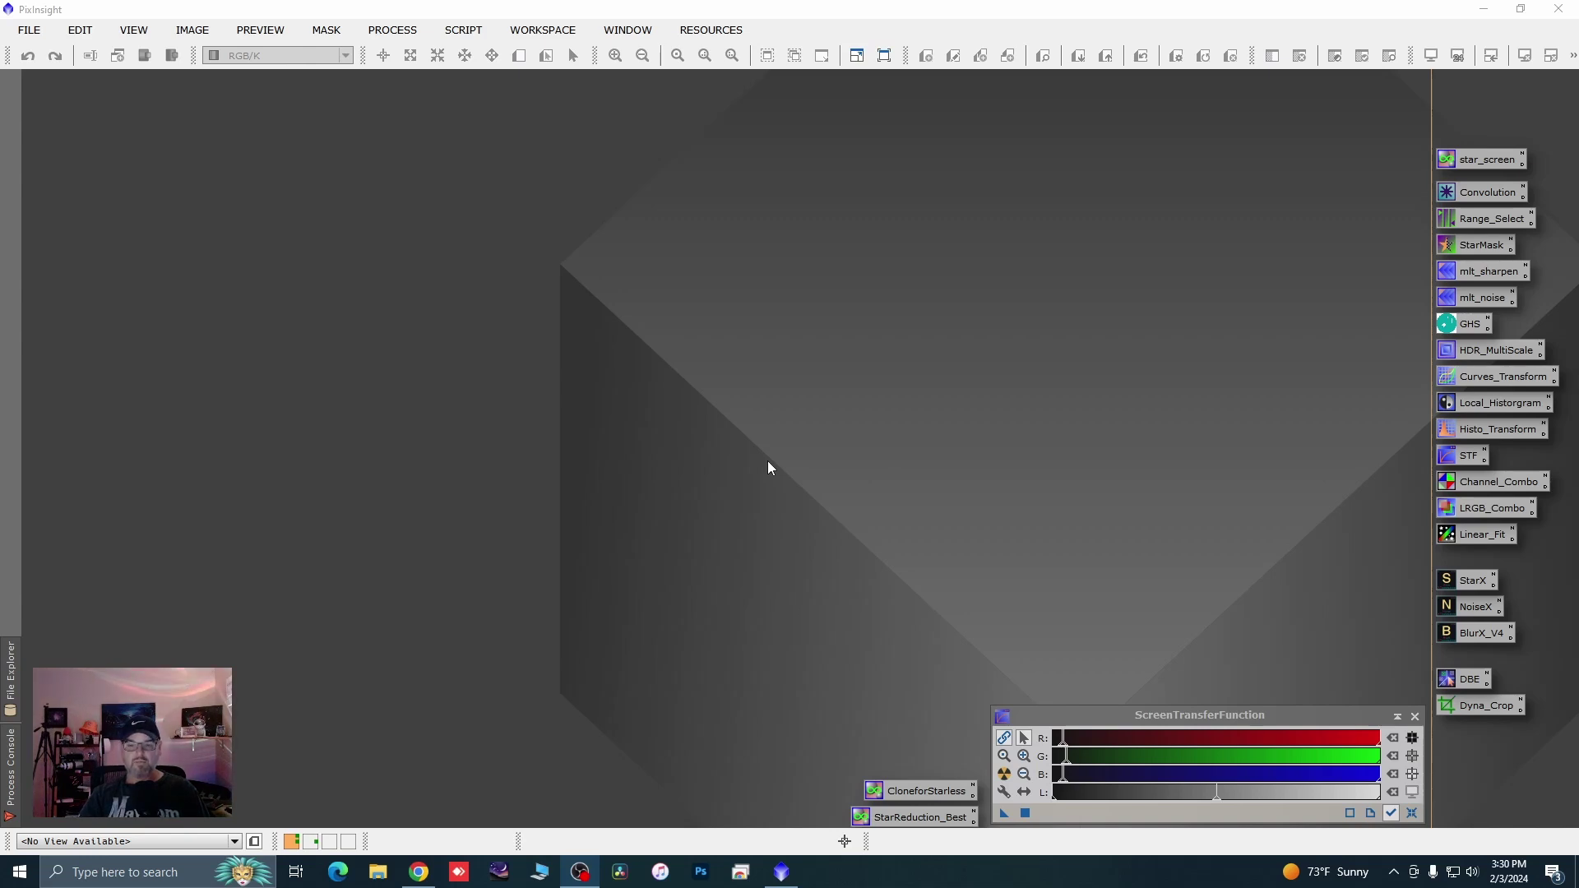
# Open the Ha_19hr, M101_RGB_23hrs (2), Oiii_28Hrs BX and Lum images from the M101 Colab folder
pyautogui.doubleClick(169, 112)
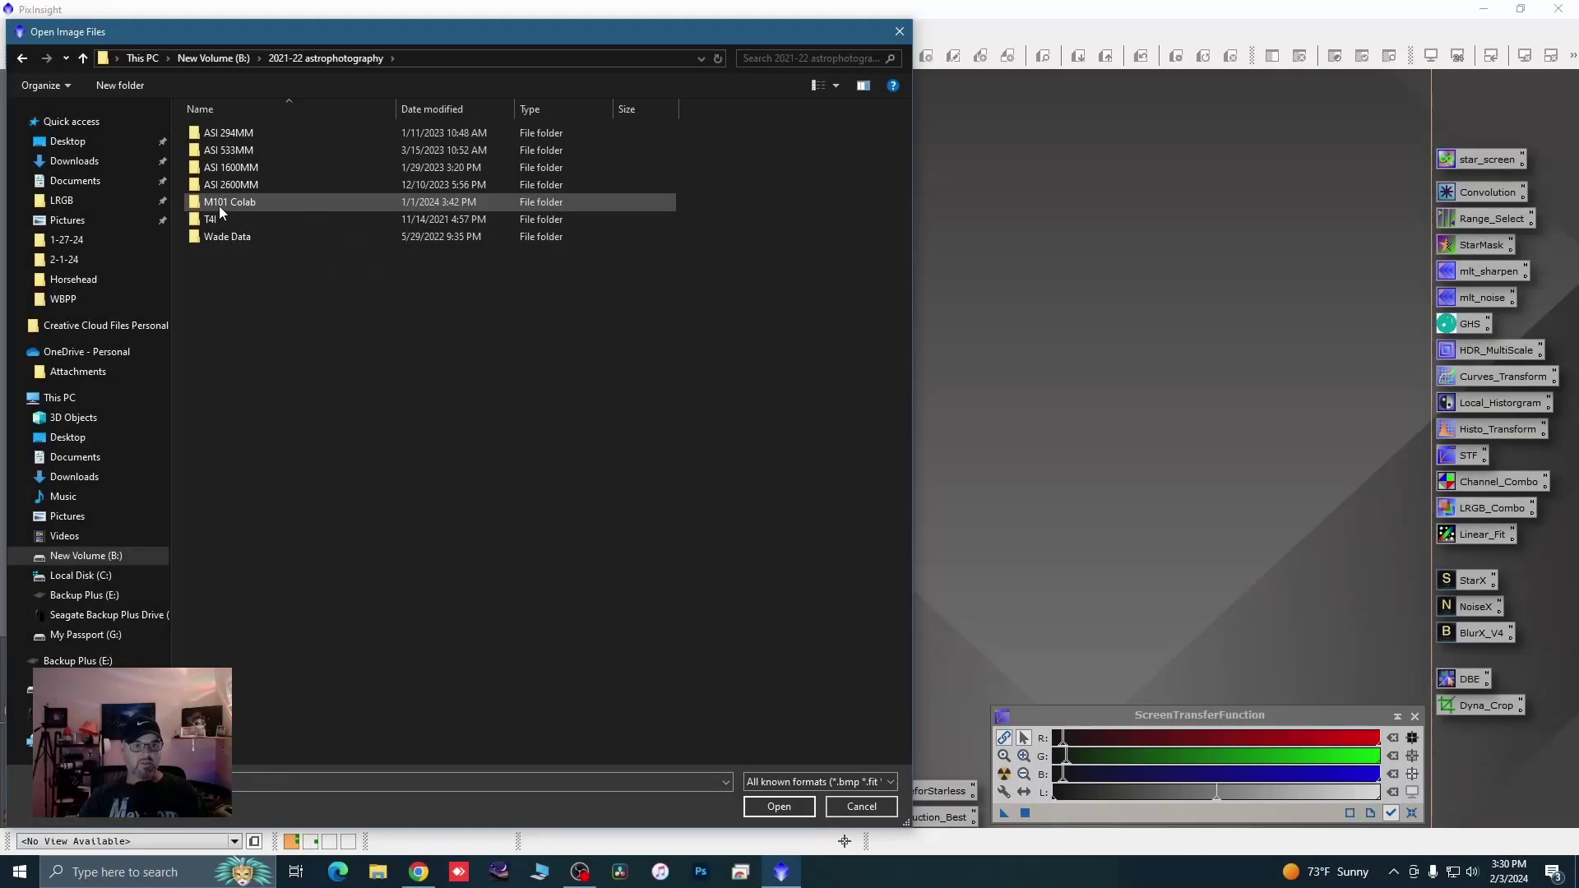
pyautogui.doubleClick(224, 201)
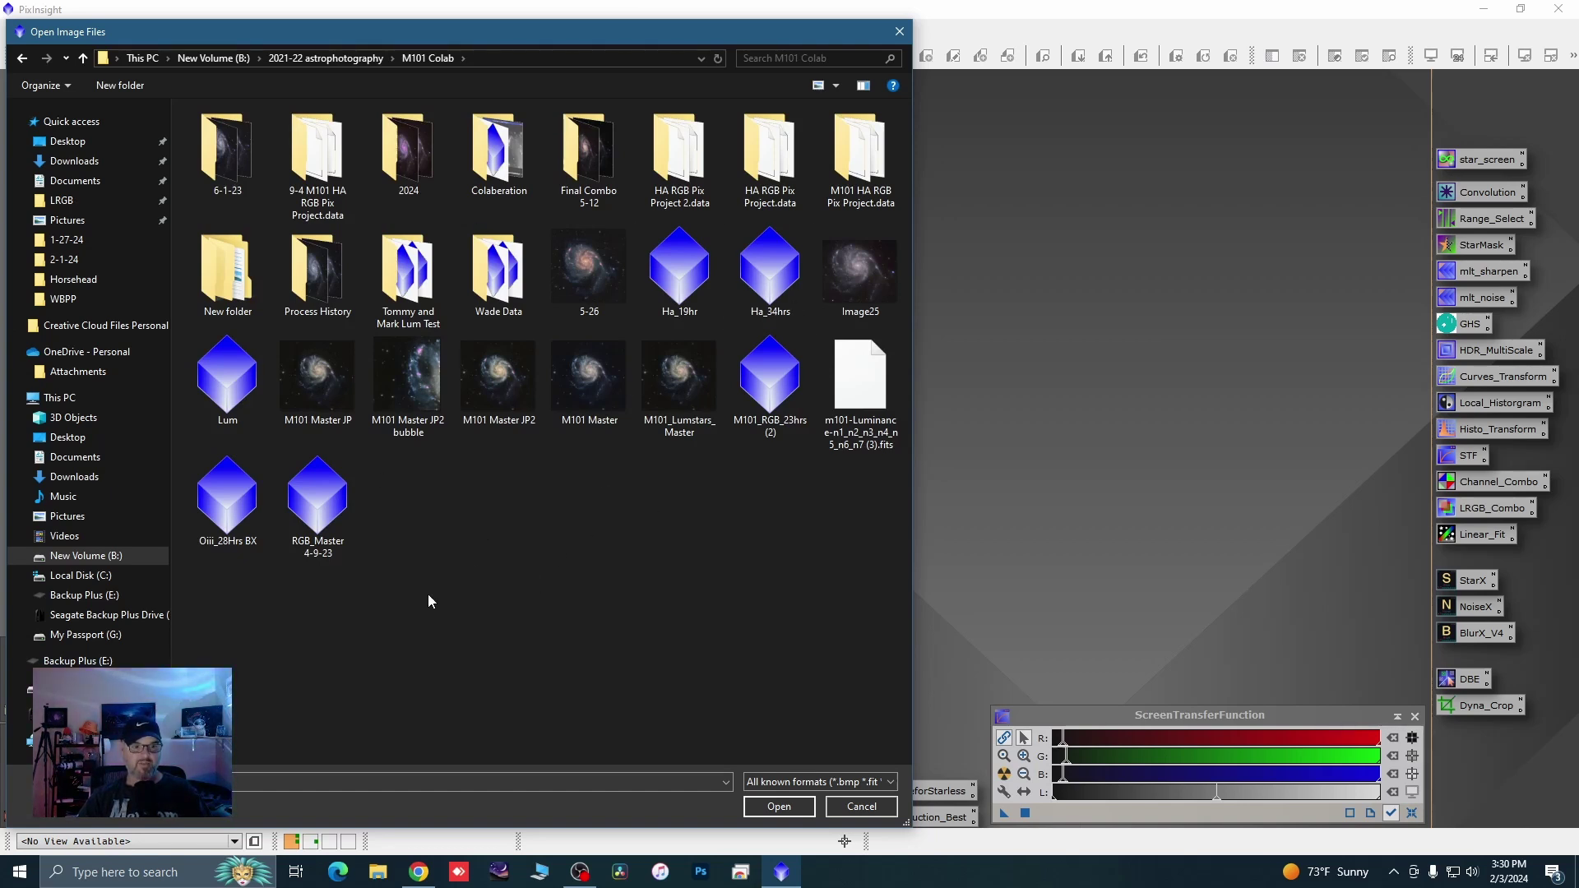
pyautogui.click(679, 272)
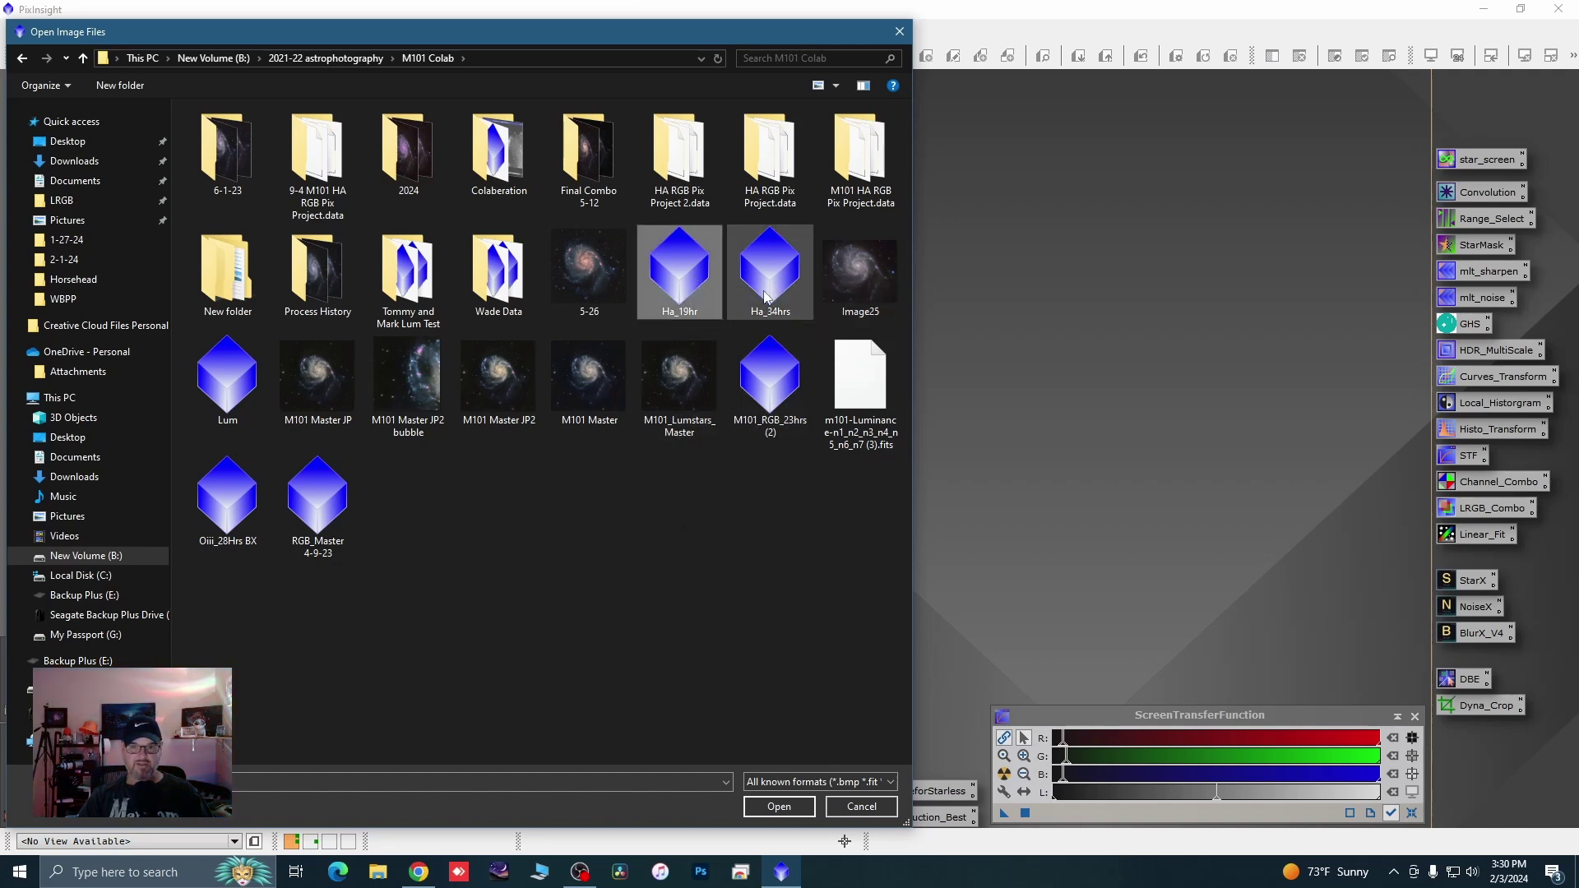
pyautogui.keyDown('ctrl'); pyautogui.click(777, 397); pyautogui.keyUp('ctrl')
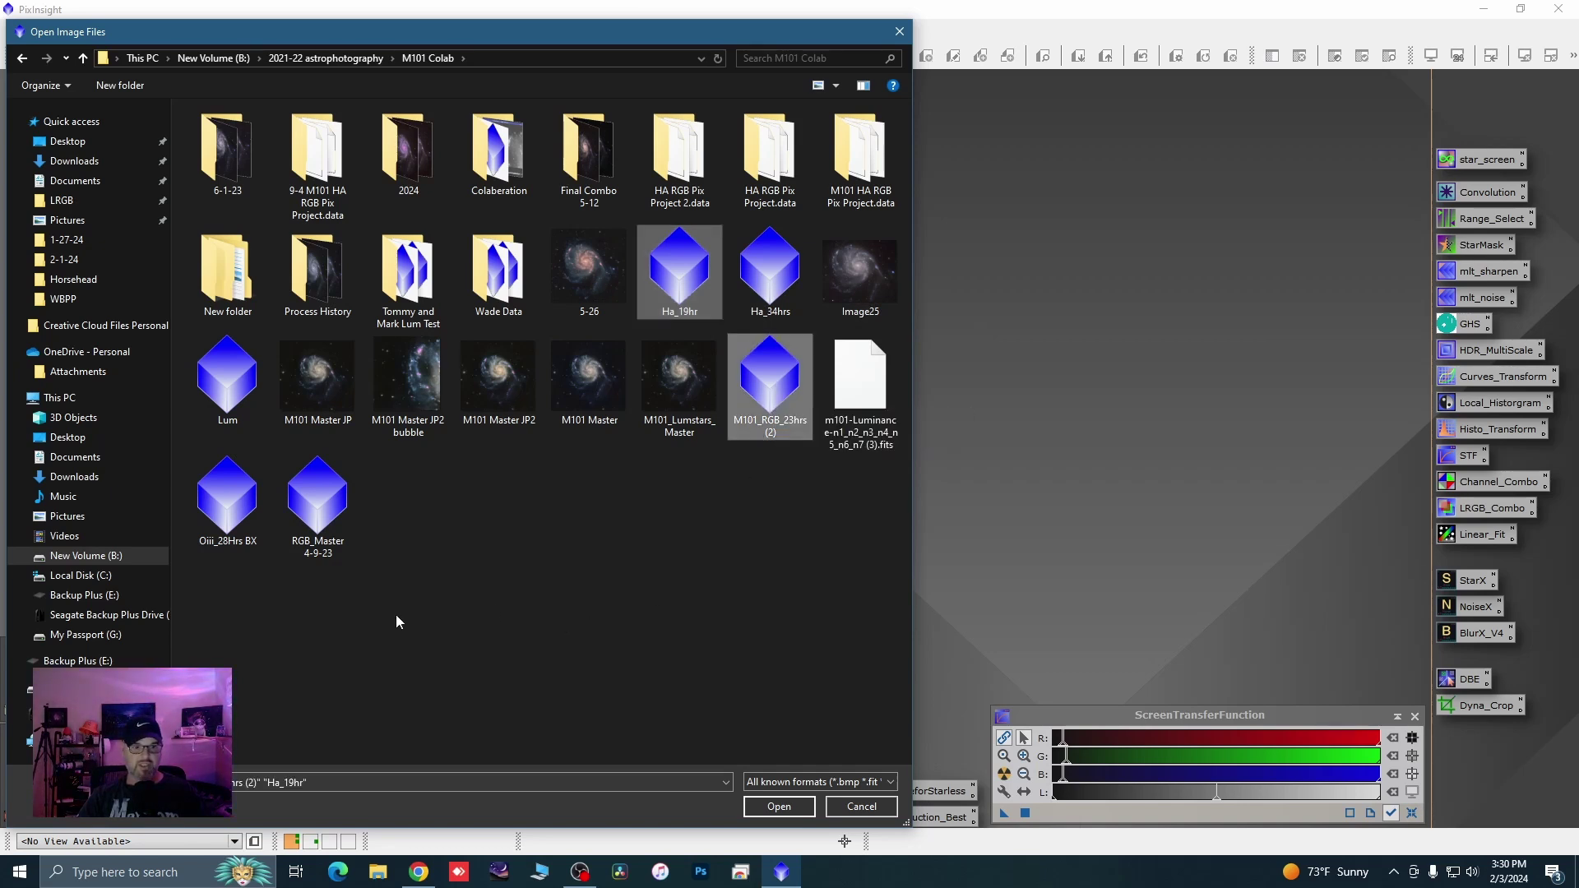
pyautogui.keyDown('ctrl'); pyautogui.click(219, 505); pyautogui.keyUp('ctrl')
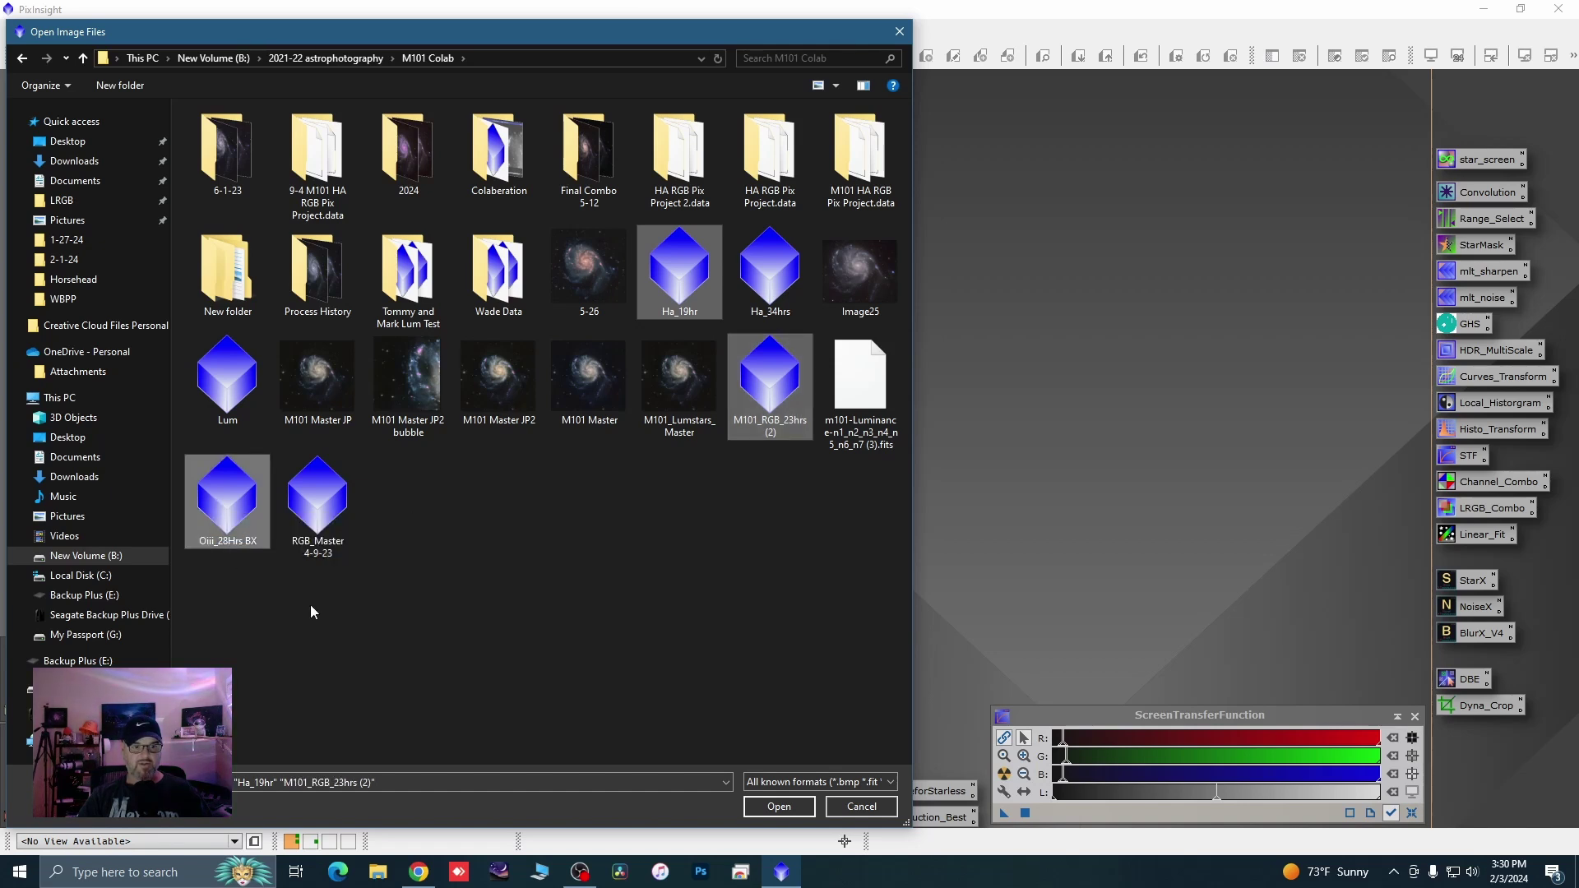
pyautogui.keyDown('ctrl'); pyautogui.click(236, 398); pyautogui.keyUp('ctrl')
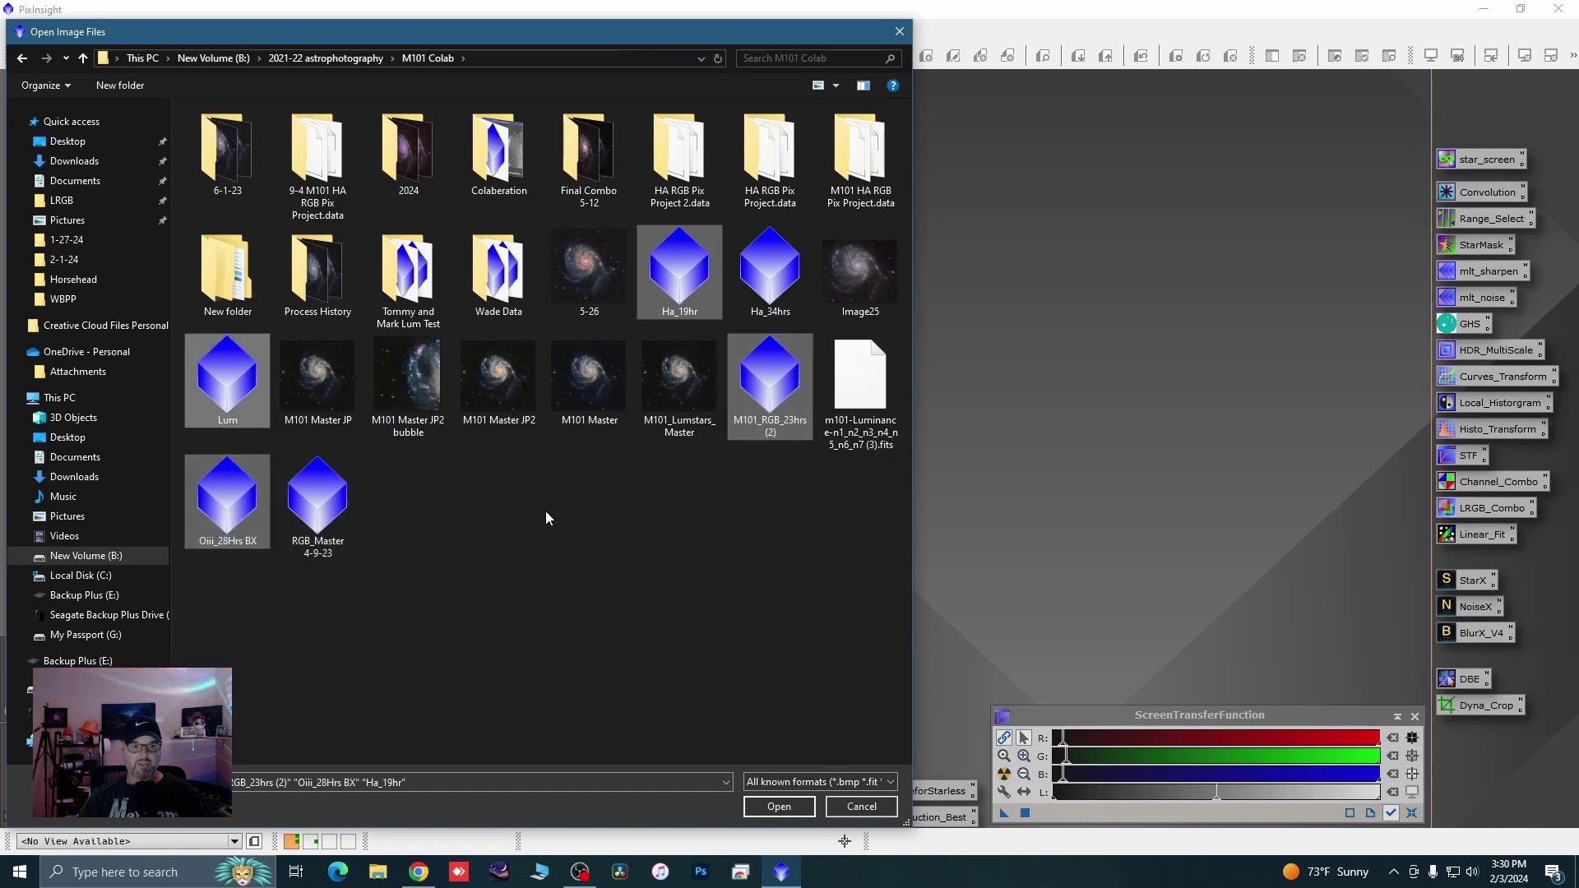
pyautogui.click(779, 807)
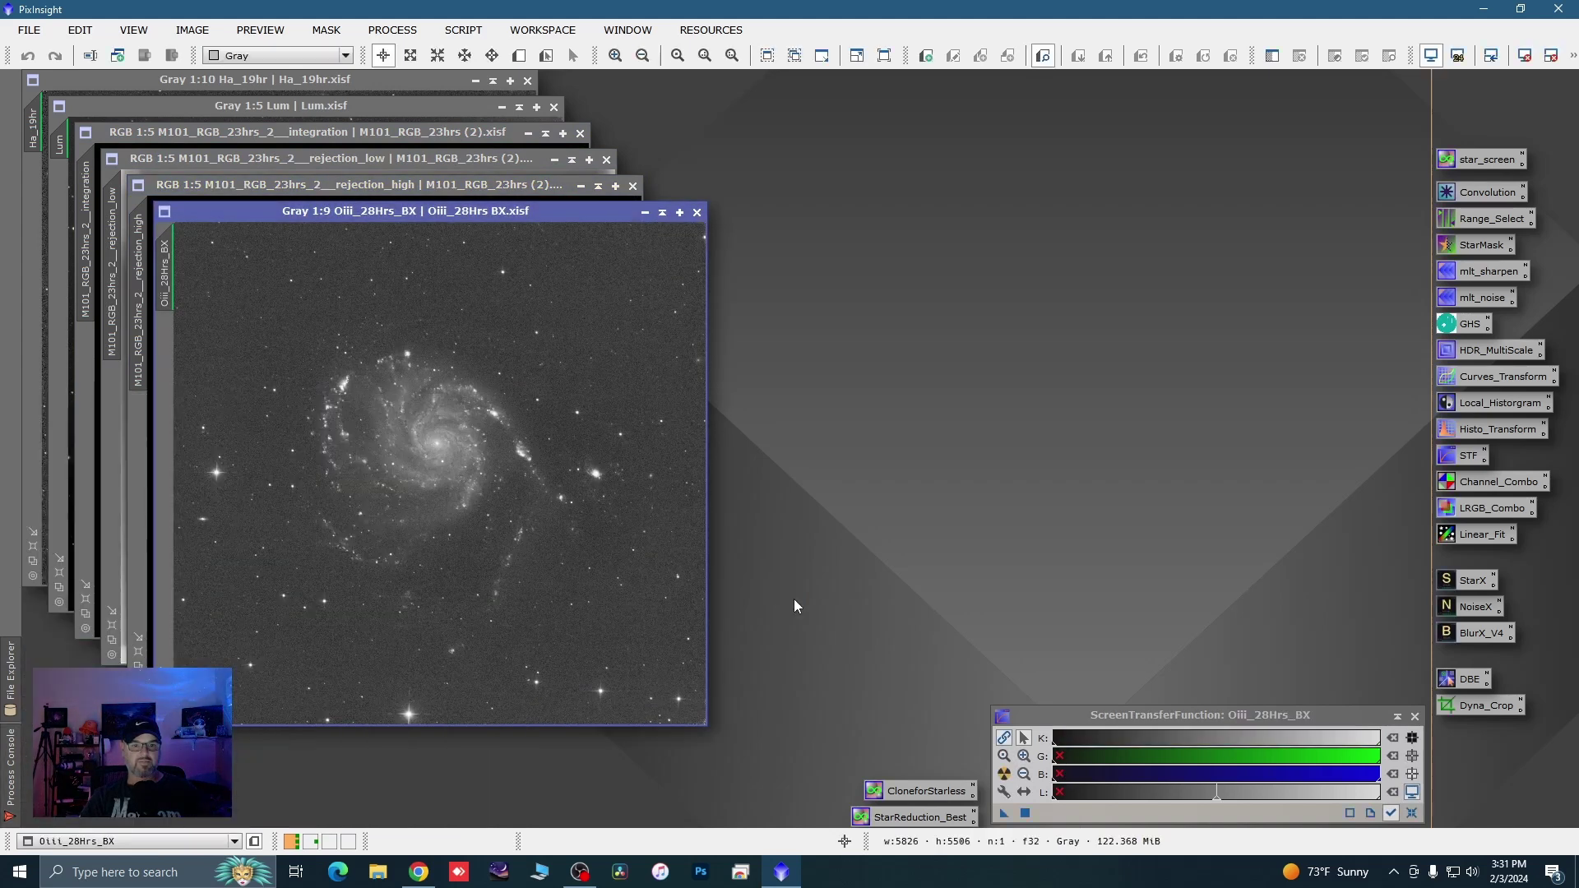
# Set the Oiii_28Hrs_BX image window aside and close the RGB rejection_high and rejection_low images
pyautogui.moveTo(550, 216); pyautogui.dragTo(1250, 149)
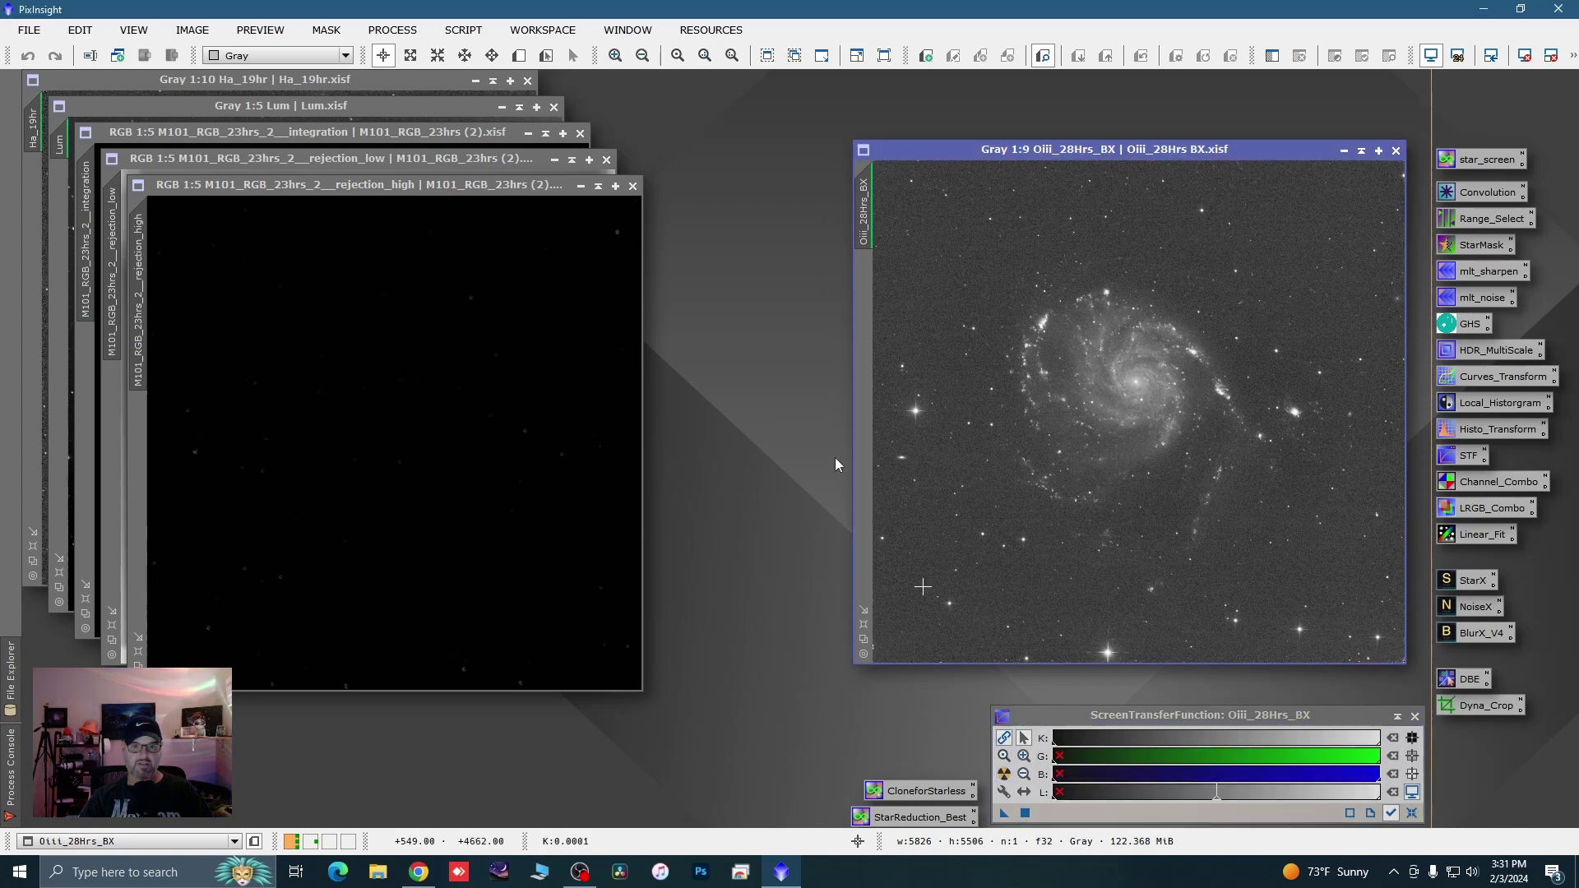
pyautogui.click(505, 185)
pyautogui.click(1004, 774)
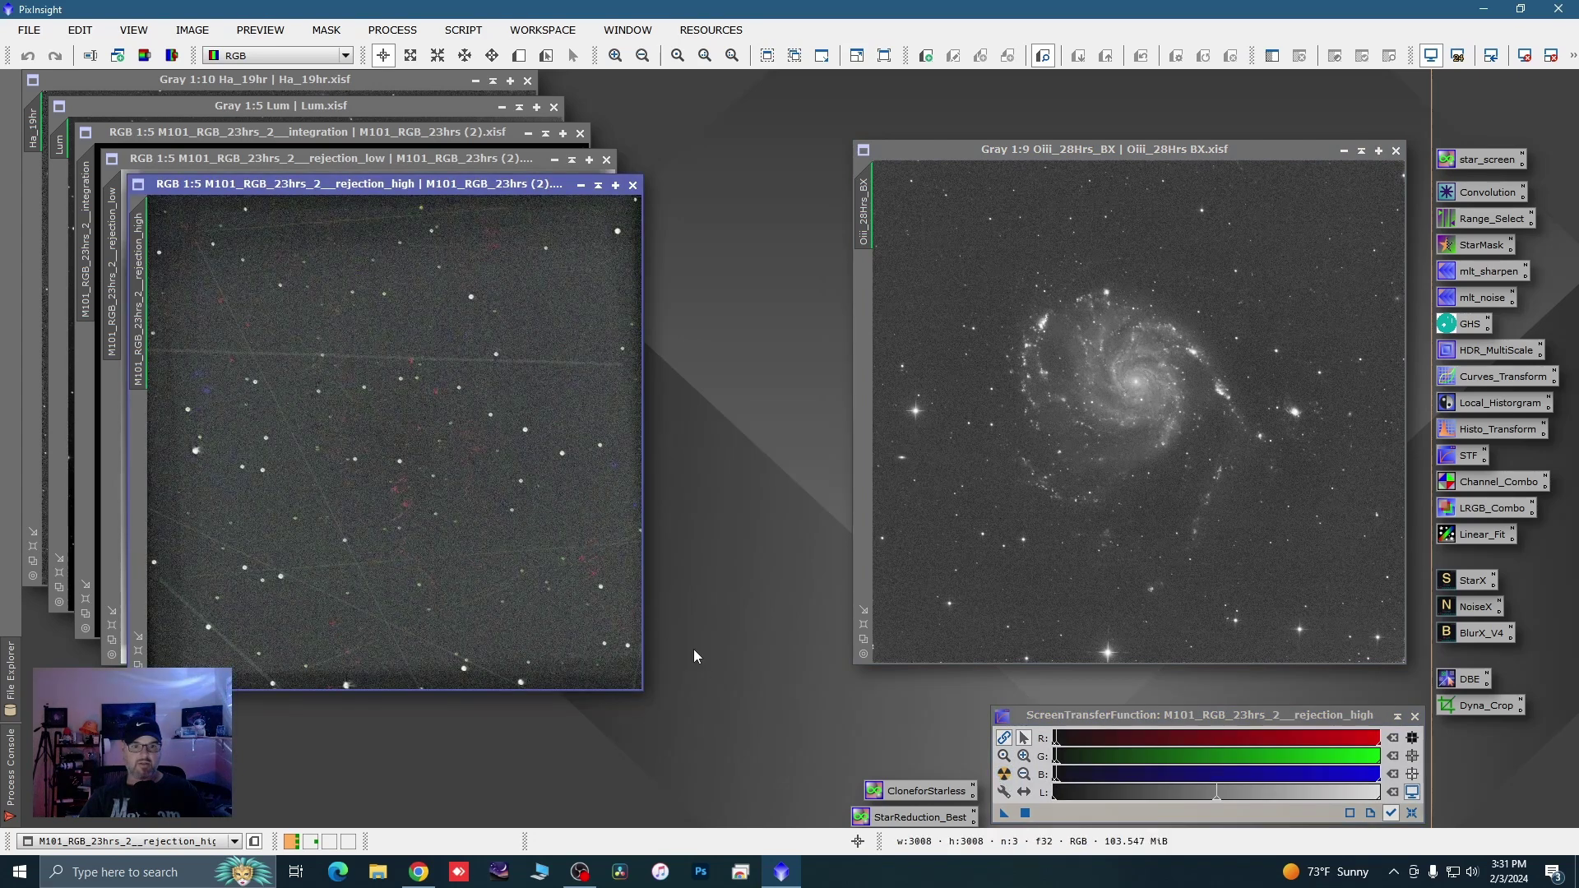
pyautogui.click(633, 185)
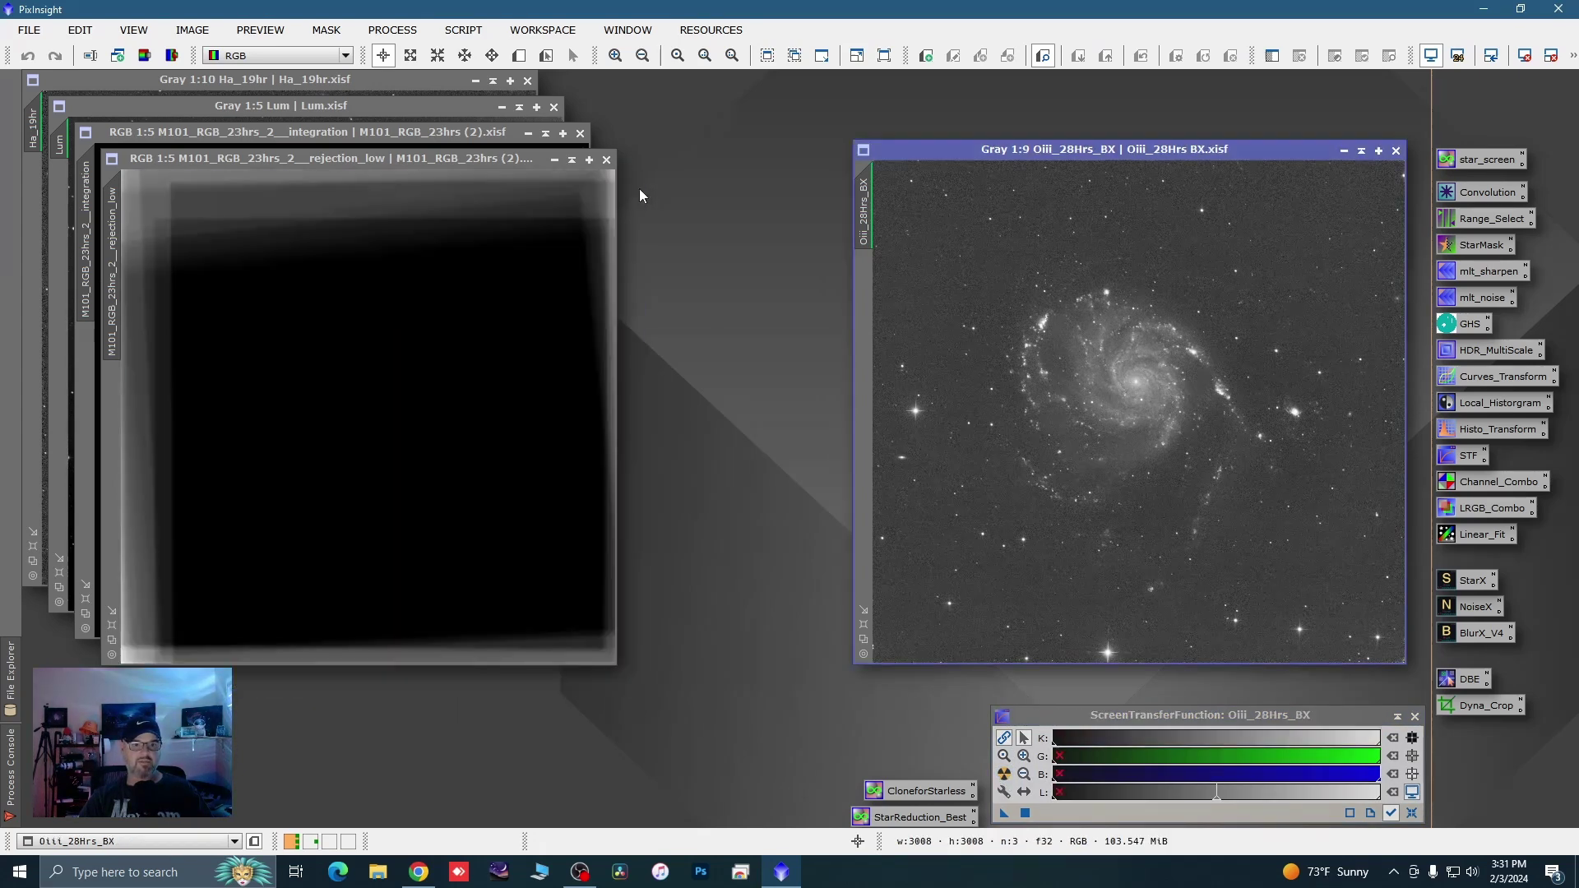
pyautogui.click(608, 160)
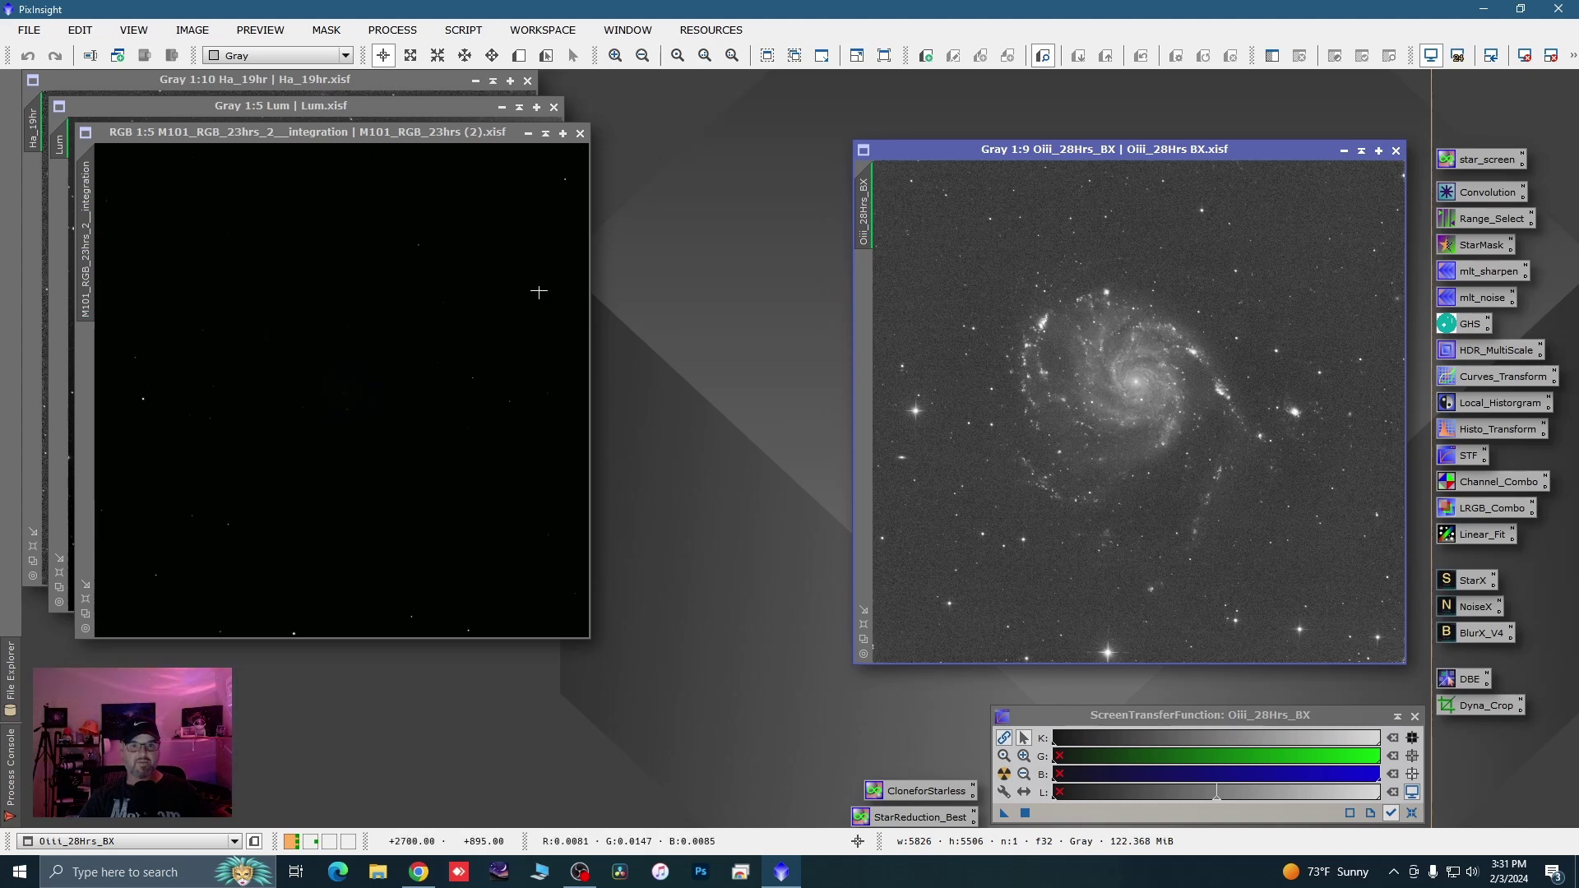
# Auto-stretch the M101 RGB integration image with the screen transfer function's RGB channels unlinked
pyautogui.click(494, 202)
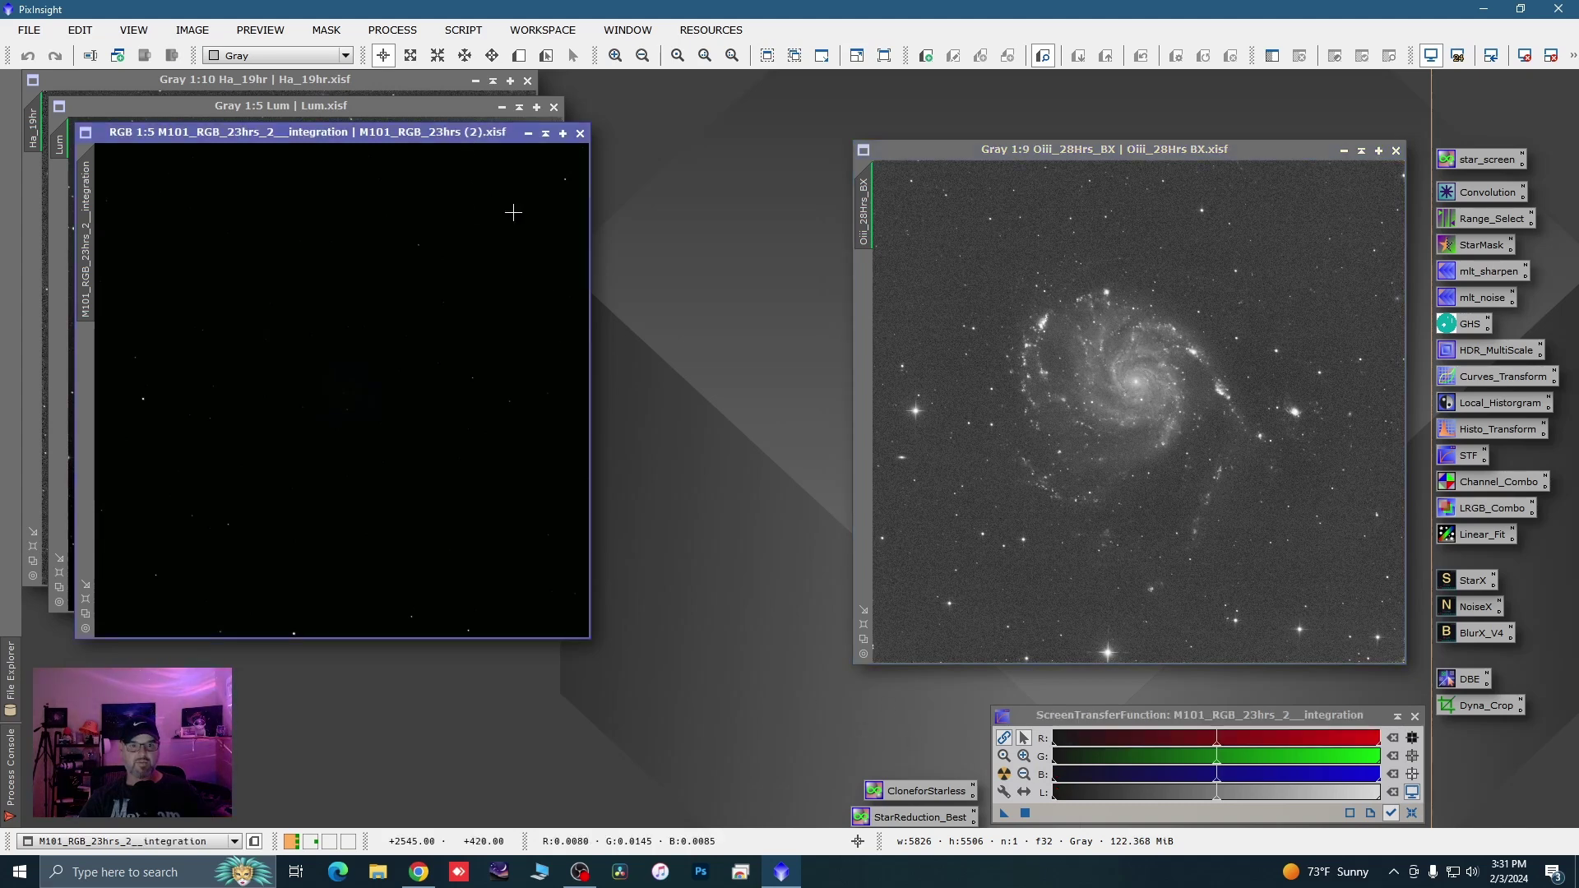
pyautogui.click(1005, 775)
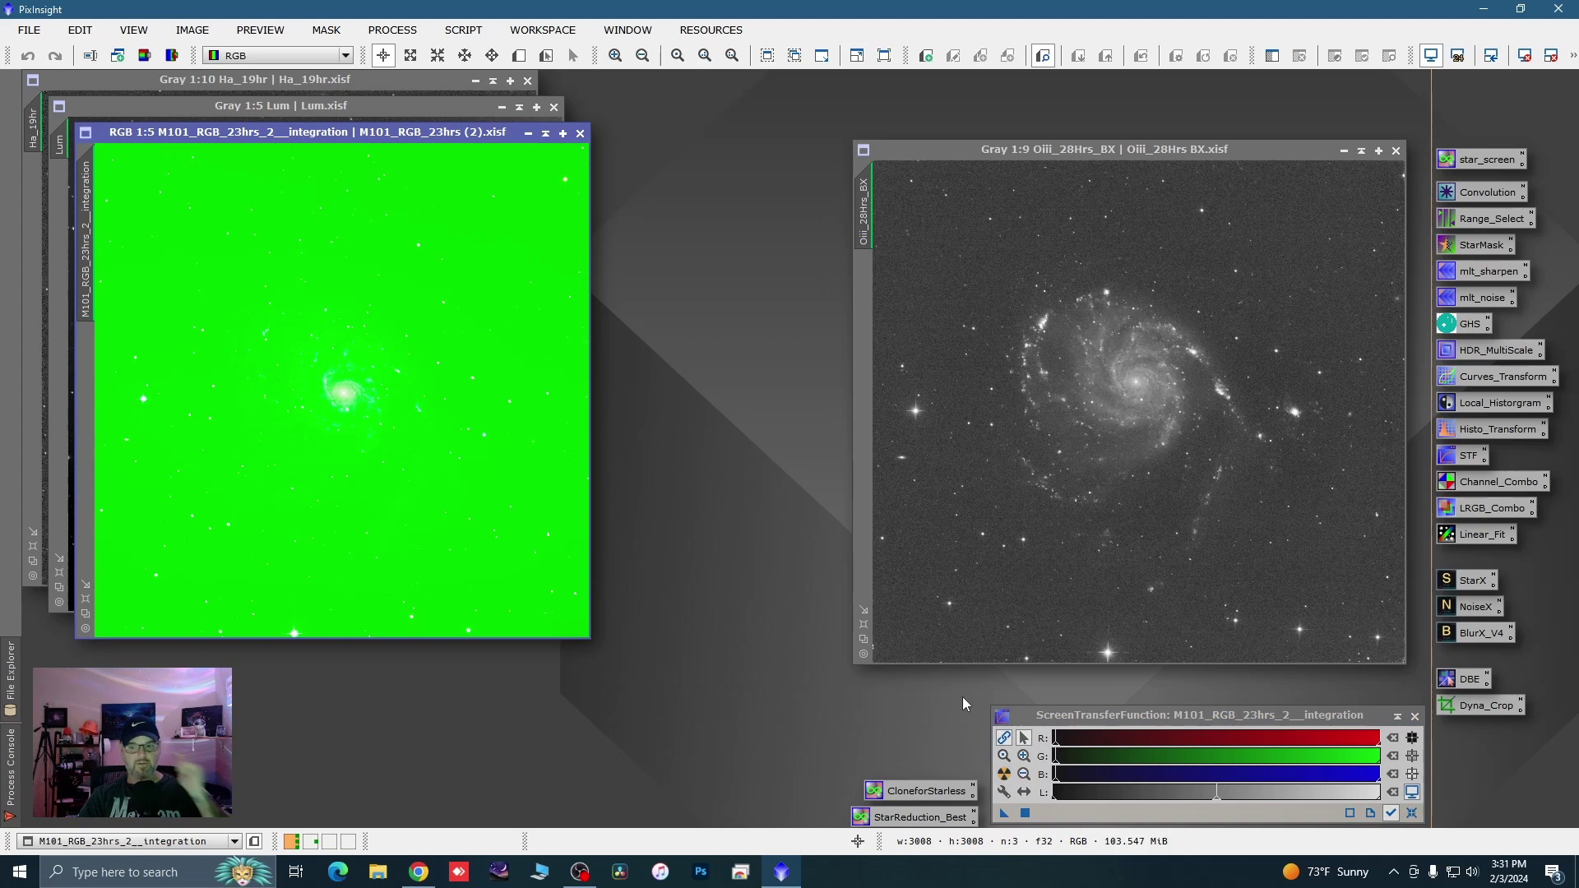
pyautogui.click(1004, 738)
pyautogui.click(1004, 774)
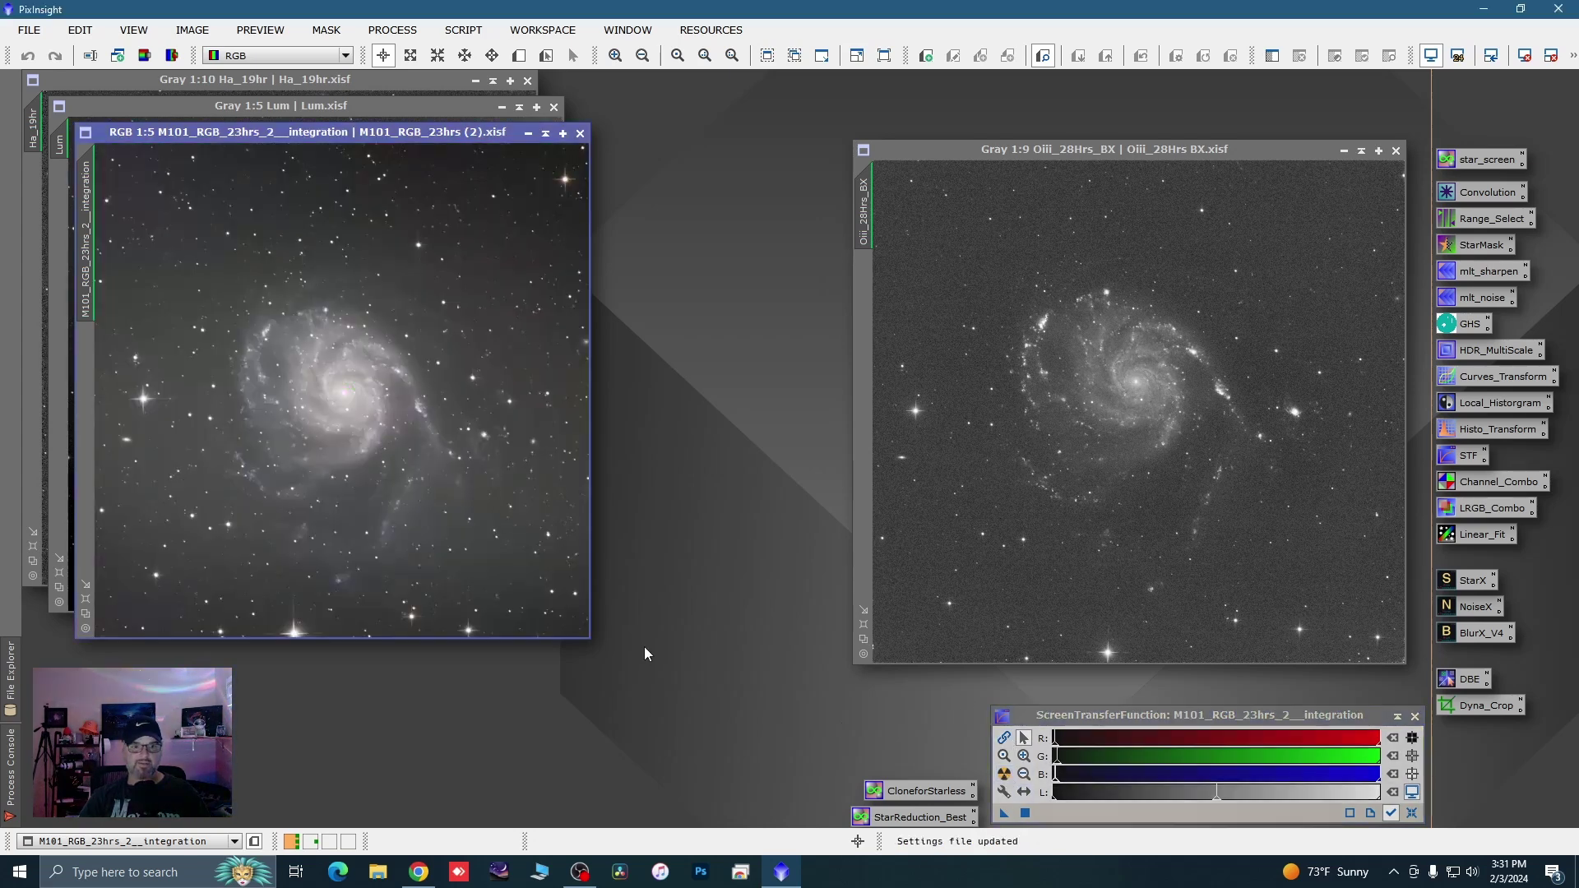
# Spread the RGB integration, Lum and Ha_19hr image windows apart and fit the whole Ha image in its window
pyautogui.moveTo(467, 135); pyautogui.dragTo(1261, 151)
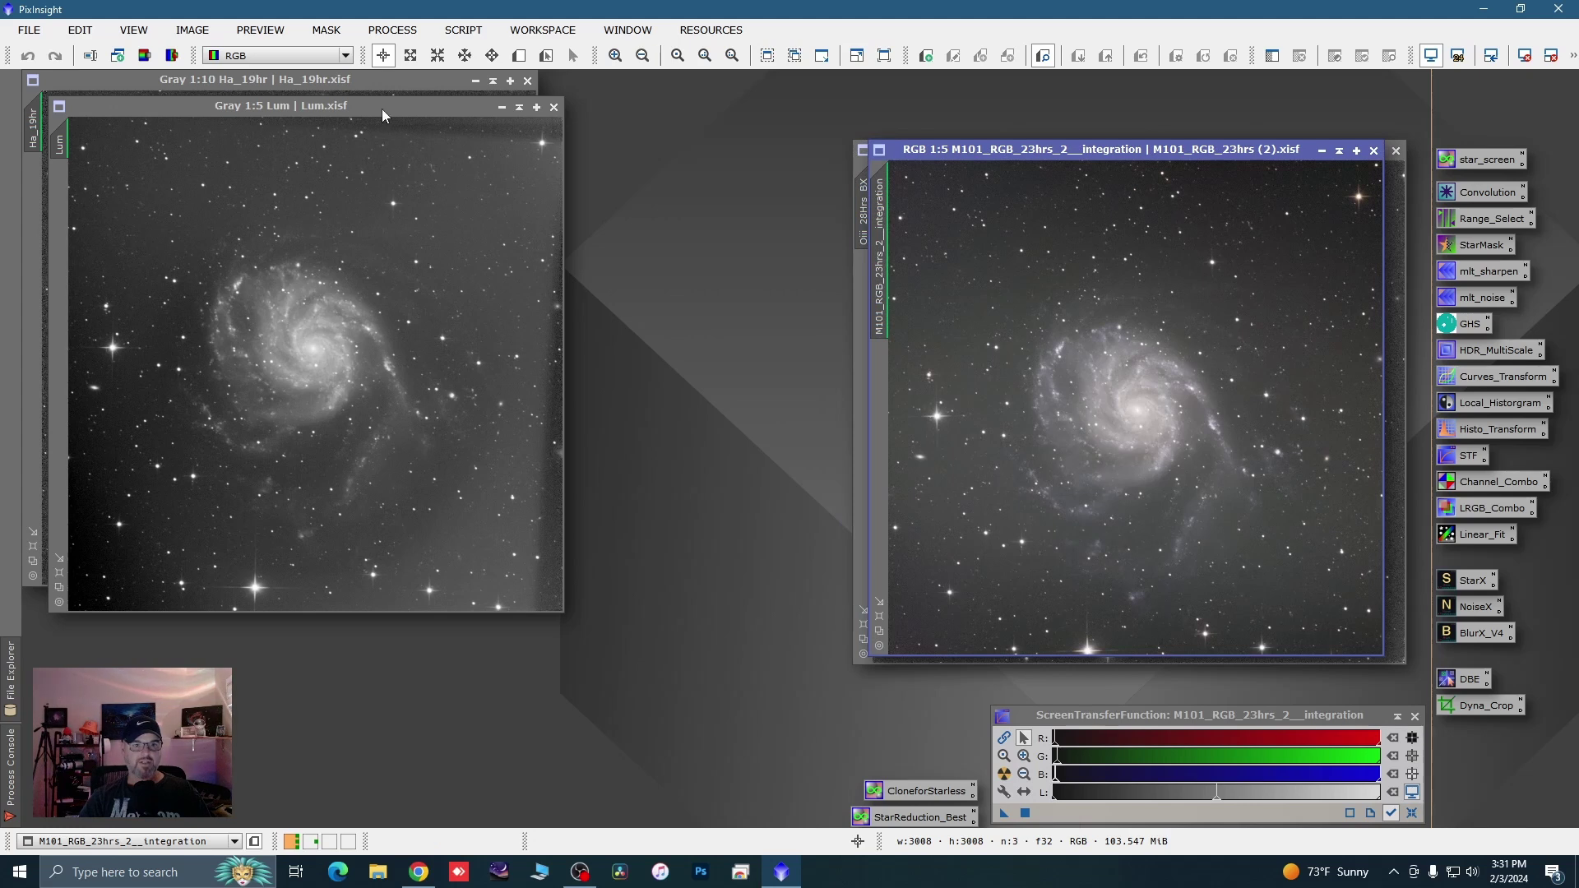
pyautogui.moveTo(382, 108); pyautogui.dragTo(1083, 127)
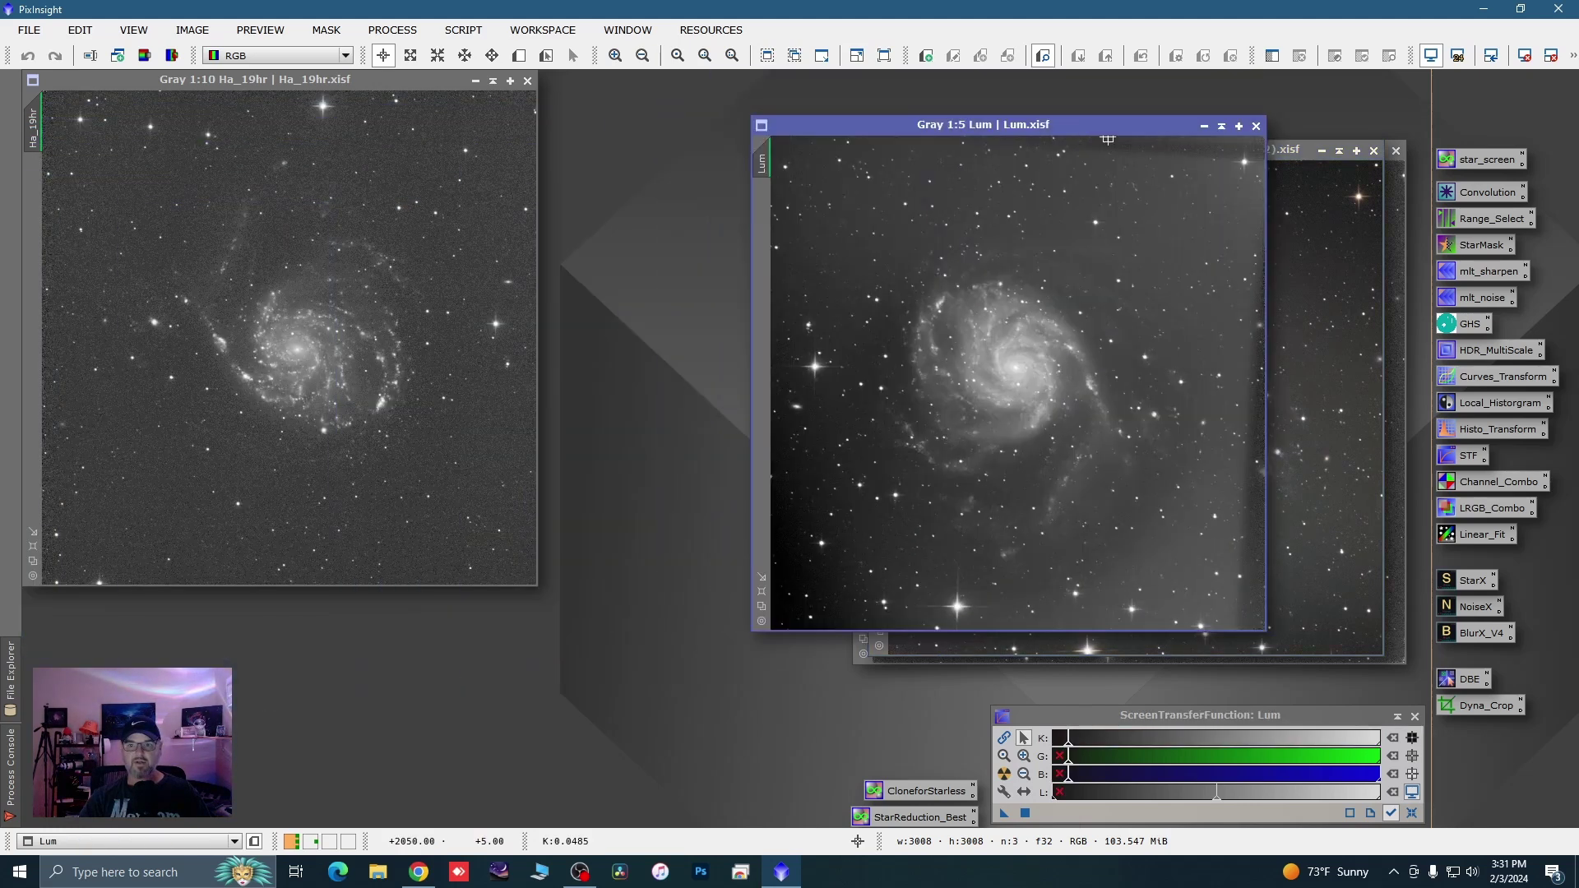
pyautogui.moveTo(374, 85); pyautogui.dragTo(512, 143)
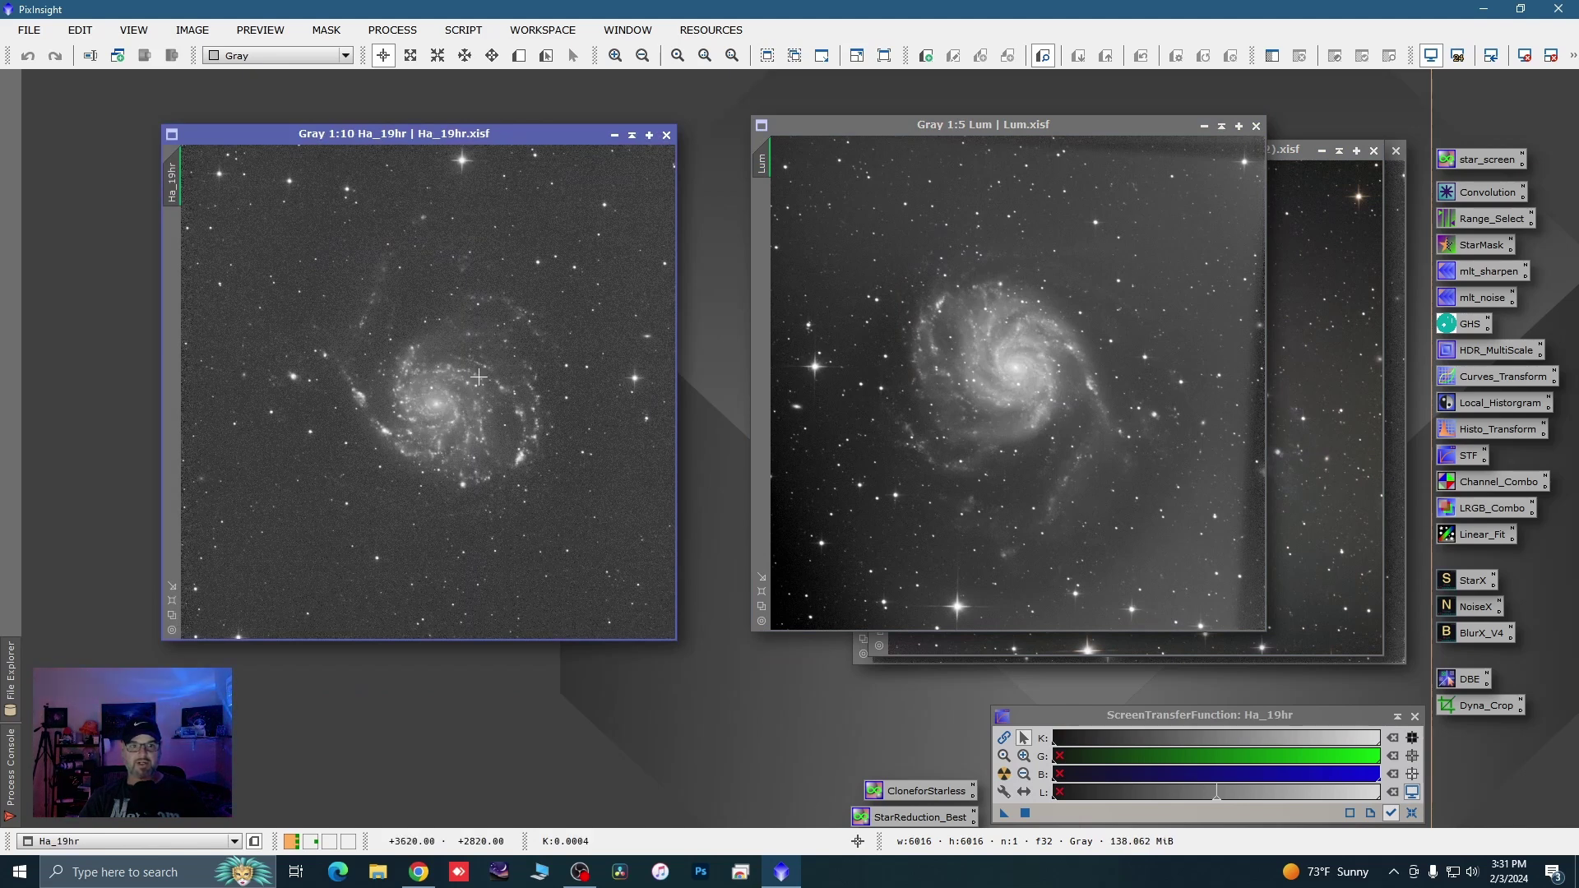
pyautogui.scroll(-1, 502, 407)
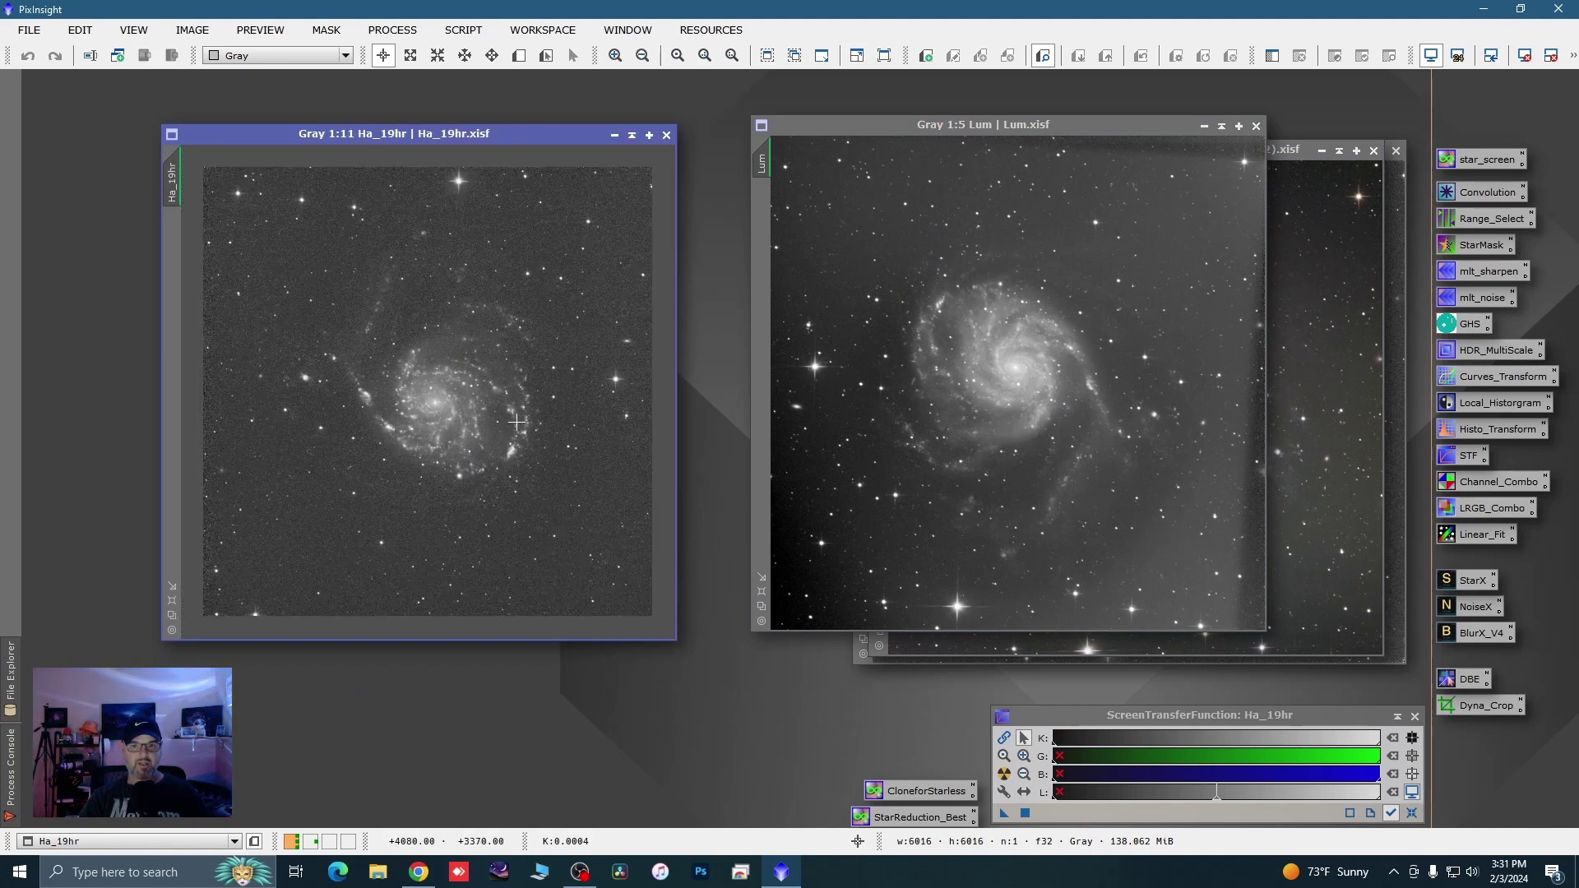
# Place the Lum and RGB integration image windows side by side to compare them
pyautogui.moveTo(1009, 126); pyautogui.dragTo(506, 242)
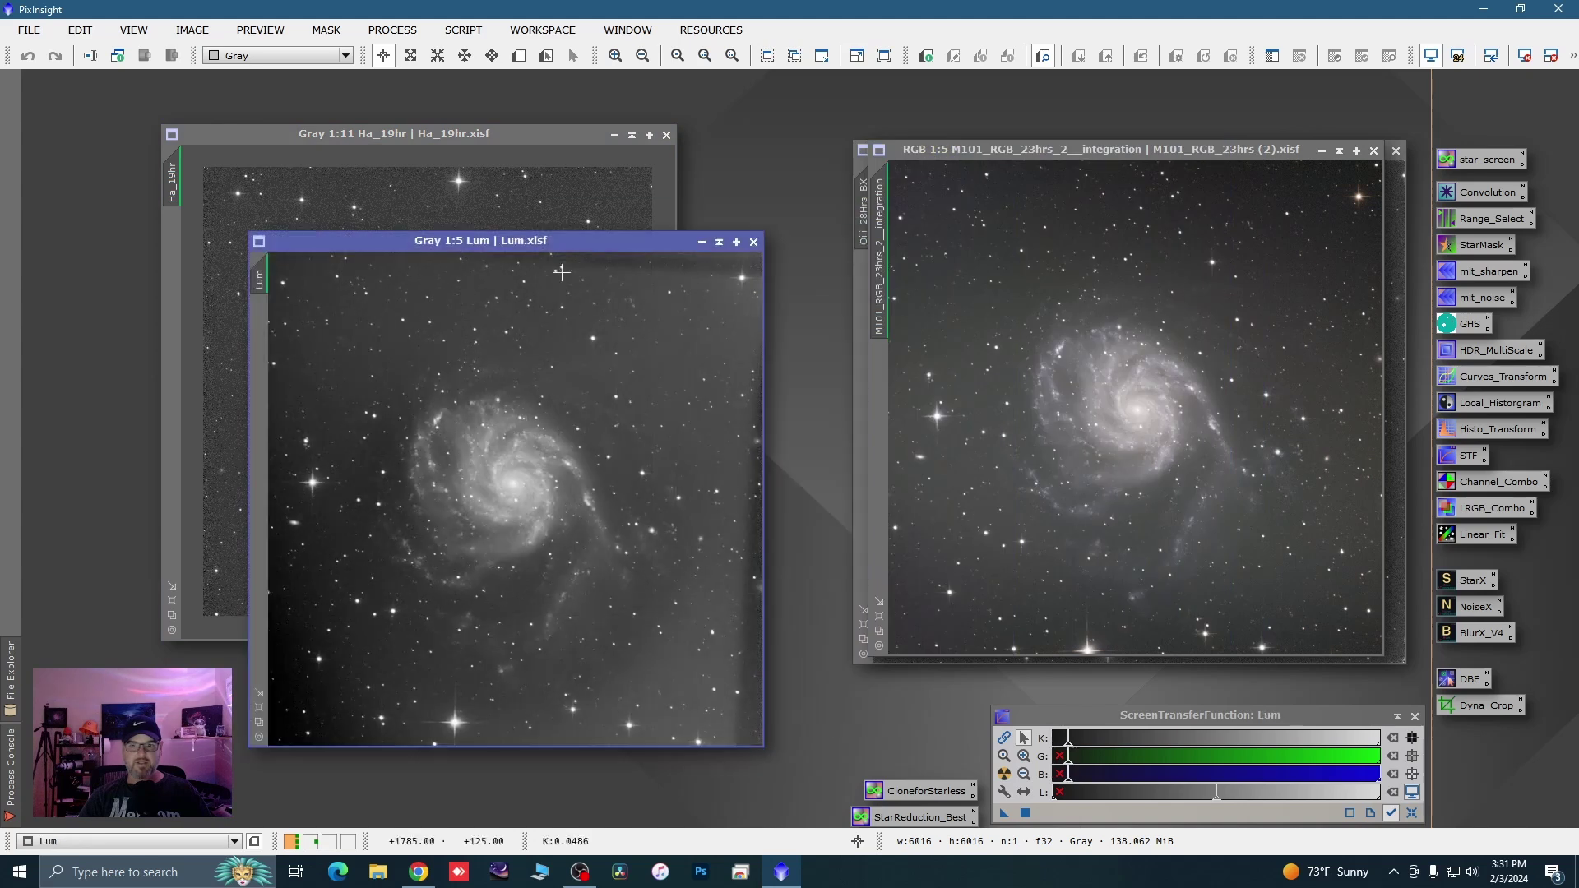
pyautogui.moveTo(1073, 156); pyautogui.dragTo(819, 192)
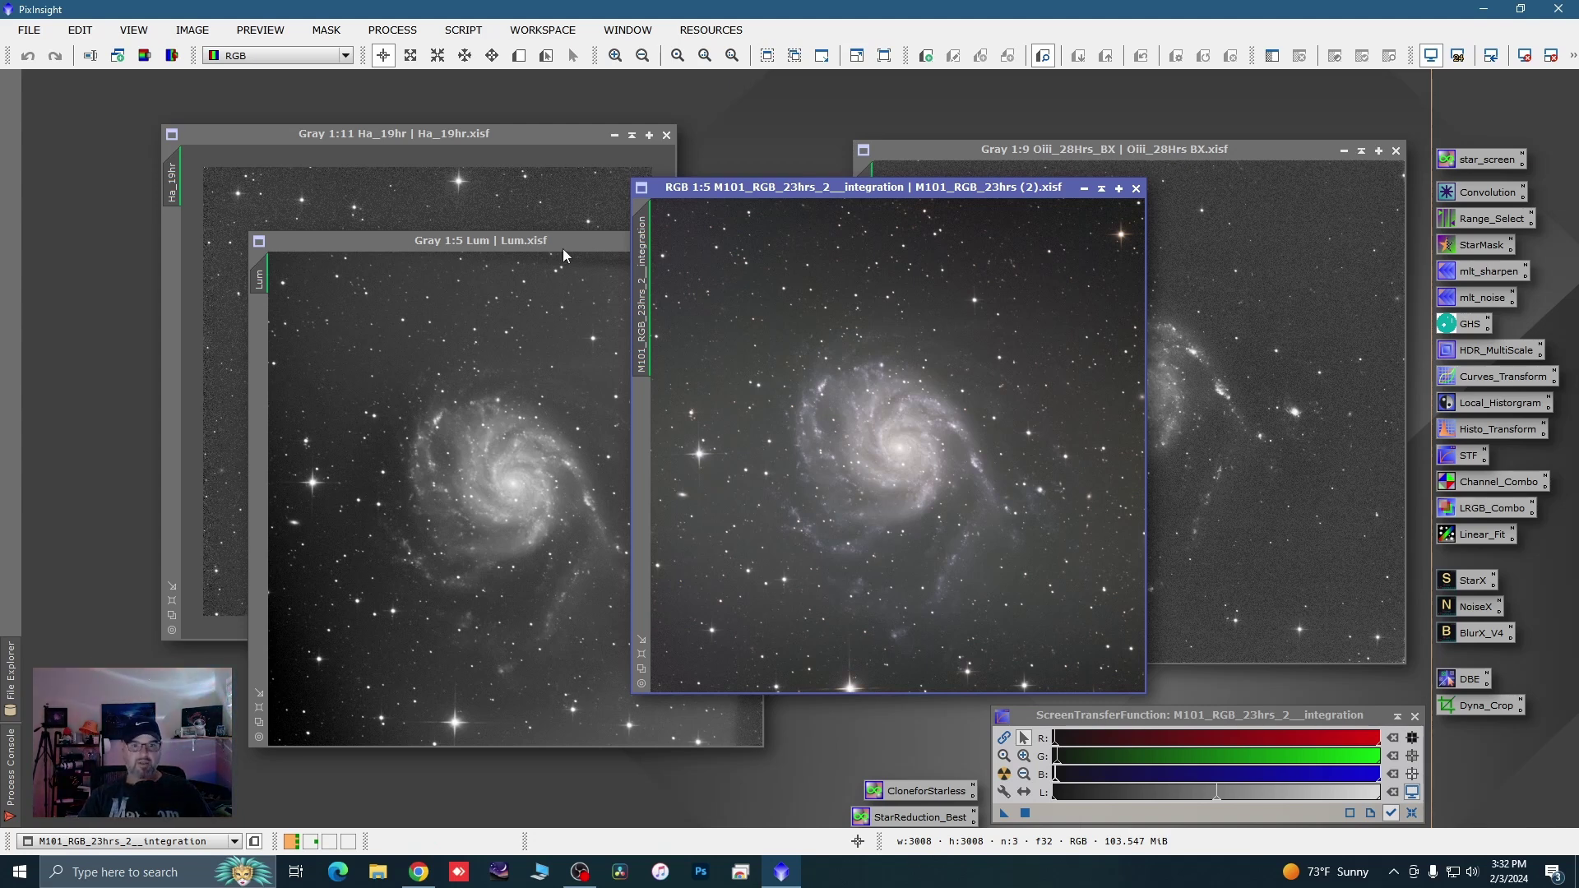
pyautogui.moveTo(553, 243); pyautogui.dragTo(447, 239)
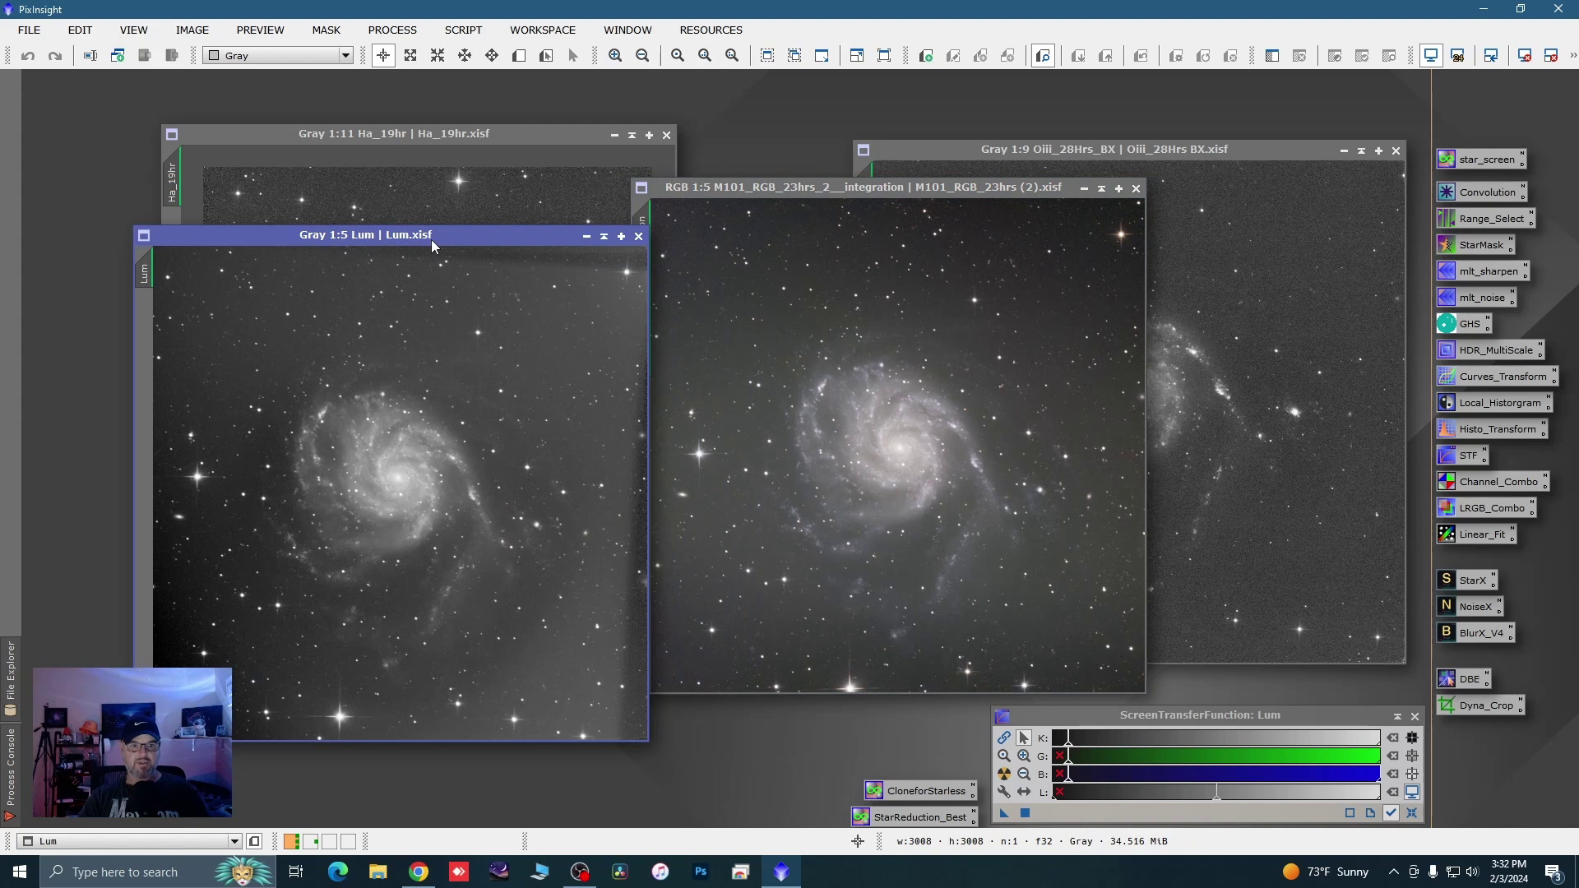
pyautogui.moveTo(888, 188); pyautogui.dragTo(819, 190)
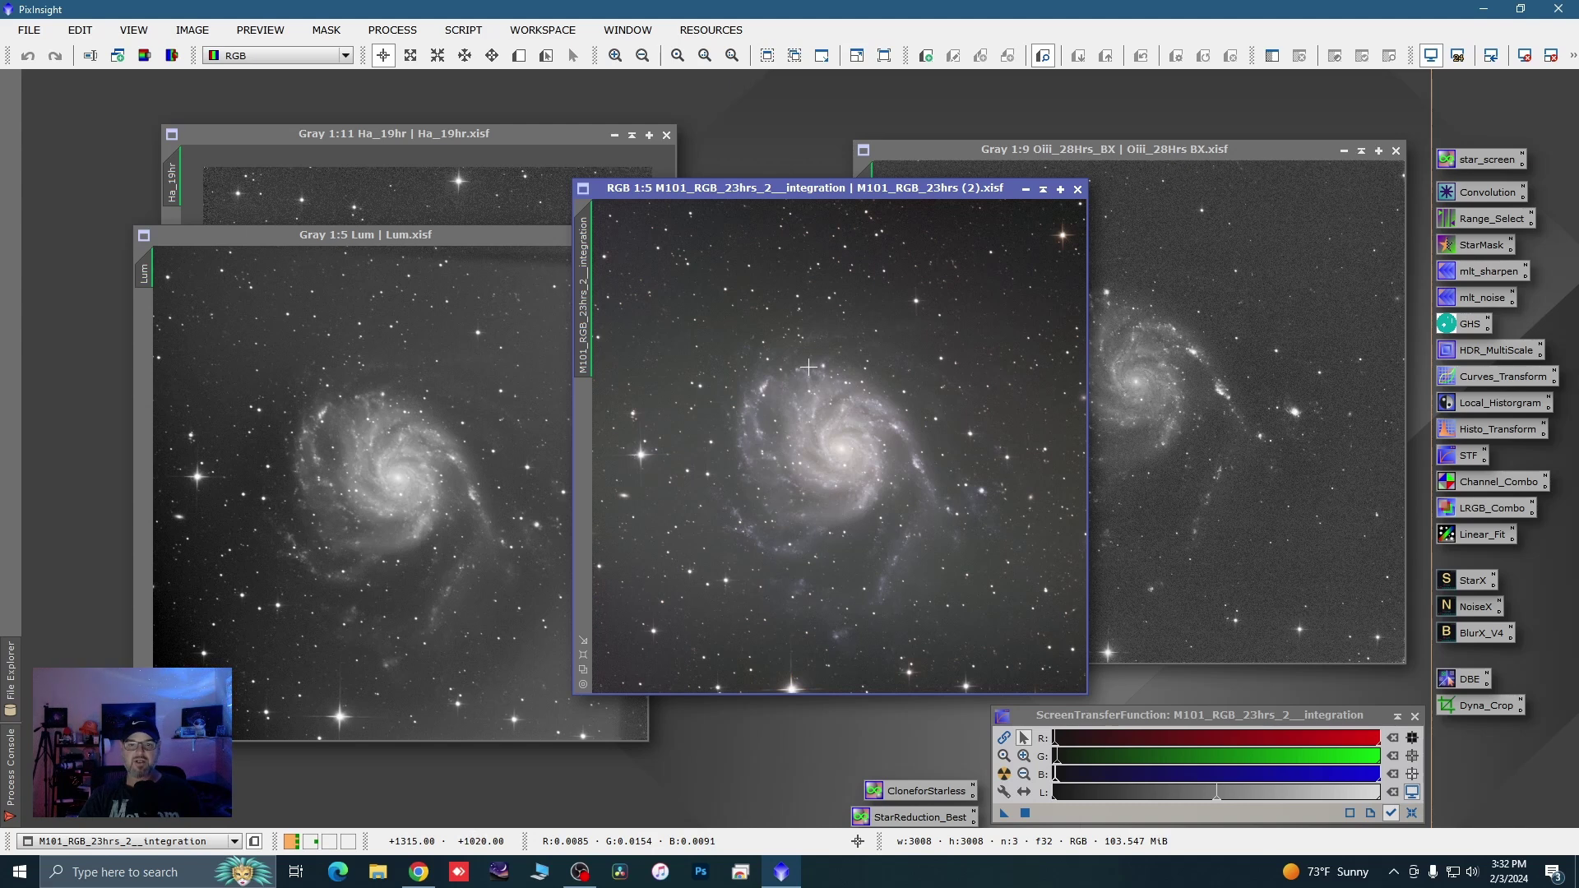
# Iconize the RGB integration image, park its icon in empty workspace below the image windows, and restore the image
pyautogui.click(1026, 189)
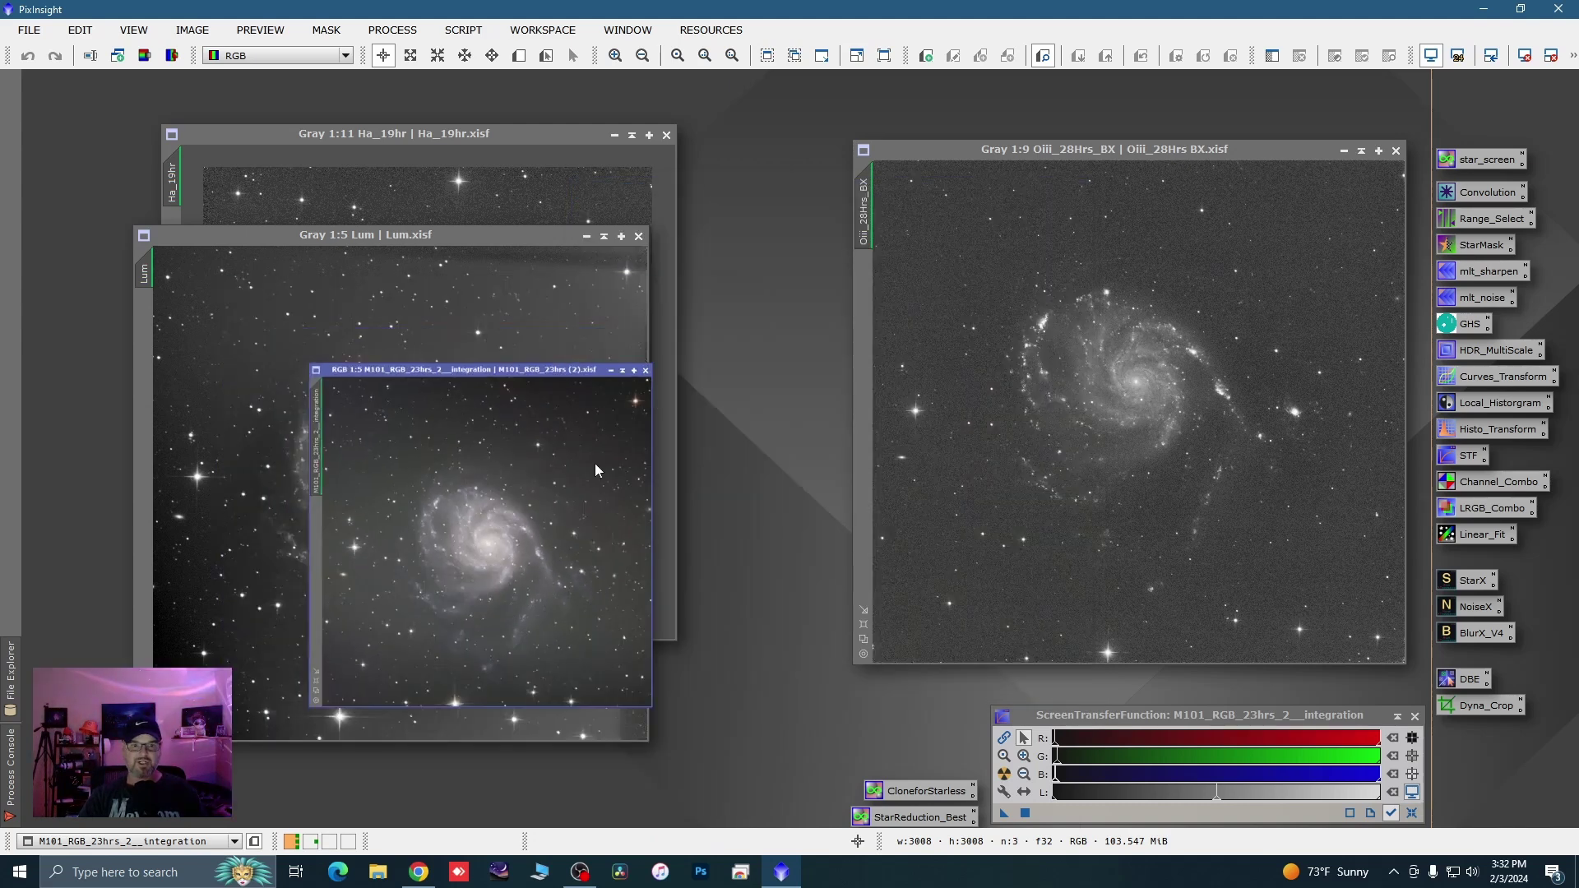
pyautogui.moveTo(551, 551); pyautogui.dragTo(674, 790)
pyautogui.moveTo(674, 787)
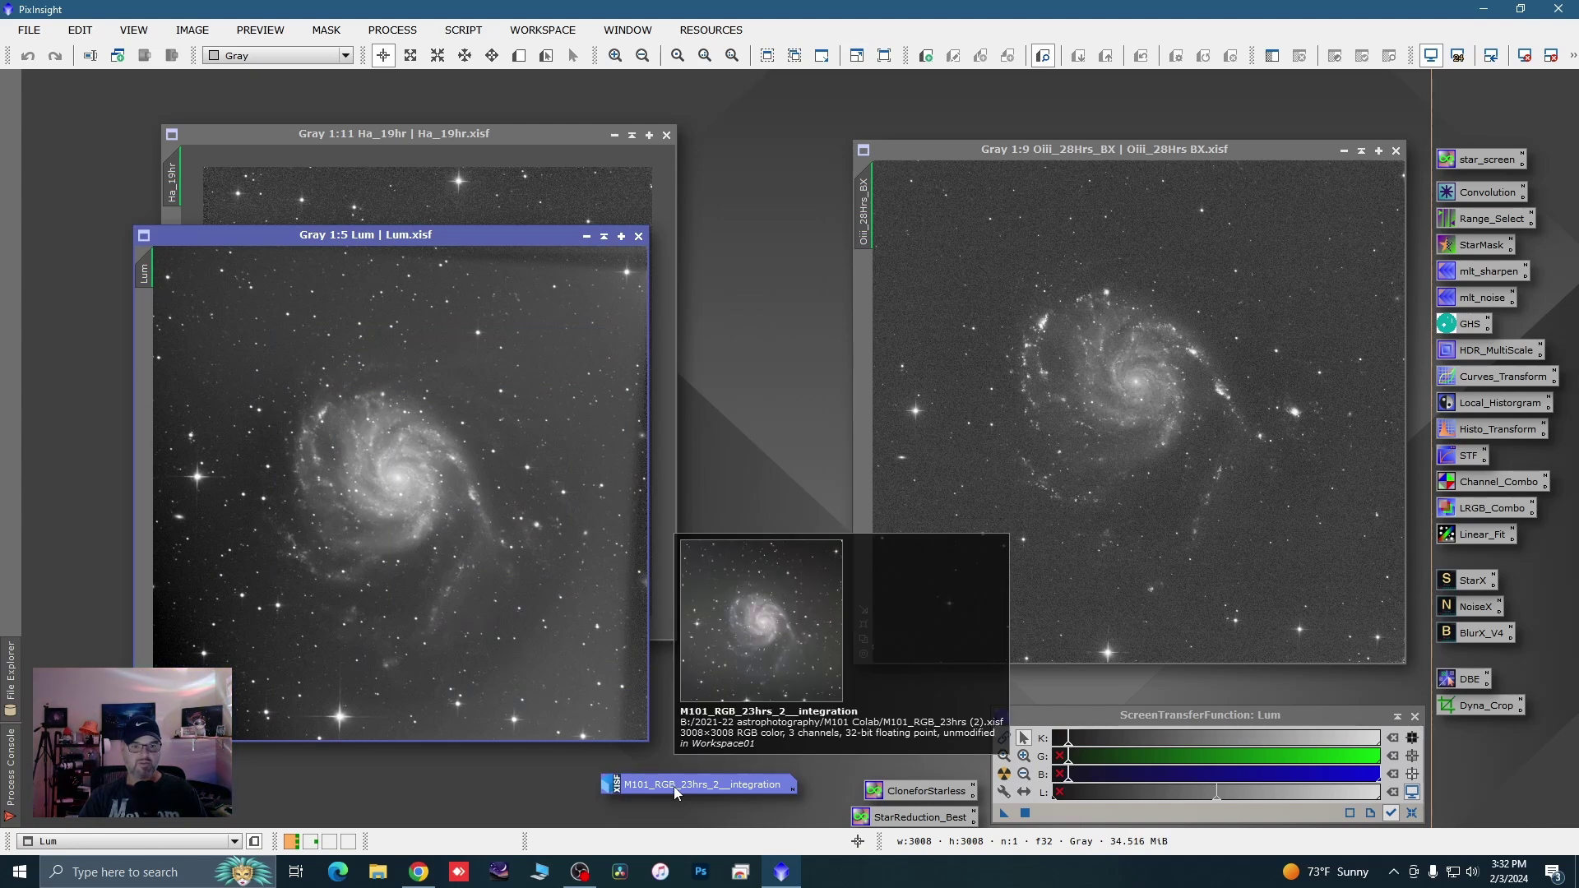
pyautogui.doubleClick(674, 787)
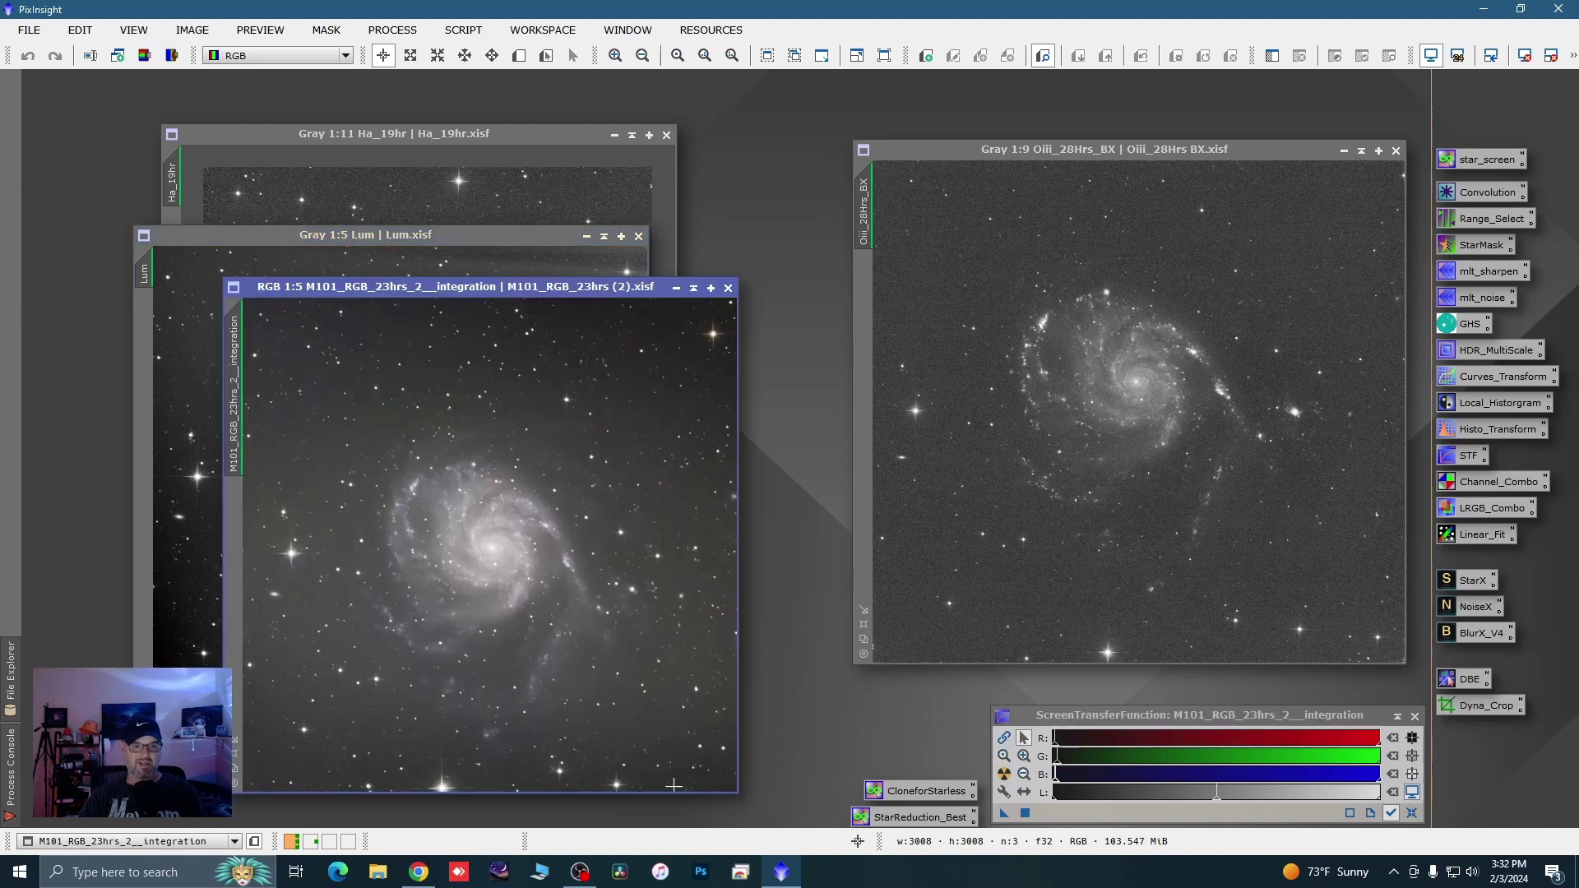
# Overlay the RGB integration window on the Lum image and compare their framing and star positions at closer zoom
pyautogui.moveTo(379, 287); pyautogui.dragTo(290, 235)
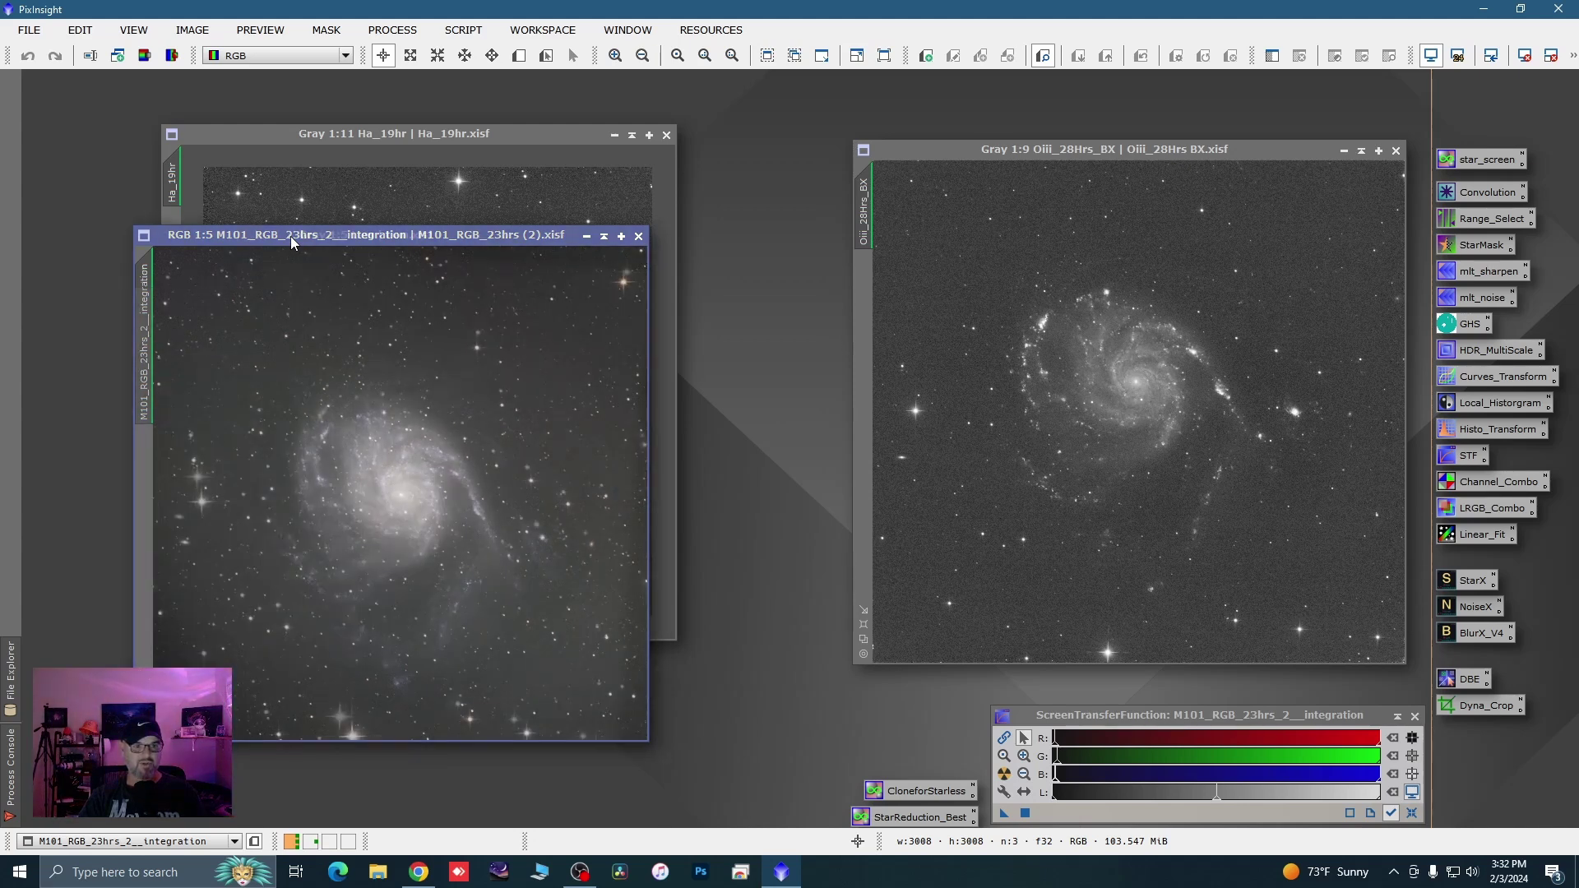
pyautogui.moveTo(289, 236); pyautogui.dragTo(284, 212)
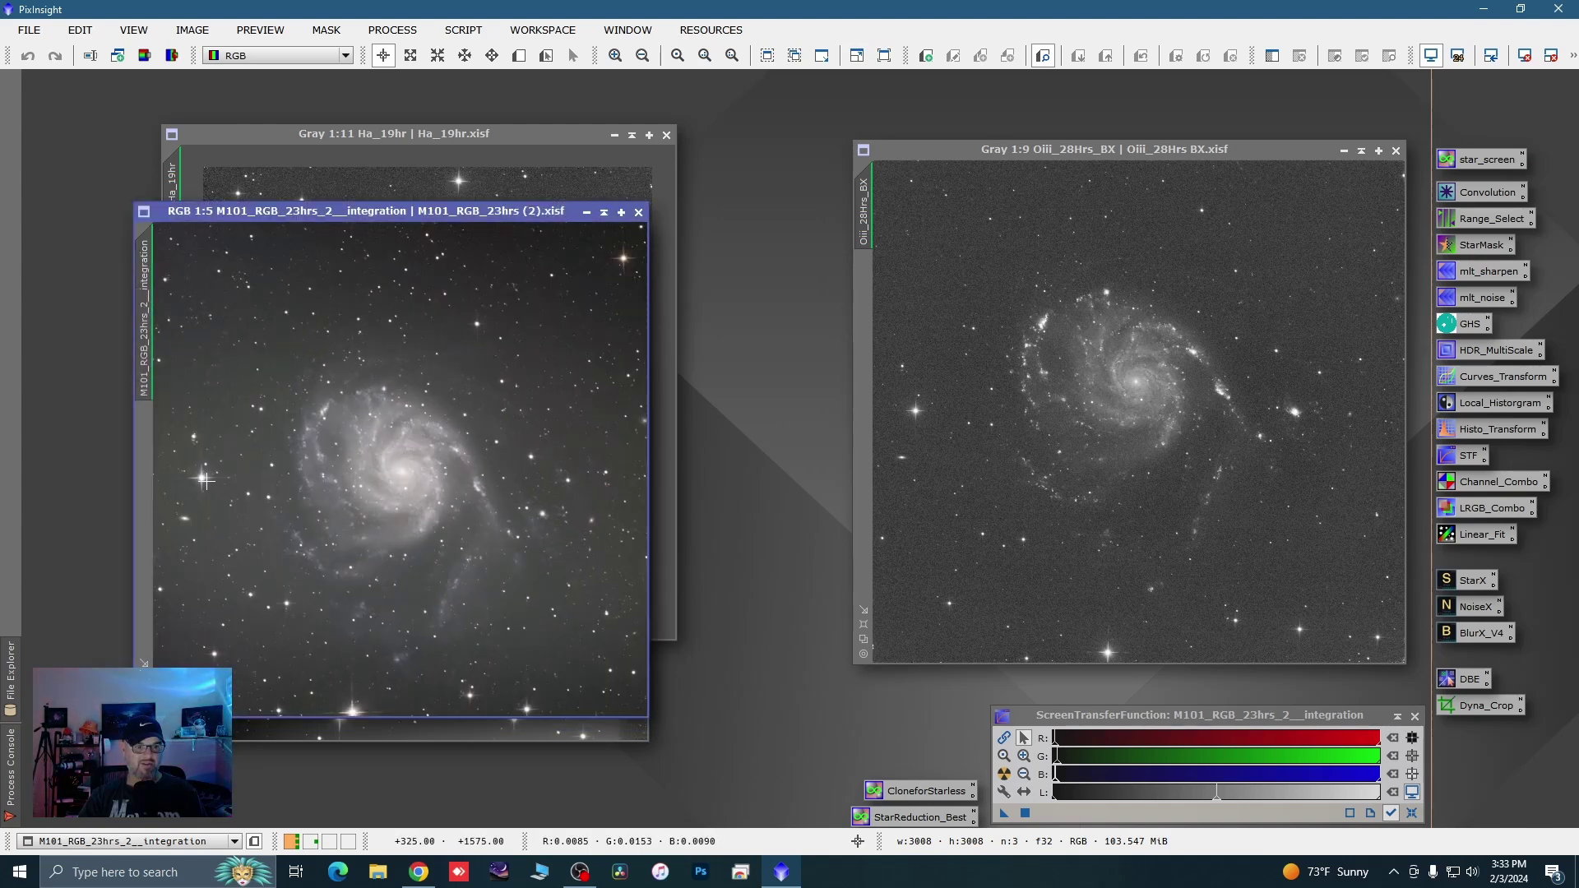
pyautogui.scroll(2, 212, 491)
pyautogui.moveTo(265, 211)
pyautogui.mouseDown()
pyautogui.moveTo(266, 235)
pyautogui.moveTo(265, 222)
pyautogui.mouseUp()
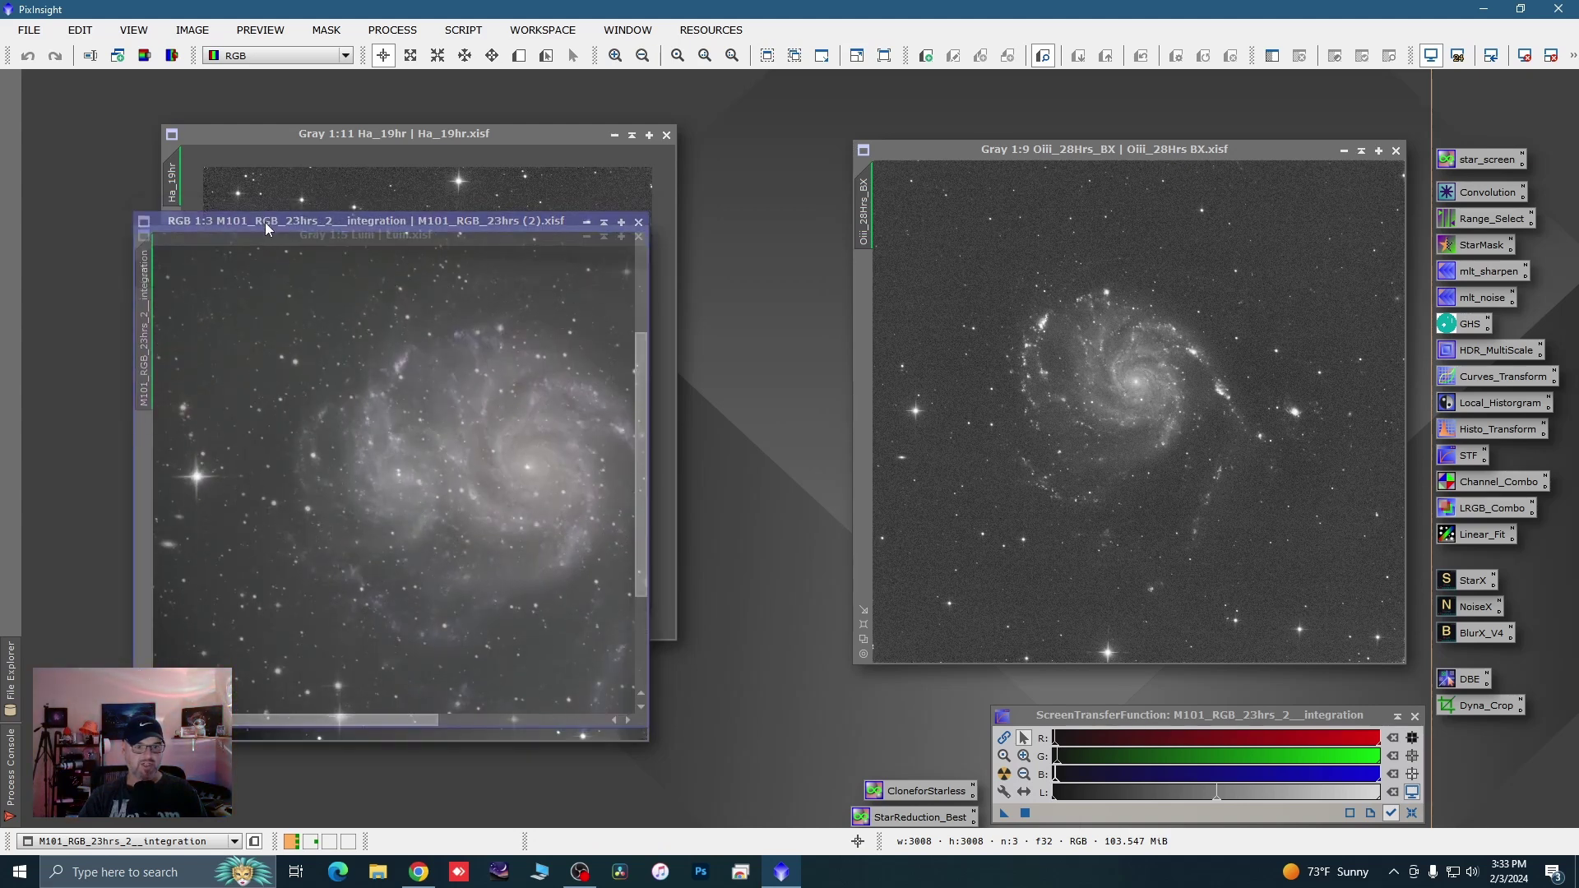
pyautogui.moveTo(265, 222); pyautogui.dragTo(265, 222)
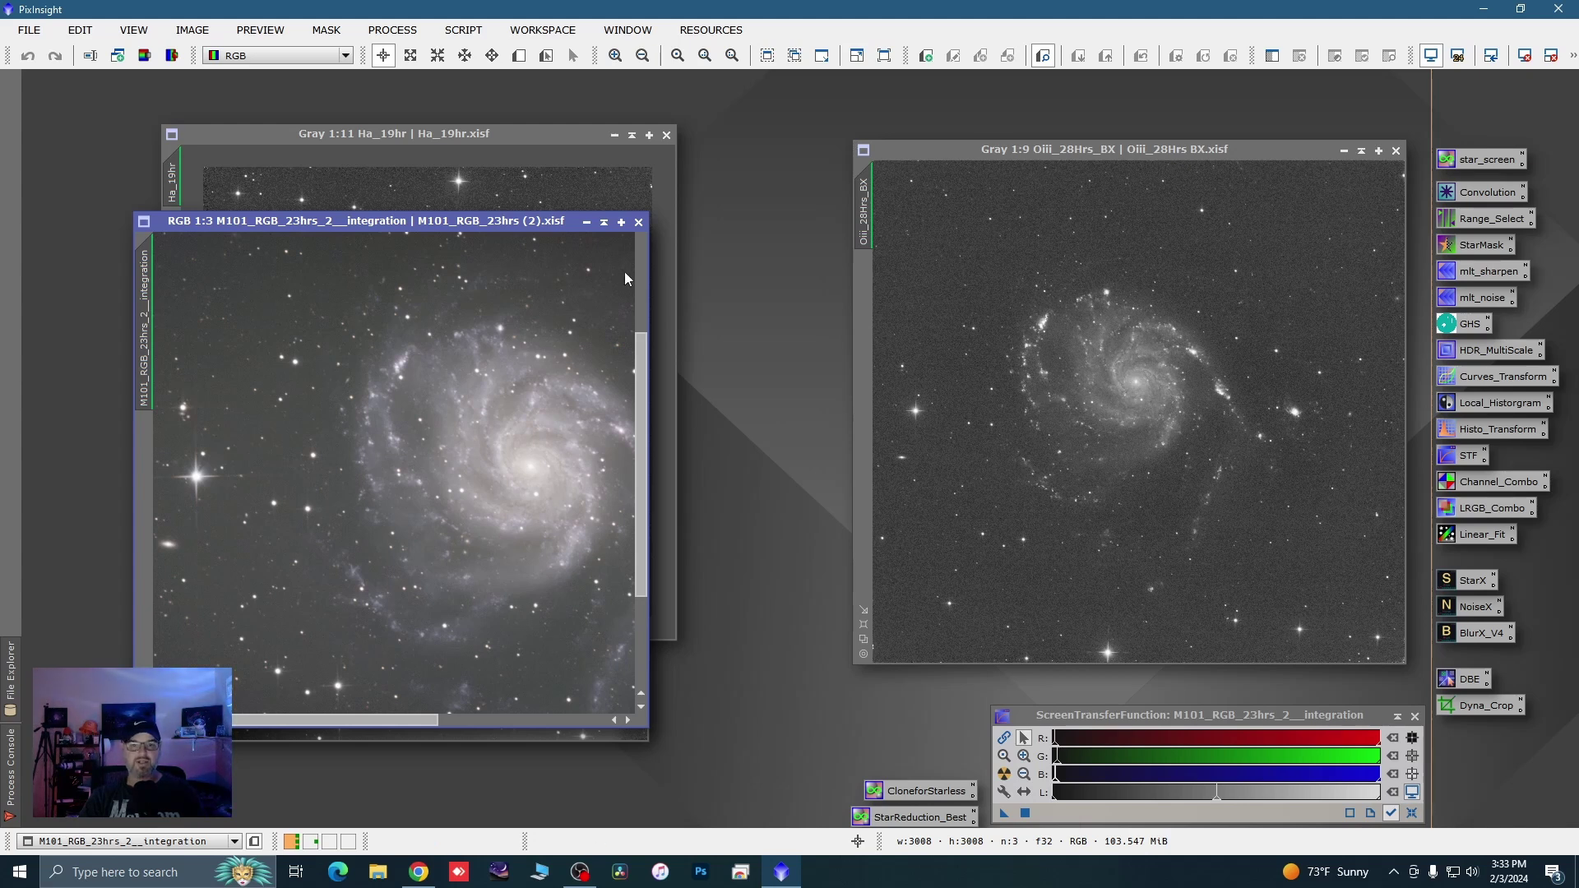
pyautogui.moveTo(506, 225); pyautogui.dragTo(505, 248)
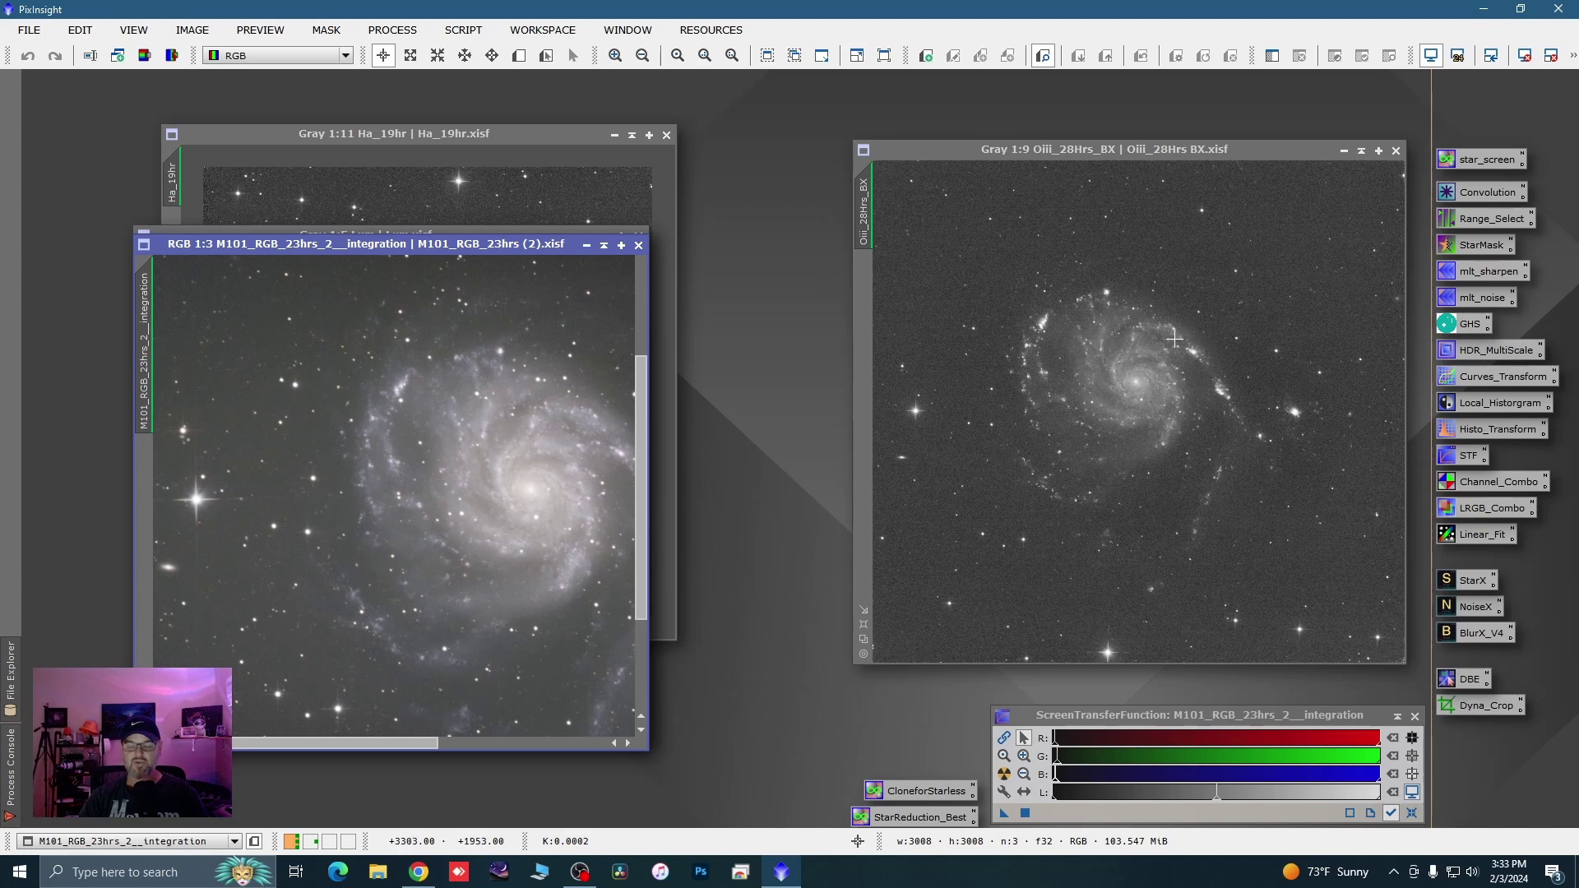
# Iconize the RGB integration, Lum and Ha_19hr images and group their icons in the workspace, keeping the Oiii image open
pyautogui.click(587, 245)
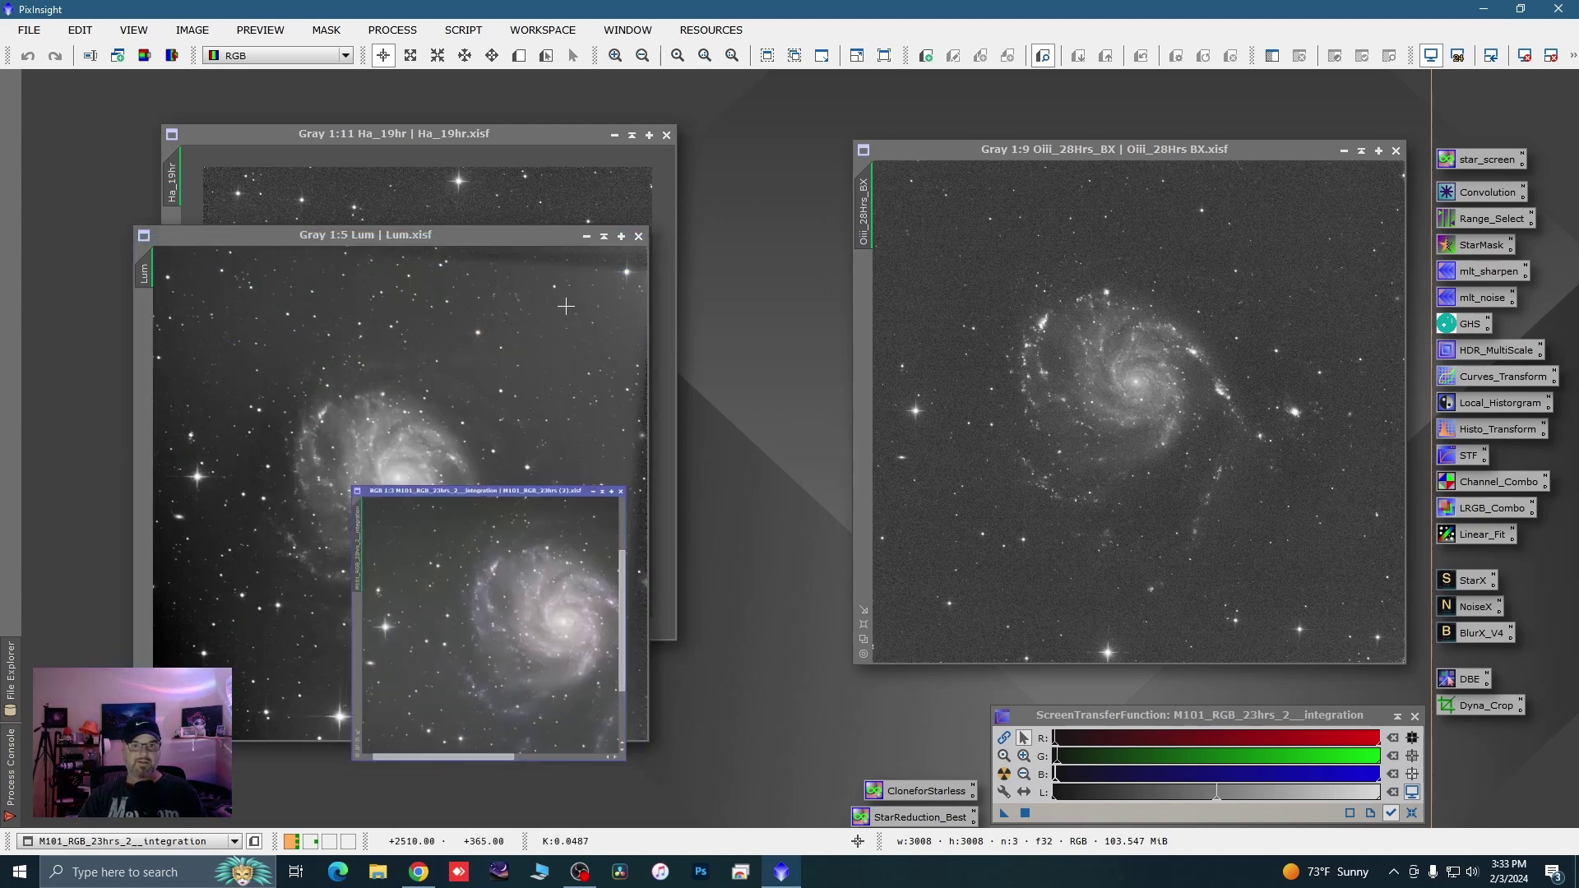
pyautogui.click(587, 236)
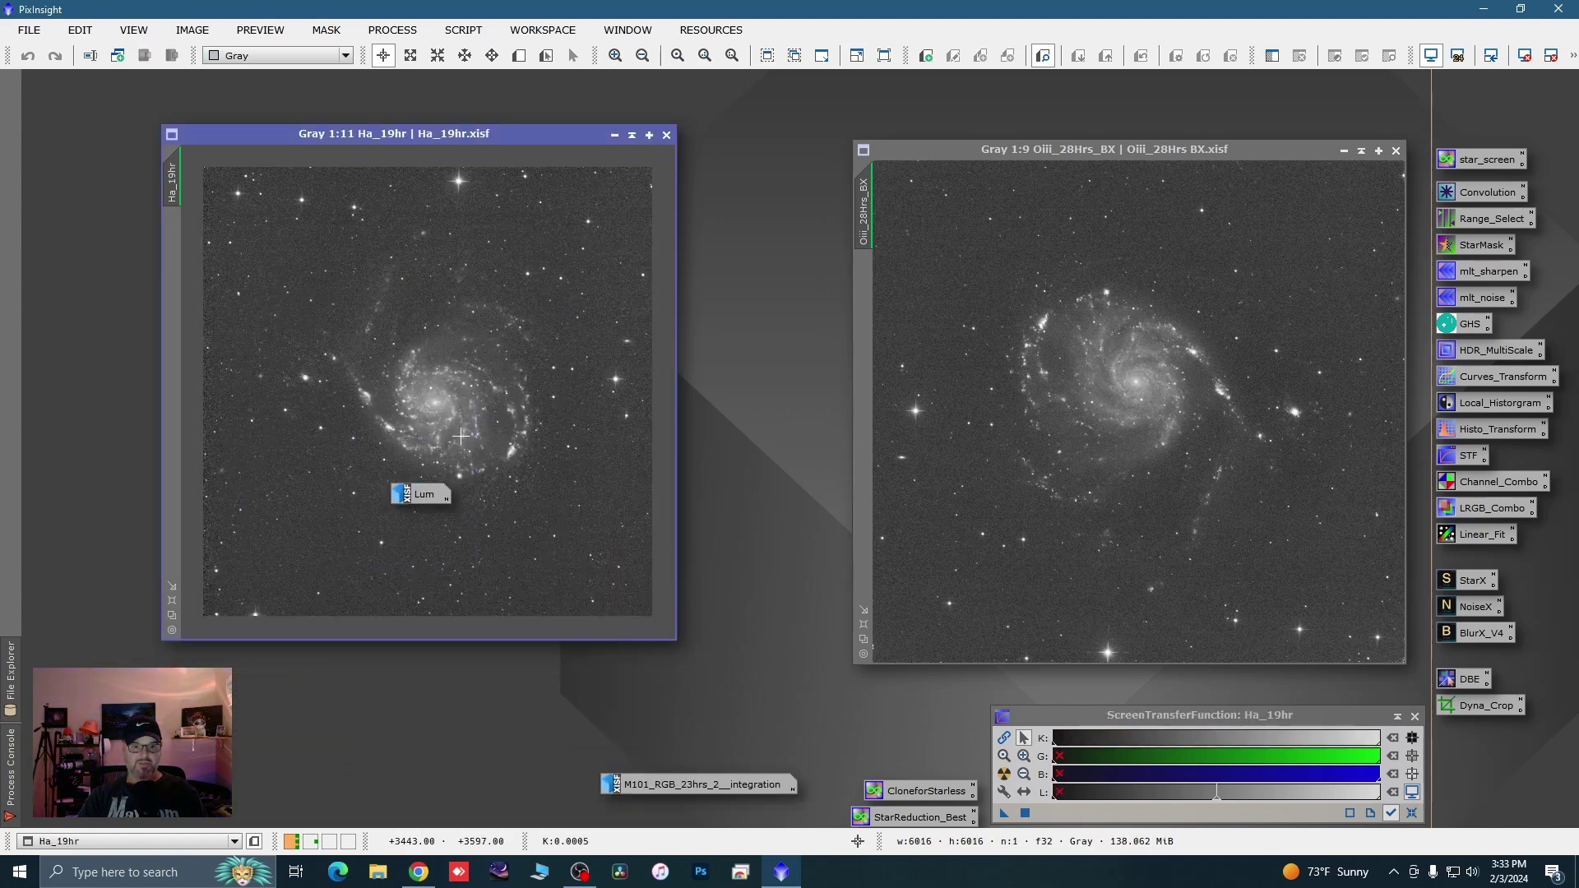
pyautogui.moveTo(424, 494); pyautogui.dragTo(746, 752)
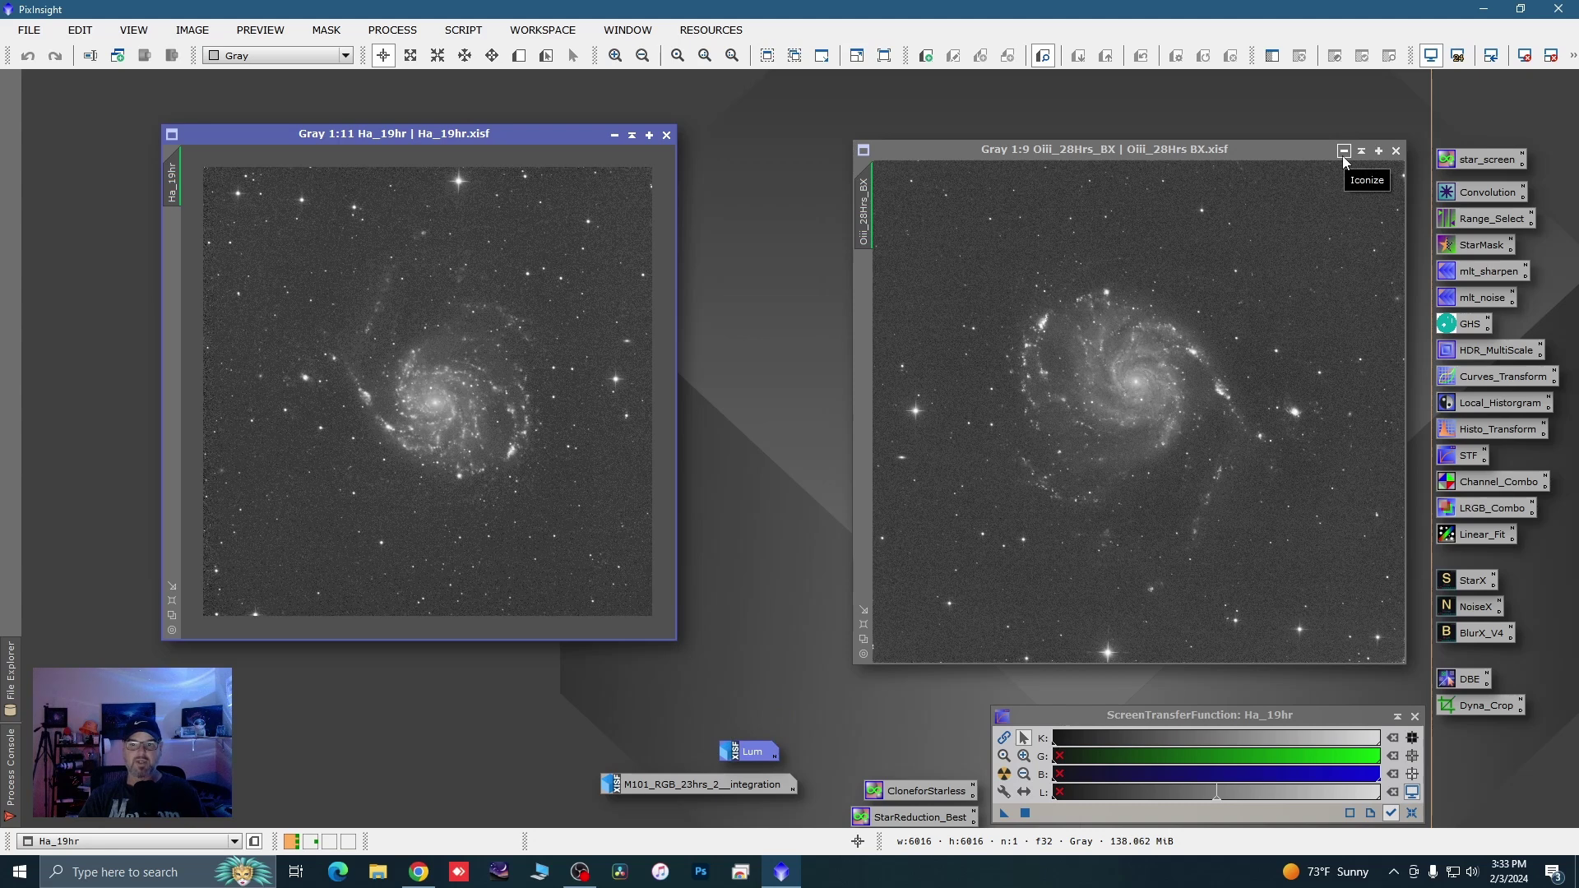
pyautogui.moveTo(1343, 155); pyautogui.dragTo(1278, 156)
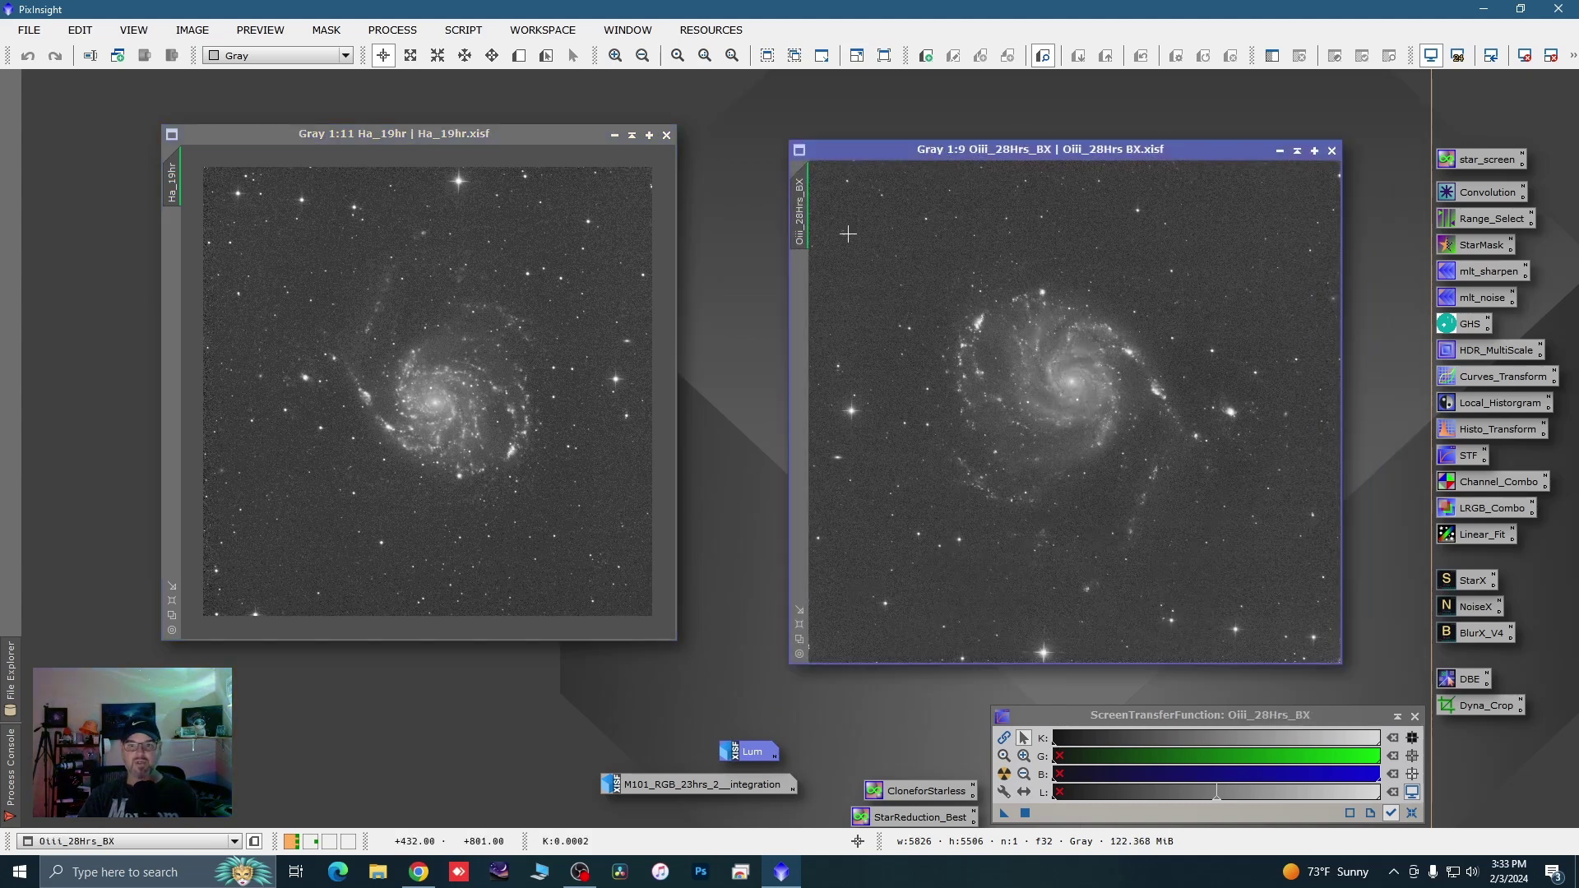
pyautogui.click(615, 134)
pyautogui.moveTo(463, 392); pyautogui.dragTo(657, 746)
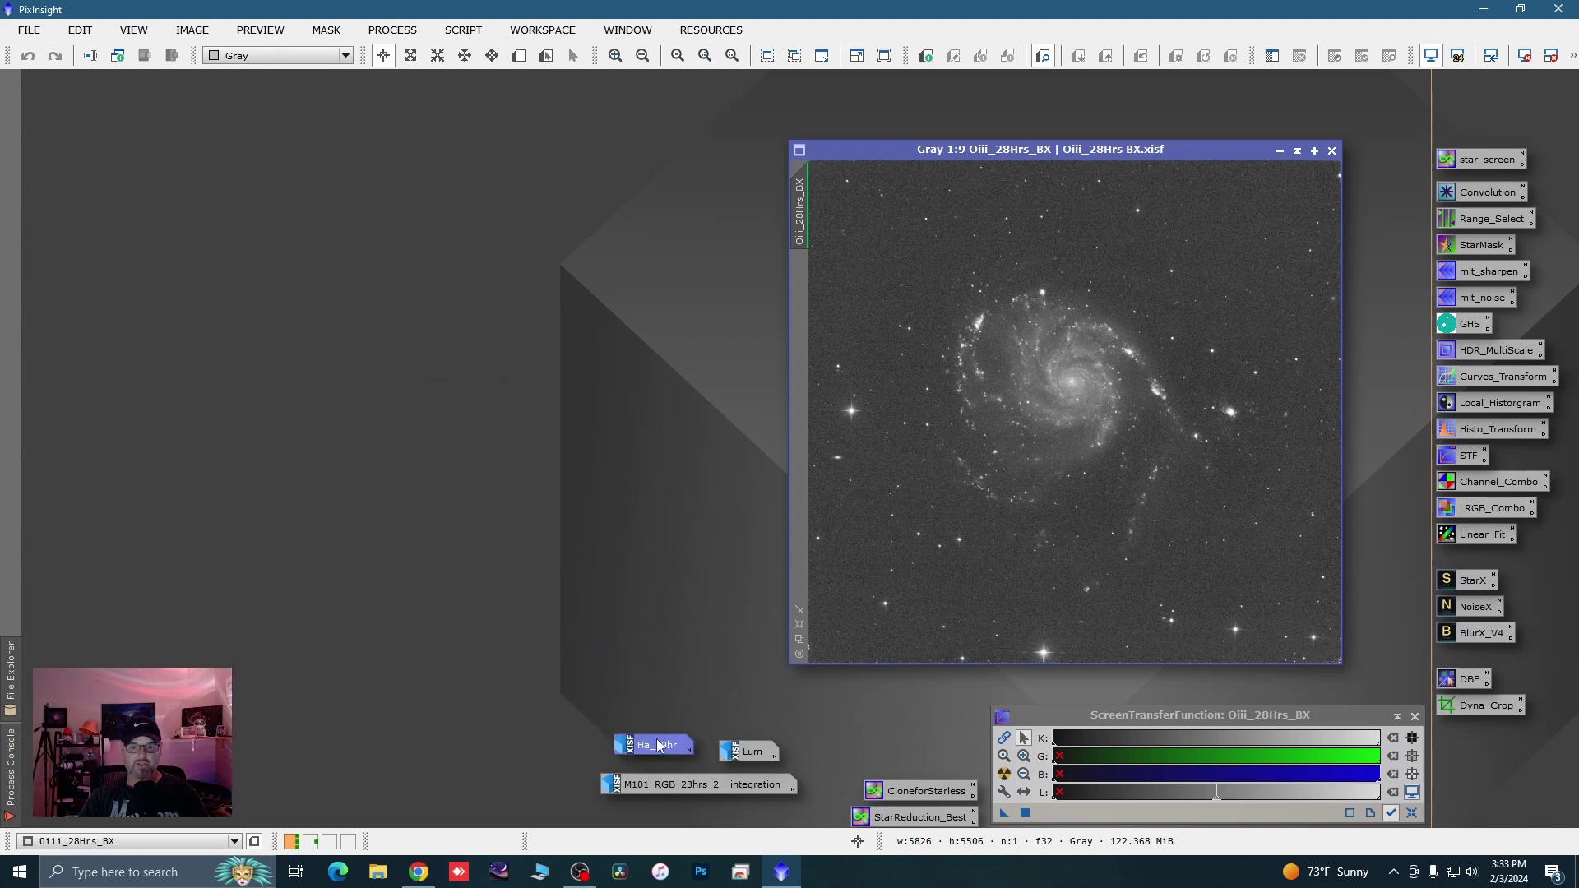
# Iconize the Oiii_28Hrs_BX image and place its icon with the Ha, Lum and RGB image icons
pyautogui.click(1280, 151)
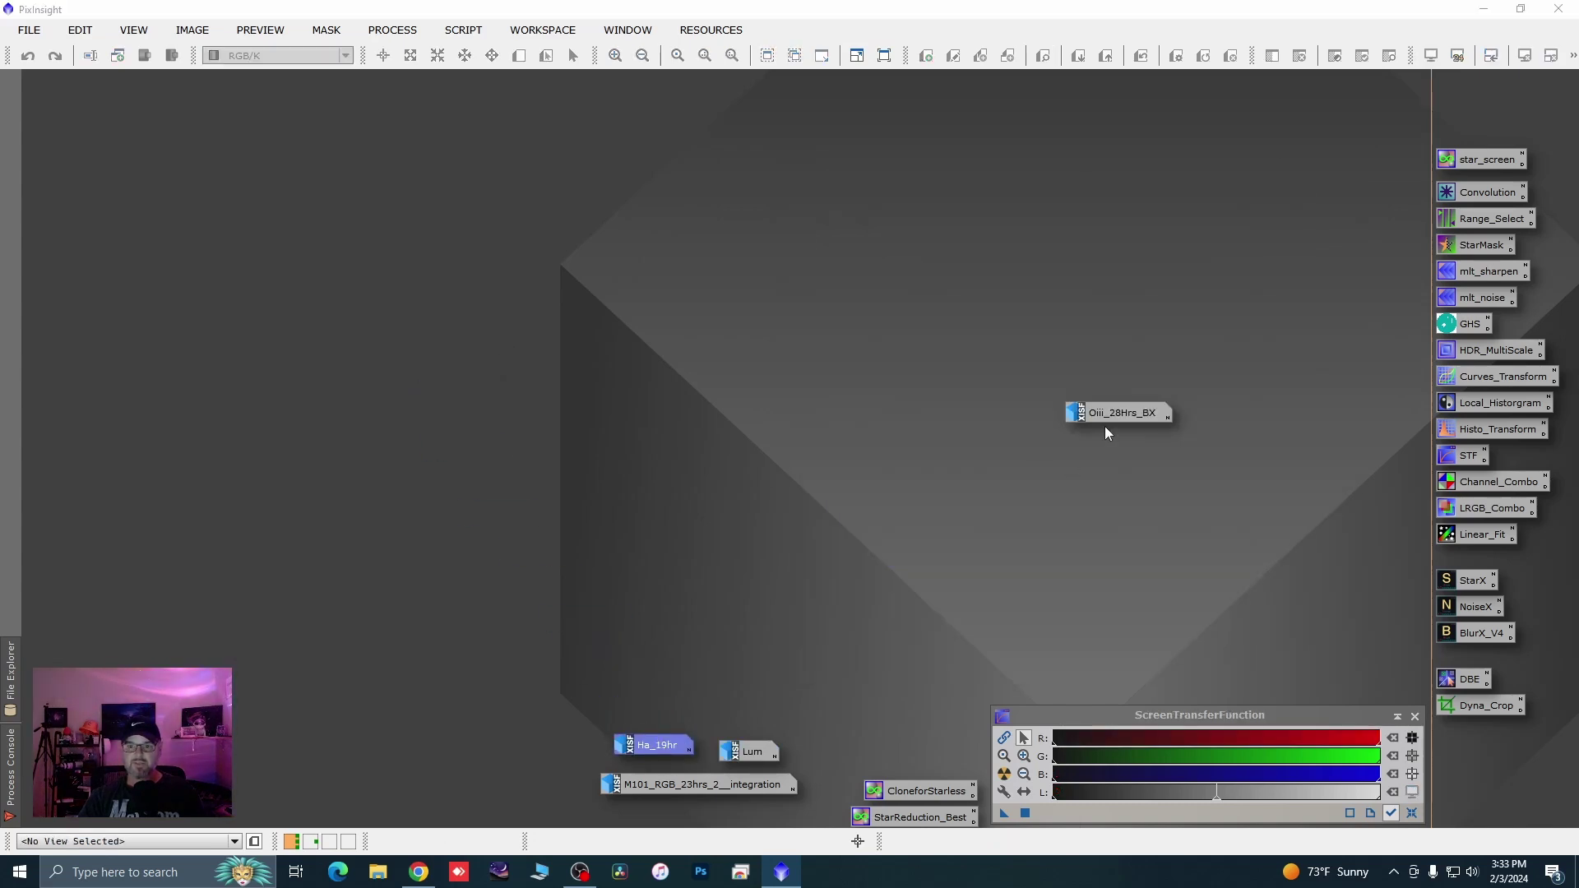
pyautogui.moveTo(1104, 426); pyautogui.dragTo(673, 706)
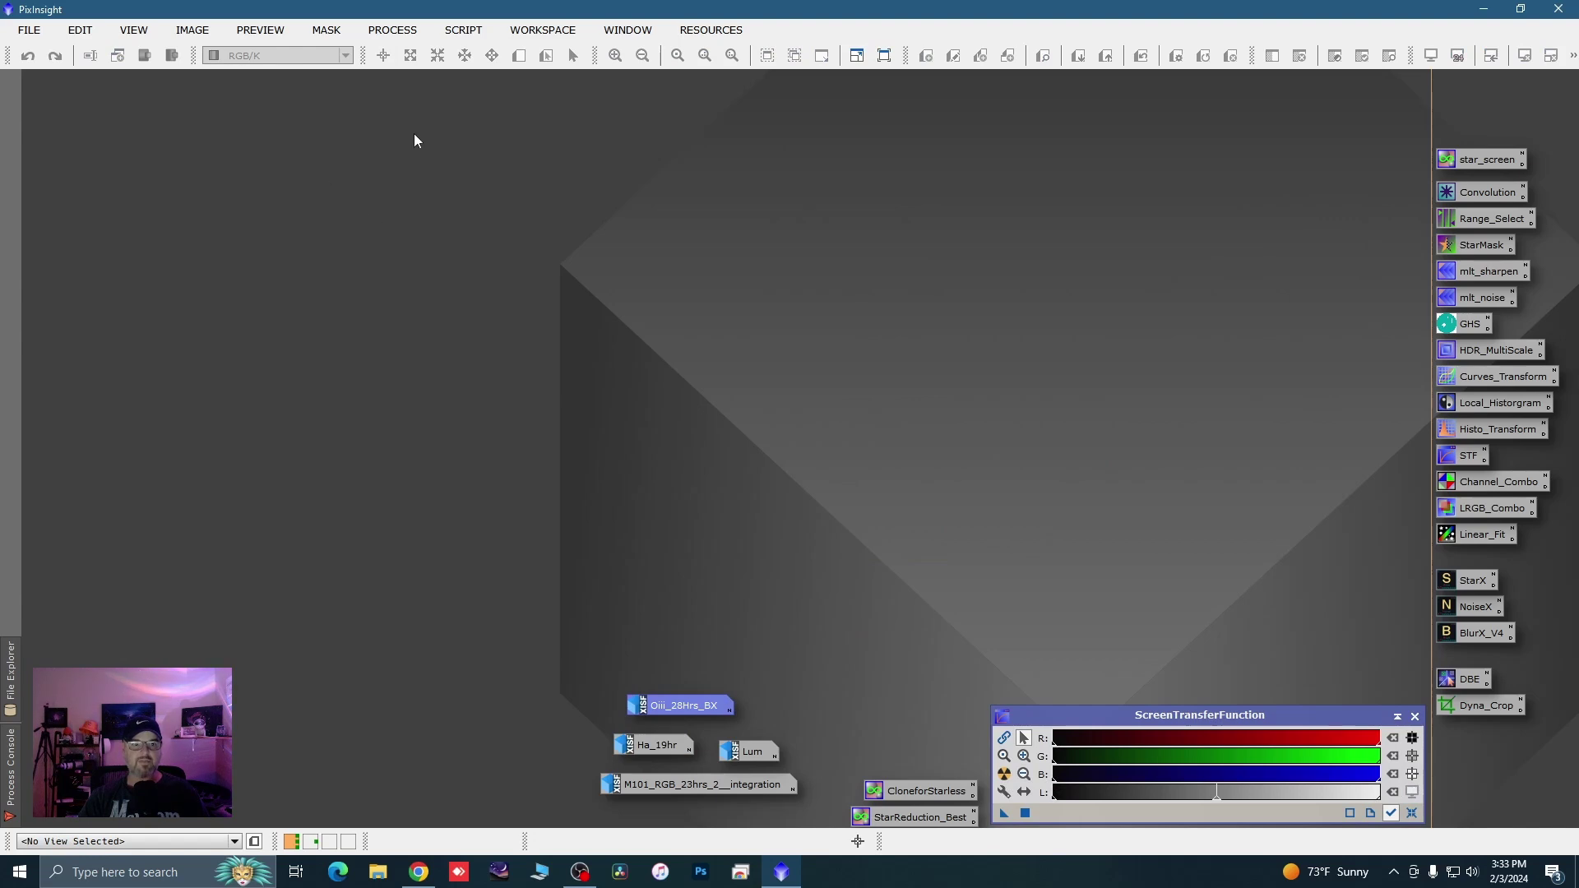
# Register the Ha_19hr, Lum and M101_RGB_23hrs_2__integration images to the Oiii_28Hrs_BX reference with StarAlignment
pyautogui.click(392, 29)
pyautogui.moveTo(475, 20)
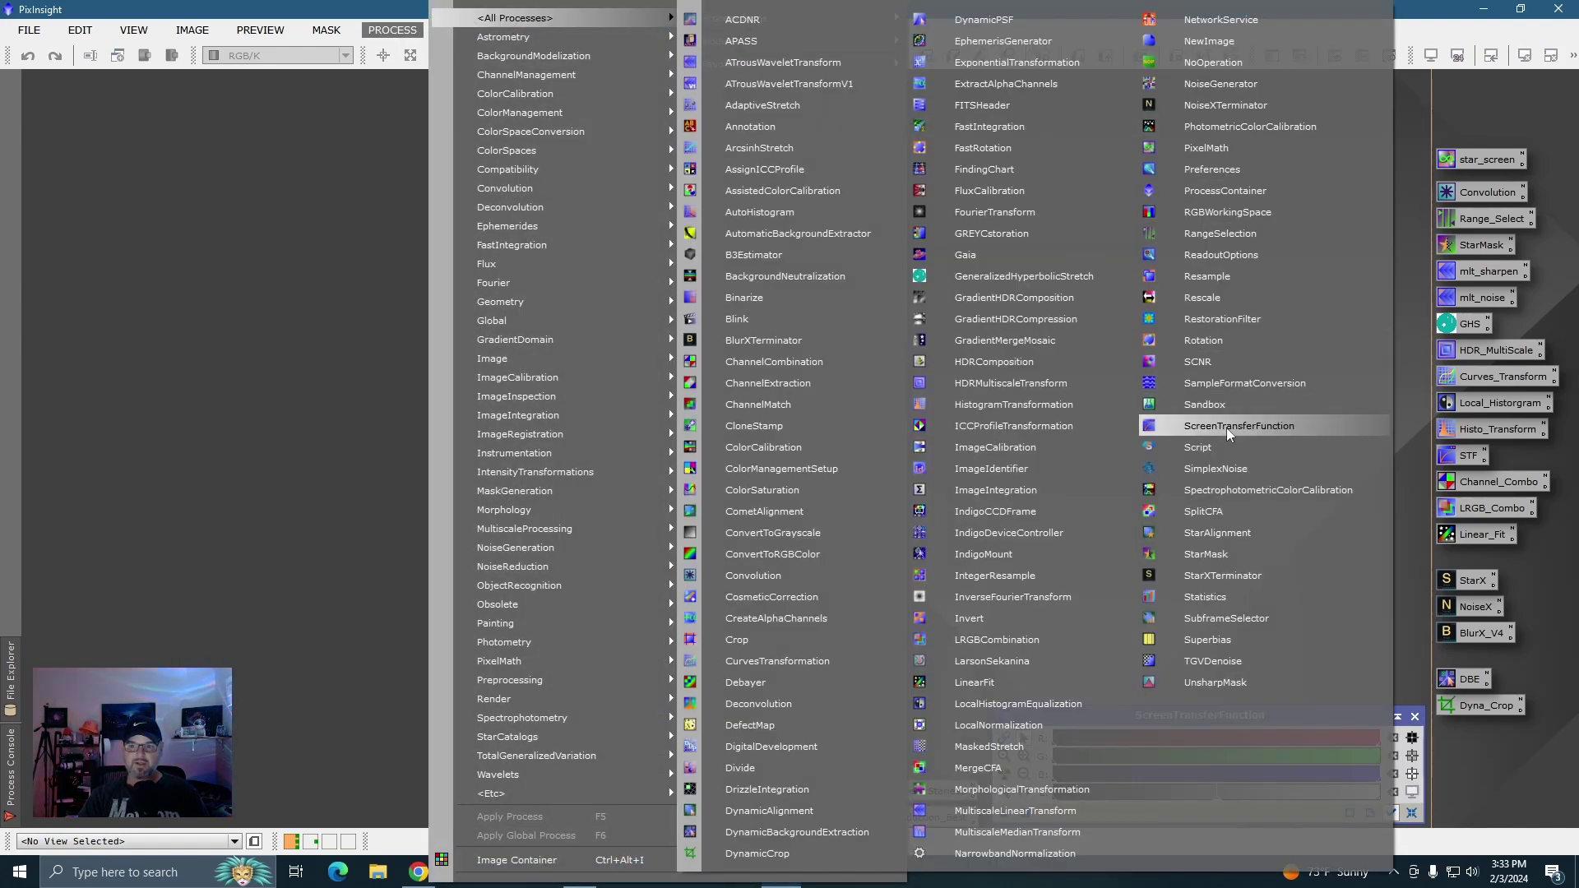
pyautogui.click(1210, 534)
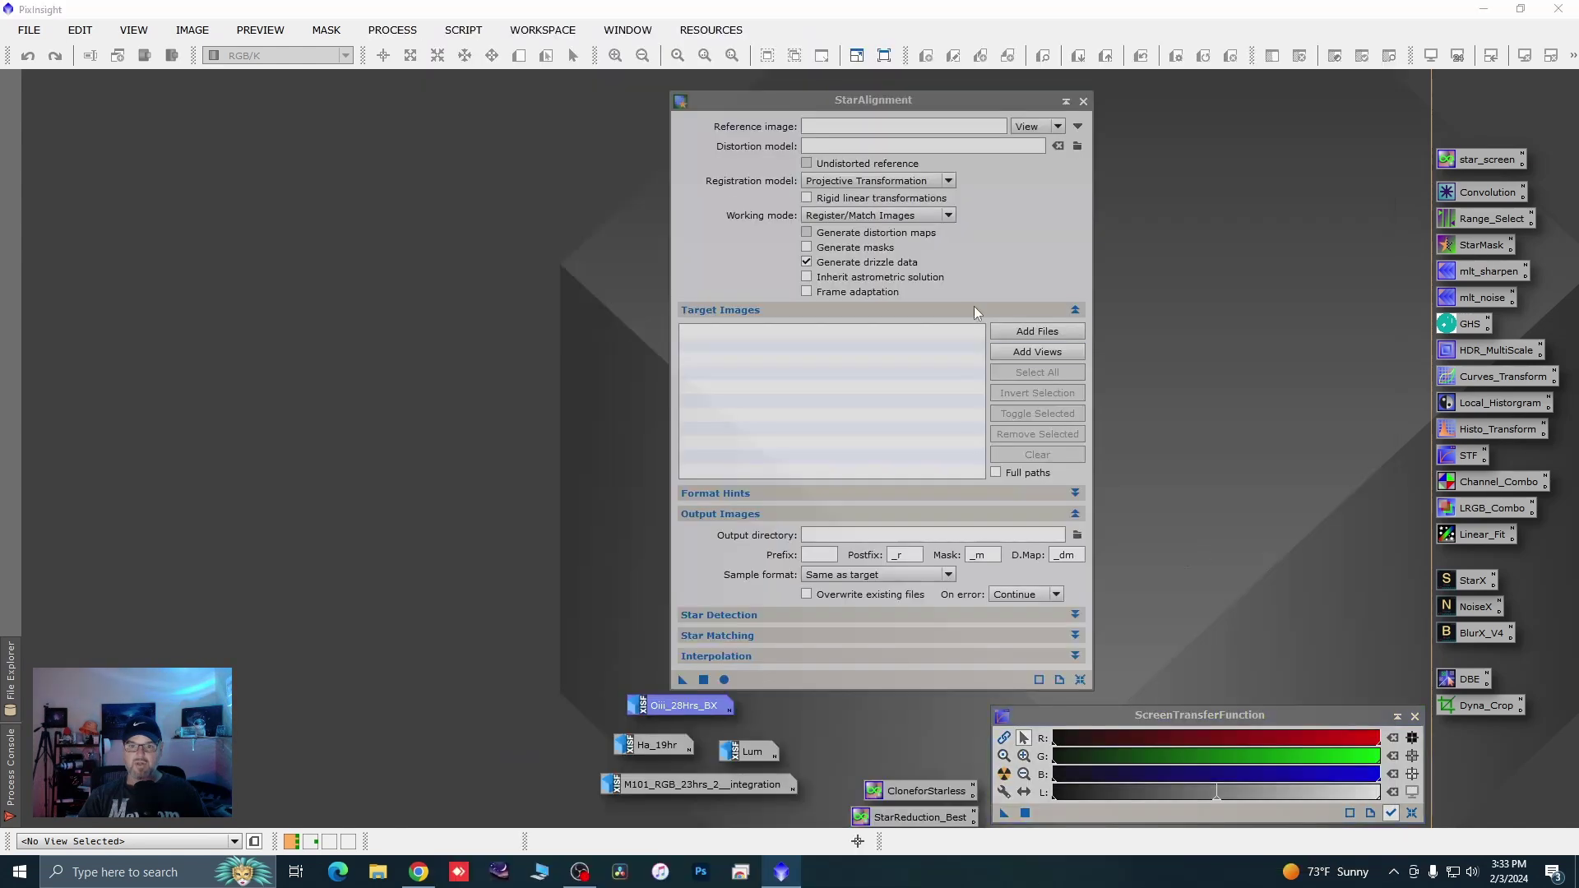
pyautogui.moveTo(926, 96); pyautogui.dragTo(1153, 87)
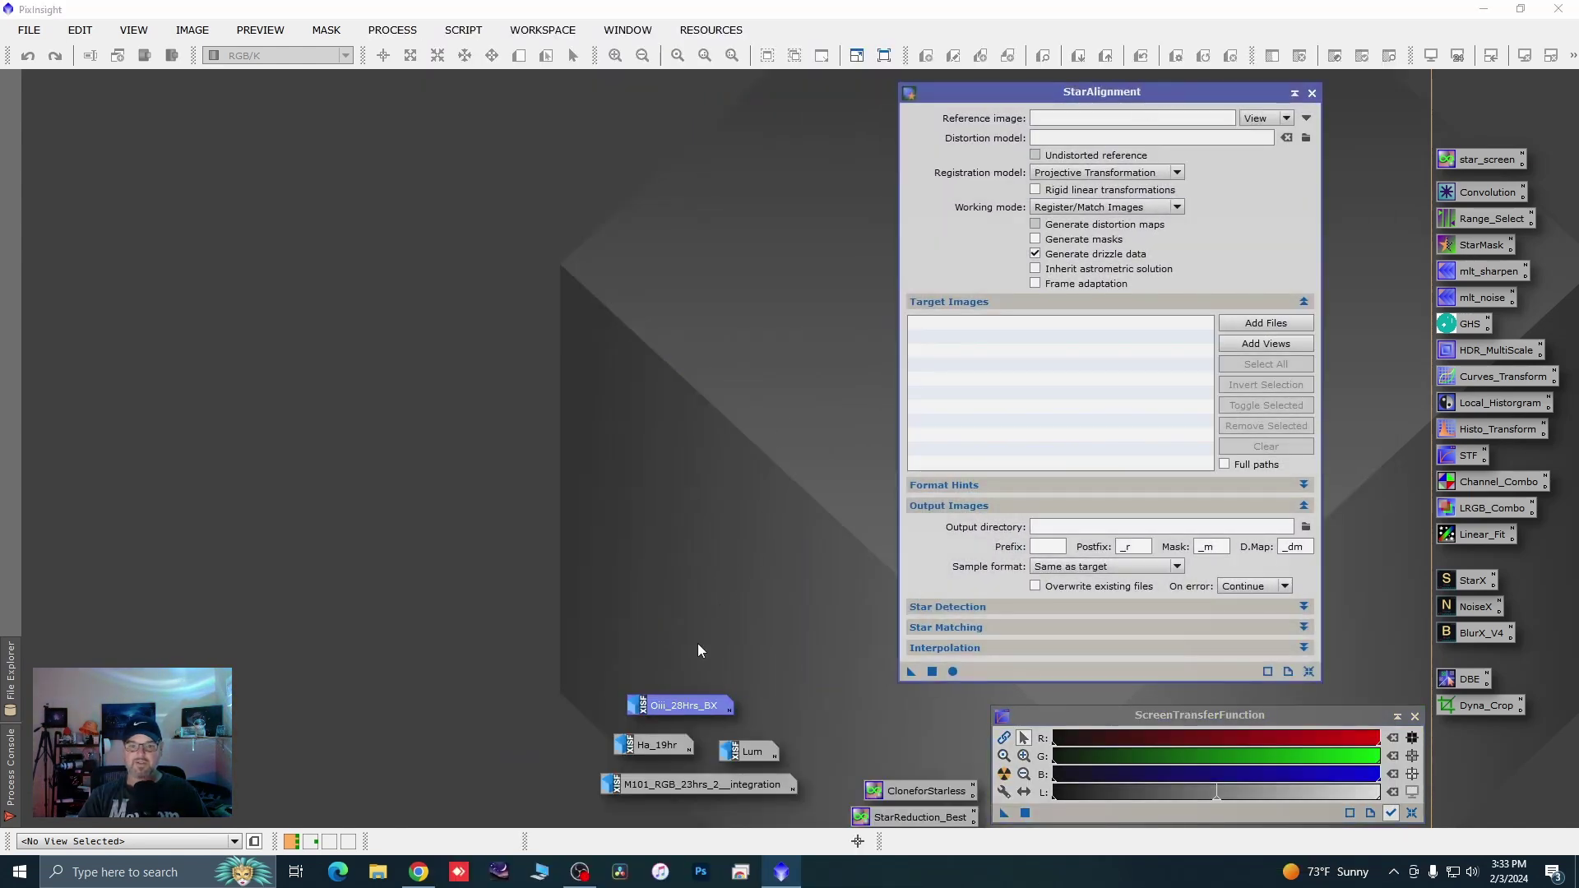
pyautogui.moveTo(650, 712); pyautogui.dragTo(1070, 128)
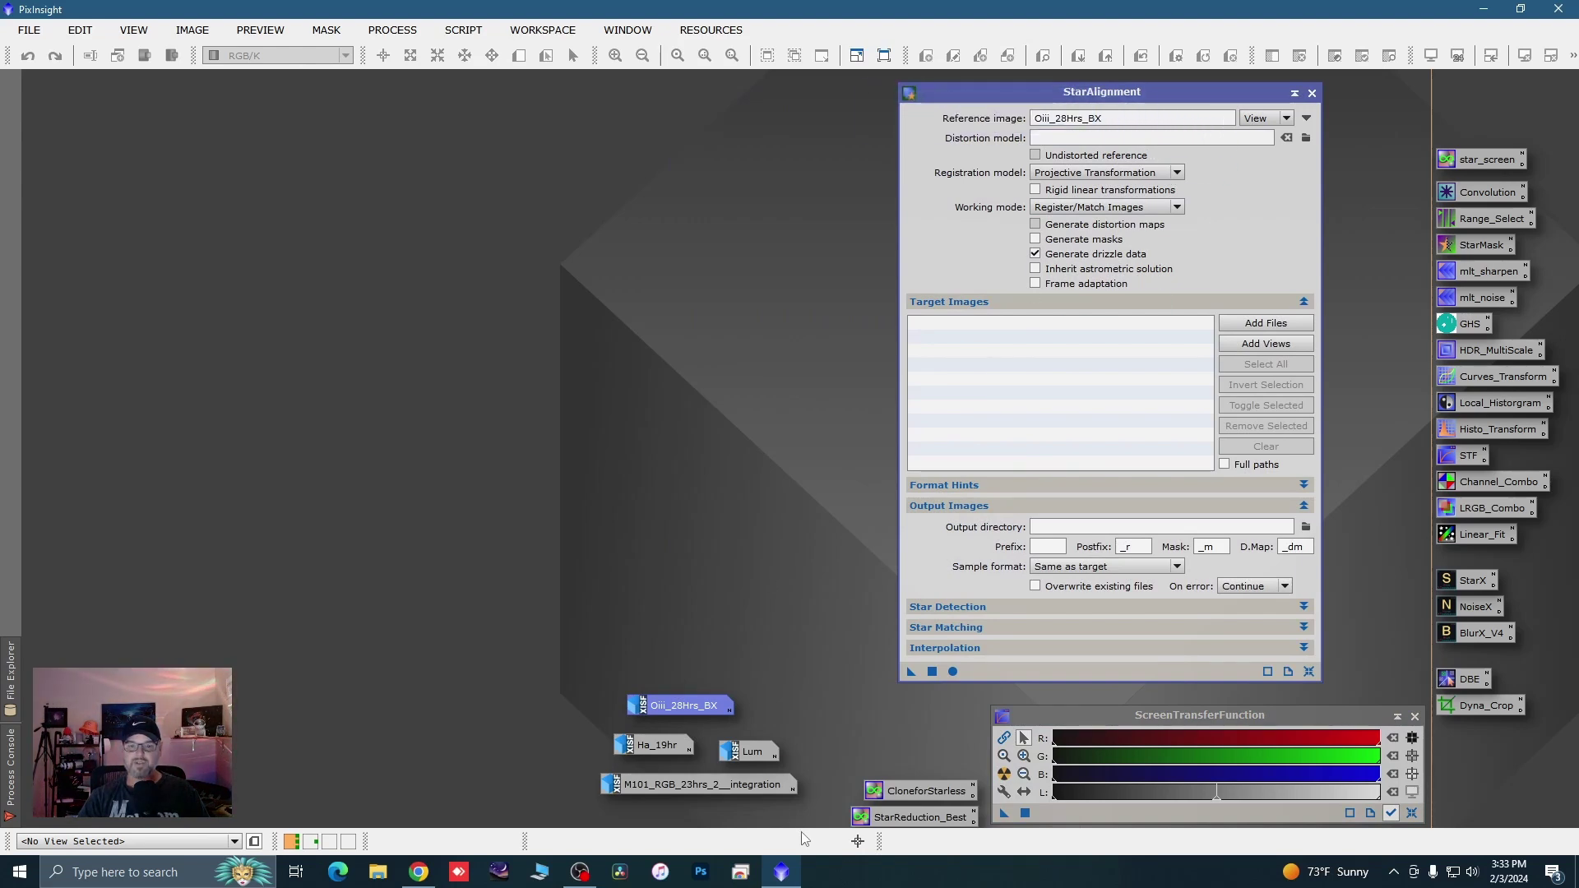
pyautogui.moveTo(563, 737); pyautogui.dragTo(1070, 412)
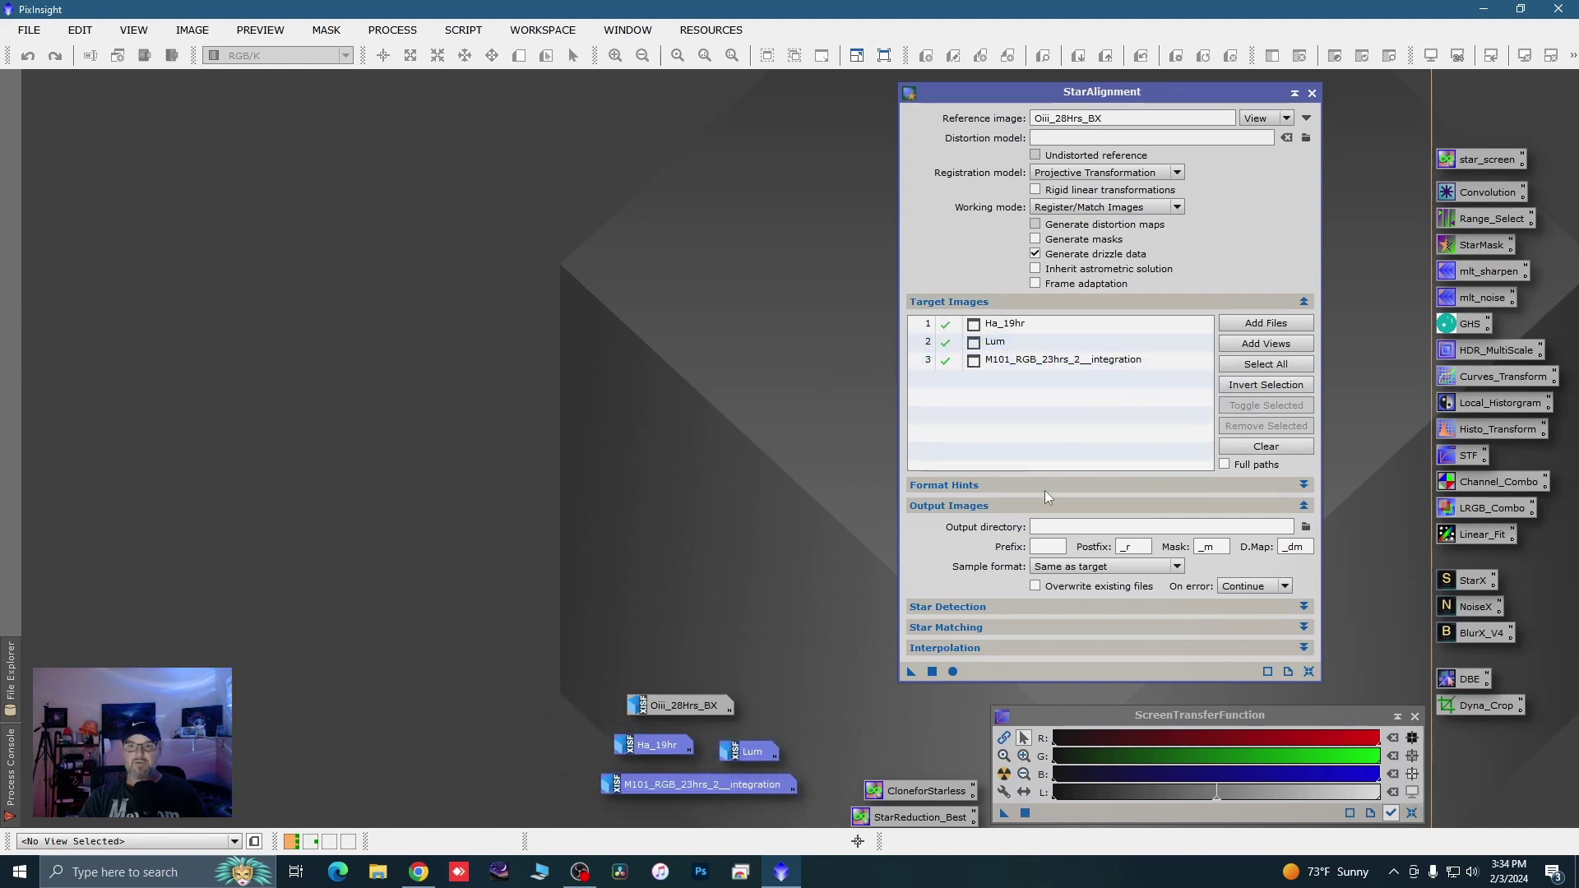
pyautogui.click(954, 672)
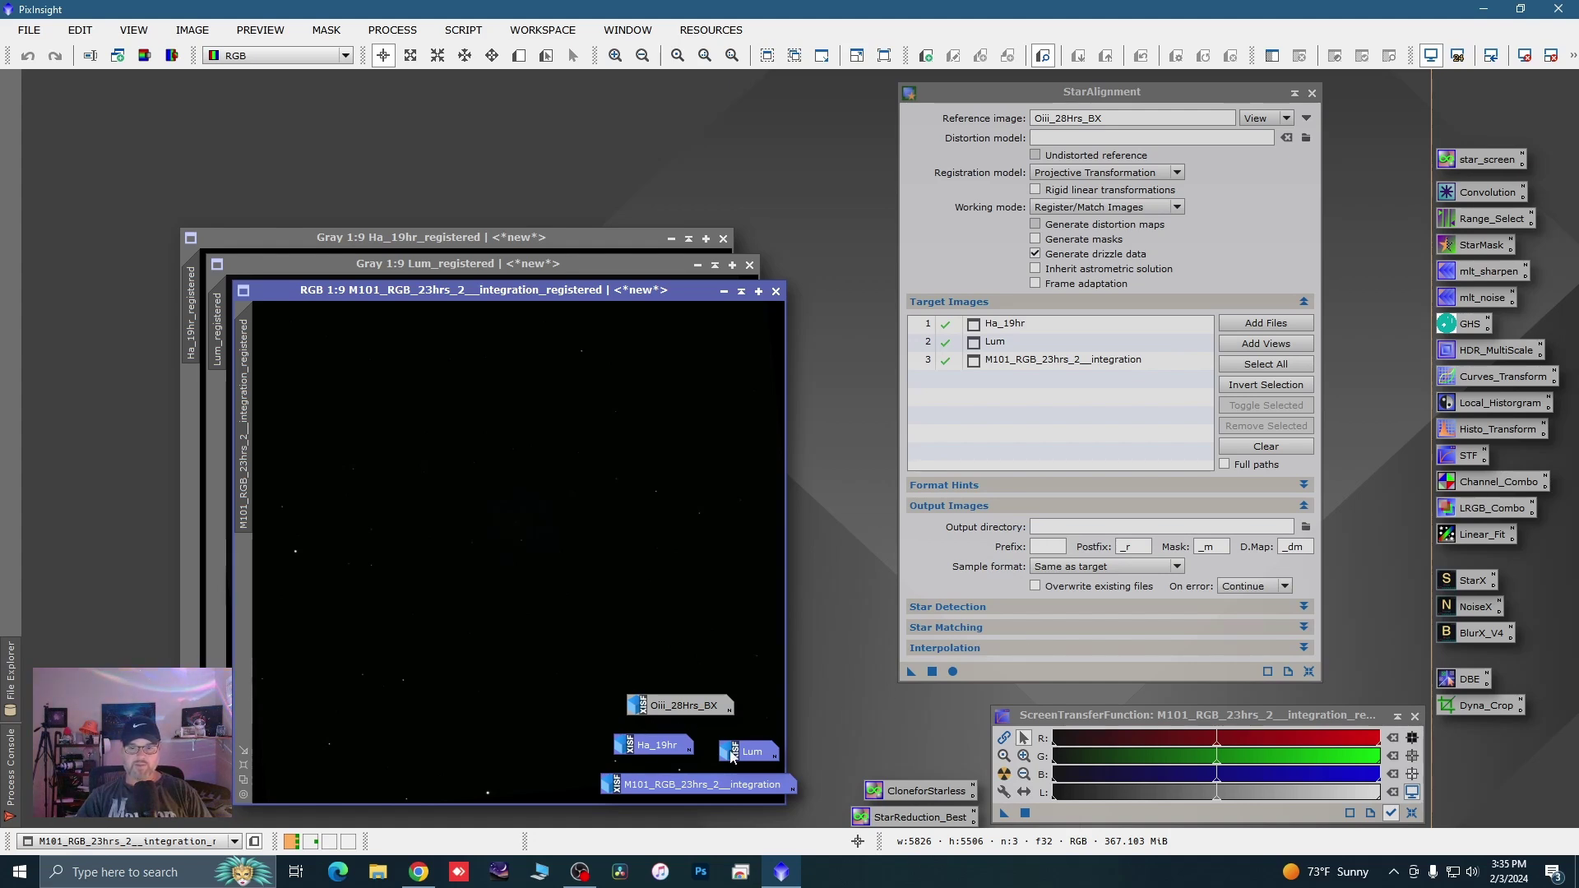
# Delete the unregistered Ha, Lum and RGB image icons, and clear the workspace by moving the Oiii icon aside and closing StarAlignment
pyautogui.rightClick(651, 750)
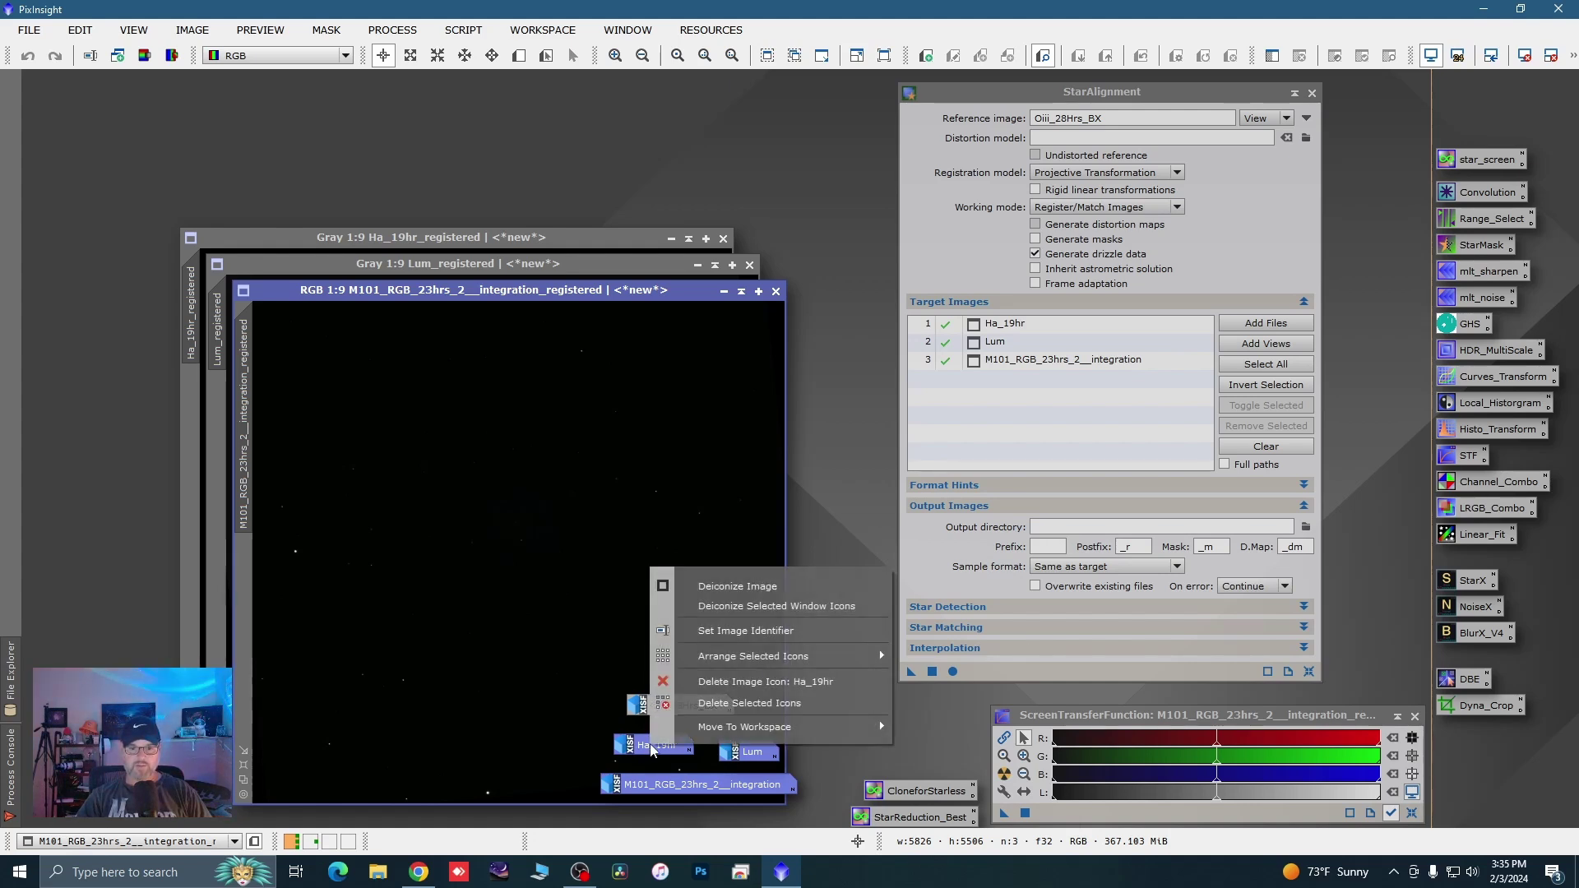
pyautogui.click(734, 704)
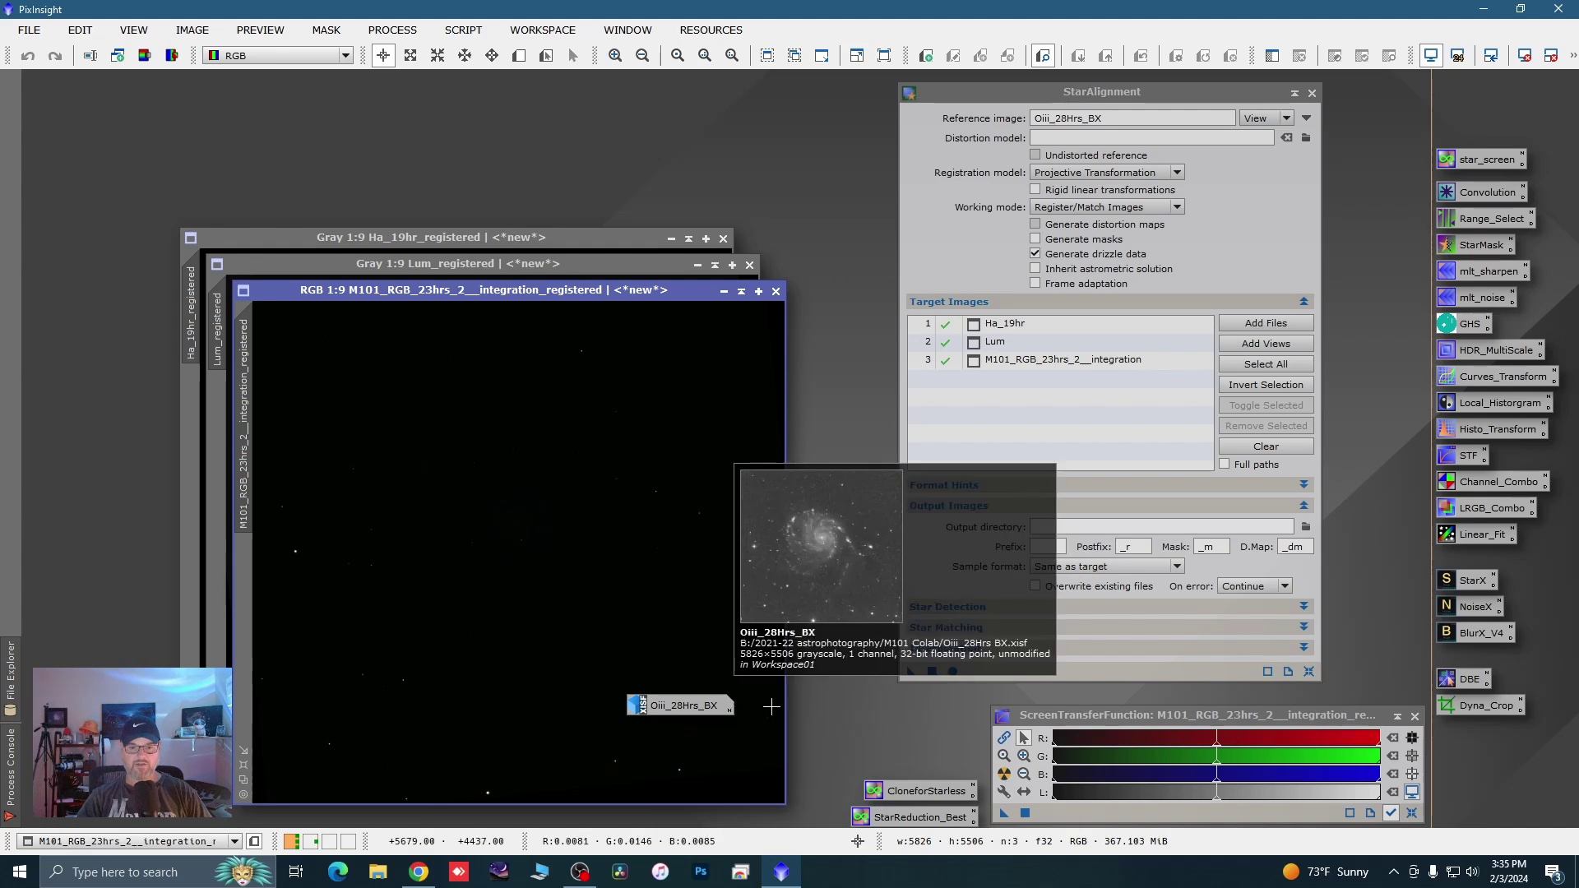
pyautogui.moveTo(672, 713); pyautogui.dragTo(850, 720)
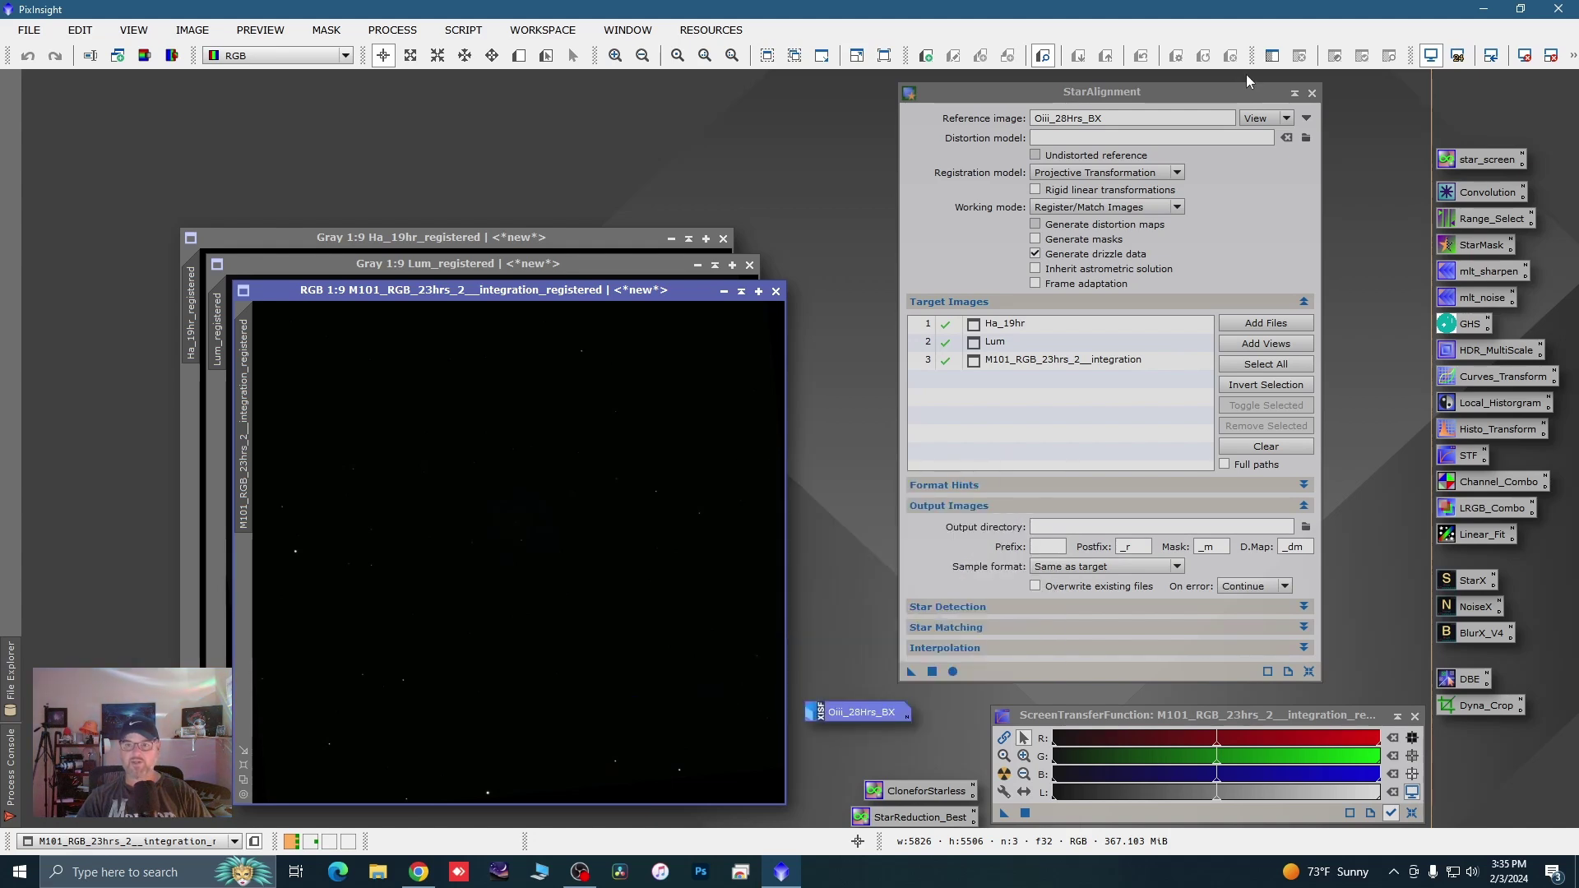
pyautogui.click(1313, 94)
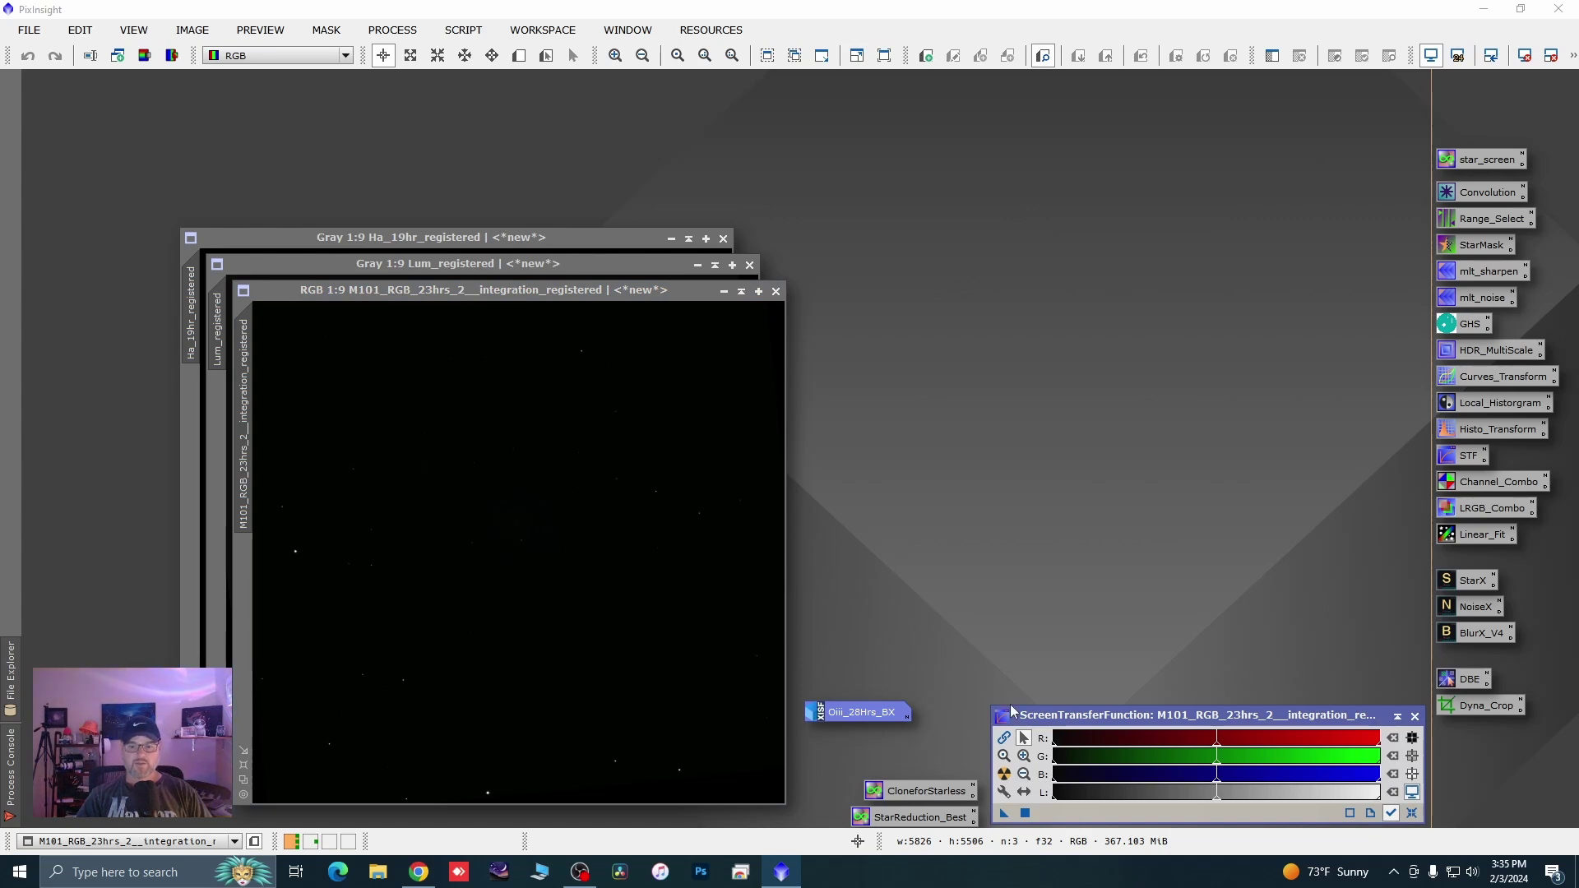
# Auto-stretch the display of the registered RGB, Lum and Ha images, separating the RGB window from the other two
pyautogui.click(1004, 775)
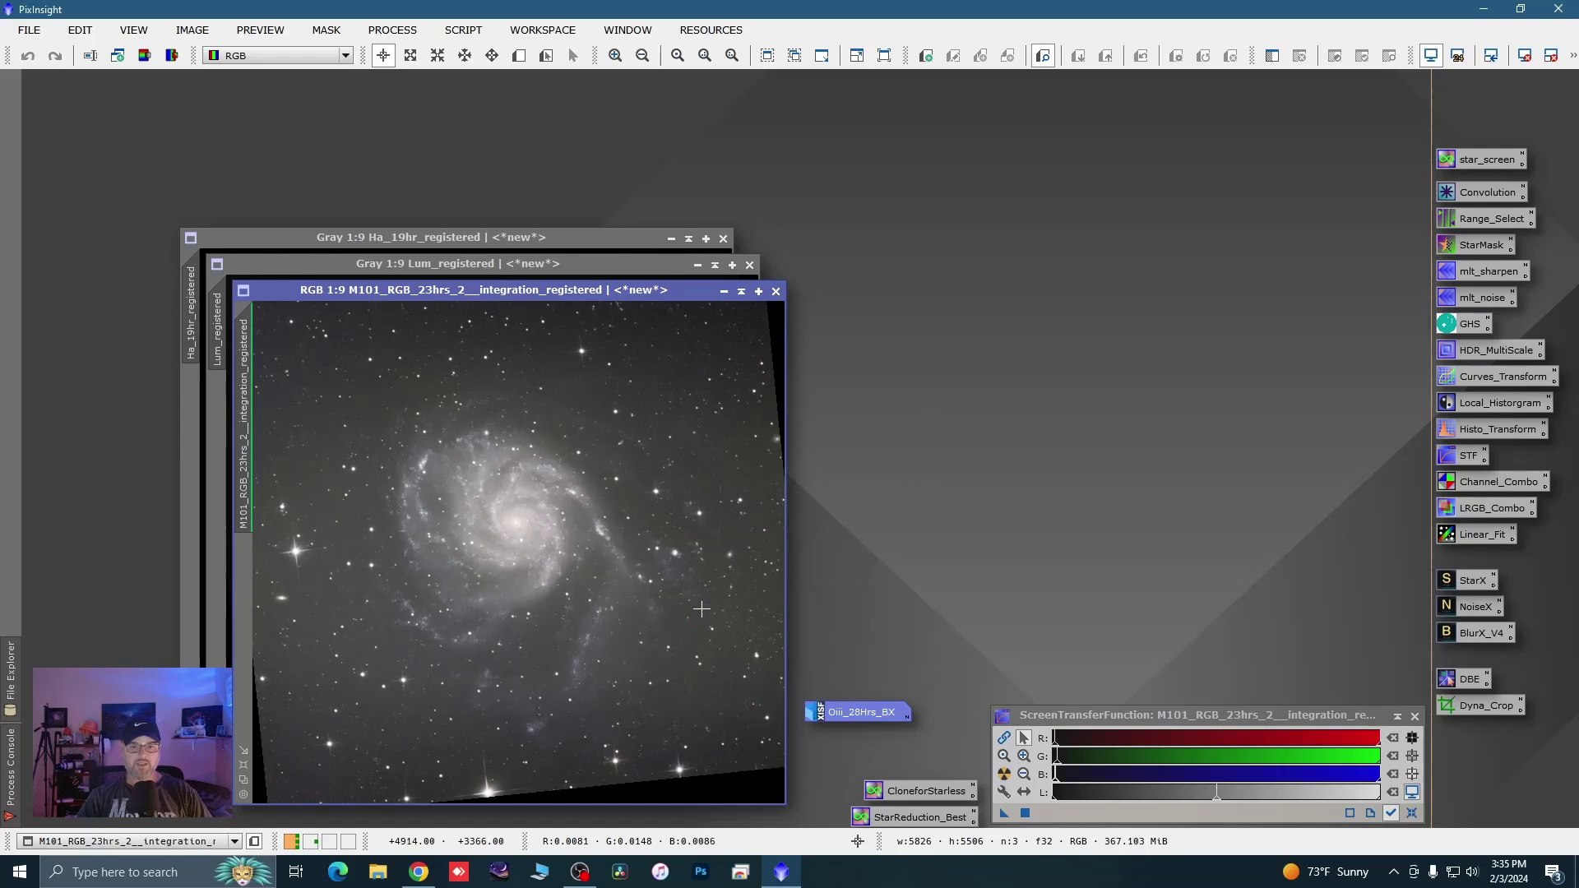
pyautogui.moveTo(638, 295); pyautogui.dragTo(1248, 123)
pyautogui.click(639, 259)
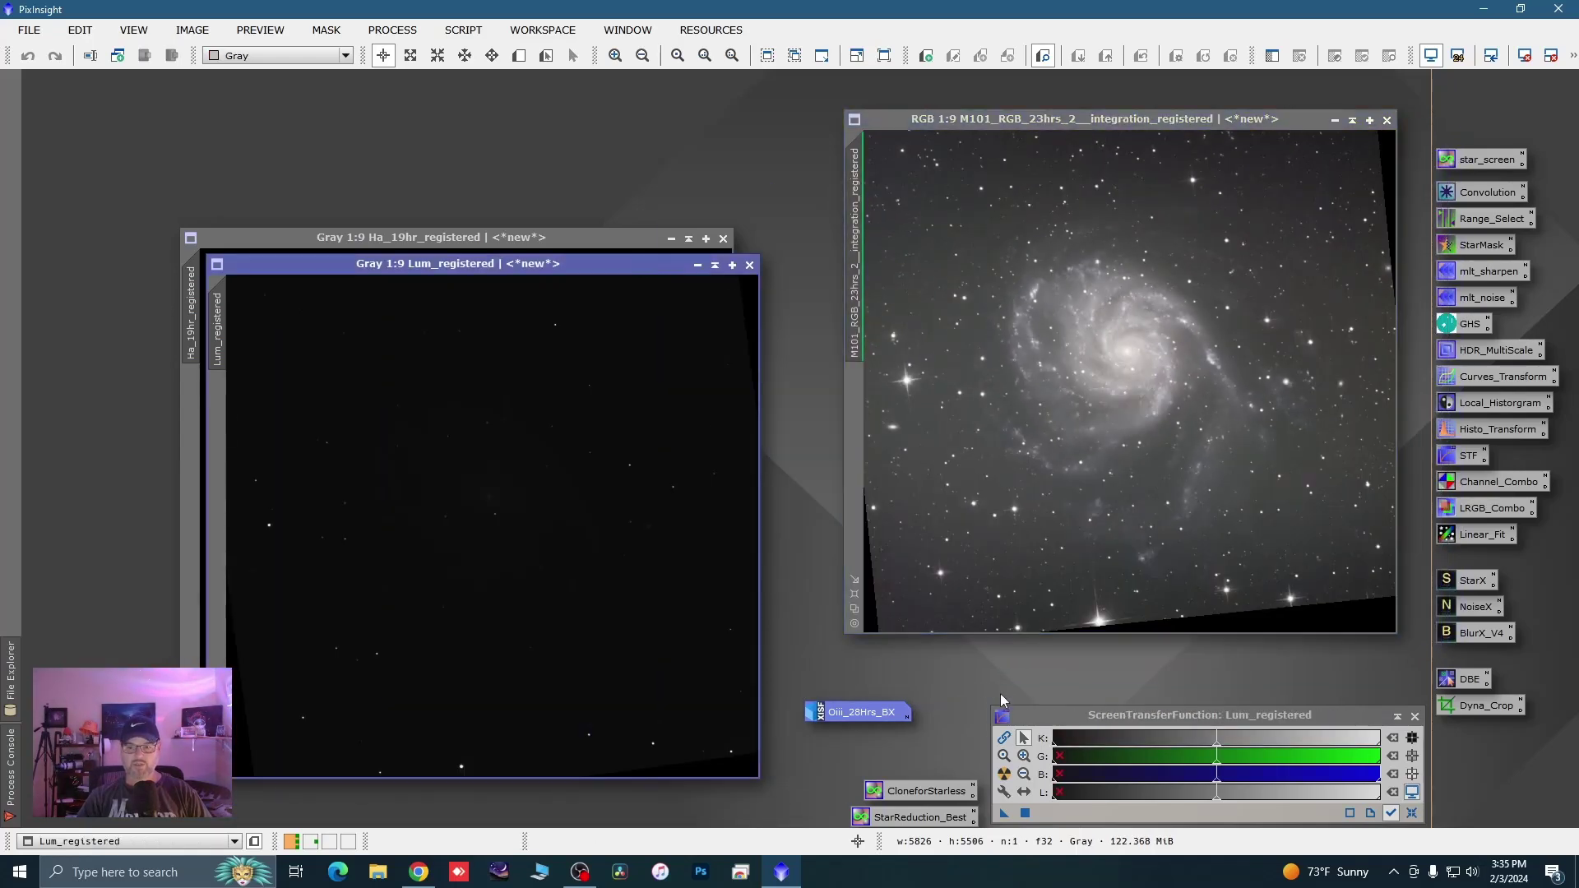
pyautogui.click(1005, 774)
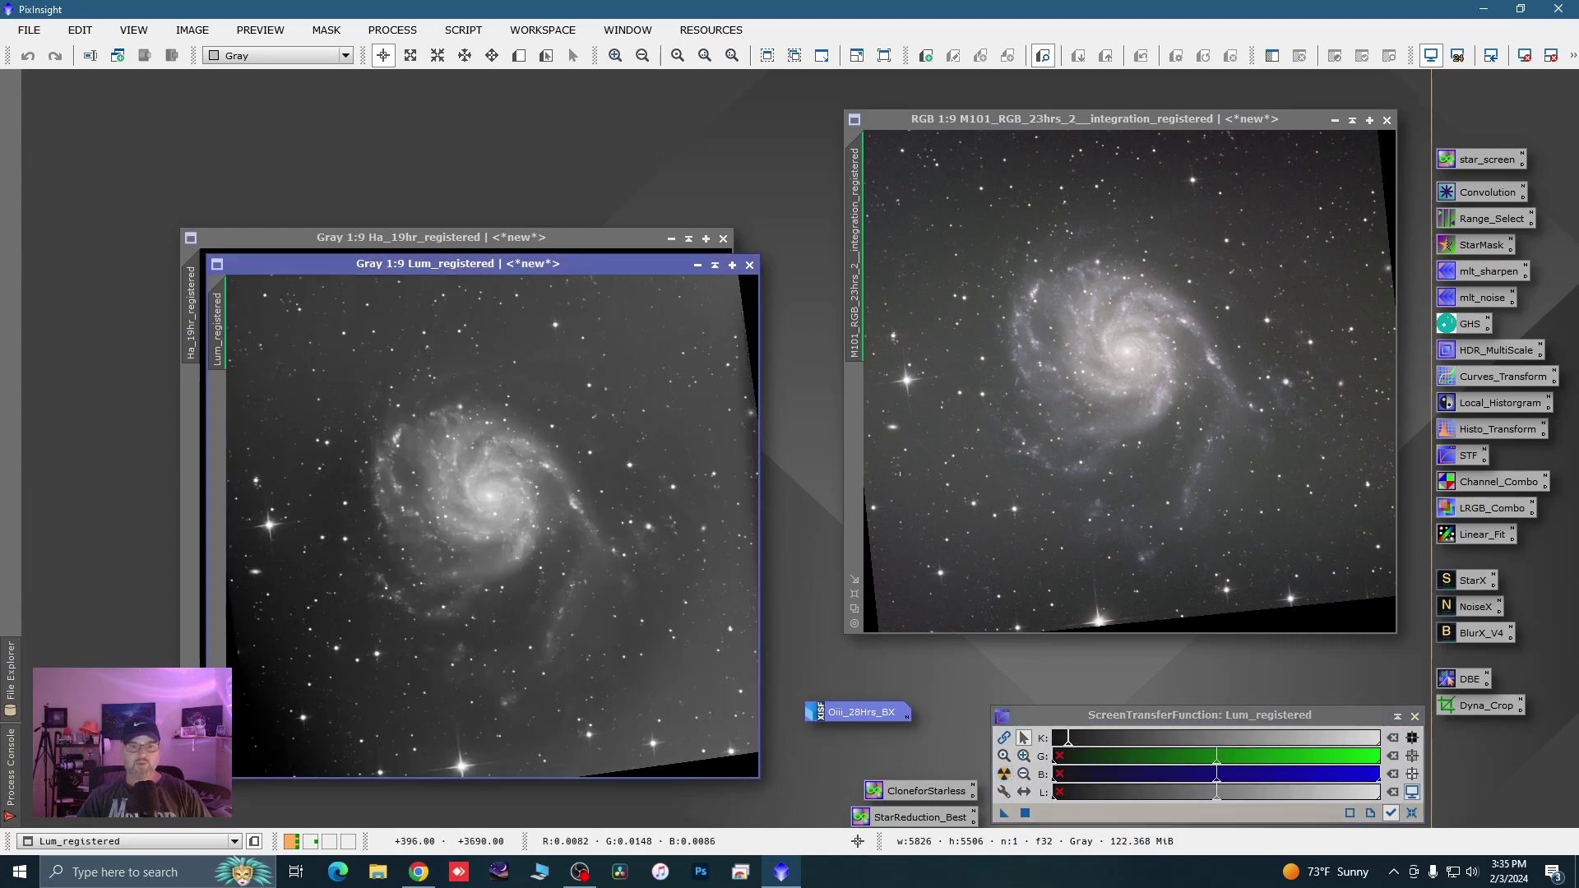
pyautogui.click(619, 238)
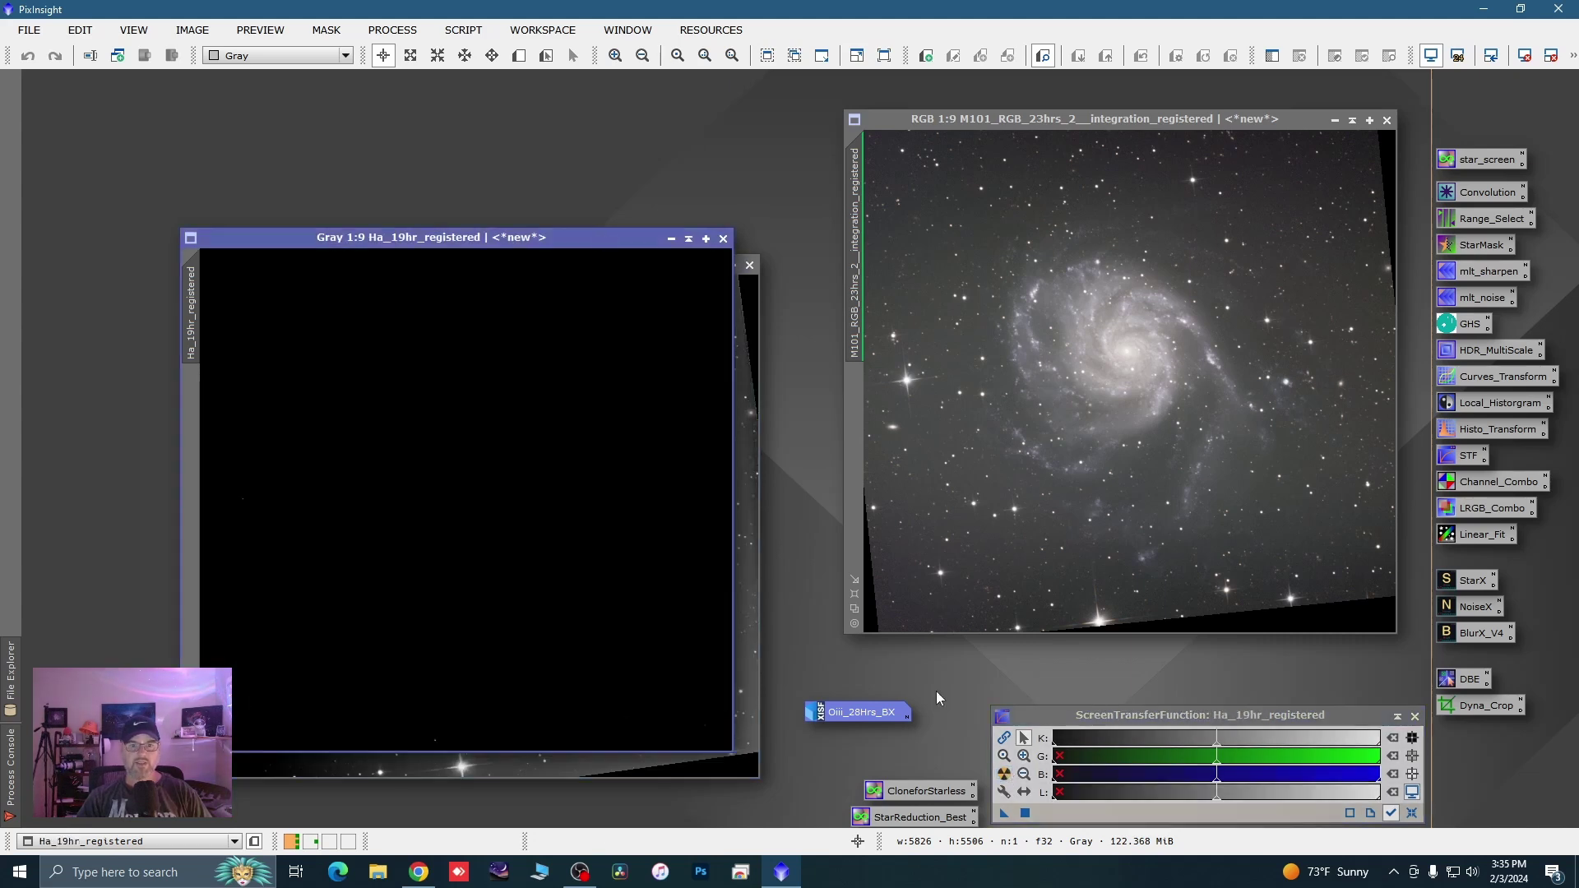
pyautogui.click(1004, 774)
# Cascade the registered Ha and Lum windows together and place the slightly enlarged RGB window beside them
pyautogui.moveTo(563, 248); pyautogui.dragTo(479, 172)
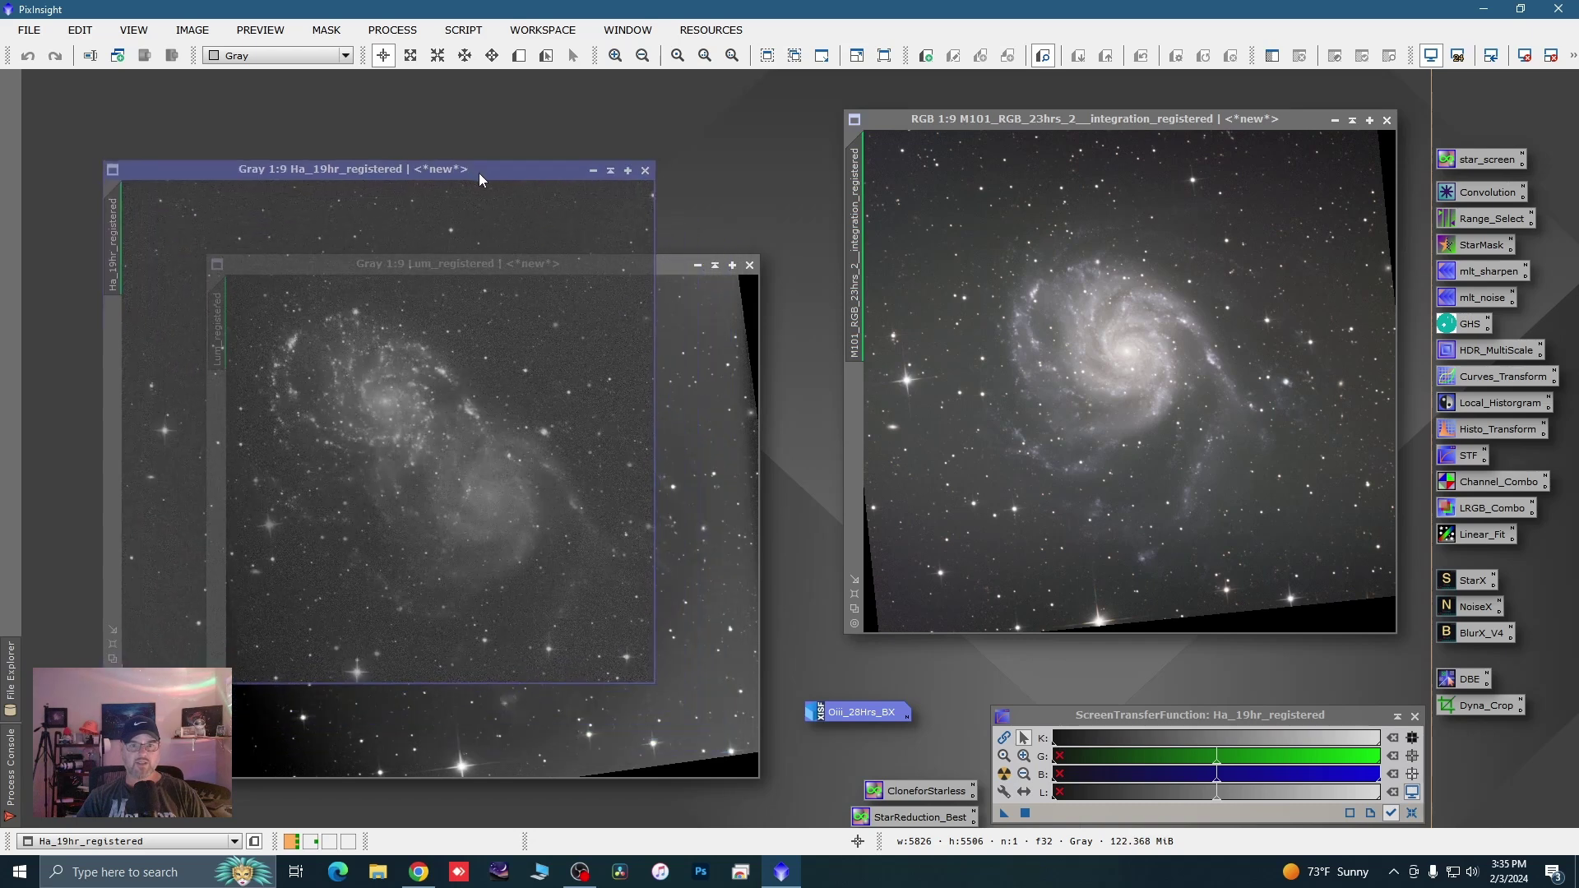
pyautogui.click(675, 263)
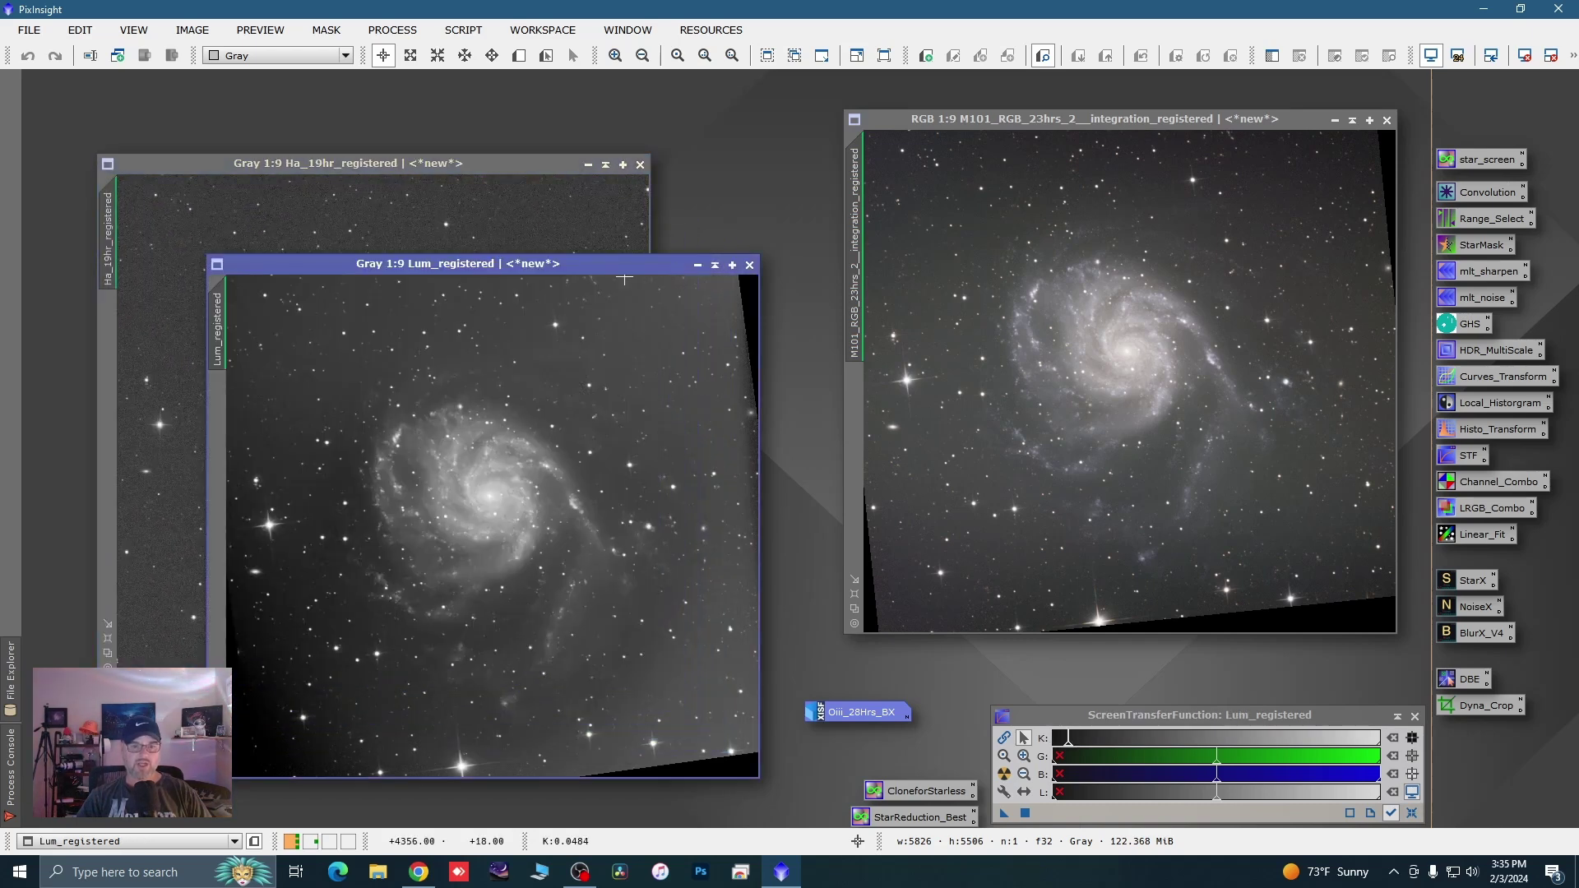
pyautogui.moveTo(639, 264); pyautogui.dragTo(570, 182)
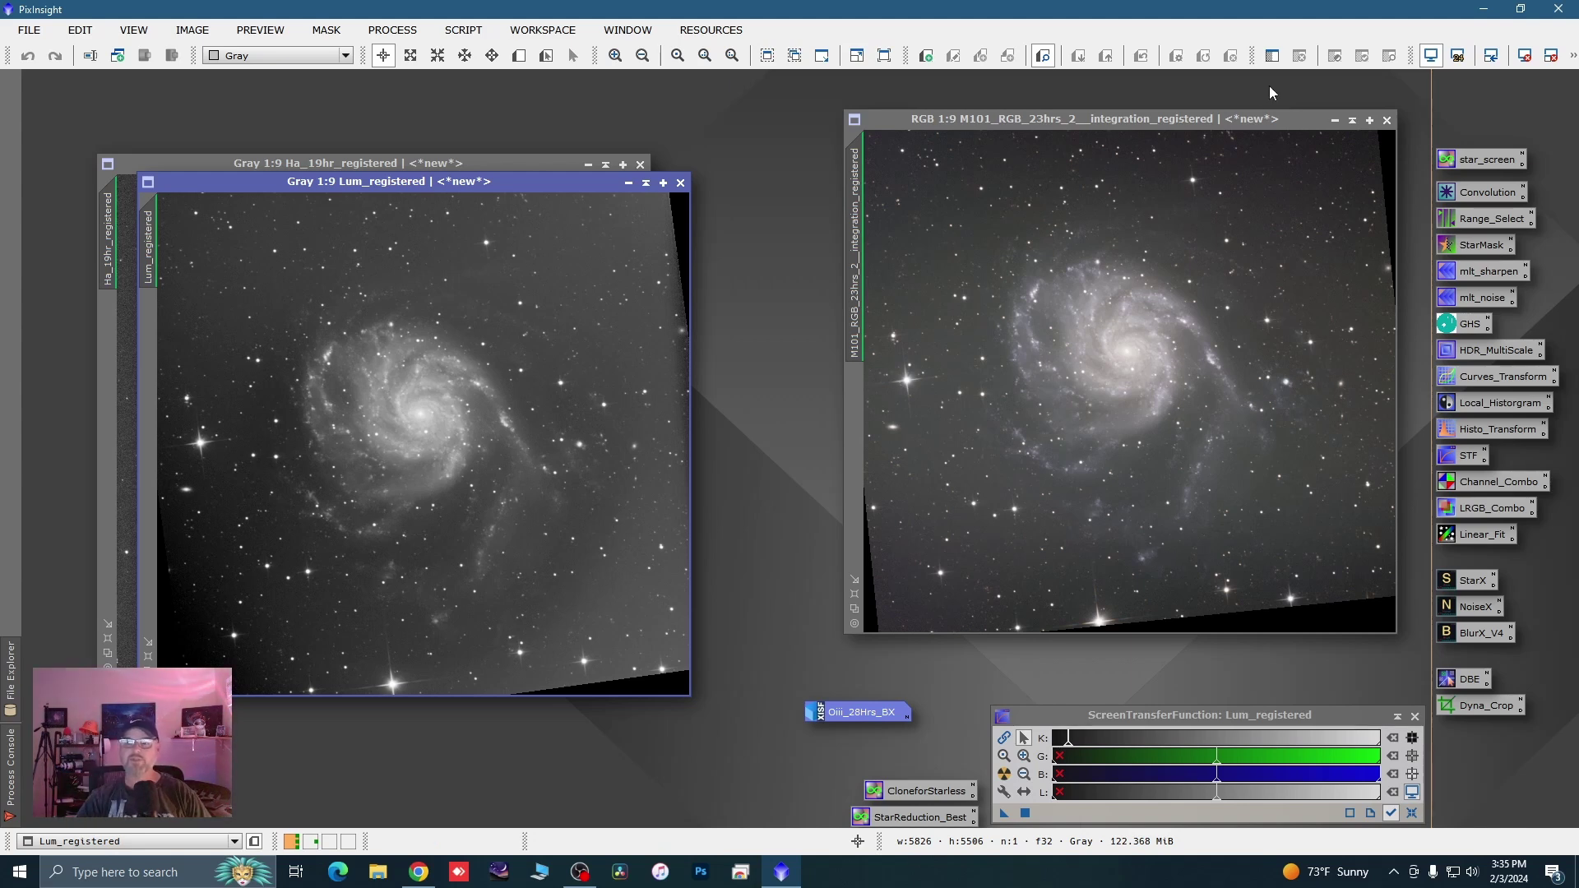
pyautogui.moveTo(1192, 118); pyautogui.dragTo(1091, 125)
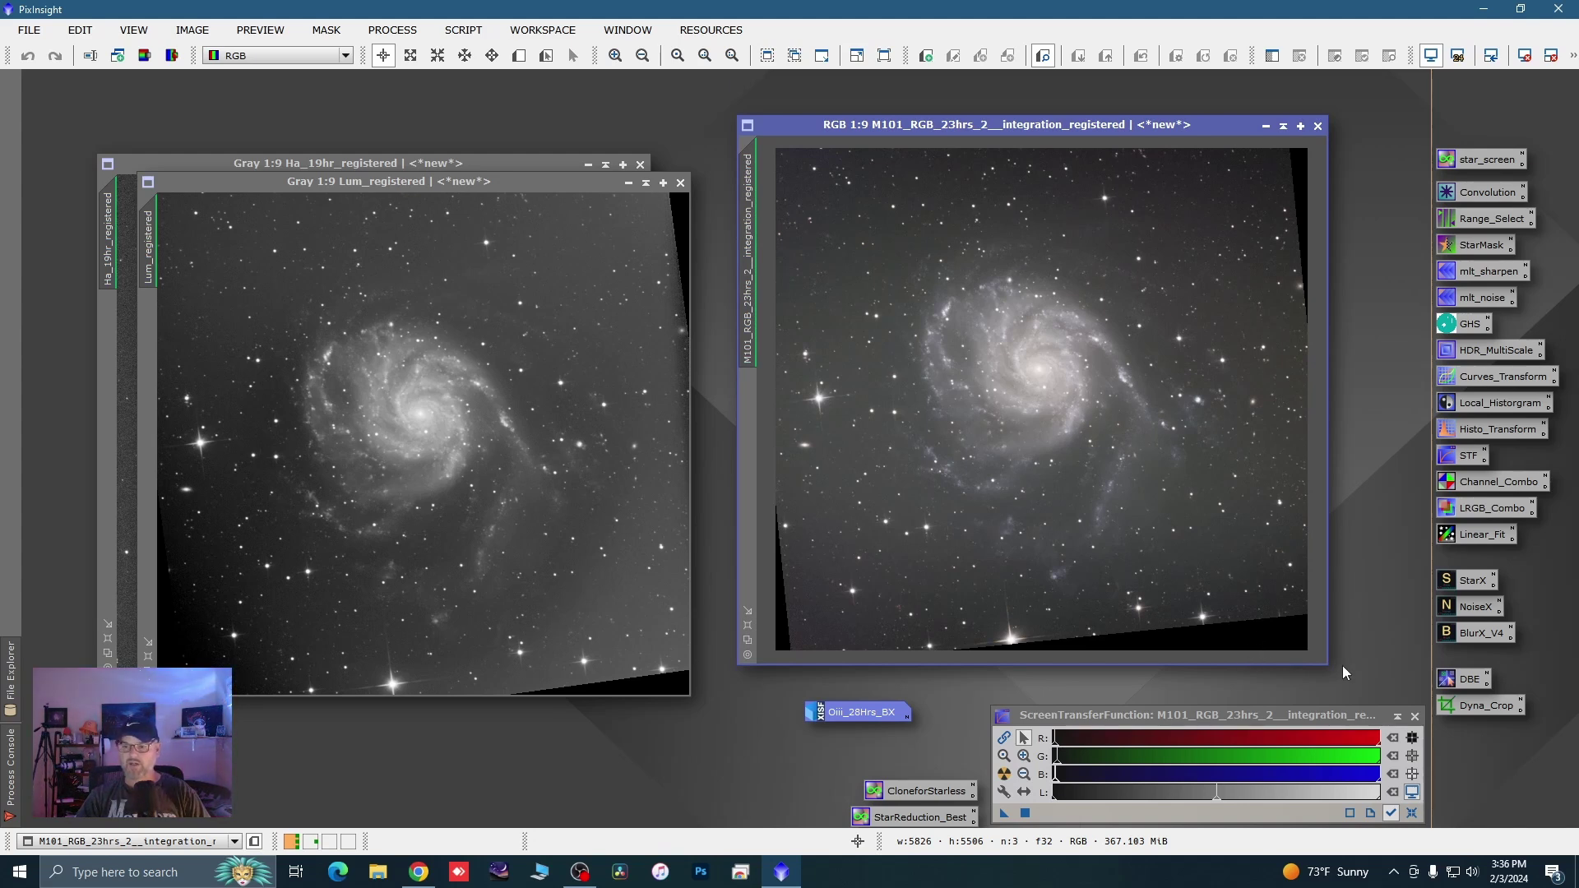
pyautogui.moveTo(1000, 130); pyautogui.dragTo(978, 127)
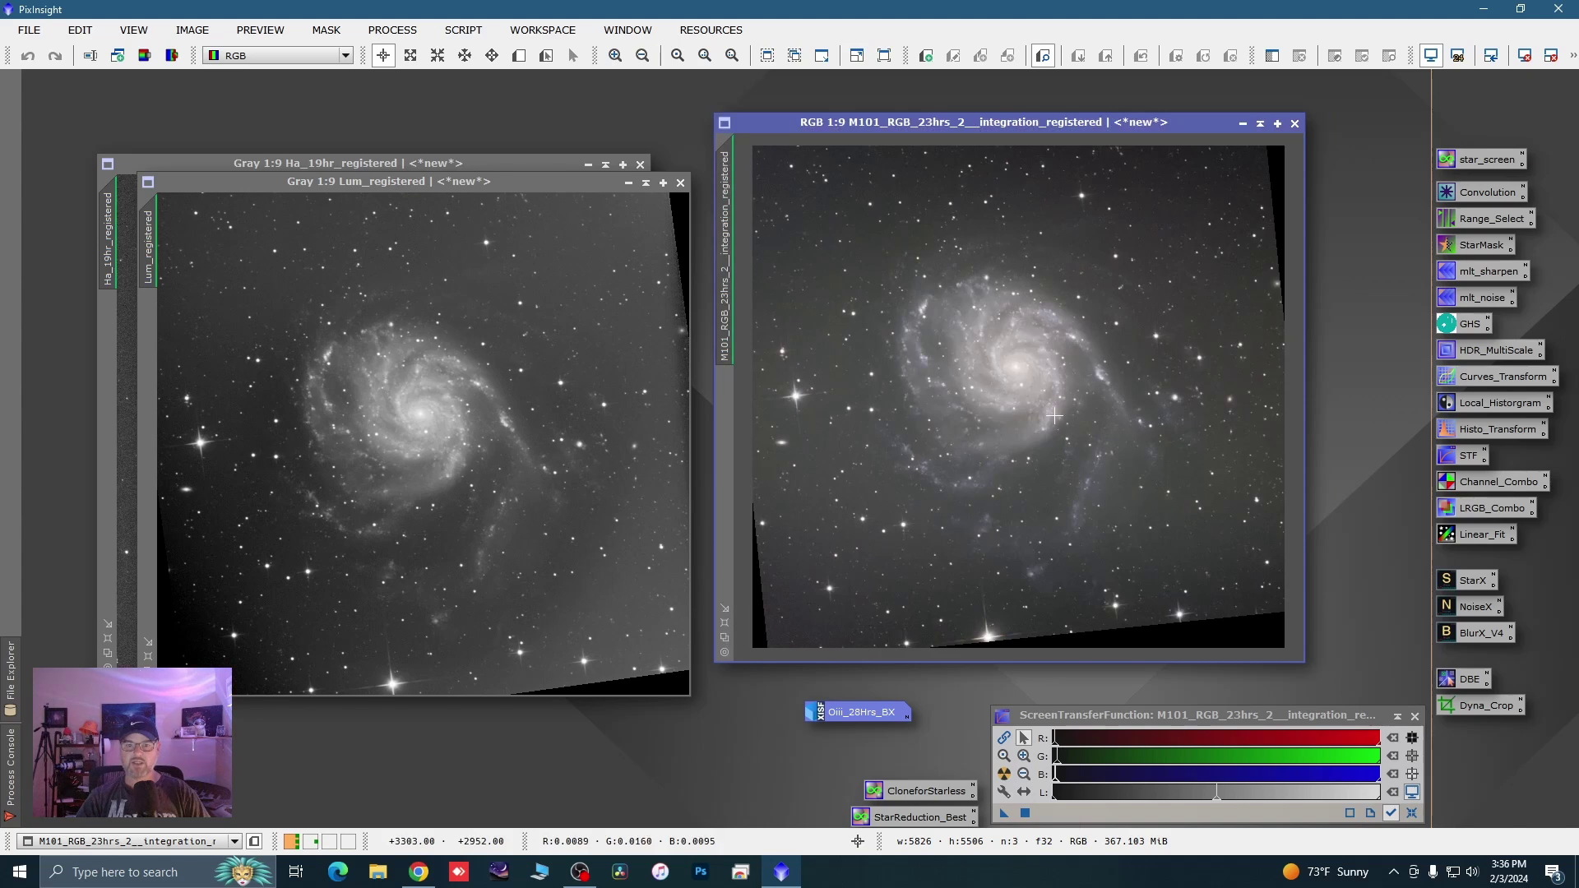
# Define a DynamicCrop area of about 4800 × 4579 pixels on the registered RGB image, excluding its black alignment borders
pyautogui.doubleClick(1478, 709)
pyautogui.moveTo(1363, 269); pyautogui.dragTo(1489, 278)
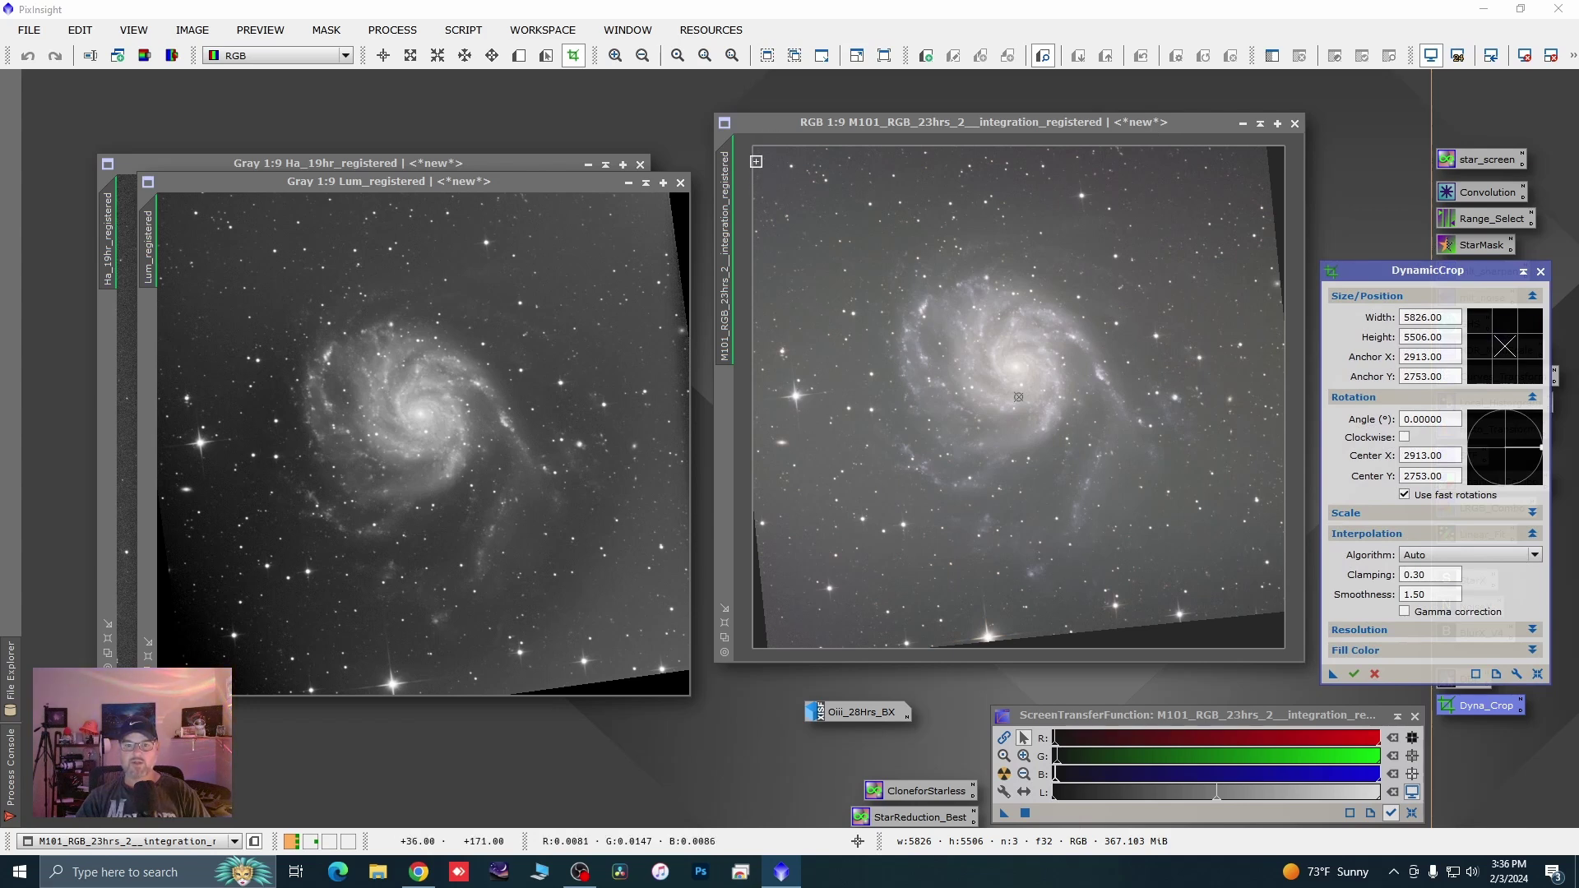
pyautogui.moveTo(754, 147); pyautogui.dragTo(816, 199)
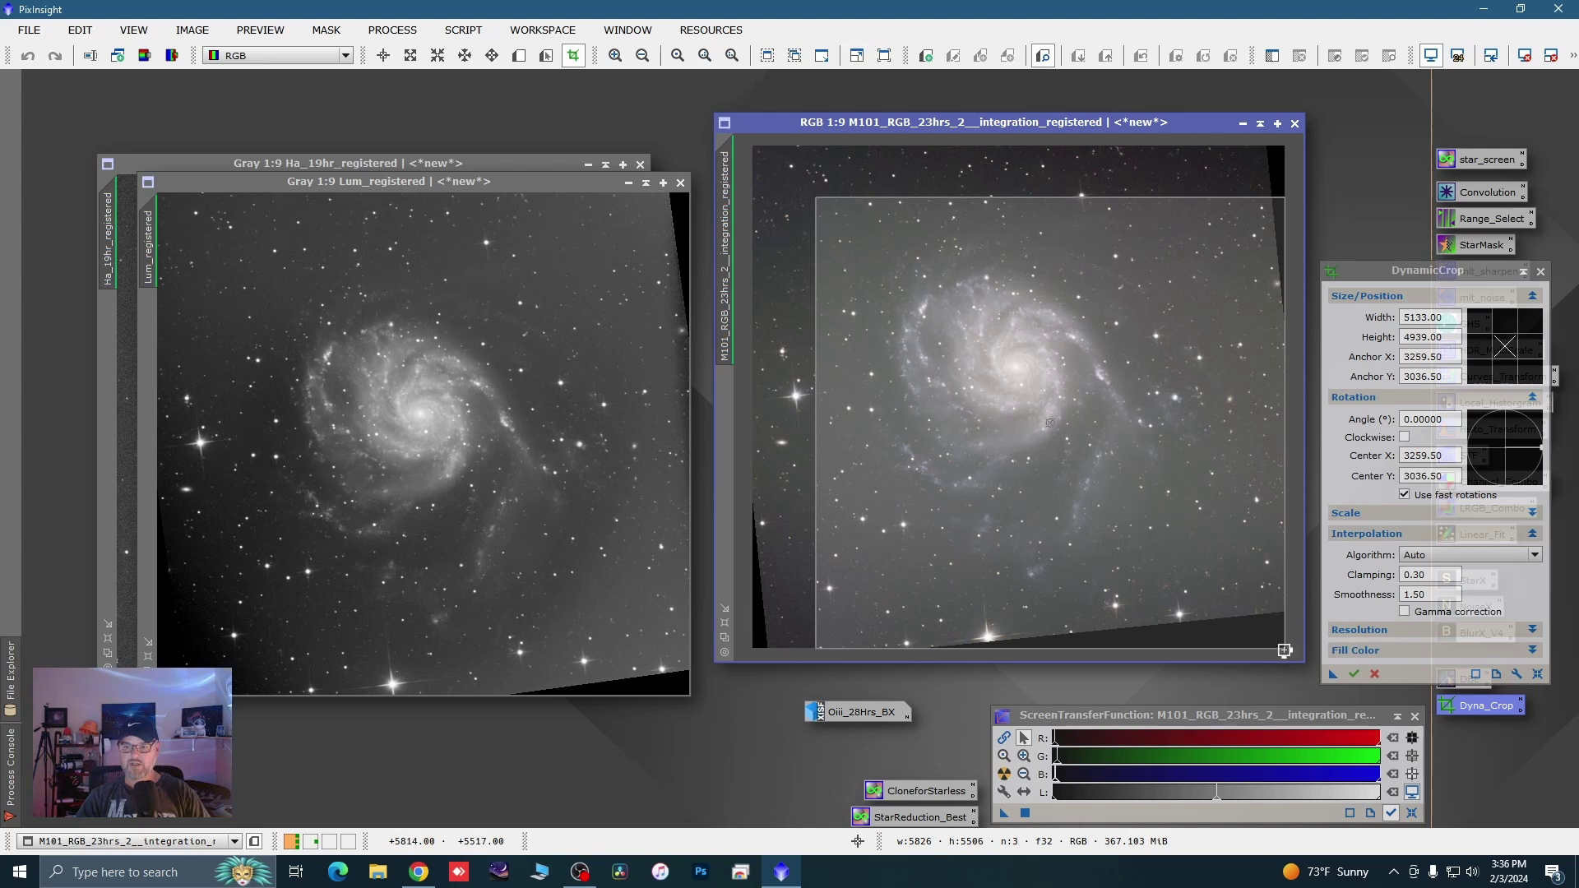
pyautogui.moveTo(1286, 650); pyautogui.dragTo(1251, 593)
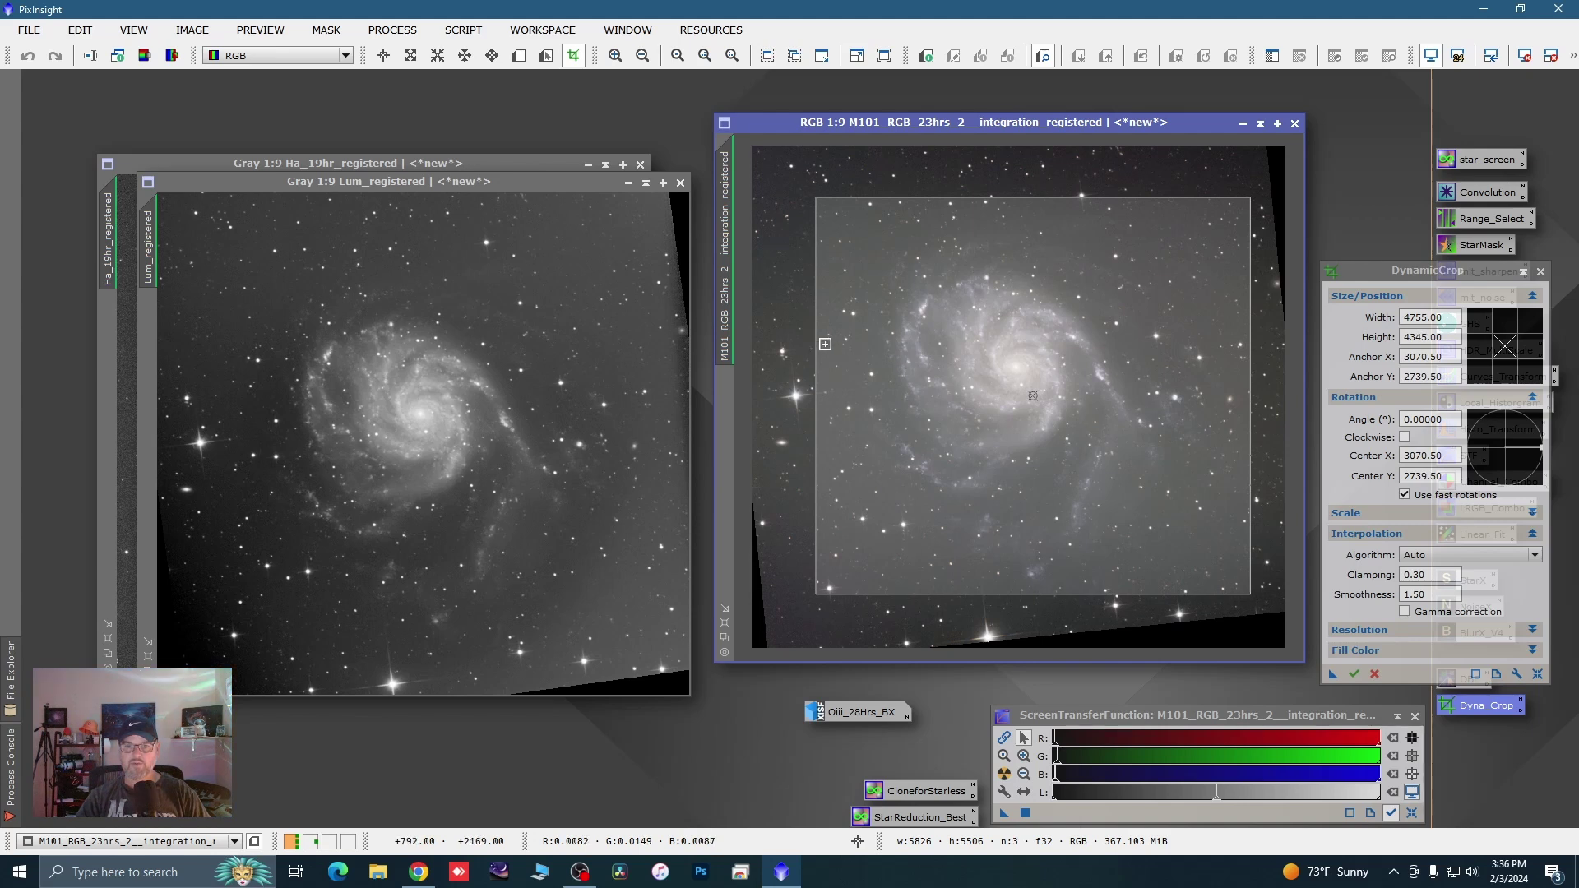
pyautogui.moveTo(816, 347); pyautogui.dragTo(811, 346)
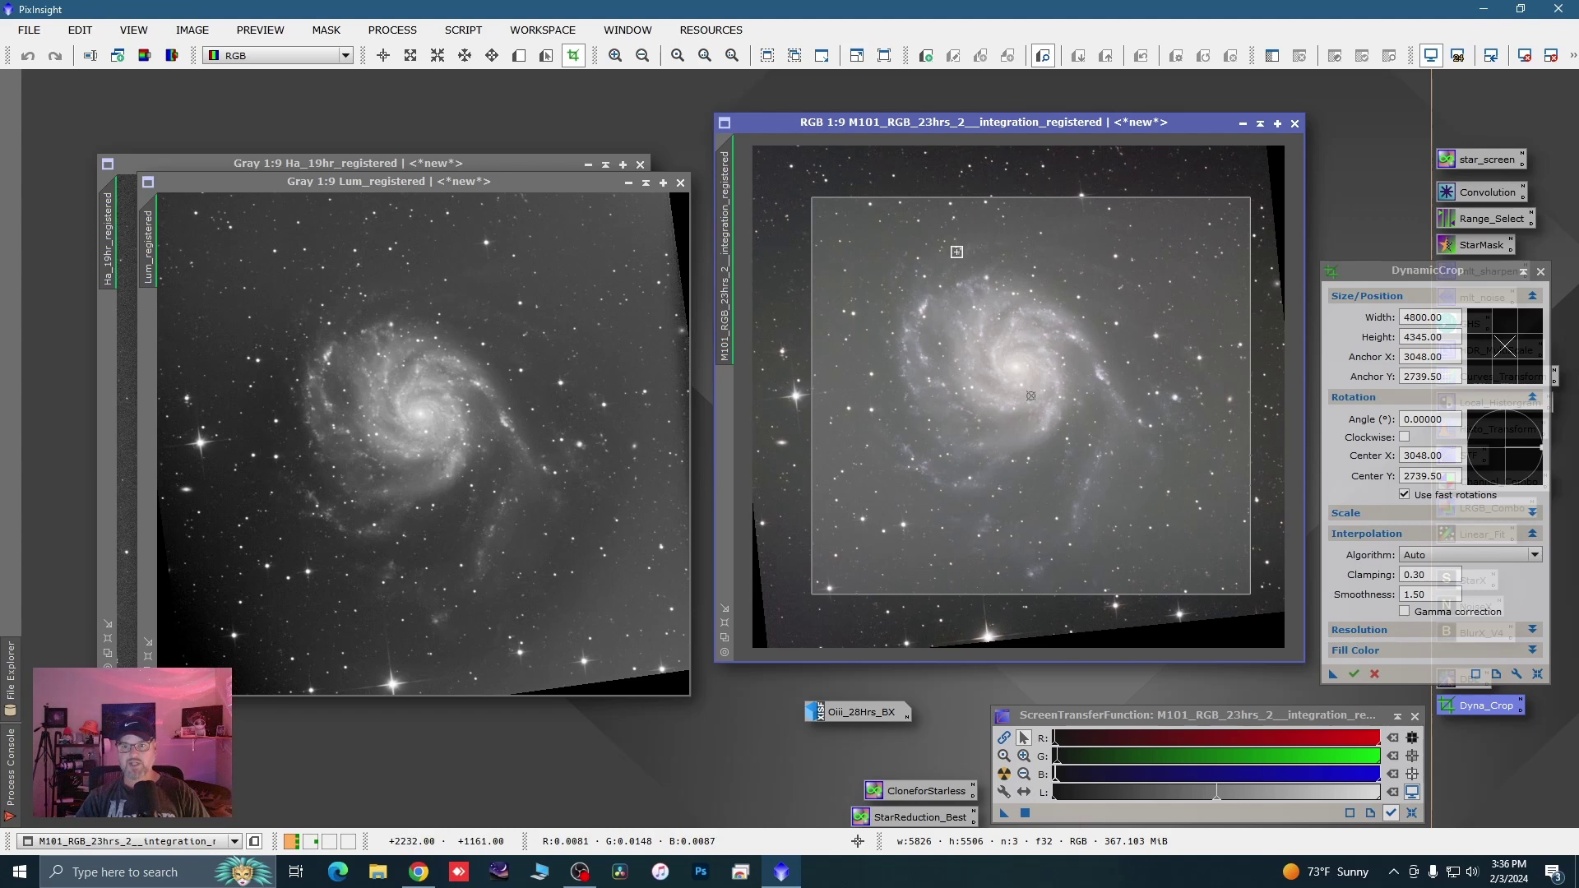
pyautogui.moveTo(986, 197); pyautogui.dragTo(987, 176)
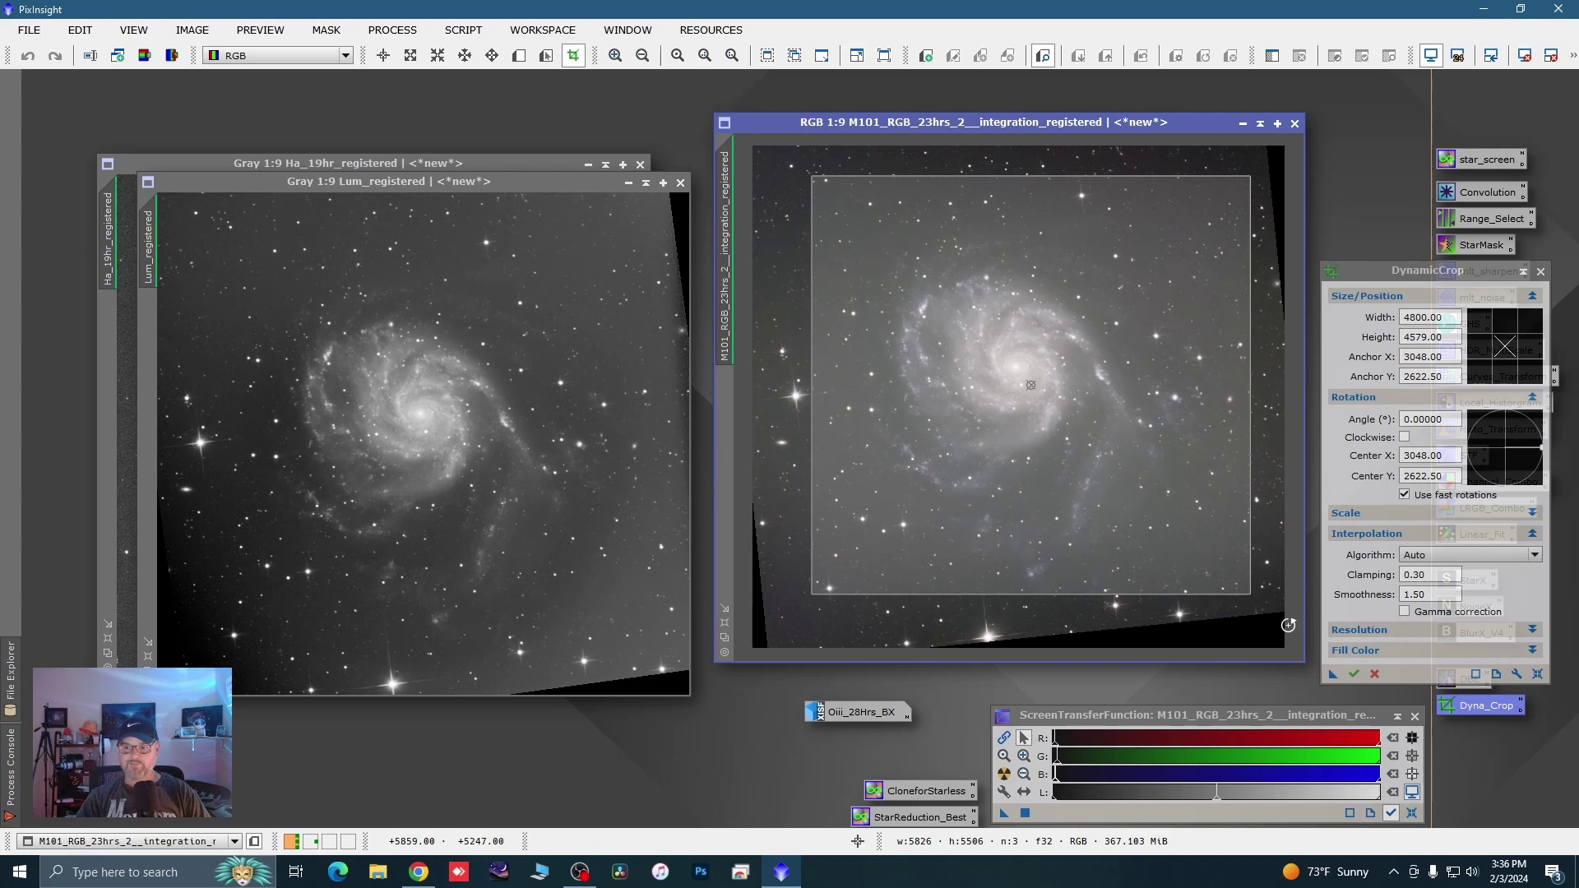
# Save the DynamicCrop settings as a process icon in the workspace and cancel the active crop session
pyautogui.moveTo(1333, 674); pyautogui.dragTo(1458, 806)
pyautogui.click(1541, 272)
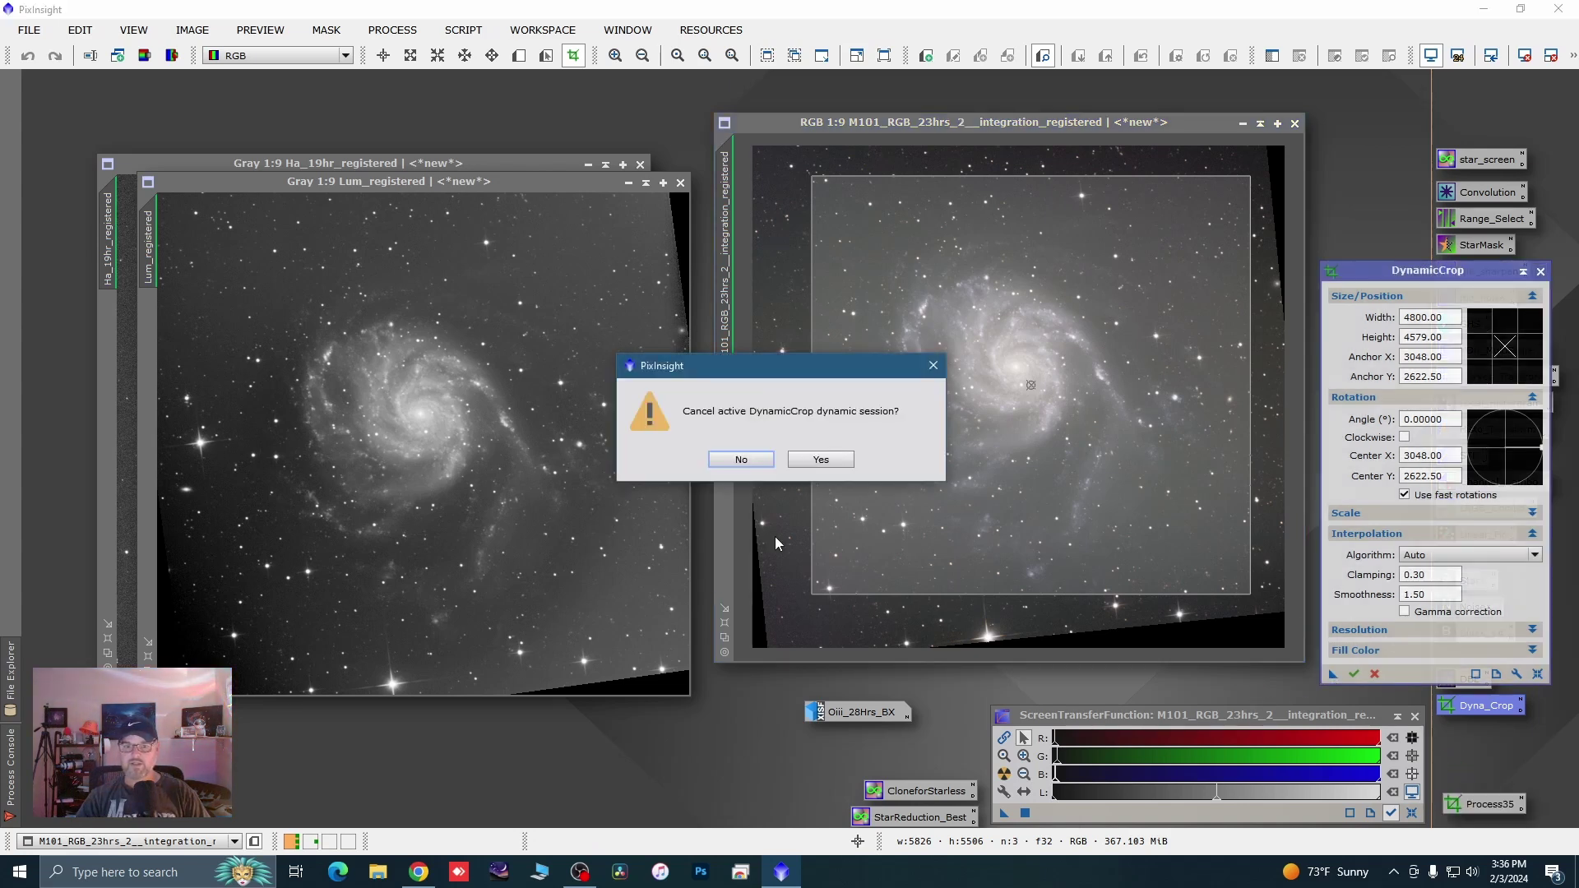
pyautogui.click(834, 461)
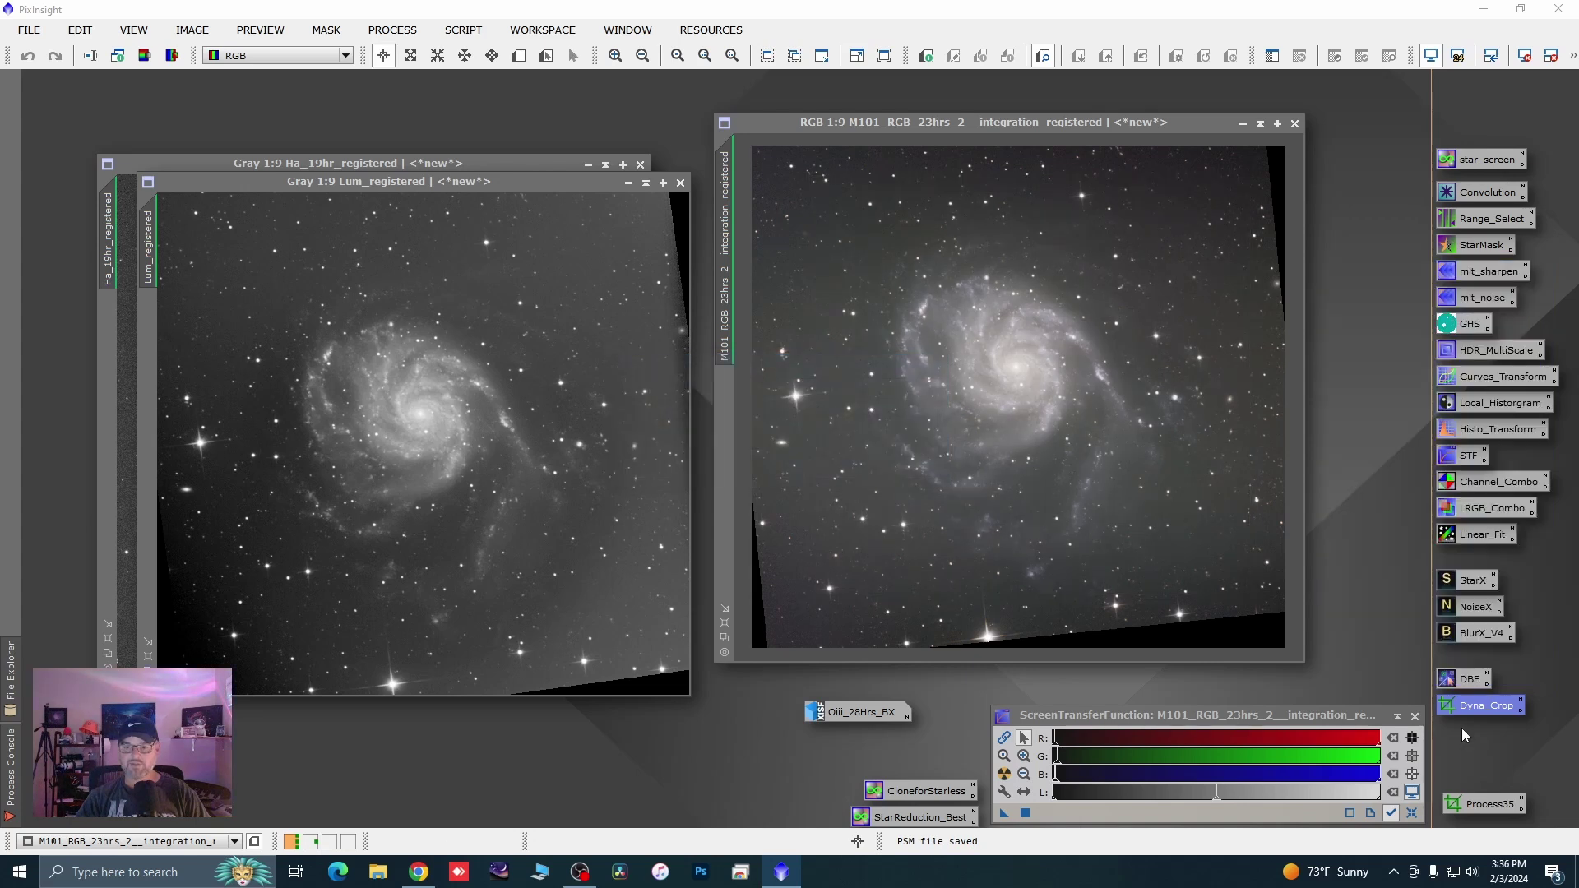
# Apply the saved crop instance to the registered RGB image and to the restored Oiii_28Hrs_BX image
pyautogui.moveTo(1477, 803); pyautogui.dragTo(1038, 583)
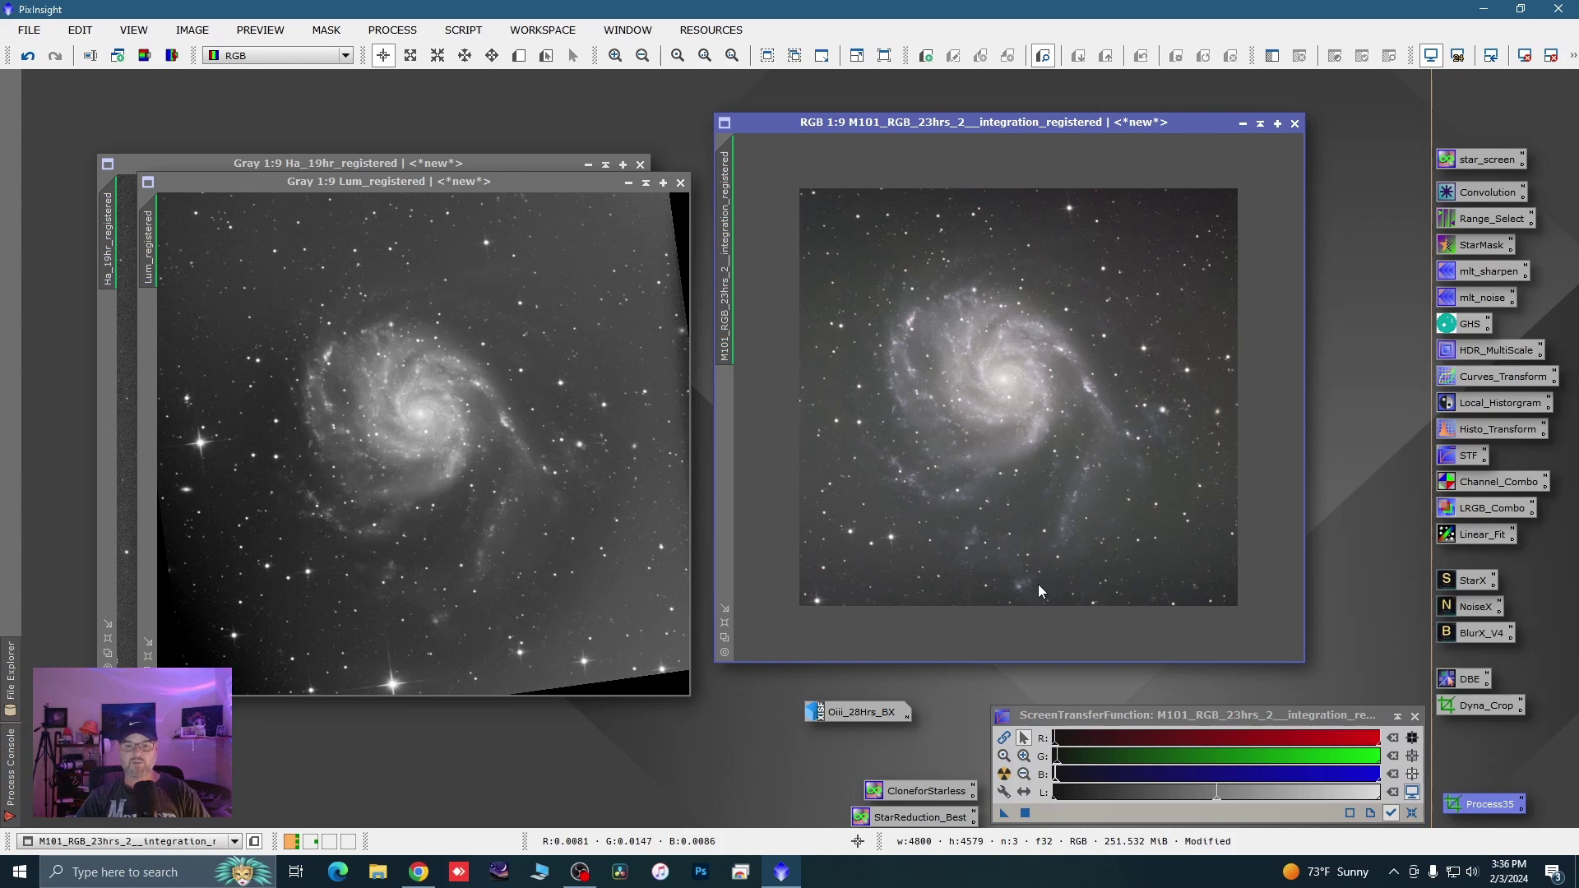
pyautogui.doubleClick(856, 718)
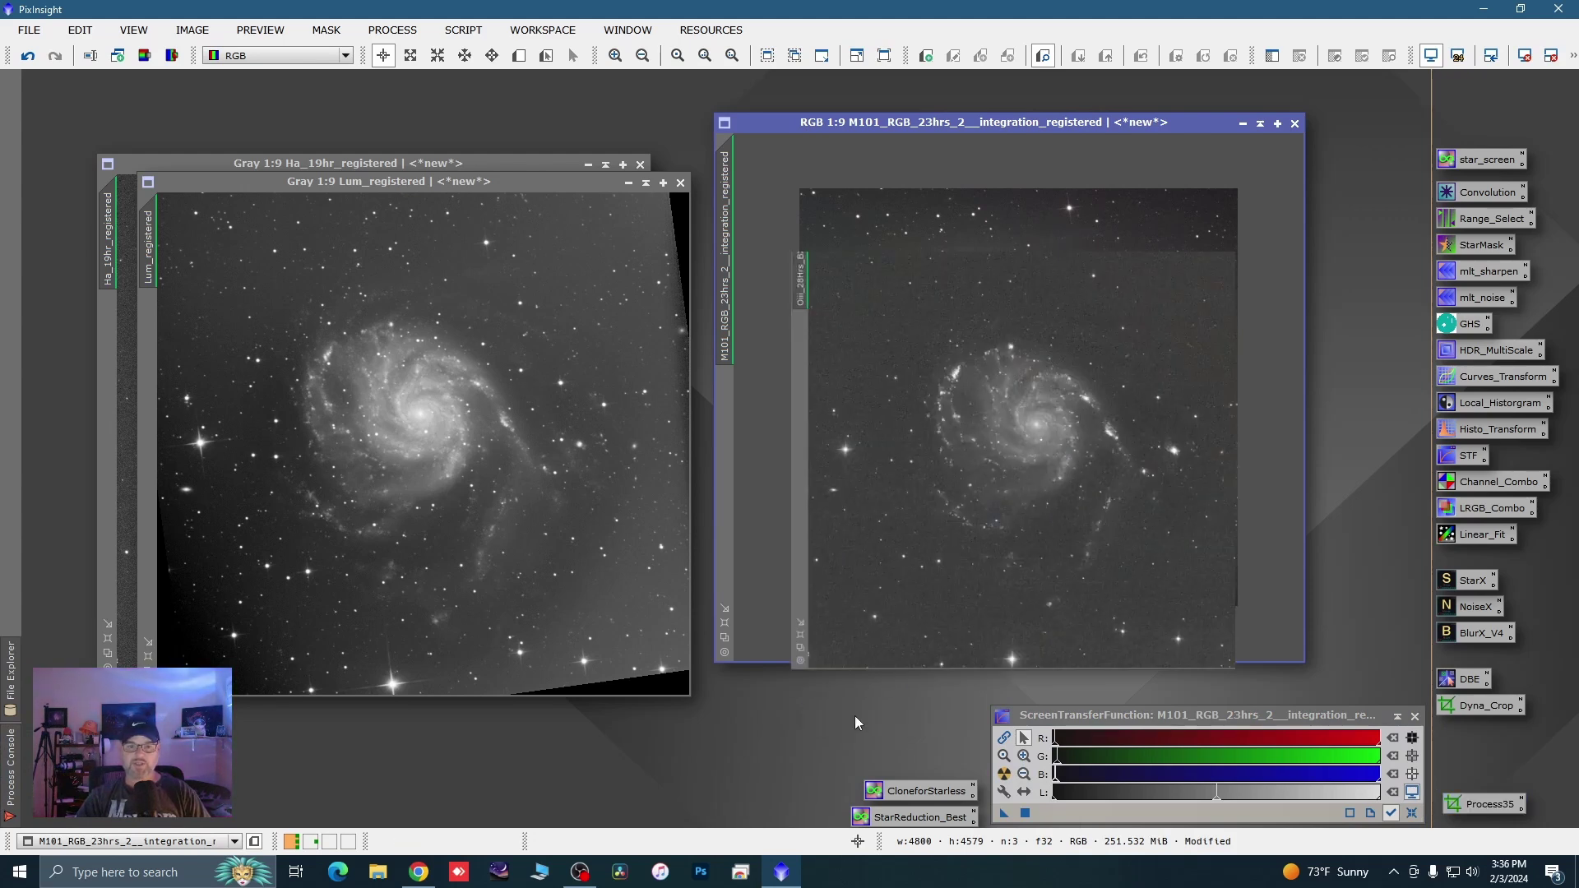
pyautogui.moveTo(1489, 804); pyautogui.dragTo(1231, 609)
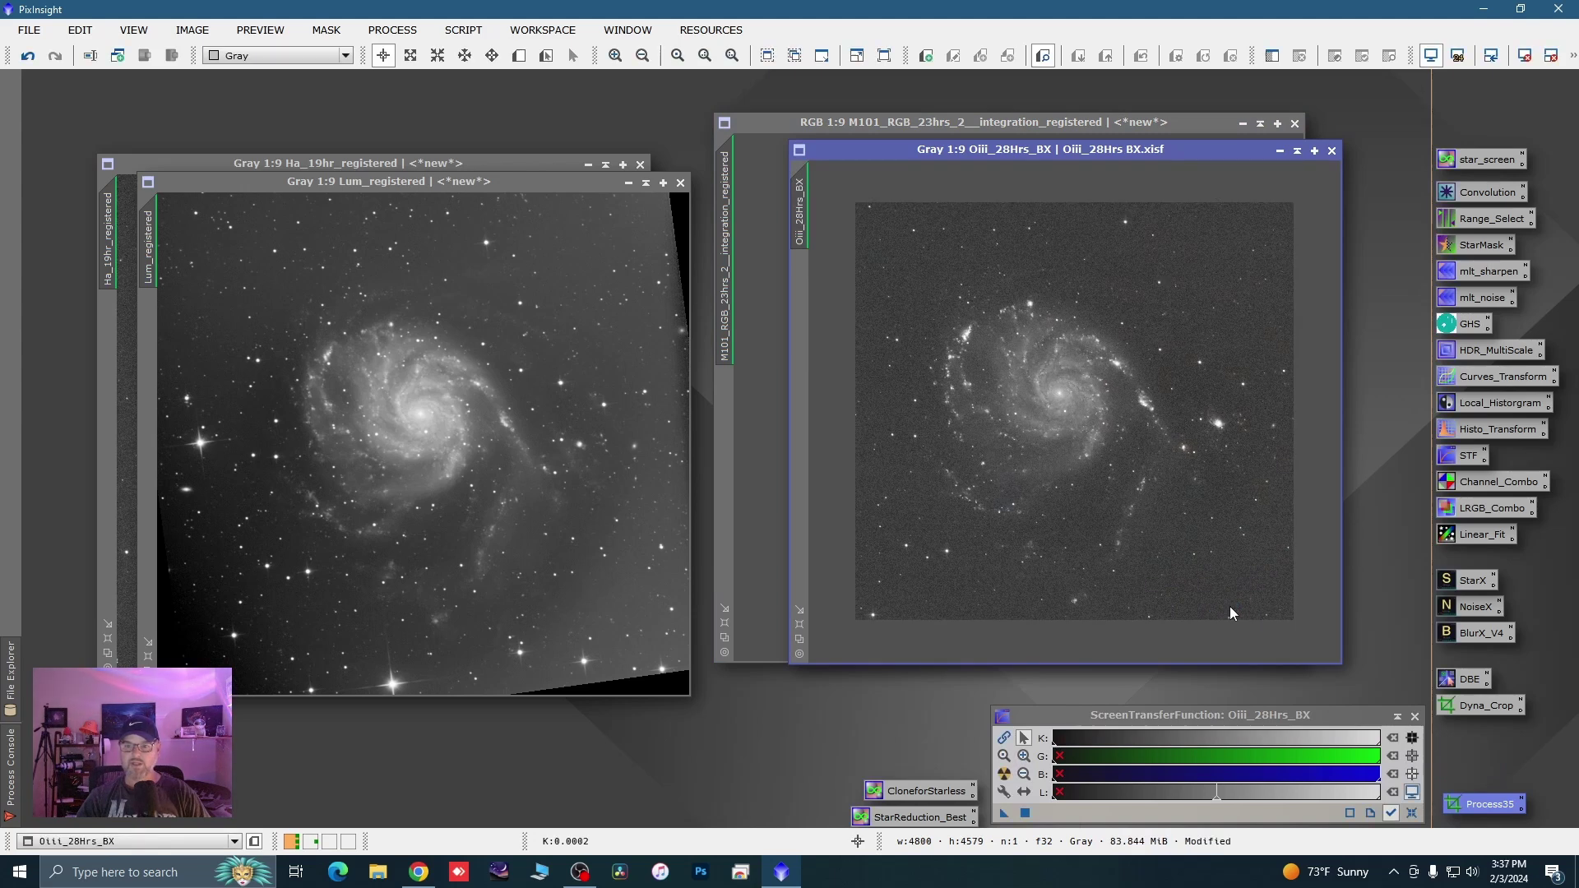
# Iconize the cropped Oiii image and park its icon just above the CloneforStarless process icon
pyautogui.click(1280, 151)
pyautogui.click(854, 713)
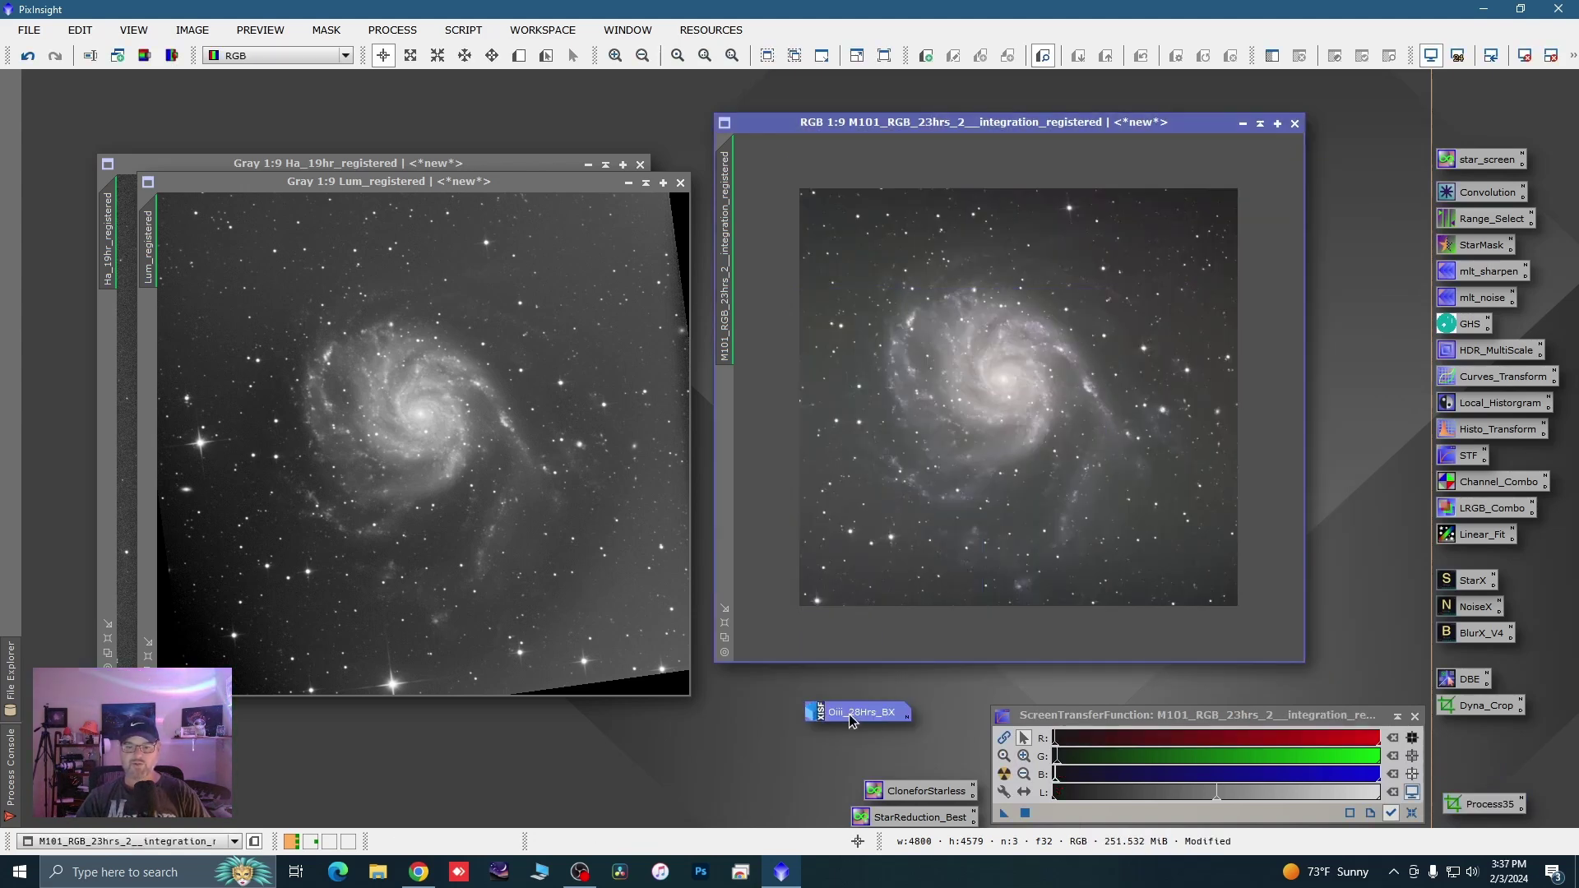
pyautogui.moveTo(888, 744); pyautogui.dragTo(909, 768)
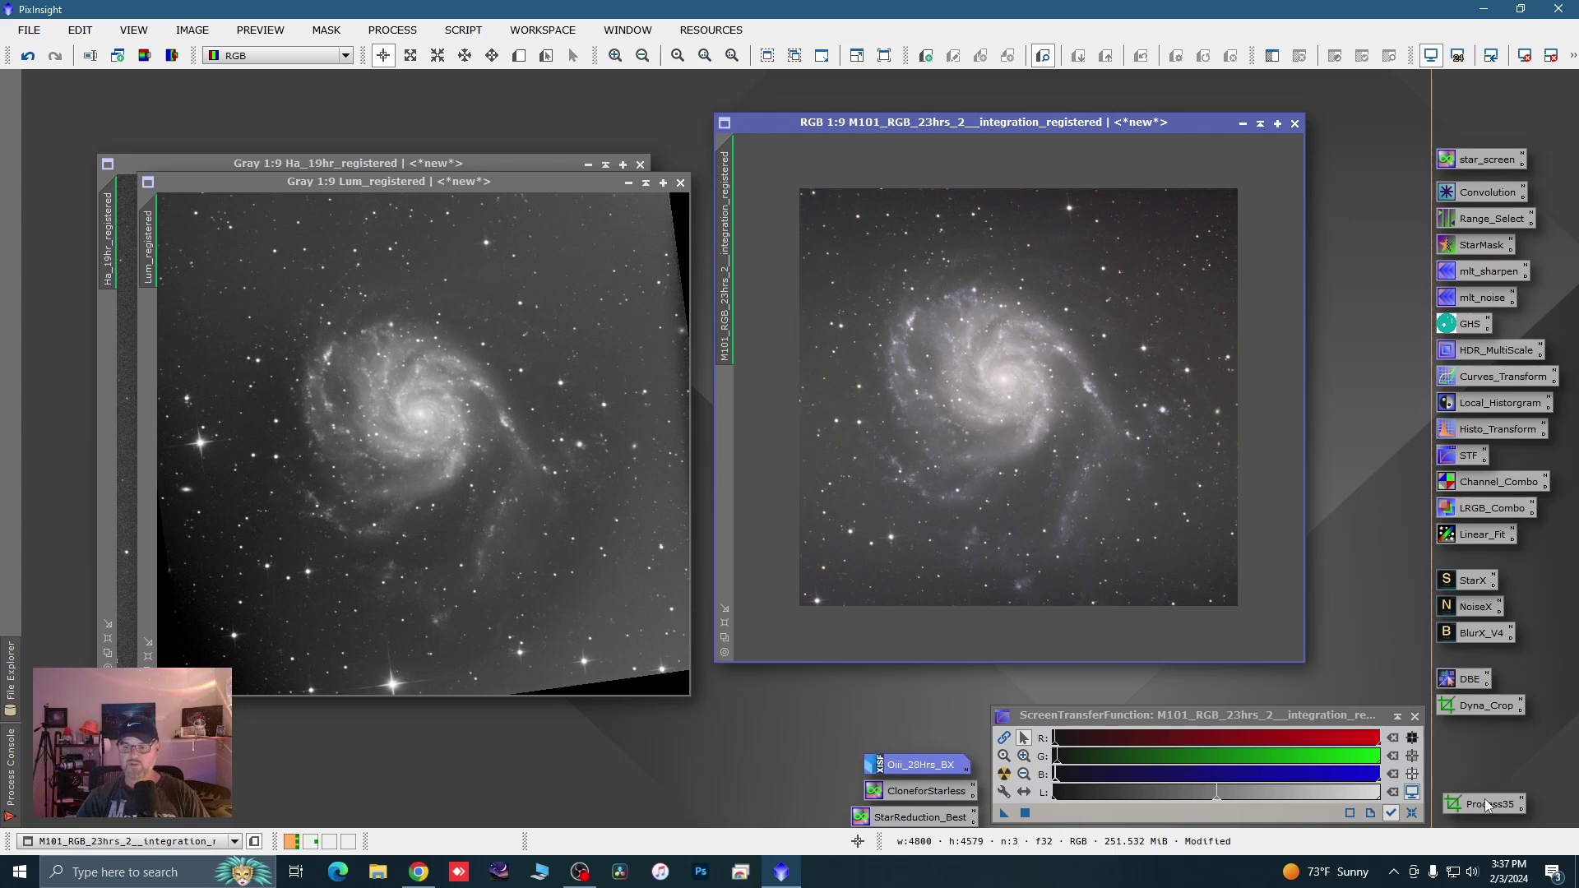
# Apply the saved crop instance to the Lum_registered image and iconize it
pyautogui.moveTo(1487, 806); pyautogui.dragTo(458, 569)
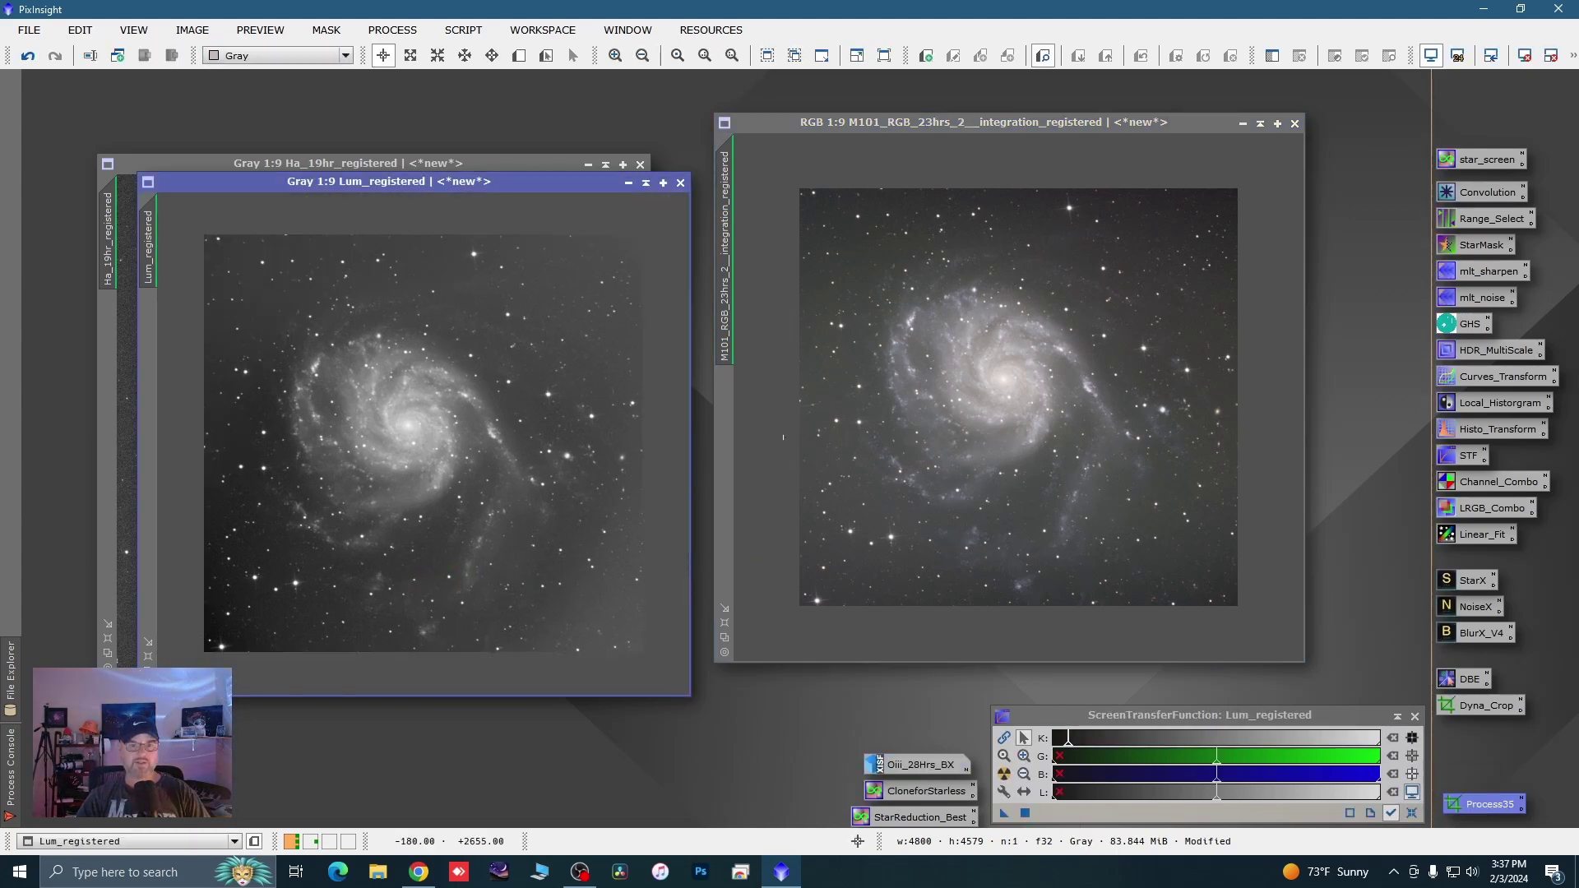
pyautogui.click(629, 183)
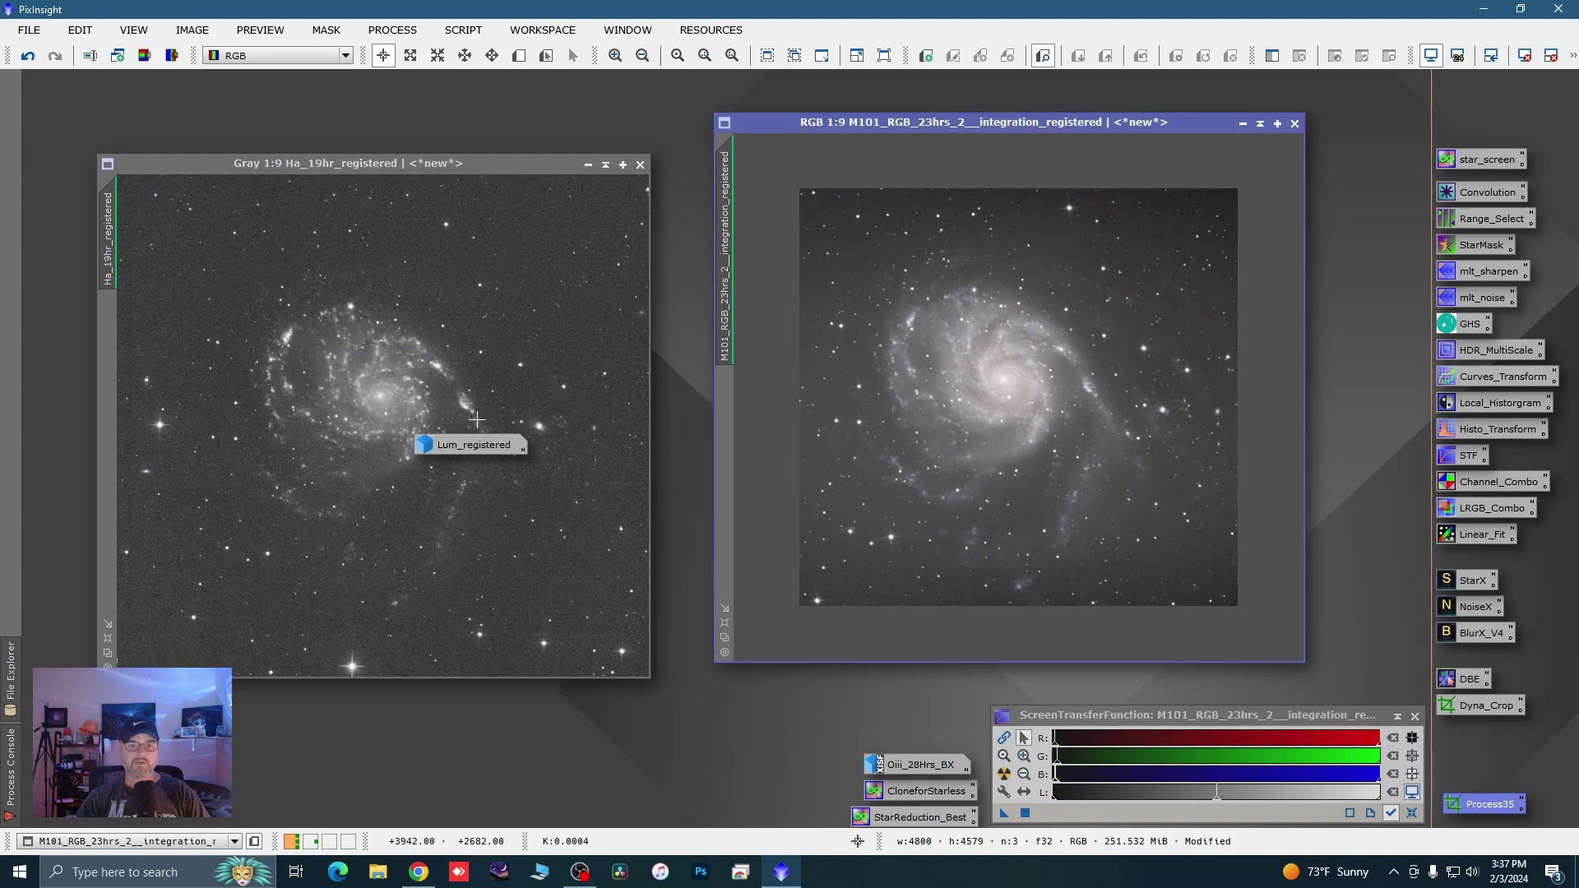
# Park the Lum_registered icon below the images and apply the saved crop instance to the Ha_19hr_registered image
pyautogui.moveTo(471, 445); pyautogui.dragTo(747, 732)
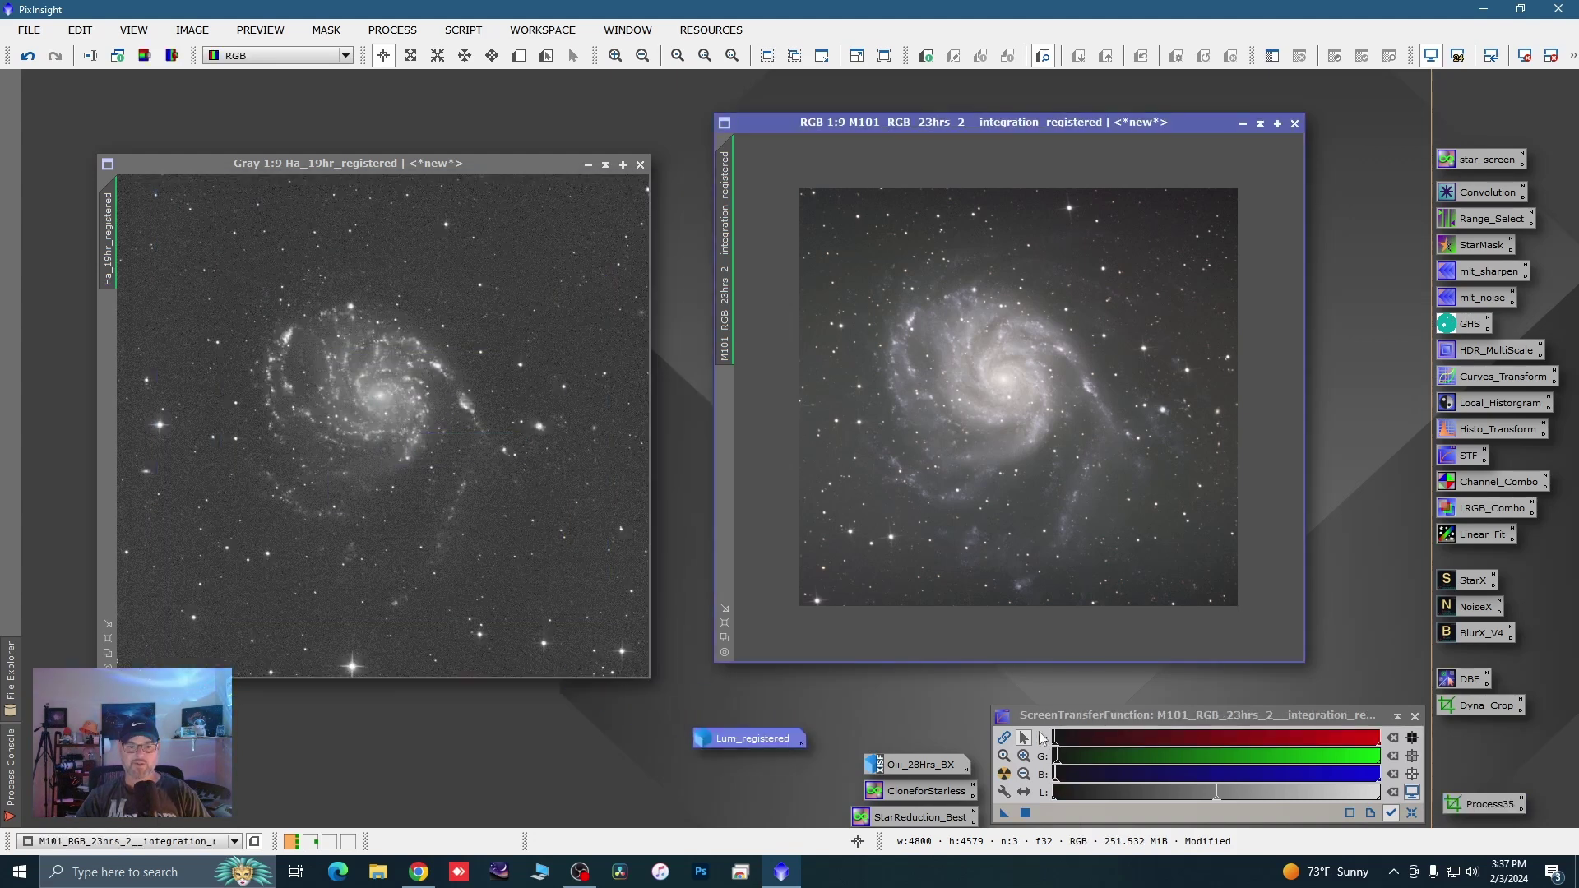
pyautogui.moveTo(1484, 803); pyautogui.dragTo(381, 512)
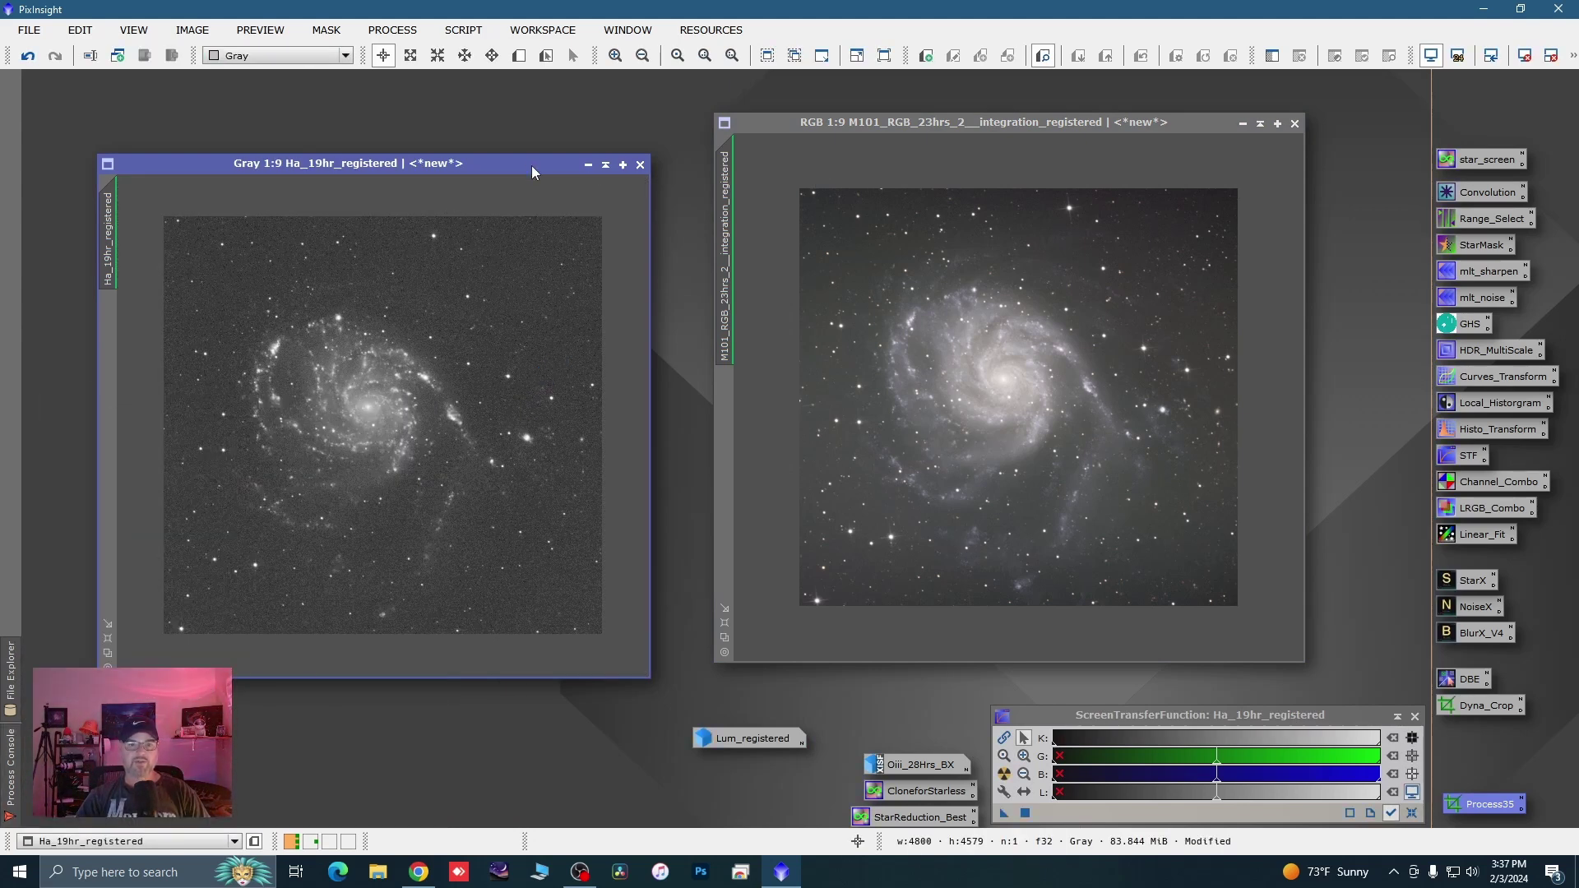
pyautogui.moveTo(531, 165); pyautogui.dragTo(515, 146)
# Restore the iconized Lum_registered and Oiii_28Hrs_BX images and offset their windows over the Ha and RGB images
pyautogui.doubleClick(735, 740)
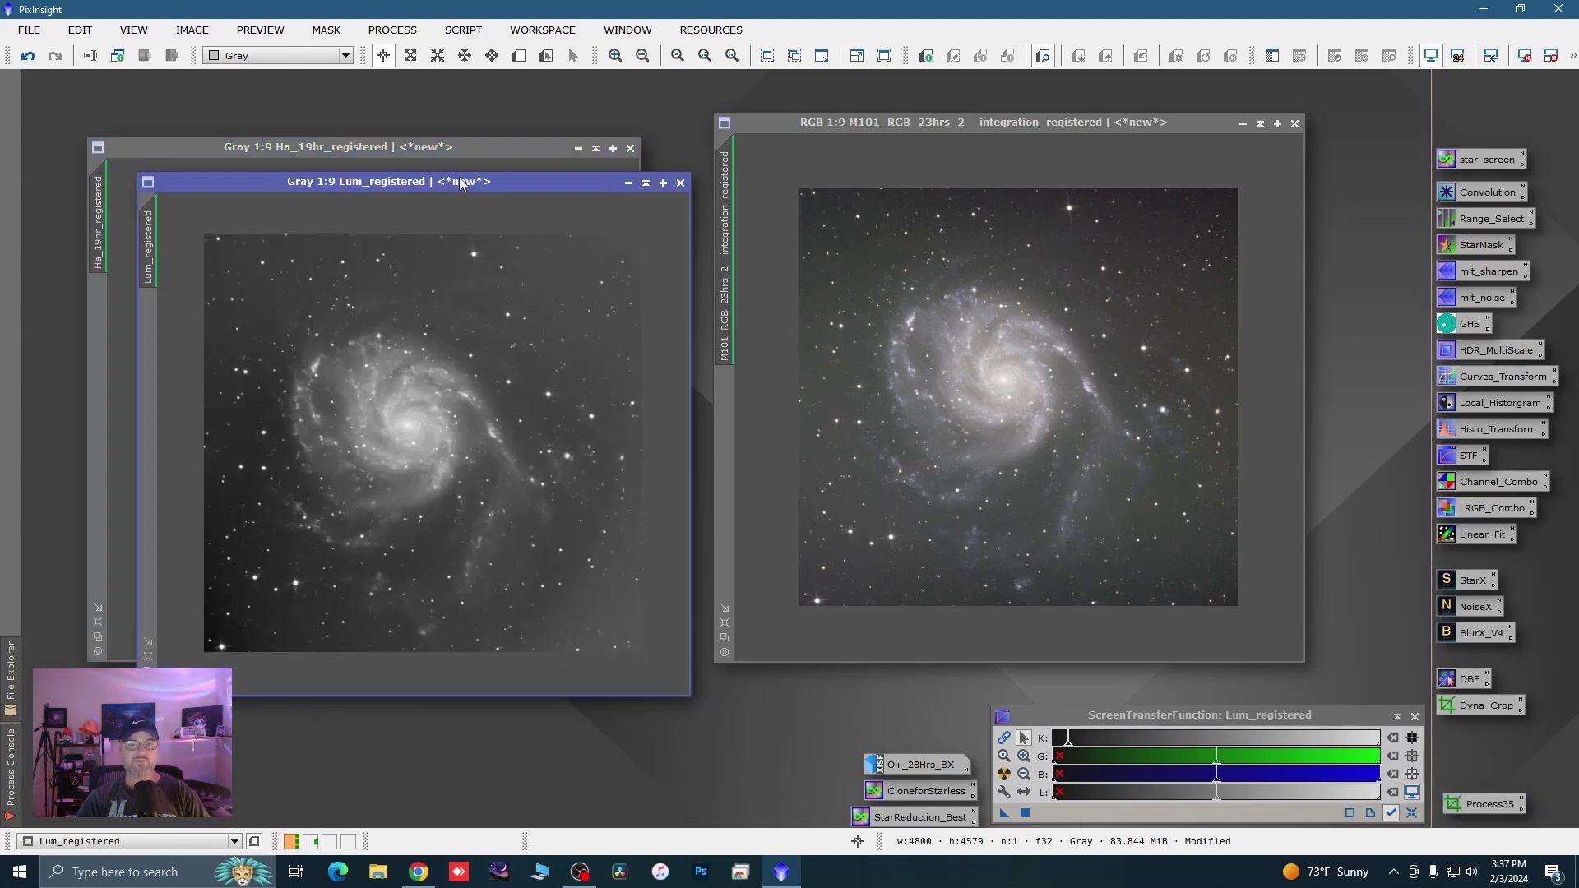
pyautogui.moveTo(462, 183); pyautogui.dragTo(467, 222)
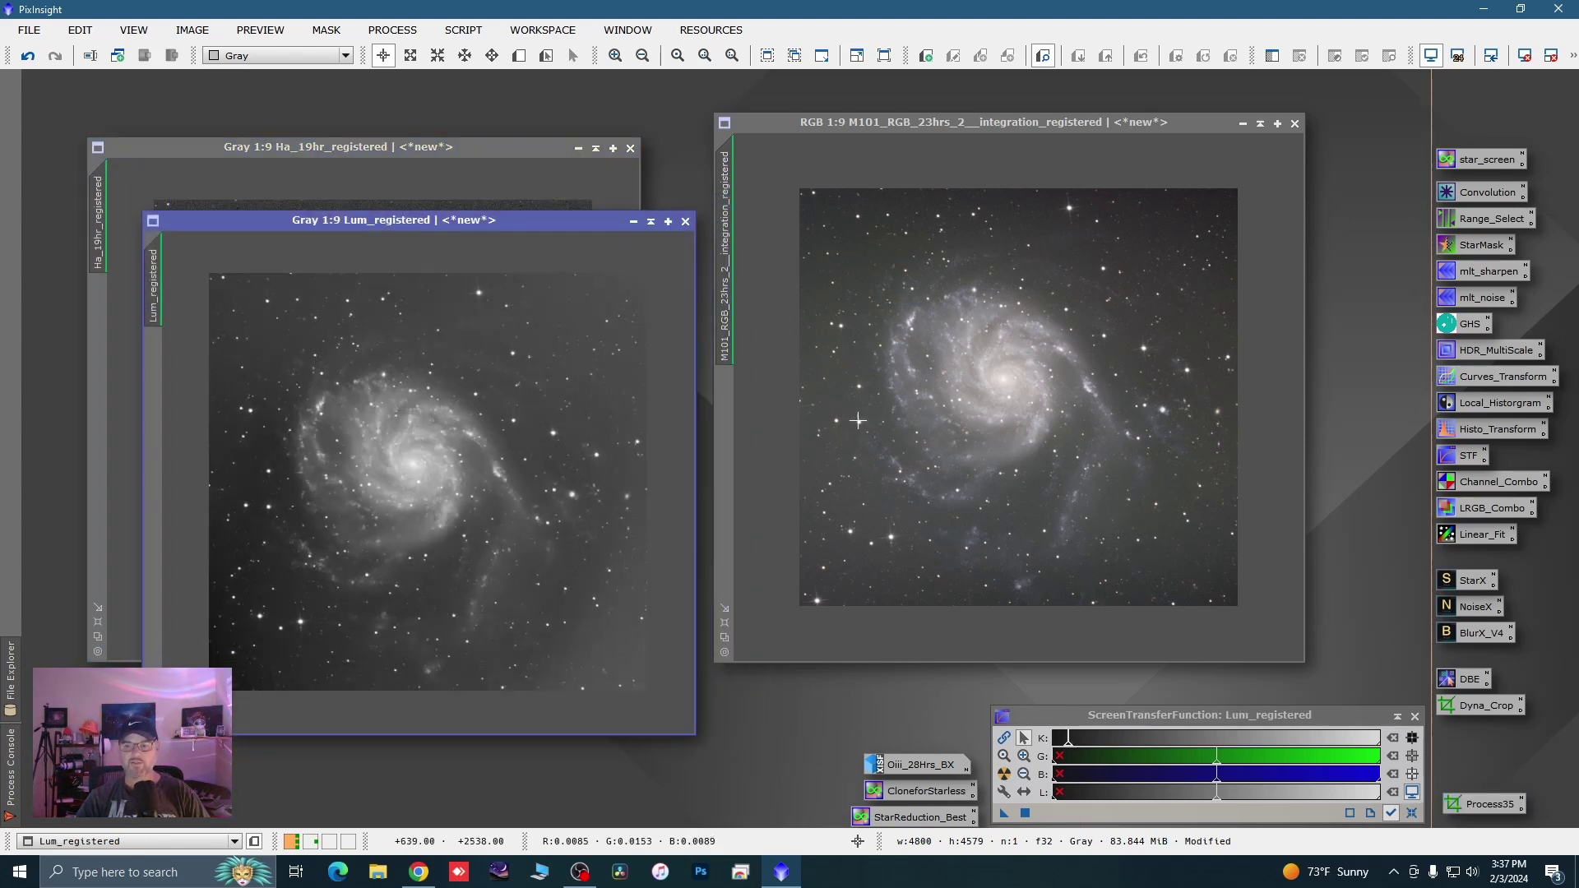
pyautogui.doubleClick(907, 765)
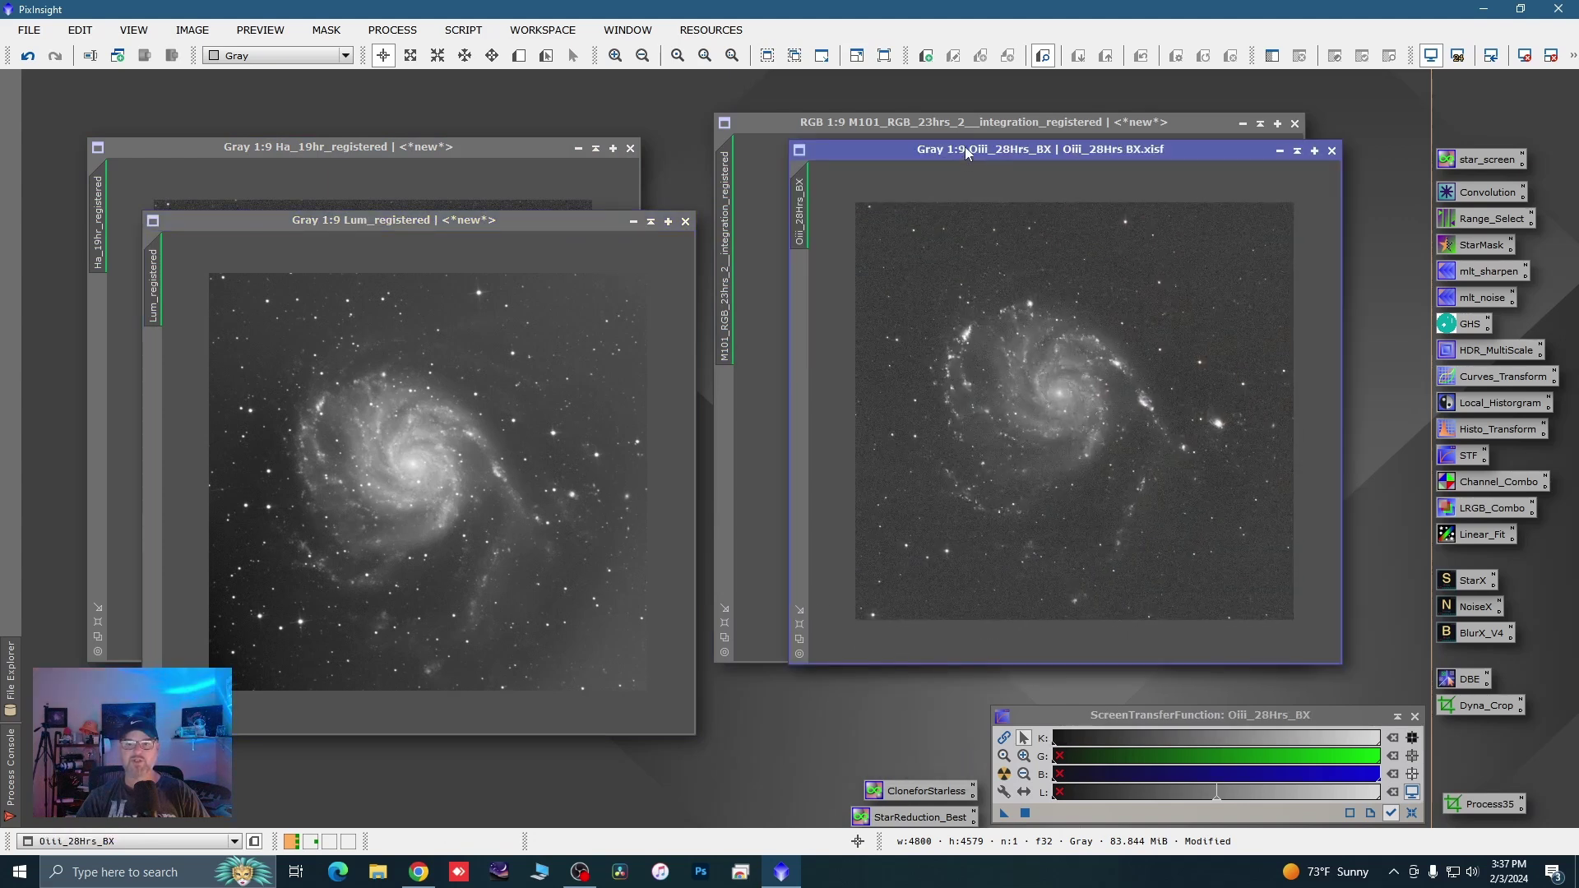
pyautogui.moveTo(964, 146); pyautogui.dragTo(988, 162)
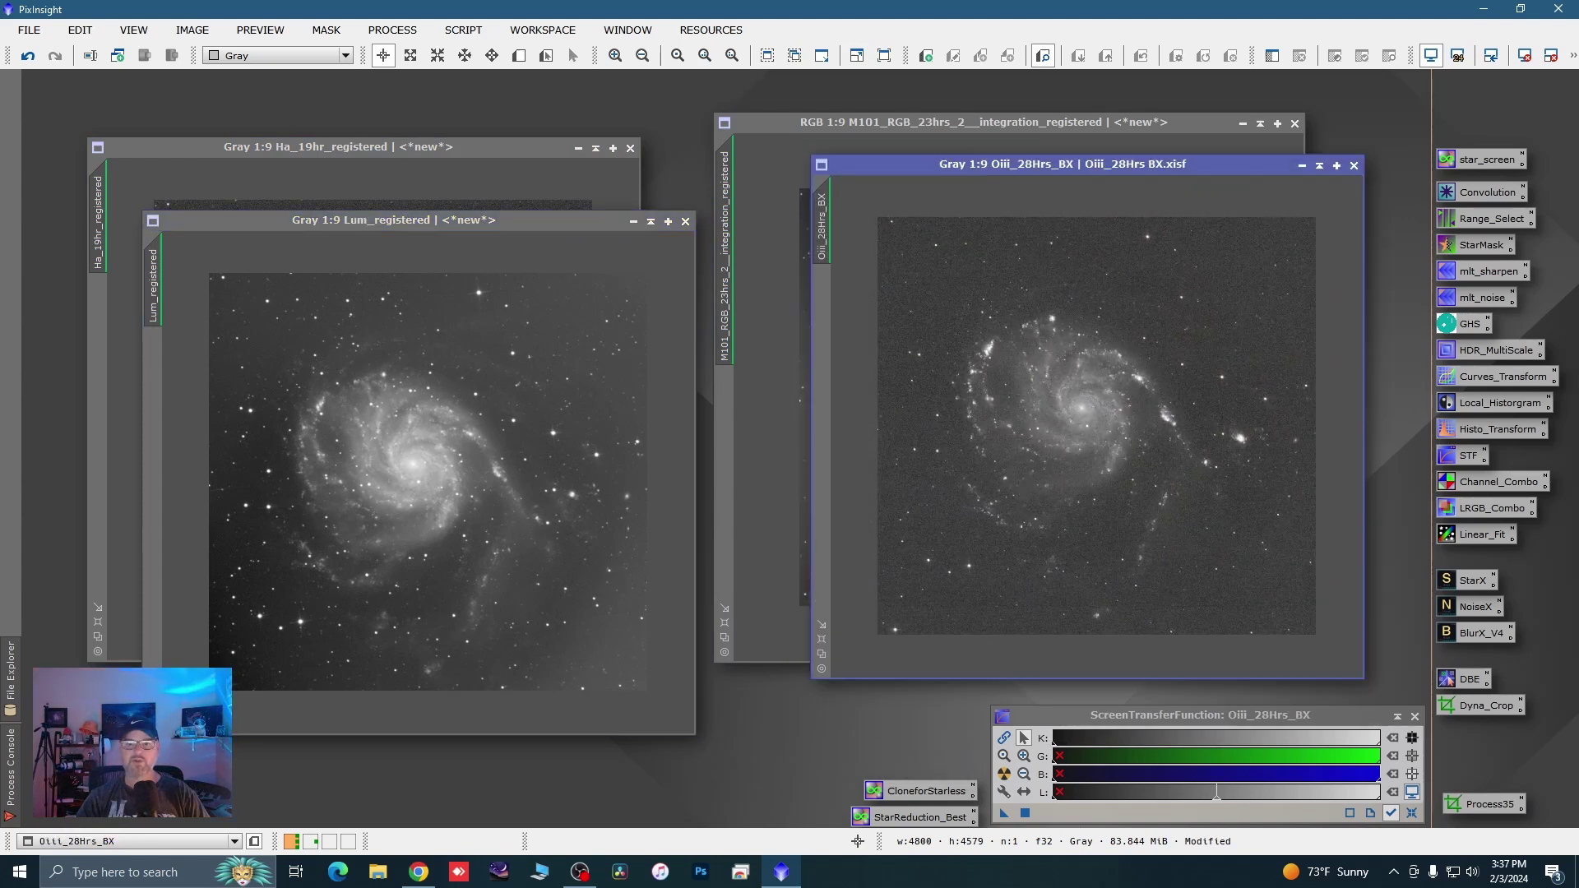
# Fit the RGB and Oiii image views to their windows at 1:7 and reposition the RGB window over the Oiii image
pyautogui.click(726, 640)
pyautogui.moveTo(1084, 127); pyautogui.dragTo(945, 116)
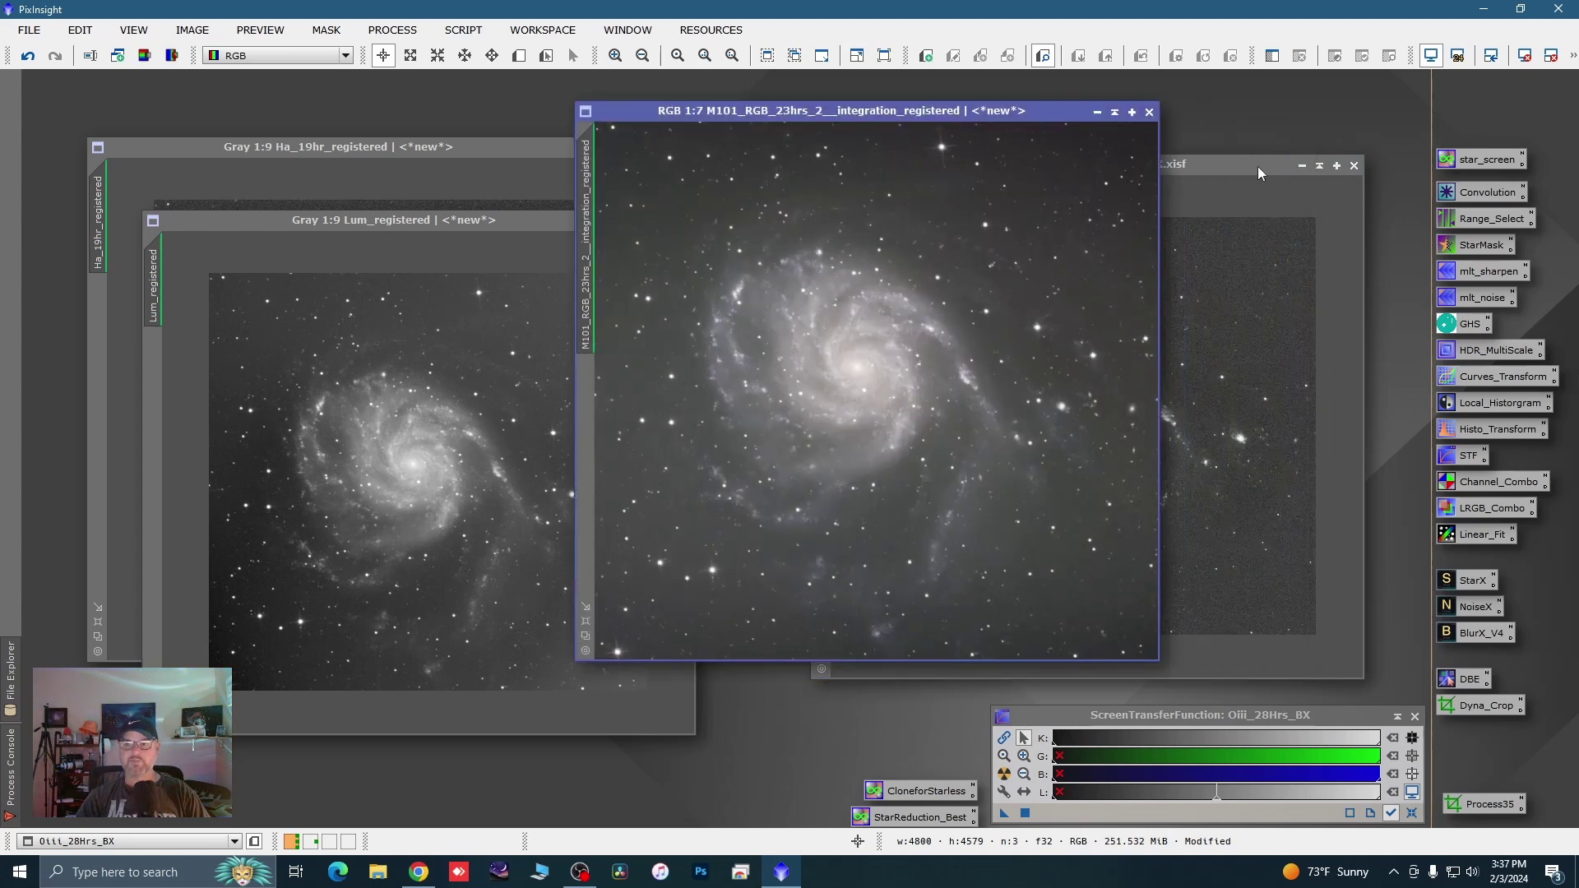
pyautogui.click(1256, 166)
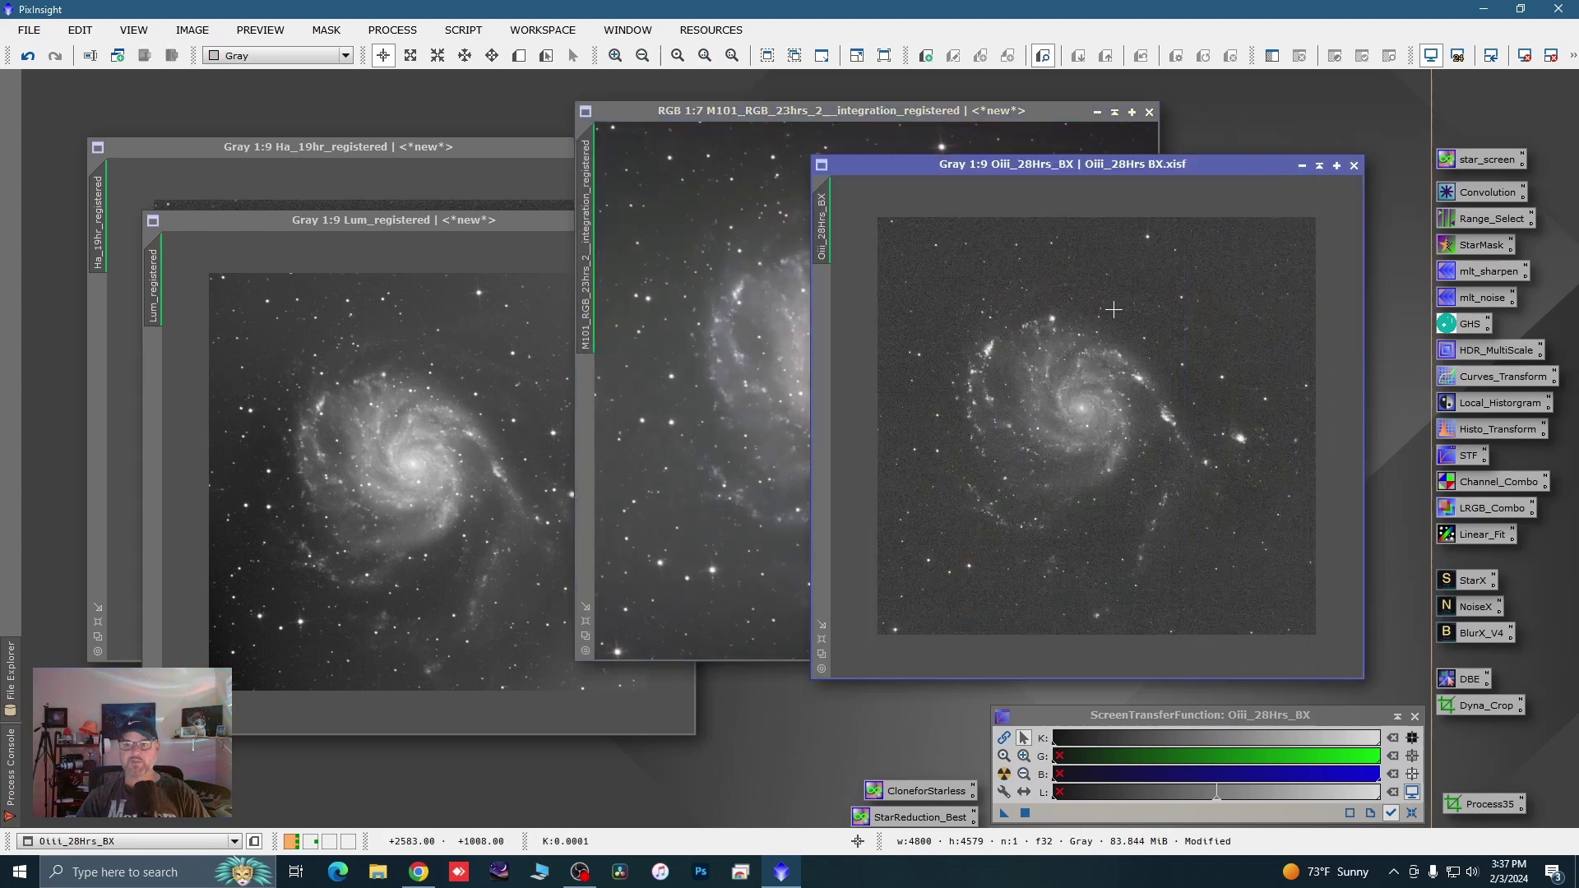
pyautogui.click(822, 653)
pyautogui.moveTo(859, 117); pyautogui.dragTo(1025, 189)
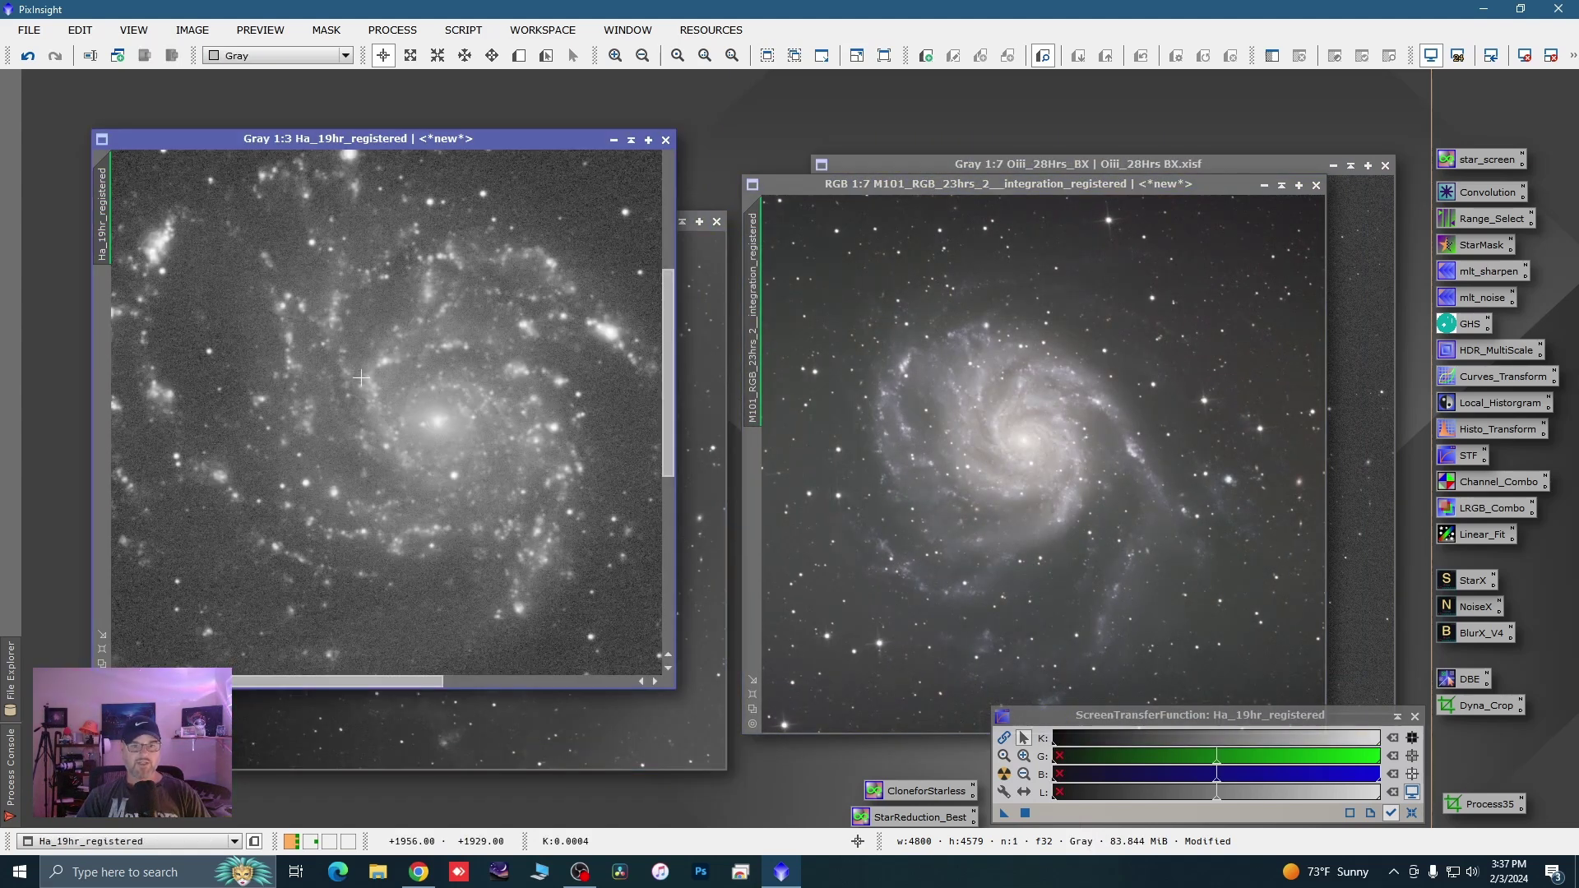
# Inspect the Ha image's spiral arms, zoom to 1:2 on an outer arm, and match the RGB image to that view
pyautogui.hotkey('alt', 'p')
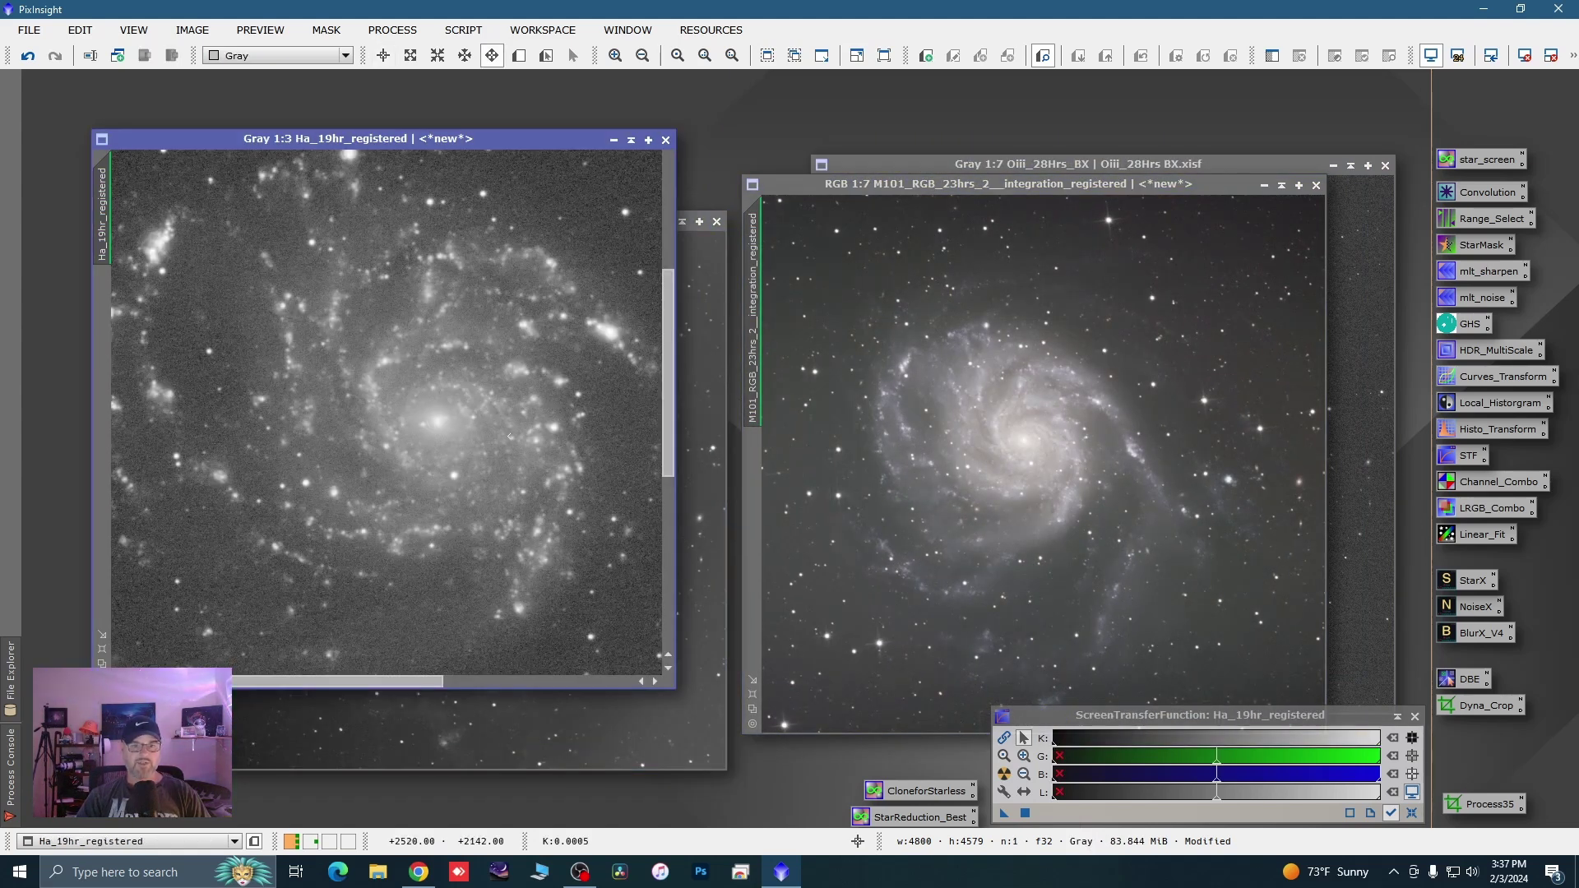
pyautogui.moveTo(362, 378); pyautogui.dragTo(247, 430)
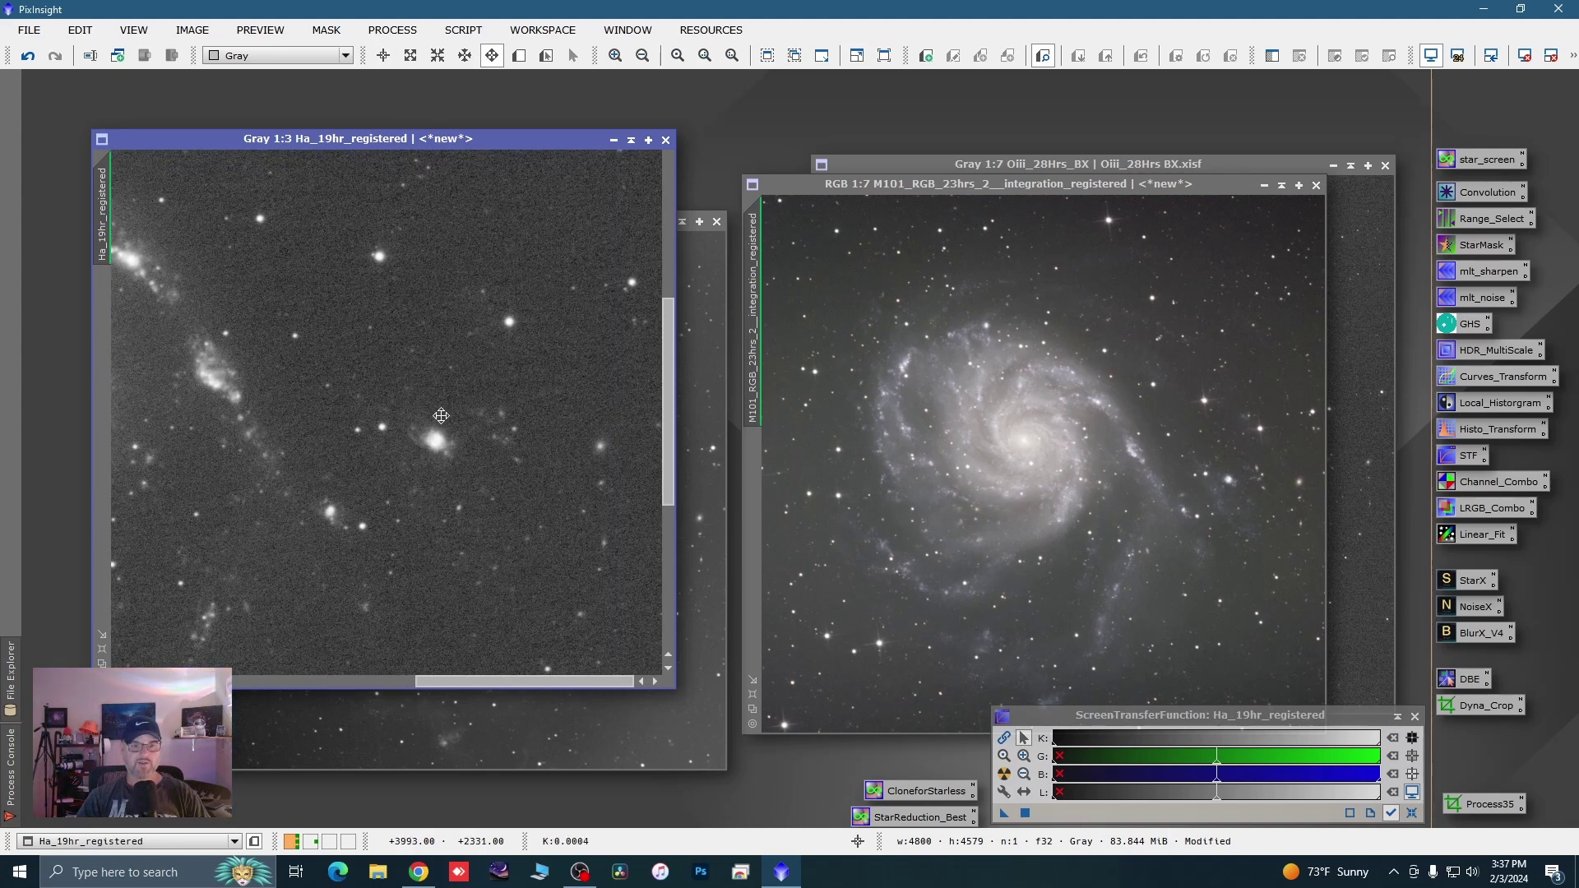
pyautogui.moveTo(356, 378); pyautogui.dragTo(543, 395)
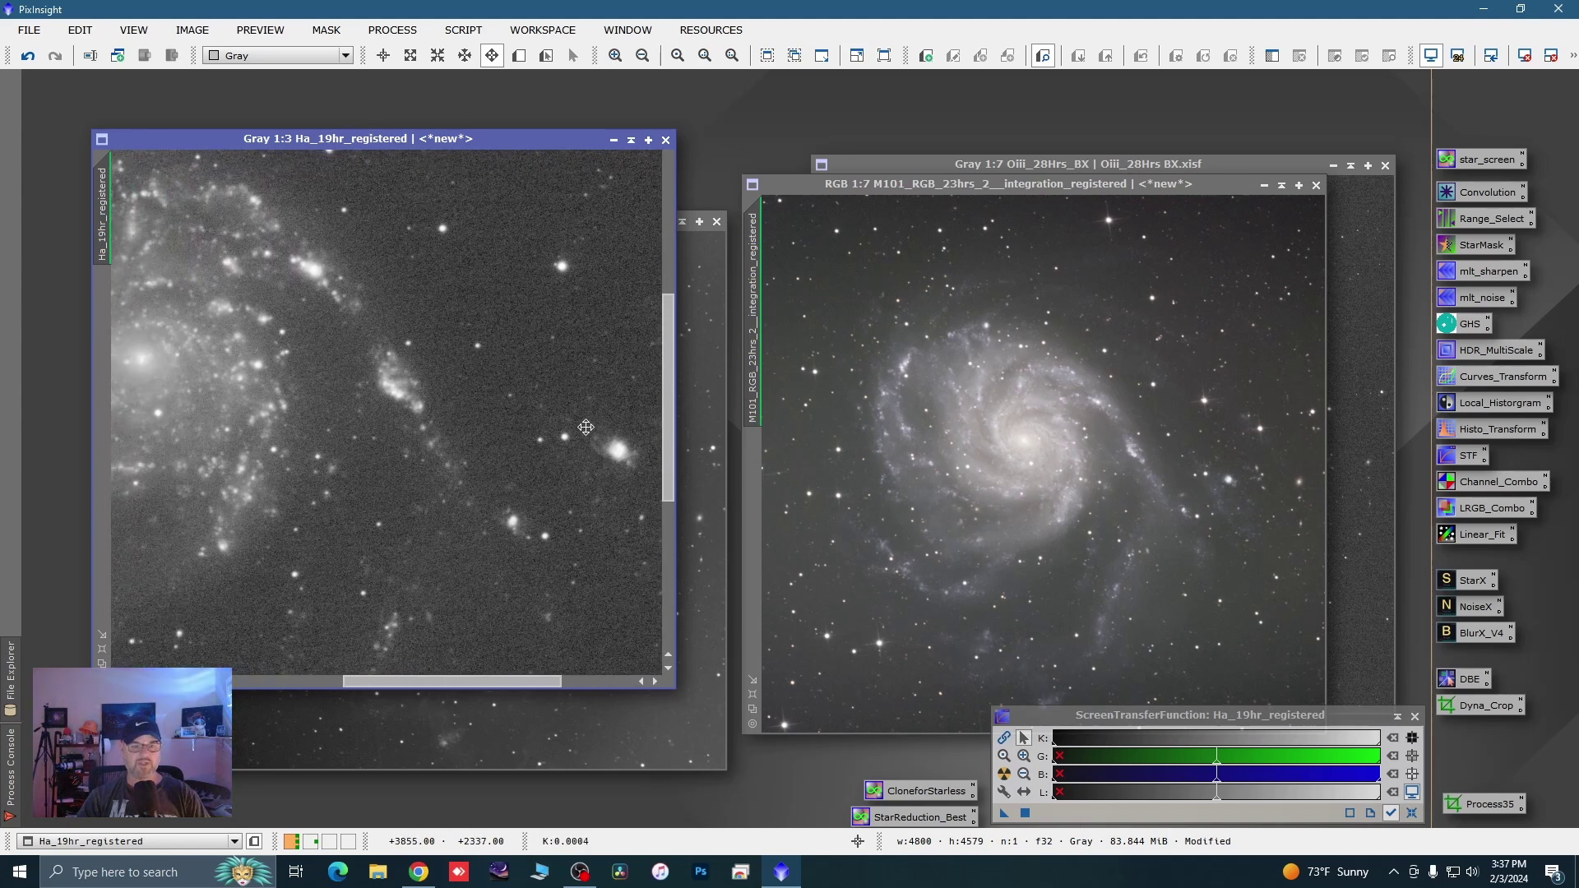
pyautogui.moveTo(123, 379); pyautogui.dragTo(559, 463)
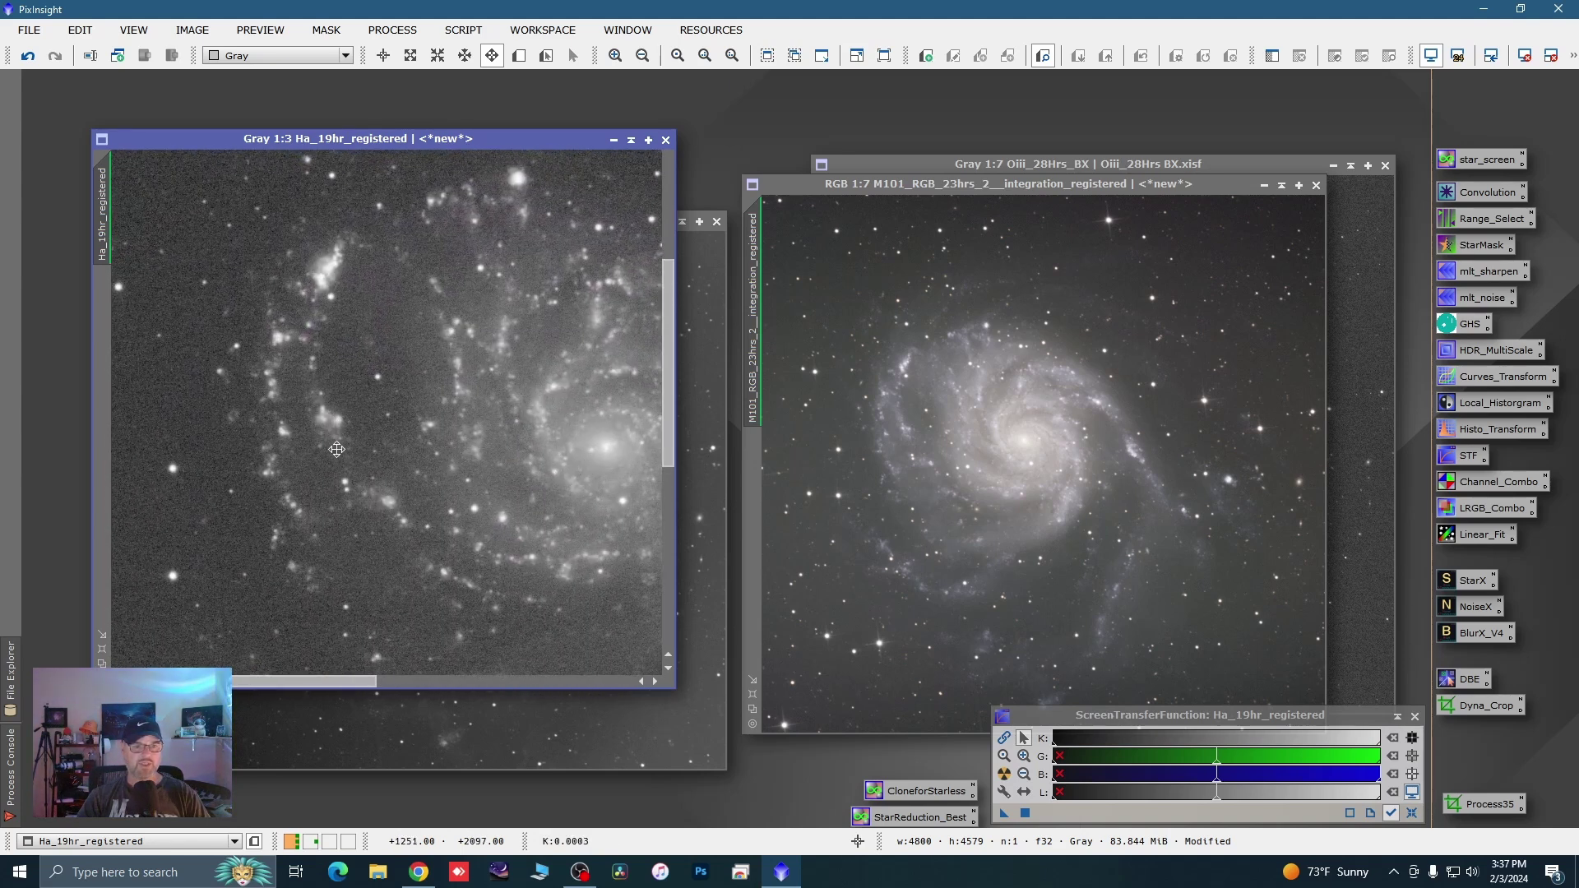
pyautogui.moveTo(313, 412); pyautogui.dragTo(457, 432)
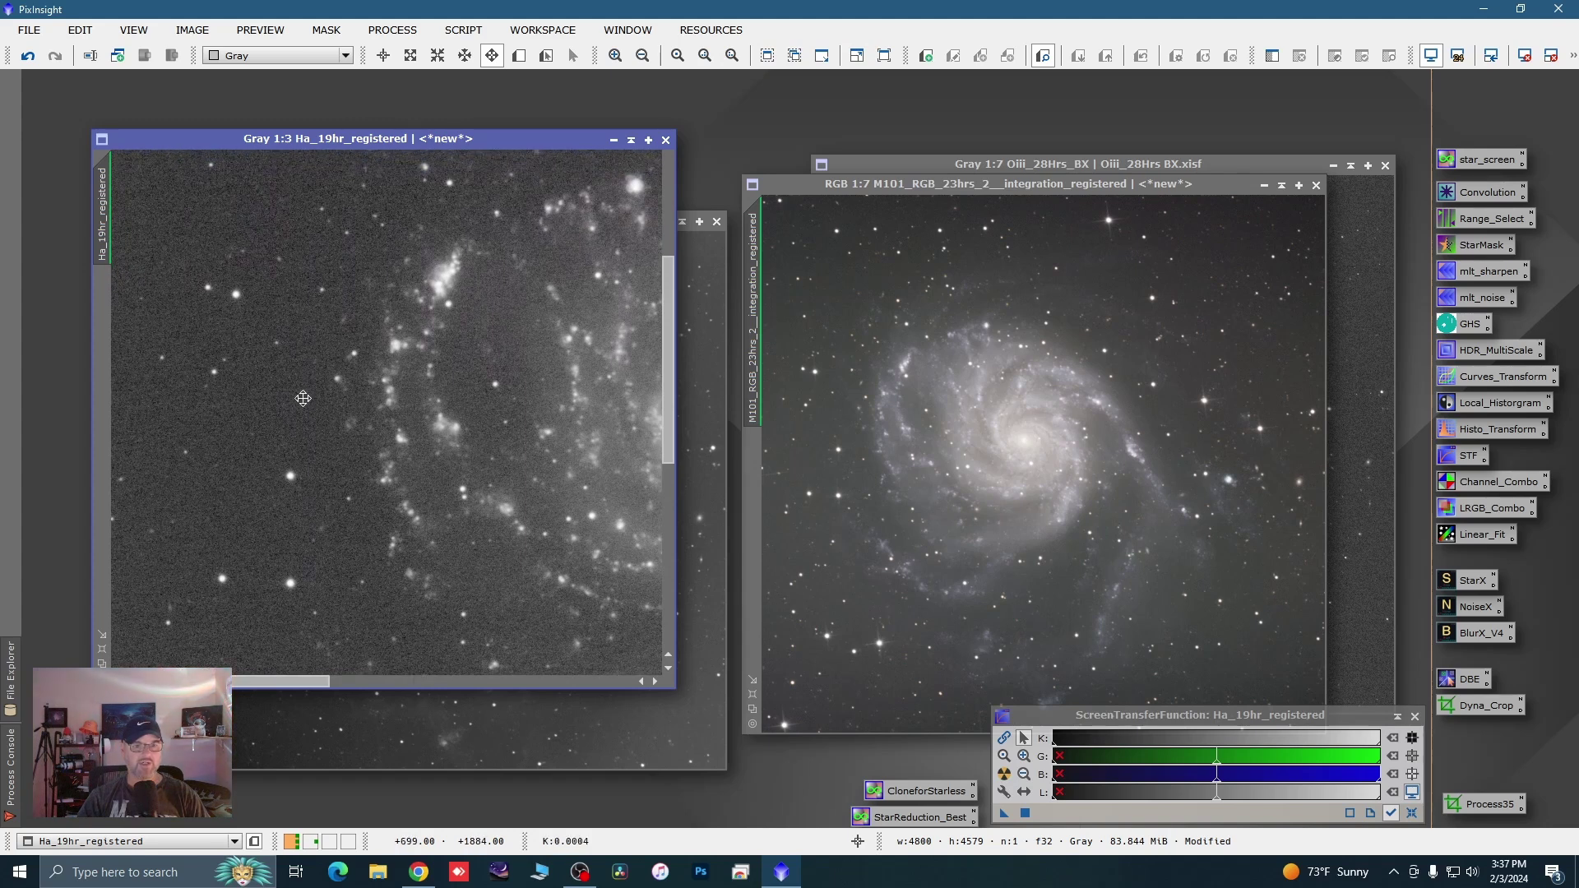
pyautogui.scroll(1, 337, 424)
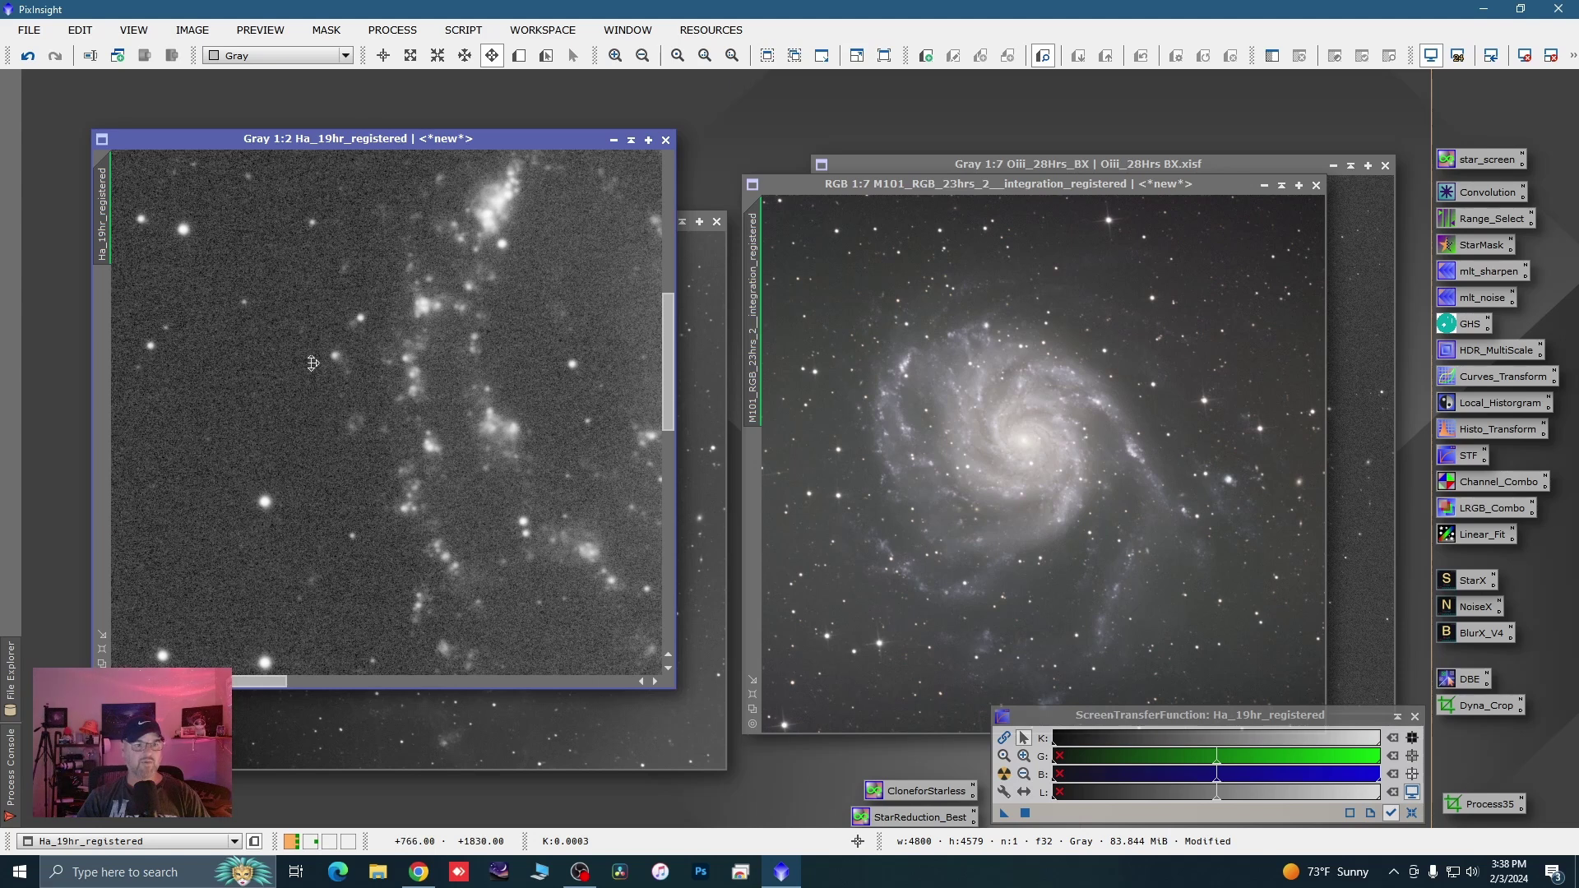
pyautogui.hotkey('alt', 'r')
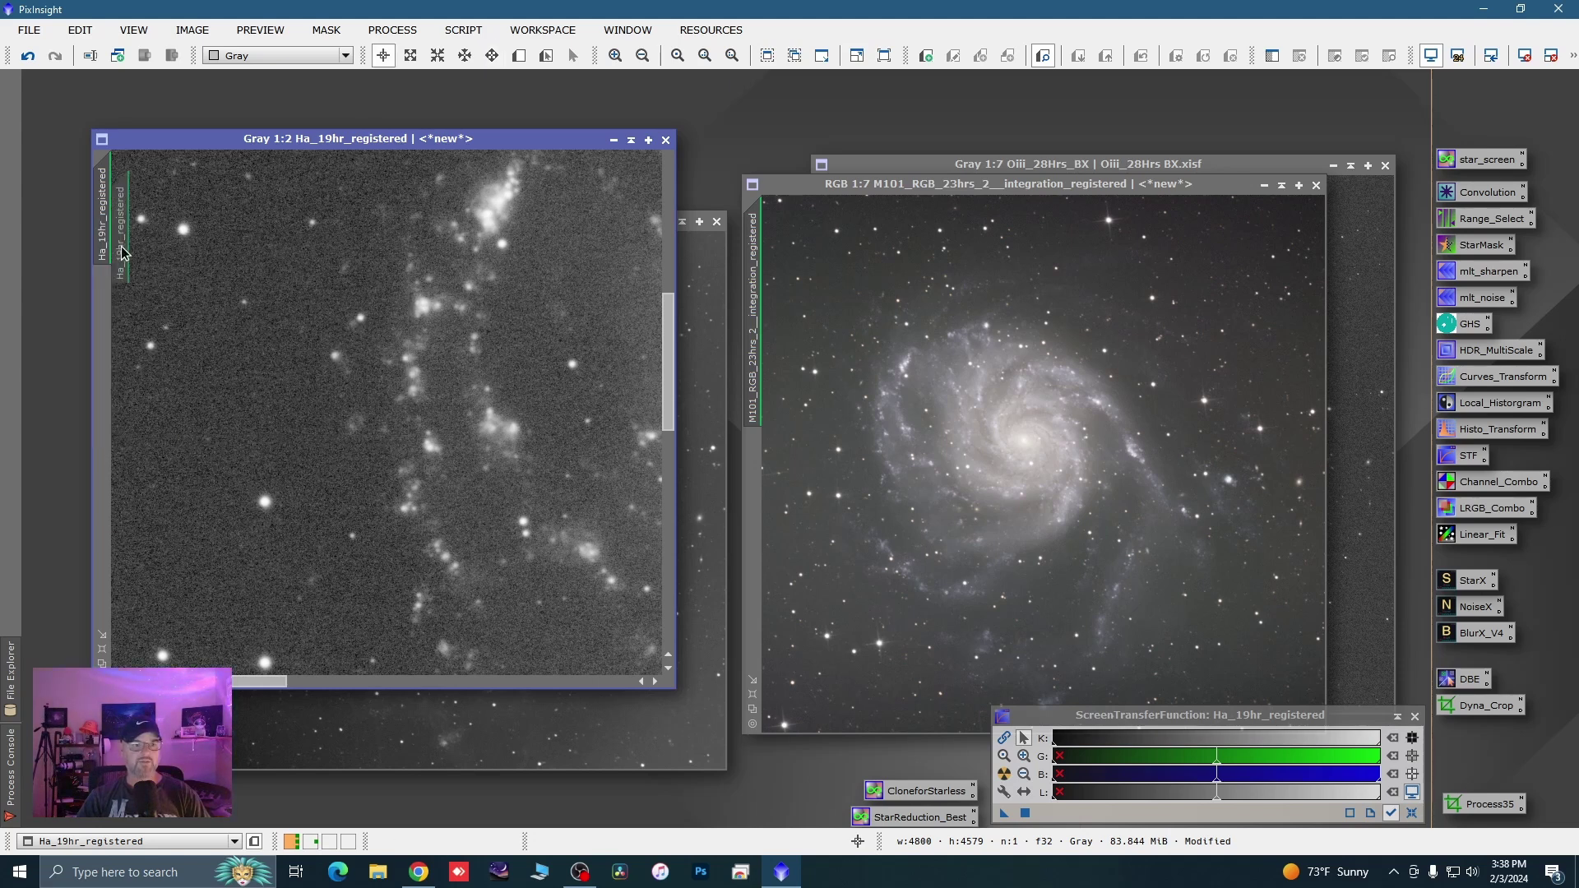
pyautogui.moveTo(103, 238); pyautogui.dragTo(751, 340)
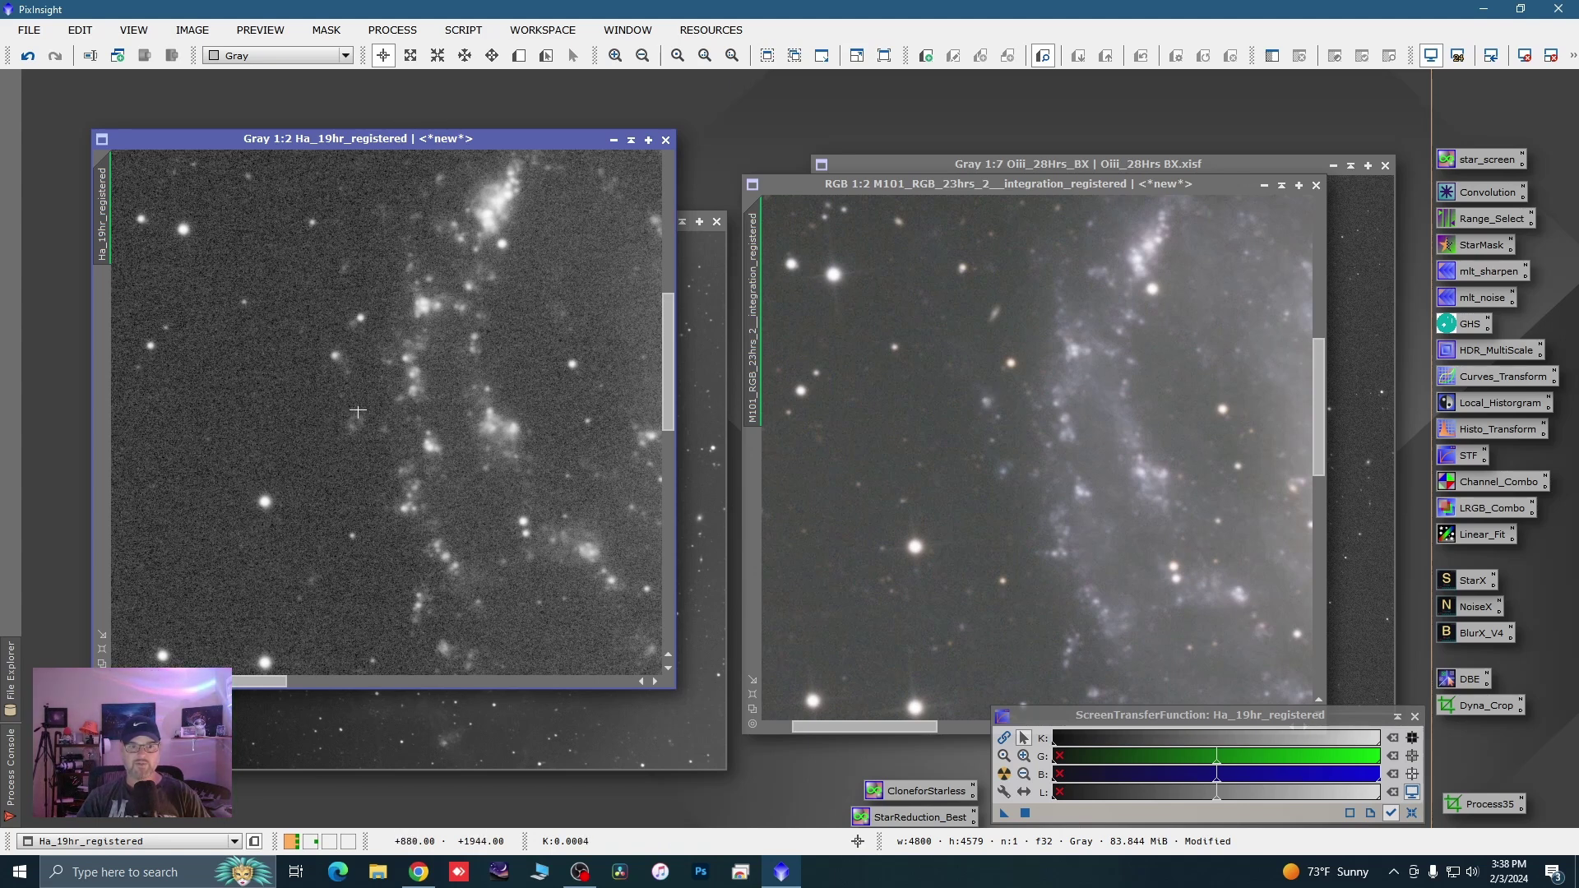
# Match the Oiii_28Hrs_BX view to the Ha image's zoom and position, and place both windows side by side for comparison
pyautogui.click(1003, 166)
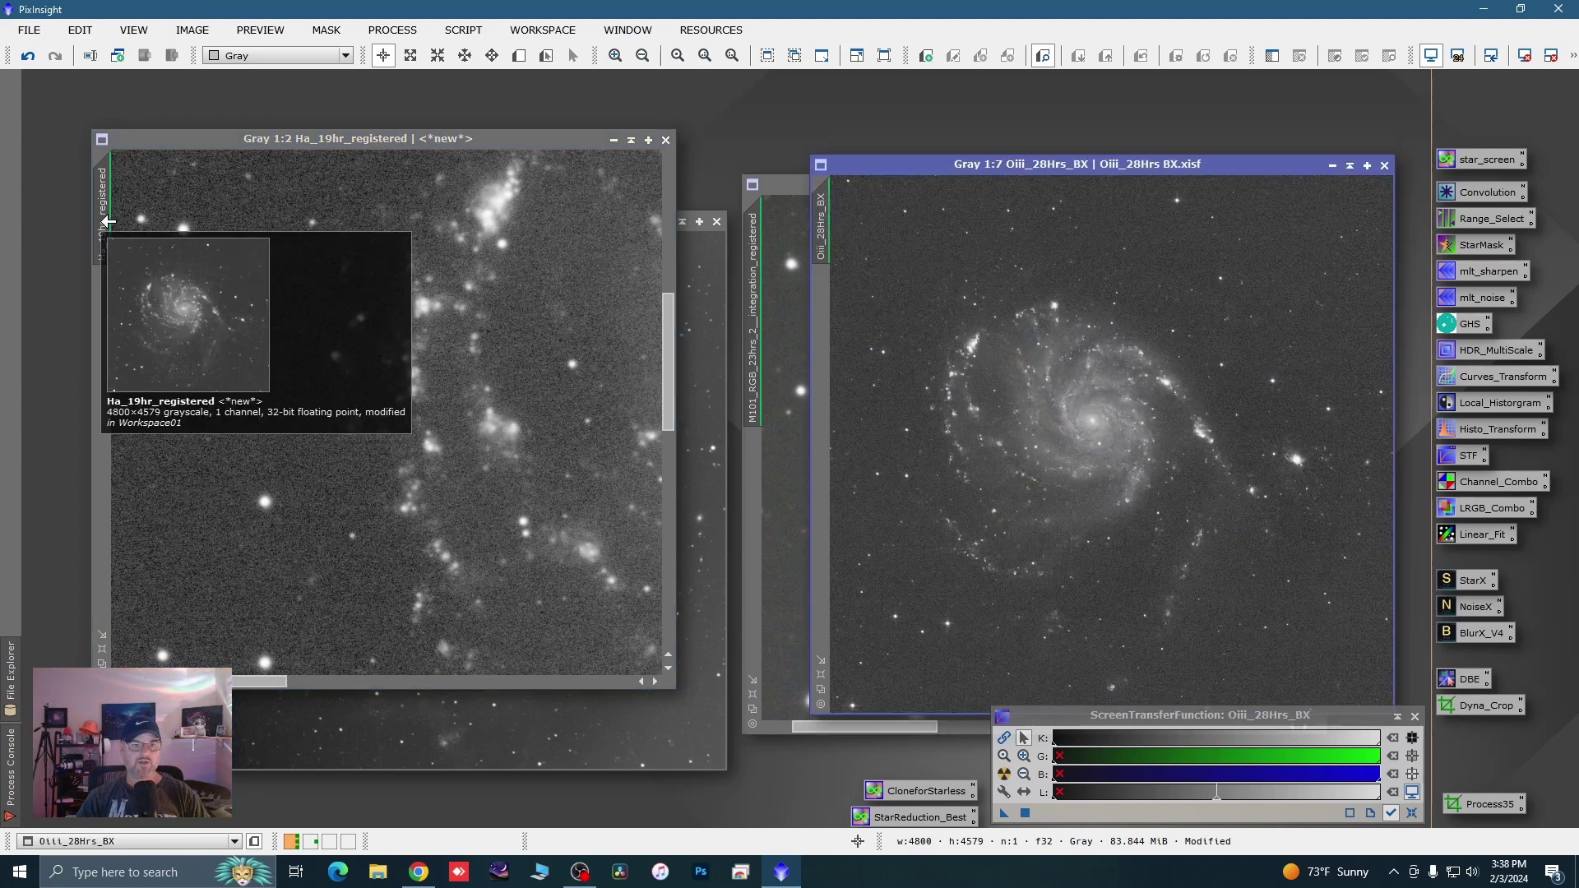
pyautogui.moveTo(103, 218); pyautogui.dragTo(823, 239)
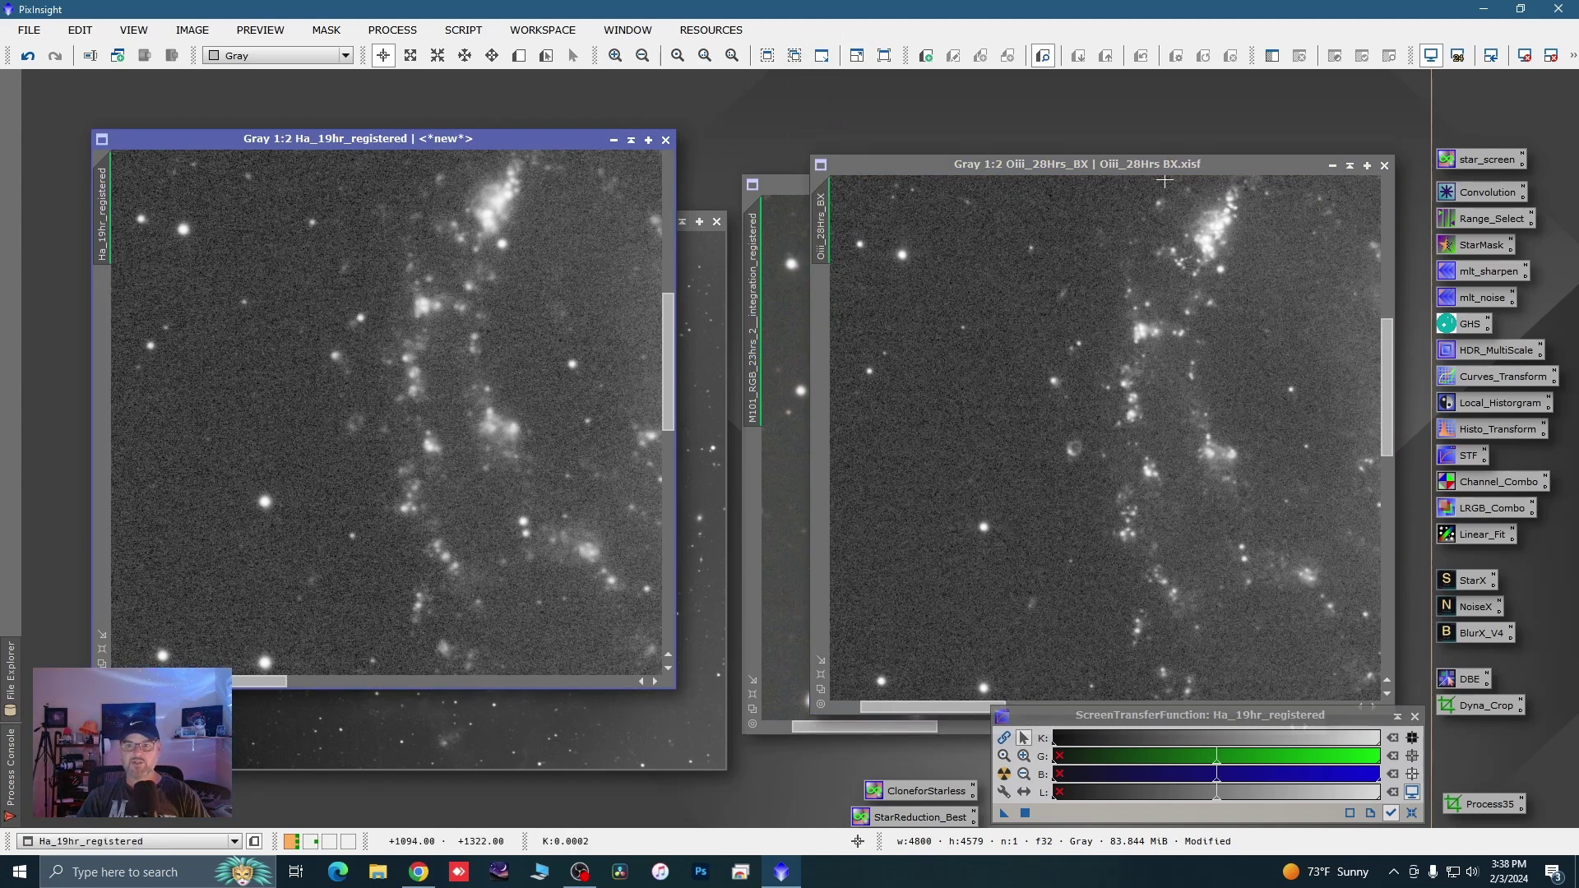
pyautogui.moveTo(1143, 167); pyautogui.dragTo(1004, 146)
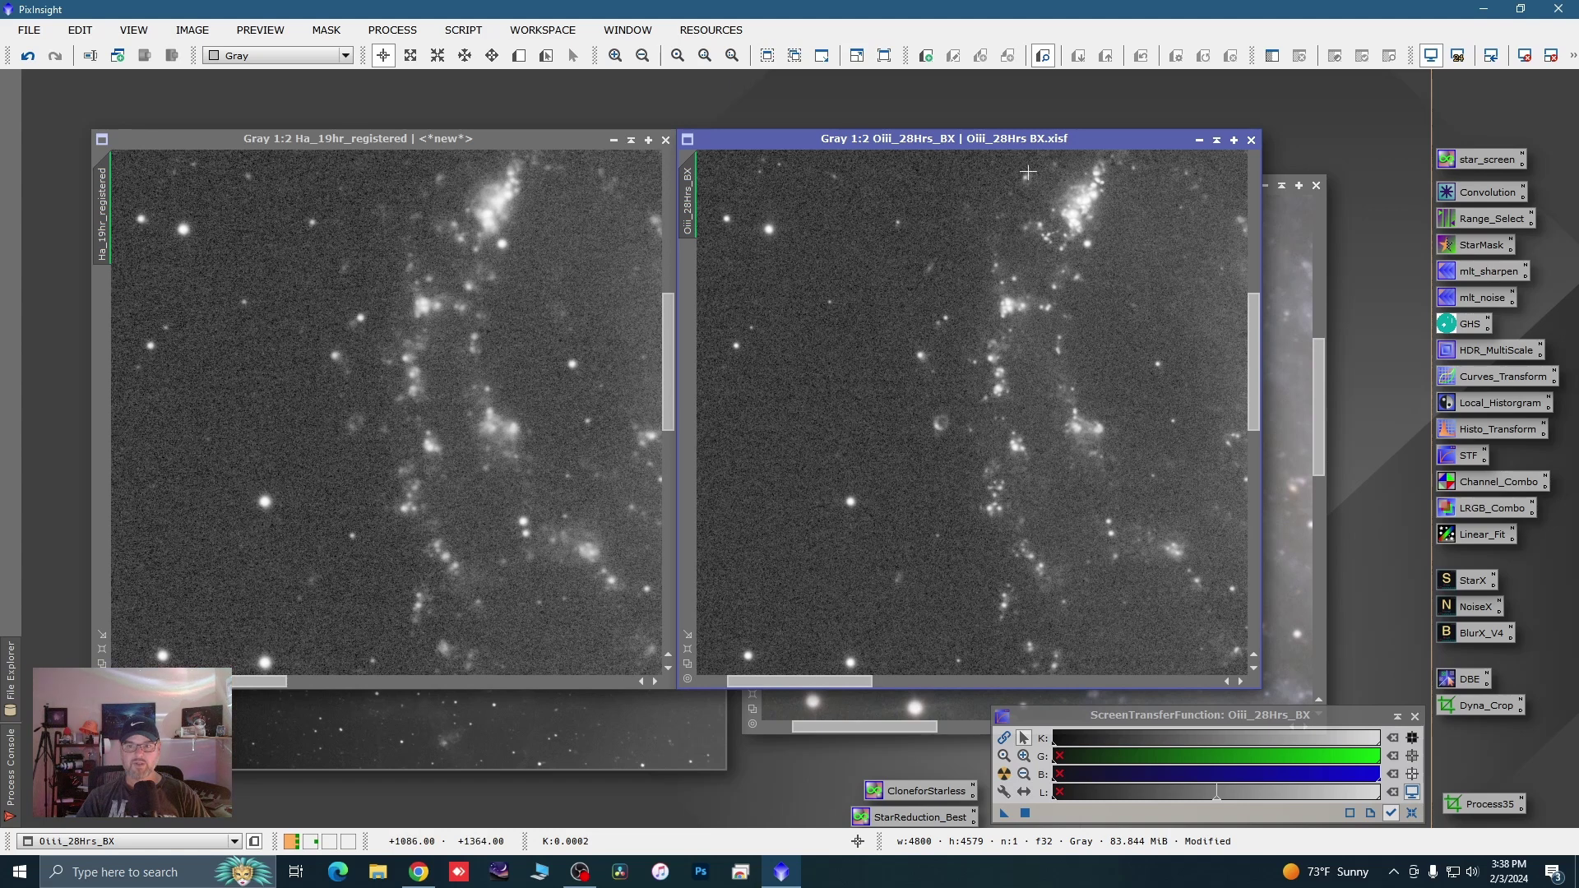
# Separate the Ha and Oiii windows and examine the outer spiral arm of the Oiii image at 1:3
pyautogui.scroll(-1, 1028, 173)
pyautogui.moveTo(559, 144); pyautogui.dragTo(609, 163)
pyautogui.scroll(-4, 869, 399)
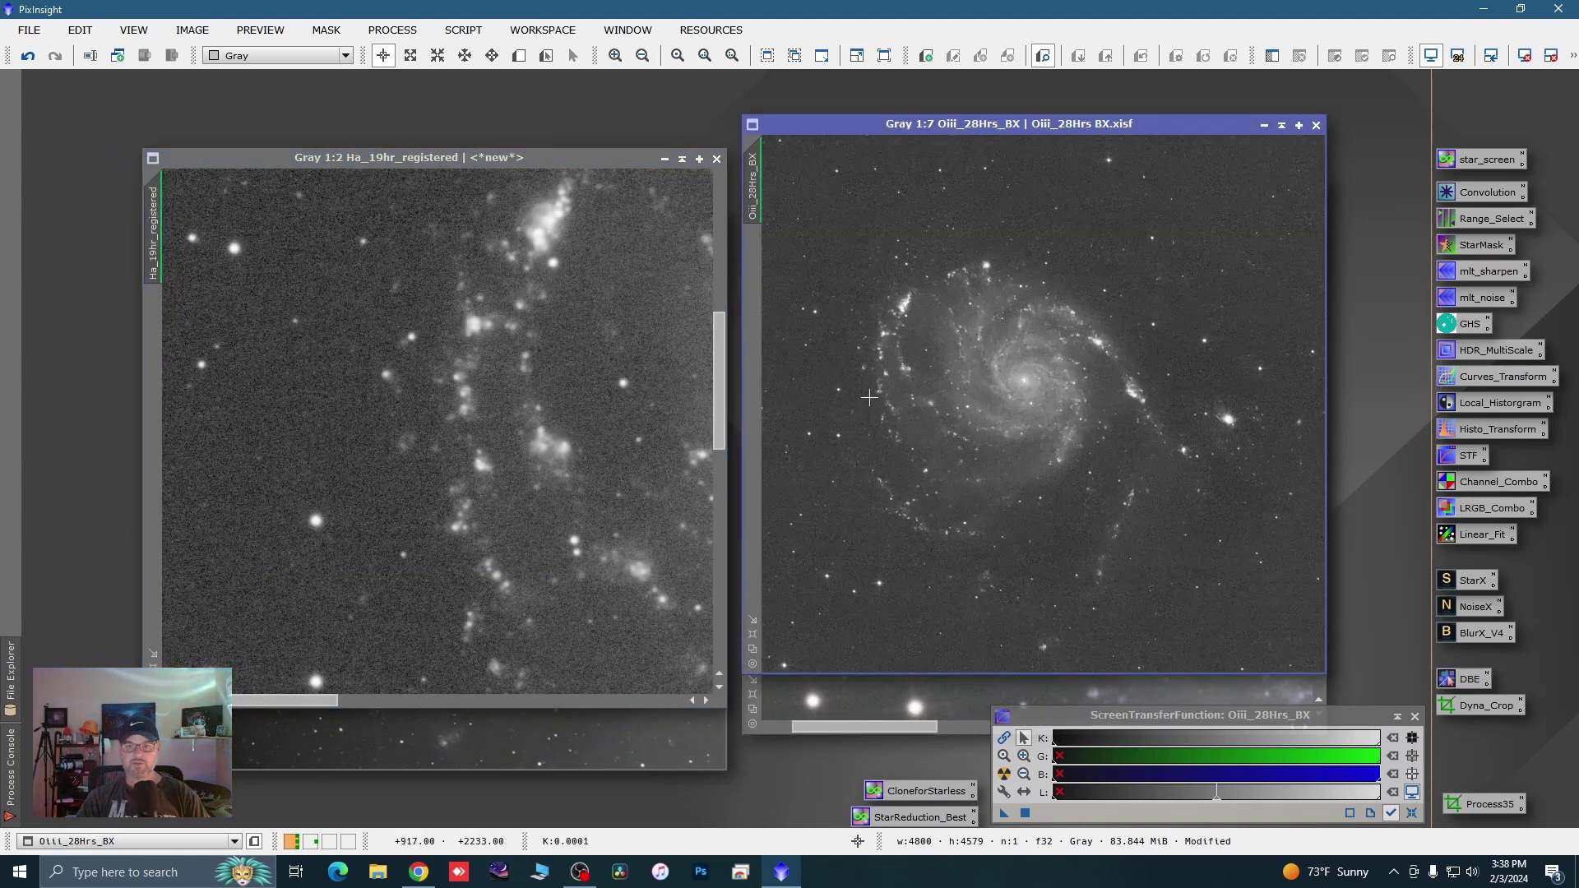
pyautogui.scroll(5, 850, 334)
pyautogui.scroll(-1, 1022, 434)
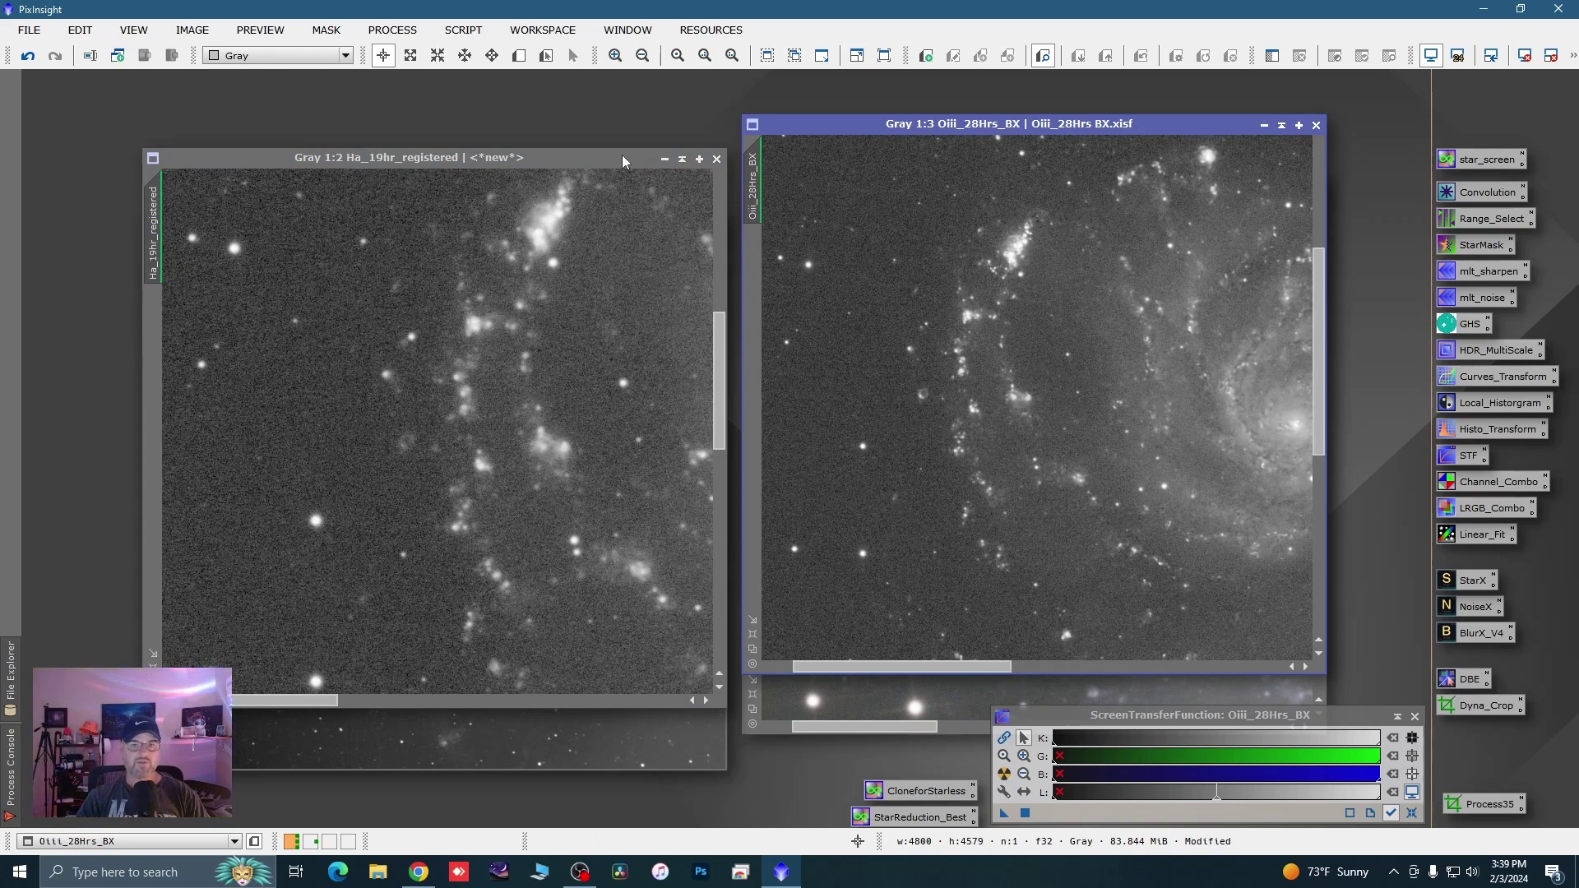
# Iconize Ha_19hr_registered and park its icon below the images, and match the Lum_registered view to the Oiii image's zoom and position
pyautogui.click(664, 159)
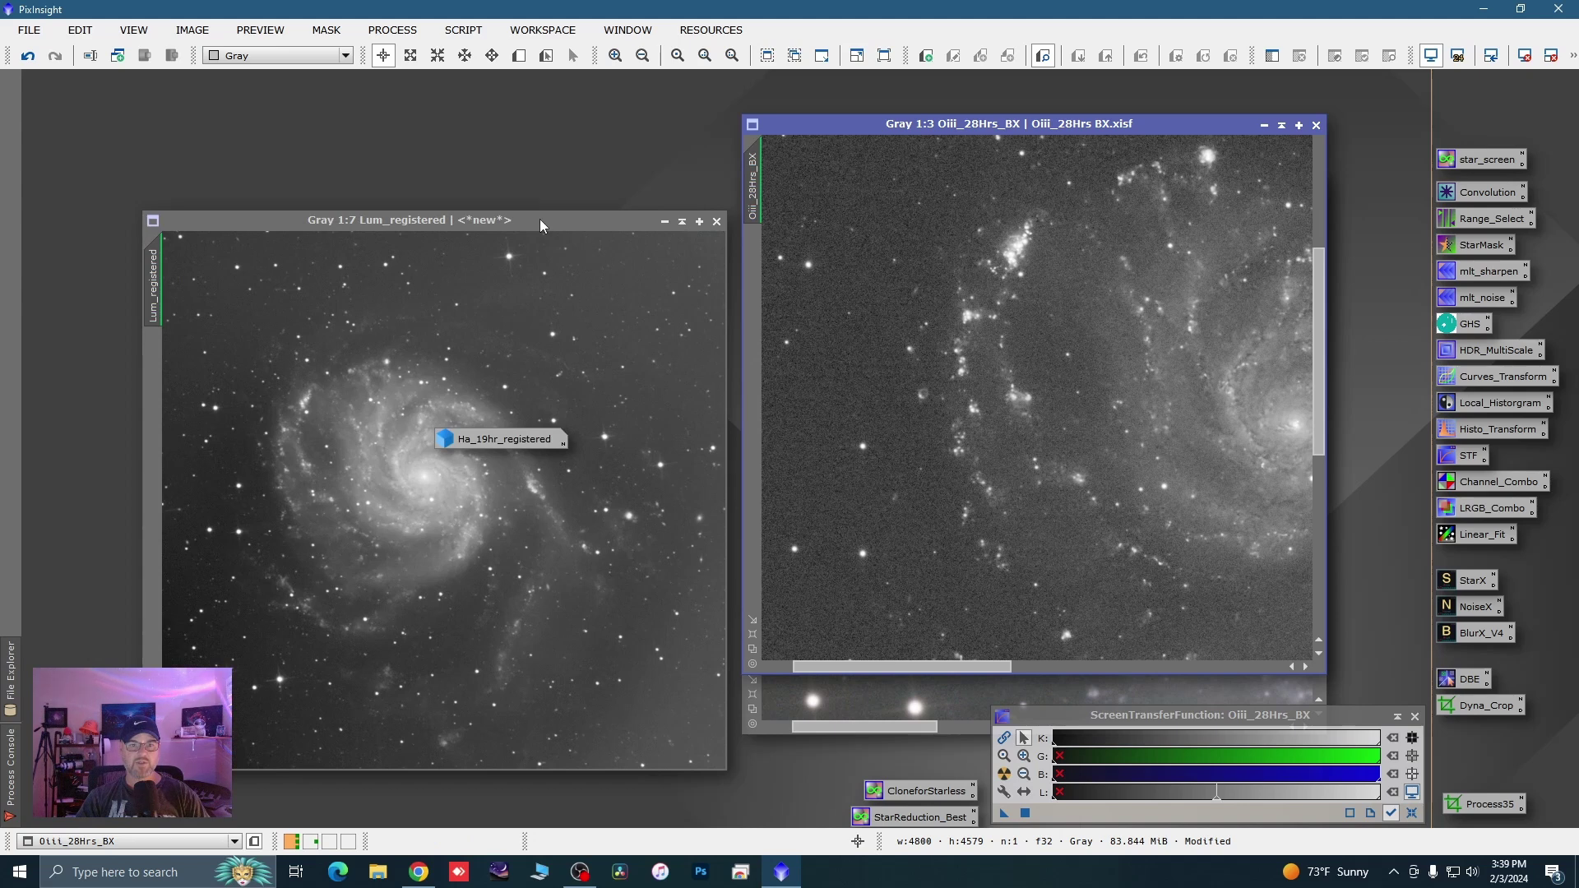
pyautogui.click(540, 219)
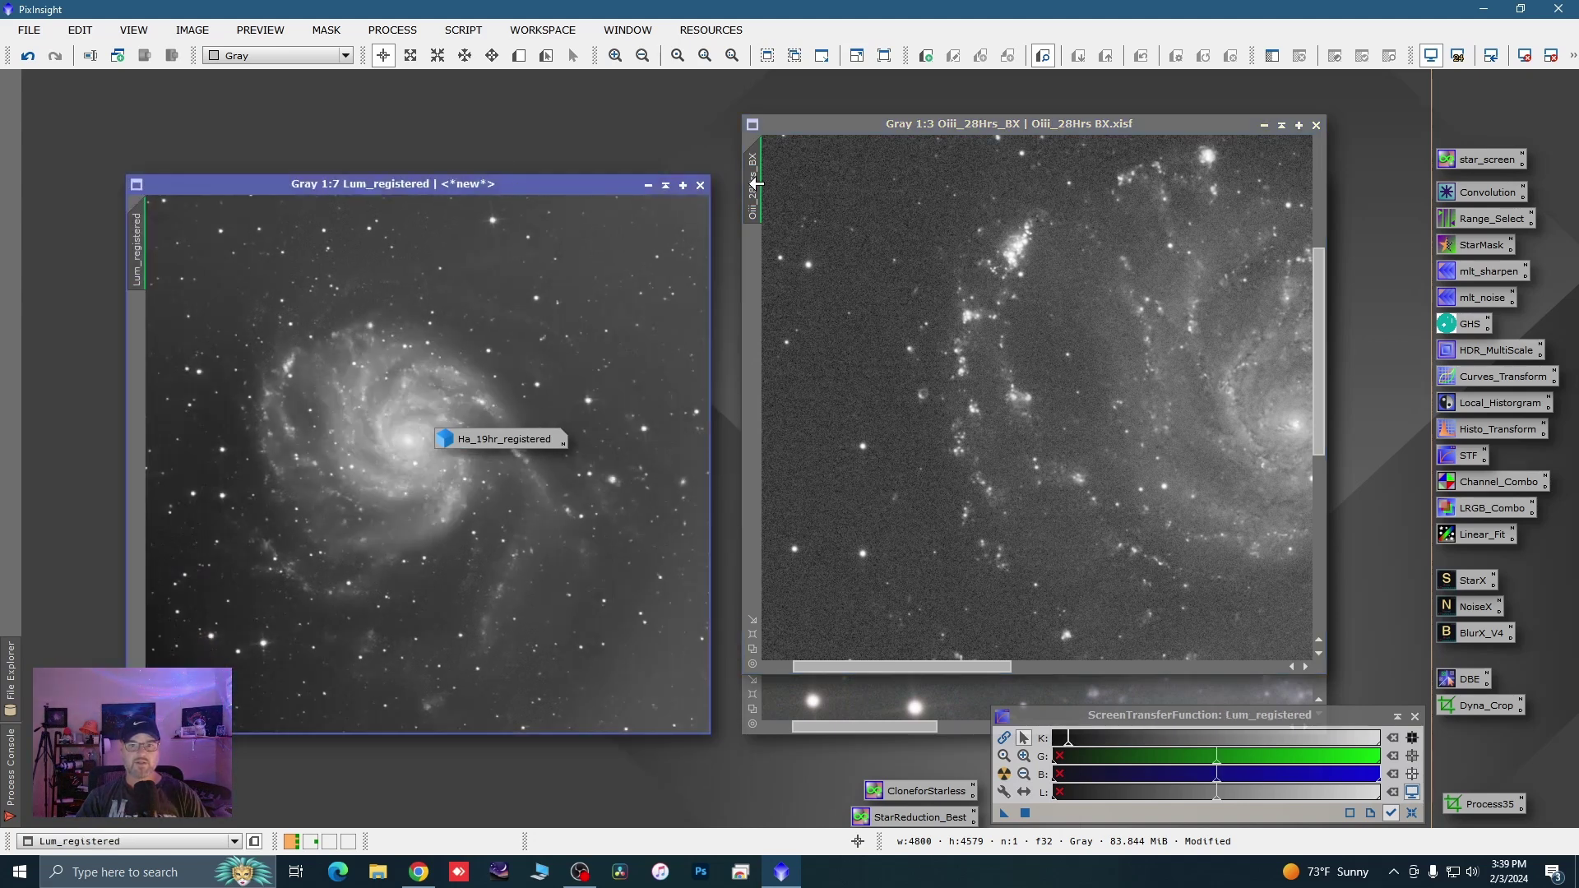
pyautogui.moveTo(755, 184); pyautogui.dragTo(141, 248)
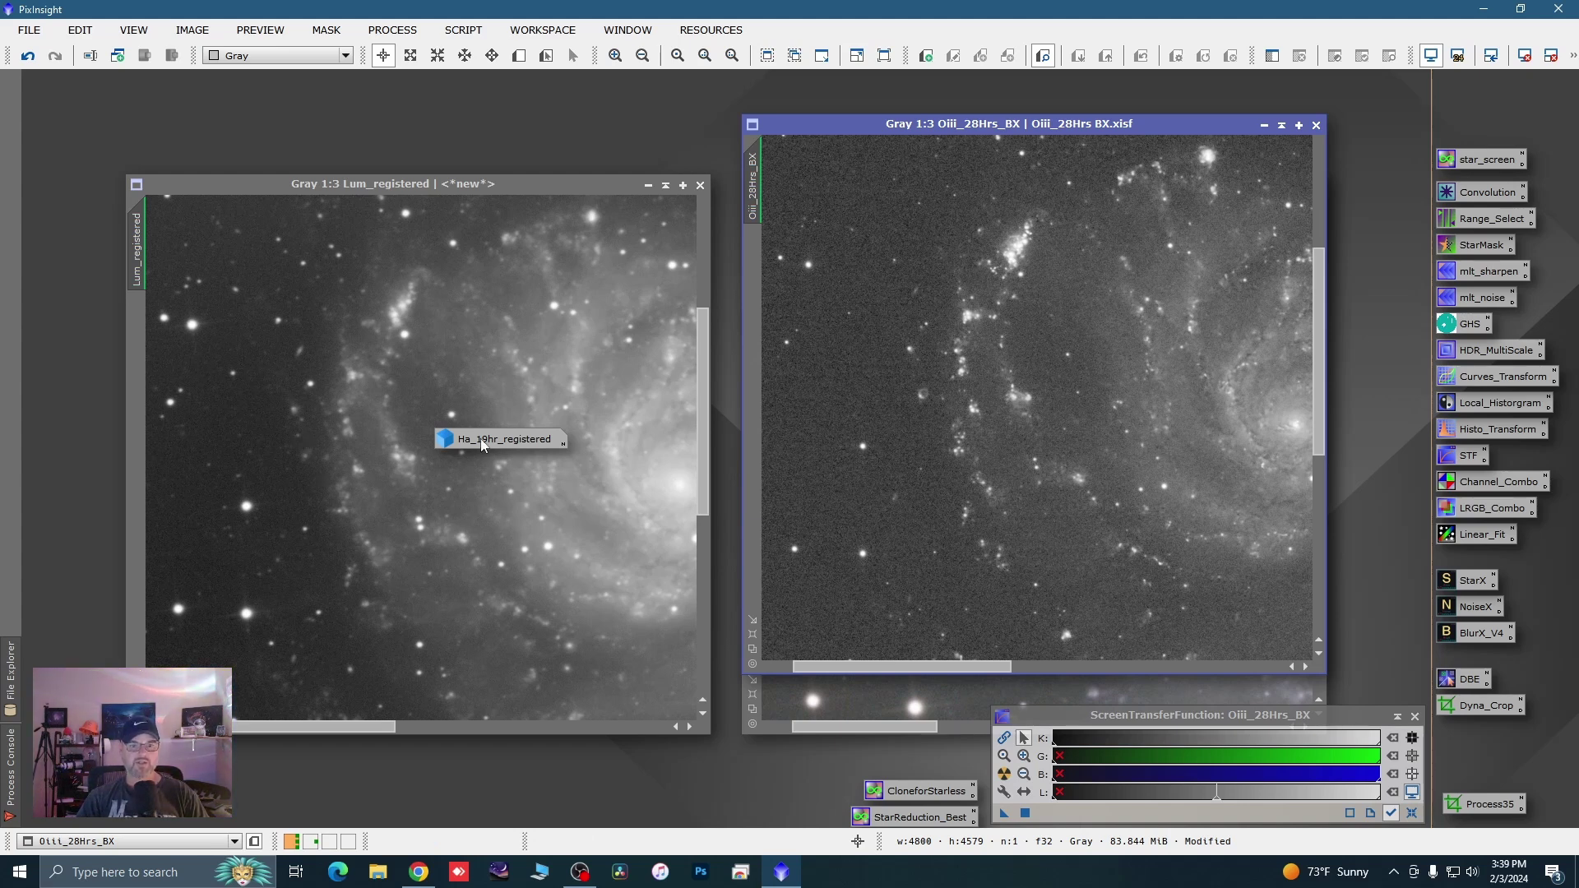
pyautogui.moveTo(482, 436); pyautogui.dragTo(613, 771)
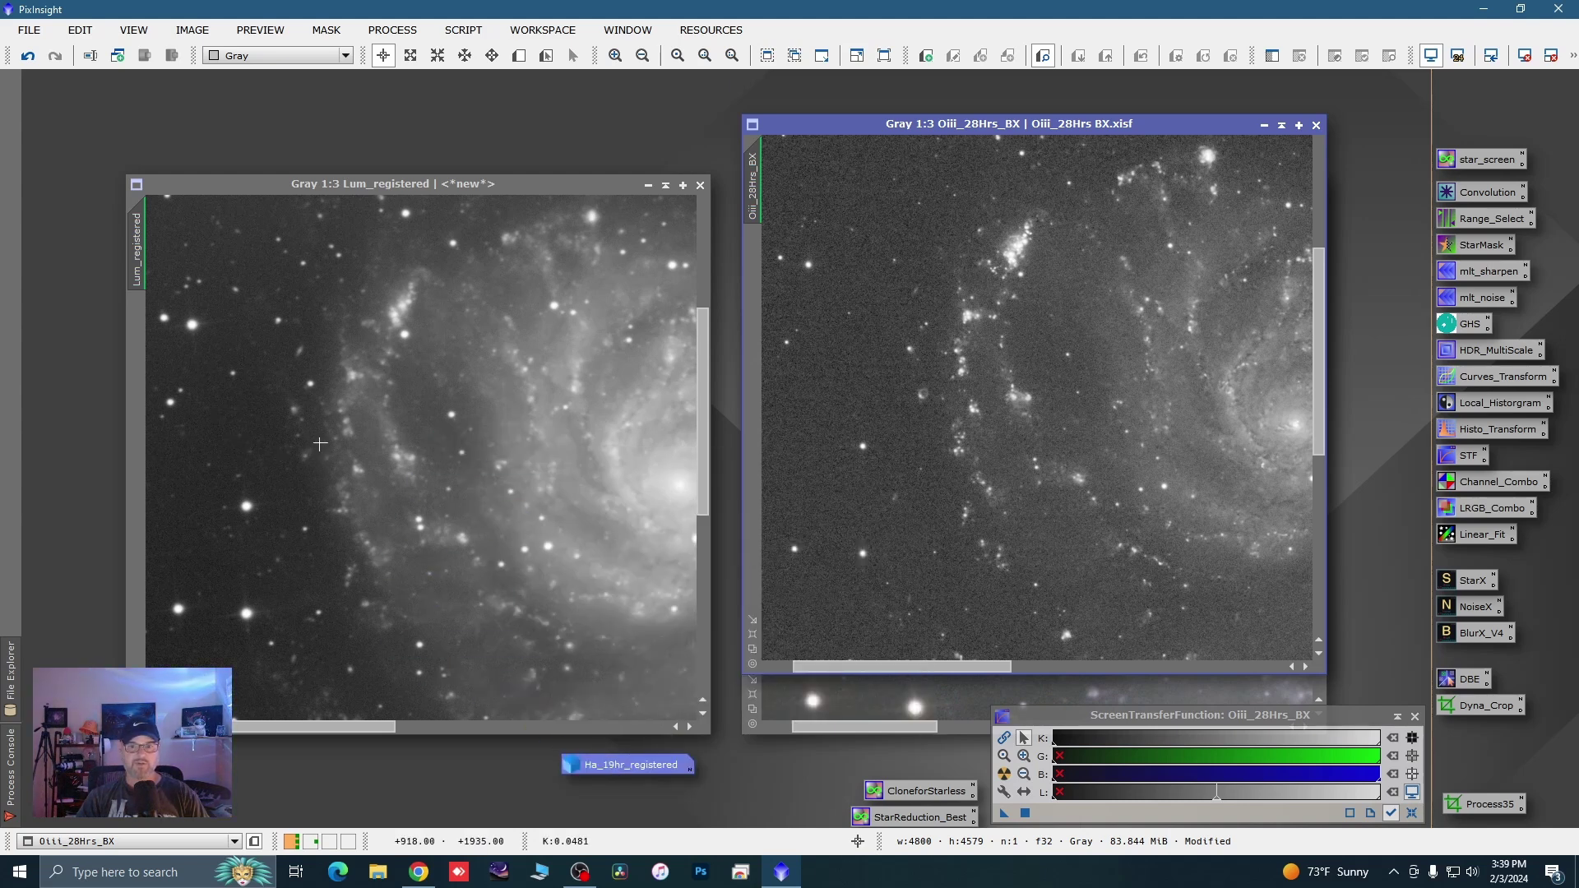
# Examine the Oiii image's ring-shaped nebula, spiral arms and bright outer region up to 1:1, and place the RGB window beside it
pyautogui.scroll(2, 916, 363)
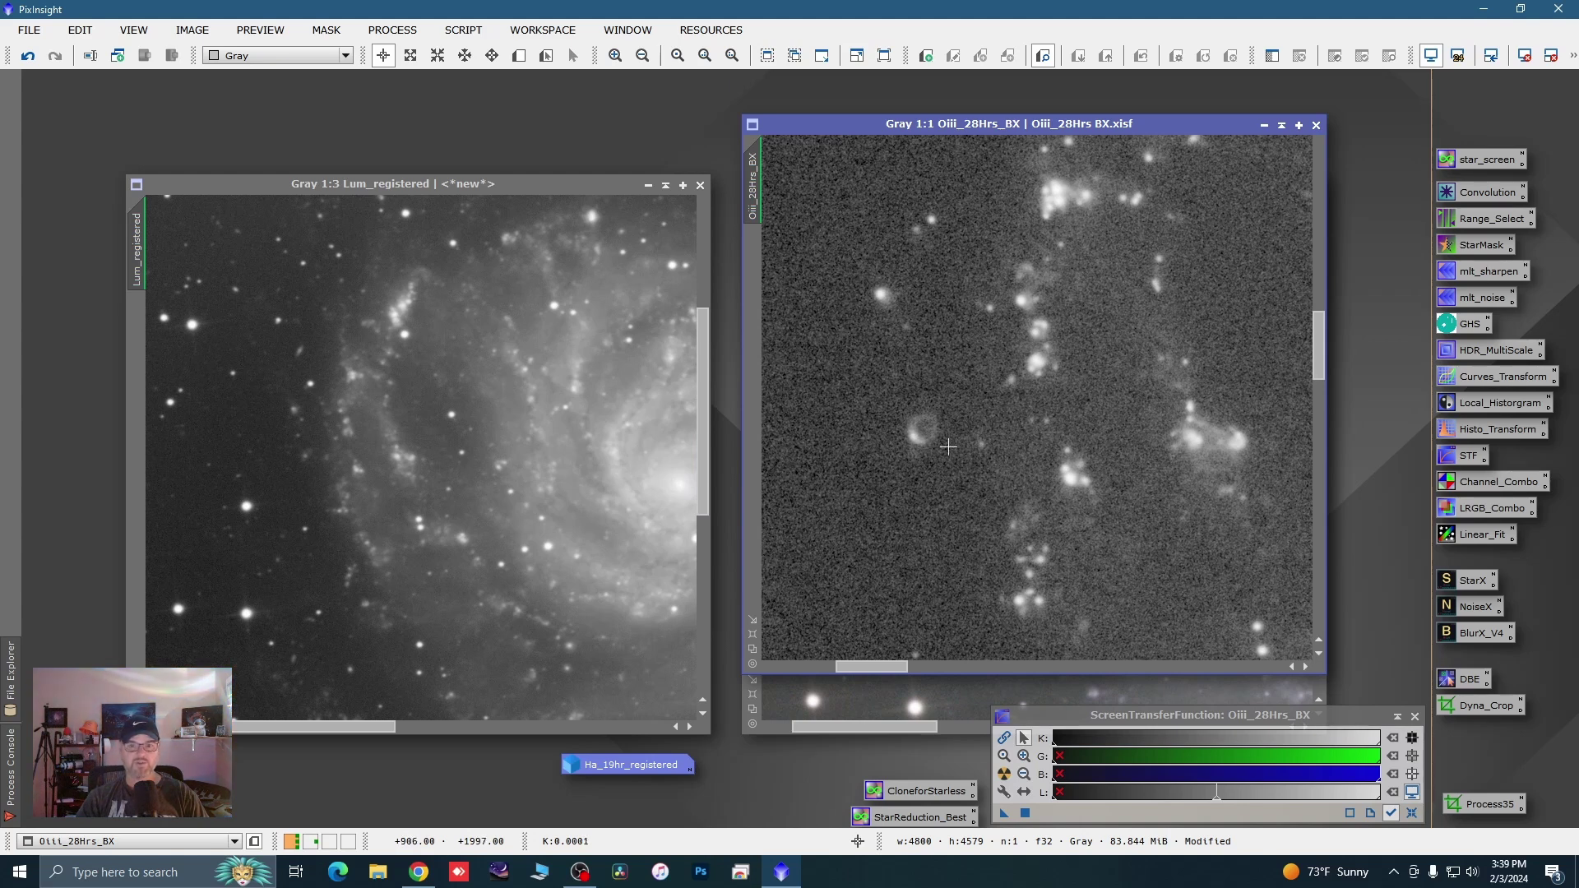
pyautogui.scroll(-2, 942, 447)
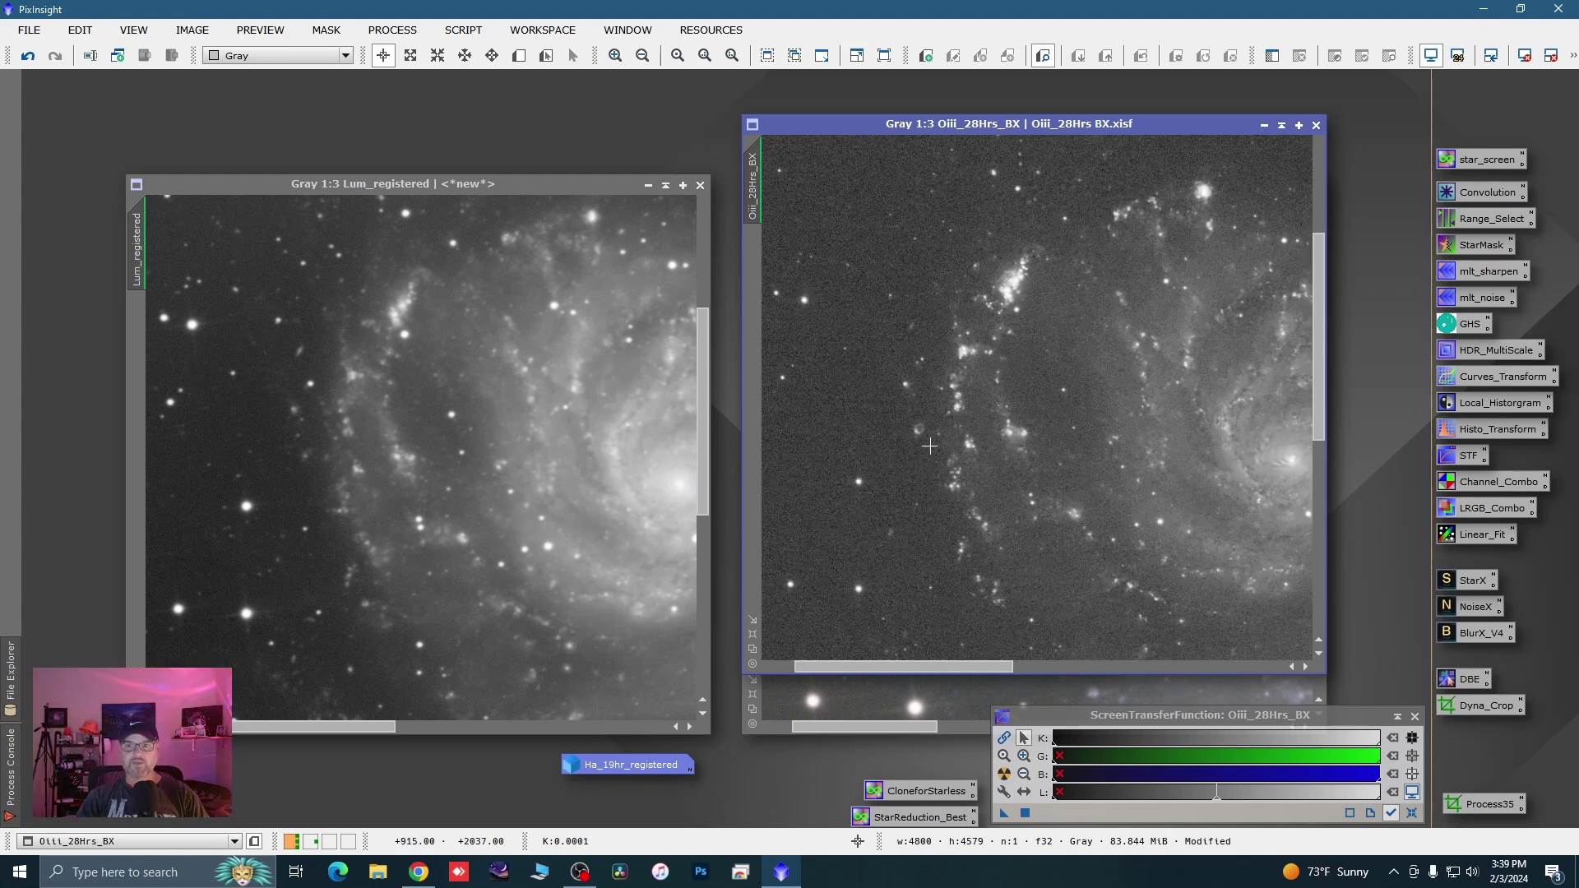
pyautogui.moveTo(1037, 122); pyautogui.dragTo(601, 151)
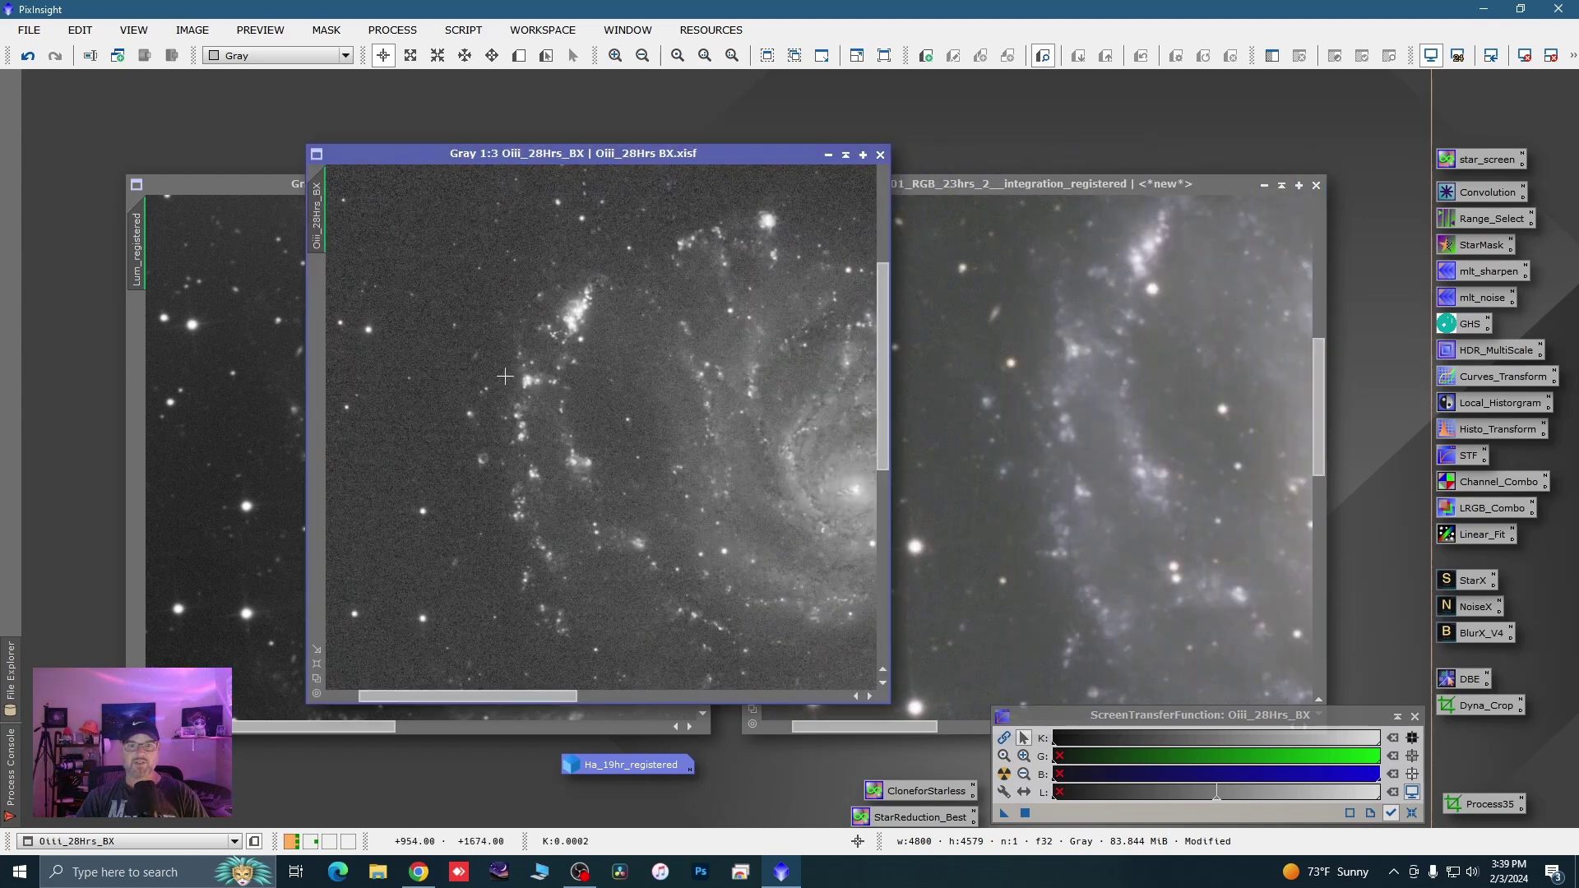
pyautogui.scroll(-3, 508, 384)
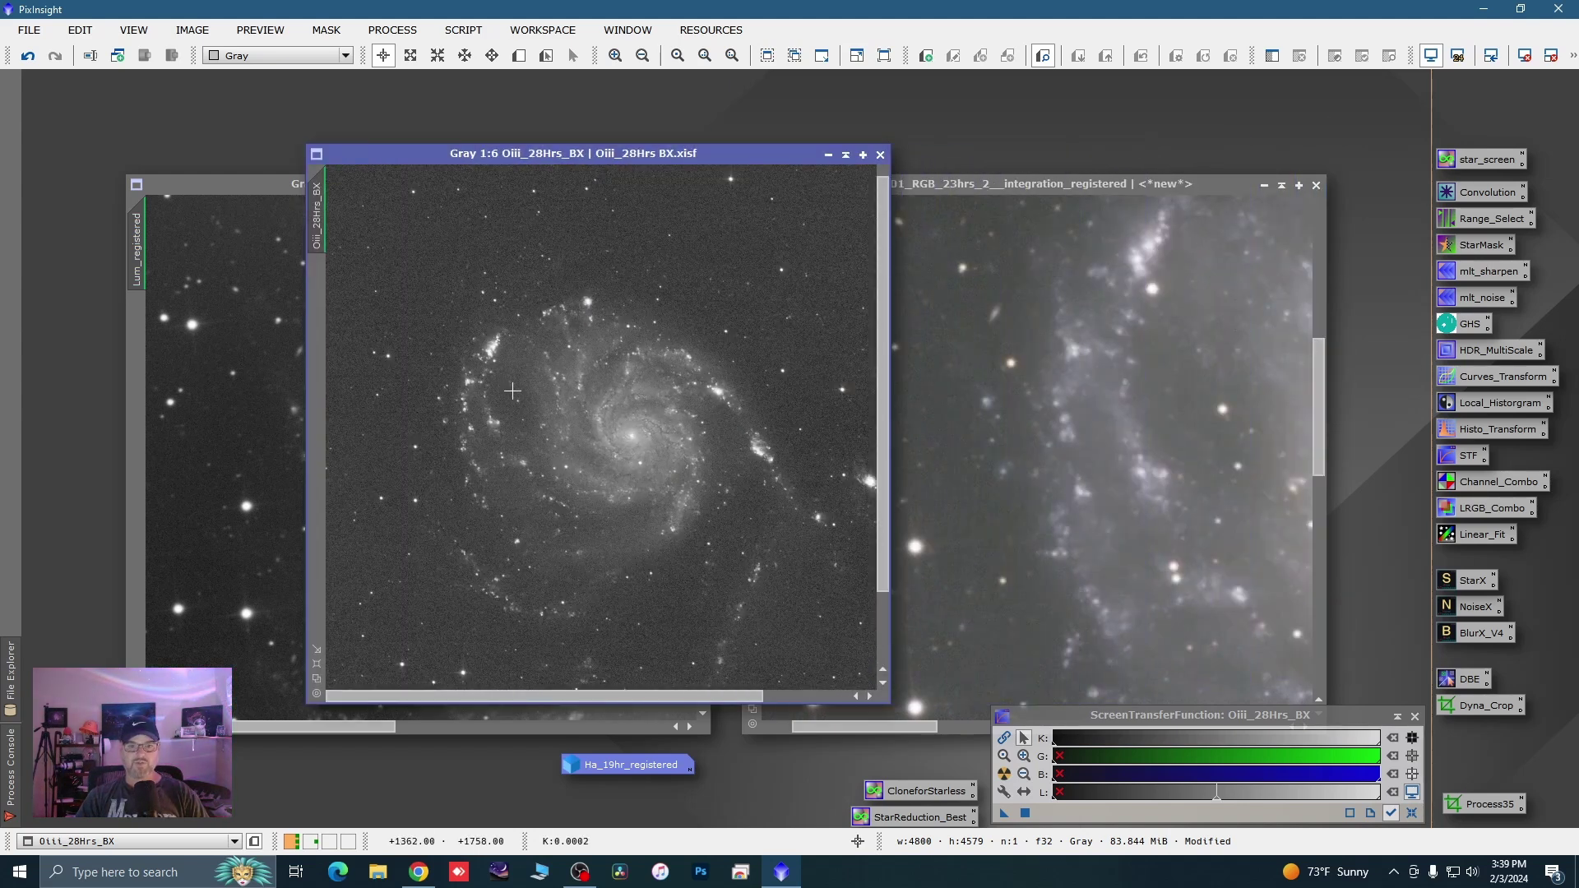
pyautogui.scroll(-1, 486, 382)
pyautogui.scroll(6, 804, 457)
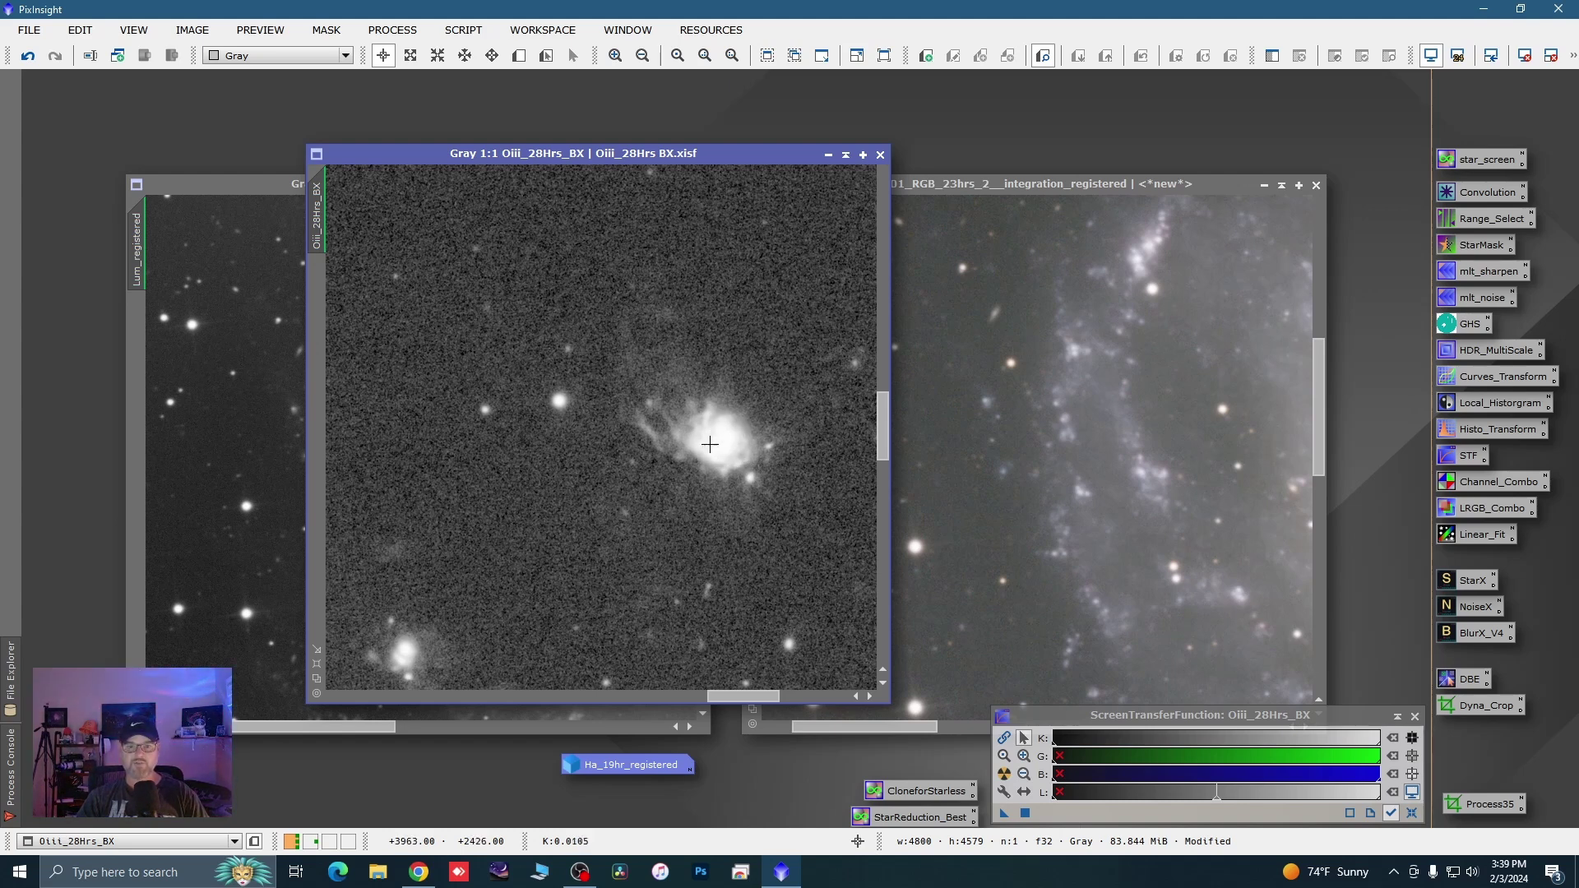
pyautogui.scroll(-6, 729, 441)
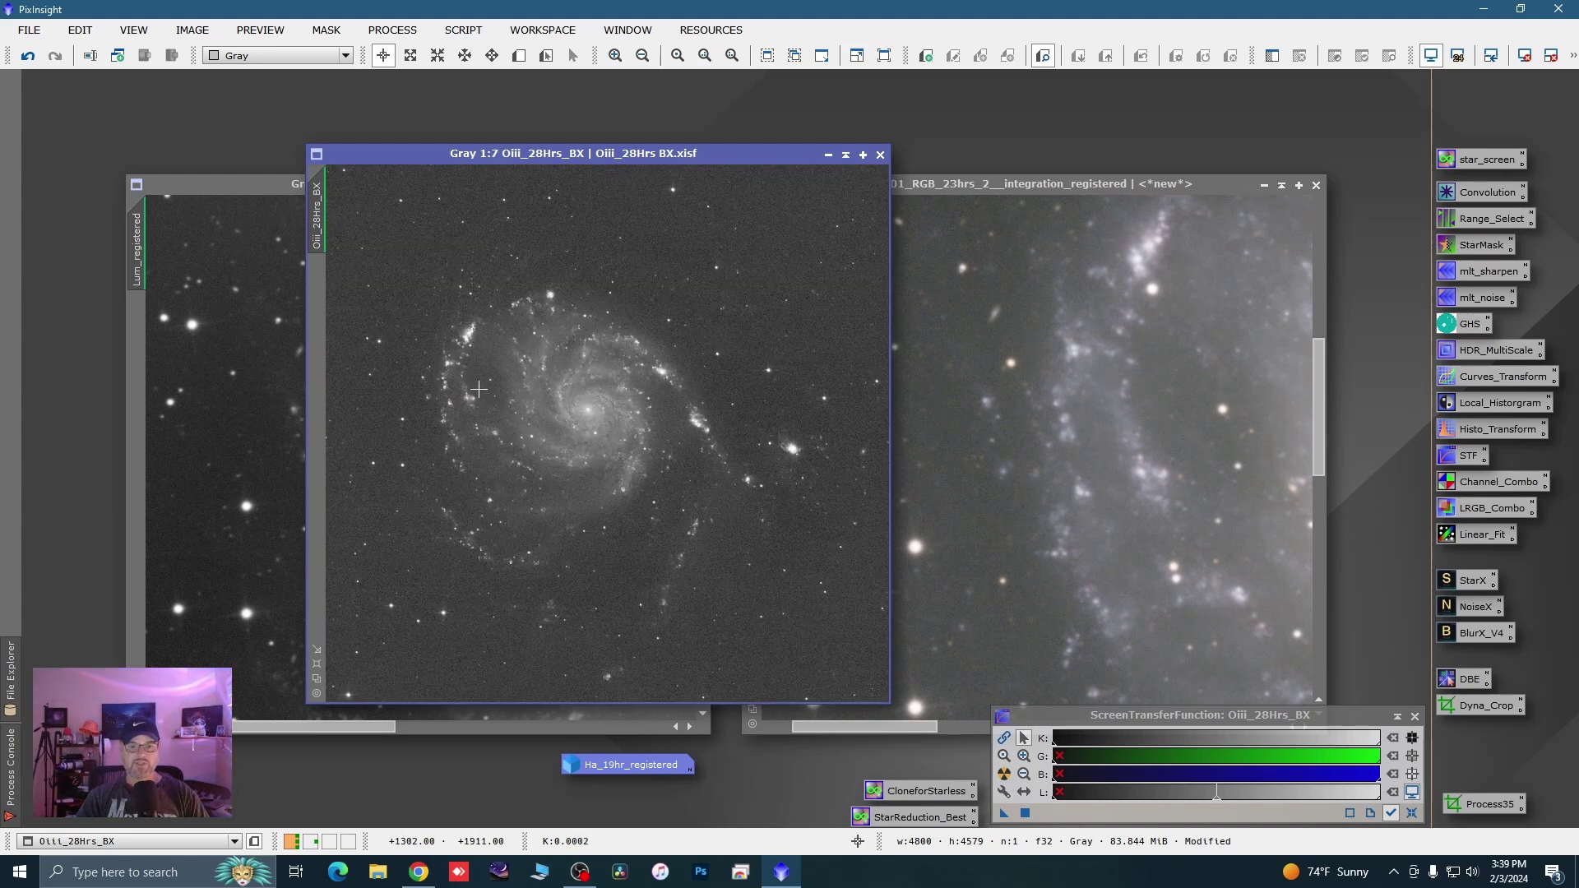
pyautogui.scroll(3, 513, 379)
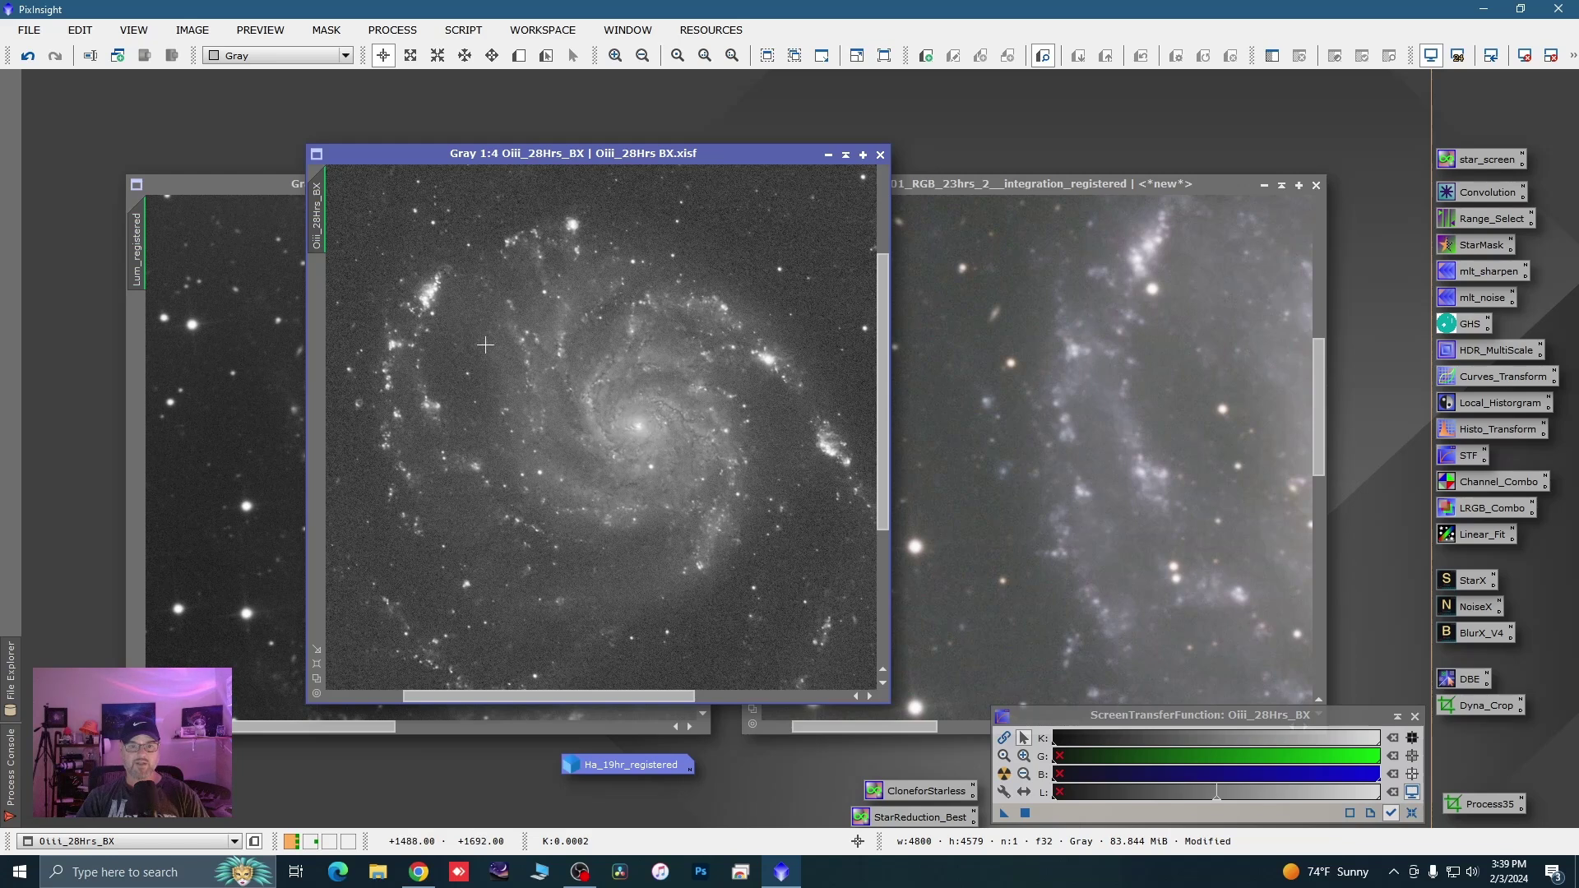
pyautogui.scroll(-2, 545, 409)
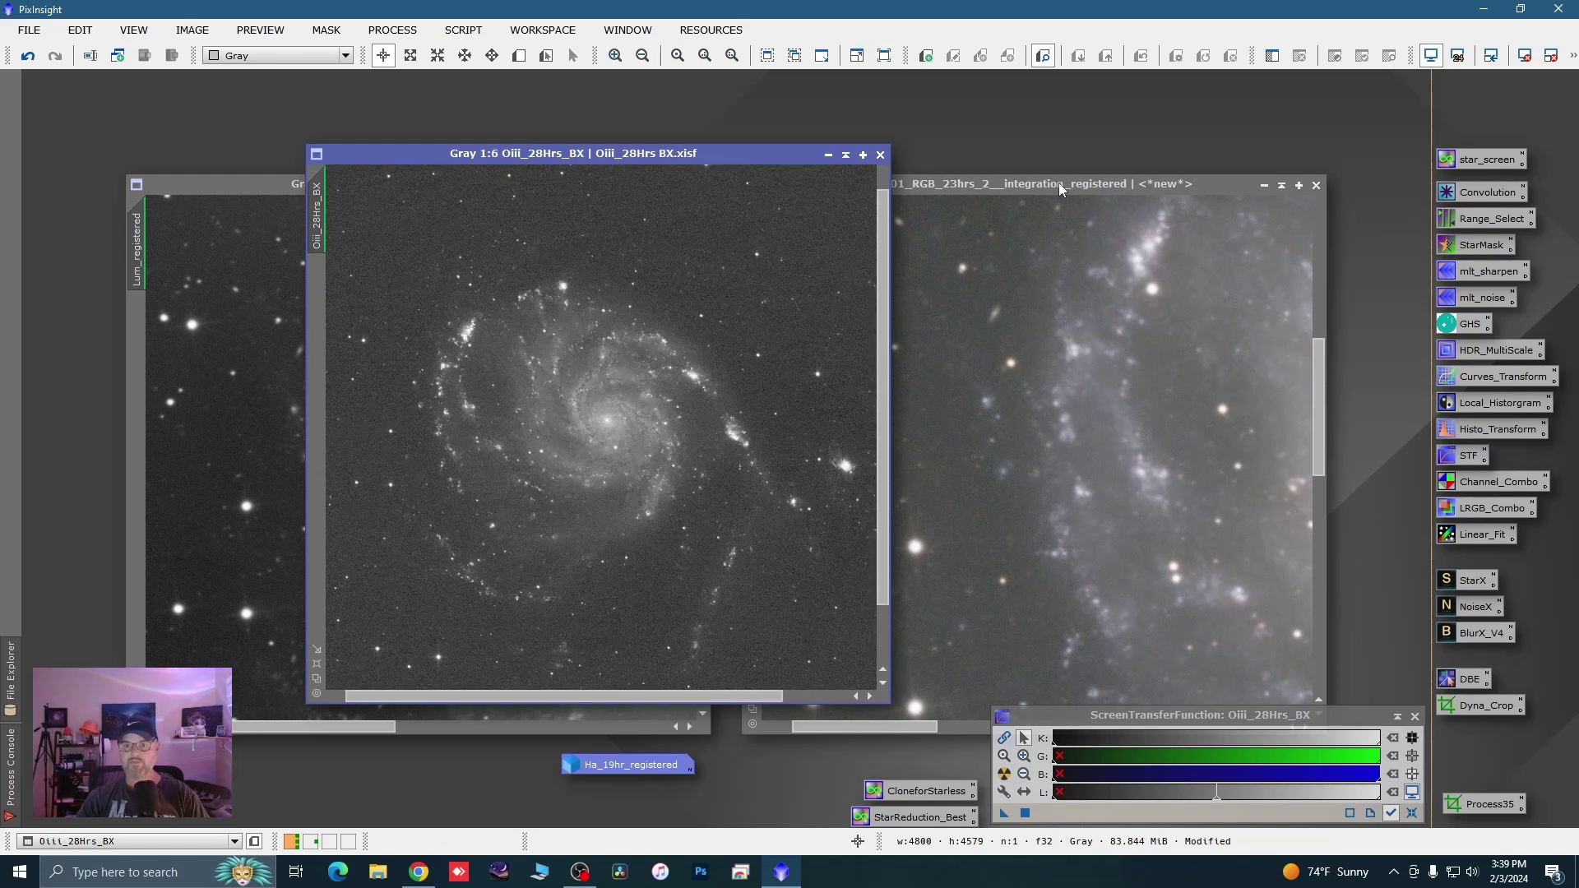
pyautogui.moveTo(1059, 182); pyautogui.dragTo(1202, 153)
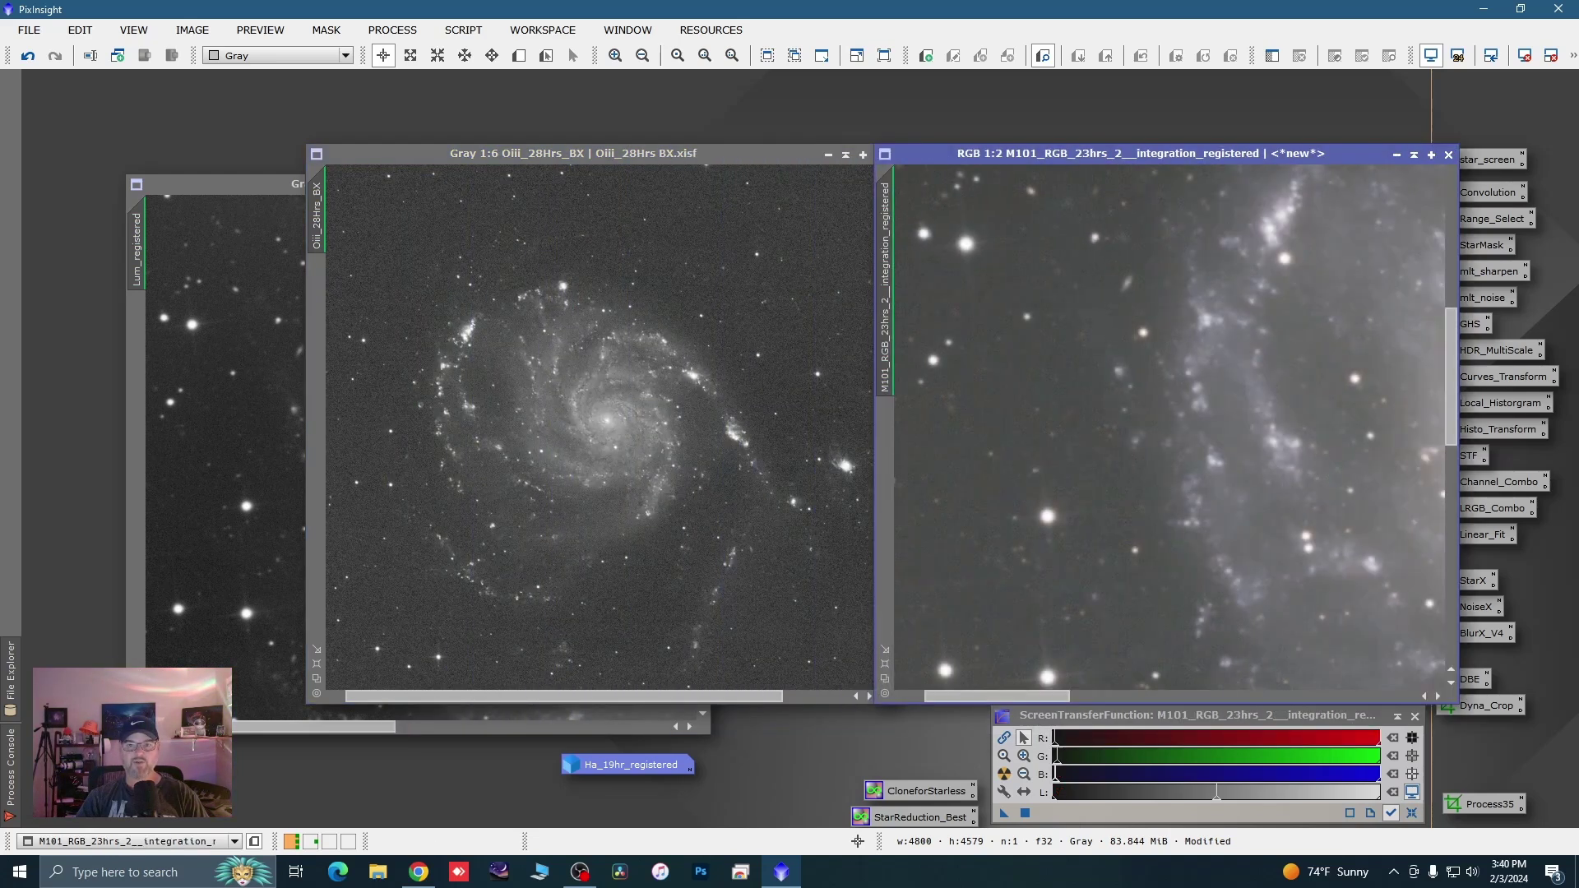
# Iconize the Oiii_28Hrs_BX and Lum_registered images and stack their icons with the Ha_19hr_registered icon below the workspace images
pyautogui.click(828, 155)
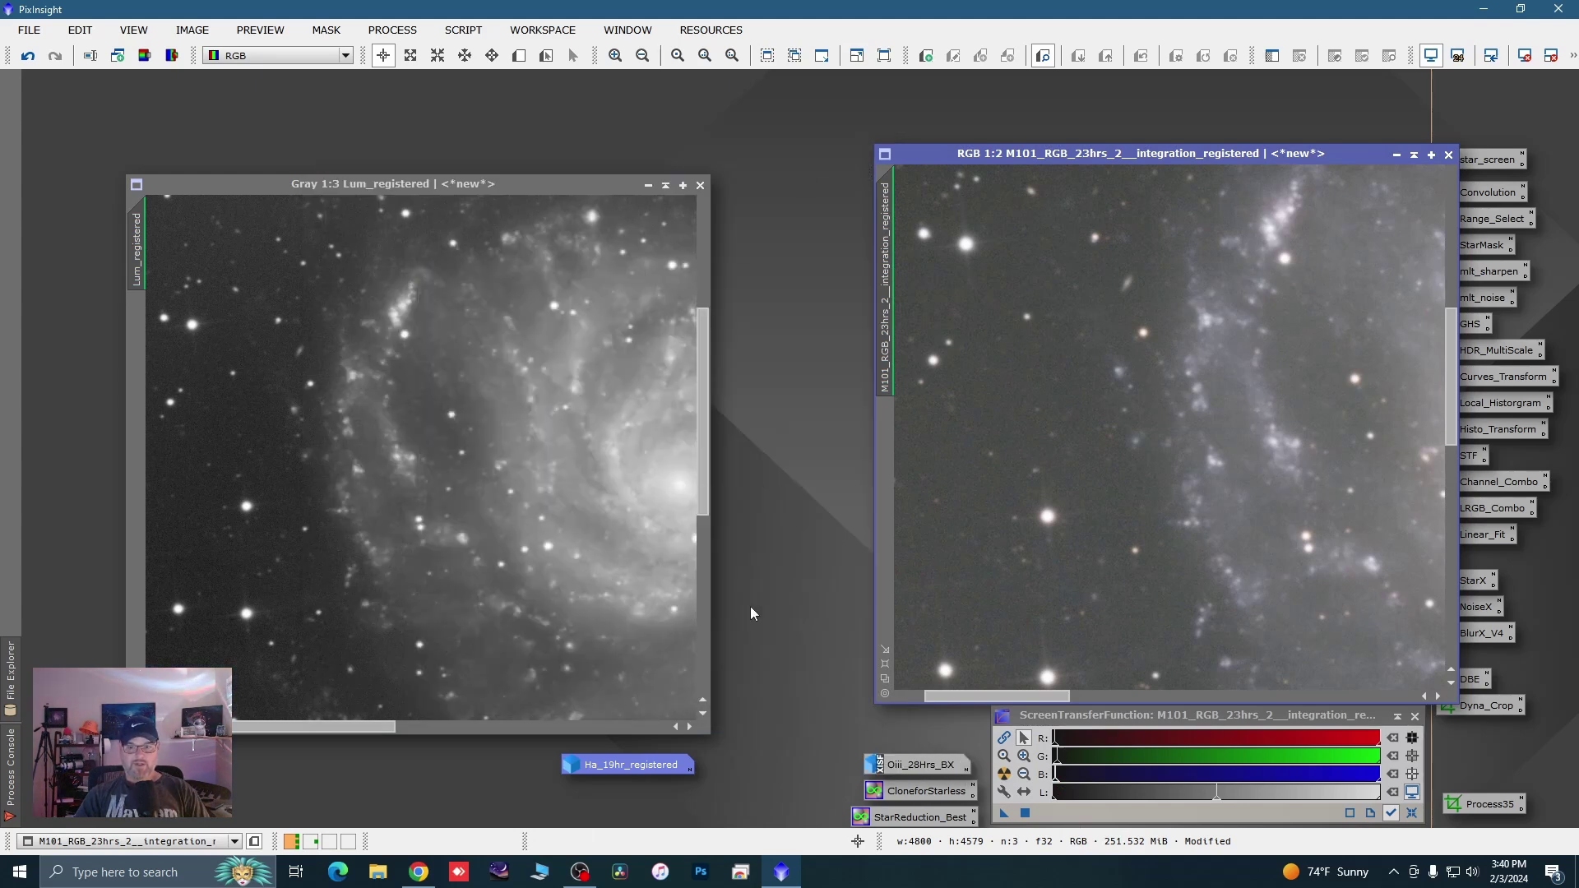
pyautogui.moveTo(916, 764); pyautogui.dragTo(778, 814)
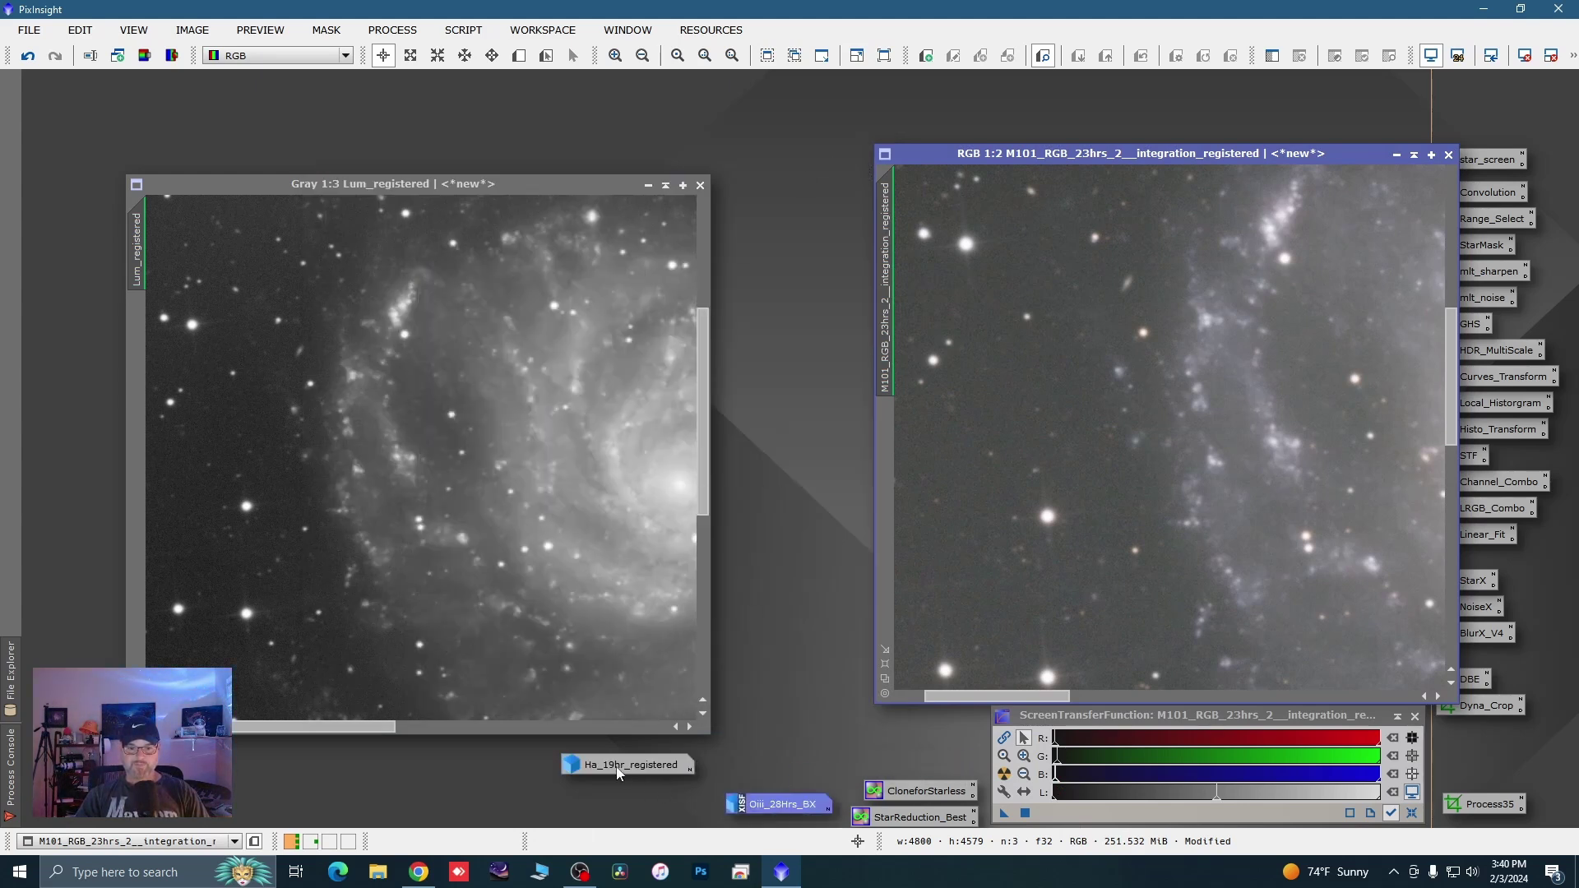
pyautogui.moveTo(618, 773); pyautogui.dragTo(764, 786)
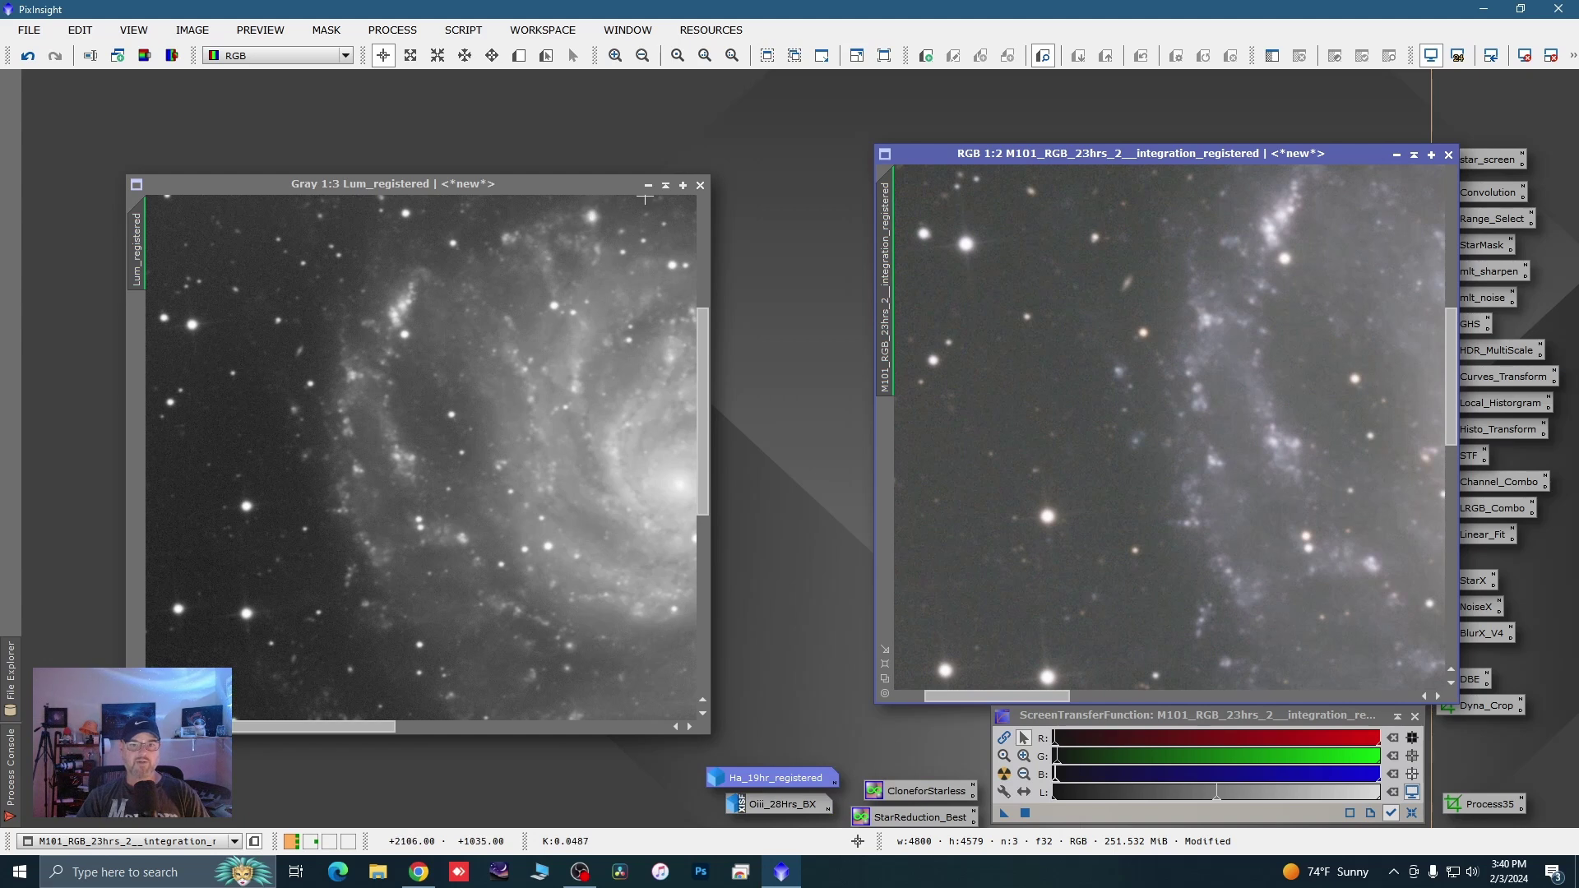
pyautogui.click(648, 186)
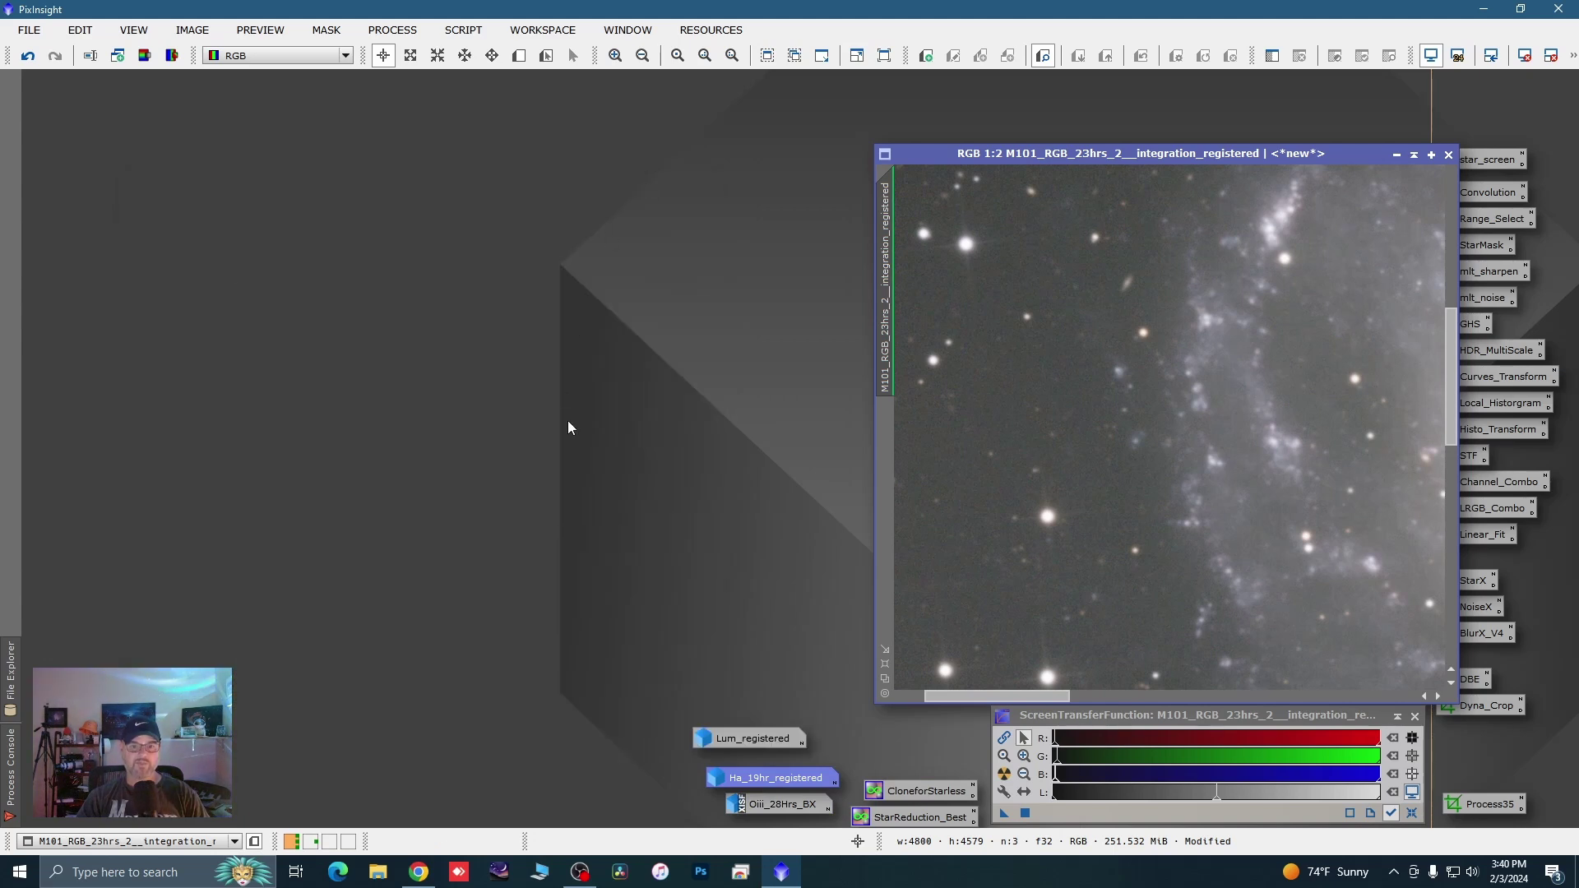
pyautogui.moveTo(752, 745); pyautogui.dragTo(766, 751)
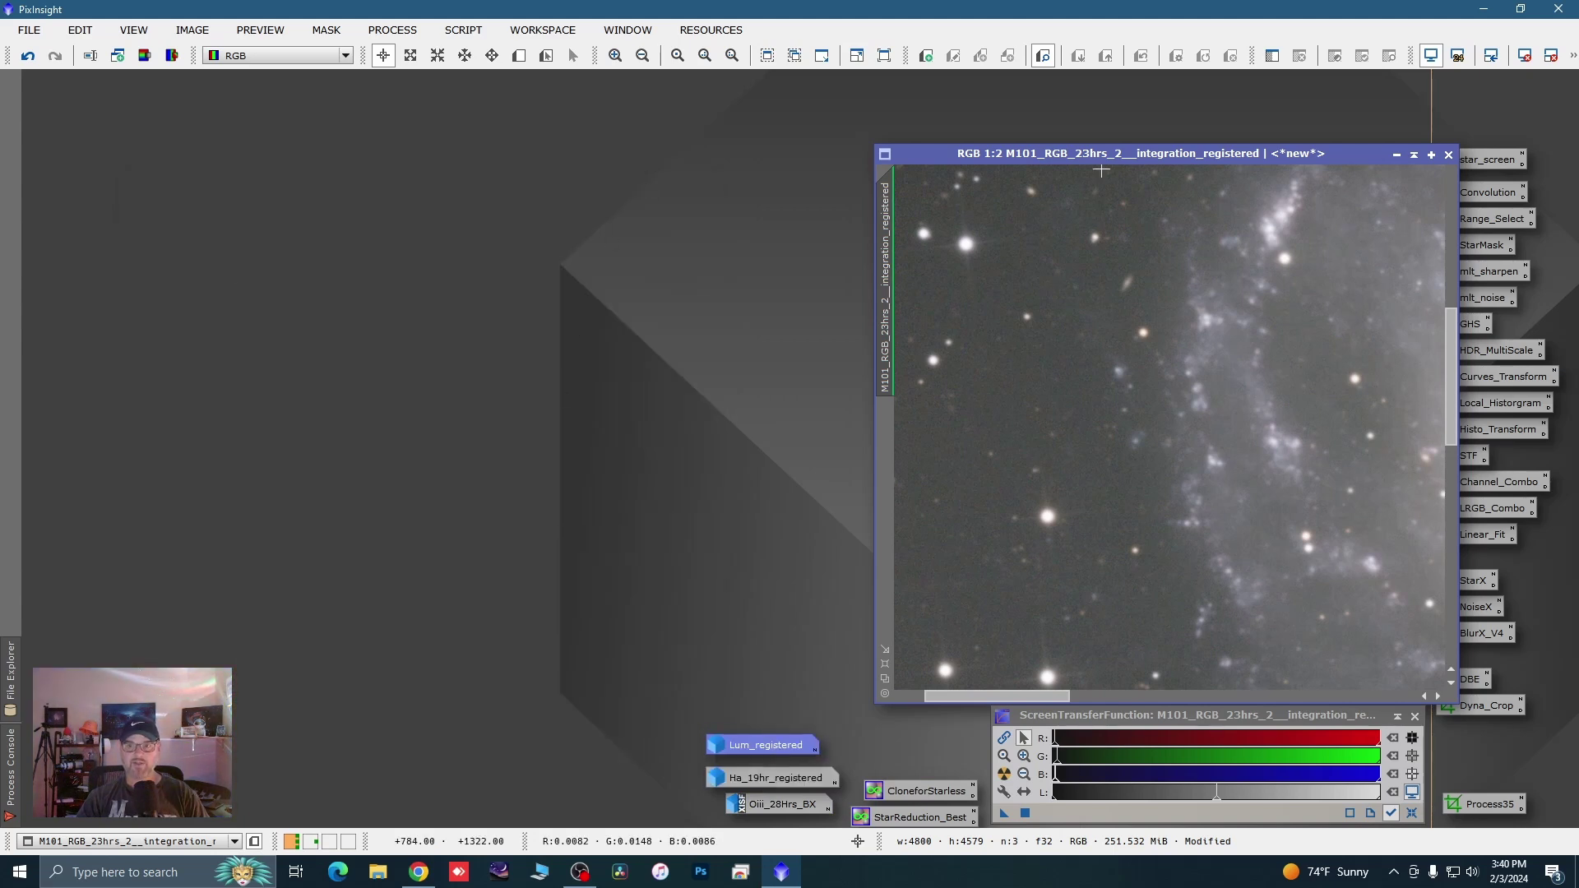
# Move the RGB image window into the cleared workspace area and show the whole galaxy at 1:8
pyautogui.moveTo(1099, 154); pyautogui.dragTo(377, 99)
pyautogui.scroll(-2, 518, 445)
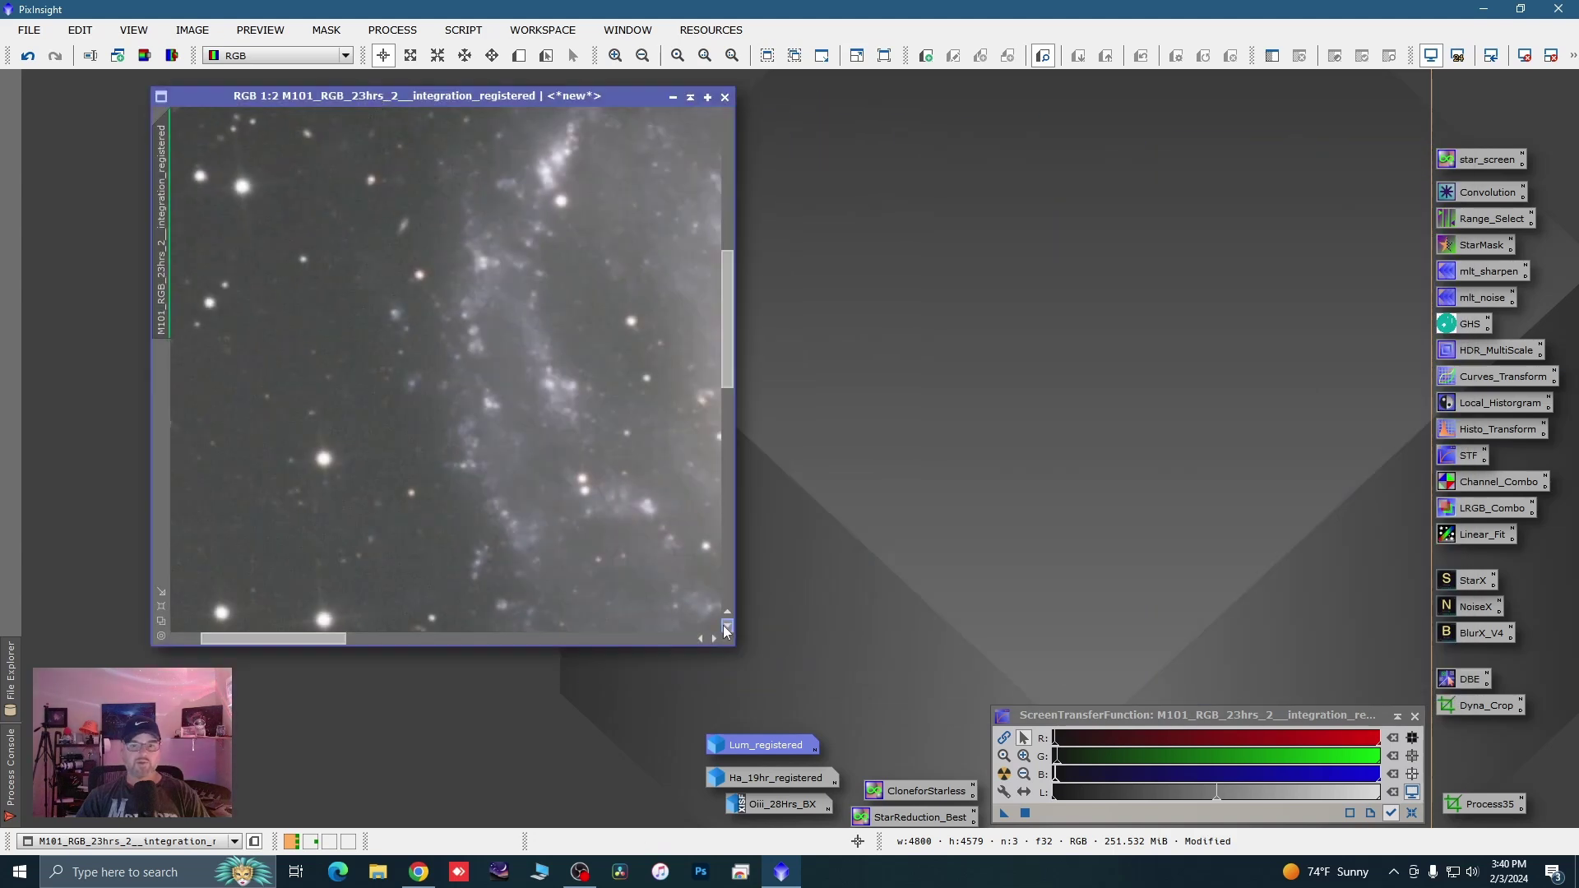
pyautogui.scroll(-2, 518, 445)
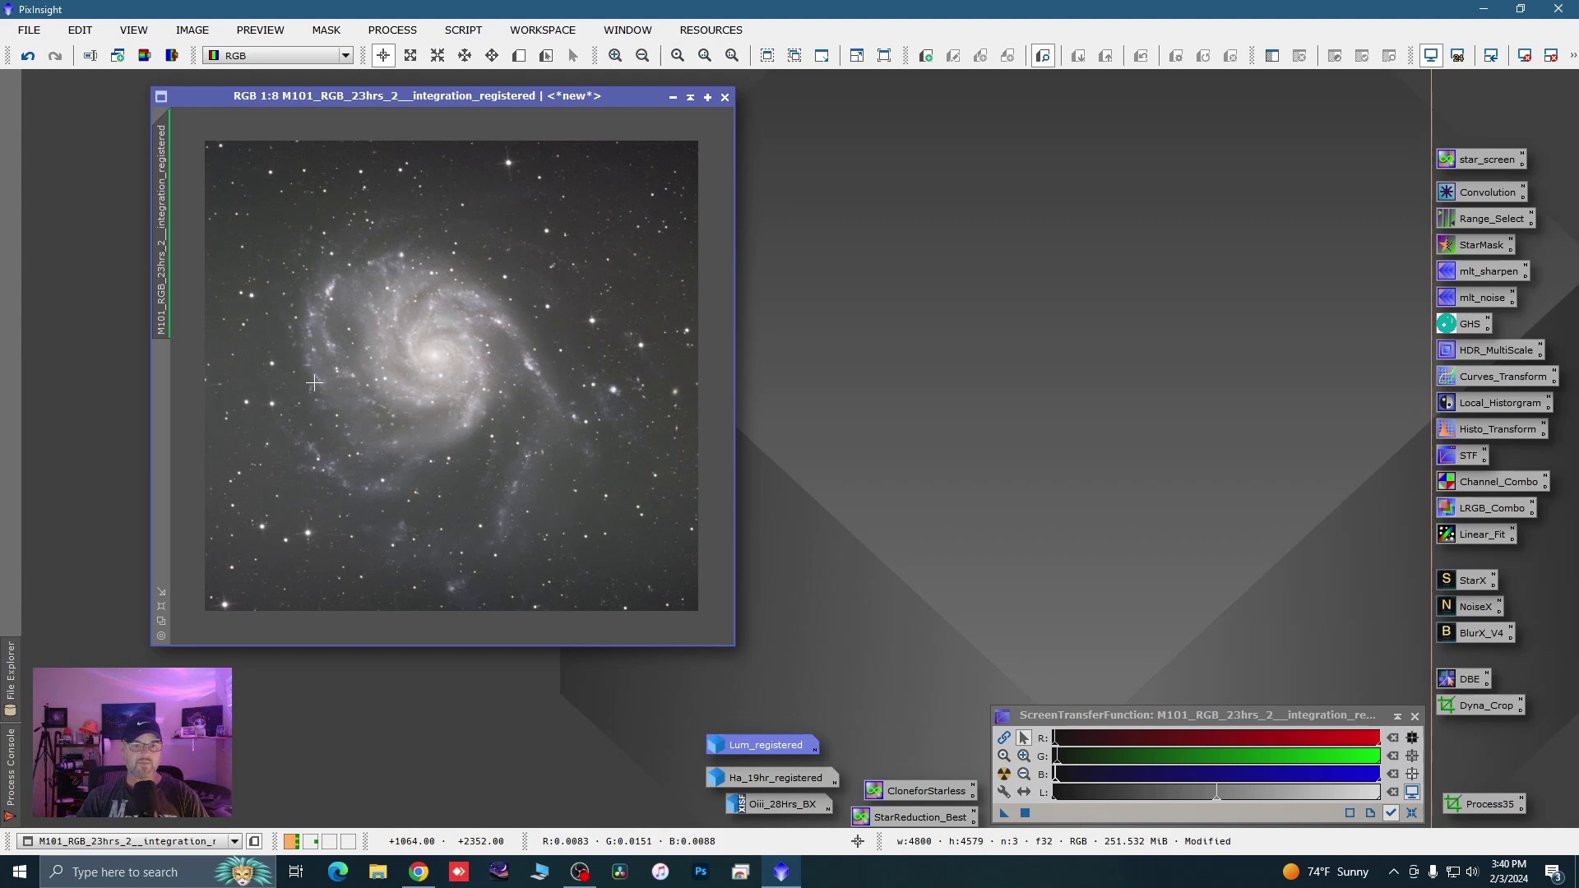
pyautogui.scroll(1, 317, 383)
pyautogui.scroll(-1, 518, 438)
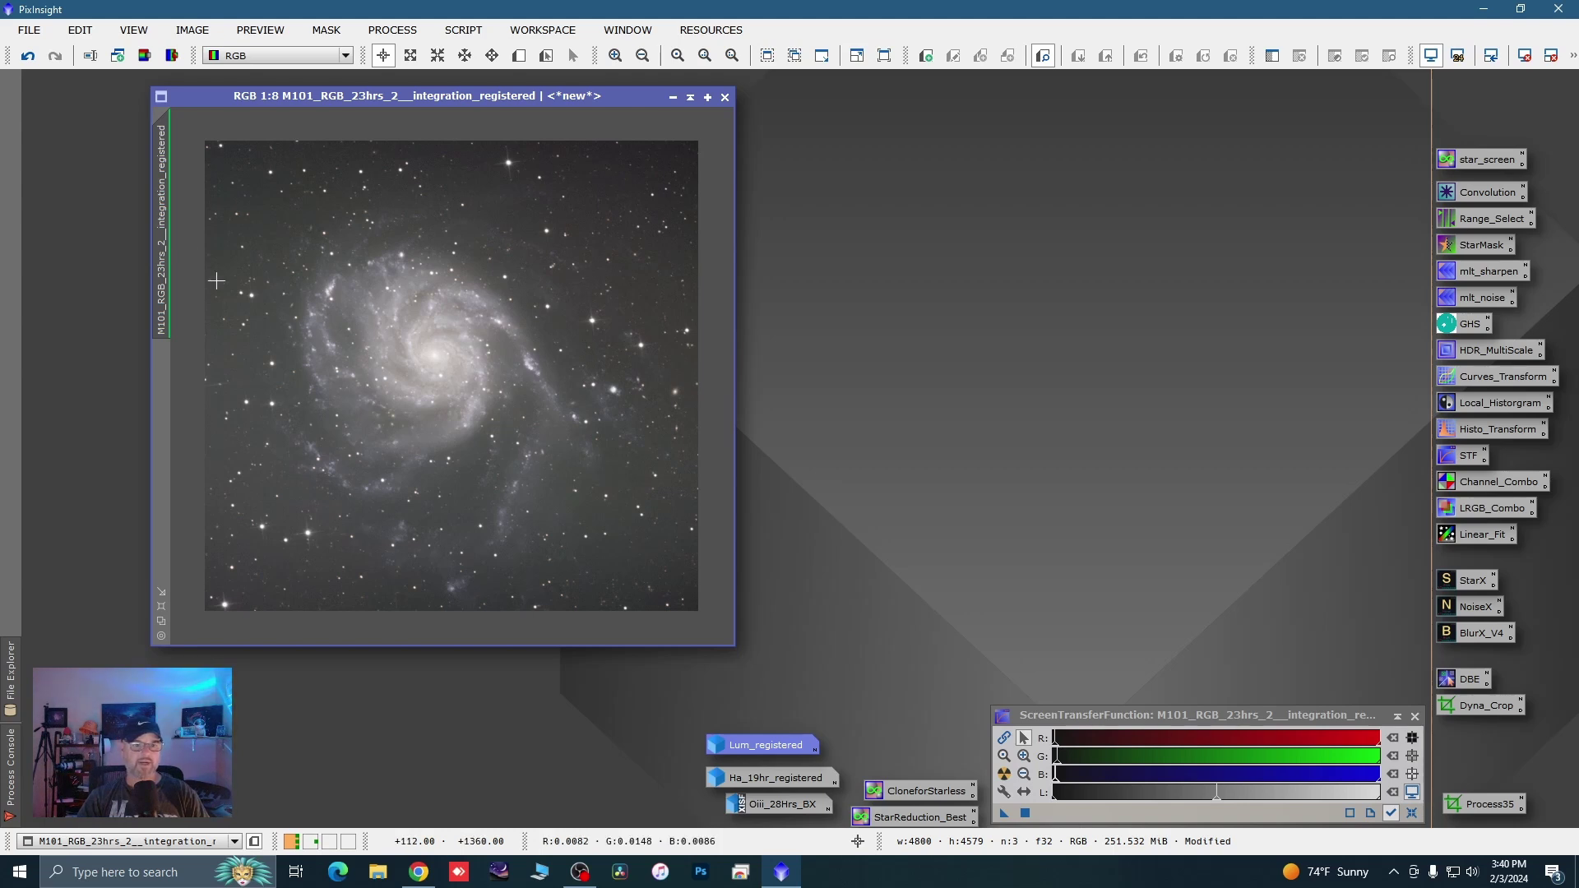
# Rename the RGB image's identifier to rgb
pyautogui.doubleClick(162, 220)
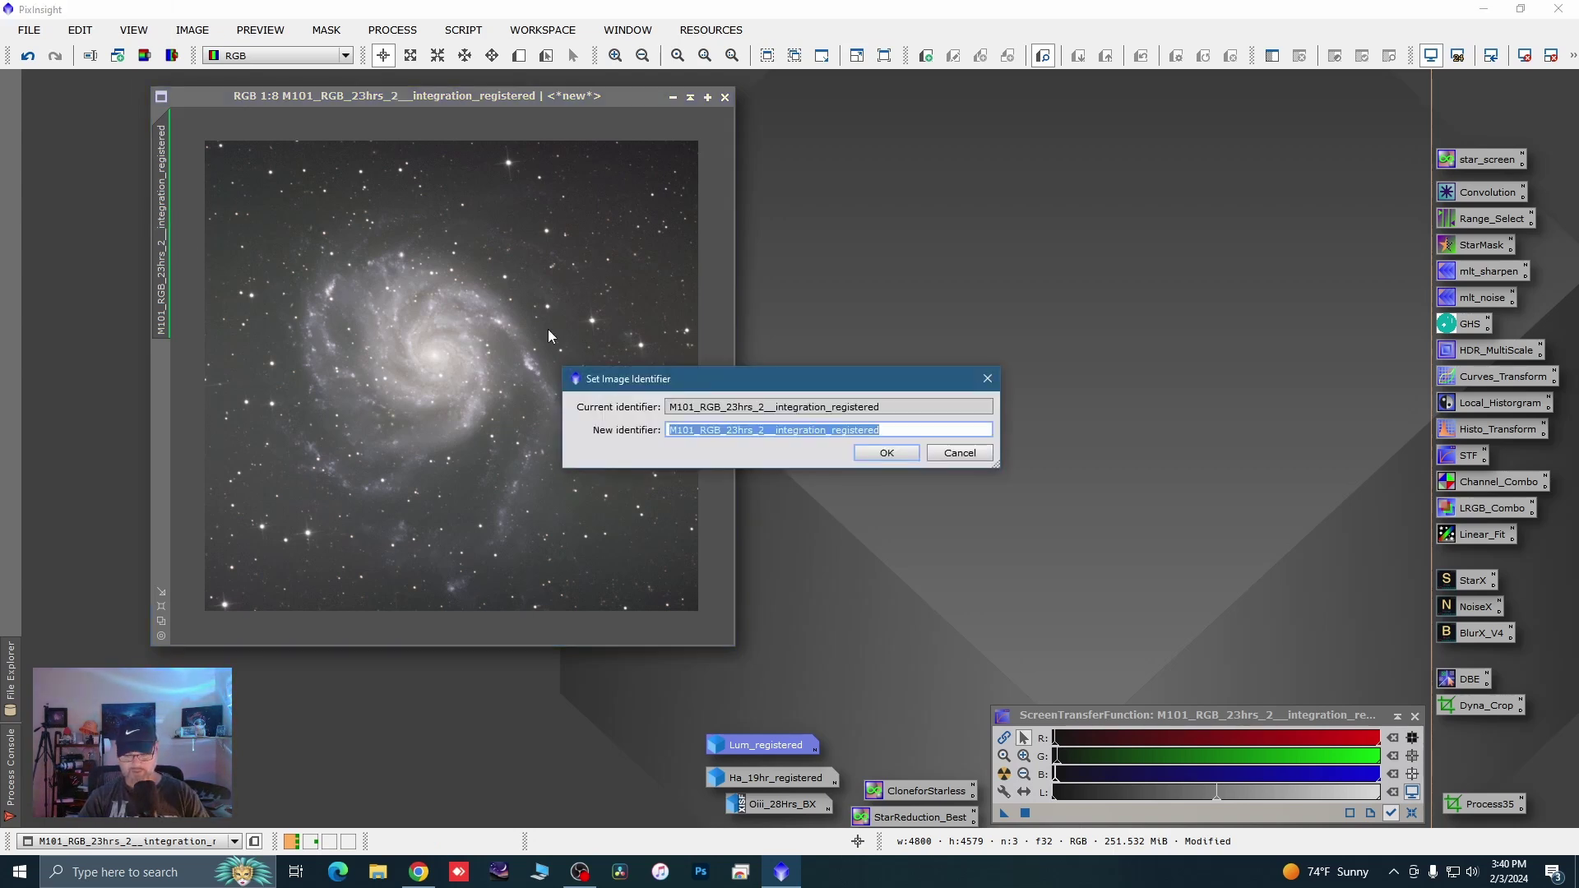
pyautogui.write('rgb')
pyautogui.press('Return')
# Start DynamicBackgroundExtraction on the rgb image and set the tolerance to 1.500
pyautogui.click(1461, 684)
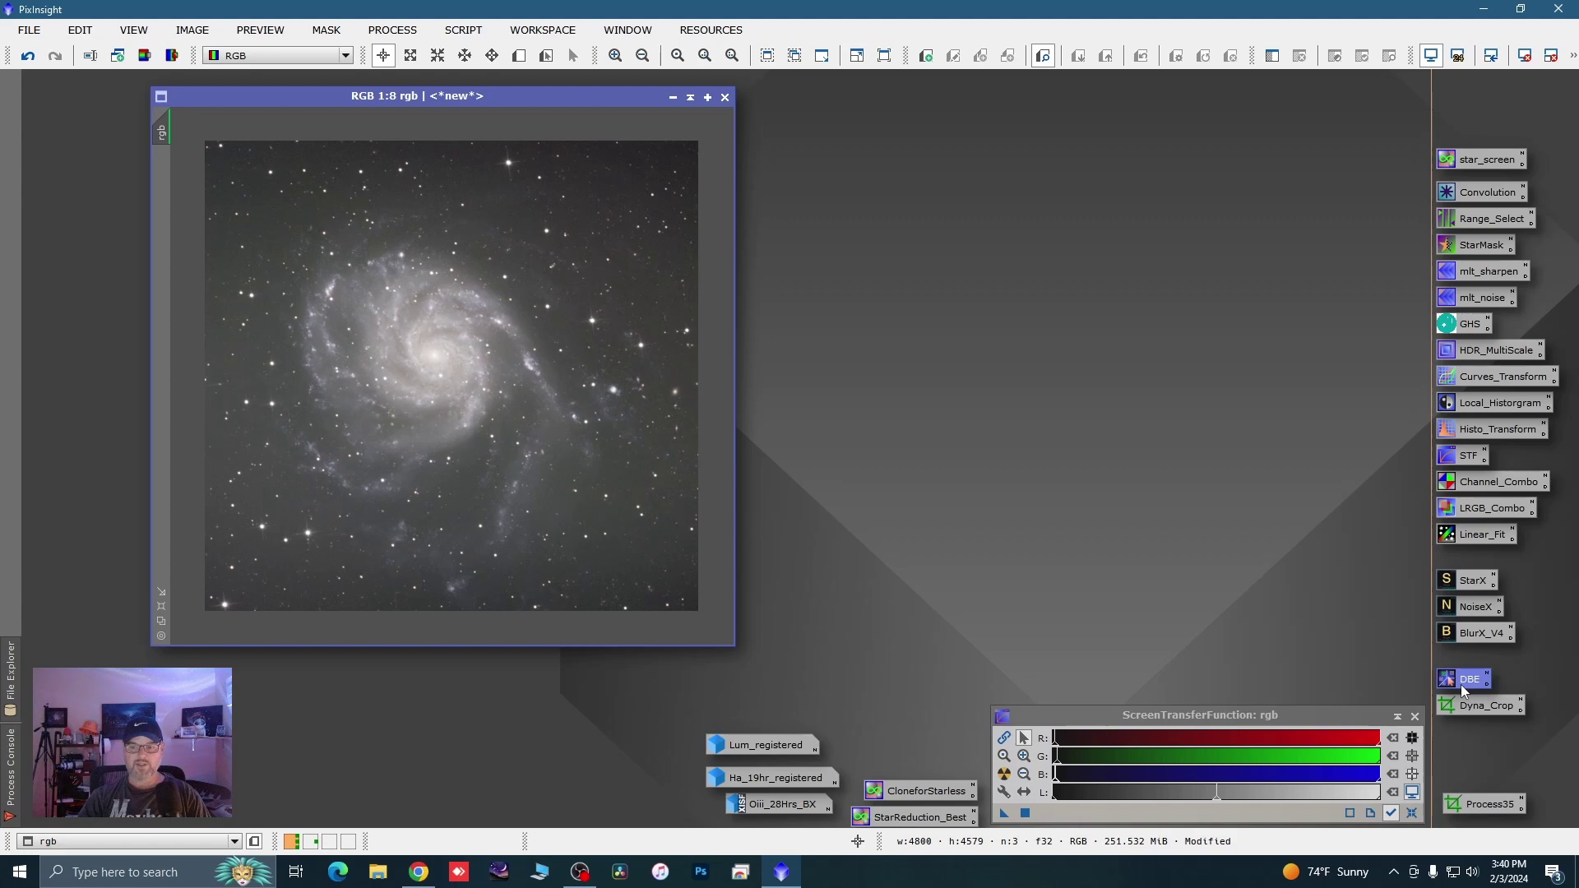
pyautogui.doubleClick(1461, 684)
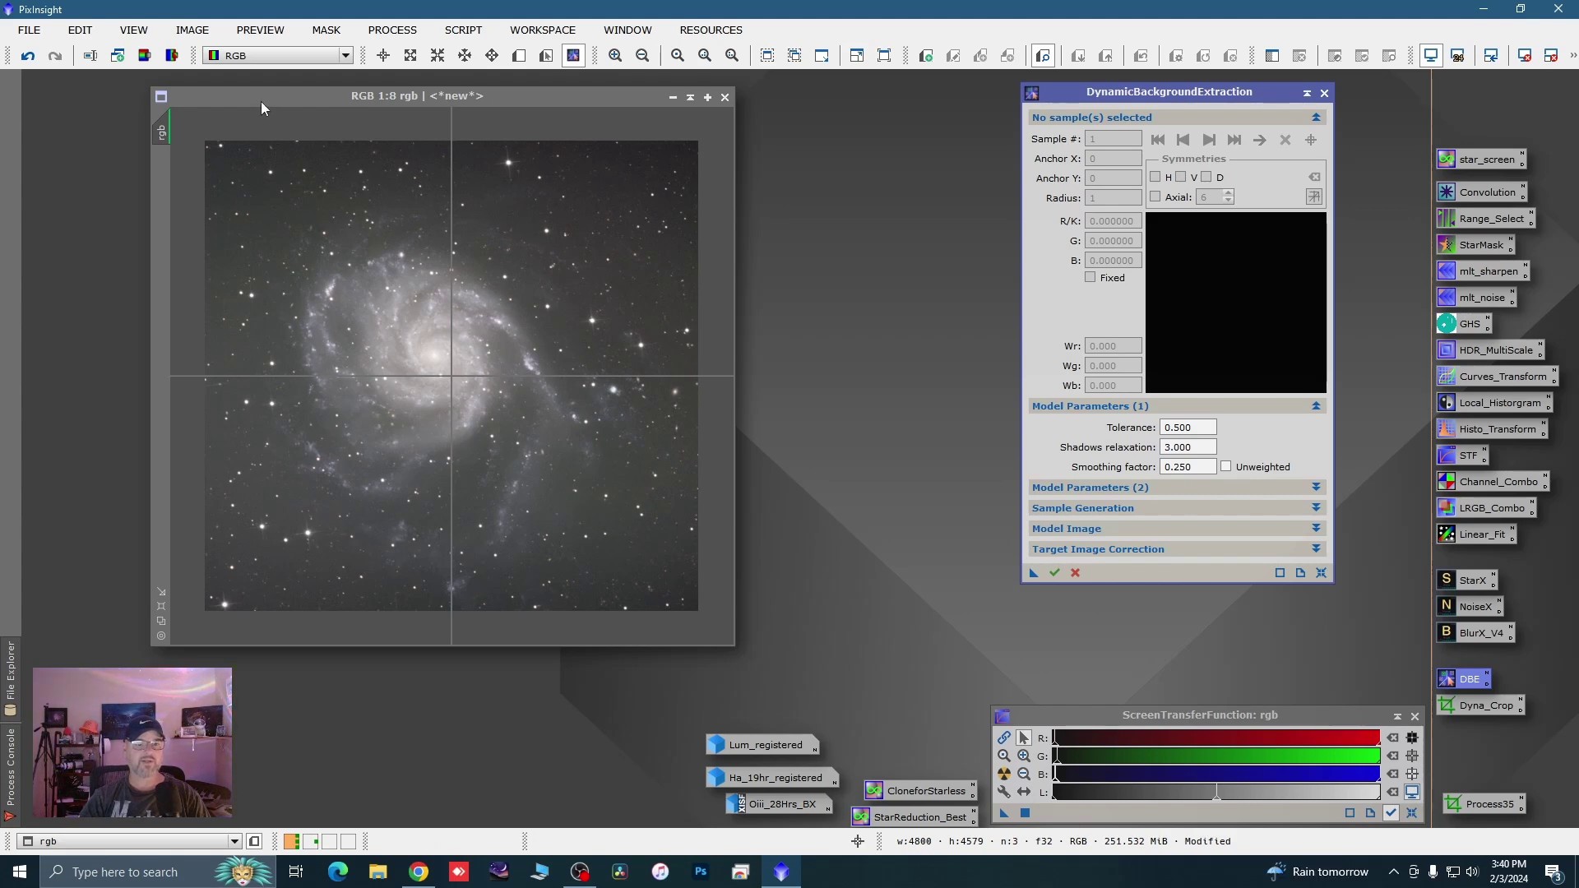
pyautogui.click(1177, 428)
pyautogui.press('BackSpace')
pyautogui.write('1')
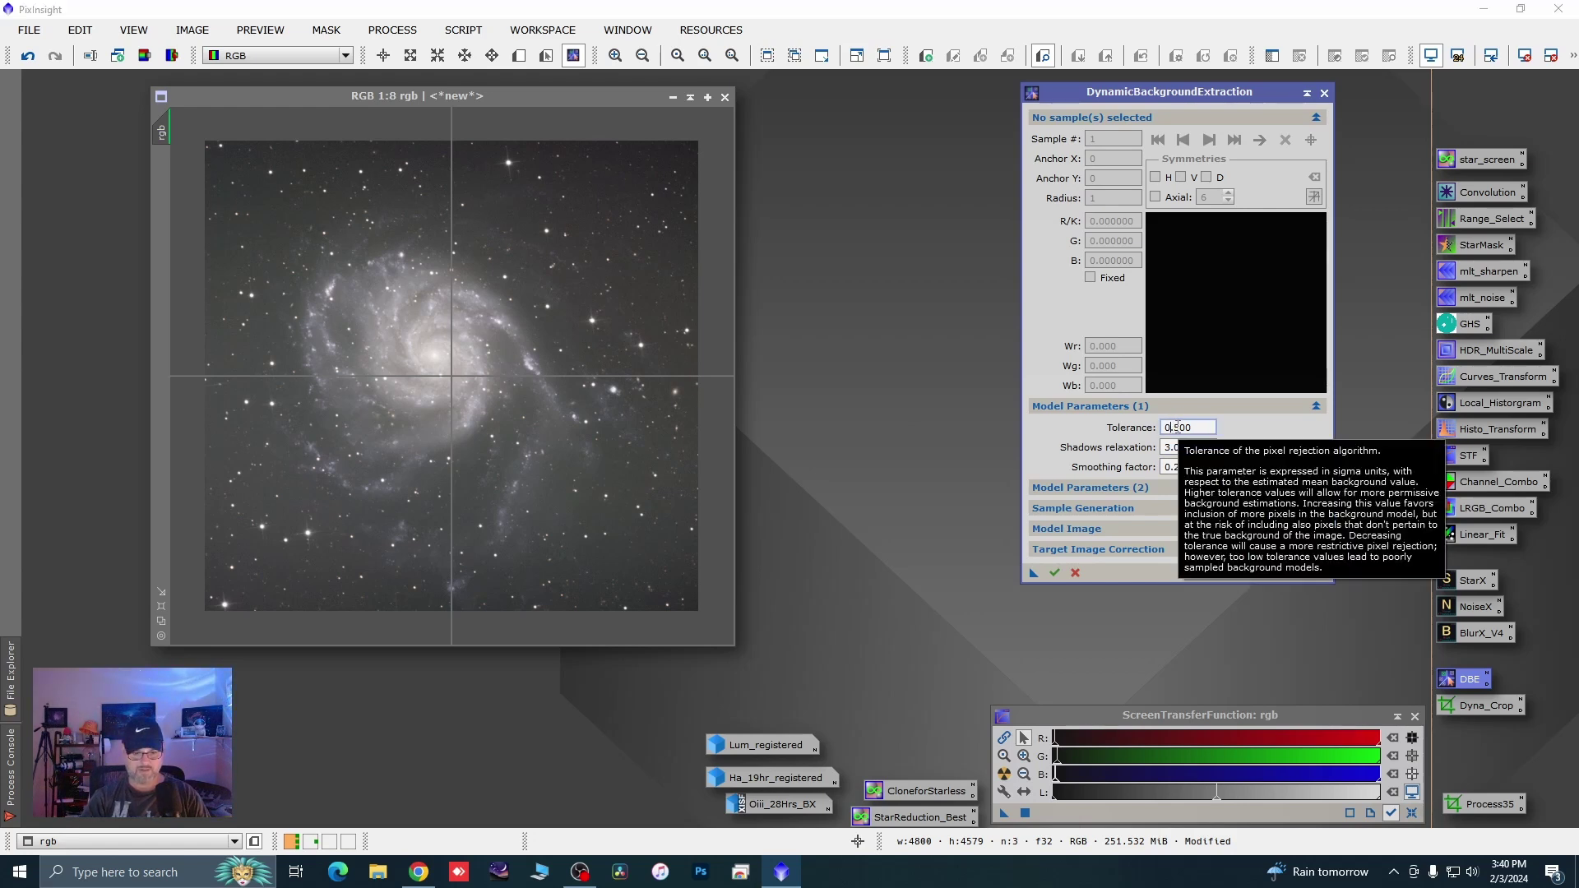
# Set the default sample radius to 20 and samples per row to 6, and generate the background samples
pyautogui.click(1147, 510)
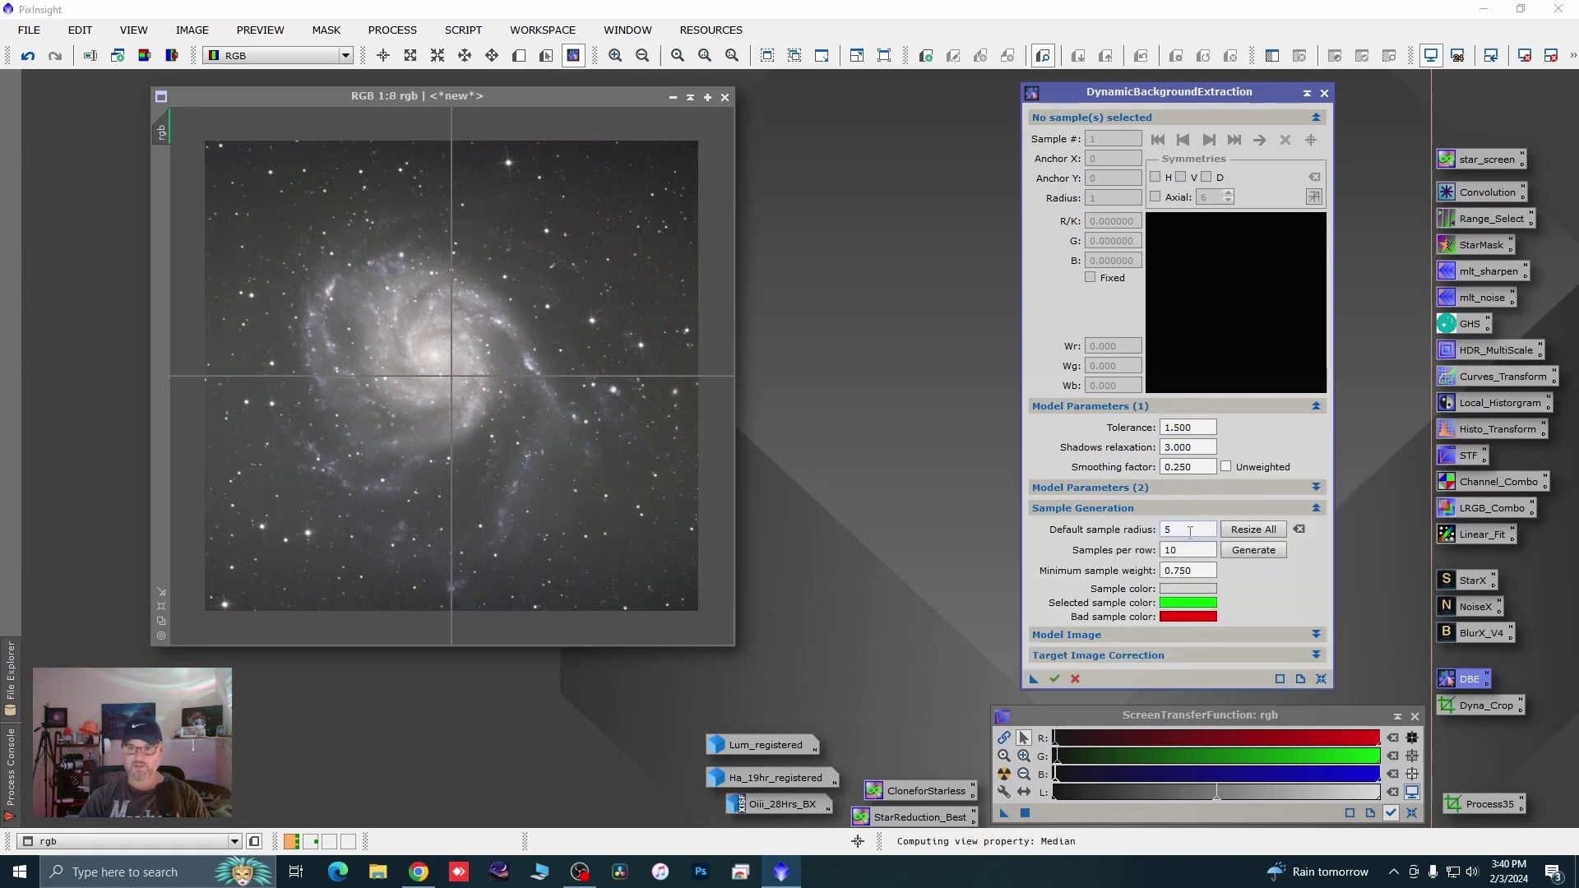
pyautogui.click(1190, 531)
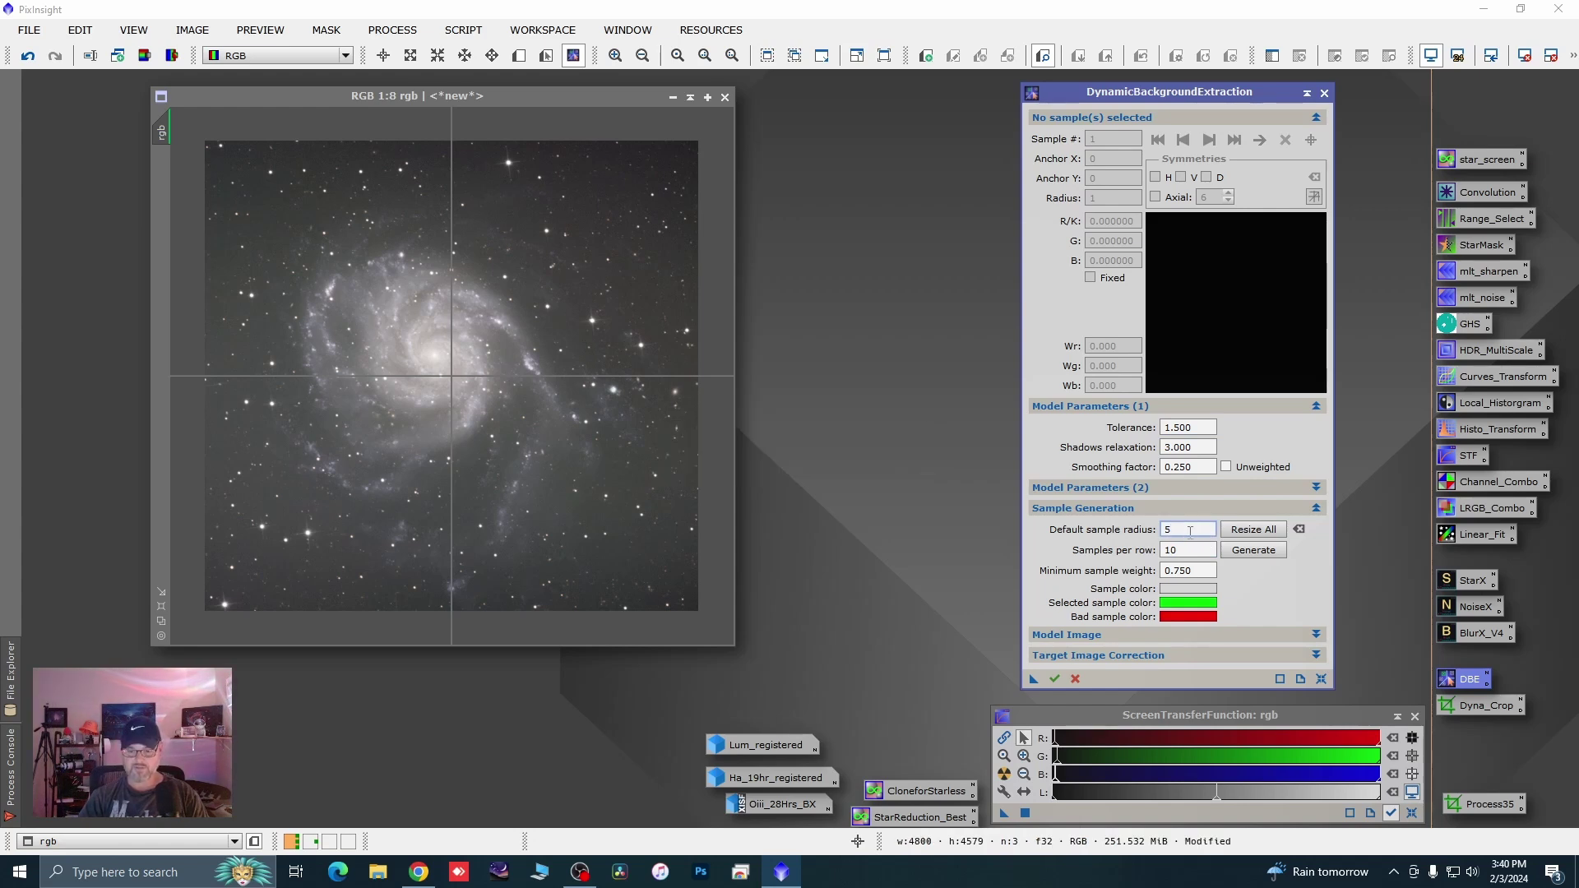
pyautogui.write('20')
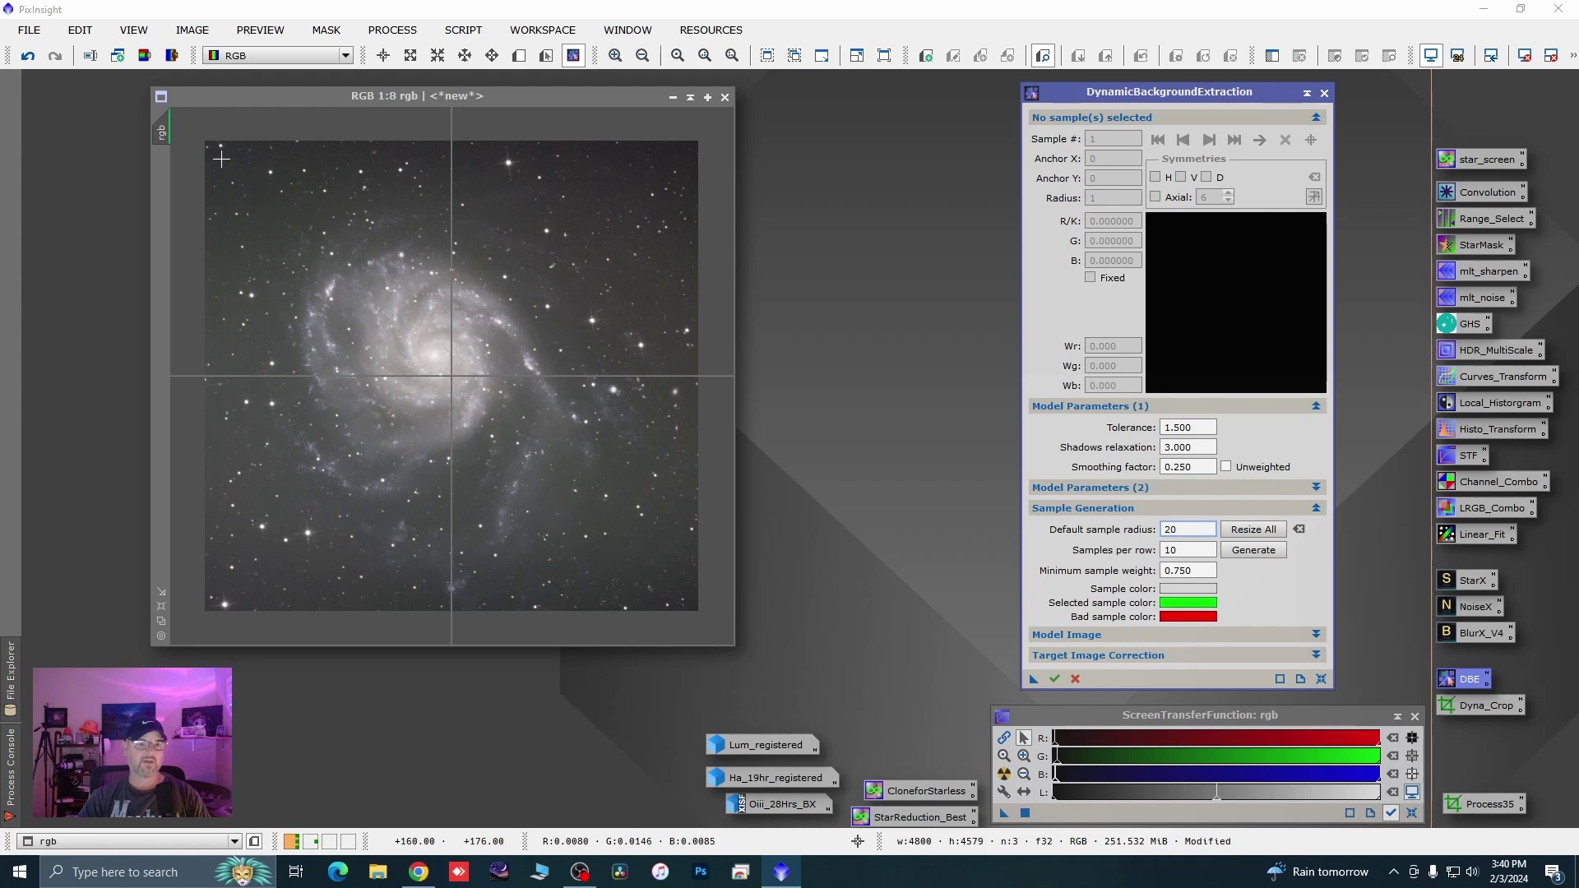
pyautogui.click(1189, 549)
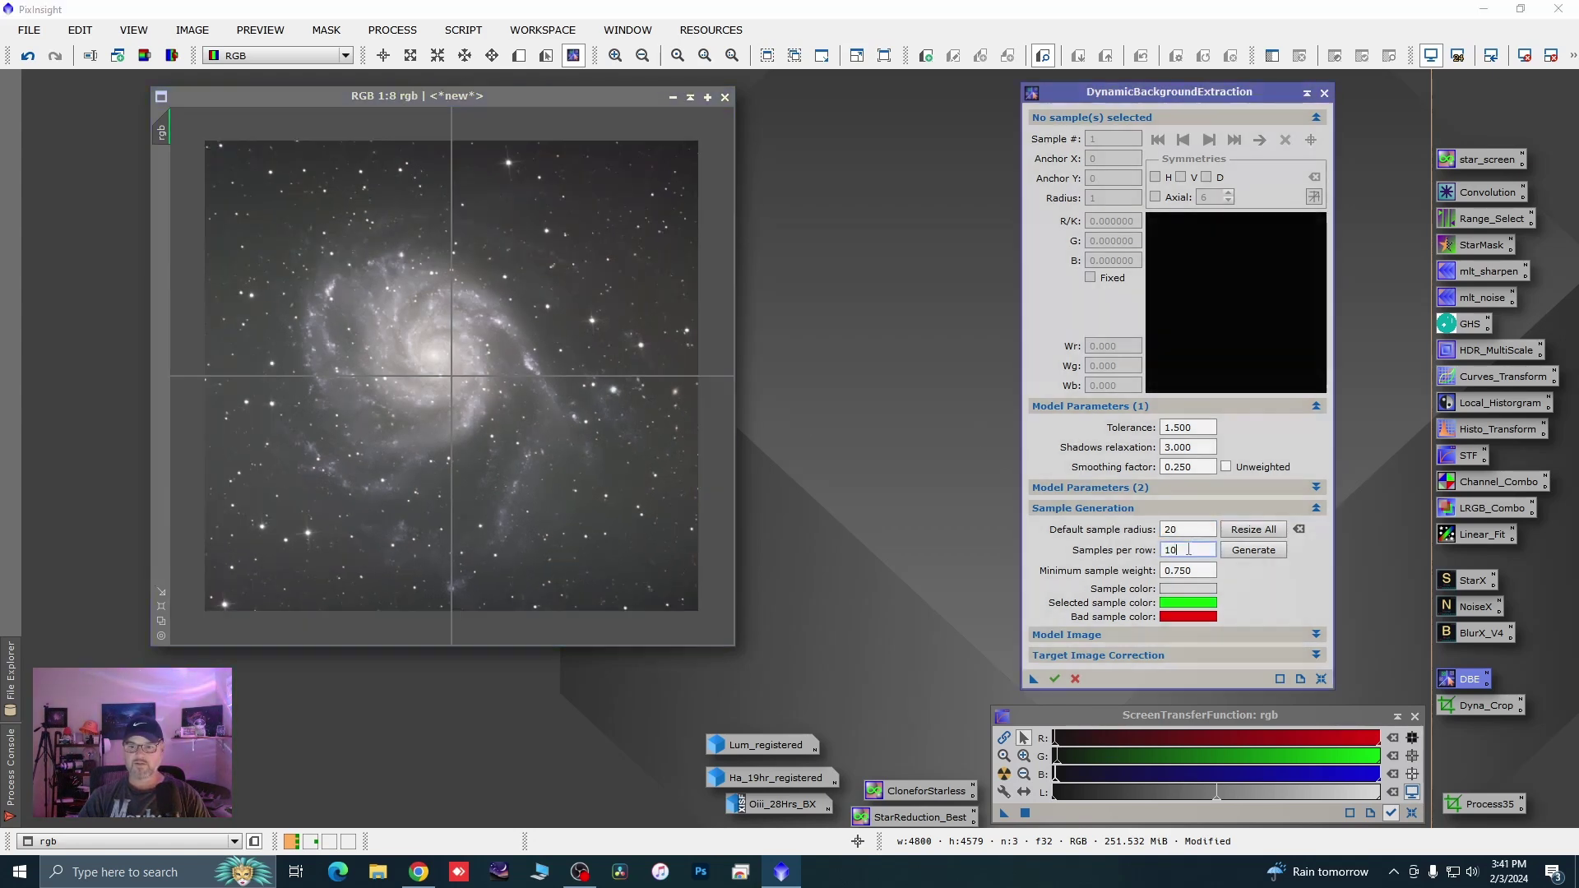
pyautogui.press('BackSpace')
pyautogui.press('BackSpace')
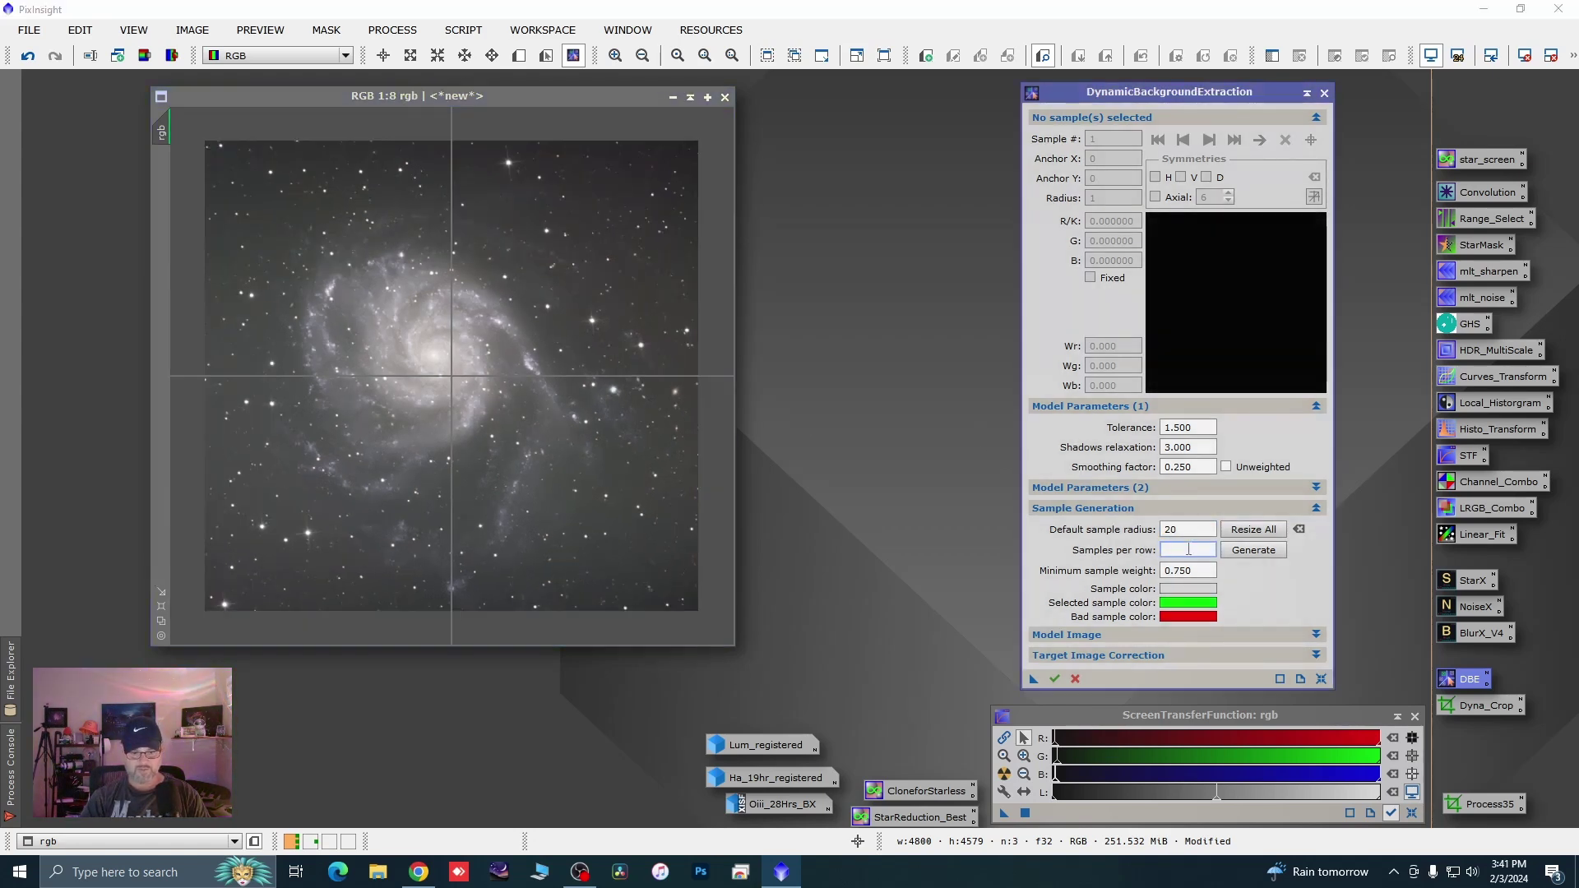
pyautogui.write('6')
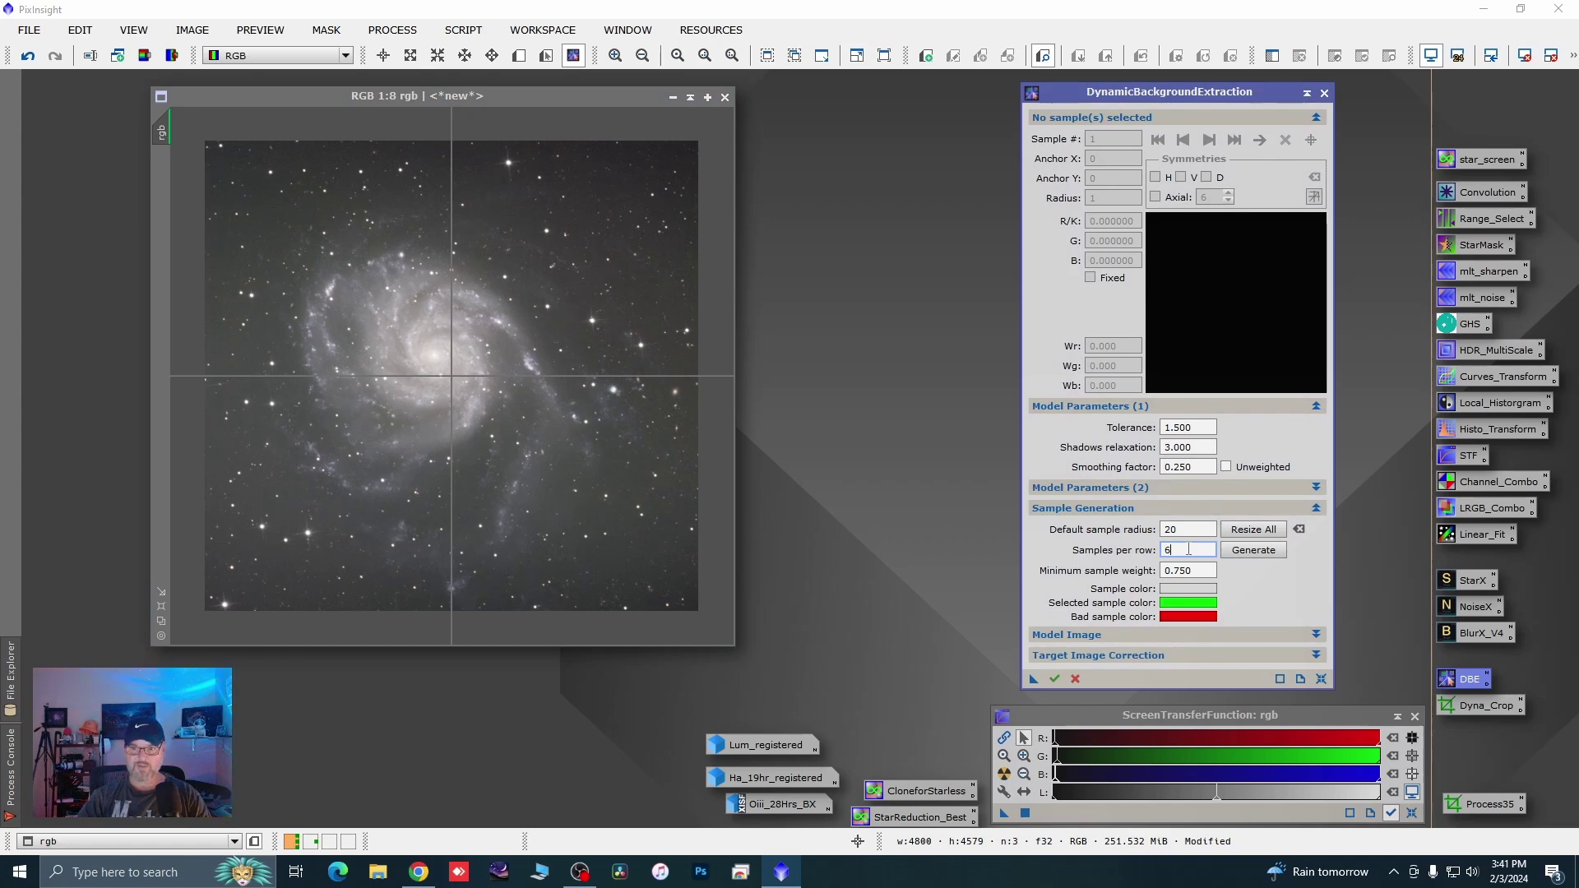
pyautogui.click(1257, 553)
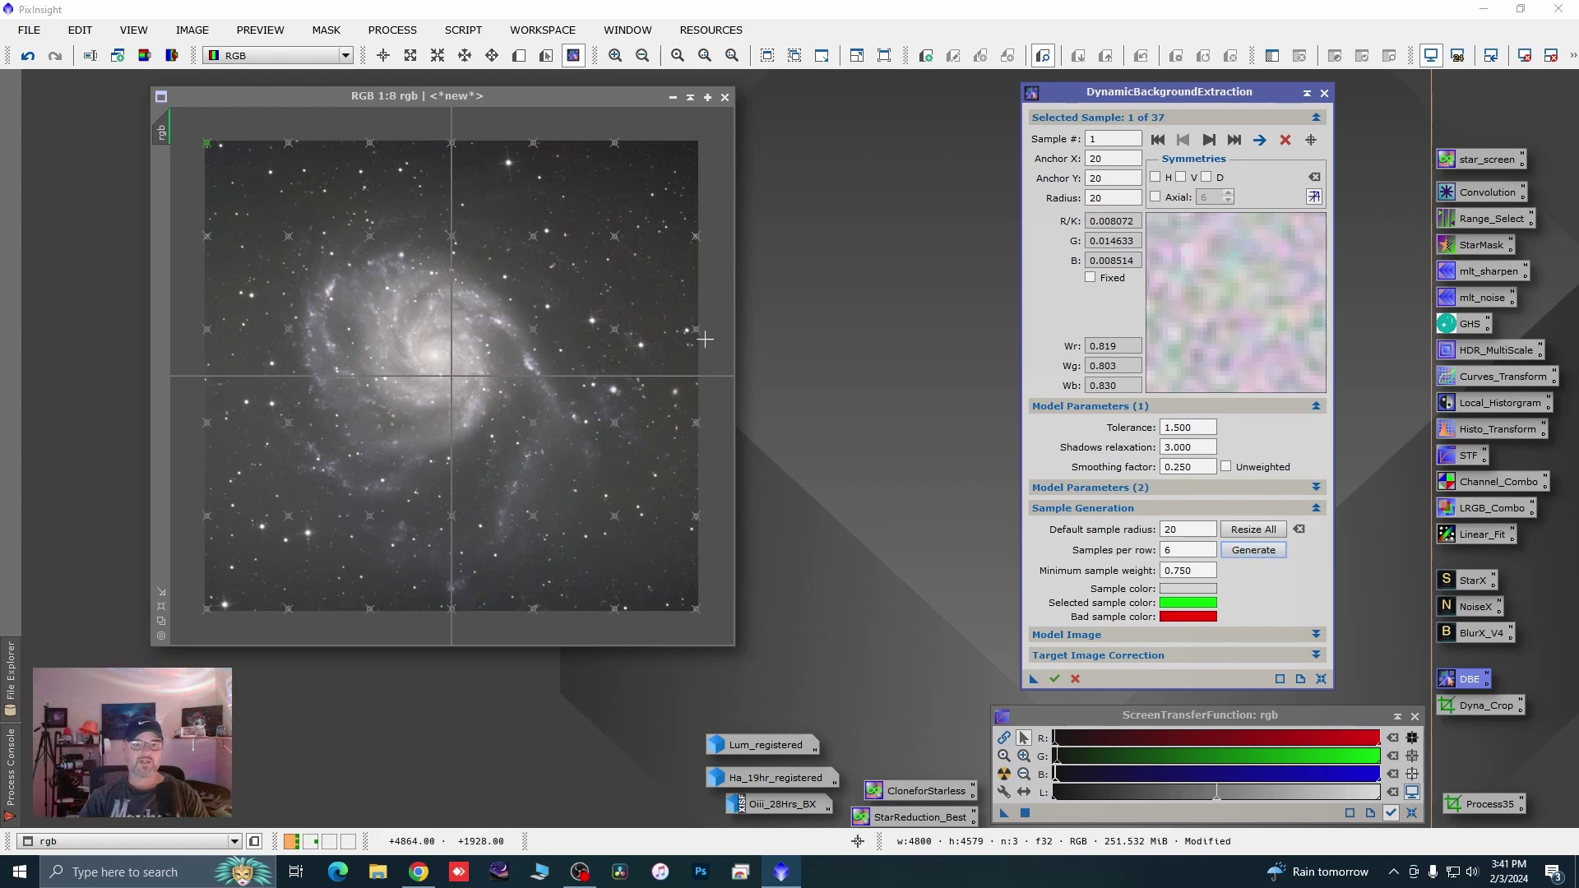
# Raise the DBE tolerance to 2.500 and regenerate the background samples
pyautogui.click(1168, 428)
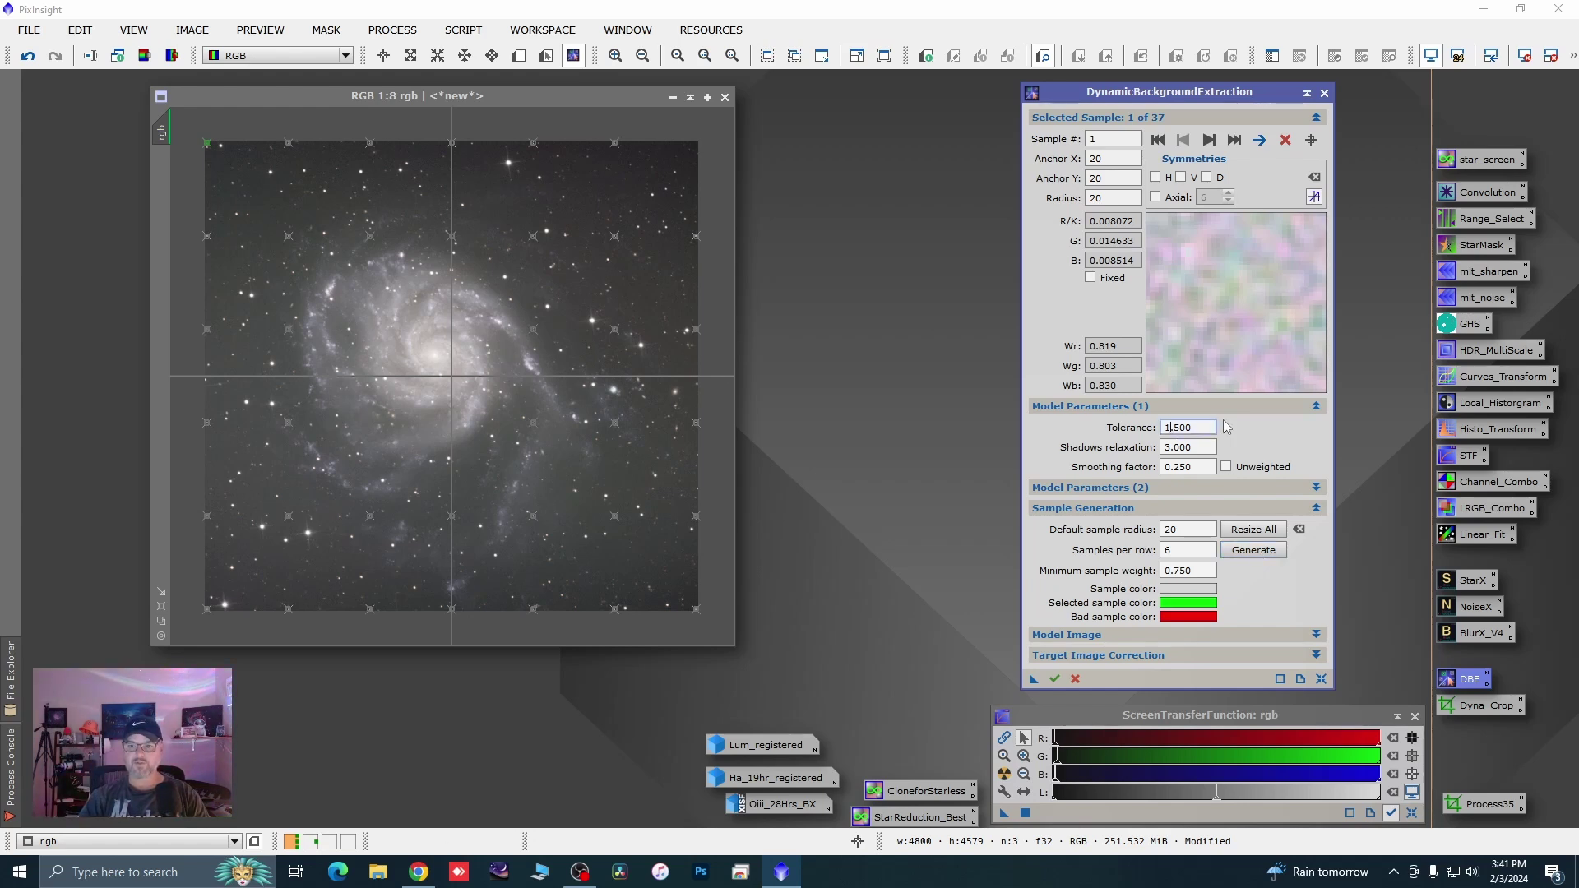
pyautogui.press('BackSpace')
pyautogui.write('2')
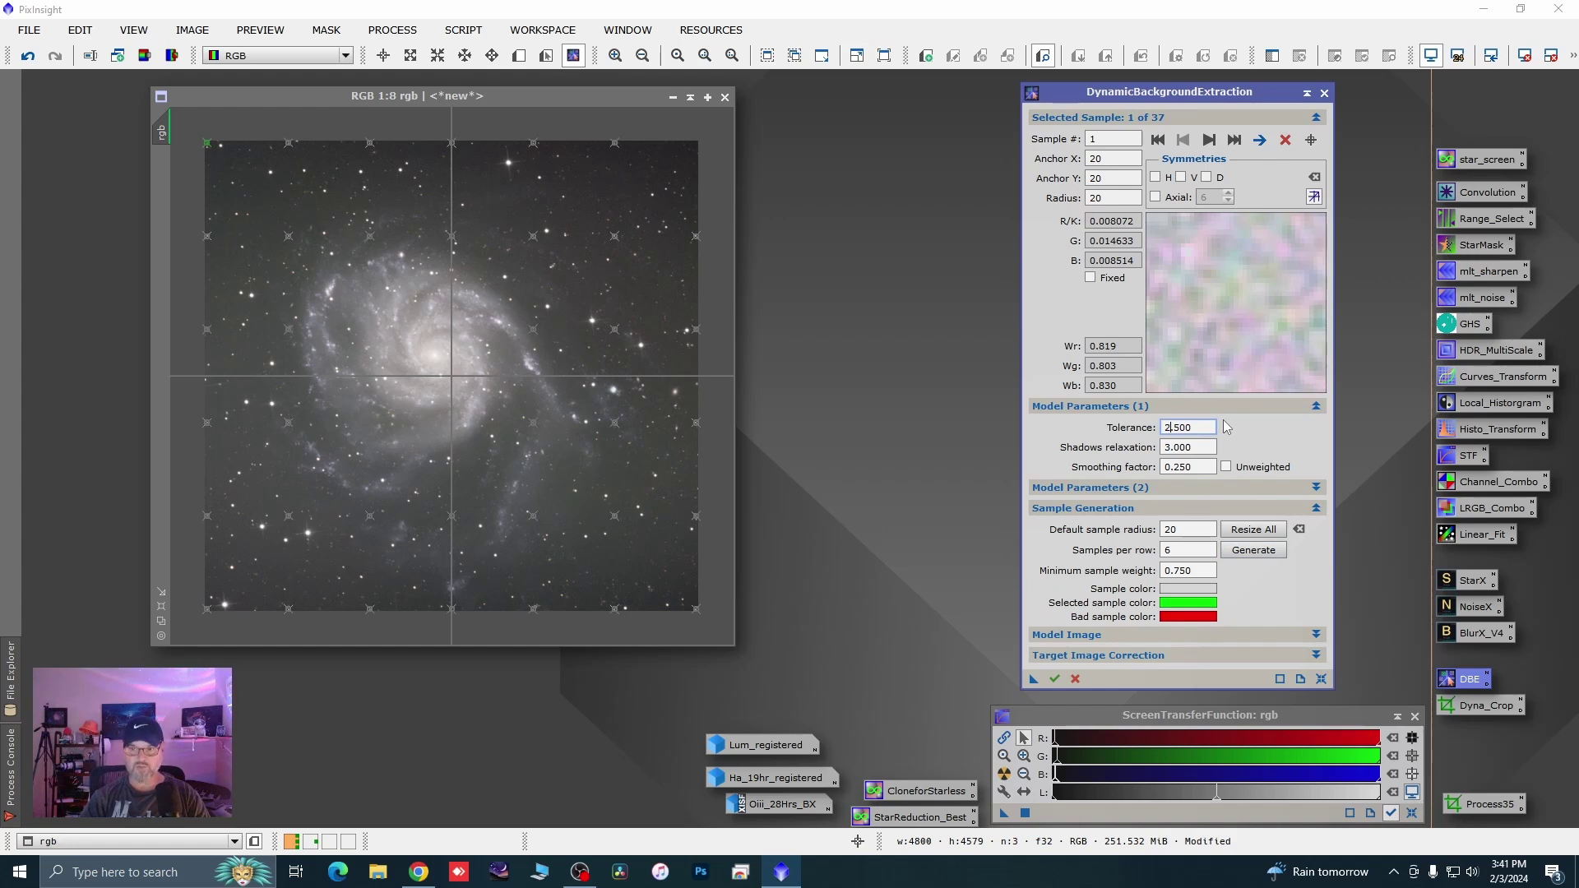
pyautogui.click(1254, 551)
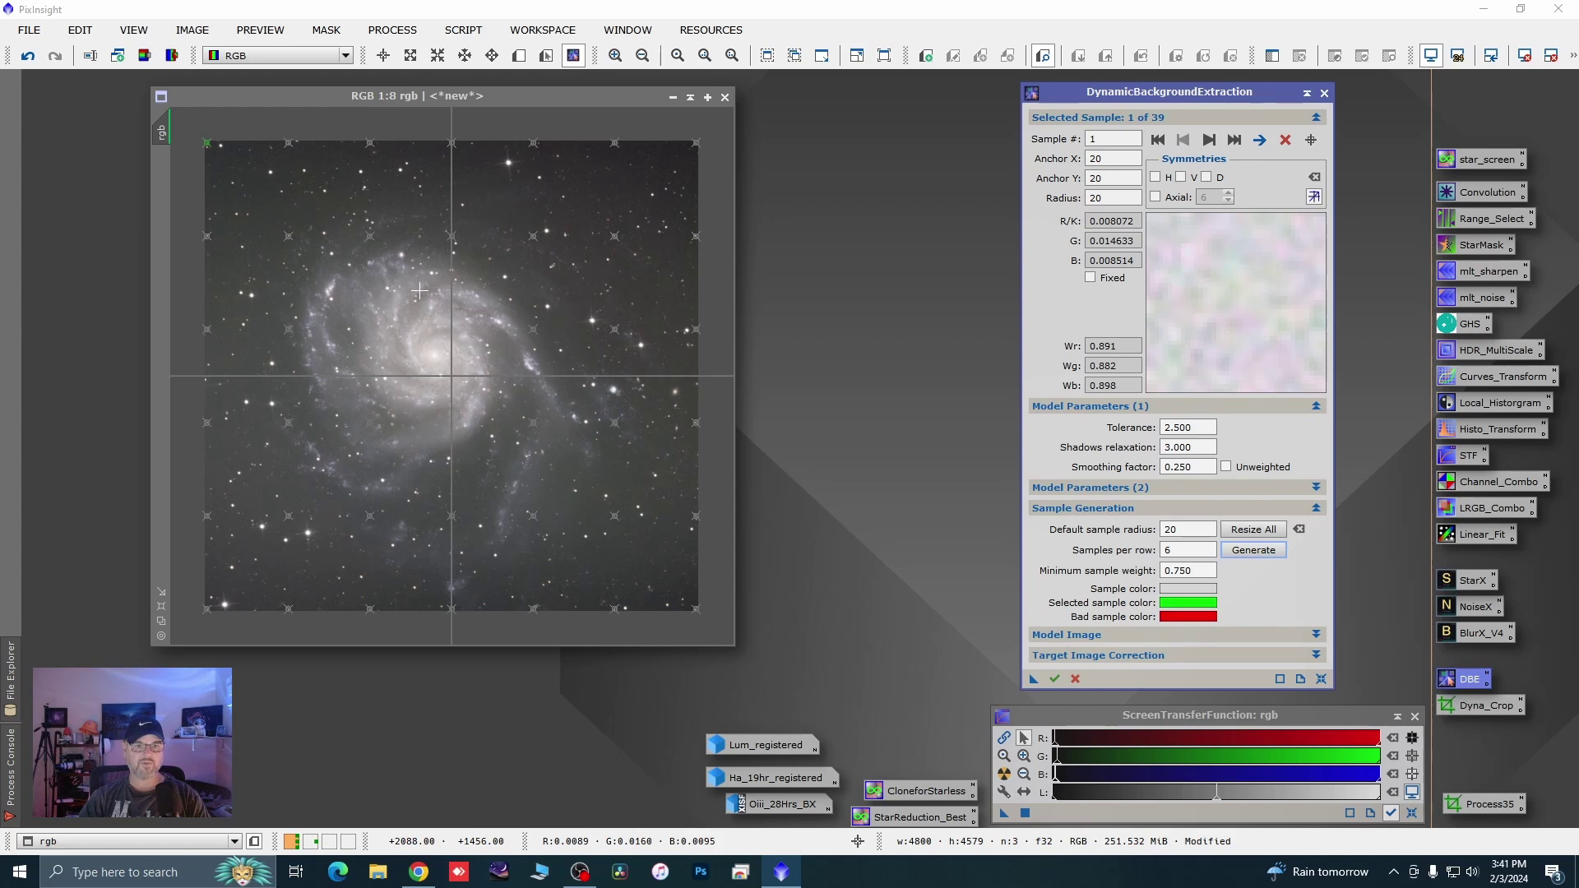
# Set the samples per row to 7, regenerate the samples, and check their distribution over the whole image
pyautogui.scroll(1, 420, 290)
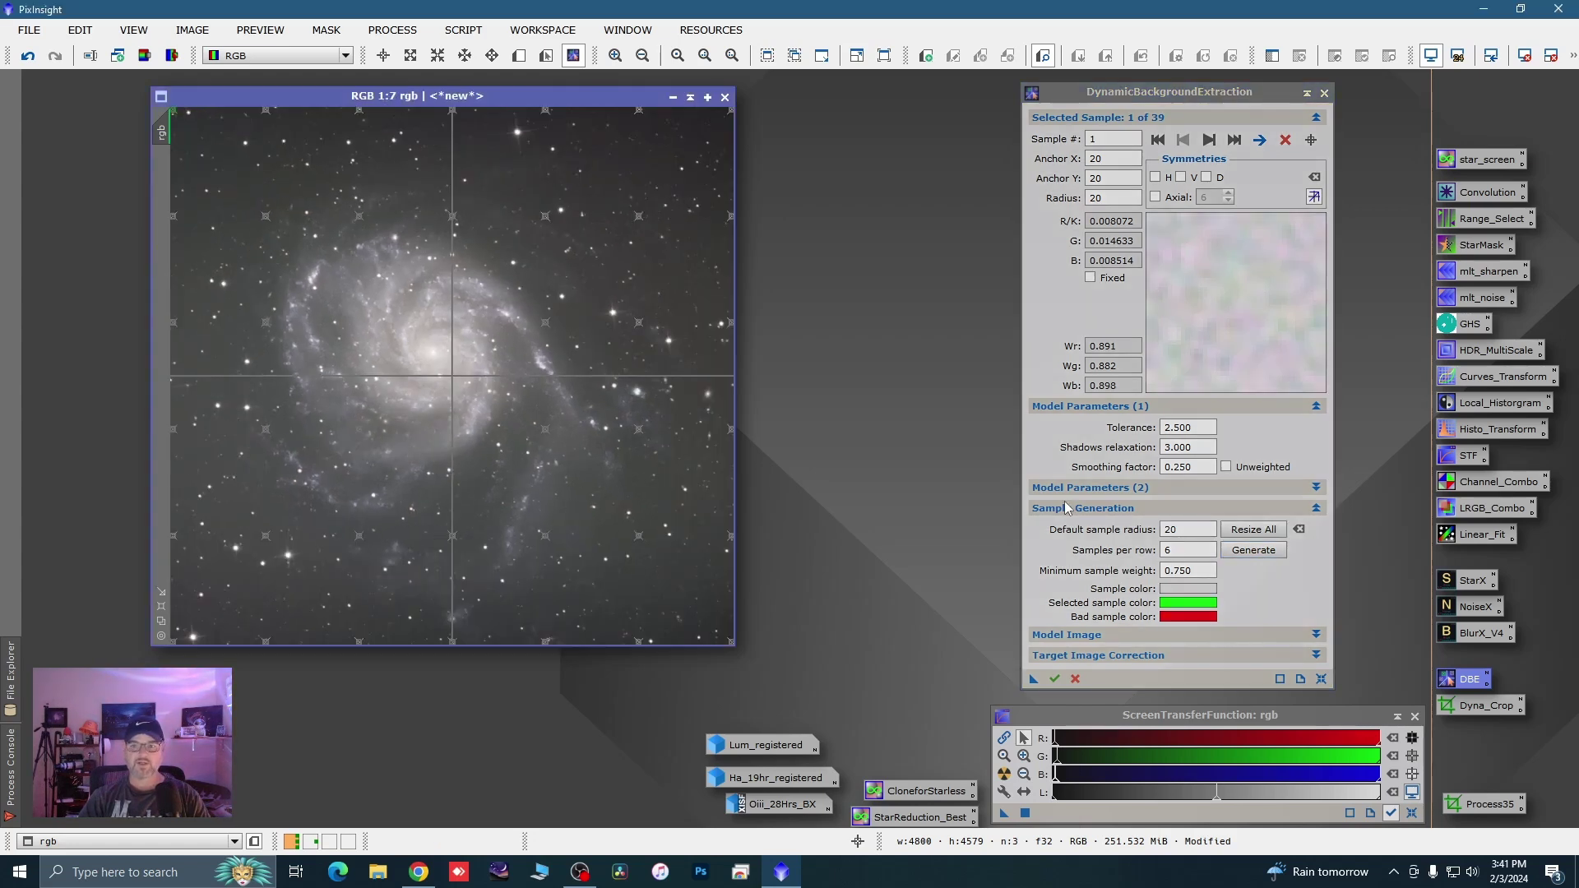
pyautogui.click(1190, 551)
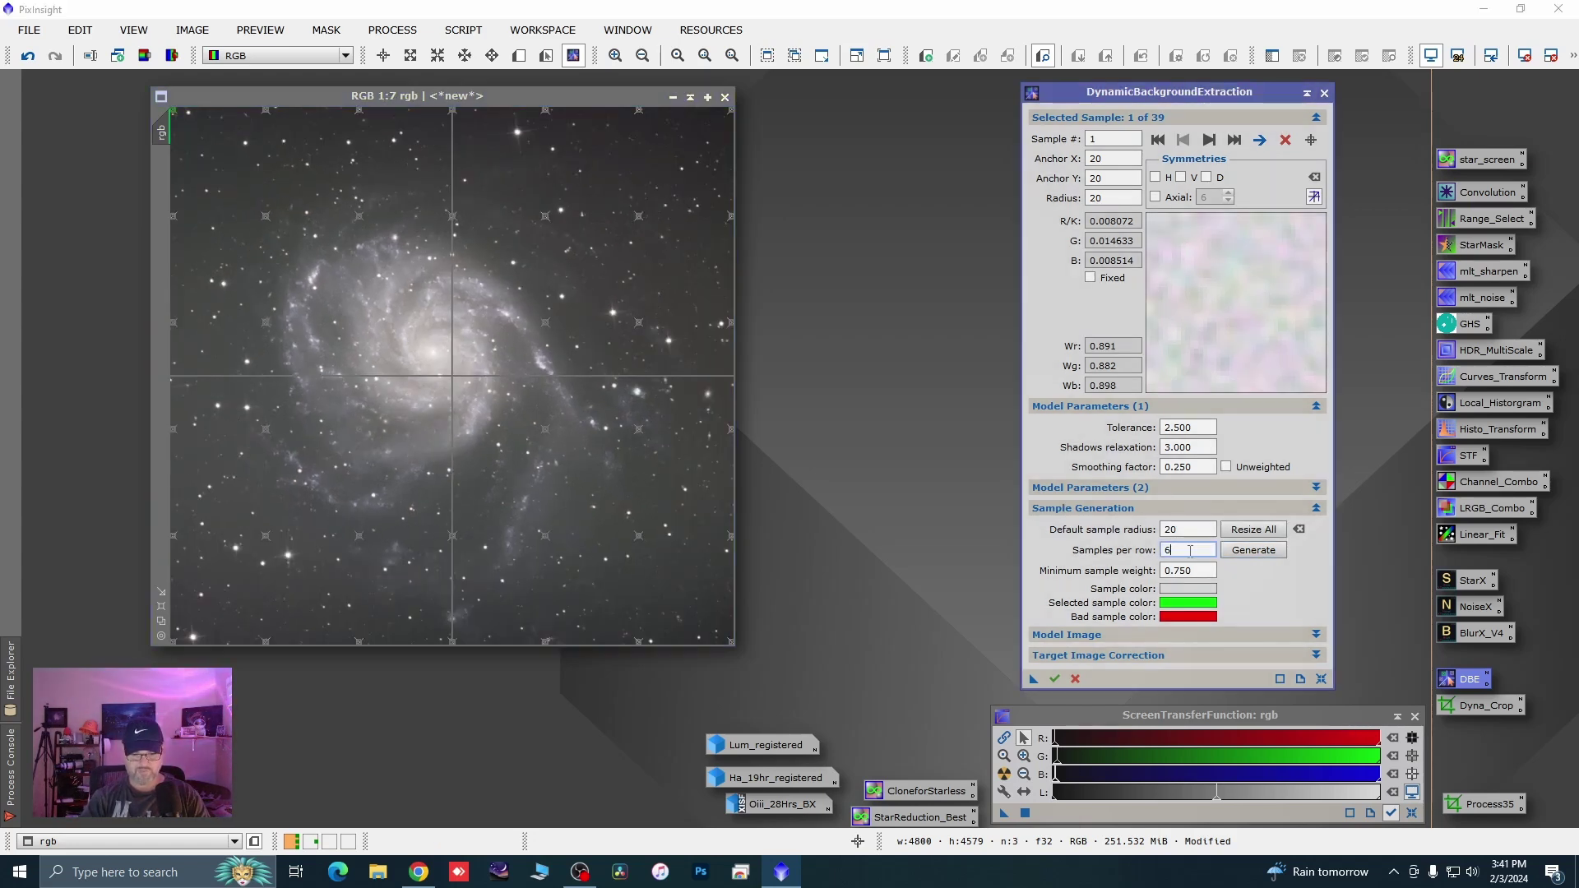
pyautogui.write('7')
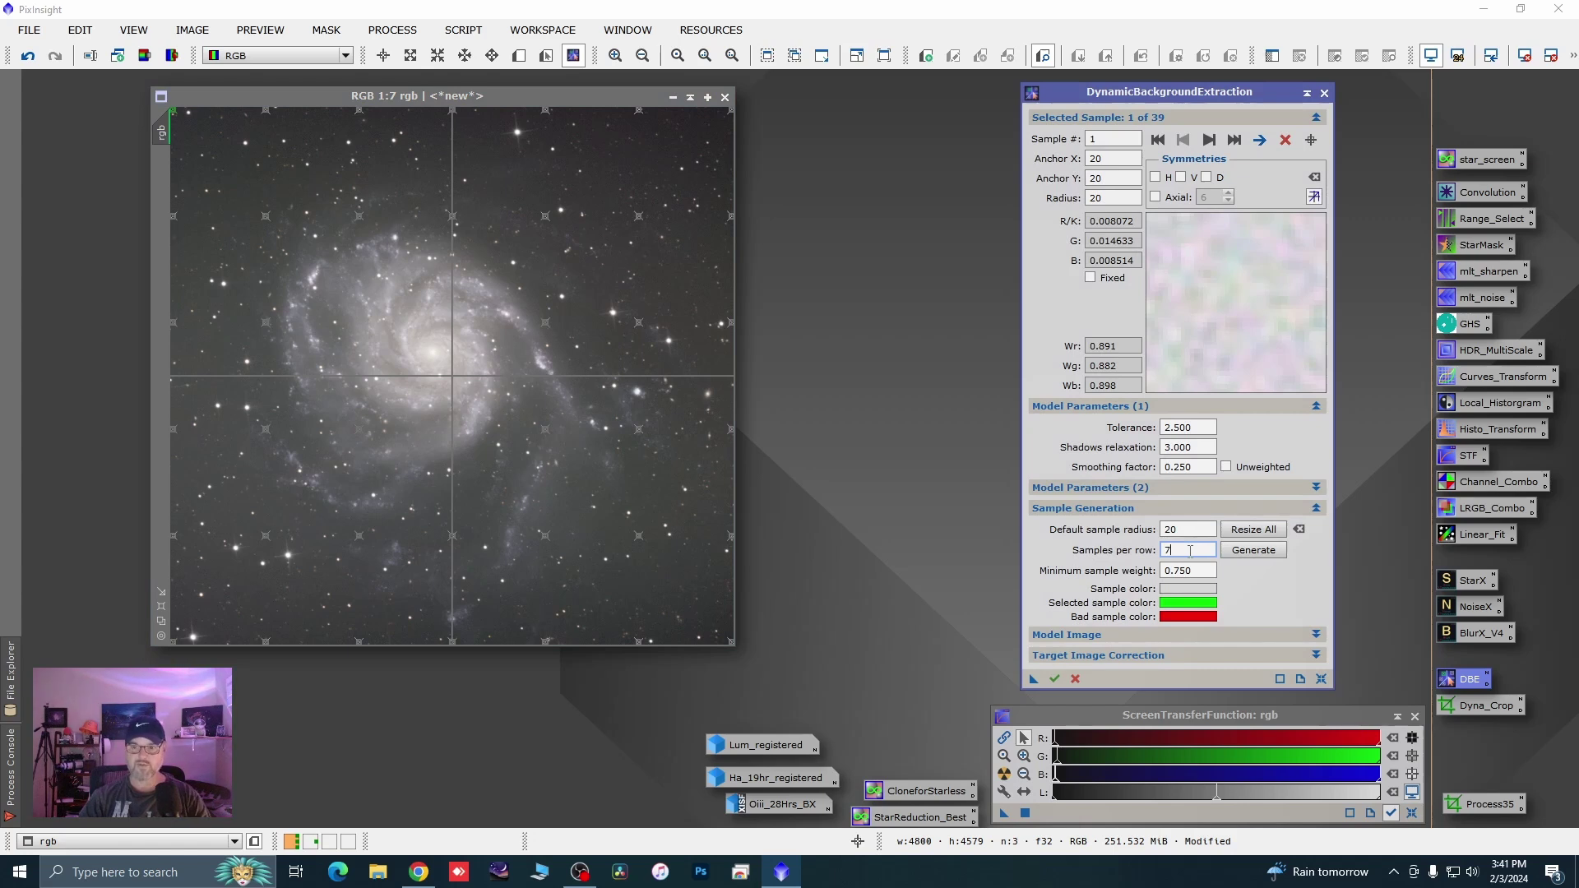
pyautogui.click(1254, 550)
pyautogui.scroll(-2, 650, 474)
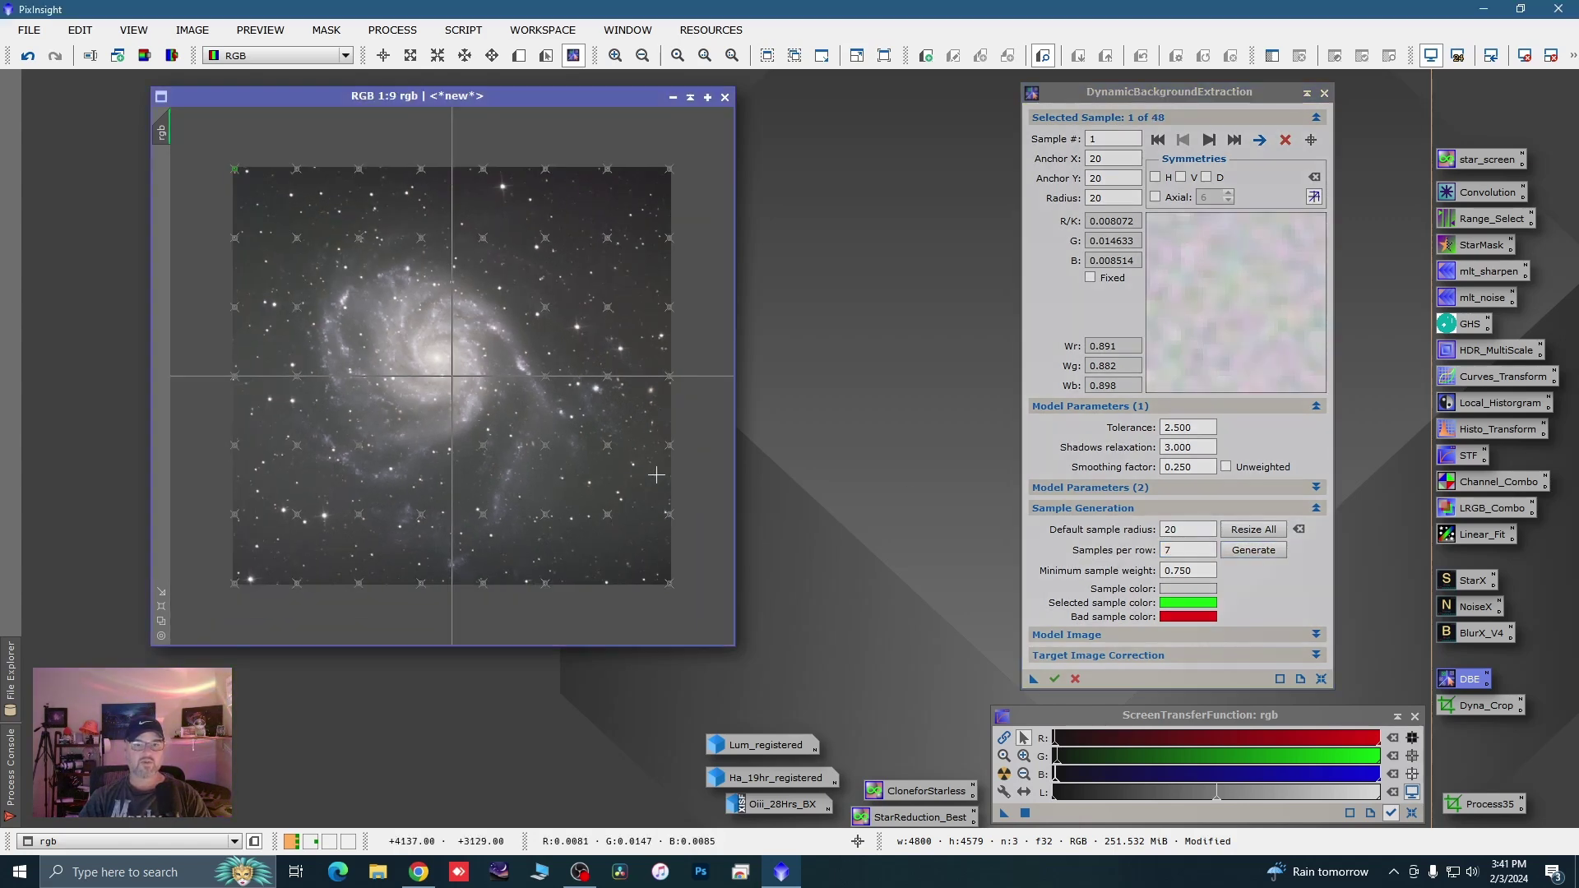
# Zoom the rgb image to 1:4, shift its window away from the DBE dialog, and enlarge the window
pyautogui.scroll(5, 655, 474)
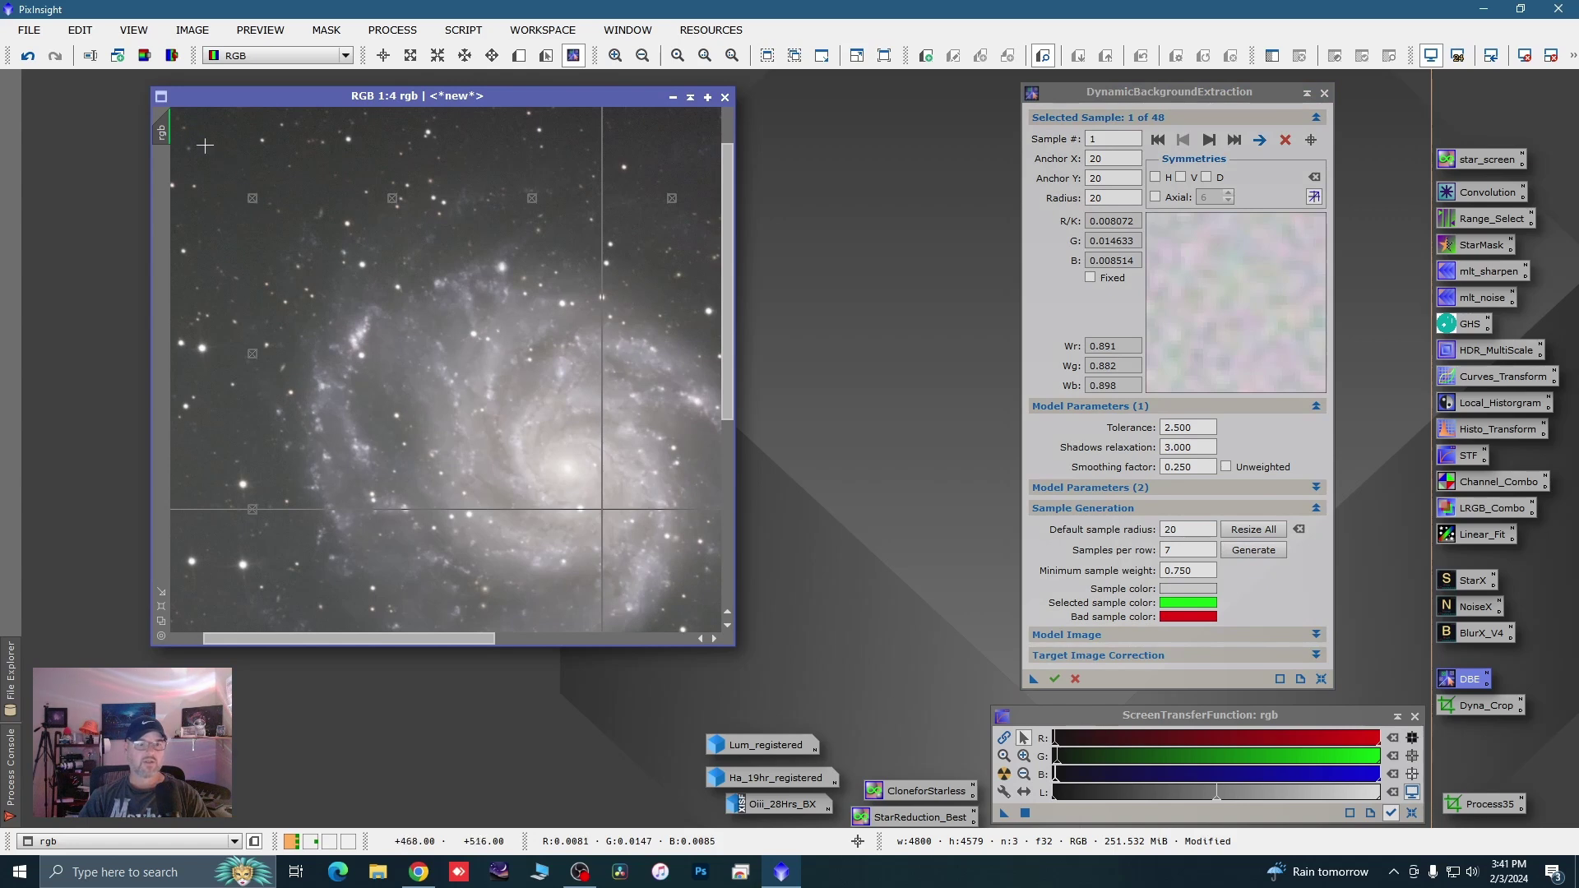
pyautogui.moveTo(184, 99); pyautogui.dragTo(84, 97)
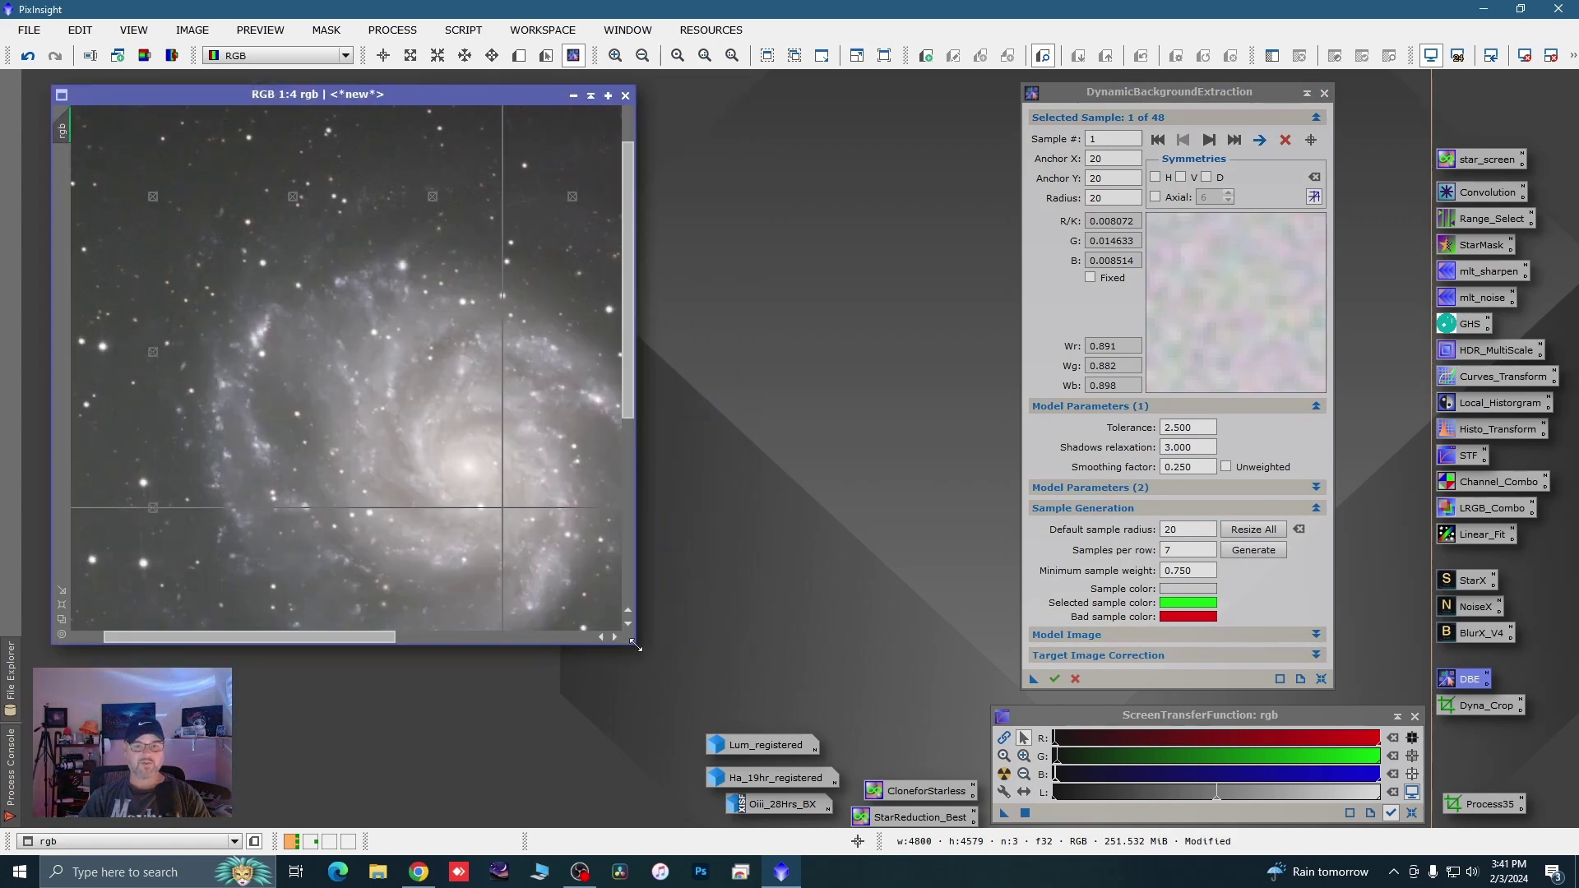
pyautogui.moveTo(636, 647); pyautogui.dragTo(798, 724)
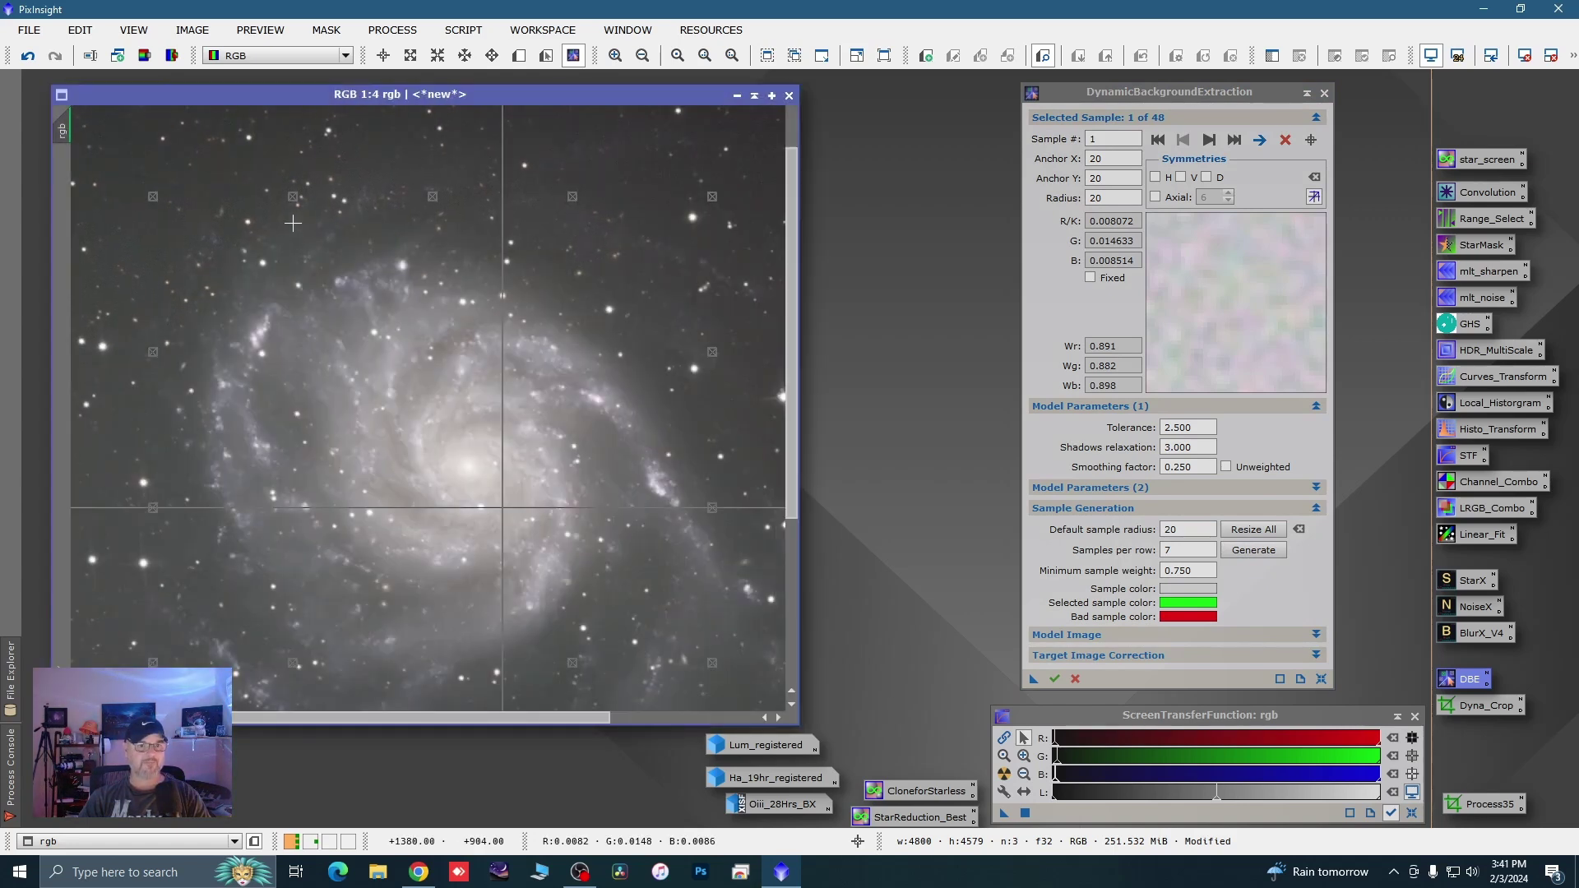
# Move the four background samples in the row above the galaxy outward onto star-free sky away from the spiral arms
pyautogui.press('space')
pyautogui.moveTo(496, 350); pyautogui.dragTo(558, 419)
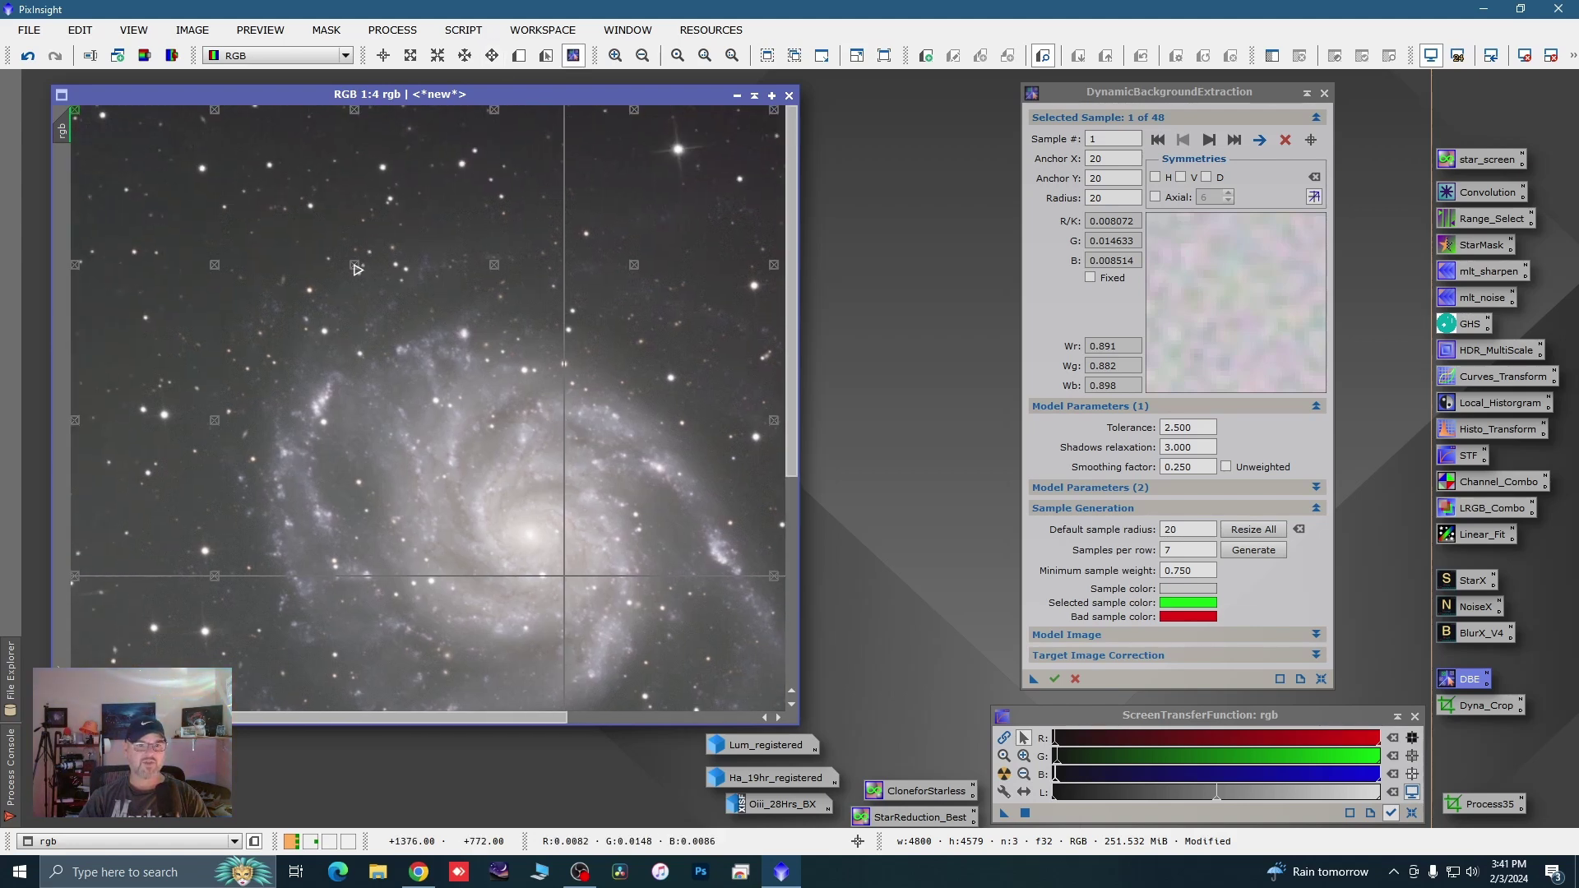
pyautogui.moveTo(356, 269); pyautogui.dragTo(339, 220)
pyautogui.moveTo(217, 269); pyautogui.dragTo(199, 256)
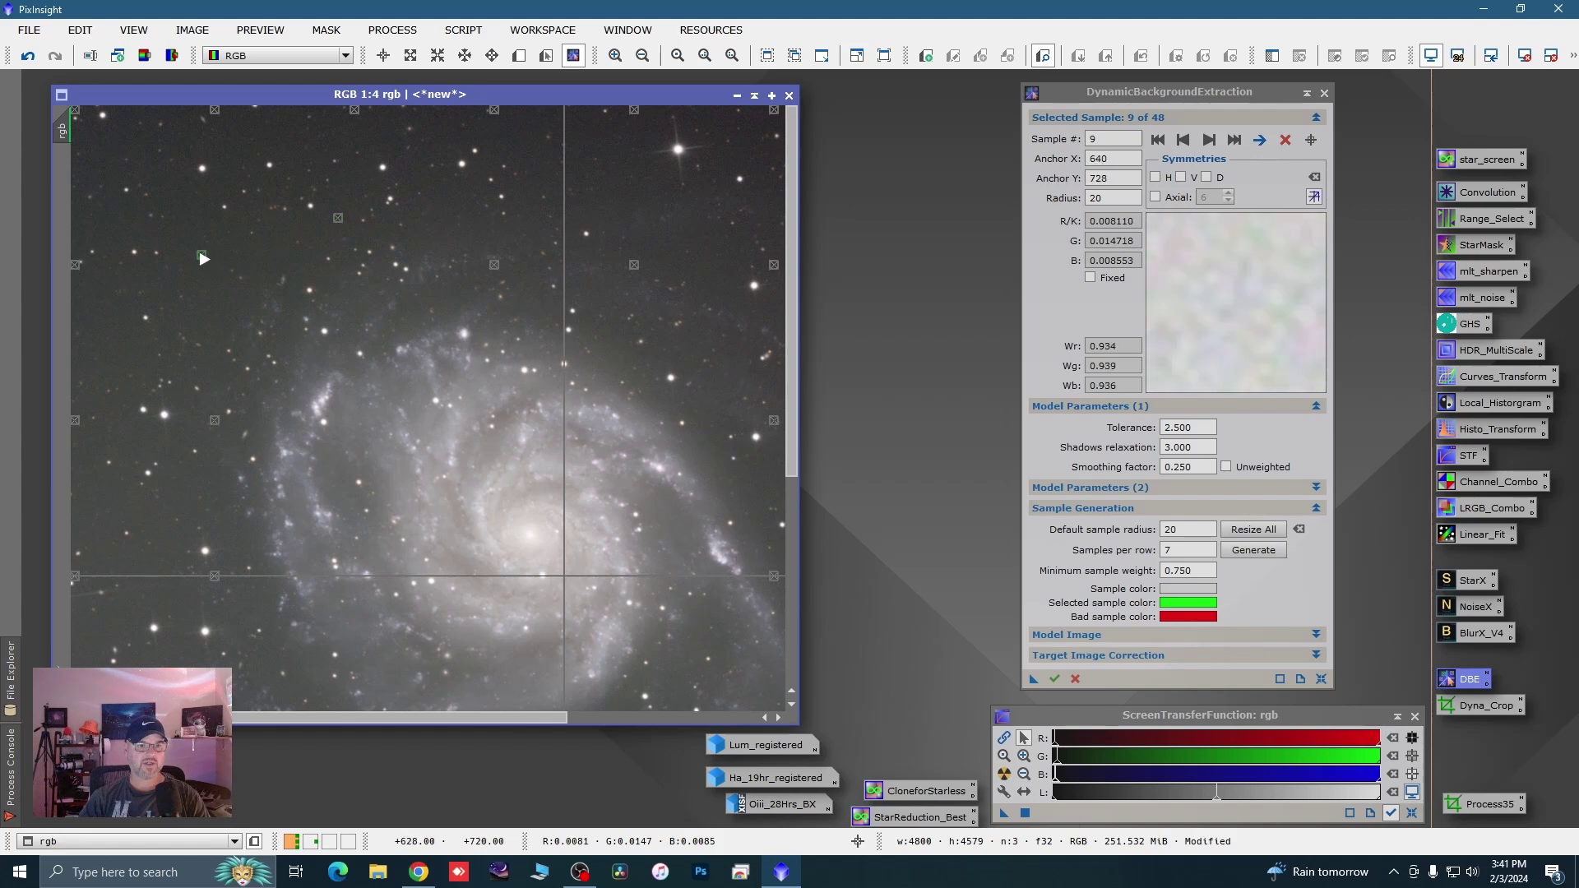
pyautogui.moveTo(496, 268); pyautogui.dragTo(462, 208)
pyautogui.moveTo(620, 263); pyautogui.dragTo(668, 241)
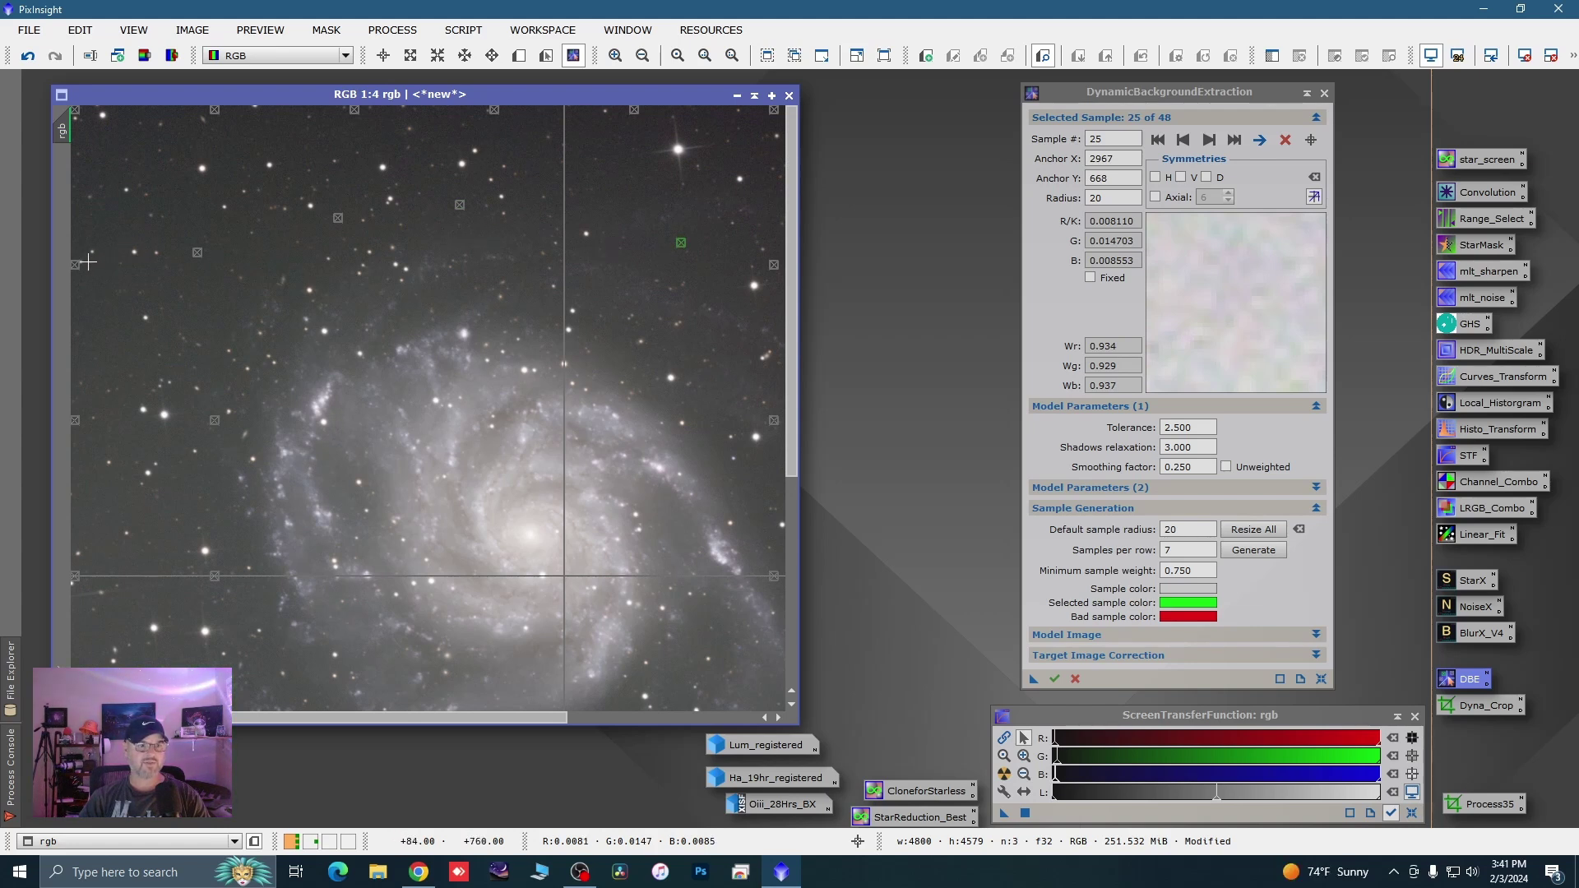
# Adjust the left-edge sample slightly and shift the samples flanking the galaxy outward onto empty sky, away from its spiral arms
pyautogui.moveTo(79, 269); pyautogui.dragTo(80, 274)
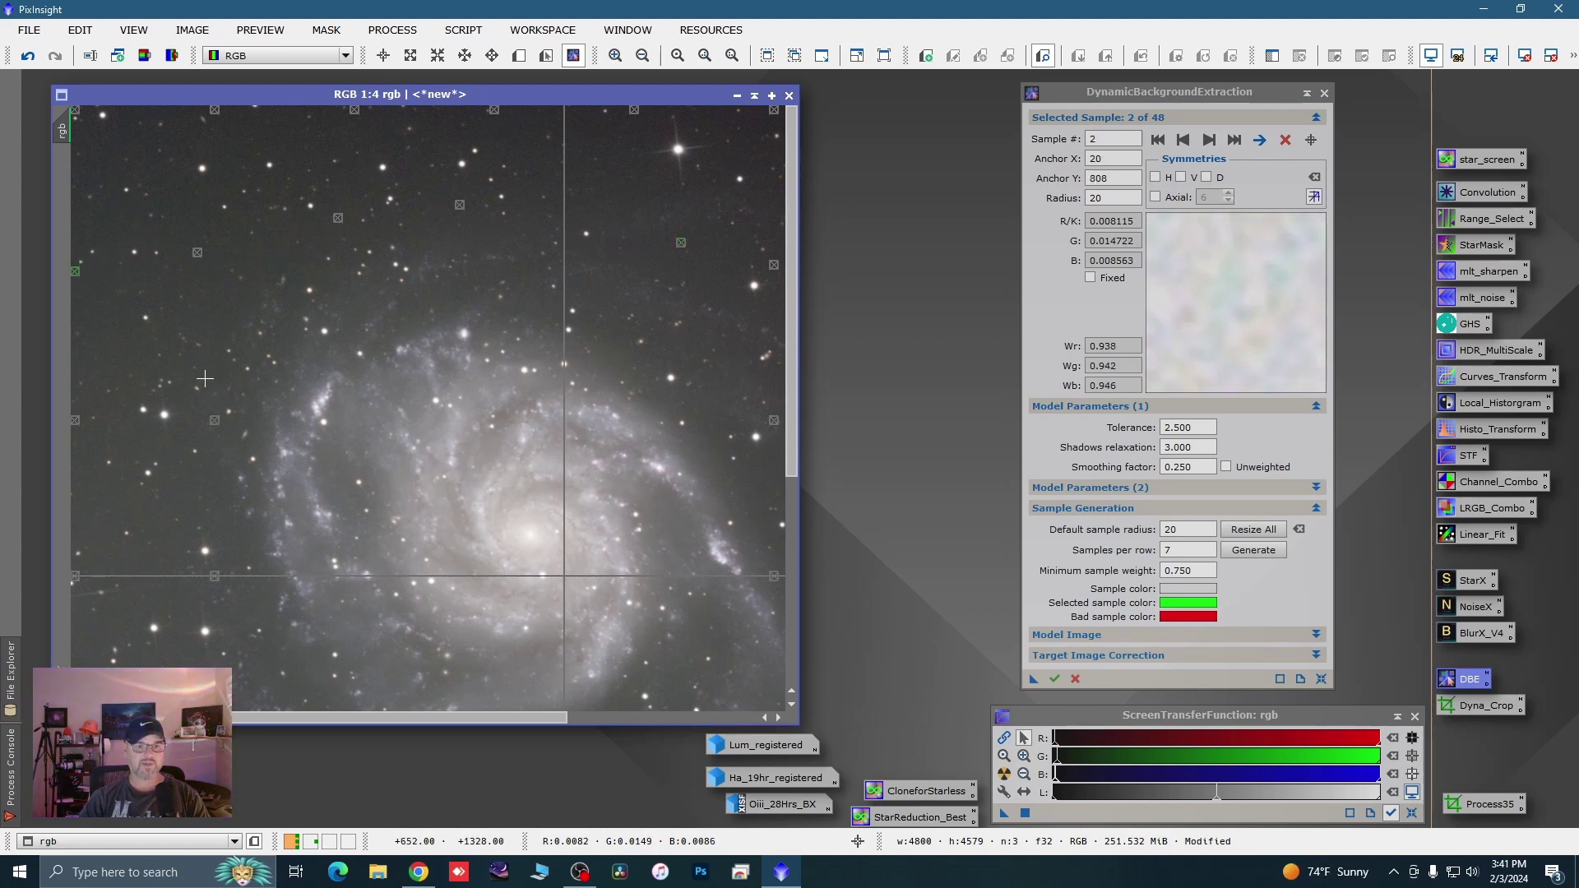
pyautogui.click(143, 448)
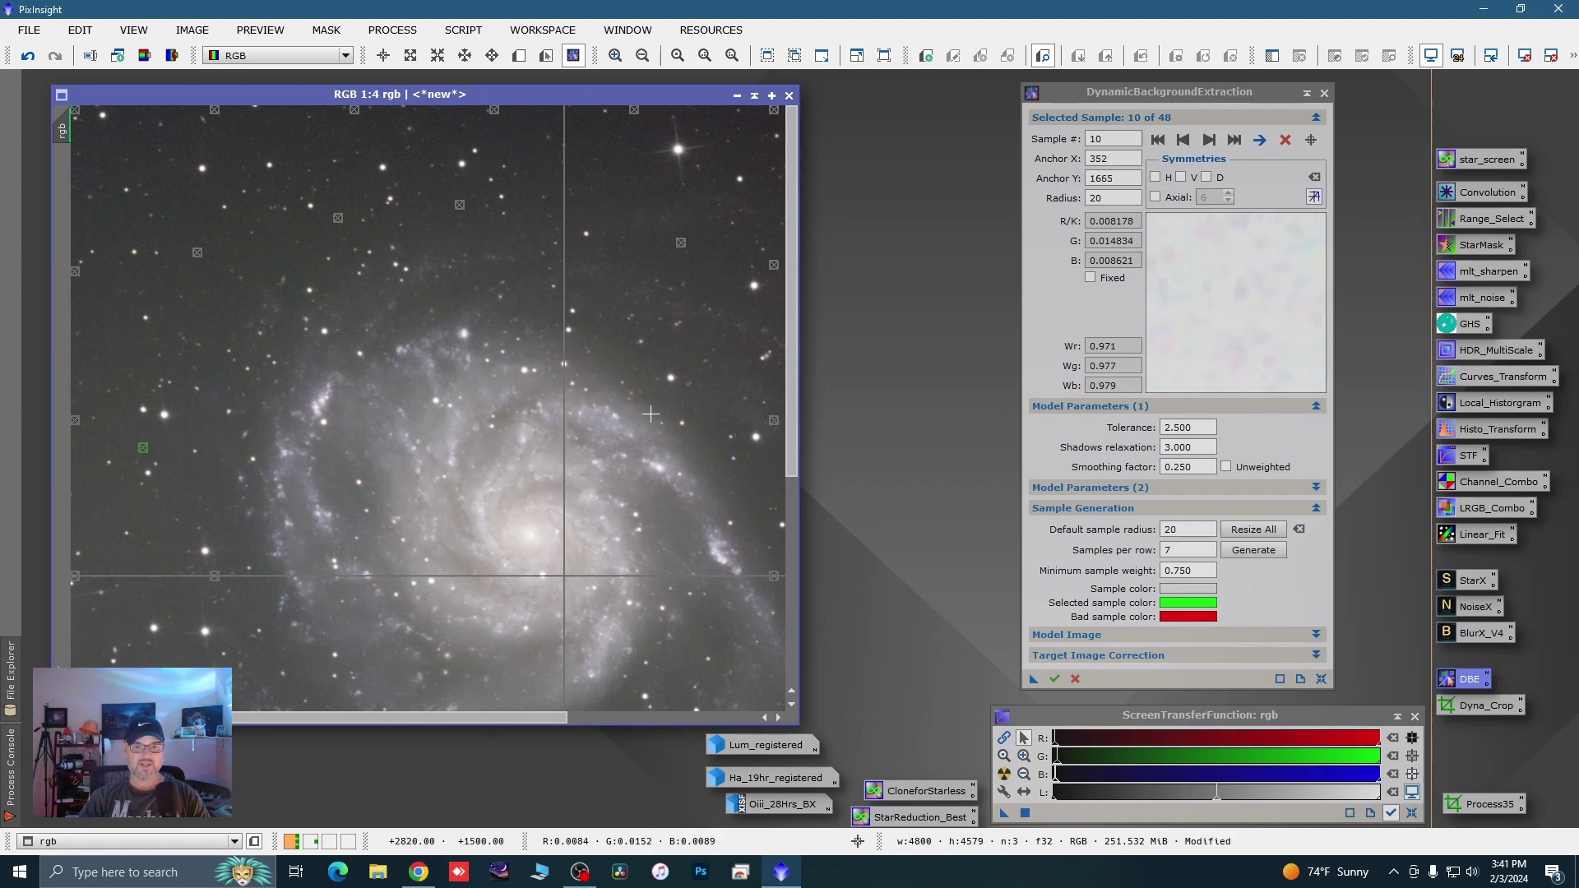
pyautogui.moveTo(651, 414); pyautogui.dragTo(596, 327)
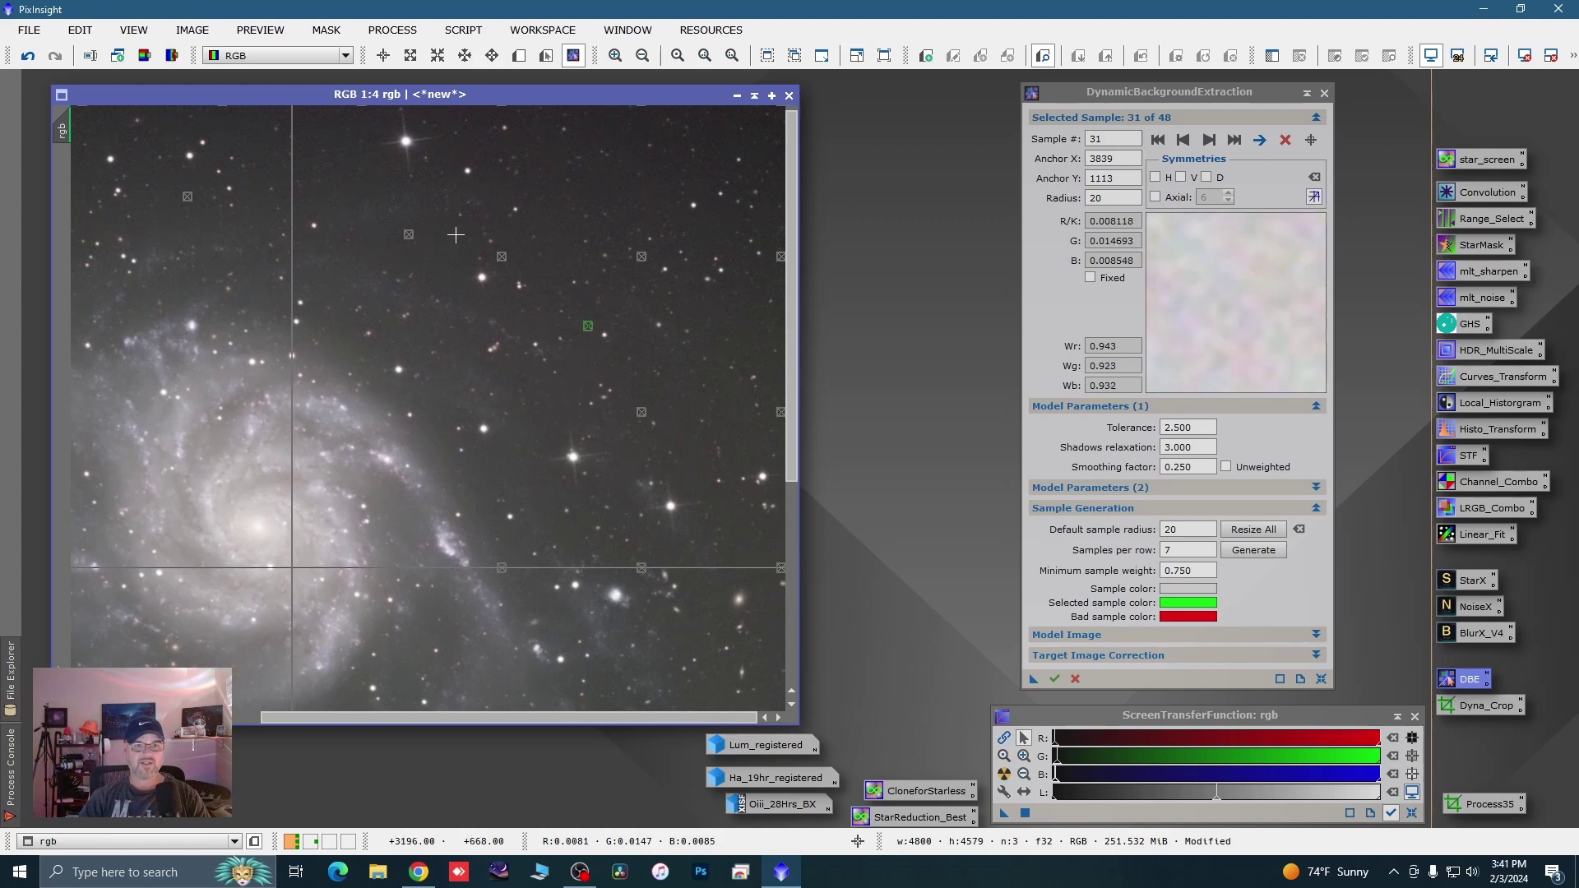
# Move the three samples above and to the right of the galaxy further outward onto star-free sky
pyautogui.moveTo(502, 258); pyautogui.dragTo(547, 246)
pyautogui.moveTo(410, 235); pyautogui.dragTo(452, 249)
pyautogui.moveTo(648, 261); pyautogui.dragTo(698, 243)
# Delete the sample lying on the galaxy's right spiral arm and move its right-hand neighbour outward to about X 4595, Y 2189
pyautogui.scroll(-3, 683, 403)
pyautogui.press('space')
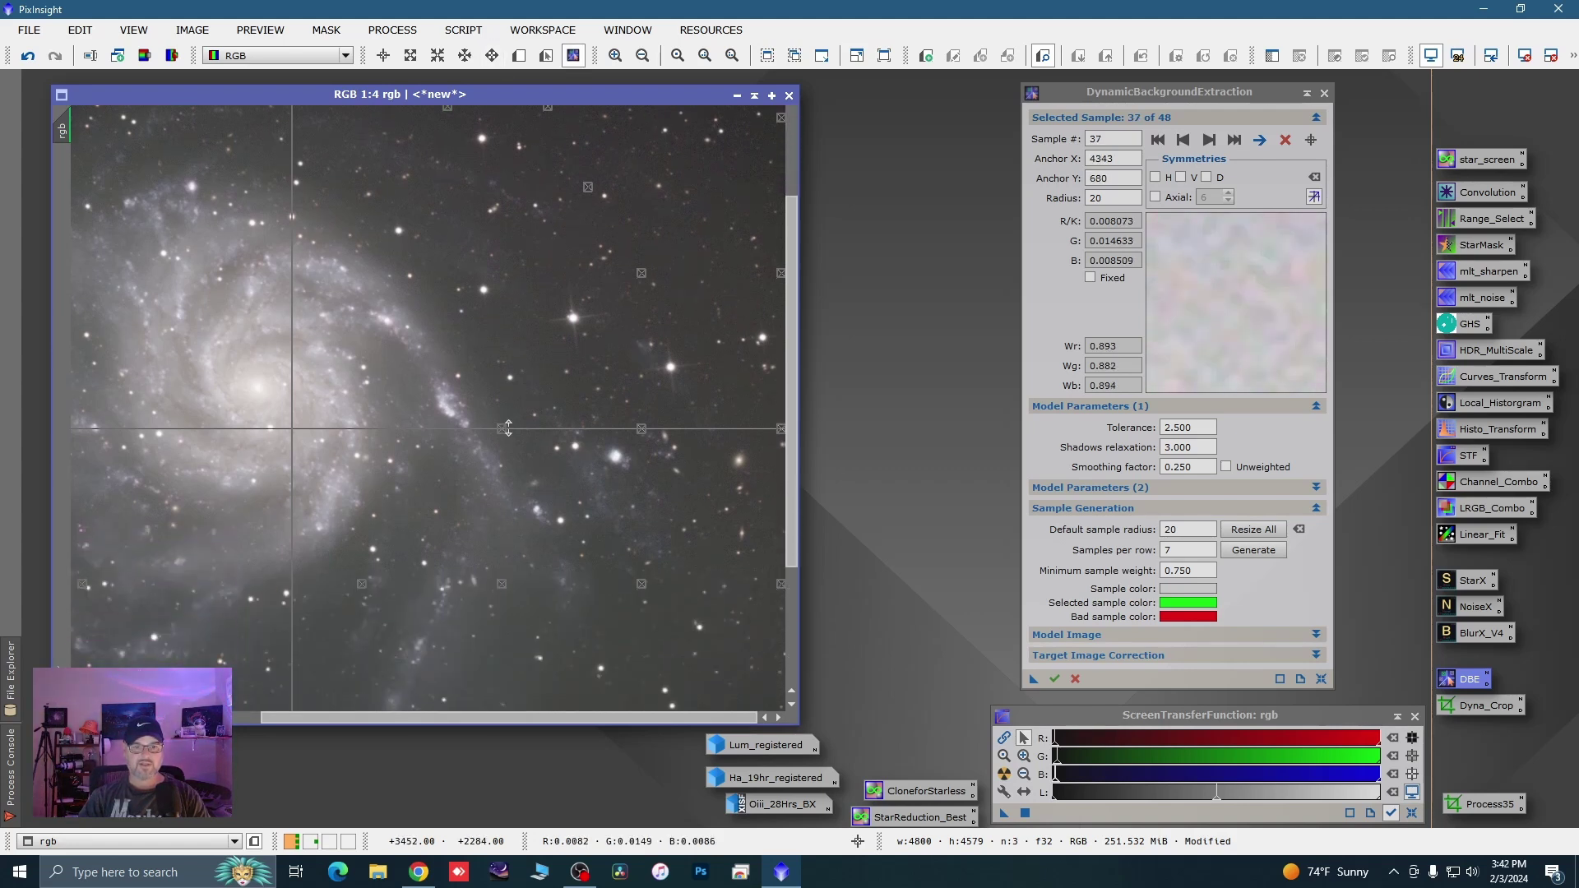
pyautogui.click(502, 428)
pyautogui.press('Delete')
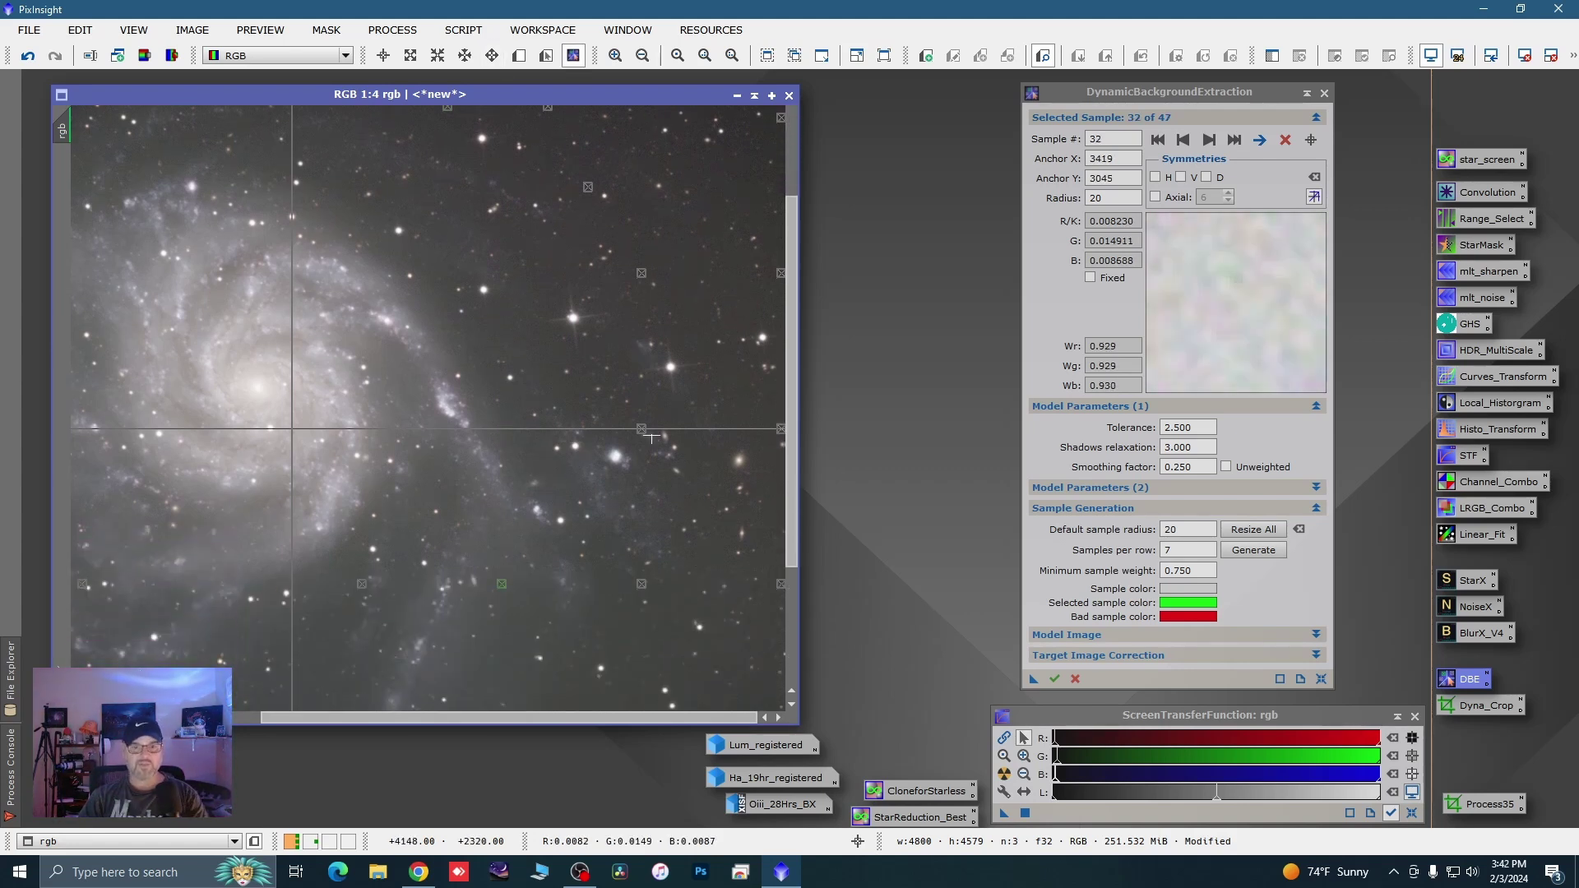
pyautogui.moveTo(645, 436); pyautogui.dragTo(746, 415)
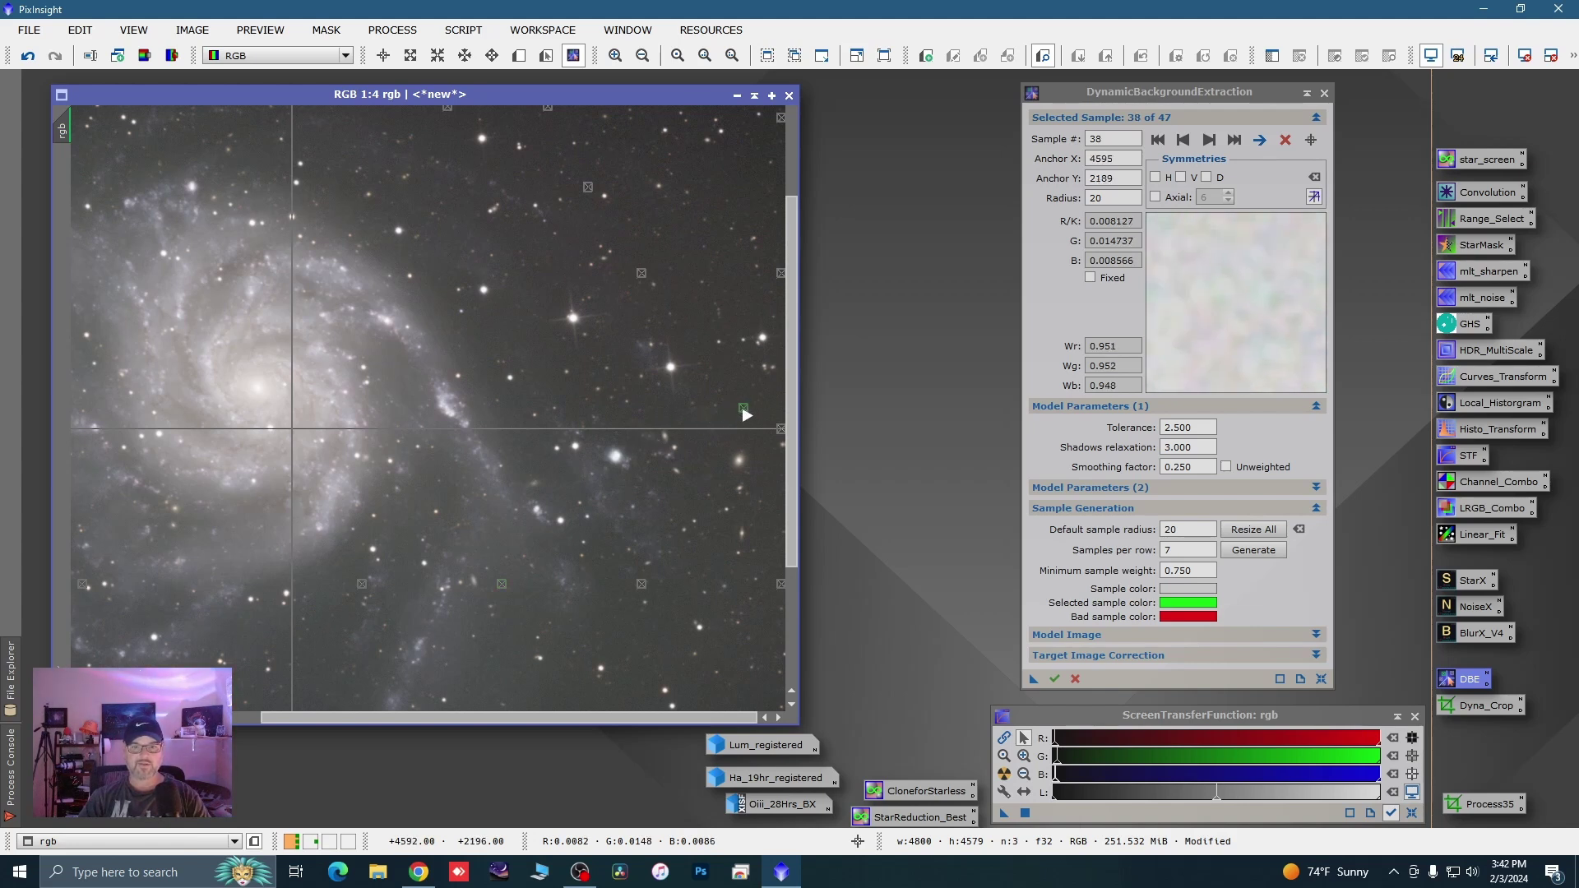
# Move the two samples at the galaxy's lower right to about 3659, 3525 and 4207, 3265, and delete the sample just beneath the galaxy's disk
pyautogui.moveTo(509, 587); pyautogui.dragTo(555, 689)
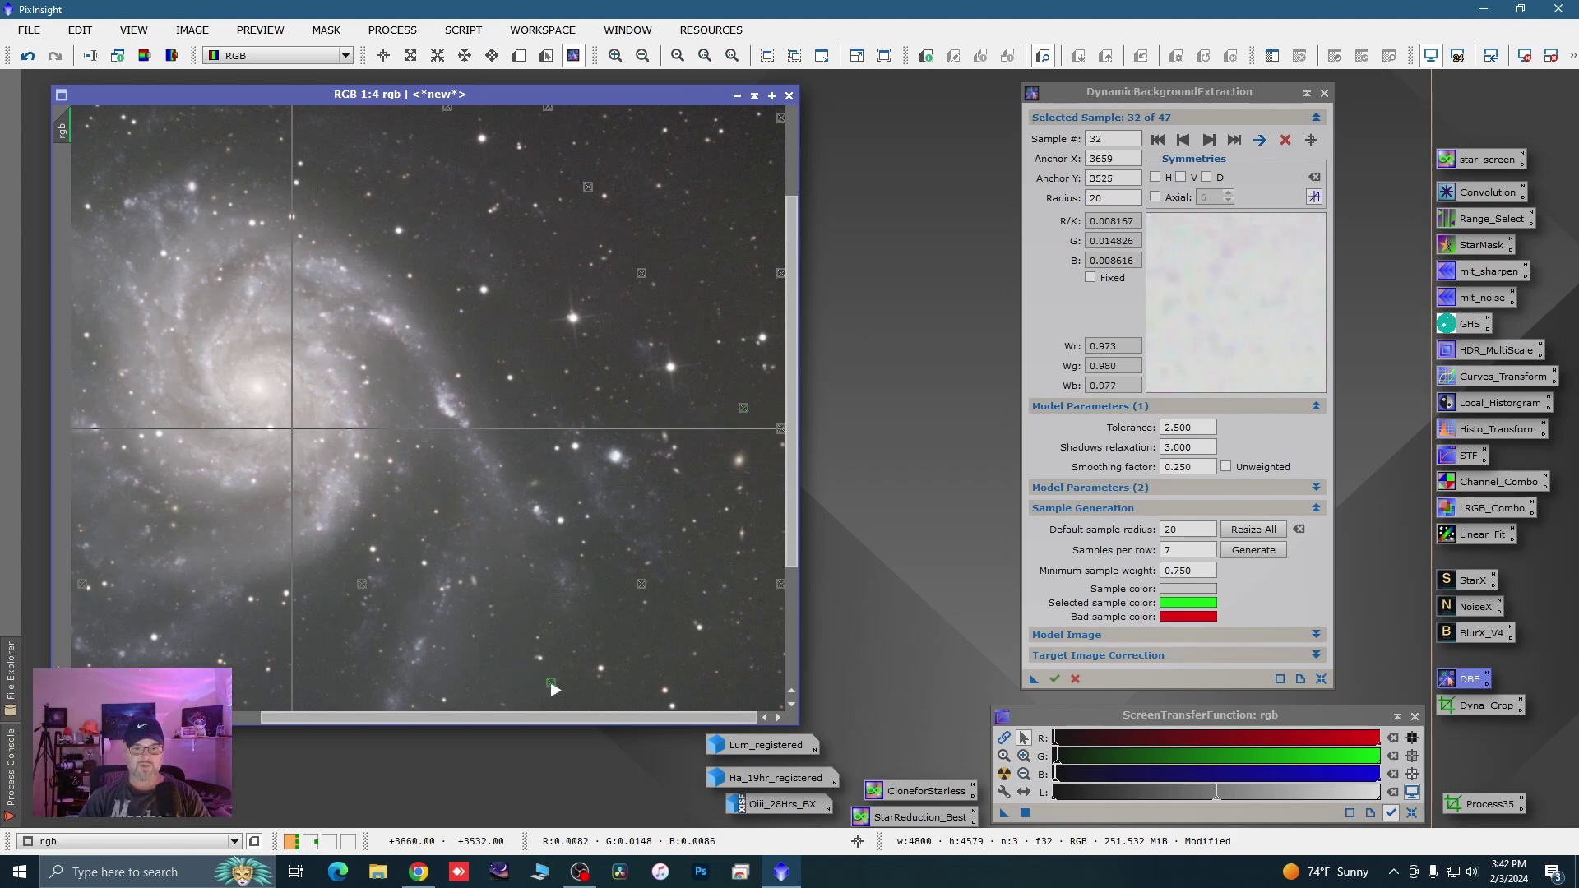
pyautogui.moveTo(644, 589); pyautogui.dragTo(670, 637)
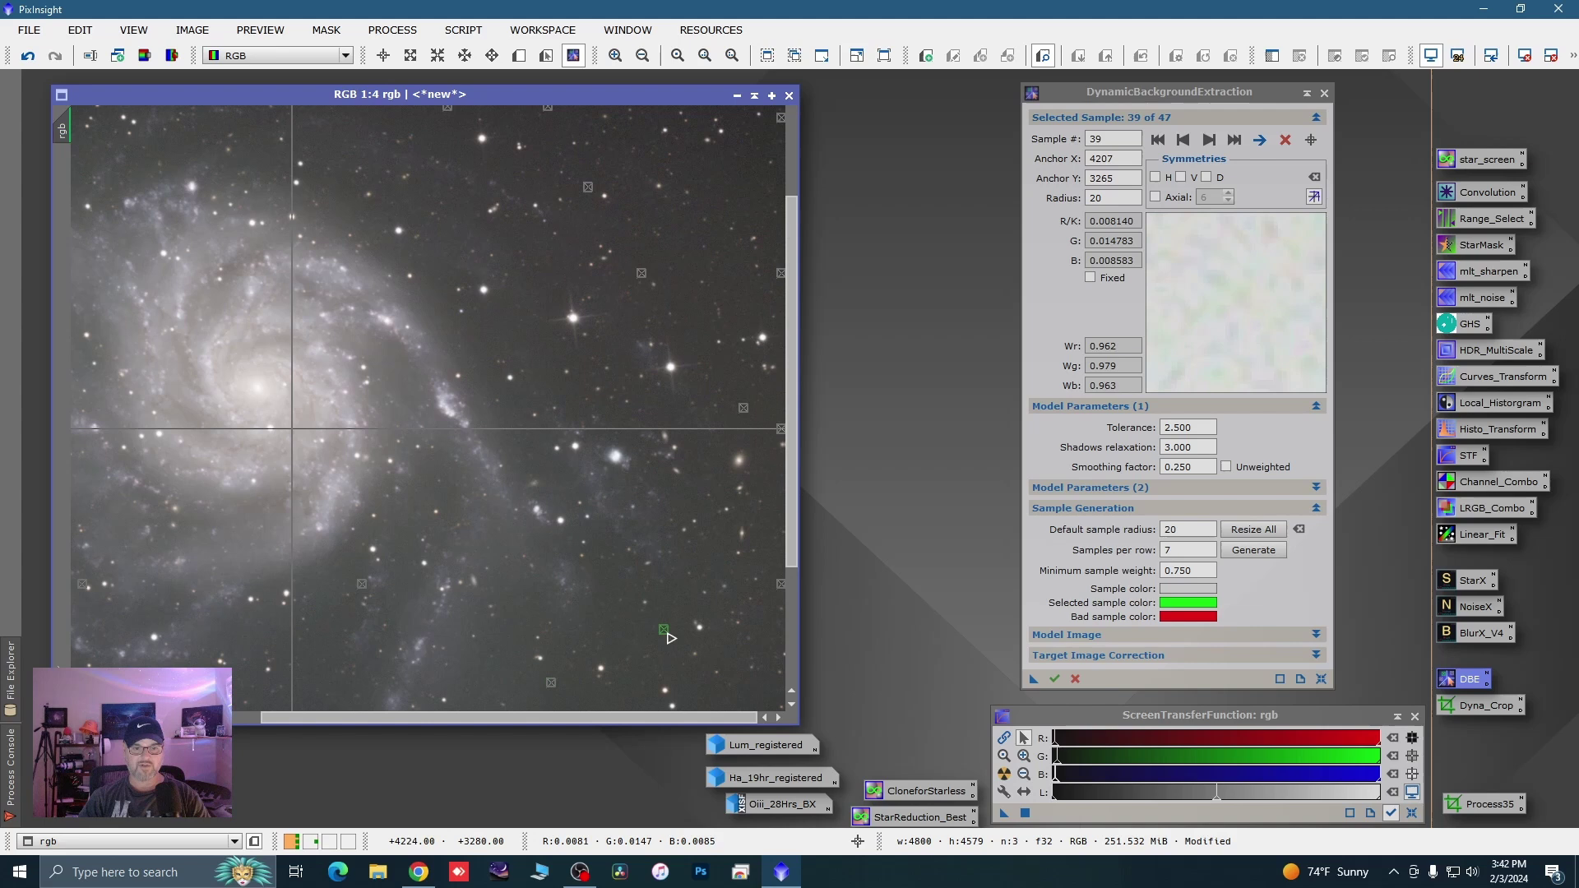
pyautogui.click(363, 586)
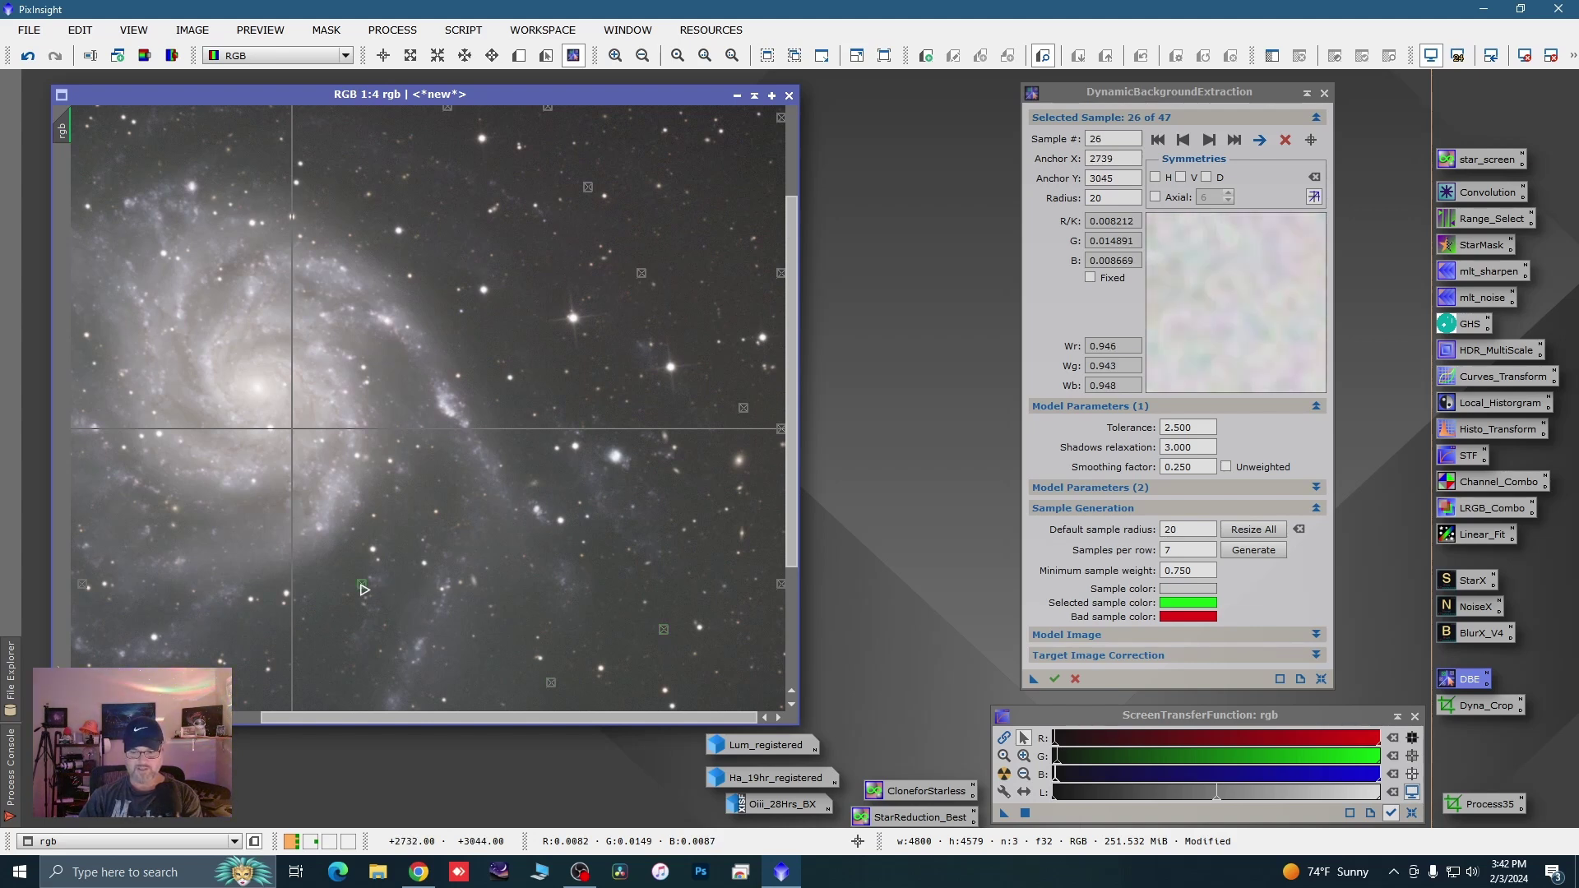
pyautogui.press('Delete')
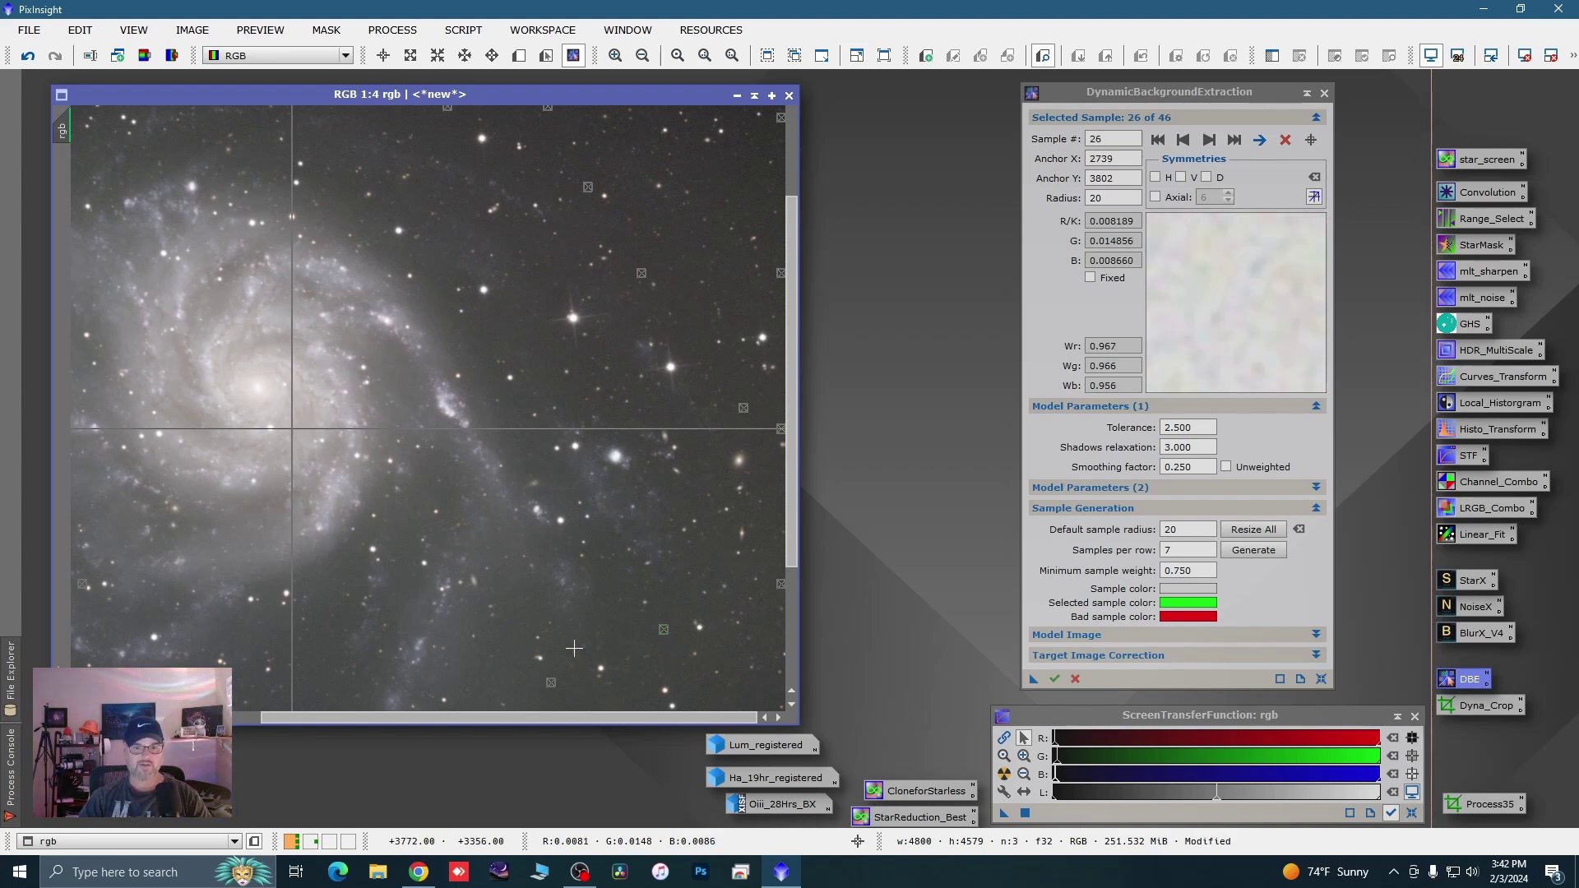
# Move the four samples in the row below the galaxy down onto empty sky and delete the sample inside its lower-left spiral arm
pyautogui.press('space')
pyautogui.moveTo(427, 589); pyautogui.dragTo(591, 400)
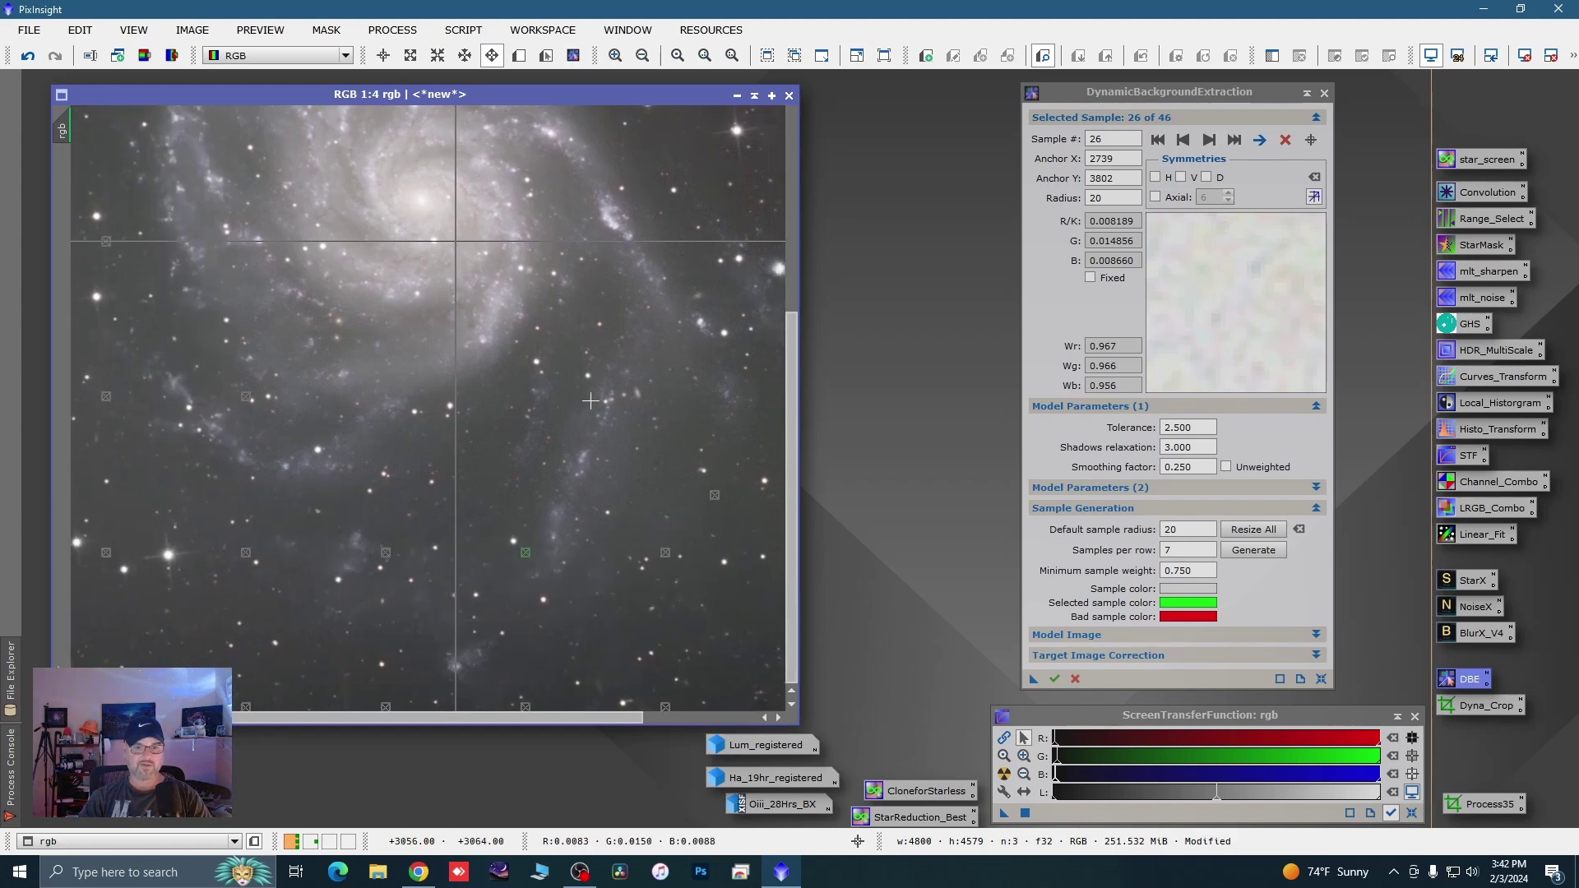
pyautogui.moveTo(528, 556); pyautogui.dragTo(422, 674)
pyautogui.moveTo(388, 548); pyautogui.dragTo(263, 647)
pyautogui.moveTo(248, 559); pyautogui.dragTo(190, 631)
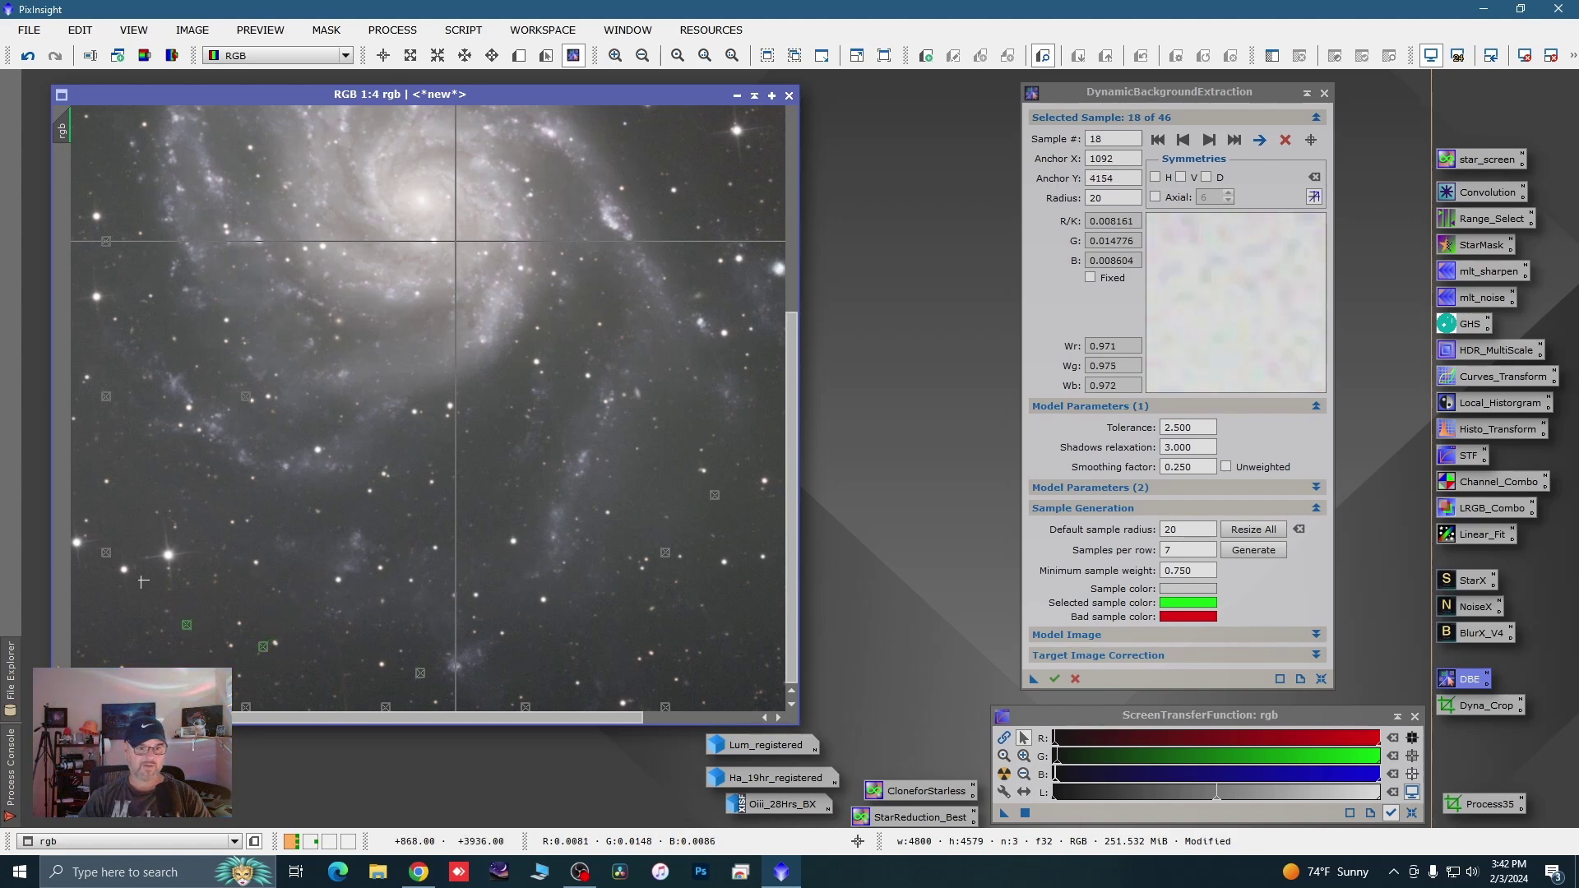
pyautogui.moveTo(107, 557); pyautogui.dragTo(105, 582)
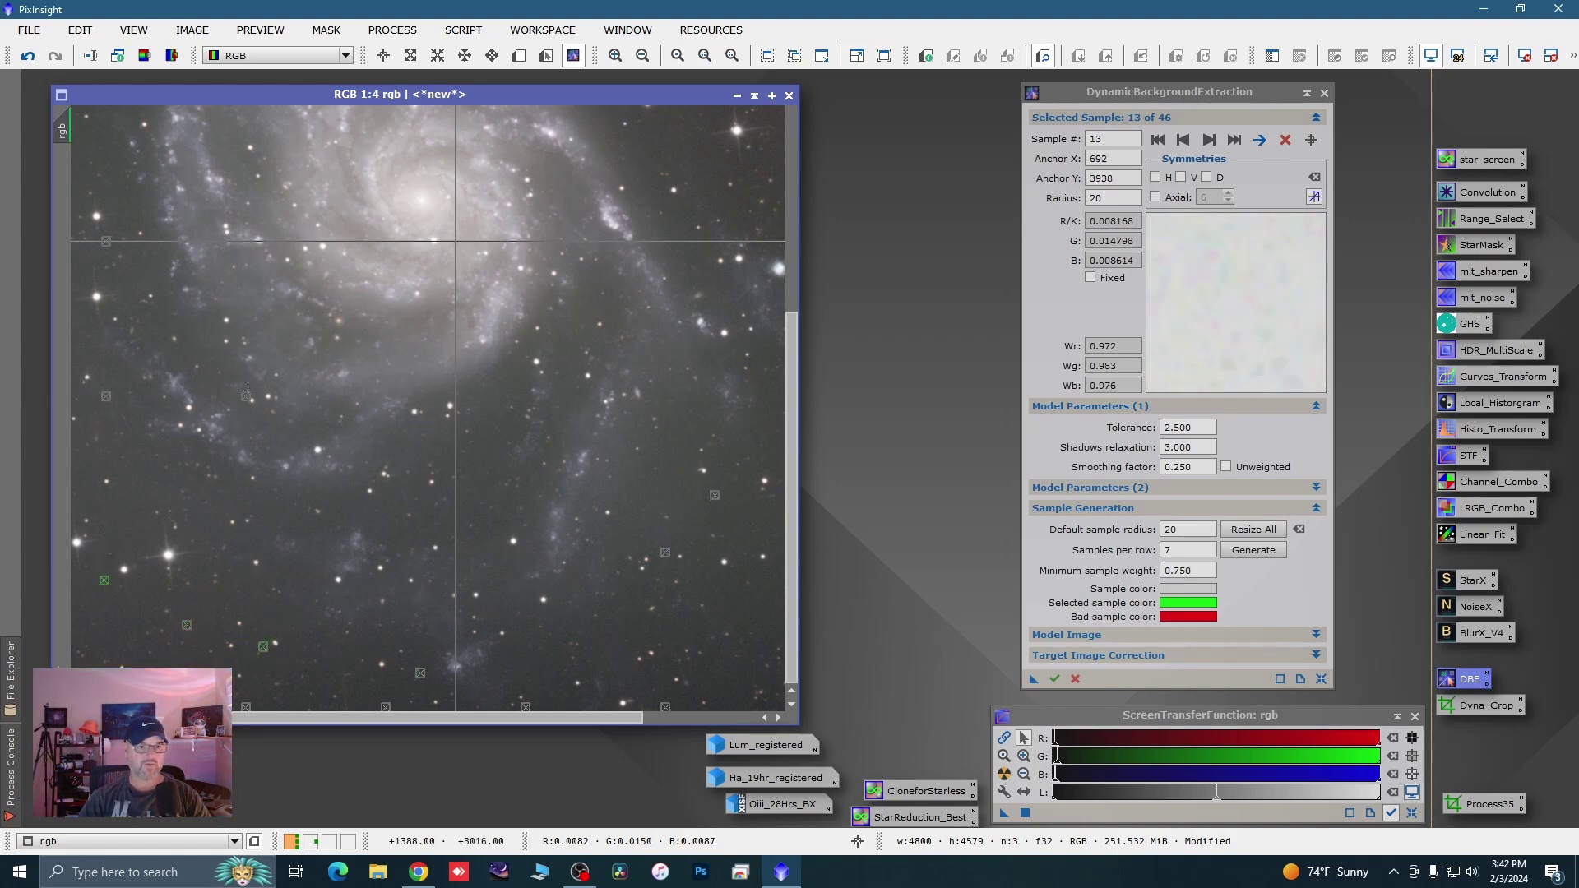
pyautogui.moveTo(247, 393); pyautogui.dragTo(249, 401)
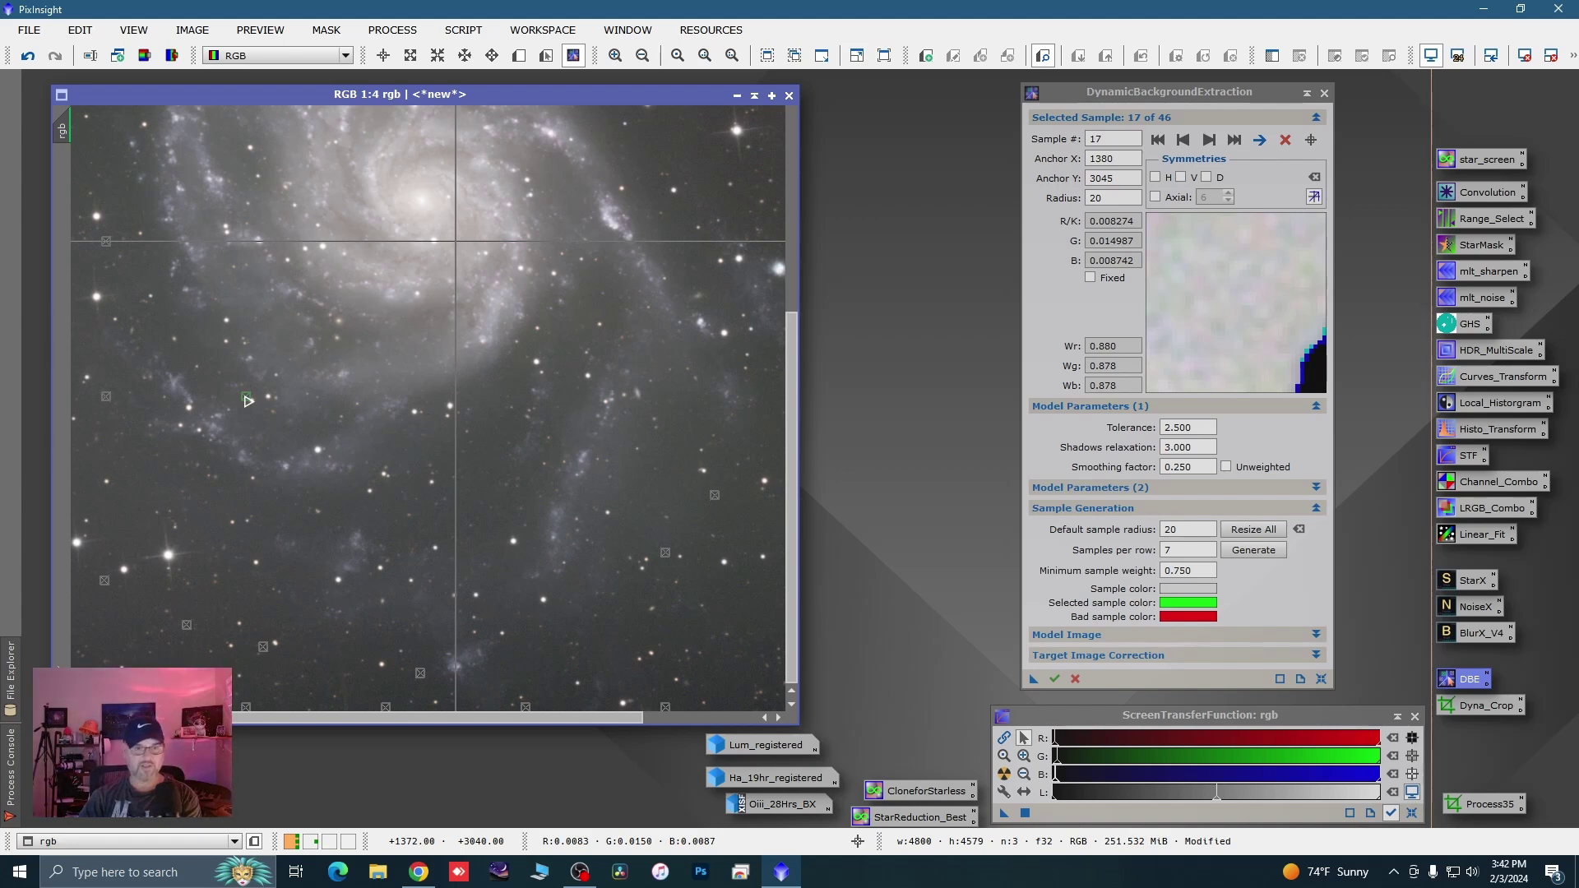
pyautogui.press('Delete')
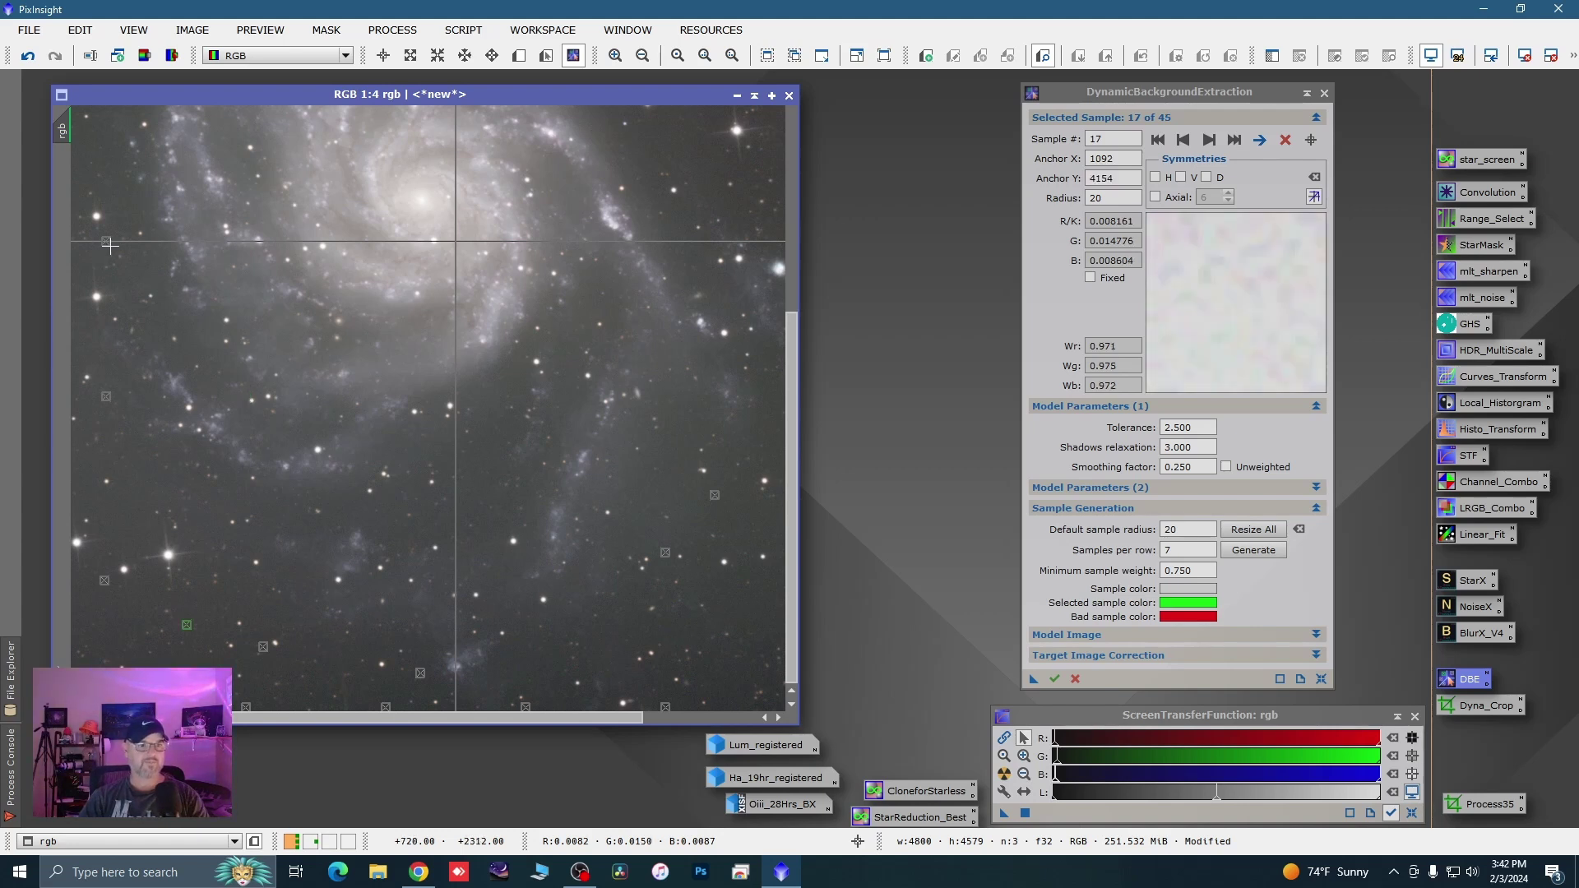
# Add two background samples near the image's lower-right corner, at about 4340, 4512 and 4620, 4156
pyautogui.hscroll(3, 111, 403)
pyautogui.click(691, 697)
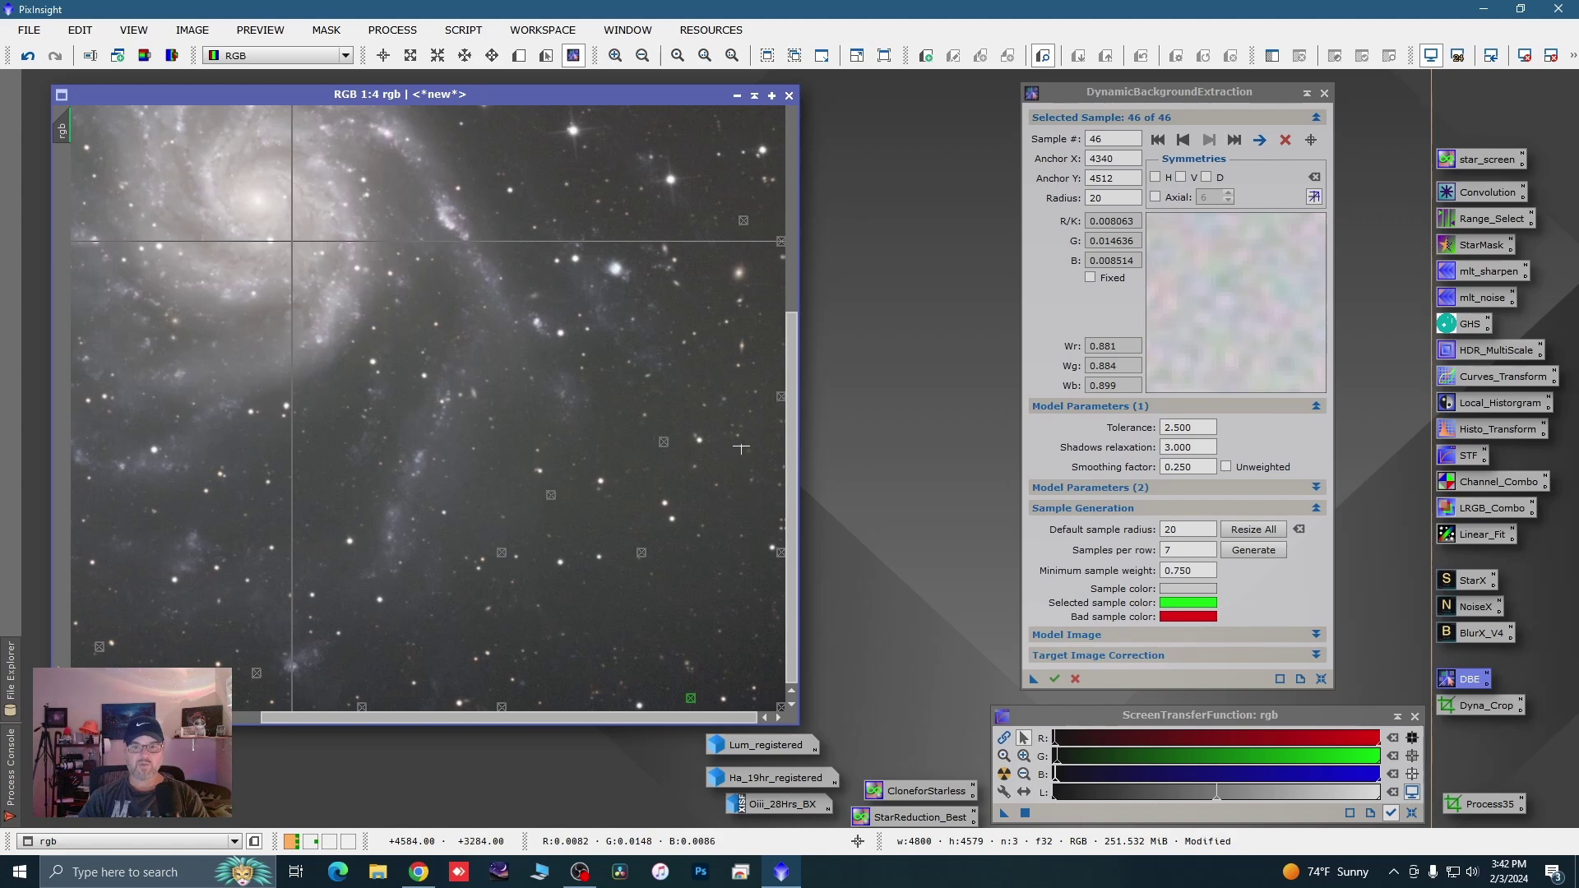
pyautogui.scroll(3, 740, 339)
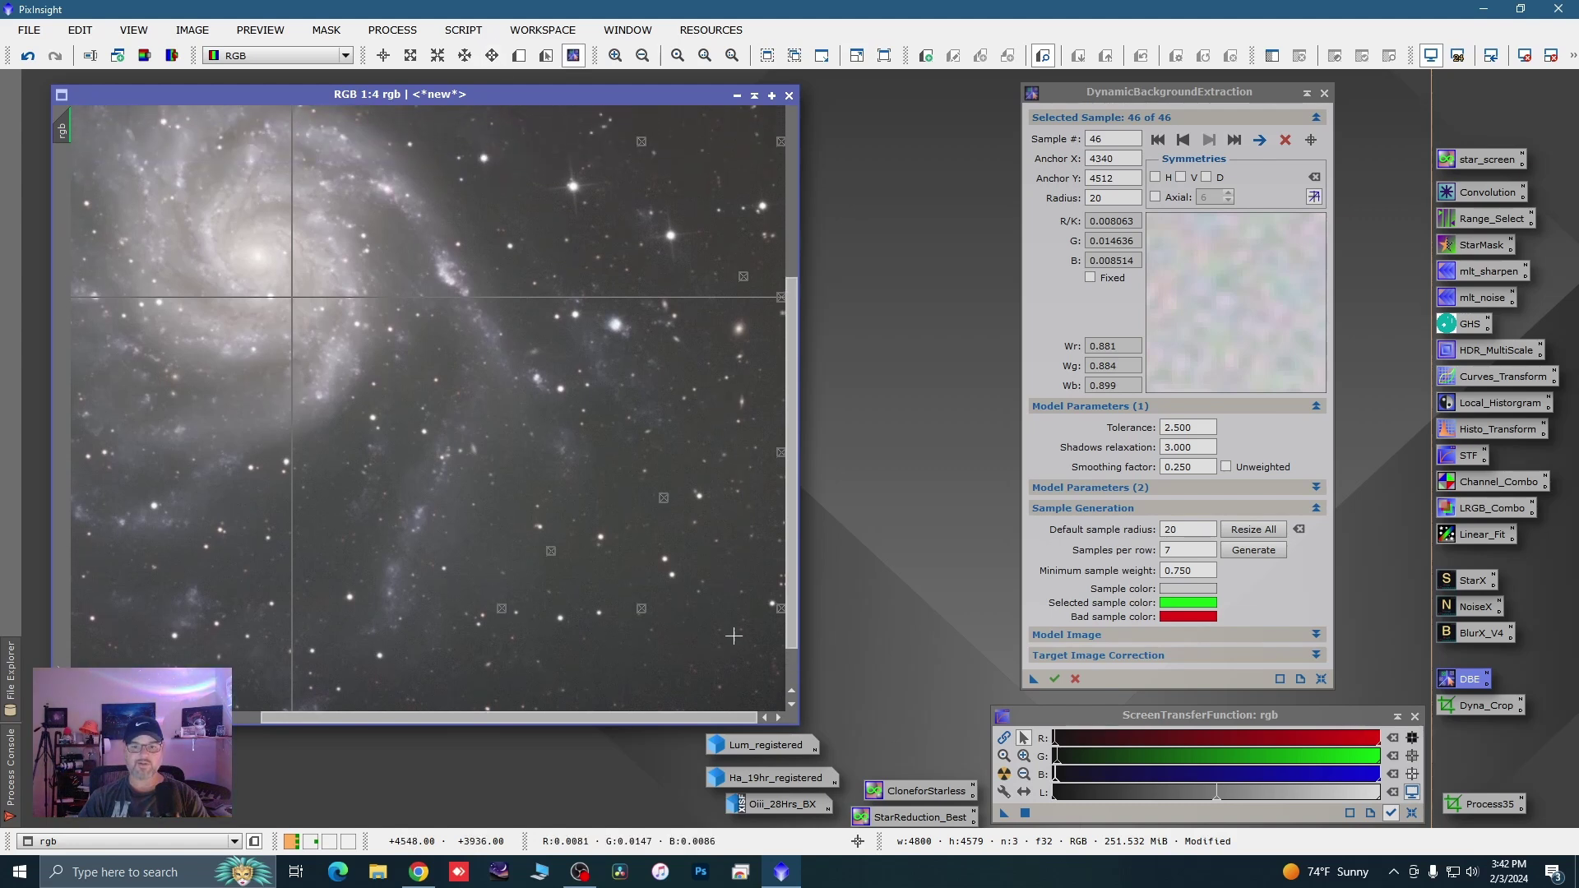
pyautogui.click(749, 682)
# Move the sample at the galaxy's upper right outward onto clear sky, to about X 4315, Y 1505
pyautogui.press('space')
pyautogui.moveTo(702, 345); pyautogui.dragTo(680, 507)
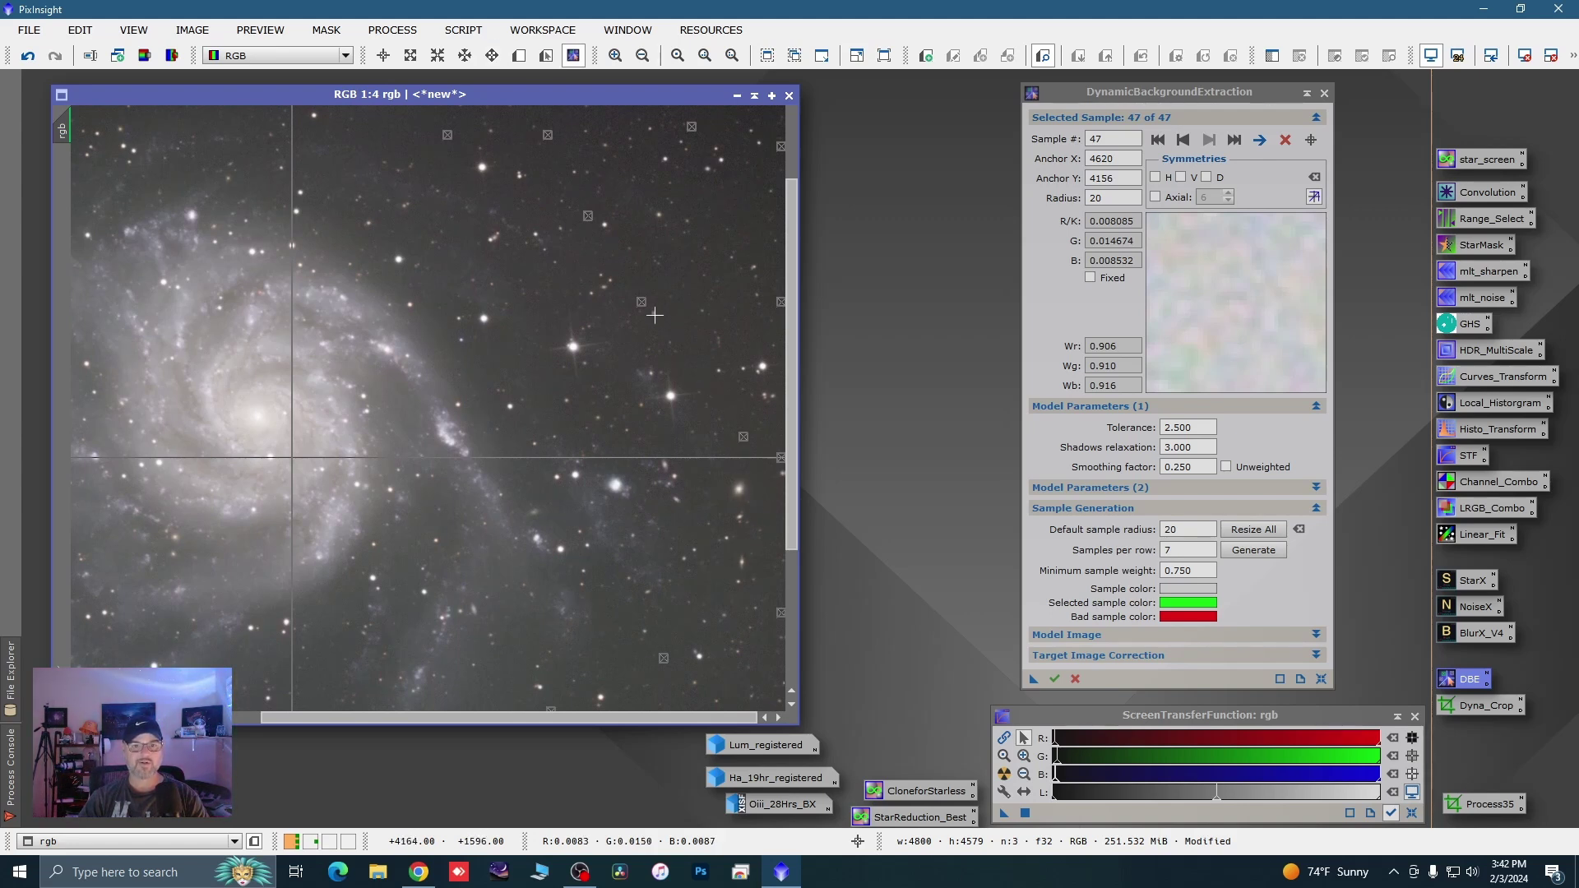
pyautogui.click(686, 297)
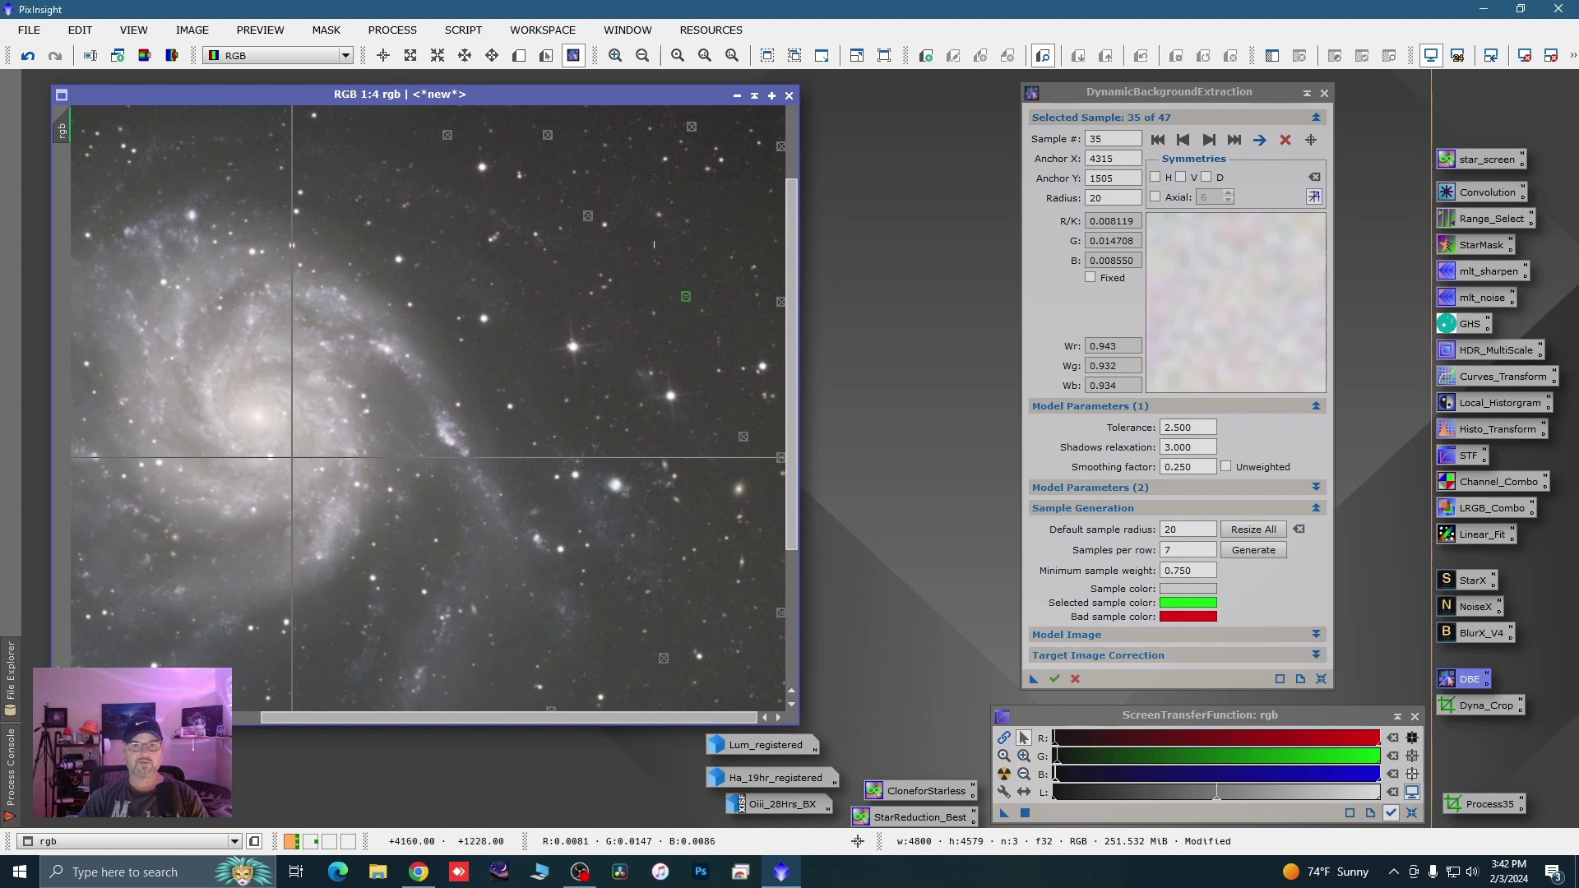
# Shift three samples above the galaxy to star-free spots at about 1768, 388, then 3031, 664 and 3731, 628
pyautogui.press('space')
pyautogui.moveTo(518, 198); pyautogui.dragTo(552, 316)
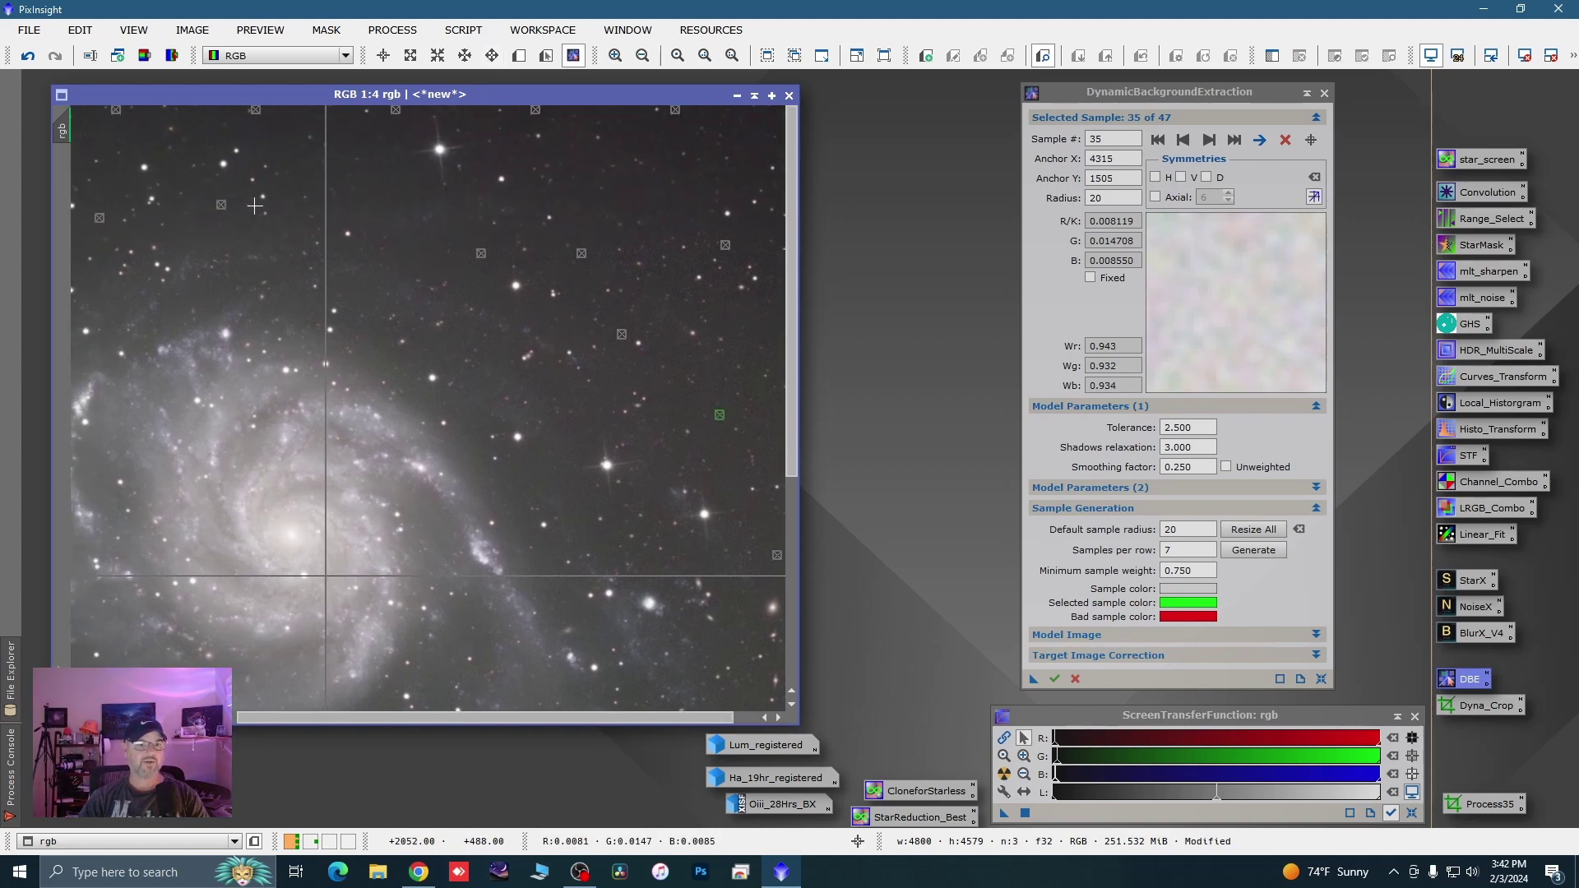
pyautogui.moveTo(222, 205); pyautogui.dragTo(197, 186)
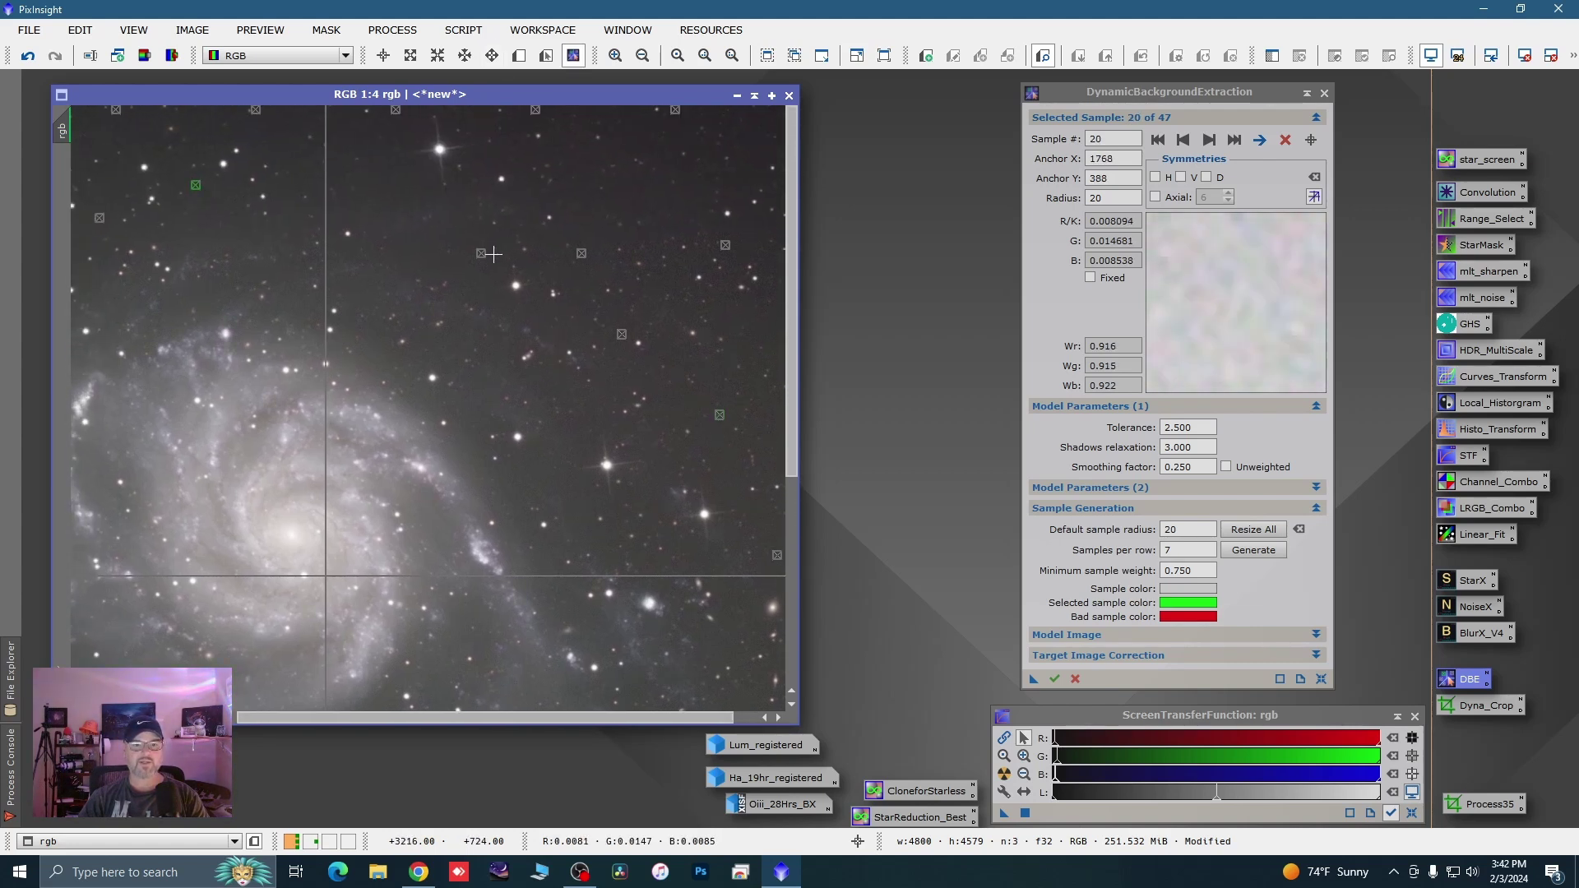
pyautogui.moveTo(483, 255); pyautogui.dragTo(457, 243)
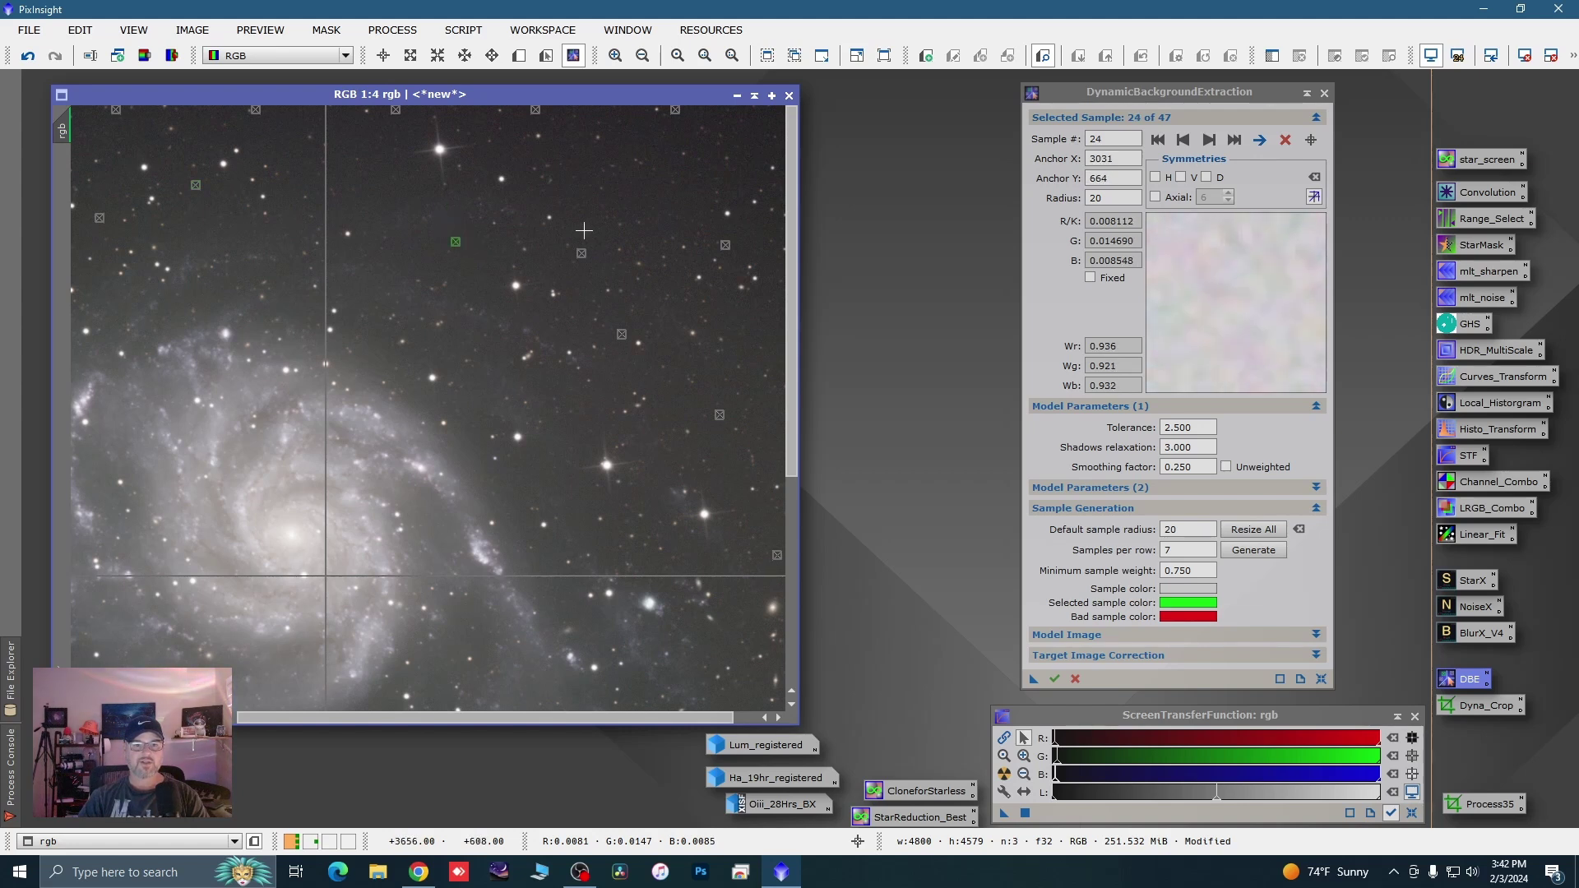
pyautogui.moveTo(584, 257); pyautogui.dragTo(603, 240)
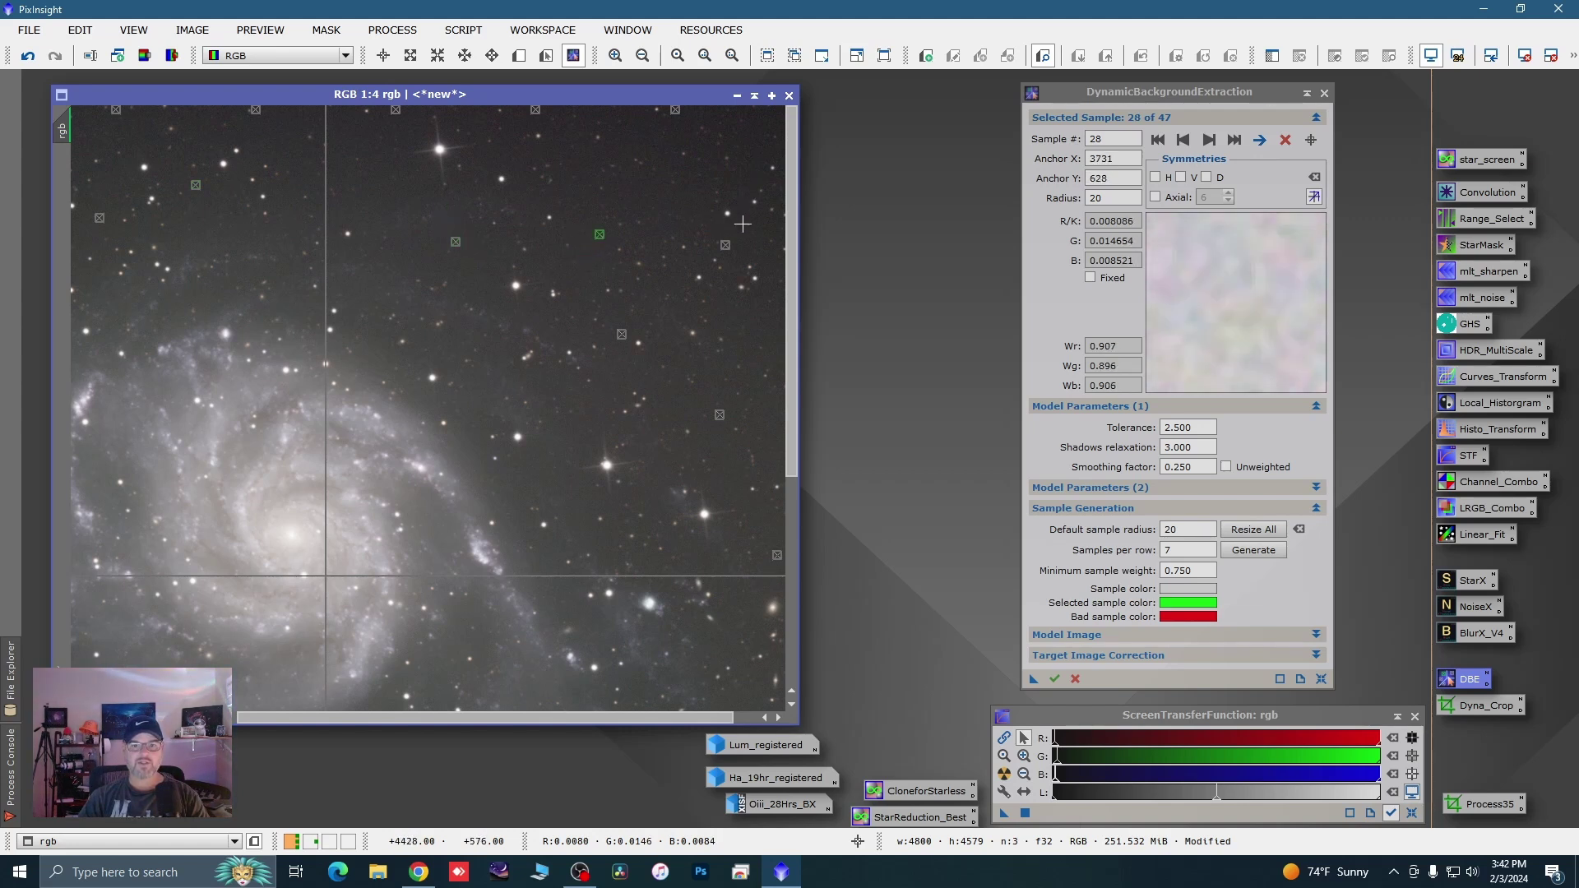
# Nudge the sample at the galaxy's upper right slightly upward, to about X 4343, Y 1421
pyautogui.press('space')
pyautogui.moveTo(741, 310); pyautogui.dragTo(681, 282)
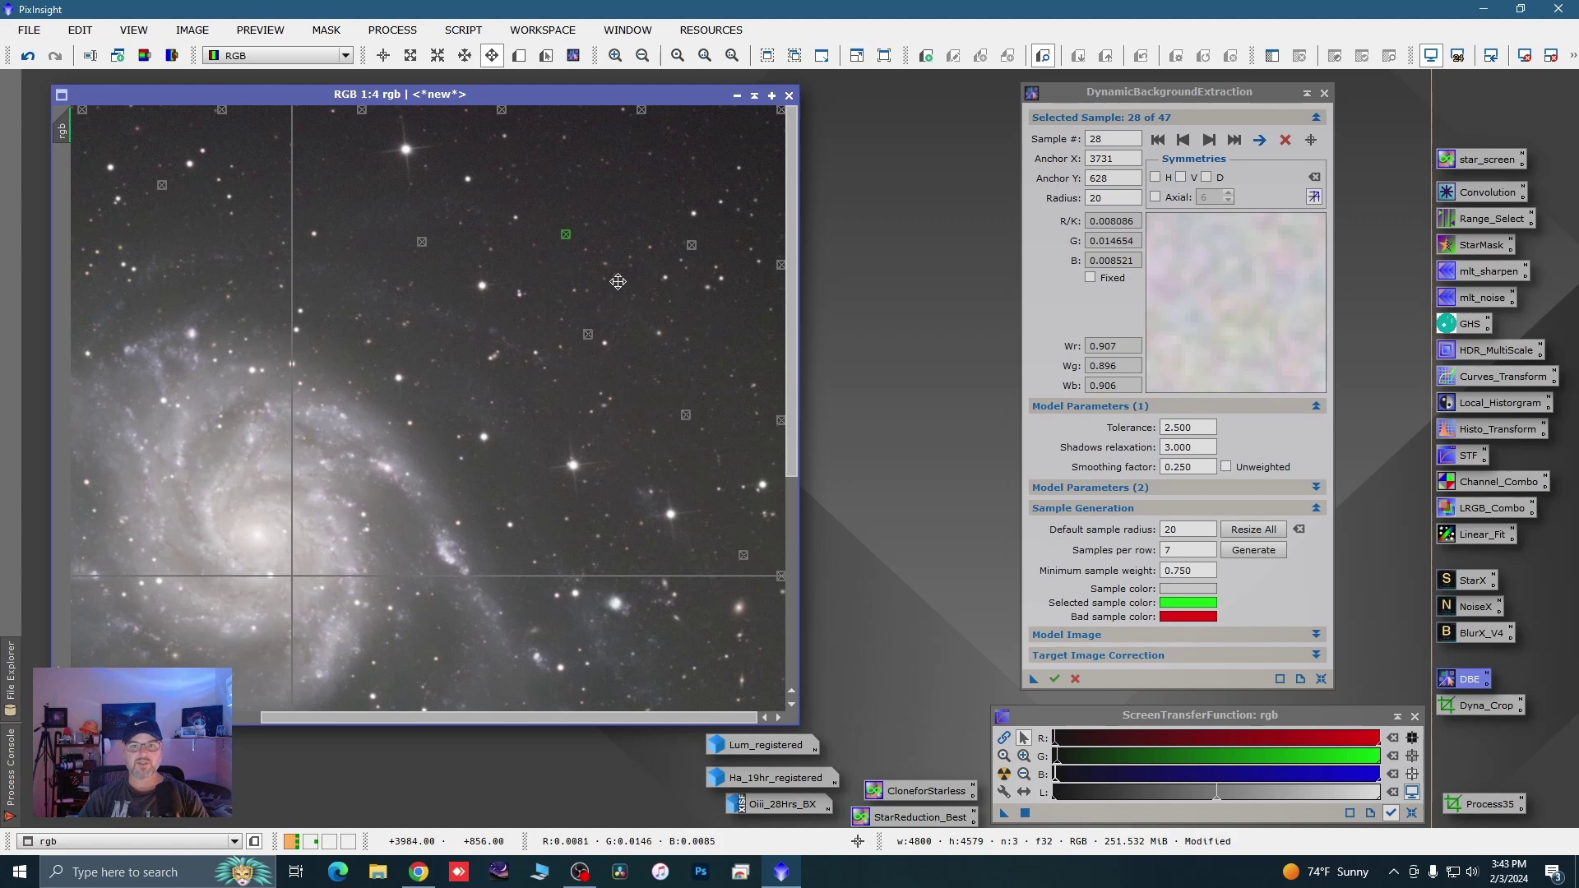
pyautogui.click(686, 416)
# Check the samples around the galaxy's left side and nudge the lower-left one away from the bright stars, to about 636, 3966
pyautogui.press('space')
pyautogui.moveTo(422, 328); pyautogui.dragTo(642, 364)
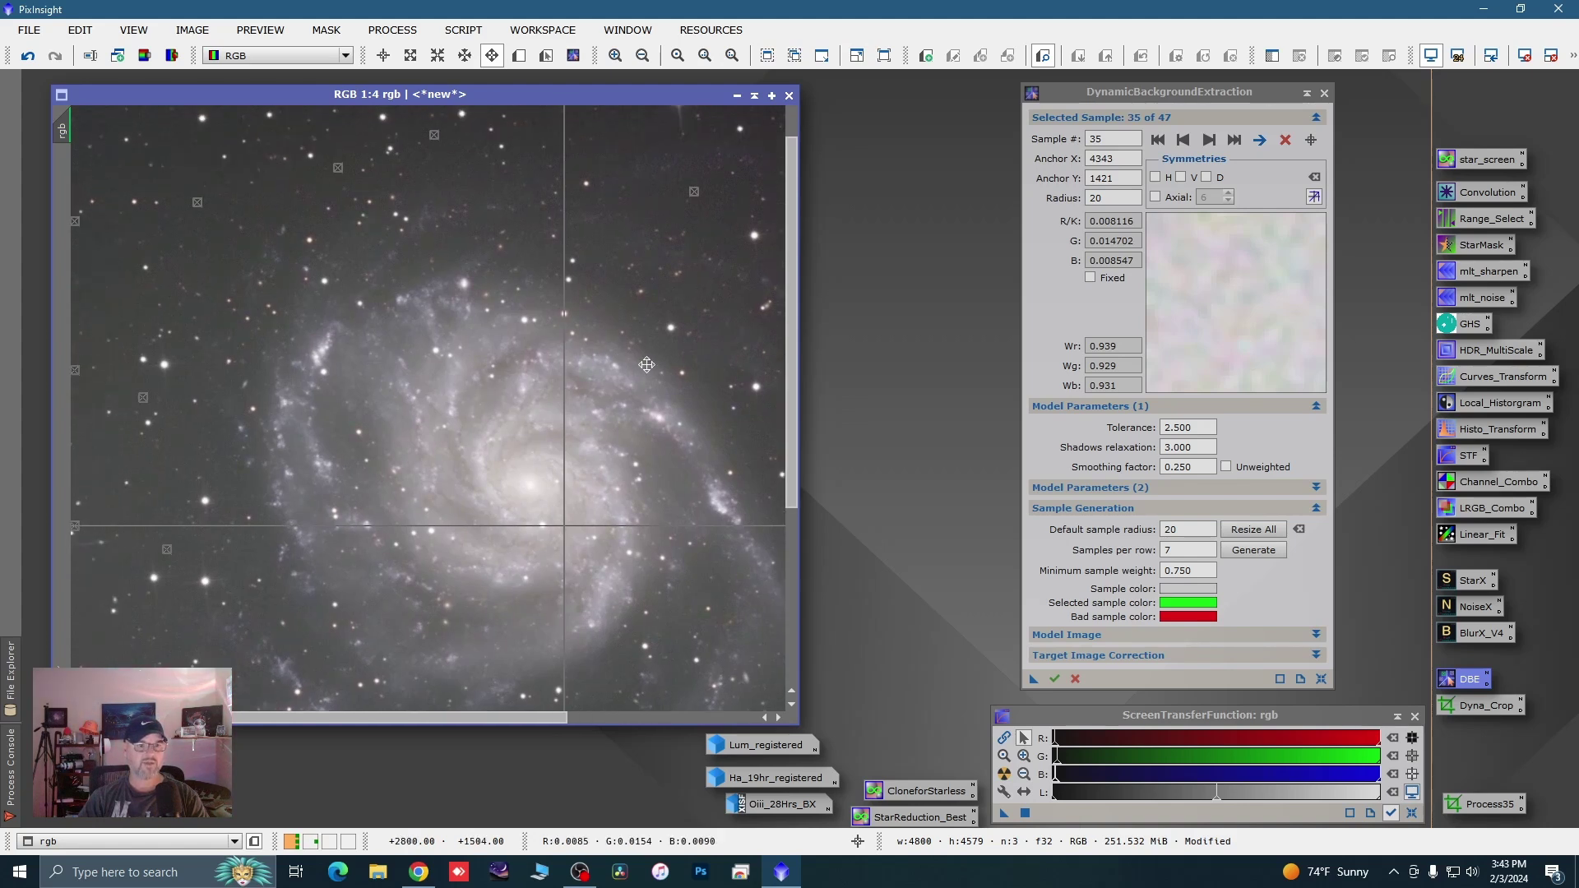
pyautogui.moveTo(431, 400); pyautogui.dragTo(447, 283)
pyautogui.moveTo(315, 494); pyautogui.dragTo(304, 378)
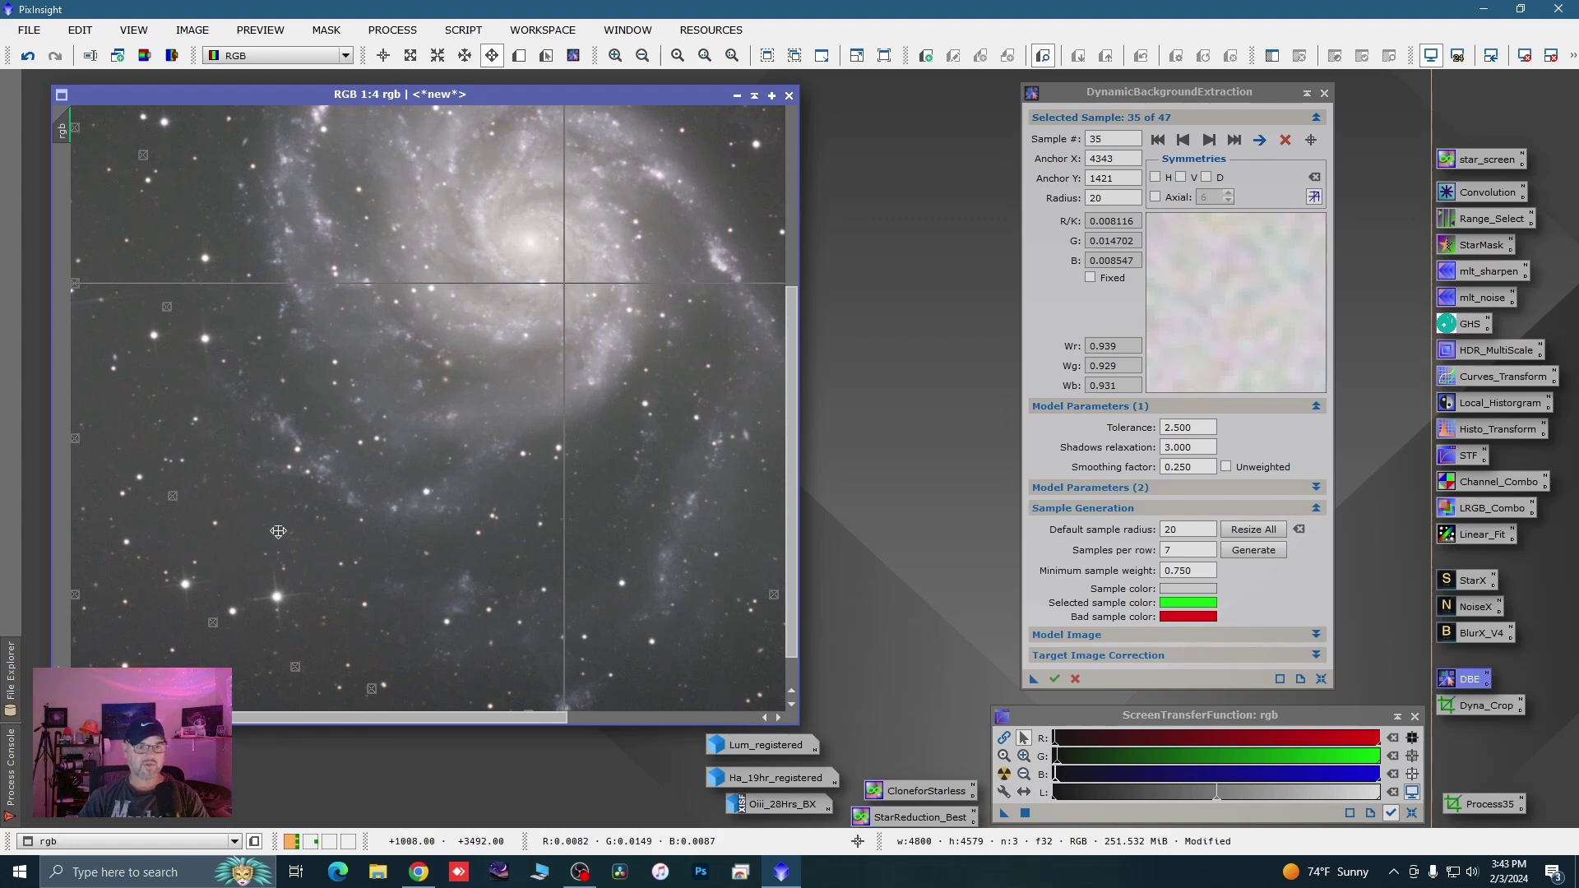
pyautogui.moveTo(481, 535); pyautogui.dragTo(503, 470)
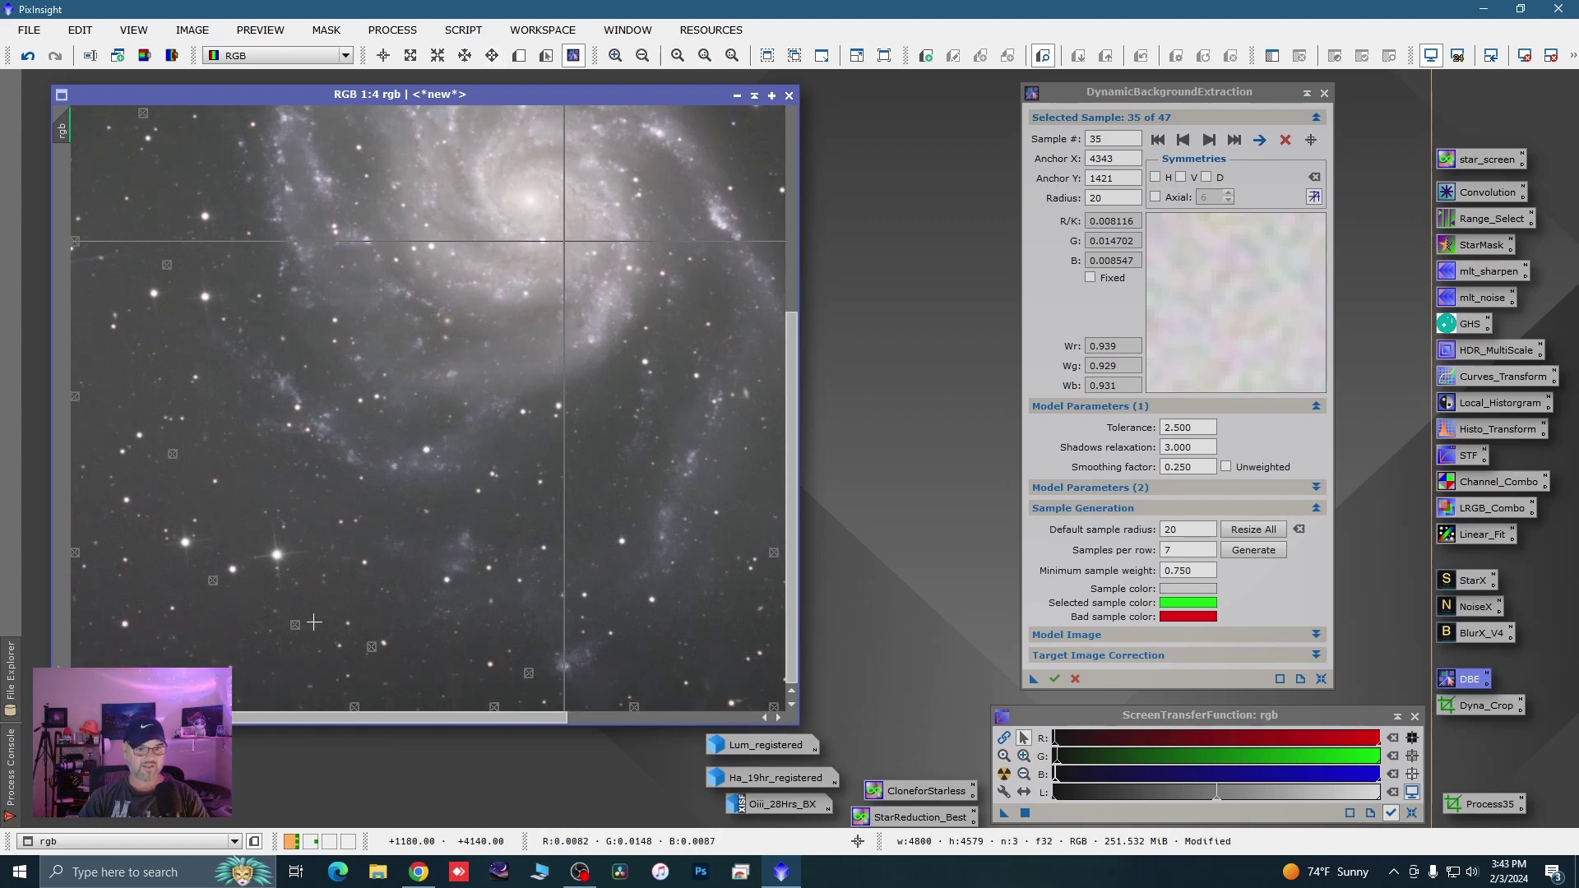
pyautogui.click(212, 586)
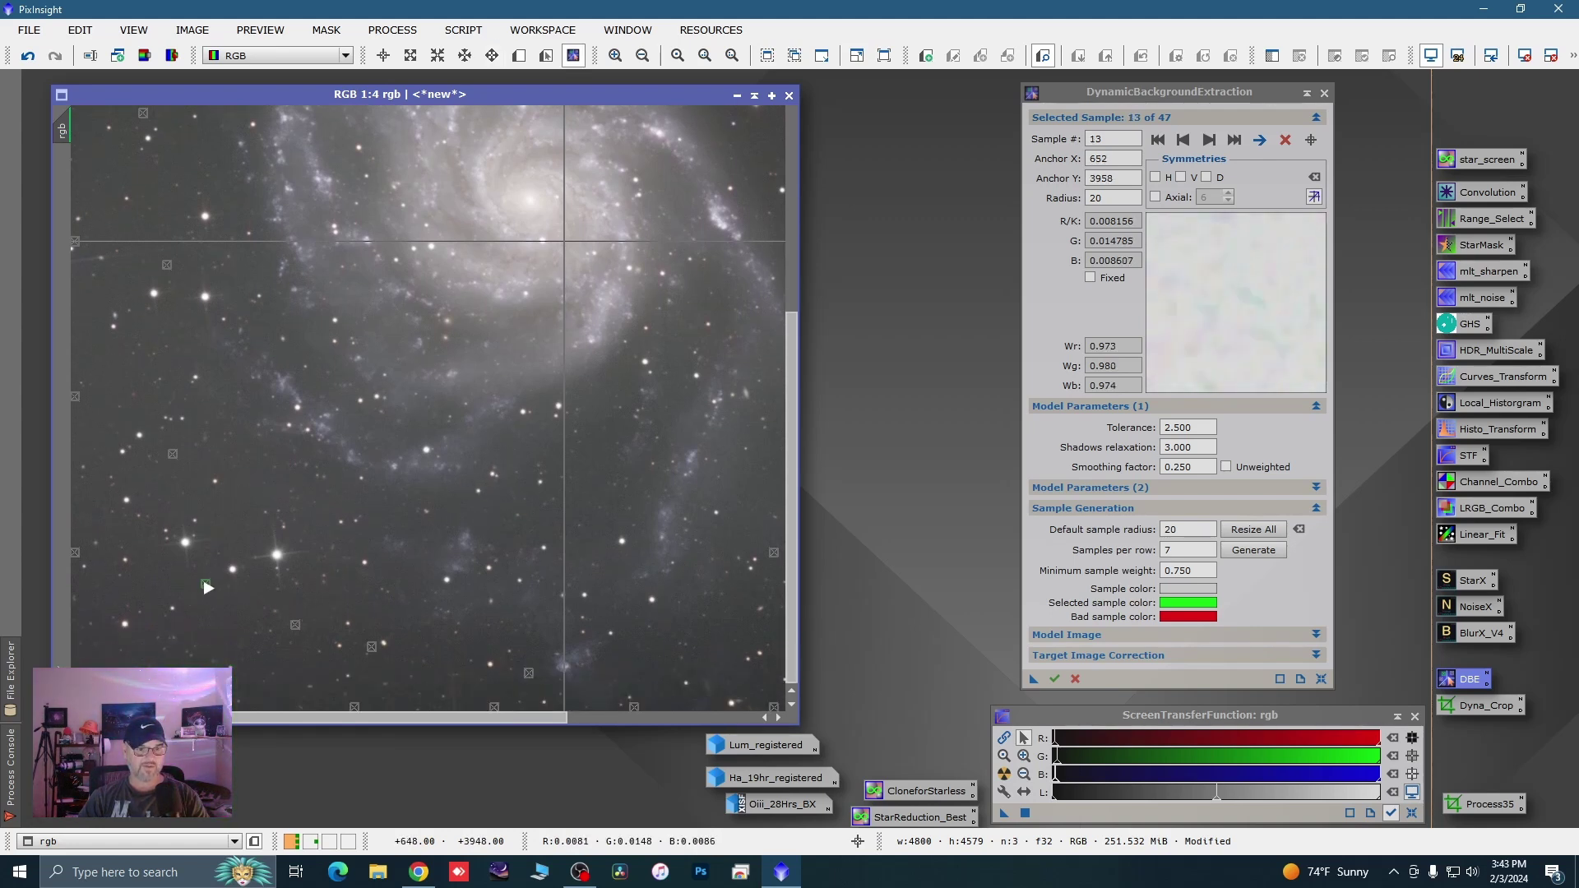
# Nudge the lowest right-edge sample slightly downward, to about X 4779, Y 3832
pyautogui.scroll(-2, 321, 573)
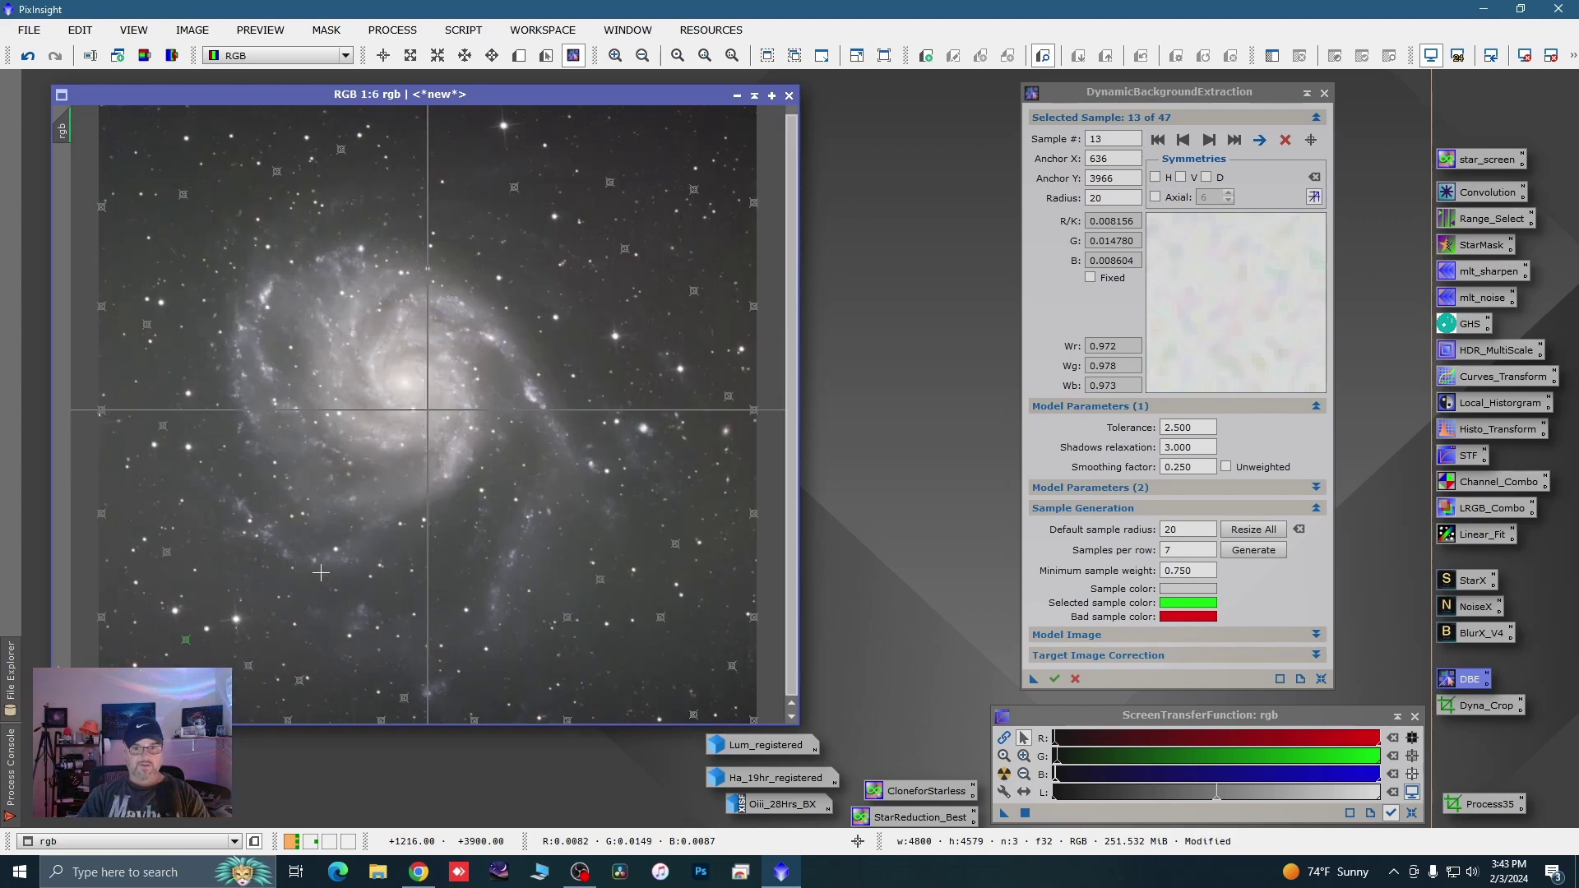
pyautogui.click(754, 618)
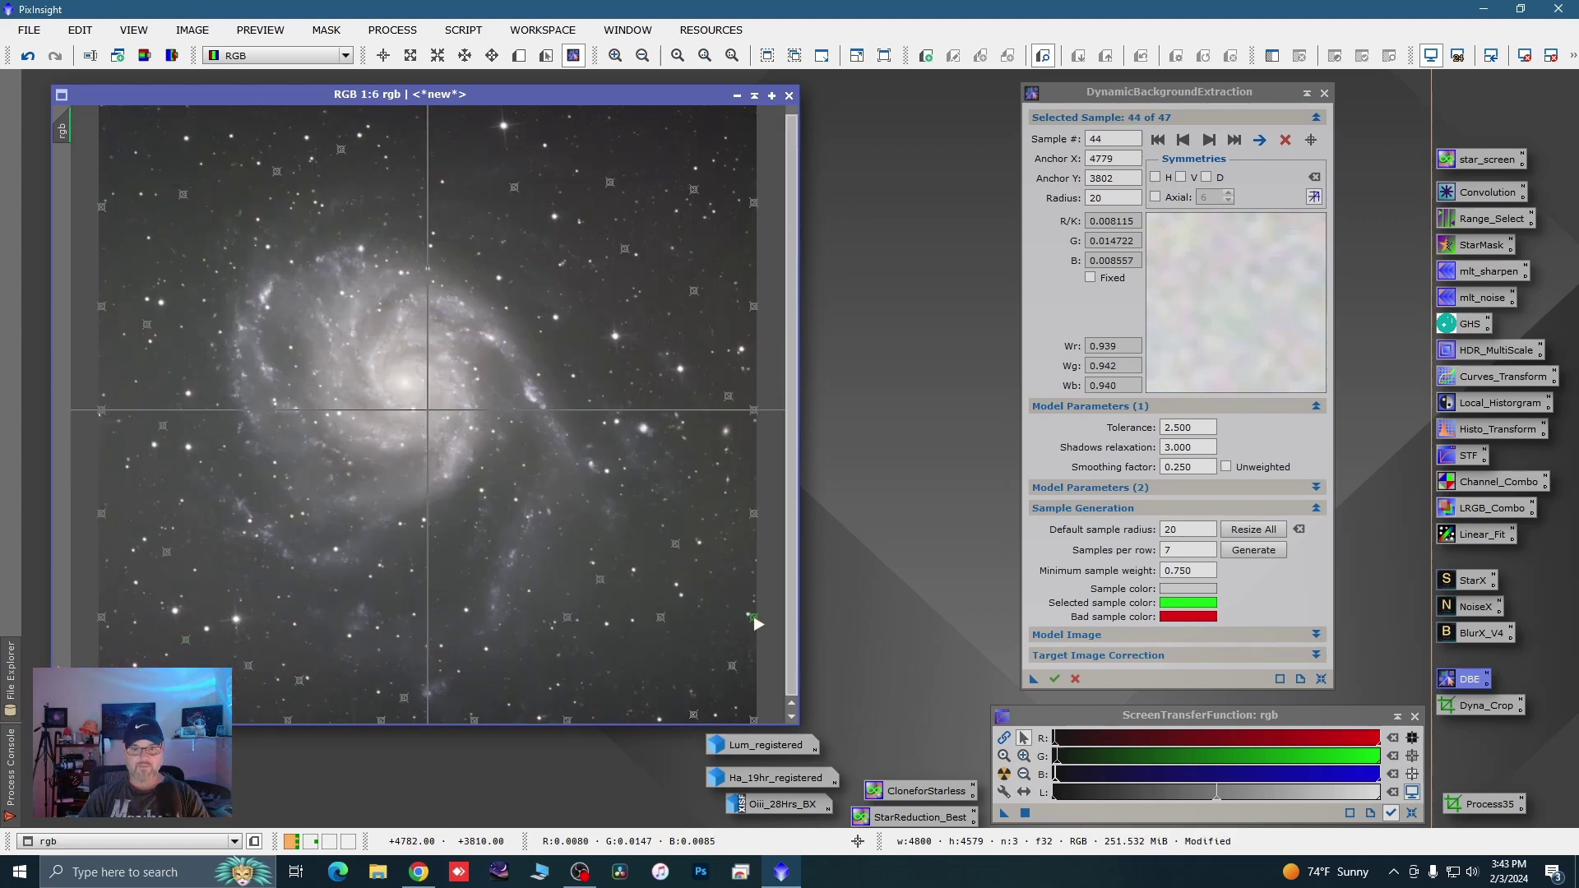
pyautogui.moveTo(755, 619); pyautogui.dragTo(755, 623)
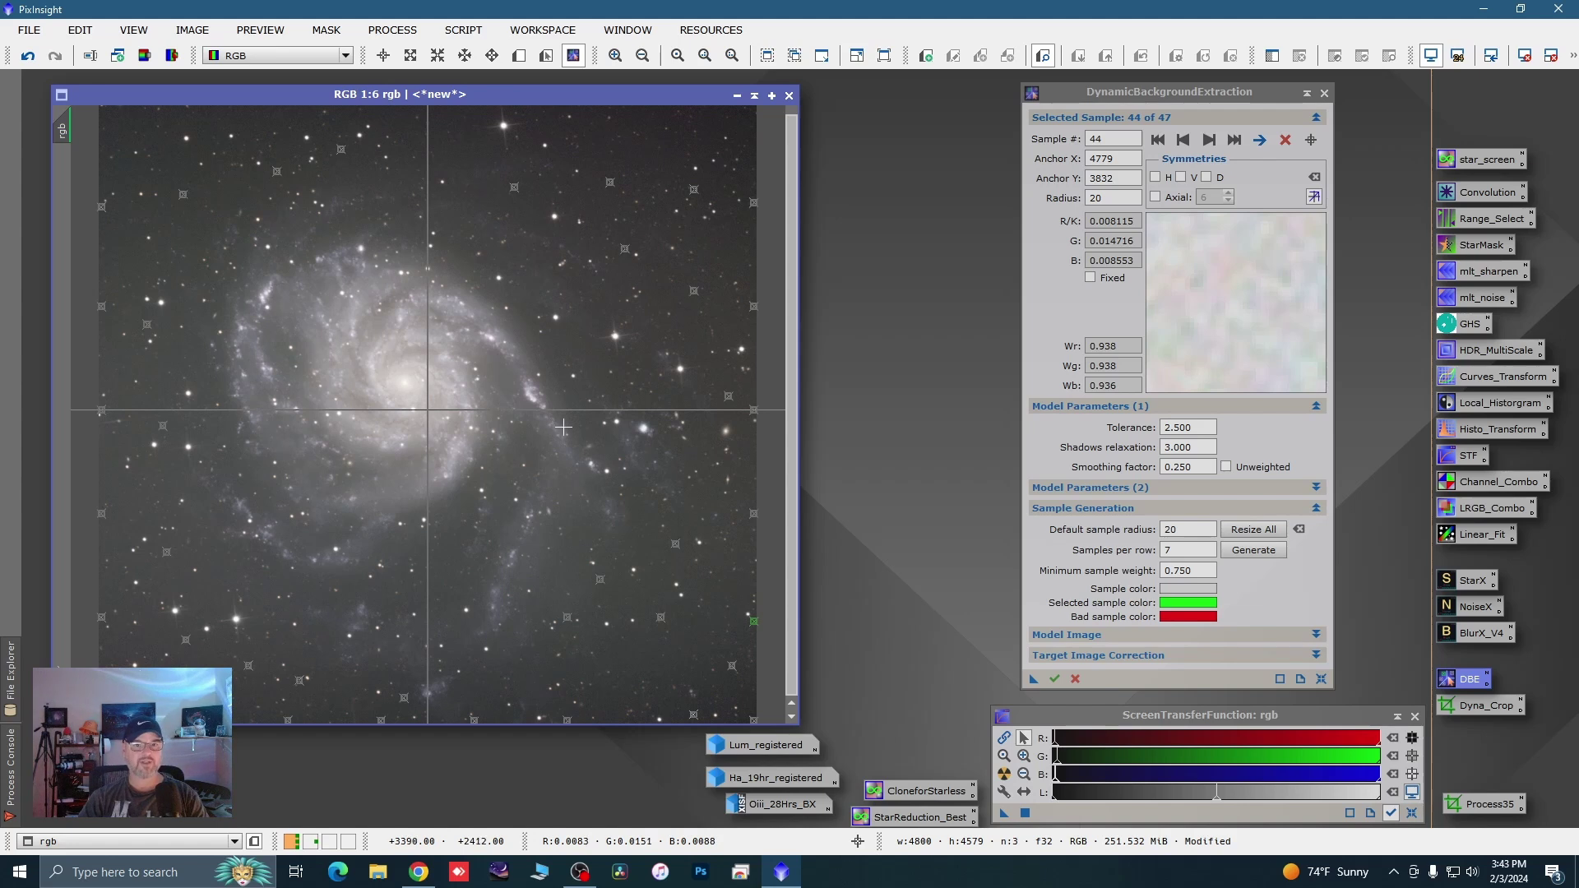
# Generate the DBE background model without correction, auto-stretch it to inspect the gradient, and close the model image
pyautogui.scroll(-1, 577, 444)
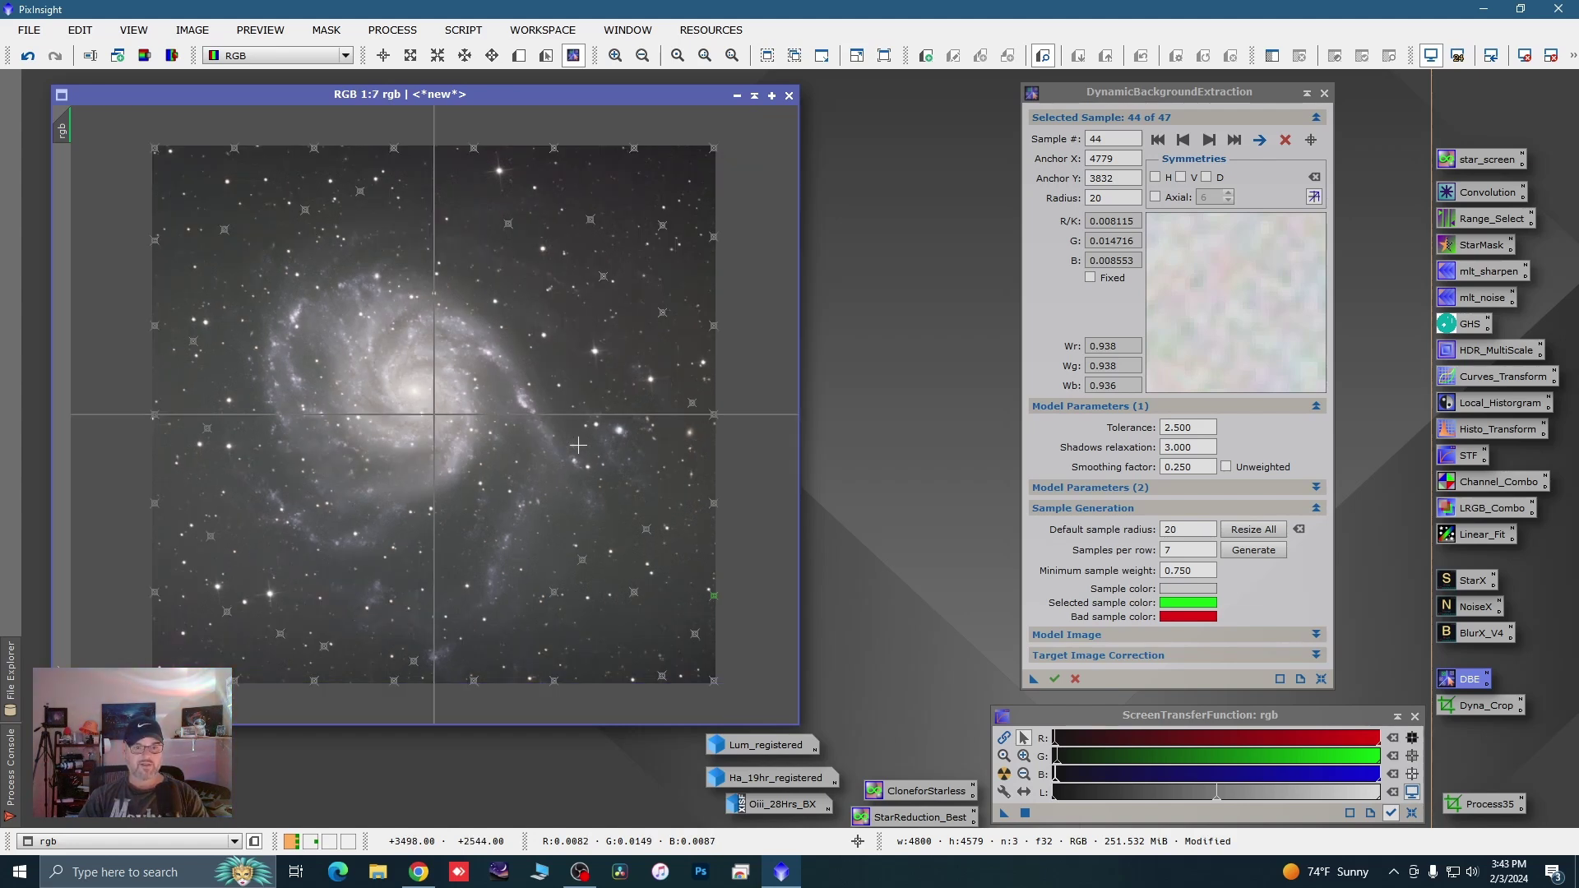
pyautogui.click(1055, 680)
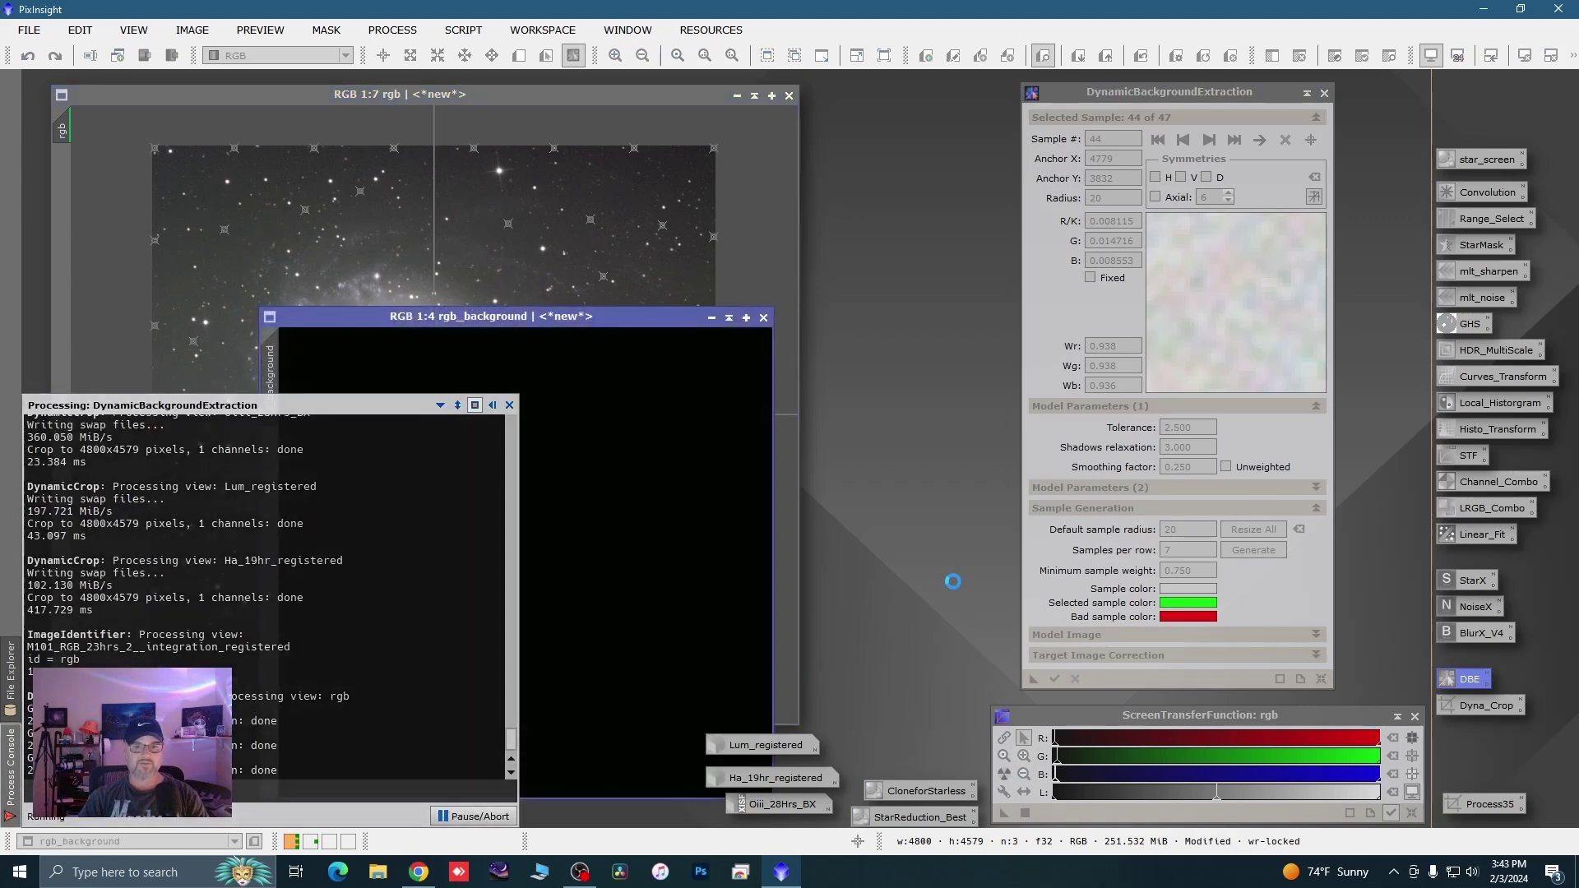
pyautogui.click(1005, 776)
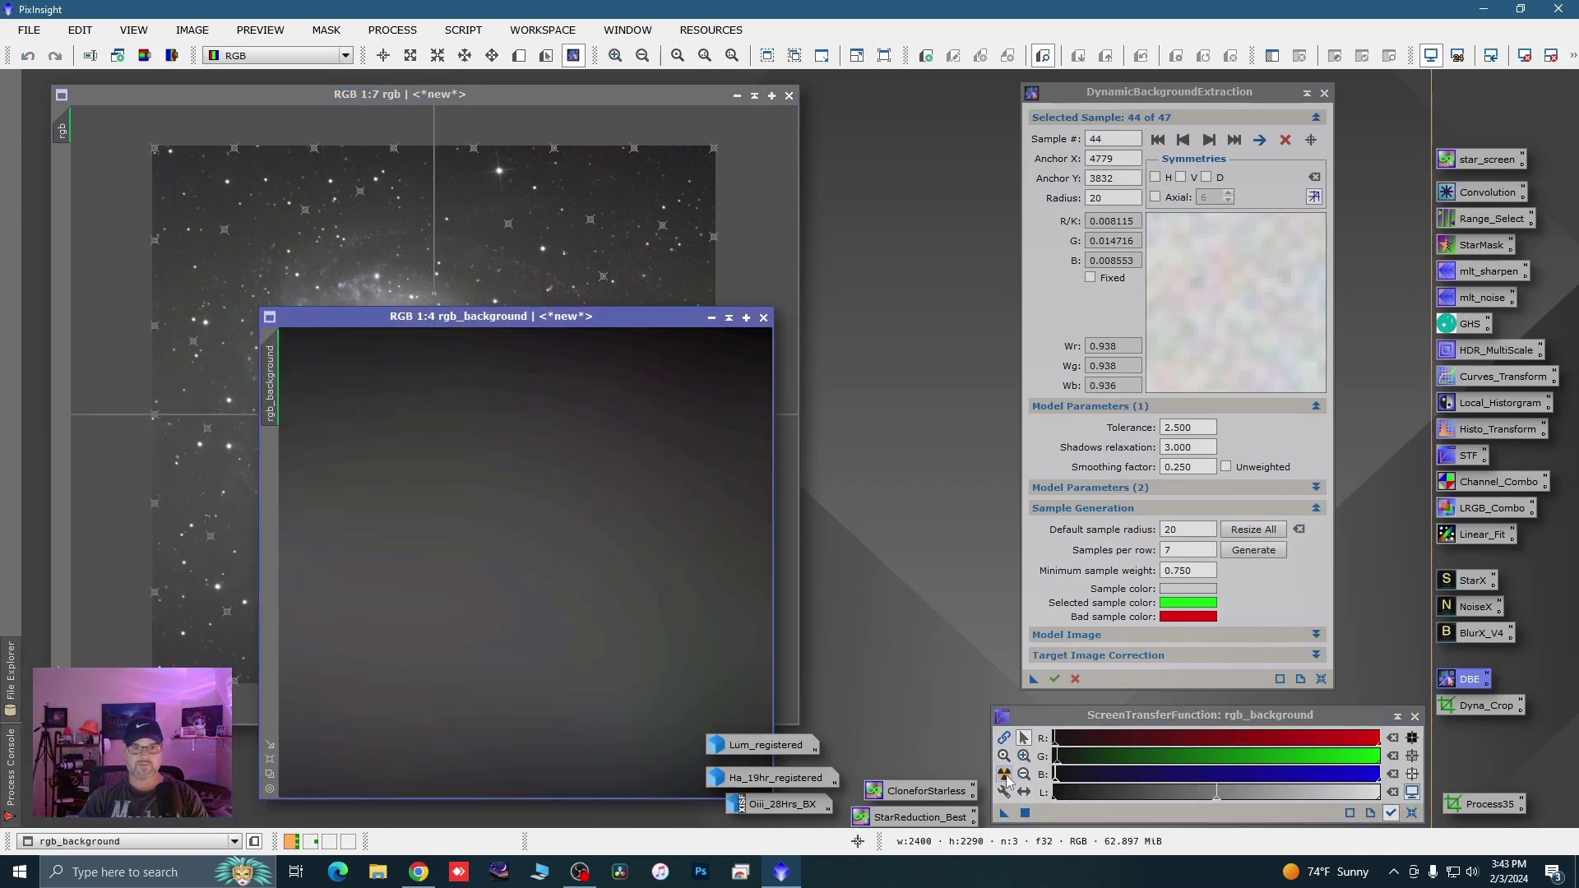
pyautogui.click(765, 318)
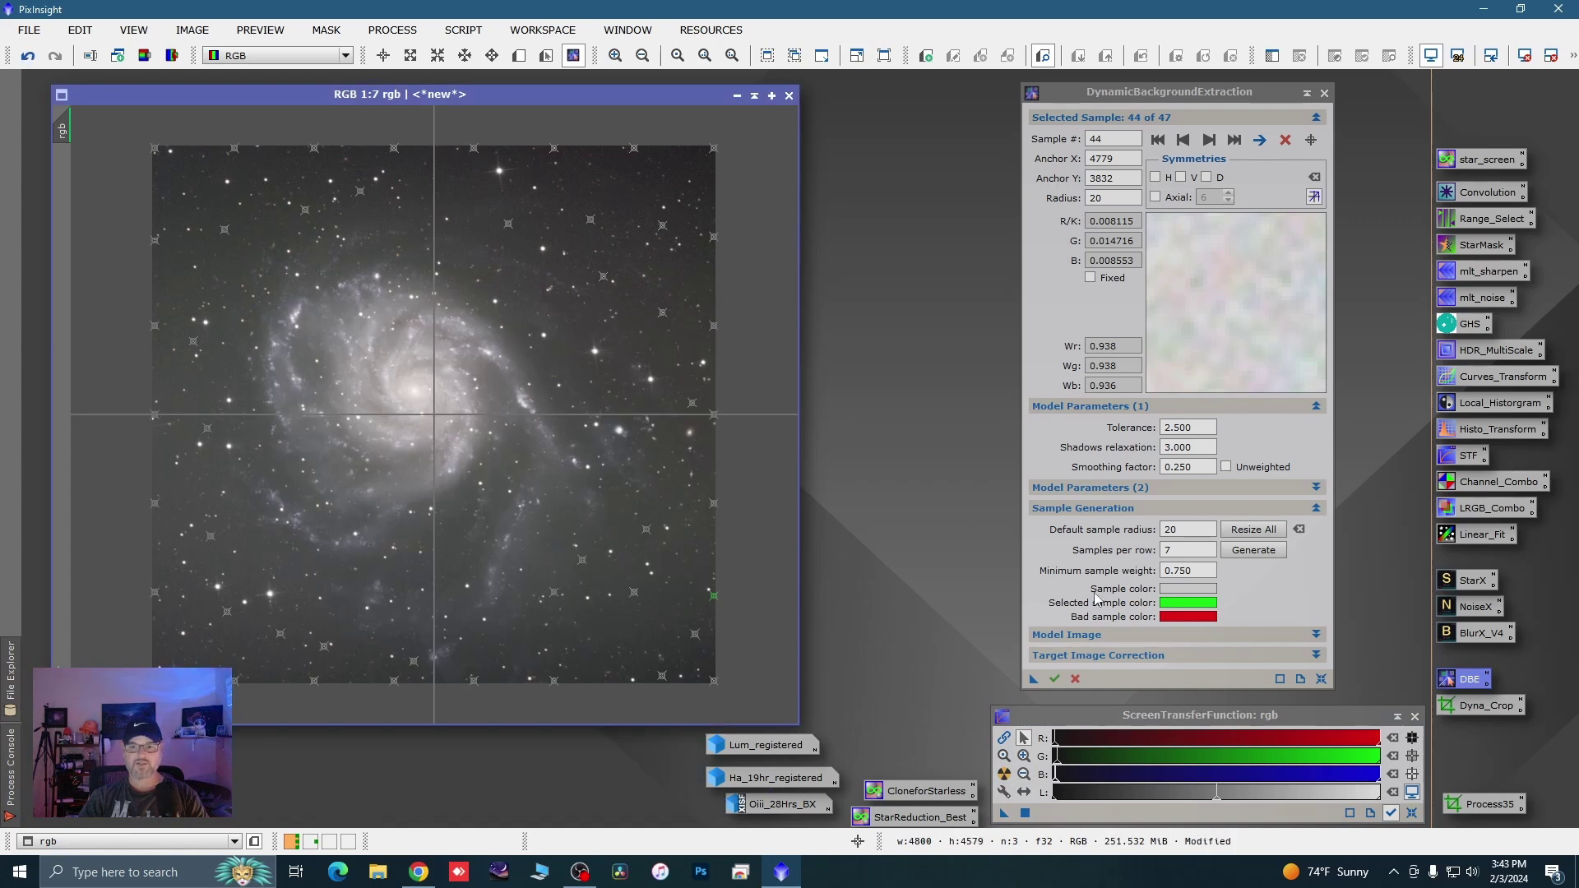
# Set the target image correction to Division, discard the background model, and run DBE on the rgb image
pyautogui.click(1317, 655)
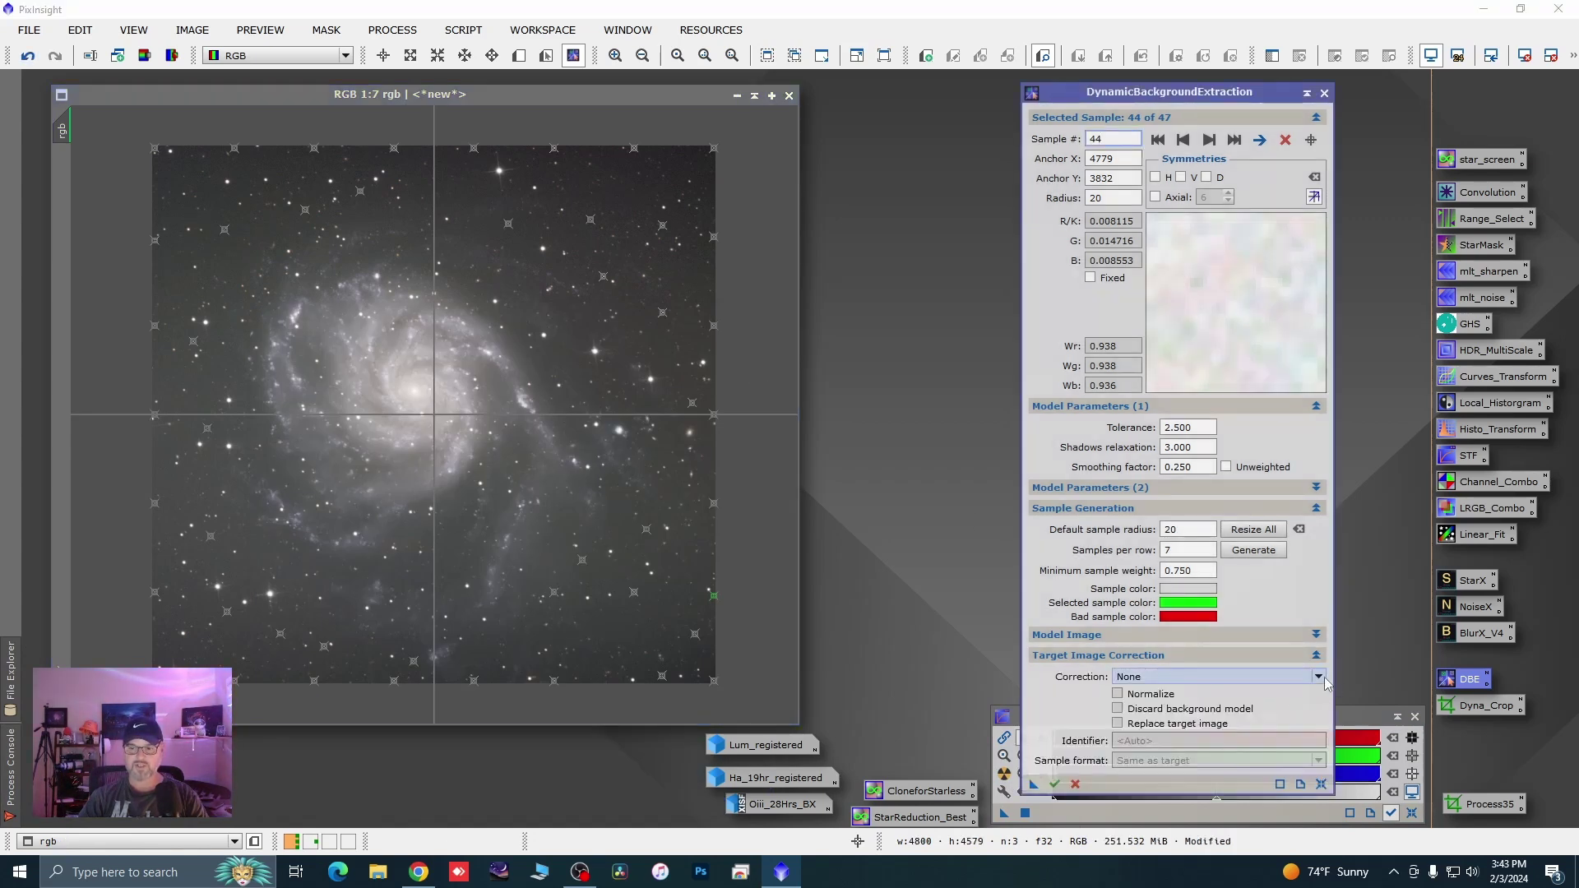
pyautogui.click(1144, 677)
pyautogui.click(1145, 715)
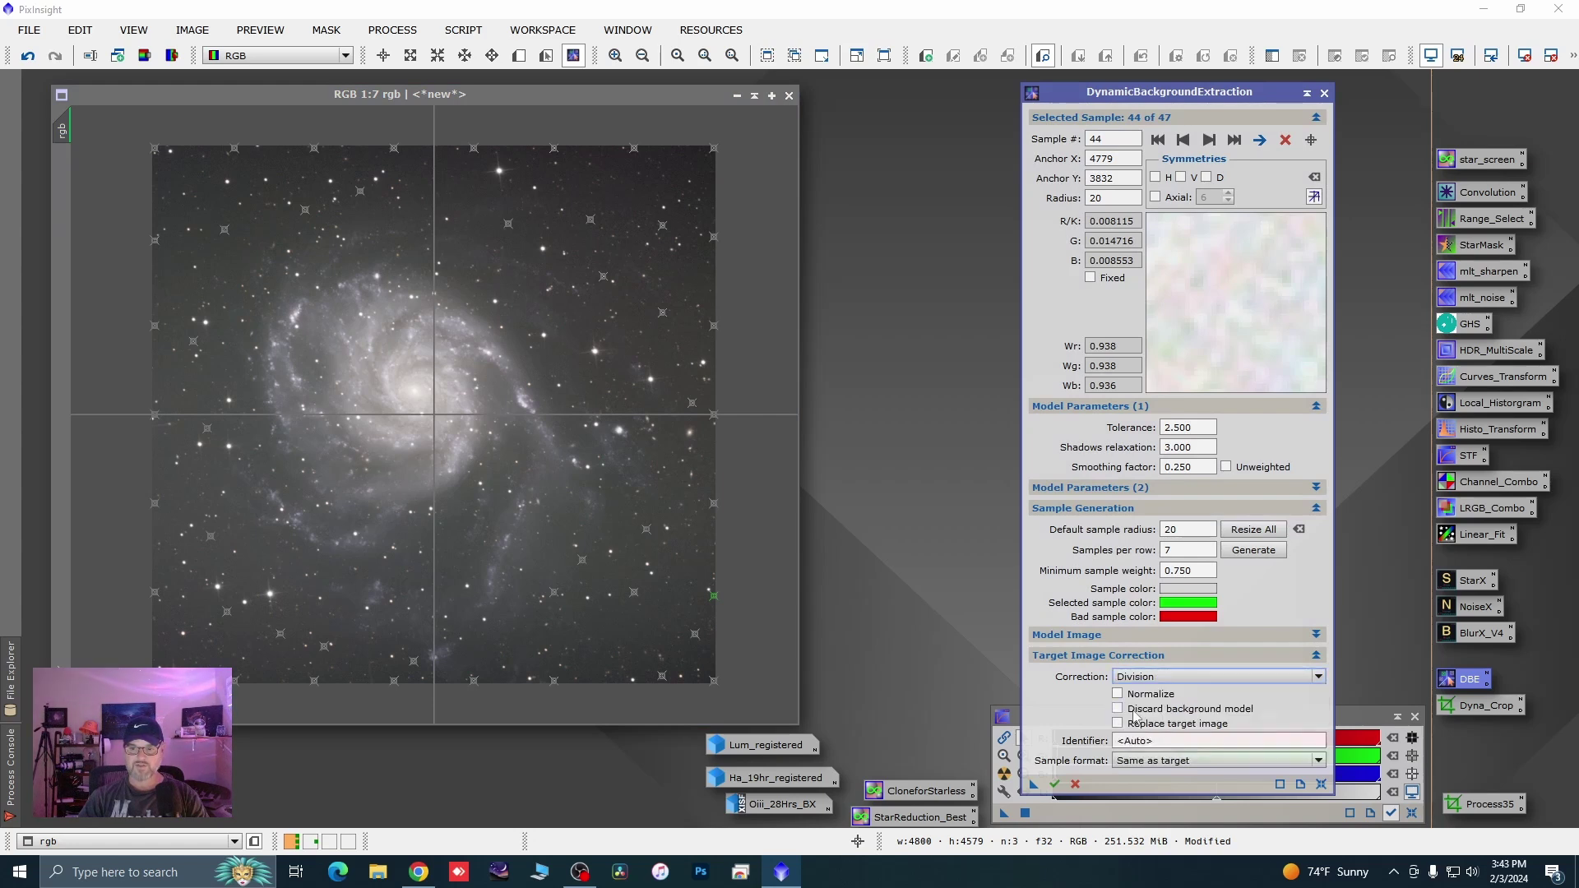
pyautogui.click(1054, 785)
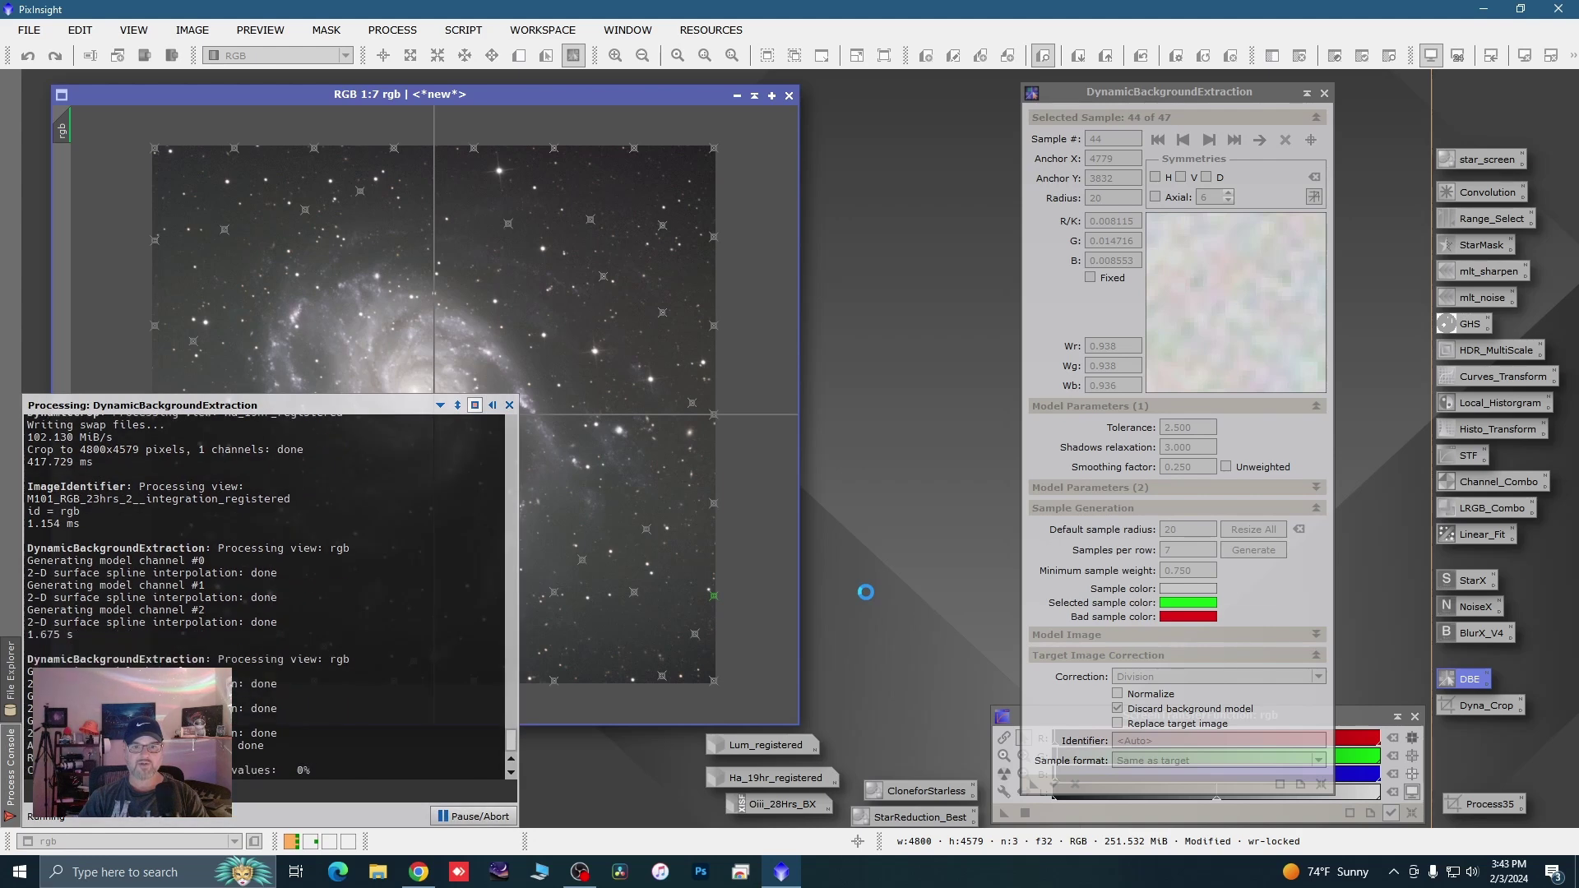
# Auto-stretch the rgb_DBE result to check it, then minimize it and park its icon beside the other image icons
pyautogui.click(1003, 773)
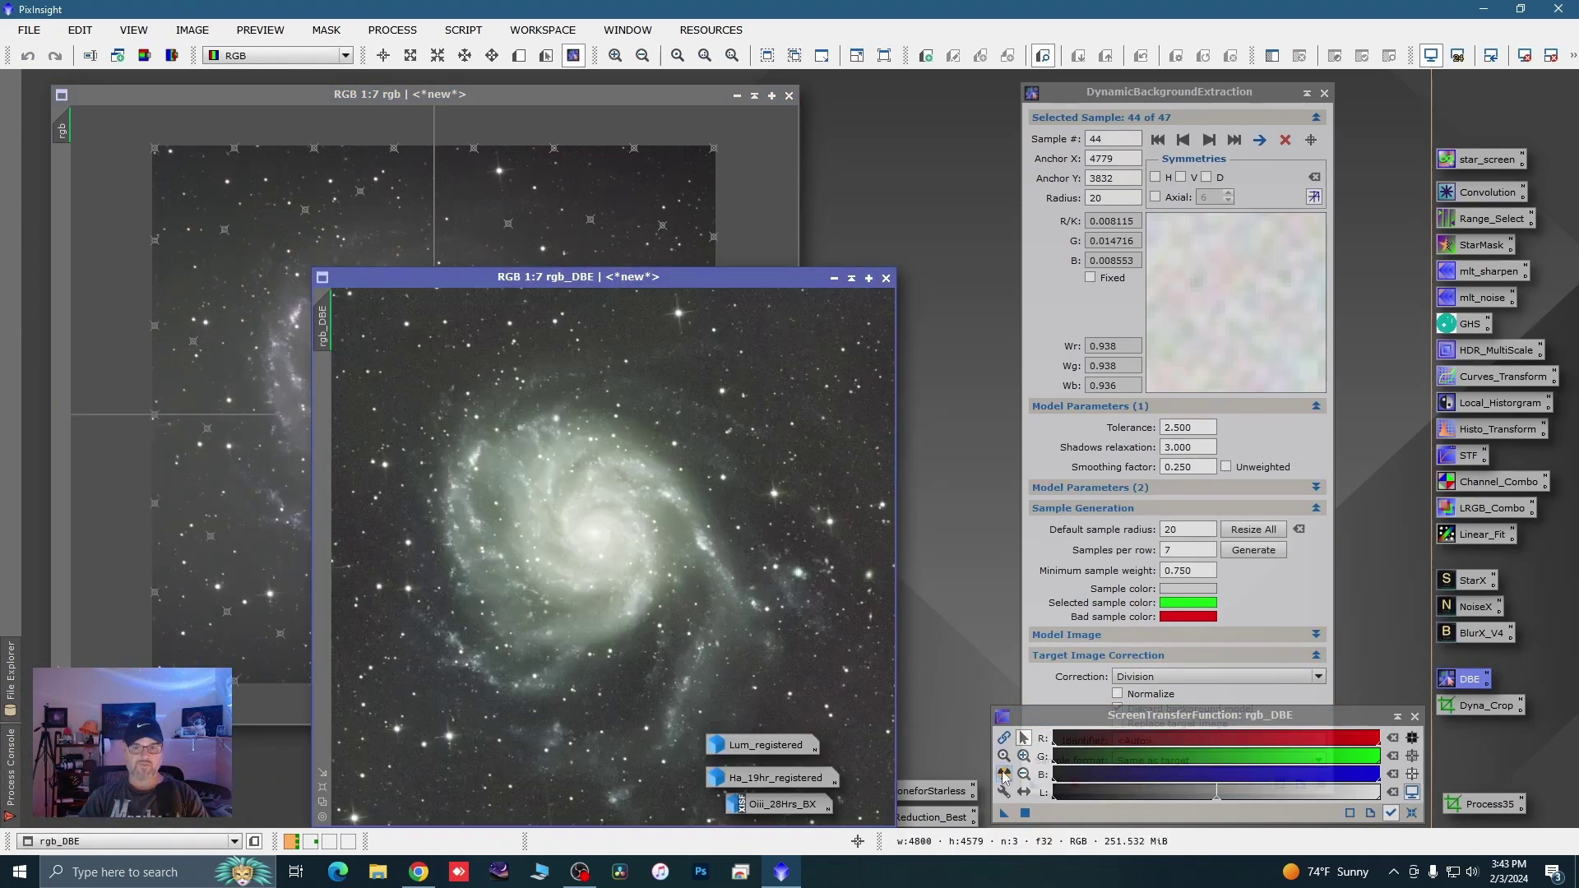
pyautogui.scroll(-1, 649, 416)
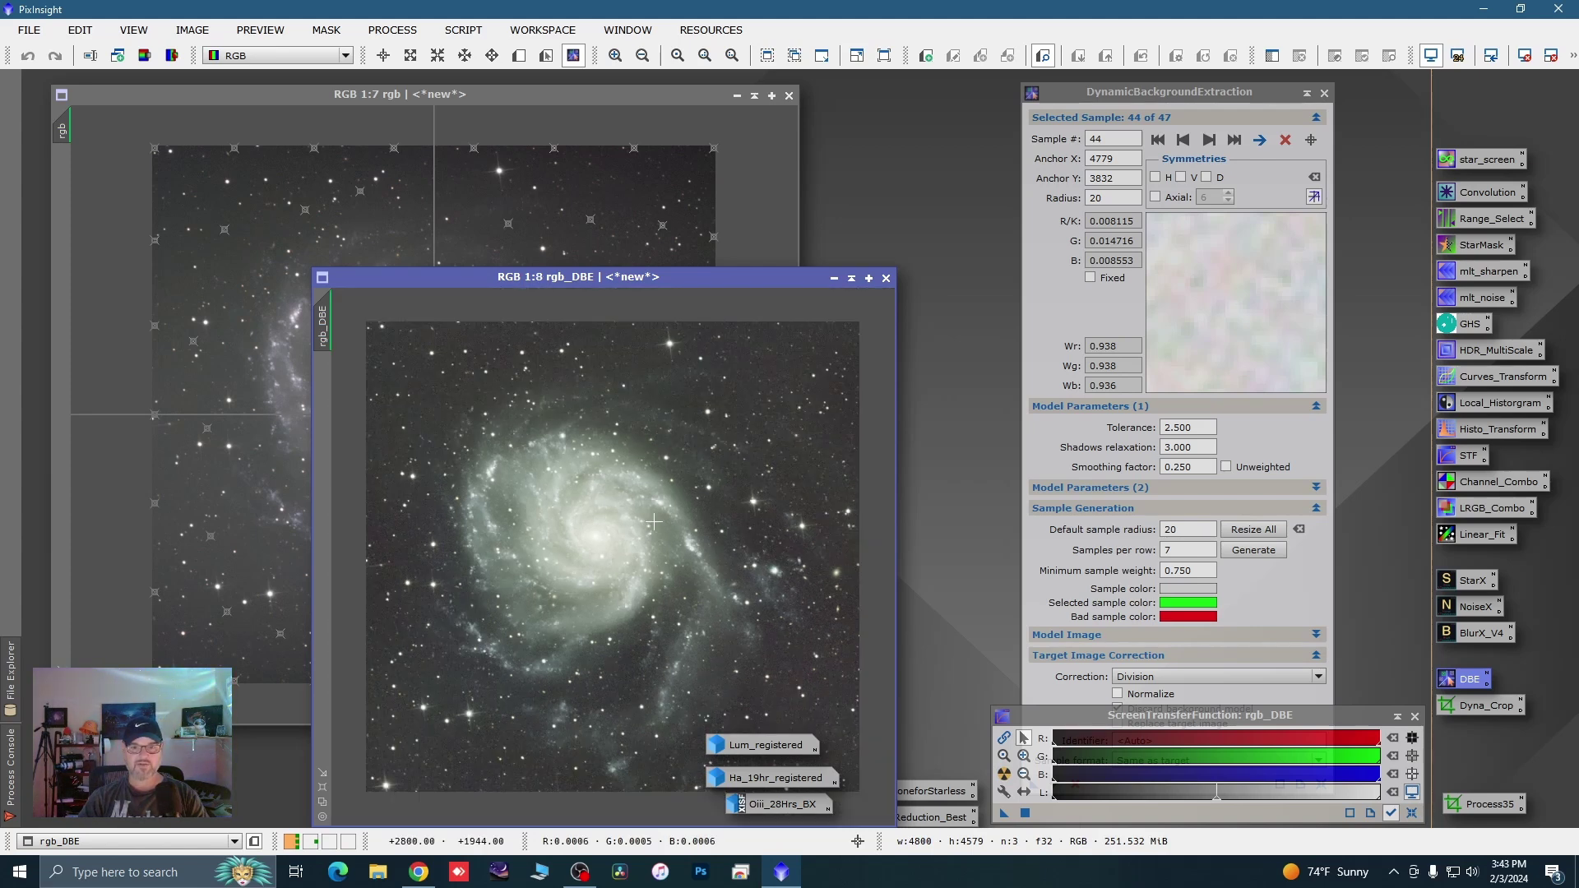
pyautogui.click(834, 280)
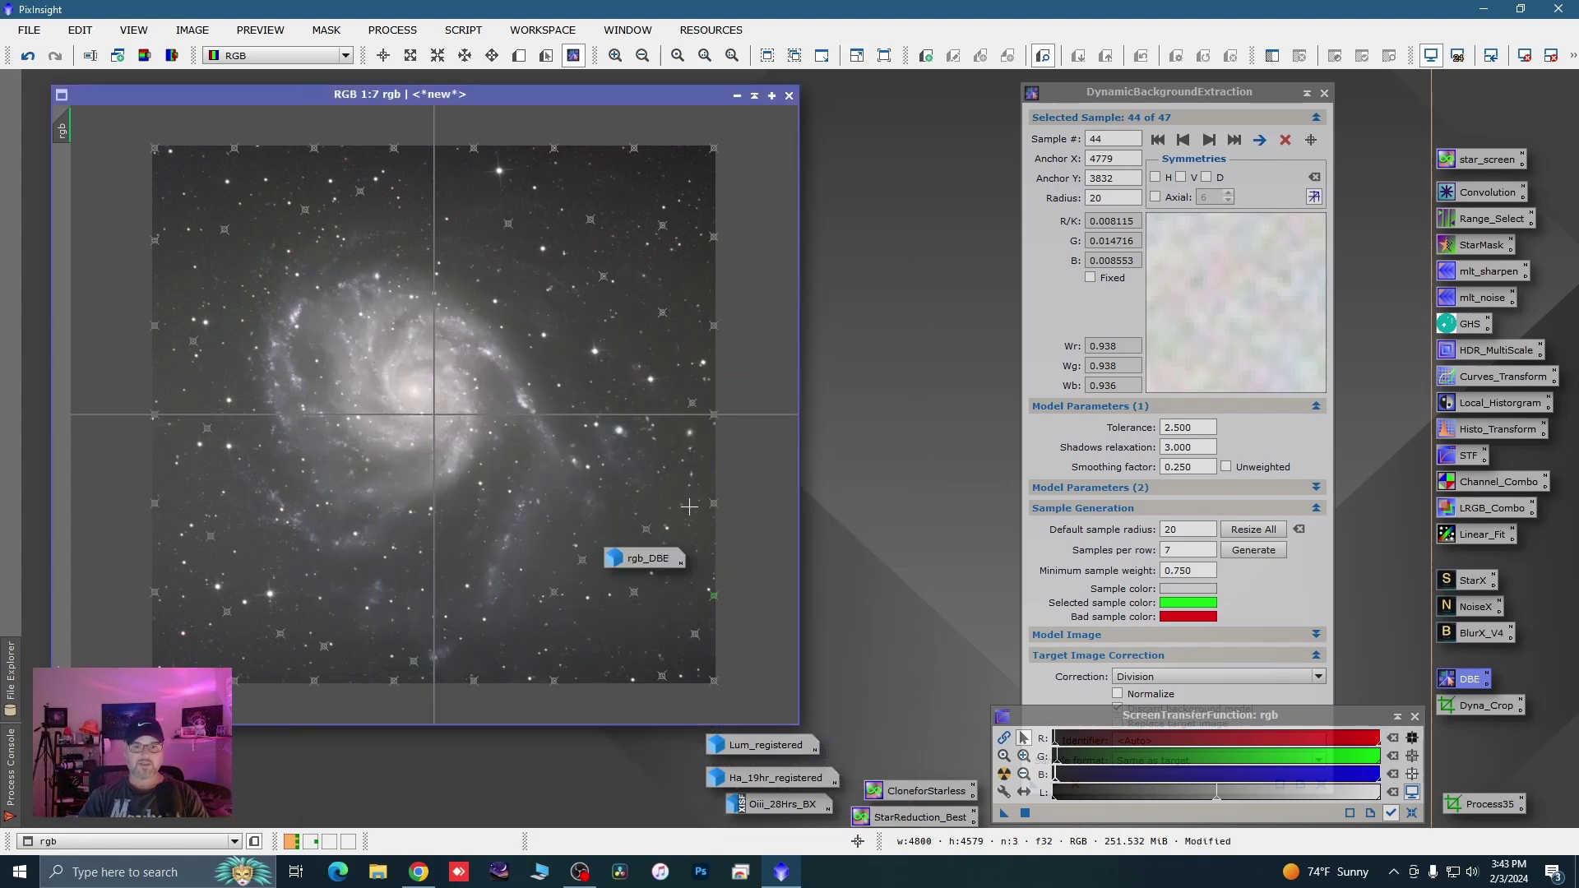
pyautogui.moveTo(648, 566); pyautogui.dragTo(642, 799)
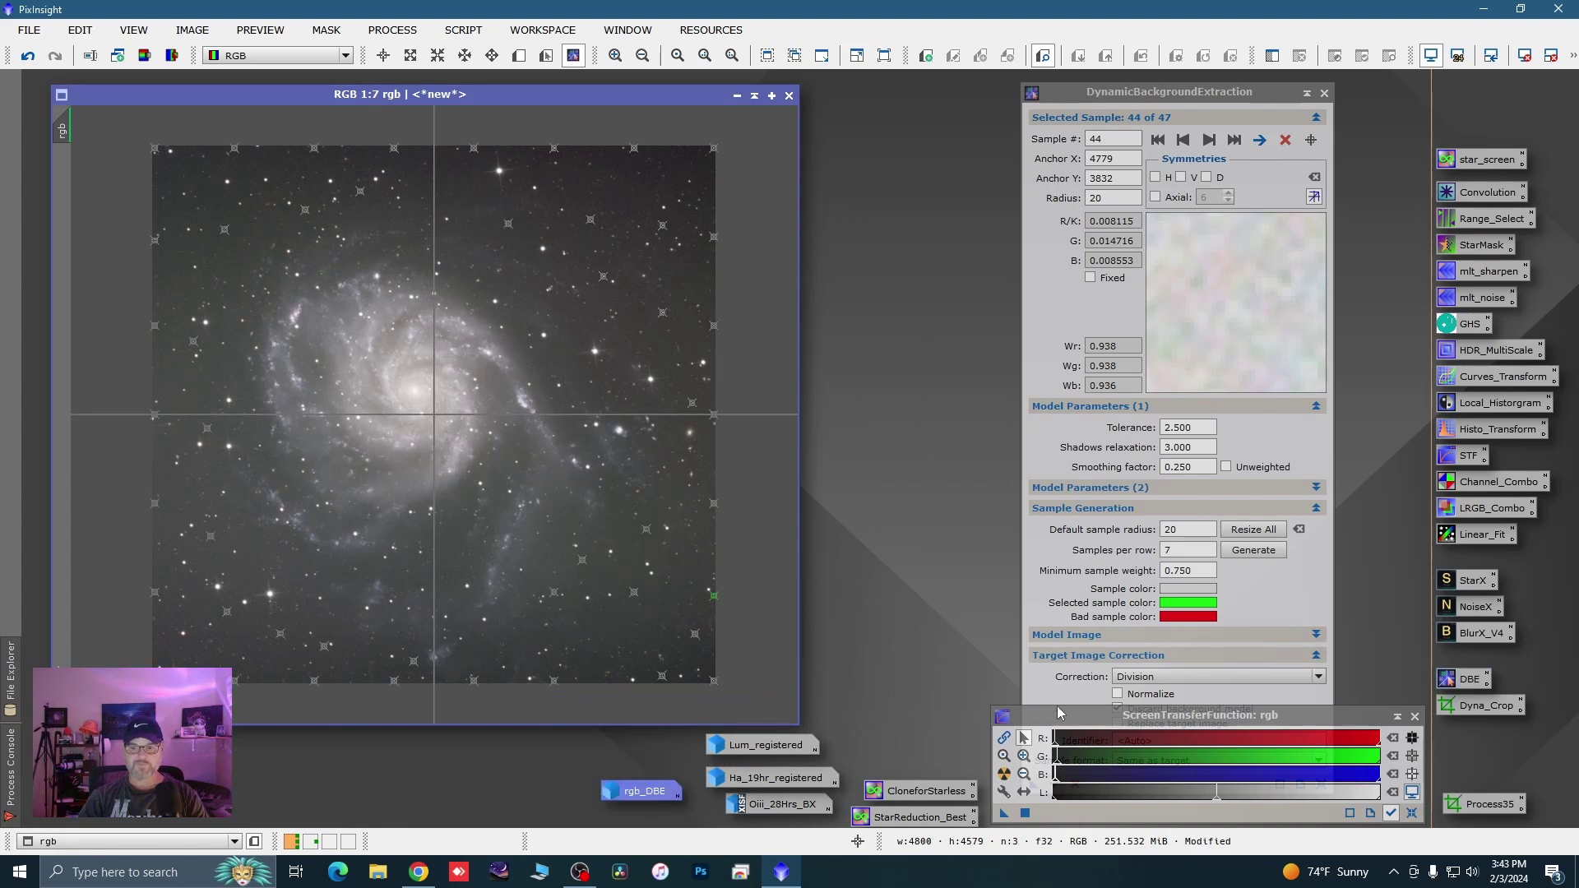
# Save the current DBE setup with its samples as a process icon on the workspace
pyautogui.click(1060, 706)
pyautogui.moveTo(1349, 752); pyautogui.dragTo(1454, 770)
# End the DBE session on the rgb image and close the original rgb image without saving
pyautogui.click(1325, 92)
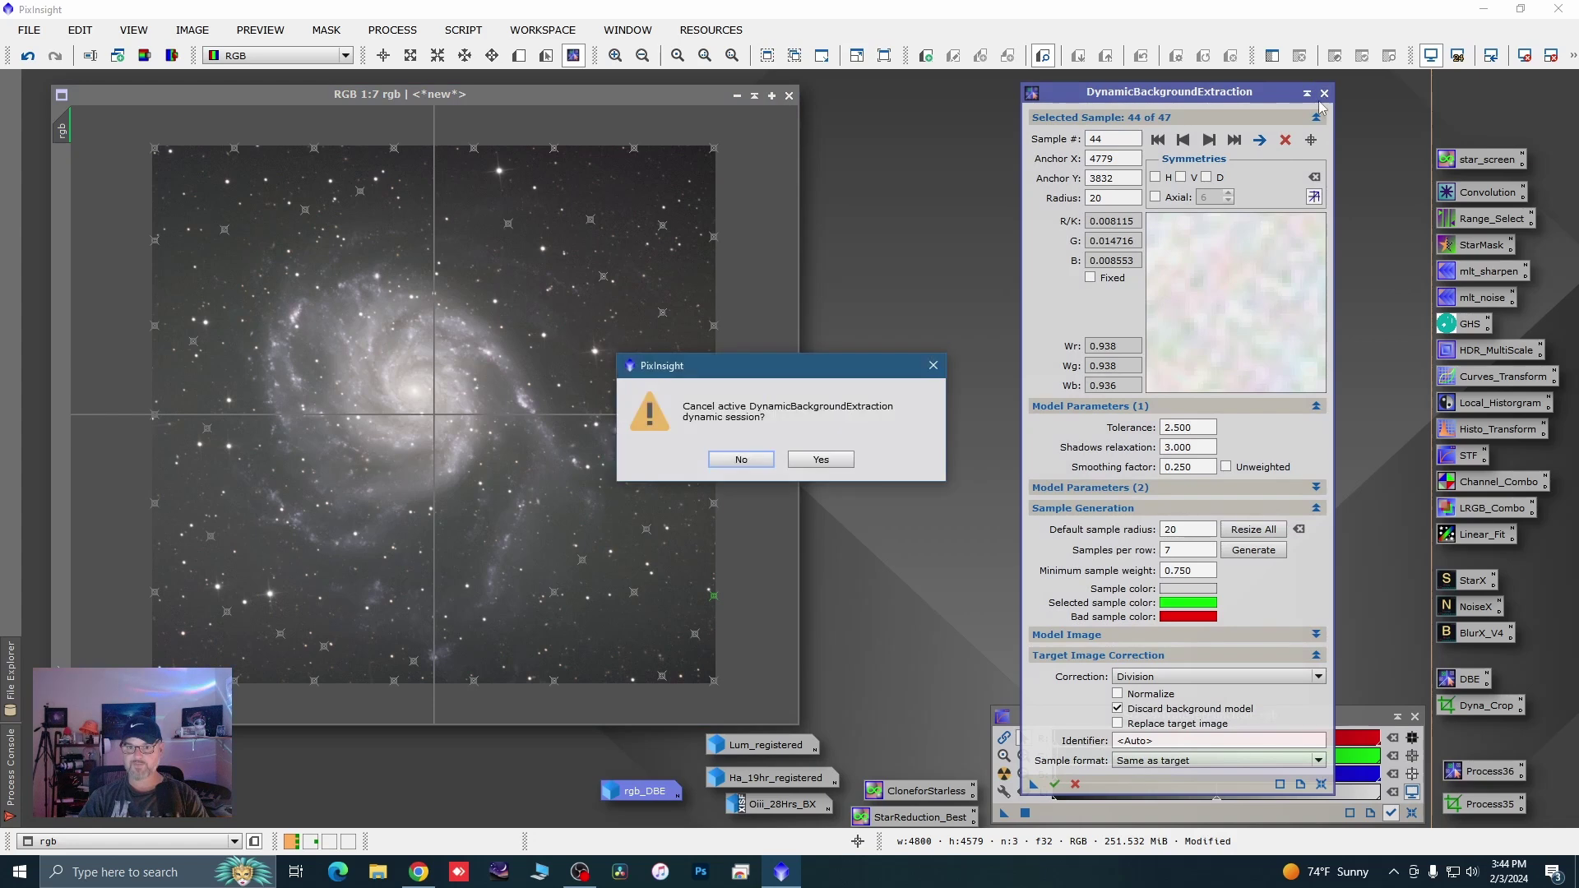
pyautogui.click(823, 461)
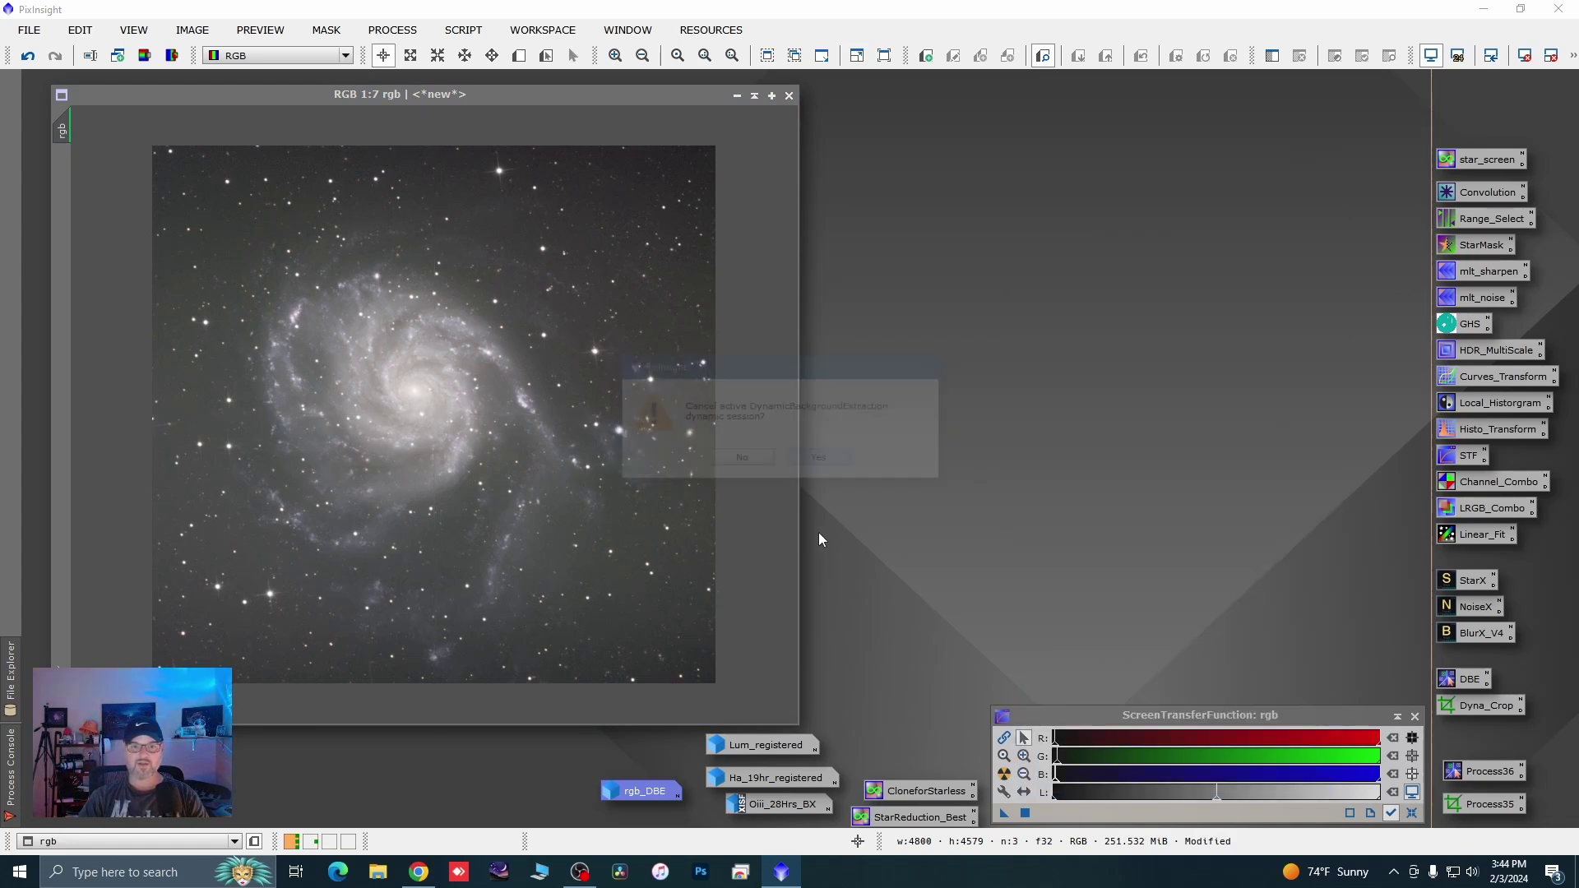
pyautogui.click(789, 96)
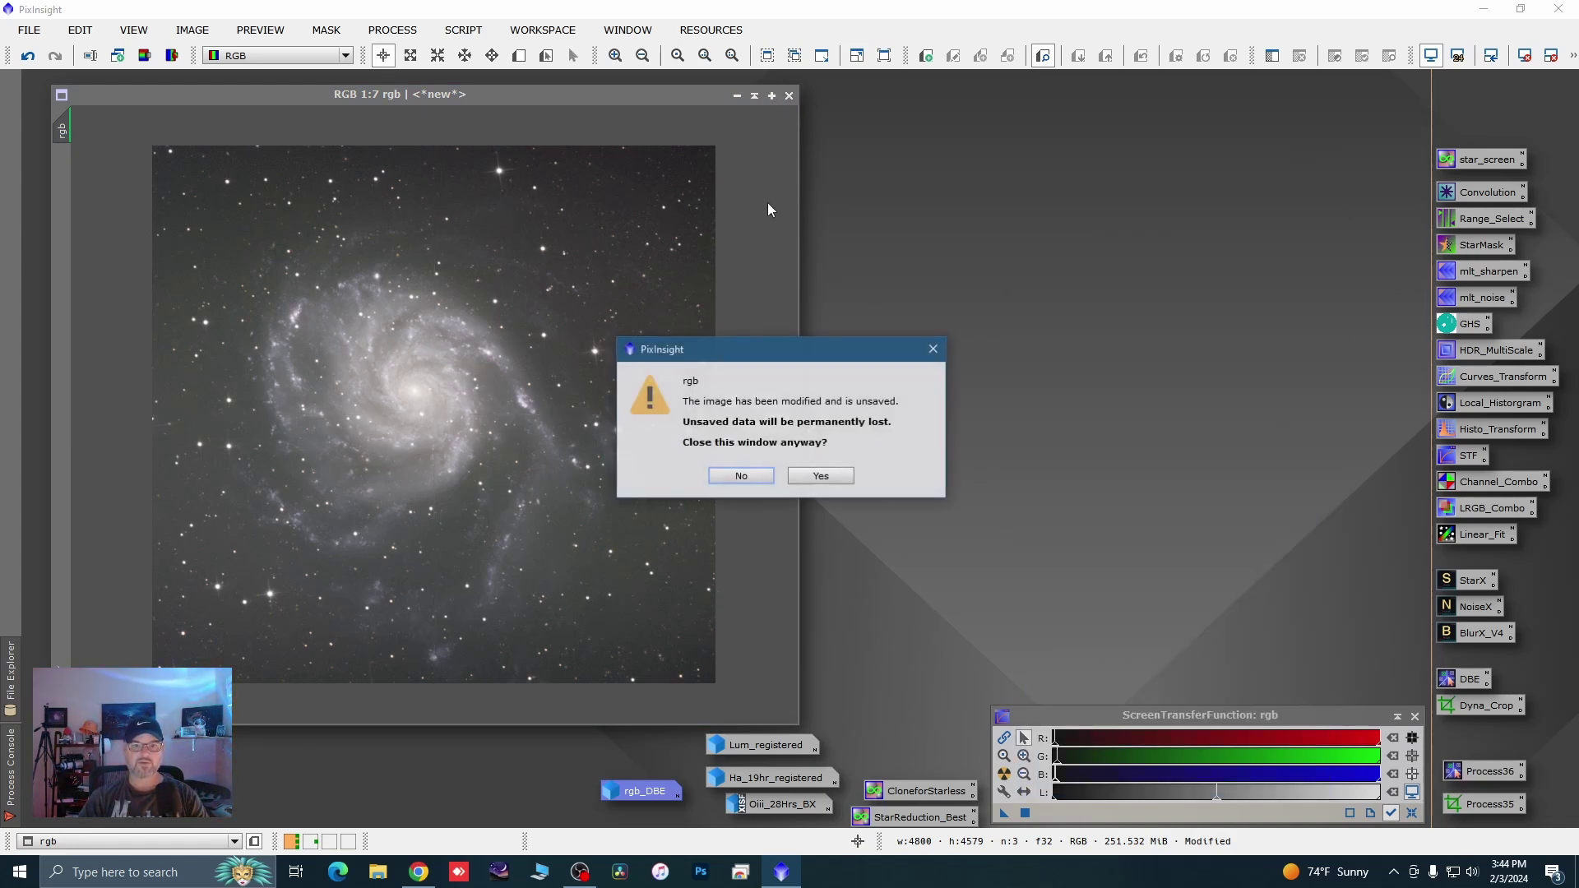
pyautogui.click(802, 484)
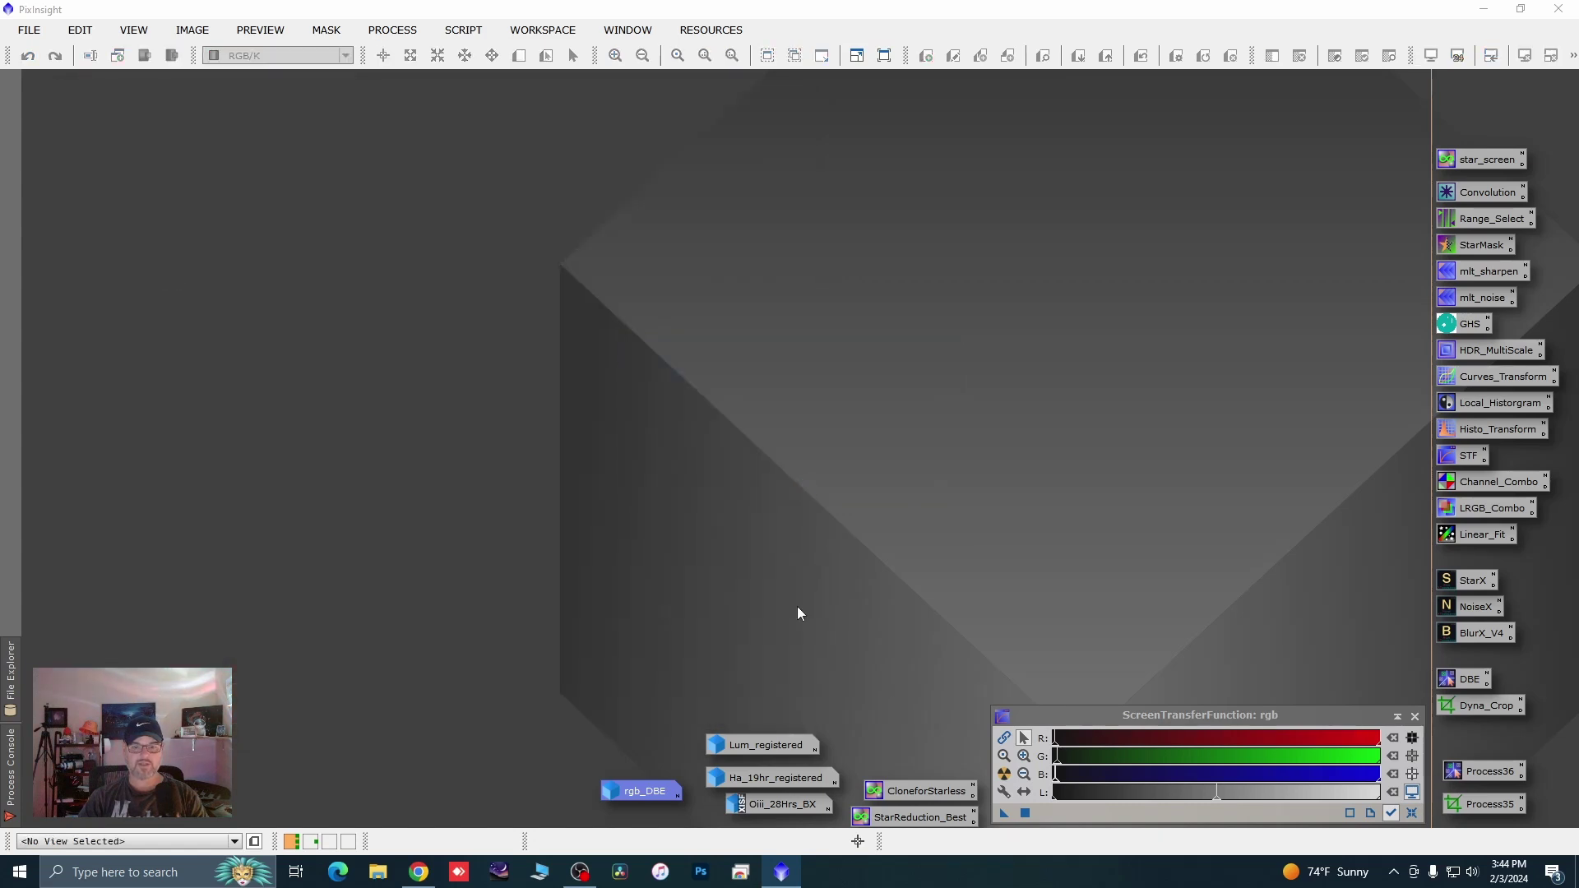
# Open the Lum_registered image and load the saved Process36 DBE setup onto it
pyautogui.doubleClick(762, 741)
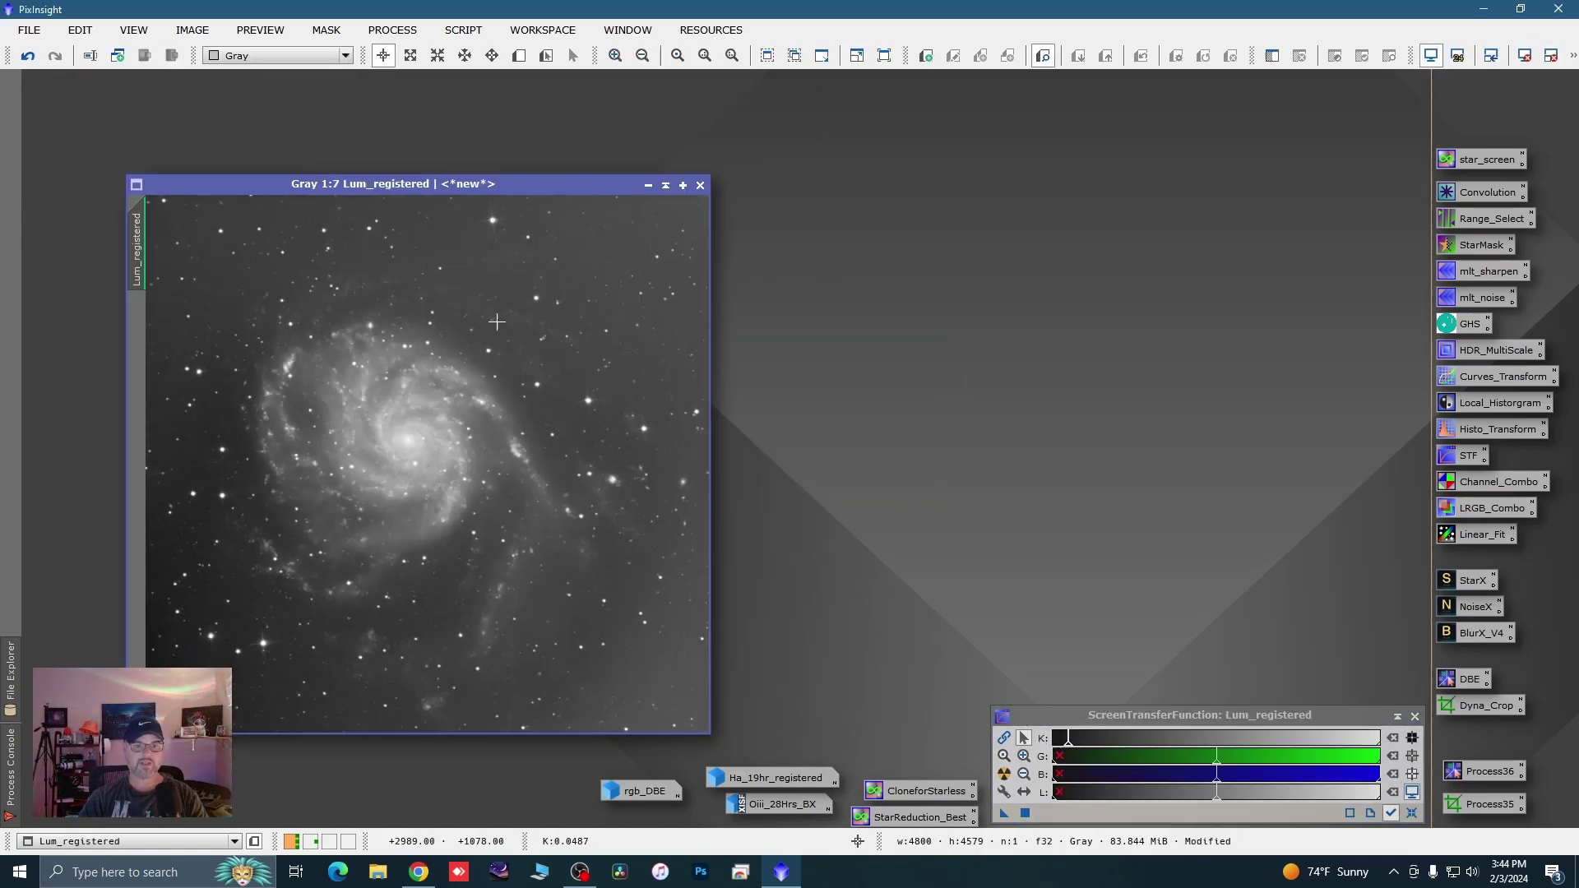
pyautogui.scroll(-2, 497, 322)
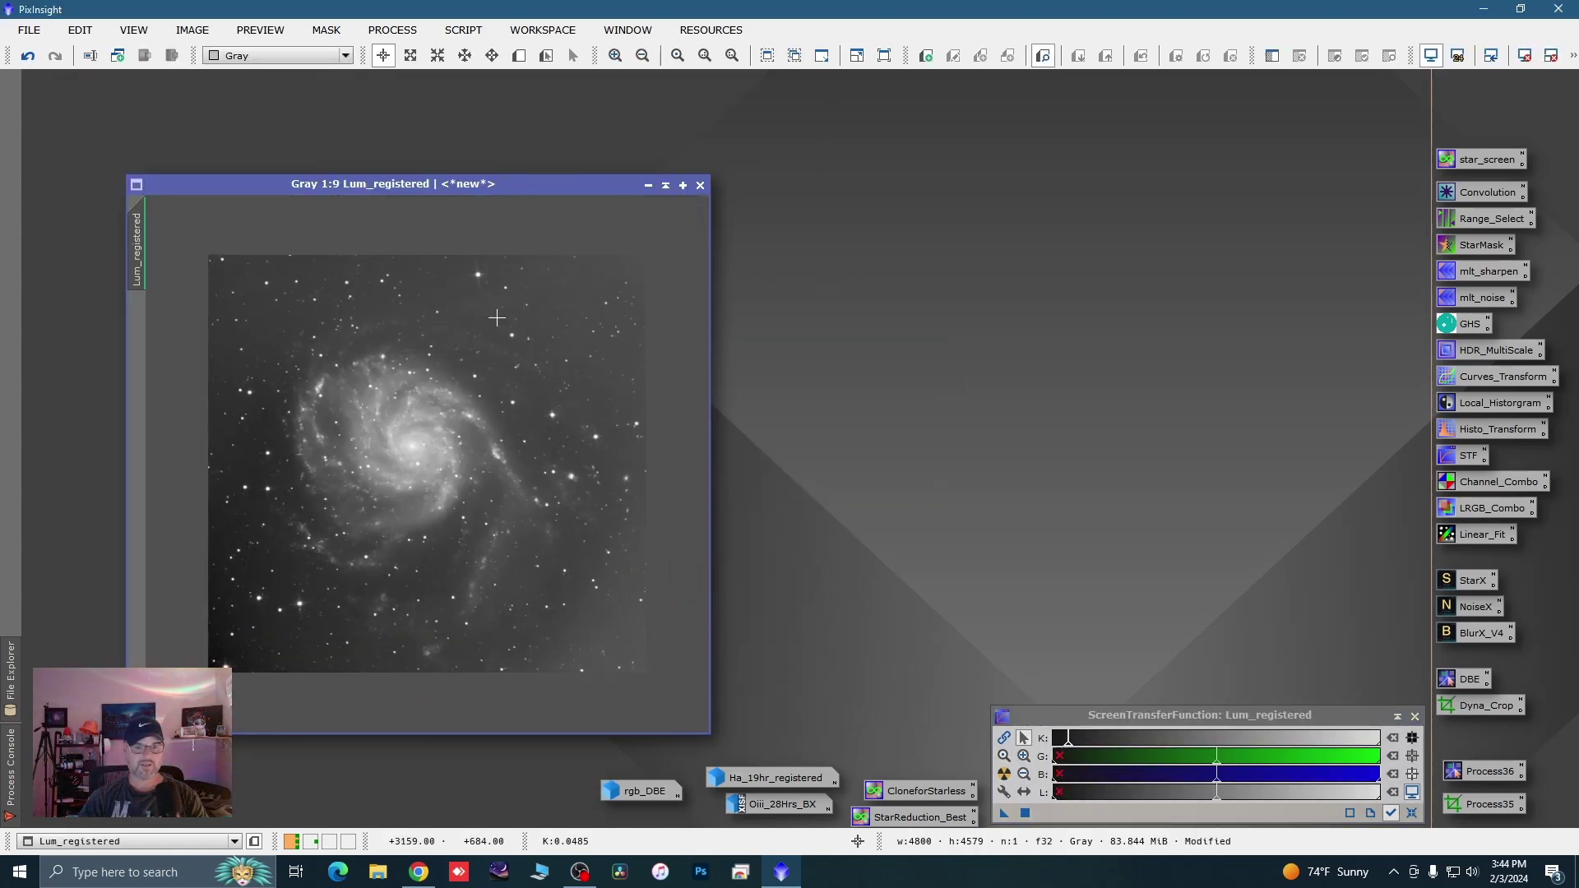
pyautogui.doubleClick(1481, 770)
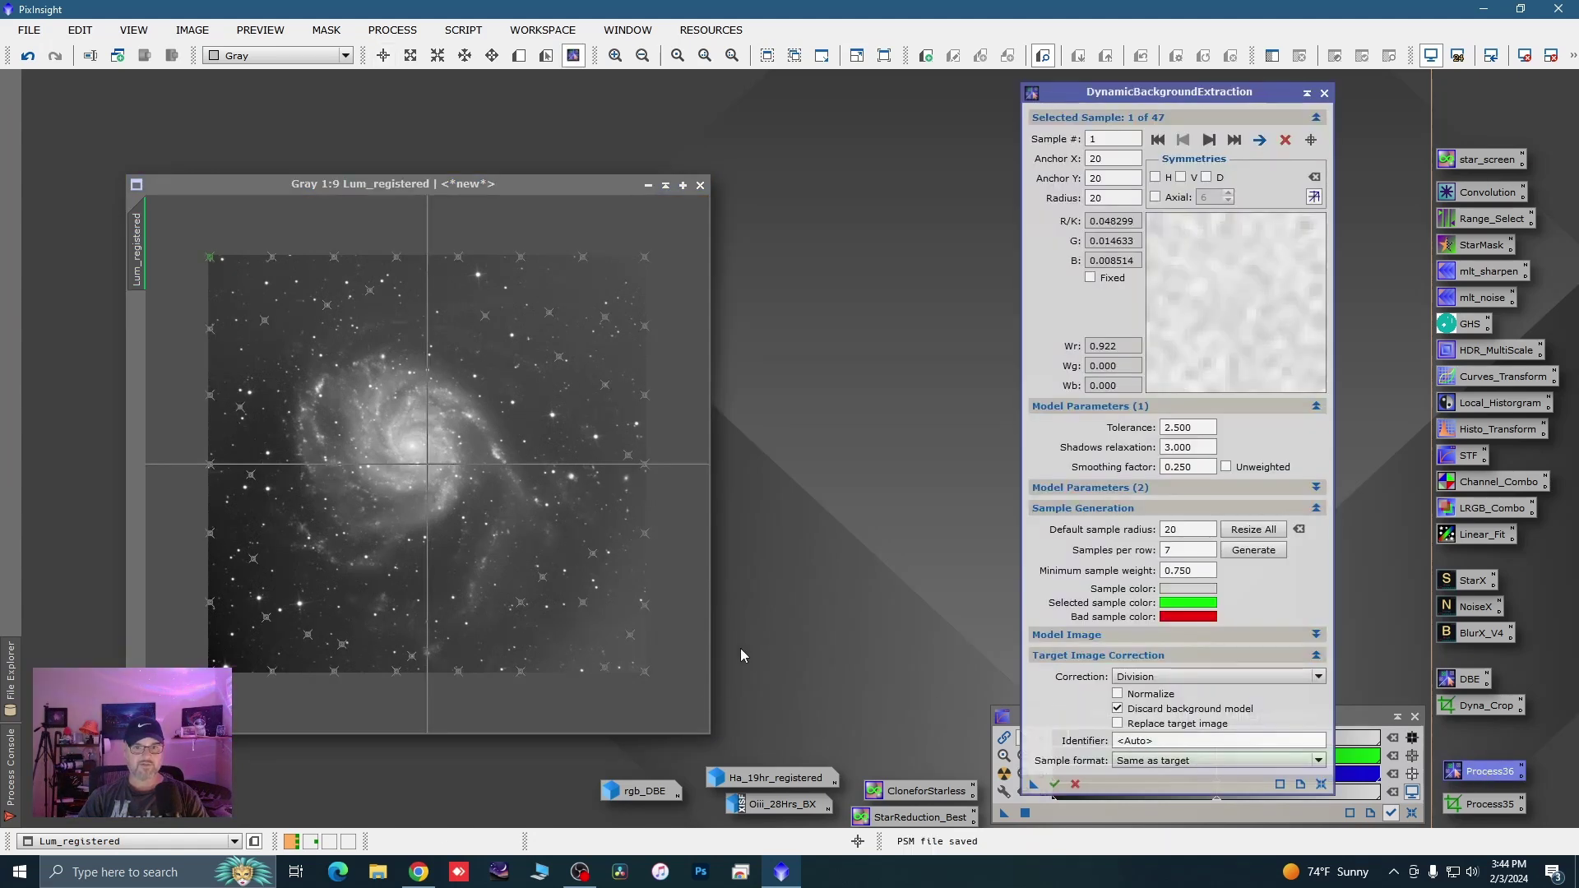
# Run DBE on Lum_registered with the loaded samples, auto-stretch the result to check it, and close that result
pyautogui.click(1057, 786)
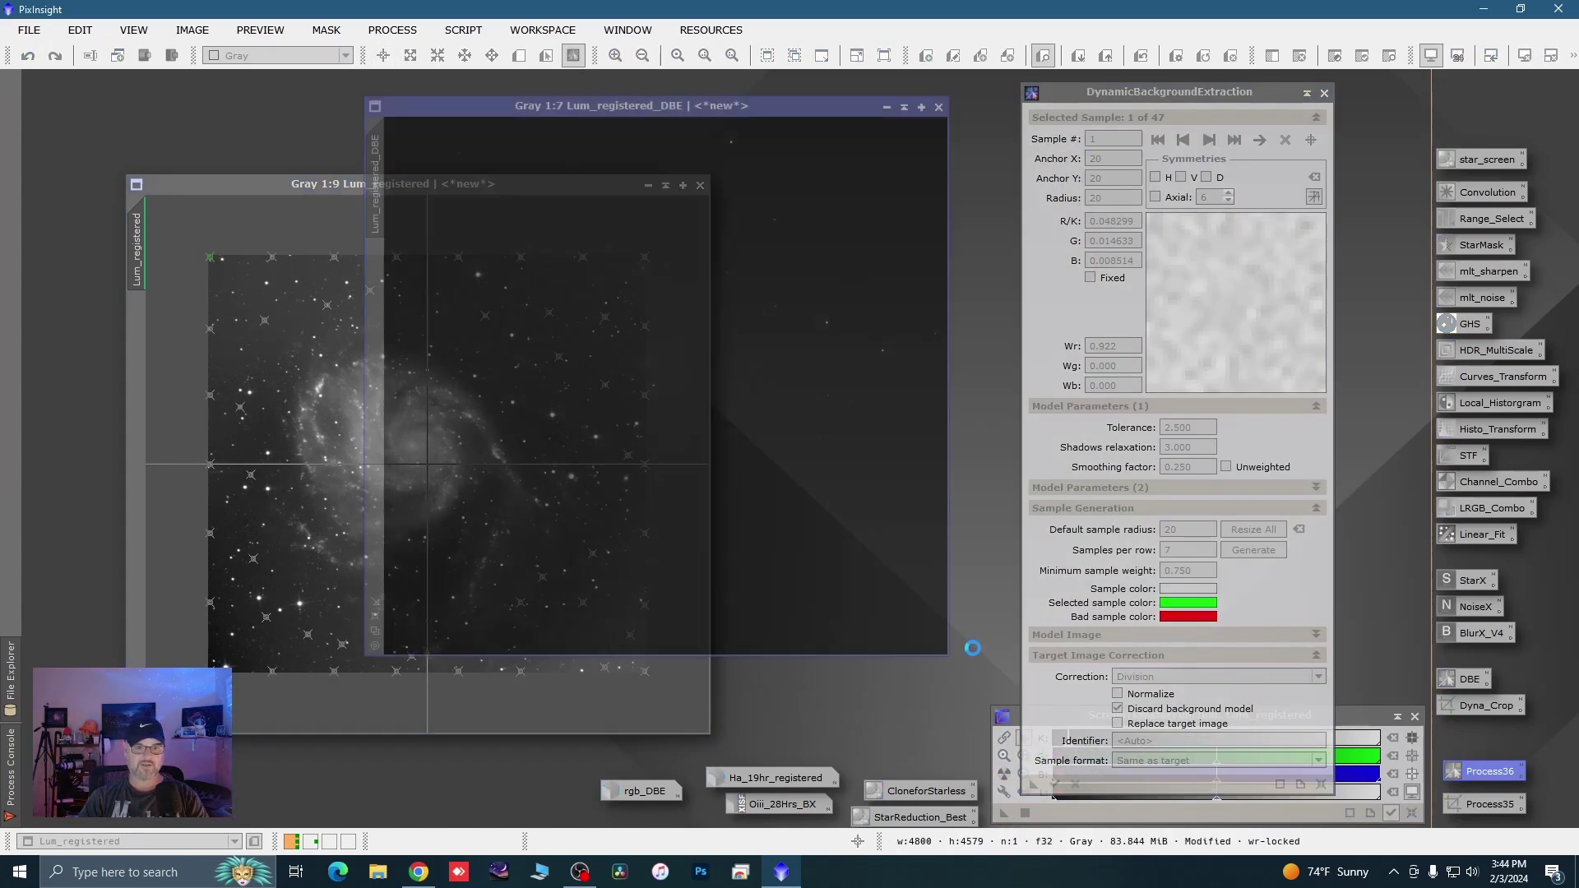
pyautogui.click(1005, 774)
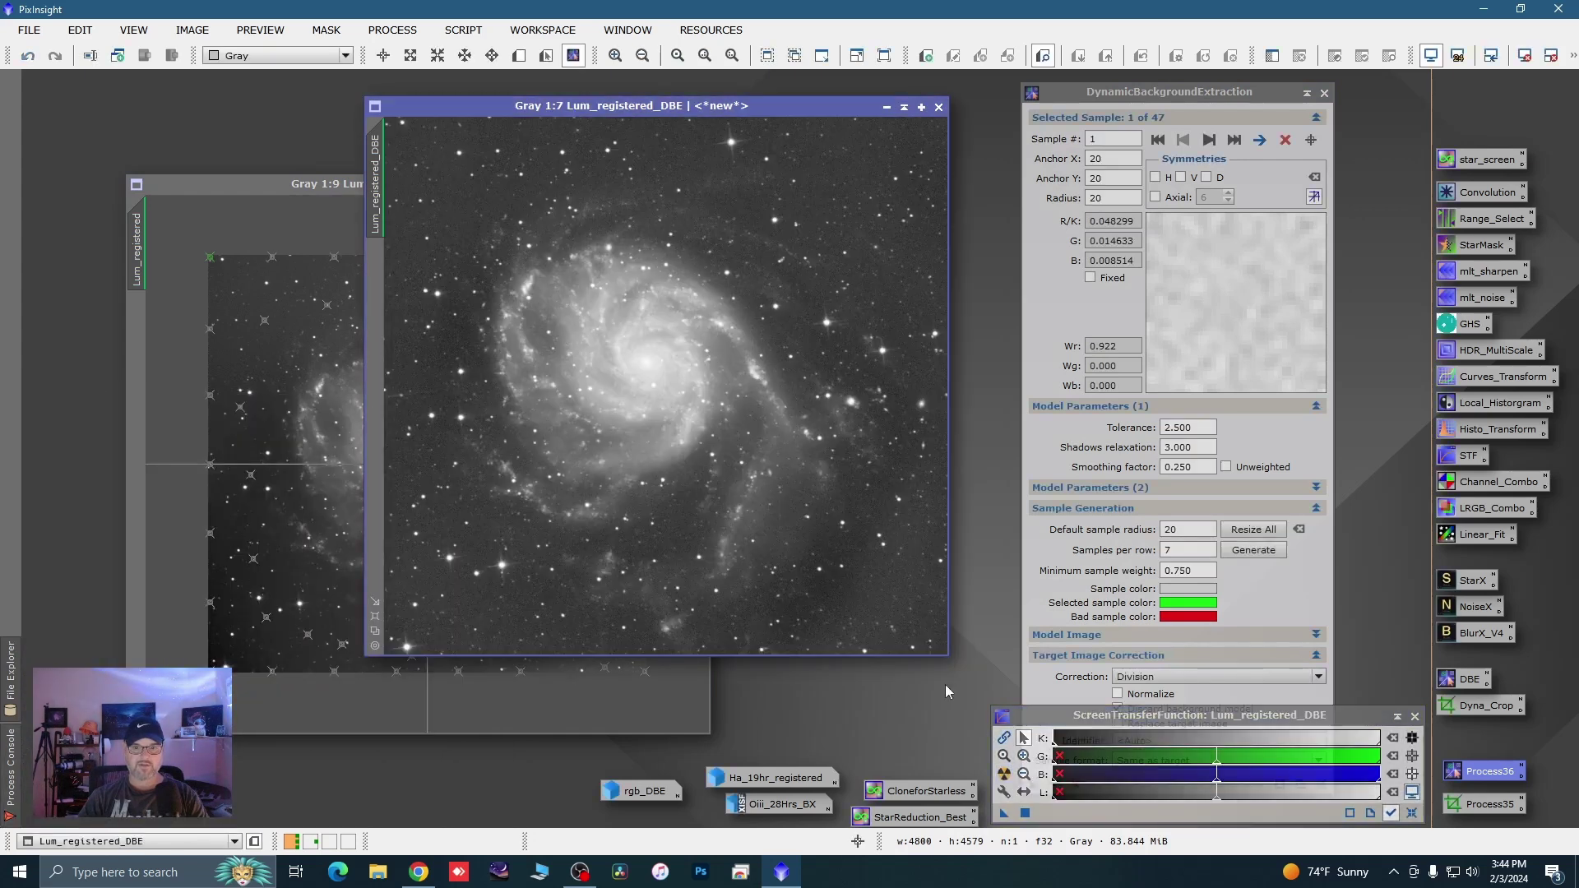
pyautogui.click(939, 106)
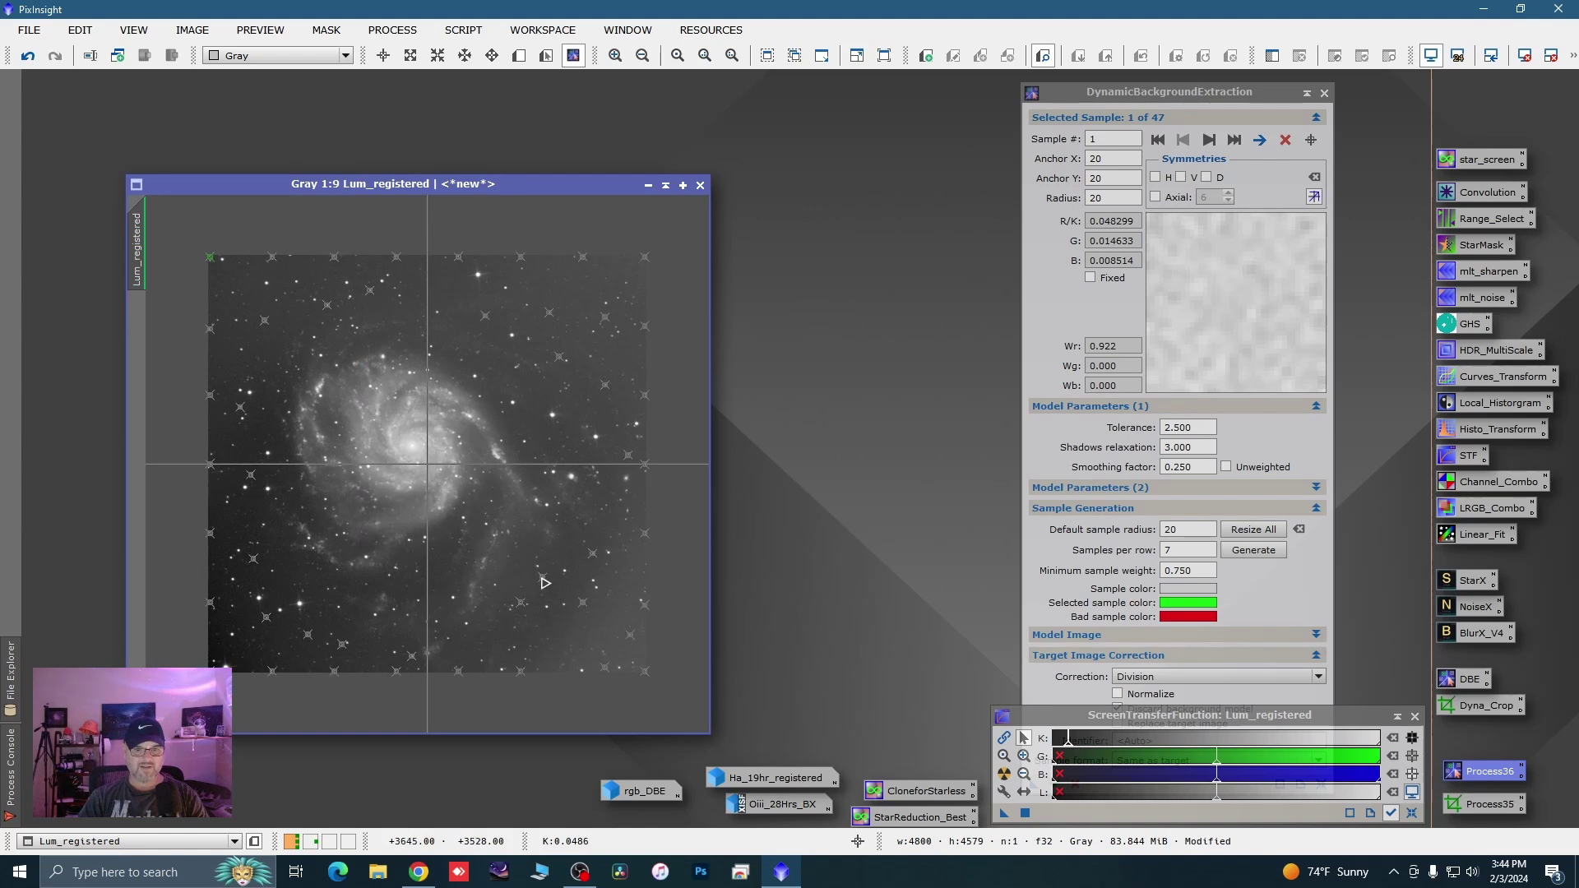
# Adjust DBE samples on Lum_registered, placing the lower-right one near 3680, 3964 and the upper-right one near 3875, 511
pyautogui.click(555, 580)
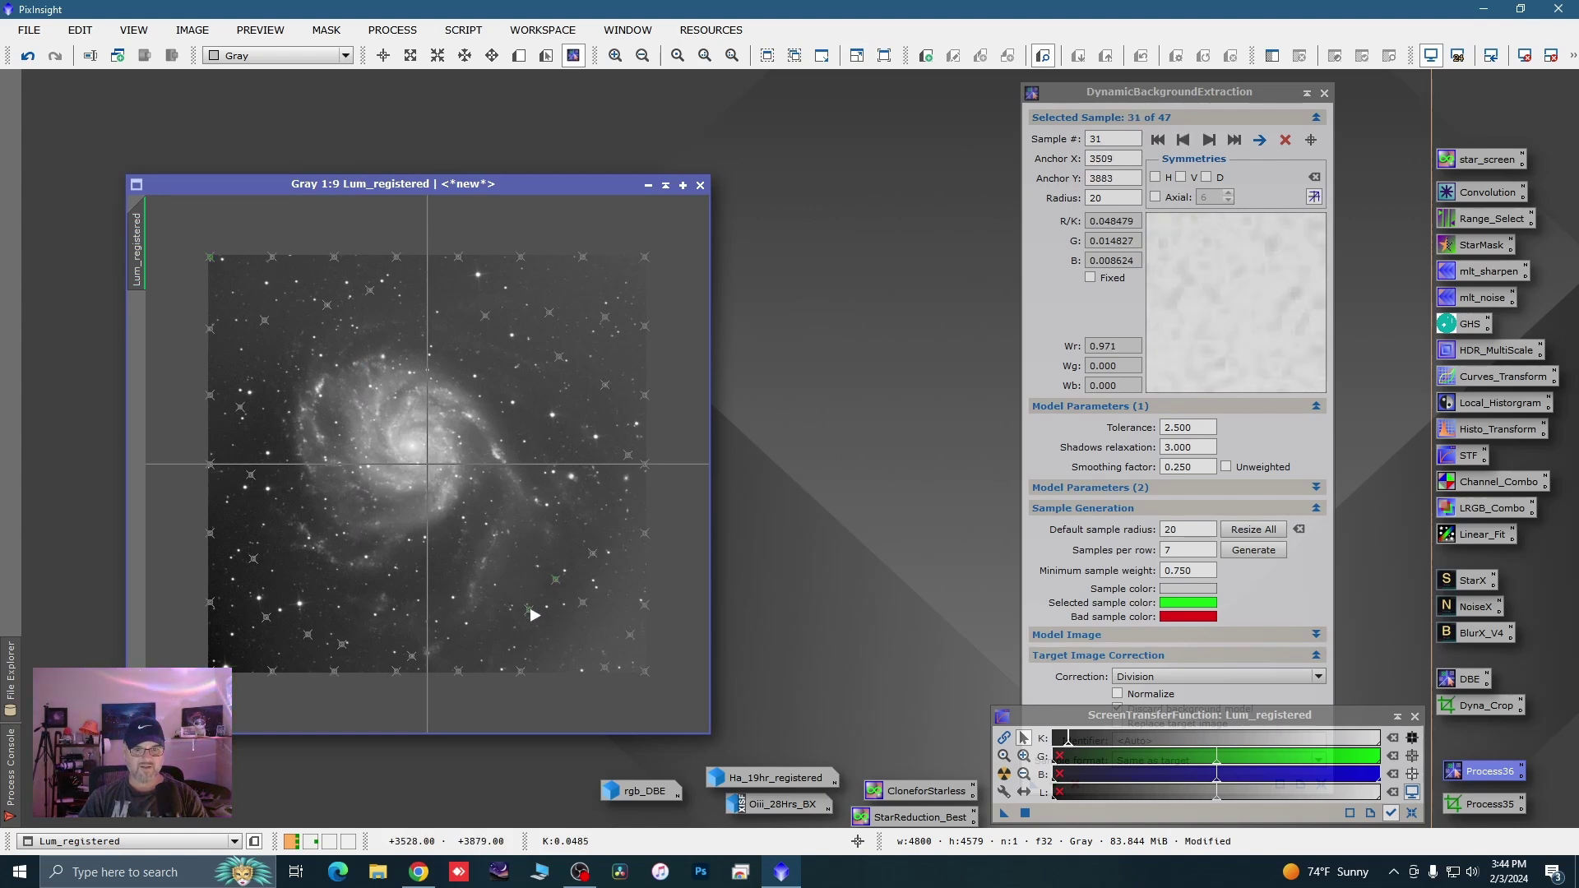
pyautogui.click(546, 617)
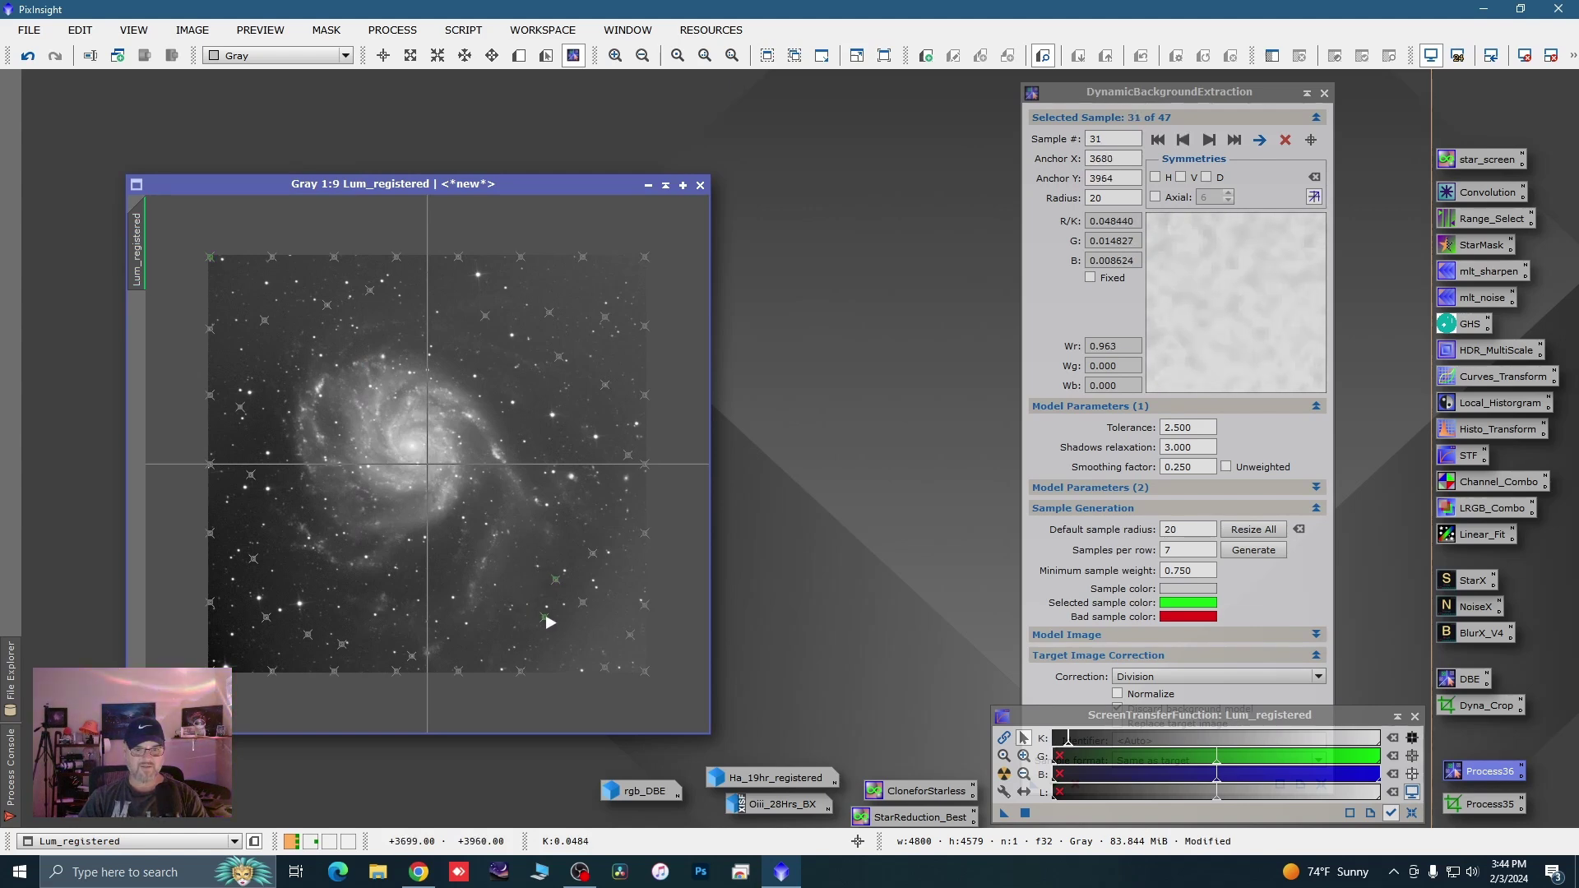
pyautogui.click(399, 658)
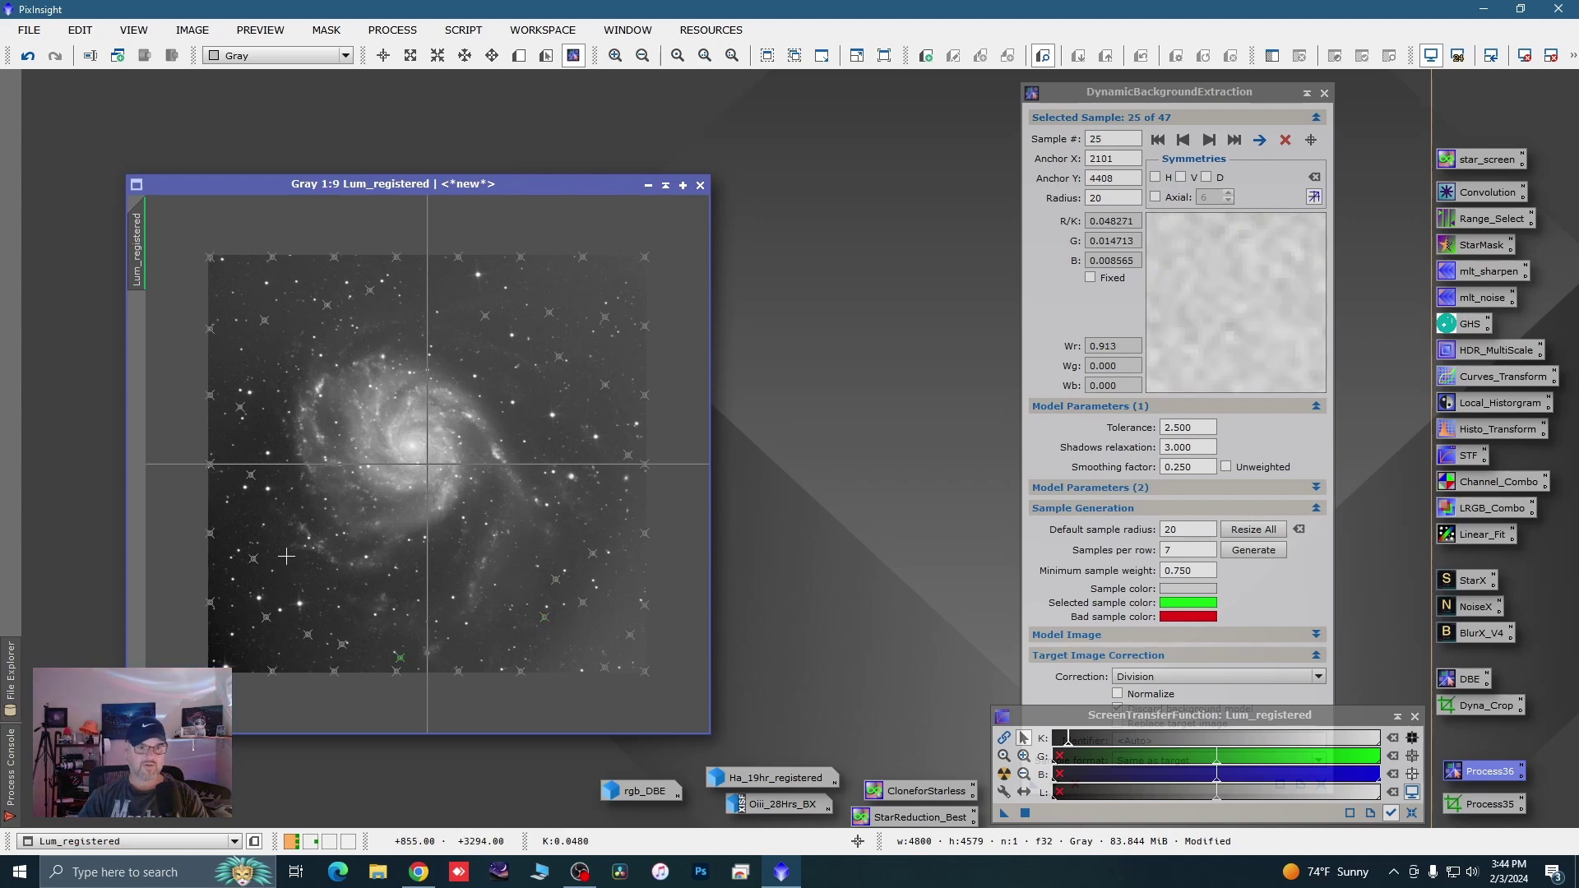
pyautogui.click(488, 322)
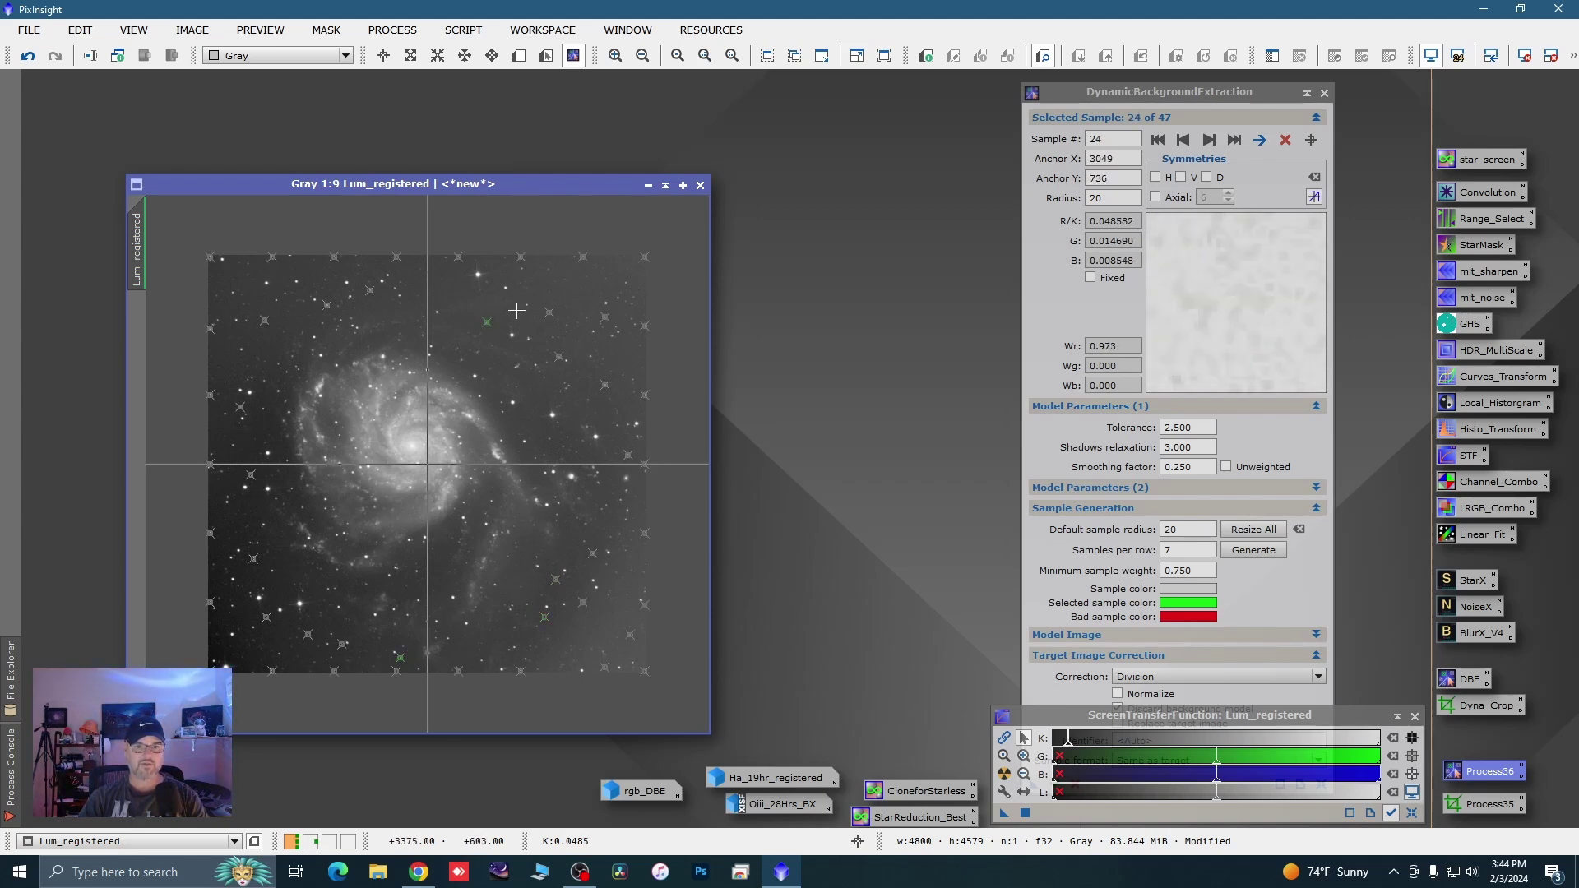
pyautogui.click(562, 302)
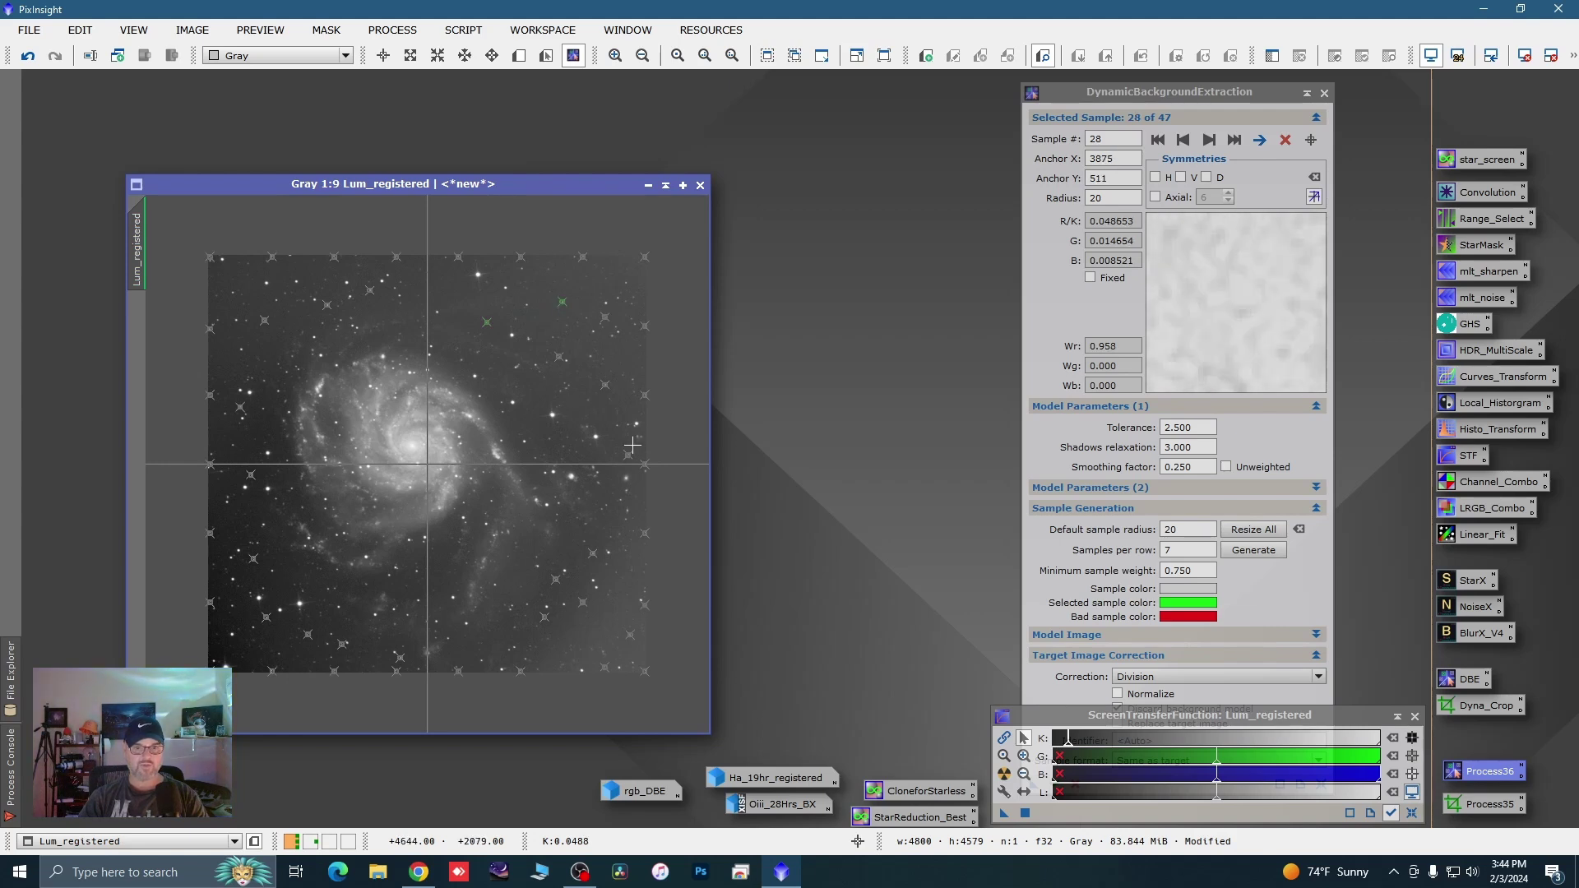
# Store the adjusted DBE samples in the existing Process36 icon
pyautogui.click(1043, 690)
pyautogui.moveTo(1033, 784); pyautogui.dragTo(1474, 776)
pyautogui.click(821, 487)
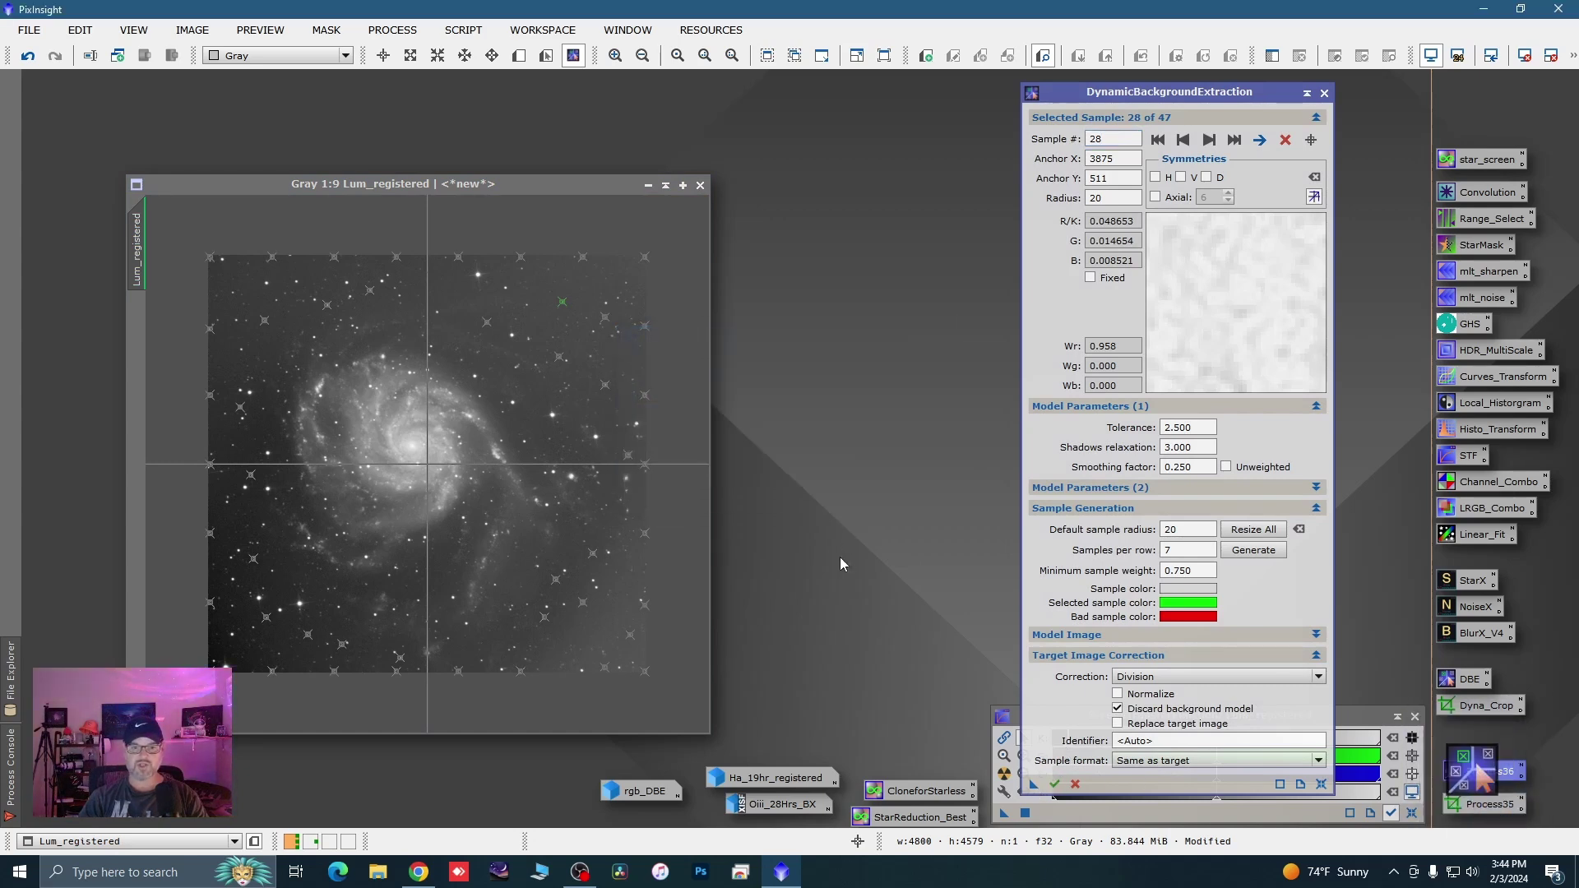
# Run DBE on Lum_registered with the adjusted samples, auto-stretch the result, and park it minimized beside rgb_DBE
pyautogui.click(1056, 783)
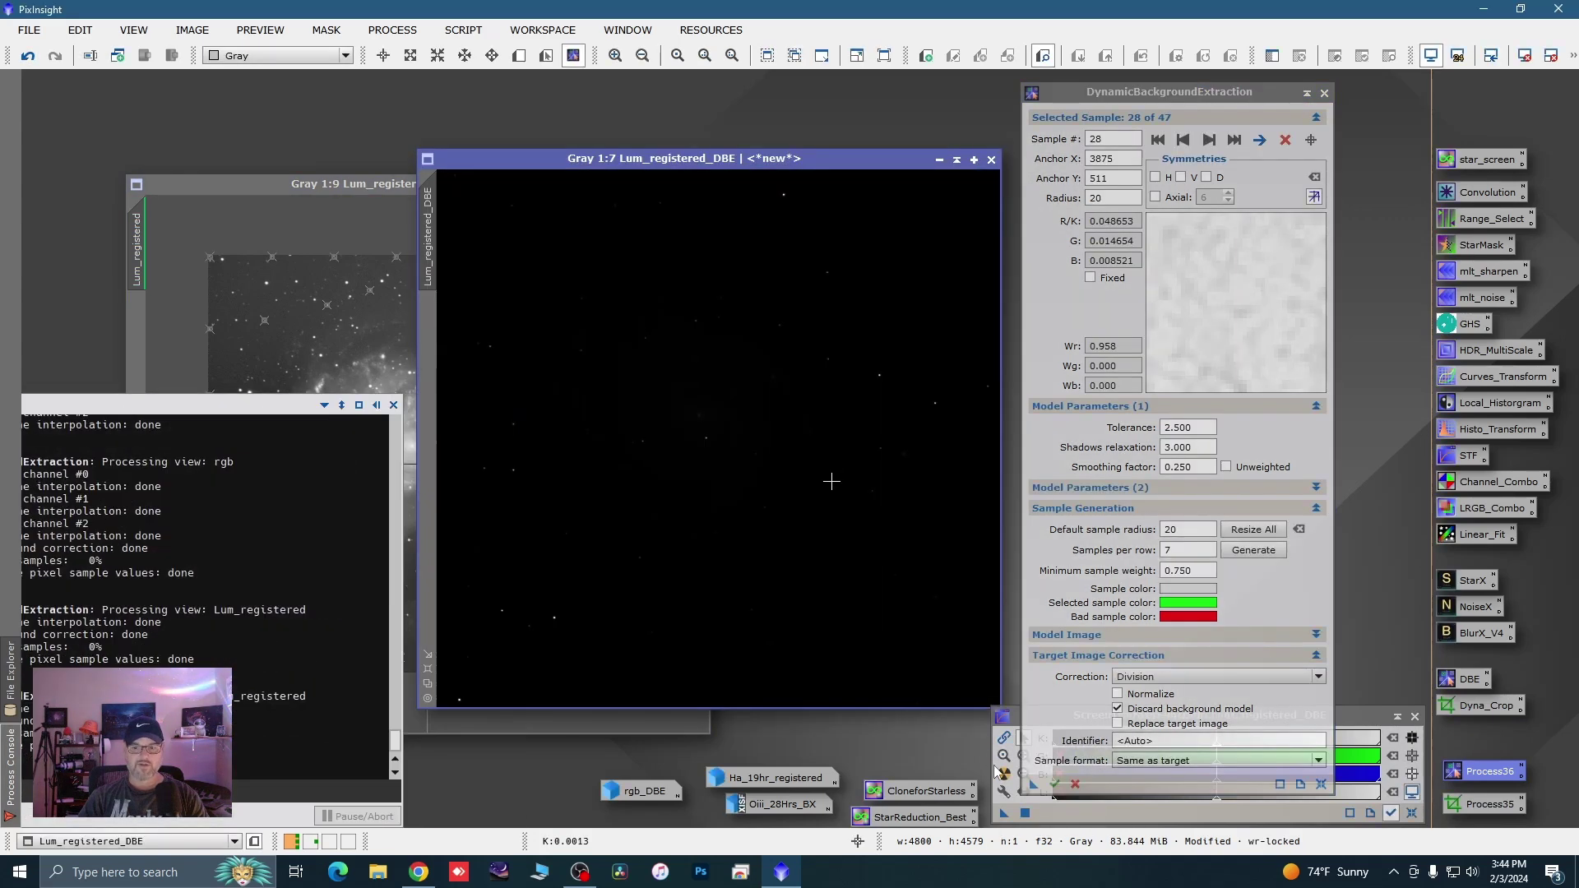
pyautogui.click(1004, 774)
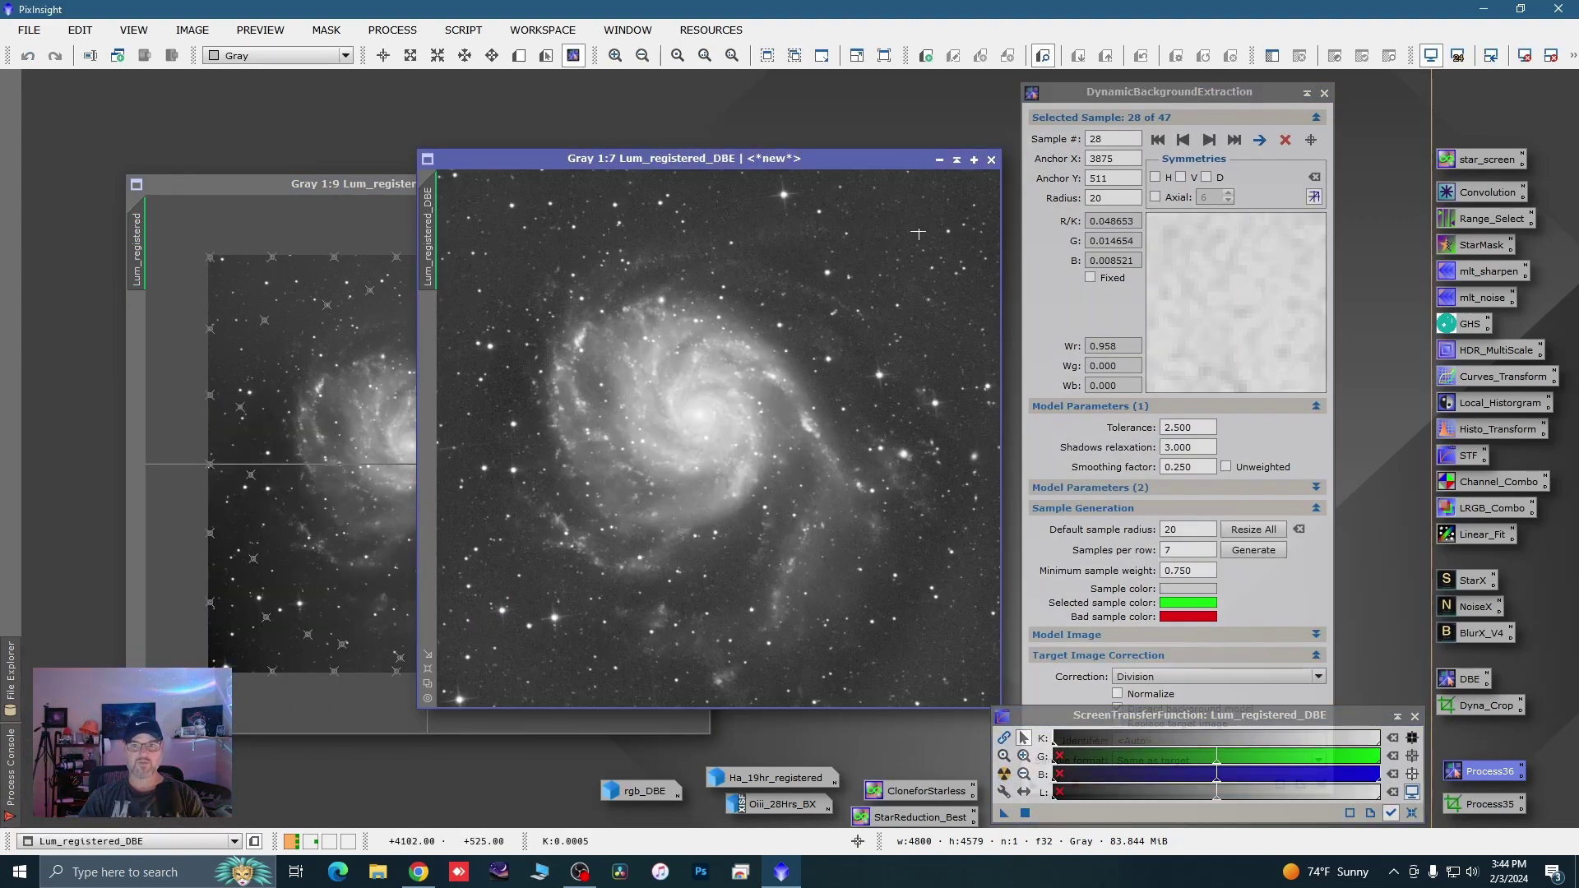
pyautogui.click(940, 162)
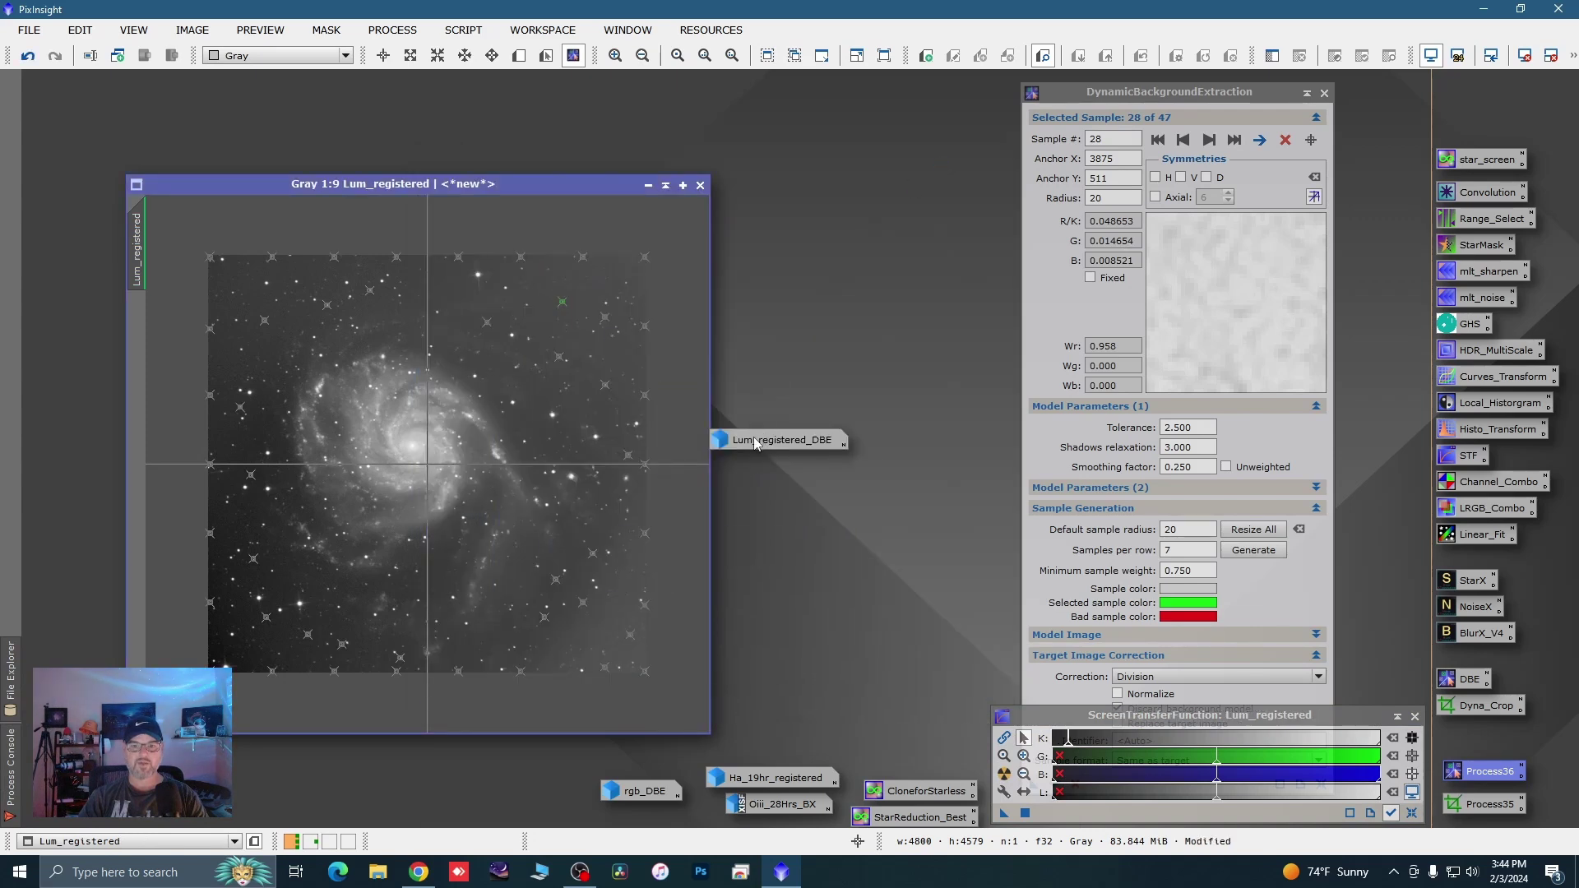
pyautogui.moveTo(755, 443); pyautogui.dragTo(525, 791)
# End the DBE session on Lum_registered and close the original luminance image without saving
pyautogui.click(518, 671)
pyautogui.click(1325, 96)
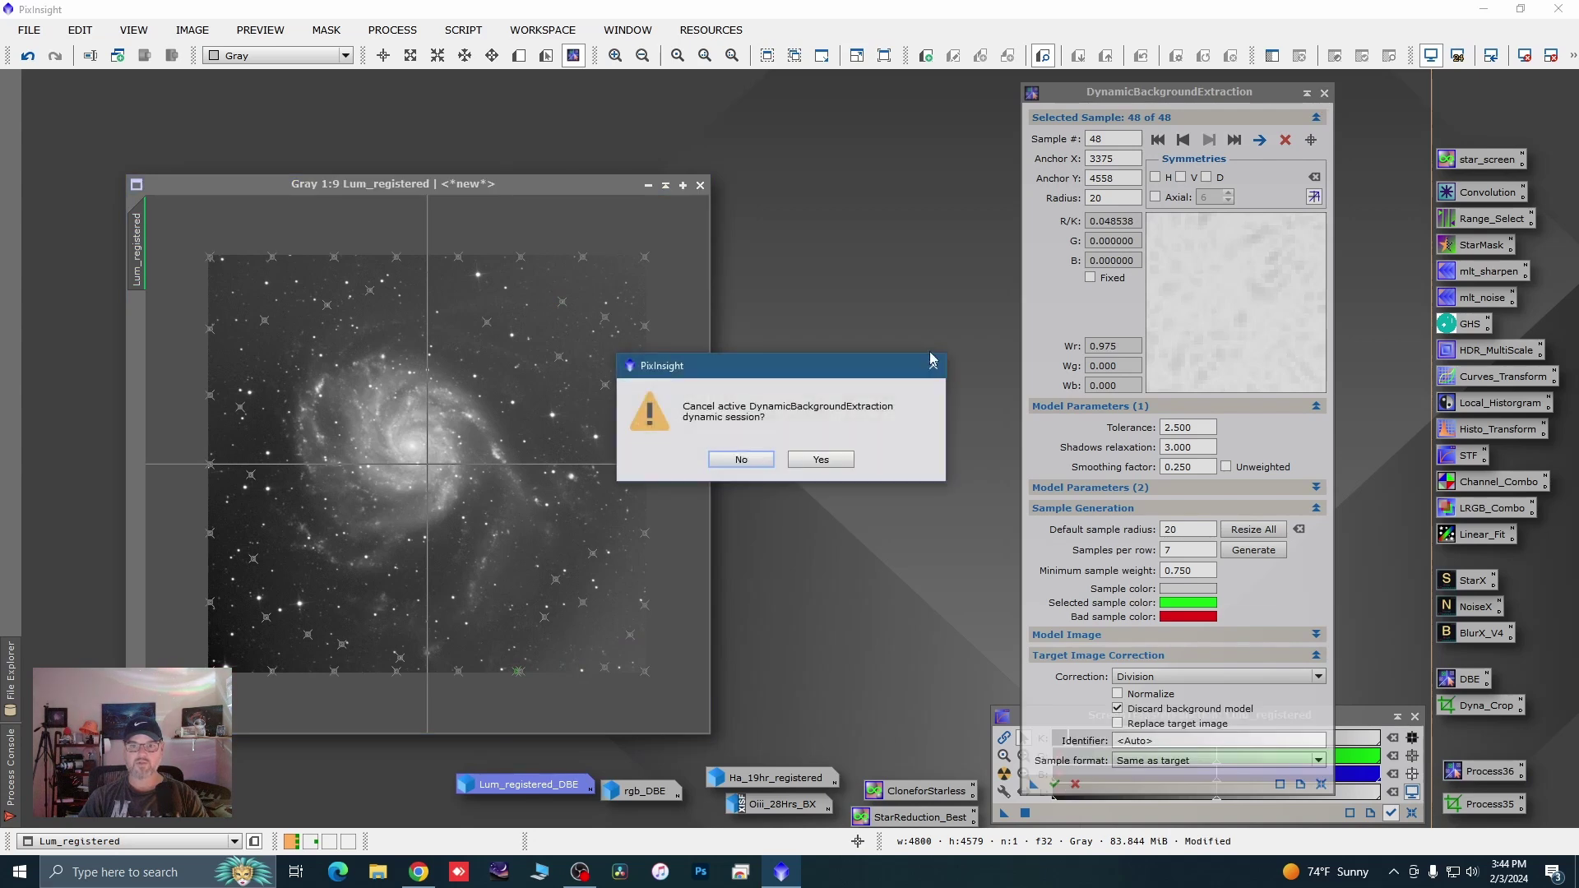
pyautogui.click(823, 463)
pyautogui.click(700, 185)
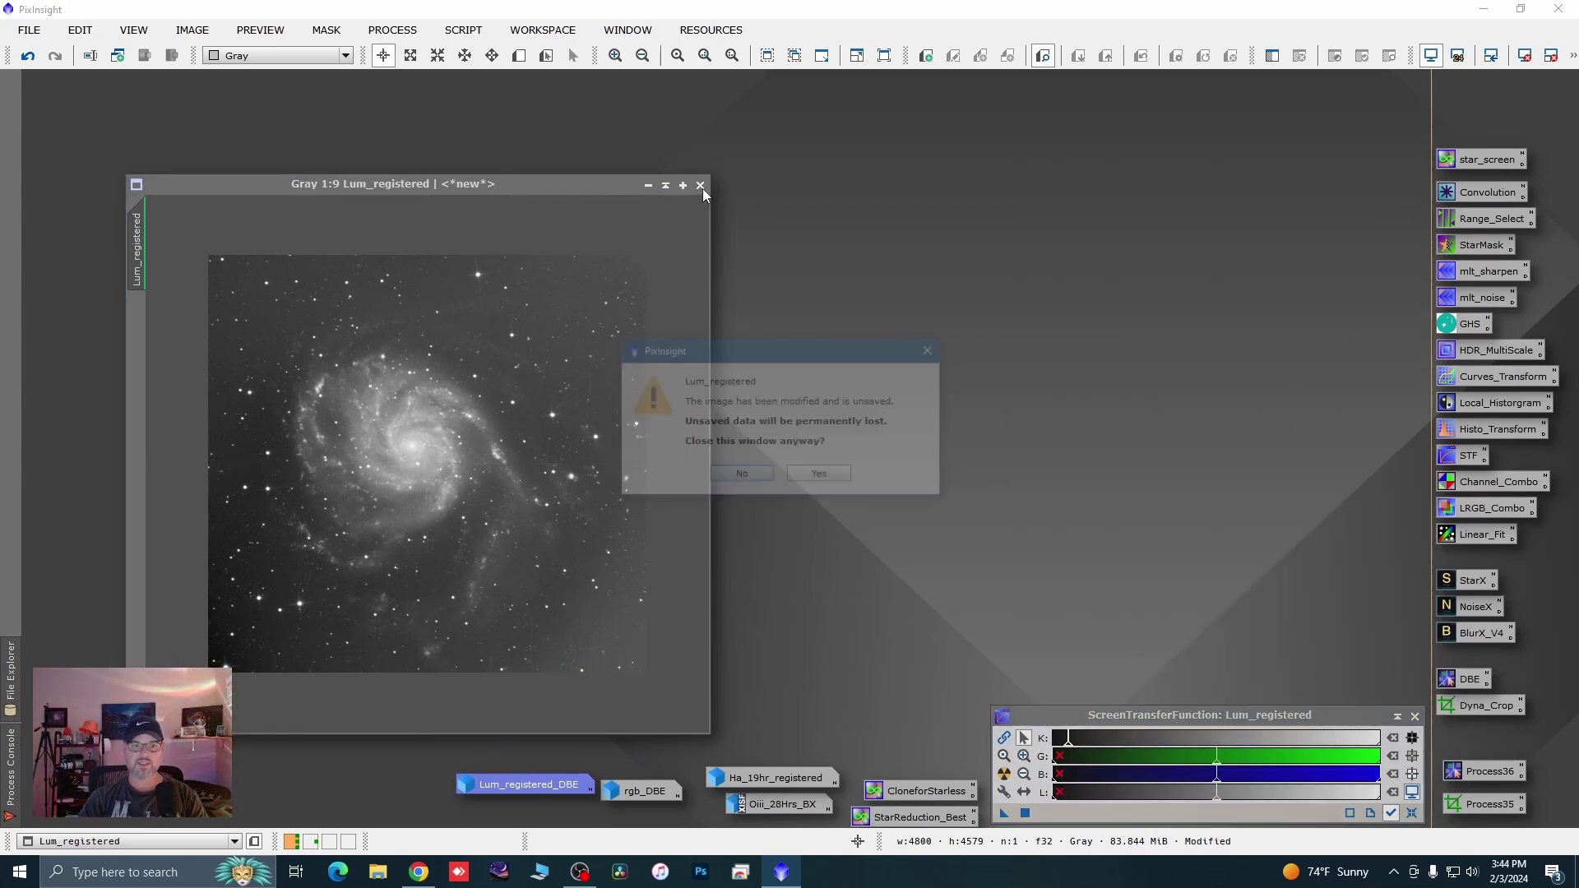
pyautogui.click(819, 476)
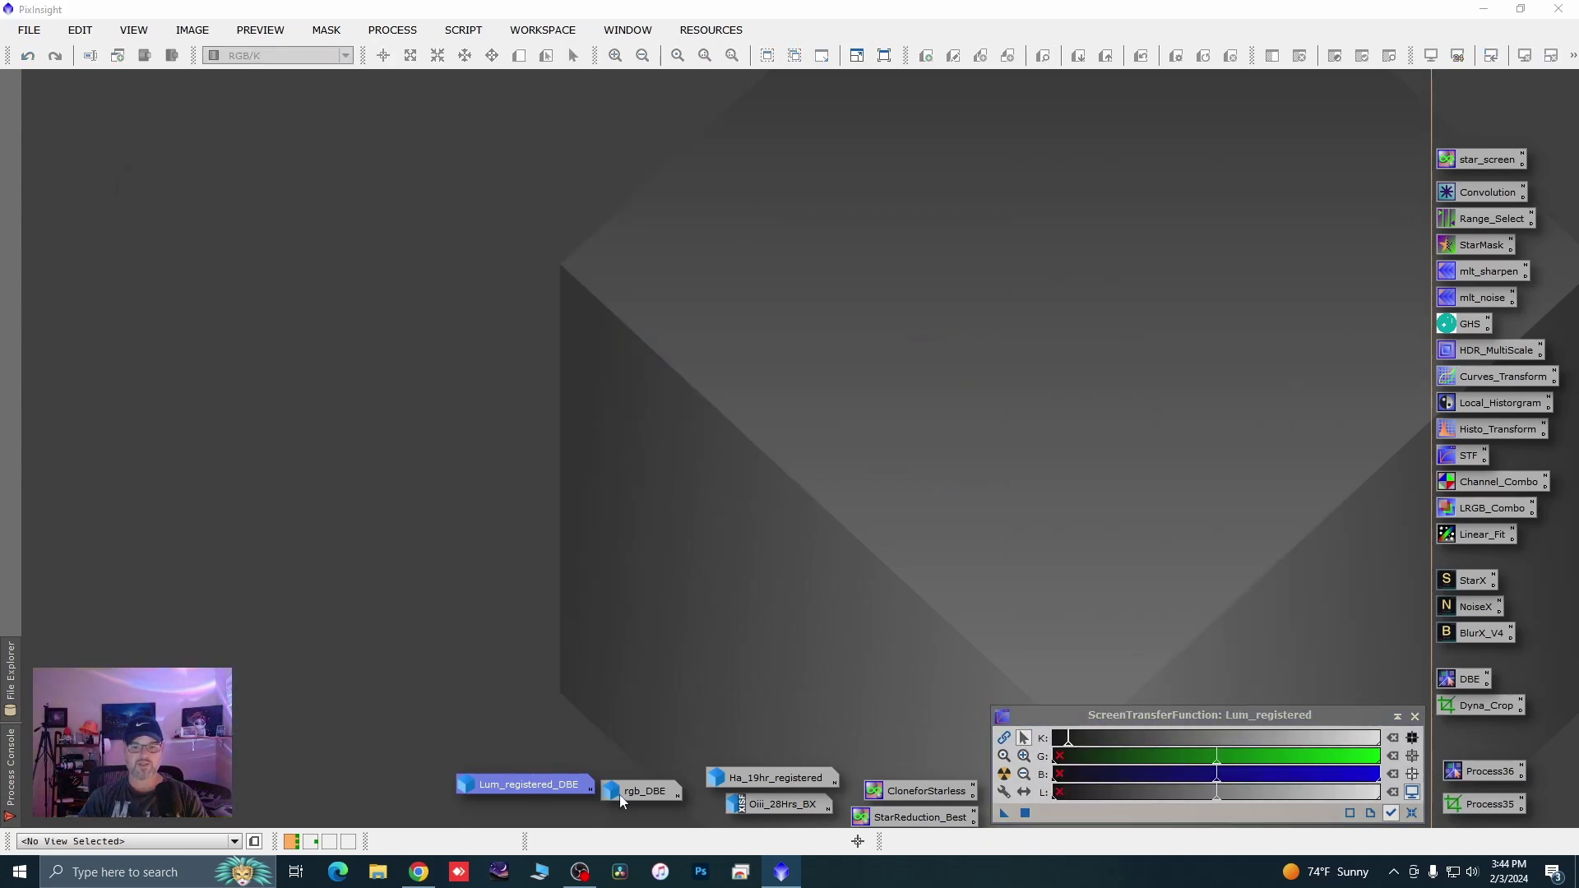
# Place the rgb_DBE icon just above Lum_registered_DBE and open the Ha_19hr_registered image
pyautogui.moveTo(620, 795); pyautogui.dragTo(485, 758)
pyautogui.click(750, 778)
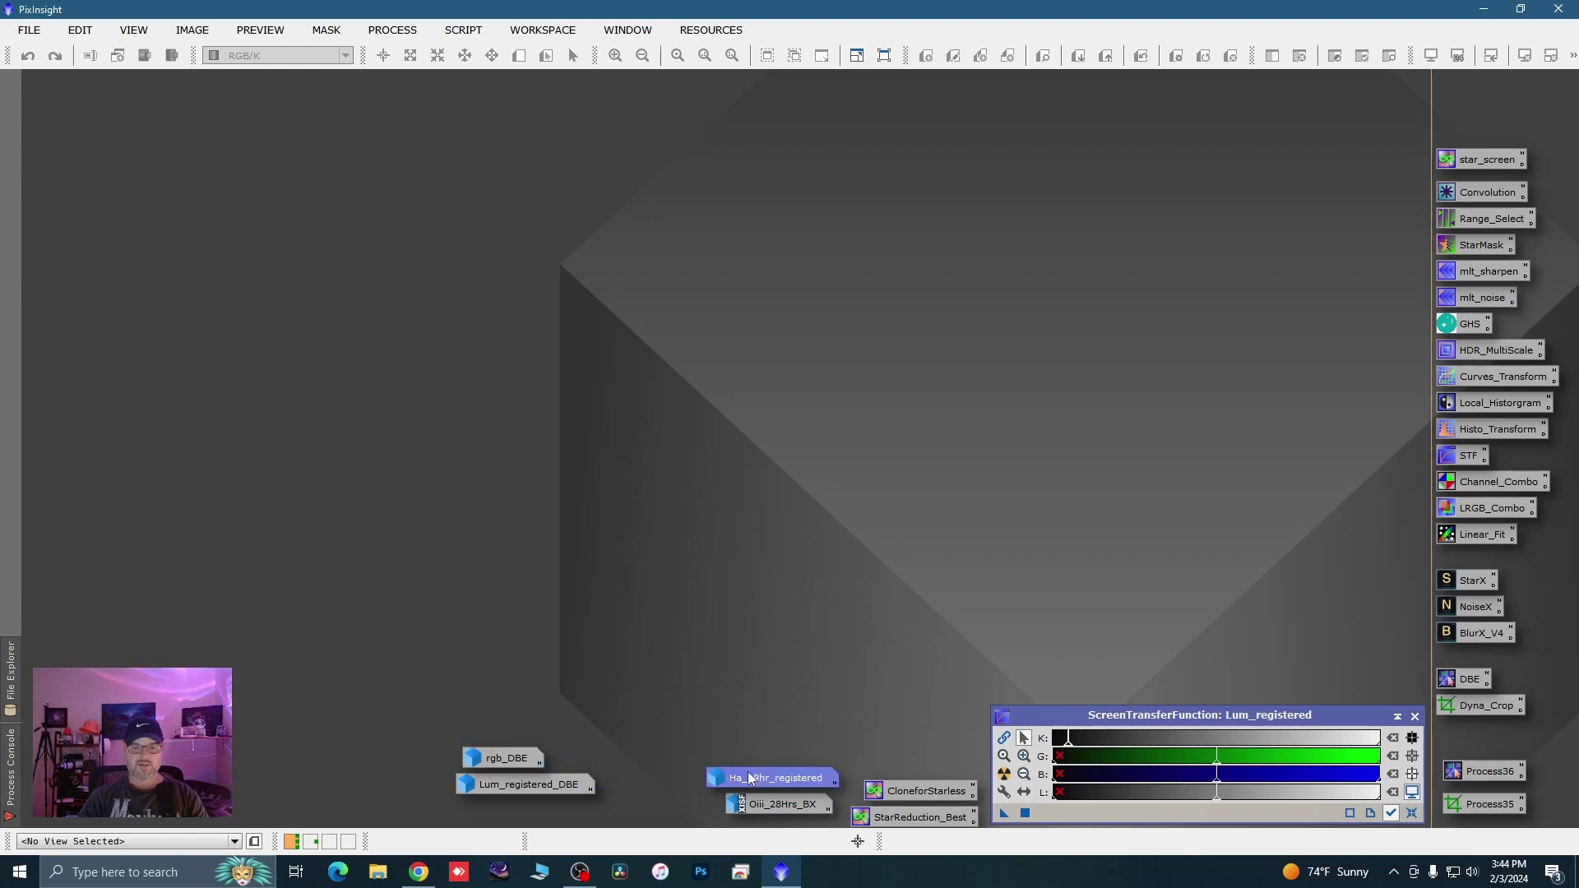
pyautogui.doubleClick(750, 778)
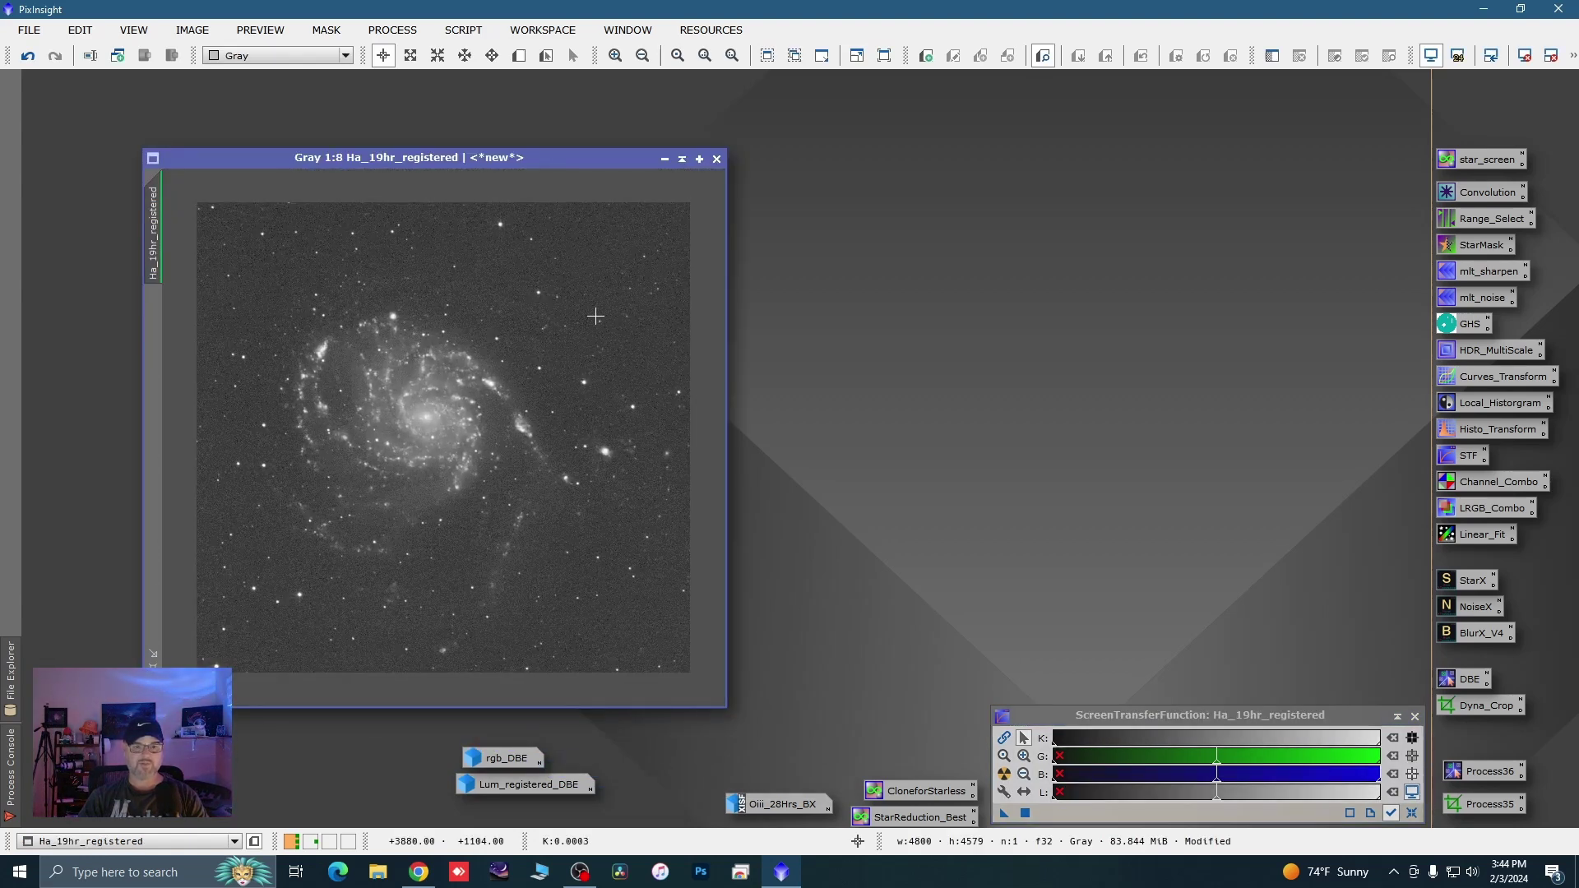
# Run the saved Process36 DBE setup on Ha_19hr_registered and auto-stretch the corrected result
pyautogui.doubleClick(1458, 776)
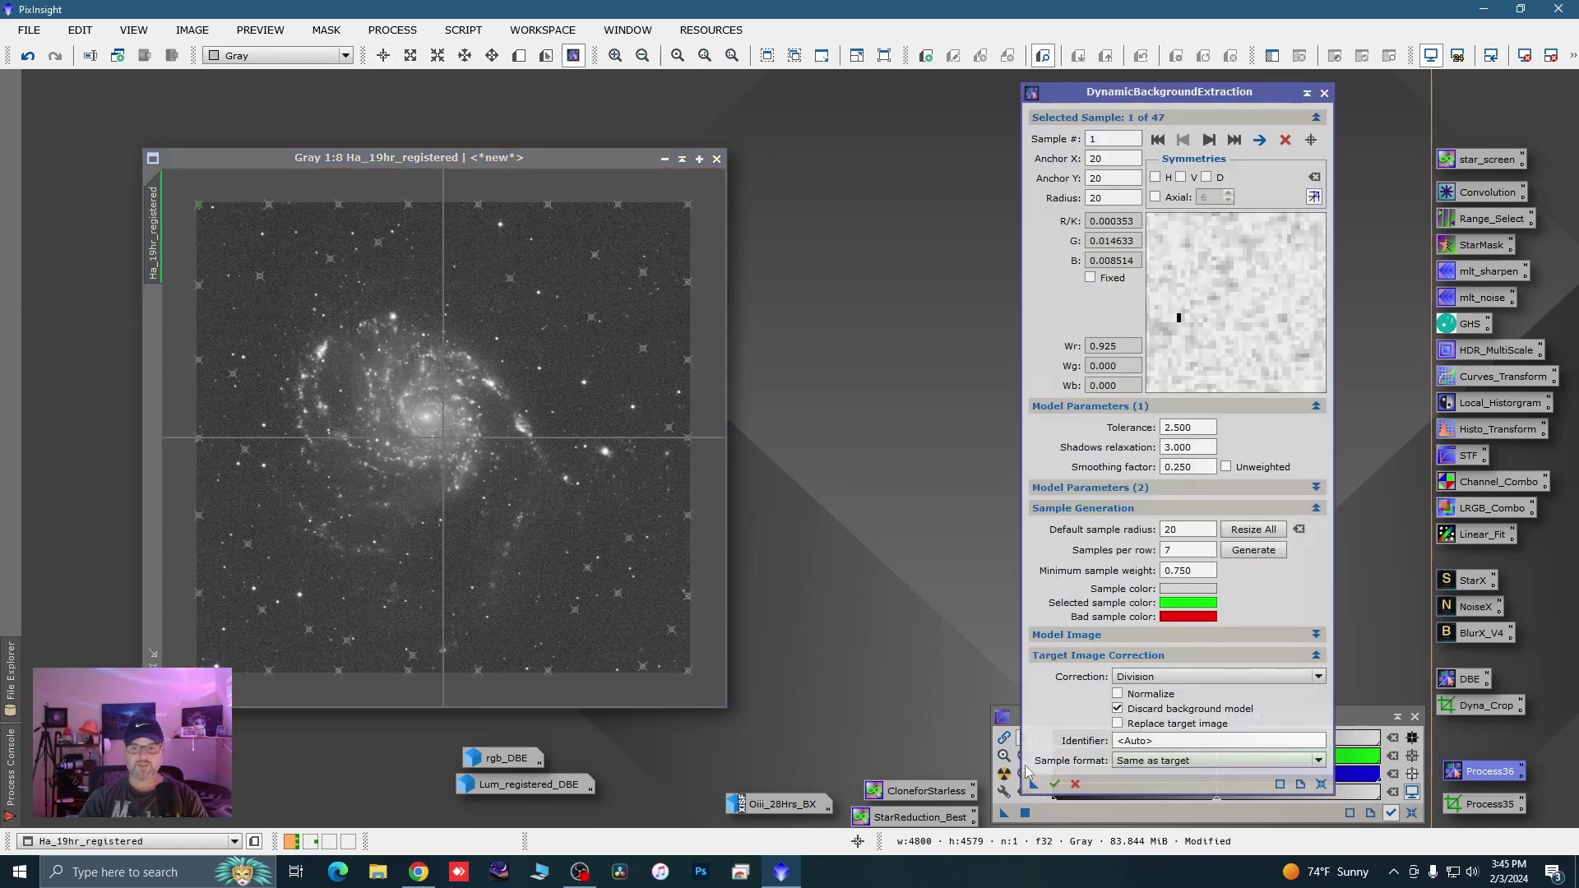
pyautogui.click(1054, 784)
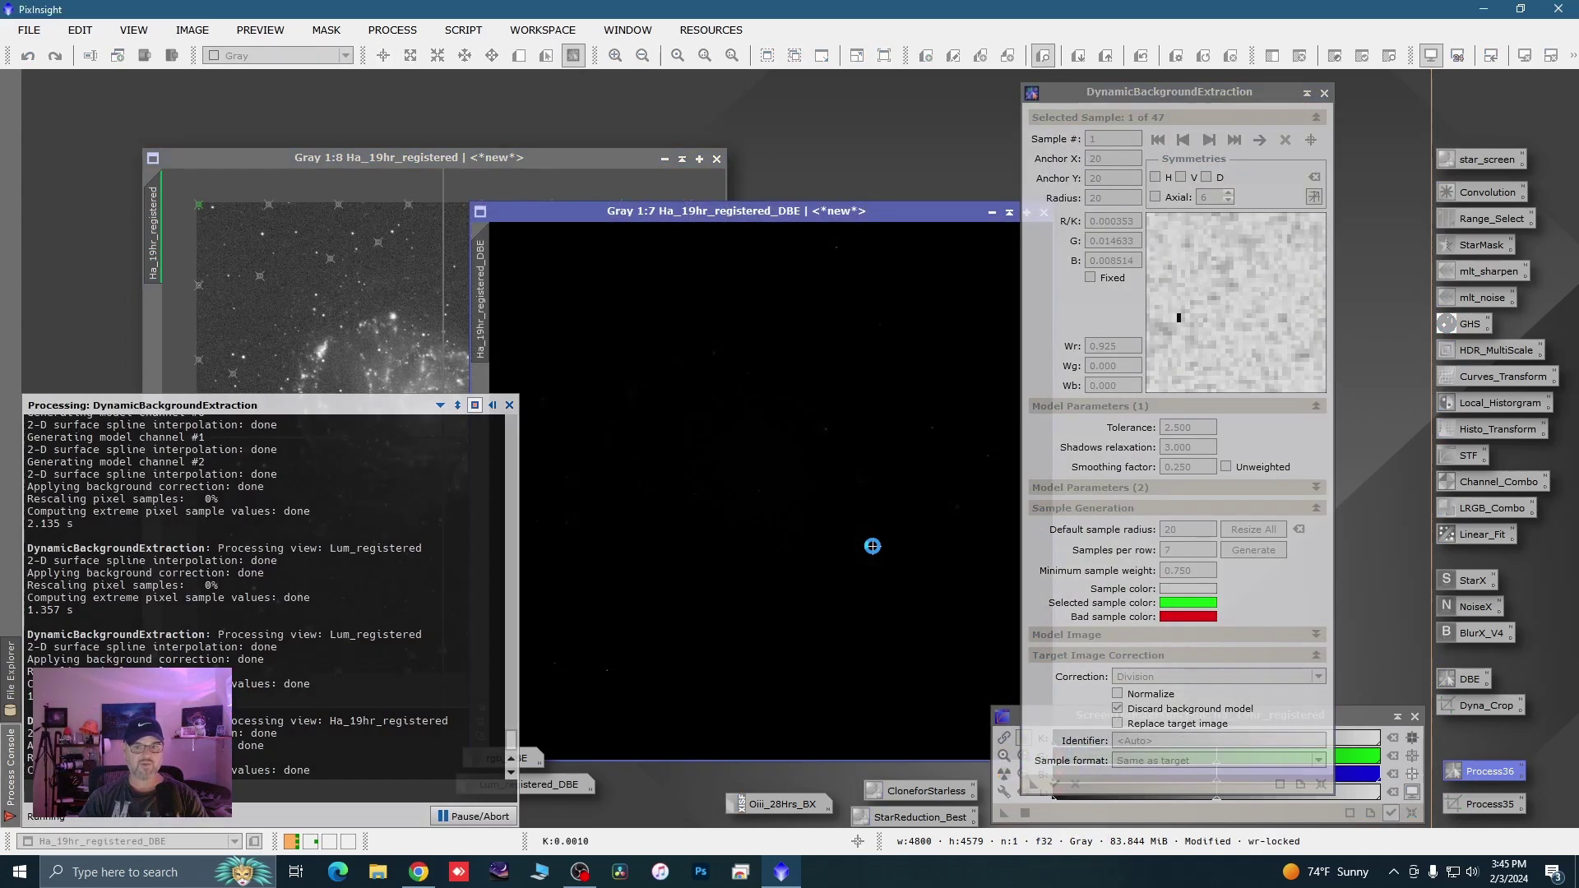
pyautogui.click(1003, 776)
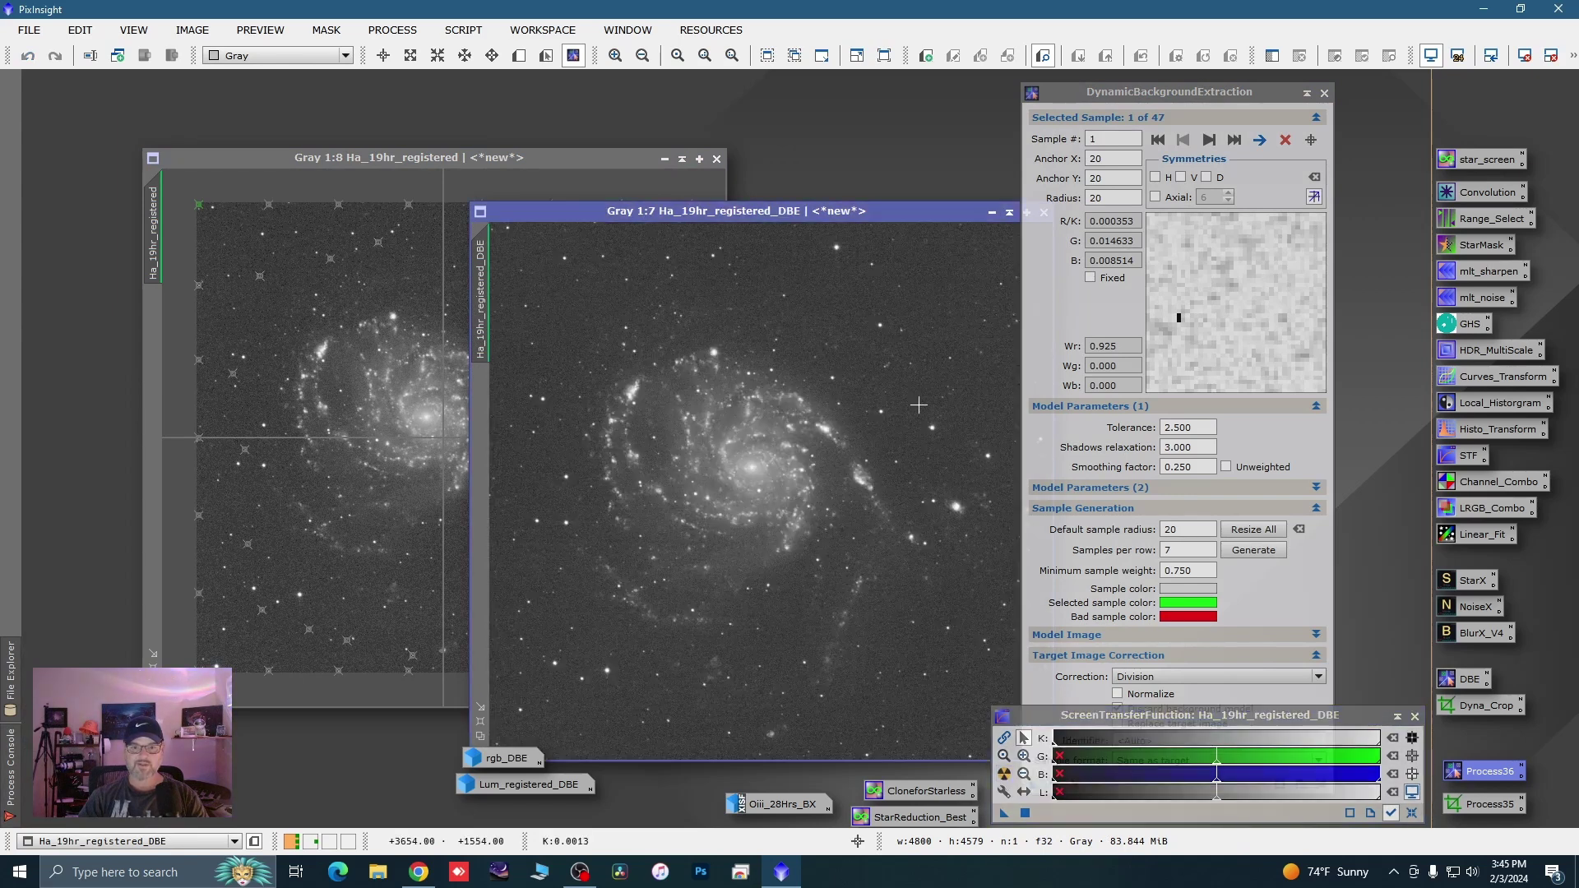
# Minimize the Ha_19hr_registered_DBE image and park its icon just above Oiii_28Hrs_BX
pyautogui.moveTo(957, 215); pyautogui.dragTo(838, 191)
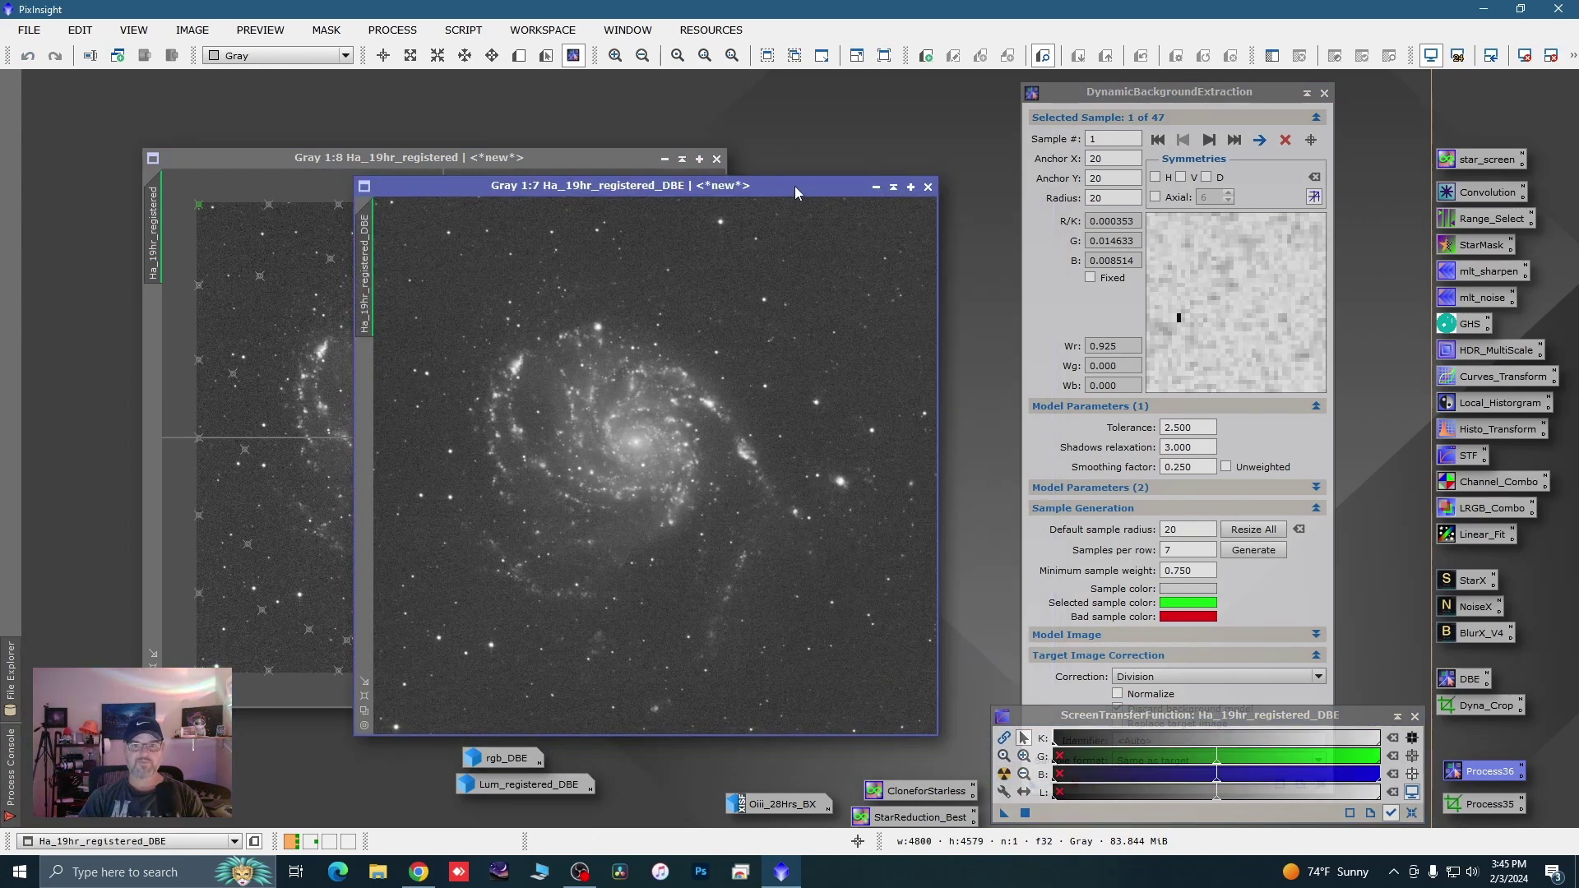
pyautogui.click(876, 189)
pyautogui.moveTo(705, 465); pyautogui.dragTo(758, 771)
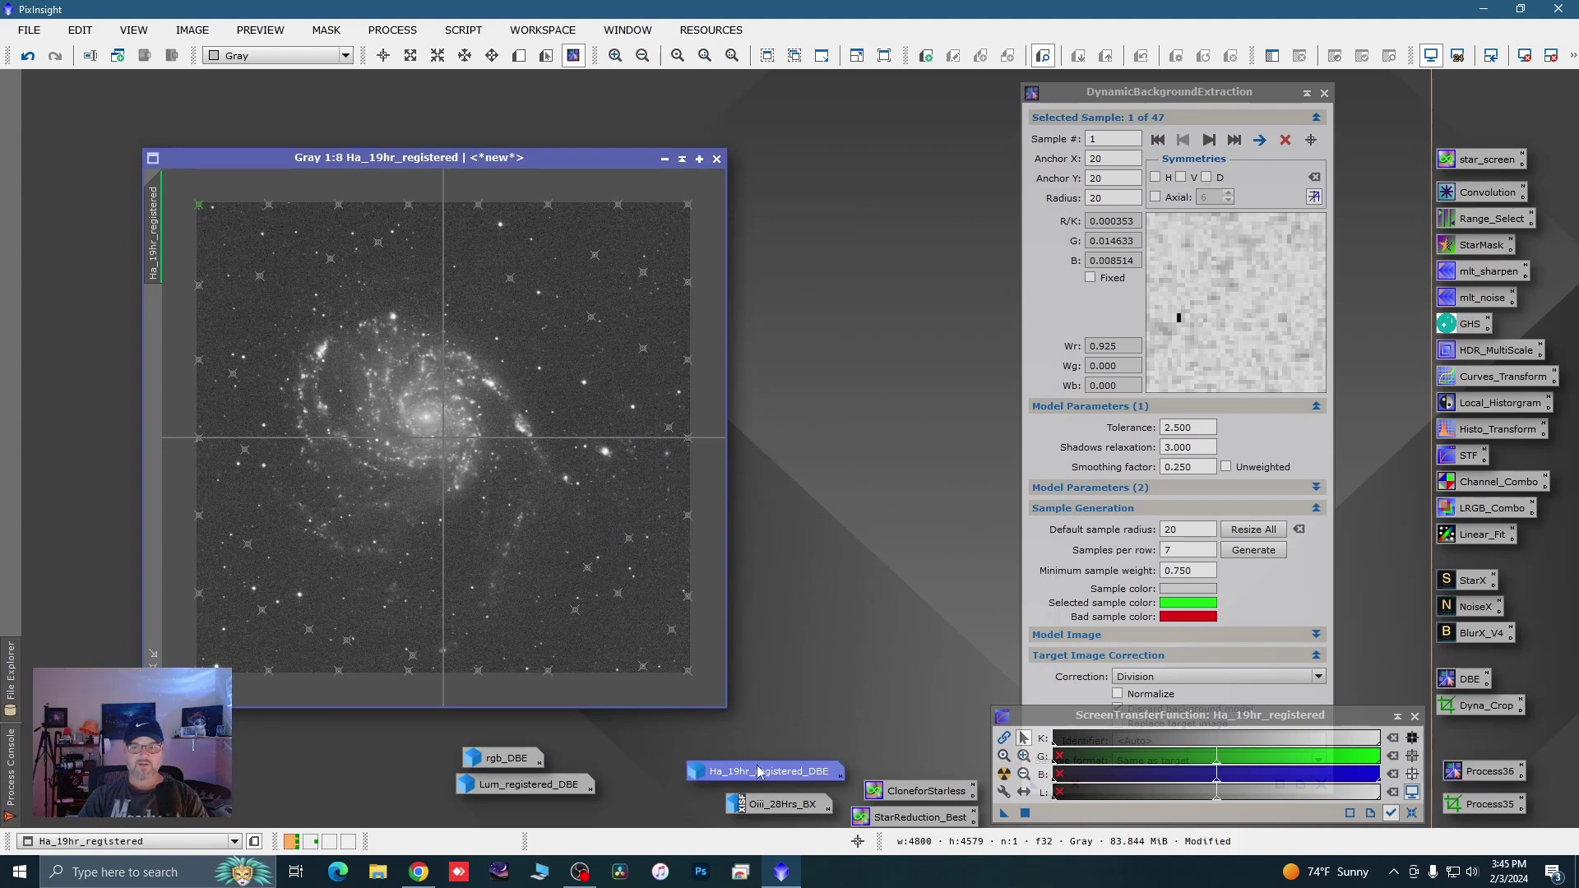
# End the DBE session on Ha_19hr_registered and close the original Ha image without saving
pyautogui.click(1326, 95)
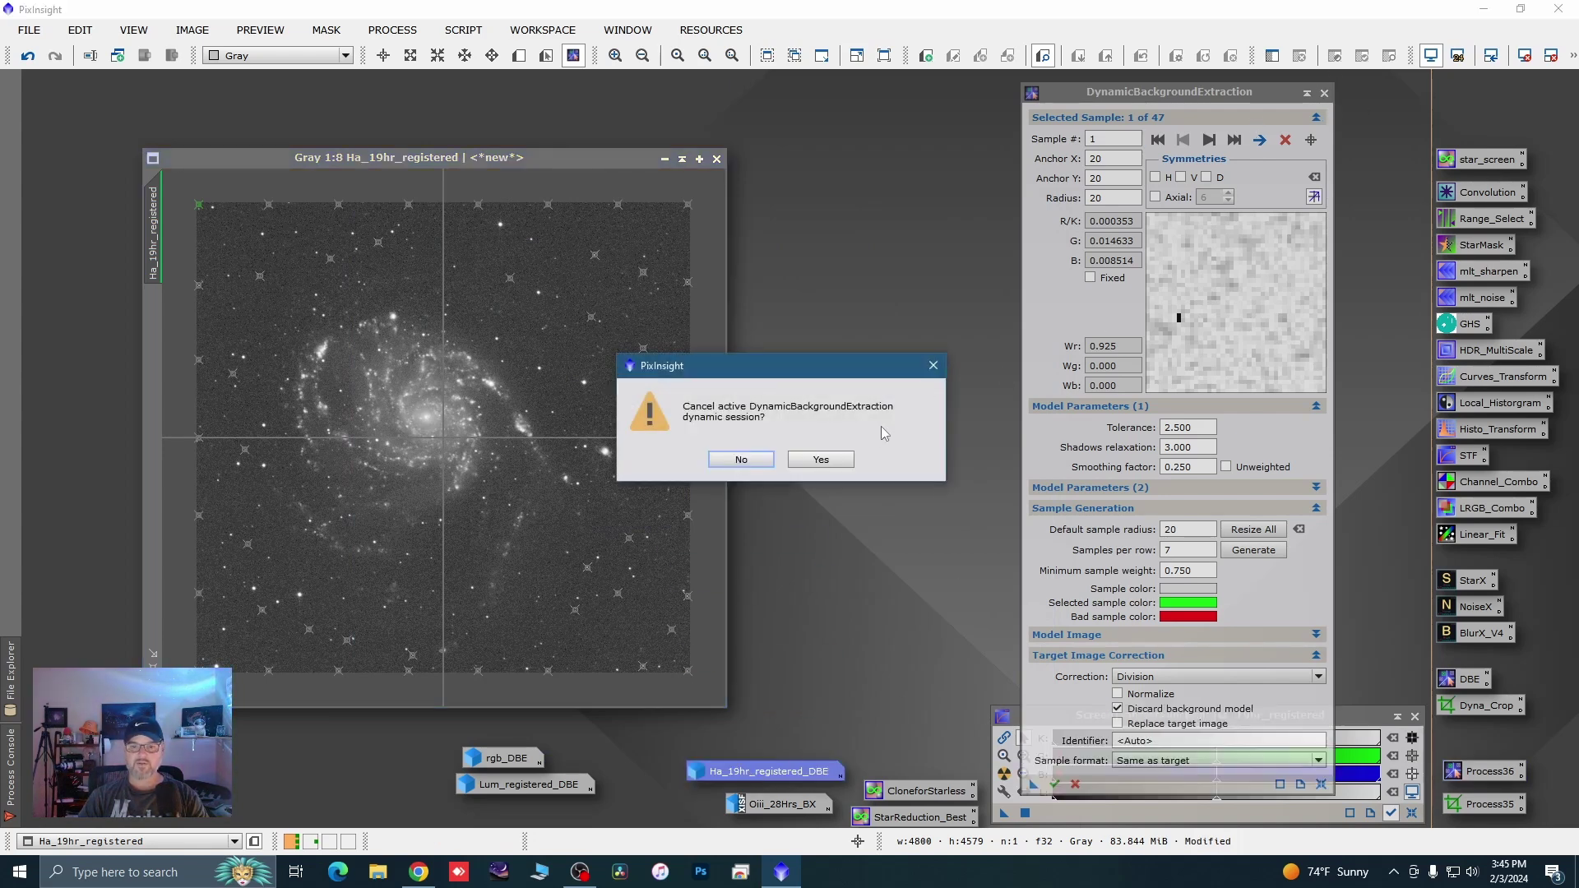
pyautogui.click(822, 461)
pyautogui.click(716, 159)
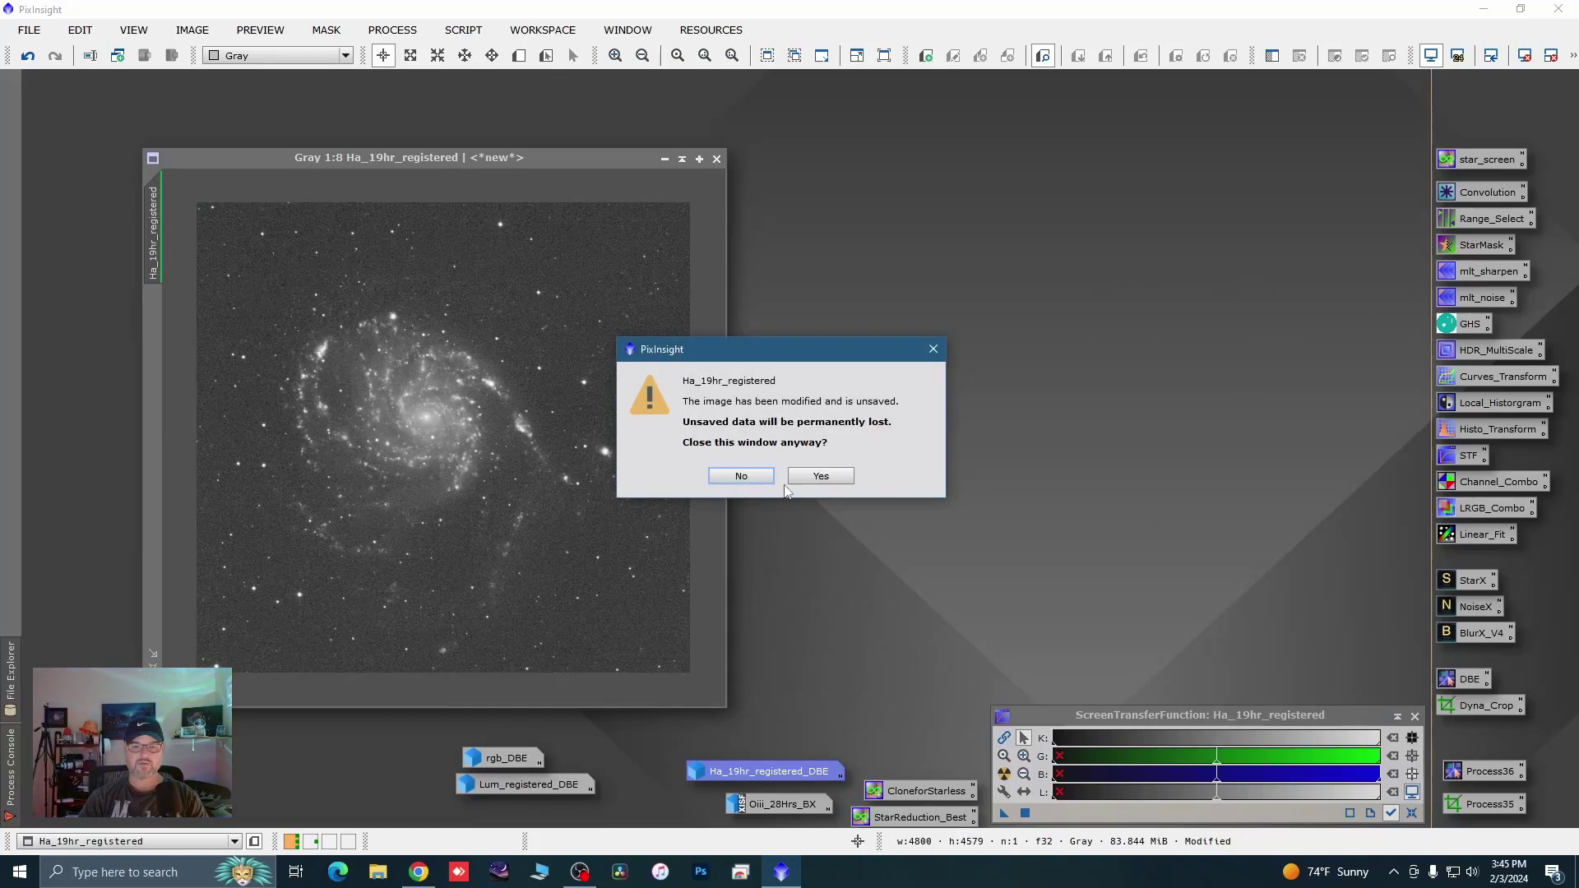
pyautogui.click(797, 476)
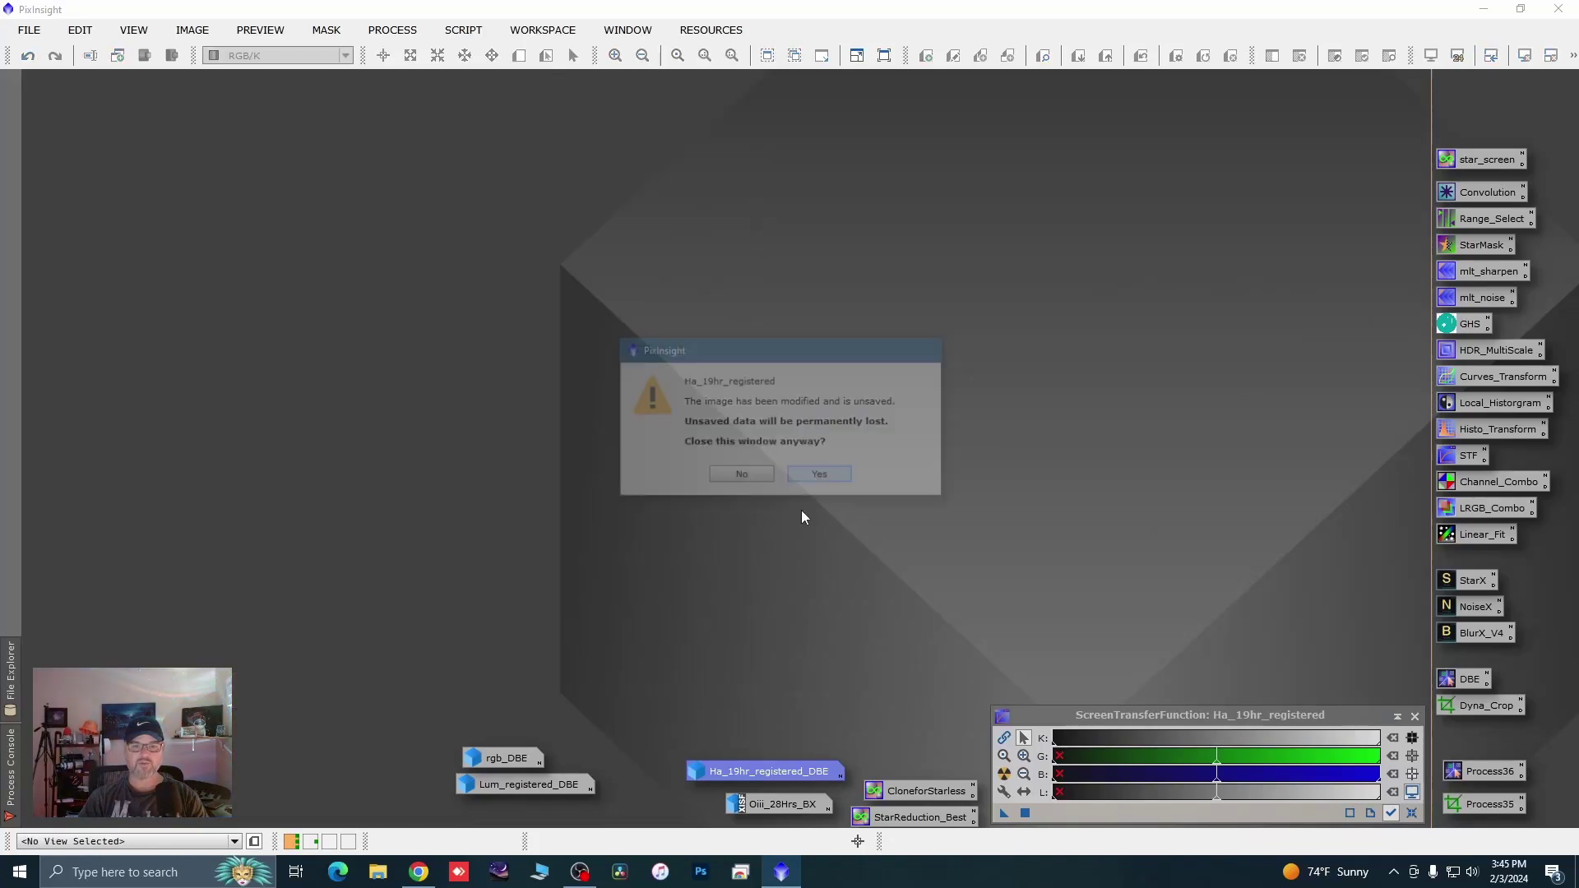
# Open Oiii_28Hrs_BX, run the saved Process36 DBE setup on it and auto-stretch the corrected result
pyautogui.doubleClick(773, 804)
pyautogui.scroll(-4, 789, 400)
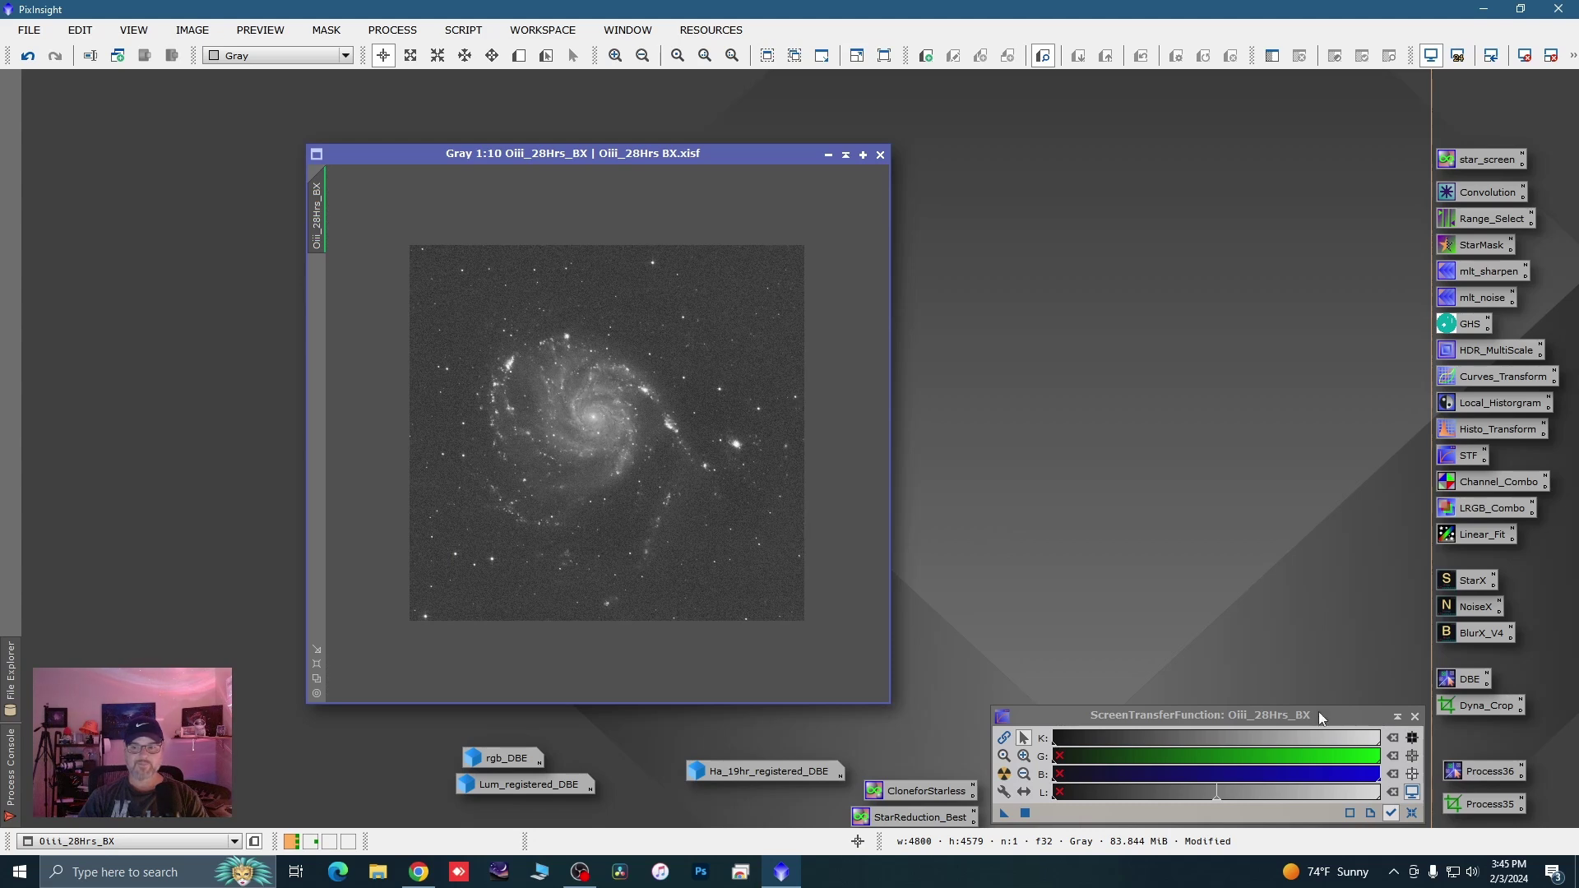
pyautogui.doubleClick(1473, 773)
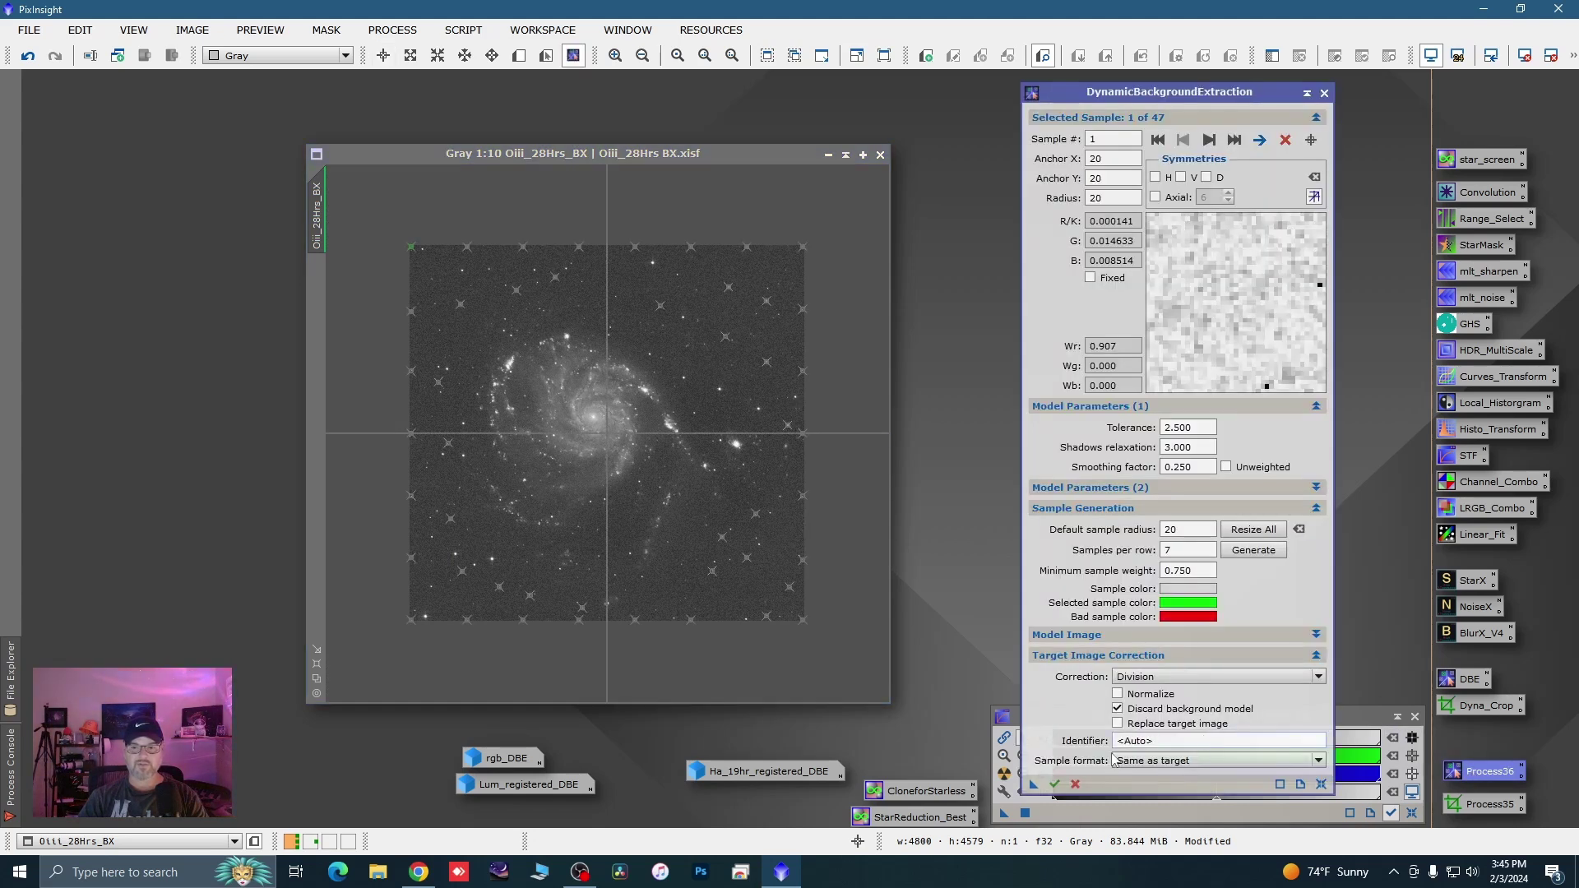
pyautogui.click(1056, 784)
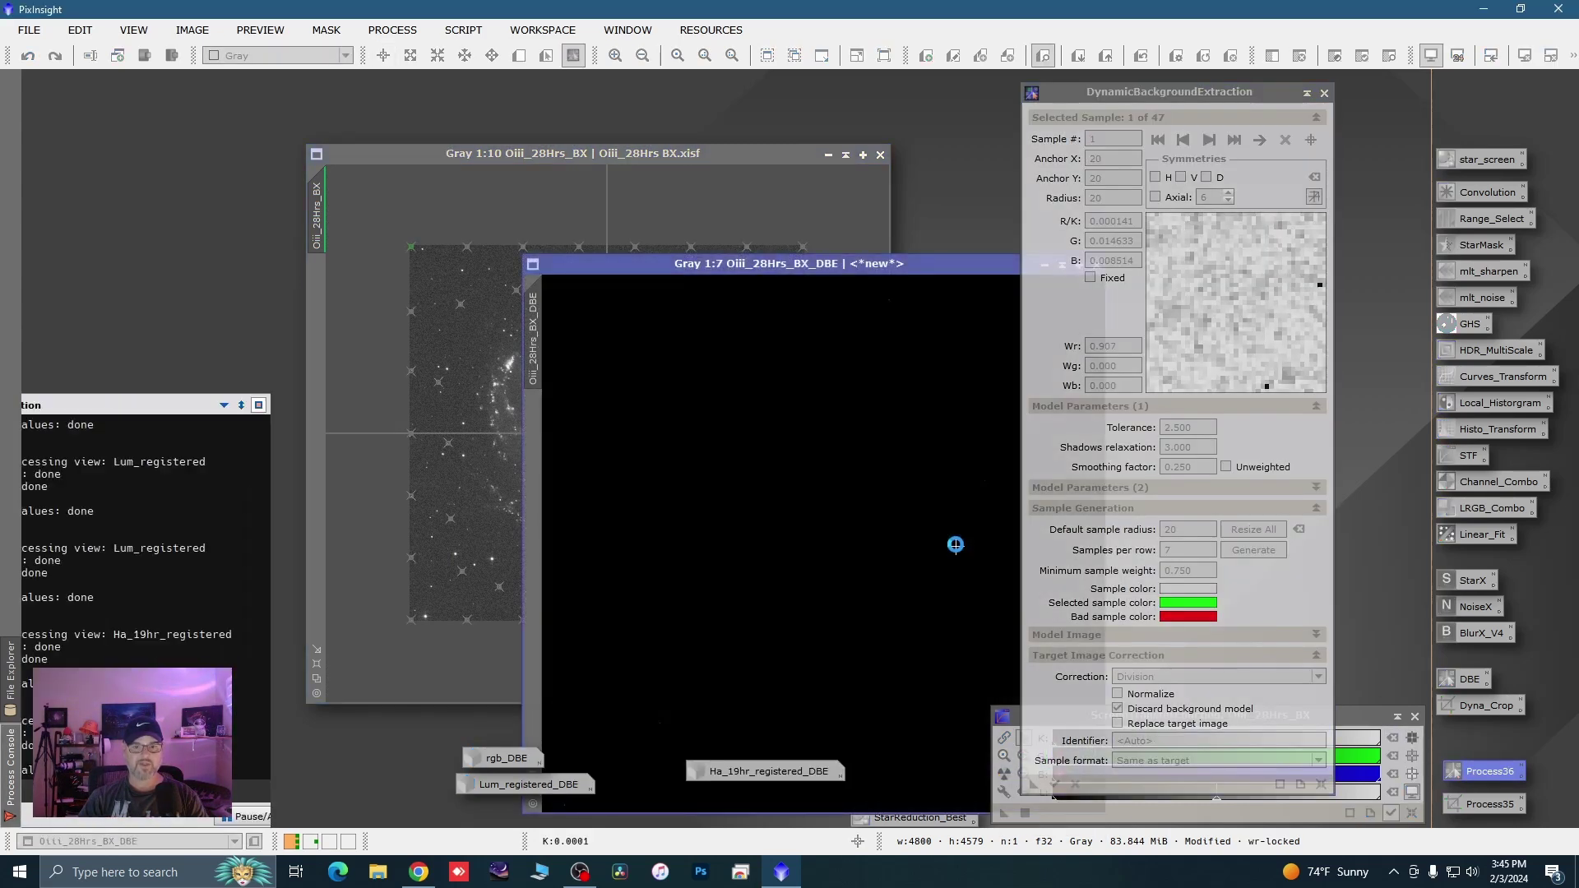
pyautogui.click(1004, 775)
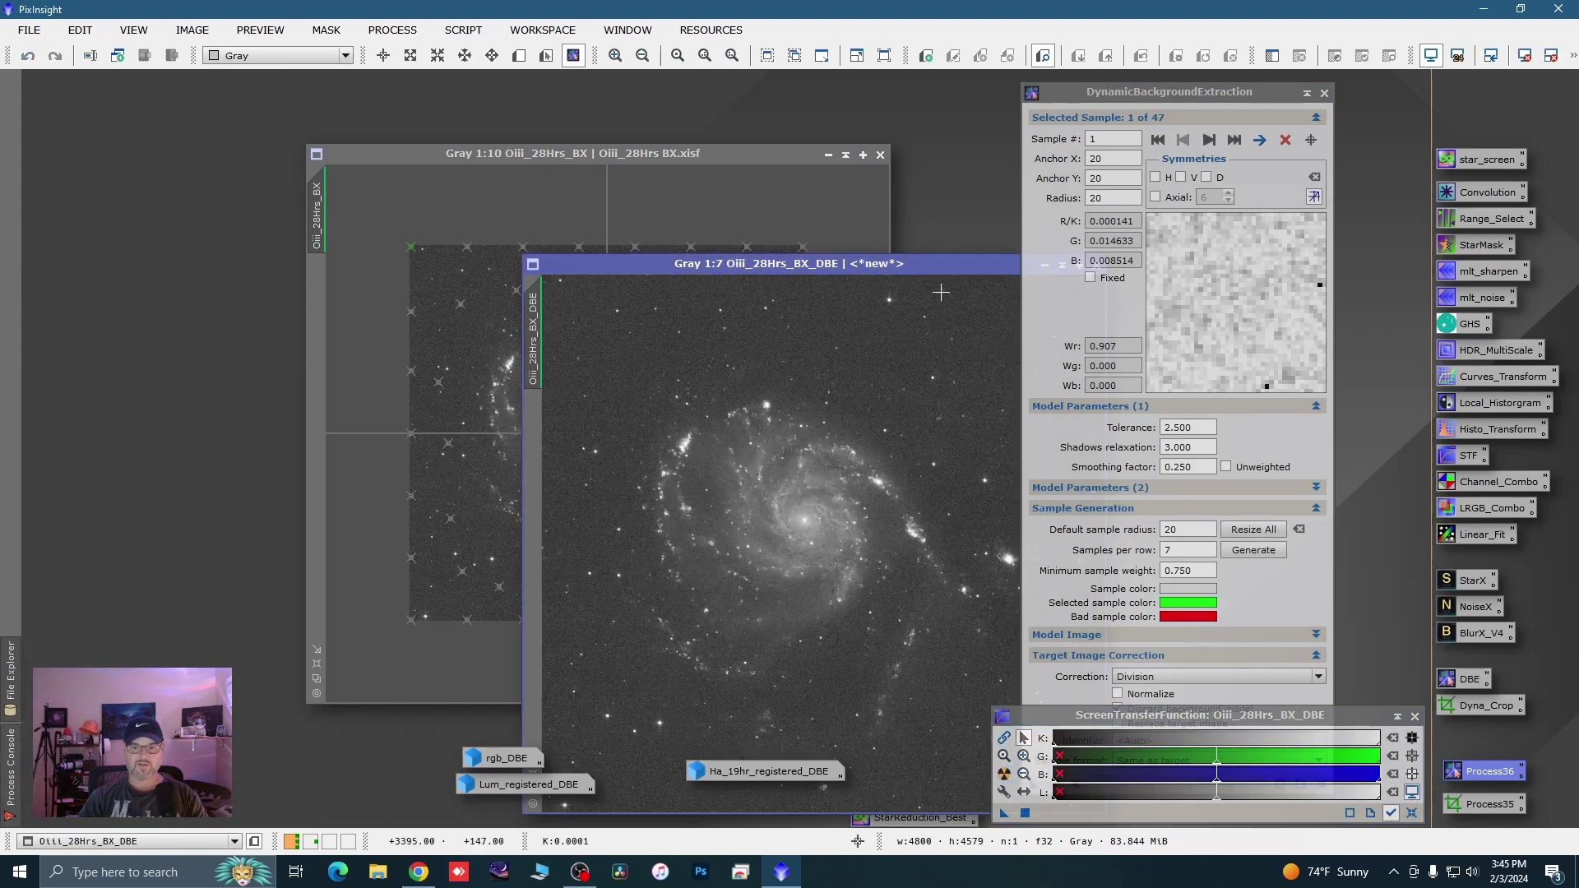
# Minimize the Oiii_28Hrs_BX_DBE image and park its icon just below Ha_19hr_registered_DBE
pyautogui.moveTo(949, 265); pyautogui.dragTo(759, 232)
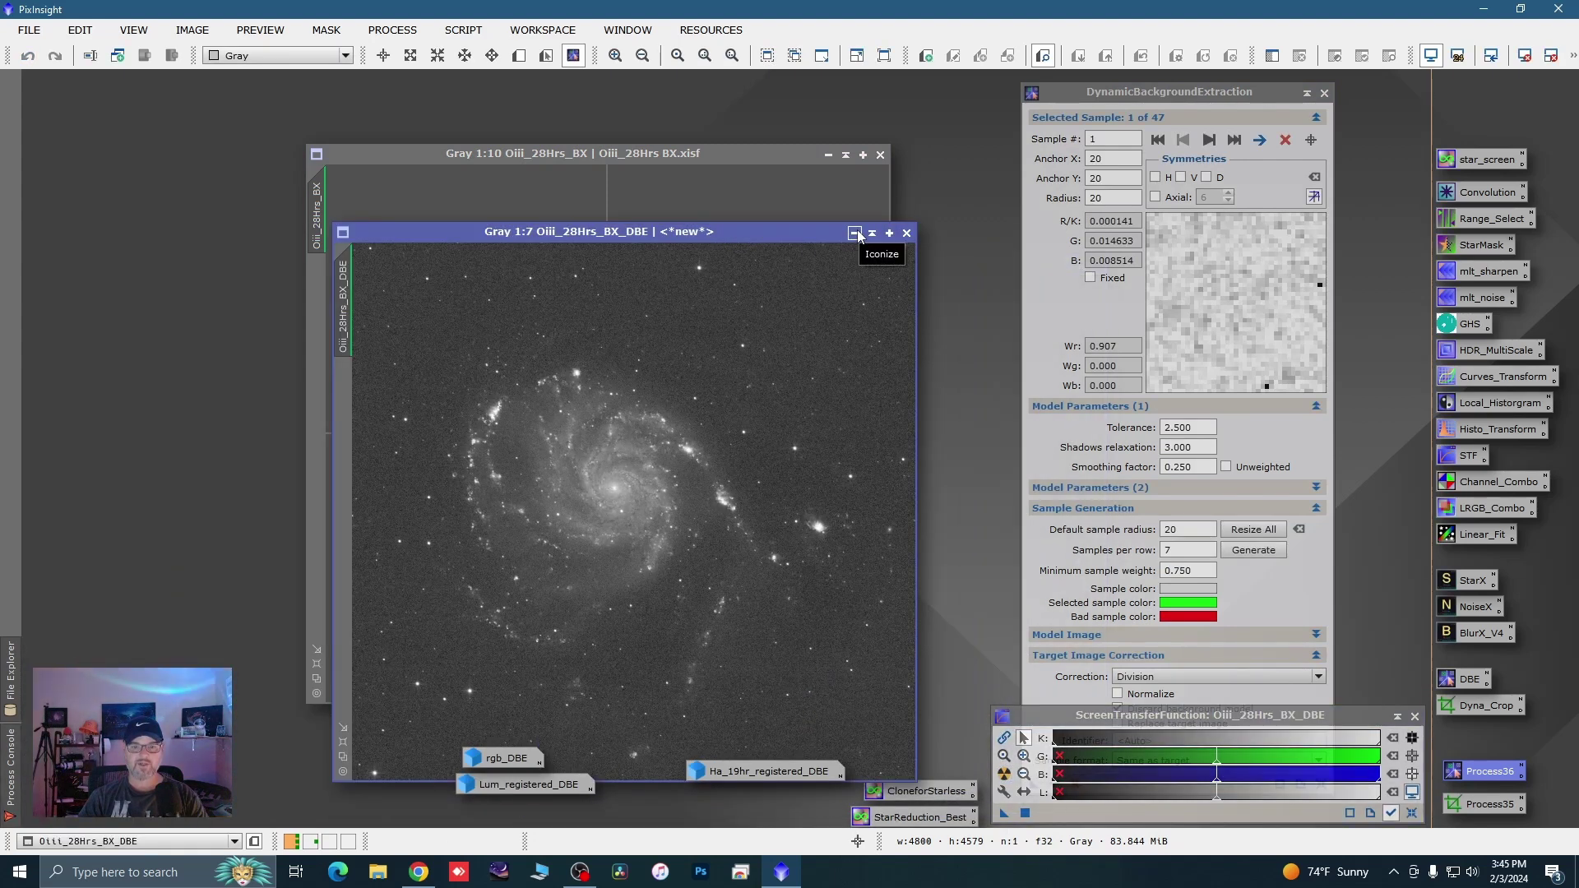
pyautogui.click(855, 234)
pyautogui.moveTo(662, 516); pyautogui.dragTo(727, 806)
# End the DBE session on Oiii_28Hrs_BX and close the original Oiii image without saving
pyautogui.click(1325, 92)
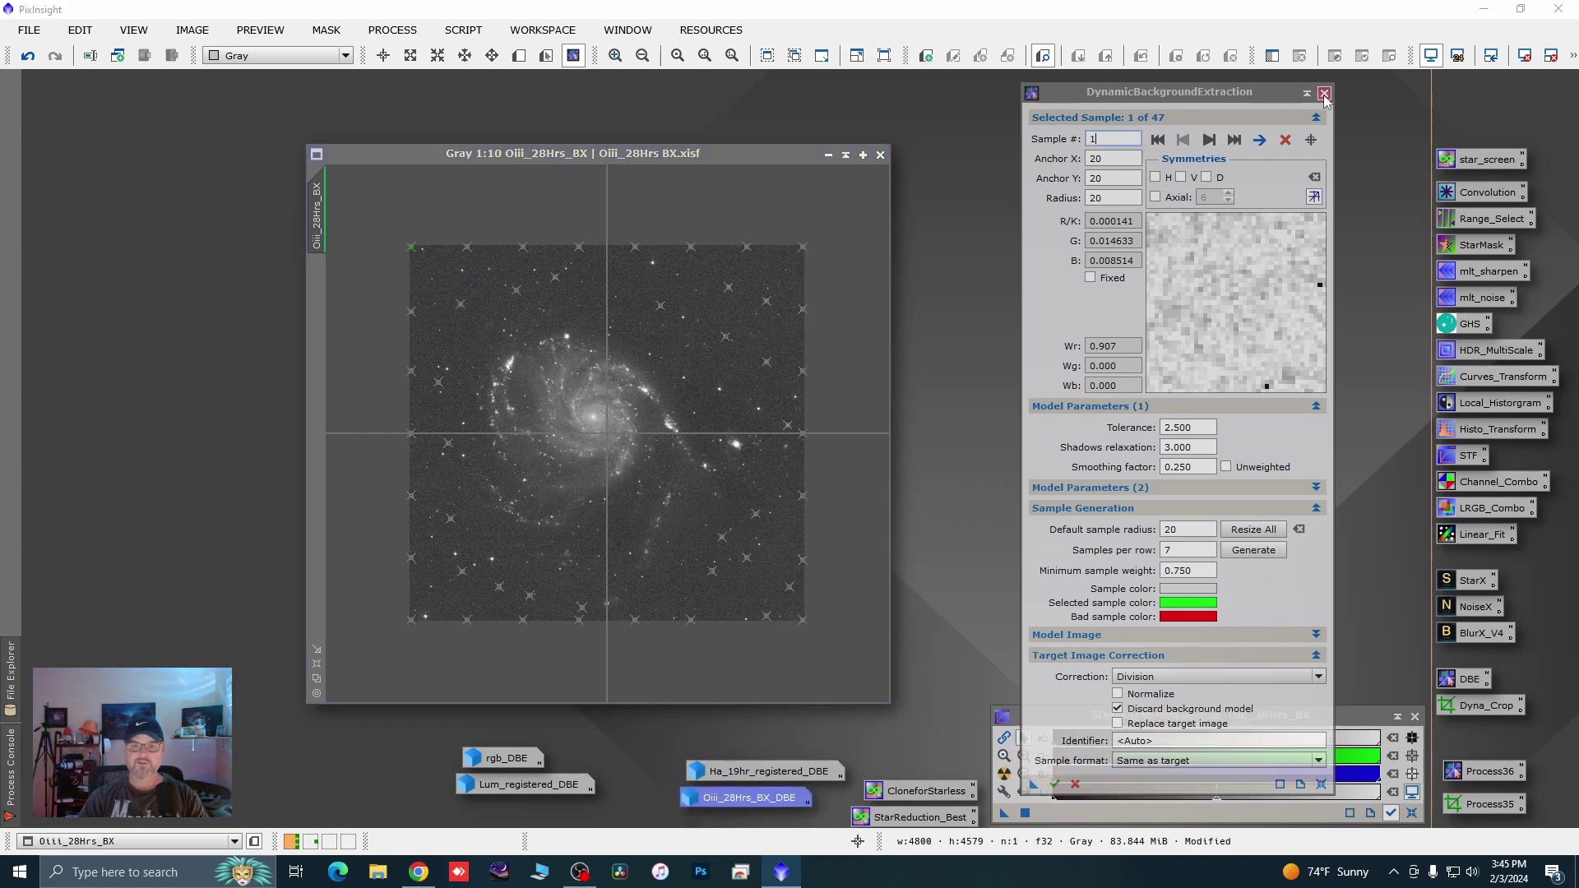
pyautogui.click(823, 460)
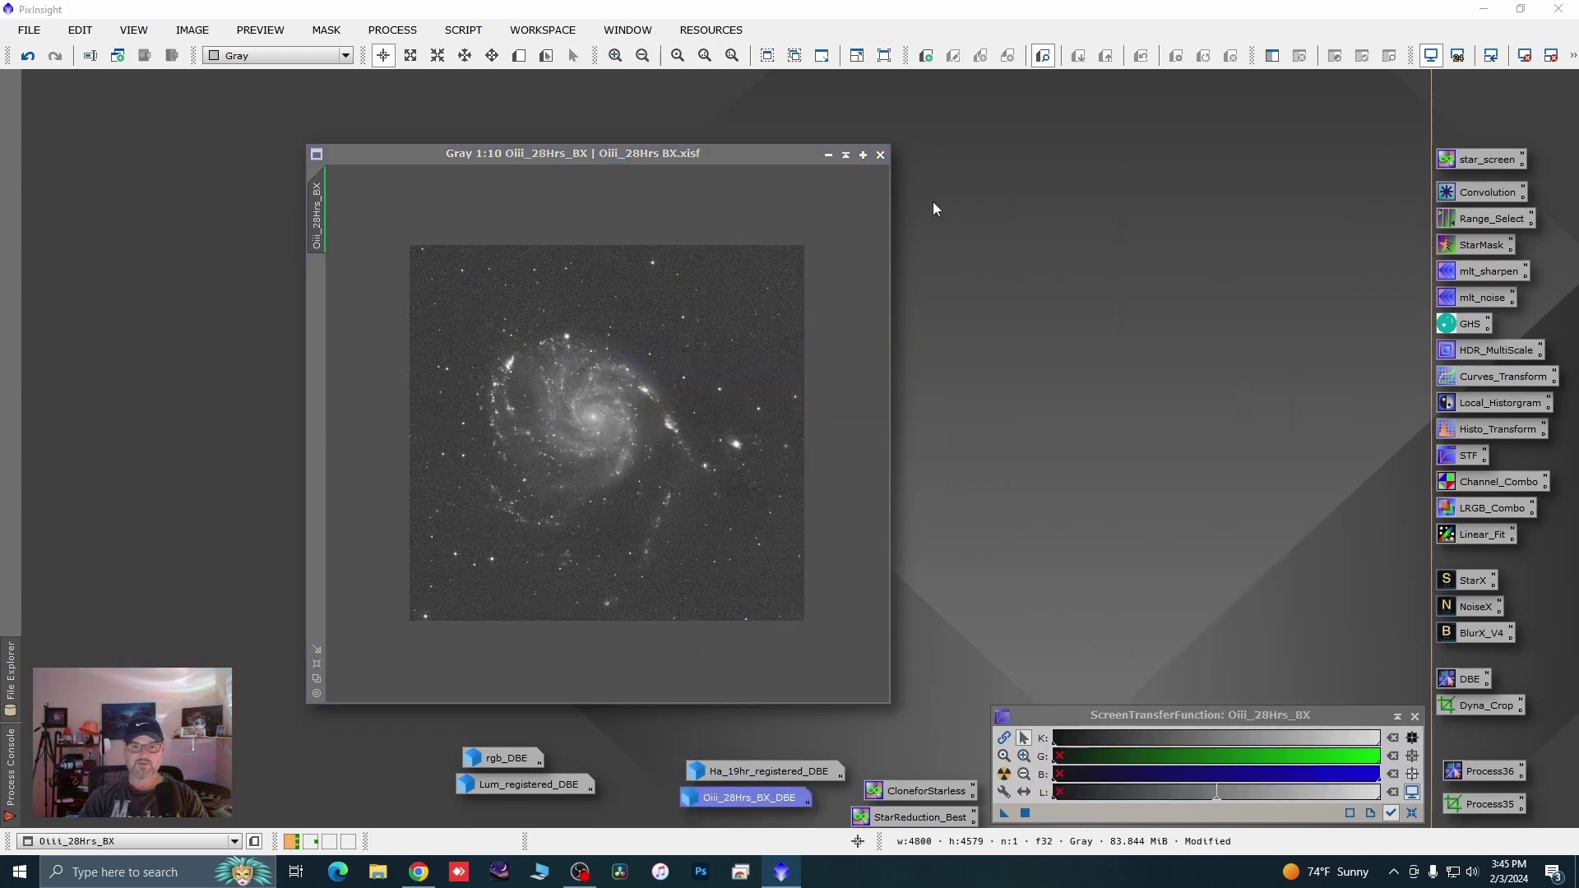
pyautogui.click(879, 155)
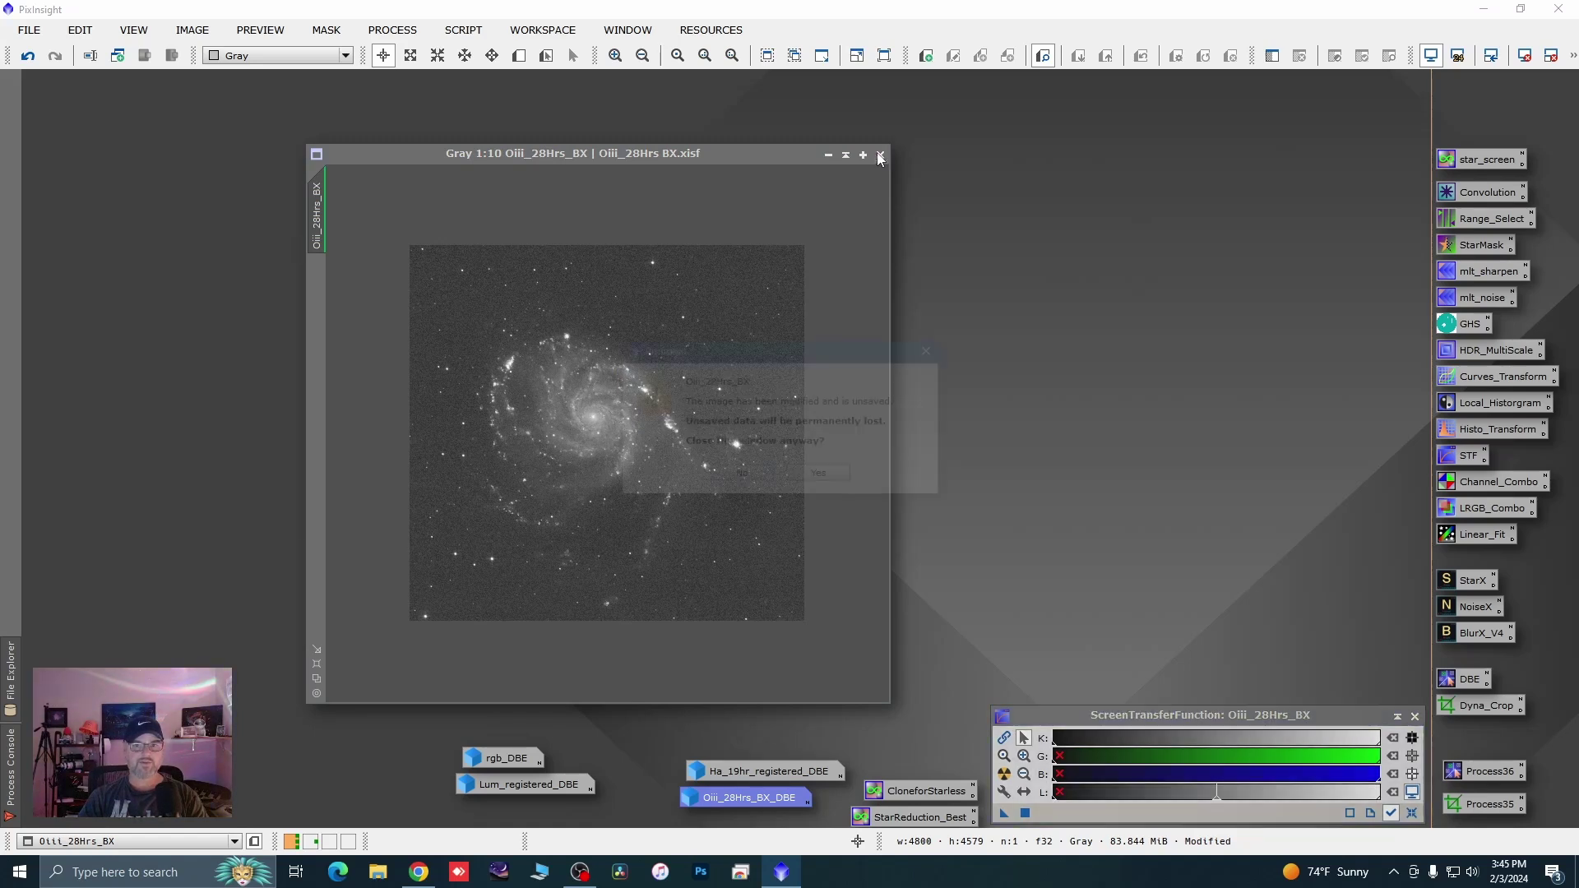
pyautogui.click(821, 477)
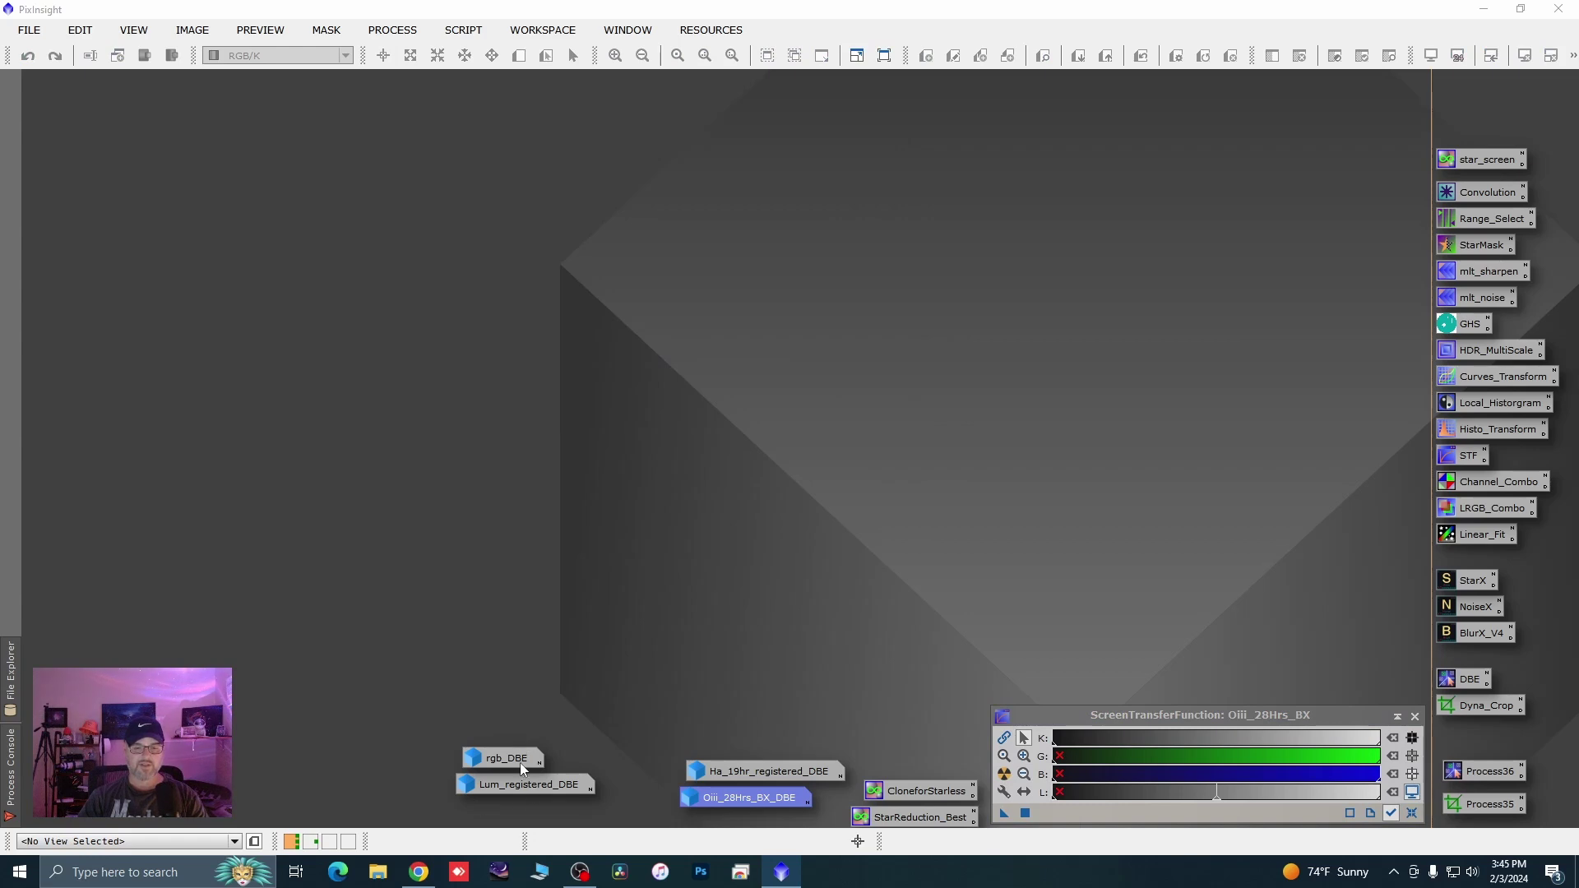
# Change the image identifier of Lum_registered_DBE to lum
pyautogui.rightClick(517, 793)
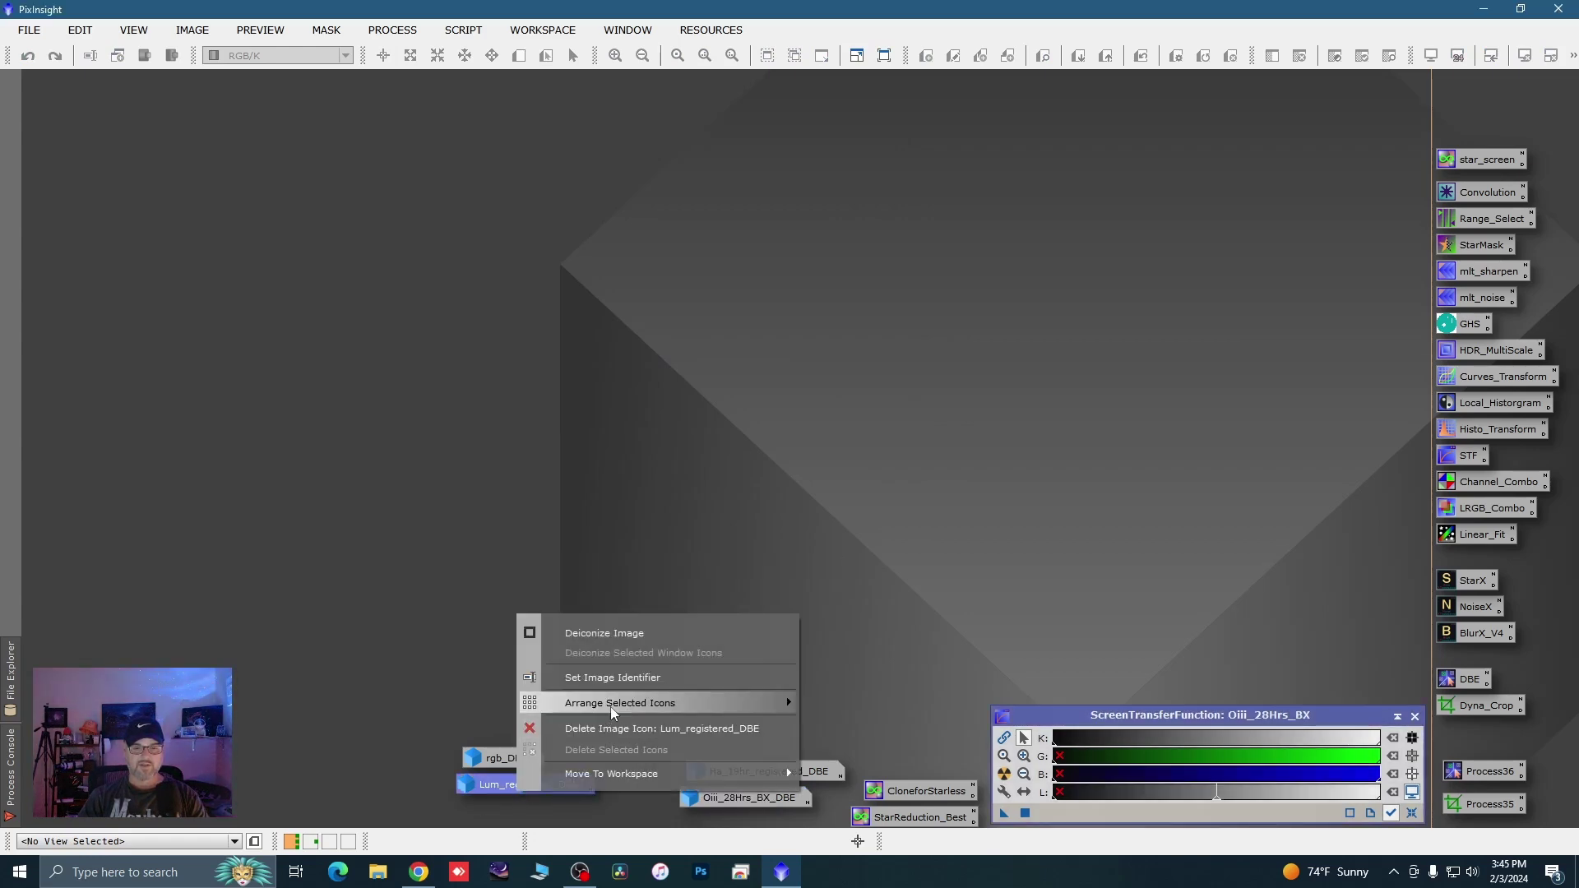
pyautogui.moveTo(613, 709)
pyautogui.click(623, 677)
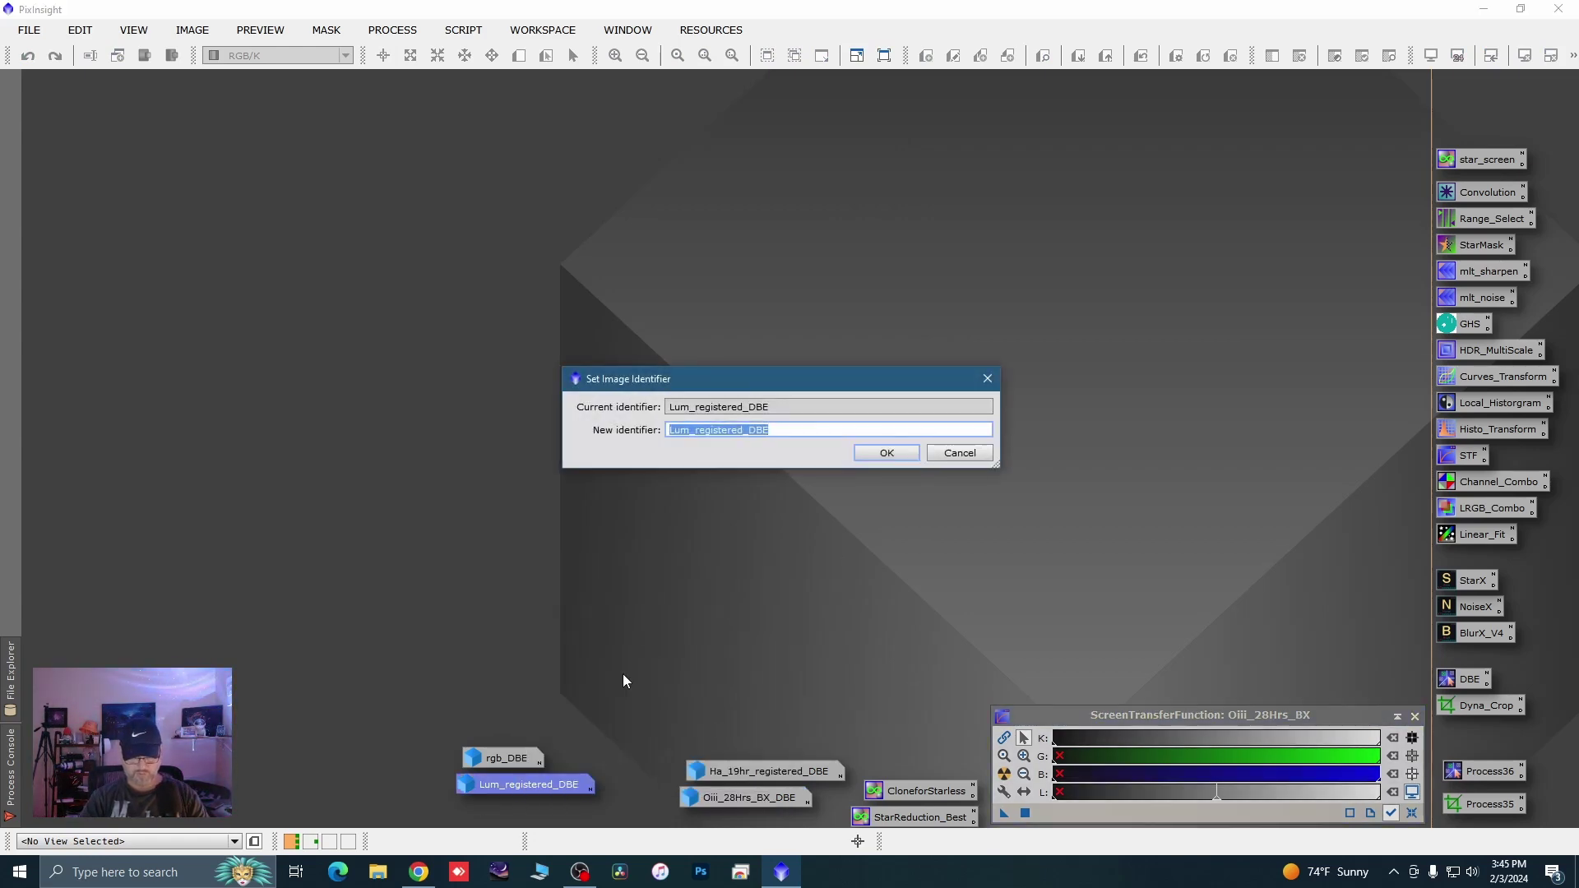
pyautogui.write('lum')
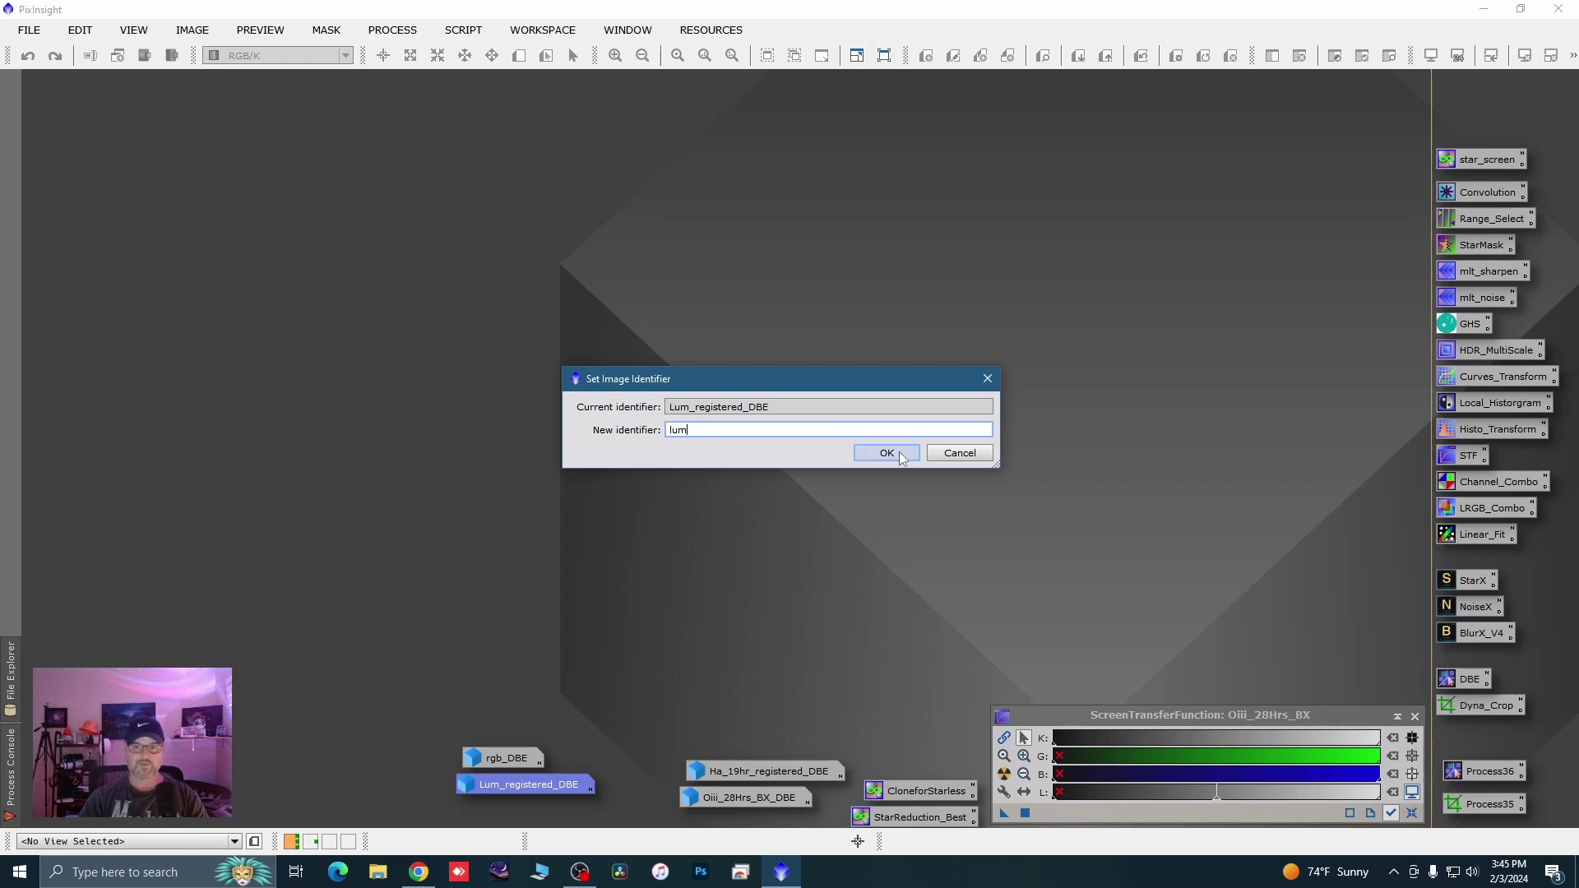
pyautogui.click(900, 452)
# Change the image identifier of Ha_19hr_registered_DBE to ha
pyautogui.rightClick(732, 771)
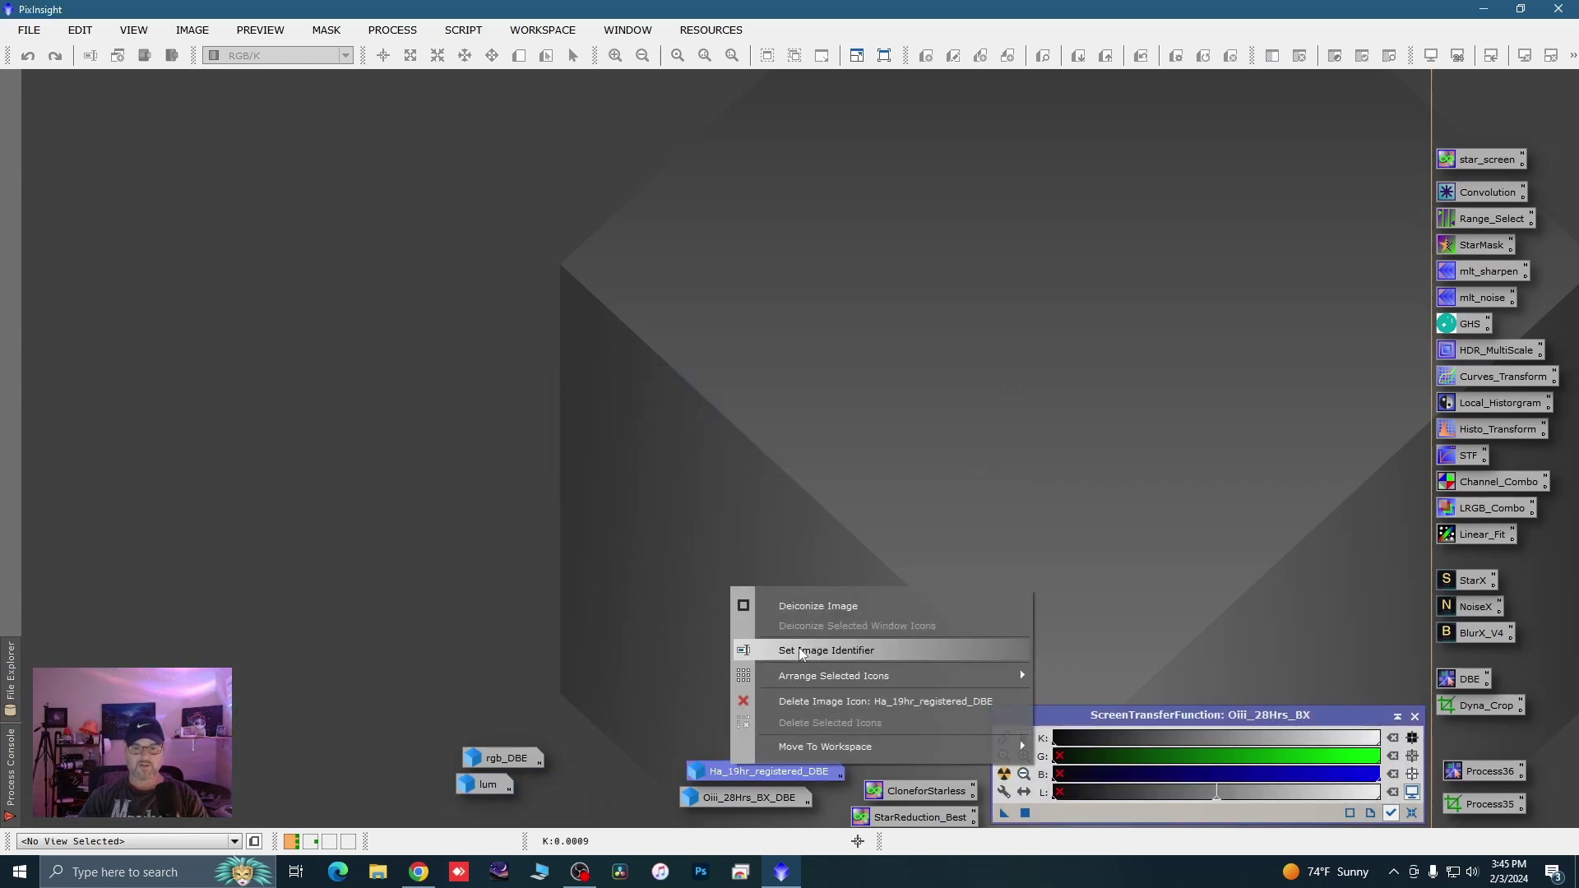
pyautogui.click(801, 650)
pyautogui.write('ha')
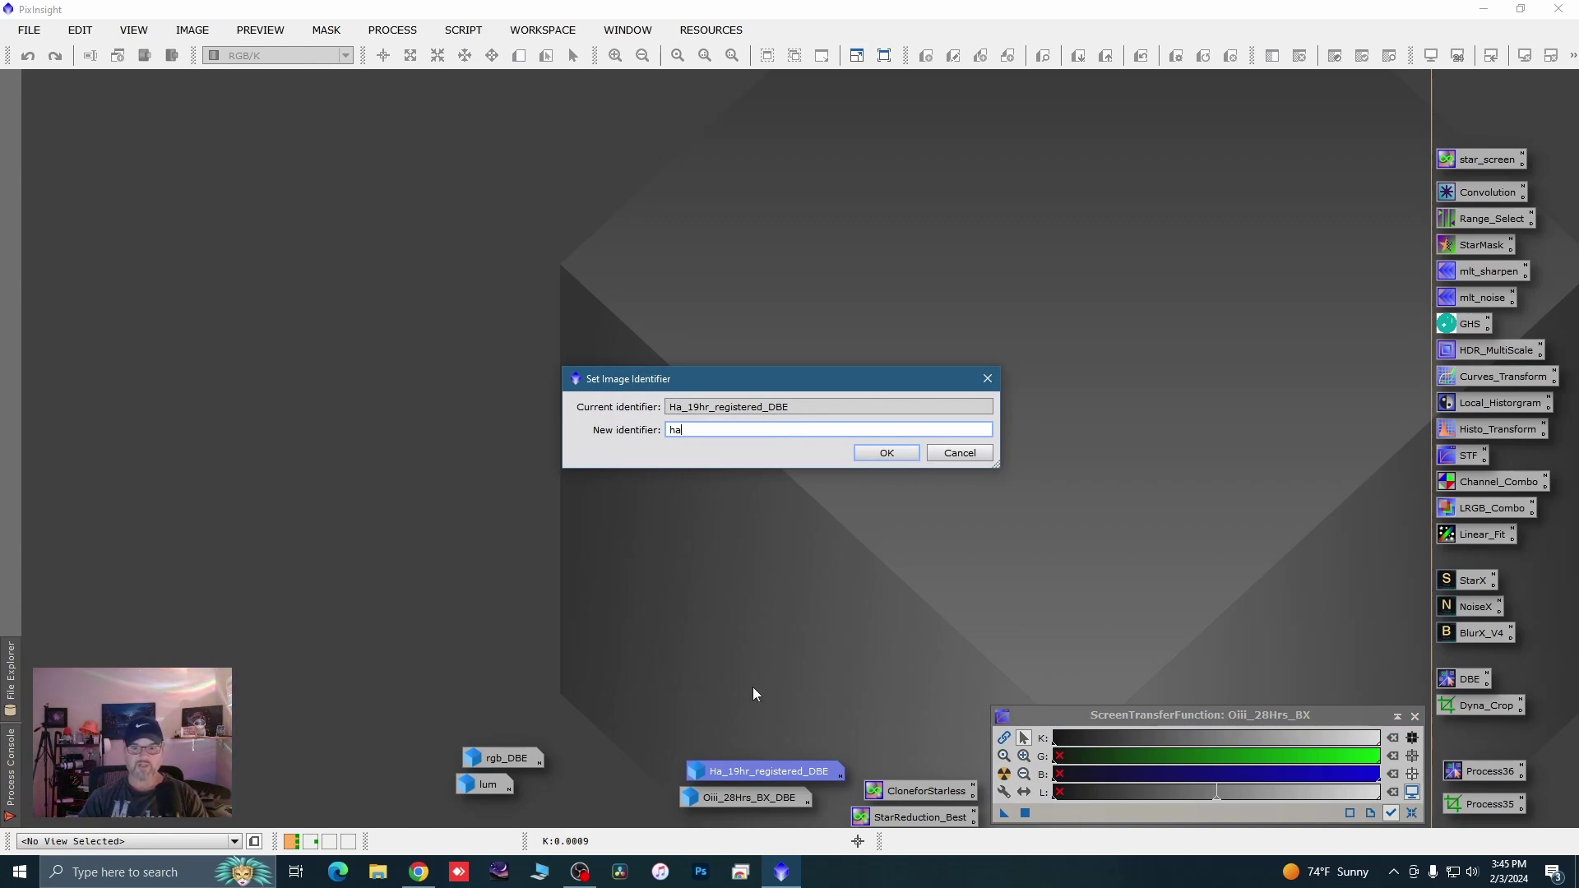
pyautogui.click(864, 457)
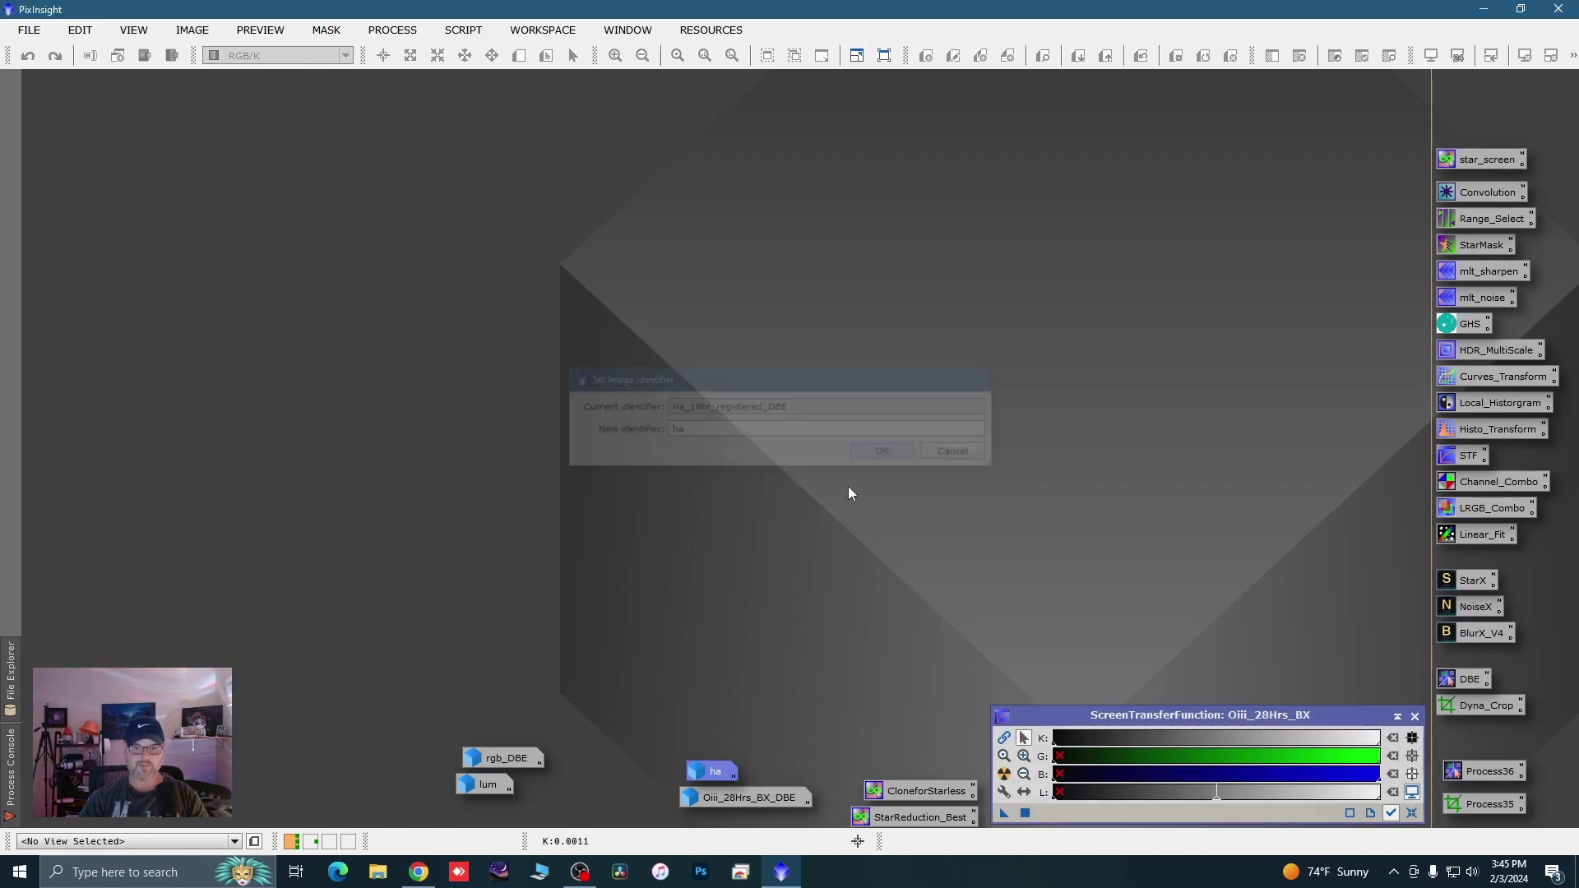
# Change the identifier of Oiii_28Hrs_BX_DBE to oiii and align the rgb_DBE and ha icons with the icons beneath them
pyautogui.rightClick(722, 799)
pyautogui.click(807, 689)
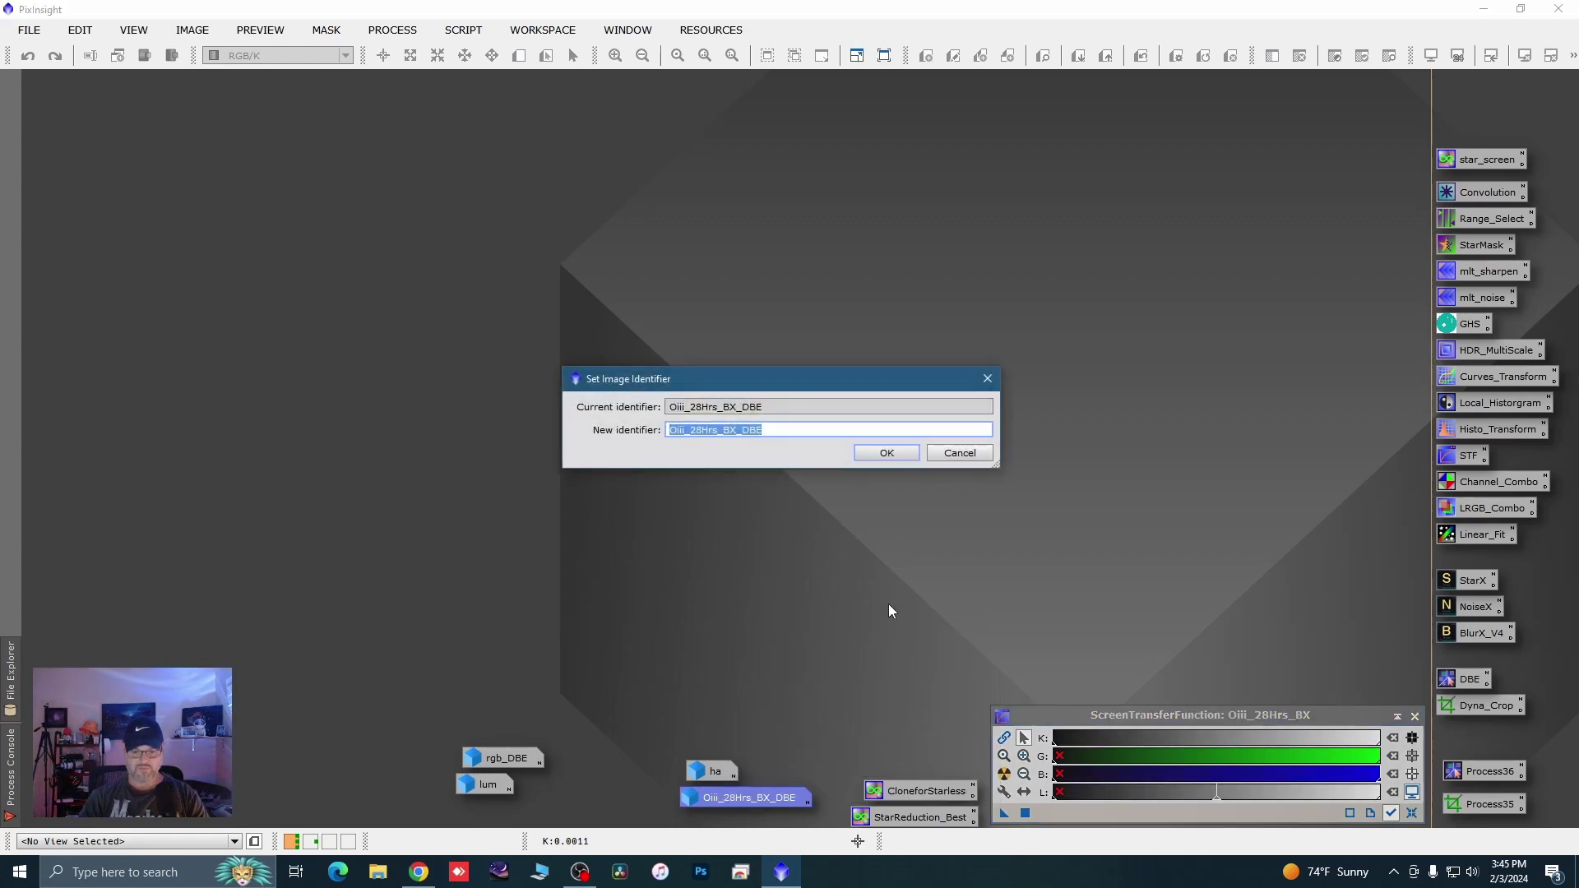
pyautogui.write('oiii')
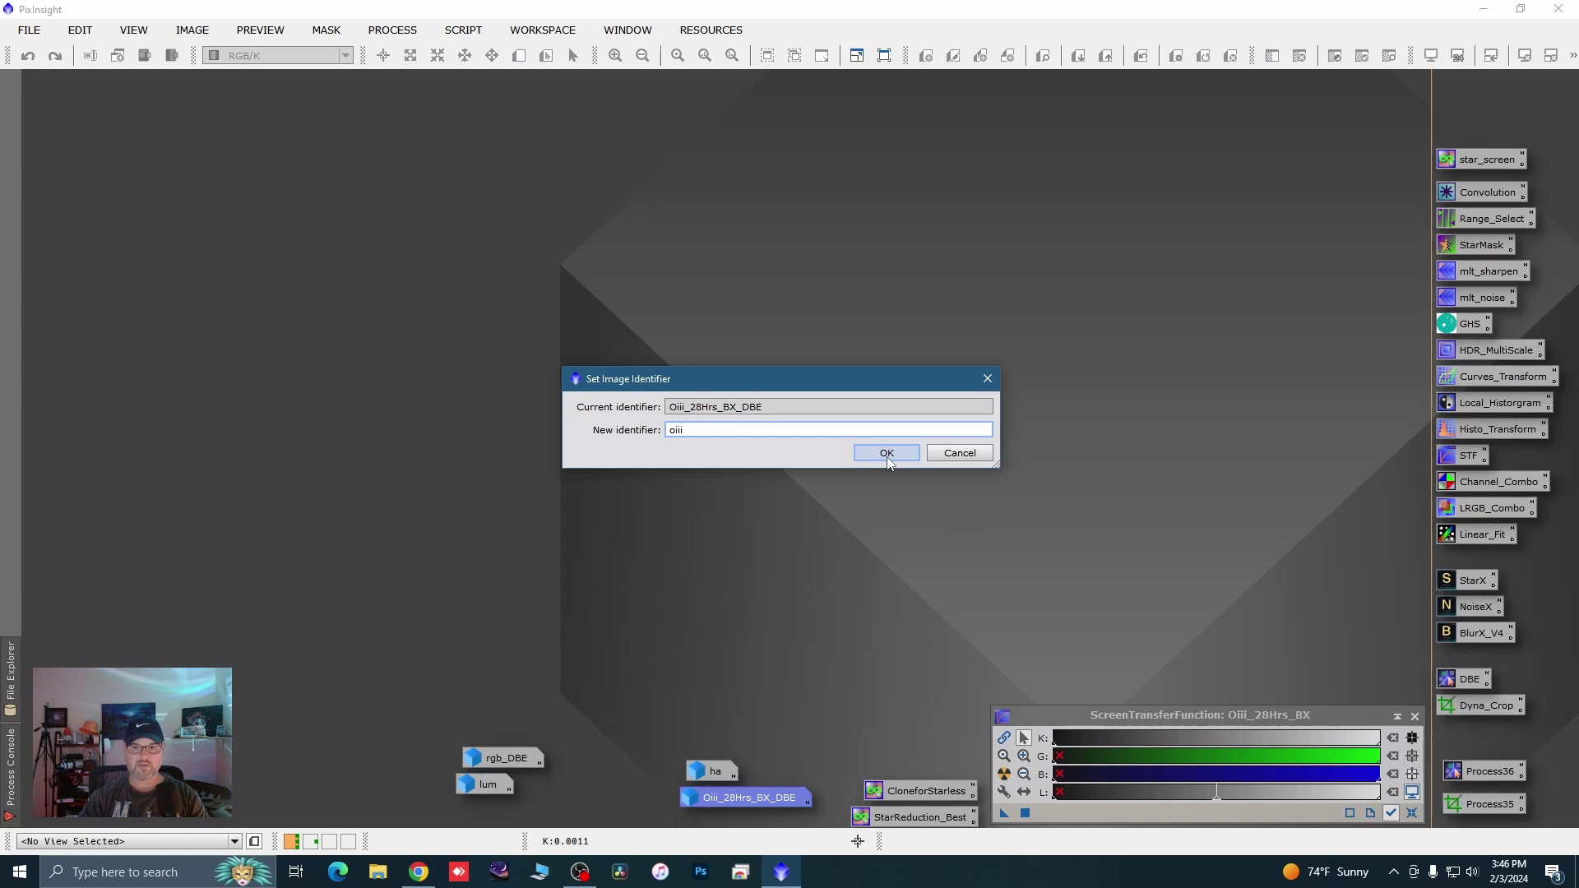
pyautogui.click(887, 455)
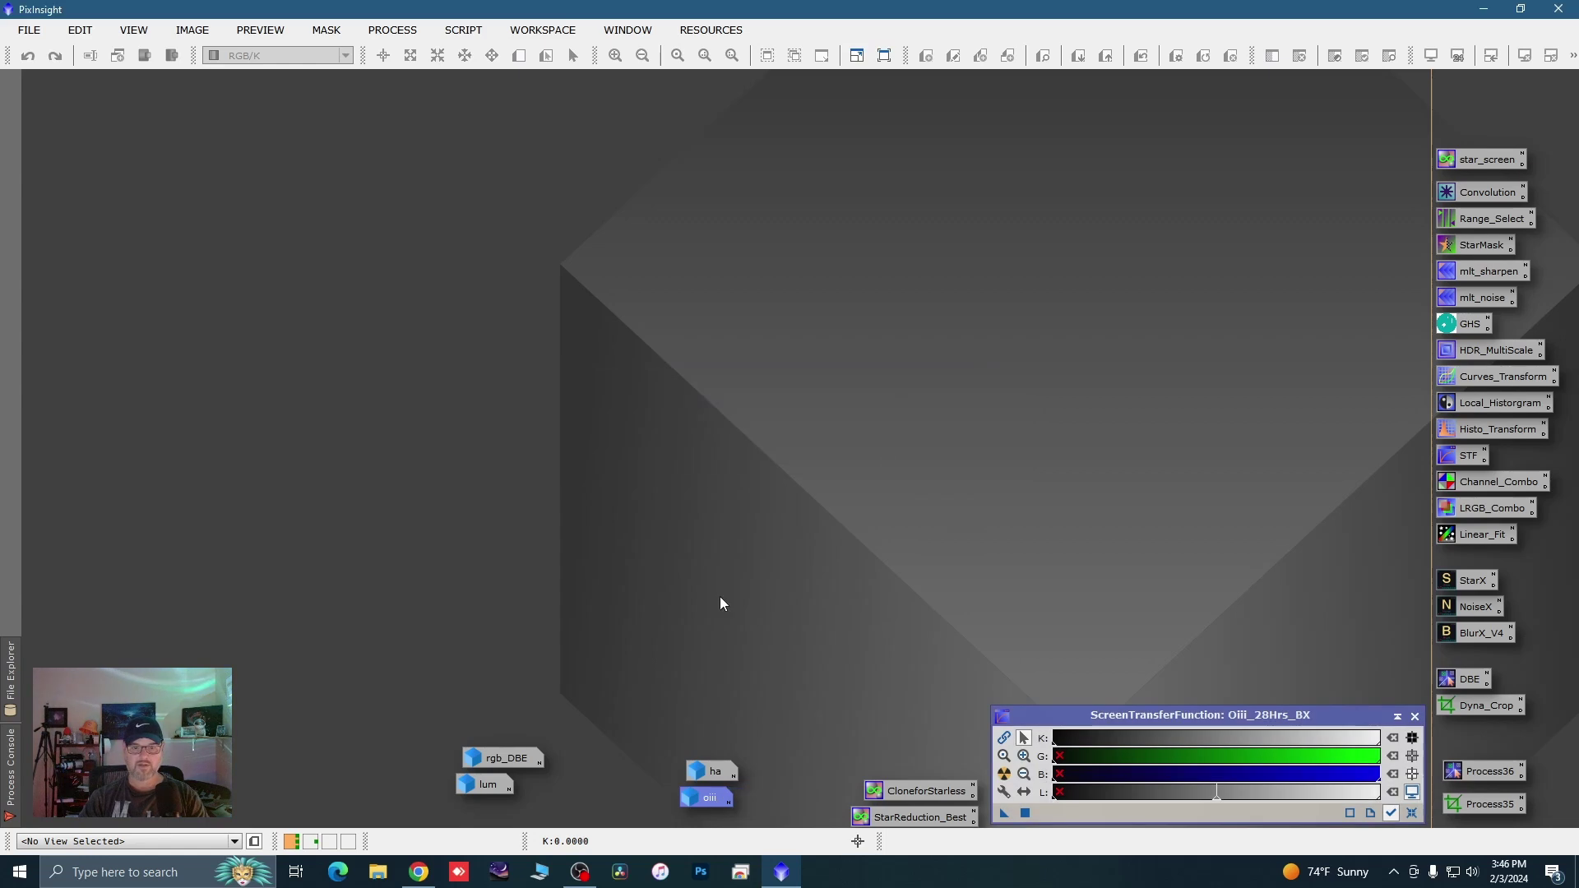
pyautogui.click(516, 765)
pyautogui.click(697, 770)
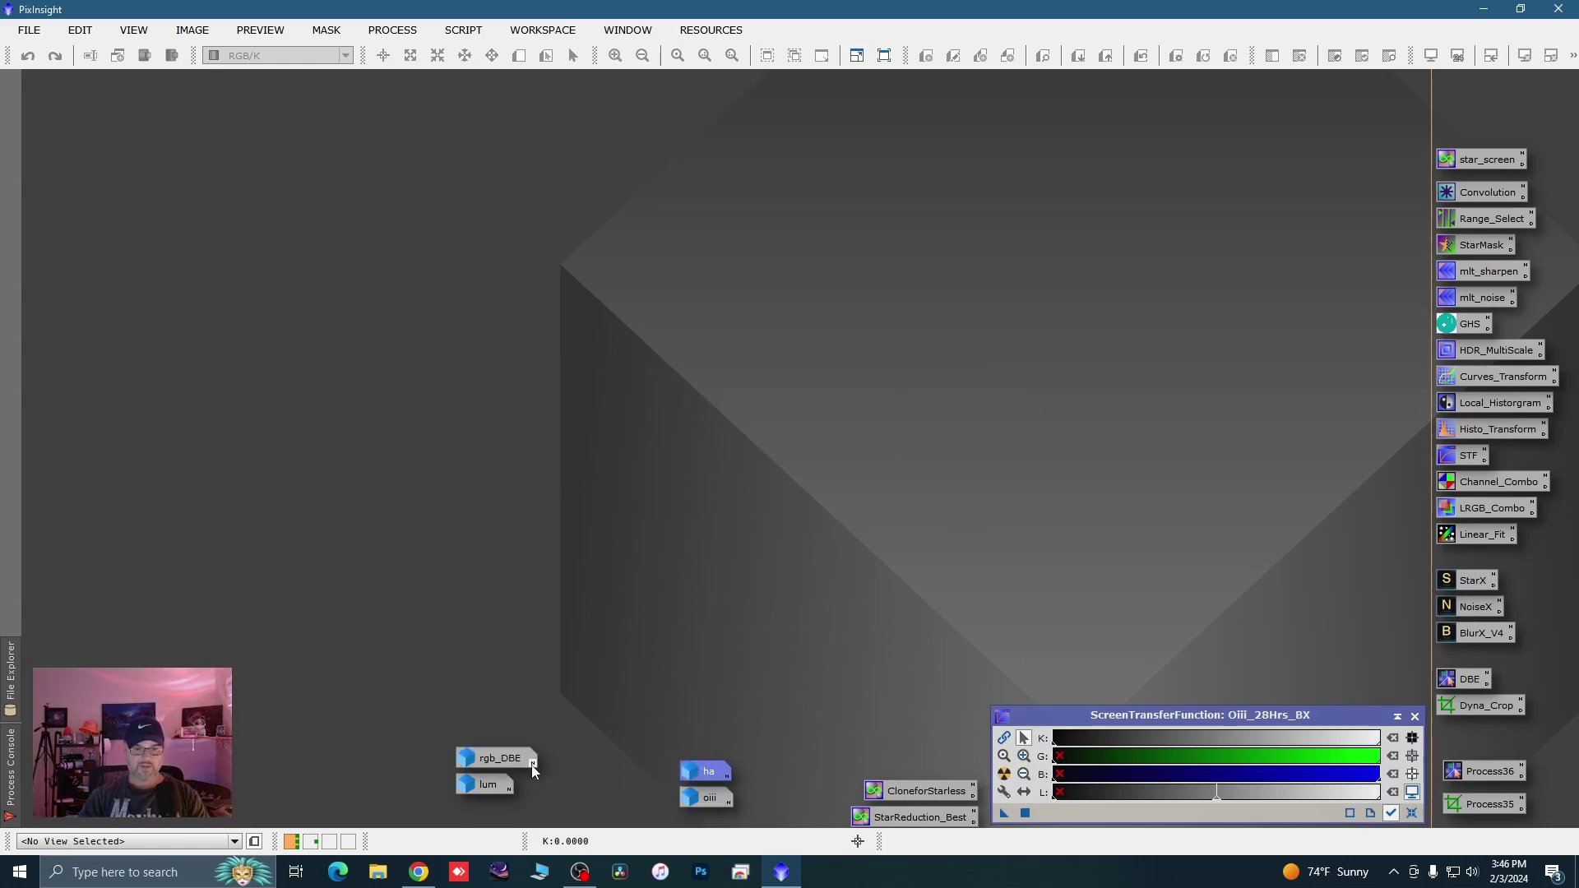
# Open the rgb_DBE image, move its window clear of the parked icons and enlarge it
pyautogui.doubleClick(505, 762)
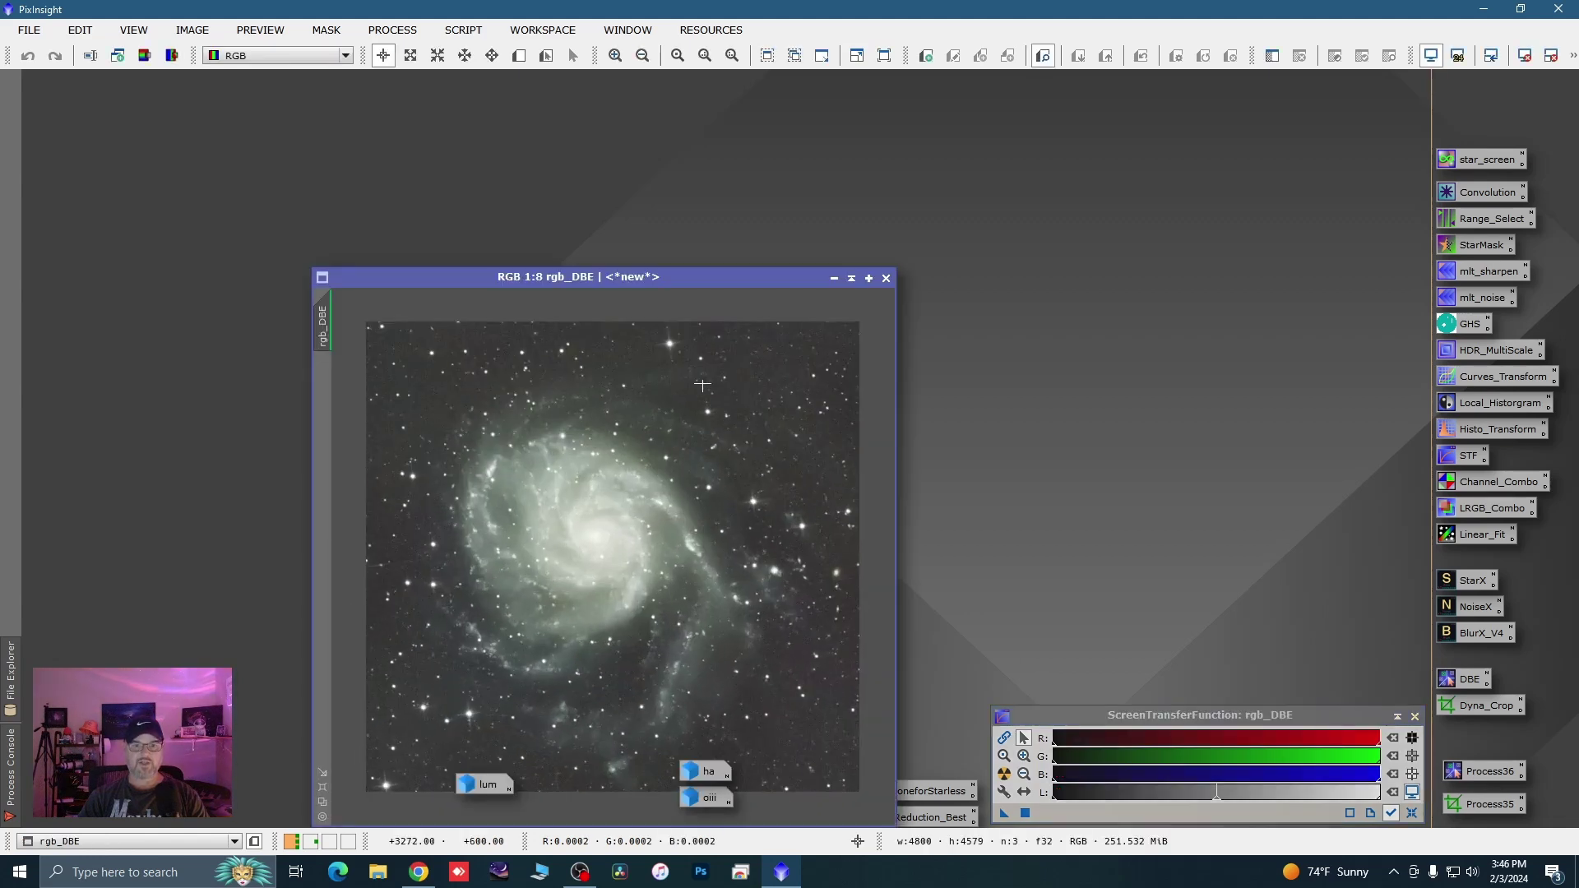
pyautogui.moveTo(686, 280); pyautogui.dragTo(464, 95)
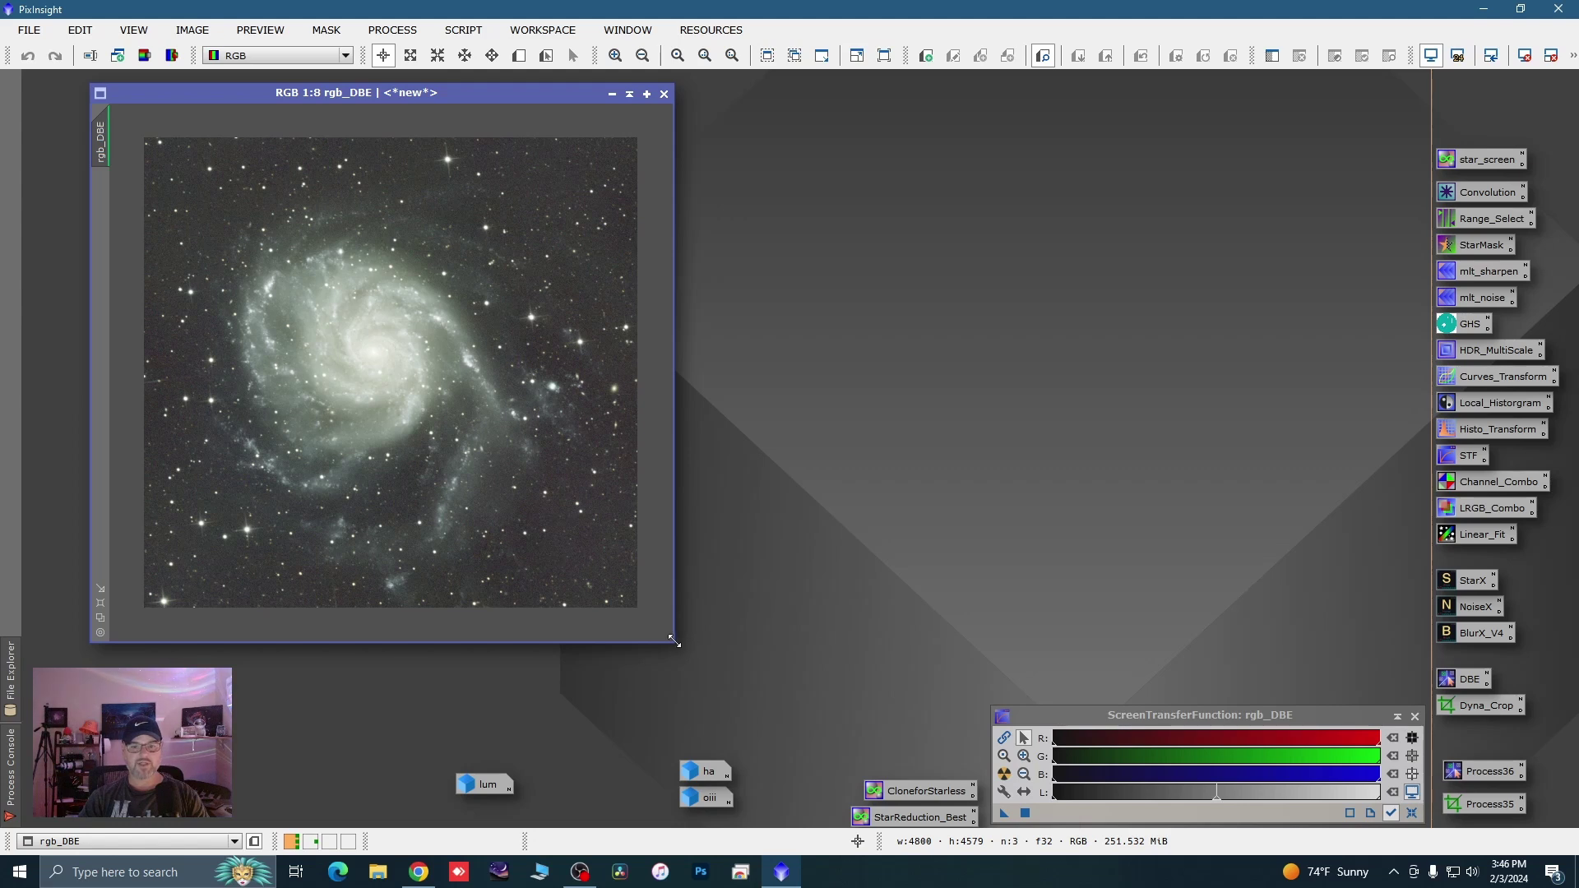
pyautogui.moveTo(673, 639); pyautogui.dragTo(872, 742)
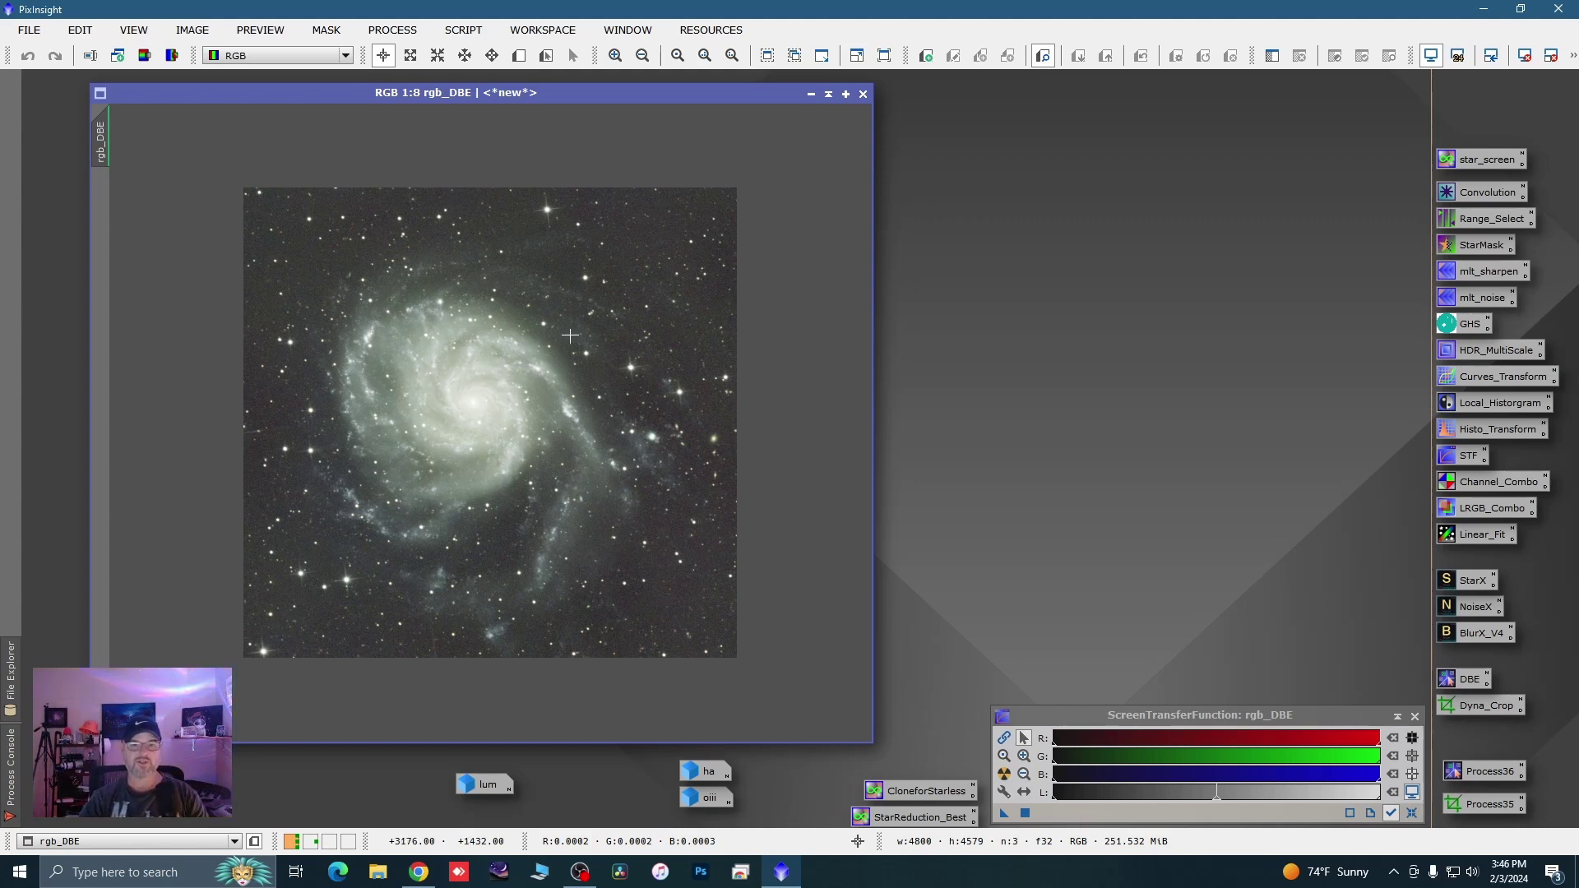
# Draw a small preview on empty sky background near the upper-right corner of the rgb_DBE image
pyautogui.click(519, 56)
pyautogui.scroll(4, 705, 176)
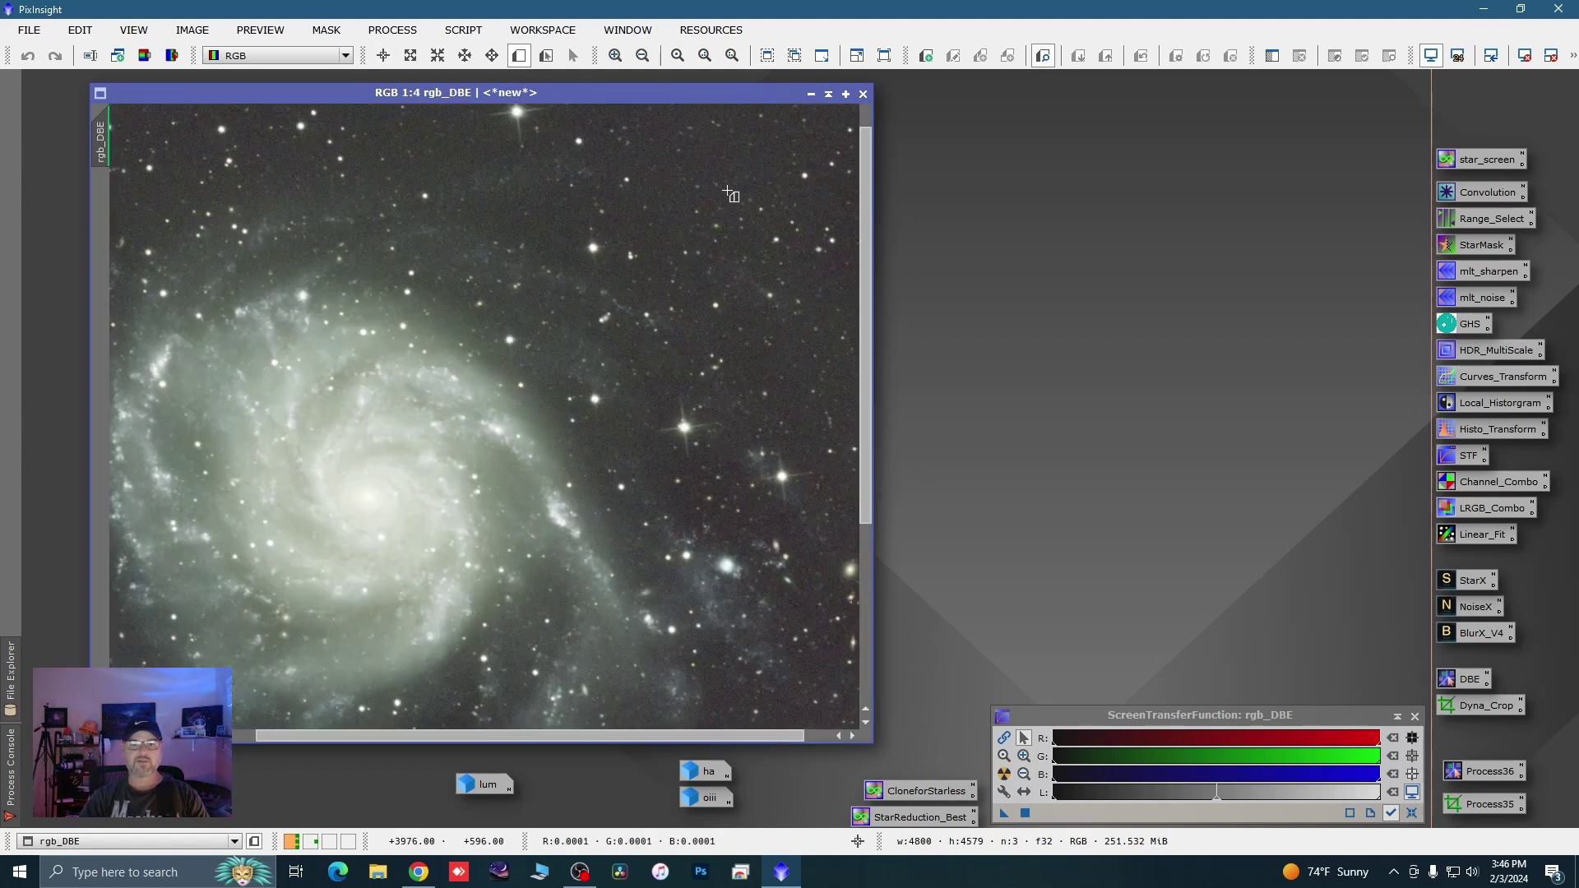
pyautogui.scroll(1, 726, 184)
pyautogui.scroll(-1, 496, 447)
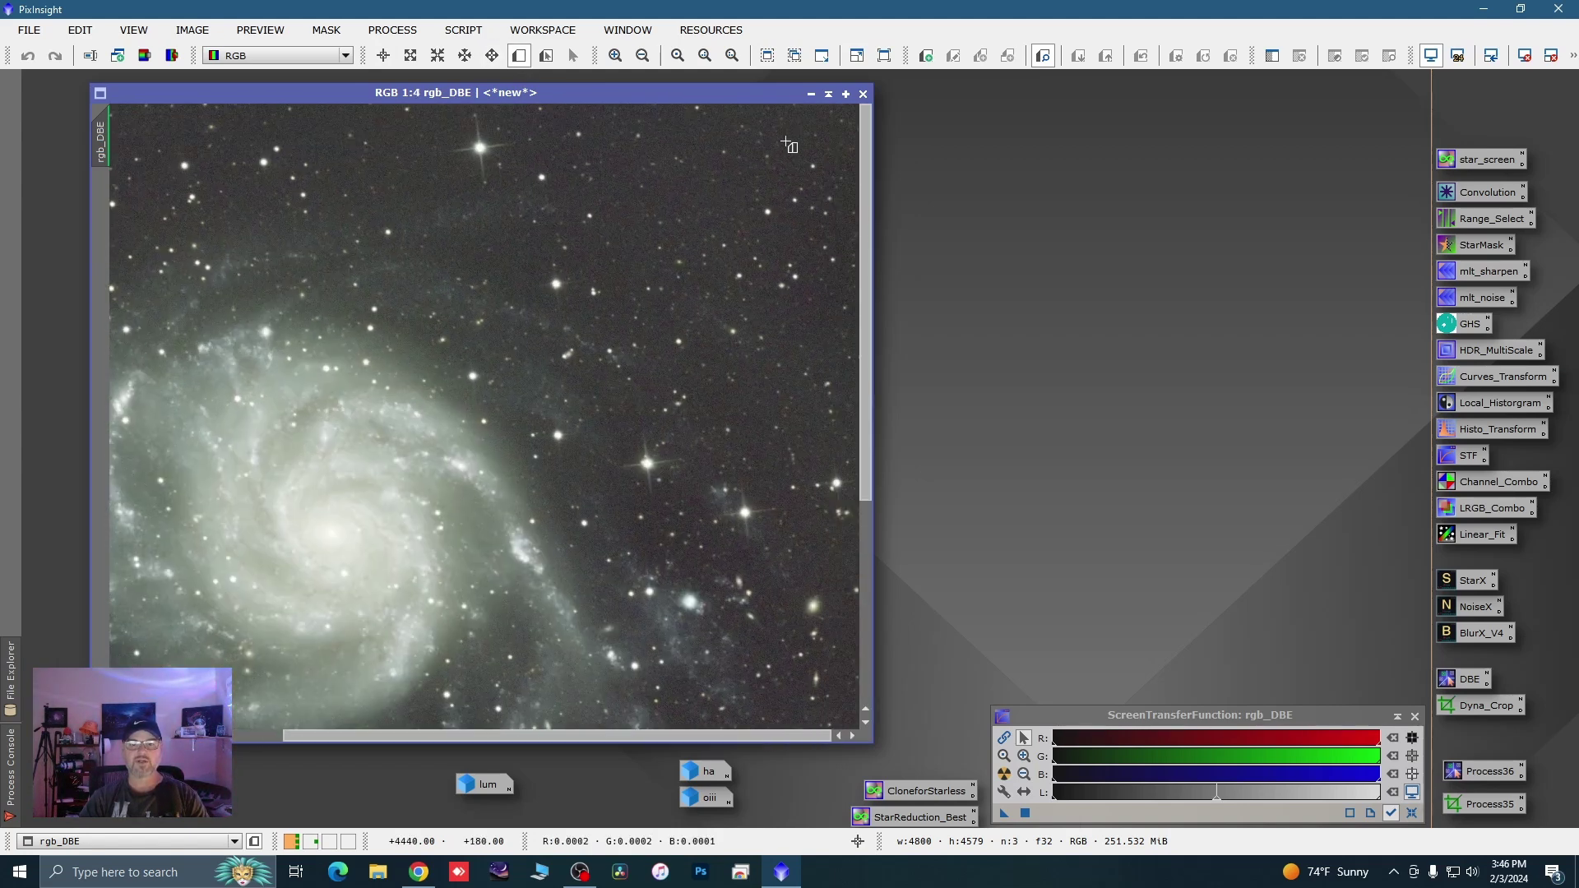
pyautogui.moveTo(788, 145); pyautogui.dragTo(803, 165)
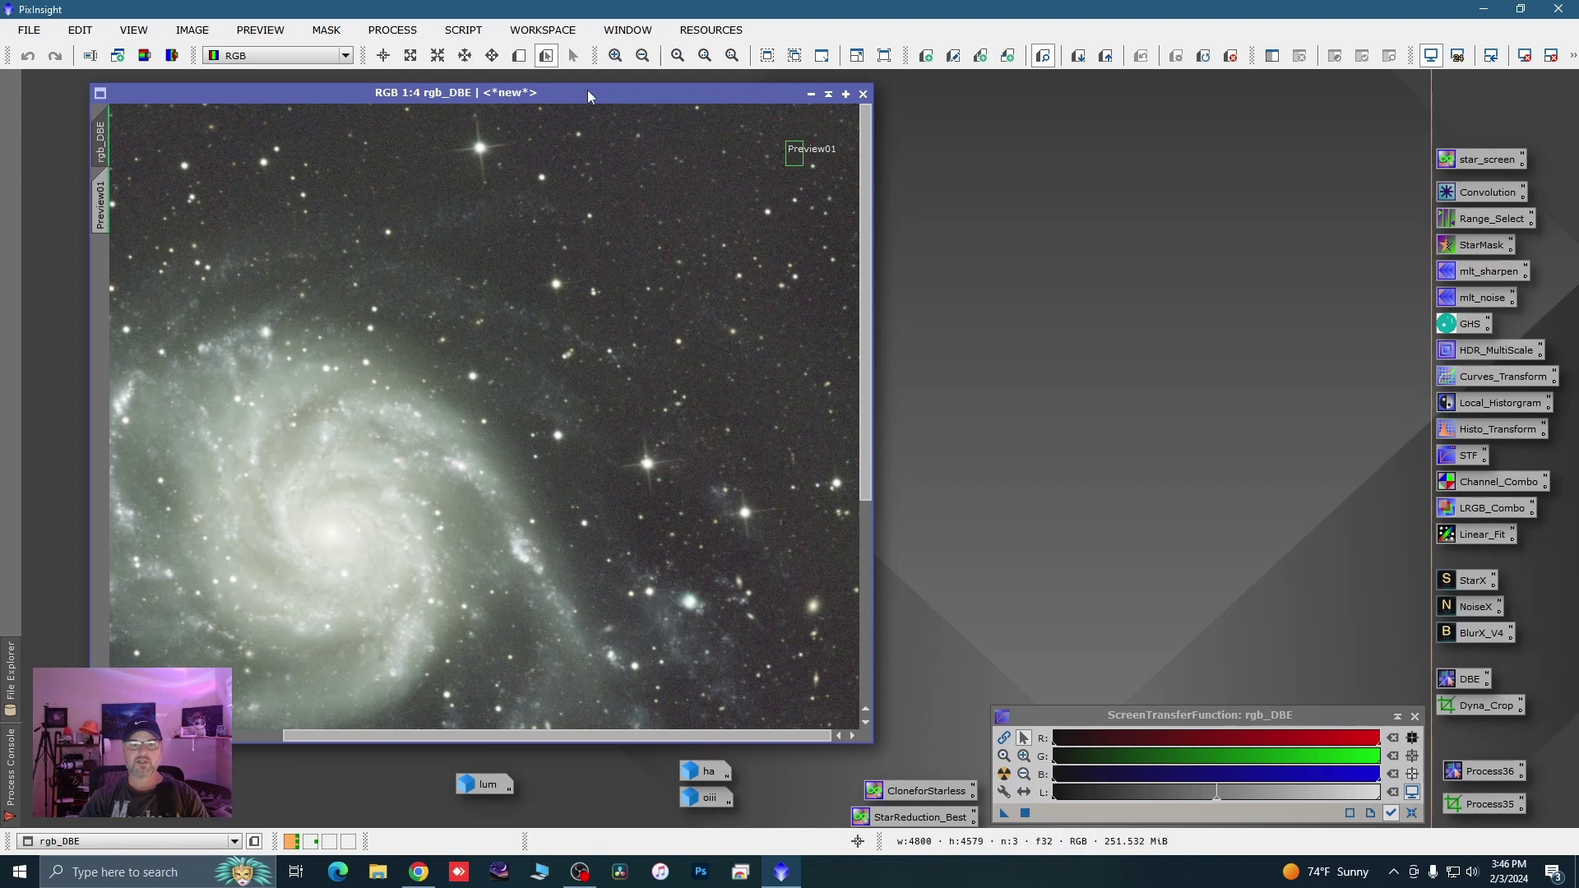
# Draw a second, larger preview around the core and main spiral arms of the galaxy in rgb_DBE
pyautogui.click(519, 56)
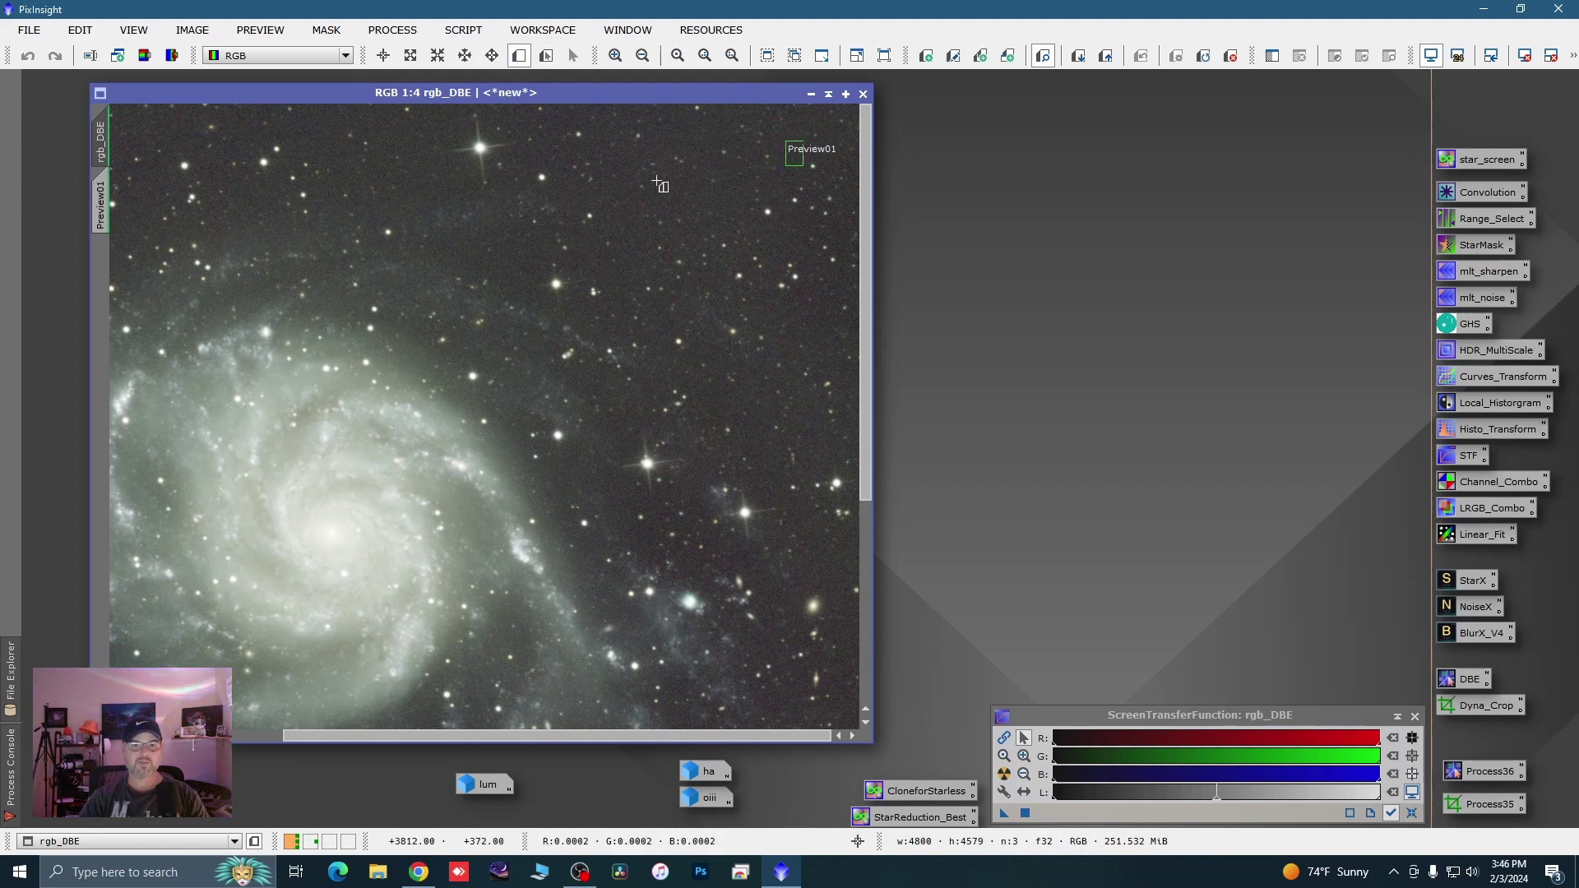
pyautogui.scroll(-3, 710, 252)
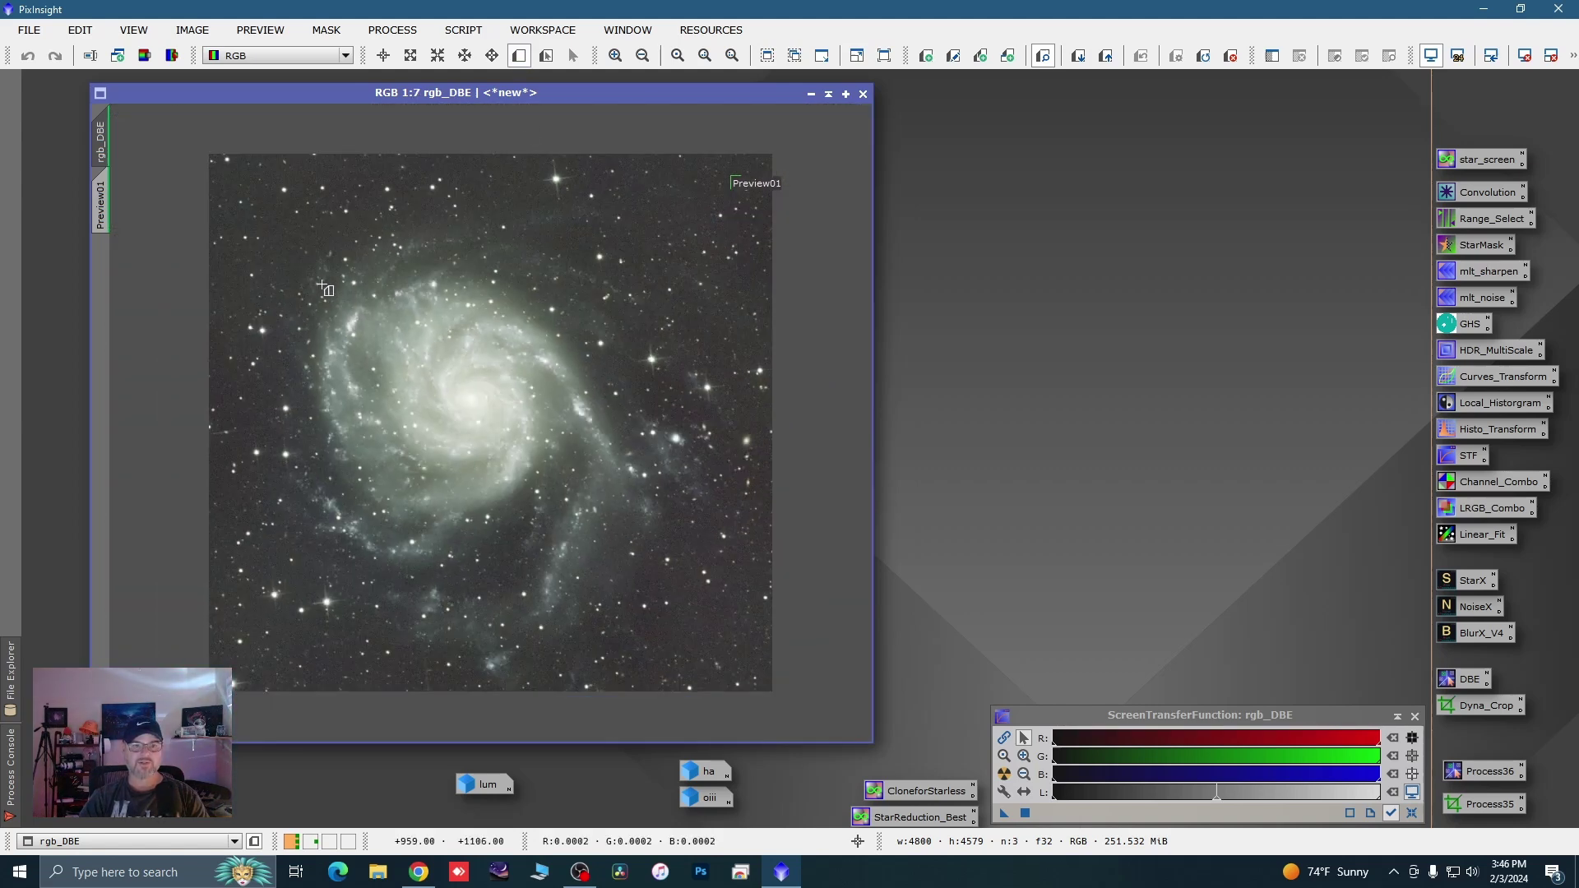
pyautogui.moveTo(308, 276); pyautogui.dragTo(628, 534)
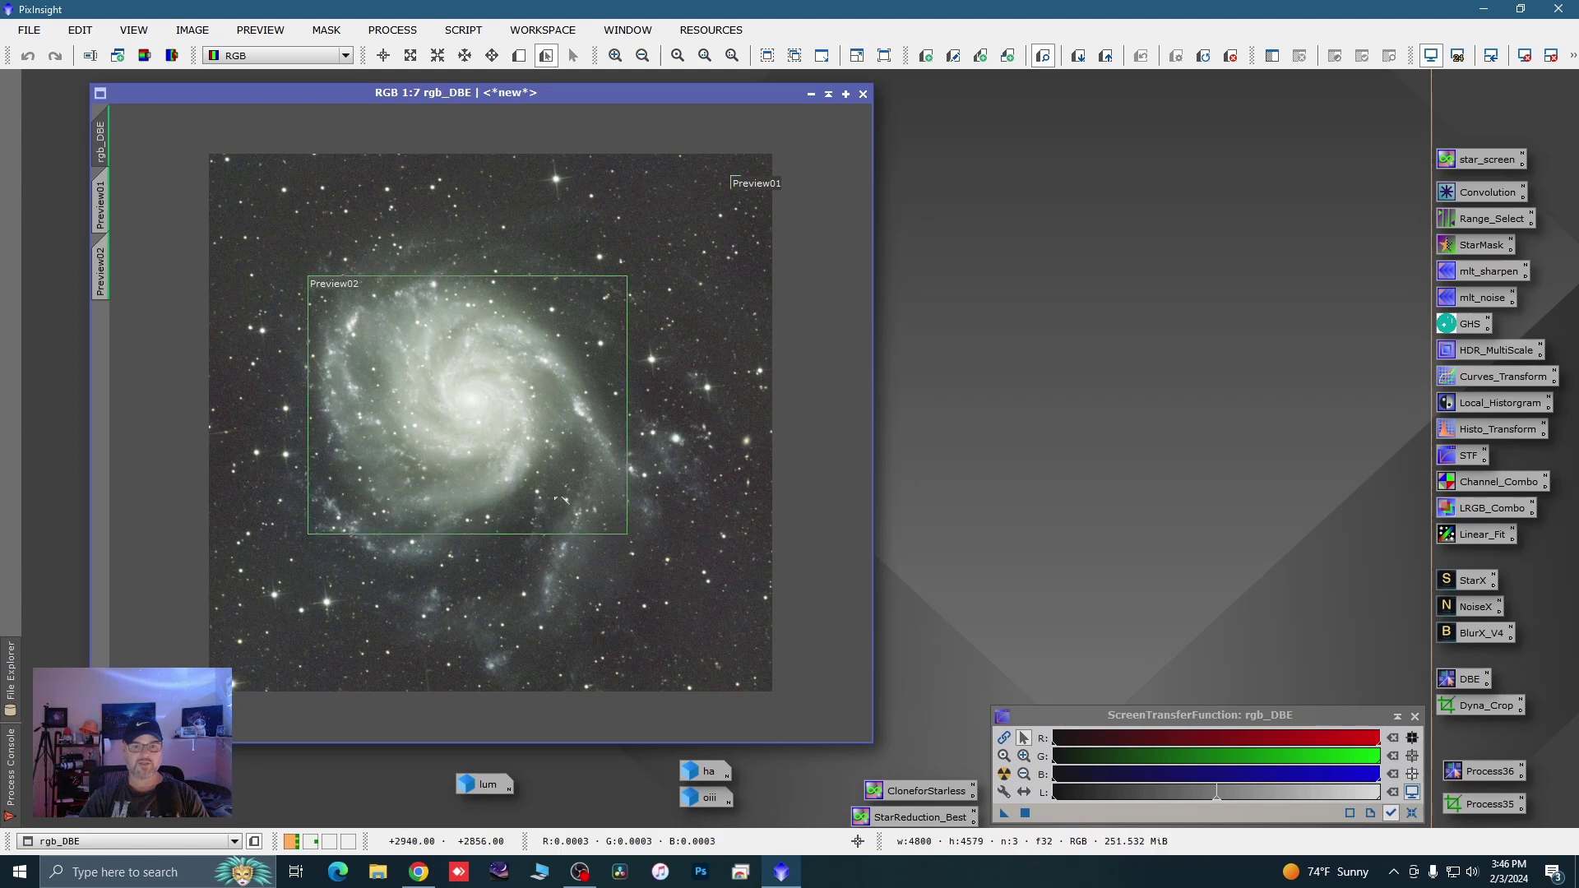
pyautogui.scroll(-1, 455, 409)
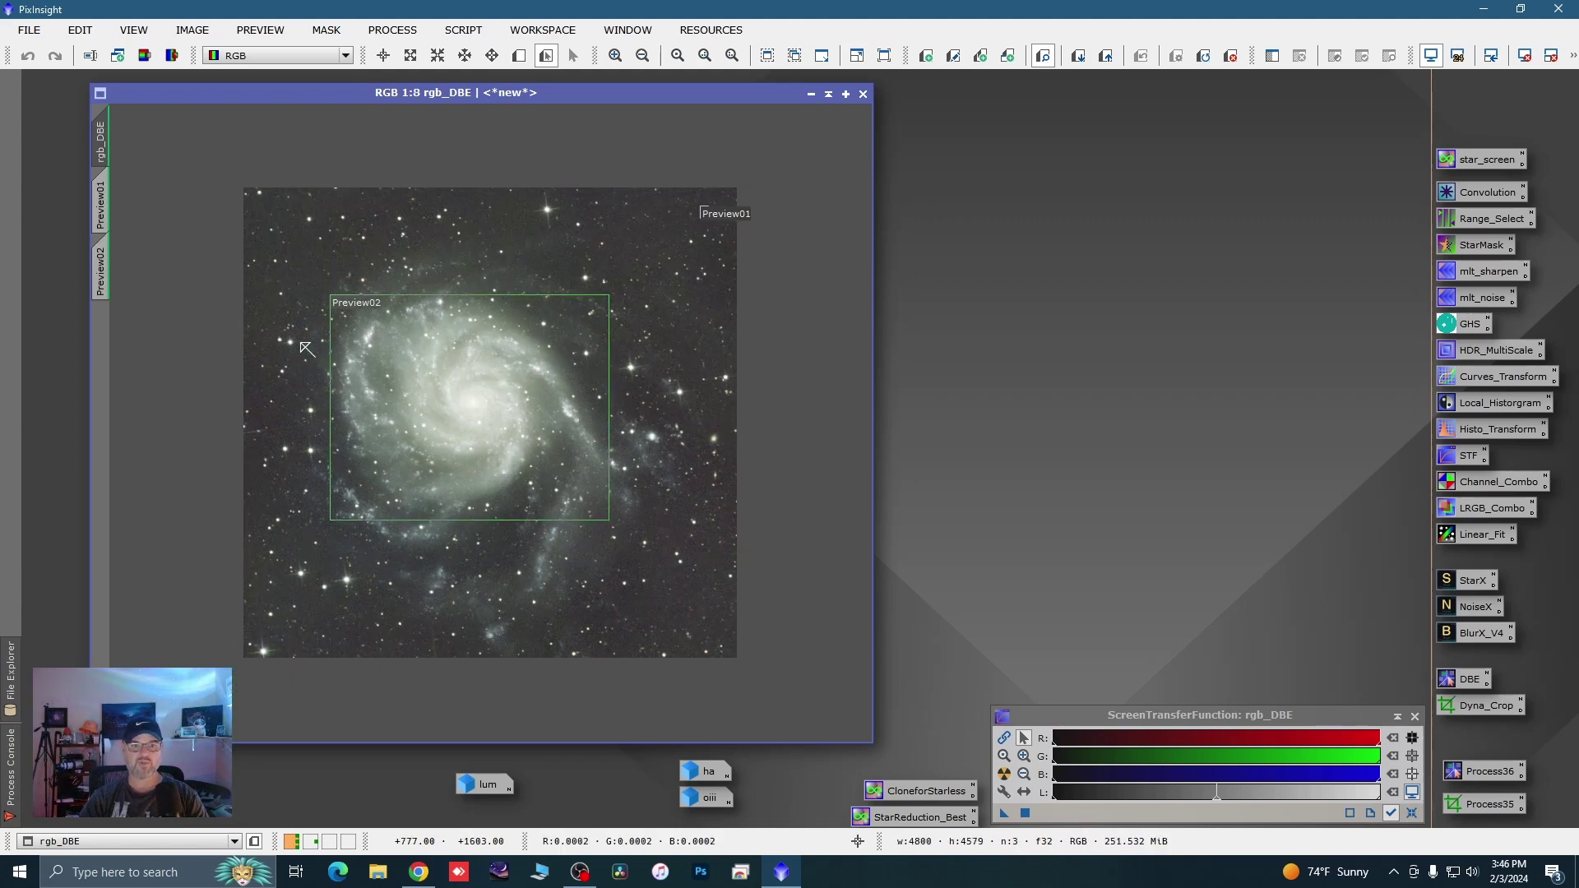
# Open the BackgroundNeutralization process from the color calibration tools
pyautogui.click(383, 33)
pyautogui.moveTo(515, 56)
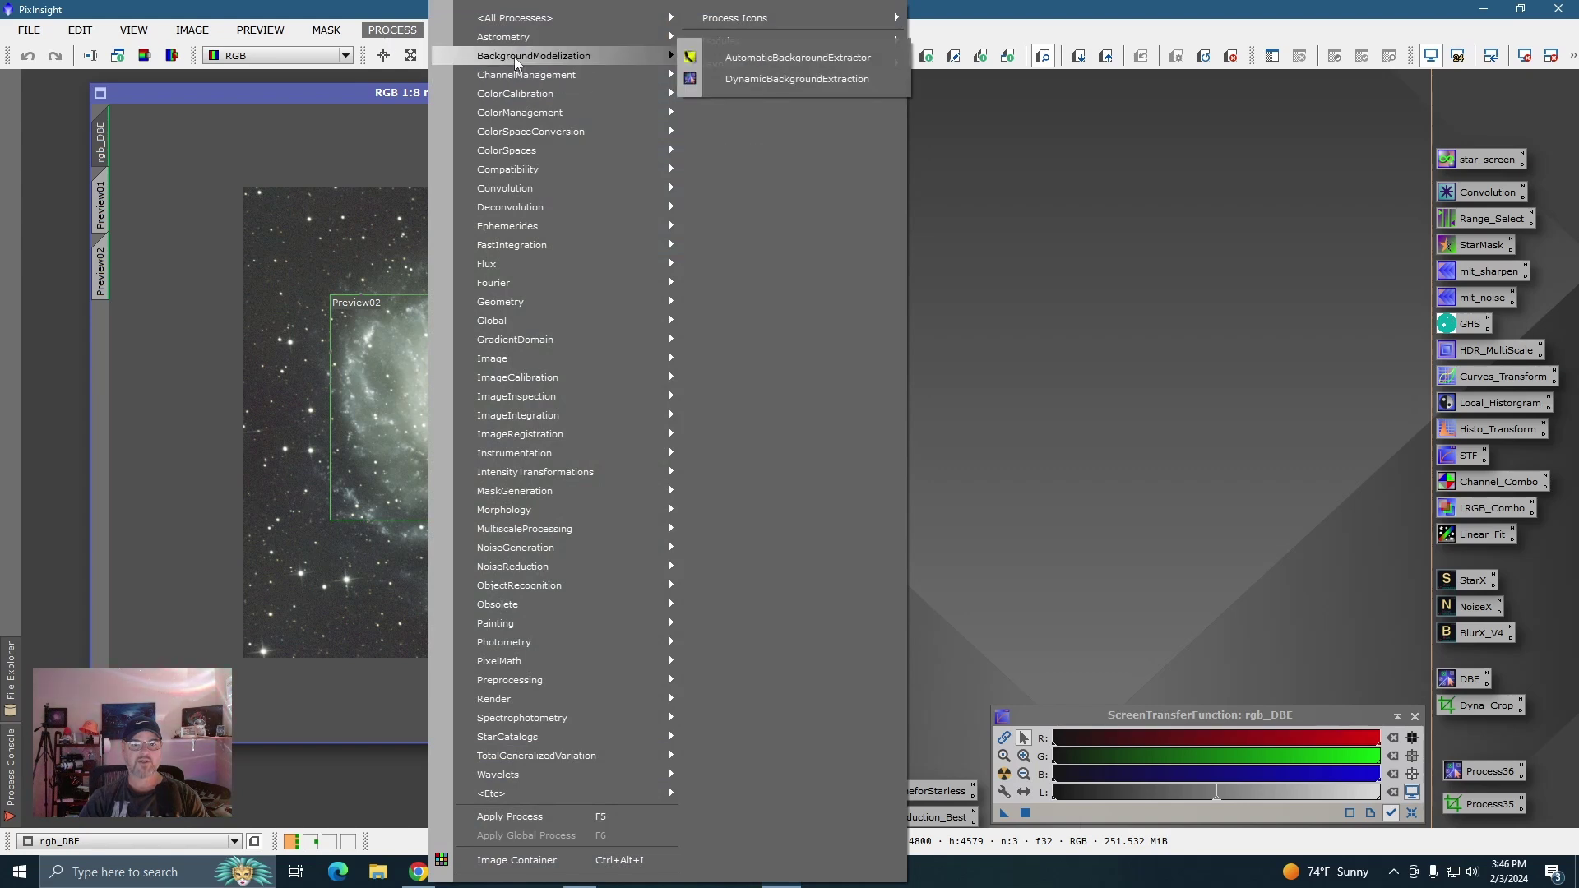
pyautogui.moveTo(531, 100)
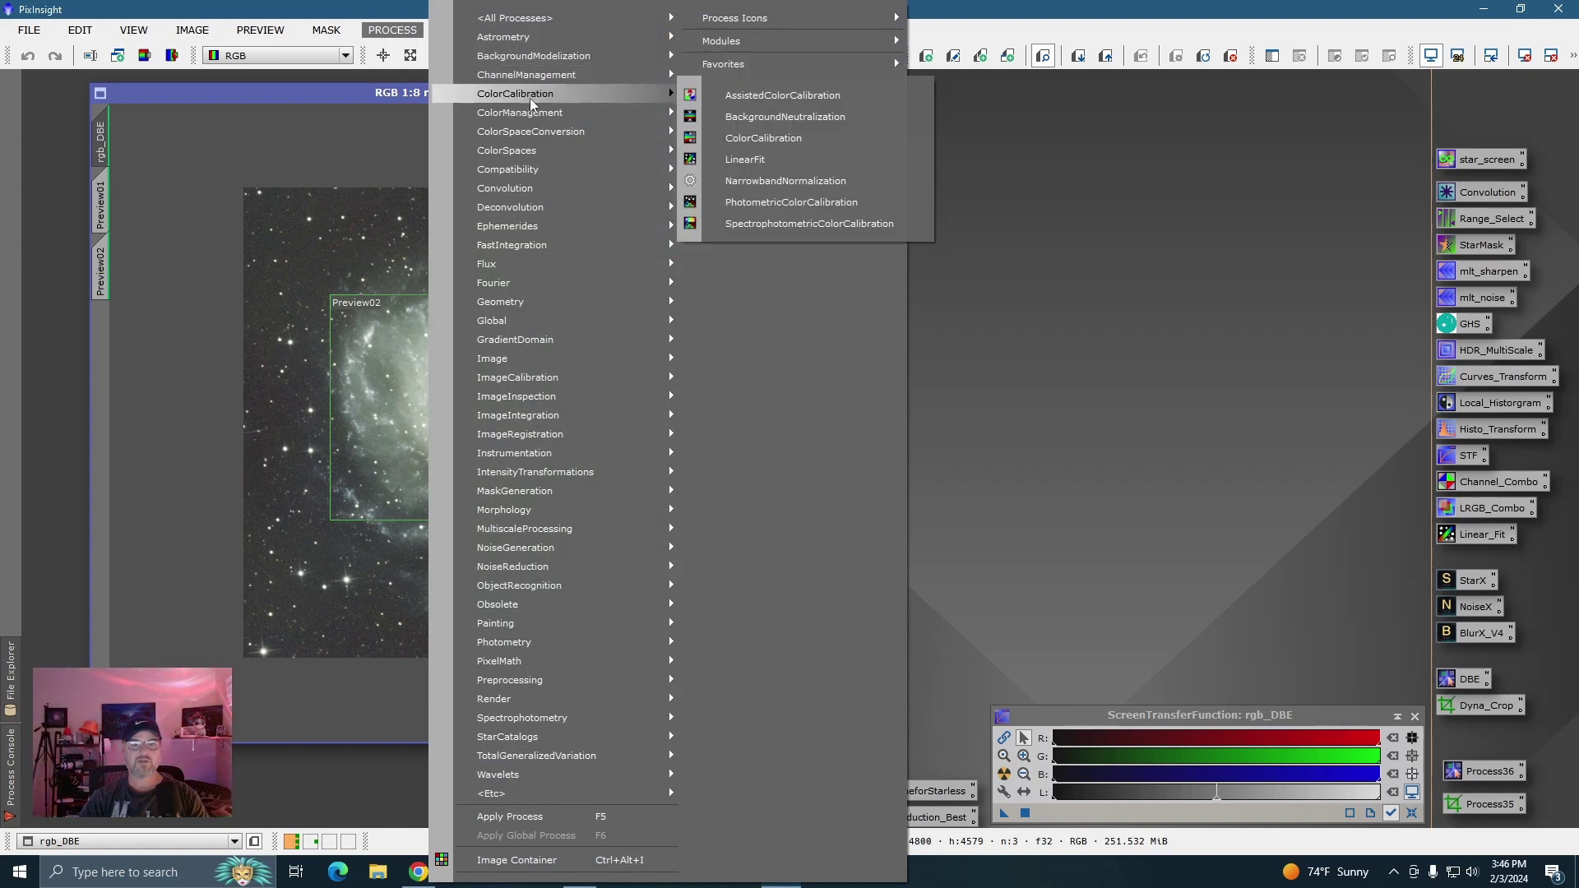
pyautogui.click(779, 117)
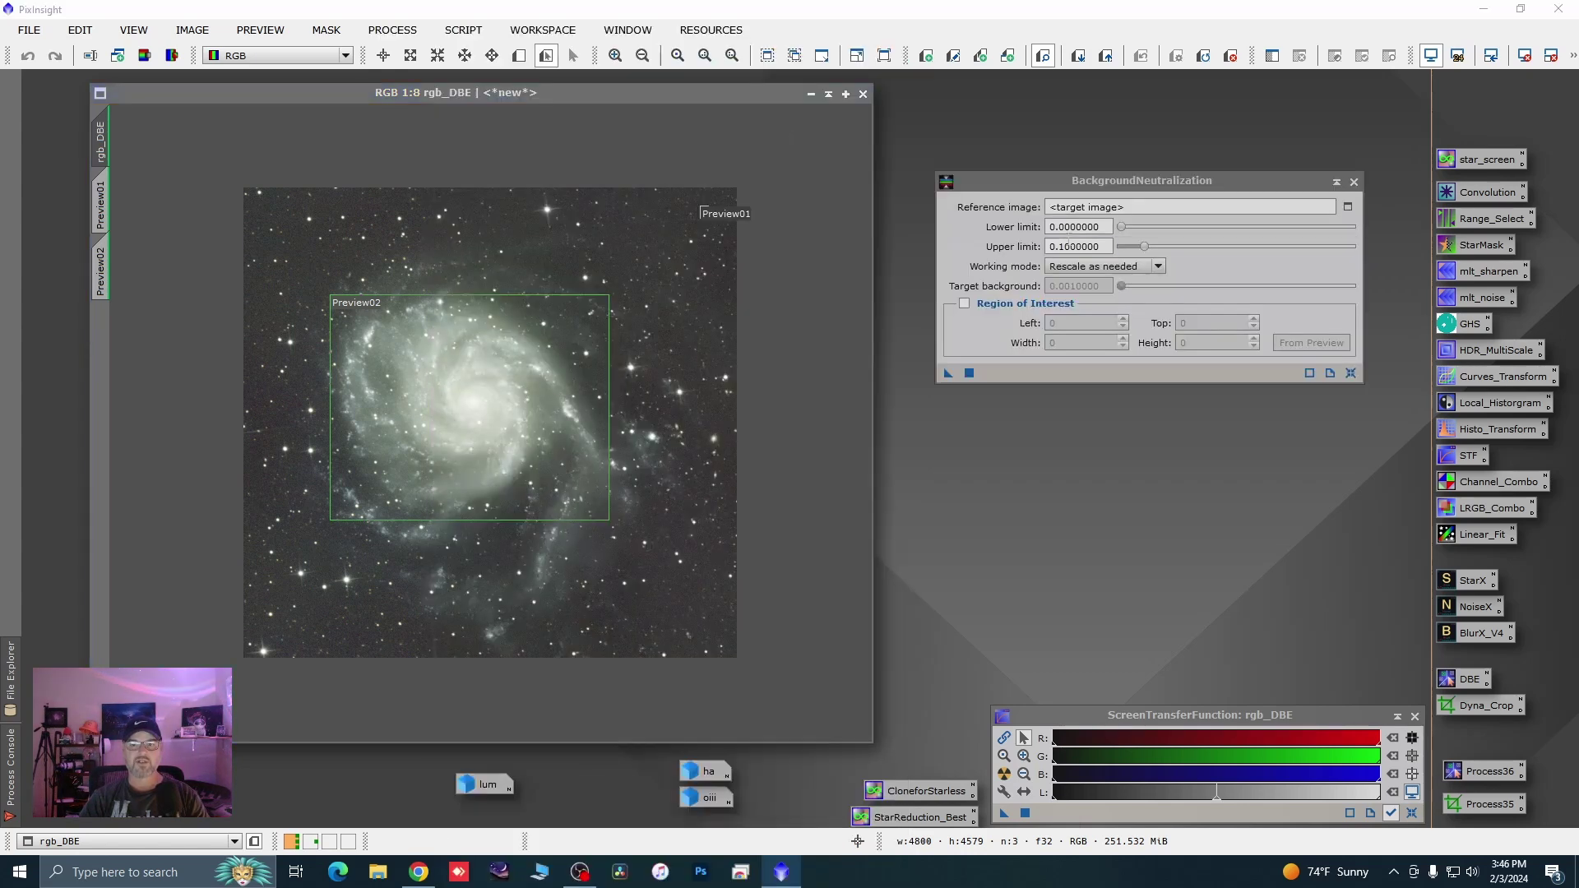
# Neutralize the rgb_DBE background with Preview01 as the reference image, close the process and refresh the image's auto stretch
pyautogui.moveTo(1141, 183); pyautogui.dragTo(1184, 176)
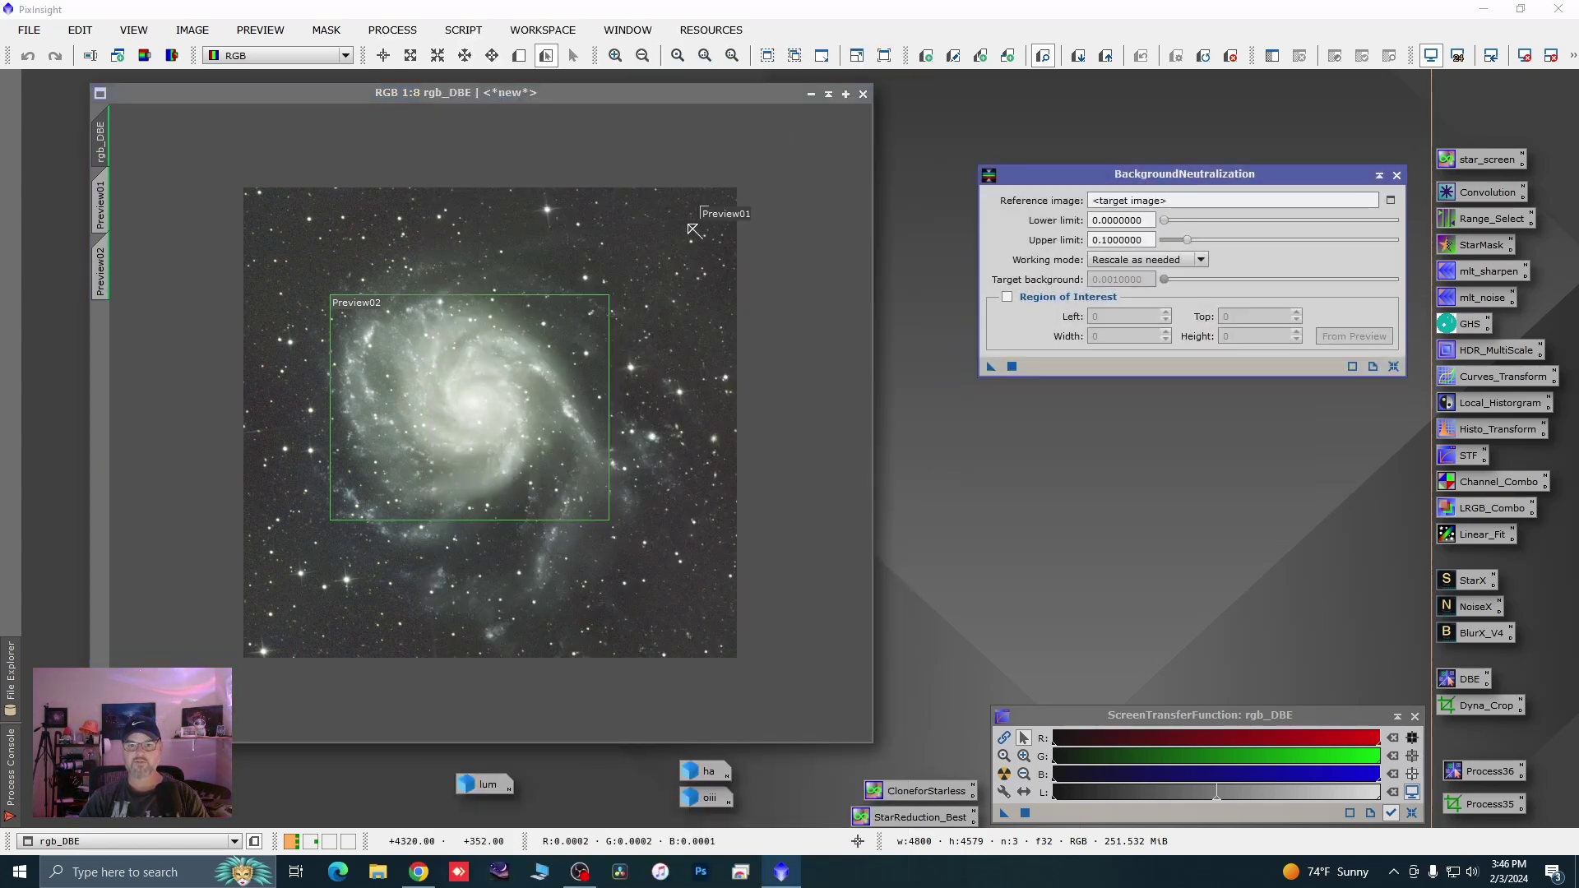
pyautogui.click(1390, 201)
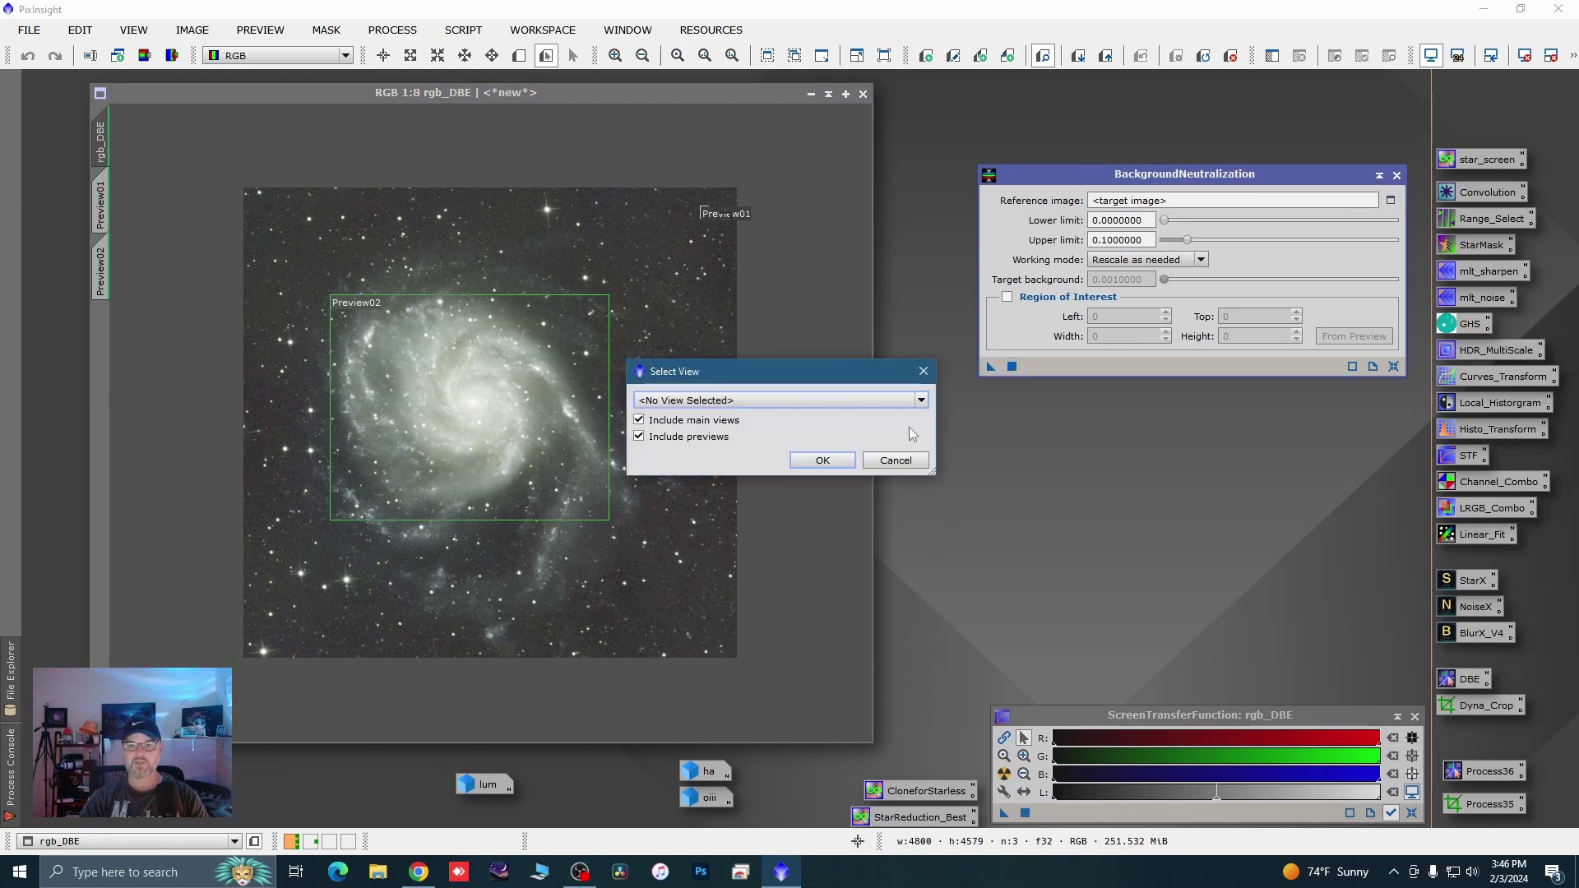
pyautogui.click(922, 400)
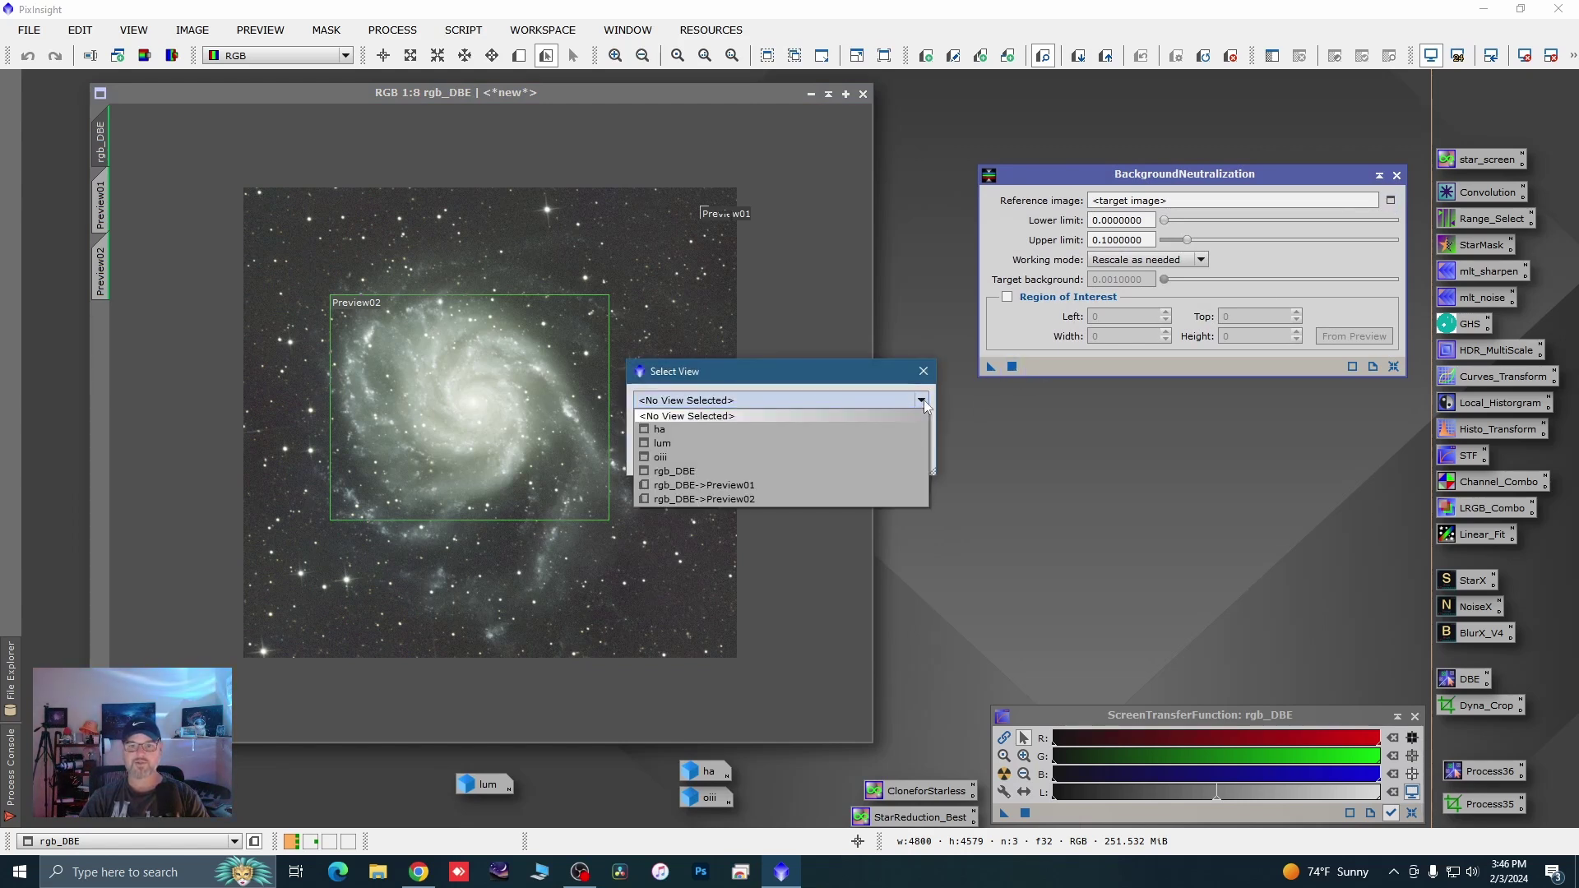
pyautogui.click(752, 484)
pyautogui.click(819, 459)
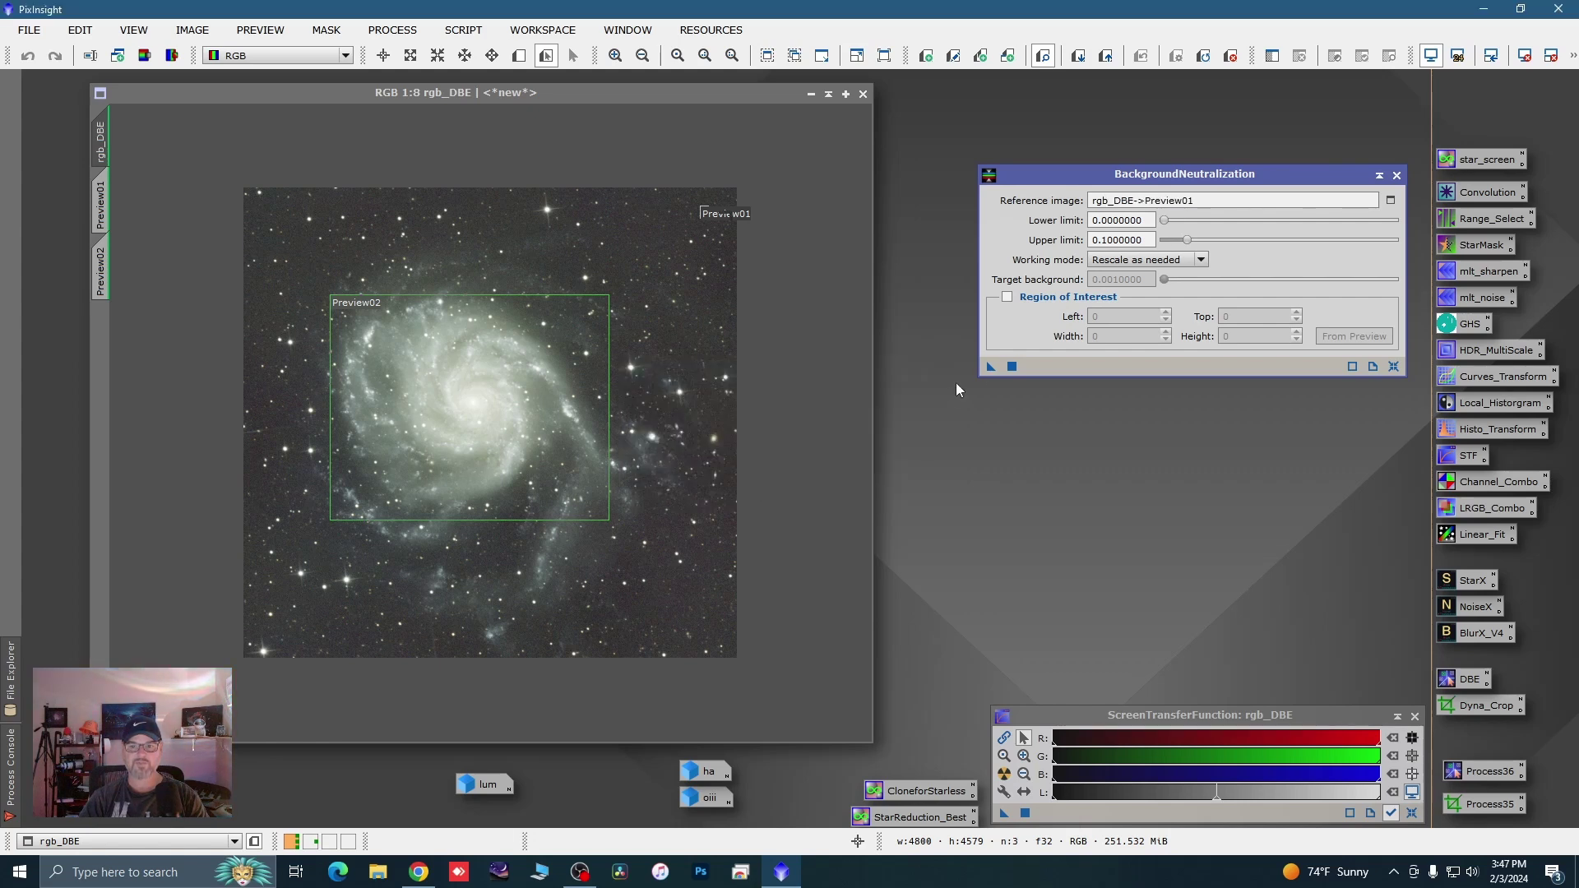
pyautogui.moveTo(989, 370); pyautogui.dragTo(681, 491)
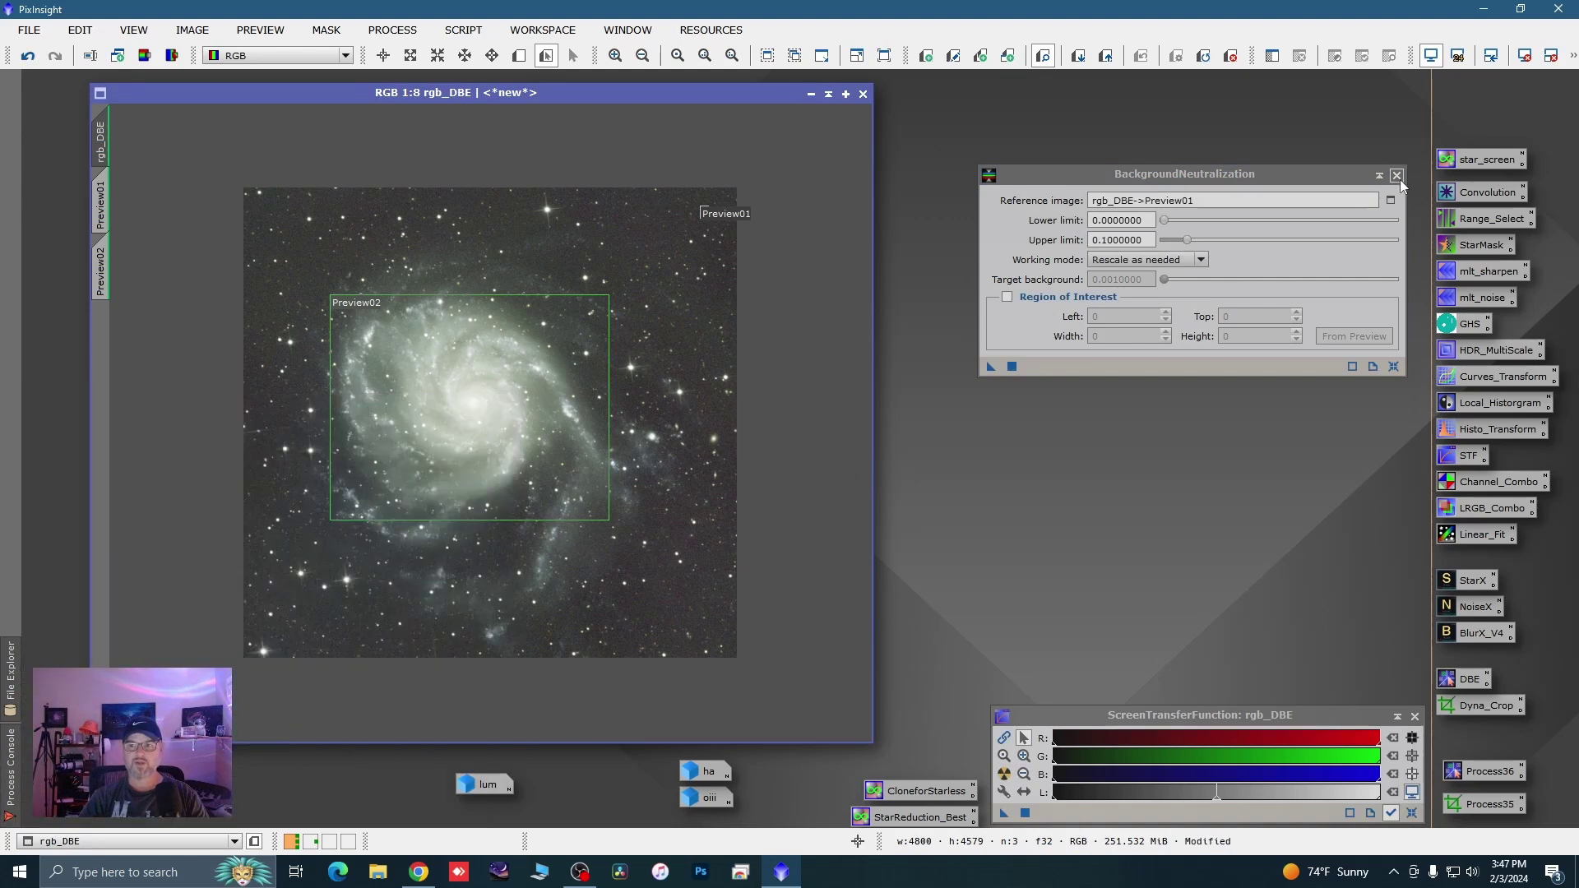
pyautogui.click(1398, 176)
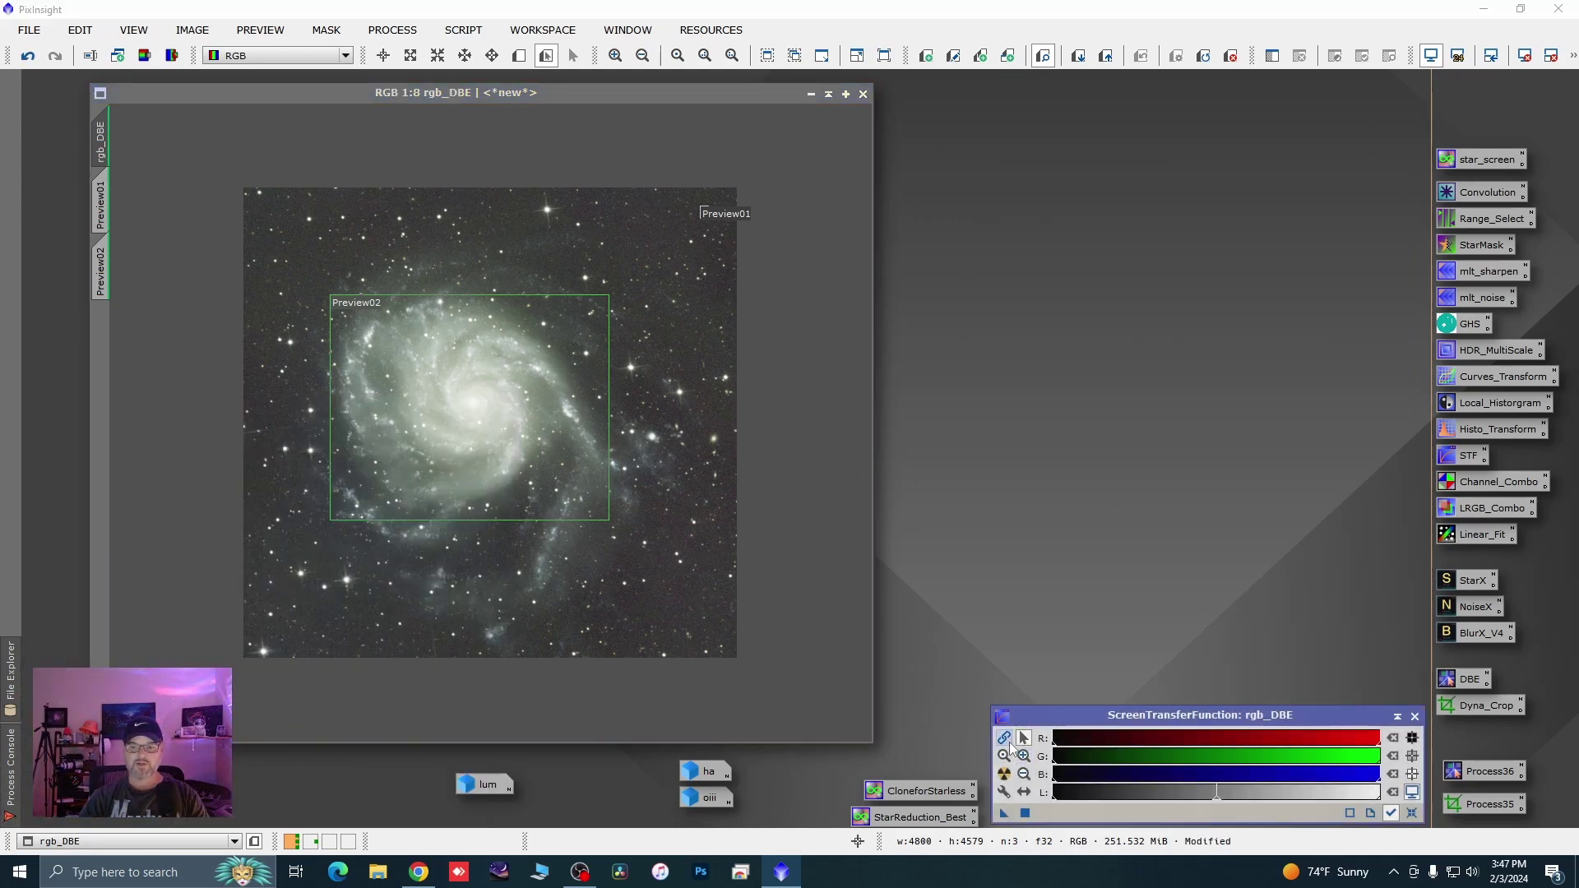
pyautogui.click(1004, 774)
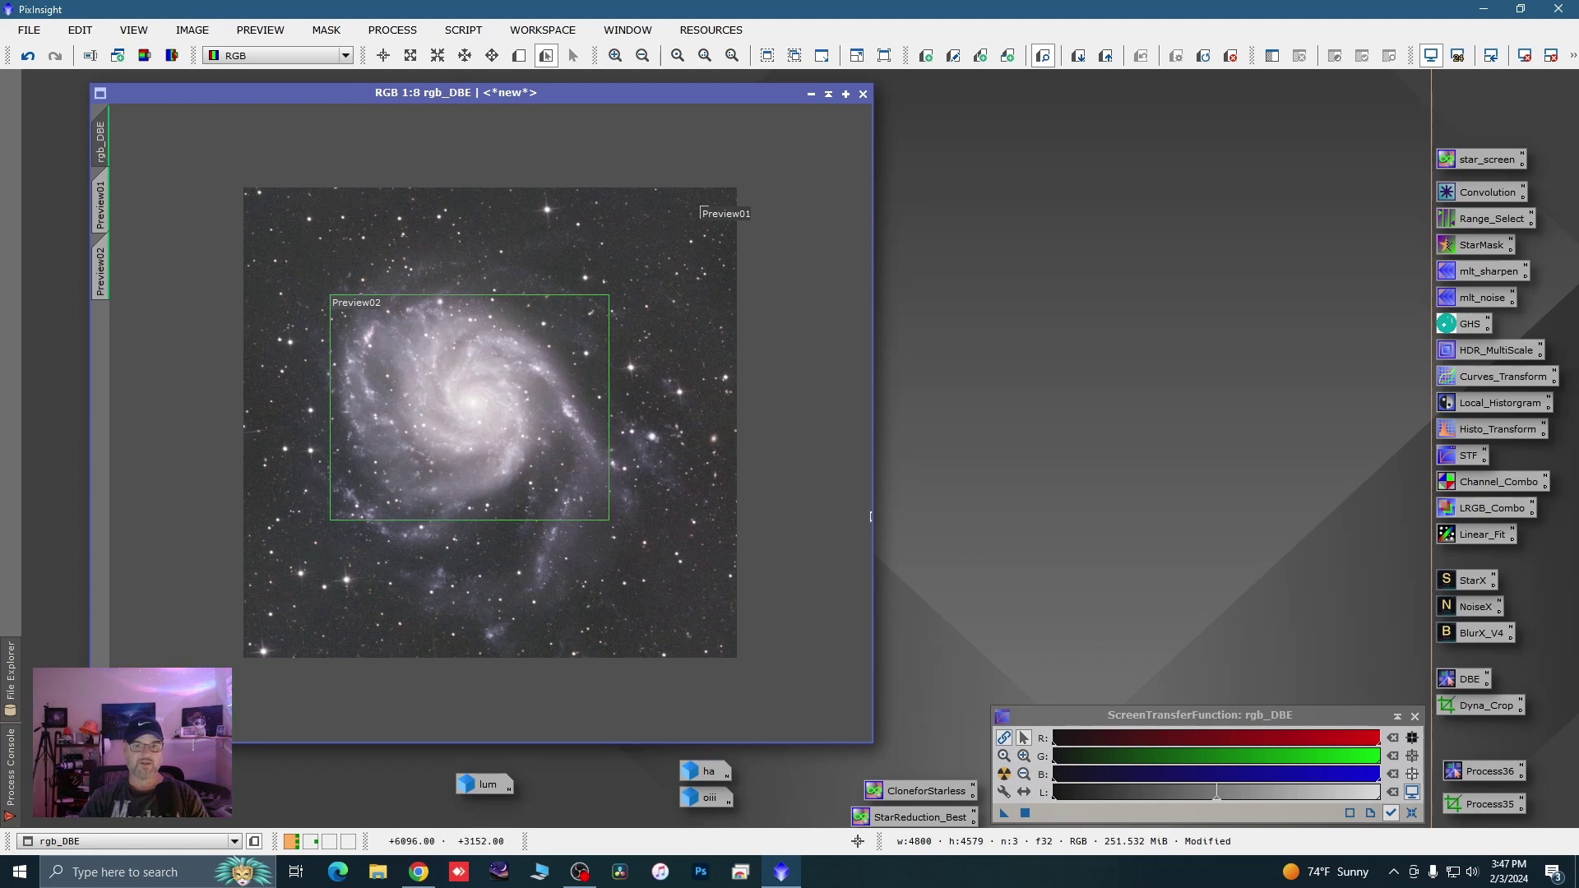
# Open the ColorCalibration process, set its white reference to rgb_DBE->Preview02 and disable structure detection
pyautogui.click(401, 32)
pyautogui.moveTo(508, 96)
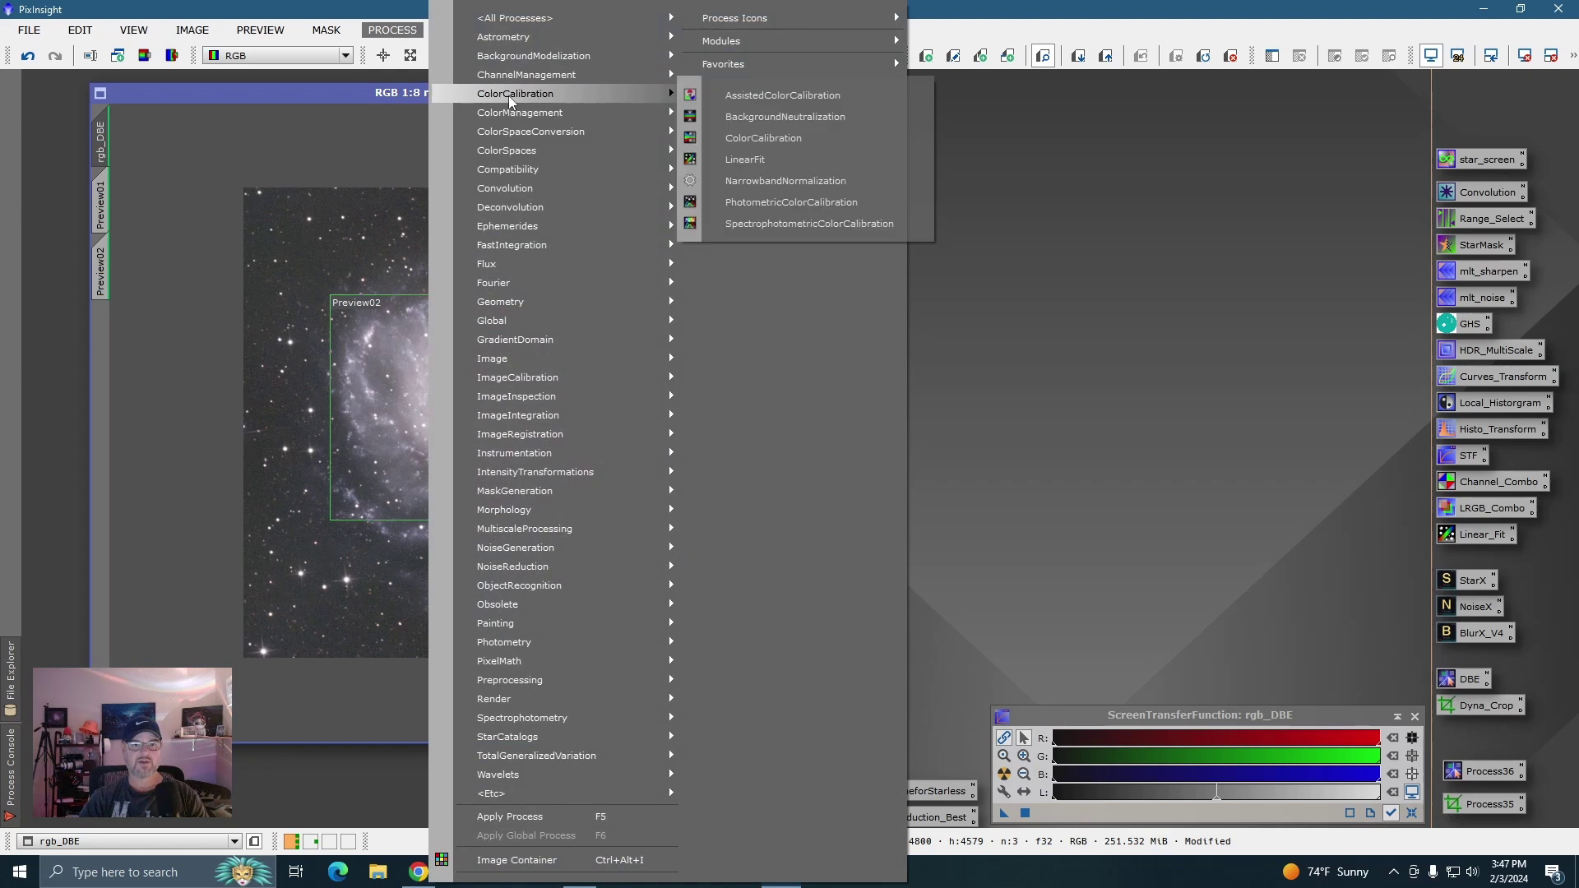
pyautogui.click(777, 140)
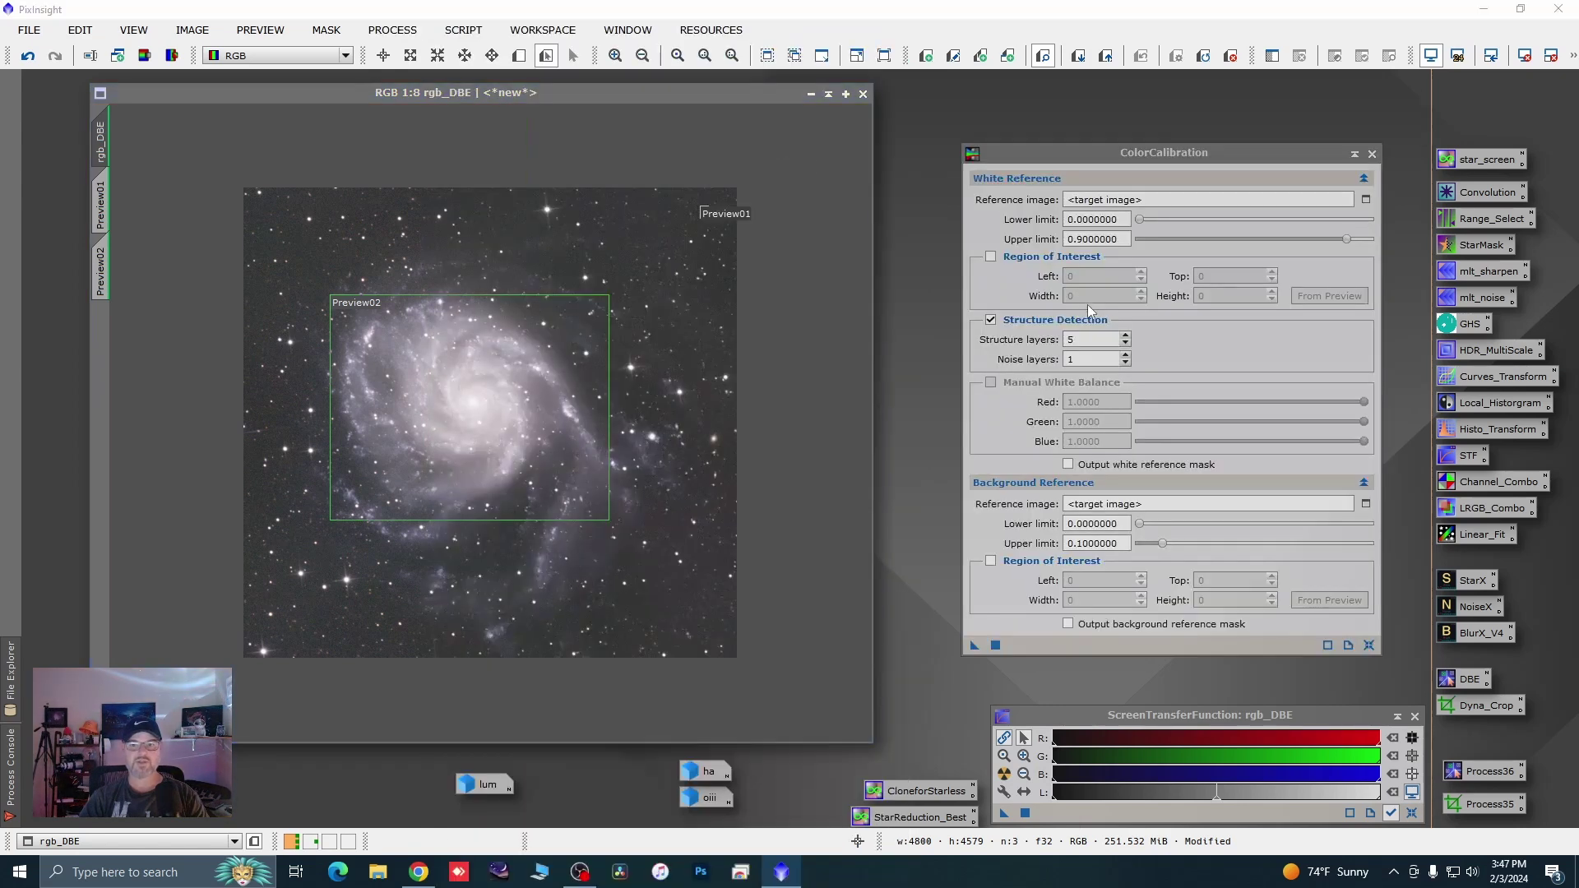
pyautogui.click(1368, 200)
pyautogui.click(921, 400)
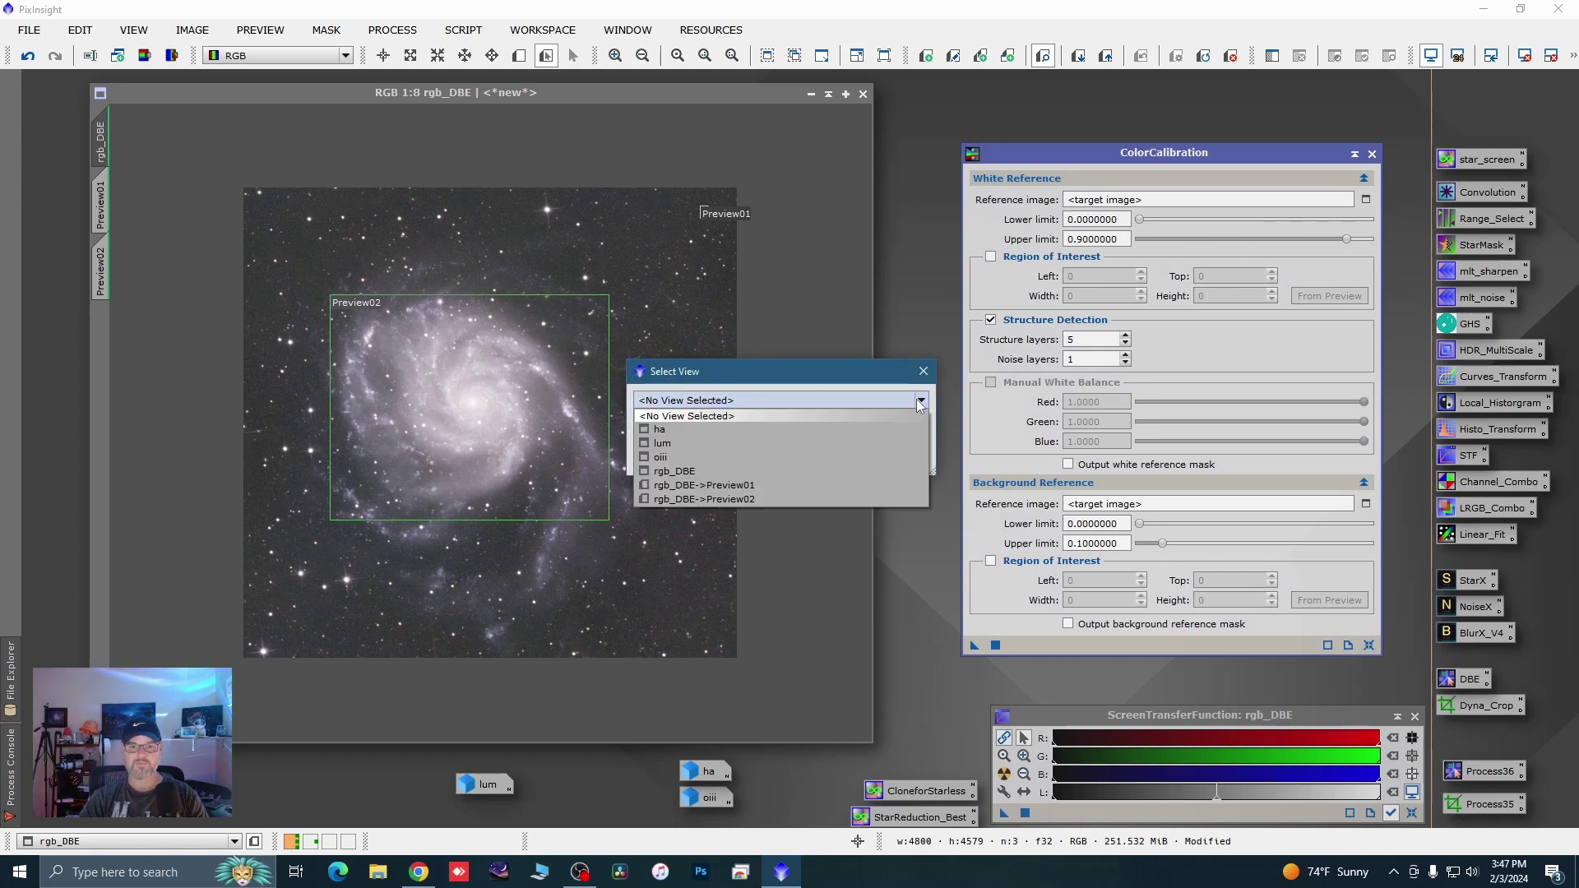
pyautogui.click(748, 496)
pyautogui.click(841, 459)
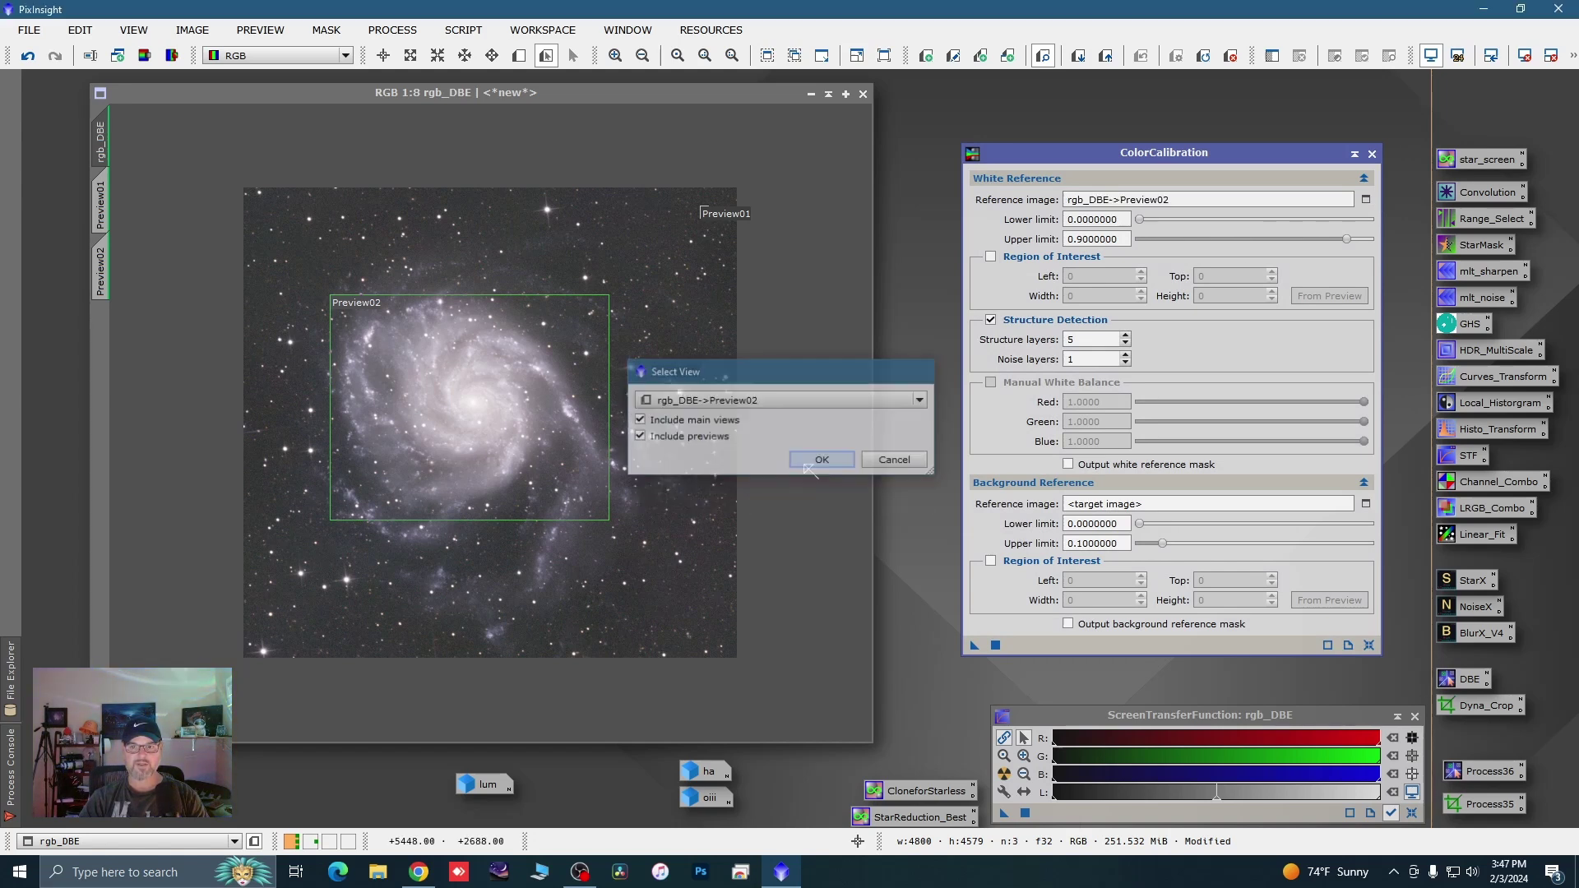
pyautogui.click(993, 320)
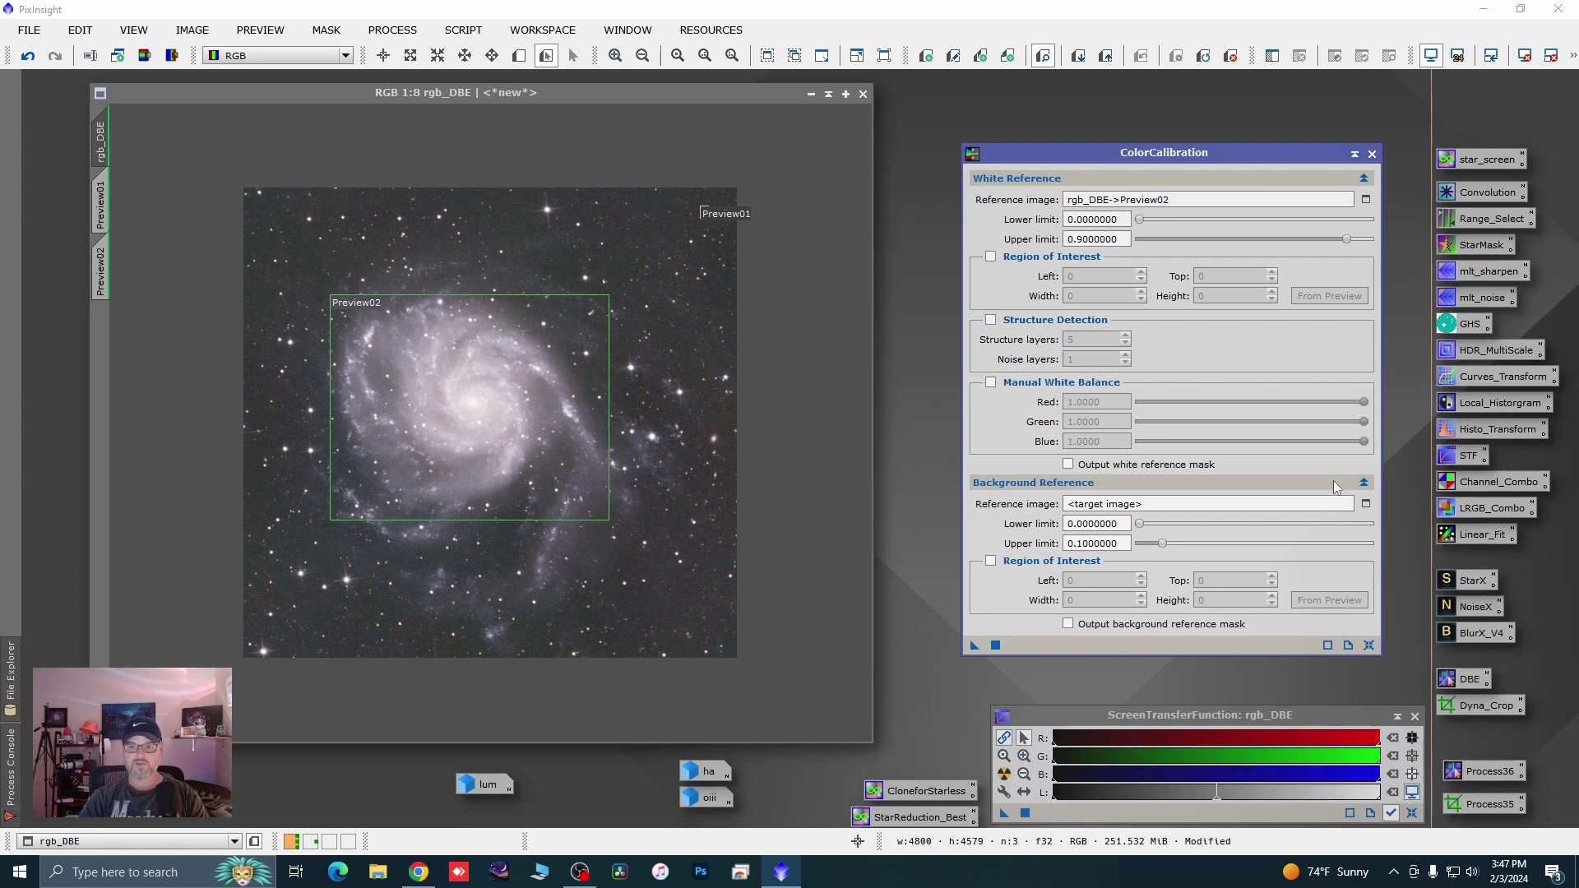
# Set the background reference to rgb_DBE->Preview01, apply the color calibration to rgb_DBE and close the process
pyautogui.click(1366, 504)
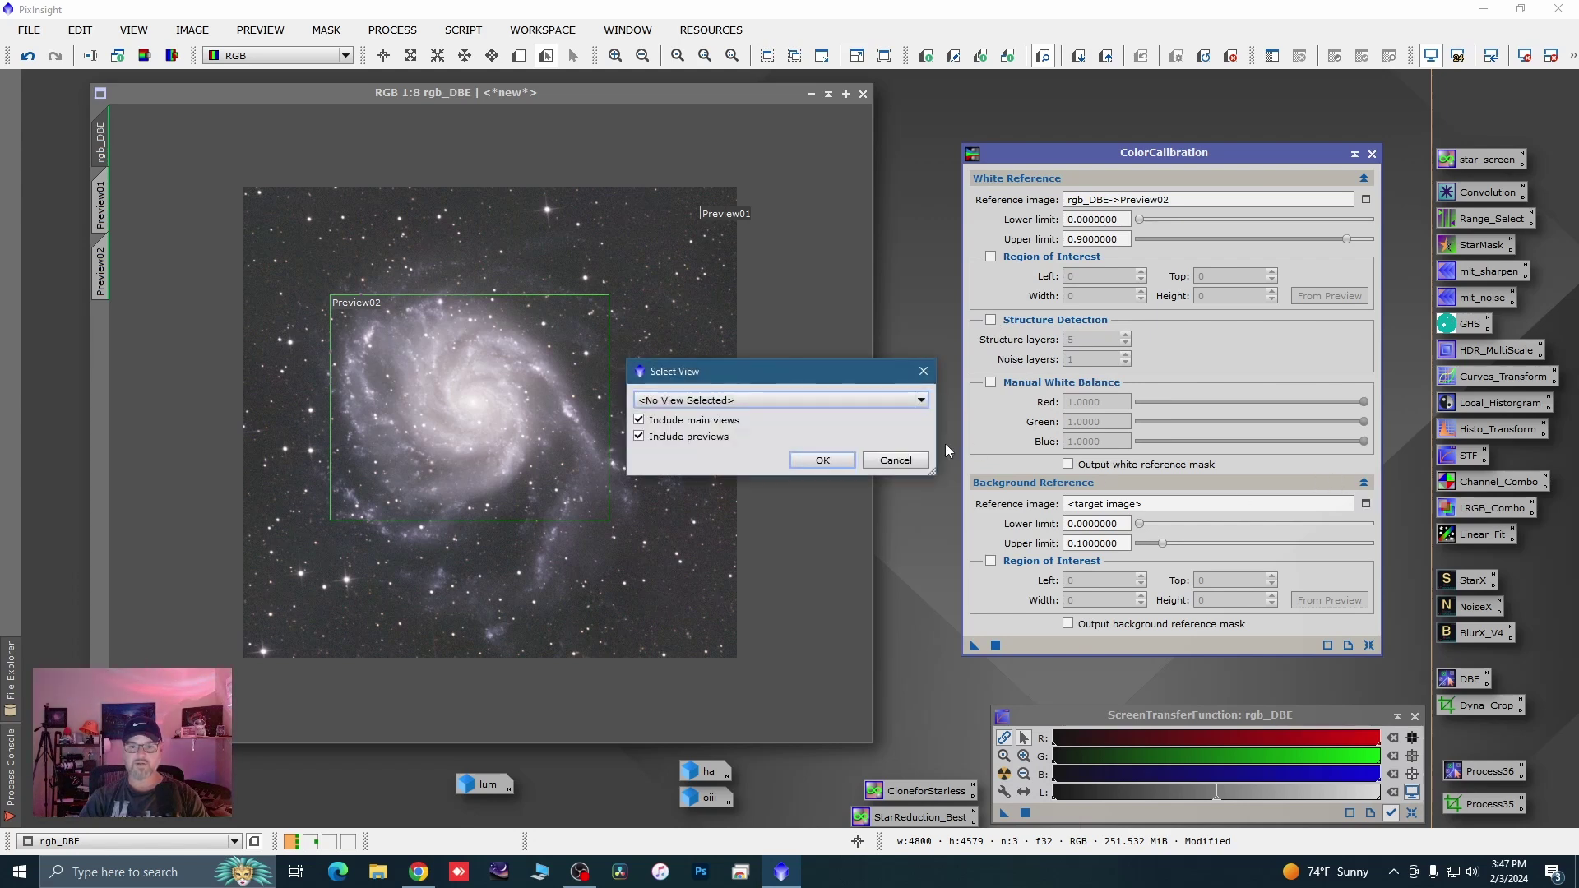
pyautogui.click(922, 400)
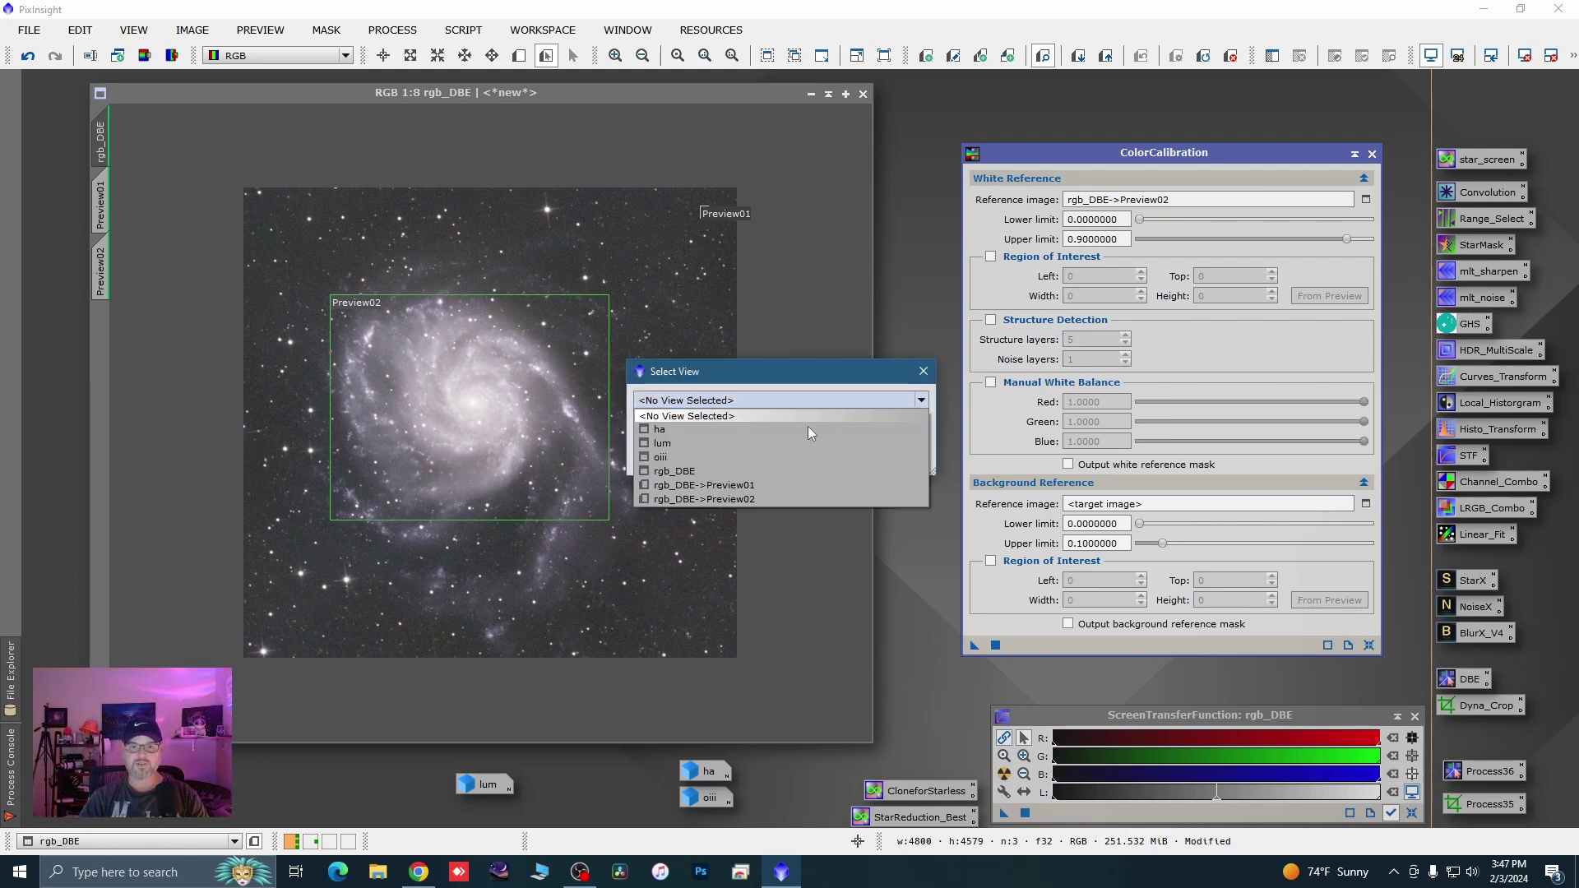
pyautogui.click(747, 490)
pyautogui.click(822, 460)
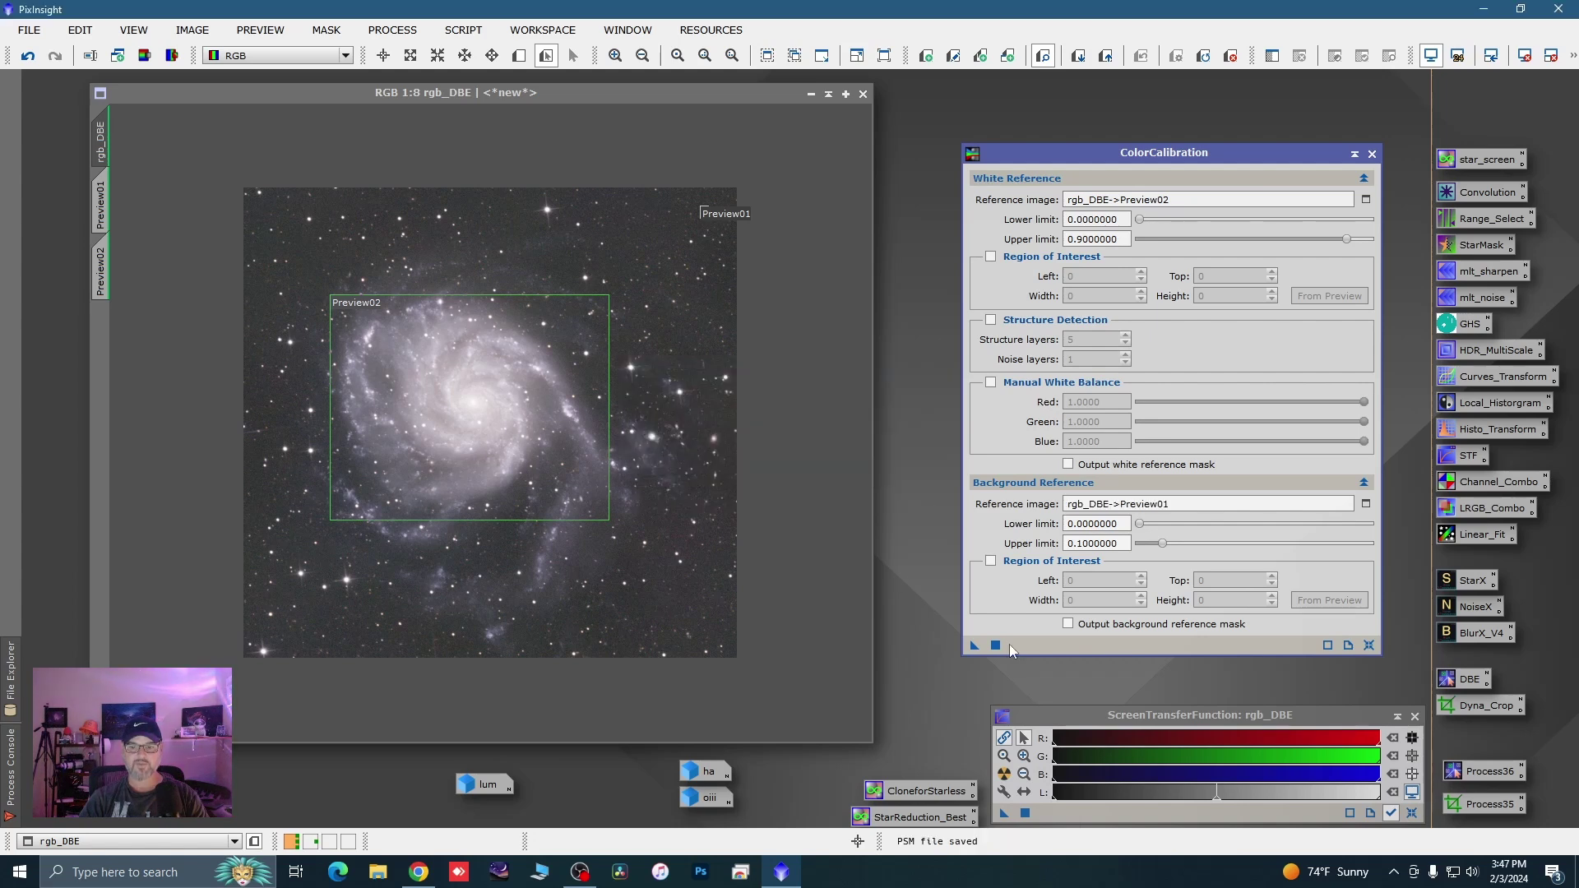
pyautogui.moveTo(976, 647); pyautogui.dragTo(669, 644)
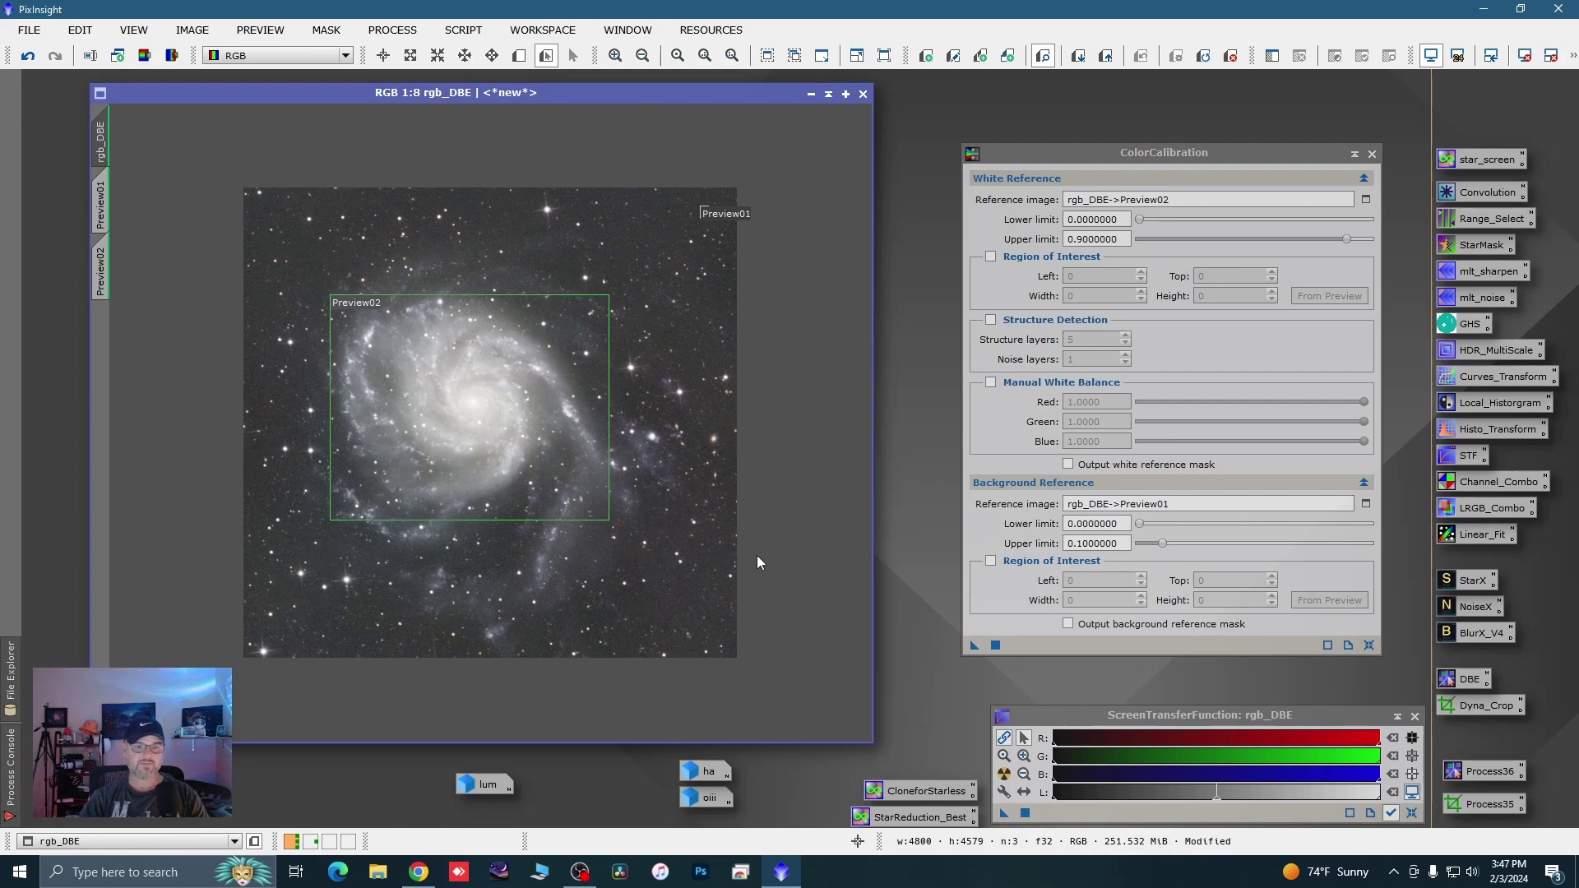
pyautogui.click(1372, 155)
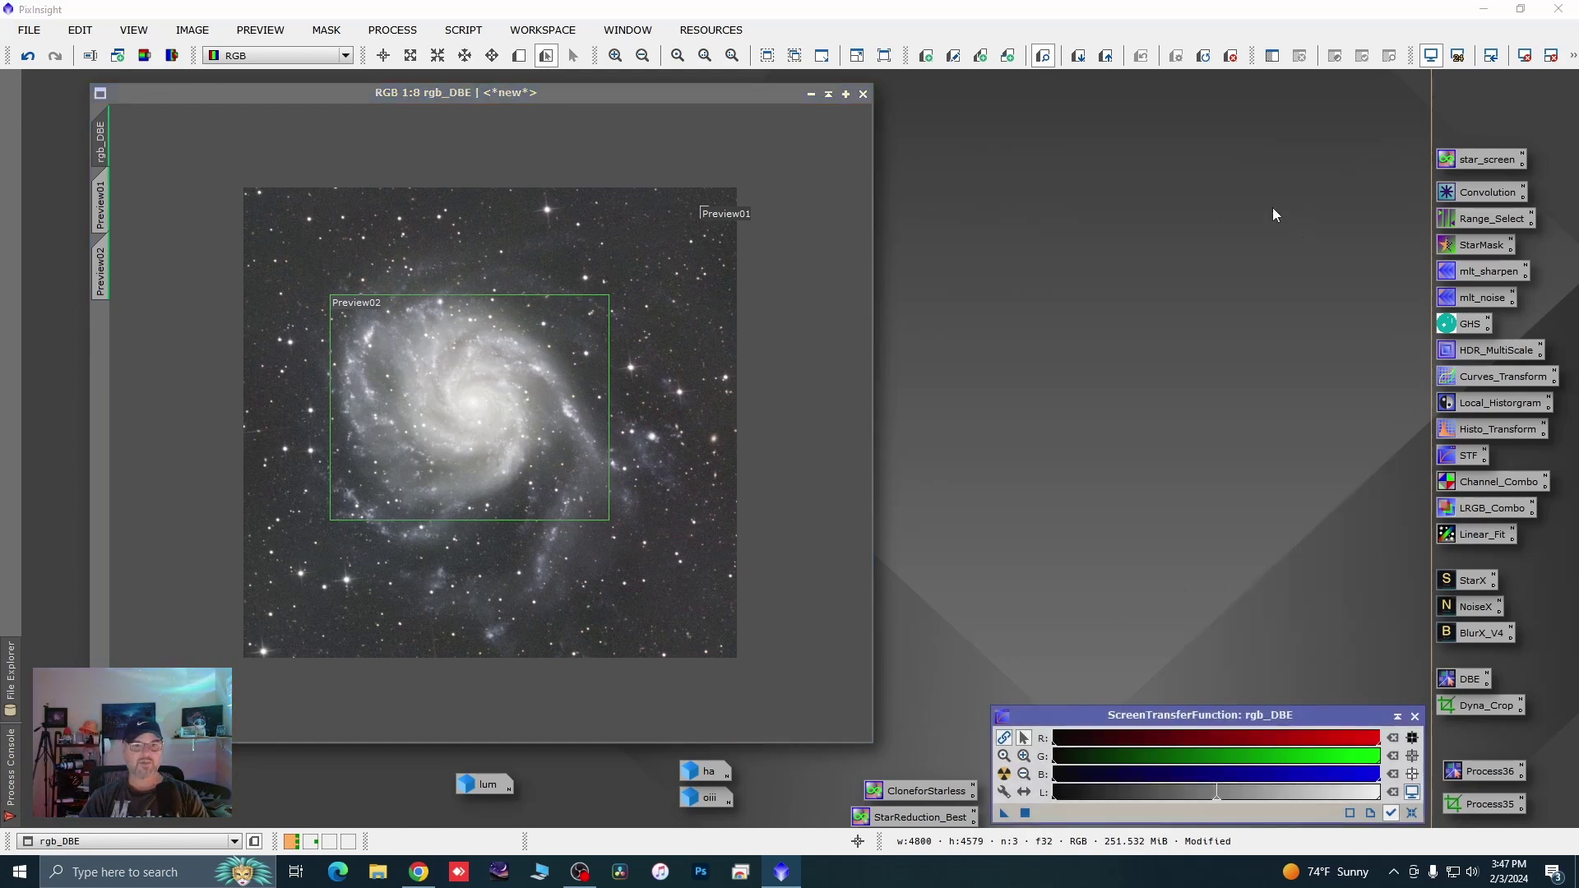
# Delete both previews from the rgb_DBE image
pyautogui.rightClick(100, 242)
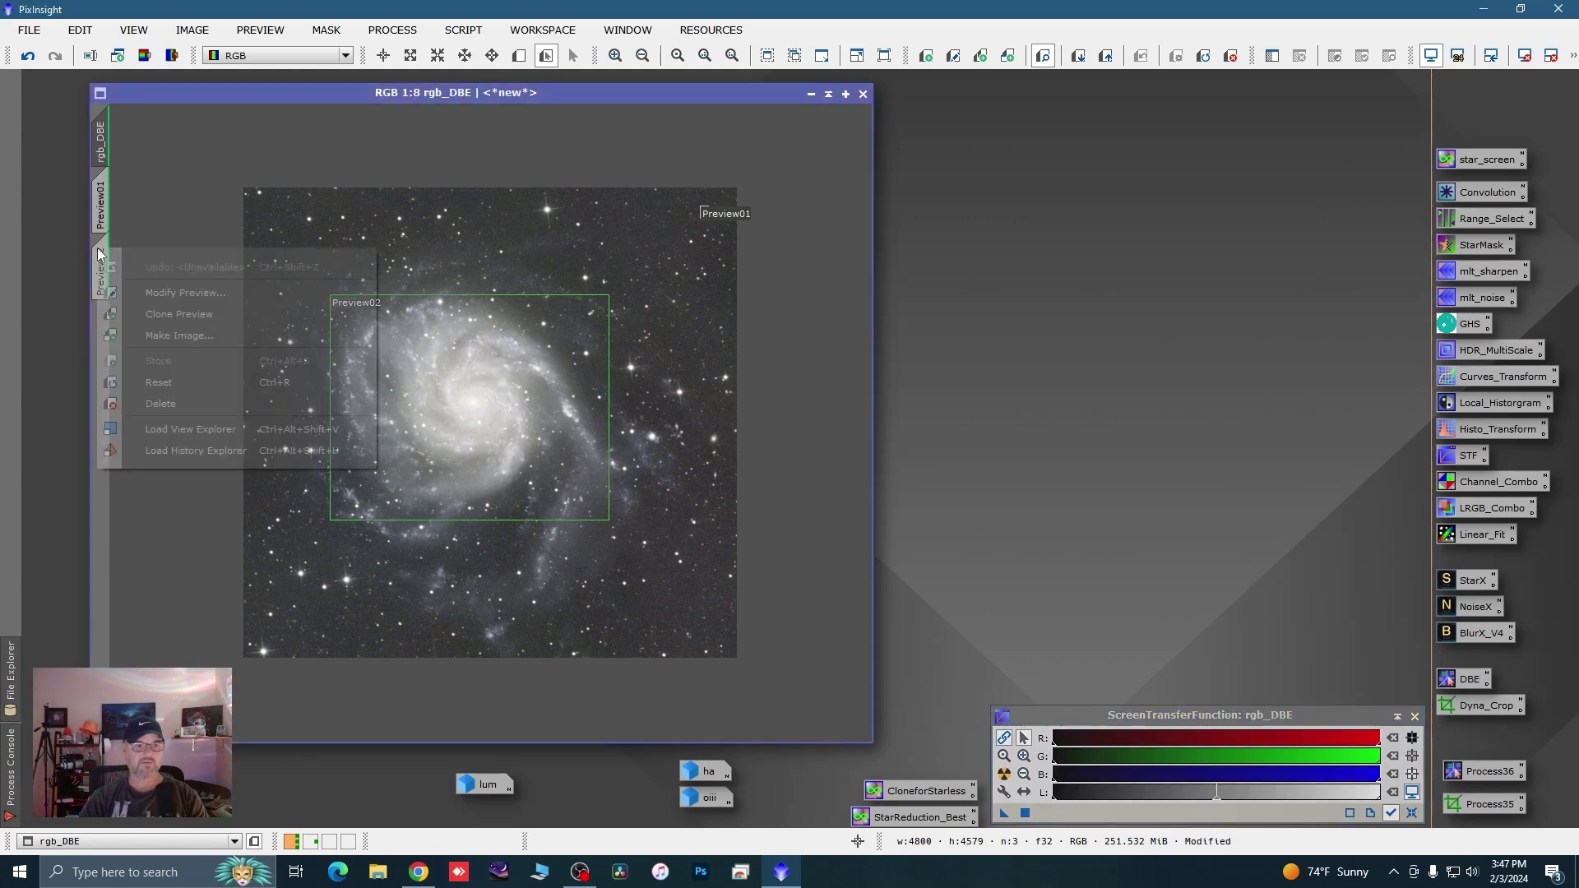
pyautogui.click(178, 403)
pyautogui.rightClick(101, 205)
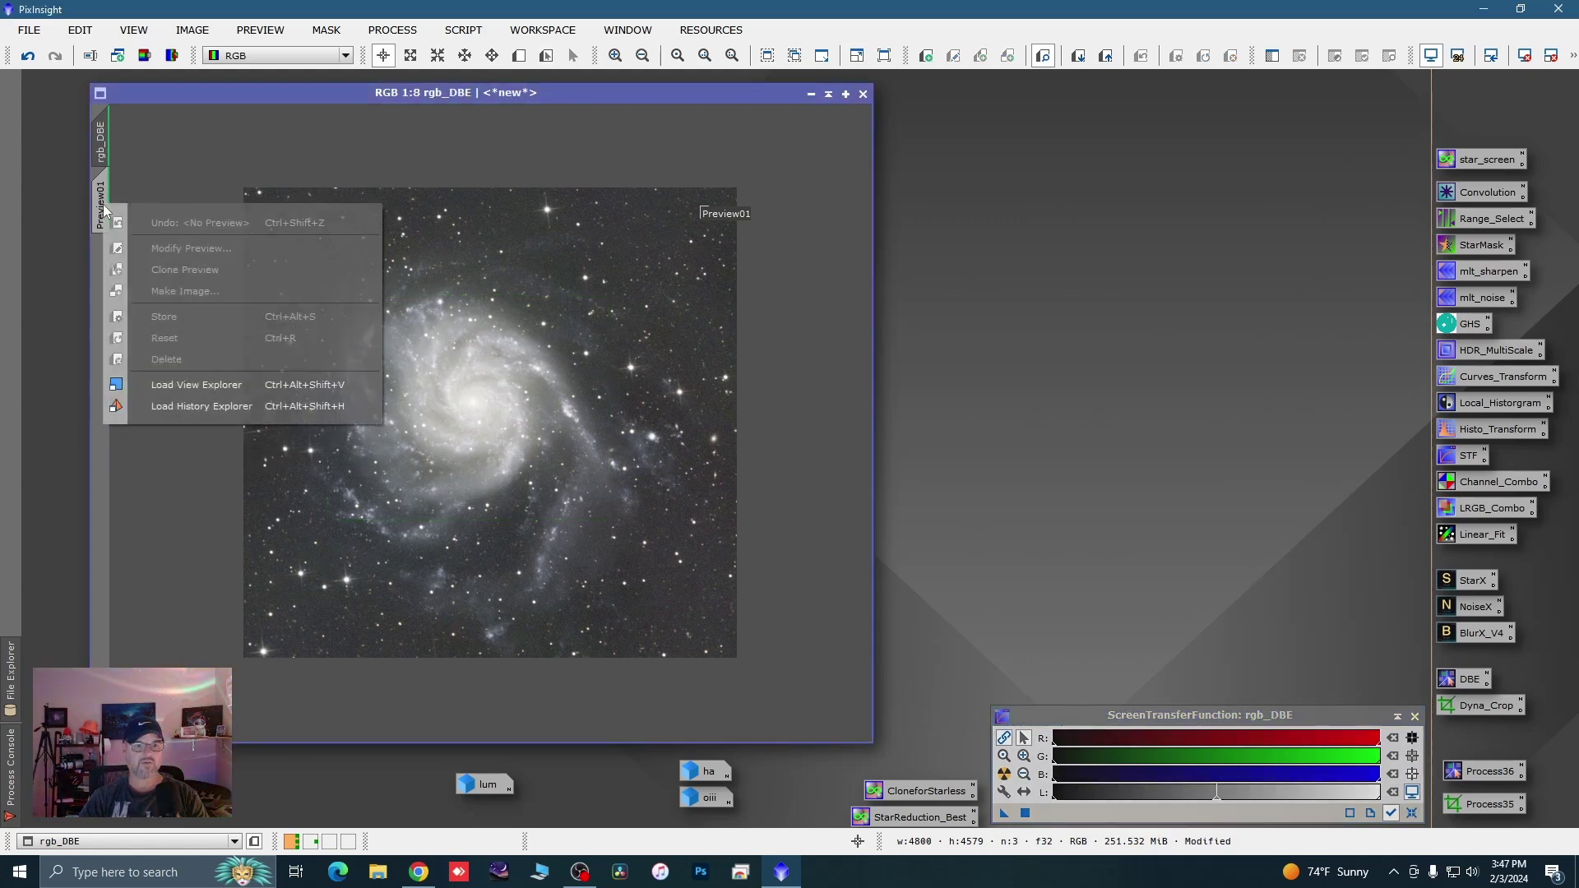
pyautogui.click(222, 141)
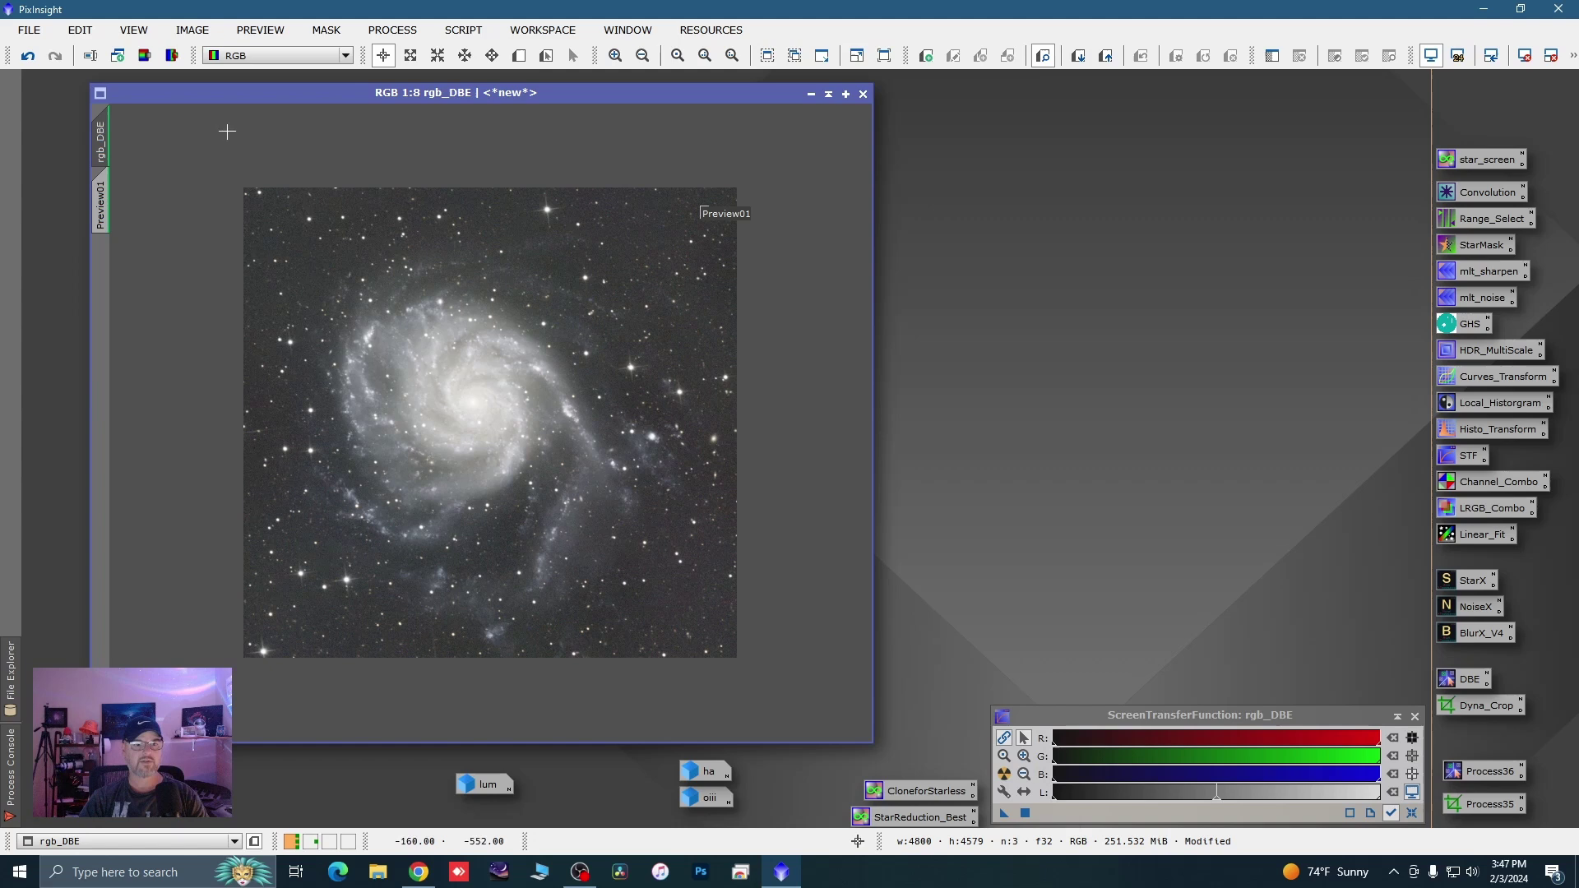
pyautogui.click(283, 31)
pyautogui.click(300, 360)
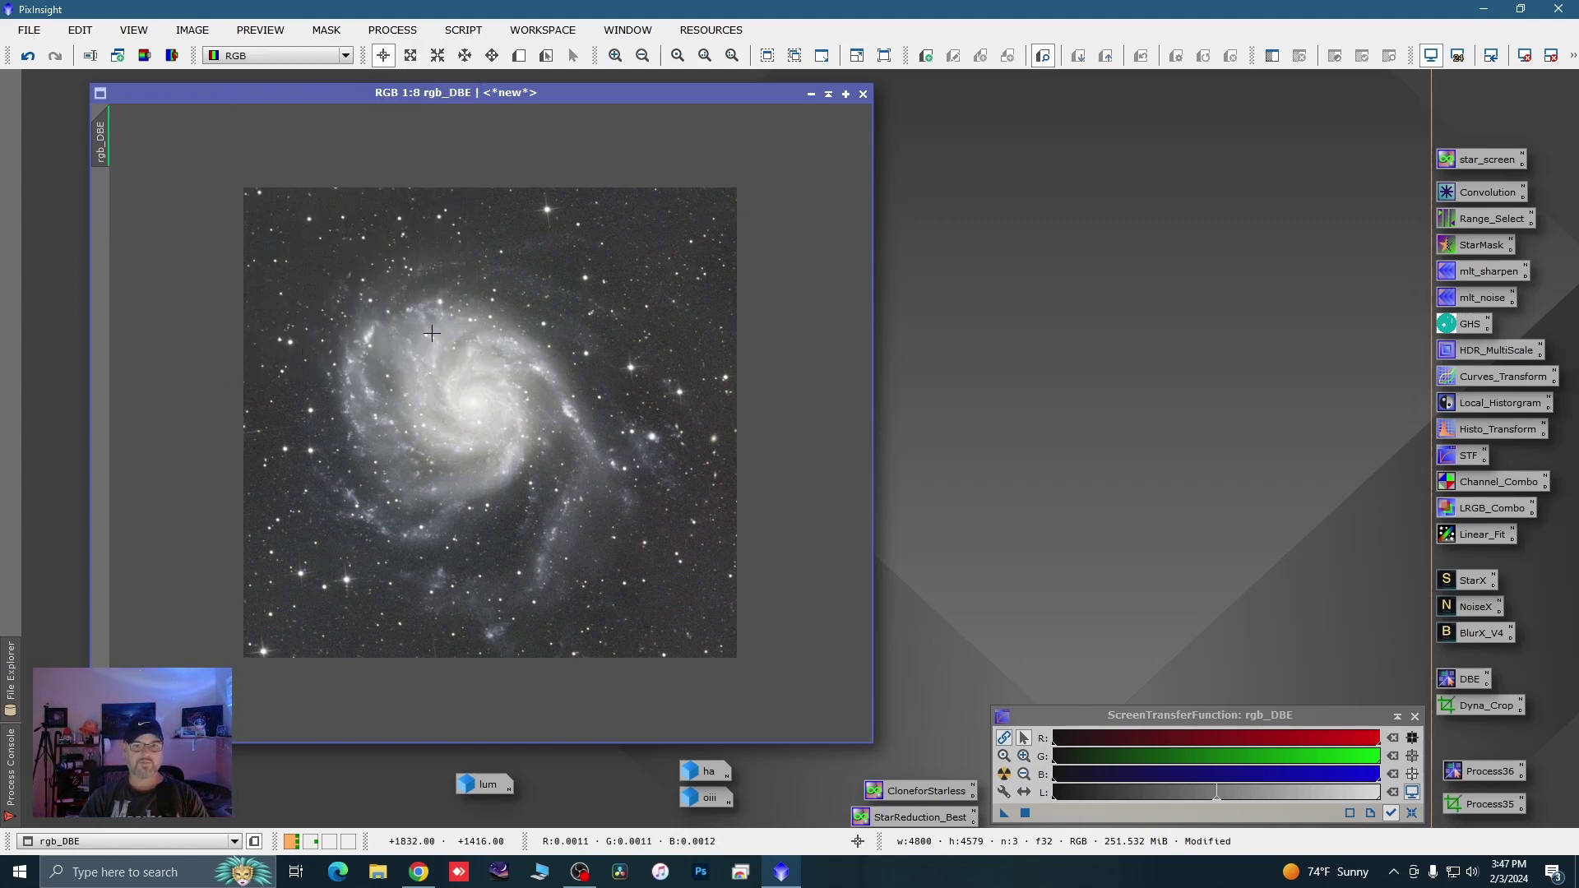
# Inspect the calibrated galaxy in rgb_DBE and split the image into separate R, G and B channel images
pyautogui.scroll(4, 400, 371)
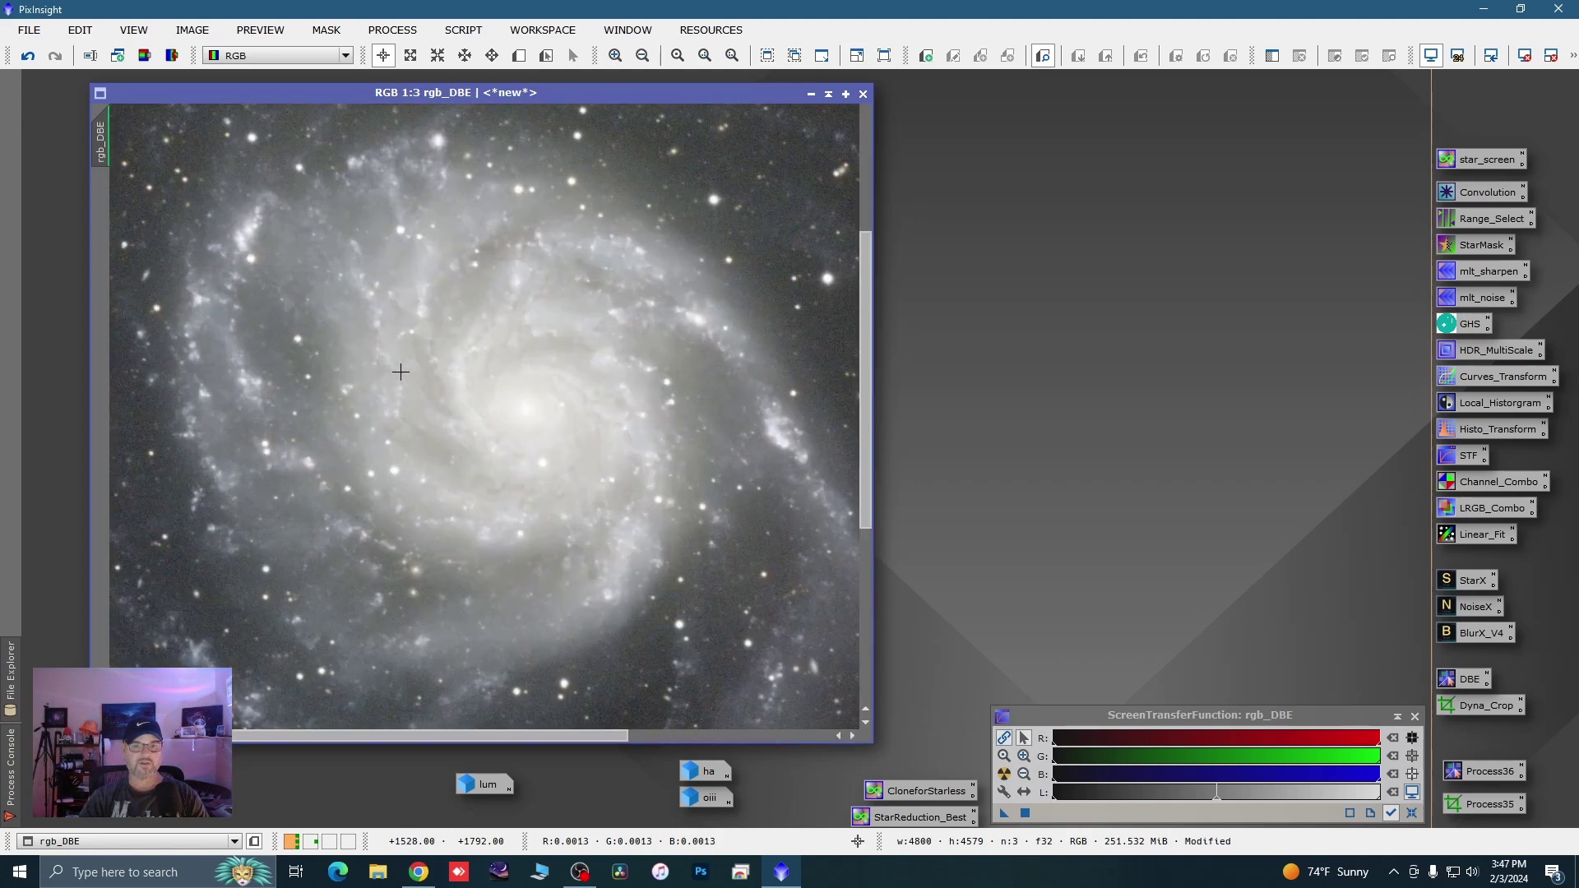
pyautogui.scroll(-1, 429, 375)
pyautogui.scroll(-1, 430, 375)
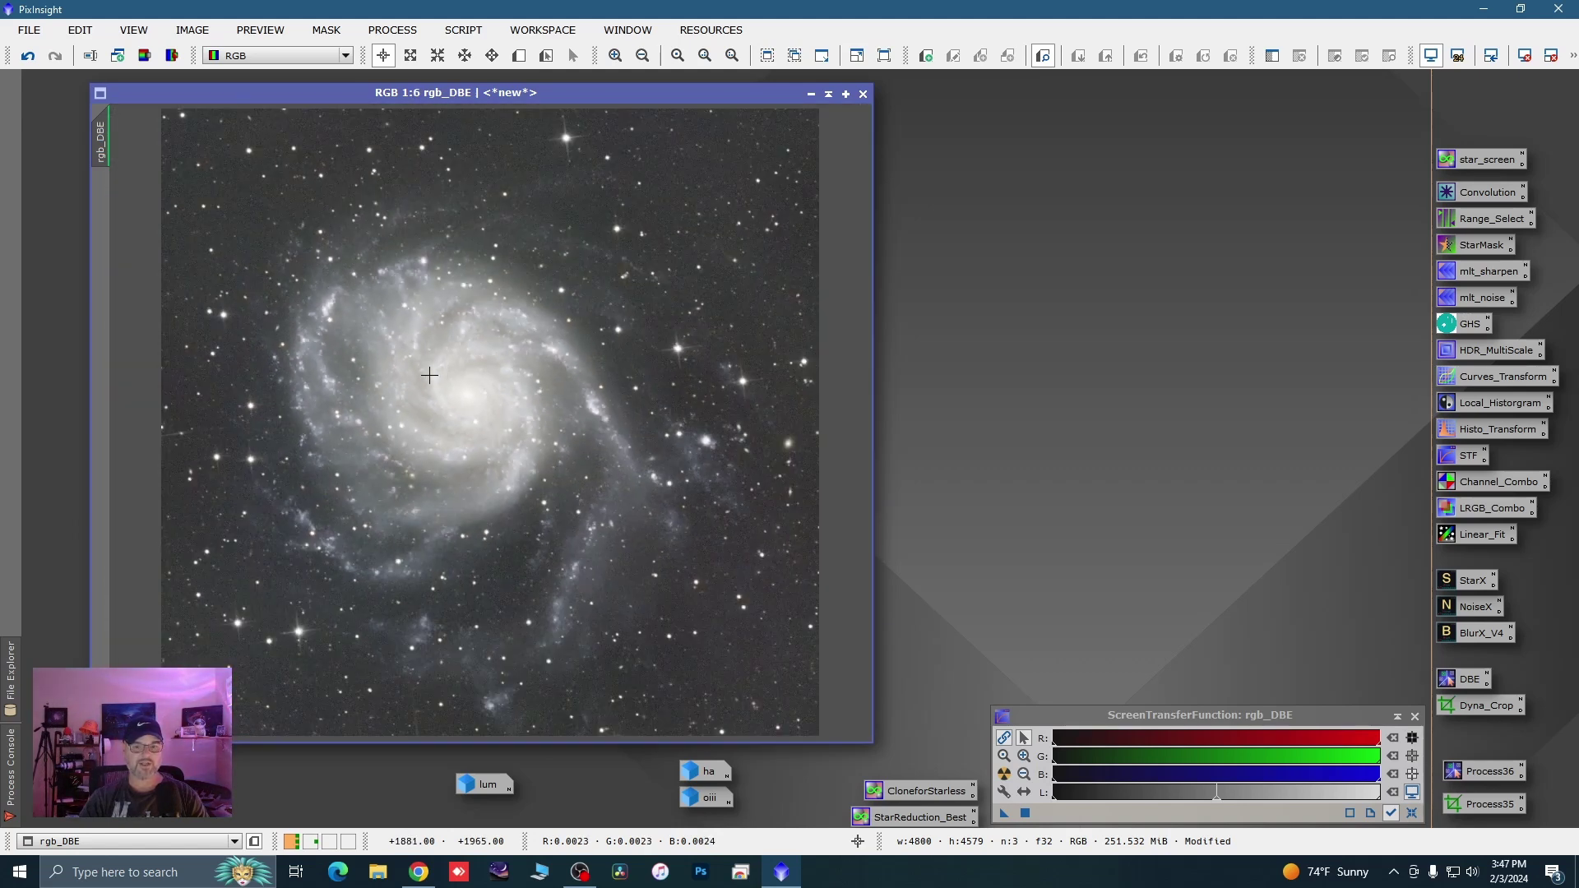
pyautogui.scroll(-1, 412, 372)
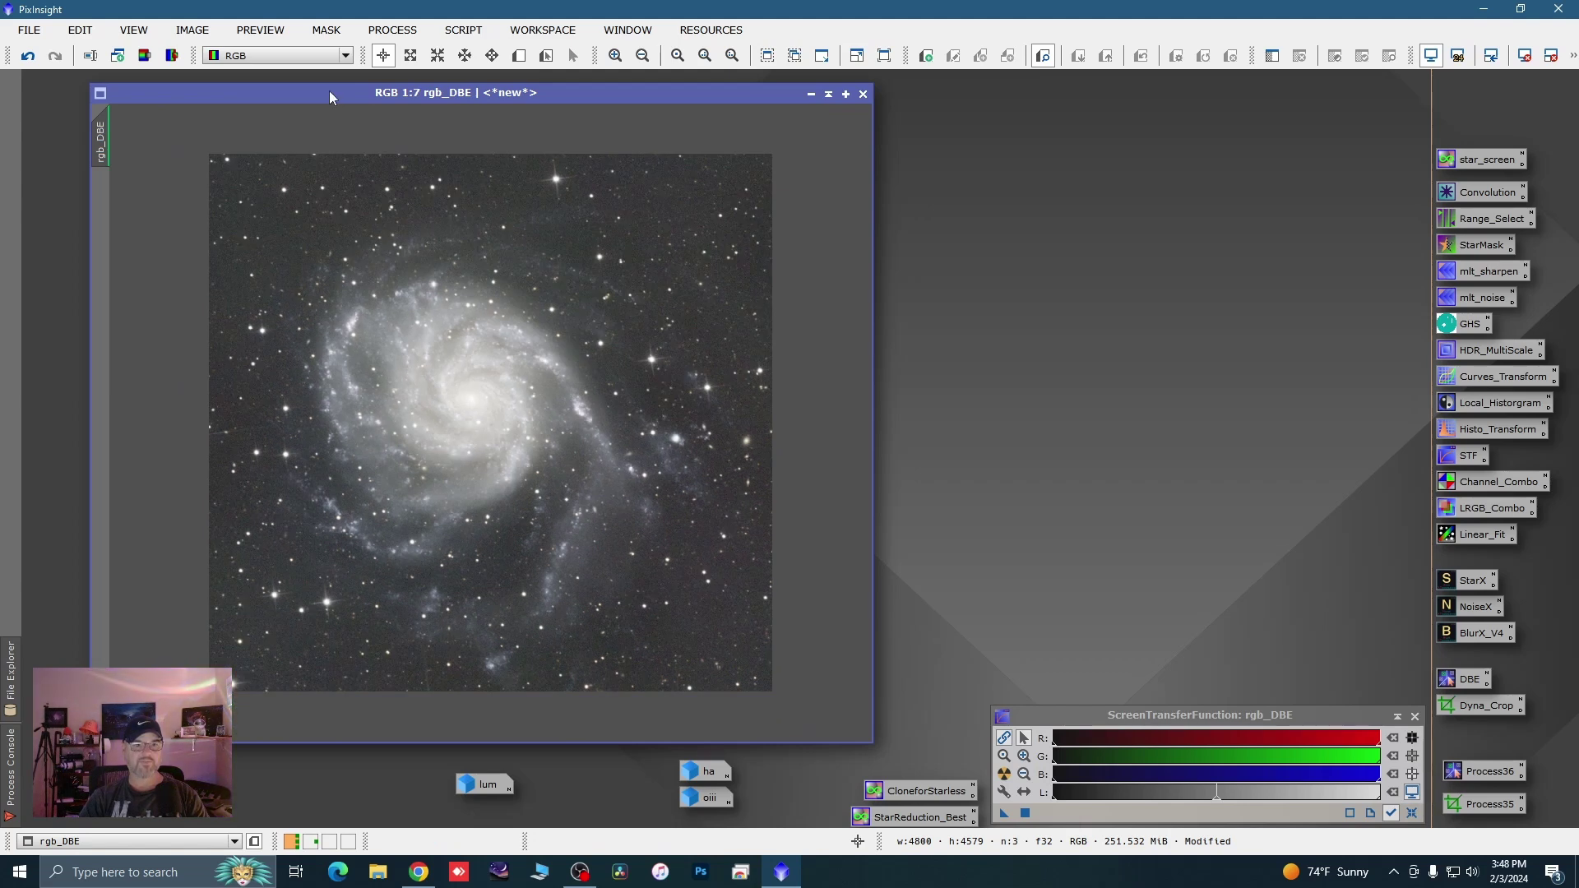
pyautogui.moveTo(329, 93); pyautogui.dragTo(309, 93)
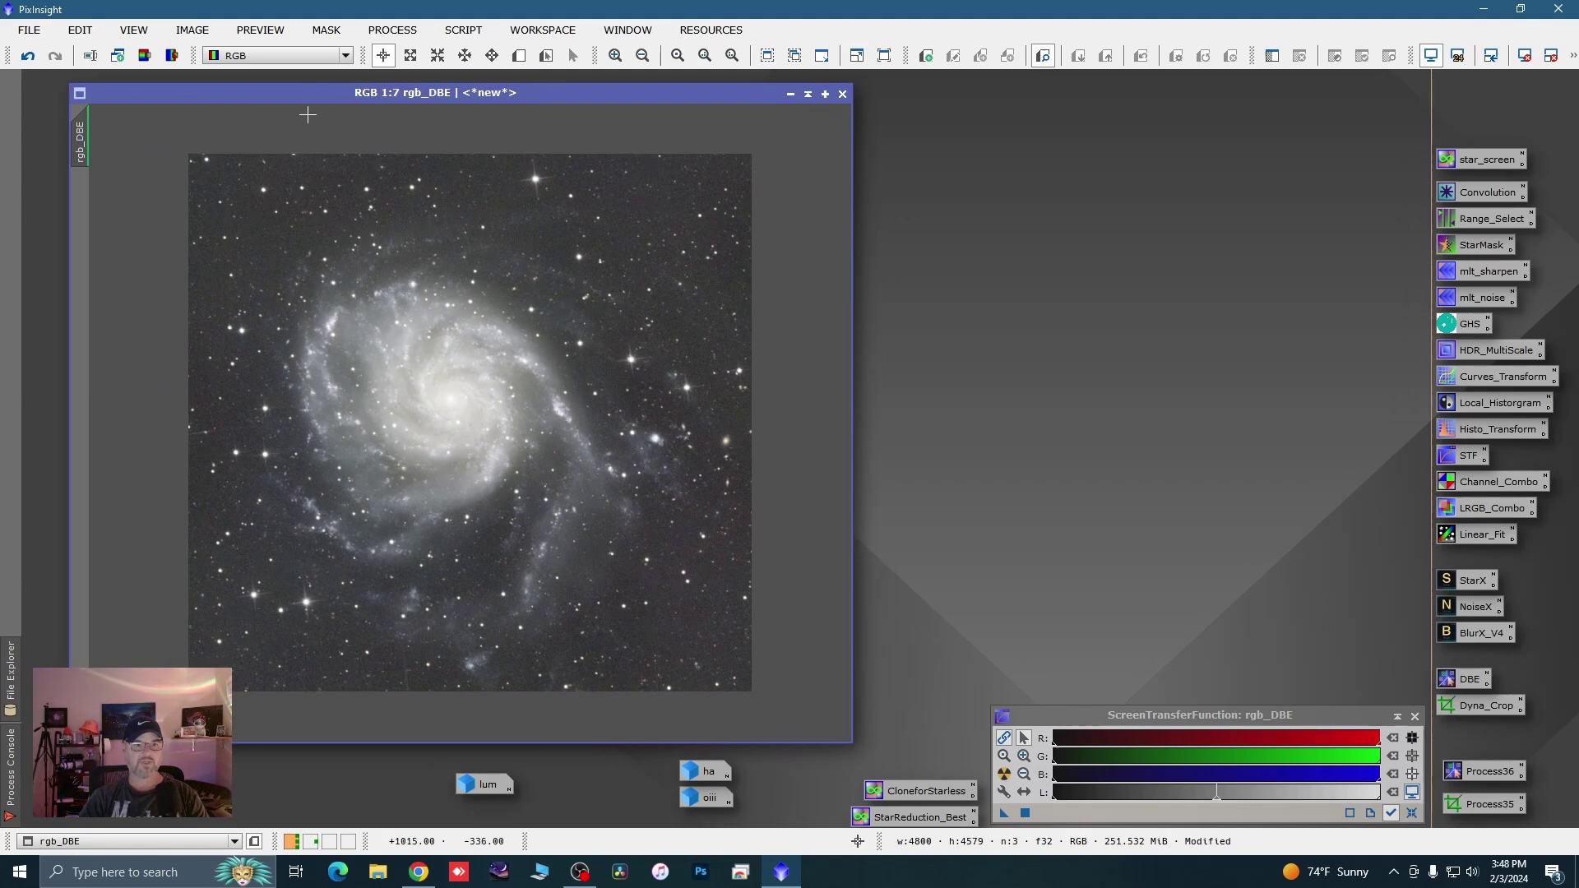
pyautogui.click(173, 55)
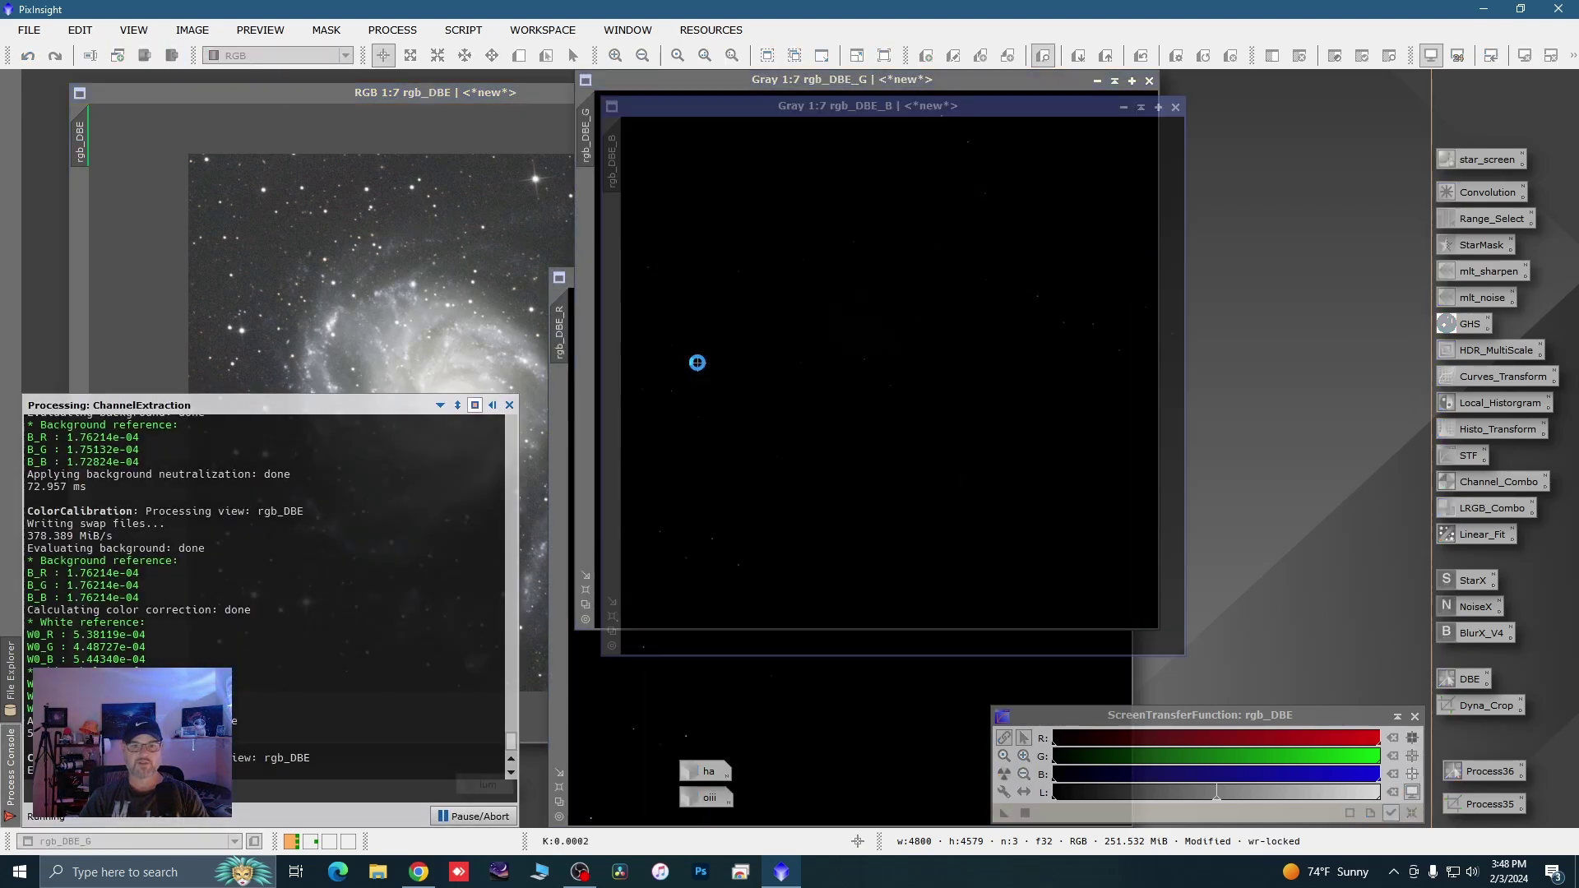
# Iconize the rgb_DBE image and park its icon in the lower-left corner of the workspace
pyautogui.click(492, 96)
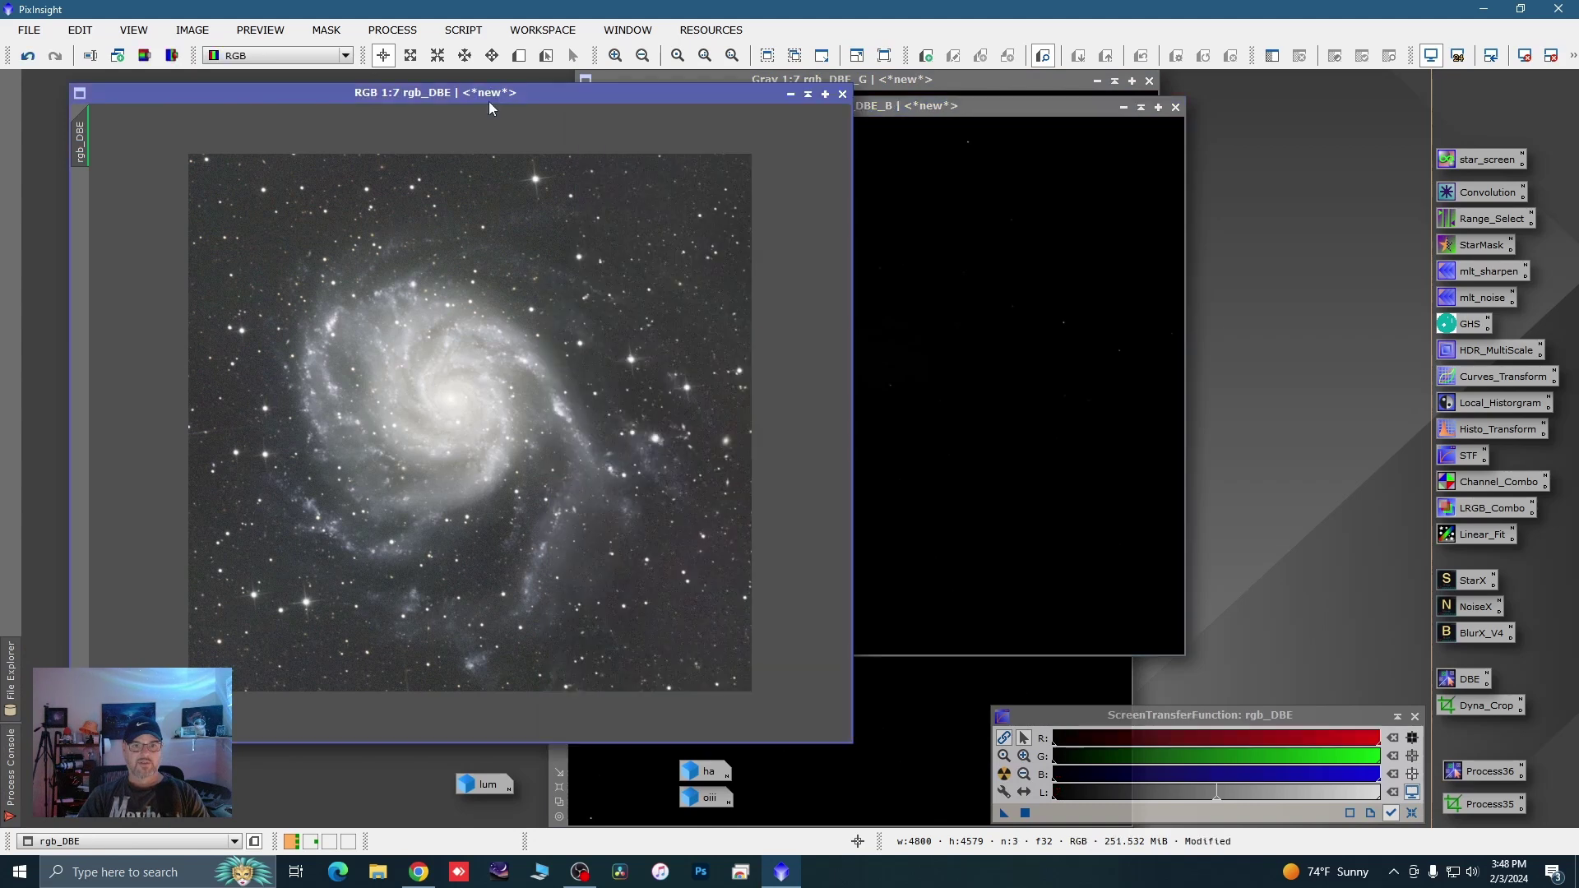
pyautogui.click(789, 96)
pyautogui.moveTo(489, 768); pyautogui.dragTo(65, 823)
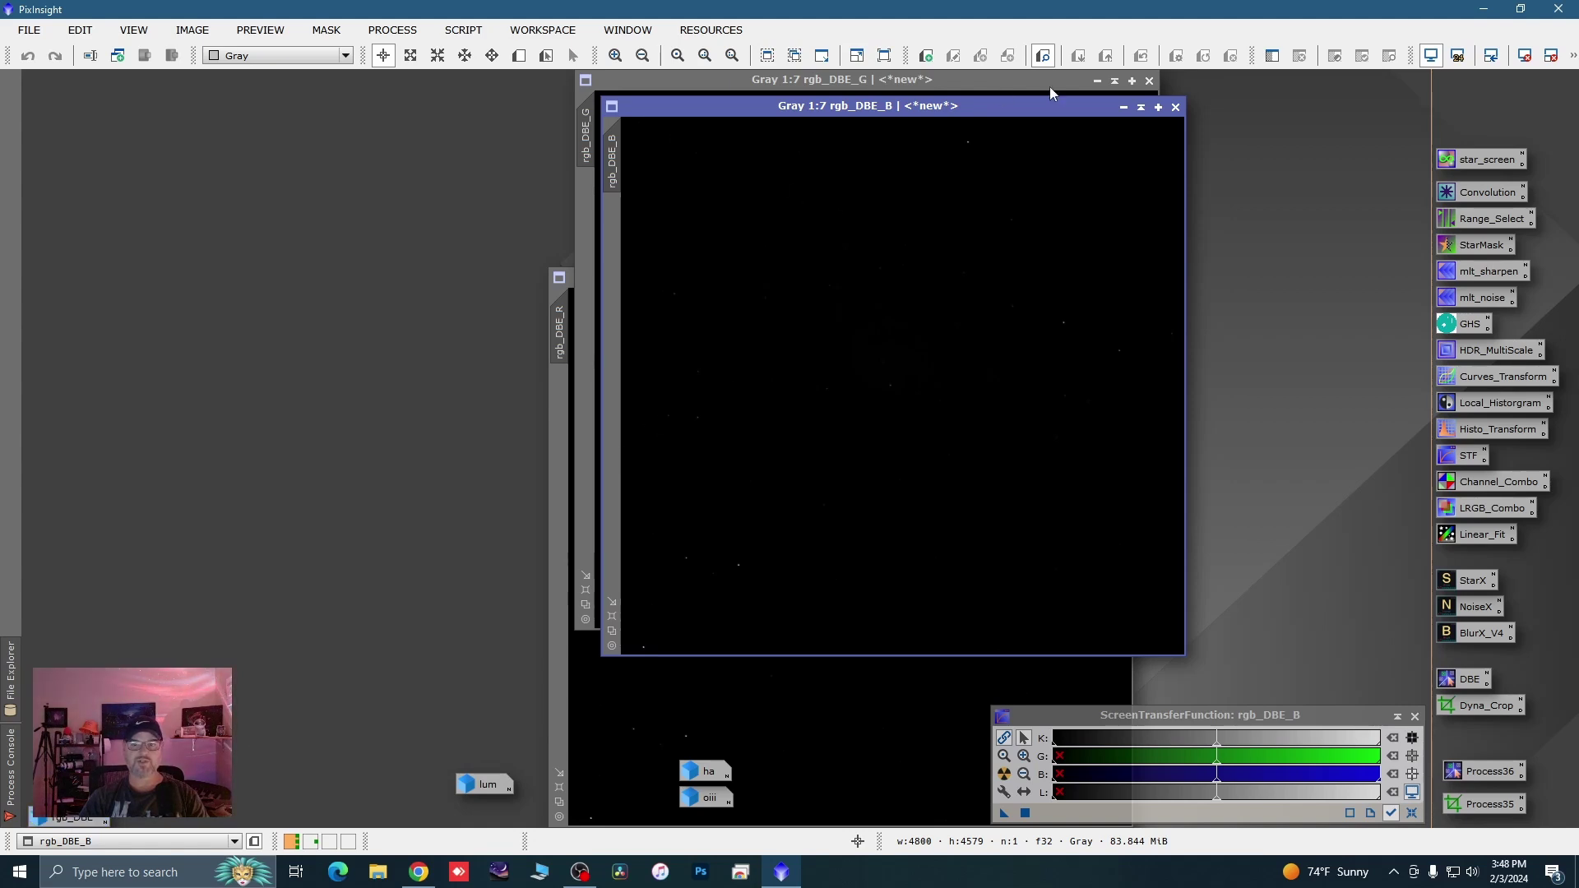
# Iconize the three extracted channel images and stack their icons on the workspace beside the StarX process icon
pyautogui.click(1122, 106)
pyautogui.click(1112, 82)
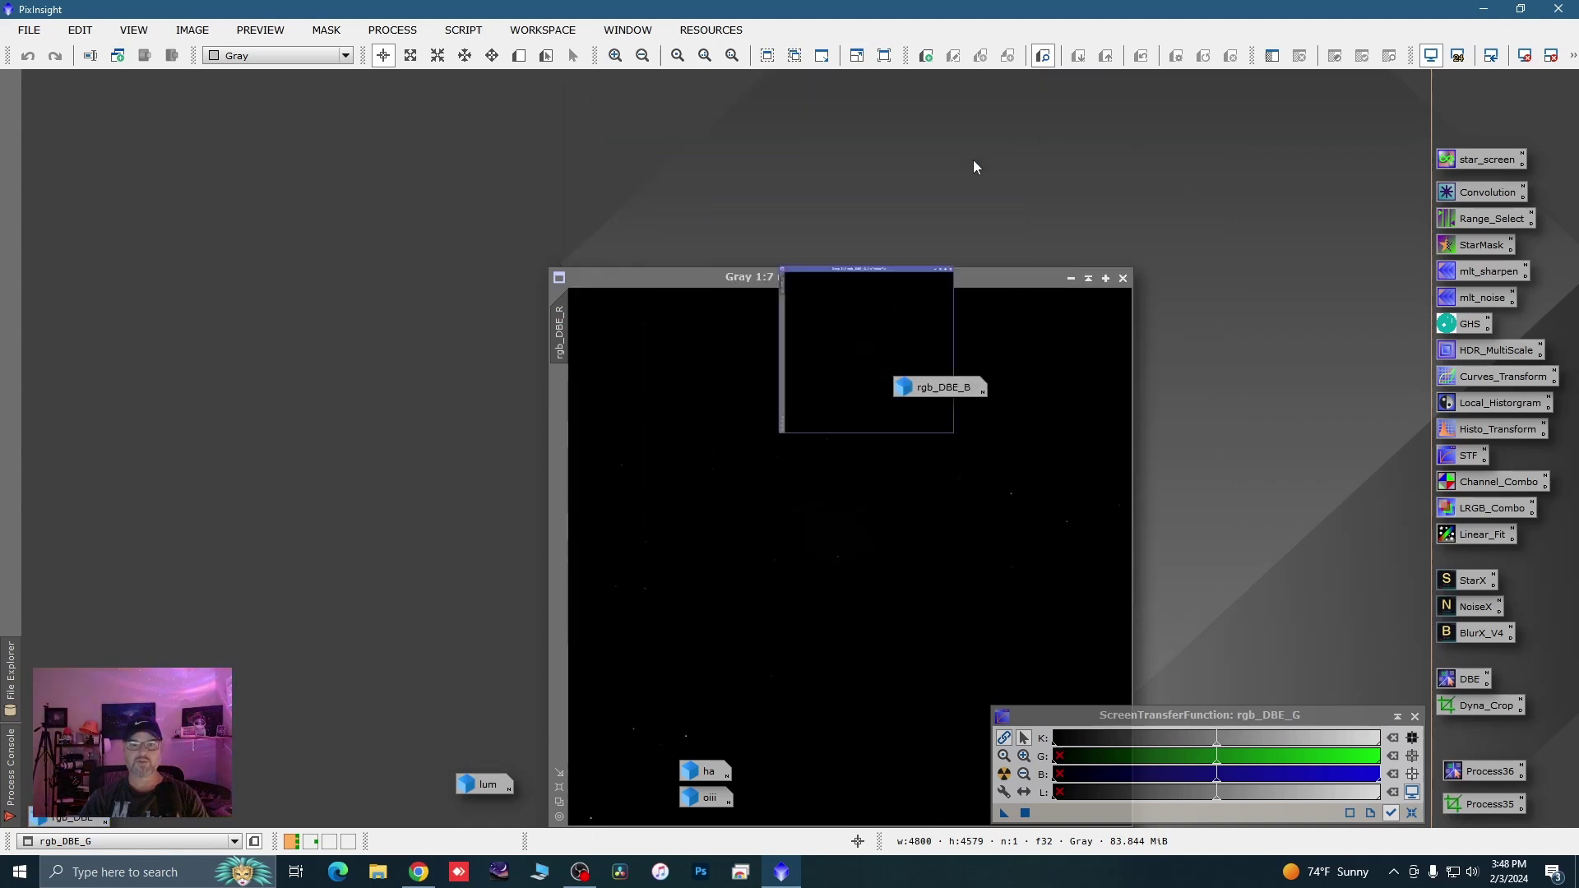
pyautogui.click(1071, 279)
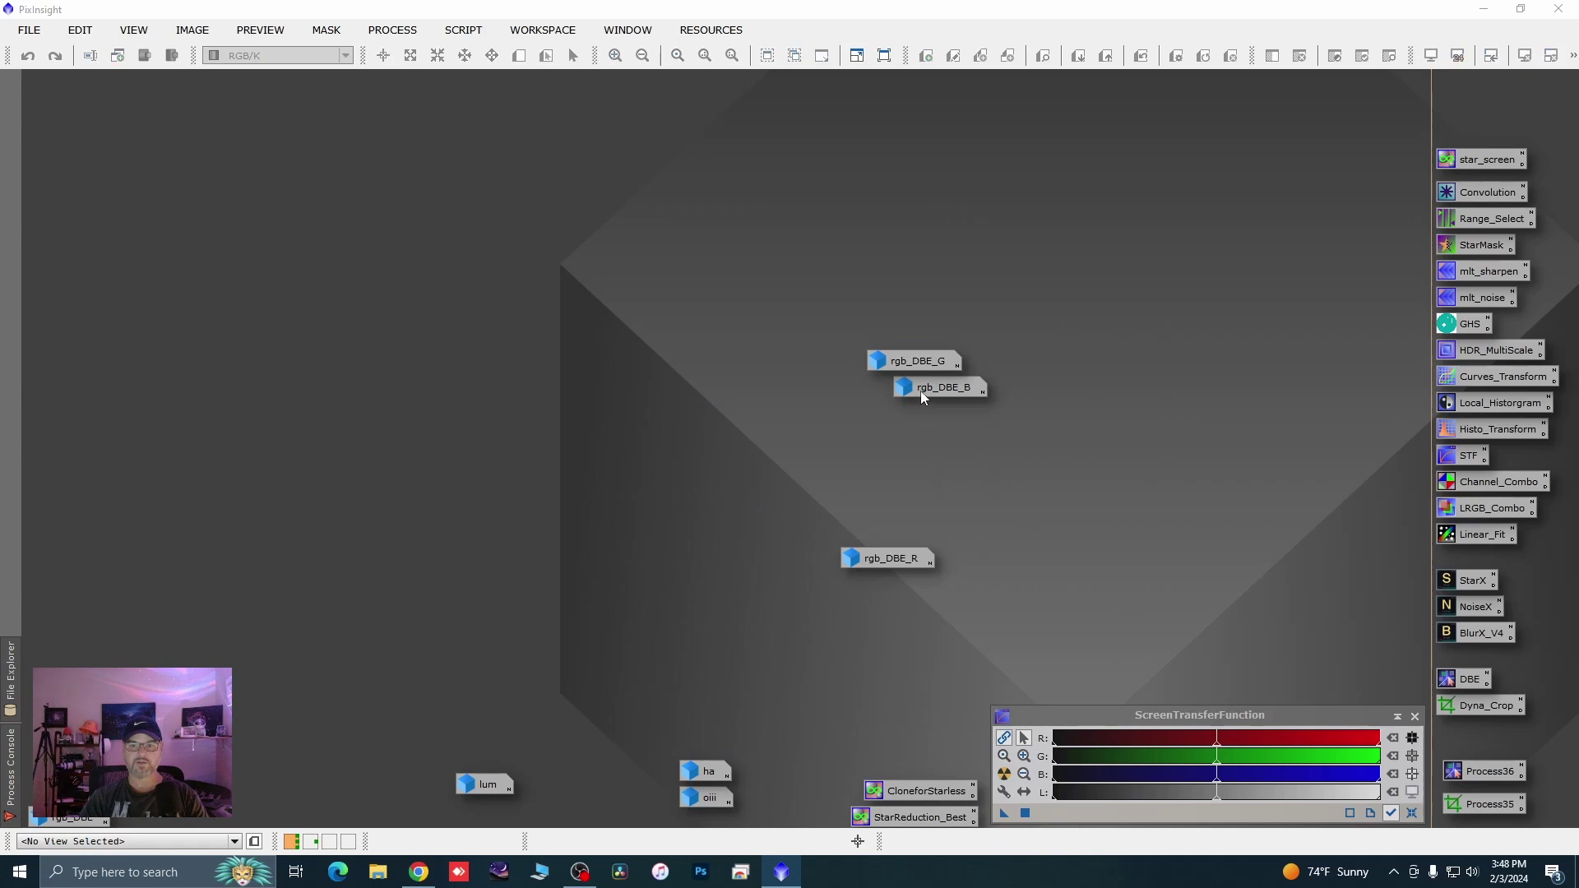
pyautogui.moveTo(921, 387); pyautogui.dragTo(1344, 582)
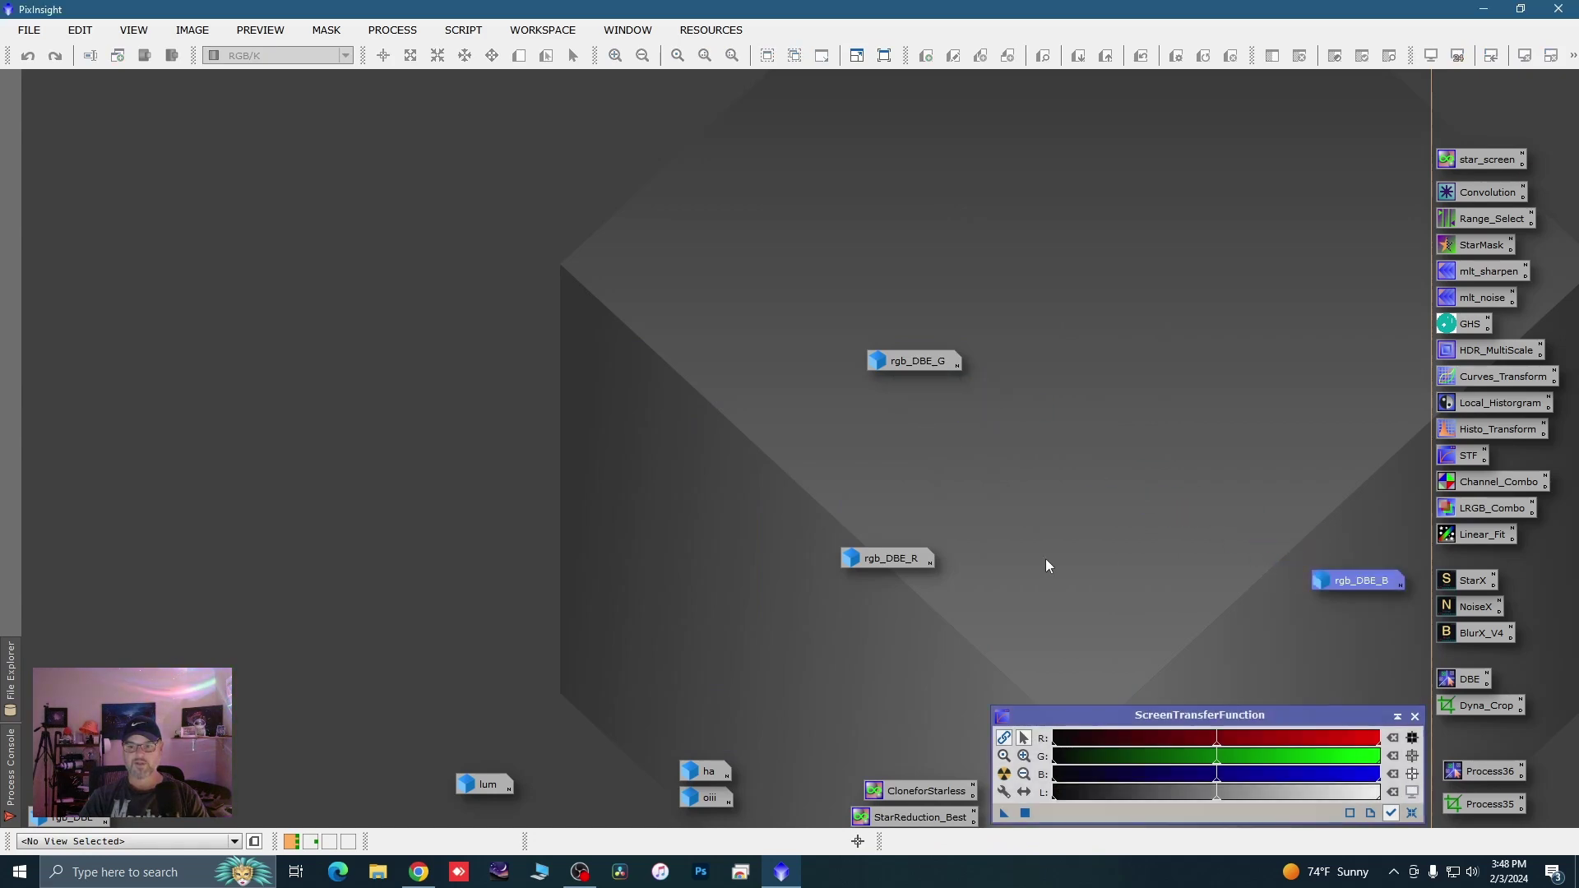
pyautogui.moveTo(883, 565); pyautogui.dragTo(1352, 554)
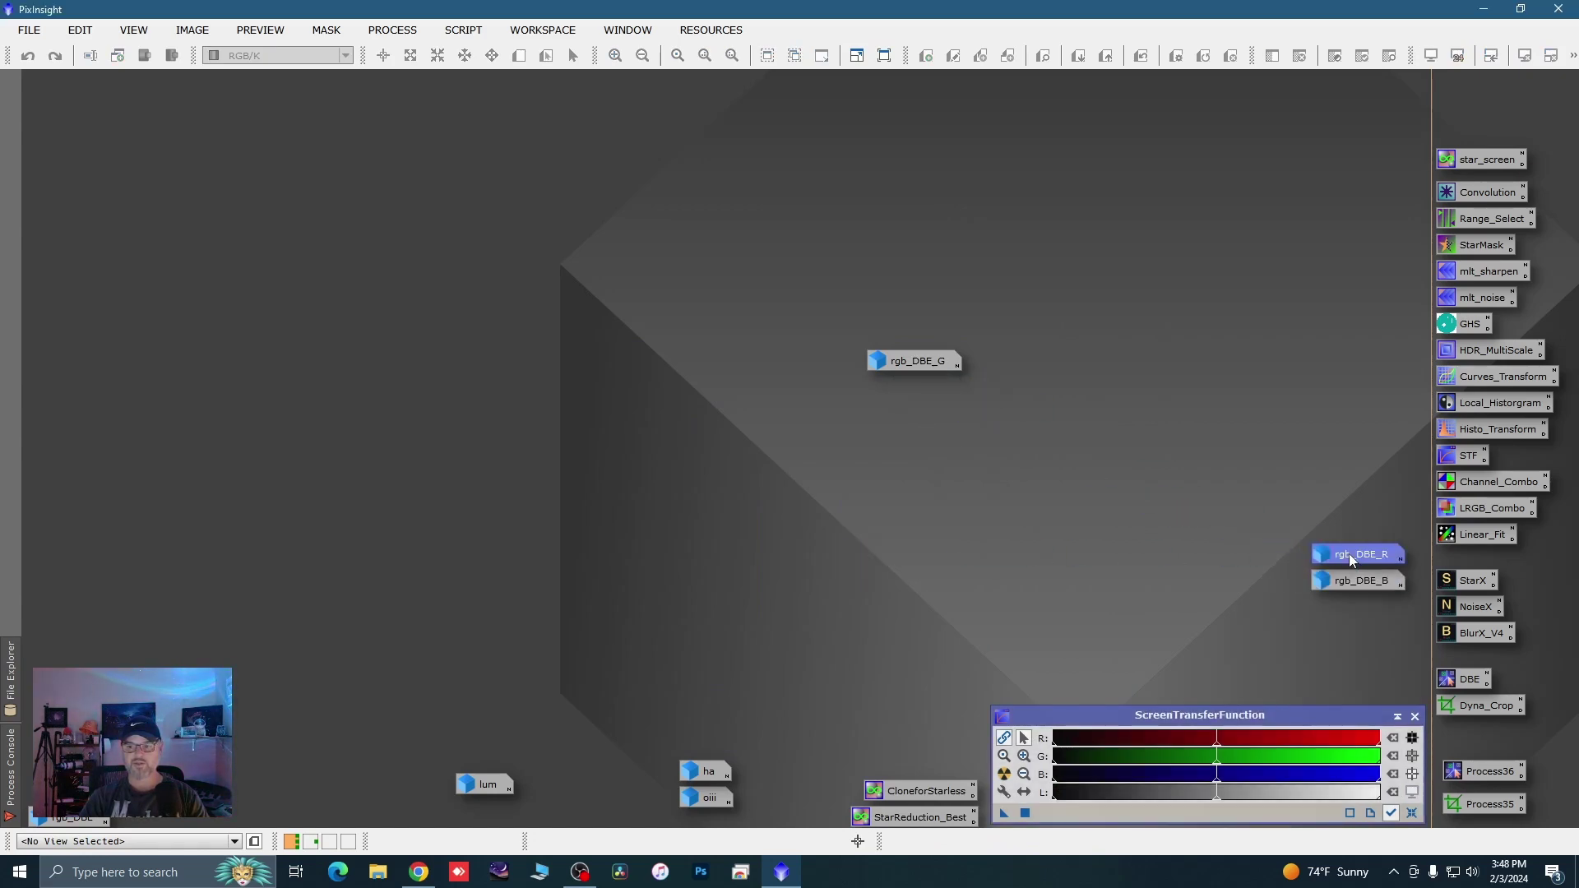
pyautogui.moveTo(872, 368); pyautogui.dragTo(1354, 549)
# Rename the rgb_DBE_R channel image to red
pyautogui.rightClick(1353, 561)
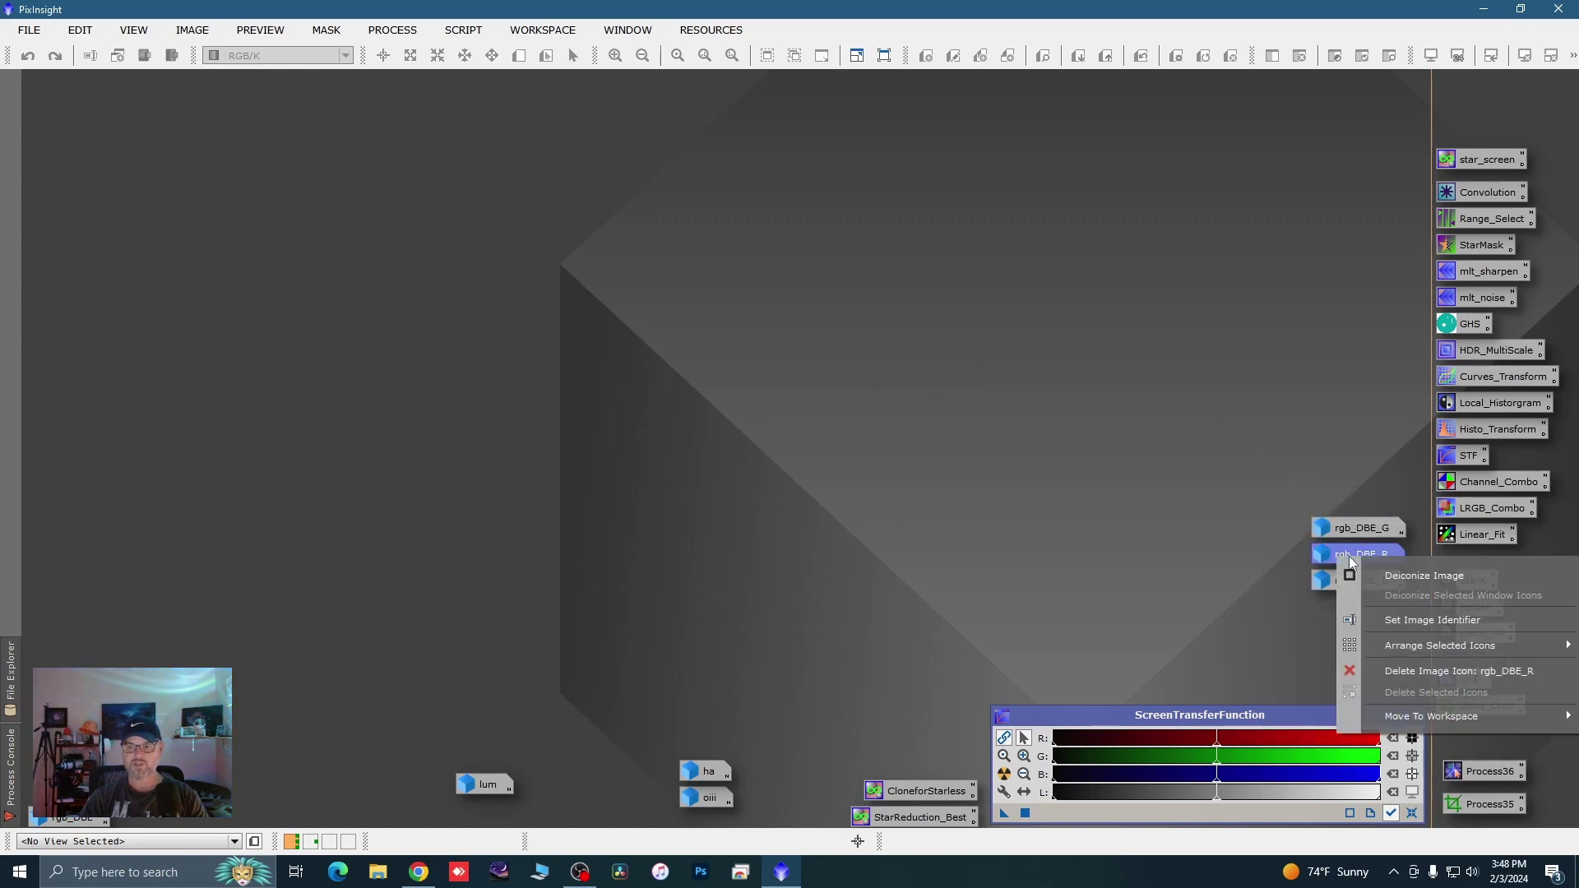
pyautogui.click(1399, 624)
pyautogui.write('red')
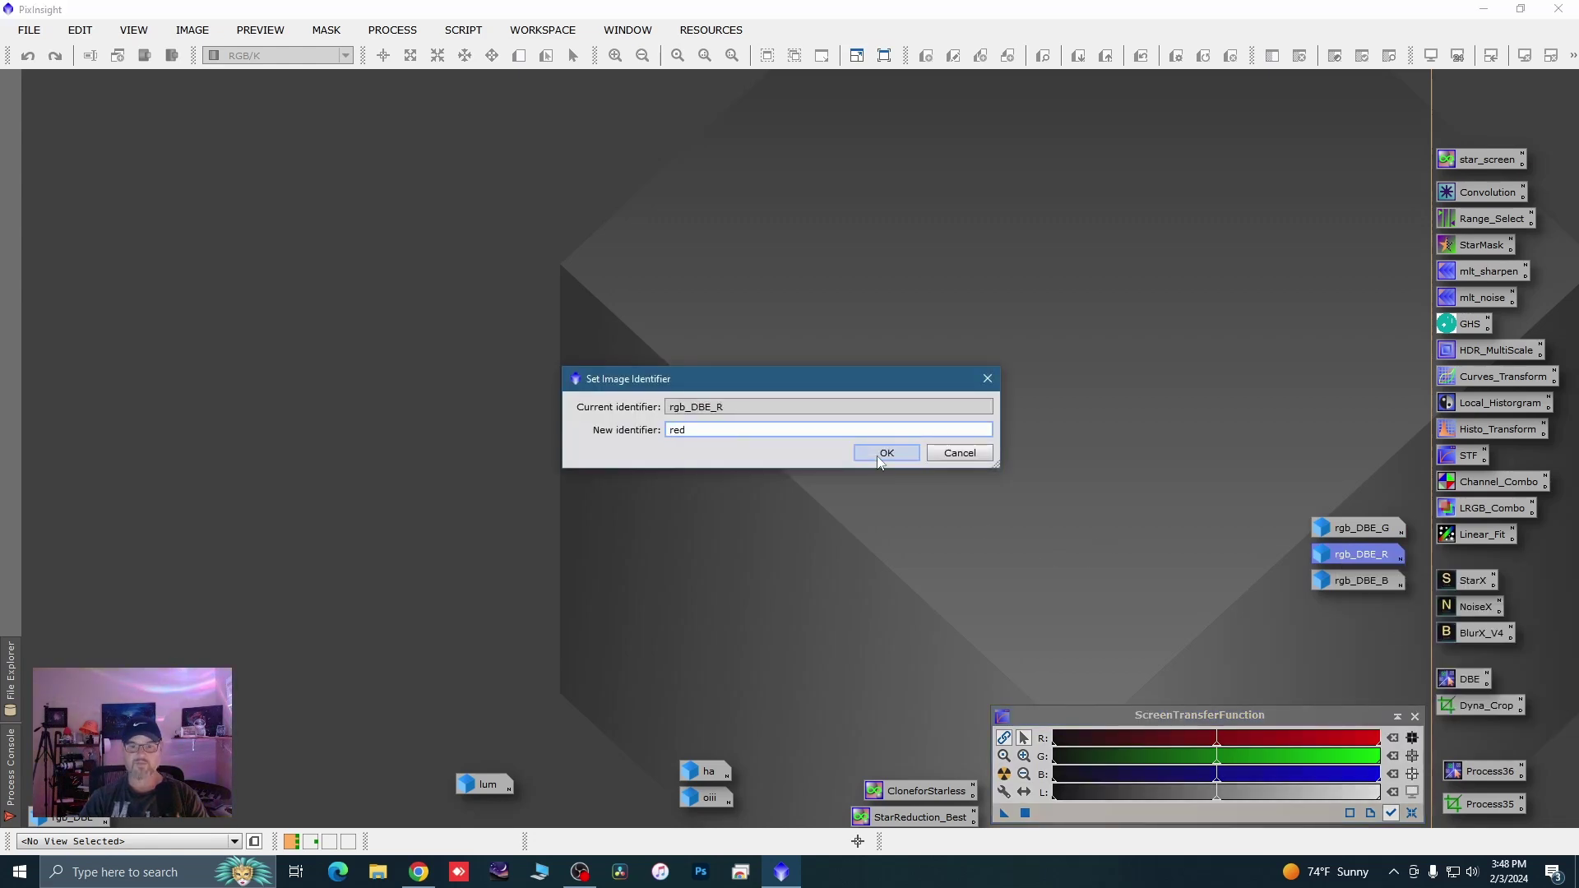
pyautogui.click(877, 456)
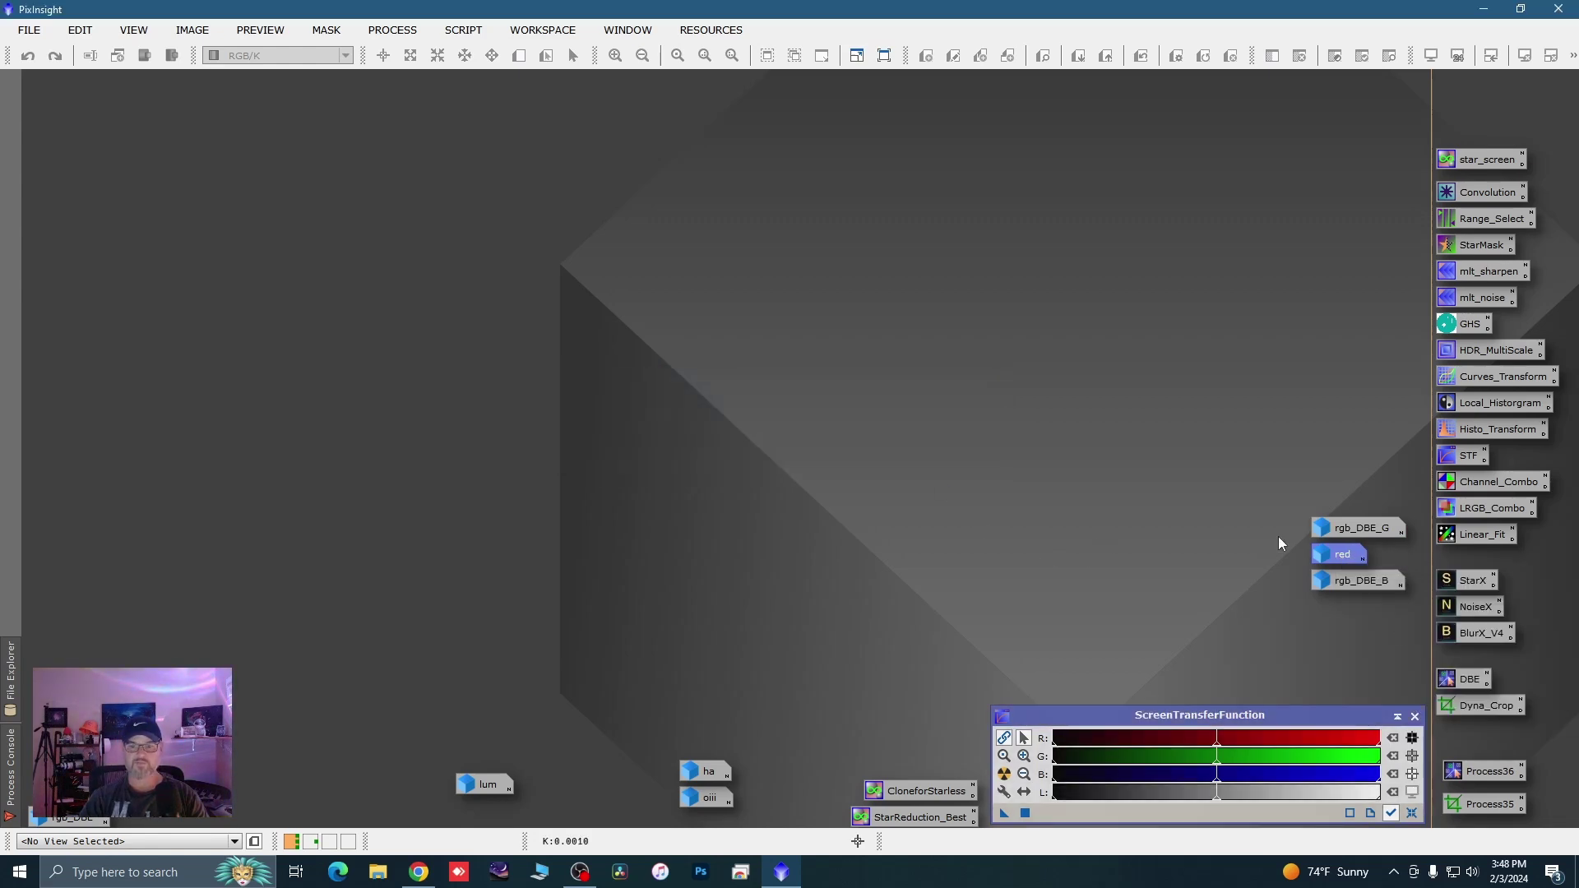
# Rename the rgb_DBE_B channel image to blue
pyautogui.rightClick(1344, 584)
pyautogui.click(1409, 649)
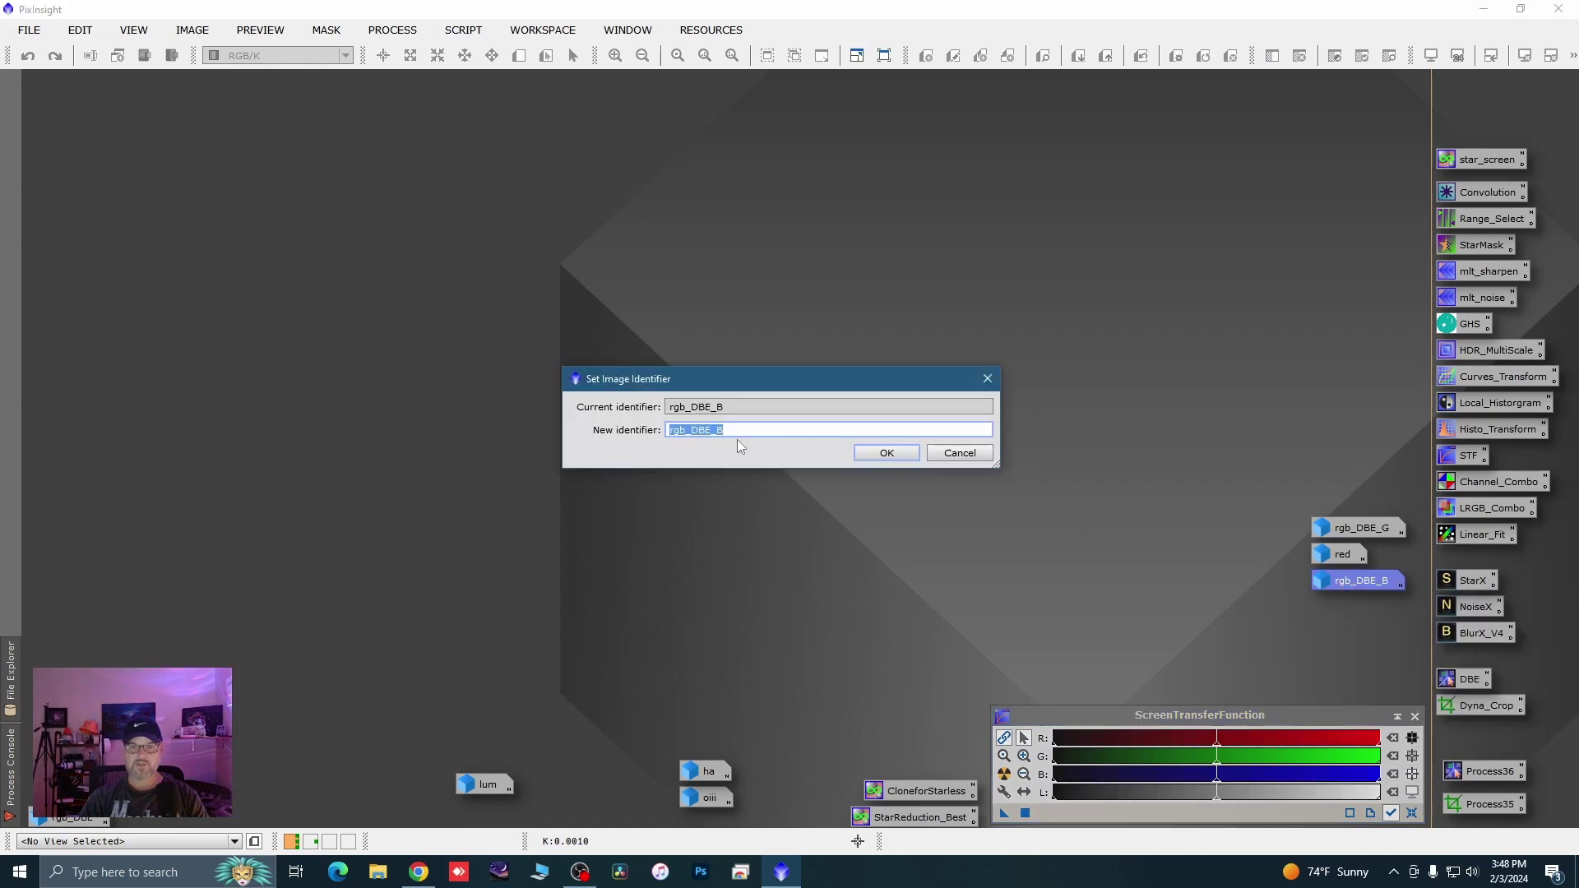
pyautogui.write('blue')
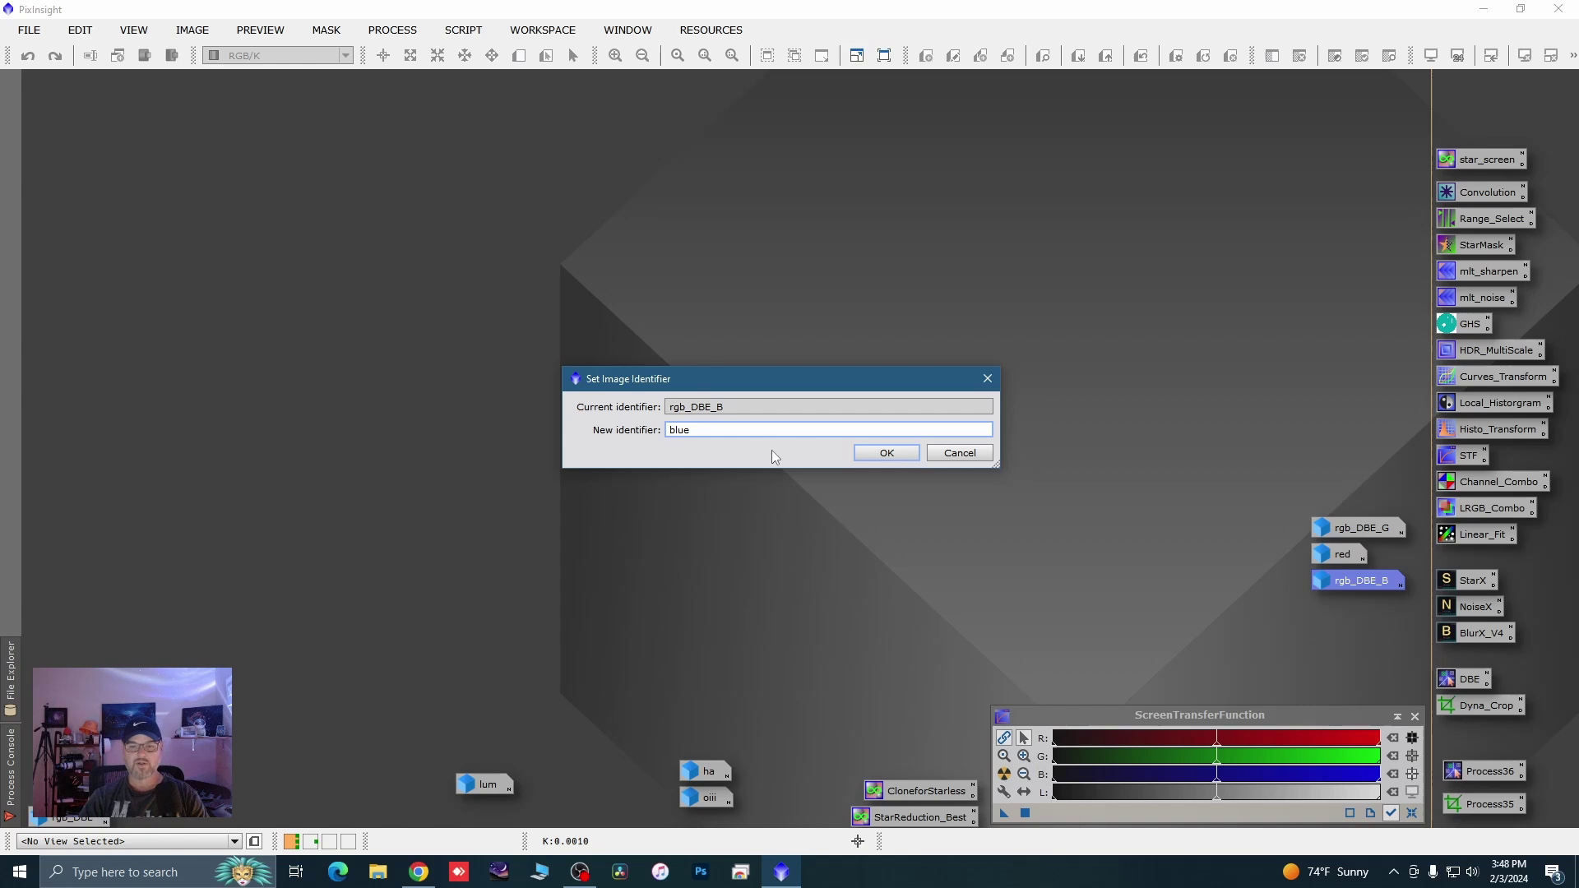
pyautogui.click(877, 452)
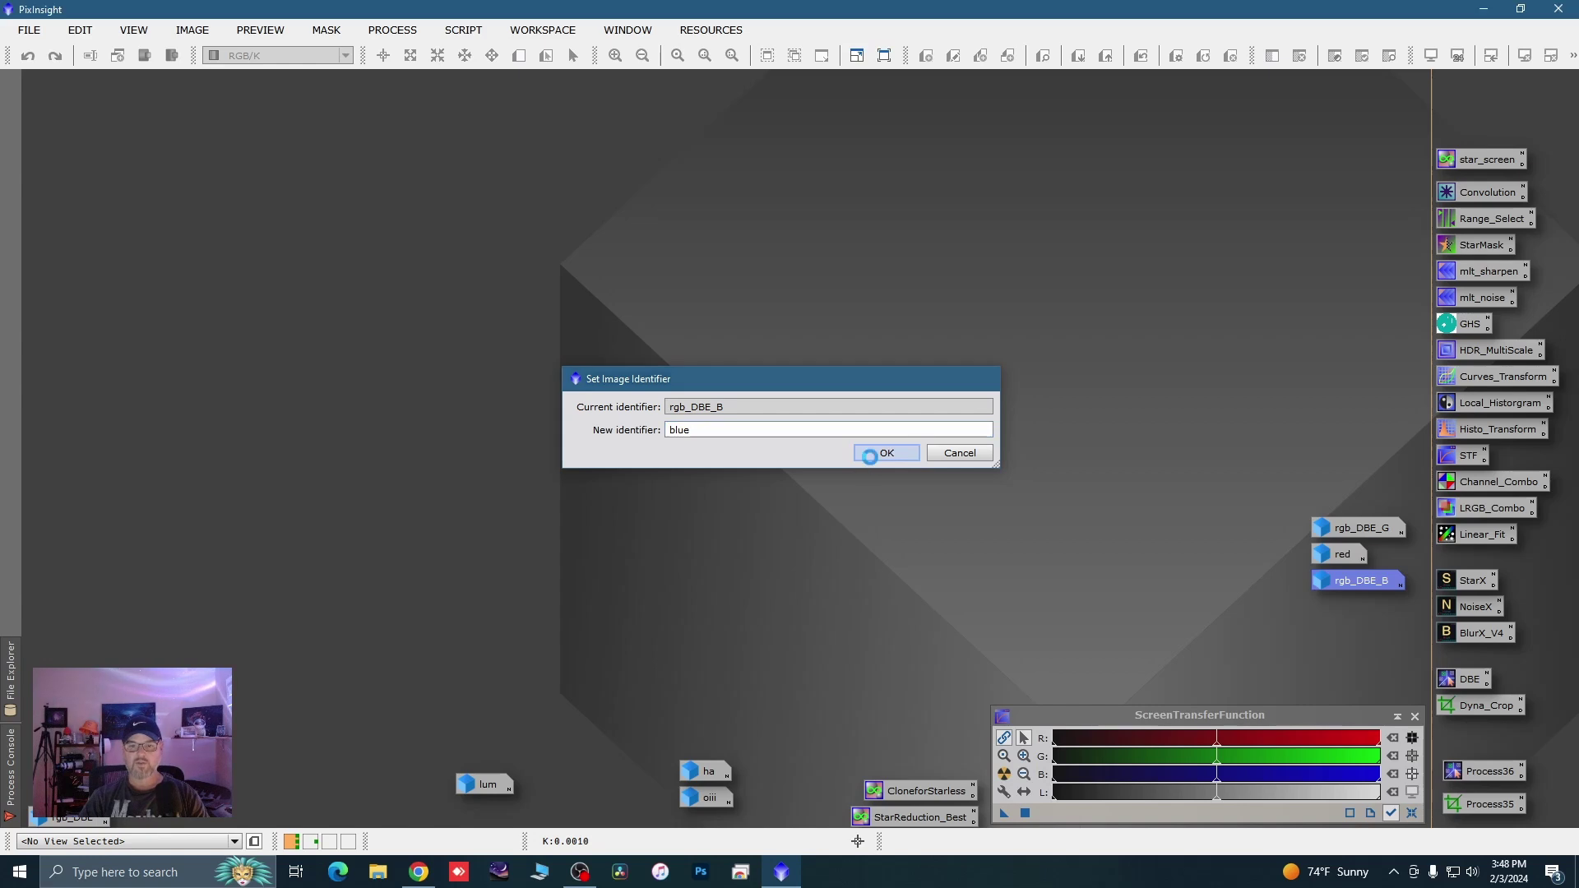
# View the ha and oiii images in turn, then leave ha open in the upper-left of the workspace
pyautogui.doubleClick(696, 771)
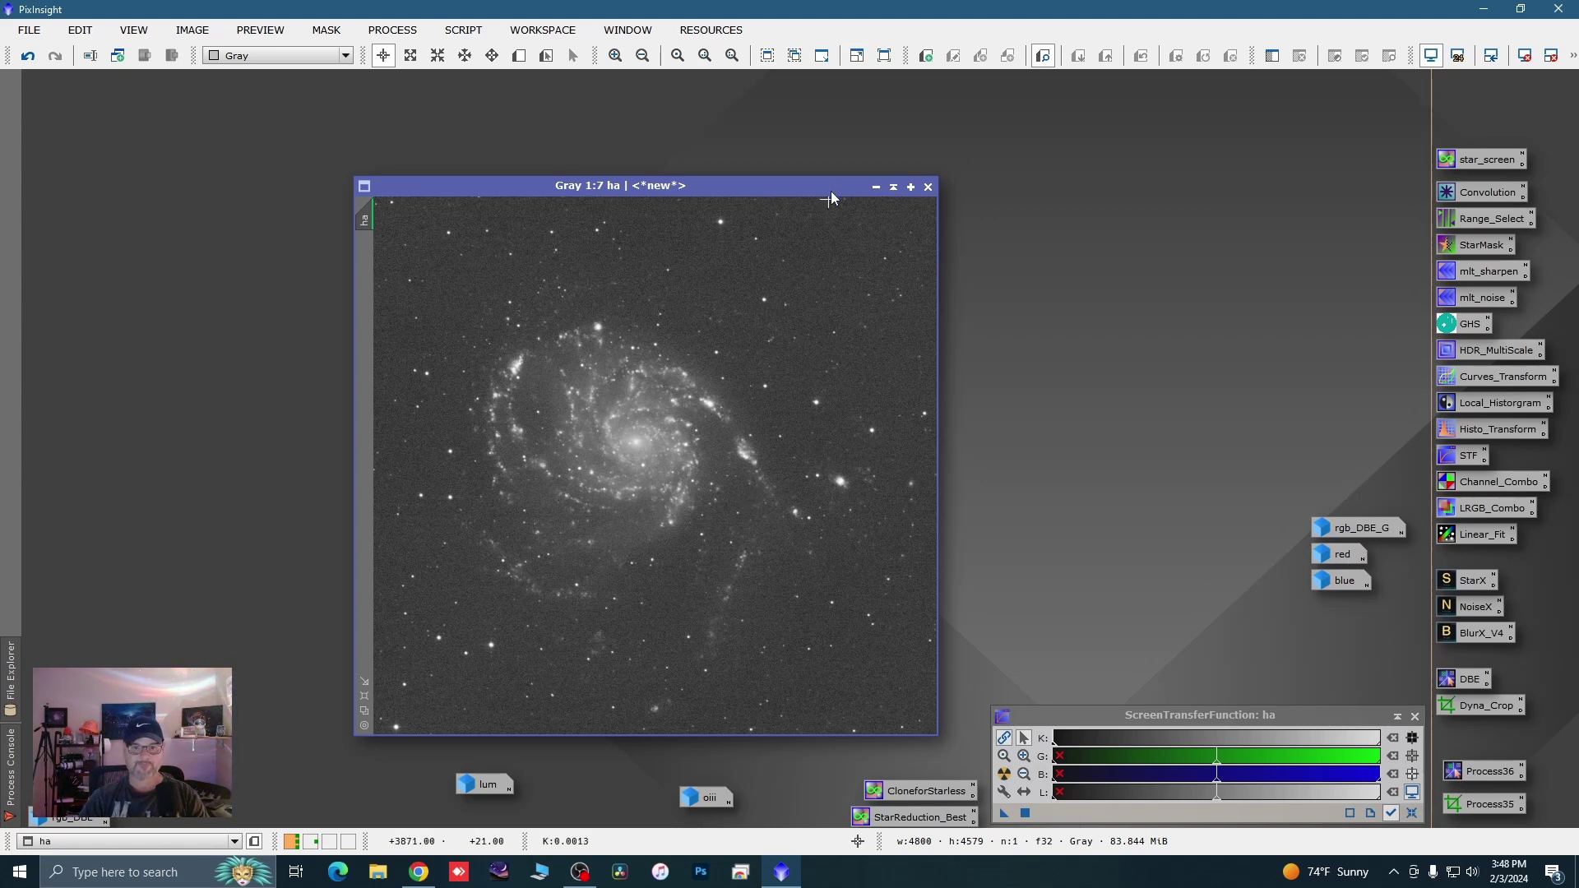
pyautogui.click(874, 187)
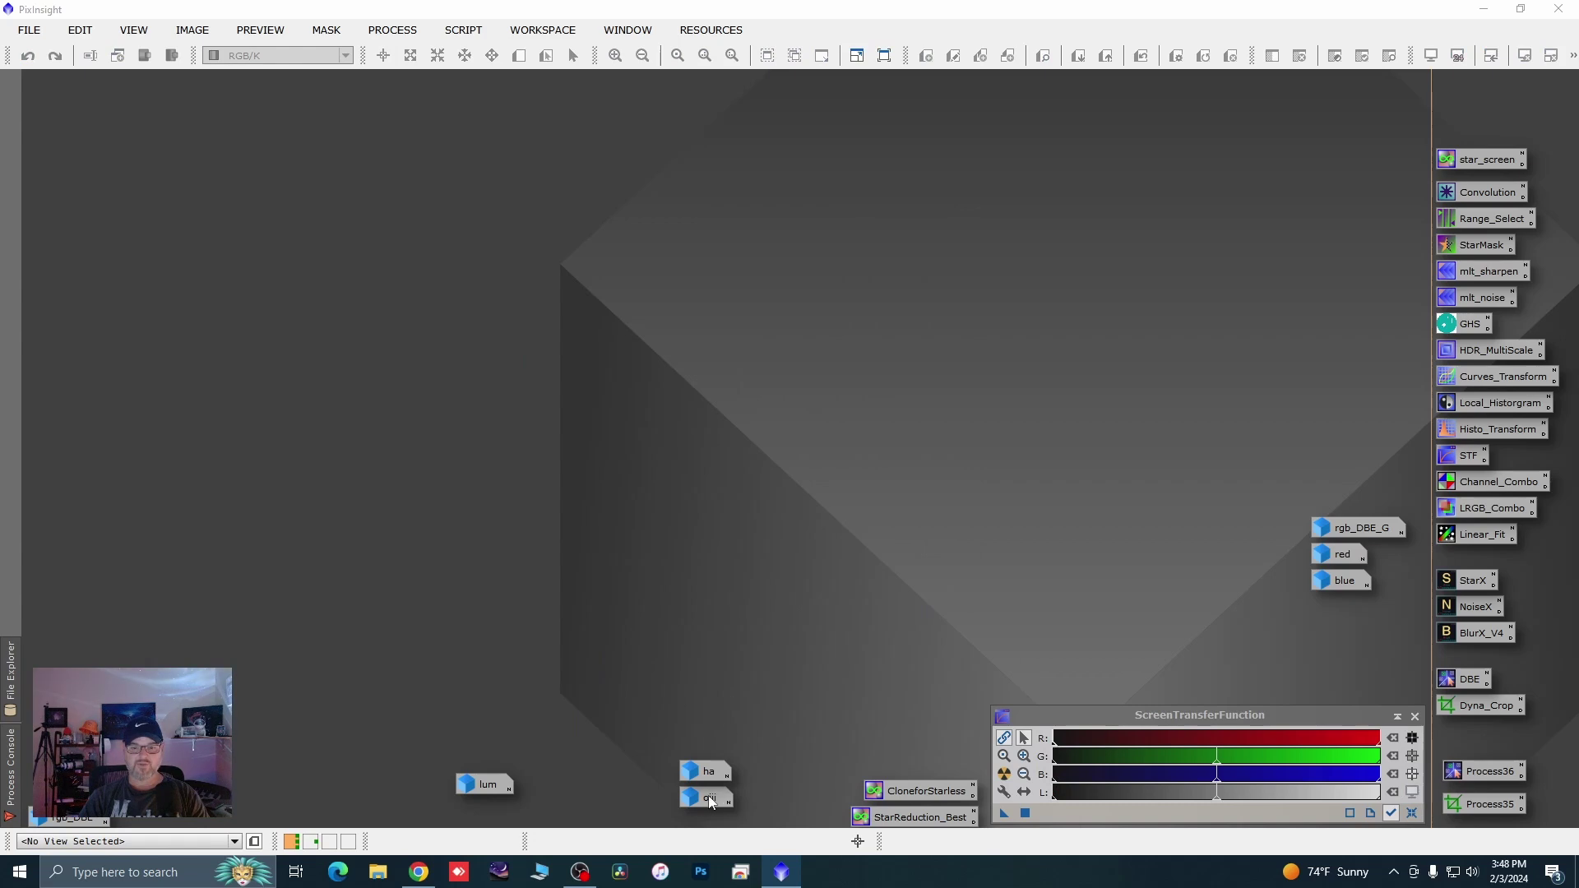
pyautogui.doubleClick(709, 798)
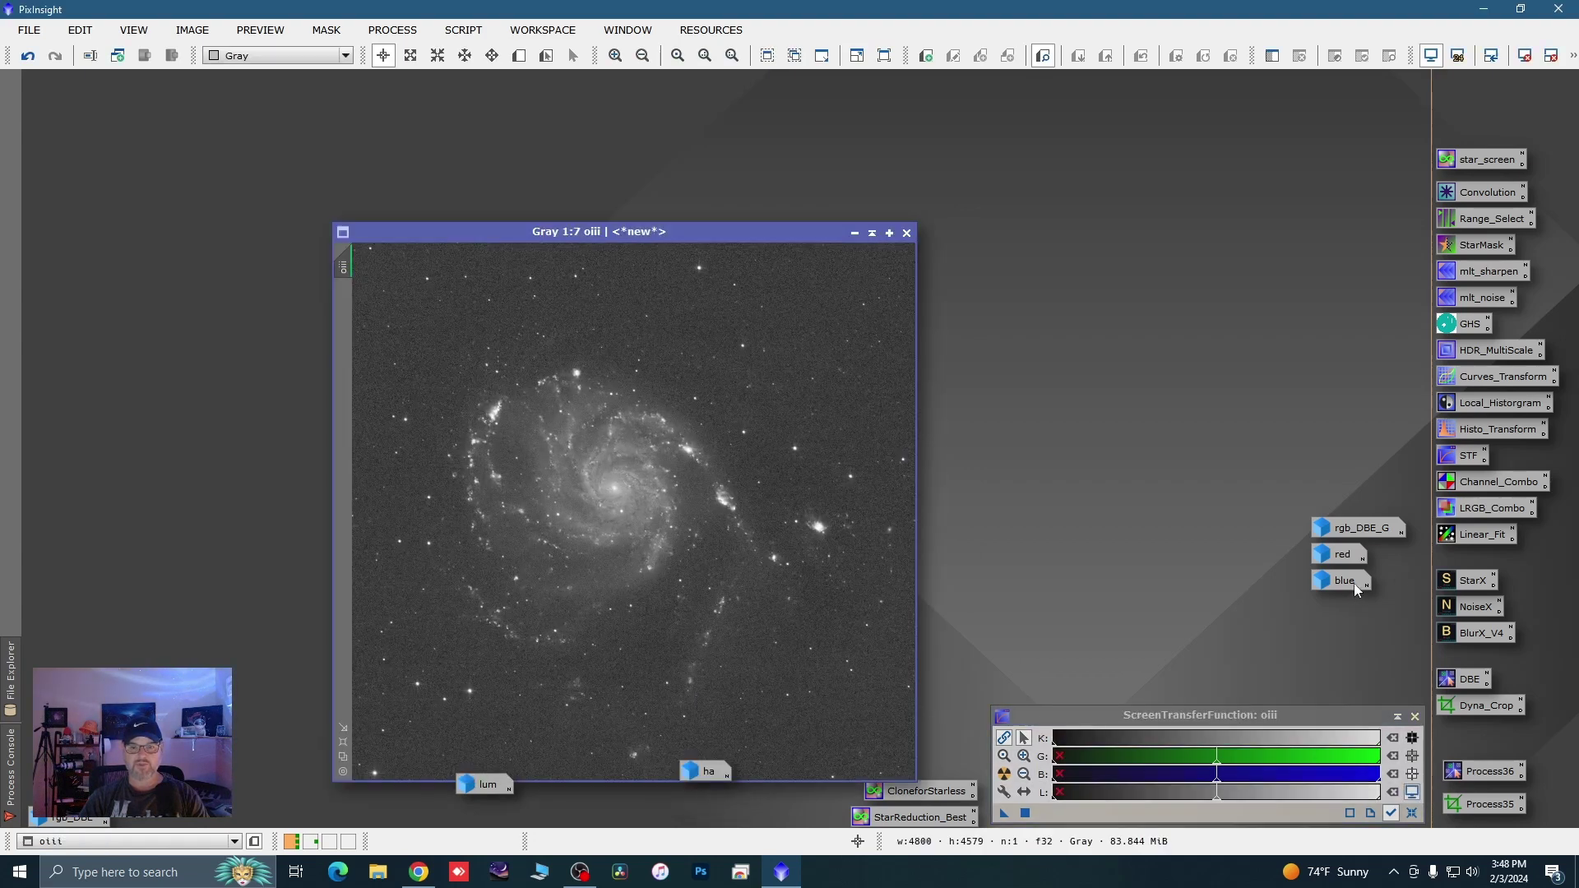
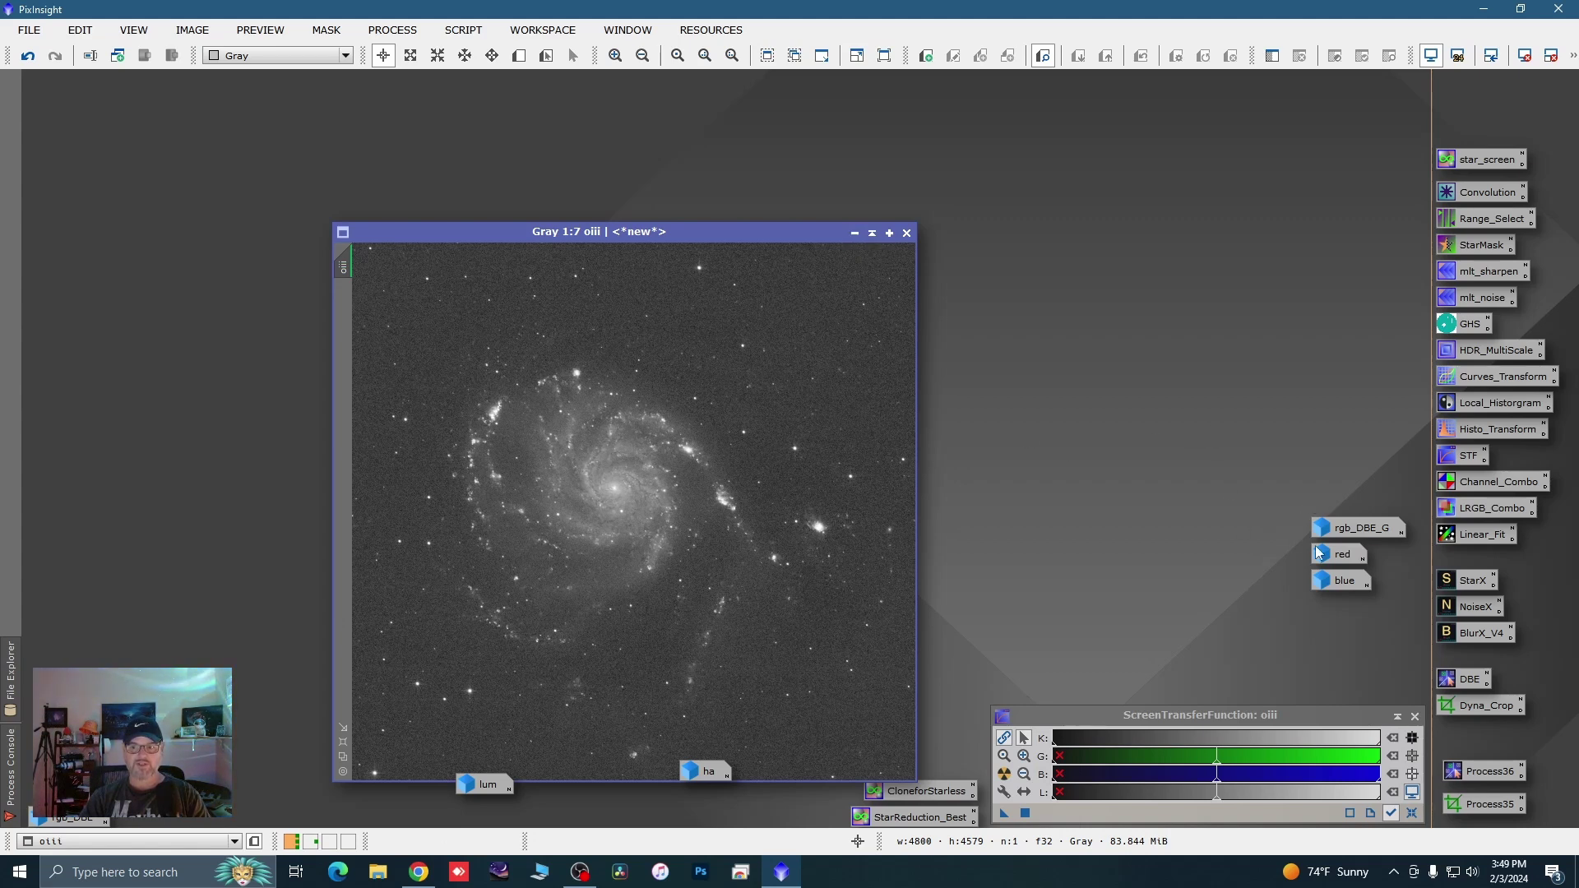
pyautogui.click(854, 235)
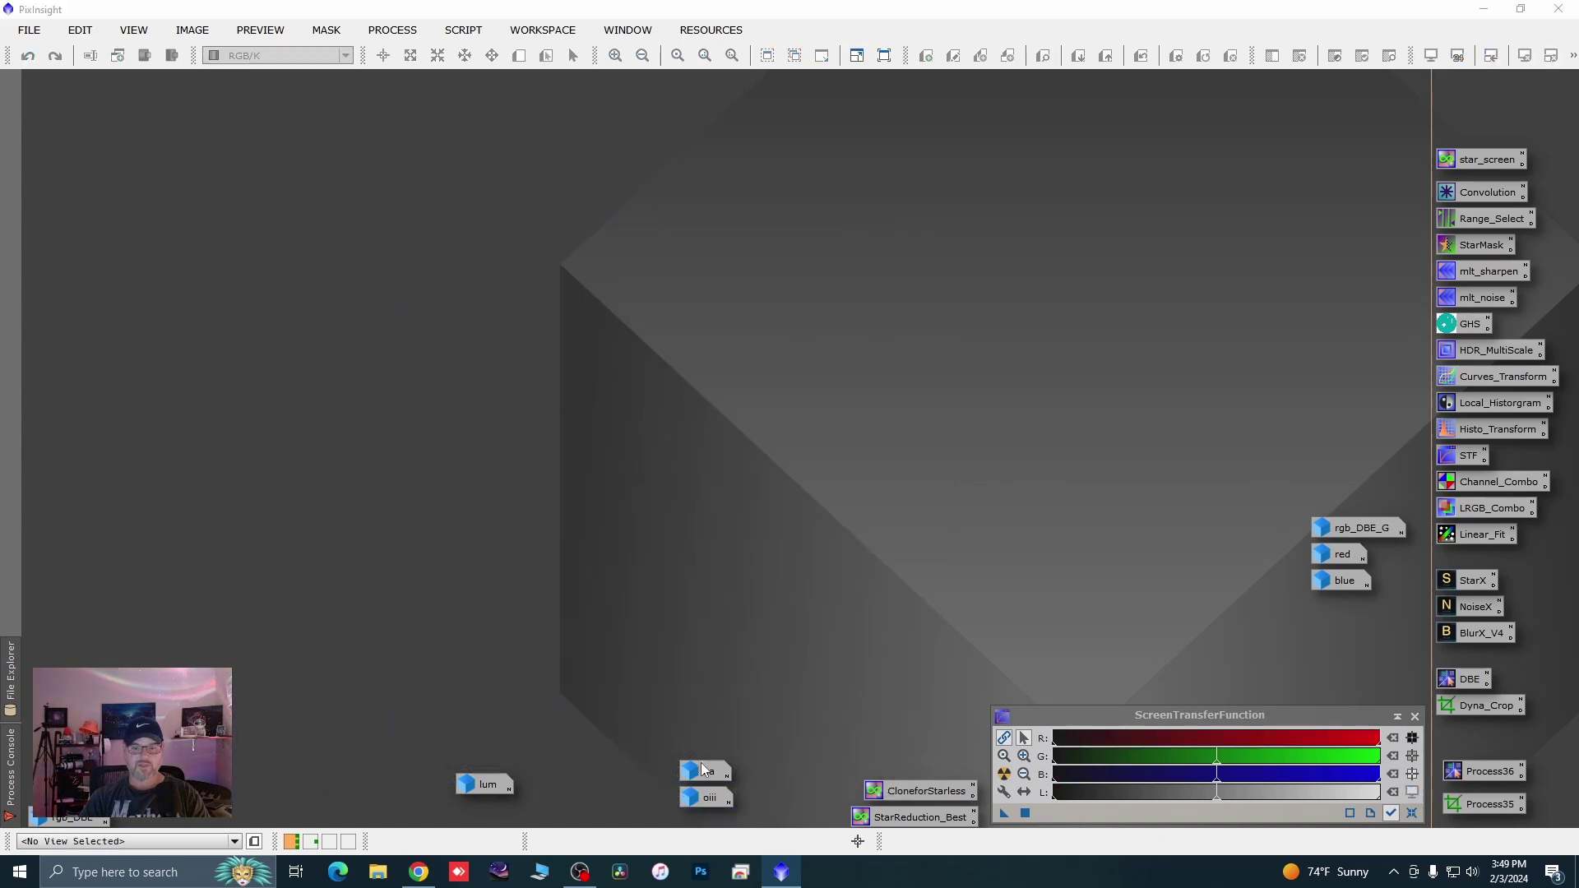
pyautogui.moveTo(703, 770)
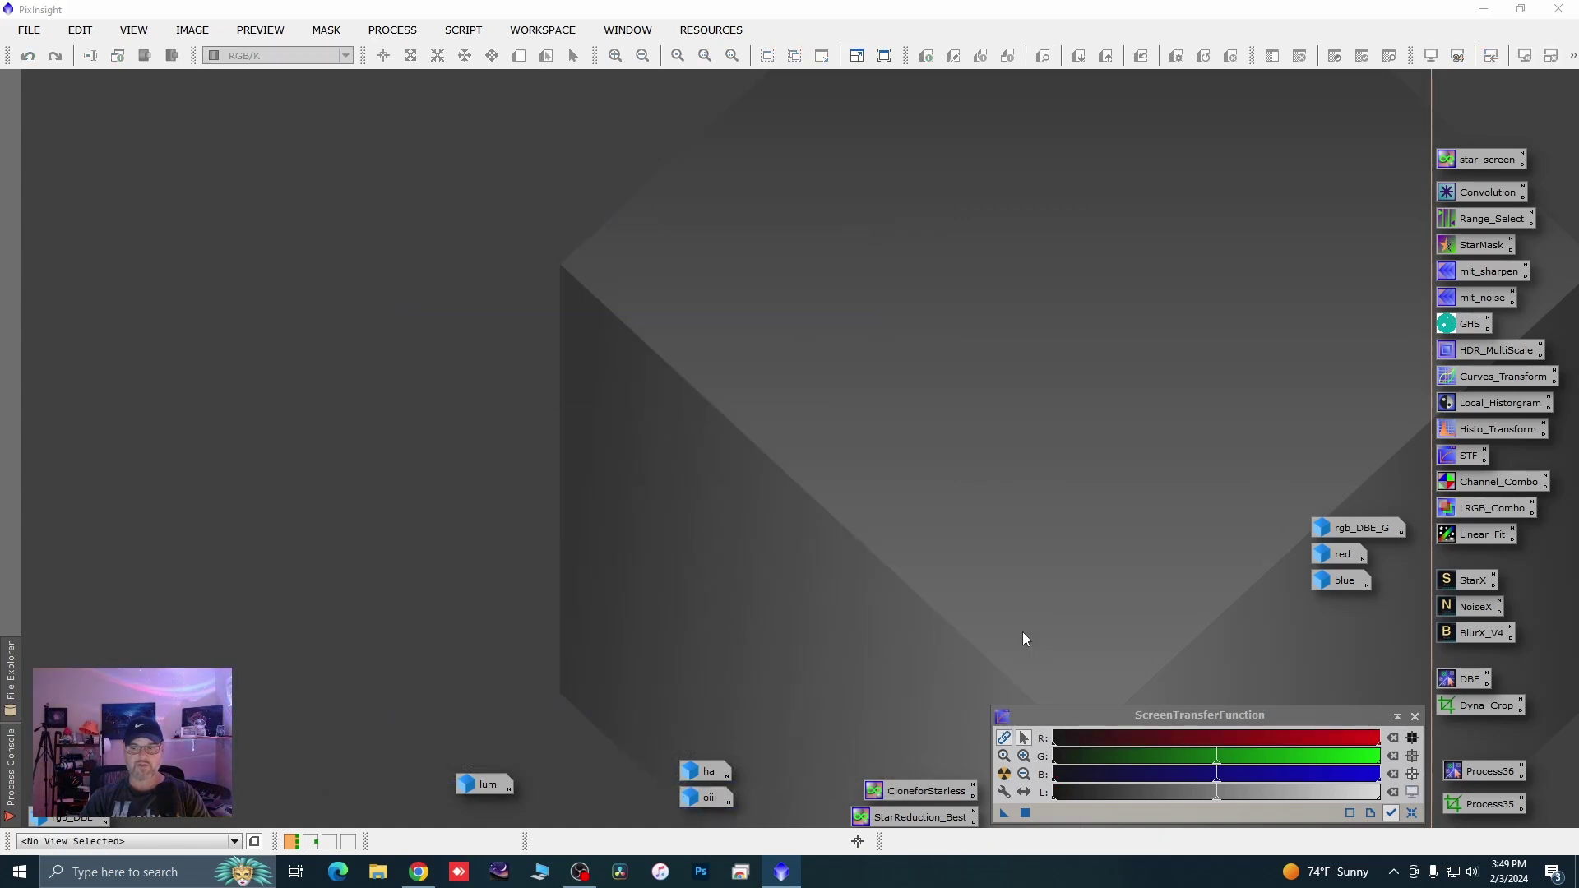
pyautogui.doubleClick(706, 770)
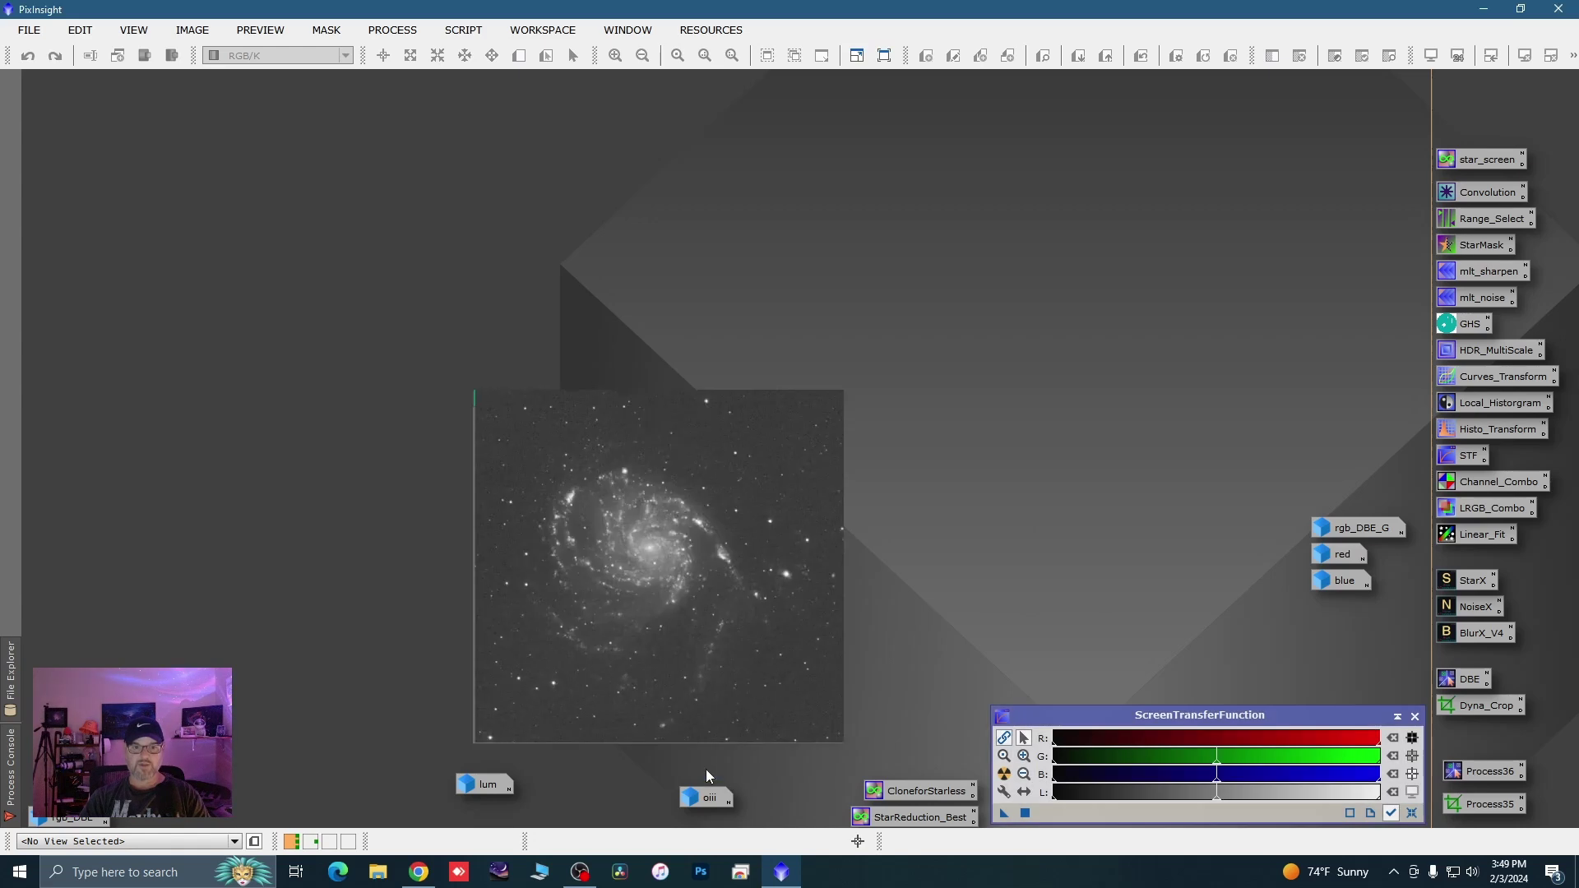
pyautogui.moveTo(729, 192); pyautogui.dragTo(444, 120)
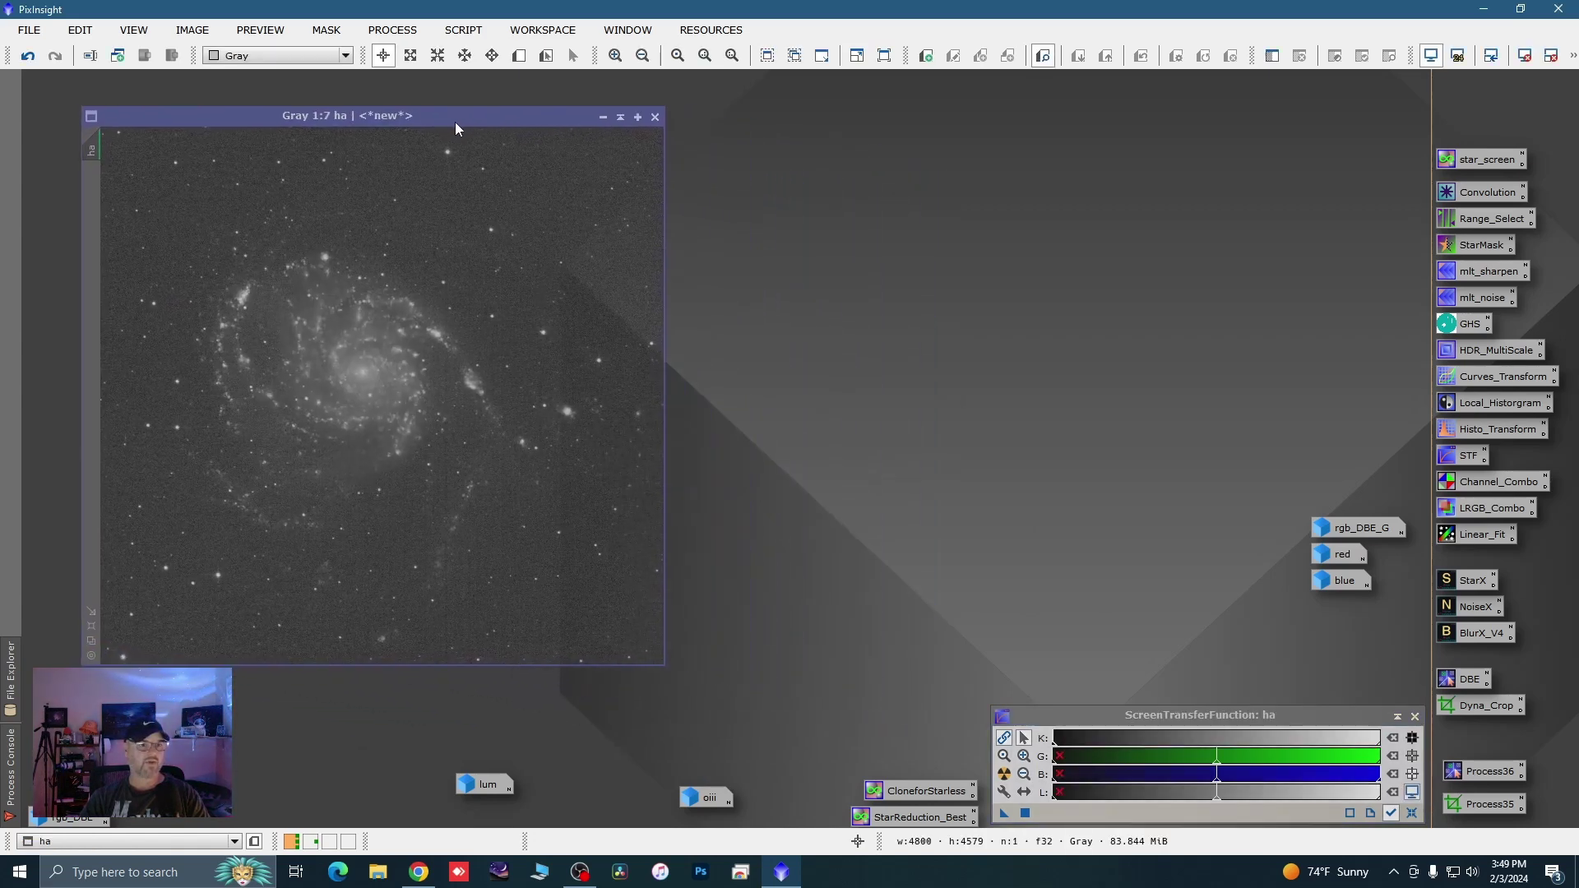
# Move the add_oiii, isolate_oiii, isolate_ha and add_ha PixelMath icons from the second workspace to the first one
pyautogui.click(312, 842)
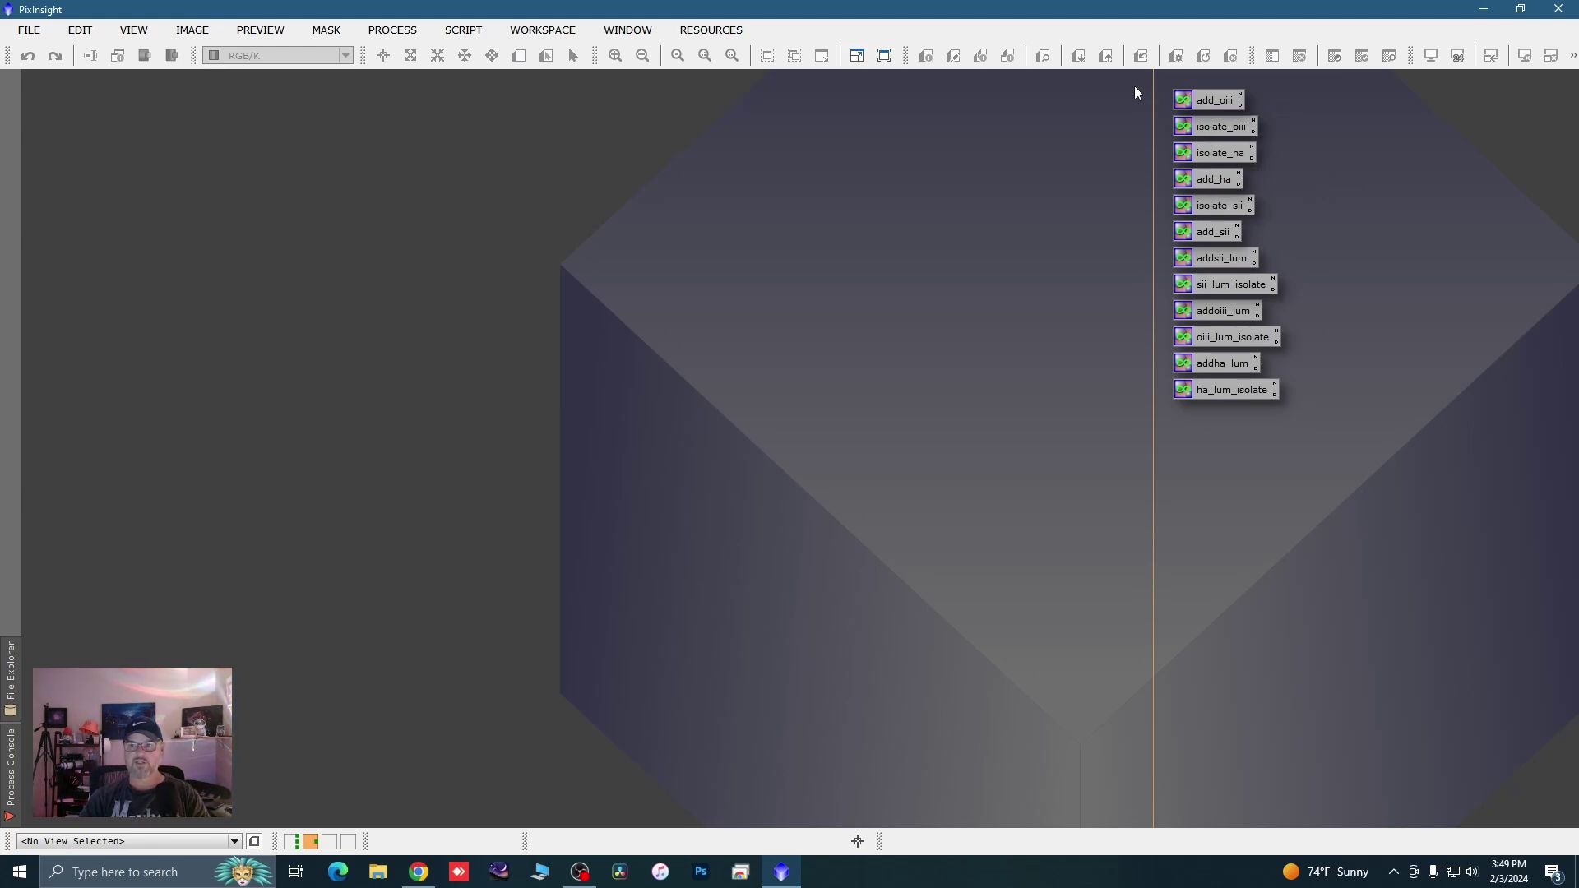
pyautogui.moveTo(1135, 88); pyautogui.dragTo(1261, 186)
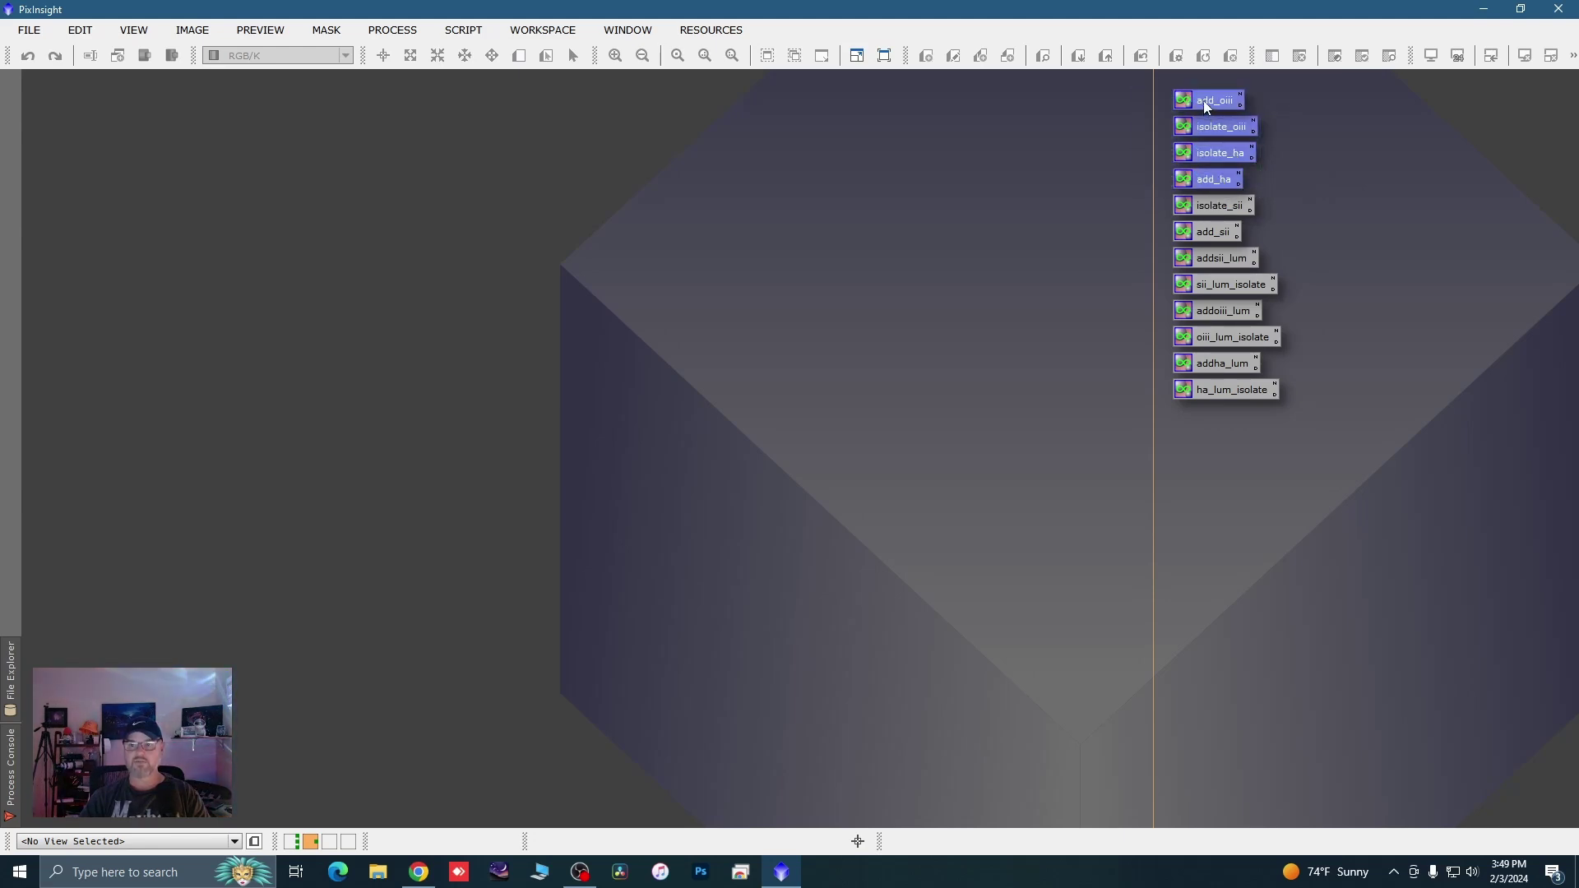
pyautogui.moveTo(1206, 105); pyautogui.dragTo(881, 118)
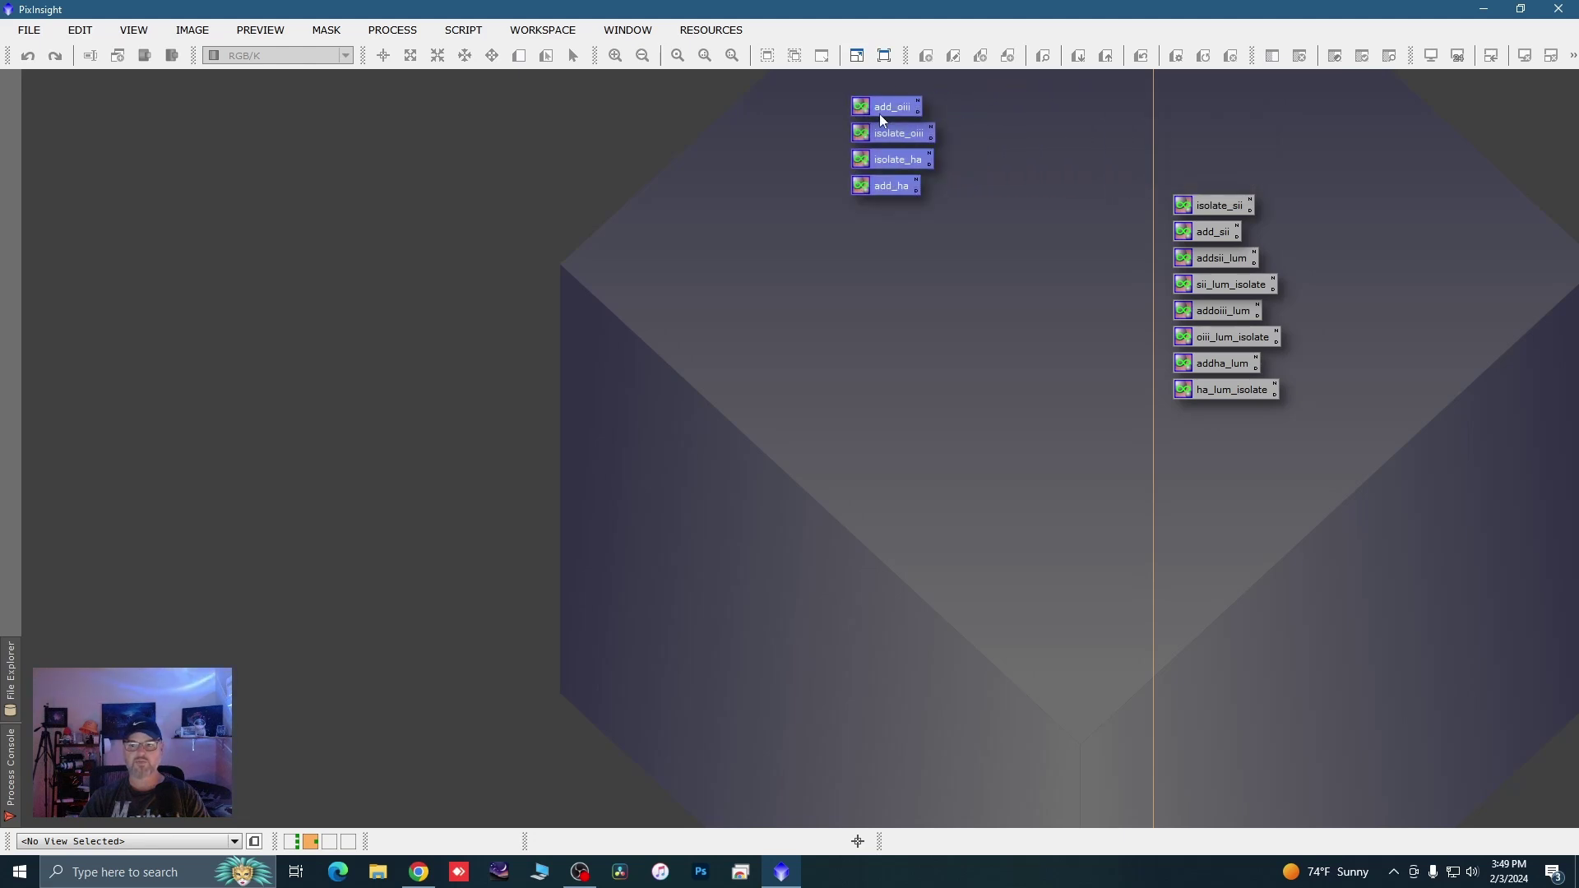
pyautogui.rightClick(880, 189)
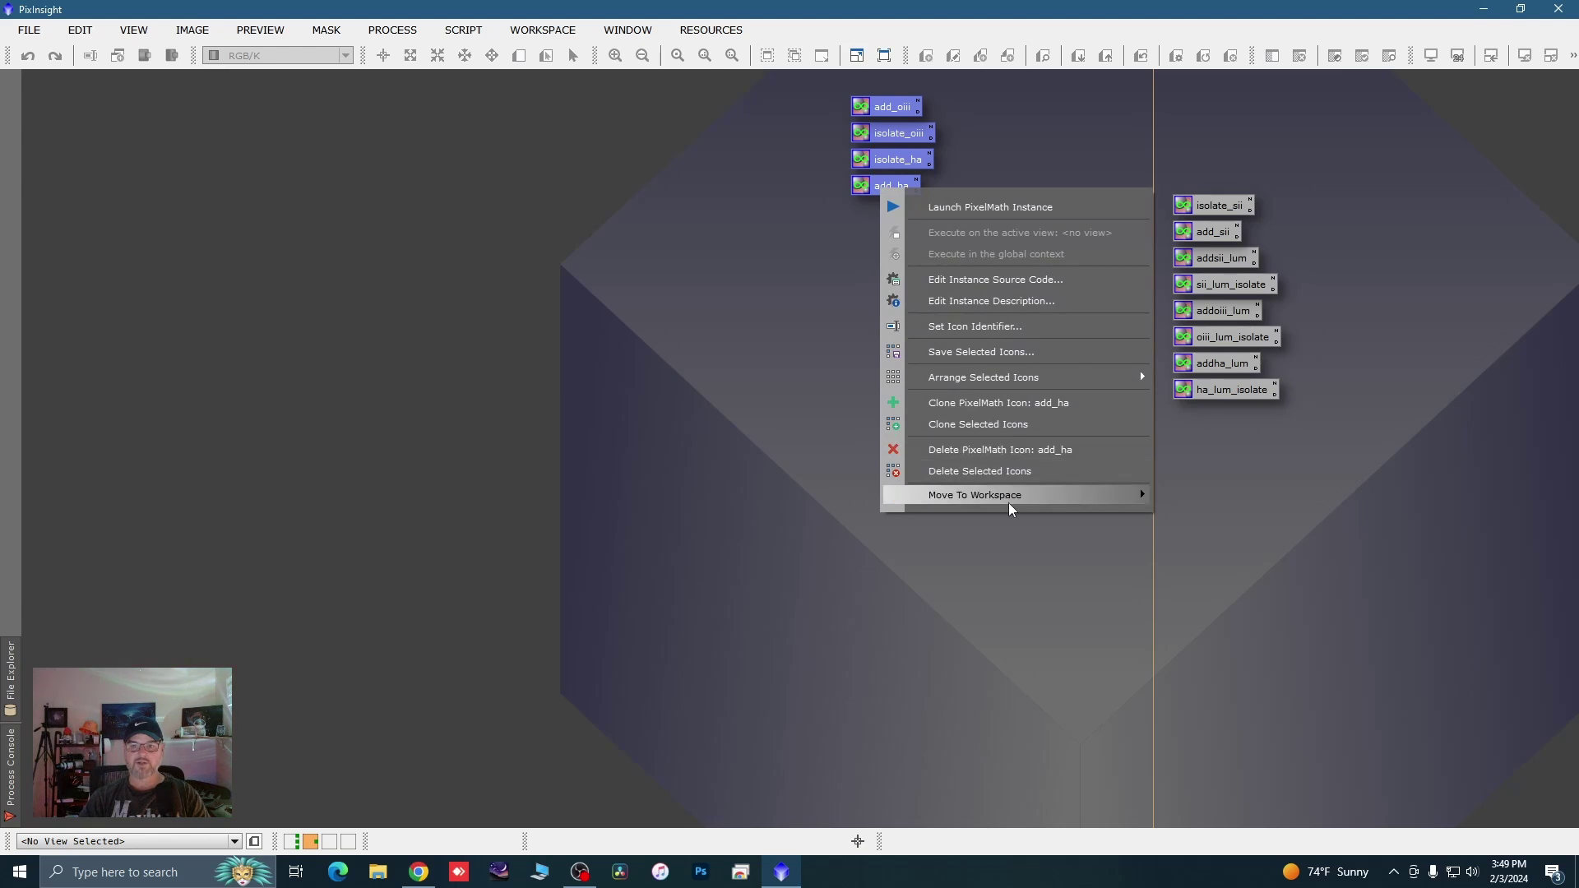
pyautogui.moveTo(1140, 491)
pyautogui.click(1221, 492)
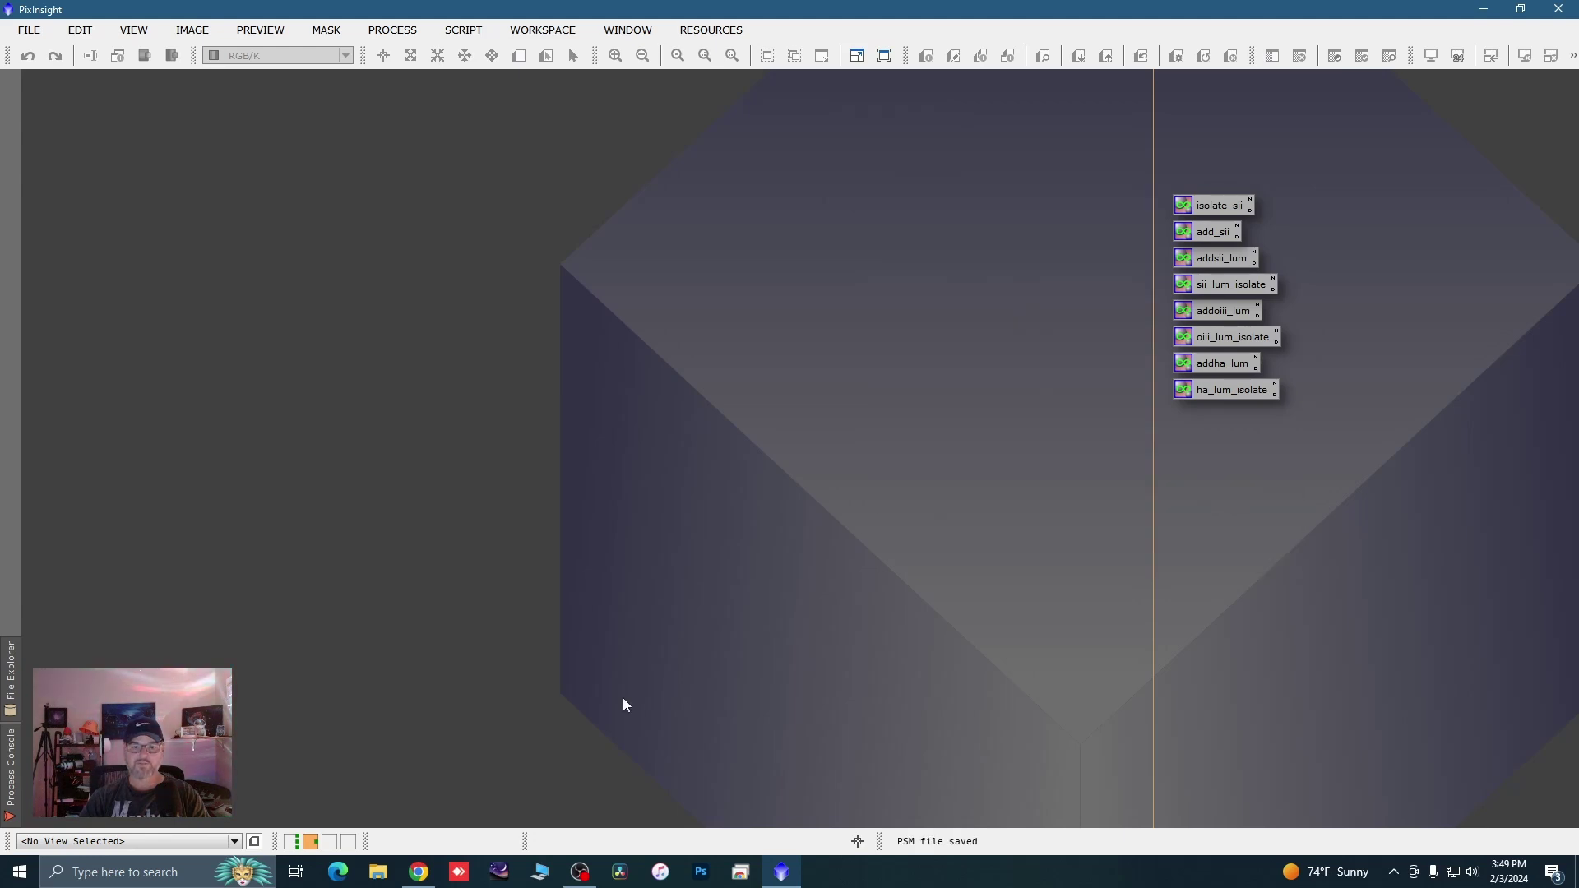
pyautogui.click(296, 843)
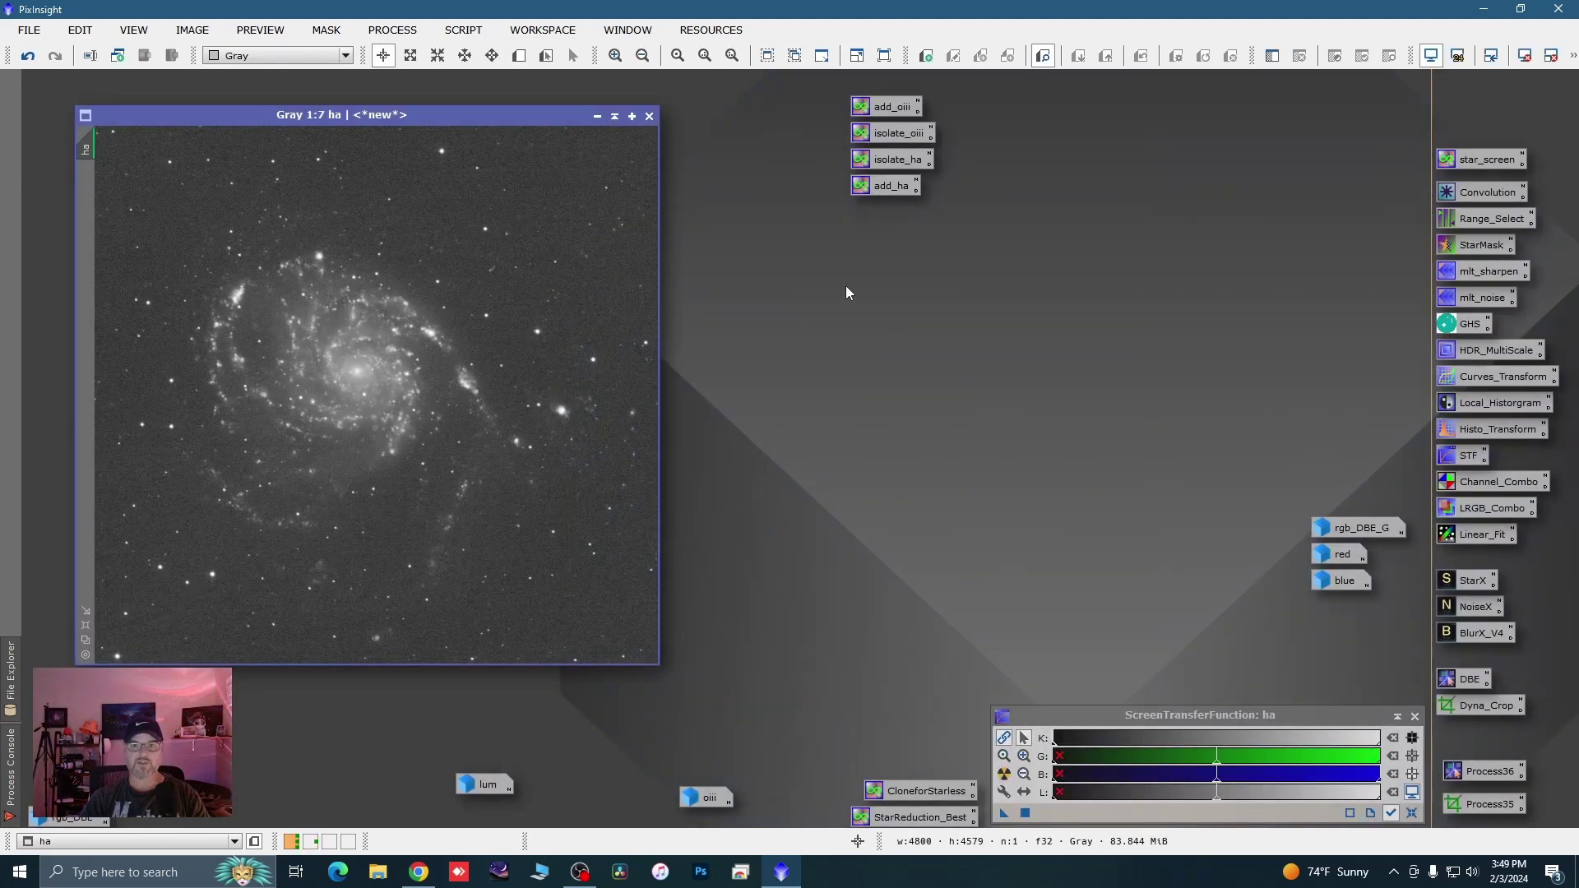
# Park the four moved PixelMath icons together at the upper end of the process icon column
pyautogui.moveTo(839, 111); pyautogui.dragTo(902, 205)
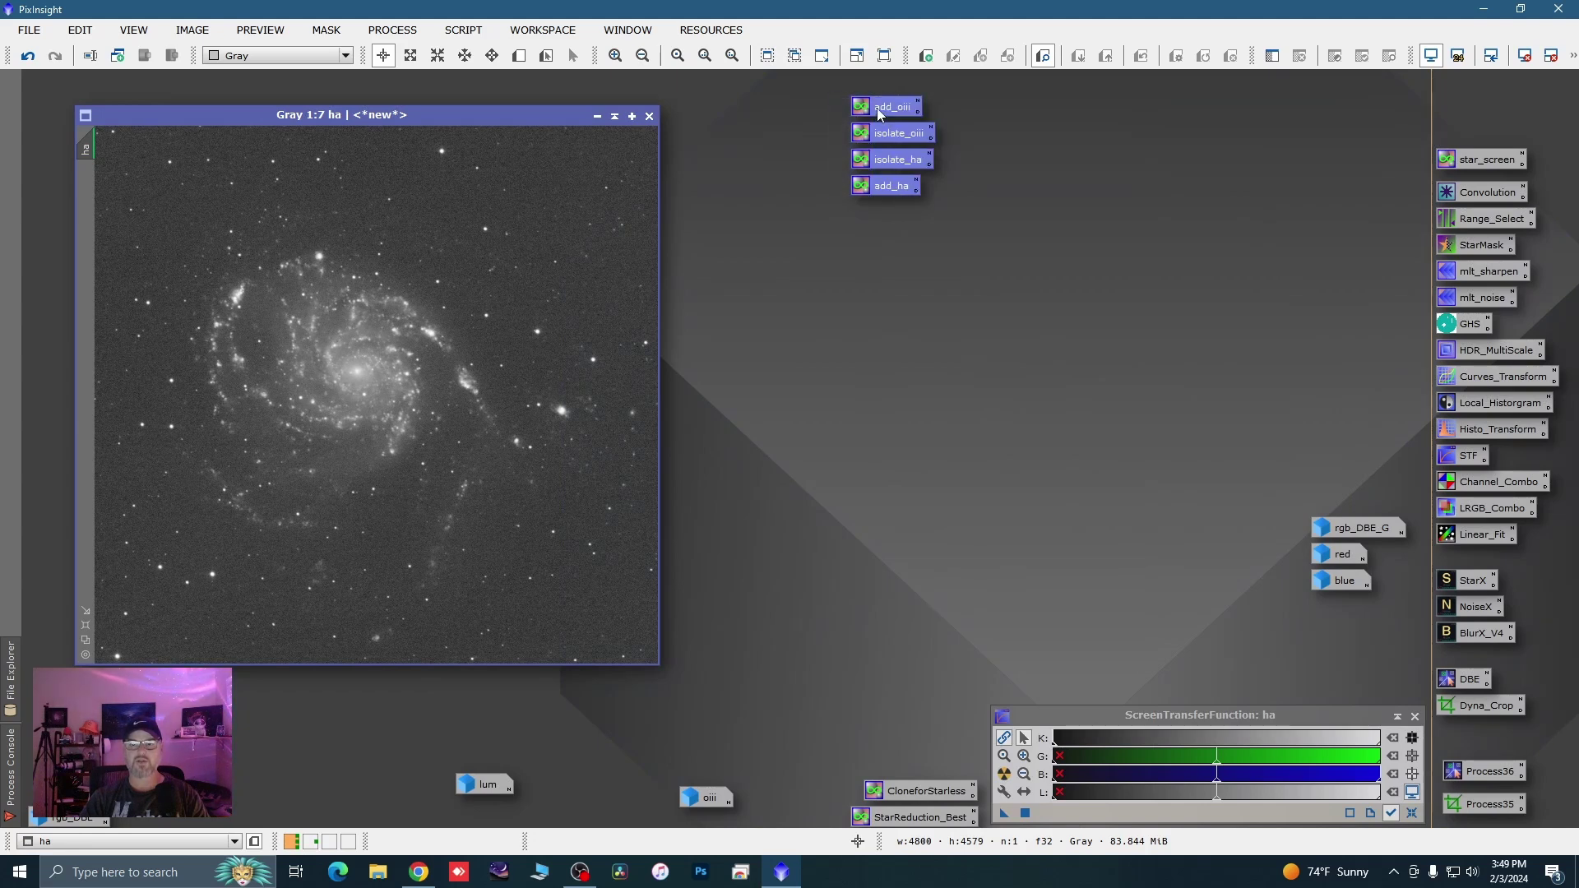
pyautogui.moveTo(877, 107); pyautogui.dragTo(1350, 105)
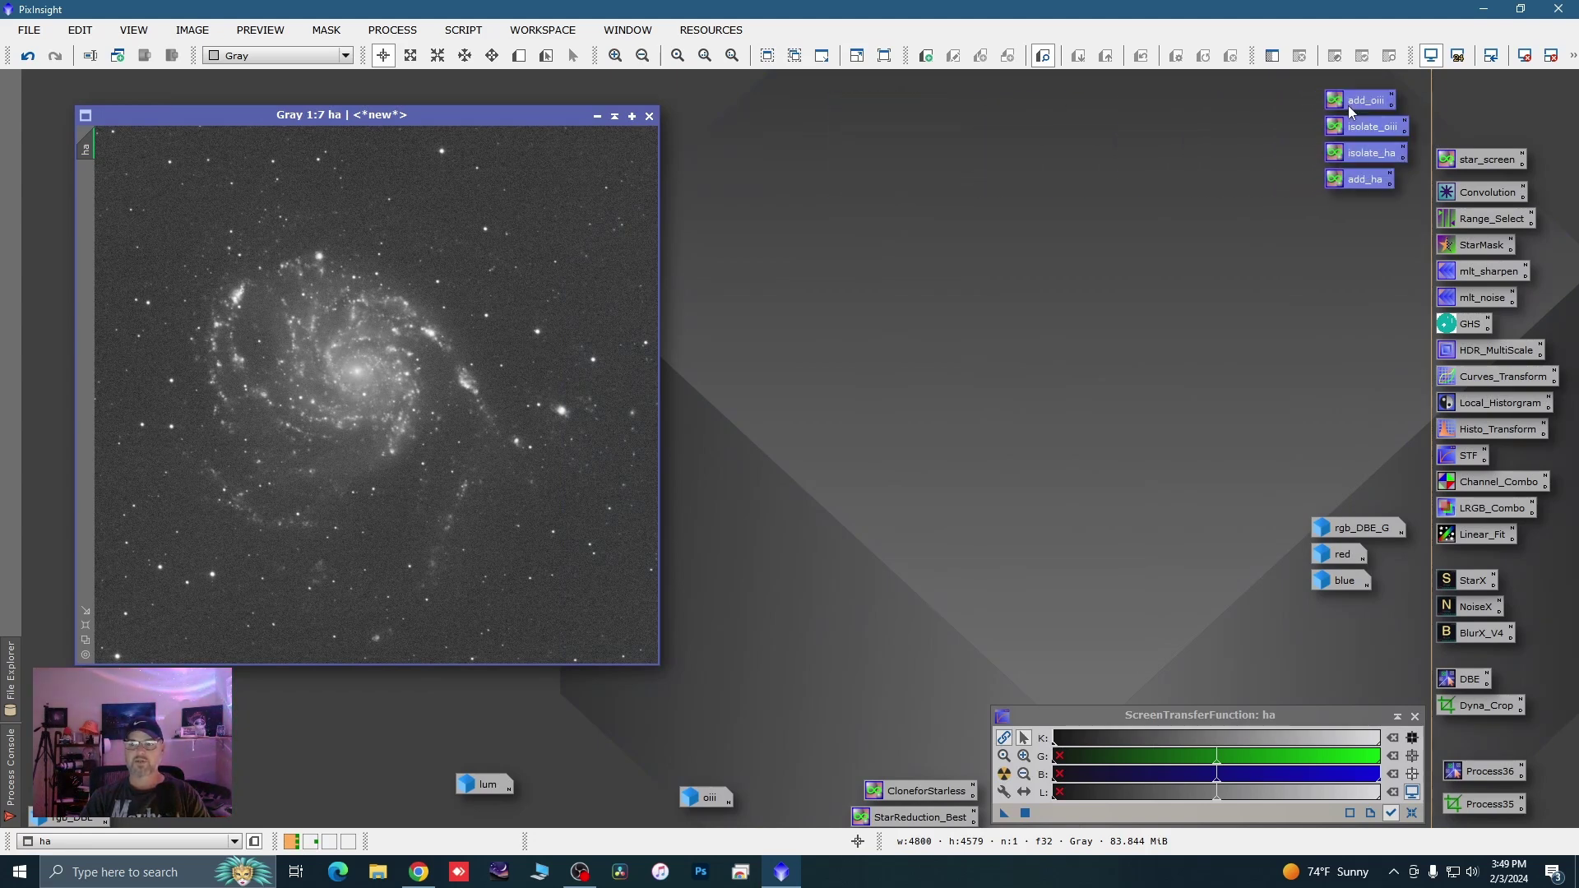
pyautogui.click(1281, 199)
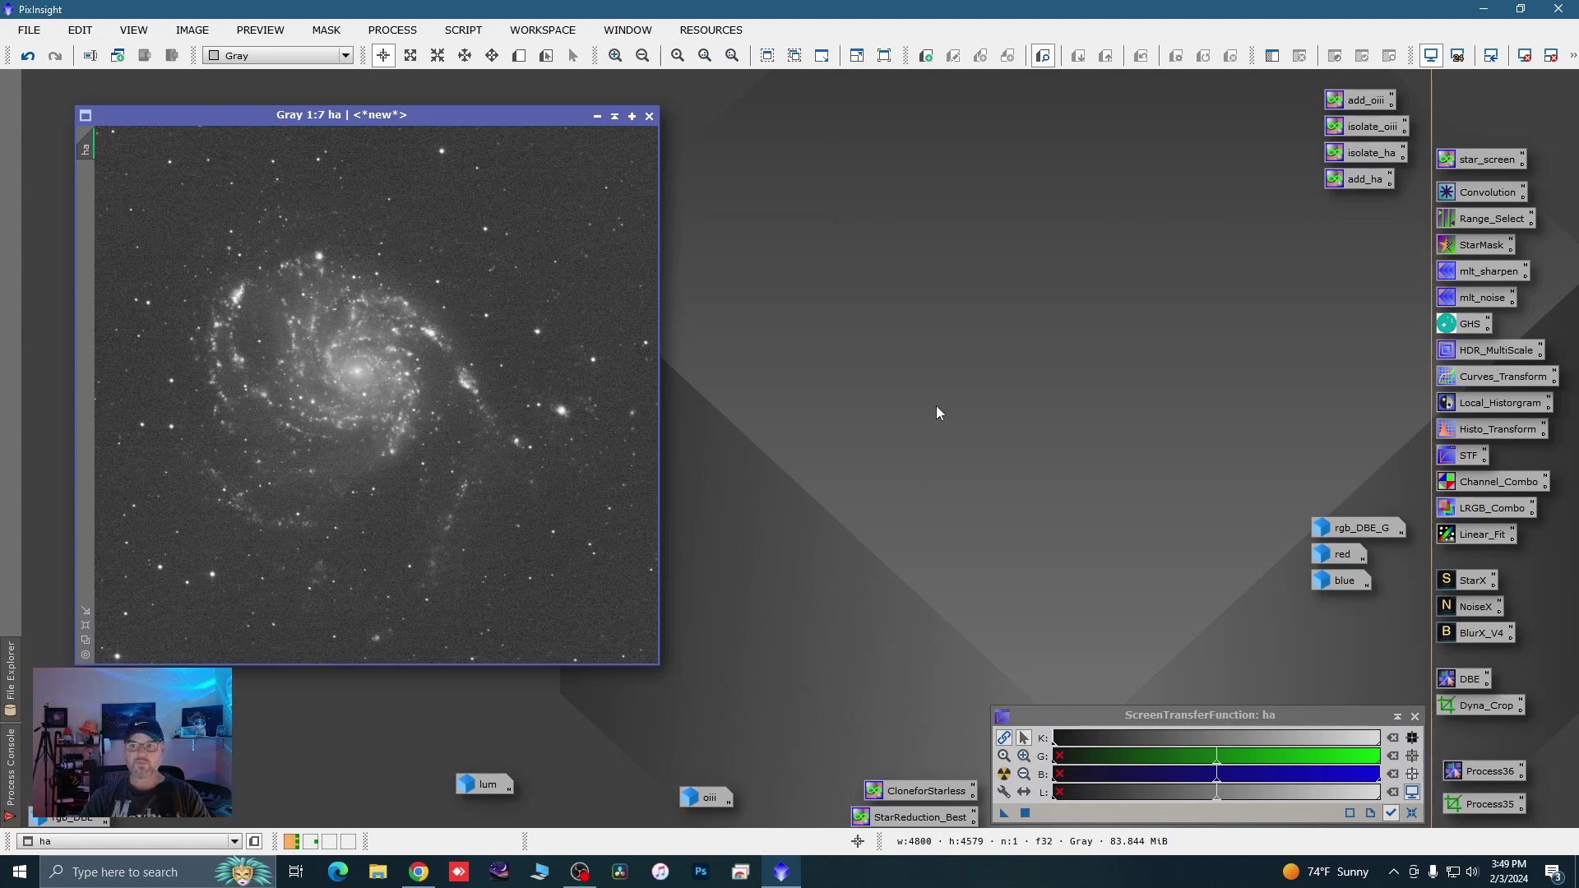
# Open the isolate_ha PixelMath instance and place its window beside the ha image
pyautogui.doubleClick(1350, 155)
pyautogui.moveTo(1032, 402); pyautogui.dragTo(1102, 167)
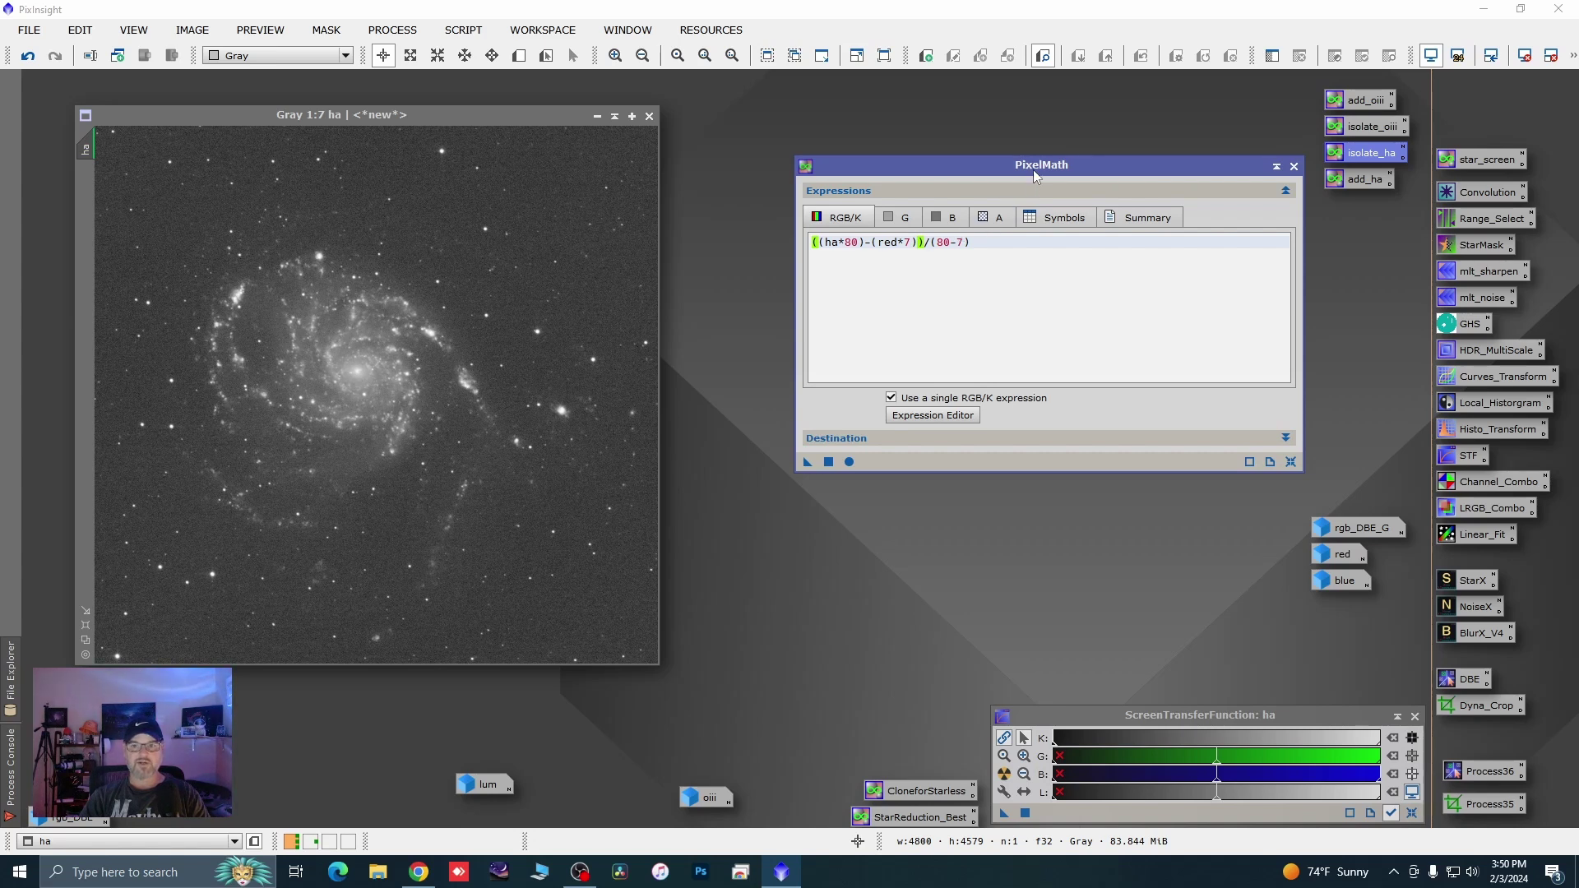
pyautogui.moveTo(1033, 169); pyautogui.dragTo(1042, 141)
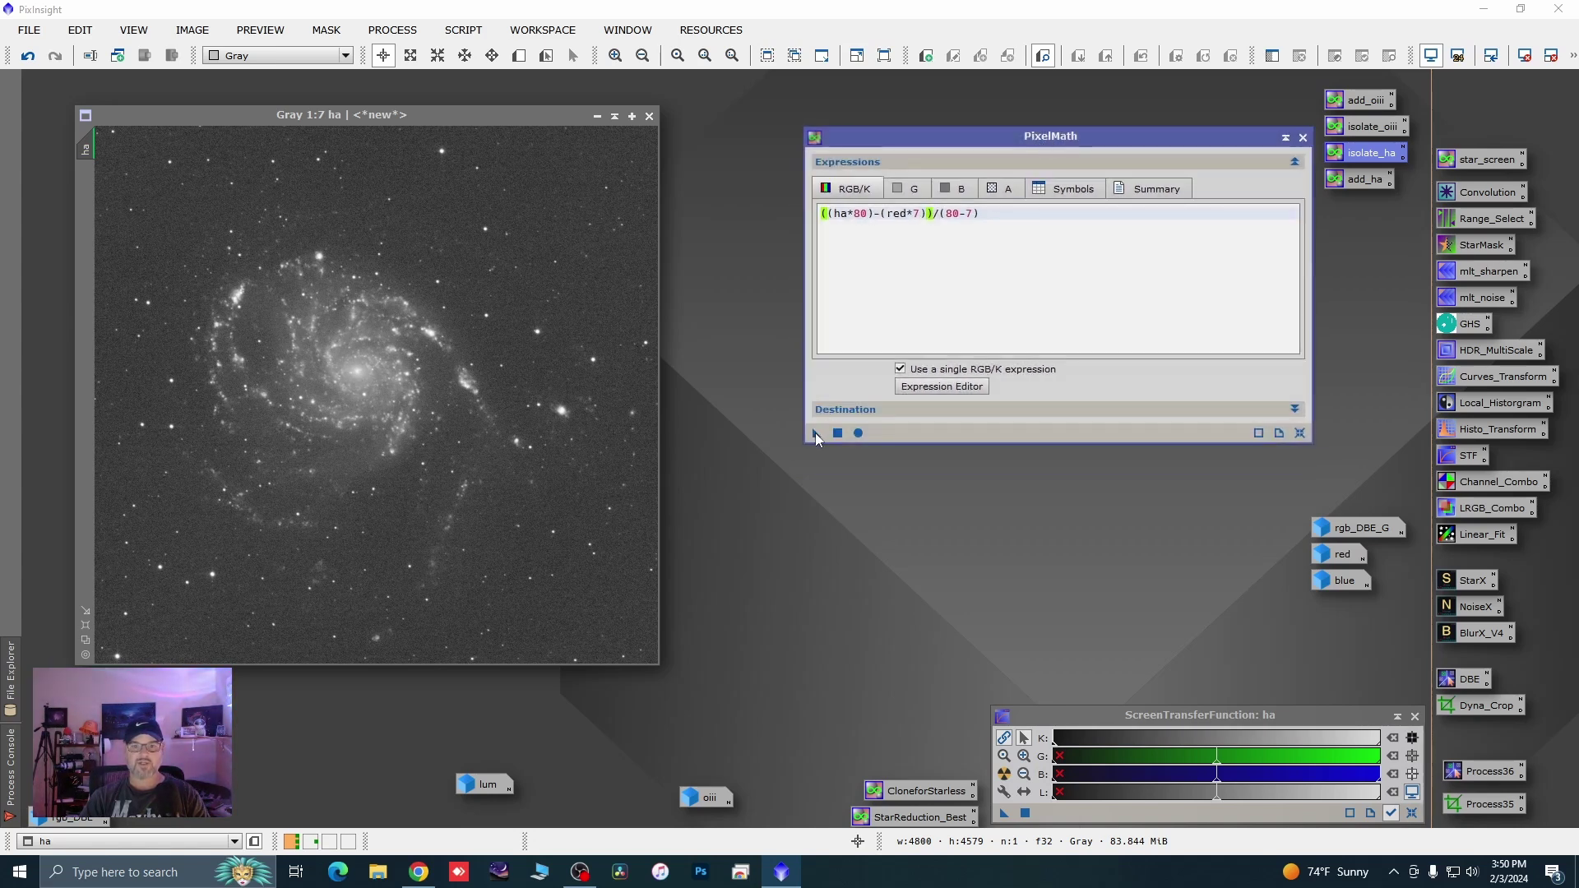
# Try the expression ((ha*80)-(red*7))/(80-7) on ha, auto-stretch the resulting image and close it
pyautogui.moveTo(816, 433); pyautogui.dragTo(620, 514)
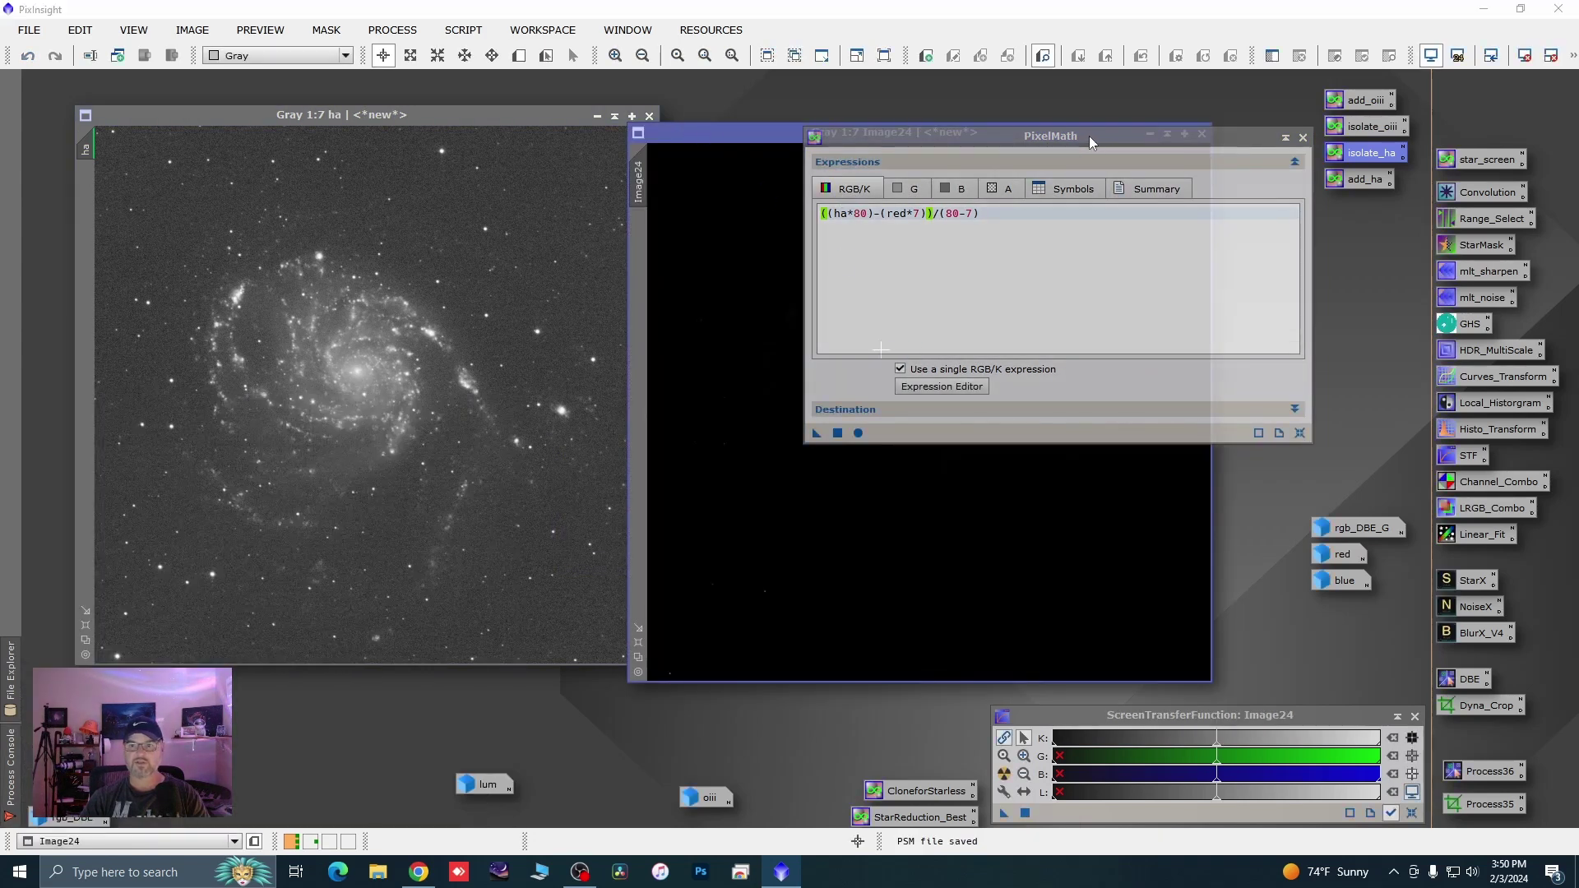
pyautogui.moveTo(1089, 135); pyautogui.dragTo(1210, 192)
pyautogui.moveTo(1061, 130); pyautogui.dragTo(684, 150)
pyautogui.click(1004, 775)
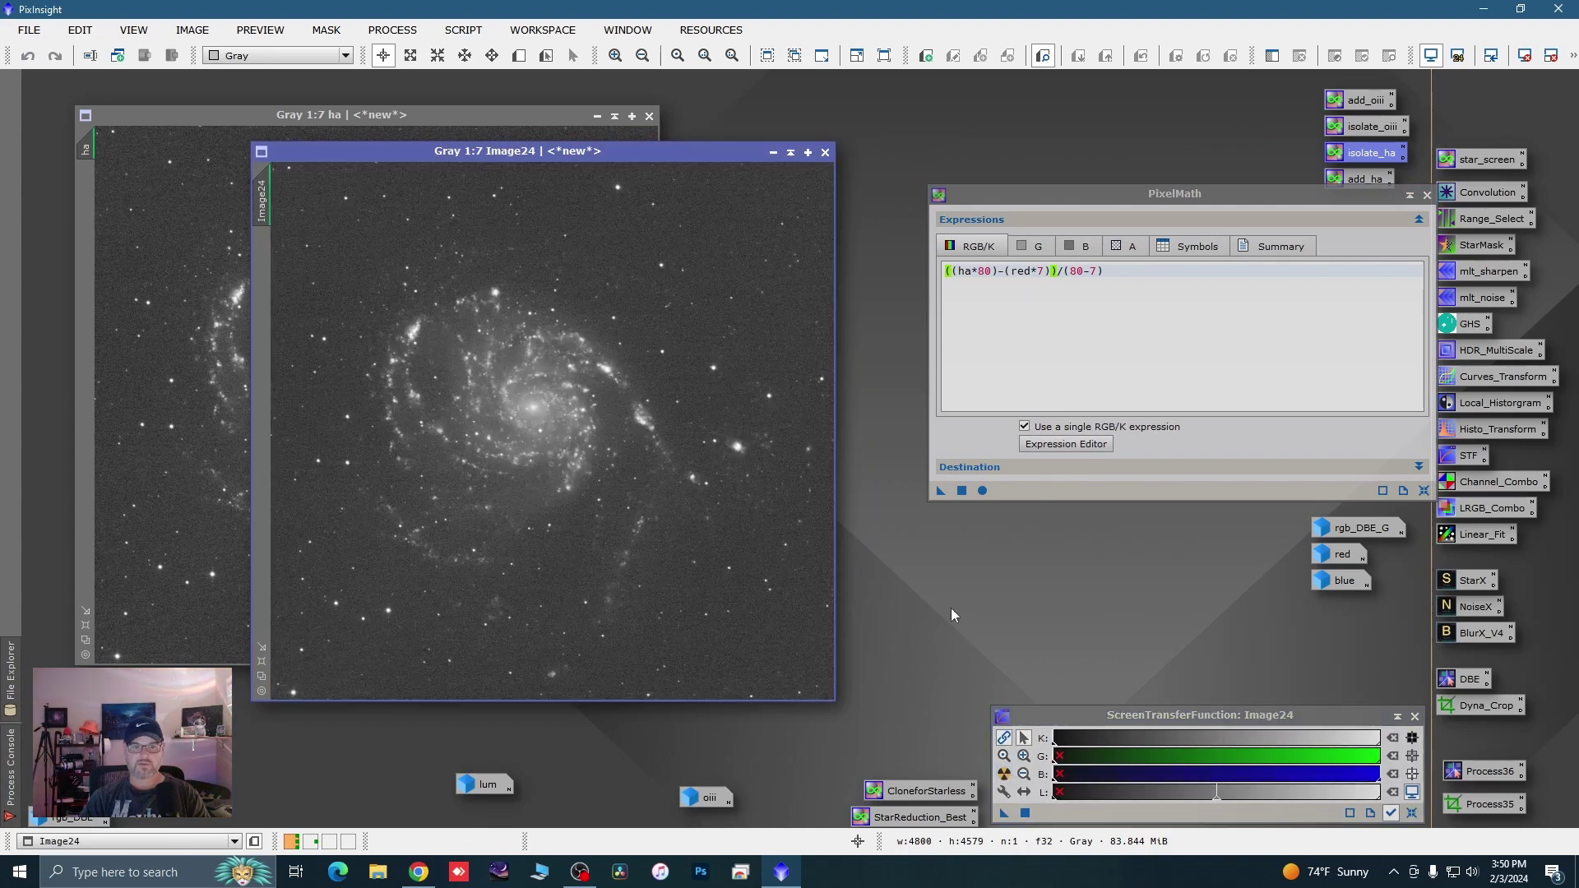
pyautogui.click(825, 152)
# Change the red multiplier to 3, try the expression on ha, auto-stretch the resulting image and close it
pyautogui.click(1059, 272)
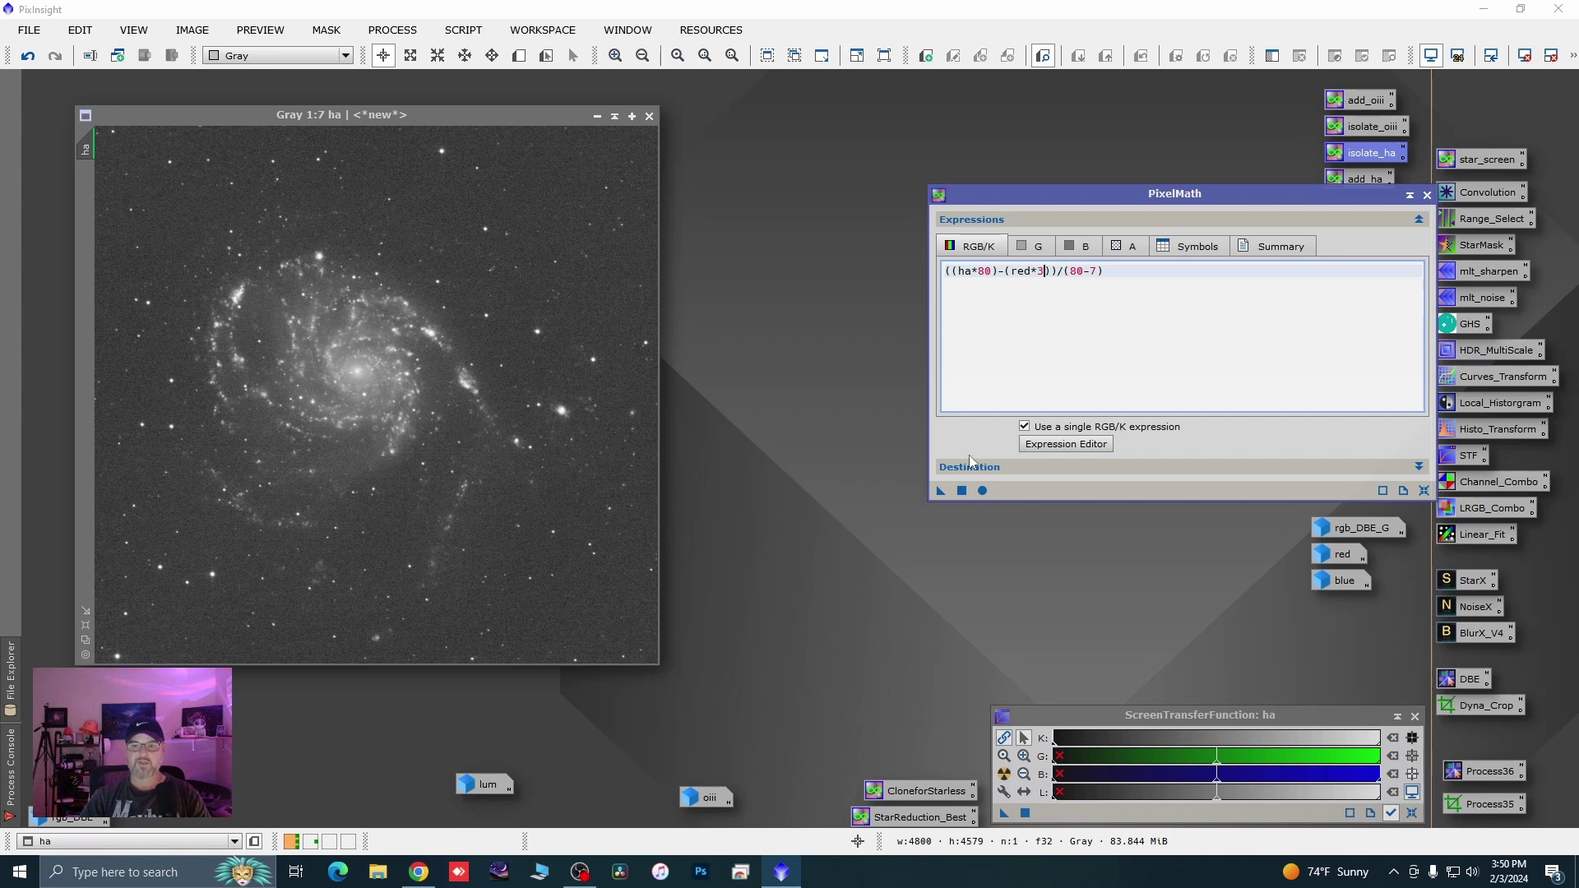
pyautogui.moveTo(940, 491); pyautogui.dragTo(623, 527)
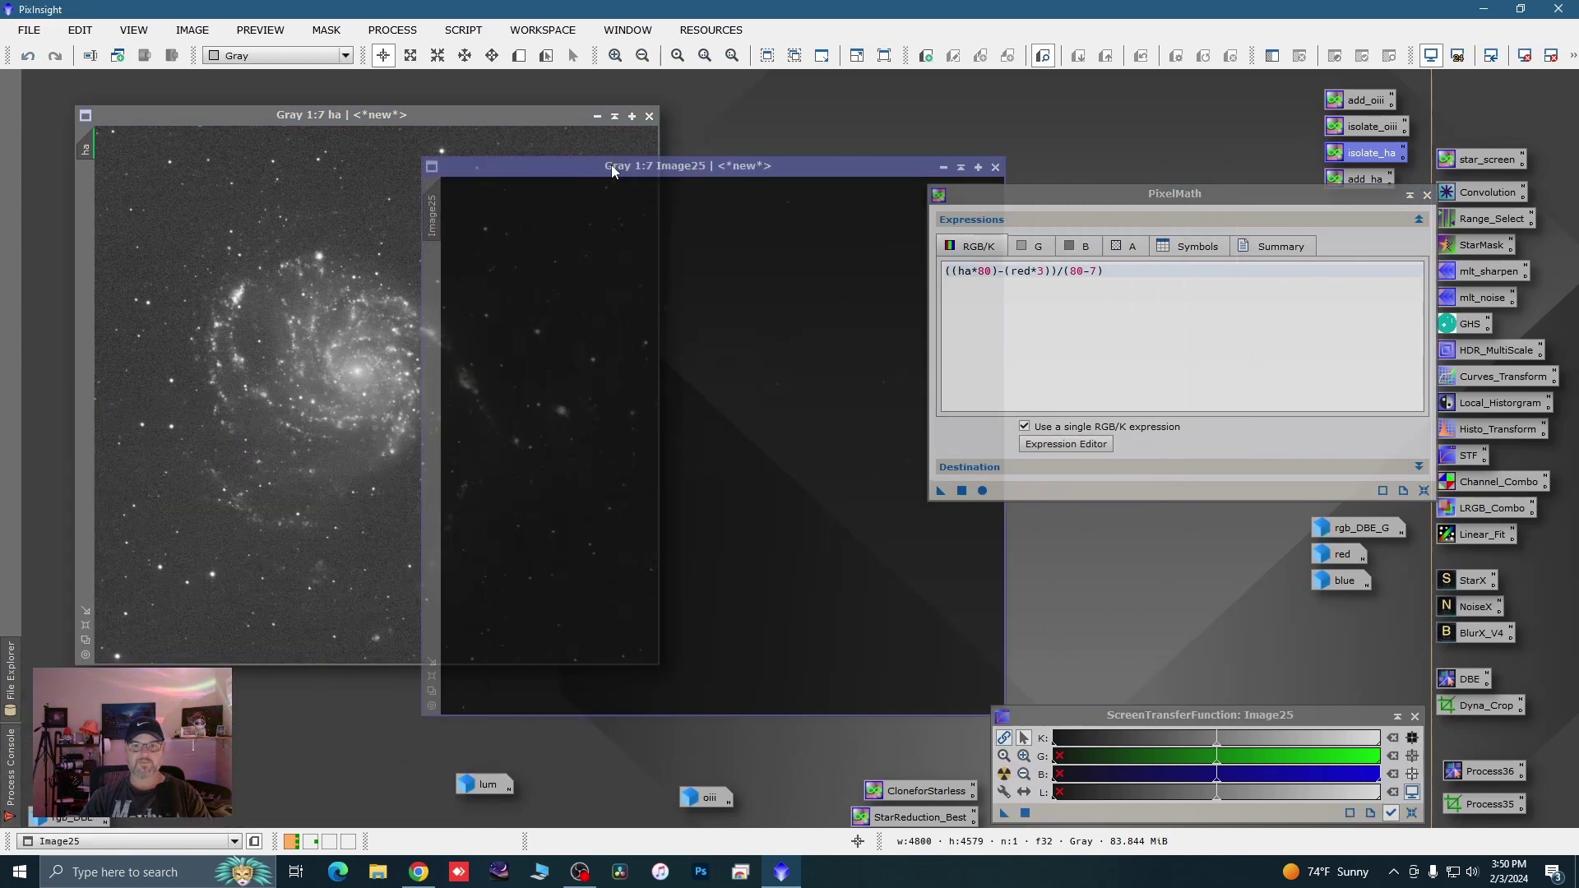
pyautogui.moveTo(612, 170); pyautogui.dragTo(501, 162)
pyautogui.click(1003, 774)
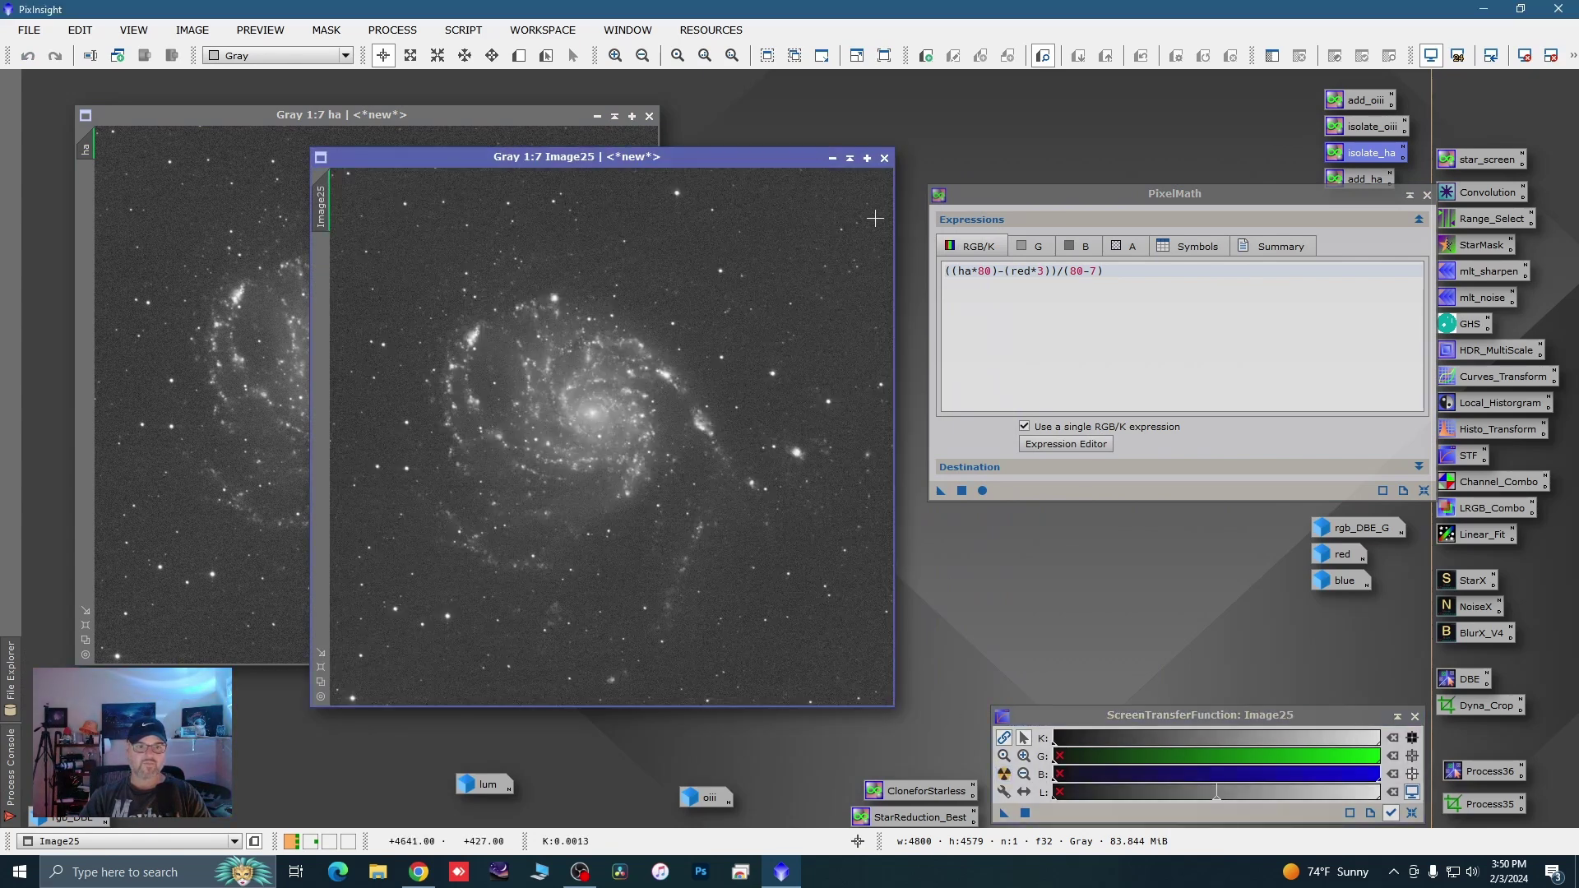
pyautogui.click(886, 158)
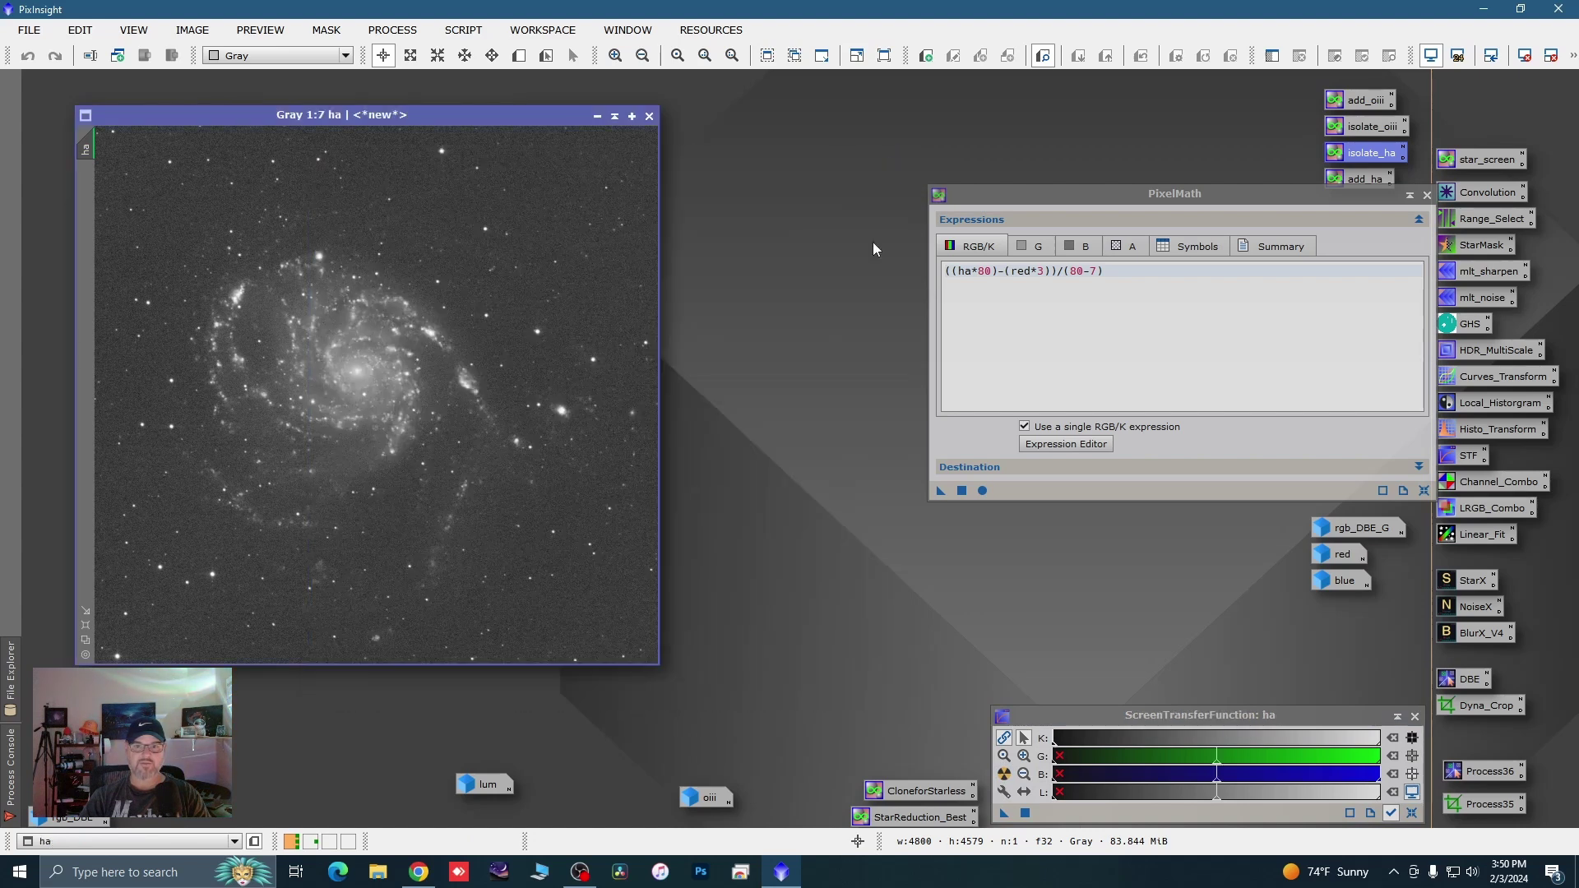
# Change the expression to ((ha*20)-(red*10))/(80-7) and apply it to ha, placing the auto-stretched result beside PixelMath
pyautogui.click(991, 271)
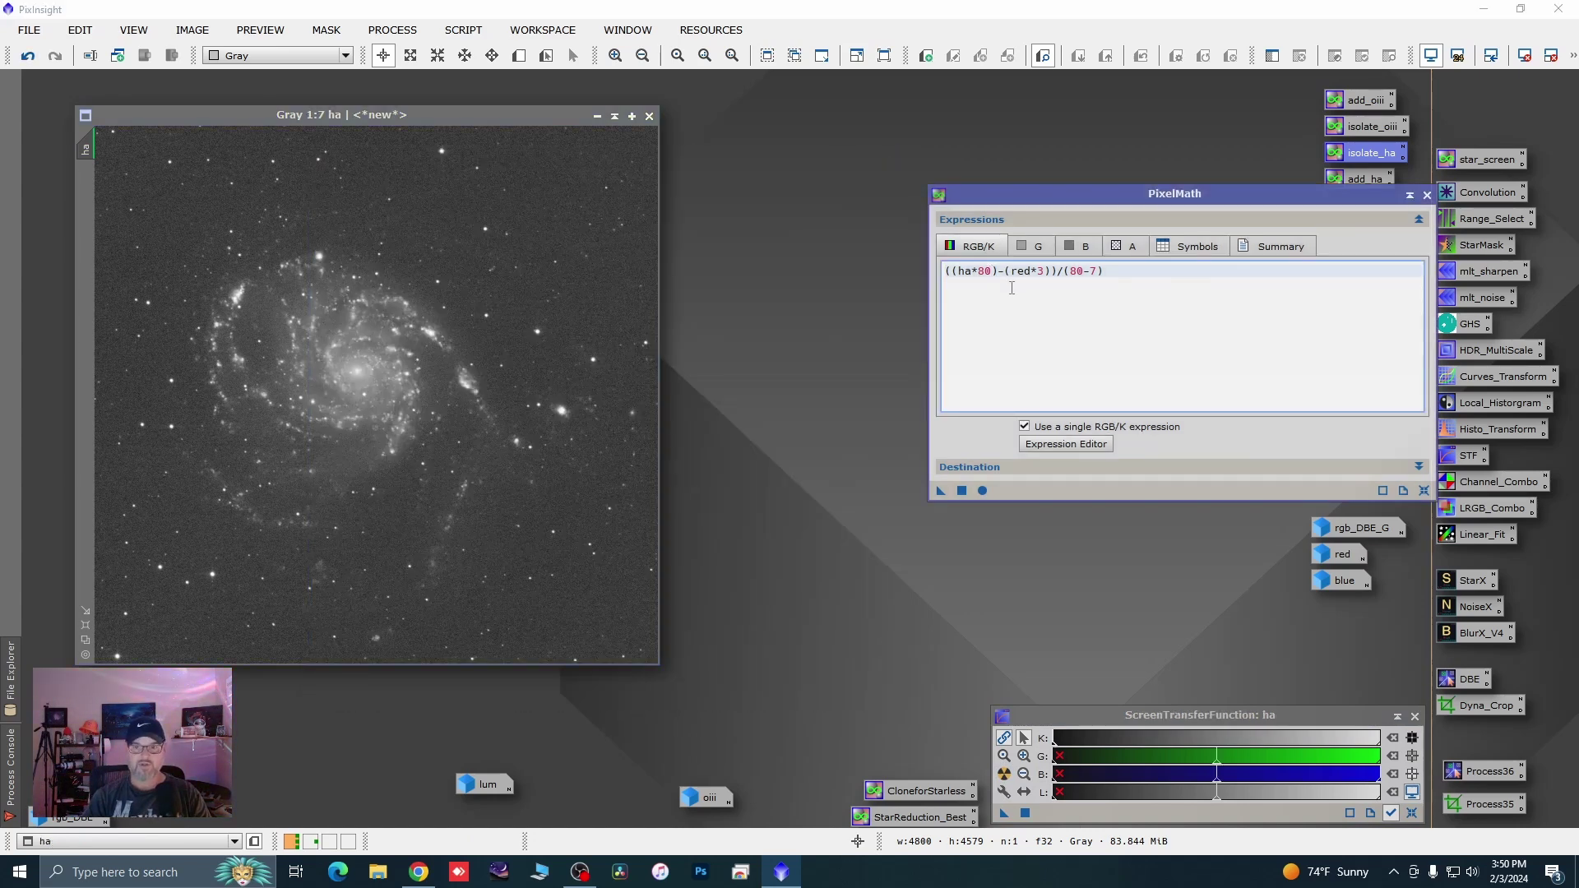
pyautogui.press('BackSpace')
pyautogui.press('BackSpace')
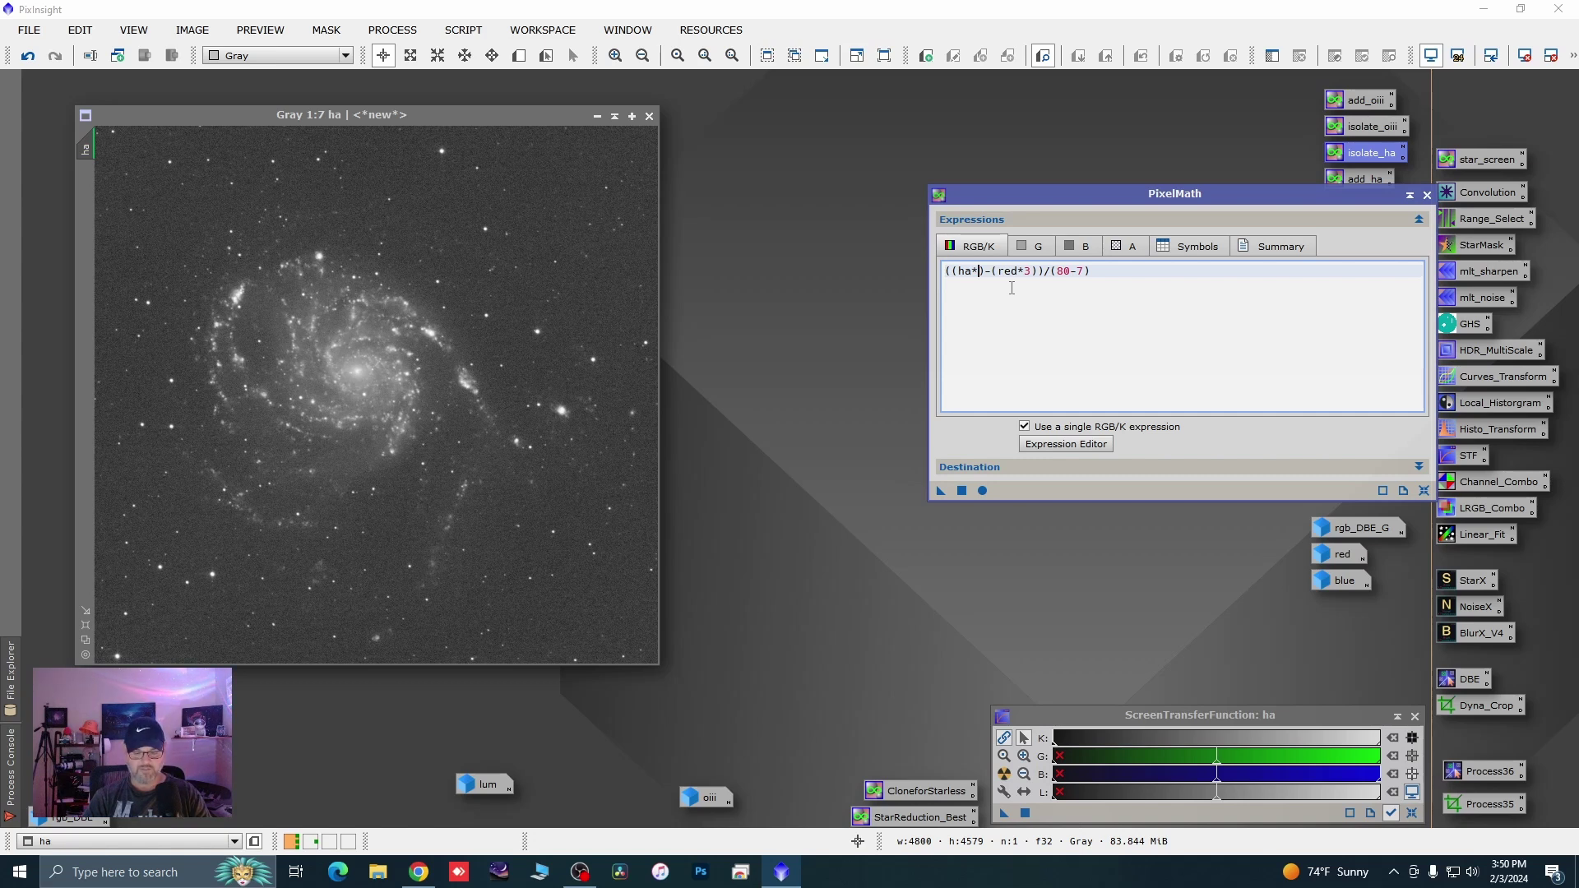
pyautogui.write('40')
pyautogui.moveTo(946, 491); pyautogui.dragTo(579, 536)
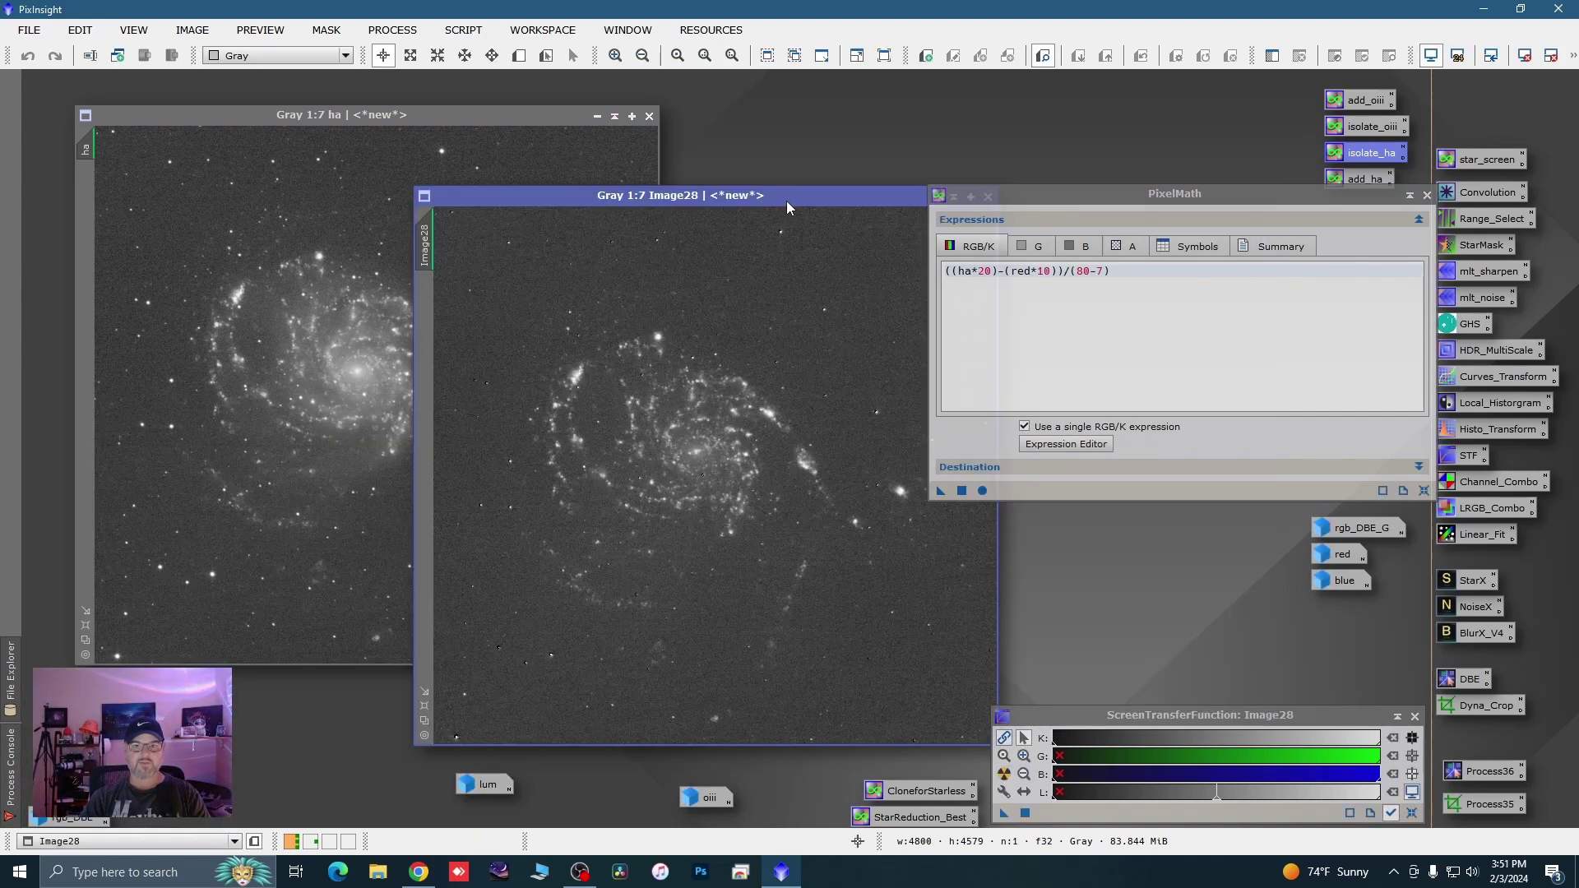
pyautogui.moveTo(786, 201); pyautogui.dragTo(696, 183)
# Examine the stars beside the outer spiral arm in the isolated Ha result at 1:1 zoom for dark artifacts
pyautogui.scroll(2, 513, 375)
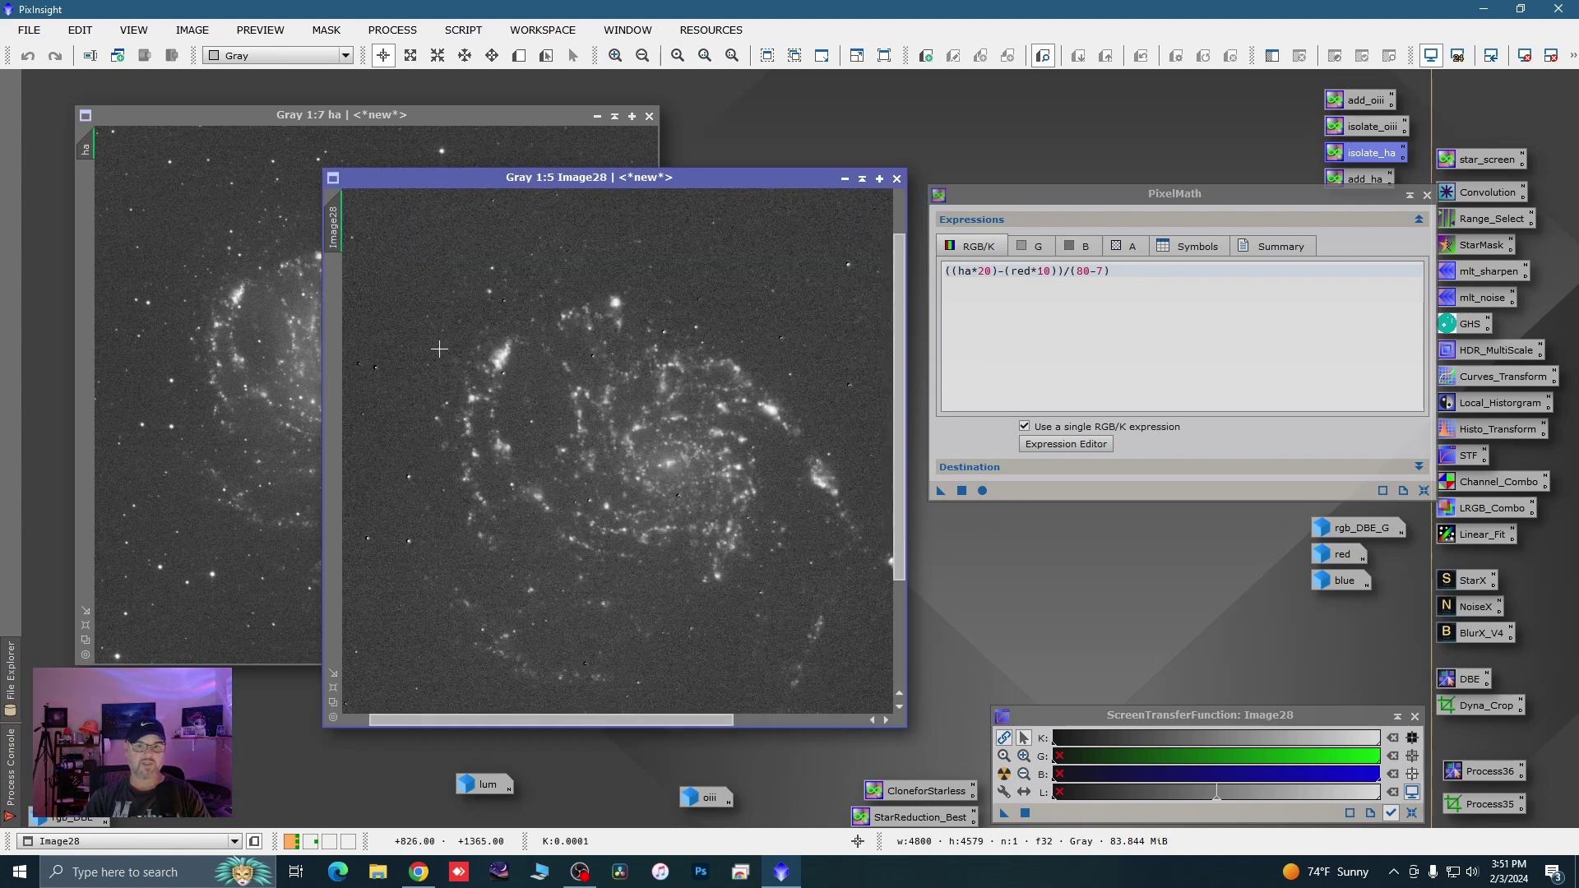
pyautogui.scroll(2, 413, 348)
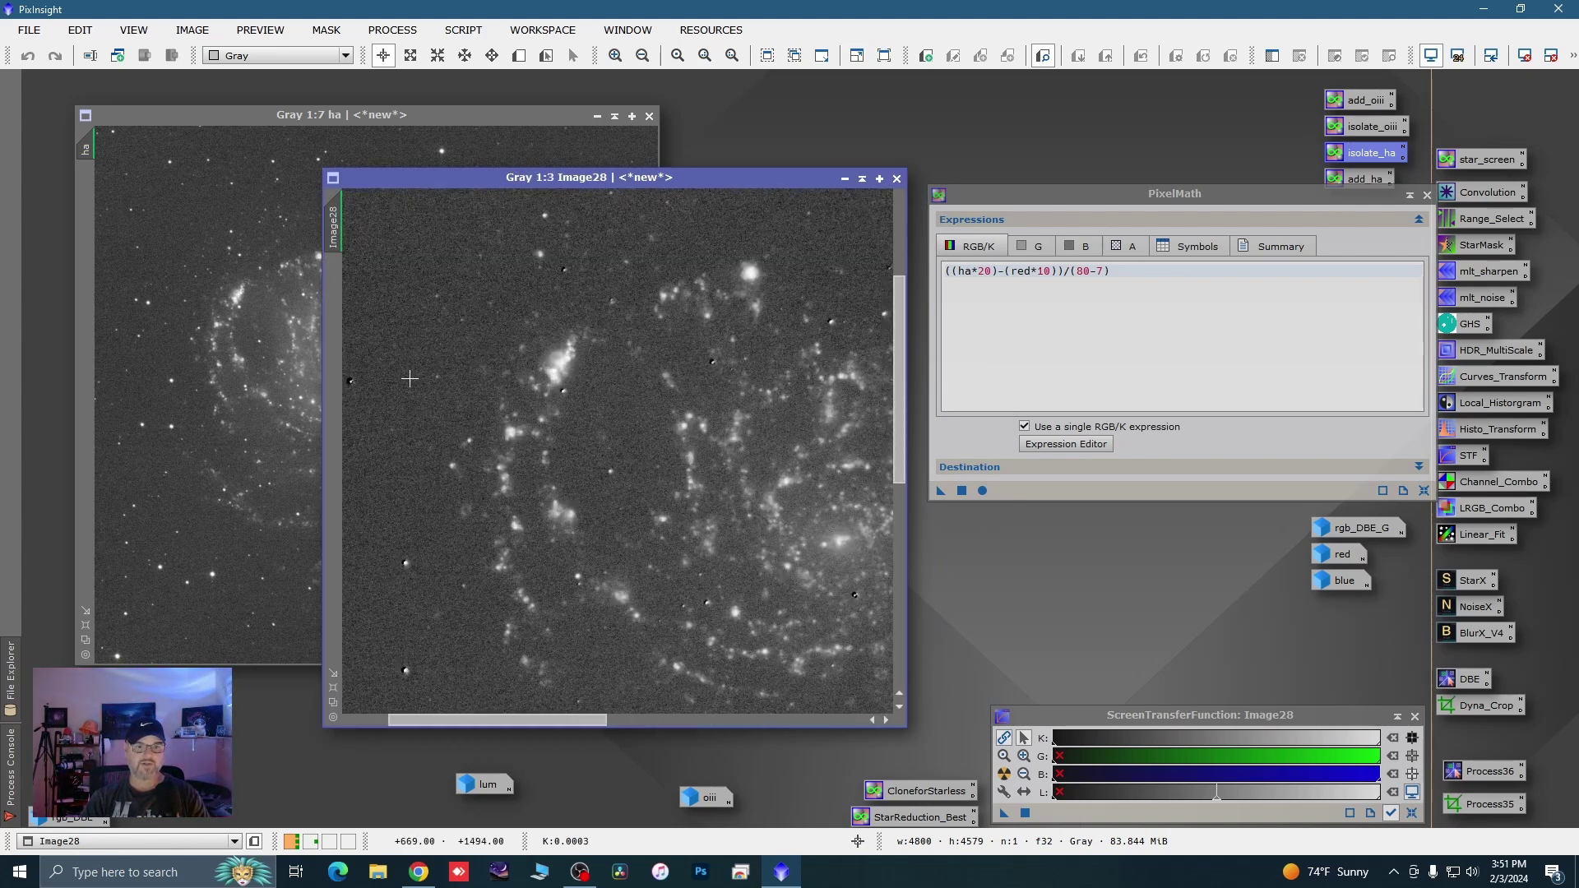
pyautogui.press('space')
pyautogui.moveTo(380, 471); pyautogui.dragTo(508, 464)
pyautogui.scroll(1, 505, 537)
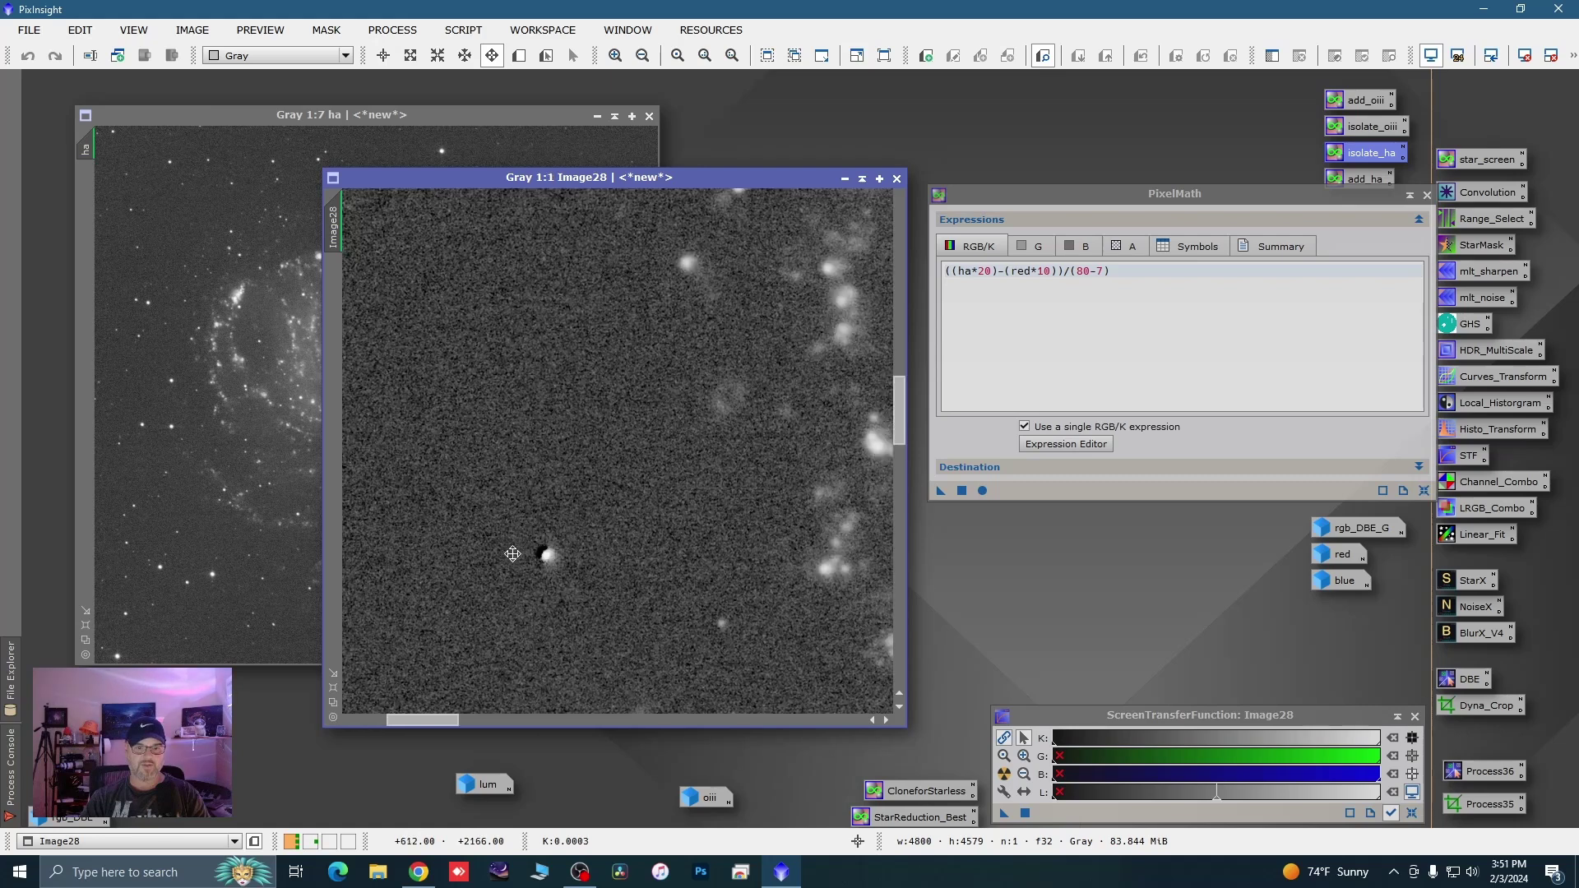
pyautogui.hotkey('alt', 'r')
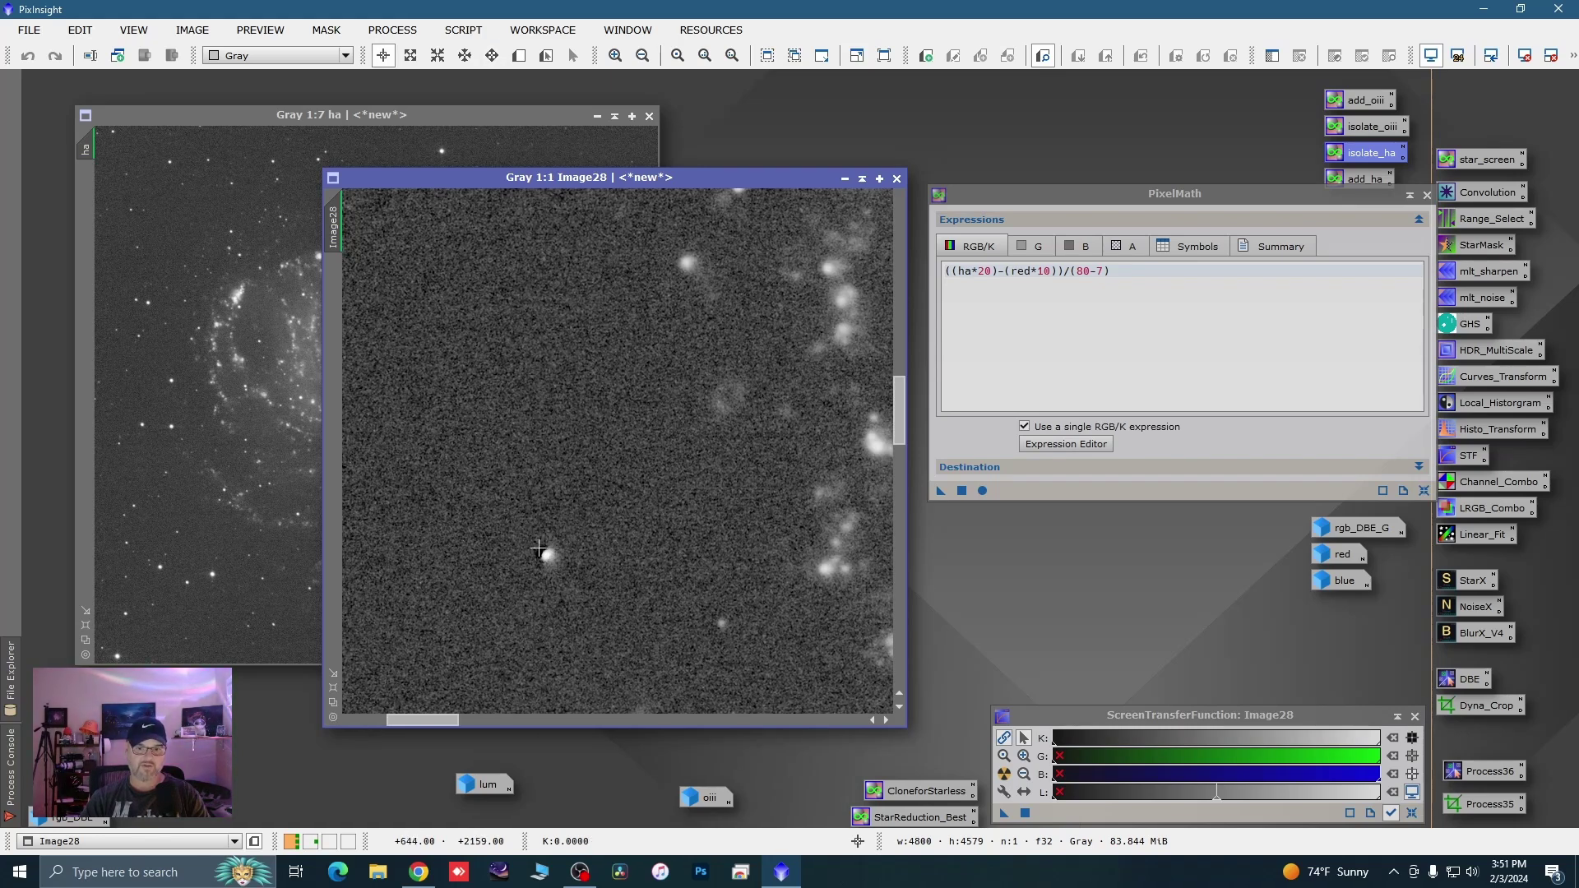
# Check the isolated Ha result across the whole galaxy and around its core, and close the trial image without saving
pyautogui.scroll(-4, 528, 464)
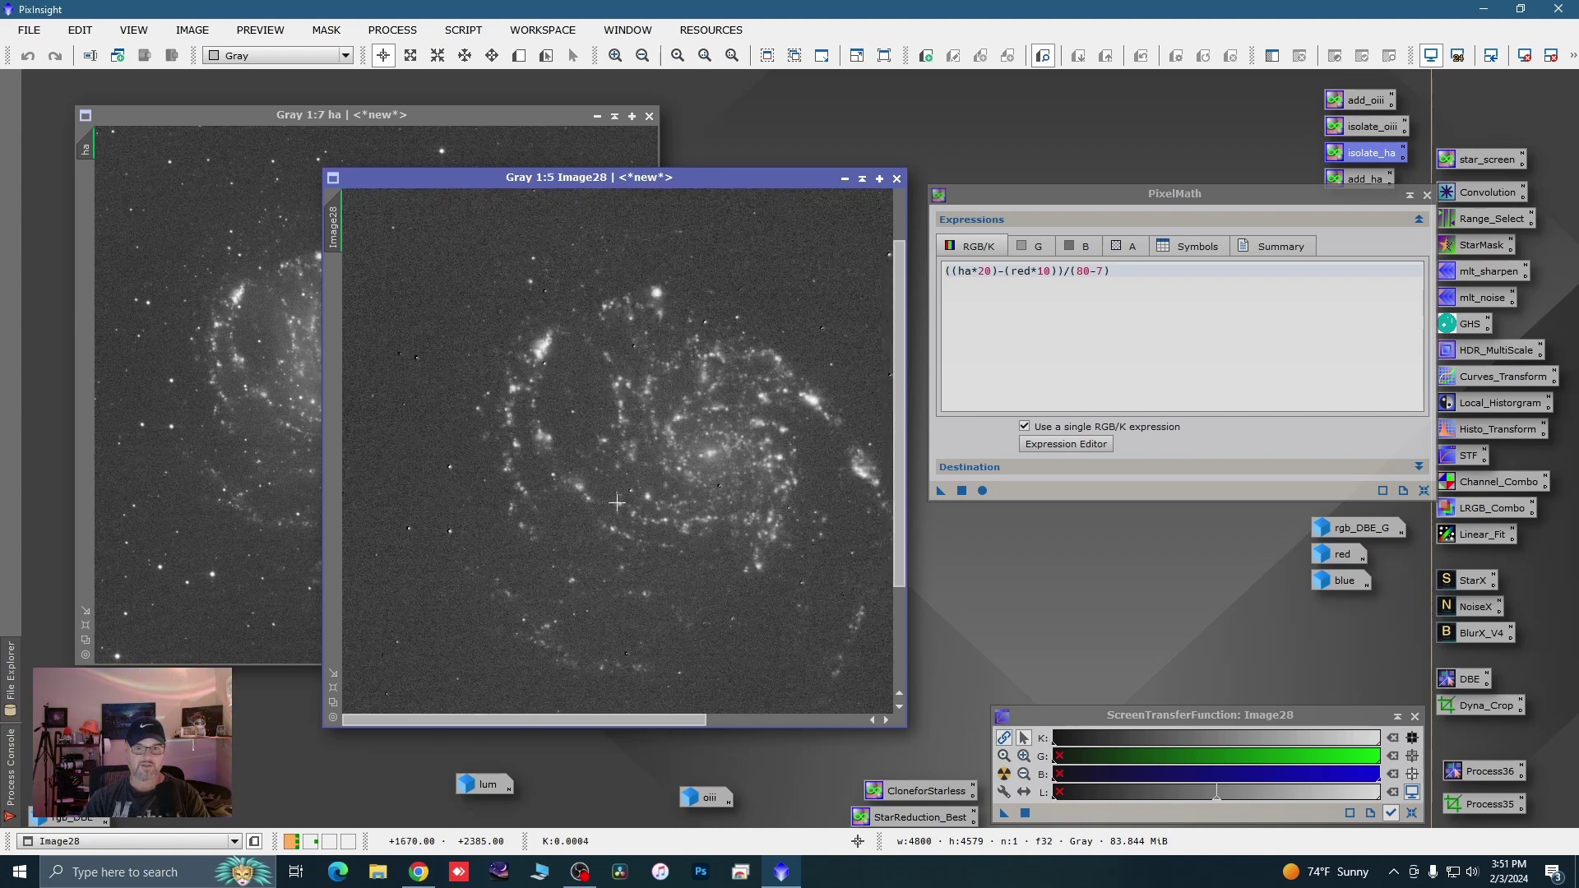
pyautogui.scroll(-1, 617, 502)
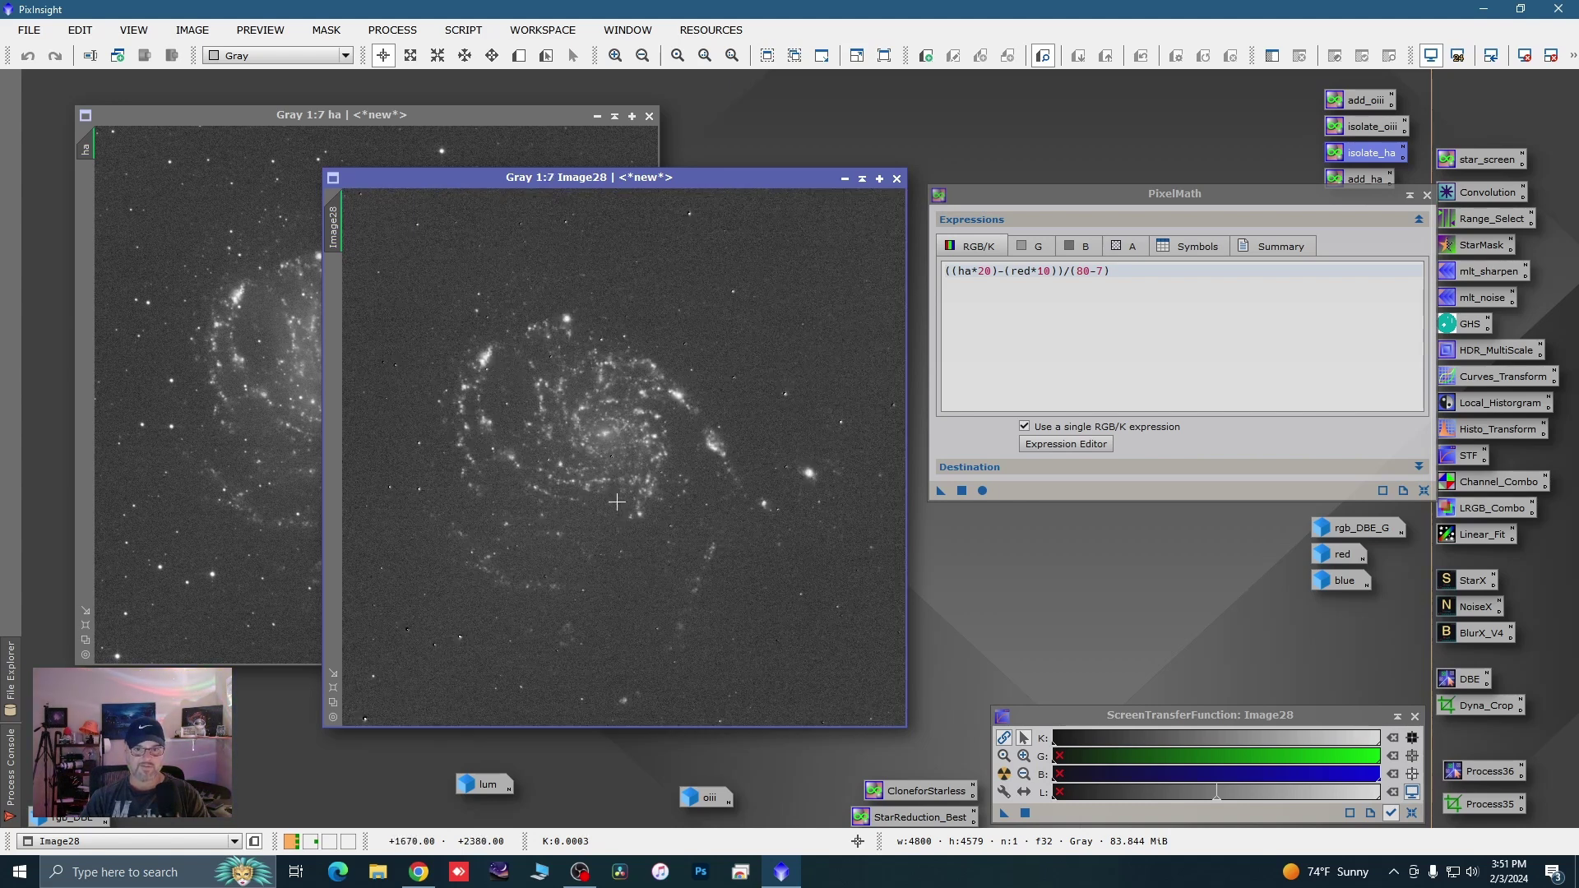
pyautogui.scroll(4, 616, 493)
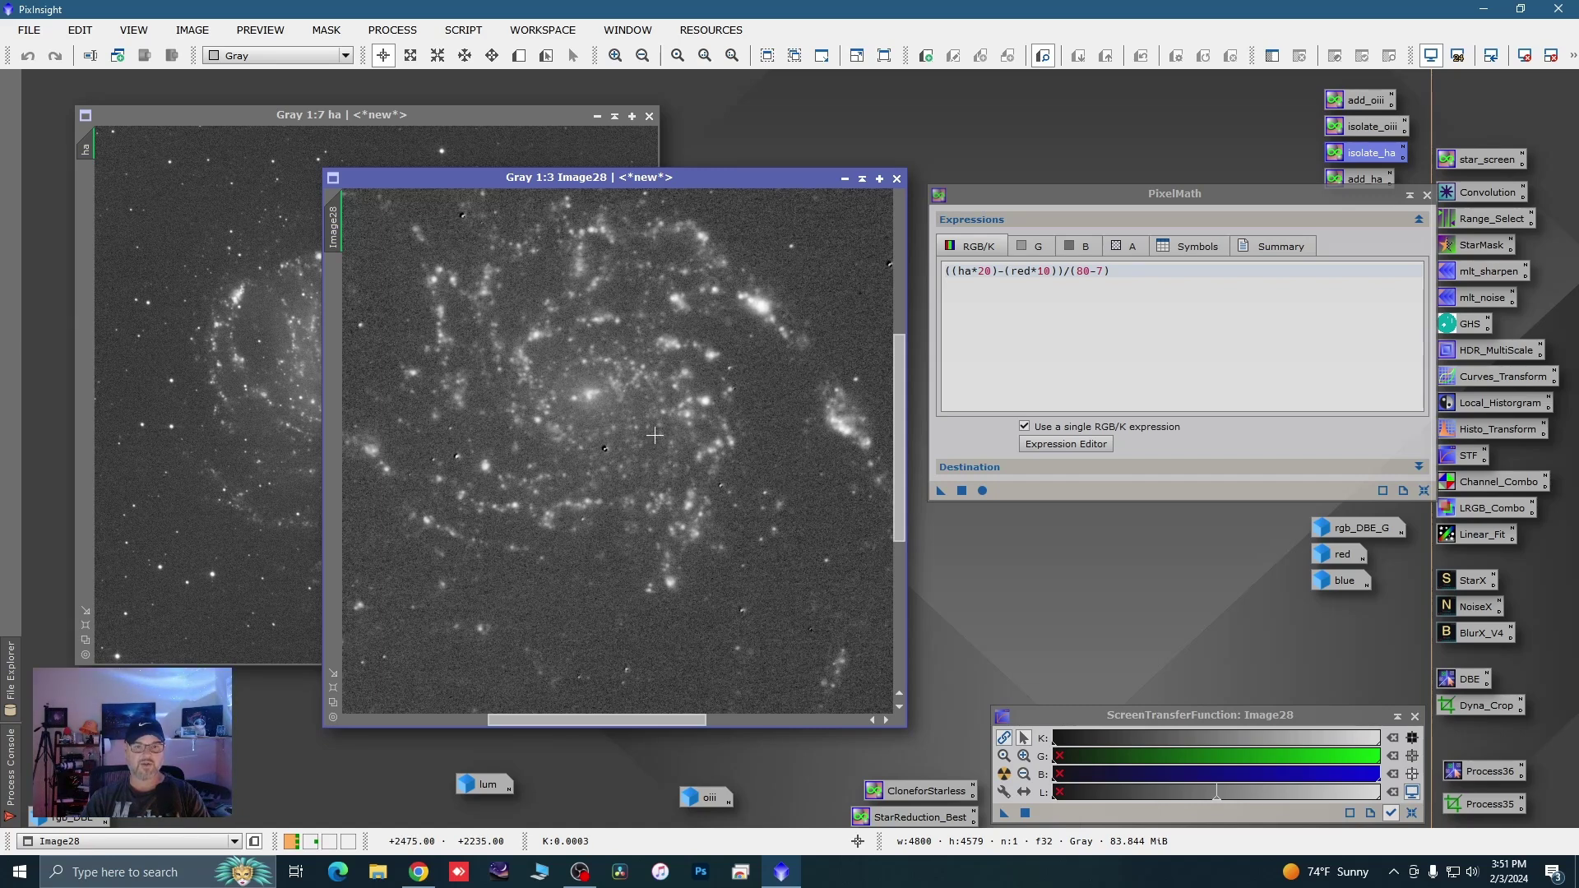
pyautogui.scroll(-3, 660, 413)
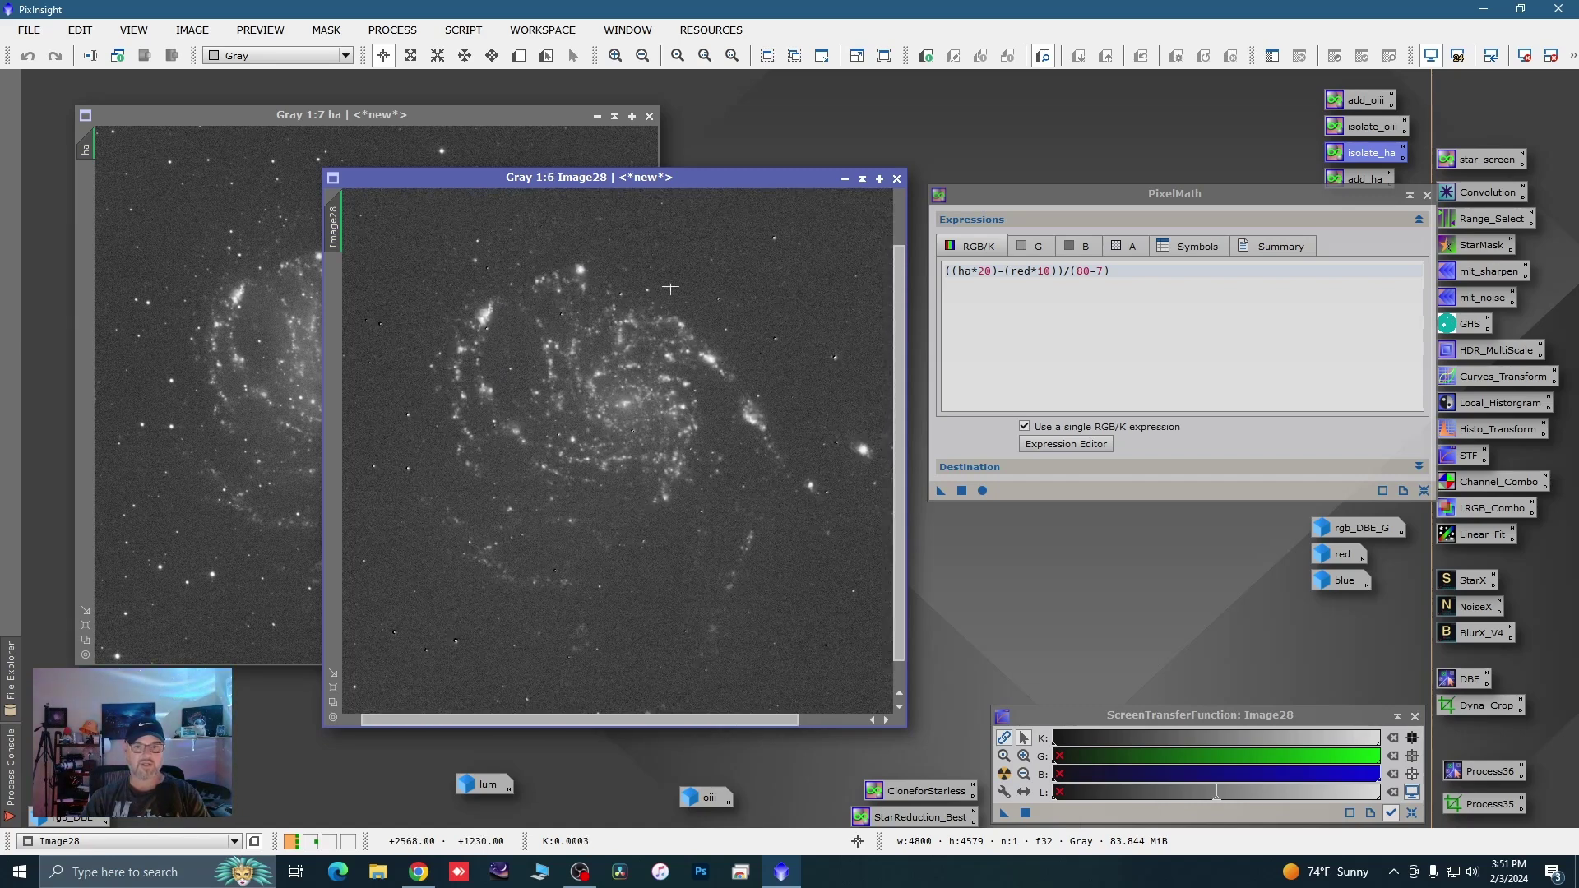
pyautogui.click(897, 179)
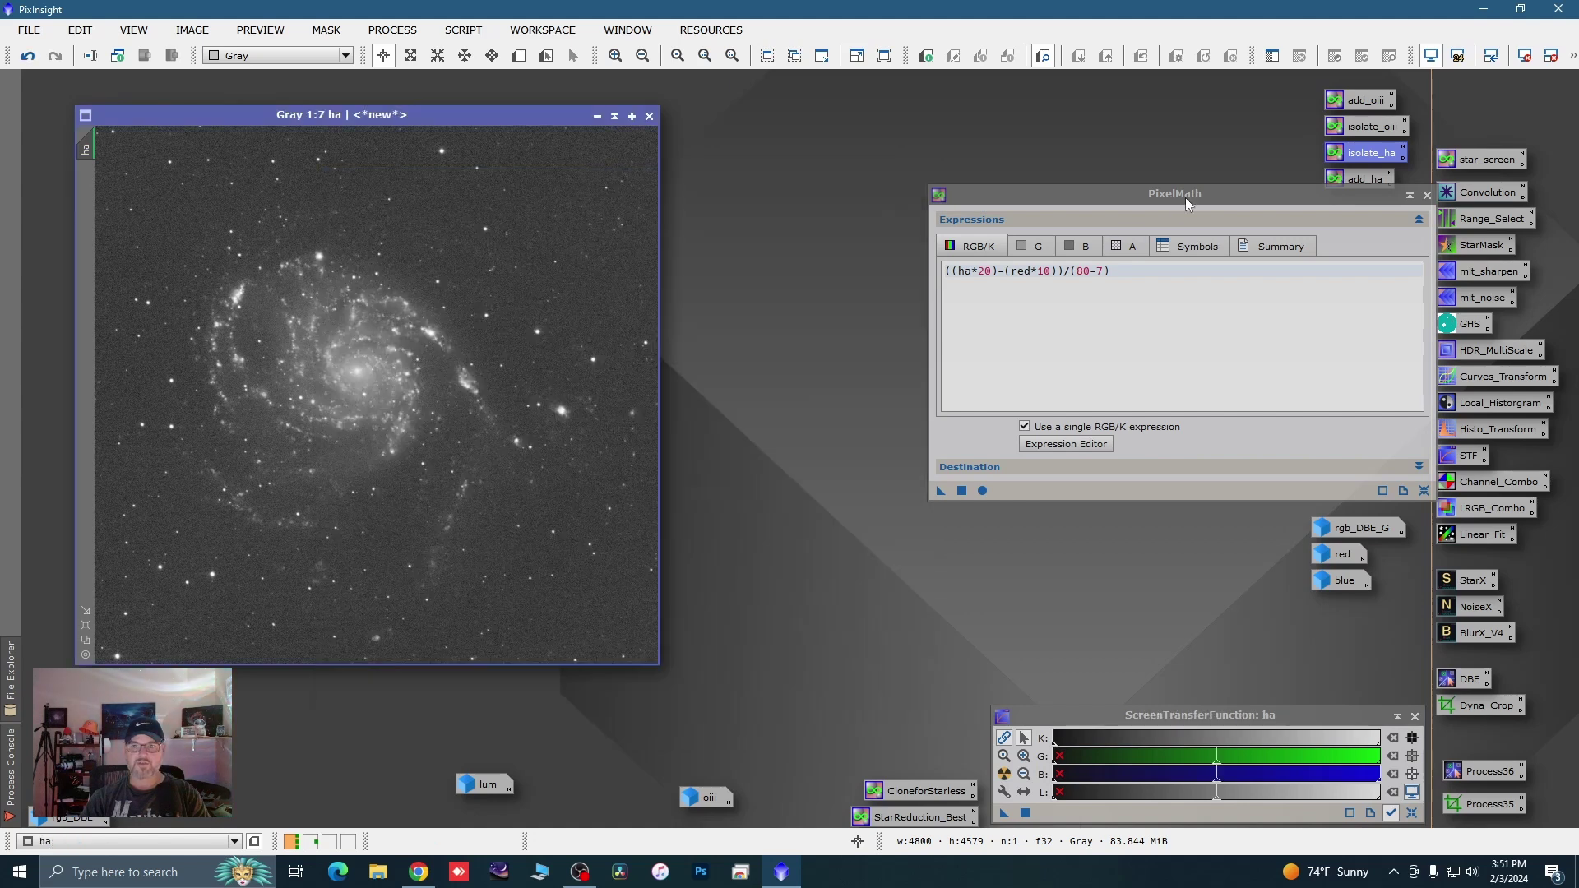
# Move PixelMath up beside the ha image and open the saved StarXTerminator process
pyautogui.moveTo(1186, 198); pyautogui.dragTo(1093, 92)
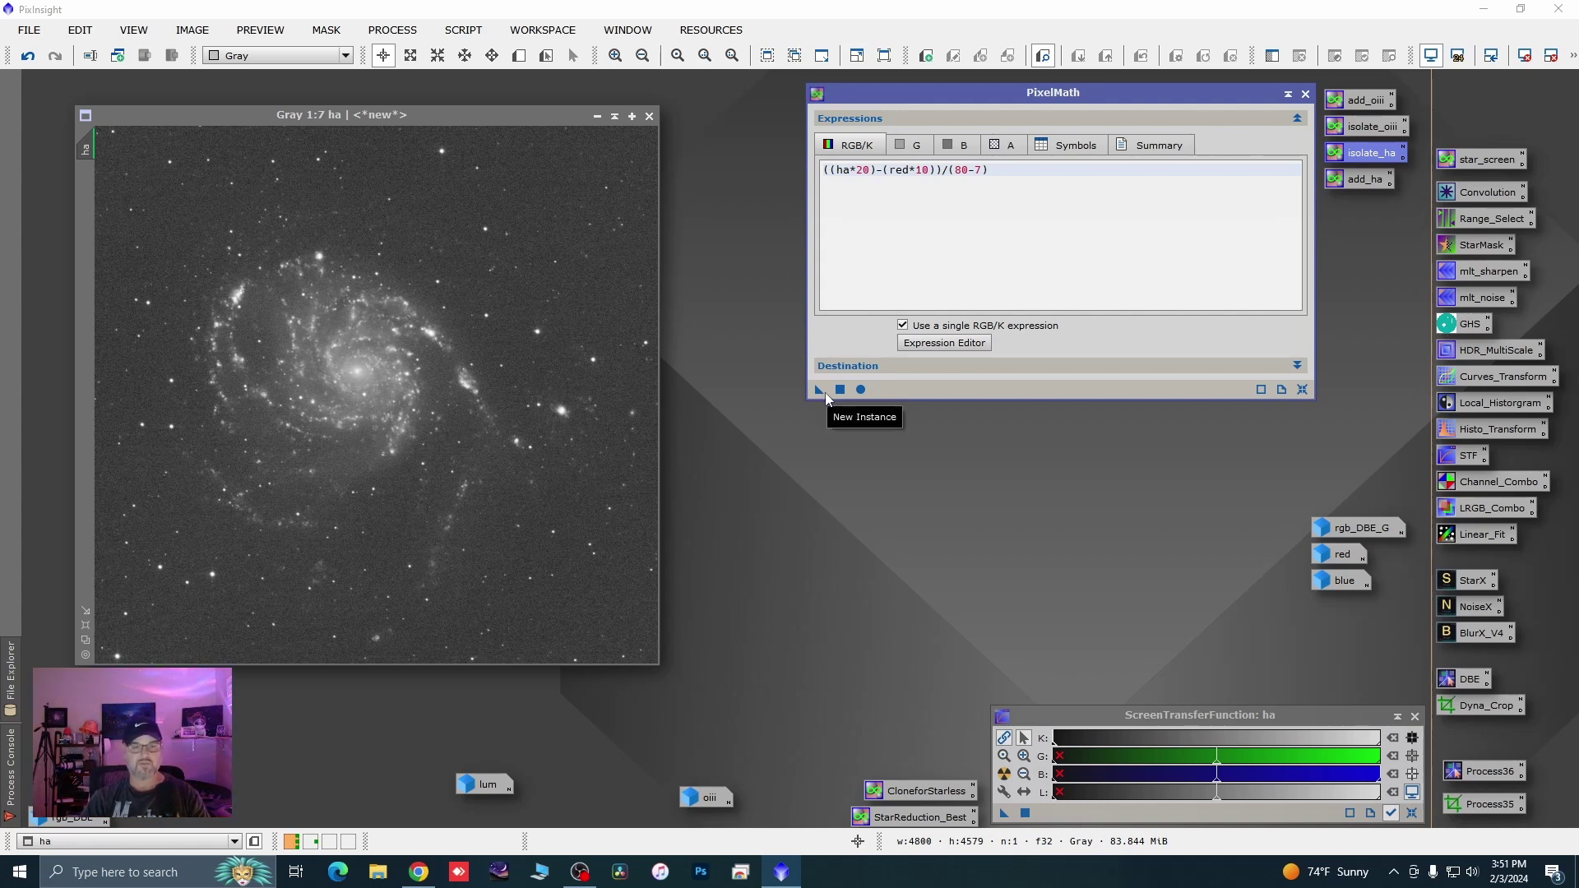
pyautogui.moveTo(538, 124); pyautogui.dragTo(537, 121)
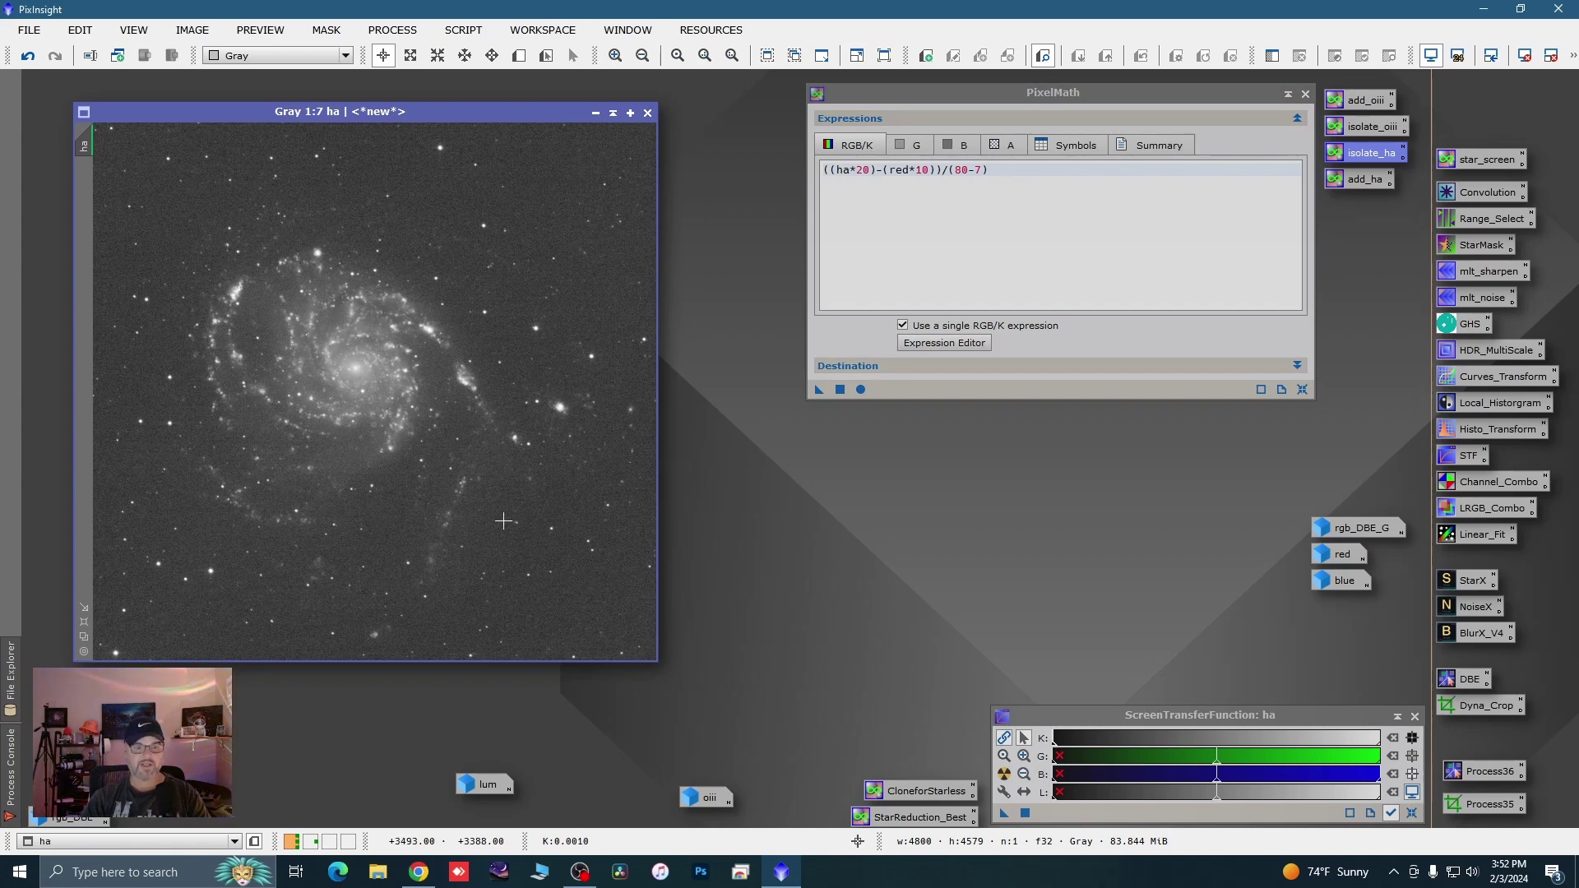
pyautogui.click(1472, 583)
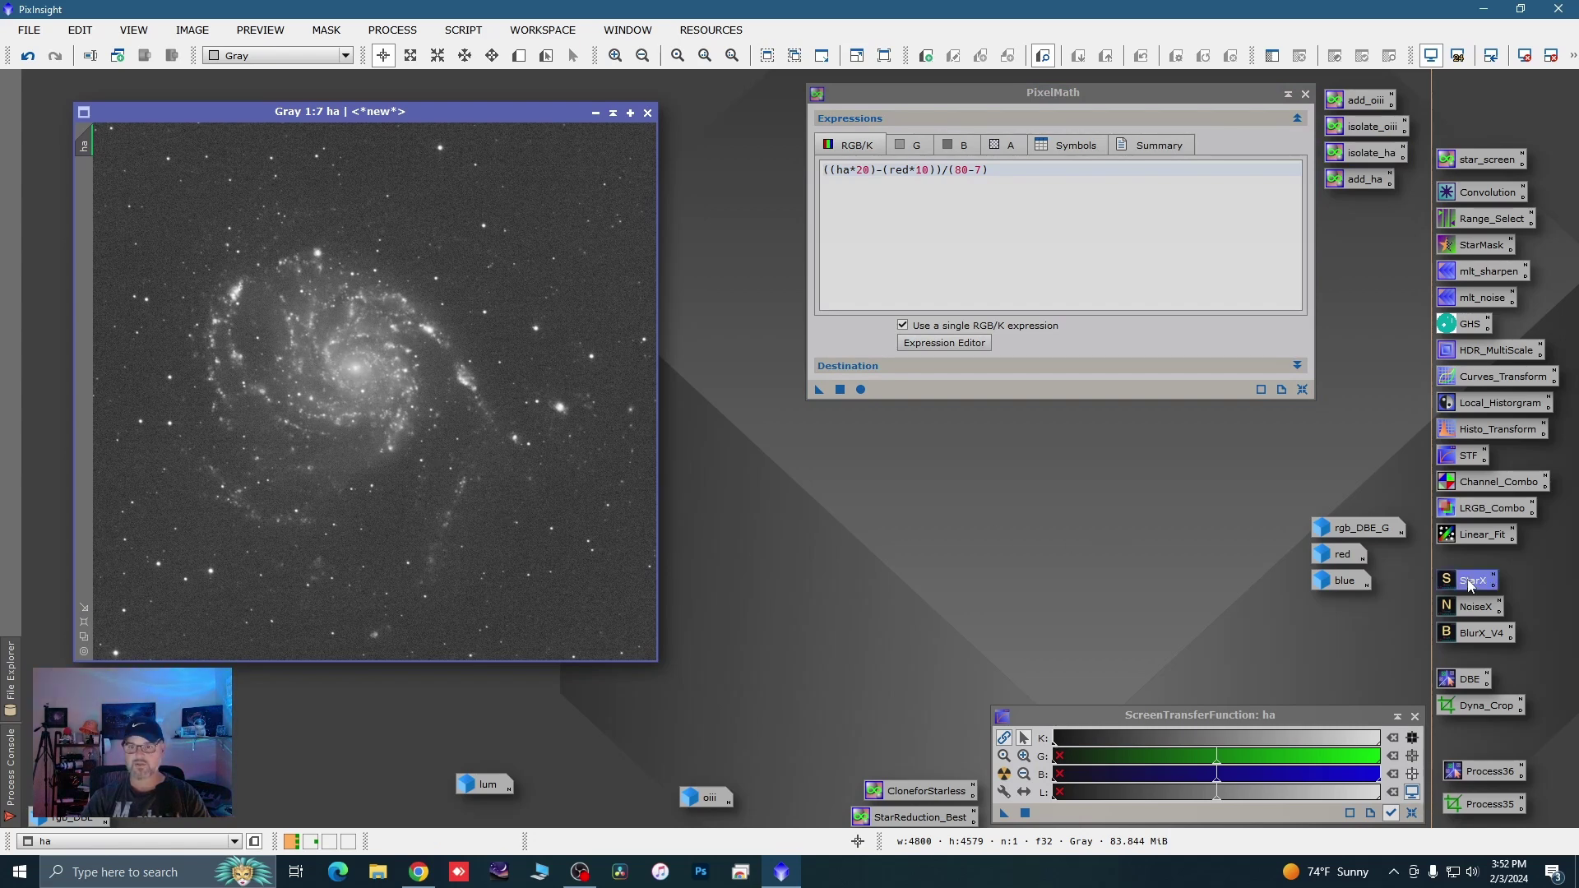
pyautogui.doubleClick(1471, 583)
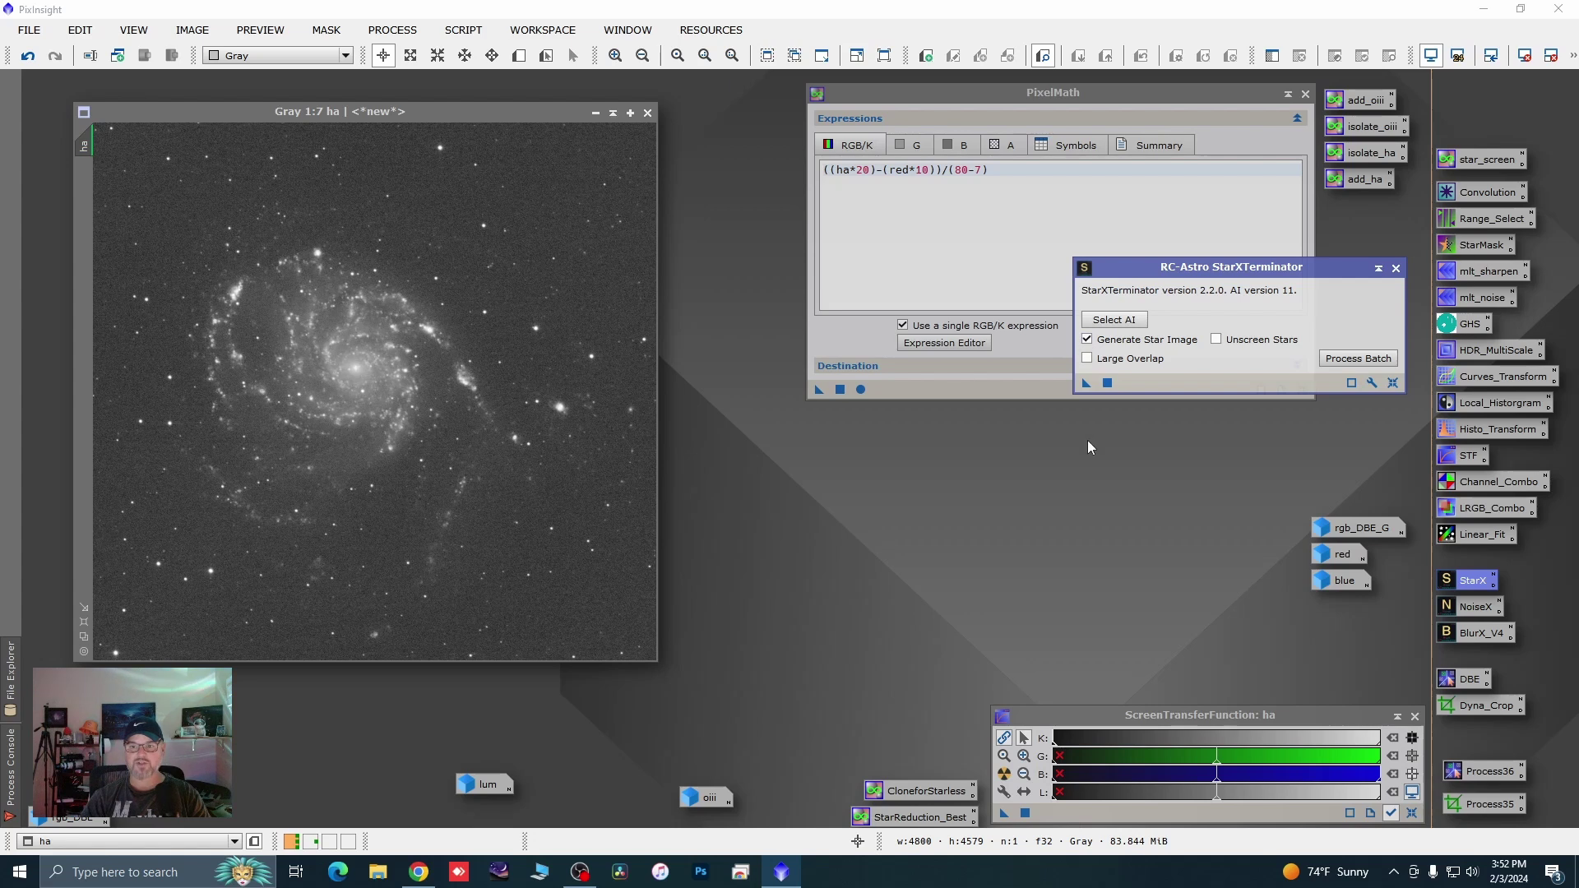
# Remove the stars from the ha image with StarXTerminator
pyautogui.click(1086, 384)
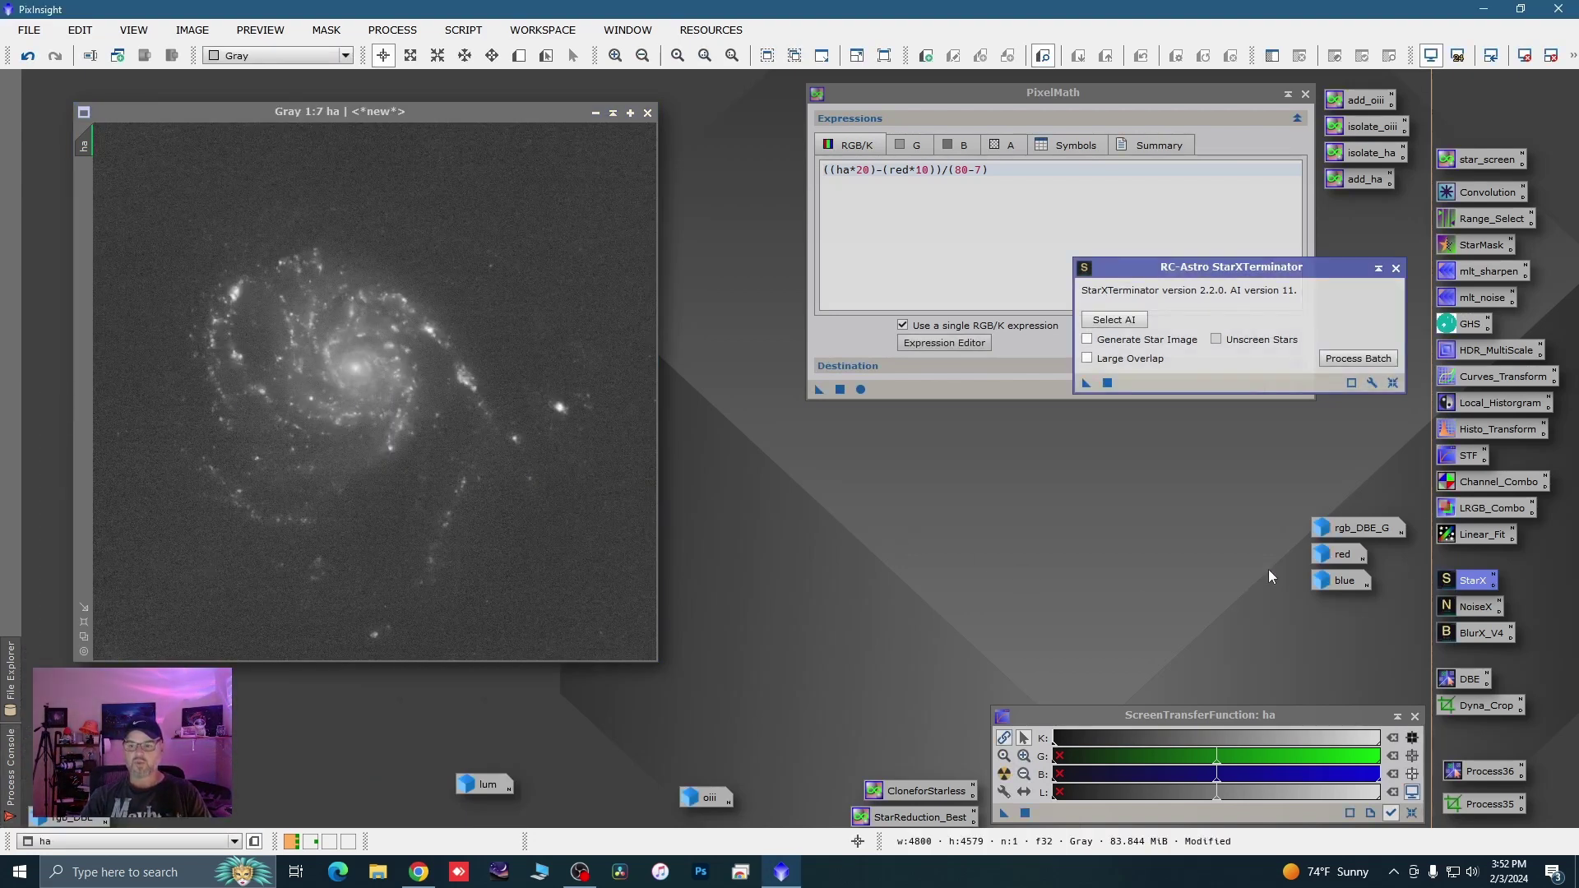
# Restore the red image with an auto-stretched display and remove its stars with StarXTerminator, generating a separate star image
pyautogui.doubleClick(1346, 553)
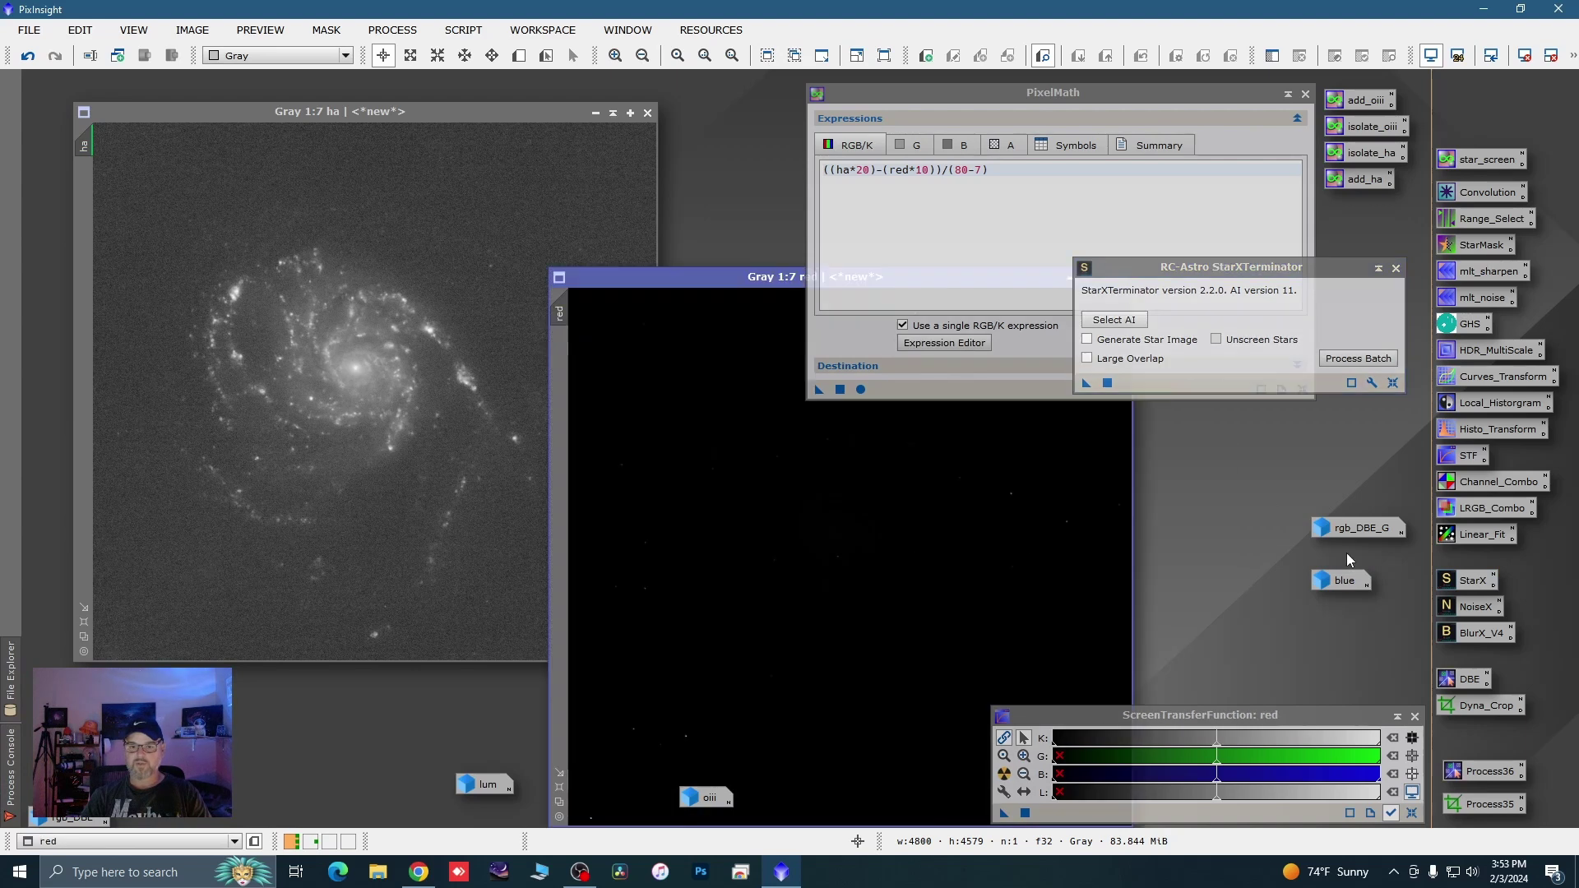
pyautogui.moveTo(743, 275); pyautogui.dragTo(487, 189)
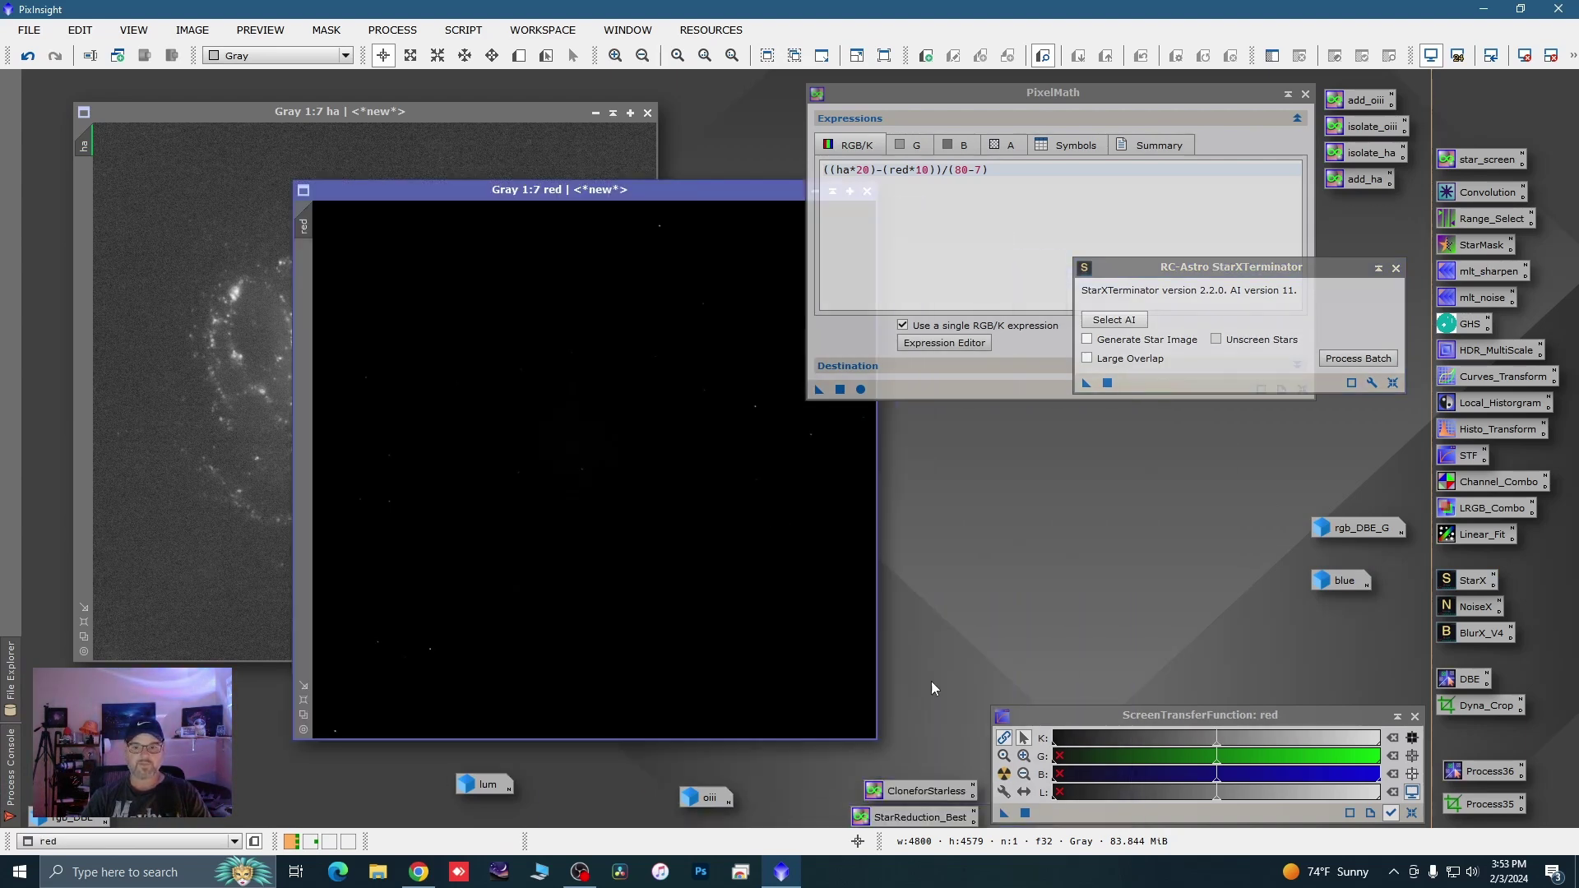
pyautogui.click(1004, 774)
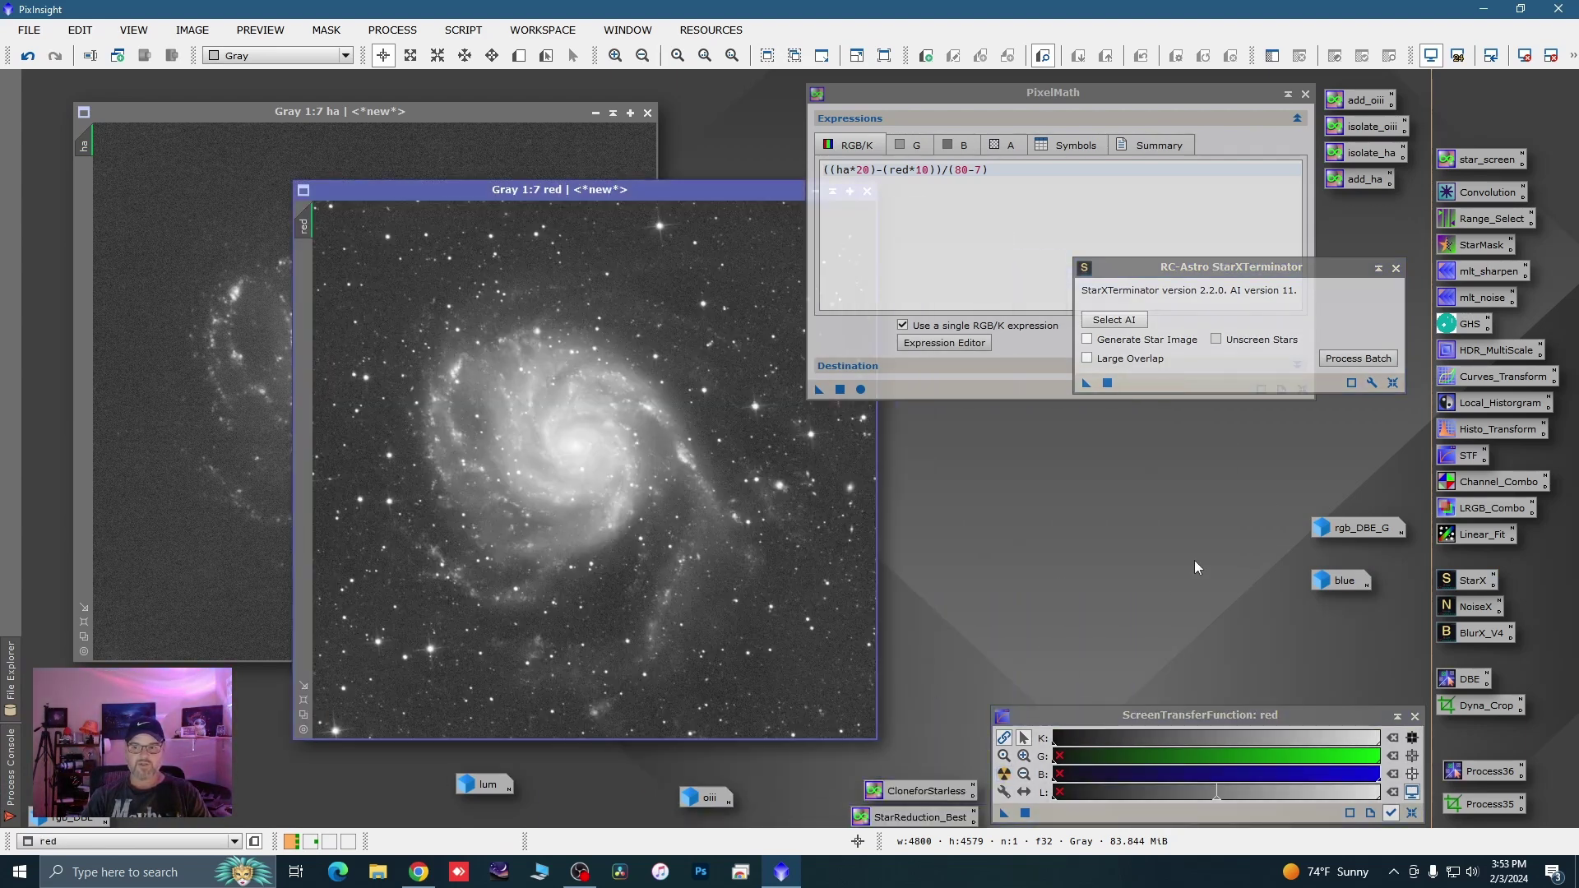
pyautogui.click(1097, 343)
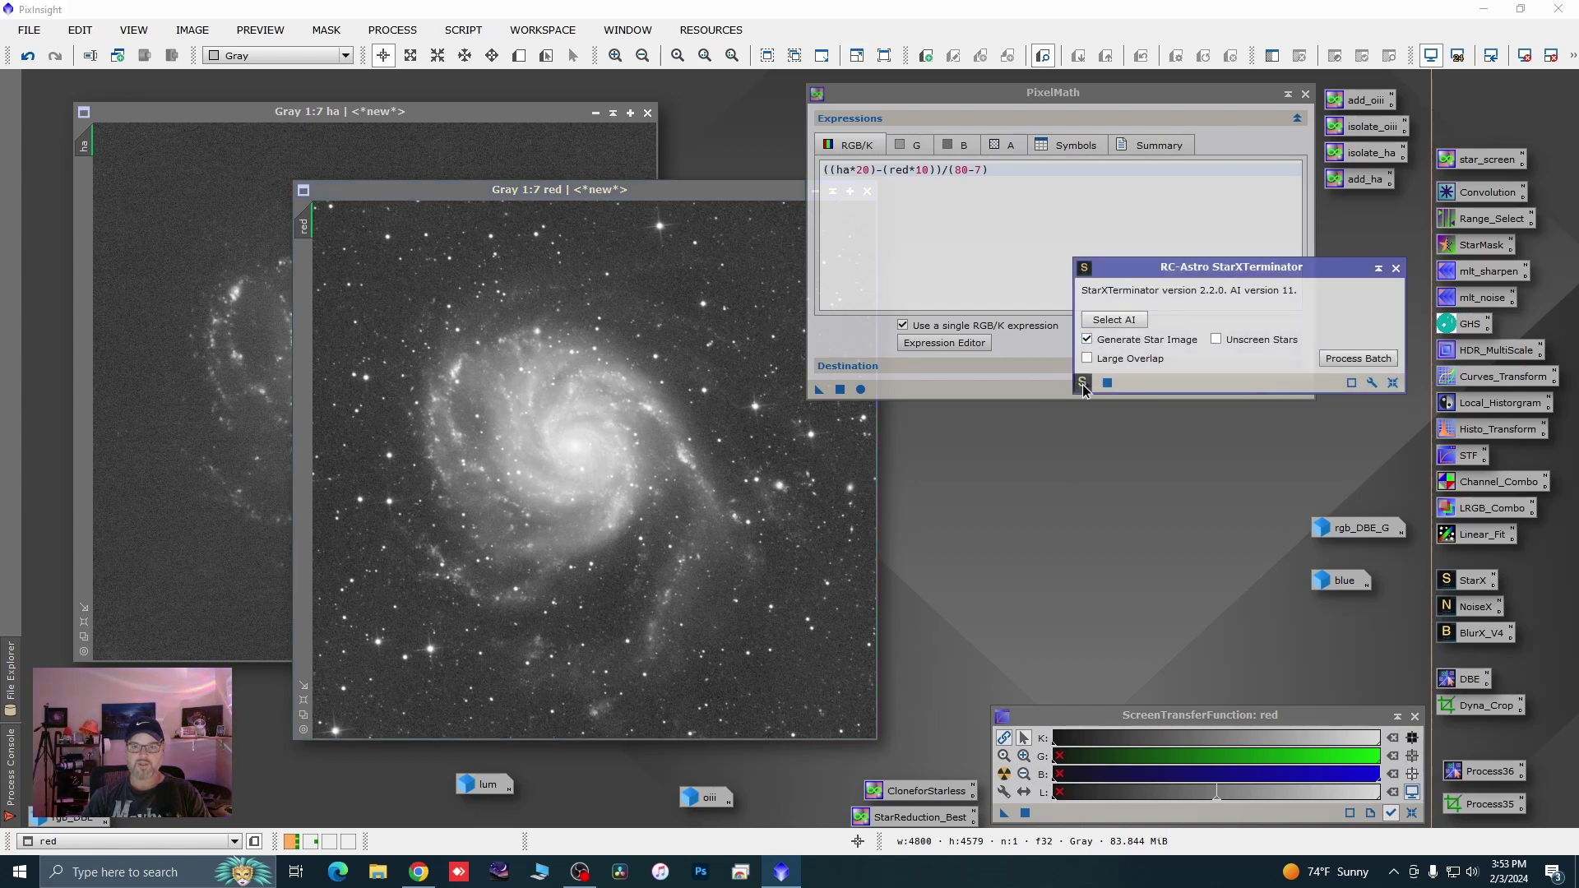
pyautogui.moveTo(1084, 390); pyautogui.dragTo(752, 416)
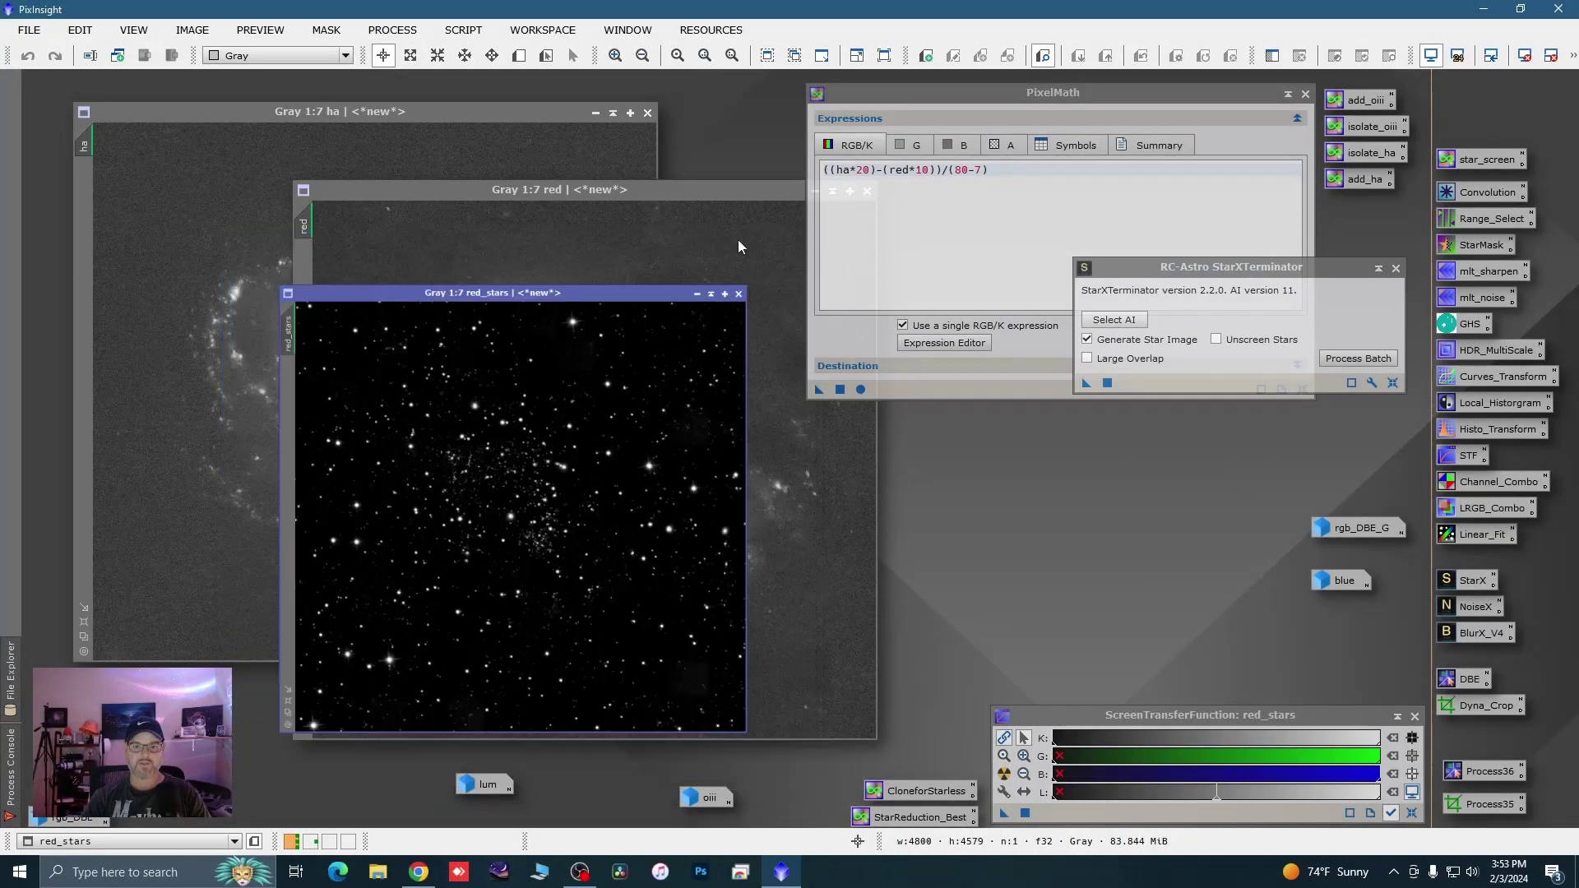
# Minimize the red_stars and starless red images, placing red_stars beside the oiii icon, and close StarXTerminator
pyautogui.click(697, 294)
pyautogui.moveTo(609, 757); pyautogui.dragTo(613, 803)
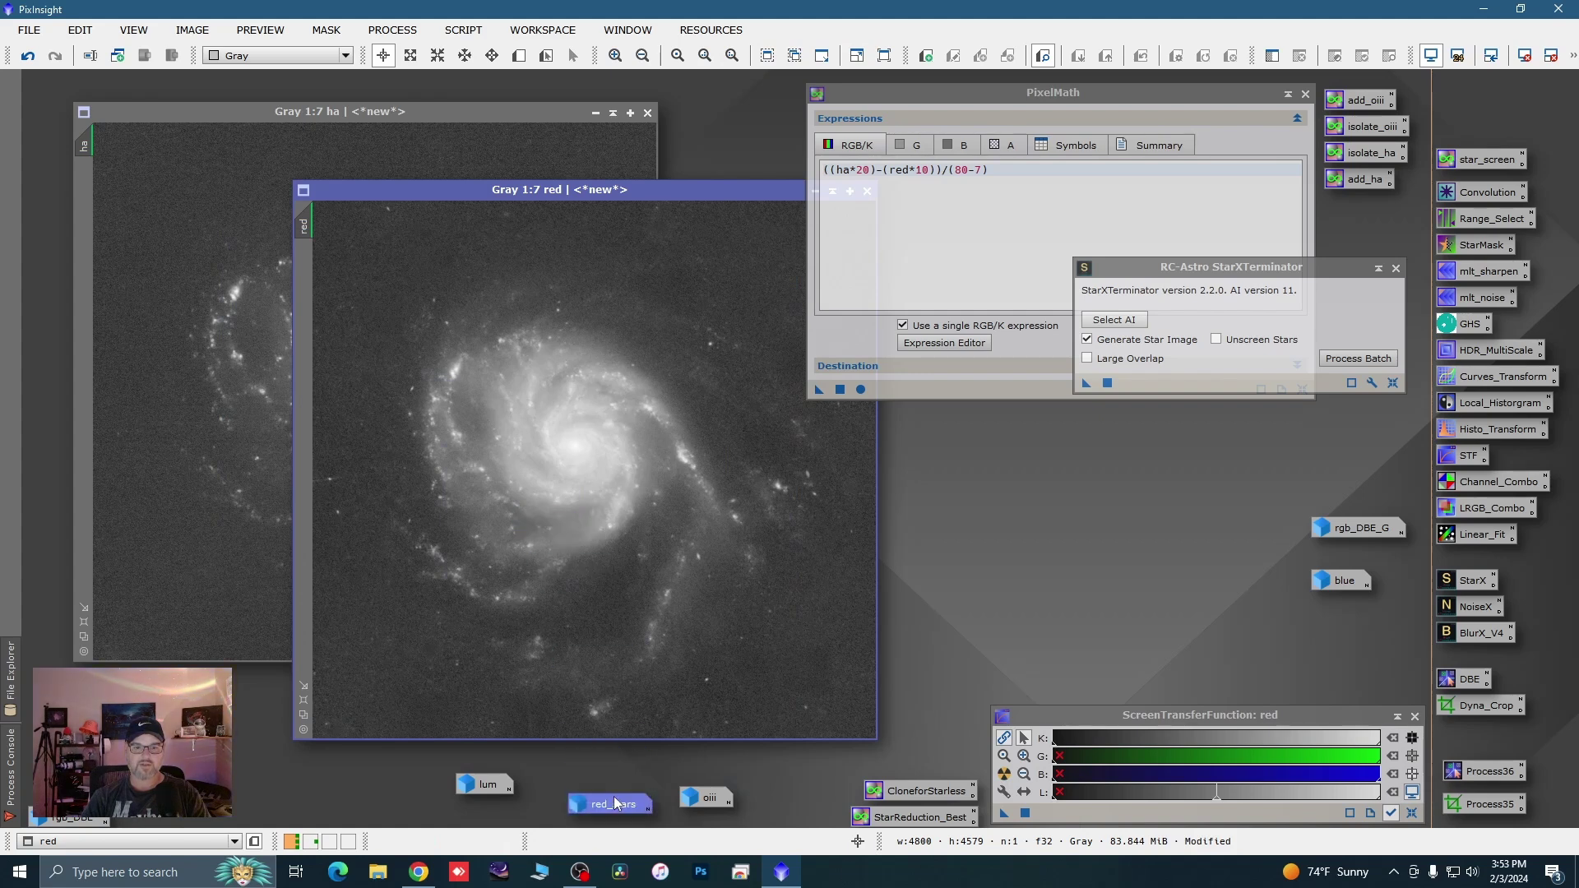
pyautogui.moveTo(714, 191); pyautogui.dragTo(601, 177)
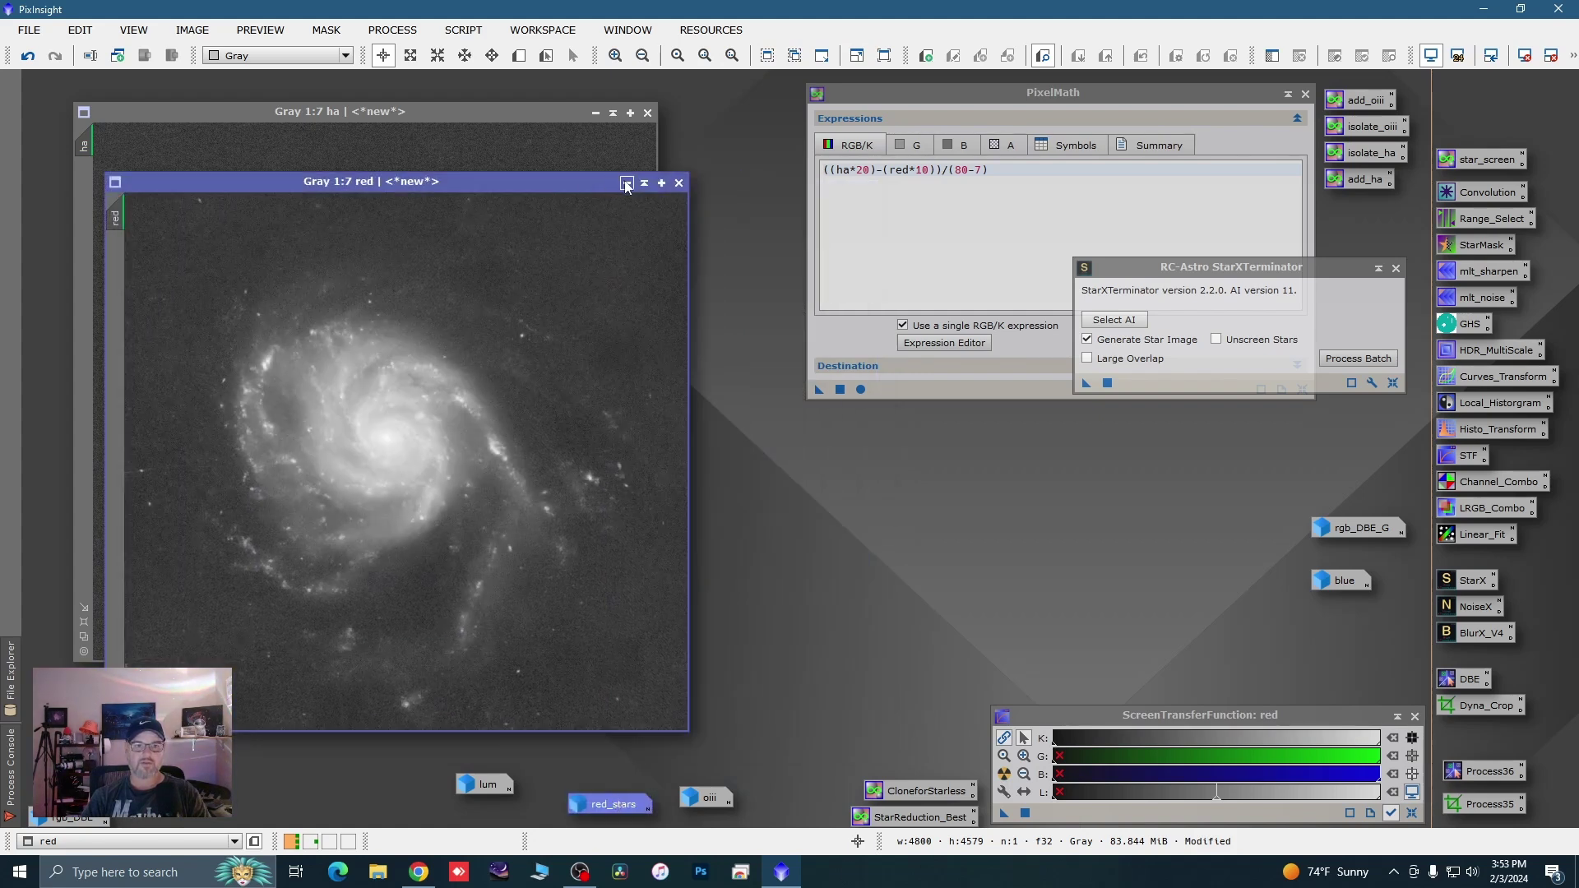
pyautogui.click(626, 183)
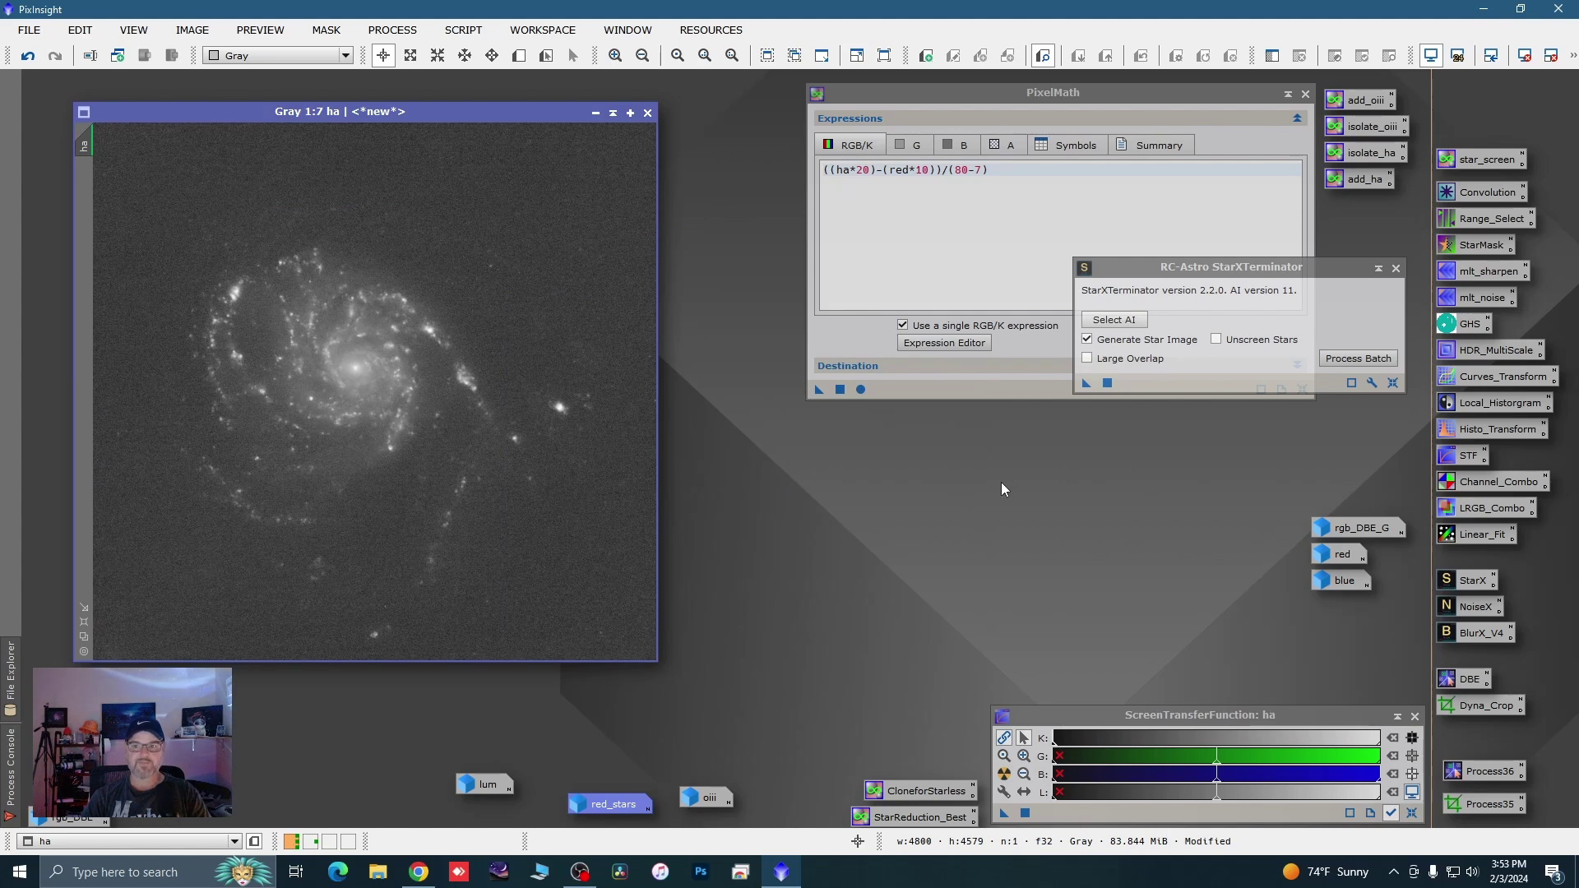
pyautogui.click(1396, 268)
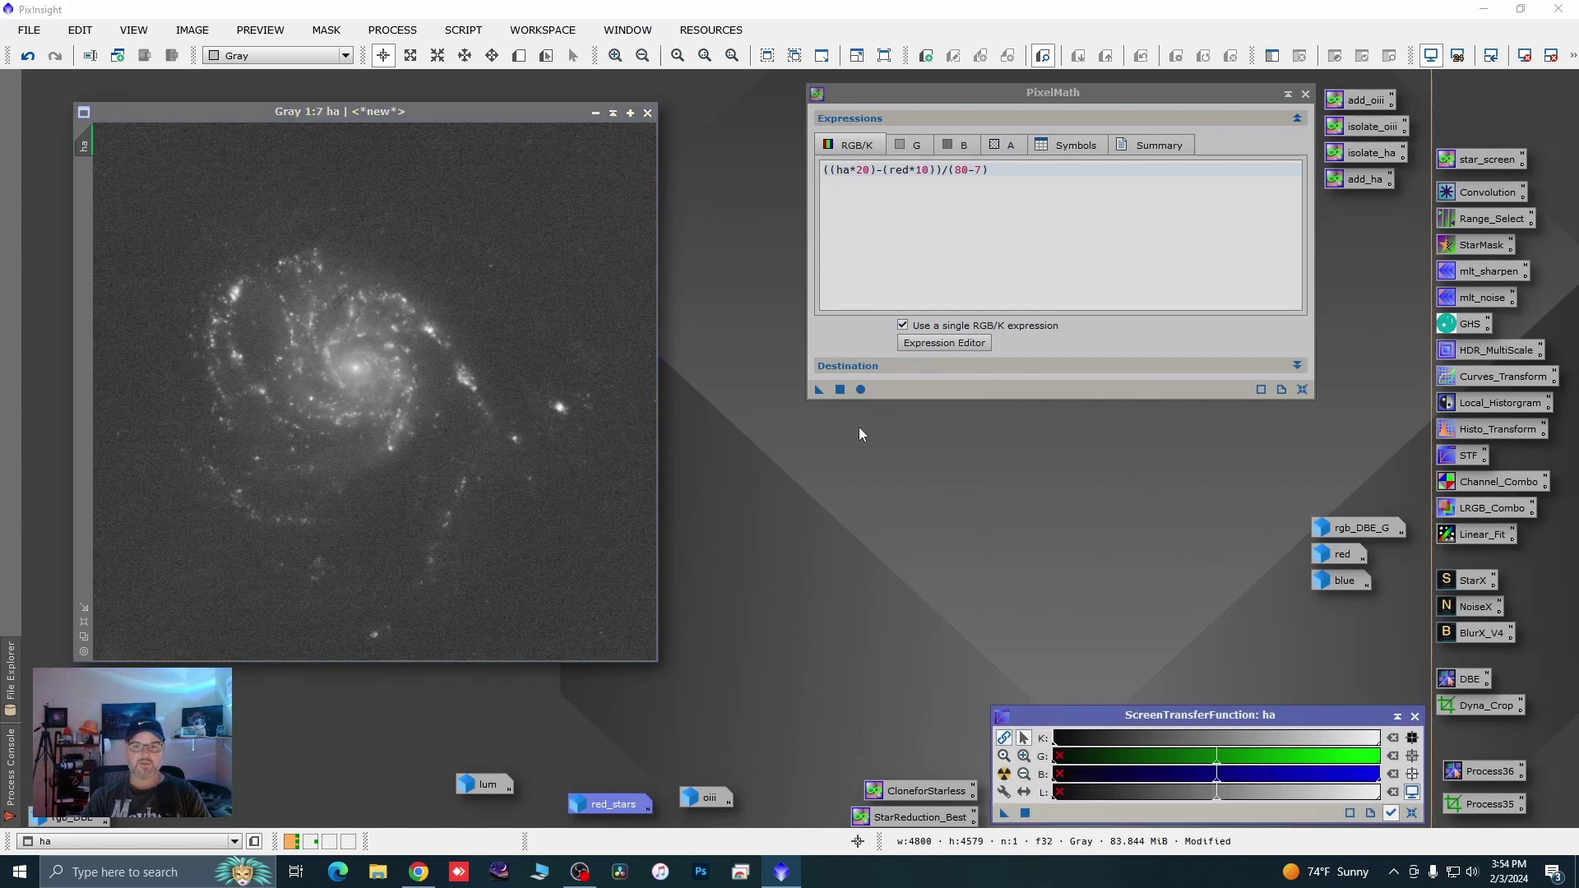
# Run the PixelMath expression ((ha*20)-(red*10))/(80-7) into a new image and auto-stretch its display to inspect the isolated ha
pyautogui.moveTo(817, 390); pyautogui.dragTo(592, 439)
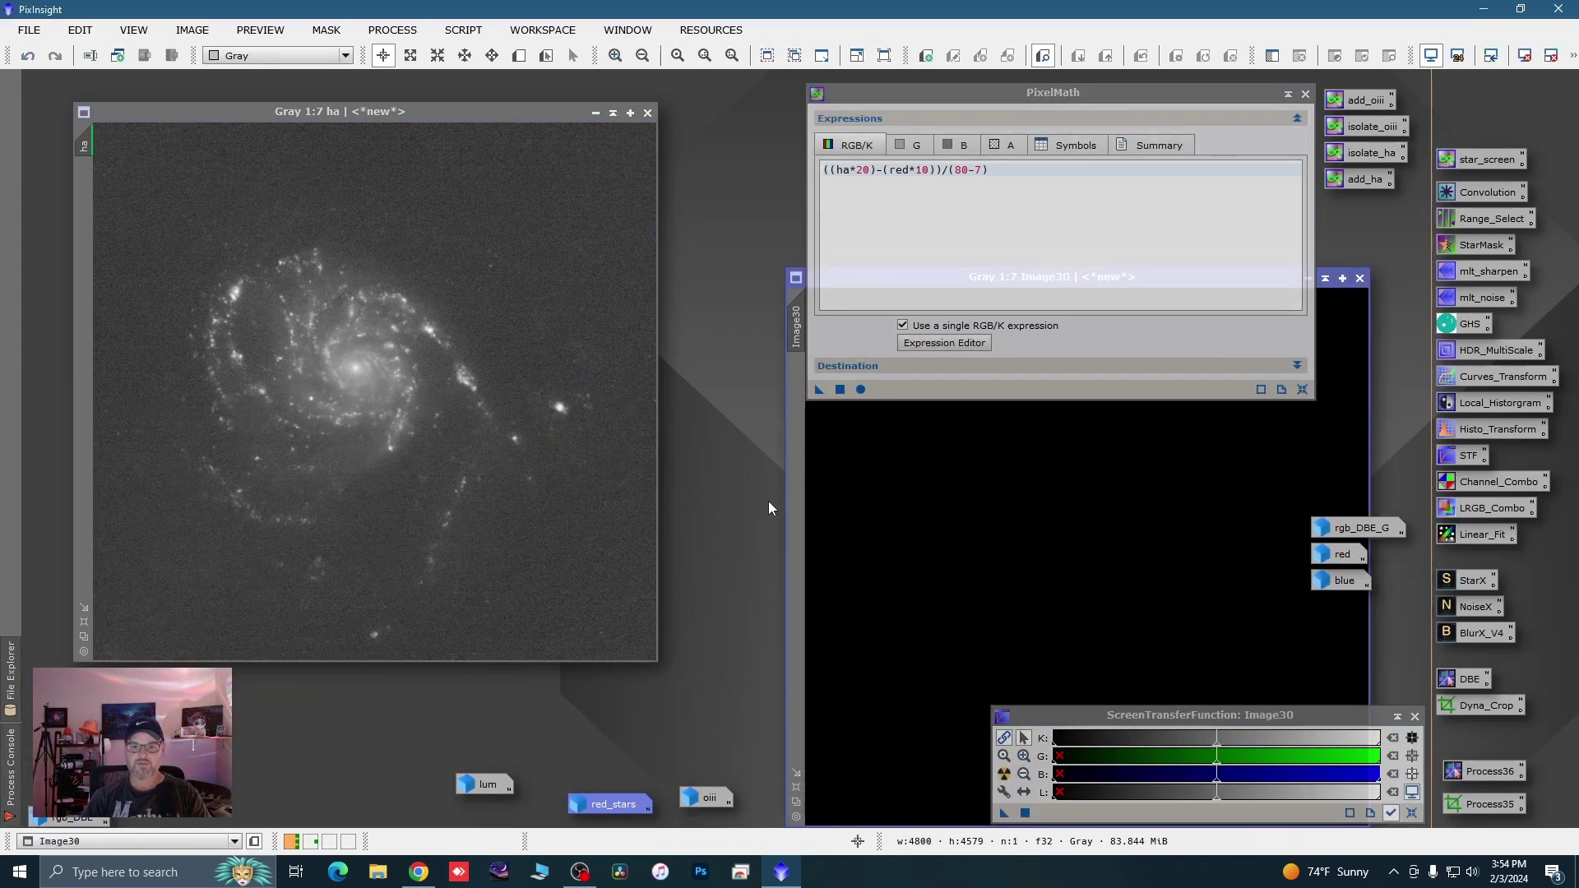
pyautogui.moveTo(797, 496); pyautogui.dragTo(253, 422)
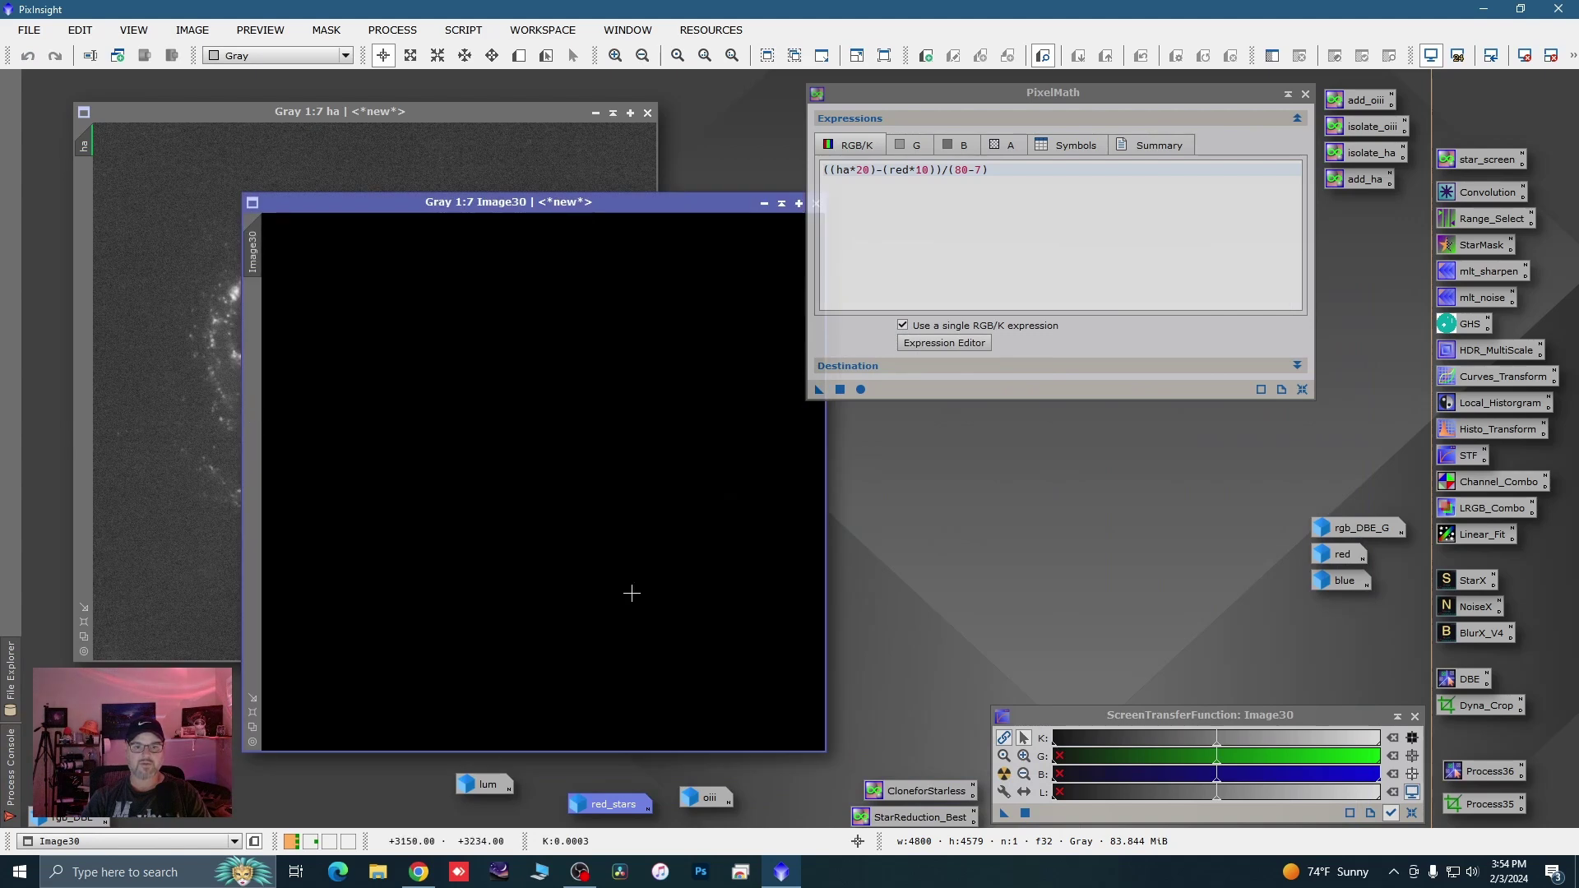
pyautogui.click(1004, 774)
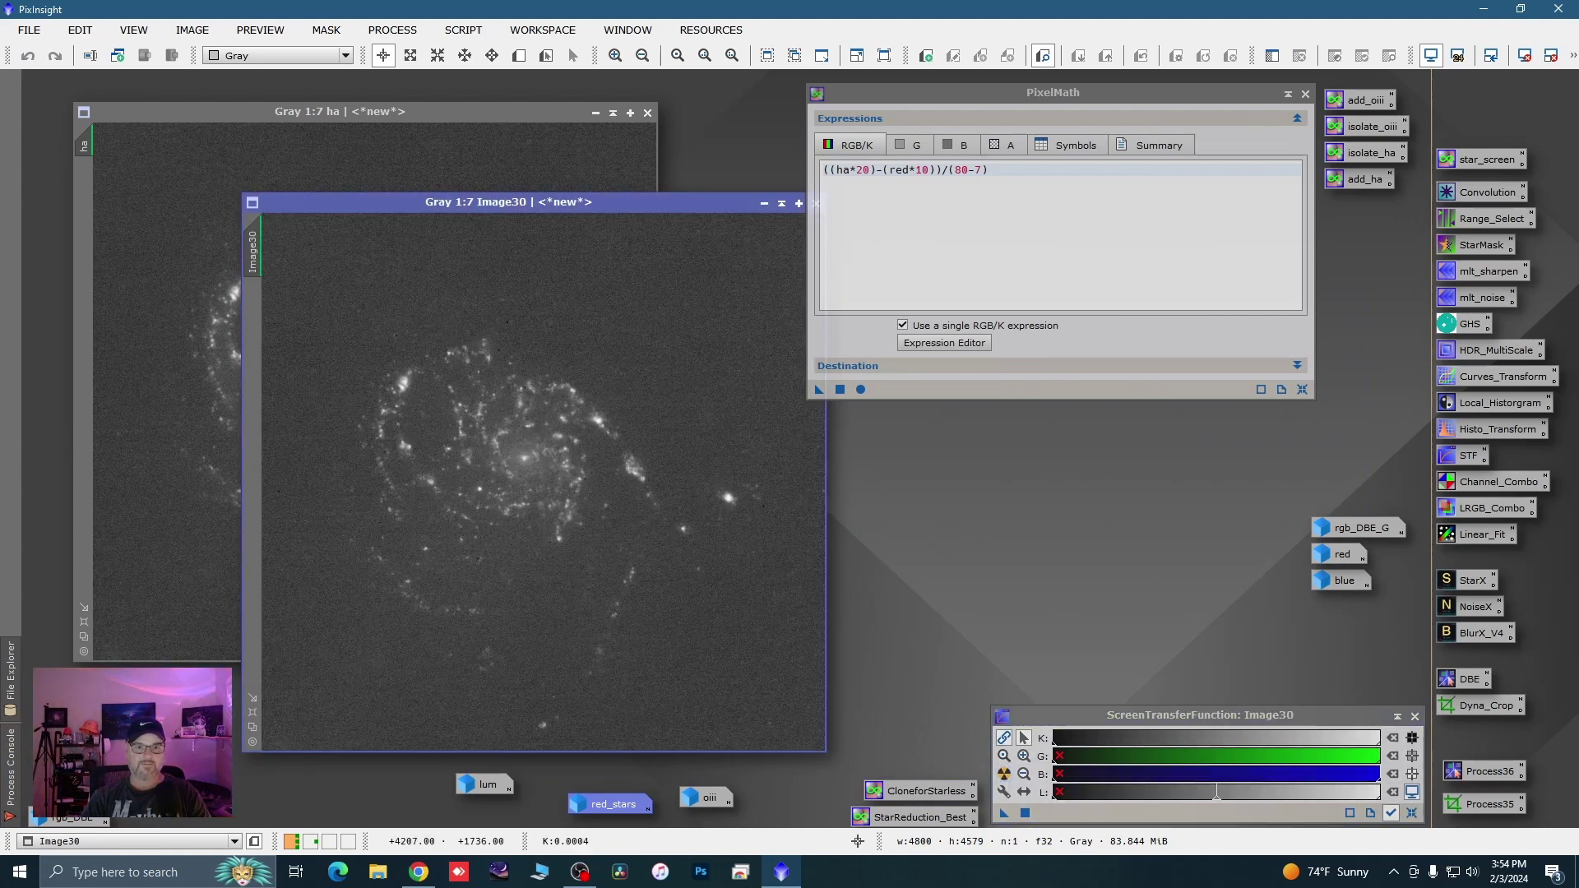
pyautogui.scroll(3, 386, 341)
pyautogui.scroll(2, 386, 371)
pyautogui.scroll(-3, 398, 367)
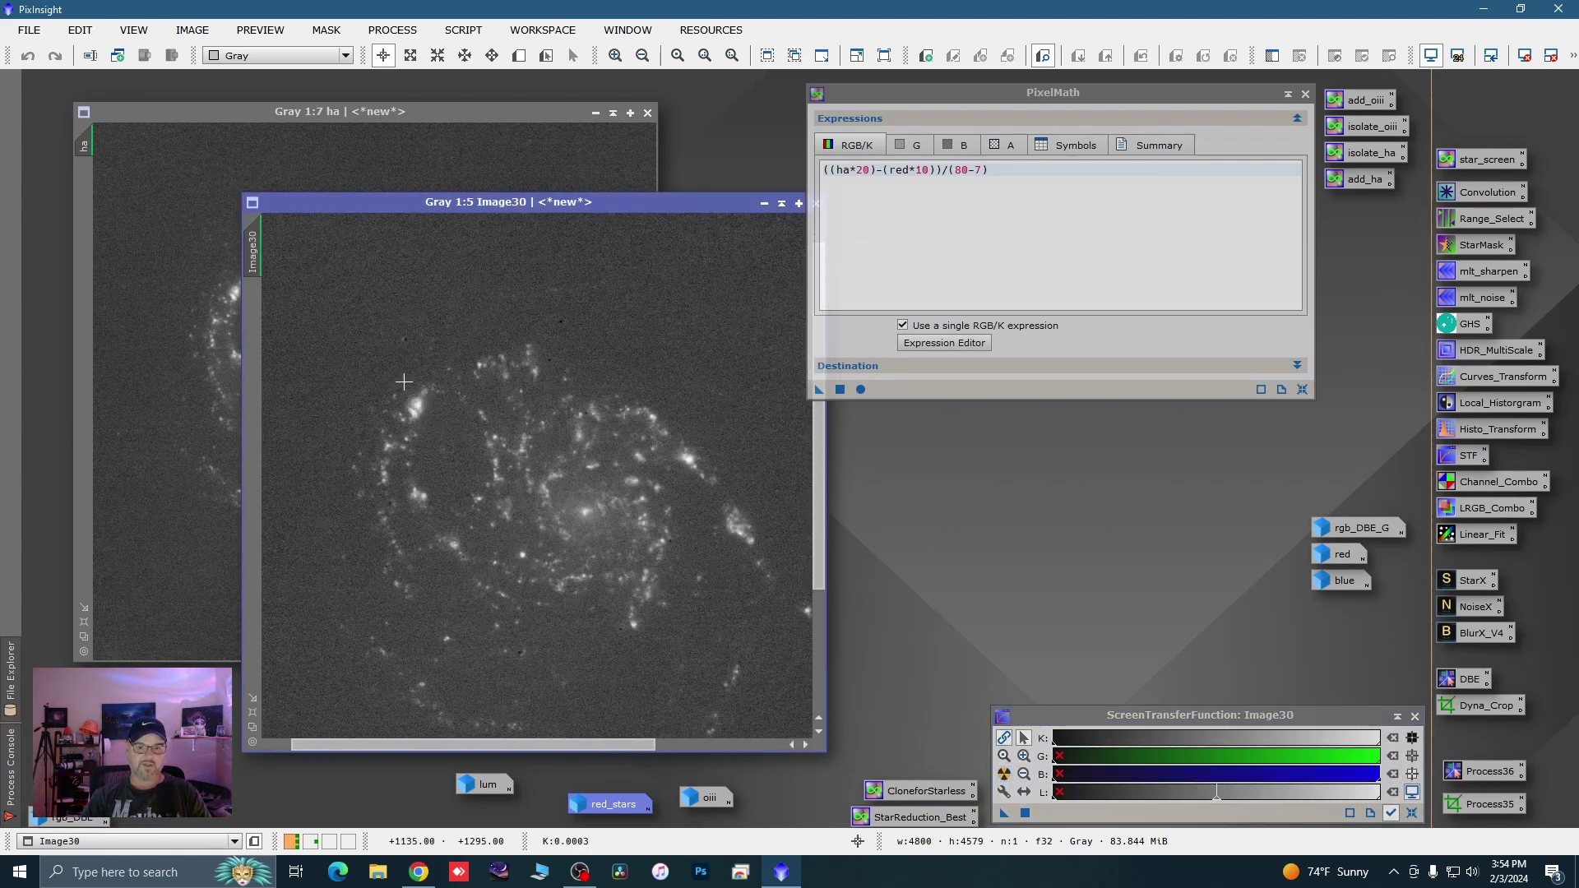
pyautogui.scroll(-1, 463, 444)
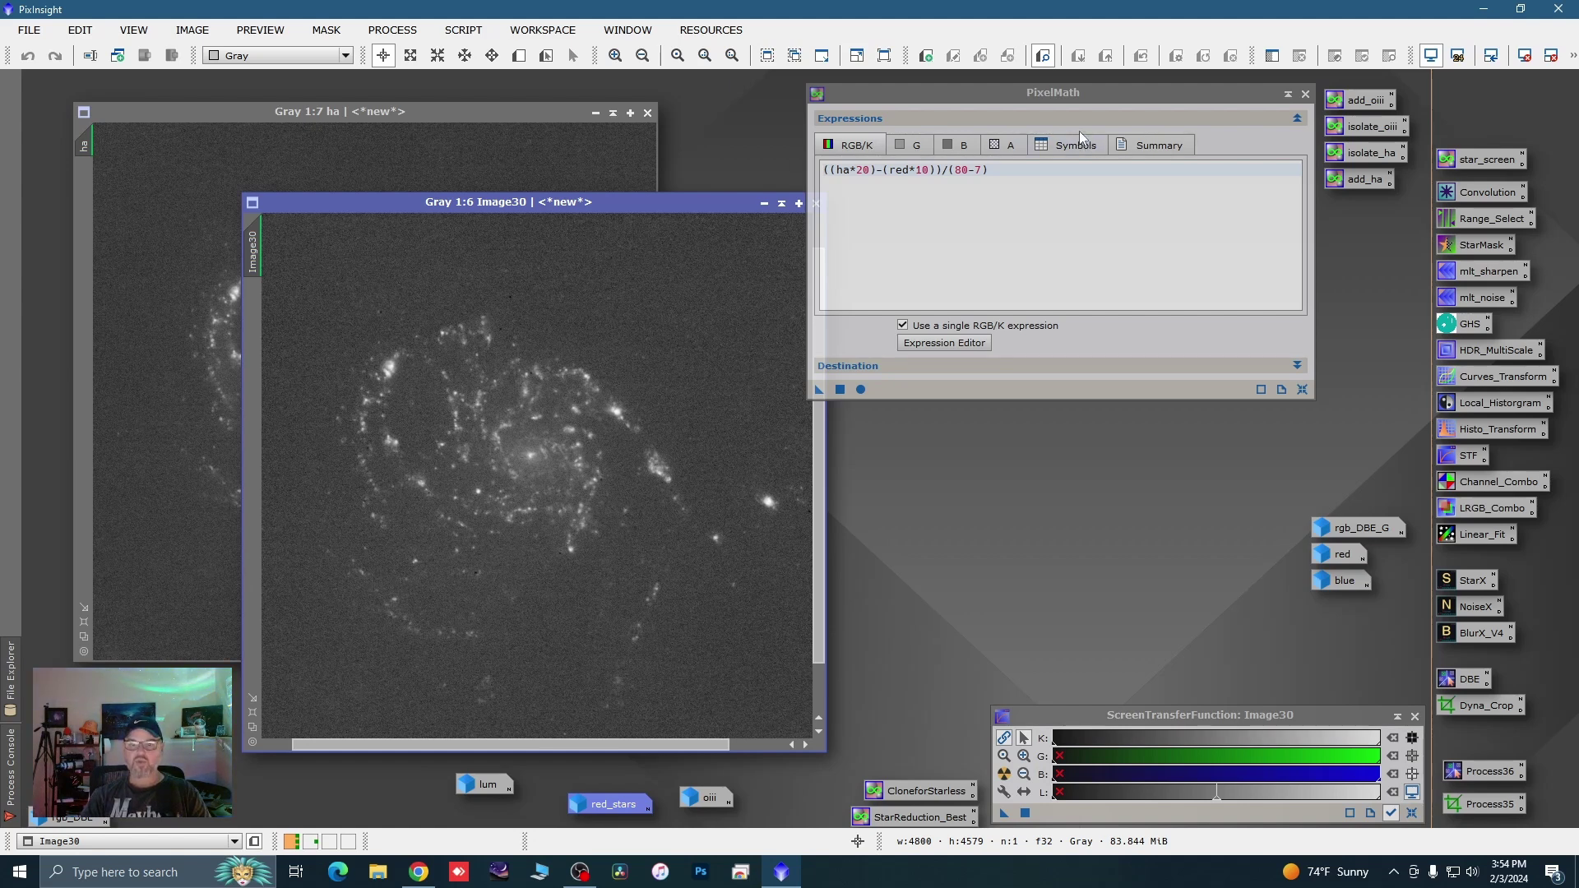
# Minimize the original ha image, reposition the new PixelMath result in its place, and close PixelMath
pyautogui.click(595, 114)
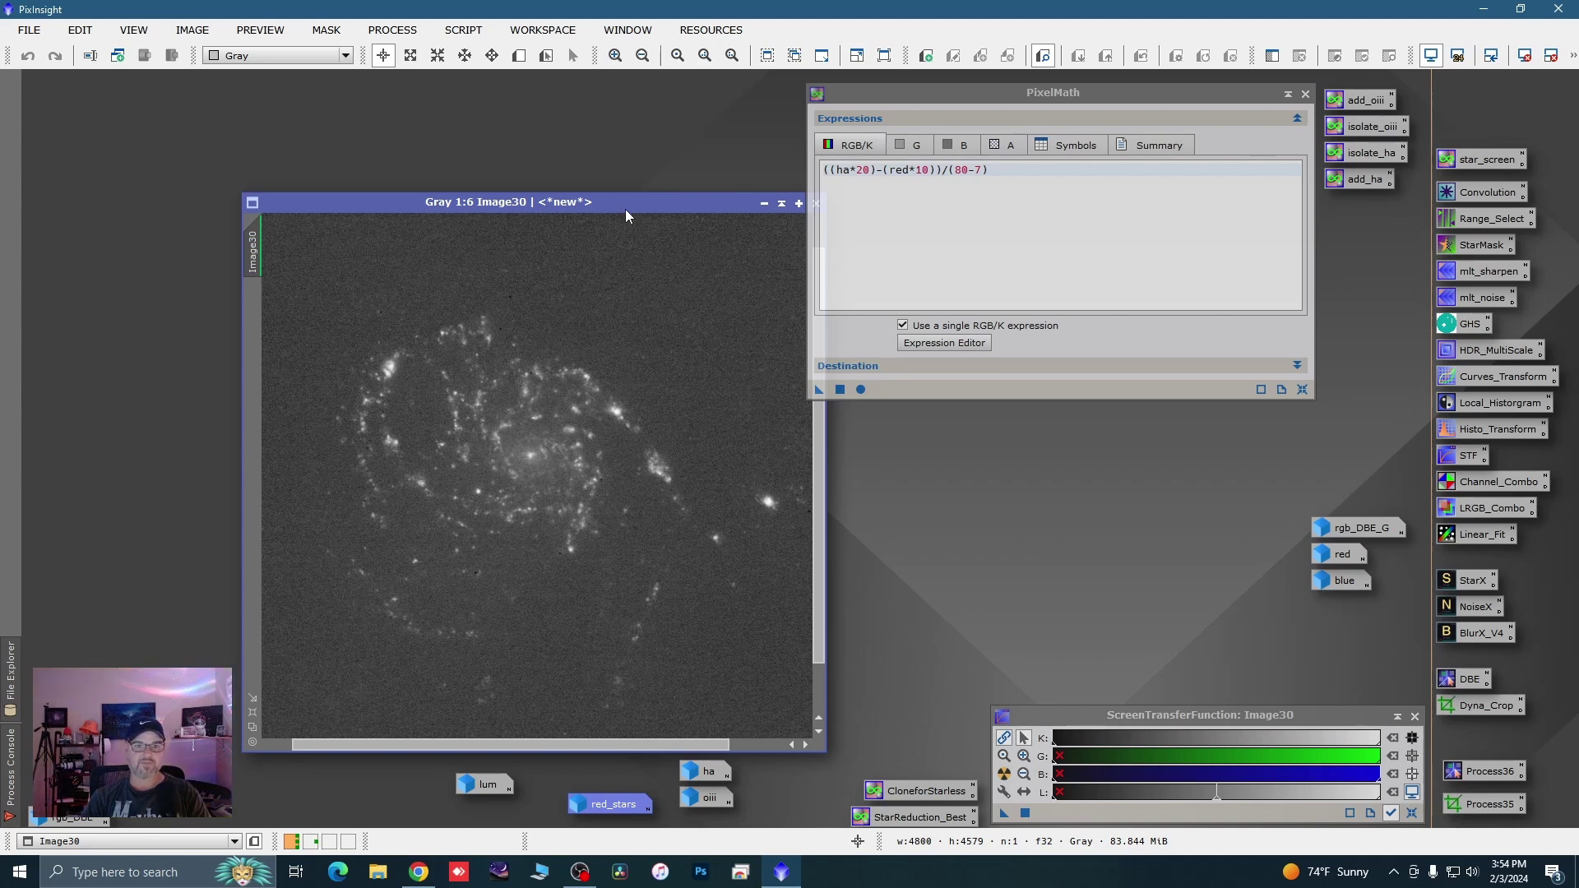
pyautogui.moveTo(654, 199); pyautogui.dragTo(502, 127)
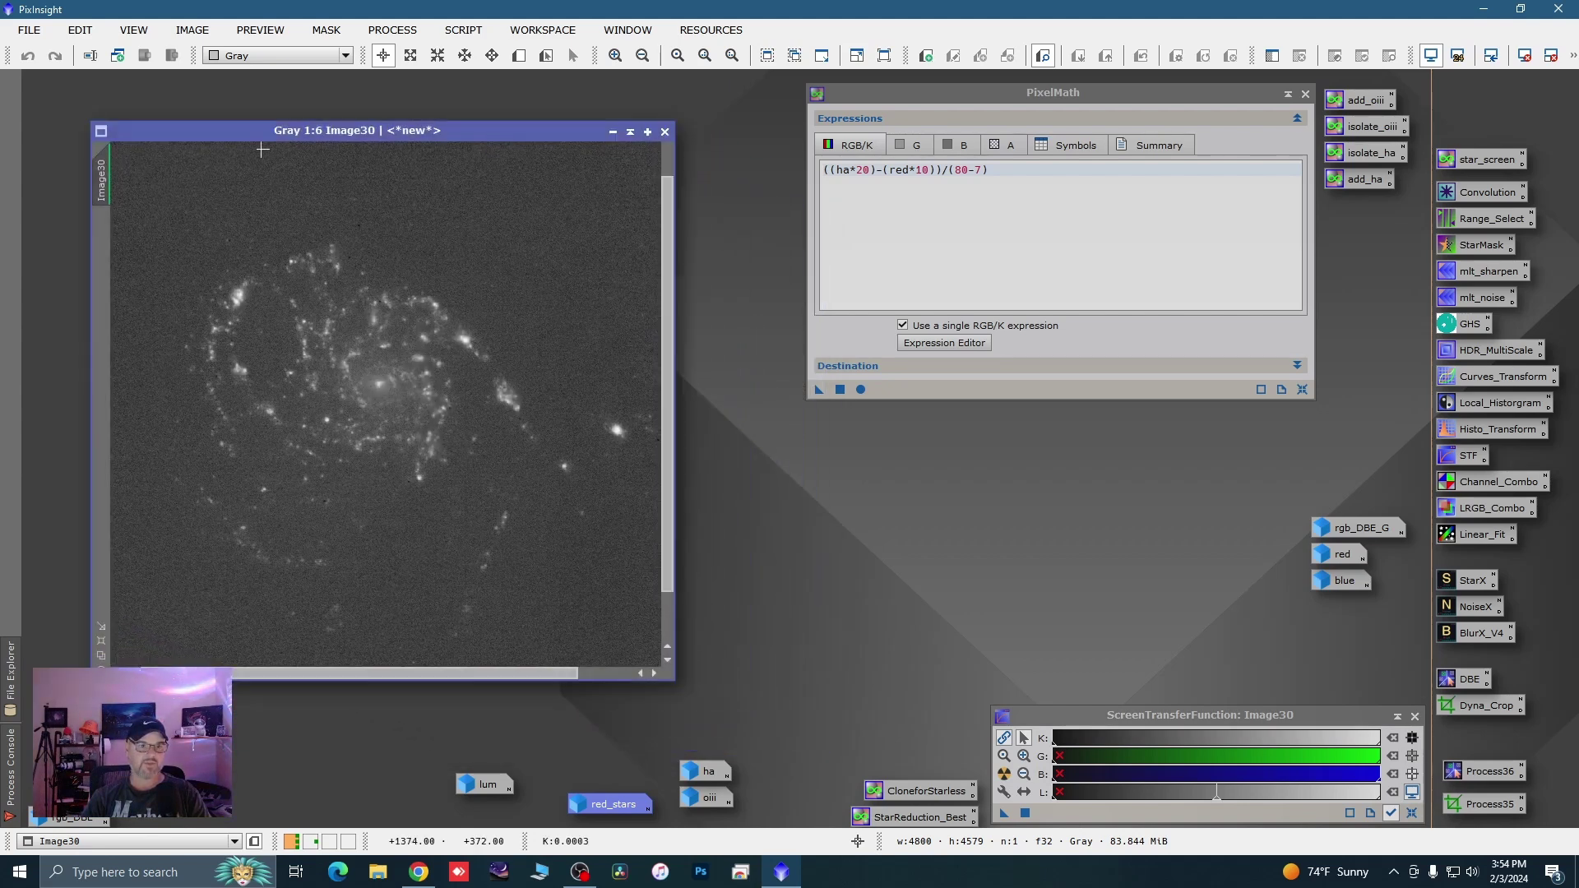
pyautogui.click(1305, 95)
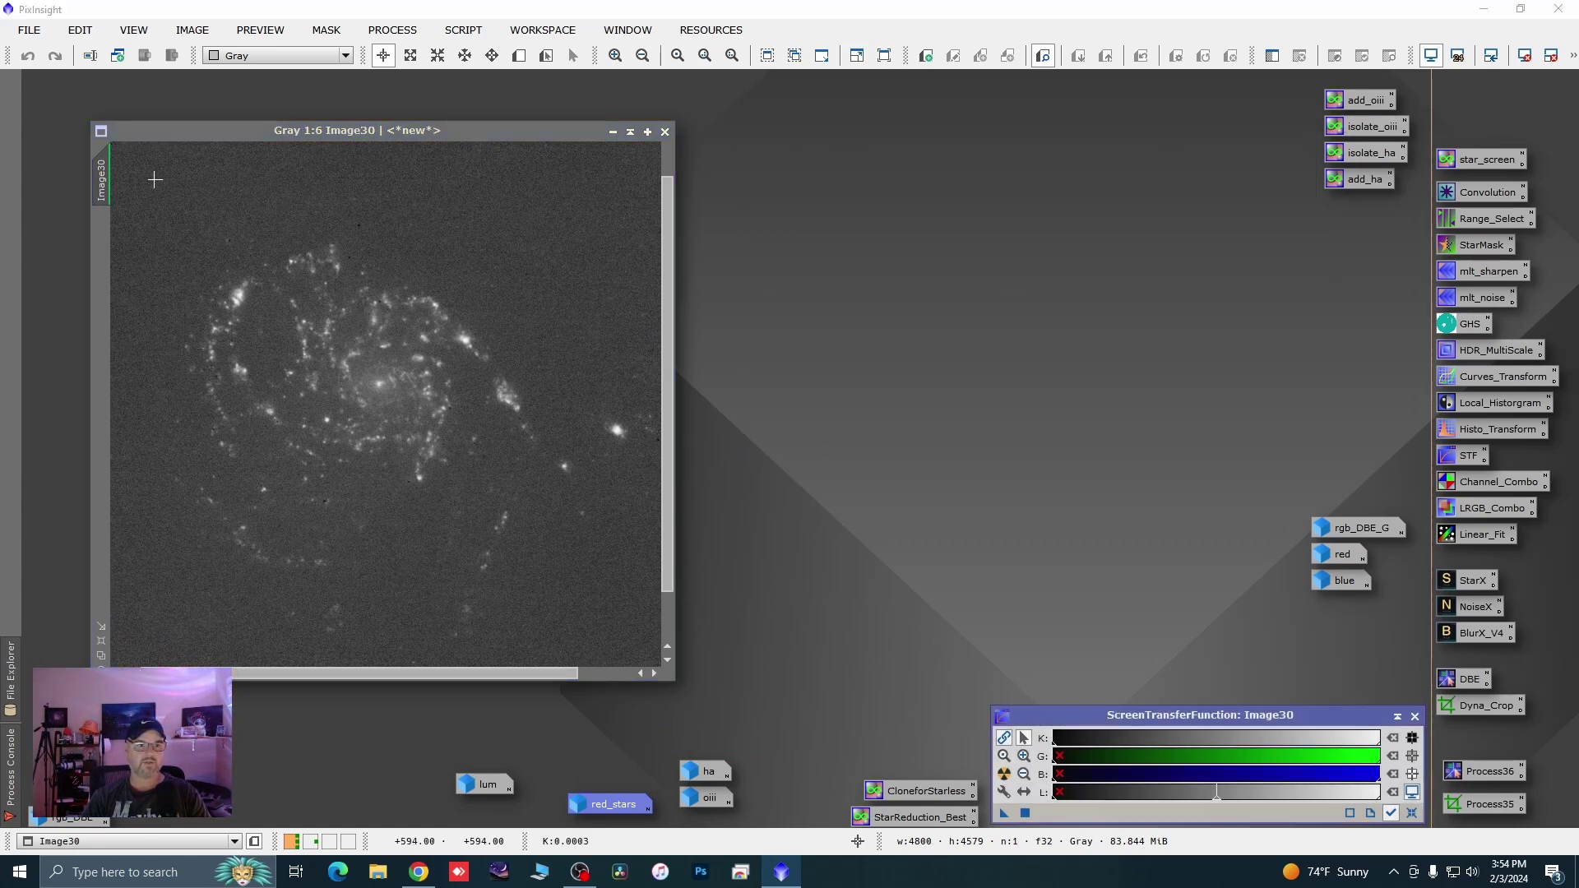
# Rename the PixelMath result image to new_ha
pyautogui.doubleClick(101, 179)
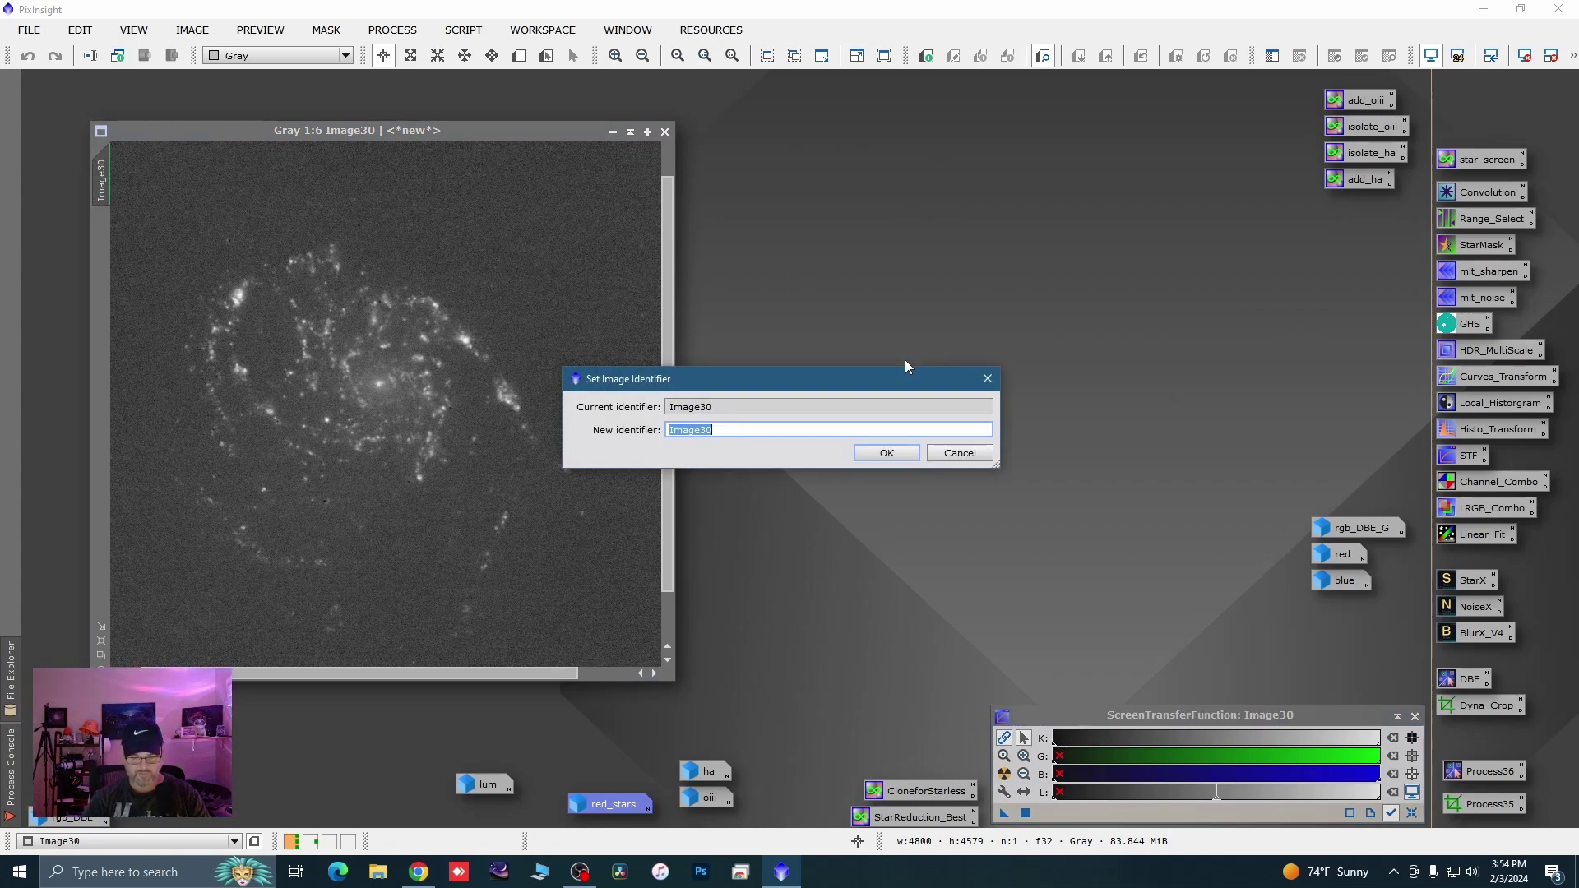
pyautogui.write('new')
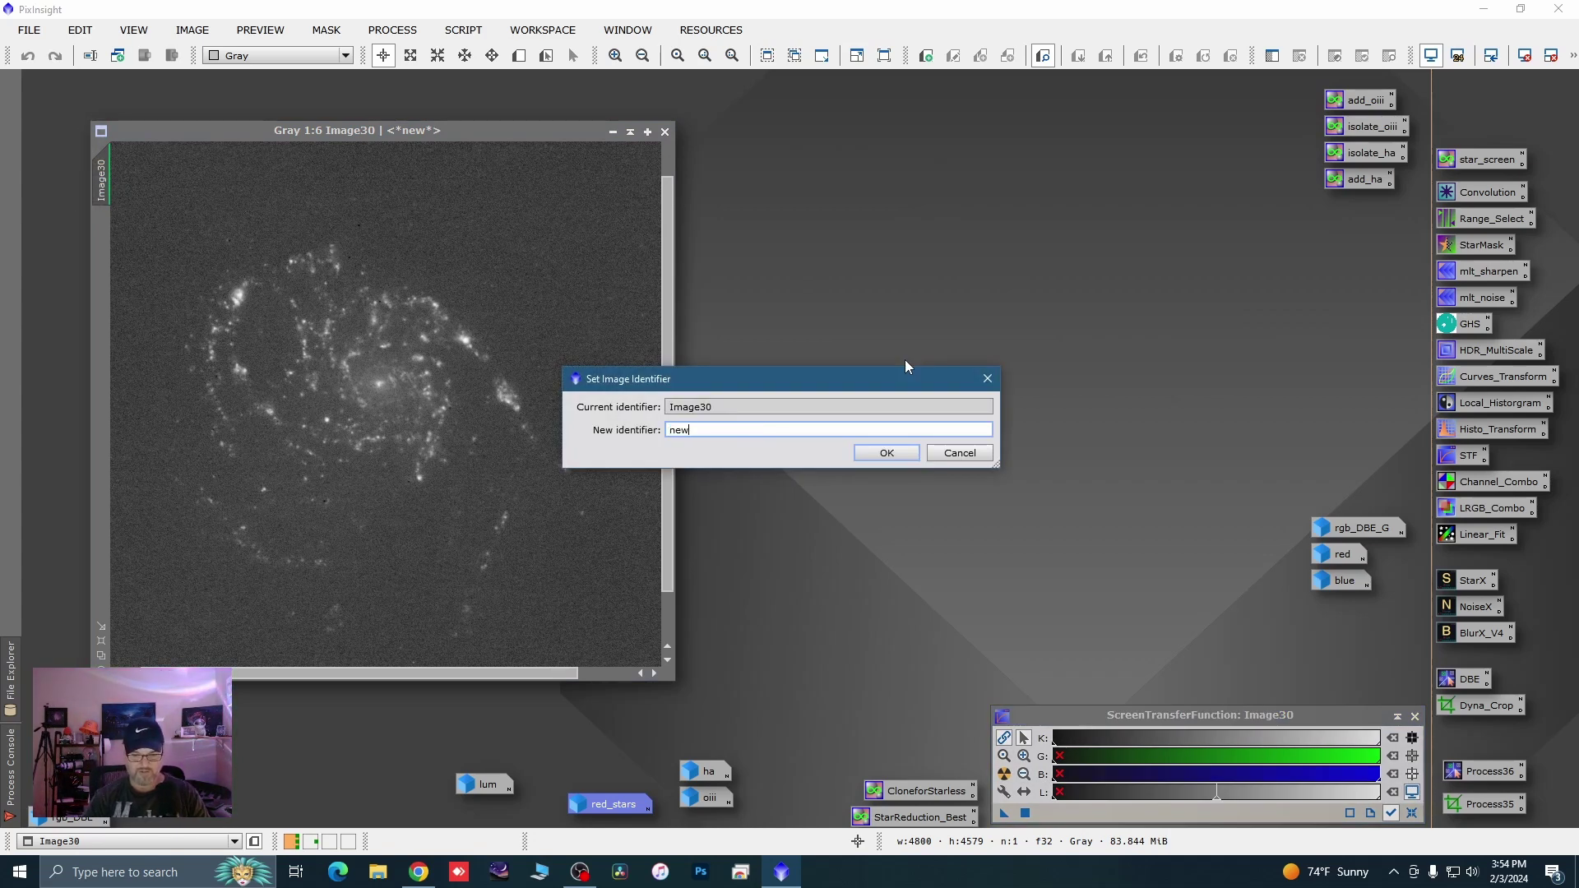
pyautogui.write('_ha')
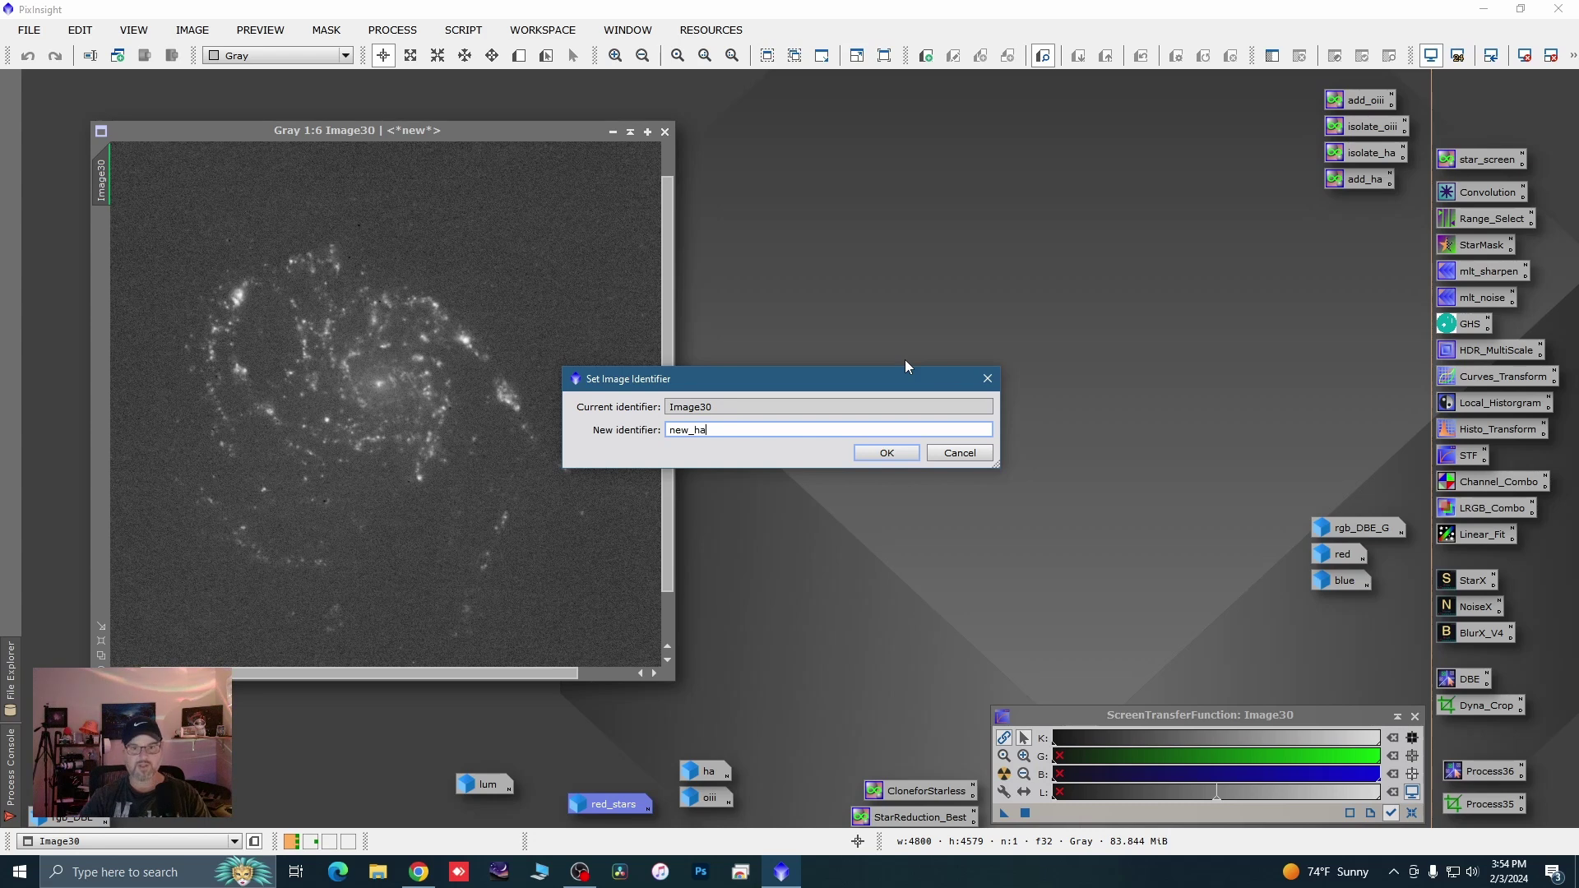
pyautogui.click(889, 455)
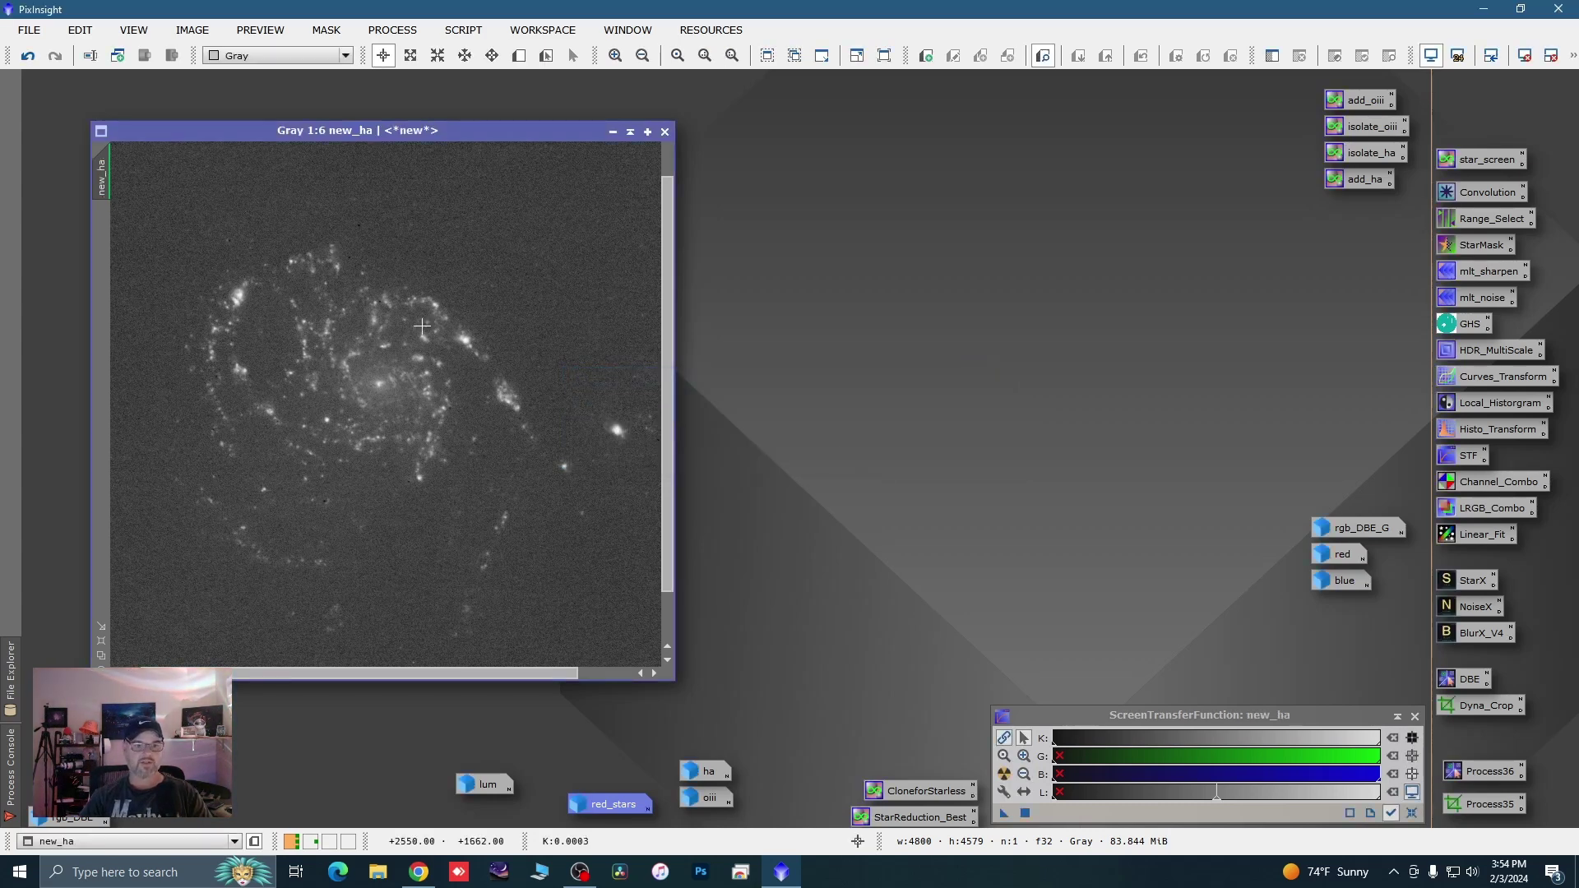
pyautogui.scroll(-2, 526, 197)
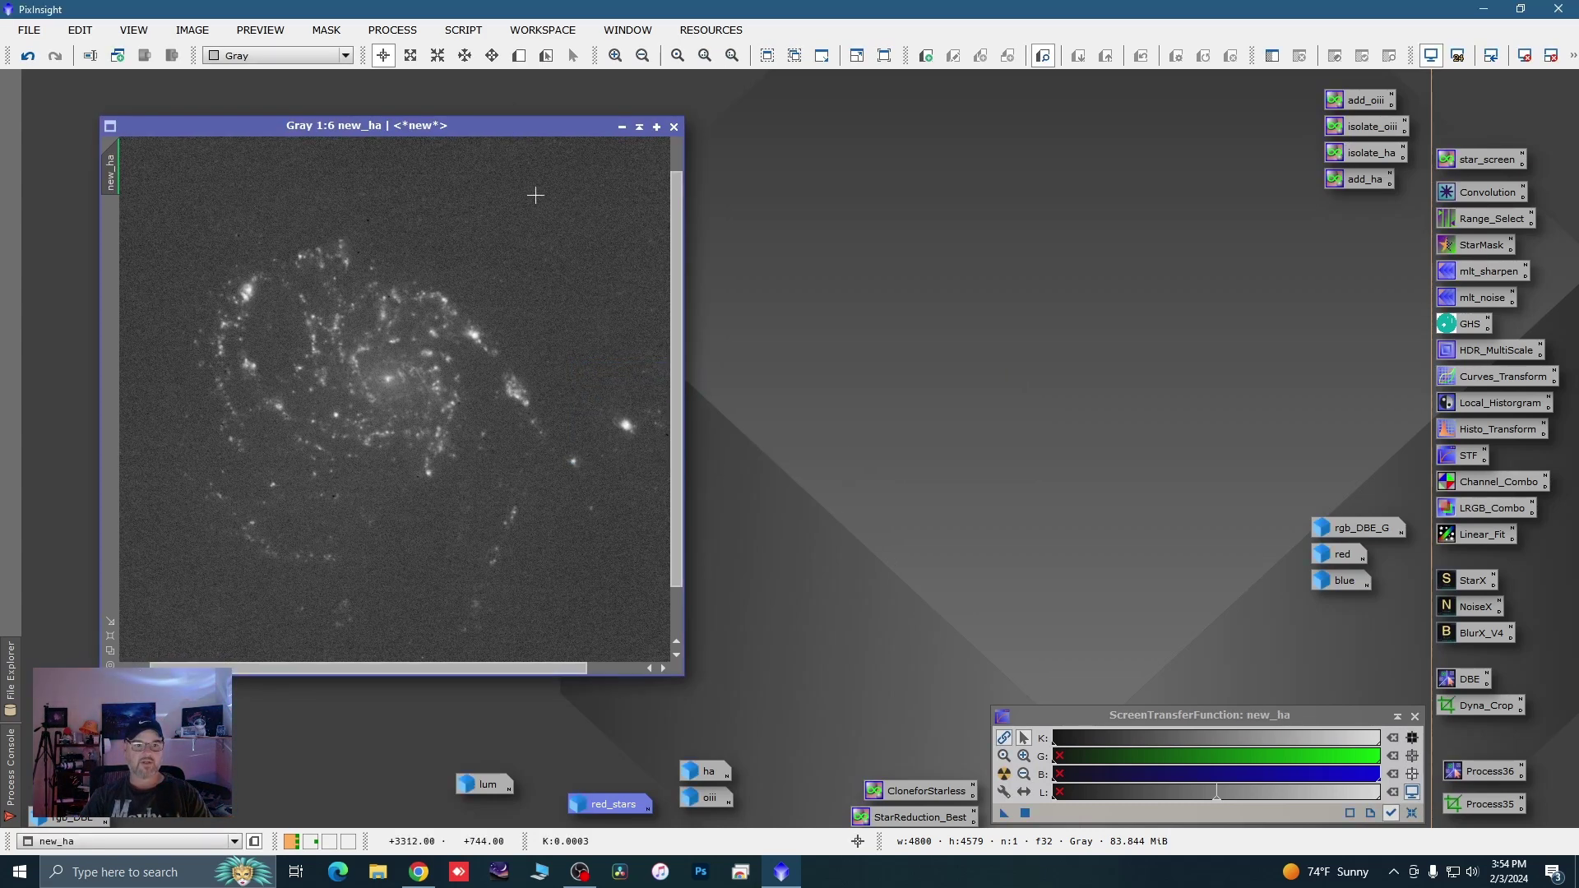
pyautogui.scroll(1, 467, 459)
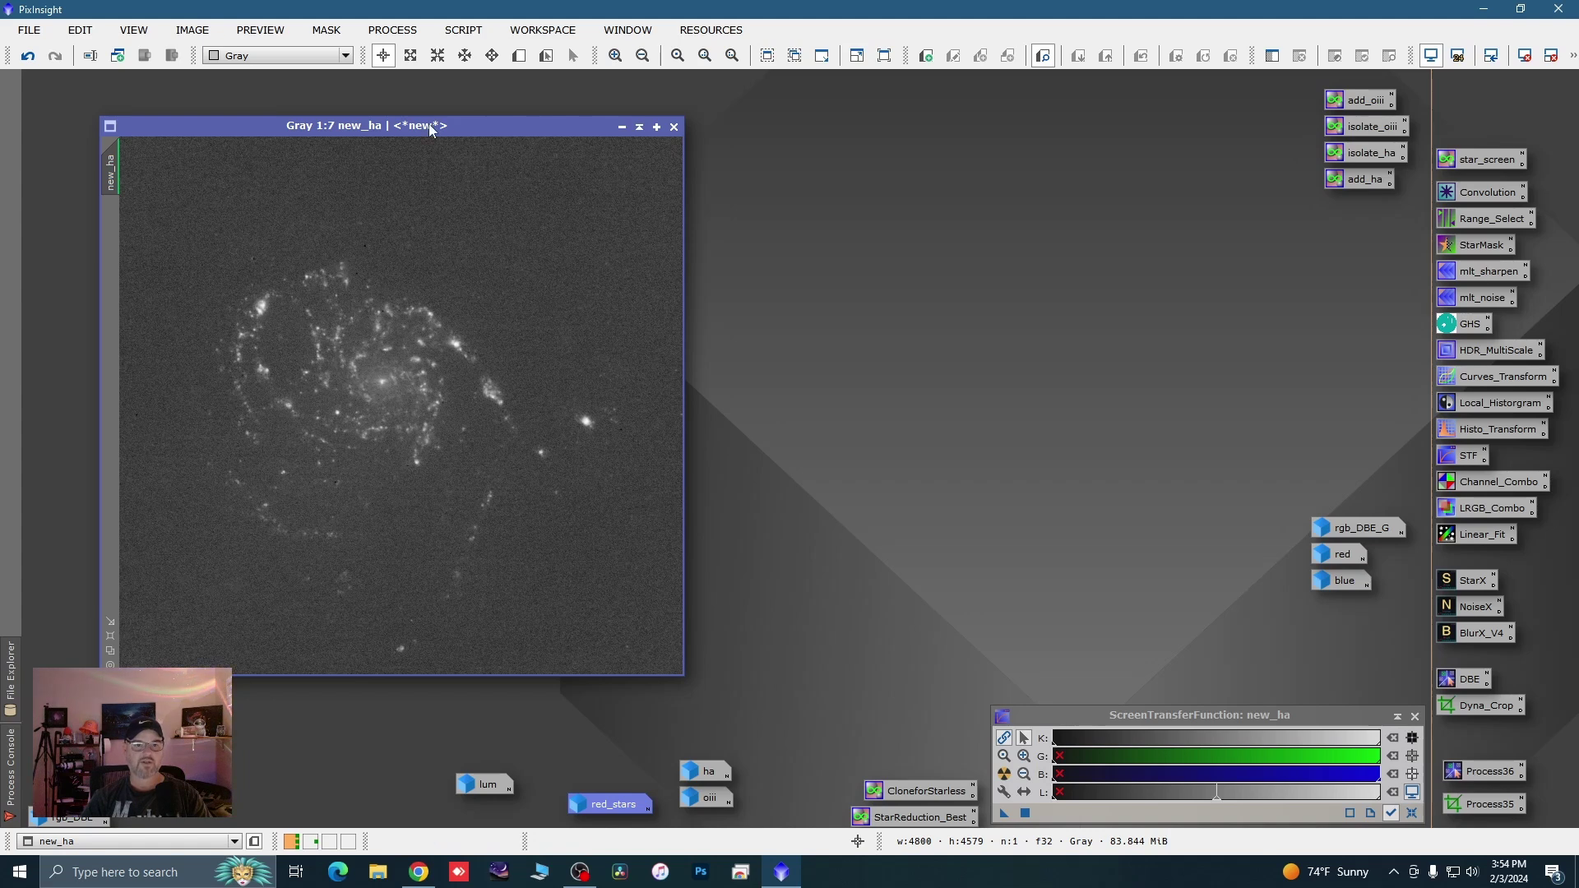
# Clone the new_ha image, then minimize the original and park its icon below the blue image's icon
pyautogui.moveTo(427, 123); pyautogui.dragTo(400, 115)
pyautogui.moveTo(97, 155); pyautogui.dragTo(133, 156)
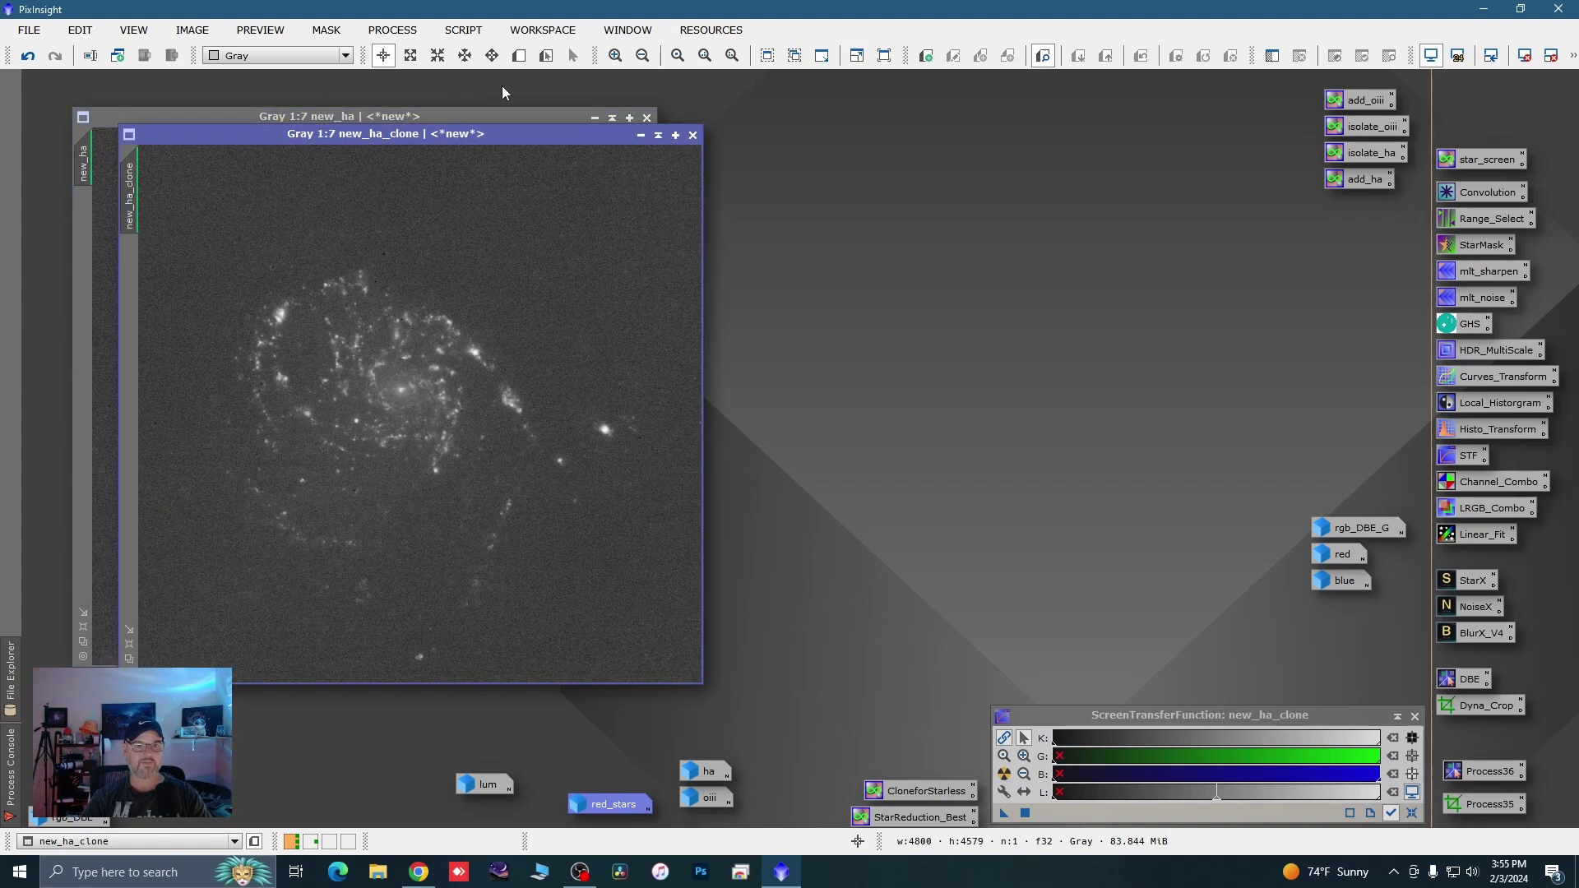
pyautogui.click(595, 117)
pyautogui.moveTo(405, 406); pyautogui.dragTo(1383, 693)
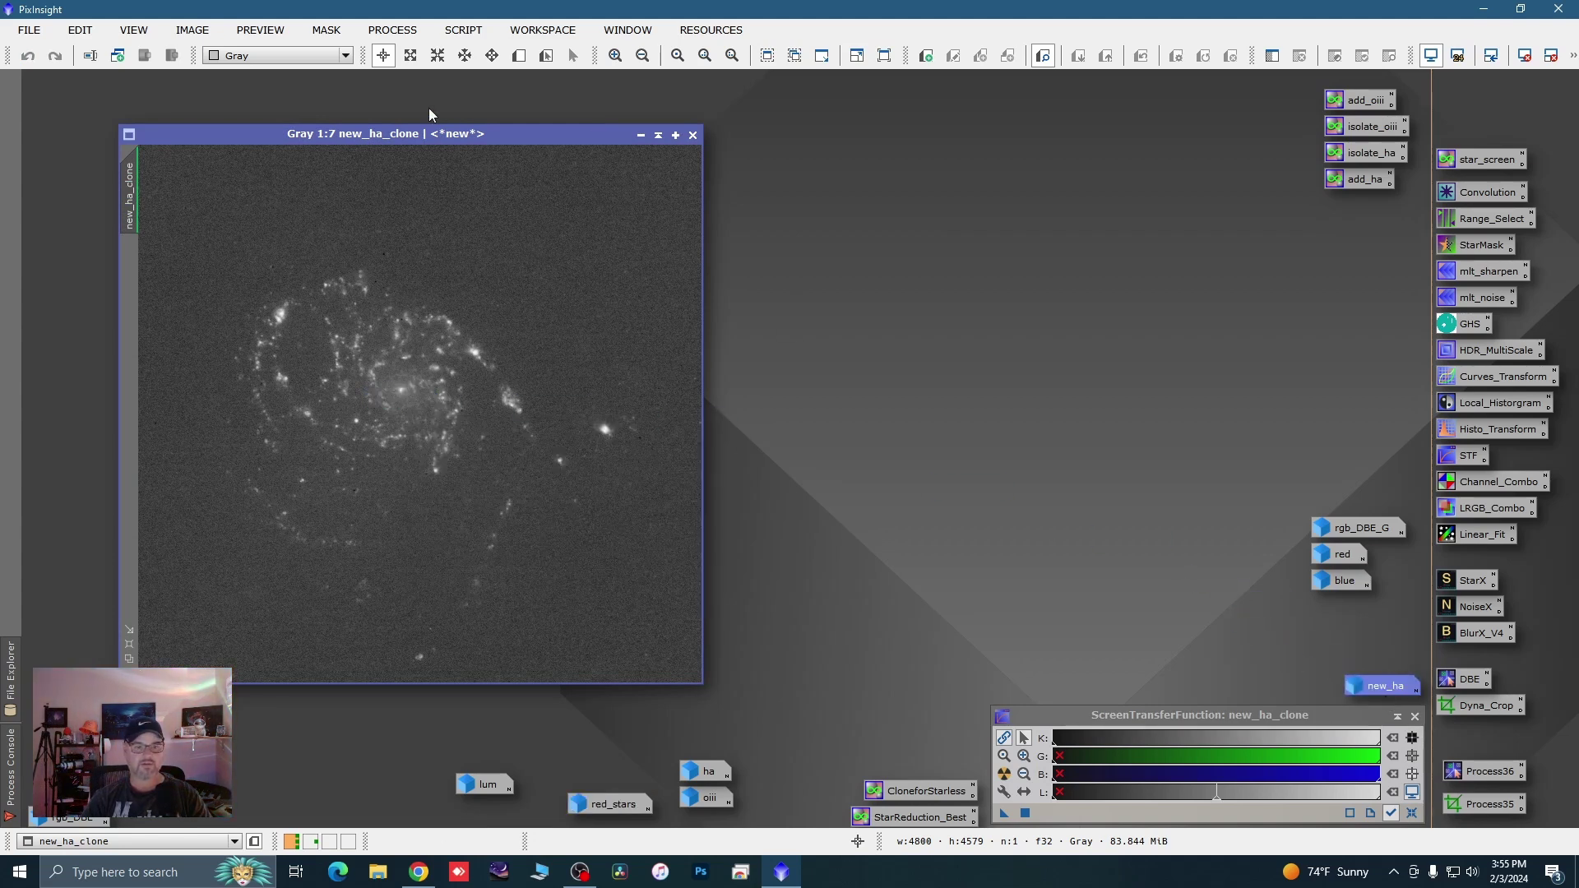
pyautogui.moveTo(413, 130); pyautogui.dragTo(388, 114)
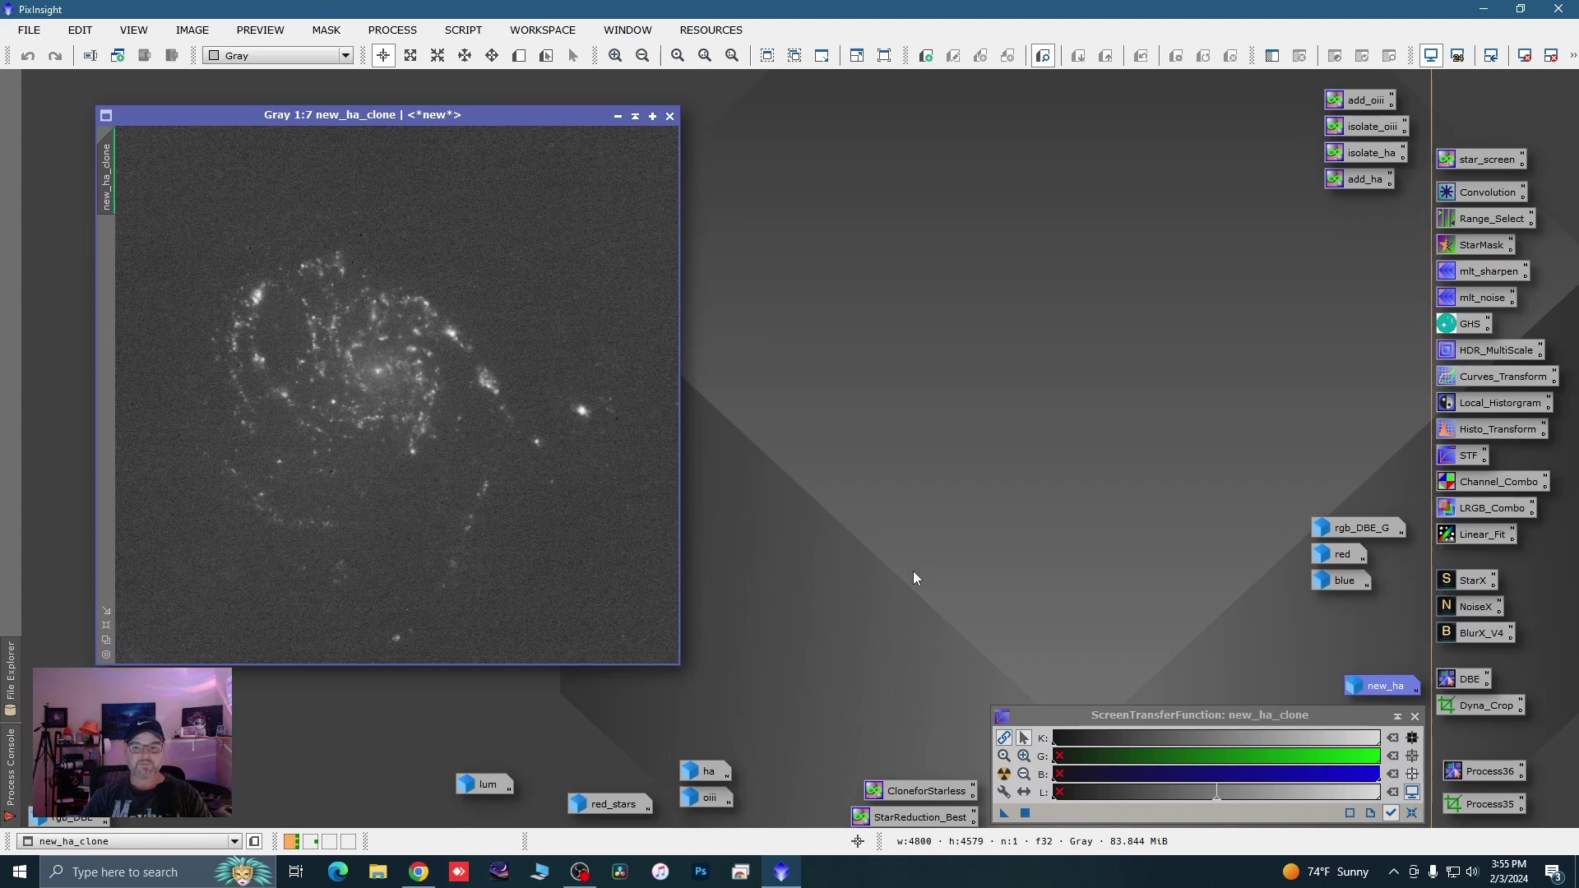
# Widen ScreenTransferFunction and darken the clone's background, setting shadows to about 0.00022 and midtones to about 0.00041
pyautogui.moveTo(995, 761); pyautogui.dragTo(456, 761)
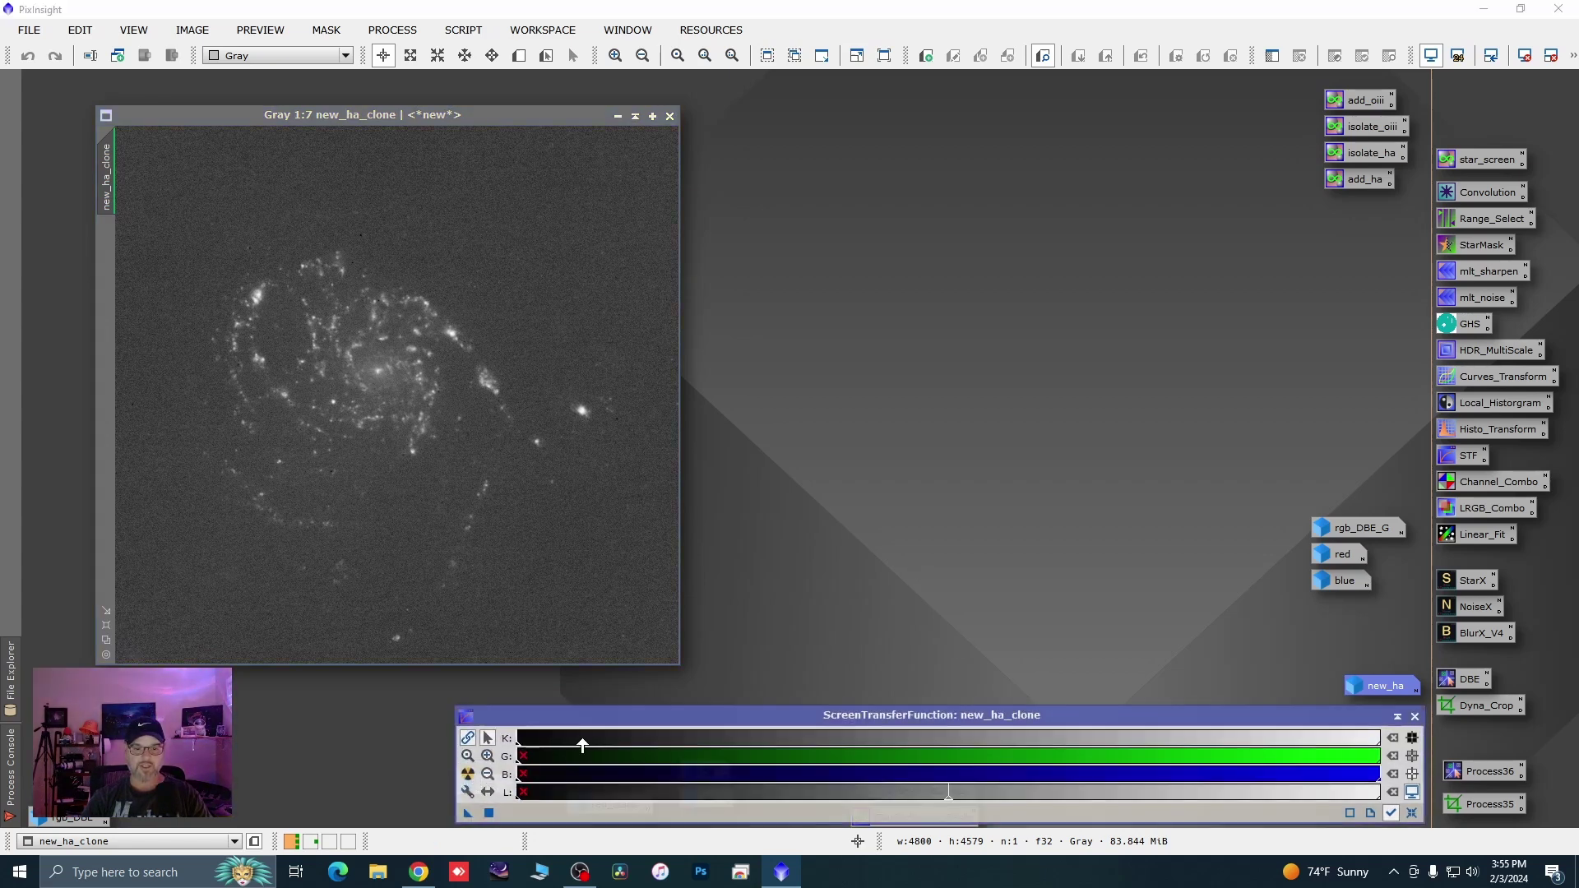
pyautogui.click(528, 743)
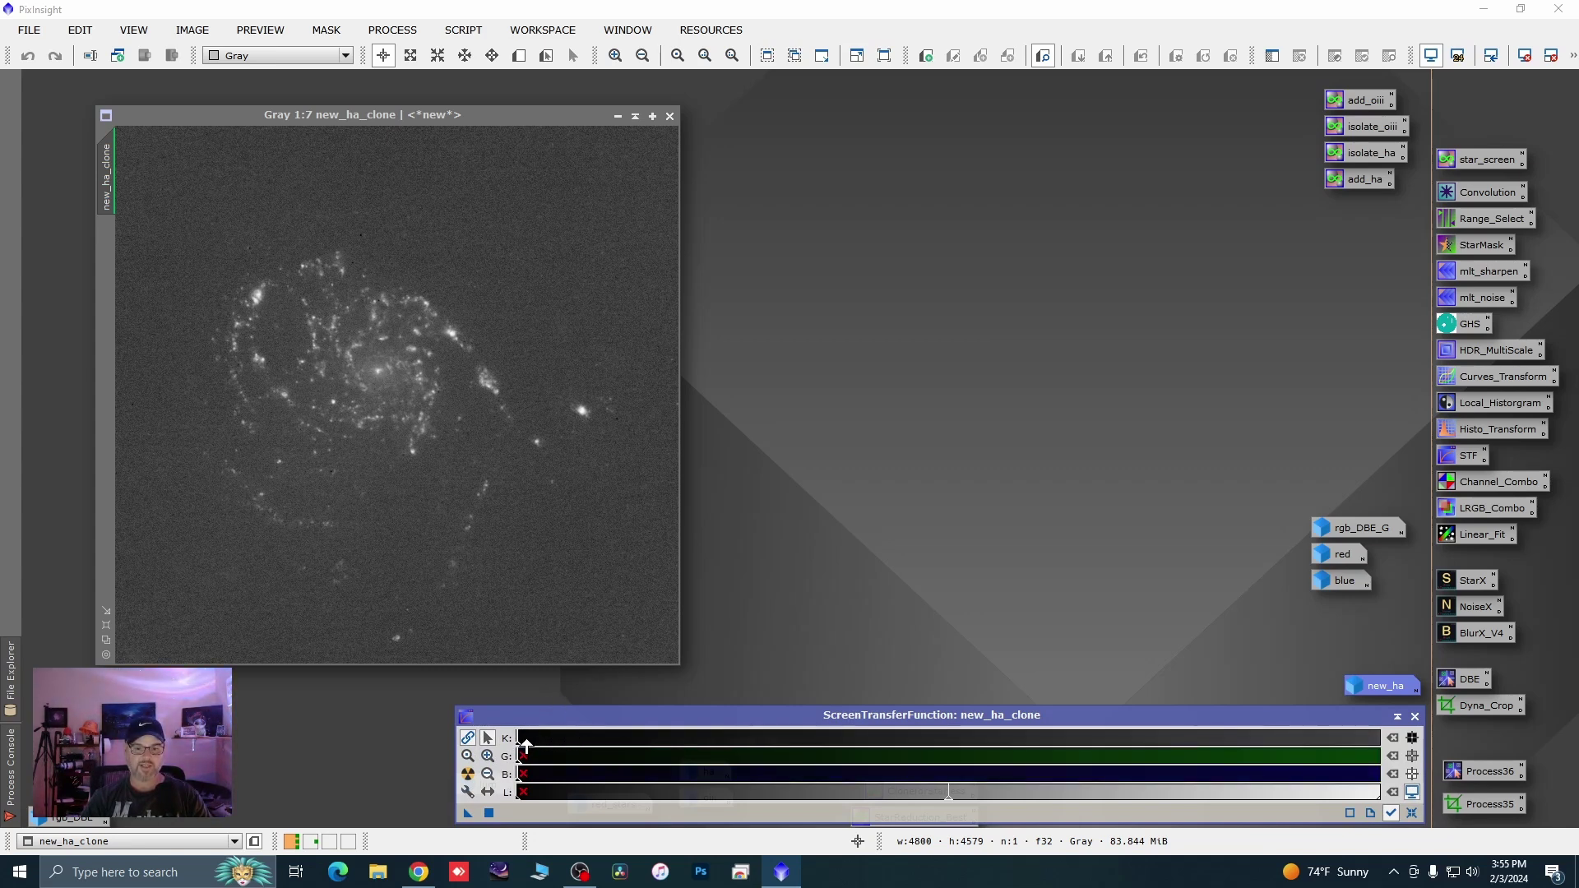
pyautogui.moveTo(526, 745); pyautogui.dragTo(698, 740)
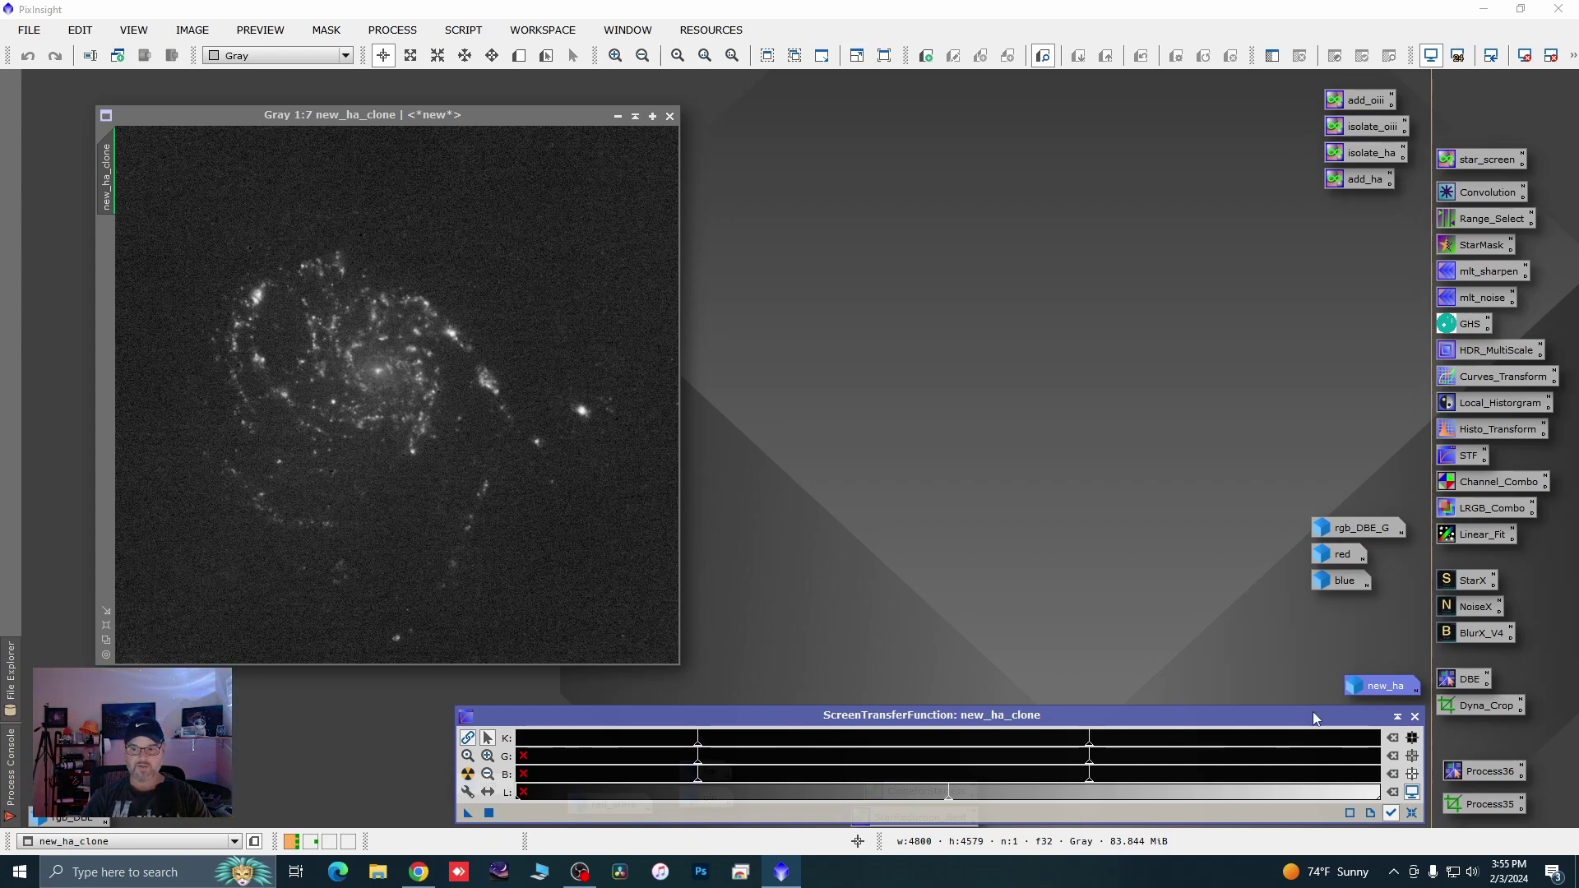
pyautogui.moveTo(1091, 751); pyautogui.dragTo(1060, 751)
pyautogui.moveTo(698, 749); pyautogui.dragTo(710, 749)
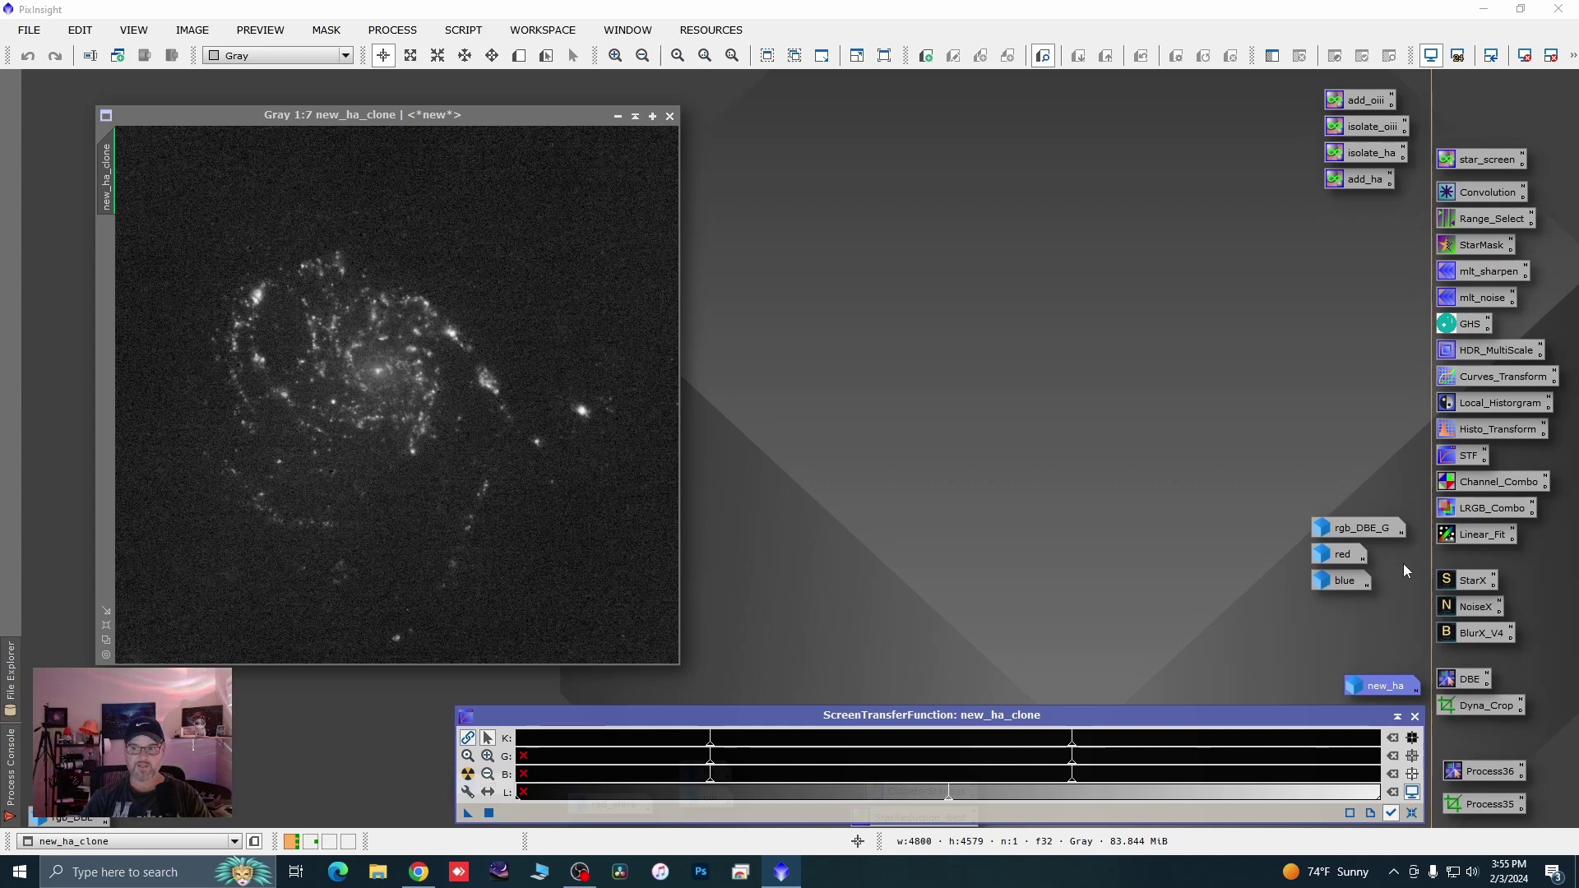
# Open HistogramTransformation, transfer the clone's screen stretch settings into it, and disable the clone's screen stretch
pyautogui.click(1481, 432)
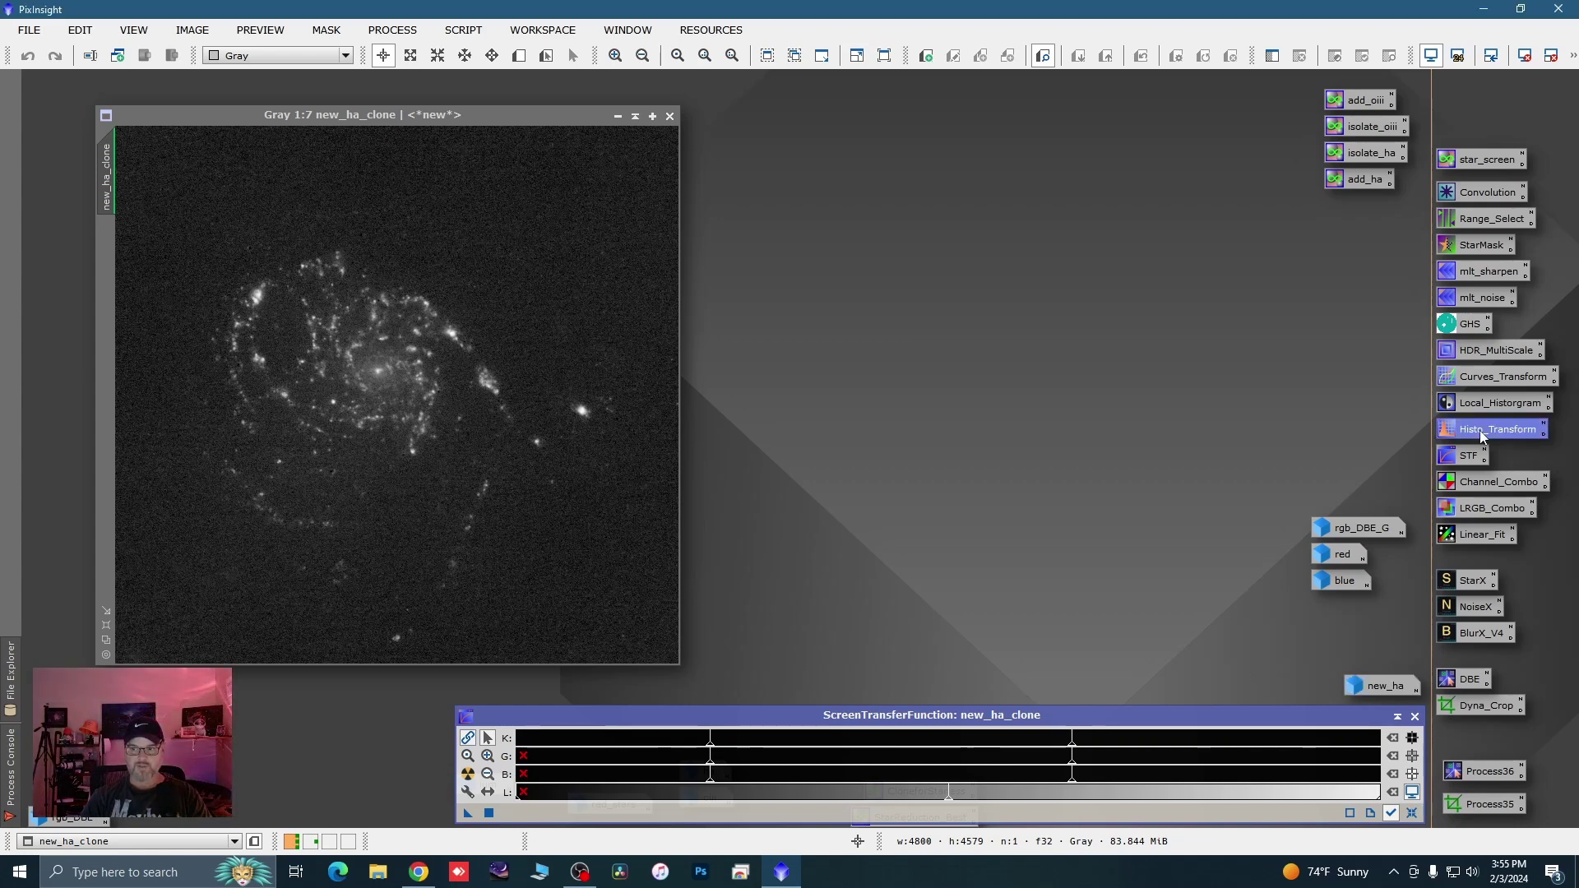
pyautogui.doubleClick(1483, 436)
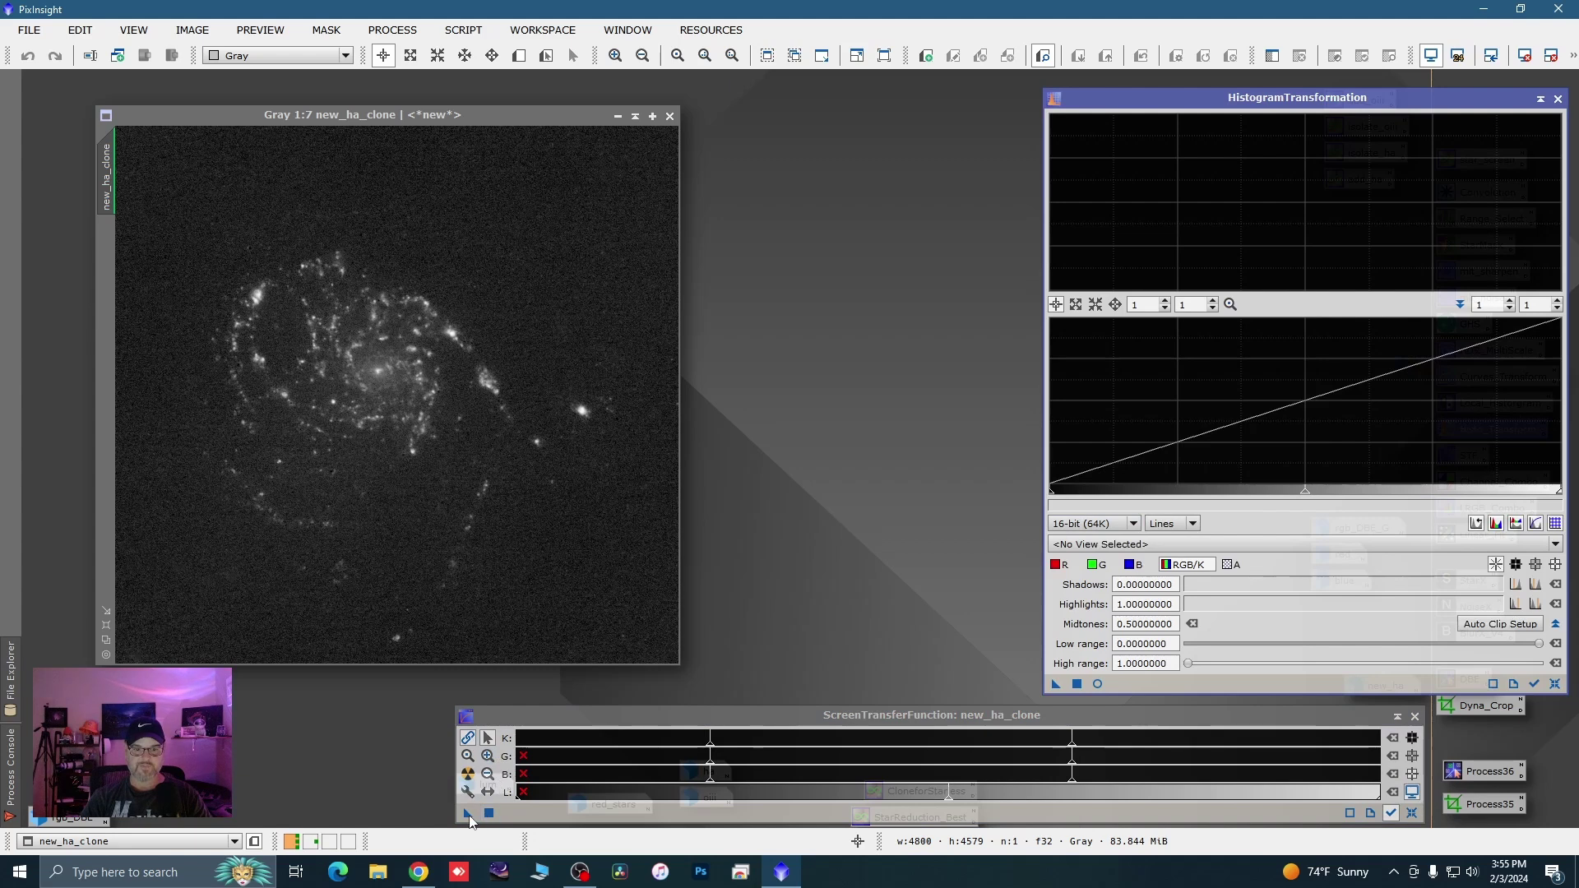
pyautogui.moveTo(468, 815); pyautogui.dragTo(1134, 688)
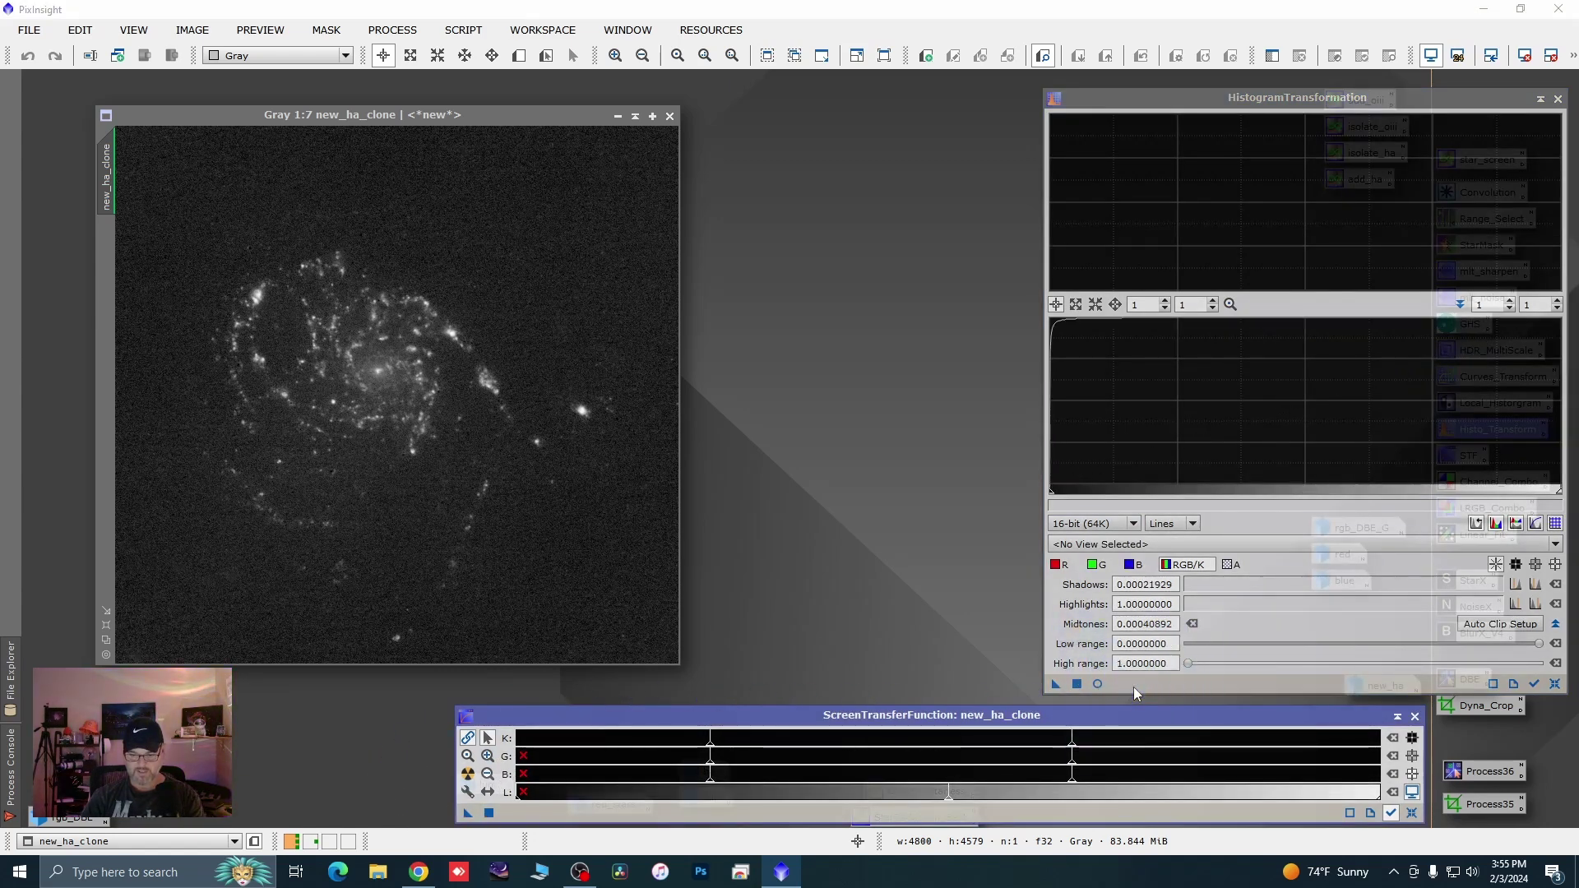
pyautogui.hotkey('ctrl', 'F12')
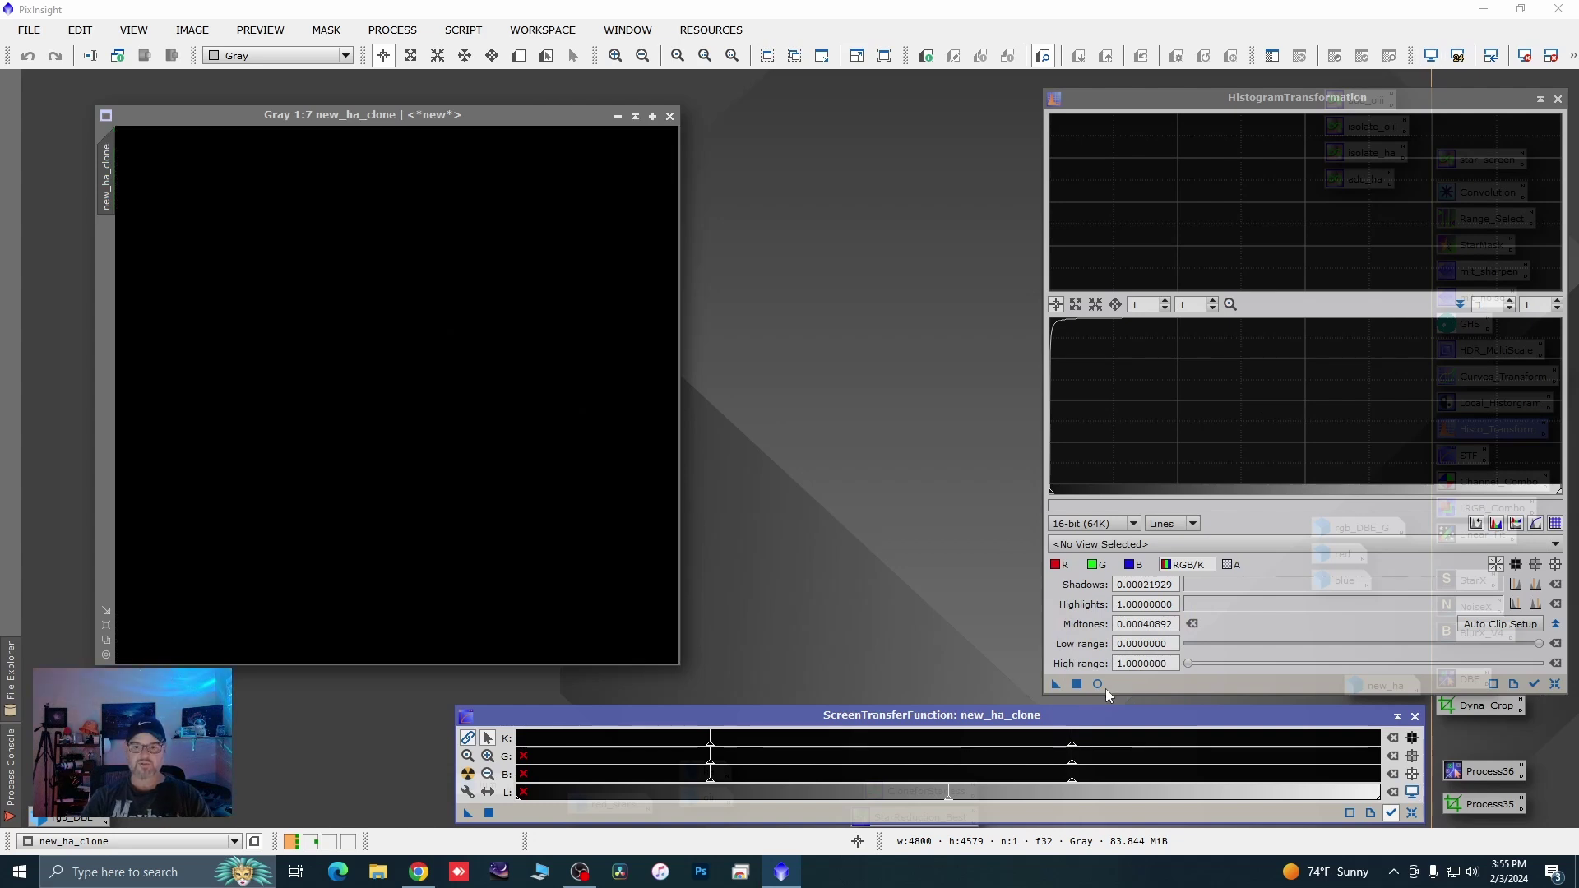
# Apply the histogram stretch to new_ha_clone, close HistogramTransformation, and narrow the ScreenTransferFunction window
pyautogui.moveTo(1056, 684); pyautogui.dragTo(654, 652)
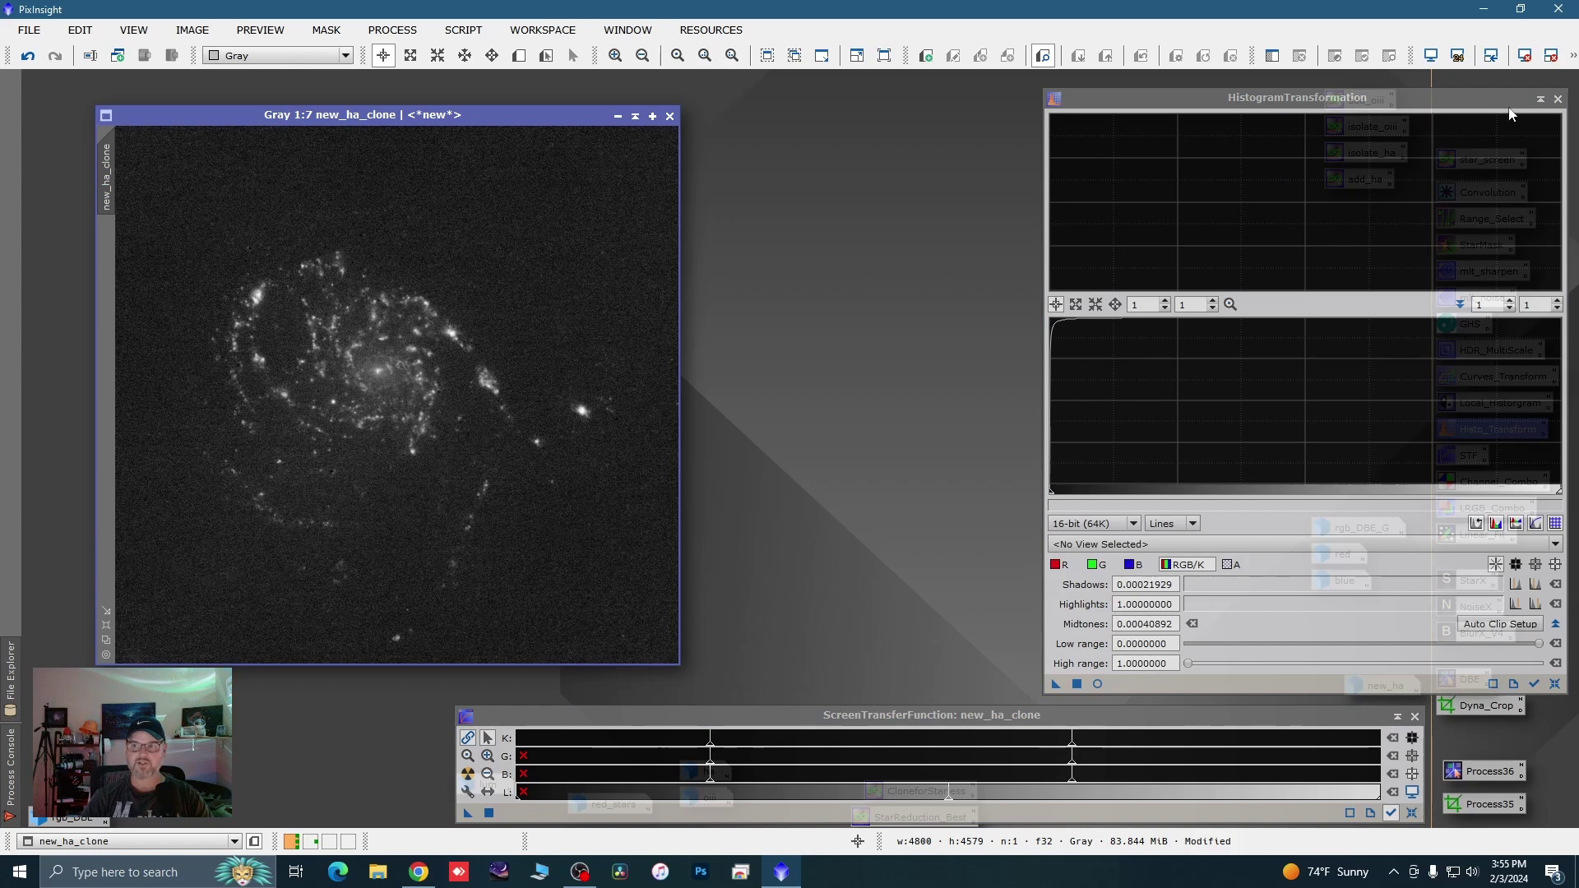
pyautogui.click(1557, 98)
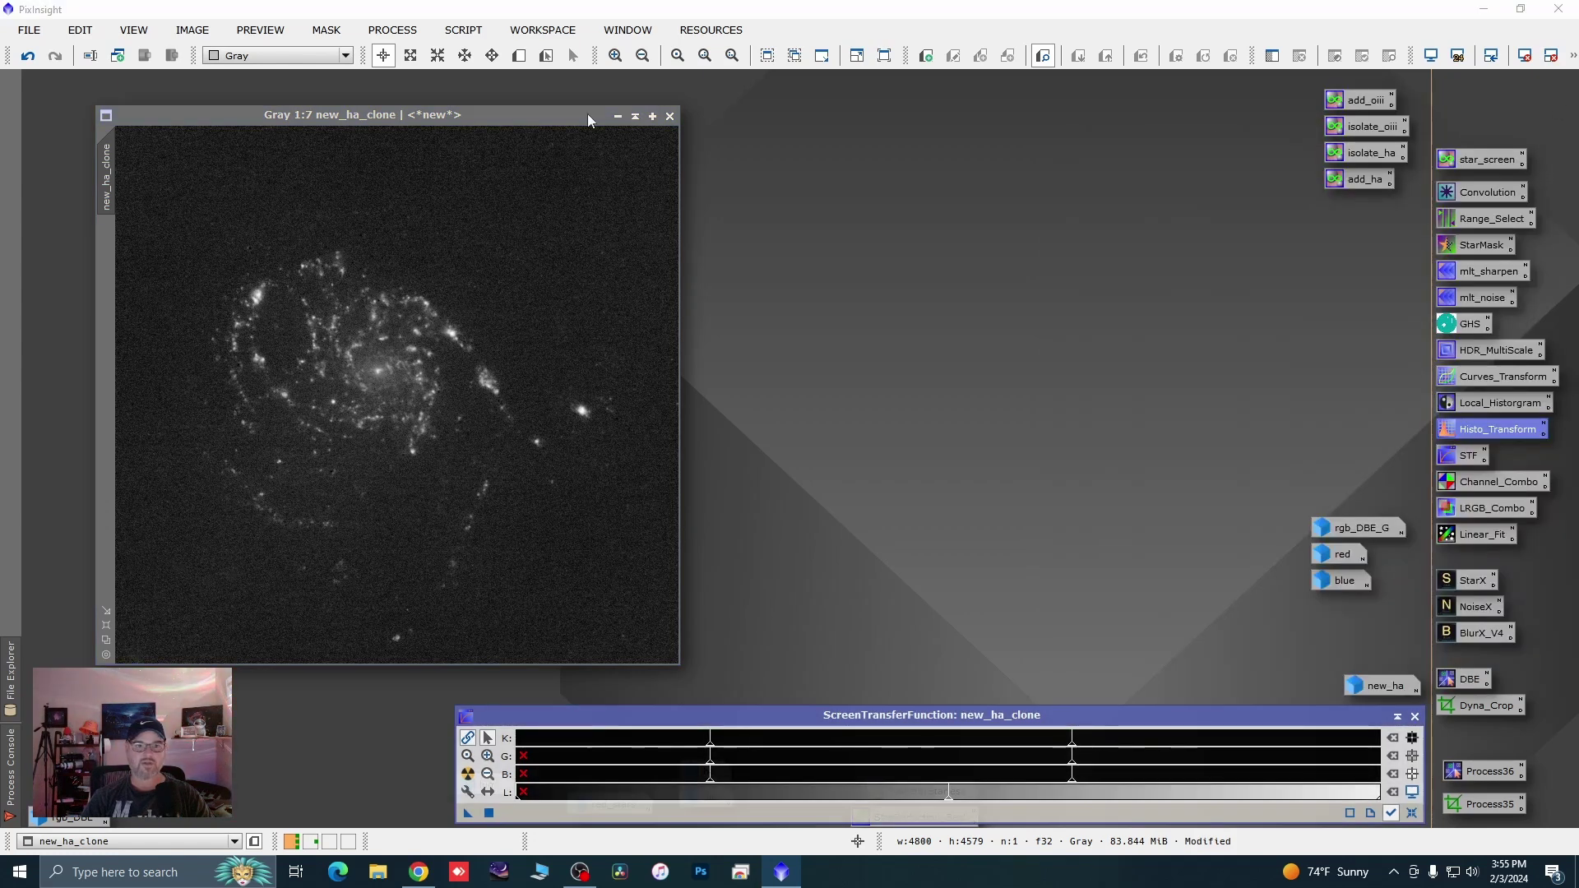
pyautogui.moveTo(443, 118); pyautogui.dragTo(439, 117)
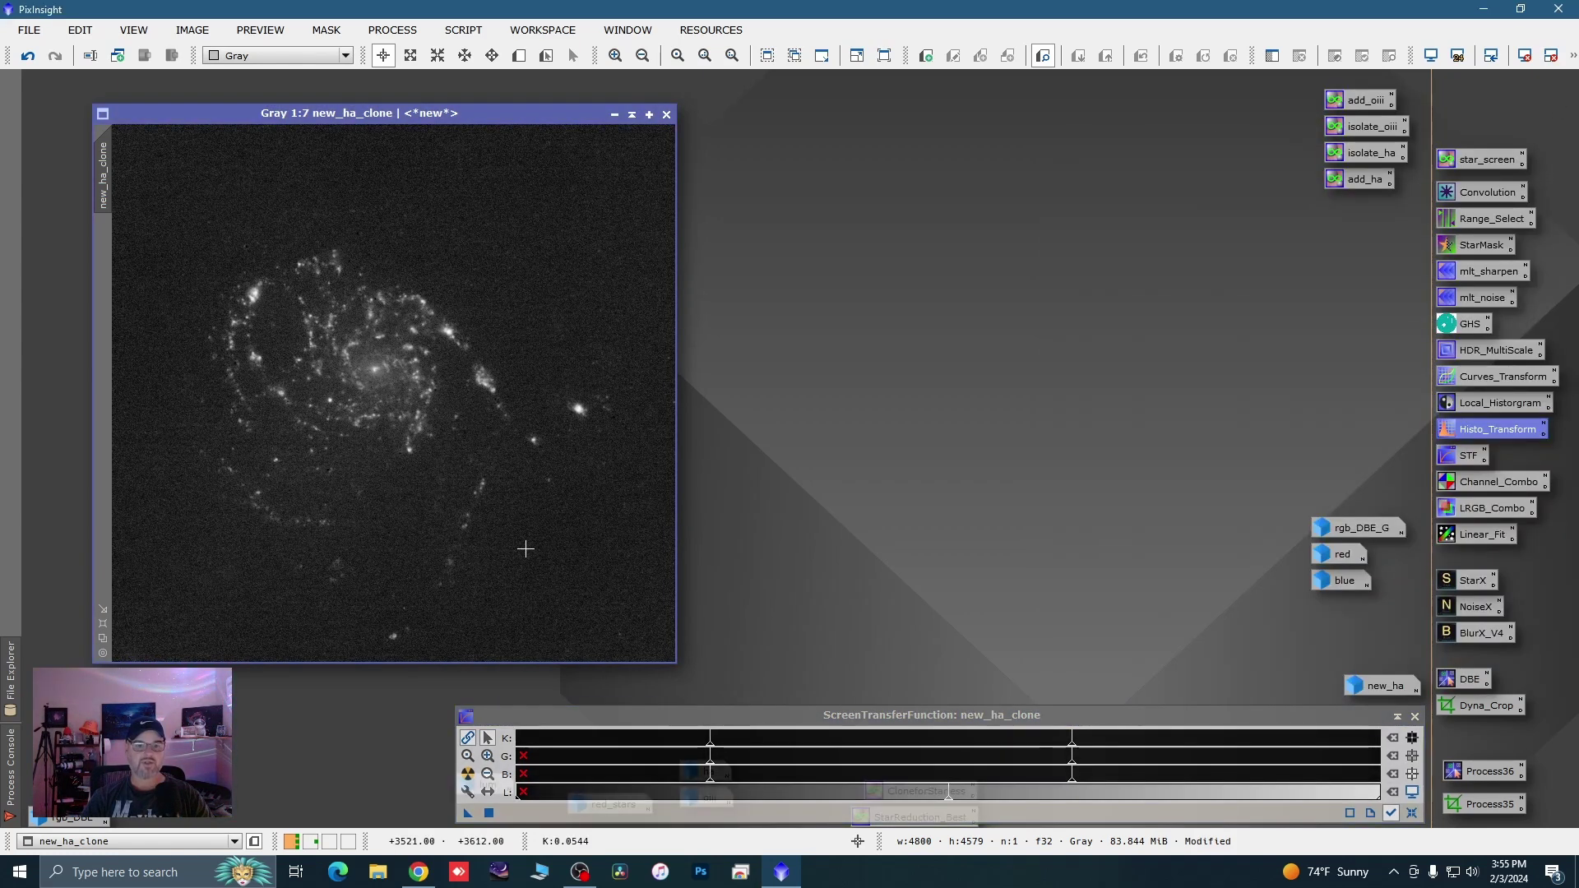
pyautogui.moveTo(477, 715); pyautogui.dragTo(1014, 714)
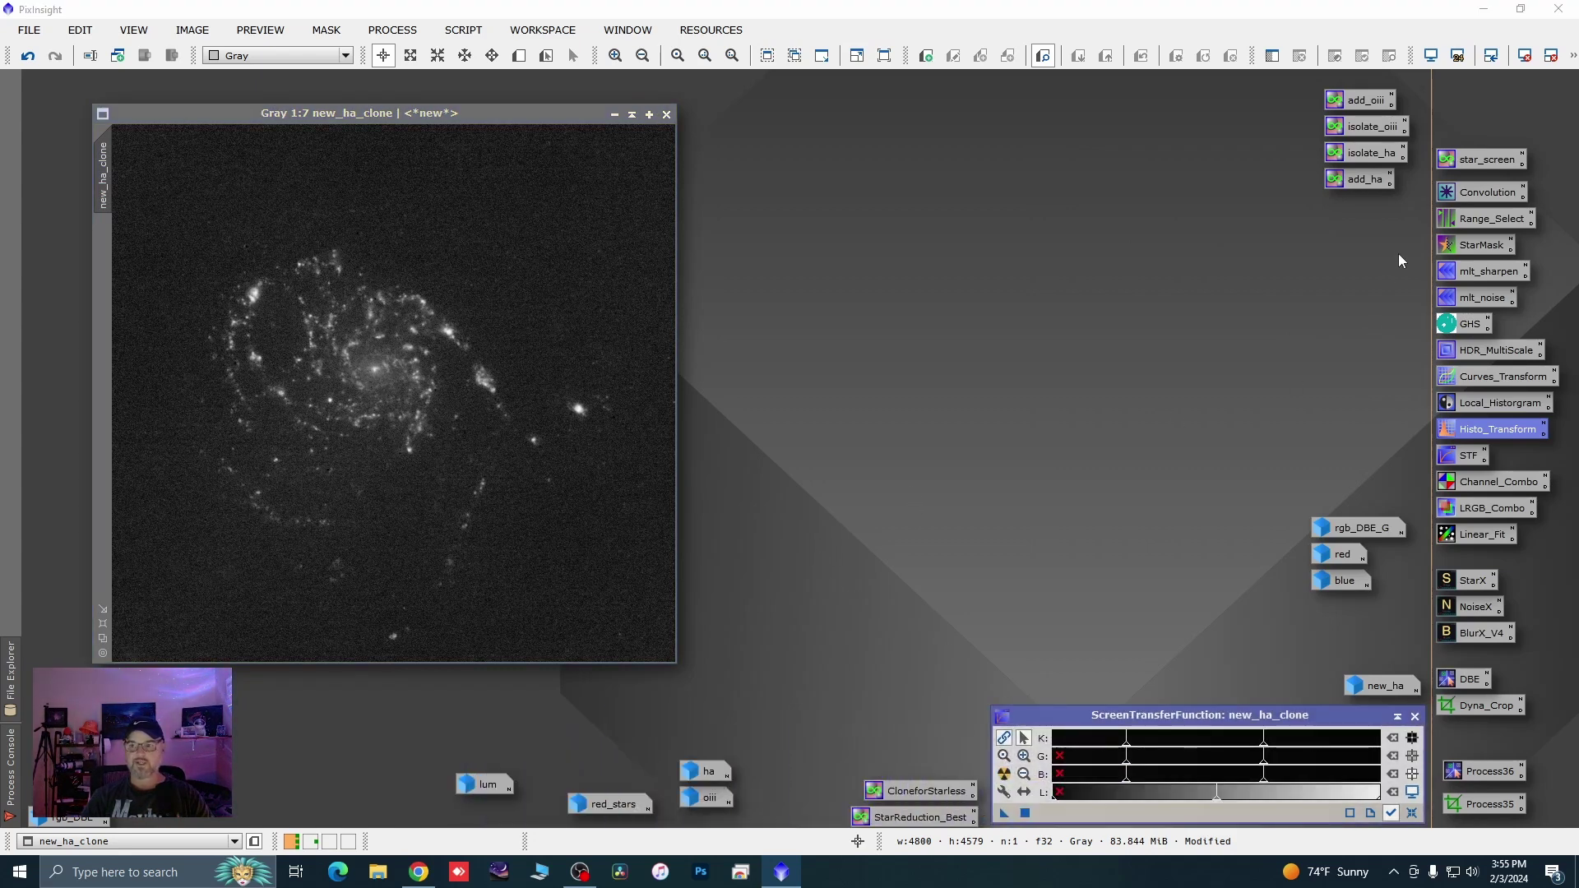
# Open RangeSelection with a real-time preview and set the lower limit to 0.33 and smoothness to 7
pyautogui.doubleClick(1473, 219)
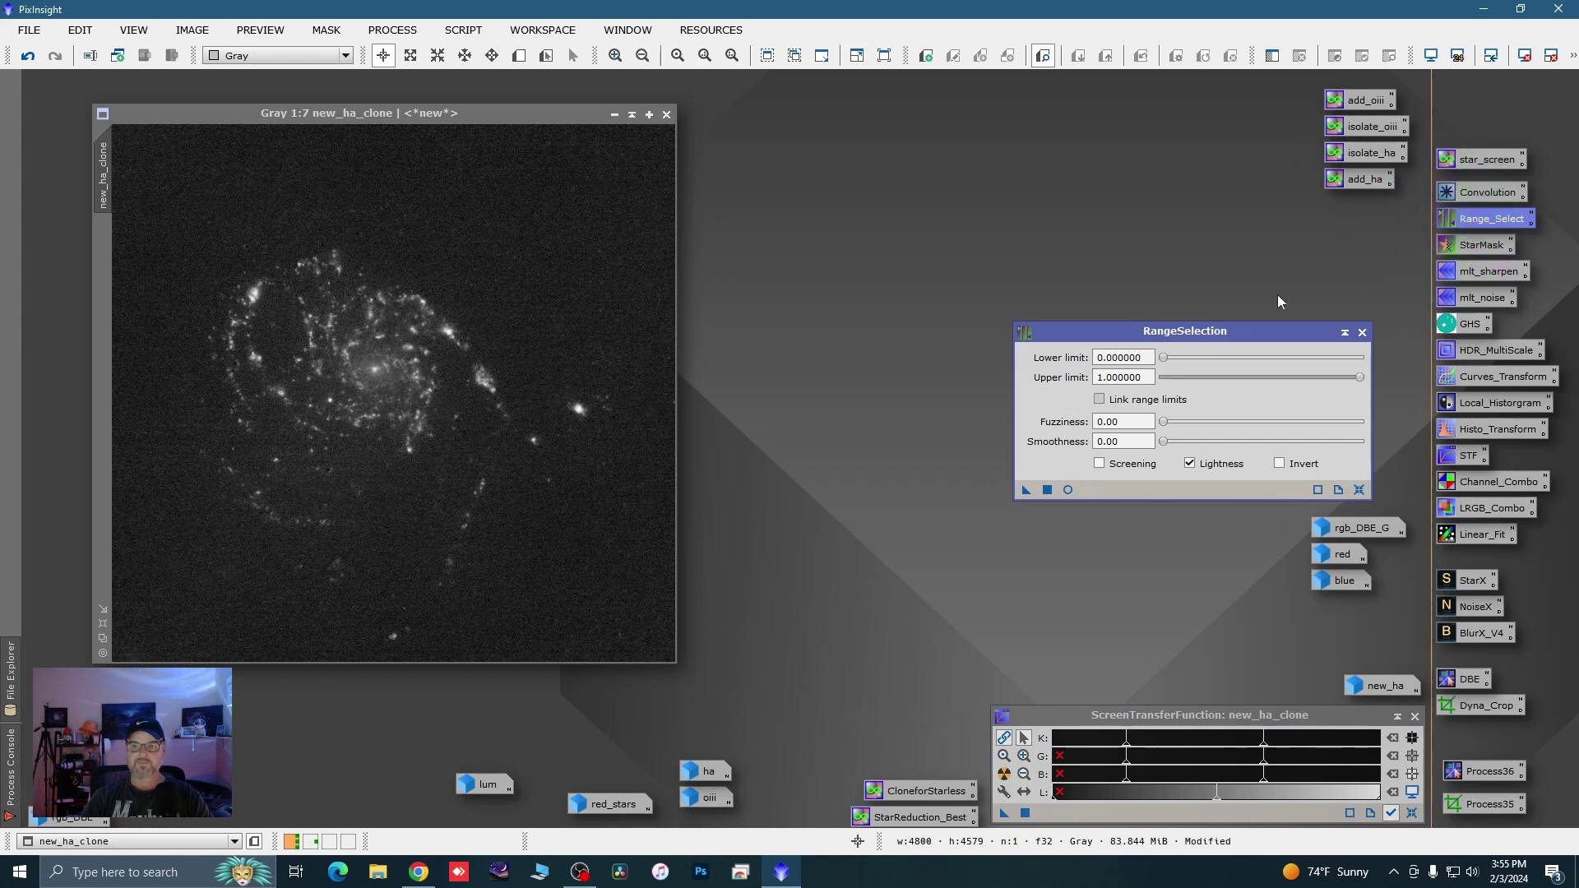
pyautogui.moveTo(1231, 329); pyautogui.dragTo(1252, 247)
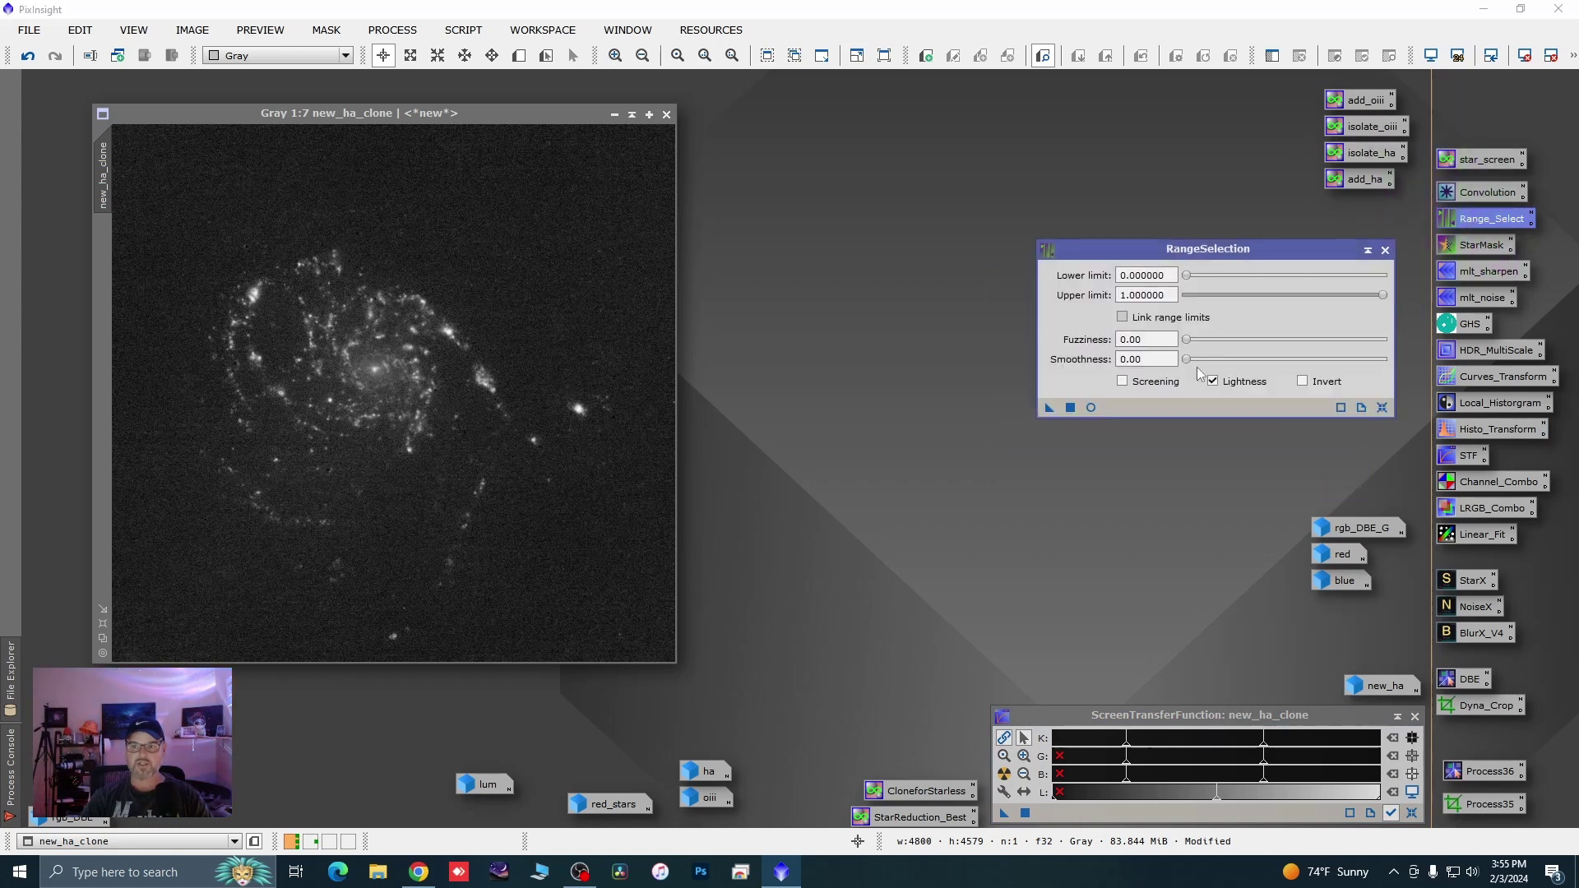
pyautogui.click(1092, 408)
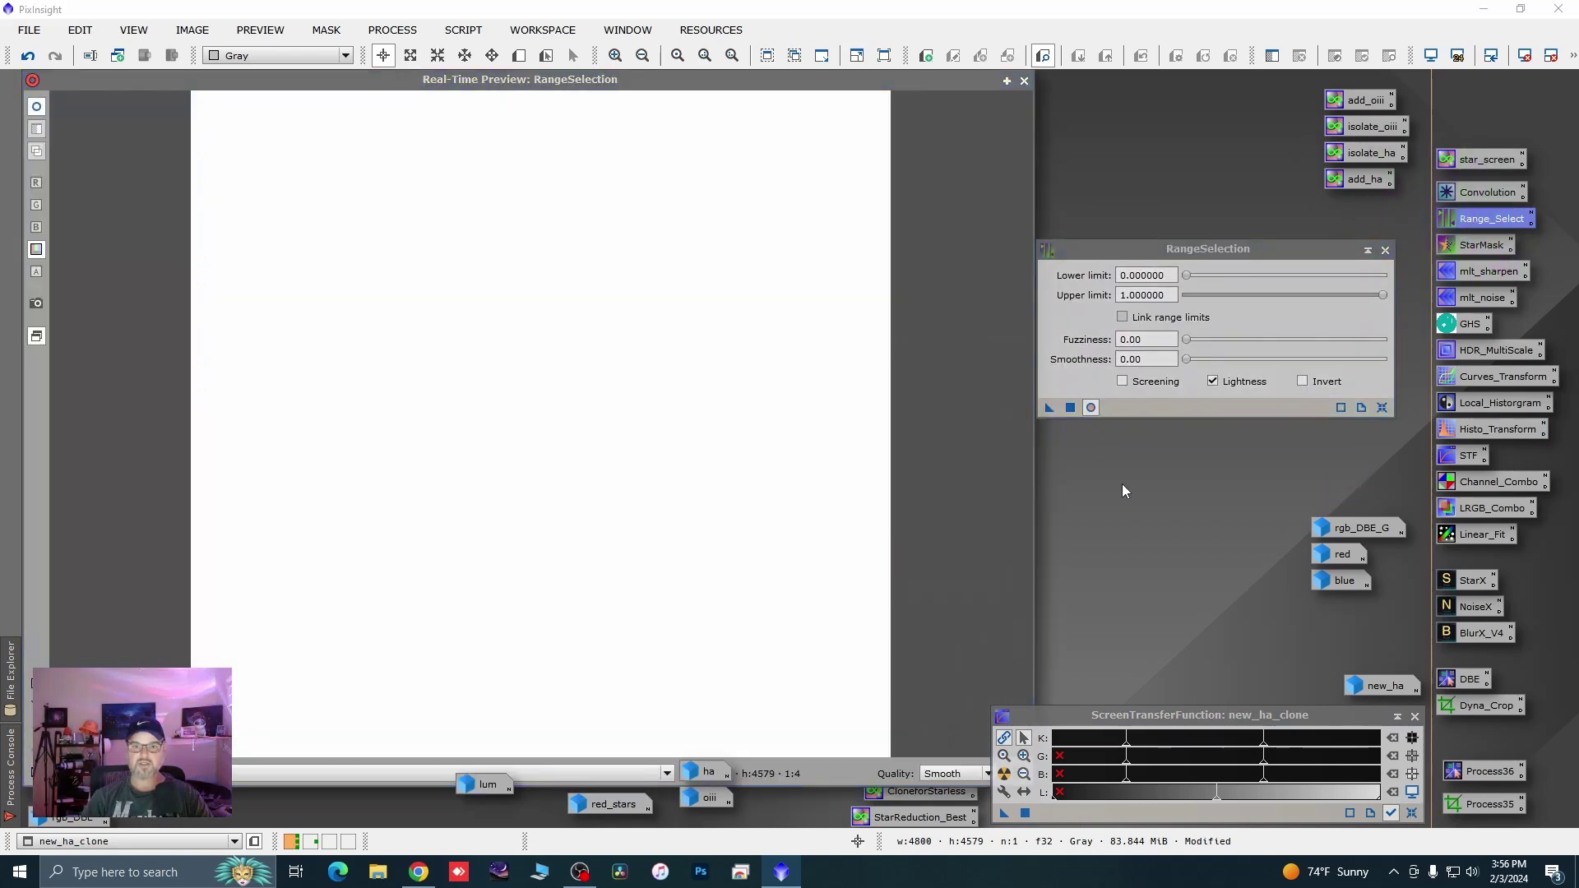
pyautogui.click(1187, 279)
pyautogui.moveTo(1194, 276); pyautogui.dragTo(1252, 269)
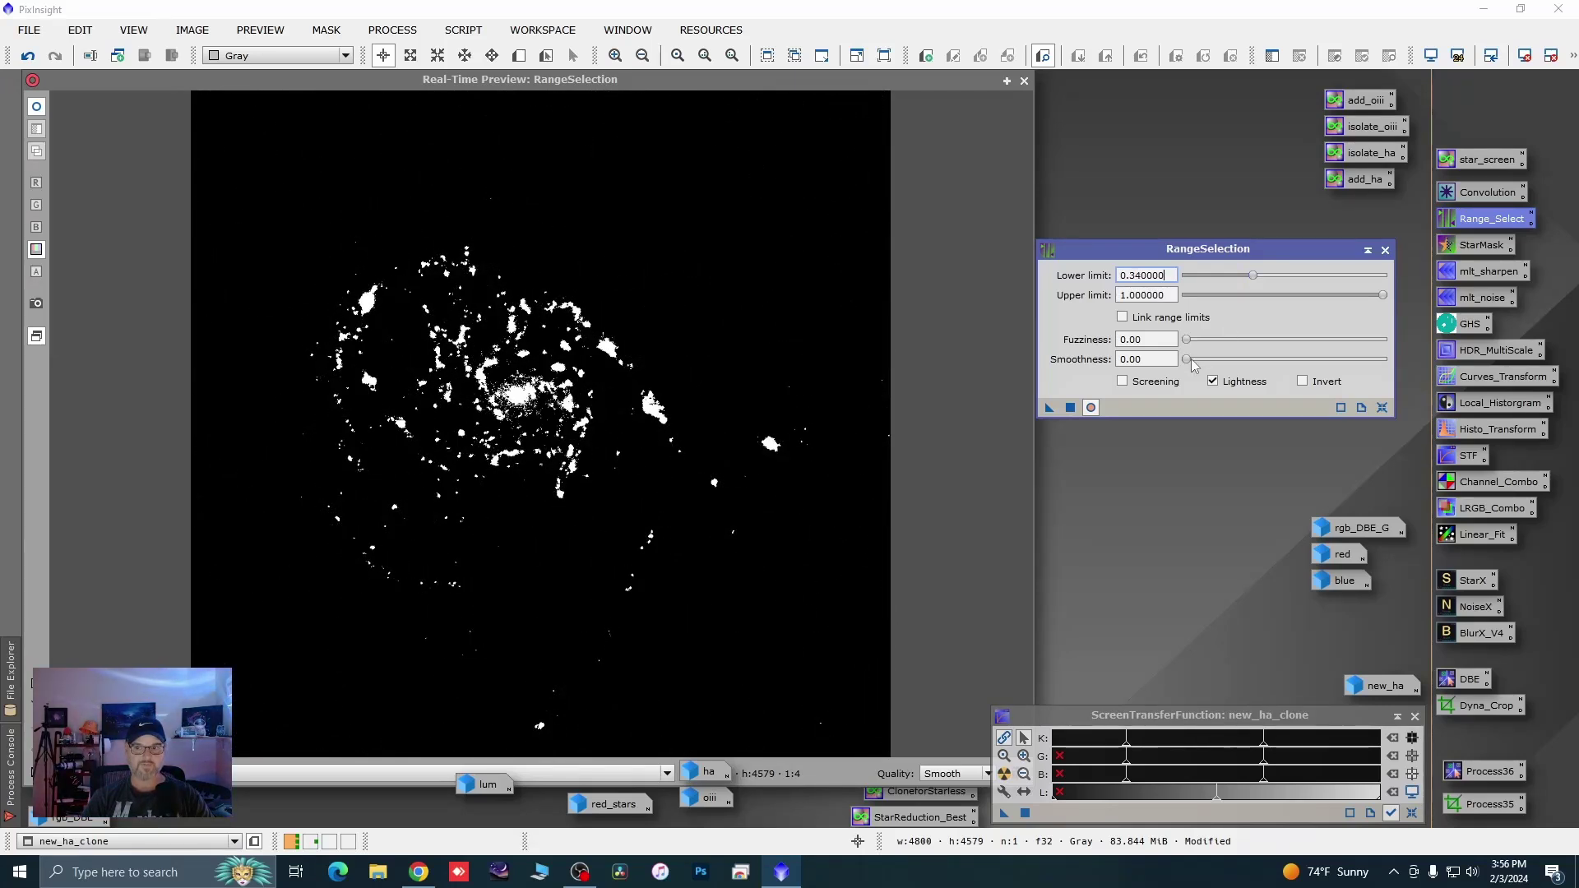
pyautogui.moveTo(1186, 360); pyautogui.dragTo(1202, 360)
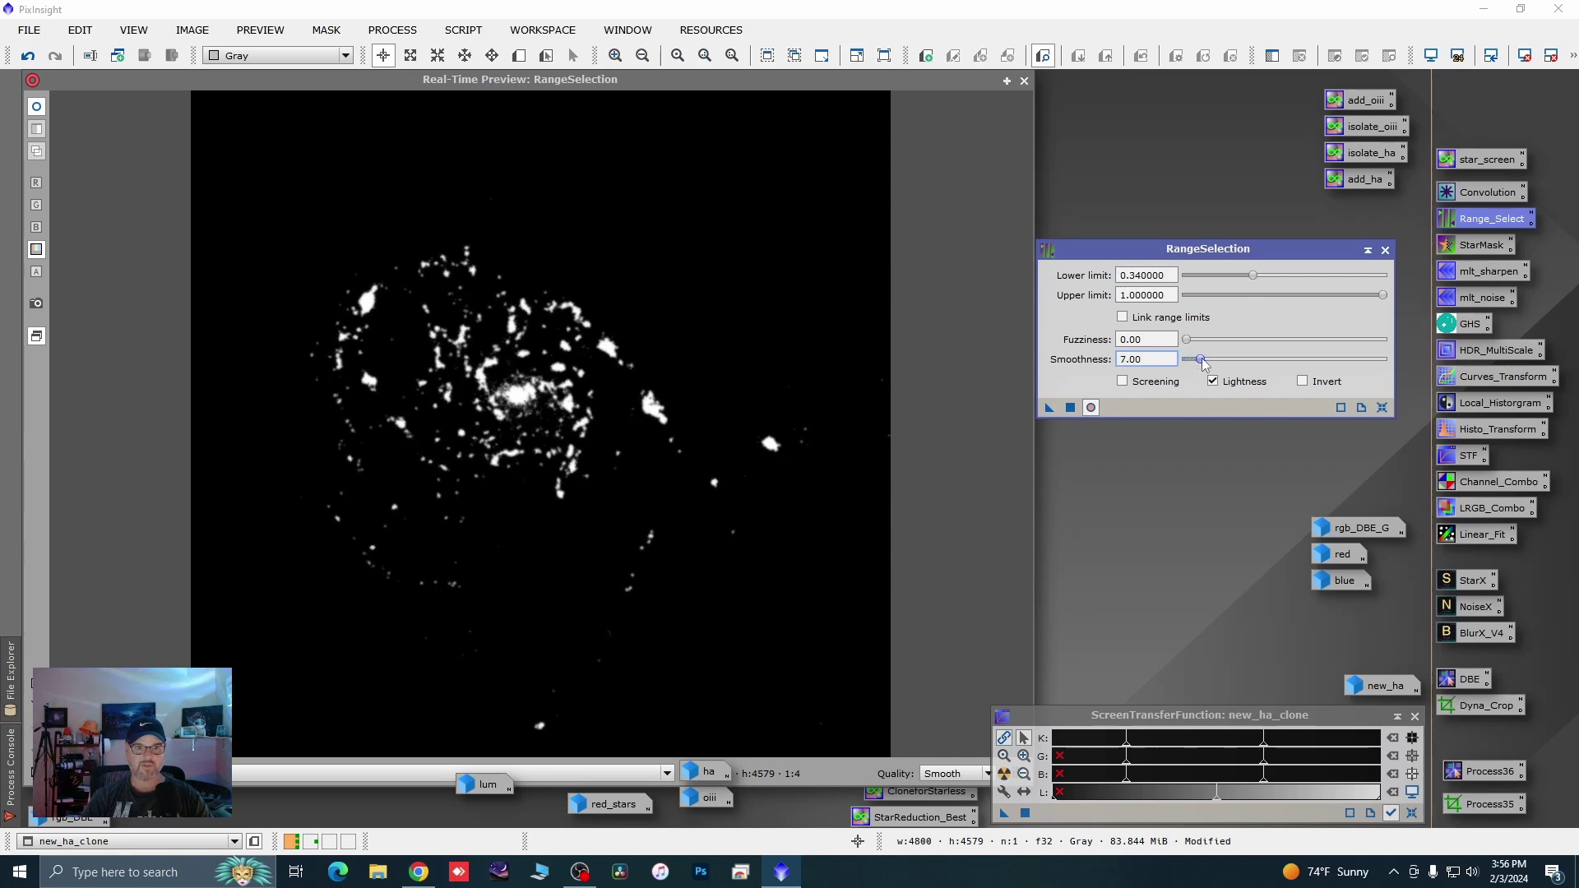
pyautogui.moveTo(1252, 275); pyautogui.dragTo(1249, 278)
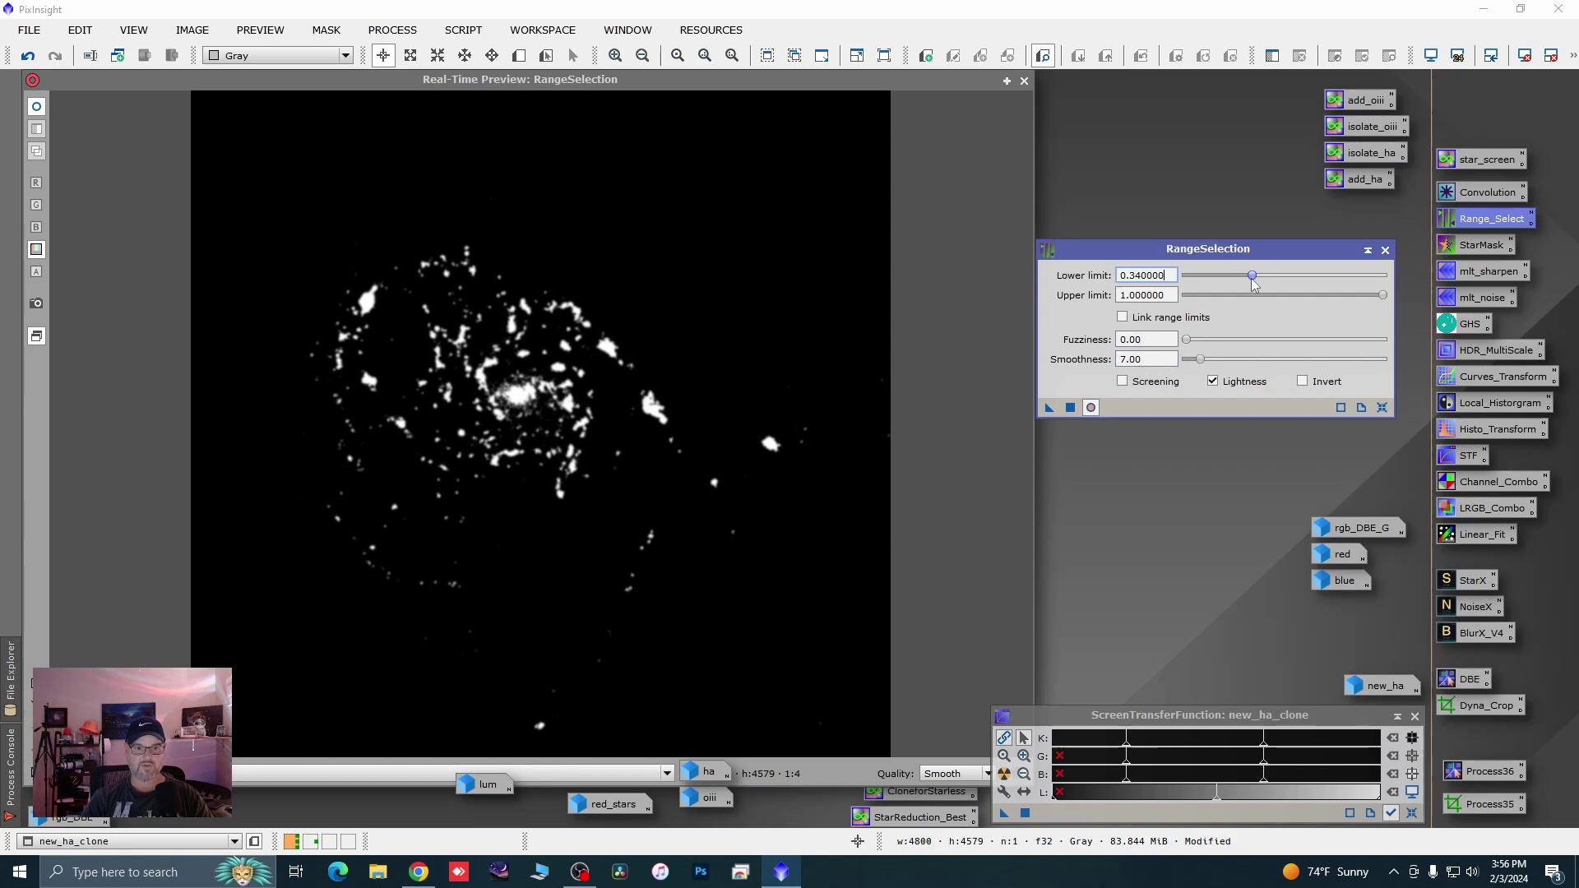
pyautogui.moveTo(1254, 284); pyautogui.dragTo(1252, 284)
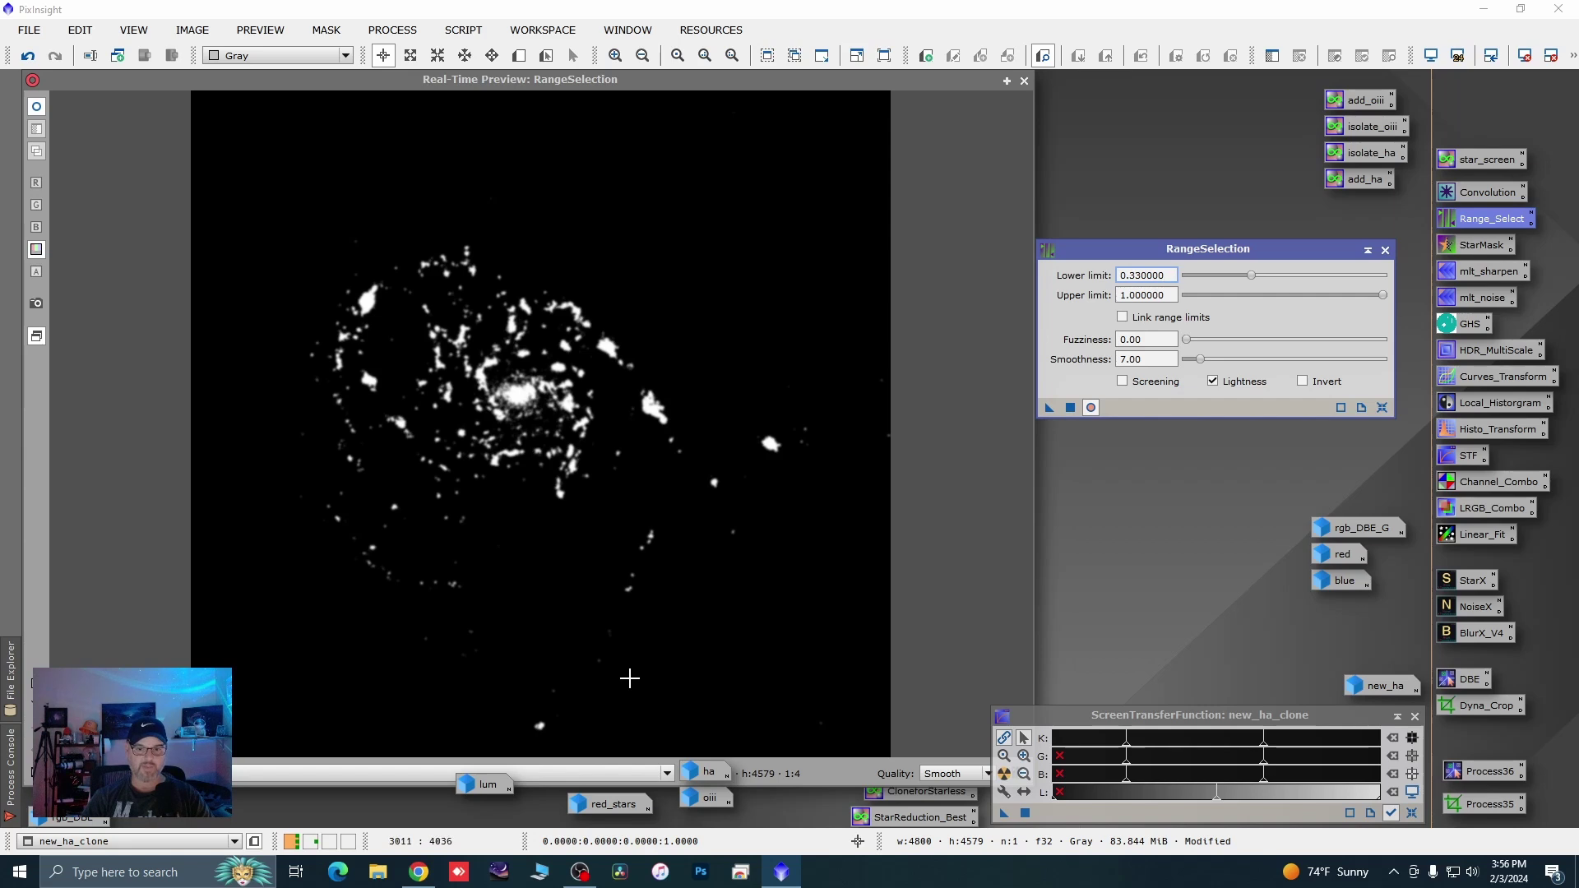
# Generate the range mask, close the real-time preview, discard new_ha_clone without saving, and close RangeSelection
pyautogui.click(1070, 408)
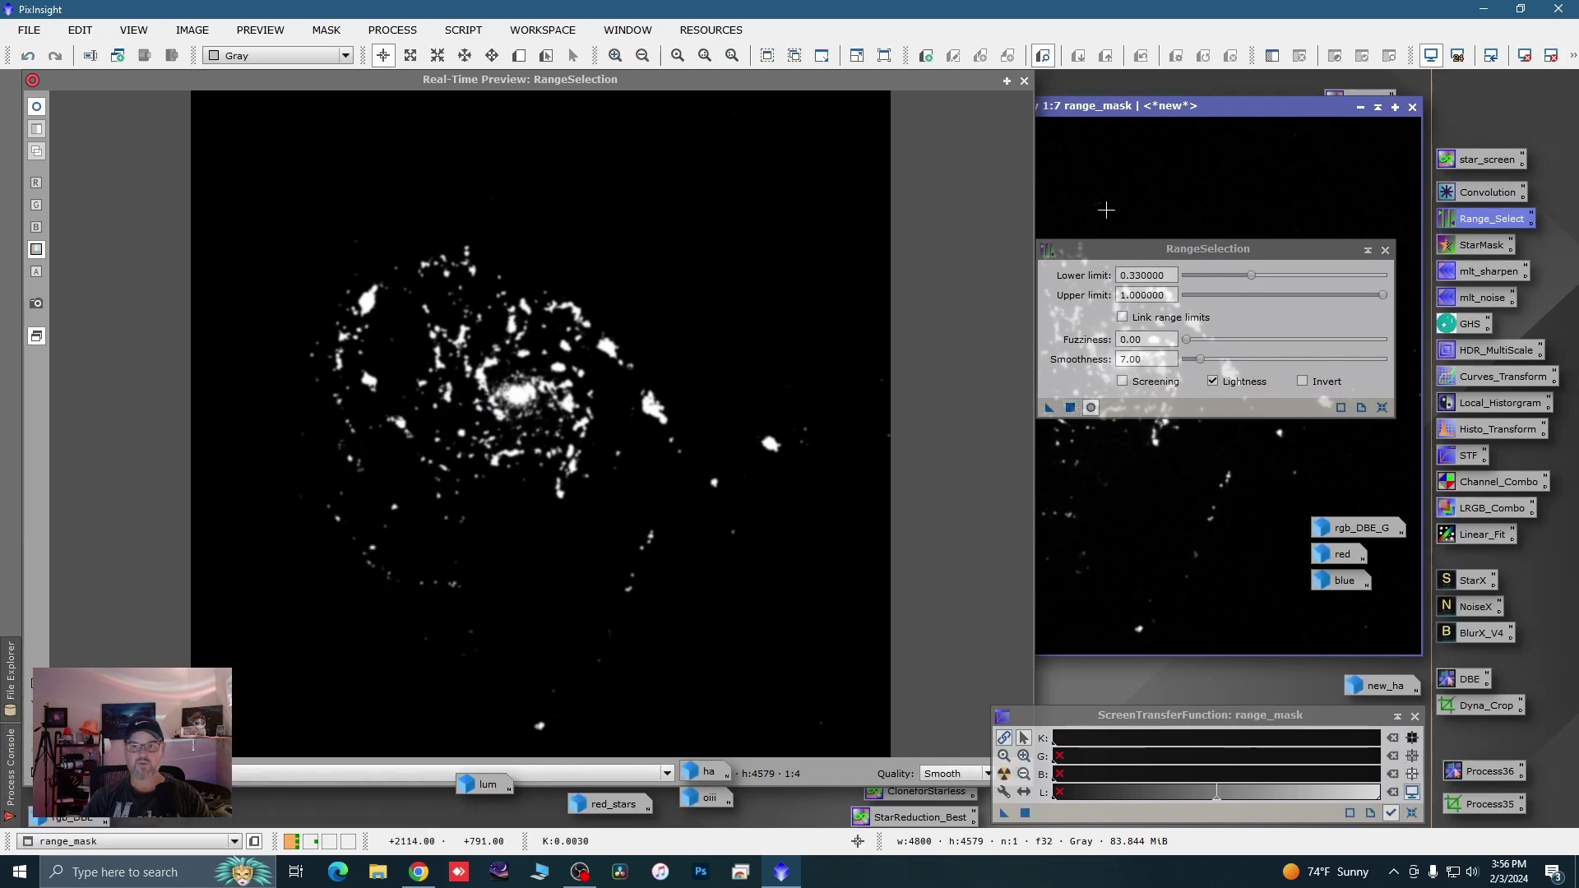
pyautogui.click(1024, 81)
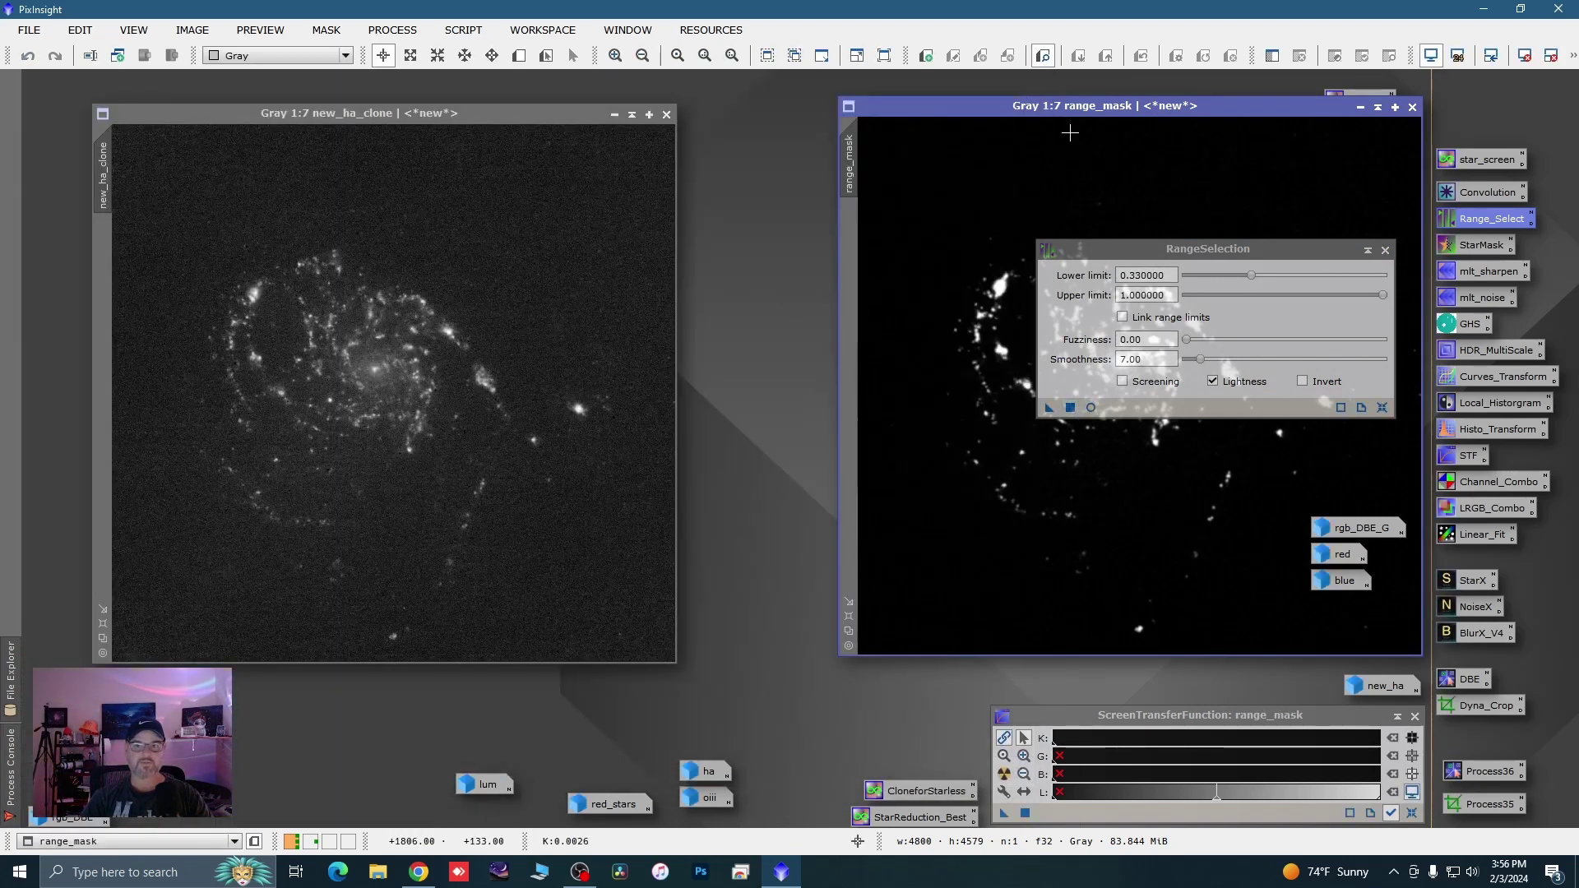
pyautogui.moveTo(1071, 106); pyautogui.dragTo(706, 161)
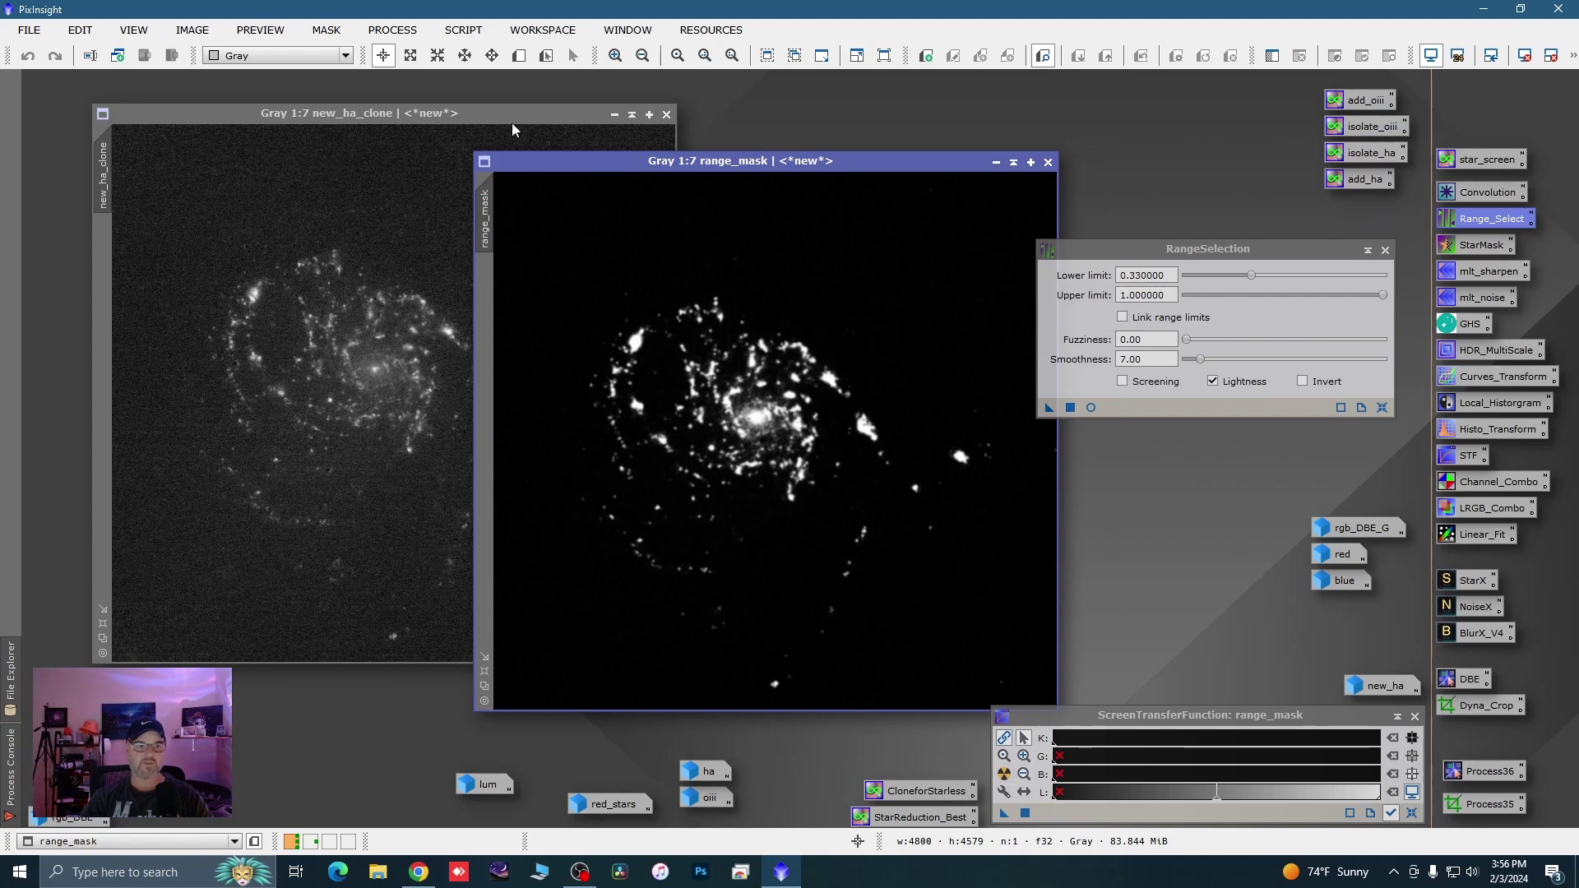
pyautogui.click(669, 115)
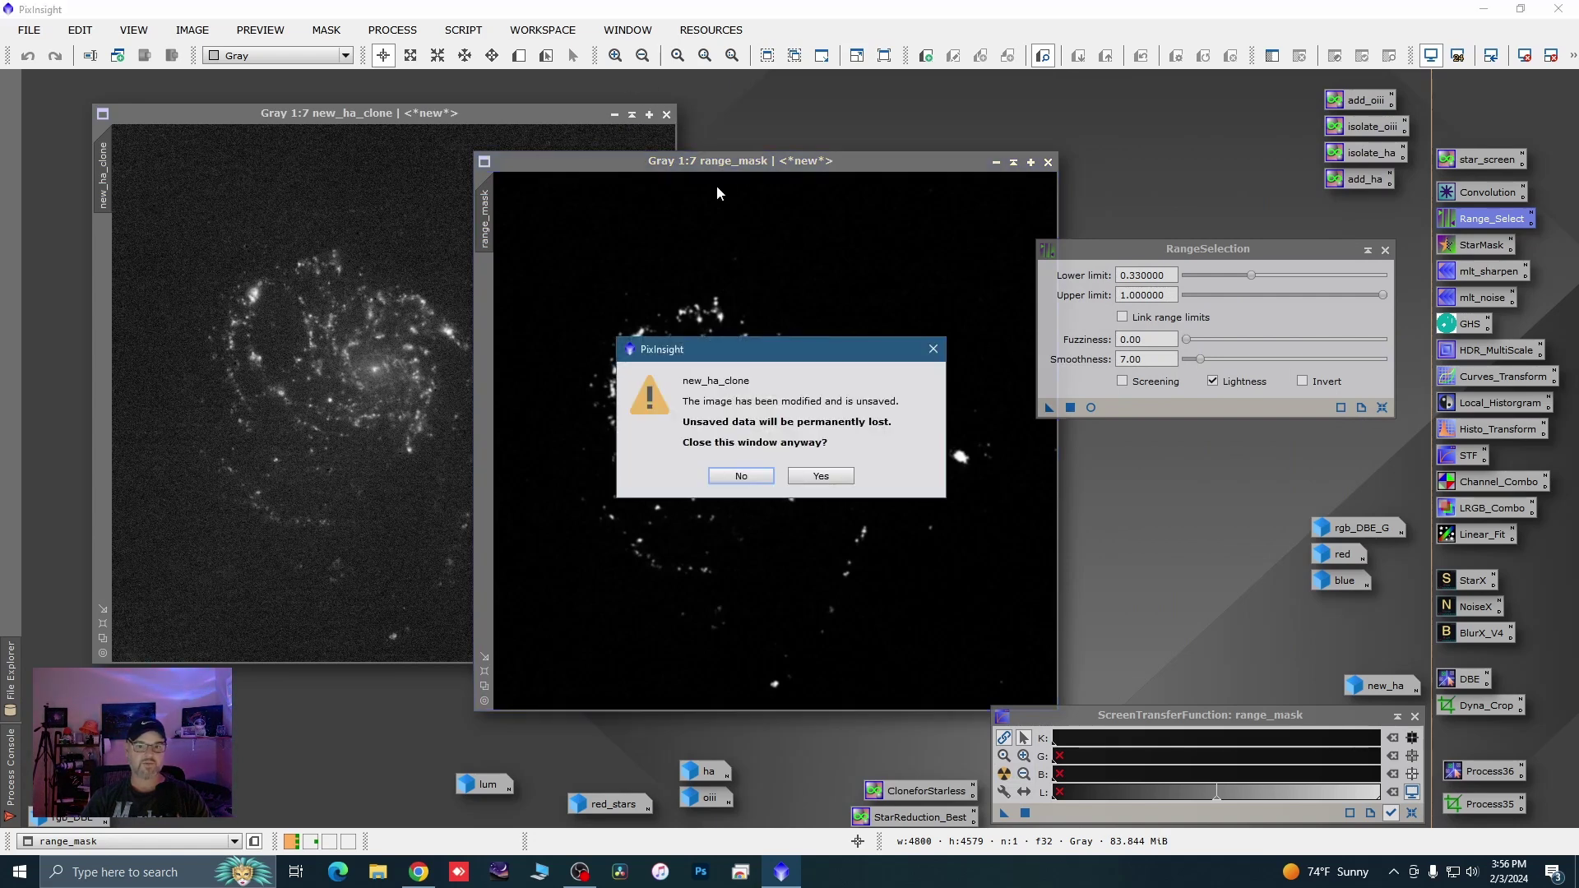
pyautogui.click(822, 477)
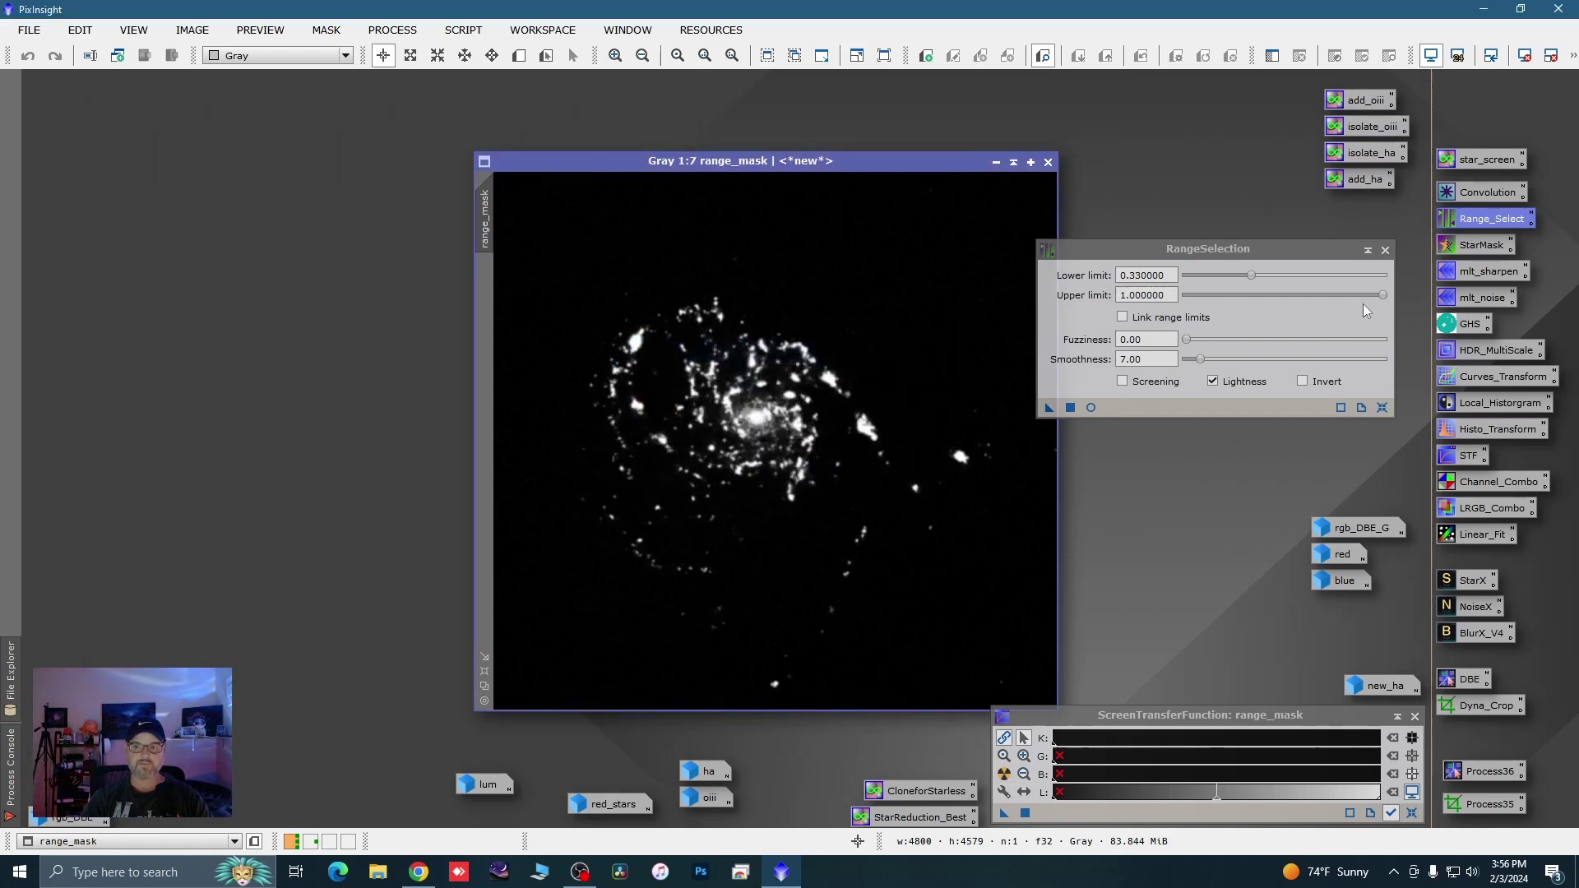
pyautogui.click(1386, 250)
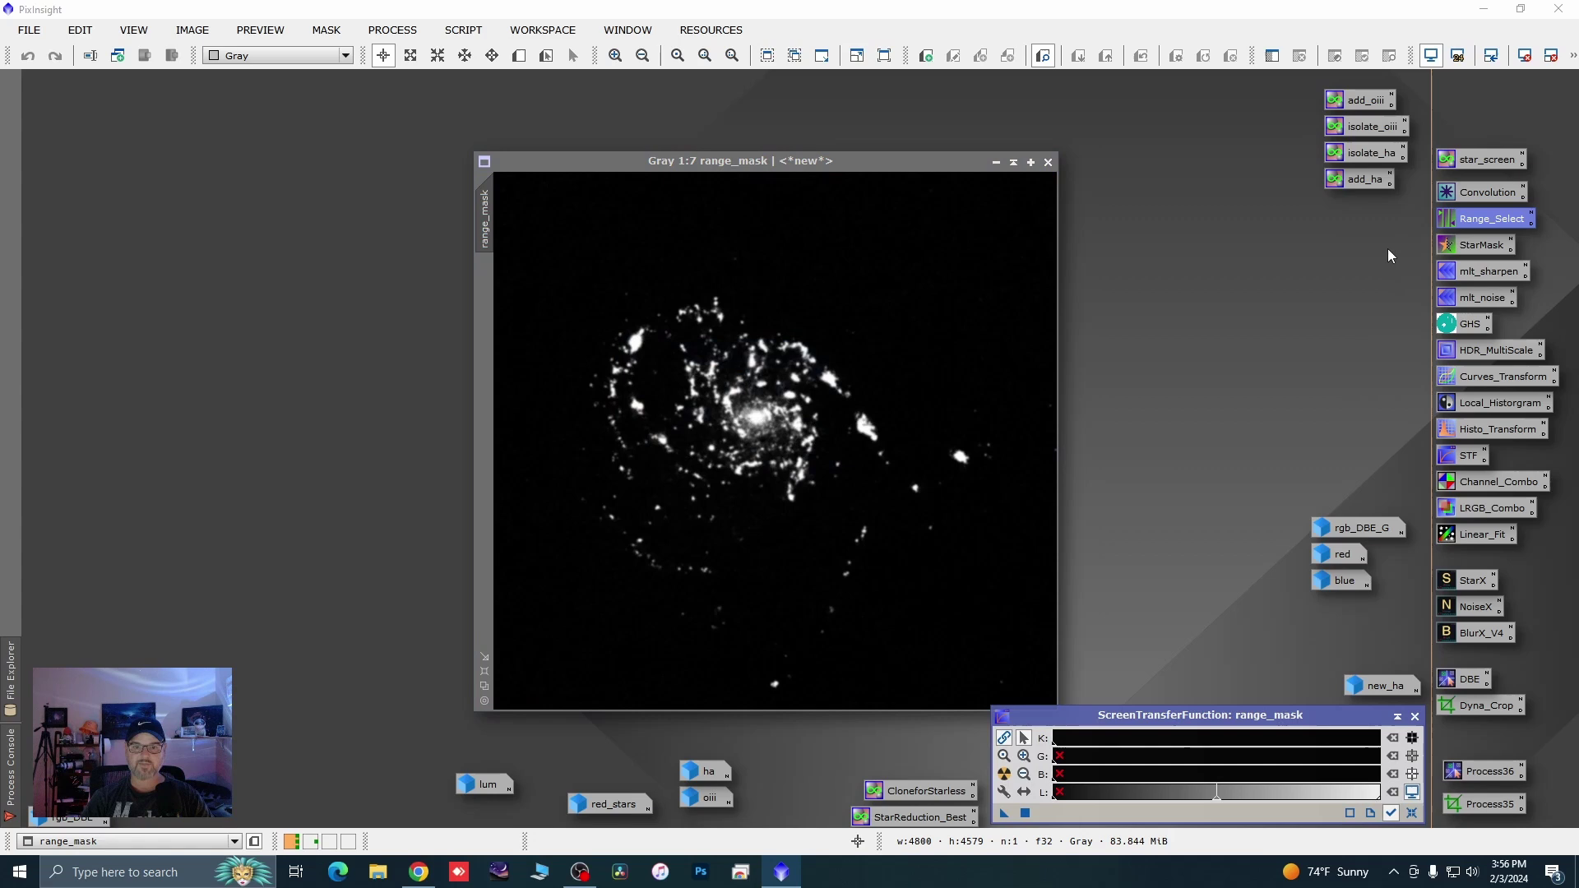
# Rename the range mask image to ha_mask, then minimize it and park its icon beside the new_ha icon
pyautogui.doubleClick(491, 237)
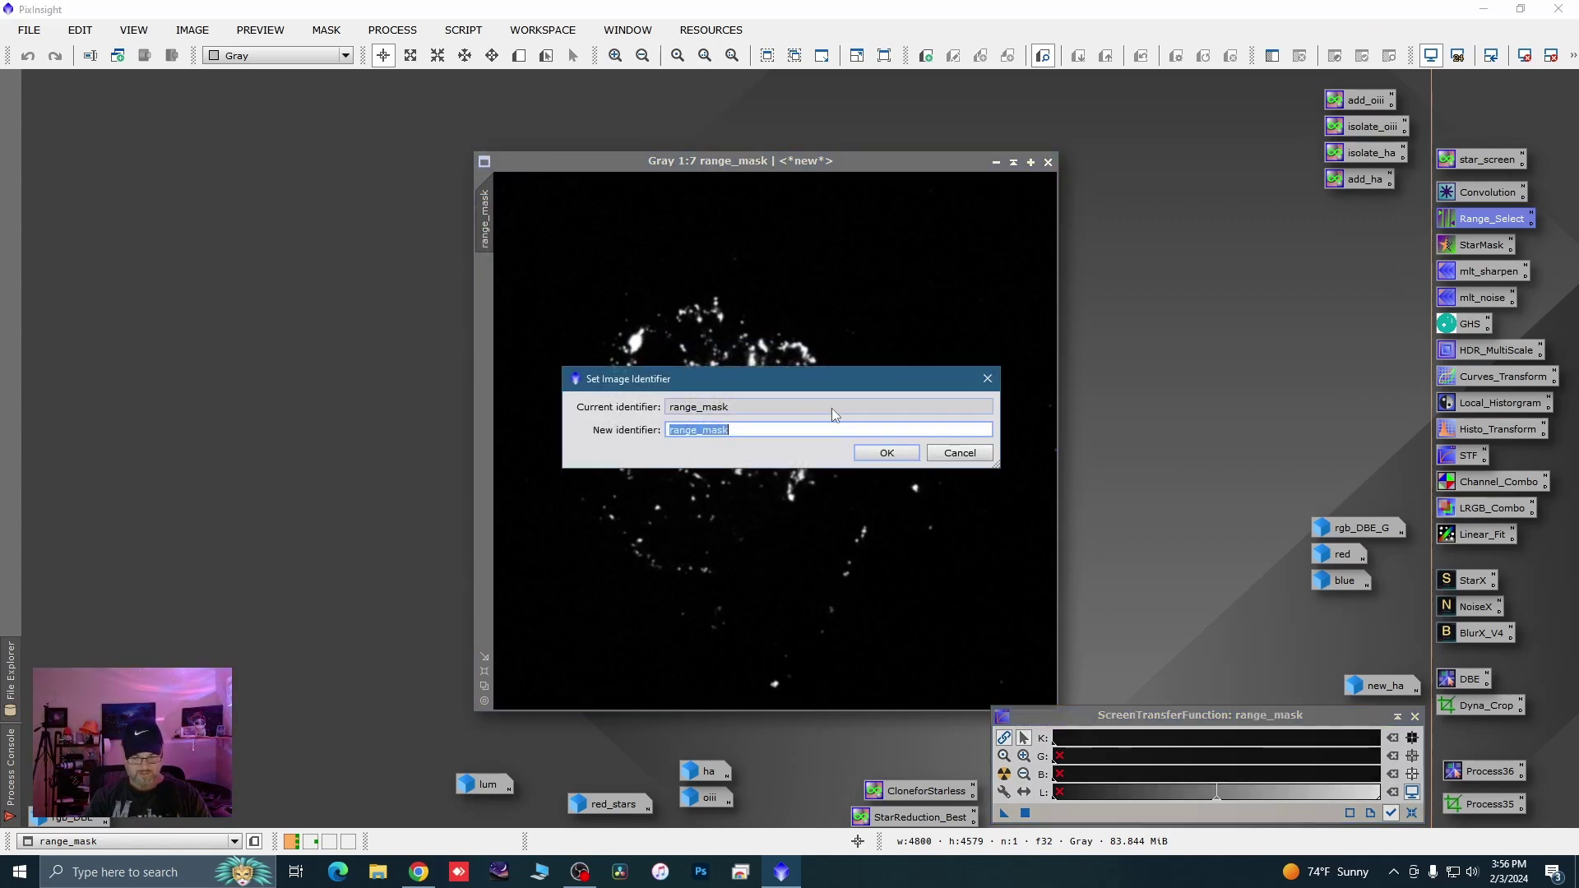
pyautogui.write('ha_')
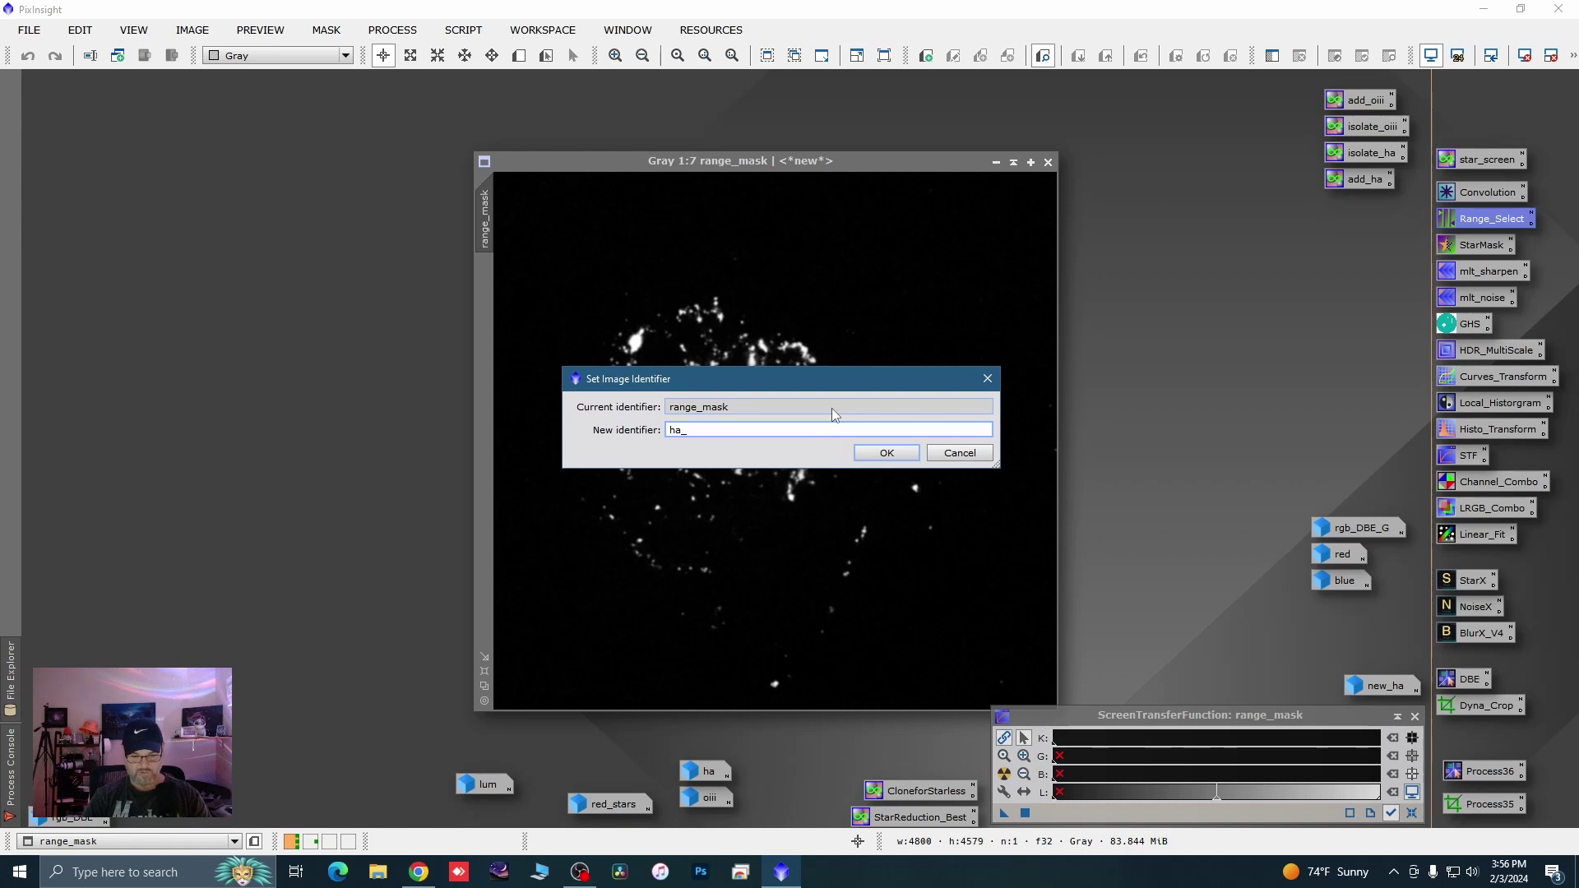
pyautogui.write('mask')
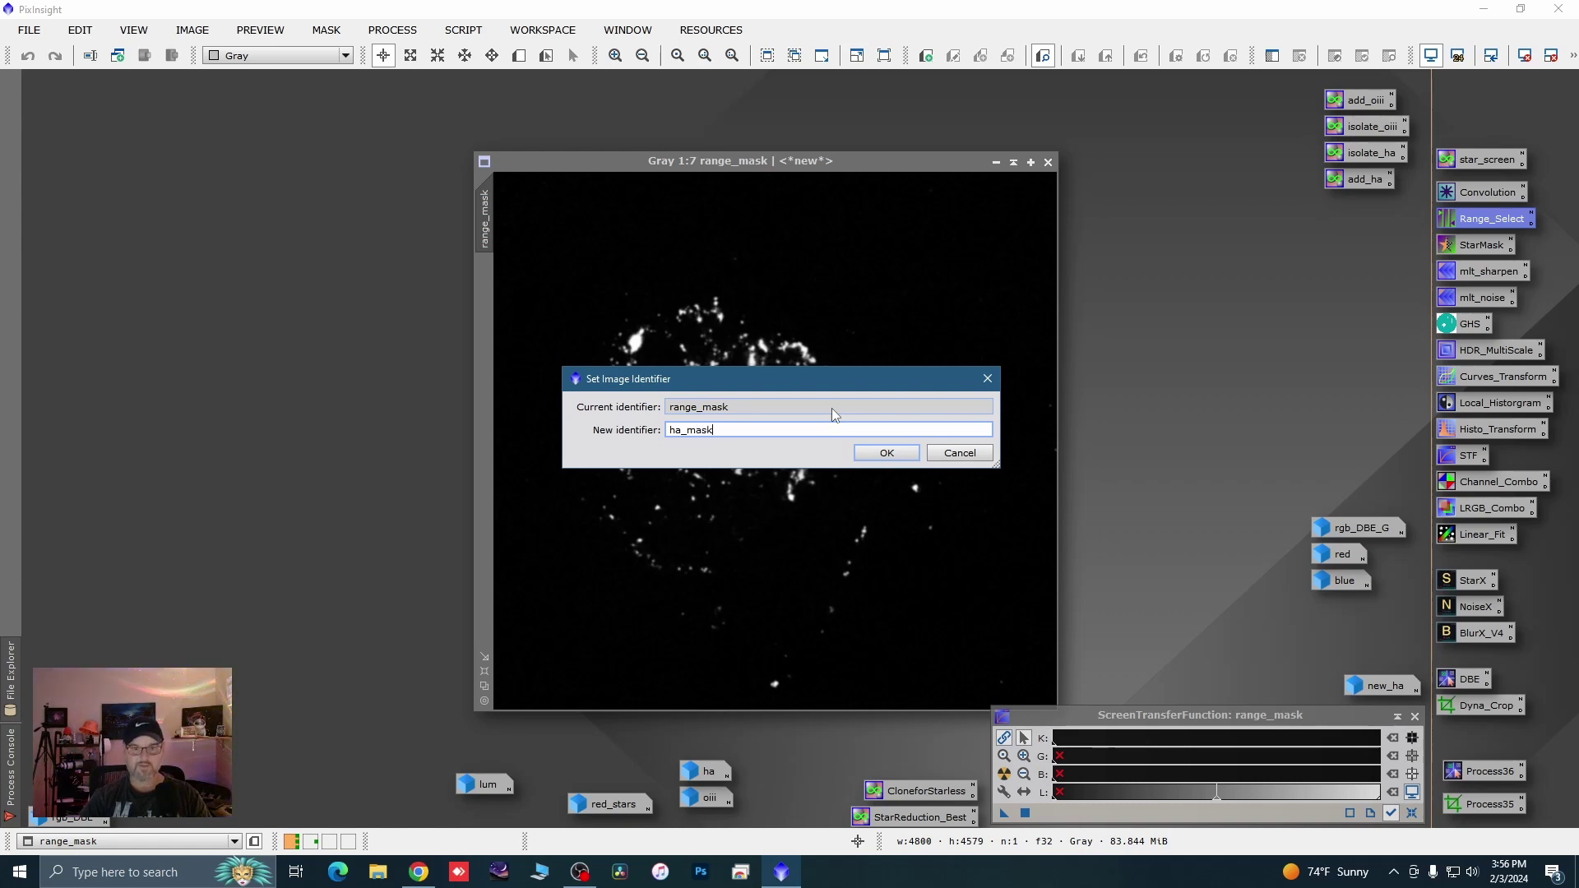
pyautogui.click(901, 453)
pyautogui.click(996, 165)
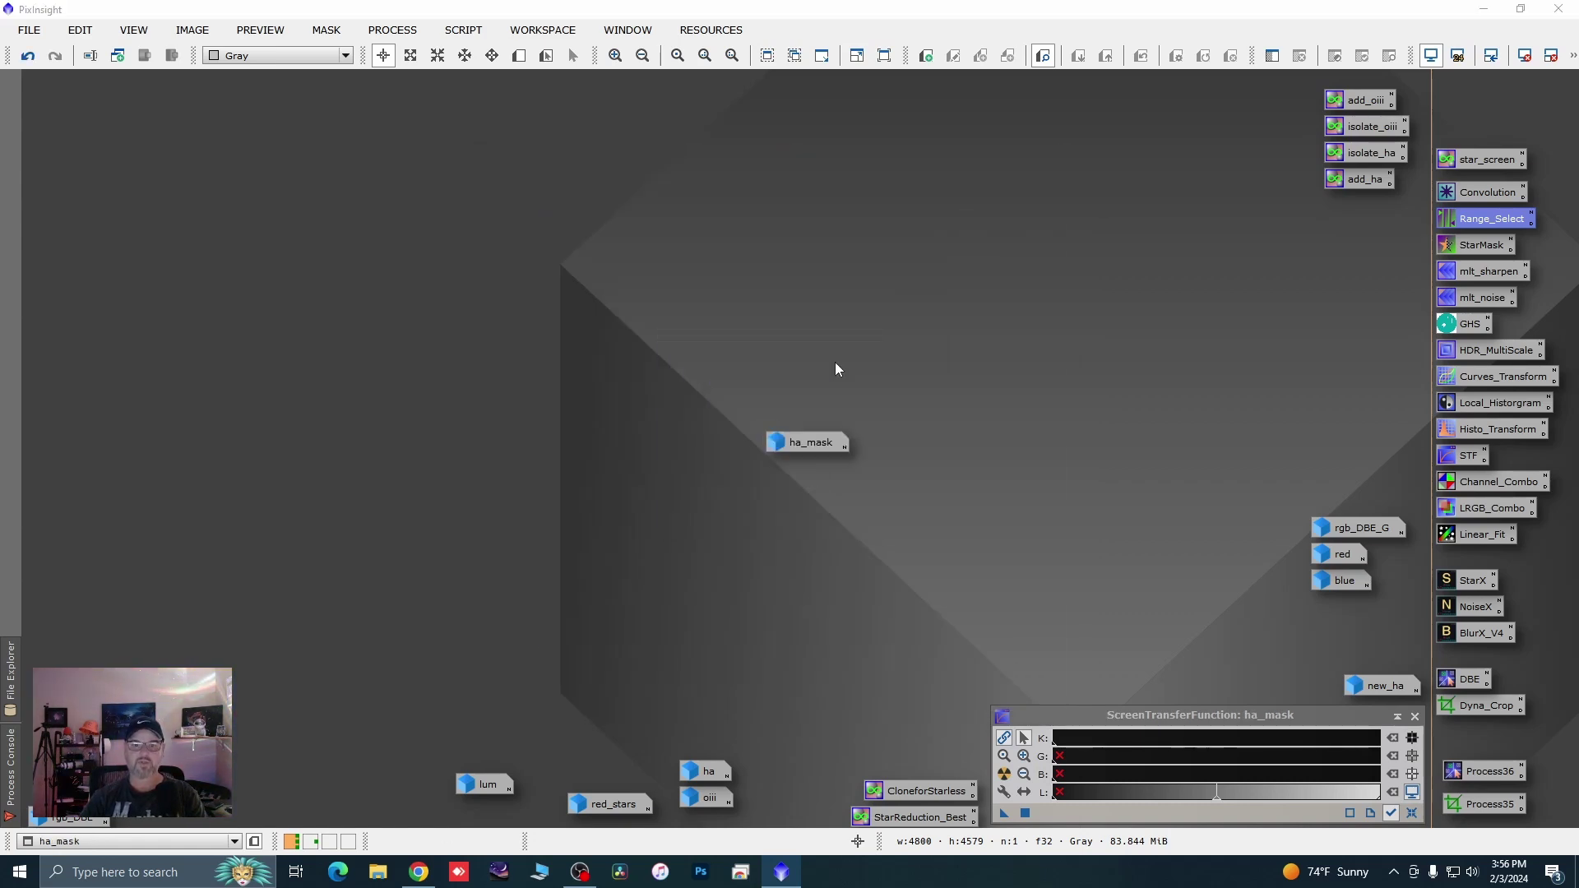
pyautogui.moveTo(807, 439); pyautogui.dragTo(1261, 684)
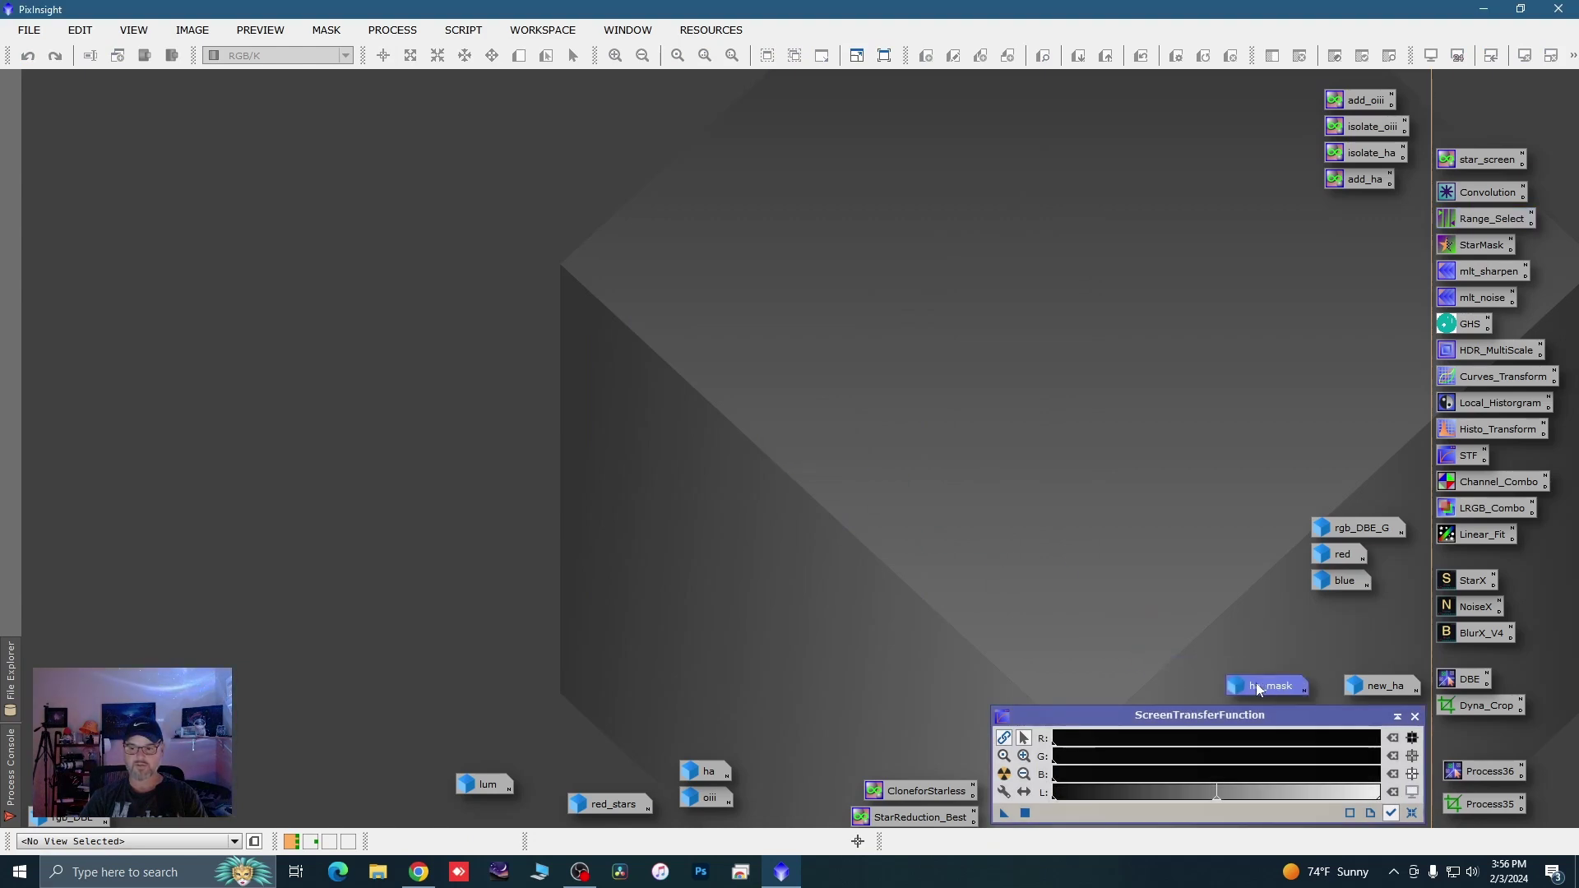
# Restore the red image, apply ha_mask to it as a mask, and minimize ha_mask again
pyautogui.doubleClick(1334, 558)
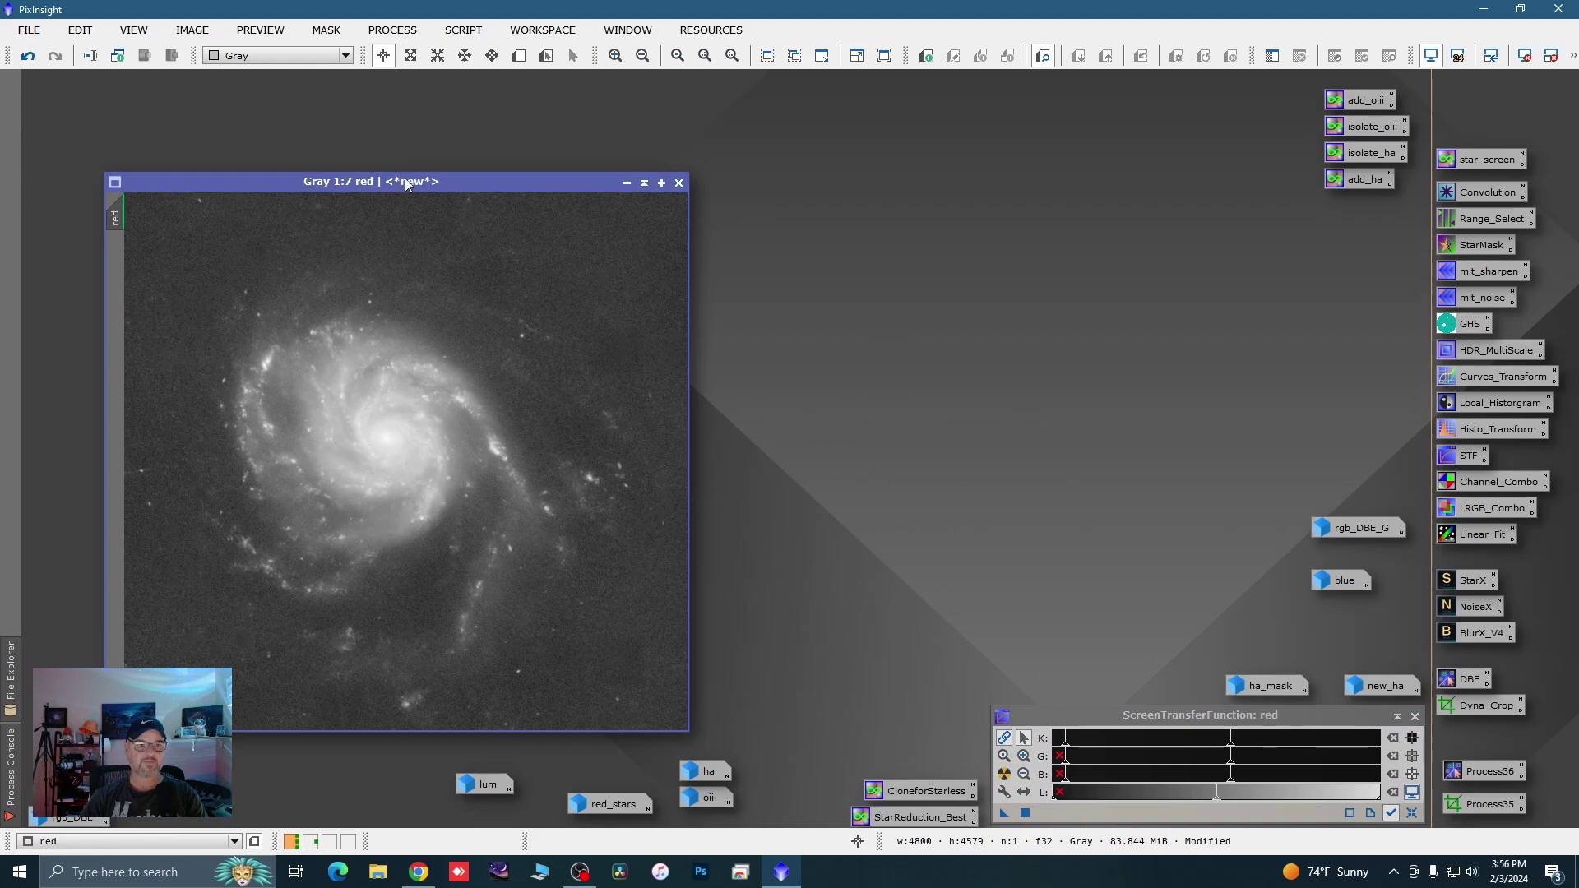
pyautogui.moveTo(409, 186); pyautogui.dragTo(408, 118)
pyautogui.doubleClick(1252, 685)
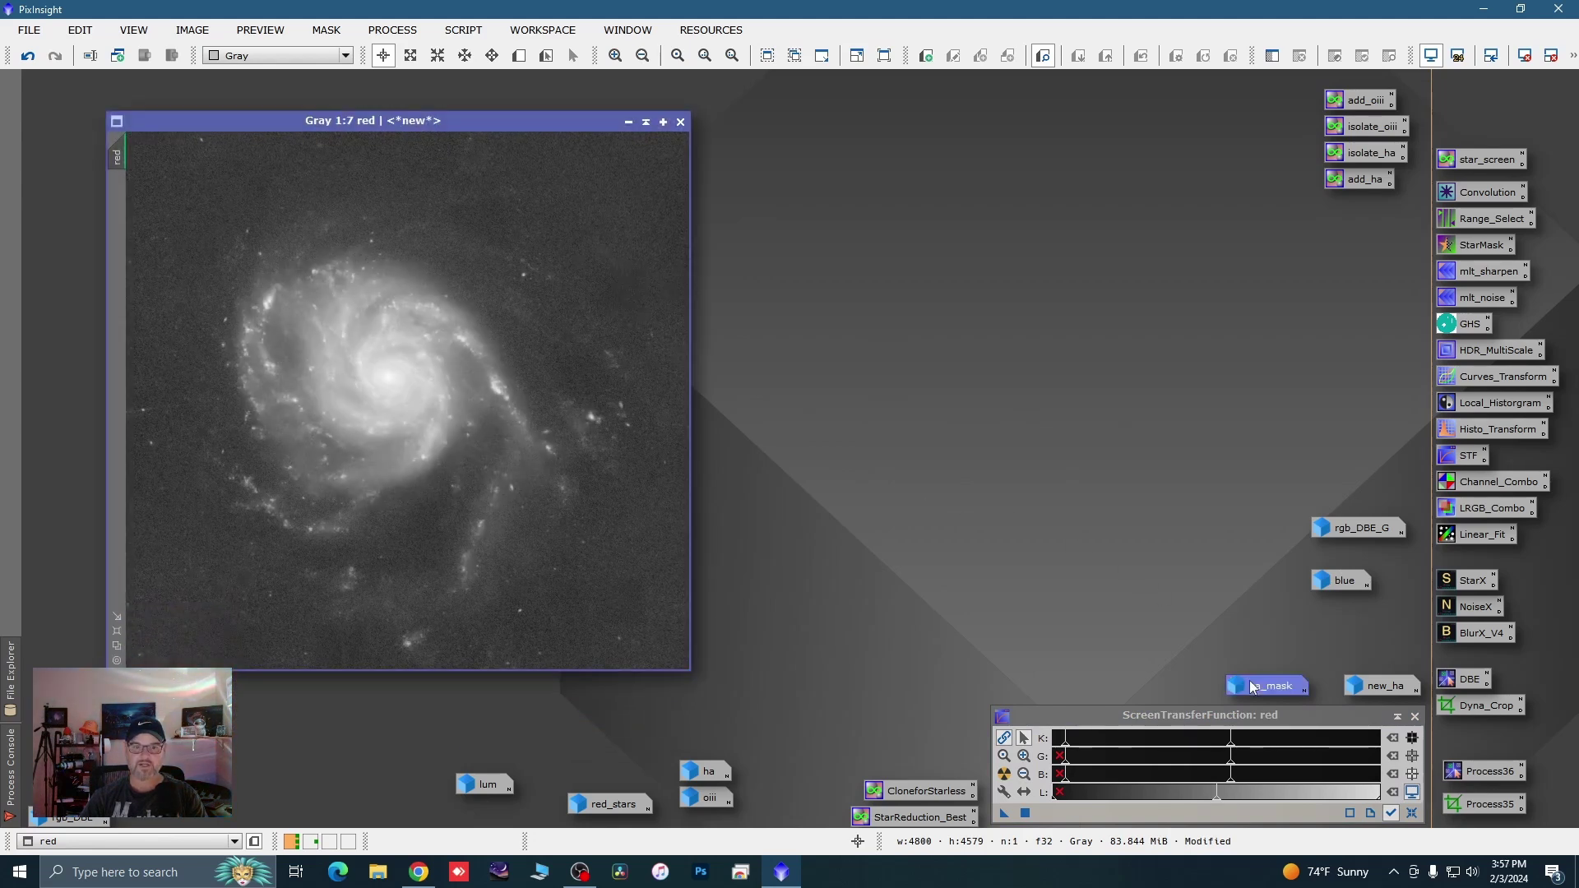
pyautogui.moveTo(482, 216); pyautogui.dragTo(117, 216)
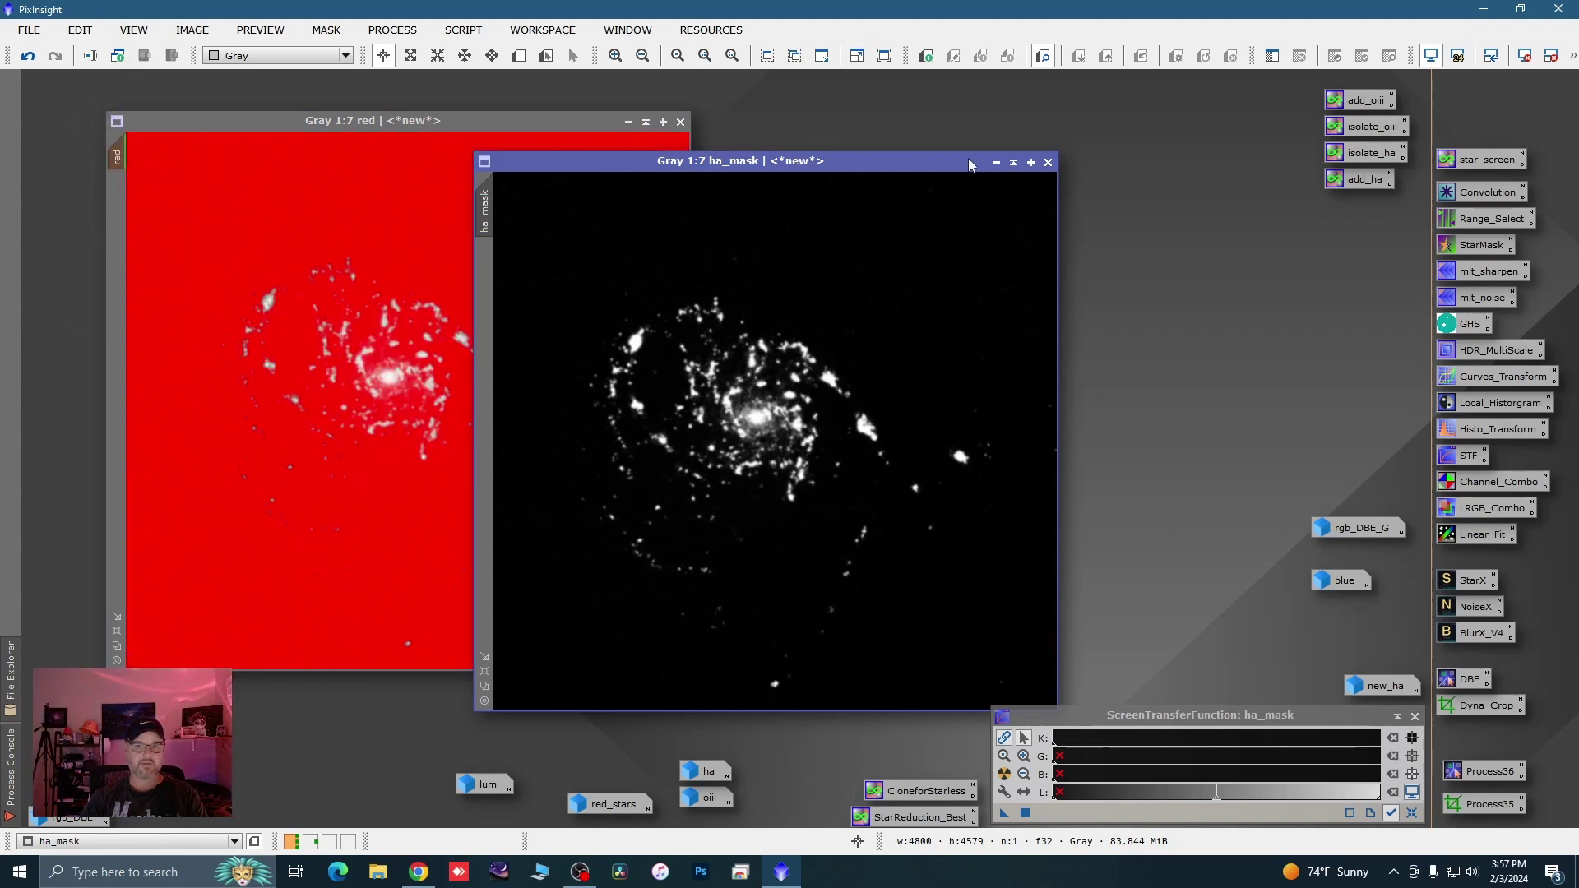
pyautogui.click(995, 163)
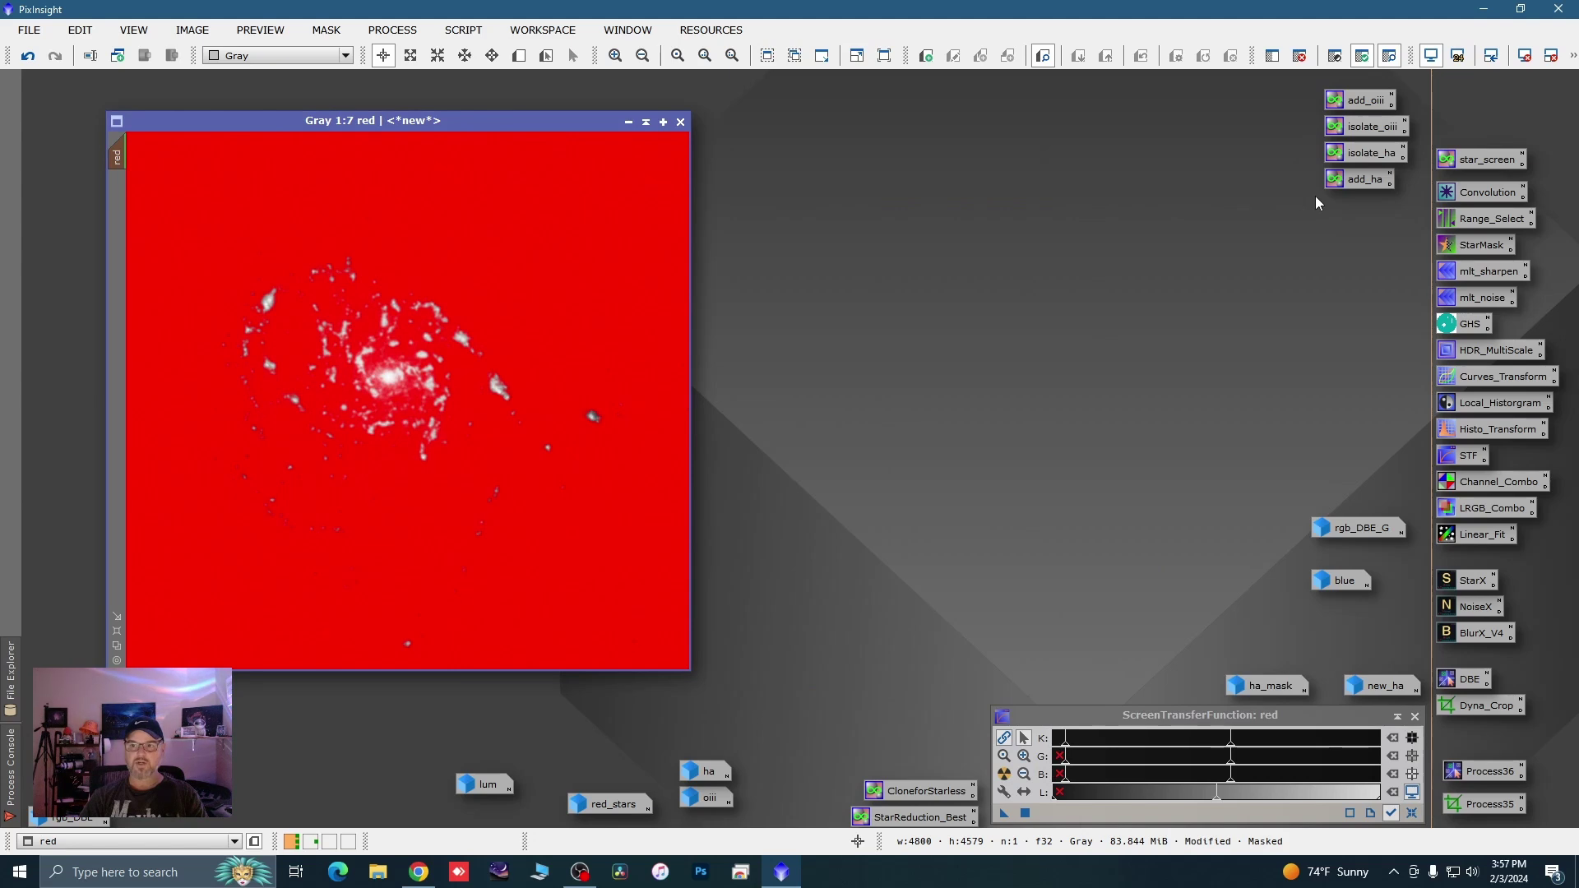
# Hide the mask overlay on red and apply the add_ha PixelMath expression $T+(new_ha-Med(new_ha))*5 to the image
pyautogui.doubleClick(1350, 181)
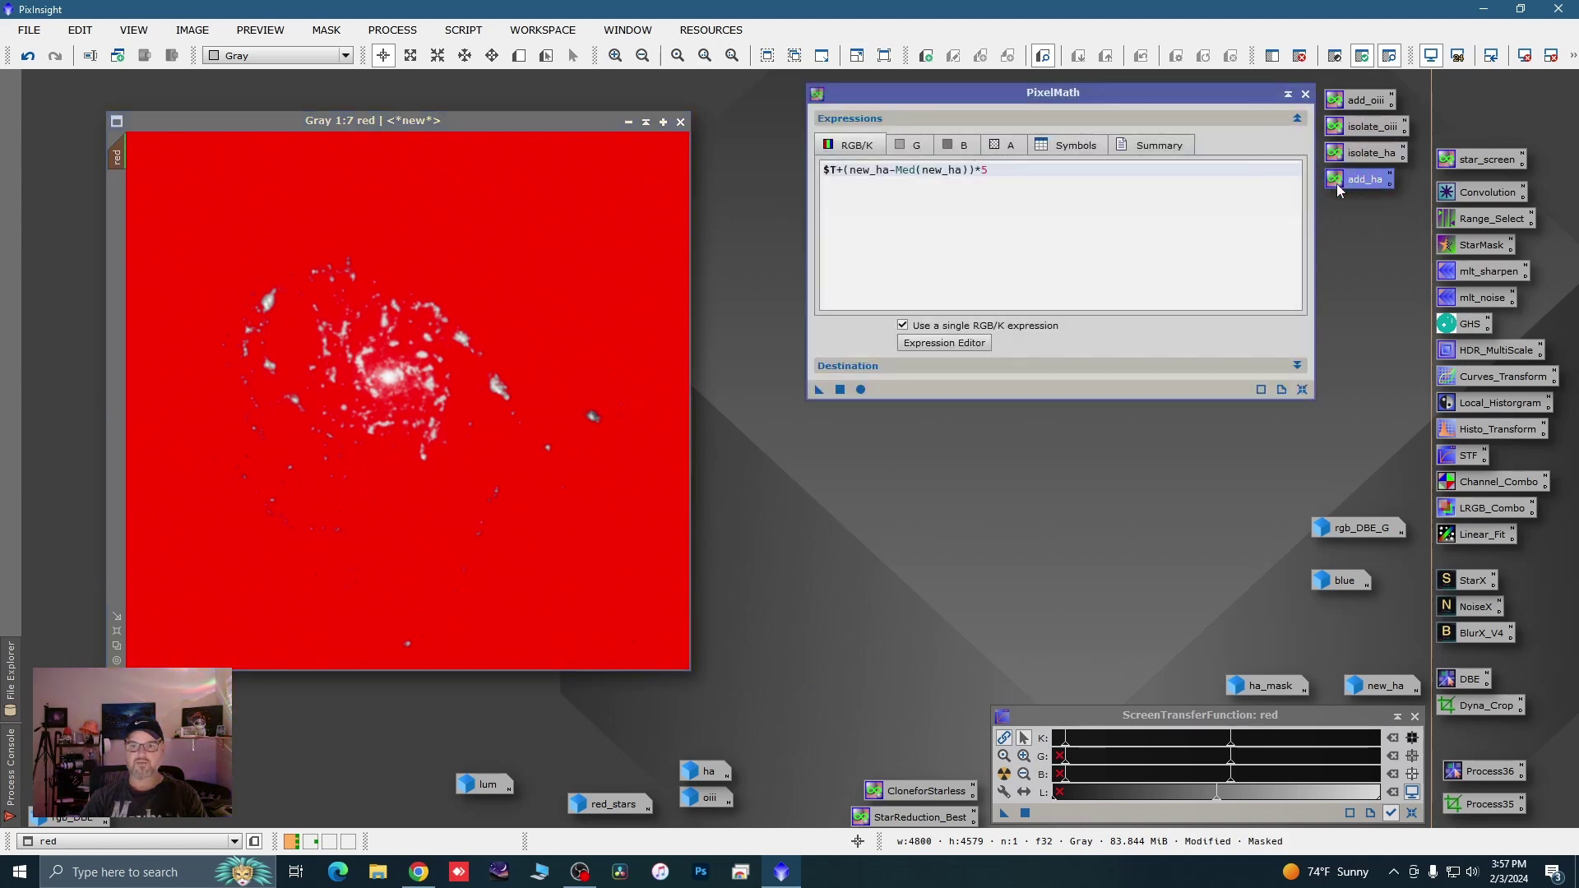
pyautogui.moveTo(1048, 106); pyautogui.dragTo(1046, 178)
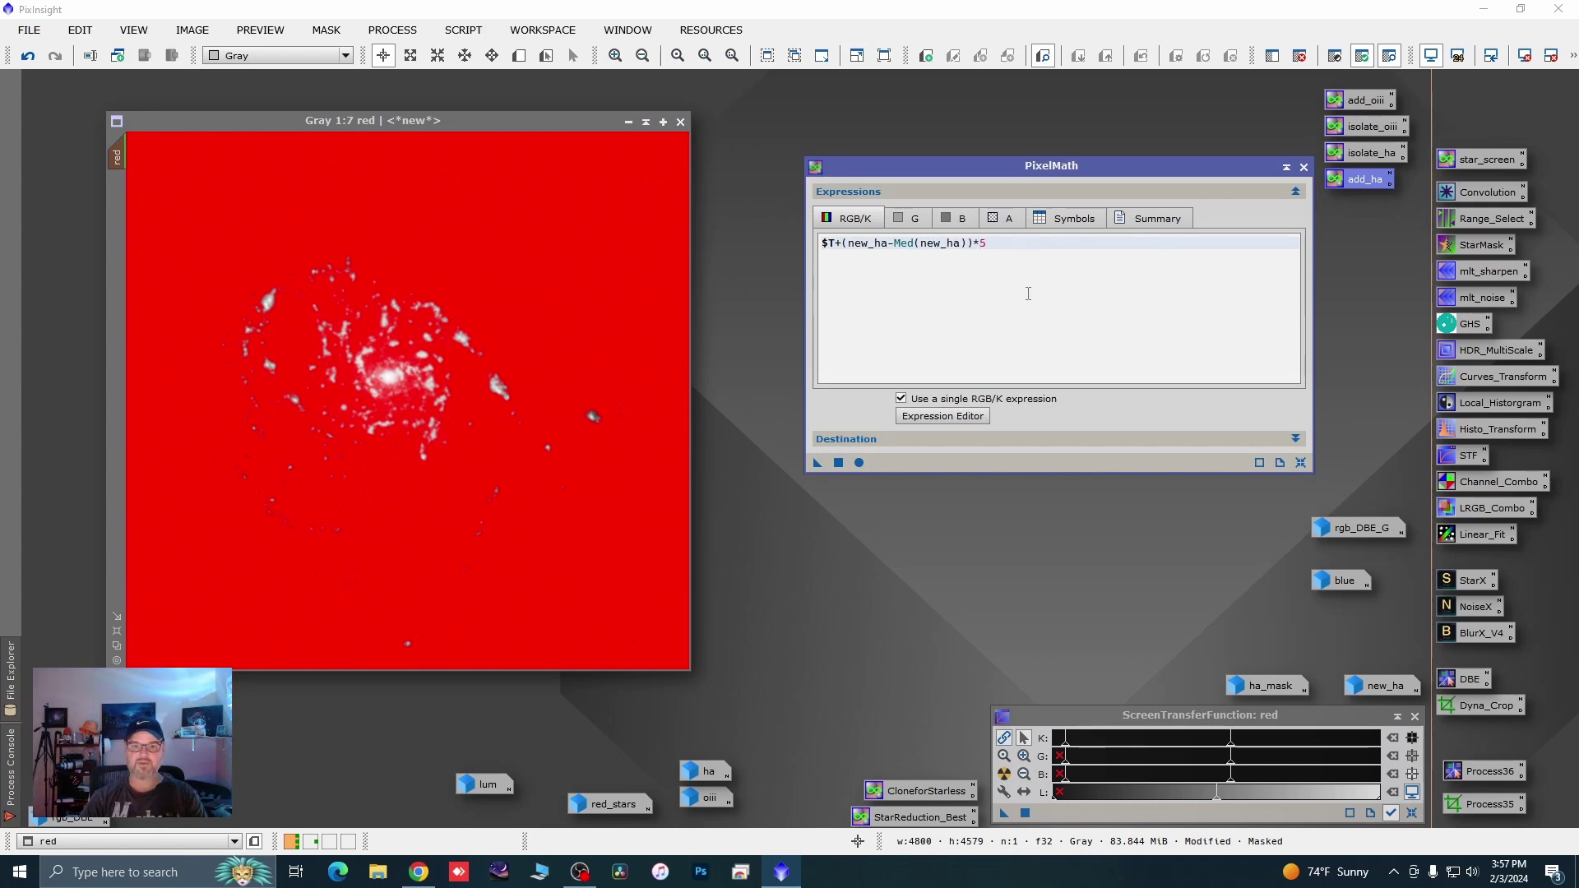
pyautogui.rightClick(475, 301)
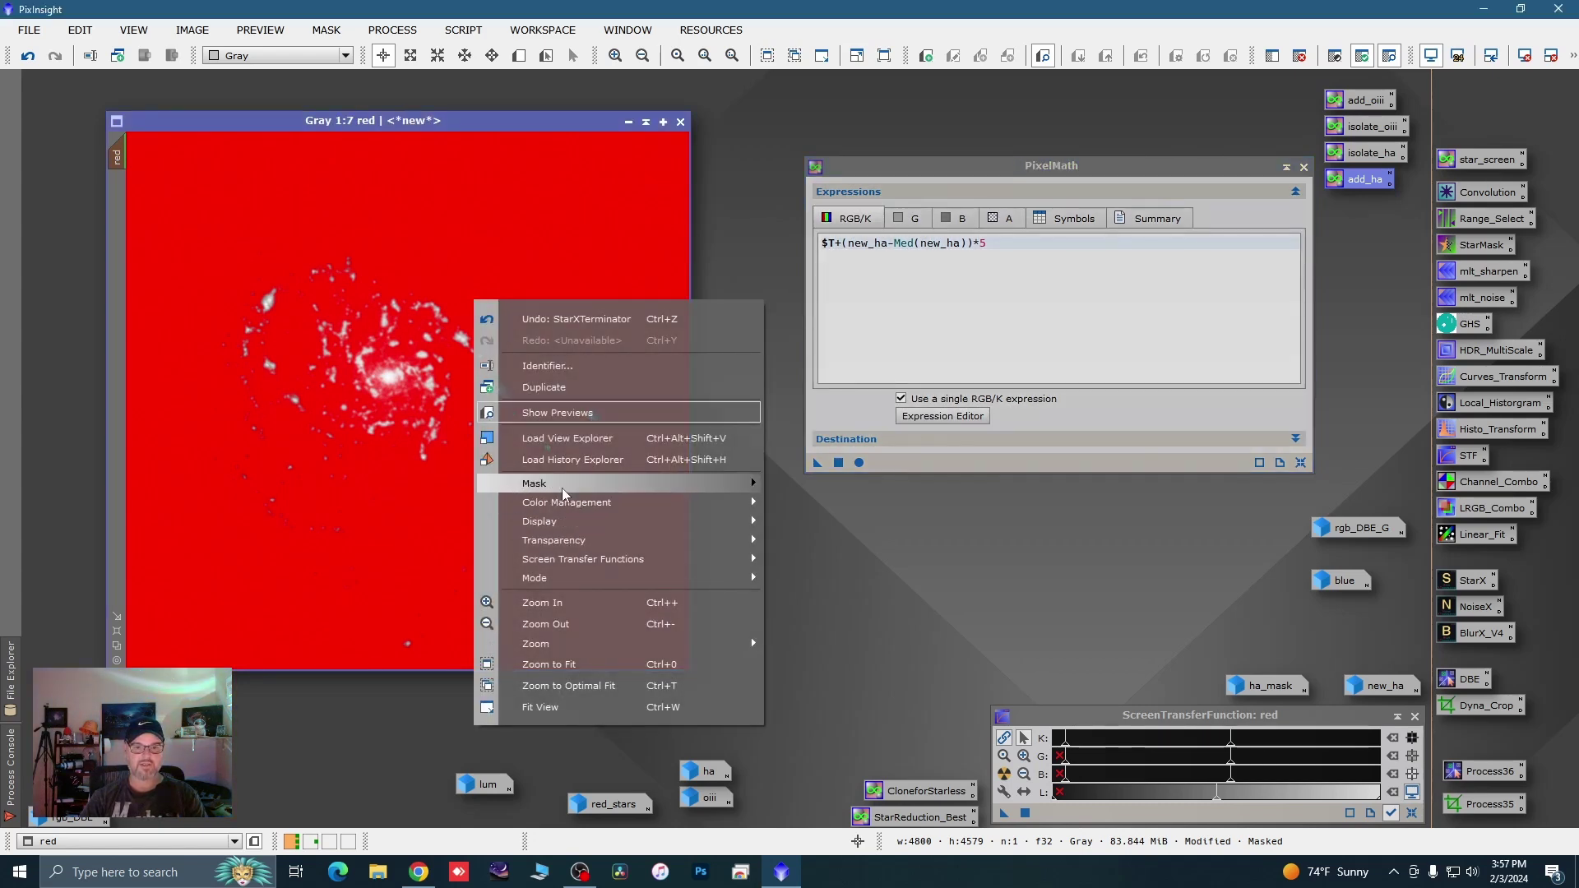
pyautogui.moveTo(564, 492)
pyautogui.click(814, 573)
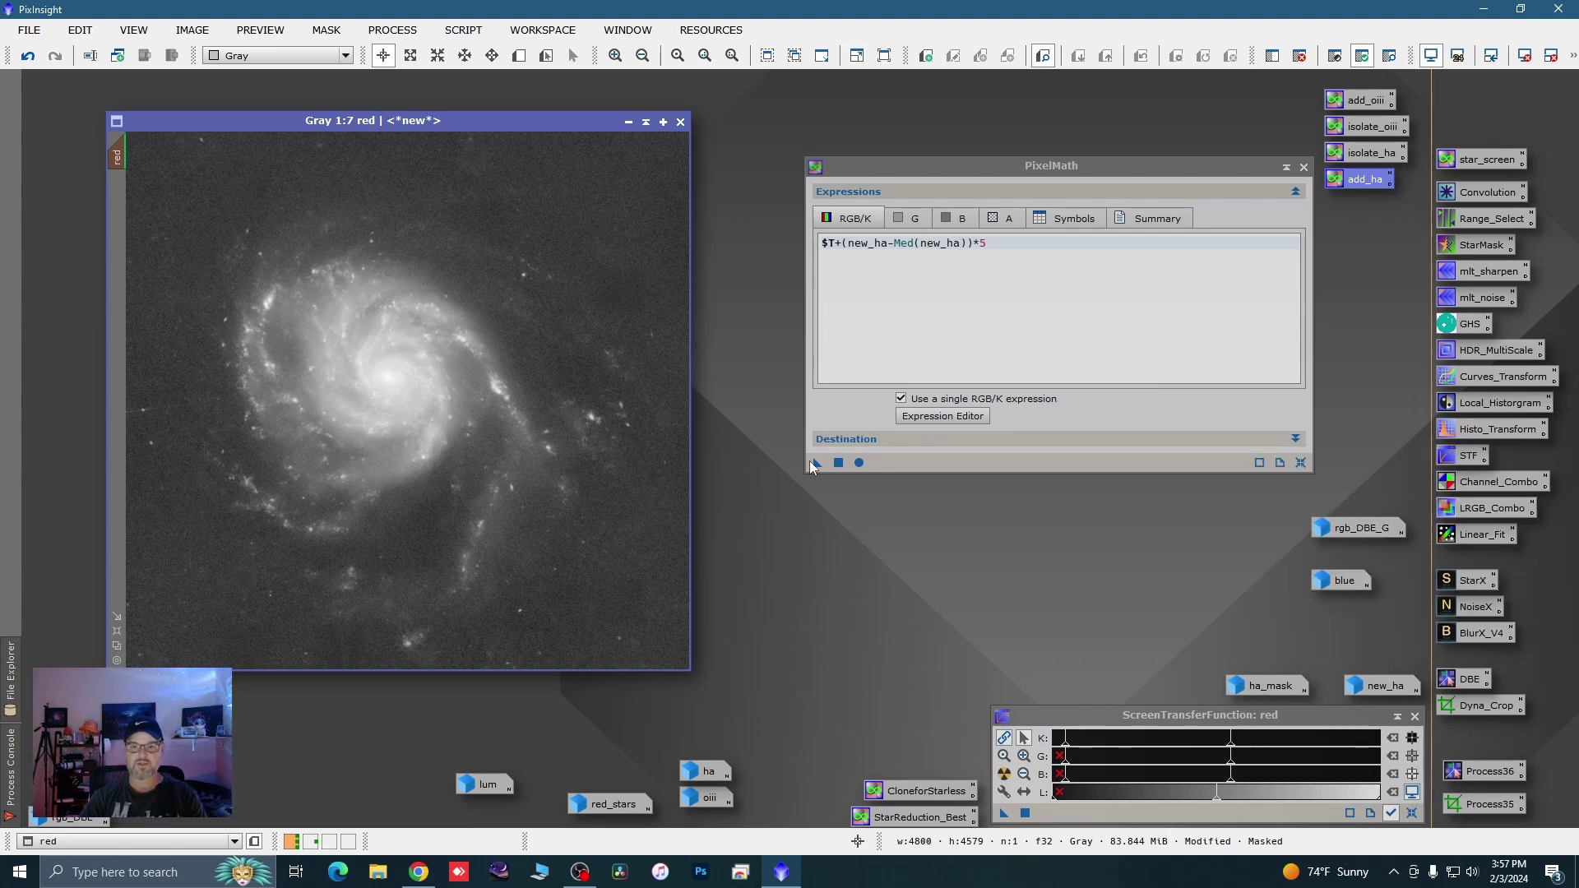
pyautogui.moveTo(818, 465); pyautogui.dragTo(614, 318)
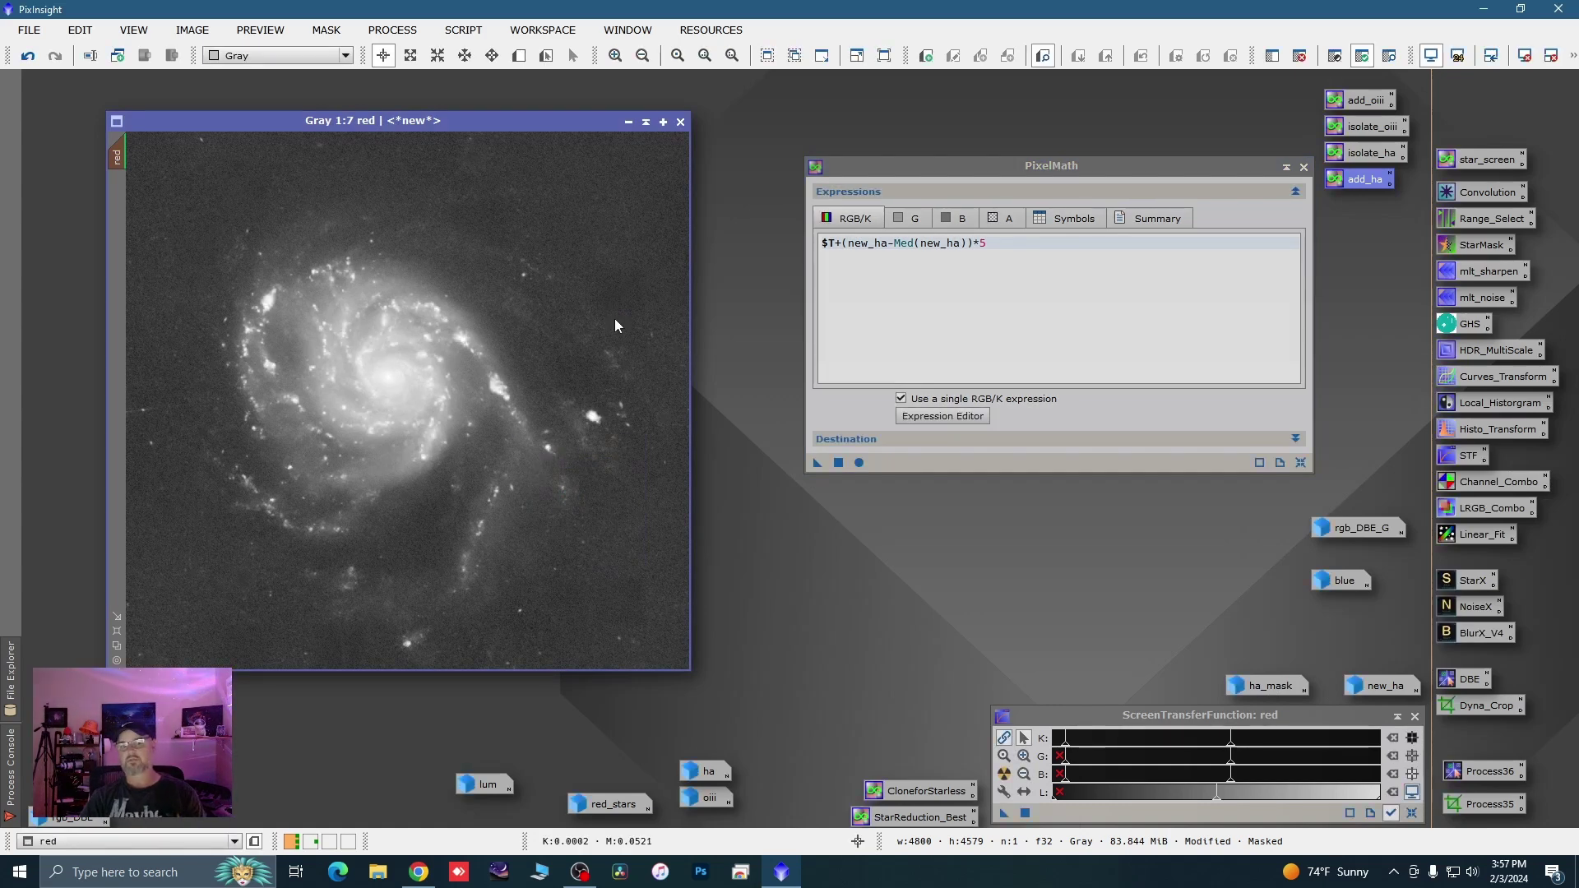
# Remove the mask from the red image
pyautogui.scroll(5, 232, 306)
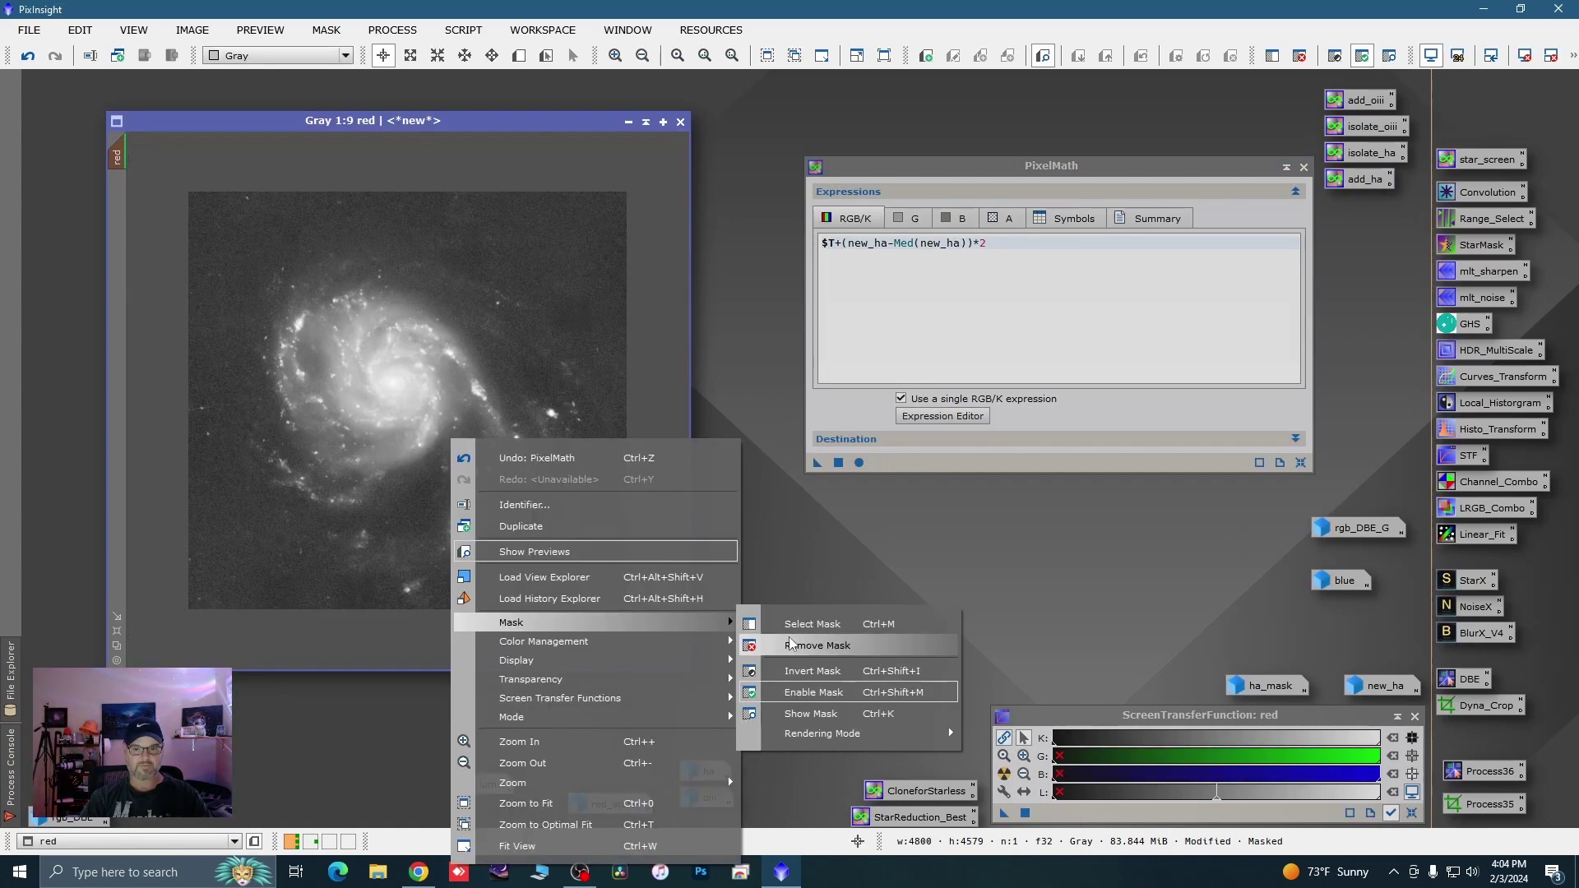
pyautogui.click(794, 644)
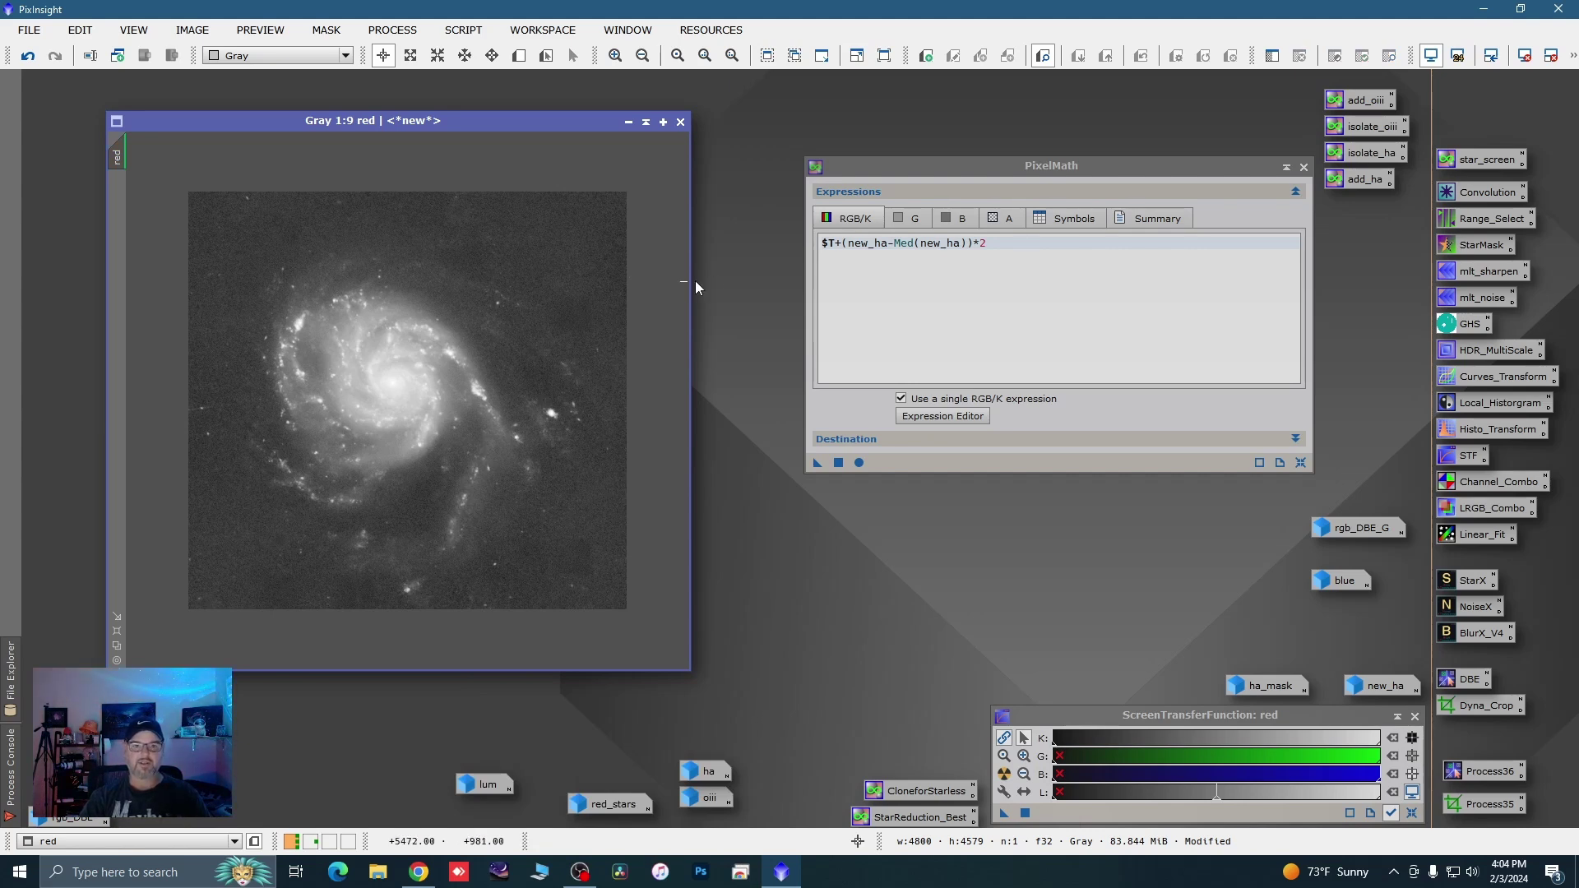
pyautogui.click(997, 242)
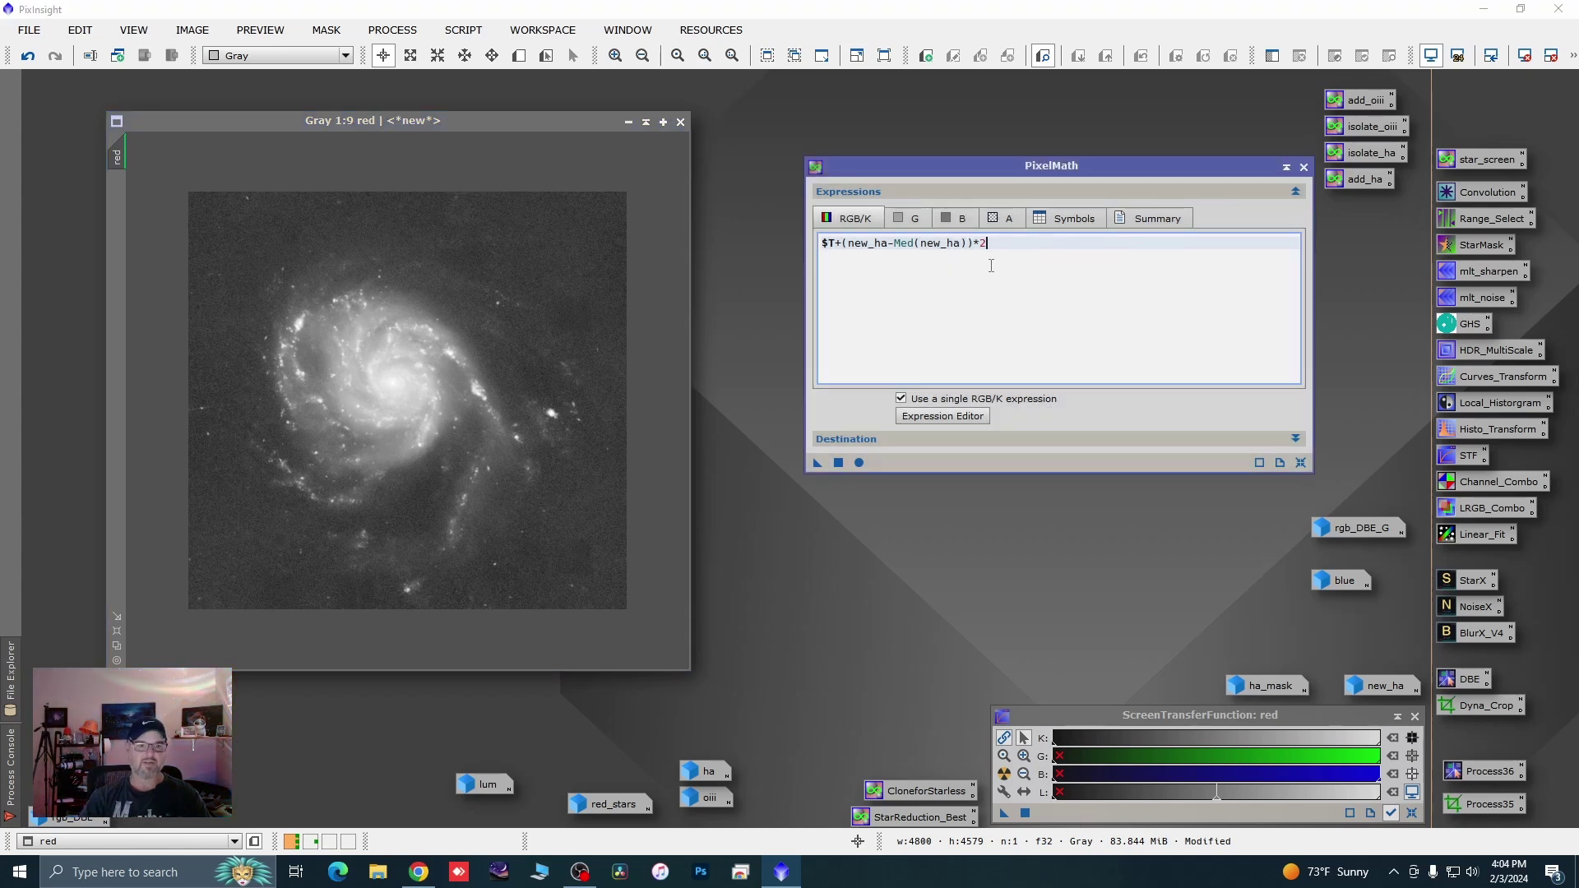
pyautogui.click(307, 321)
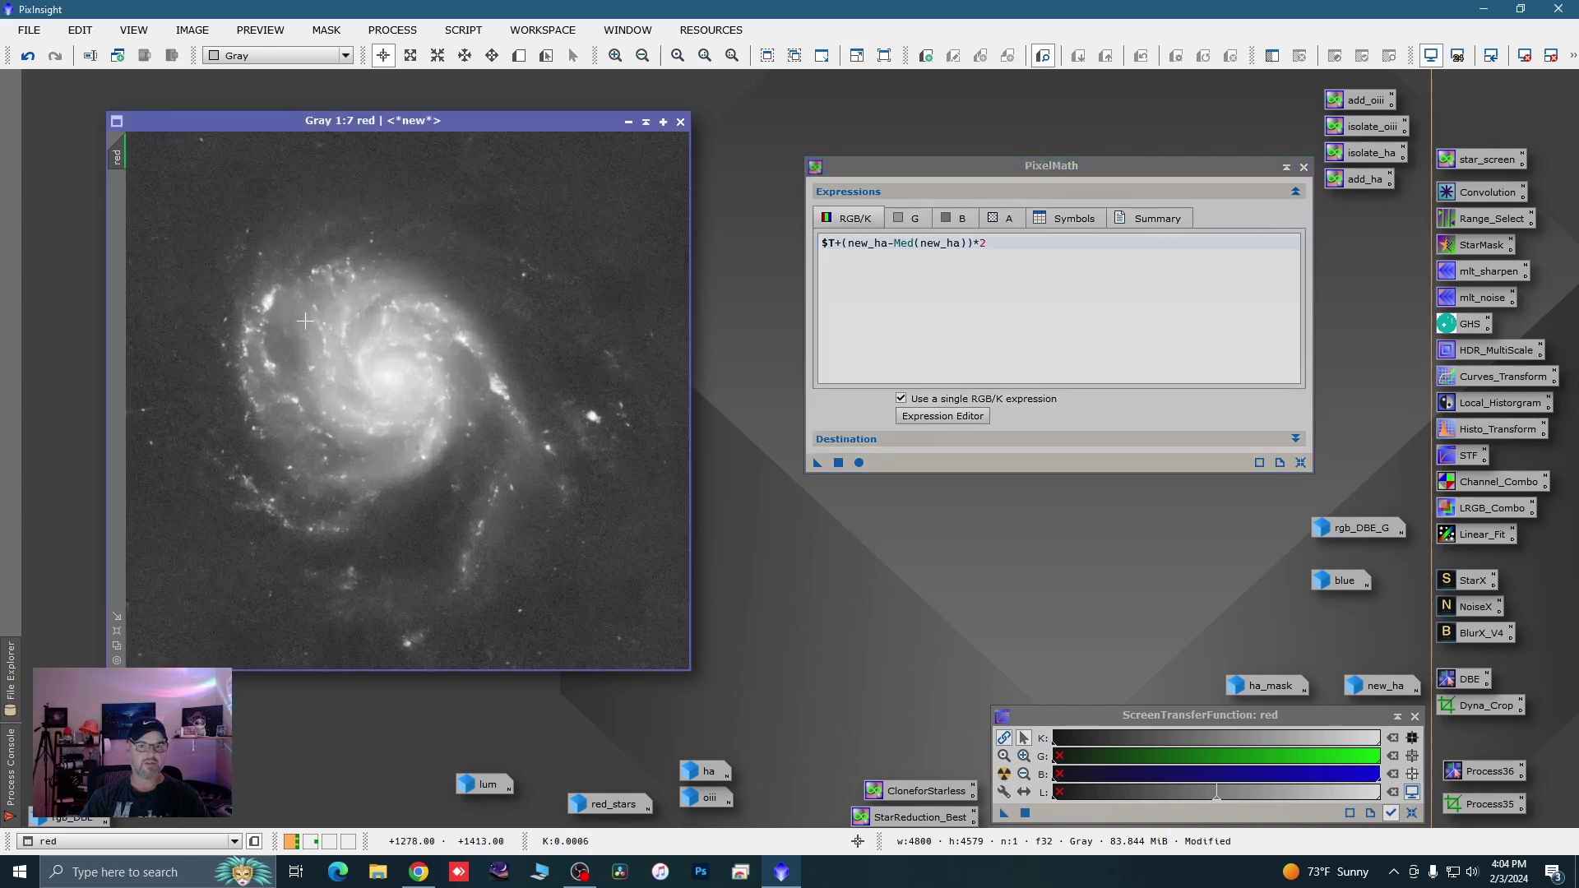
# Compare the red image's spiral arms before and after the PixelMath hydrogen-alpha addition
pyautogui.scroll(3, 307, 322)
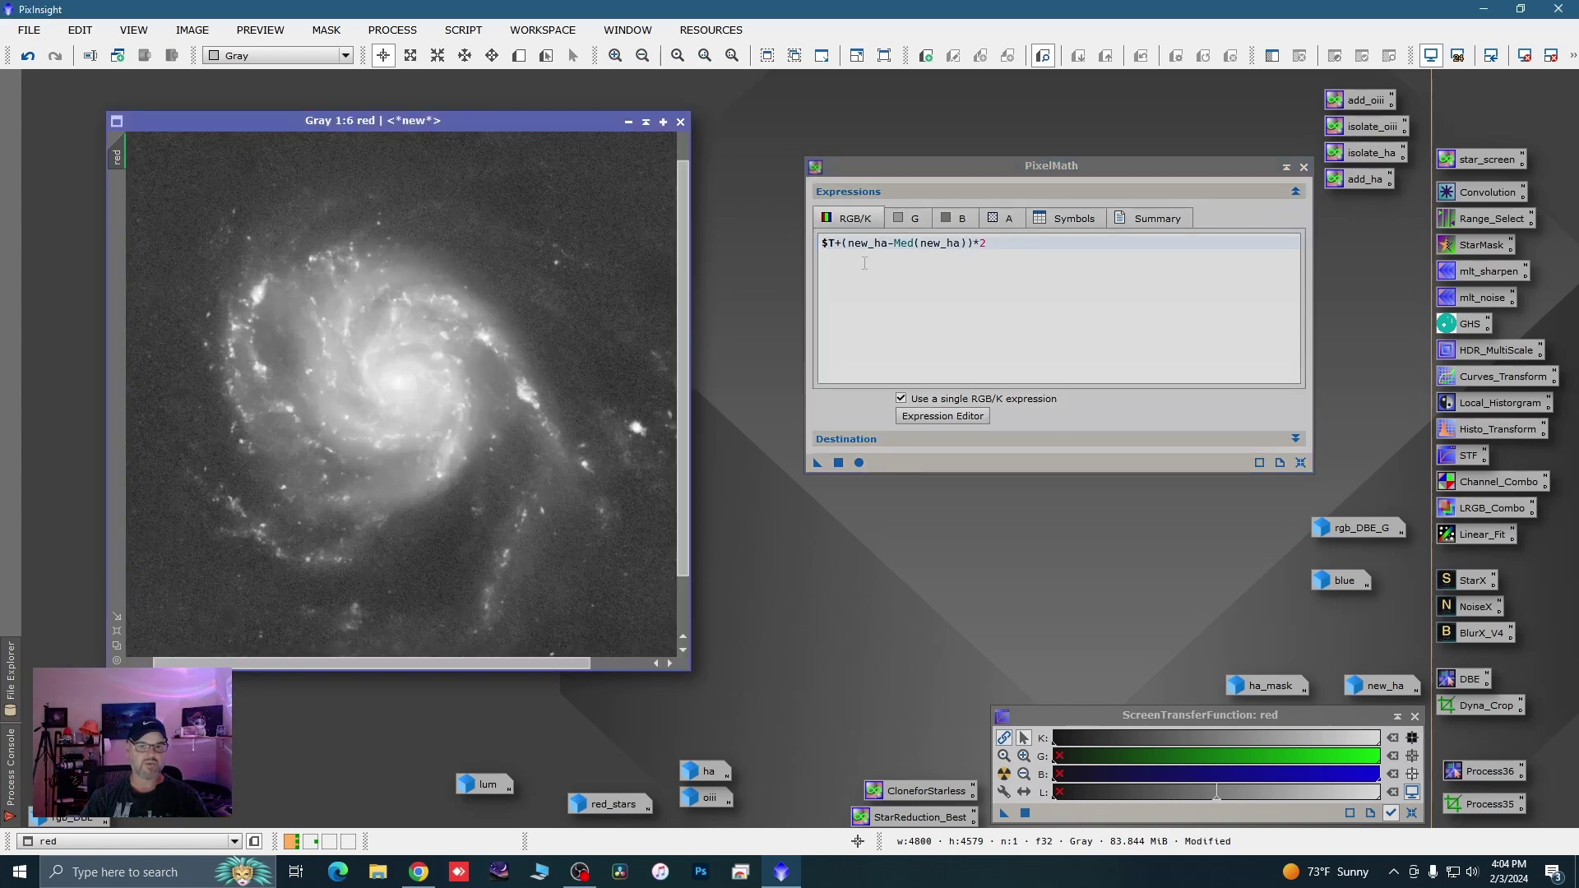
pyautogui.scroll(3, 233, 266)
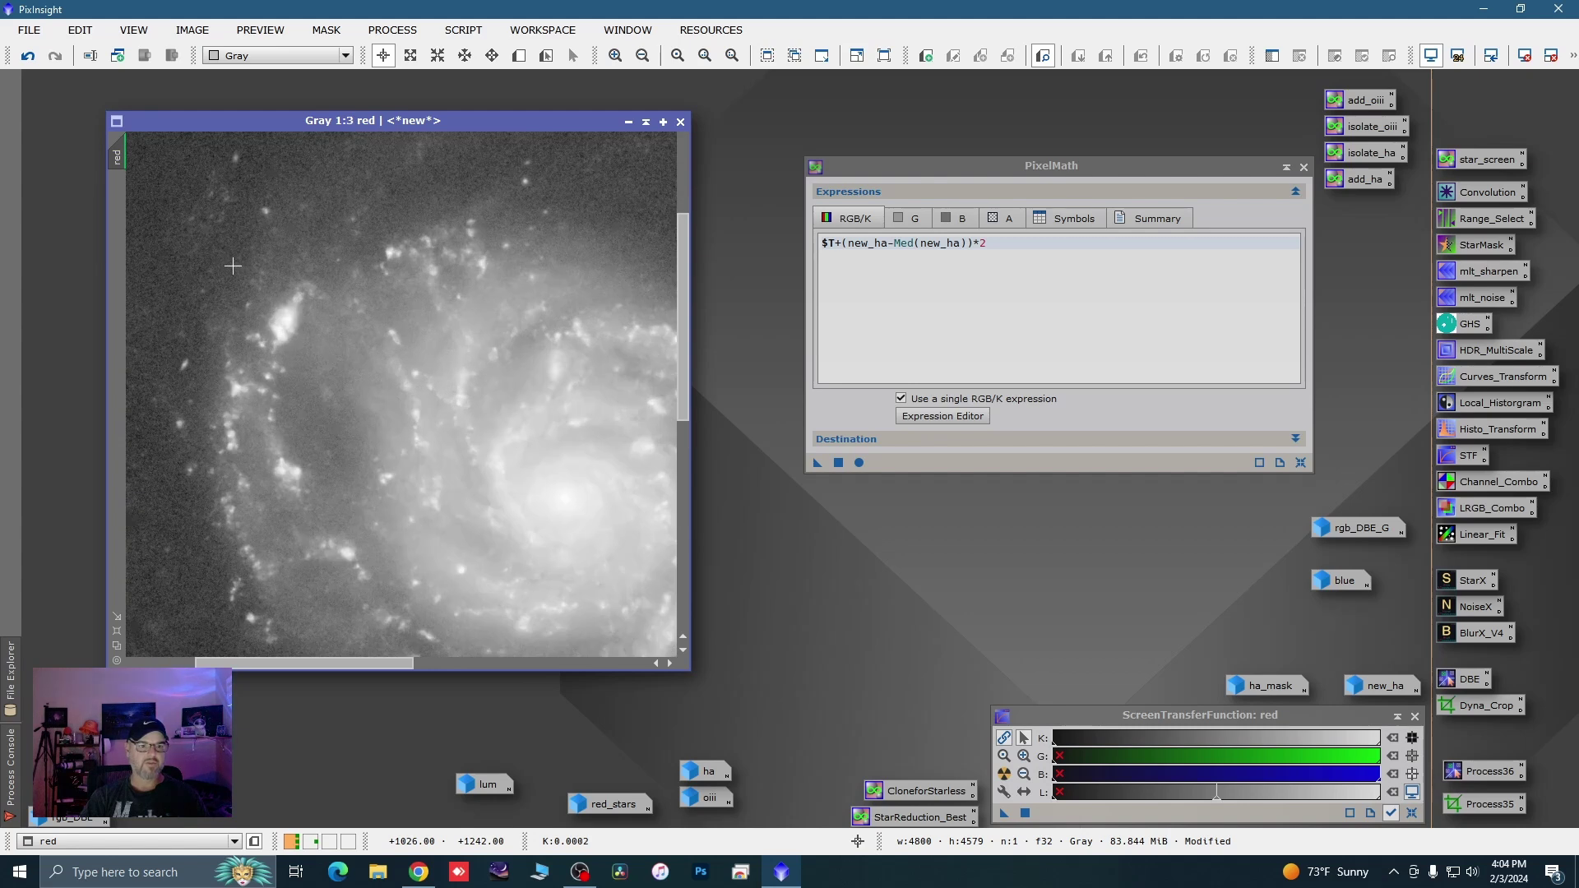
pyautogui.click(30, 58)
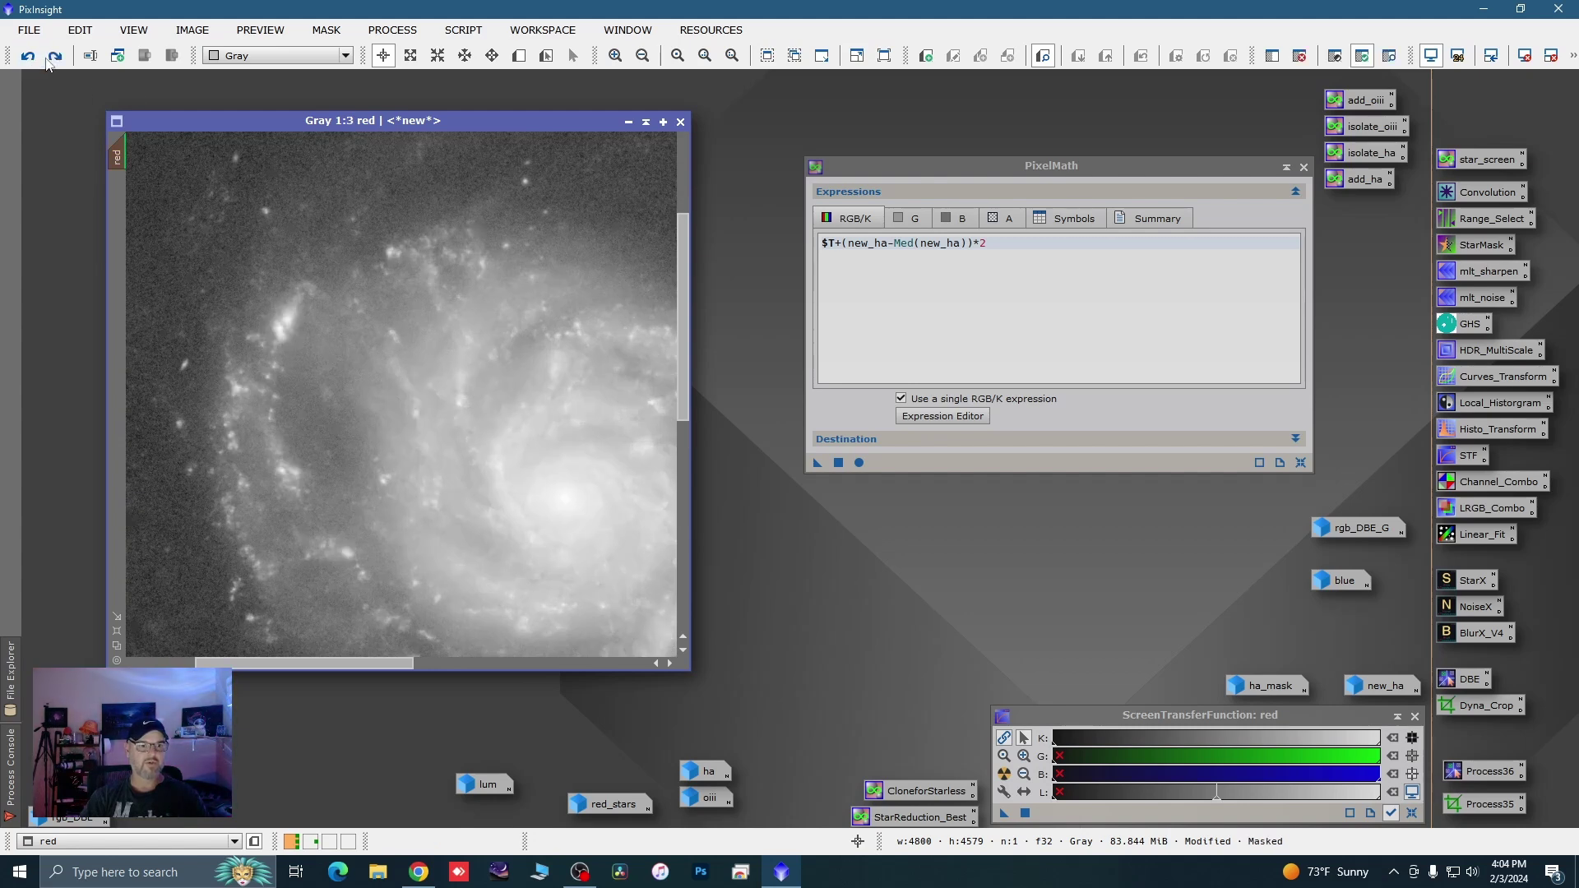
pyautogui.click(54, 57)
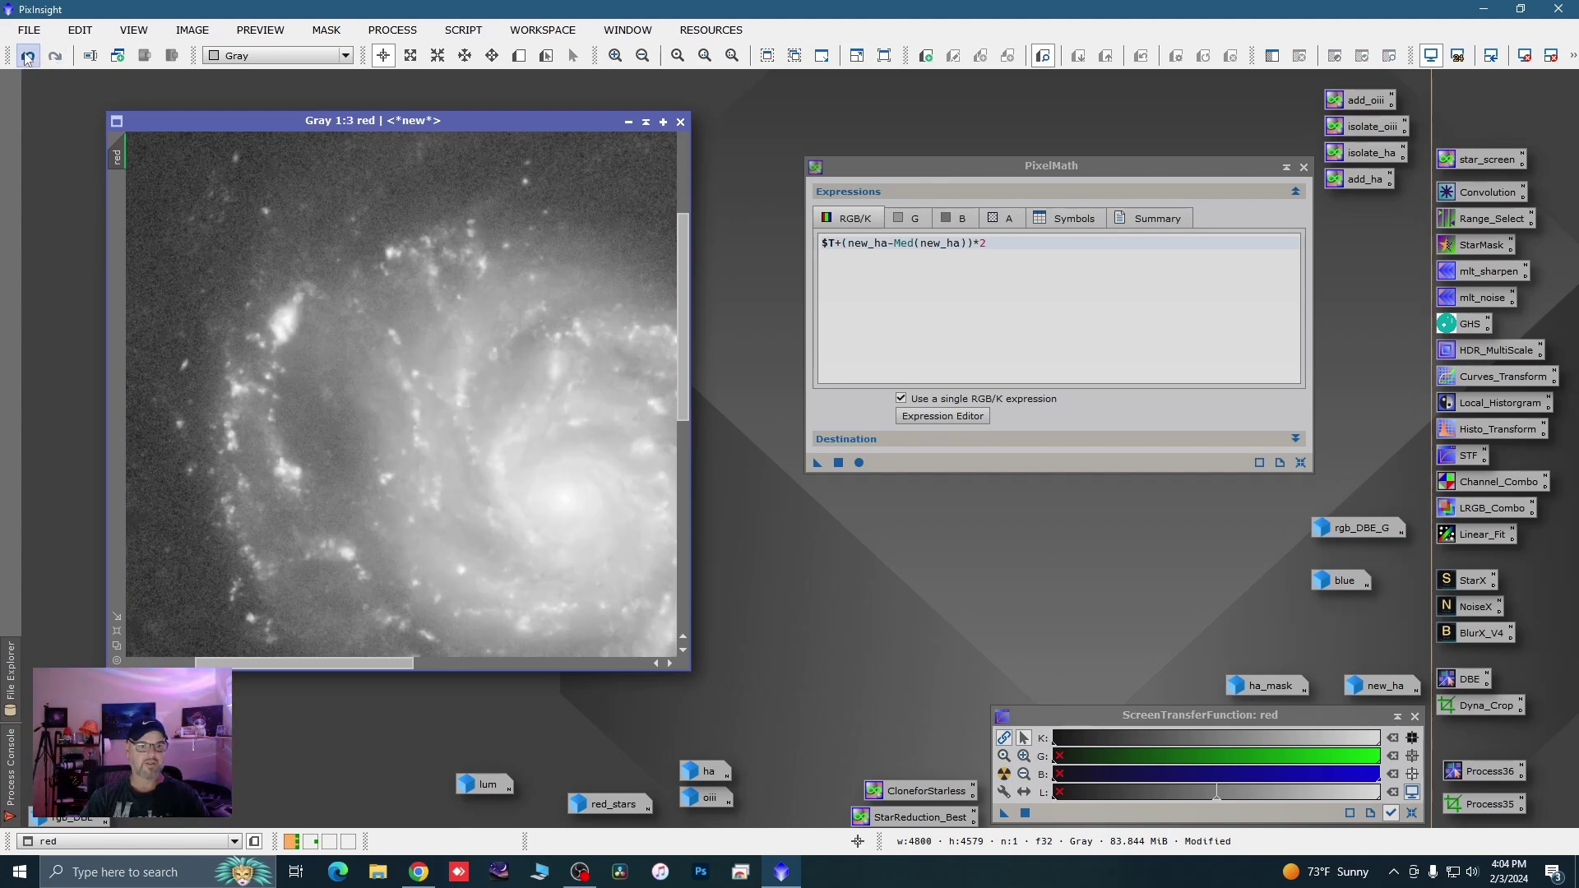
pyautogui.click(28, 58)
pyautogui.click(54, 57)
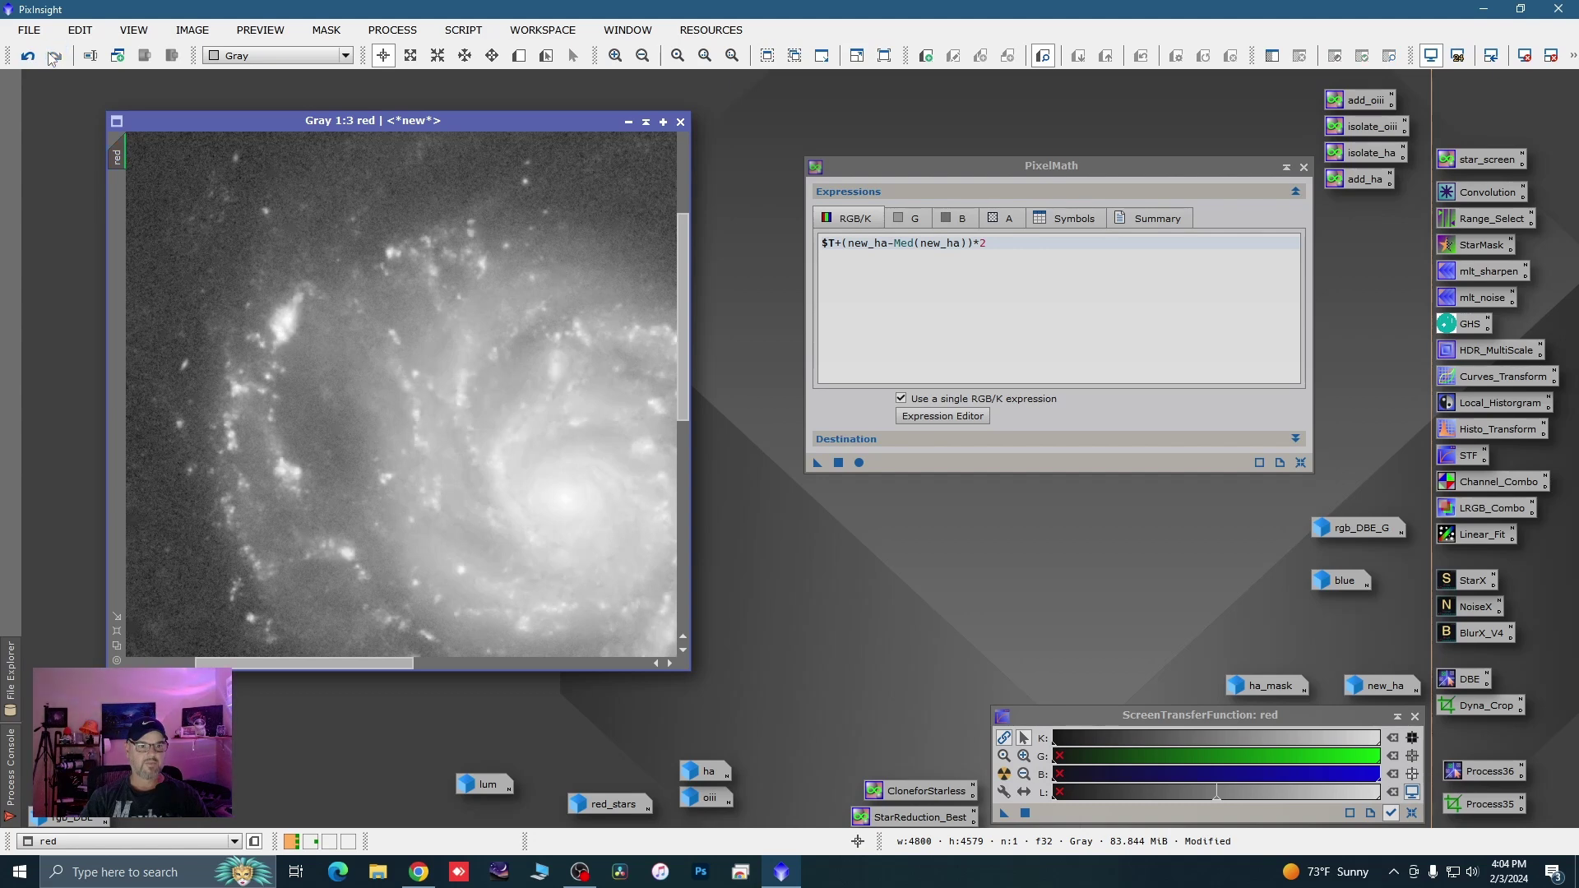
# Undo the PixelMath hydrogen-alpha addition on the red image and remove the mask from it
pyautogui.click(28, 58)
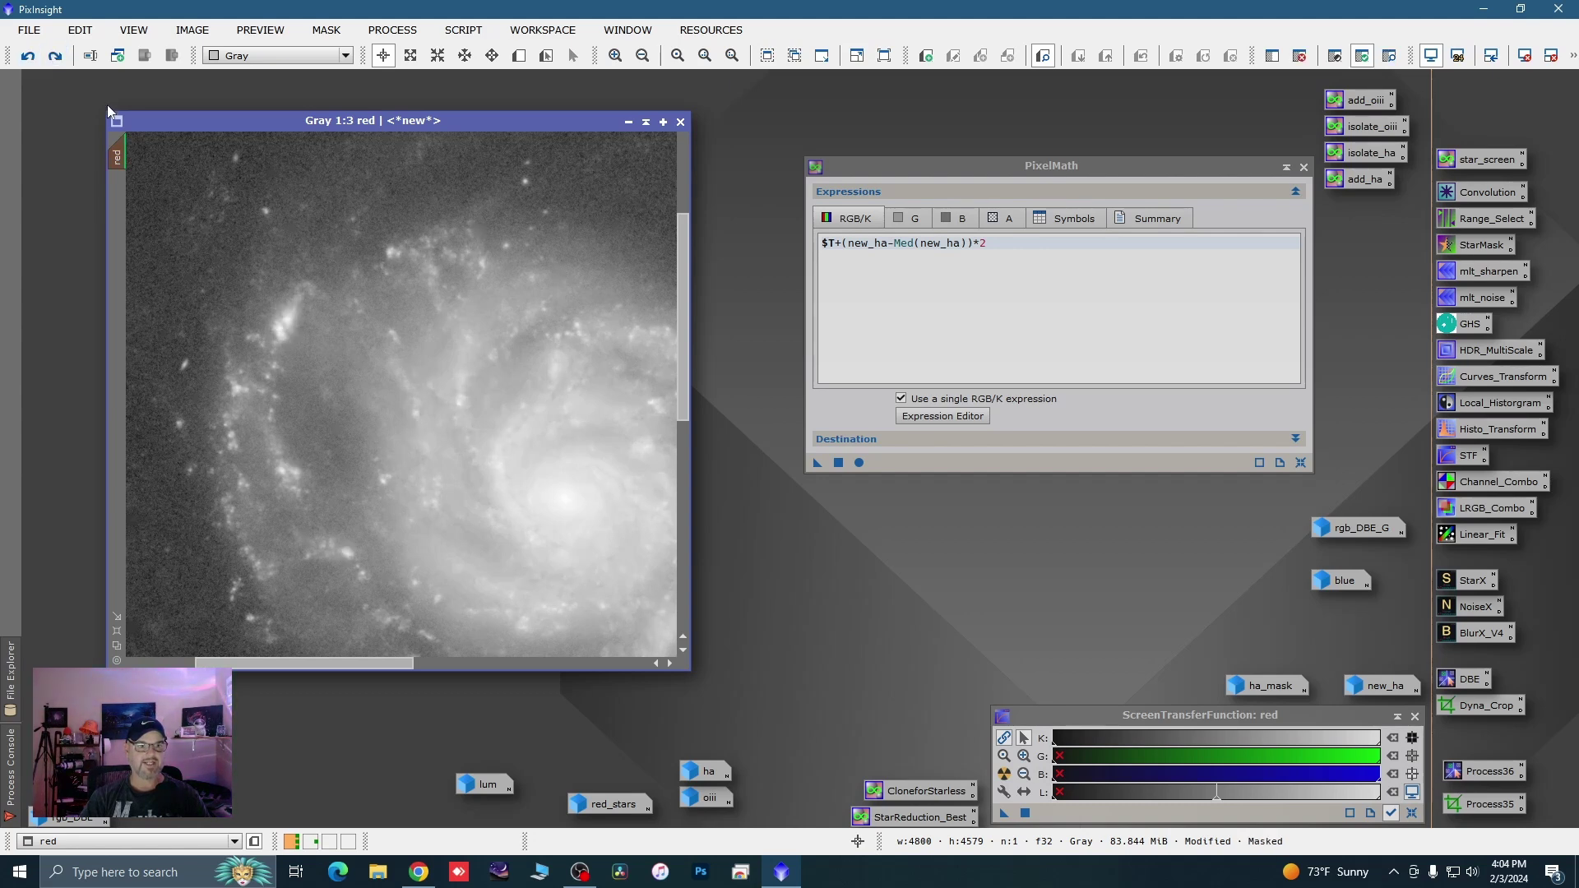
pyautogui.rightClick(367, 299)
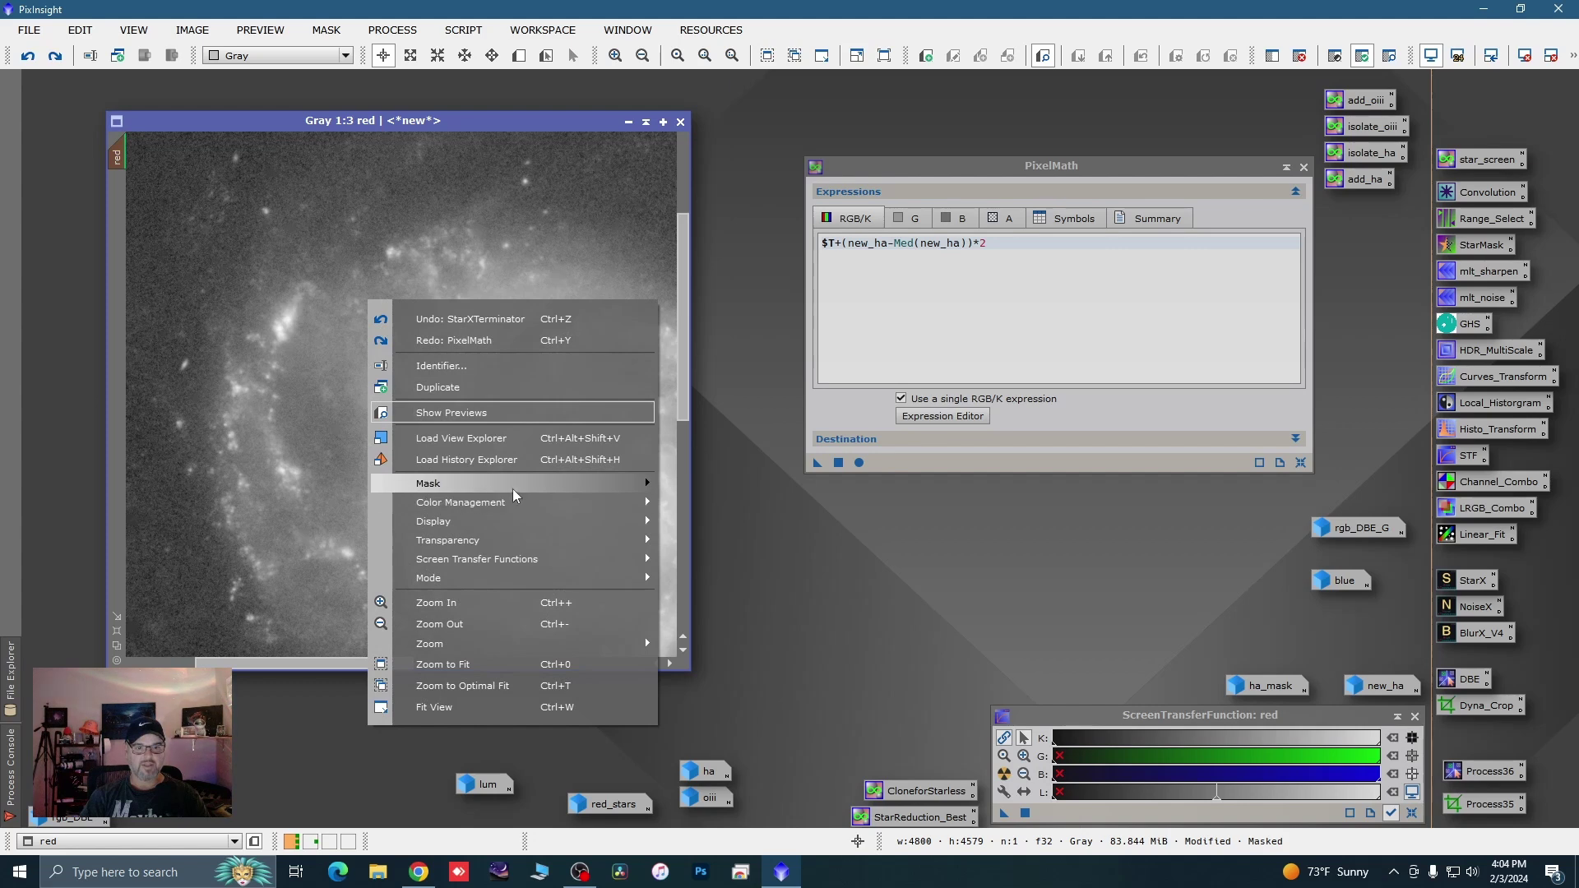
pyautogui.moveTo(632, 485)
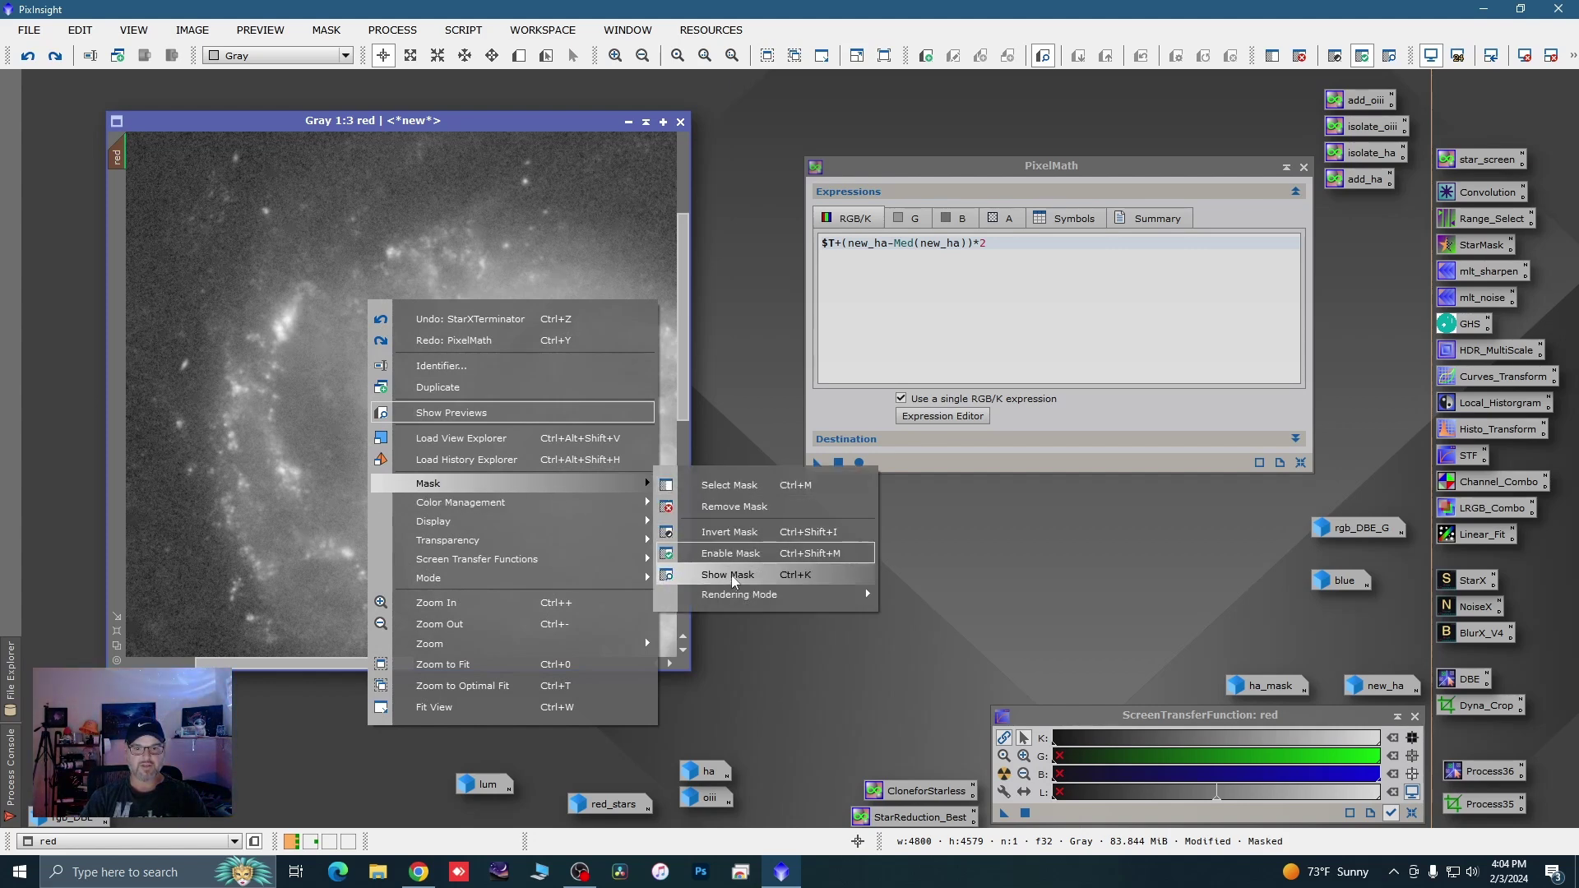
pyautogui.click(734, 505)
pyautogui.scroll(-4, 558, 323)
pyautogui.scroll(-1, 558, 323)
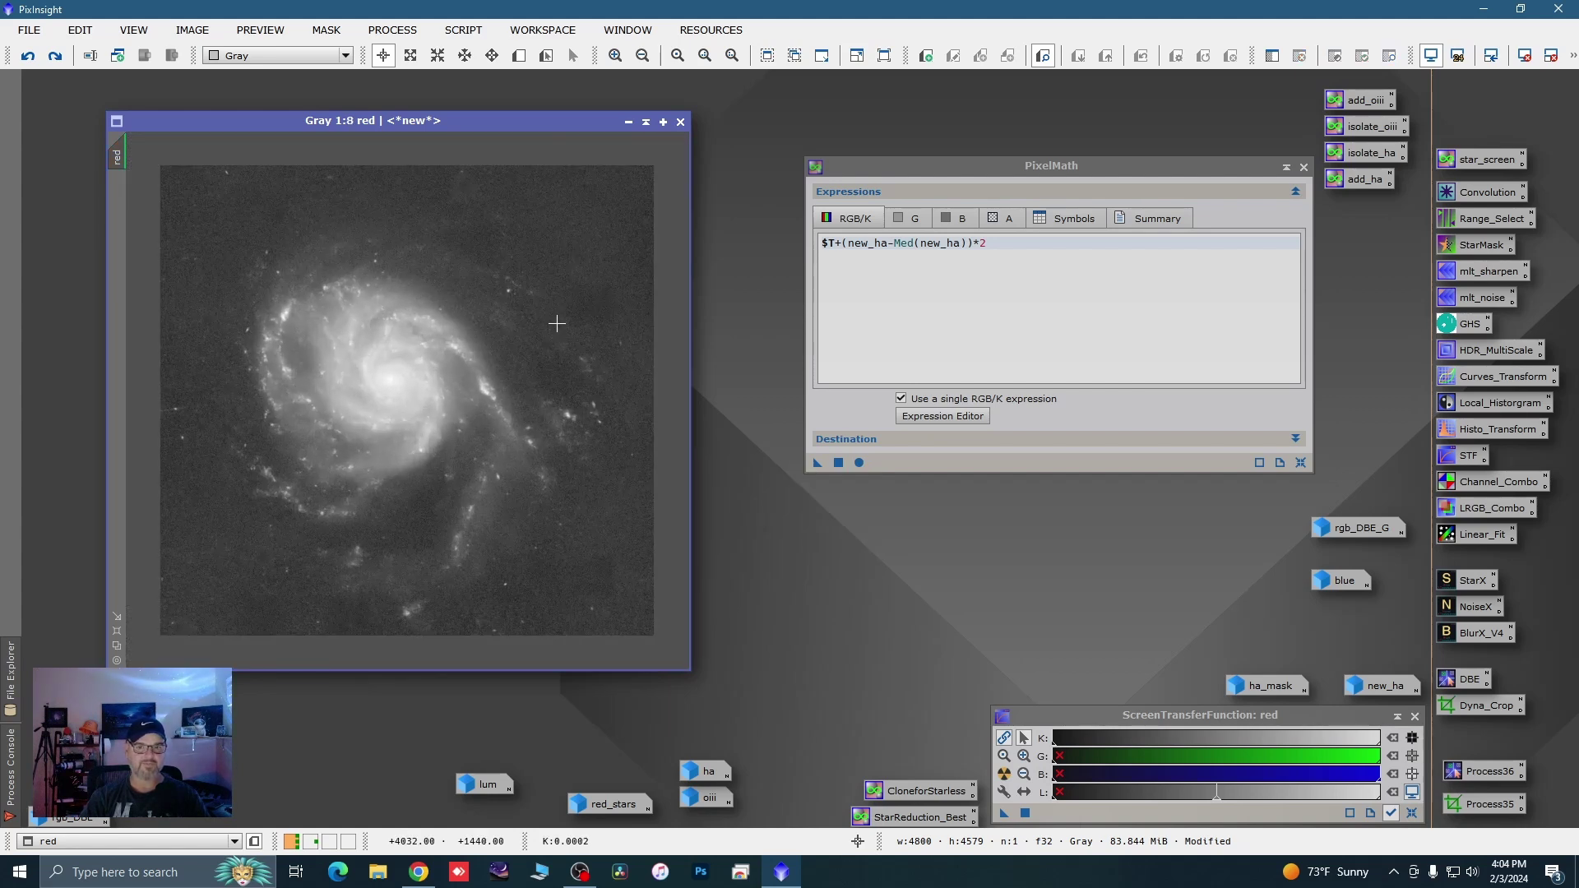
# Try the expression $T+(new_ha-Med(new_ha))*2 on the unmasked red image, compare before and after, and undo it
pyautogui.click(818, 462)
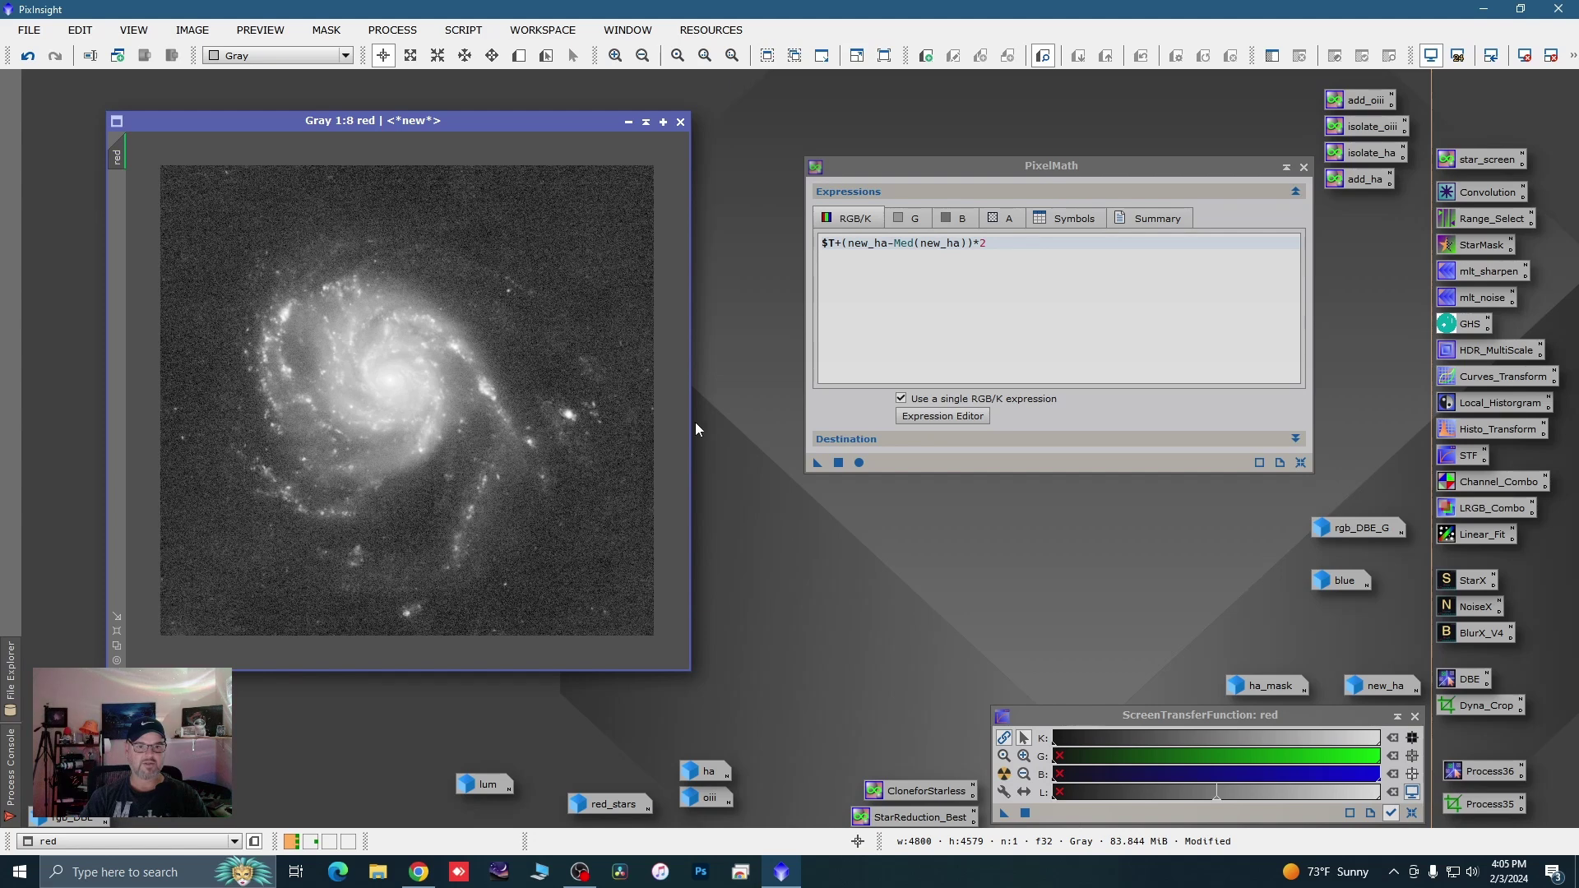
pyautogui.scroll(3, 466, 292)
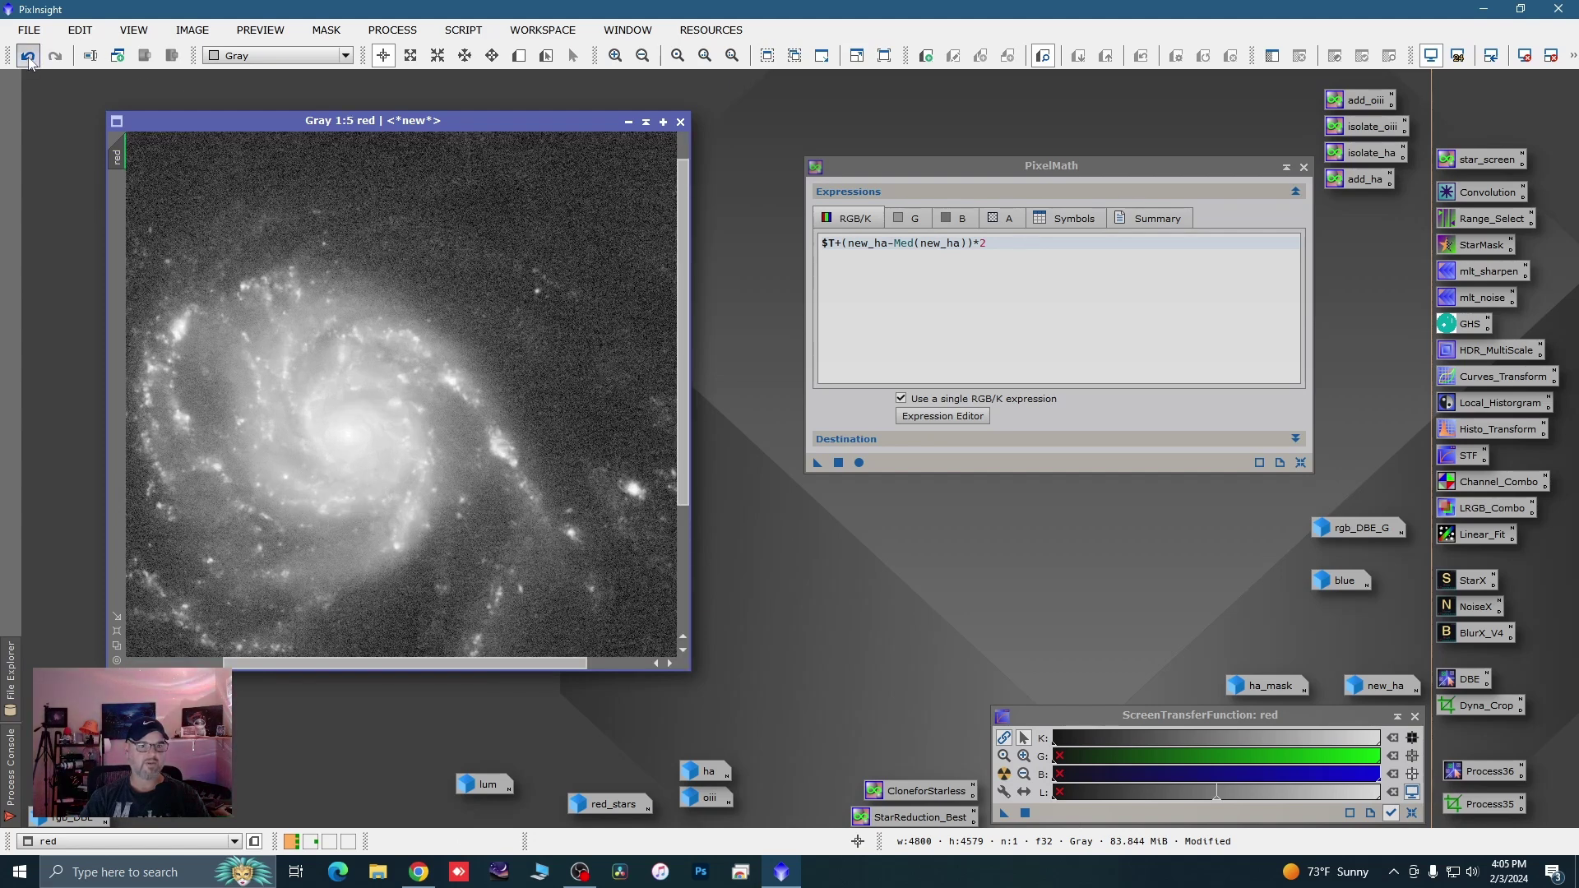
pyautogui.click(28, 56)
pyautogui.click(53, 58)
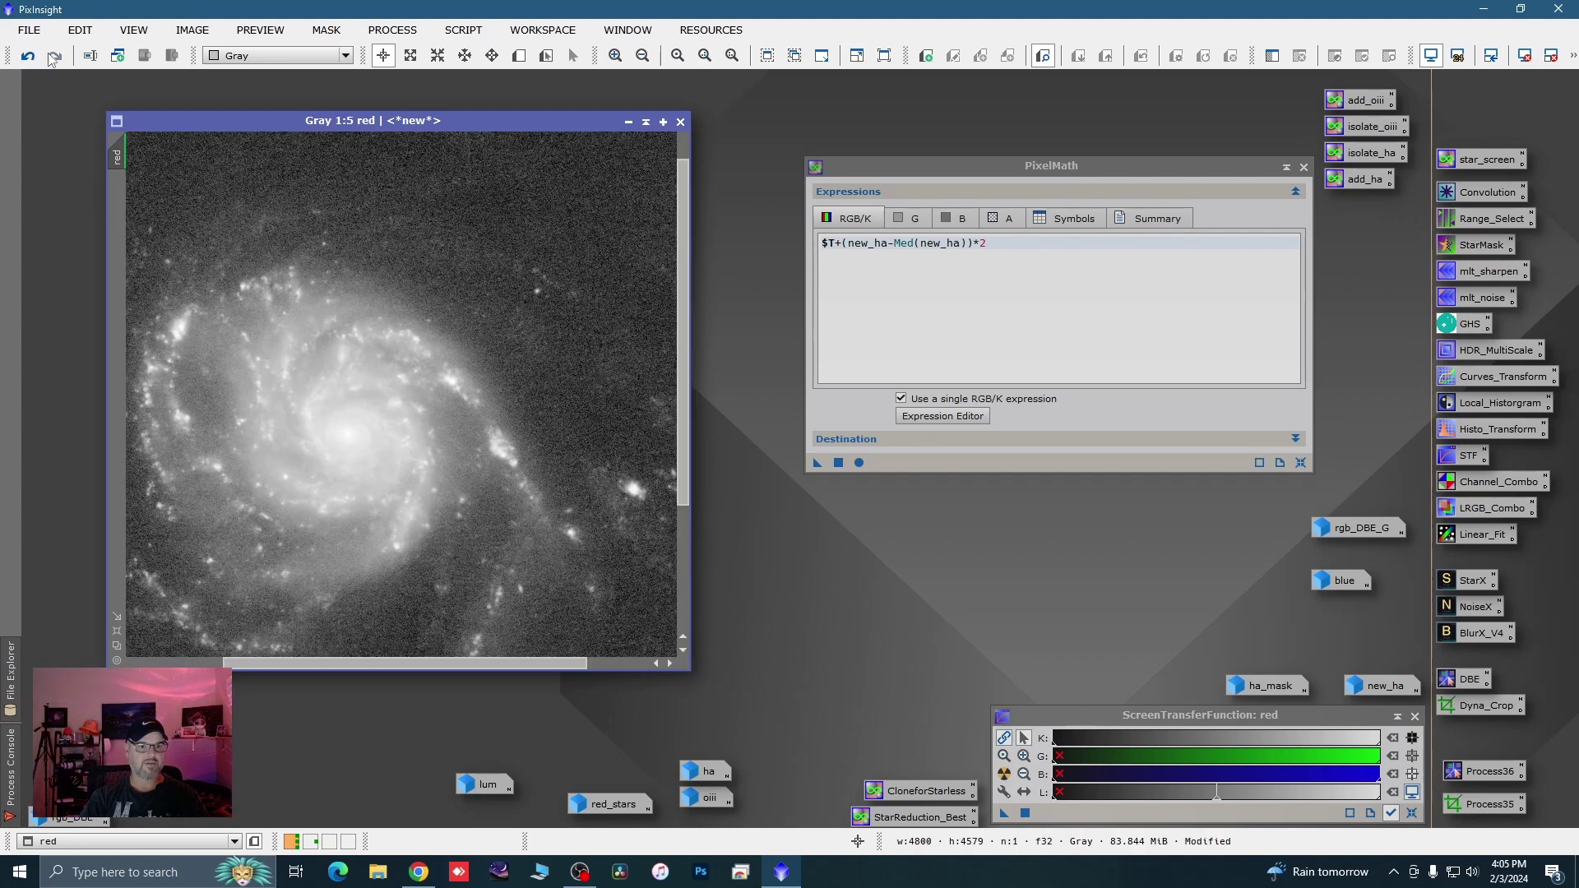
pyautogui.click(28, 56)
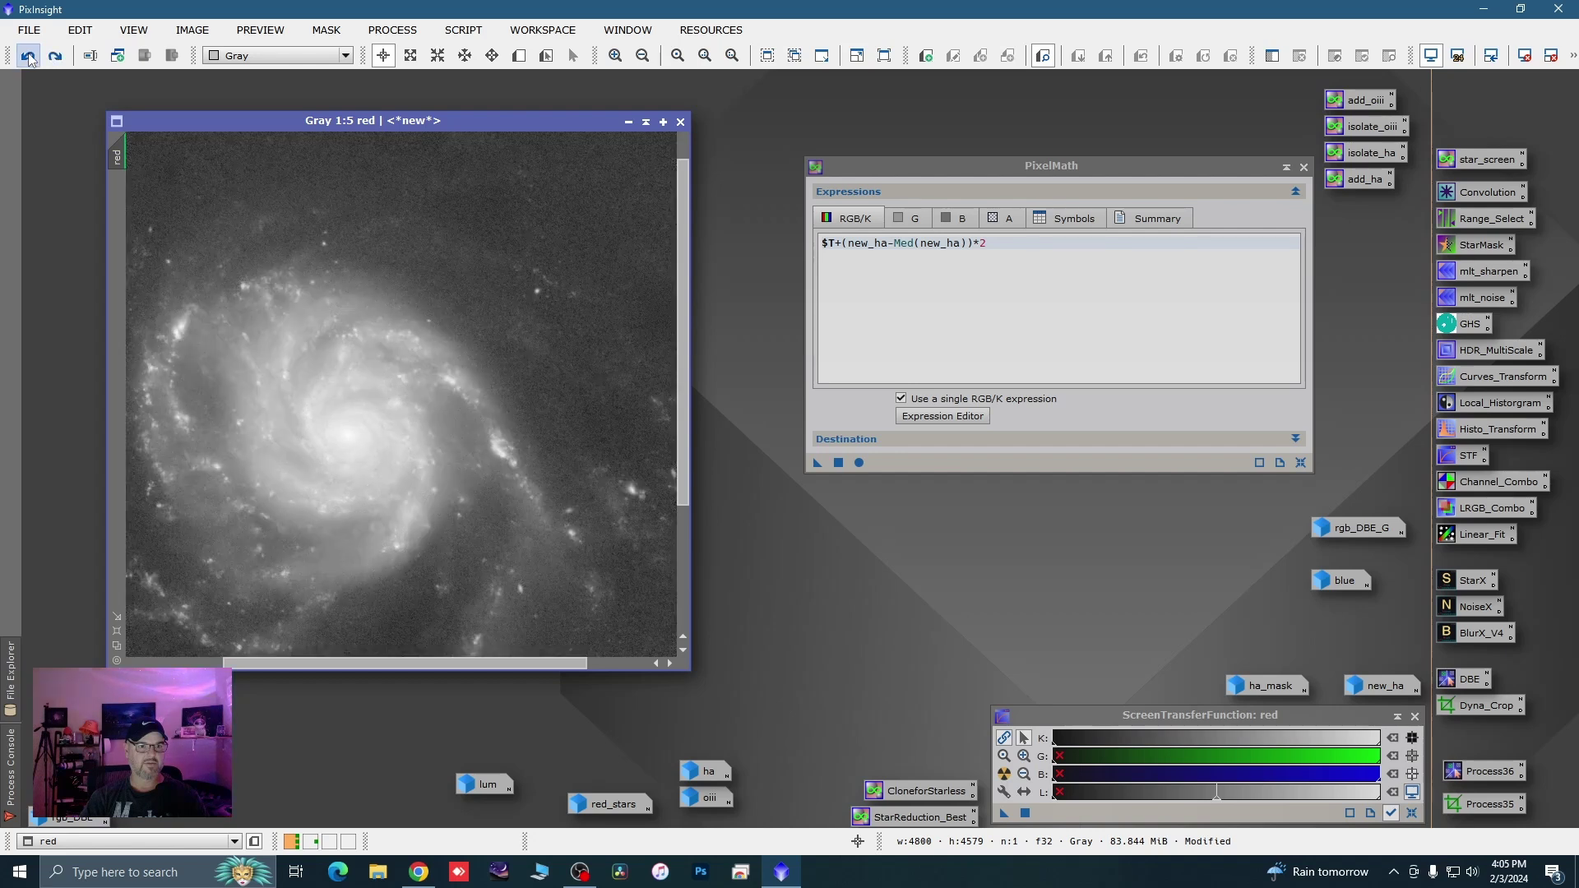
pyautogui.click(53, 58)
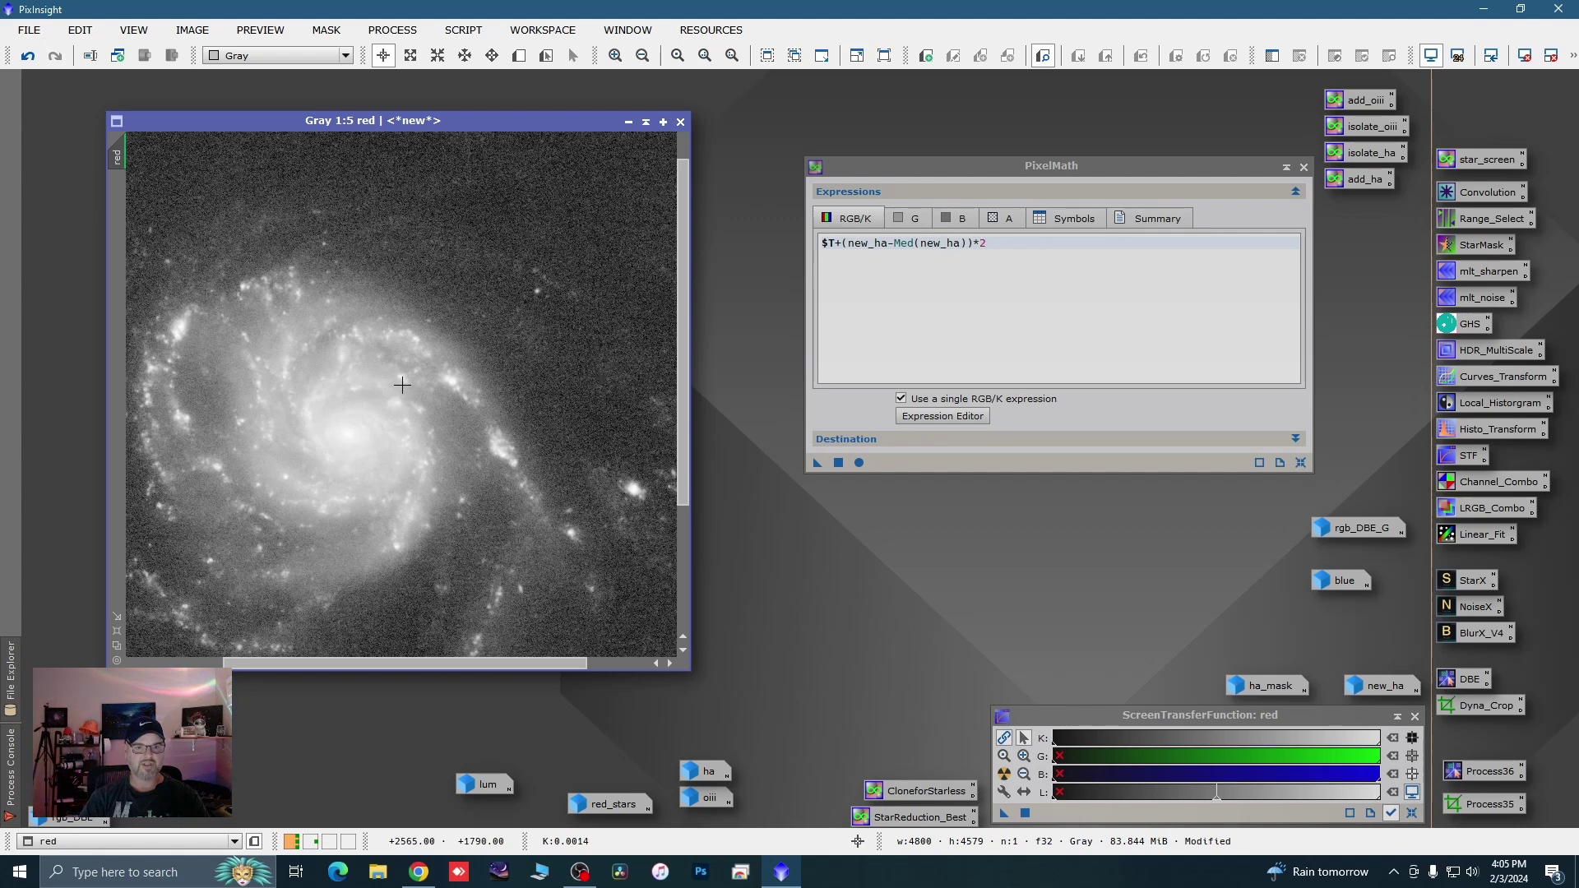
pyautogui.hotkey('ctrl', 'z')
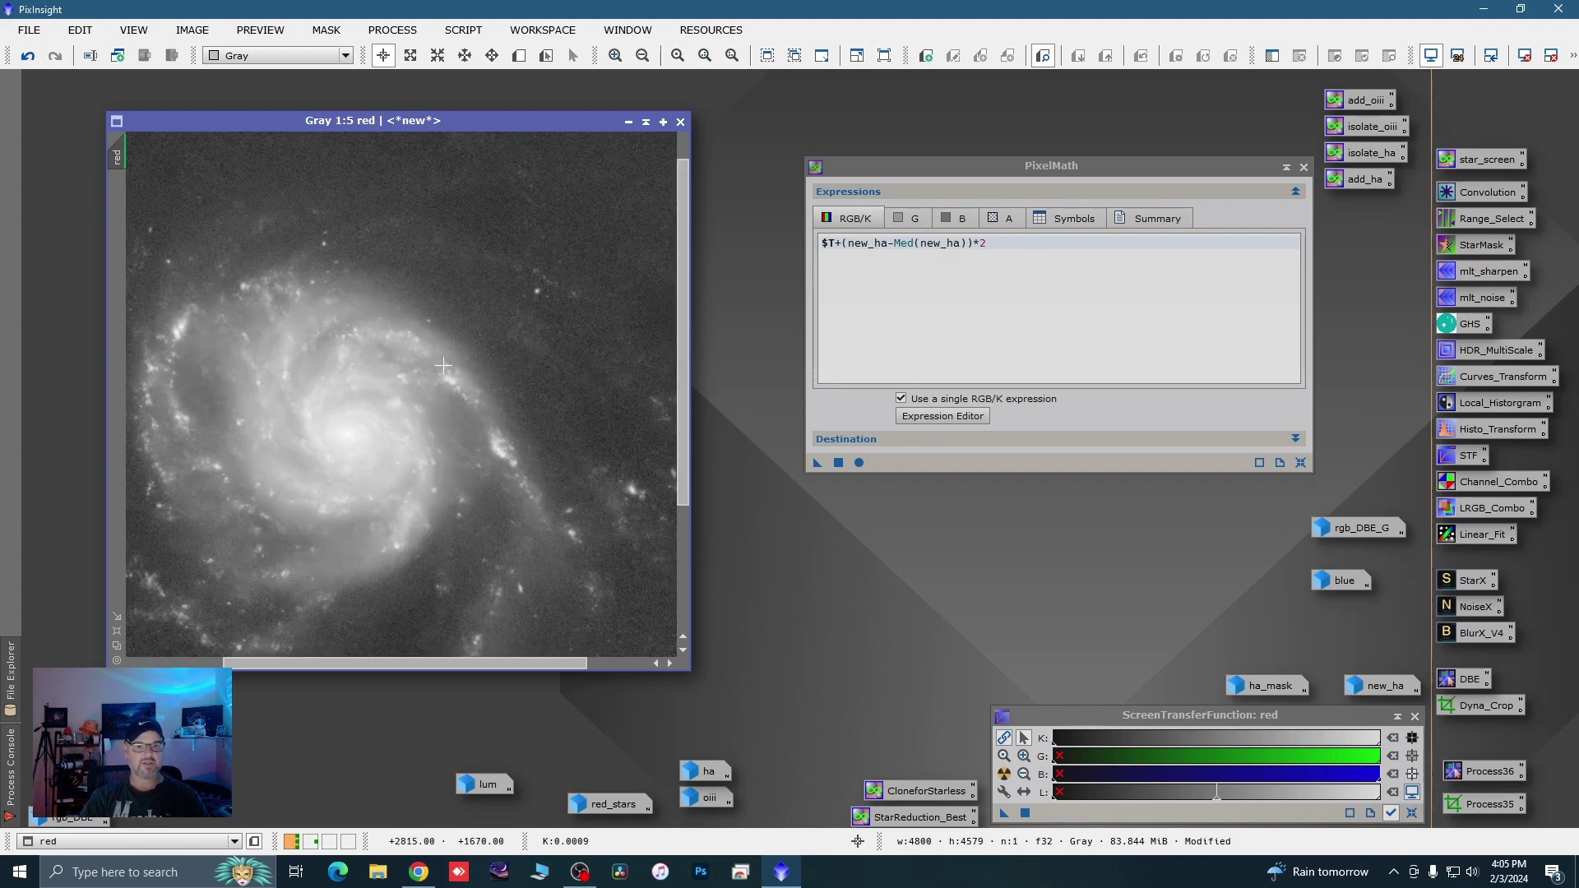
# Restore ha_mask, apply it to the red image as a mask, and minimize ha_mask again
pyautogui.scroll(-3, 556, 302)
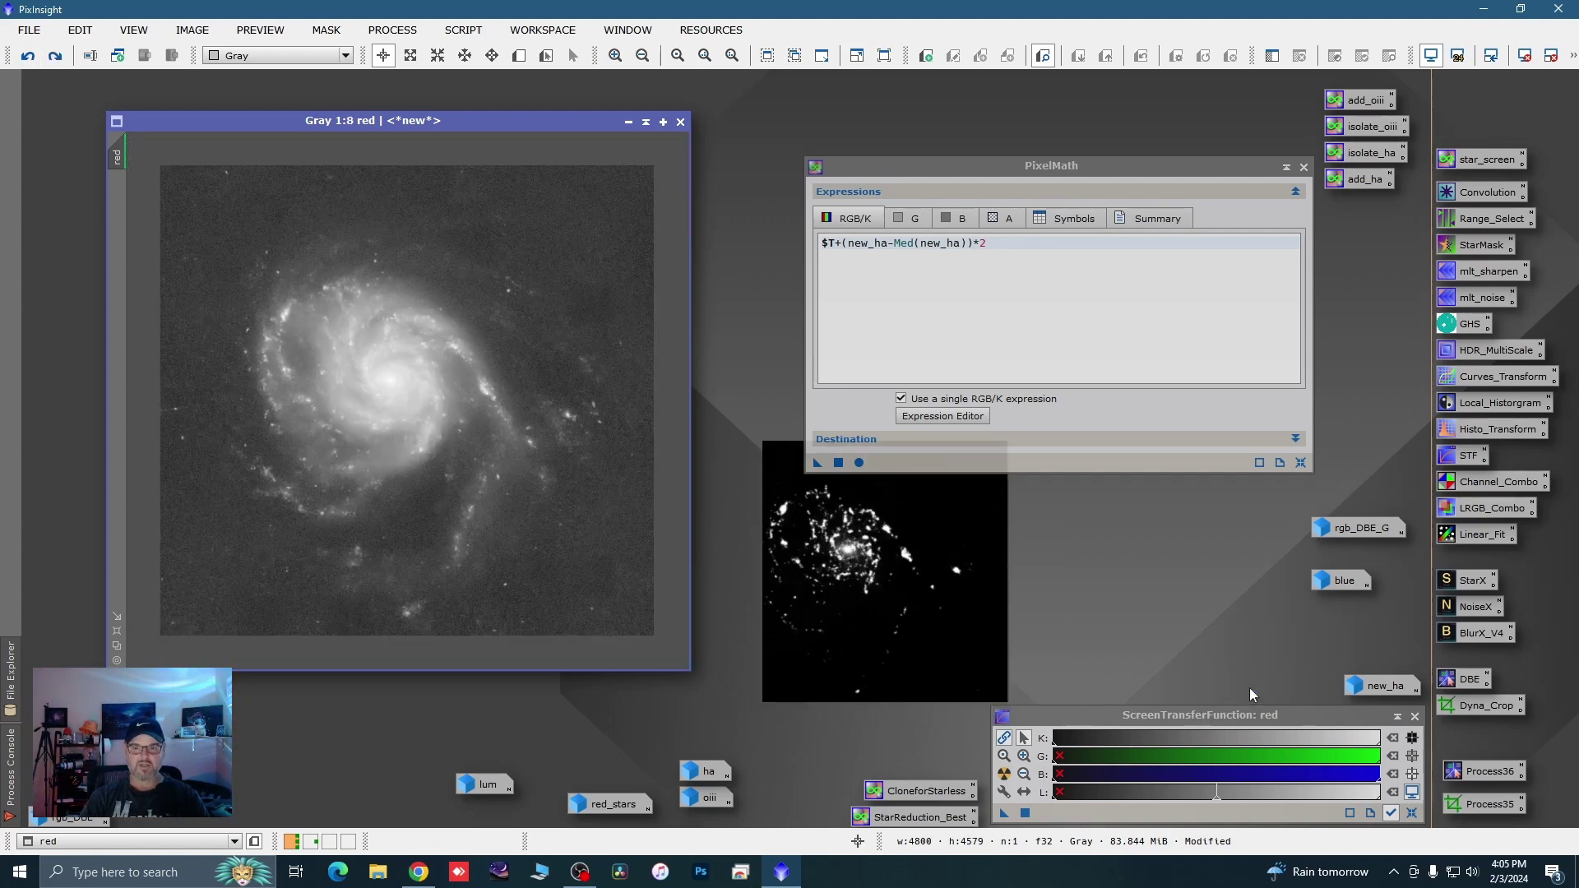
pyautogui.doubleClick(1250, 687)
pyautogui.moveTo(213, 237); pyautogui.dragTo(121, 220)
pyautogui.click(756, 186)
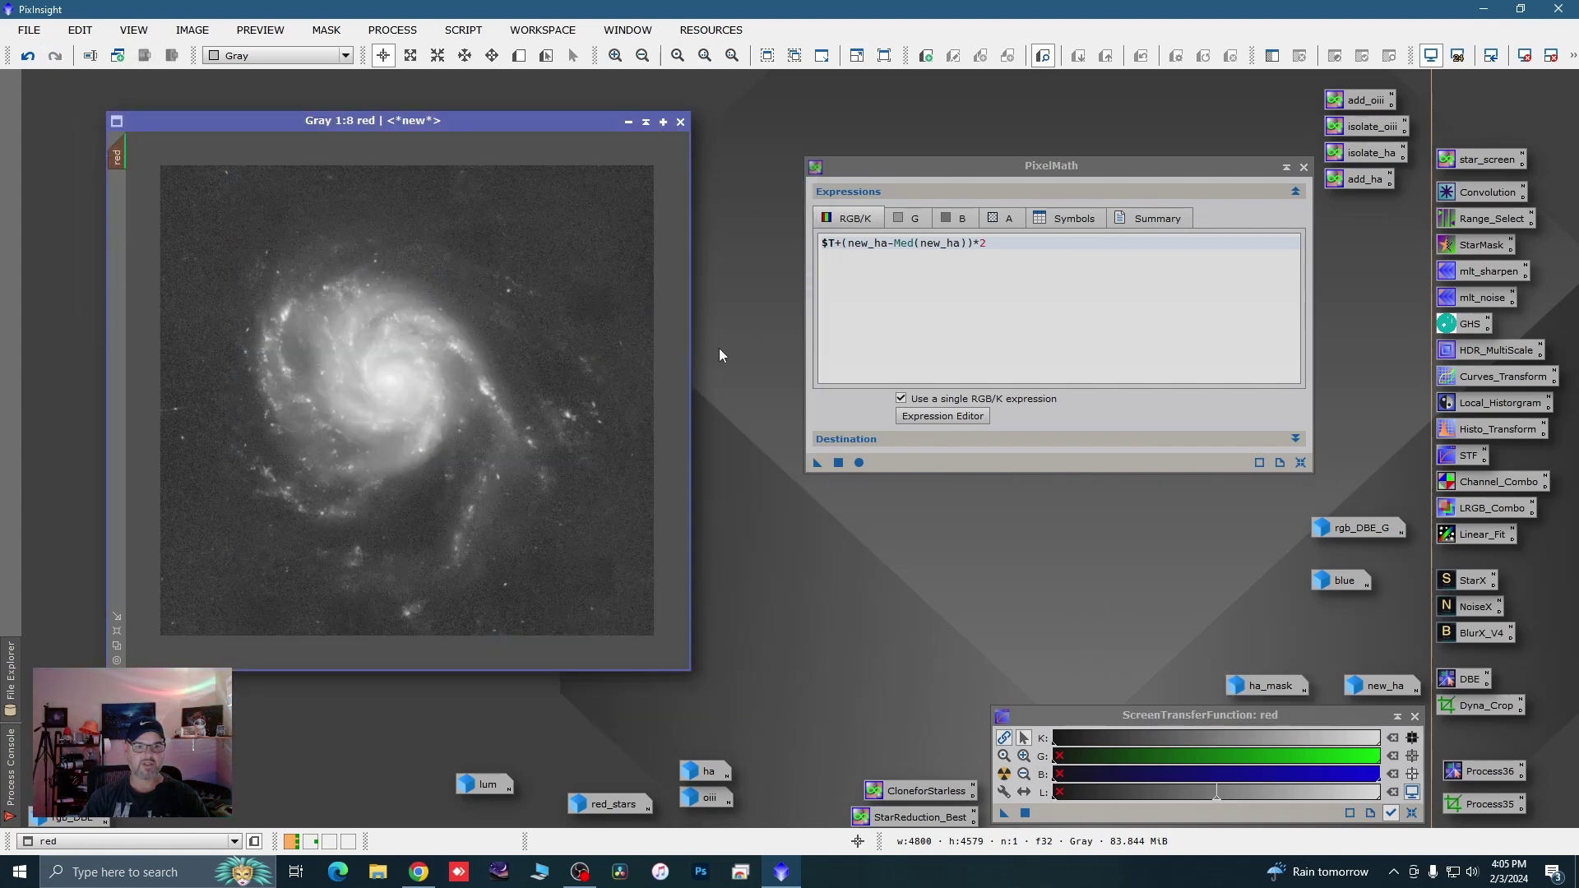
# Apply the PixelMath expression $T+(new_ha-Med(new_ha))*2 to the masked red image, then remove its mask and minimize red
pyautogui.moveTo(819, 463); pyautogui.dragTo(645, 462)
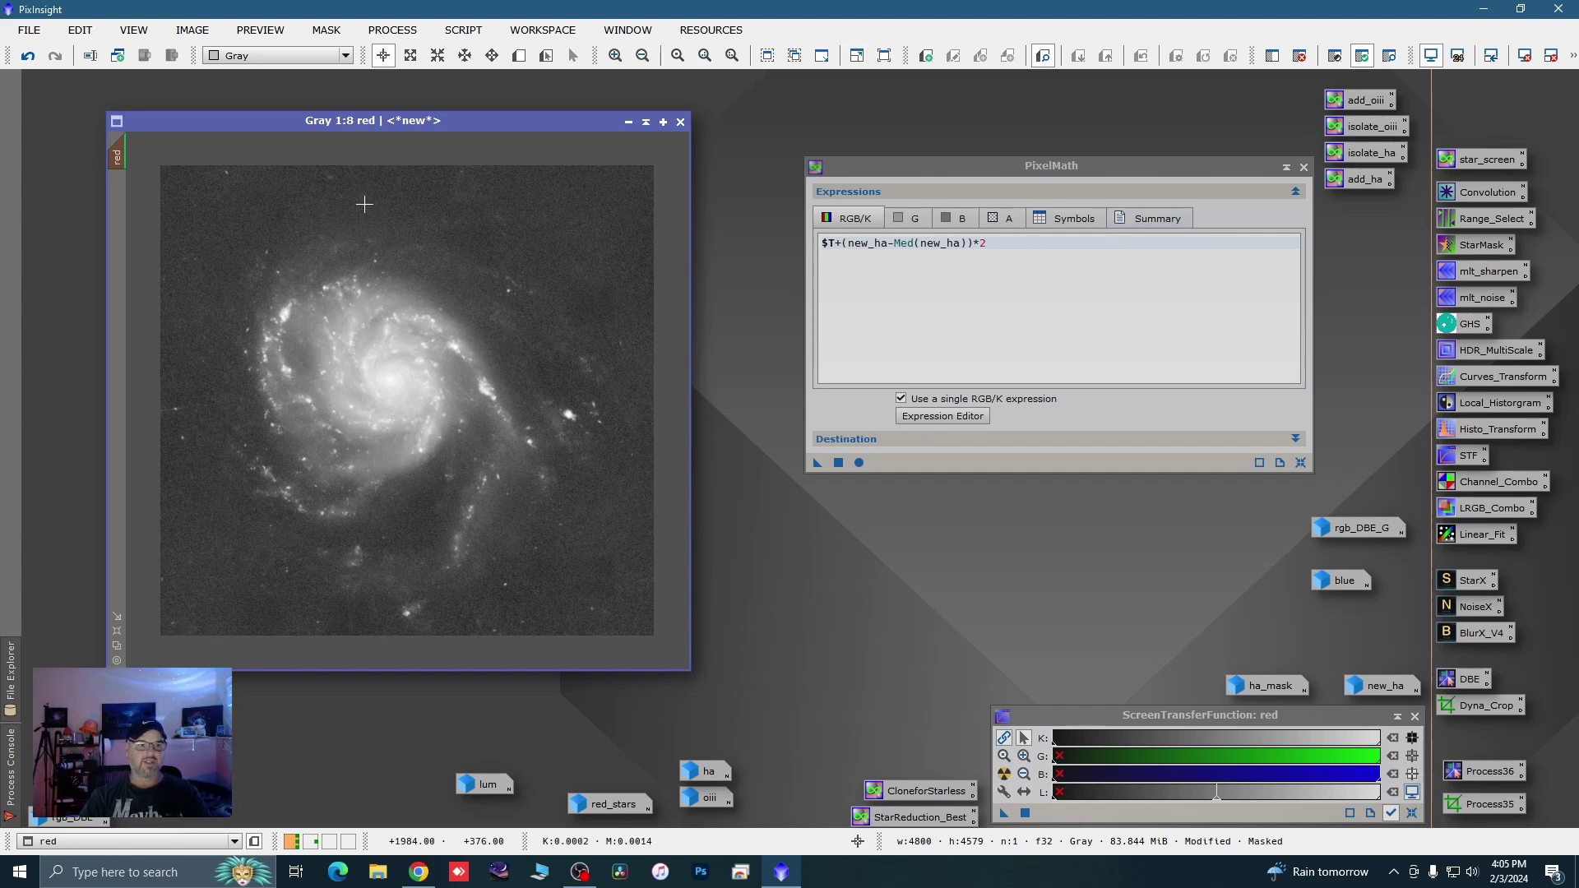
pyautogui.rightClick(375, 277)
pyautogui.moveTo(520, 462)
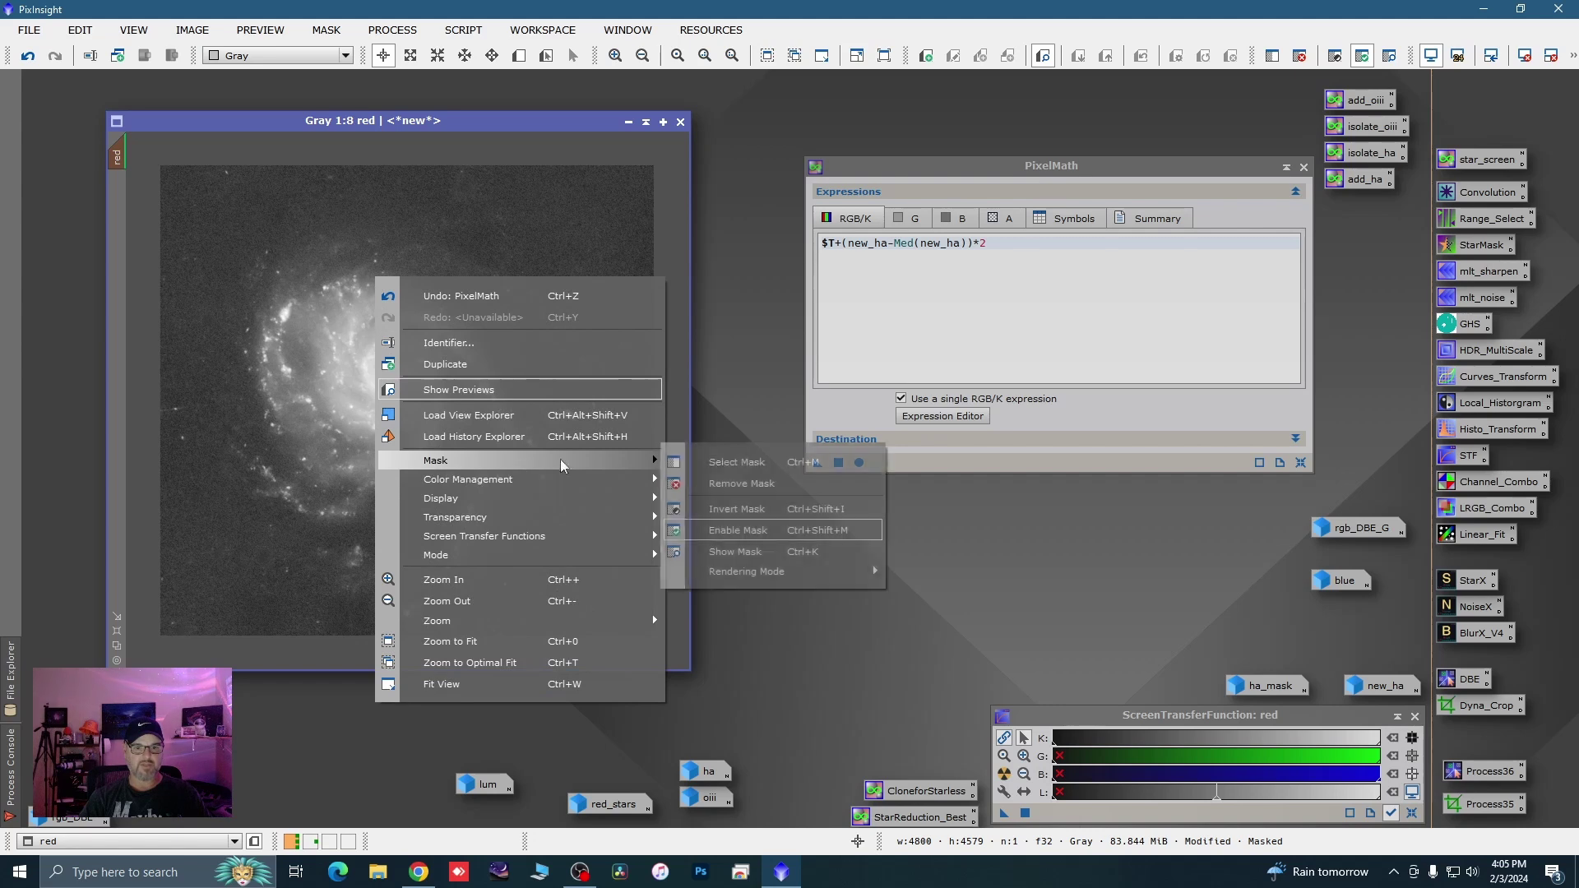
pyautogui.click(743, 484)
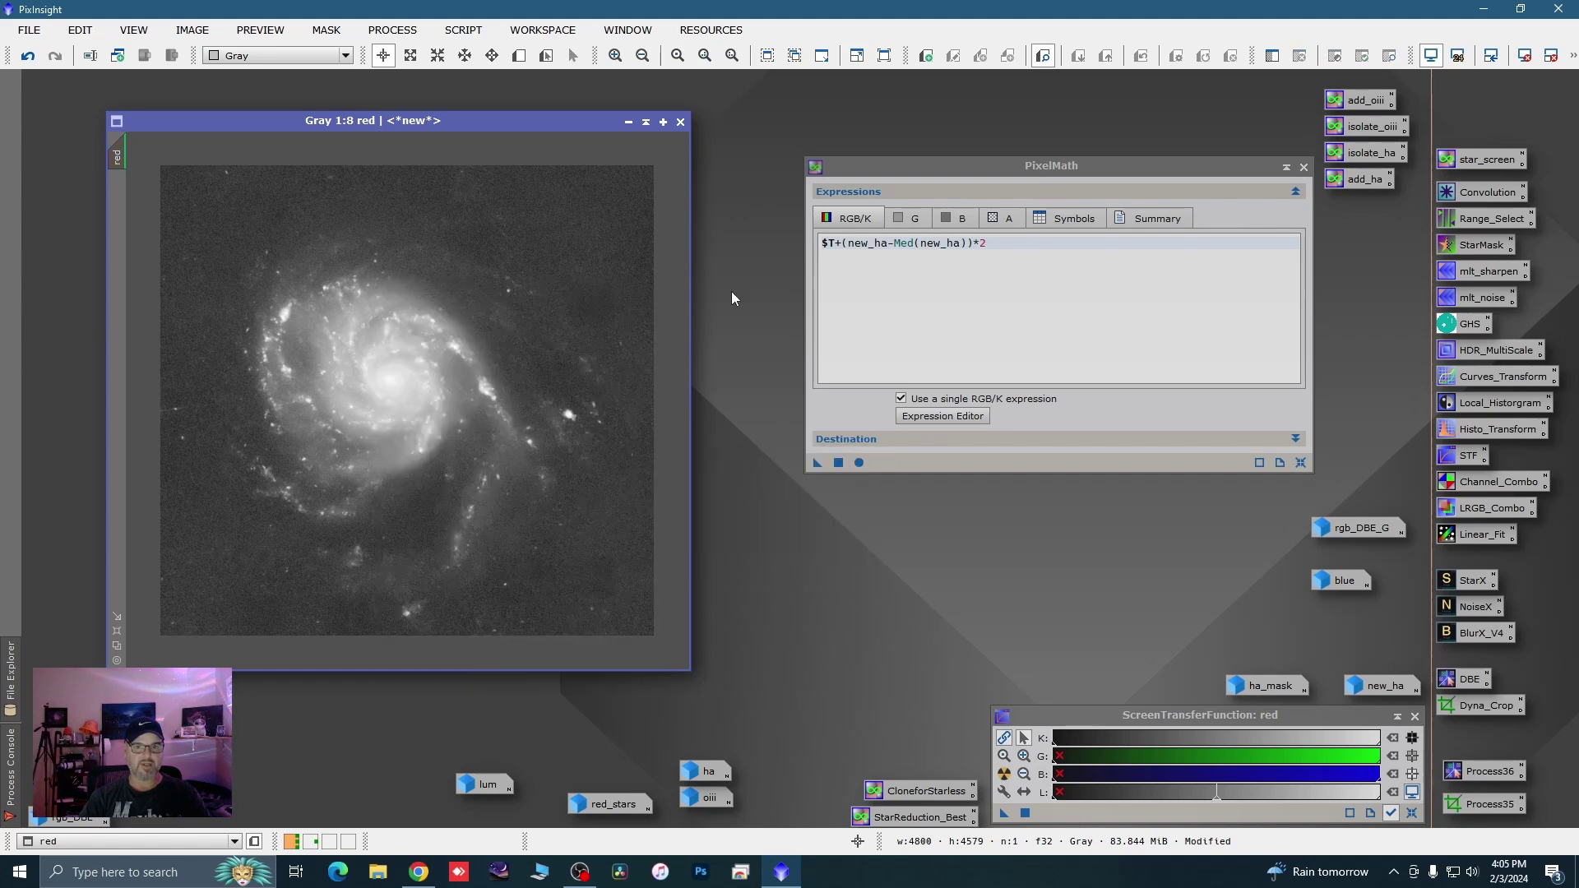
pyautogui.click(630, 123)
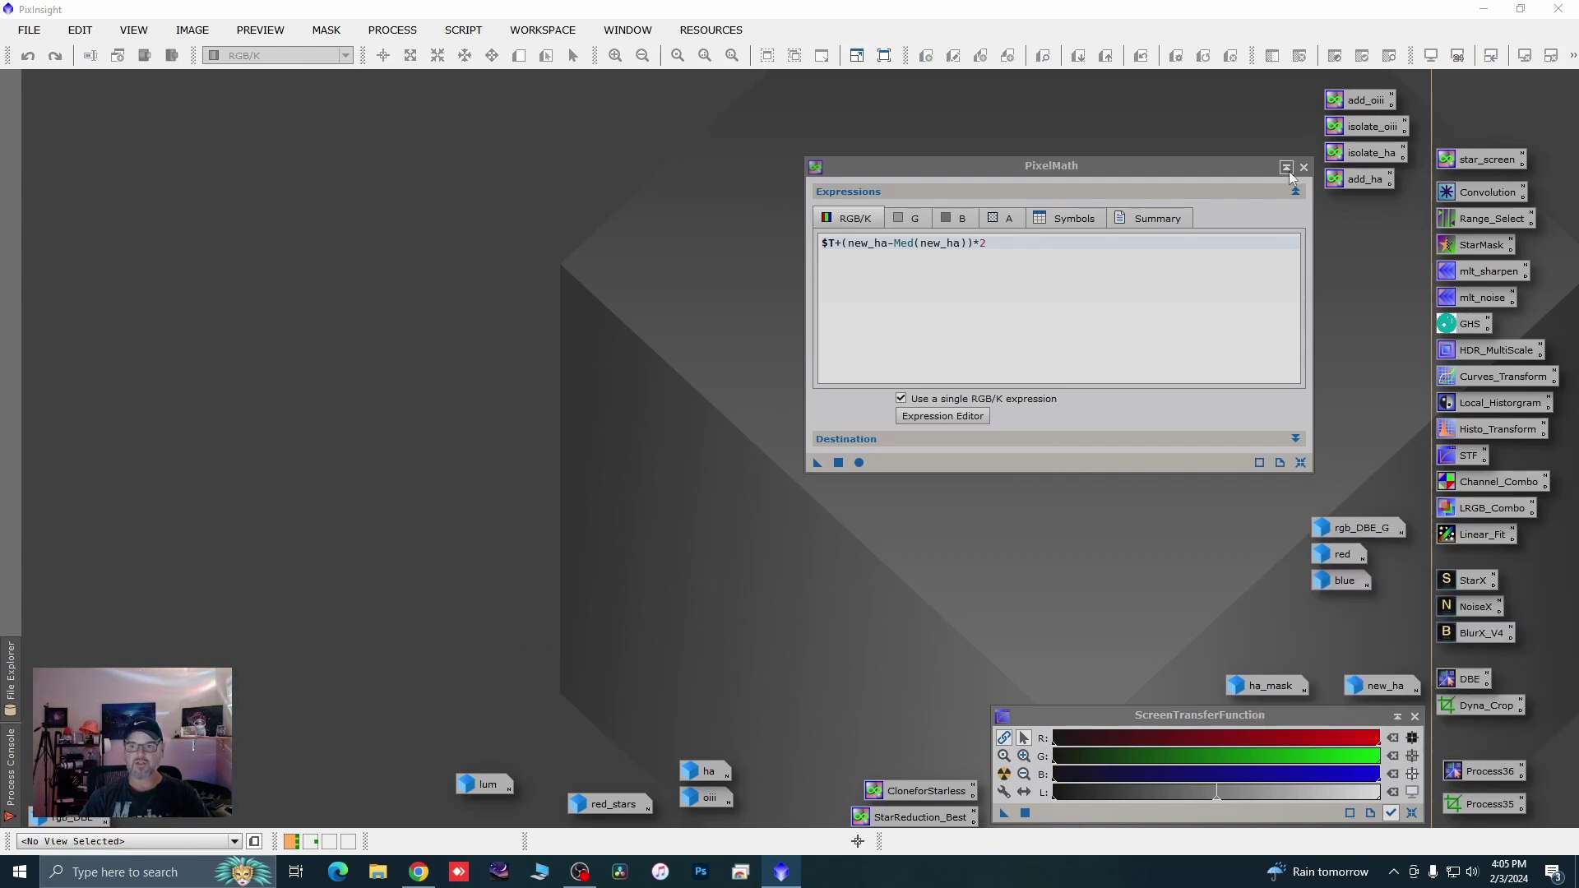
# Restore the lum image and arrange it and the PixelMath window so that neither covers the other
pyautogui.click(1196, 179)
pyautogui.moveTo(1196, 179); pyautogui.dragTo(1277, 214)
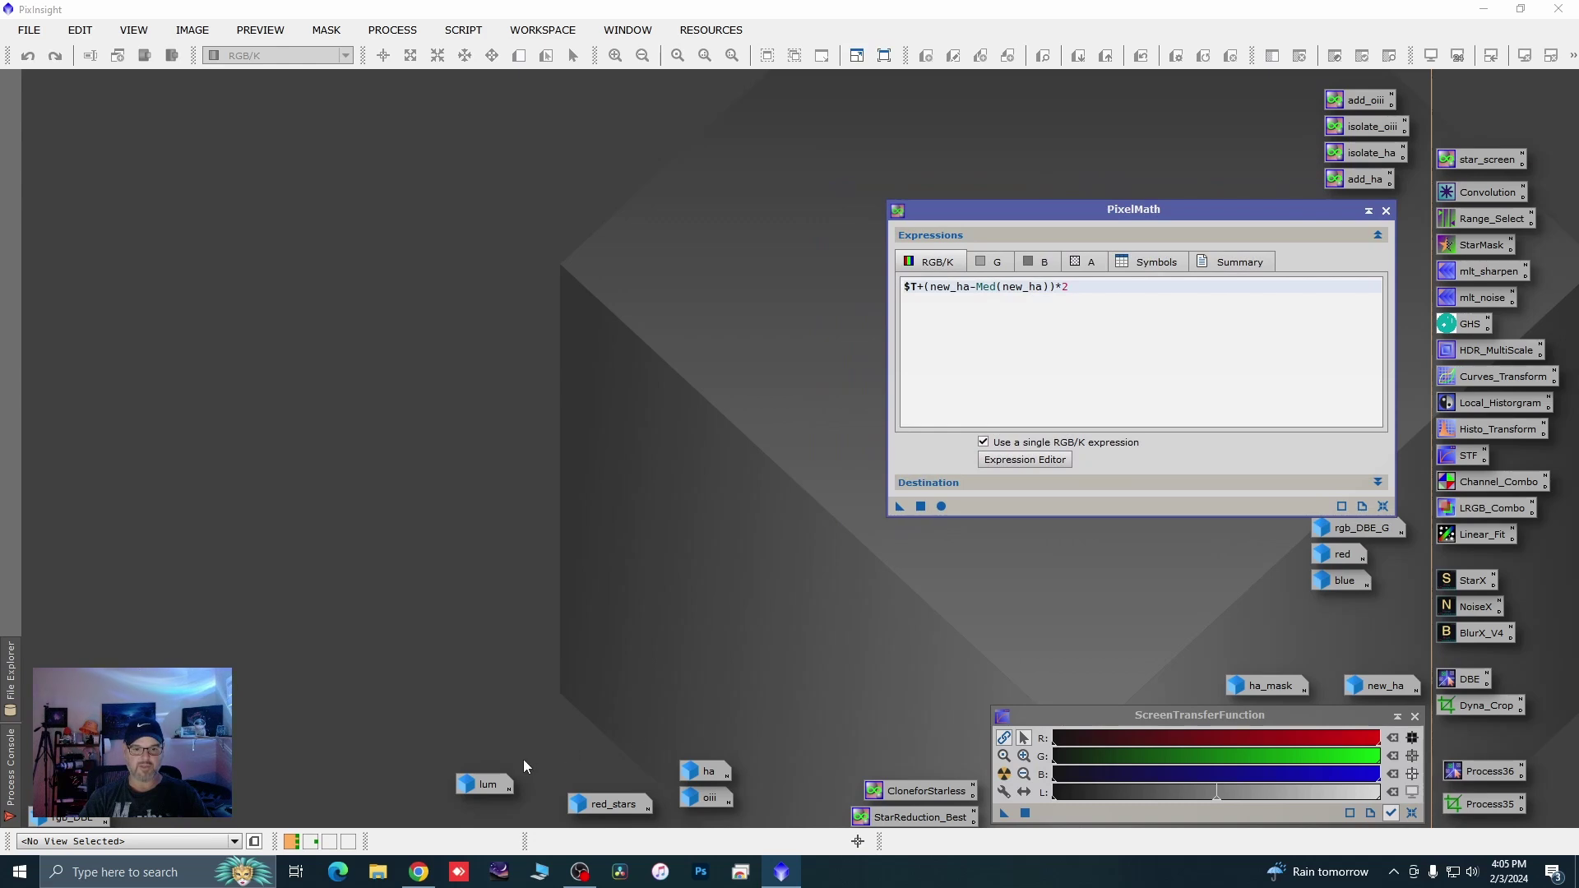
pyautogui.doubleClick(488, 786)
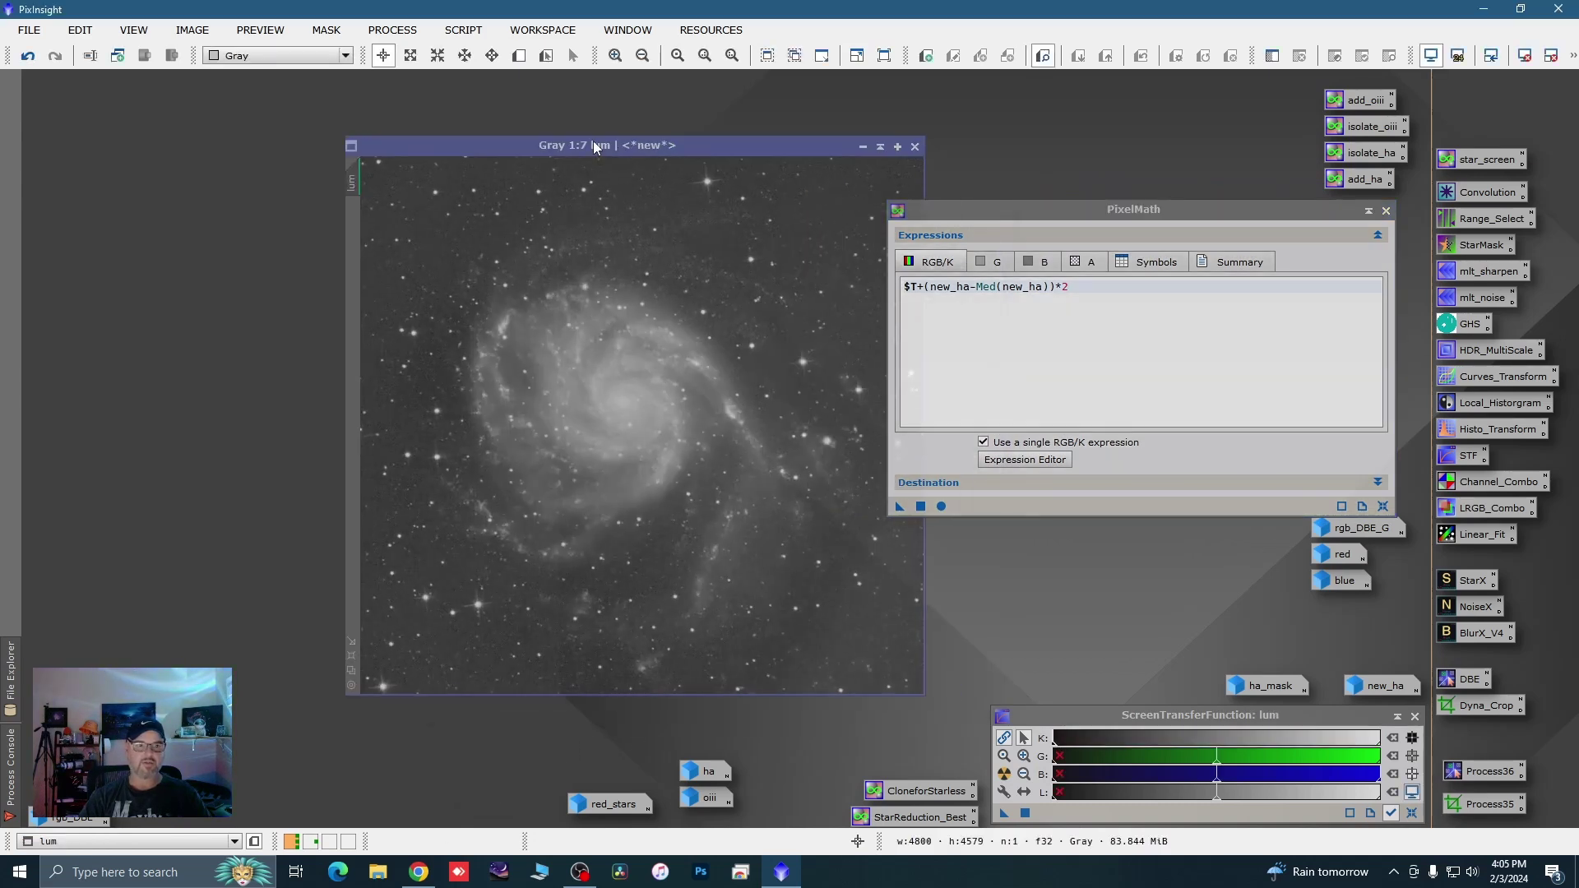
pyautogui.moveTo(596, 146); pyautogui.dragTo(368, 106)
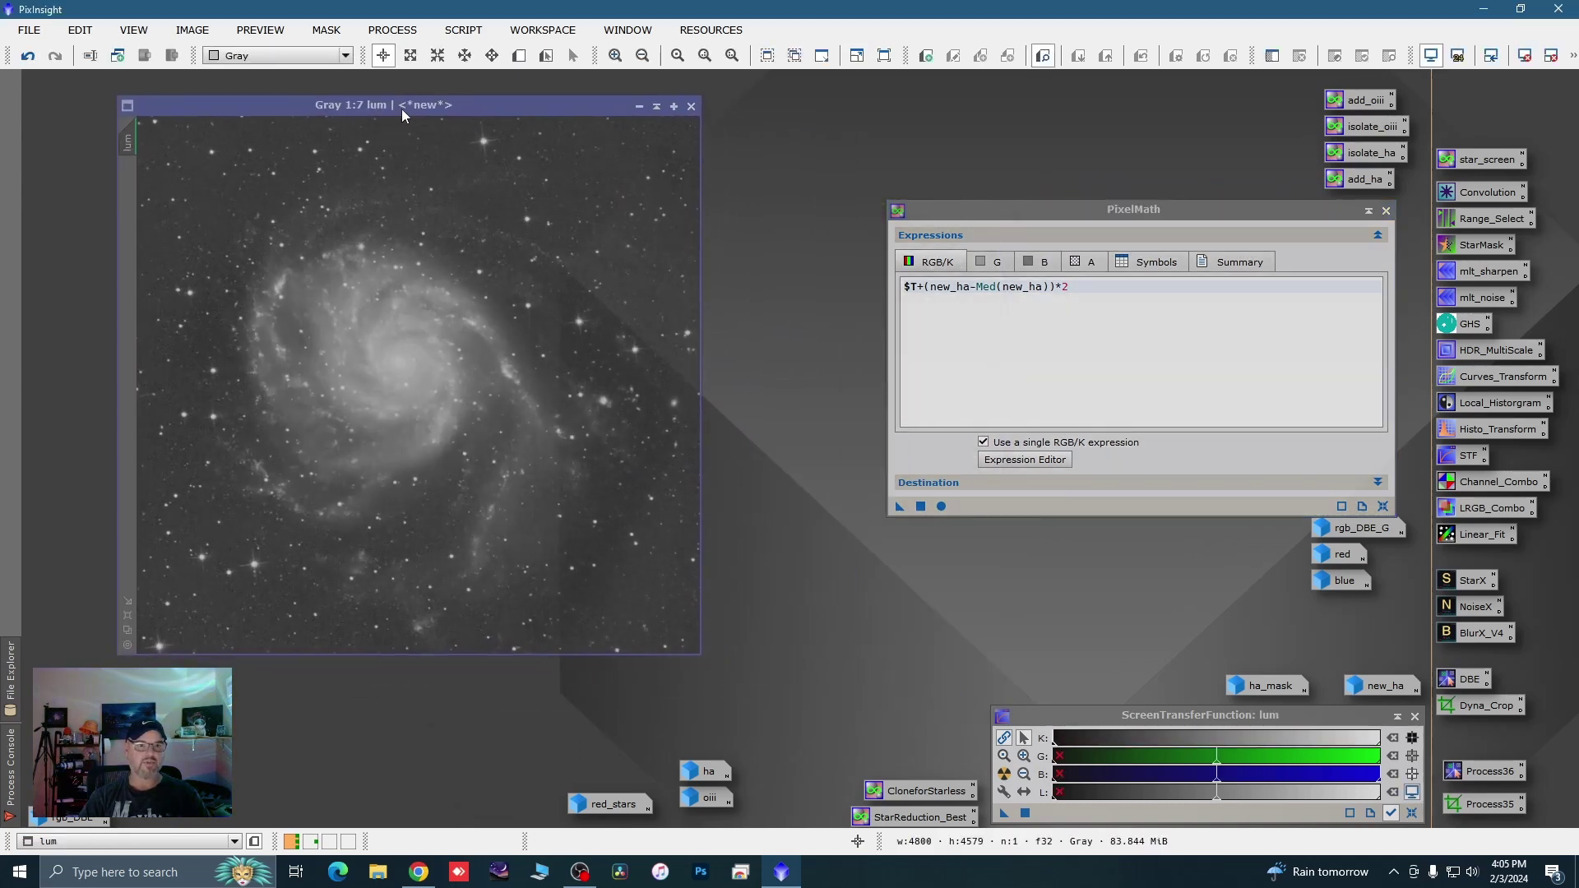
# Apply ha_mask to the lum image as a mask, minimize ha_mask, and hide the mask overlay on lum
pyautogui.doubleClick(1276, 691)
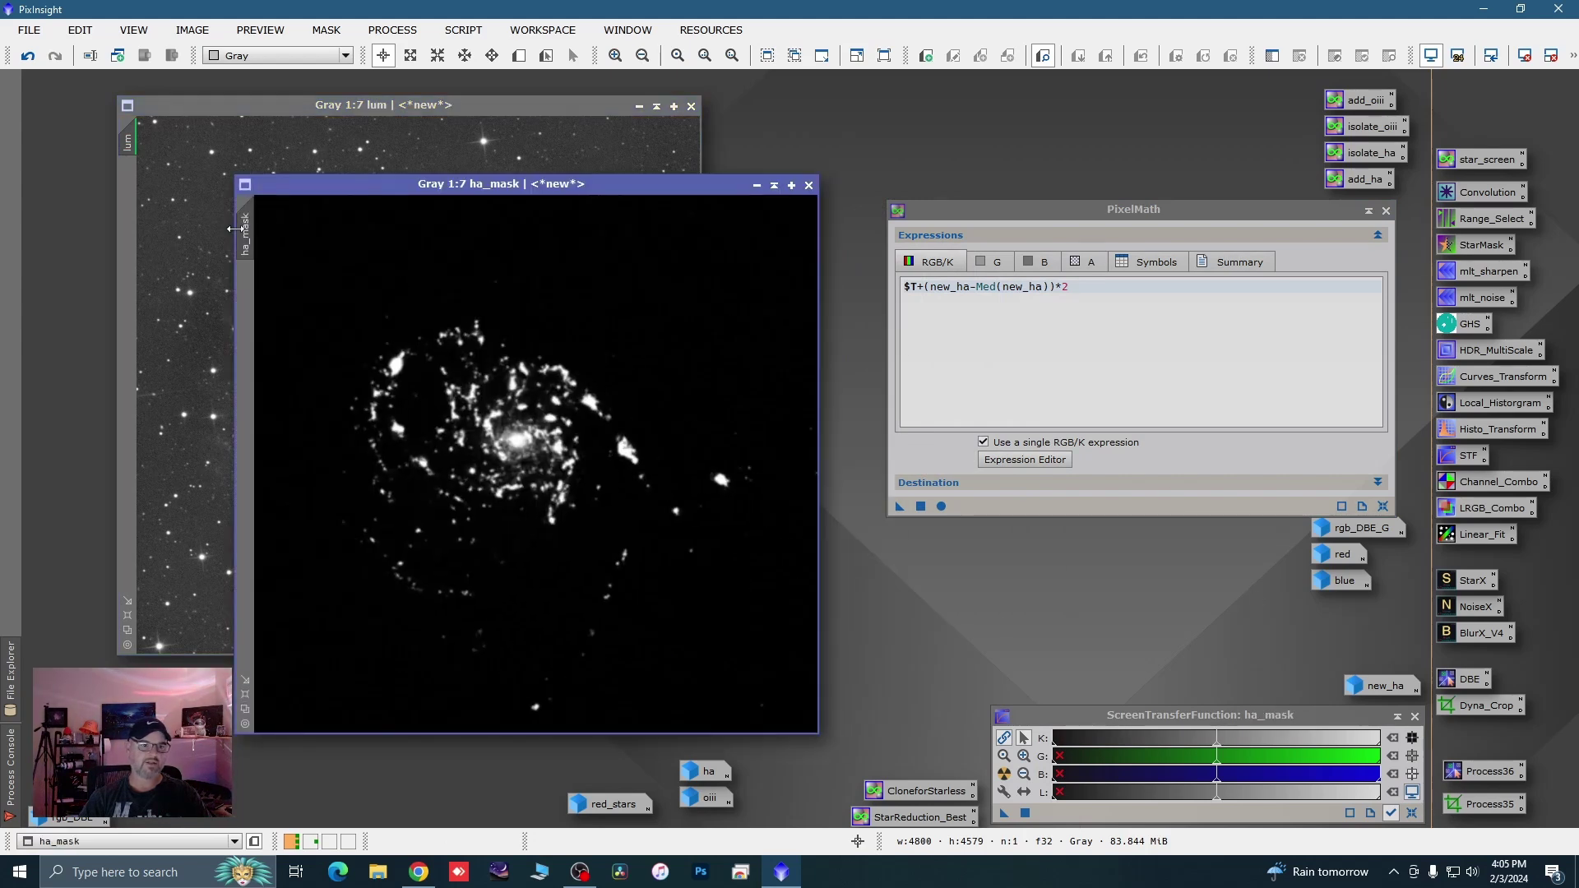
pyautogui.moveTo(244, 232); pyautogui.dragTo(121, 202)
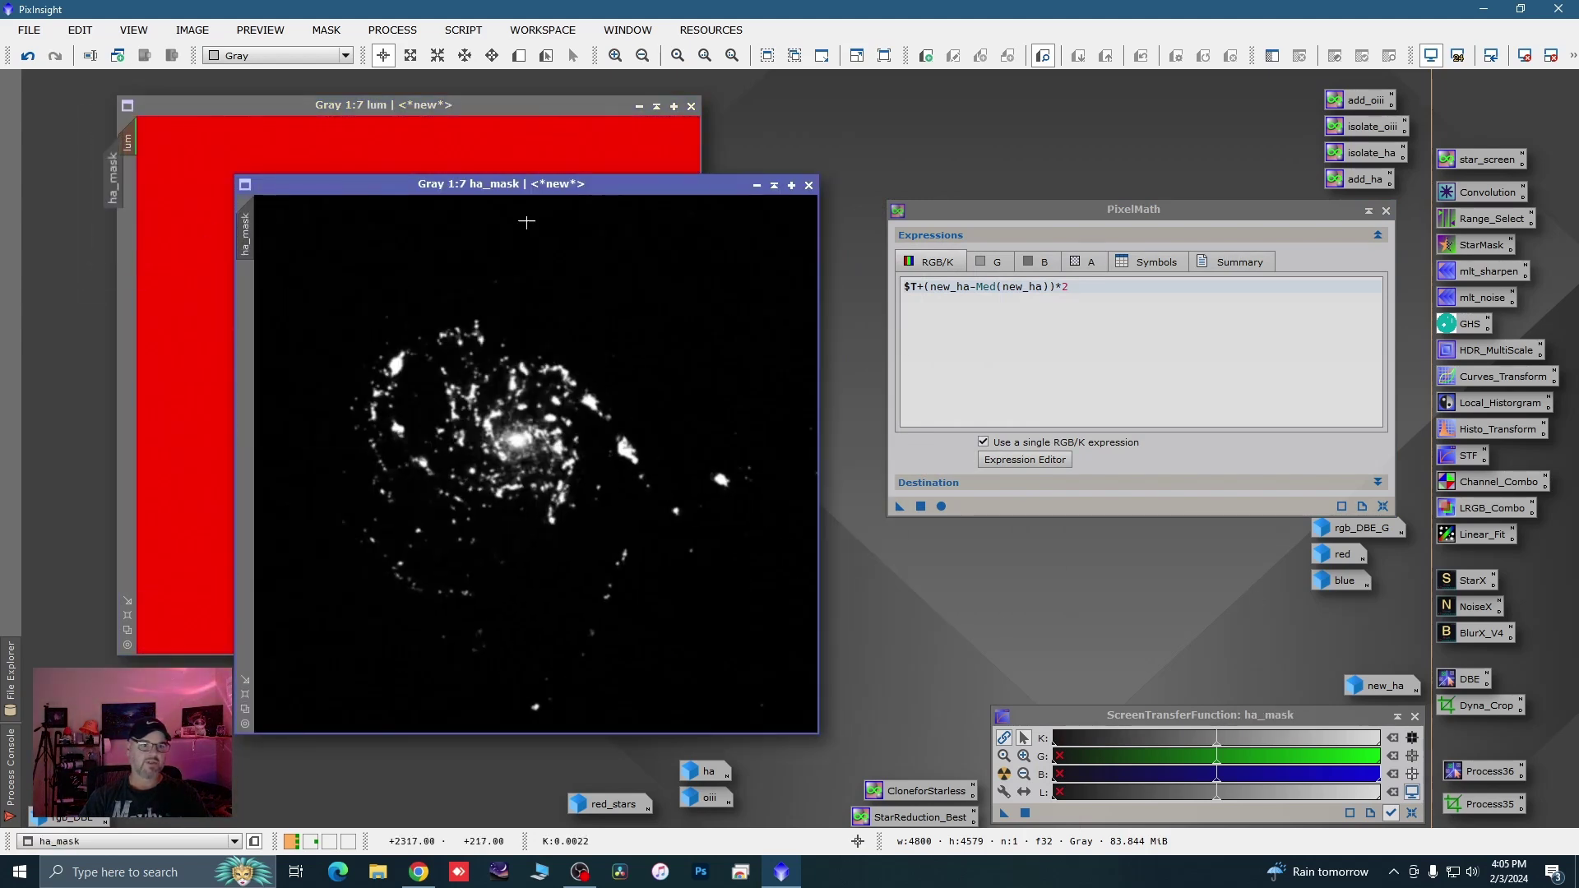
pyautogui.click(756, 185)
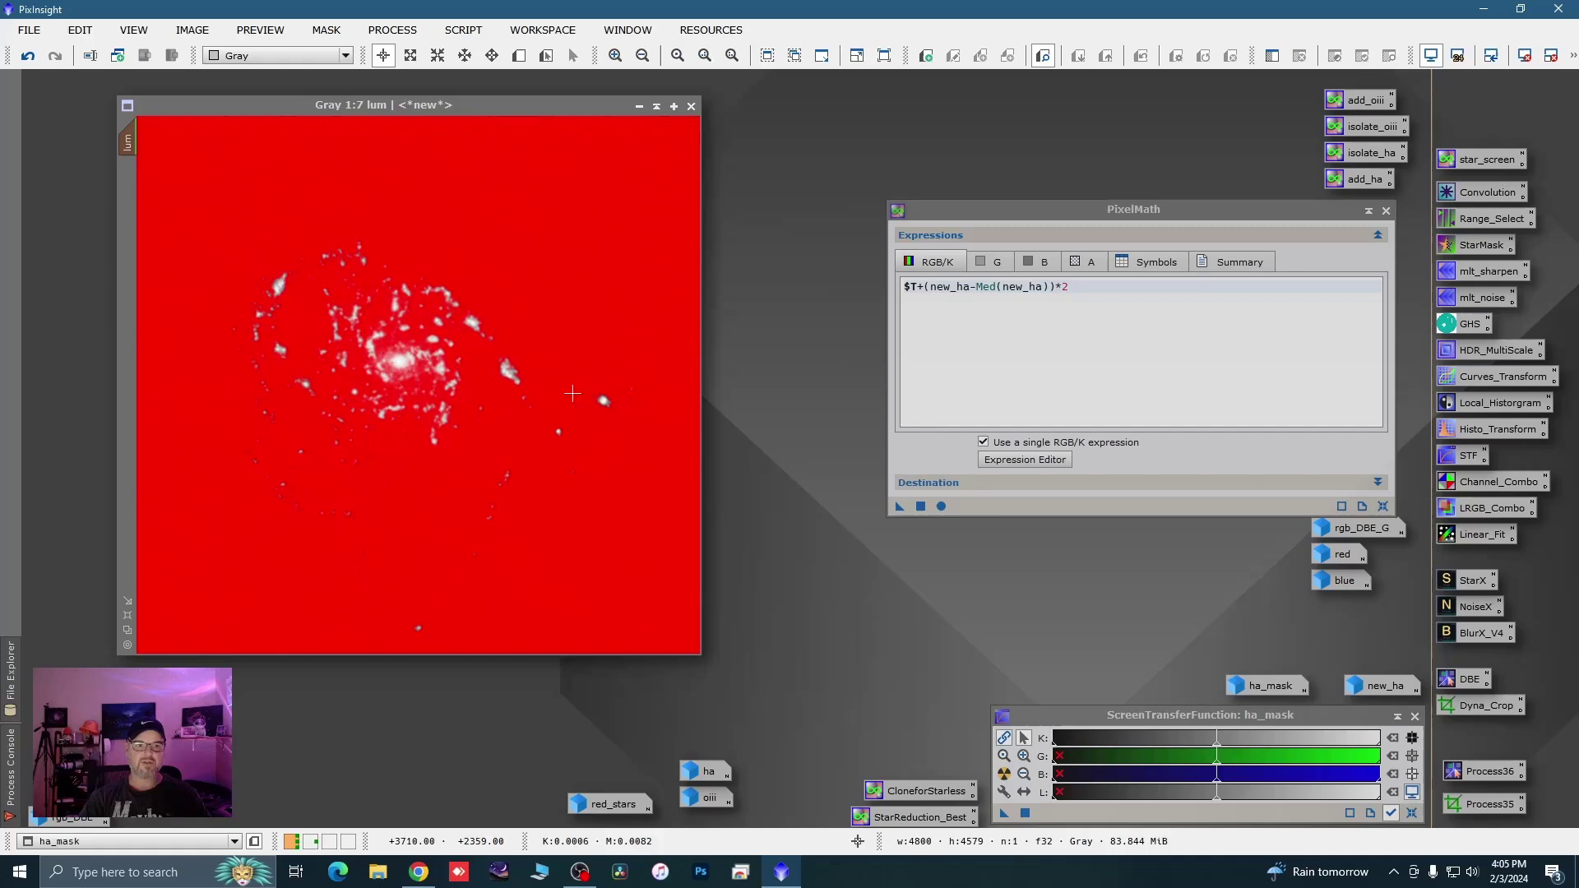
pyautogui.rightClick(550, 480)
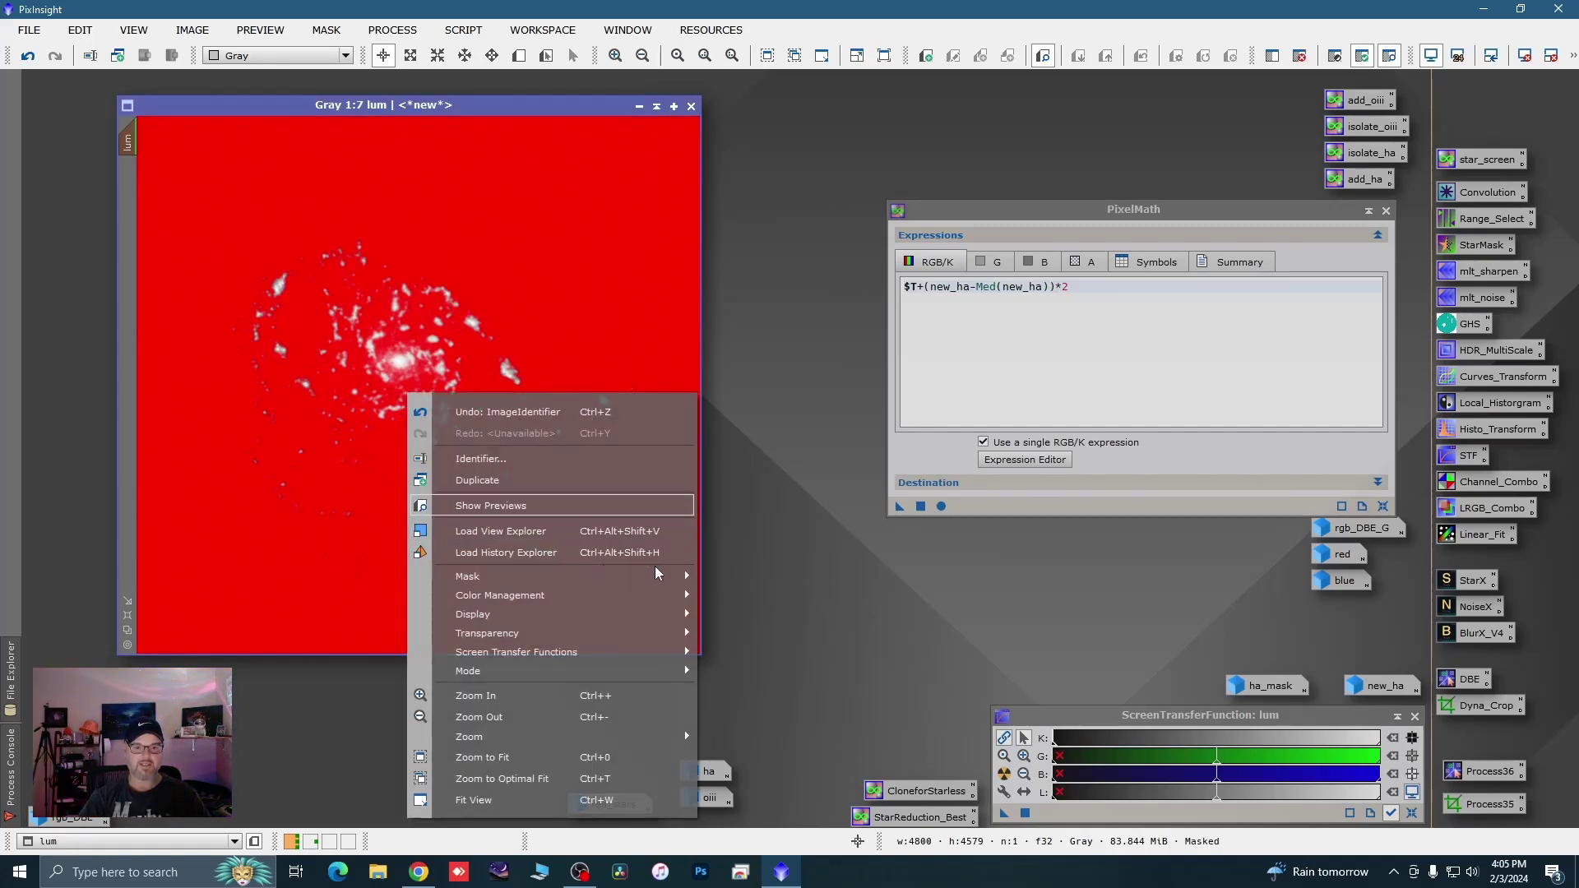
pyautogui.moveTo(675, 577)
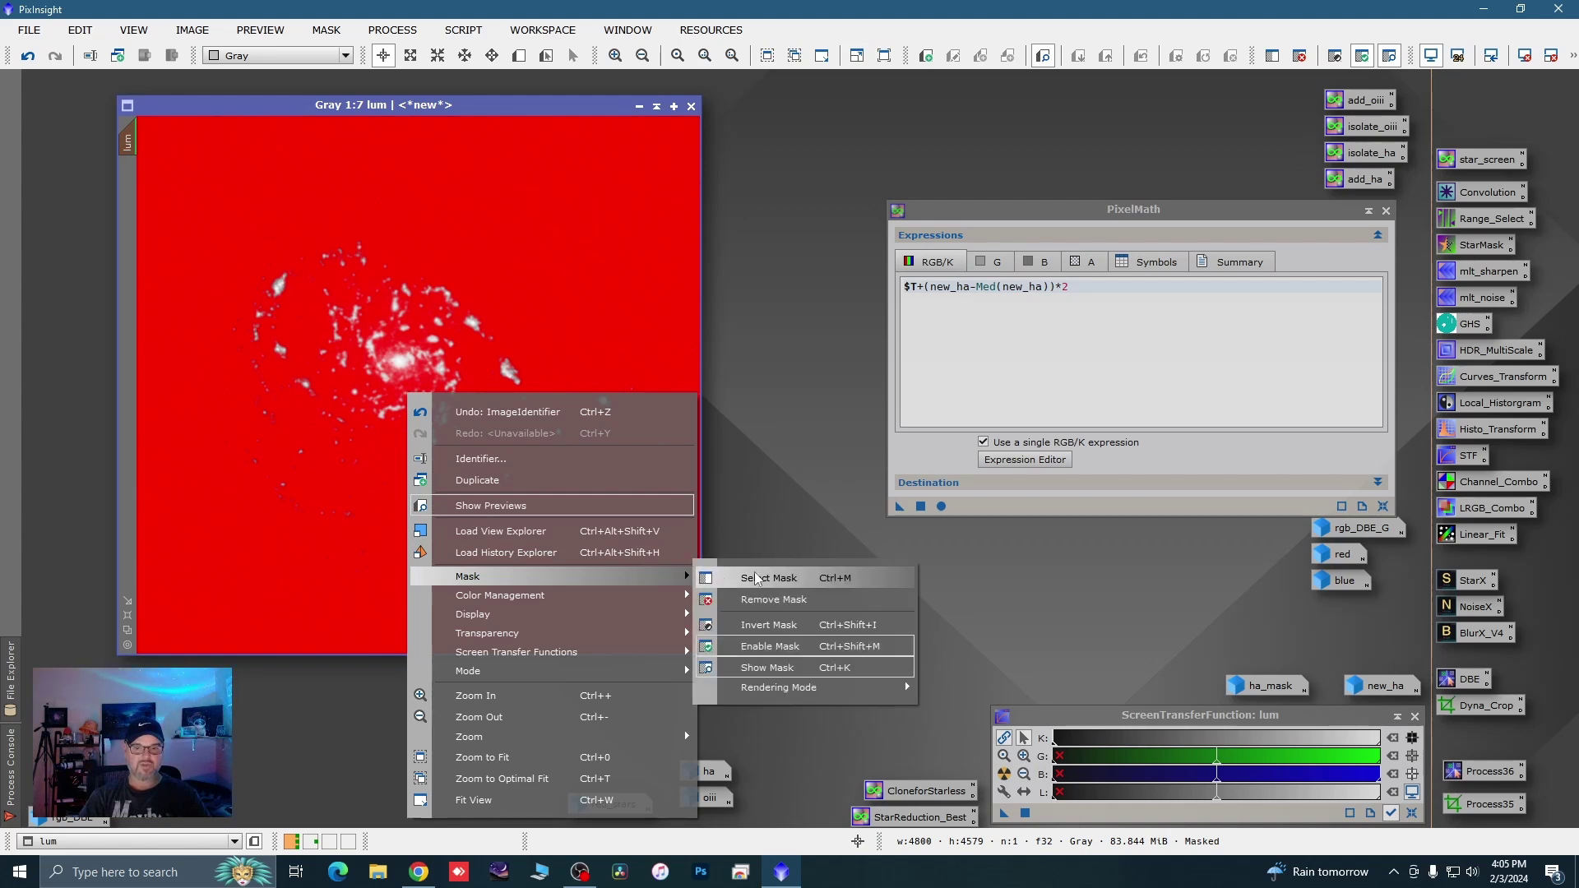
pyautogui.click(767, 667)
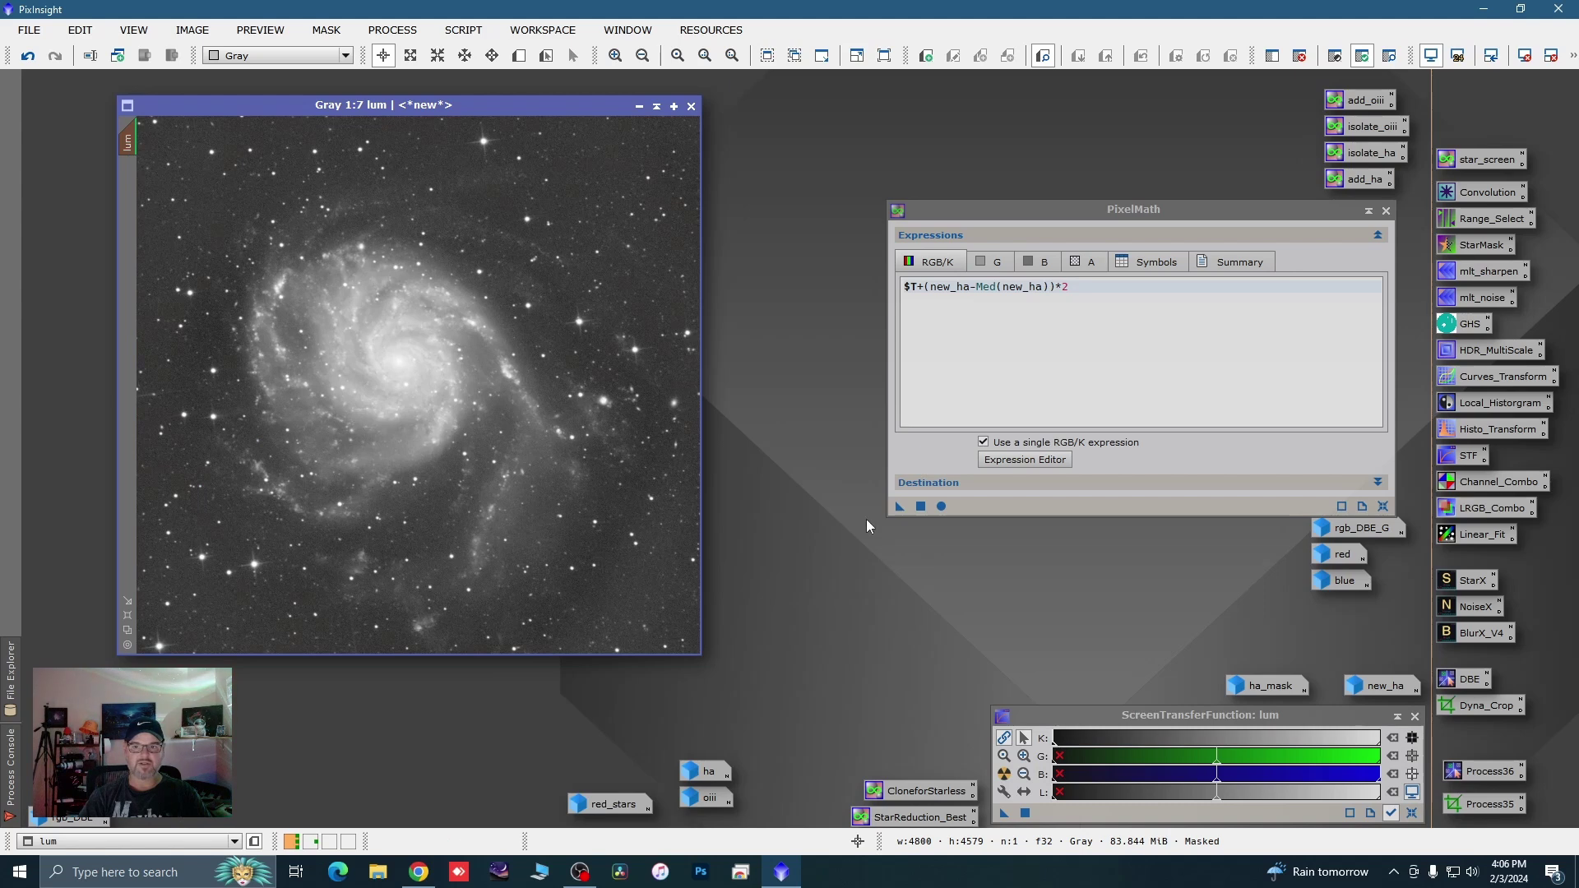
# Try the expression $T+(new_ha-Med(new_ha))*2 on the masked lum image, compare its spiral arm before and after, and undo it
pyautogui.moveTo(899, 506); pyautogui.dragTo(600, 398)
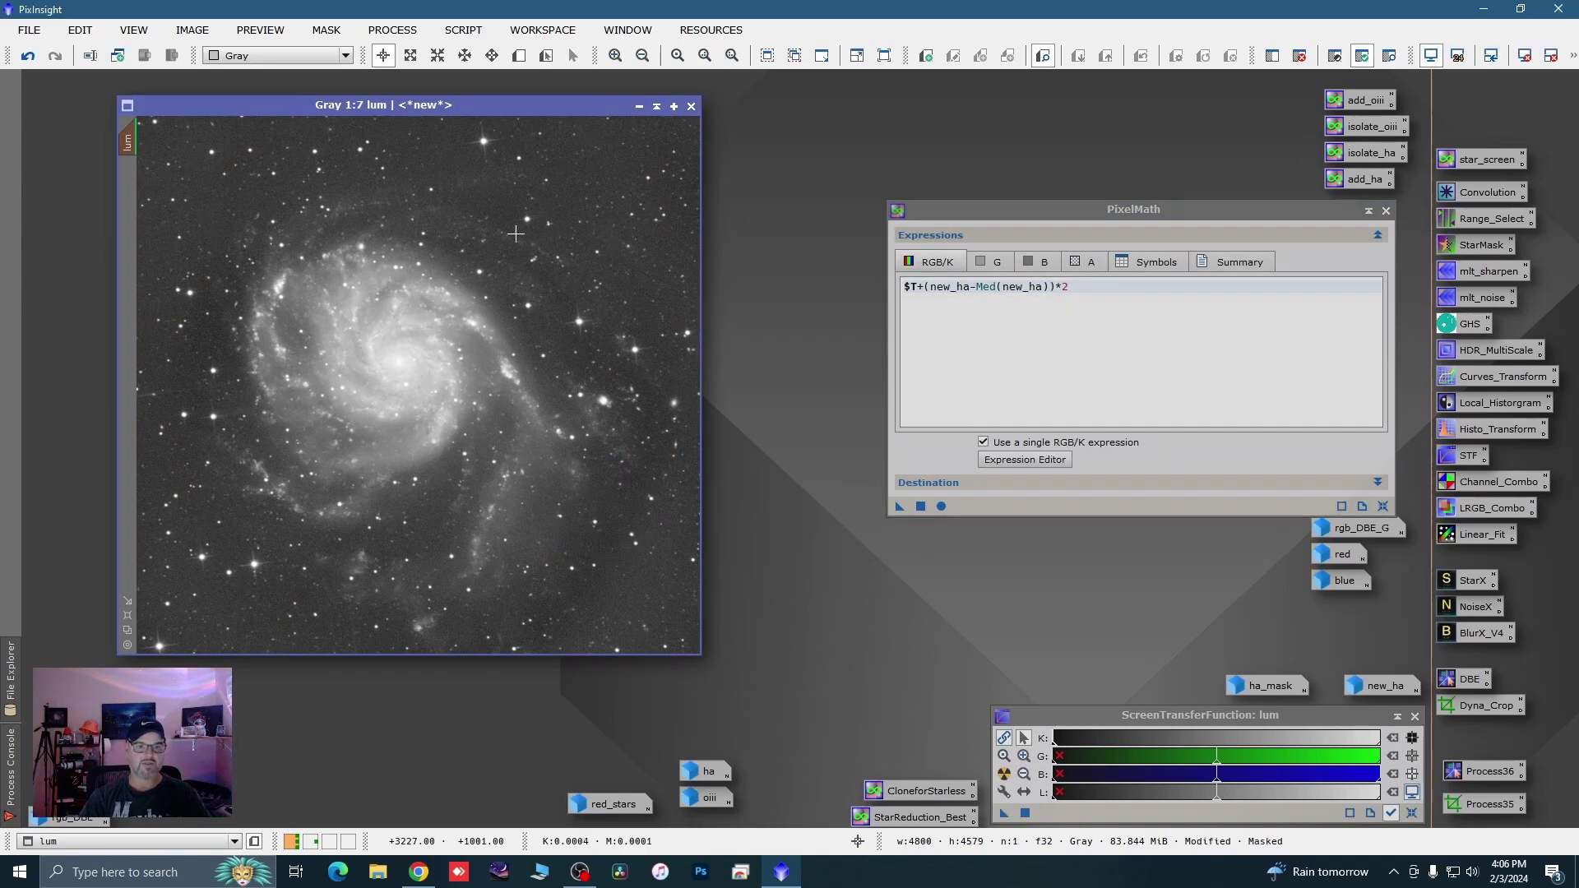
pyautogui.scroll(5, 516, 234)
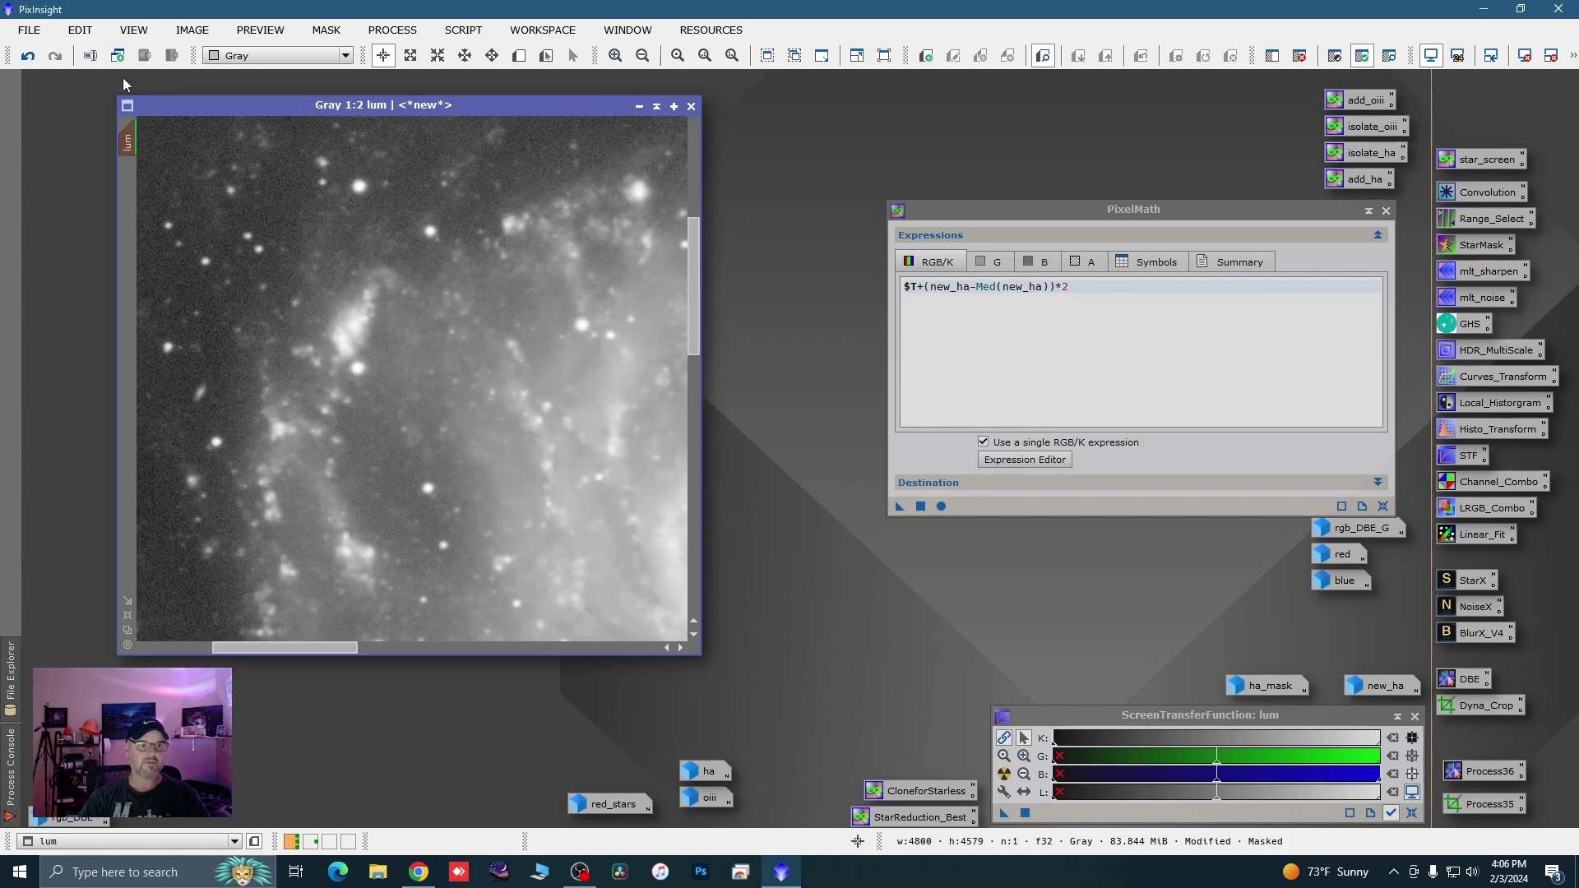
pyautogui.click(27, 56)
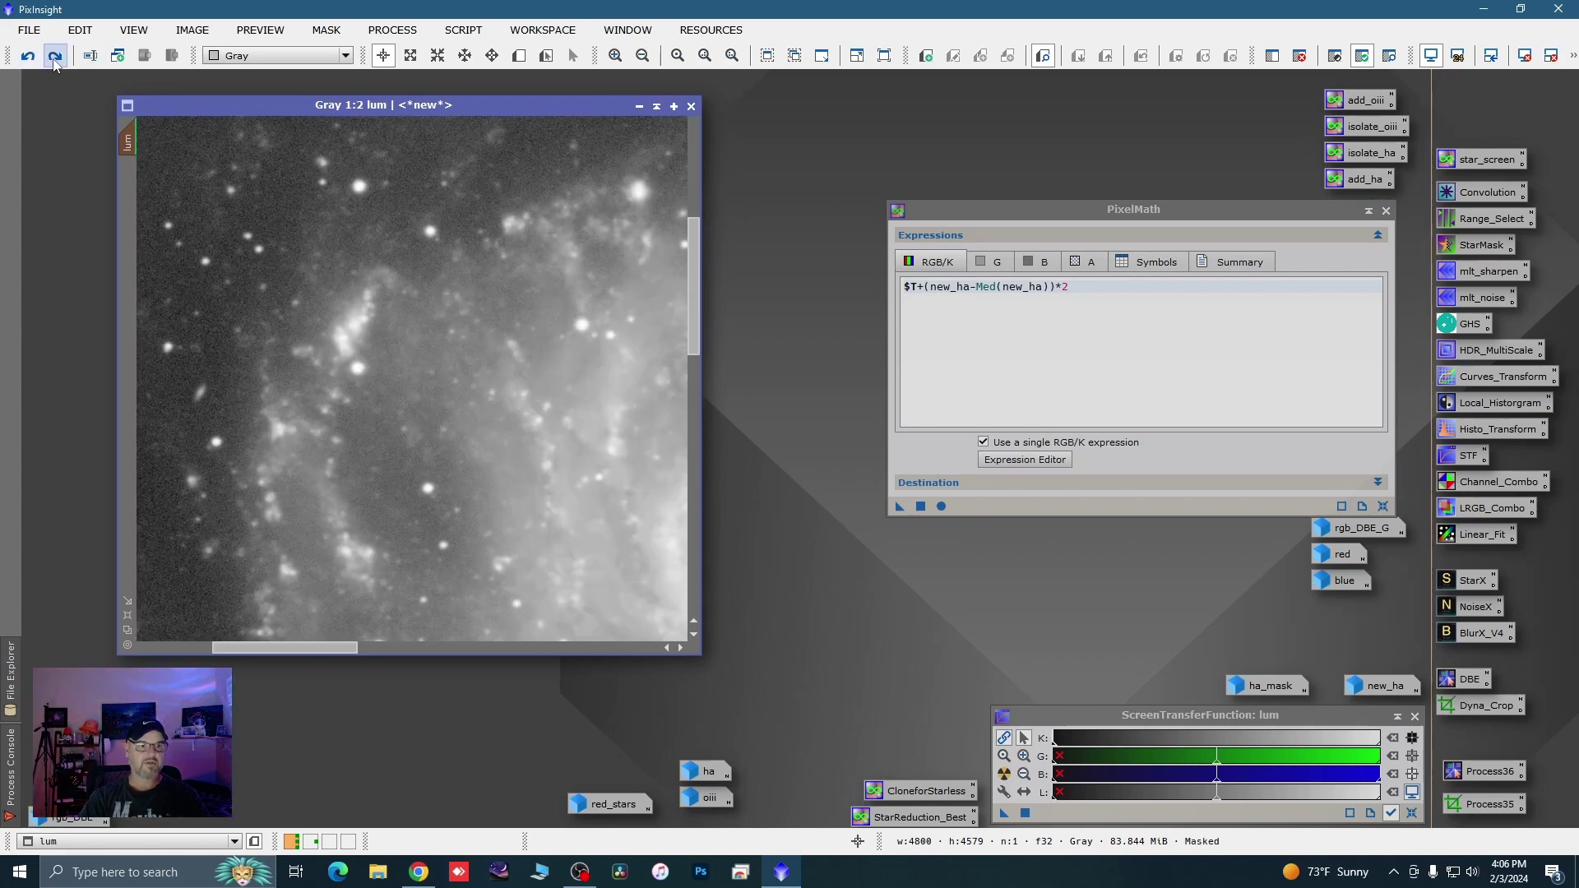
pyautogui.click(55, 56)
pyautogui.click(27, 56)
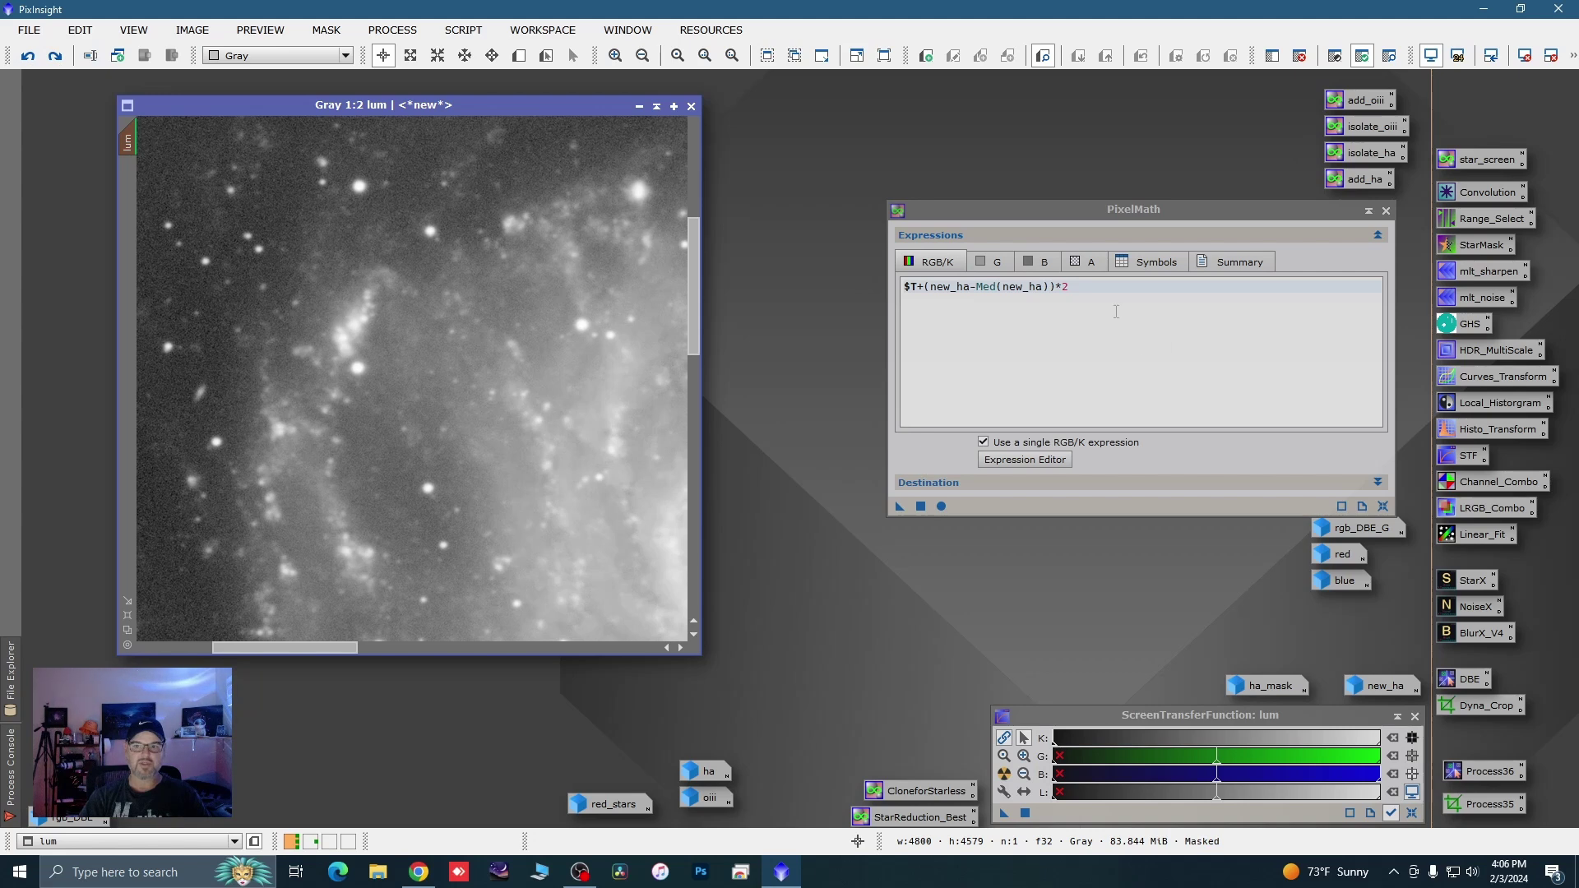
# Apply the PixelMath expression $T+(new_ha-Med(new_ha))*3 to the masked lum image, inspect the whole galaxy, and close PixelMath
pyautogui.click(1087, 289)
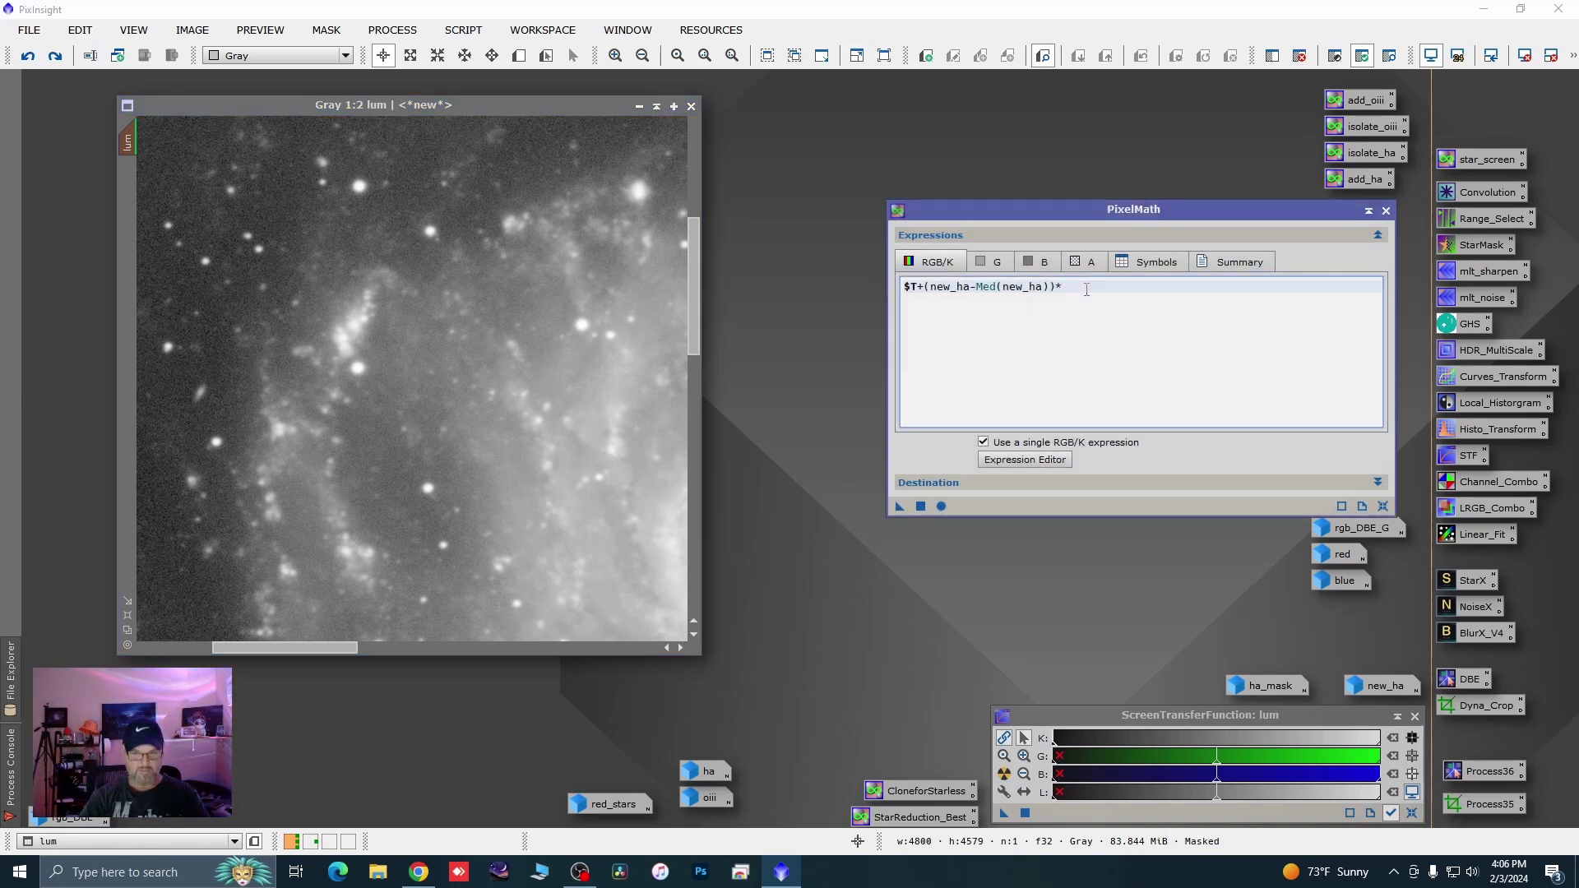
pyautogui.moveTo(900, 506); pyautogui.dragTo(656, 481)
pyautogui.scroll(-3, 343, 358)
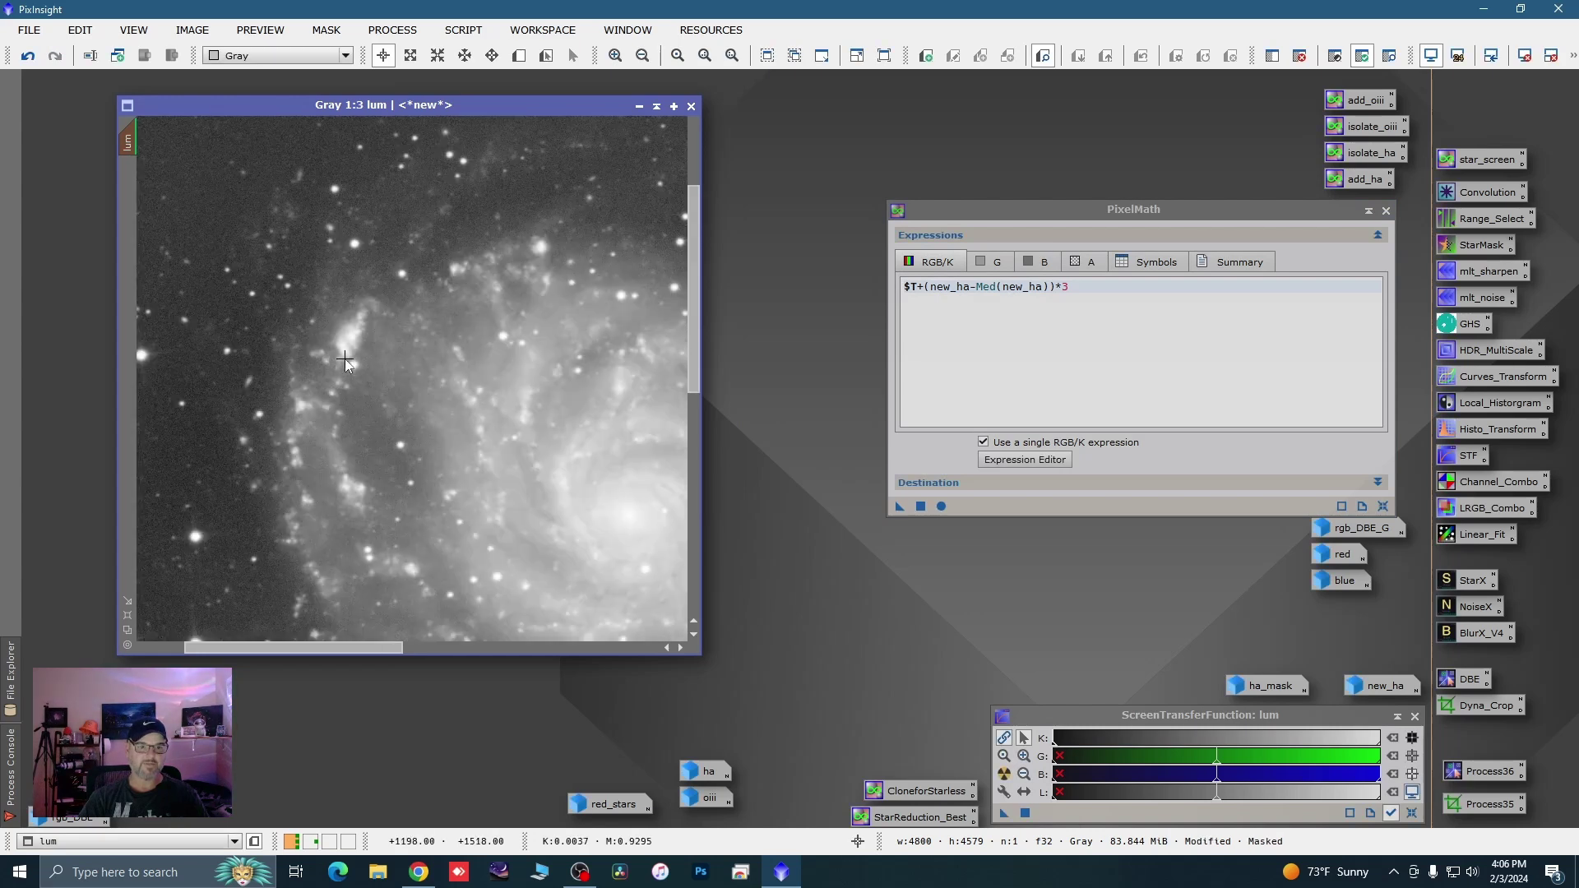
pyautogui.scroll(-2, 437, 460)
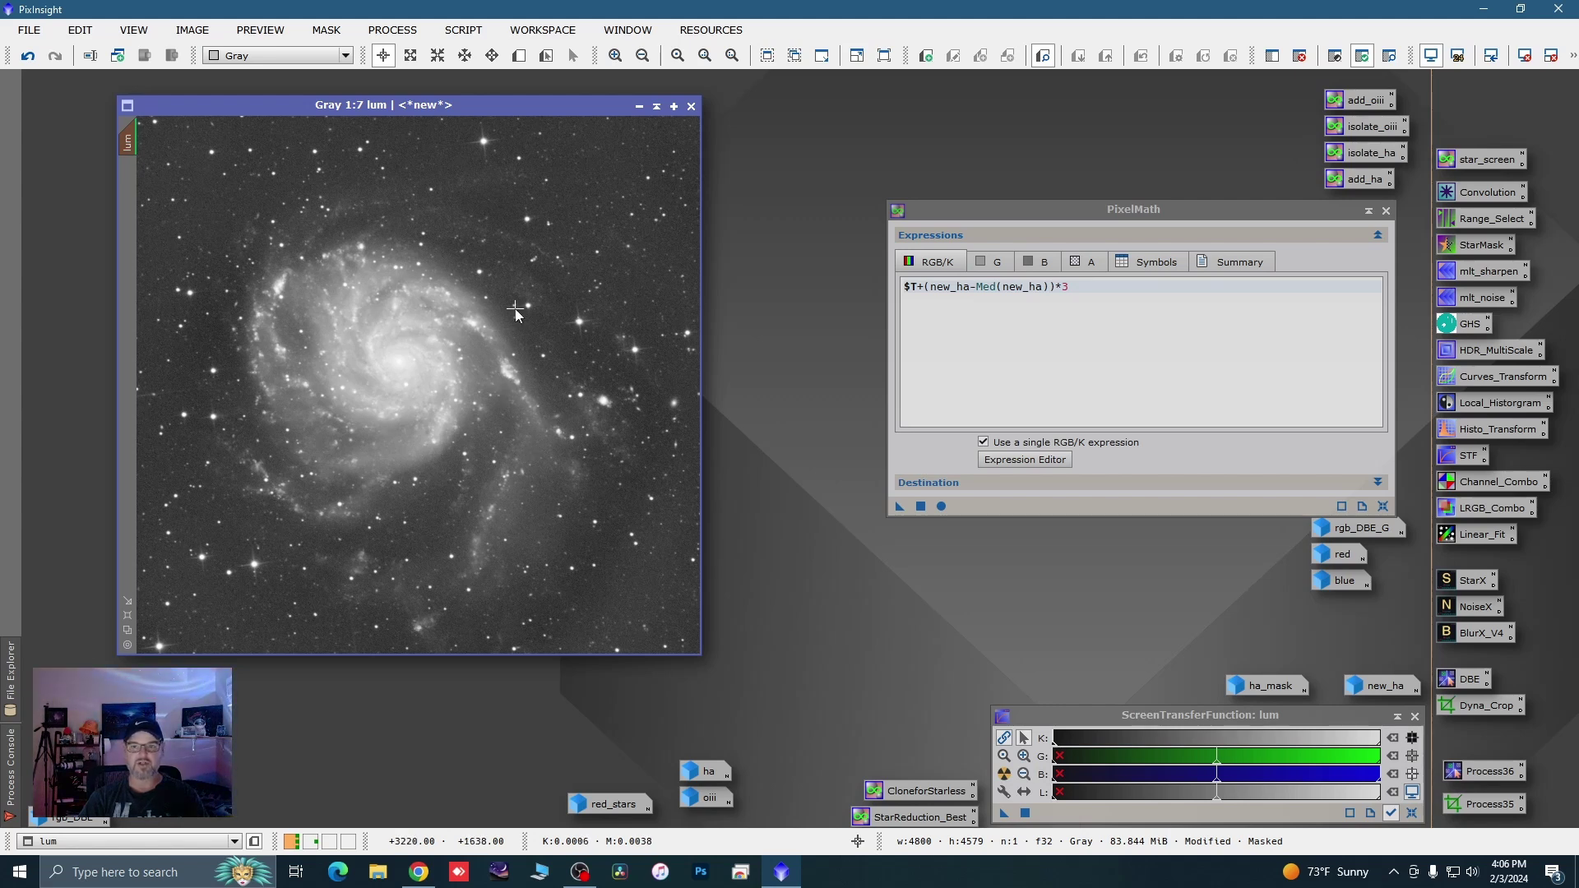
pyautogui.click(1386, 210)
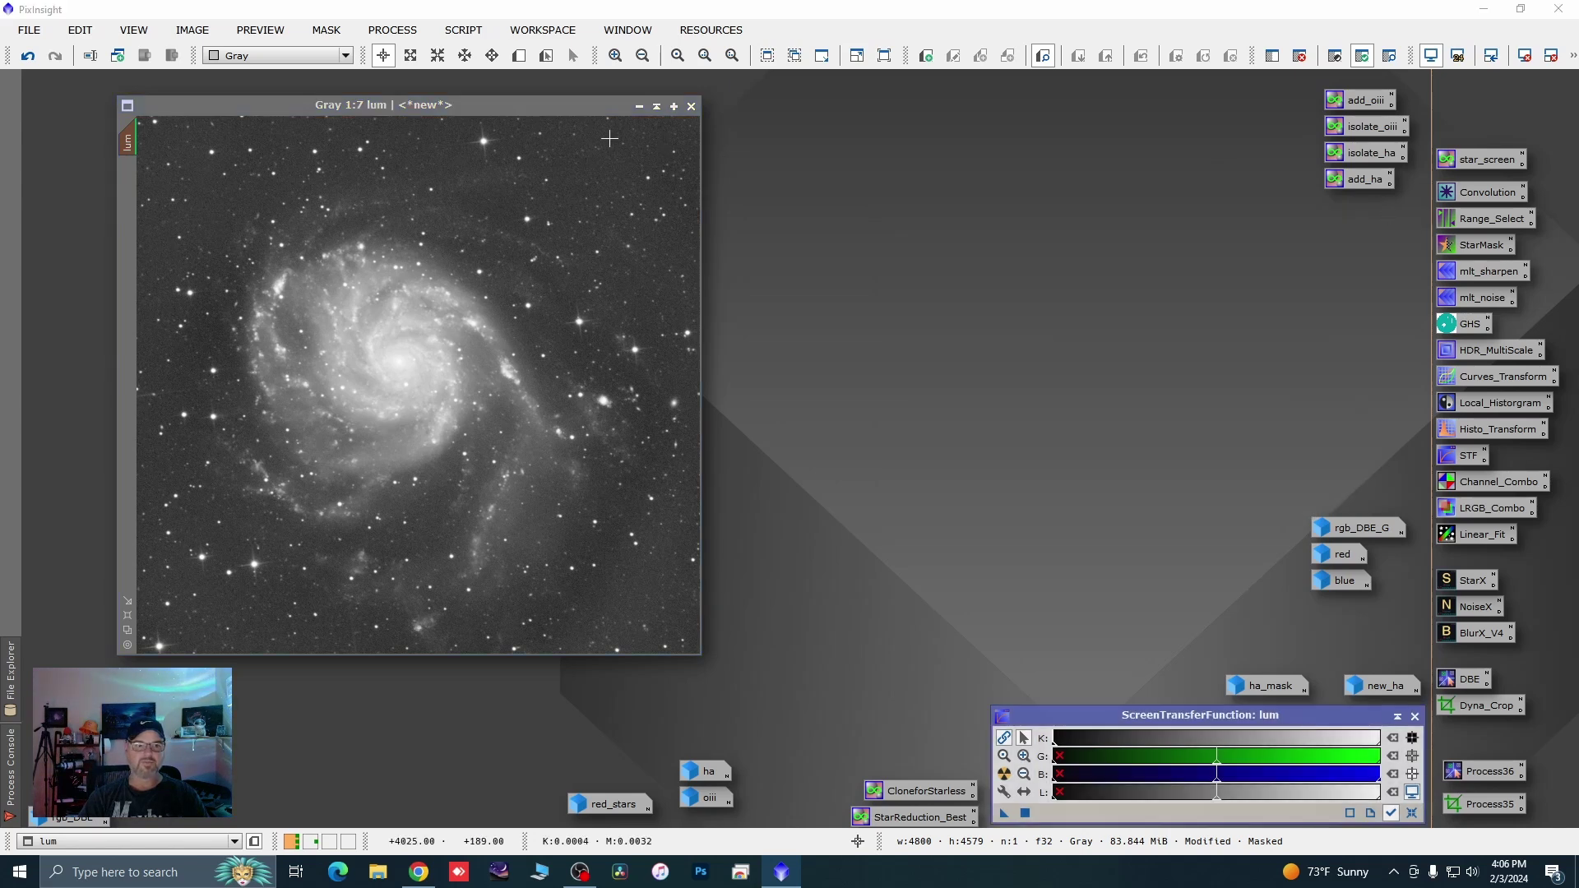
# Remove the mask from lum, minimize the image, and place its icon beside red_stars
pyautogui.rightClick(414, 183)
pyautogui.moveTo(494, 365)
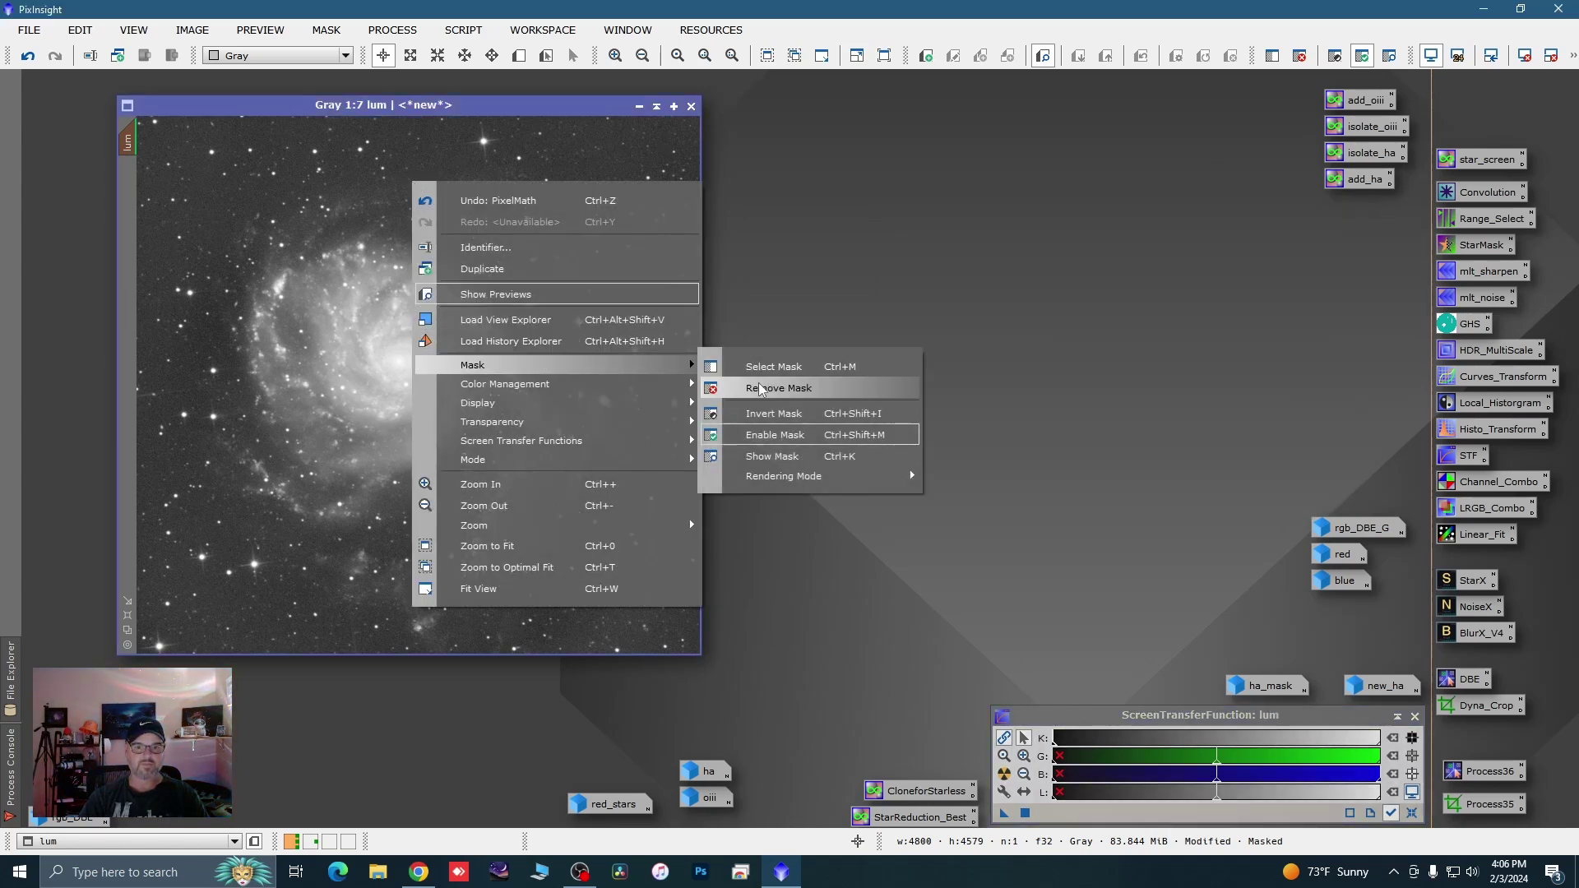
pyautogui.click(762, 388)
pyautogui.click(638, 107)
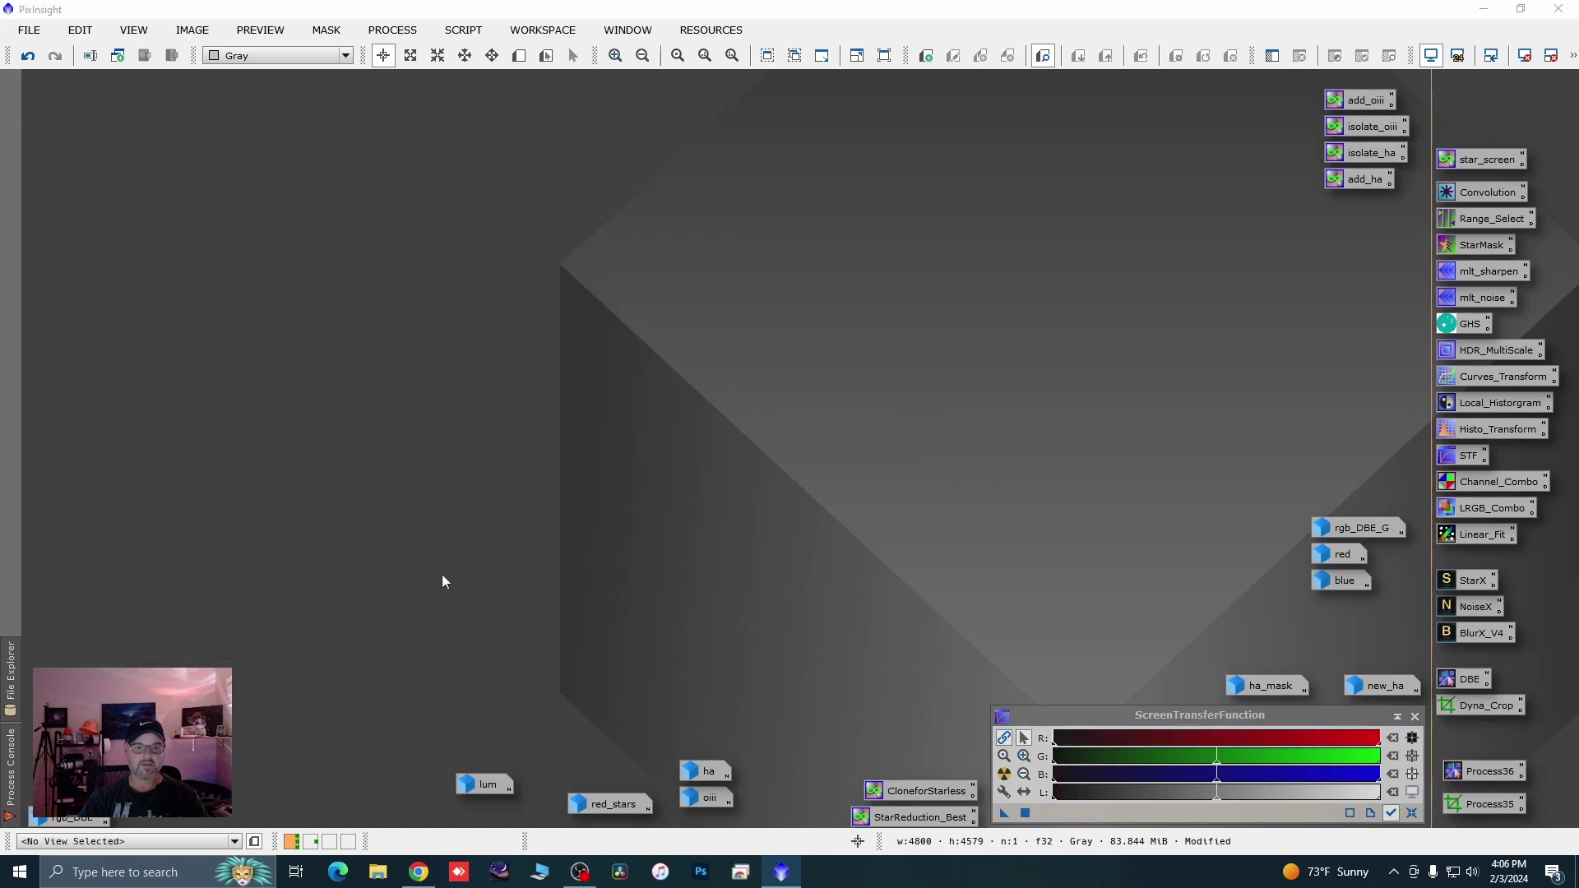
pyautogui.moveTo(488, 788); pyautogui.dragTo(514, 806)
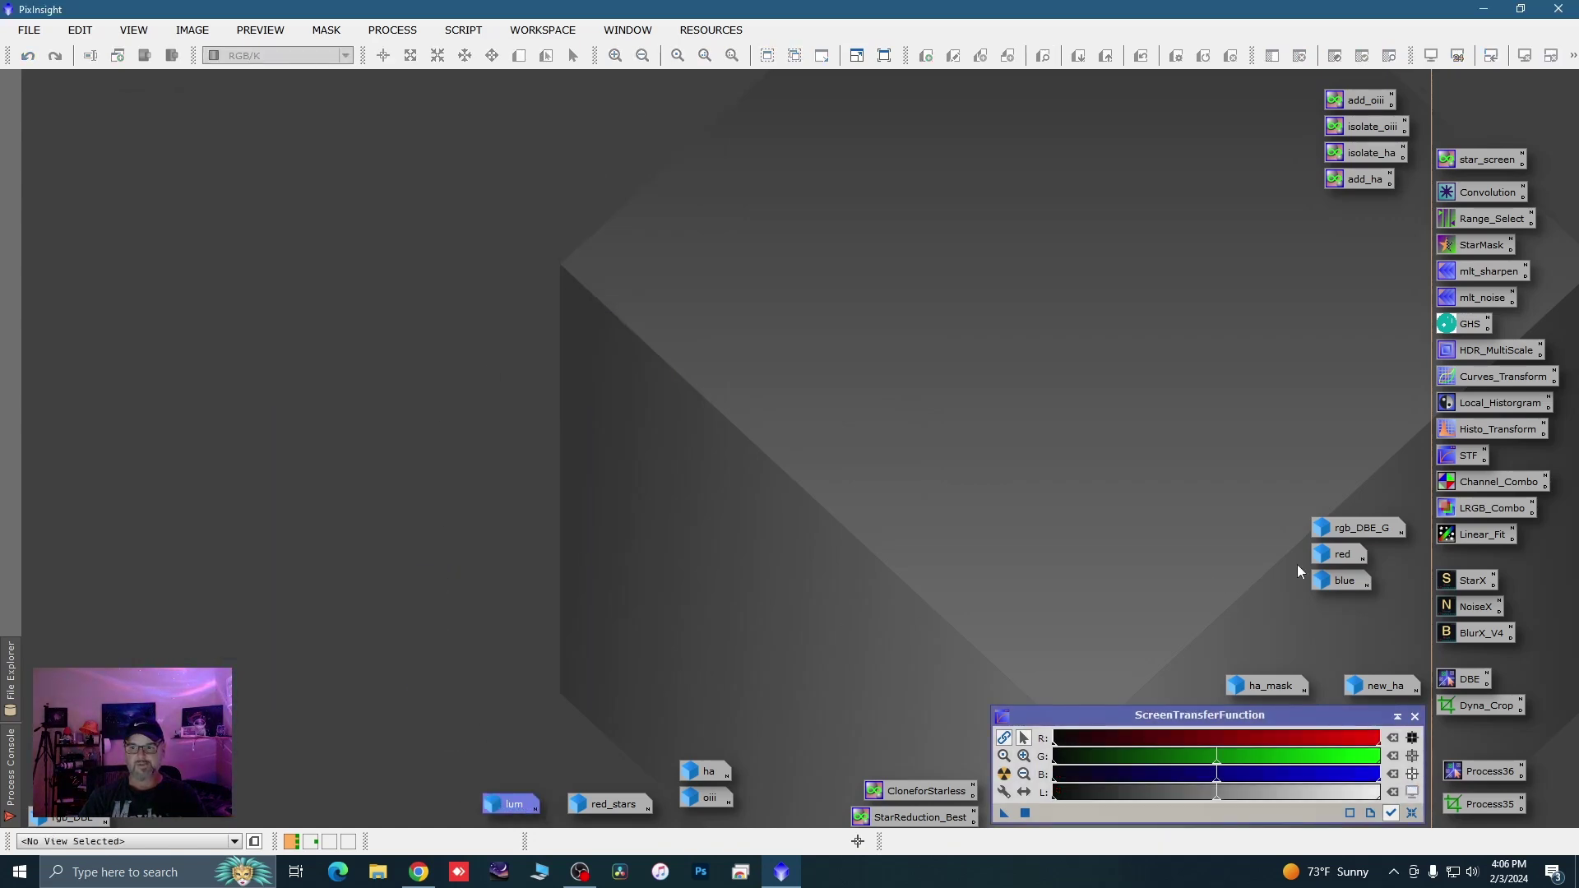
# Rename the rgb_DBE_G image to green
pyautogui.rightClick(1366, 527)
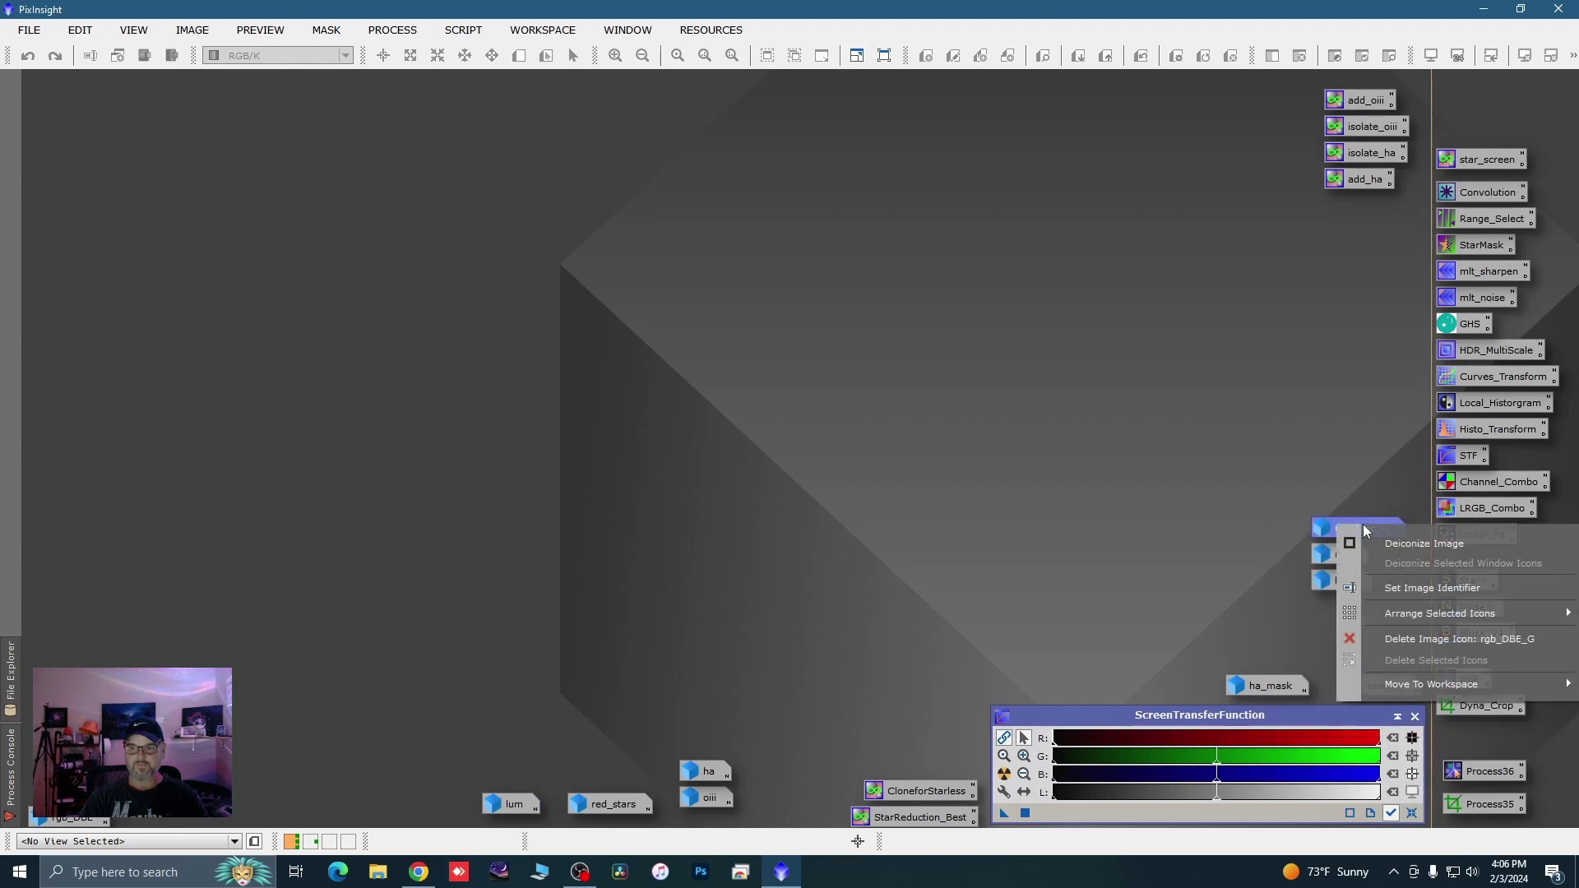
pyautogui.click(1428, 596)
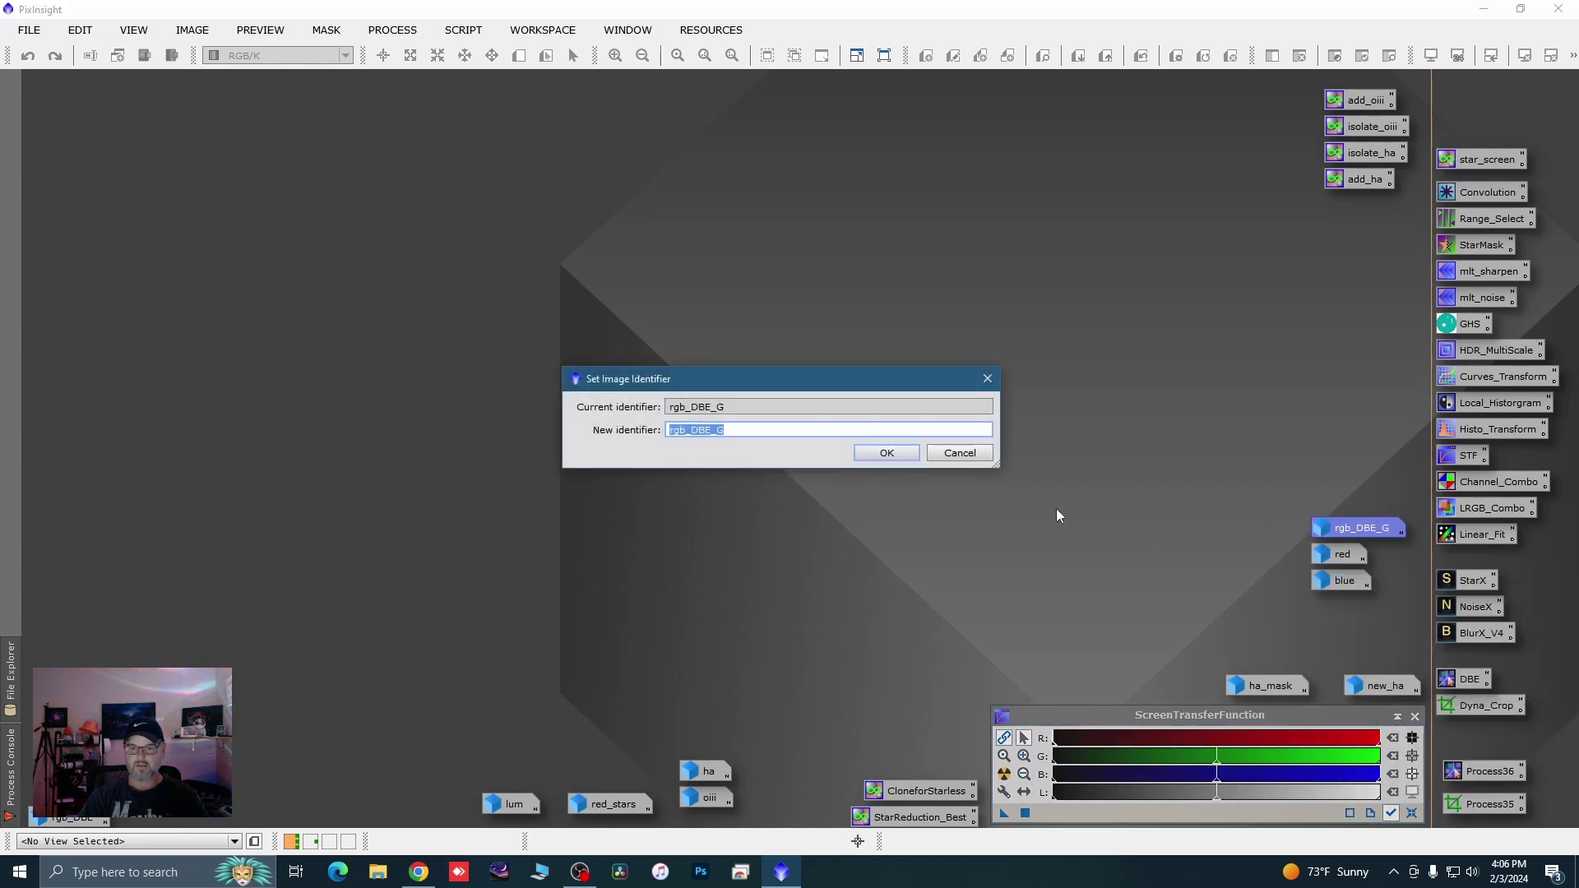
pyautogui.write('green')
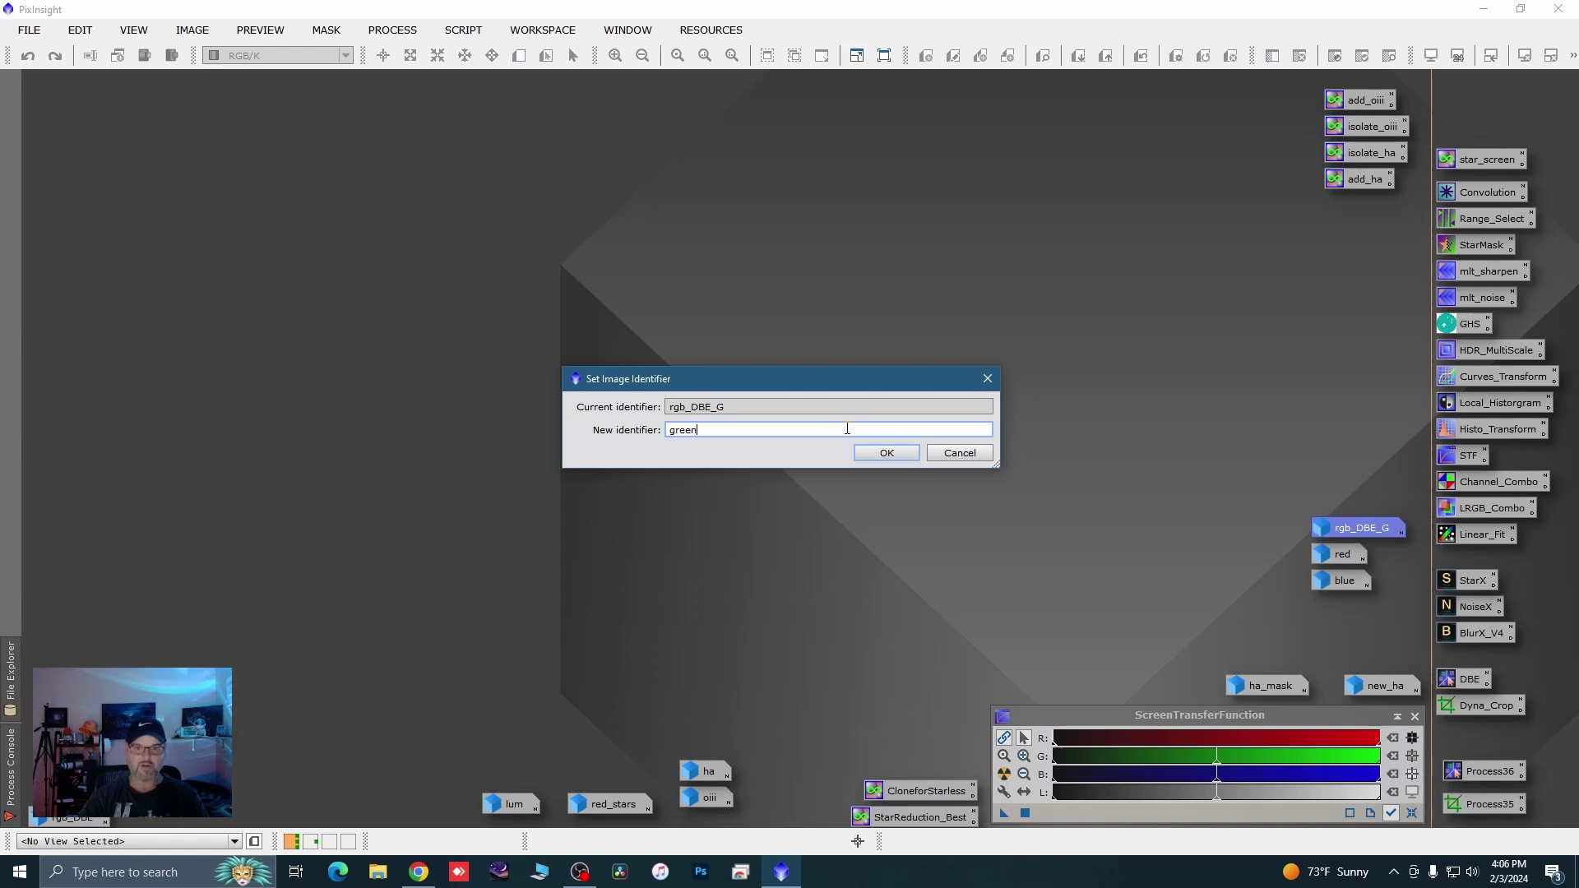
pyautogui.click(887, 452)
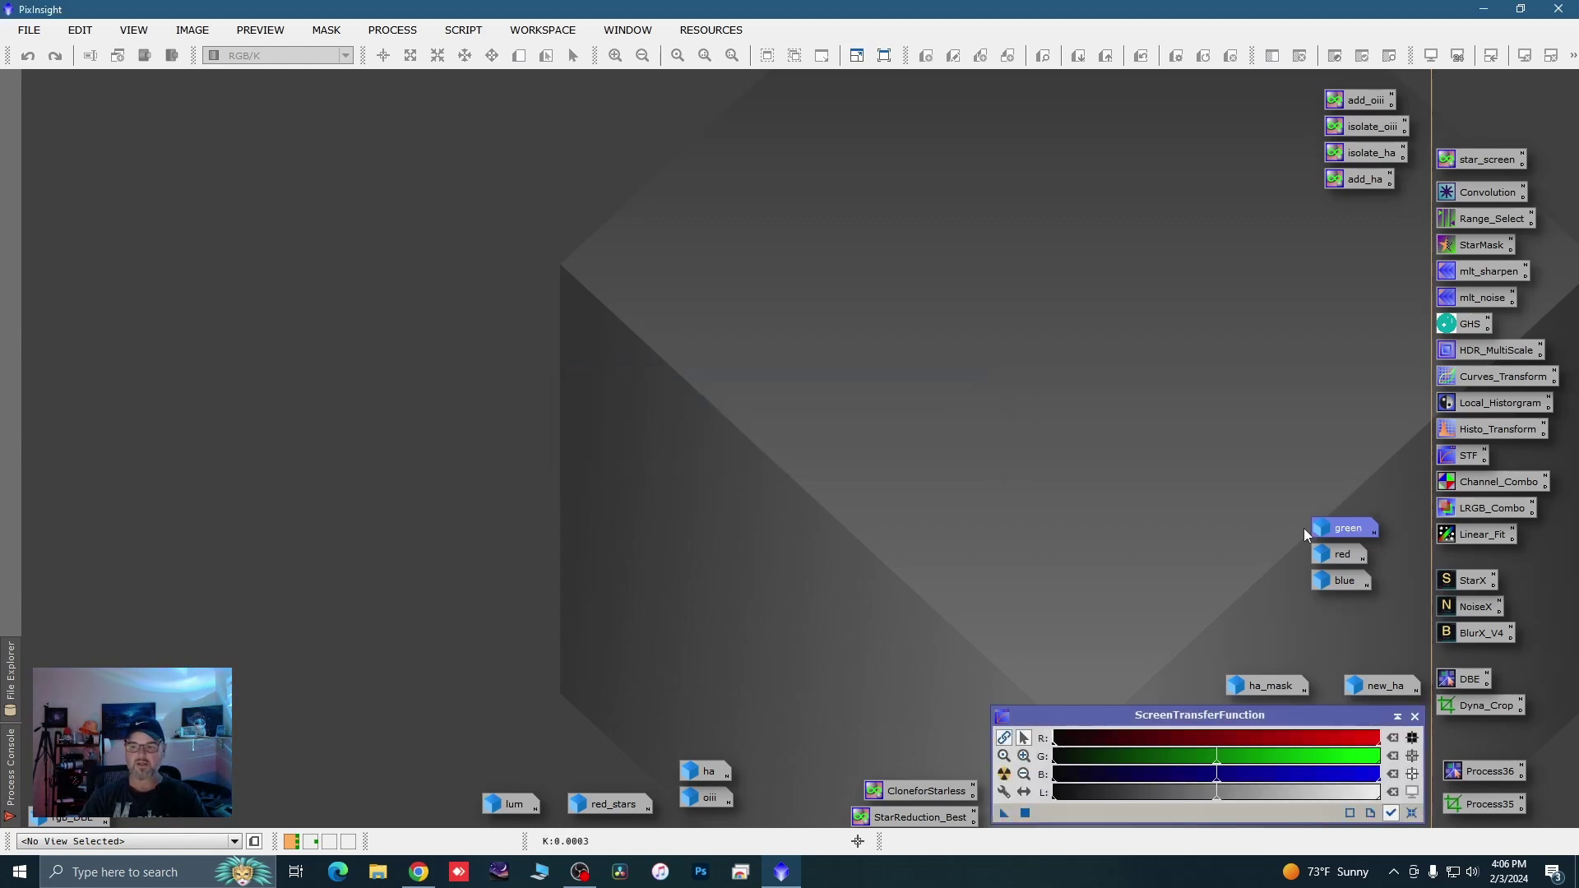
# Restore the red image, open the saved add_ha PixelMath process, and arrange the two windows side by side
pyautogui.doubleClick(1336, 560)
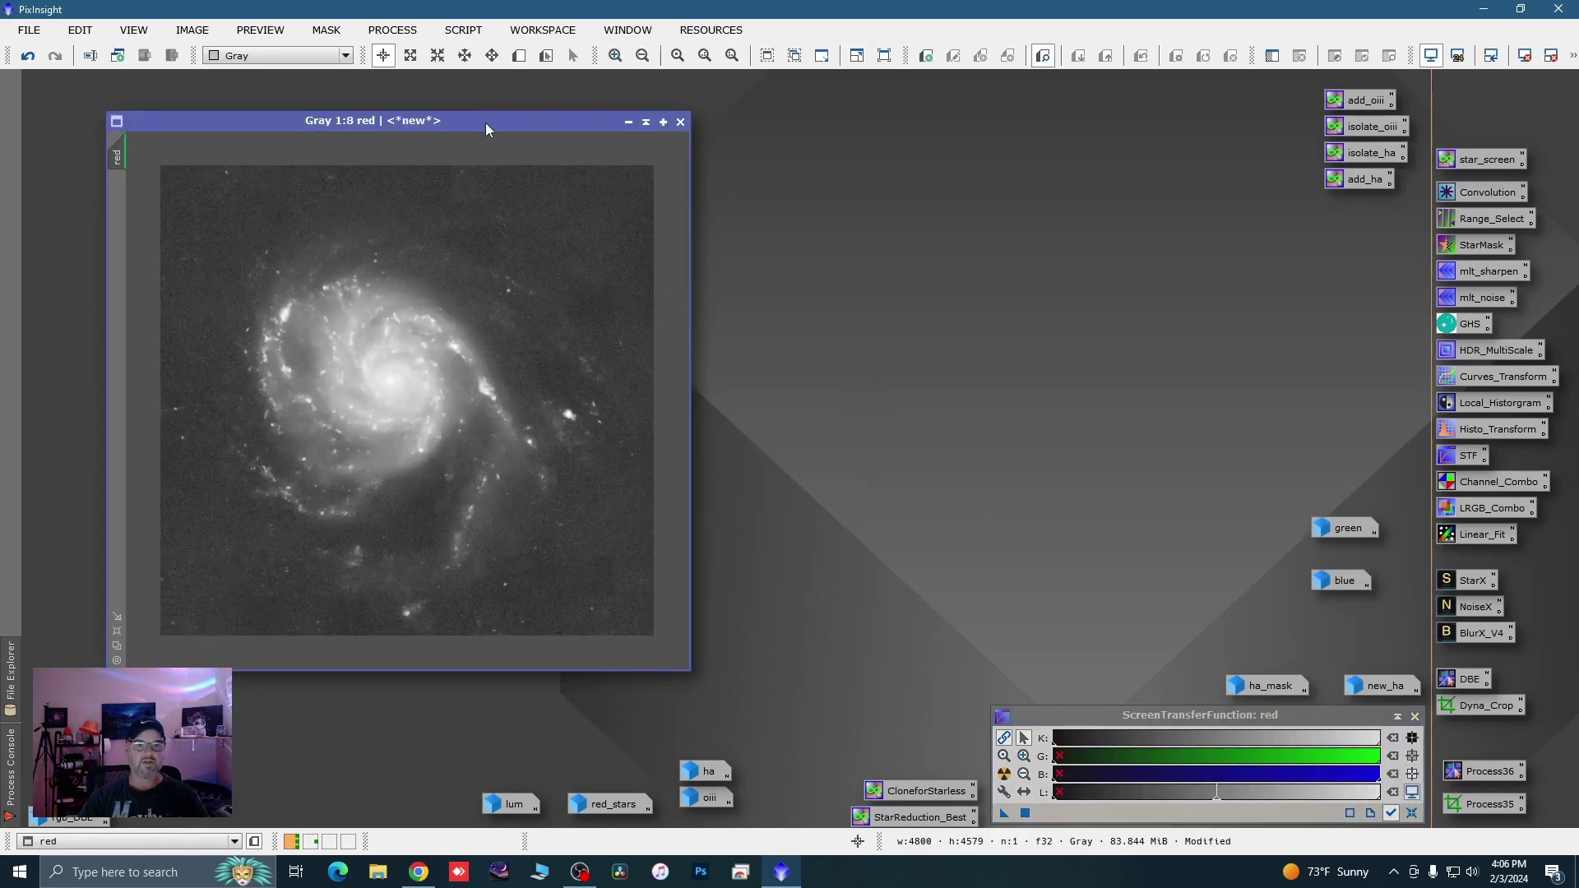
pyautogui.moveTo(485, 121); pyautogui.dragTo(451, 113)
pyautogui.doubleClick(1365, 181)
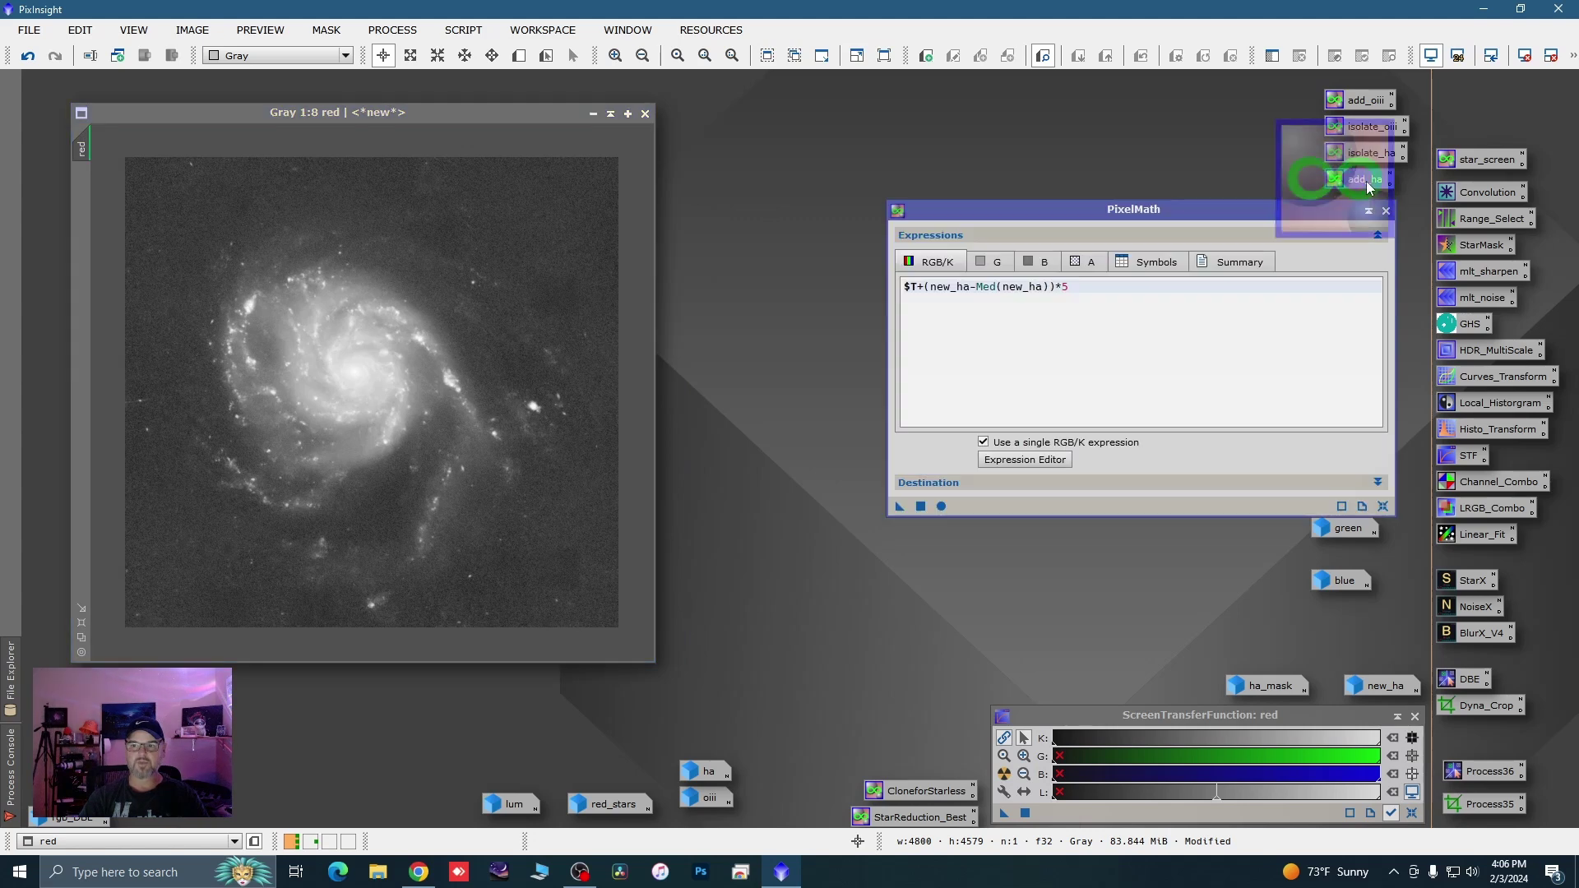
pyautogui.moveTo(1142, 211); pyautogui.dragTo(1064, 219)
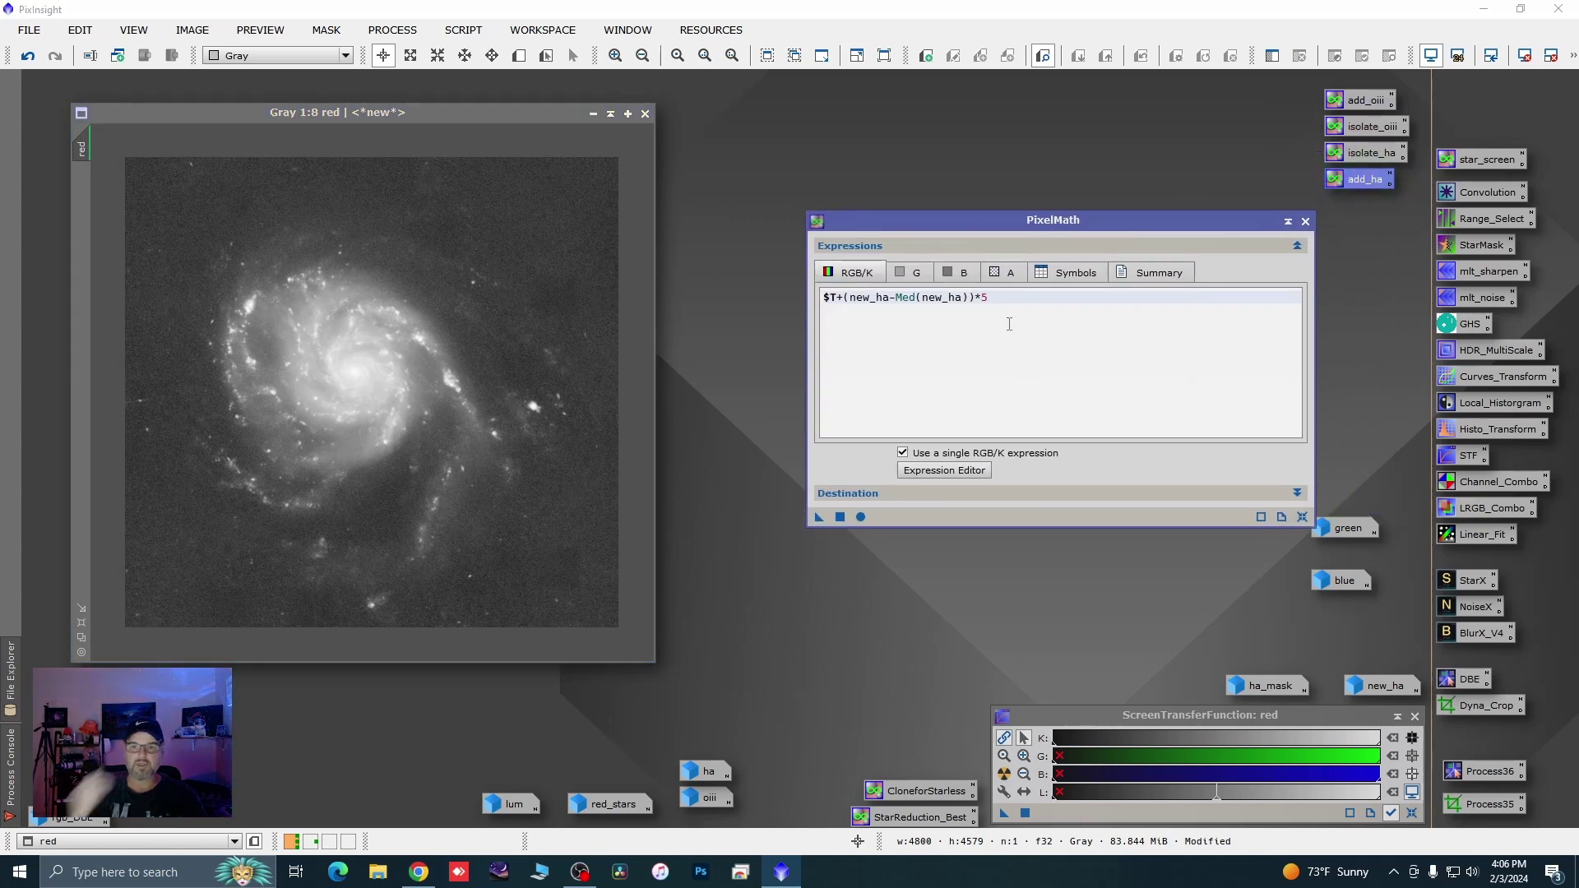
# Replace the PixelMath expression with red+red_stars in the Expression Editor
pyautogui.click(941, 470)
pyautogui.click(613, 187)
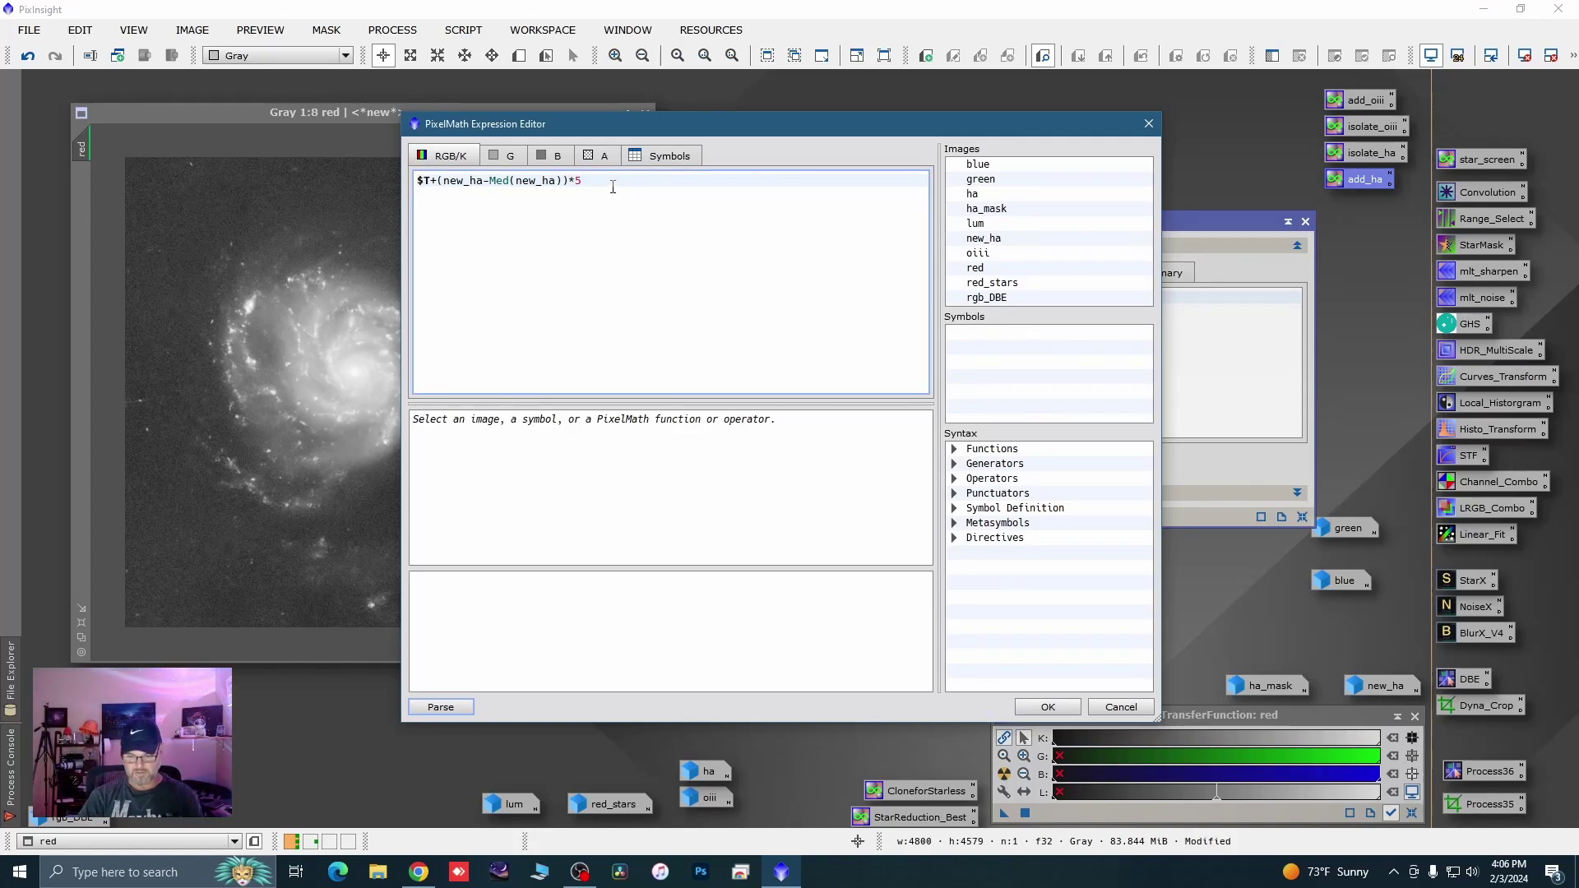
pyautogui.press('BackSpace')
pyautogui.press('BackSpace')
pyautogui.press('BackSpace')
pyautogui.press('BackSpace')
pyautogui.press('BackSpace')
pyautogui.press('BackSpace')
pyautogui.press('BackSpace')
pyautogui.press('BackSpace')
pyautogui.press('BackSpace')
pyautogui.press('BackSpace')
pyautogui.press('BackSpace')
pyautogui.press('BackSpace')
pyautogui.press('BackSpace')
pyautogui.press('BackSpace')
pyautogui.press('BackSpace')
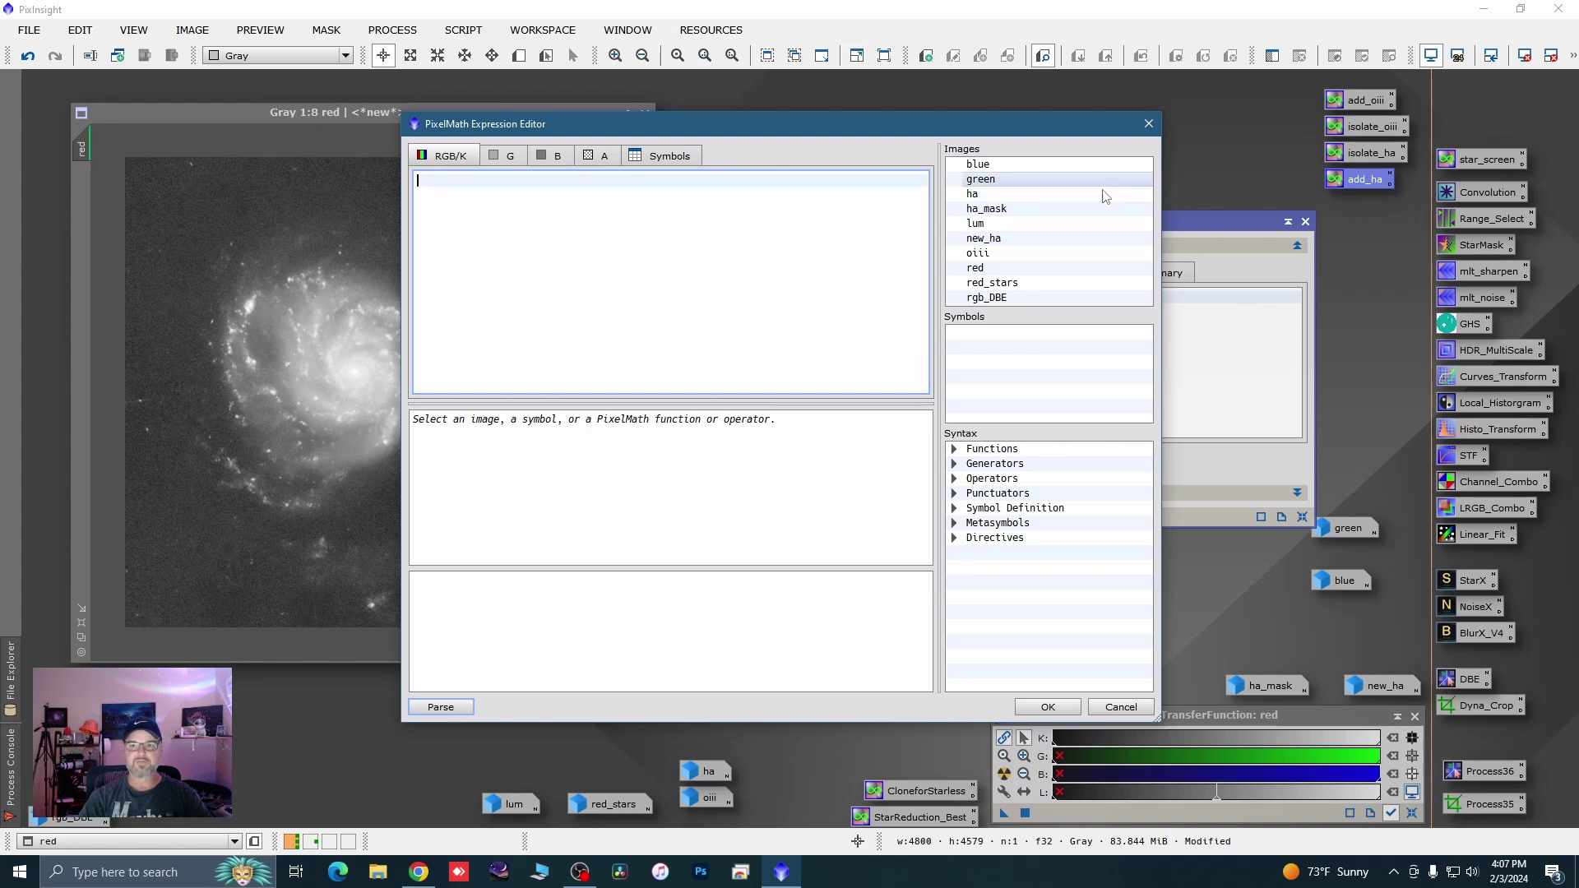
pyautogui.doubleClick(981, 272)
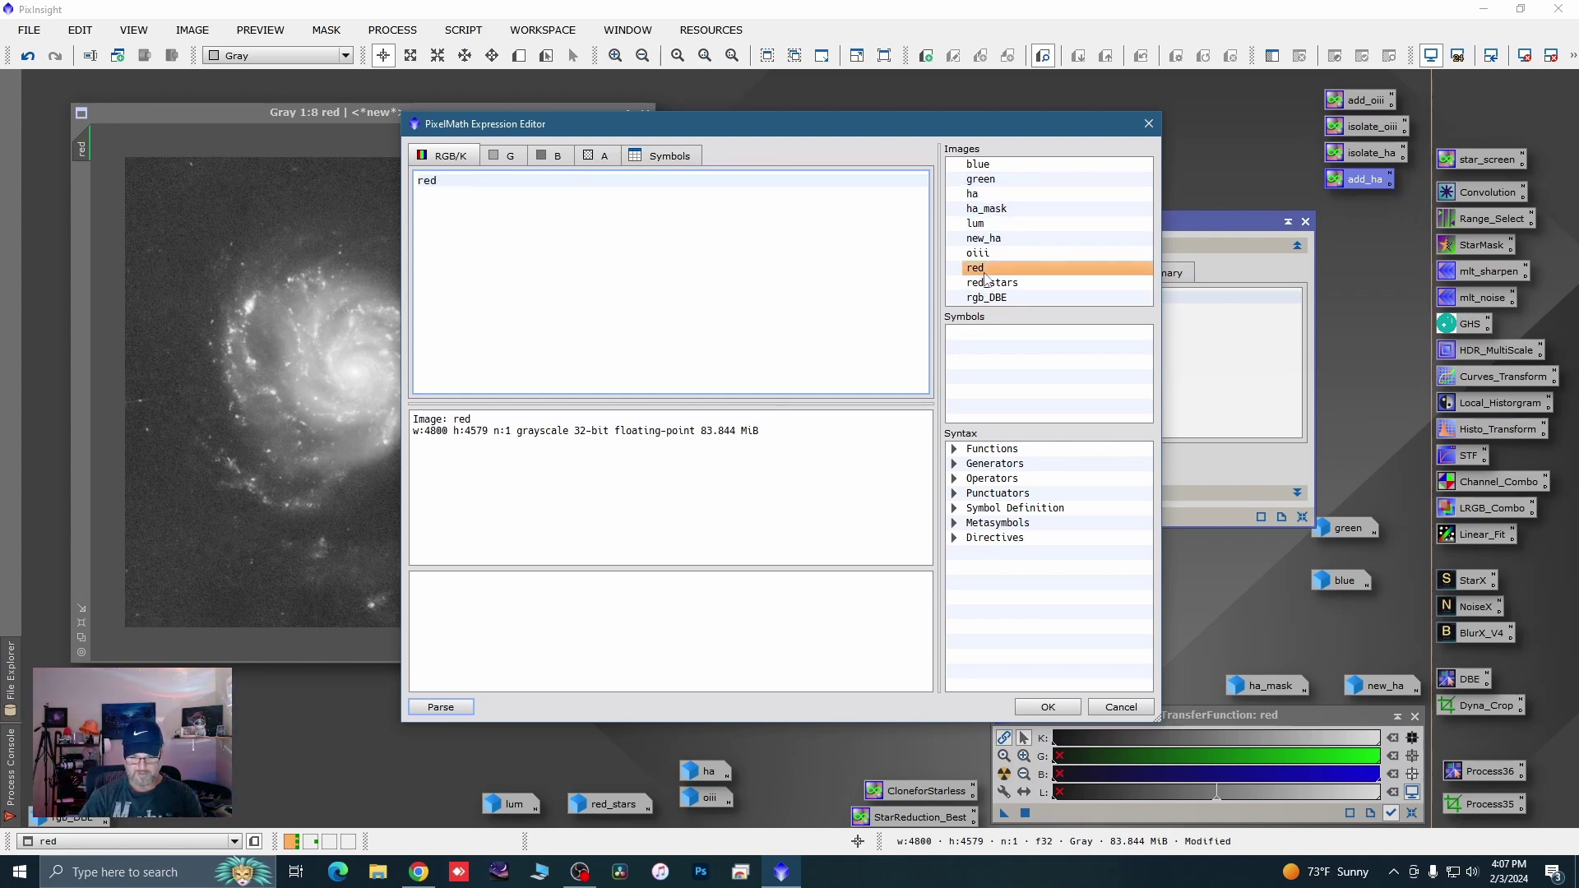
pyautogui.write('+')
pyautogui.doubleClick(991, 282)
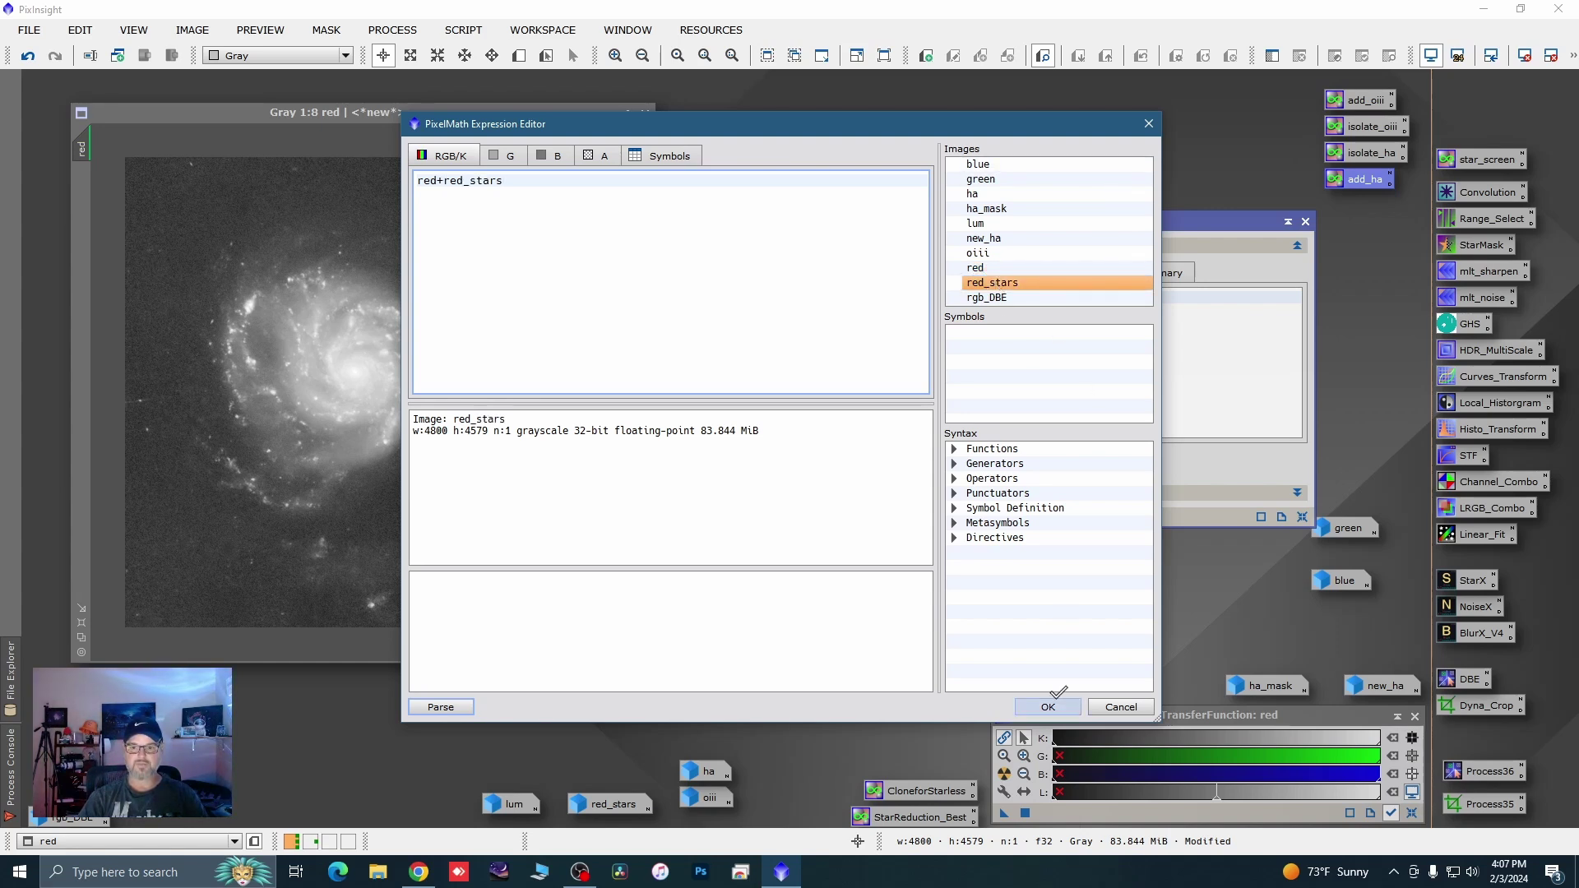
pyautogui.click(1048, 707)
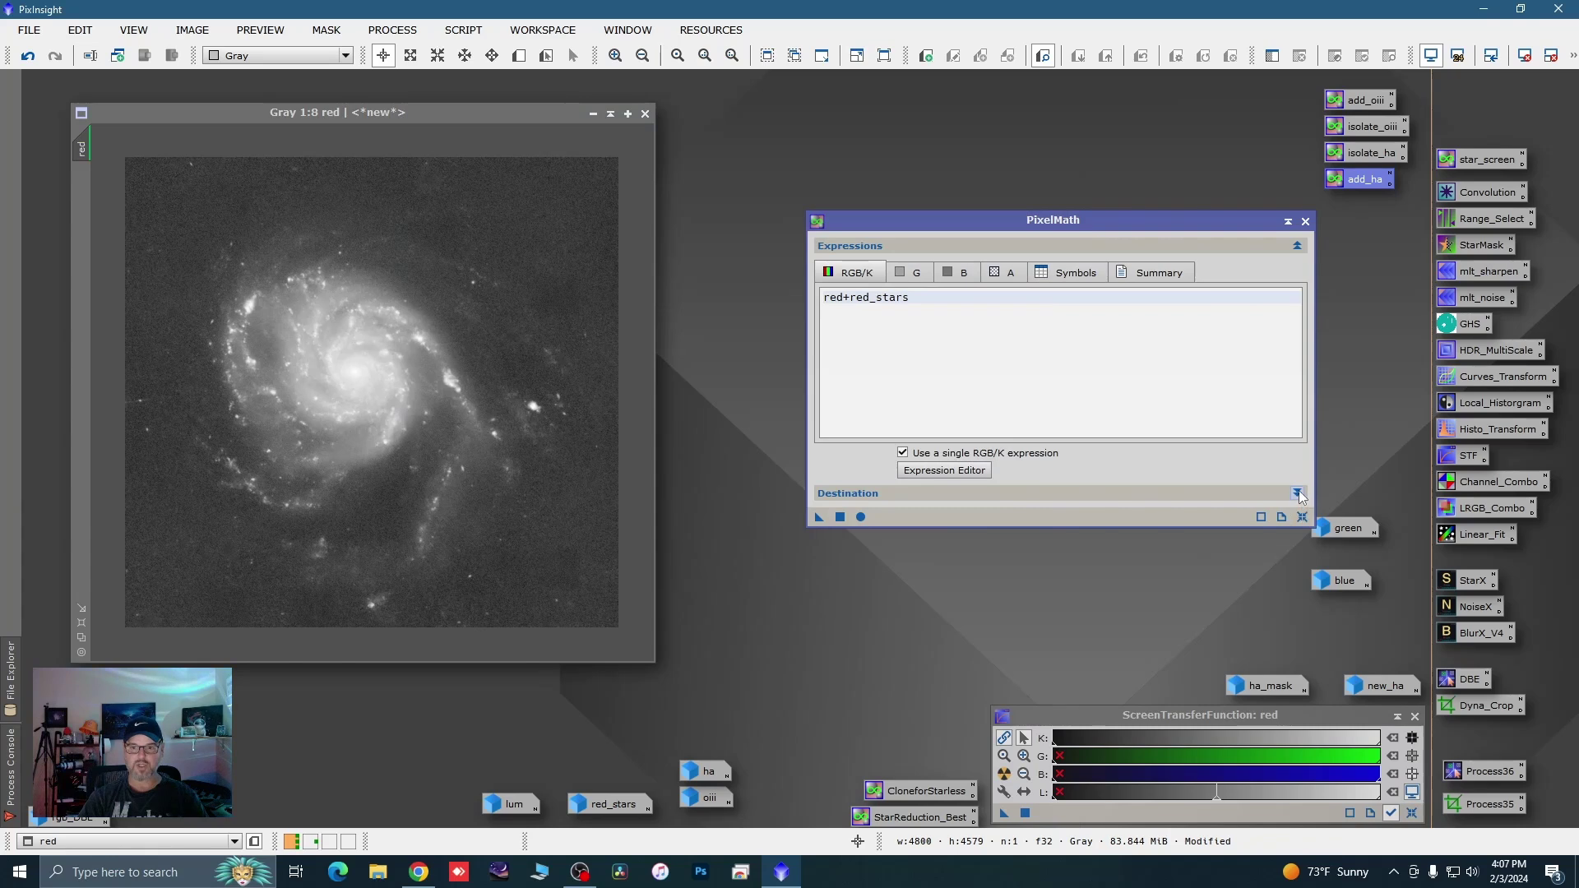
# Check that PixelMath replaces the target image, apply red+red_stars to red, close PixelMath, and minimize red
pyautogui.click(1297, 494)
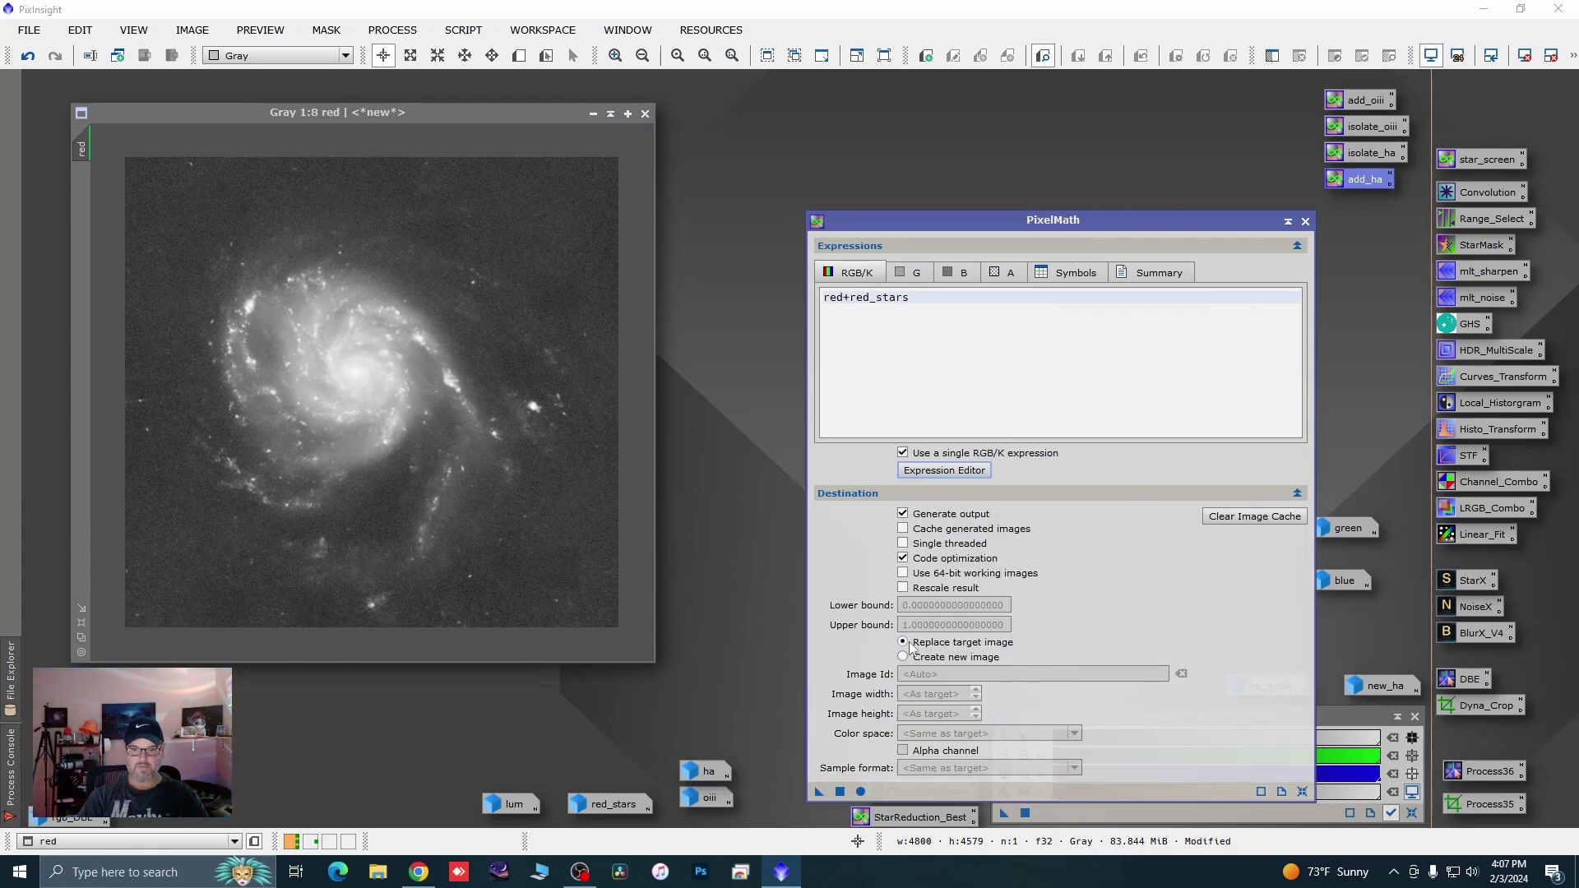
pyautogui.moveTo(820, 798); pyautogui.dragTo(586, 613)
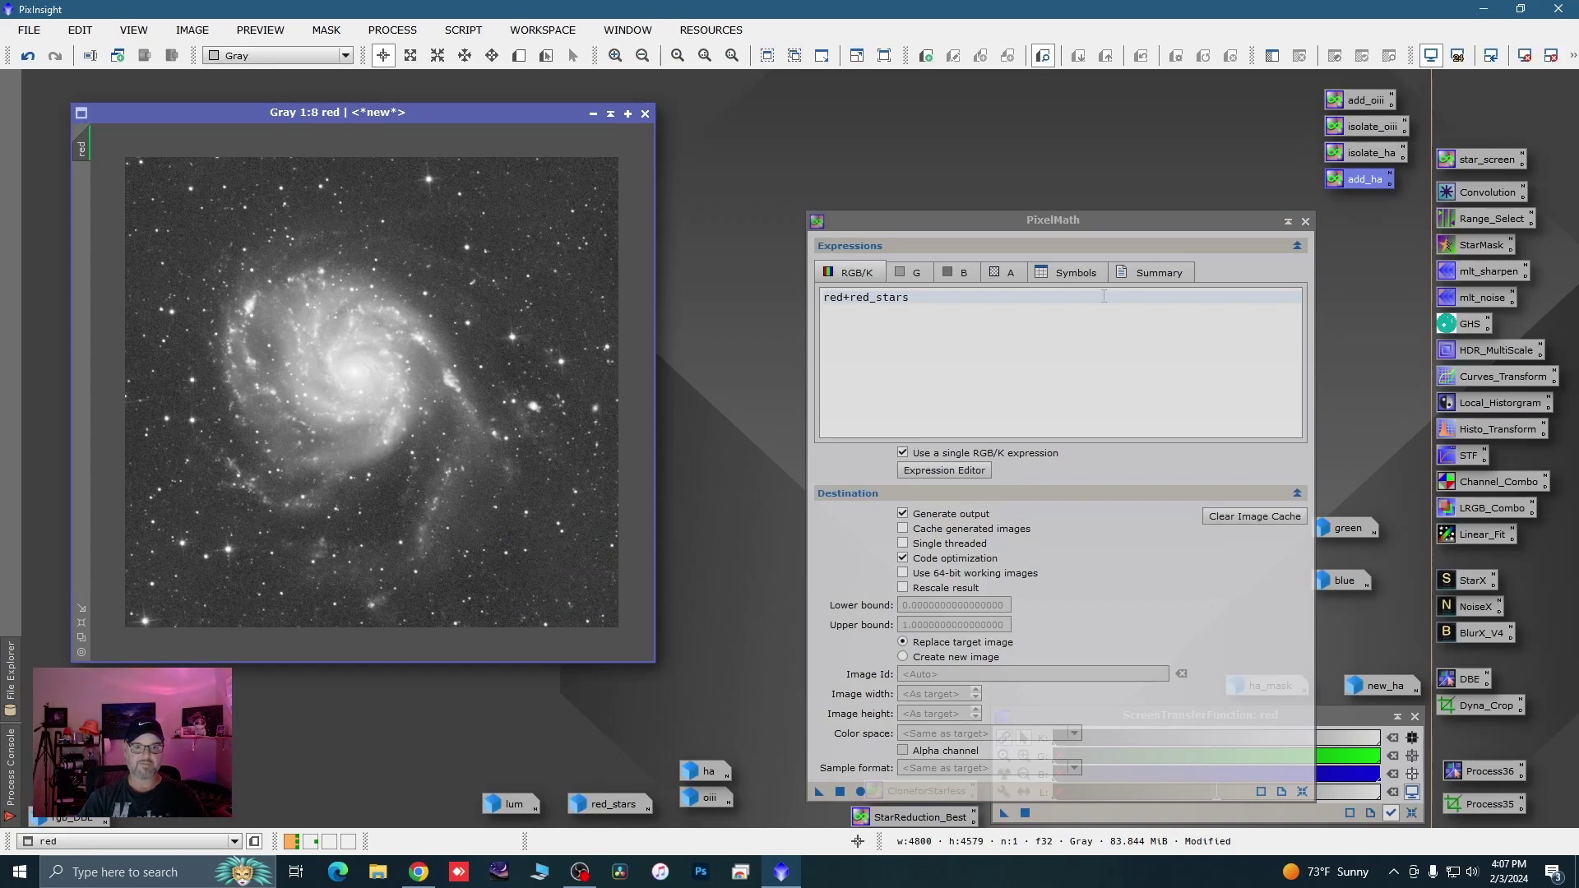
pyautogui.click(1307, 227)
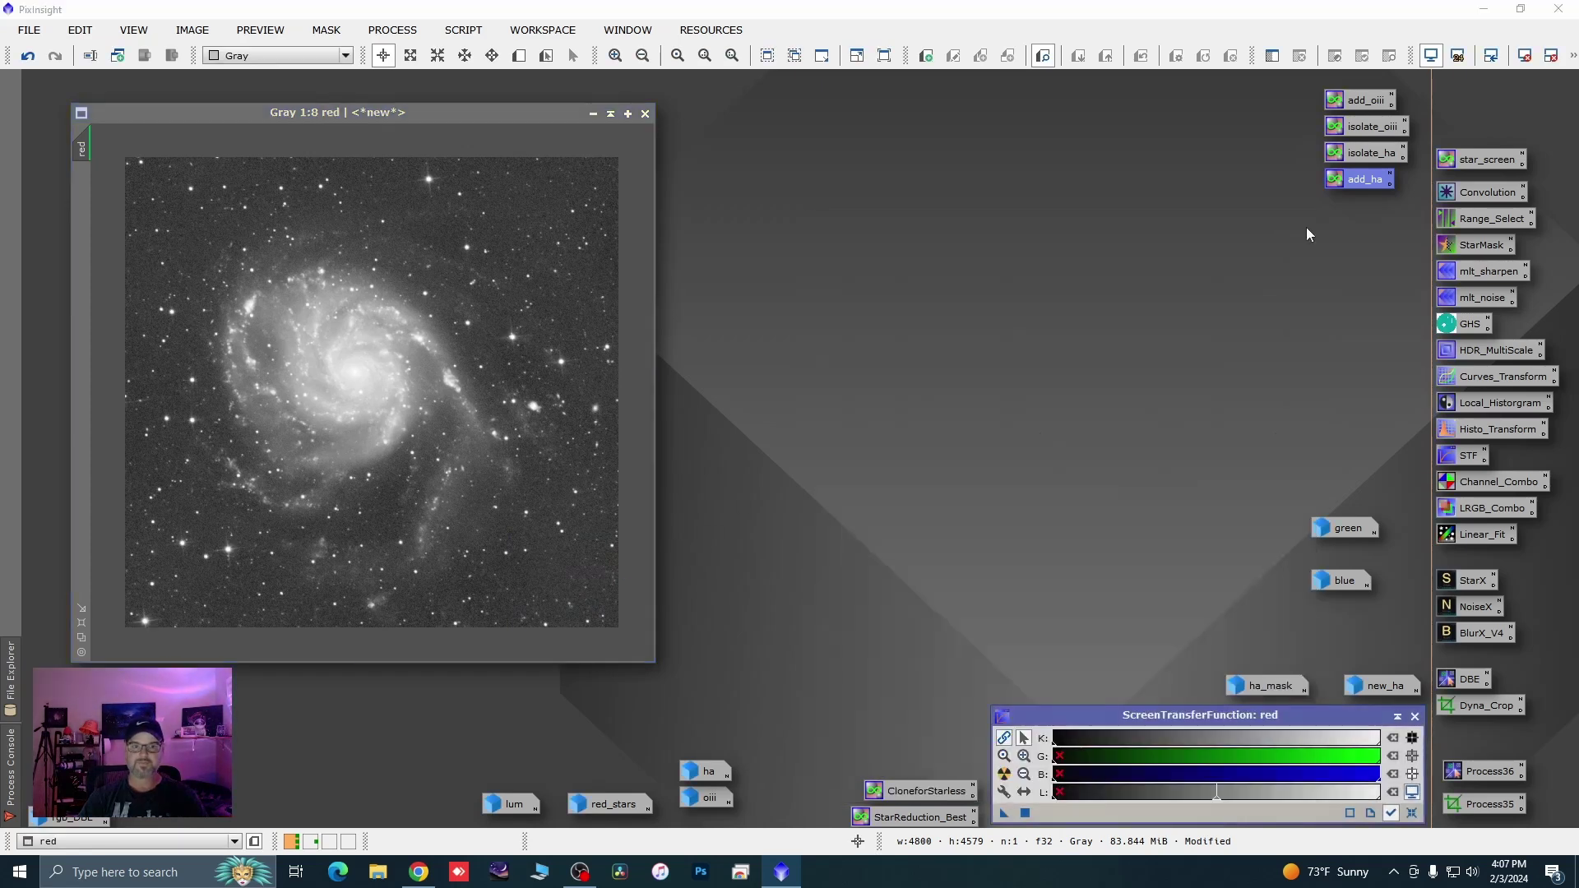
pyautogui.click(589, 112)
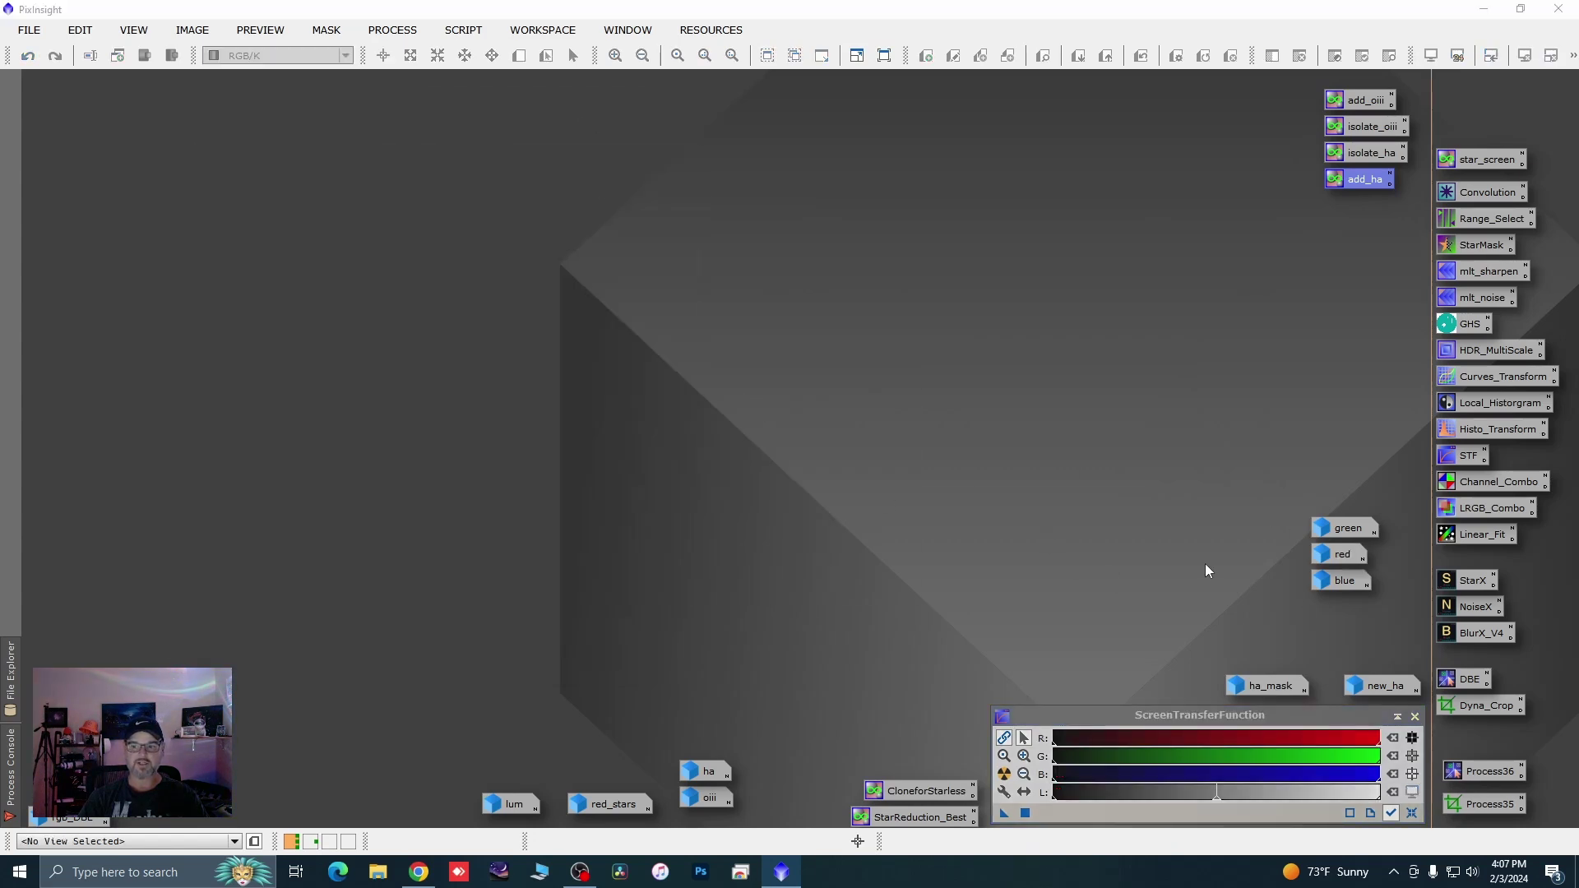
# Restore the blue image, auto-stretch its screen display, and show the whole frame beside the process icons
pyautogui.doubleClick(1329, 584)
pyautogui.click(1004, 774)
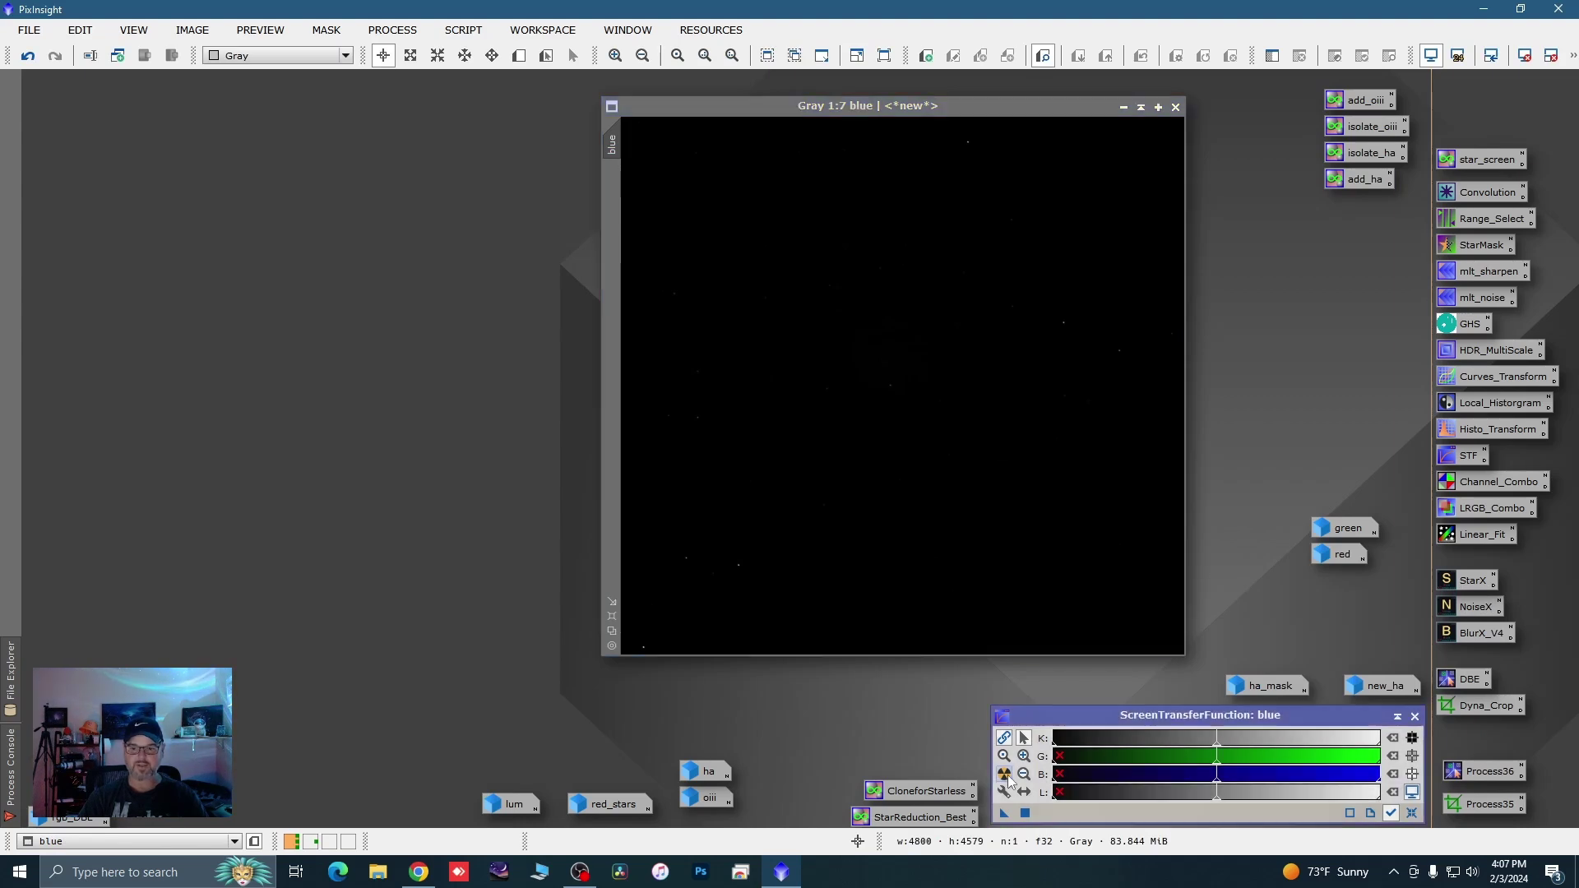
pyautogui.moveTo(958, 116); pyautogui.dragTo(730, 112)
pyautogui.scroll(-1, 756, 327)
pyautogui.scroll(-1, 756, 327)
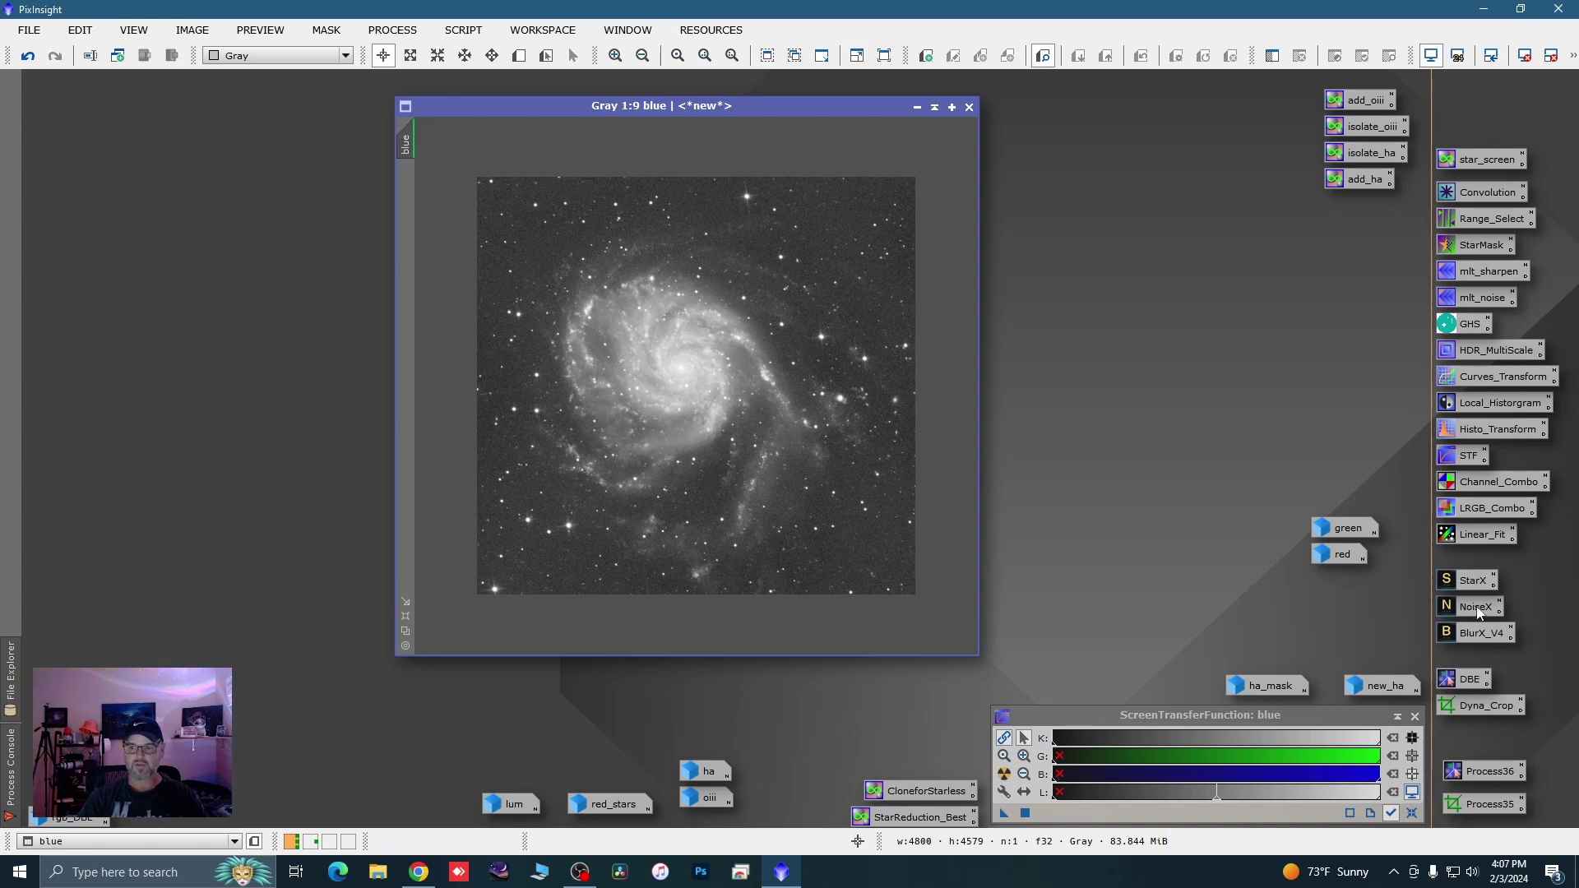
# Remove the stars from blue with StarXTerminator, generating a star image, then minimize blue_stars above the CloneforStarless icon and minimize blue
pyautogui.doubleClick(1471, 581)
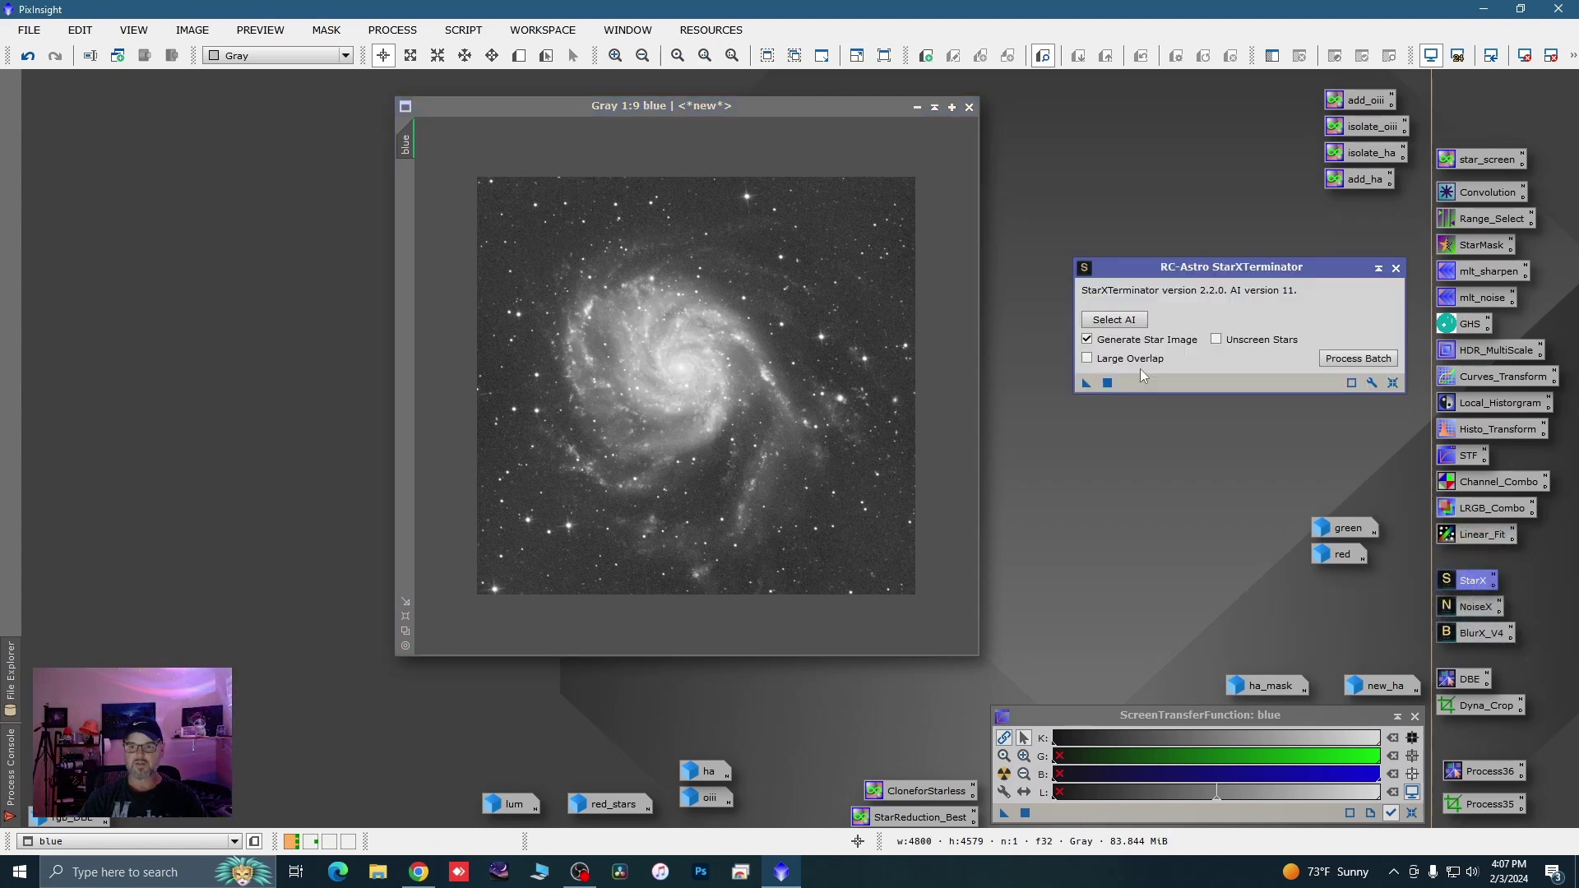
pyautogui.moveTo(1088, 384); pyautogui.dragTo(793, 458)
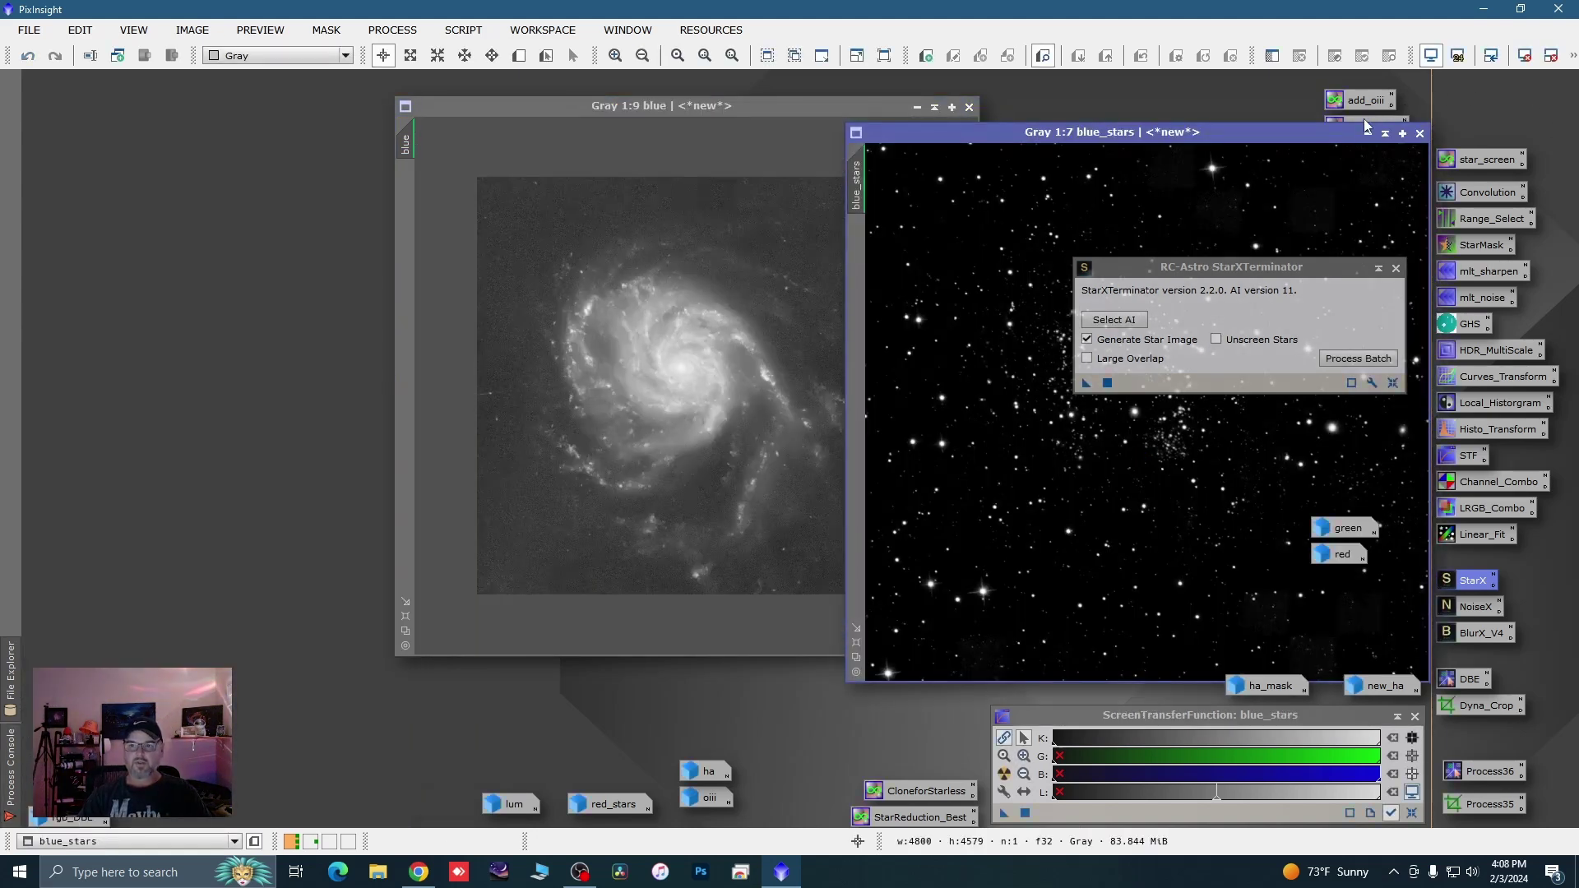
pyautogui.click(1367, 133)
pyautogui.moveTo(1142, 428); pyautogui.dragTo(910, 779)
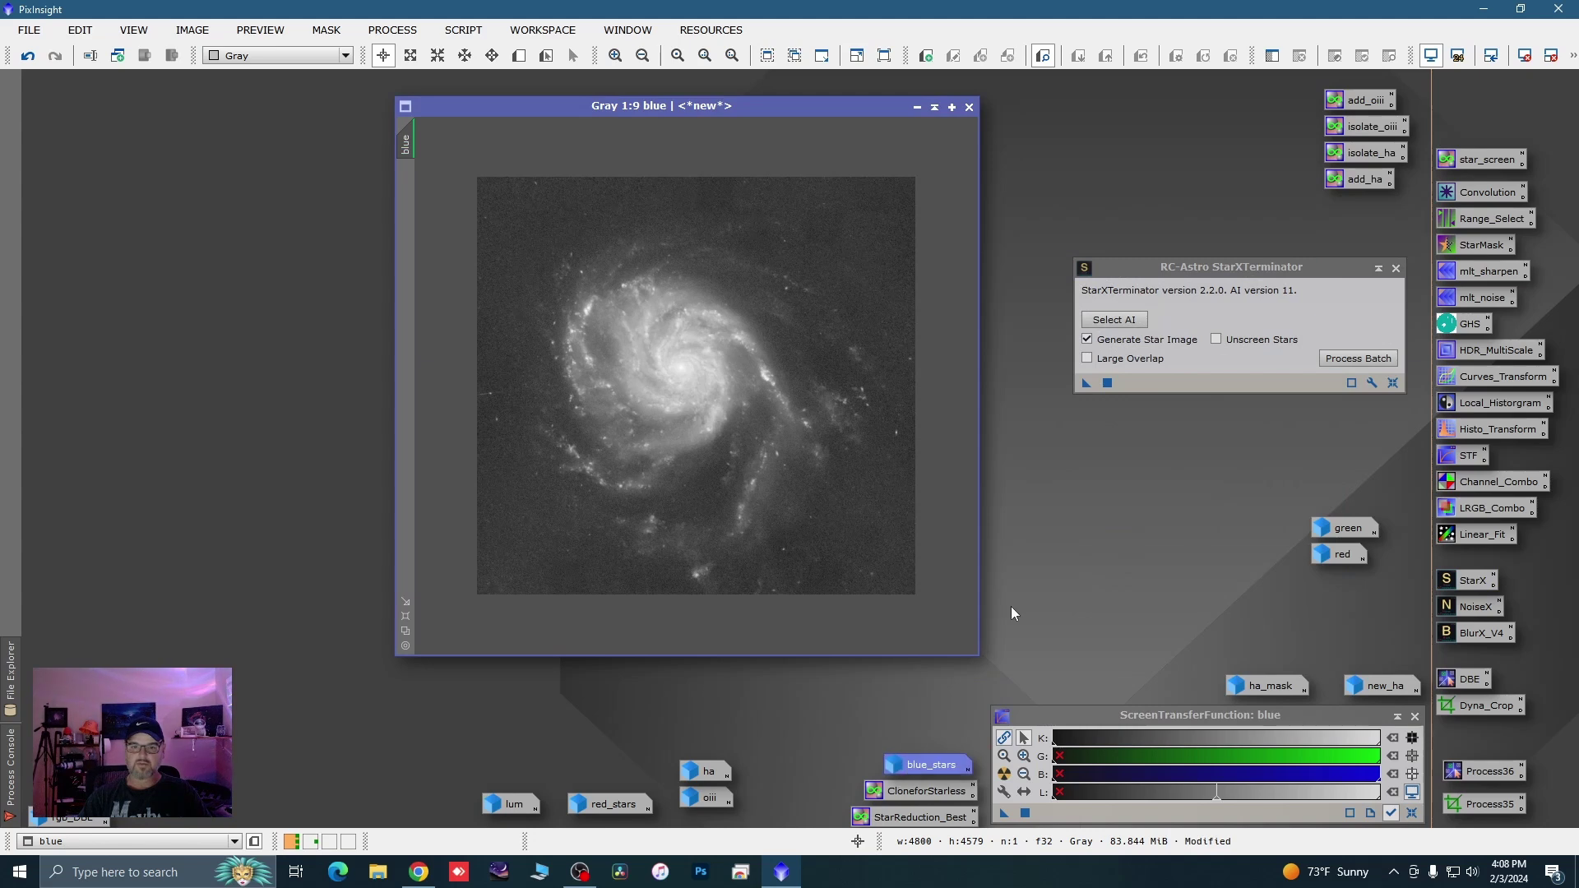
pyautogui.click(916, 107)
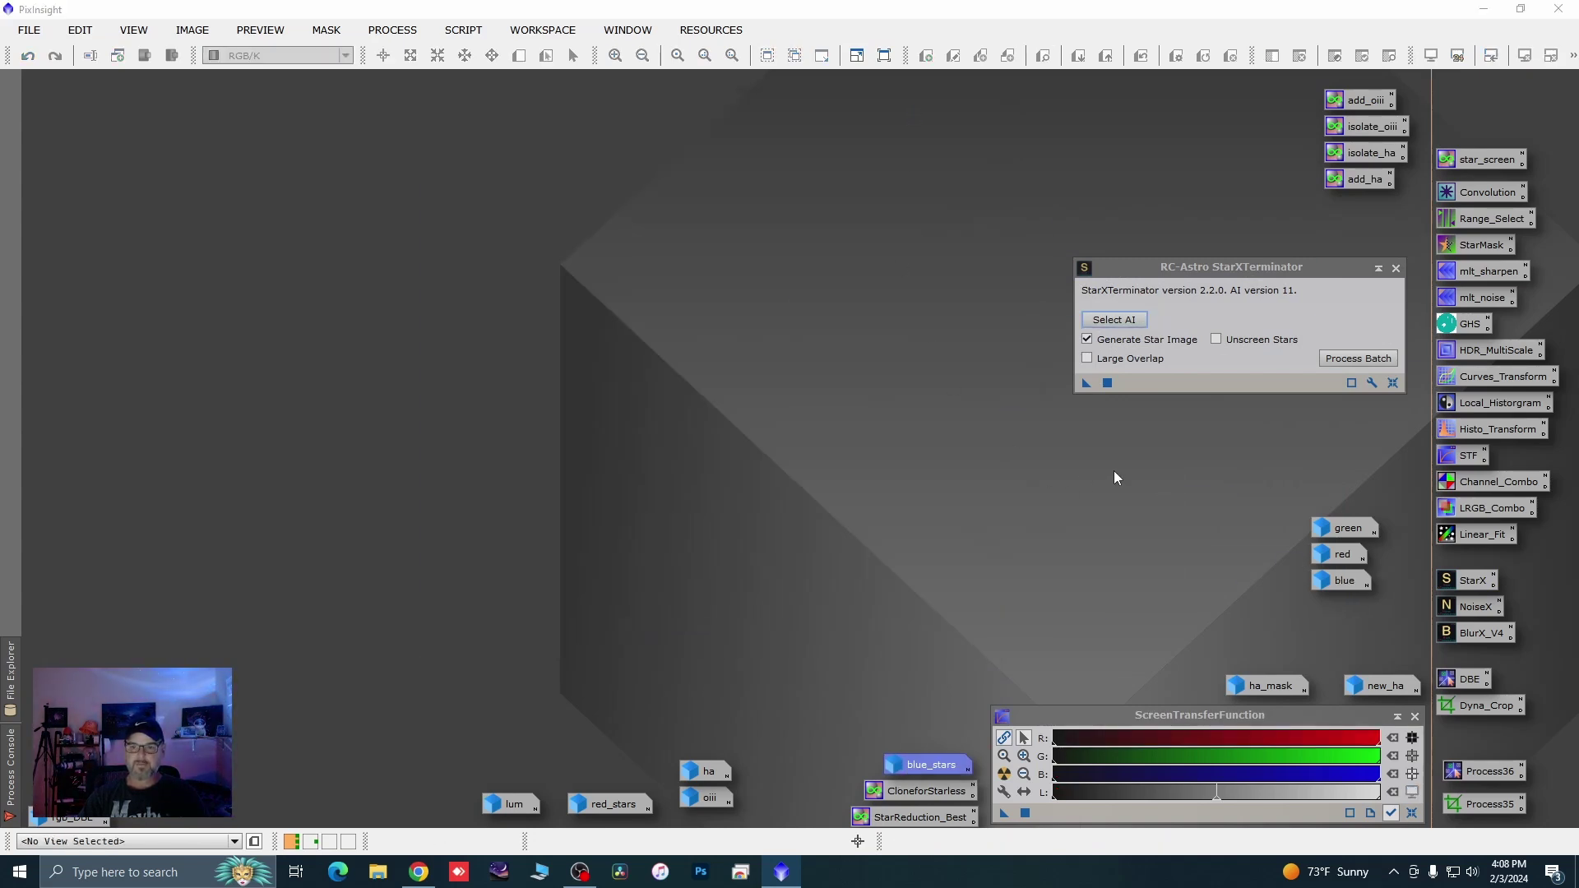
# Restore the oiii image and remove its stars with StarXTerminator without generating a star image
pyautogui.doubleClick(701, 800)
pyautogui.moveTo(675, 222); pyautogui.dragTo(489, 110)
pyautogui.click(1087, 339)
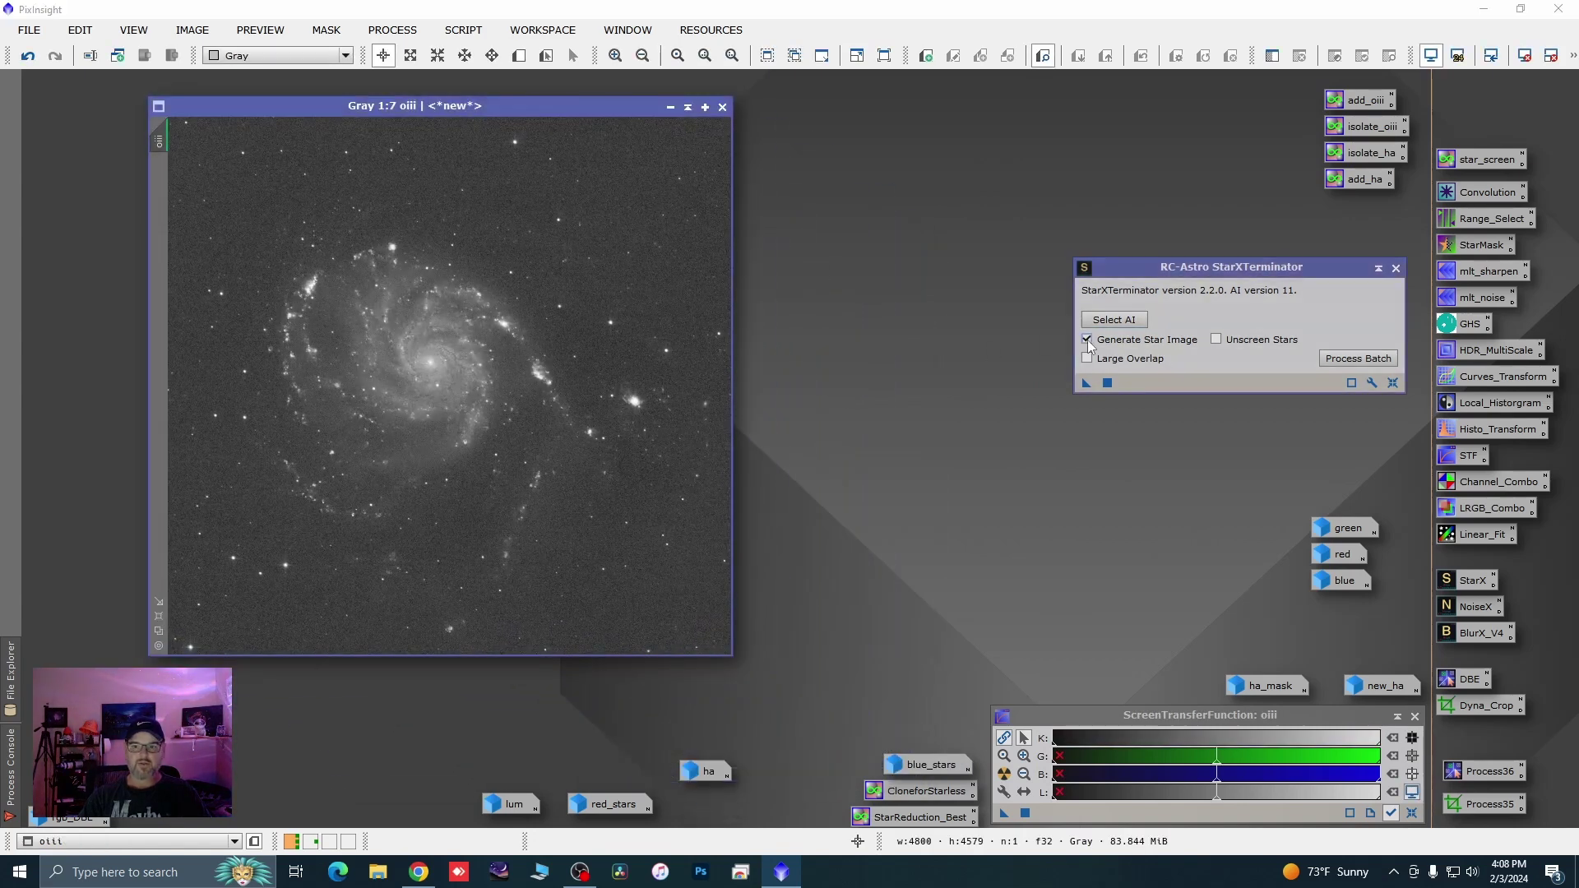
pyautogui.click(1086, 383)
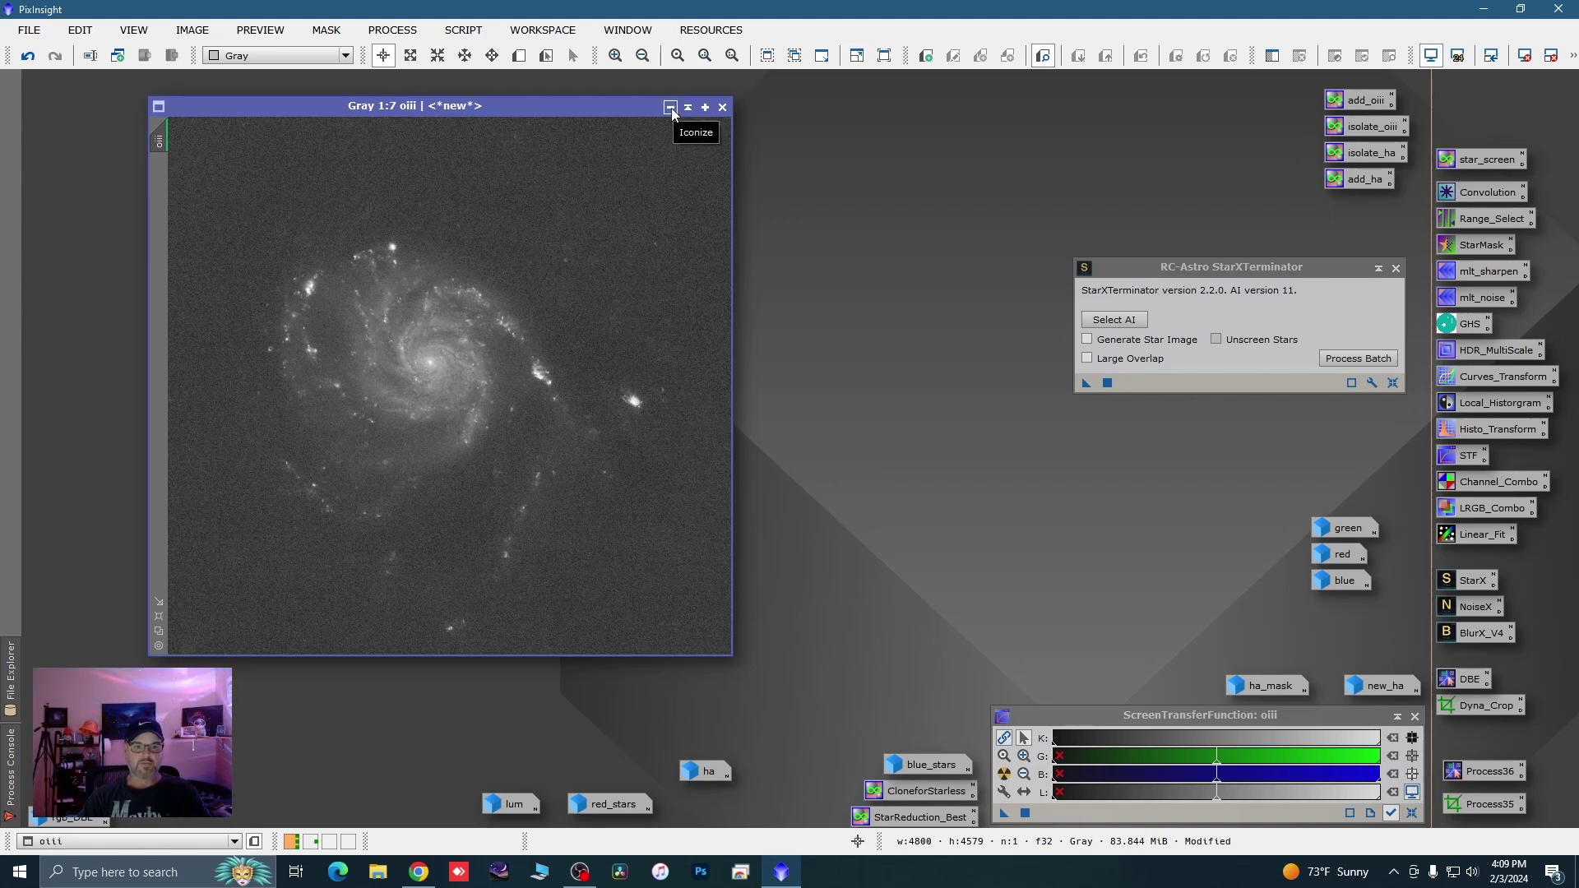
# Close StarXTerminator, open the saved isolate_oiii PixelMath process, and arrange it beside the oiii image
pyautogui.moveTo(603, 110); pyautogui.dragTo(557, 109)
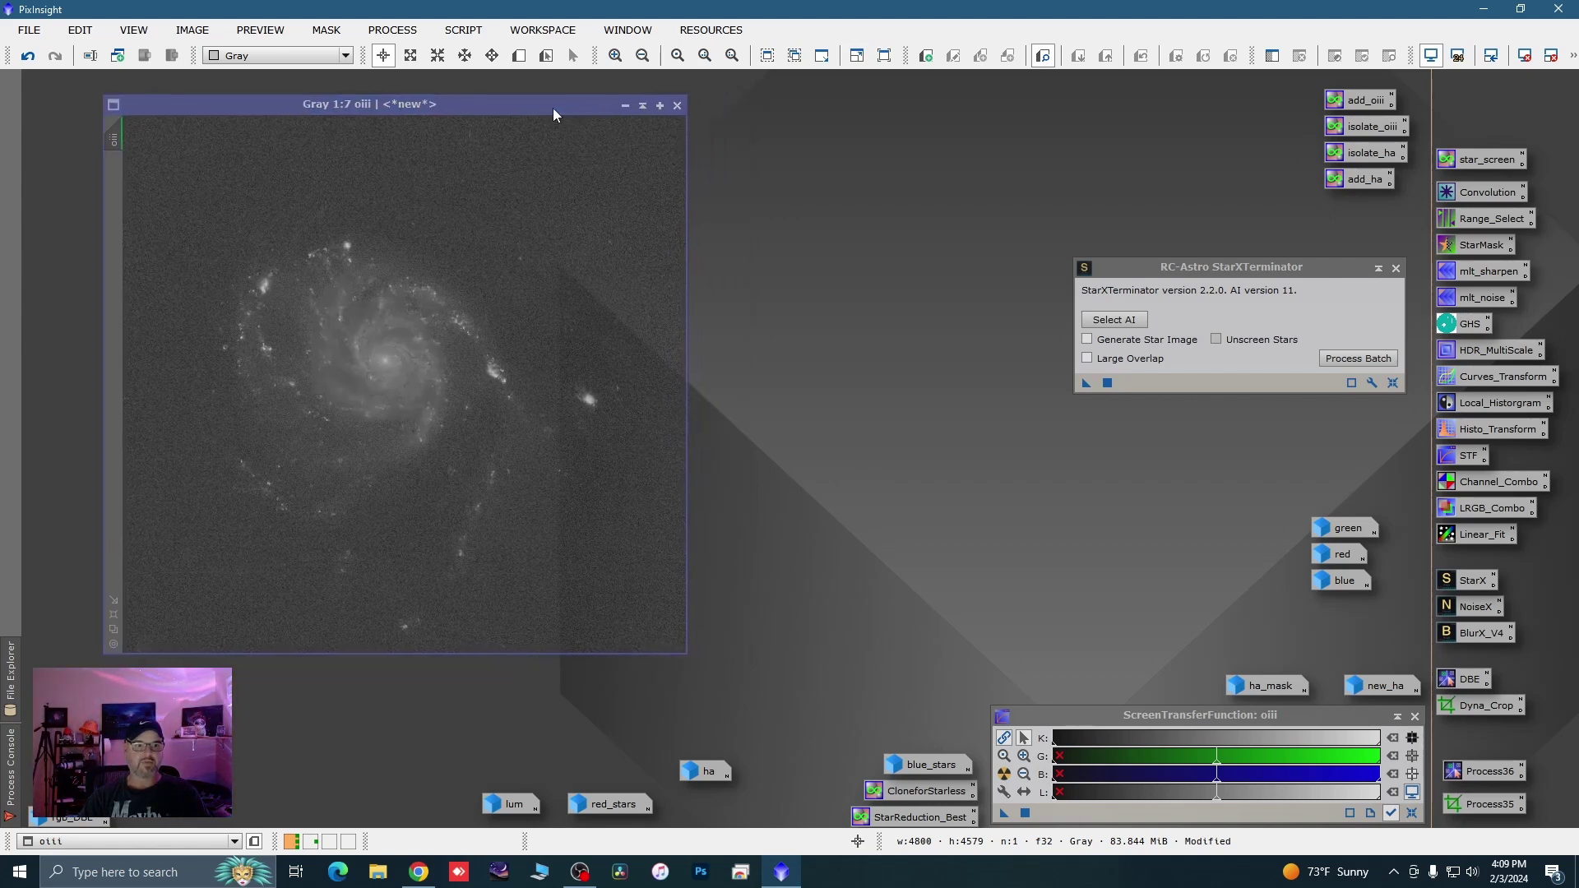
pyautogui.click(1396, 268)
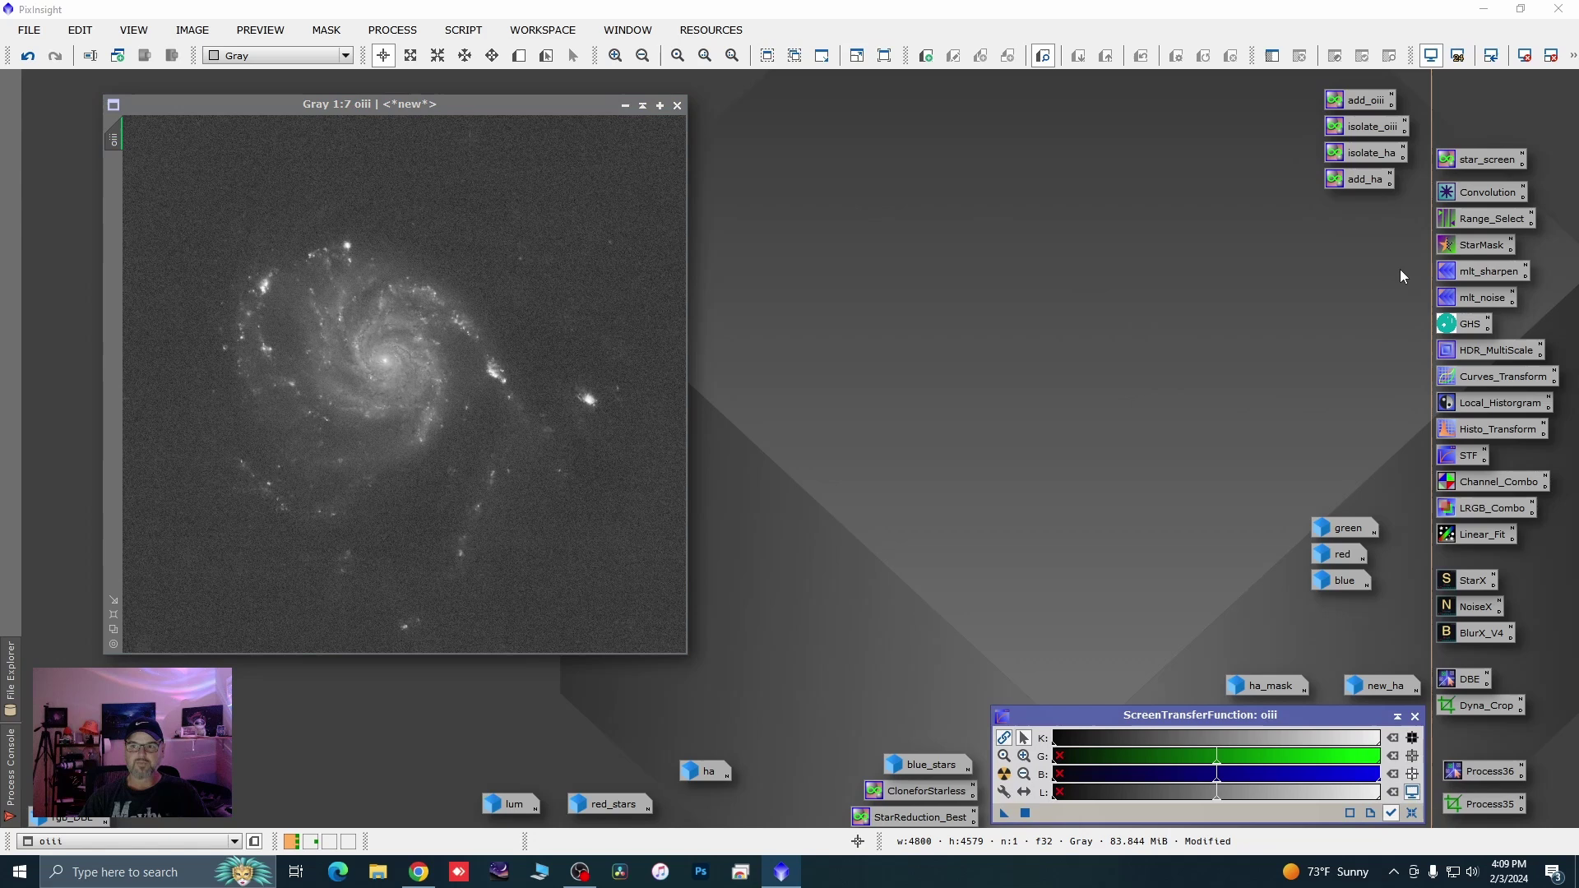
pyautogui.doubleClick(1354, 130)
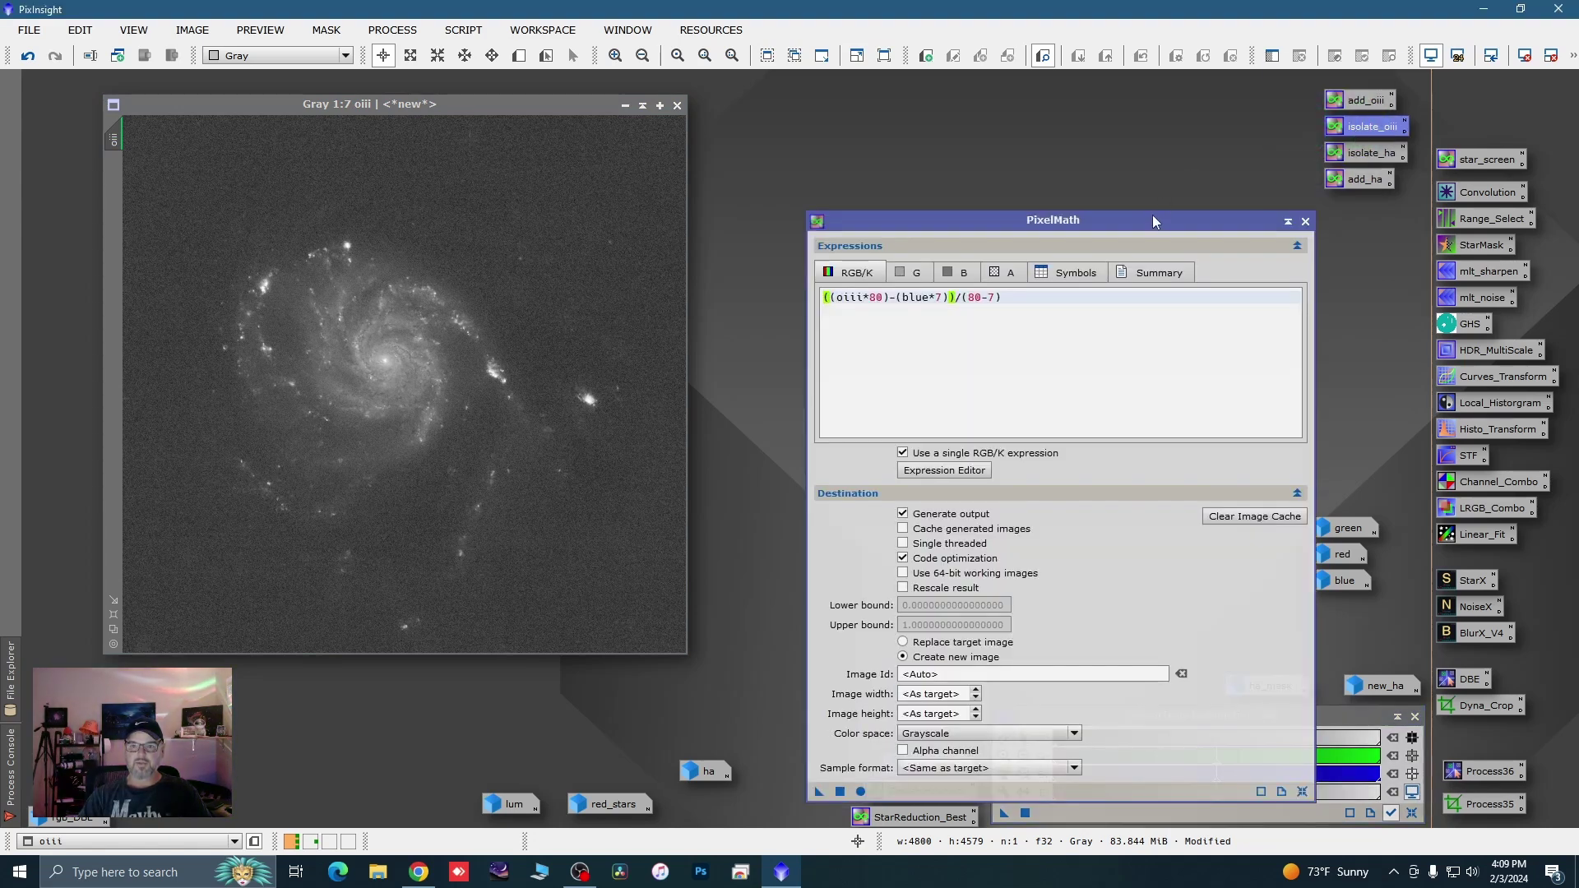
pyautogui.moveTo(1153, 220); pyautogui.dragTo(1159, 107)
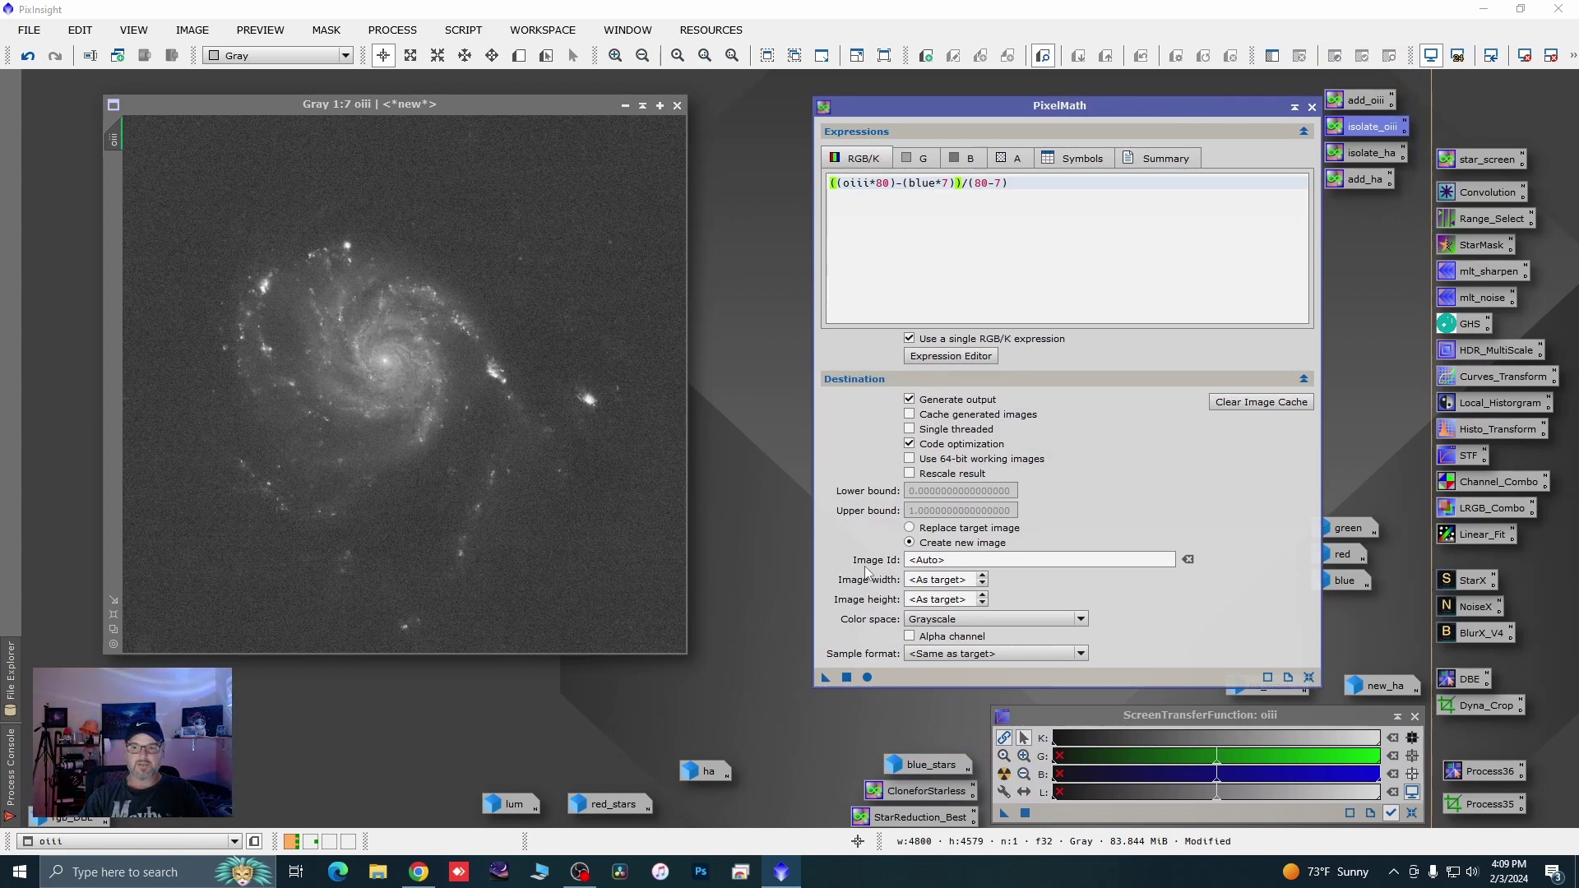
# Apply the ((oiii*80)-(blue*7))/(80-7) PixelMath expression to the oiii image and auto-stretch the new image's screen display
pyautogui.moveTo(825, 679); pyautogui.dragTo(640, 562)
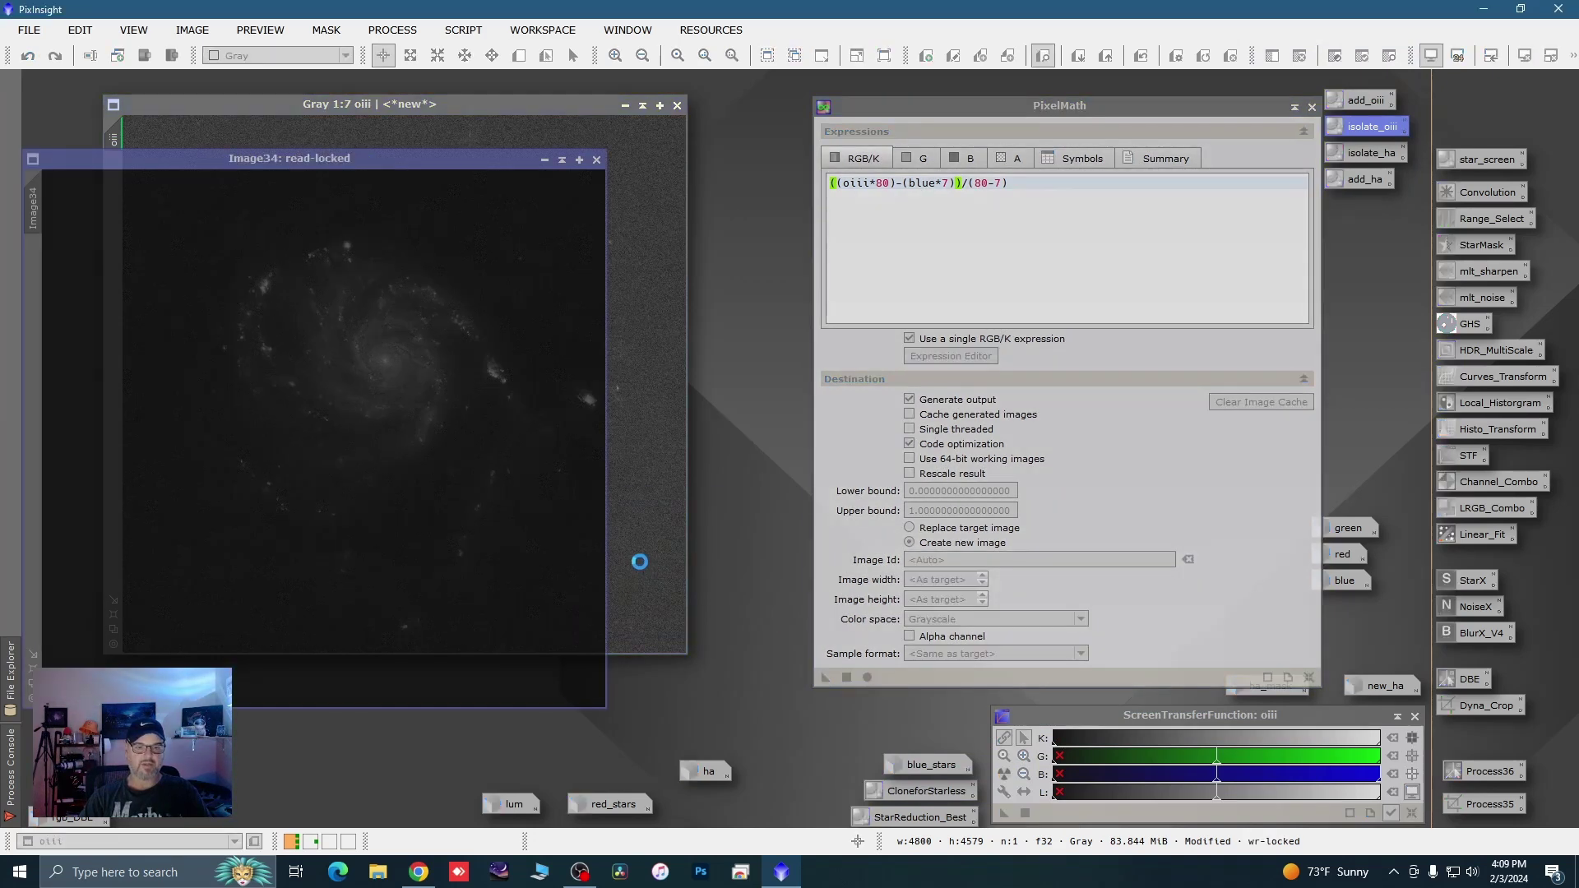
pyautogui.click(1004, 775)
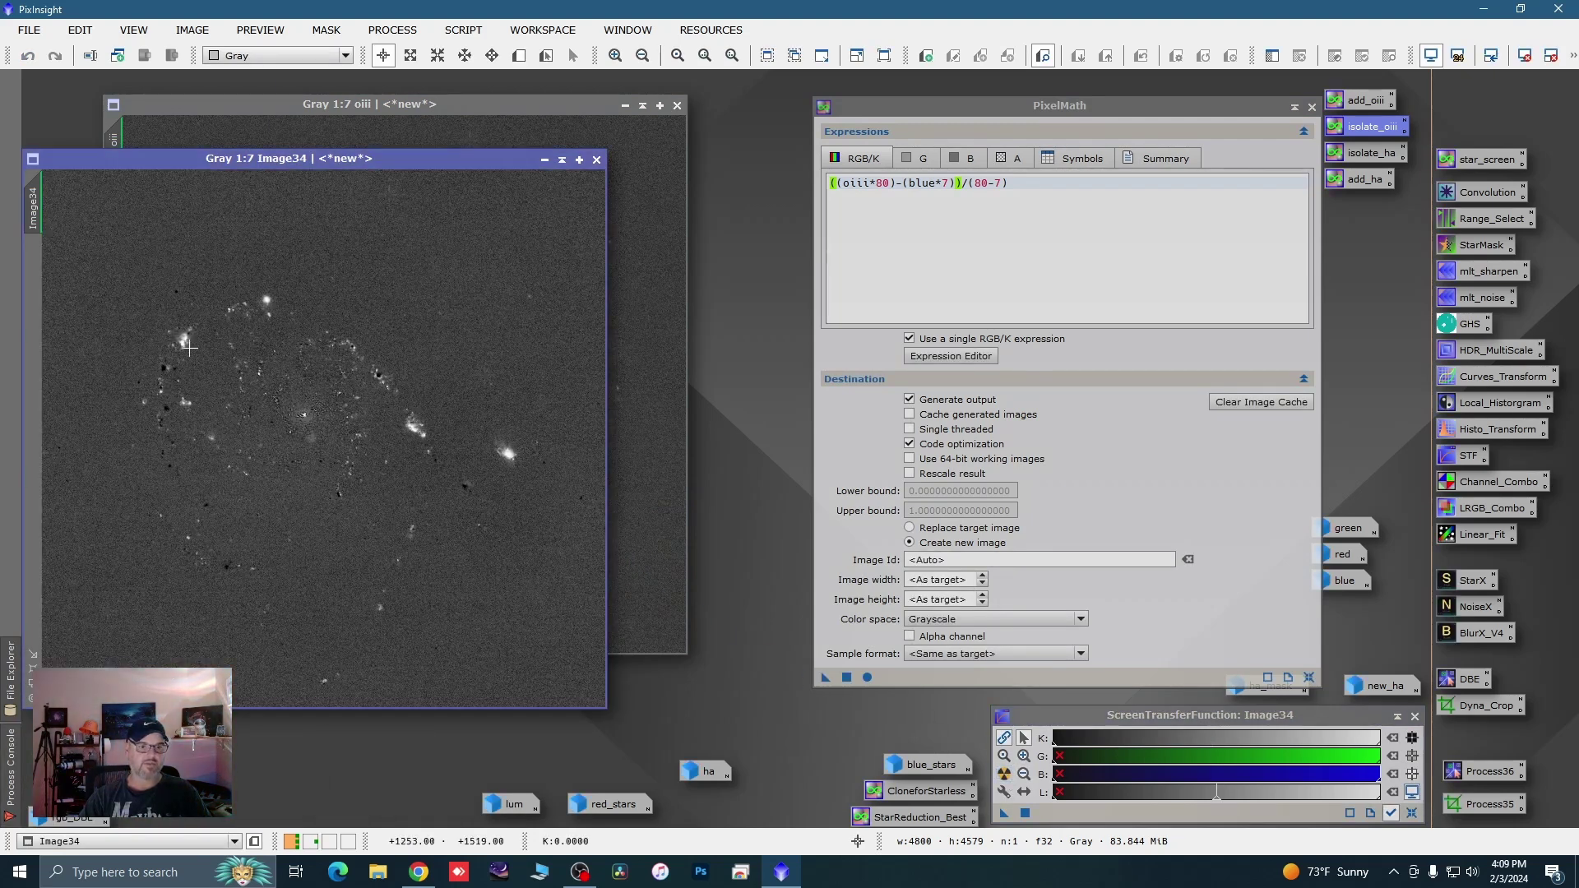
# Examine the isolated OIII image closely, checking the galaxy's arms, core, and bright knots for remaining signal and artifacts
pyautogui.scroll(2, 189, 349)
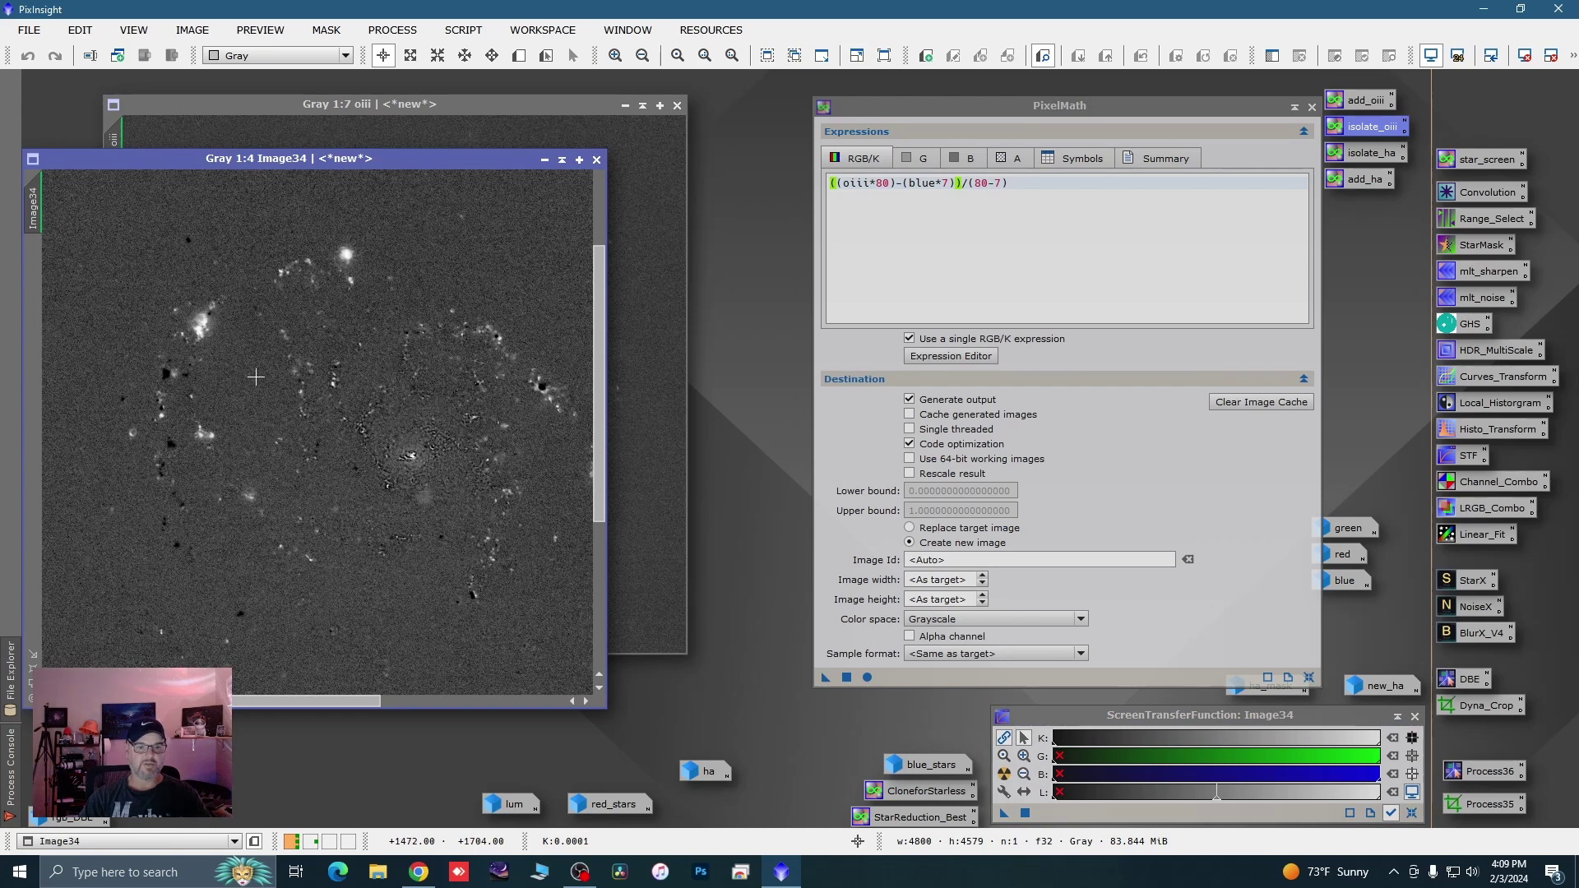
pyautogui.scroll(2, 256, 376)
pyautogui.press('space')
pyautogui.moveTo(256, 376); pyautogui.dragTo(307, 473)
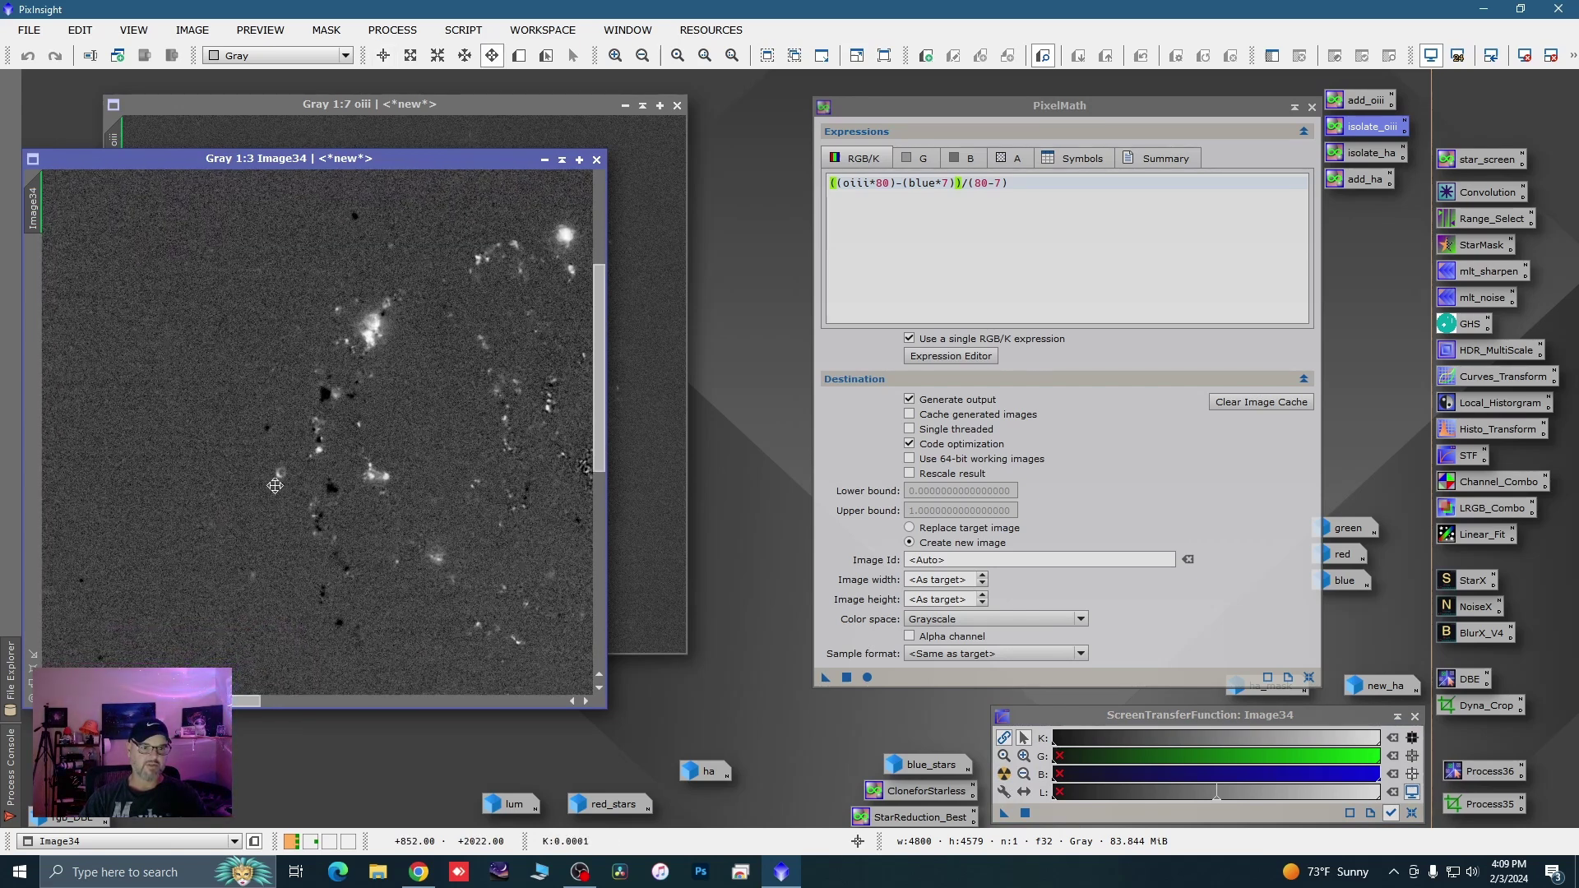
pyautogui.scroll(2, 280, 473)
pyautogui.scroll(-6, 289, 437)
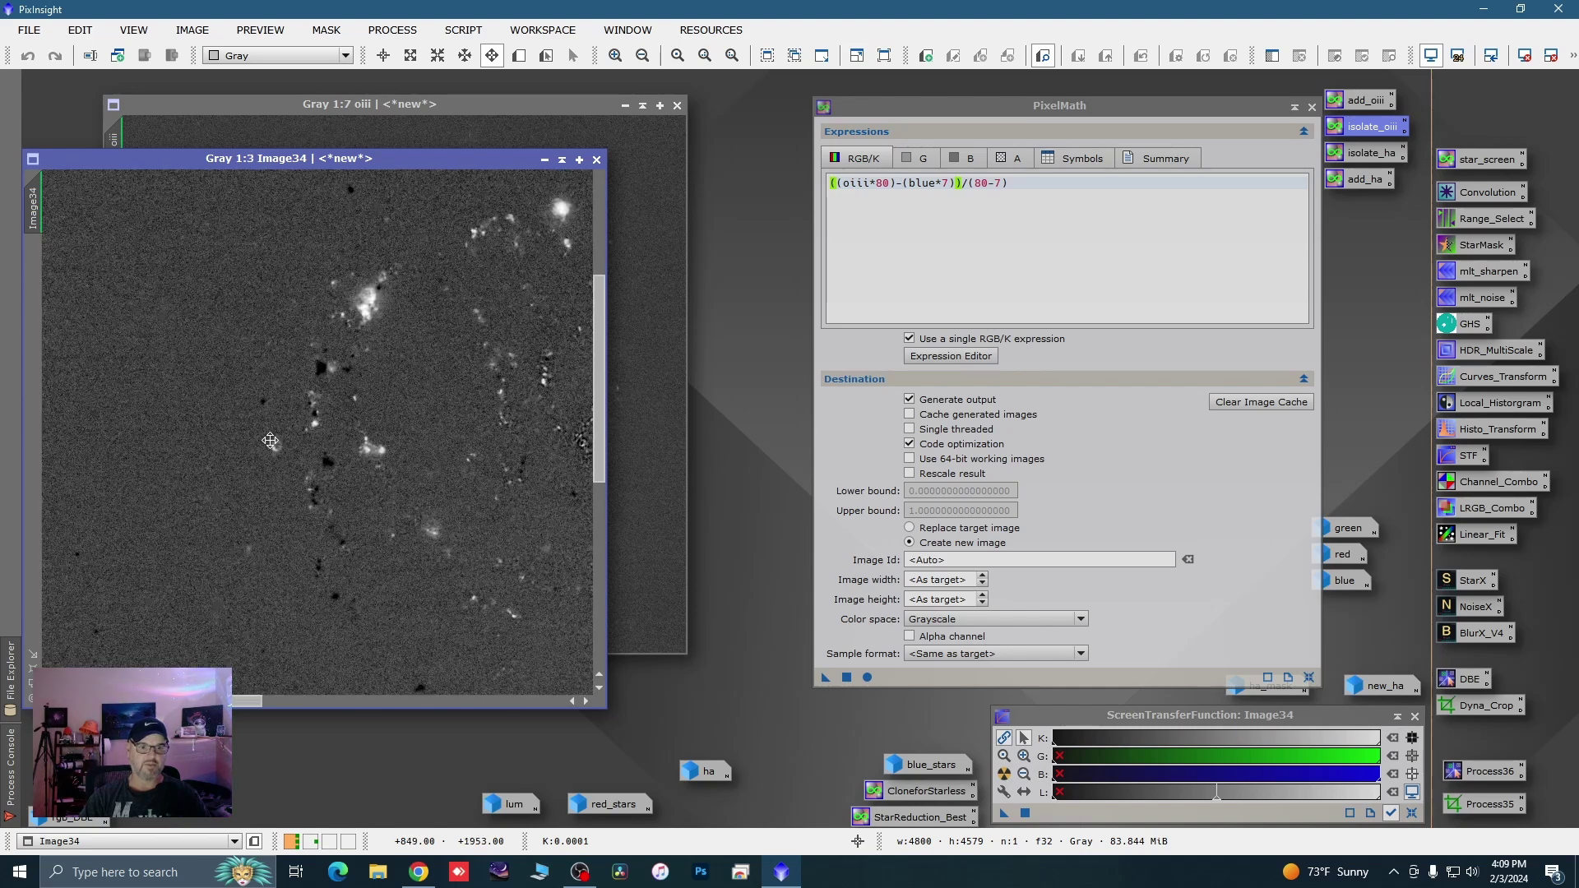
pyautogui.scroll(5, 373, 466)
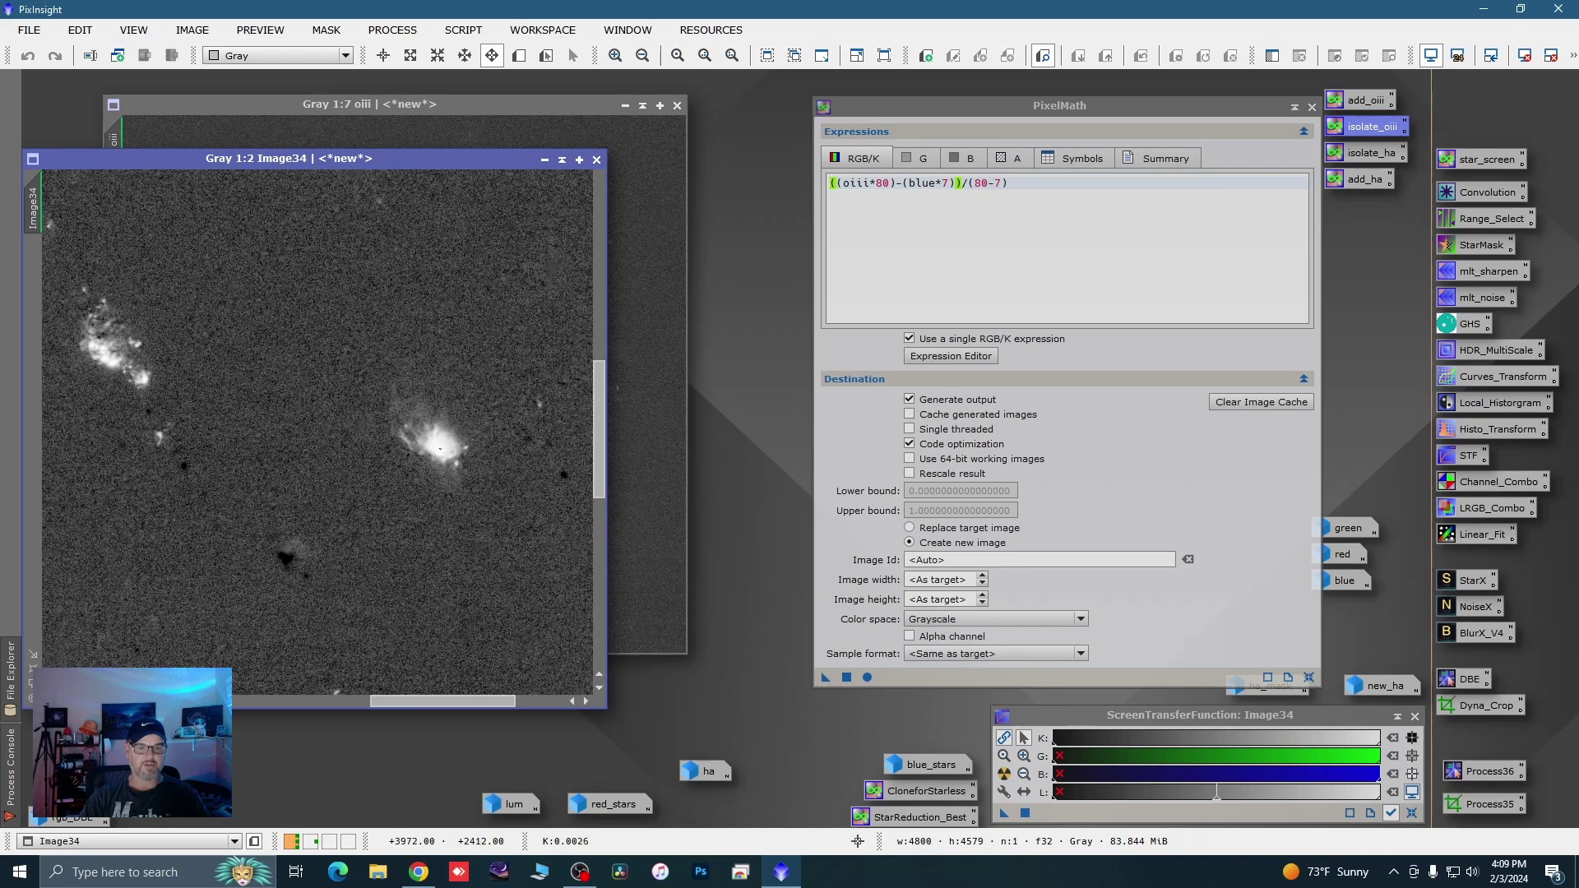
pyautogui.scroll(-2, 506, 404)
pyautogui.scroll(-1, 288, 362)
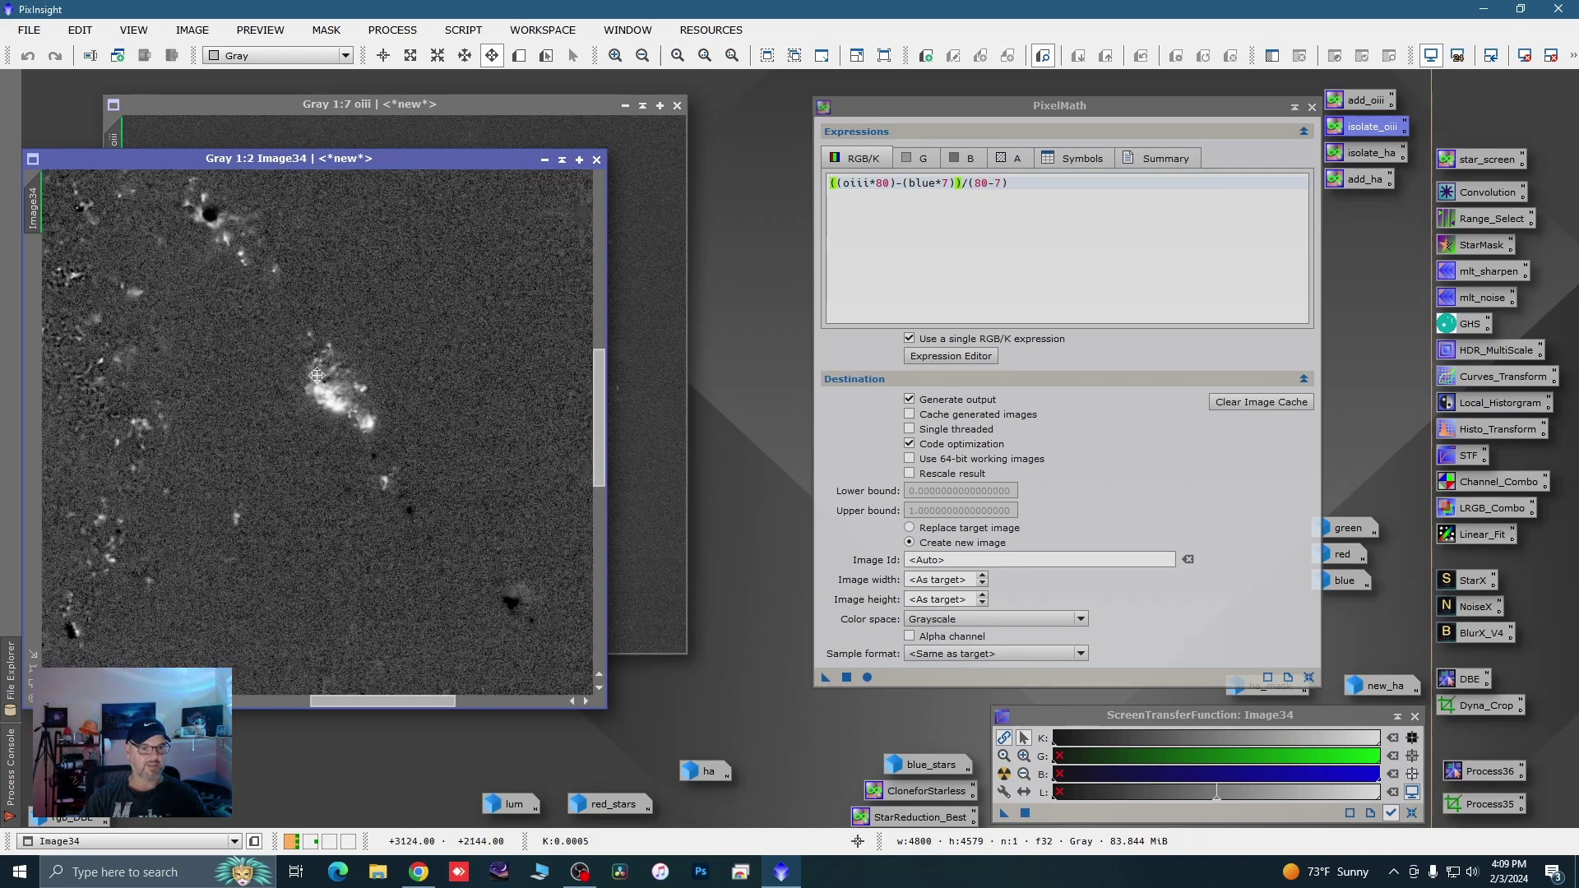
pyautogui.scroll(-1, 468, 382)
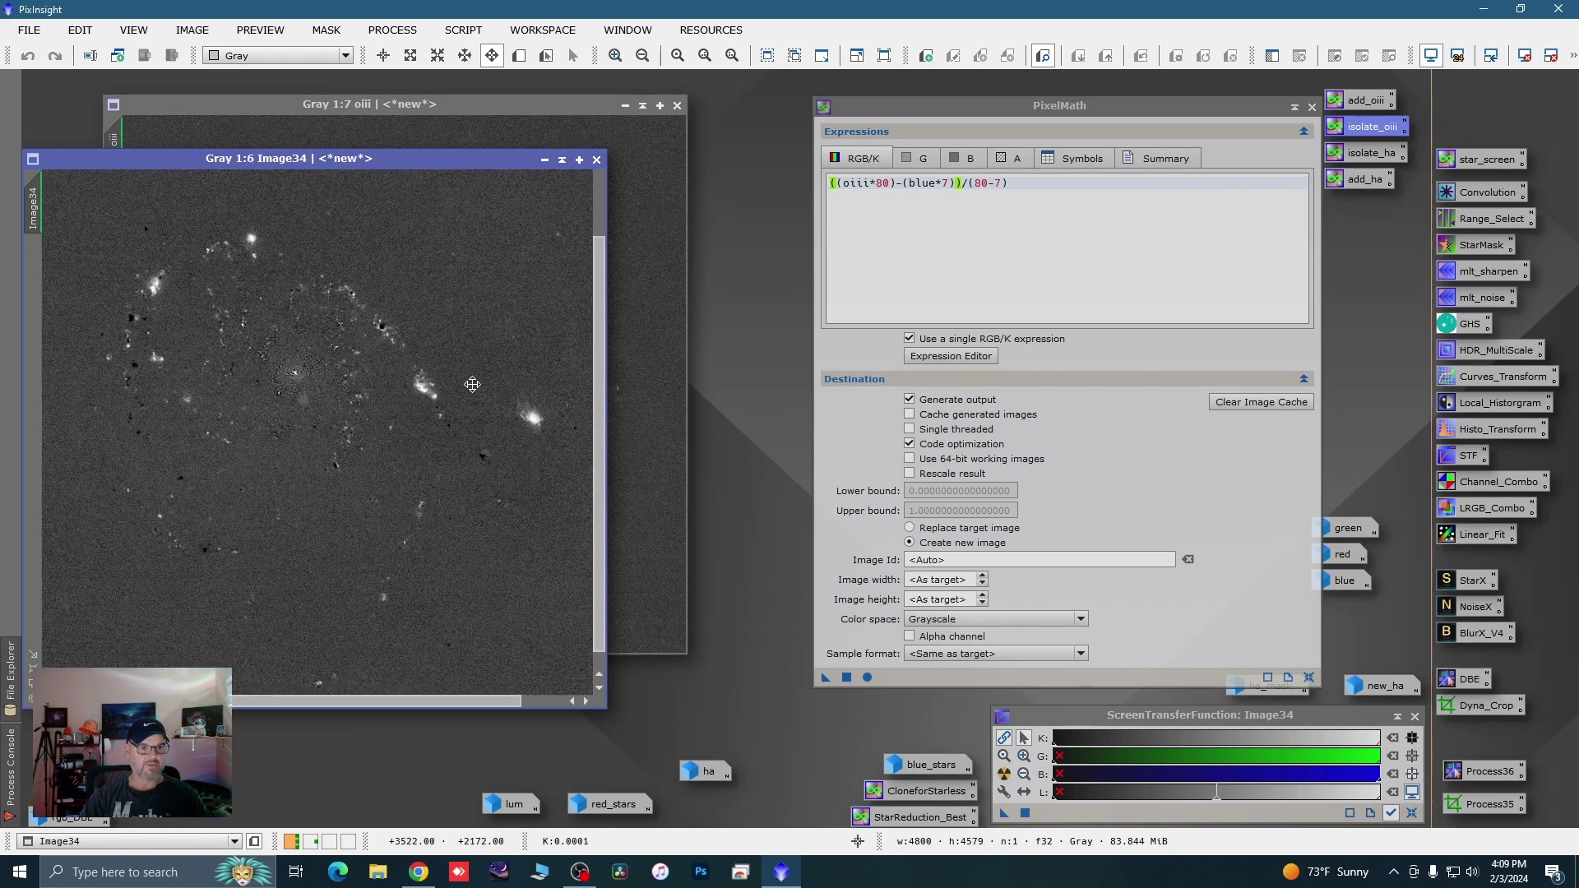
pyautogui.scroll(1, 490, 432)
pyautogui.scroll(1, 237, 400)
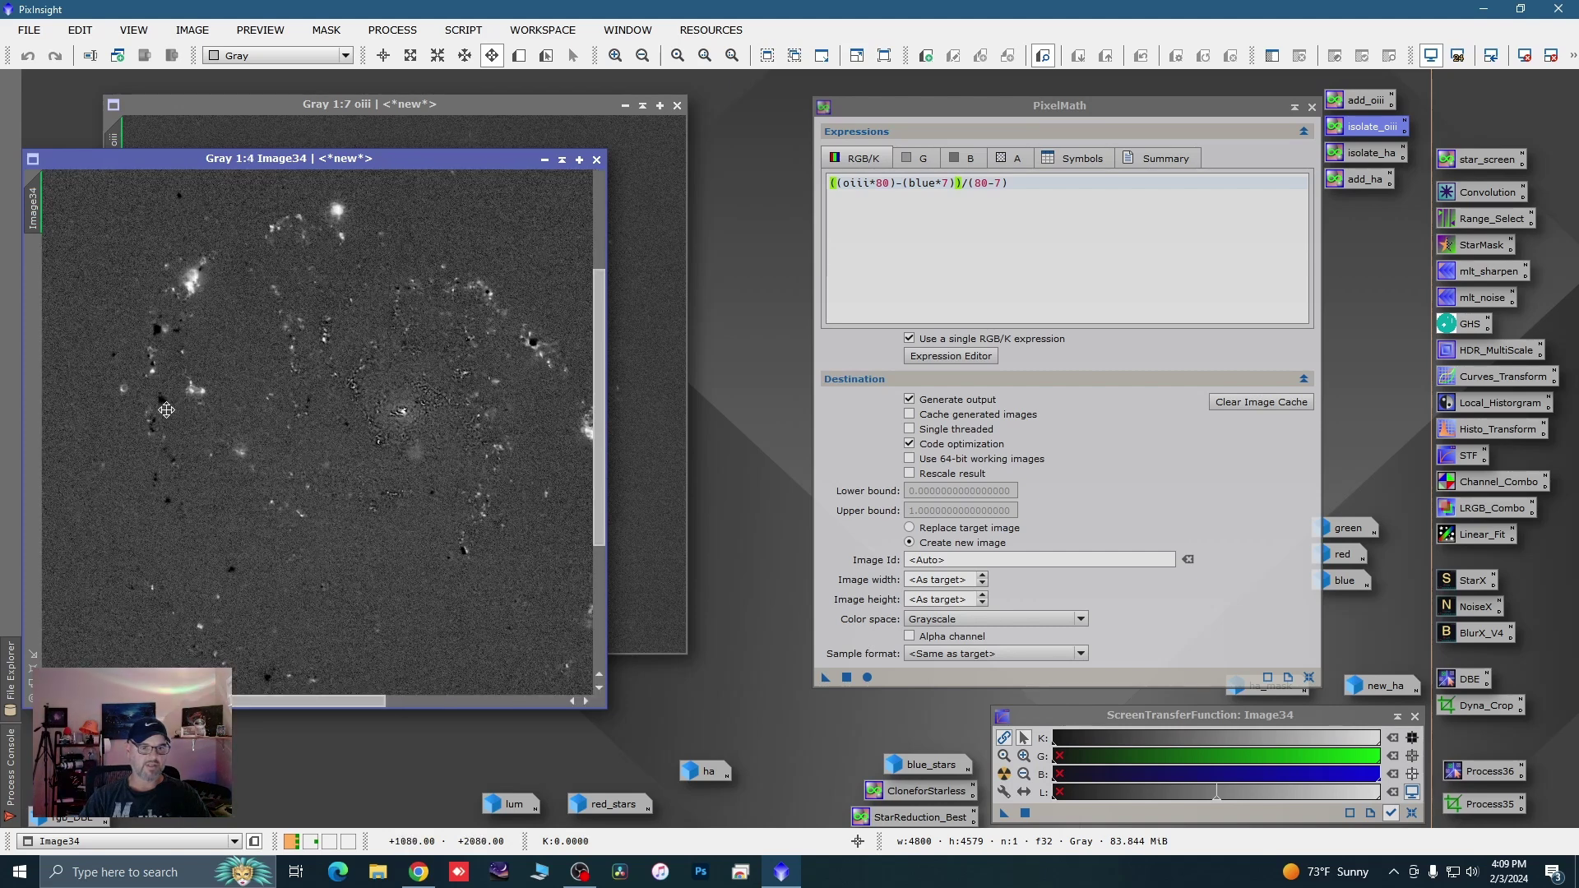
pyautogui.scroll(-2, 395, 354)
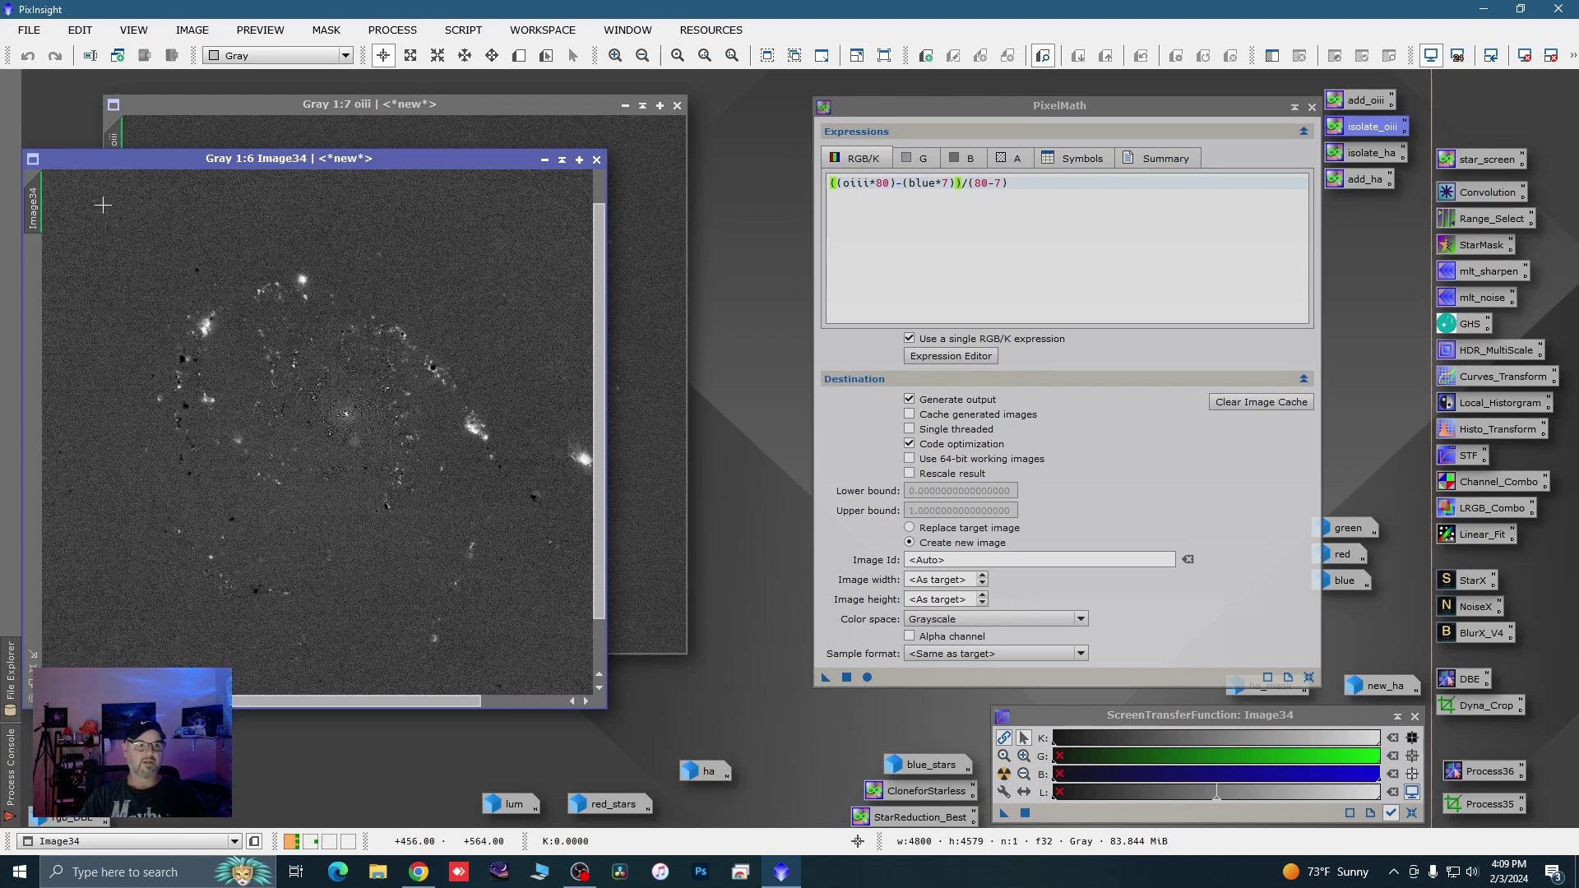
# Rename the isolated OIII image as new_oiii
pyautogui.doubleClick(36, 218)
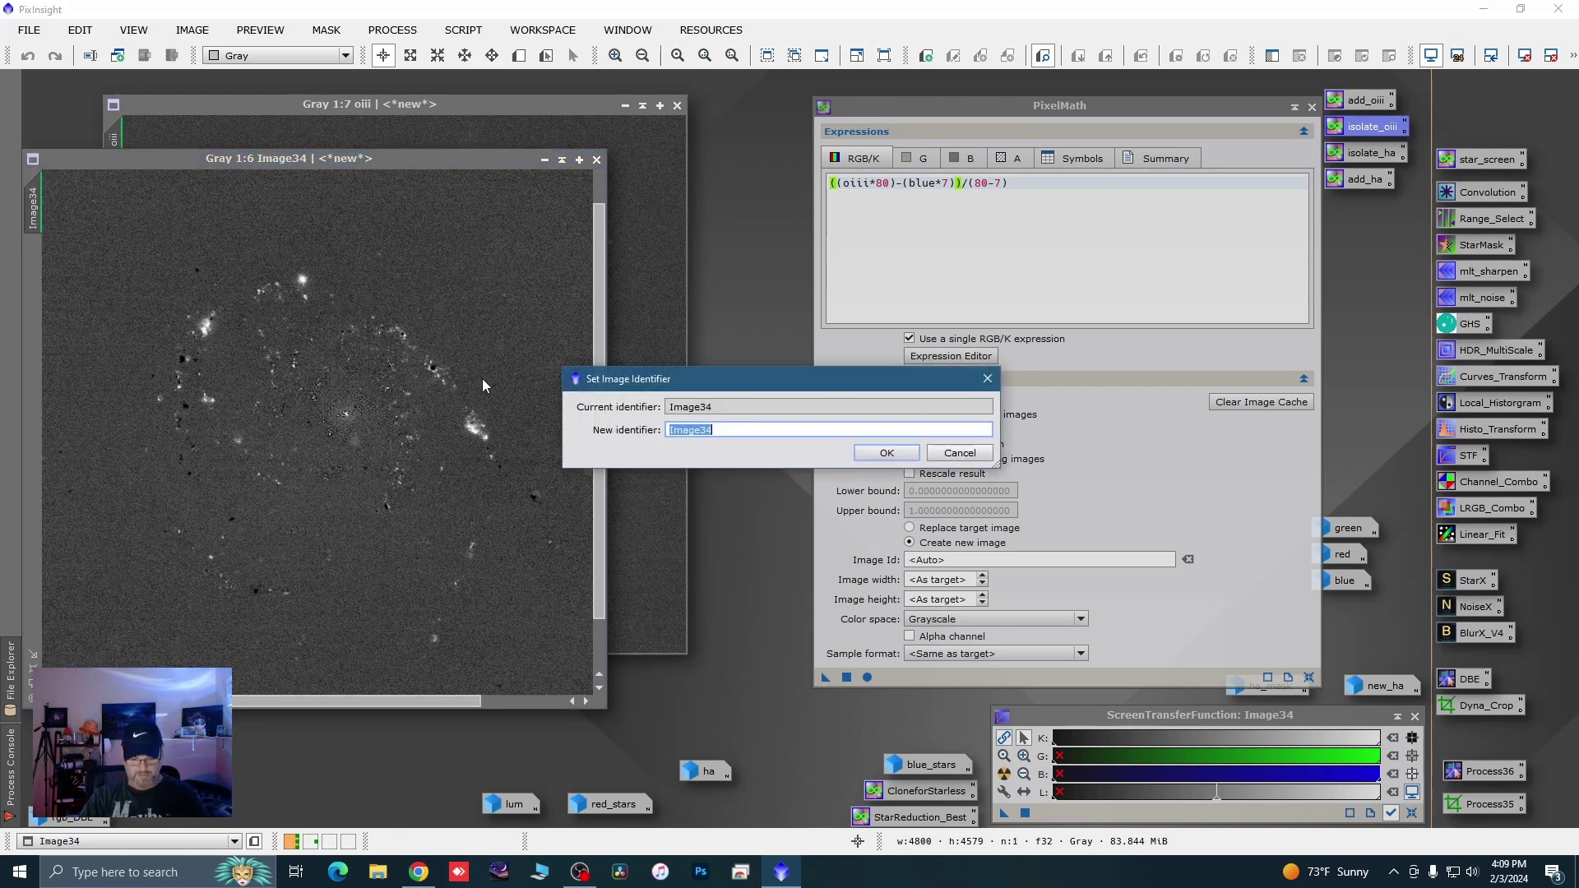
pyautogui.write('new')
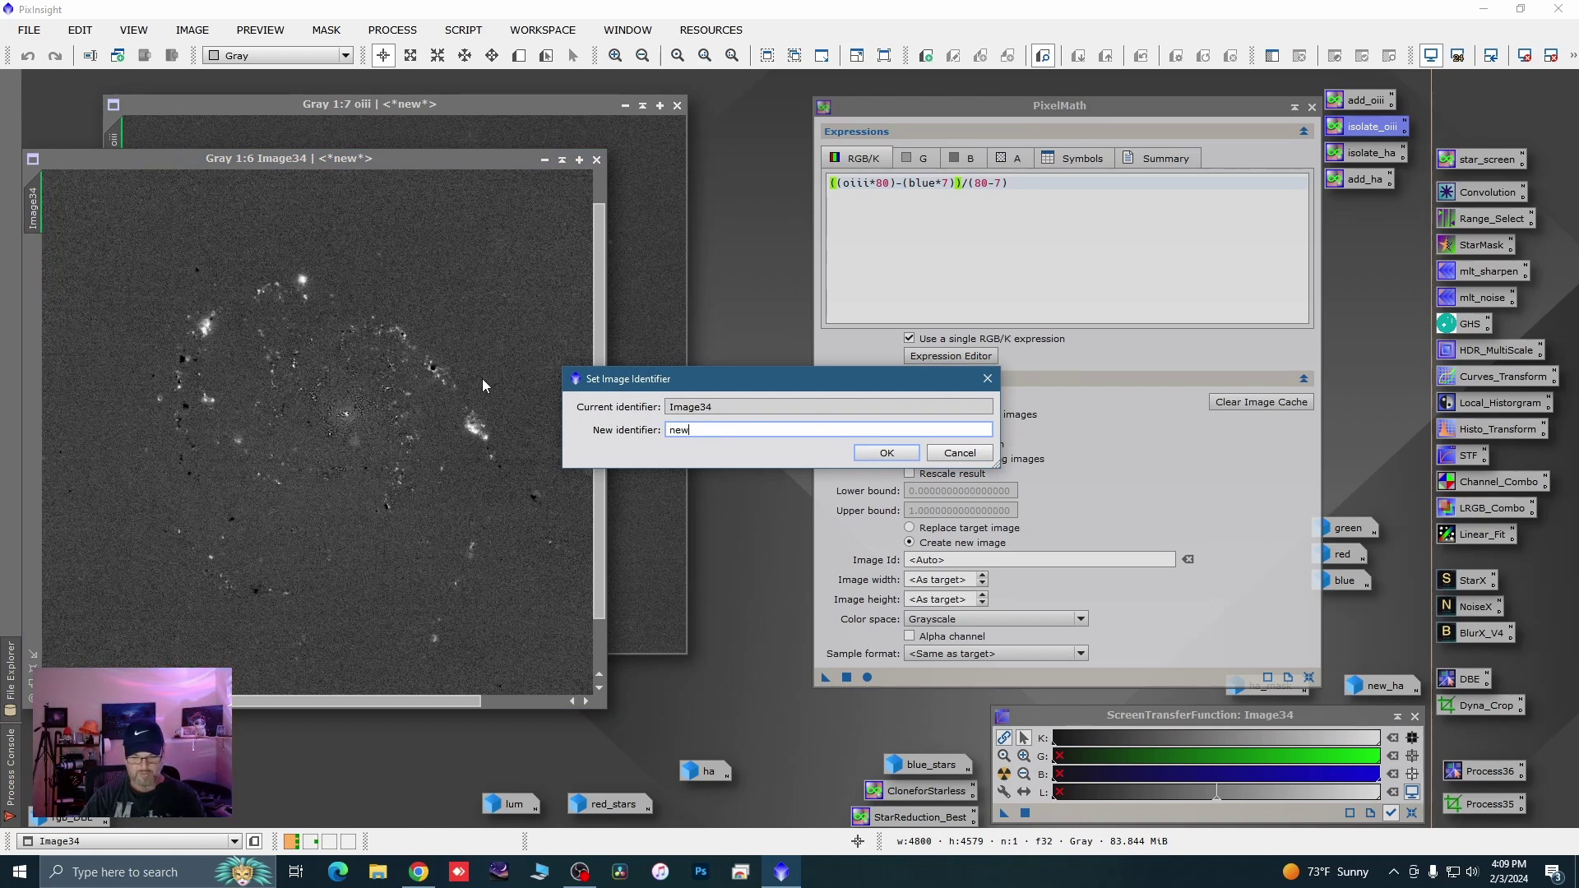
pyautogui.write('_oiii')
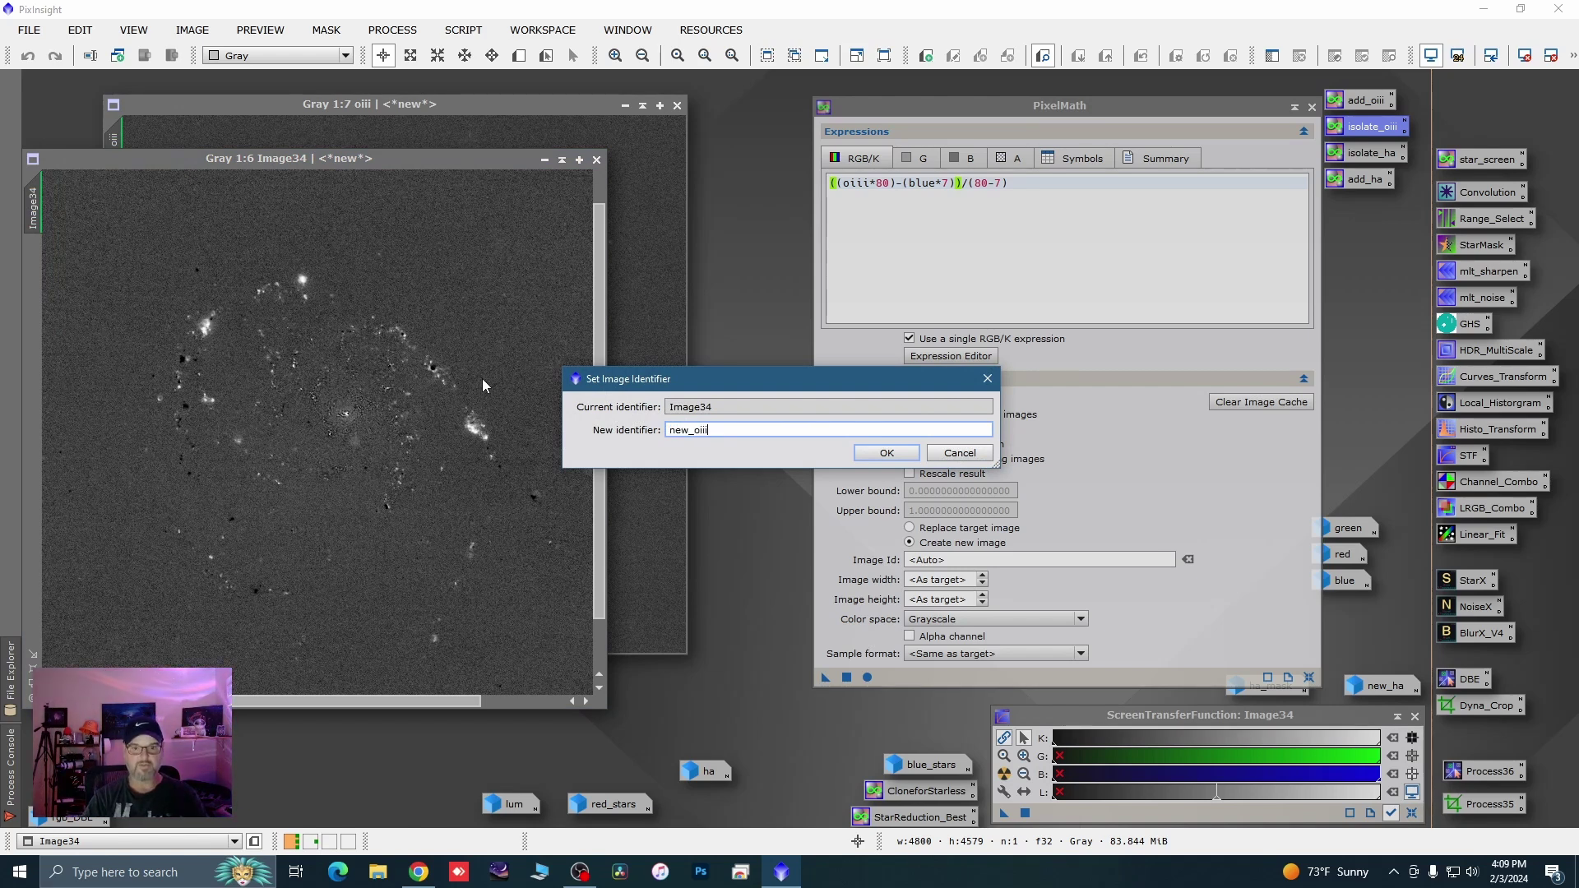
pyautogui.click(882, 458)
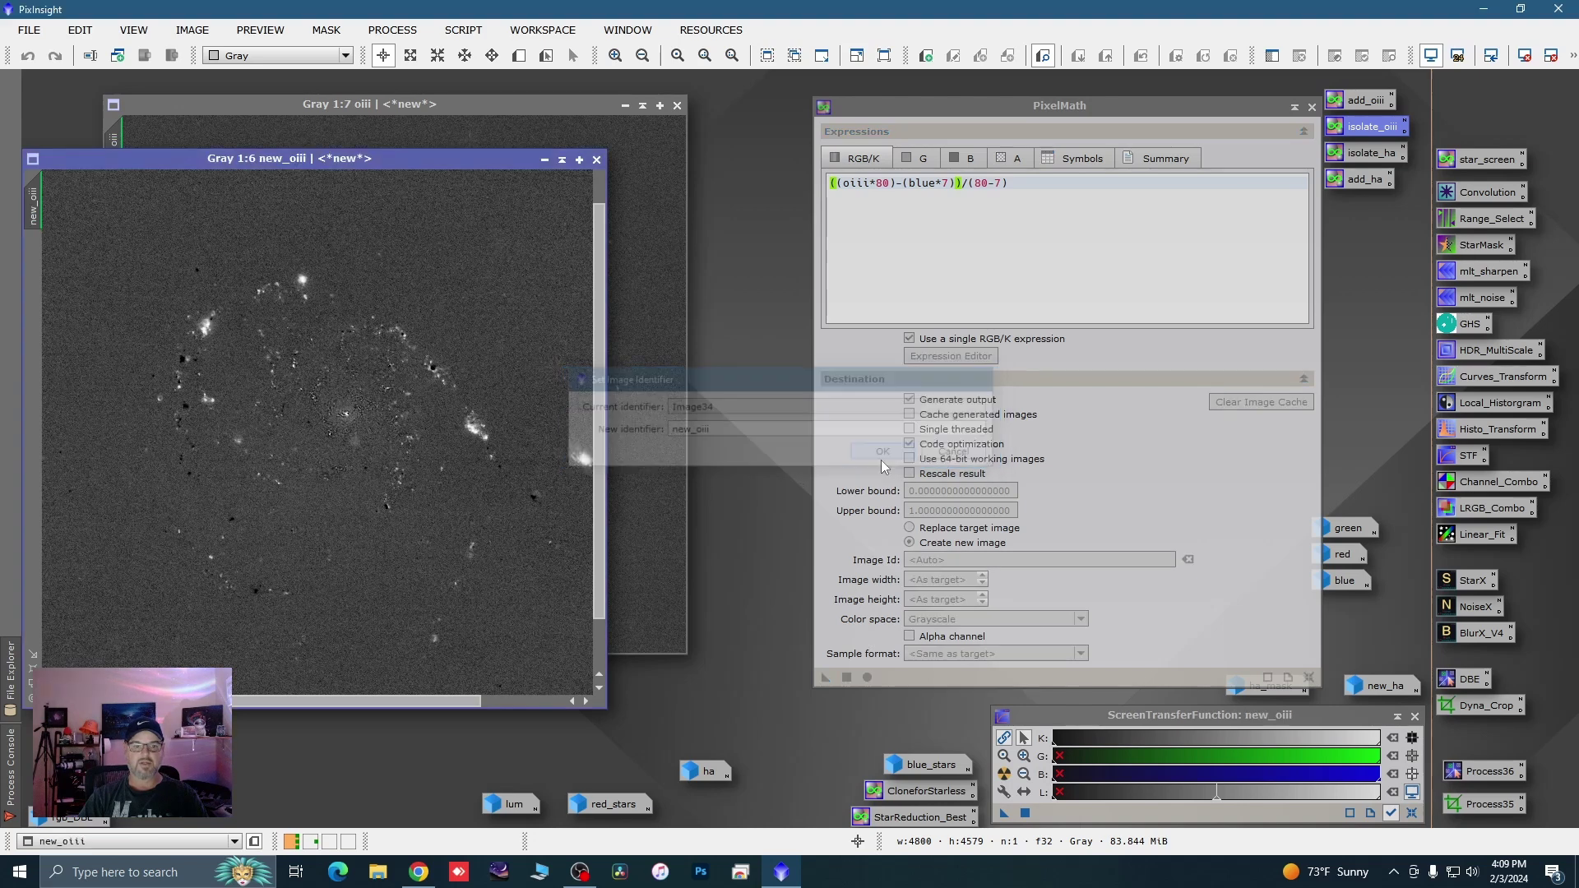
# Minimize new_oiii and move its icon above blue_stars, then close PixelMath and minimize the oiii image
pyautogui.click(544, 169)
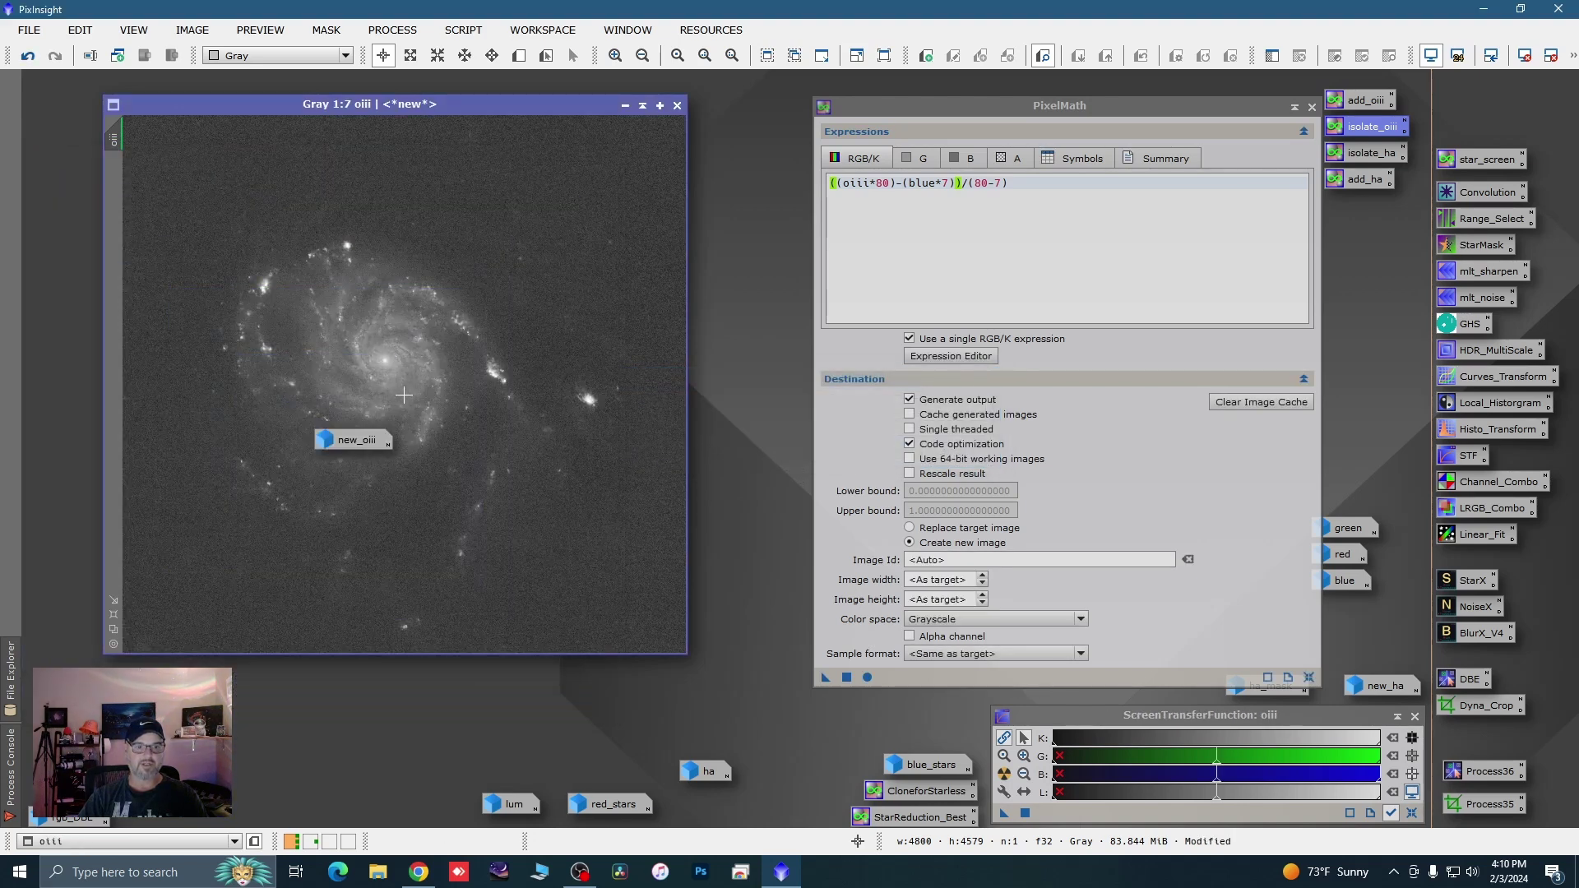
pyautogui.moveTo(354, 440); pyautogui.dragTo(964, 716)
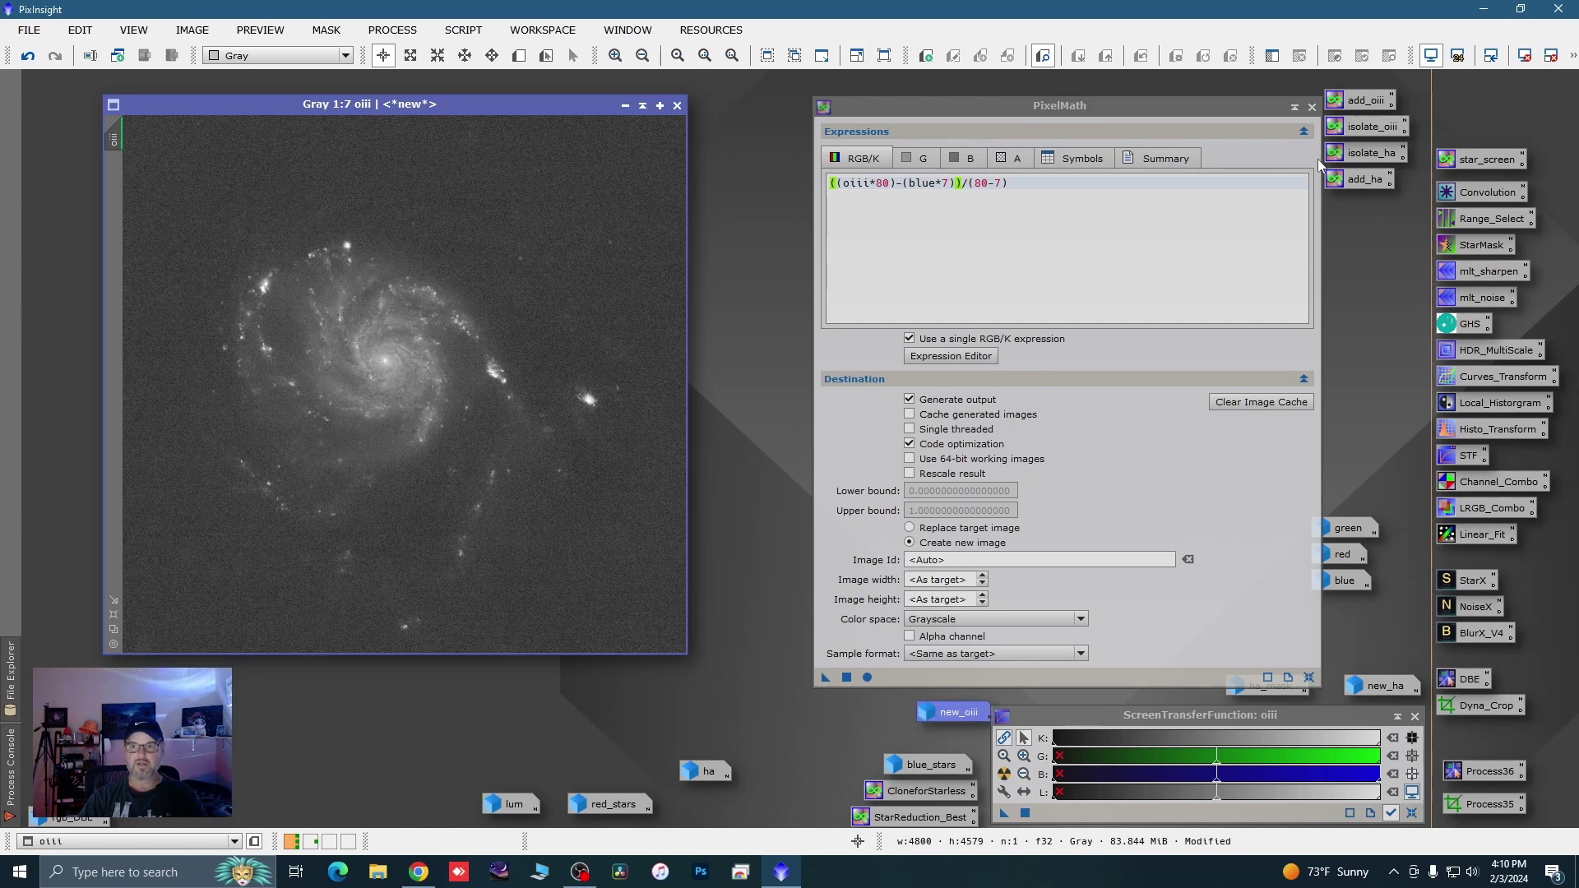
pyautogui.click(1312, 107)
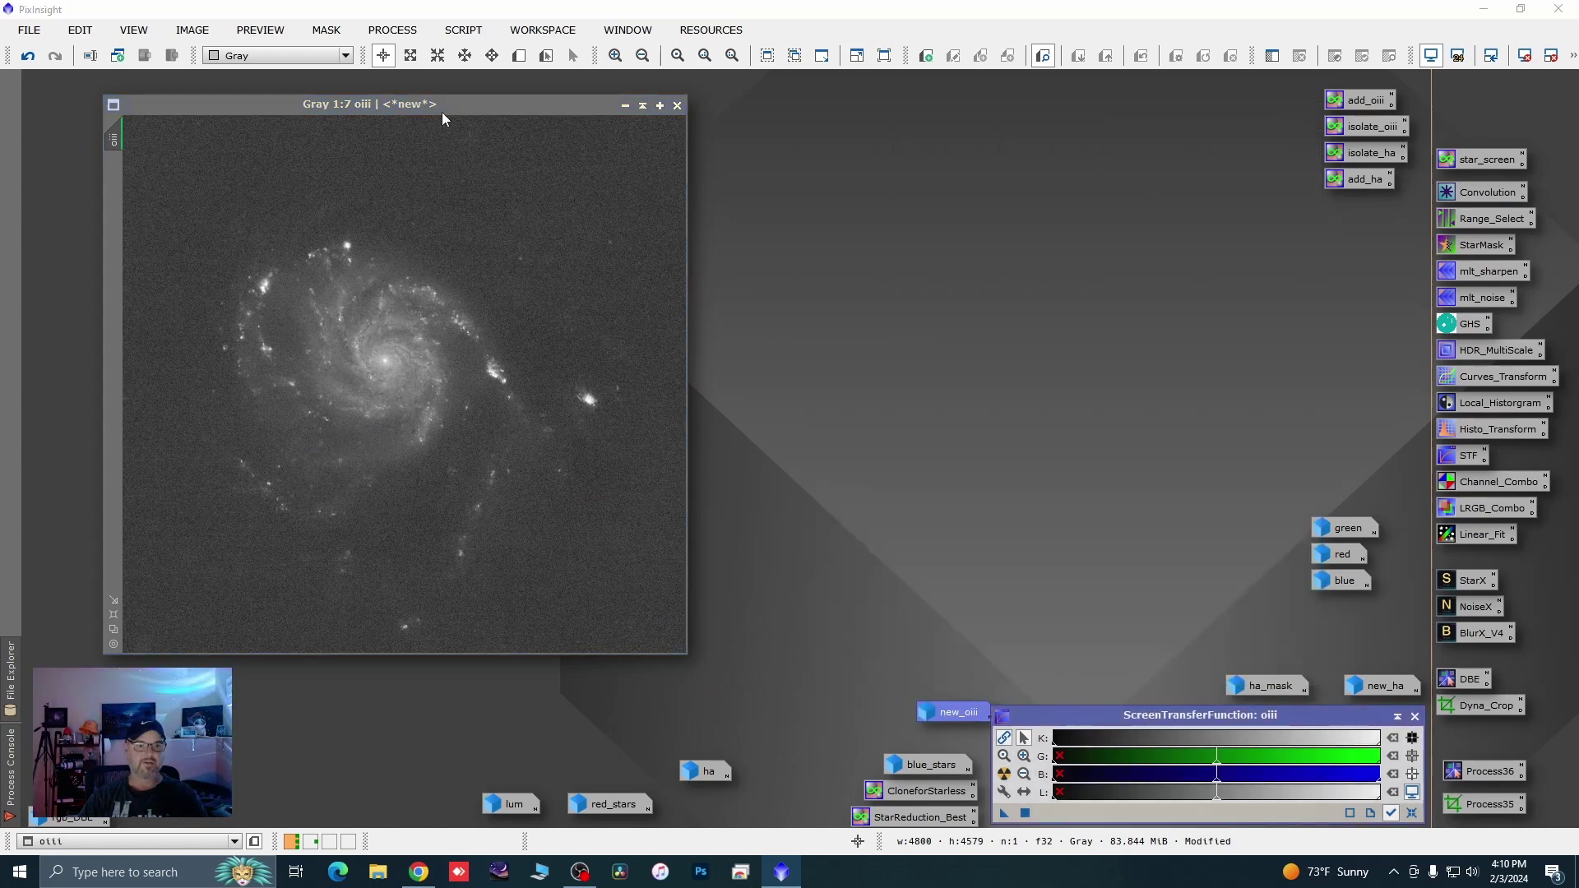
pyautogui.click(626, 105)
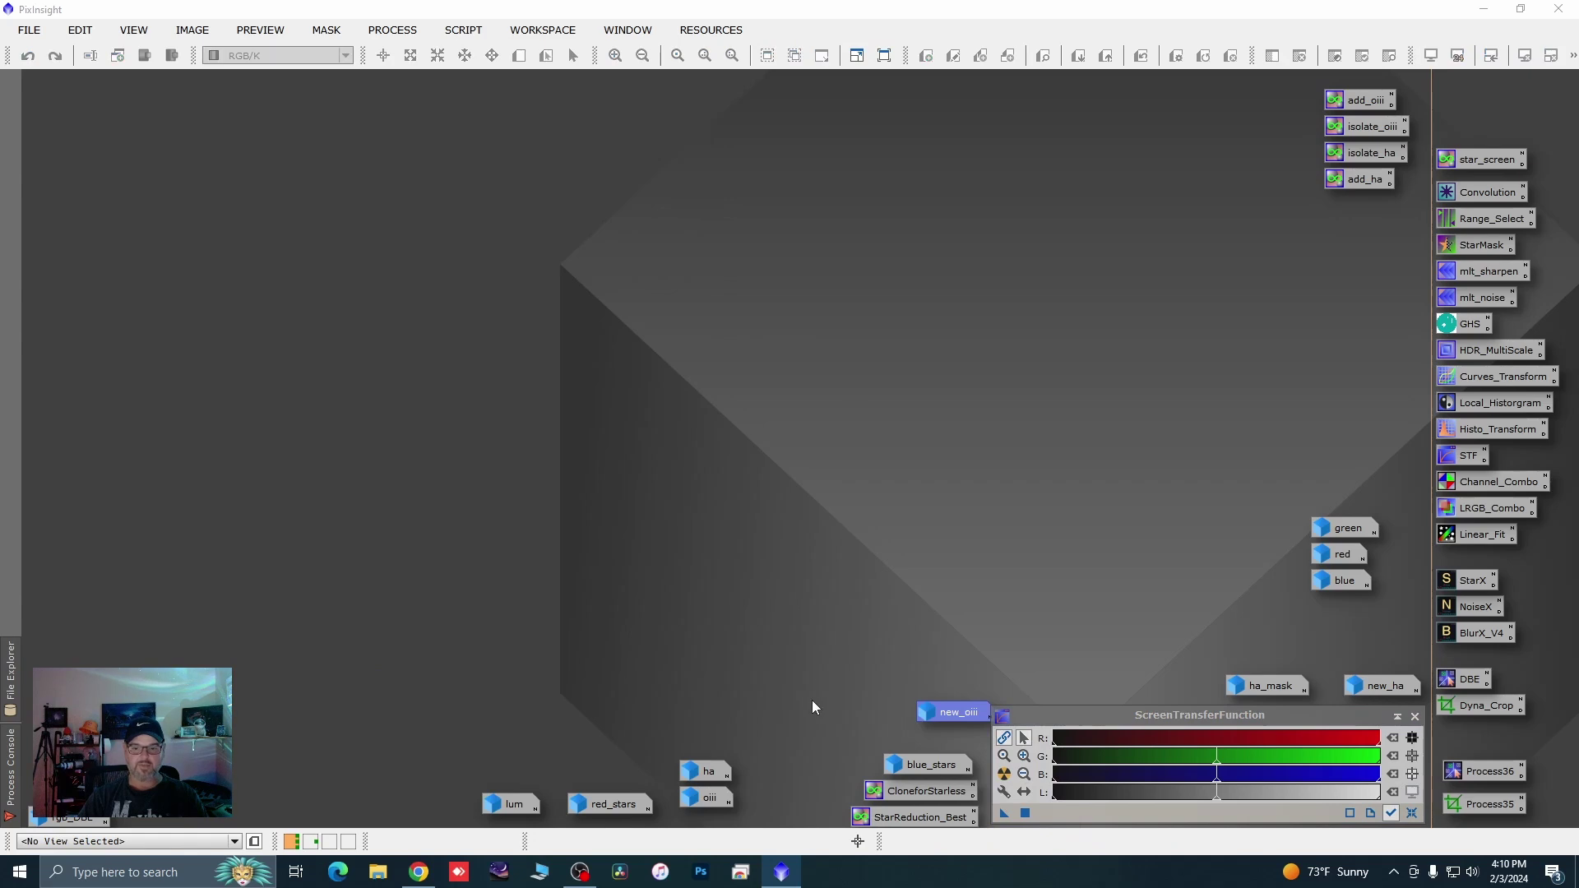
# Restore new_oiii and duplicate it as a clone, then minimize the original and place its icon directly above blue_stars
pyautogui.doubleClick(954, 712)
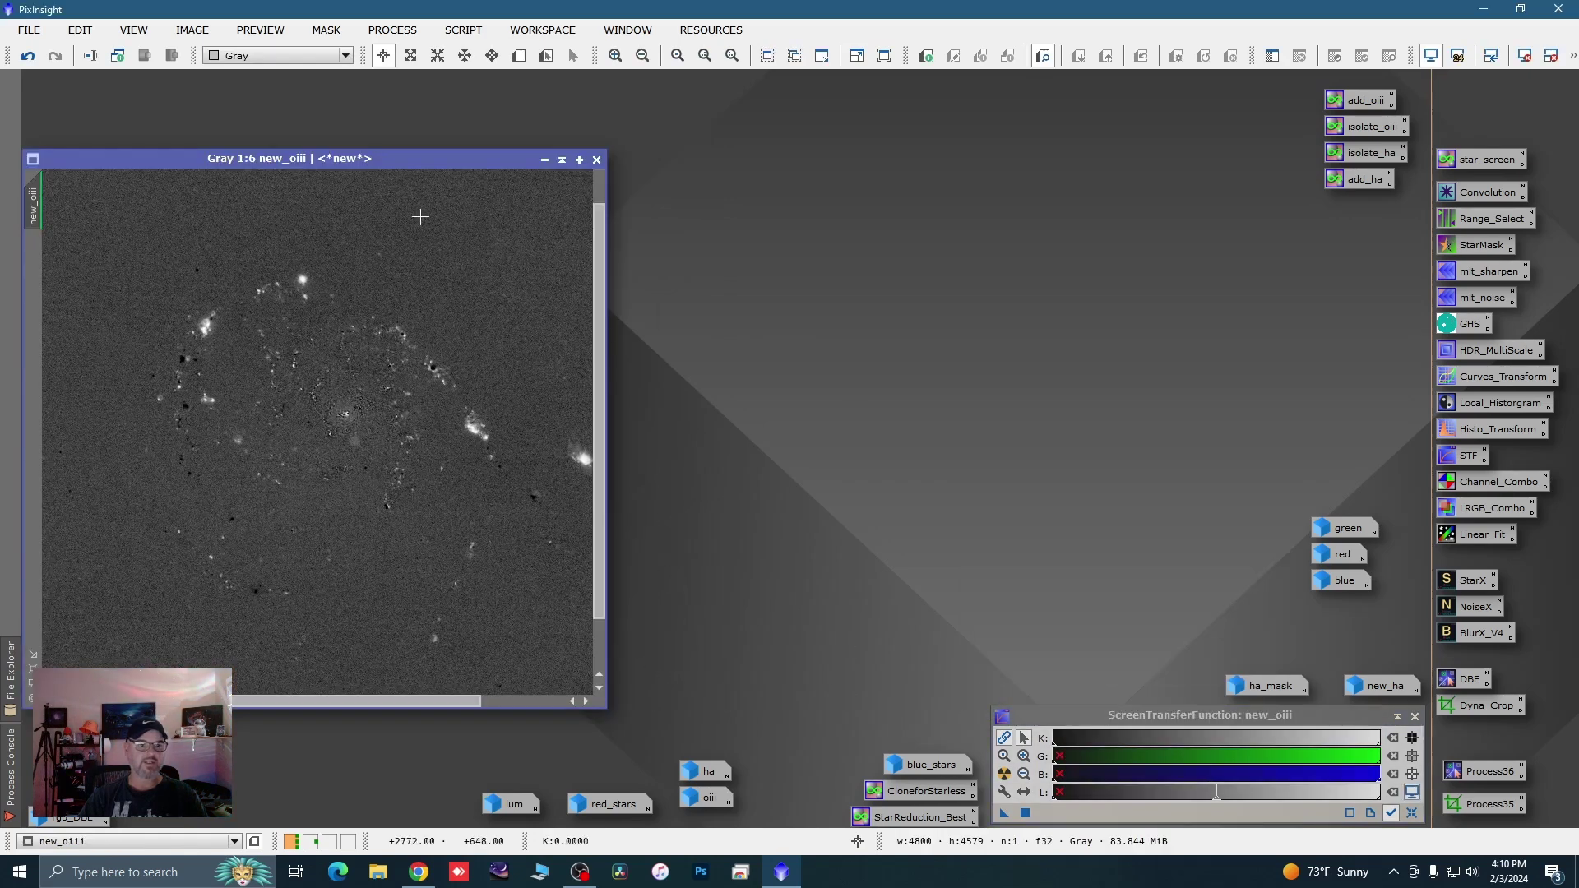
pyautogui.moveTo(389, 164); pyautogui.dragTo(431, 134)
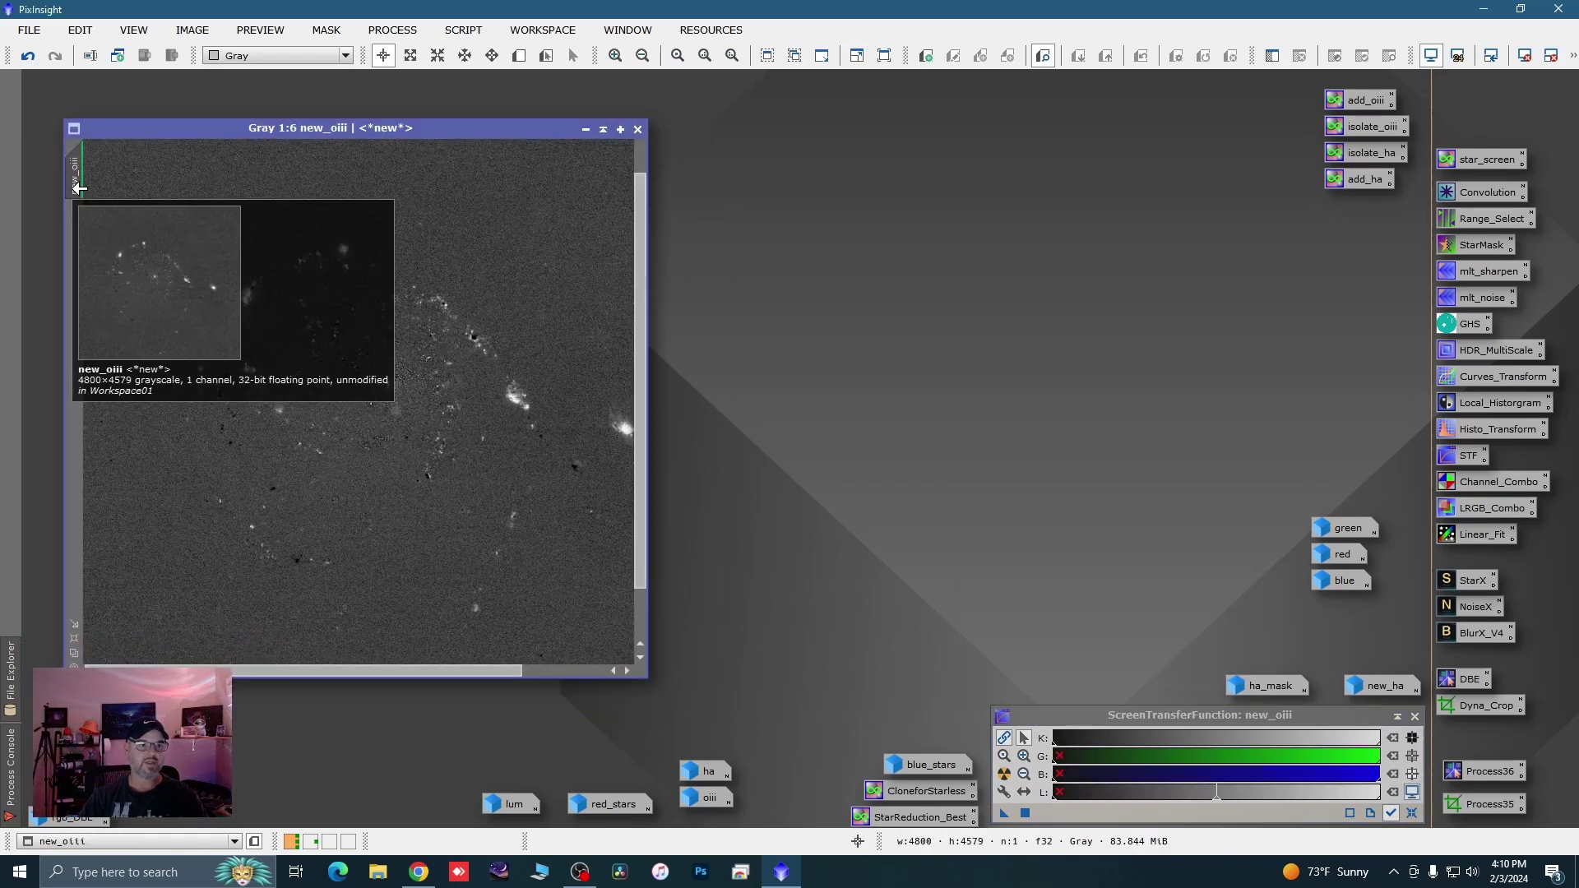
pyautogui.moveTo(74, 175); pyautogui.dragTo(123, 219)
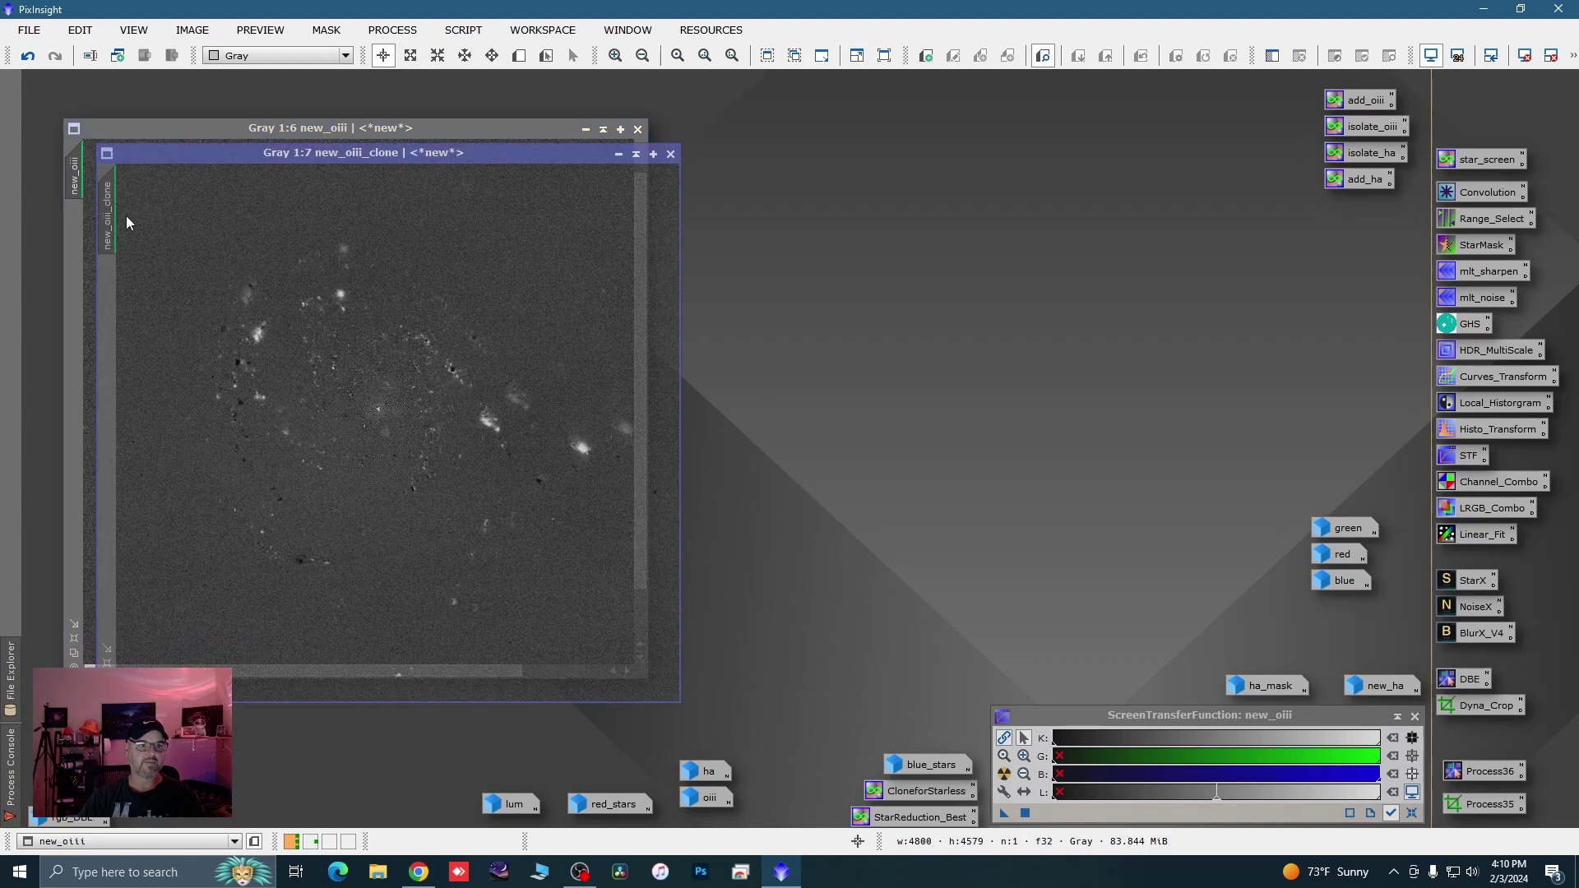
pyautogui.click(585, 130)
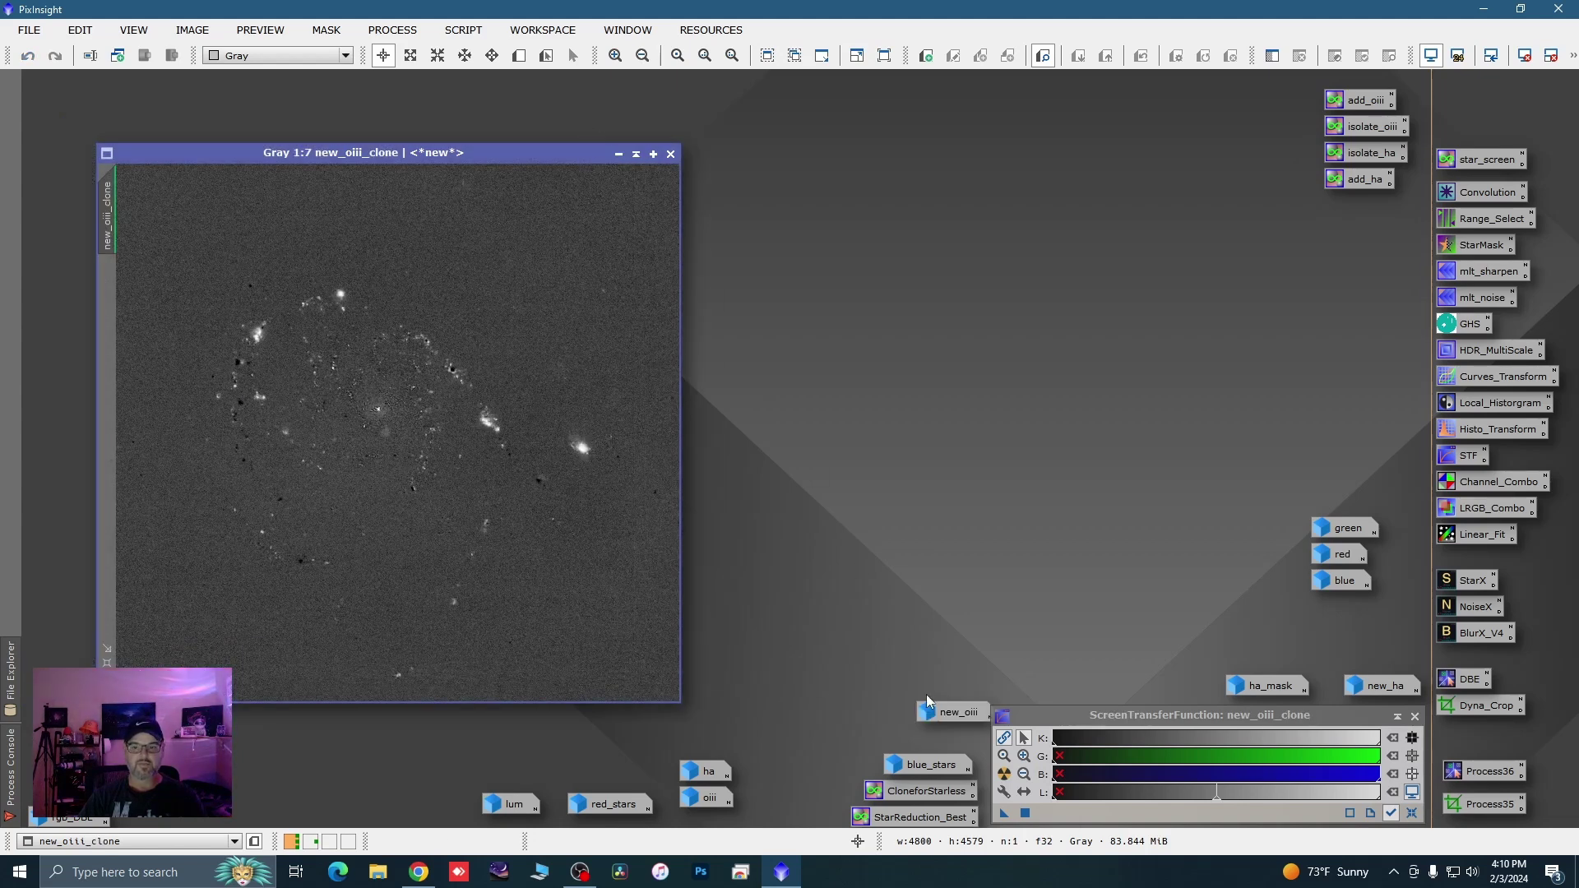
pyautogui.moveTo(950, 718); pyautogui.dragTo(924, 745)
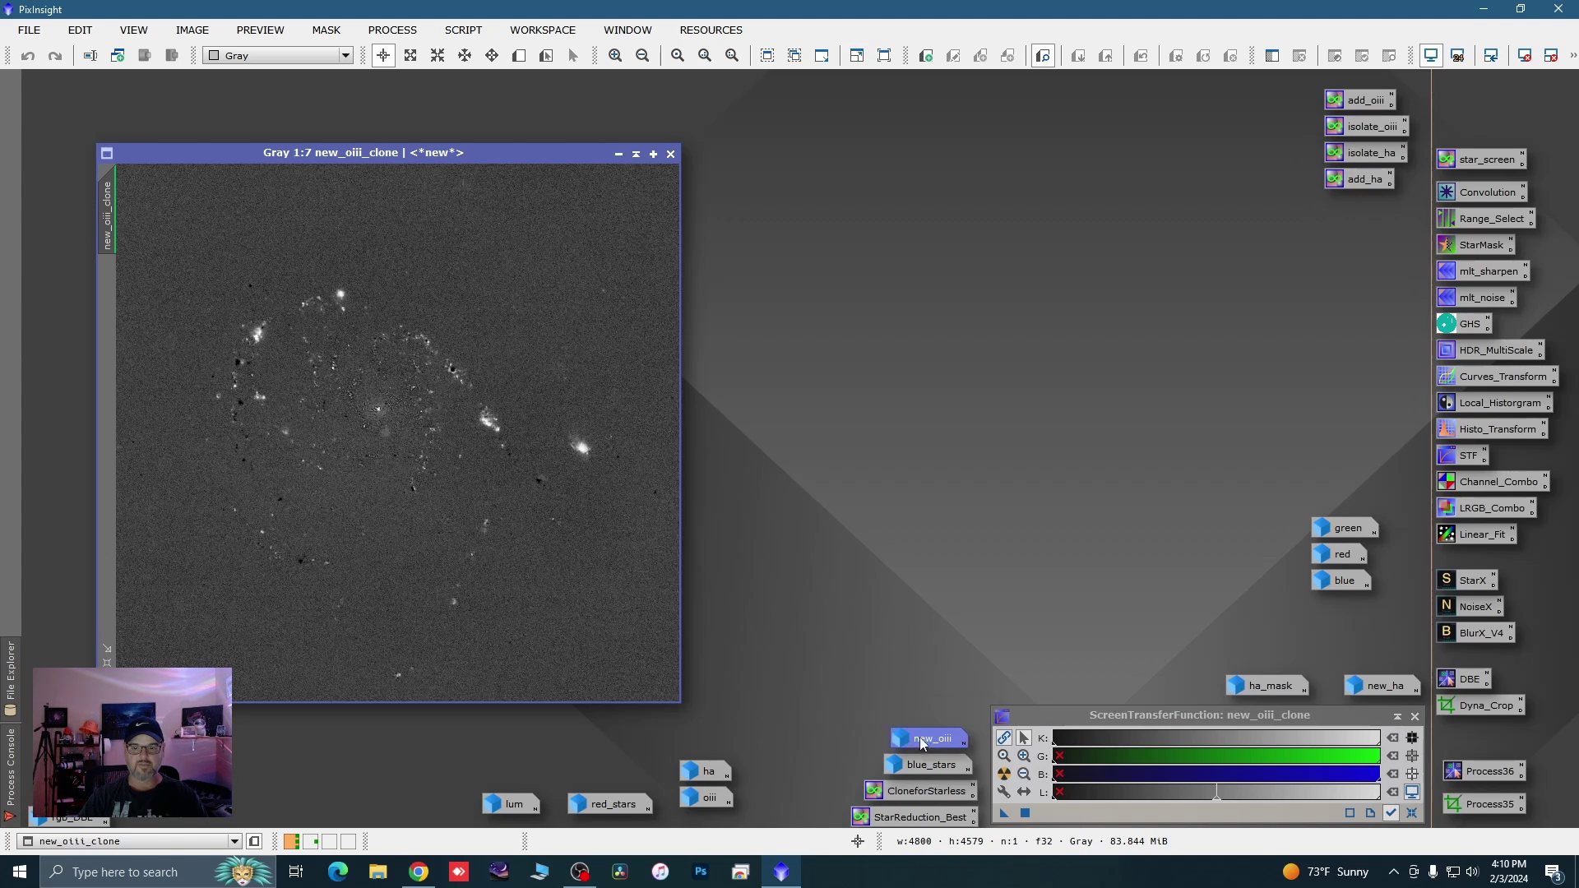
# Widen ScreenTransferFunction, magnify its sliders, and adjust the clone's shadows and midtones to darken the background around the bright OIII regions
pyautogui.moveTo(391, 154); pyautogui.dragTo(365, 126)
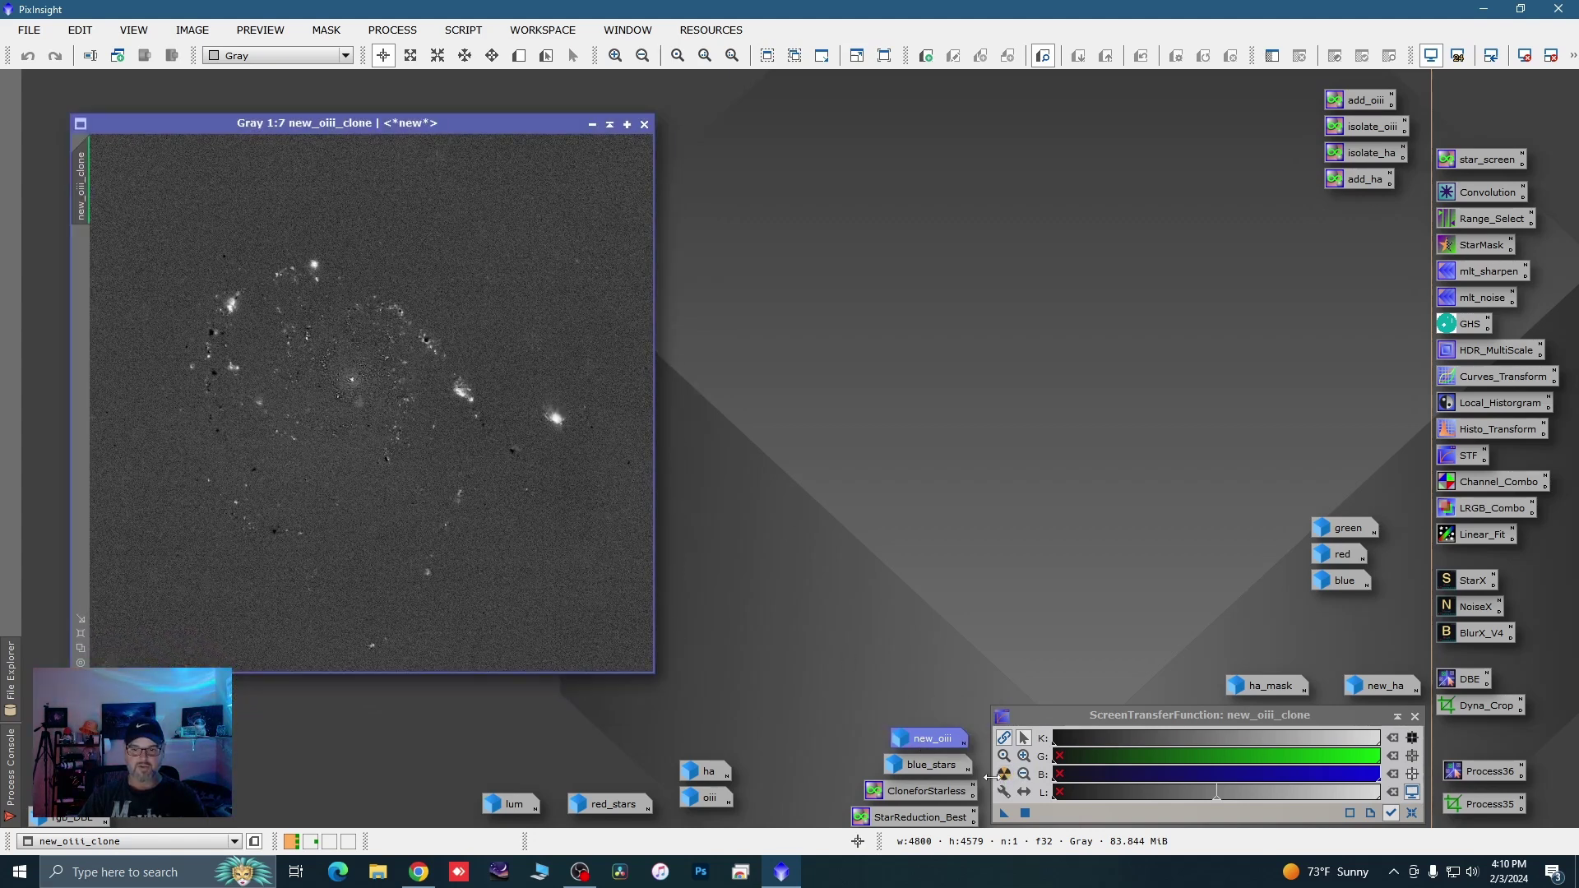
pyautogui.moveTo(991, 777); pyautogui.dragTo(236, 763)
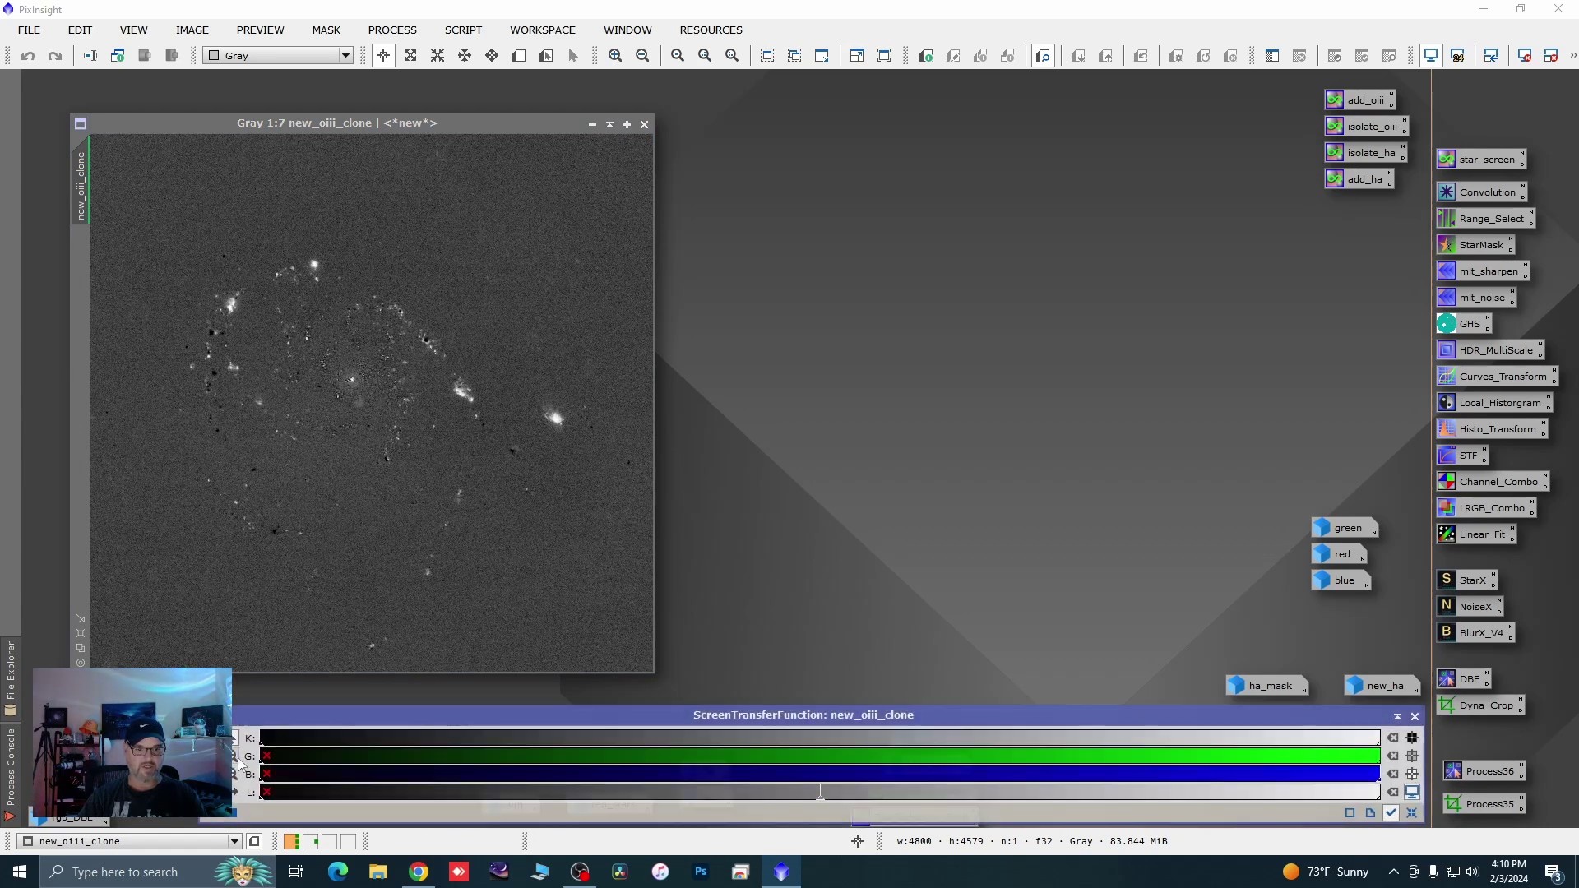
pyautogui.scroll(10, 283, 746)
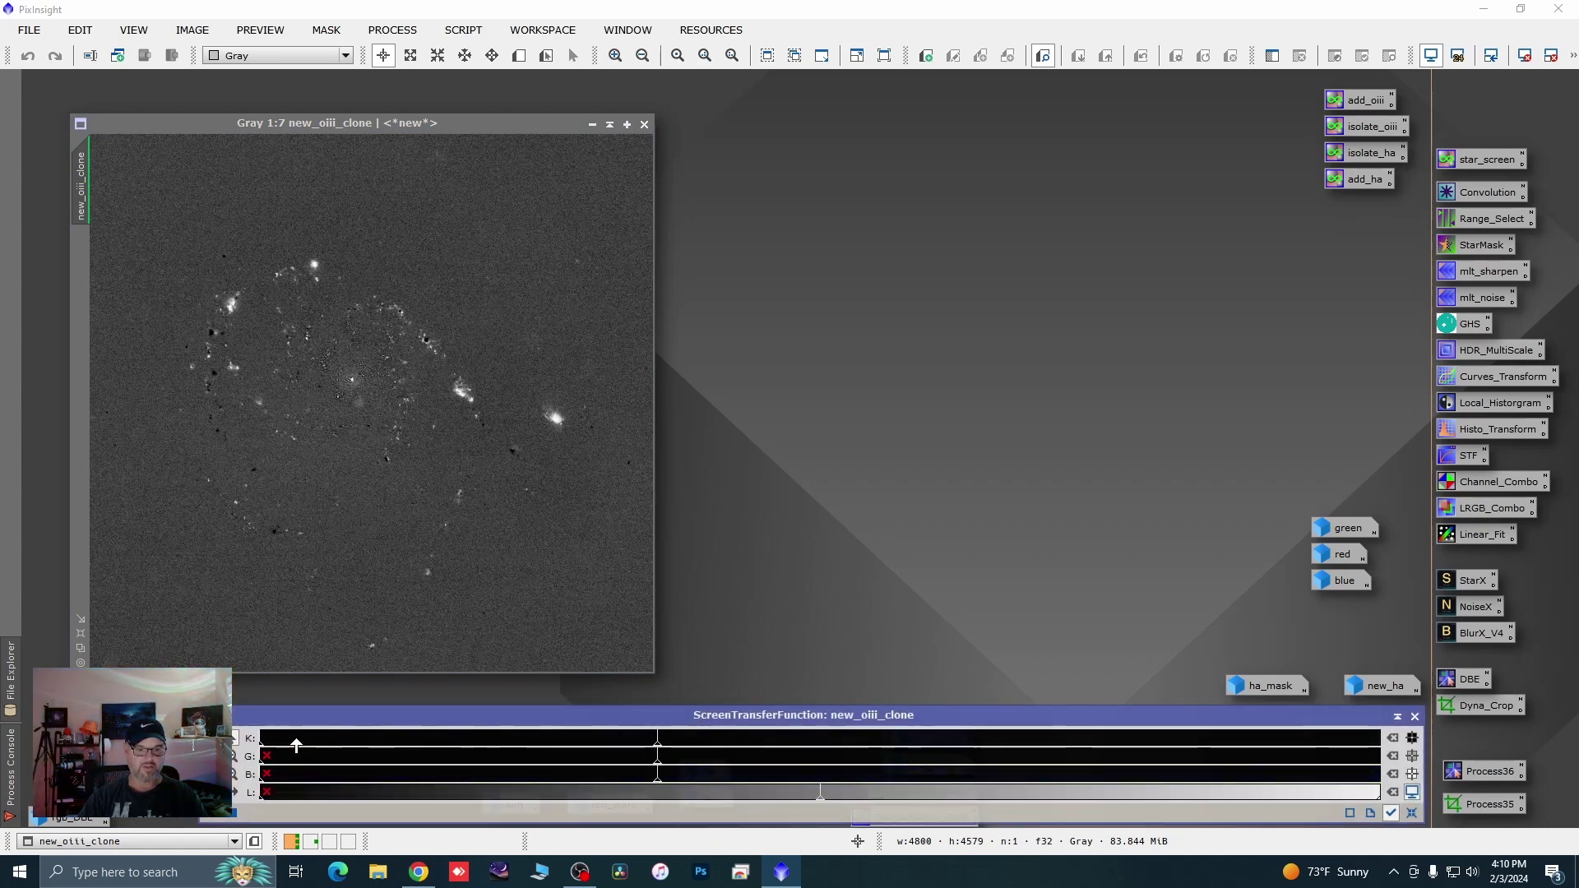
pyautogui.scroll(-1, 296, 747)
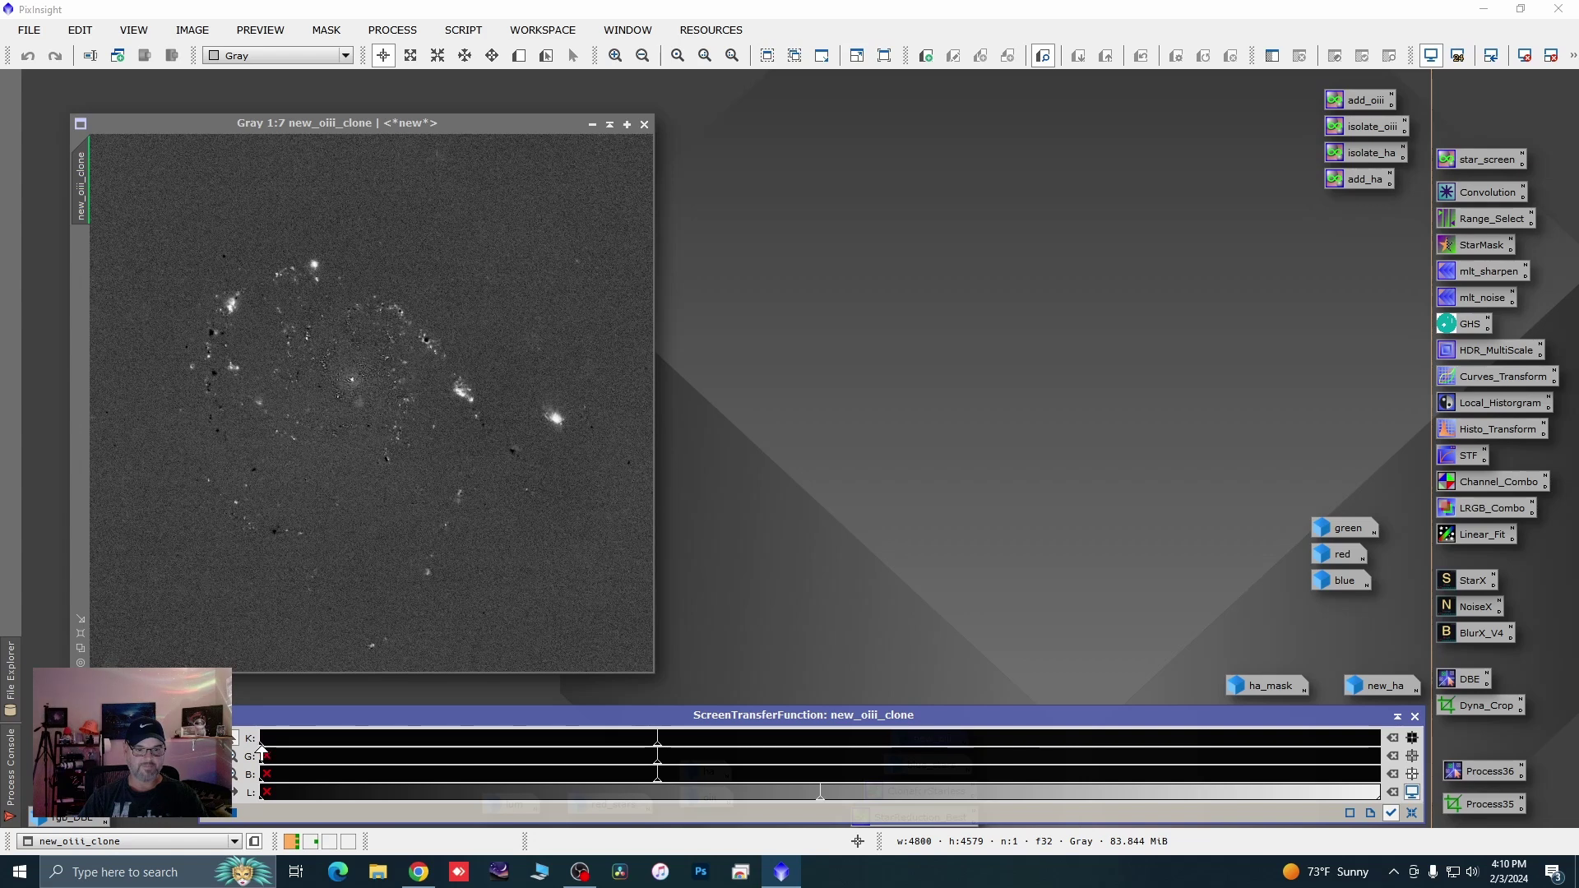
pyautogui.moveTo(261, 751); pyautogui.dragTo(322, 753)
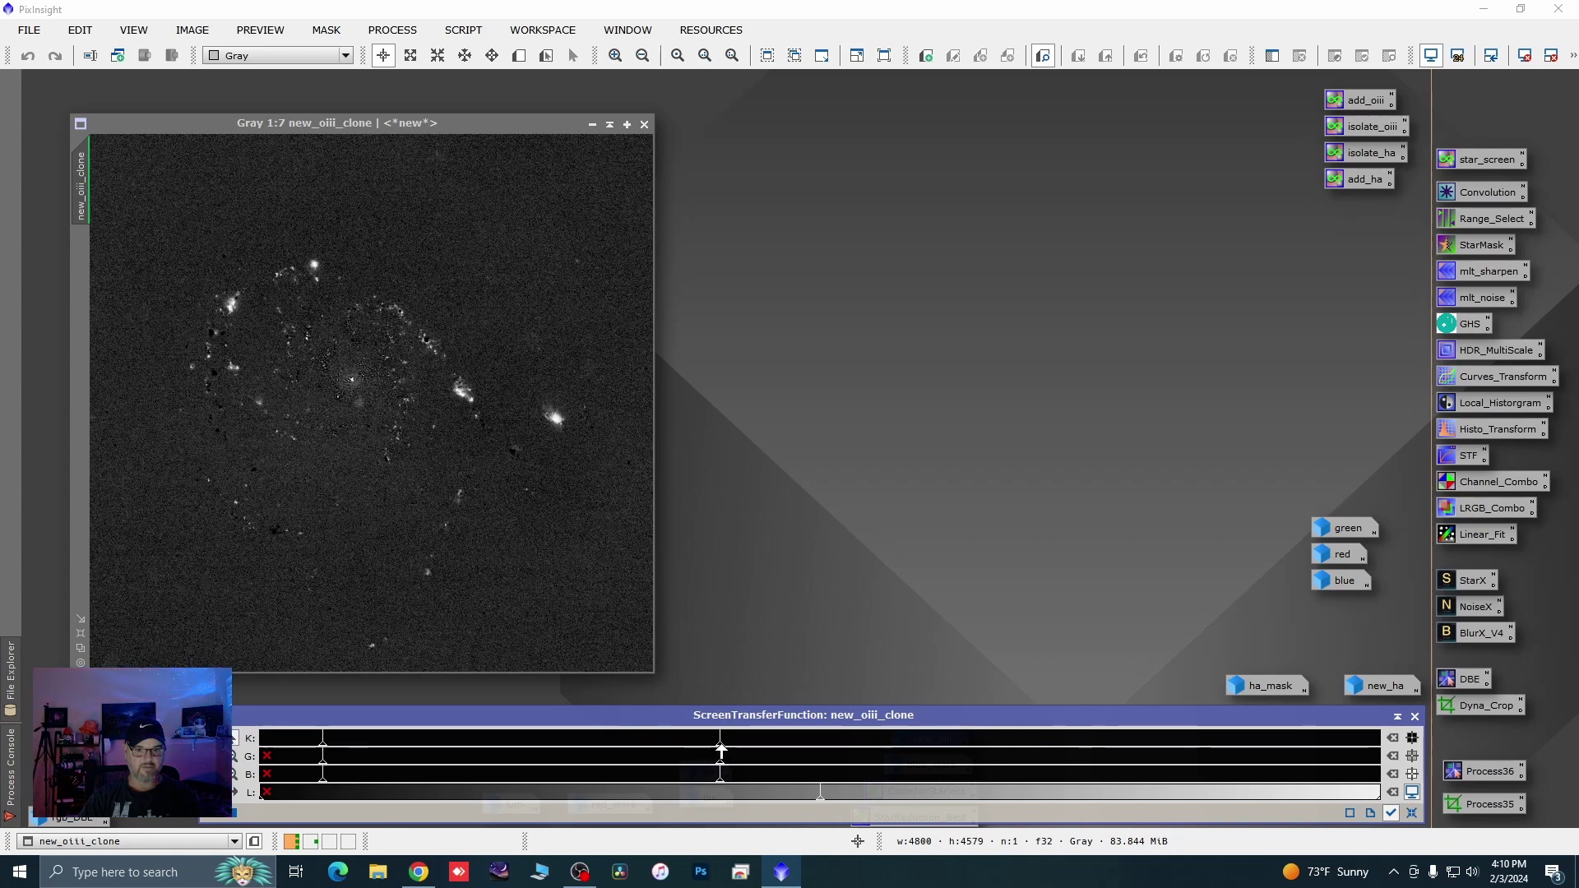
pyautogui.moveTo(722, 750); pyautogui.dragTo(652, 750)
pyautogui.moveTo(328, 749); pyautogui.dragTo(341, 750)
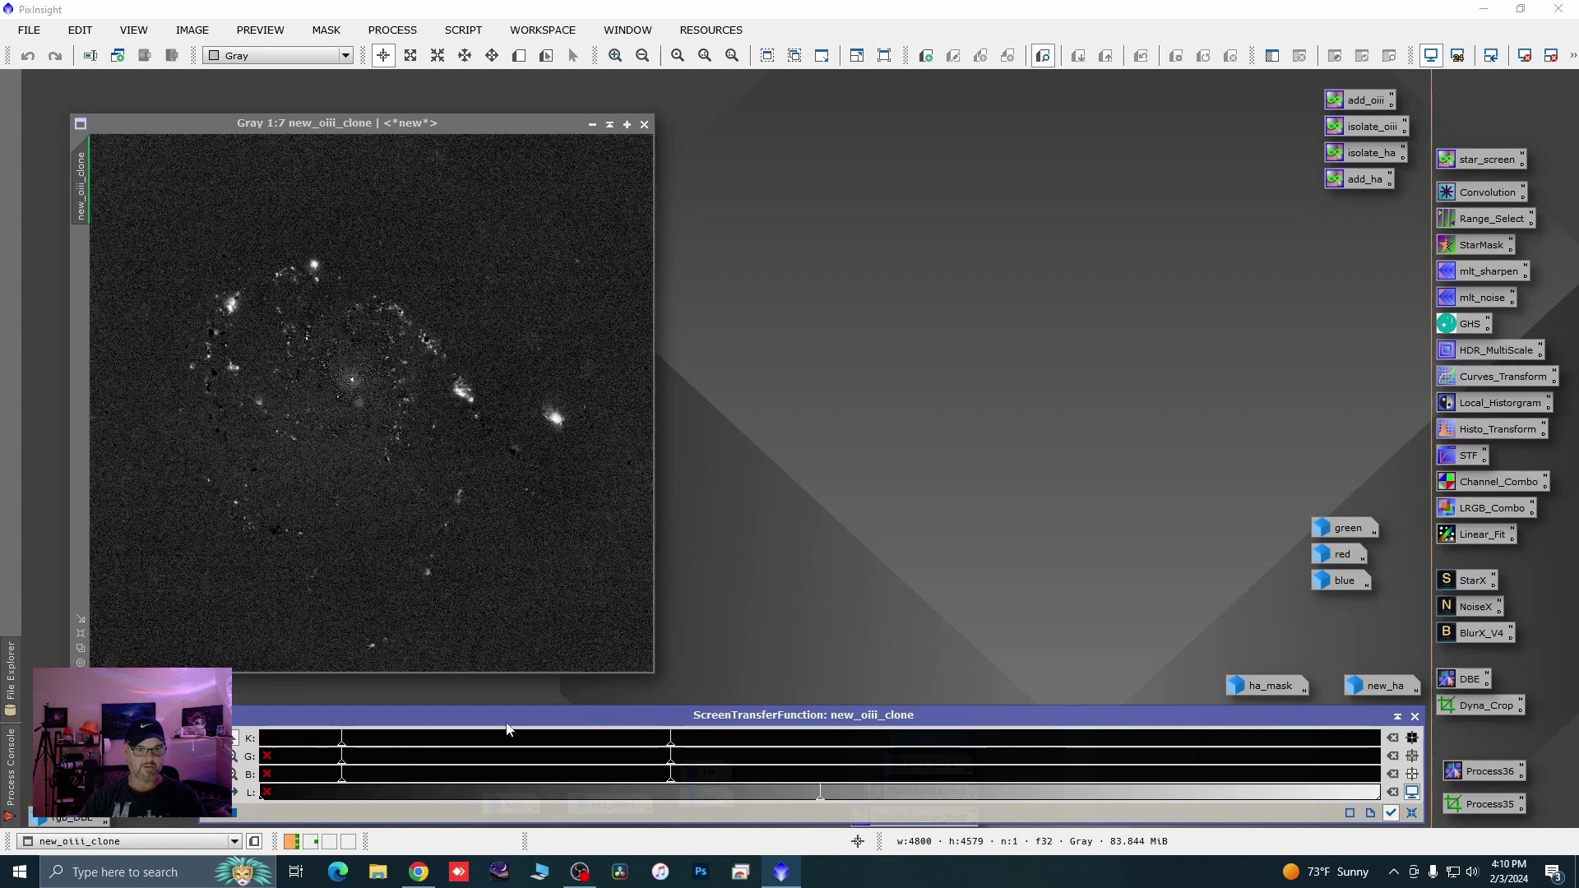
# Transfer the clone's screen stretch to HistogramTransformation, disable the screen stretch, apply the transformation permanently to new_oiii_clone, and close the process
pyautogui.doubleClick(1462, 431)
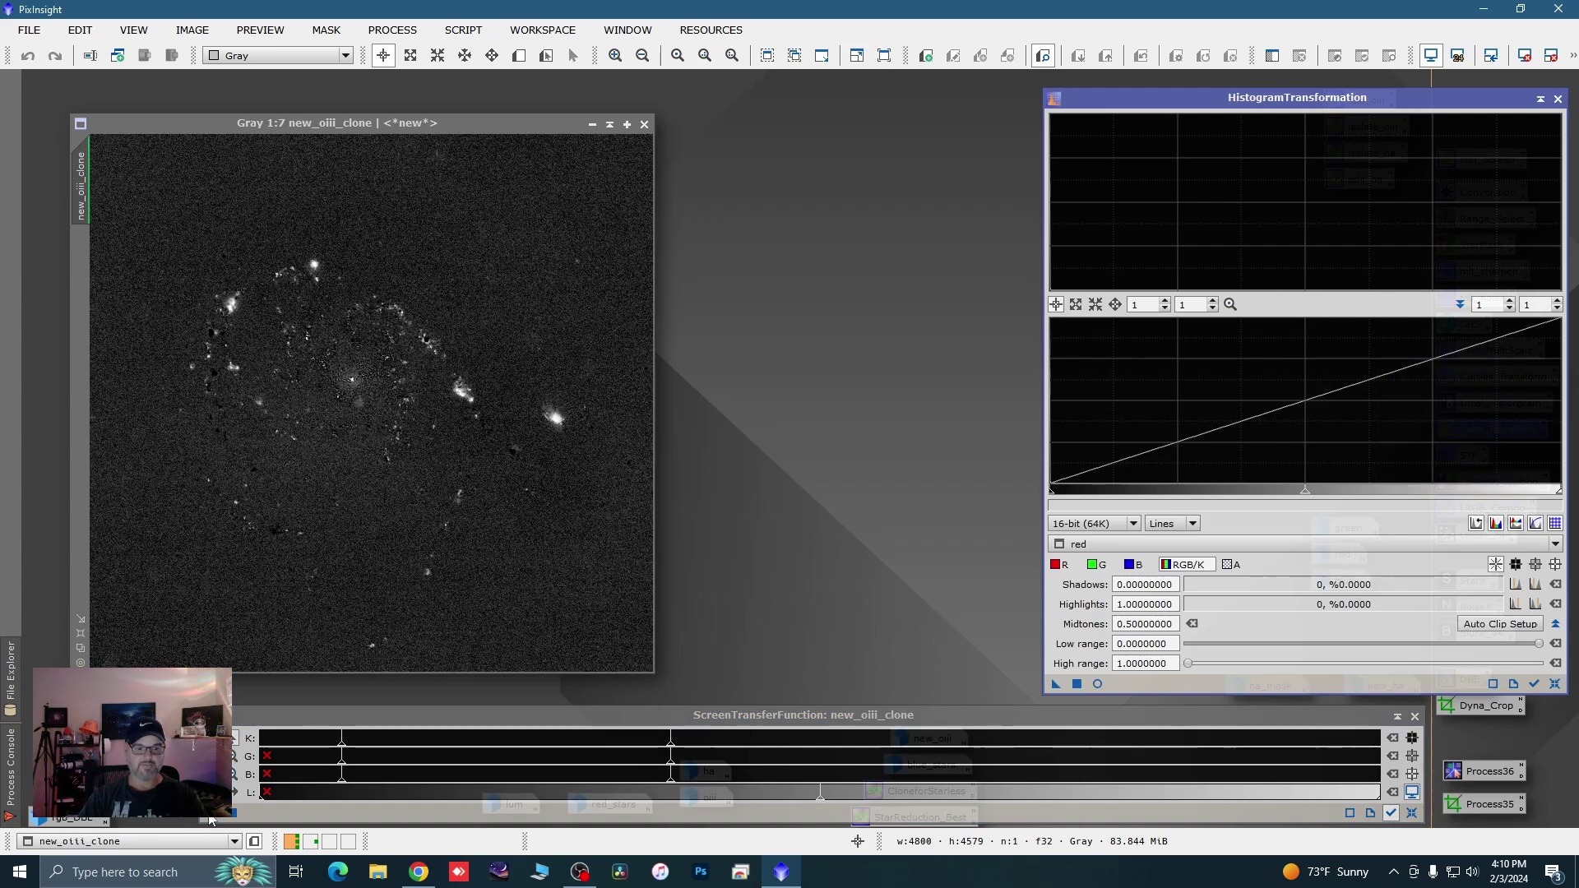
pyautogui.moveTo(237, 813); pyautogui.dragTo(1140, 683)
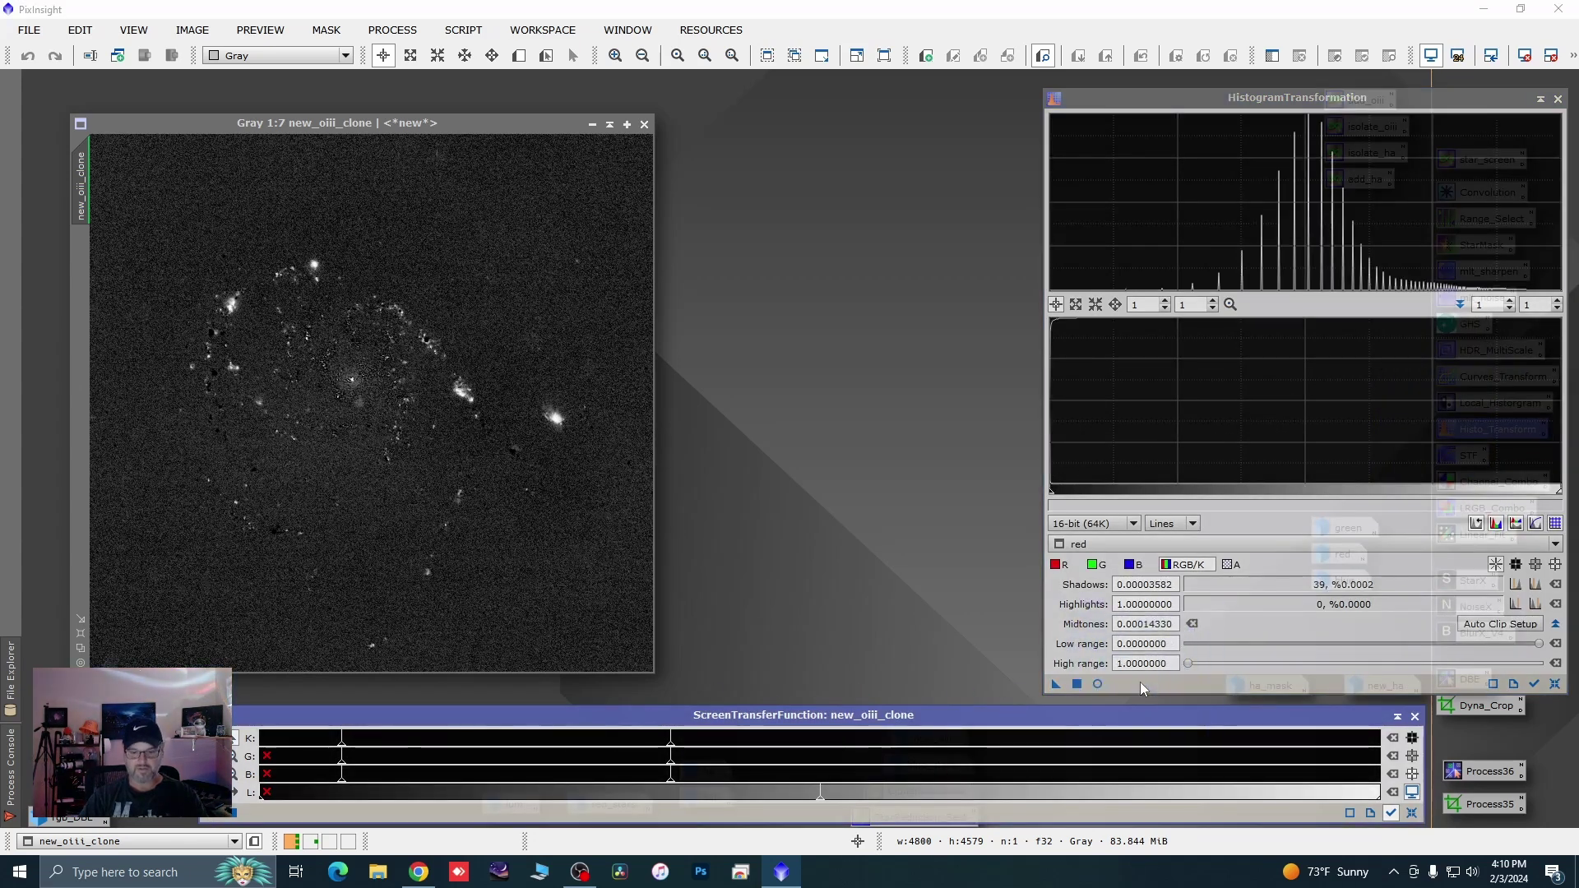
pyautogui.hotkey('ctrl', 'F11')
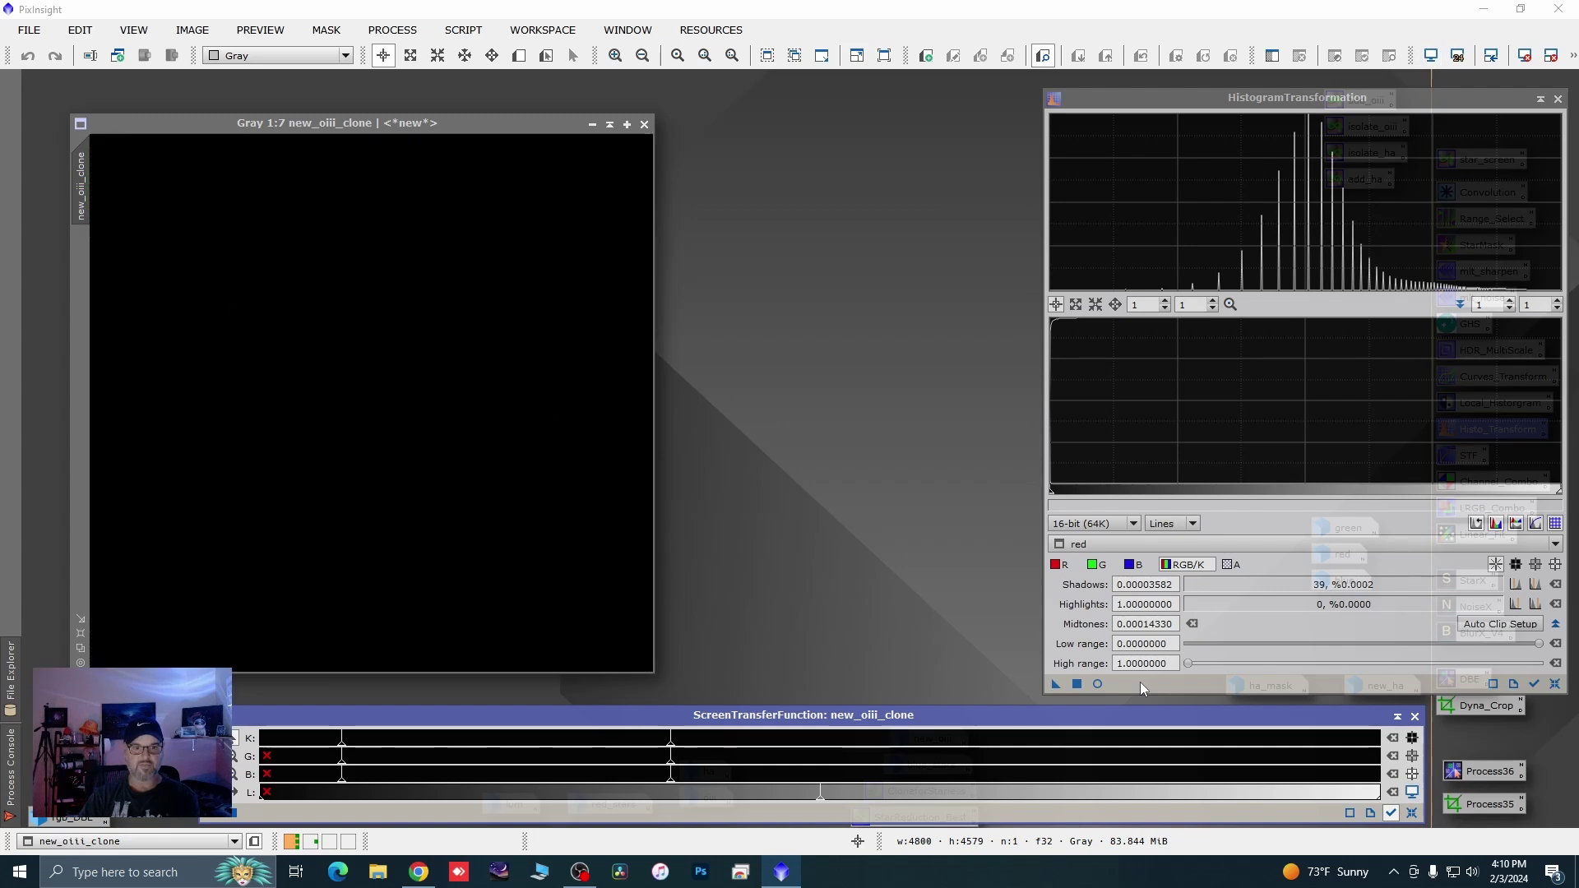
pyautogui.moveTo(1057, 684); pyautogui.dragTo(564, 600)
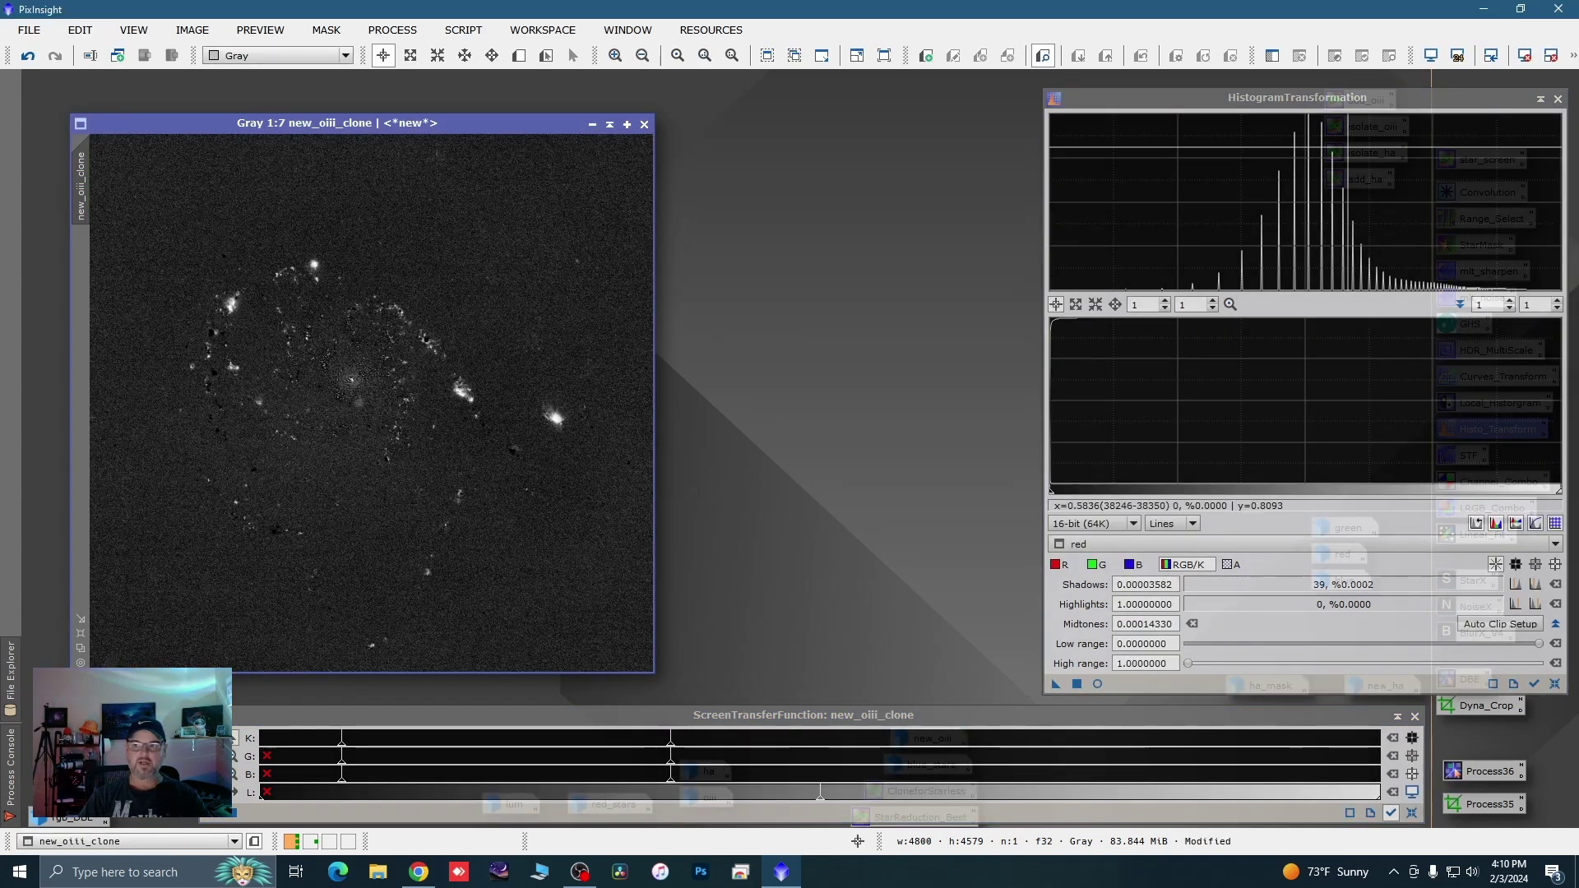
pyautogui.click(1558, 98)
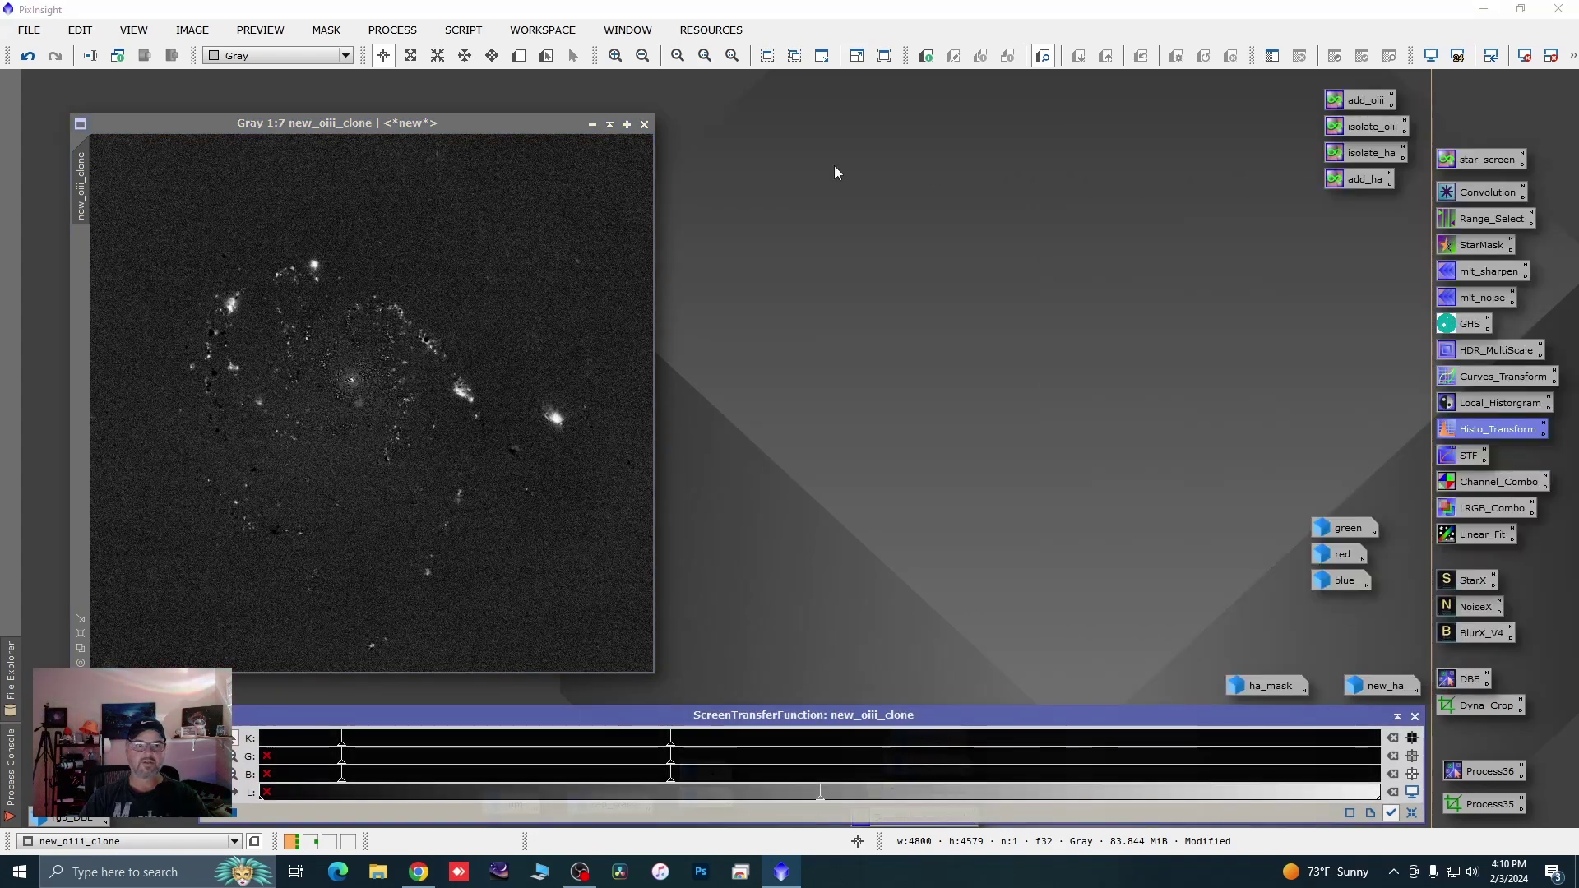
pyautogui.moveTo(517, 125); pyautogui.dragTo(520, 121)
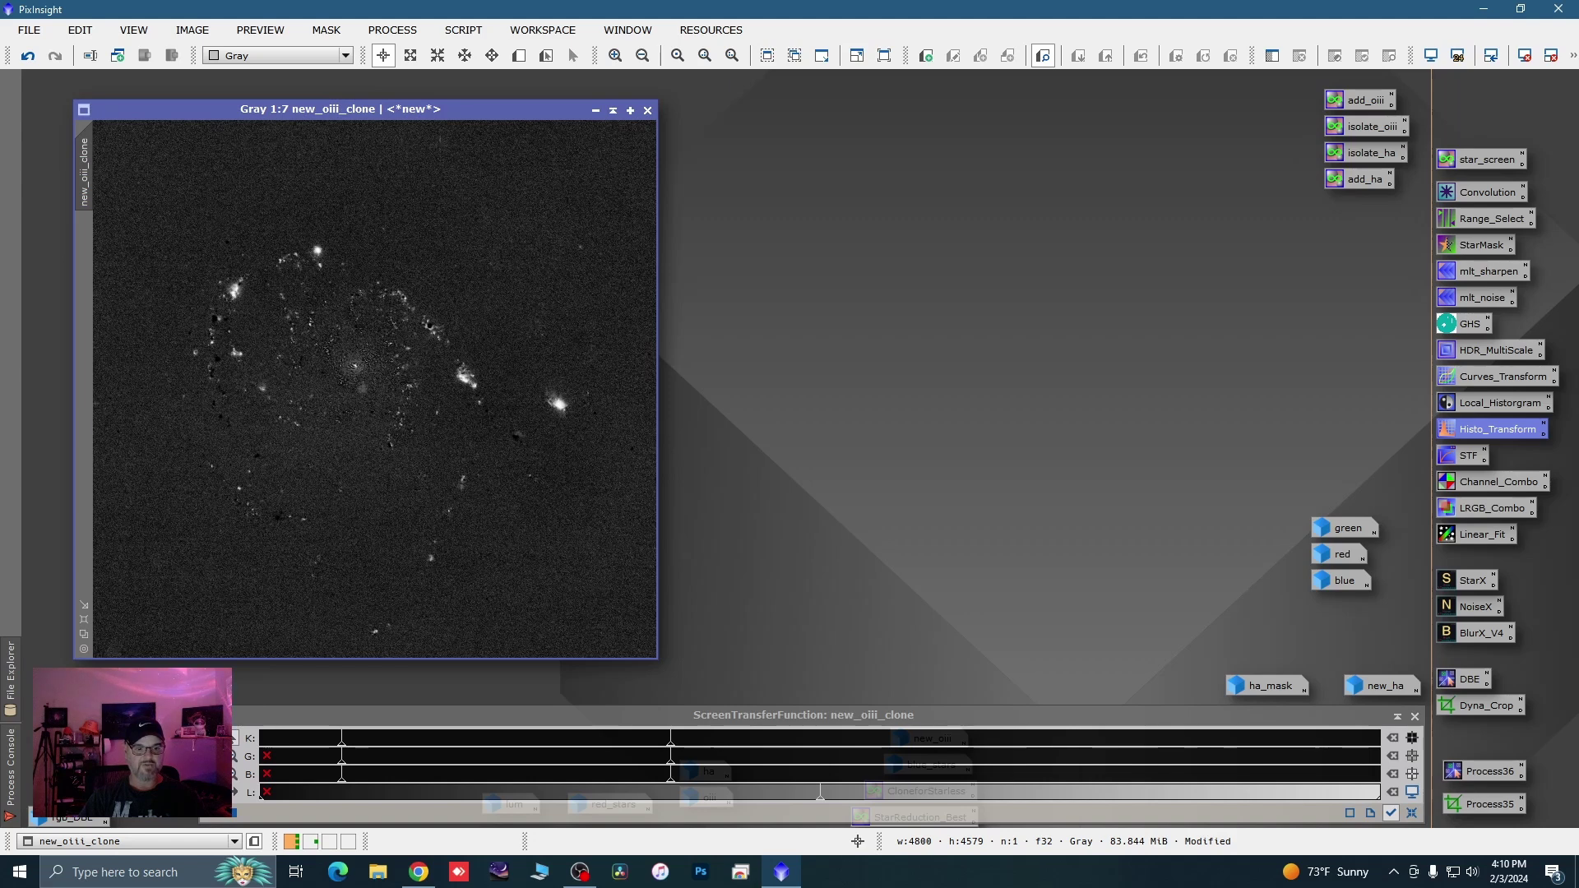
# Shrink ScreenTransferFunction, then create a RangeSelection mask from new_oiii_clone with lower limit 0.31 and smoothness 4.50, and close the process and preview
pyautogui.moveTo(199, 774); pyautogui.dragTo(1004, 774)
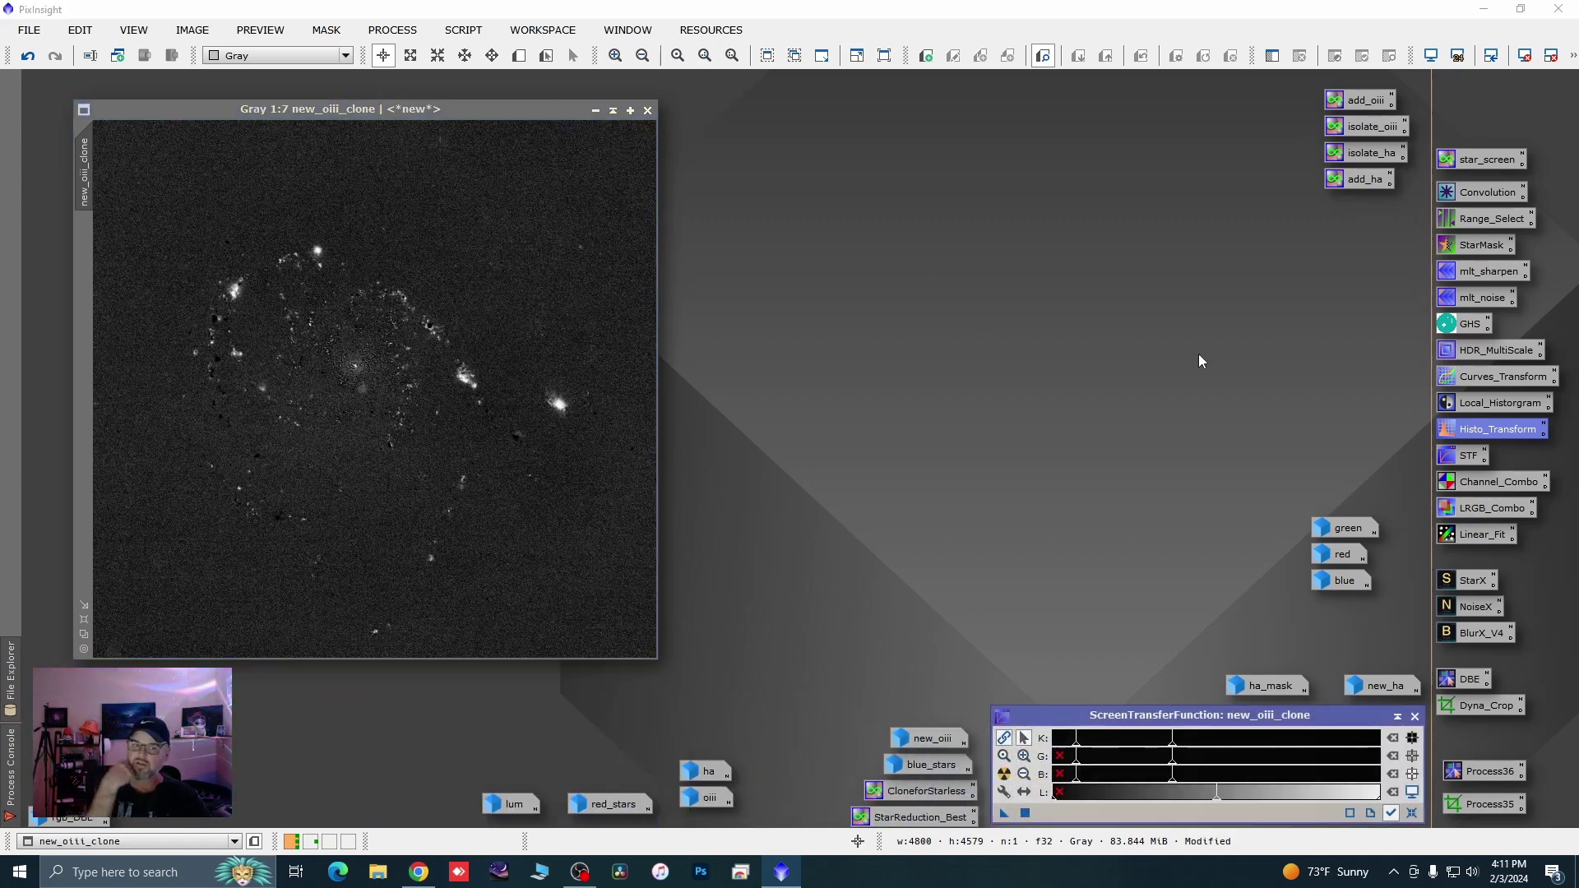
pyautogui.doubleClick(1494, 222)
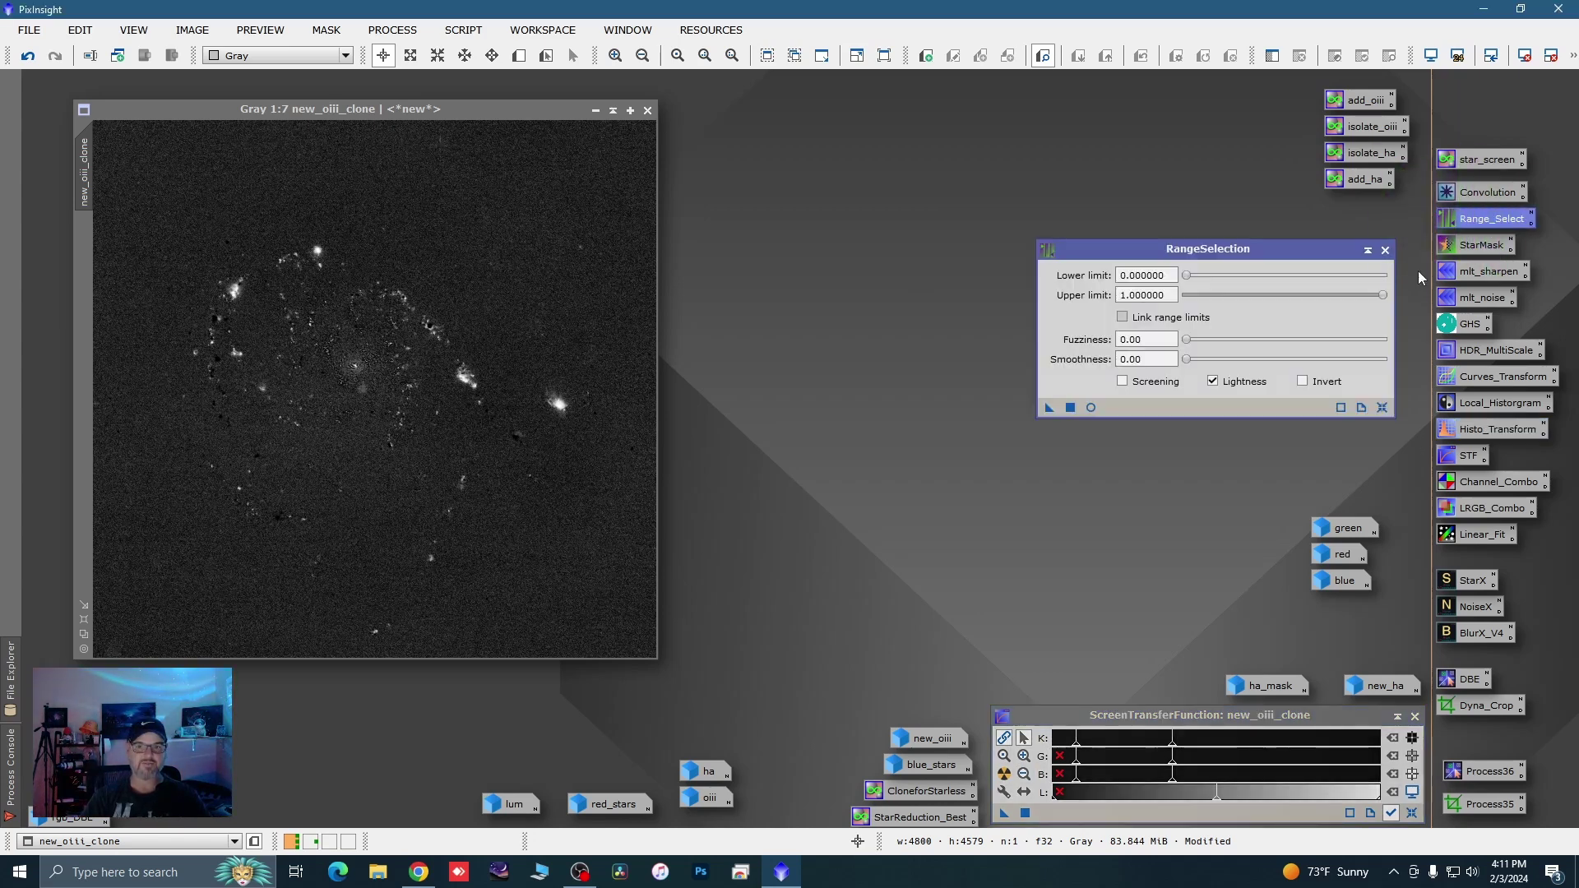
pyautogui.click(1091, 408)
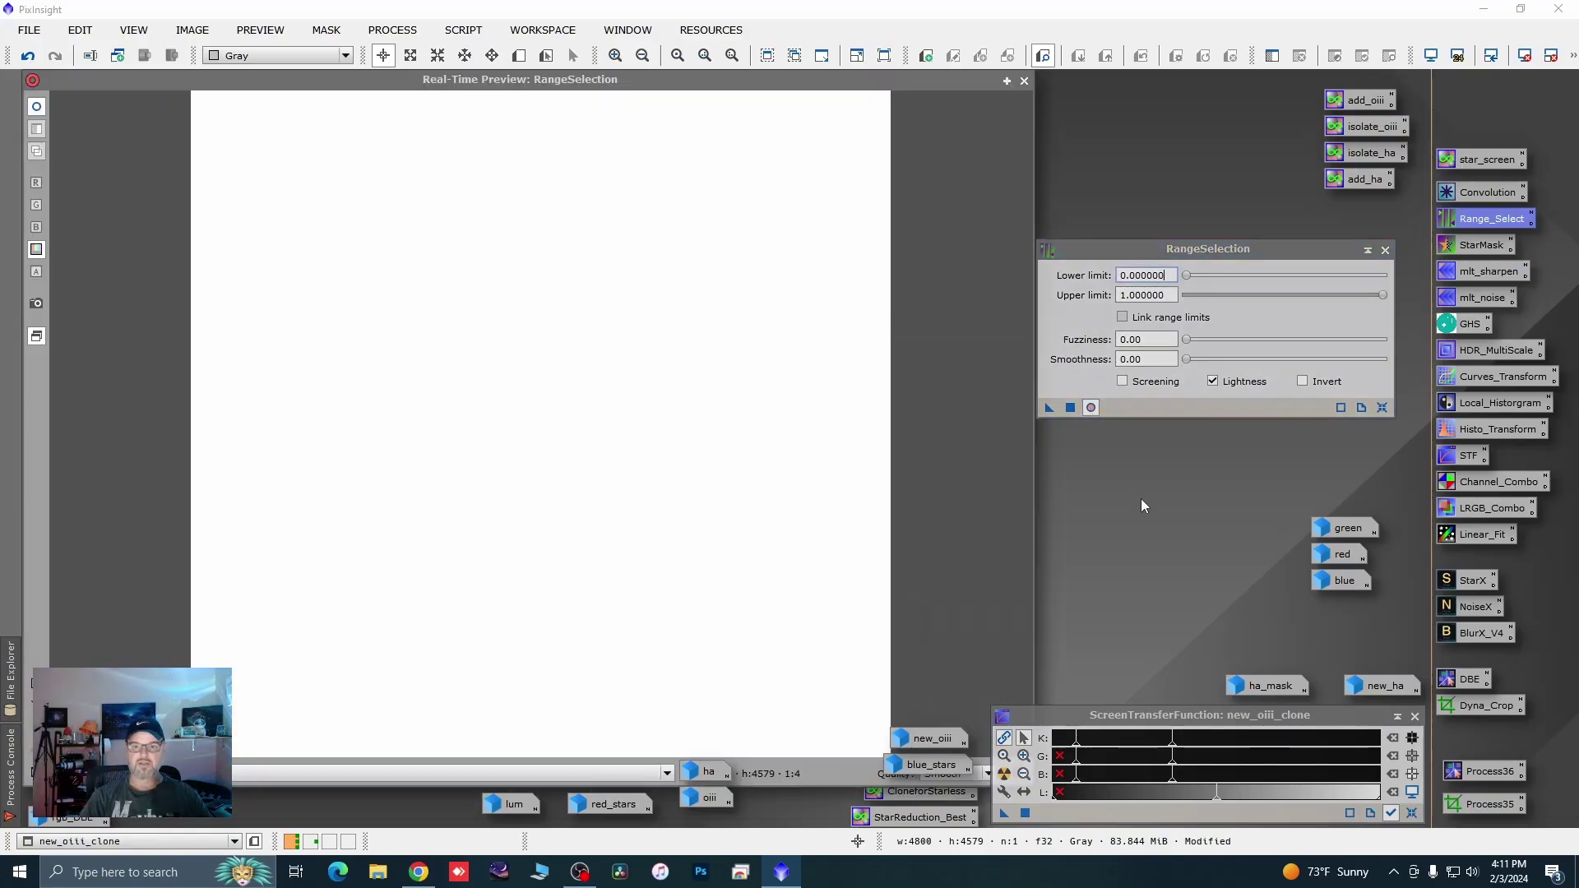
pyautogui.moveTo(1191, 279); pyautogui.dragTo(1255, 275)
pyautogui.moveTo(1186, 360); pyautogui.dragTo(1198, 366)
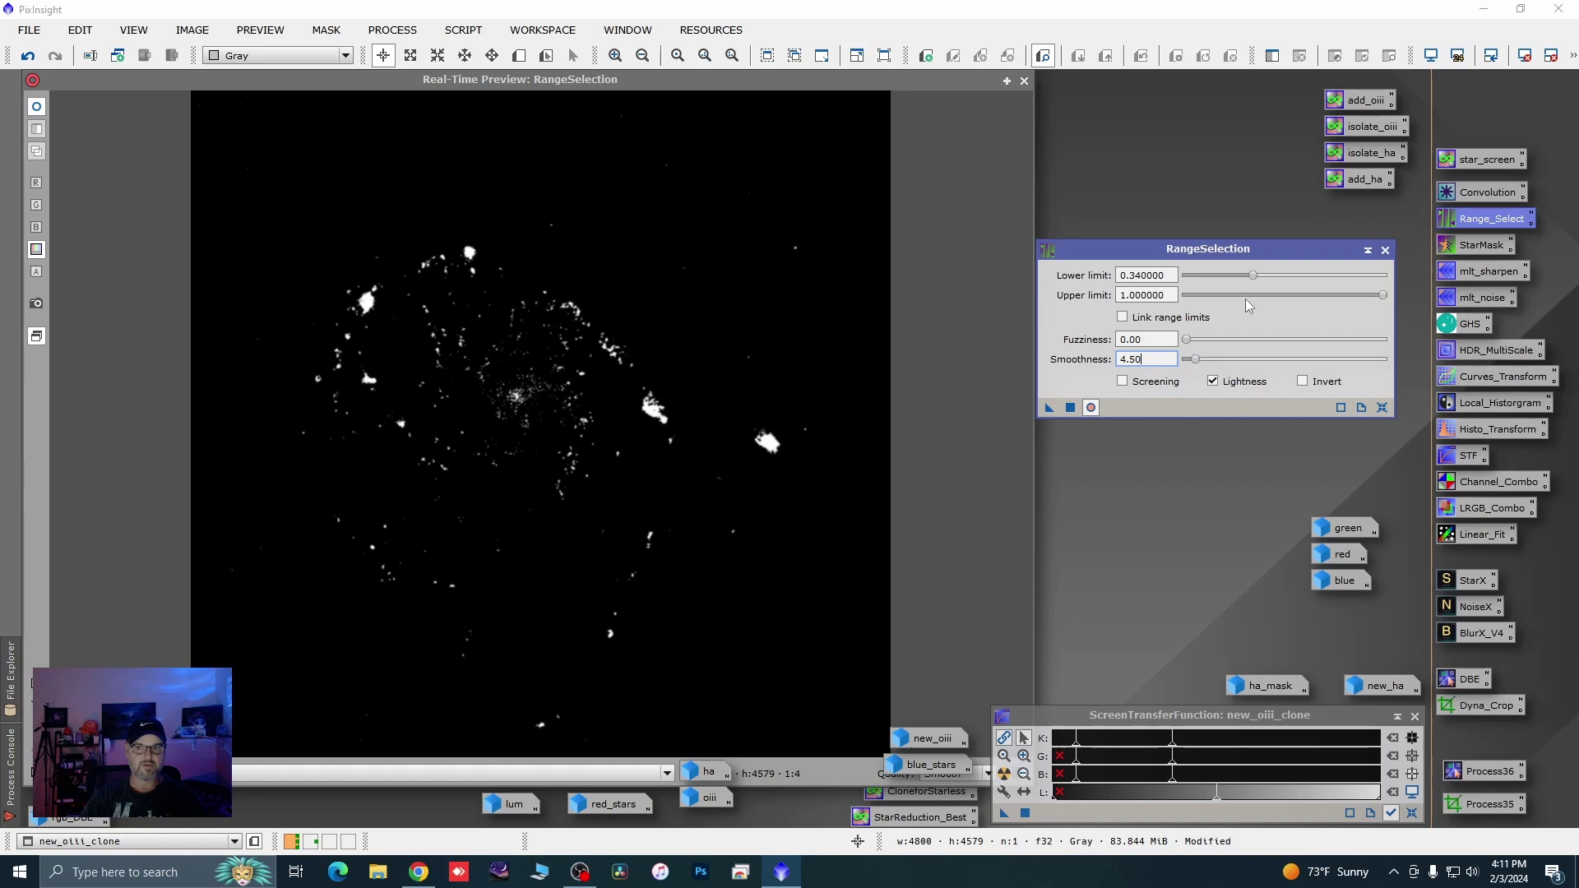
pyautogui.moveTo(1253, 276); pyautogui.dragTo(1248, 277)
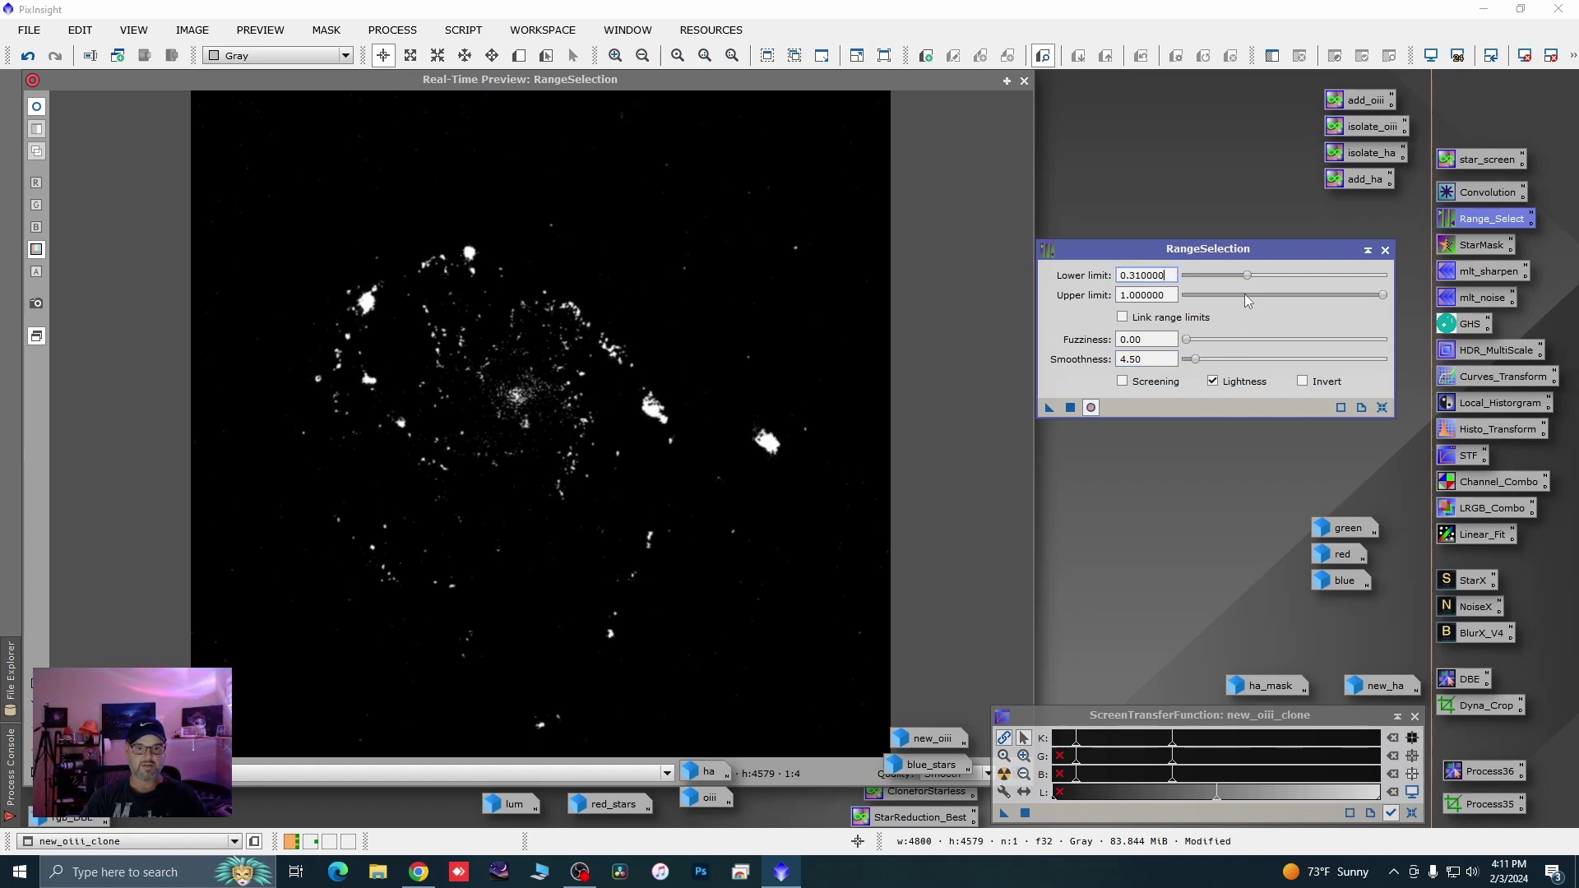
pyautogui.click(1070, 410)
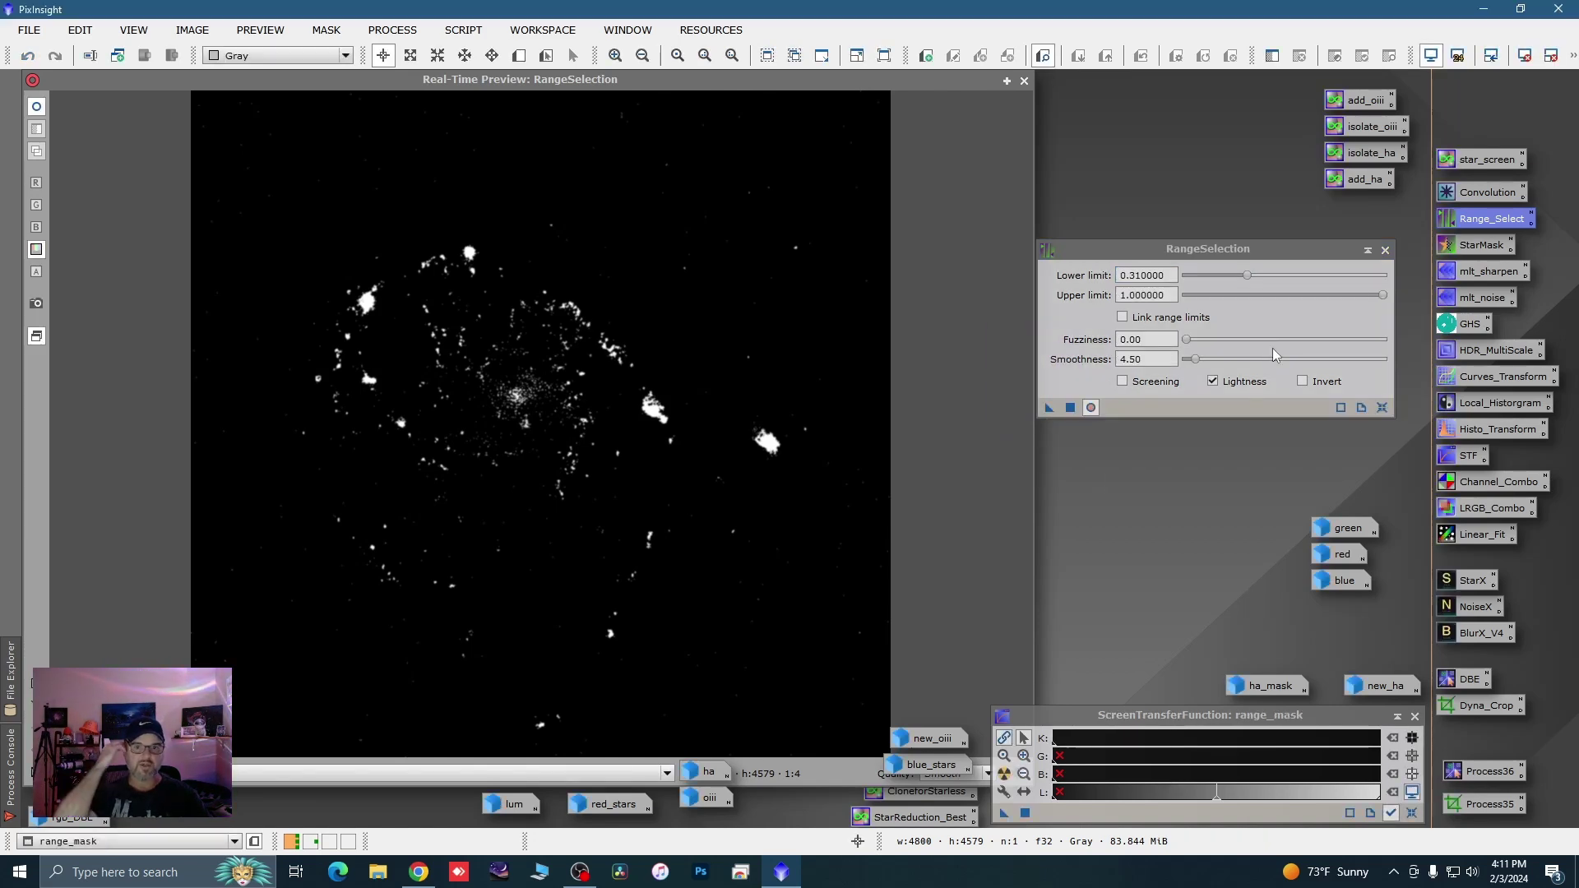
pyautogui.click(1385, 250)
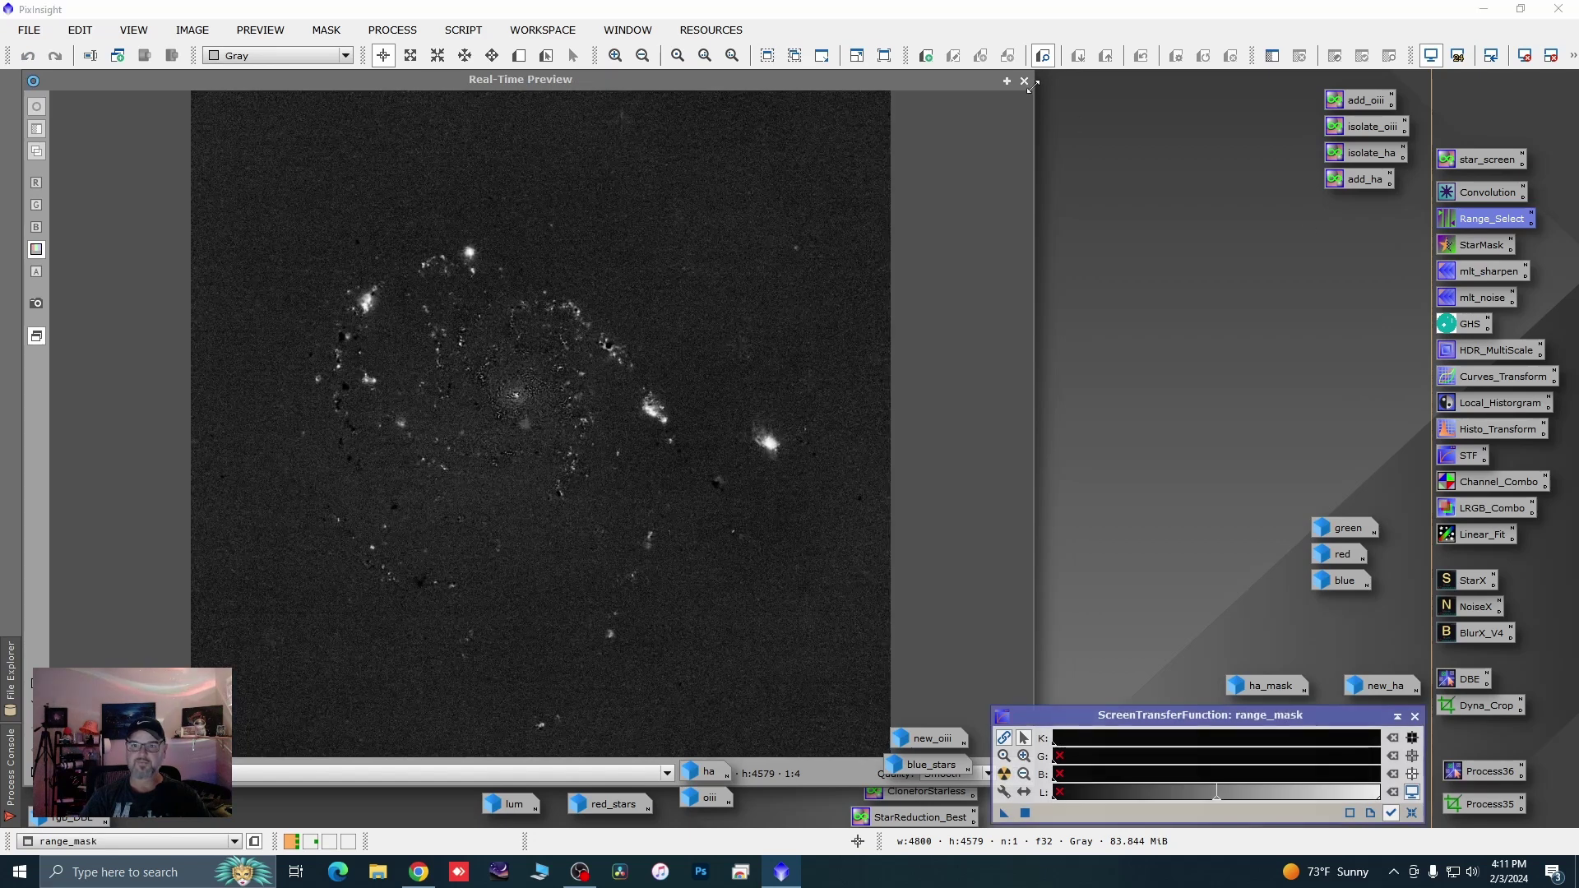
pyautogui.click(1024, 81)
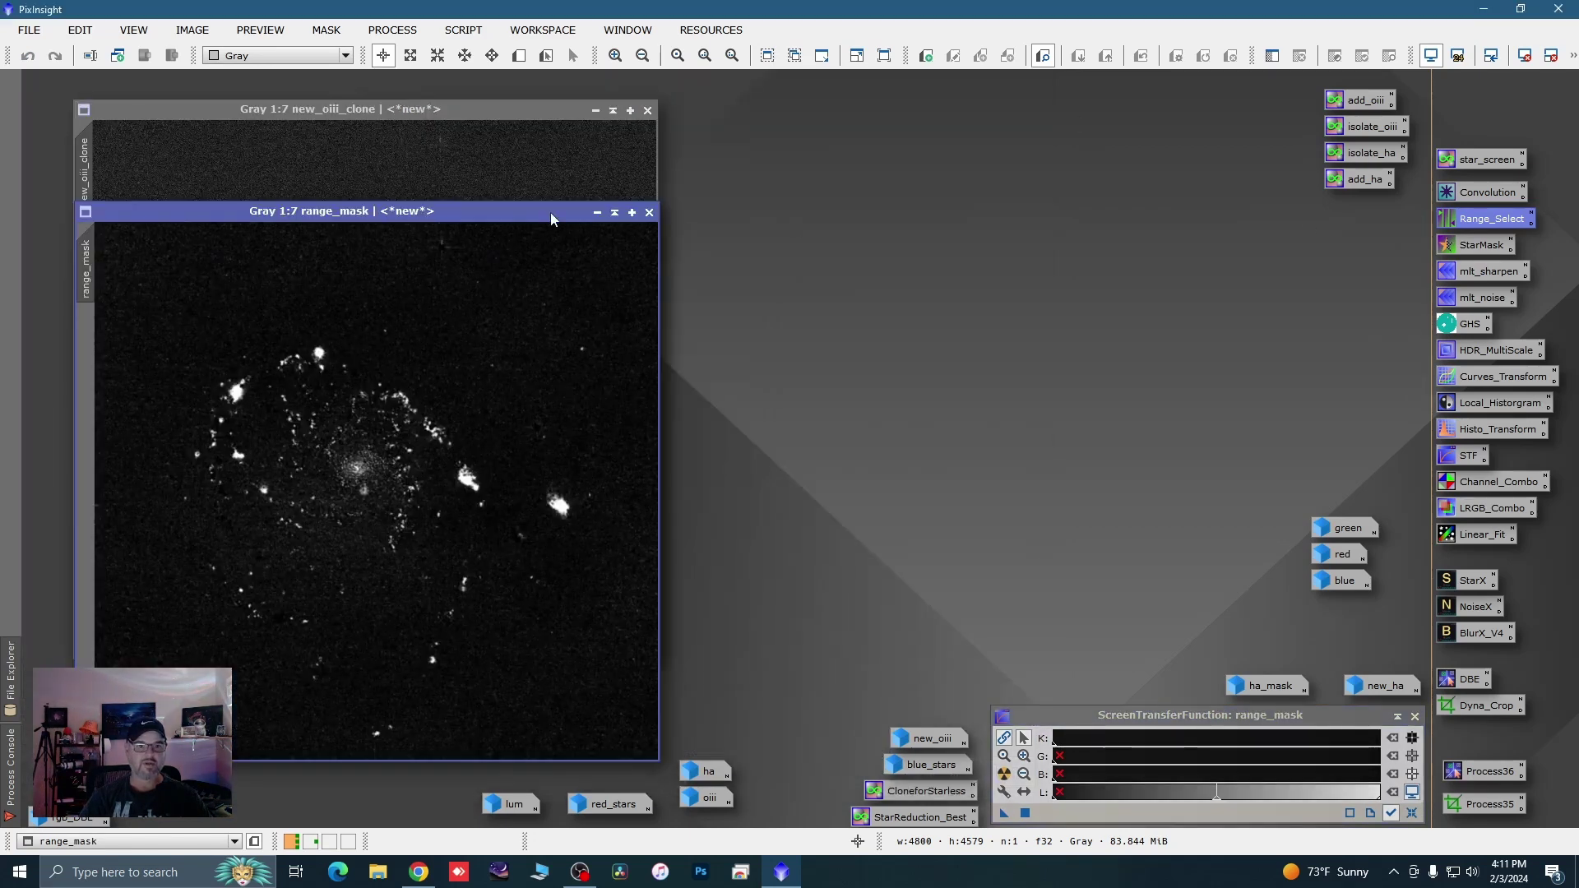
# Darken range_mask's background with HistogramTransformation by raising the shadows to about 0.0916, apply it, and close the process and preview
pyautogui.moveTo(551, 212); pyautogui.dragTo(687, 163)
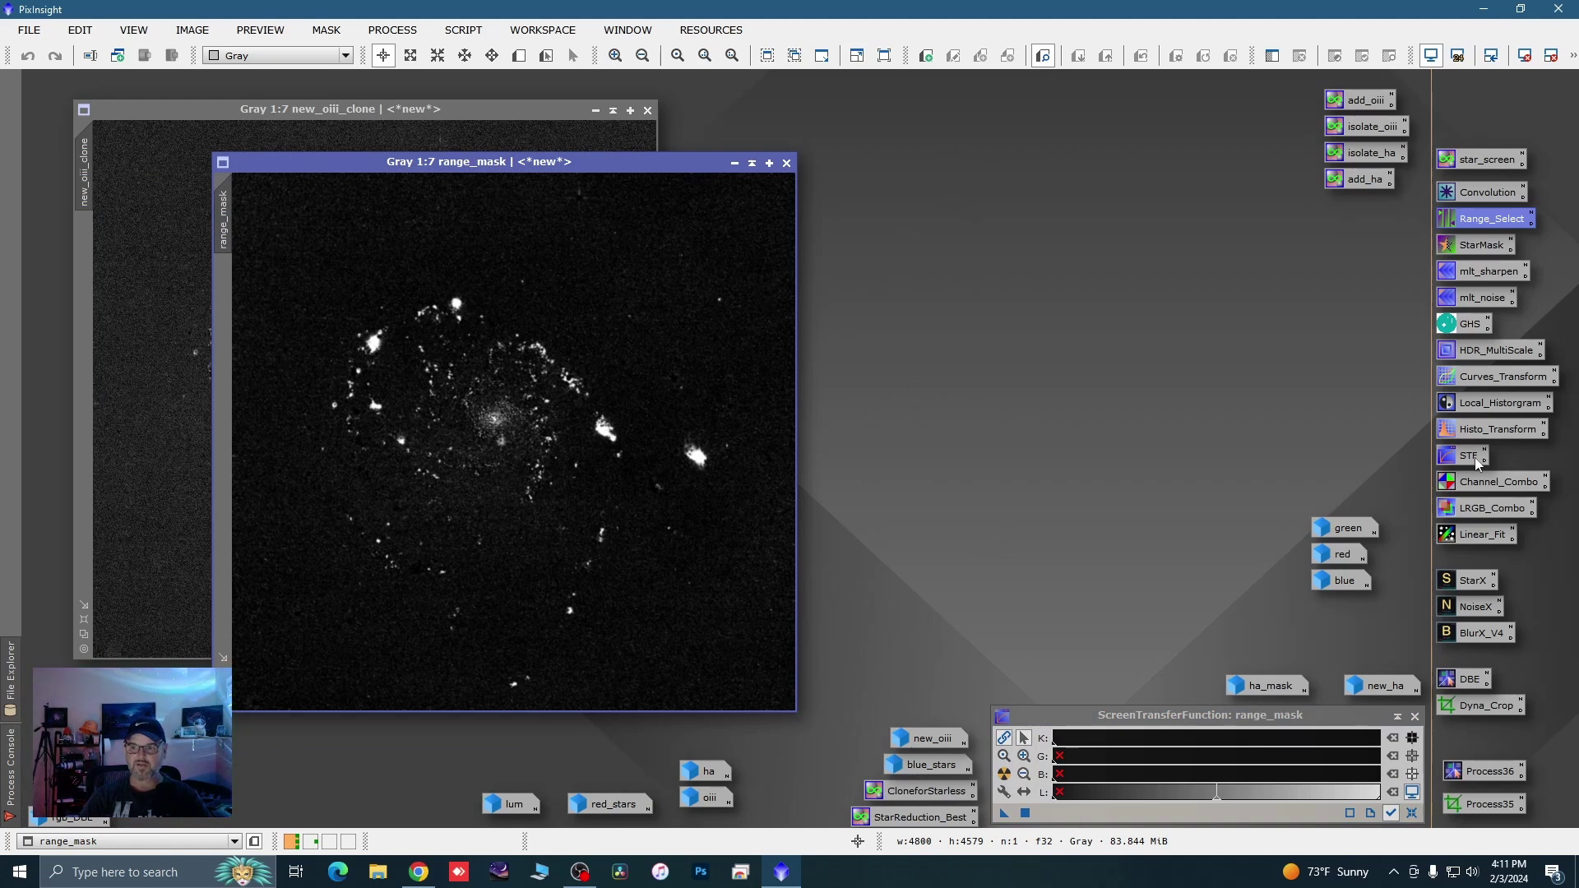
pyautogui.doubleClick(1493, 429)
pyautogui.click(1097, 684)
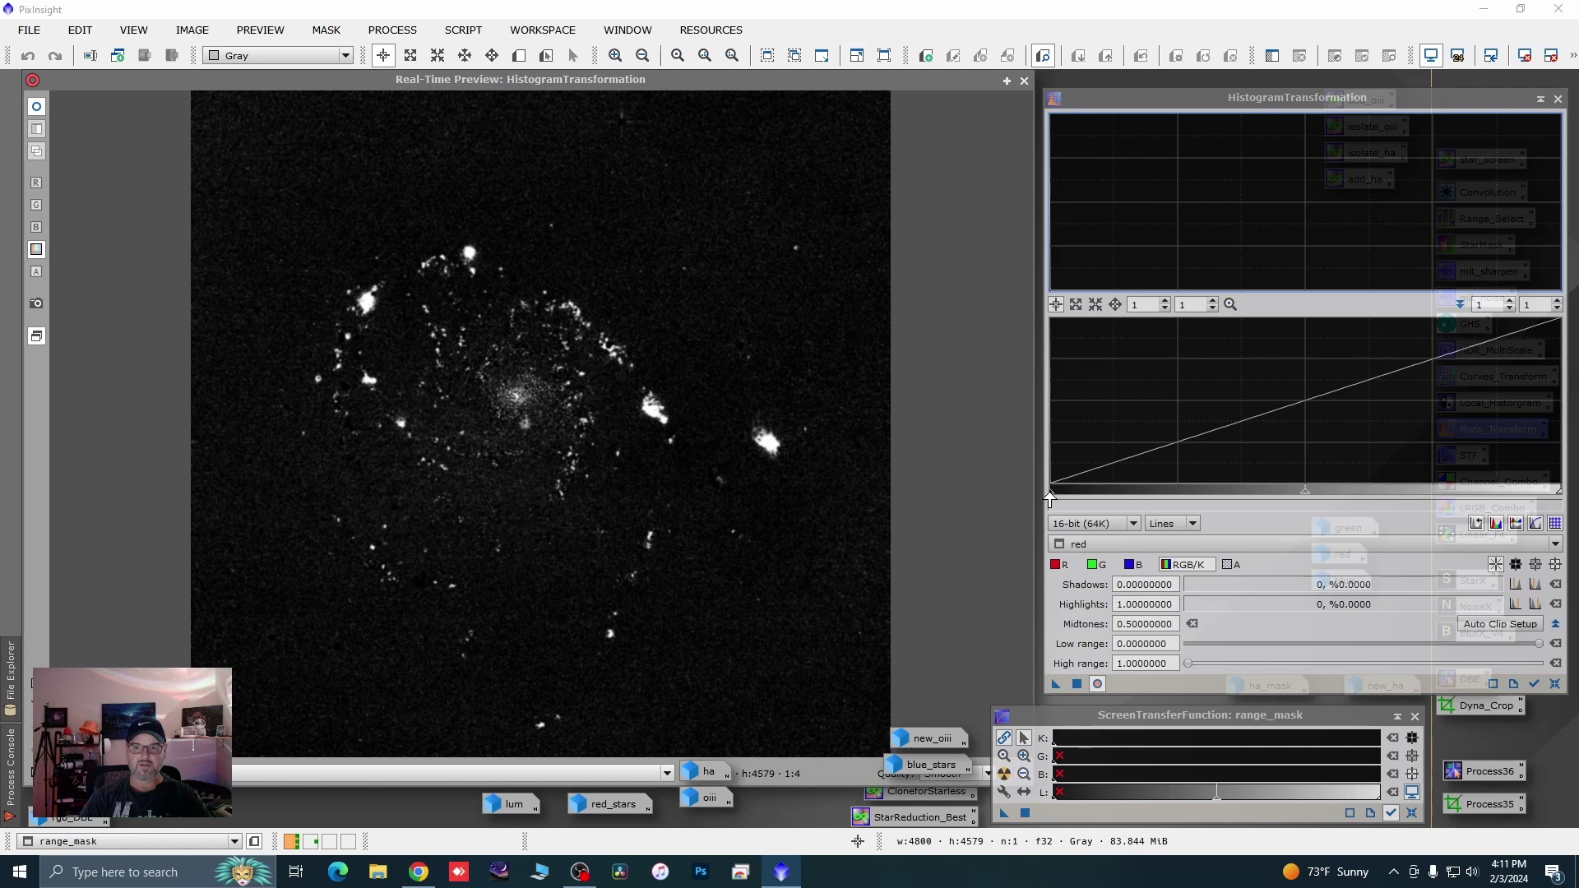
pyautogui.moveTo(1049, 492); pyautogui.dragTo(1097, 494)
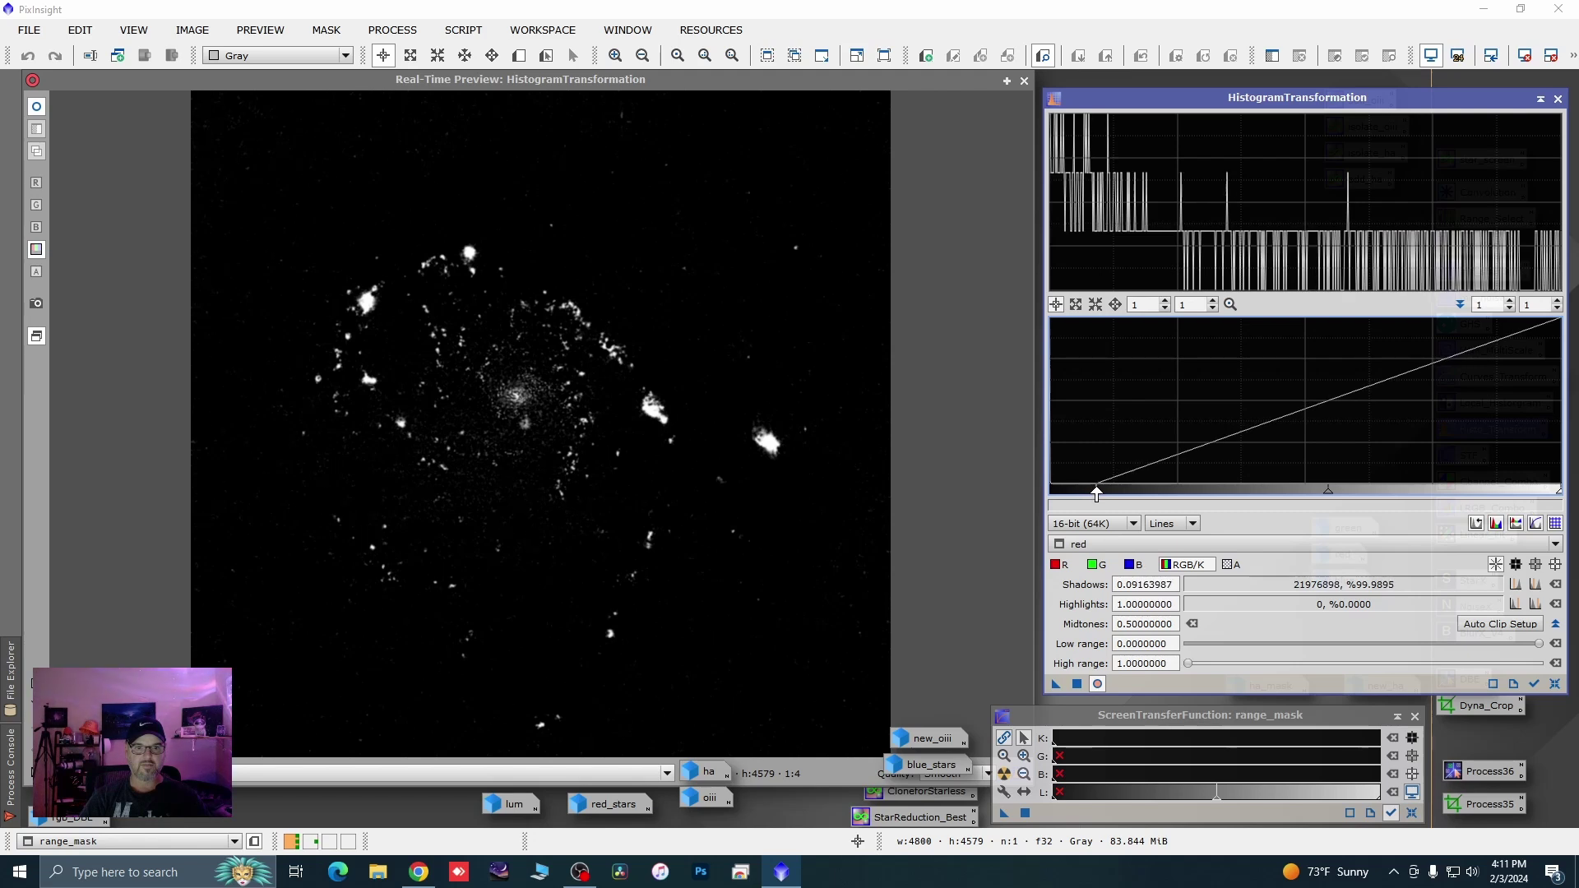
pyautogui.click(1077, 683)
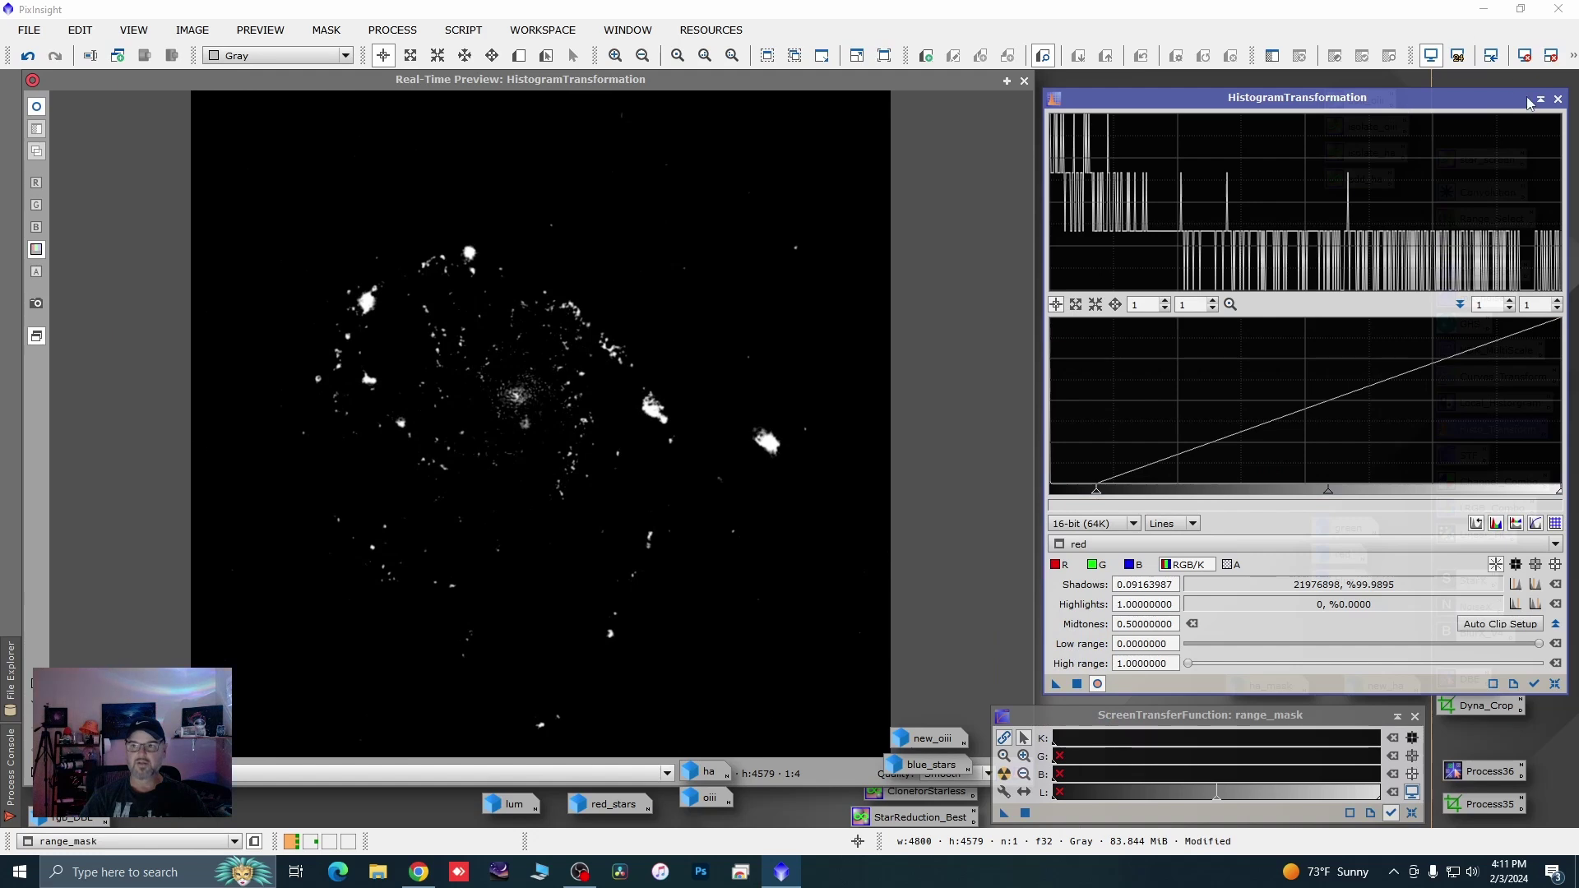
pyautogui.click(1558, 99)
pyautogui.click(1024, 81)
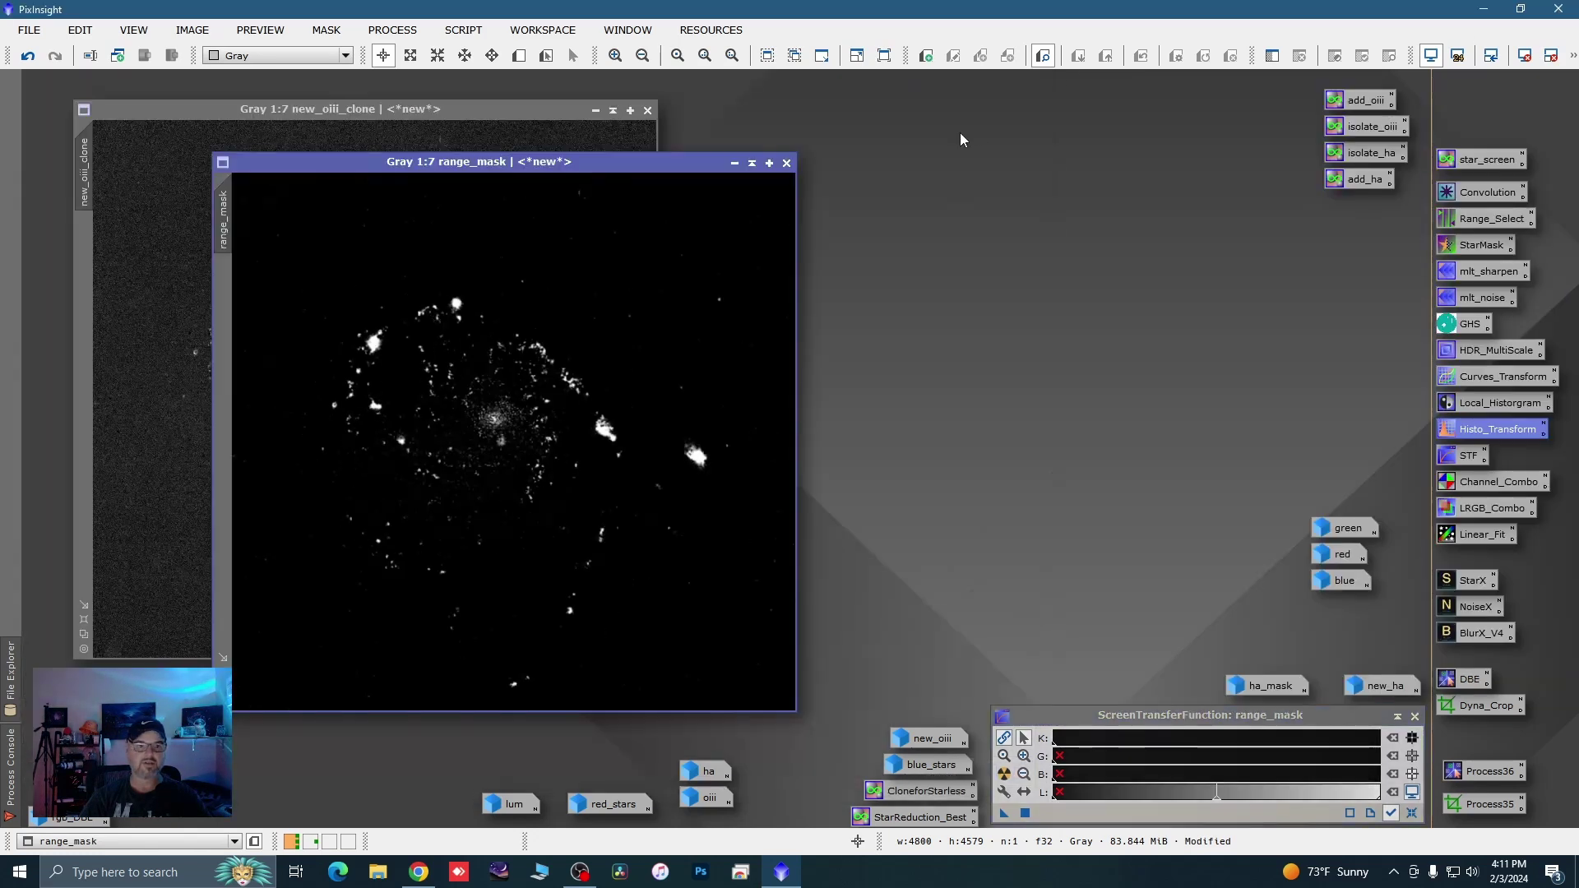
# Close new_oiii_clone without saving it and minimize range_mask
pyautogui.click(648, 110)
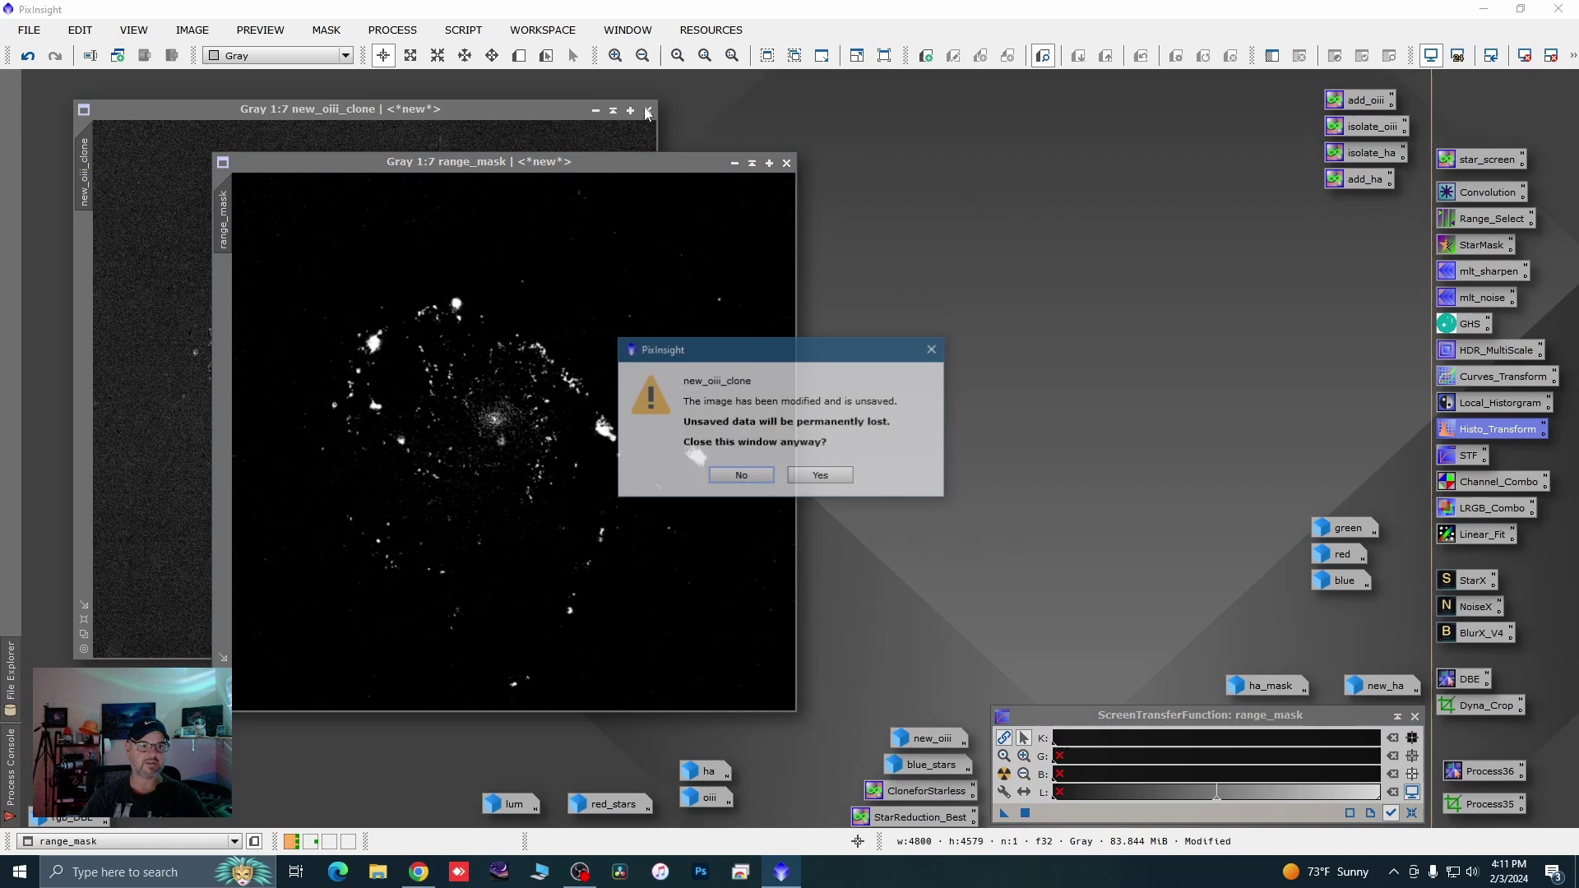
pyautogui.click(797, 479)
pyautogui.click(735, 164)
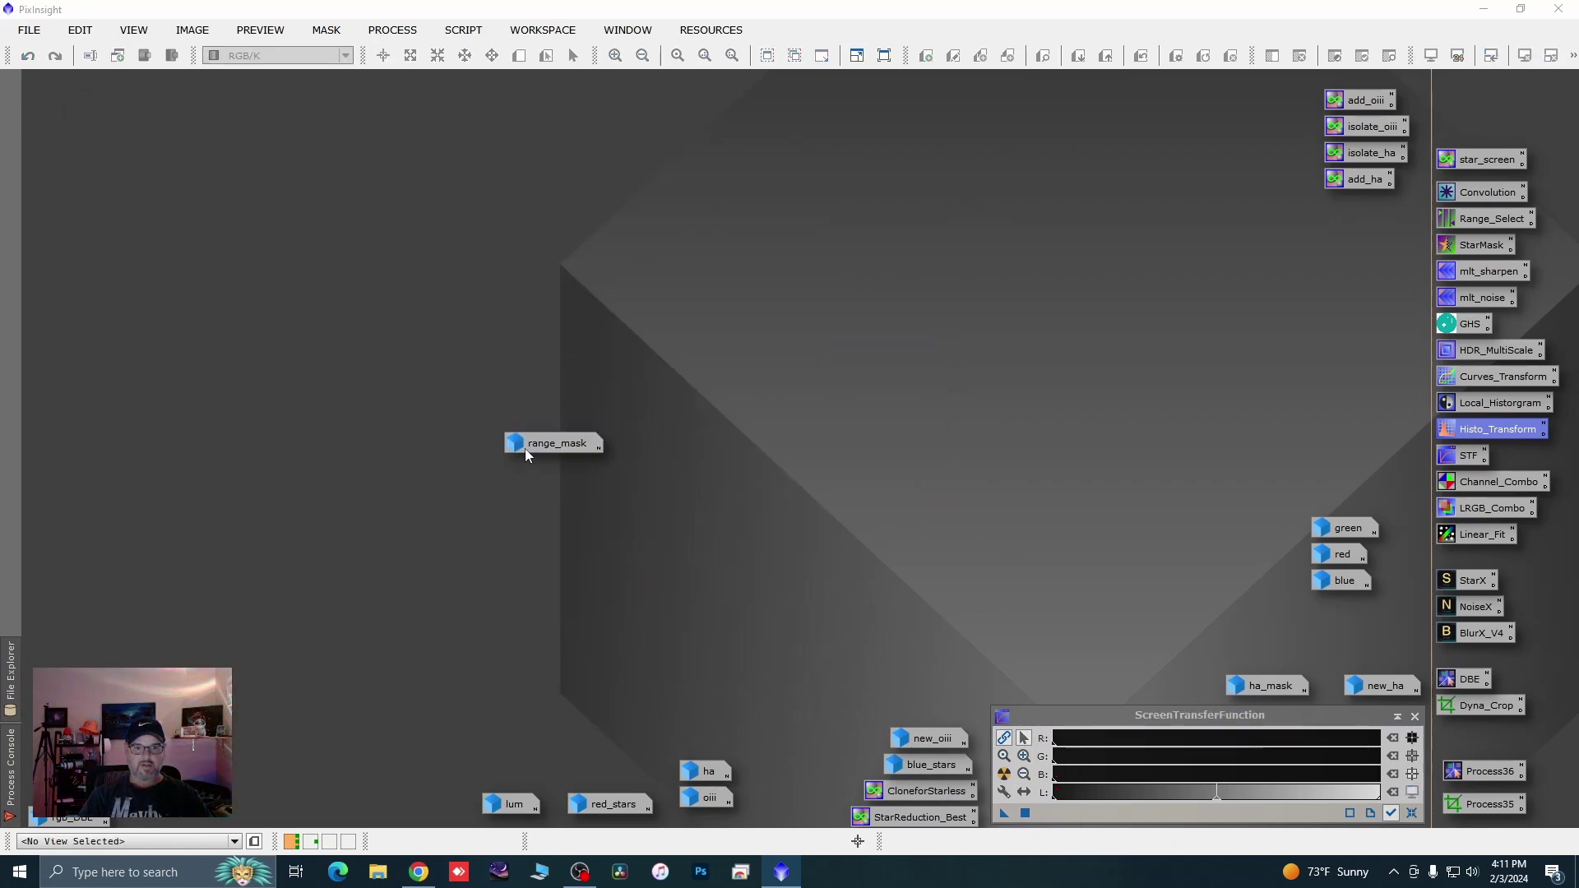
# Rename range_mask as oiii_mask and line up the oiii_mask and new_oiii icons beside ha_mask
pyautogui.moveTo(534, 443); pyautogui.dragTo(709, 515)
pyautogui.rightClick(716, 520)
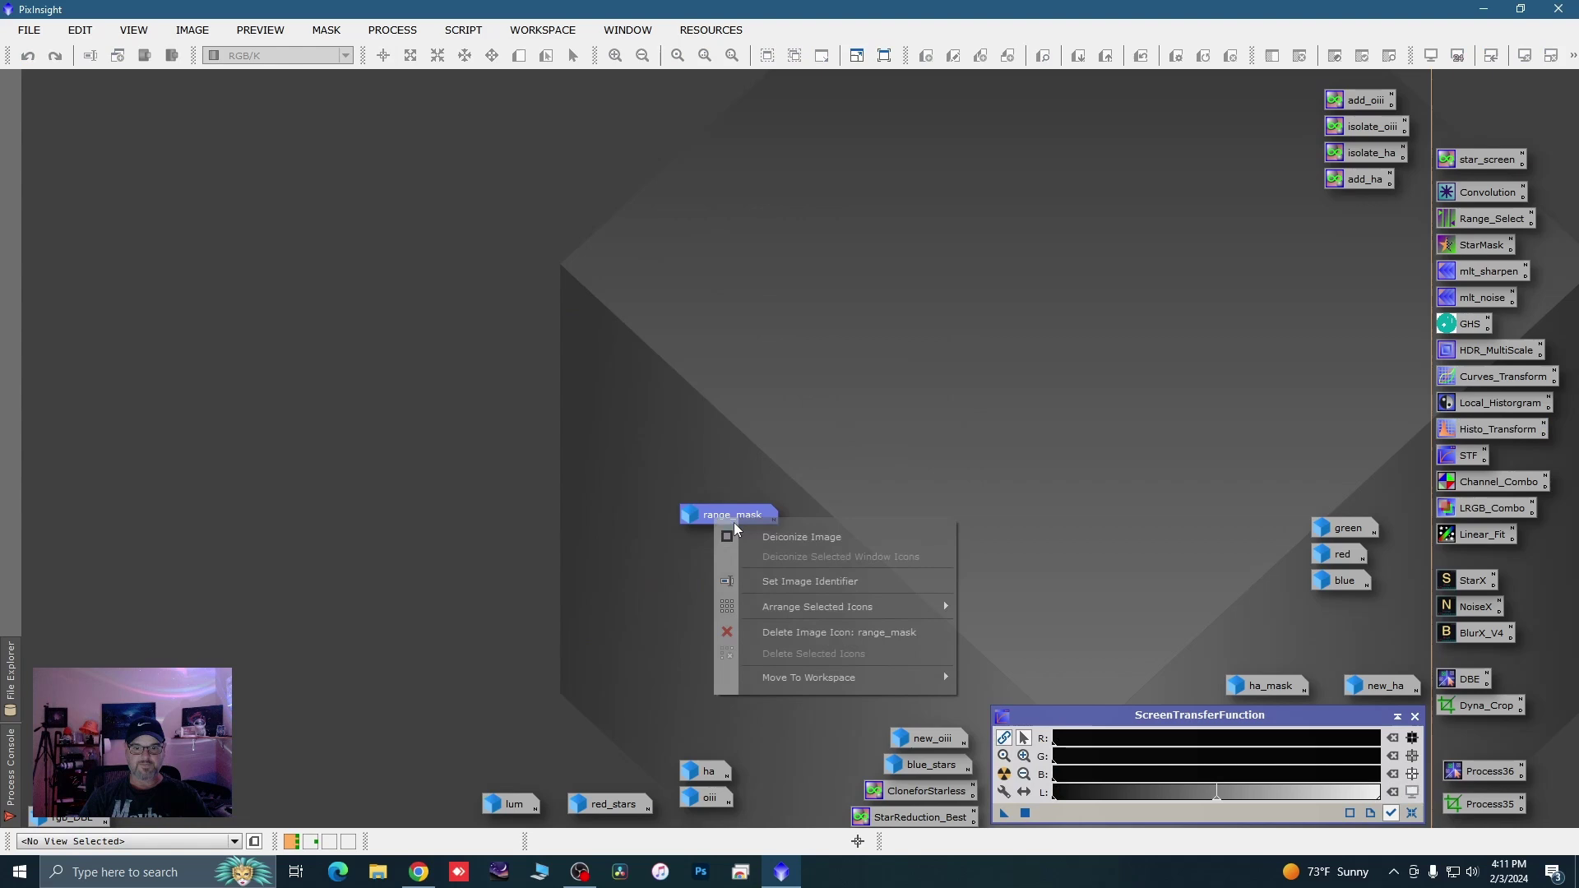
pyautogui.click(814, 575)
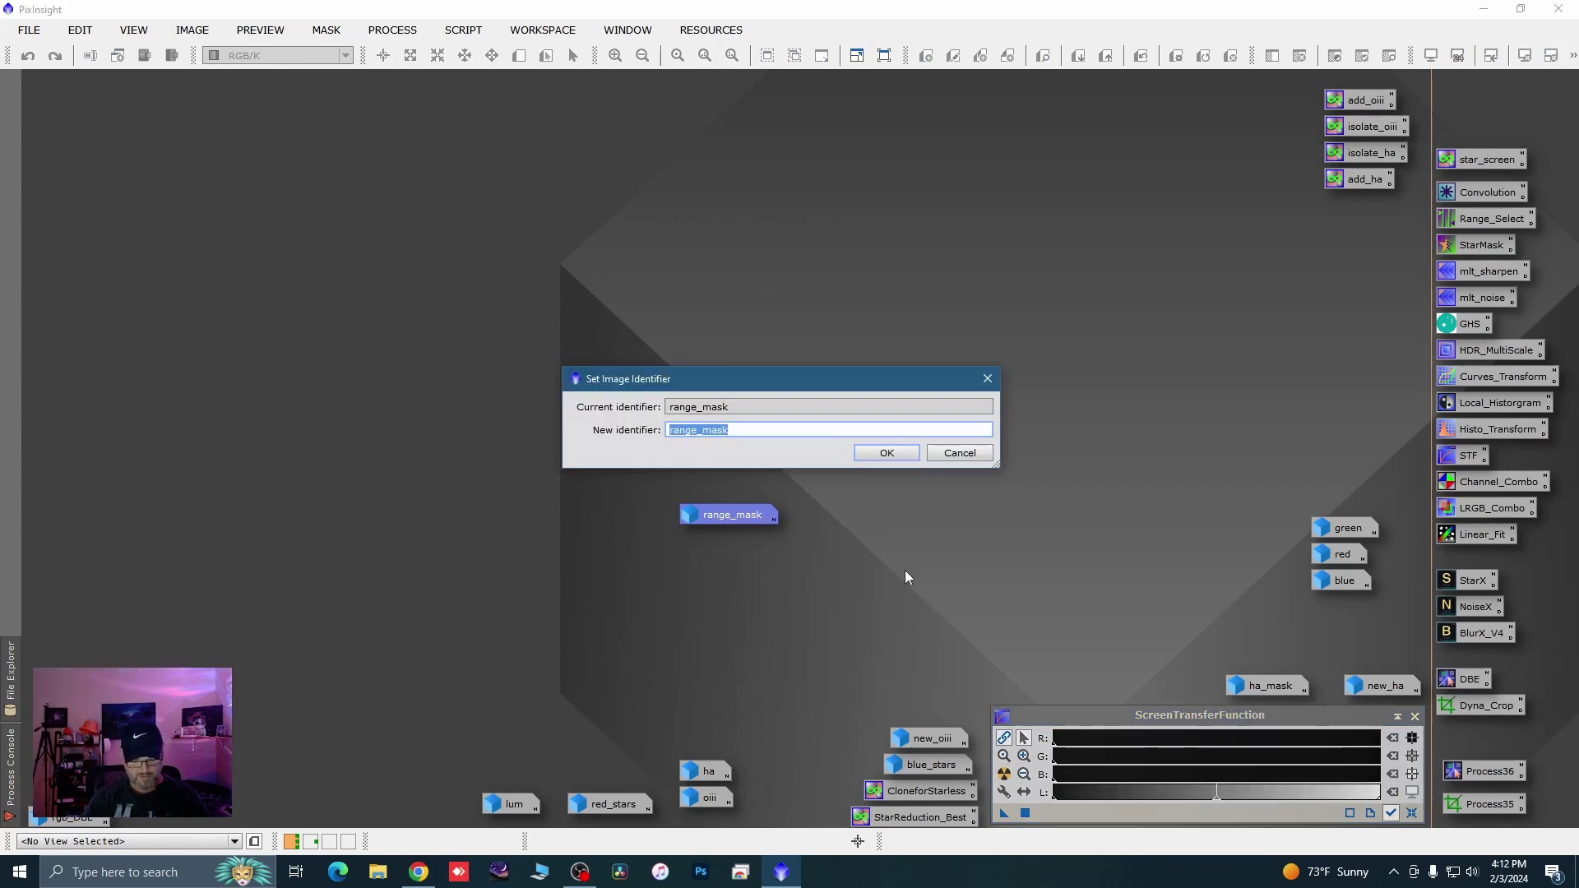
pyautogui.write('o')
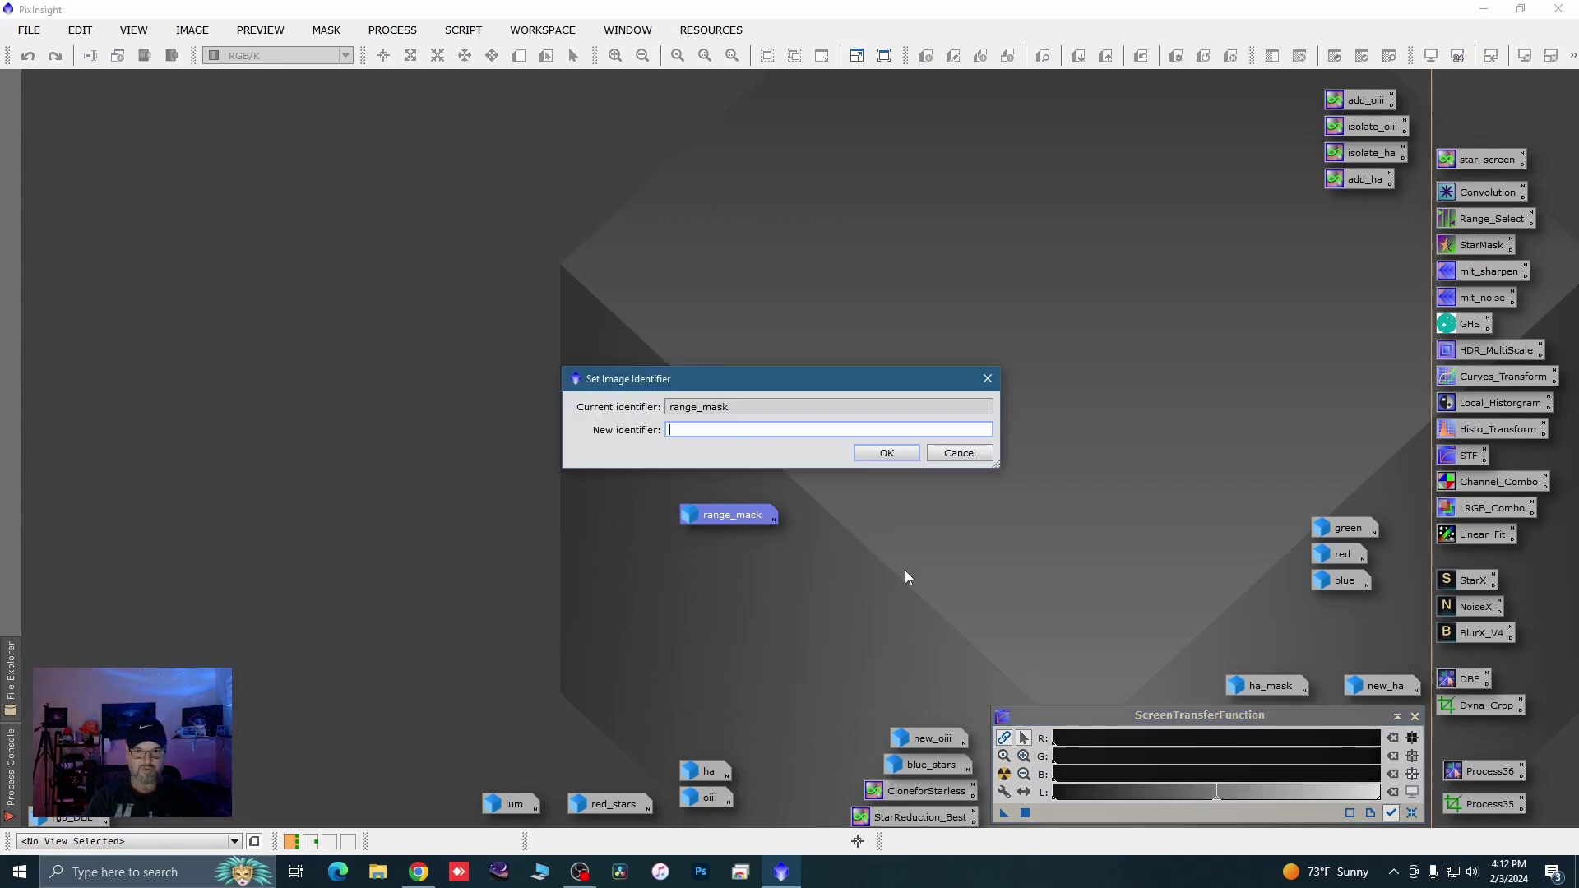
pyautogui.write('ii')
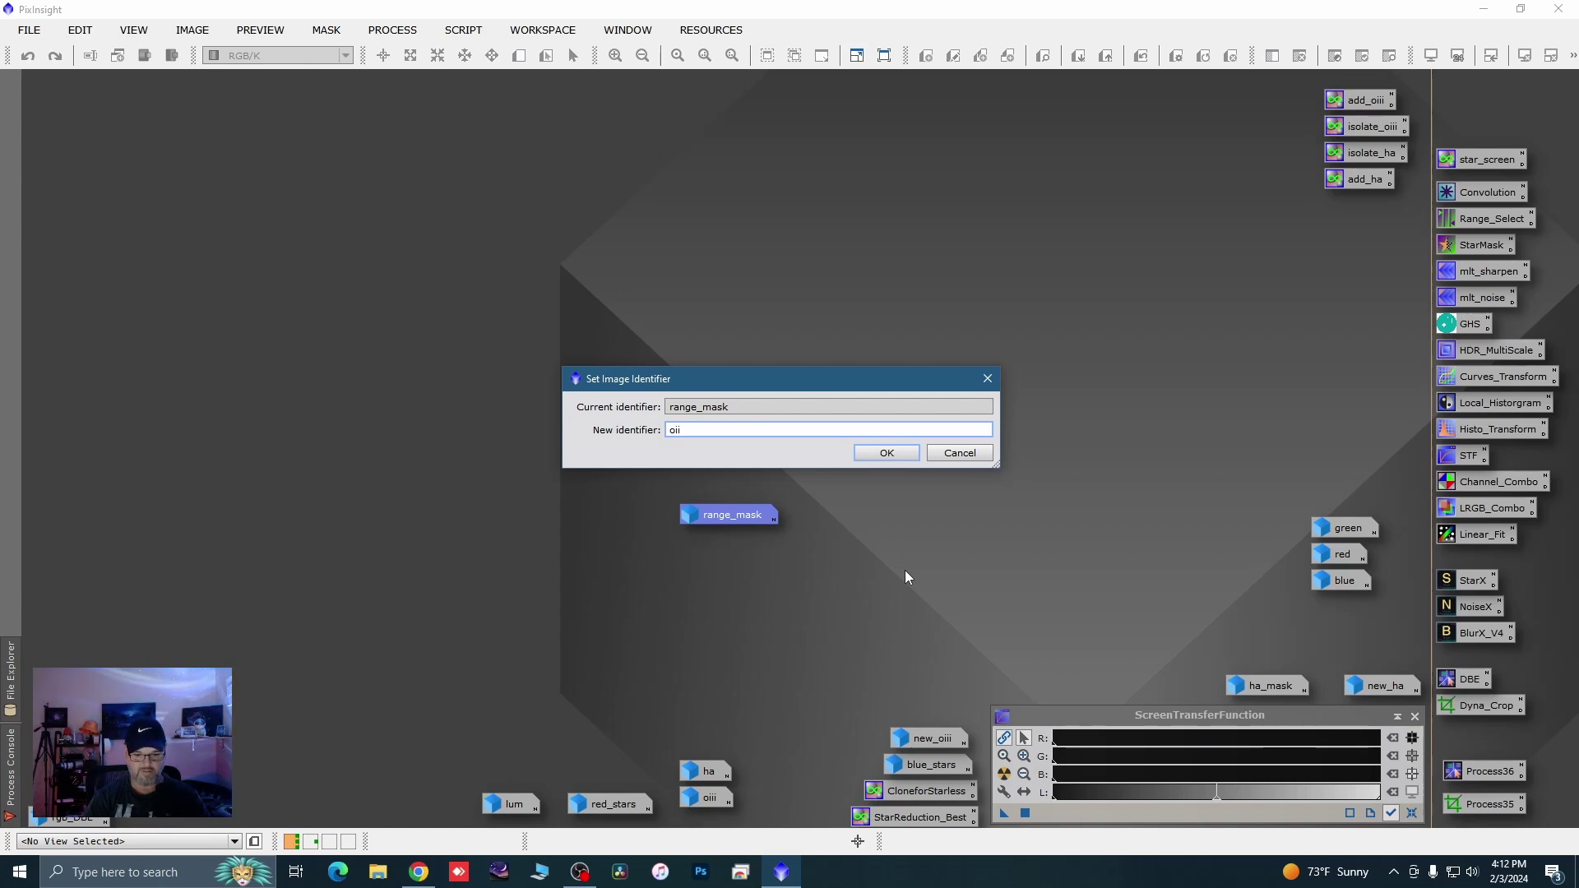
pyautogui.write('i_mask')
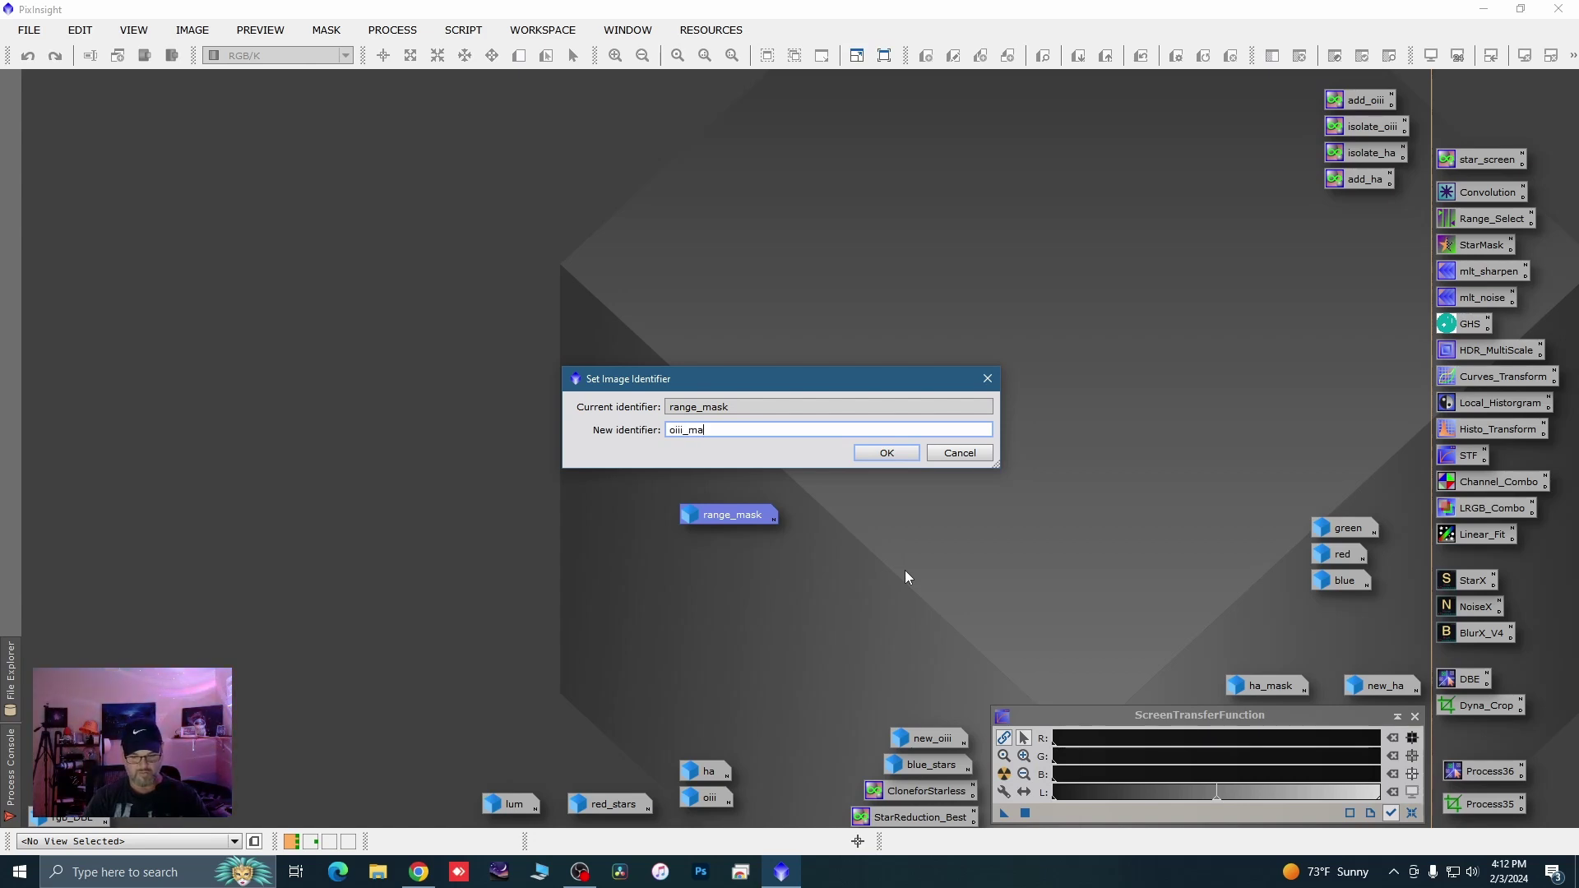
pyautogui.click(867, 454)
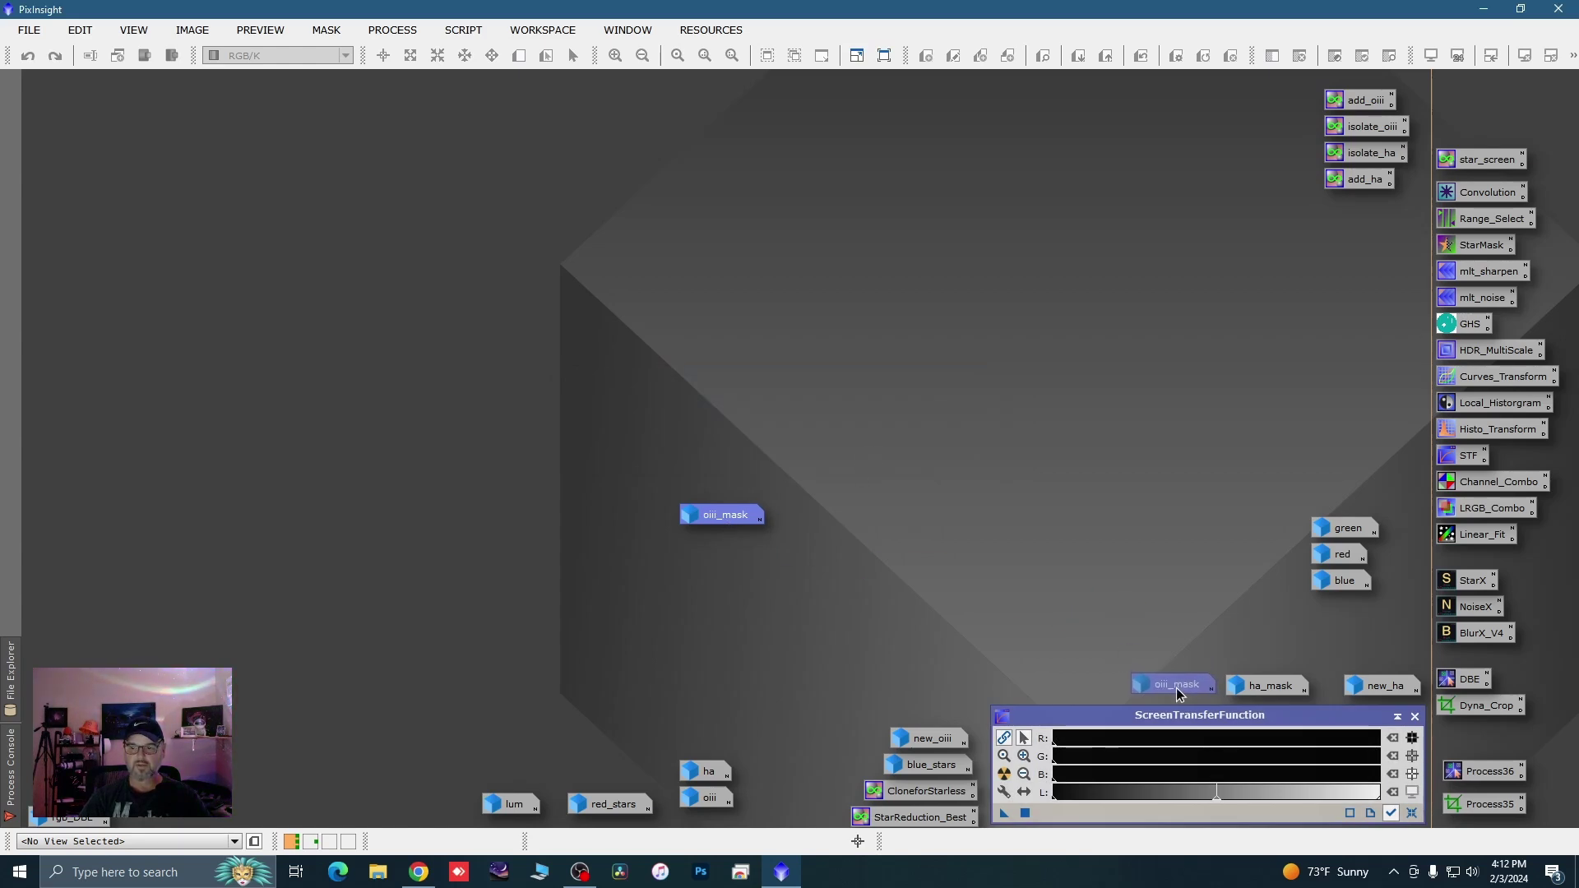
pyautogui.moveTo(1176, 687); pyautogui.dragTo(1176, 687)
pyautogui.moveTo(931, 729); pyautogui.dragTo(1074, 682)
# Restore the blue image, apply oiii_mask to it as a mask, and hide the red mask overlay
pyautogui.doubleClick(1334, 580)
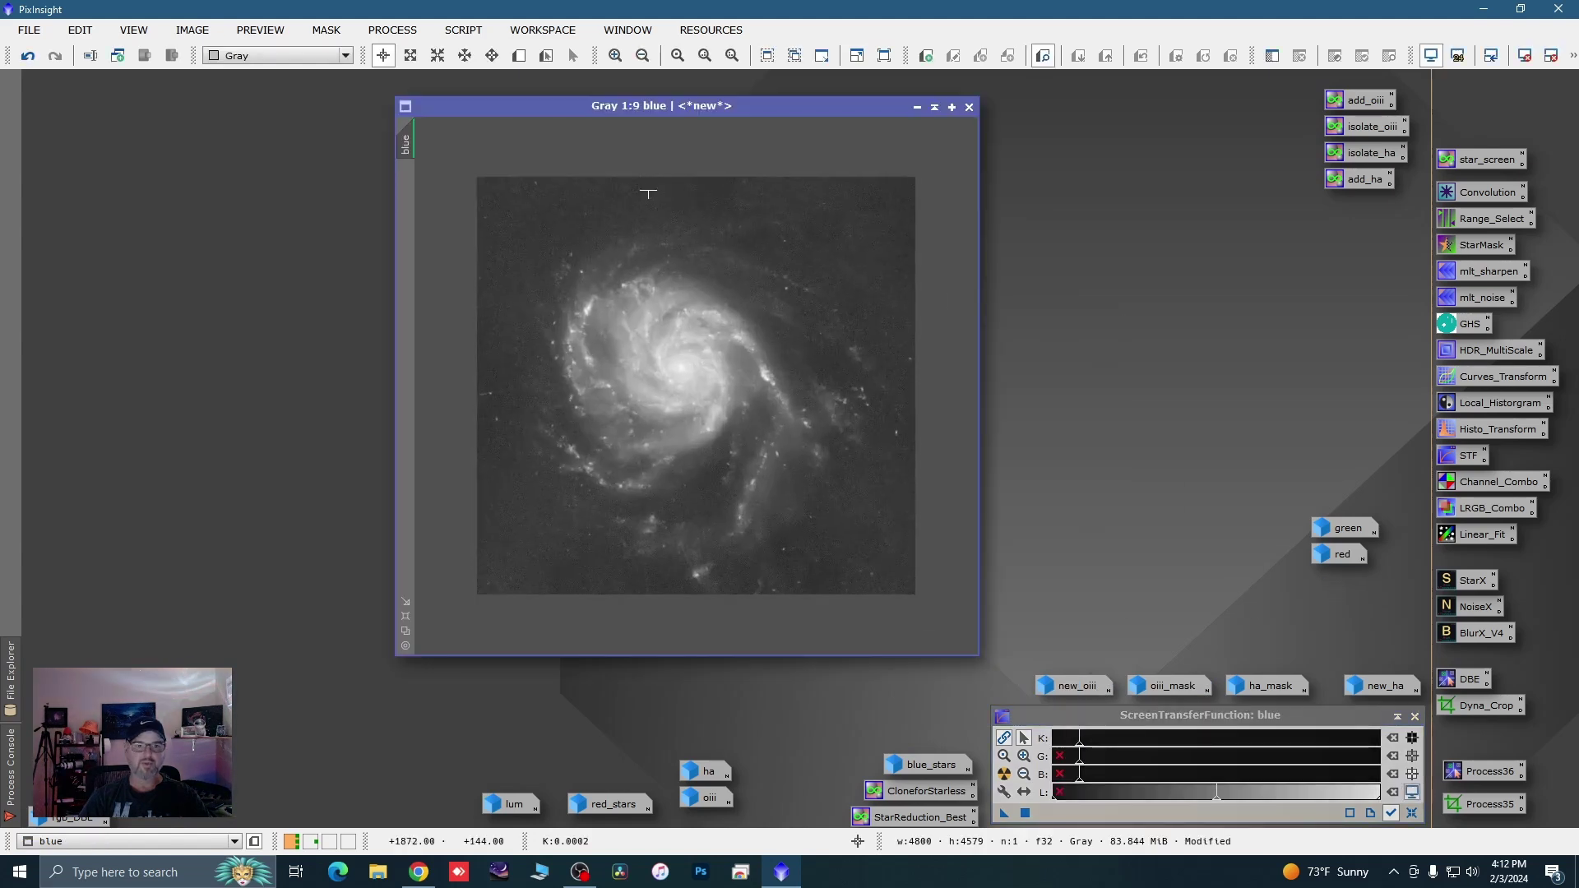
pyautogui.moveTo(550, 105); pyautogui.dragTo(314, 109)
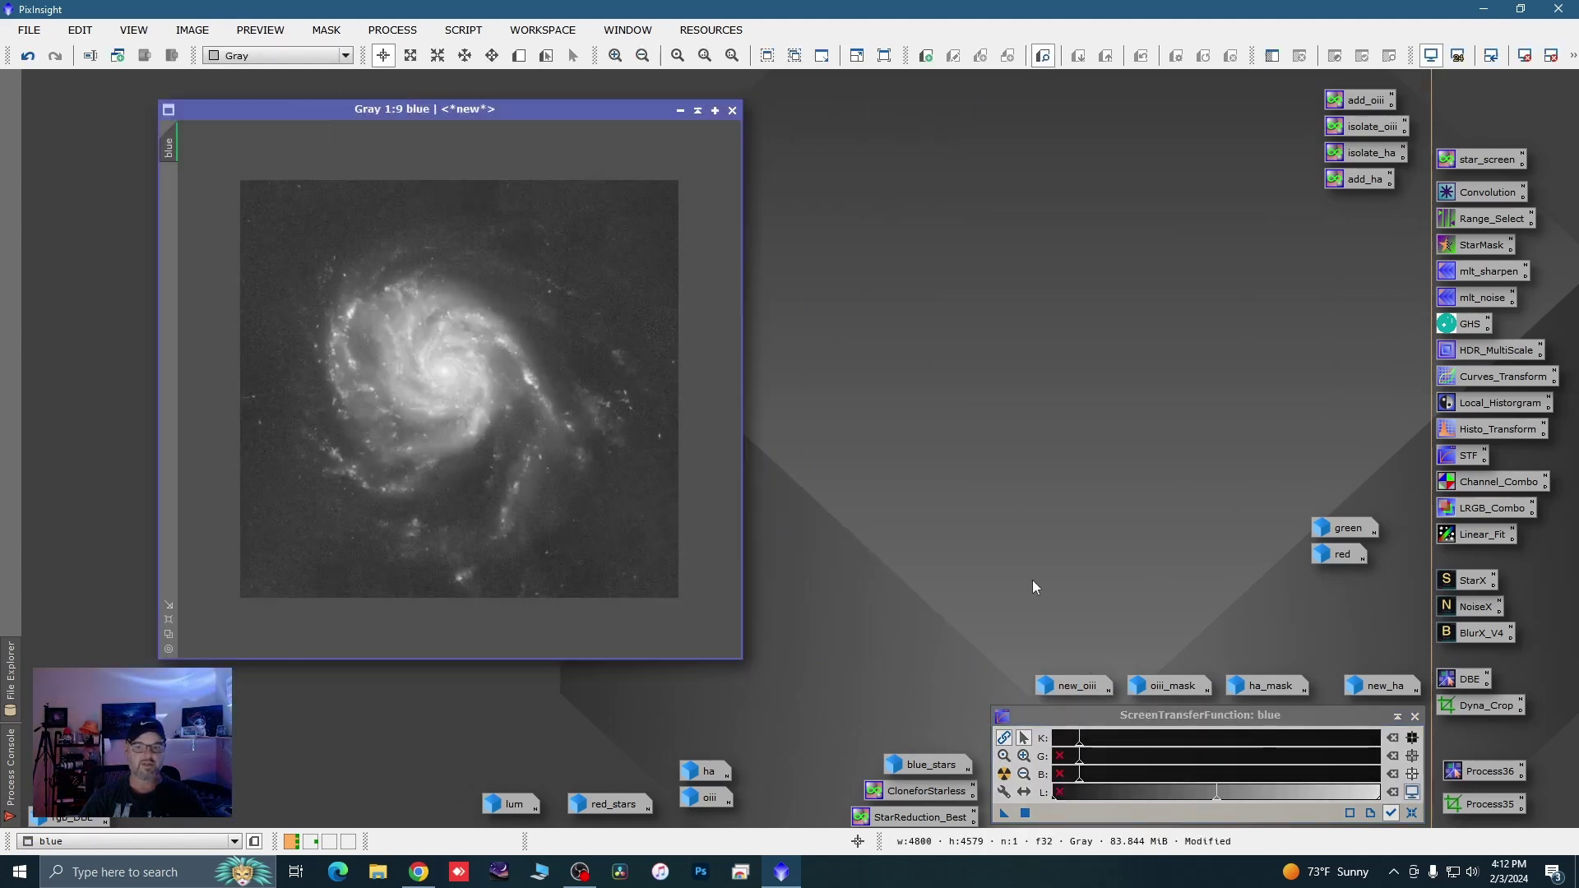
pyautogui.doubleClick(1160, 684)
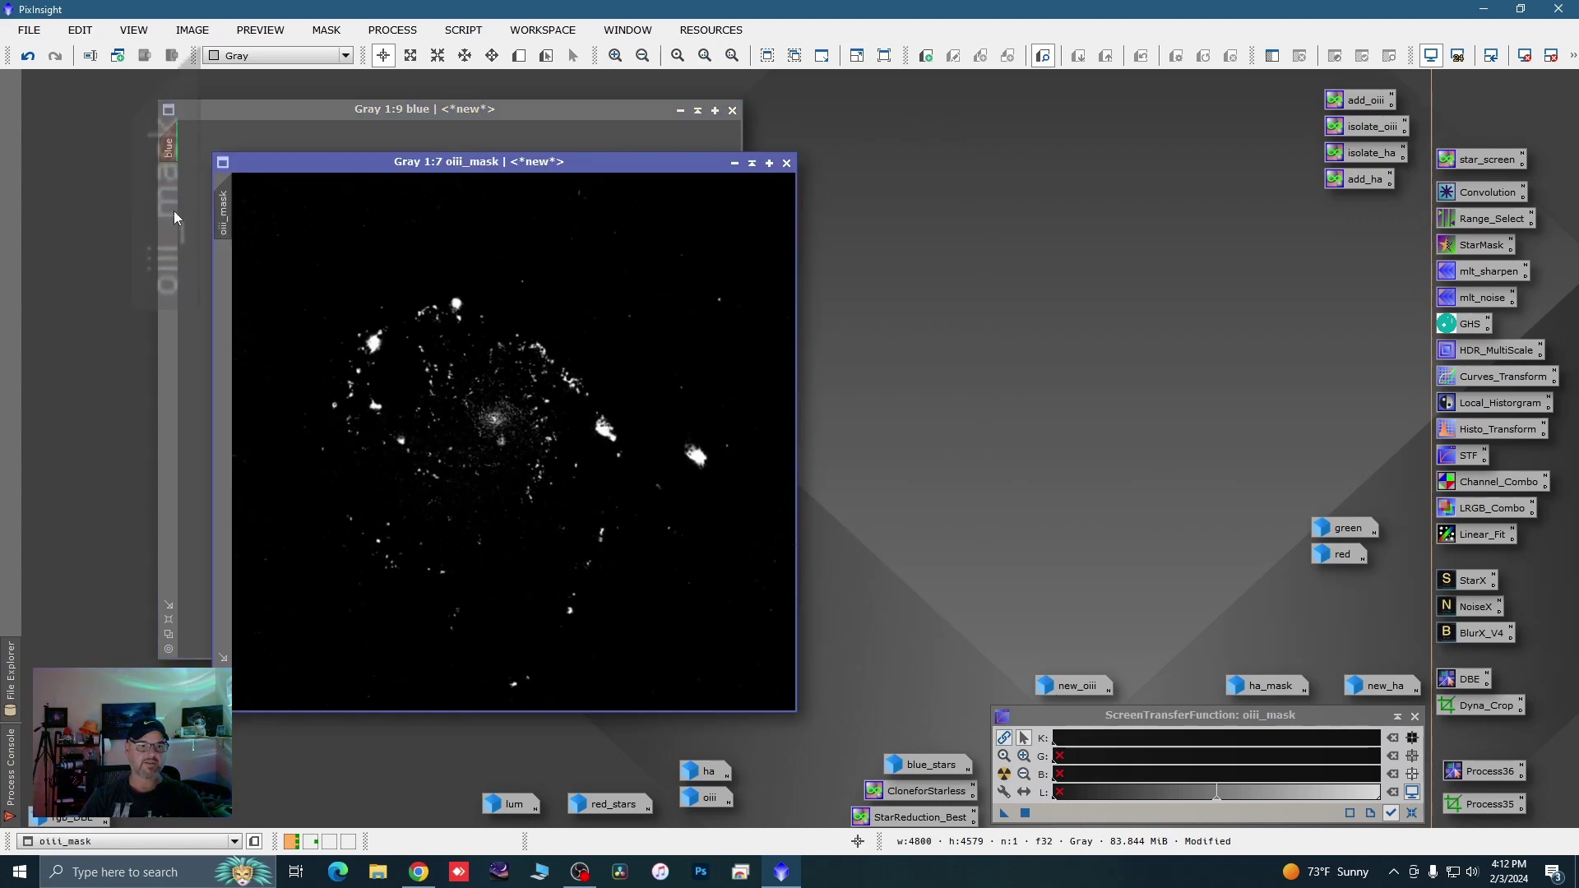
pyautogui.click(735, 163)
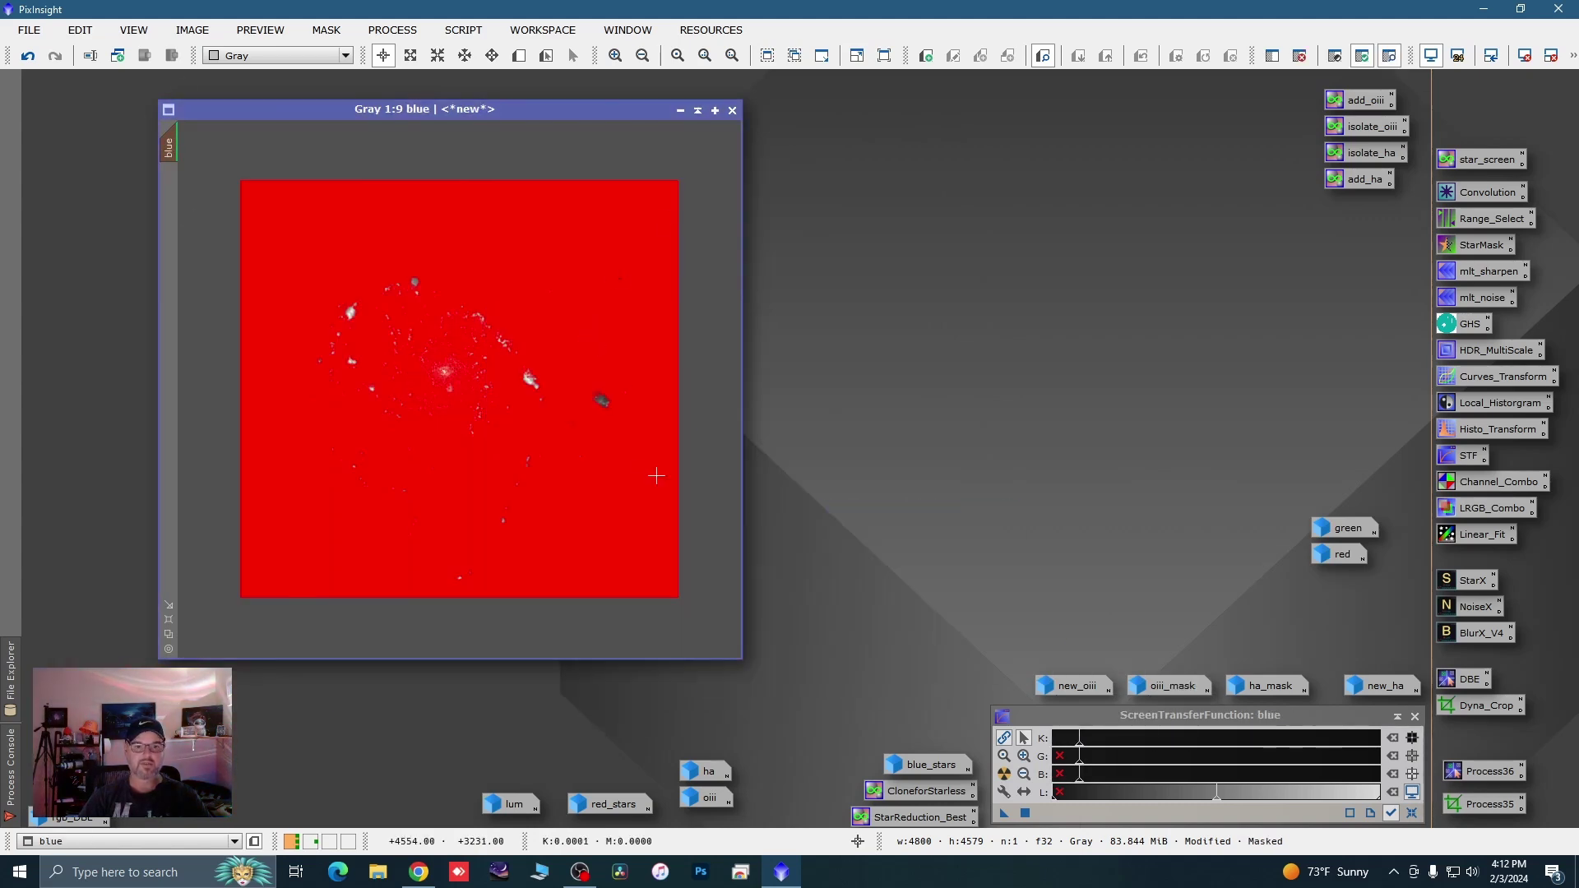
pyautogui.rightClick(446, 310)
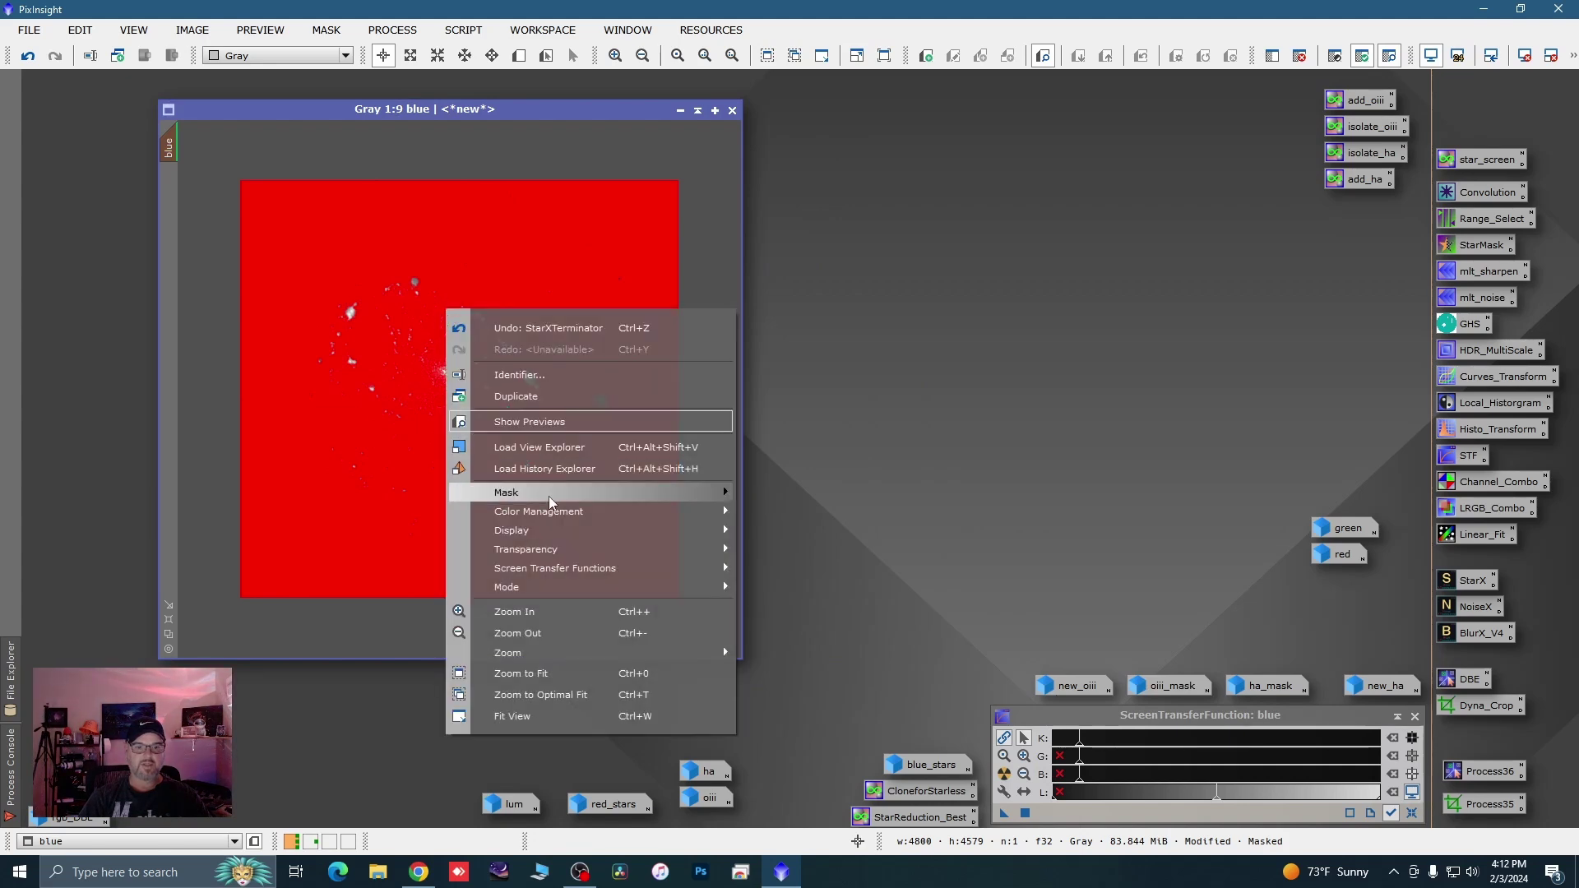
pyautogui.moveTo(551, 494)
pyautogui.click(806, 584)
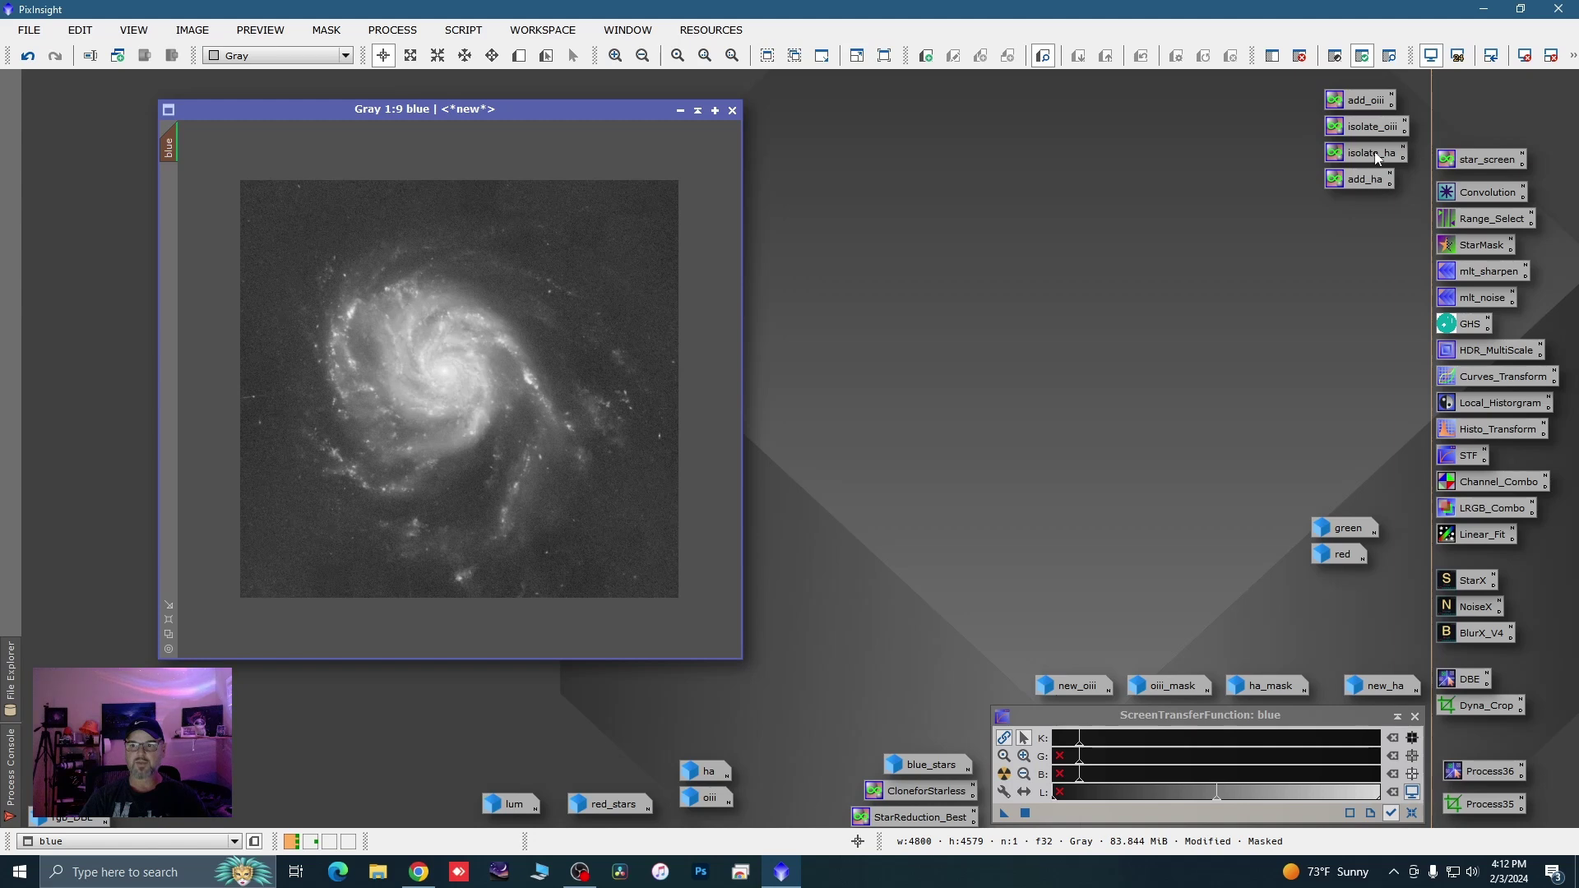
# Apply the saved add_oiii PixelMath expression $T+(new_oiii-Med(new_oiii))*5 to the masked blue image
pyautogui.doubleClick(1365, 102)
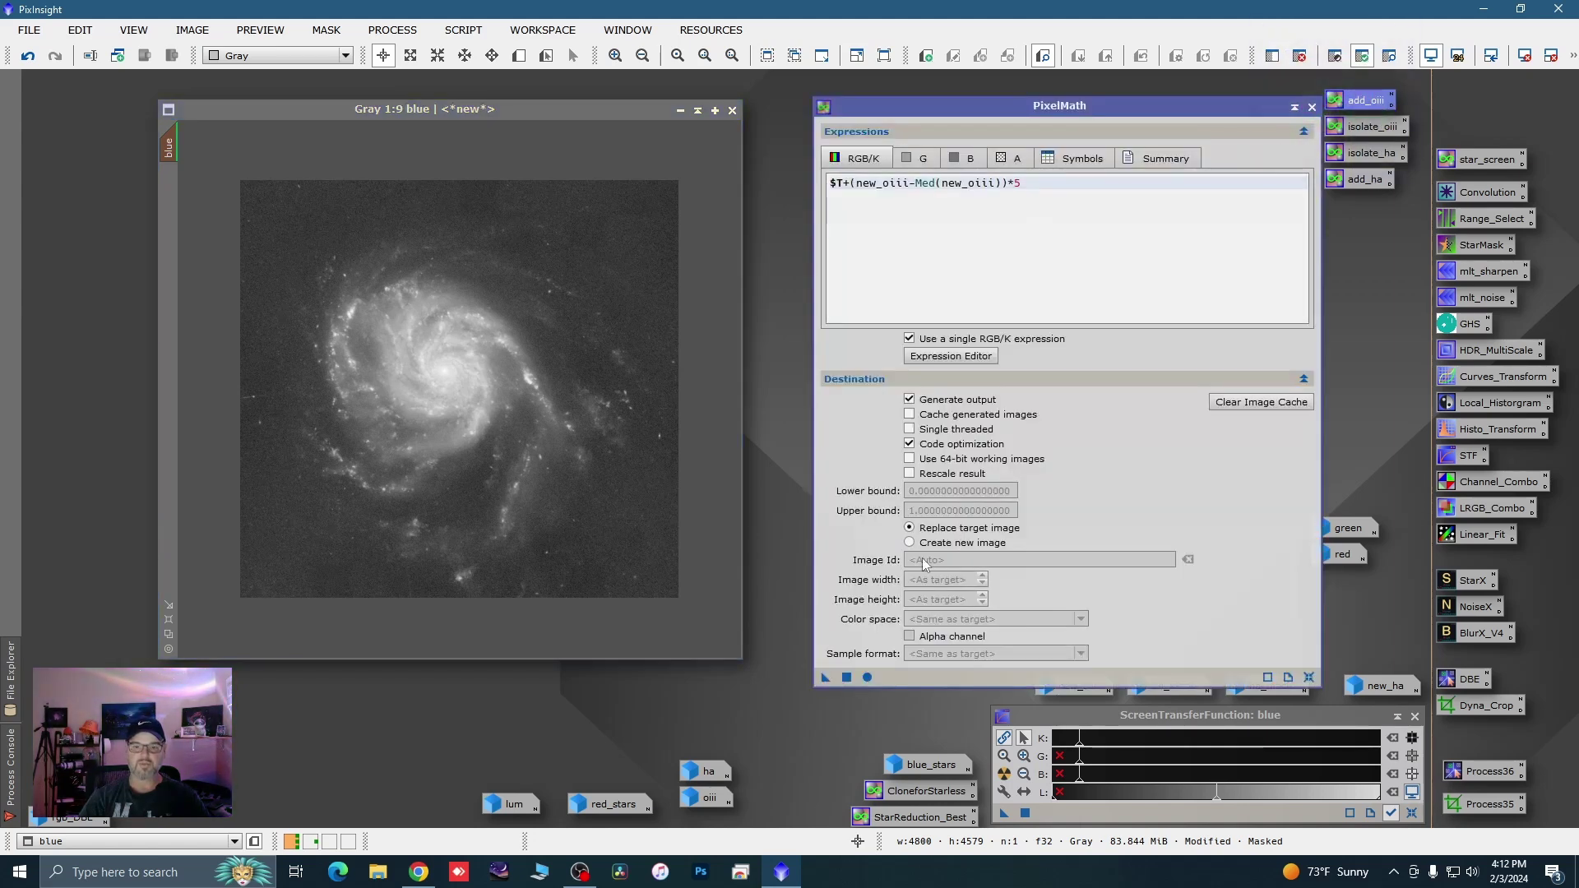
pyautogui.moveTo(827, 677); pyautogui.dragTo(612, 558)
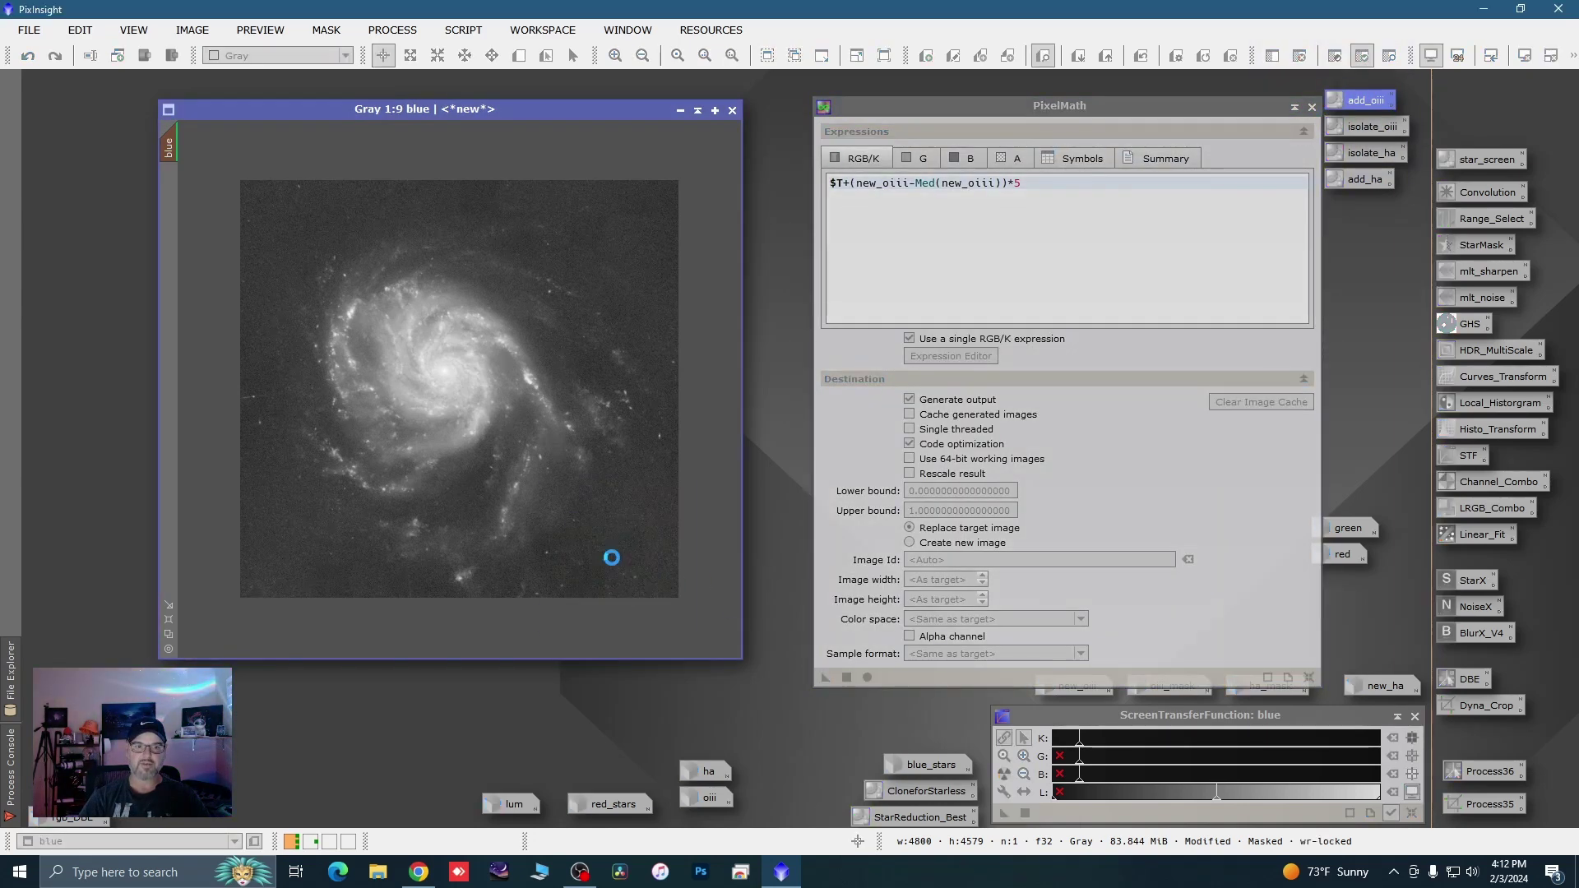
# Compare the blue image before and after the OIII addition around the bright knots by the galaxy's right-hand outer arm
pyautogui.scroll(6, 606, 388)
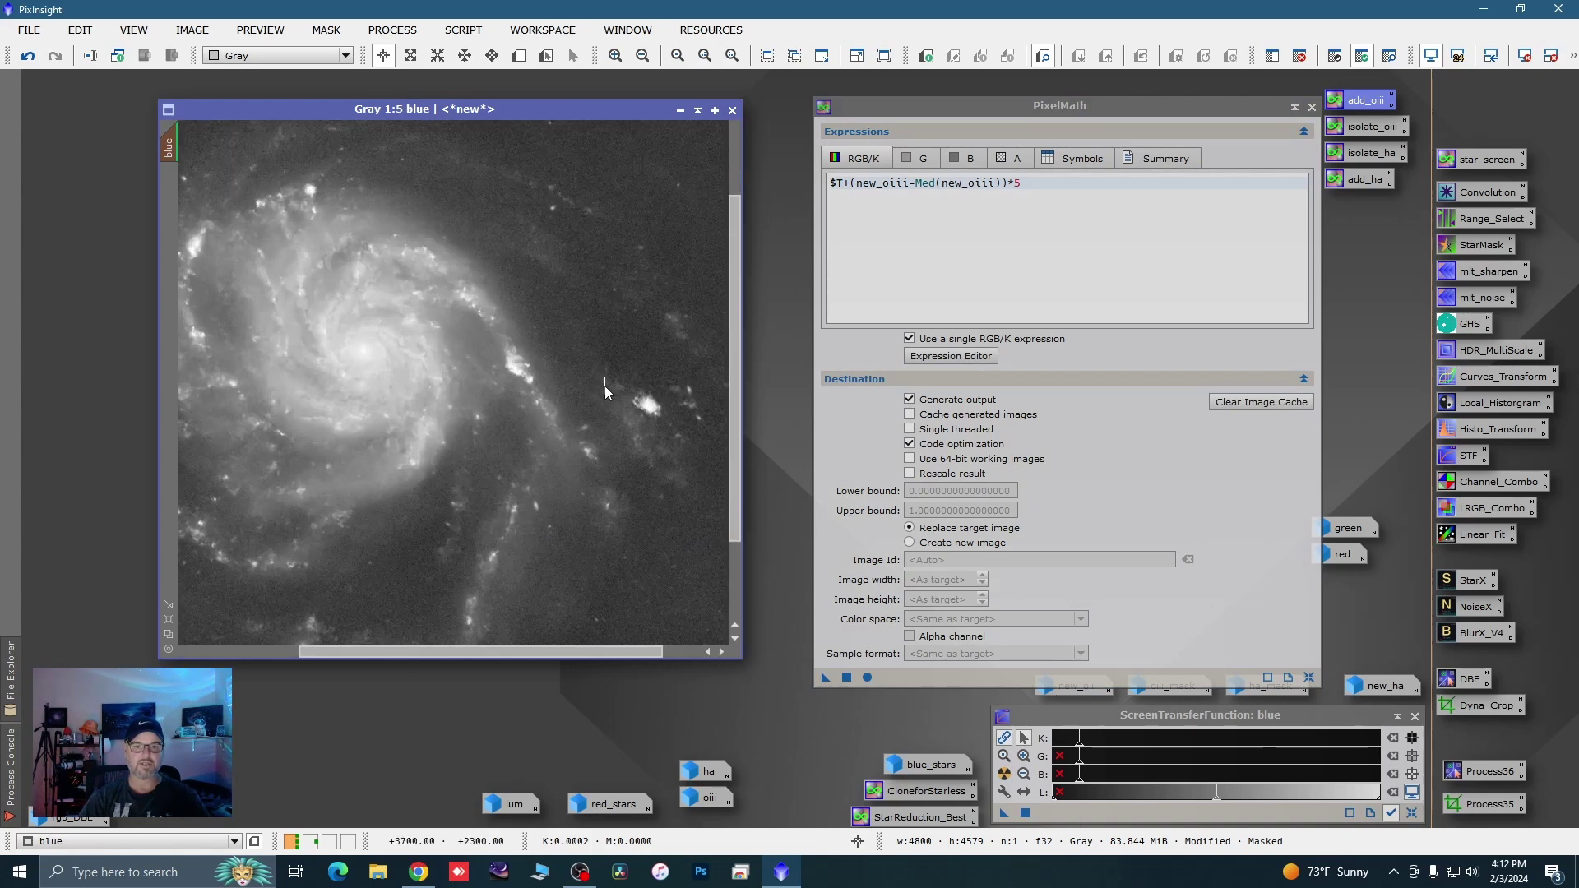
pyautogui.click(28, 57)
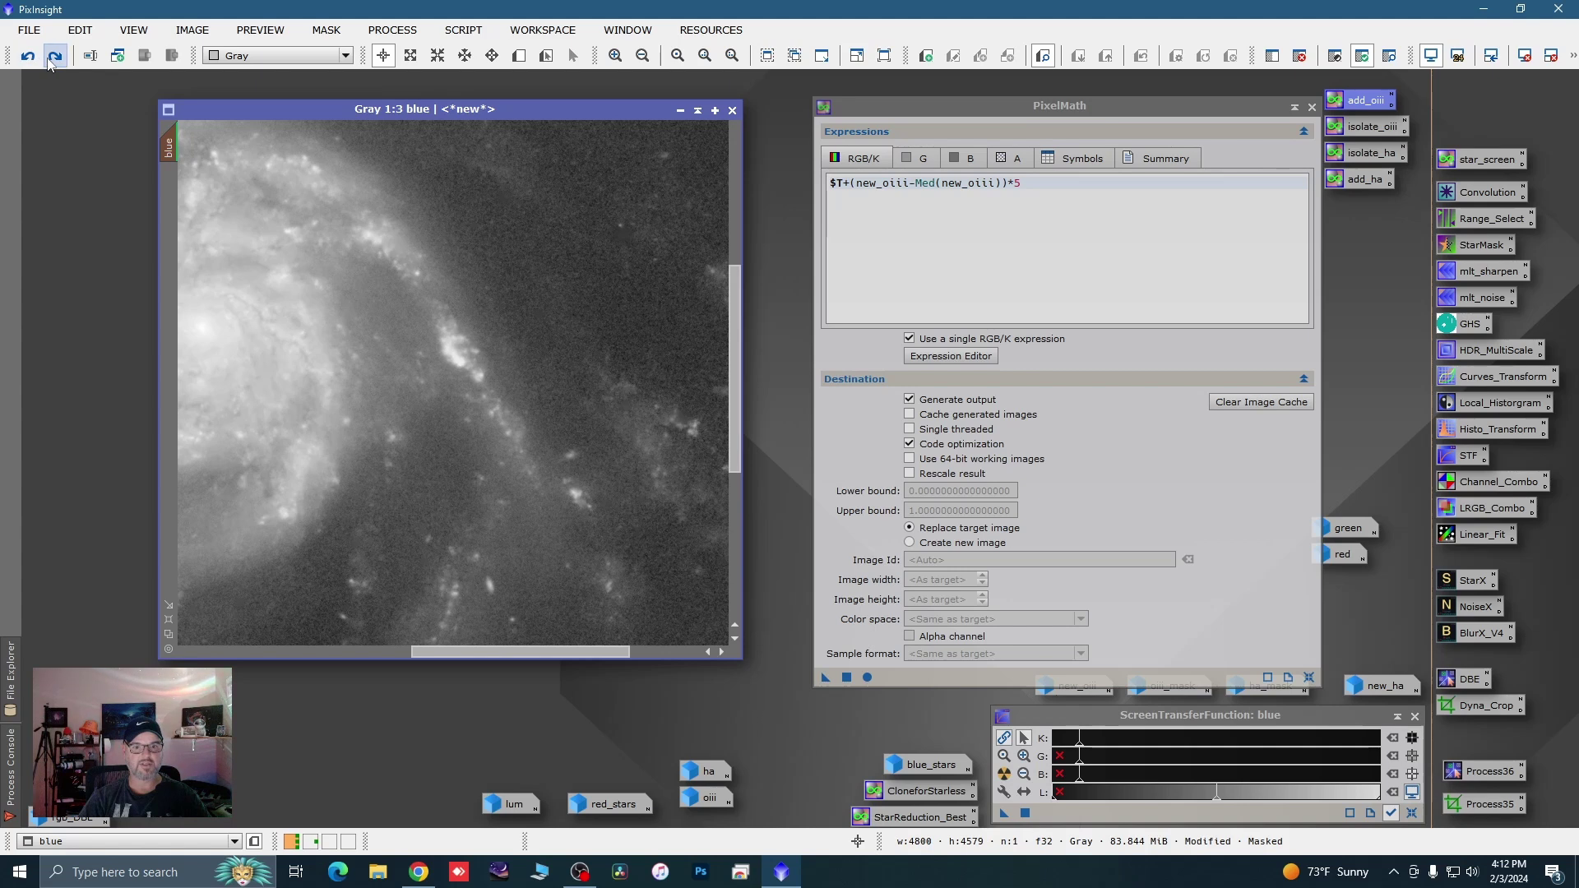
pyautogui.scroll(1, 606, 428)
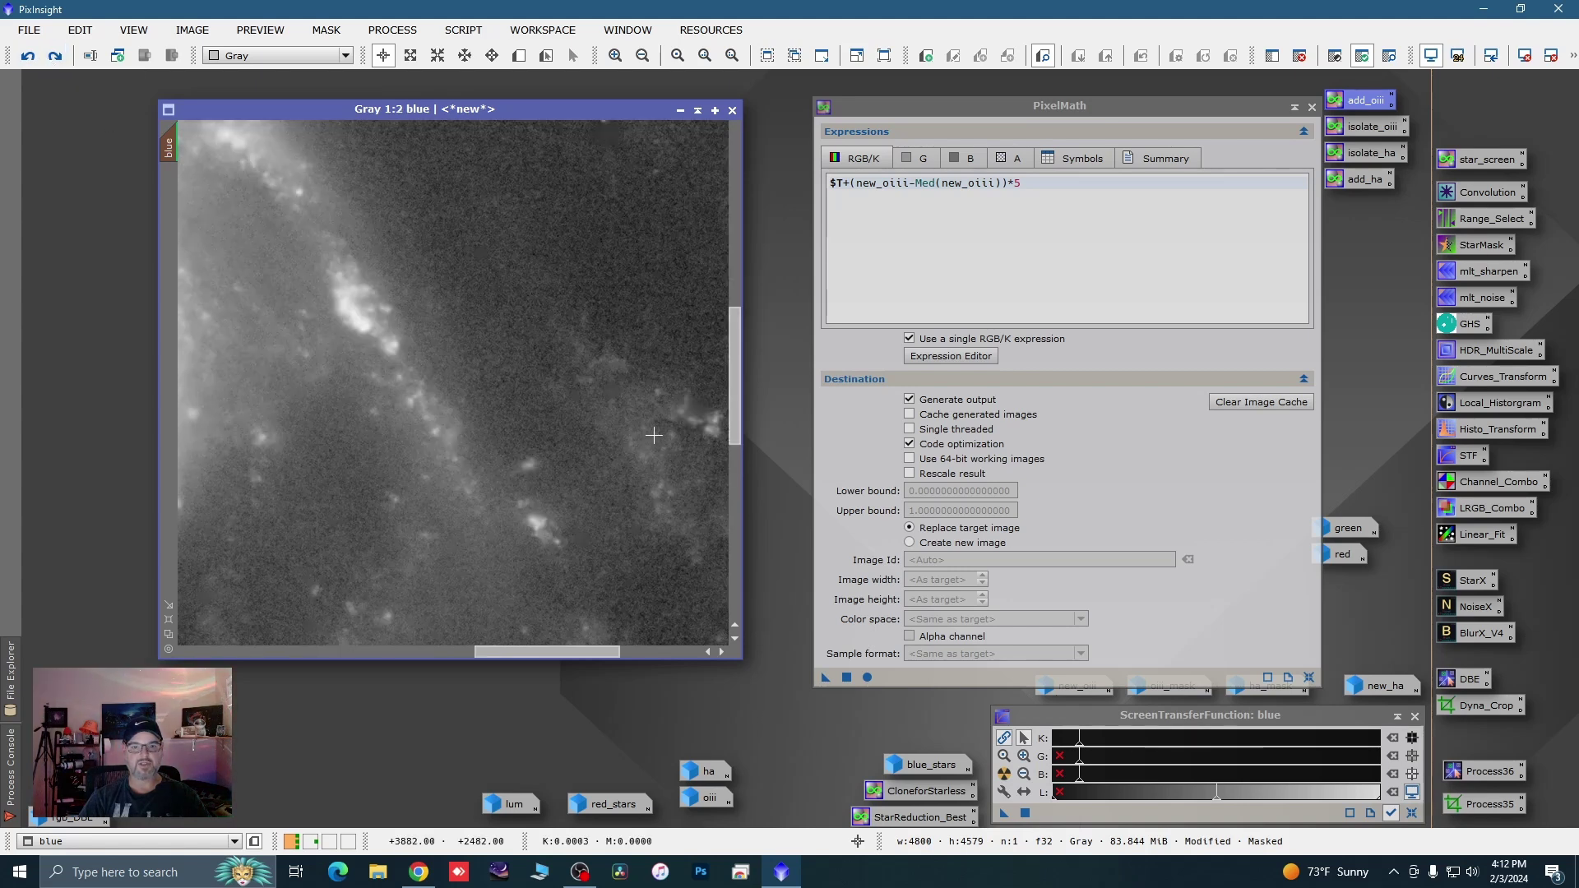
pyautogui.moveTo(607, 650); pyautogui.dragTo(647, 656)
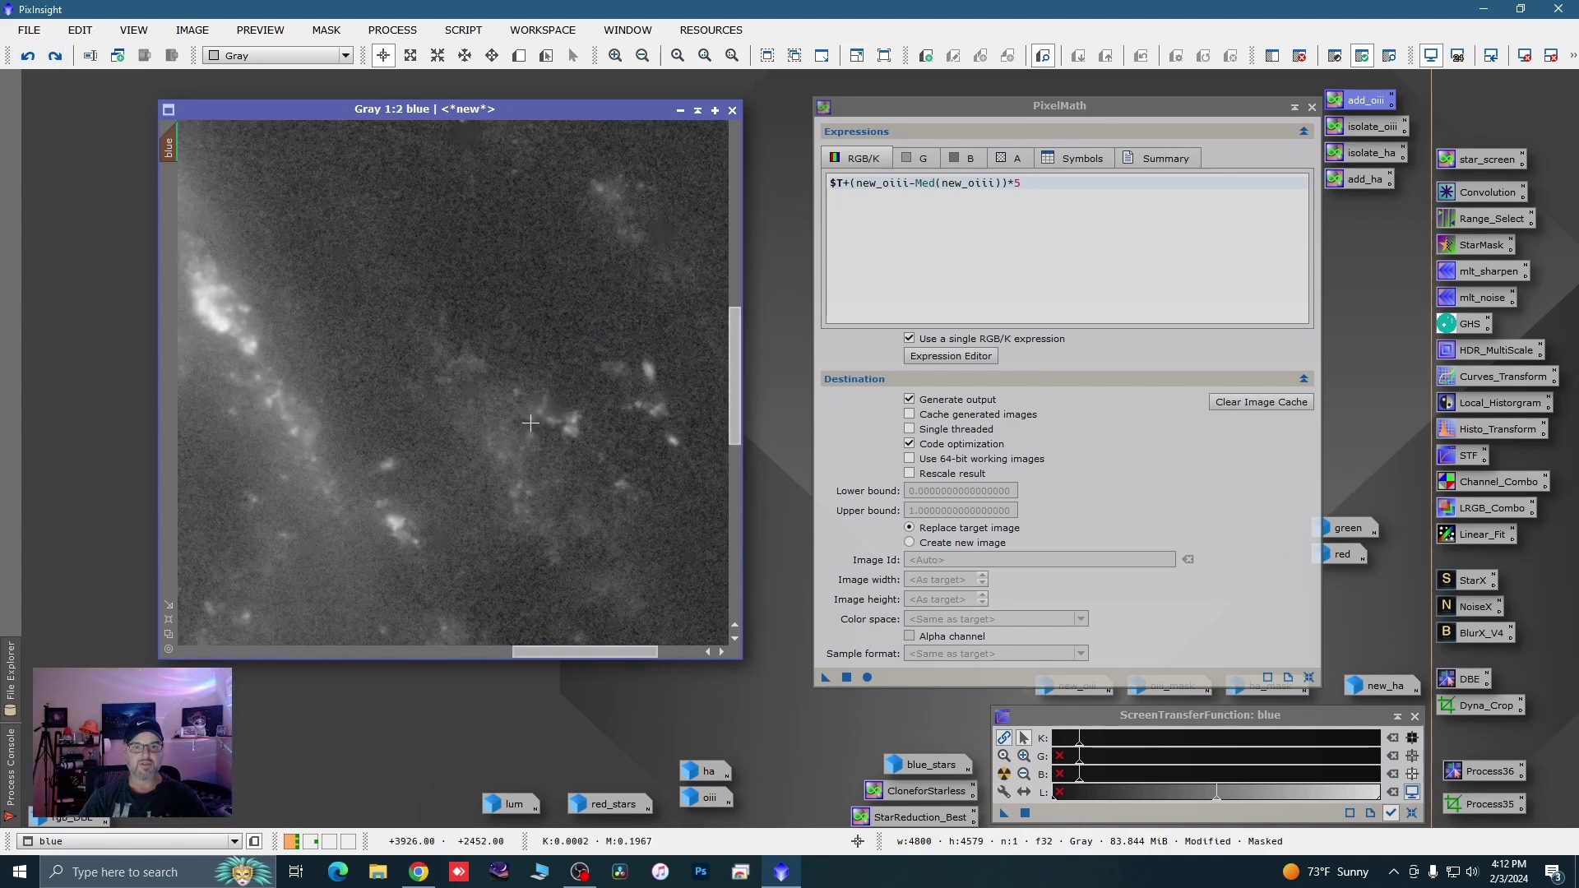
pyautogui.hotkey('ctrl', 'y')
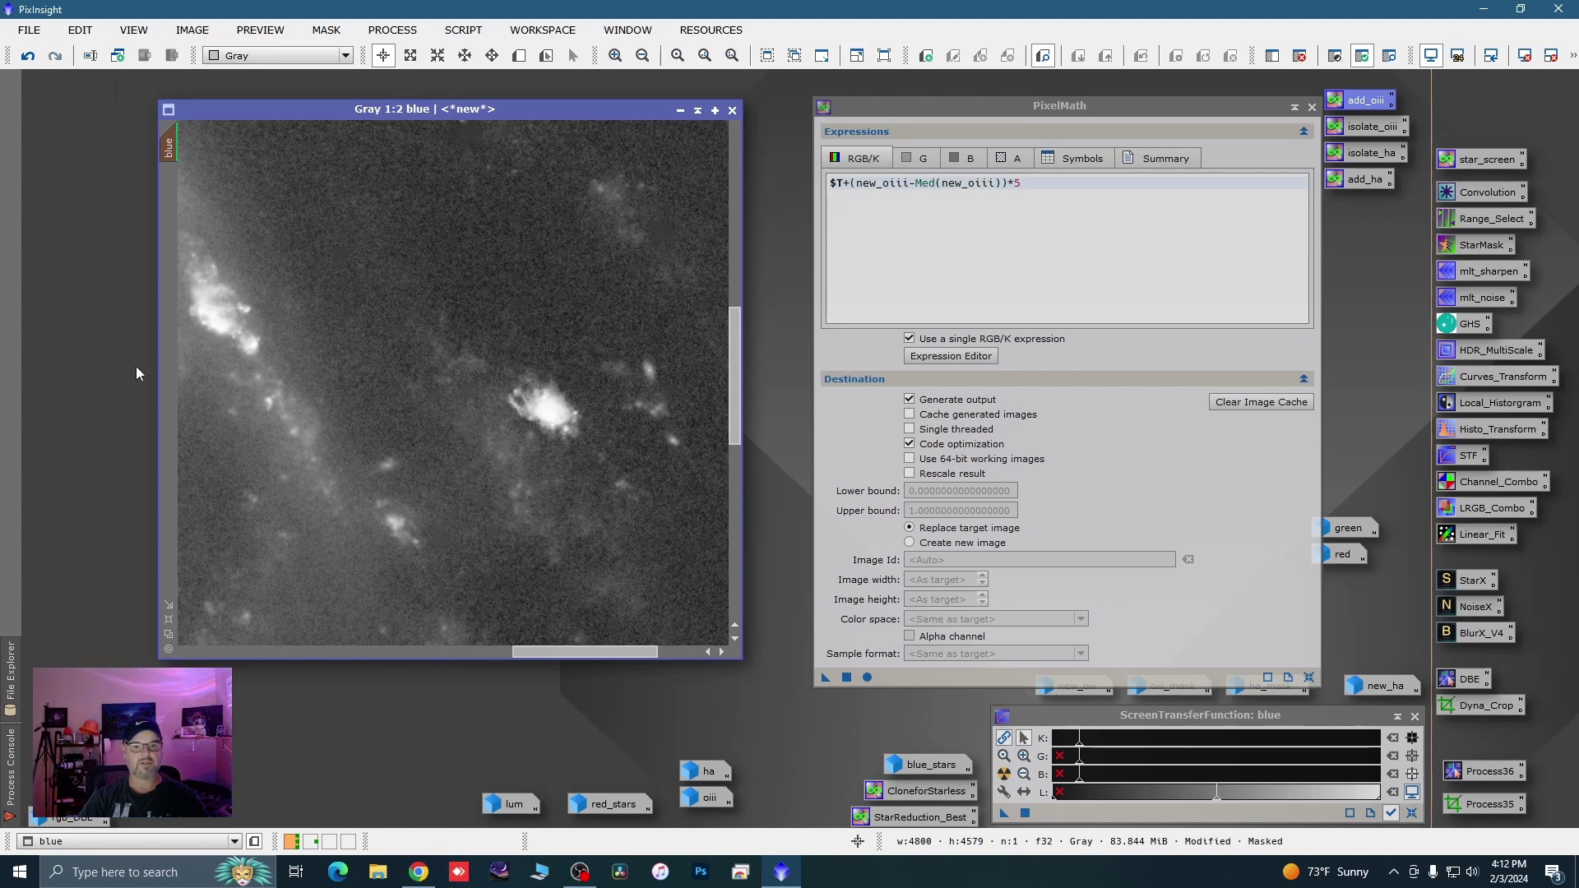
pyautogui.click(31, 58)
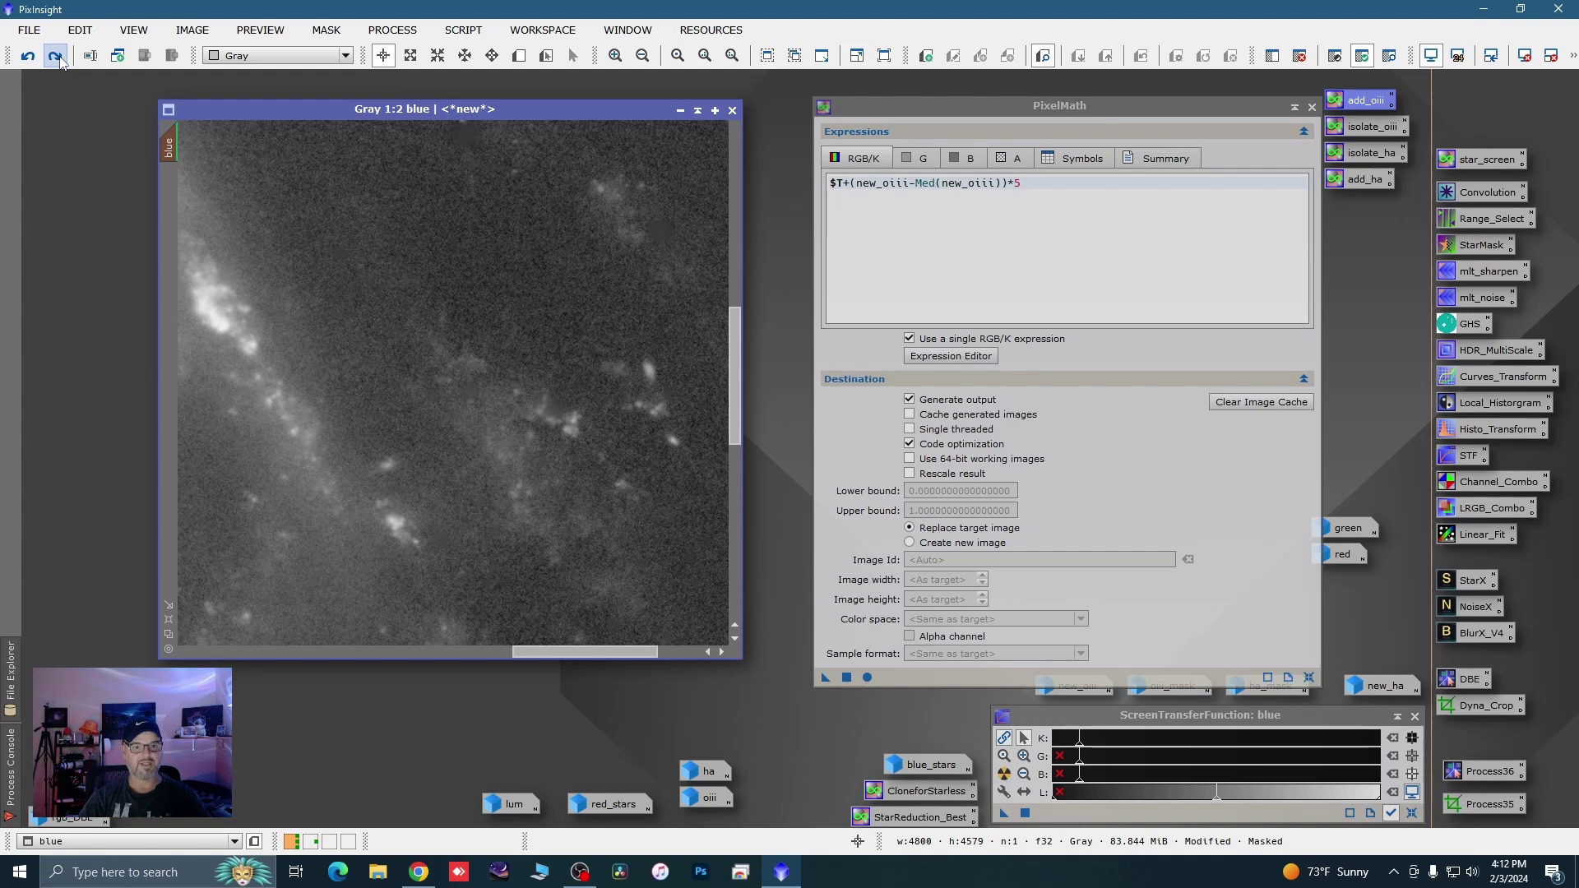
pyautogui.click(56, 61)
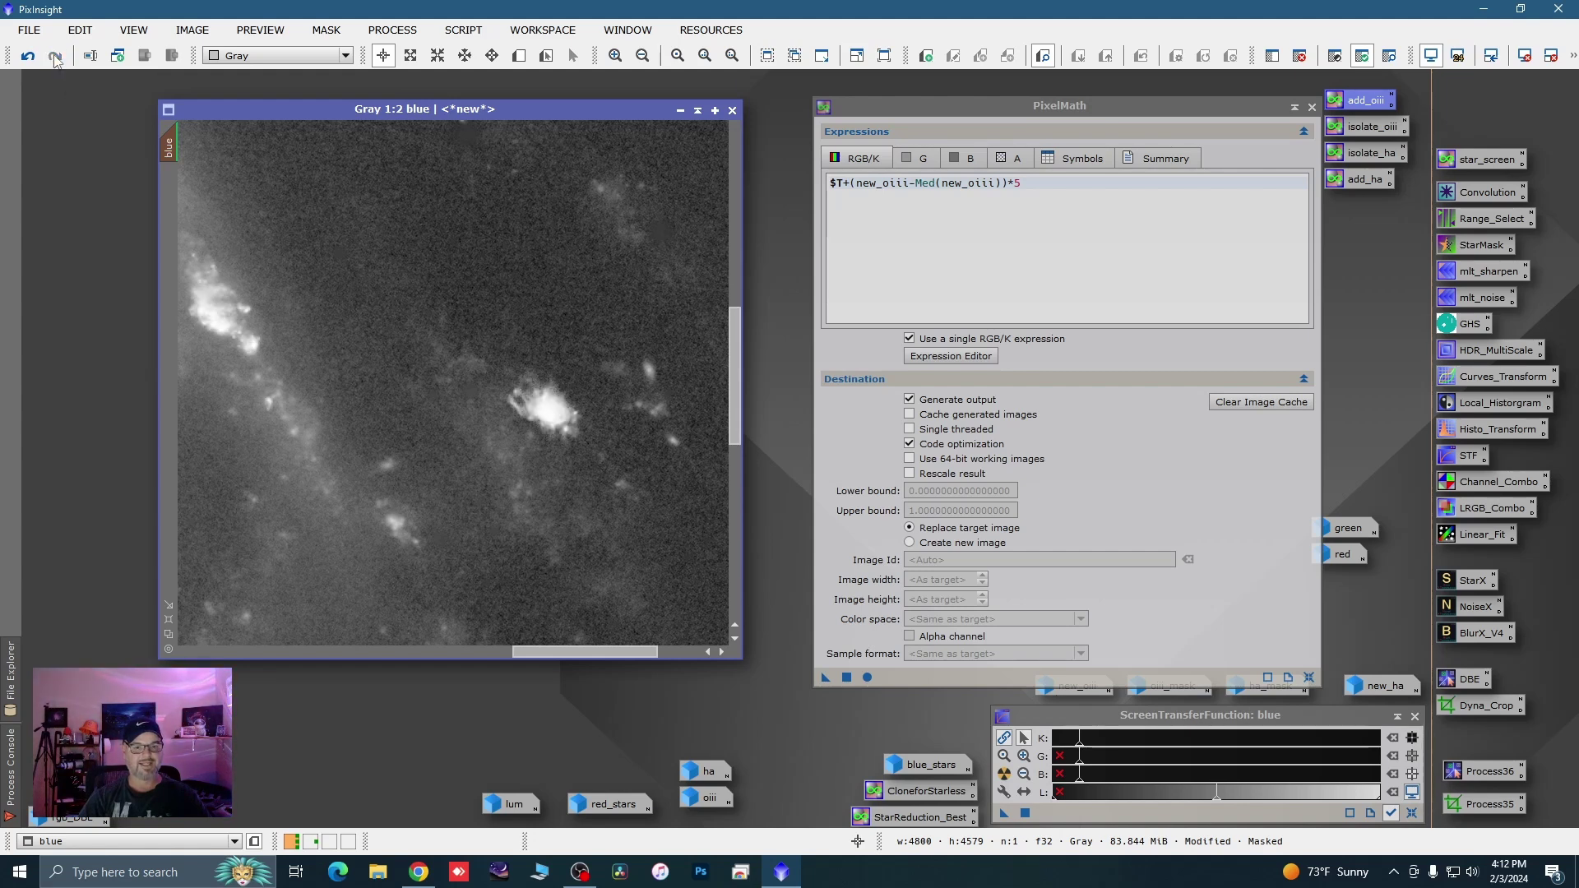
pyautogui.click(30, 58)
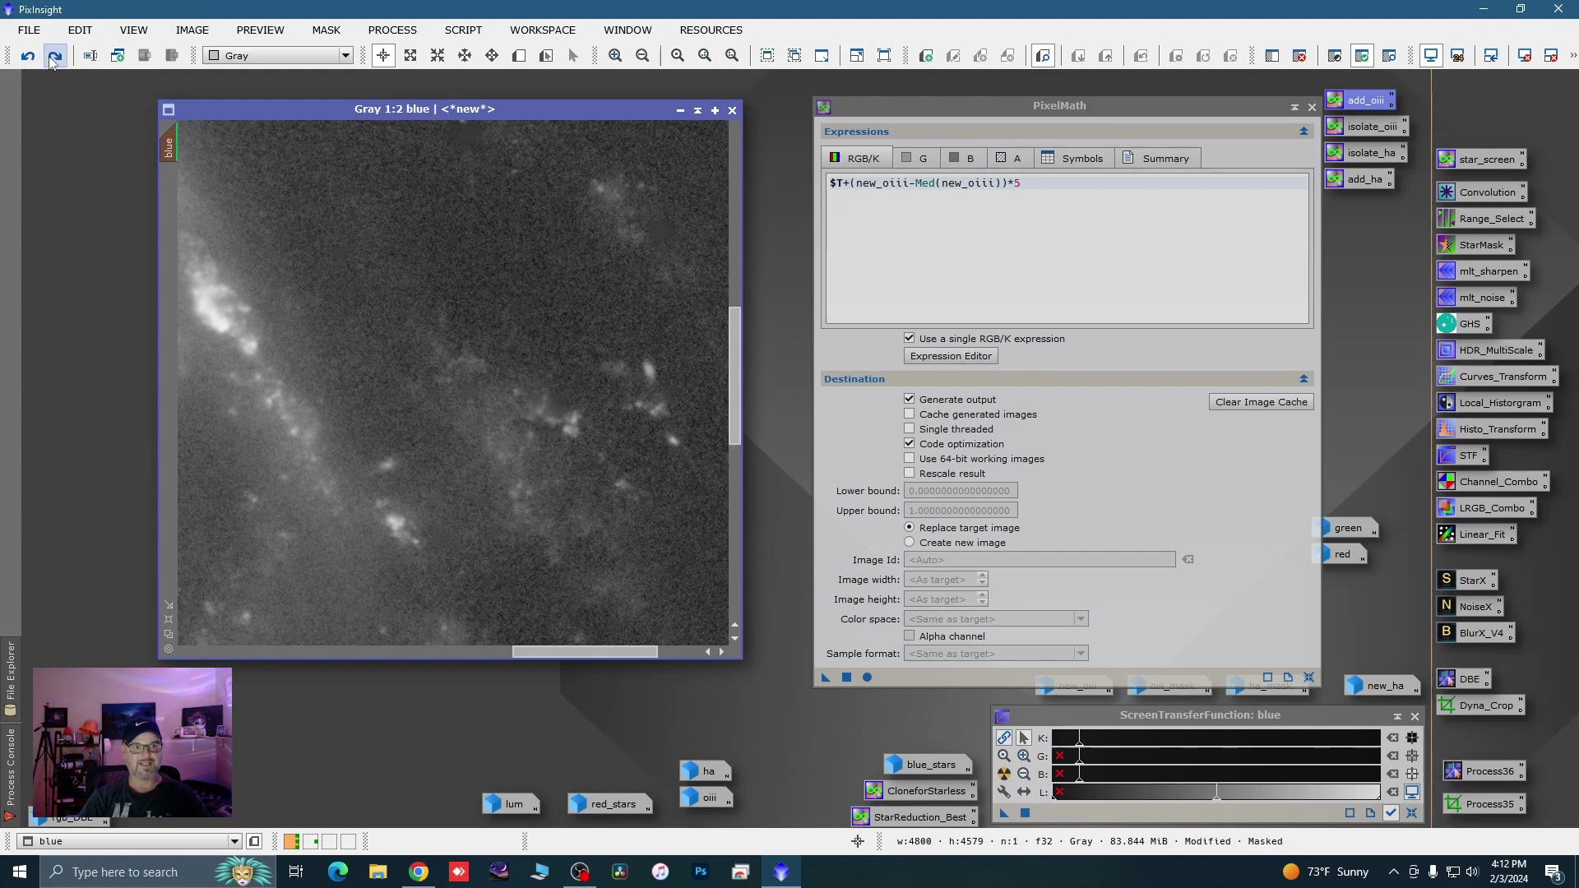
pyautogui.hotkey('ctrl', 'y')
pyautogui.click(30, 57)
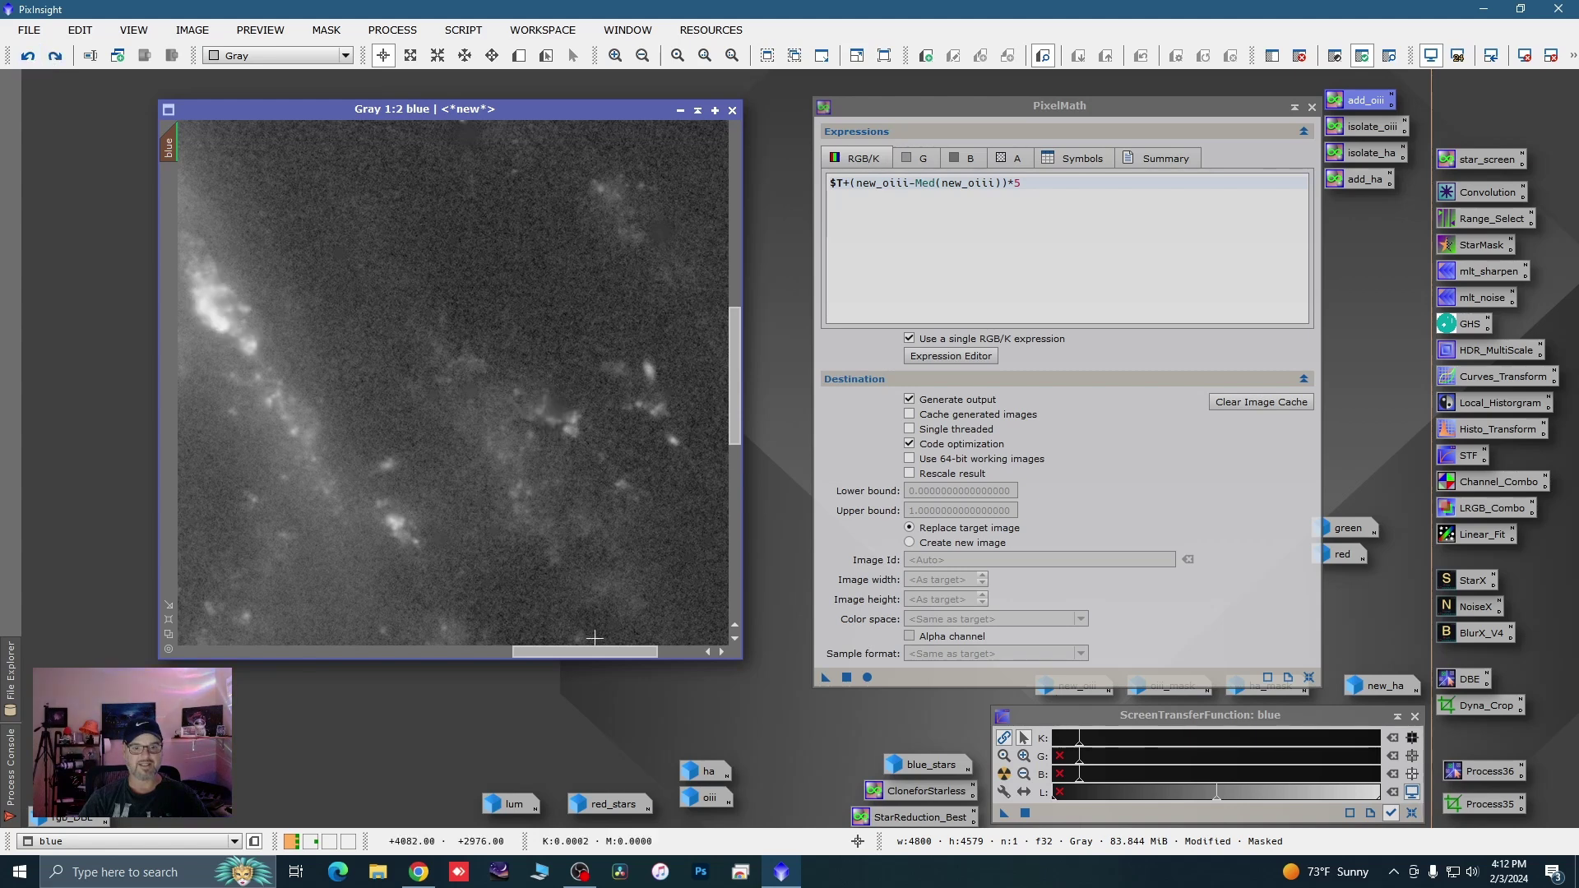
pyautogui.click(59, 54)
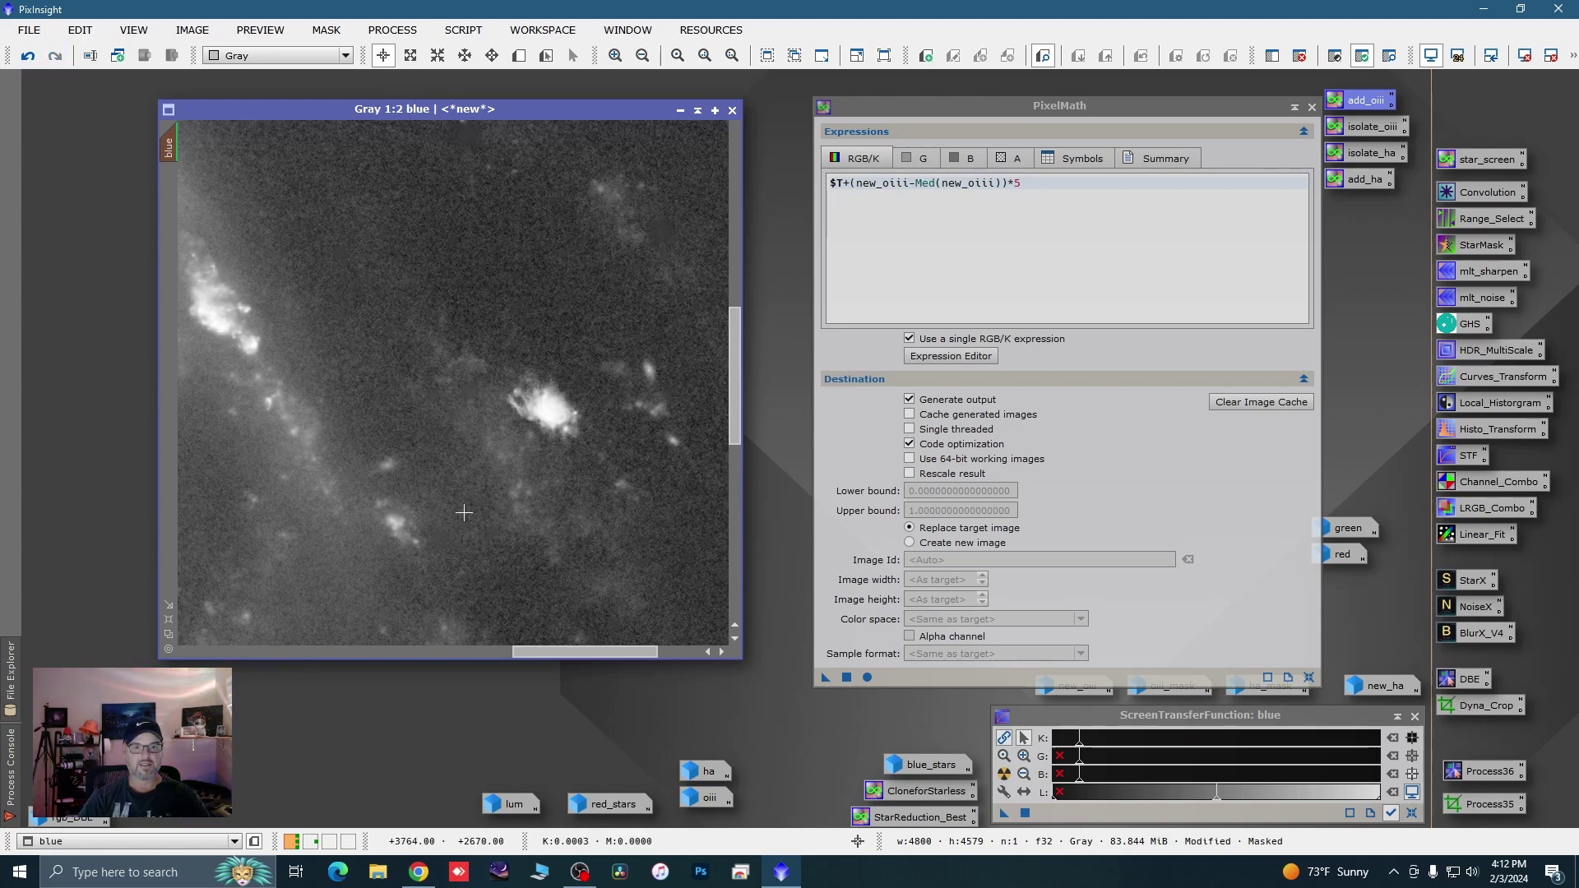
# Compare the blue image before and after the OIII addition along the galaxy's left edge, leaving the addition applied
pyautogui.moveTo(637, 655); pyautogui.dragTo(316, 643)
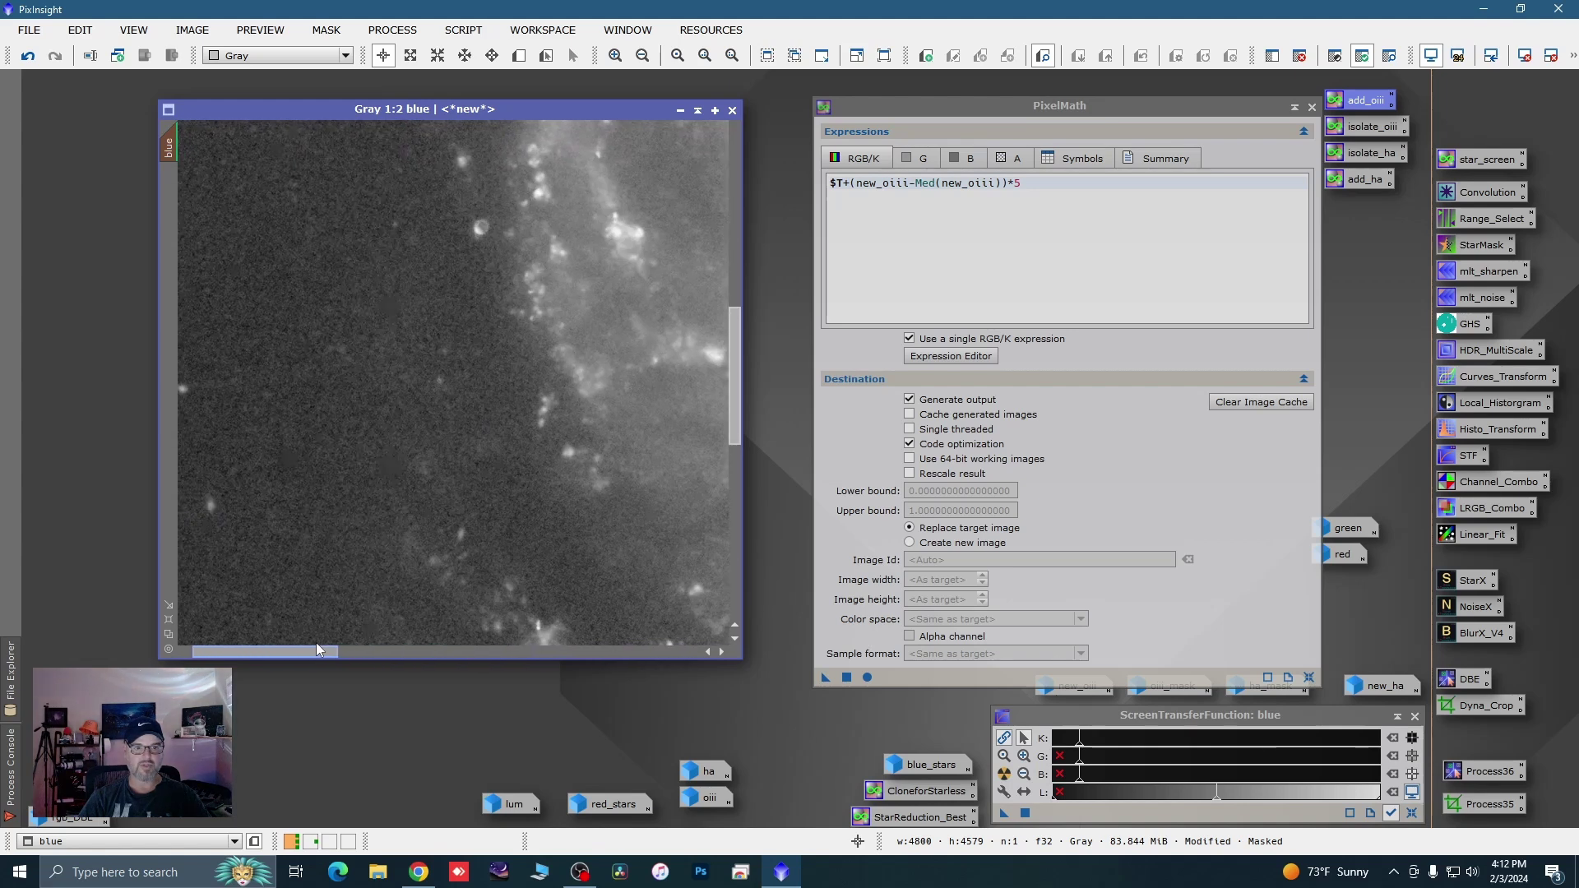
pyautogui.scroll(1, 546, 308)
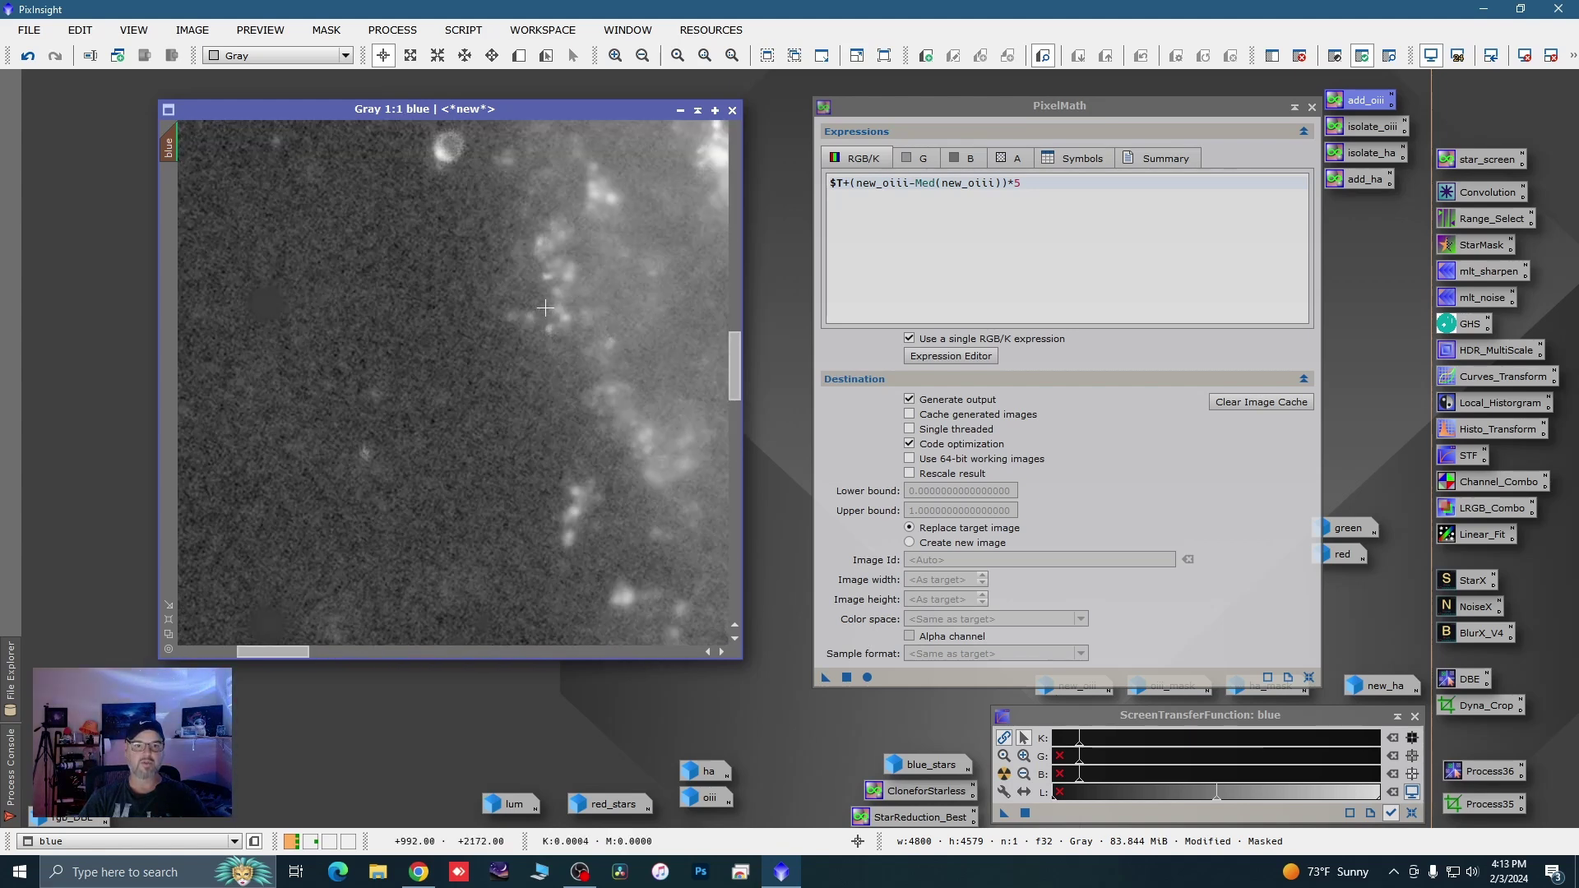
pyautogui.scroll(-1, 545, 307)
pyautogui.moveTo(734, 346); pyautogui.dragTo(733, 320)
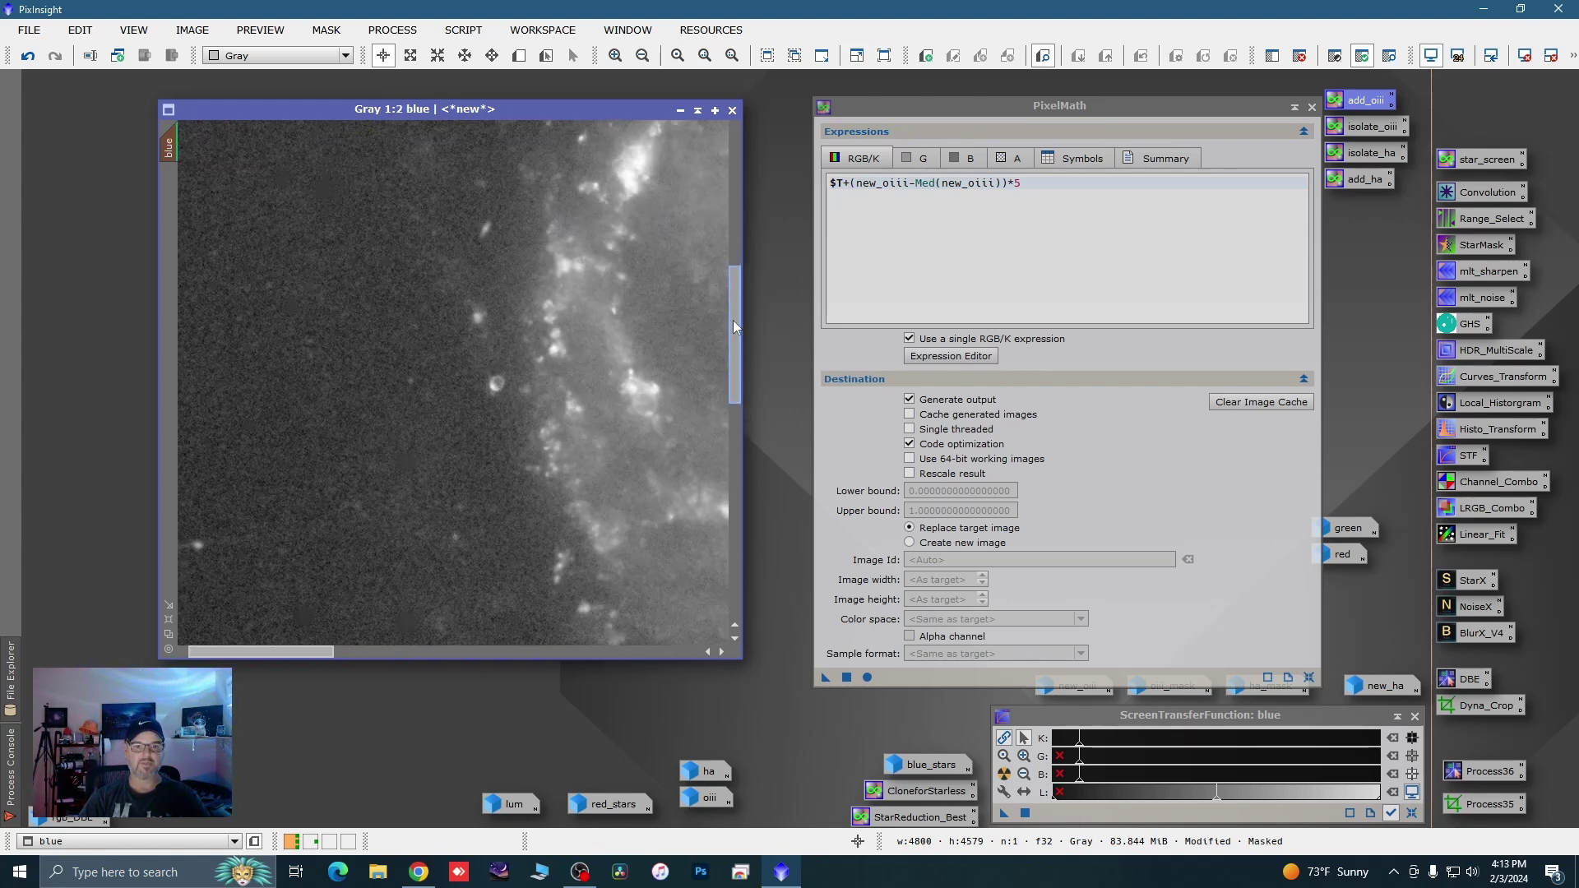
pyautogui.click(27, 56)
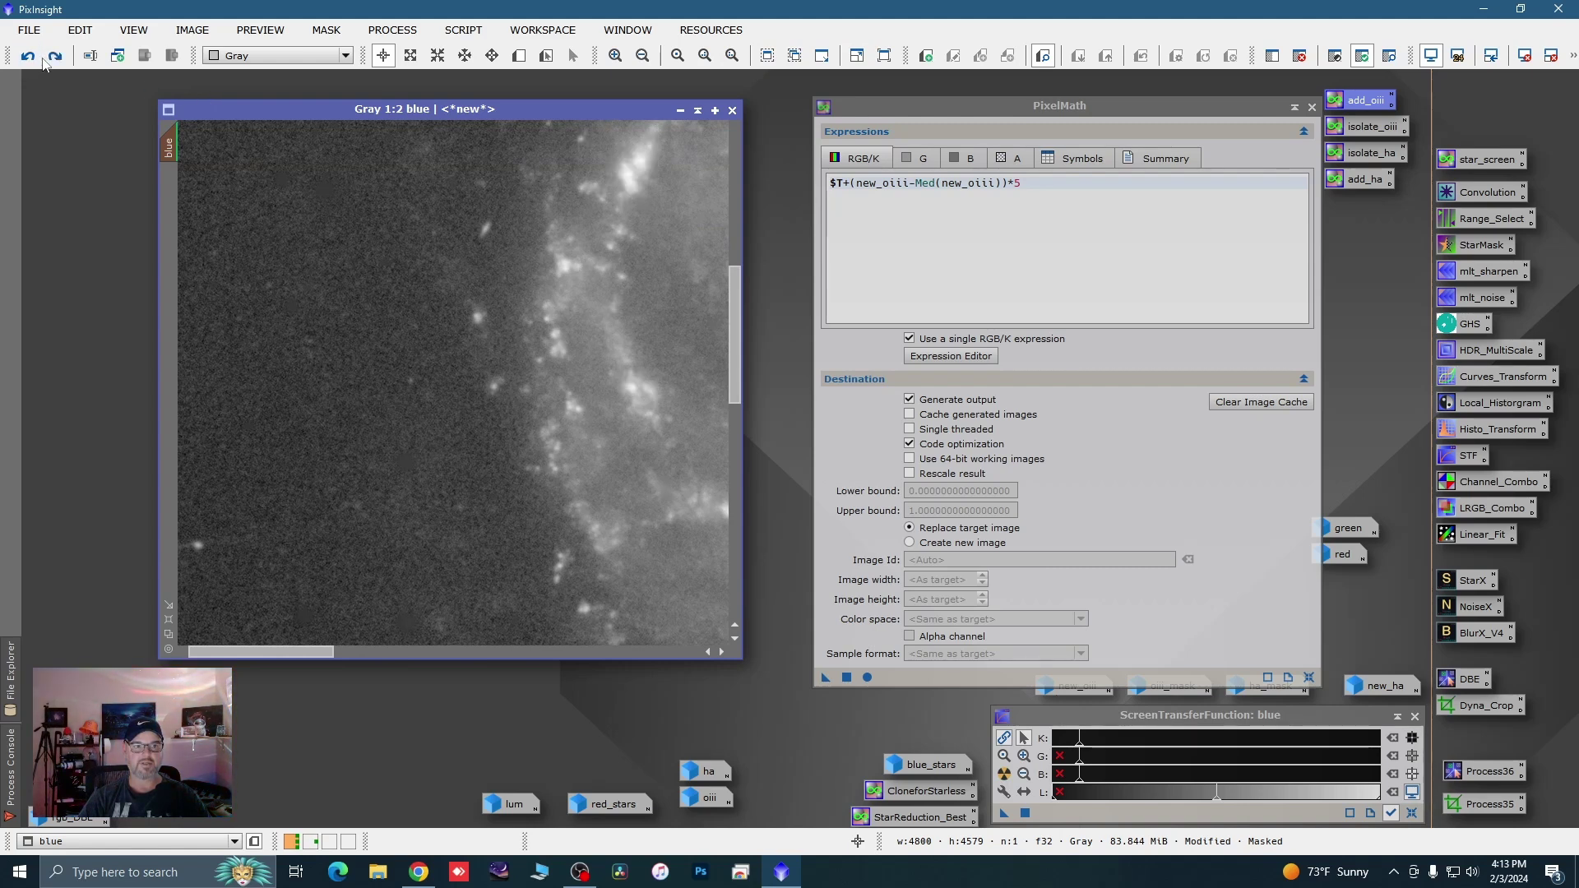
pyautogui.click(53, 58)
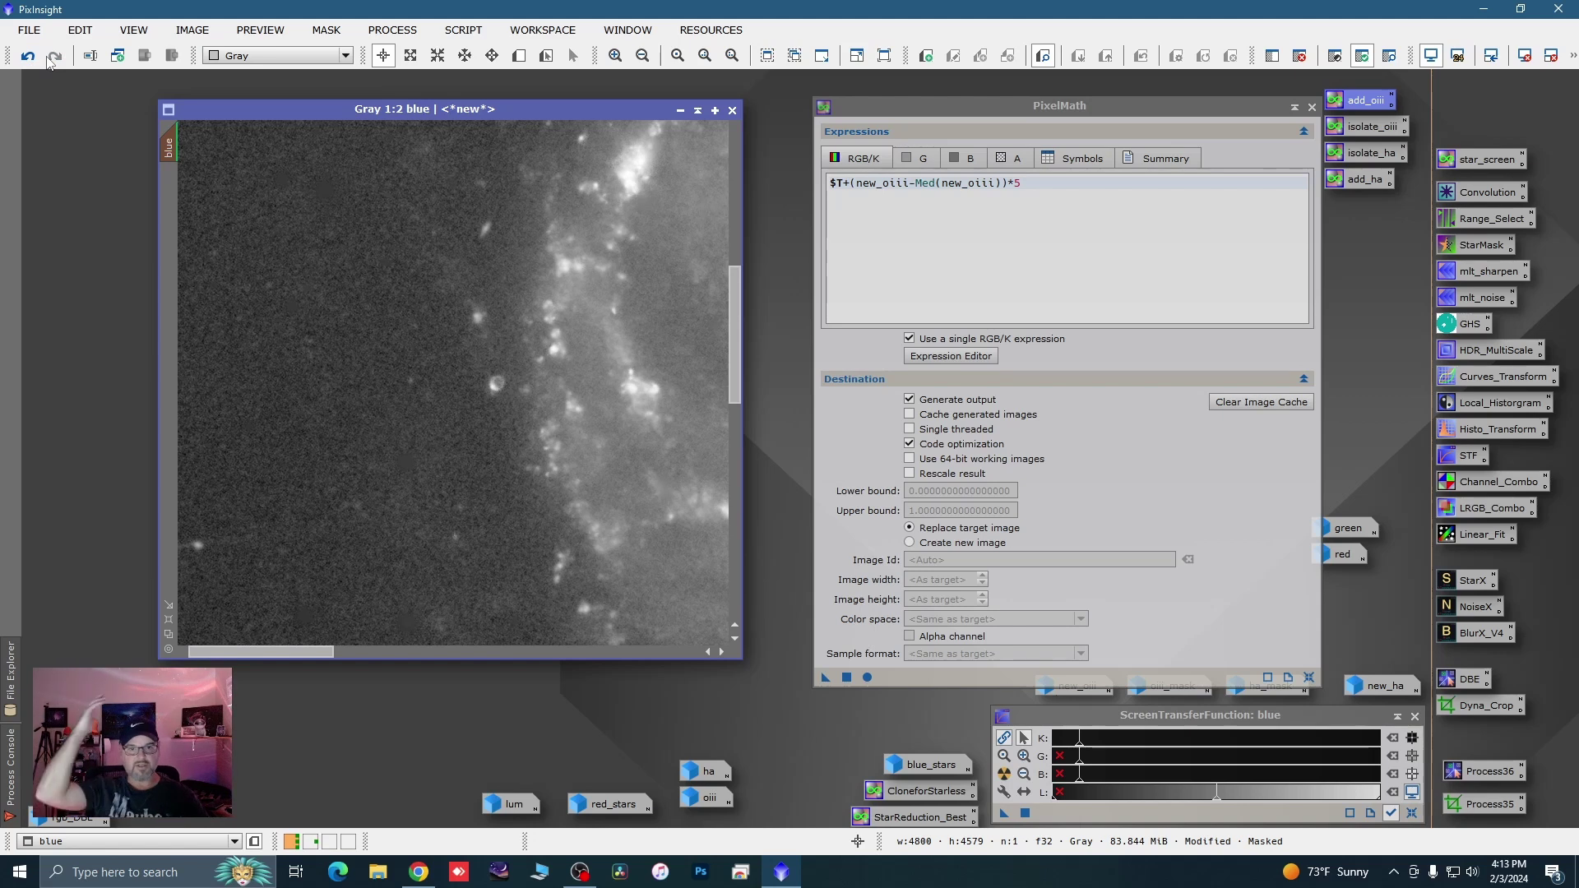
pyautogui.click(37, 61)
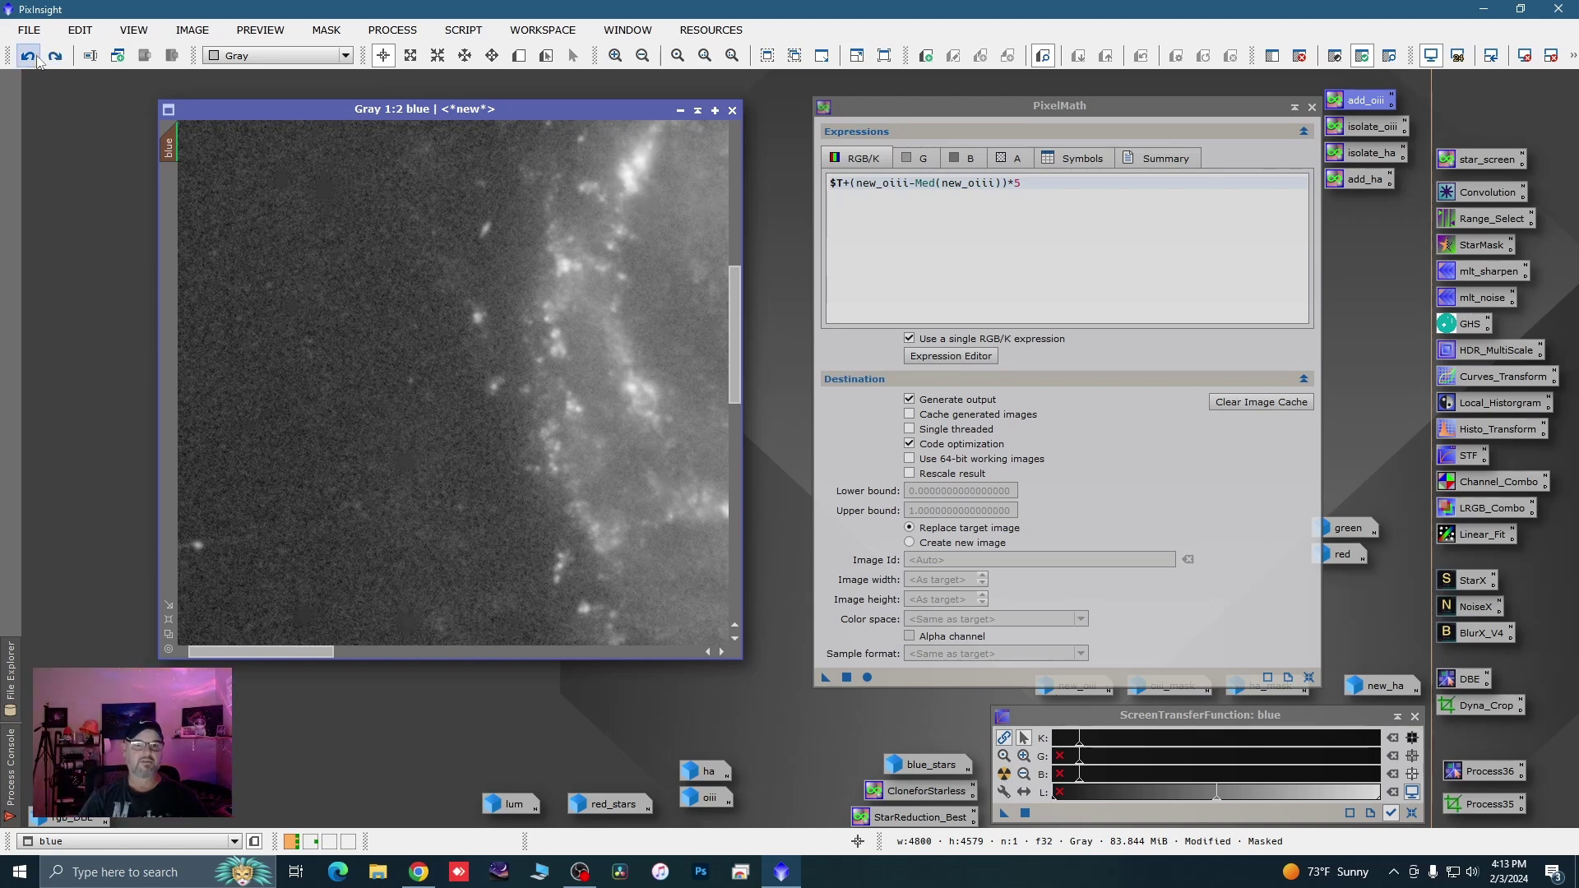
pyautogui.click(54, 57)
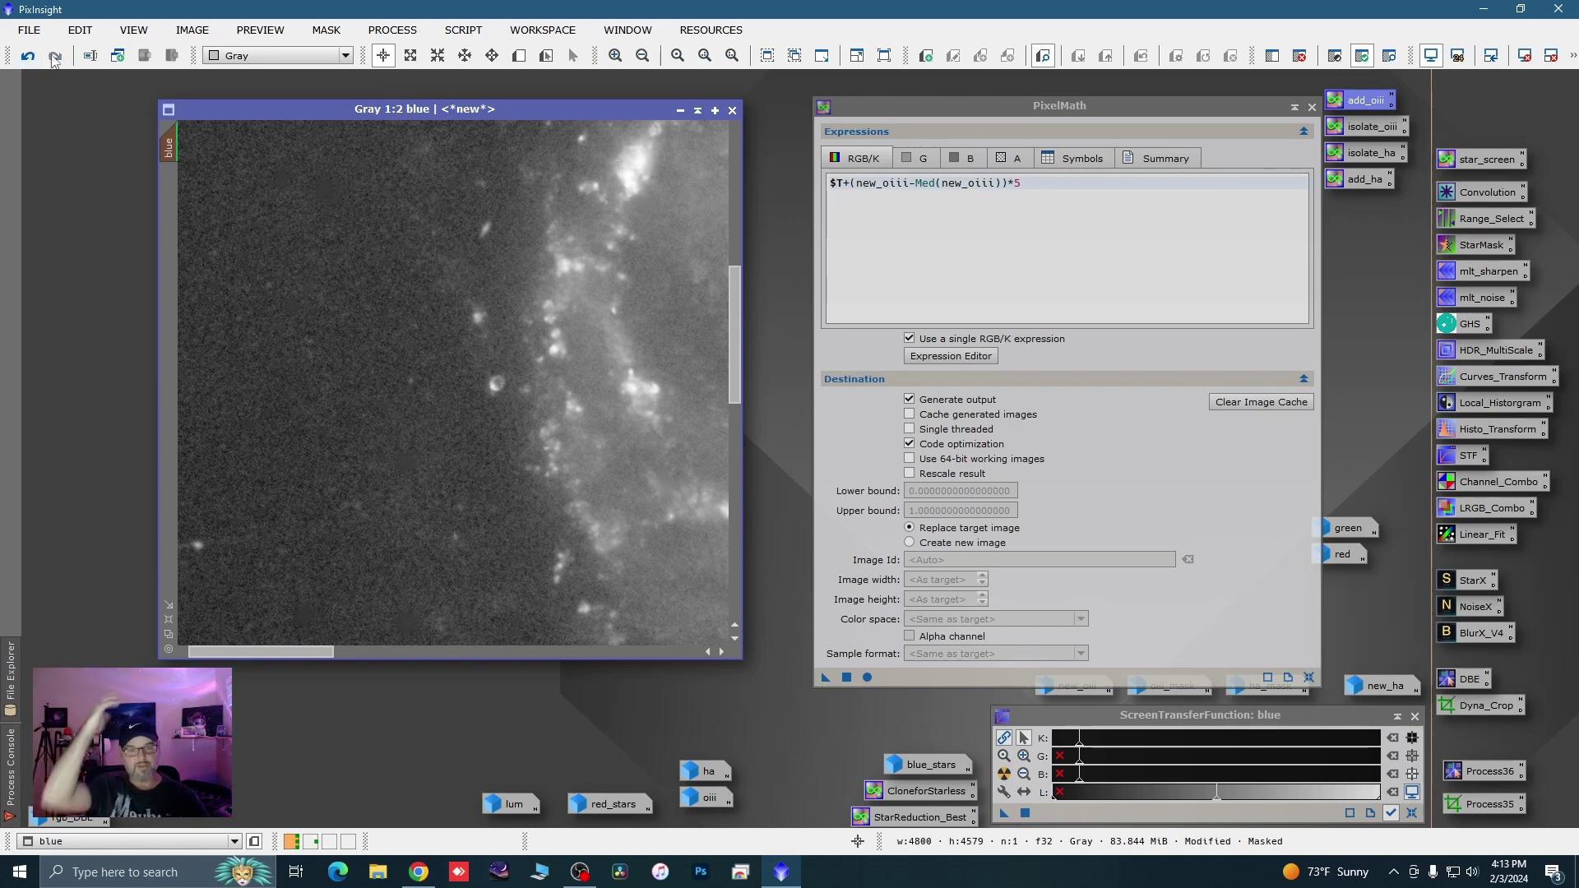
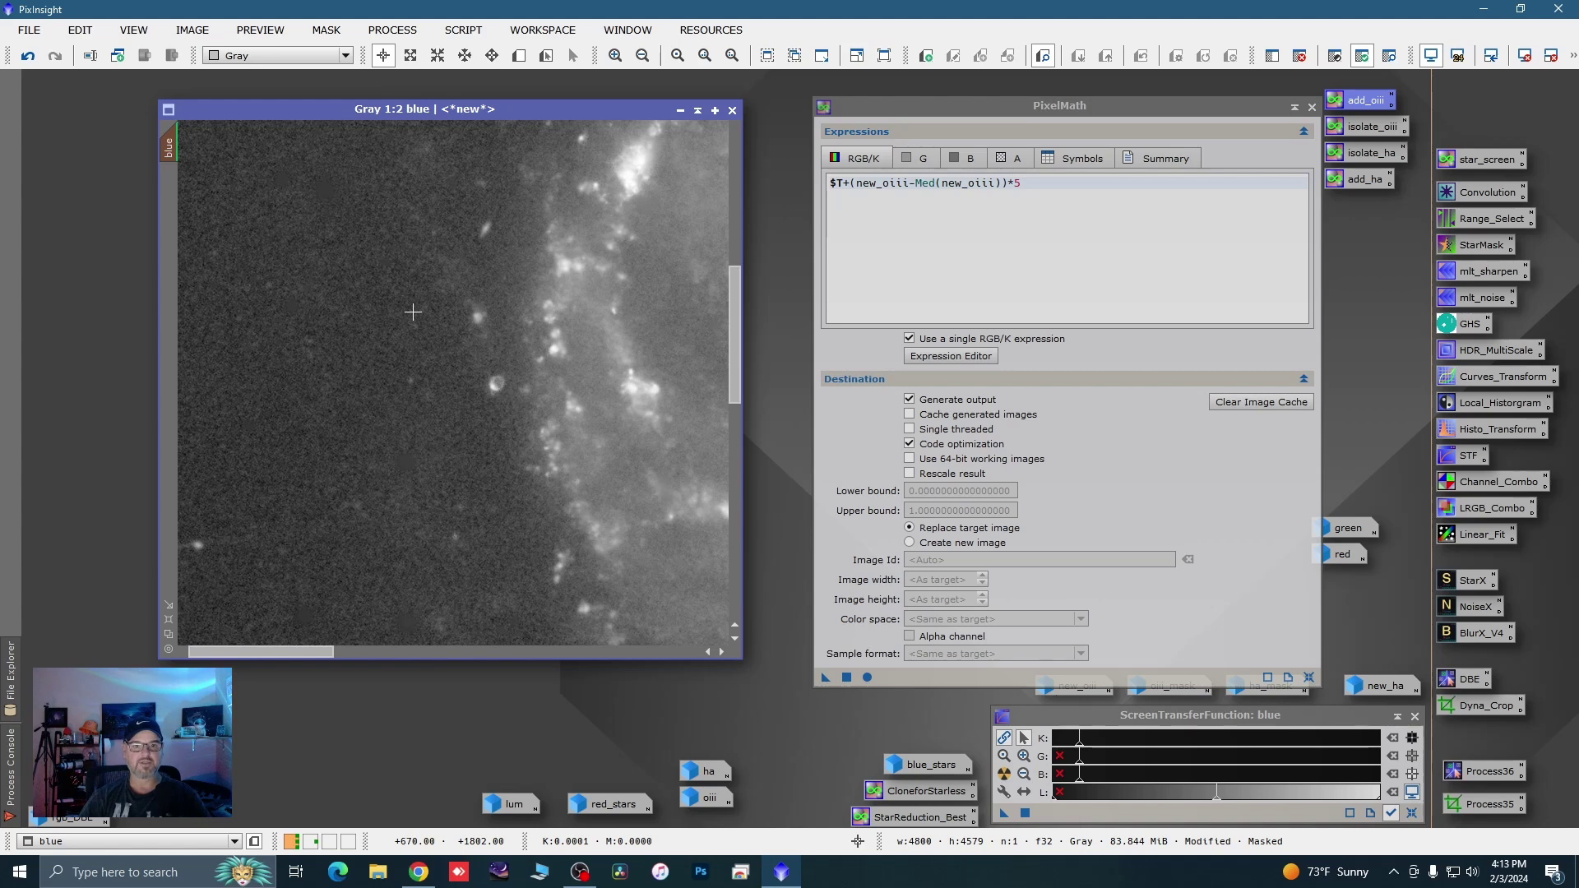
# Remove the mask from the blue image and close the add_oiii PixelMath process
pyautogui.scroll(-4, 413, 313)
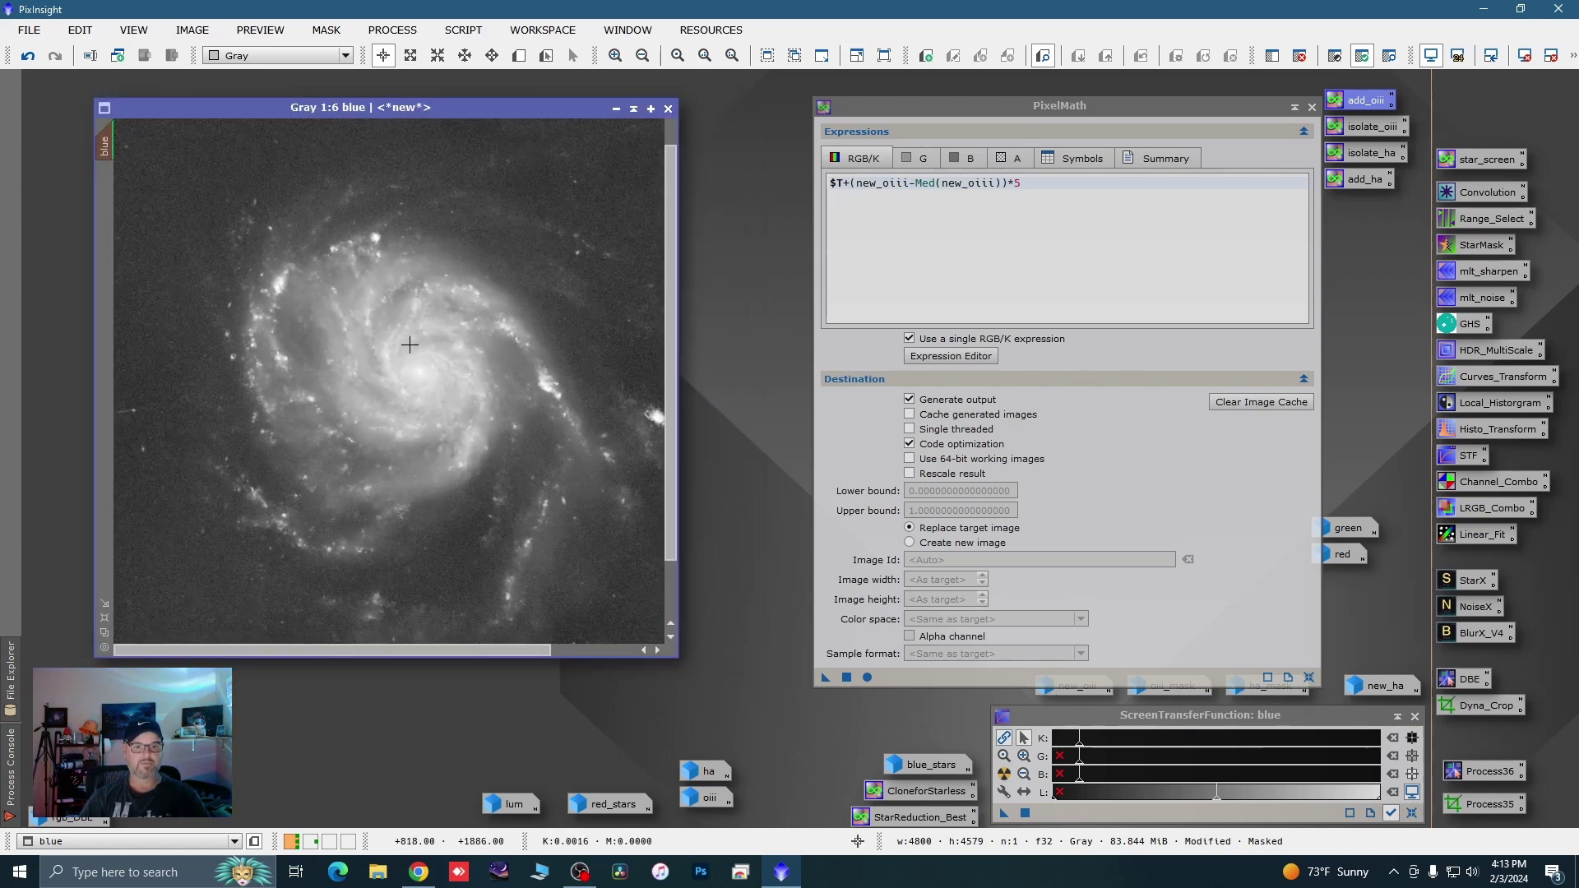
pyautogui.scroll(-1, 410, 345)
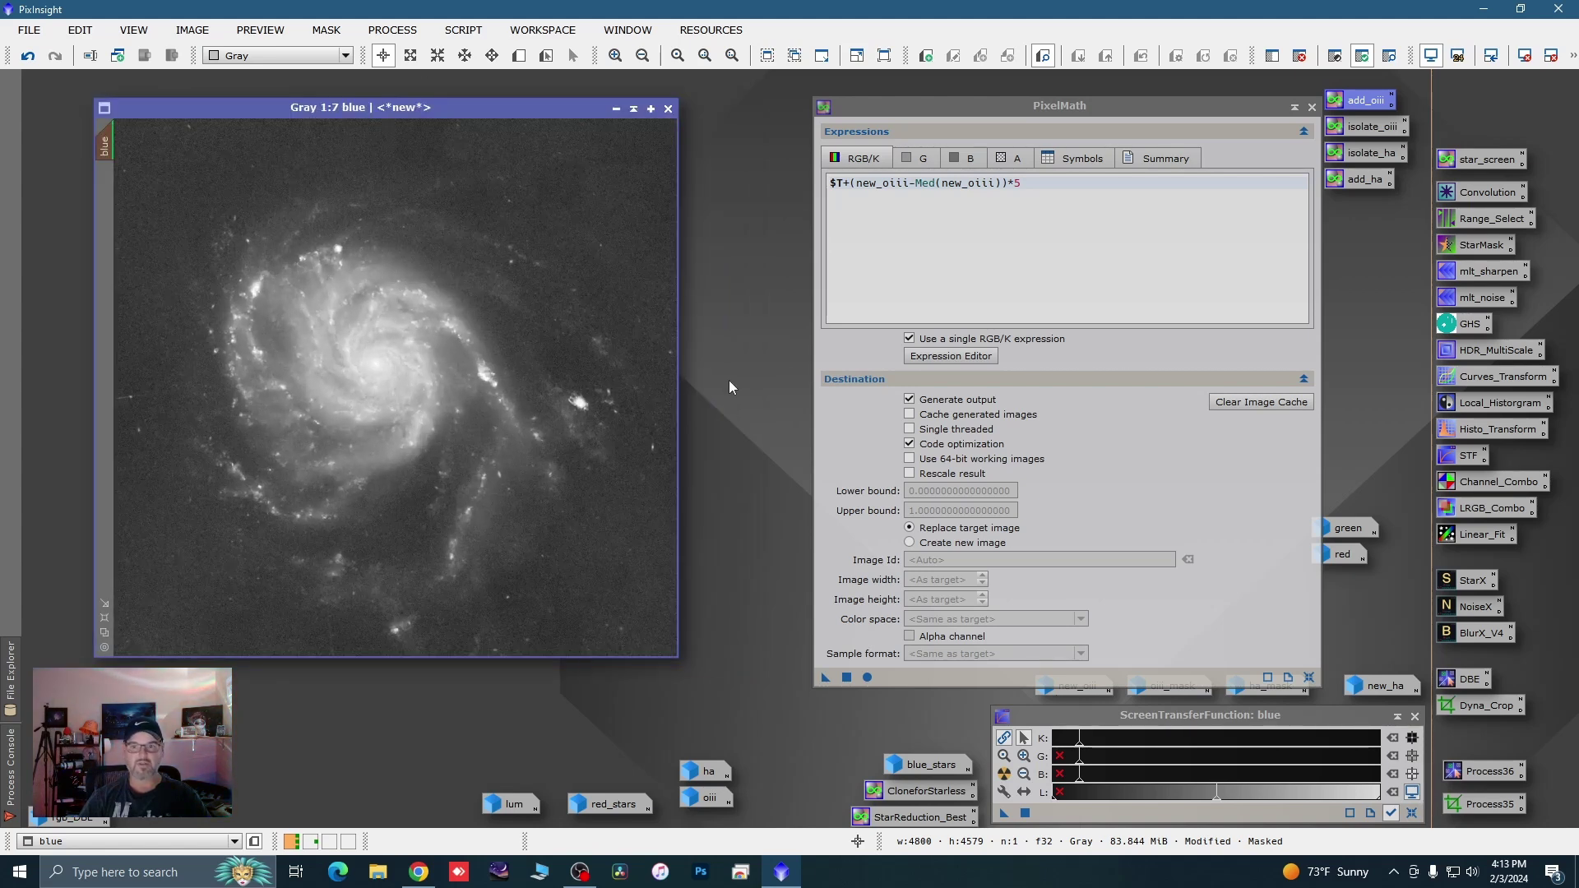
pyautogui.rightClick(437, 344)
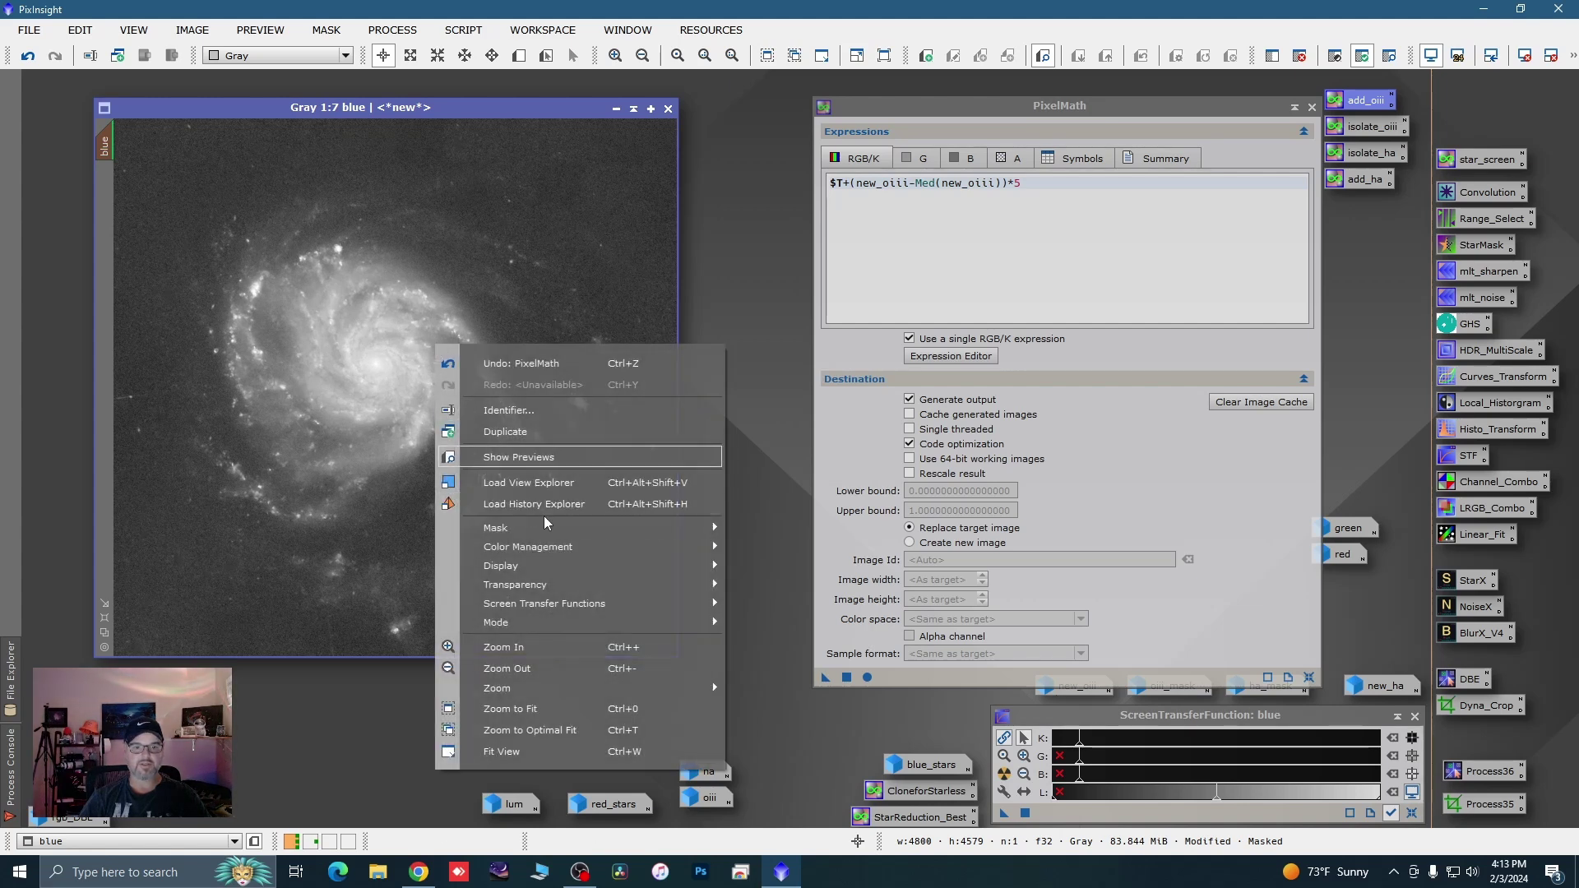
pyautogui.moveTo(699, 527)
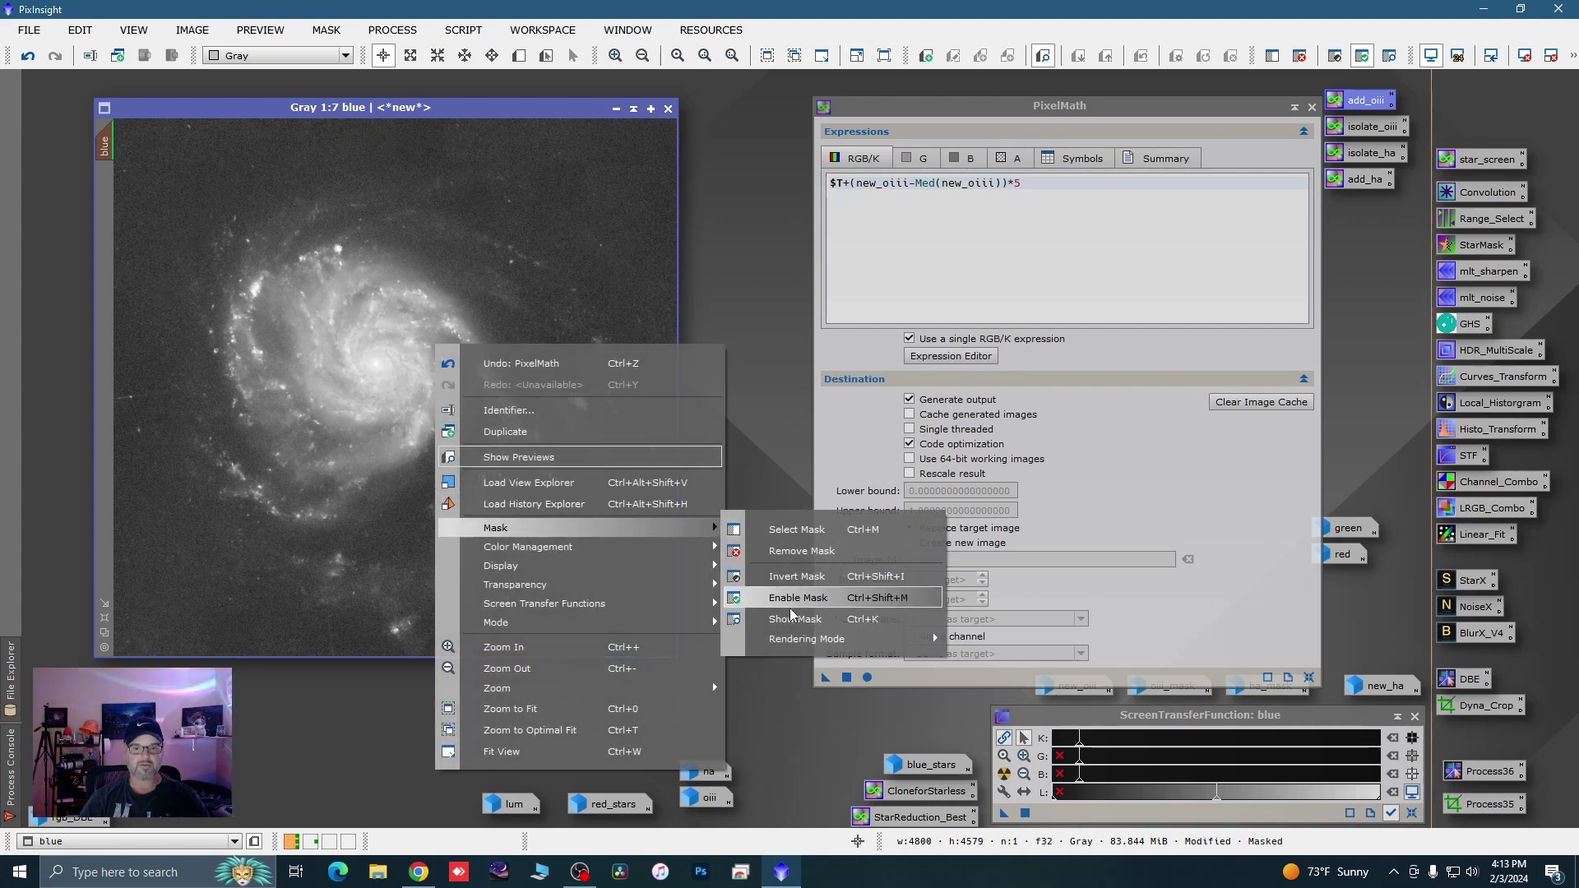
pyautogui.click(798, 553)
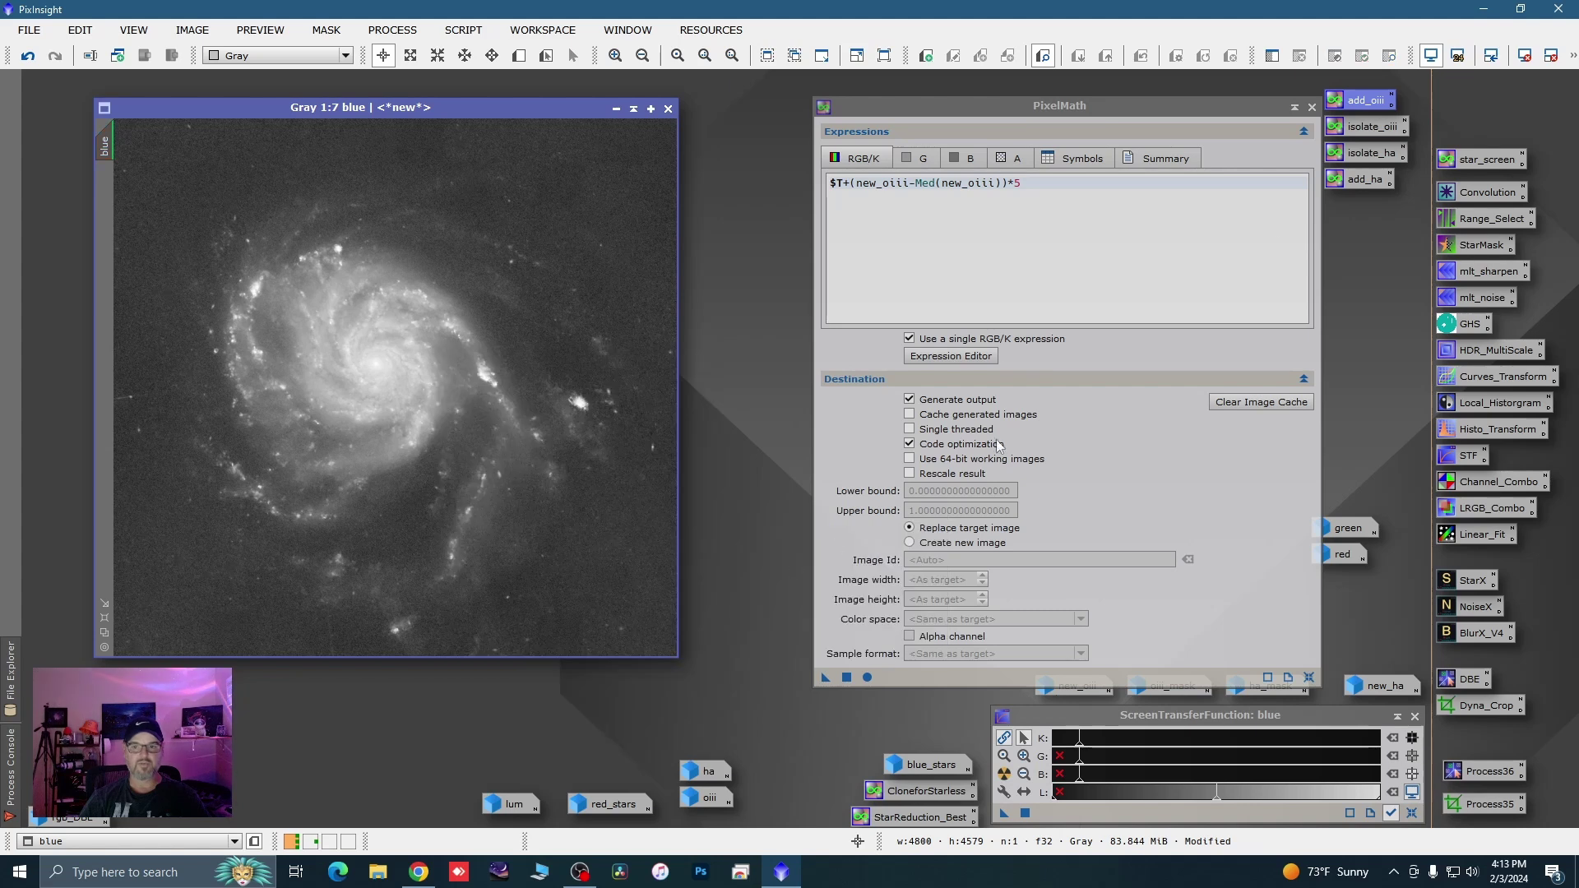
pyautogui.click(1312, 107)
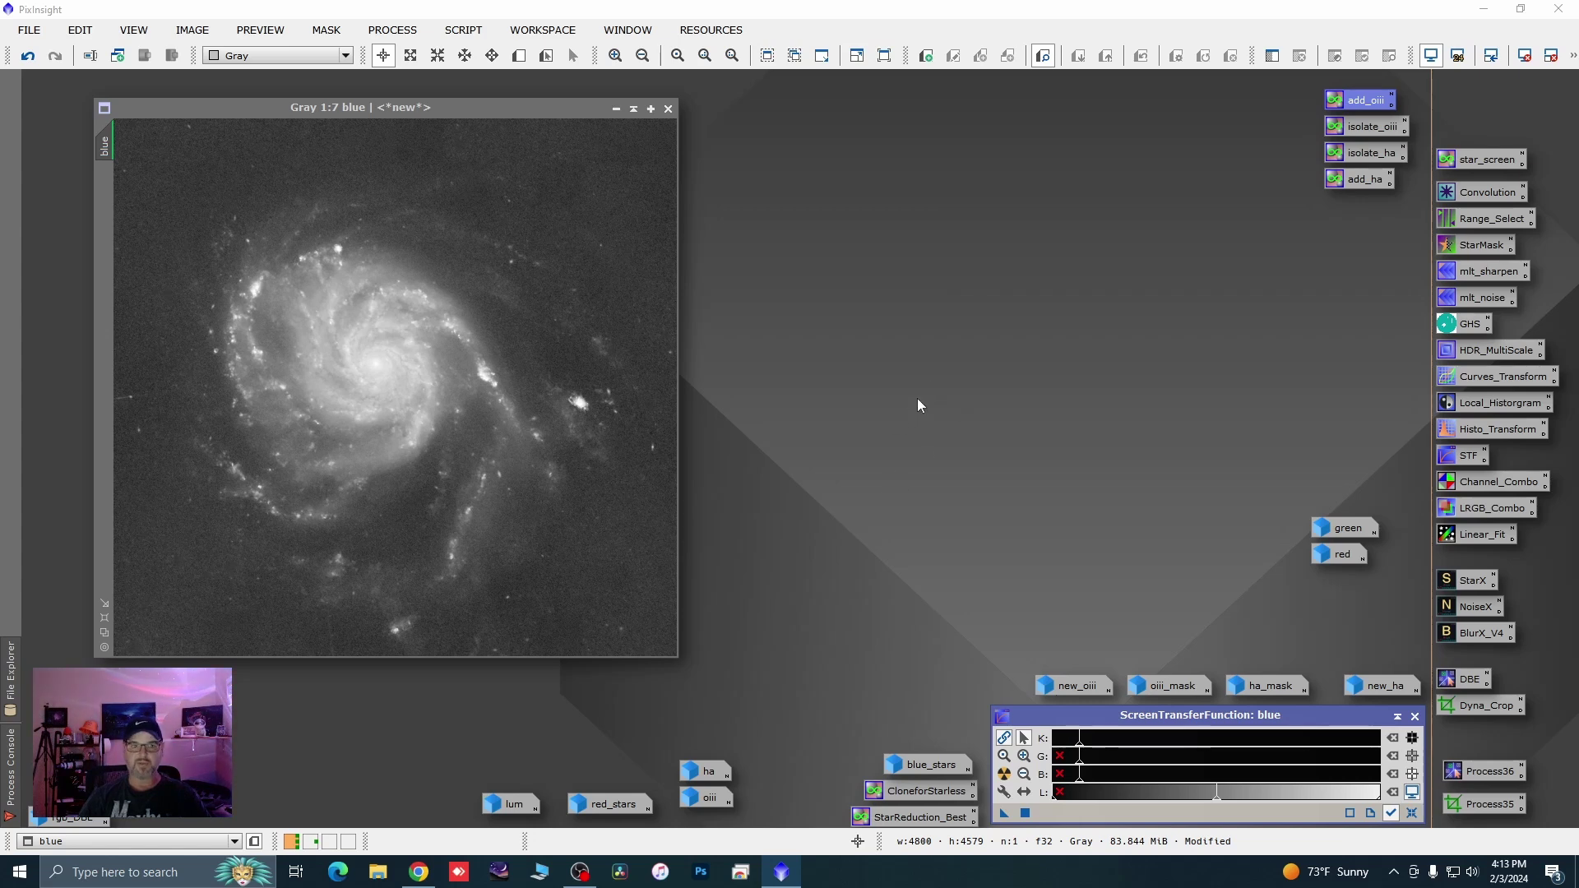
# Open the saved add_ha PixelMath process and replace its expression with blue+blue_stars in the Expression Editor
pyautogui.doubleClick(1372, 181)
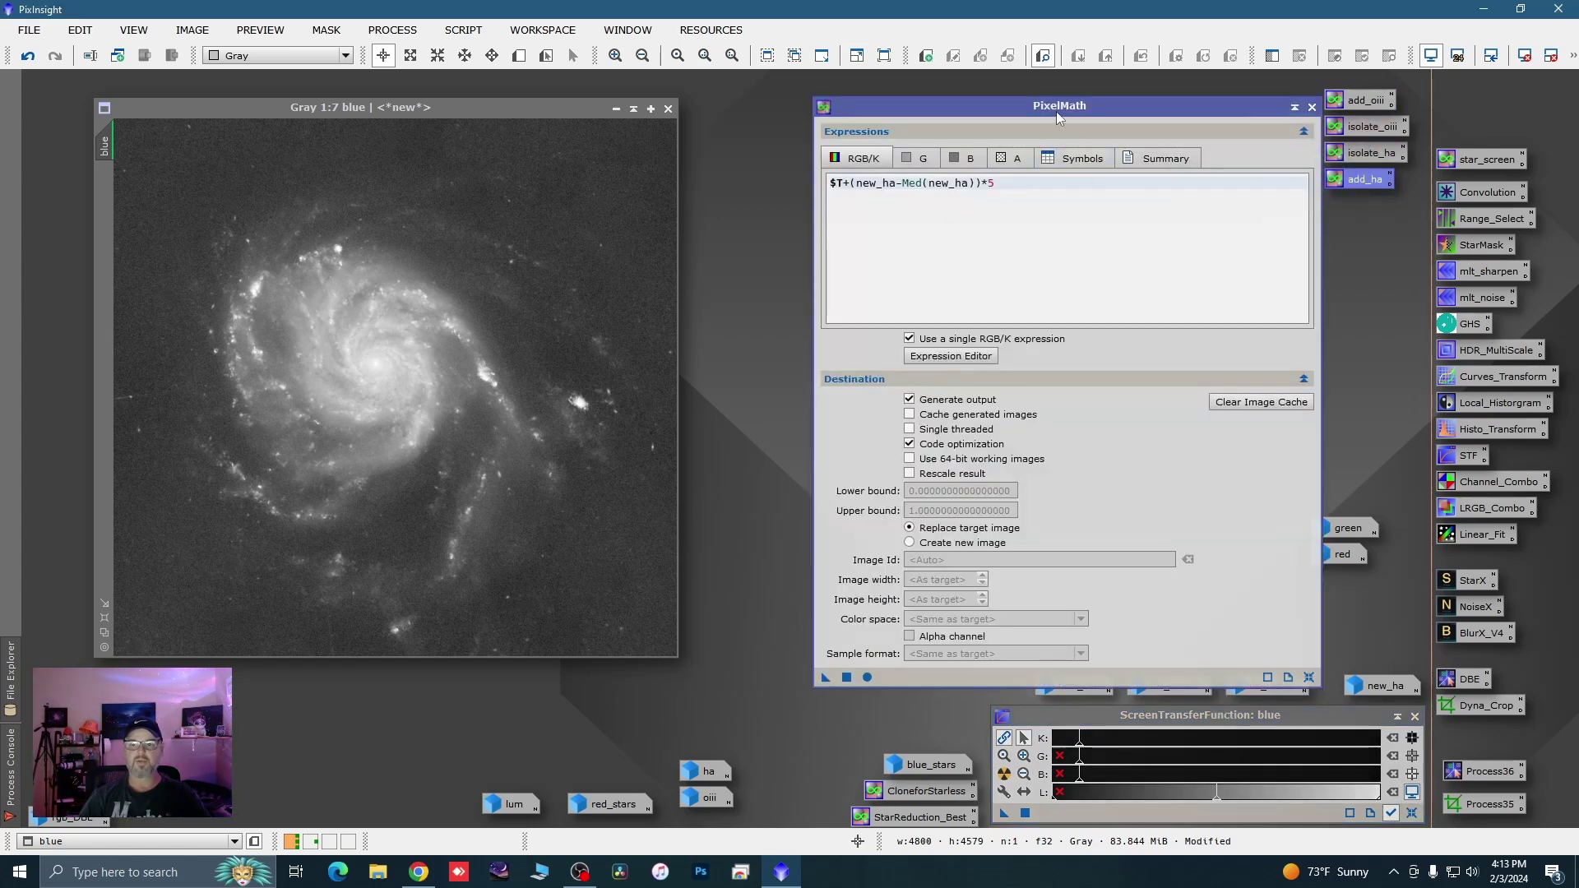
pyautogui.moveTo(1057, 111); pyautogui.dragTo(1021, 112)
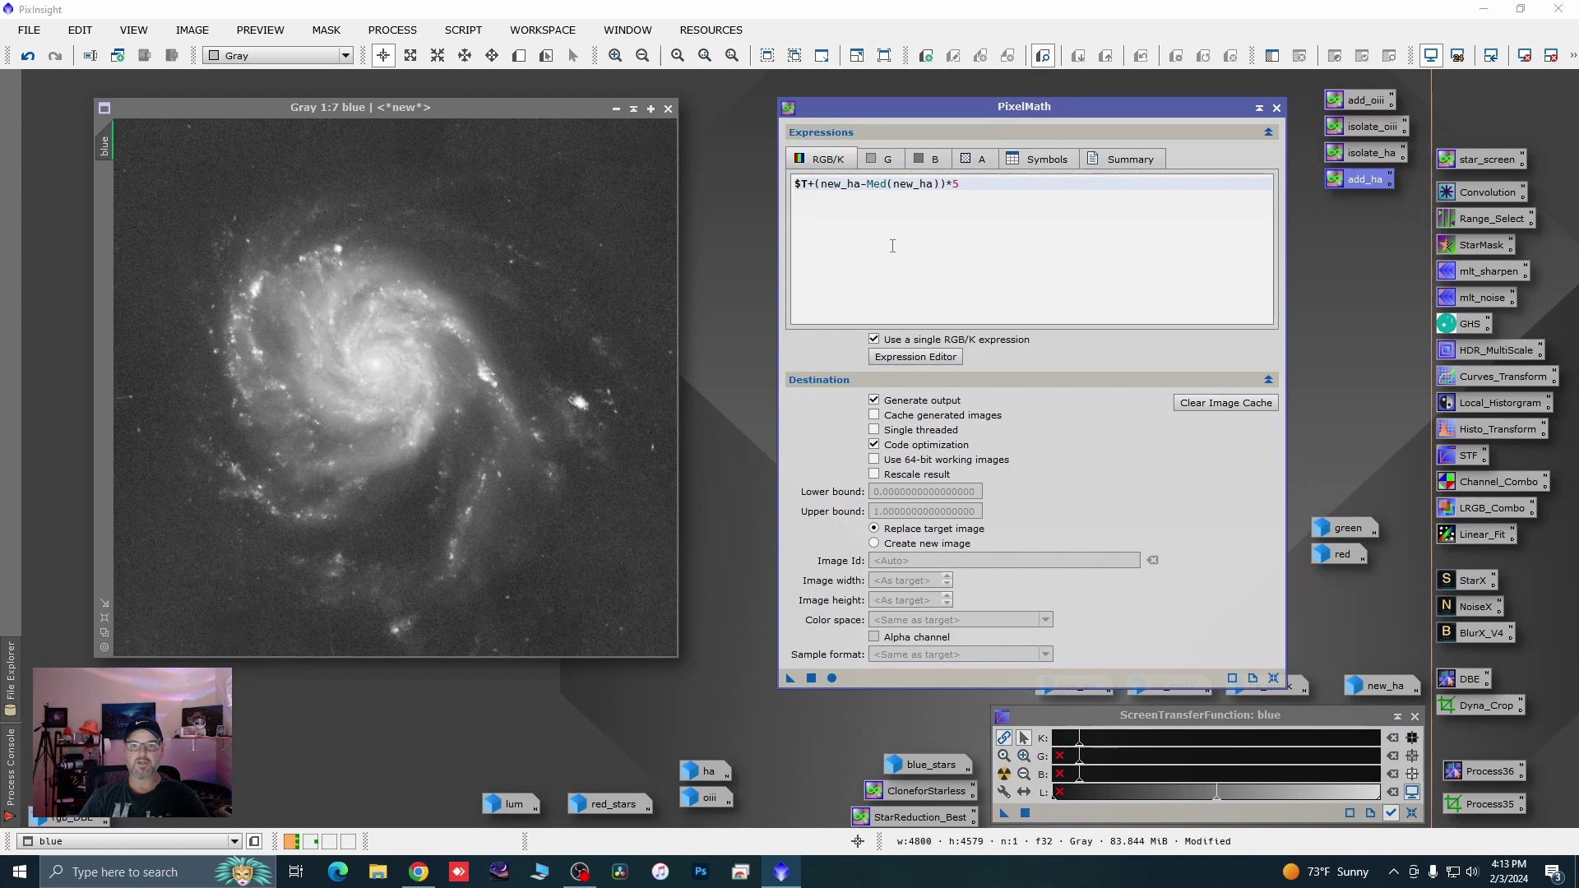
pyautogui.click(910, 358)
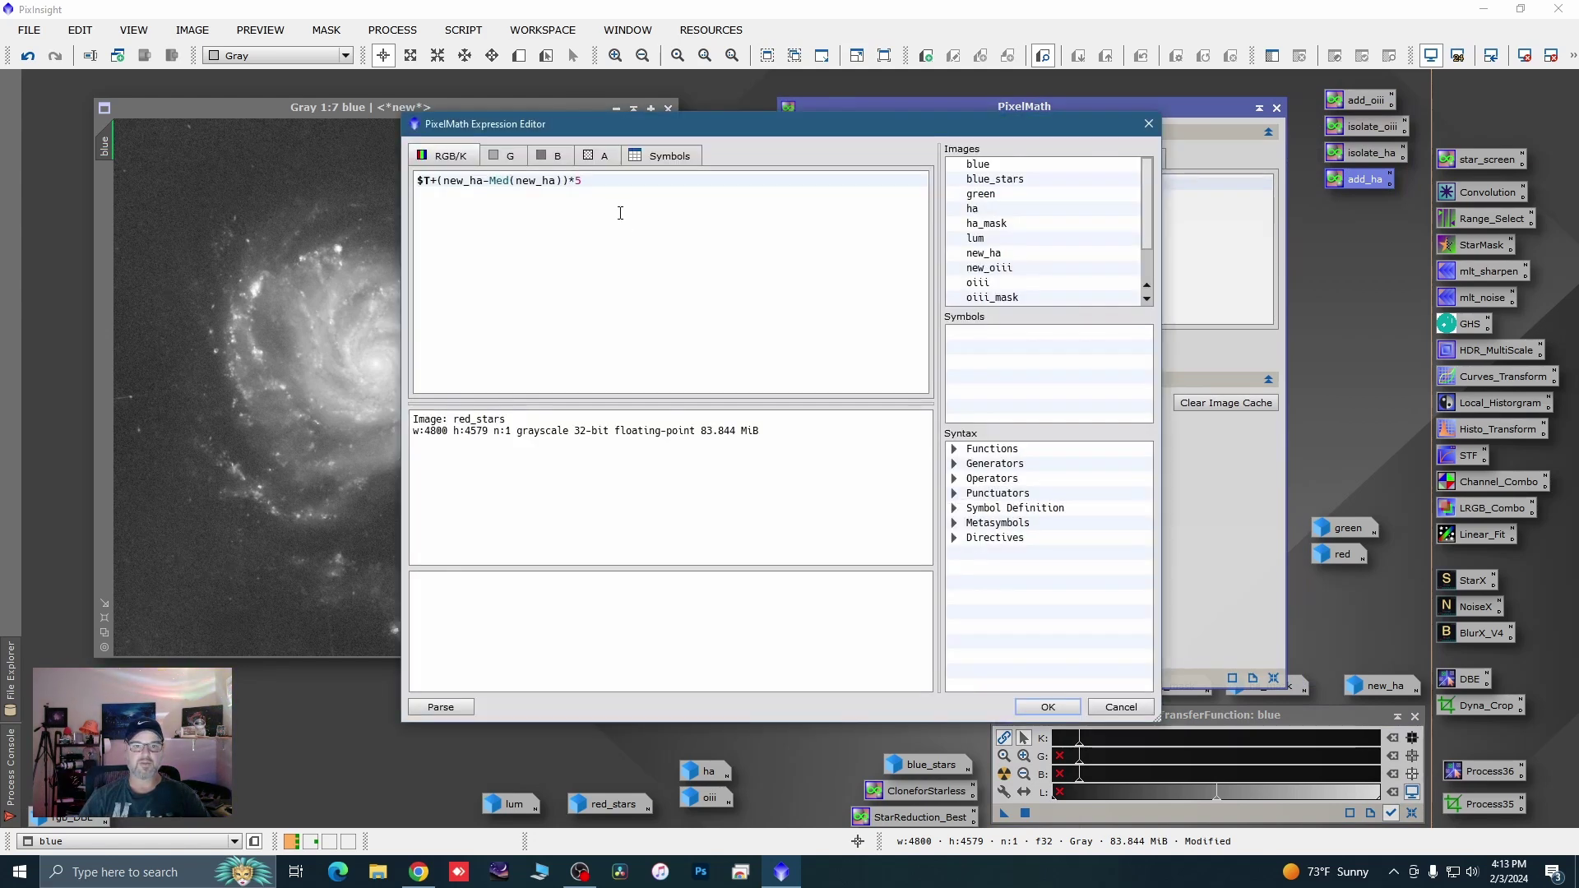
pyautogui.click(608, 186)
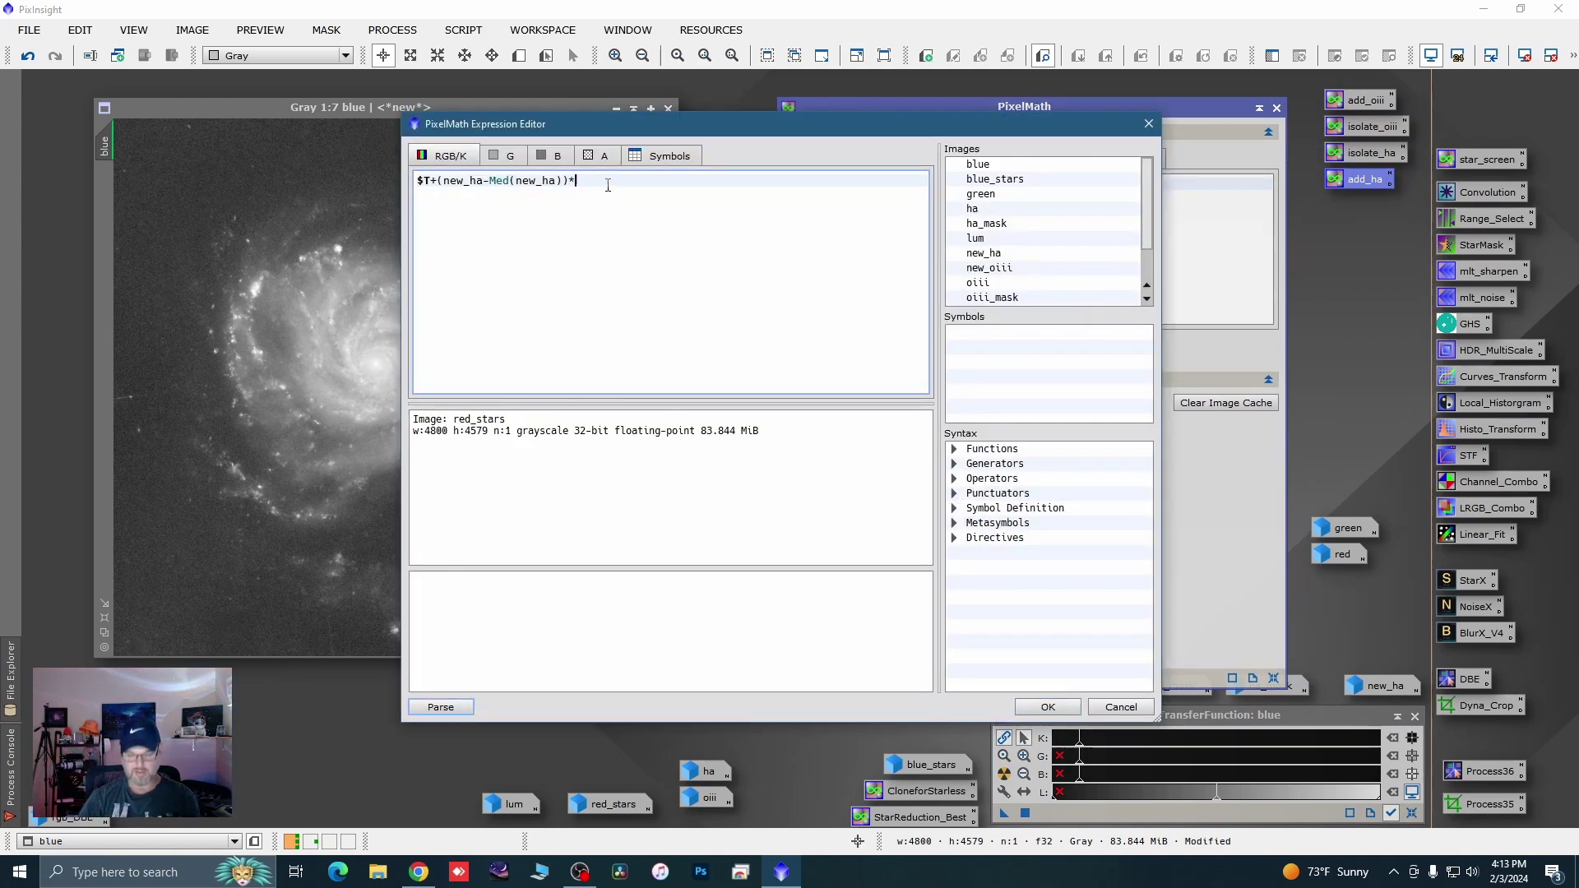
pyautogui.press('BackSpace')
pyautogui.press('BackSpace')
pyautogui.press('BackSpace')
pyautogui.press('BackSpace')
pyautogui.press('BackSpace')
pyautogui.press('BackSpace')
pyautogui.press('BackSpace')
pyautogui.press('BackSpace')
pyautogui.press('BackSpace')
pyautogui.press('BackSpace')
pyautogui.press('BackSpace')
pyautogui.press('BackSpace')
pyautogui.press('BackSpace')
pyautogui.press('BackSpace')
pyautogui.press('BackSpace')
pyautogui.press('BackSpace')
pyautogui.press('BackSpace')
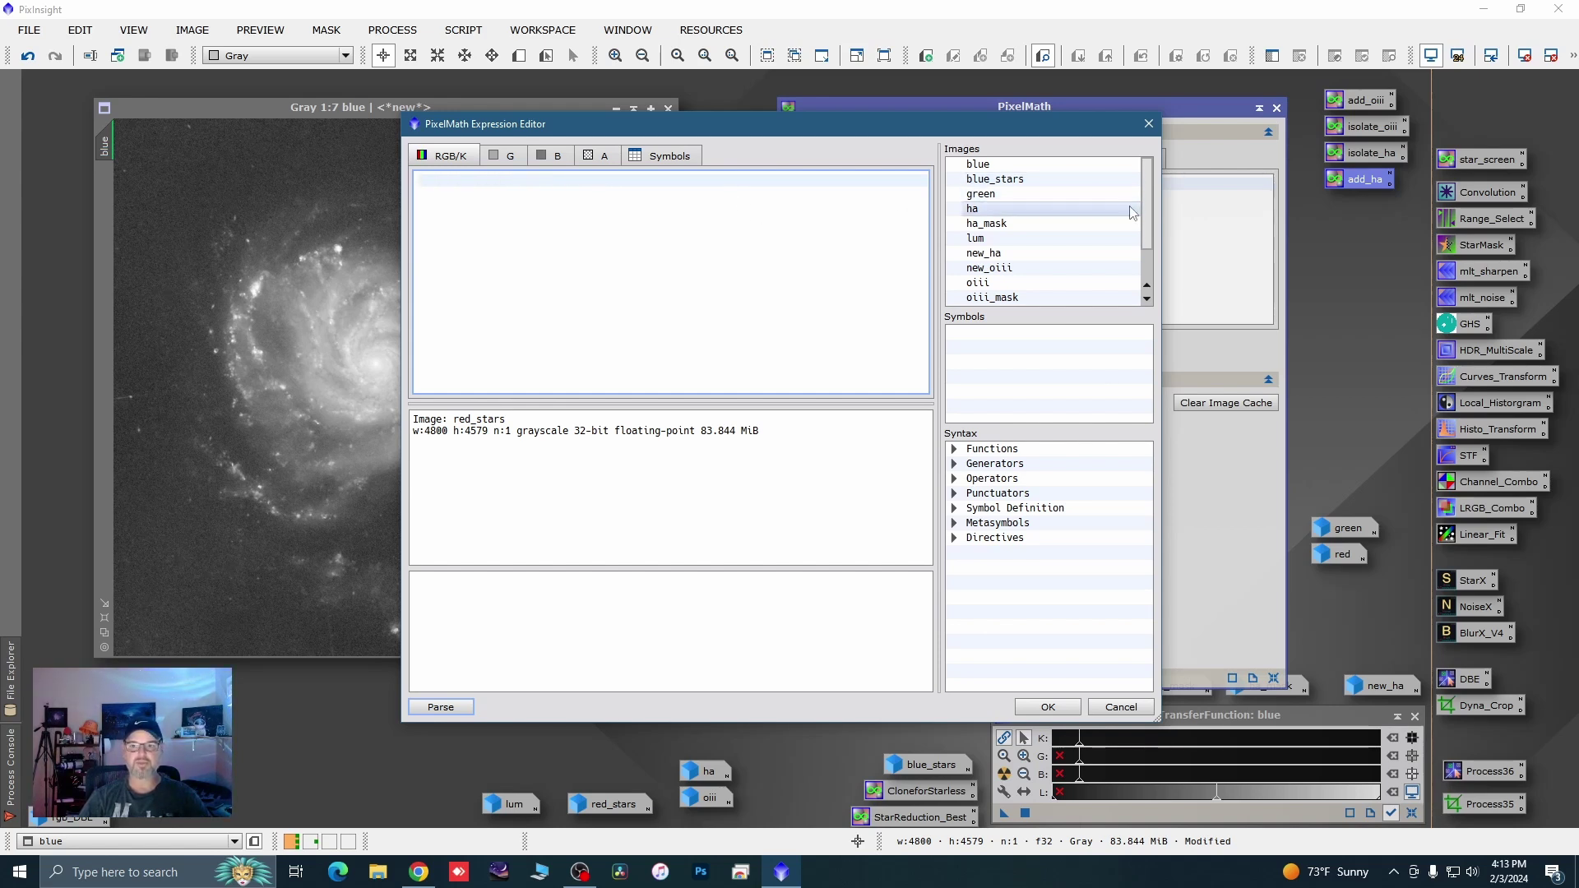
pyautogui.moveTo(1146, 219)
pyautogui.mouseDown()
pyautogui.moveTo(1150, 262)
pyautogui.moveTo(1149, 224)
pyautogui.mouseUp()
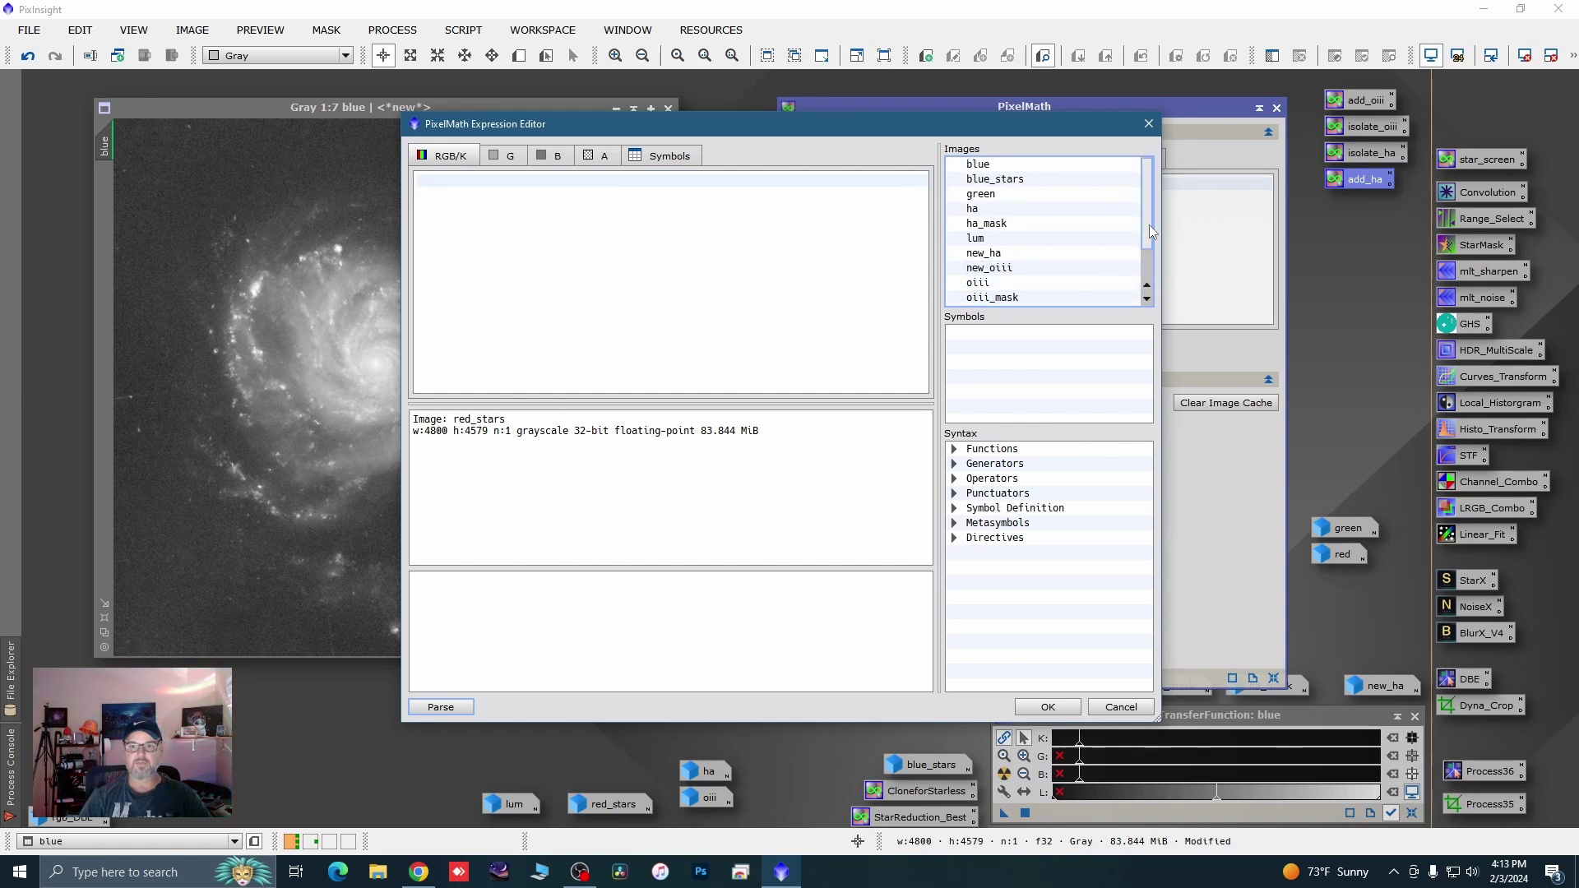
pyautogui.doubleClick(979, 164)
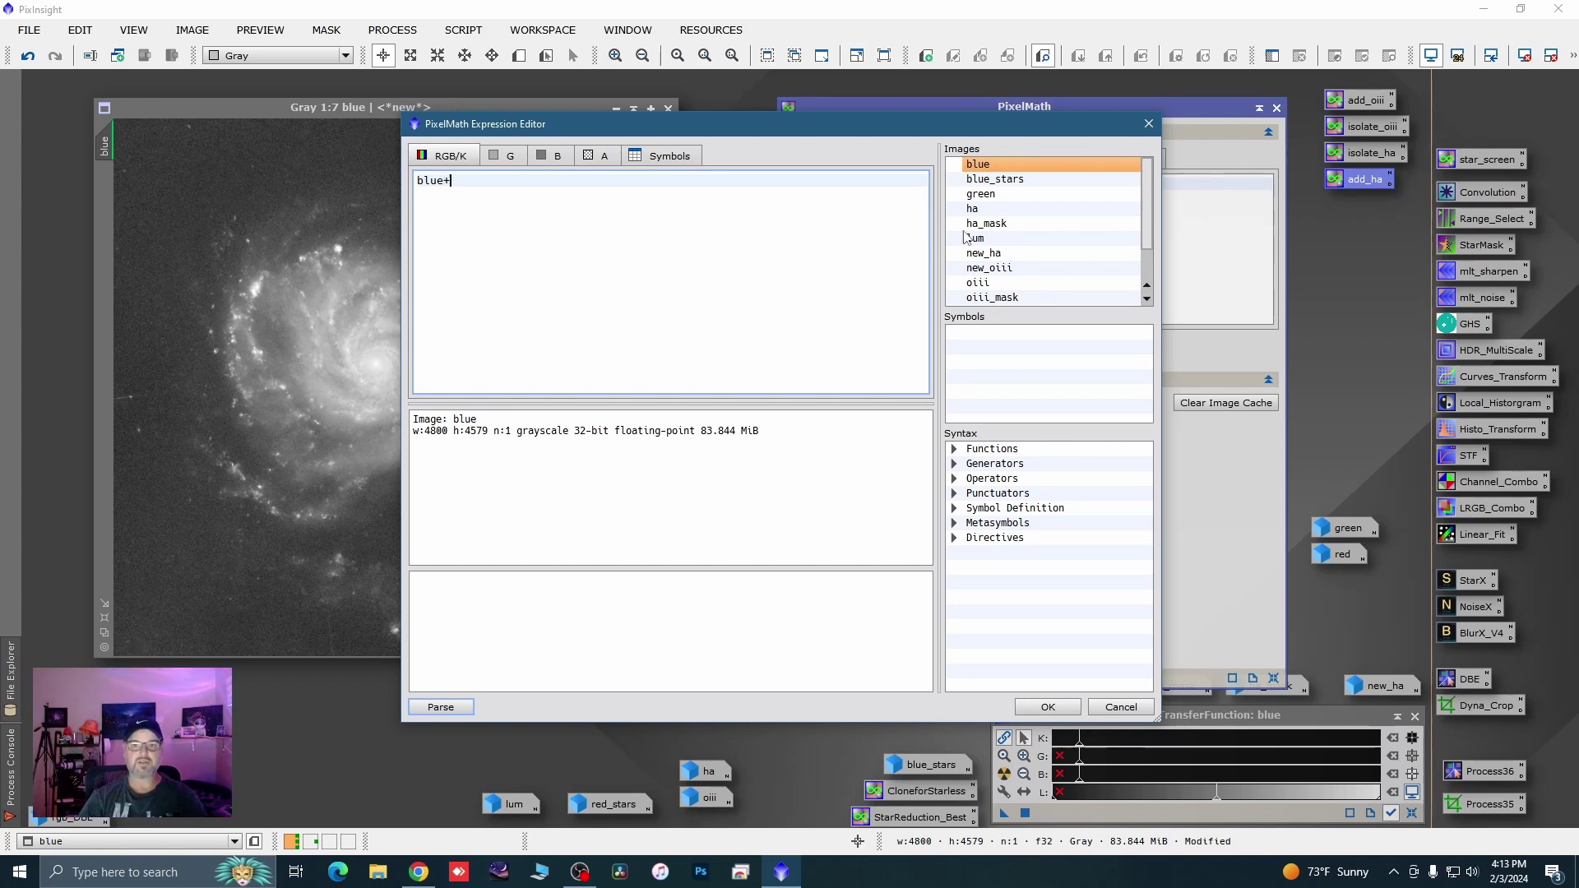
pyautogui.doubleClick(991, 178)
pyautogui.click(1048, 706)
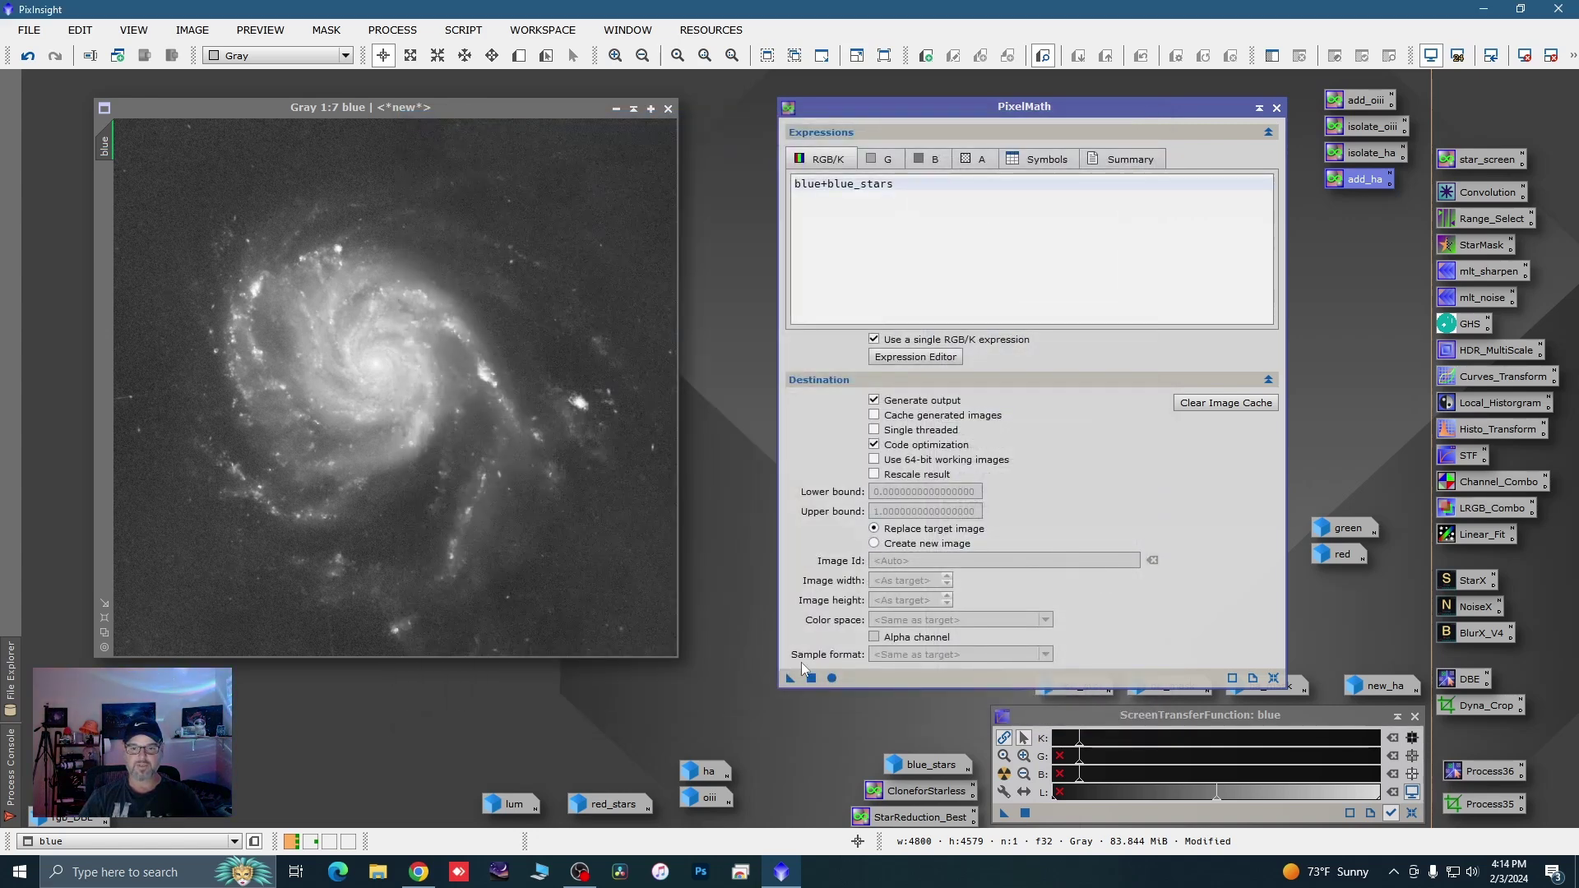
# Apply the blue+blue_stars expression to the blue image, close PixelMath, and minimize the blue image
pyautogui.moveTo(787, 679); pyautogui.dragTo(650, 494)
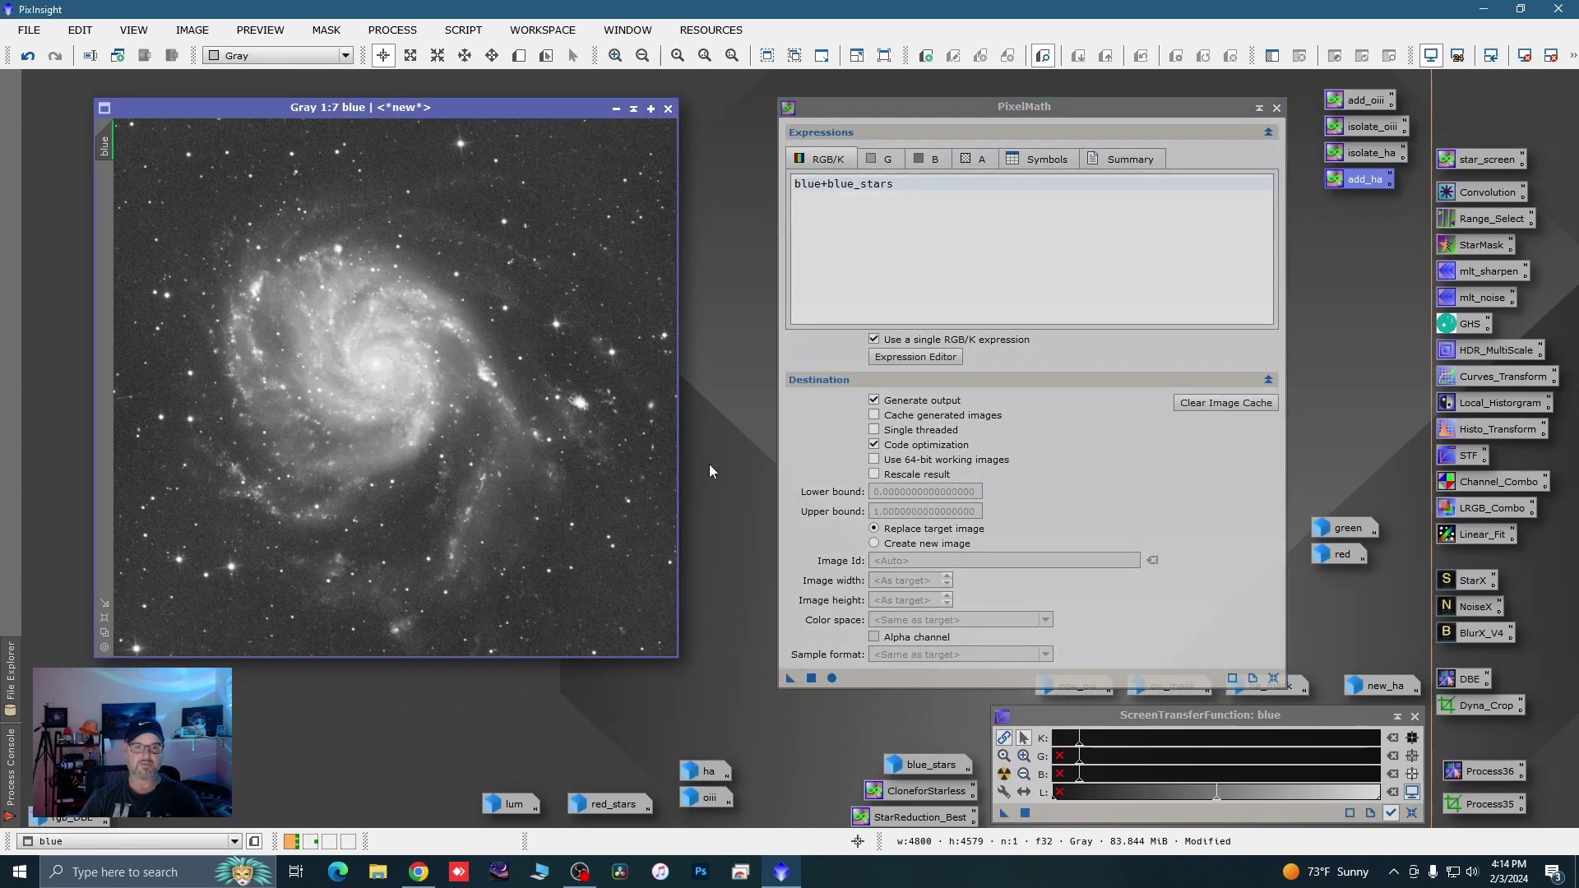
pyautogui.click(1278, 108)
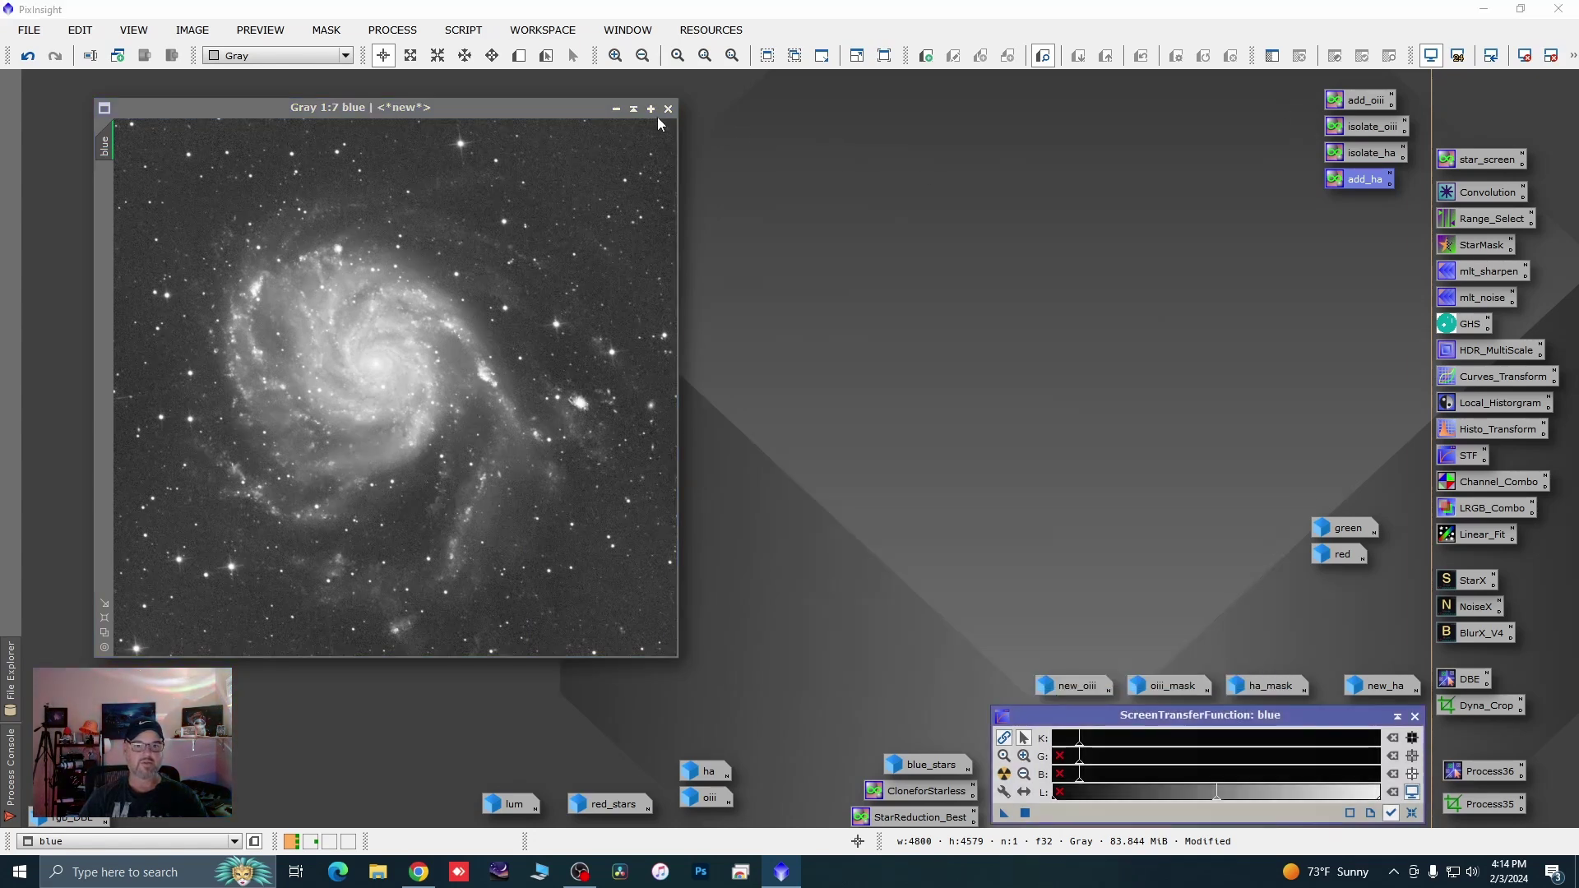
pyautogui.click(616, 109)
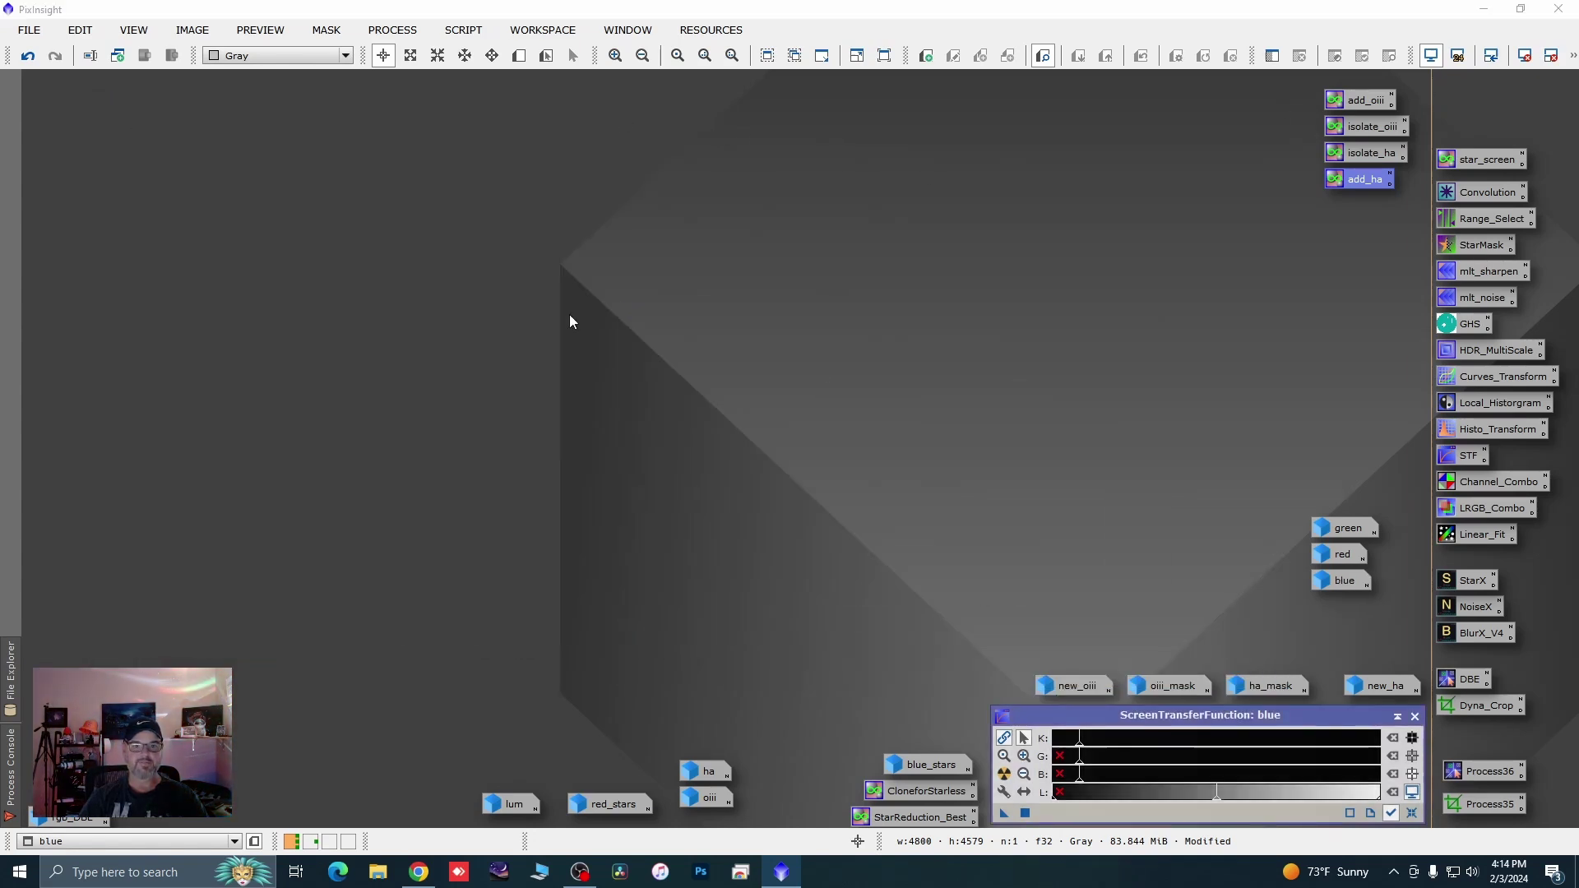
# Restore the green image, apply an automatic screen stretch to it, and move its window to clear workspace
pyautogui.doubleClick(1347, 529)
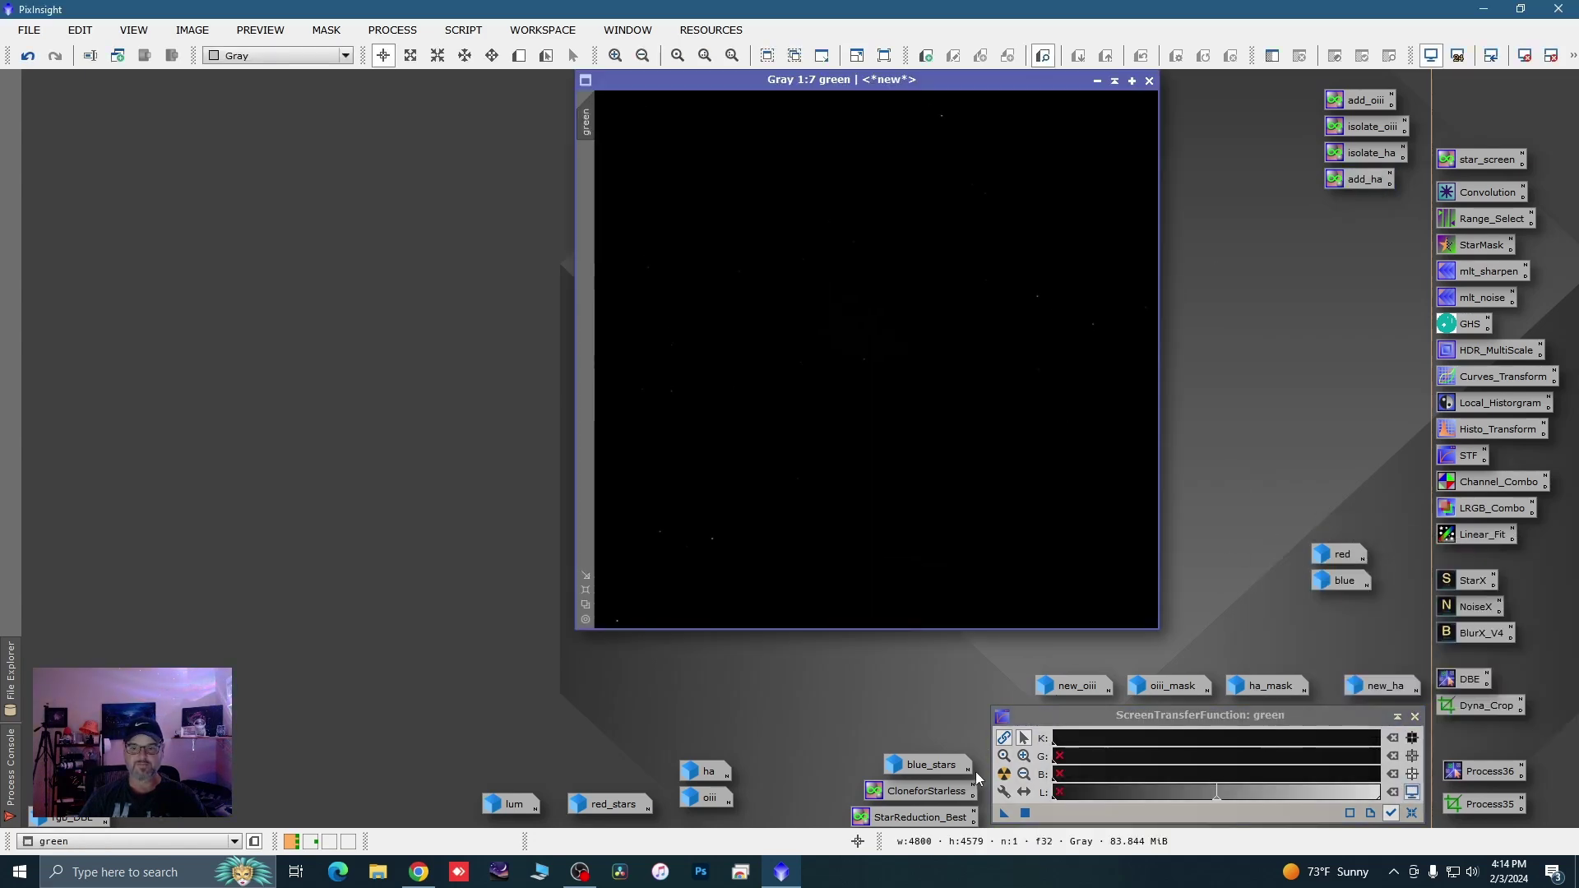
pyautogui.click(1004, 774)
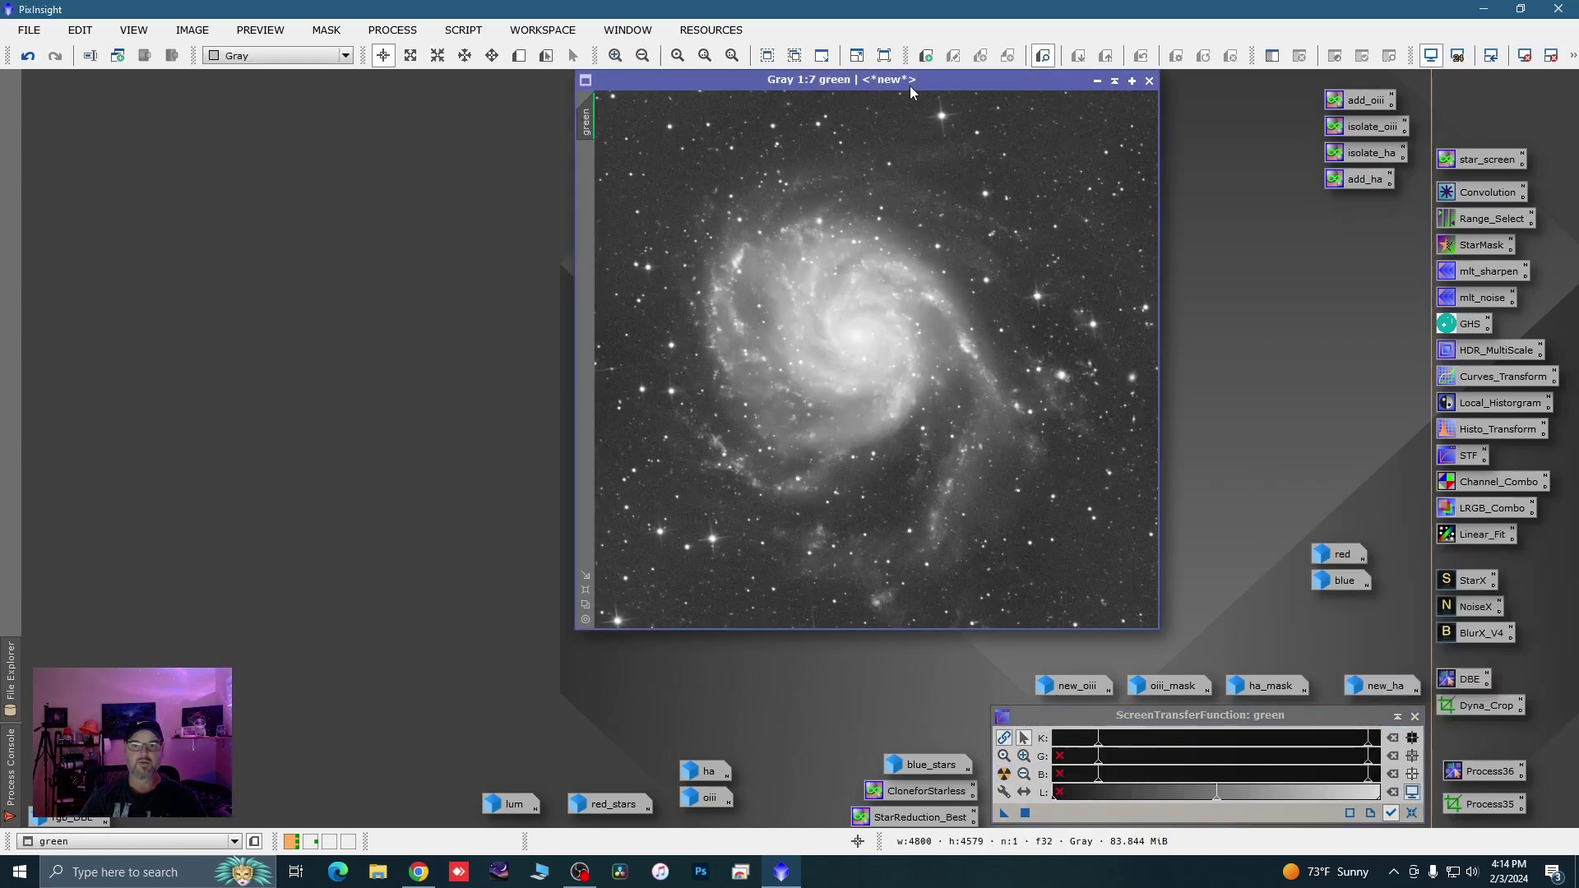
pyautogui.moveTo(909, 85); pyautogui.dragTo(429, 97)
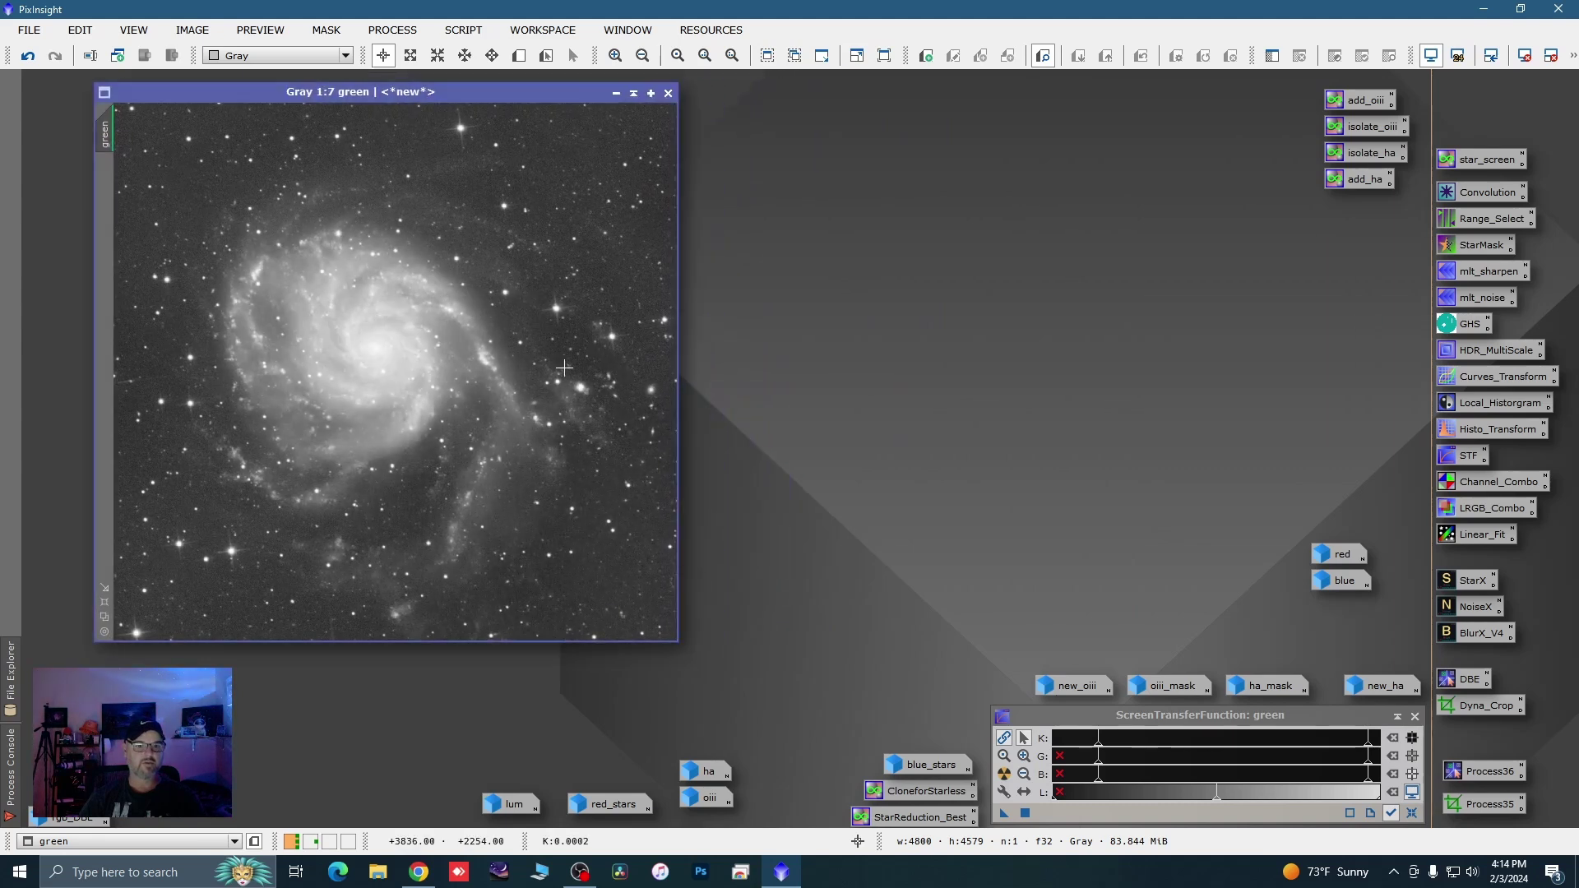
# Apply oiii_mask as a mask to the green image, minimize the mask image, and hide the red mask overlay
pyautogui.doubleClick(1150, 689)
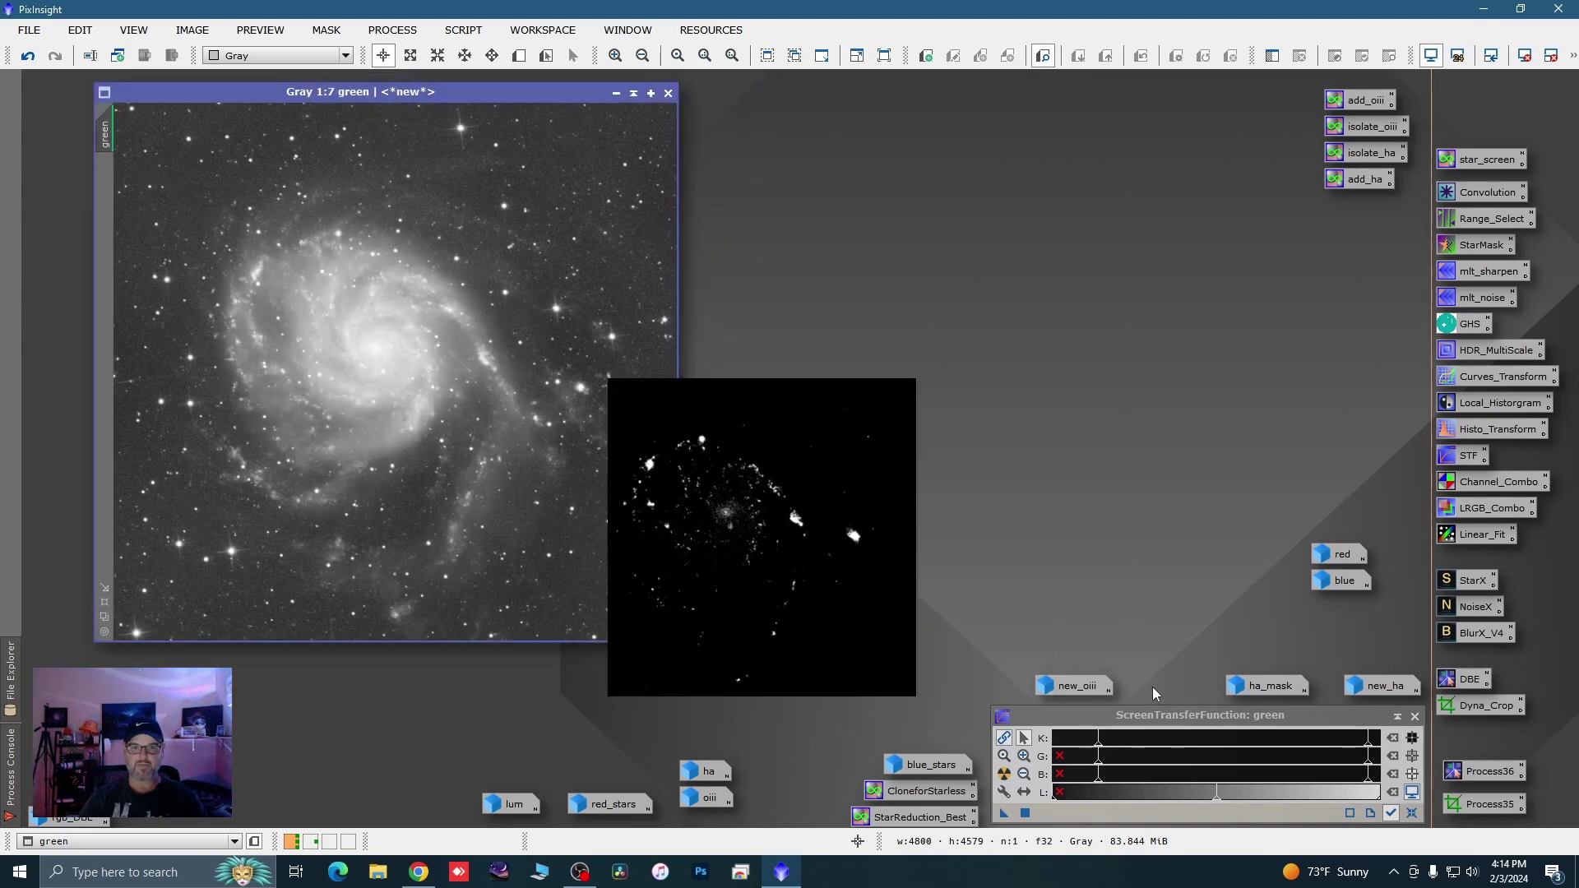
pyautogui.moveTo(176, 200); pyautogui.dragTo(111, 200)
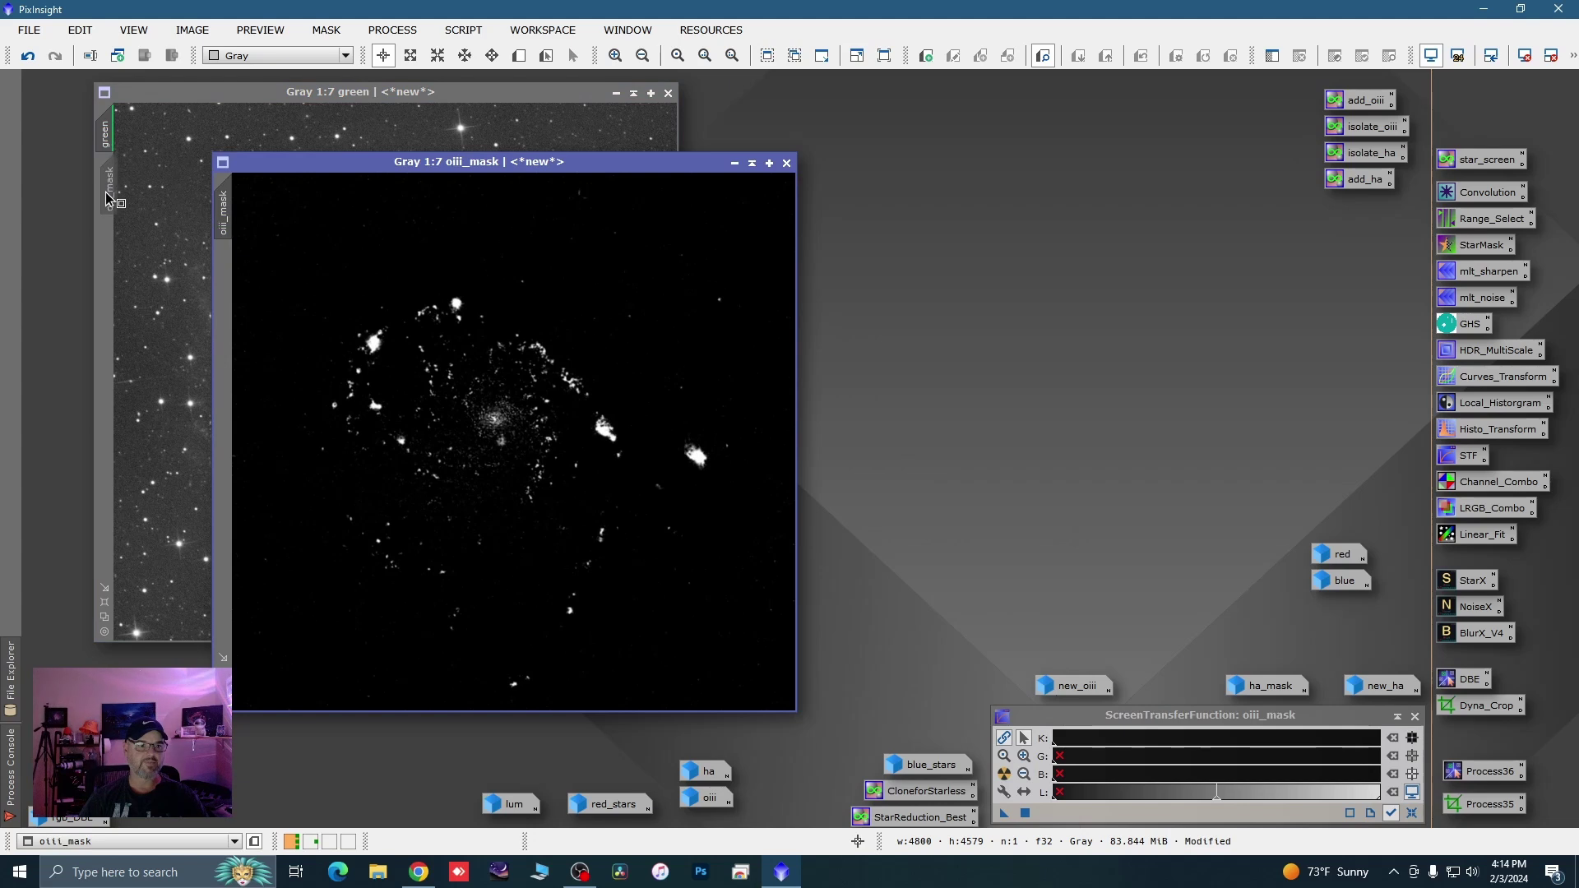
pyautogui.click(728, 164)
pyautogui.rightClick(433, 328)
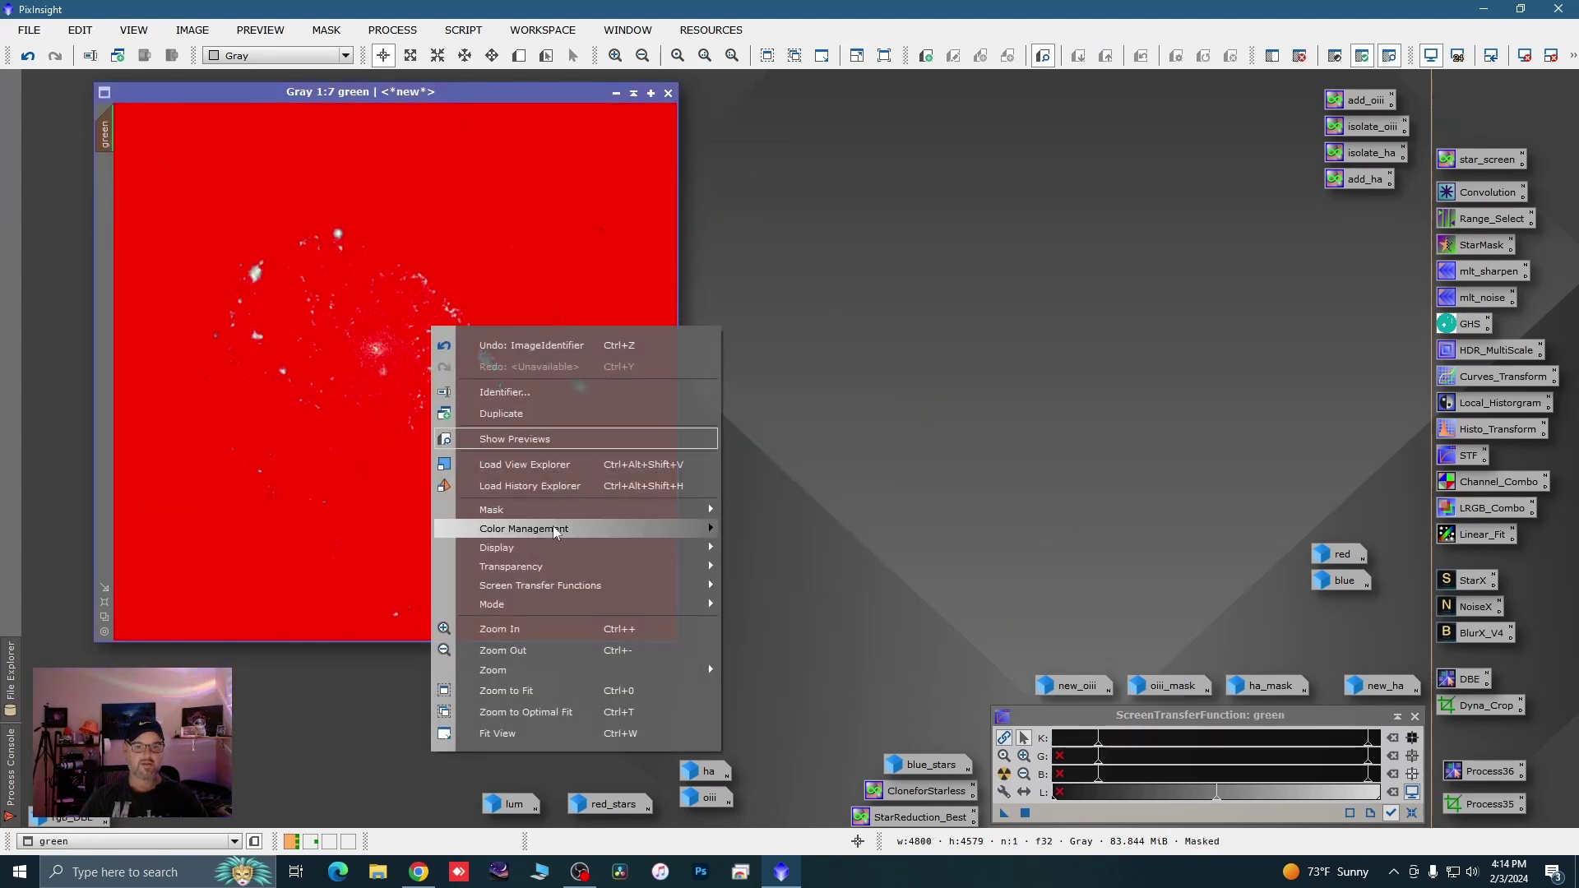
pyautogui.moveTo(560, 510)
pyautogui.click(805, 599)
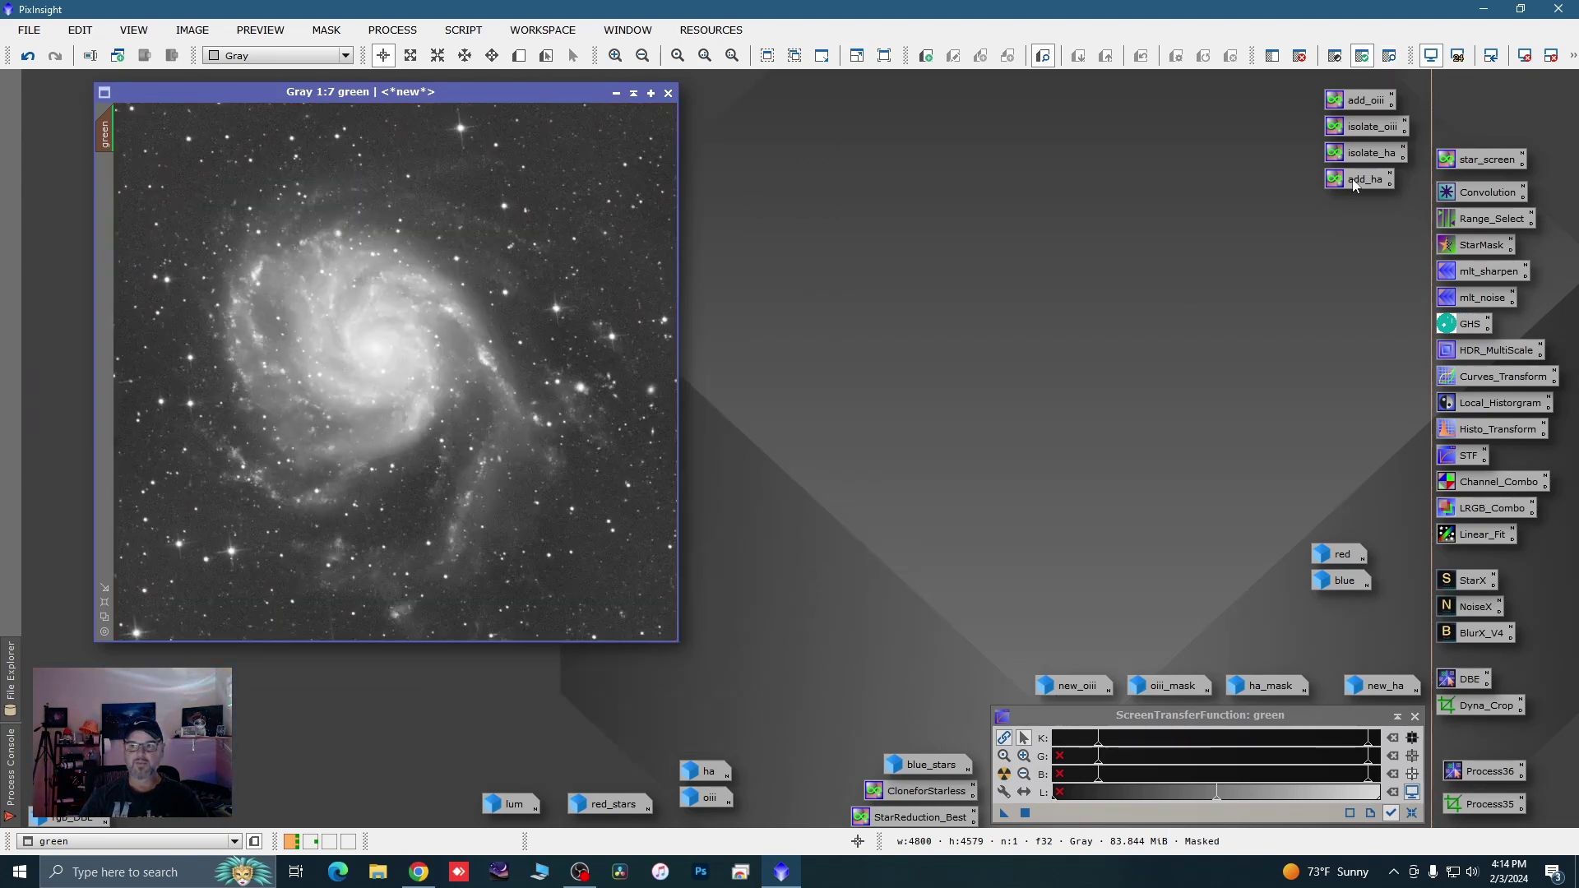
# Open the saved add_oiii PixelMath process, change its expression to $T+(new_oiii-Med(new_oiii))*4, and apply it to the green image
pyautogui.doubleClick(1370, 109)
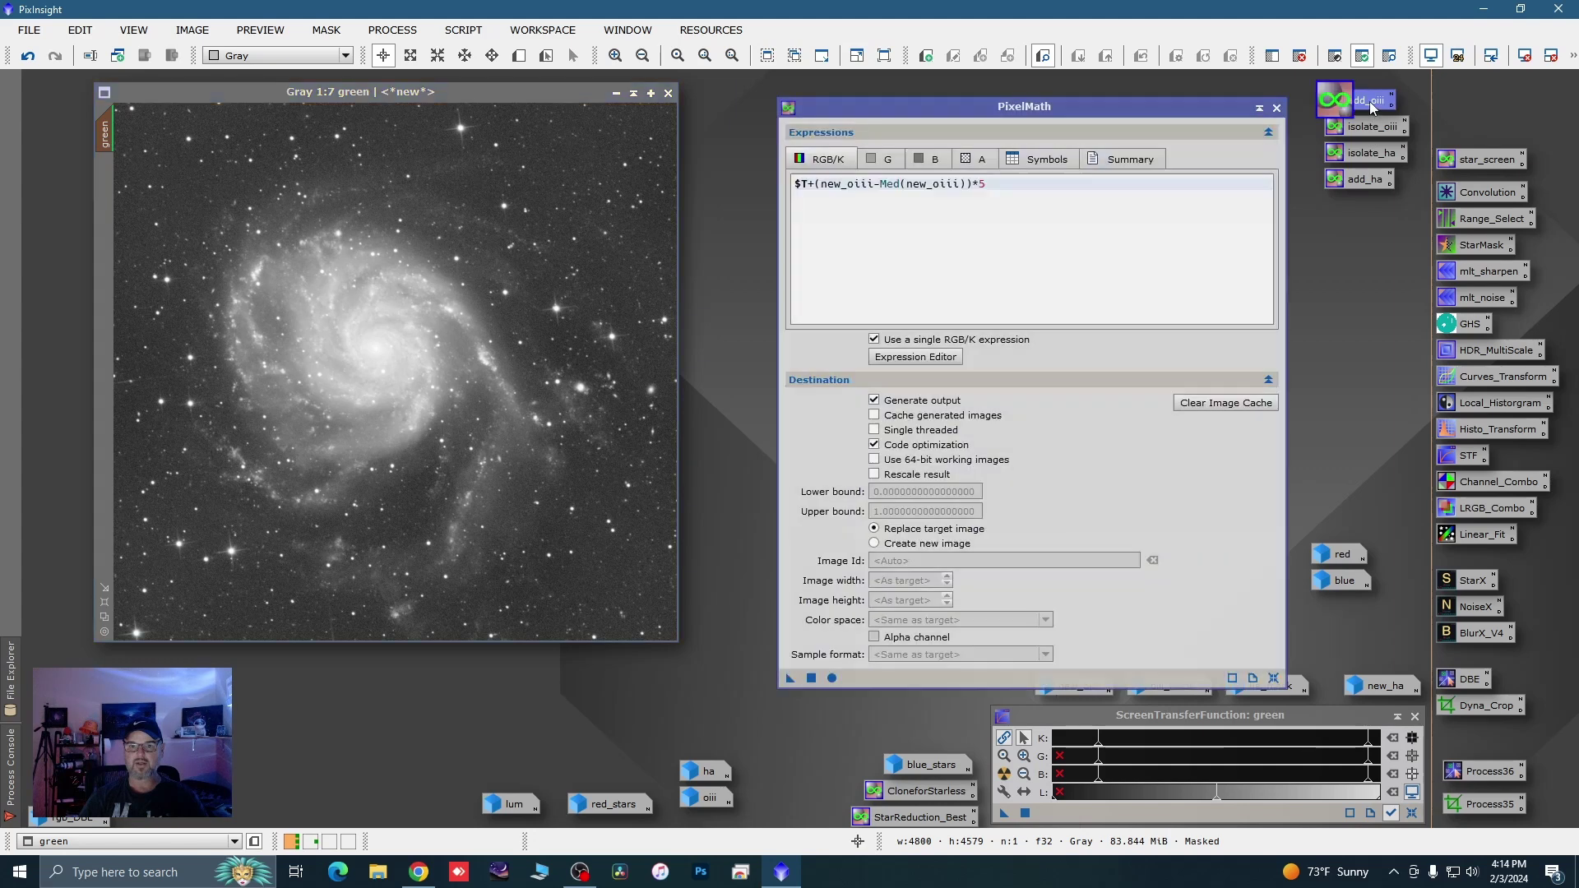
pyautogui.click(994, 187)
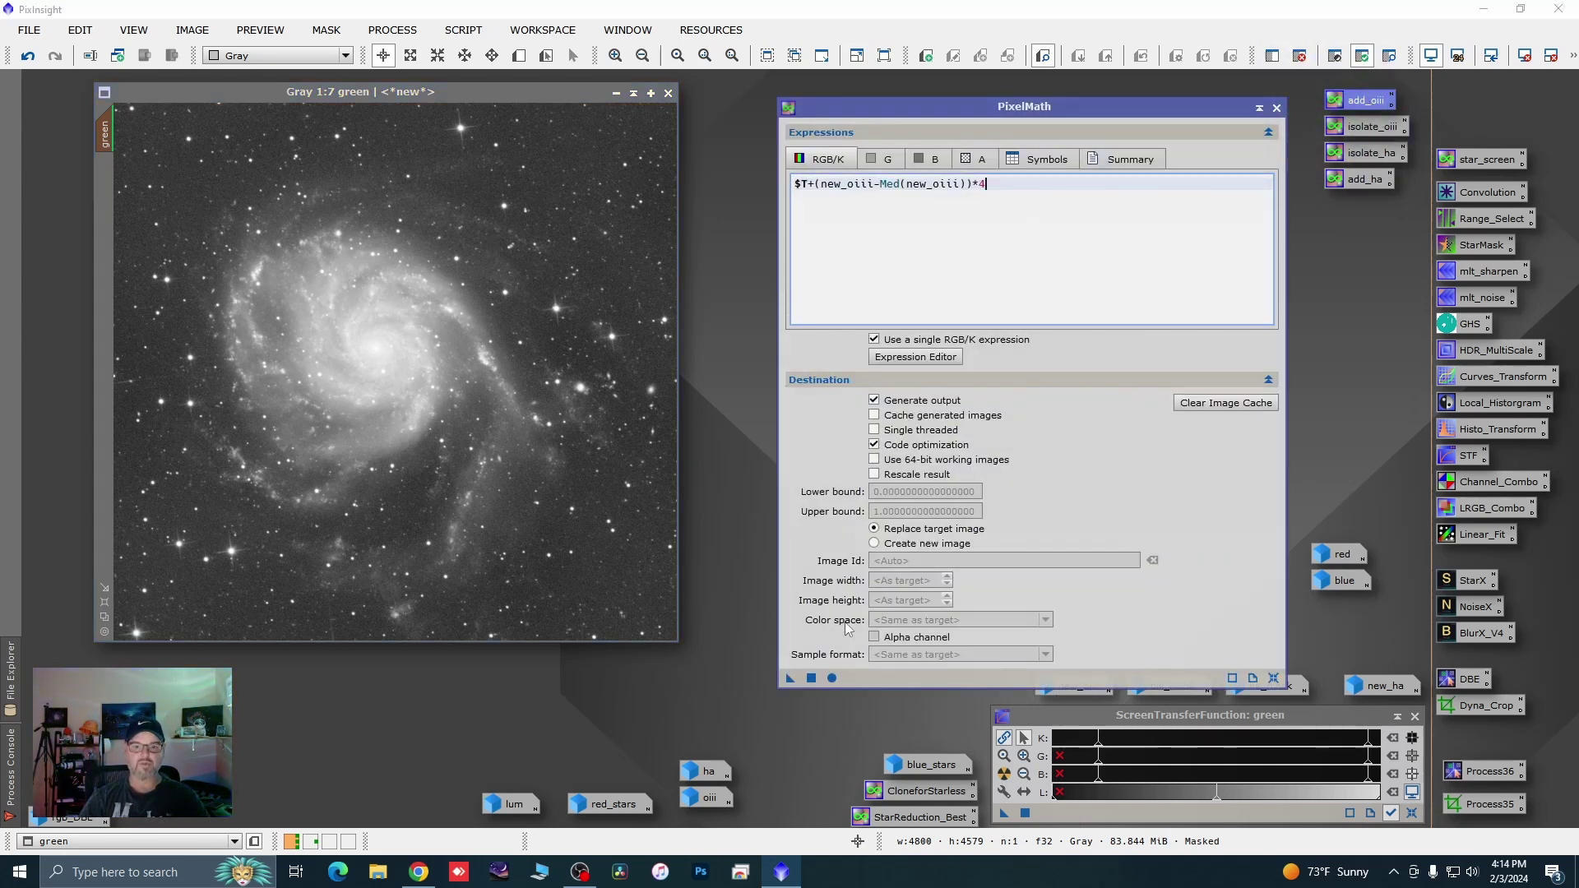
pyautogui.moveTo(790, 678); pyautogui.dragTo(647, 593)
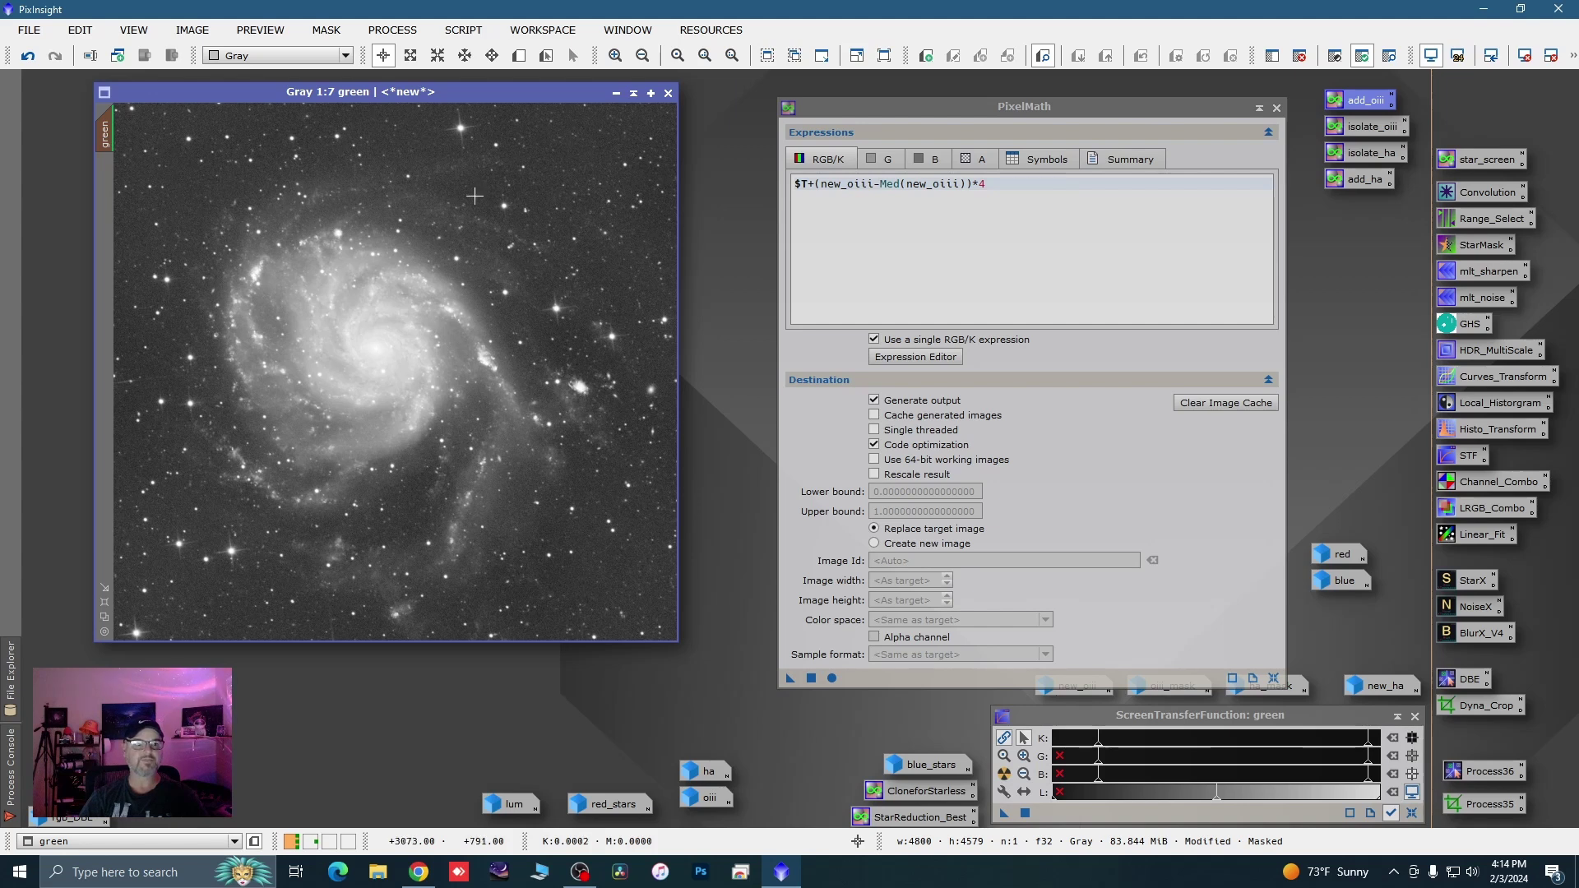
# Remove the mask from the green image and minimize the image
pyautogui.rightClick(458, 206)
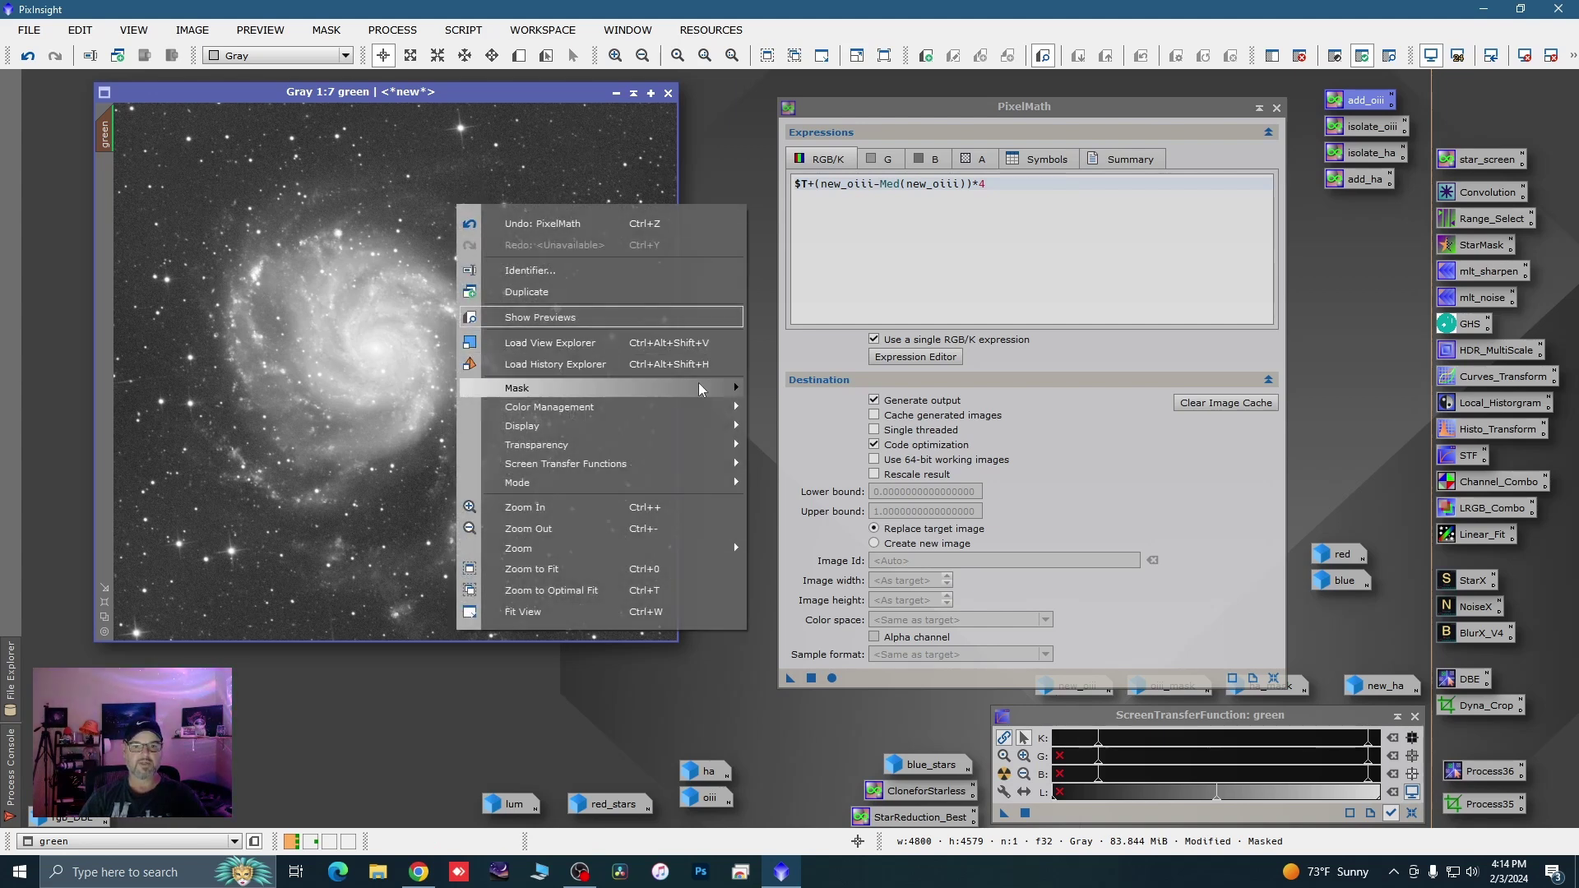
pyautogui.moveTo(701, 389)
pyautogui.click(811, 412)
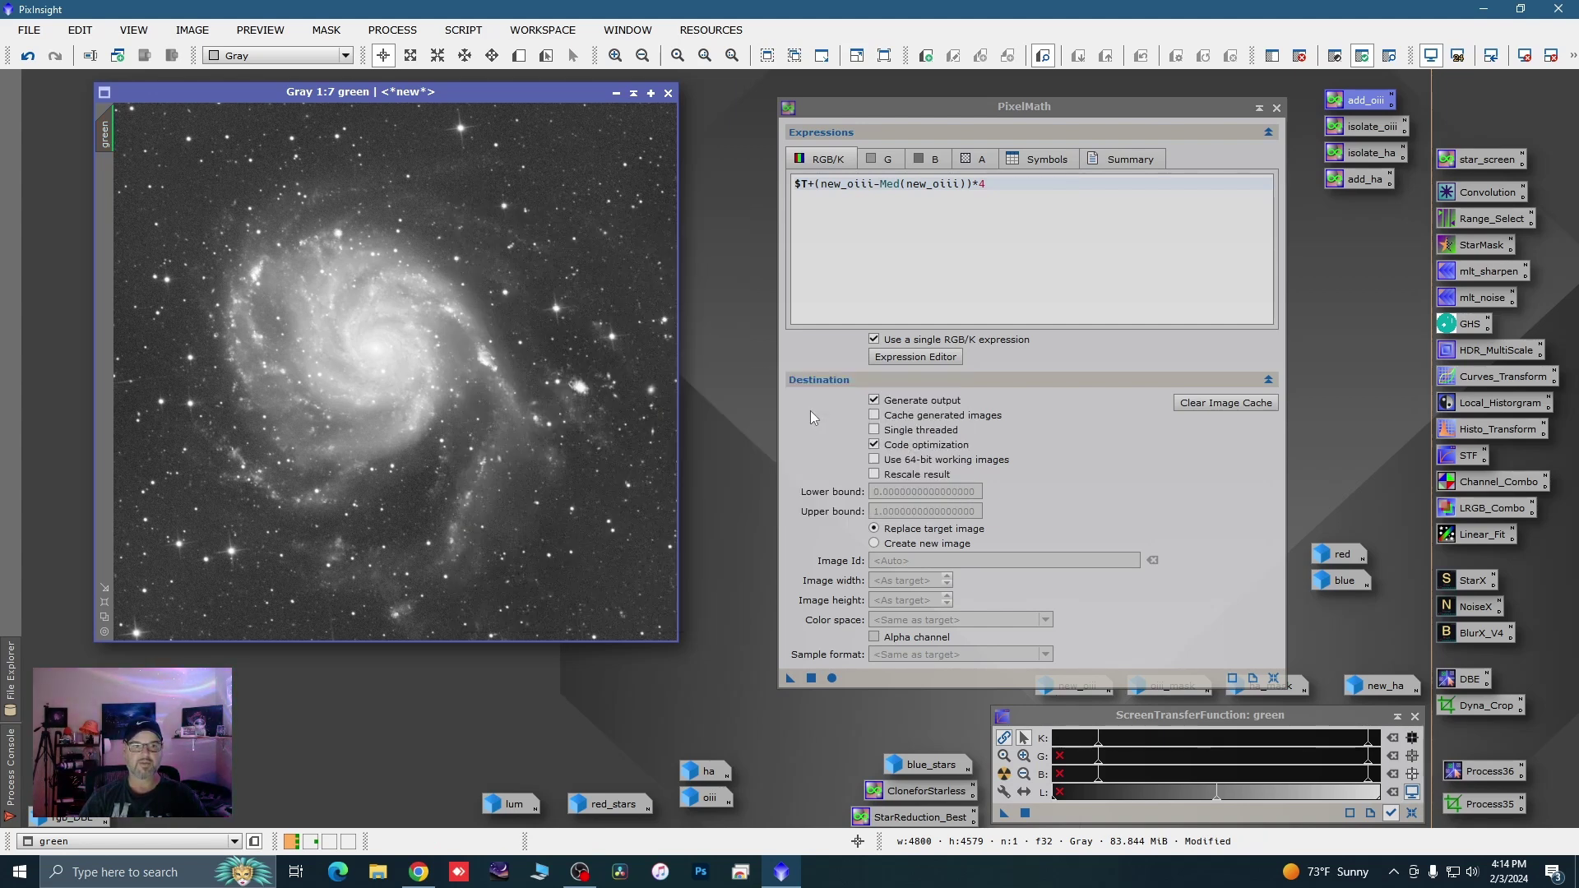
pyautogui.click(616, 94)
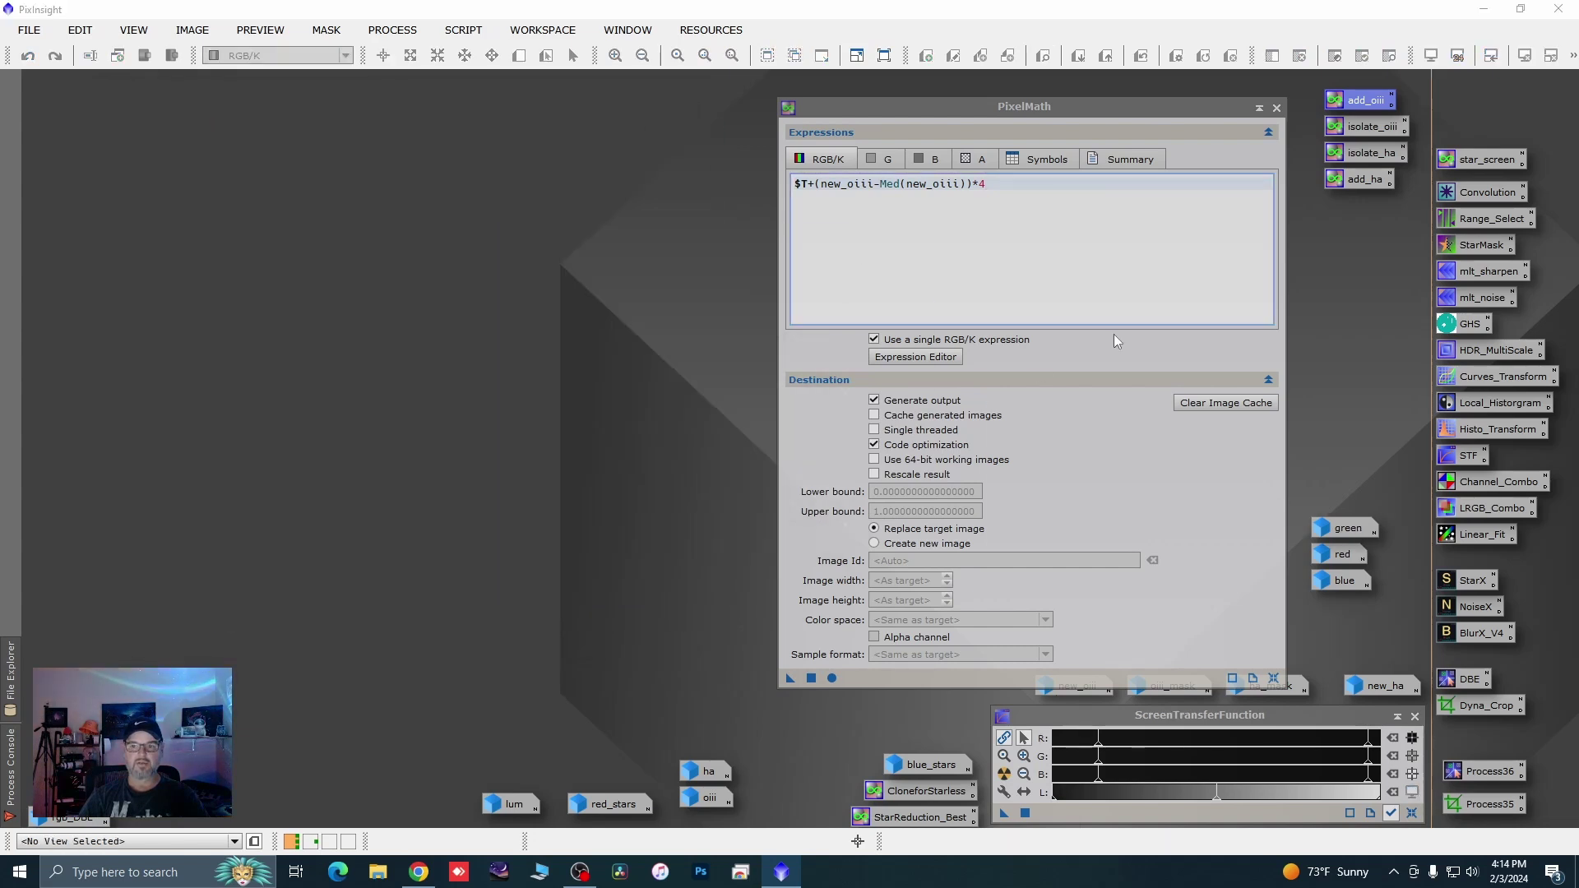
# Restore the lum image and apply oiii_mask to it as a hidden mask, leaving new_oiii and oiii_mask minimized
pyautogui.doubleClick(520, 799)
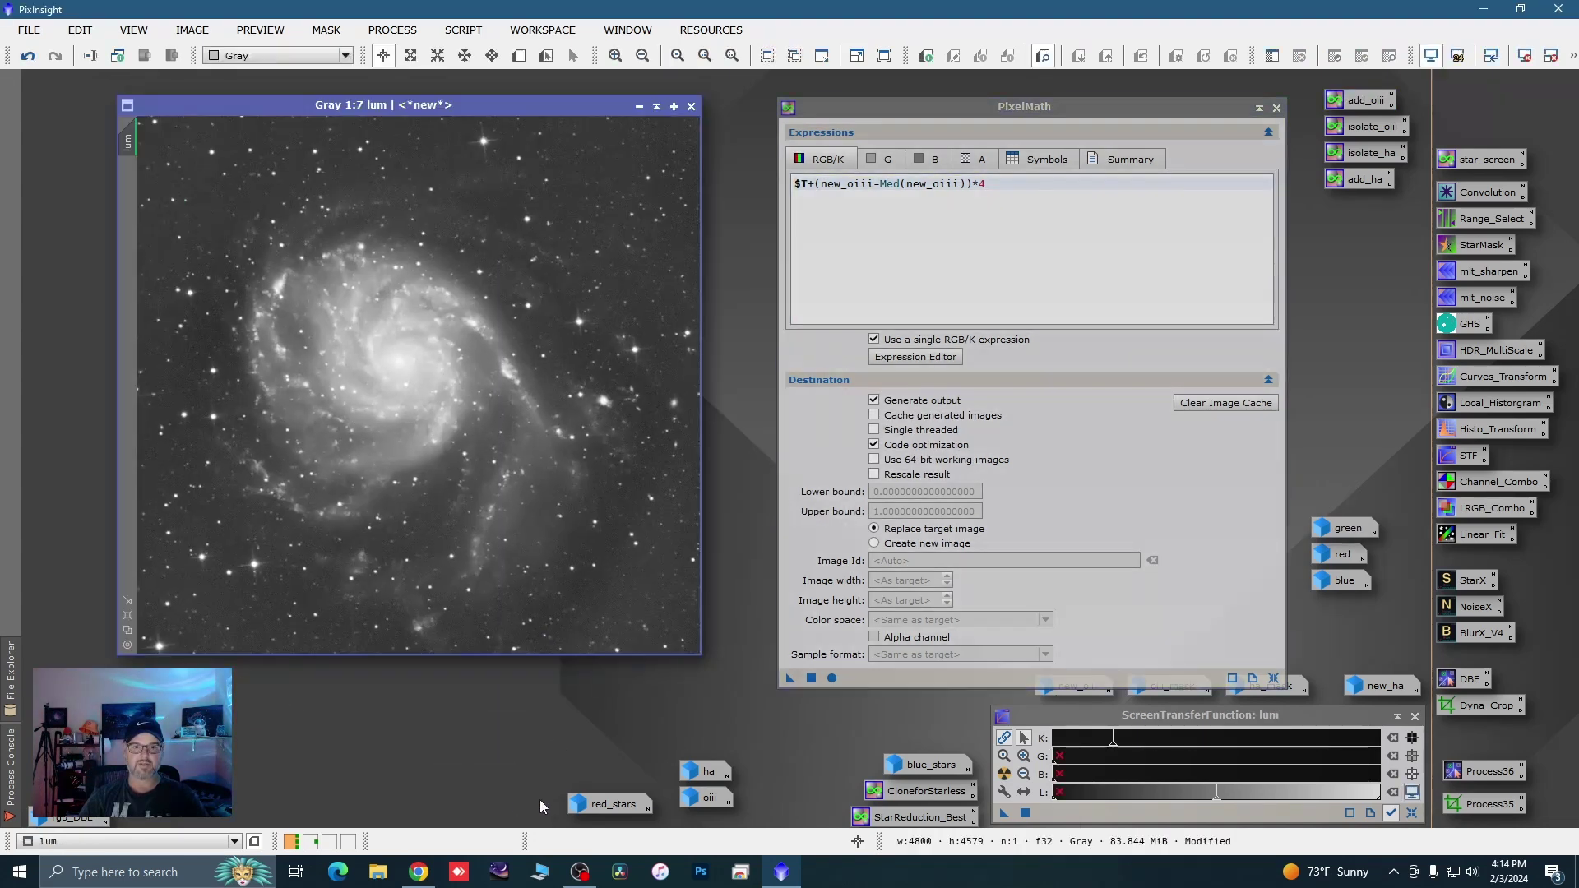
pyautogui.moveTo(1172, 111); pyautogui.dragTo(1177, 87)
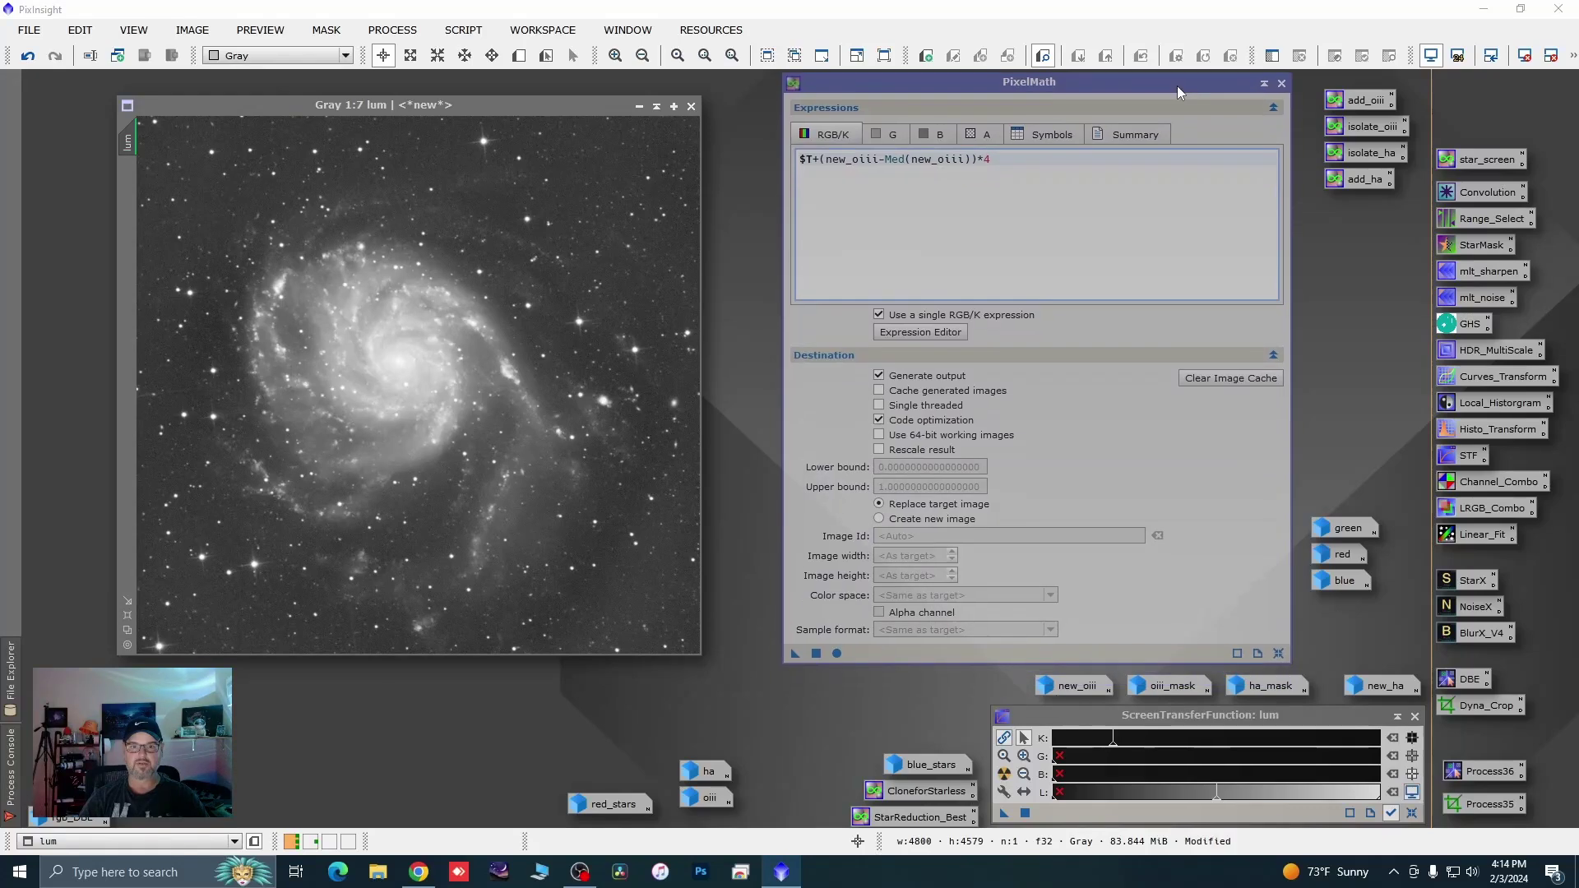
pyautogui.scroll(3, 632, 393)
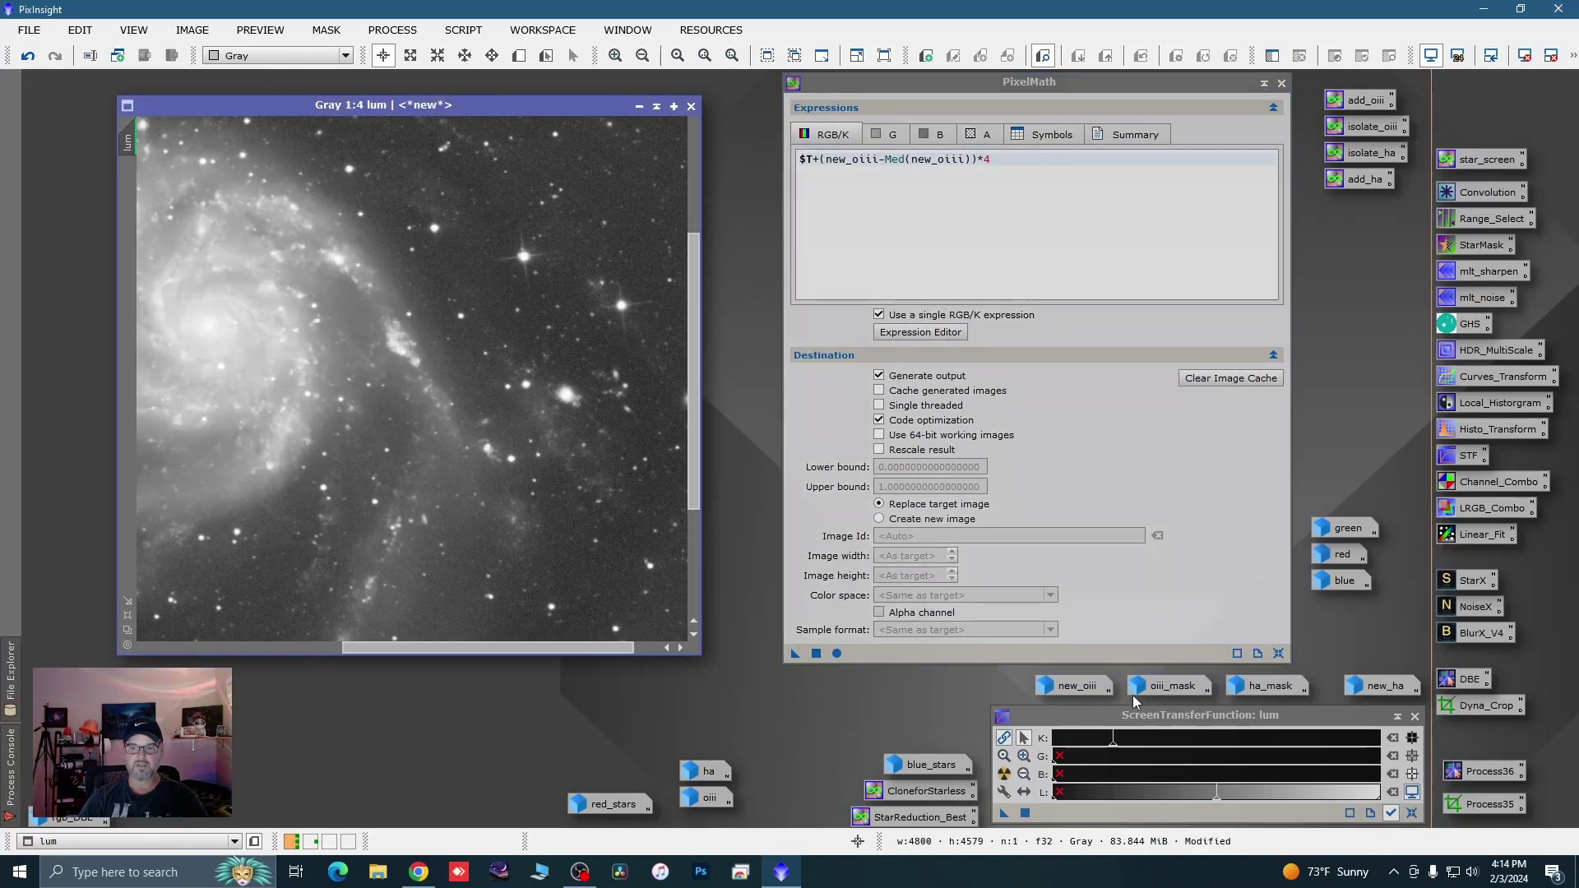
pyautogui.doubleClick(1074, 688)
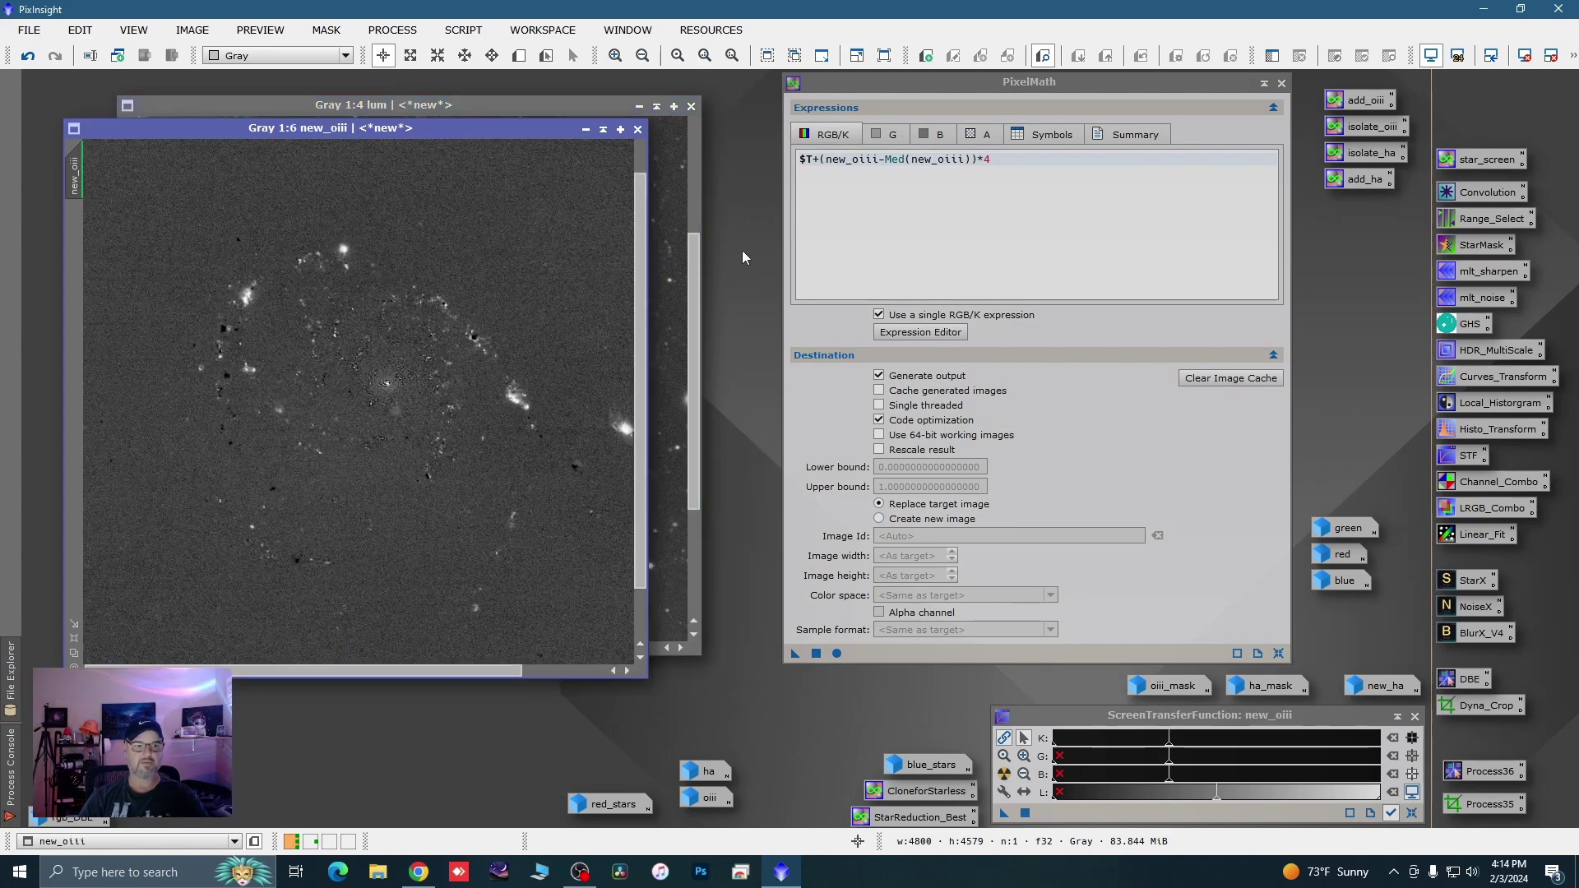
pyautogui.click(585, 130)
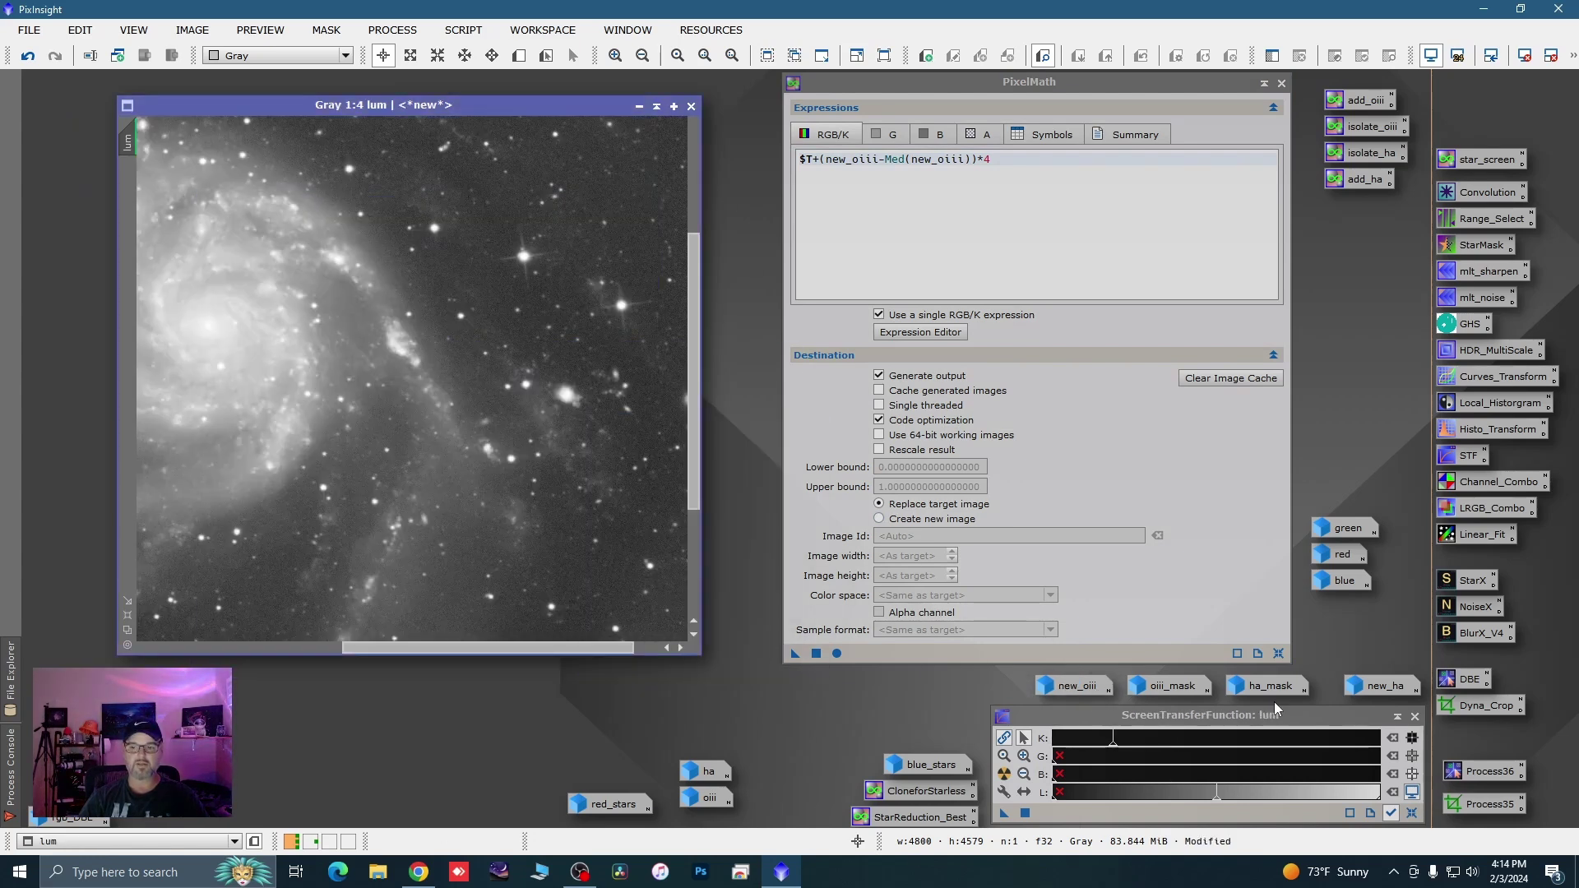
pyautogui.doubleClick(1172, 688)
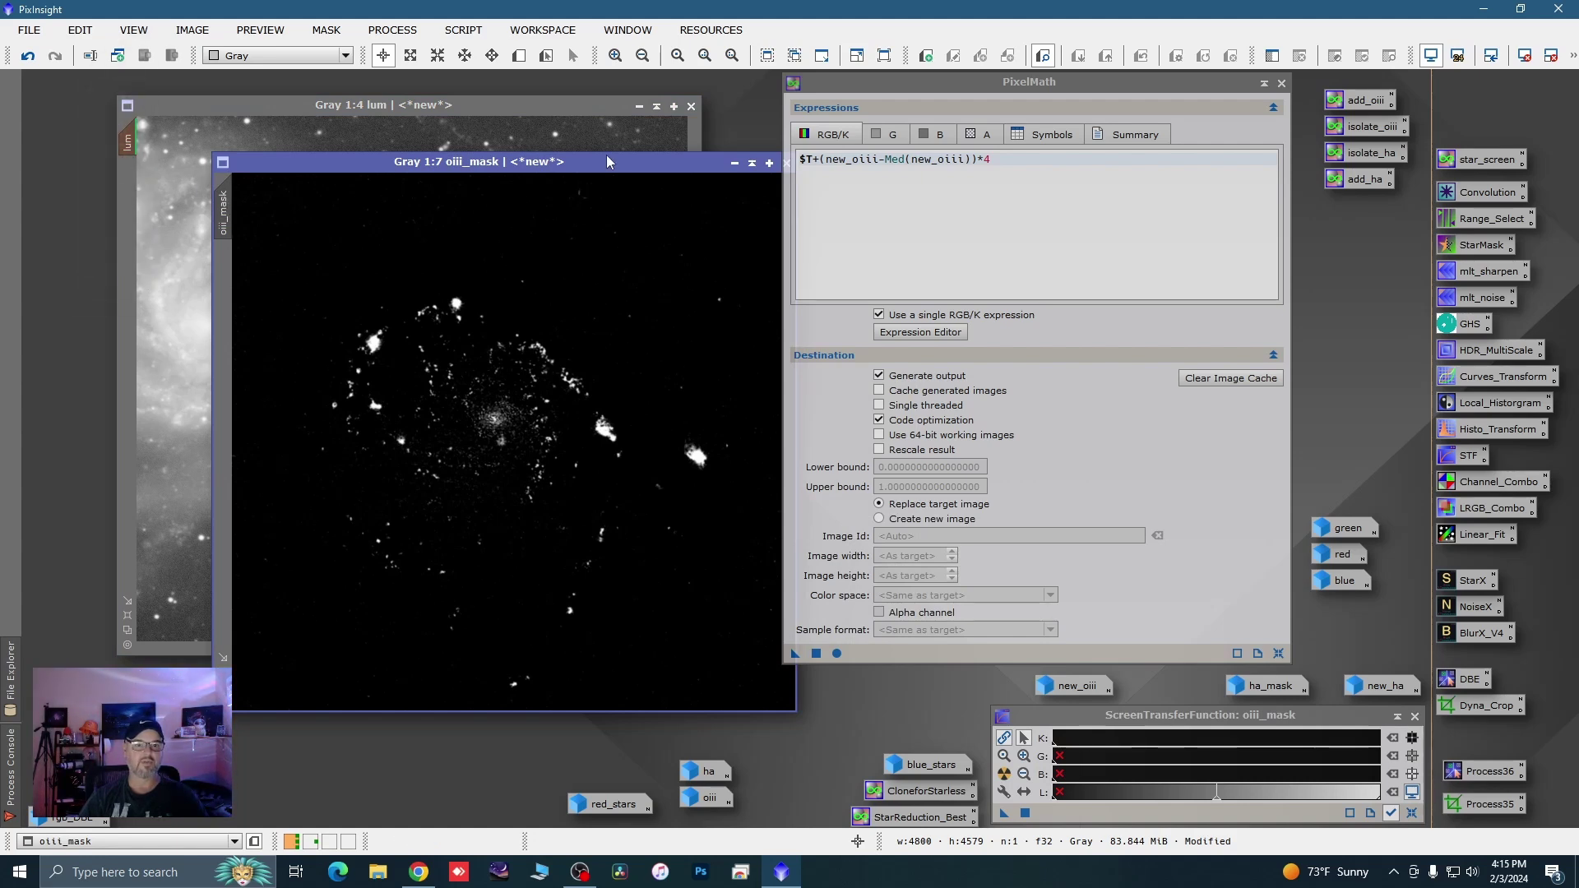
pyautogui.click(736, 163)
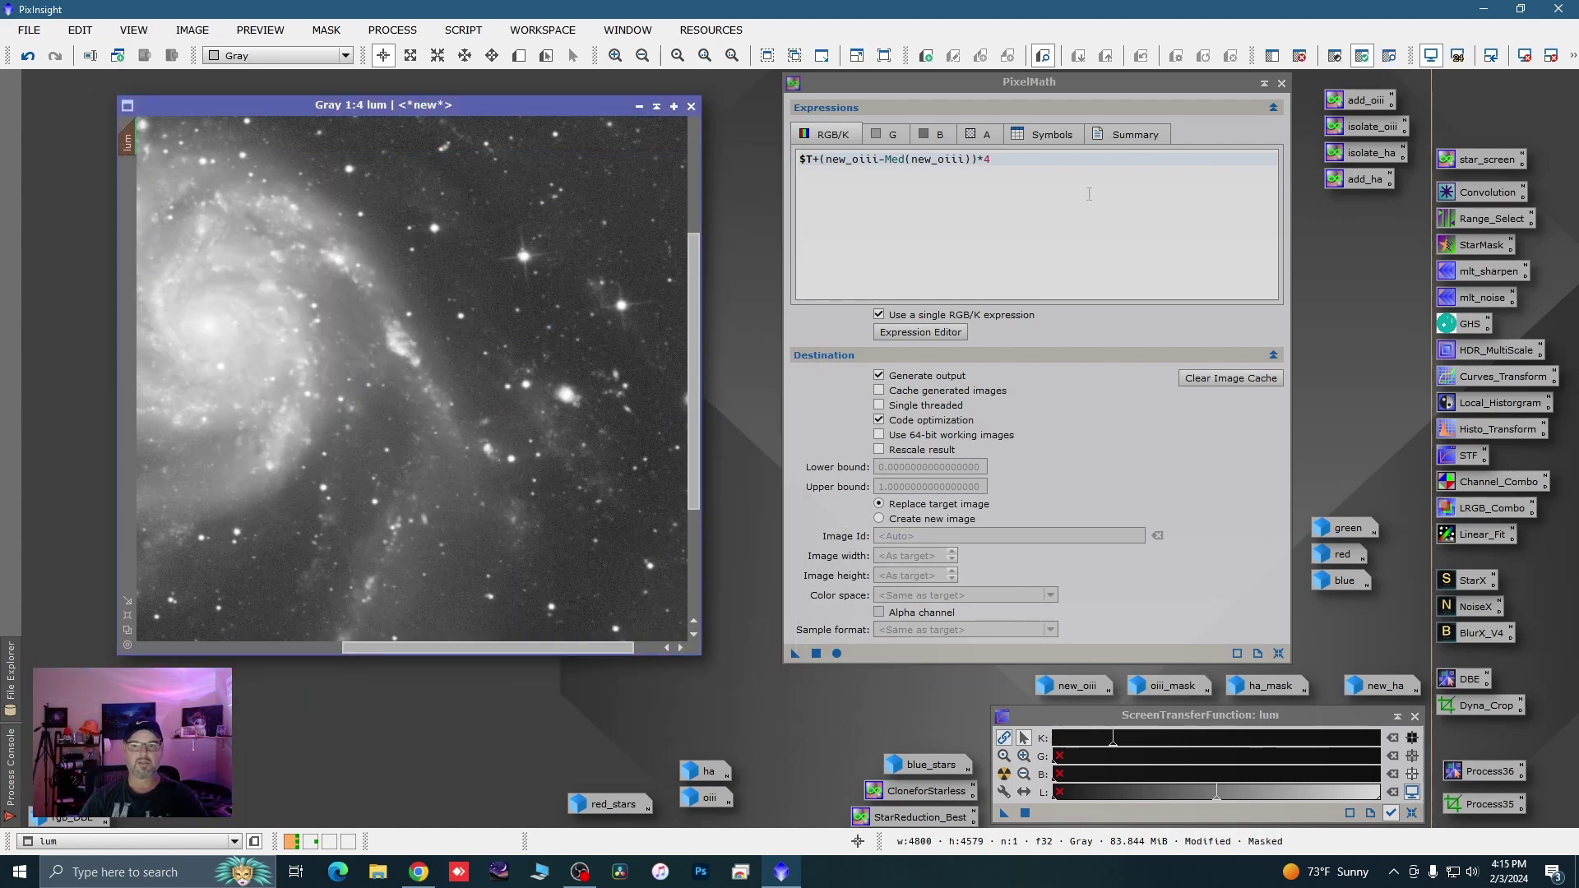
# Change the PixelMath expression to $T+(new_oiii-Med(new_oiii))*5, apply it to the lum image, and close PixelMath
pyautogui.click(1011, 161)
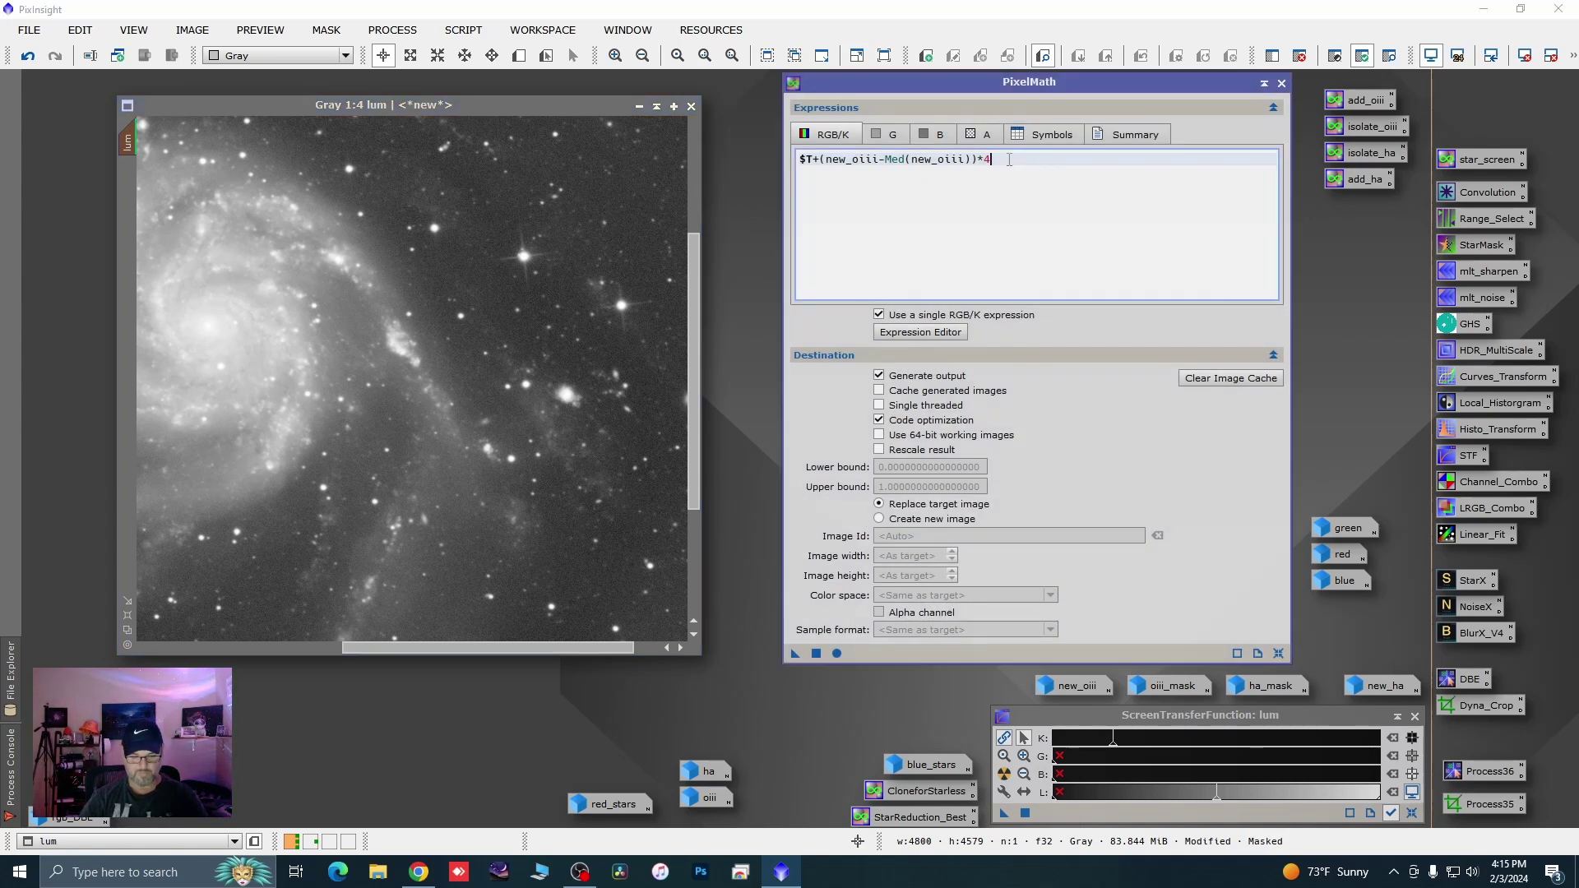
pyautogui.click(795, 654)
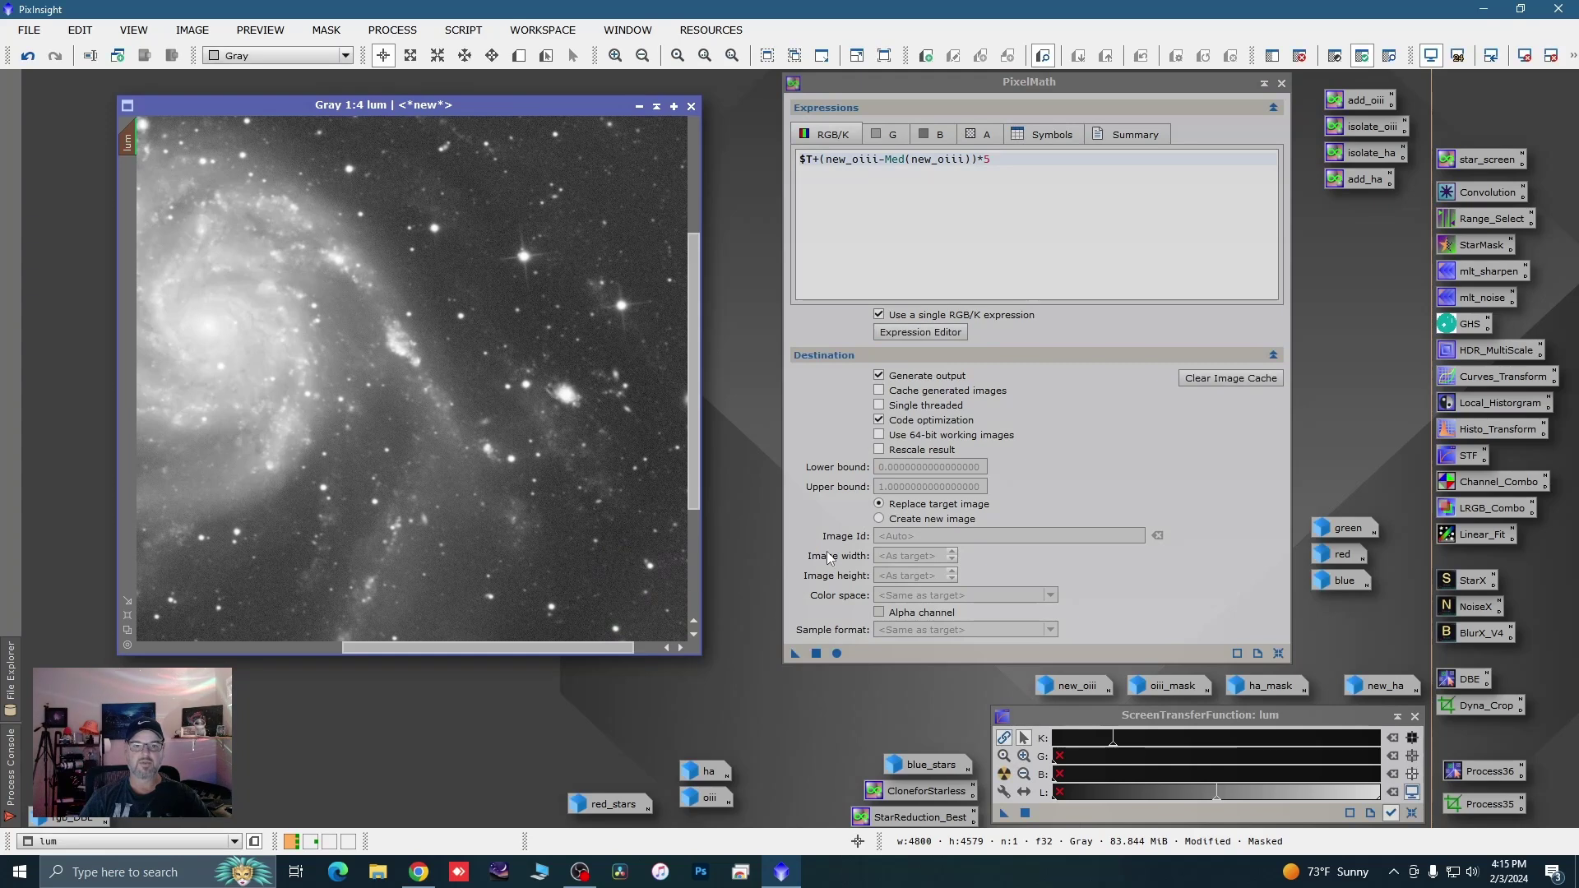
pyautogui.scroll(-3, 527, 384)
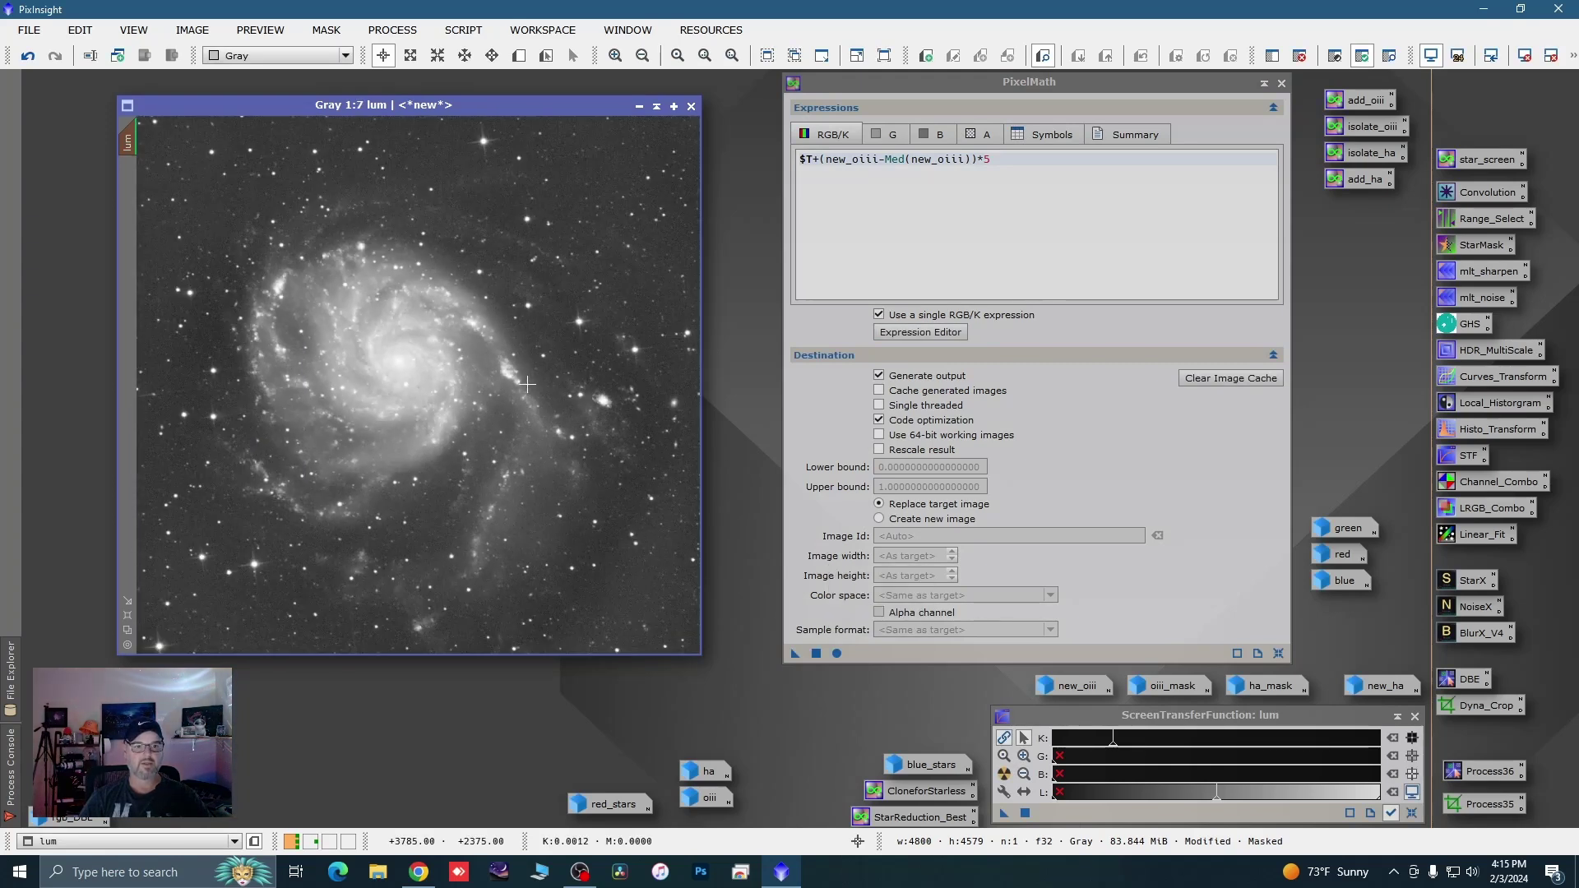
pyautogui.click(1282, 83)
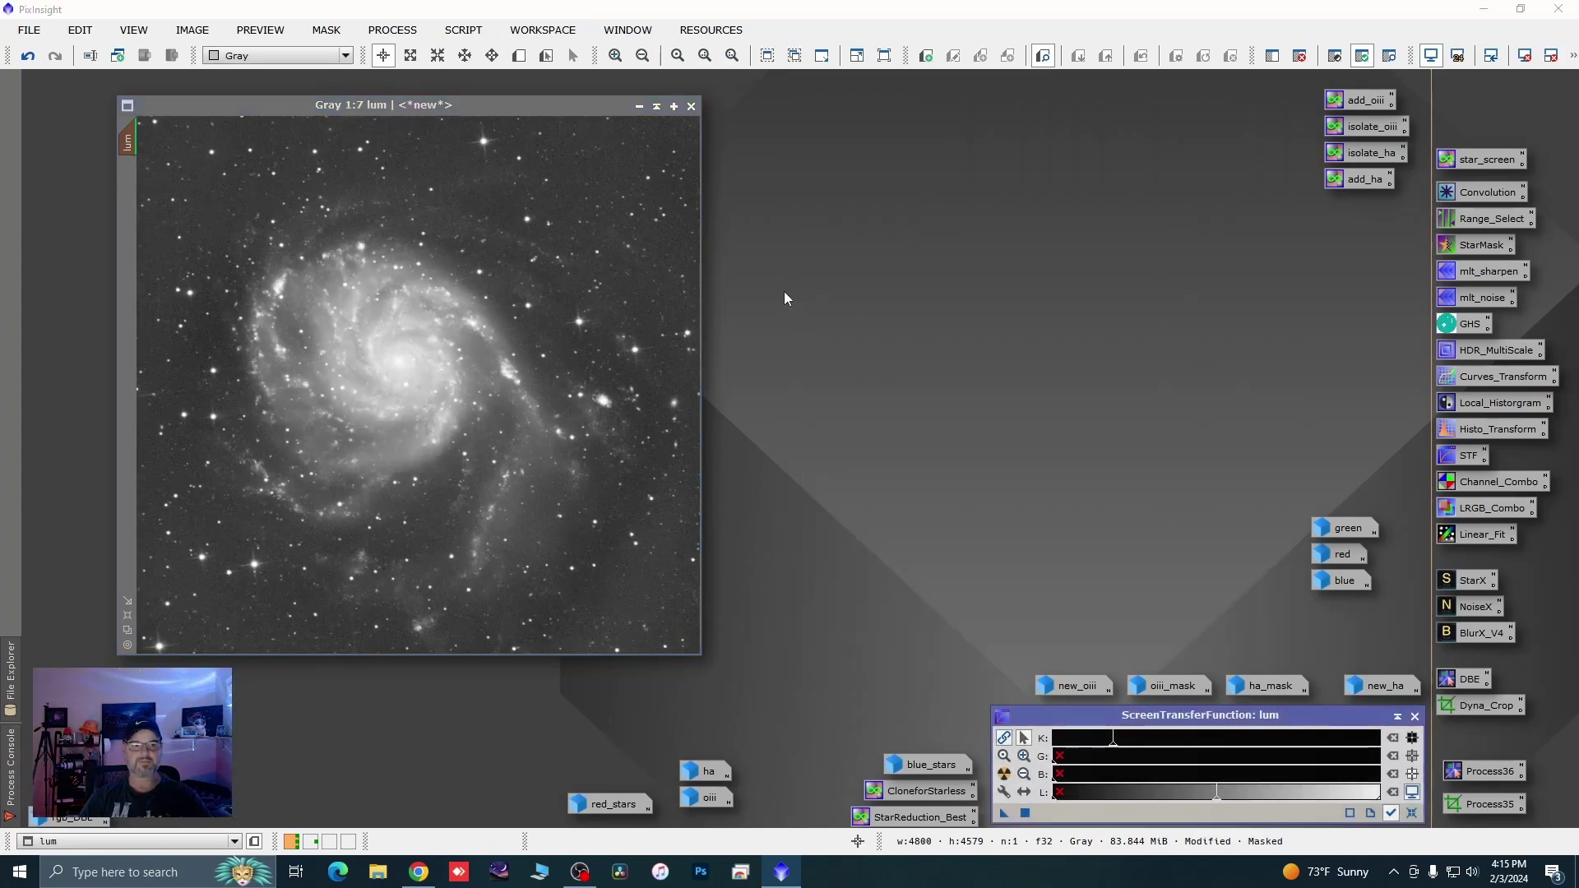
# Remove the mask from the lum image and minimize the image
pyautogui.rightClick(524, 291)
pyautogui.moveTo(789, 473)
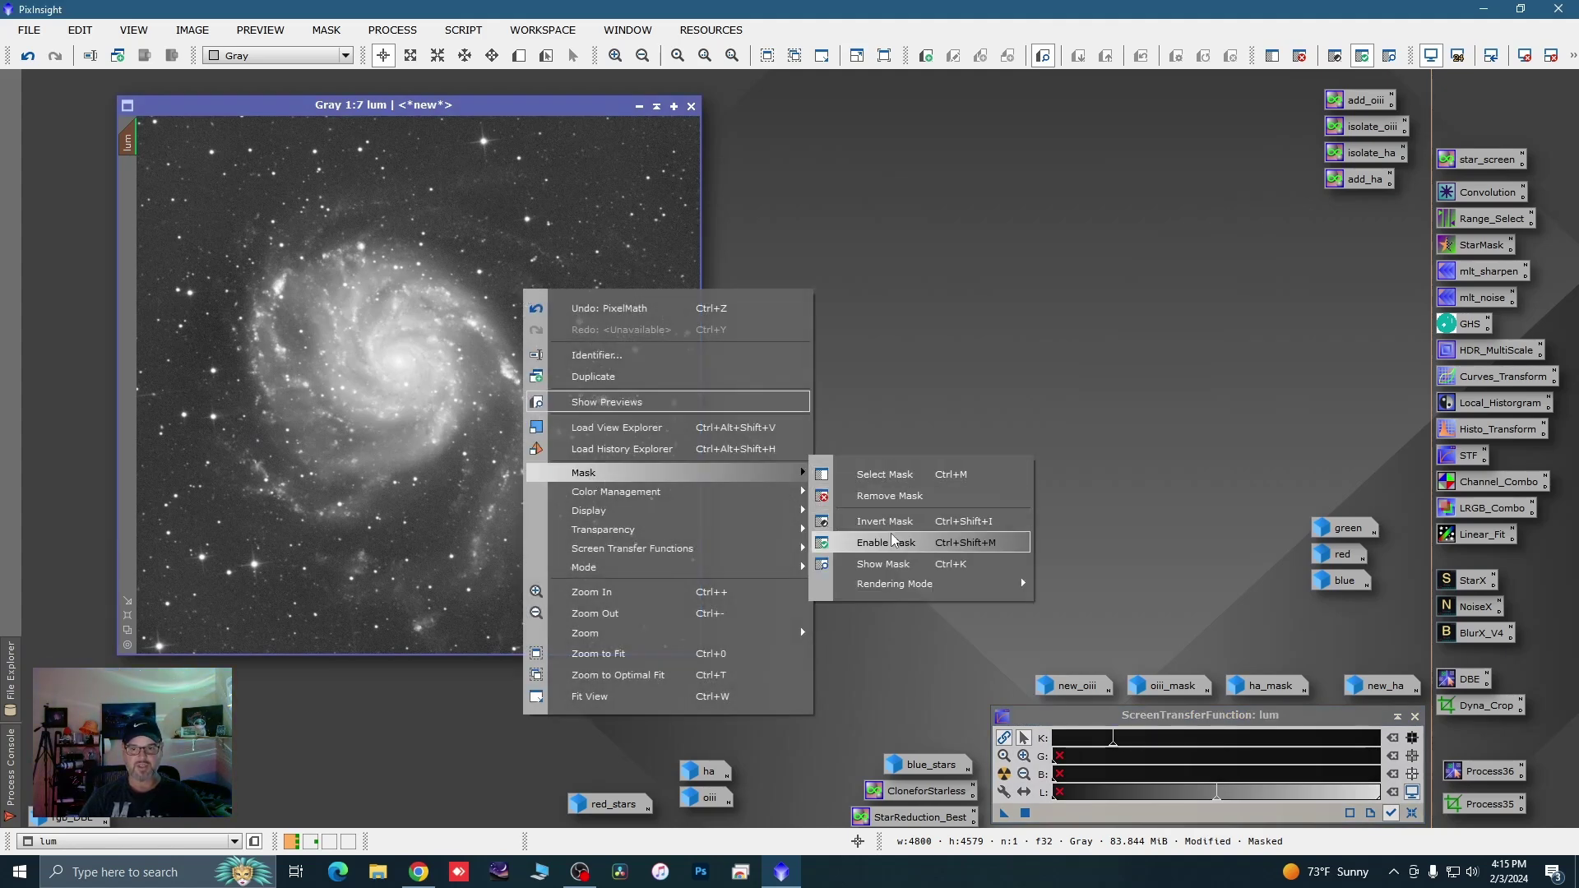
pyautogui.click(890, 497)
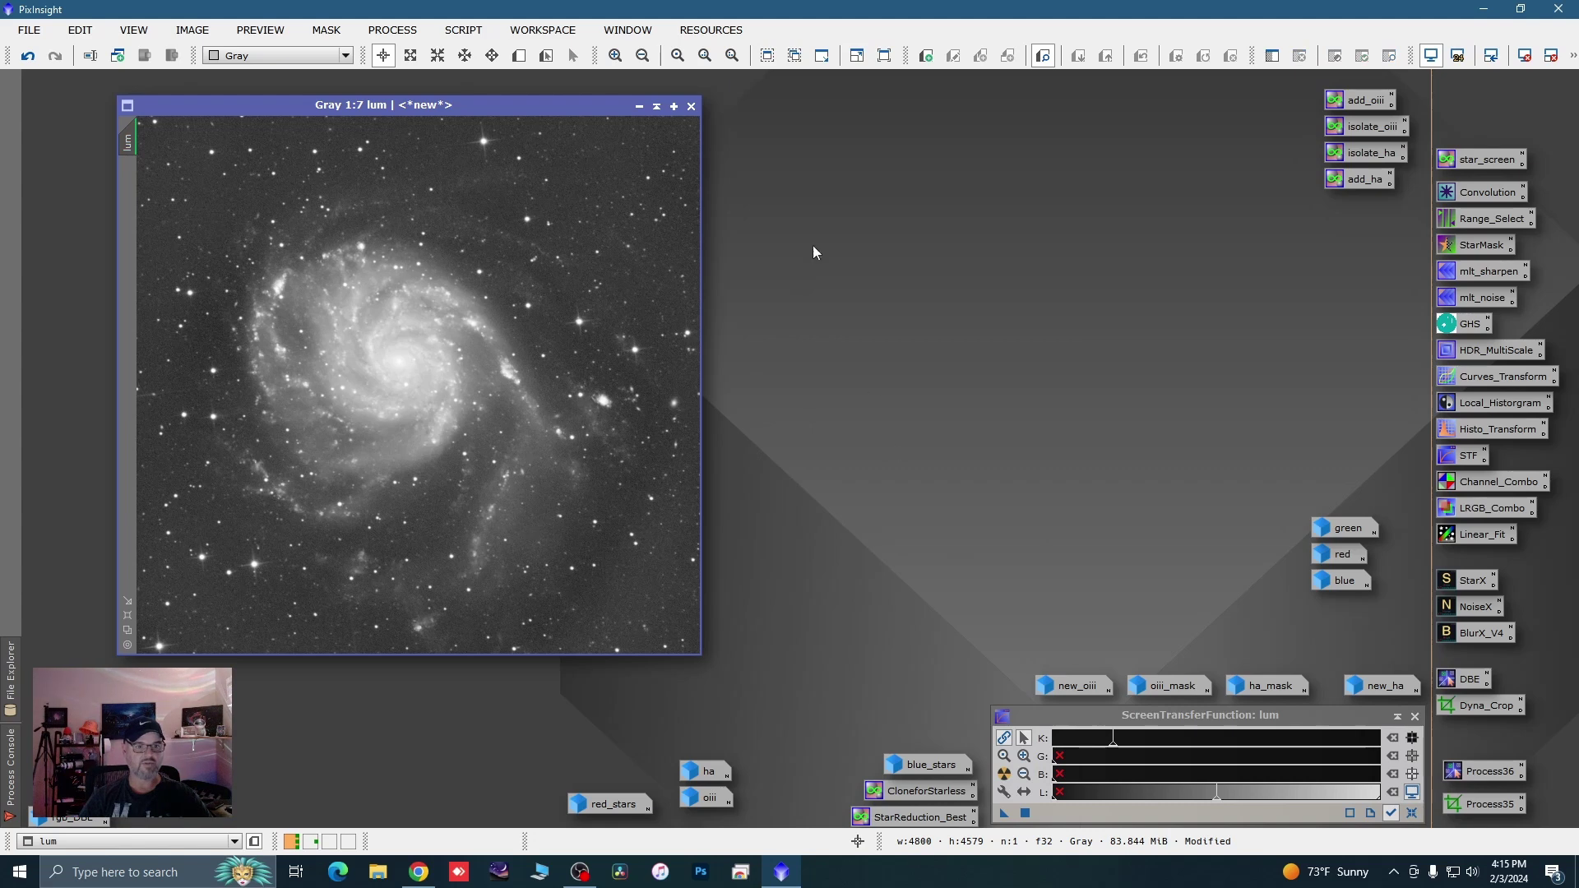
pyautogui.click(639, 107)
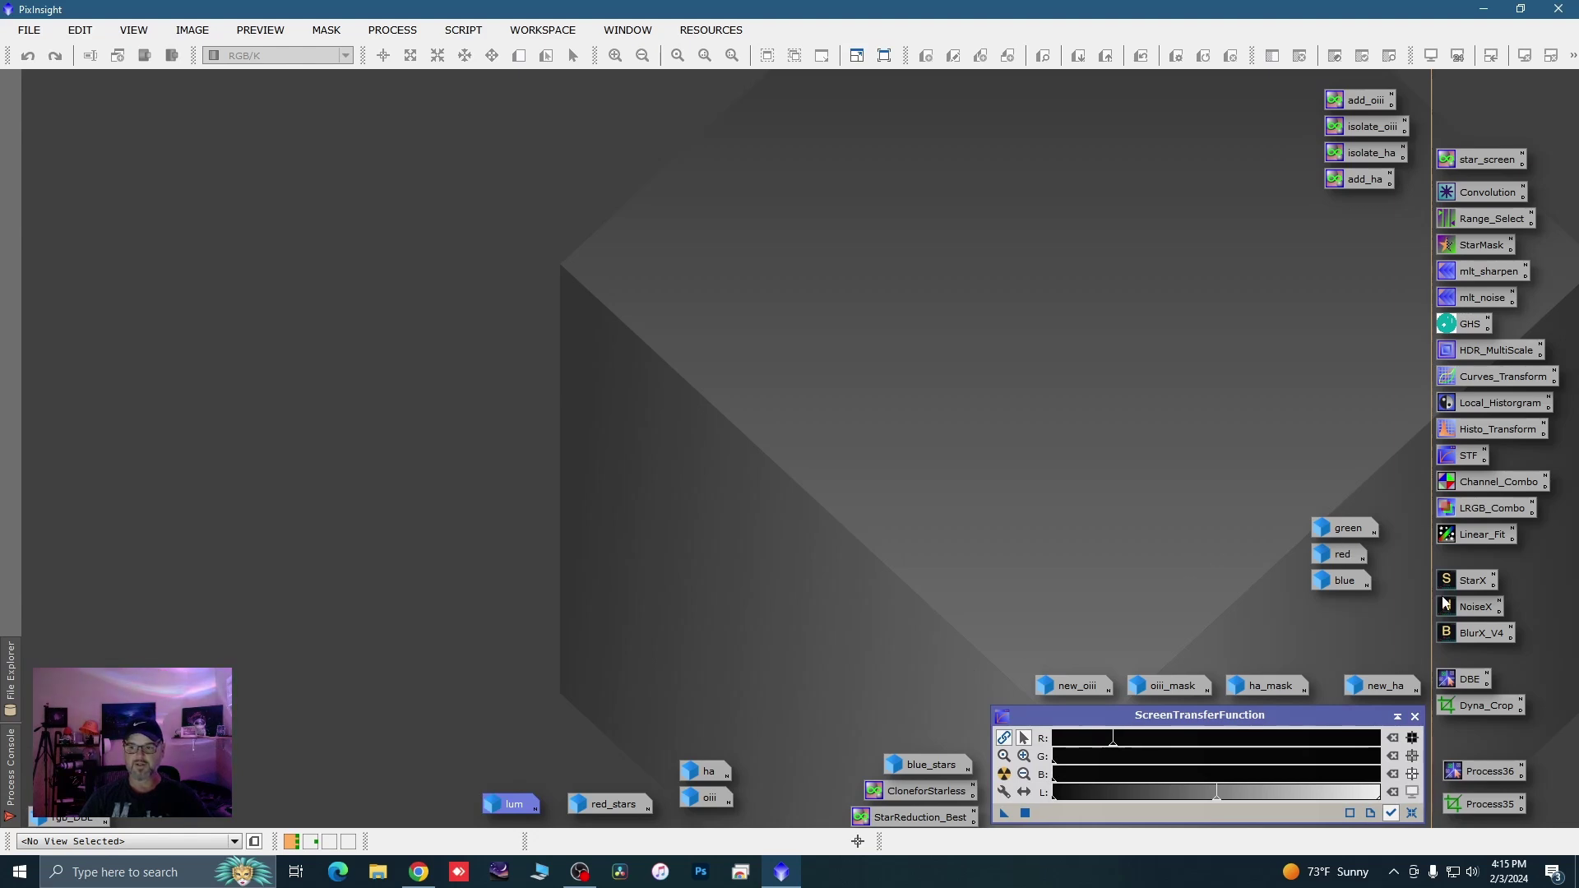
# Combine the red, green and blue images into a new color image with LRGBCombination, assigning each to its matching channel, and close the process
pyautogui.doubleClick(1472, 509)
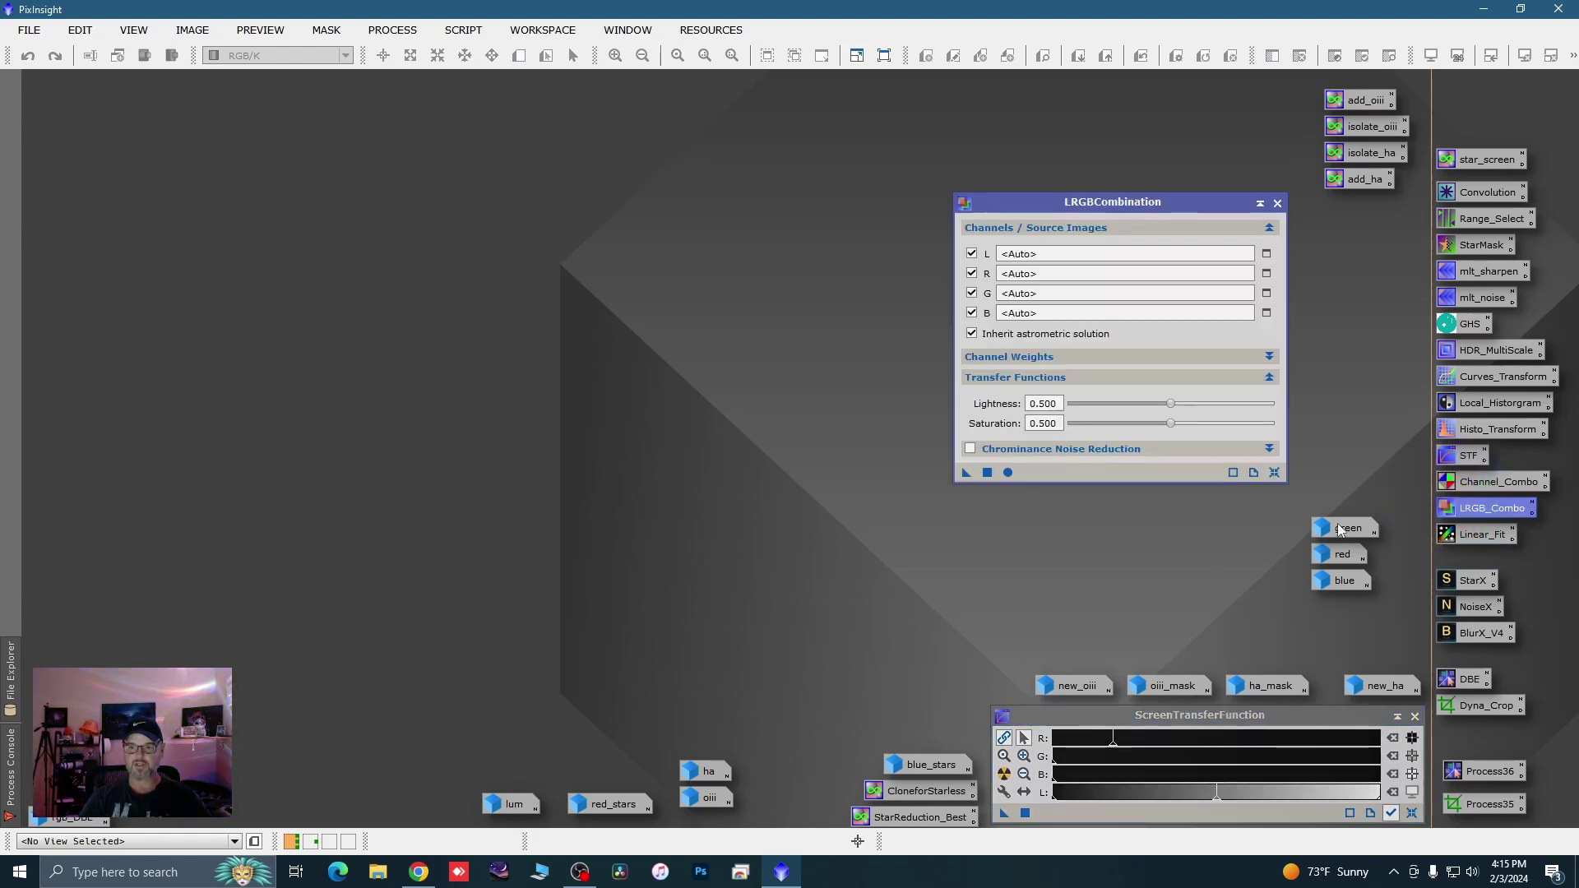
pyautogui.moveTo(1339, 527); pyautogui.dragTo(1027, 294)
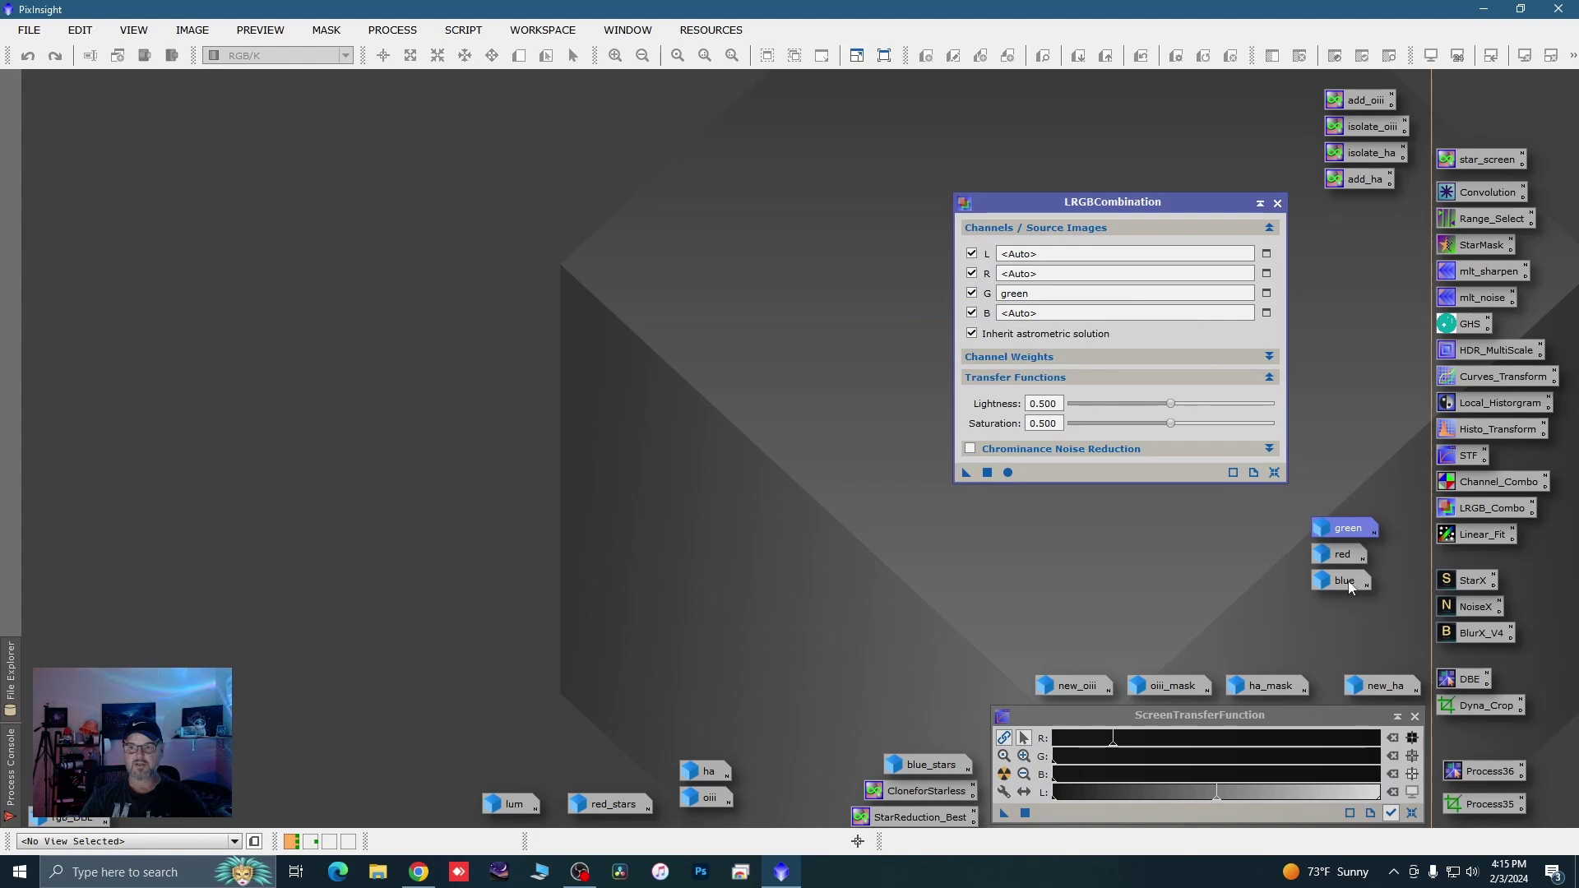
pyautogui.moveTo(1341, 581); pyautogui.dragTo(1045, 324)
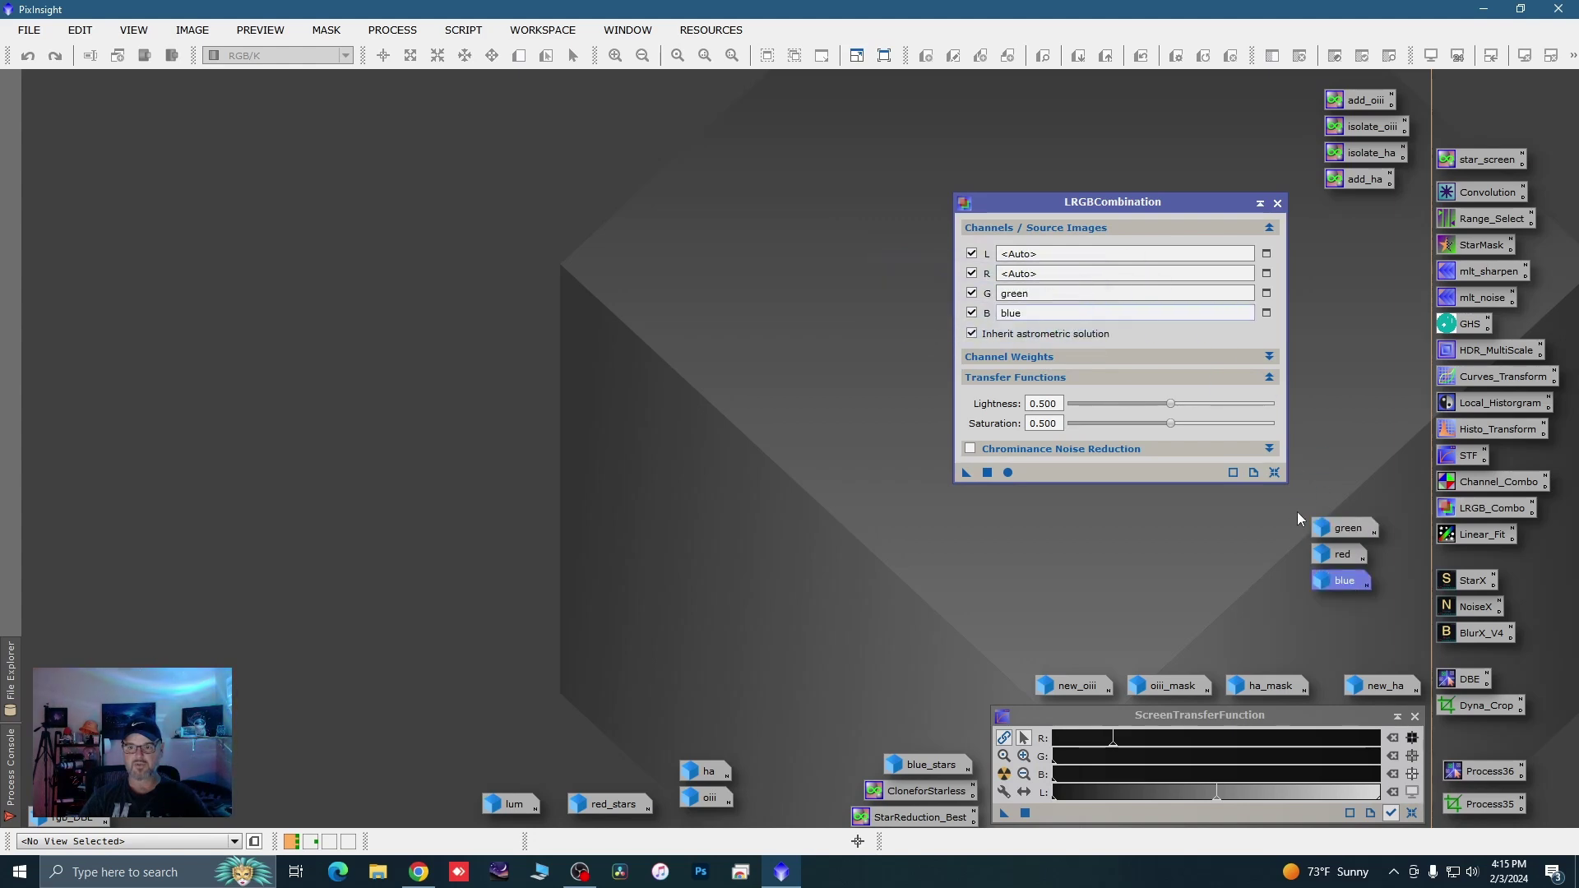
pyautogui.moveTo(1337, 557); pyautogui.dragTo(1038, 274)
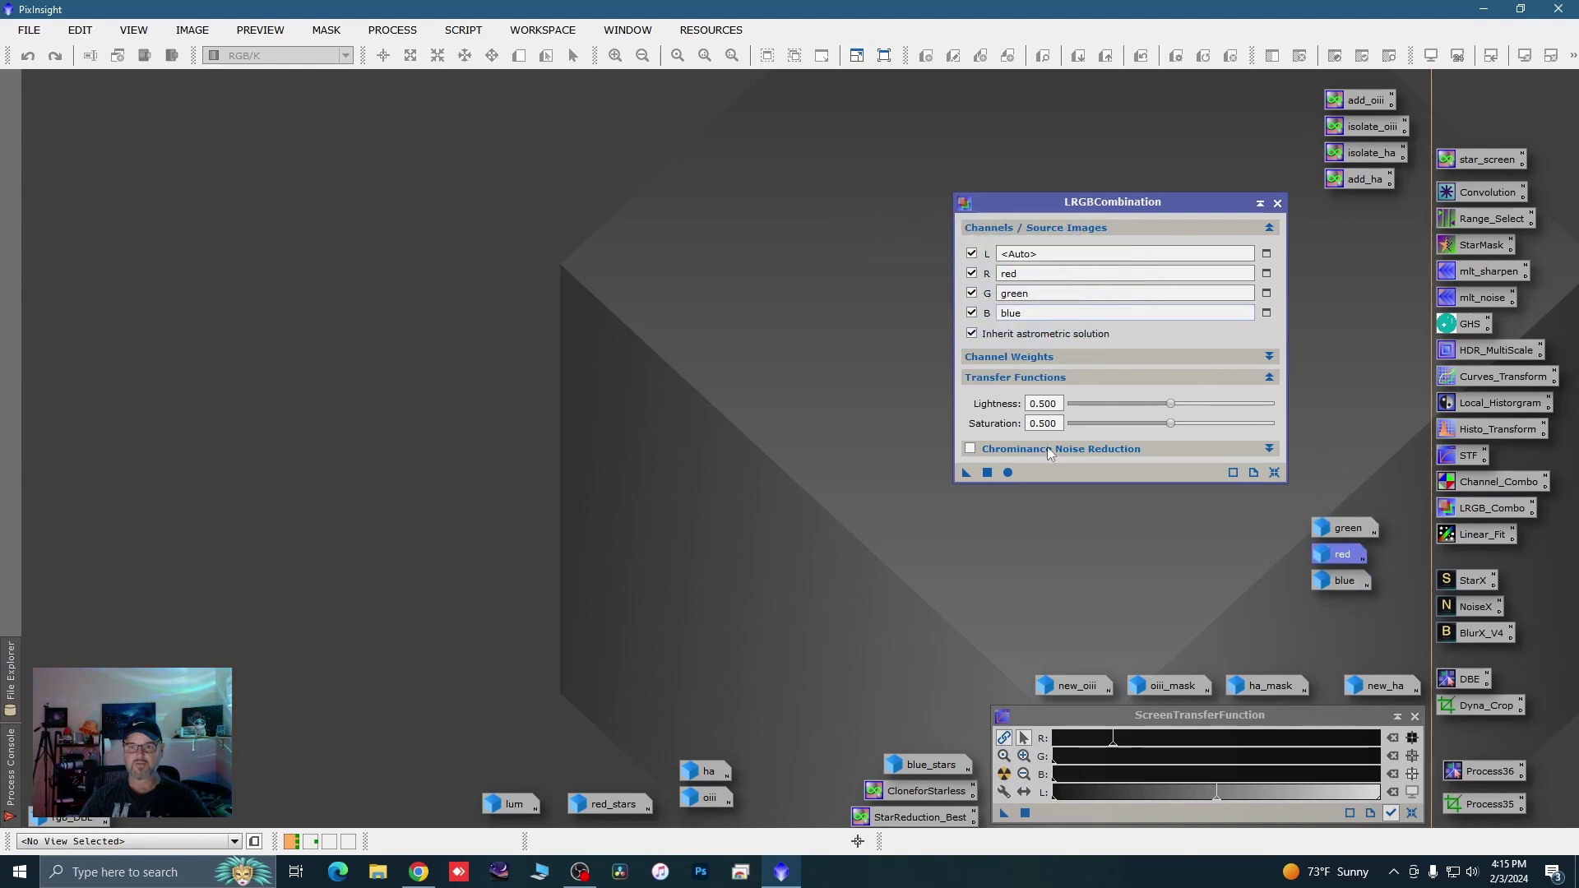
pyautogui.click(1008, 473)
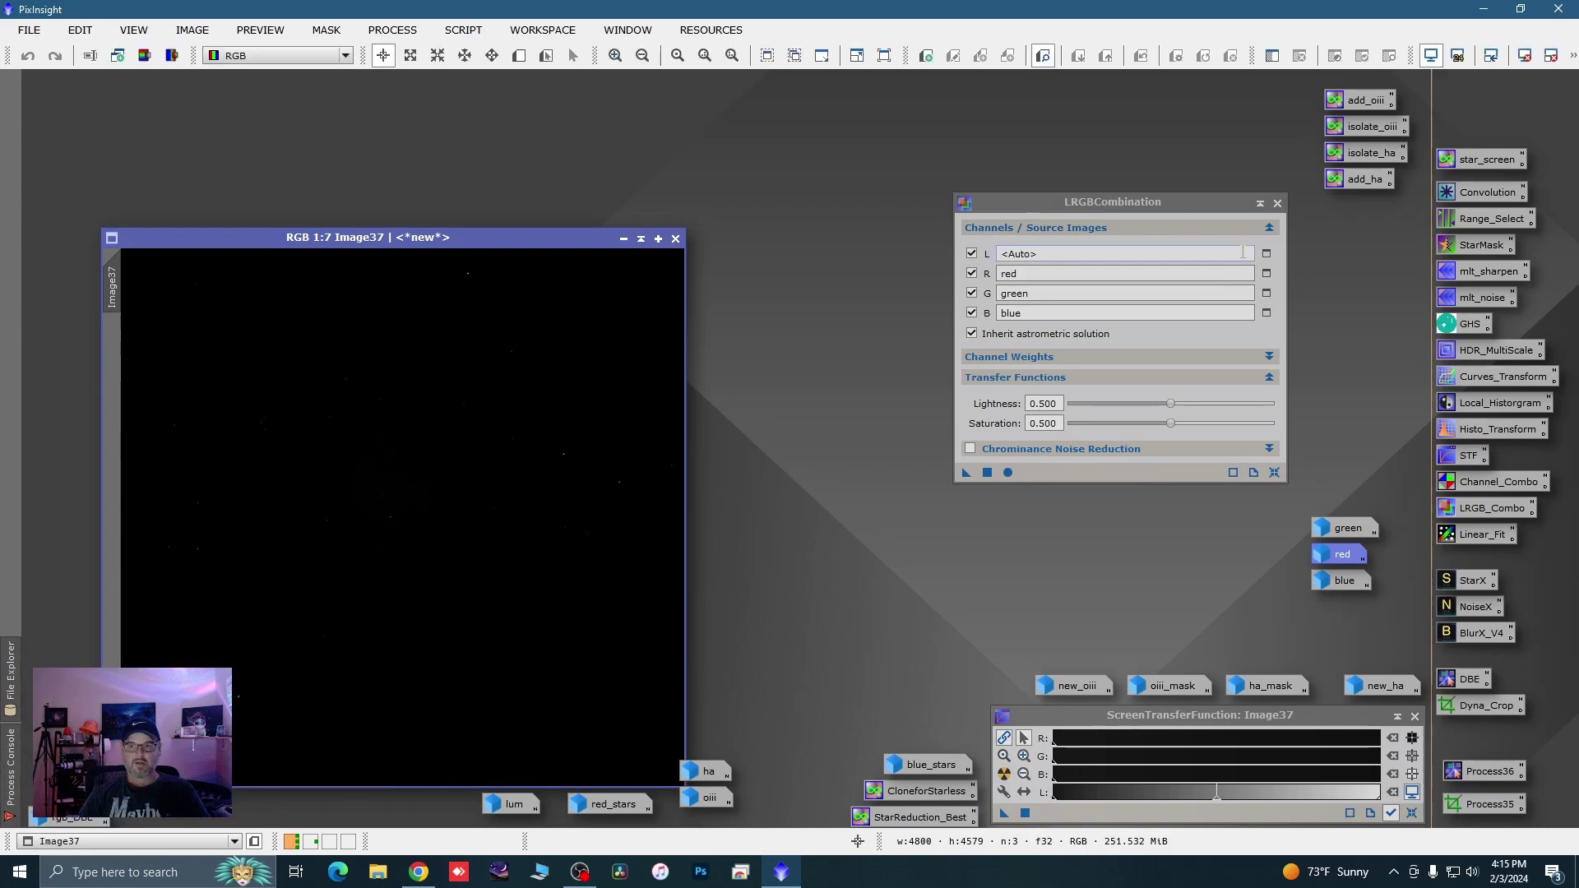
pyautogui.click(1277, 203)
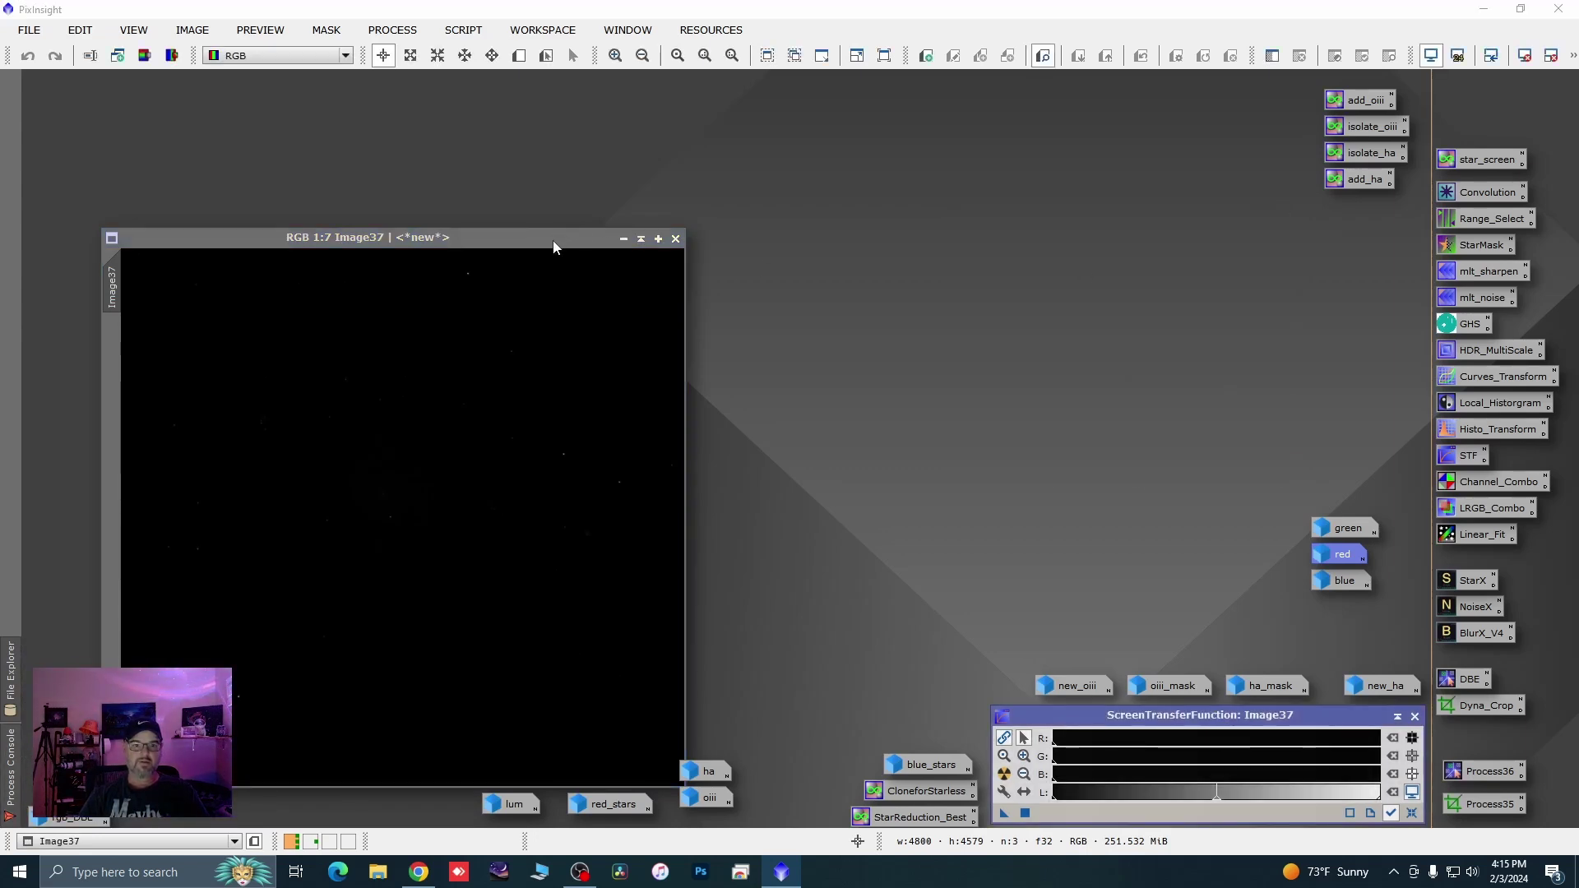
# Rename the new color image as rgb_new and auto-stretch its display with ScreenTransferFunction
pyautogui.moveTo(553, 247); pyautogui.dragTo(550, 117)
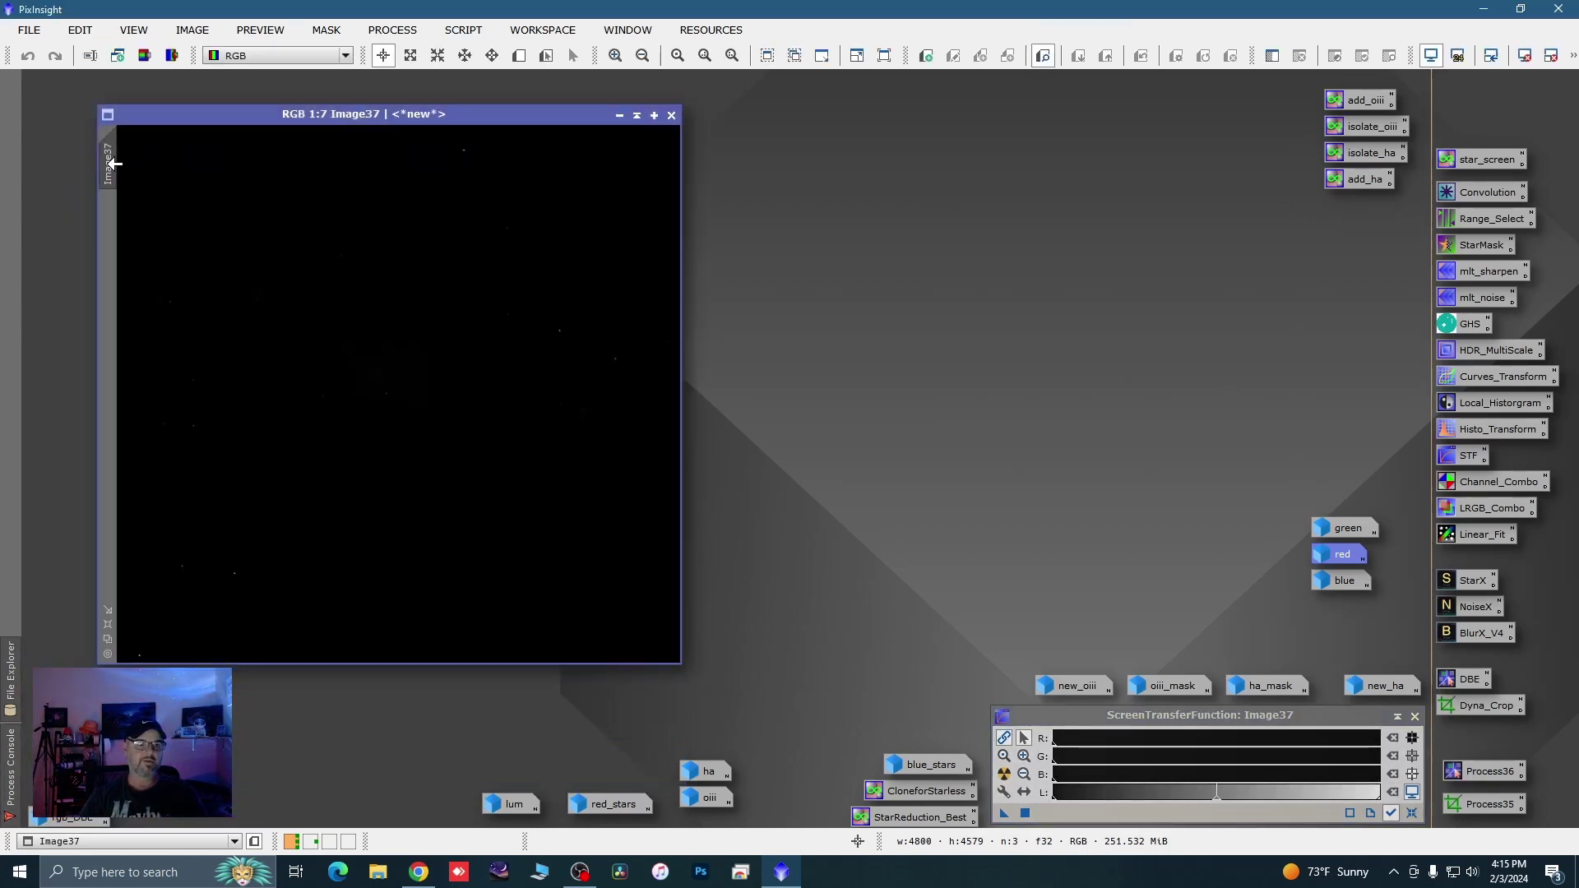
pyautogui.doubleClick(109, 164)
pyautogui.write('r')
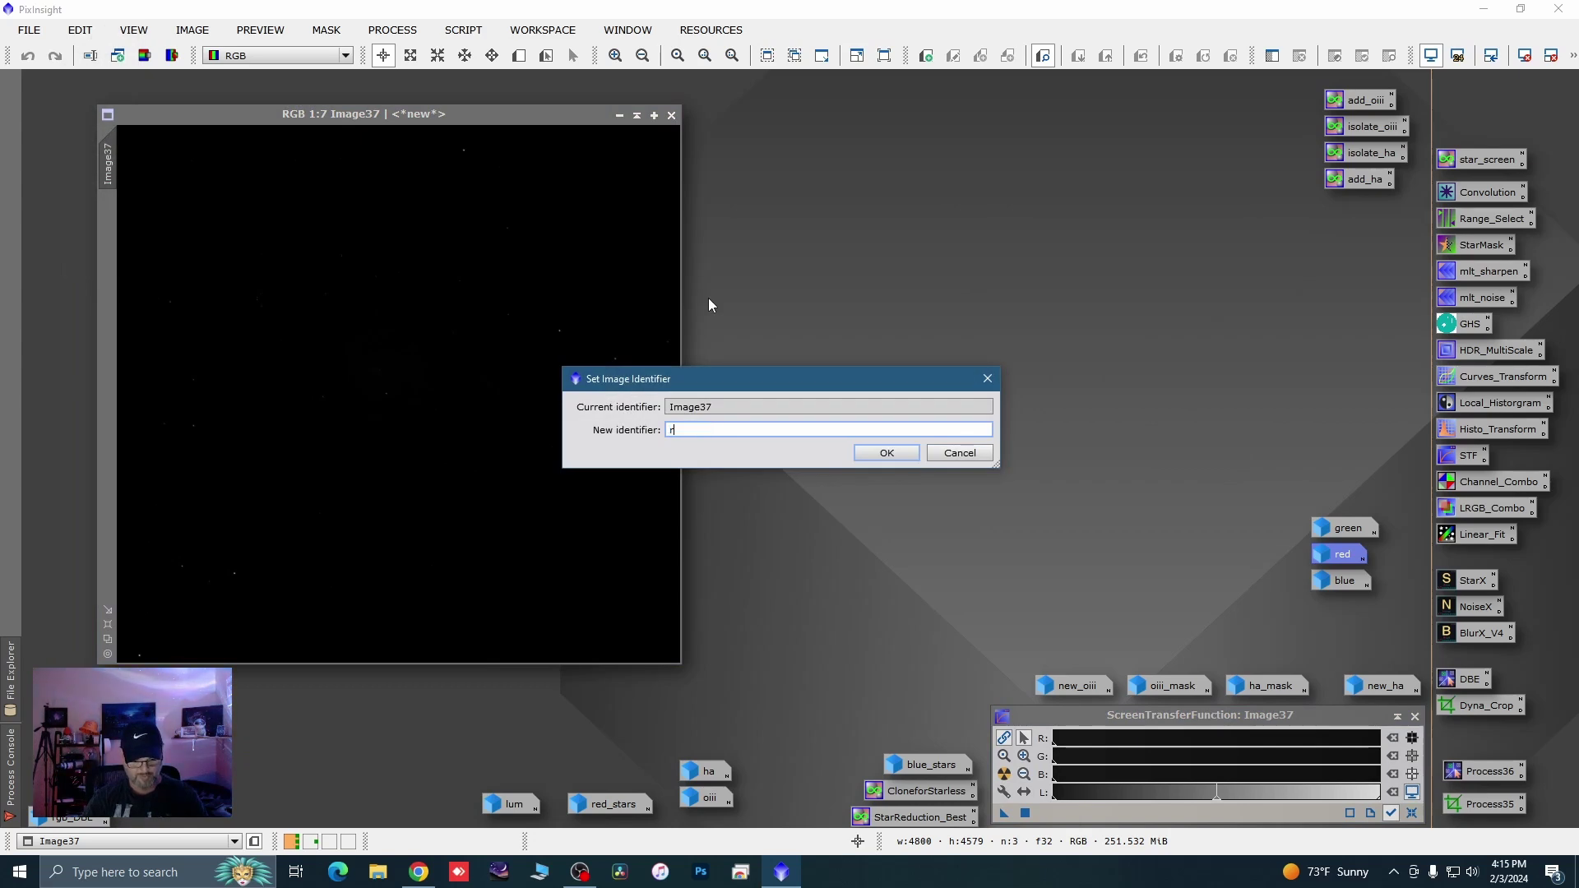
pyautogui.write('gb_new')
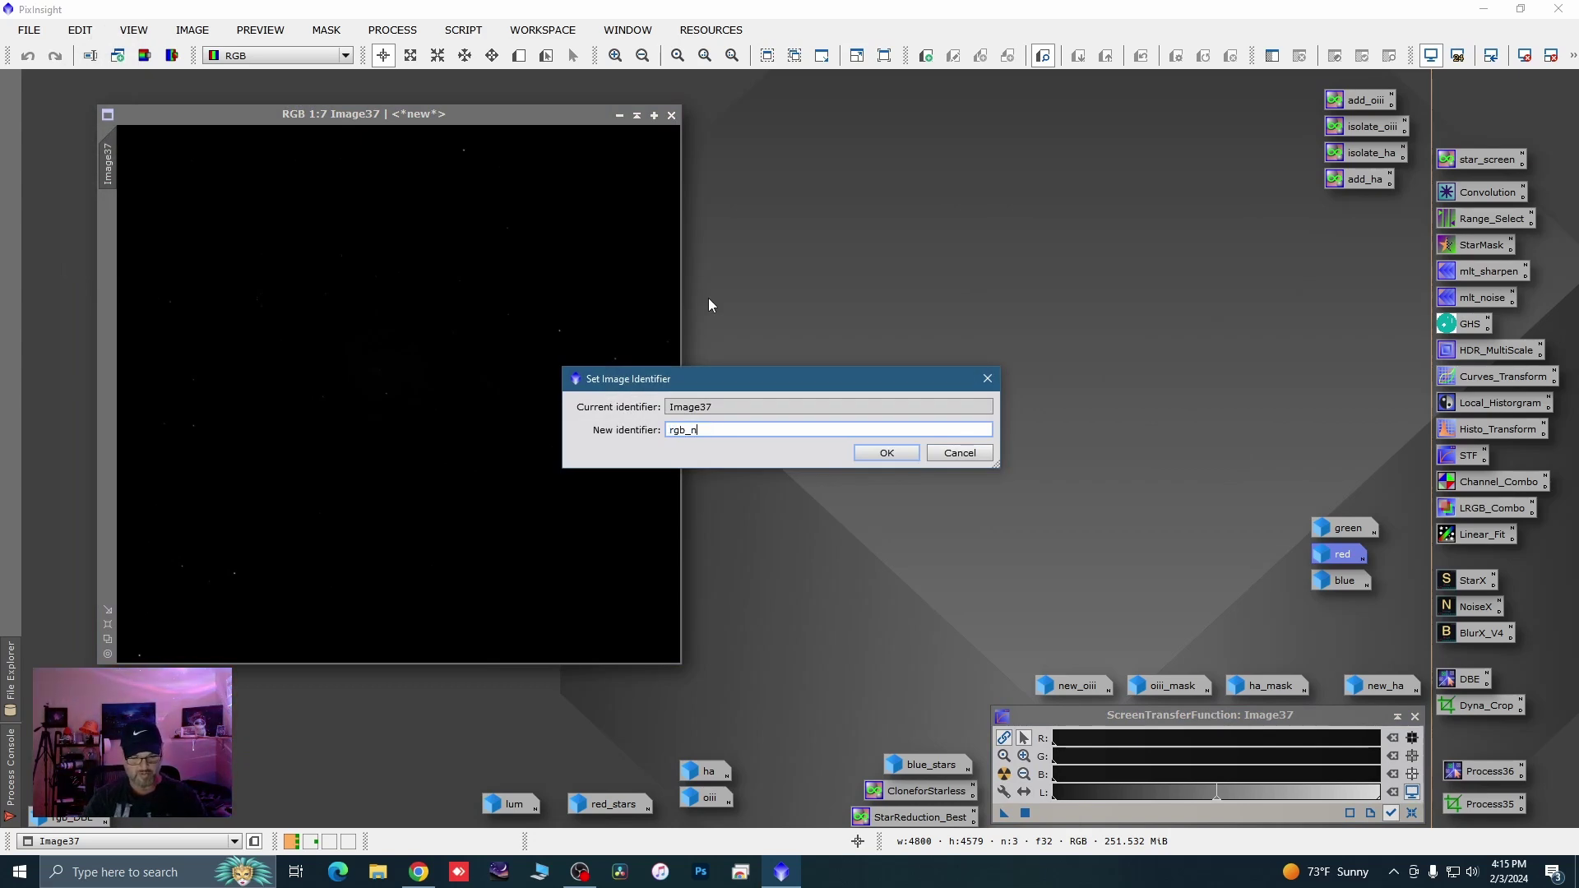
pyautogui.click(885, 454)
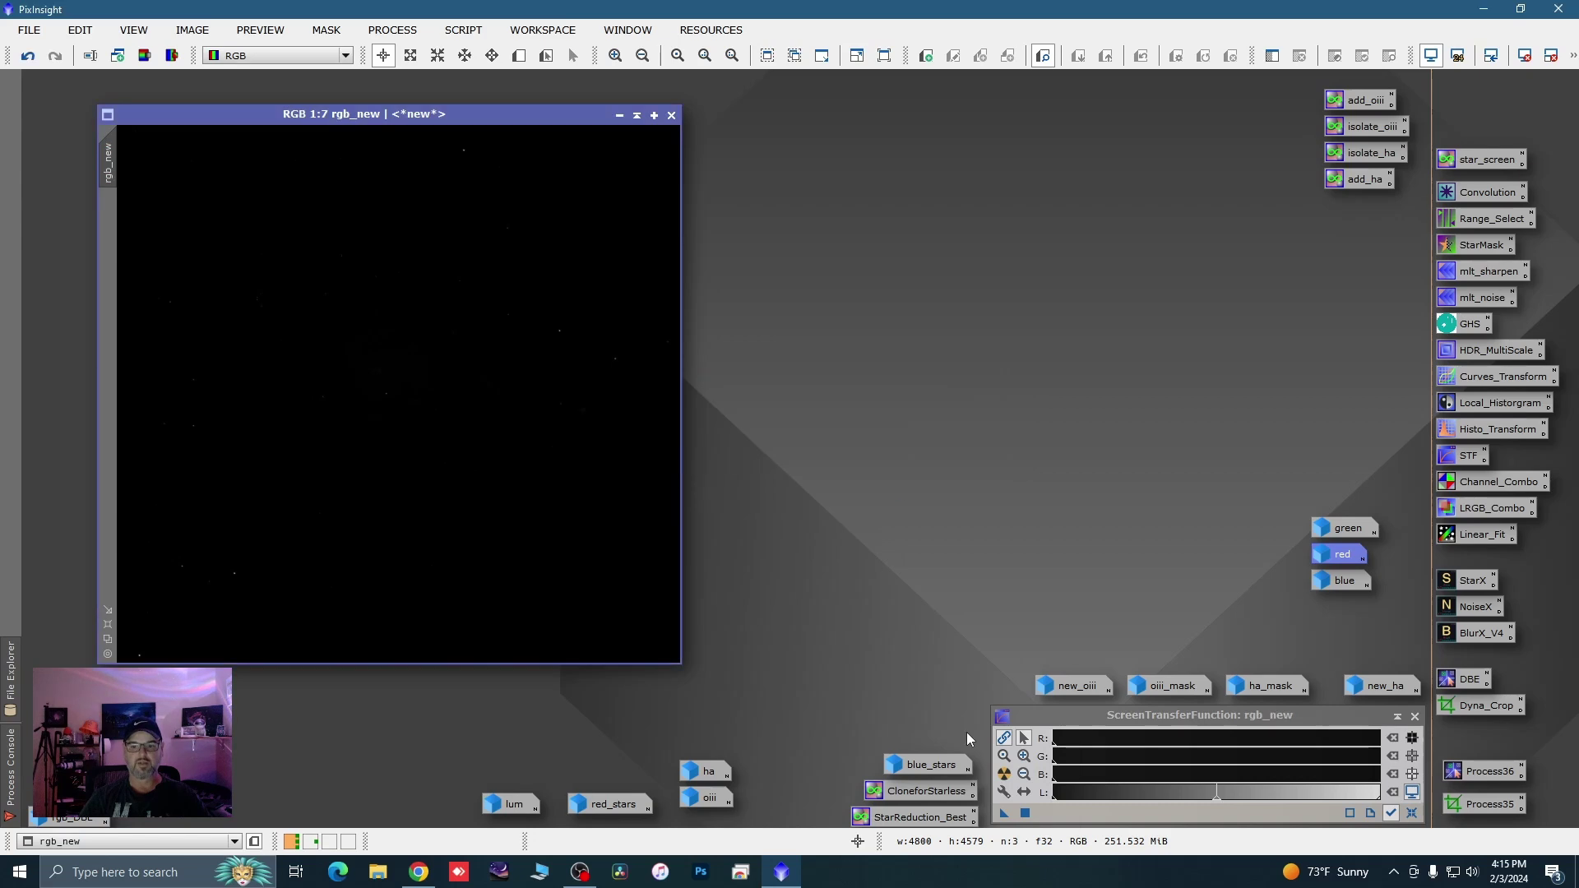
pyautogui.click(1005, 773)
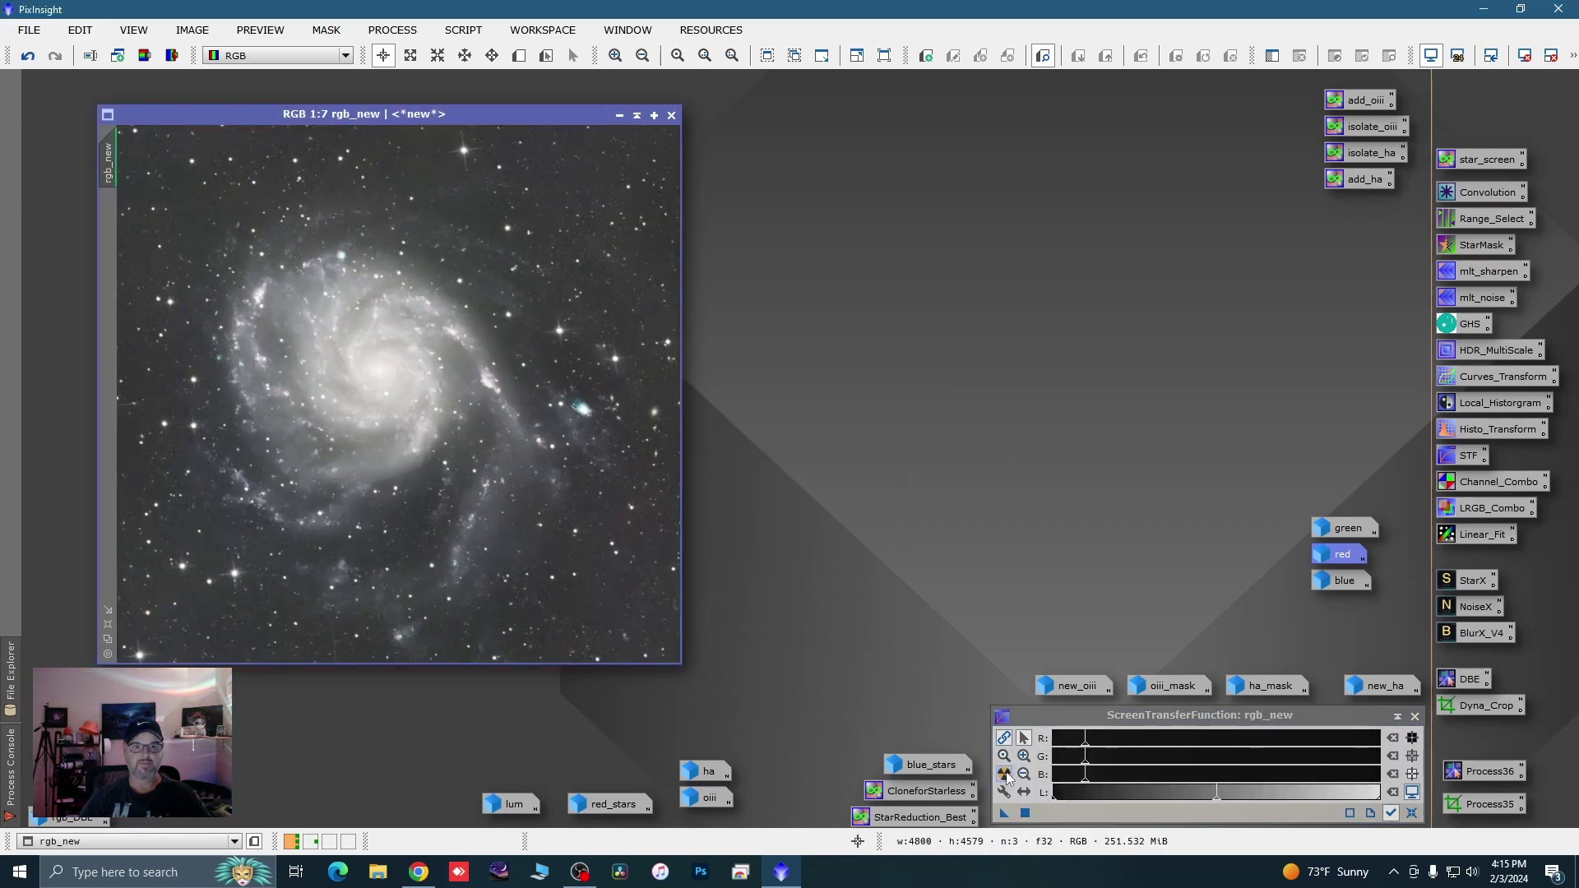
# Examine the pink Ha and teal OIII regions in the galaxy's arms up close, and return to the full image view
pyautogui.scroll(2, 586, 412)
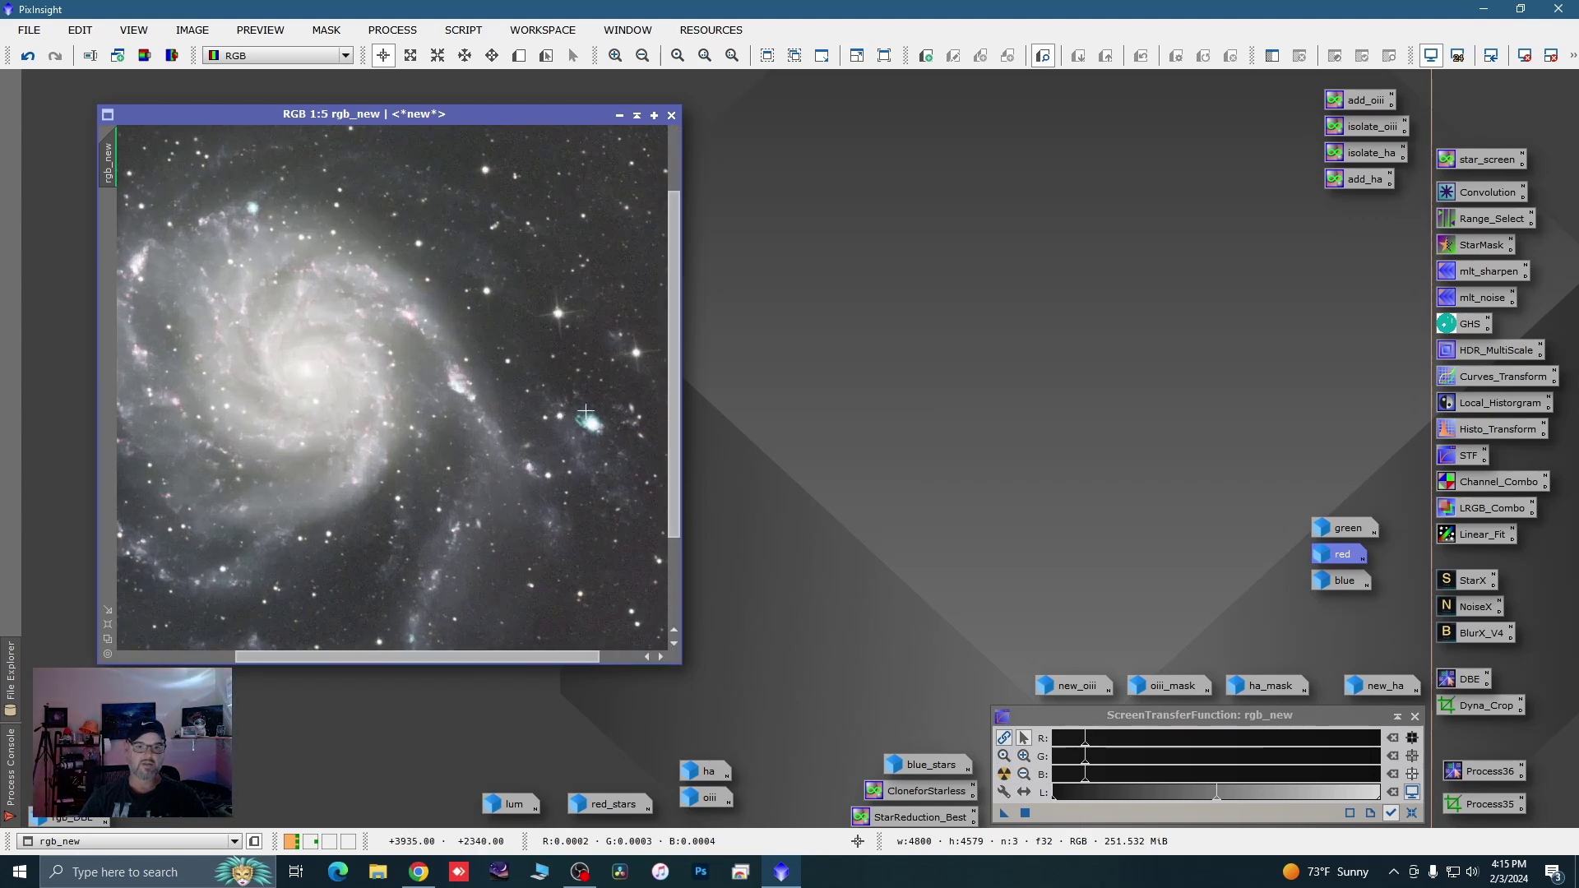
pyautogui.scroll(1, 208, 269)
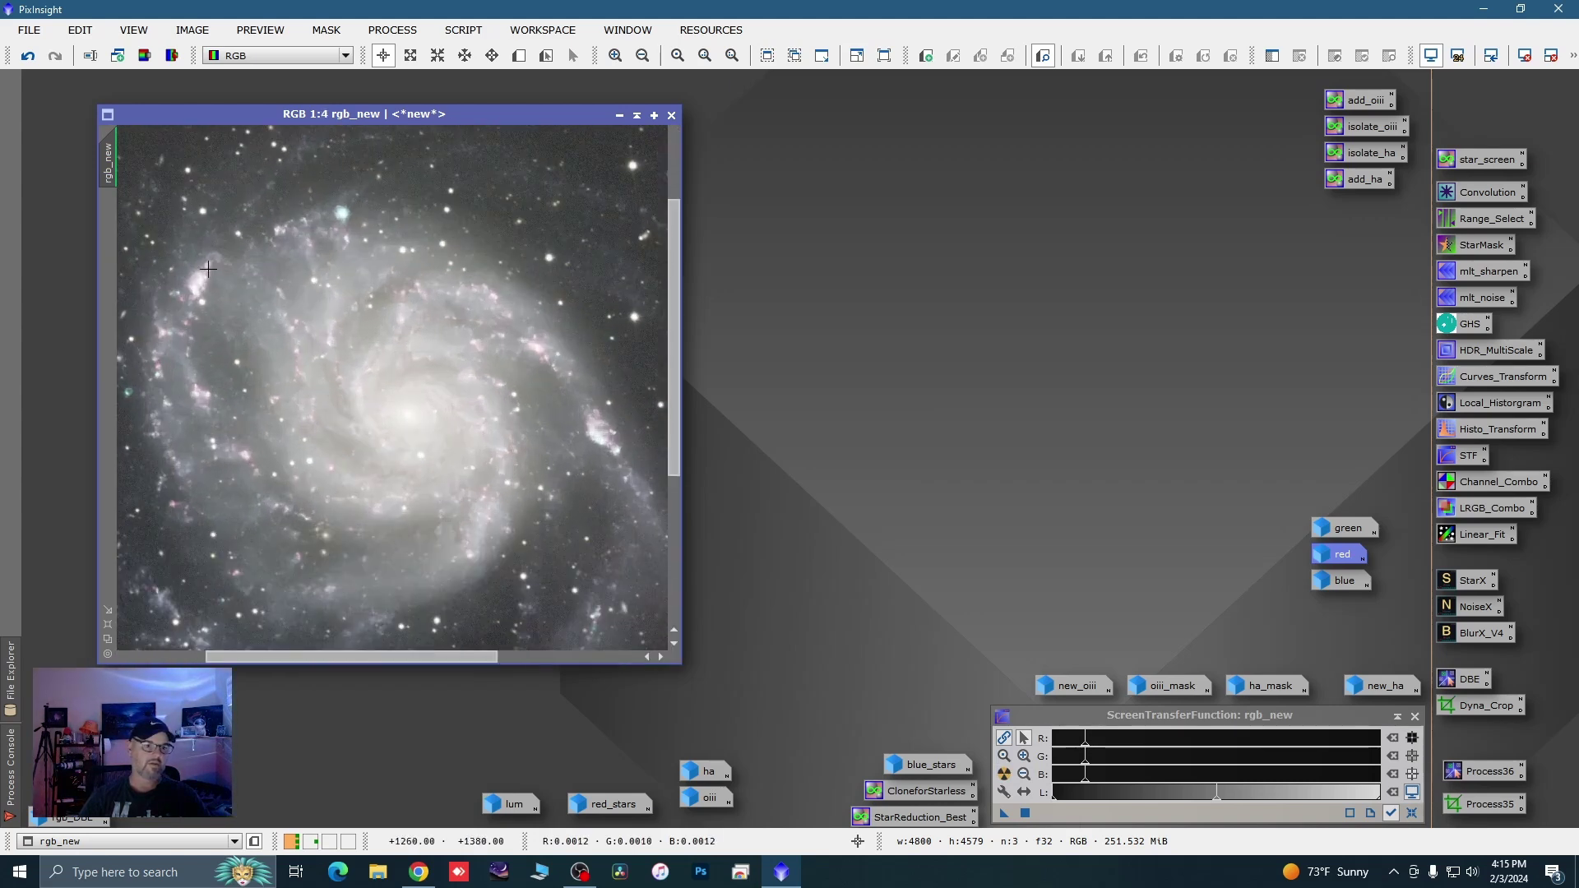
pyautogui.scroll(1, 231, 324)
pyautogui.moveTo(231, 323); pyautogui.dragTo(388, 346)
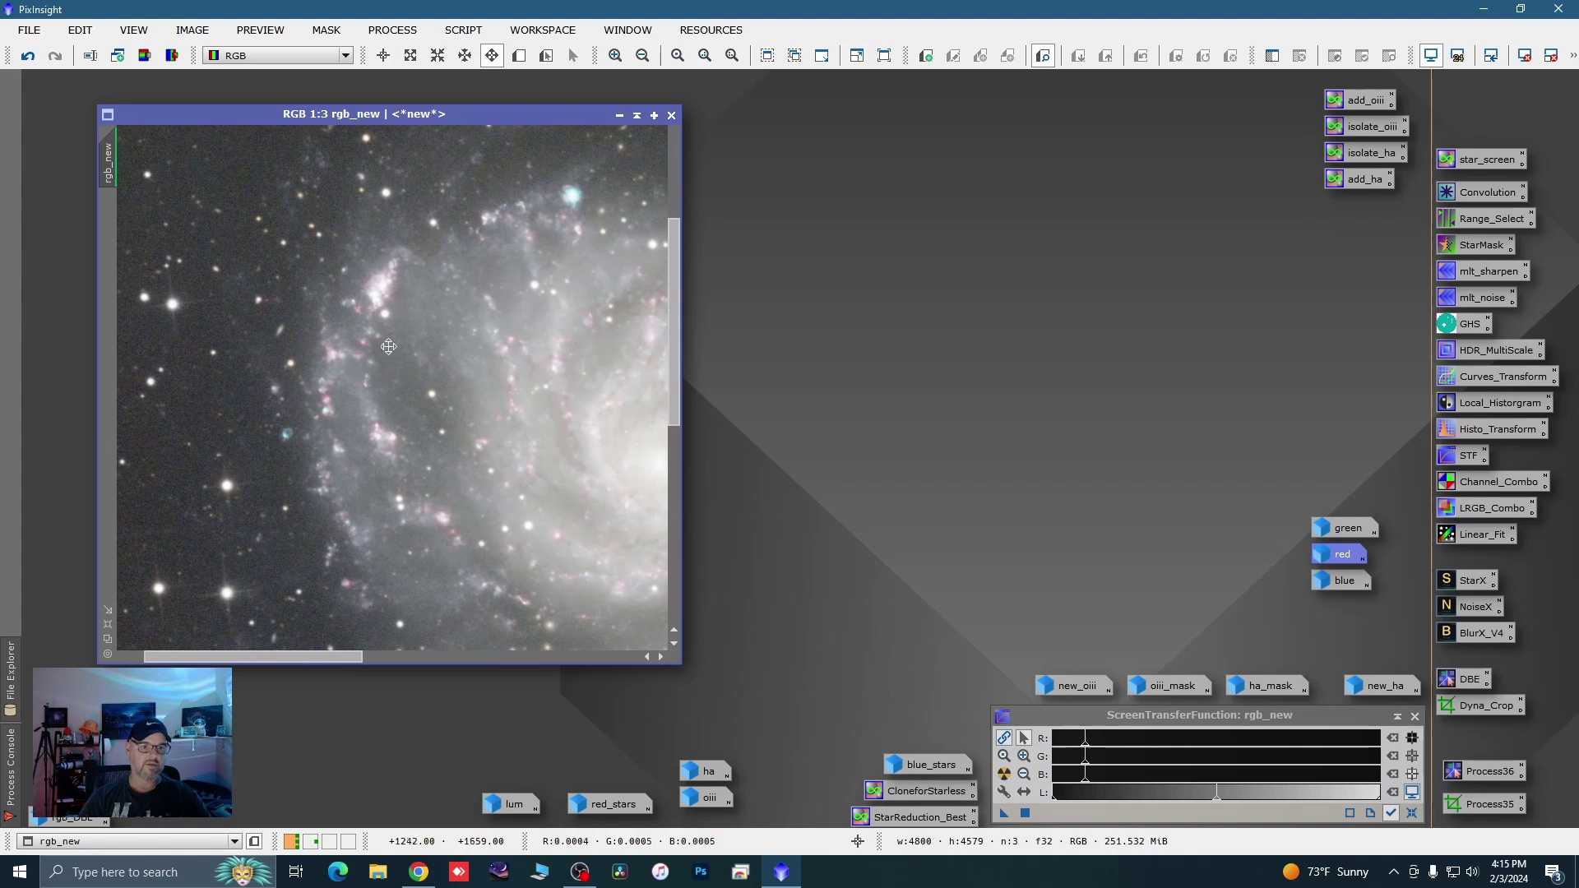
pyautogui.scroll(2, 296, 432)
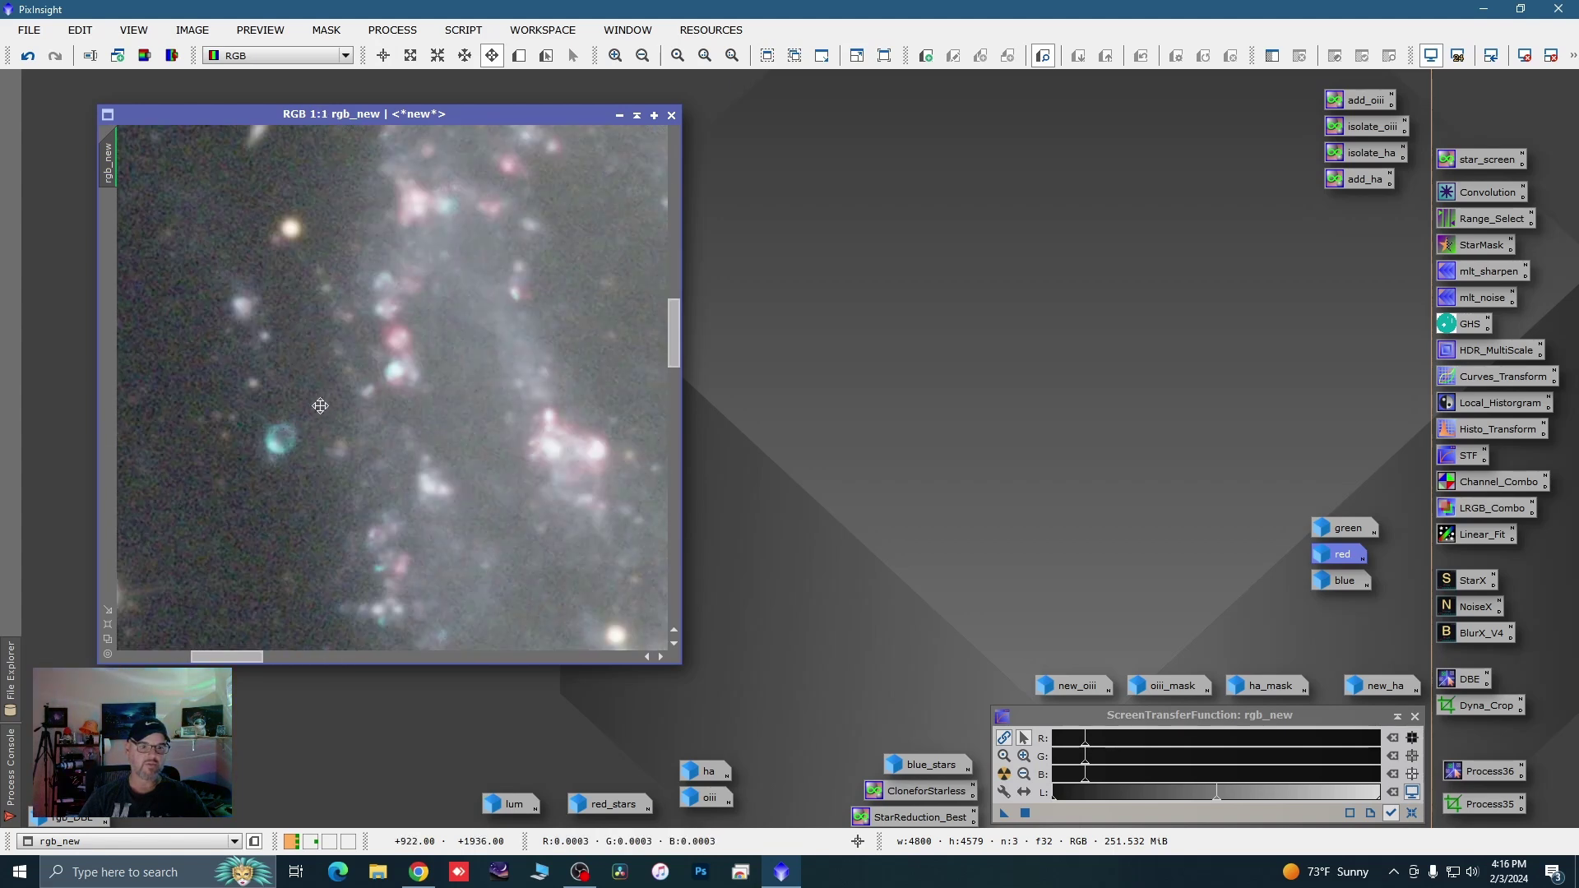
pyautogui.scroll(-3, 320, 406)
pyautogui.scroll(-3, 320, 406)
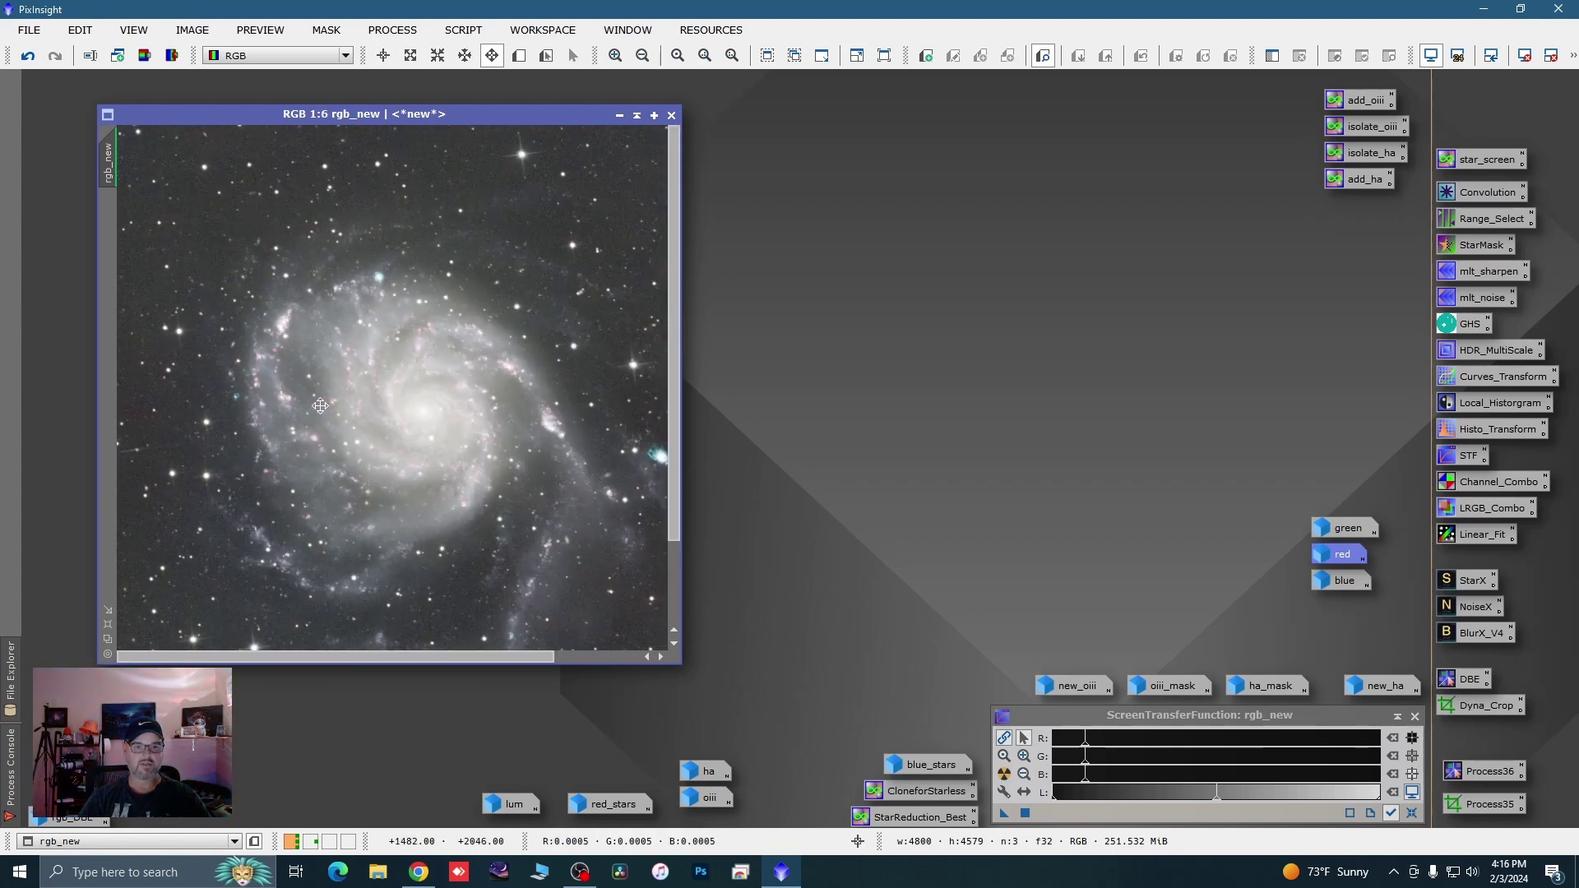
pyautogui.hotkey('alt', 'r')
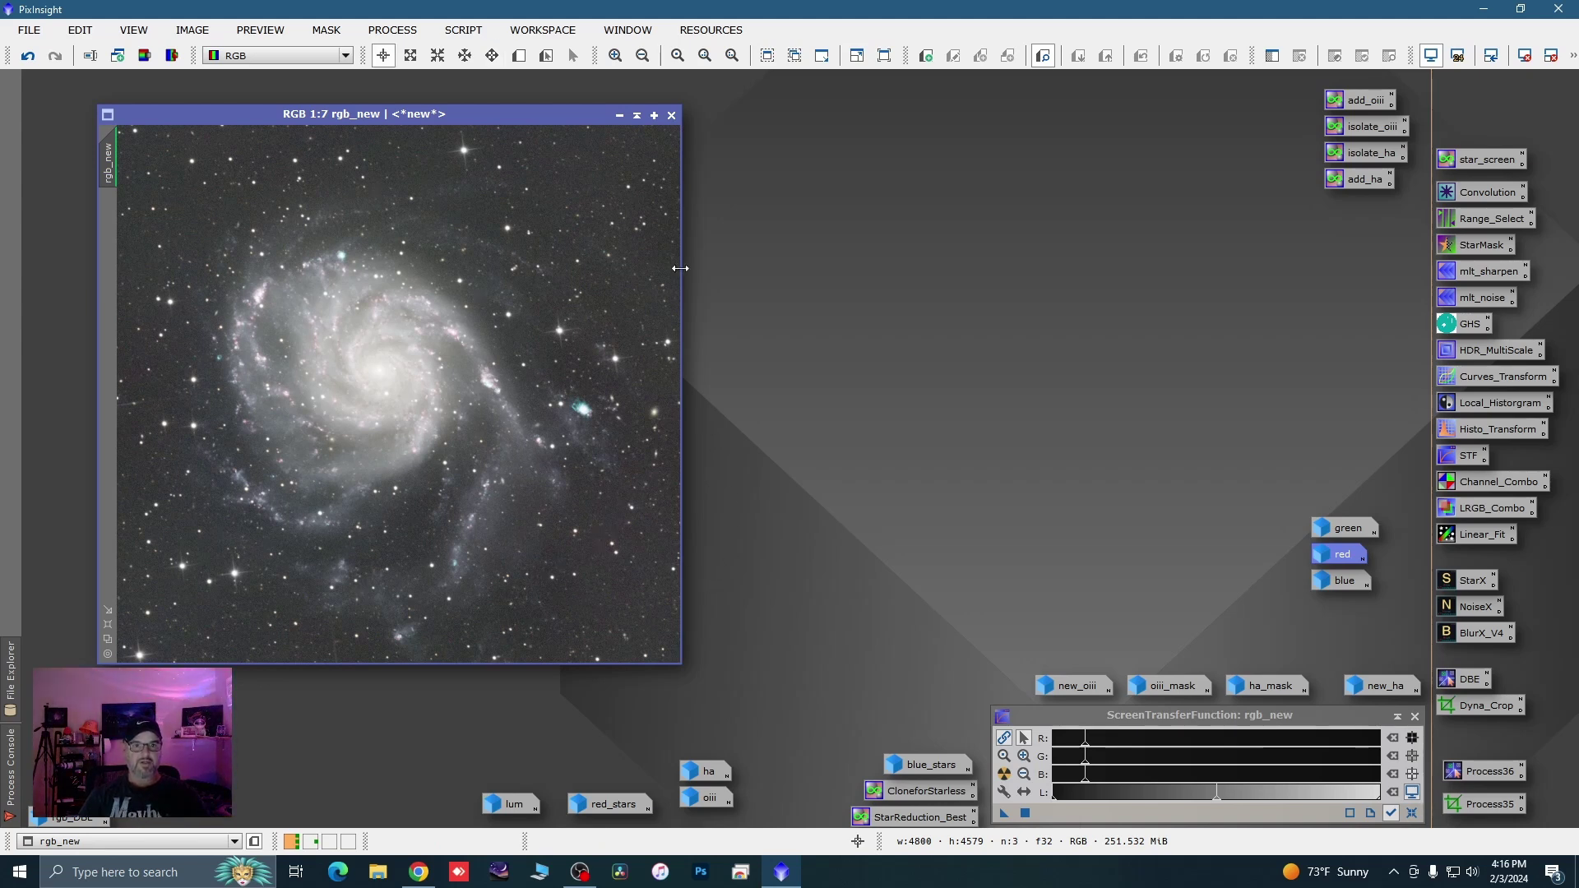
pyautogui.moveTo(584, 118); pyautogui.dragTo(581, 112)
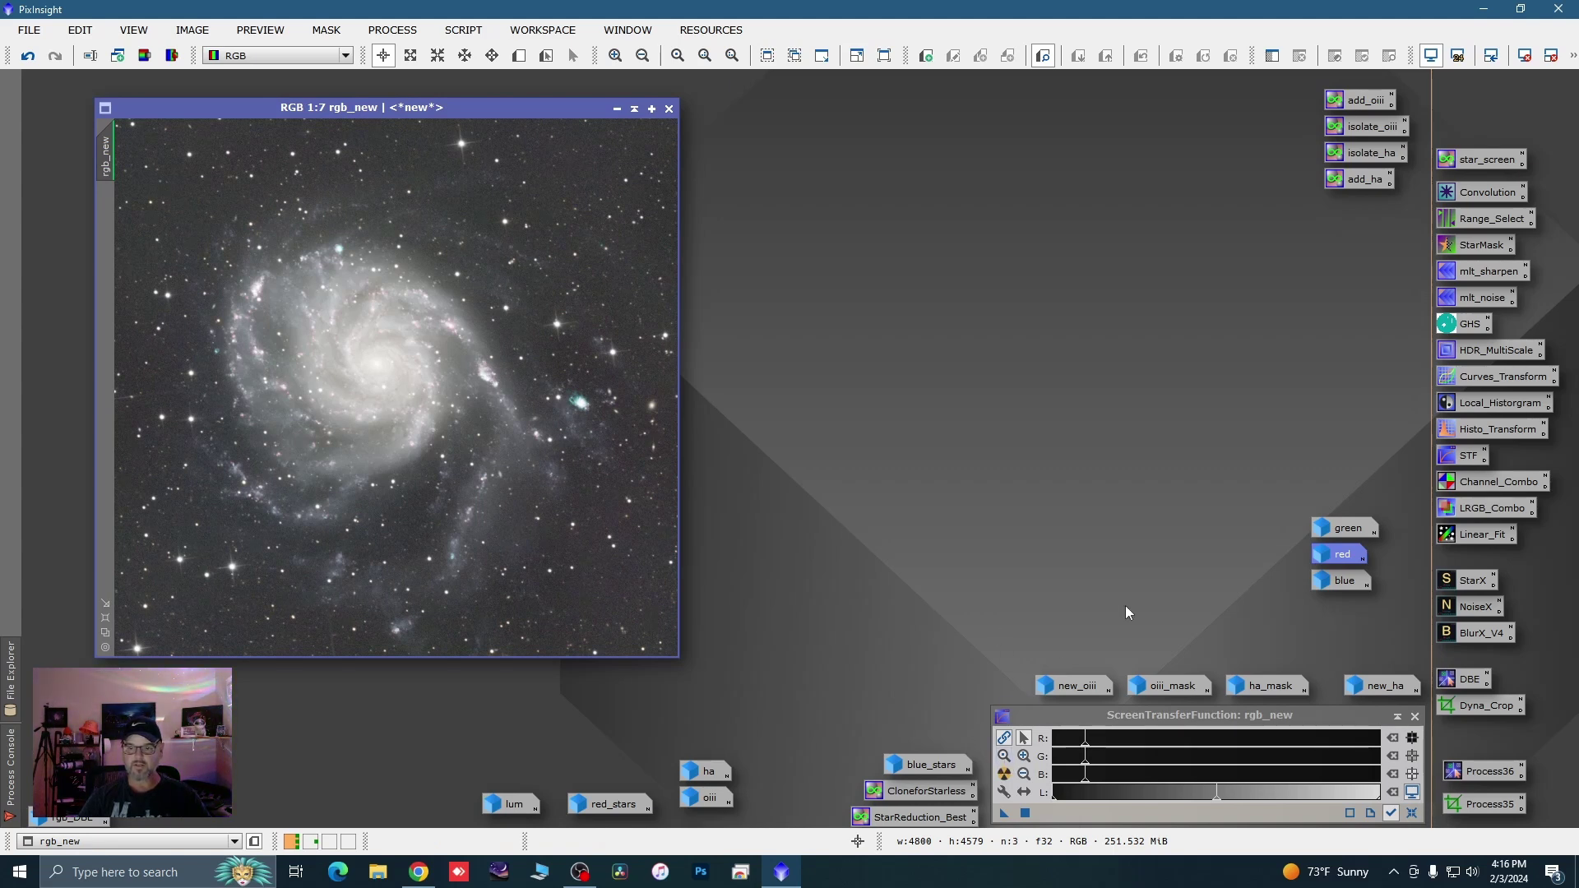
# Move the four PixelMath icons add_oiii, isolate_oiii, isolate_ha and add_ha to Workspace02
pyautogui.moveTo(1305, 97); pyautogui.dragTo(1362, 176)
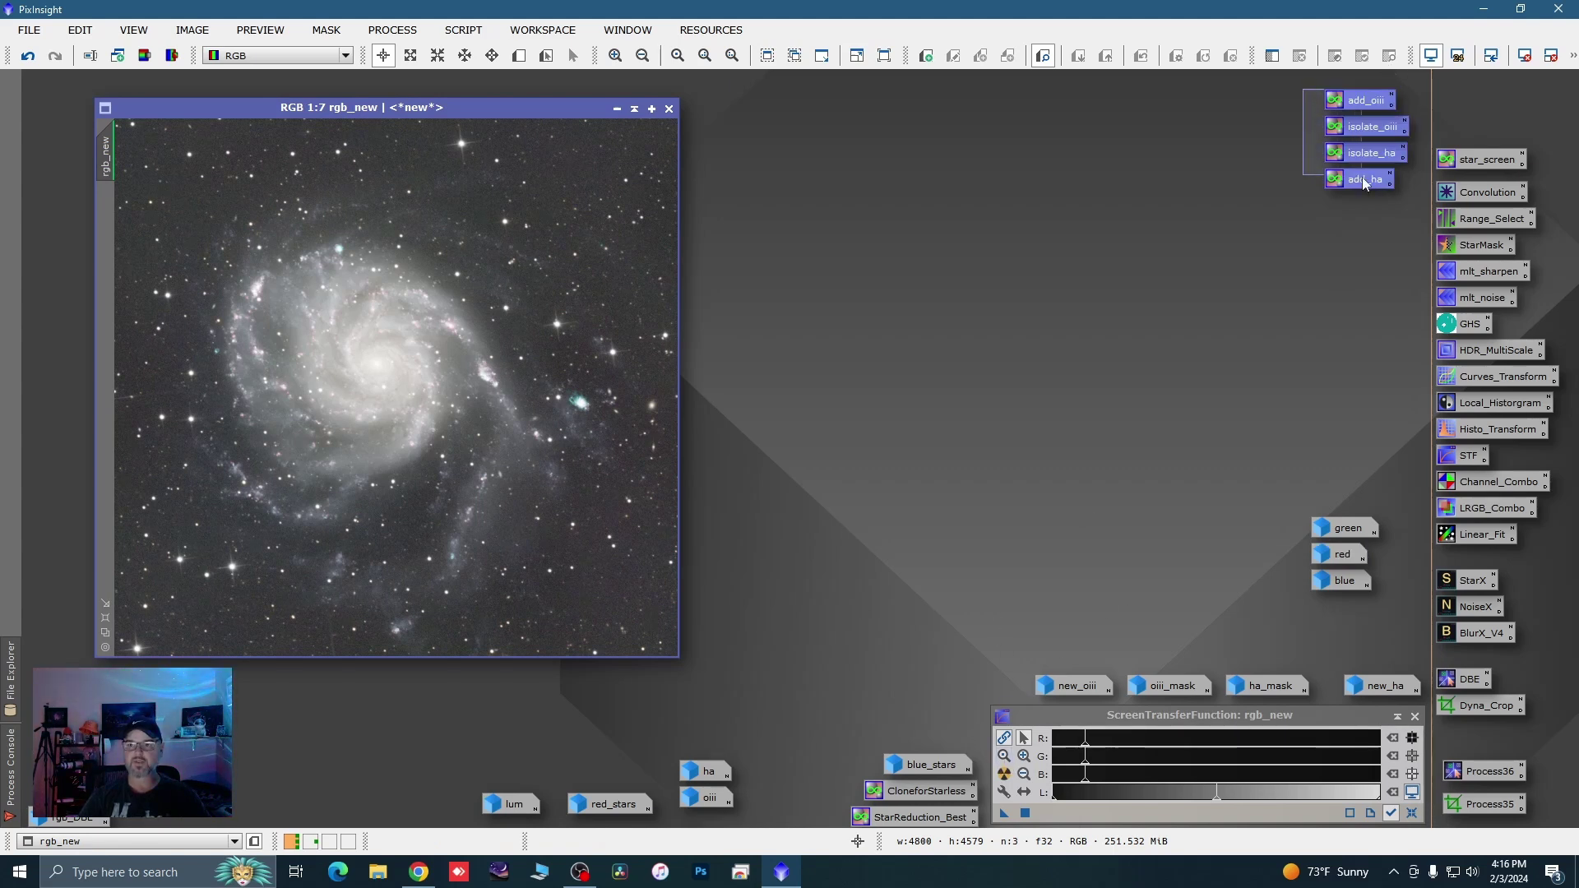
pyautogui.moveTo(1365, 102); pyautogui.dragTo(1048, 105)
pyautogui.rightClick(1048, 105)
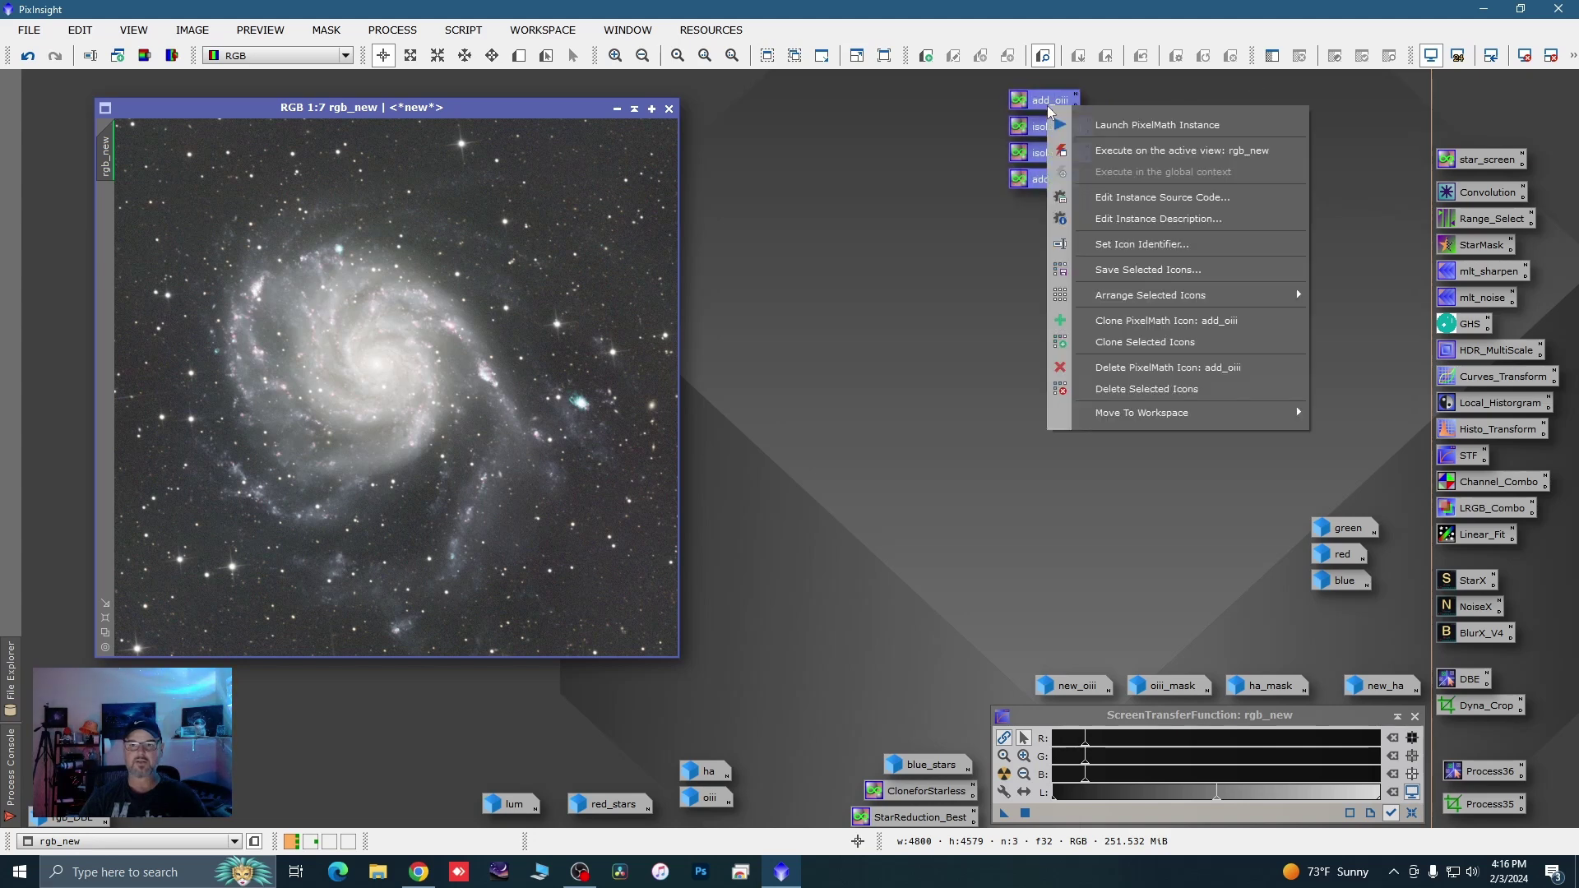
pyautogui.moveTo(1182, 413)
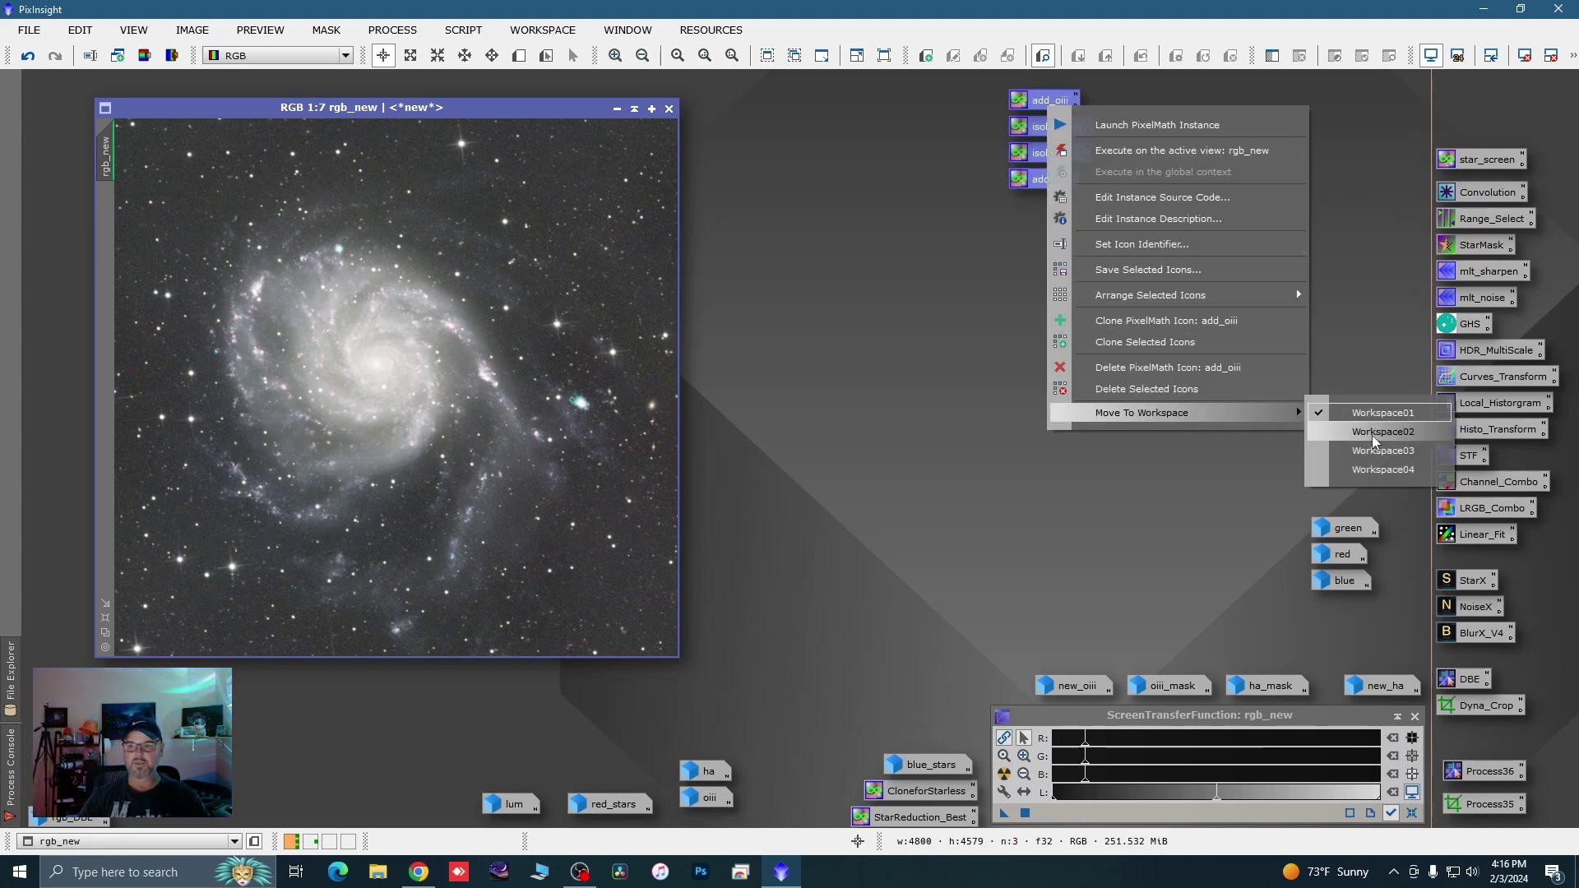
pyautogui.click(1372, 433)
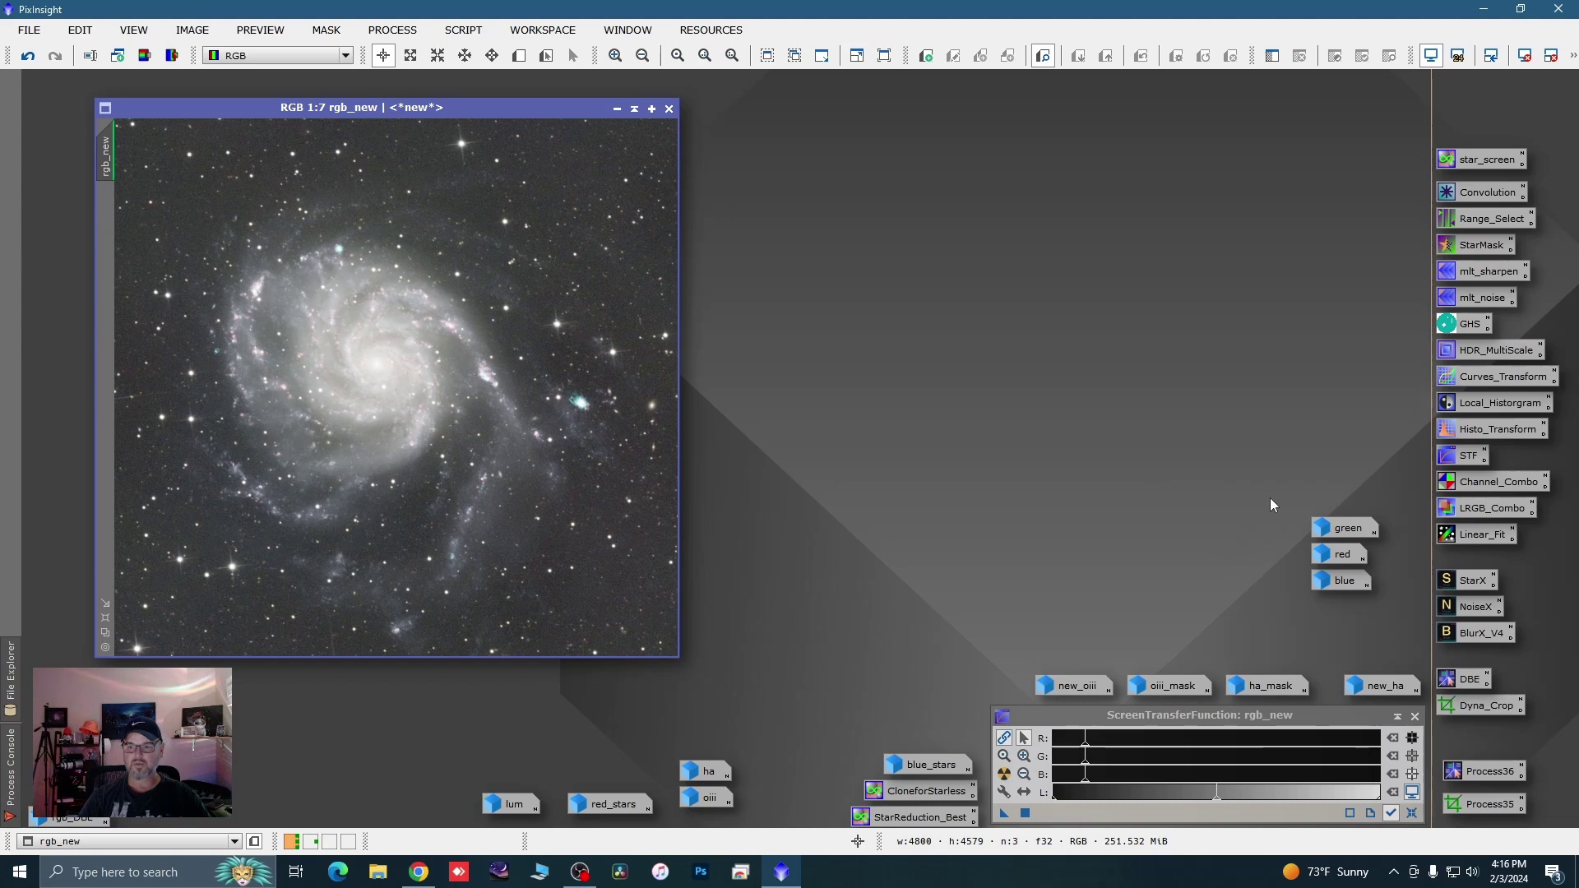
# Move the minimized green, red and blue images together to Workspace02
pyautogui.moveTo(1270, 499); pyautogui.dragTo(921, 568)
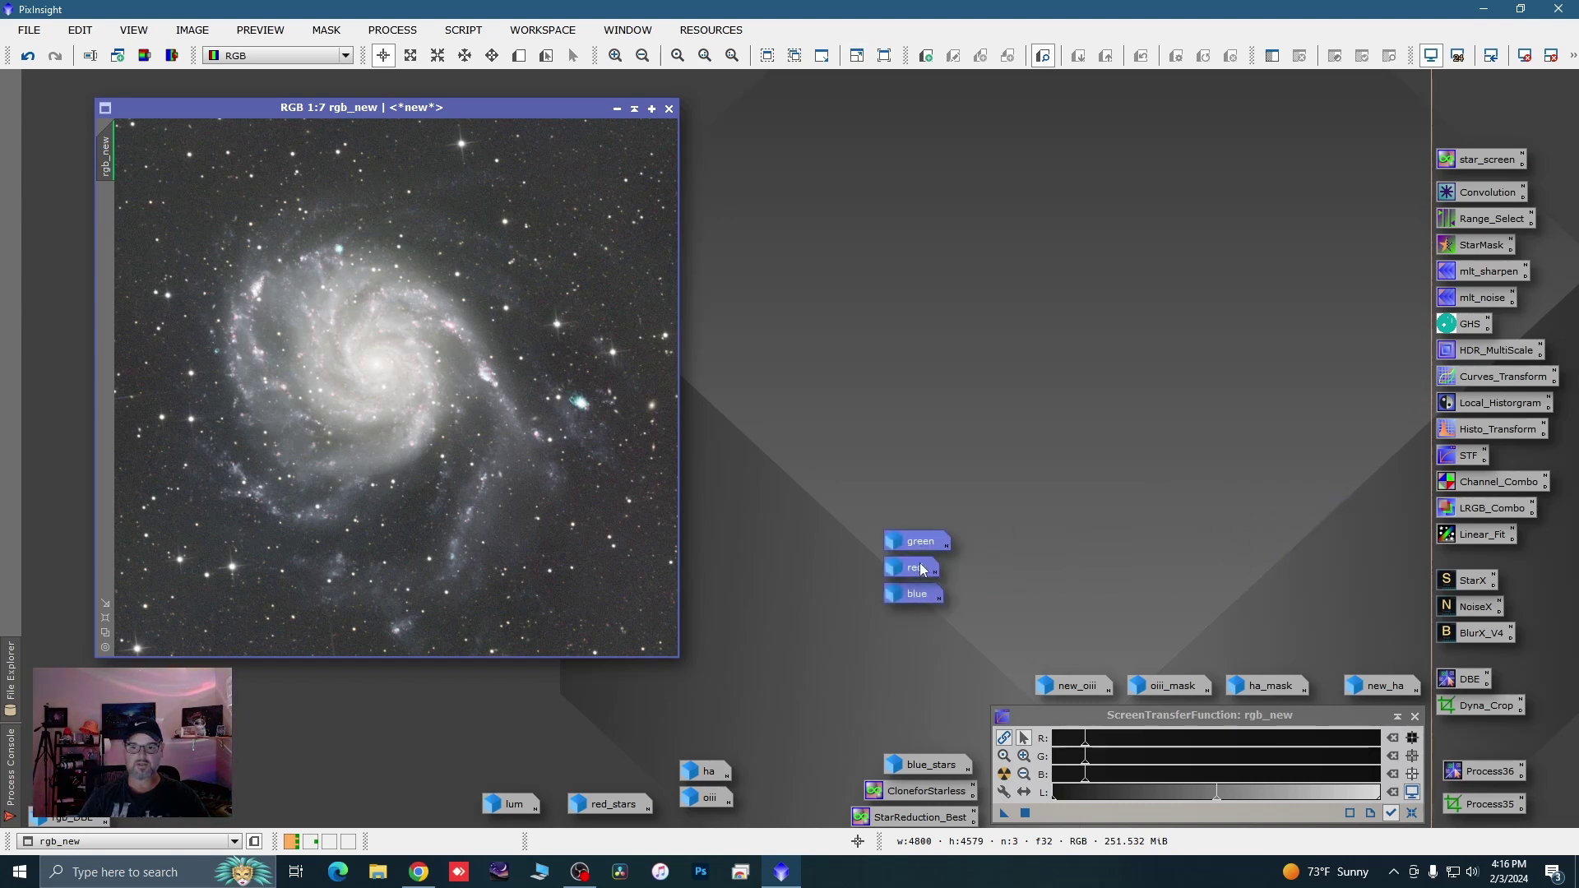
pyautogui.rightClick(922, 568)
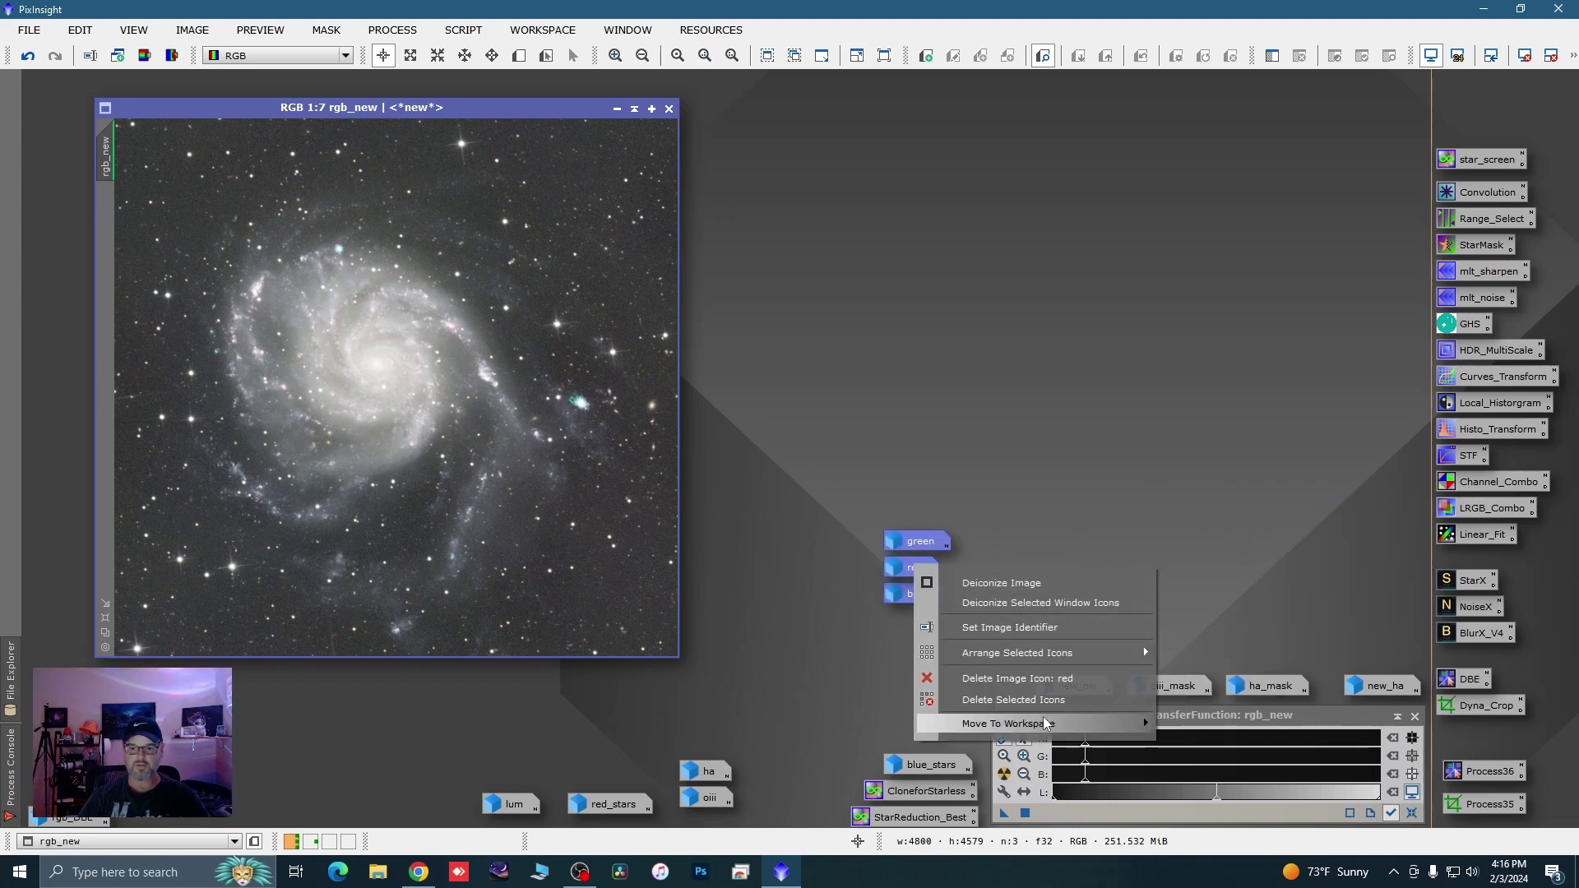
pyautogui.moveTo(1046, 724)
pyautogui.click(1201, 741)
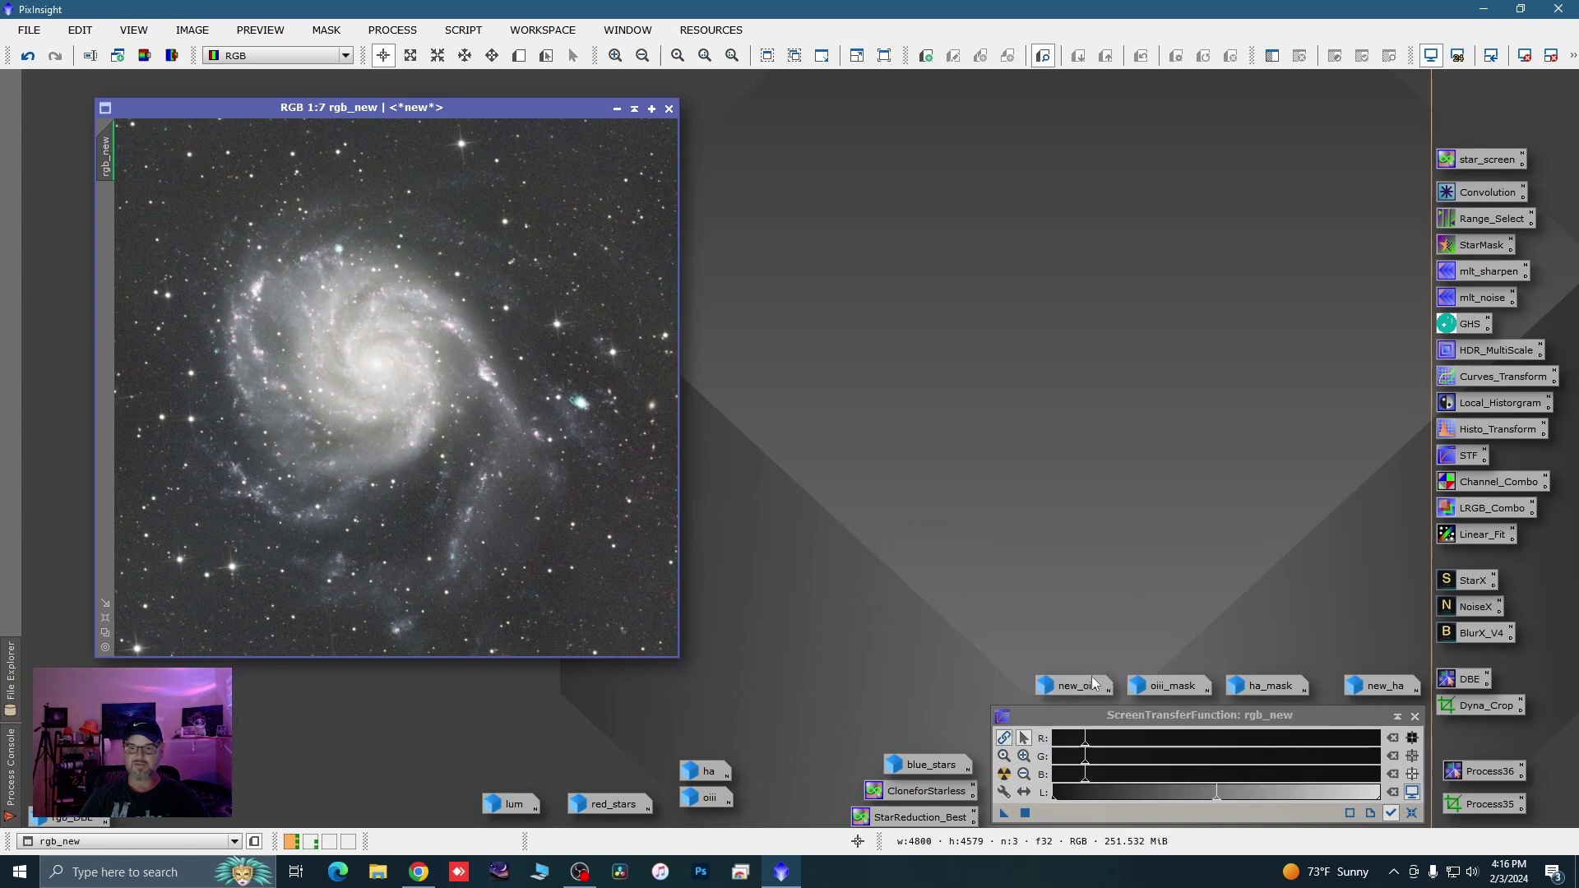
pyautogui.moveTo(987, 634); pyautogui.dragTo(1402, 691)
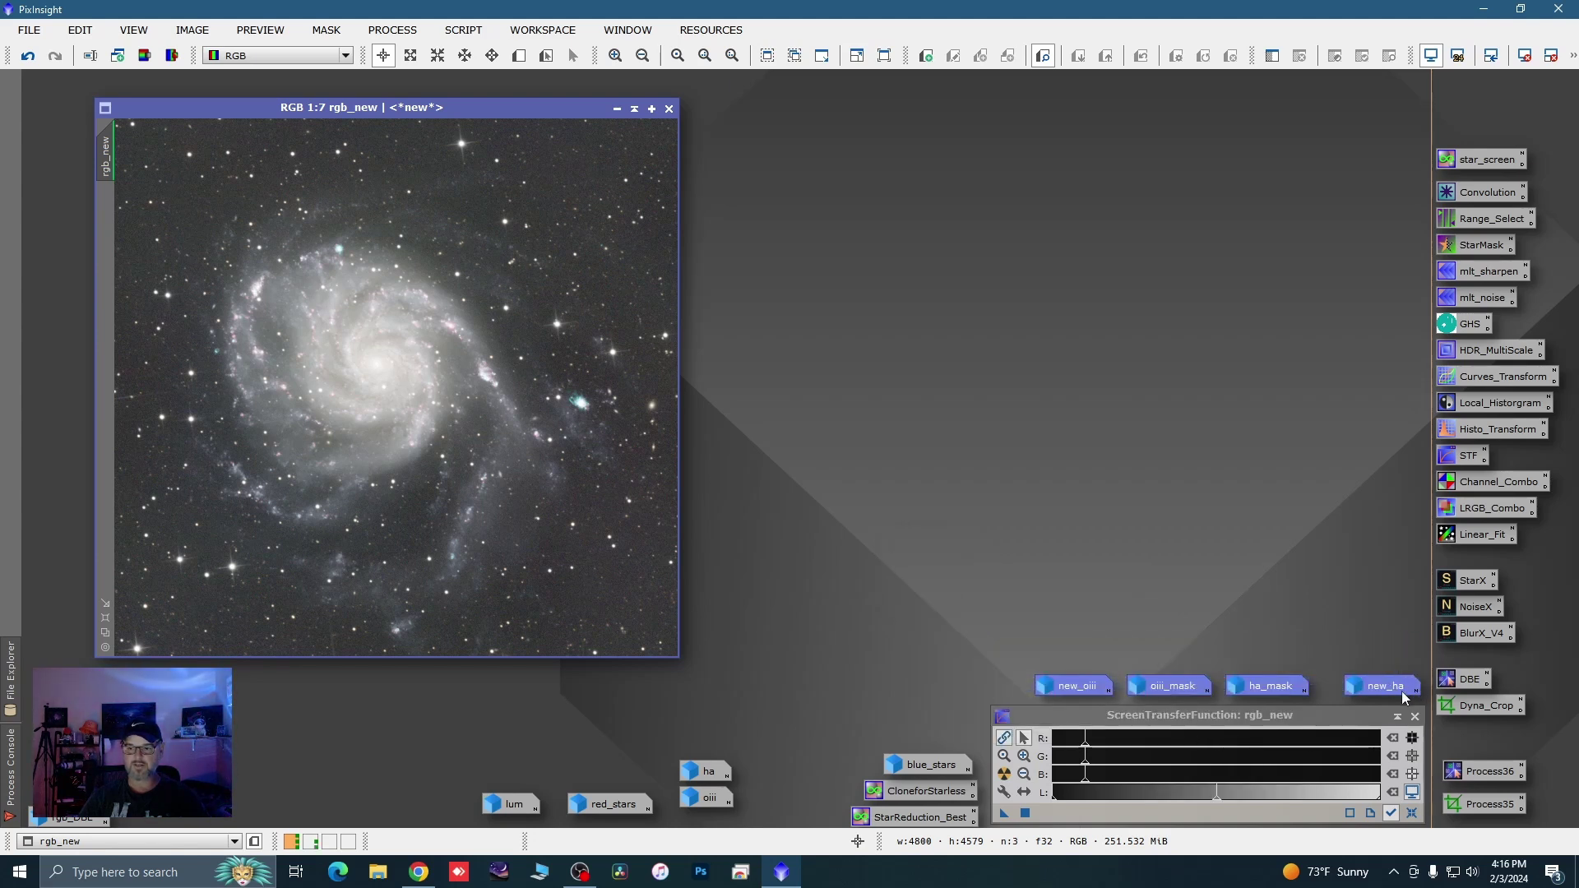
pyautogui.rightClick(1385, 688)
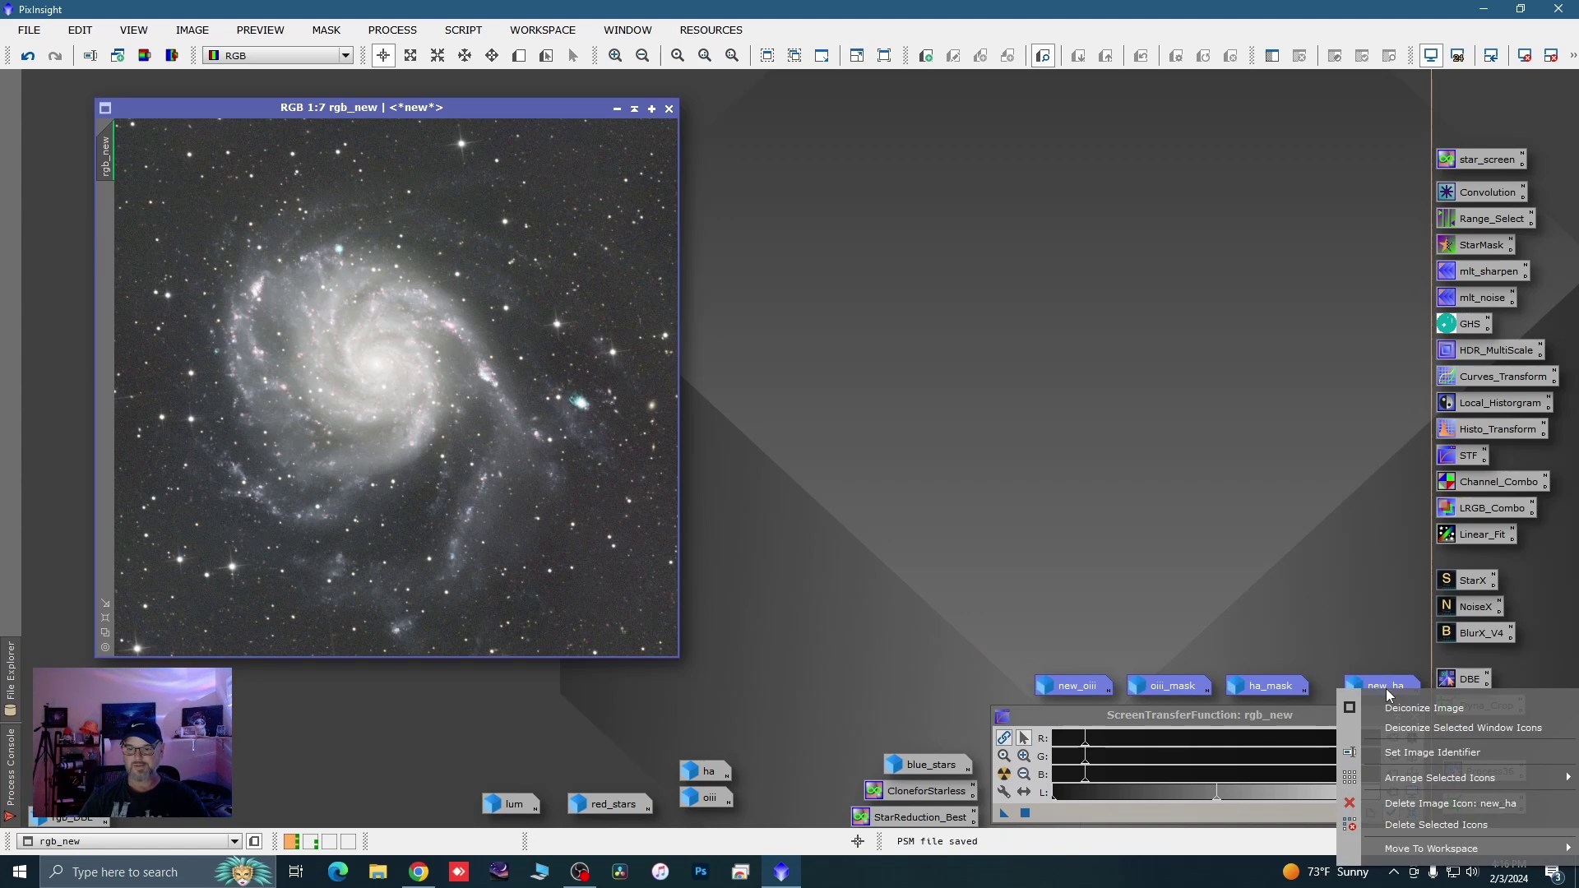
pyautogui.click(1387, 693)
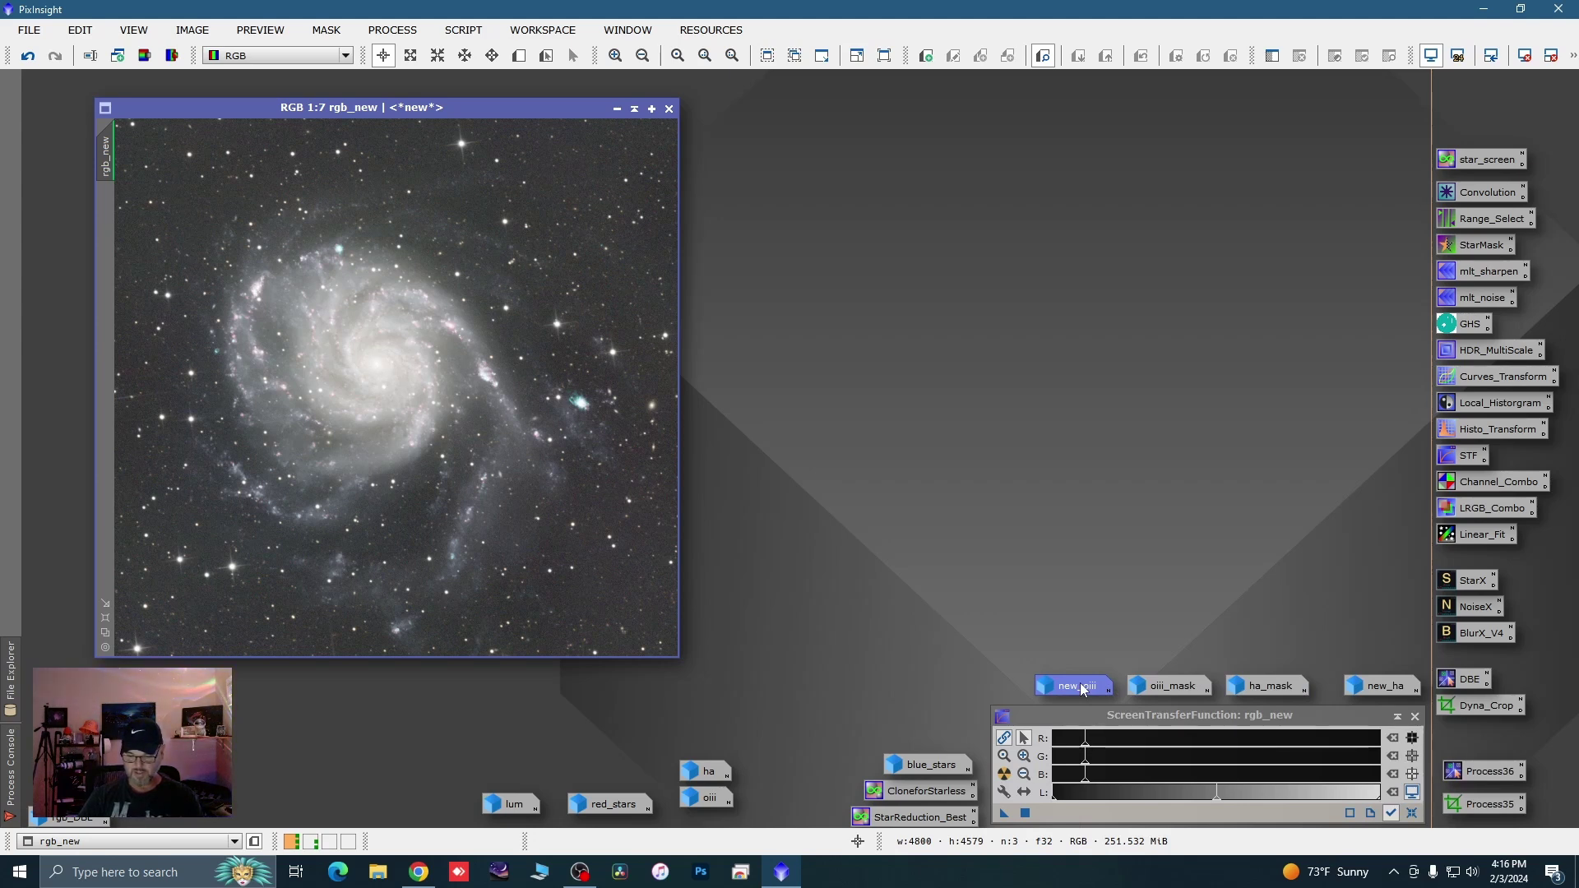
# Group the minimized new_ha image with new_oiii and move both to another workspace, leaving the two masks in place
pyautogui.click(1387, 686)
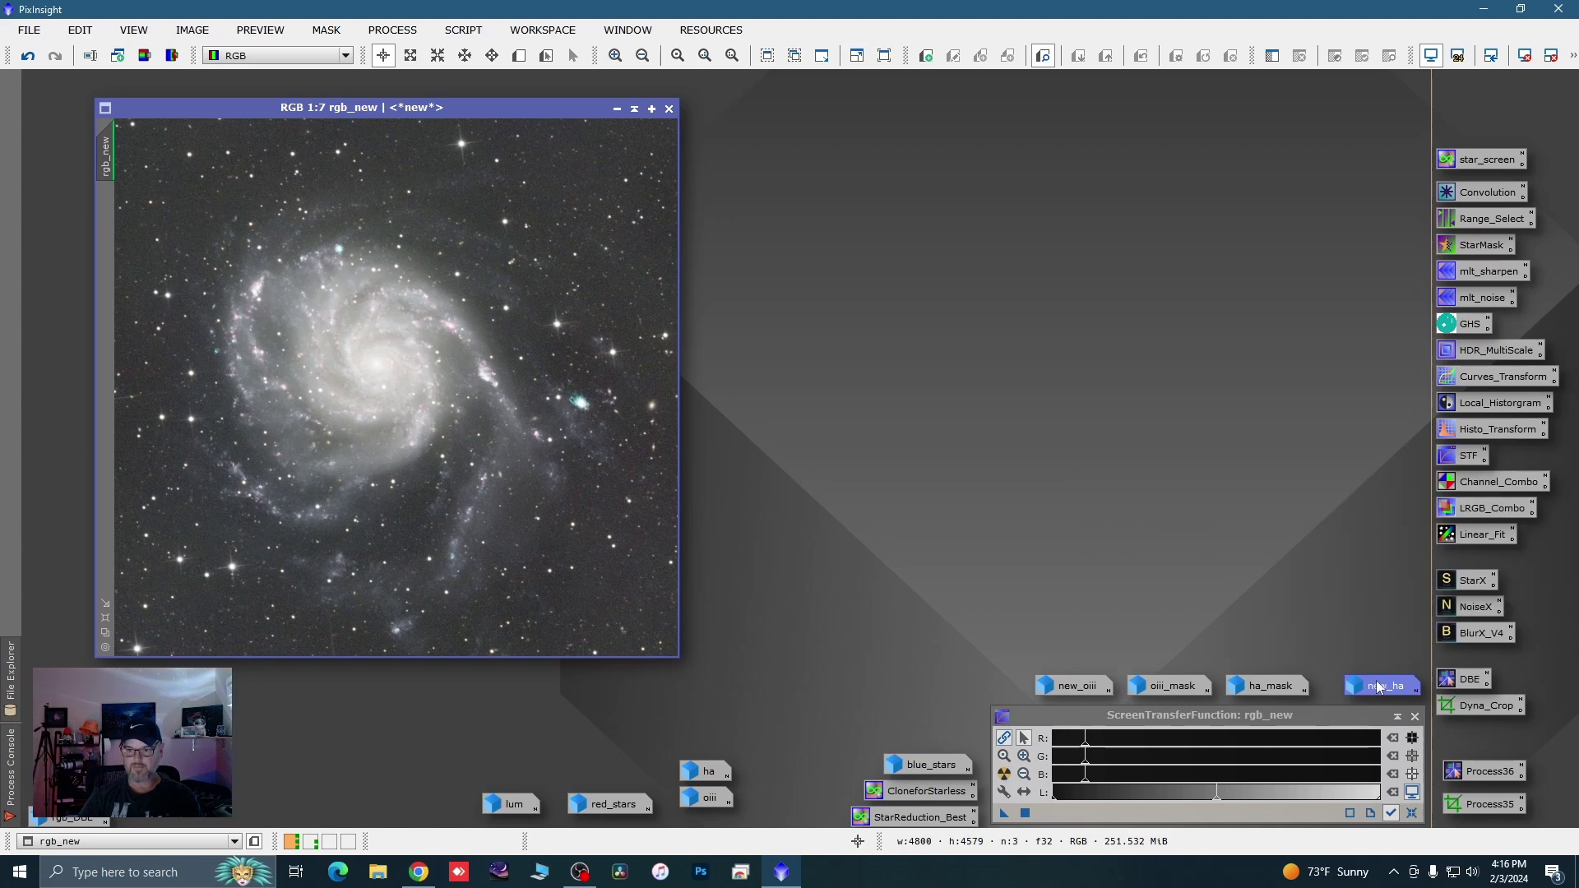
pyautogui.moveTo(1382, 686); pyautogui.dragTo(1056, 656)
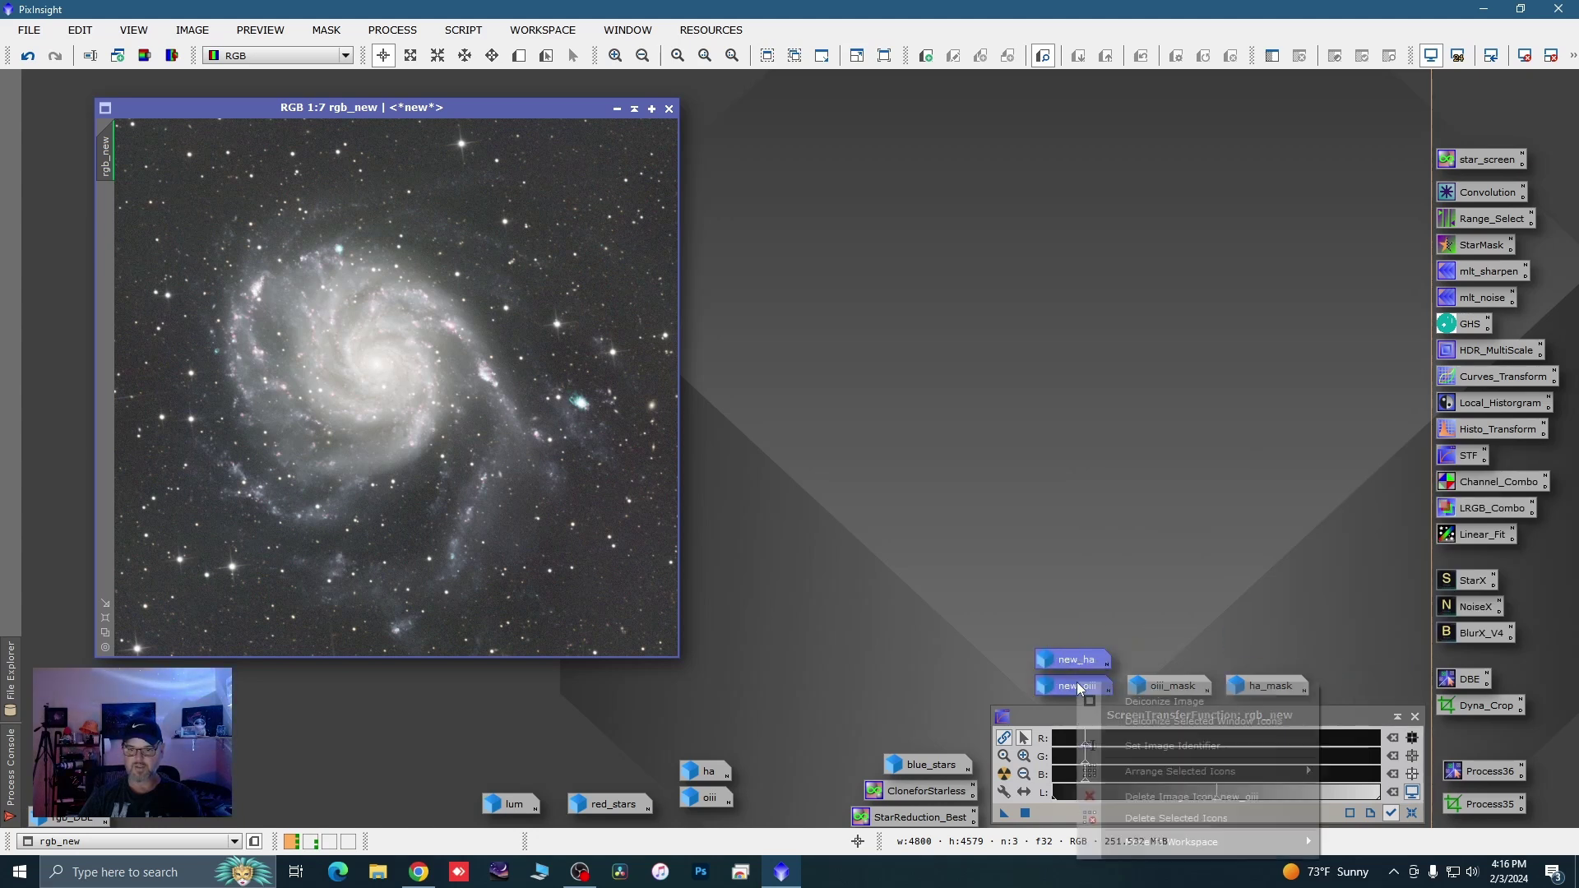
pyautogui.rightClick(1077, 682)
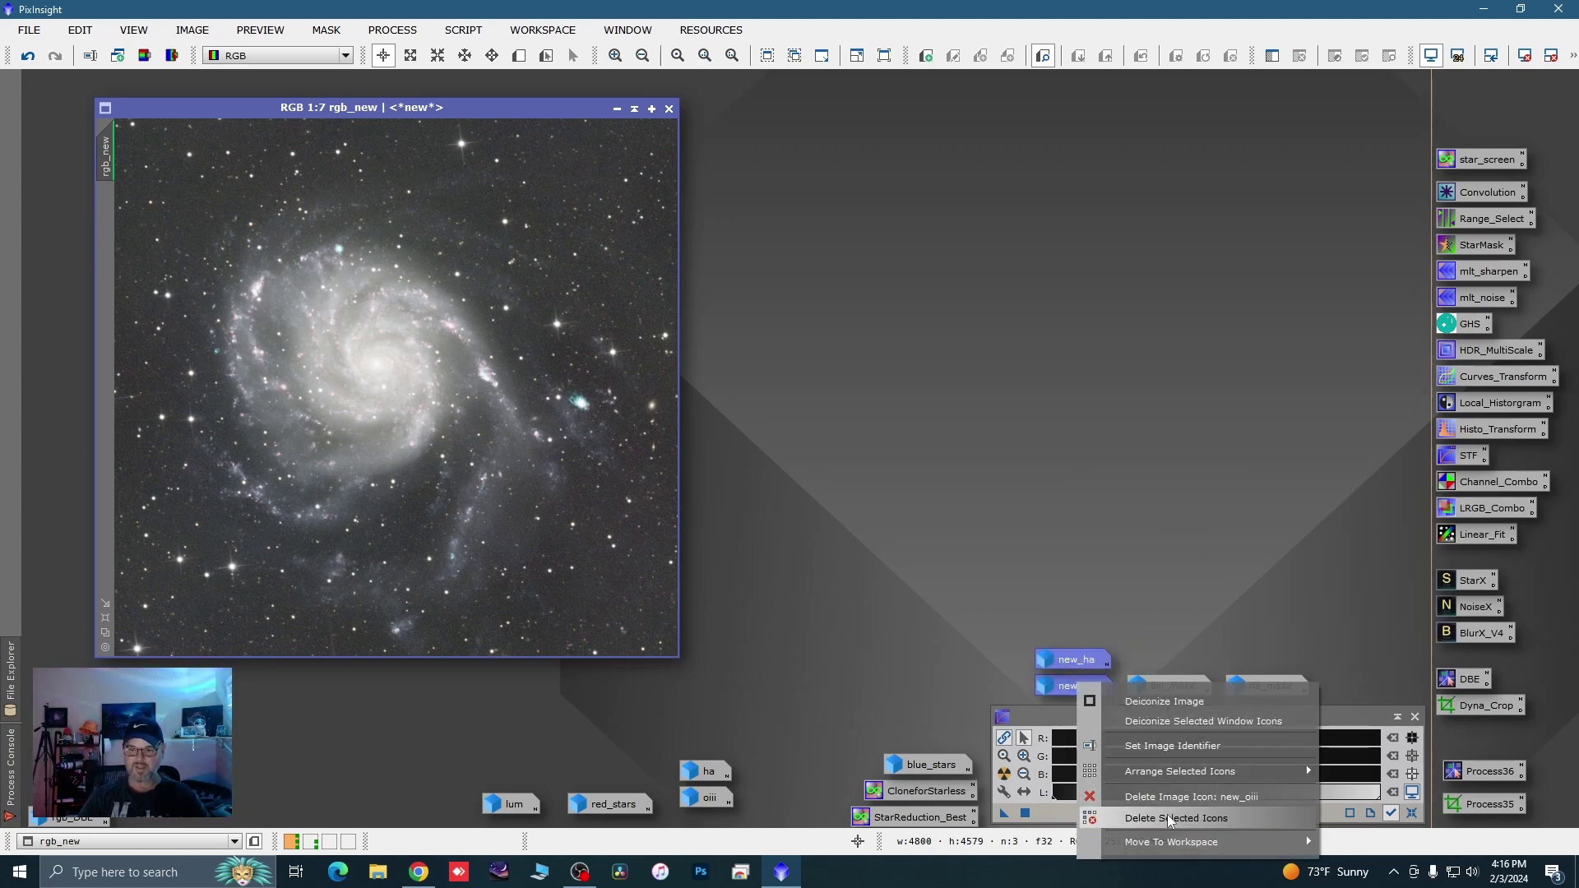
pyautogui.moveTo(1172, 841)
pyautogui.click(1363, 841)
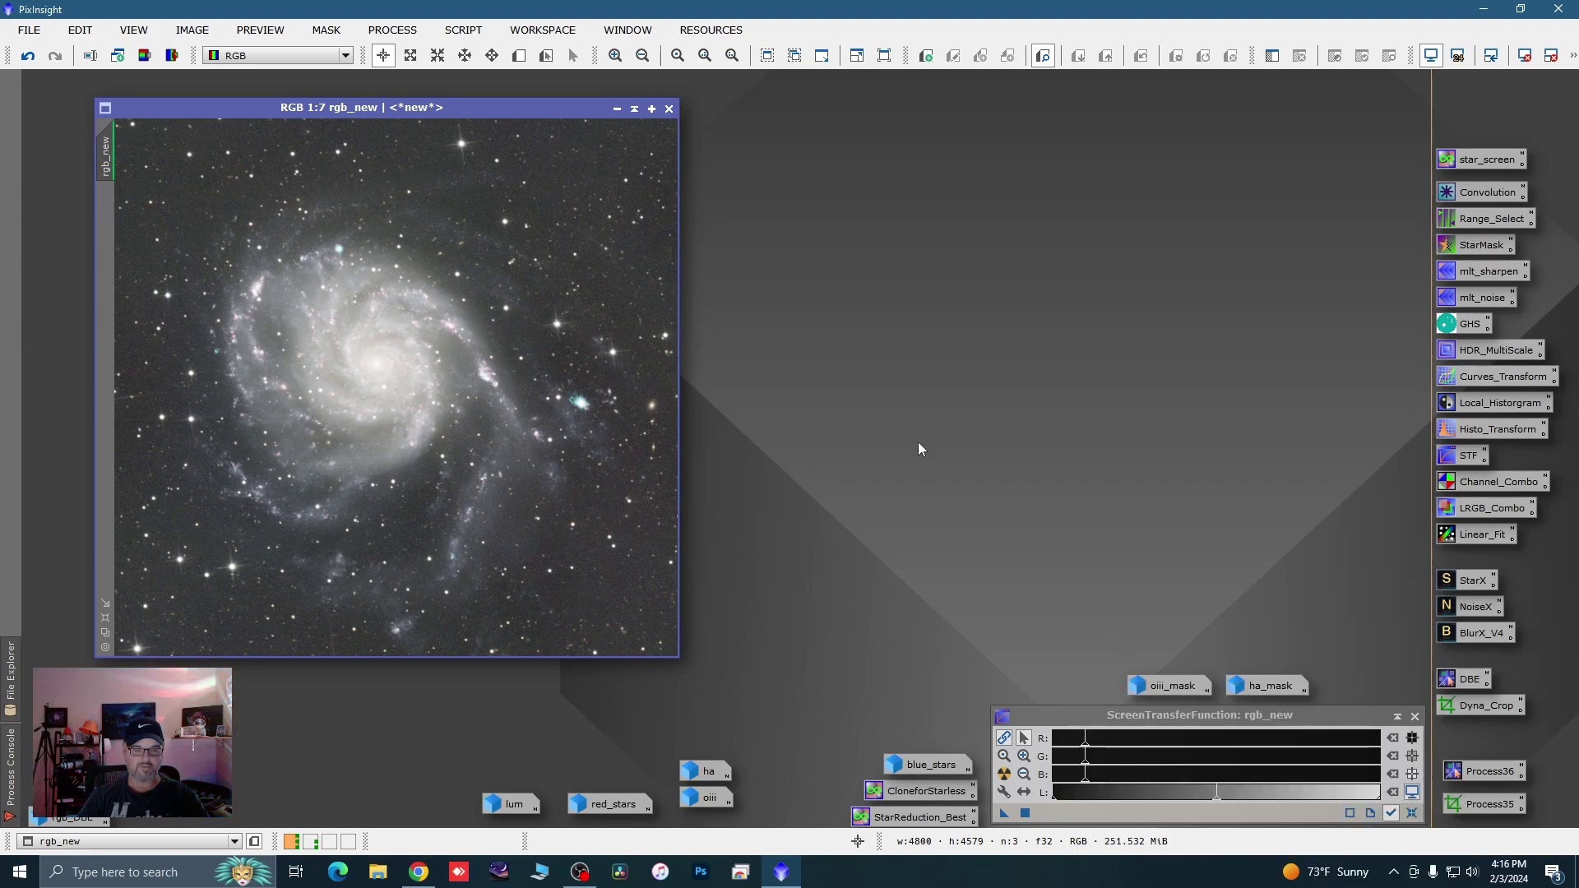
# Create a preview of about 1832 × 864 pixels over the upper-left outer arm and background stars of rgb_new, and display it at 1:2
pyautogui.moveTo(500, 104); pyautogui.dragTo(481, 112)
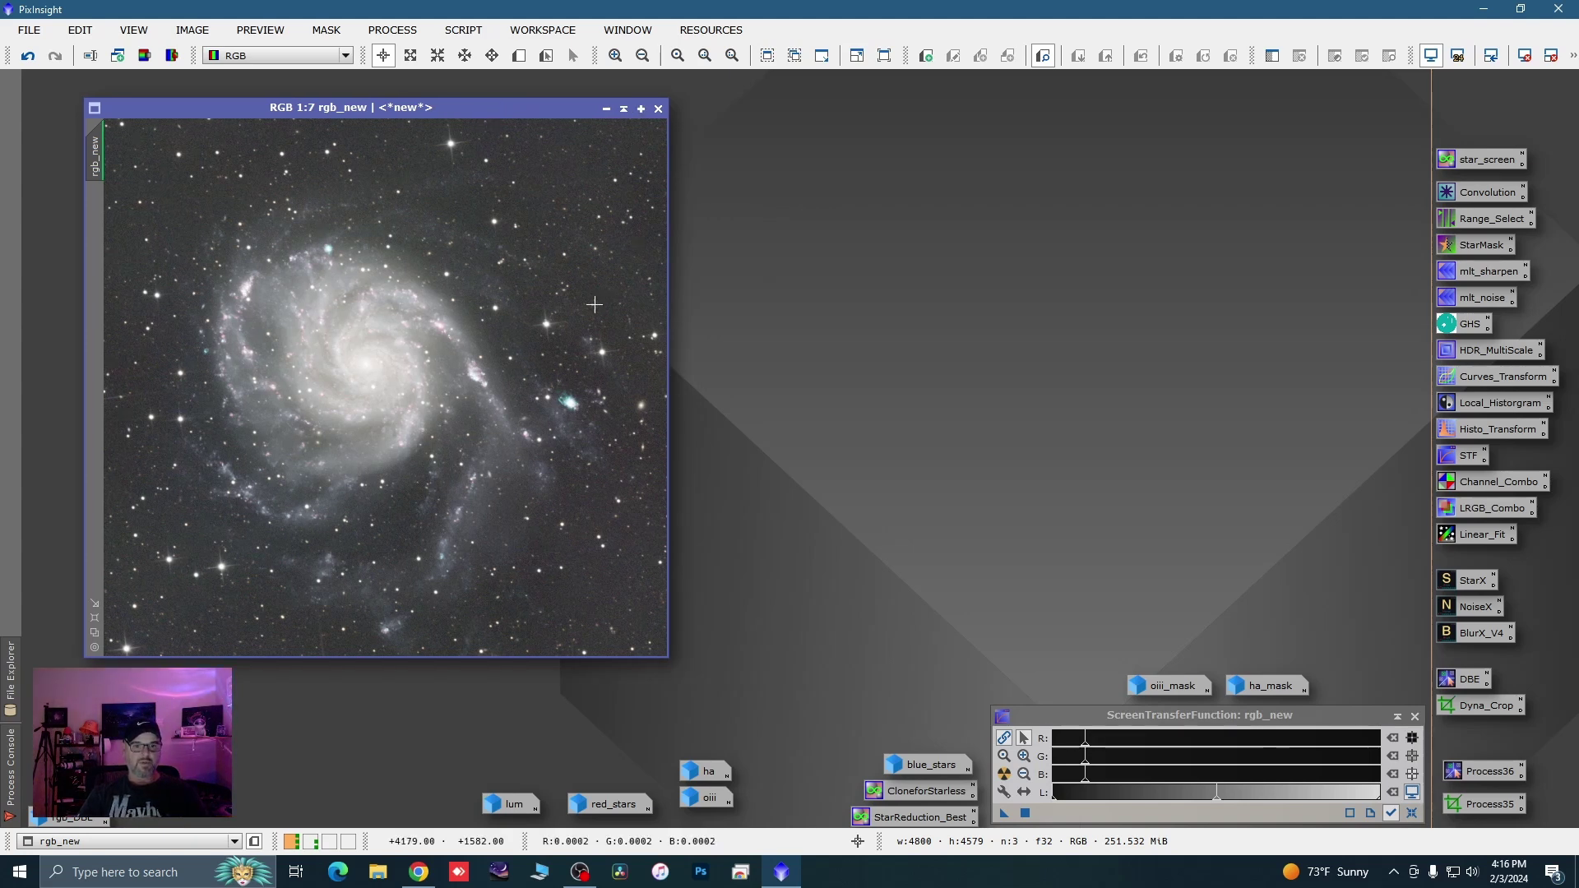
pyautogui.scroll(-2, 221, 311)
pyautogui.scroll(2, 221, 310)
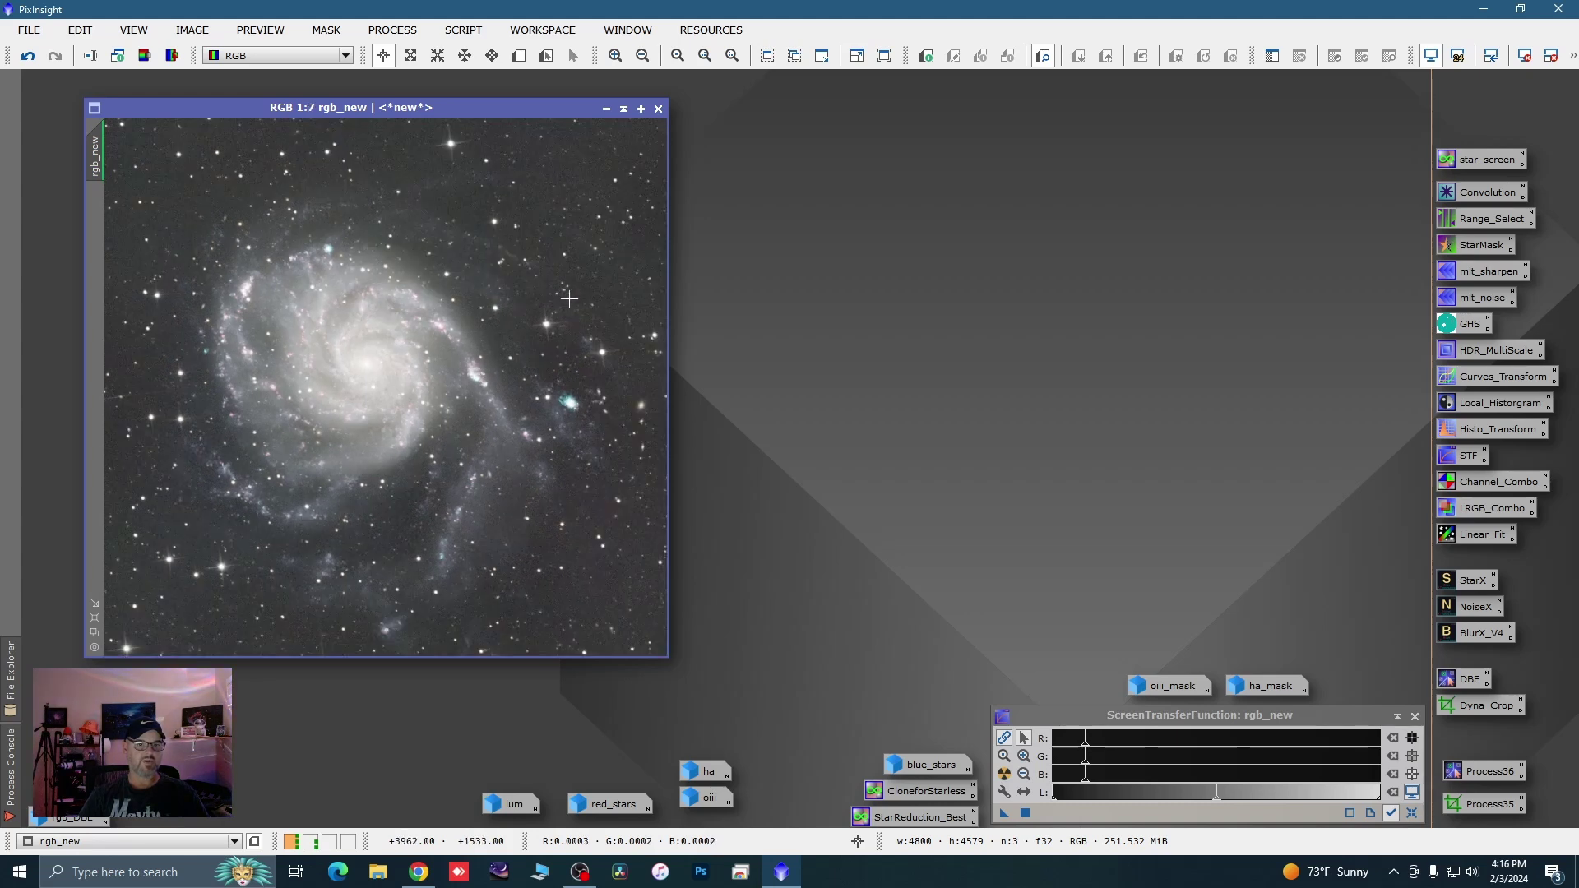
pyautogui.scroll(-1, 568, 299)
pyautogui.click(519, 55)
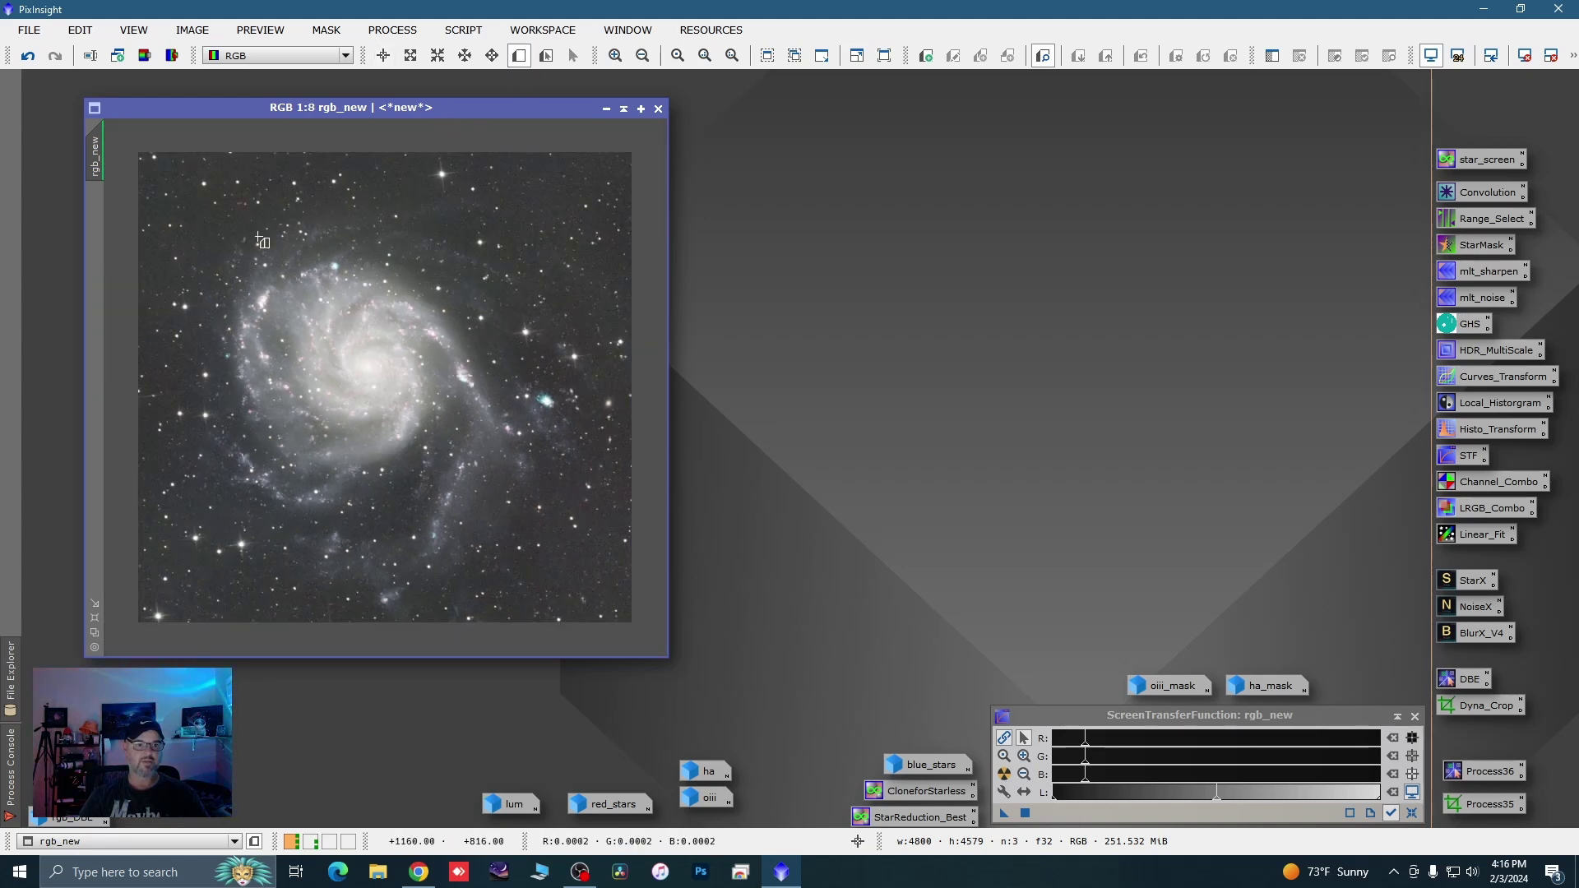
pyautogui.moveTo(156, 255); pyautogui.dragTo(344, 342)
pyautogui.click(96, 221)
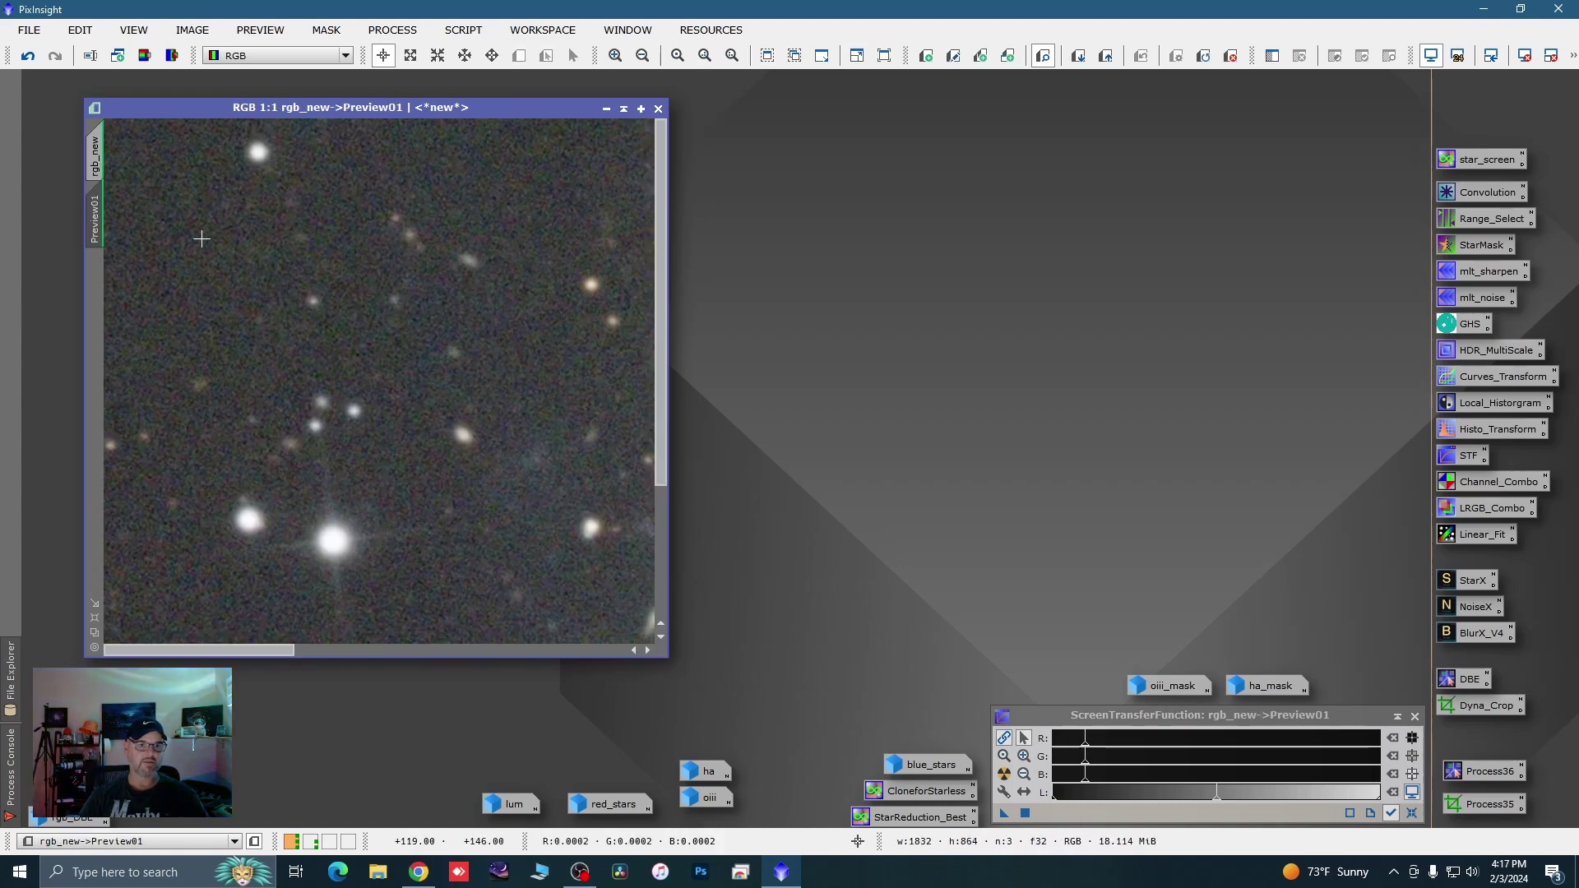
pyautogui.scroll(-1, 588, 435)
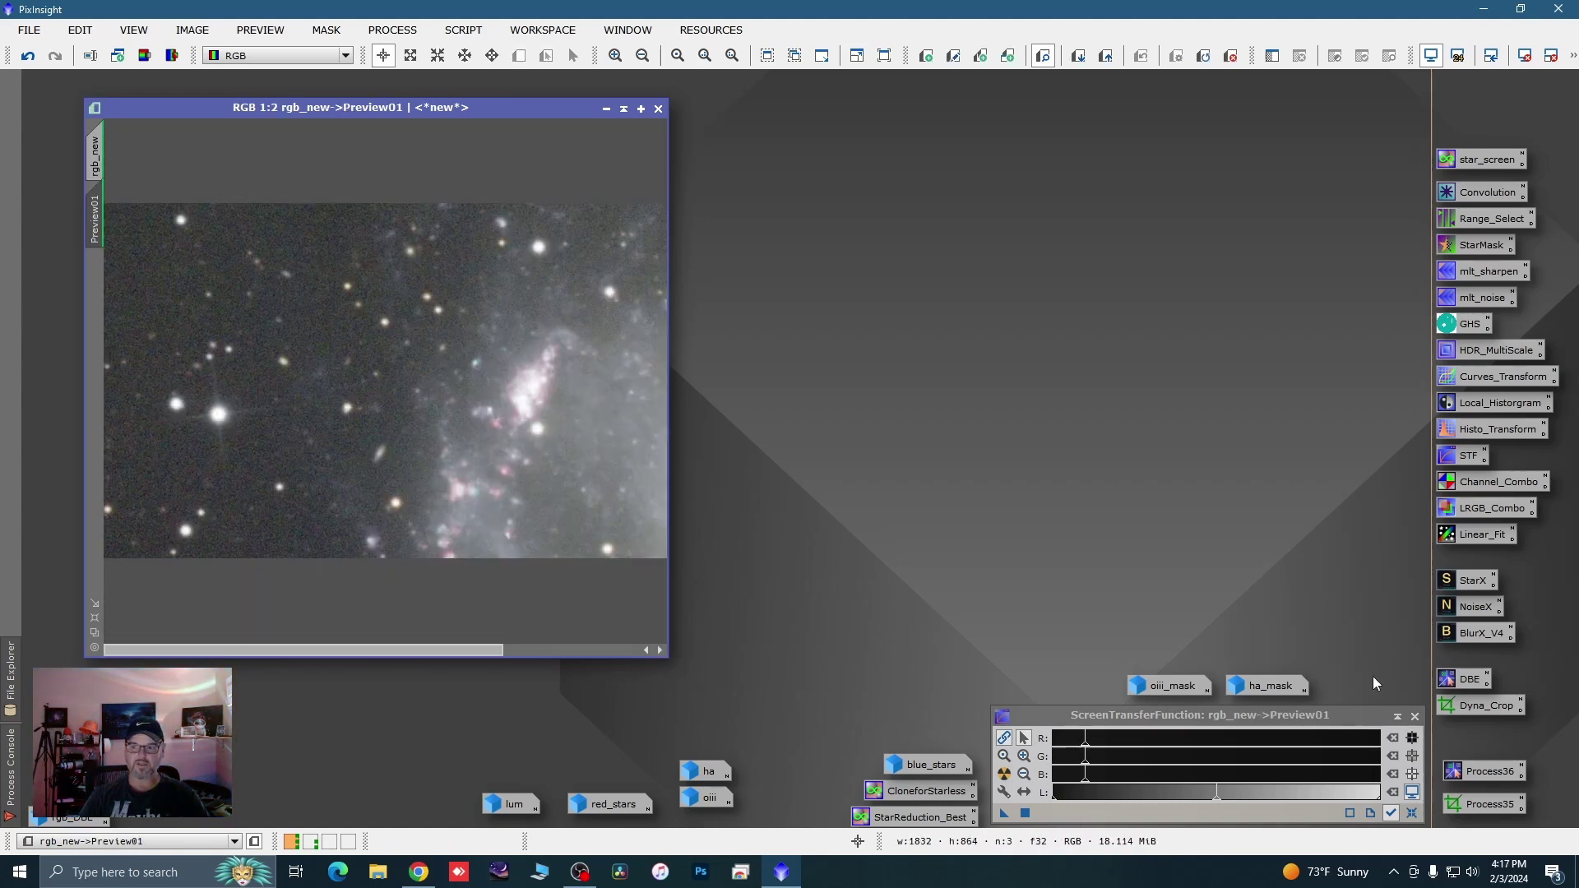
# Open the saved BlurX_V4 BlurXTerminator process, enable Correct Only, and apply it to the rgb_new preview
pyautogui.doubleClick(1480, 635)
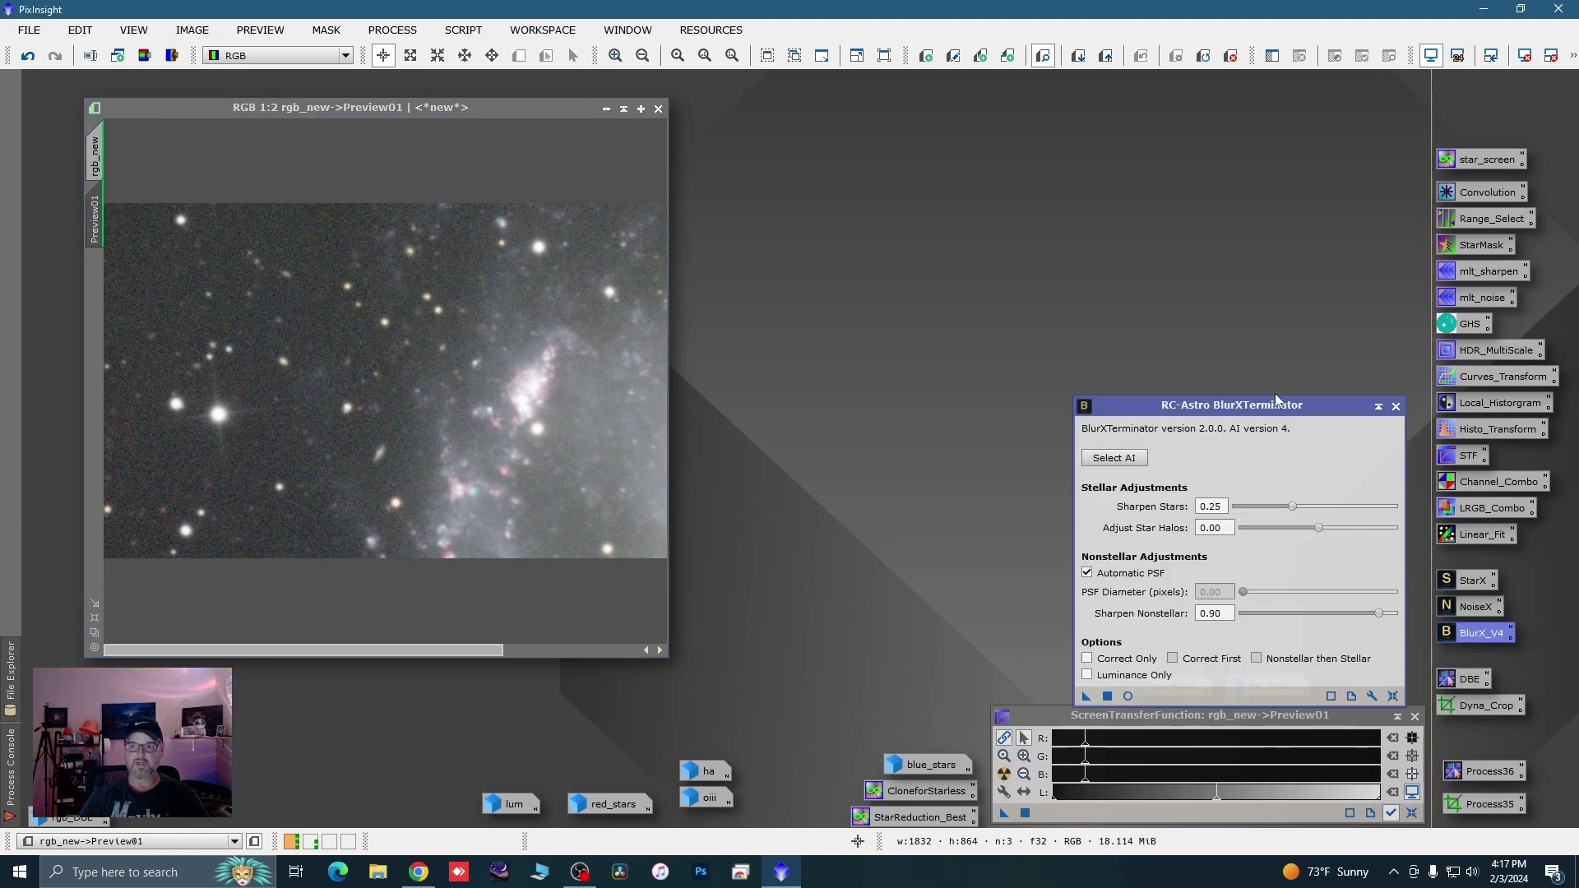
pyautogui.moveTo(1283, 404); pyautogui.dragTo(1302, 348)
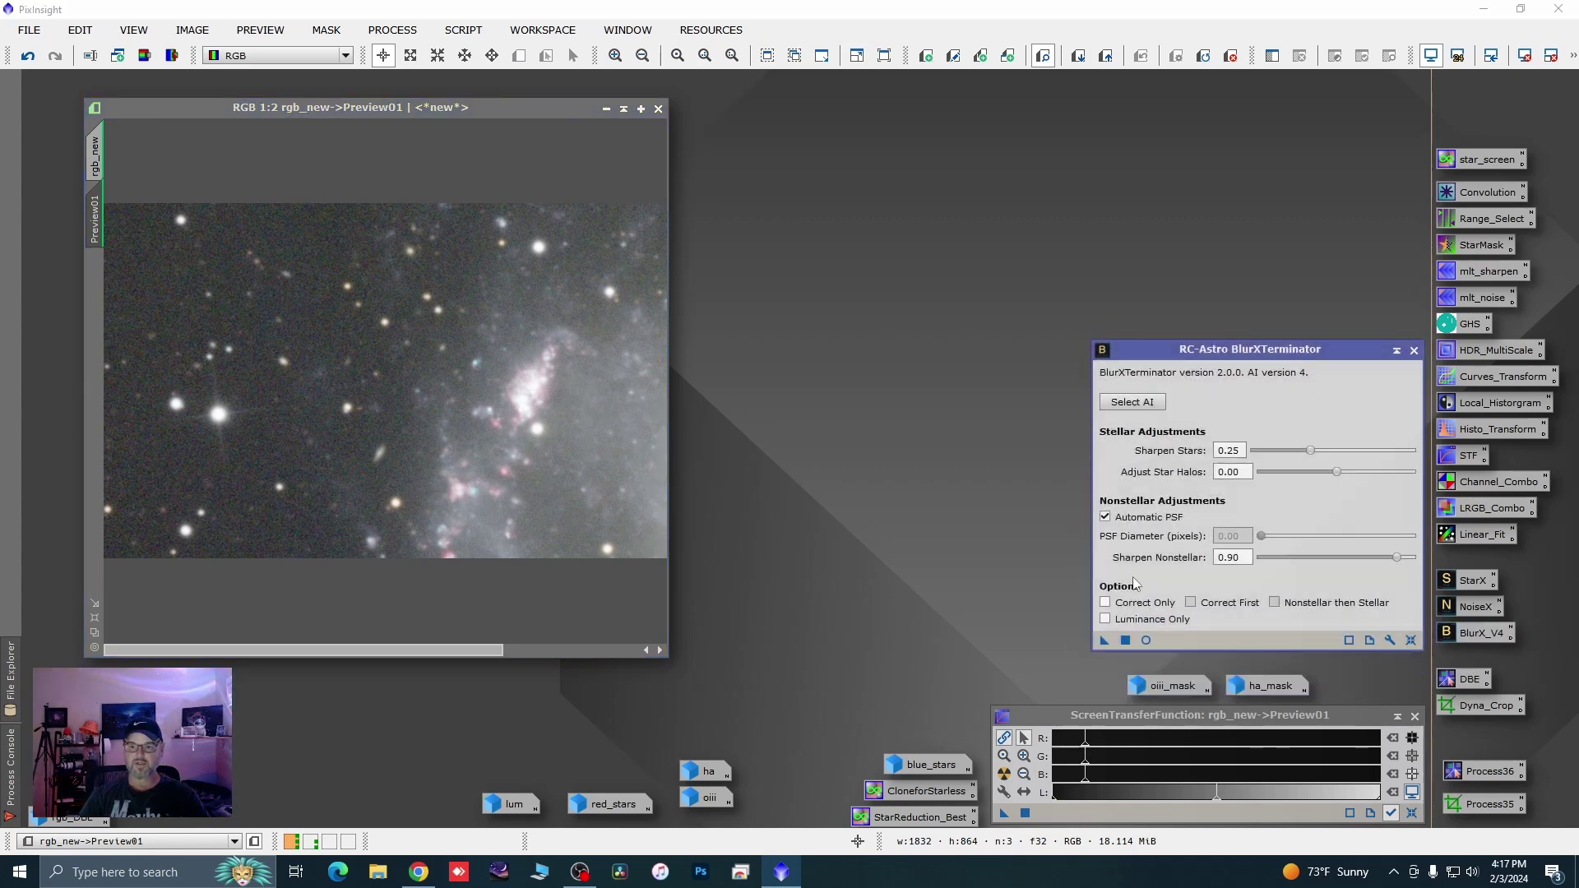
pyautogui.click(1105, 603)
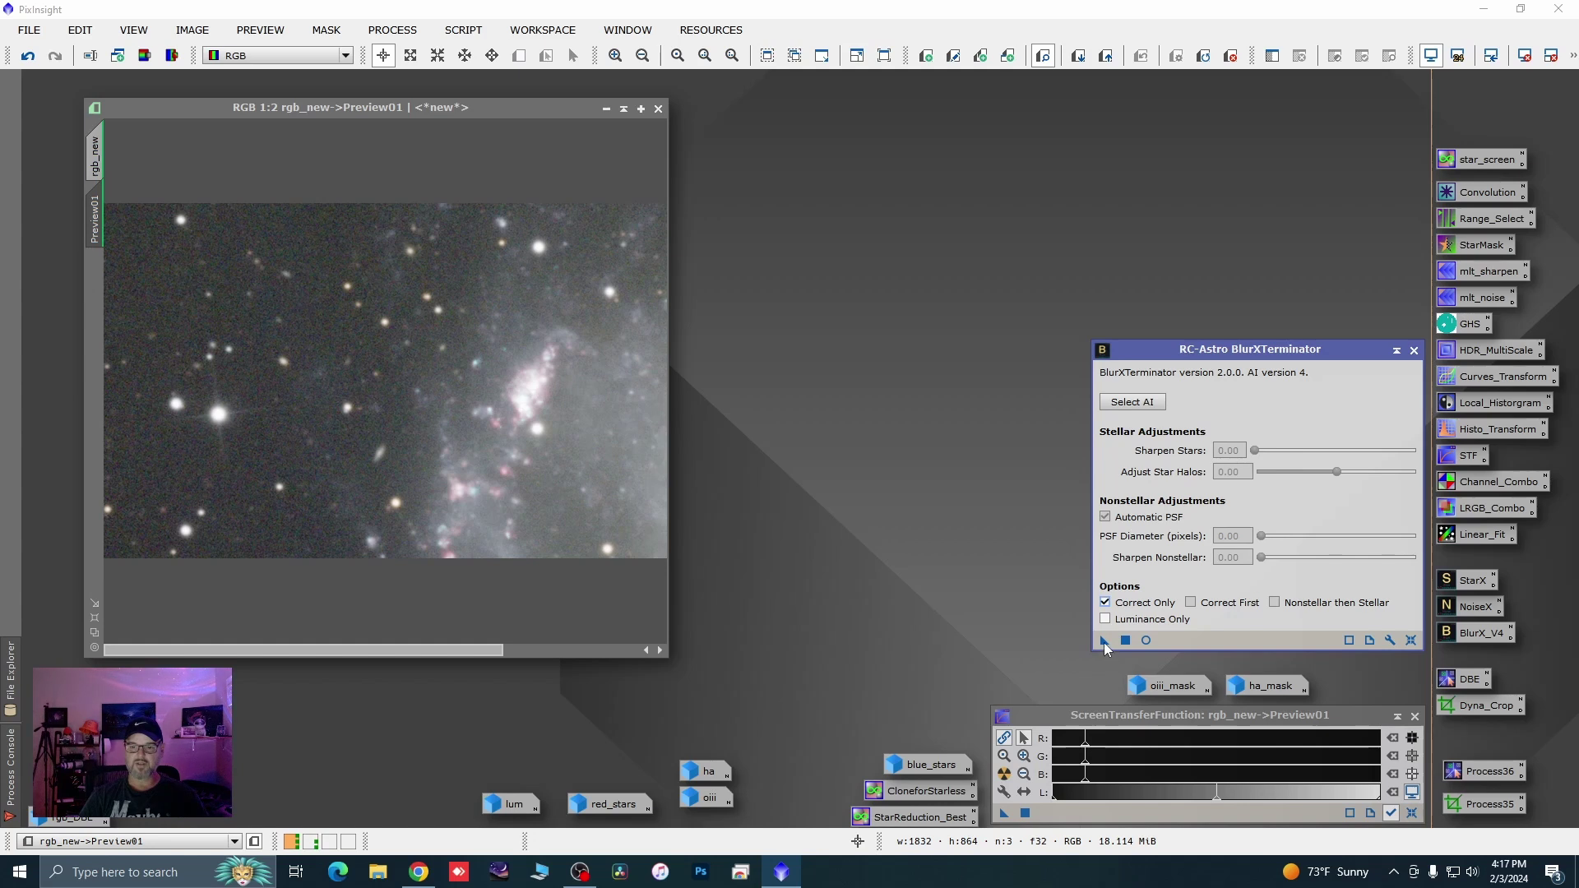
pyautogui.moveTo(1104, 641); pyautogui.dragTo(486, 492)
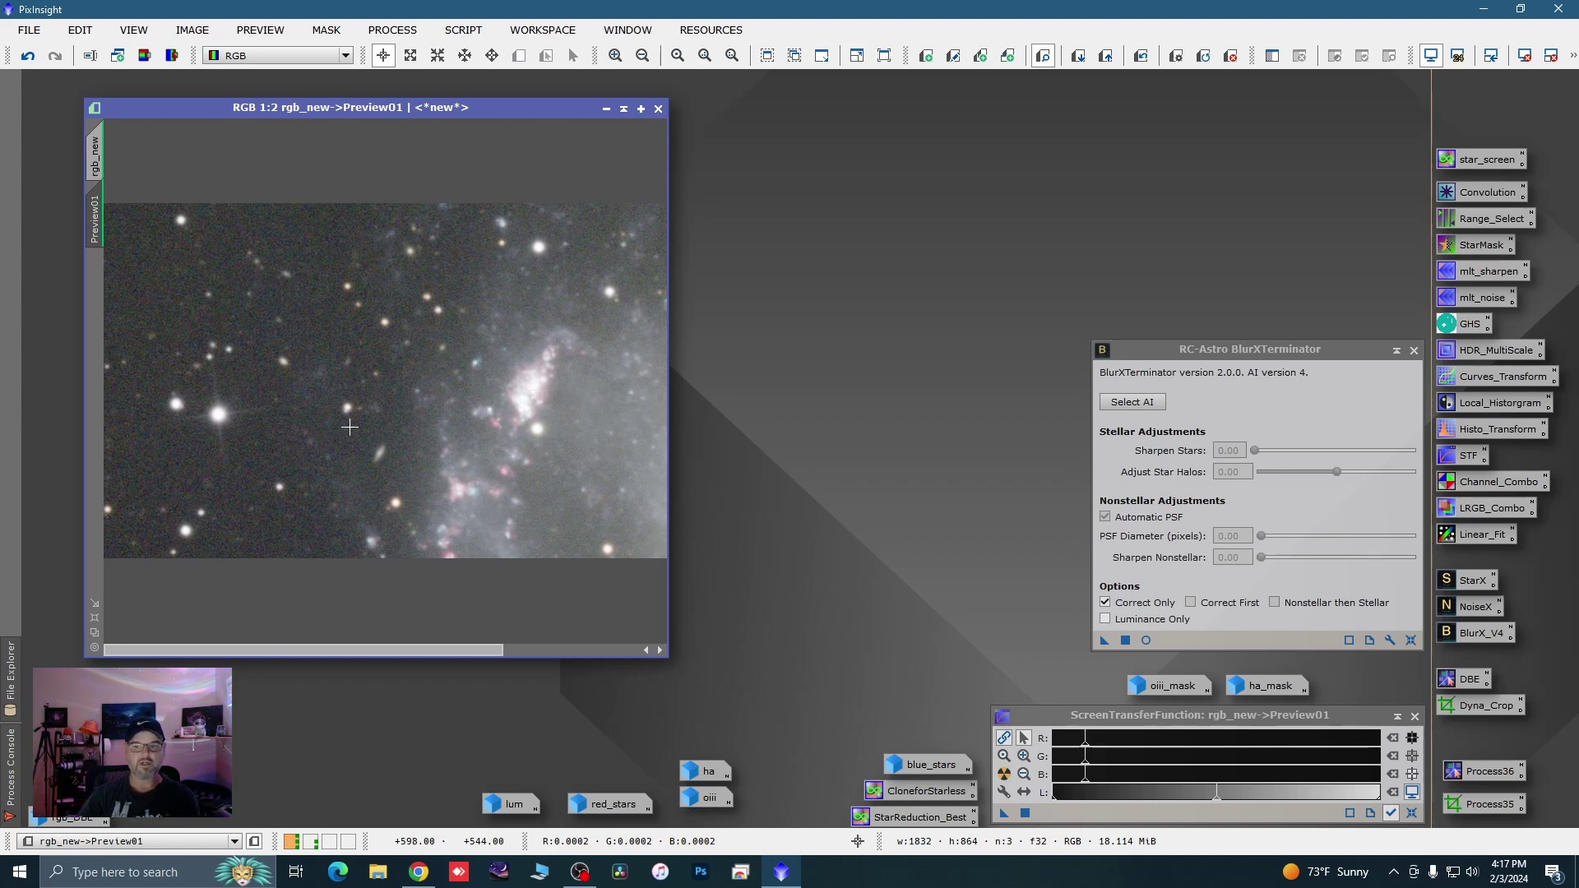
# Reset BlurXTerminator with Correct Only off, set Sharpen Stars to 0.33 and Sharpen Nonstellar to 0.08, and apply it to the rgb_new preview
pyautogui.click(1106, 603)
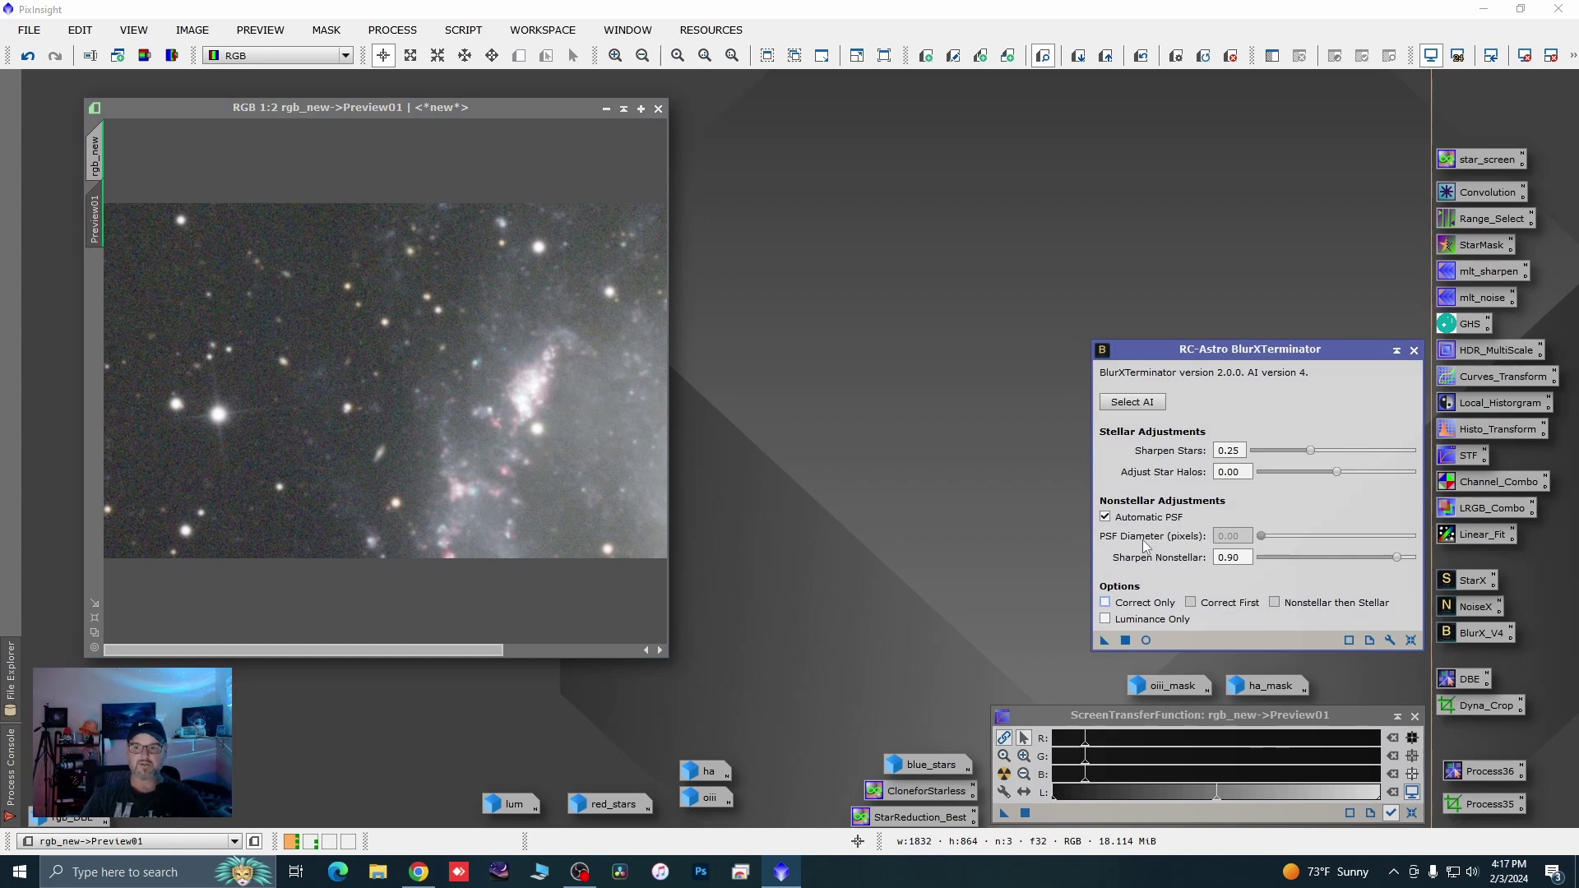
pyautogui.click(1411, 641)
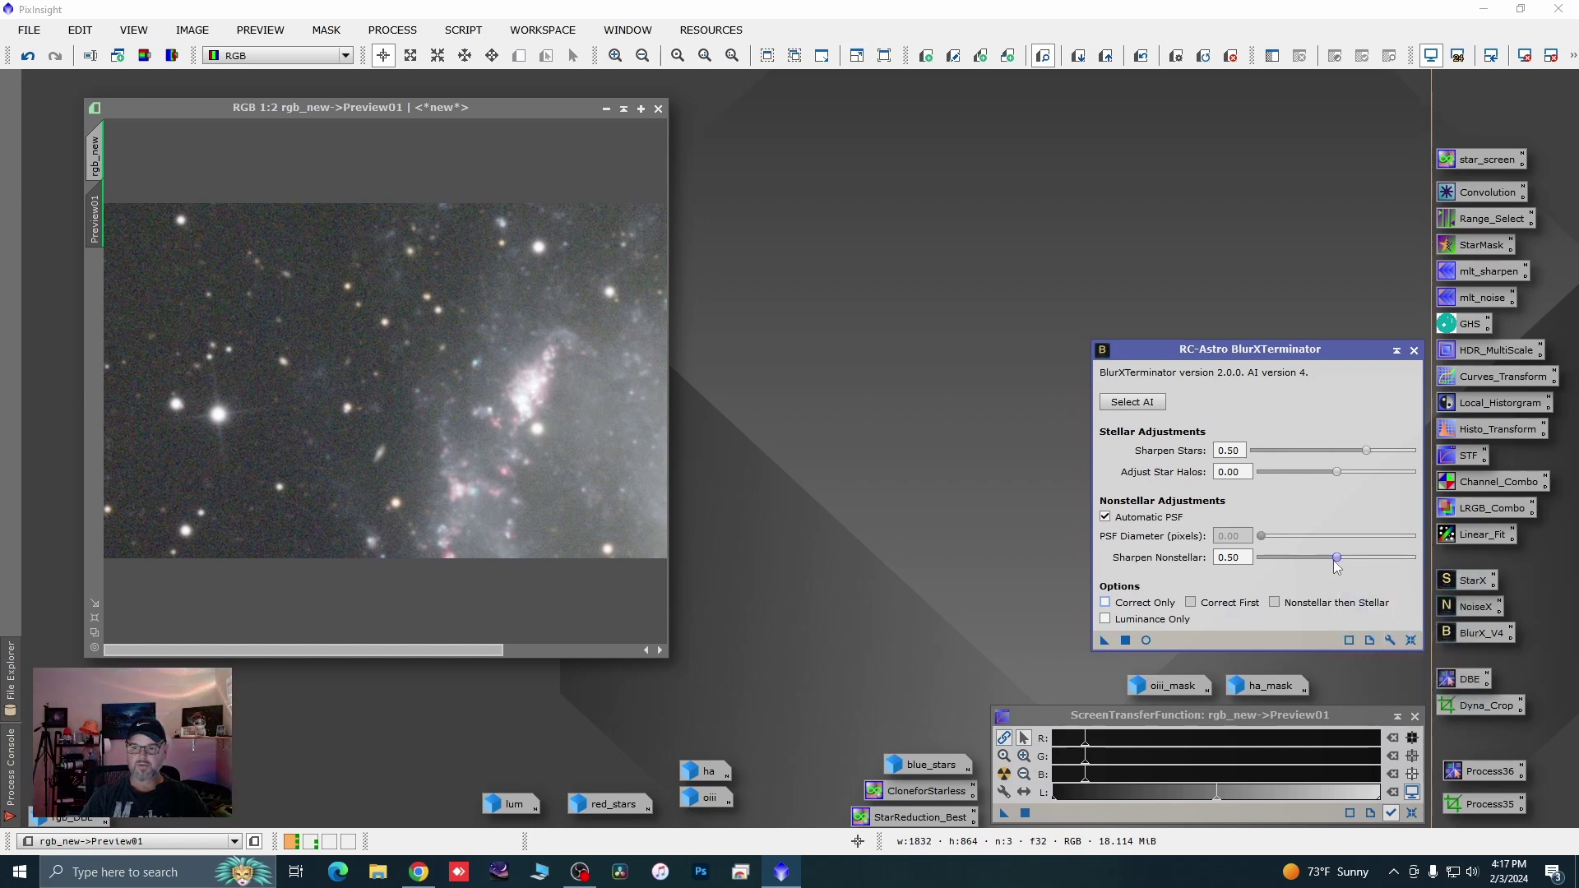
pyautogui.moveTo(1337, 558); pyautogui.dragTo(1272, 558)
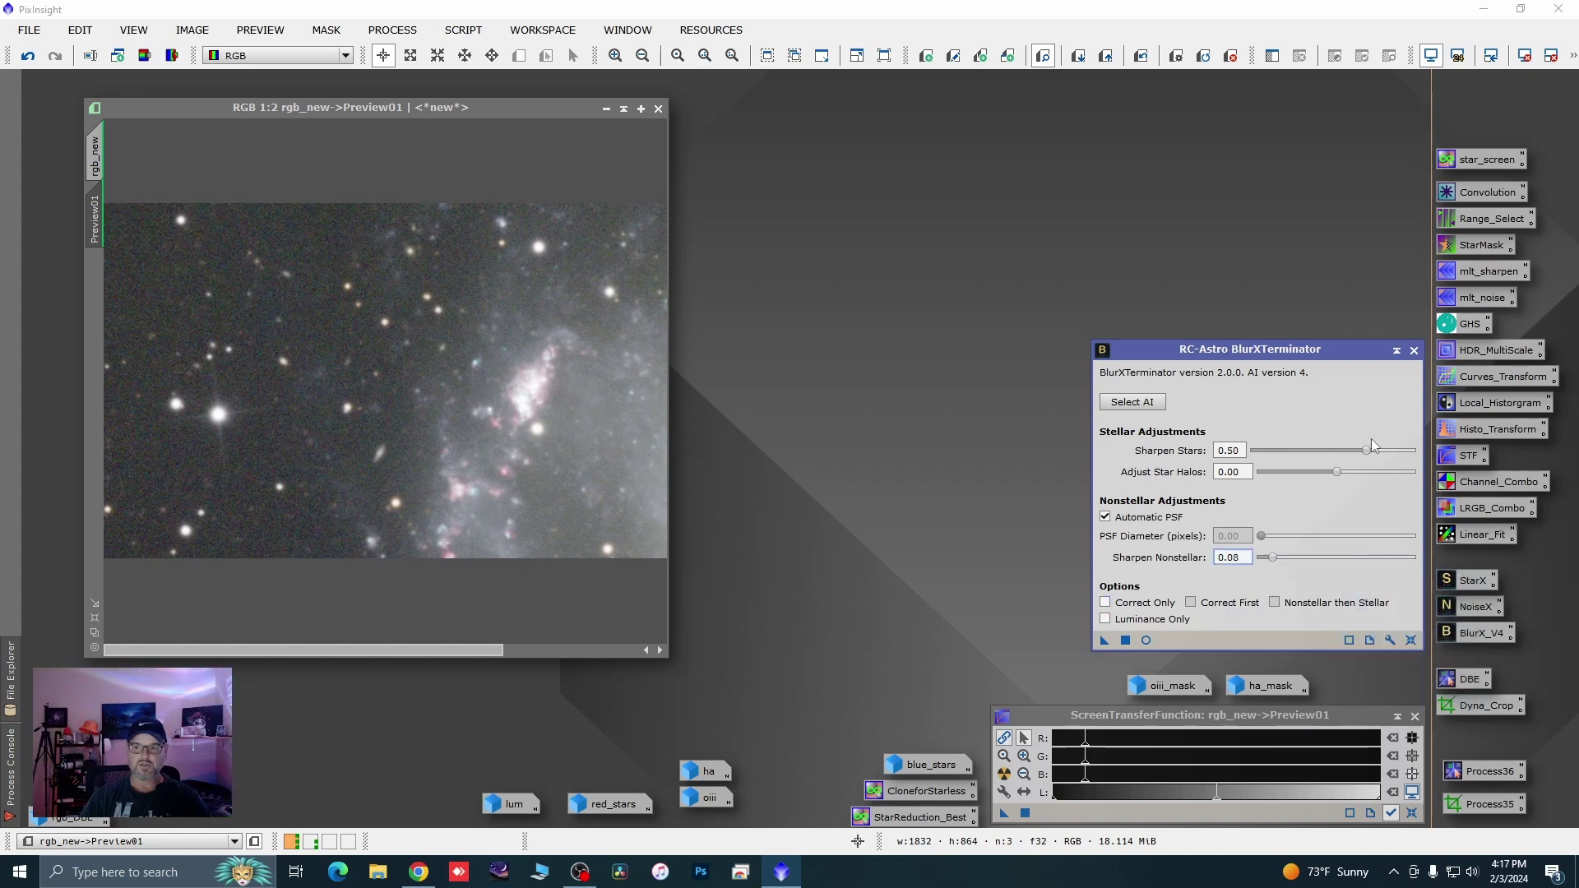
pyautogui.moveTo(1368, 454); pyautogui.dragTo(1333, 457)
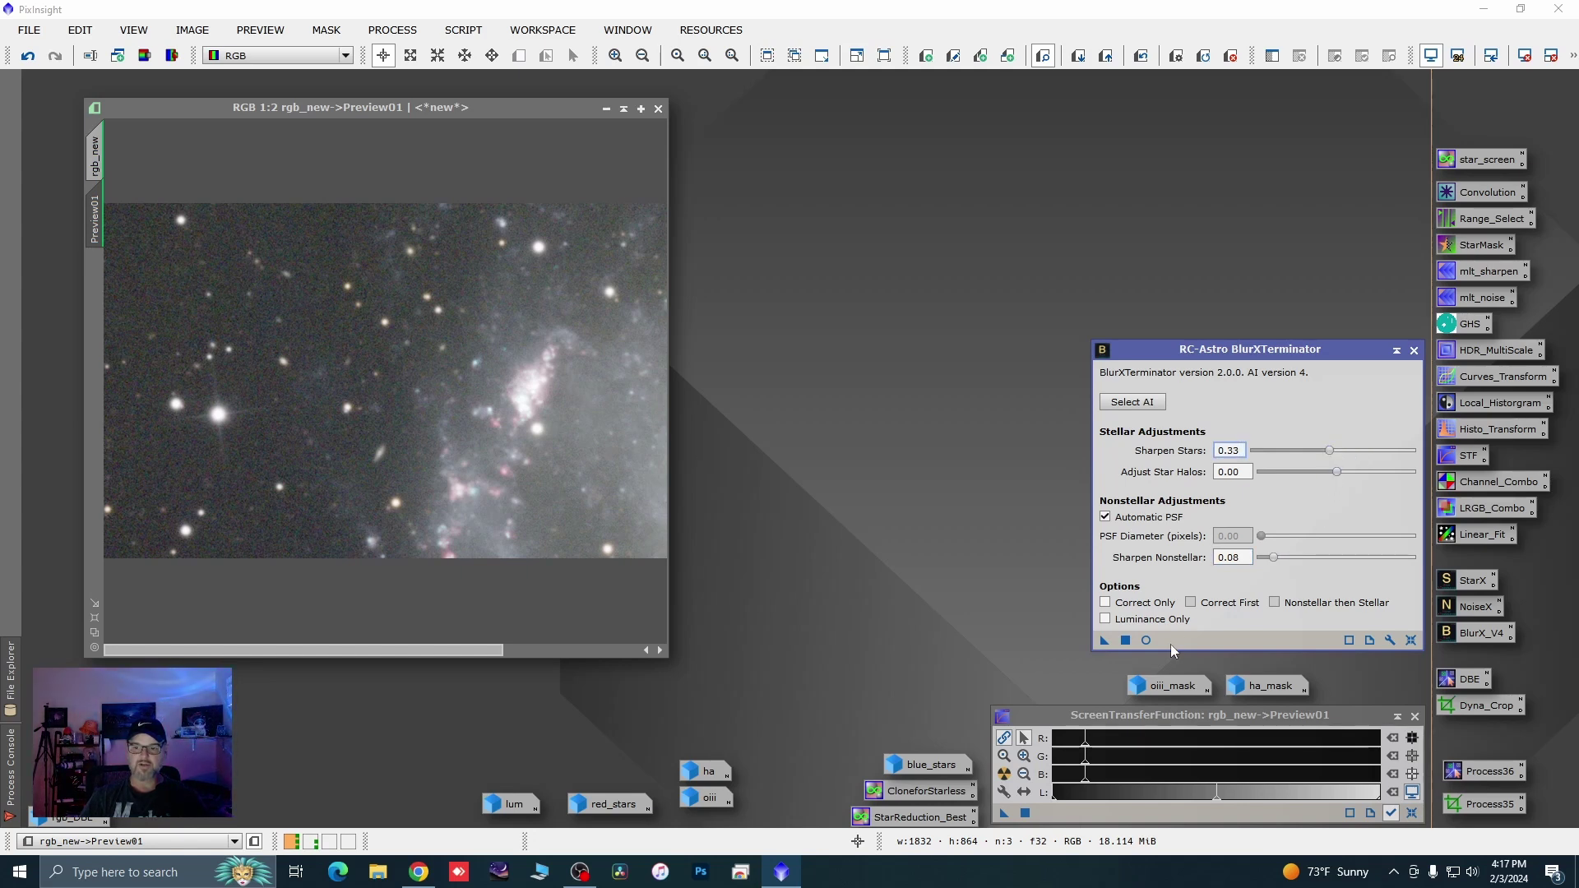
pyautogui.moveTo(1101, 641); pyautogui.dragTo(531, 505)
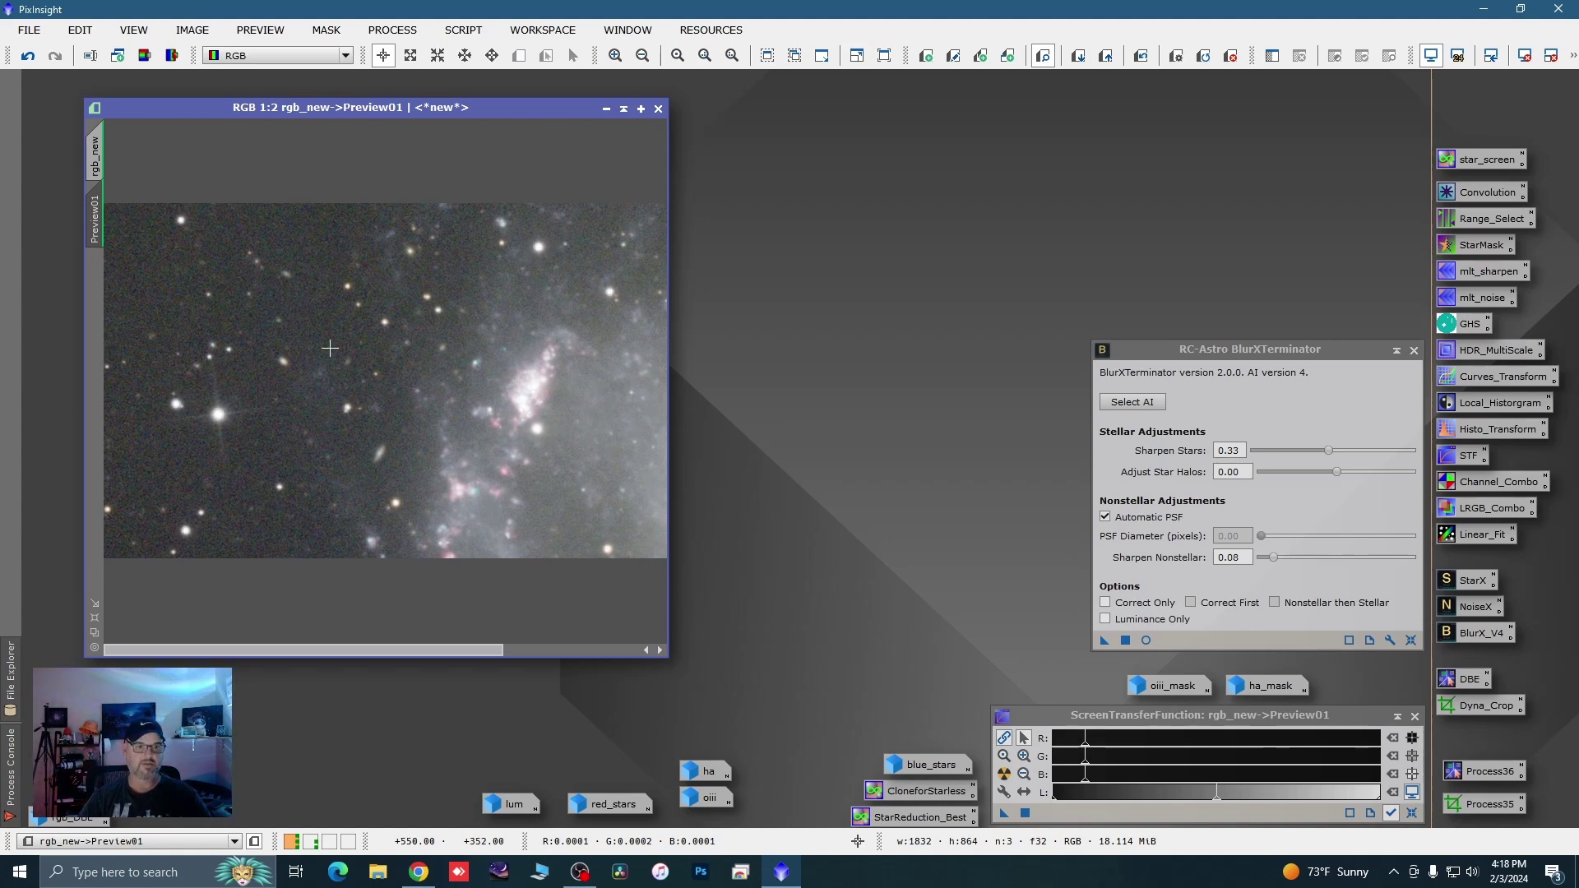
# Apply the BlurXTerminator settings to the full rgb_new image, delete Preview01 and close the process
pyautogui.click(95, 156)
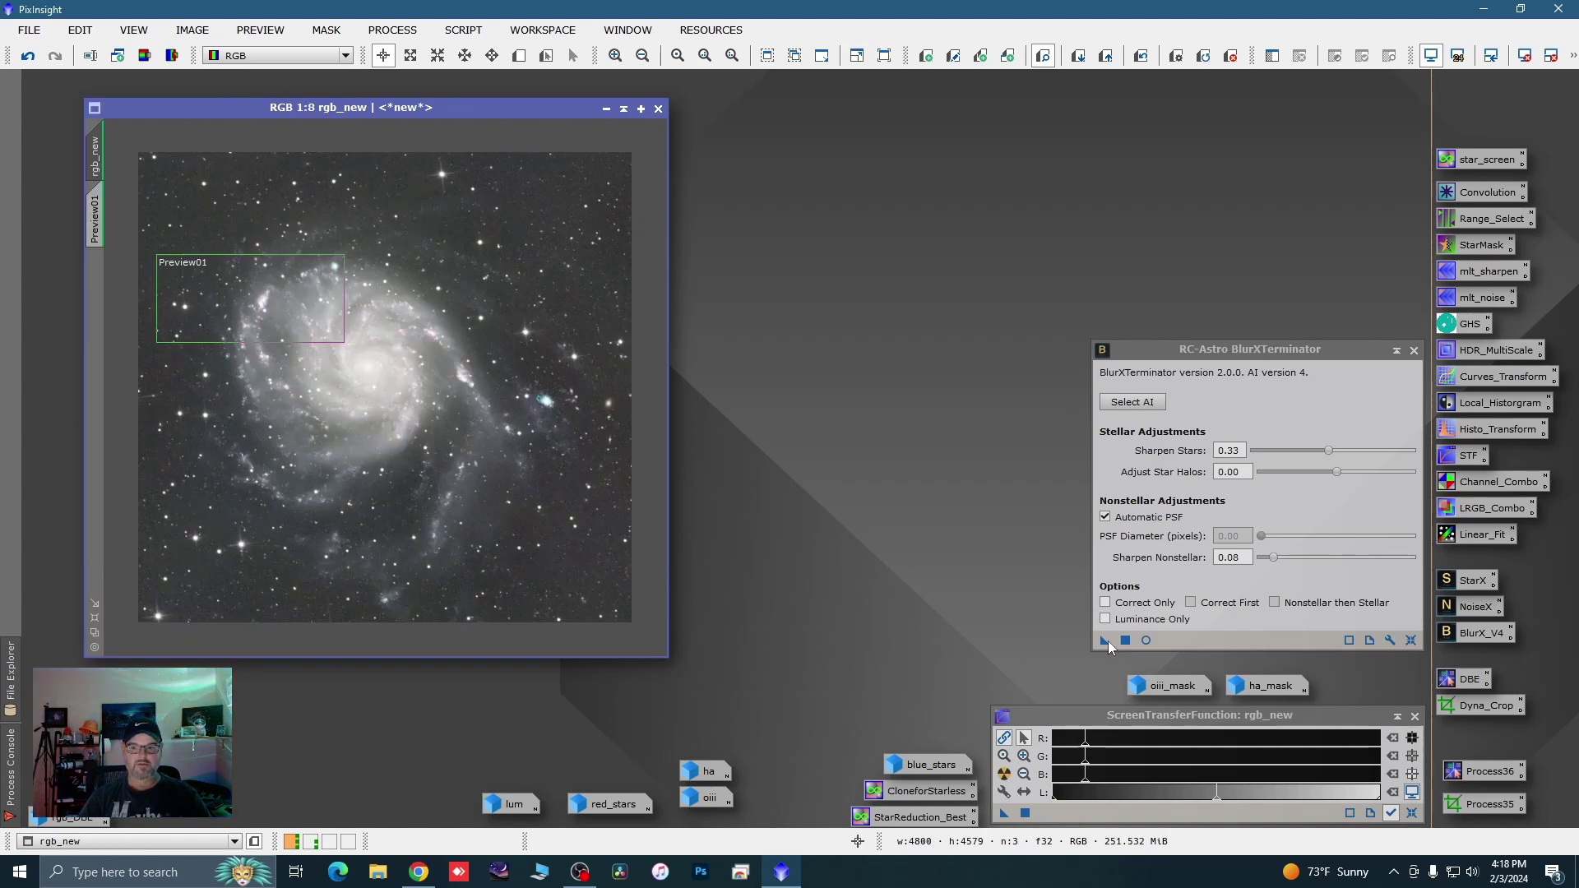
pyautogui.moveTo(1107, 640); pyautogui.dragTo(515, 544)
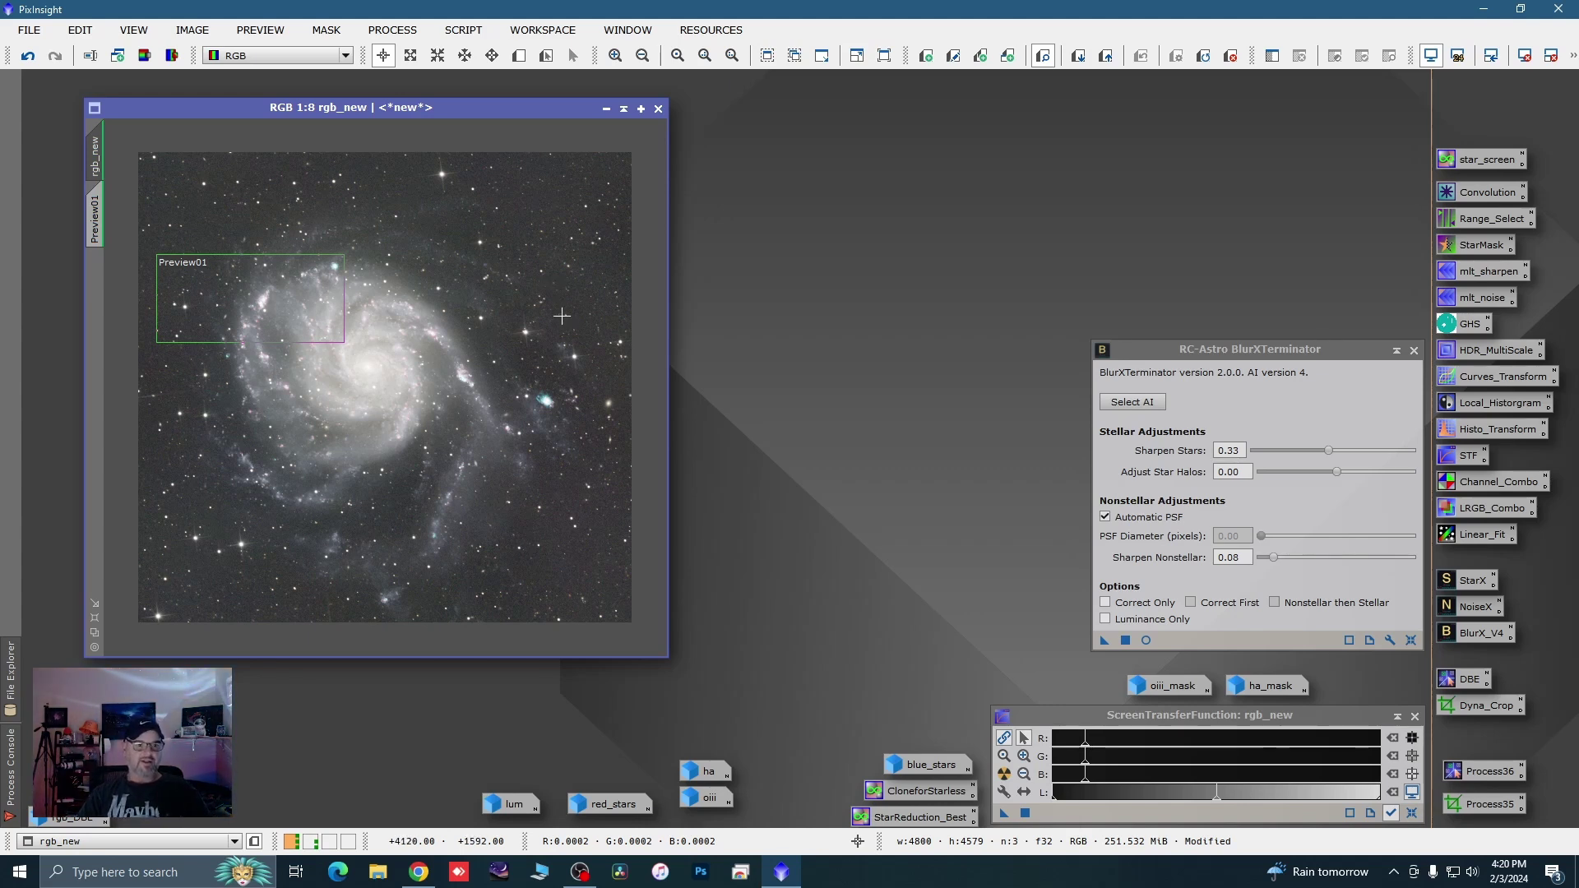
pyautogui.rightClick(95, 209)
pyautogui.click(156, 359)
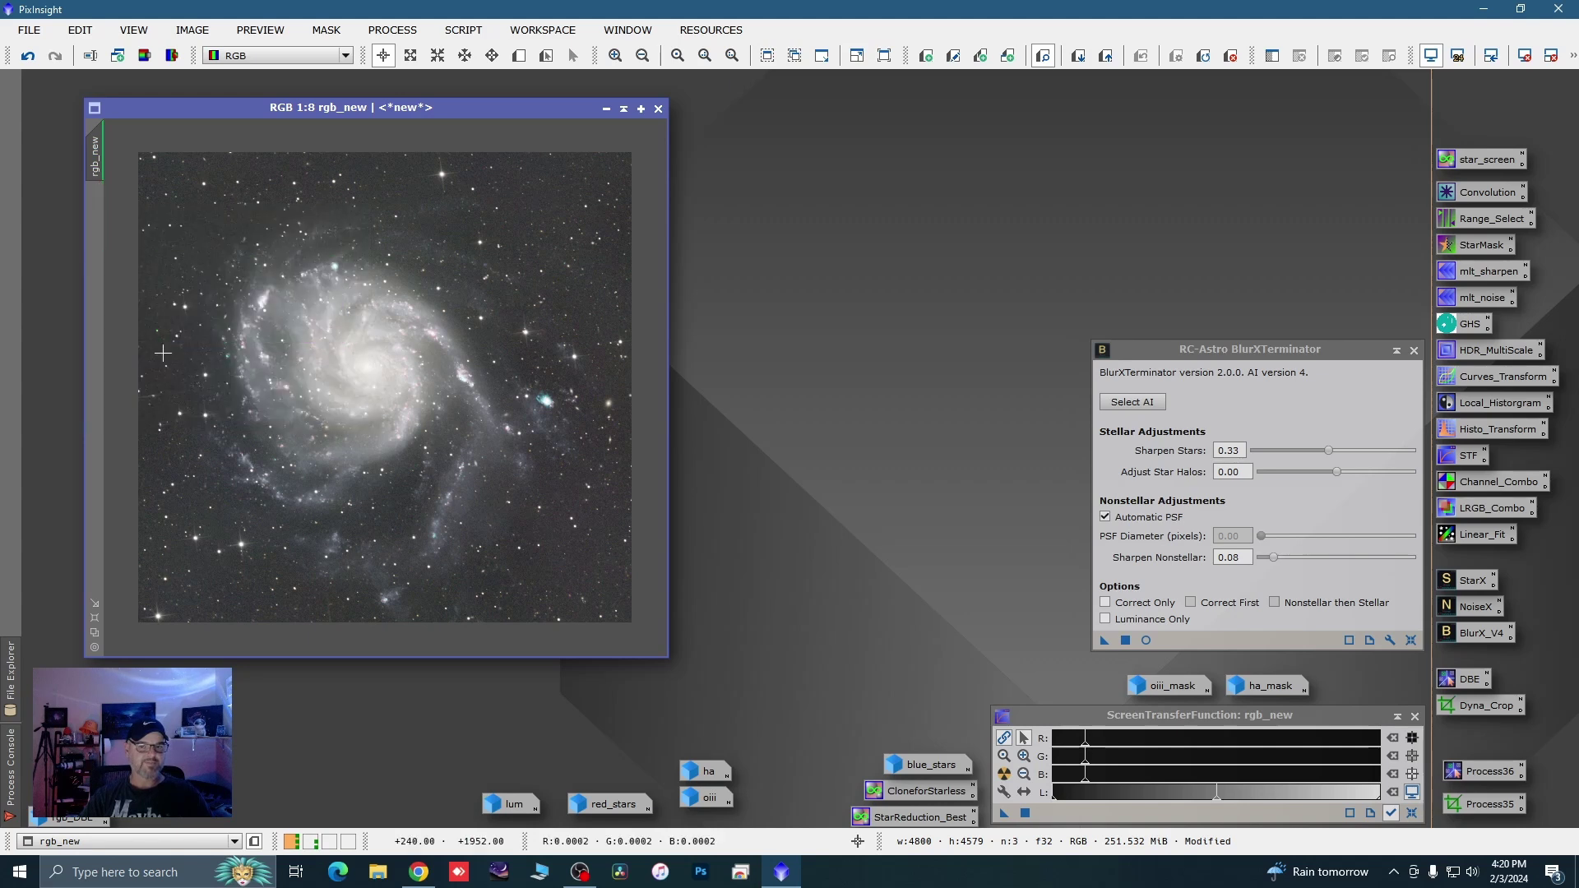
pyautogui.click(1413, 351)
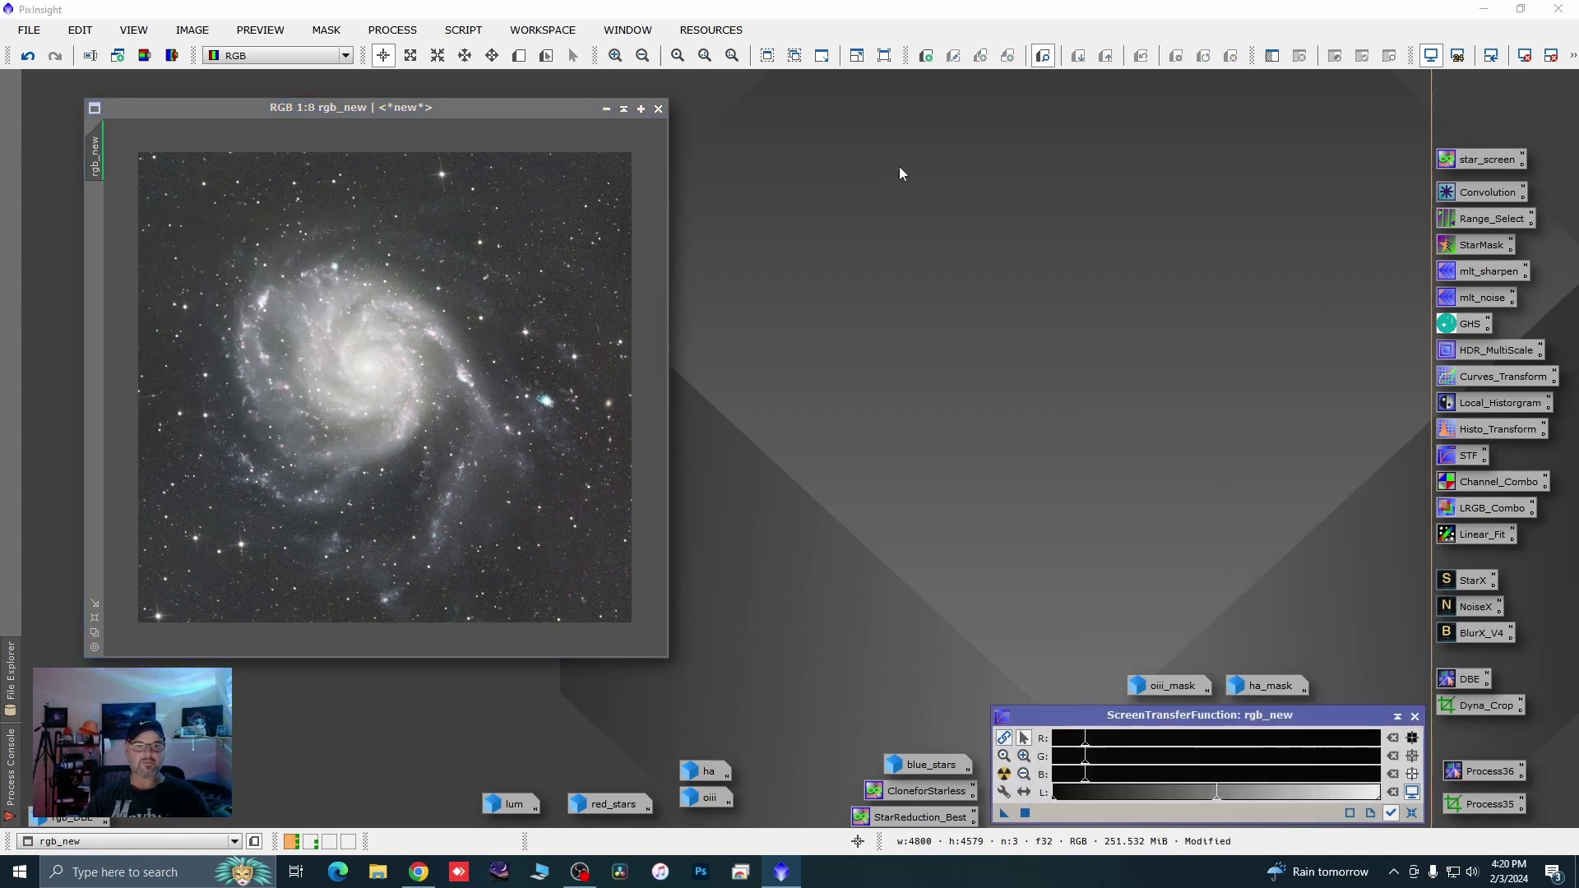
# Minimize the rgb_new image and move its icon out of the way
pyautogui.click(605, 110)
pyautogui.moveTo(419, 390); pyautogui.dragTo(788, 697)
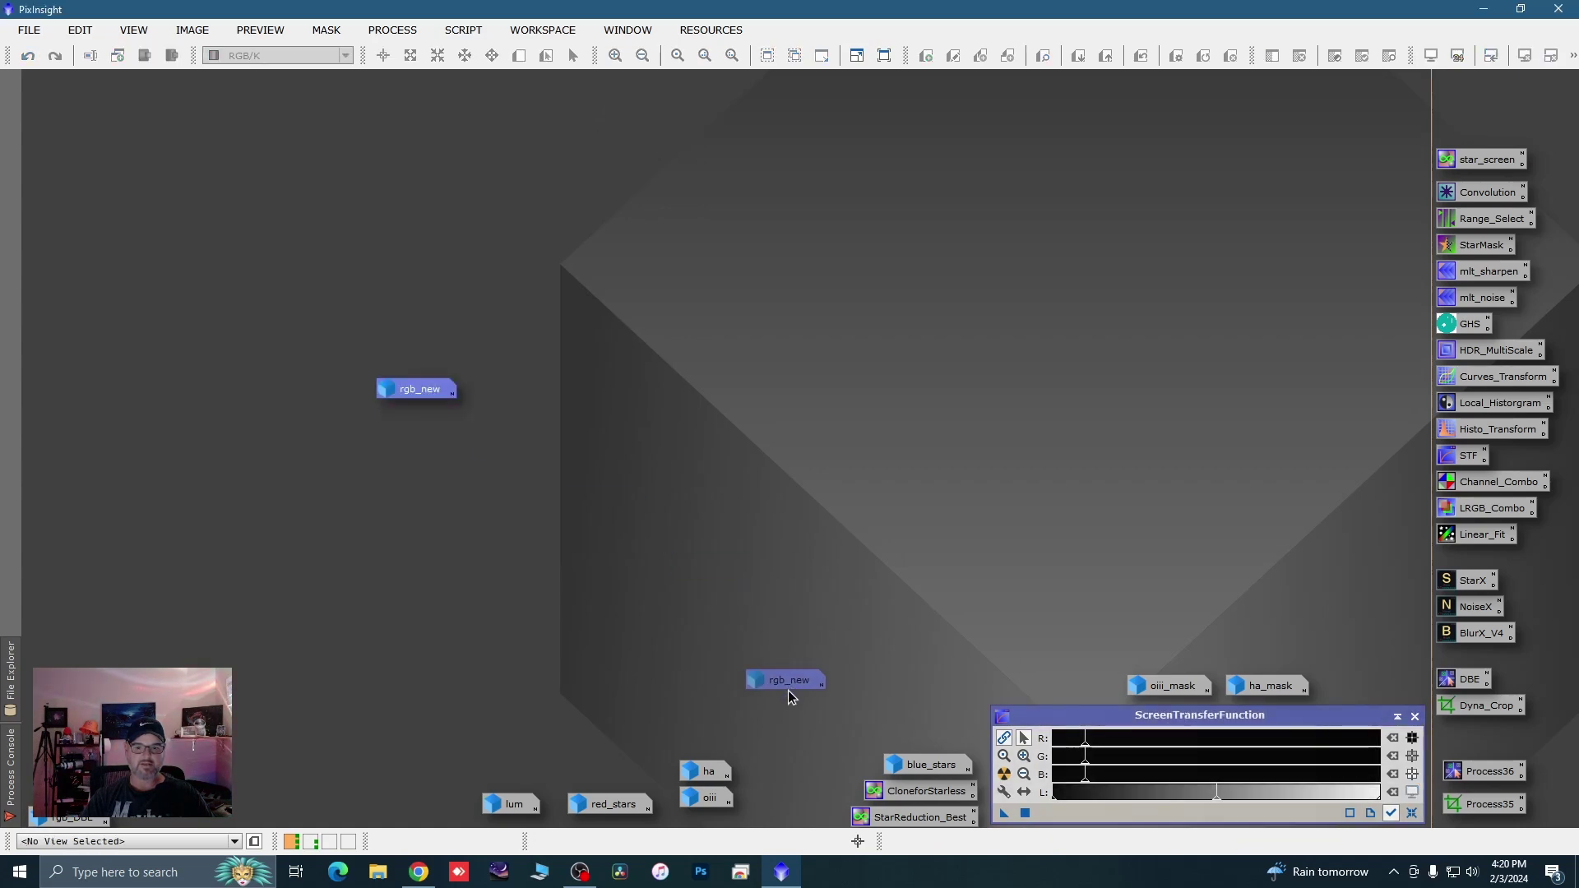
pyautogui.moveTo(798, 780); pyautogui.dragTo(78, 826)
# Restore the minimized rgb_DBE image and close it, discarding its unsaved data
pyautogui.doubleClick(78, 827)
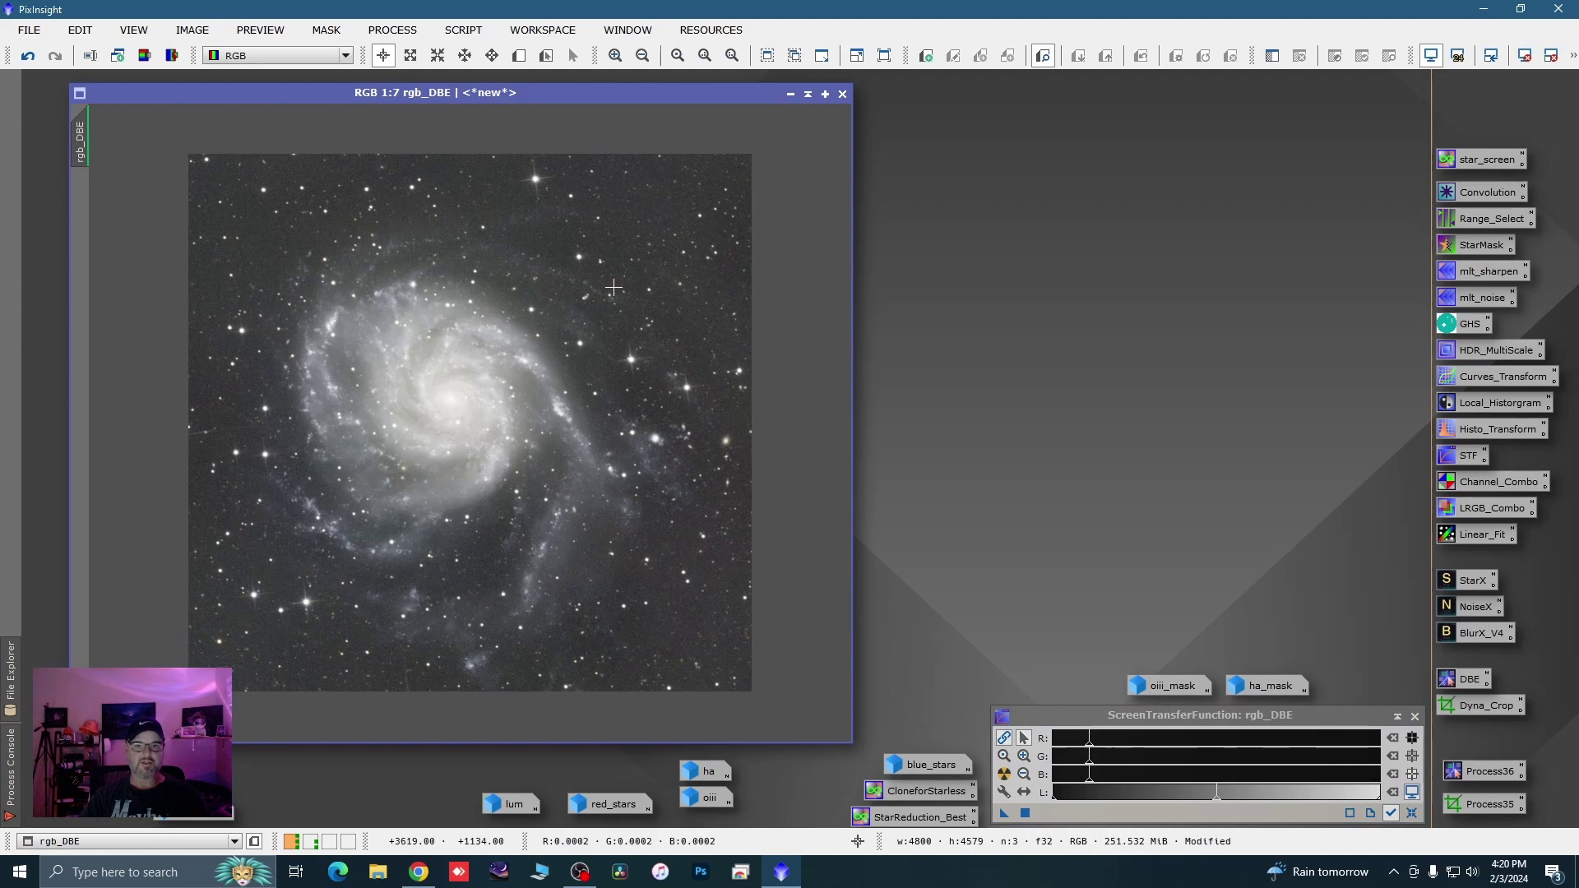
pyautogui.click(842, 94)
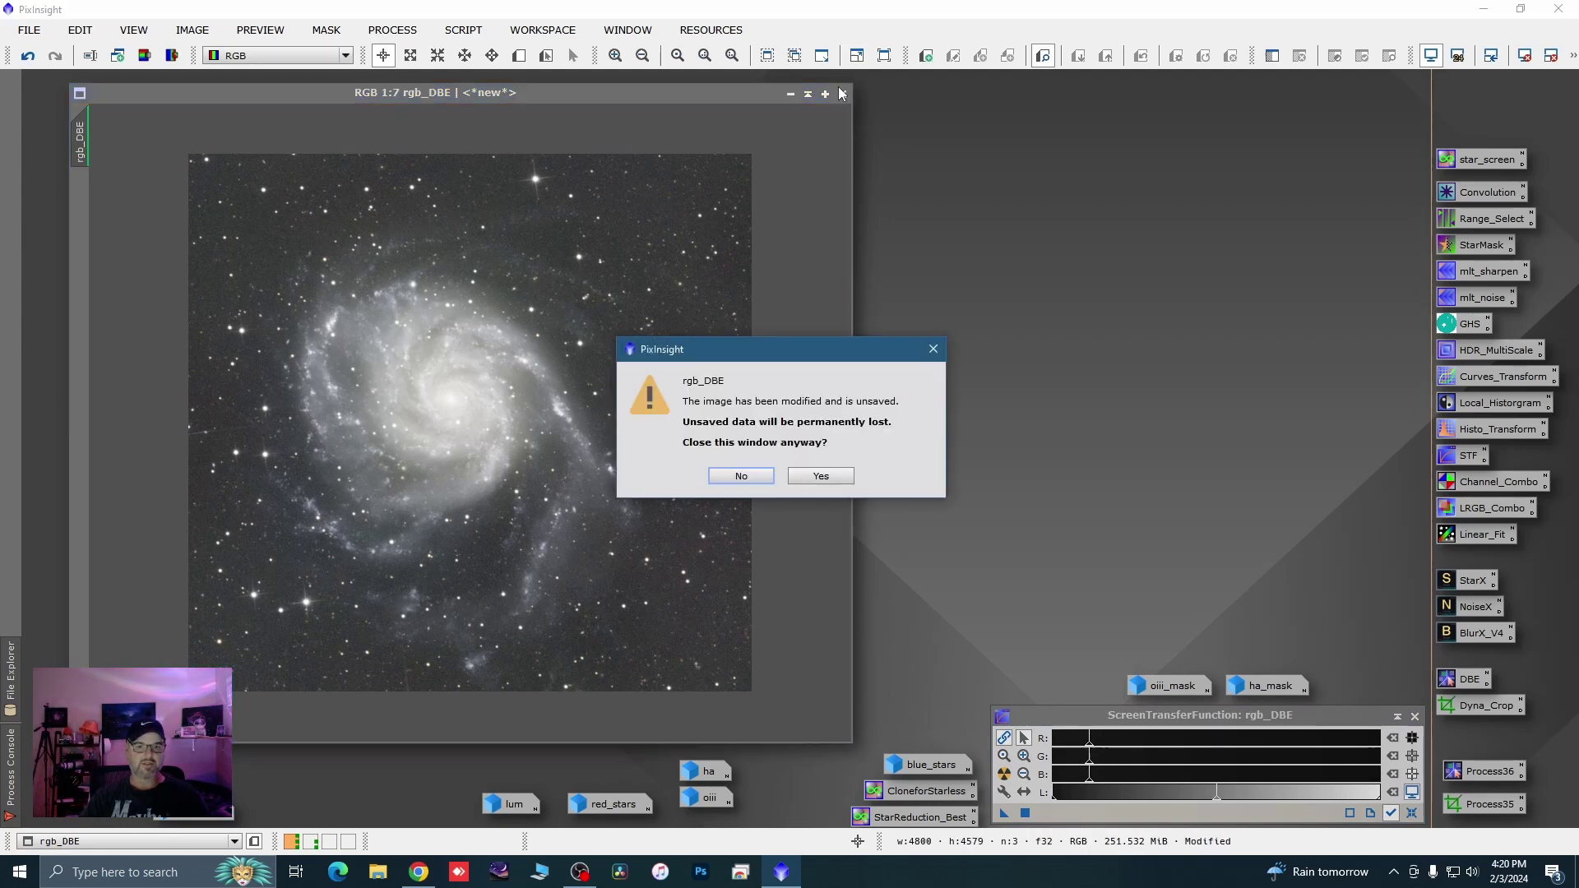
pyautogui.click(813, 474)
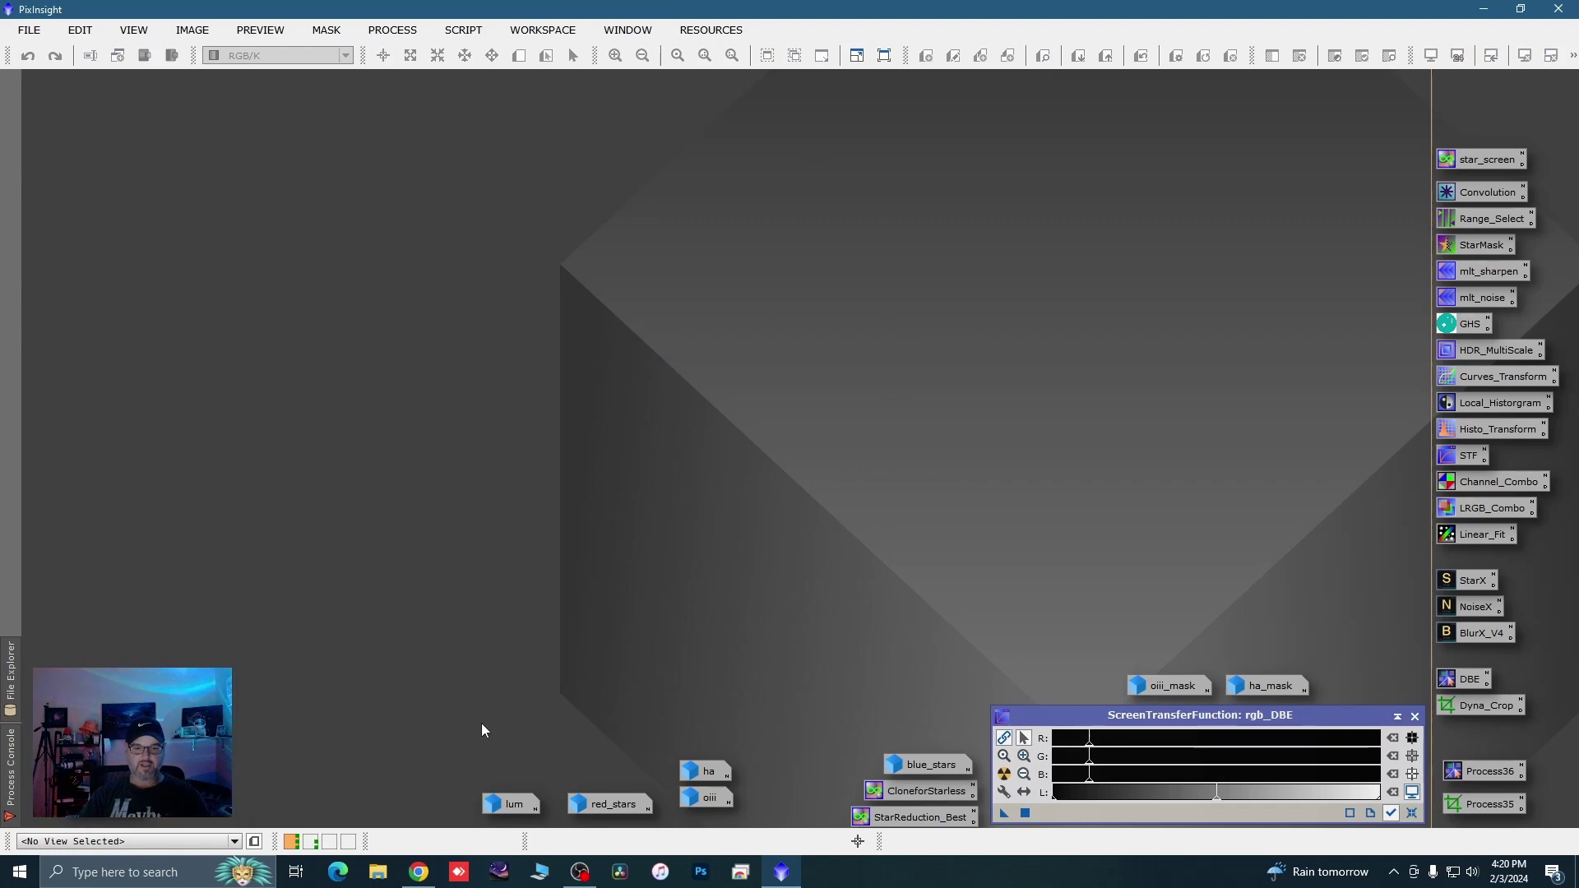
# Restore the minimized lum image and display it at 1:9
pyautogui.doubleClick(518, 810)
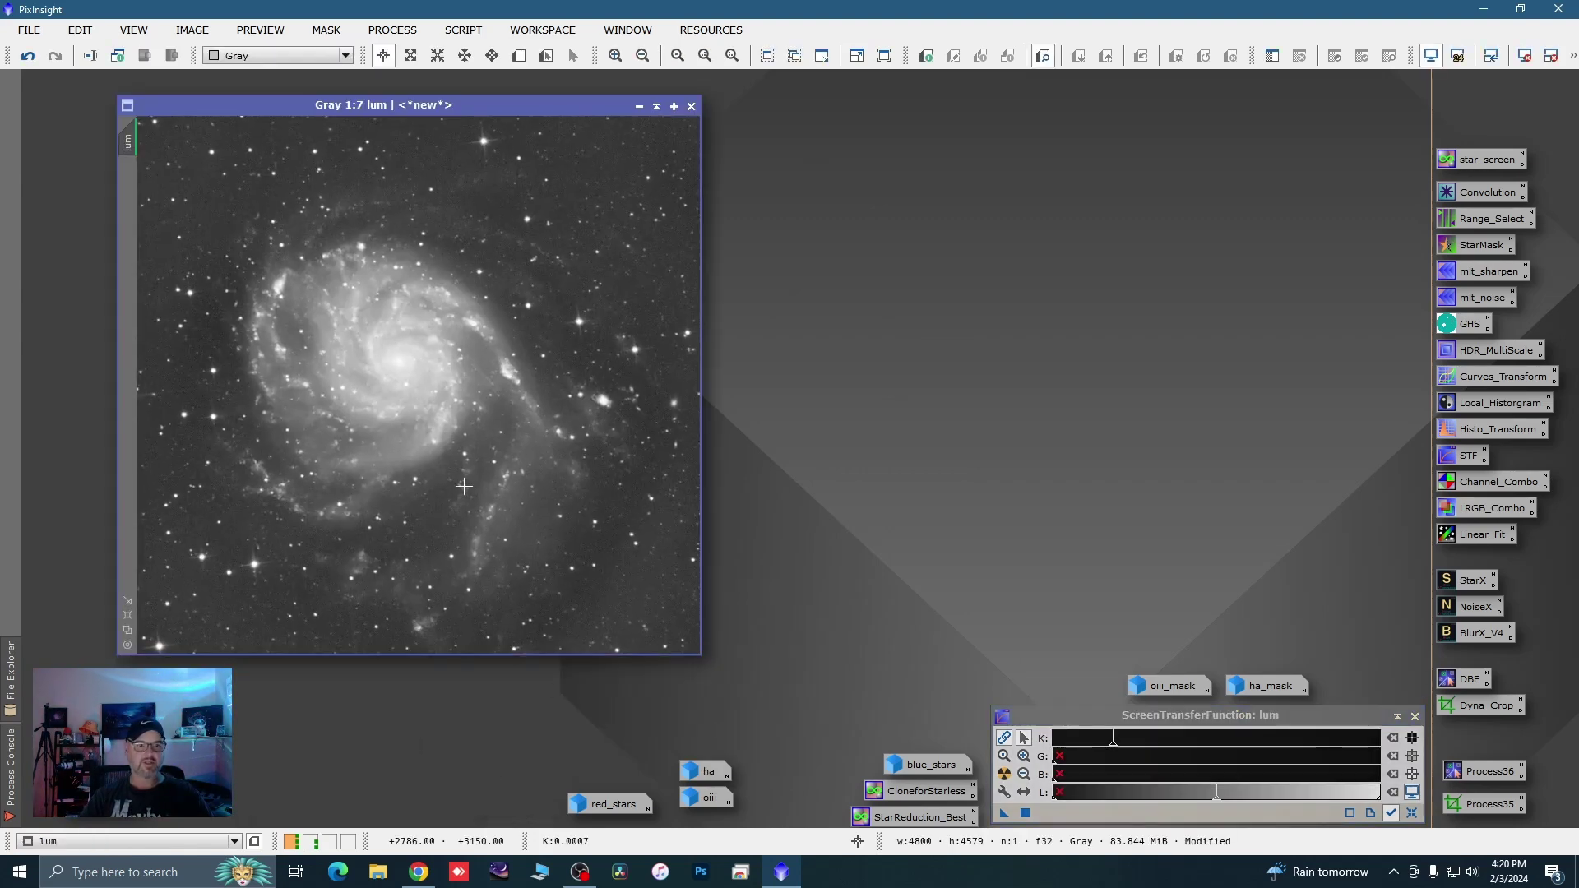
pyautogui.scroll(-2, 587, 274)
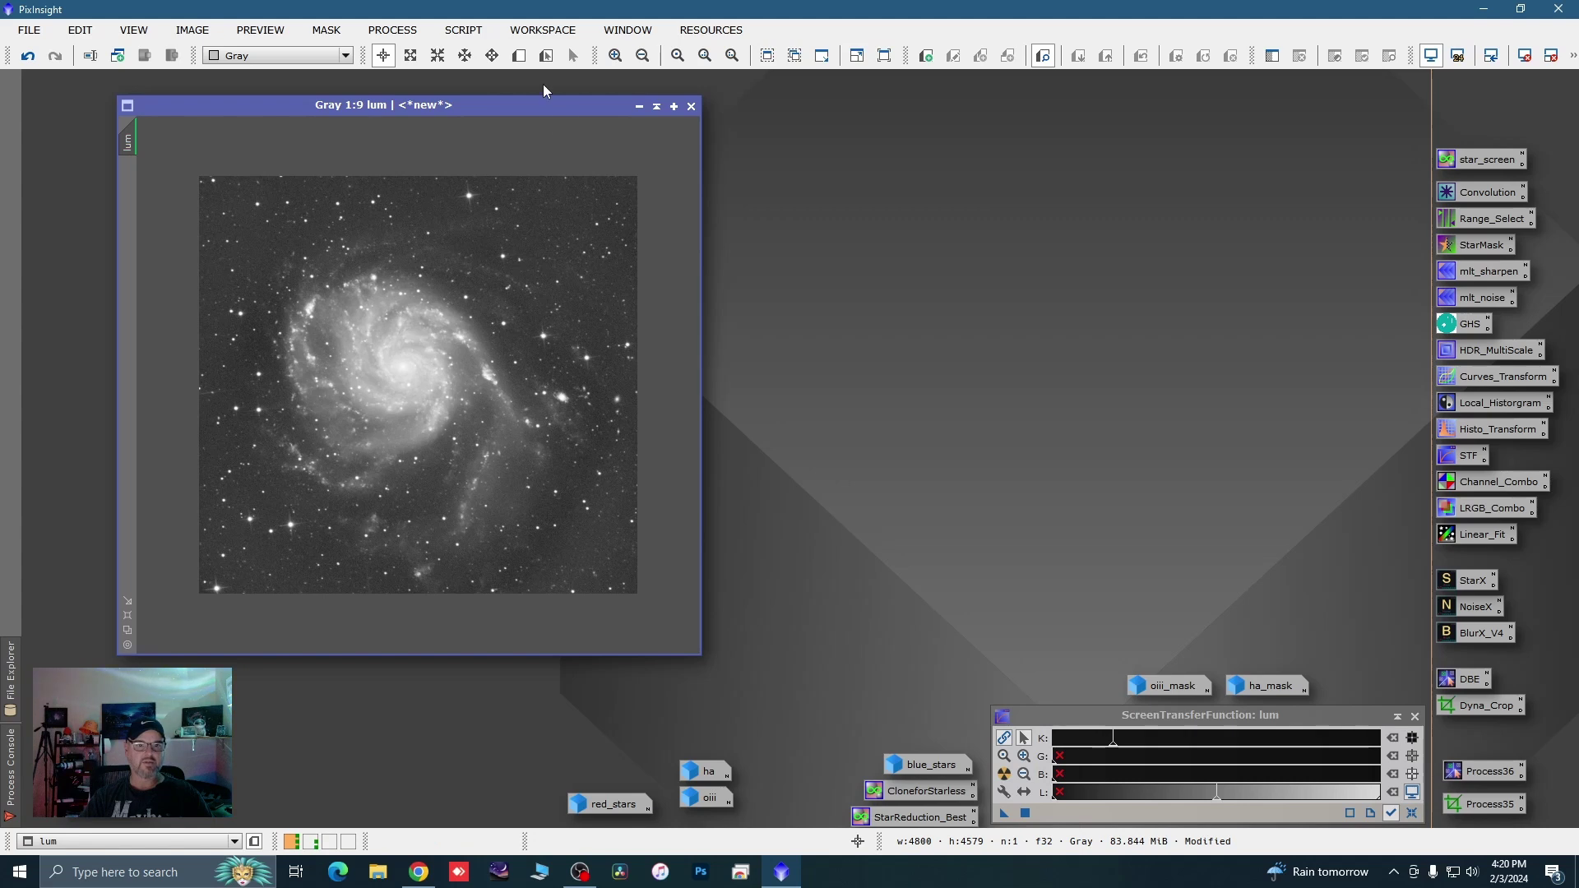
# Create a preview over the star field above the galaxy's upper arms in the lum image and display it
pyautogui.click(519, 55)
pyautogui.moveTo(226, 195); pyautogui.dragTo(411, 265)
pyautogui.click(127, 198)
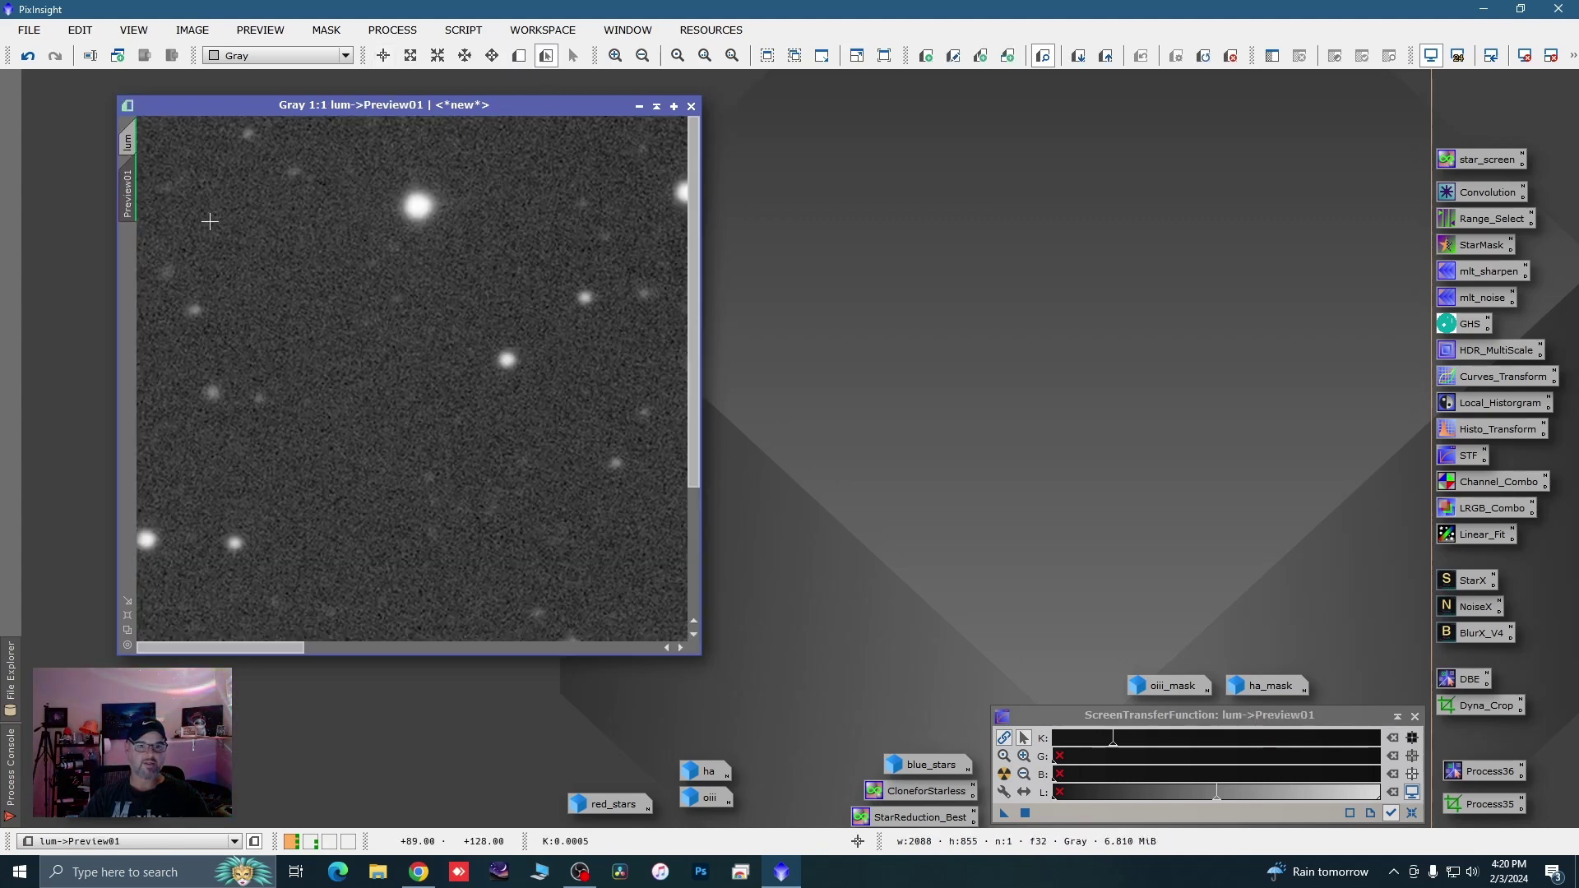
pyautogui.scroll(-1, 440, 290)
pyautogui.scroll(-1, 440, 289)
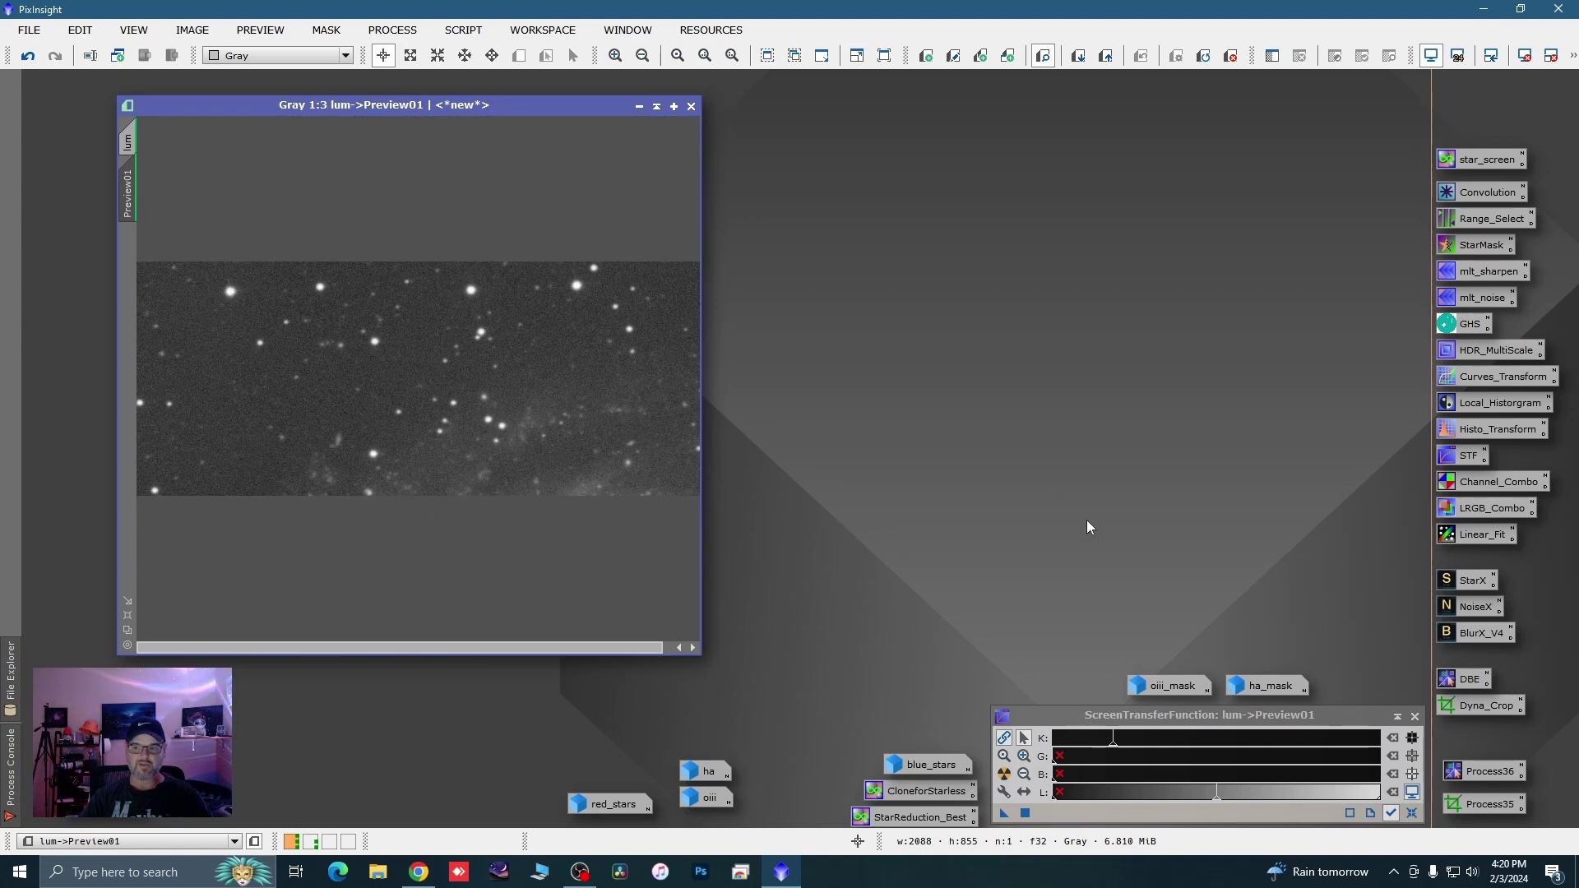
# Test BlurXTerminator with Correct Only enabled on the lum preview and inspect the star shapes
pyautogui.doubleClick(1475, 638)
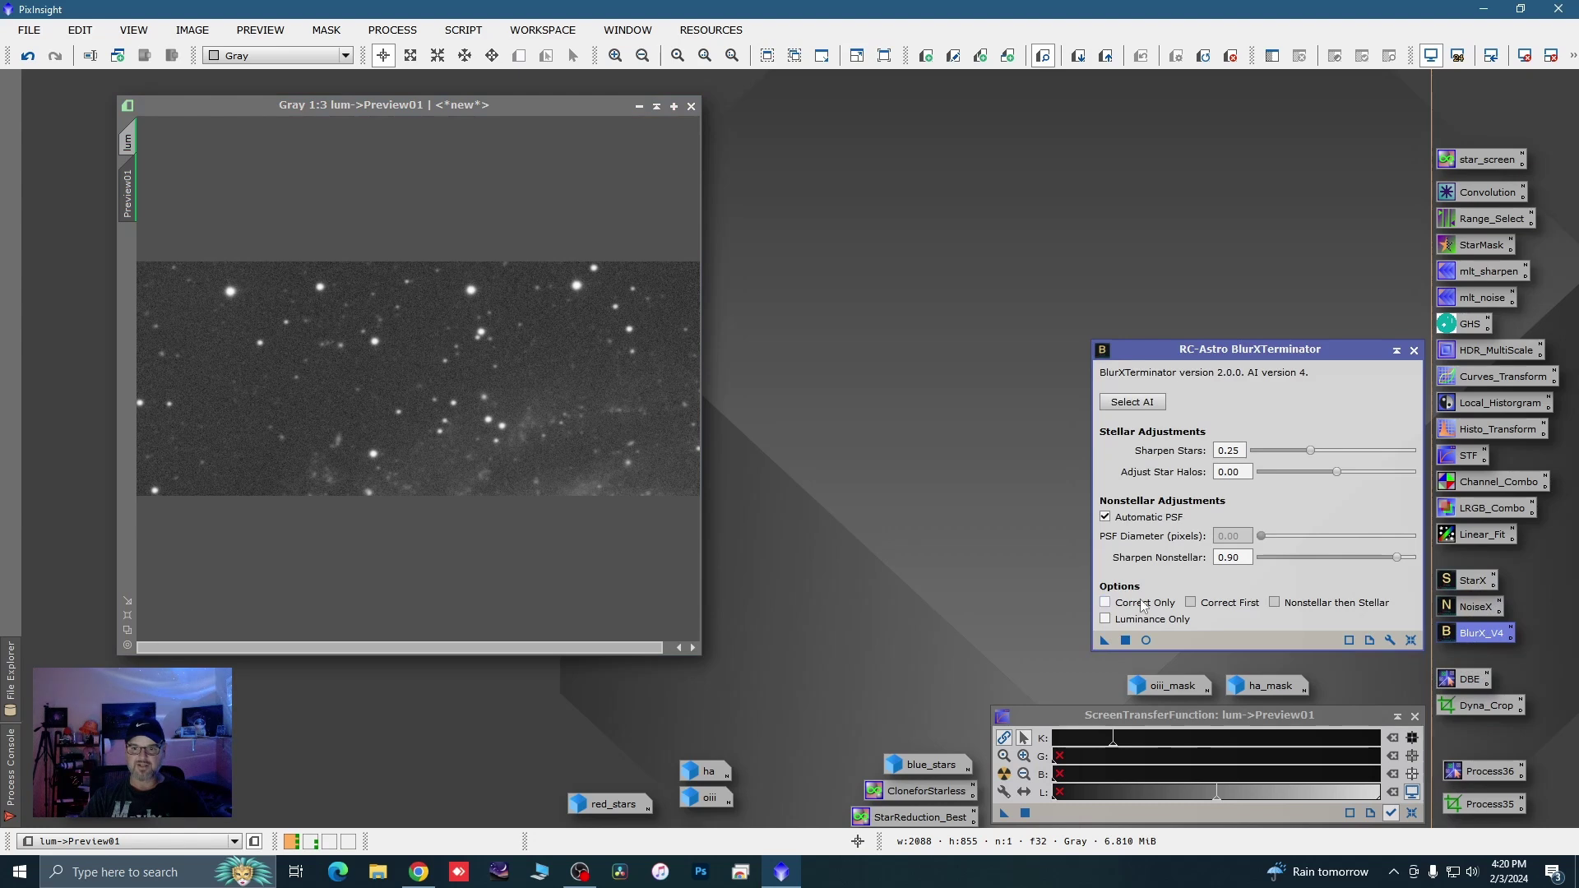
pyautogui.click(1143, 606)
pyautogui.moveTo(1105, 641); pyautogui.dragTo(614, 456)
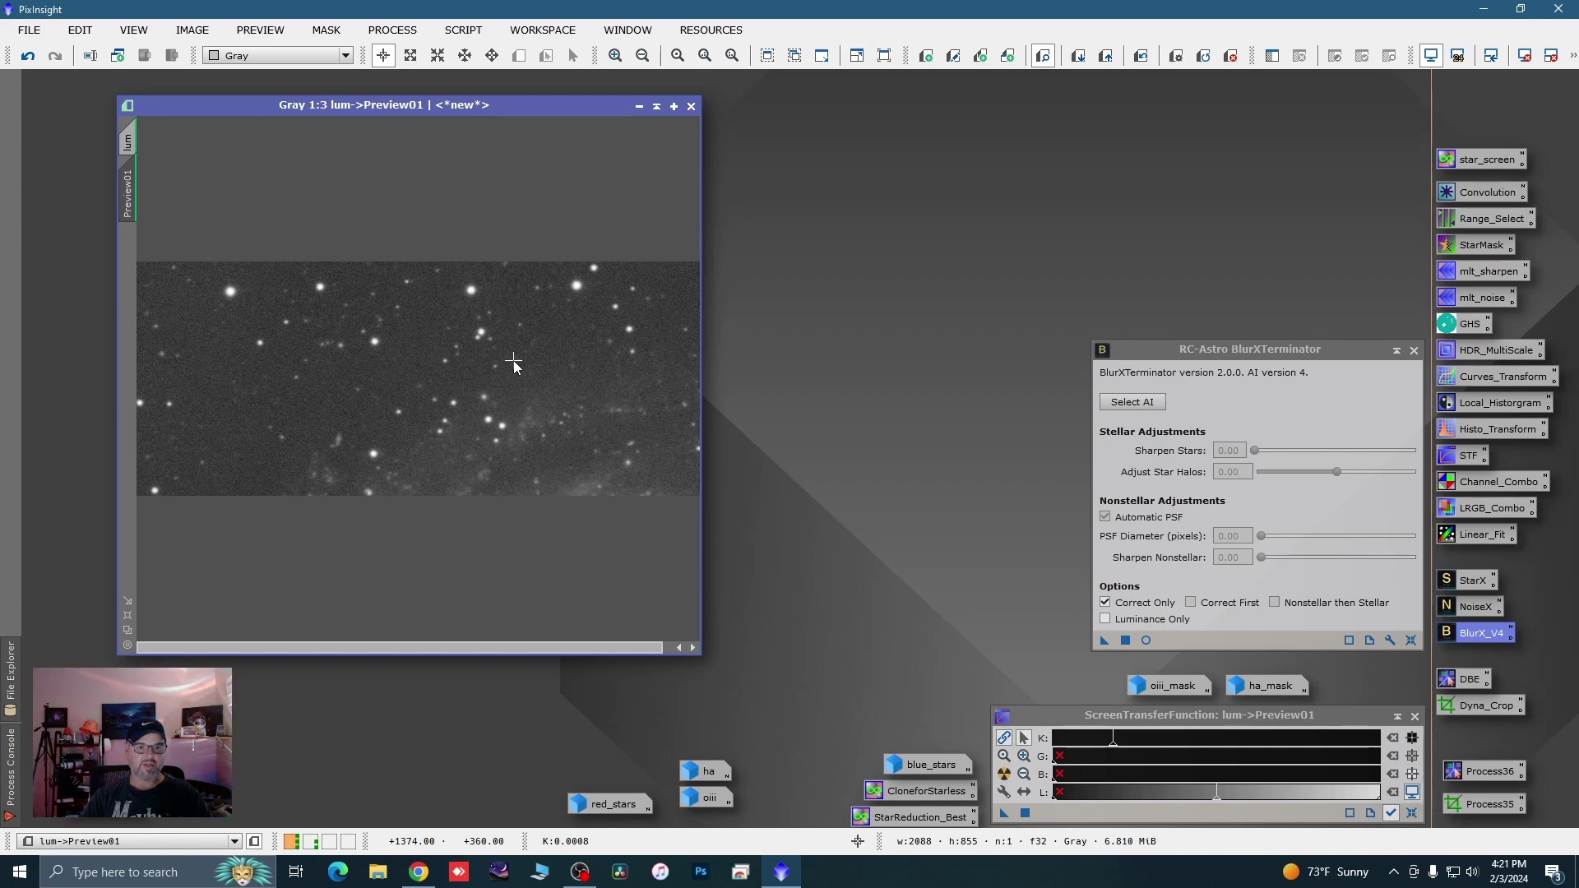
pyautogui.scroll(2, 513, 363)
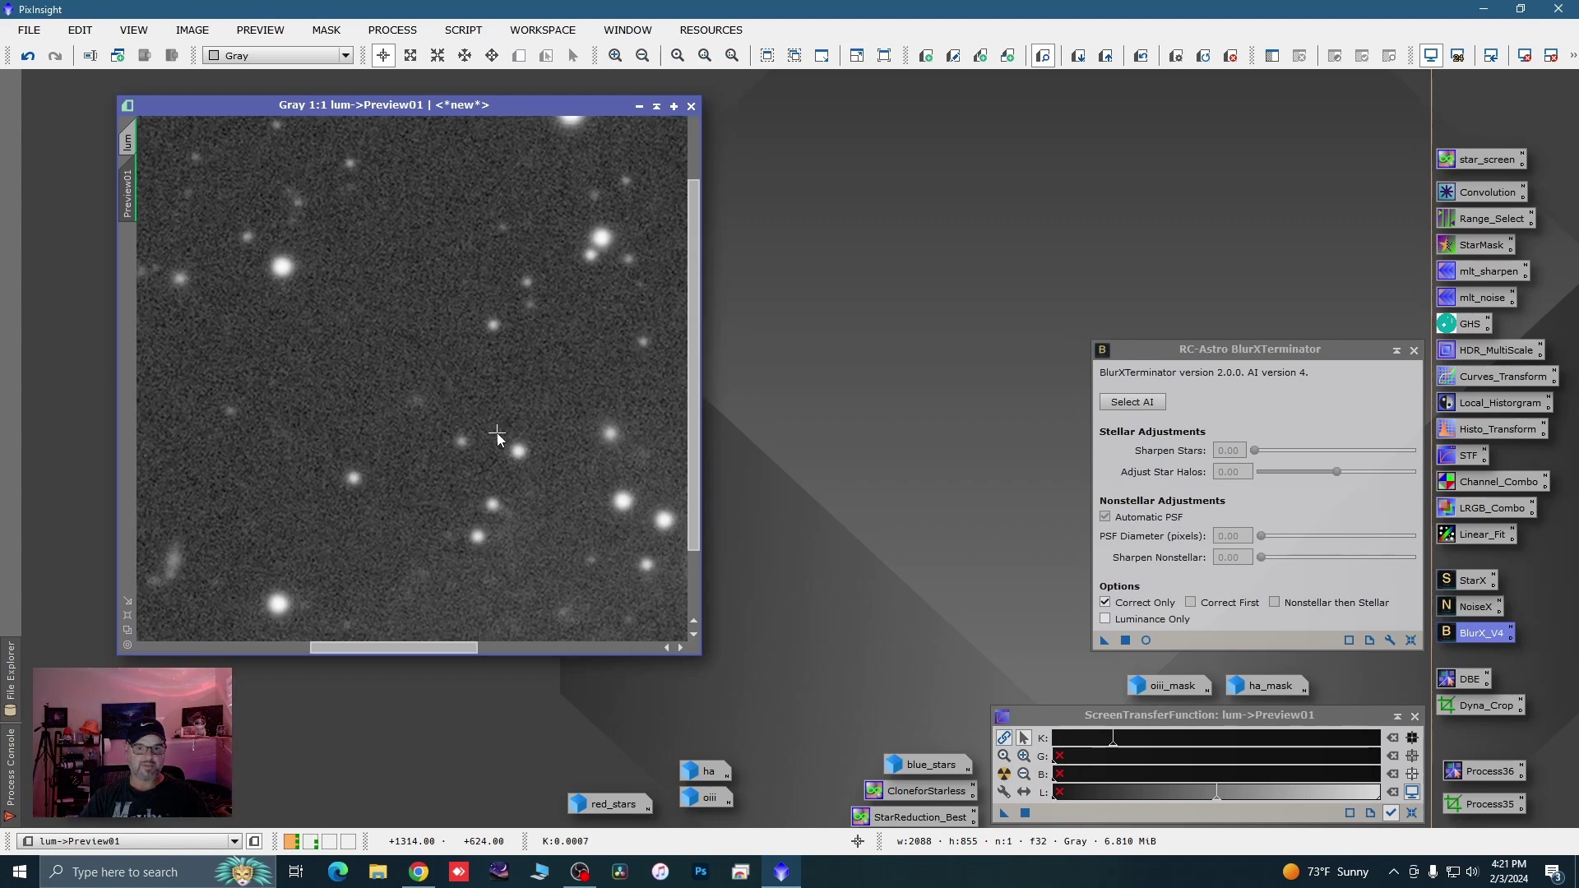
# Apply the Correct Only BlurXTerminator process to the full lum image and delete its preview
pyautogui.click(137, 145)
pyautogui.moveTo(1104, 640); pyautogui.dragTo(572, 495)
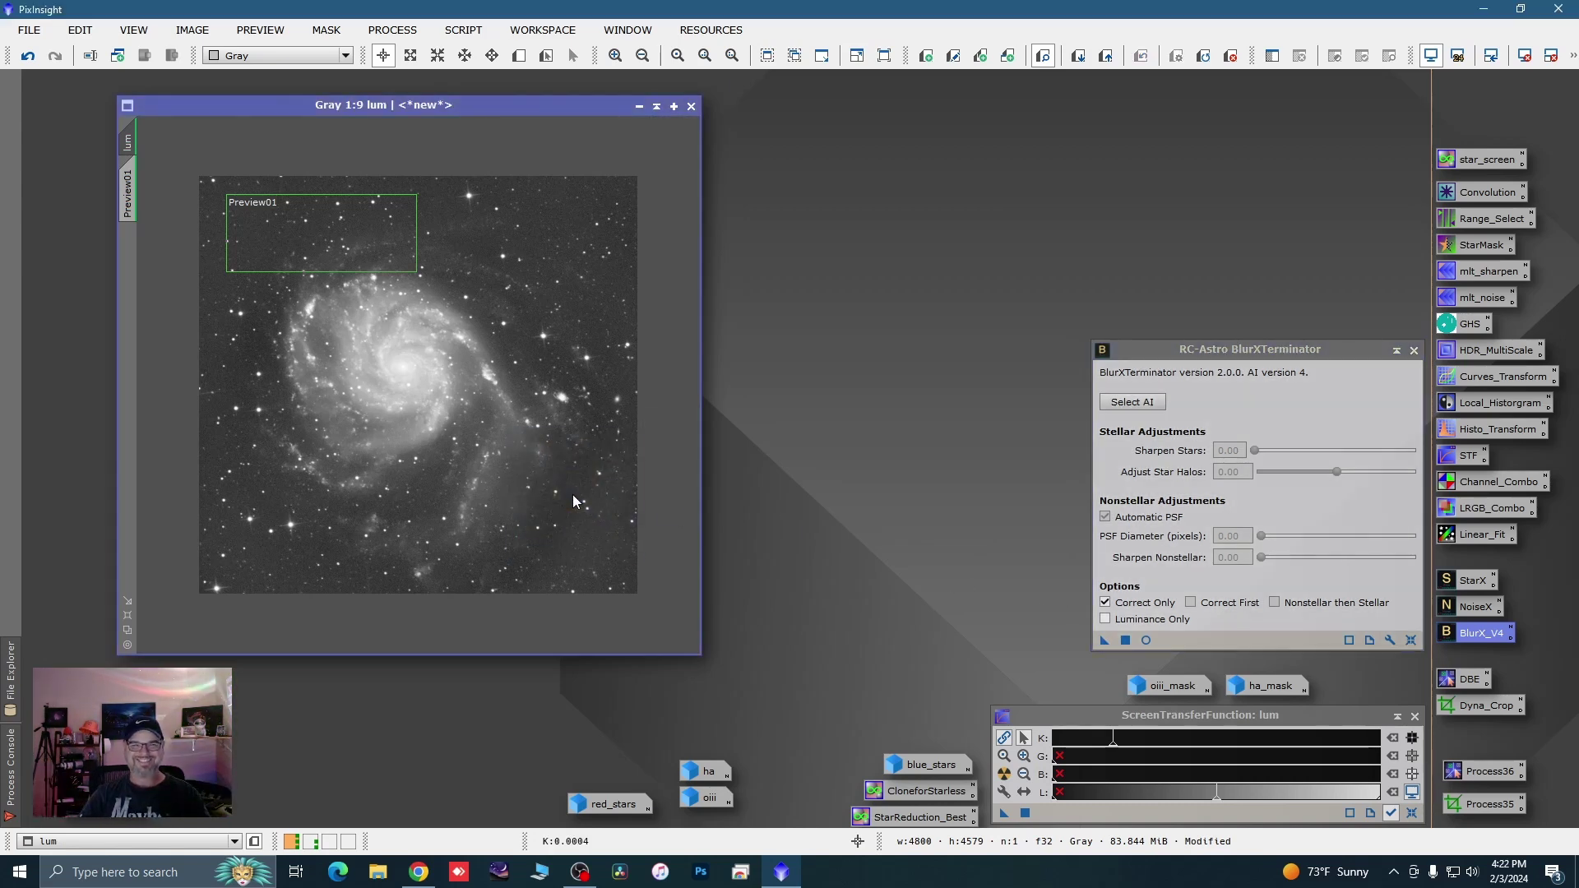
pyautogui.rightClick(131, 197)
pyautogui.click(206, 367)
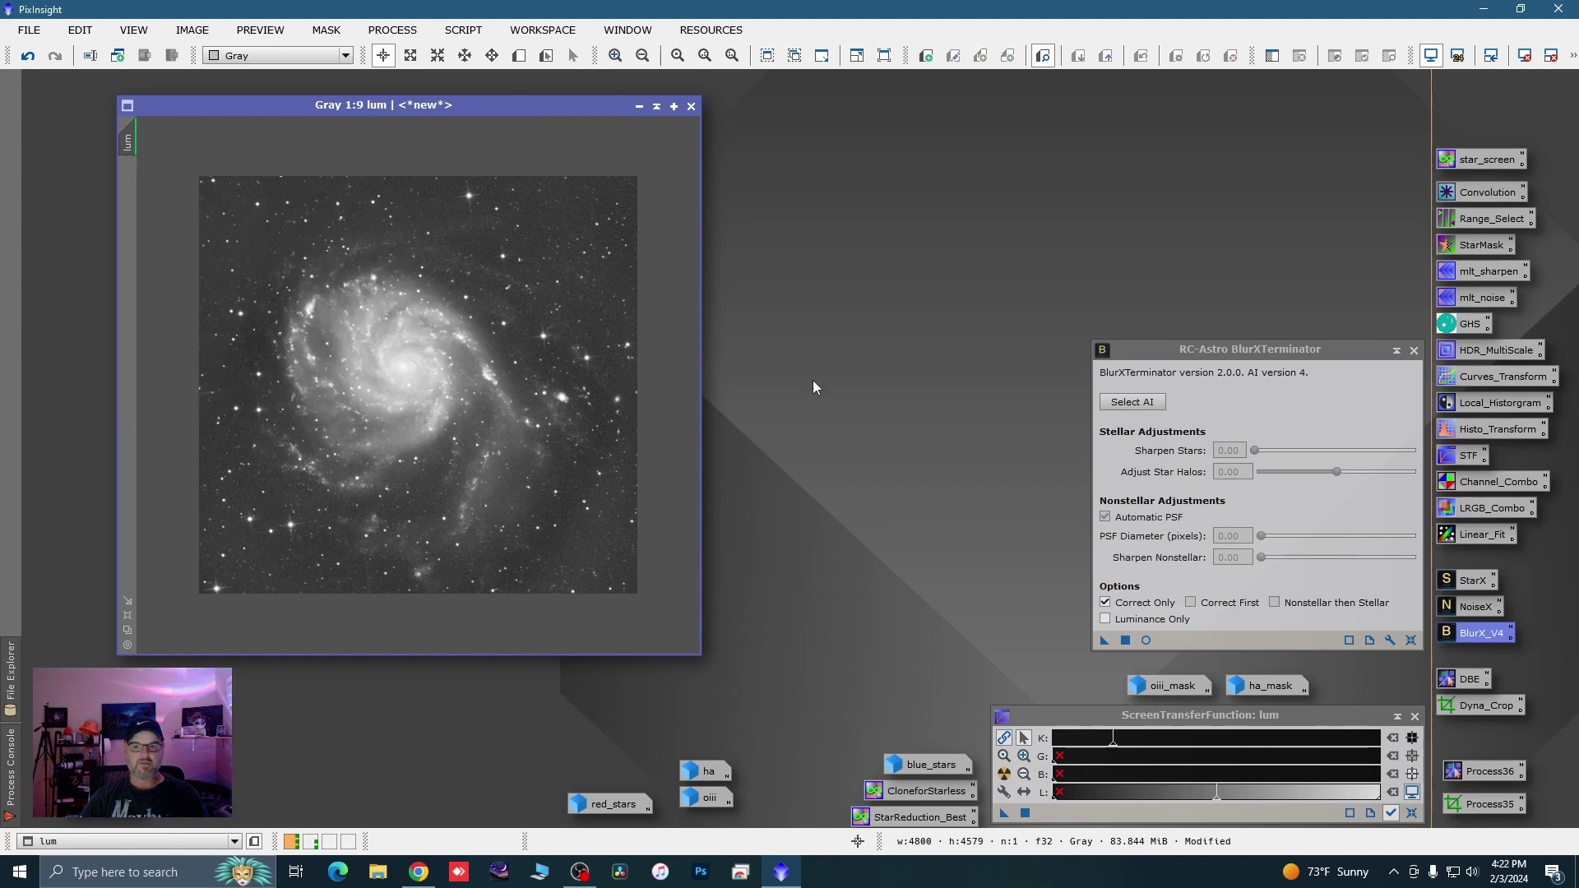
# Close BlurXTerminator, minimise the lum image, and inspect the rgb_new image in its place
pyautogui.click(1414, 350)
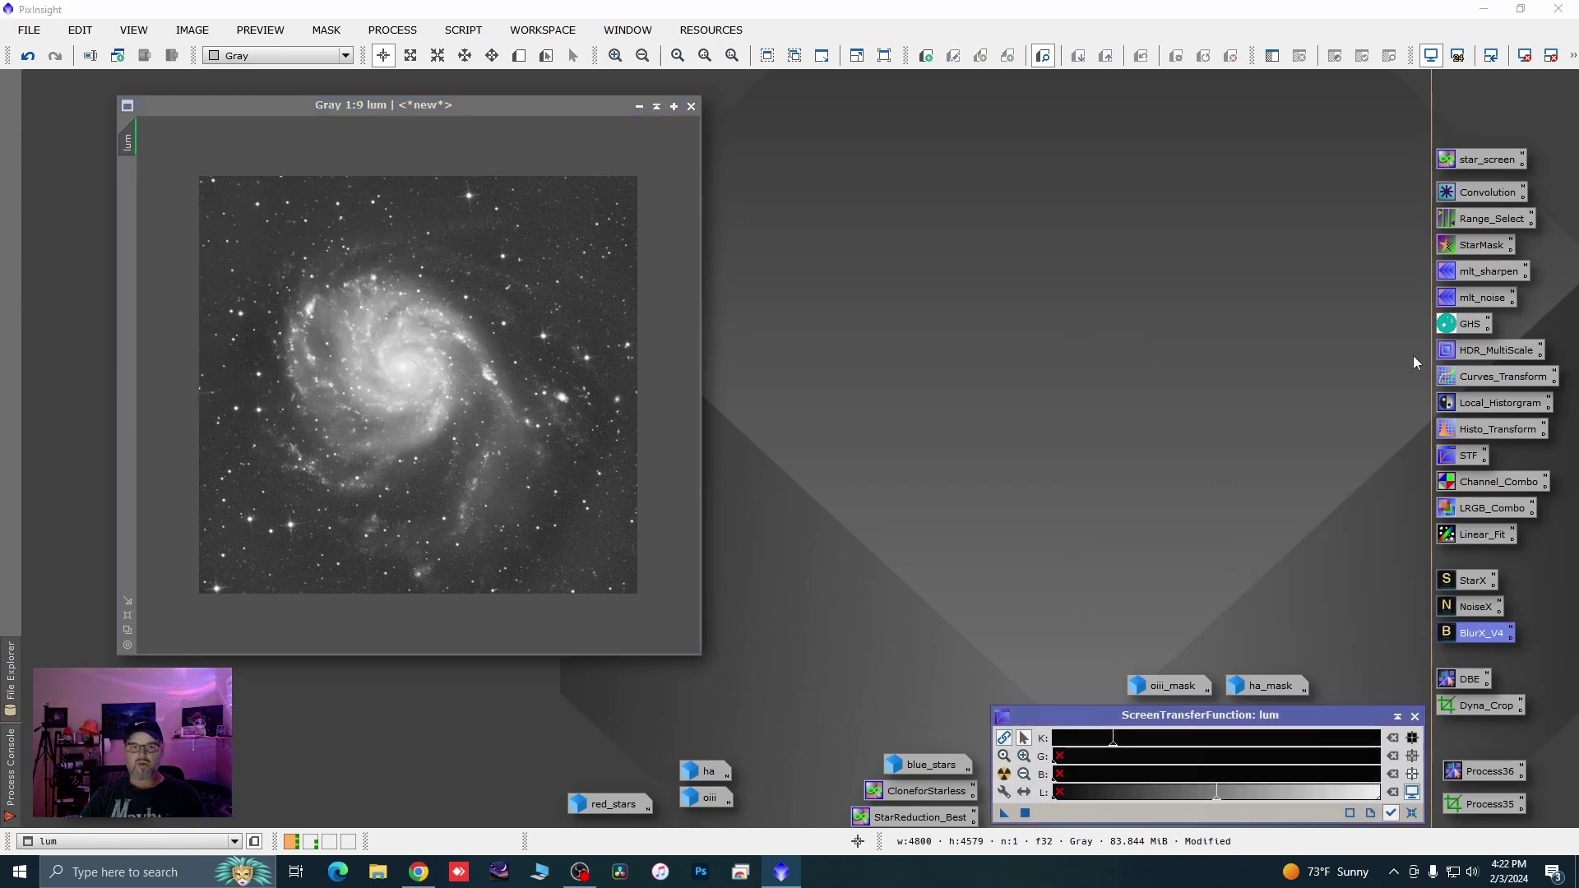
pyautogui.click(639, 107)
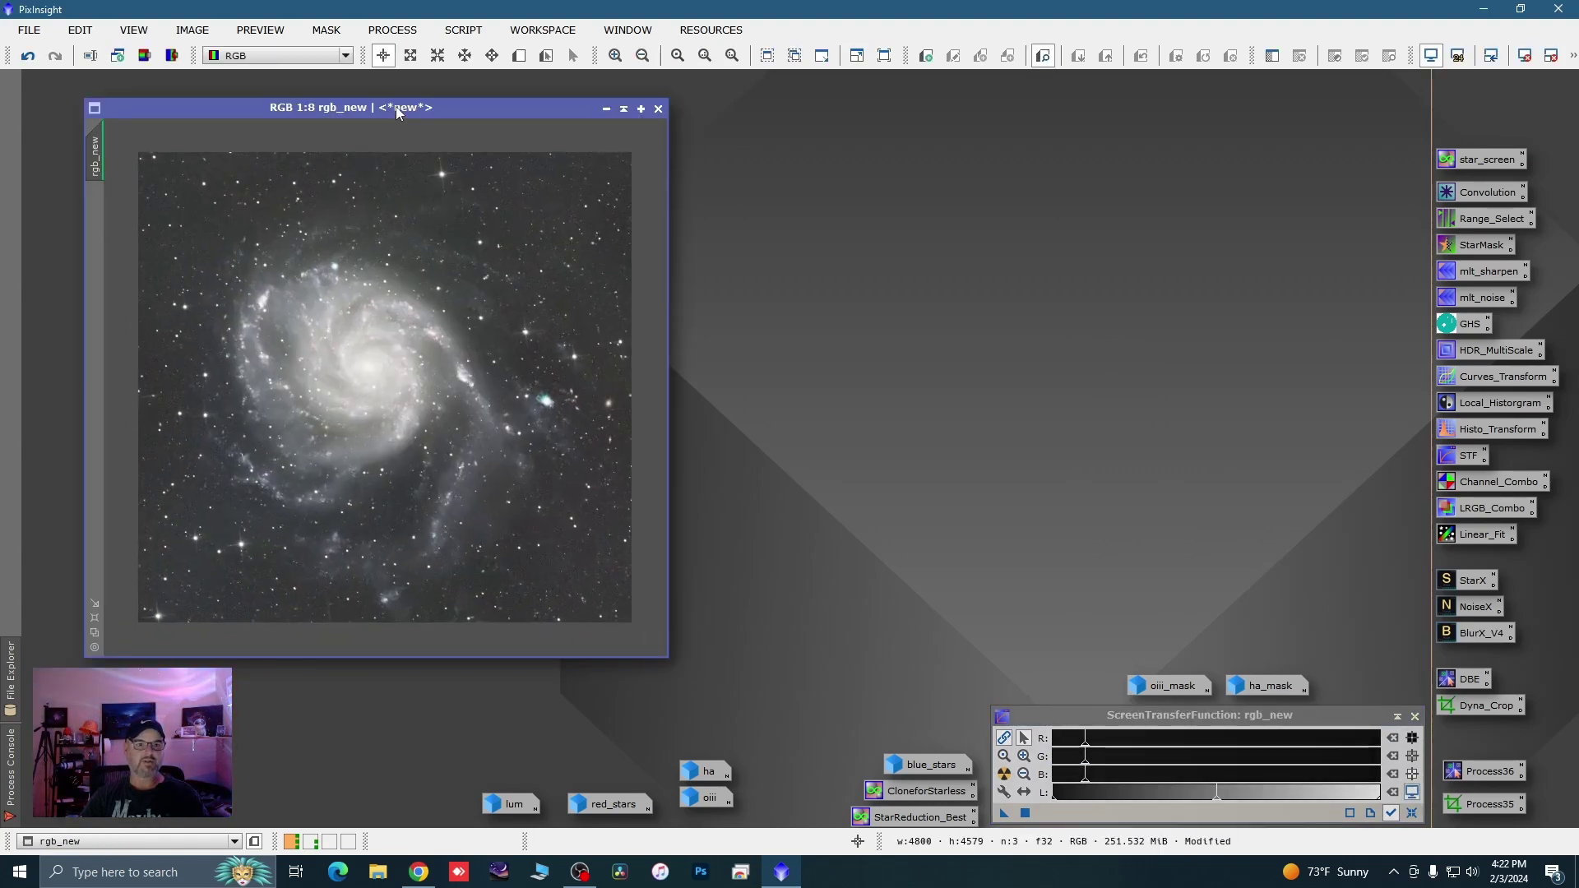
pyautogui.moveTo(396, 106); pyautogui.dragTo(334, 99)
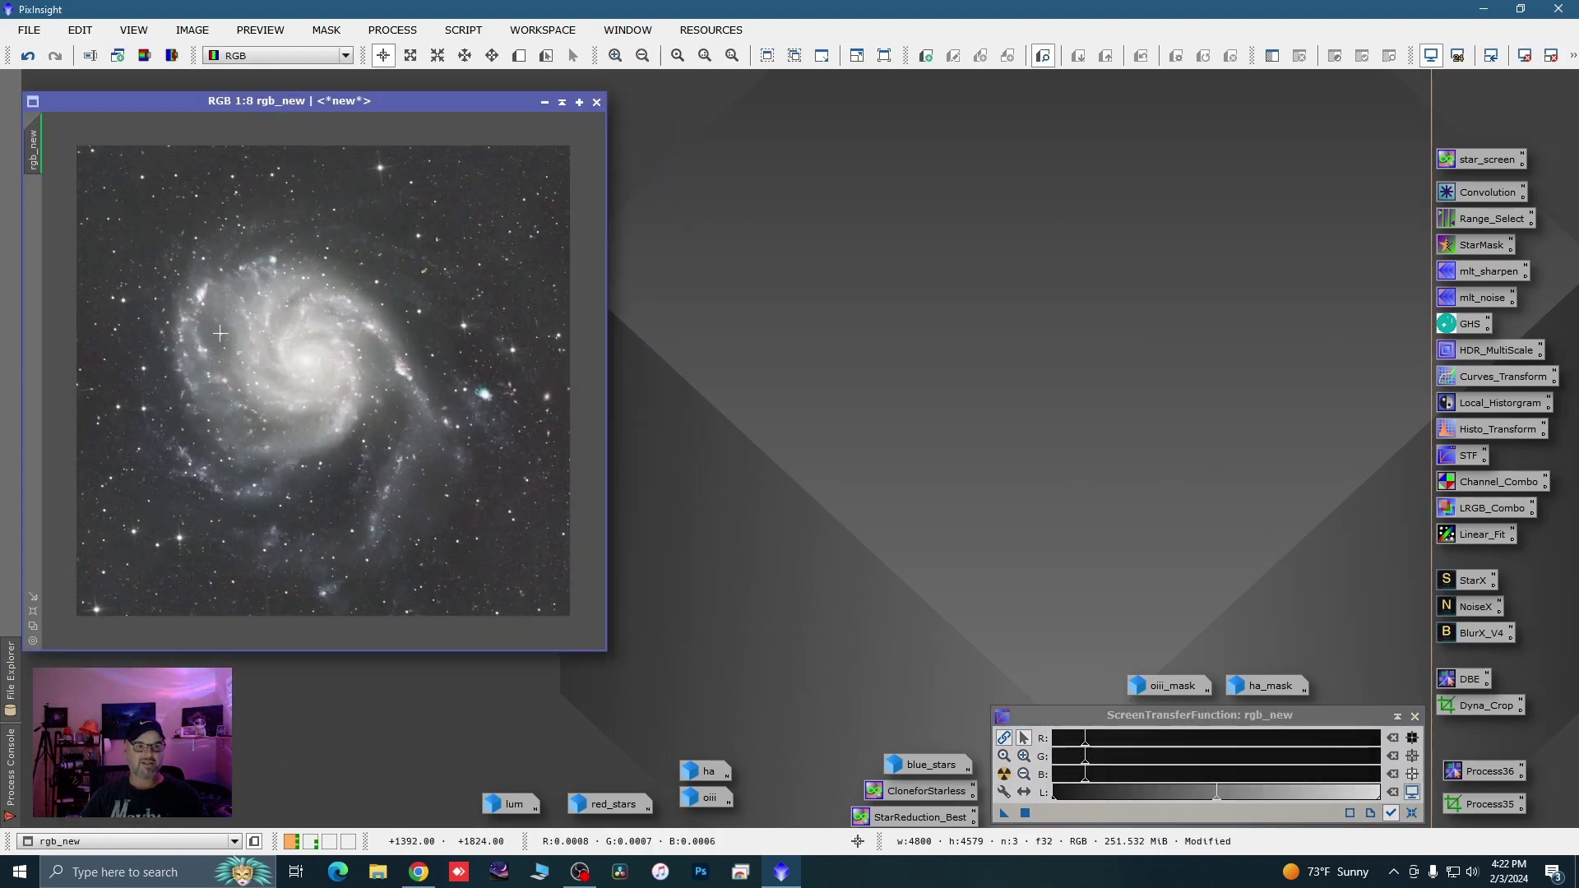
pyautogui.scroll(4, 230, 329)
pyautogui.scroll(-4, 338, 322)
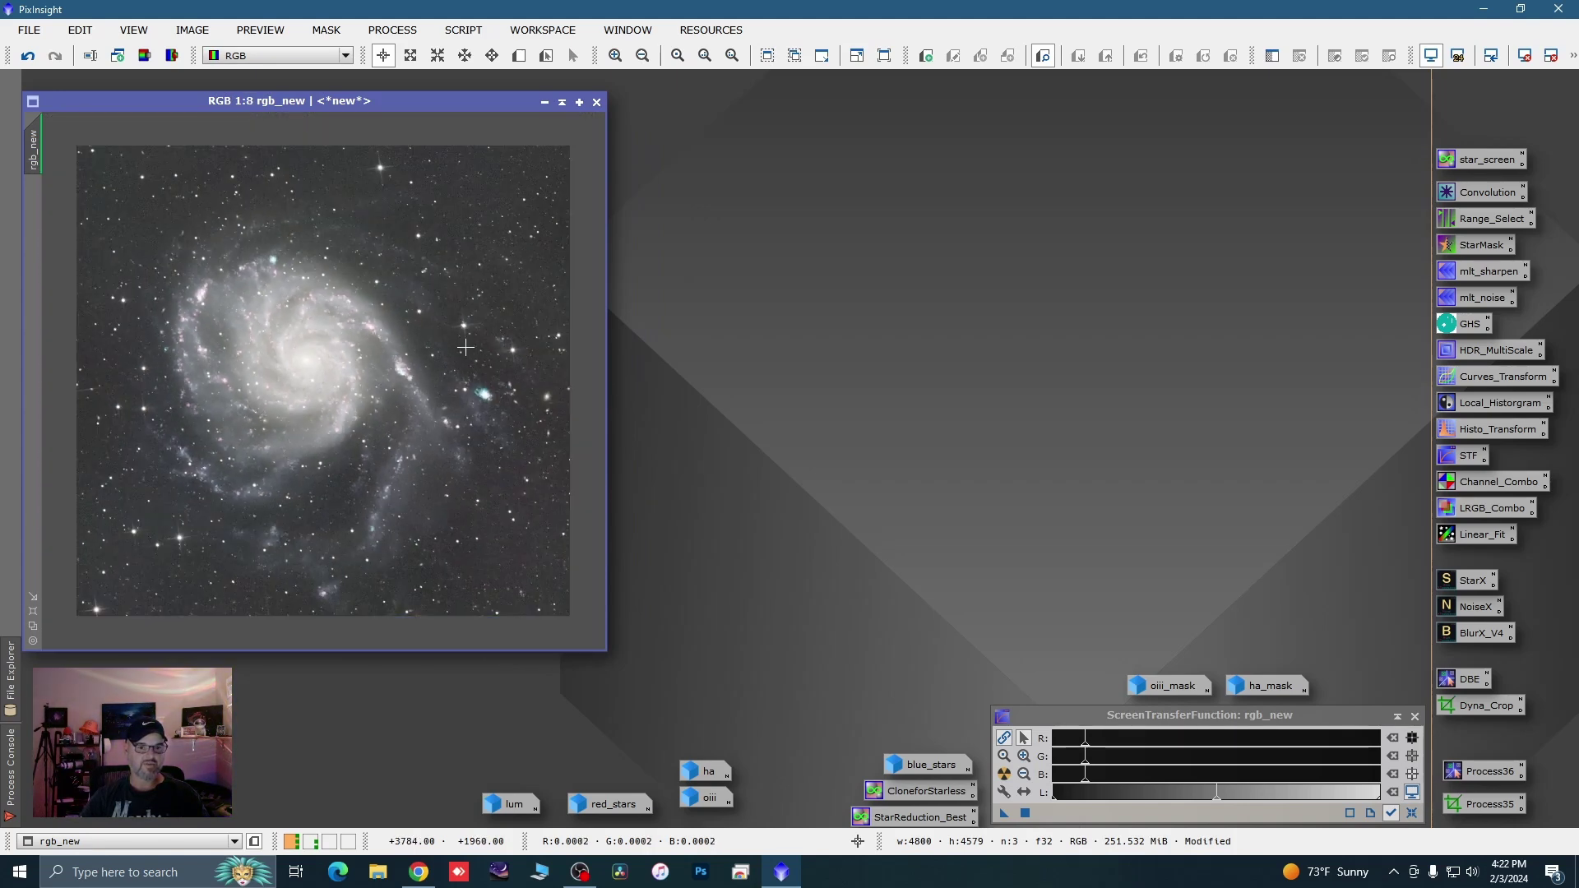
pyautogui.hotkey('ctrl', 'F11')
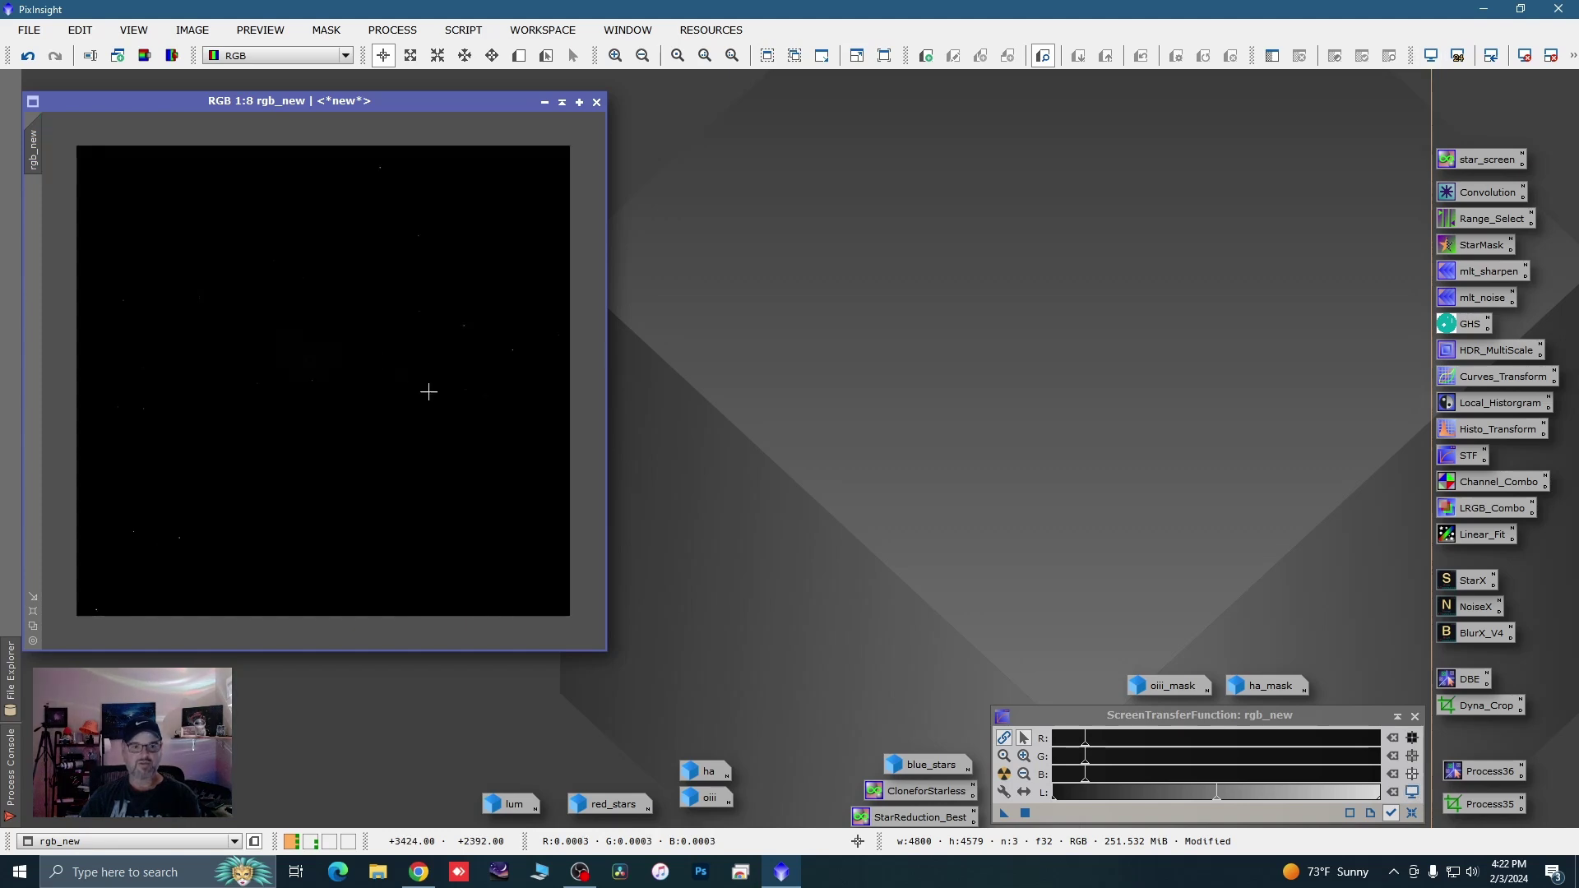
pyautogui.doubleClick(1448, 325)
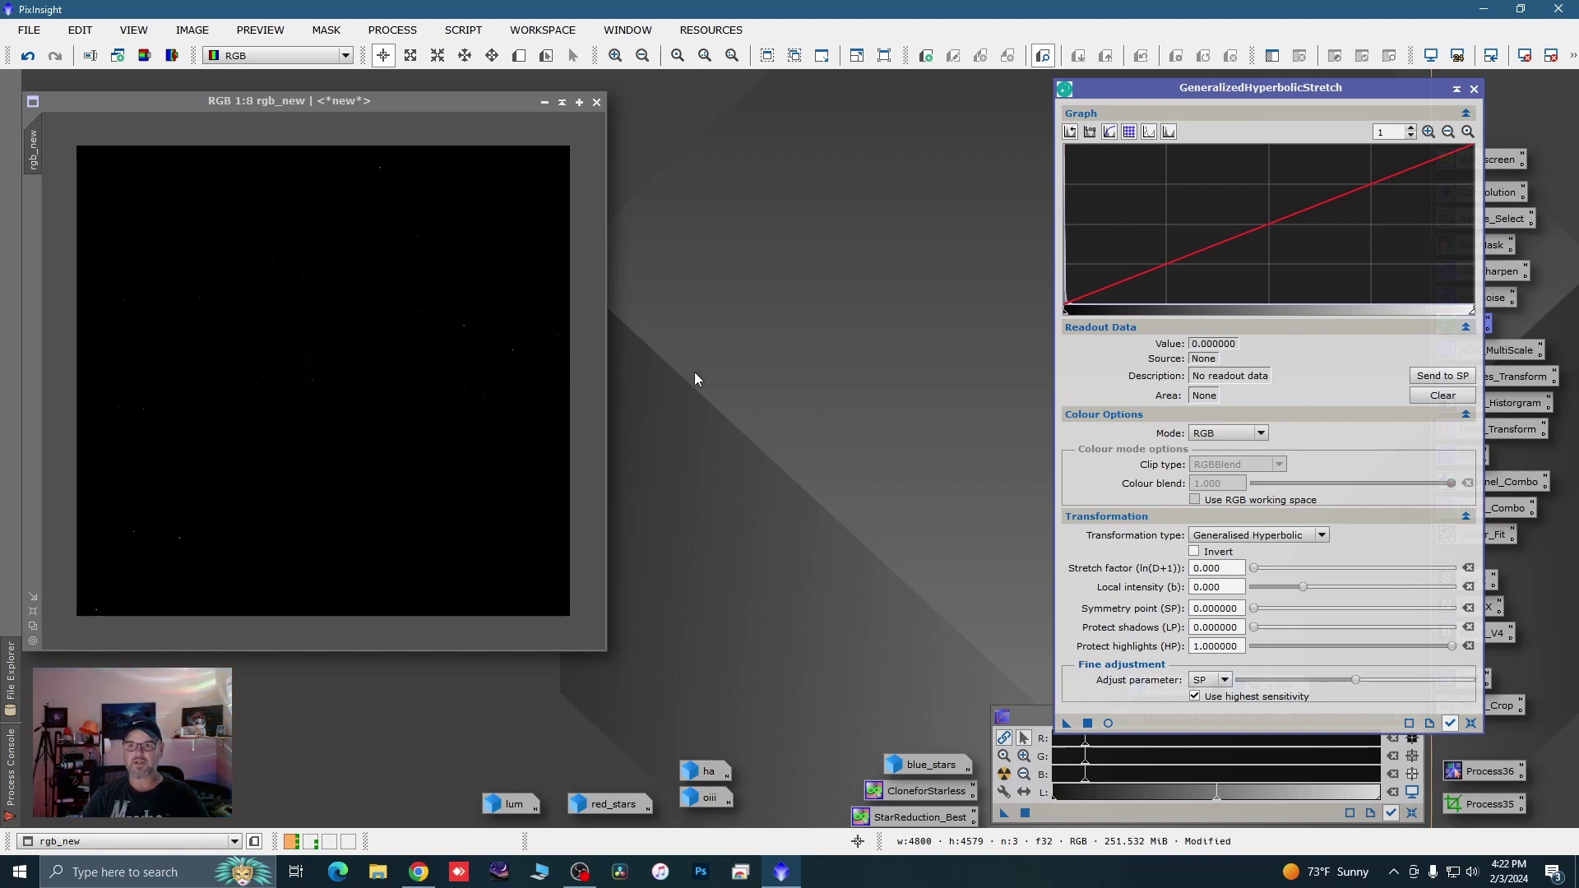
pyautogui.click(1109, 724)
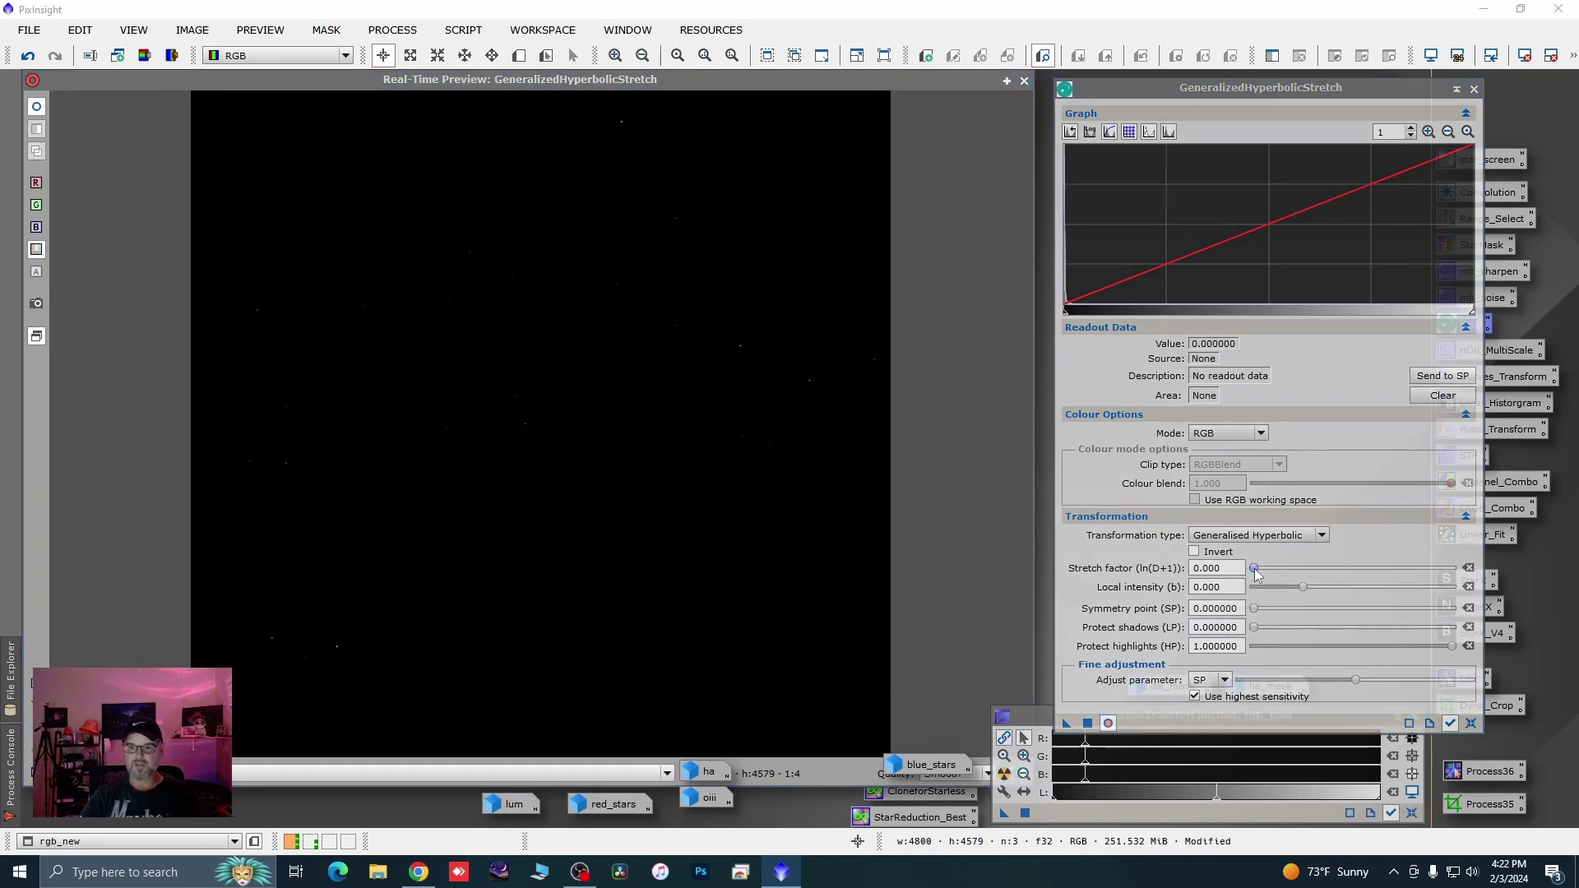
pyautogui.moveTo(1257, 573); pyautogui.dragTo(1317, 570)
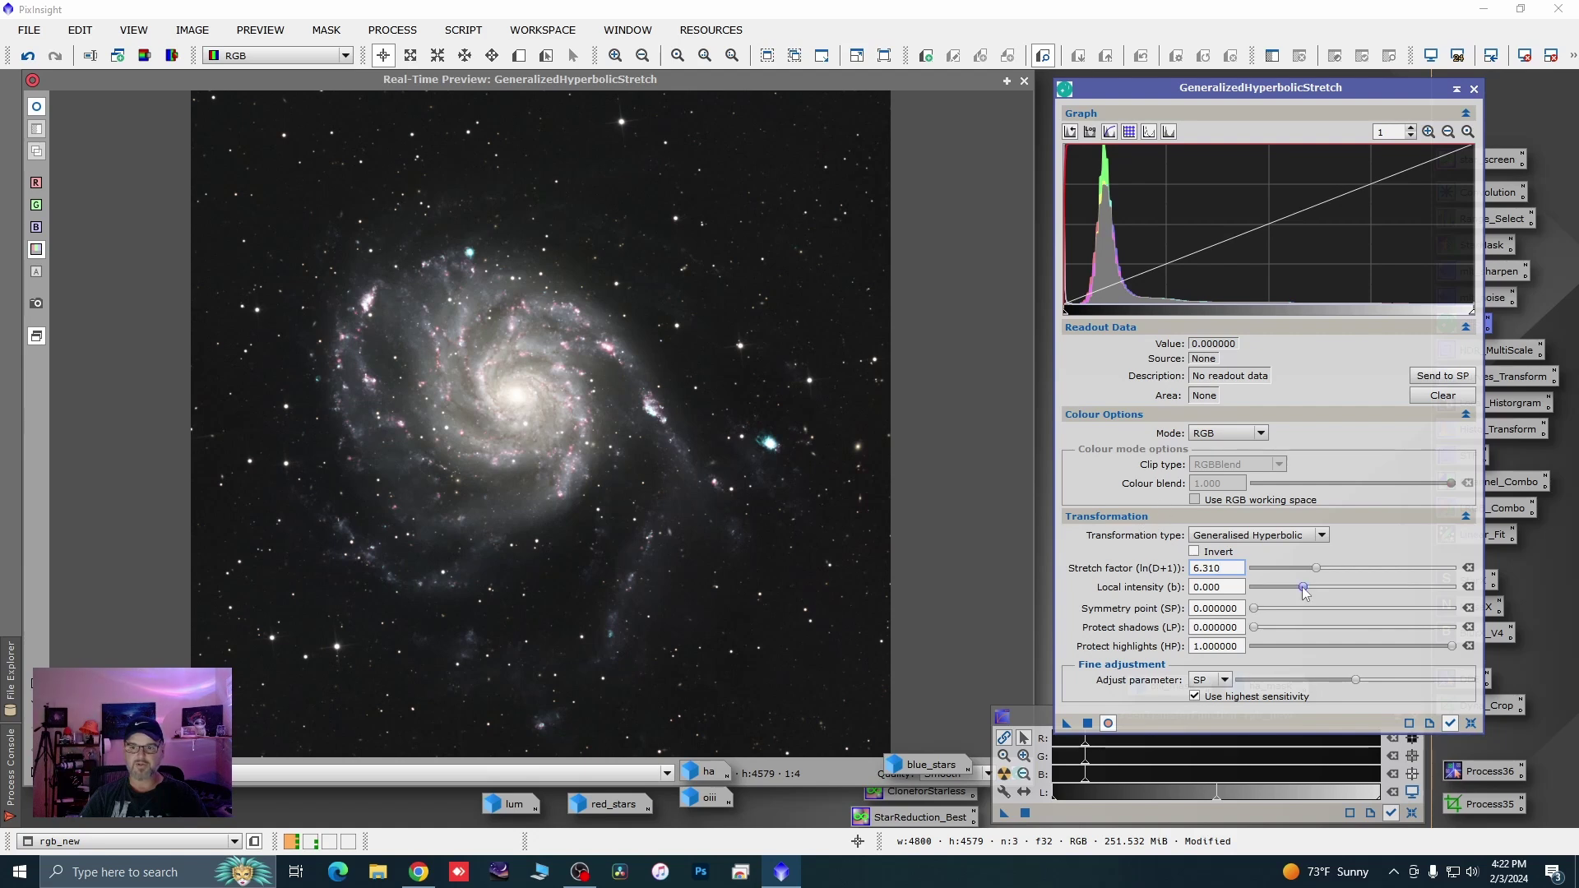
pyautogui.moveTo(1320, 575); pyautogui.dragTo(1325, 574)
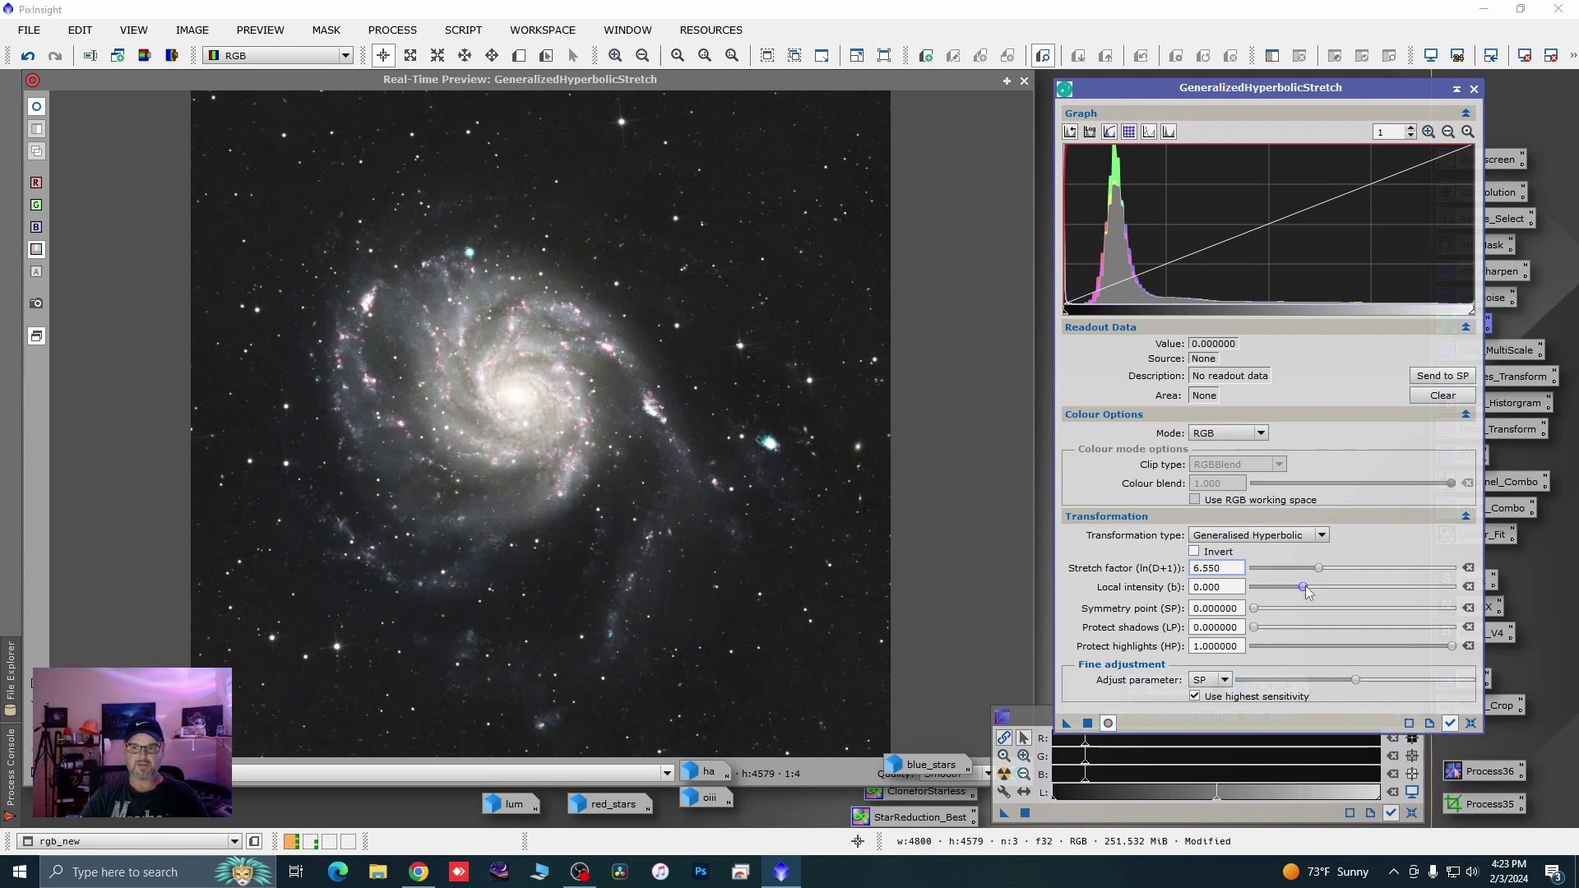
pyautogui.moveTo(1304, 586); pyautogui.dragTo(1355, 587)
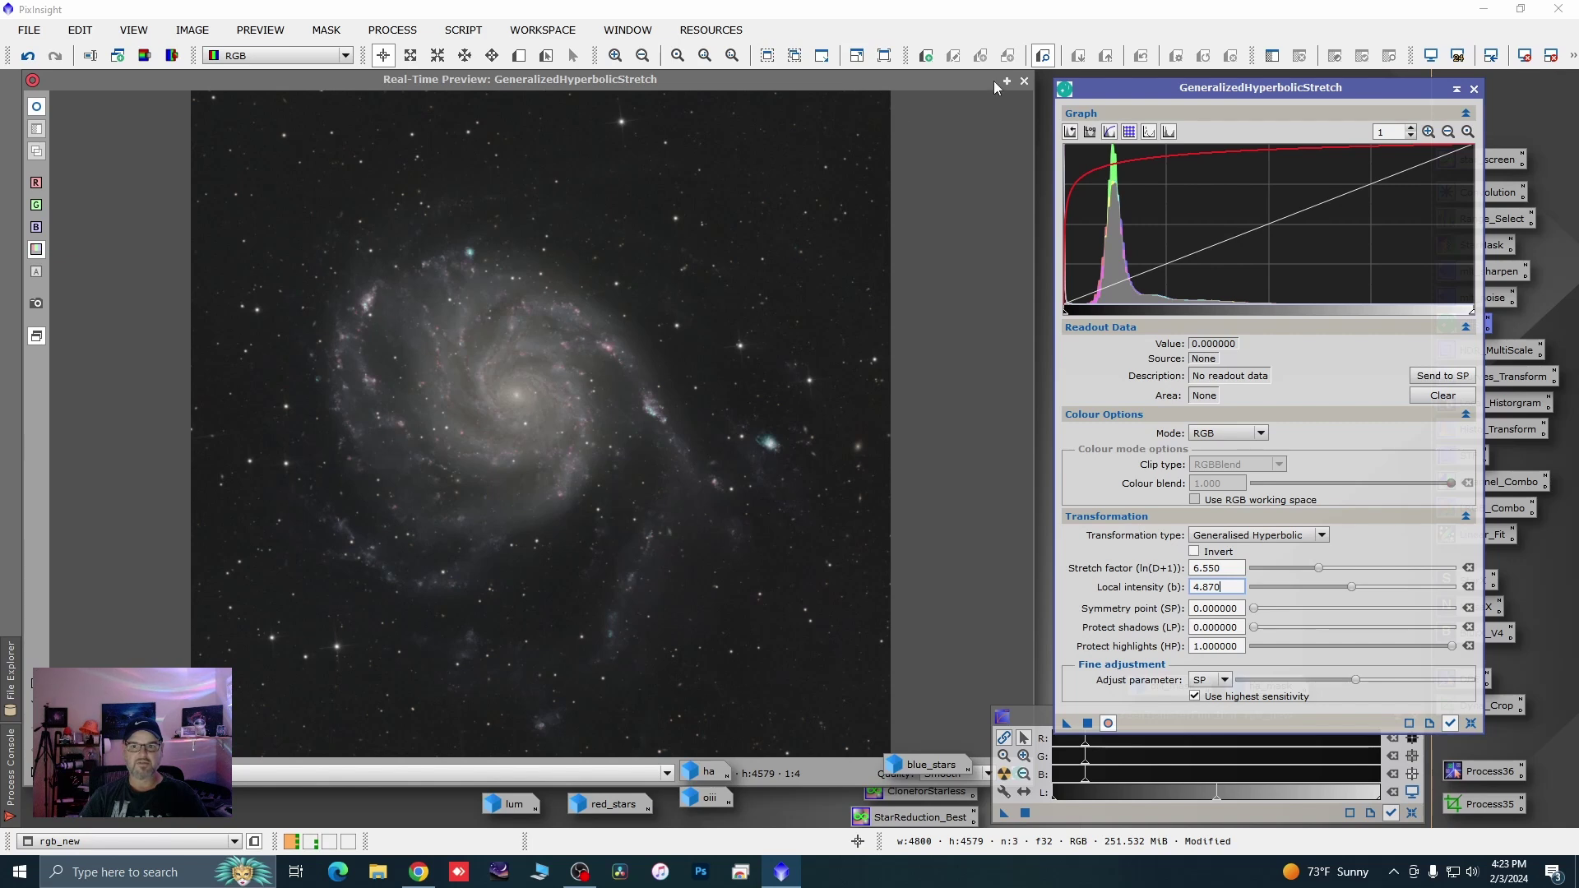
pyautogui.click(1474, 89)
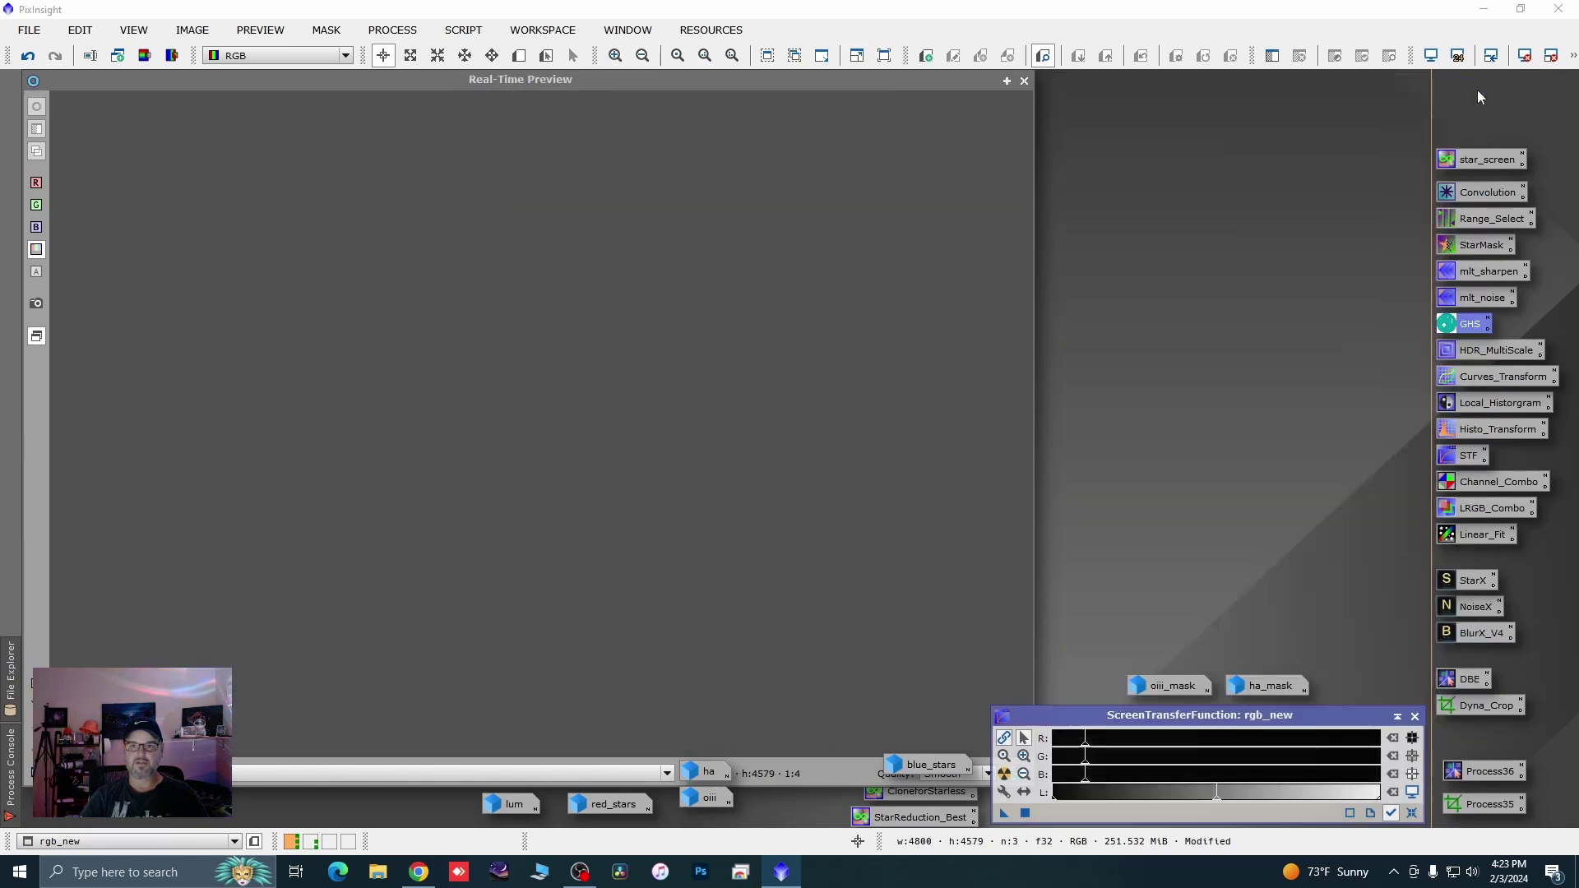
pyautogui.click(1025, 81)
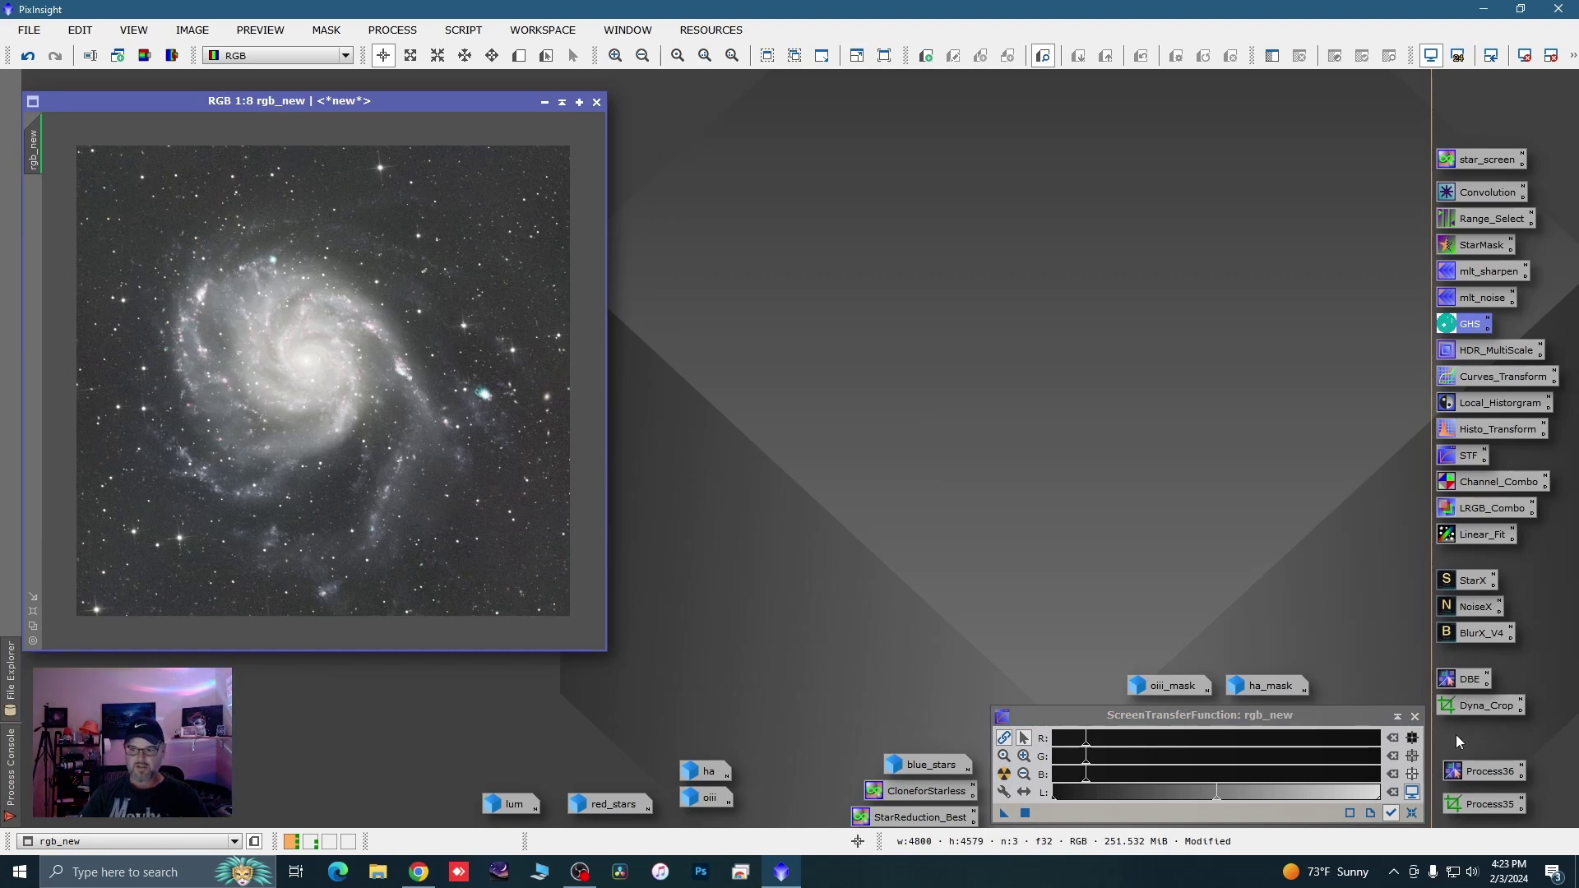
# Run the saved Process36 DynamicBackgroundExtraction on rgb_new with Subtraction correction and auto-stretch the display of the corrected image
pyautogui.doubleClick(1473, 771)
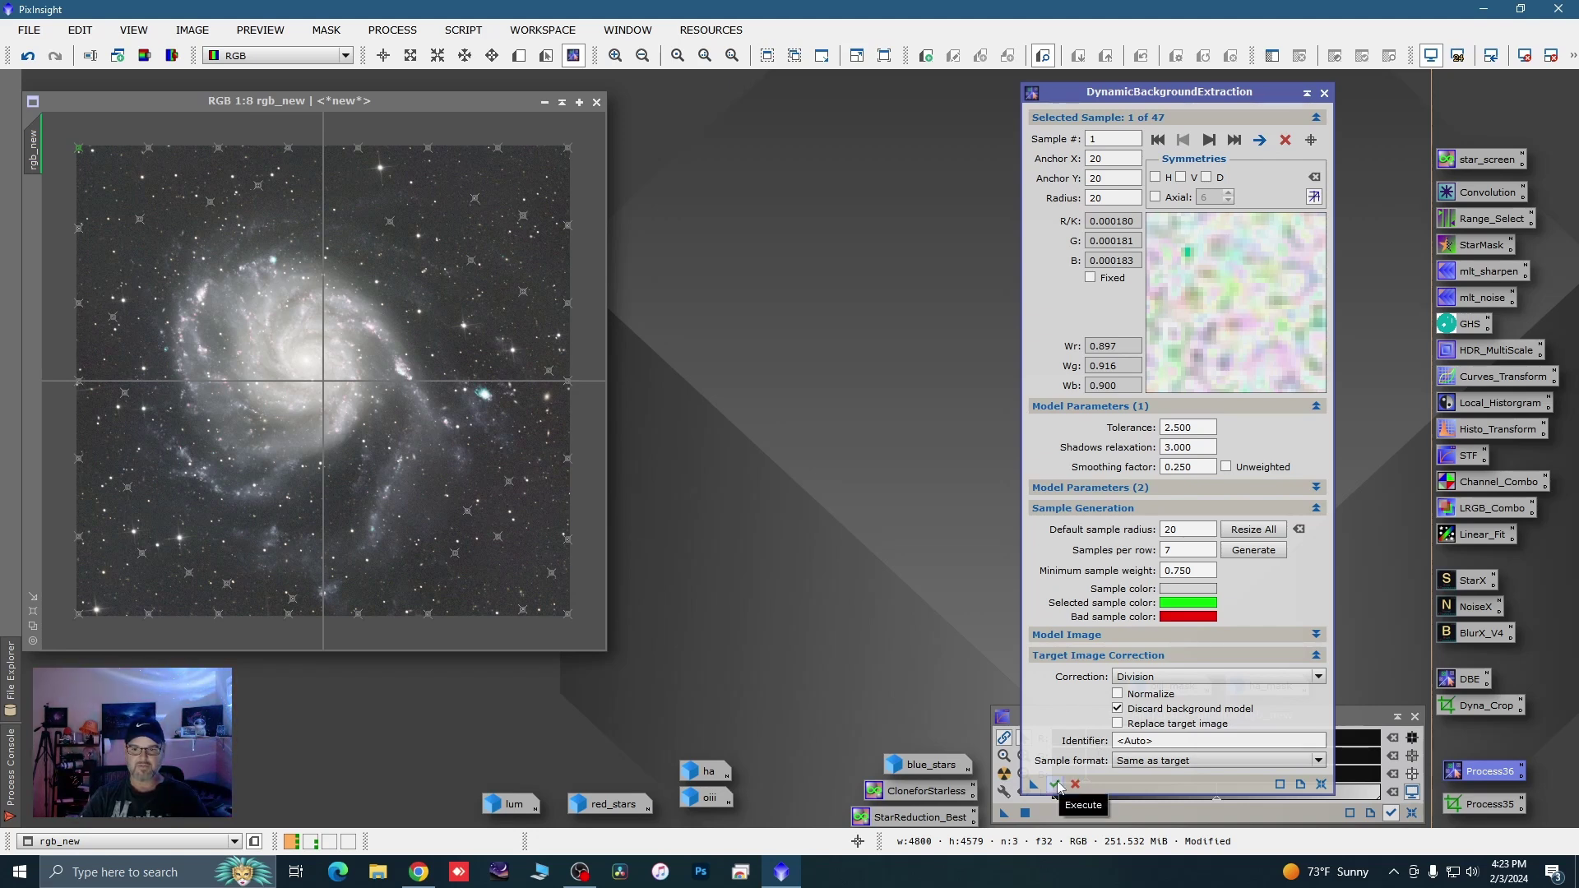
pyautogui.click(1139, 676)
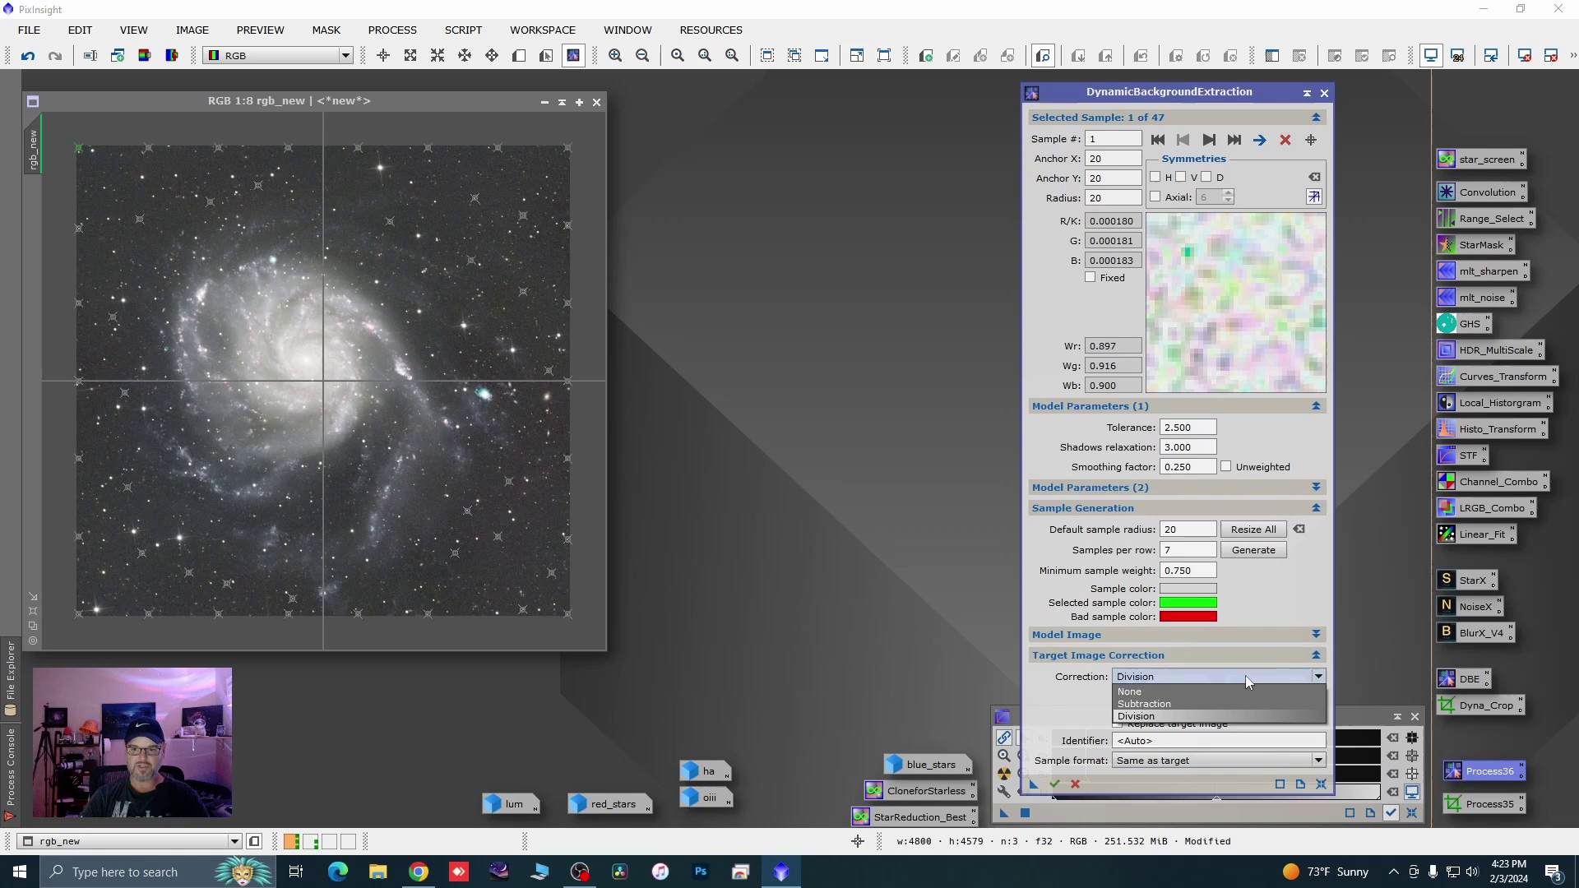
pyautogui.click(1136, 705)
pyautogui.click(1055, 784)
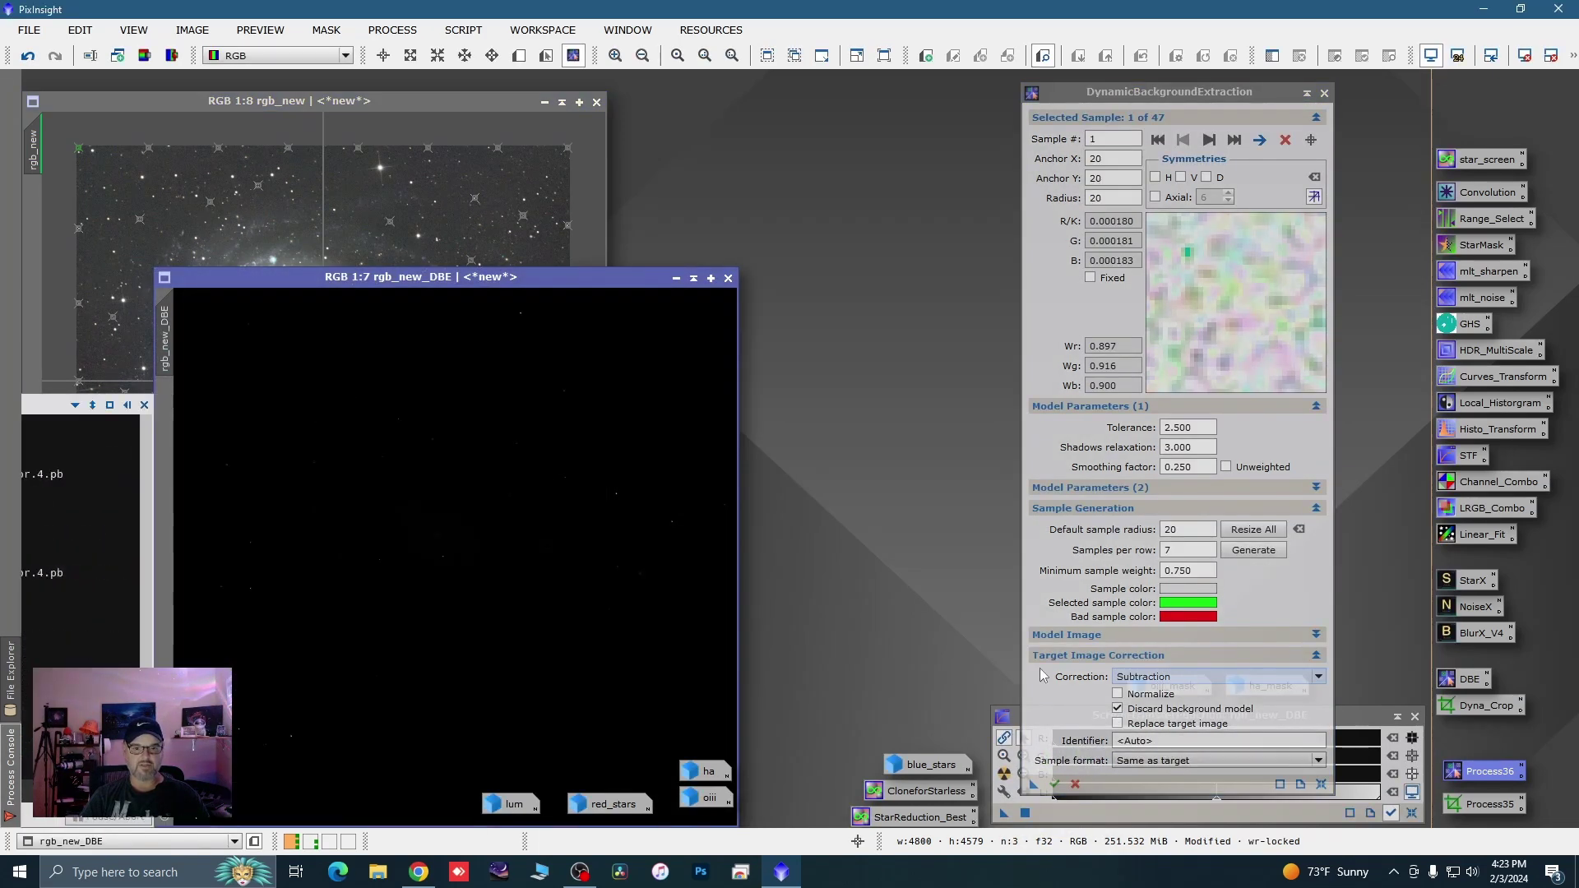
pyautogui.click(1004, 774)
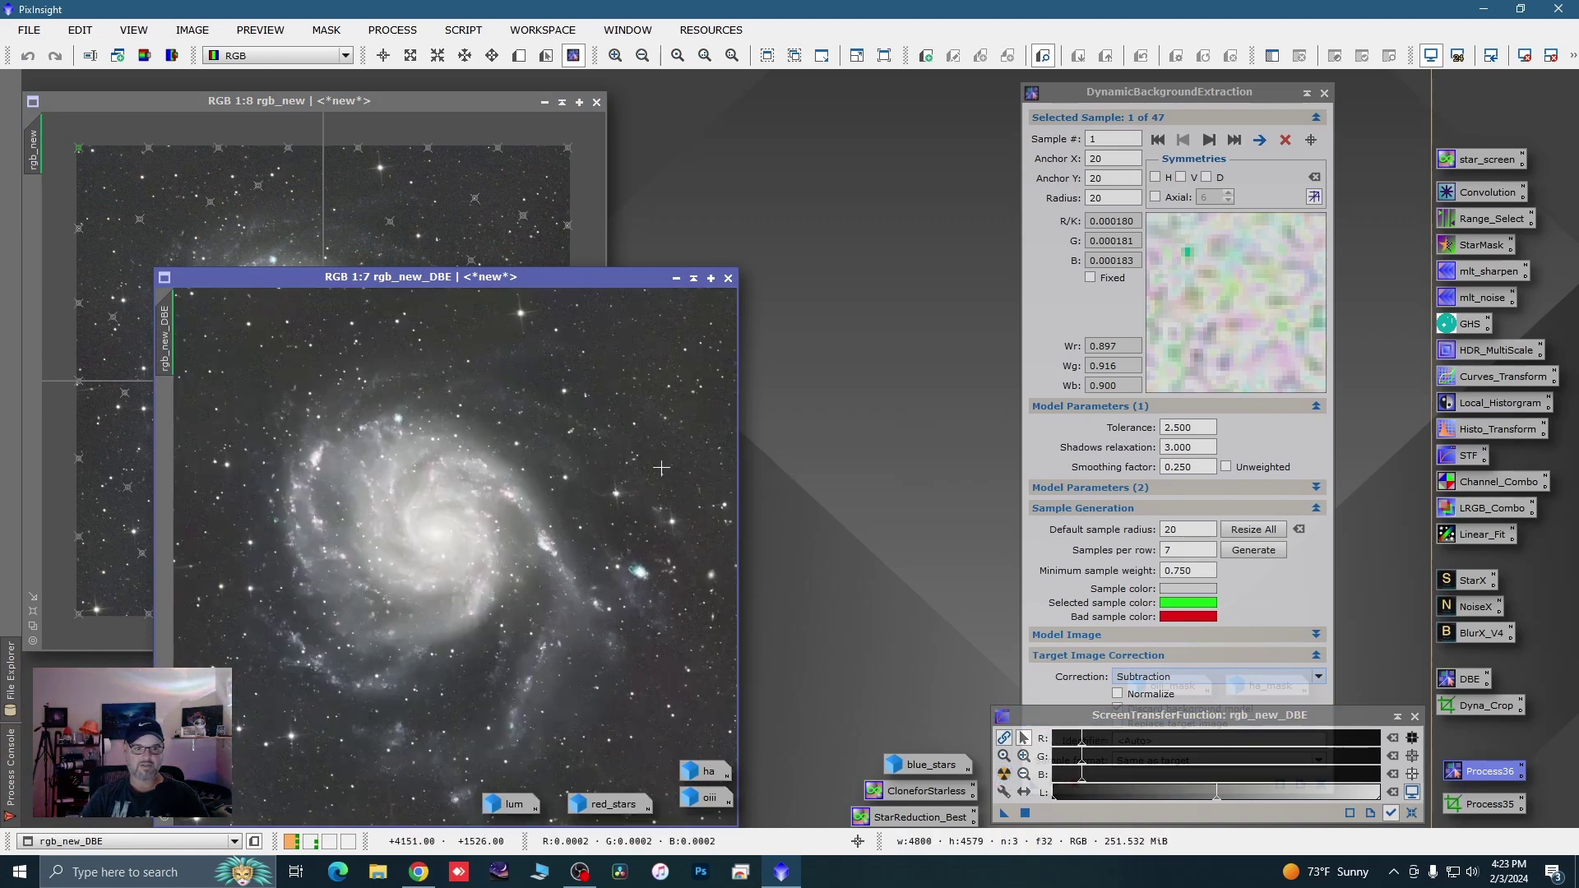
pyautogui.scroll(-1, 623, 463)
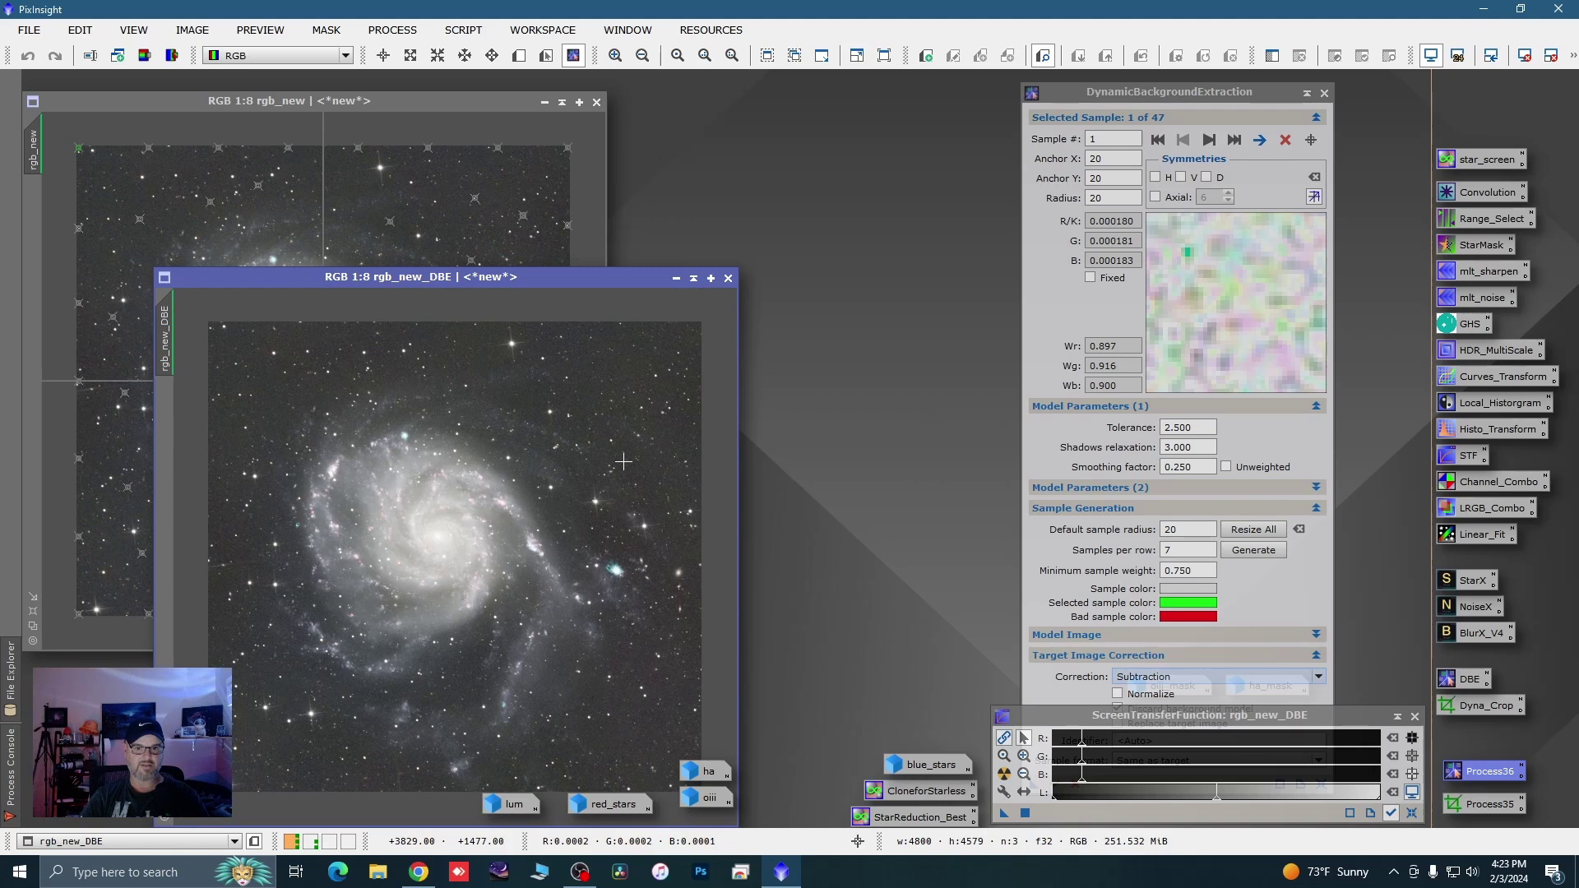
# Minimise rgb_new_DBE beside the other image icons, end the DynamicBackgroundExtraction session and minimise the original rgb_new image
pyautogui.click(675, 279)
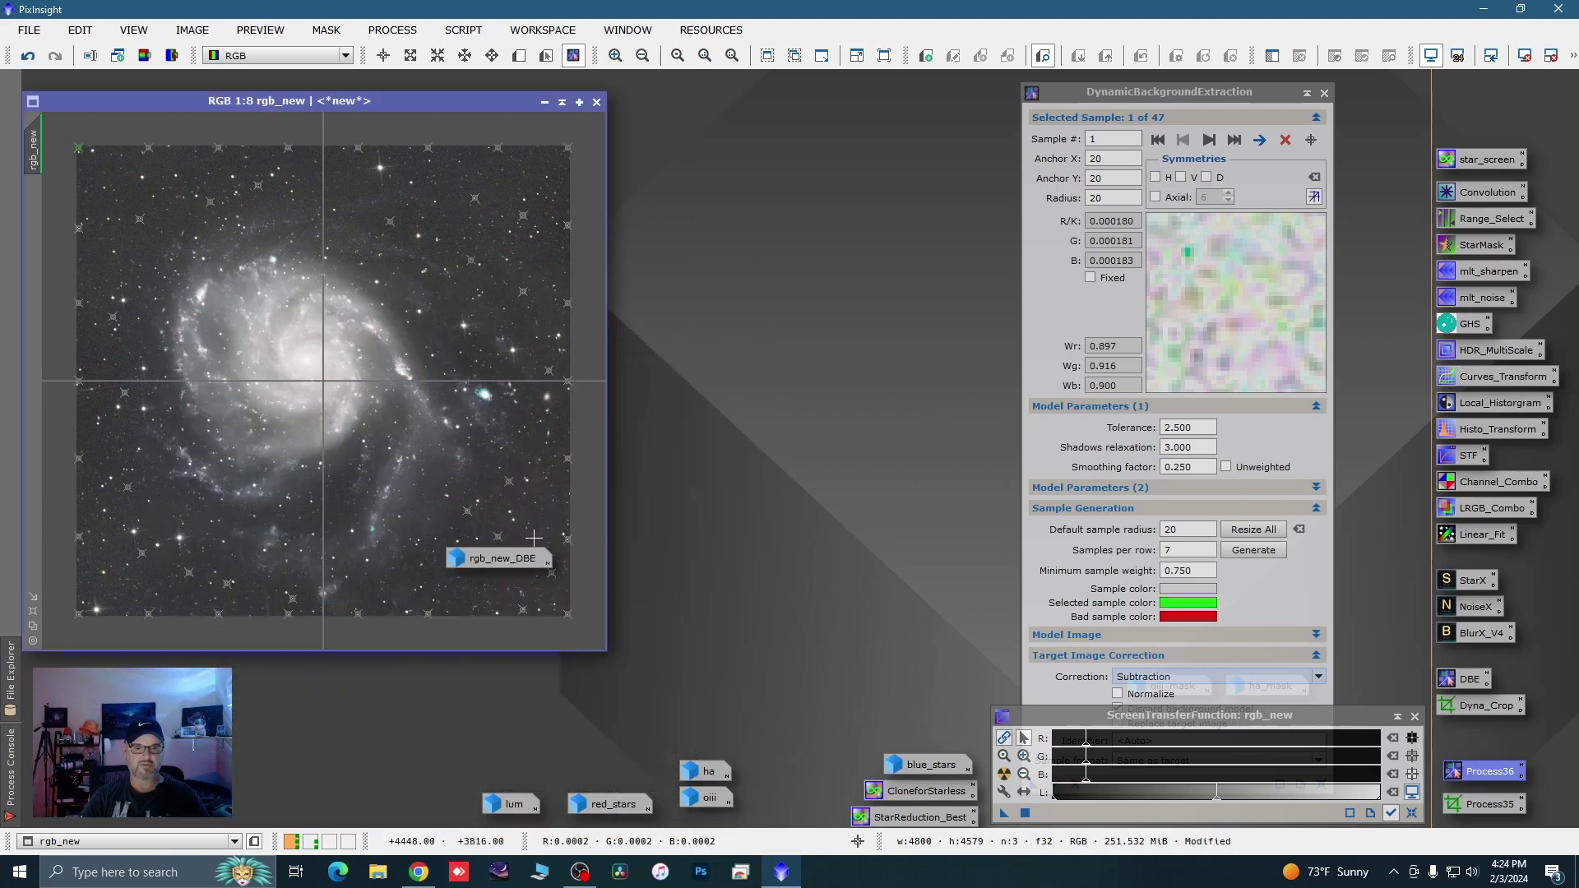
pyautogui.moveTo(518, 560); pyautogui.dragTo(700, 750)
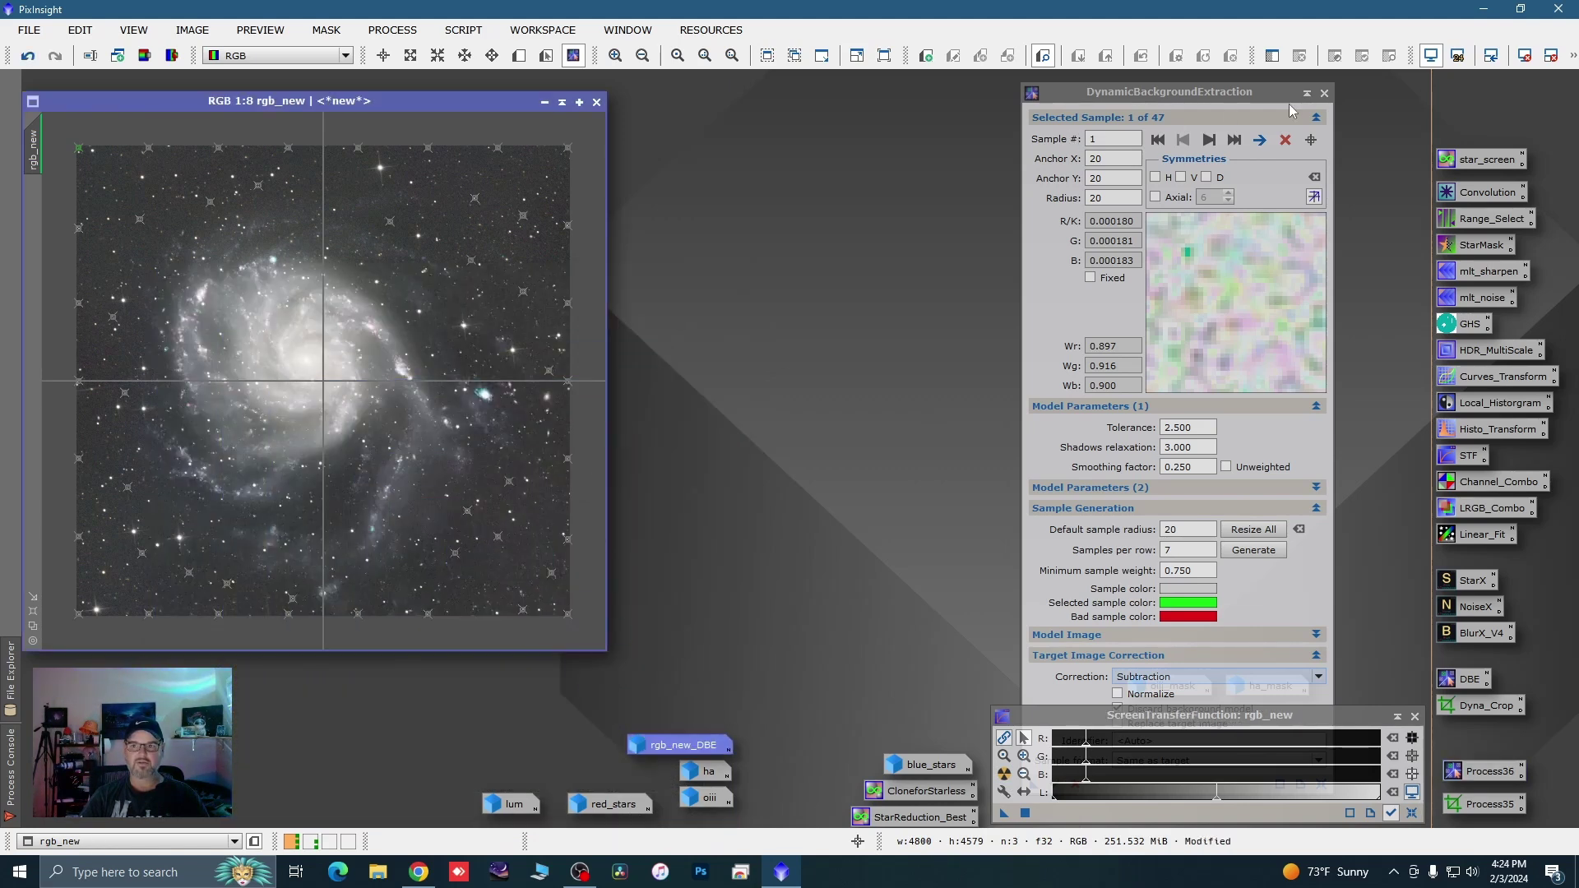
pyautogui.click(1325, 93)
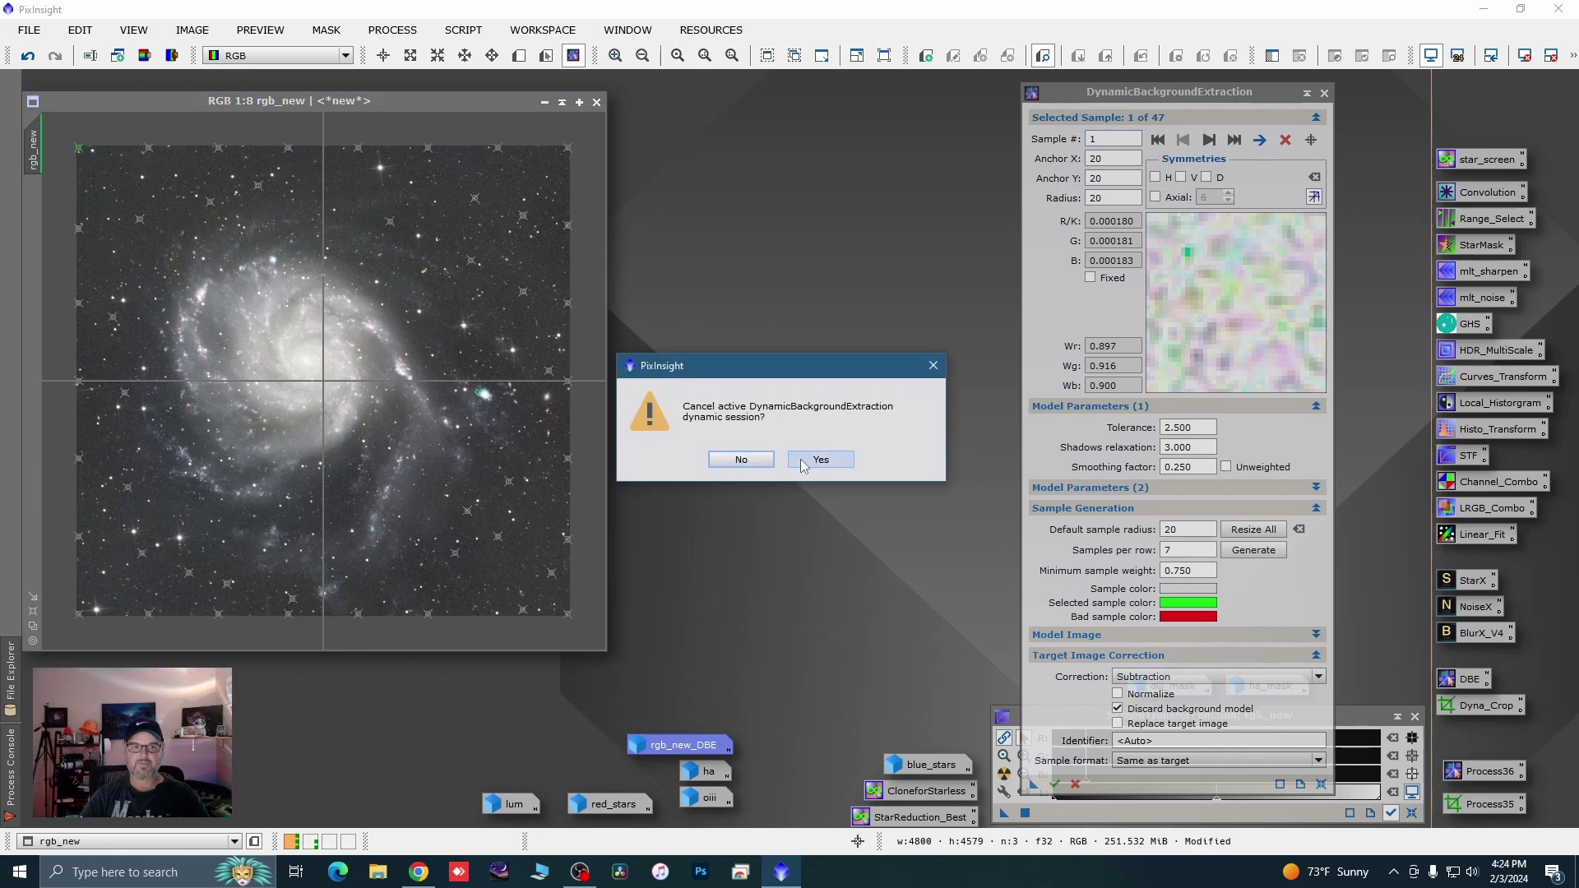
pyautogui.click(801, 459)
pyautogui.click(546, 102)
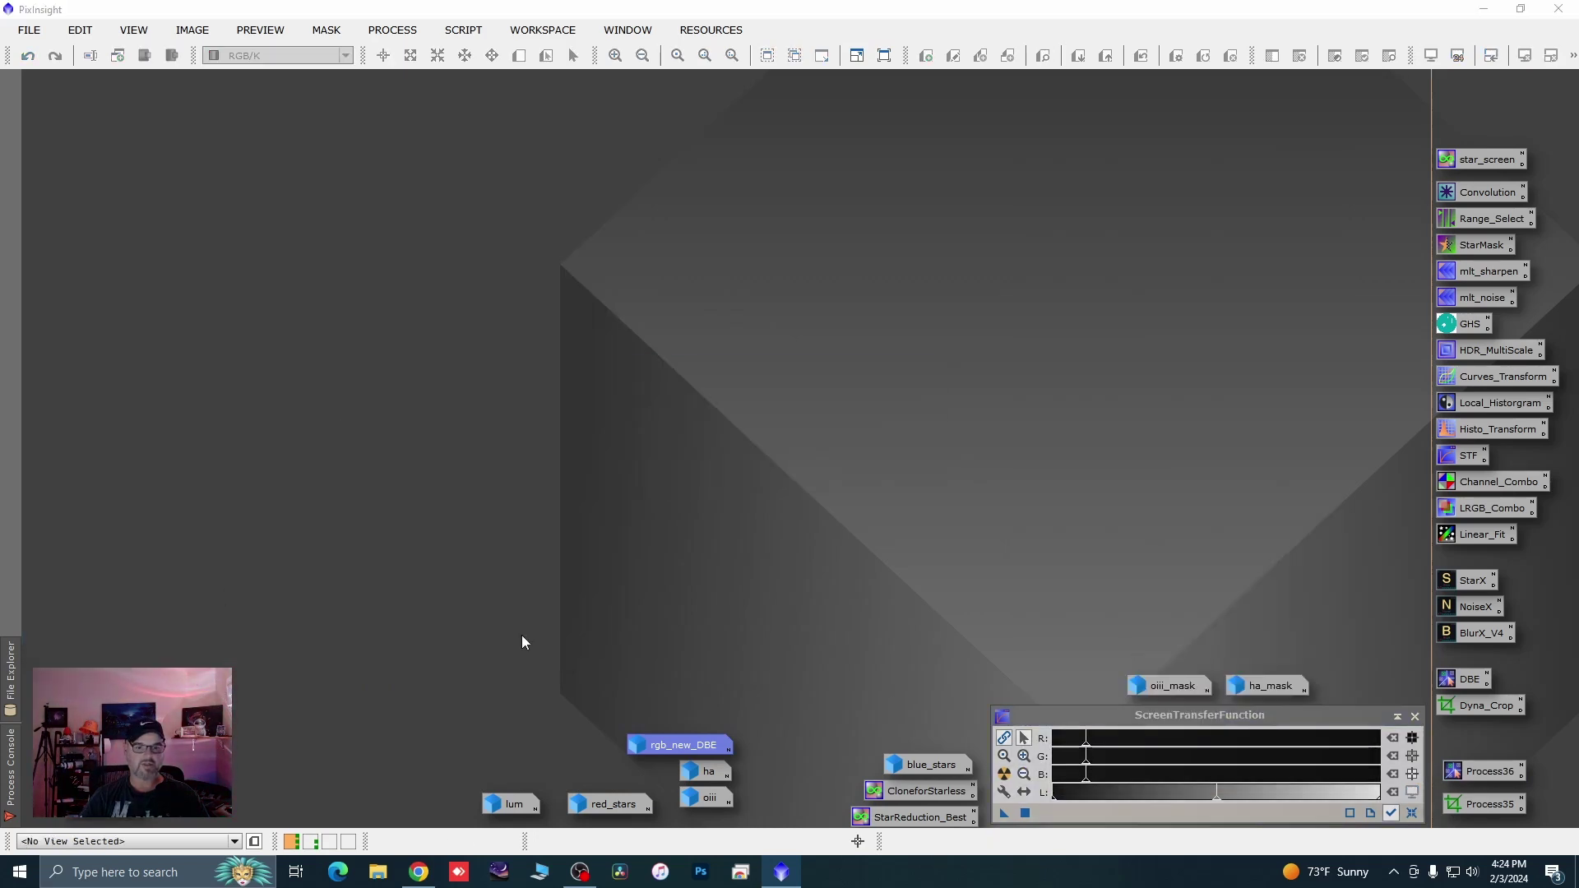
# Restore rgb_new_DBE, turn off its screen stretch and start a real-time preview of GeneralizedHyperbolicStretch
pyautogui.doubleClick(697, 746)
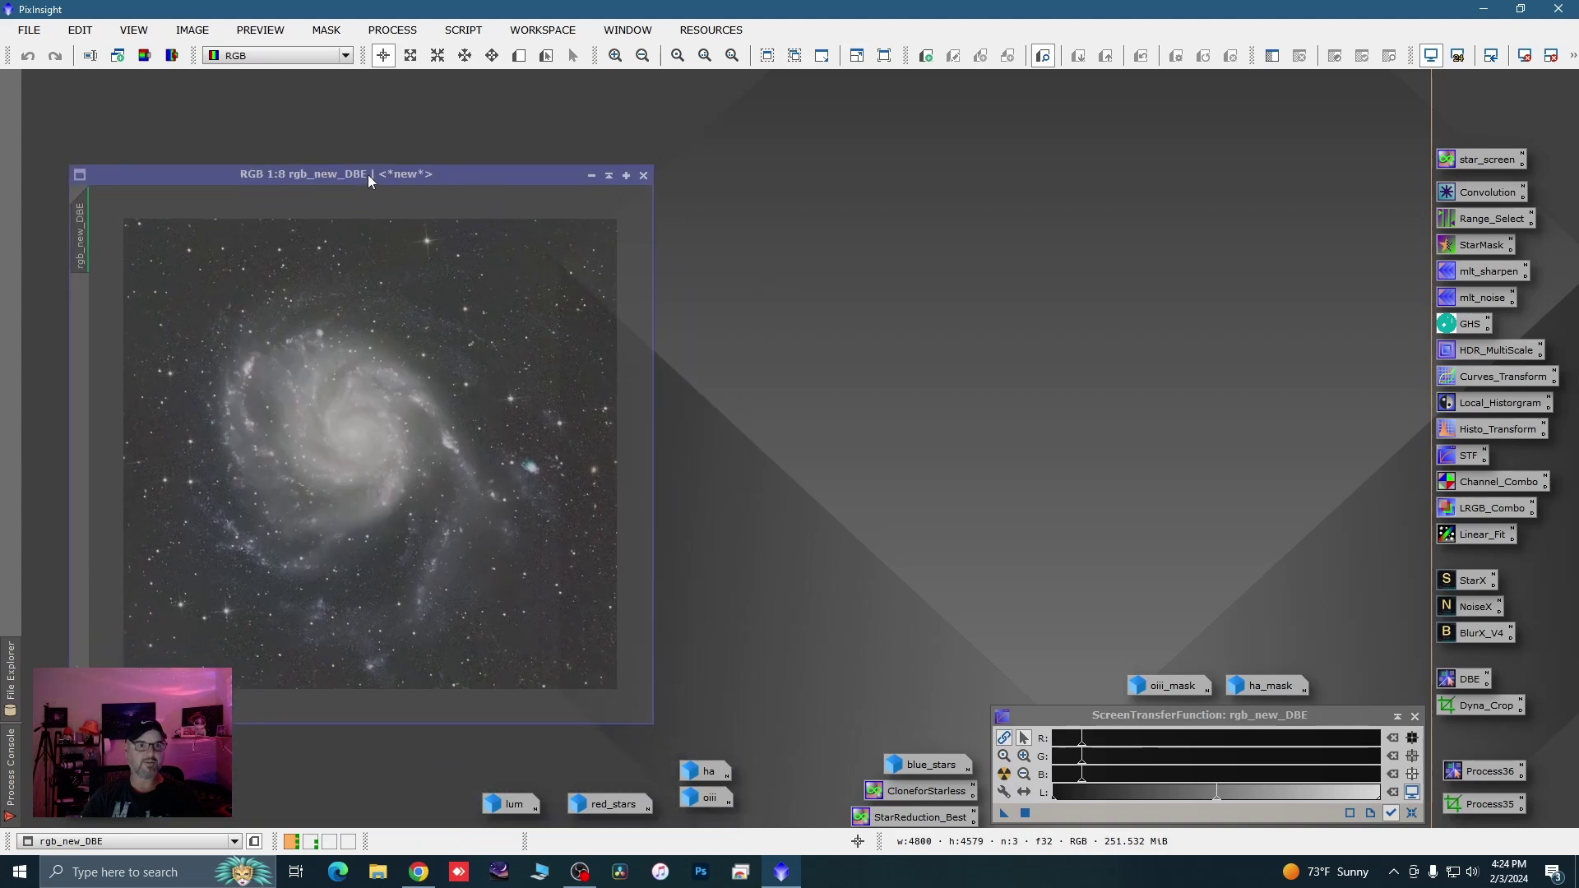
pyautogui.hotkey('ctrl', 'F12')
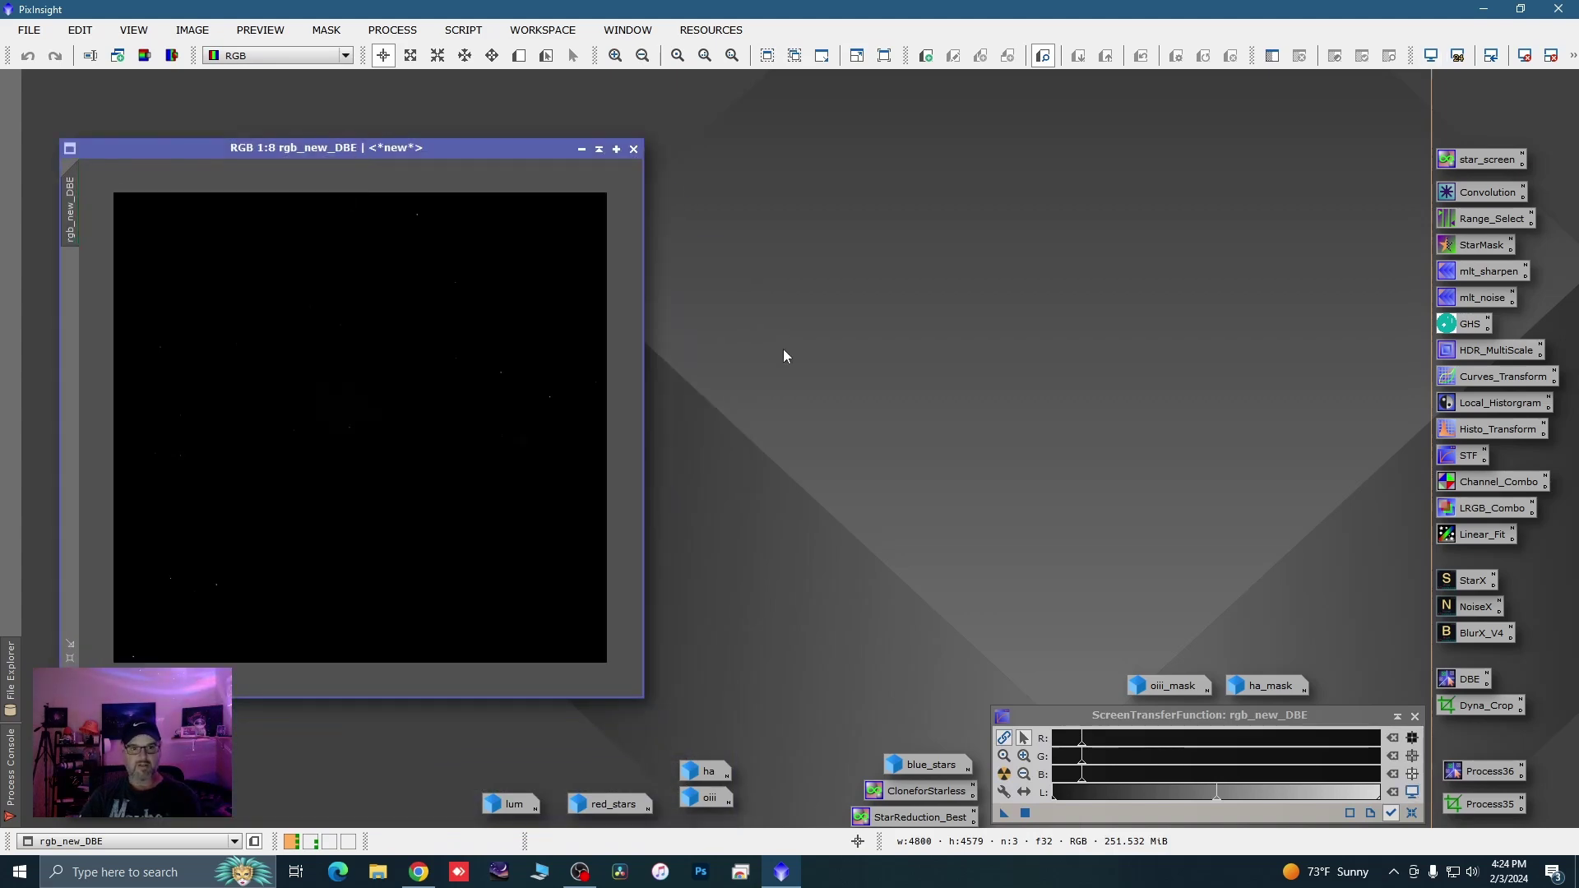
pyautogui.doubleClick(1467, 328)
pyautogui.click(1111, 725)
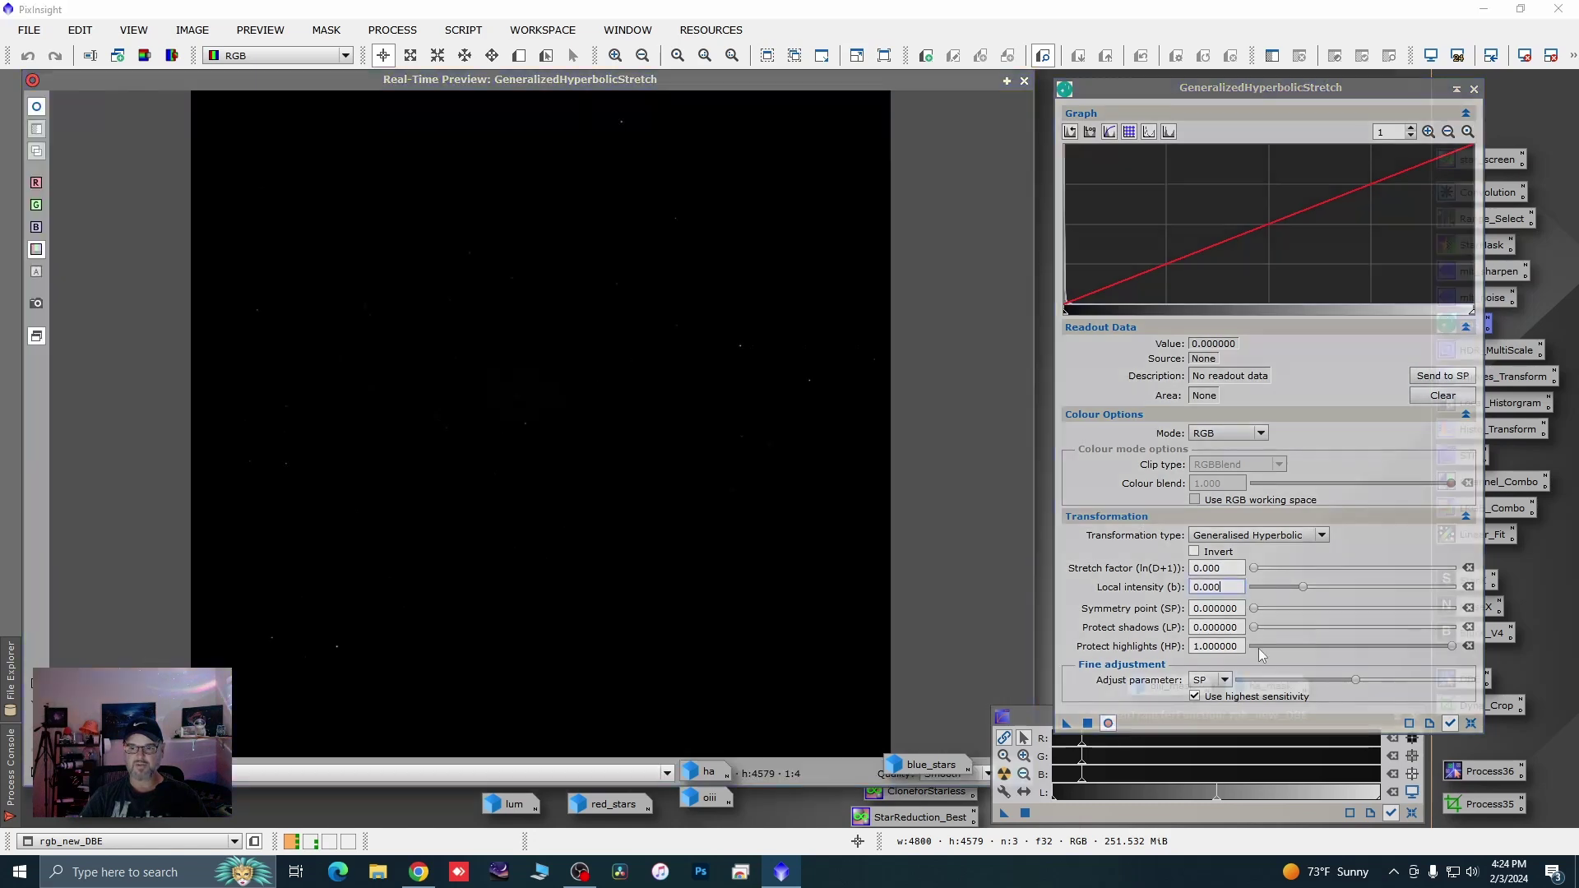
# Stretch rgb_new_DBE with a stretch factor of 6.550 and local intensity of 4.870, and reset the stretch parameters
pyautogui.moveTo(1255, 569); pyautogui.dragTo(1321, 564)
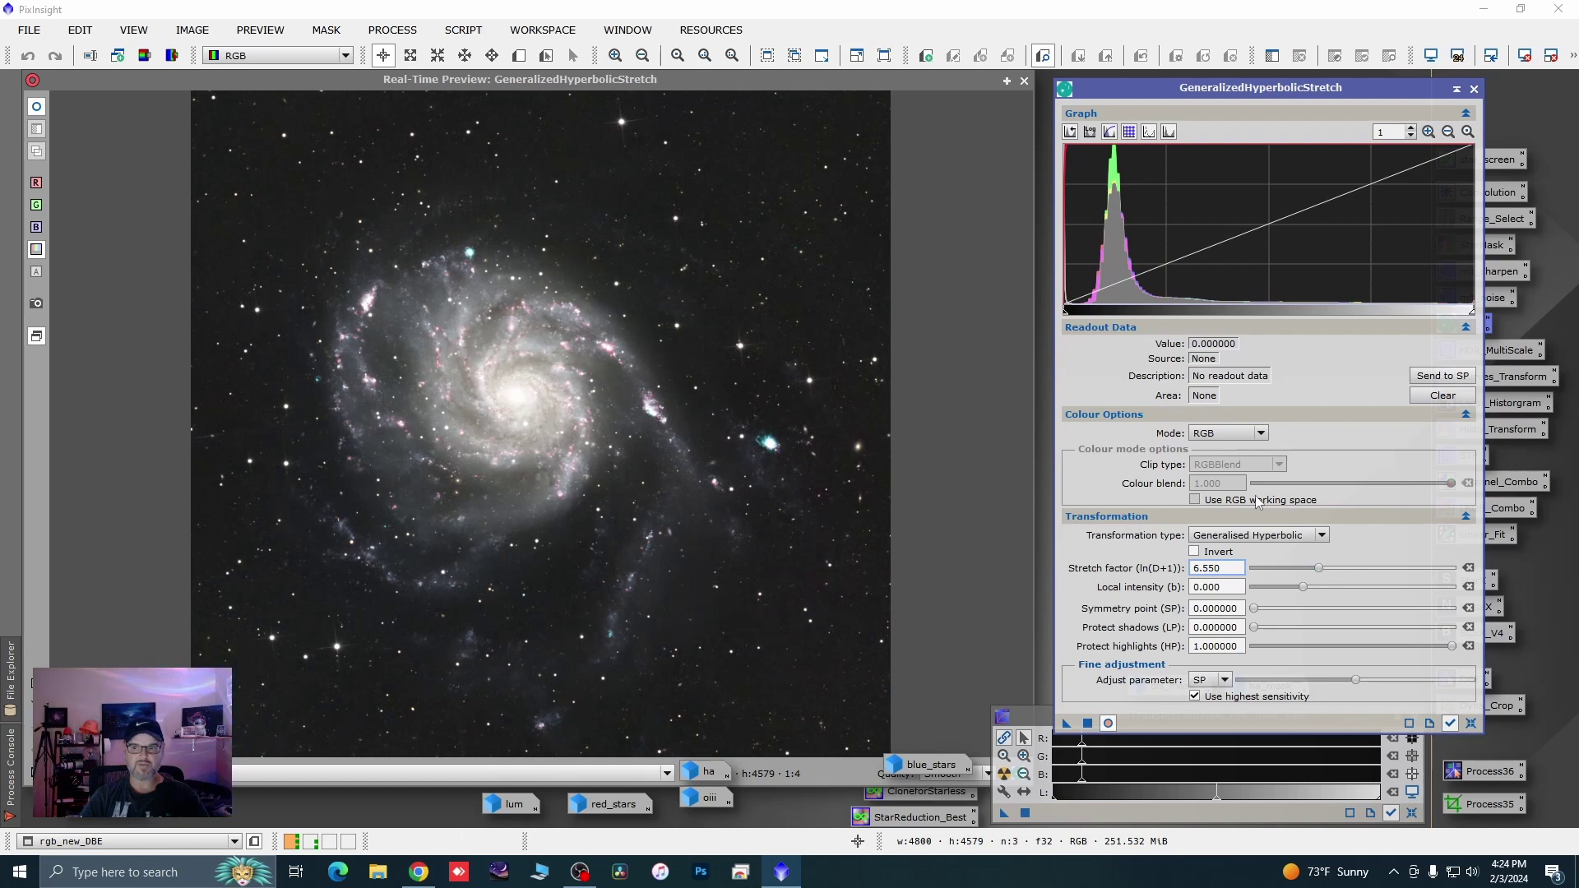
pyautogui.moveTo(1306, 590); pyautogui.dragTo(1352, 586)
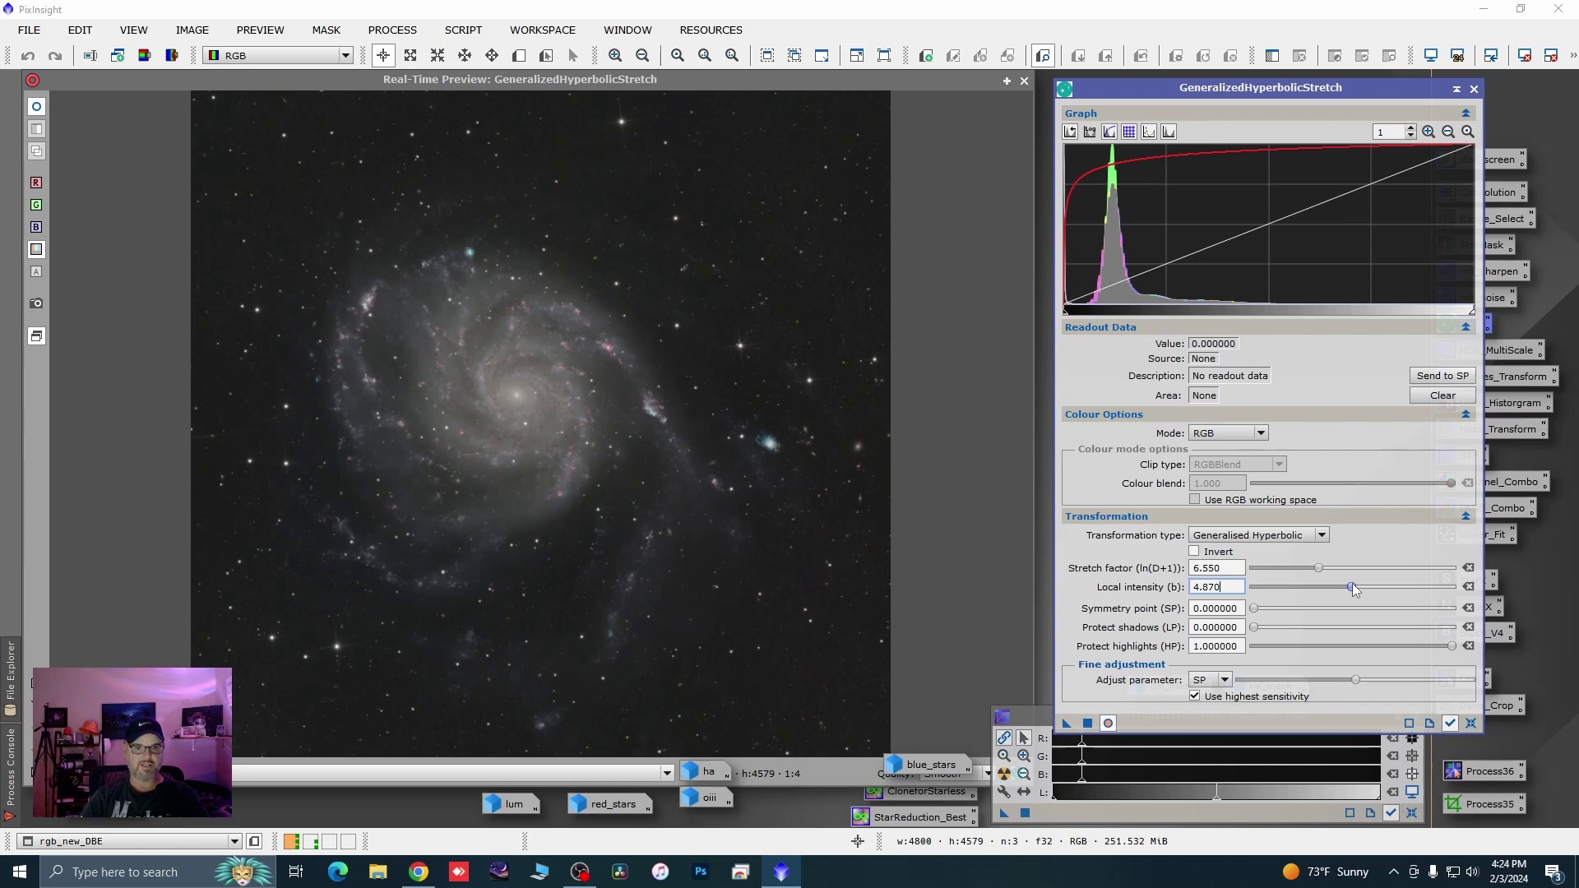
pyautogui.click(1088, 724)
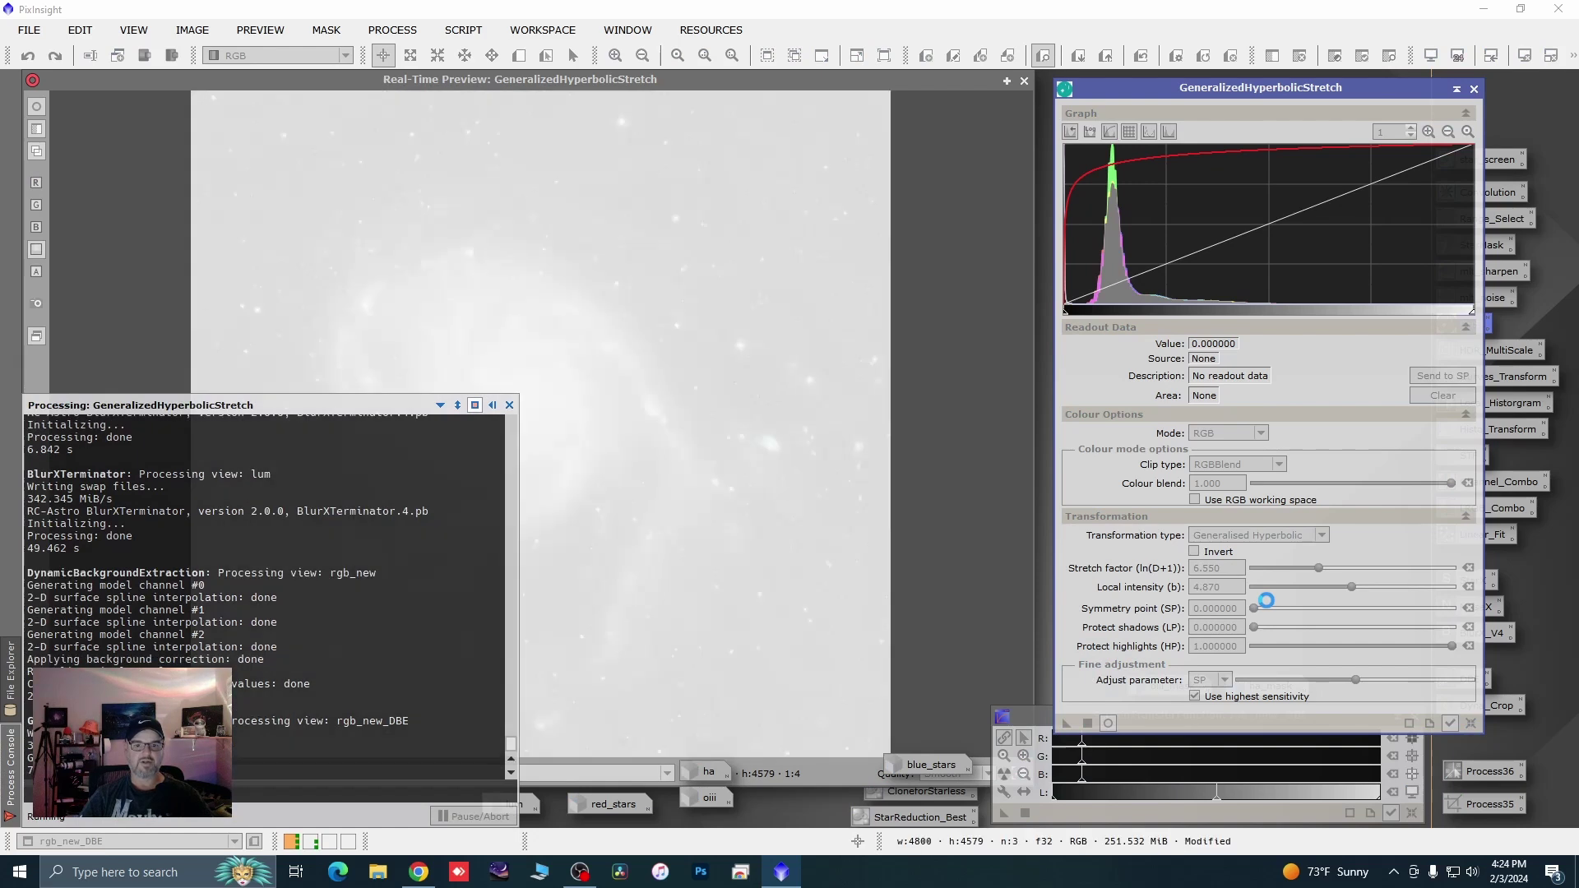
pyautogui.click(1471, 724)
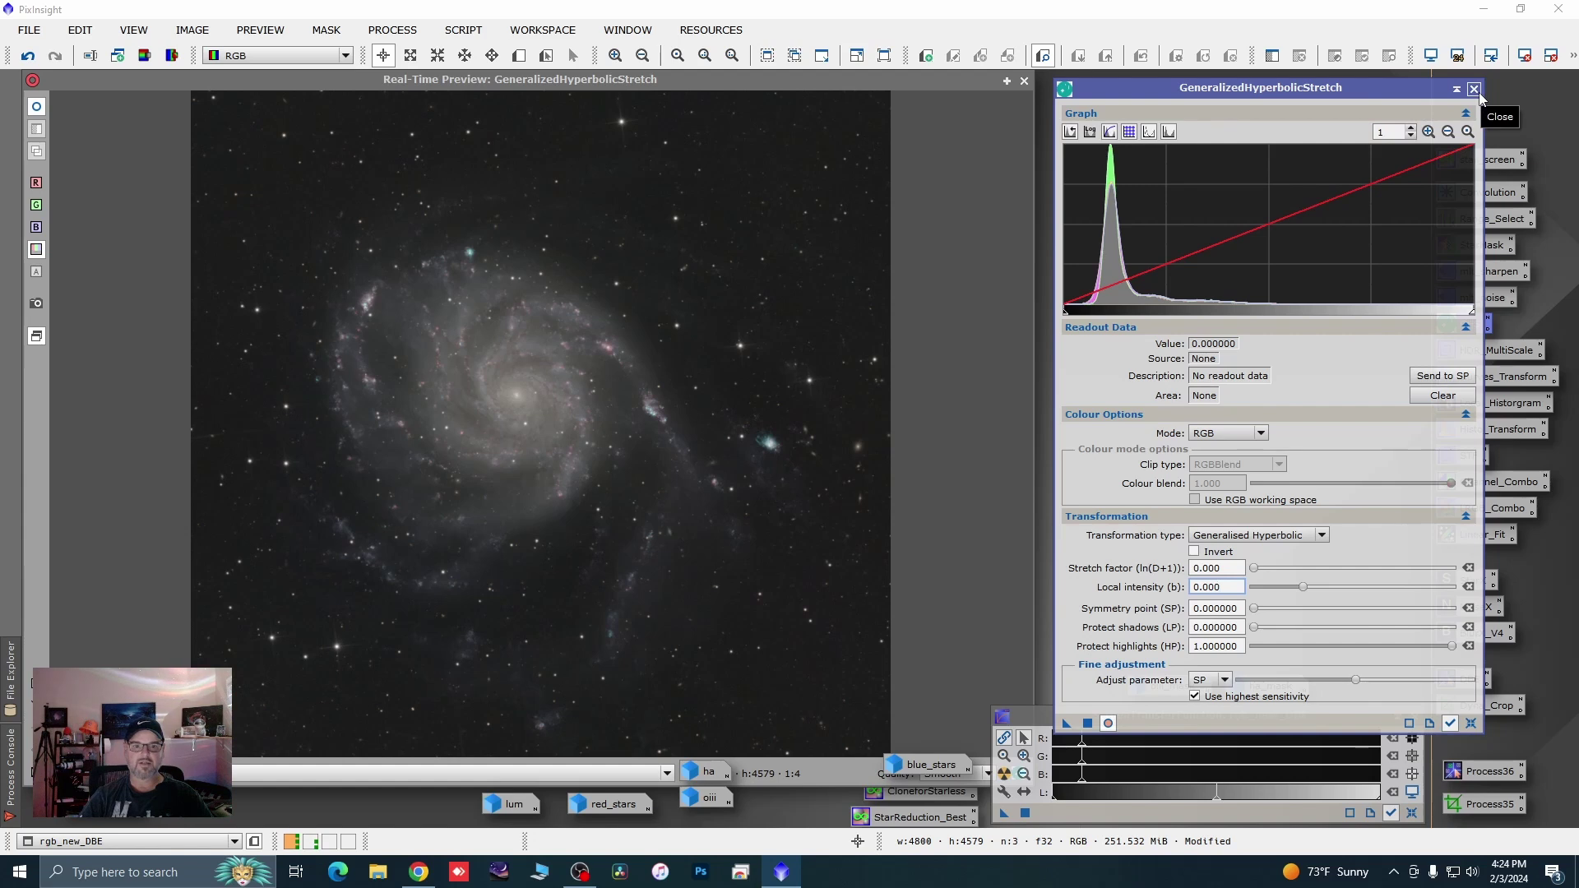
pyautogui.click(567, 474)
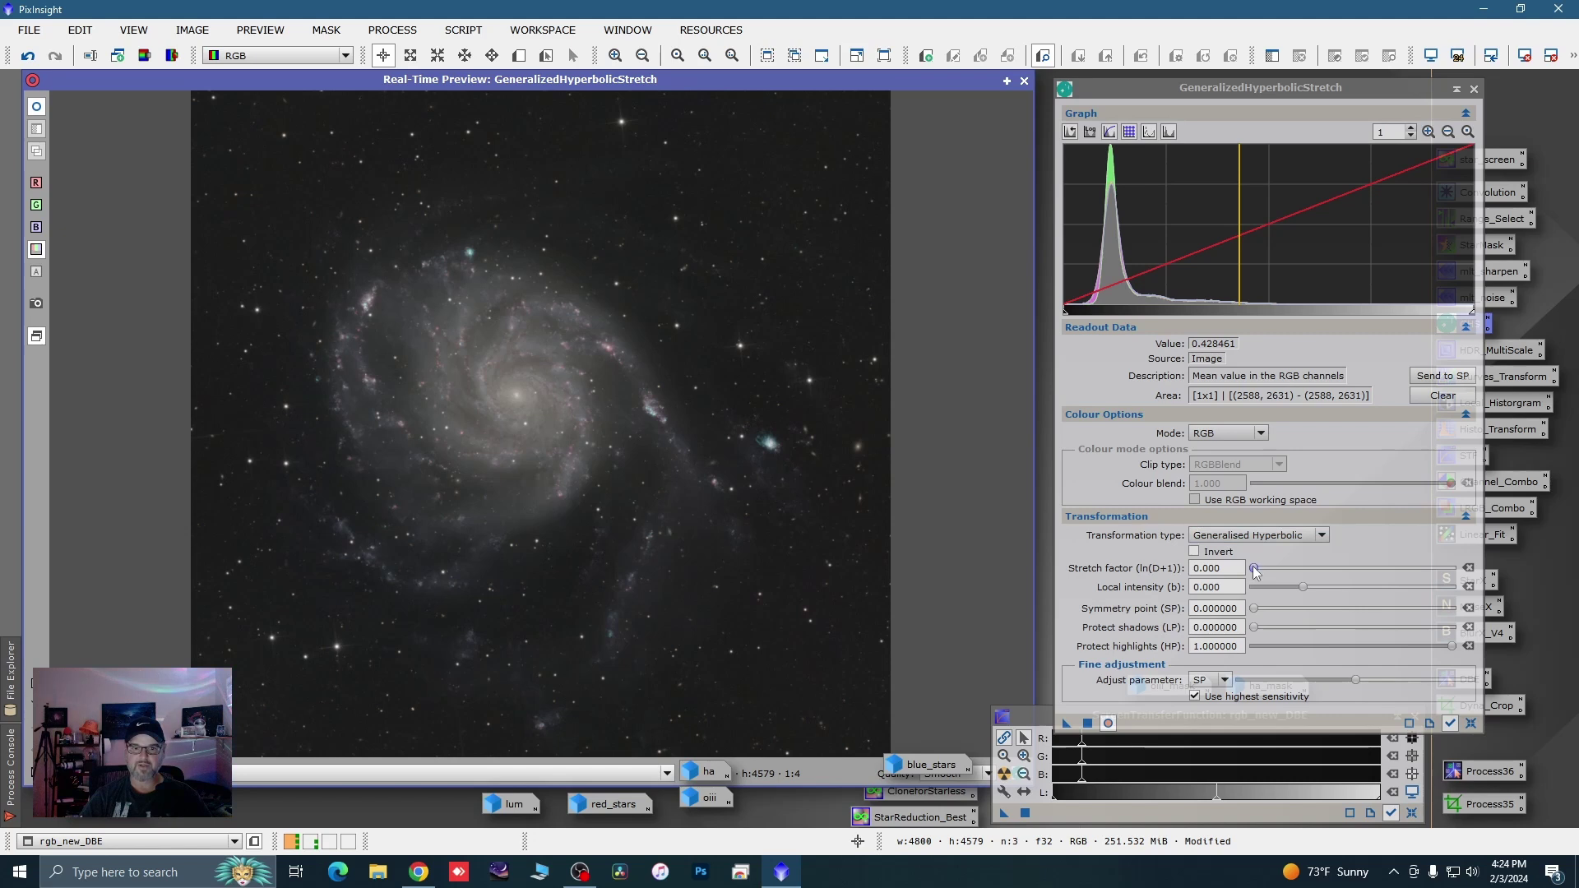
pyautogui.moveTo(1255, 574); pyautogui.dragTo(1259, 573)
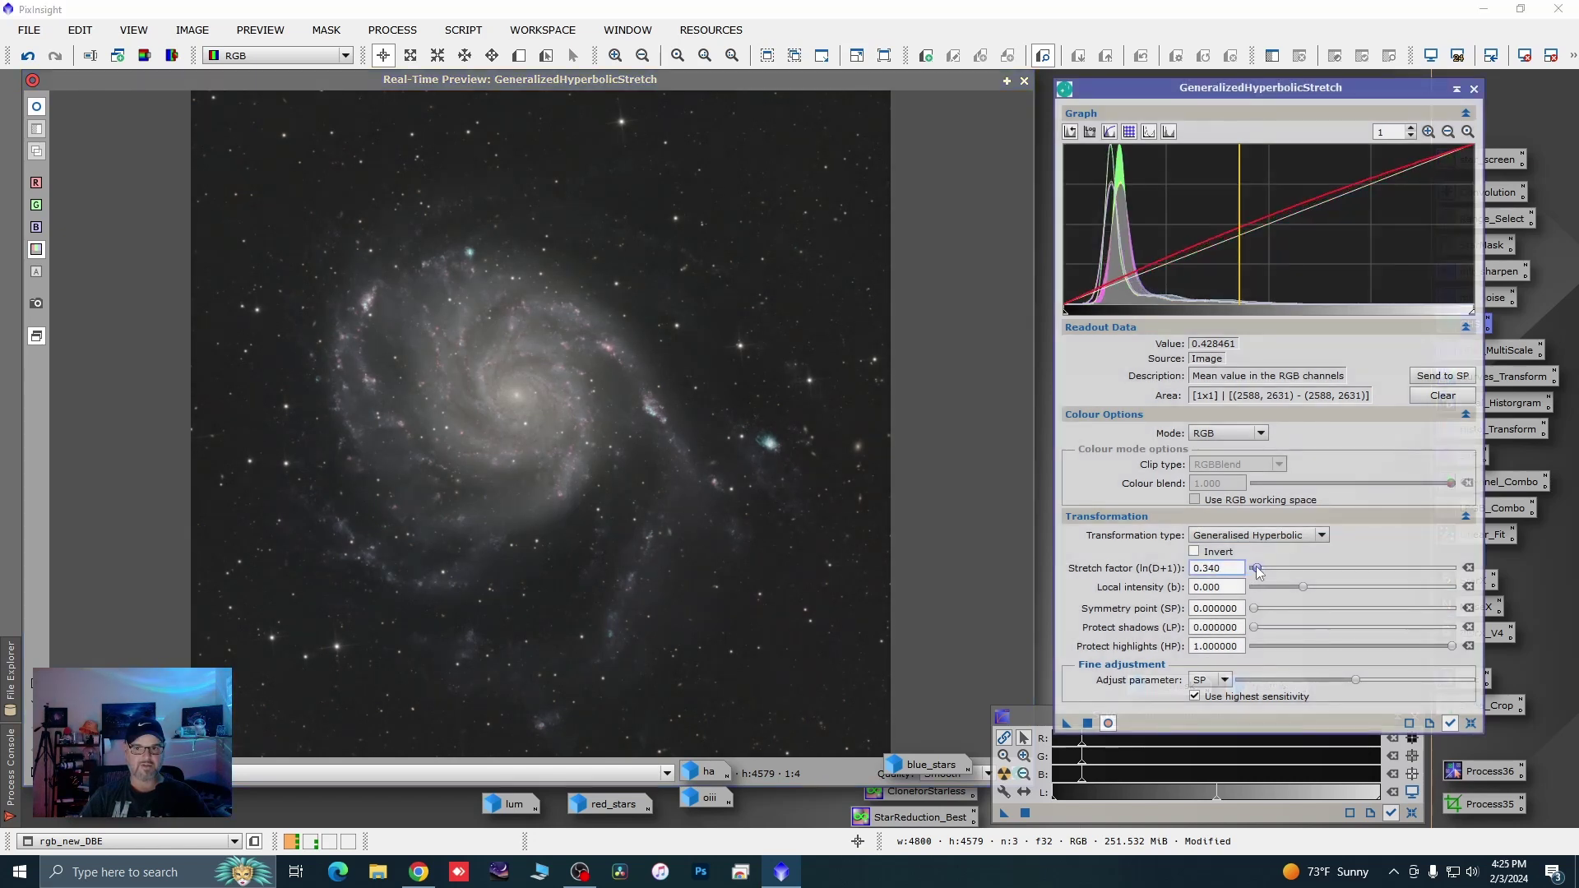
pyautogui.click(1471, 723)
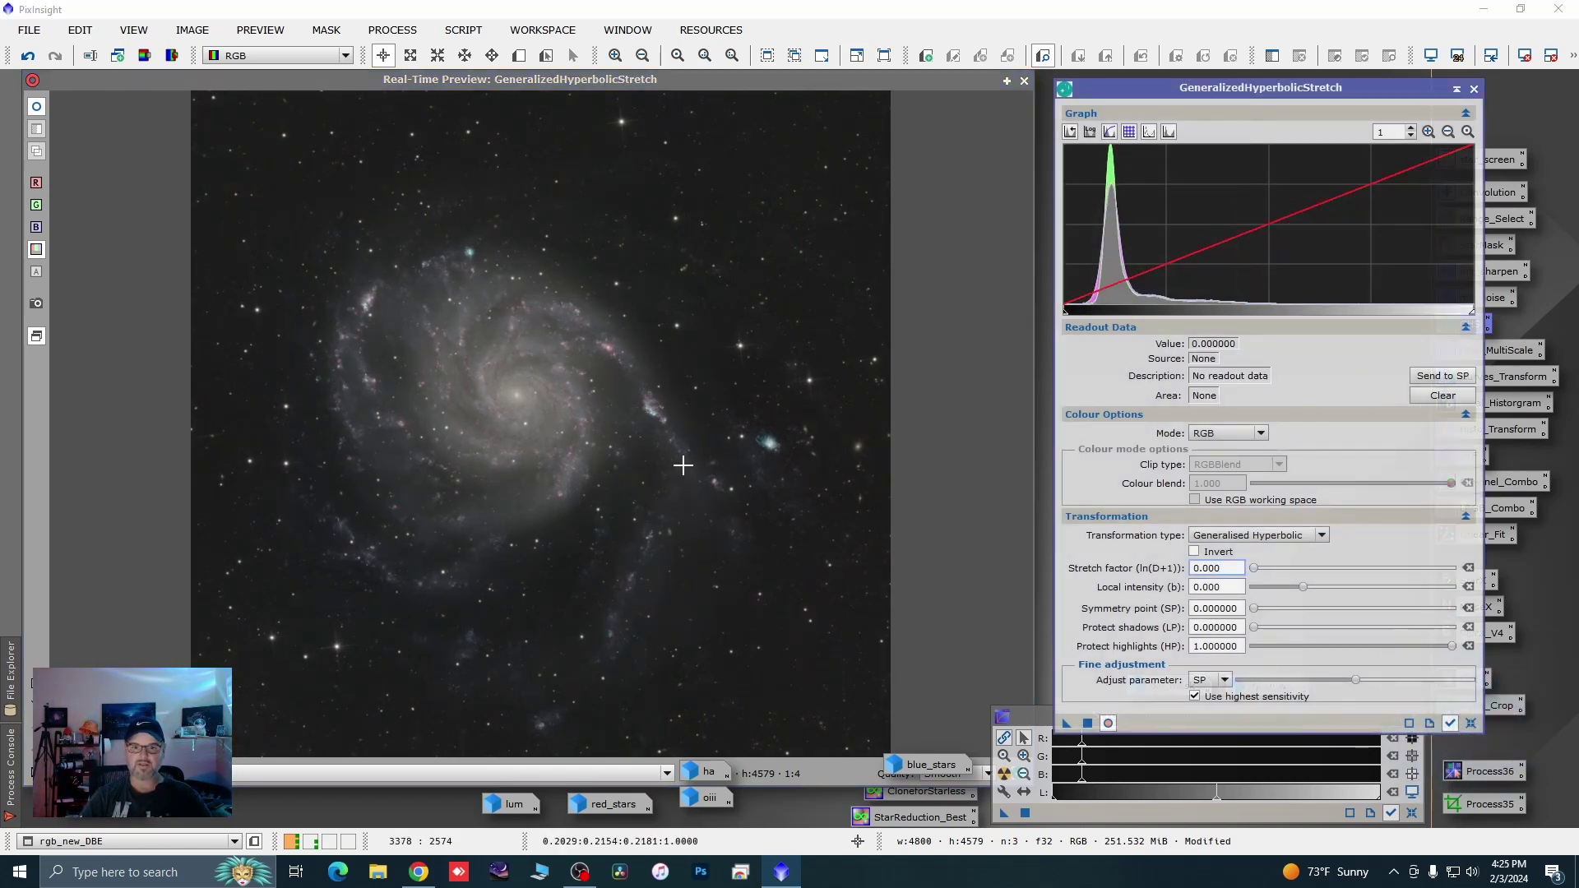
# Stretch rgb_new_DBE in RGB mode with the symmetry point sampled from the galaxy at 0.413862 and a stretch factor of 1.000, and reset the parameters
pyautogui.click(578, 461)
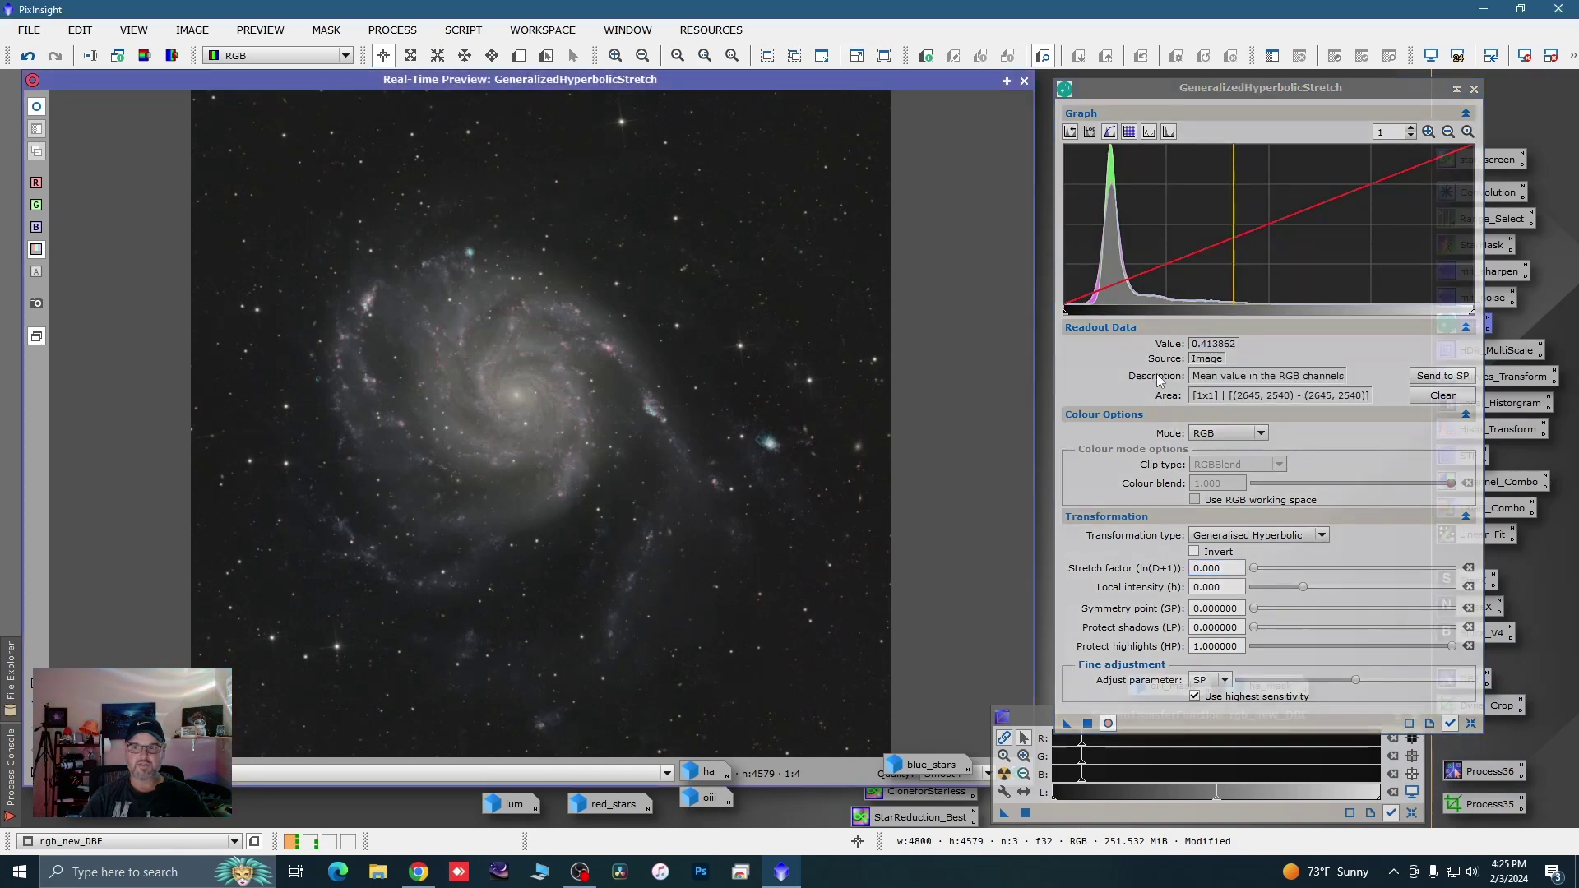
pyautogui.click(1440, 377)
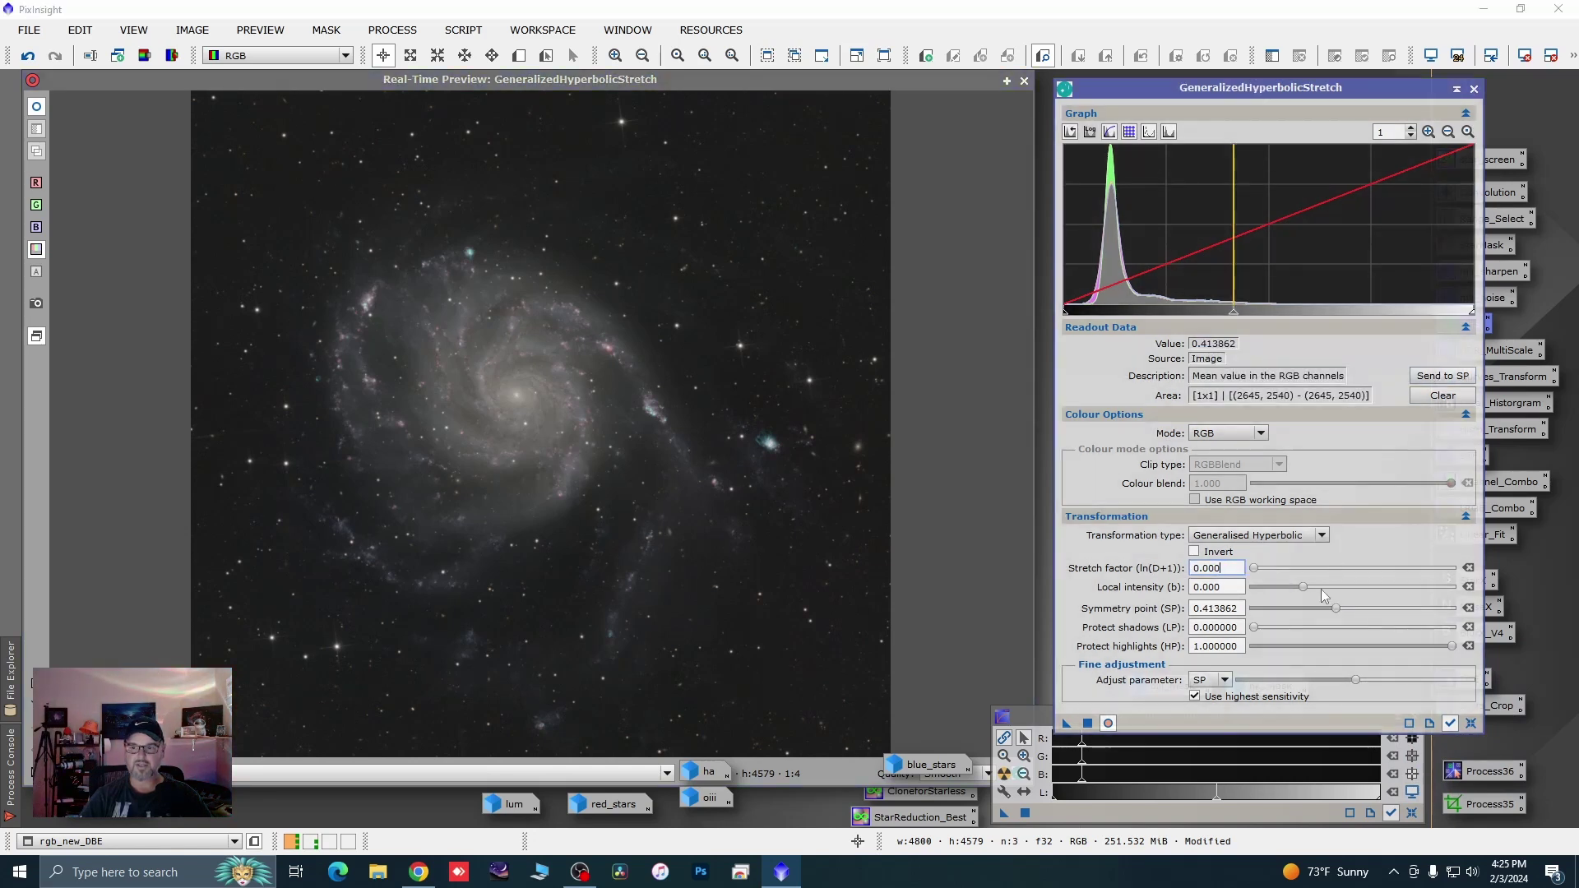
pyautogui.moveTo(1256, 566); pyautogui.dragTo(1268, 571)
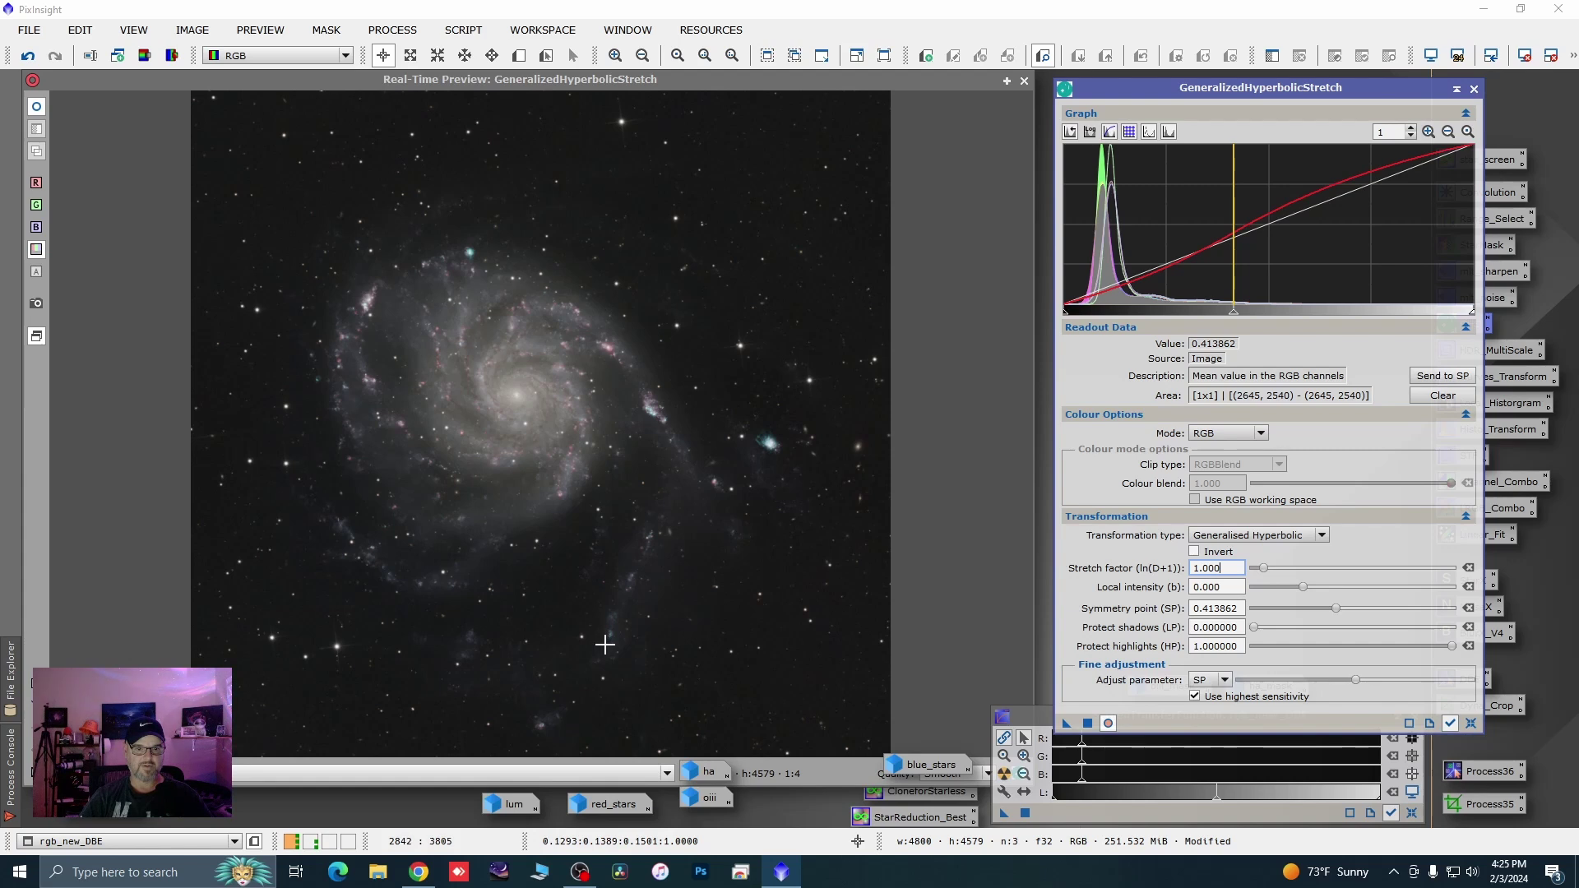
pyautogui.click(1088, 724)
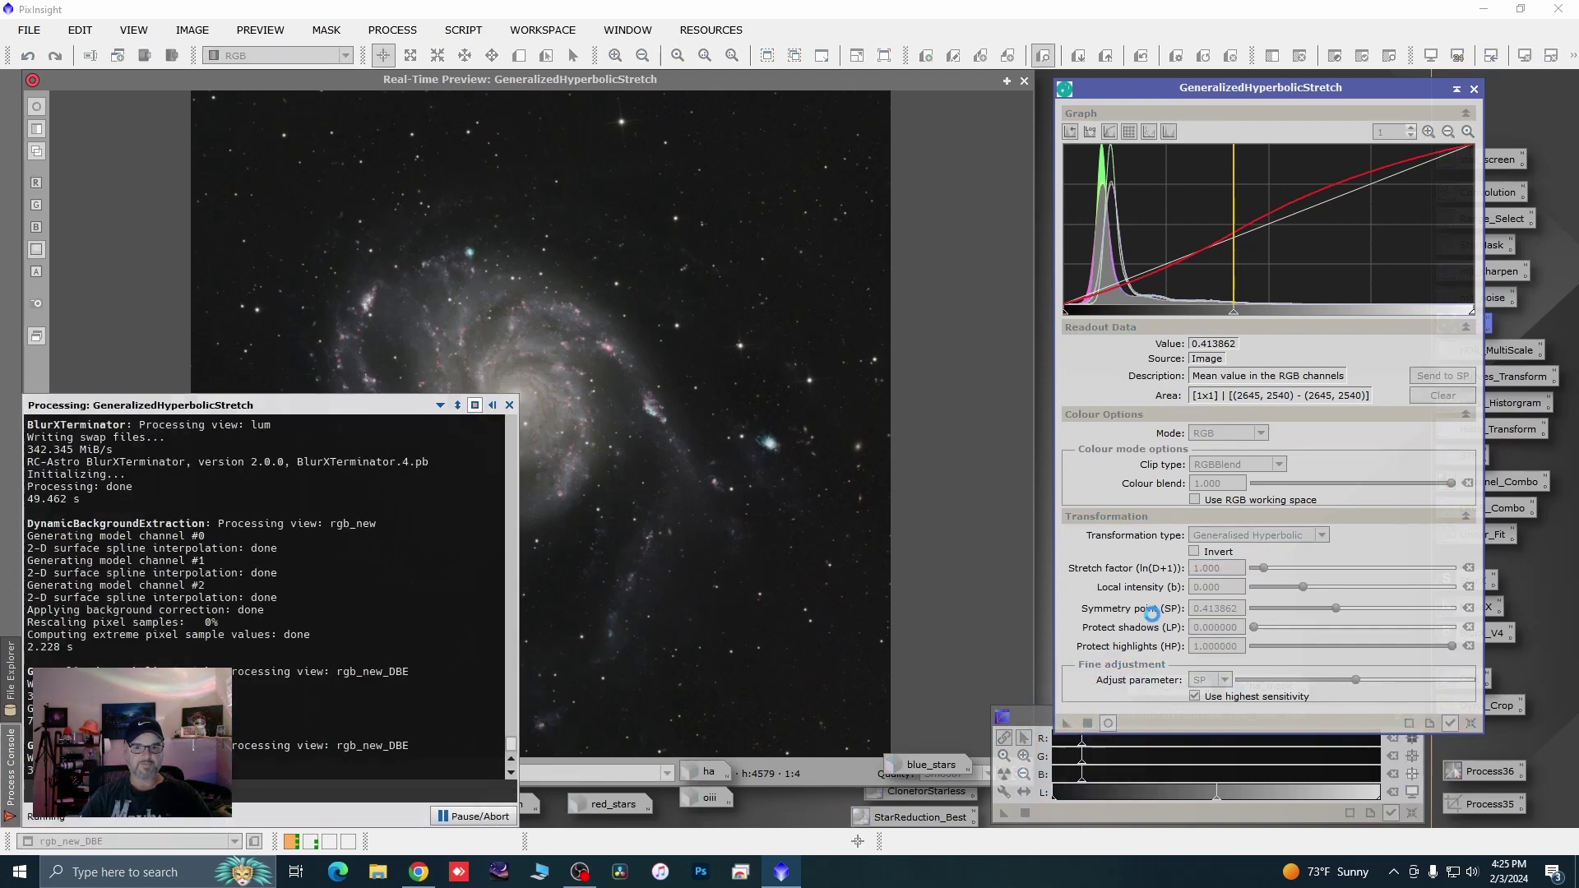
pyautogui.click(1472, 723)
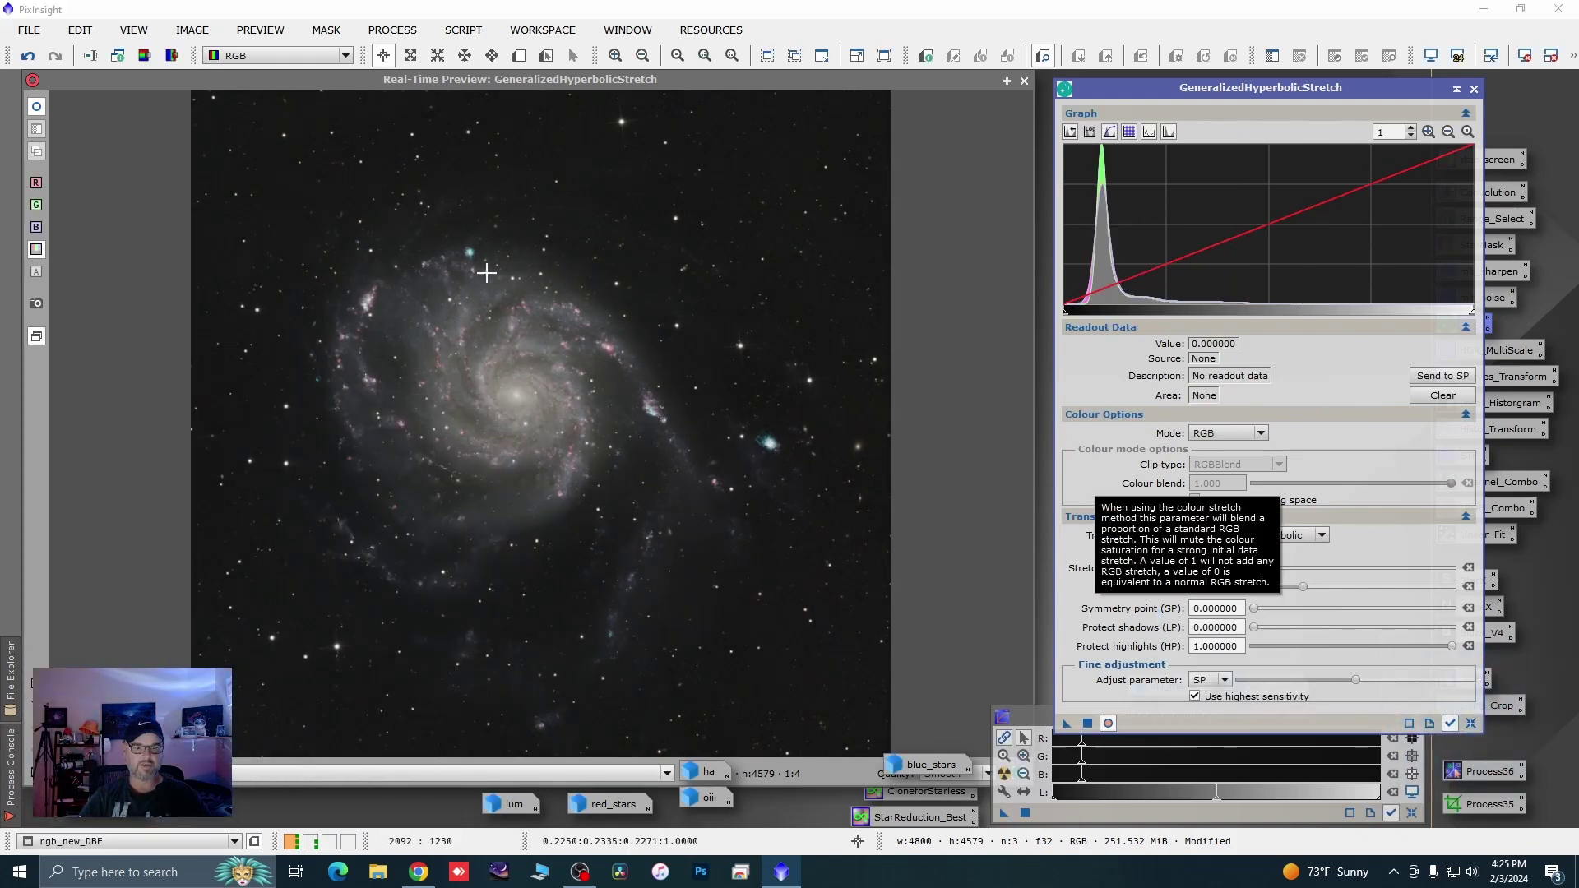
# Boost the colour of rgb_new_DBE with a Saturation-mode stretch at a stretch factor of 0.580, and reset the parameters
pyautogui.click(1259, 434)
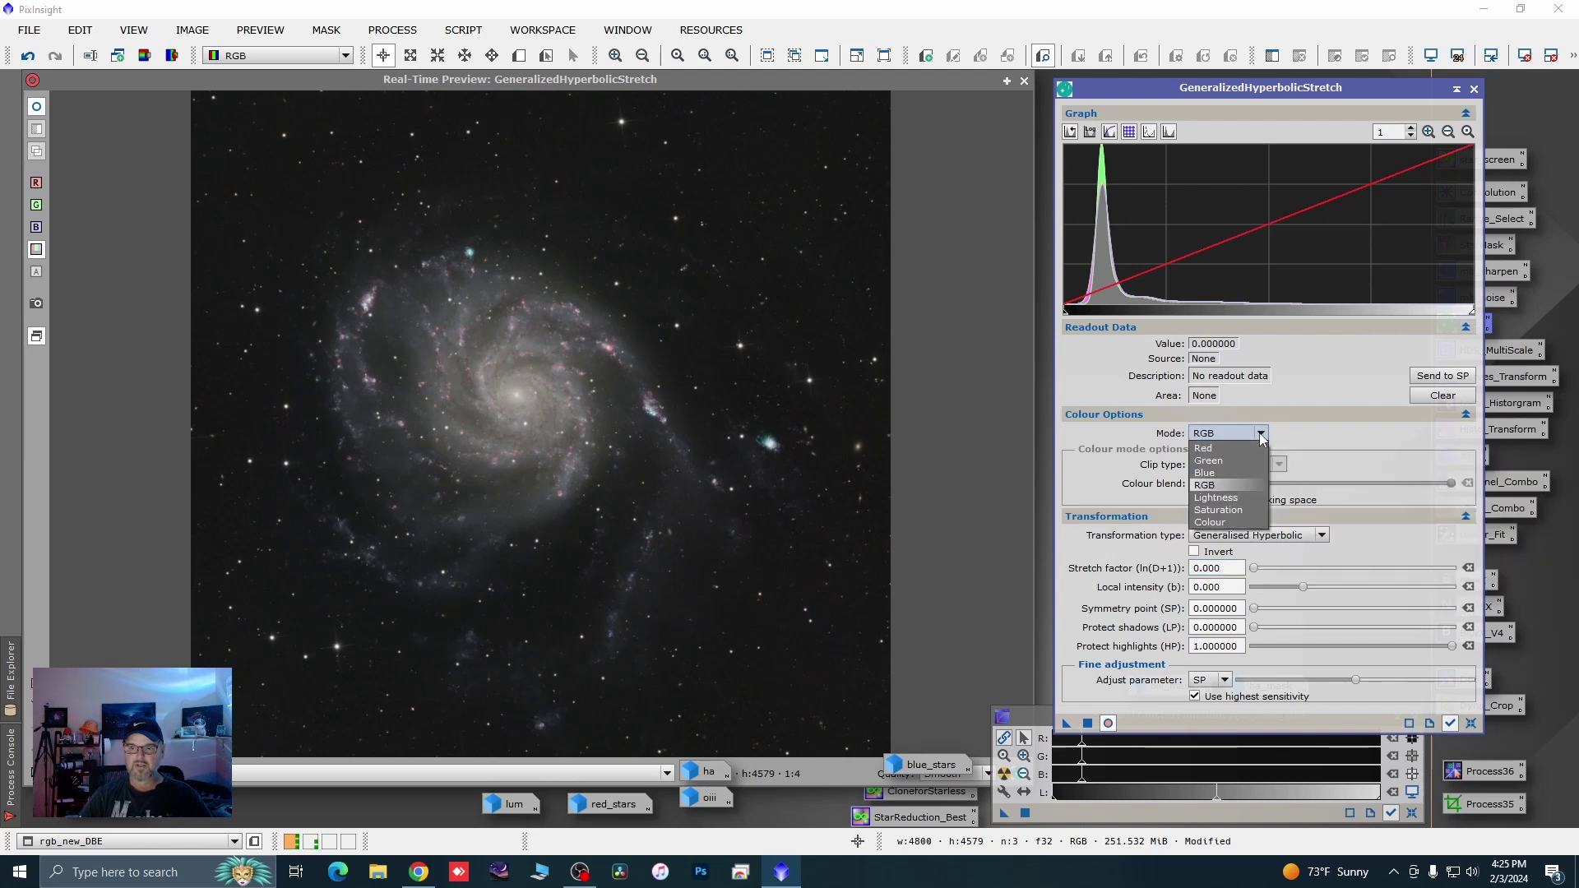
pyautogui.click(1219, 510)
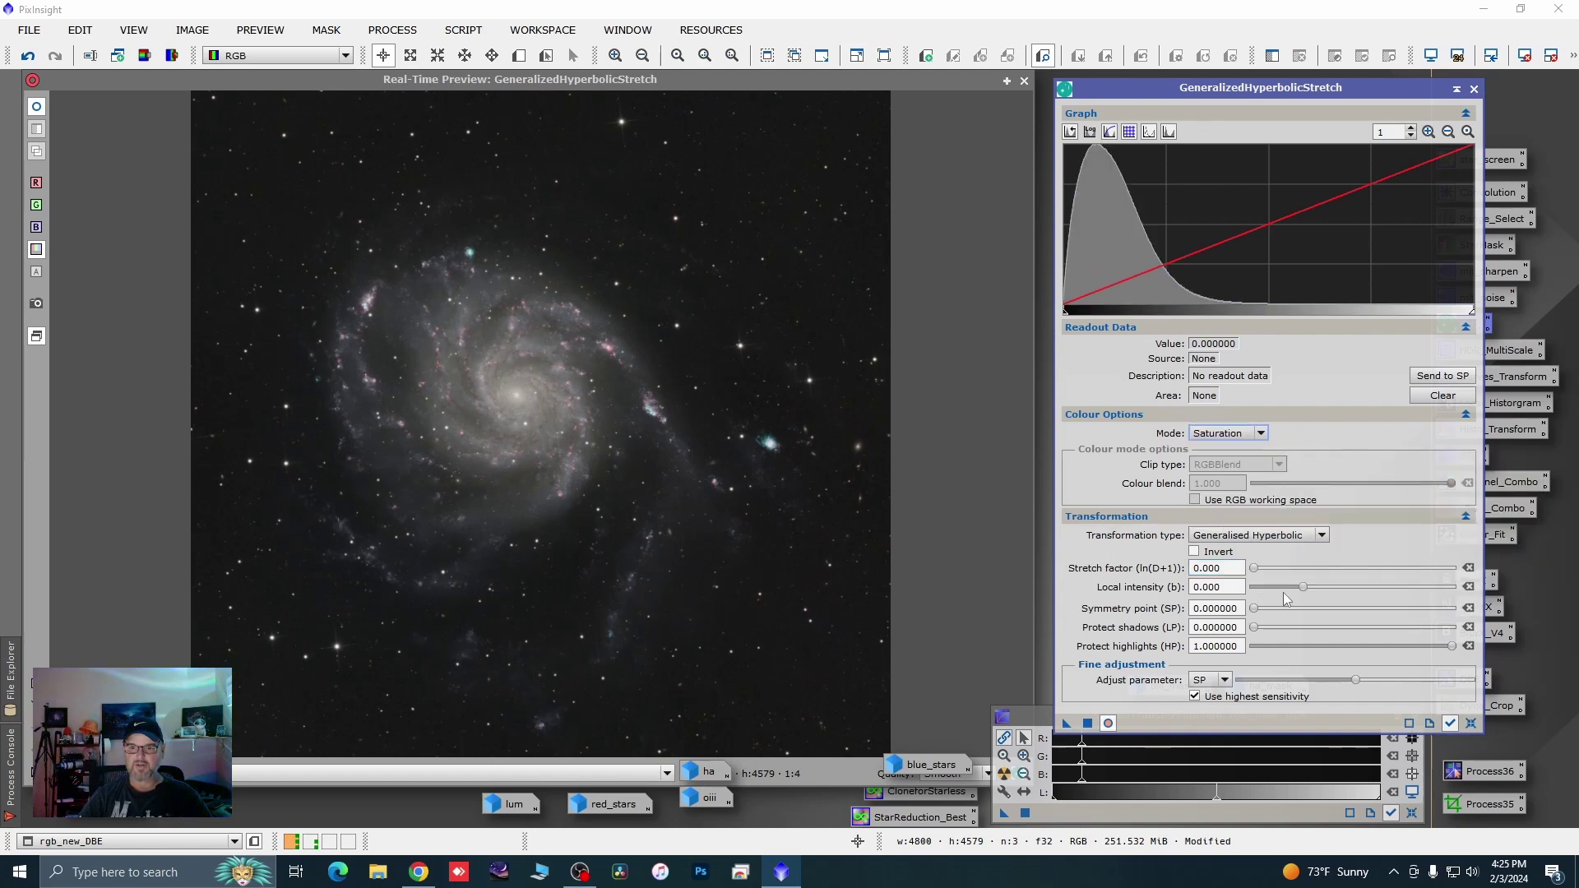
pyautogui.moveTo(1257, 566); pyautogui.dragTo(1262, 564)
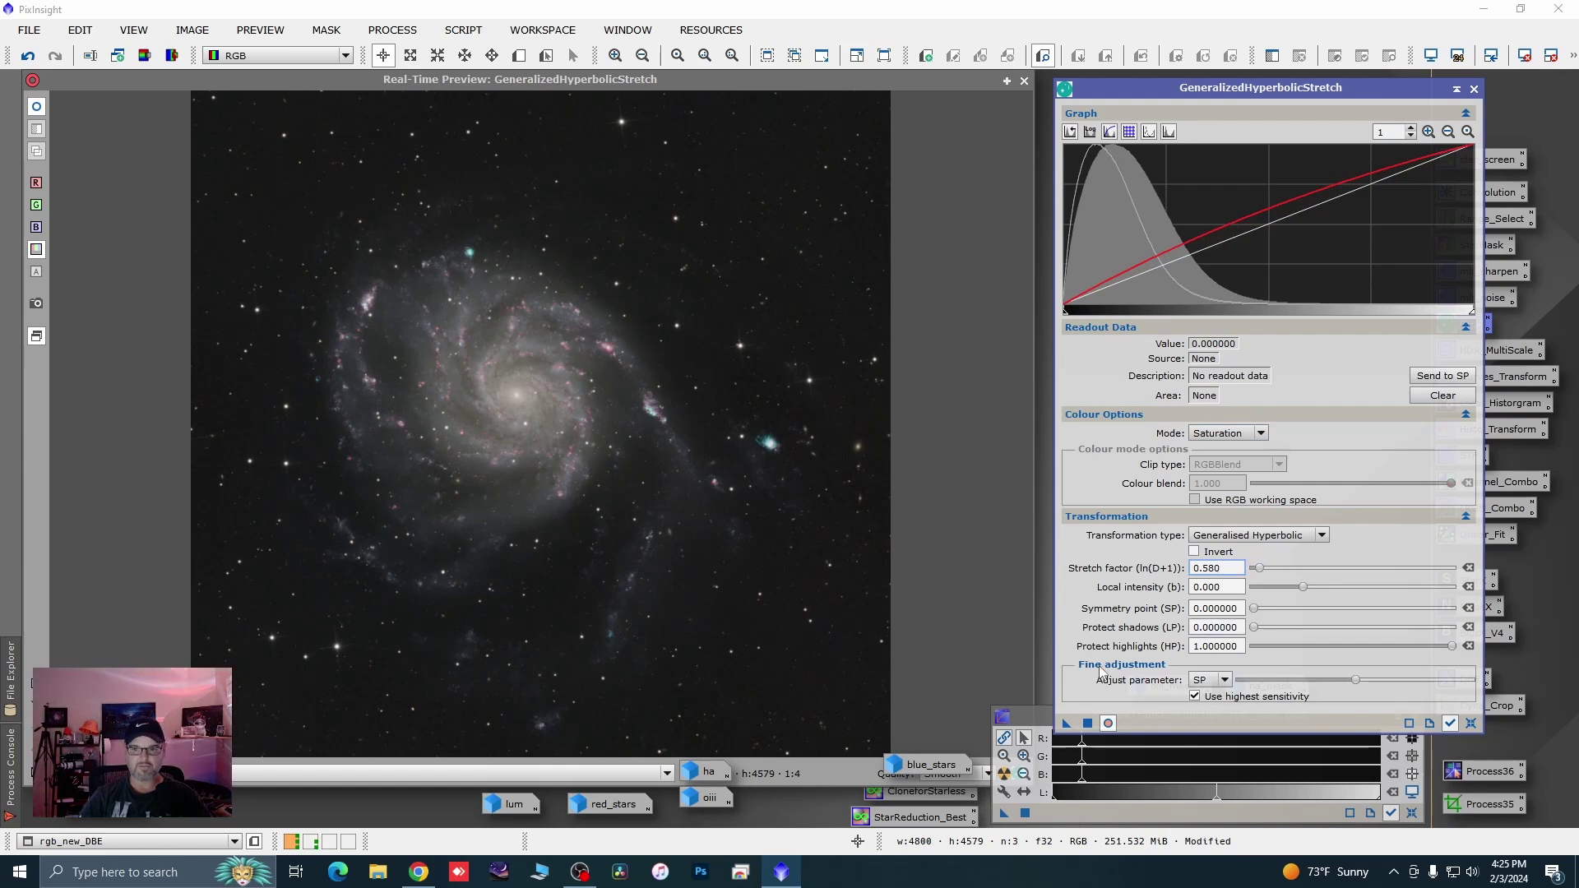
pyautogui.click(1088, 723)
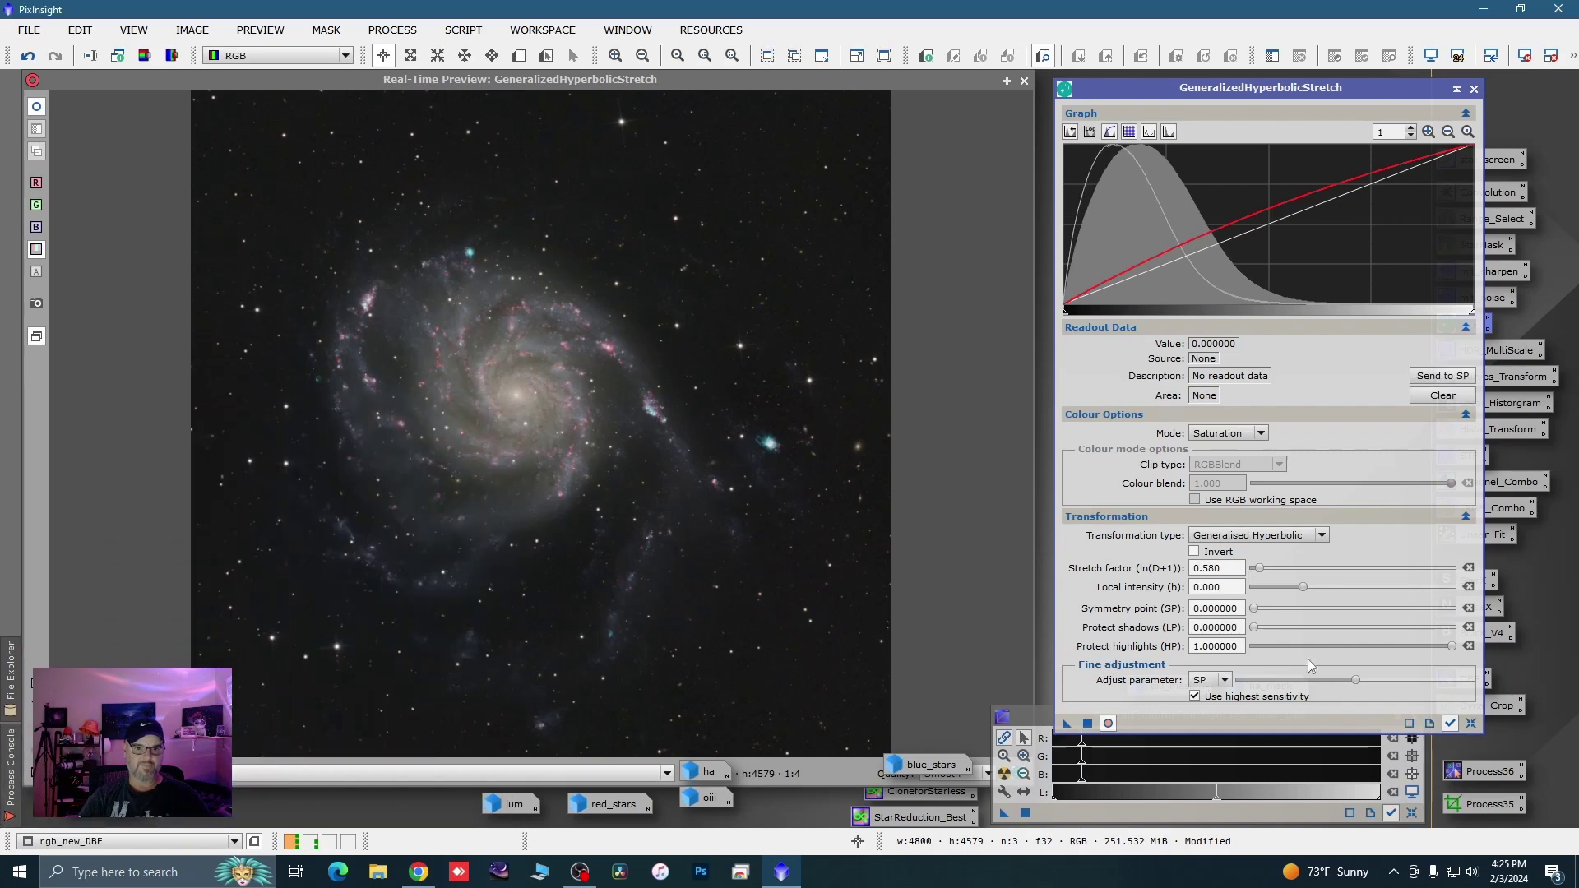
pyautogui.click(1471, 724)
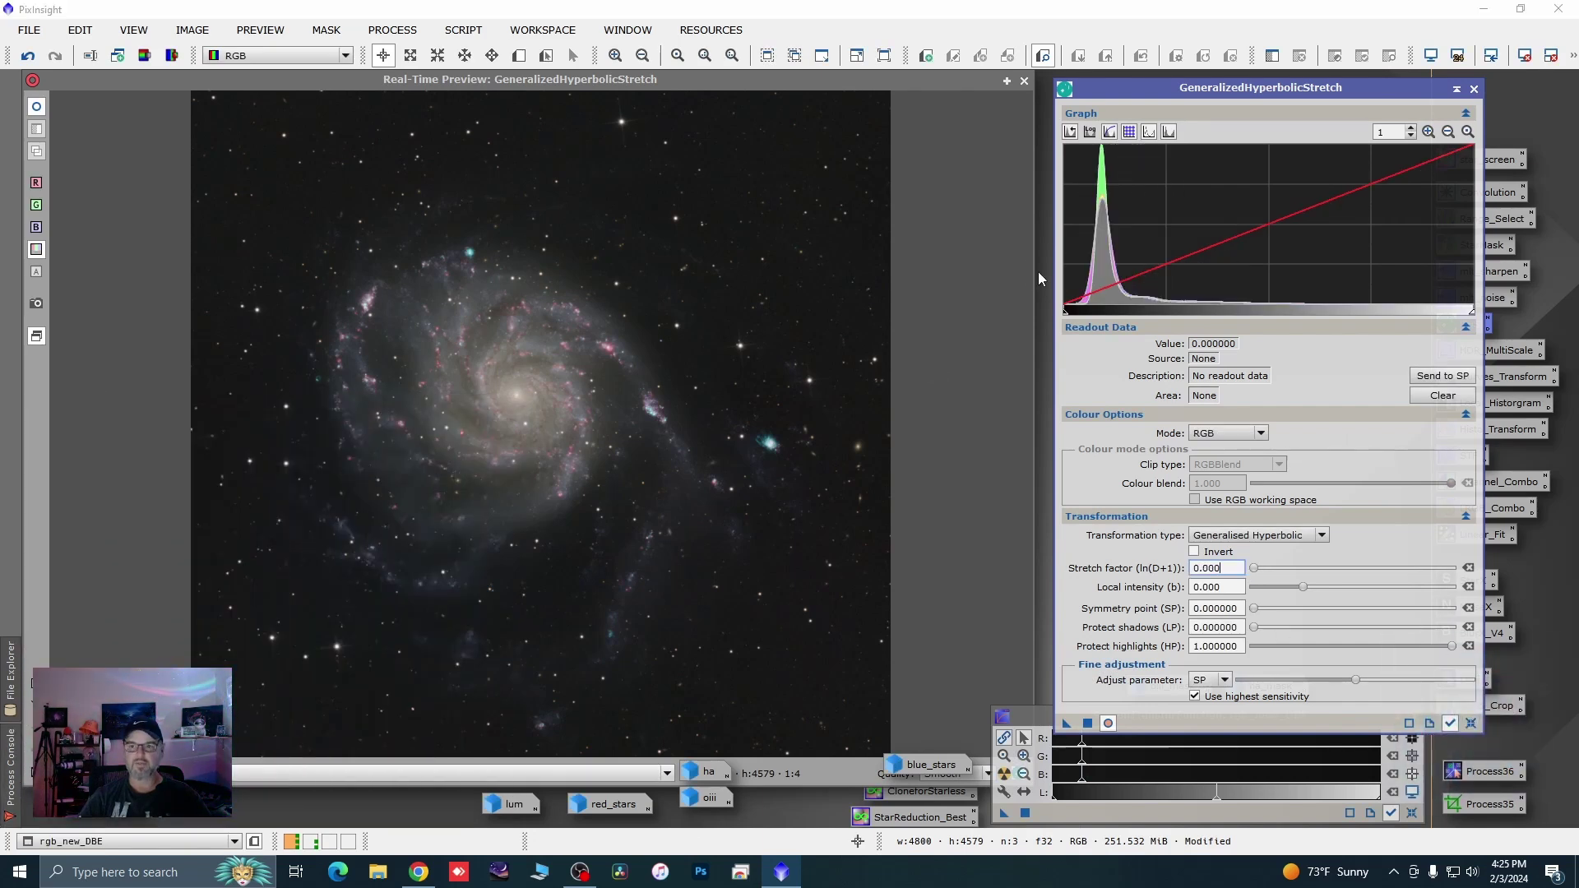
# Close GeneralizedHyperbolicStretch and its real-time preview, and reposition and enlarge the rgb_new_DBE image window
pyautogui.moveTo(1096, 264)
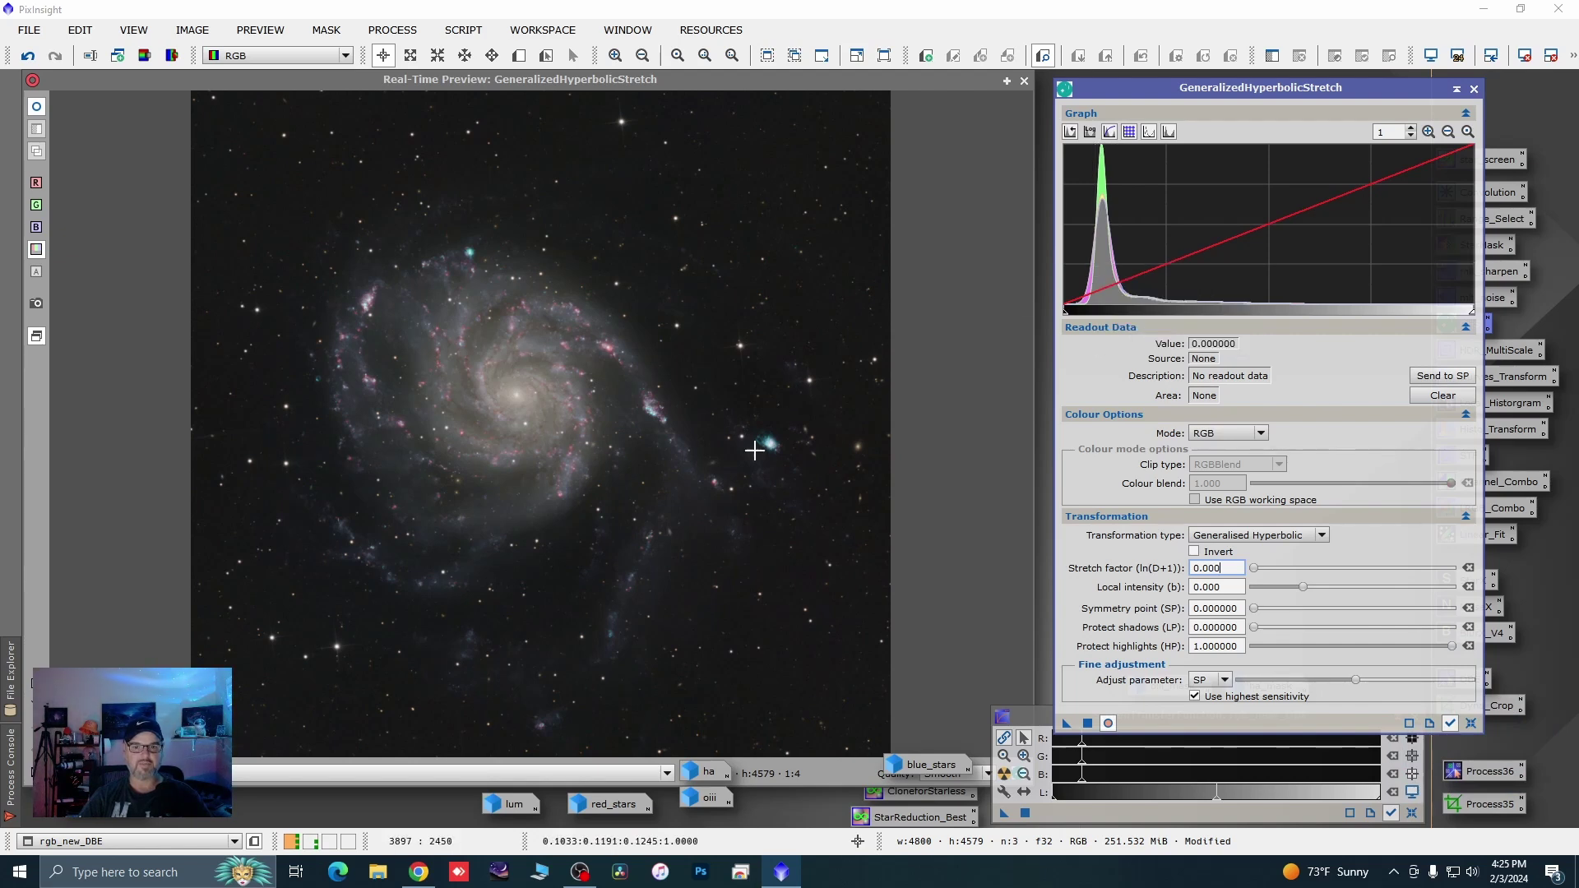
pyautogui.click(1474, 88)
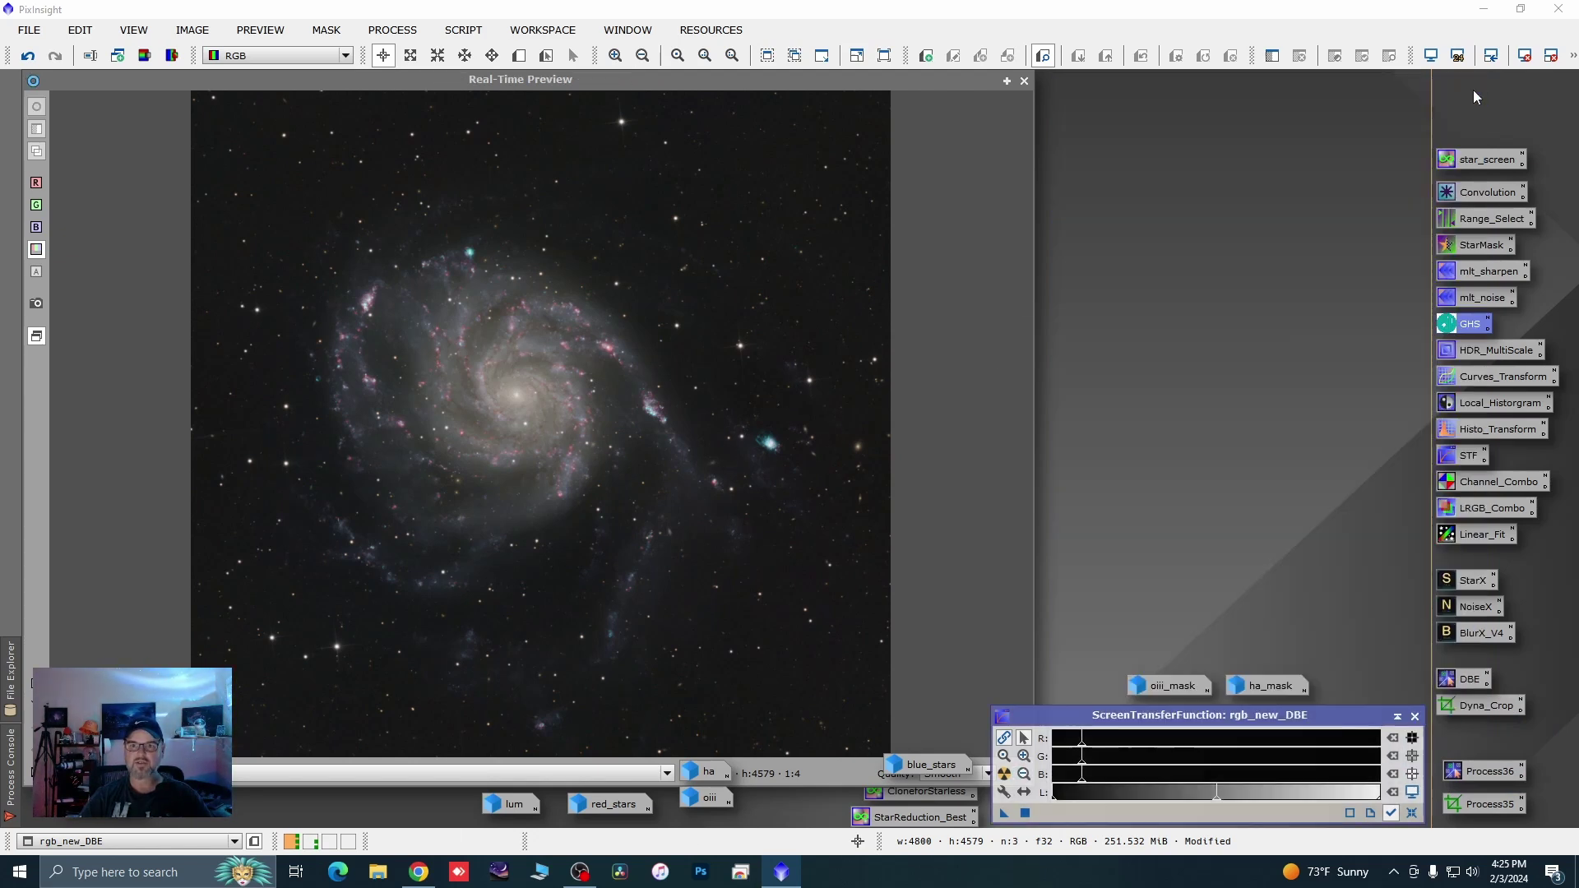
pyautogui.click(1024, 83)
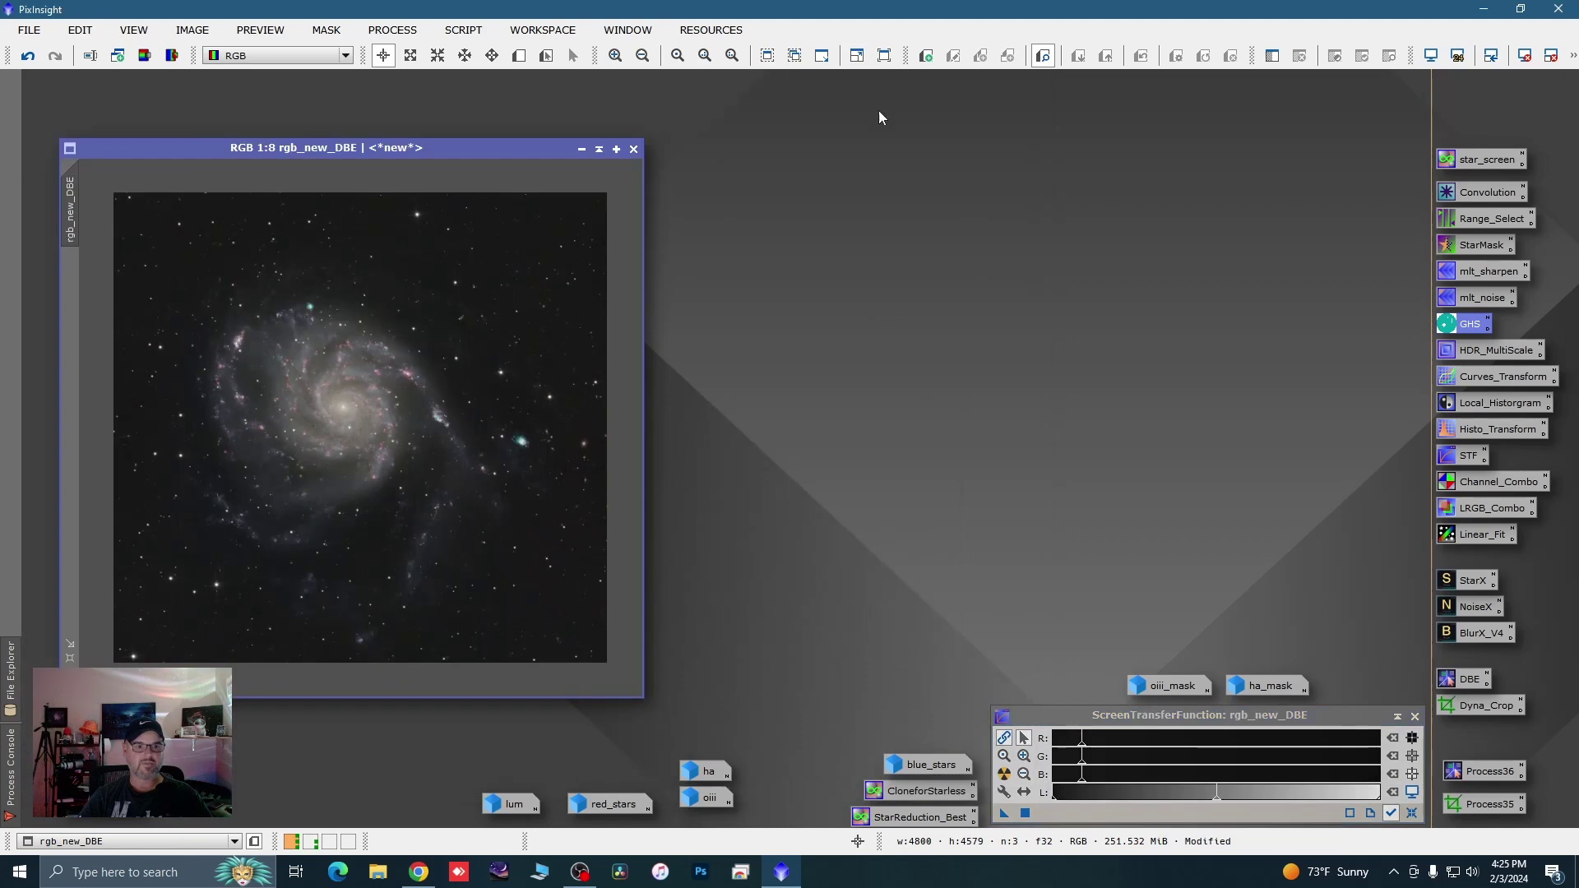
pyautogui.moveTo(449, 148); pyautogui.dragTo(454, 120)
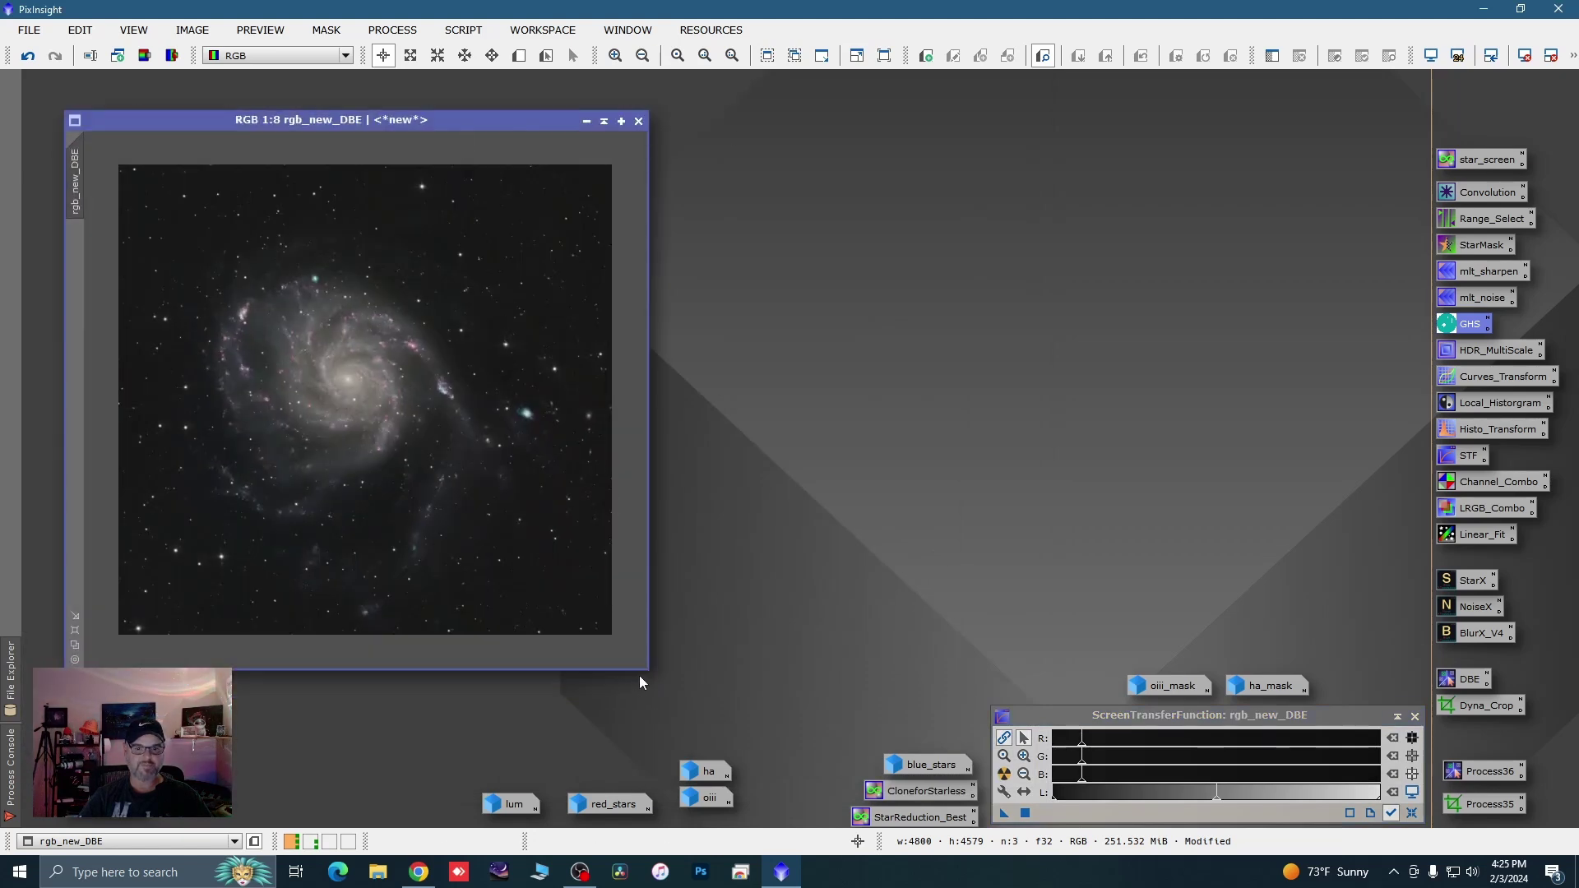
pyautogui.moveTo(646, 671); pyautogui.dragTo(766, 716)
# Examine the colour and detail of the spiral arms, nebula regions and whole galaxy in rgb_new_DBE at 1:1 and reduced zoom
pyautogui.scroll(5, 537, 431)
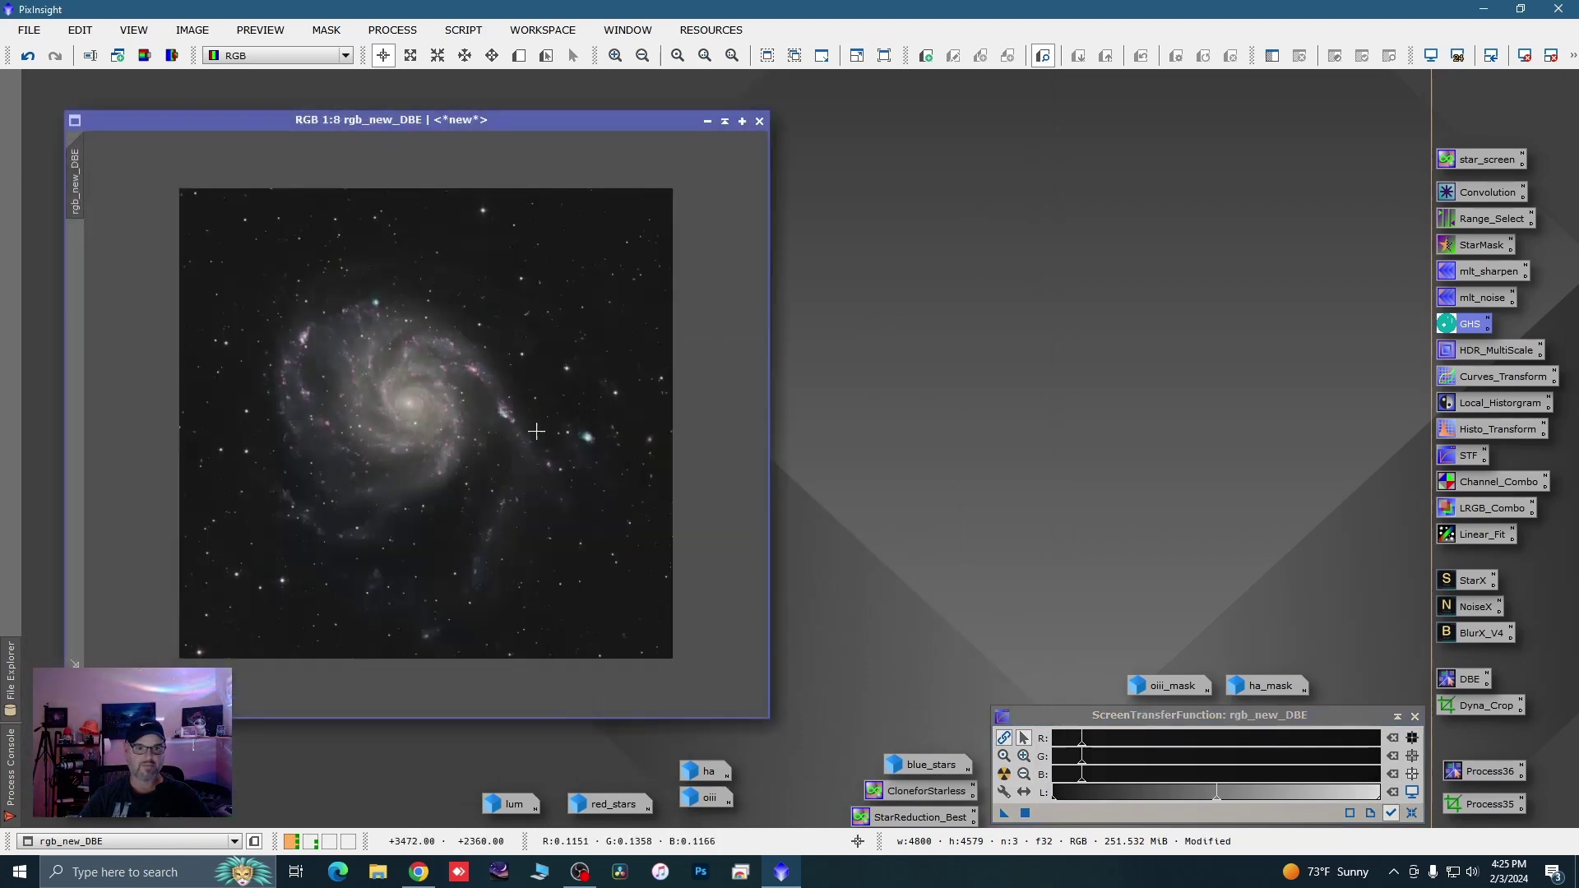
pyautogui.scroll(2, 537, 431)
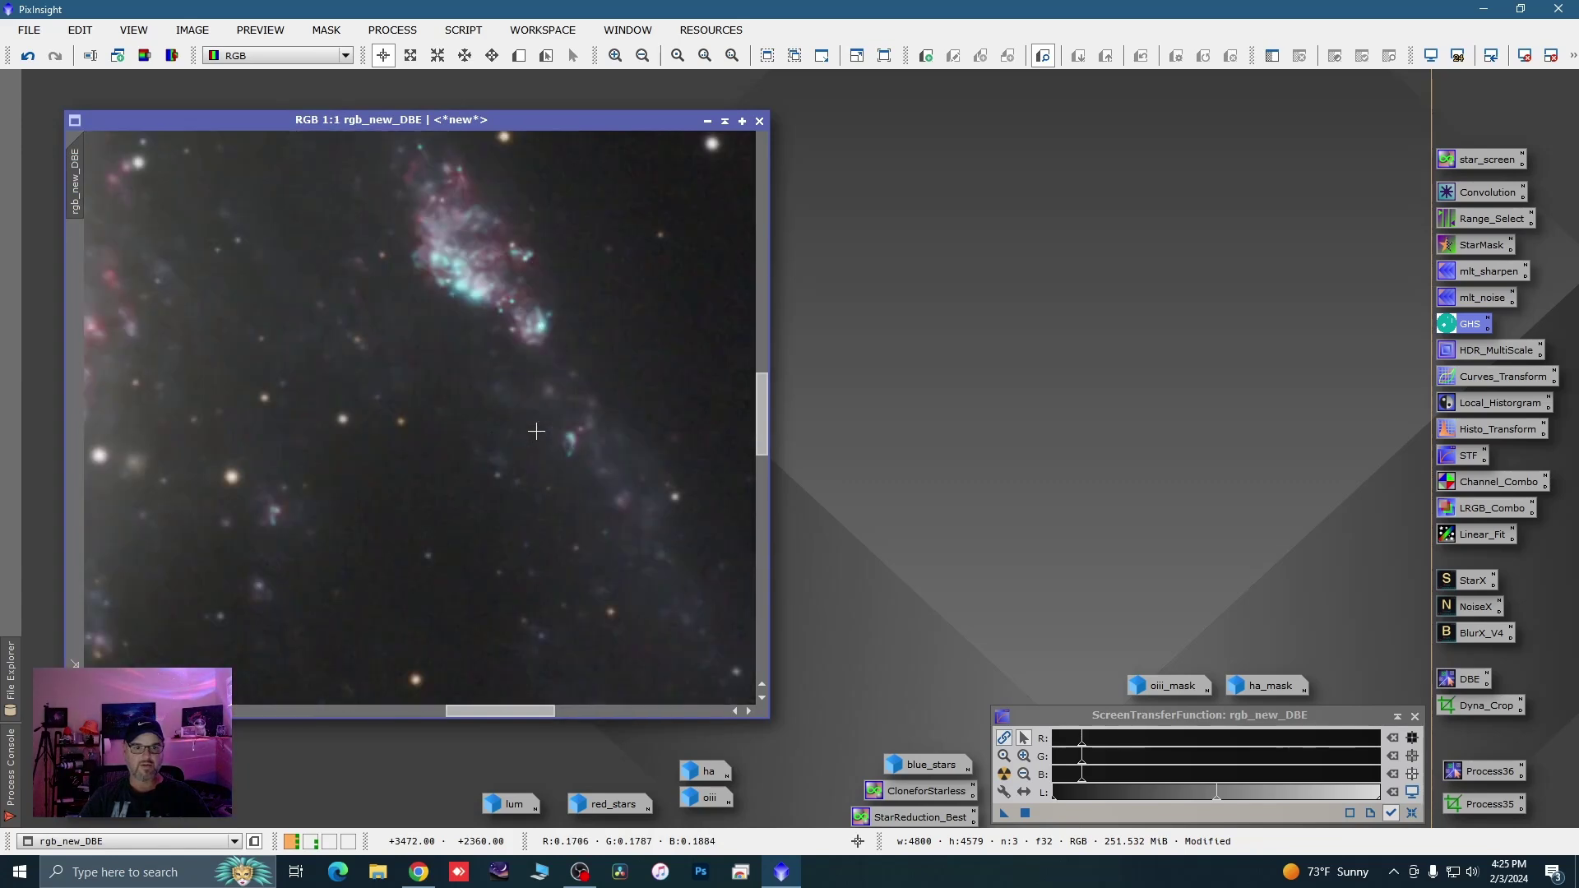
pyautogui.press('space')
pyautogui.moveTo(504, 318); pyautogui.dragTo(709, 551)
pyautogui.moveTo(279, 411); pyautogui.dragTo(377, 578)
pyautogui.moveTo(243, 316); pyautogui.dragTo(592, 534)
pyautogui.moveTo(346, 379); pyautogui.dragTo(655, 452)
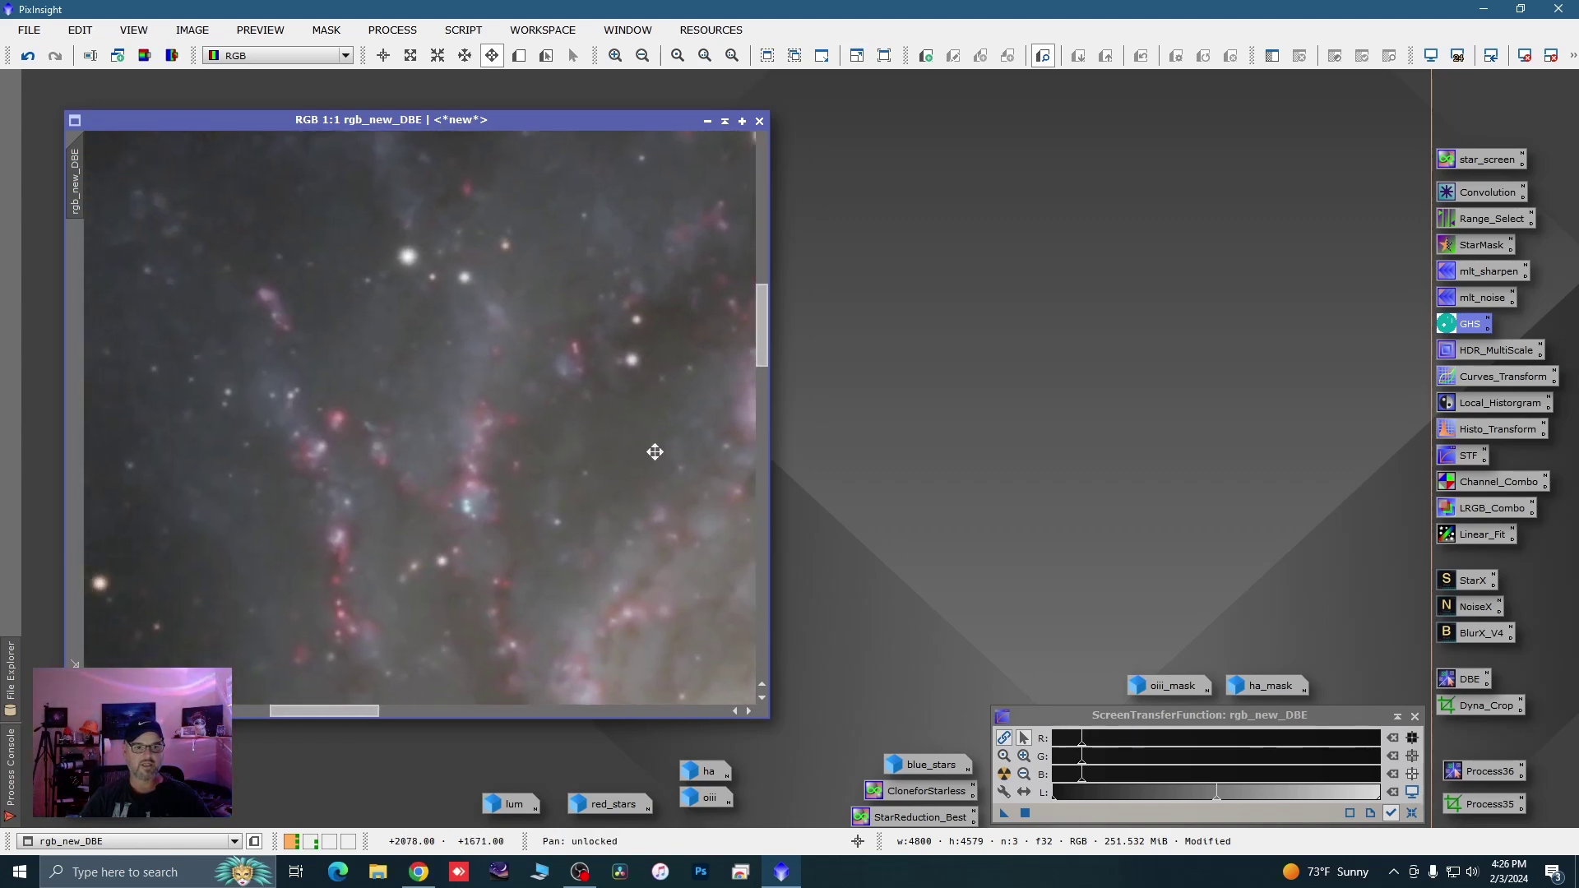
pyautogui.moveTo(451, 391); pyautogui.dragTo(626, 461)
pyautogui.moveTo(353, 395); pyautogui.dragTo(545, 558)
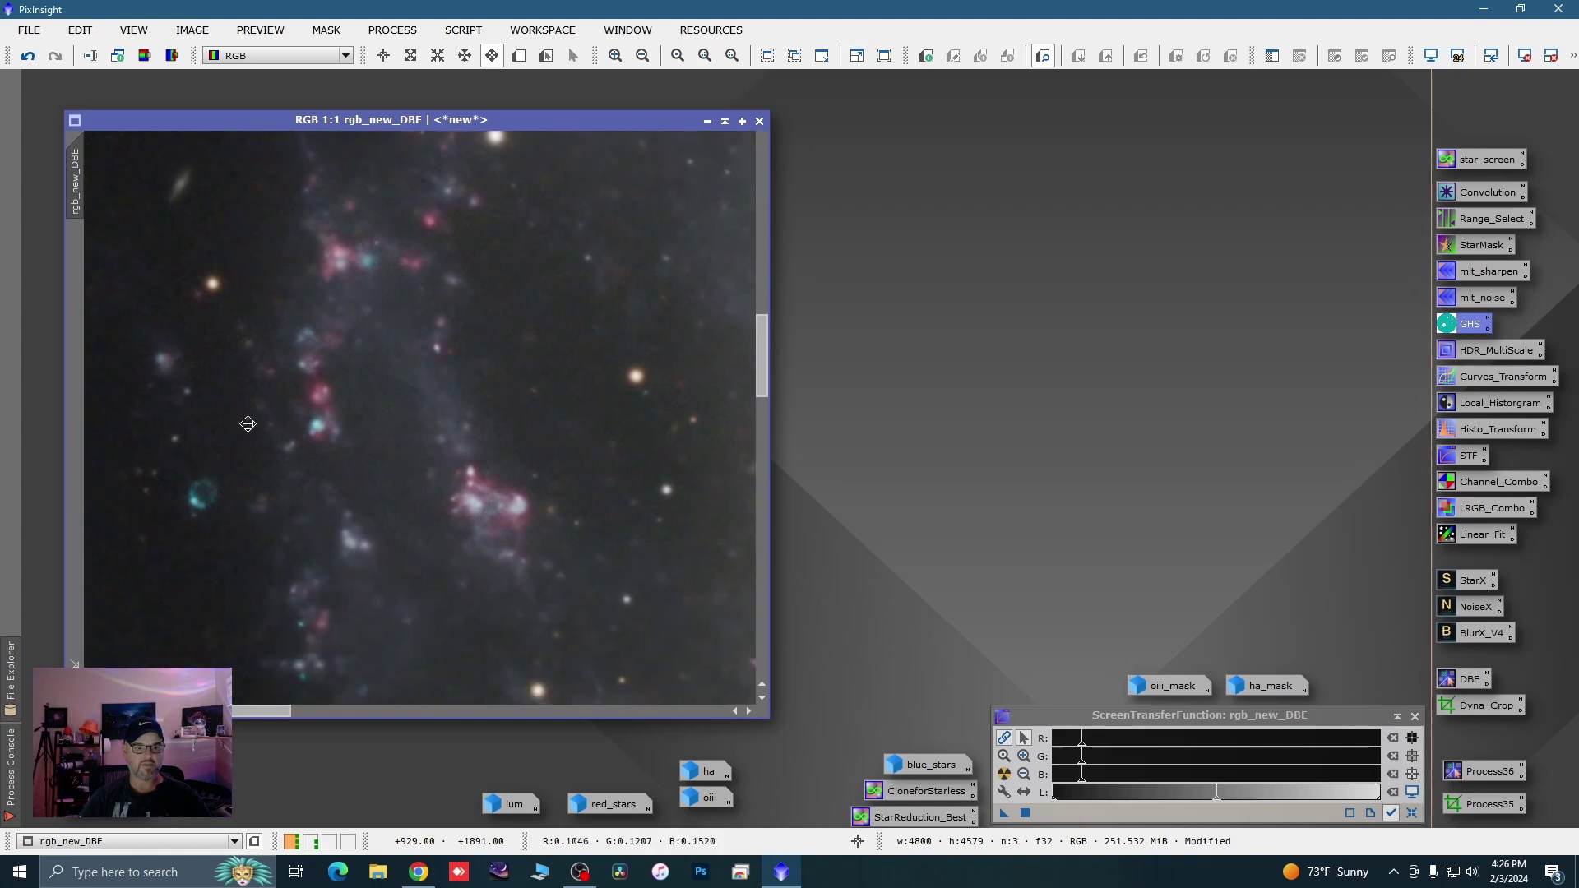
pyautogui.scroll(-3, 248, 424)
pyautogui.scroll(-1, 294, 432)
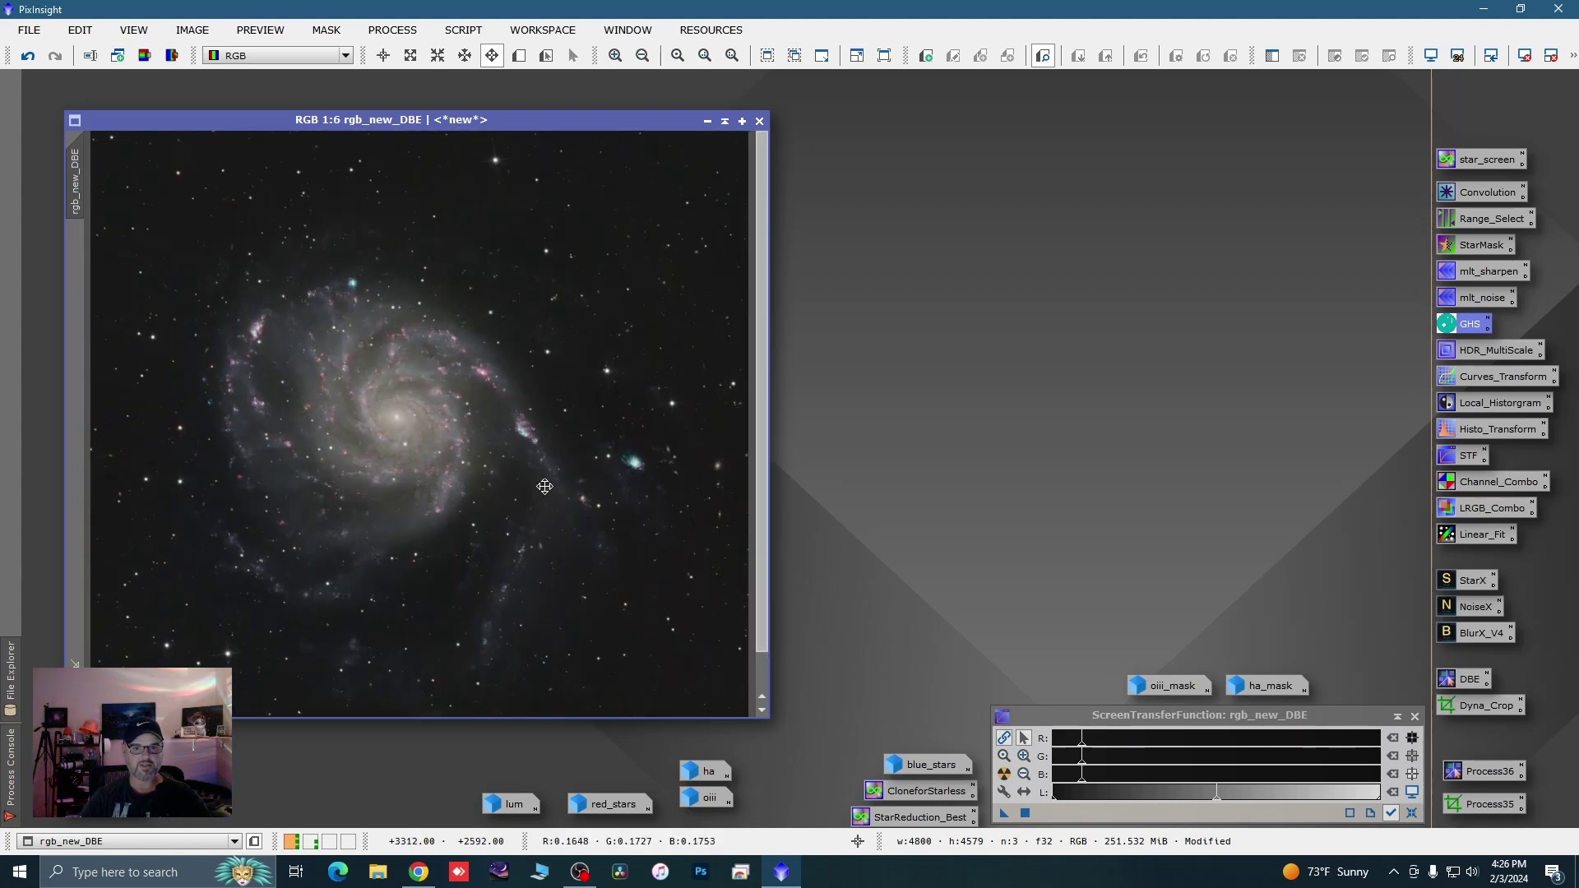
pyautogui.scroll(3, 653, 443)
pyautogui.scroll(1, 634, 439)
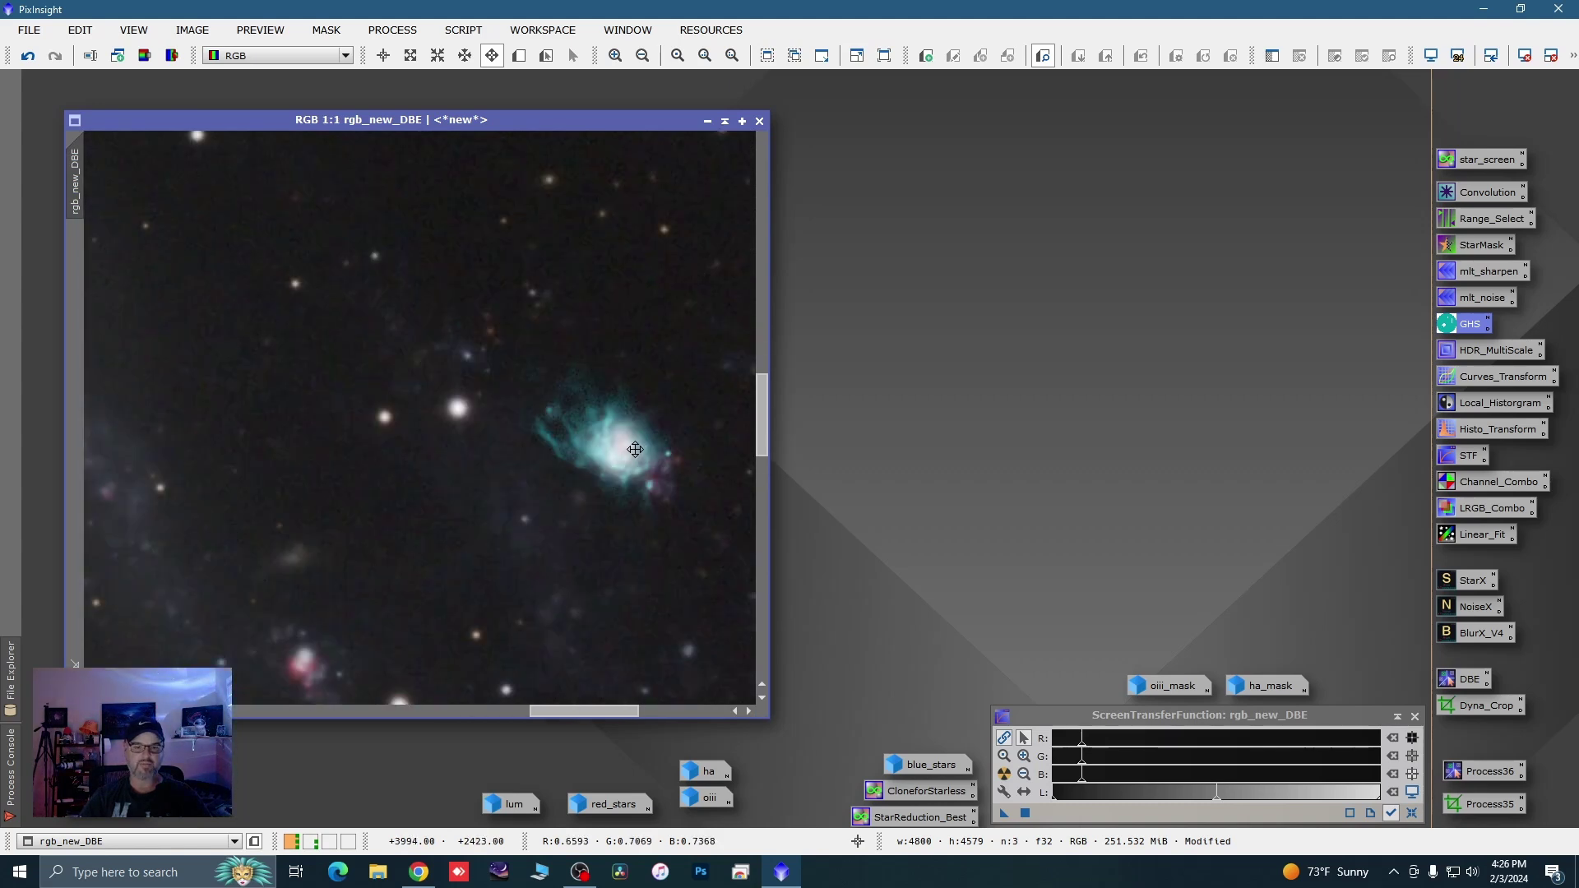
pyautogui.scroll(-2, 617, 436)
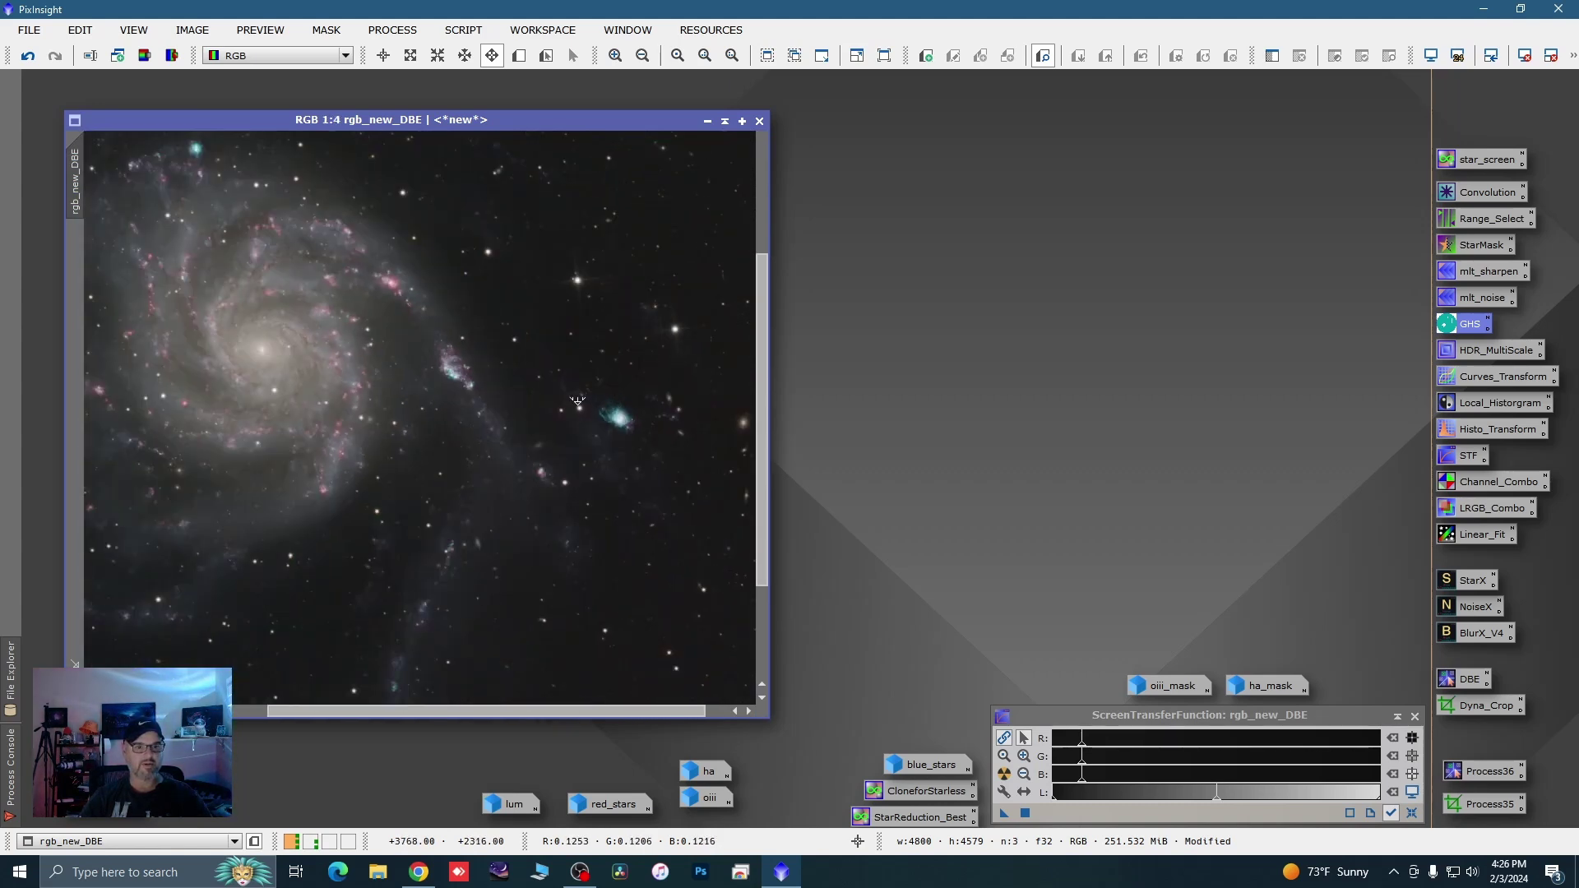
pyautogui.scroll(-3, 460, 354)
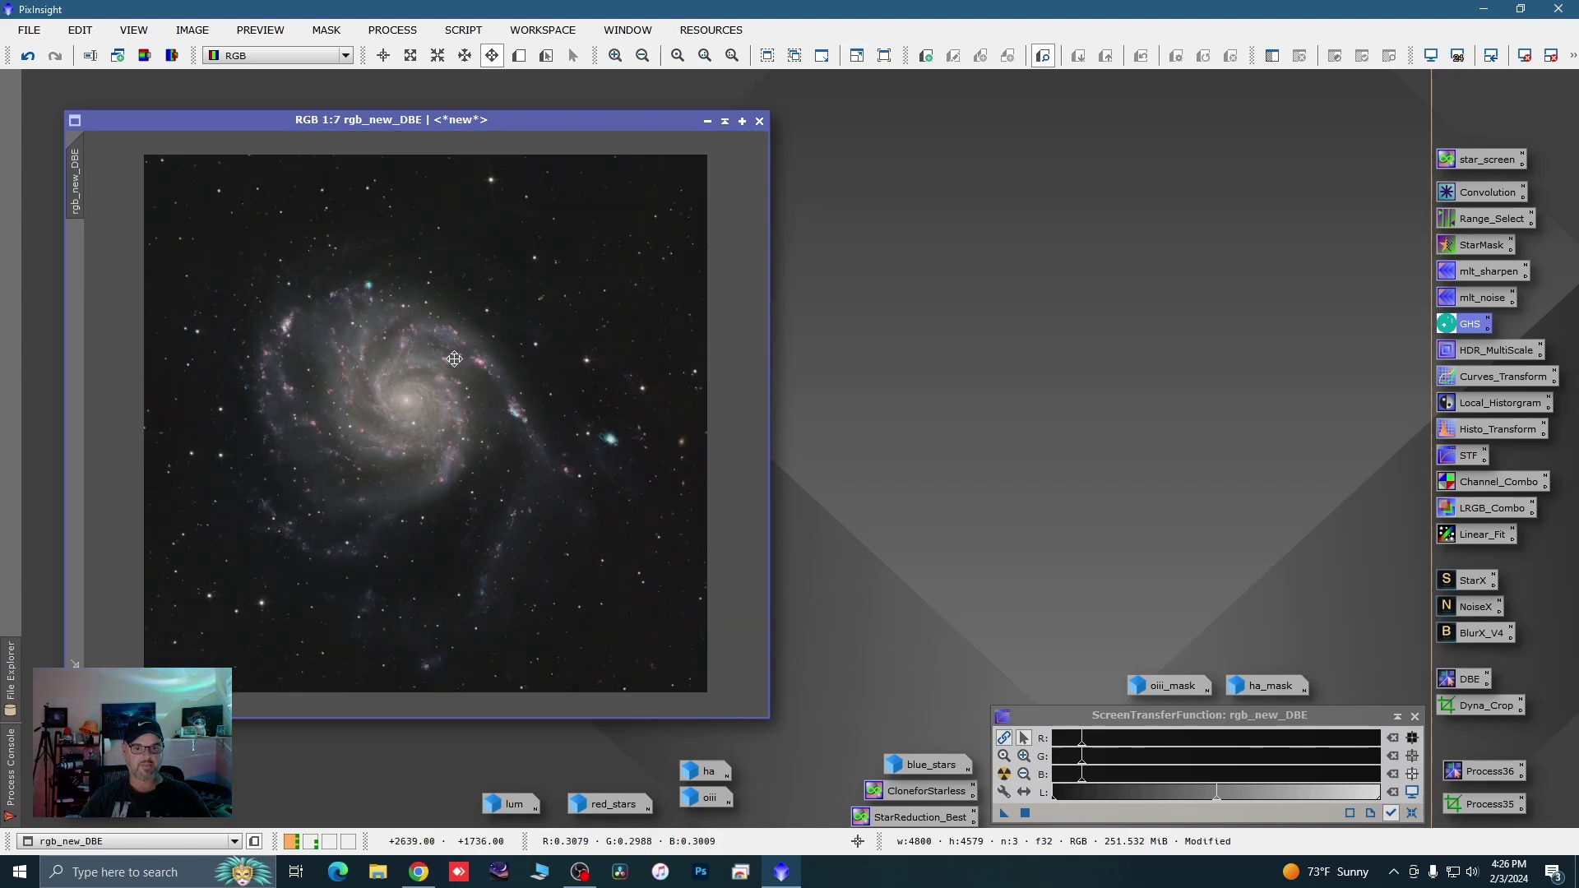
pyautogui.scroll(1, 454, 359)
pyautogui.scroll(-1, 445, 362)
pyautogui.scroll(1, 417, 370)
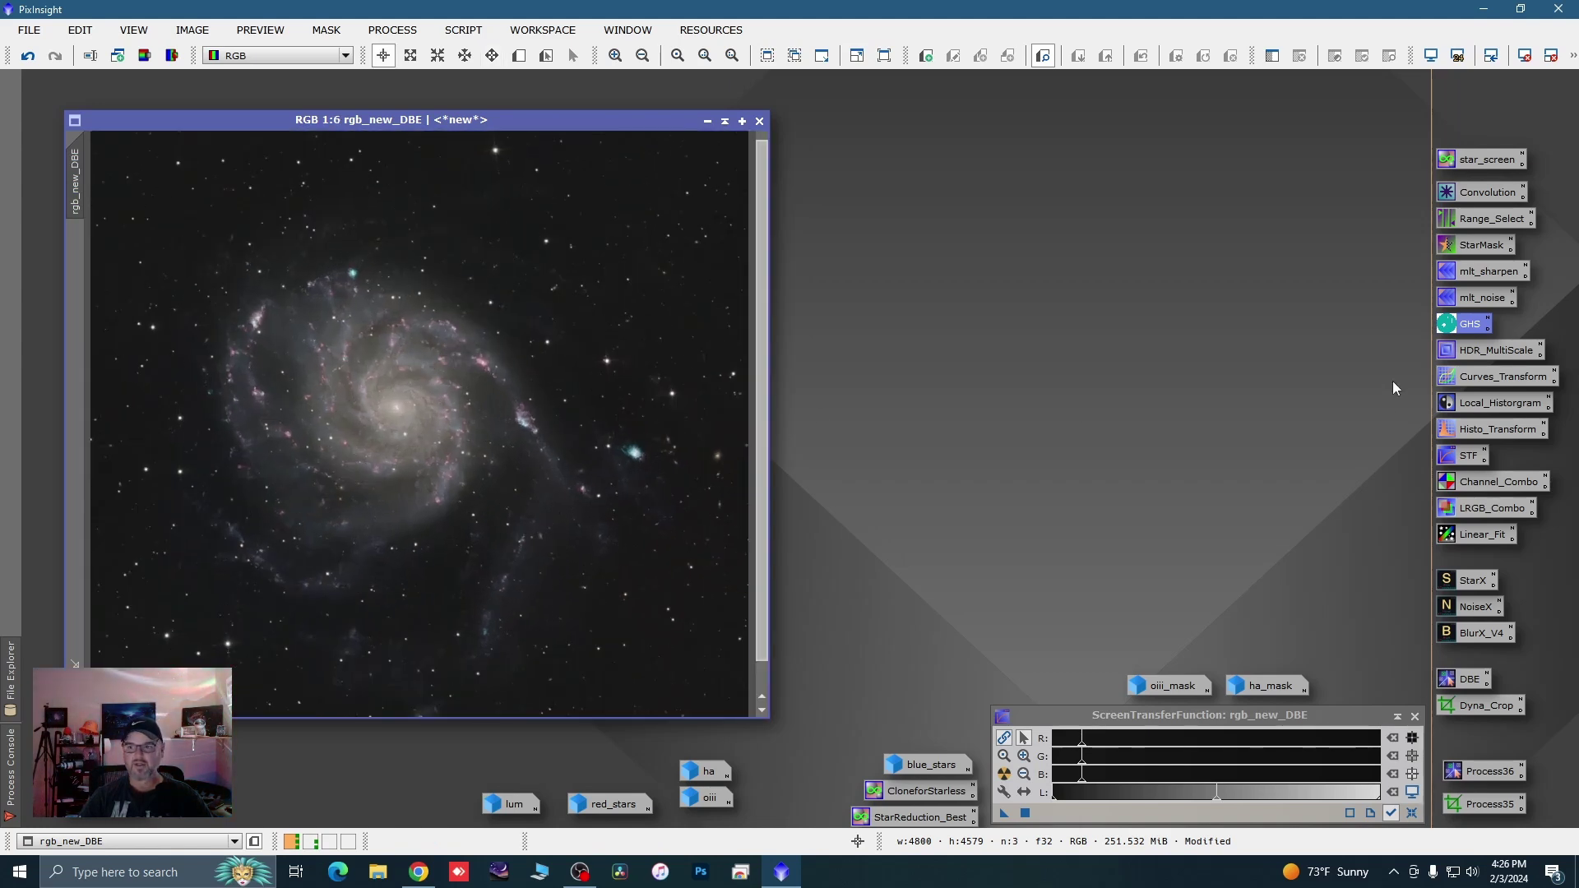
# Start a real-time CurvesTransformation preview of rgb_new_DBE and lower the lightness curve's highlights with a point at input 0.91223, output 0.86598
pyautogui.doubleClick(1479, 380)
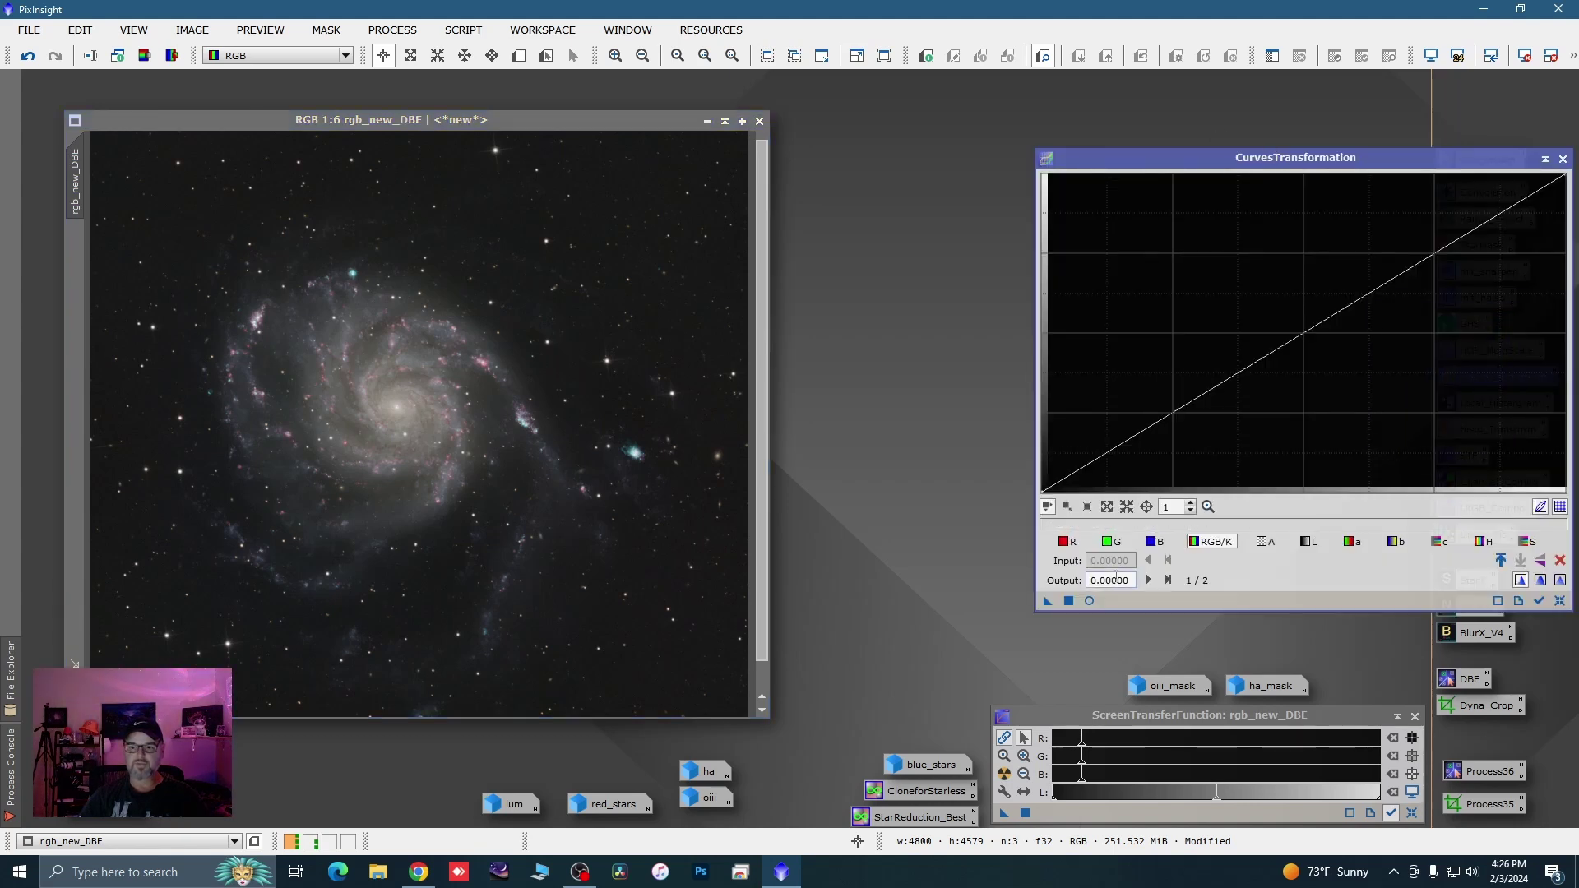
pyautogui.click(1090, 600)
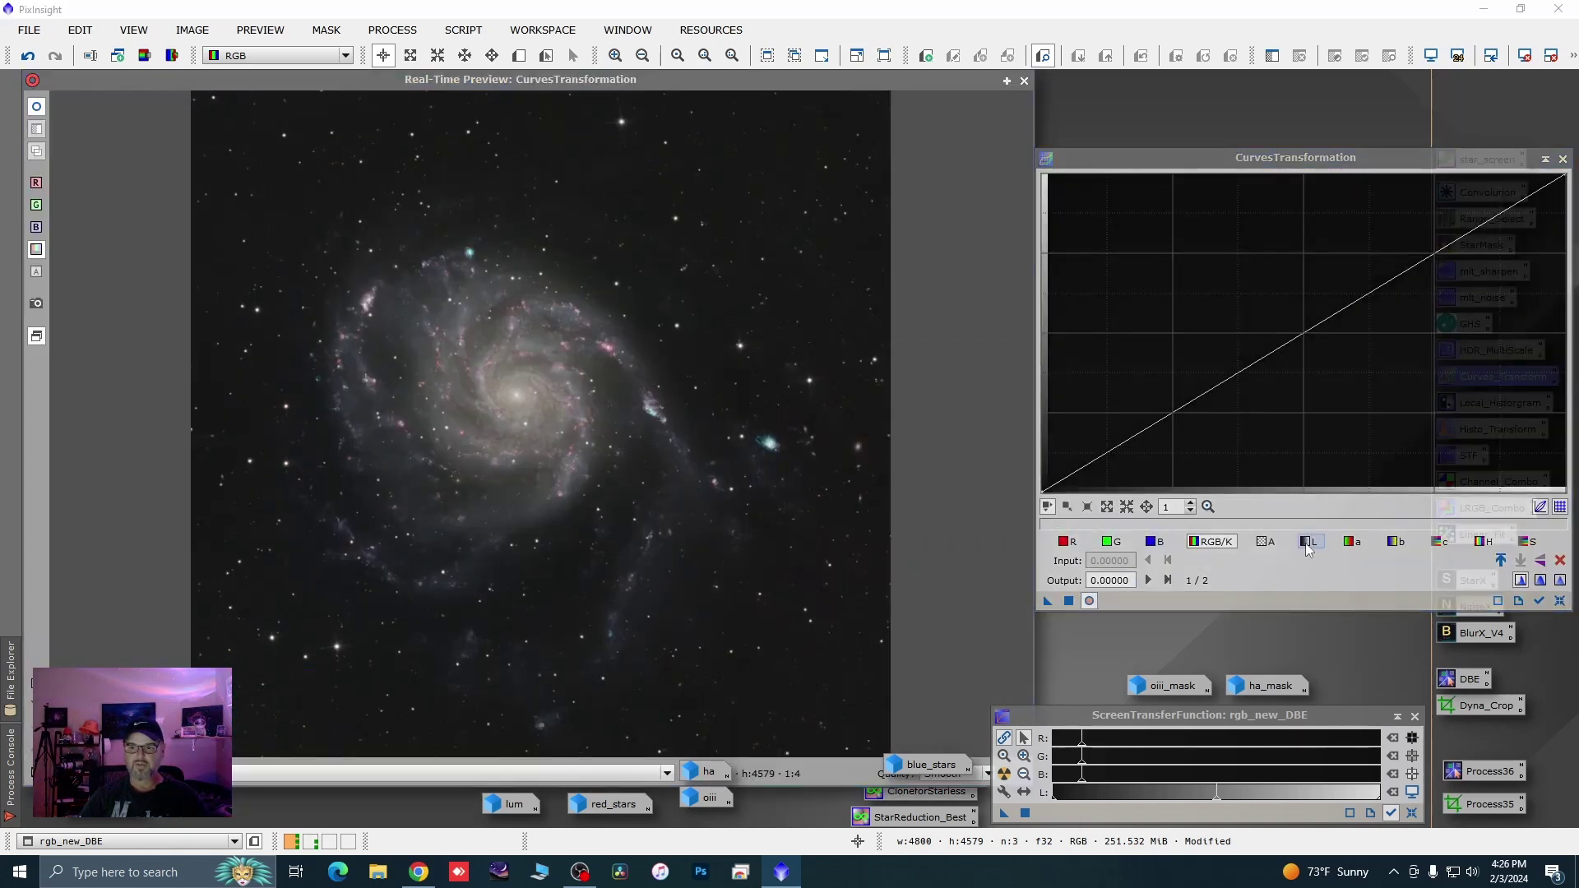
pyautogui.click(1309, 542)
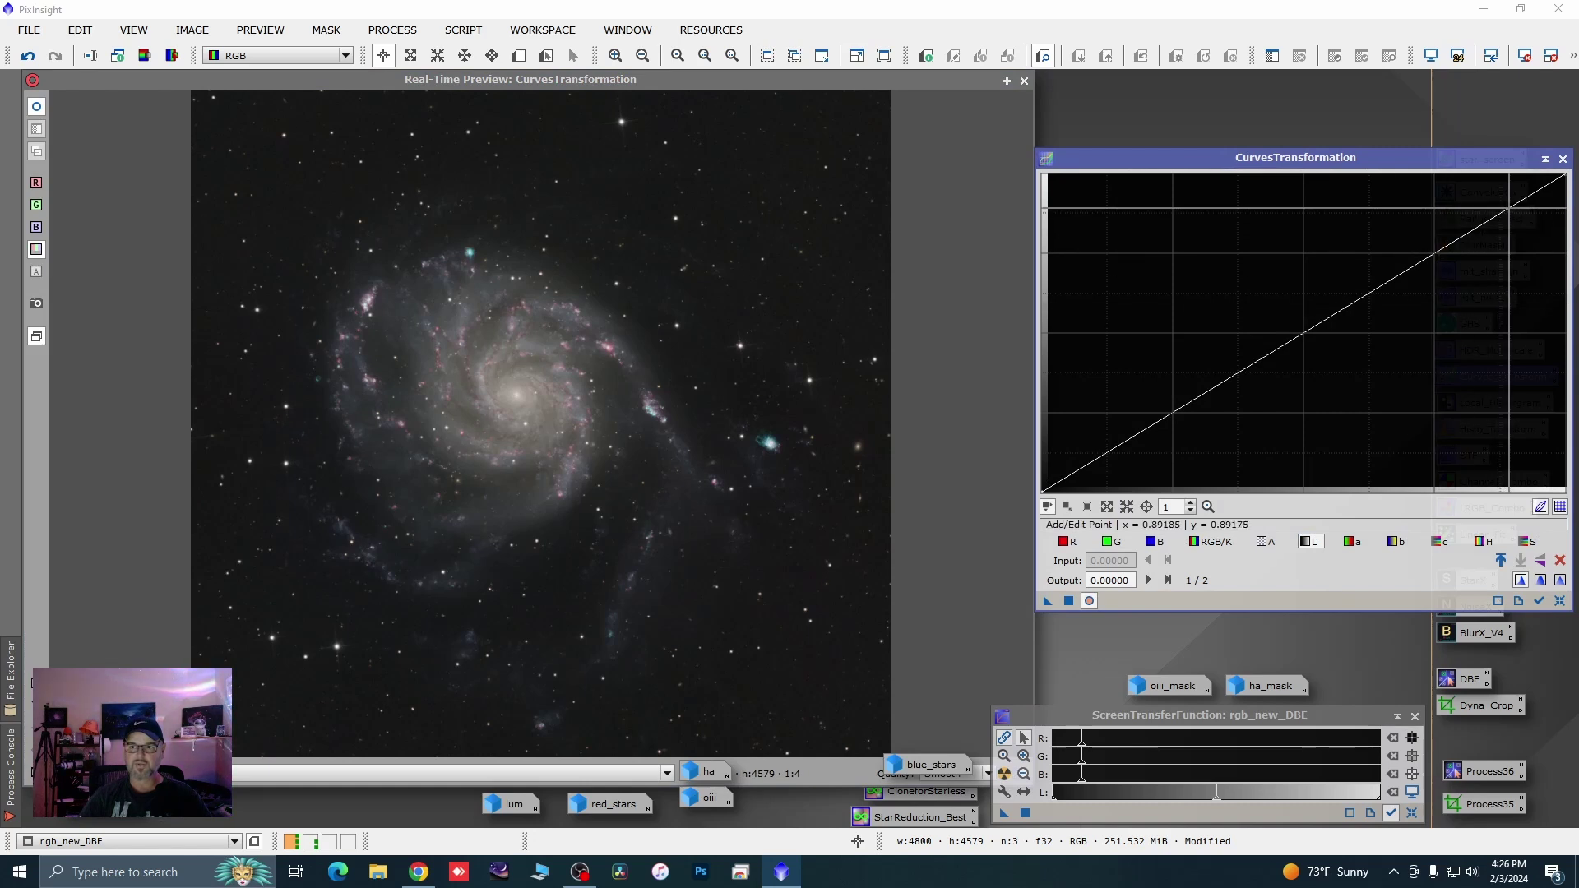
pyautogui.moveTo(1521, 203); pyautogui.dragTo(1520, 215)
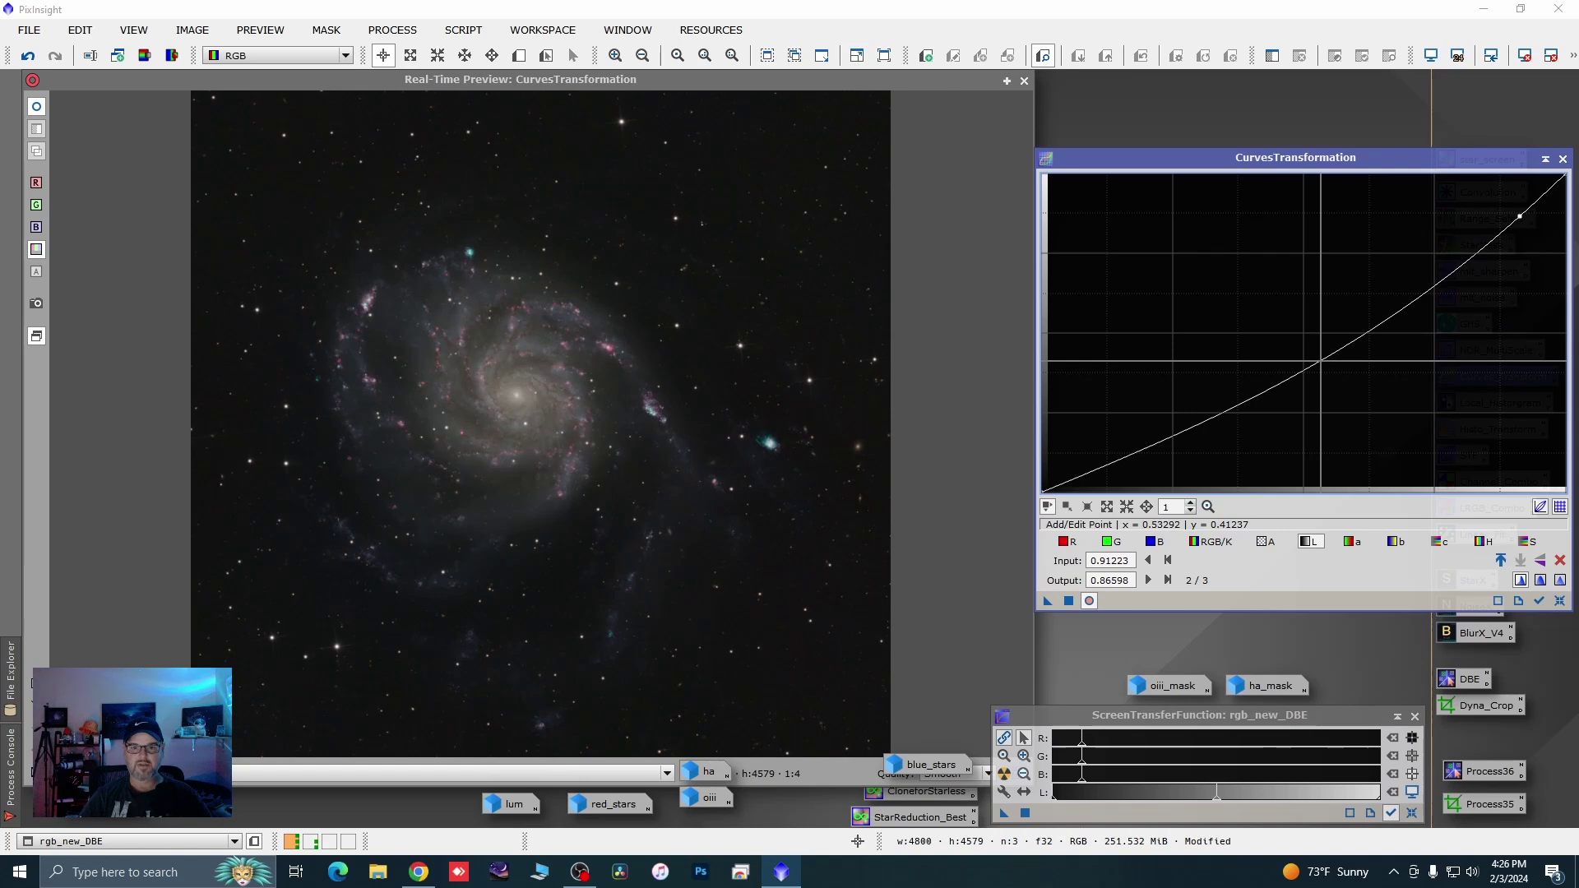
# Add a lightness midtone point at input 0.46238, output 0.45361, and move the highlight point to input 0.80721, output 0.75258
pyautogui.moveTo(1321, 361); pyautogui.dragTo(1284, 348)
pyautogui.moveTo(768, 439); pyautogui.dragTo(769, 444)
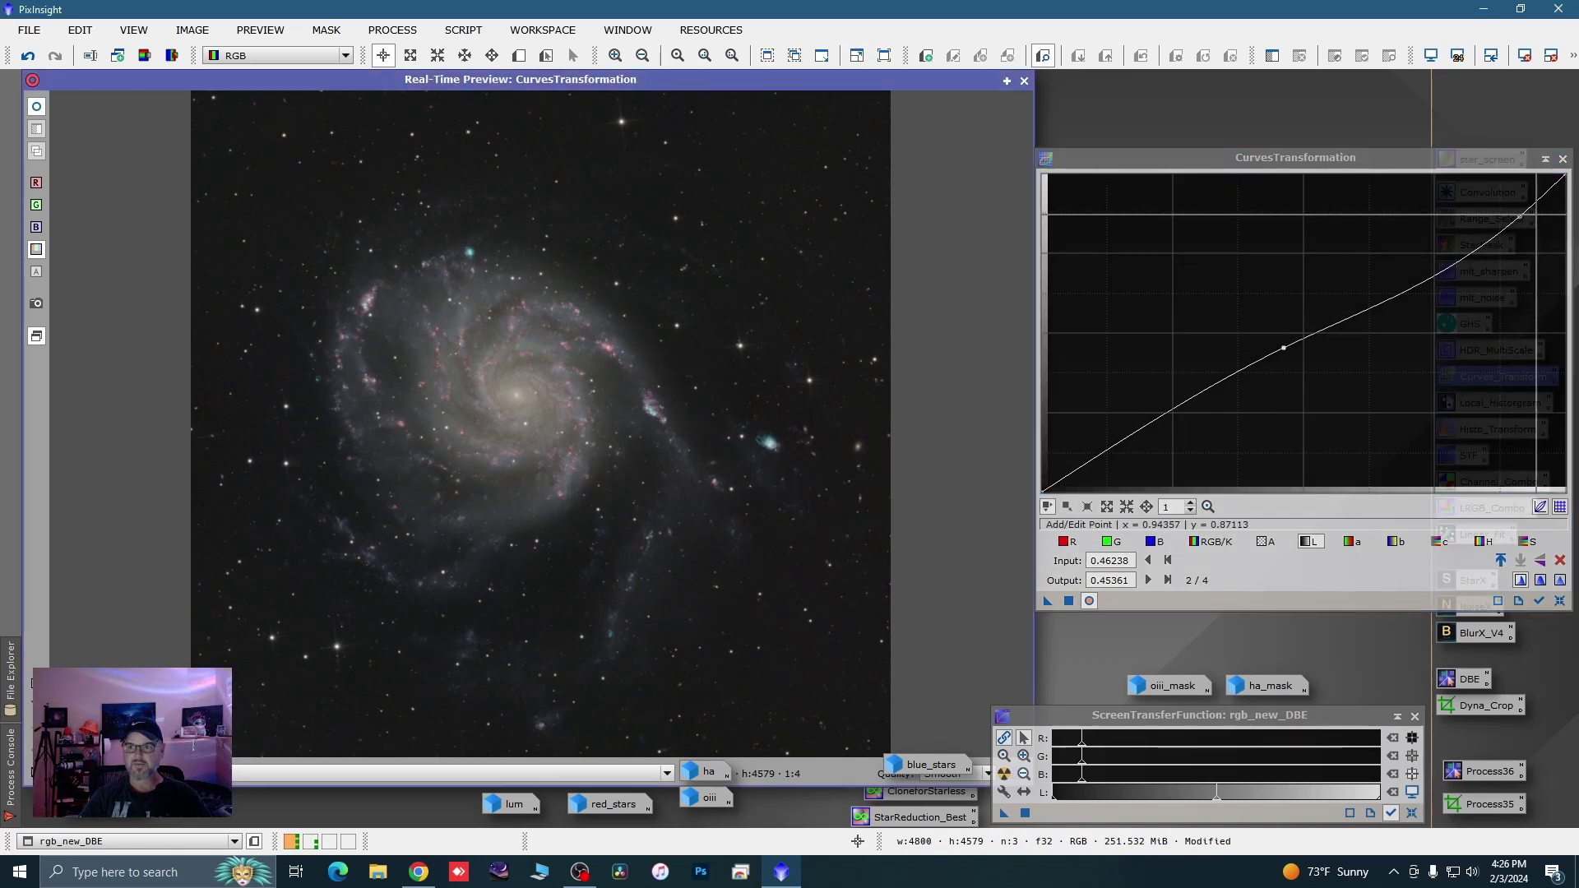
pyautogui.click(1472, 250)
pyautogui.moveTo(1472, 251); pyautogui.dragTo(1465, 252)
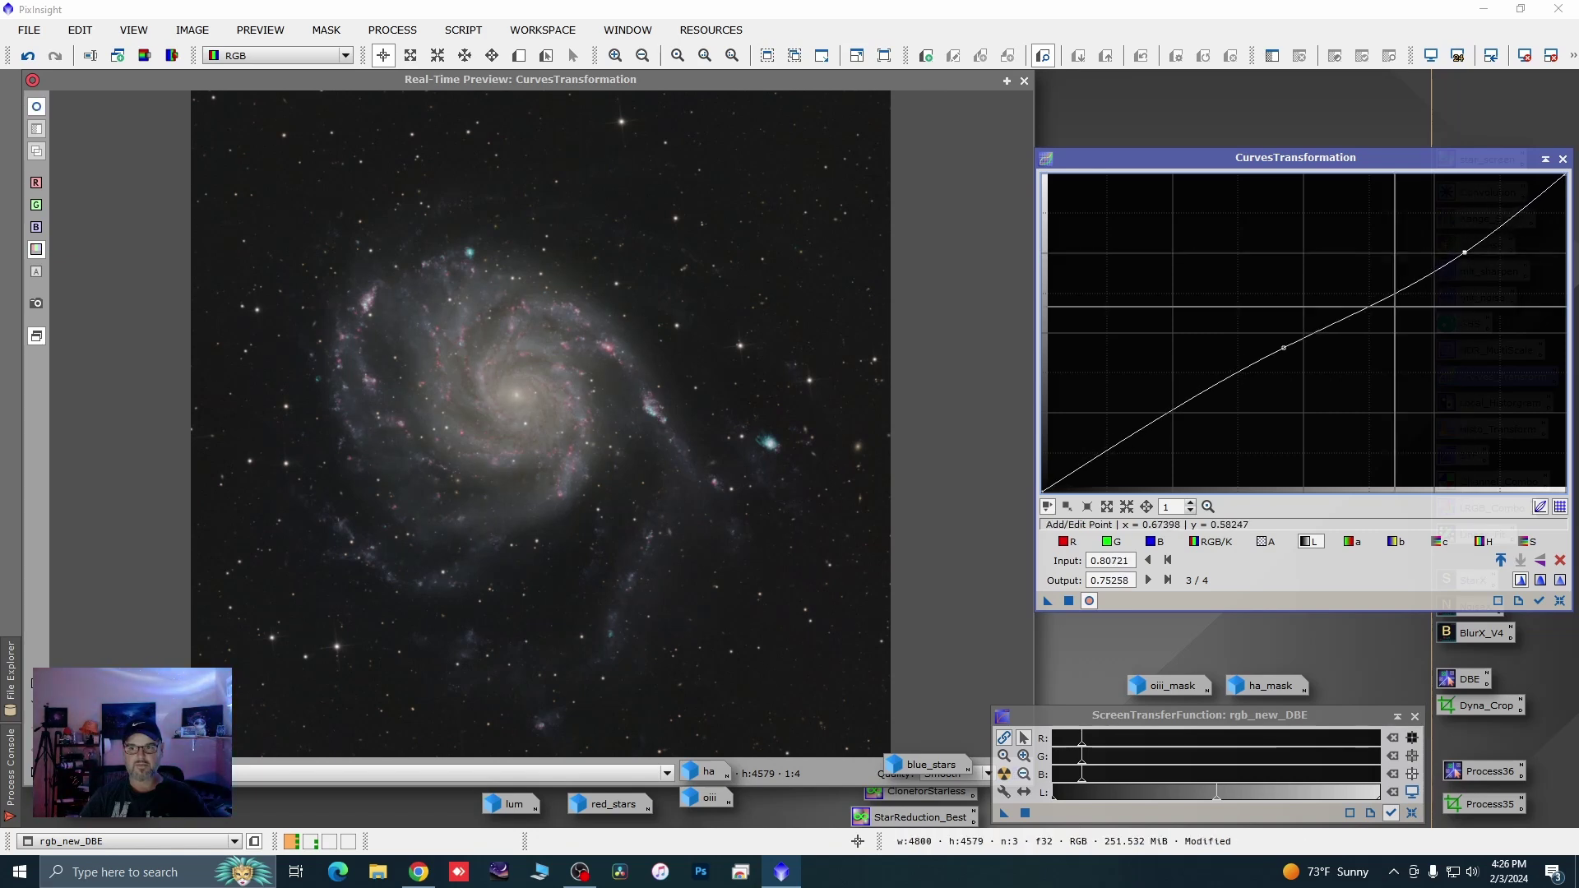
pyautogui.click(561, 444)
pyautogui.moveTo(561, 444); pyautogui.dragTo(375, 429)
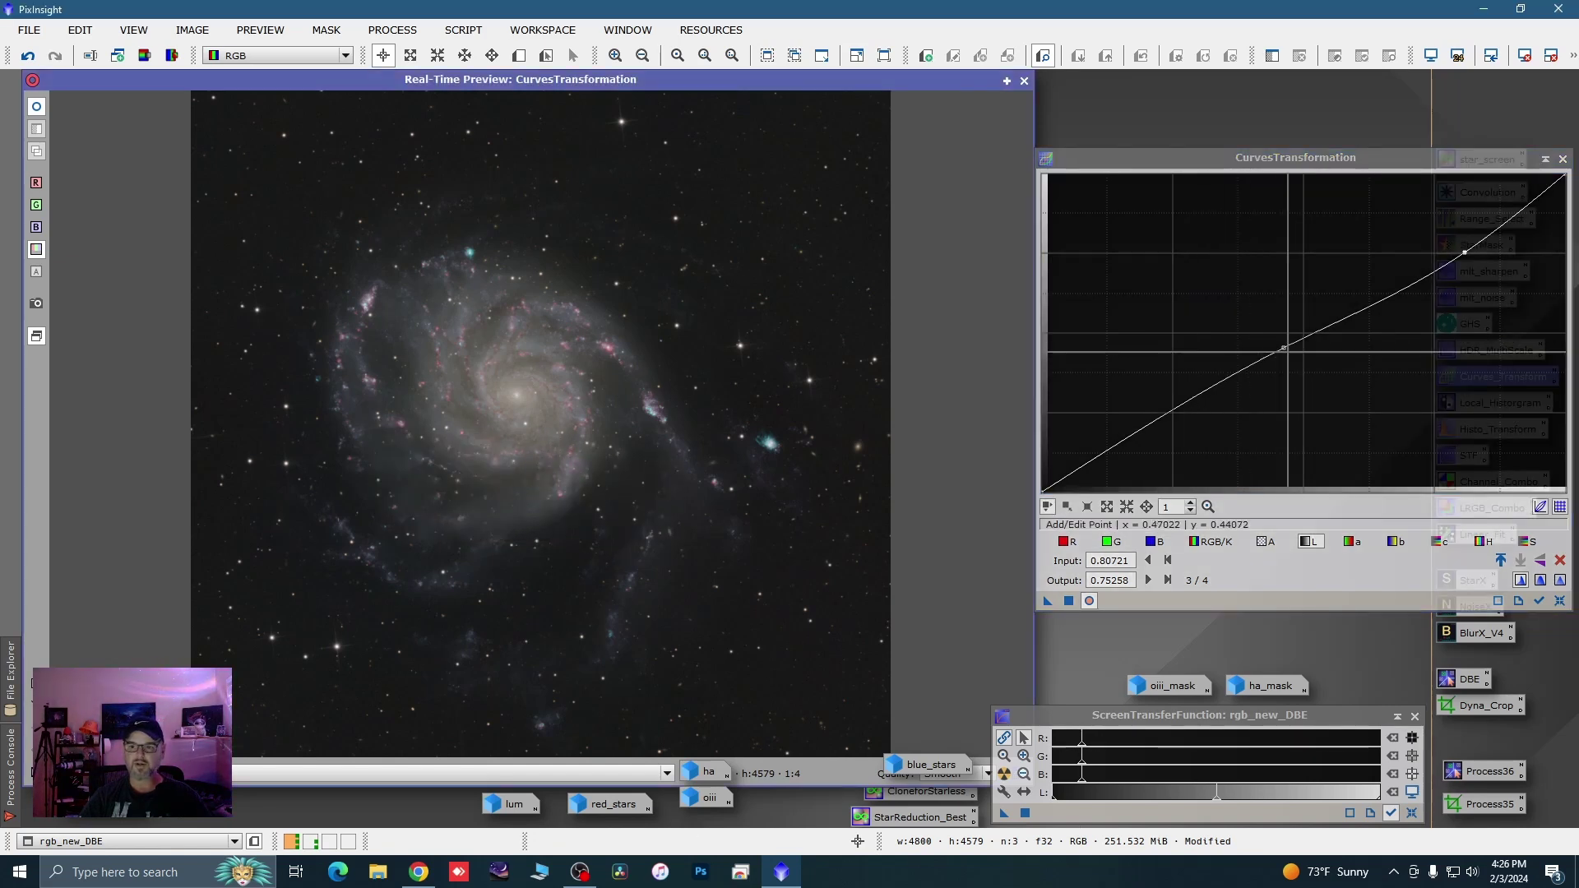
# Anchor the shadows of the lightness curve with a point at input 0.05329, output 0.05155
pyautogui.click(1067, 475)
pyautogui.moveTo(1067, 474); pyautogui.dragTo(1069, 477)
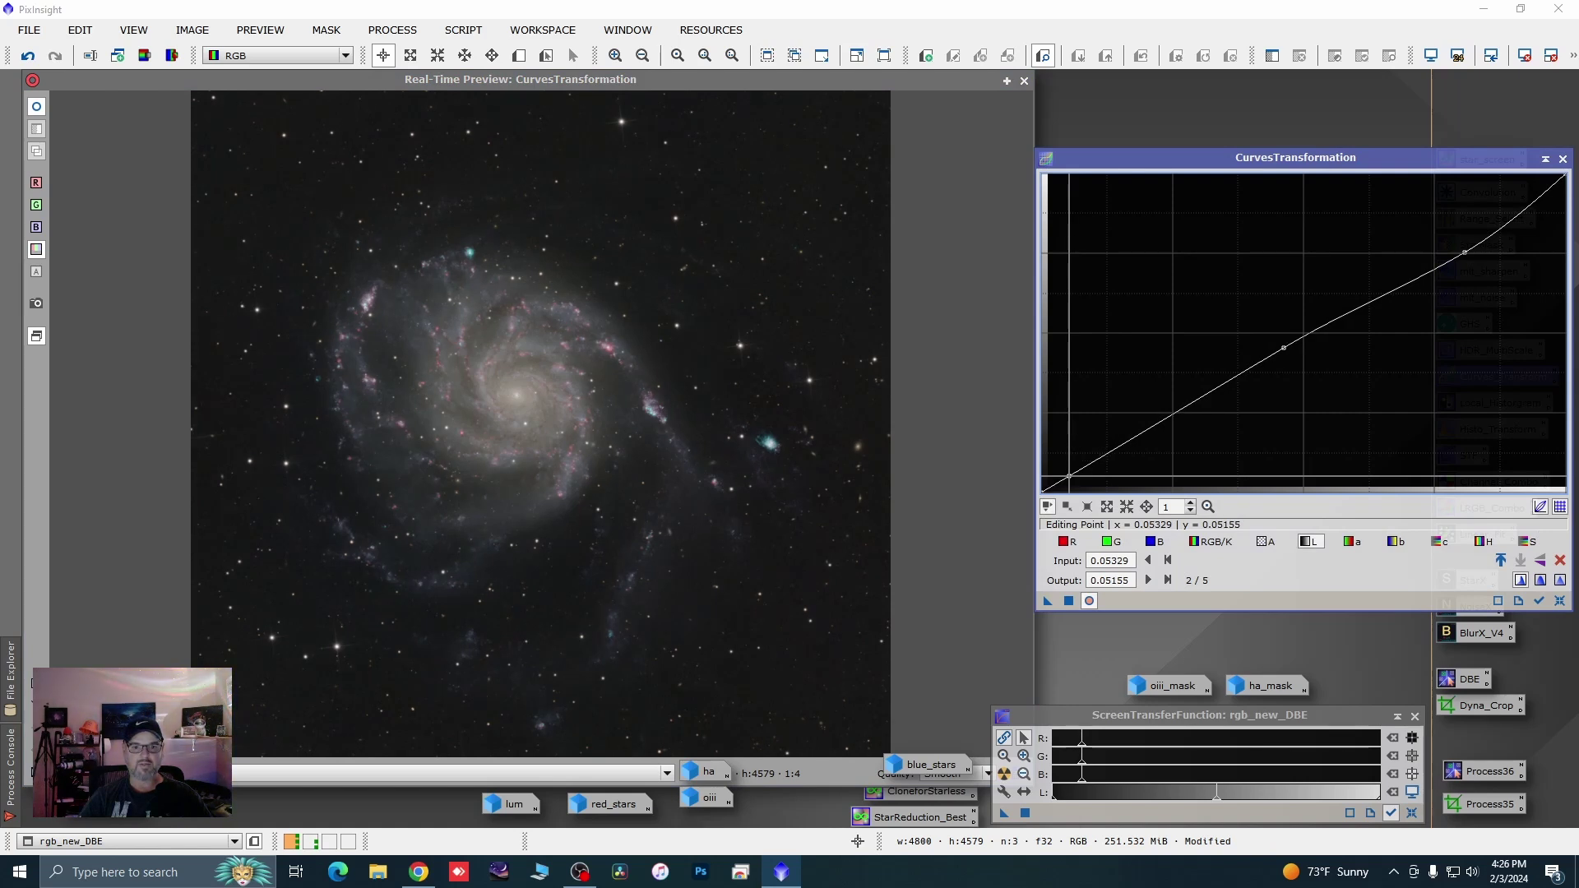
pyautogui.click(579, 426)
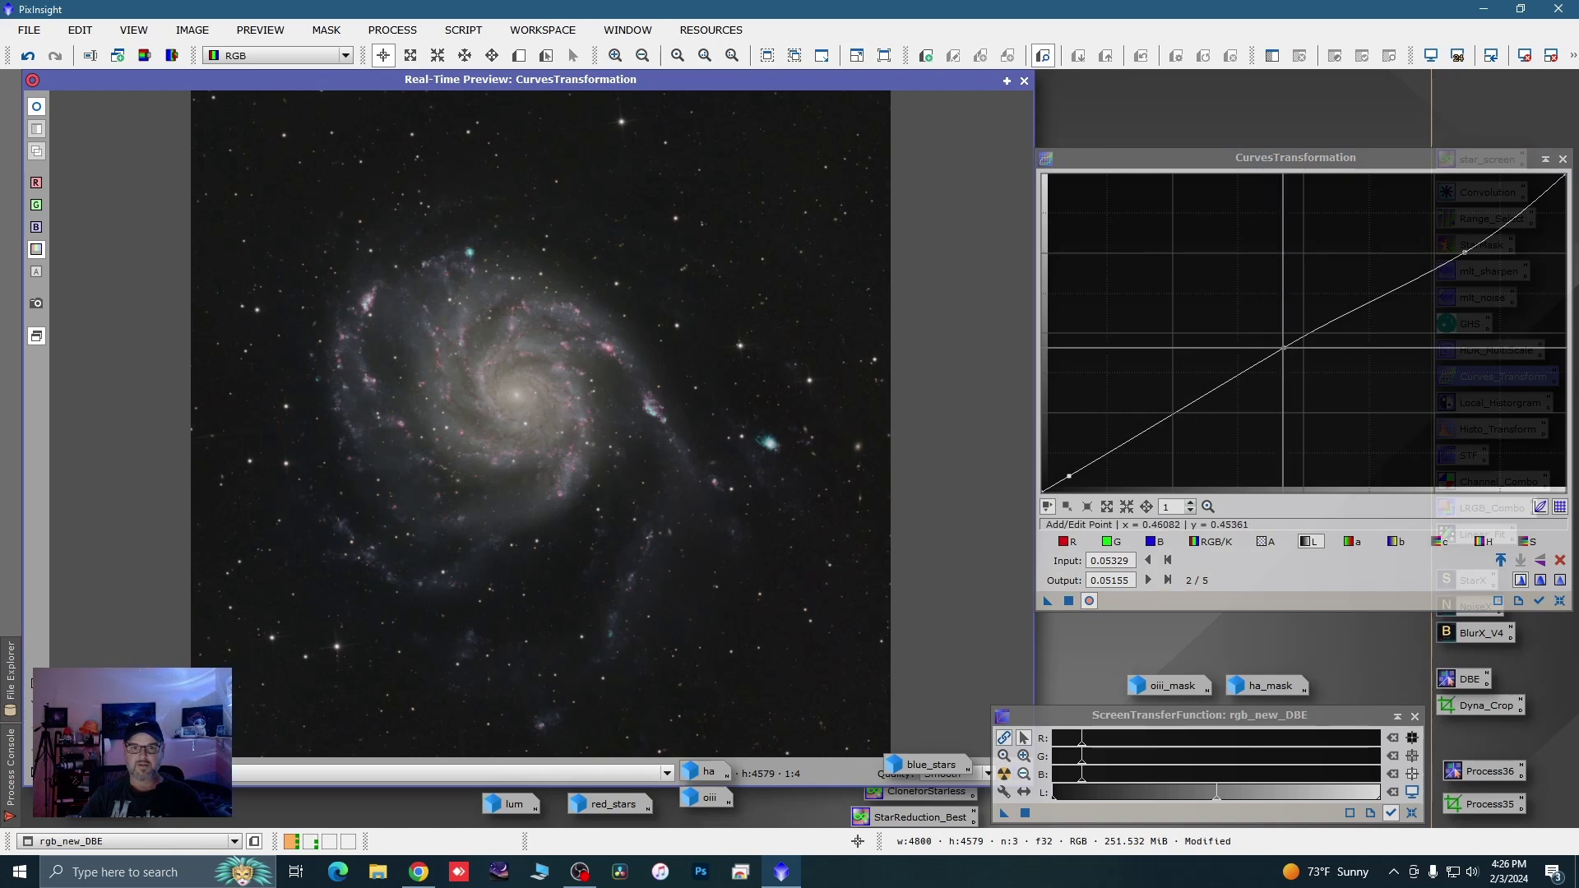
# Move the lightness midtone point to input 0.44201, output 0.46134, apply the curve to rgb_new_DBE, and close CurvesTransformation and its preview
pyautogui.moveTo(1283, 348); pyautogui.dragTo(1274, 345)
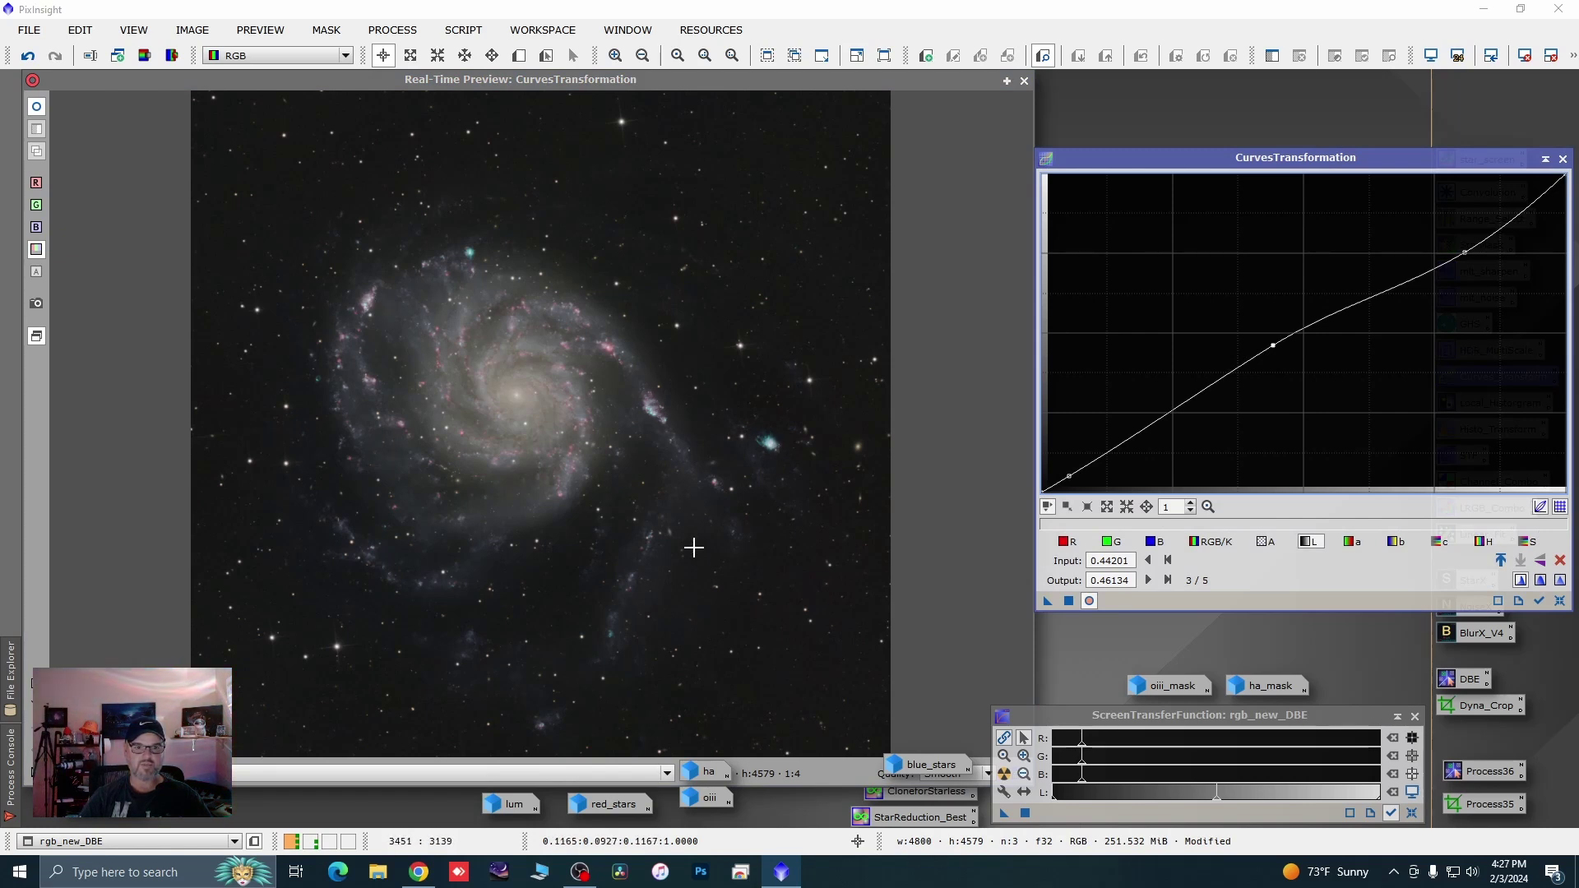
pyautogui.click(1072, 606)
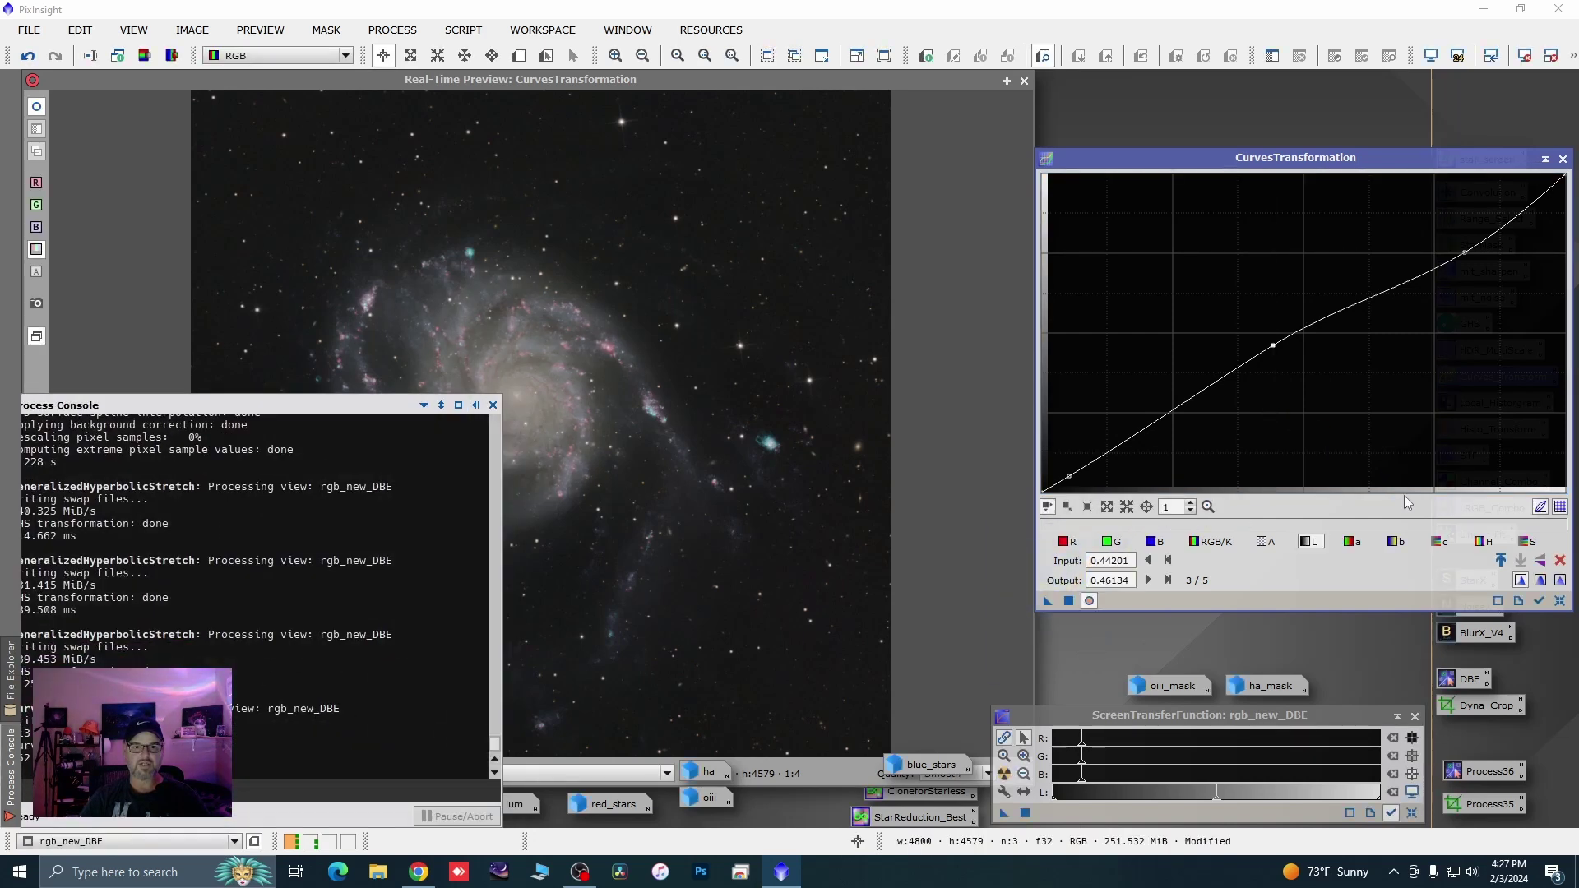
pyautogui.click(1558, 600)
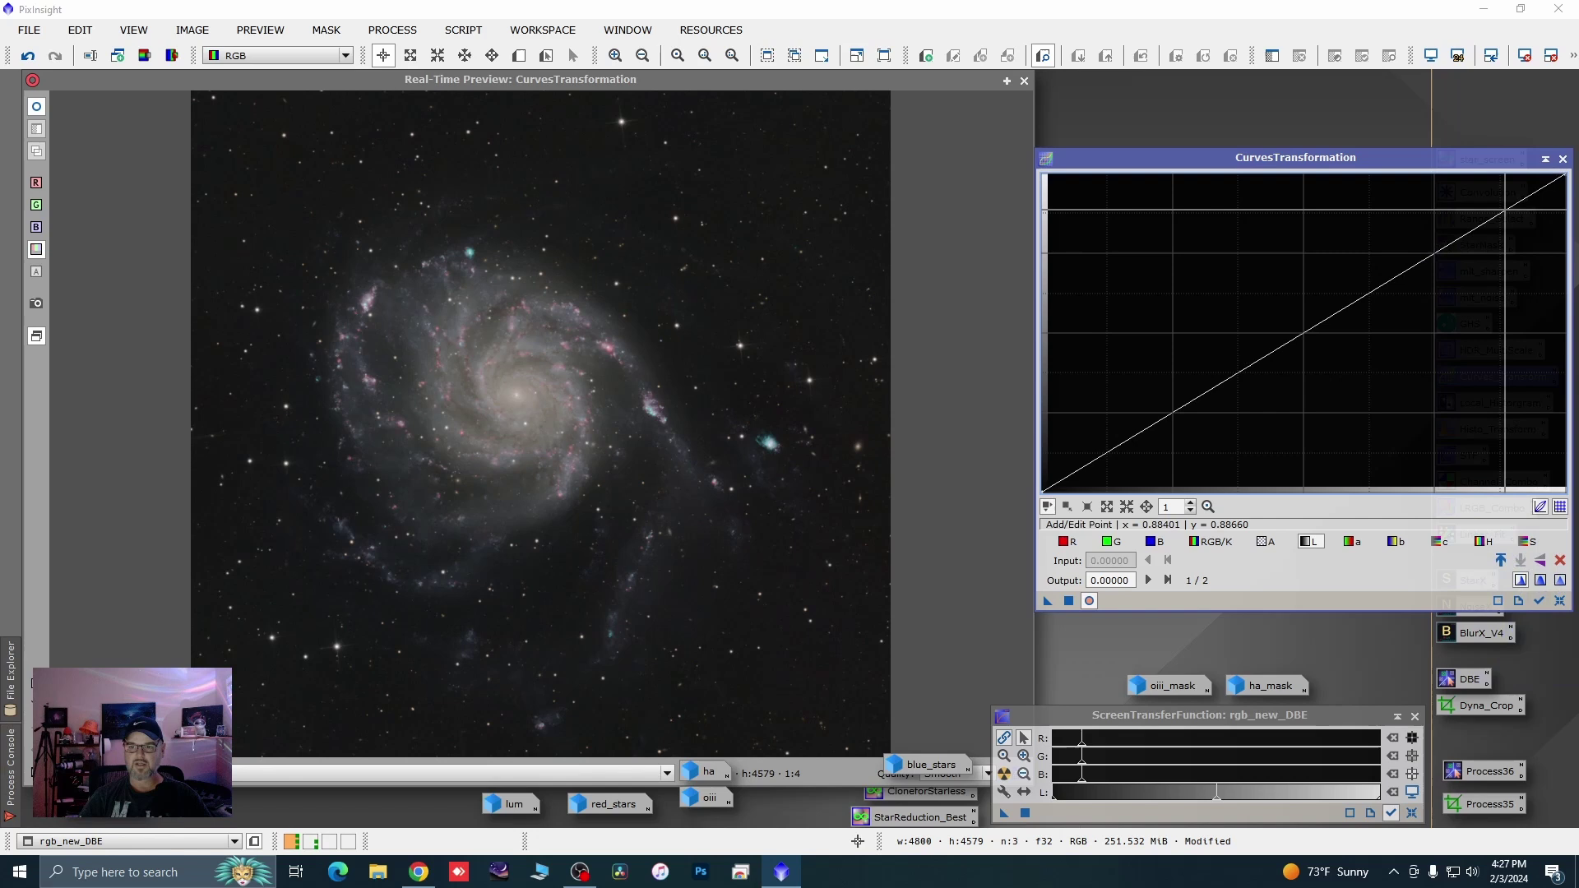
pyautogui.click(1563, 159)
pyautogui.click(1023, 83)
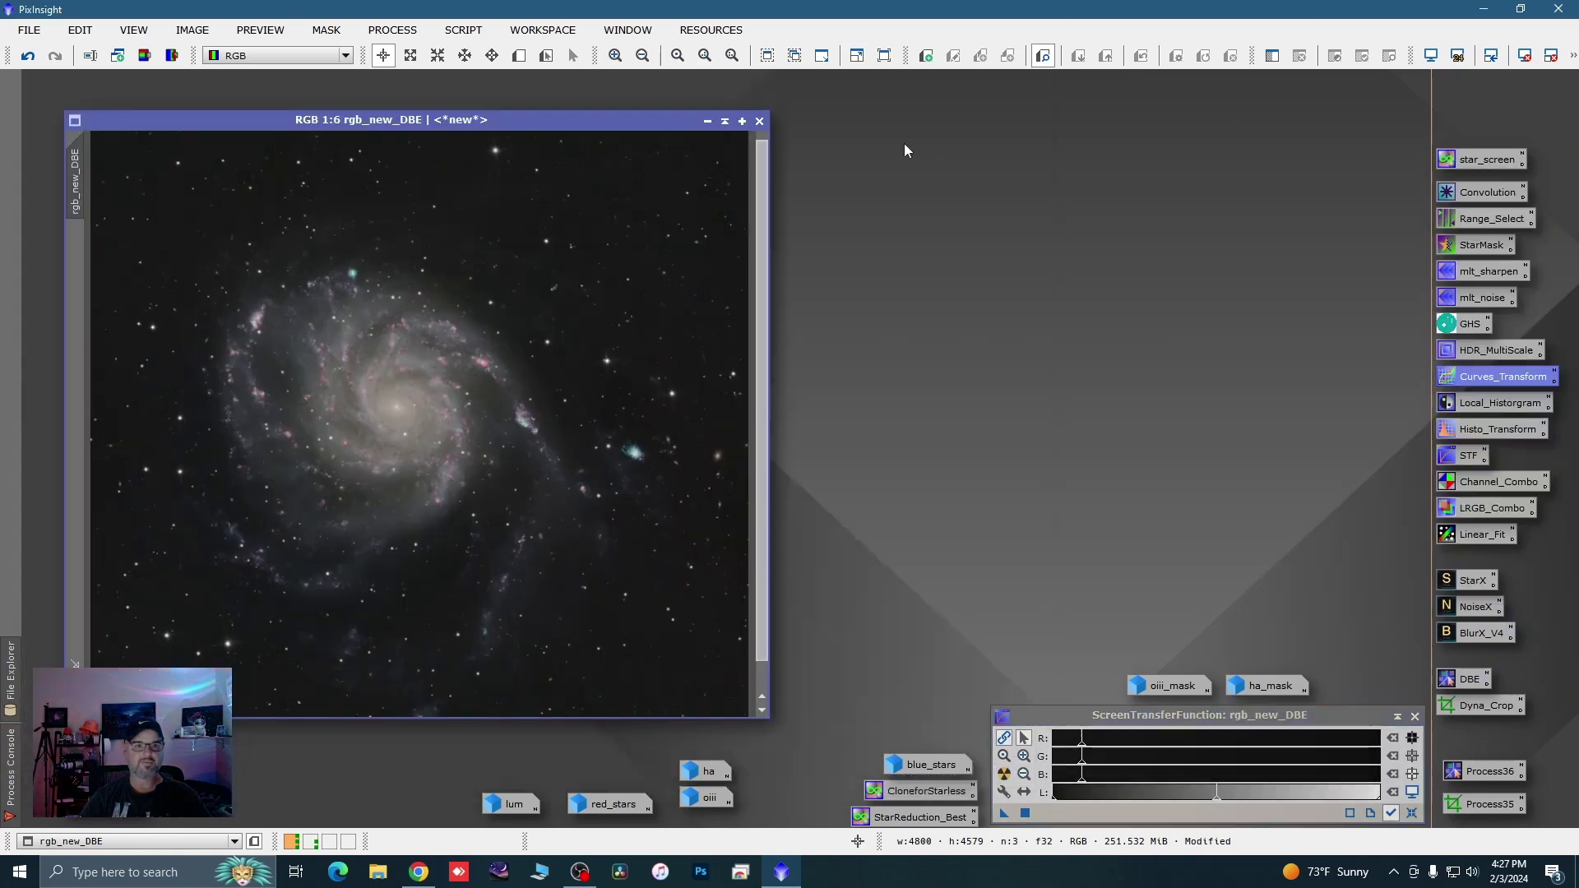
# Examine the core, spiral arms and teal nebula region of rgb_new_DBE at several zoom levels
pyautogui.scroll(4, 362, 234)
pyautogui.scroll(-4, 363, 234)
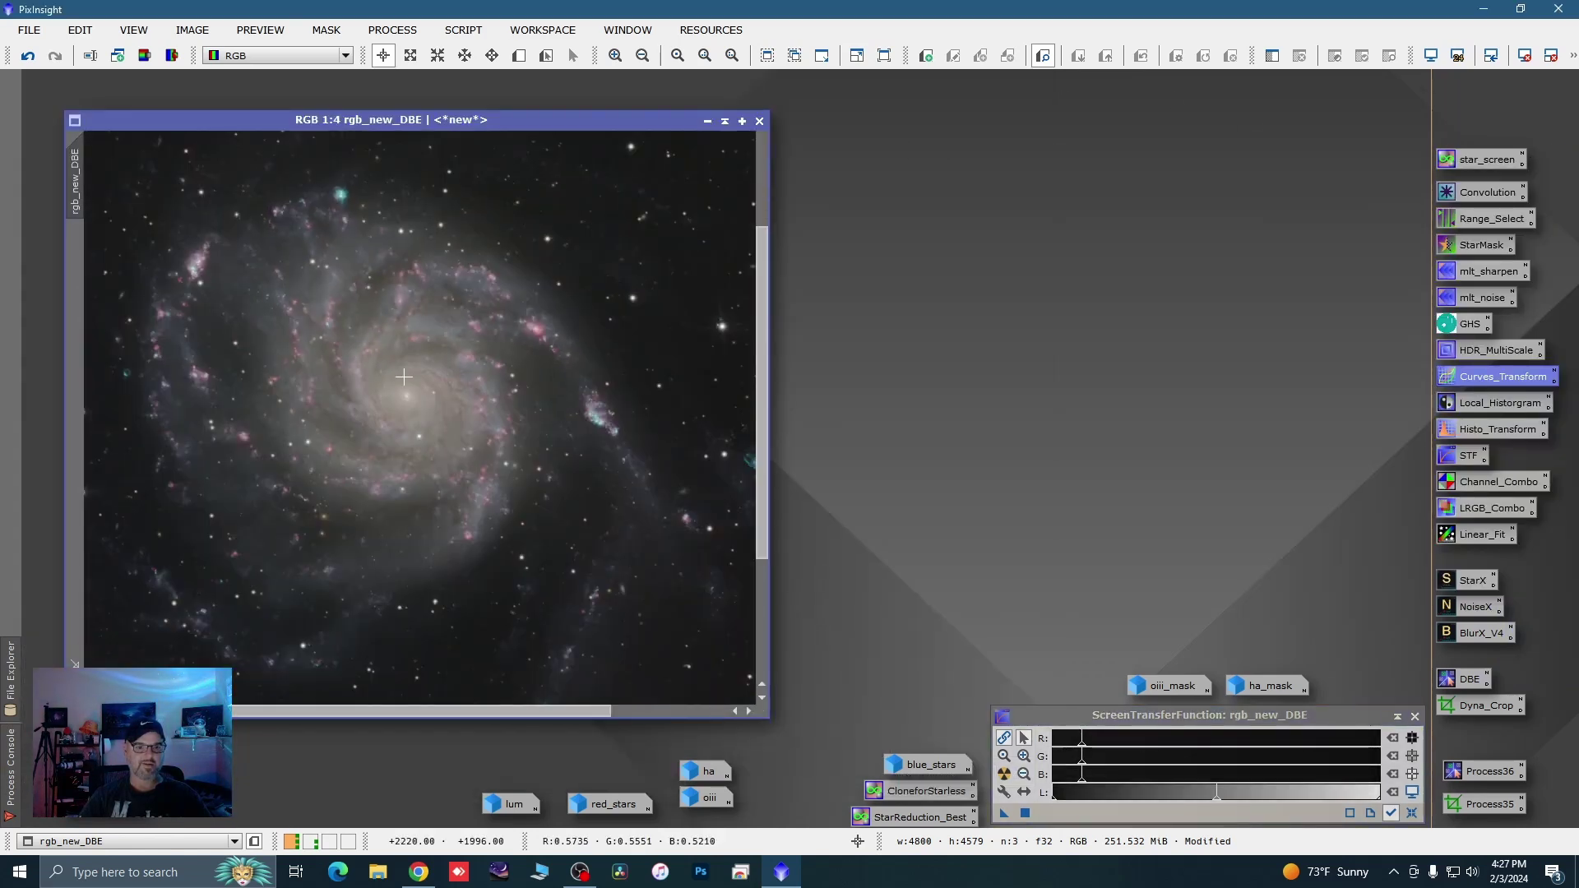
pyautogui.scroll(3, 692, 439)
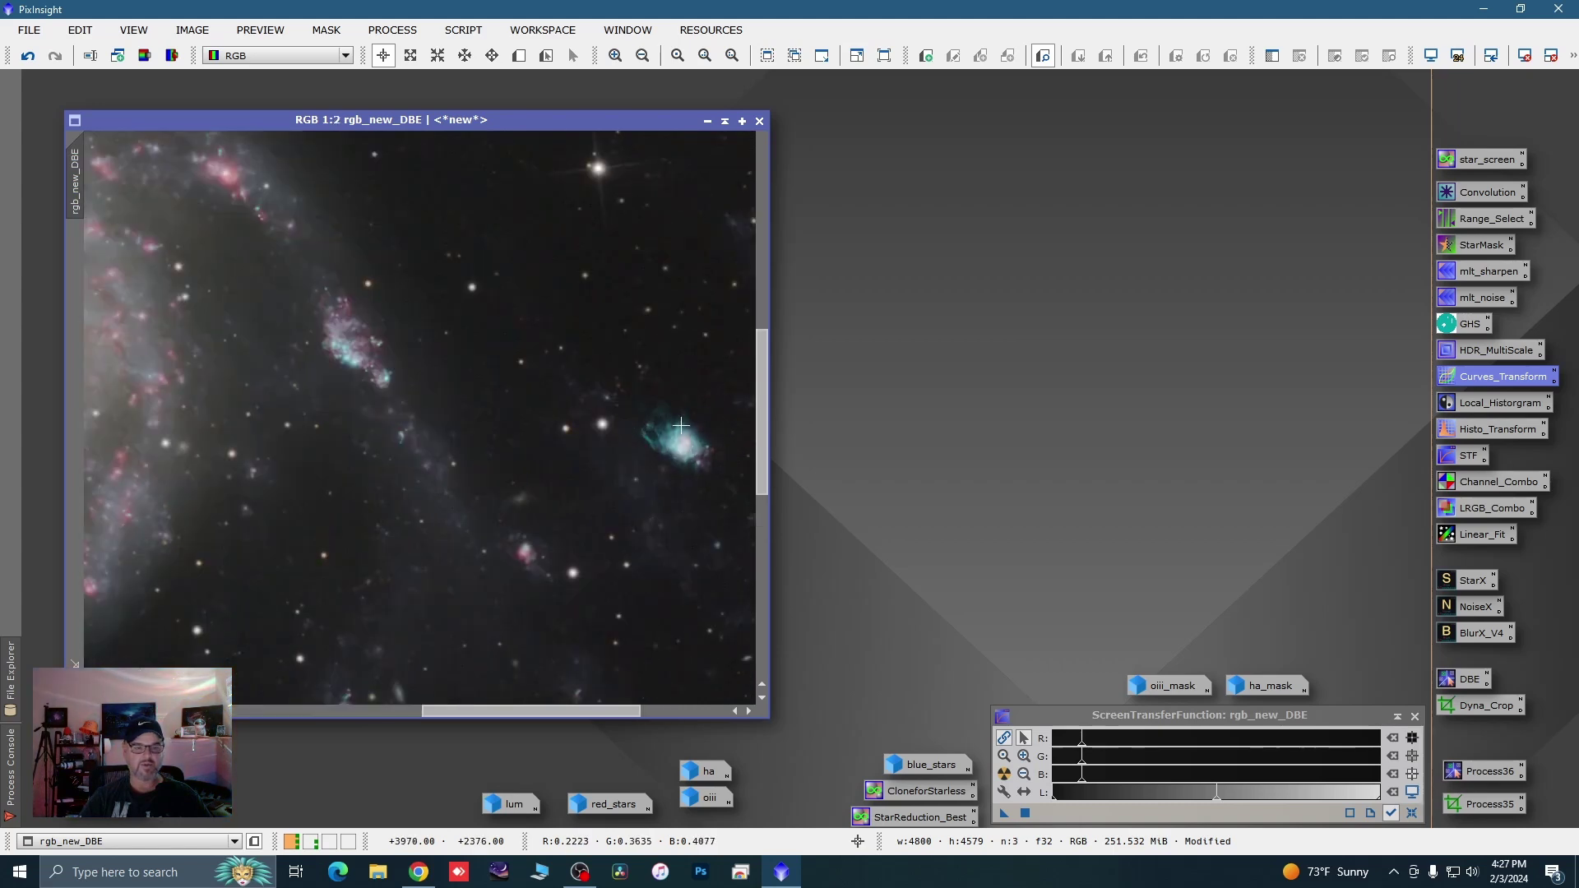
pyautogui.scroll(-1, 696, 418)
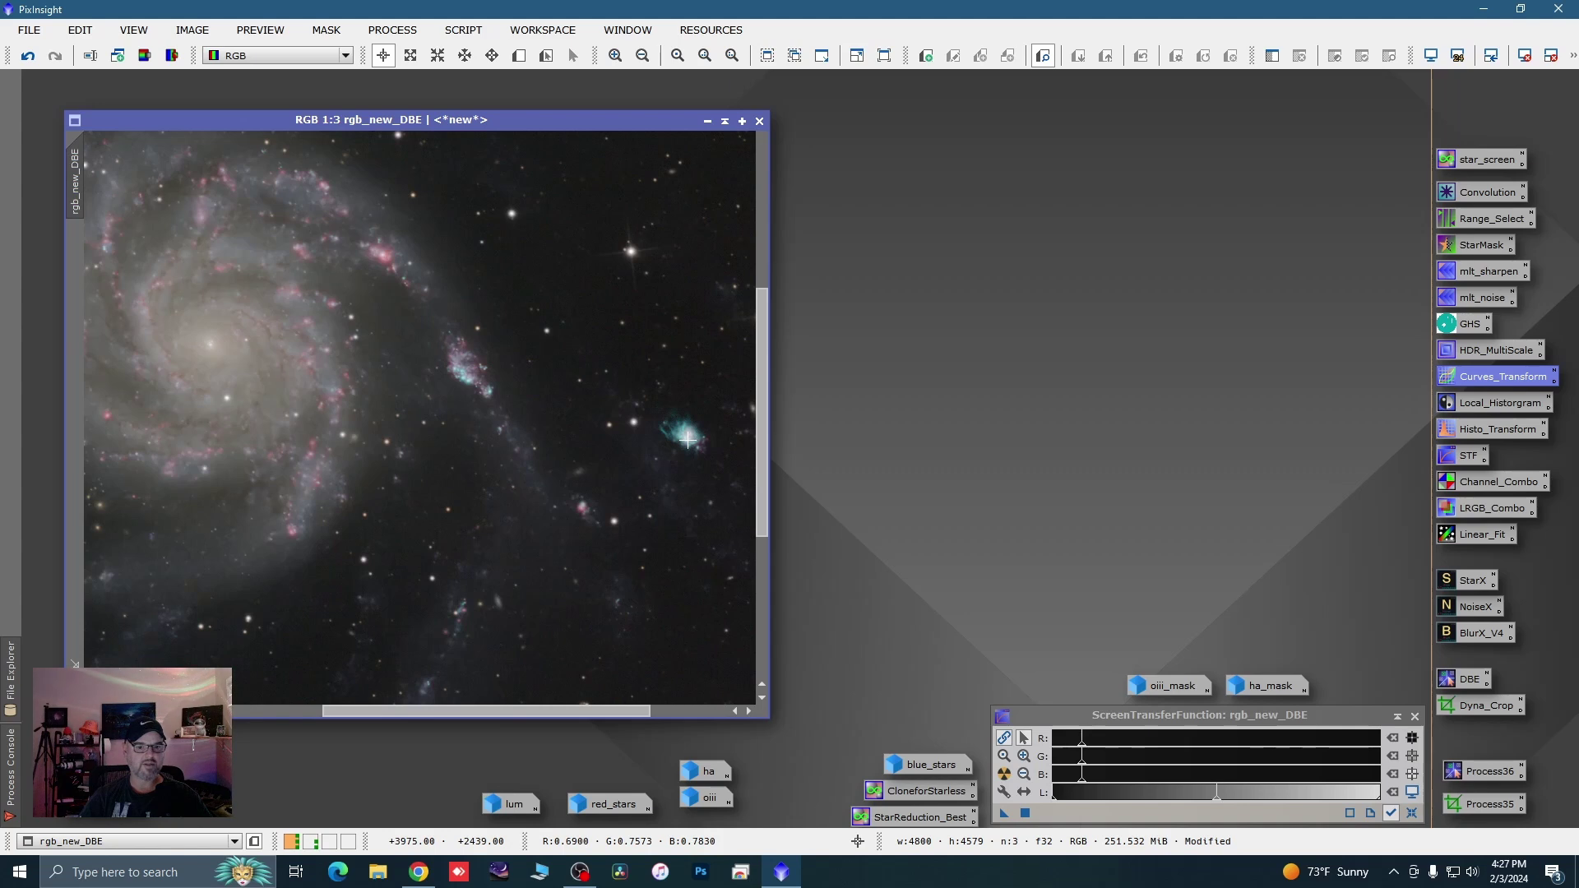
pyautogui.scroll(-3, 687, 436)
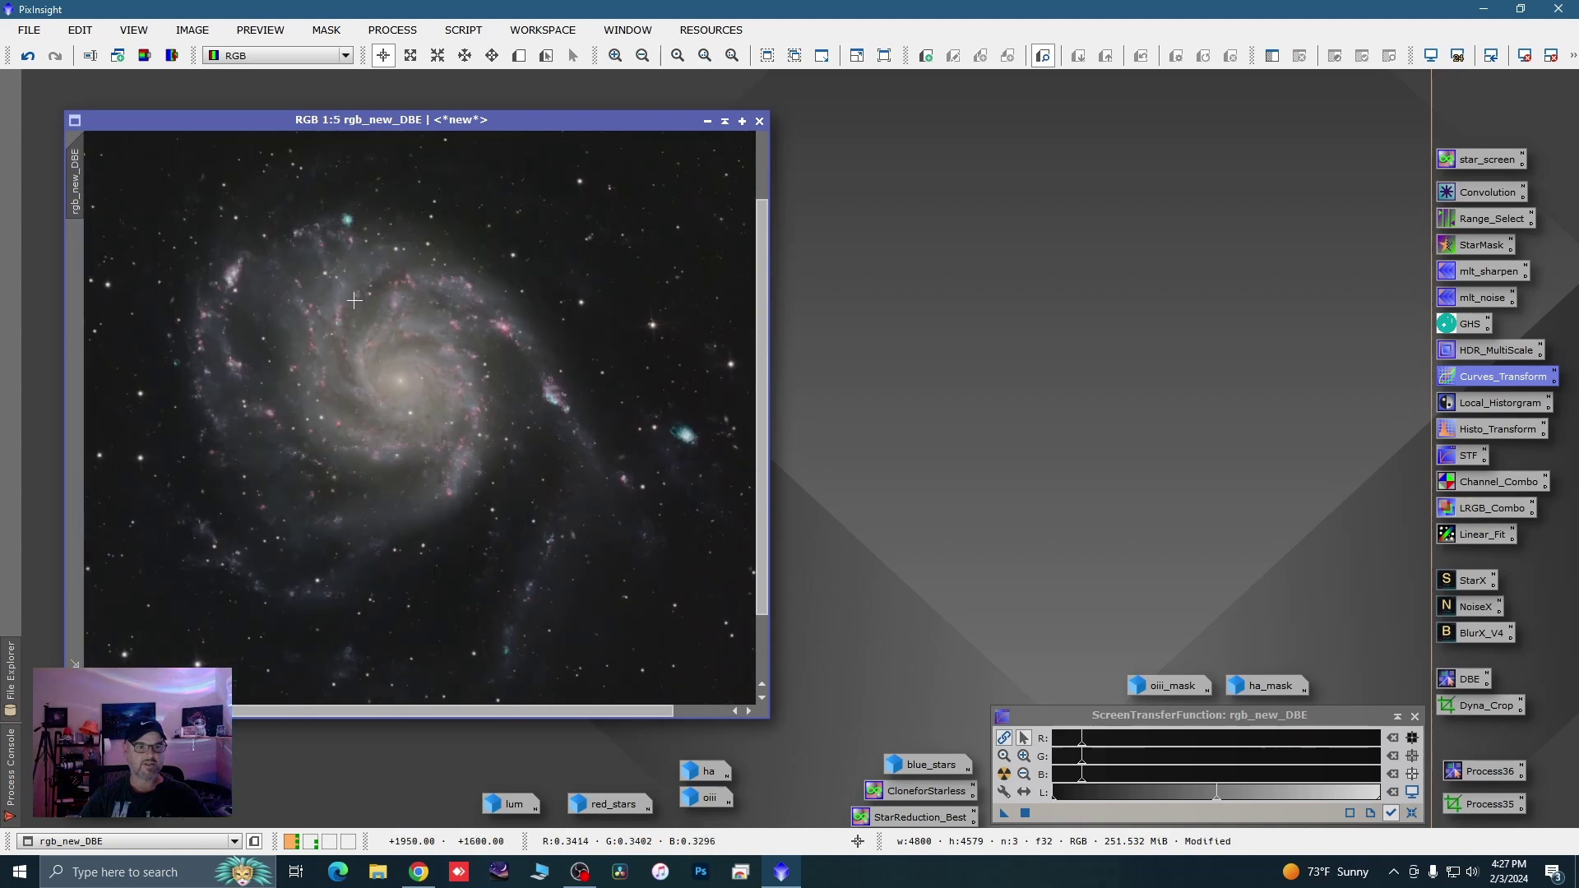
pyautogui.scroll(5, 225, 282)
pyautogui.scroll(-3, 226, 282)
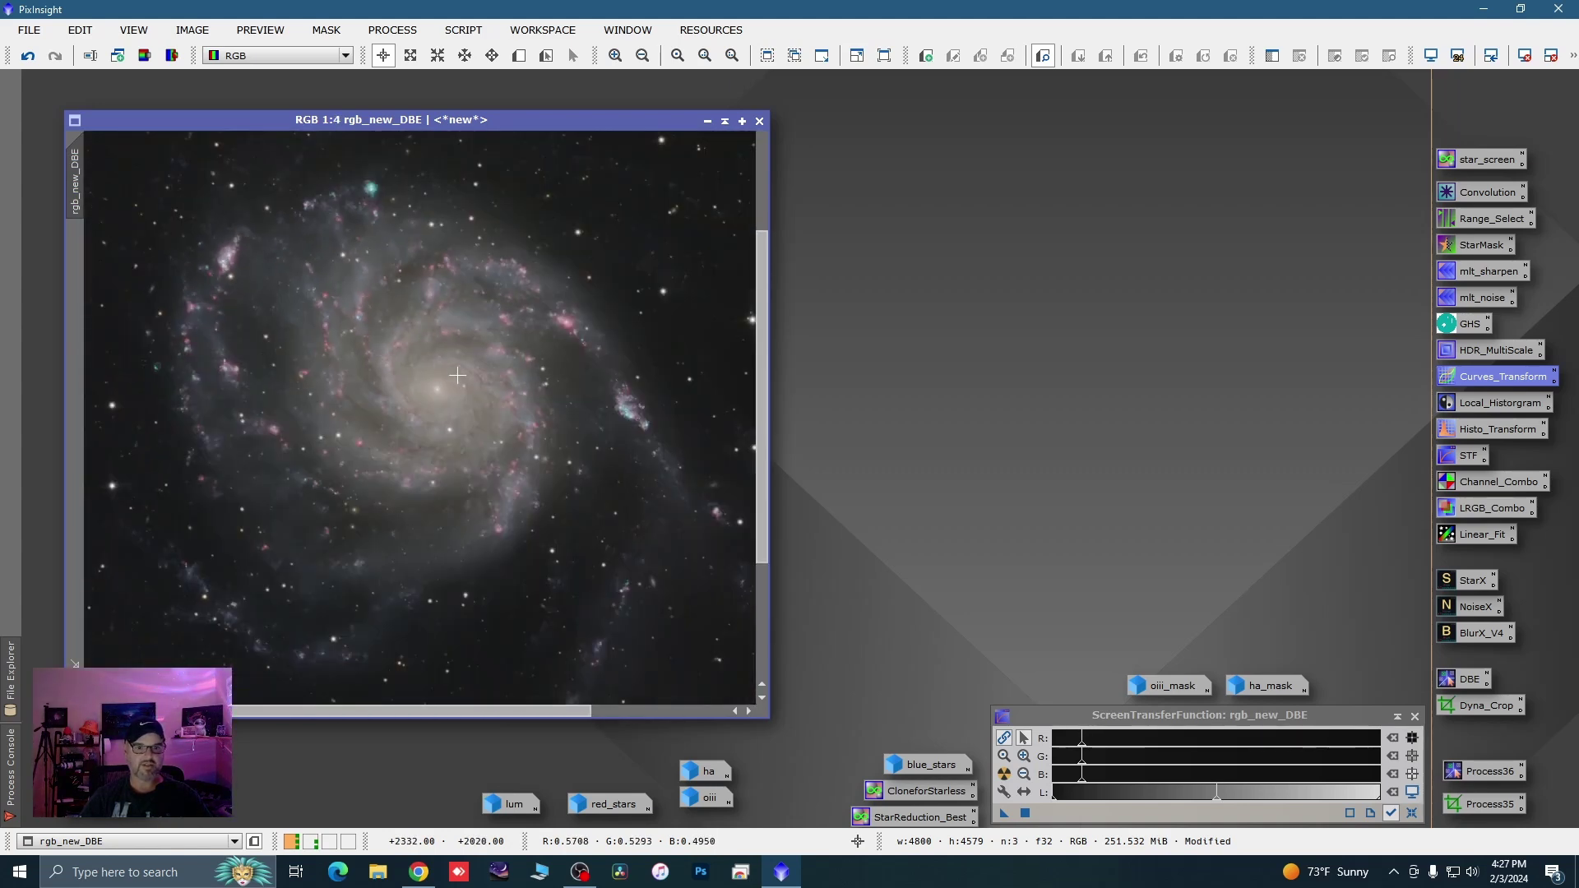
pyautogui.scroll(2, 458, 375)
pyautogui.scroll(-3, 458, 375)
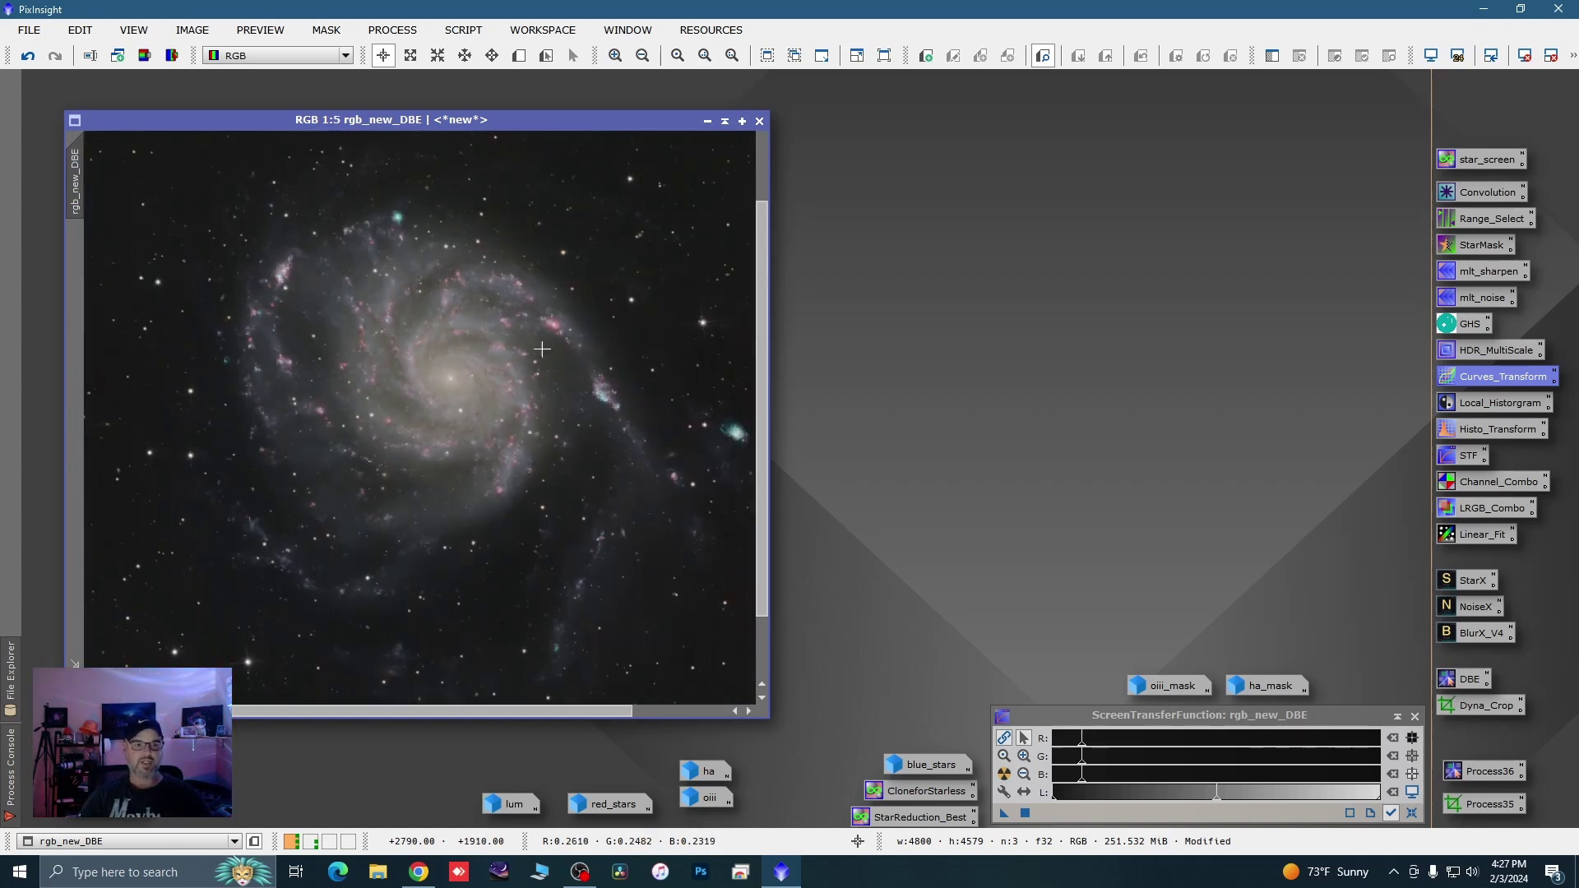
pyautogui.scroll(-1, 593, 325)
pyautogui.scroll(-1, 593, 324)
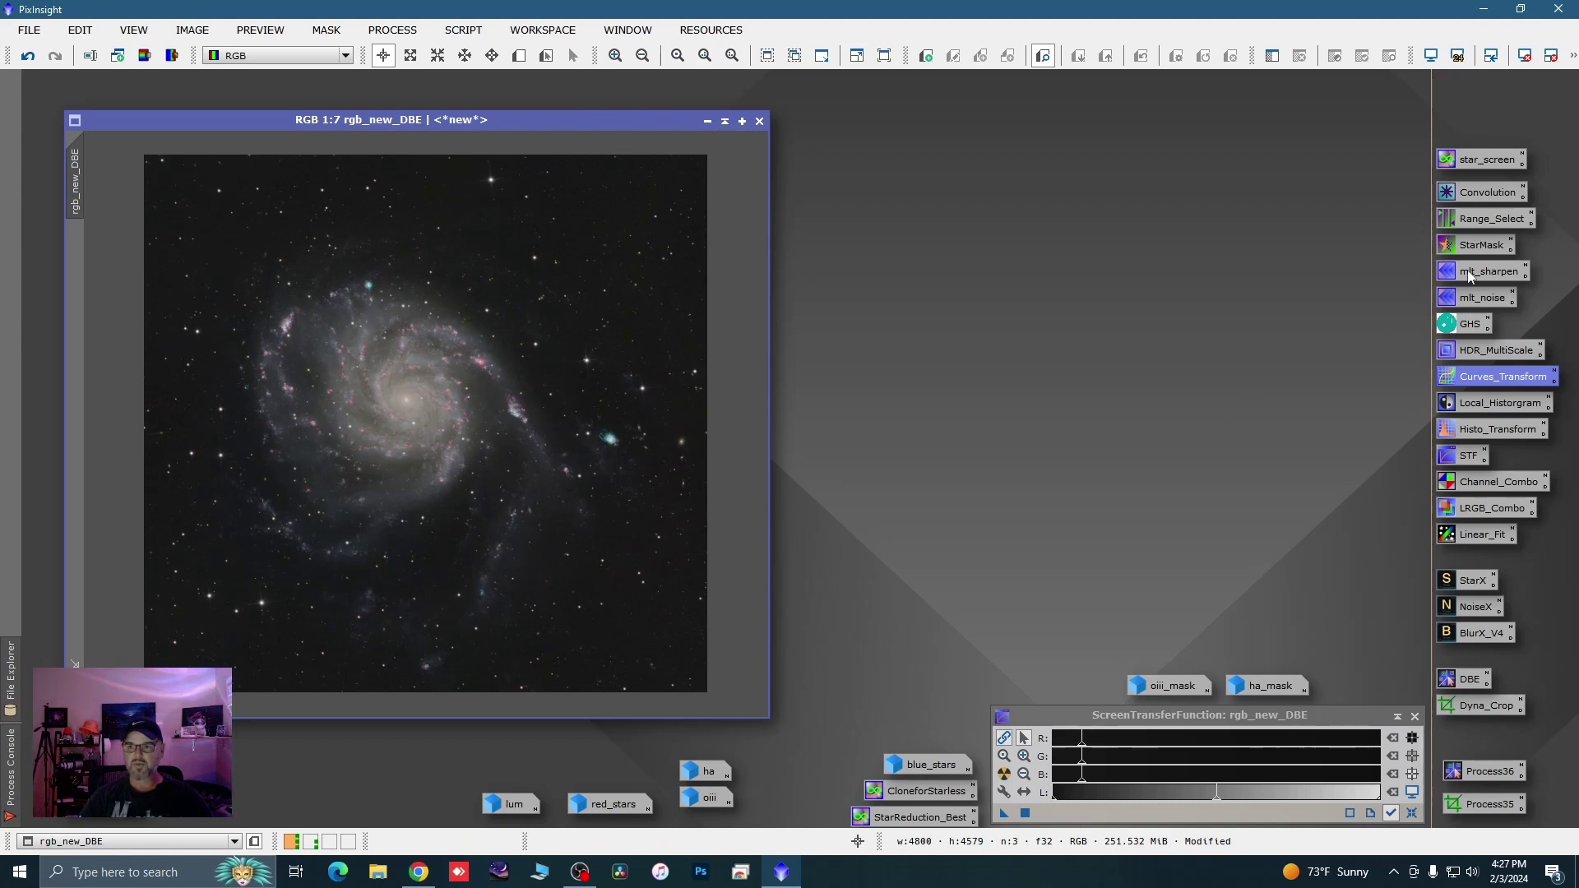
# Blur rgb_new_DBE with a parametric Convolution at StdDev 10.0, then close the process and its real-time preview
pyautogui.doubleClick(1473, 197)
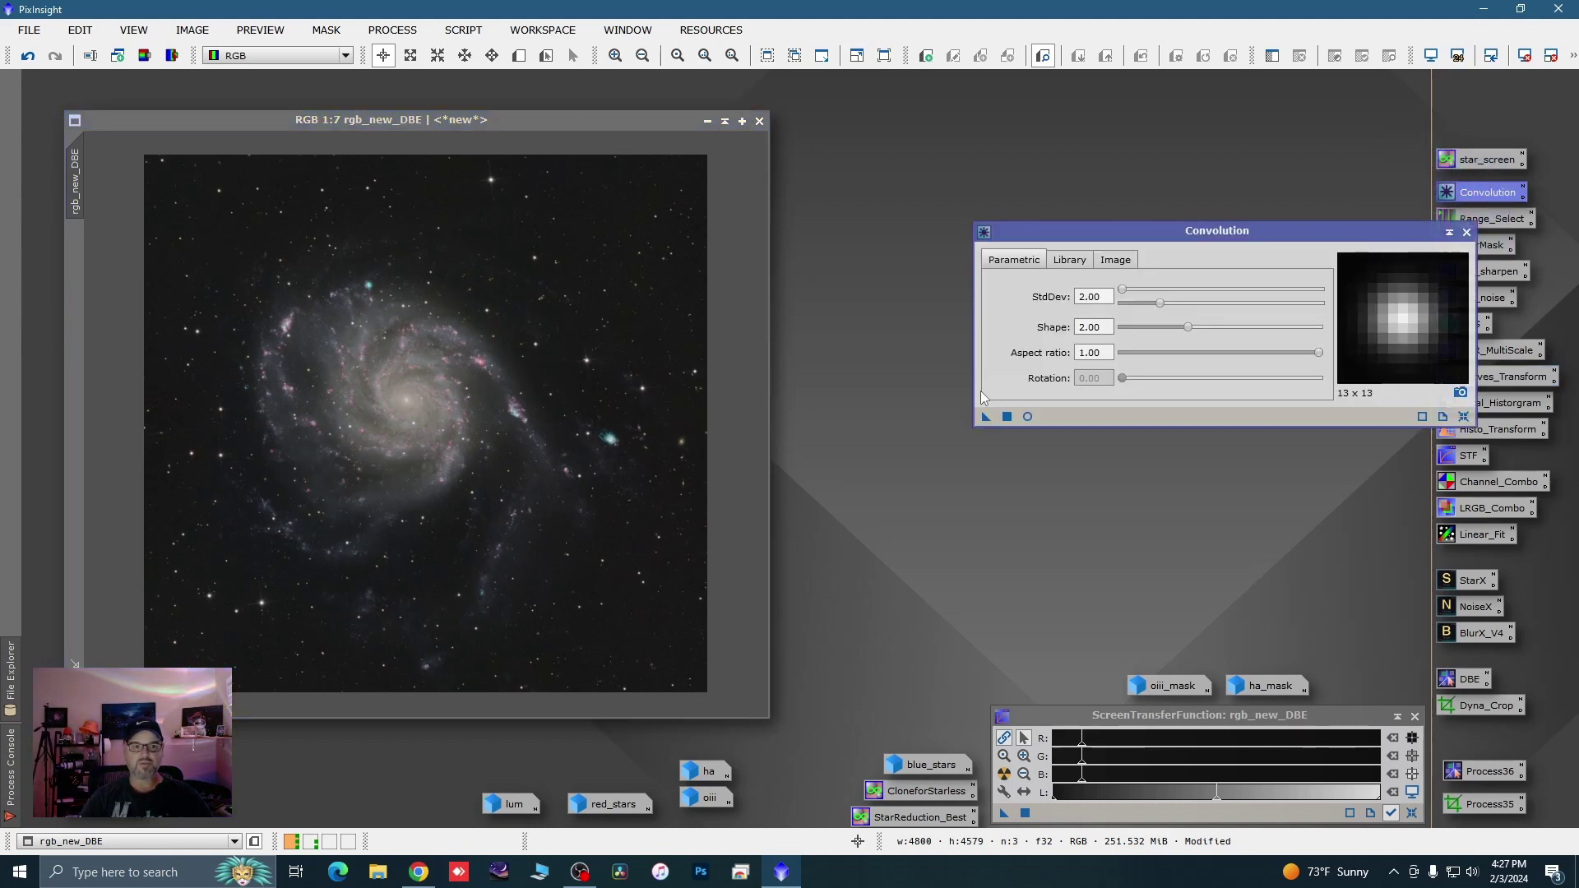
pyautogui.click(1028, 417)
pyautogui.moveTo(1161, 305); pyautogui.dragTo(1322, 311)
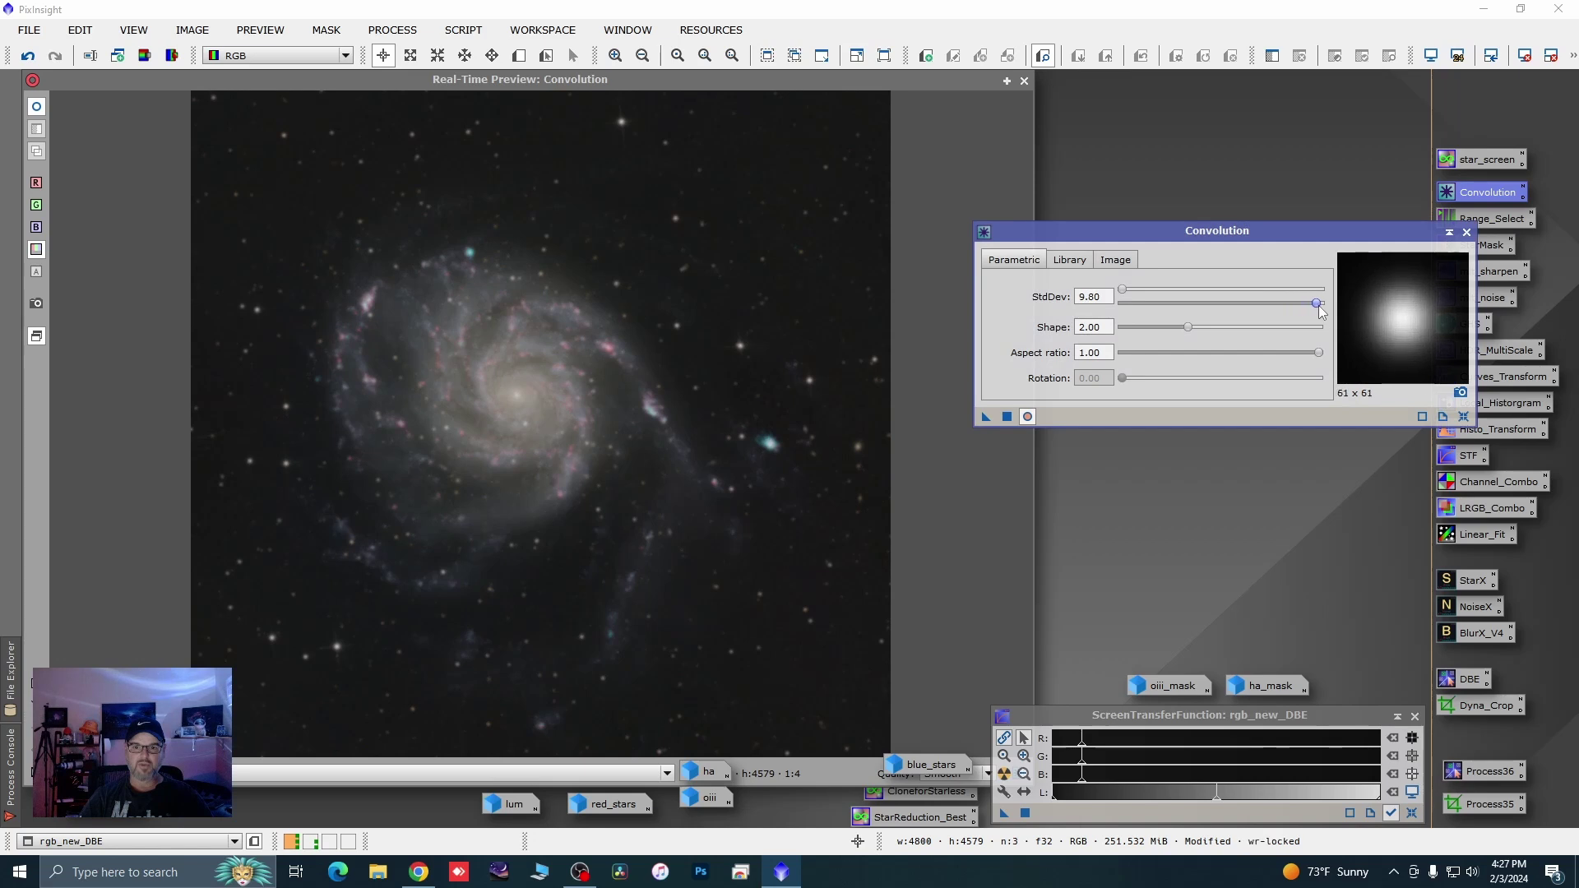
pyautogui.click(1008, 418)
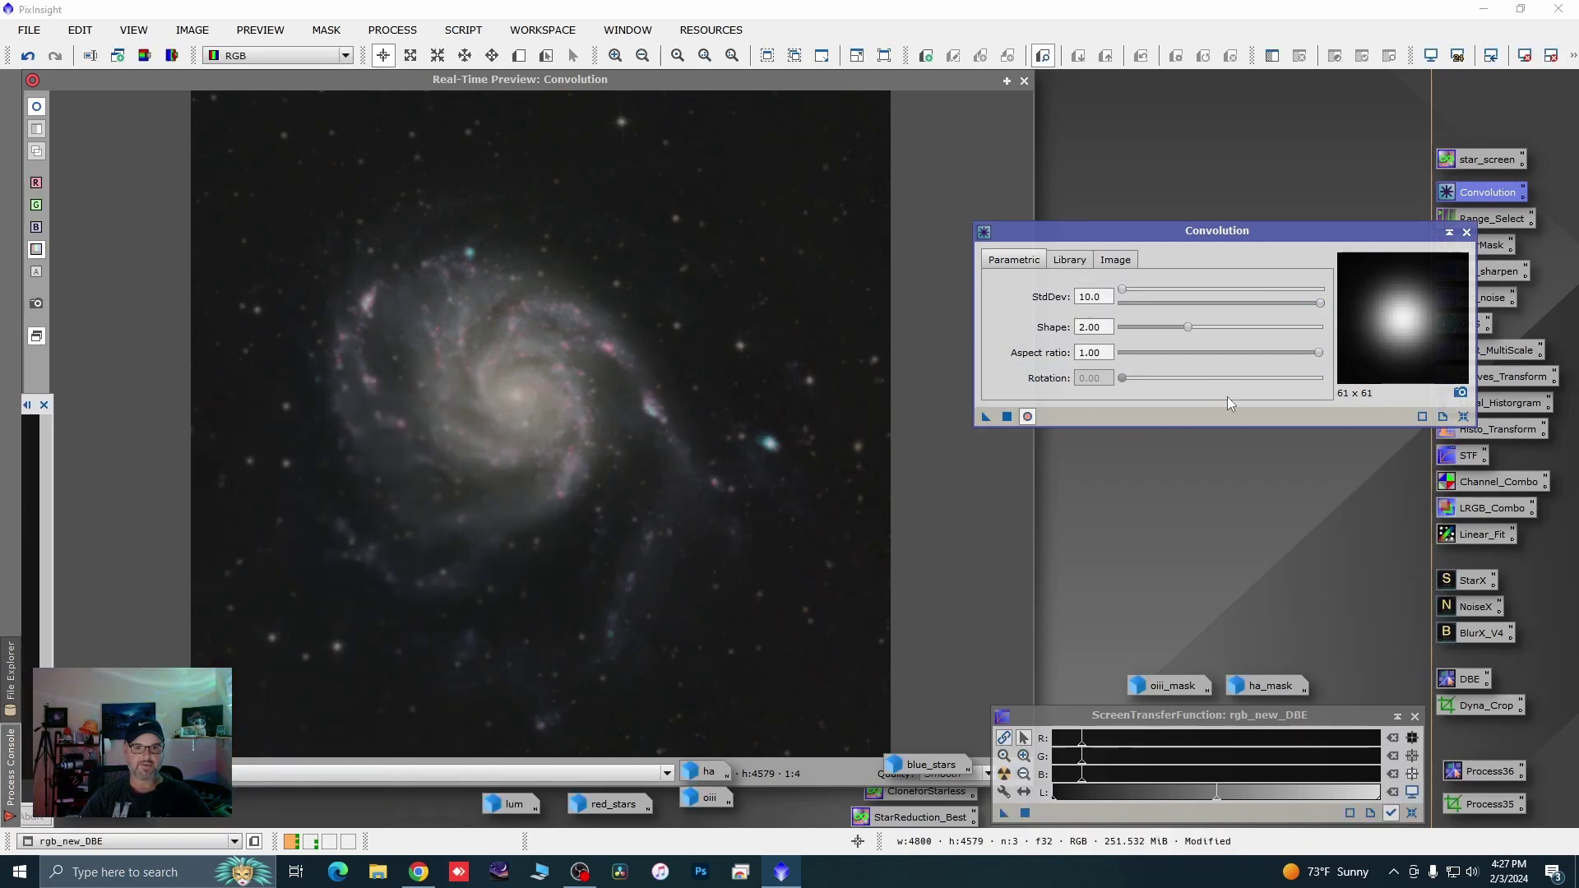
pyautogui.click(1469, 232)
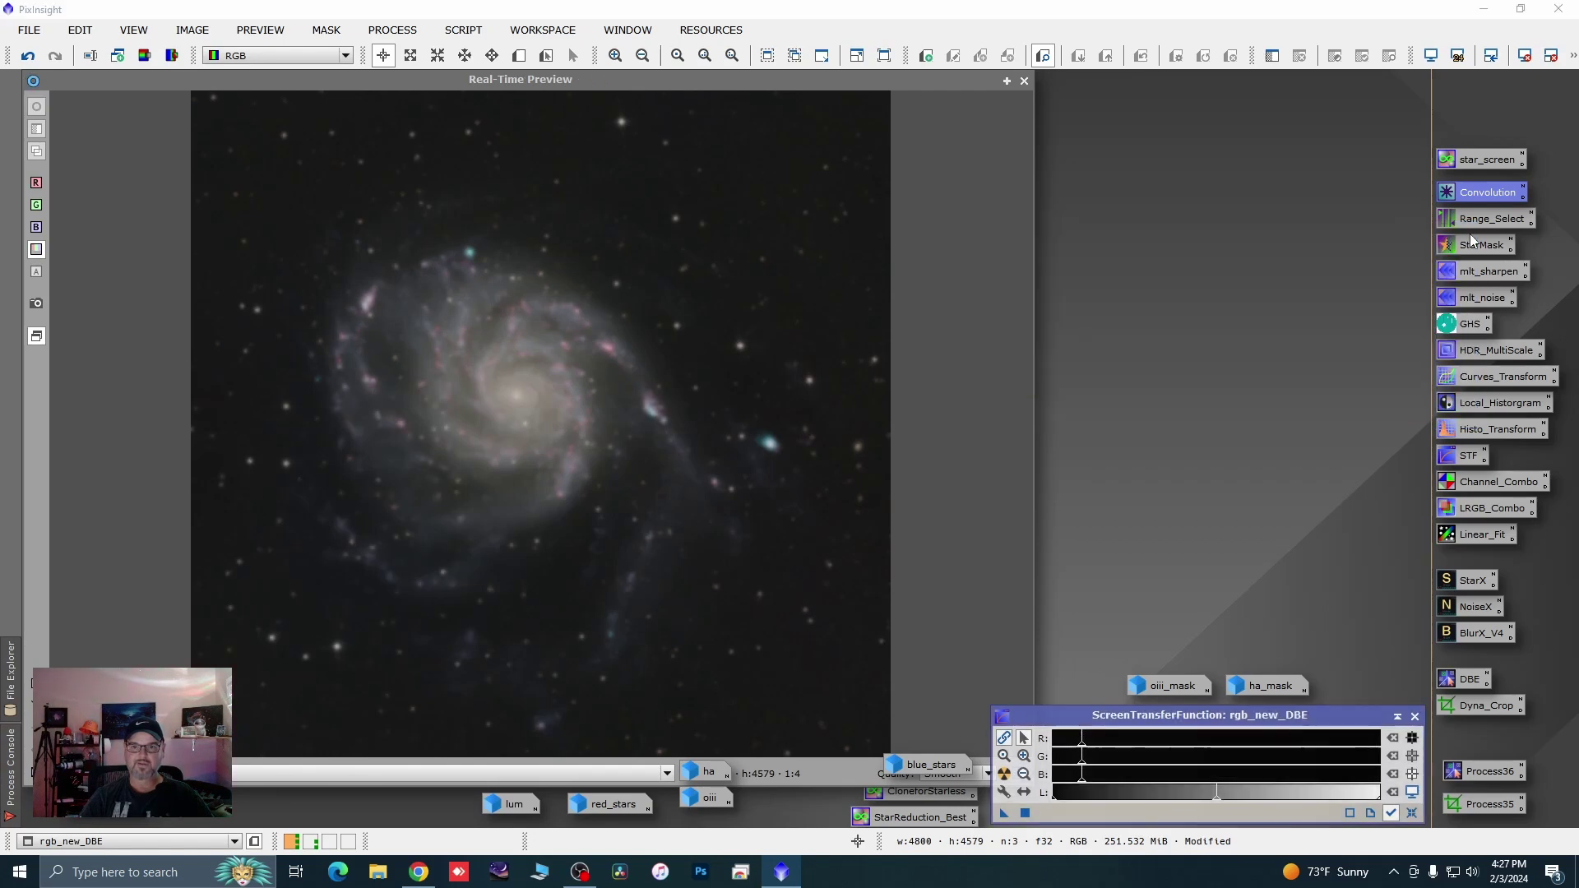
pyautogui.click(1024, 81)
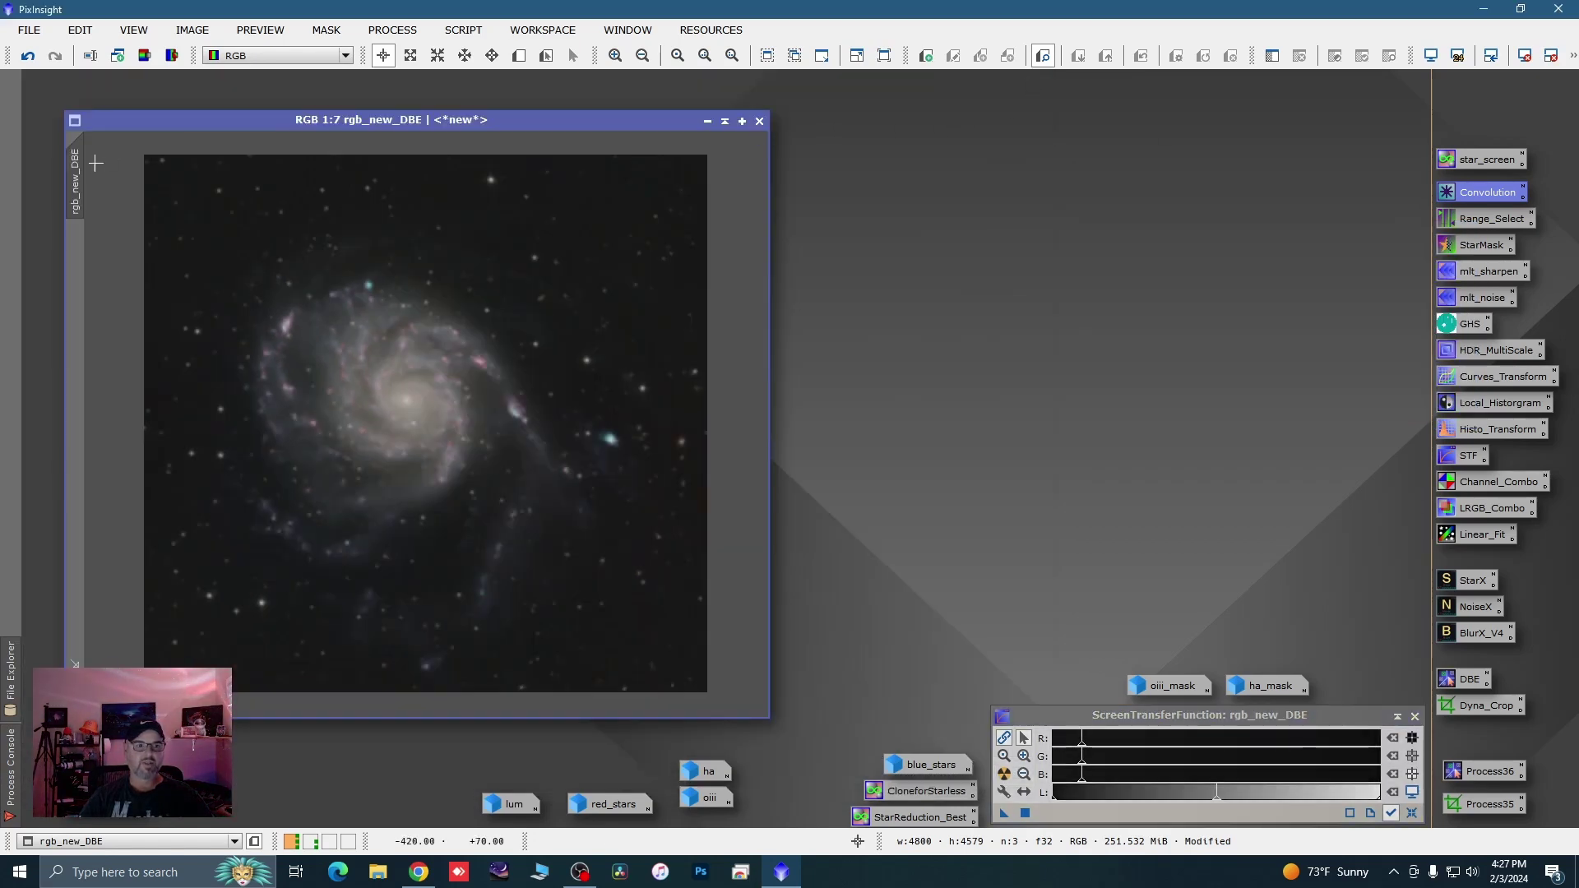
# Rename the rgb_new_DBE image to rgb_final and minimize it
pyautogui.doubleClick(75, 181)
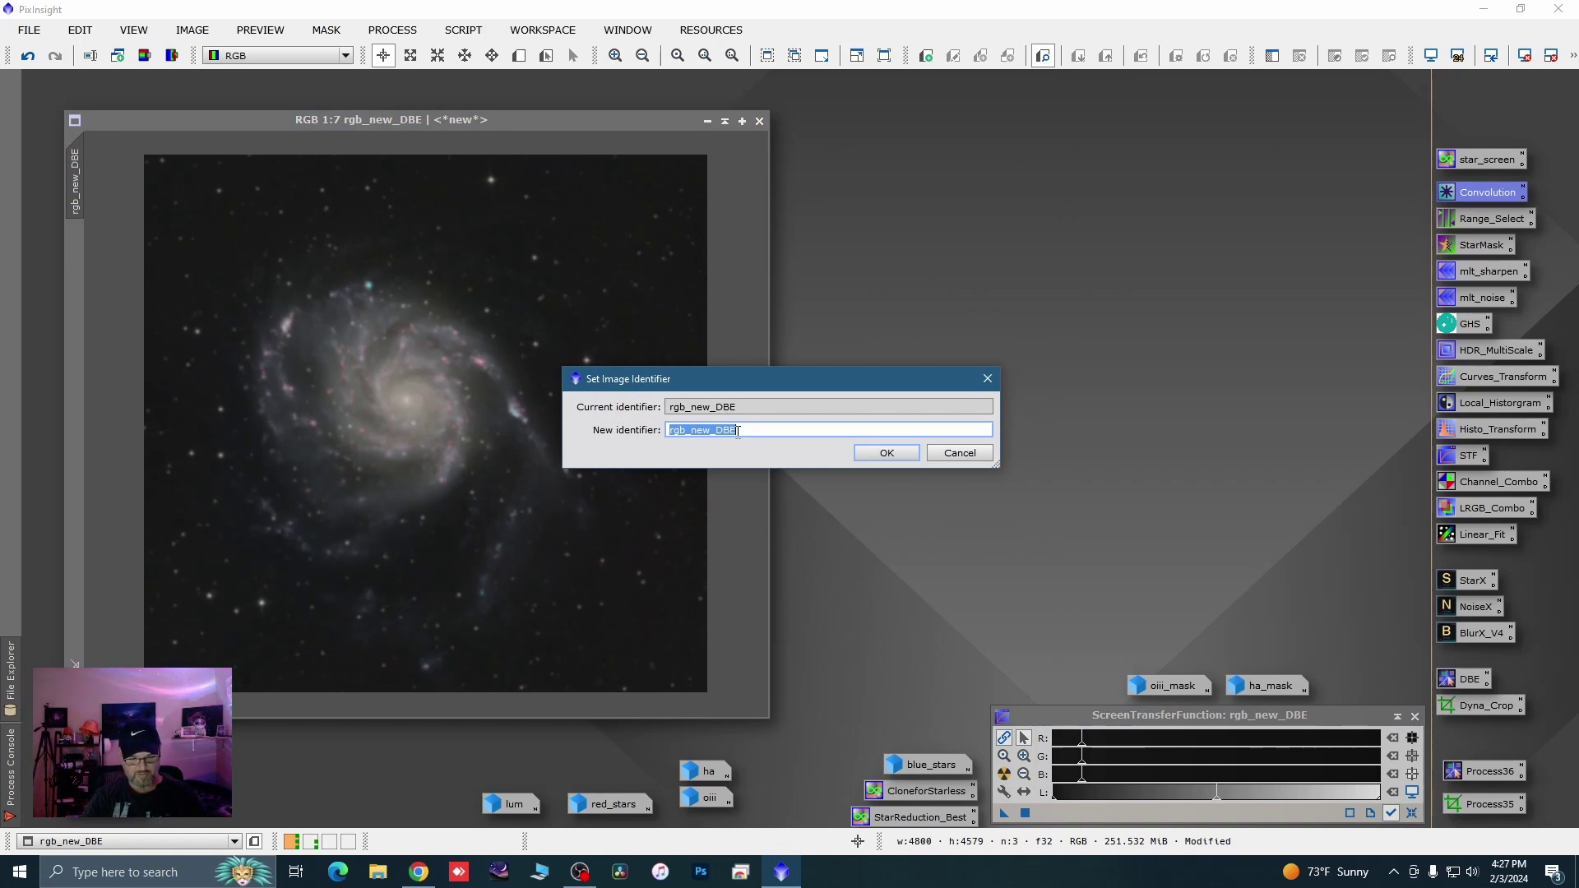
pyautogui.write('rgb_final')
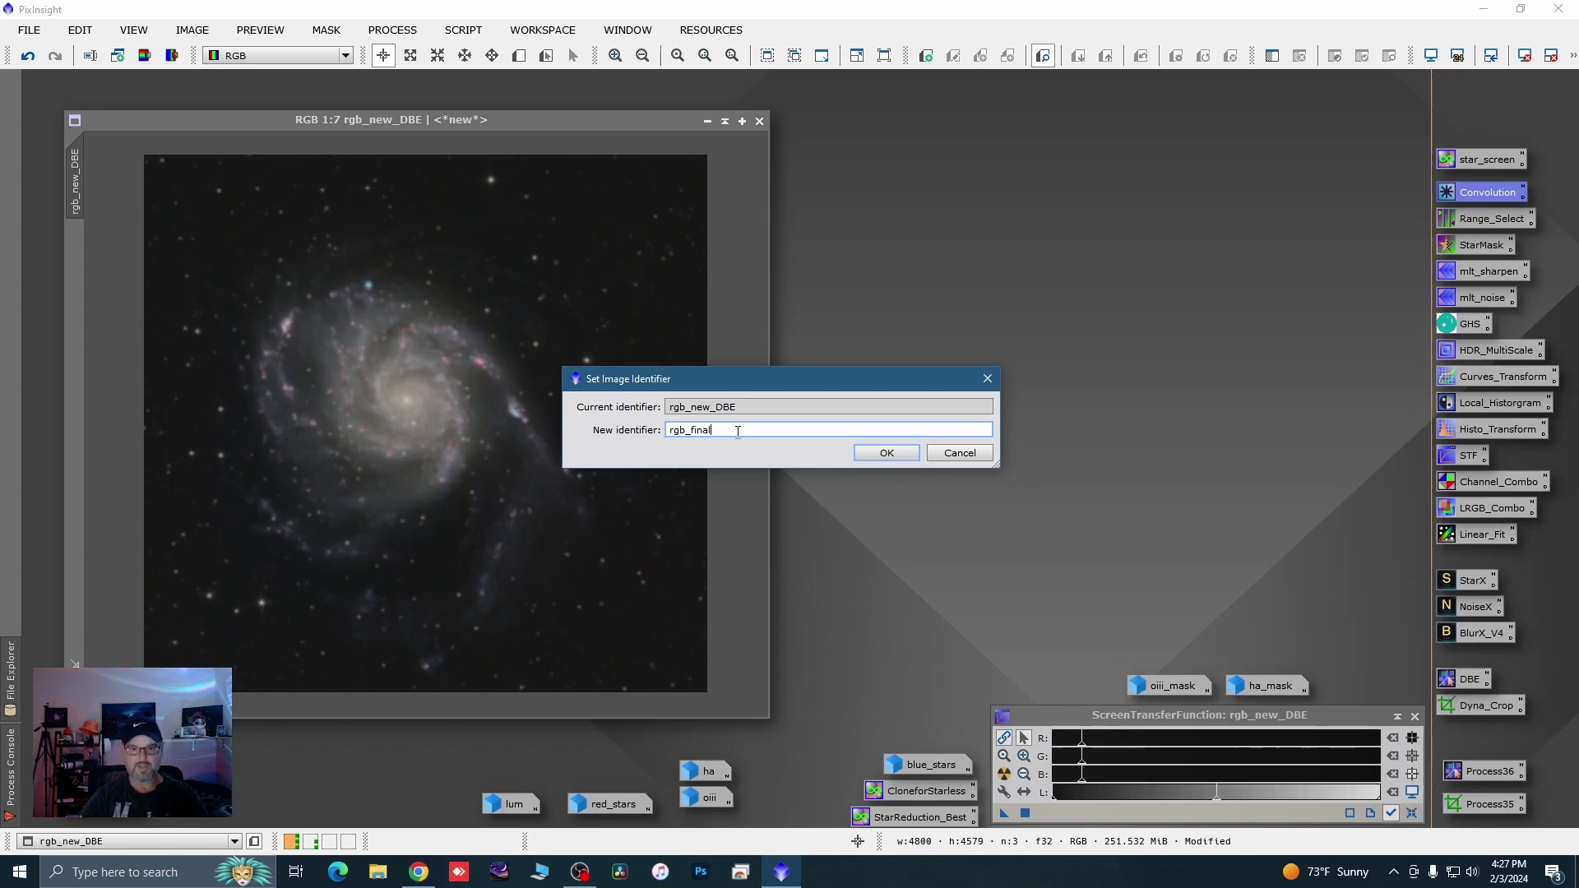
pyautogui.click(887, 453)
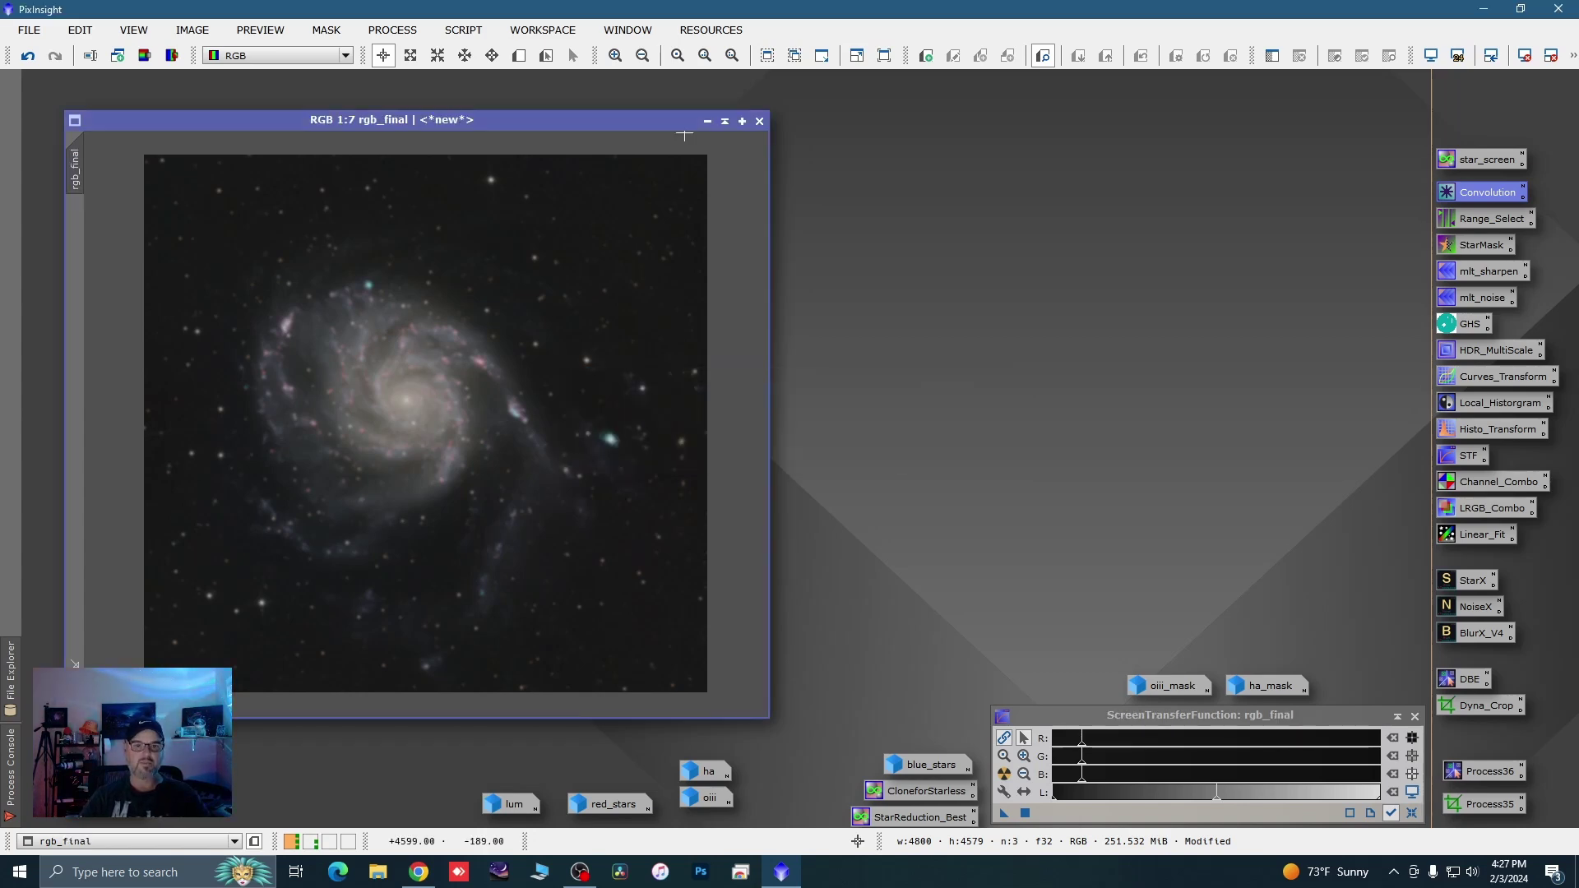
pyautogui.click(708, 121)
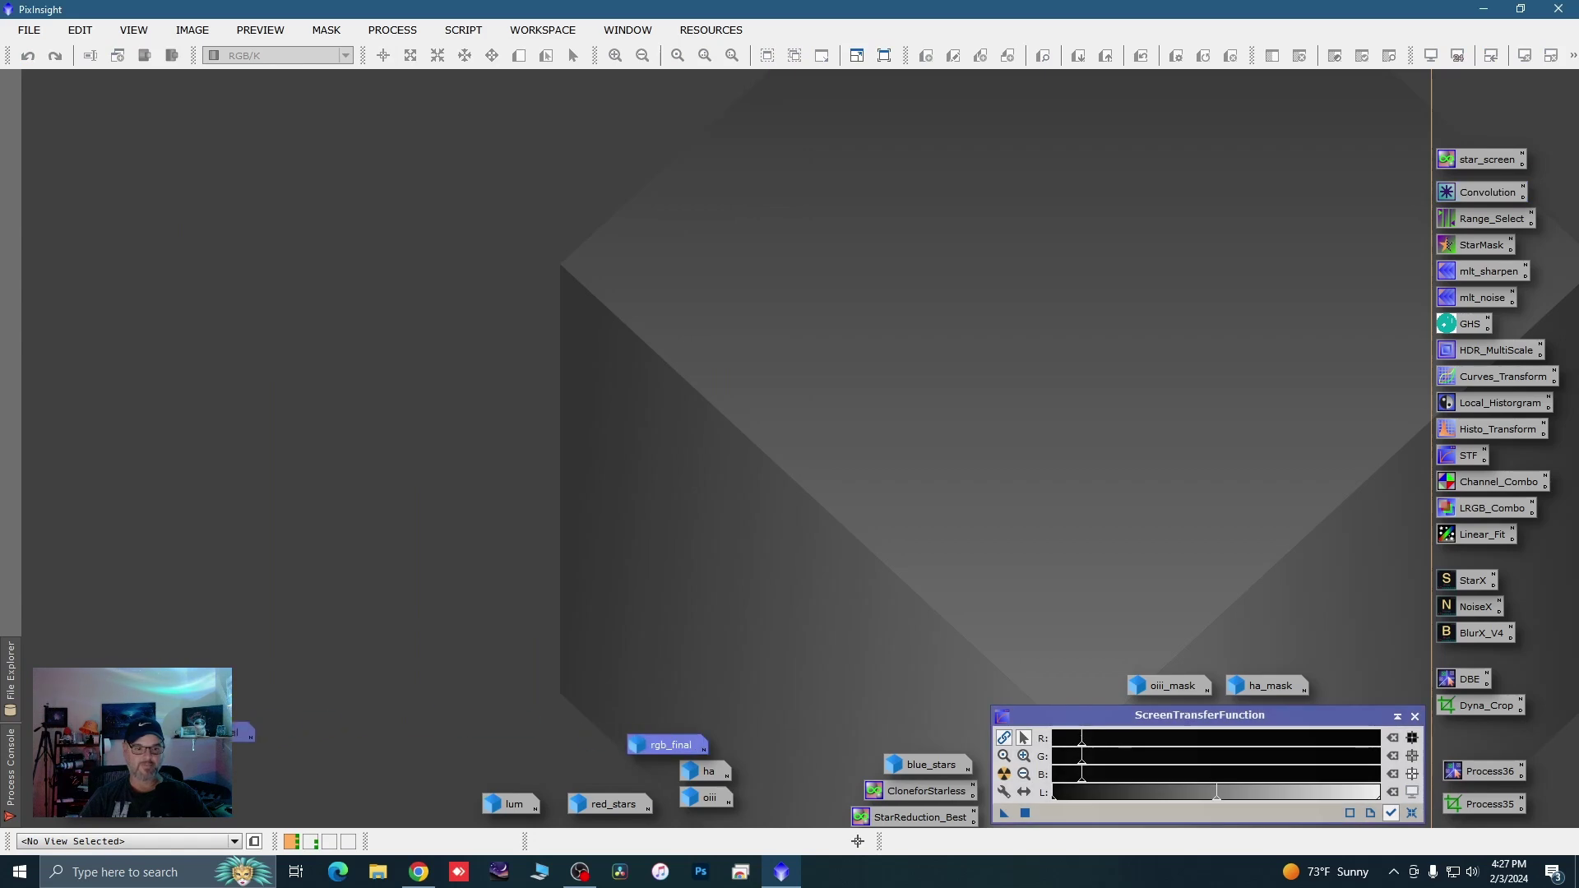
# Restore the lum image, reposition its window, and remove its screen stretch
pyautogui.doubleClick(510, 801)
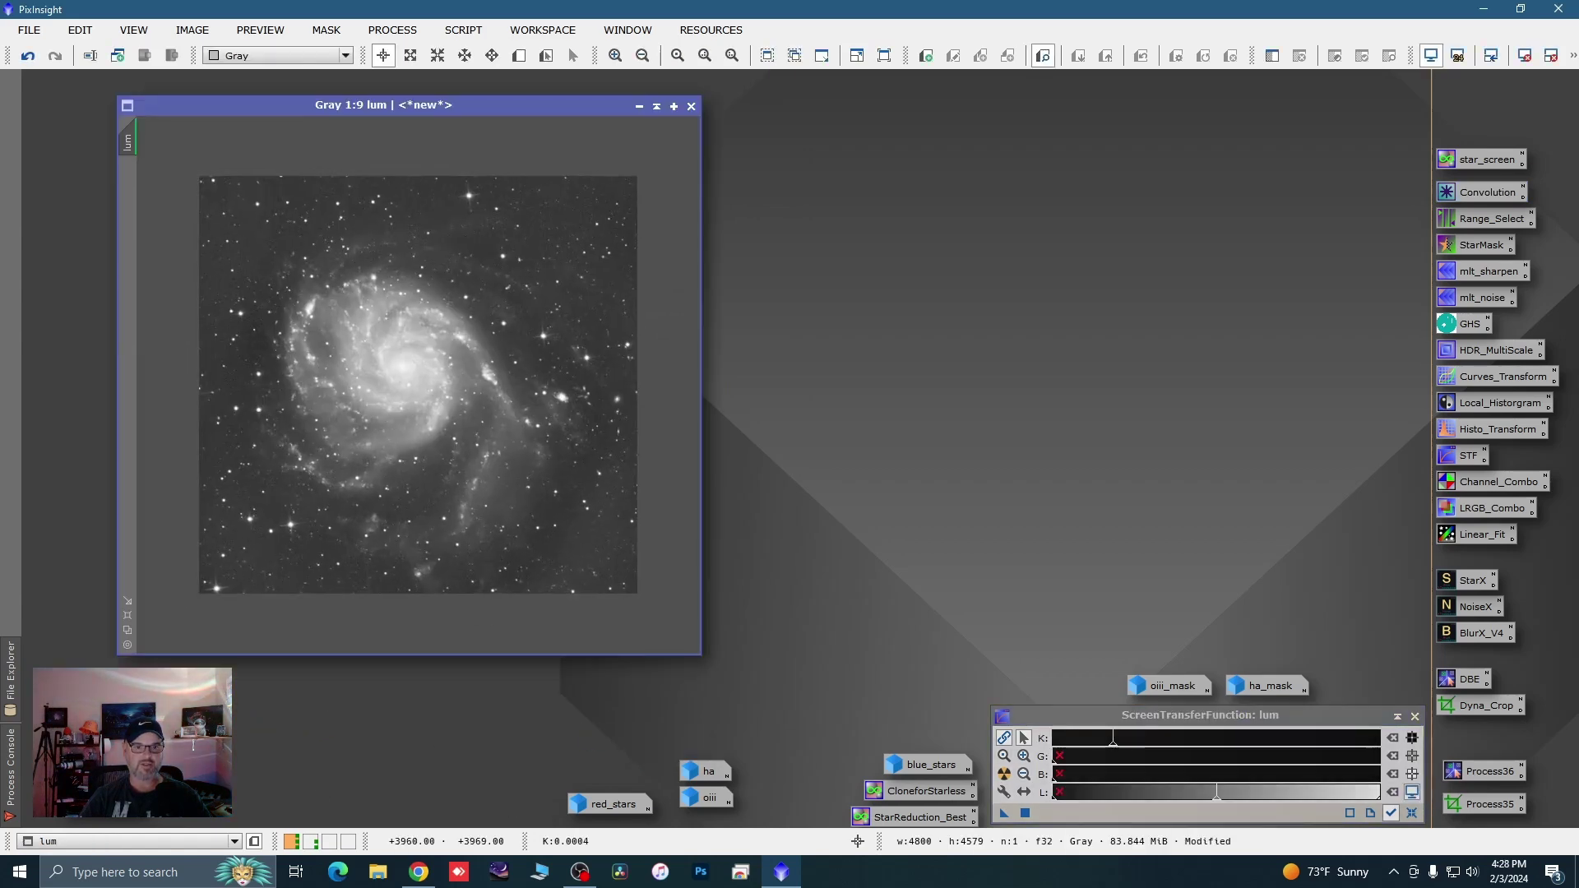
pyautogui.moveTo(405, 105); pyautogui.dragTo(348, 94)
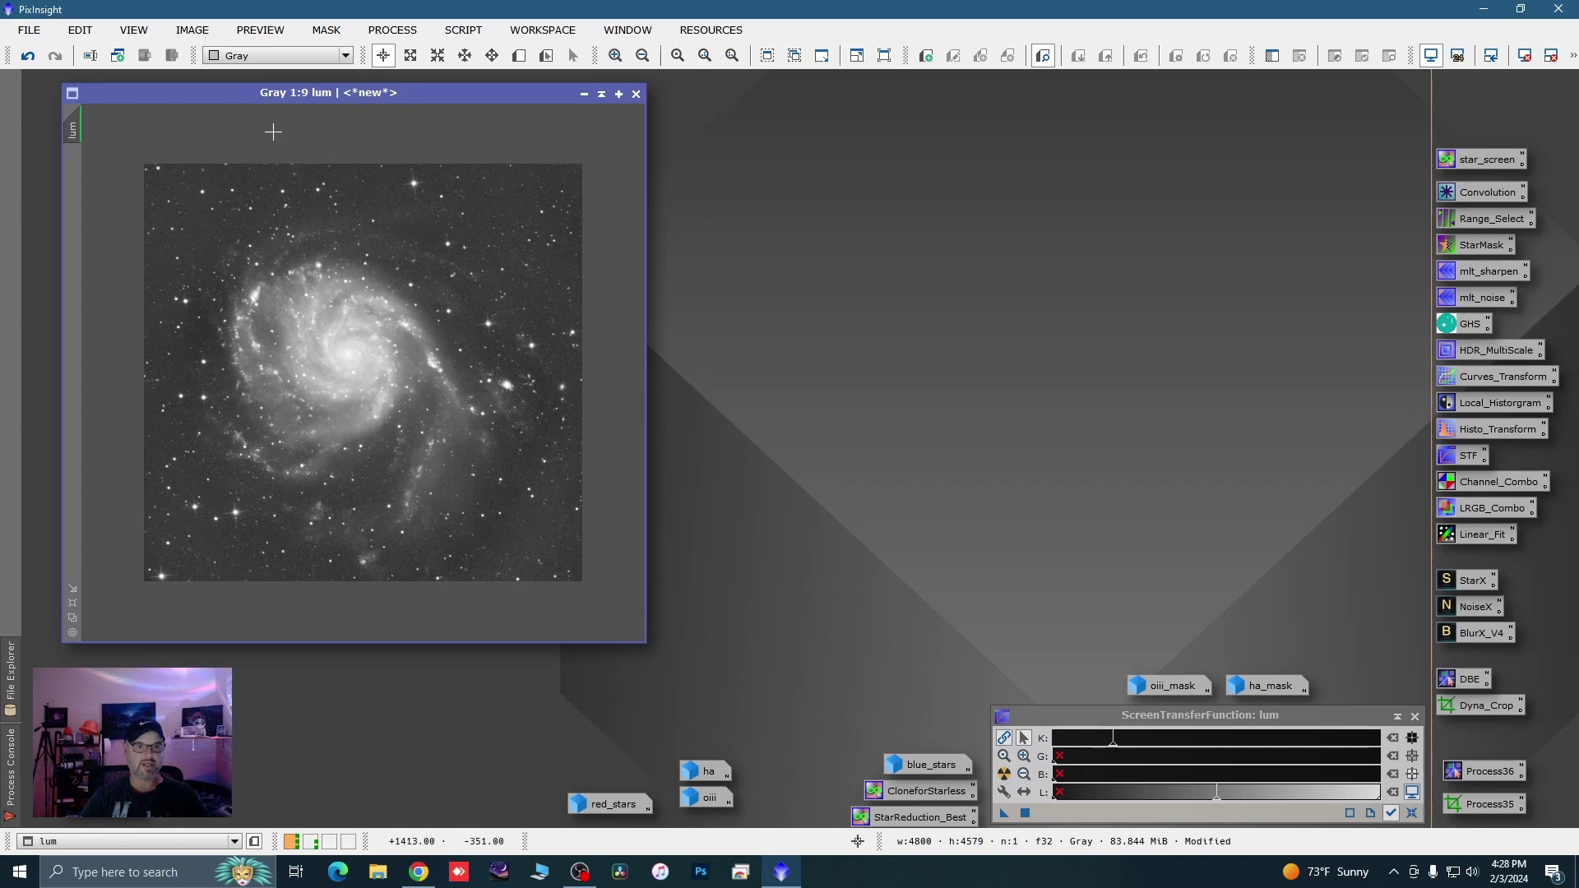
pyautogui.scroll(3, 335, 310)
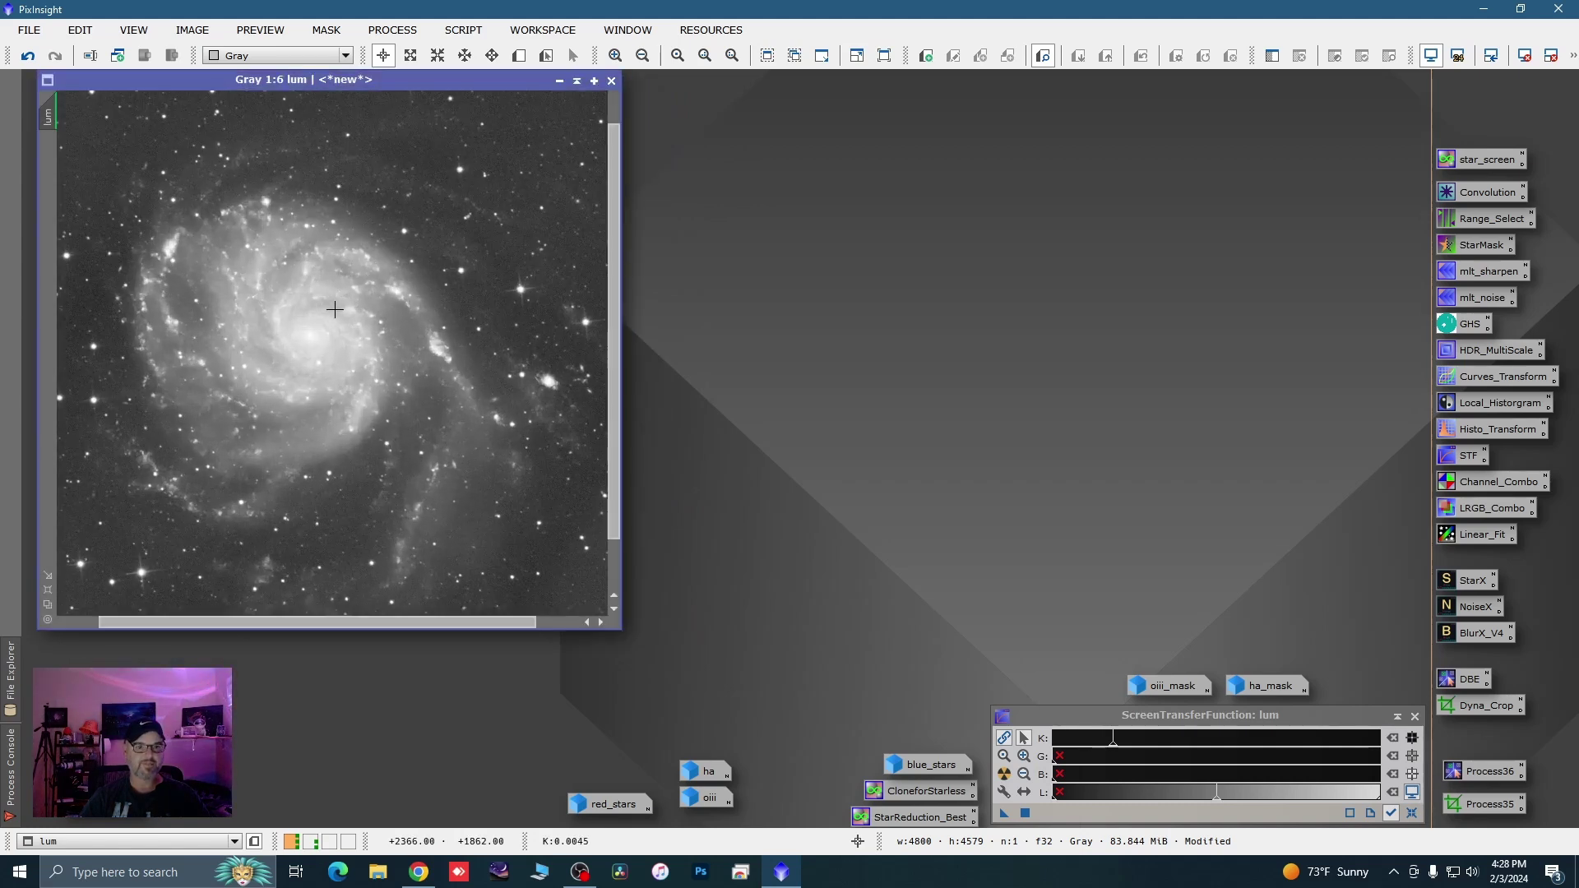
pyautogui.scroll(1, 335, 309)
pyautogui.scroll(-2, 432, 325)
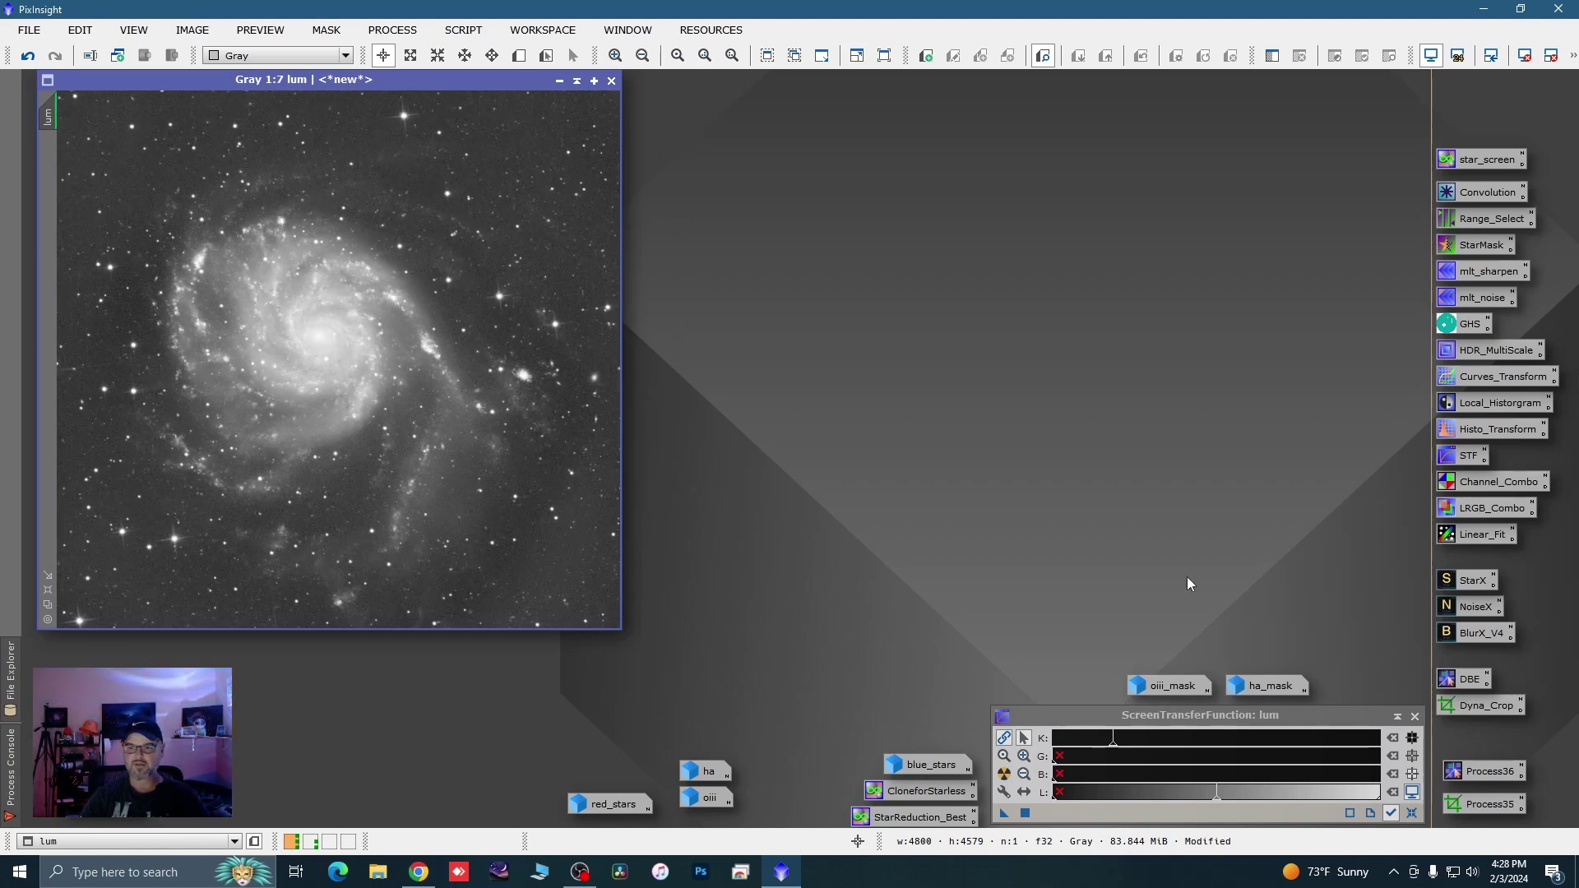
pyautogui.hotkey('ctrl', 'F12')
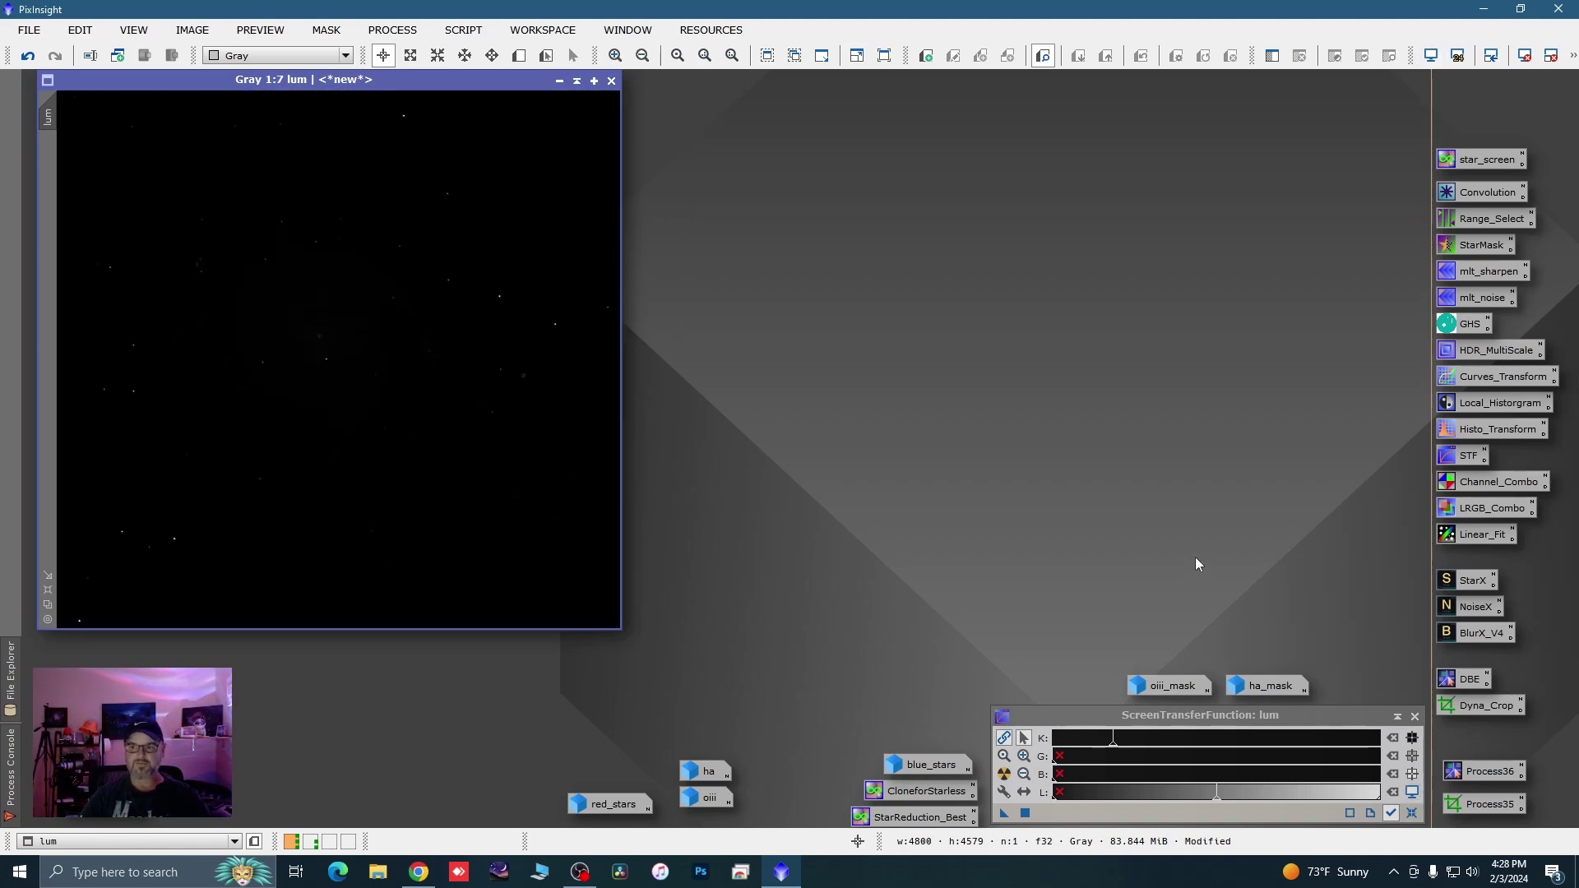
# Apply a GeneralizedHyperbolicStretch to lum with stretch factor 5.530 and local intensity 2.790, and reset the process
pyautogui.doubleClick(1454, 324)
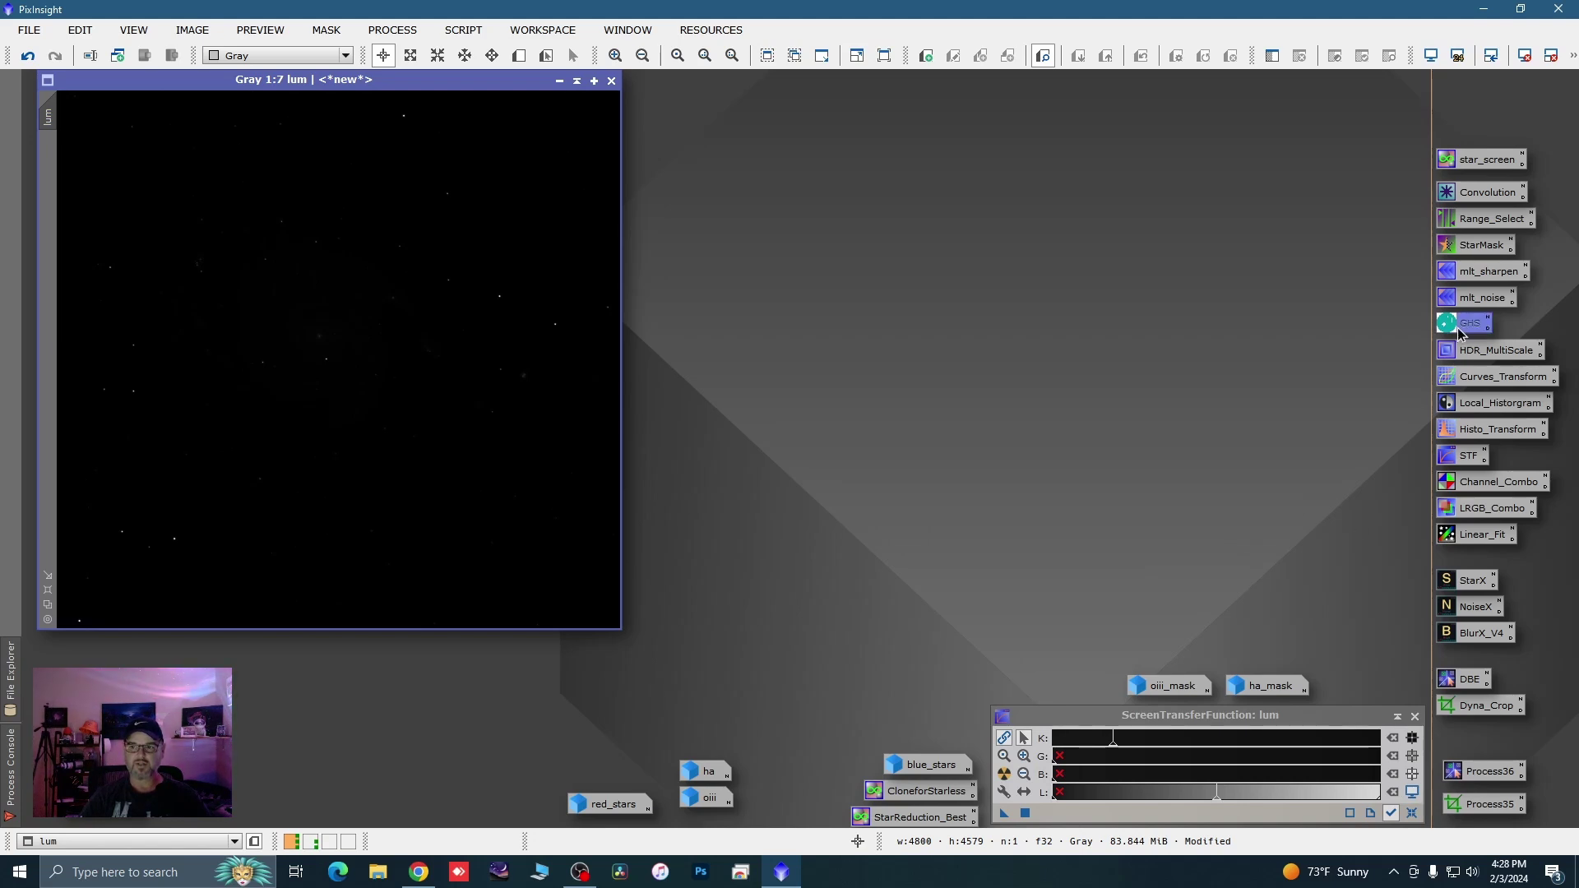
pyautogui.click(1108, 639)
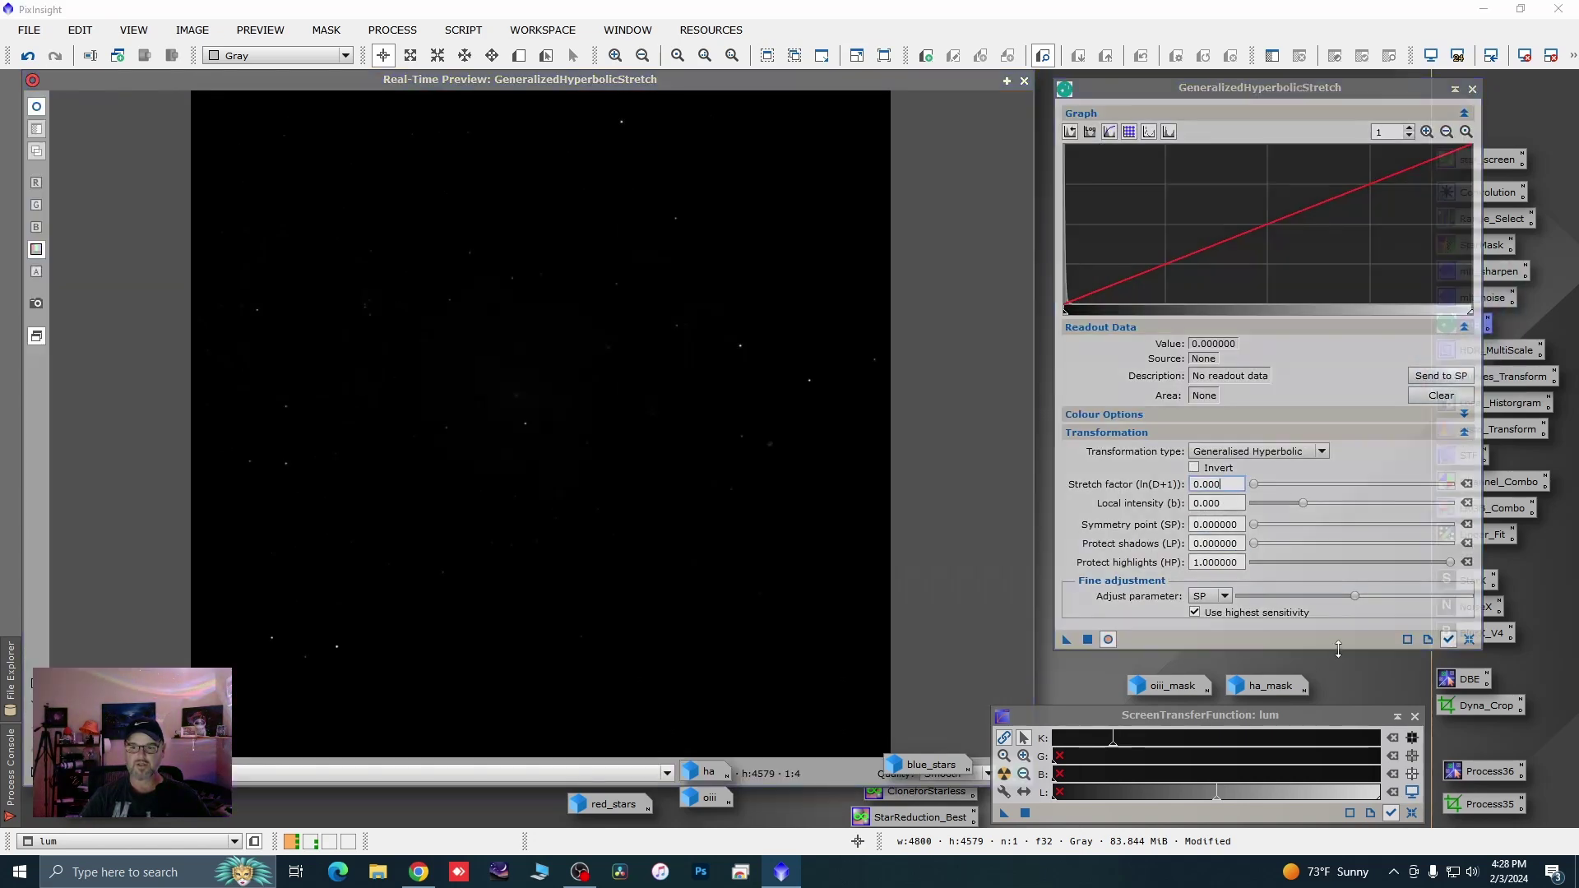
pyautogui.moveTo(1254, 485); pyautogui.dragTo(1311, 487)
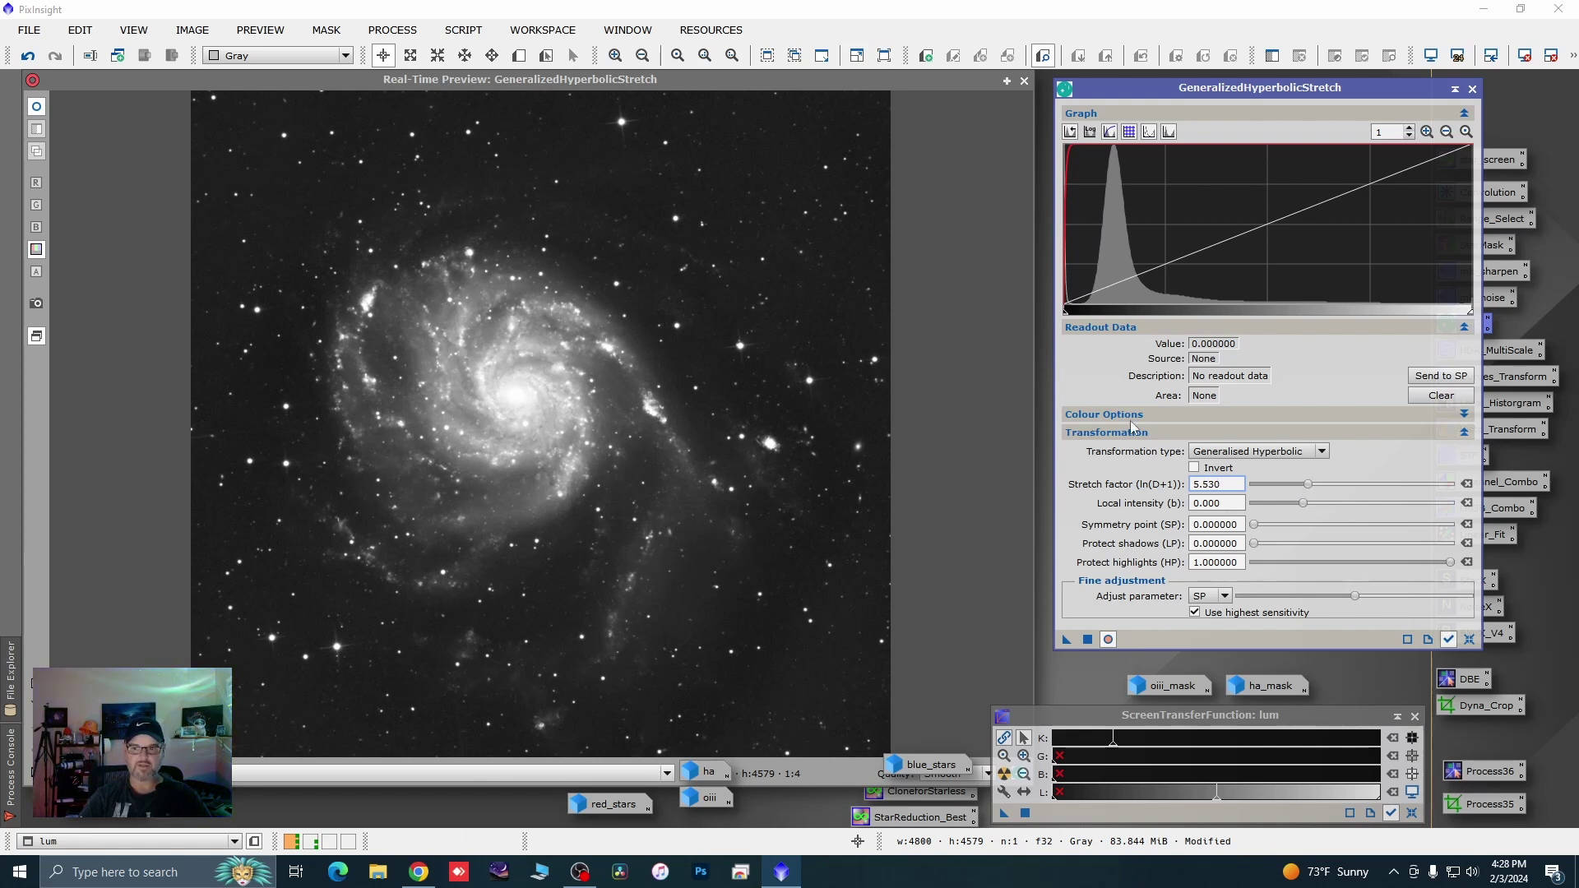
pyautogui.moveTo(1303, 504); pyautogui.dragTo(1334, 508)
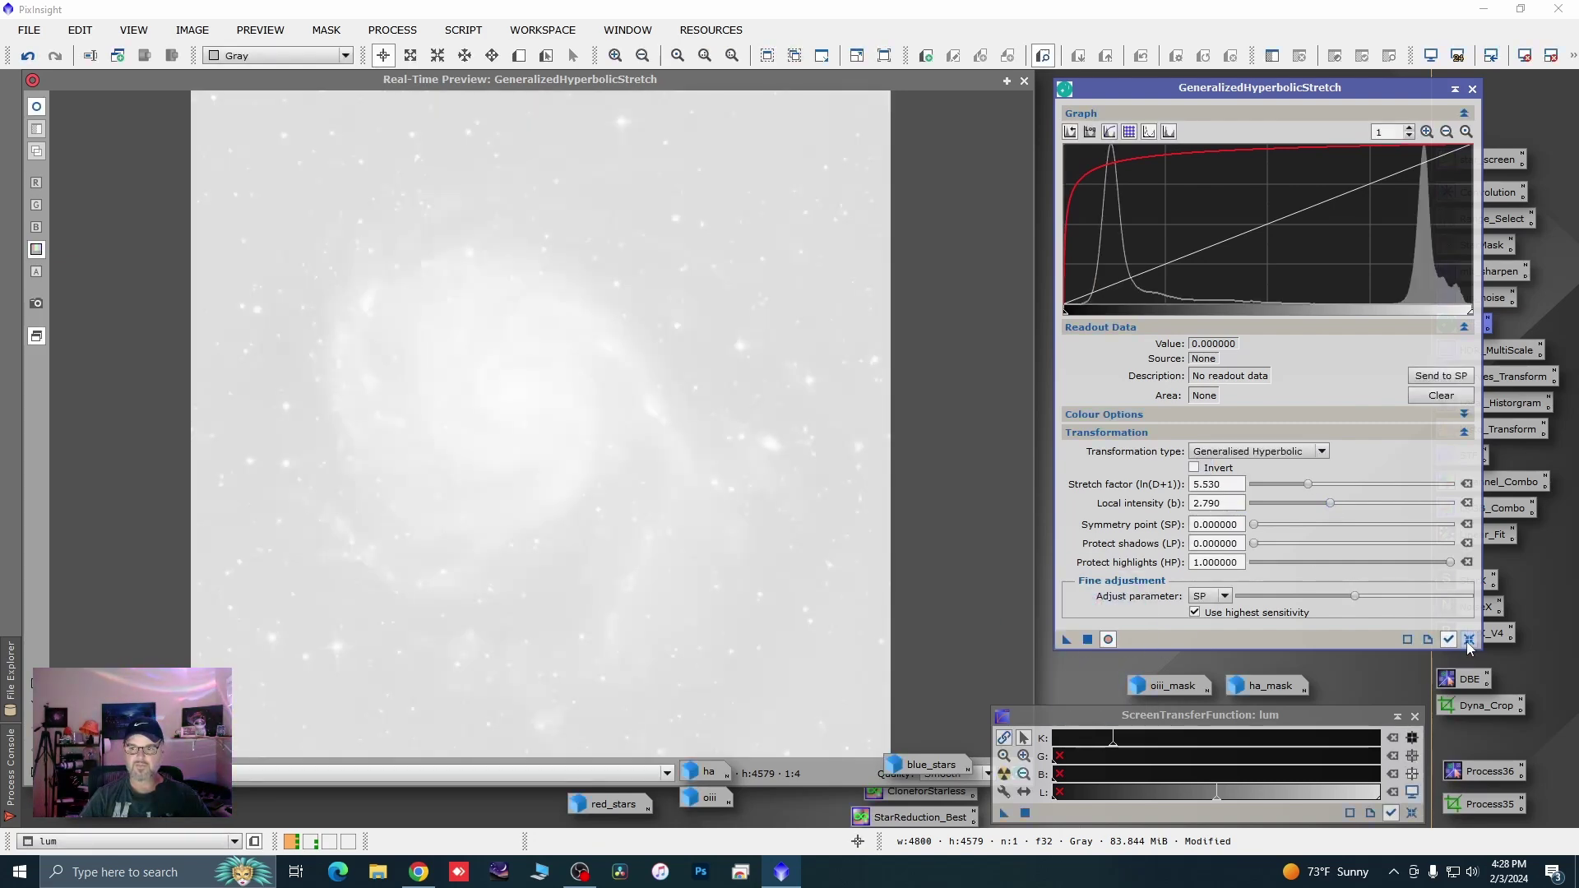
pyautogui.click(1469, 641)
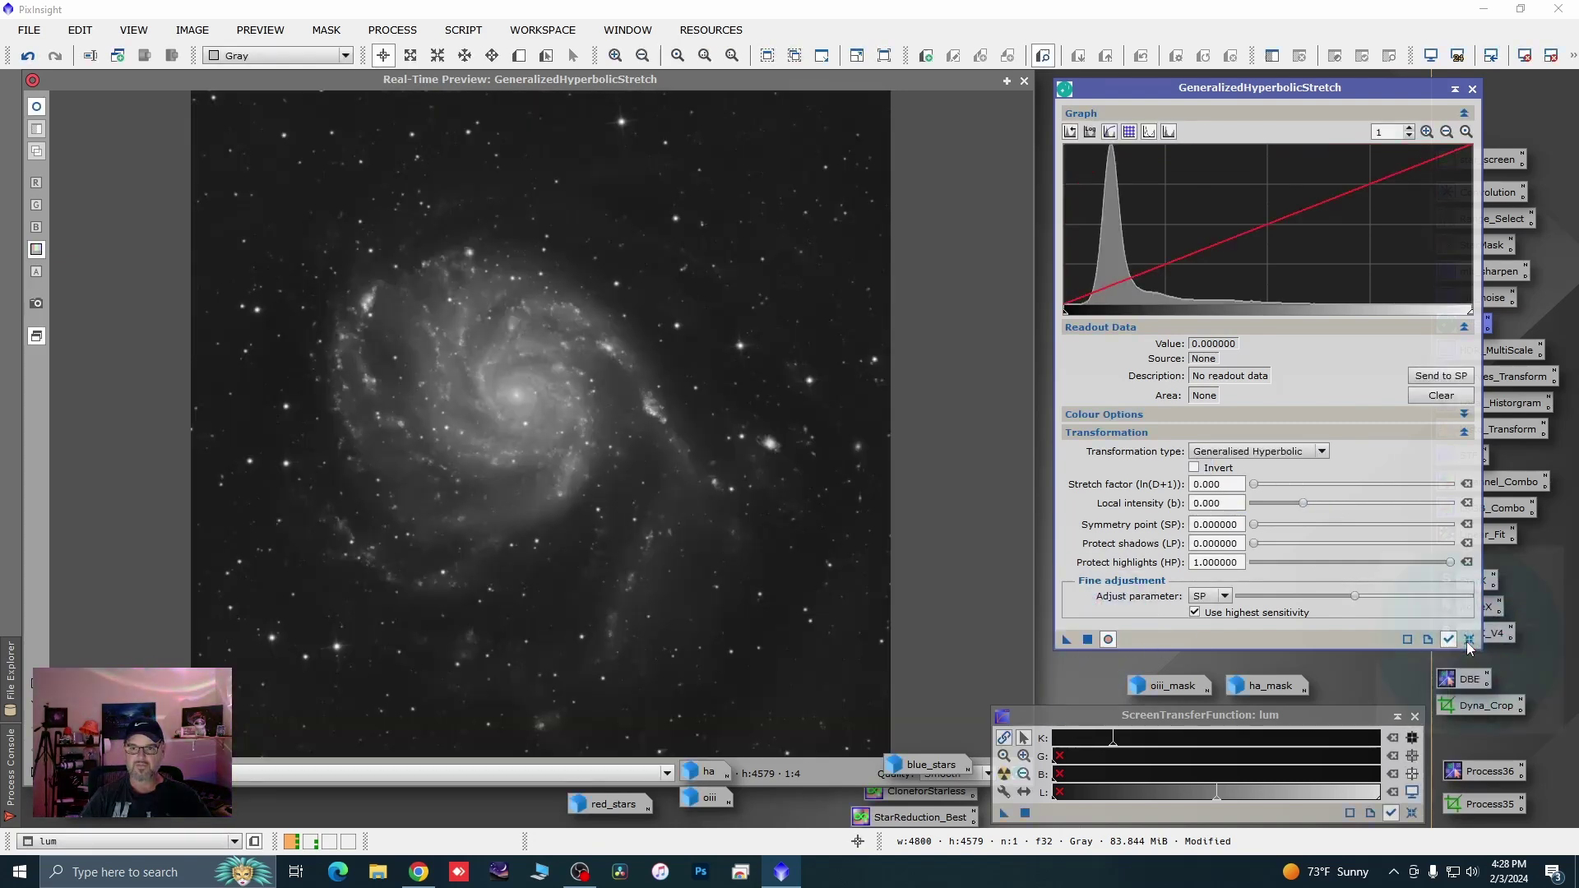
# Apply a second stretch to lum with a sampled symmetry point of 0.485338, stretch factor 0.760 and shadow protection 0.160000, and close the process
pyautogui.click(574, 470)
pyautogui.click(1442, 377)
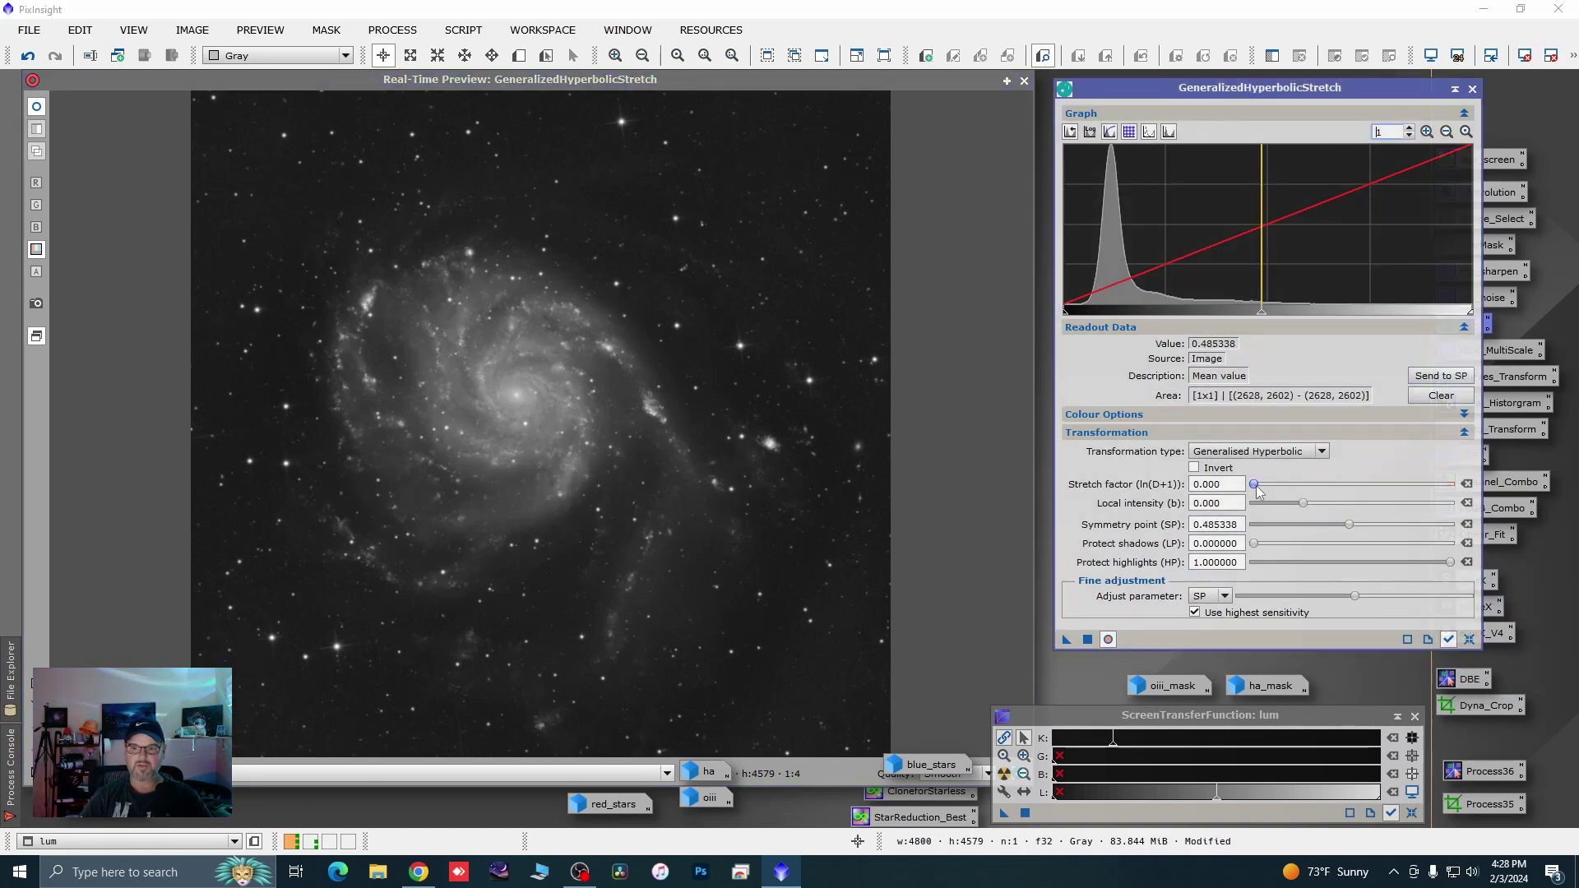
pyautogui.moveTo(1256, 487); pyautogui.dragTo(1265, 487)
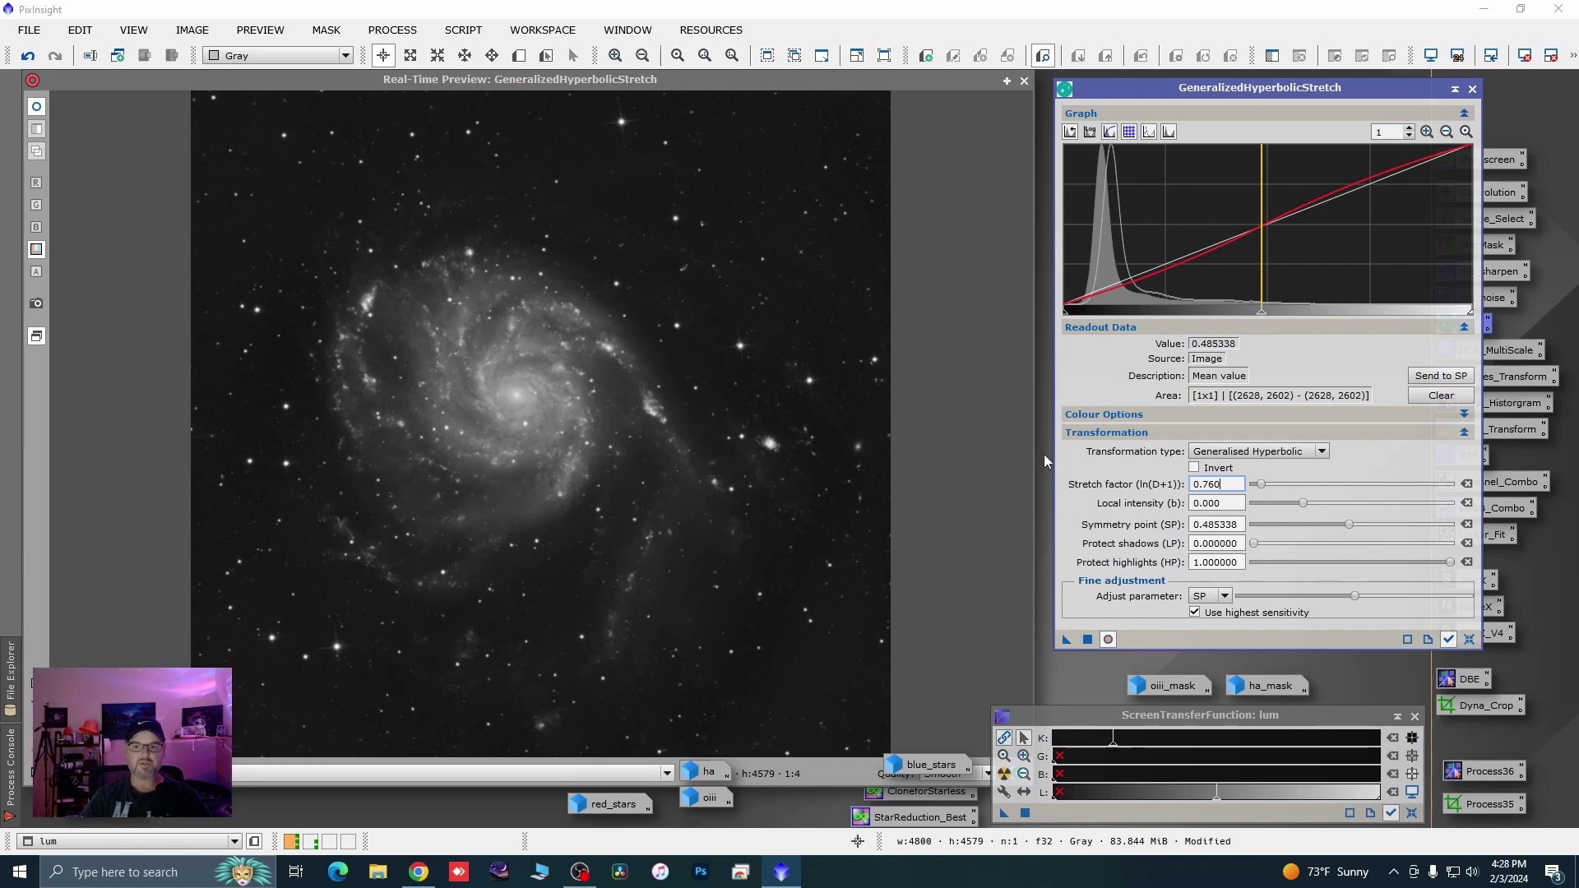
pyautogui.moveTo(1253, 543); pyautogui.dragTo(1291, 552)
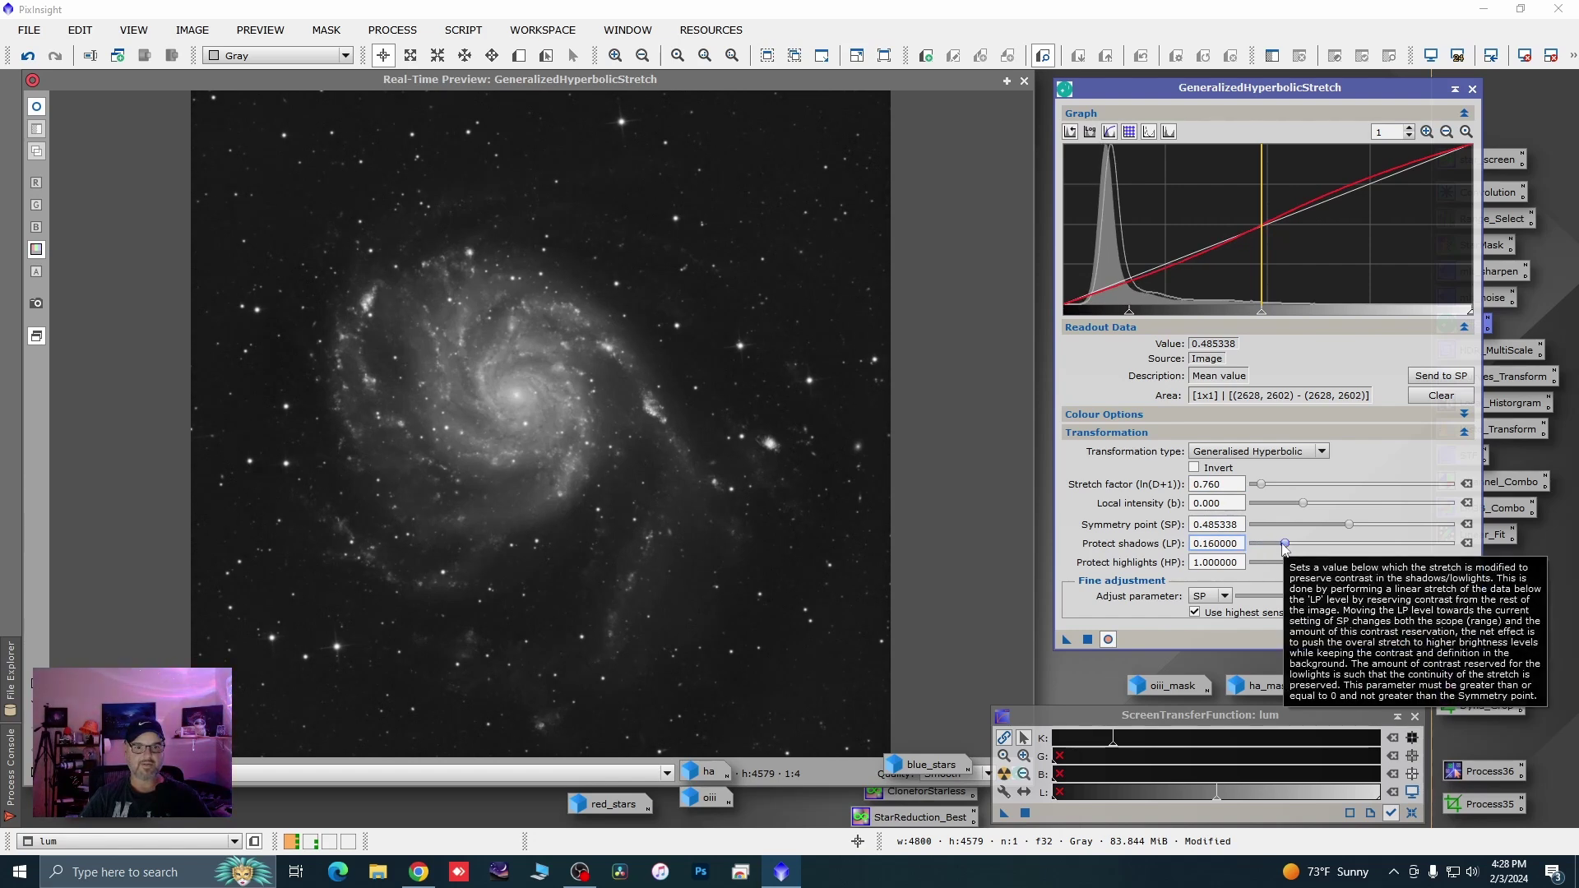
pyautogui.click(1086, 641)
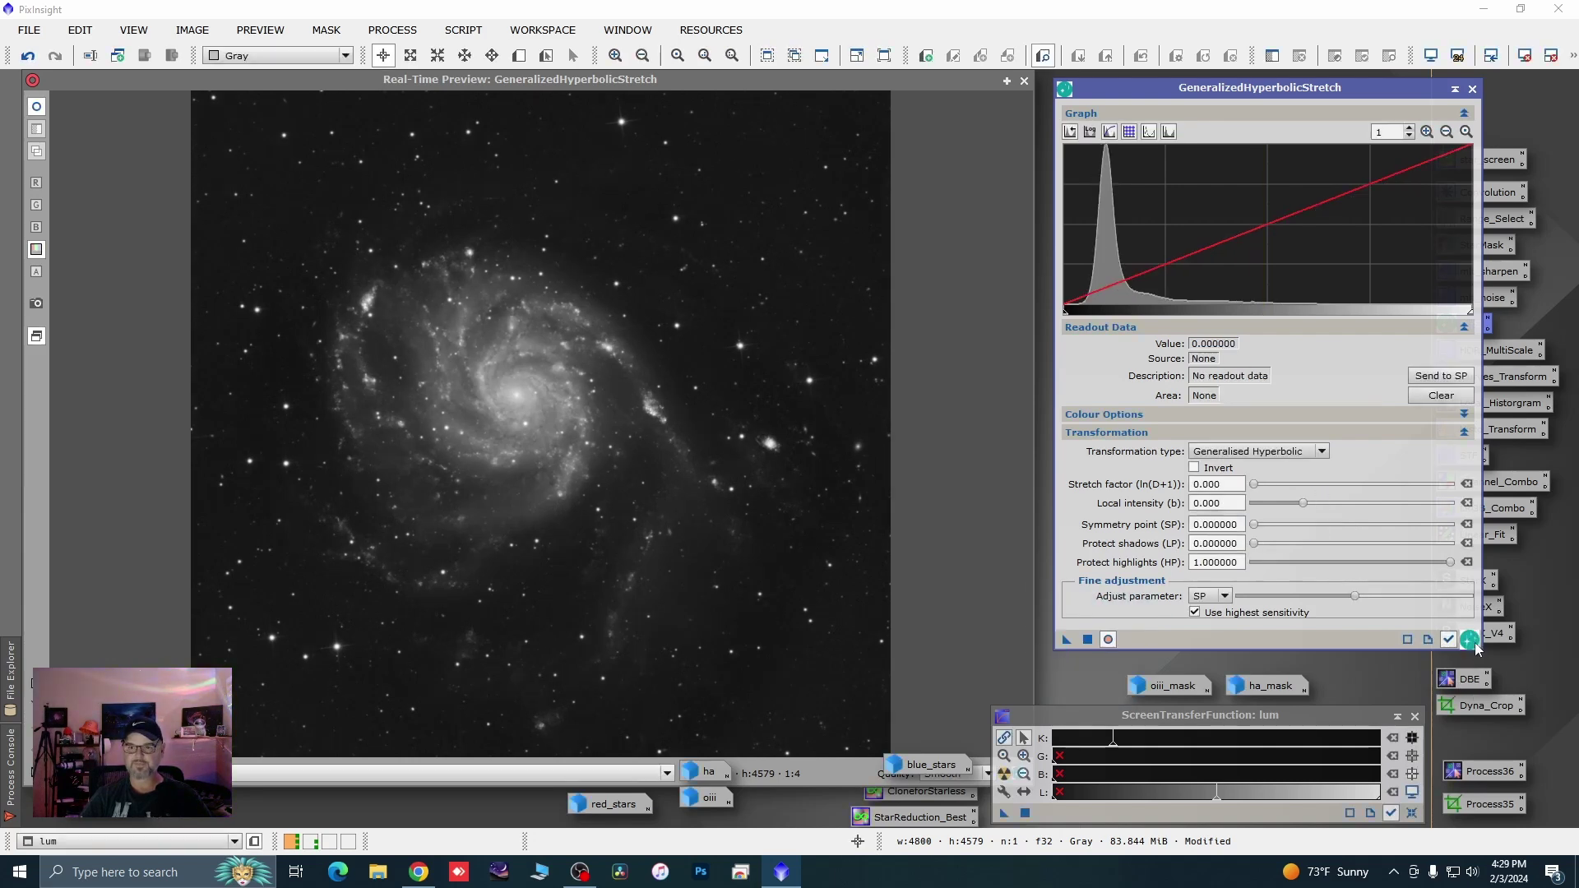
pyautogui.click(1472, 88)
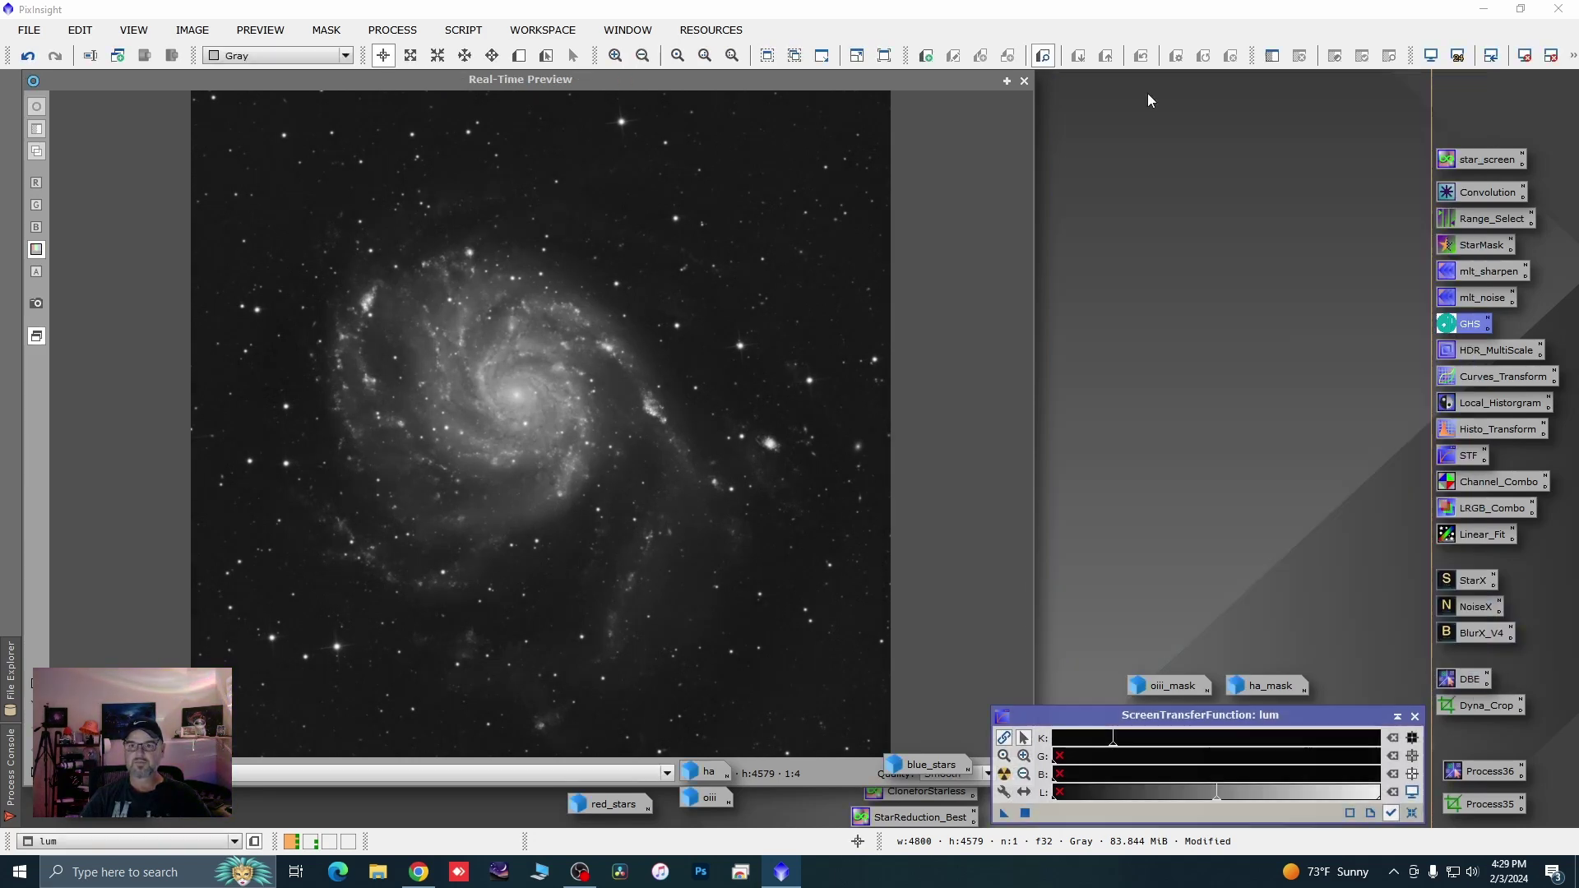
# Close the real-time preview, enlarge the lum window, and examine the galaxy's core, spiral arms and full frame
pyautogui.click(1025, 81)
pyautogui.scroll(3, 422, 283)
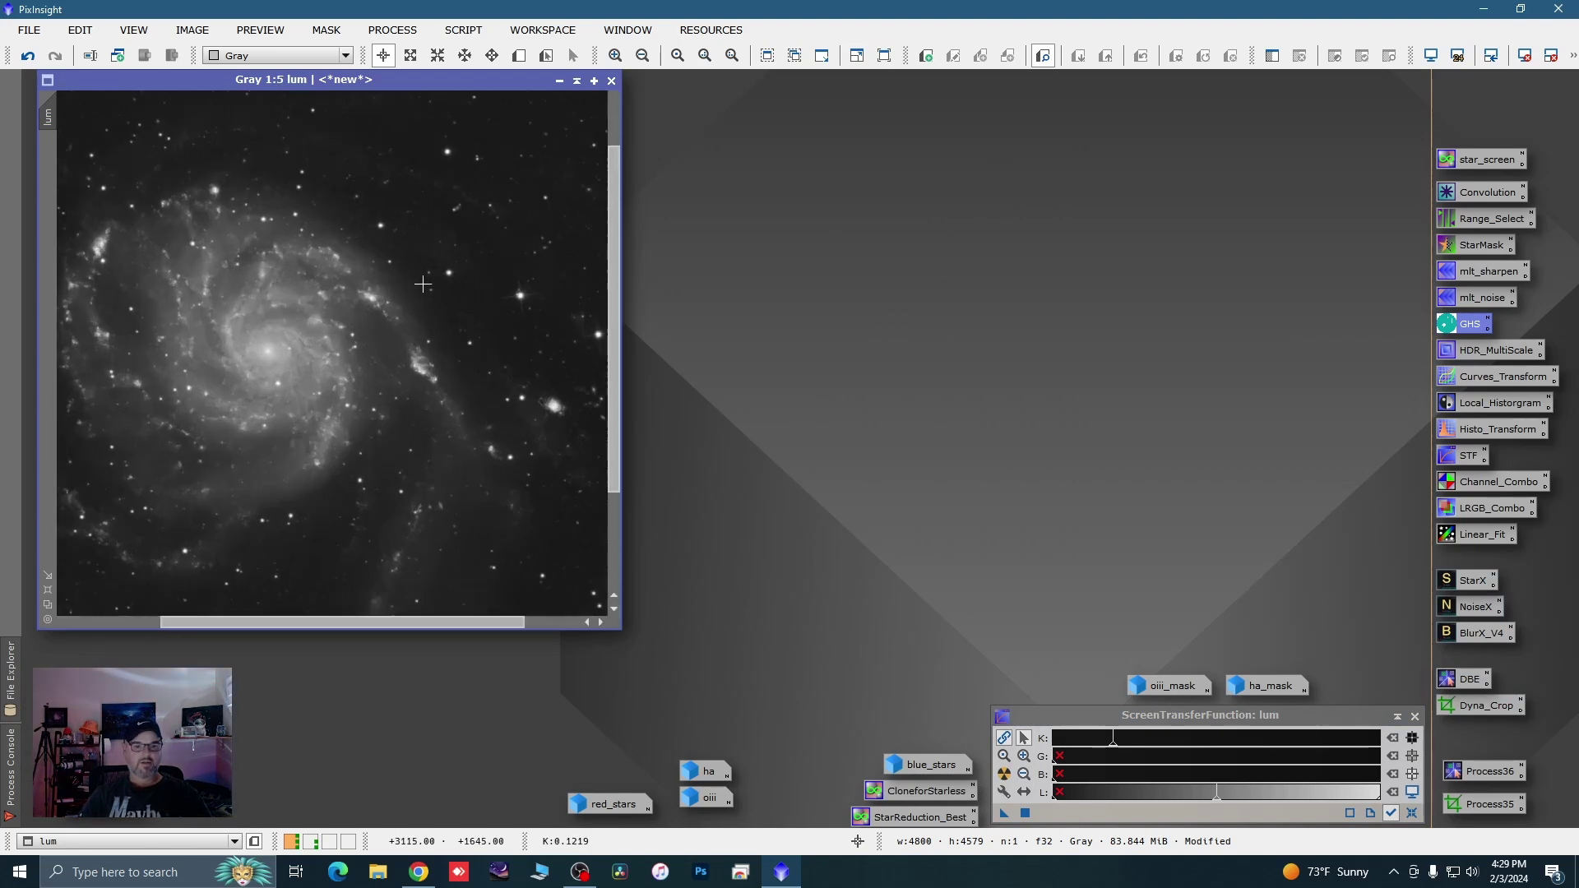
pyautogui.scroll(2, 359, 326)
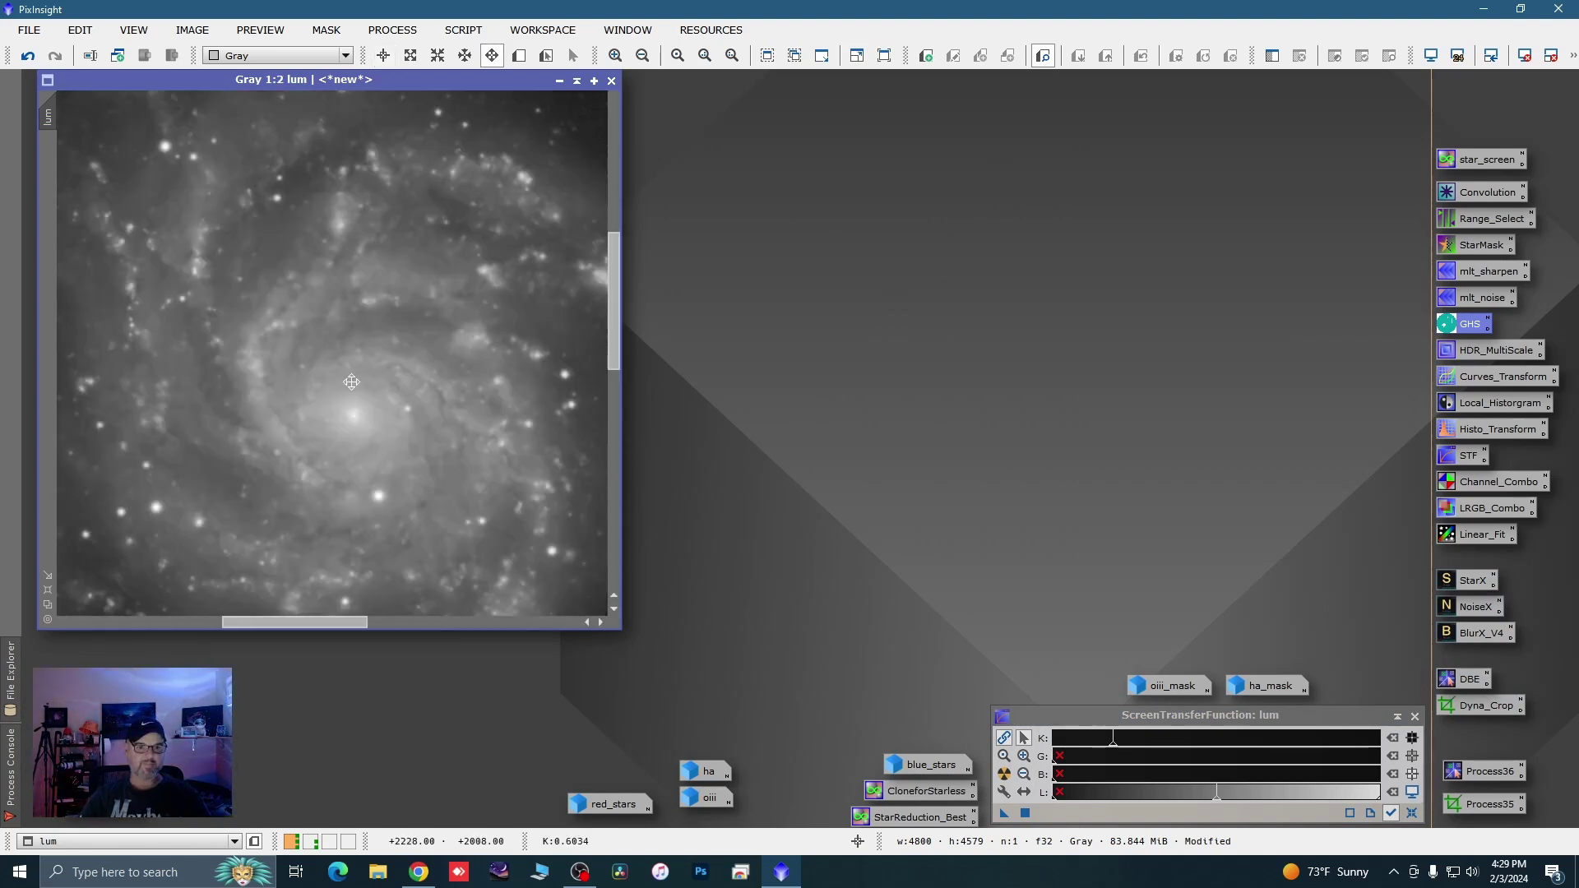
pyautogui.moveTo(433, 375); pyautogui.dragTo(522, 348)
pyautogui.hotkey('alt', 'r')
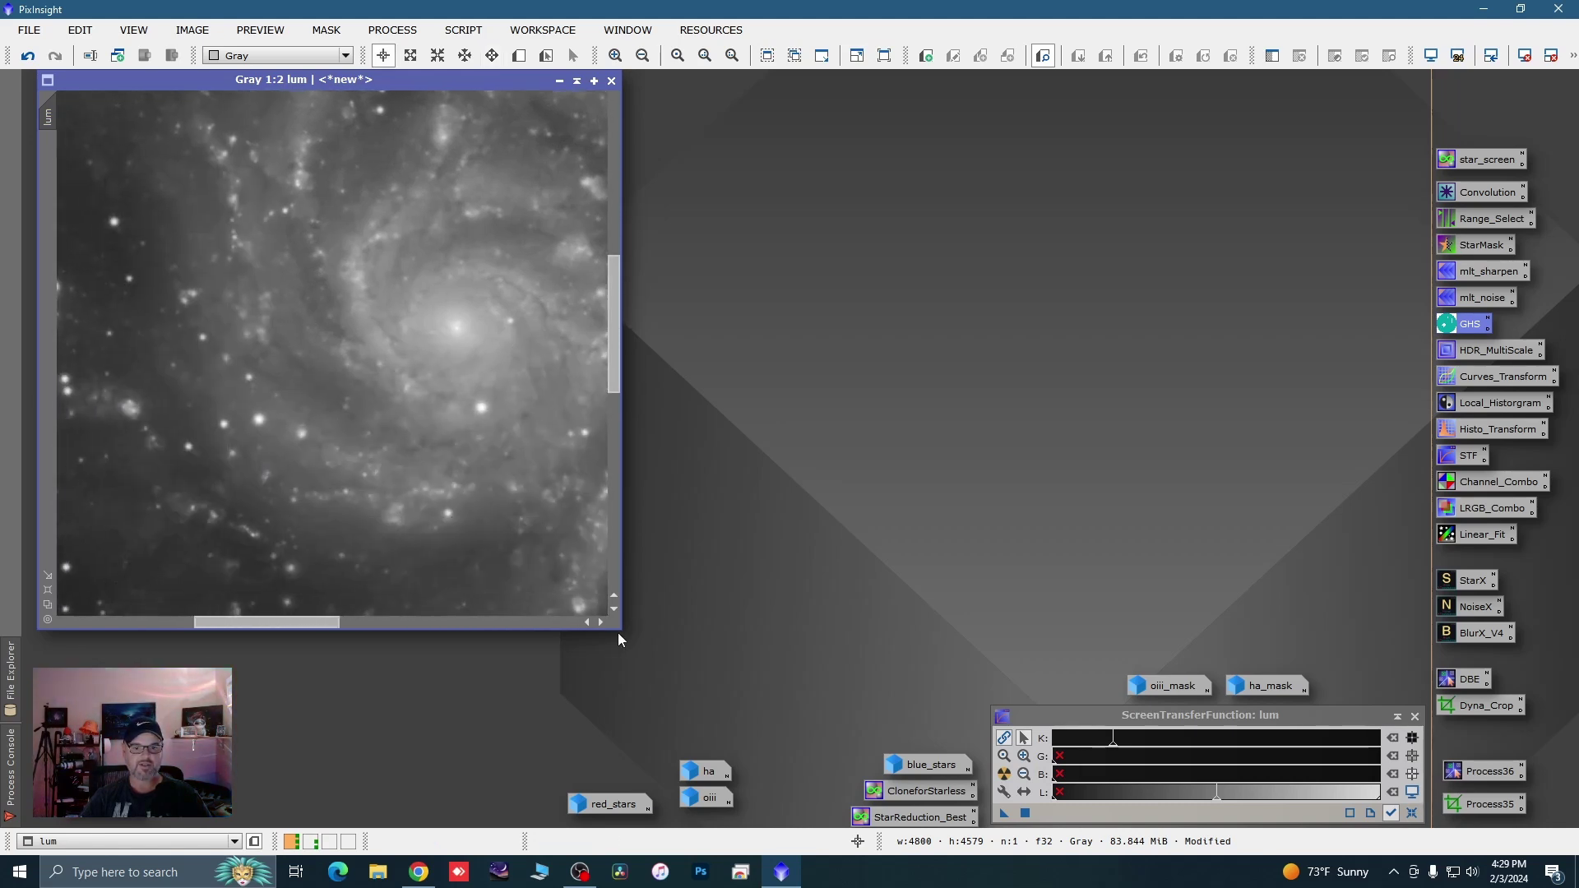
pyautogui.moveTo(620, 630); pyautogui.dragTo(848, 694)
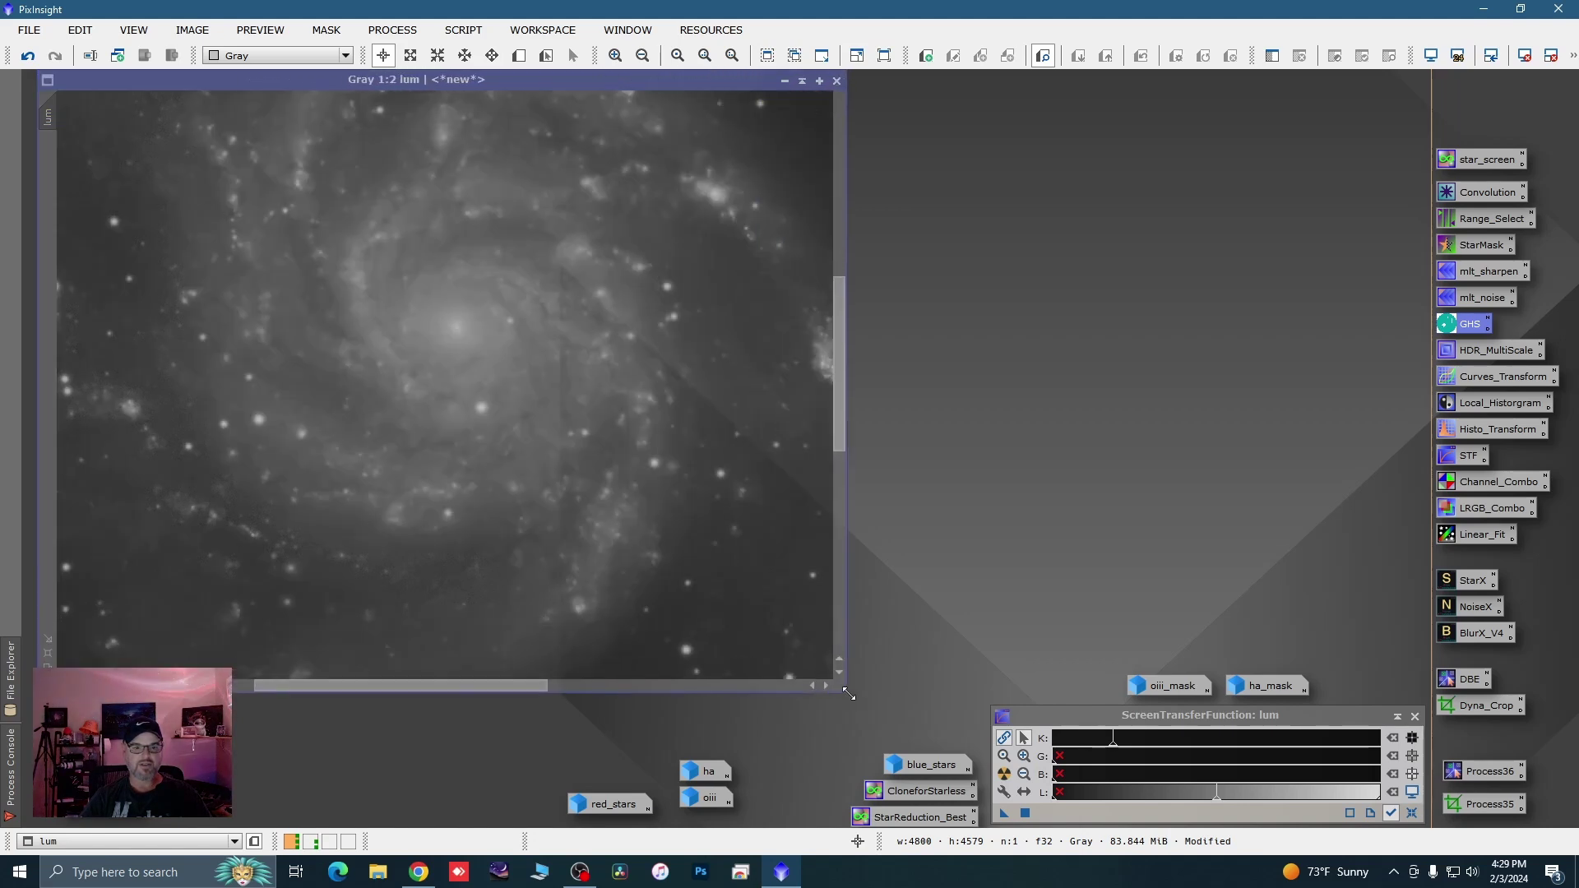
pyautogui.hotkey('alt', 'p')
pyautogui.moveTo(615, 416); pyautogui.dragTo(446, 312)
pyautogui.scroll(-1, 547, 348)
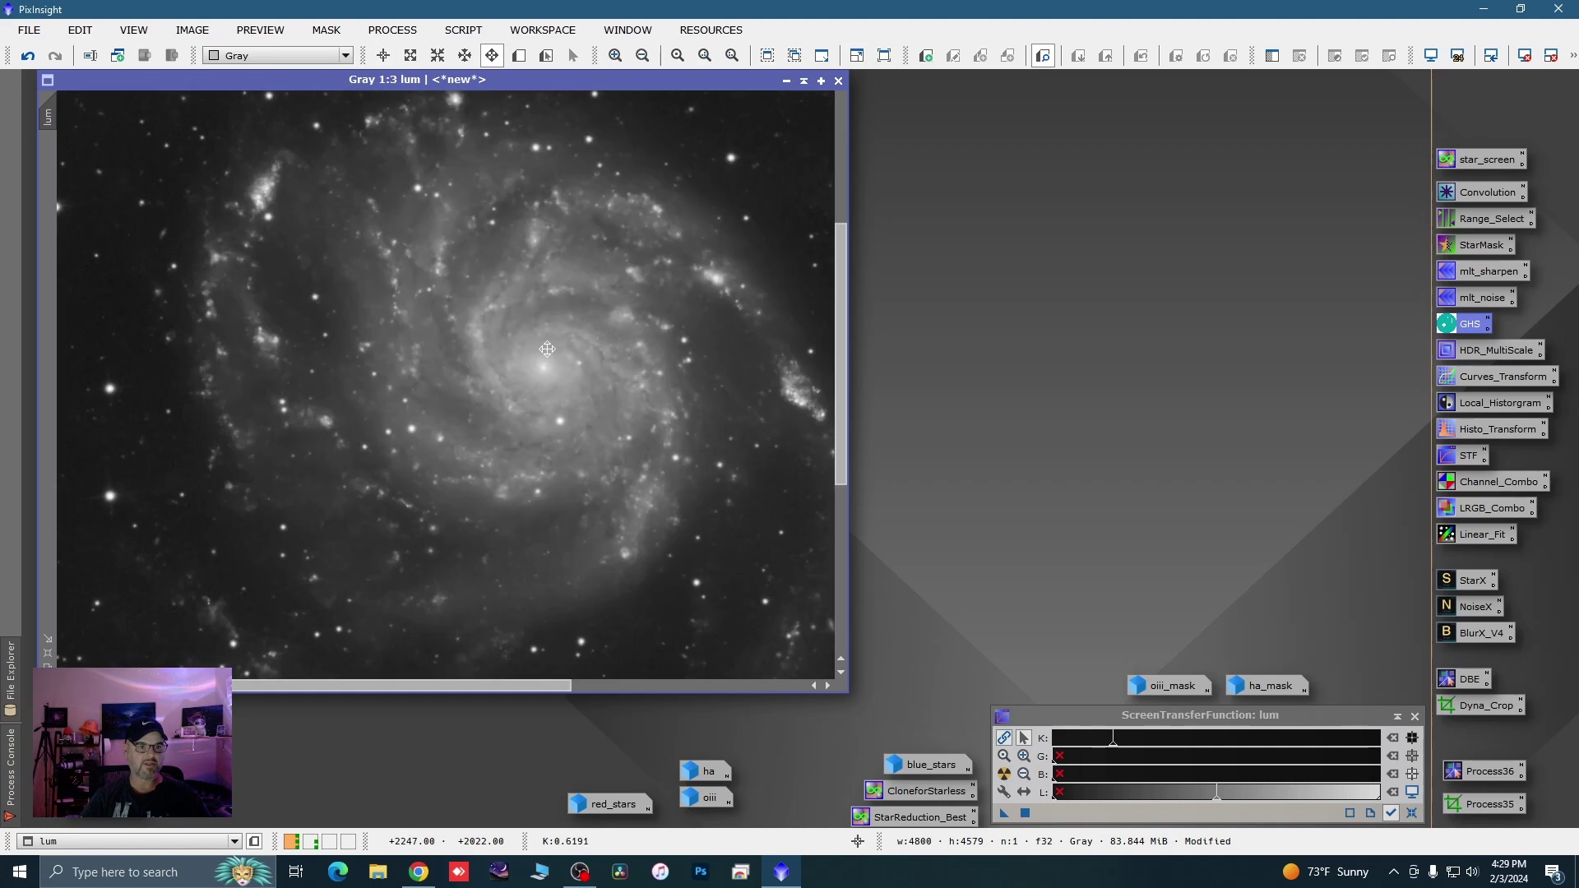
pyautogui.scroll(-1, 485, 360)
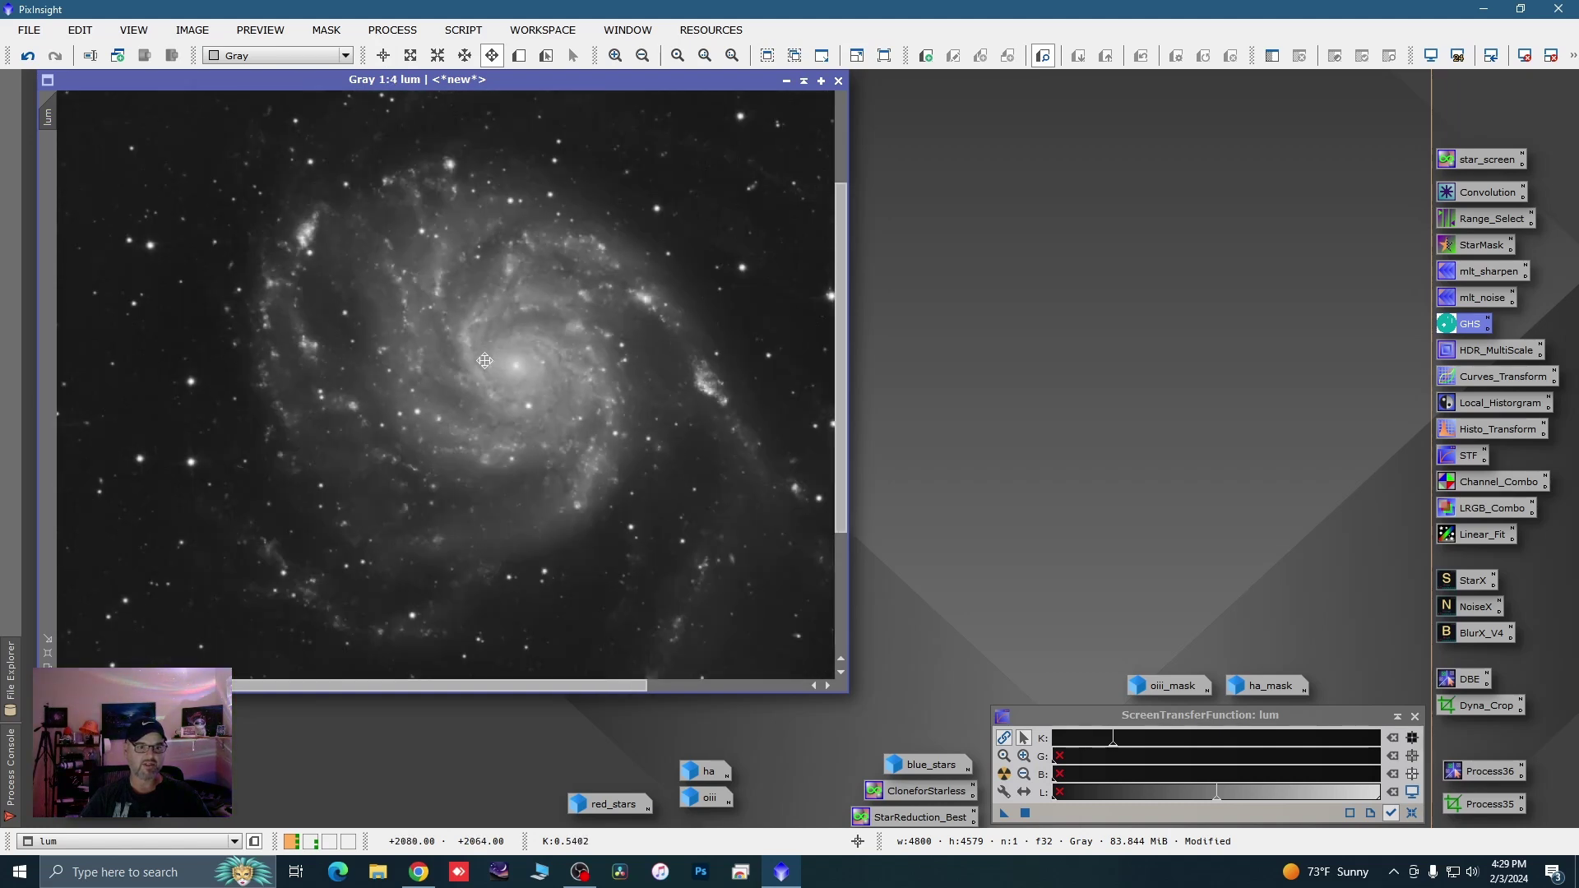
pyautogui.scroll(-3, 485, 360)
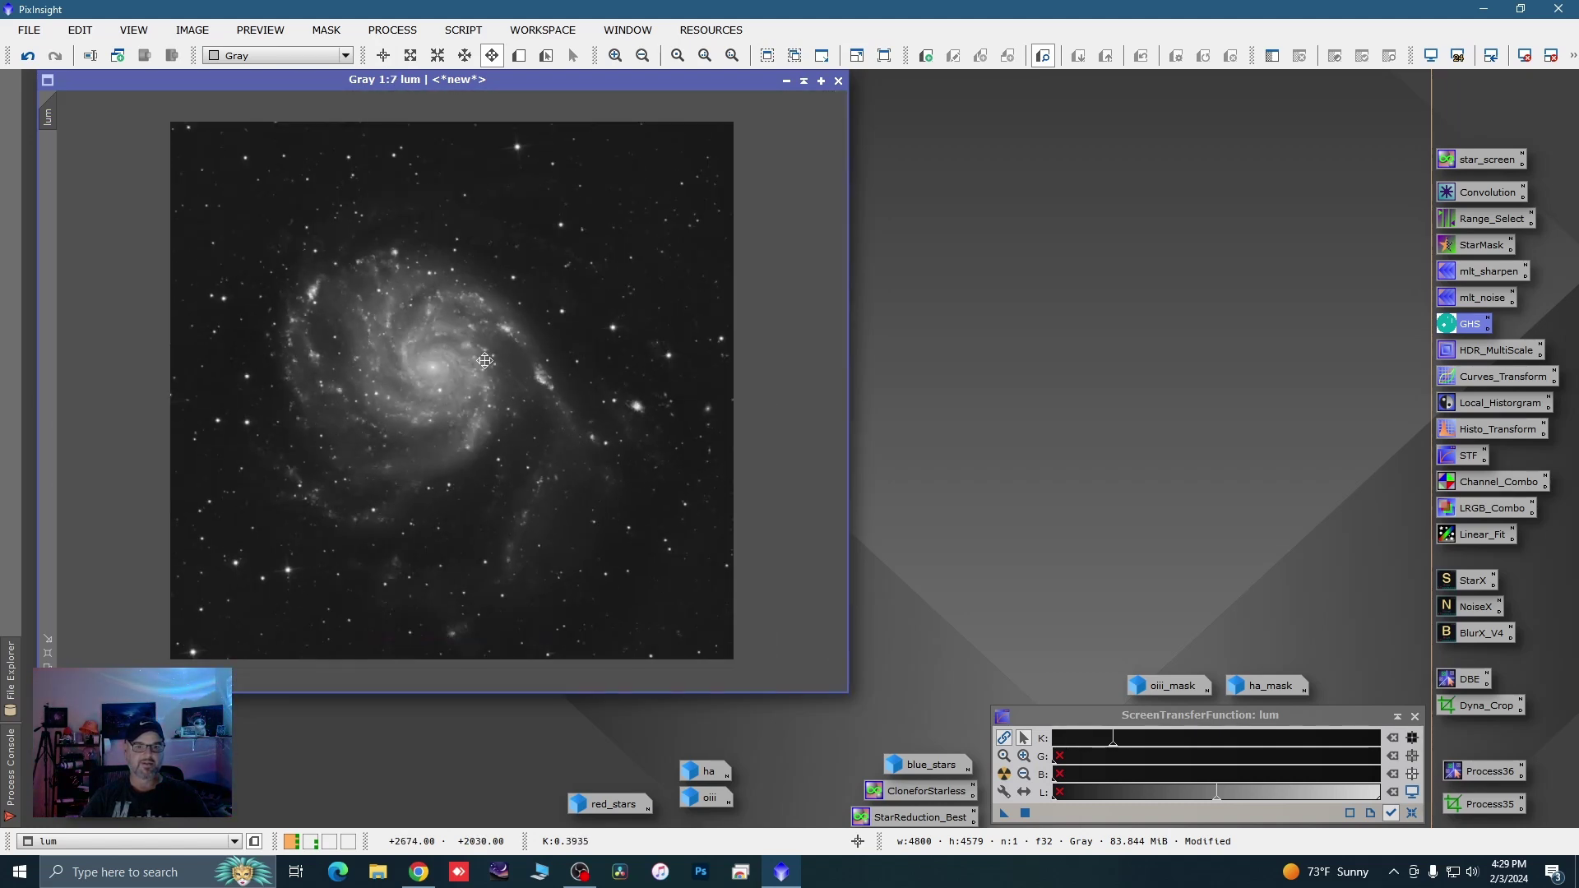
pyautogui.hotkey('alt', 'r')
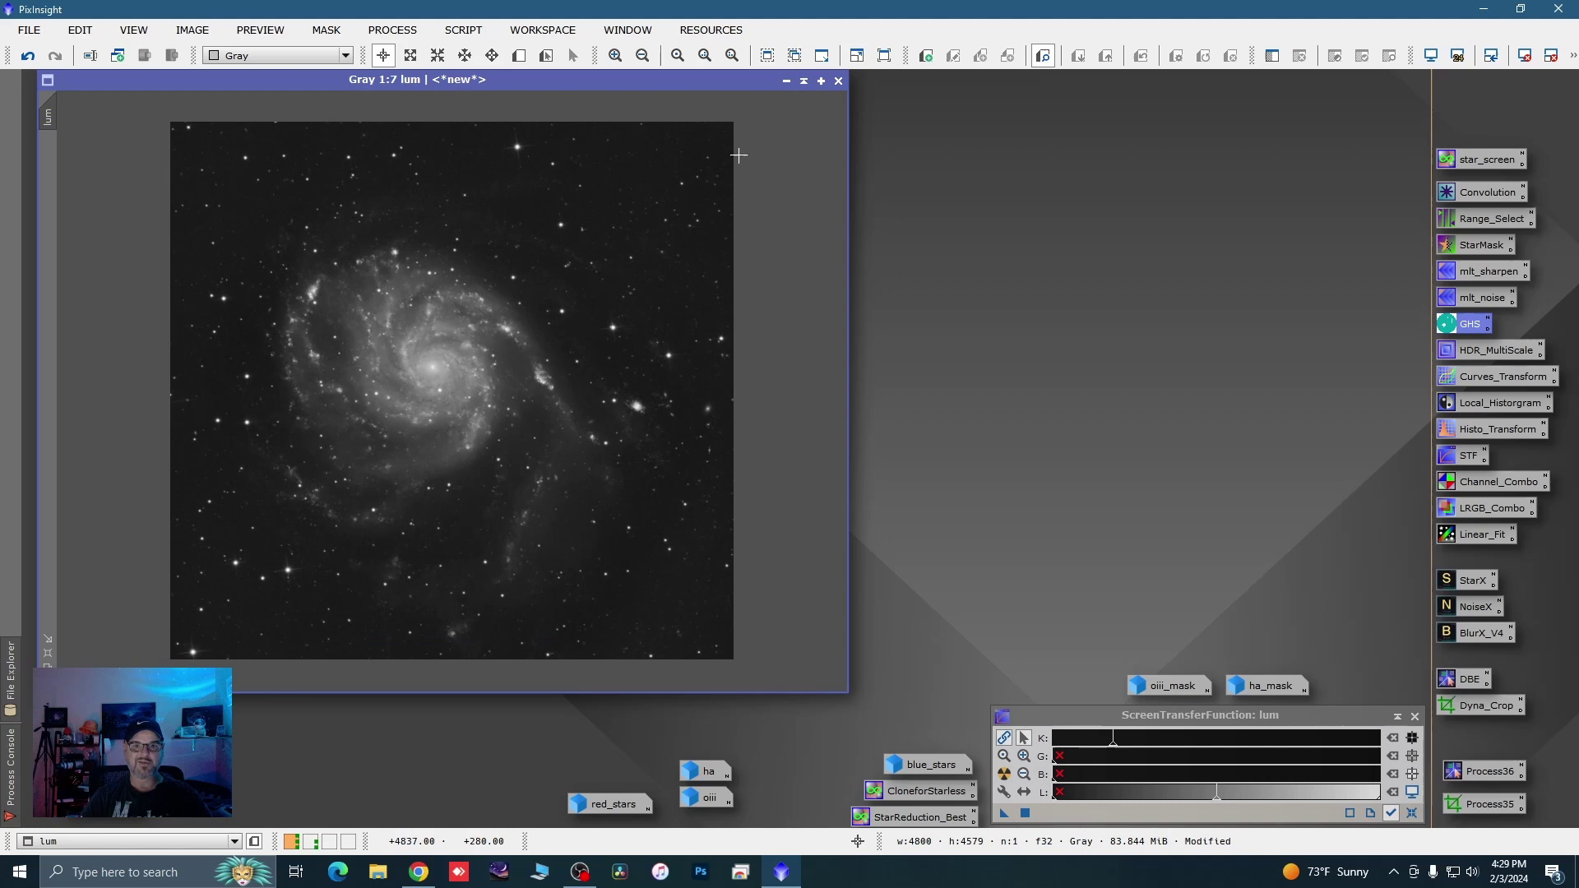
# Minimize lum, restore rgb_final, and assign lum as the L source image in LRGBCombination
pyautogui.click(786, 82)
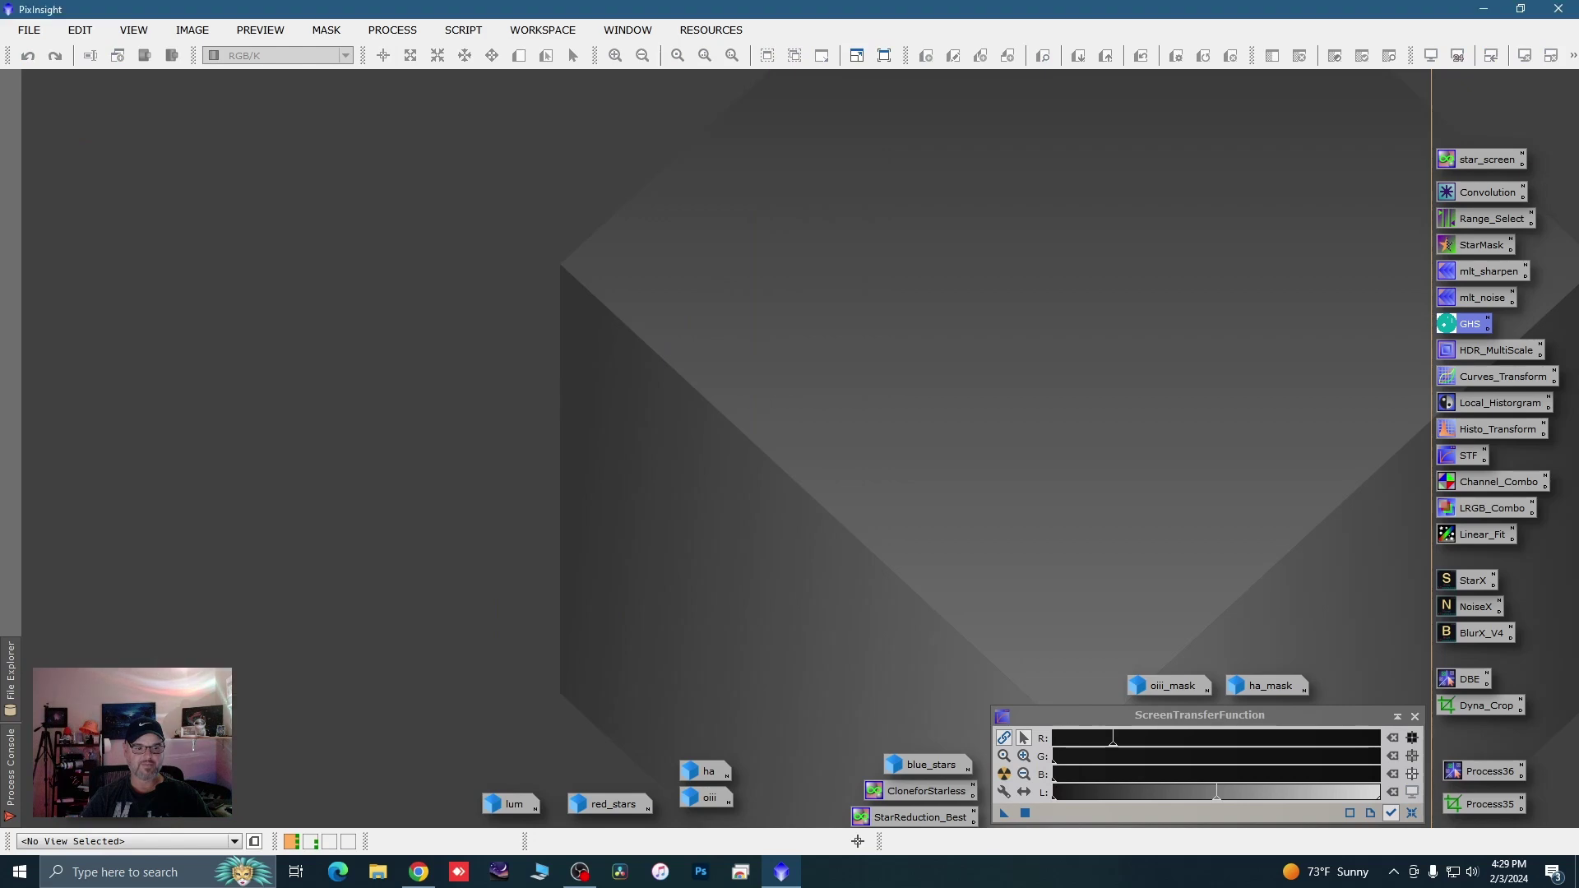
pyautogui.doubleClick(242, 738)
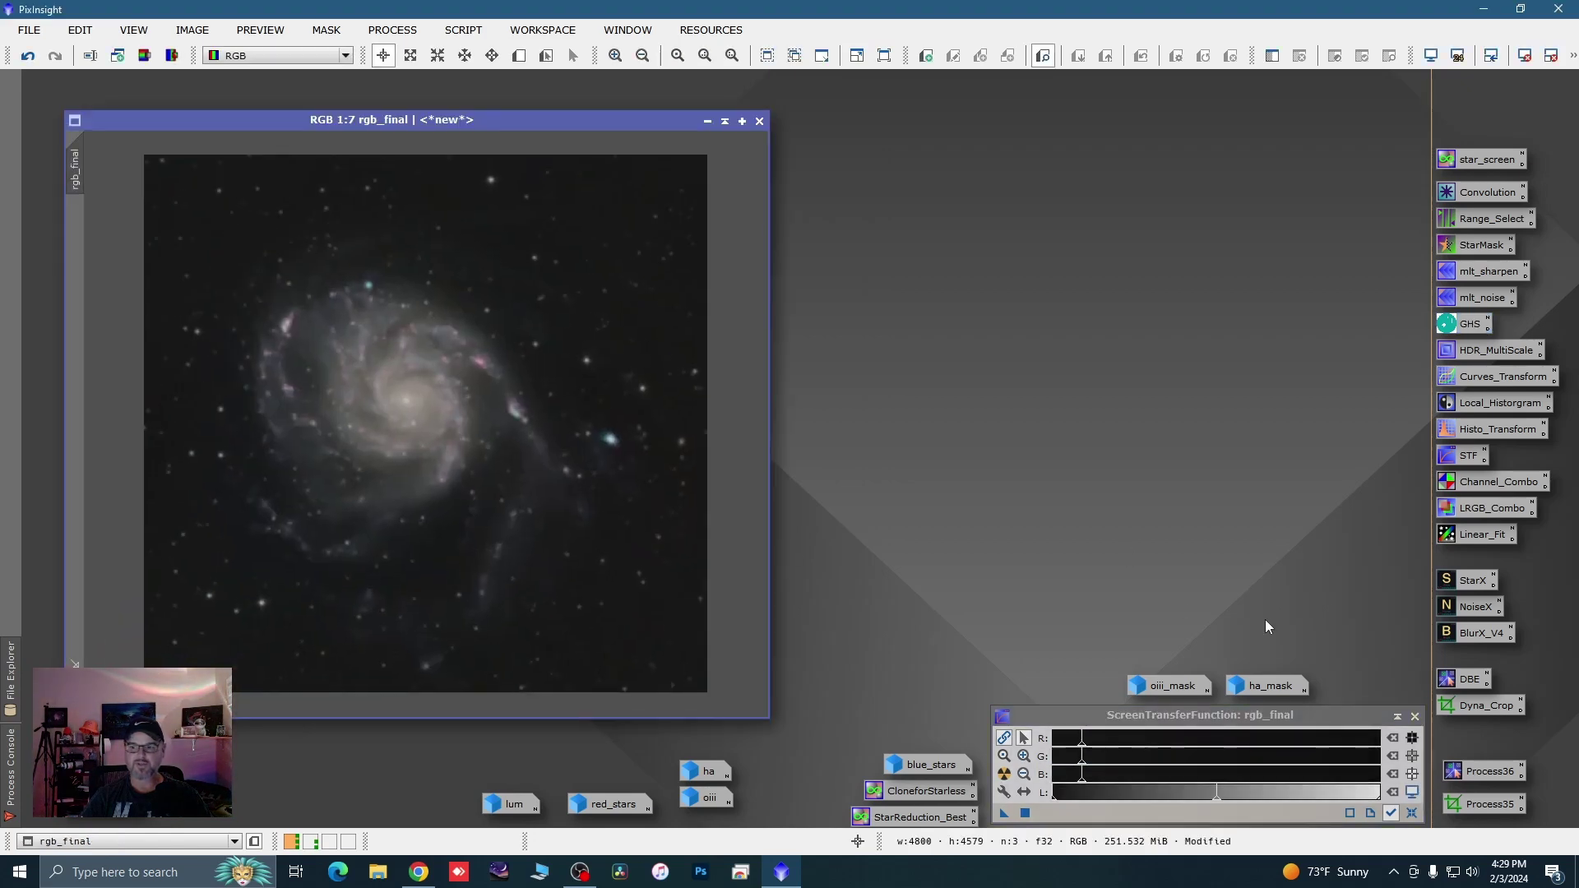
pyautogui.doubleClick(1469, 512)
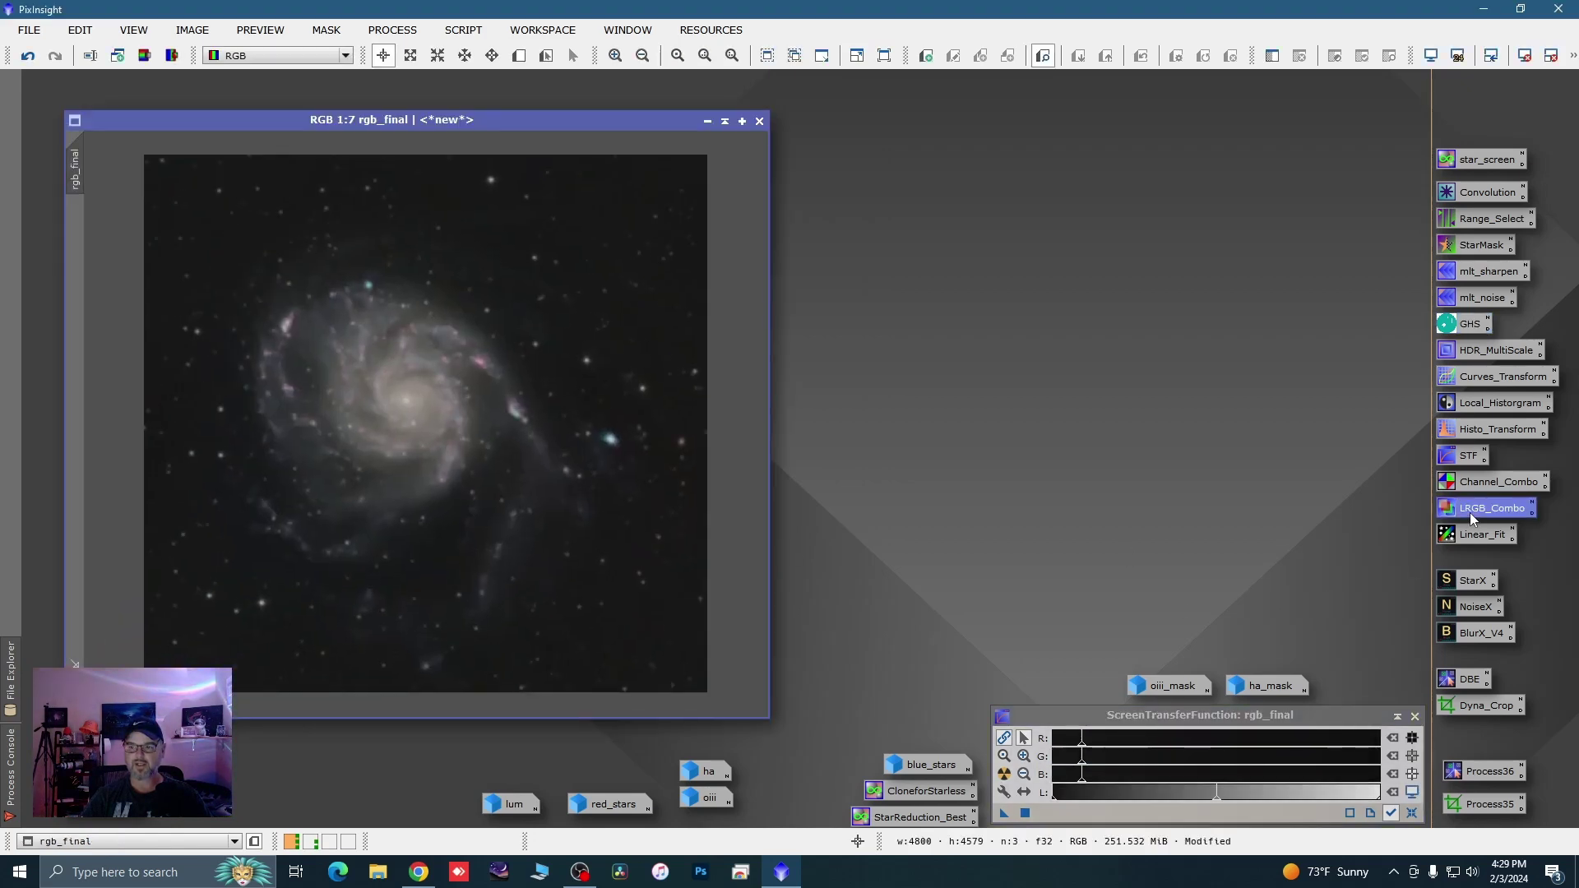
pyautogui.moveTo(520, 796); pyautogui.dragTo(1057, 254)
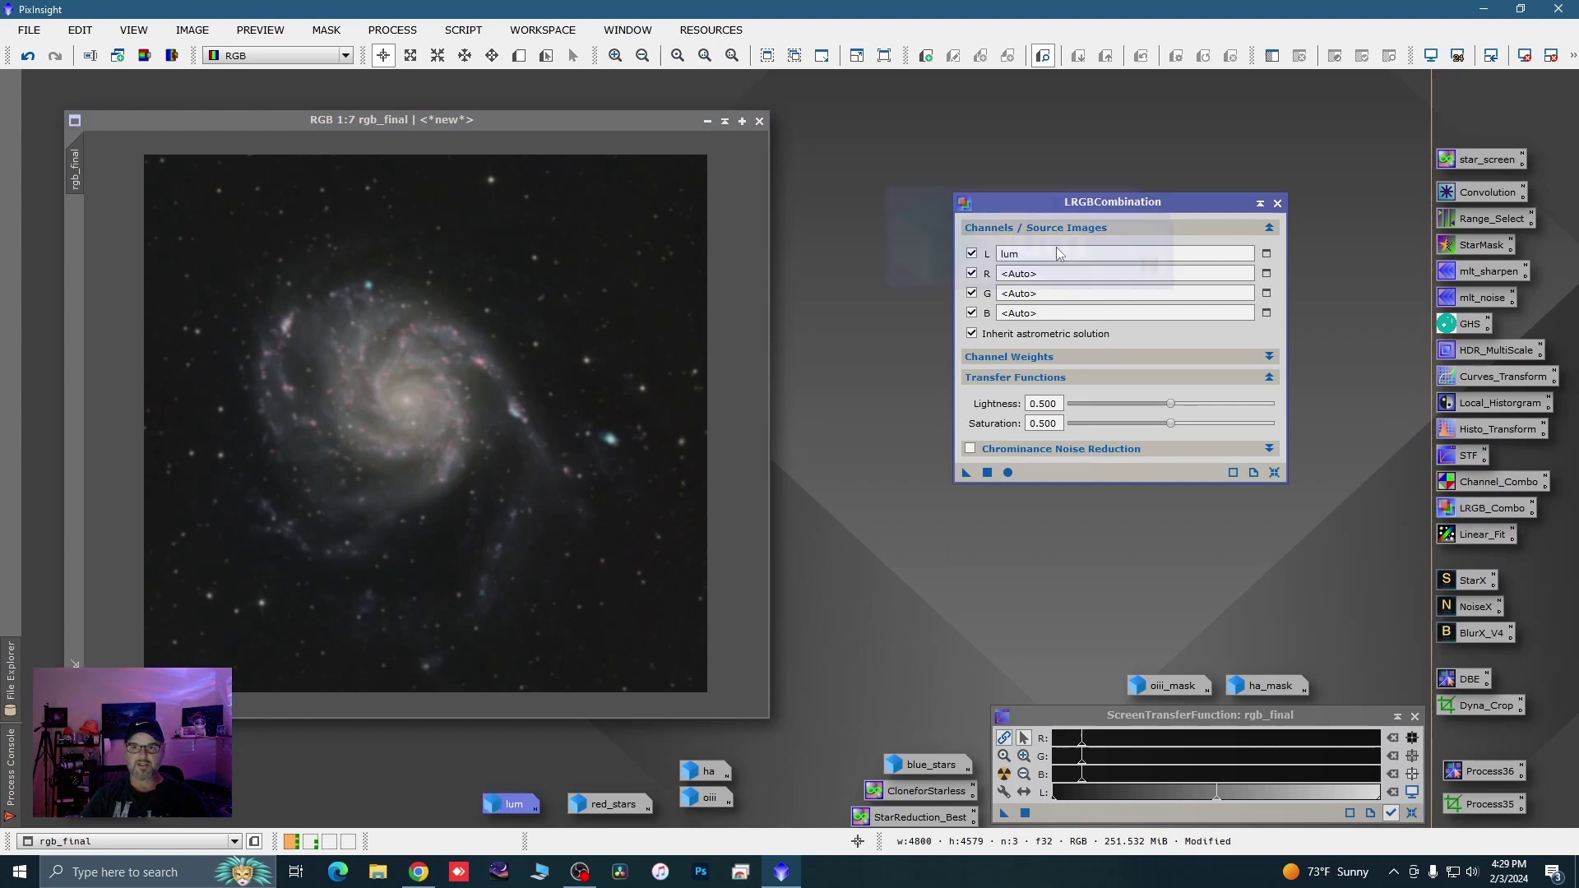
# Disable the R, G and B channels, set saturation to 0.470 with chrominance noise reduction, apply LRGBCombination to rgb_final, and close it
pyautogui.click(972, 273)
pyautogui.click(971, 293)
pyautogui.click(971, 312)
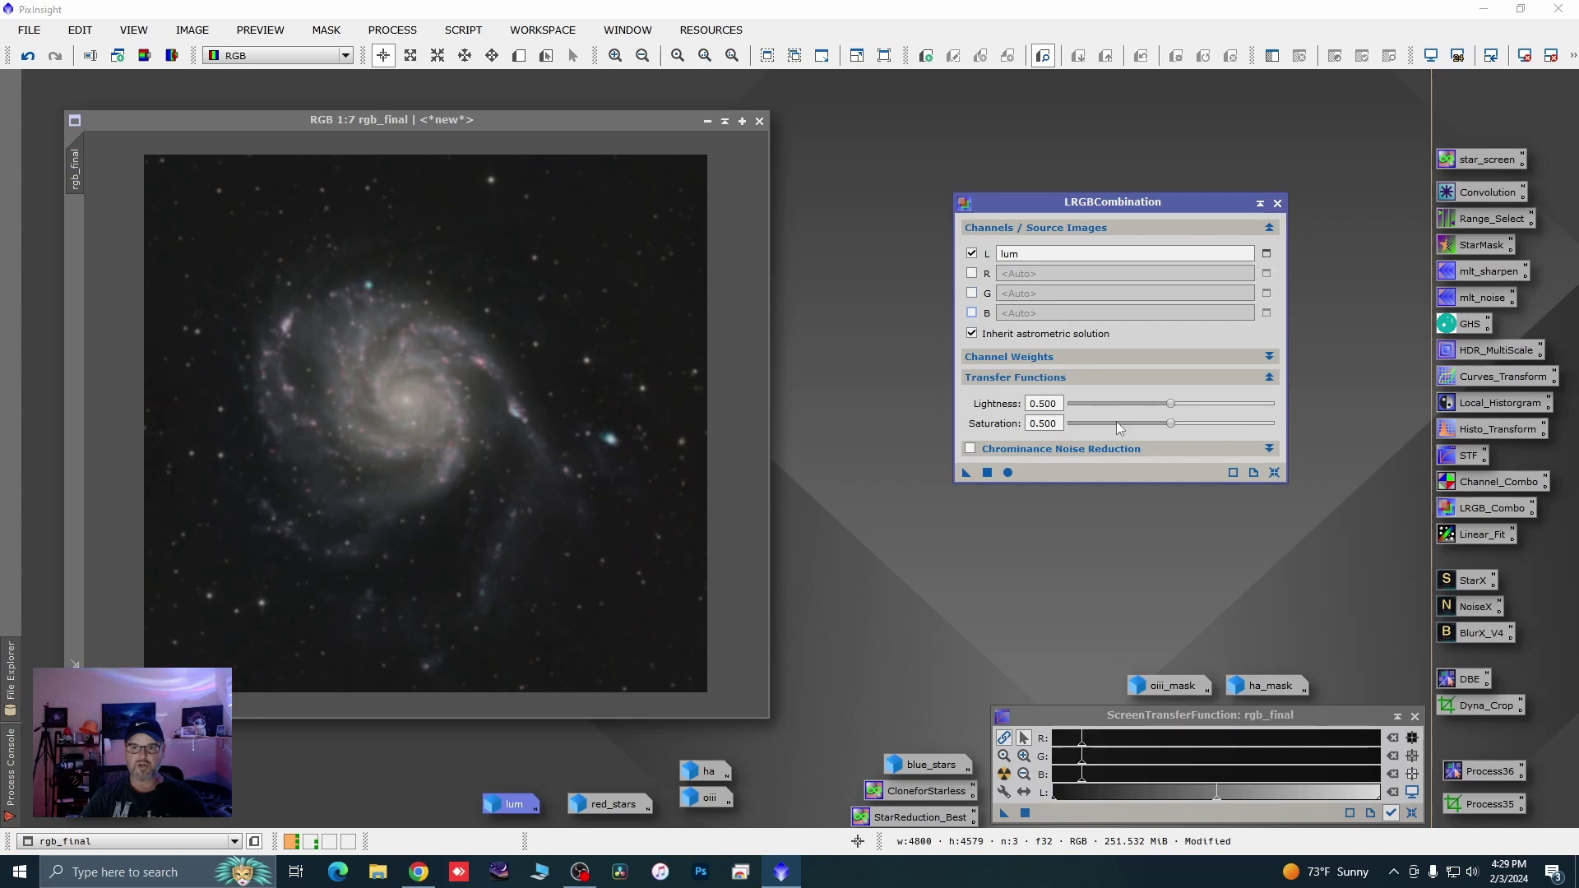
pyautogui.moveTo(1172, 423); pyautogui.dragTo(1166, 425)
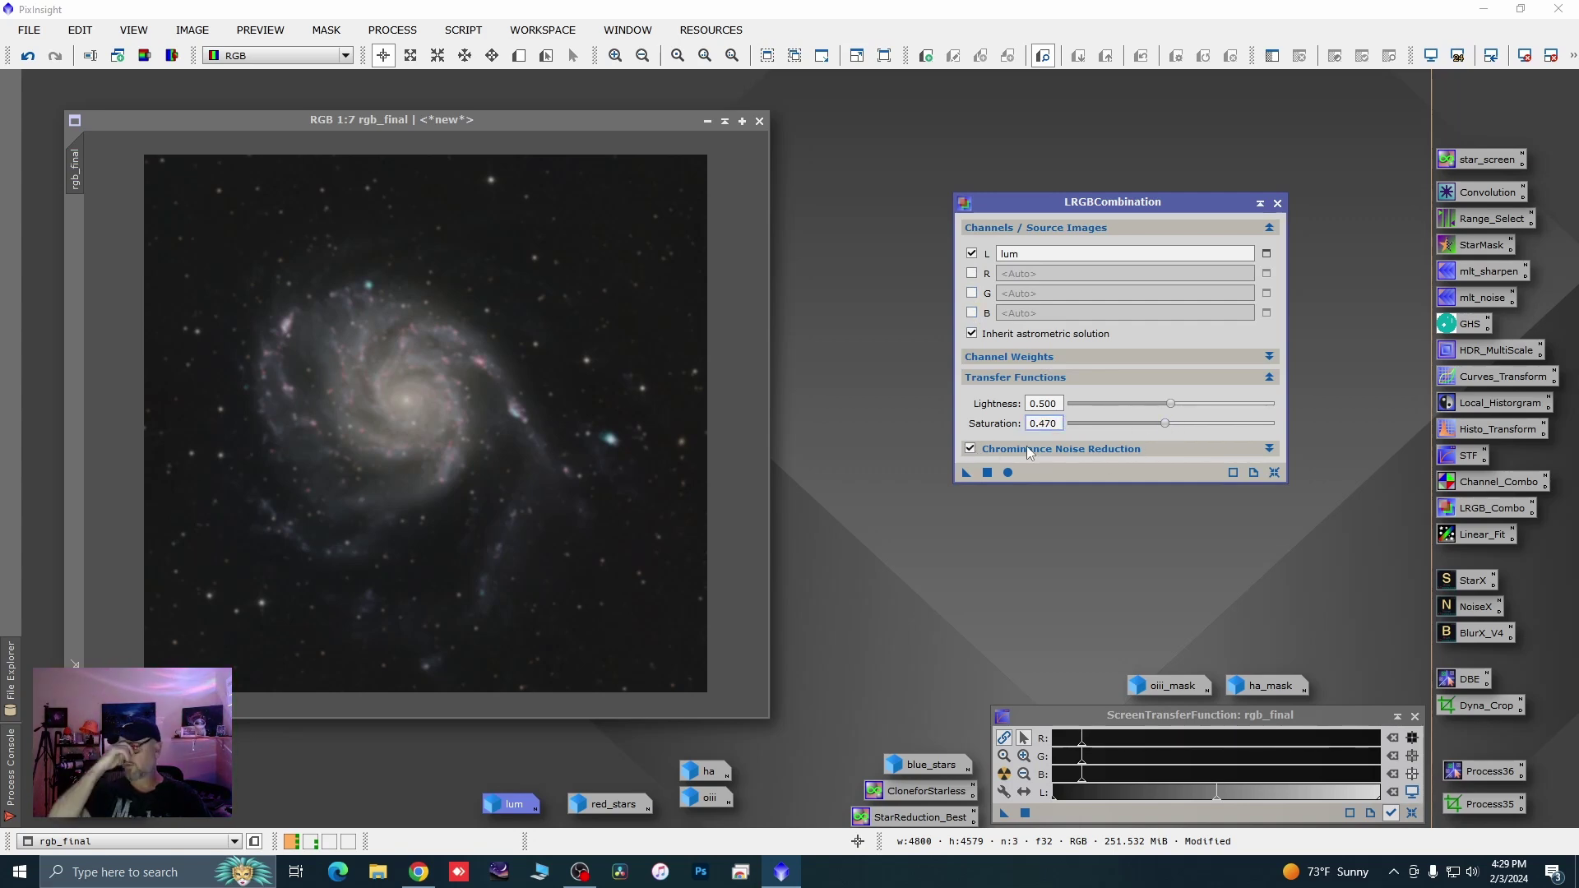
pyautogui.moveTo(969, 473); pyautogui.dragTo(684, 588)
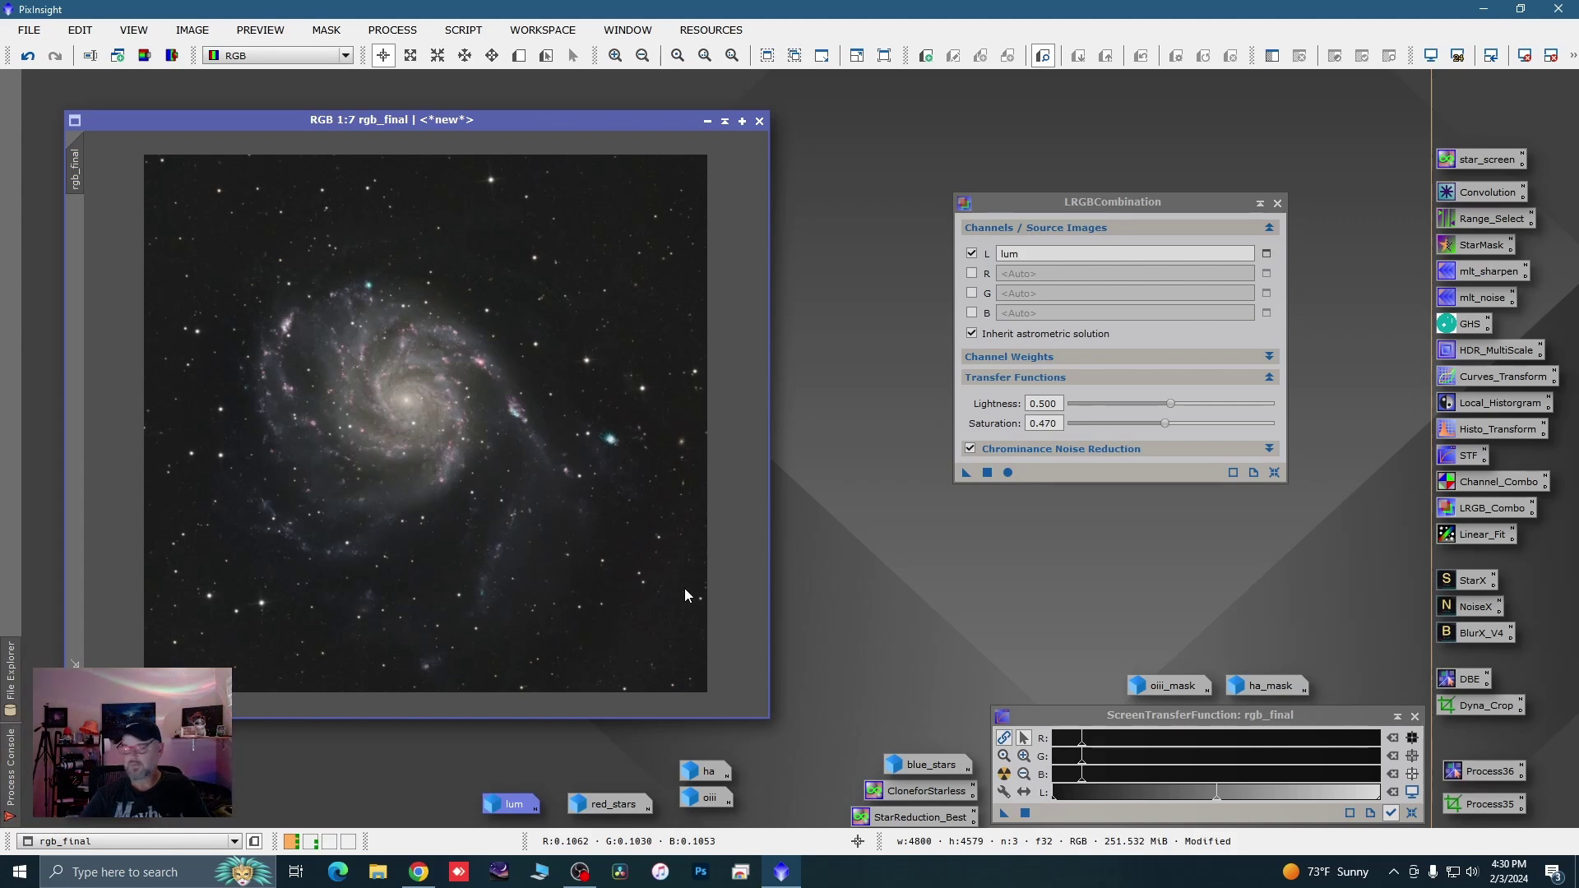
pyautogui.click(1277, 203)
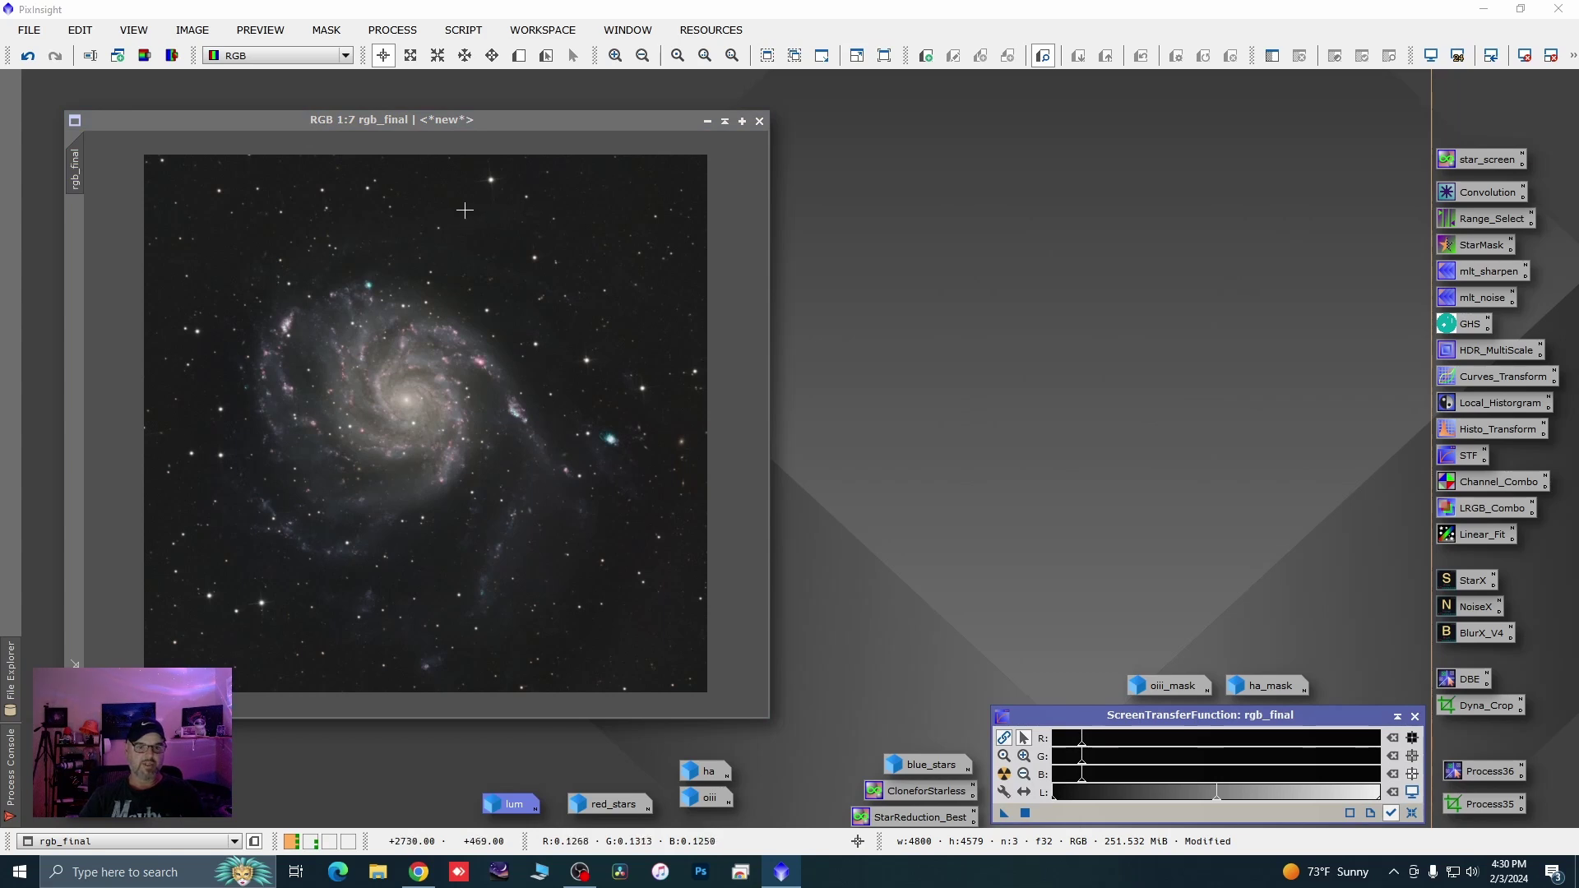
# Reposition and enlarge the rgb_final window and inspect the galaxy's core and arms up close
pyautogui.moveTo(419, 121); pyautogui.dragTo(419, 110)
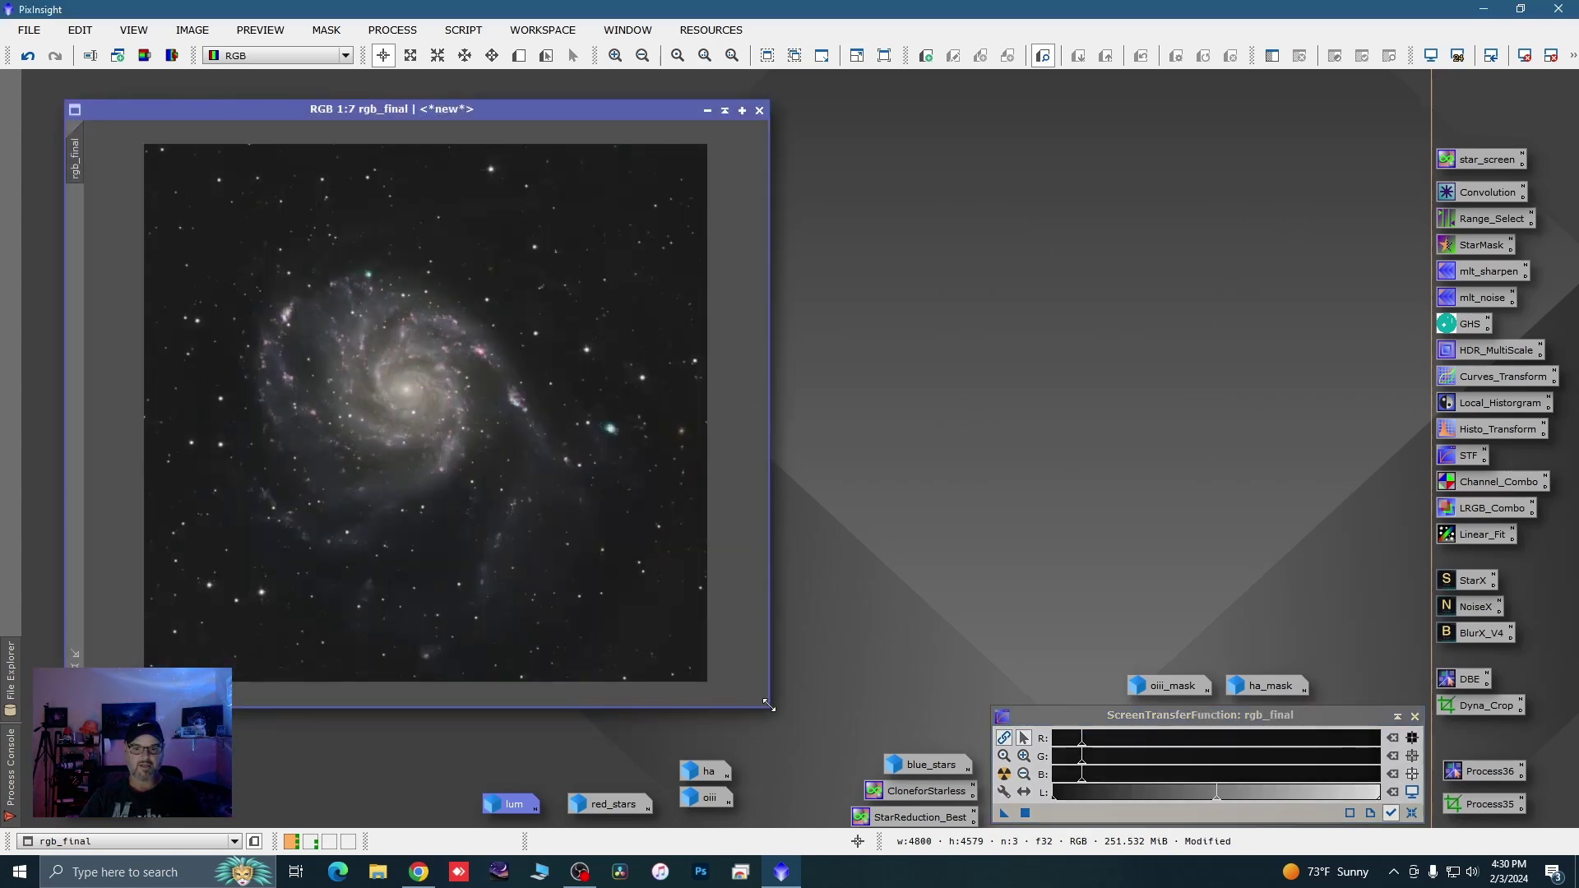
pyautogui.moveTo(768, 705); pyautogui.dragTo(832, 712)
pyautogui.scroll(4, 414, 381)
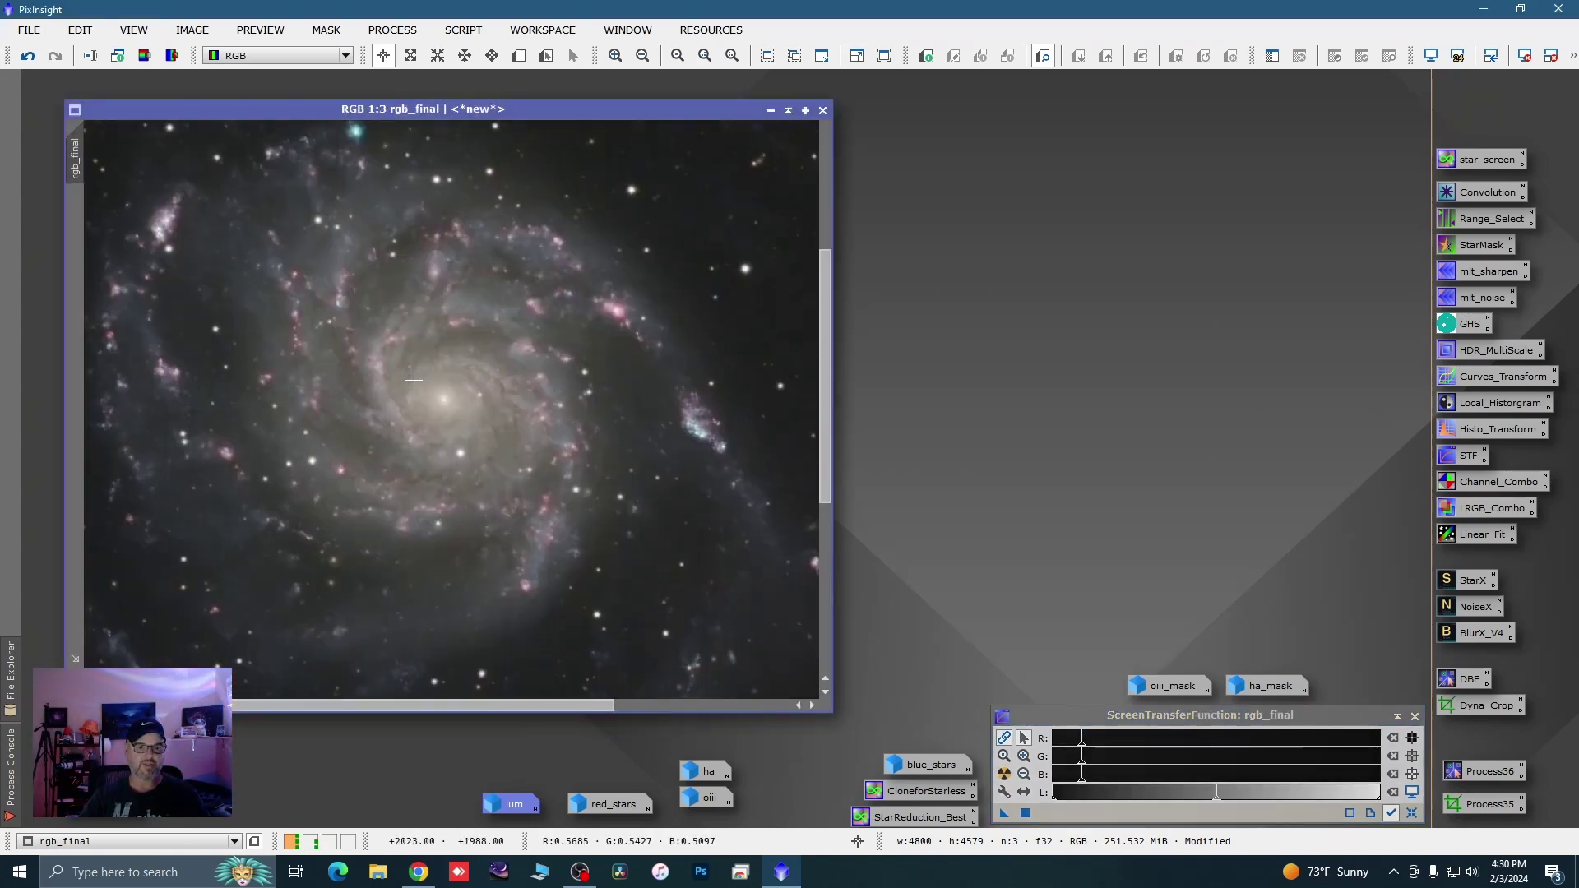
pyautogui.scroll(-3, 414, 381)
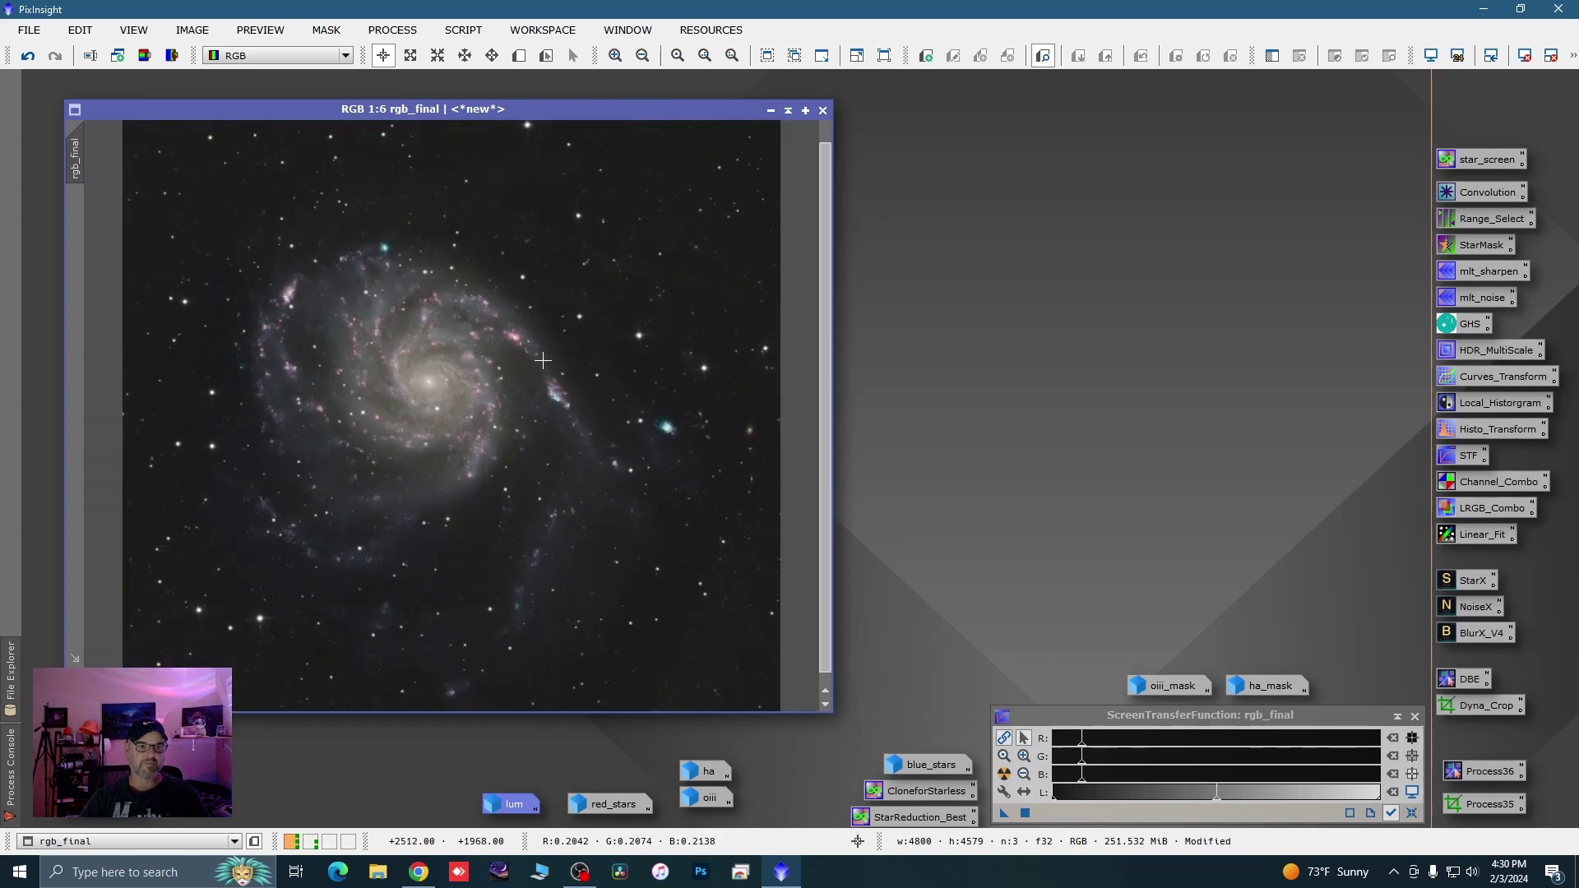
# Preview a CurvesTransformation on rgb_final and shape the lightness curve with points at 0.85893/0.82732 and 0.61755/0.59278
pyautogui.doubleClick(1449, 377)
pyautogui.click(1091, 601)
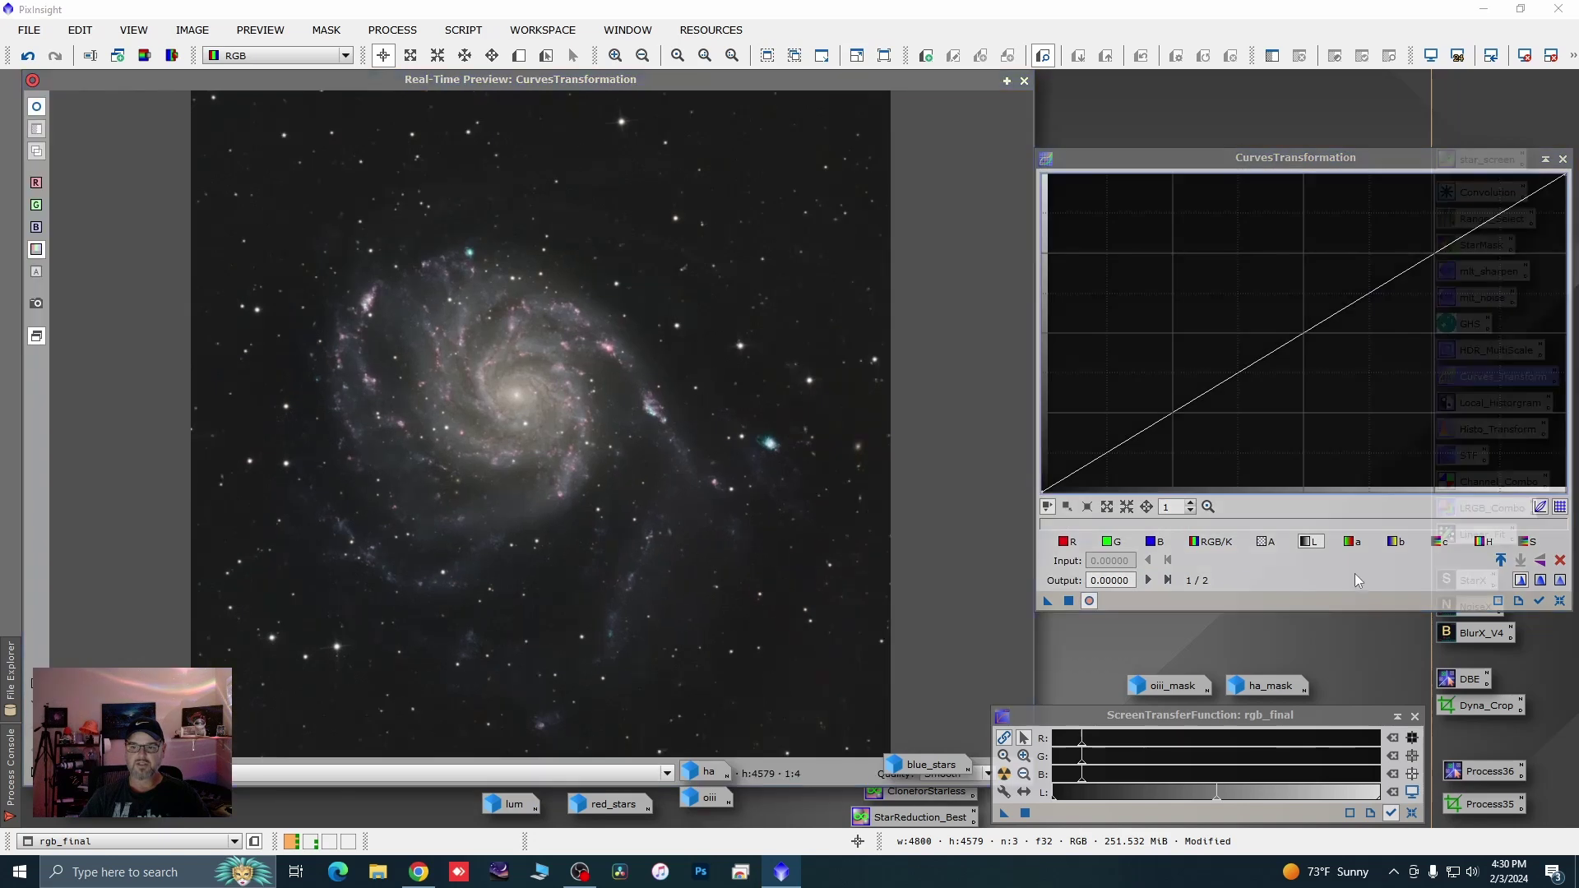
pyautogui.click(771, 445)
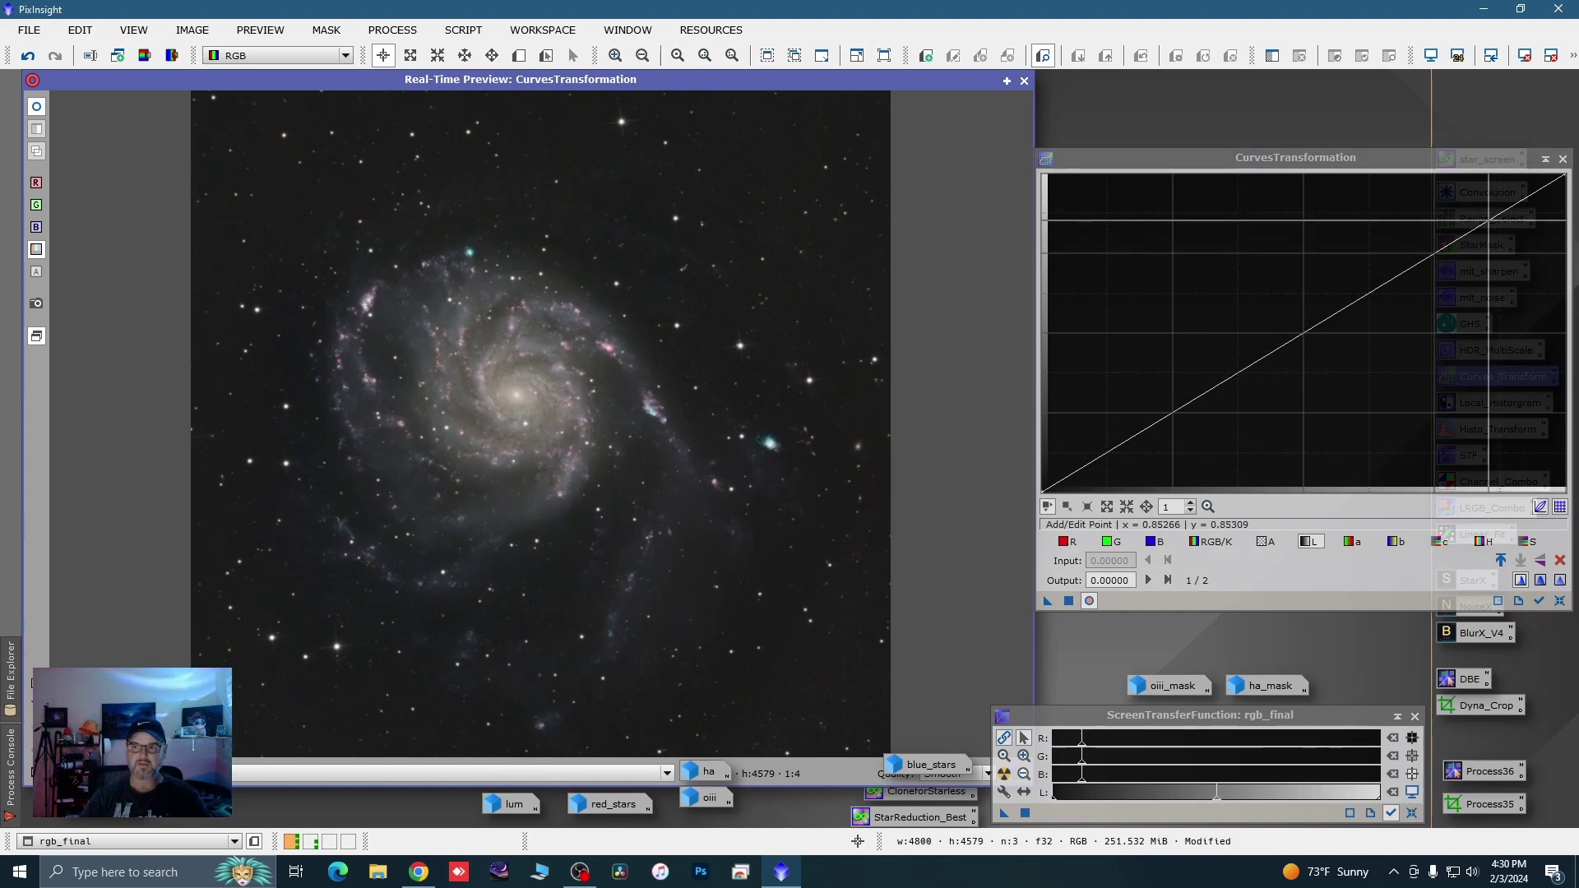
pyautogui.click(1491, 224)
pyautogui.moveTo(1493, 228); pyautogui.dragTo(1493, 228)
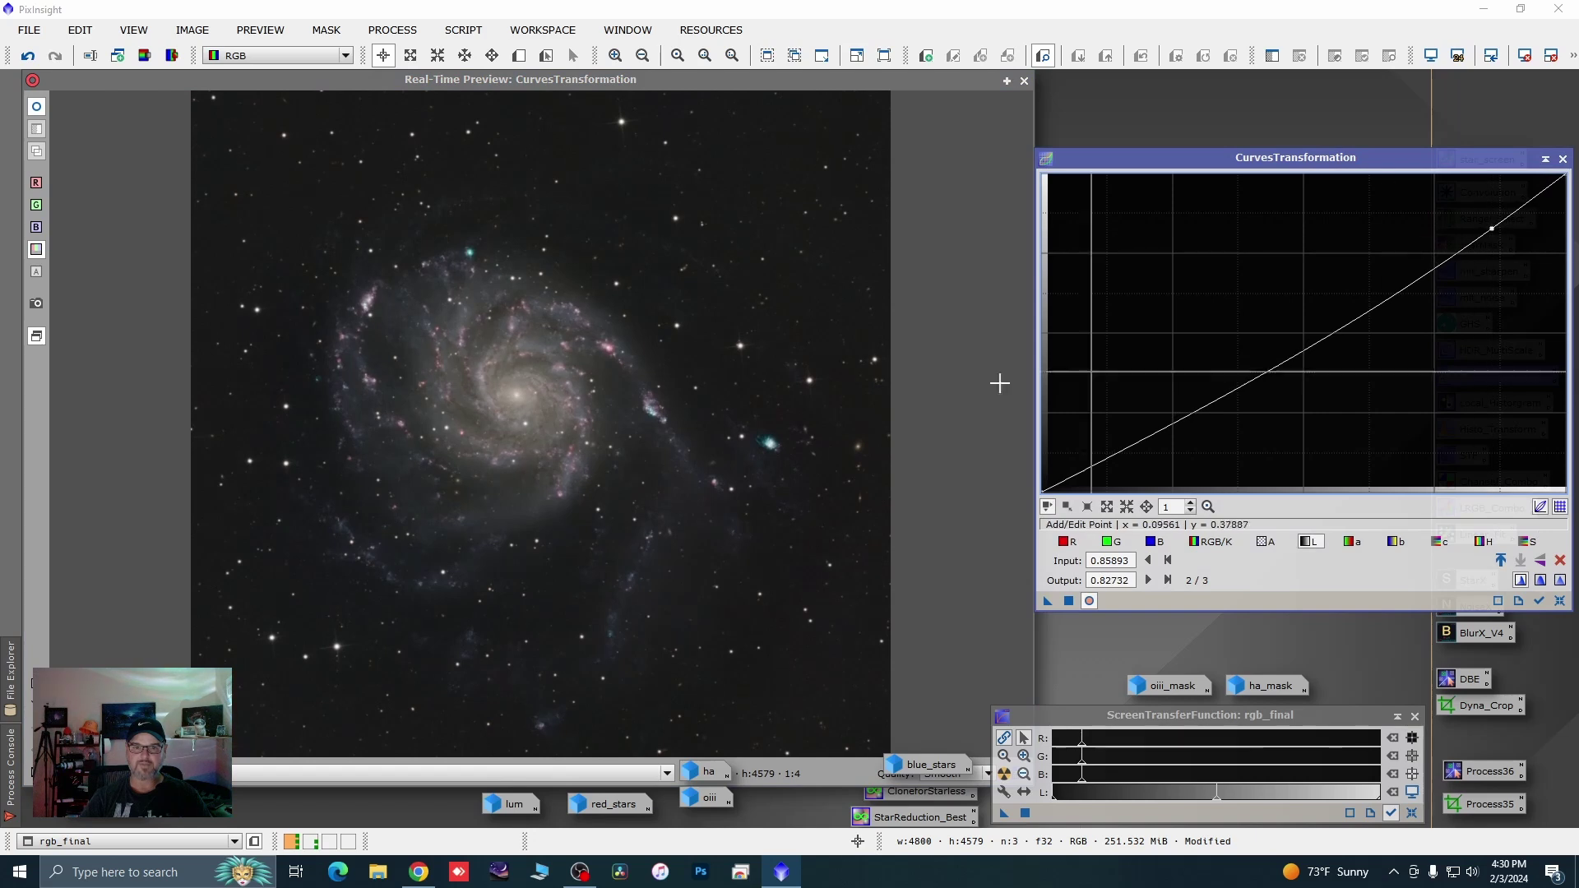
pyautogui.click(573, 455)
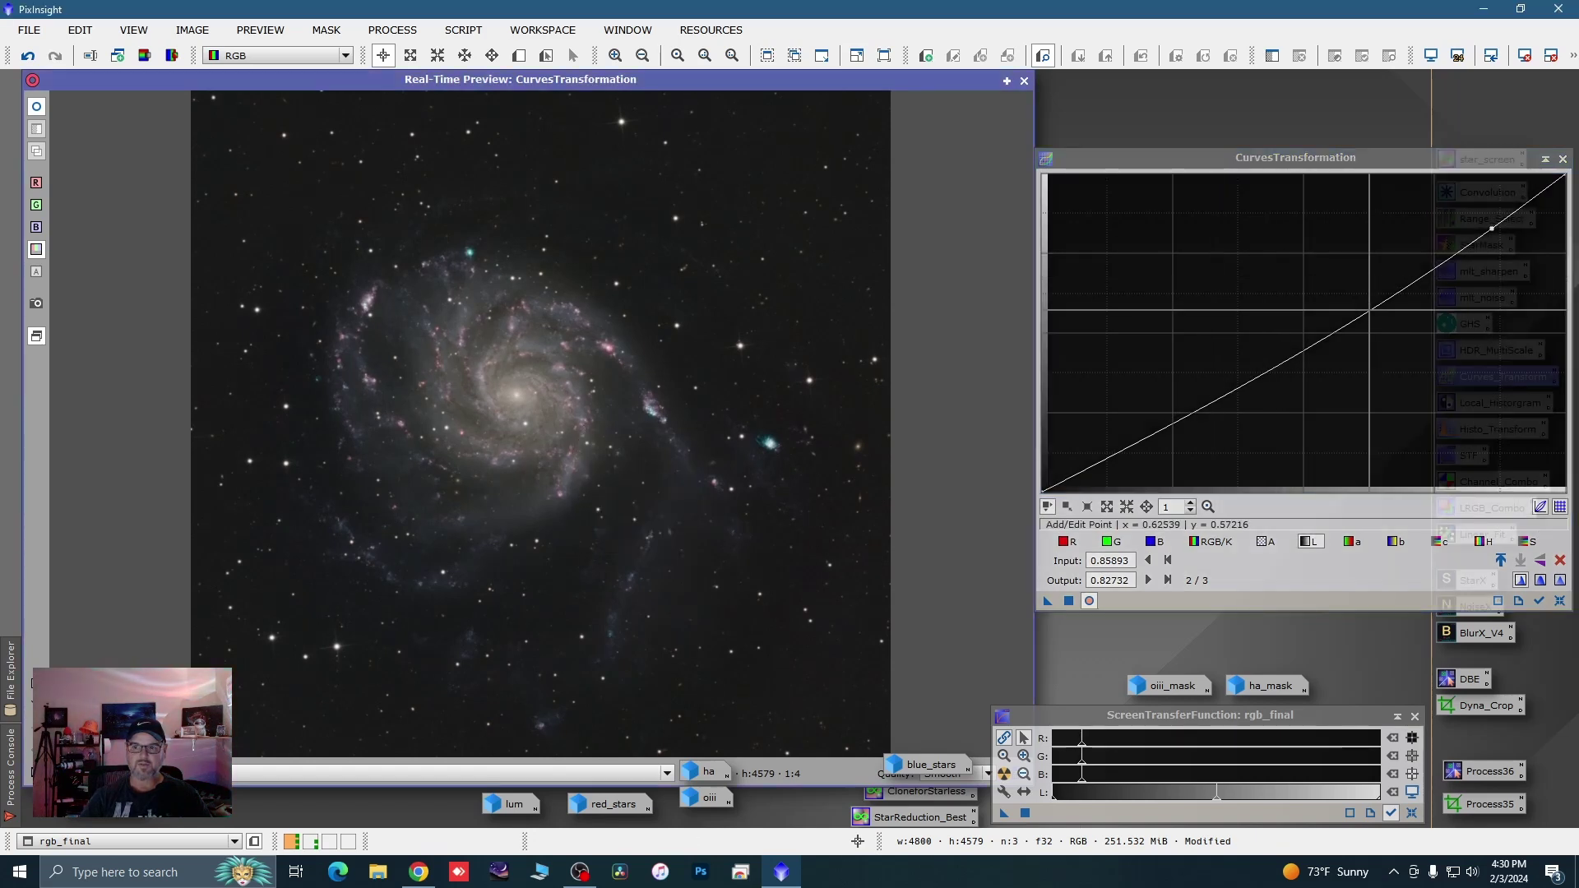
pyautogui.click(1368, 310)
pyautogui.moveTo(1369, 310); pyautogui.dragTo(1365, 304)
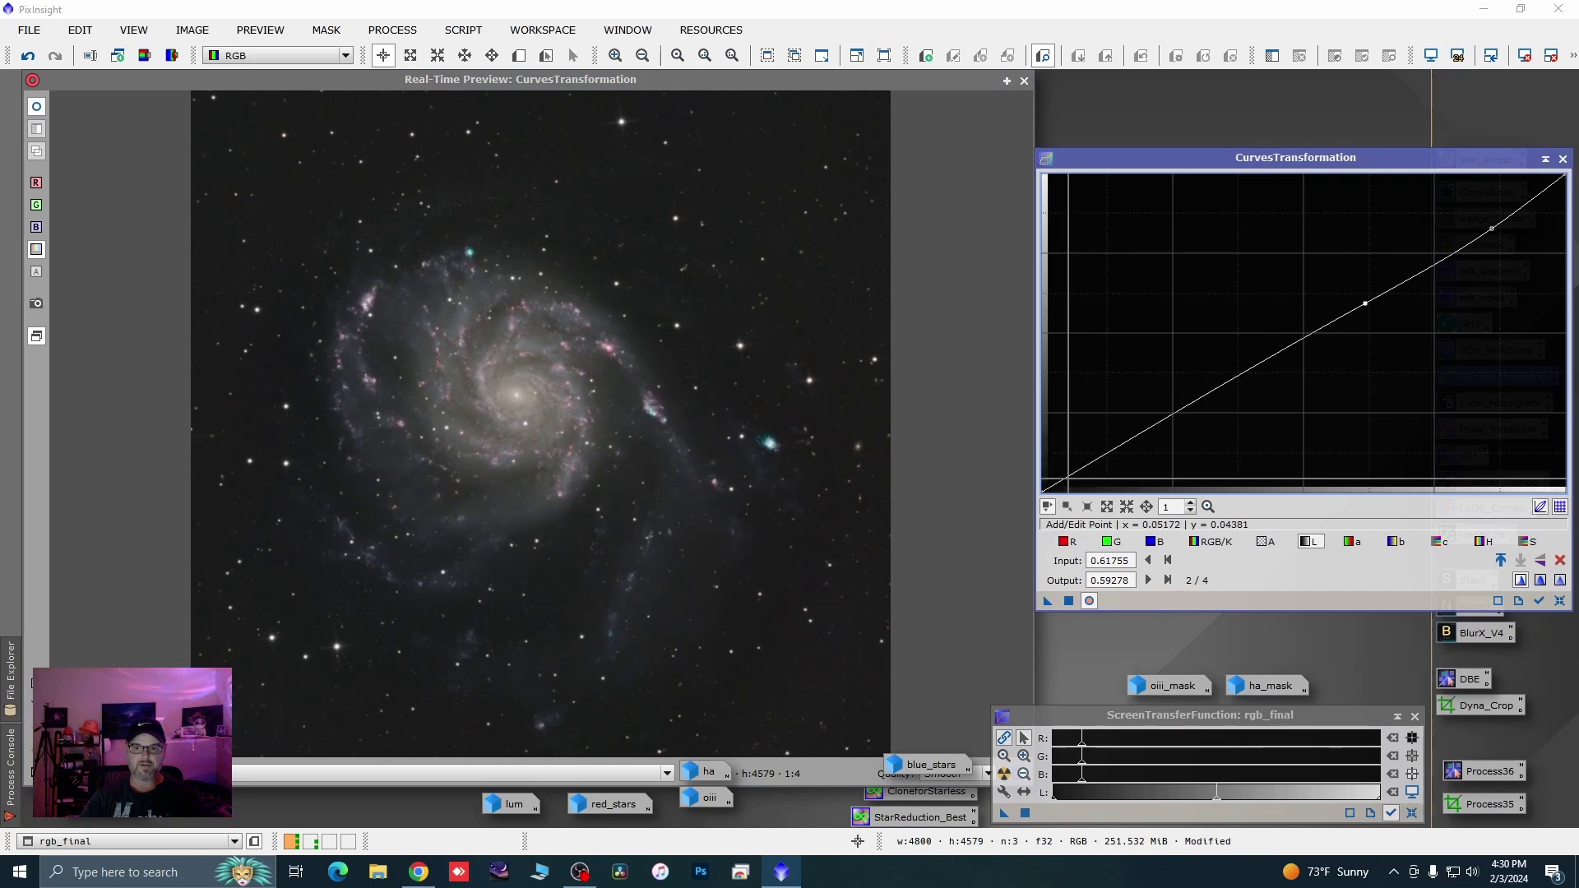
# Add a shadow point to the lightness curve at 0.07053/0.05670 and raise the midtone point slightly
pyautogui.click(1073, 475)
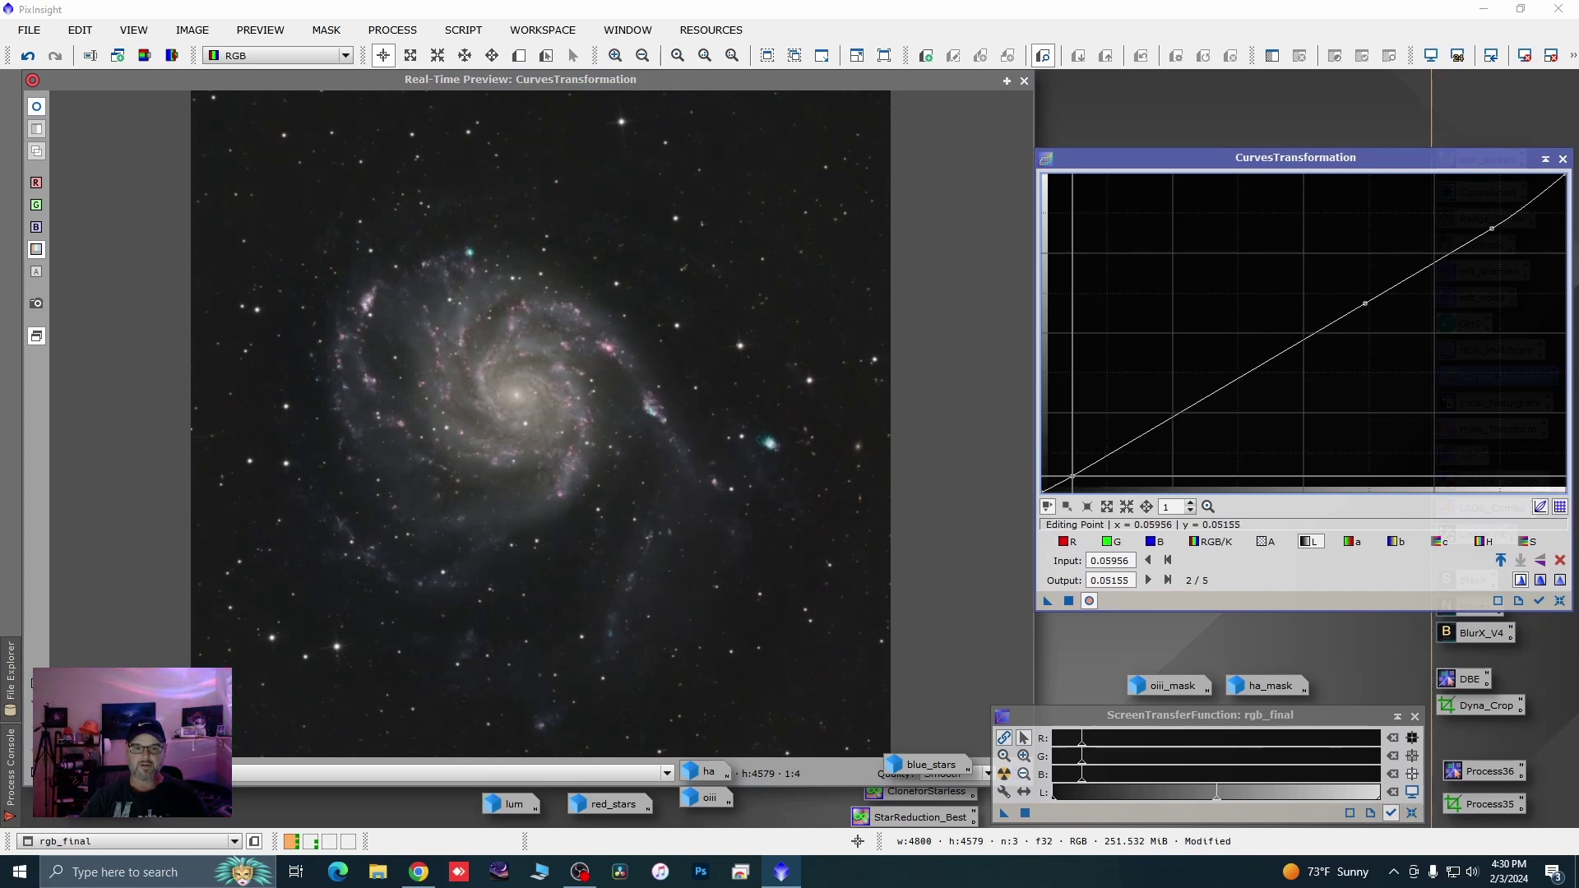
pyautogui.moveTo(1072, 475); pyautogui.dragTo(1076, 477)
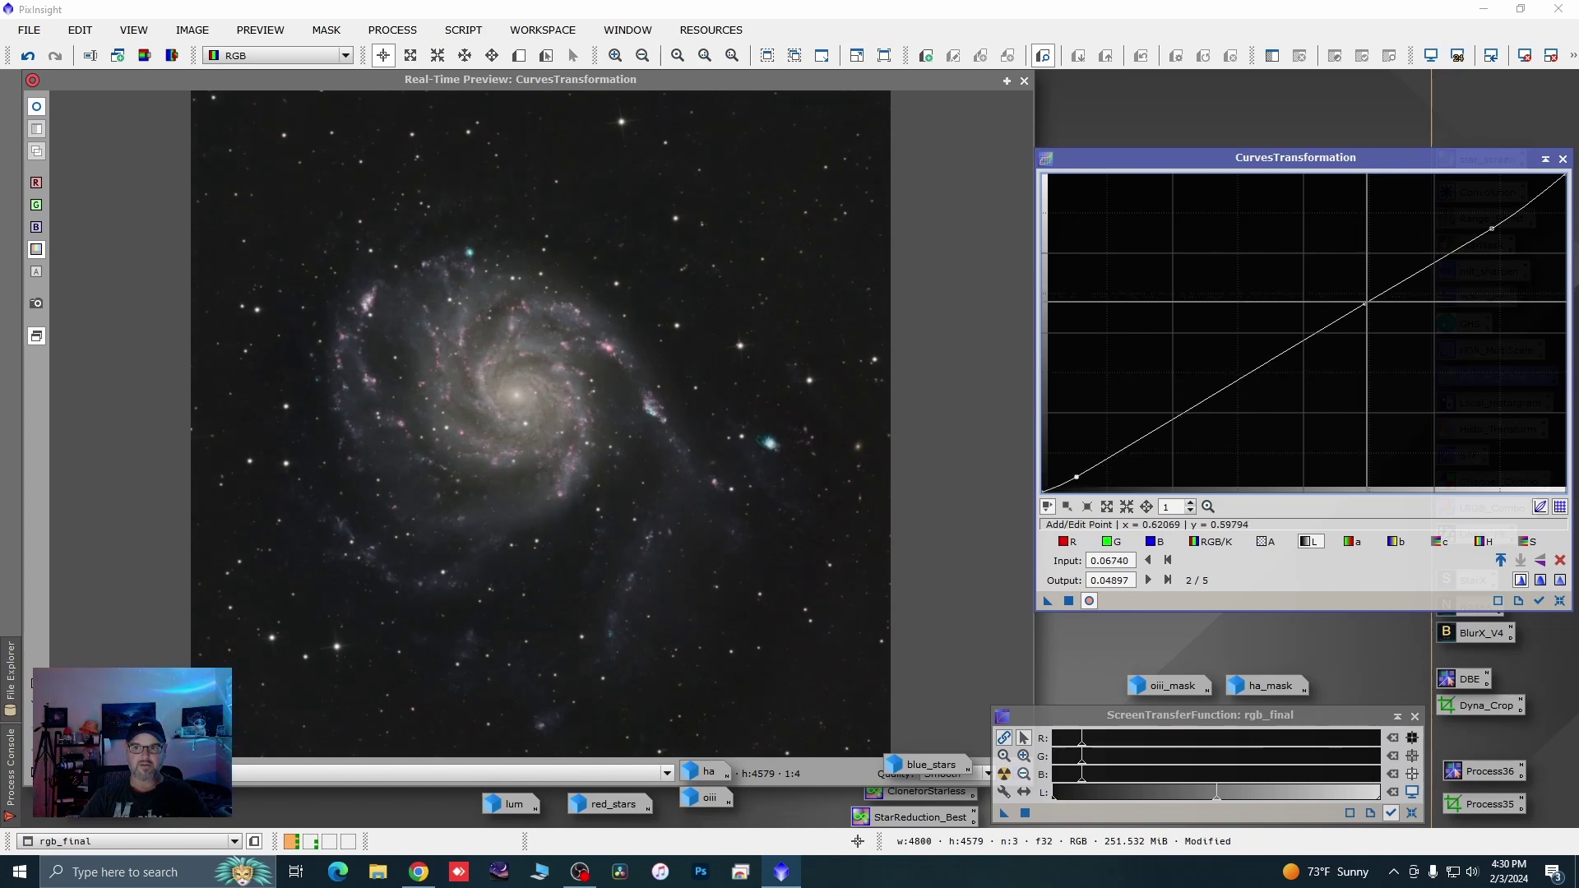
pyautogui.moveTo(1367, 302); pyautogui.dragTo(1354, 288)
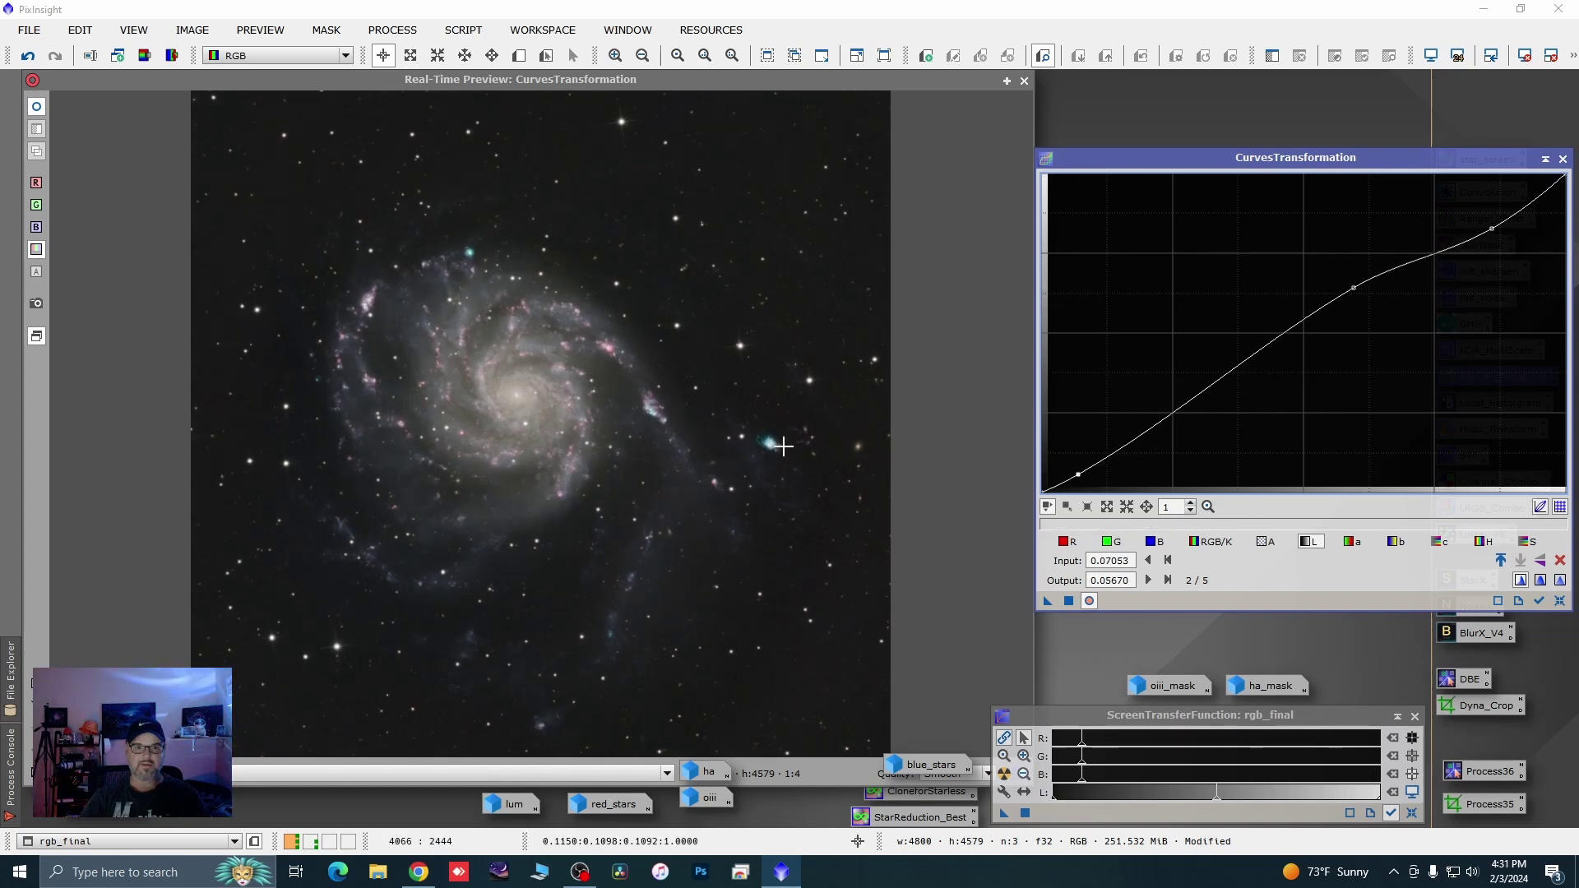
# Apply the lightness curve to rgb_final, reset CurvesTransformation, and close both the process and the real-time preview
pyautogui.click(1068, 601)
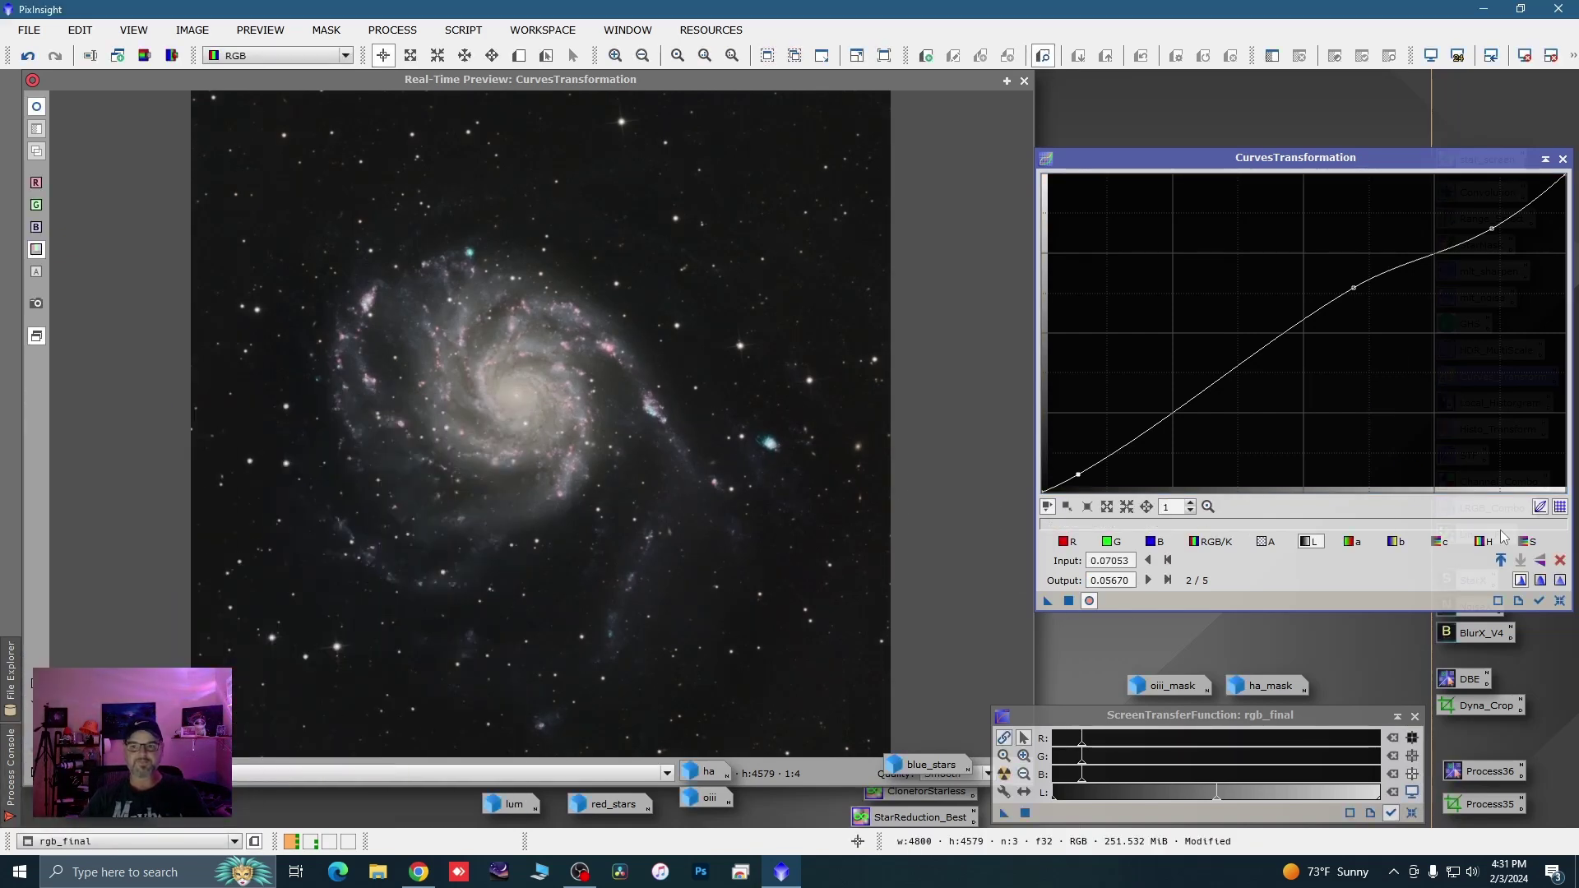
pyautogui.click(1560, 601)
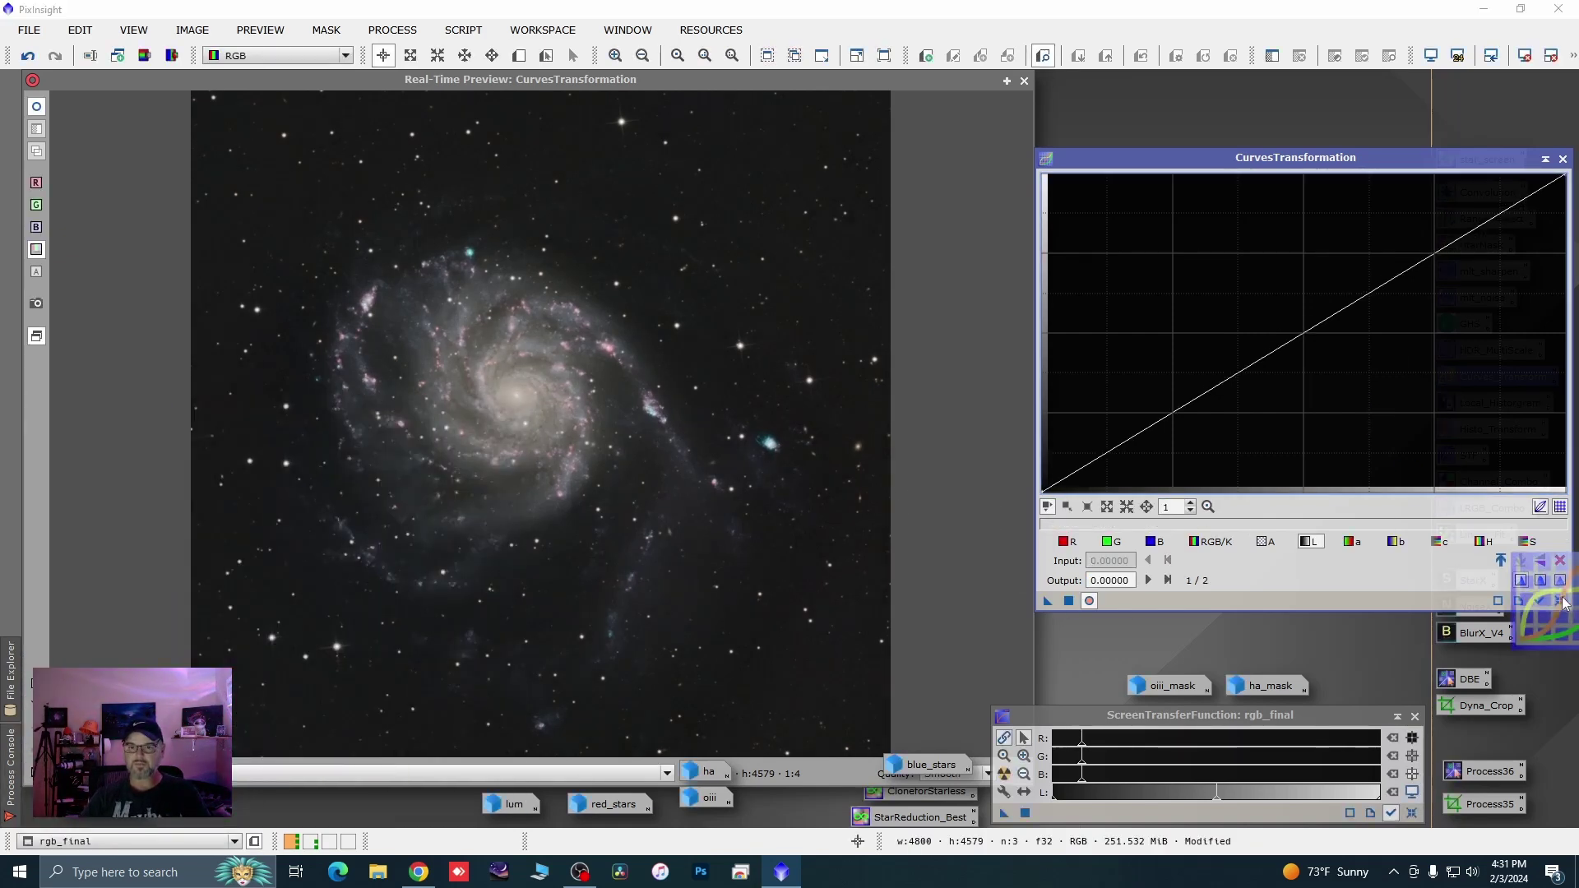
pyautogui.click(1563, 159)
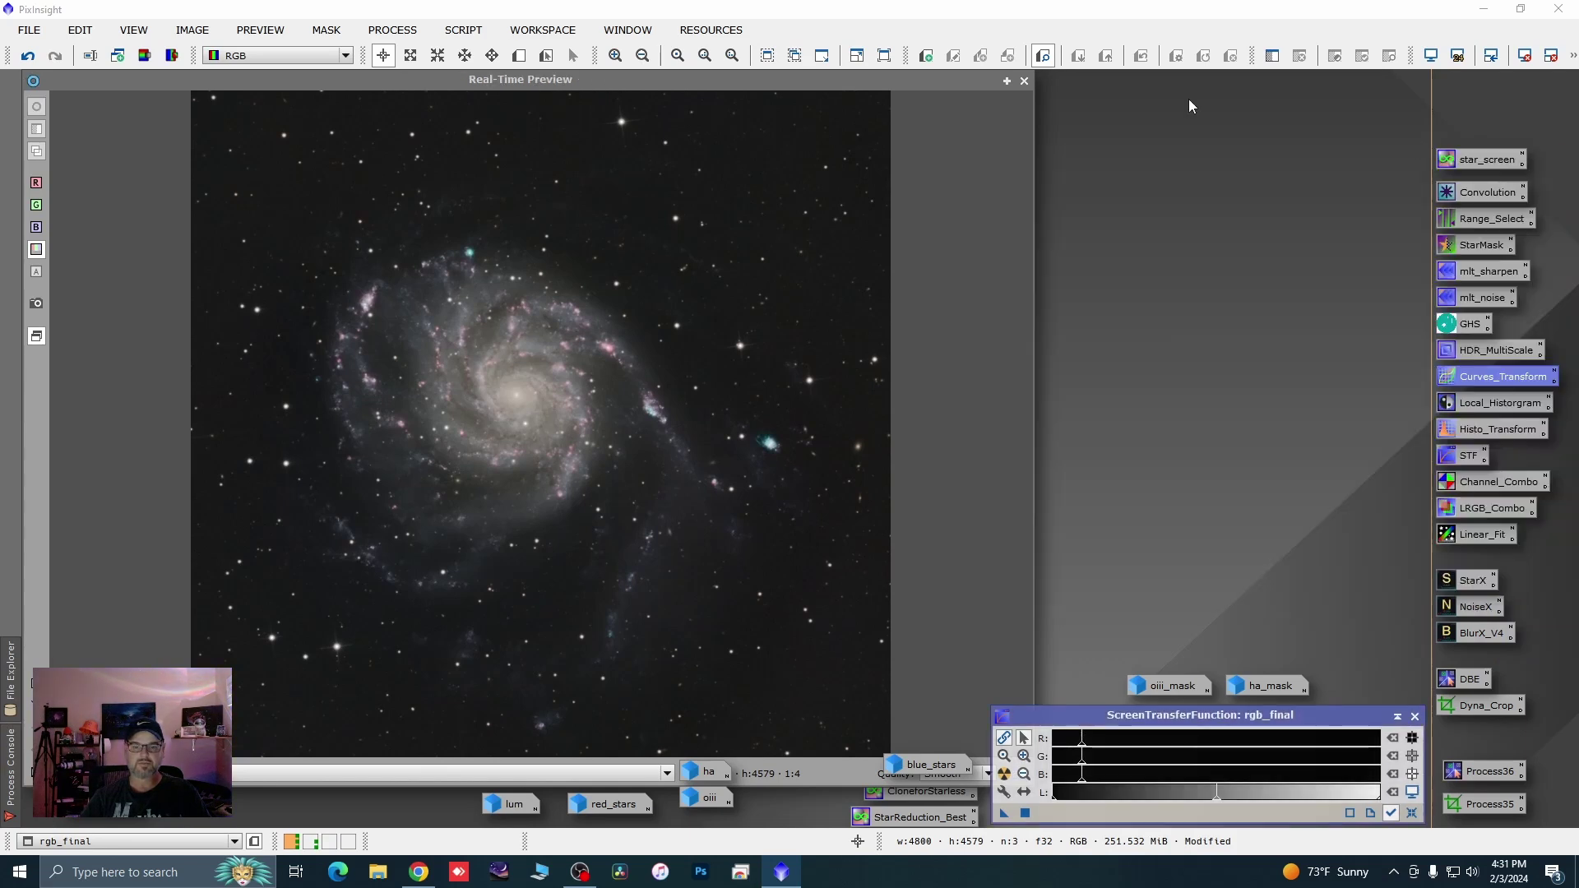
pyautogui.click(1025, 81)
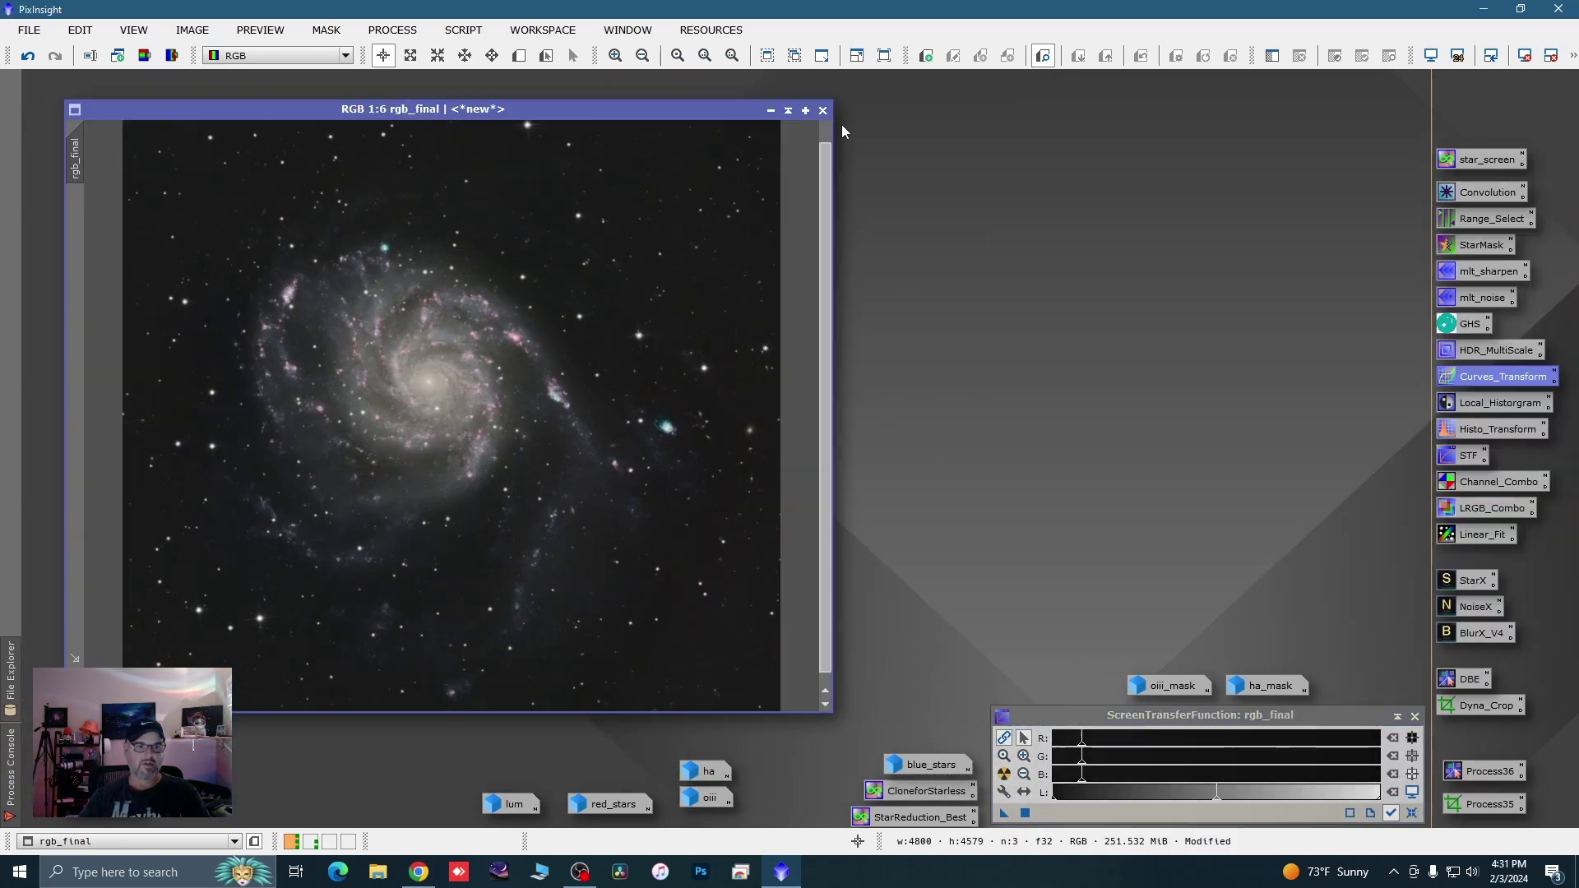
# Define a preview about 2065 × 1078 pixels over the galaxy's left spiral arms in rgb_final and examine its detail up close
pyautogui.scroll(-1, 656, 254)
pyautogui.click(519, 55)
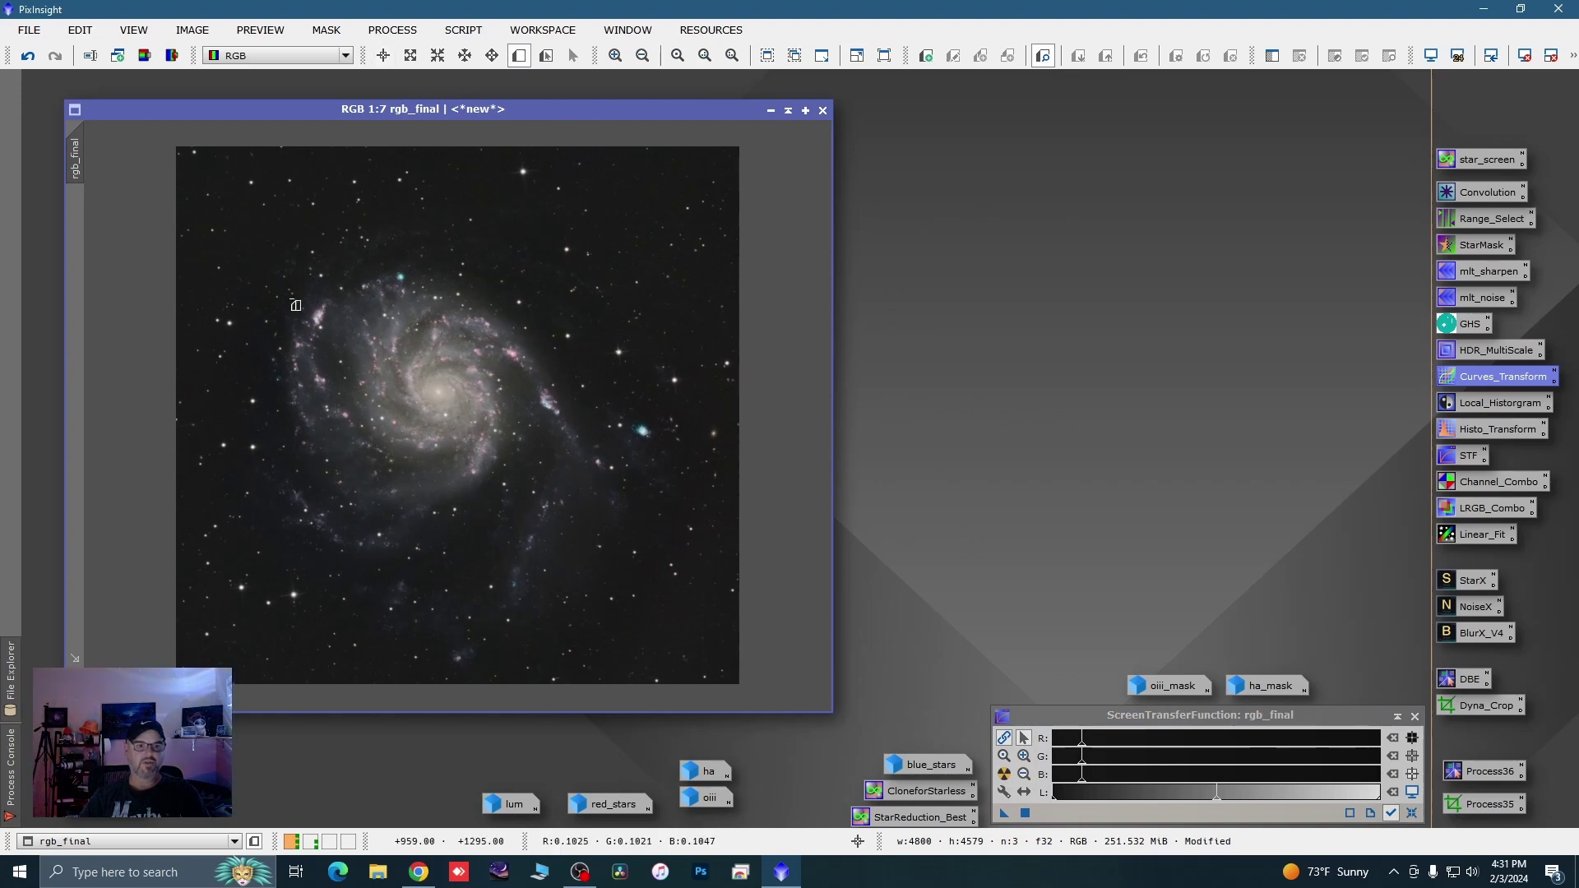
pyautogui.moveTo(210, 296); pyautogui.dragTo(452, 421)
pyautogui.click(85, 224)
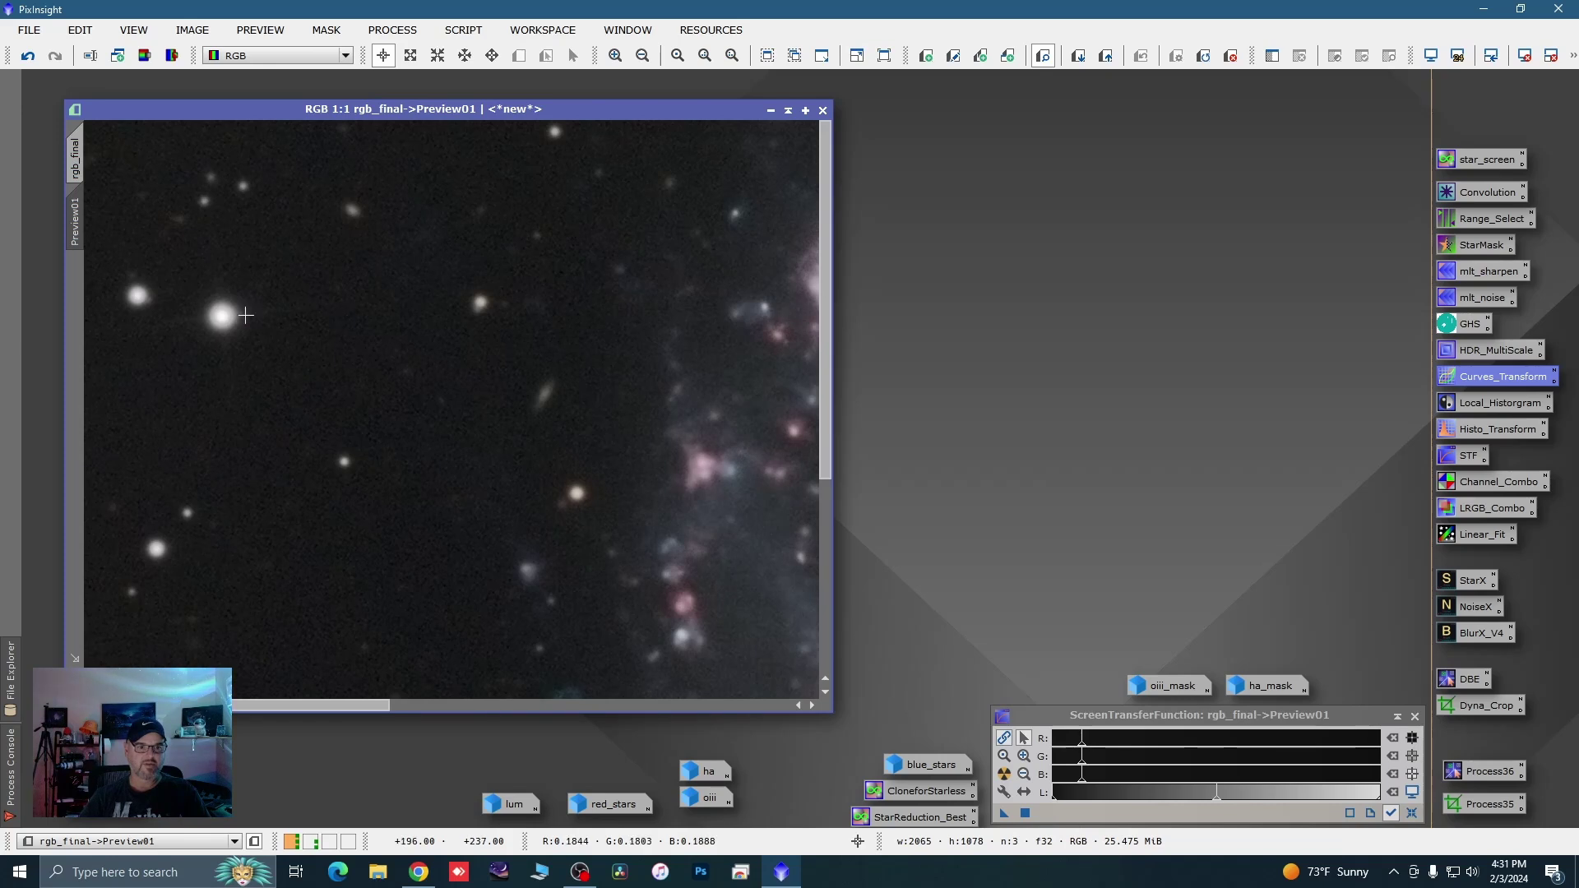
pyautogui.scroll(-1, 461, 345)
pyautogui.scroll(1, 289, 515)
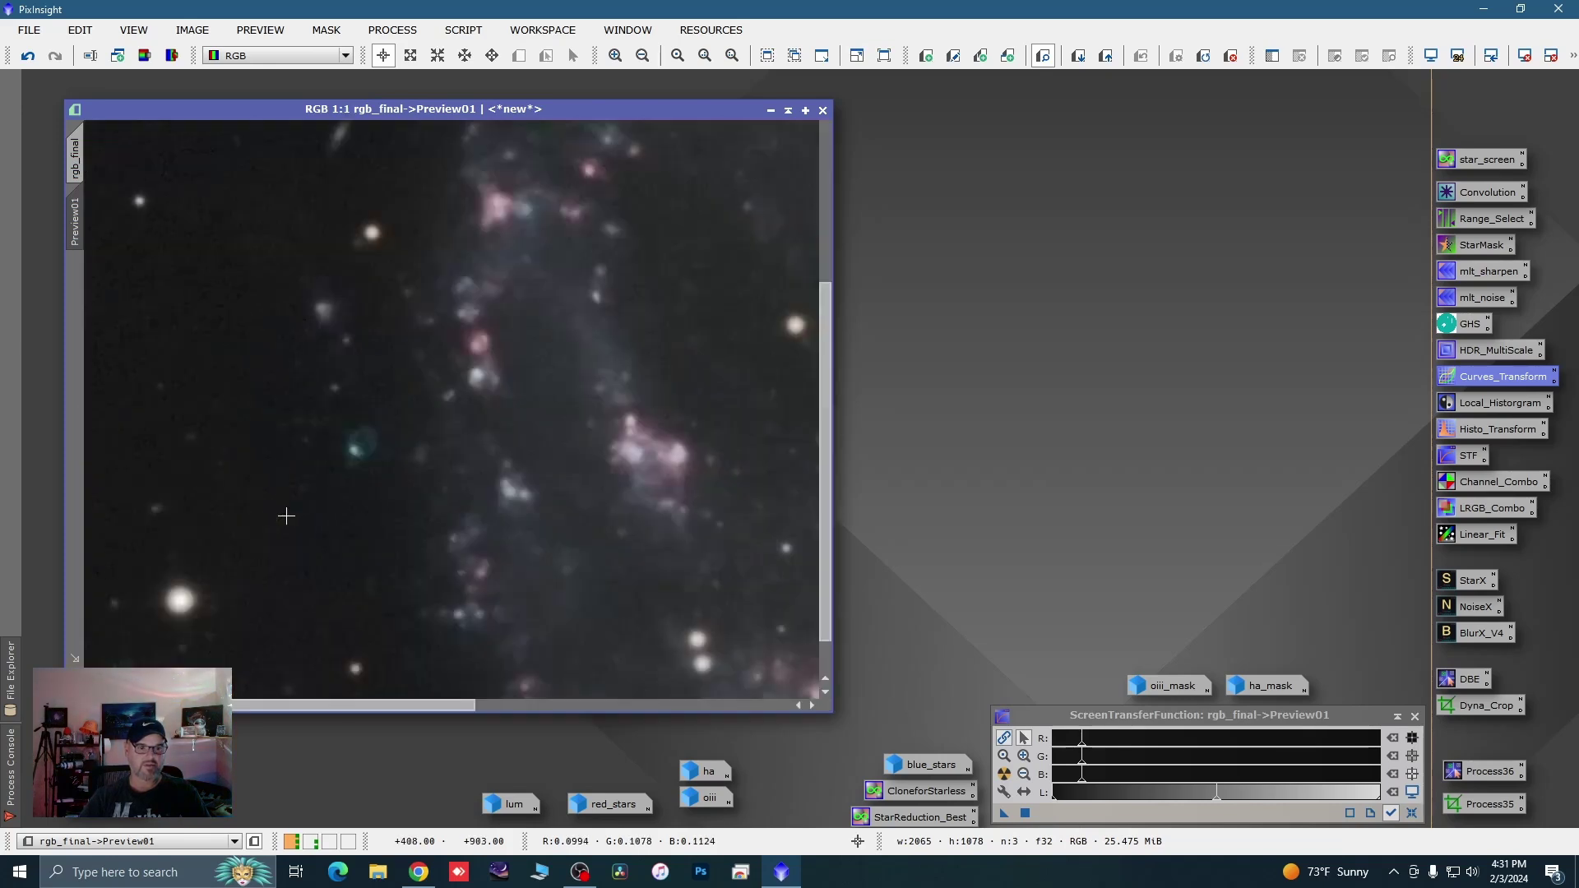
pyautogui.scroll(-1, 397, 456)
pyautogui.scroll(1, 396, 456)
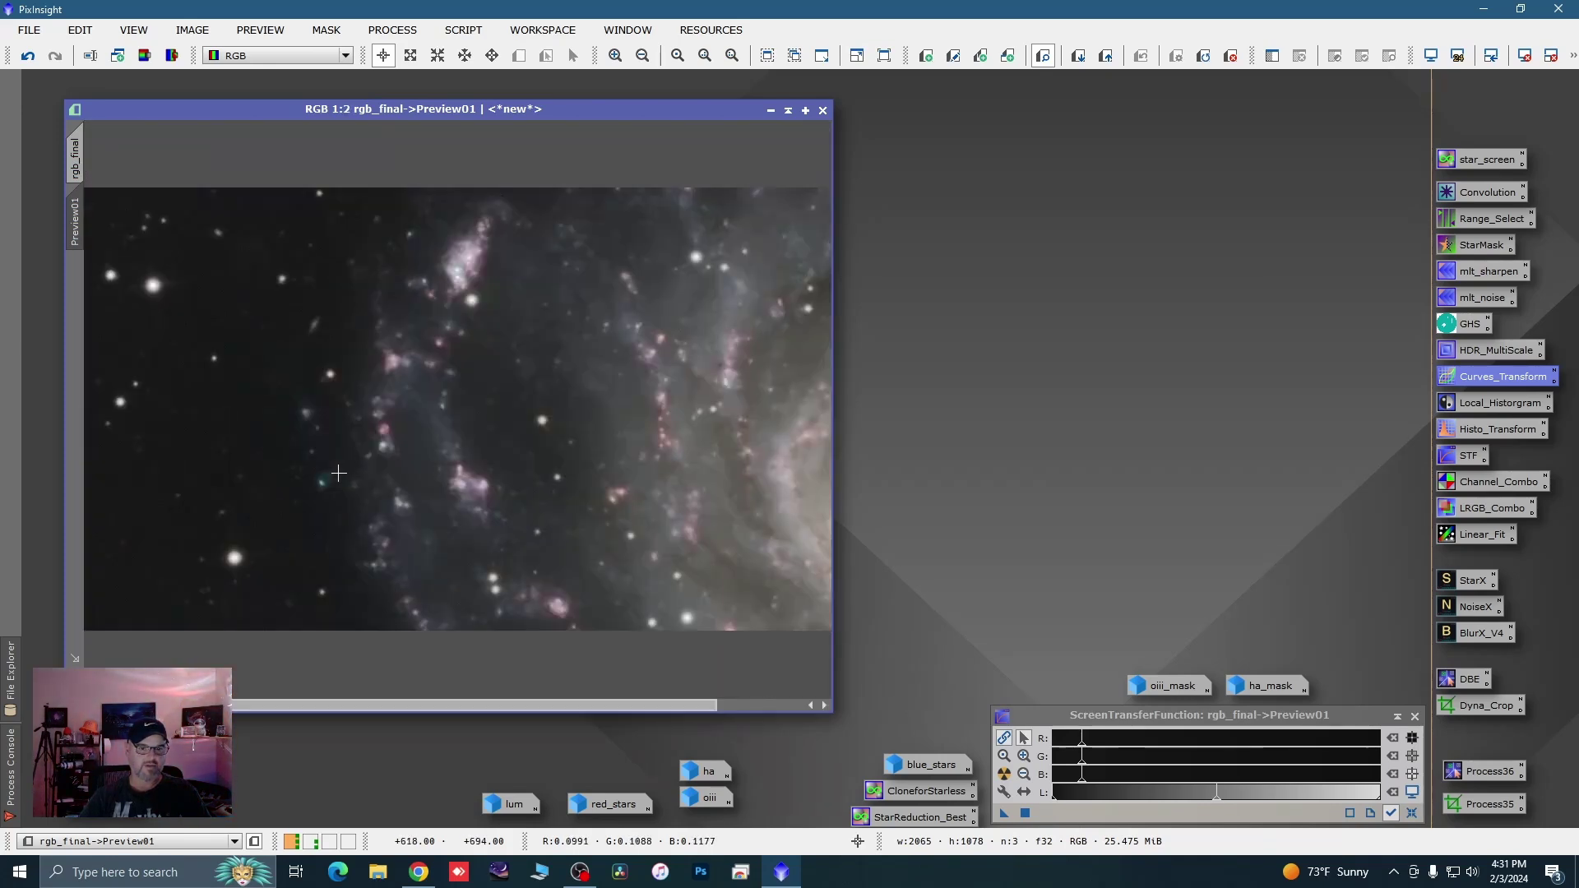
# Reset BlurXTerminator to its defaults and apply it to Preview01 with Sharpen Stars set to 0.42
pyautogui.scroll(1, 336, 470)
pyautogui.scroll(-1, 338, 473)
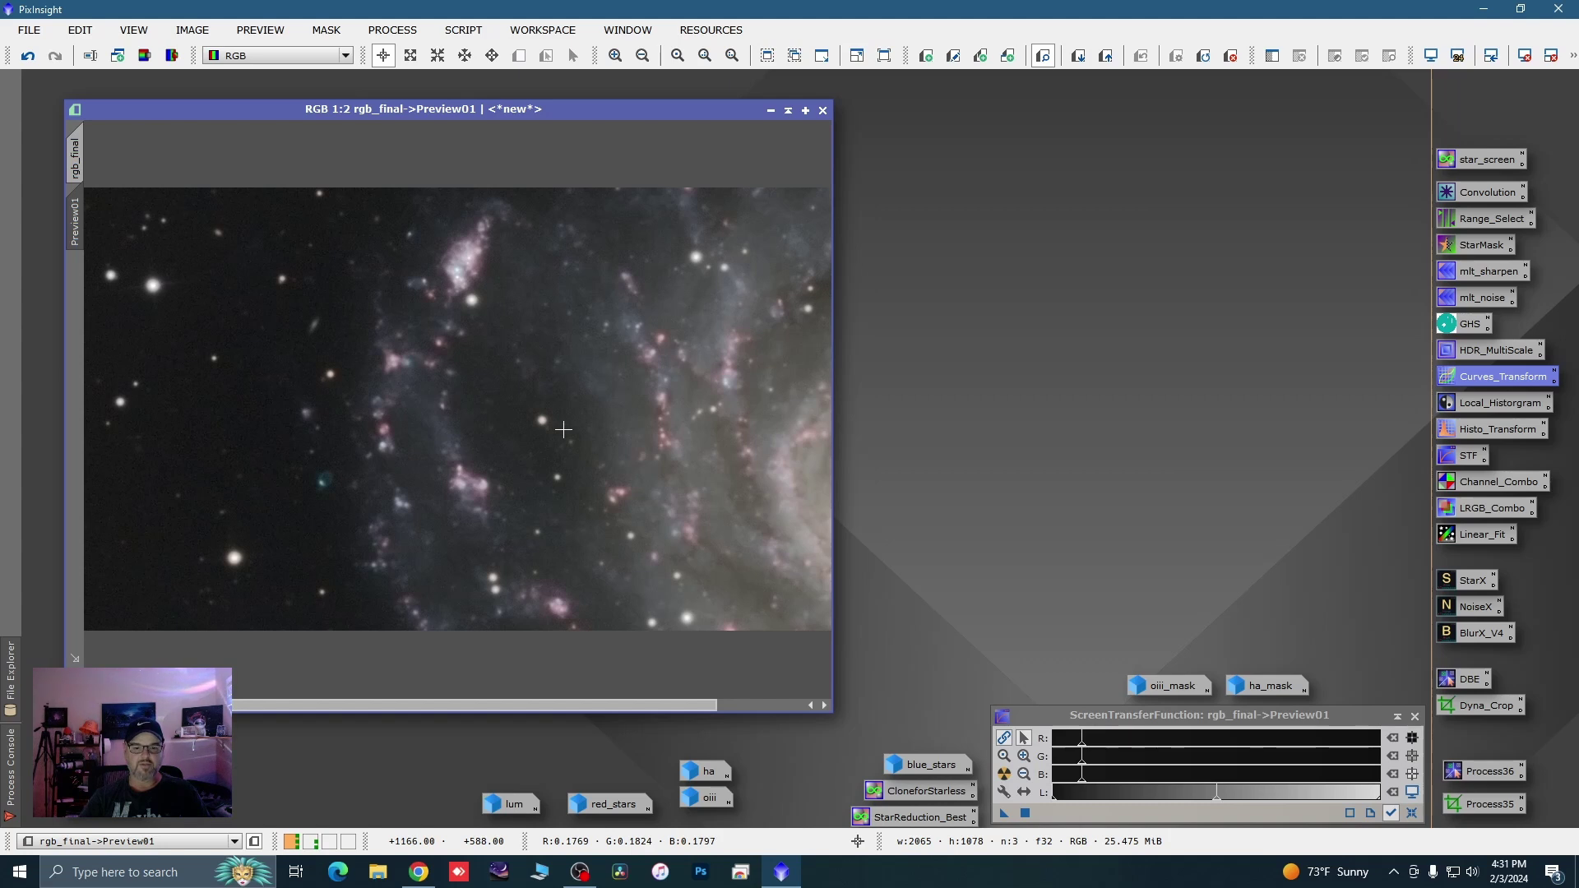
pyautogui.scroll(-1, 568, 436)
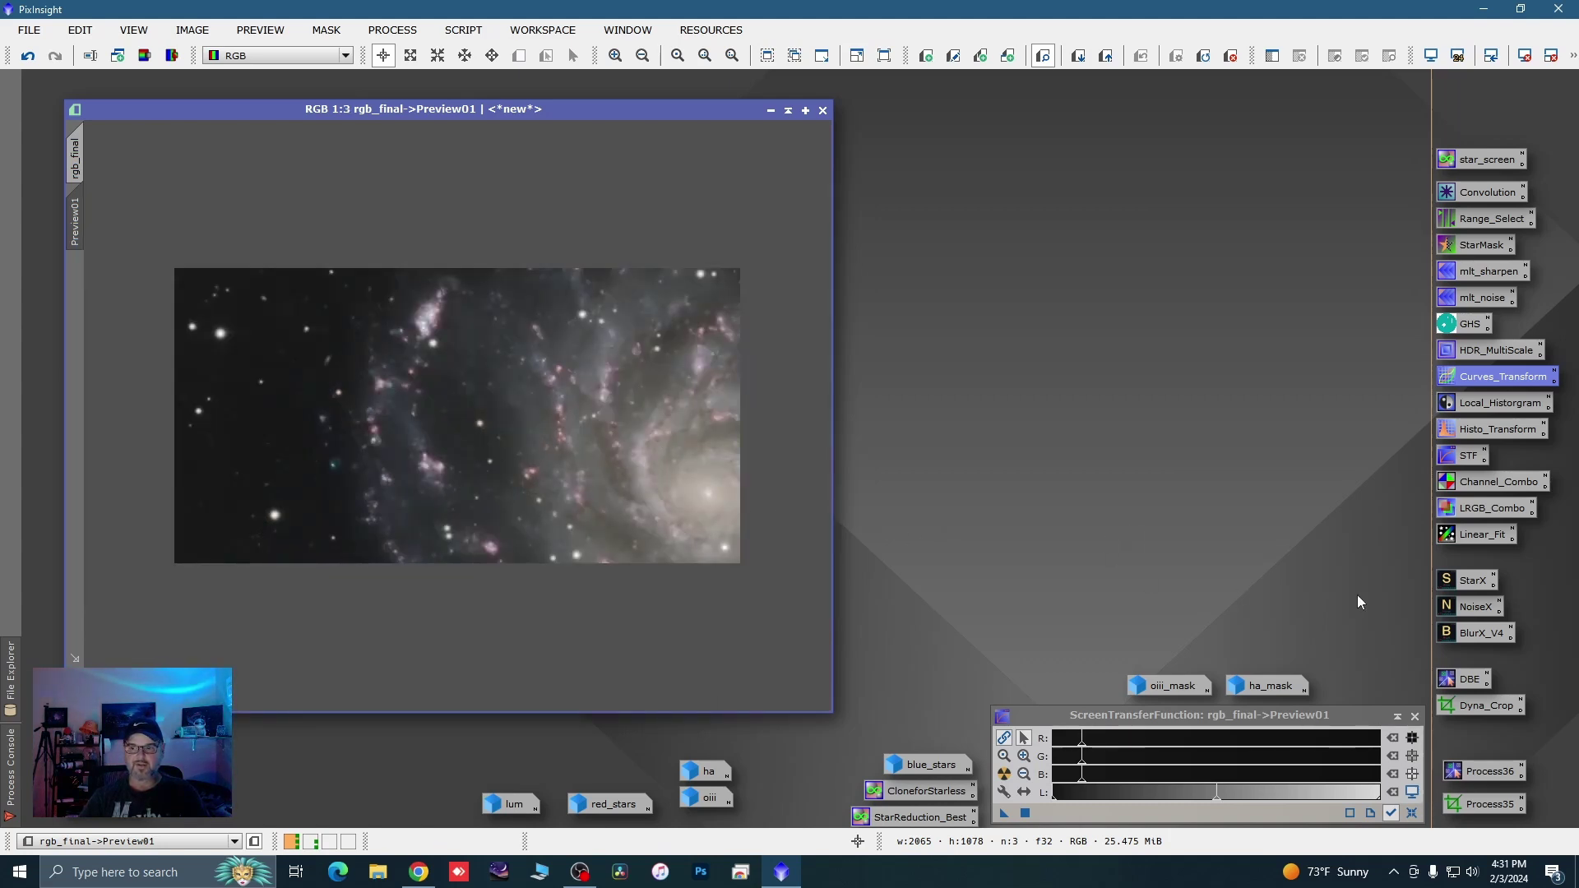
pyautogui.doubleClick(1456, 634)
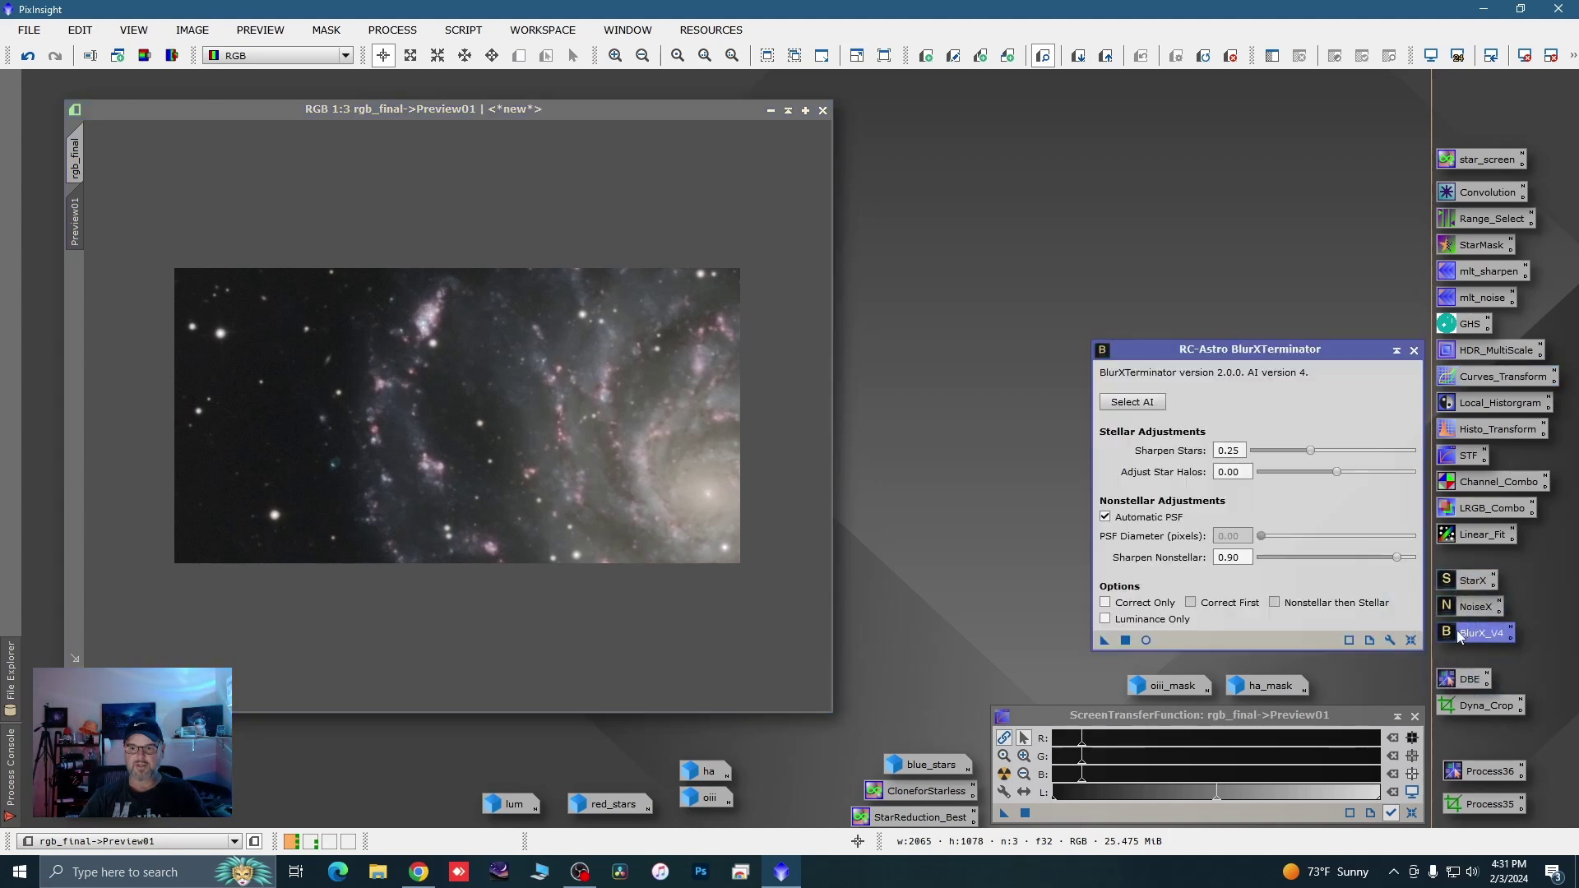
pyautogui.click(1412, 641)
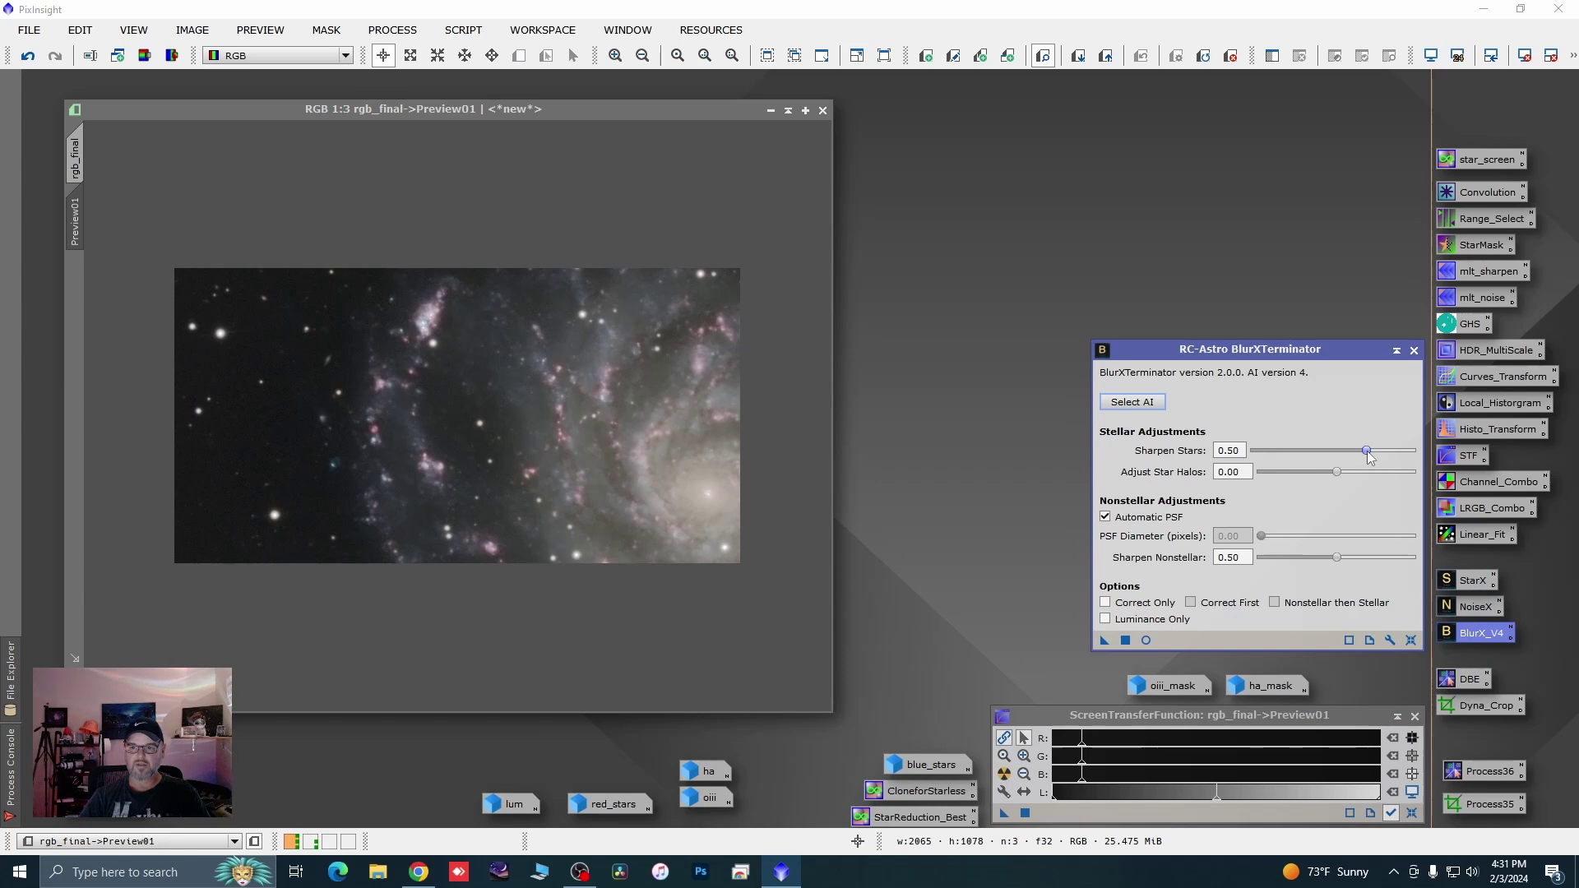
pyautogui.moveTo(1368, 452); pyautogui.dragTo(1358, 453)
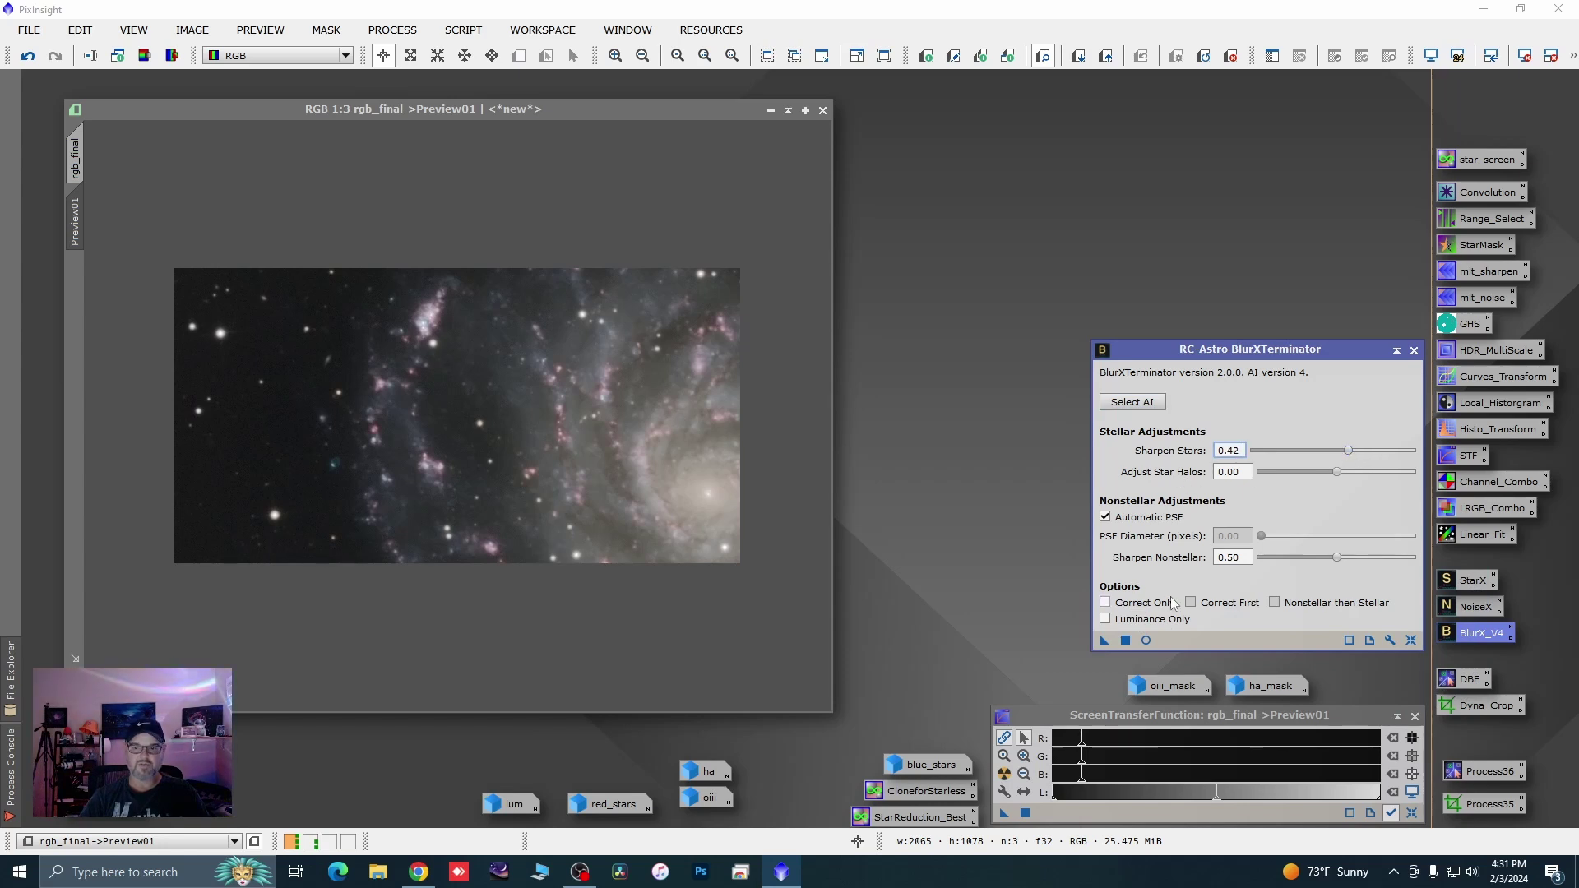
pyautogui.click(1105, 641)
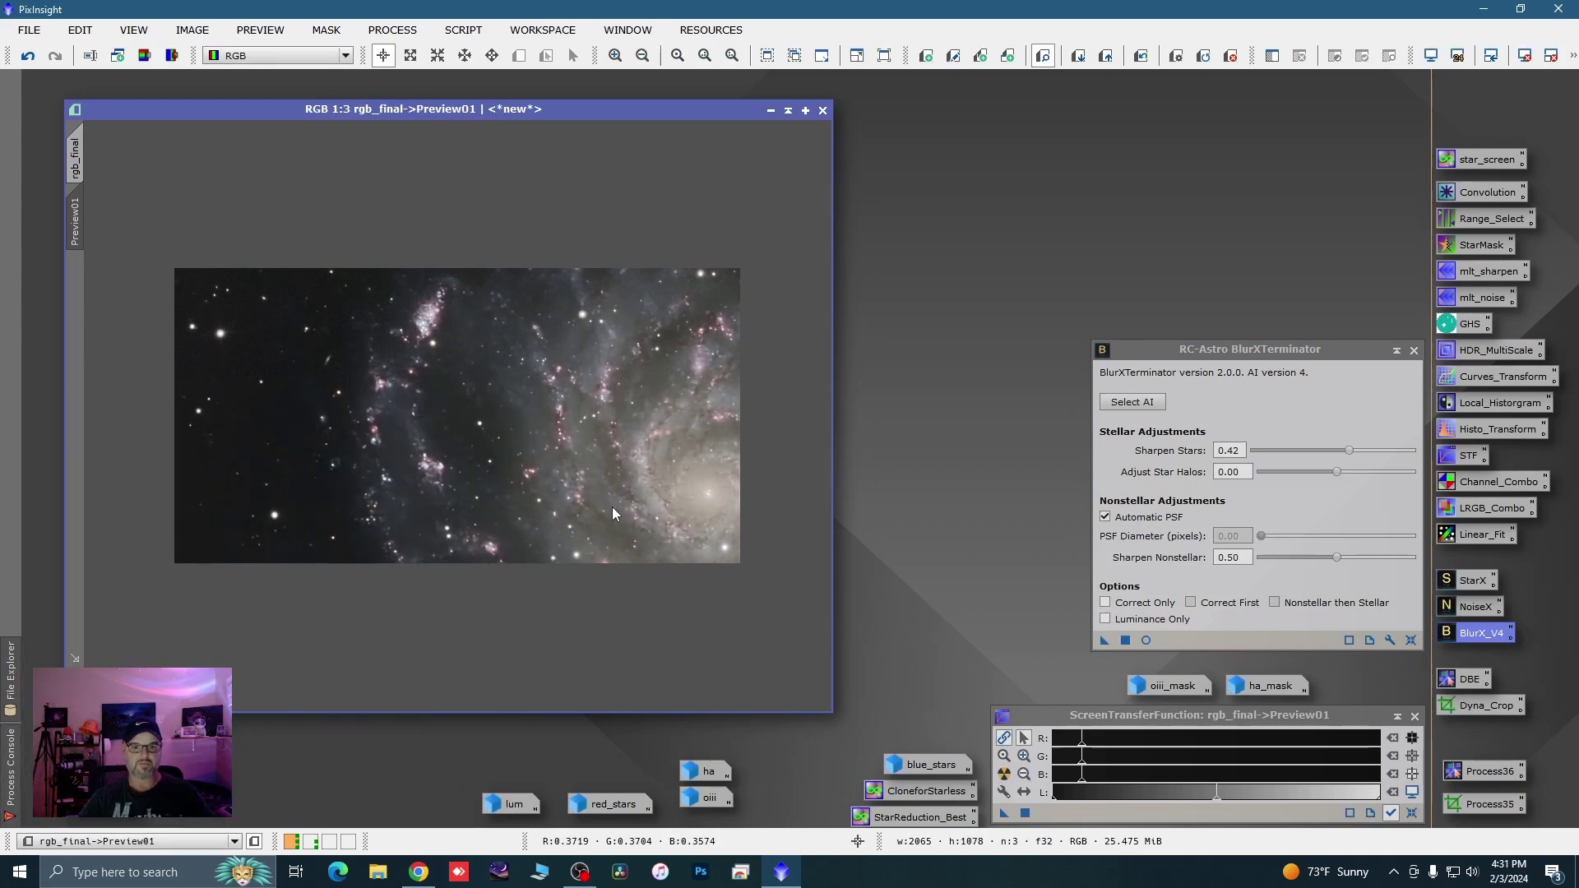
# Compare Preview01 before and after the BlurXTerminator sharpening, and examine the spiral arms and the core region up close
pyautogui.scroll(1, 657, 461)
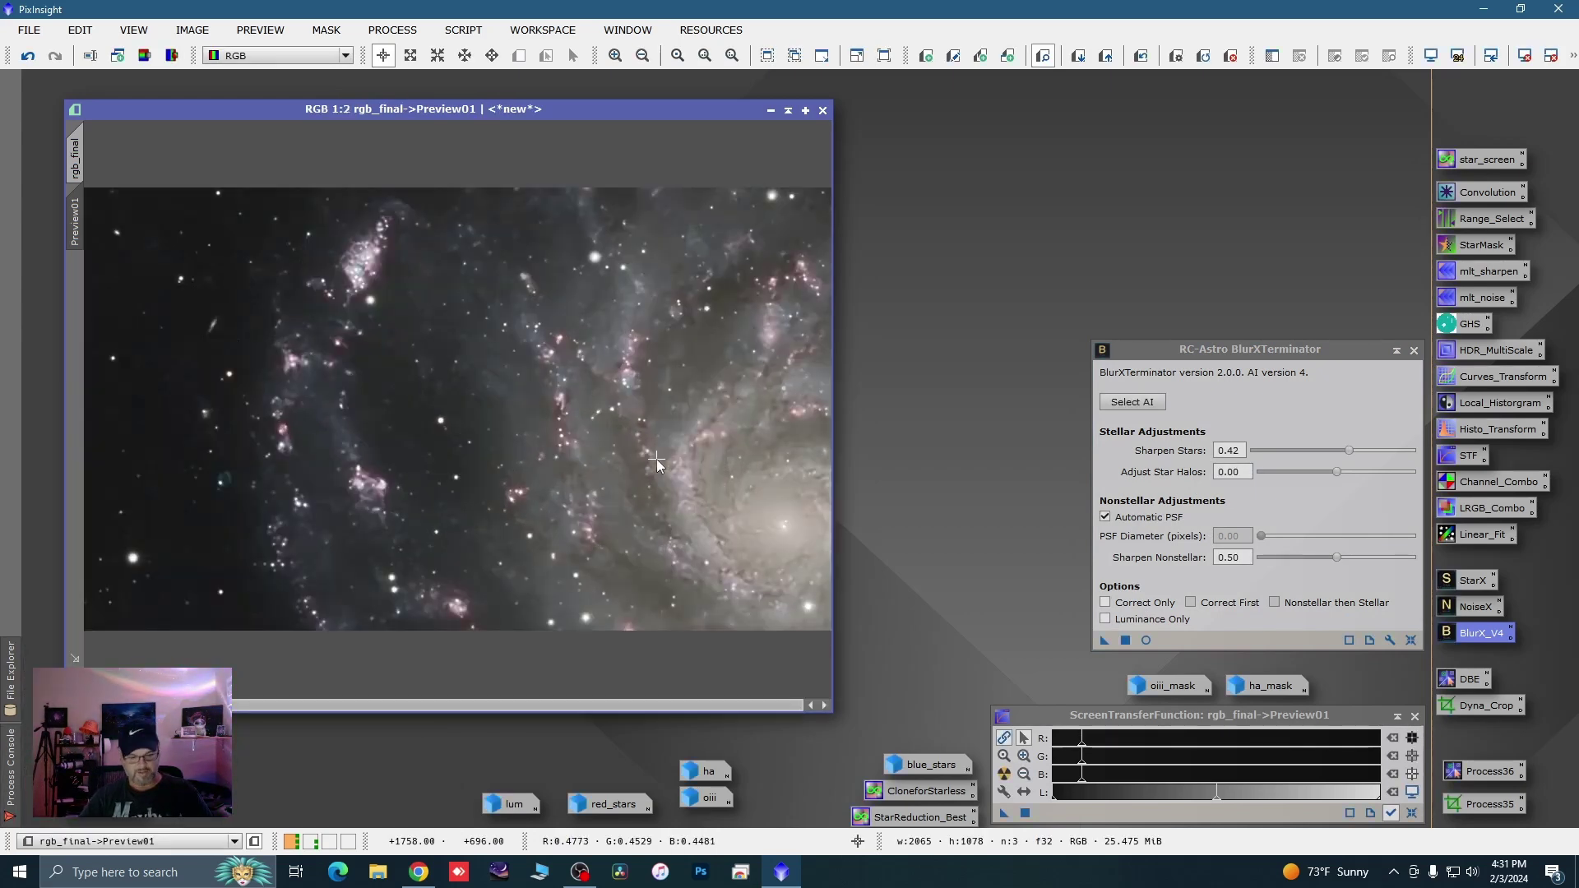
pyautogui.hotkey('ctrl', 'z')
pyautogui.hotkey('ctrl', 'y')
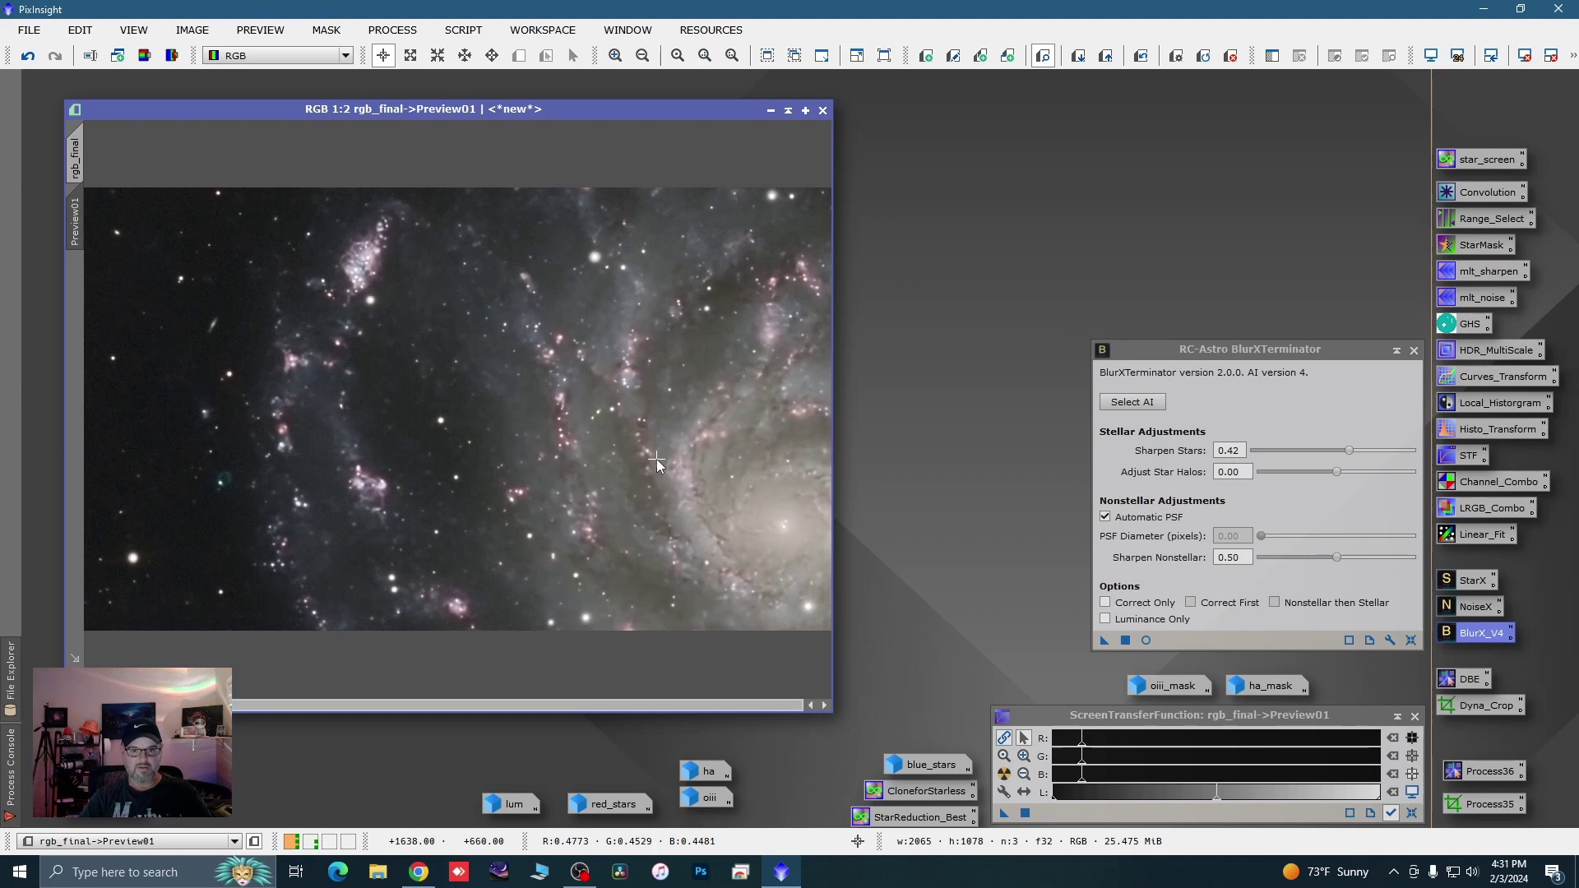
pyautogui.hotkey('ctrl', 'z')
pyautogui.hotkey('ctrl', 'y')
pyautogui.hotkey('ctrl', 'z')
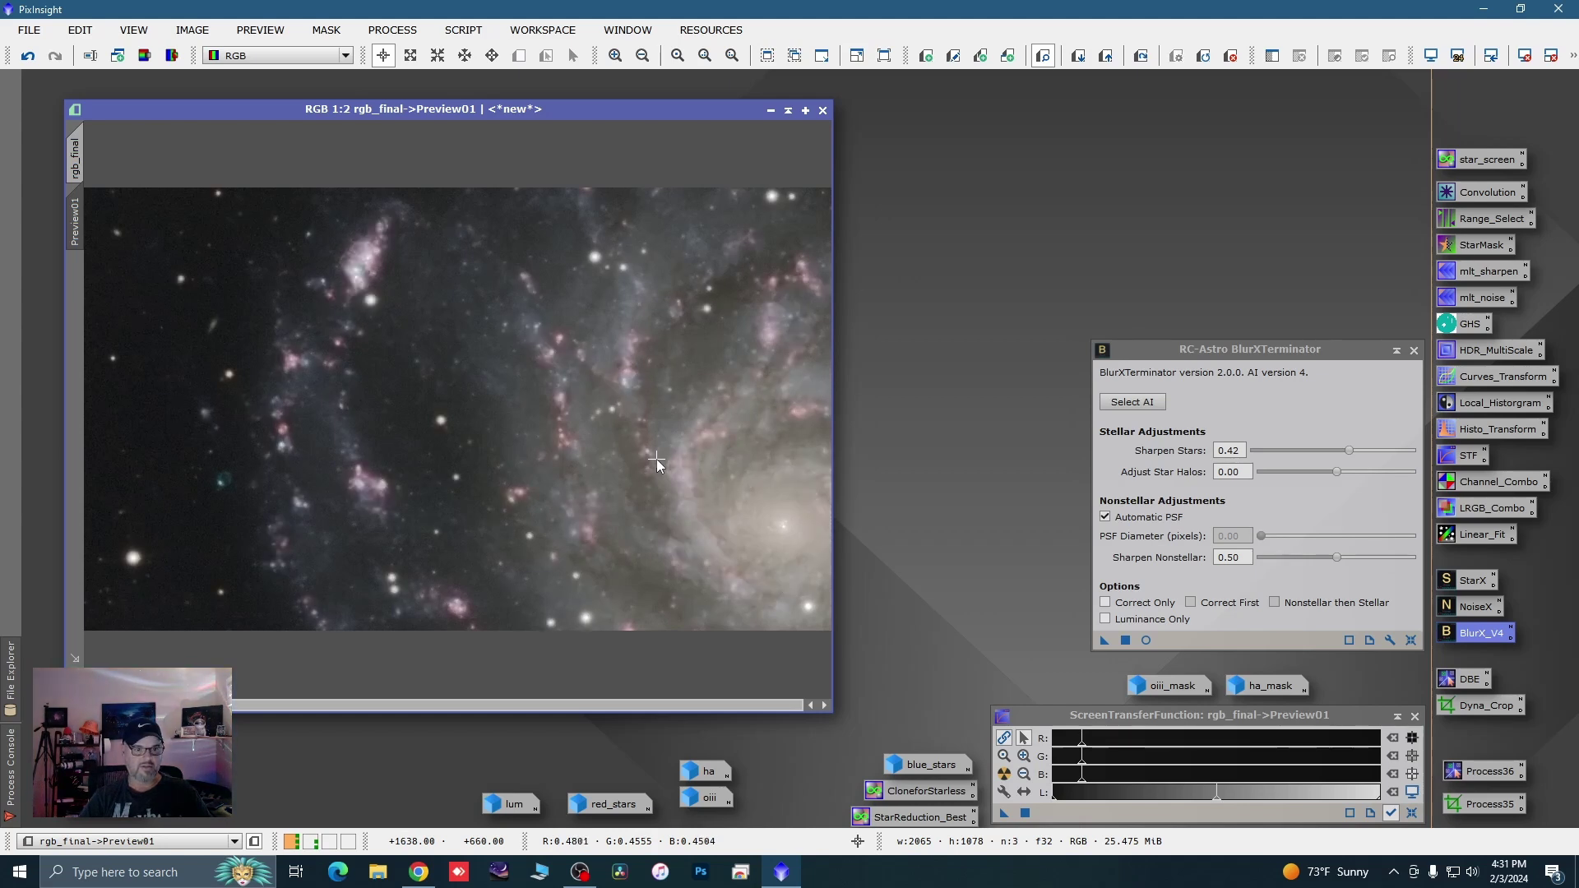
pyautogui.hotkey('ctrl', 'y')
pyautogui.hotkey('ctrl', 'z')
pyautogui.hotkey('ctrl', 'y')
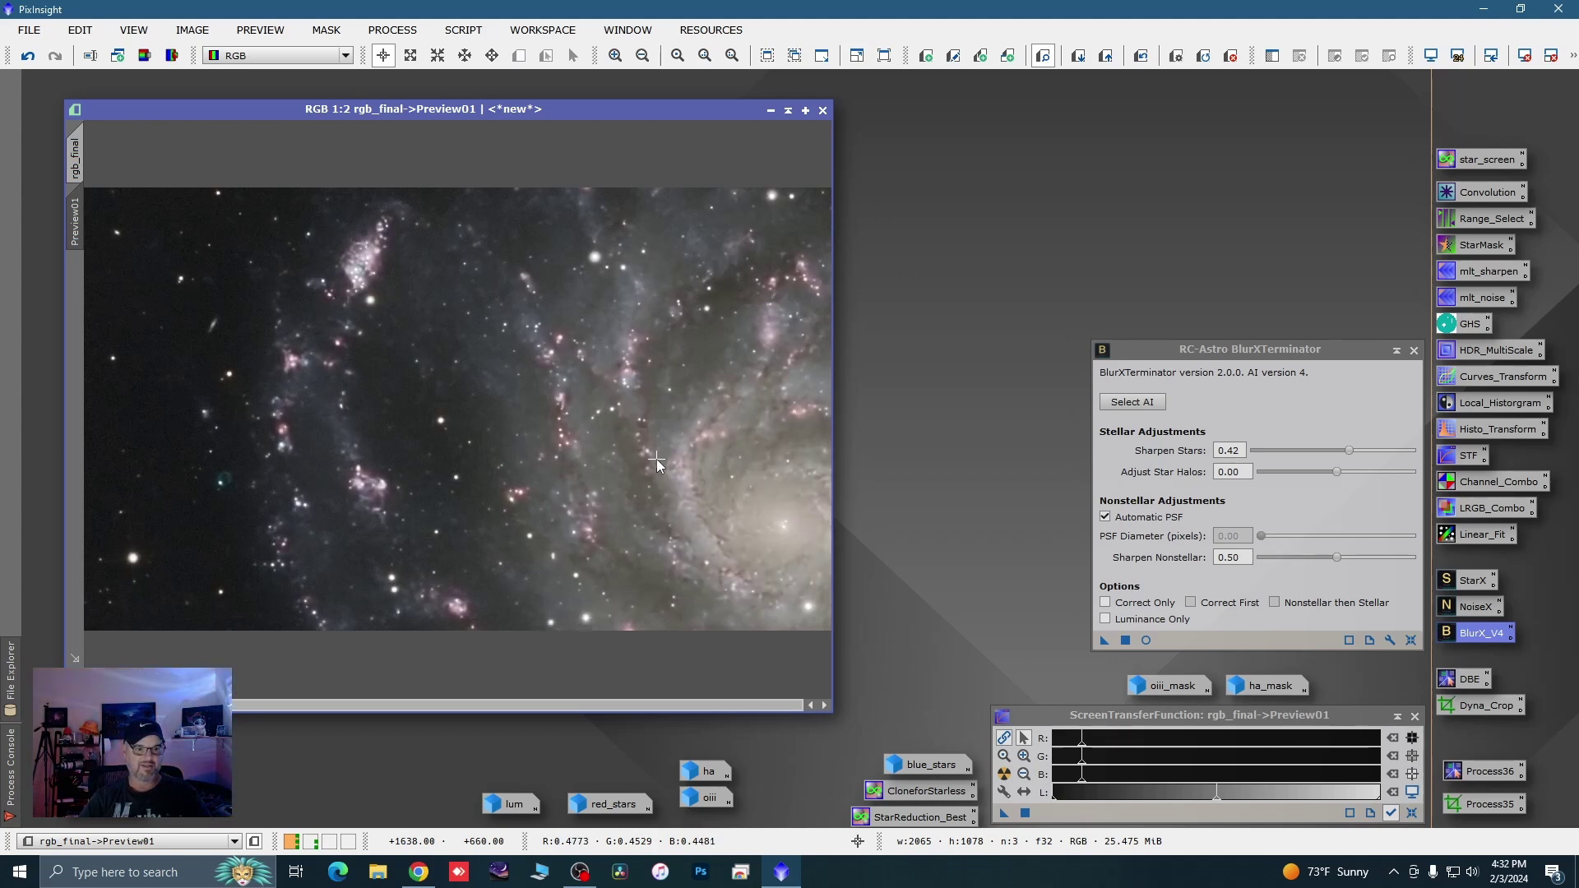
pyautogui.hotkey('ctrl', 'z')
pyautogui.hotkey('ctrl', 'y')
pyautogui.hotkey('ctrl', 'z')
pyautogui.hotkey('ctrl', 'y')
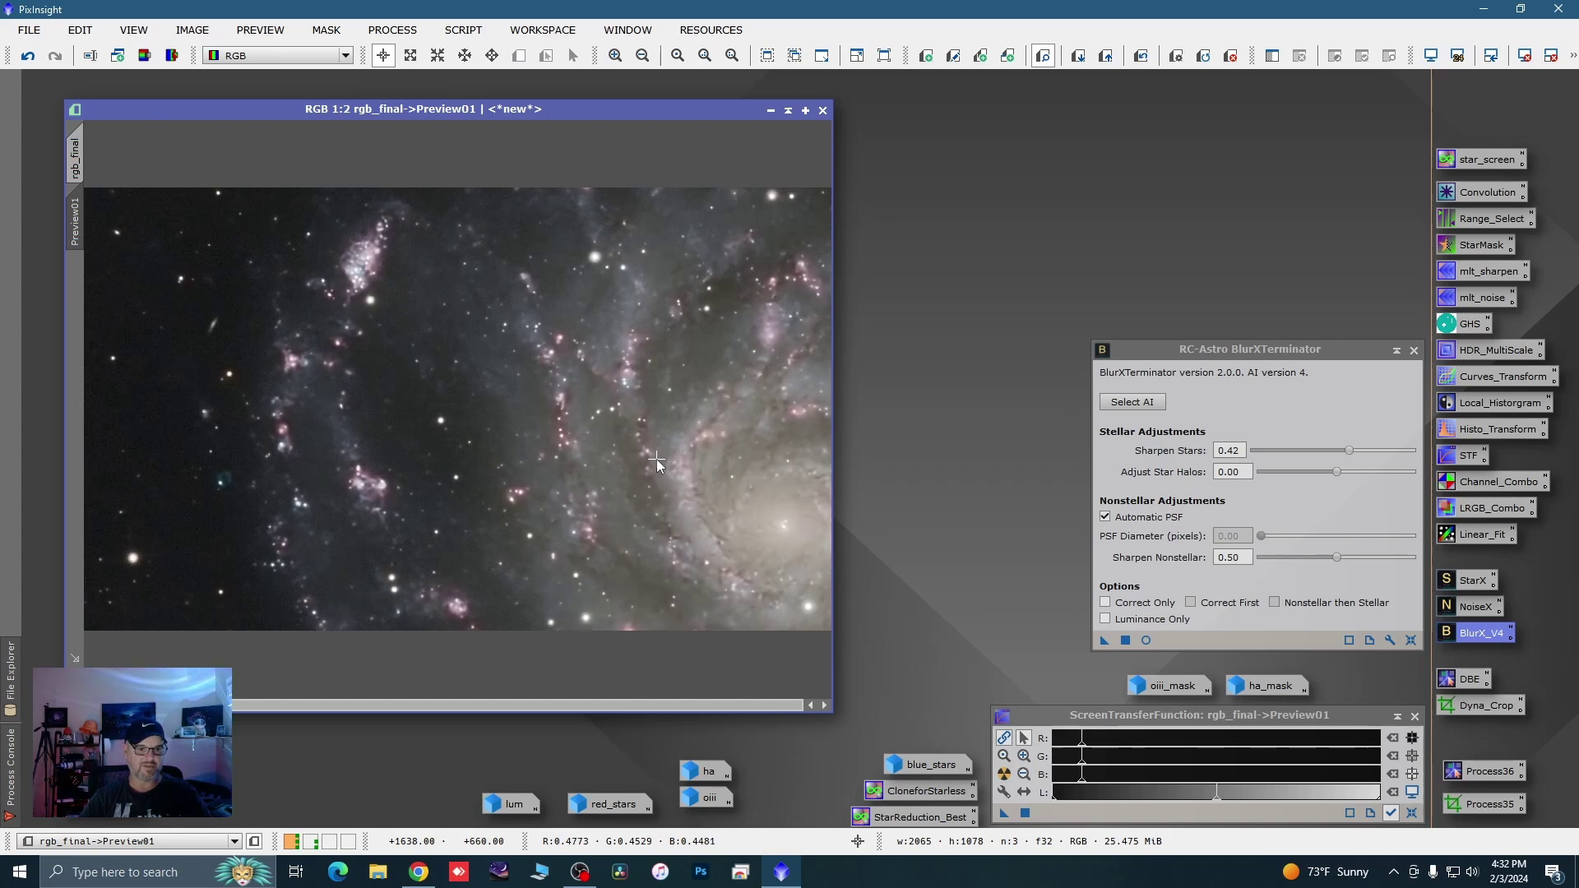
pyautogui.hscroll(-3, 576, 502)
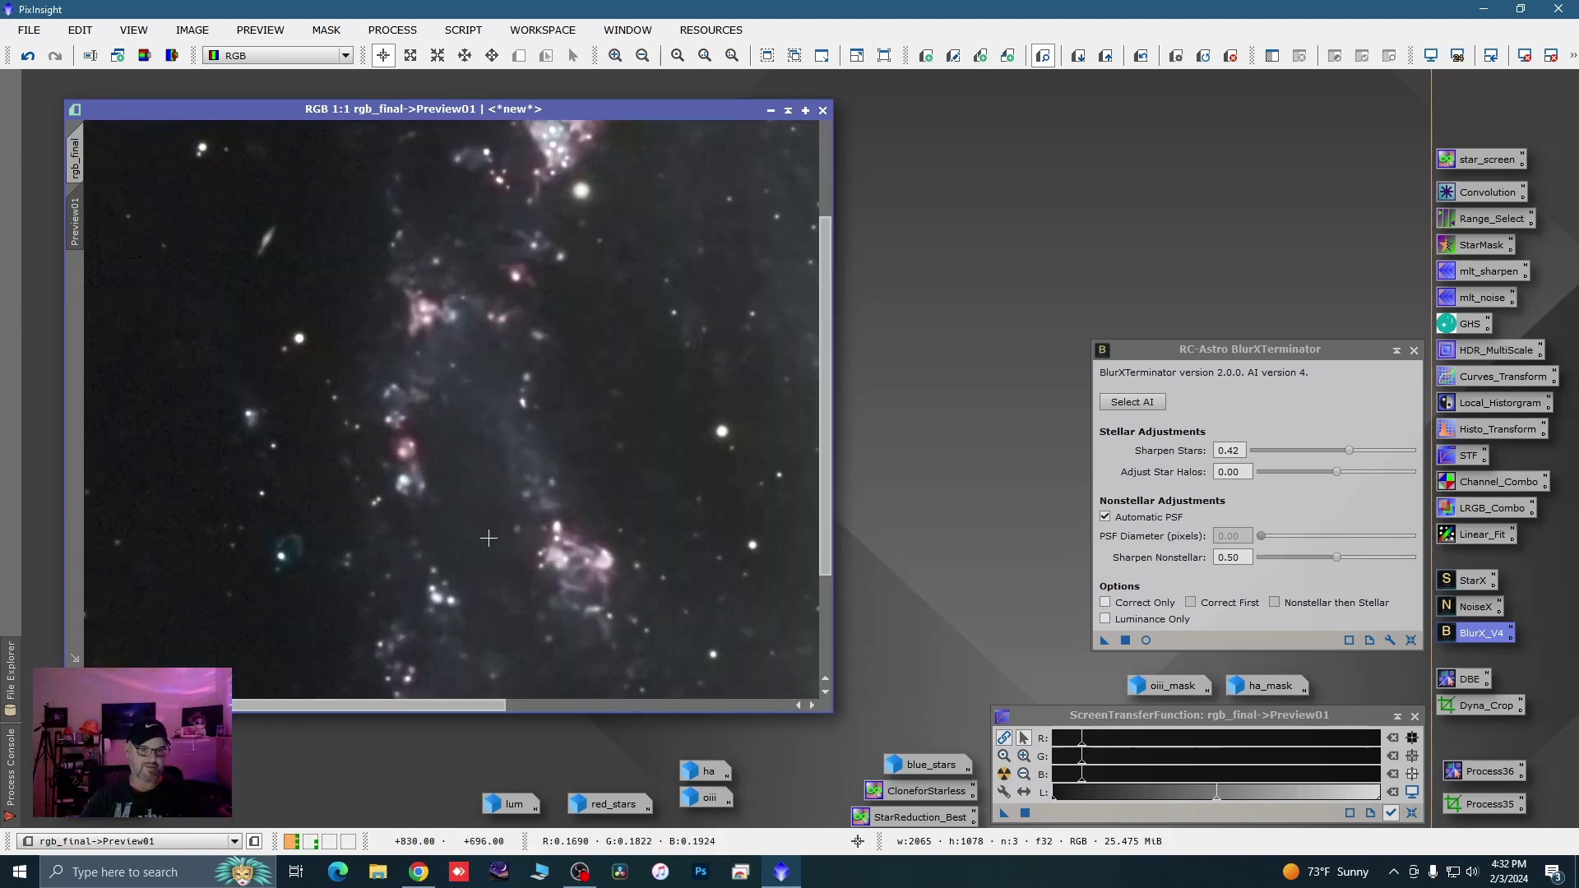
pyautogui.scroll(-1, 490, 538)
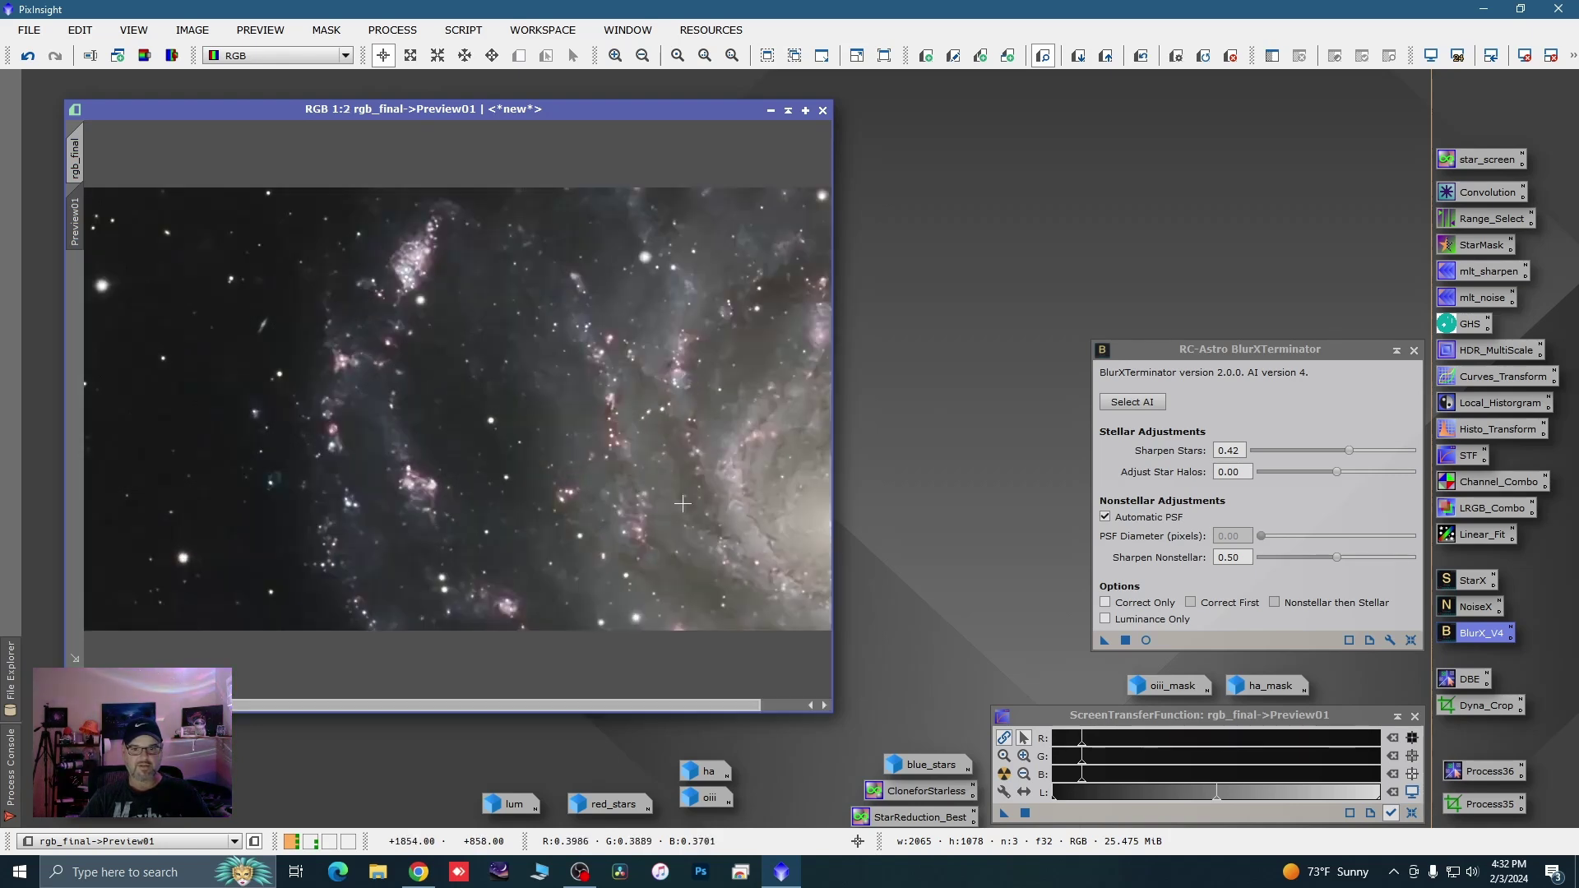
pyautogui.scroll(1, 682, 503)
pyautogui.scroll(1, 709, 503)
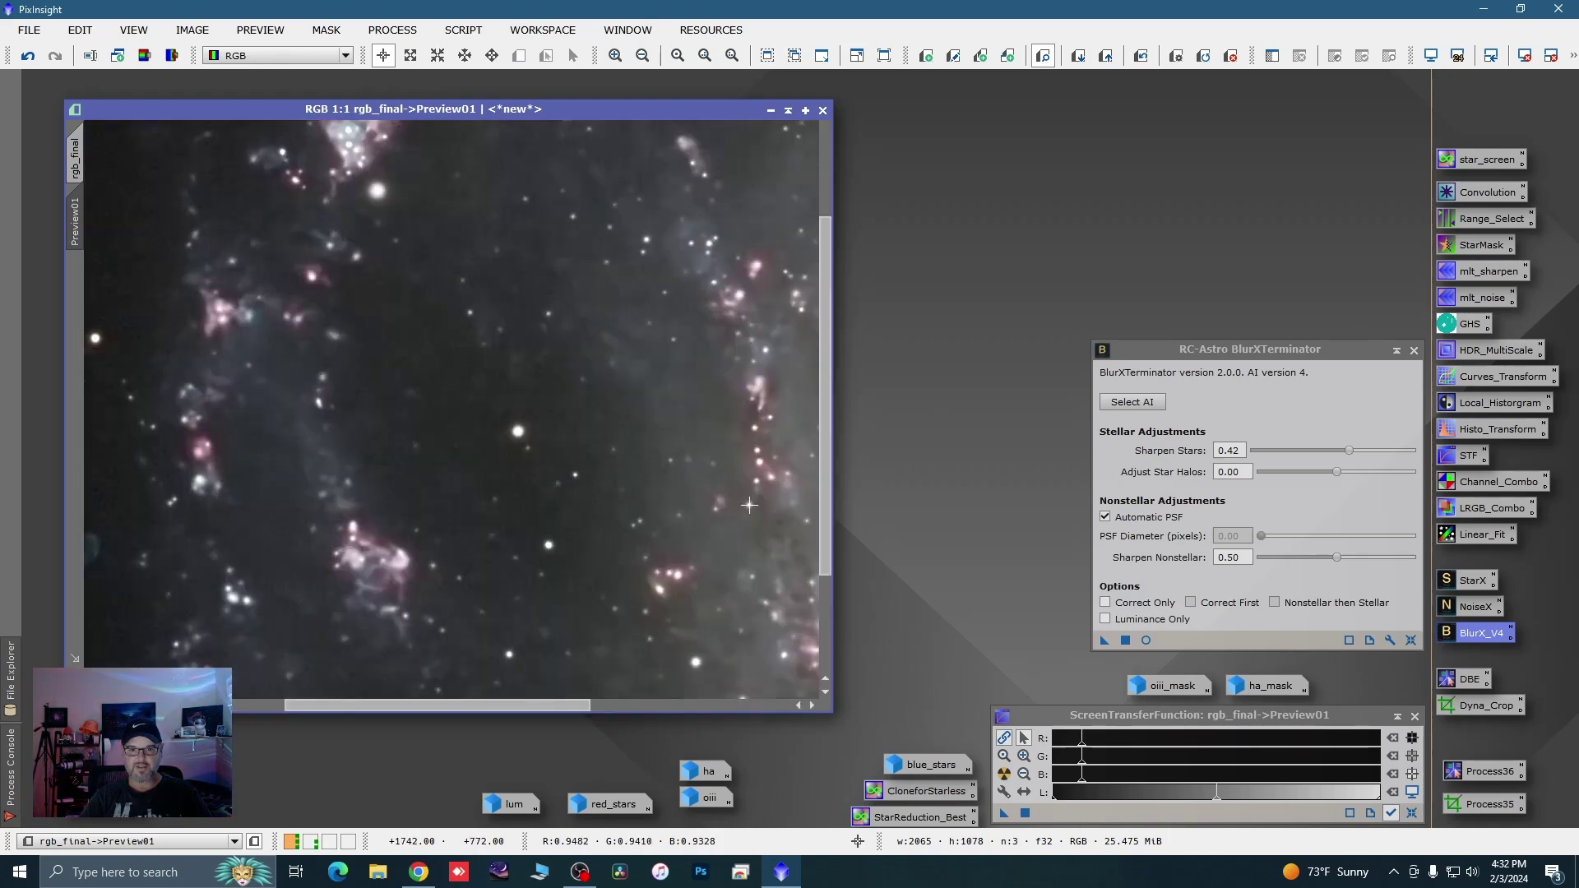
pyautogui.moveTo(566, 705); pyautogui.dragTo(767, 704)
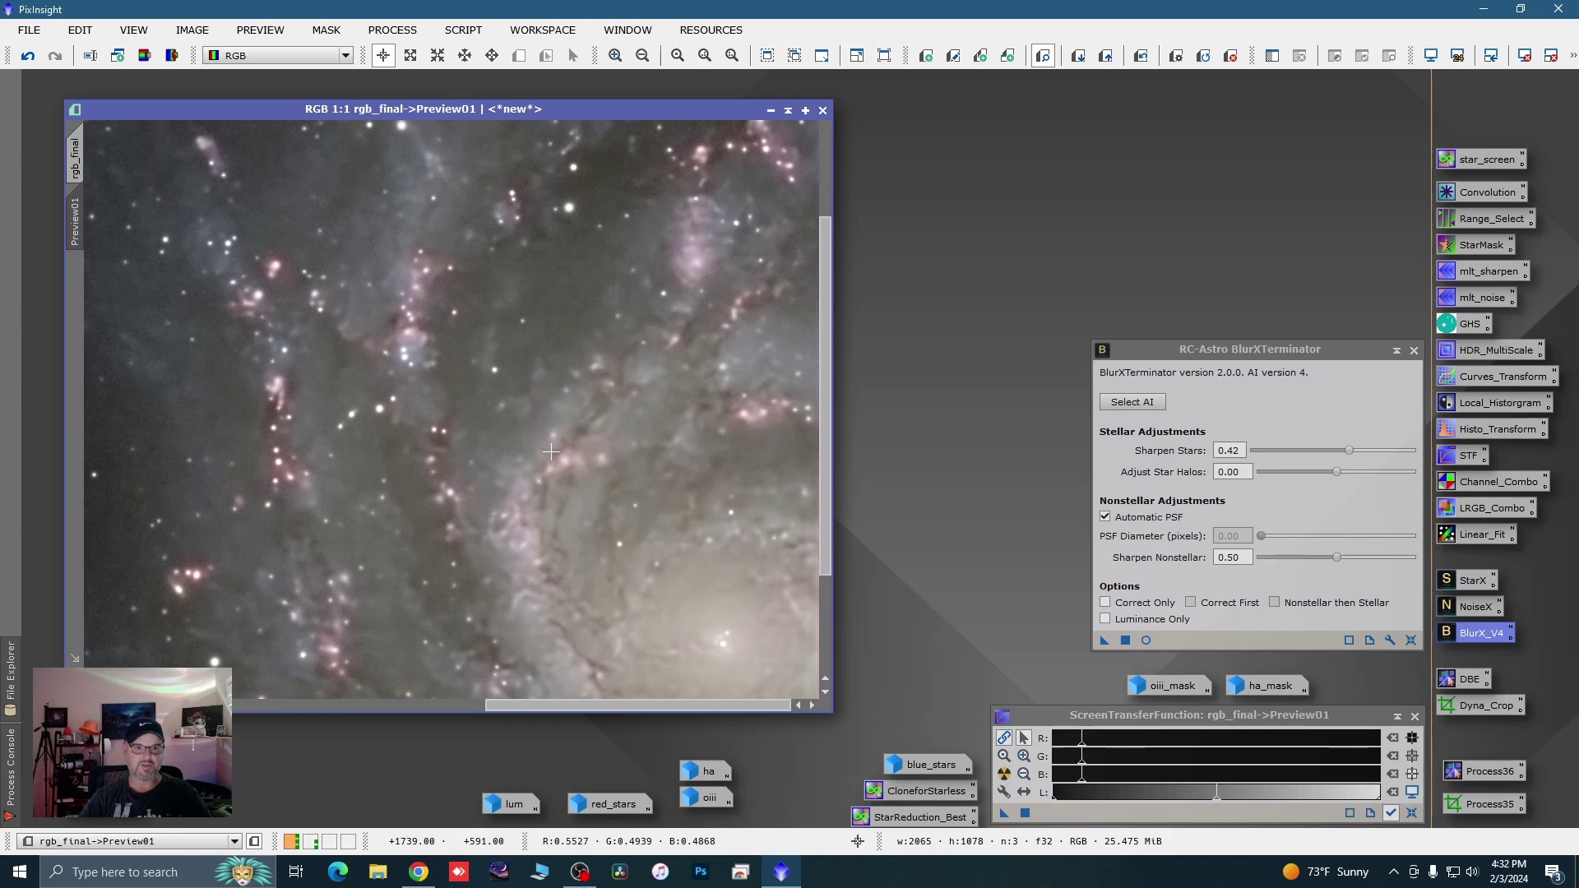
pyautogui.scroll(-2, 552, 451)
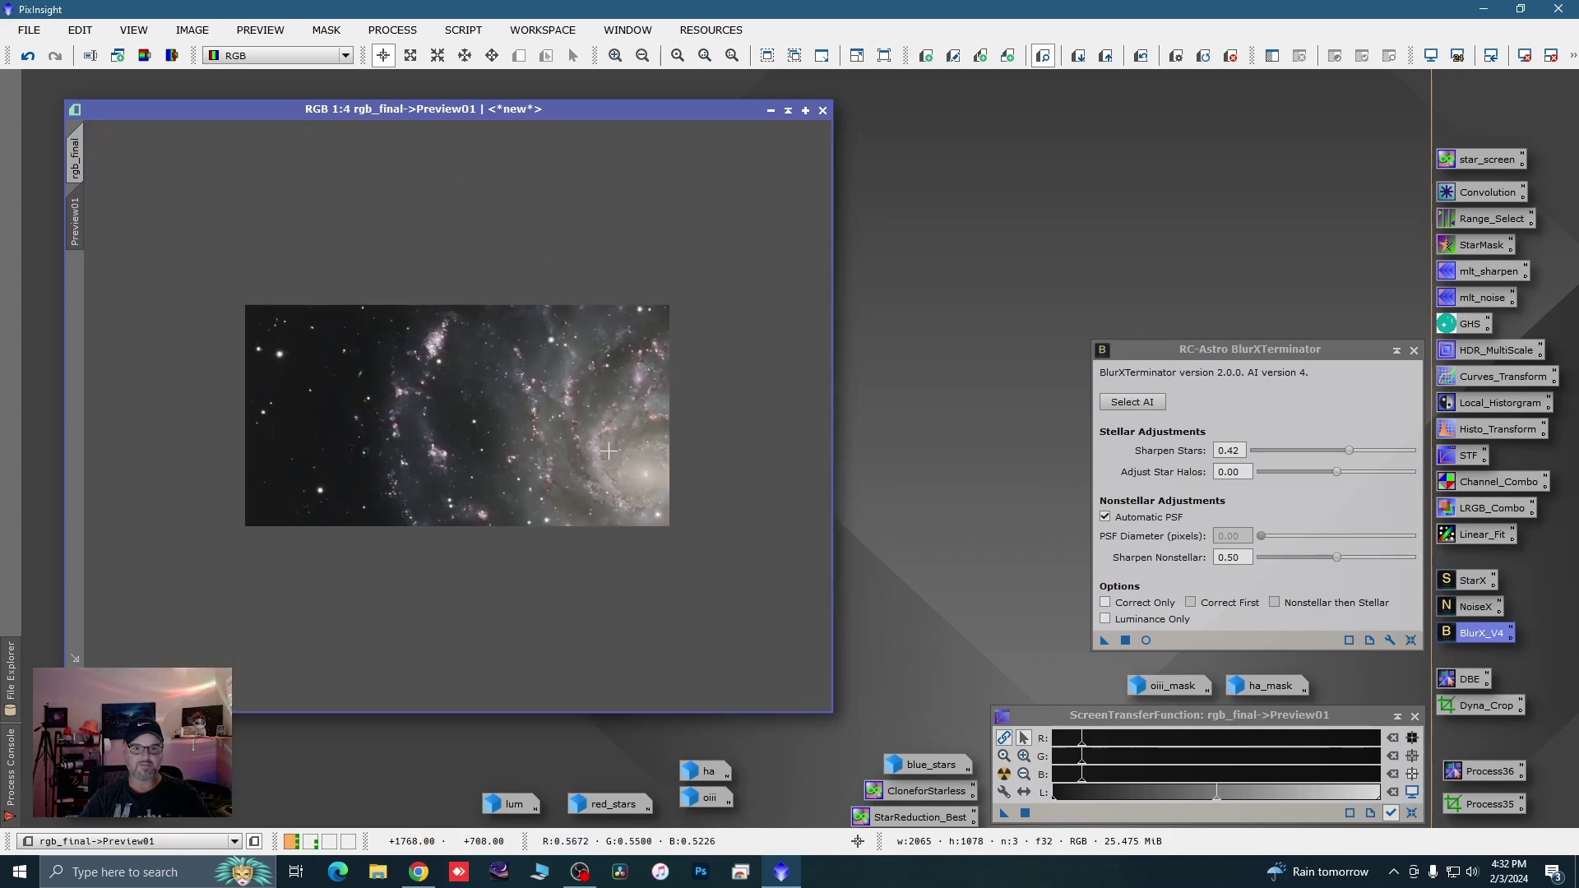
# Apply BlurXTerminator to the full rgb_final image, then close the process and delete Preview01
pyautogui.click(74, 160)
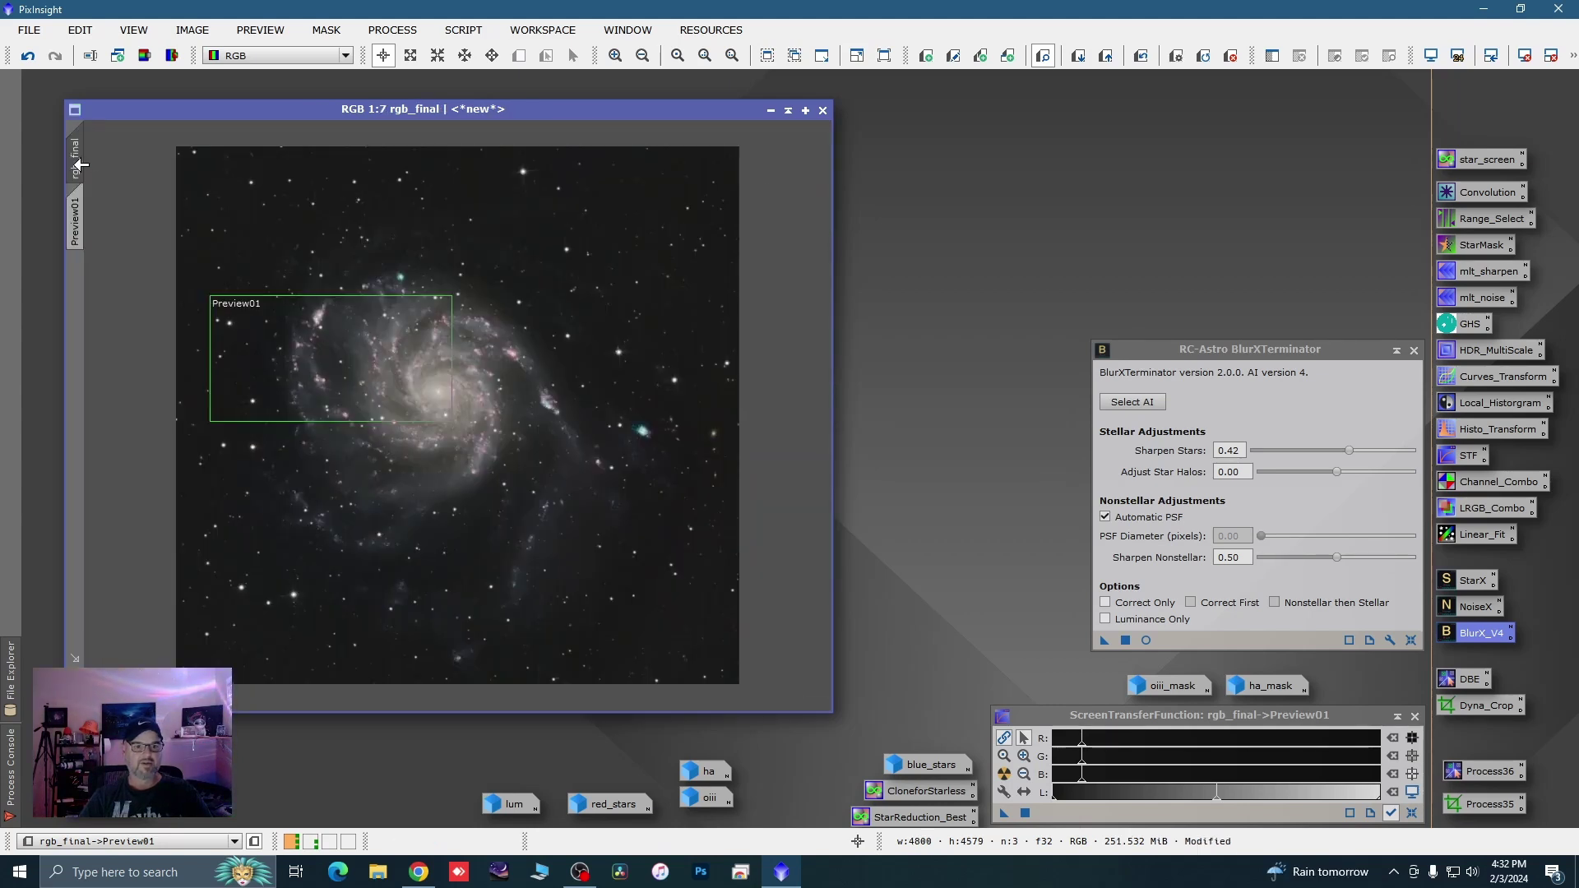
pyautogui.click(1125, 640)
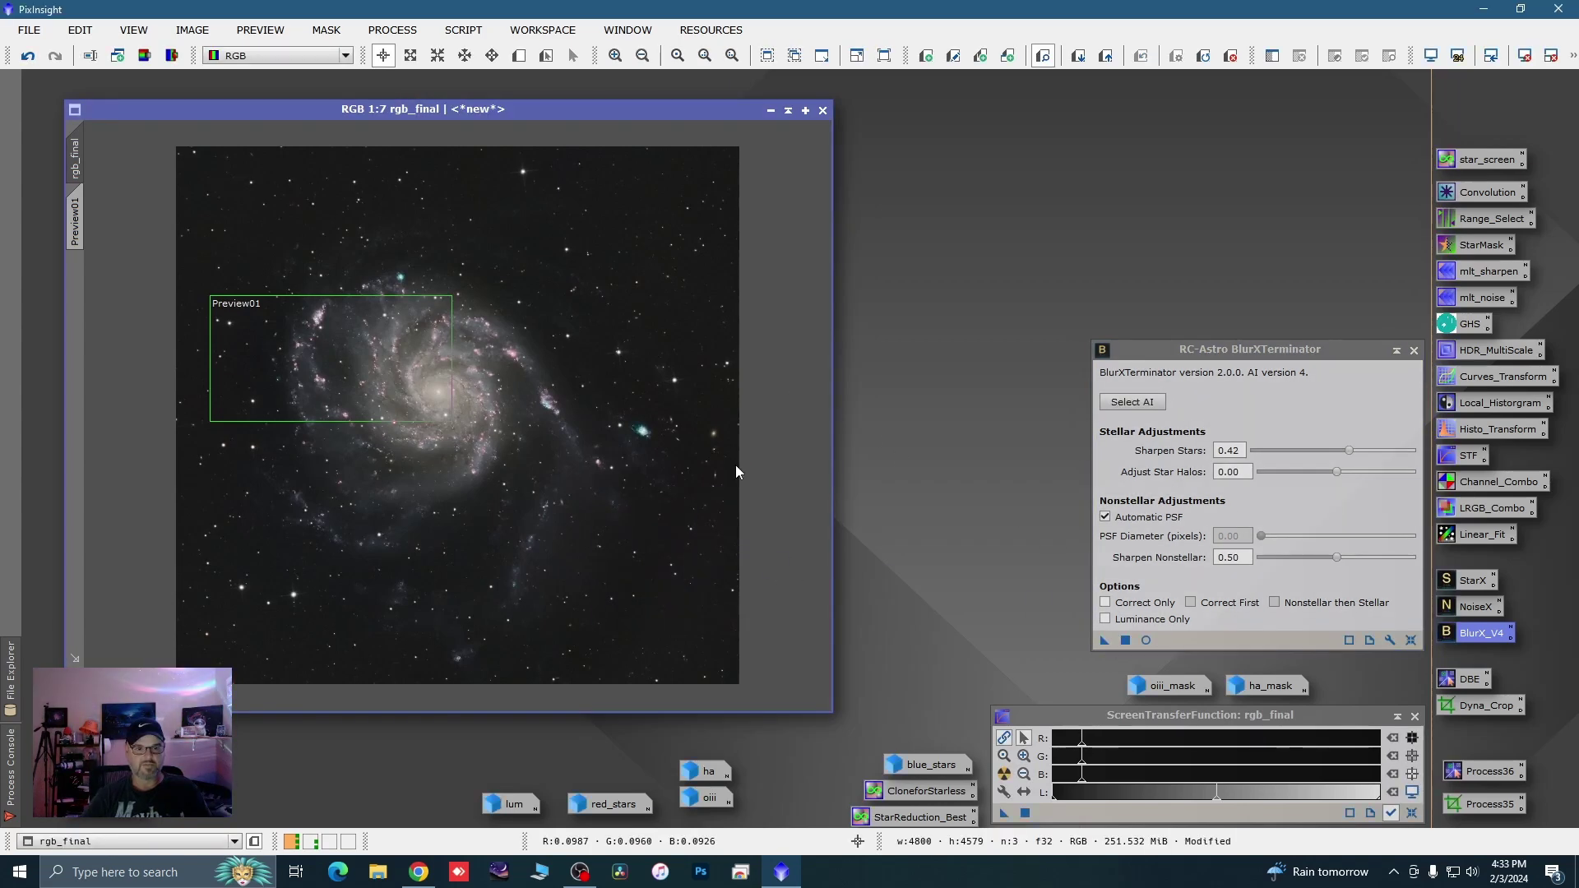
pyautogui.click(1413, 351)
pyautogui.rightClick(76, 227)
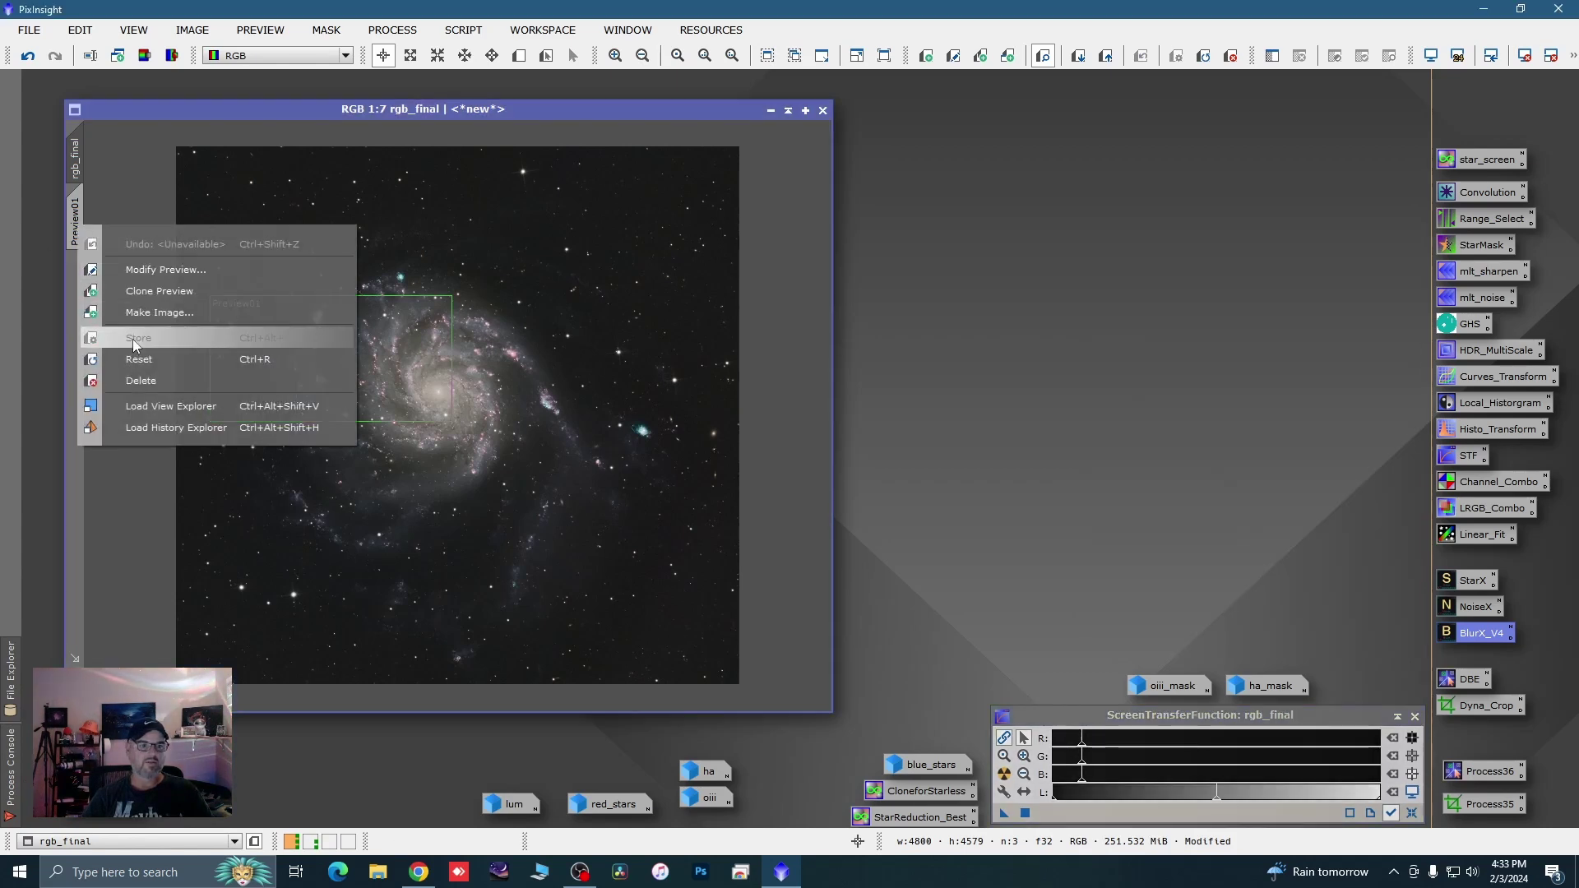
pyautogui.click(140, 380)
# Define a preview about 1572 × 498 pixels over the faint outer arm and dark background in rgb_final and inspect its noise
pyautogui.scroll(3, 292, 433)
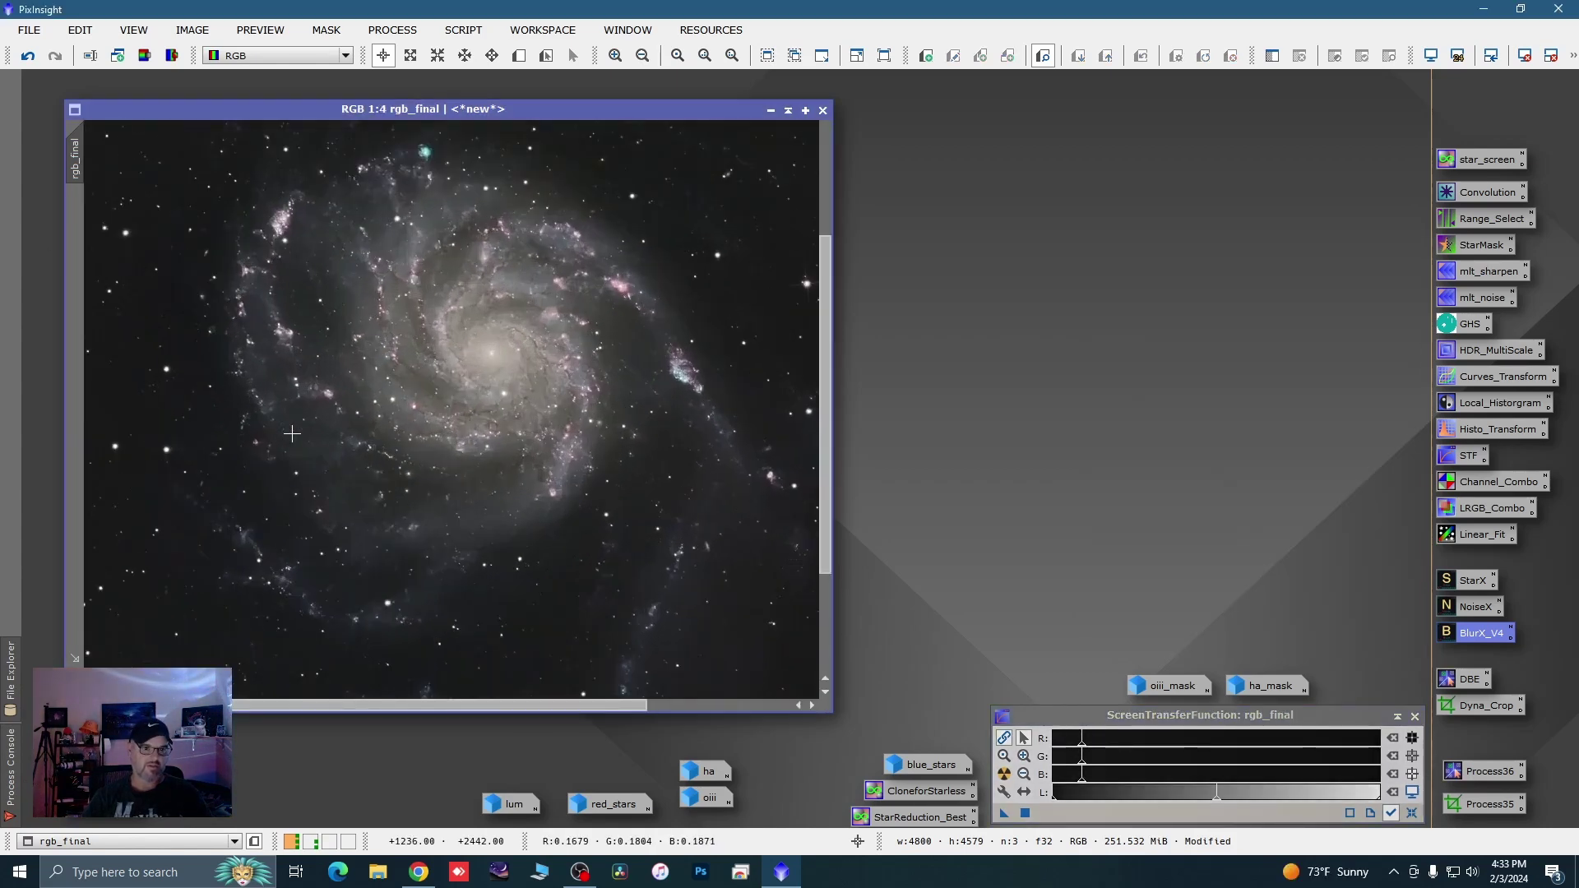
pyautogui.scroll(2, 292, 434)
pyautogui.moveTo(292, 434); pyautogui.dragTo(578, 438)
pyautogui.scroll(-1, 450, 467)
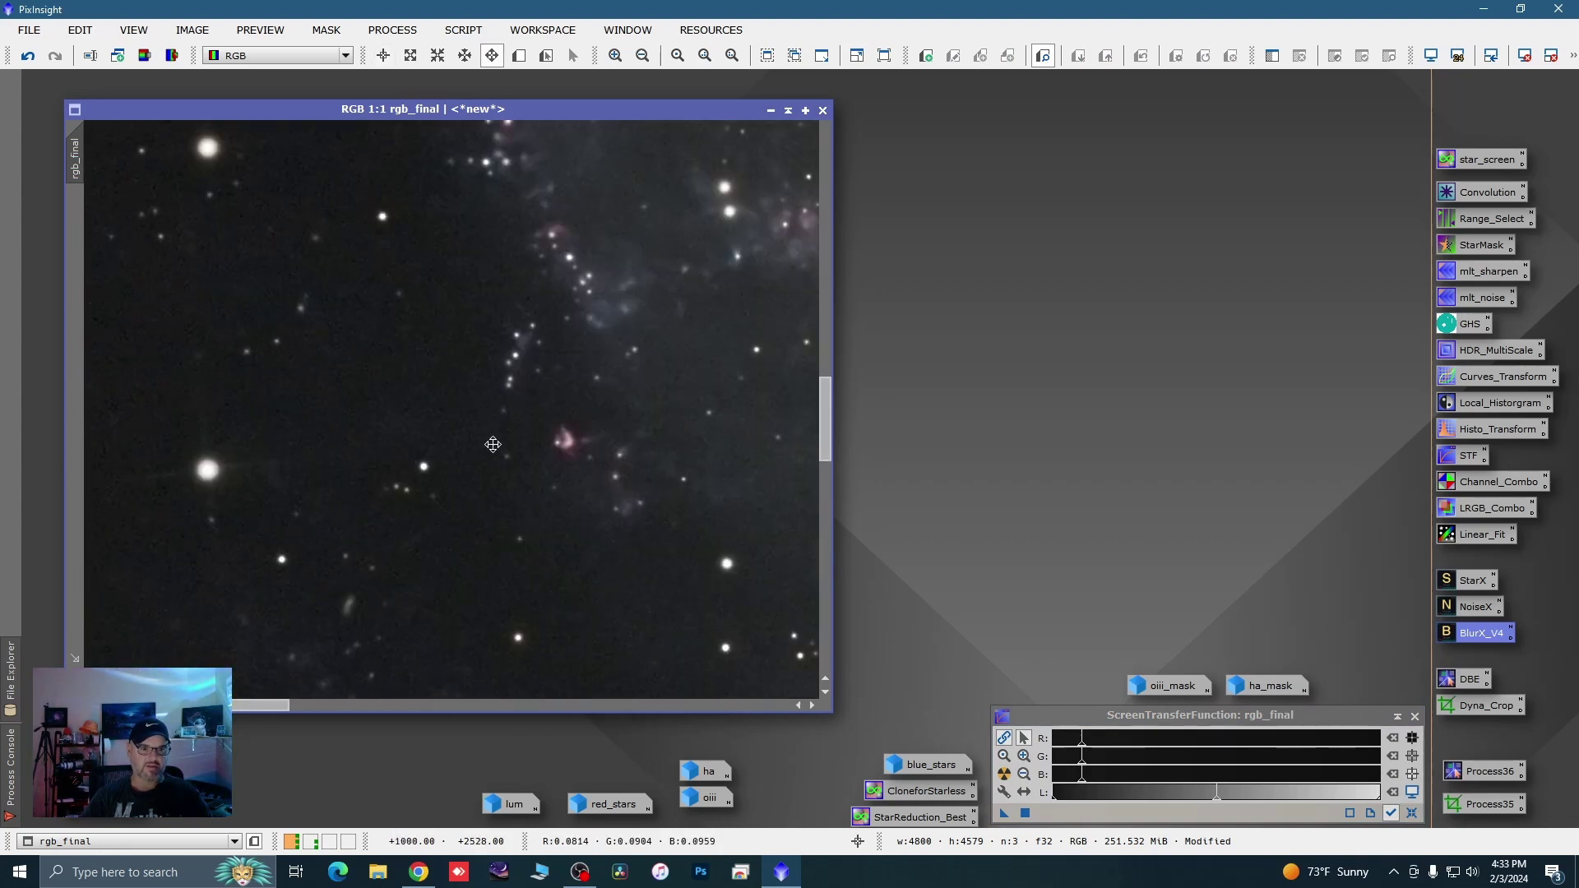
pyautogui.click(519, 55)
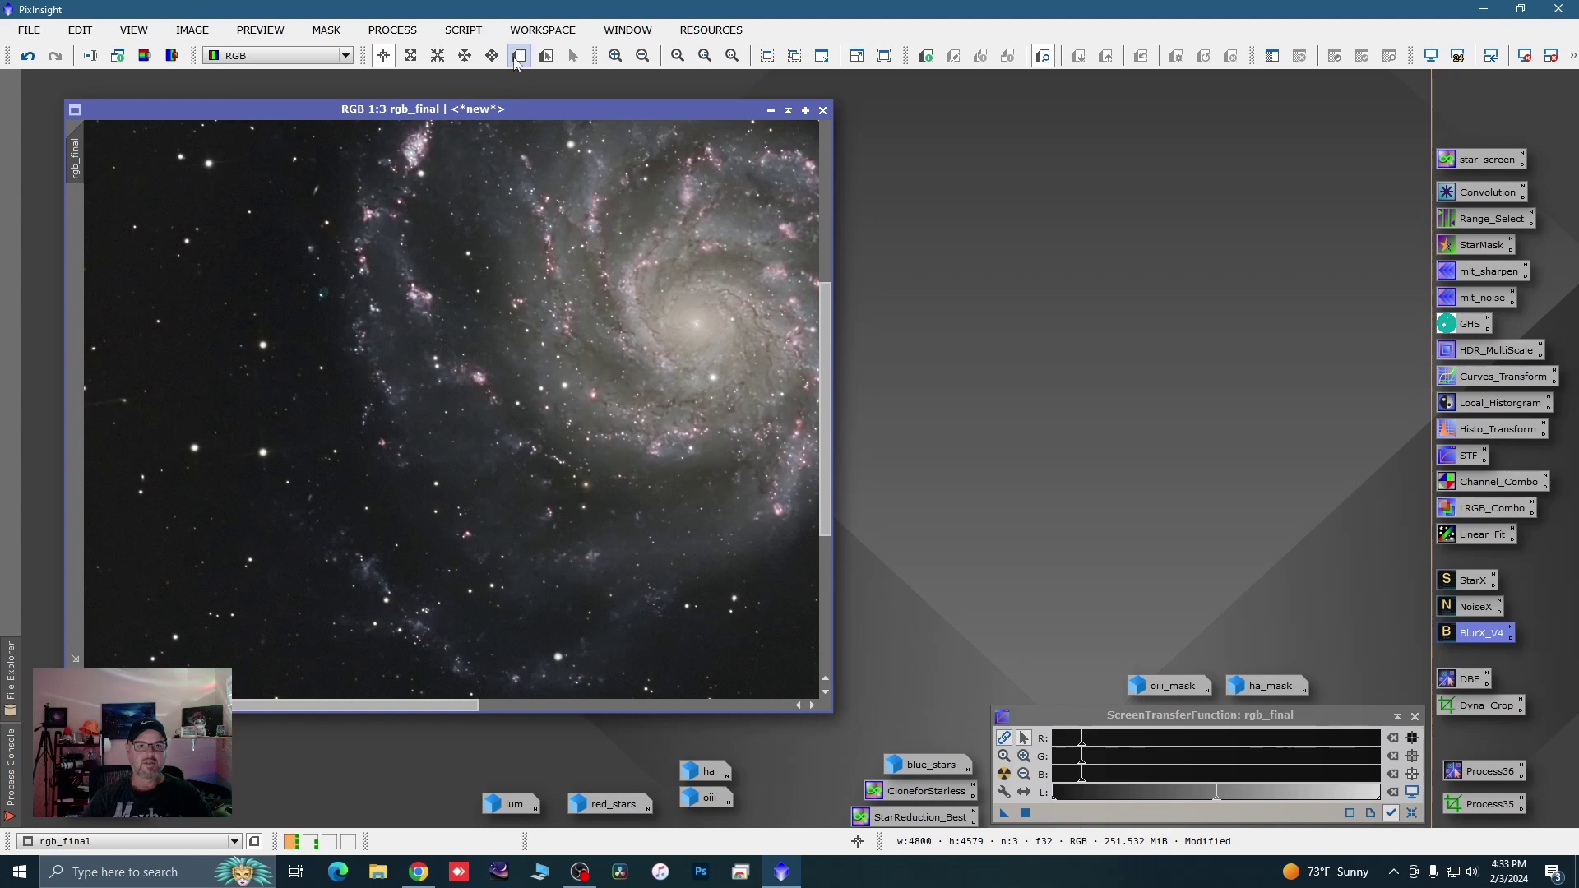
pyautogui.moveTo(126, 363); pyautogui.dragTo(557, 499)
pyautogui.click(75, 221)
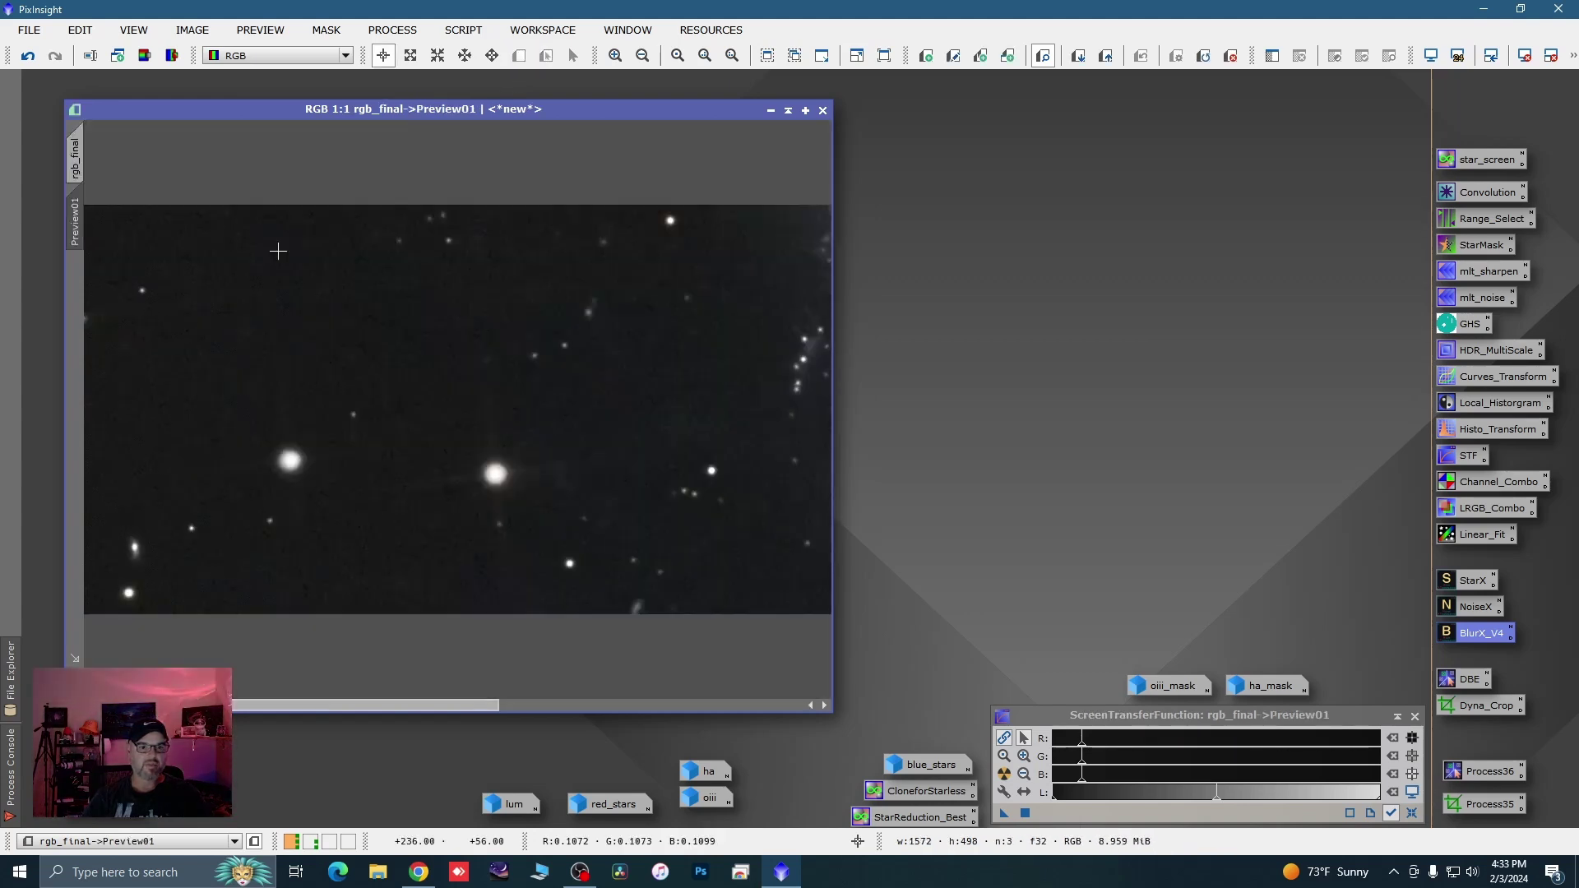
pyautogui.scroll(2, 511, 420)
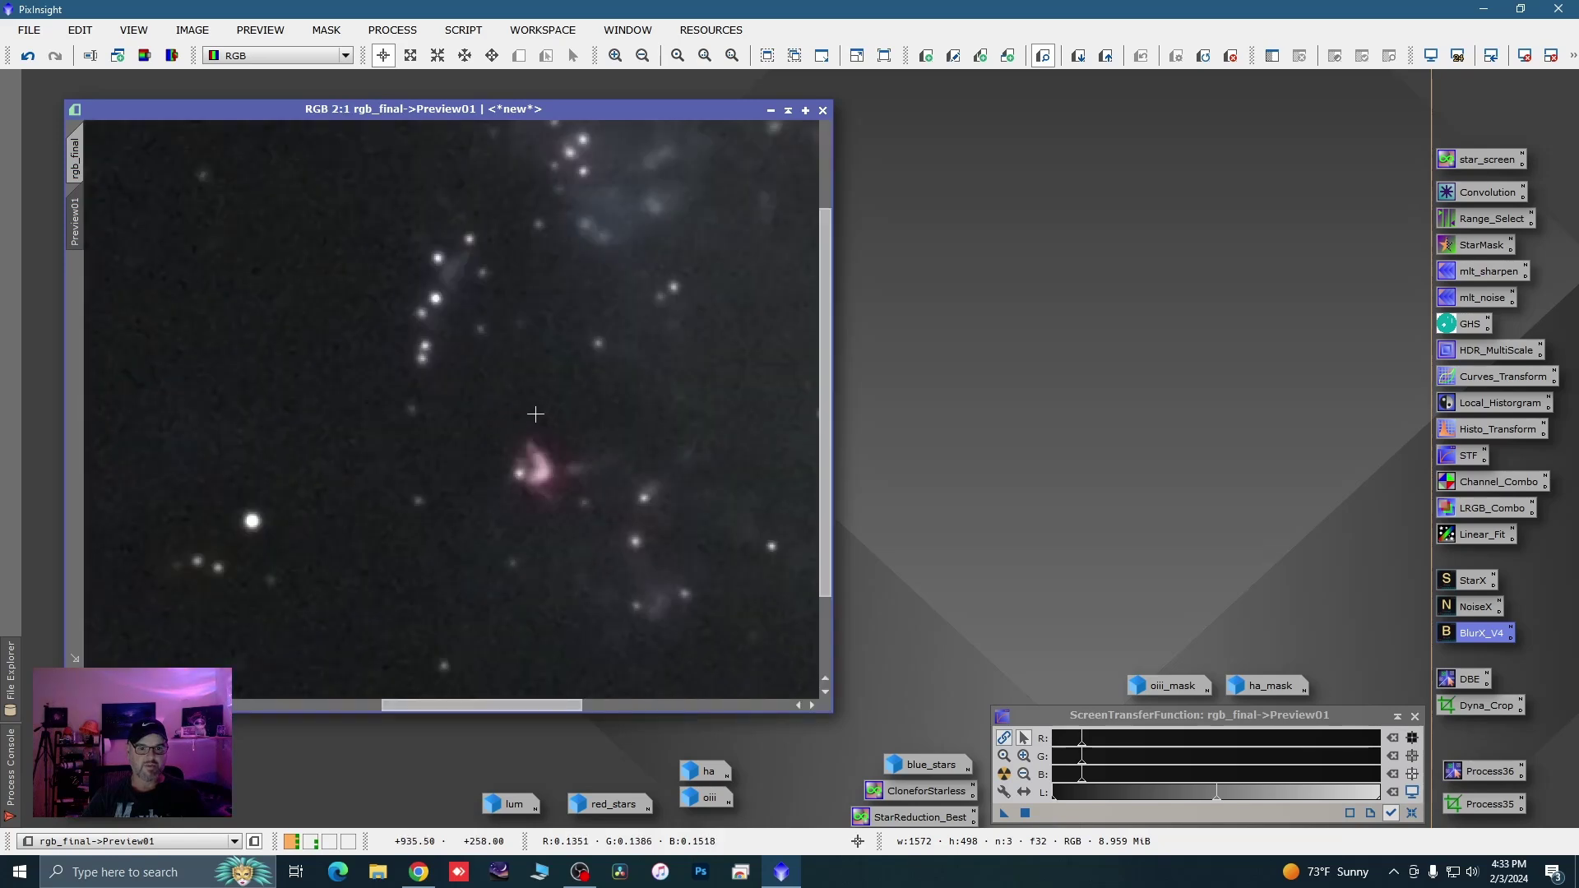
pyautogui.scroll(-2, 535, 415)
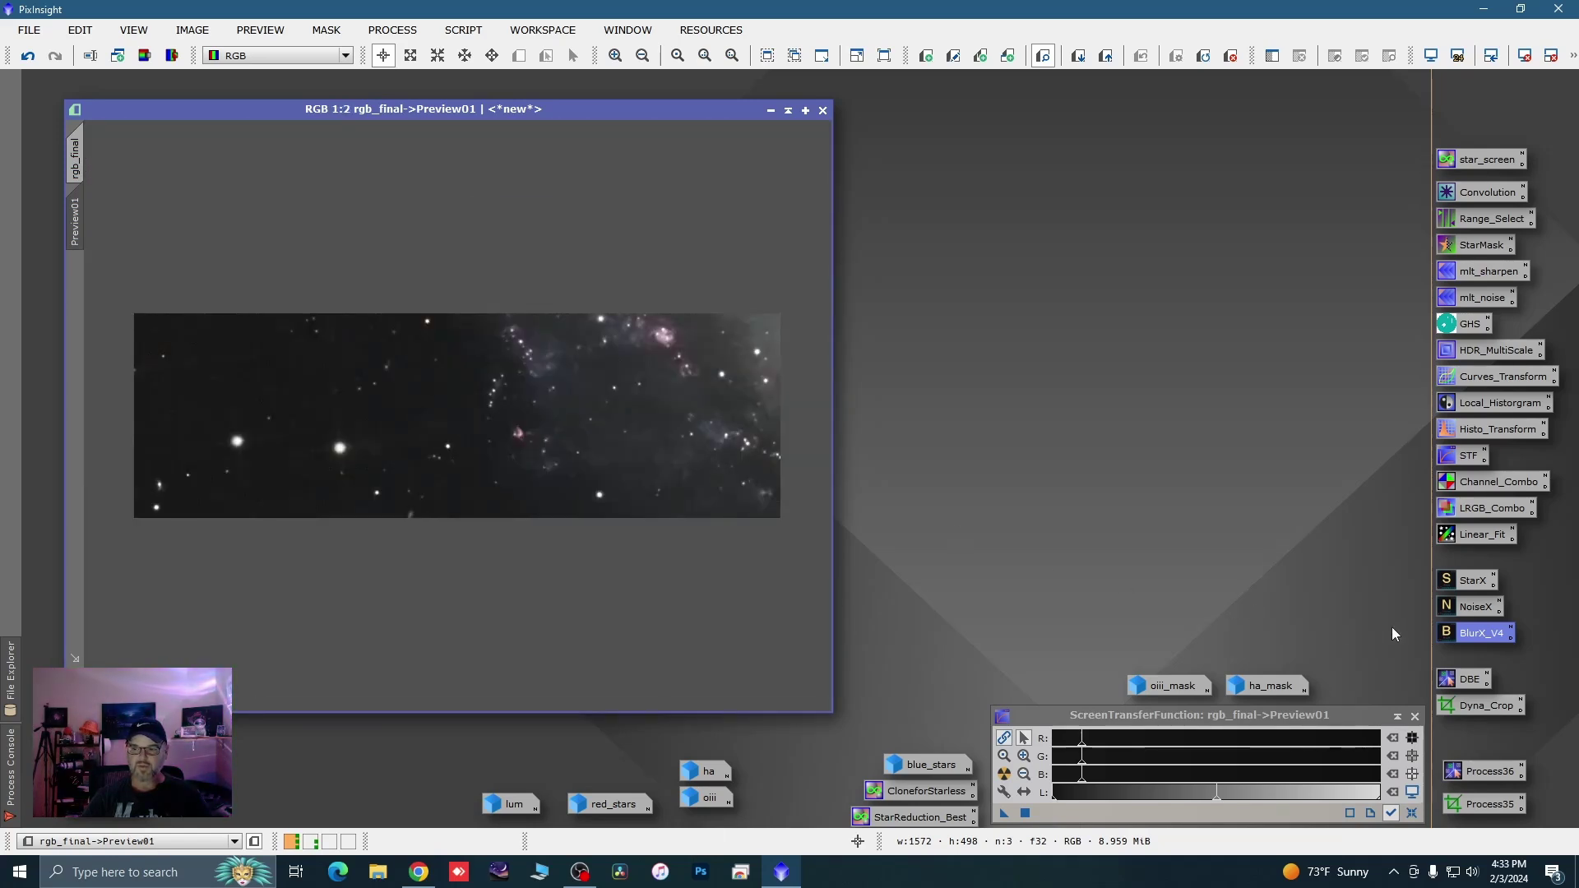
# Try NoiseXTerminator on Preview01 with Denoise 0.64 and Detail 0.30, and inspect the background up close
pyautogui.doubleClick(1476, 609)
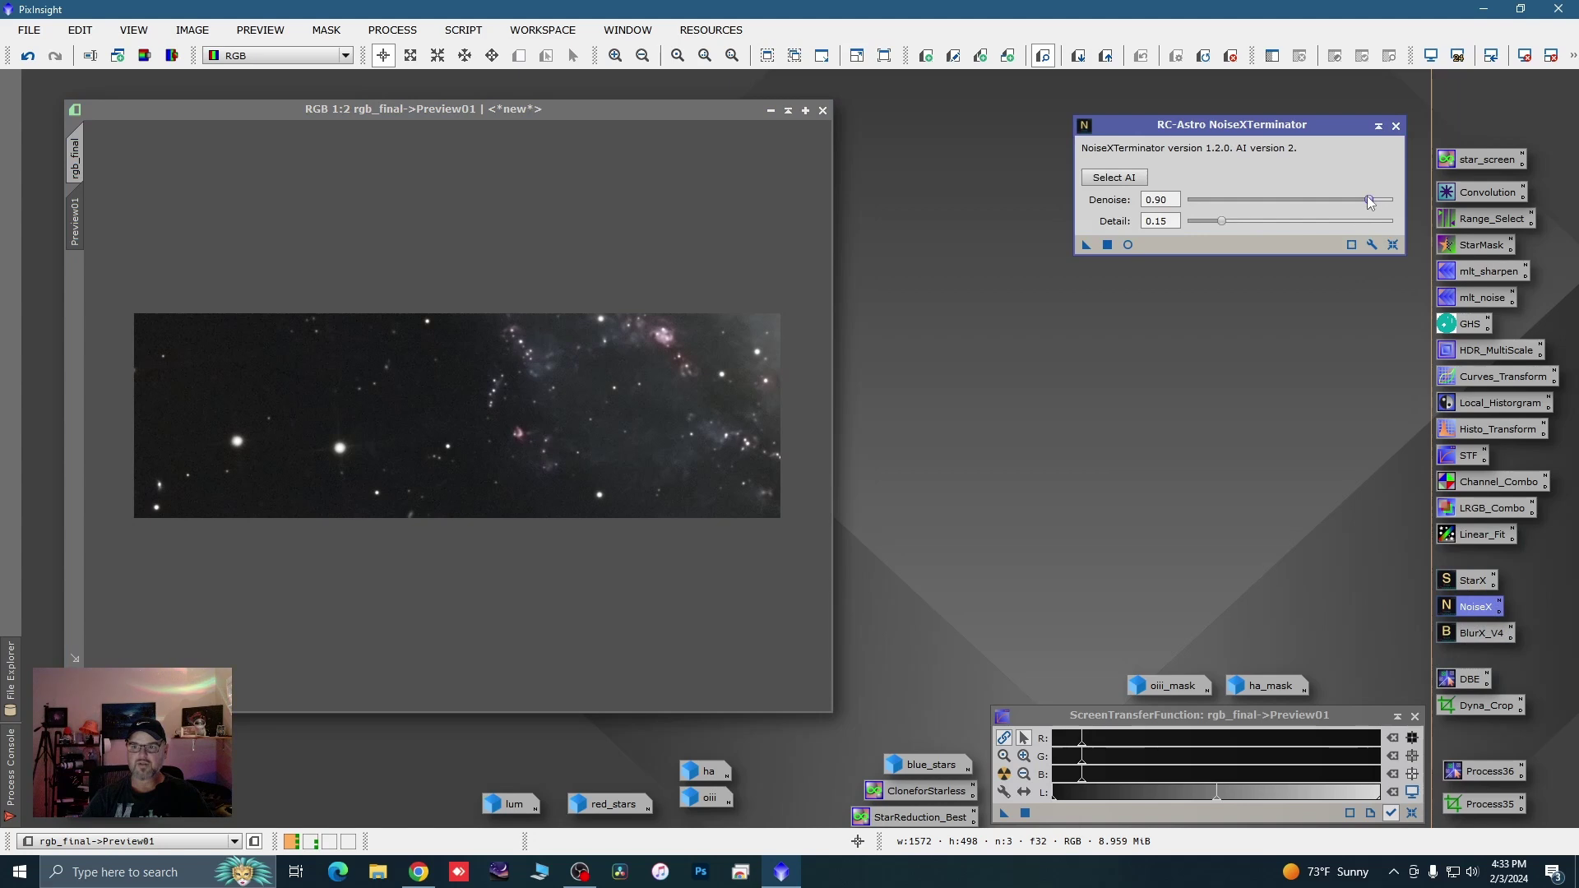
pyautogui.moveTo(1370, 203); pyautogui.dragTo(1346, 208)
pyautogui.moveTo(1222, 228); pyautogui.dragTo(1238, 227)
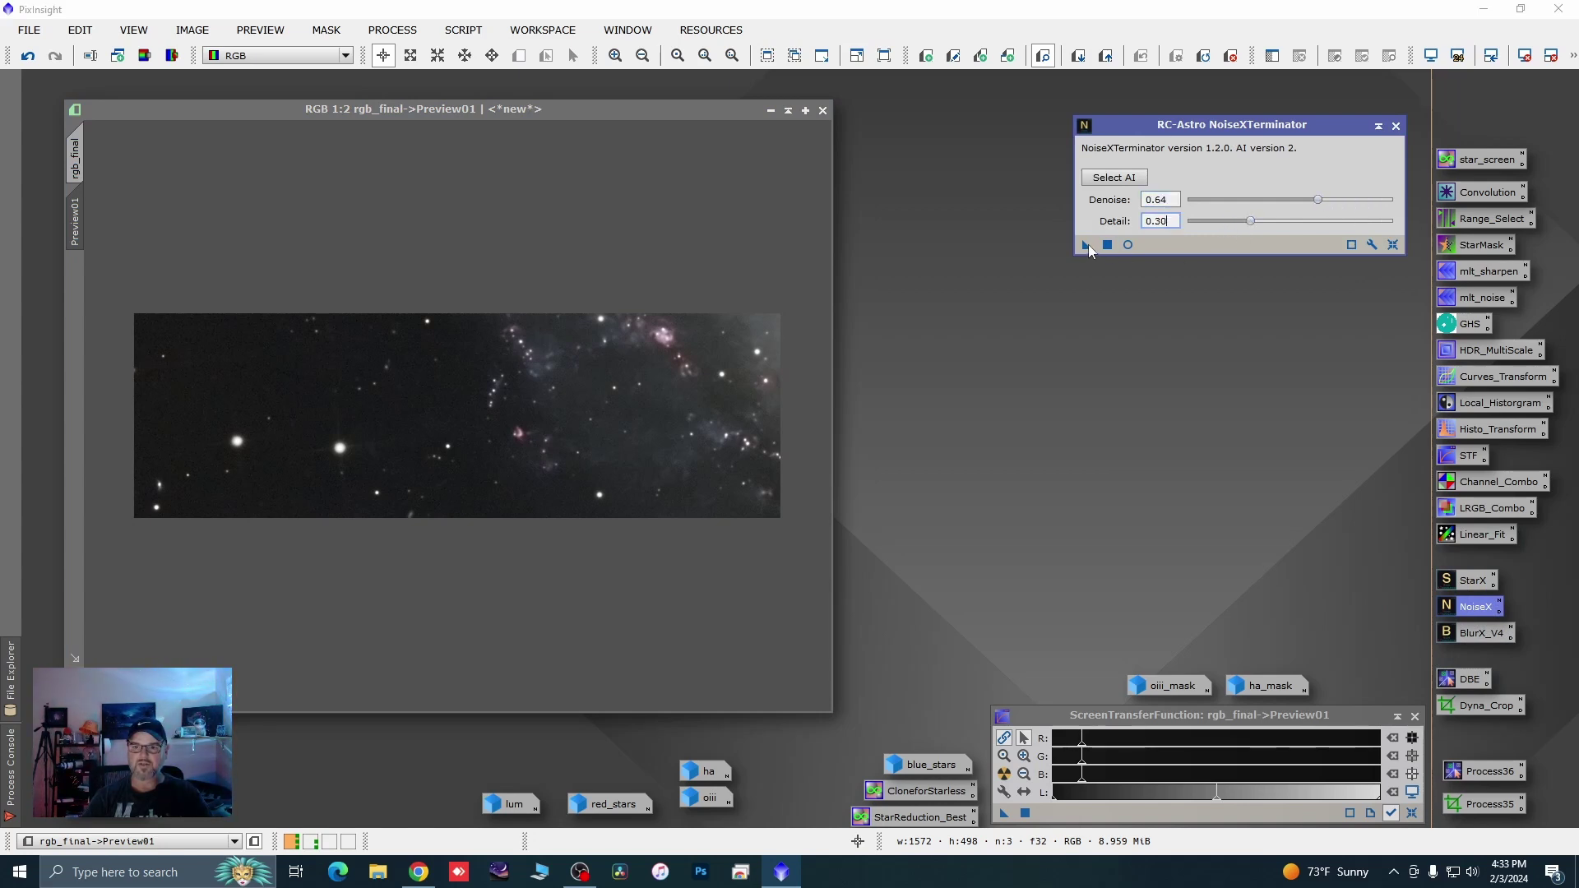
pyautogui.moveTo(1086, 244); pyautogui.dragTo(725, 423)
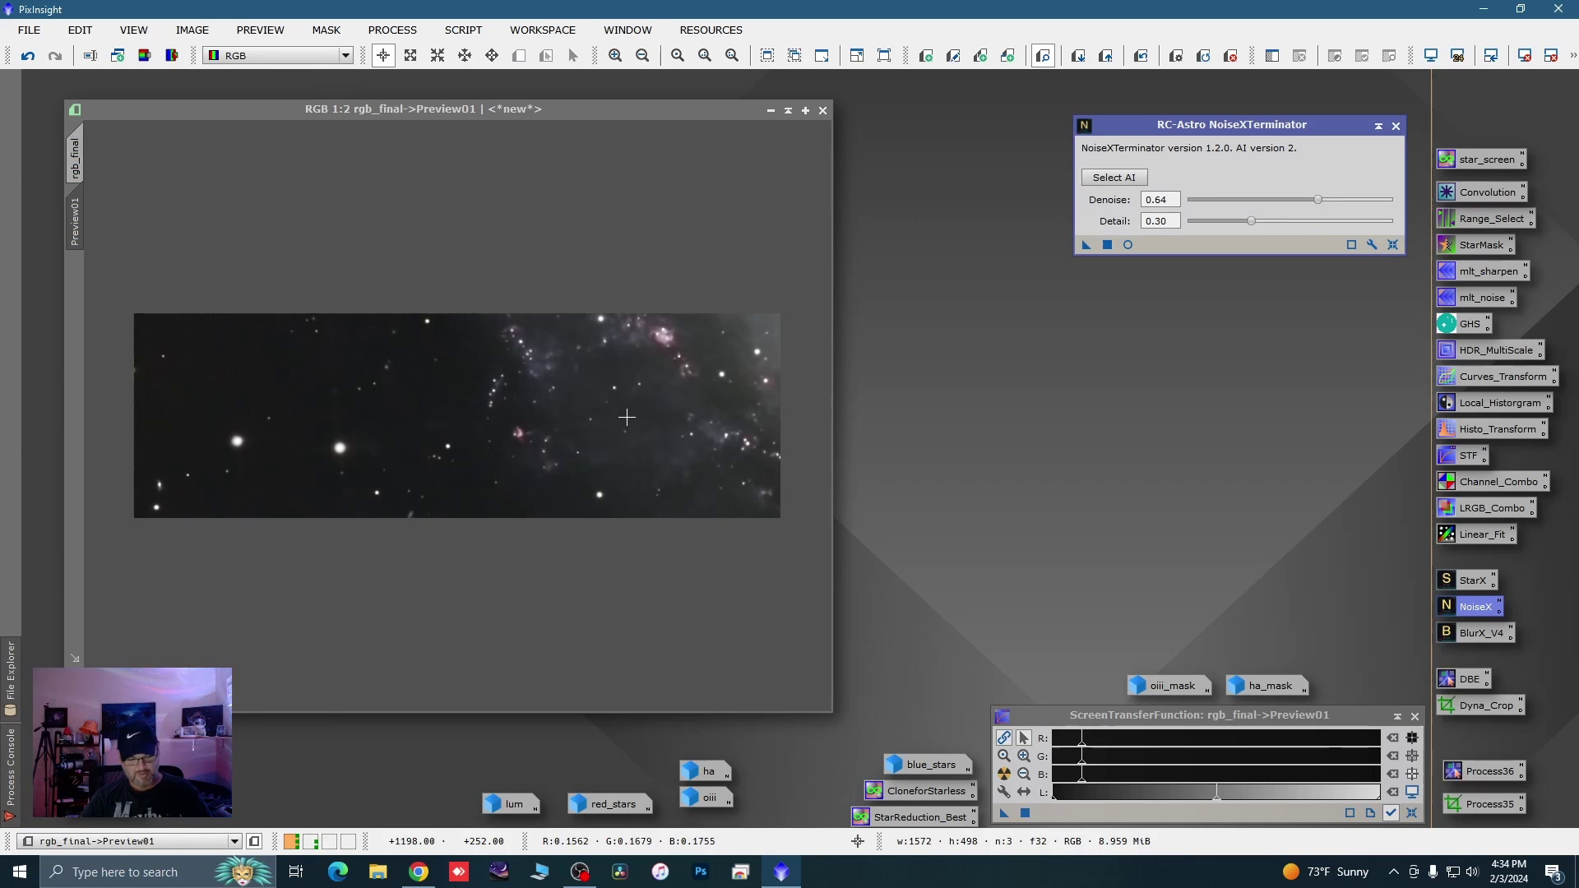
pyautogui.scroll(1, 496, 469)
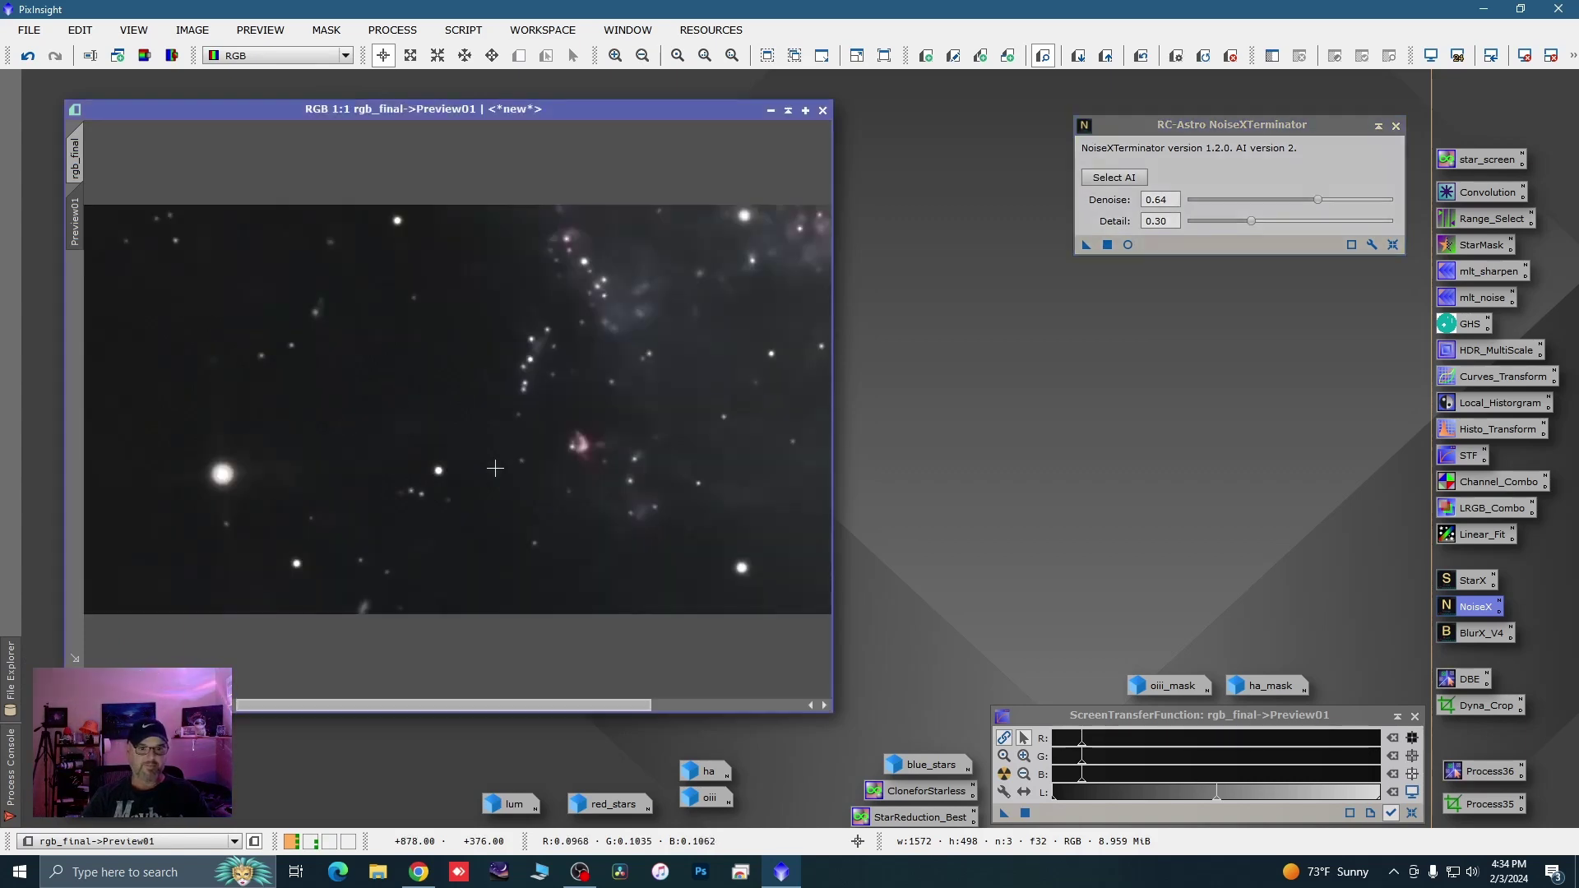
pyautogui.scroll(1, 495, 469)
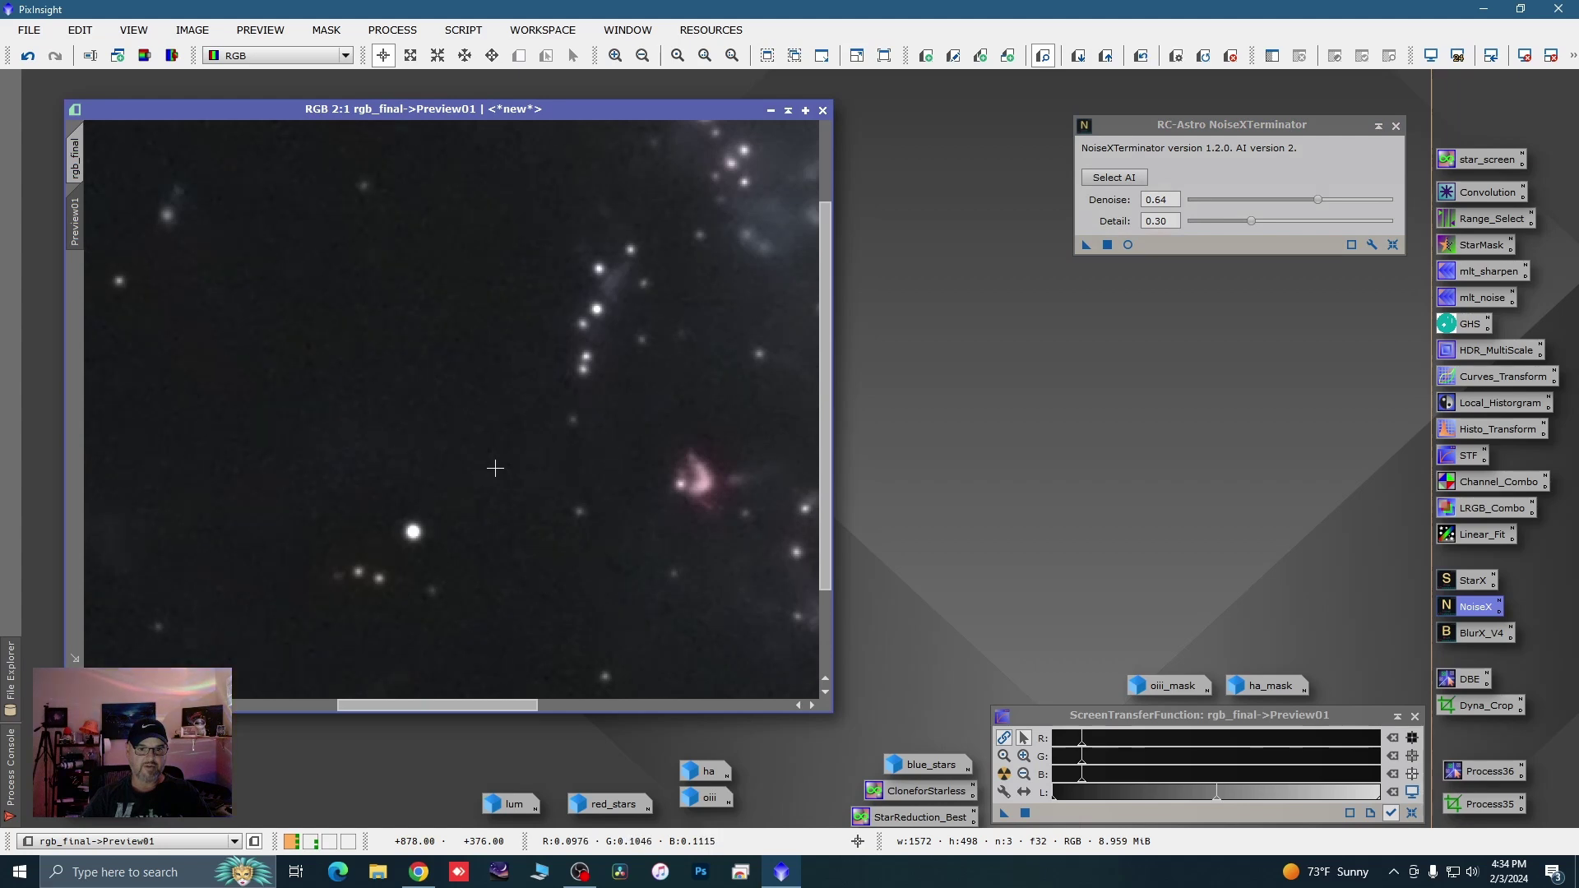
# Delete Preview01 from rgb_final, close NoiseXTerminator, and return to a wider view of the galaxy
pyautogui.hotkey('ctrl', 'shift', 'Tab')
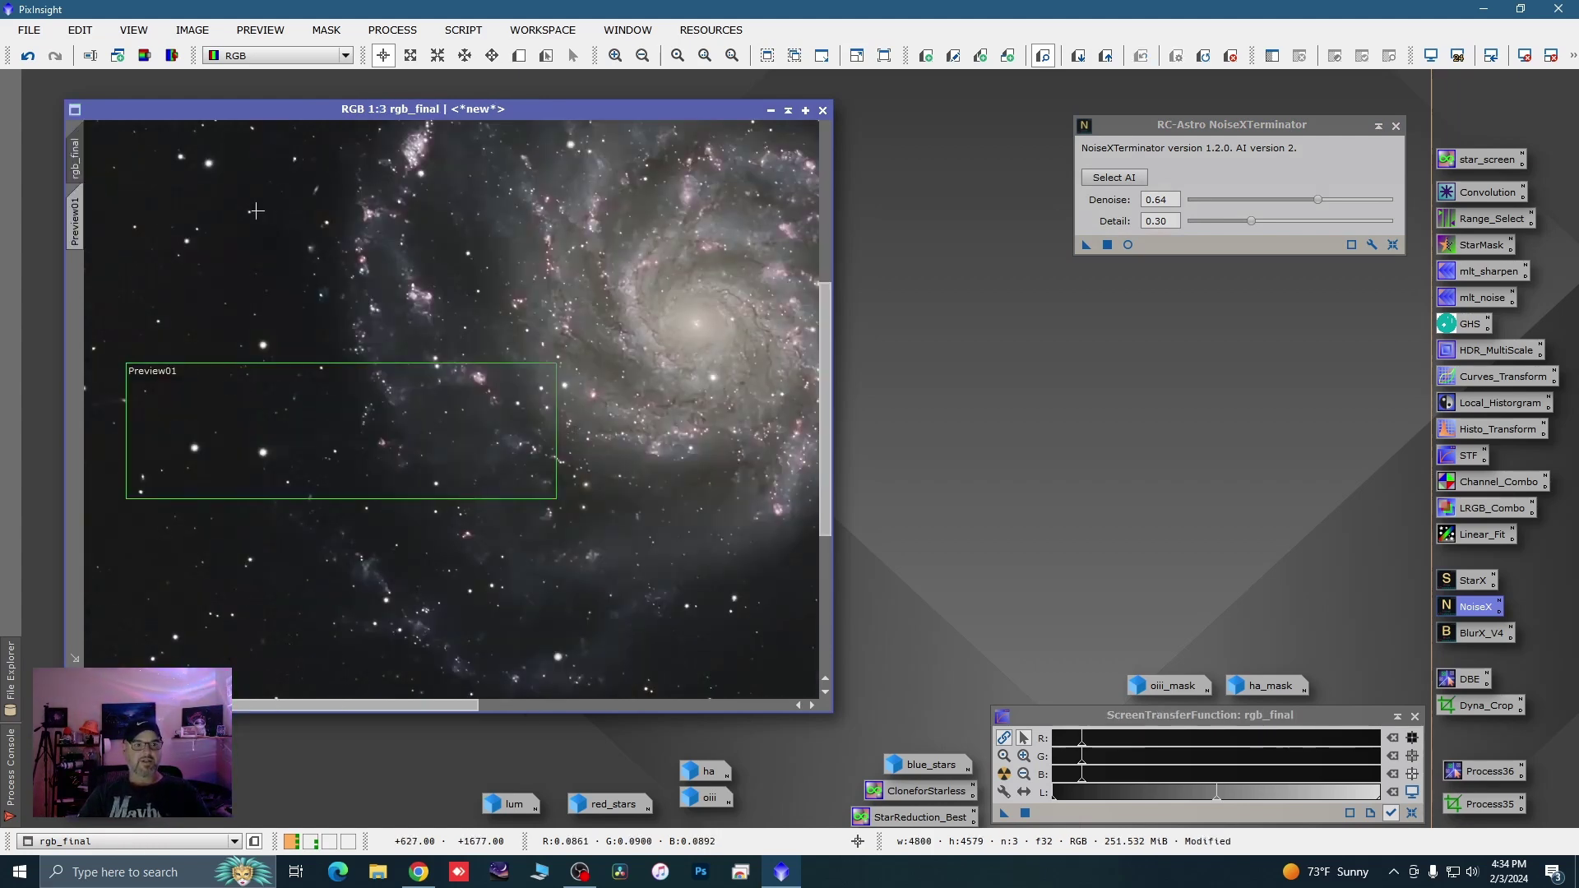
pyautogui.rightClick(88, 233)
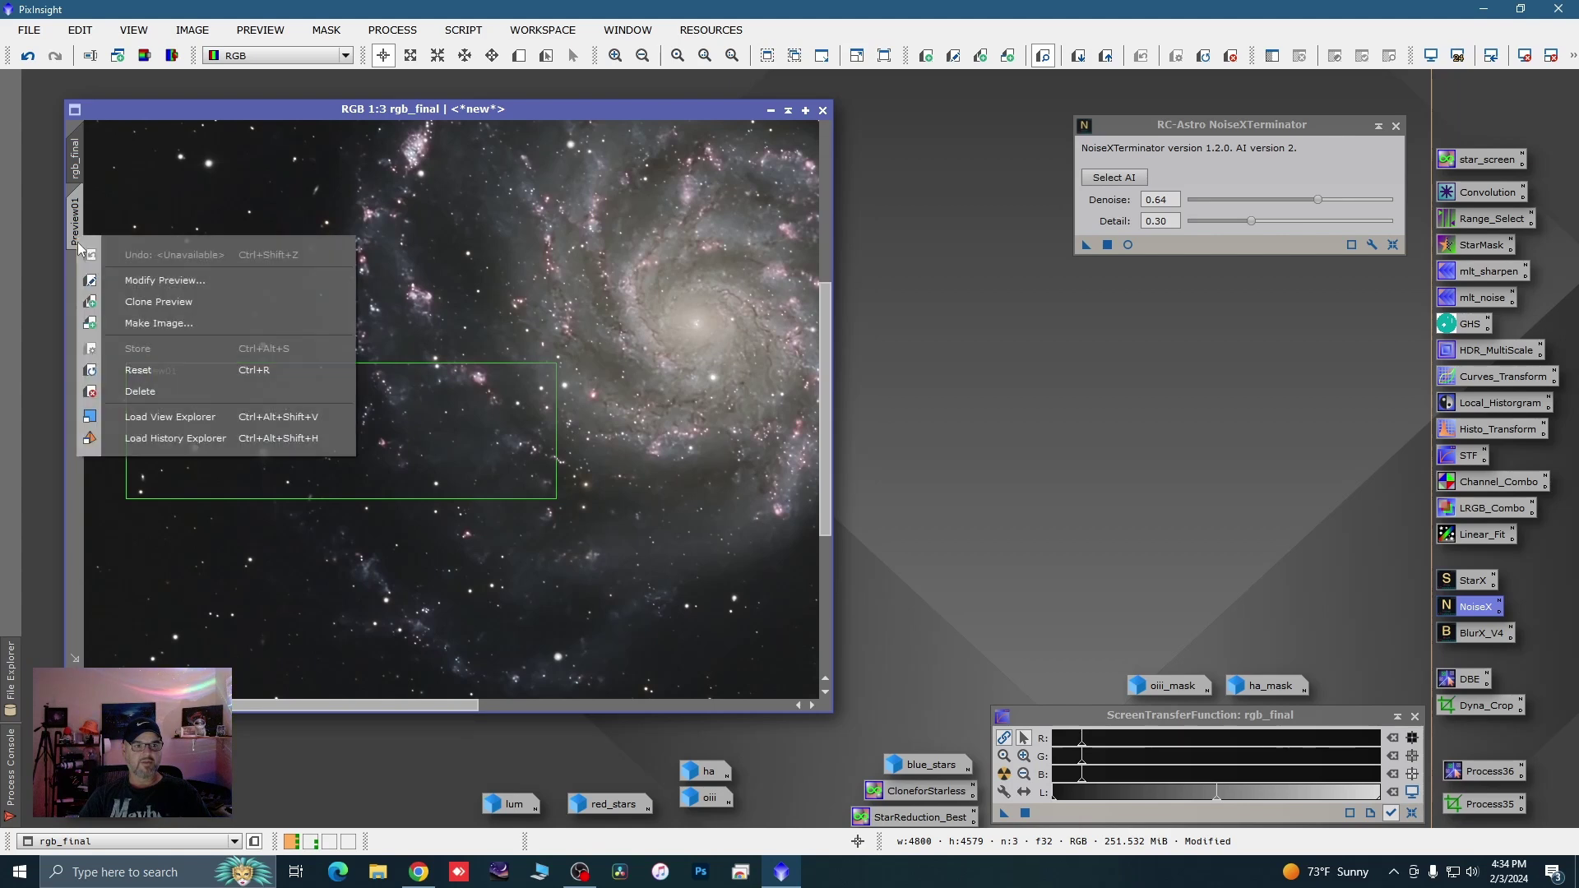
pyautogui.click(123, 368)
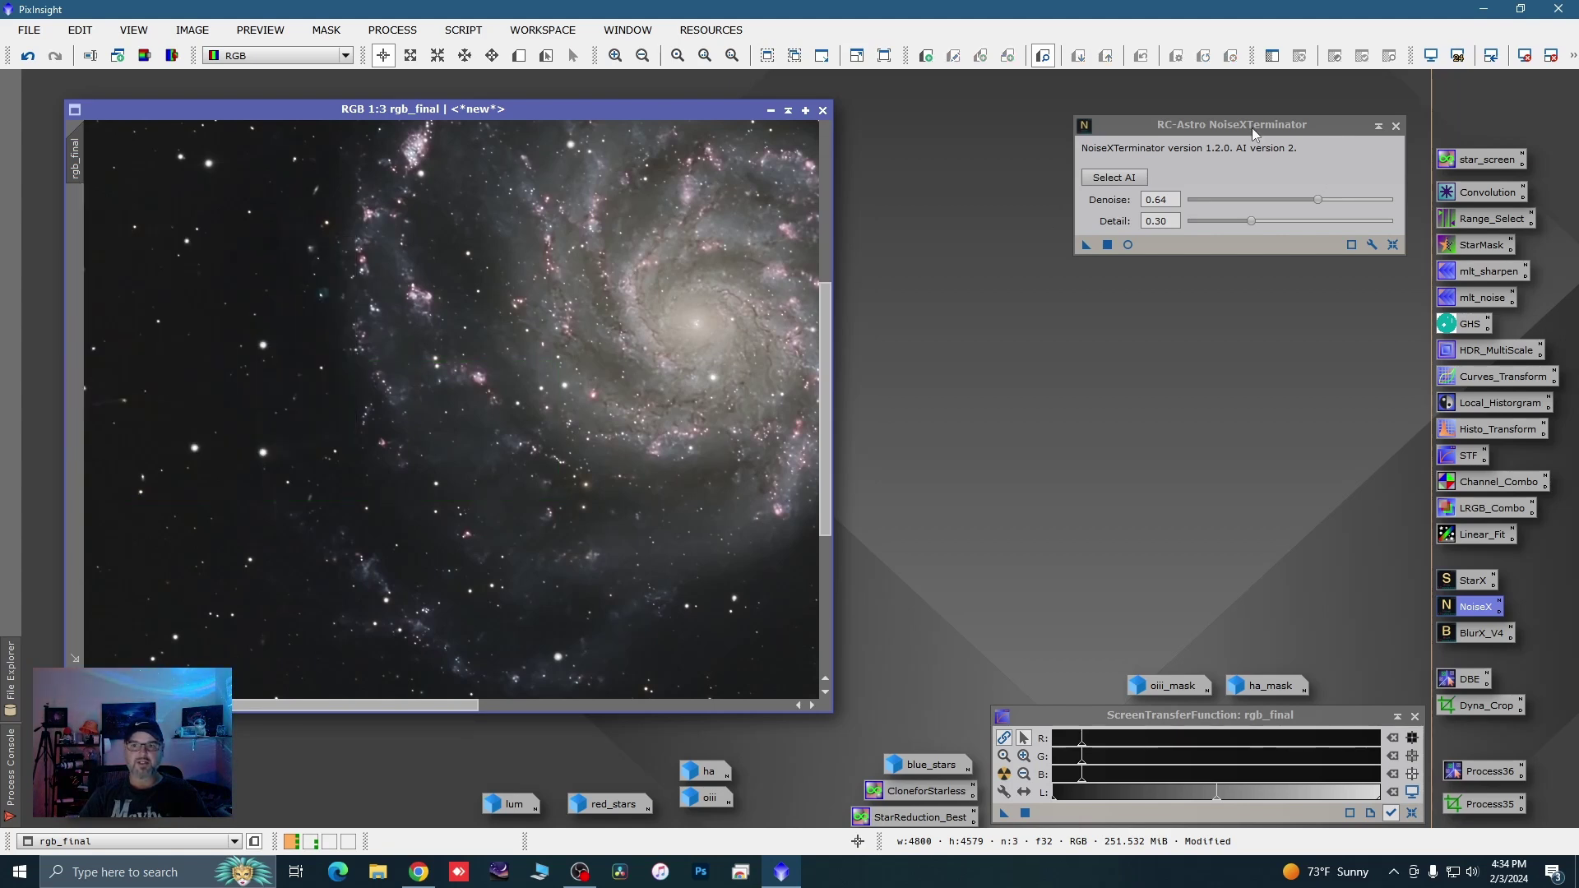
pyautogui.click(1396, 127)
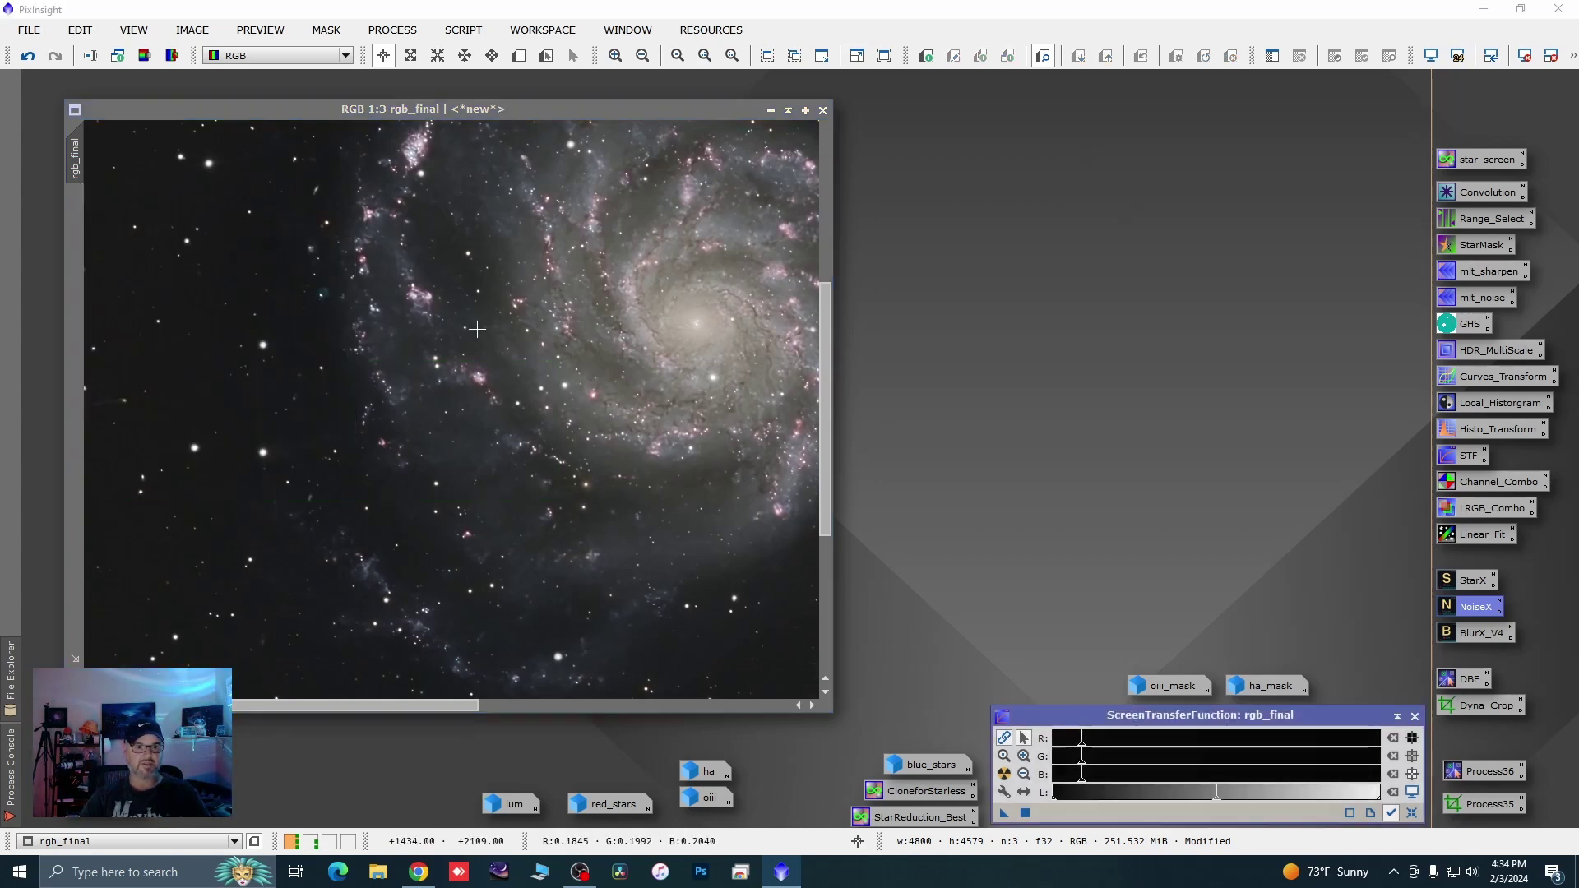
pyautogui.click(329, 307)
pyautogui.scroll(-2, 394, 371)
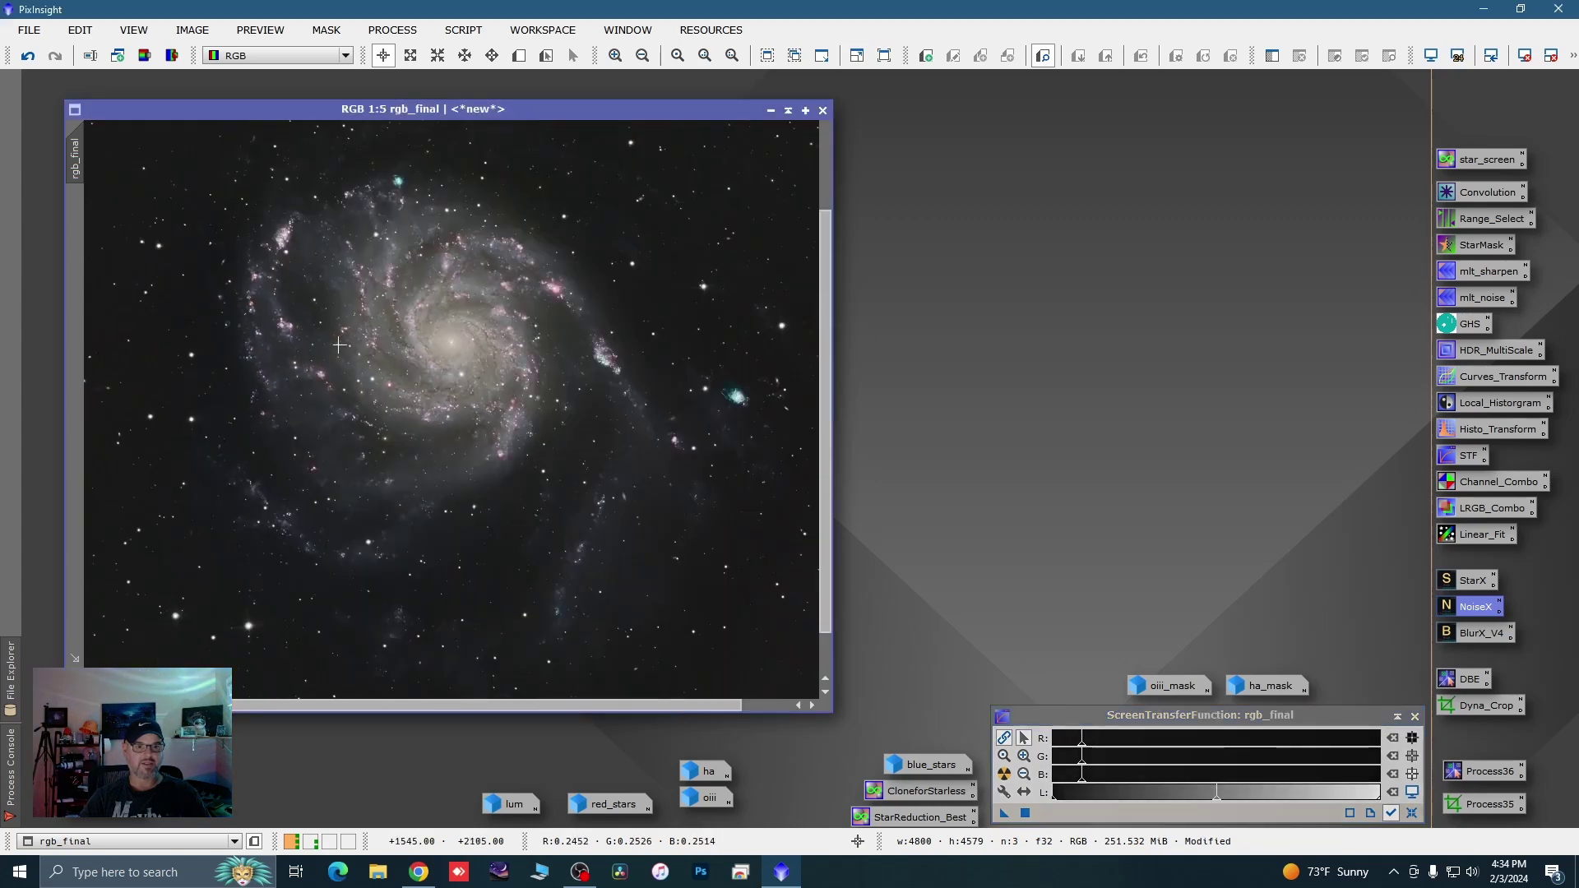
# Inspect the noise-reduced rgb_final up close at the bright teal region and faint outer arm, and across the whole galaxy
pyautogui.scroll(-1, 480, 398)
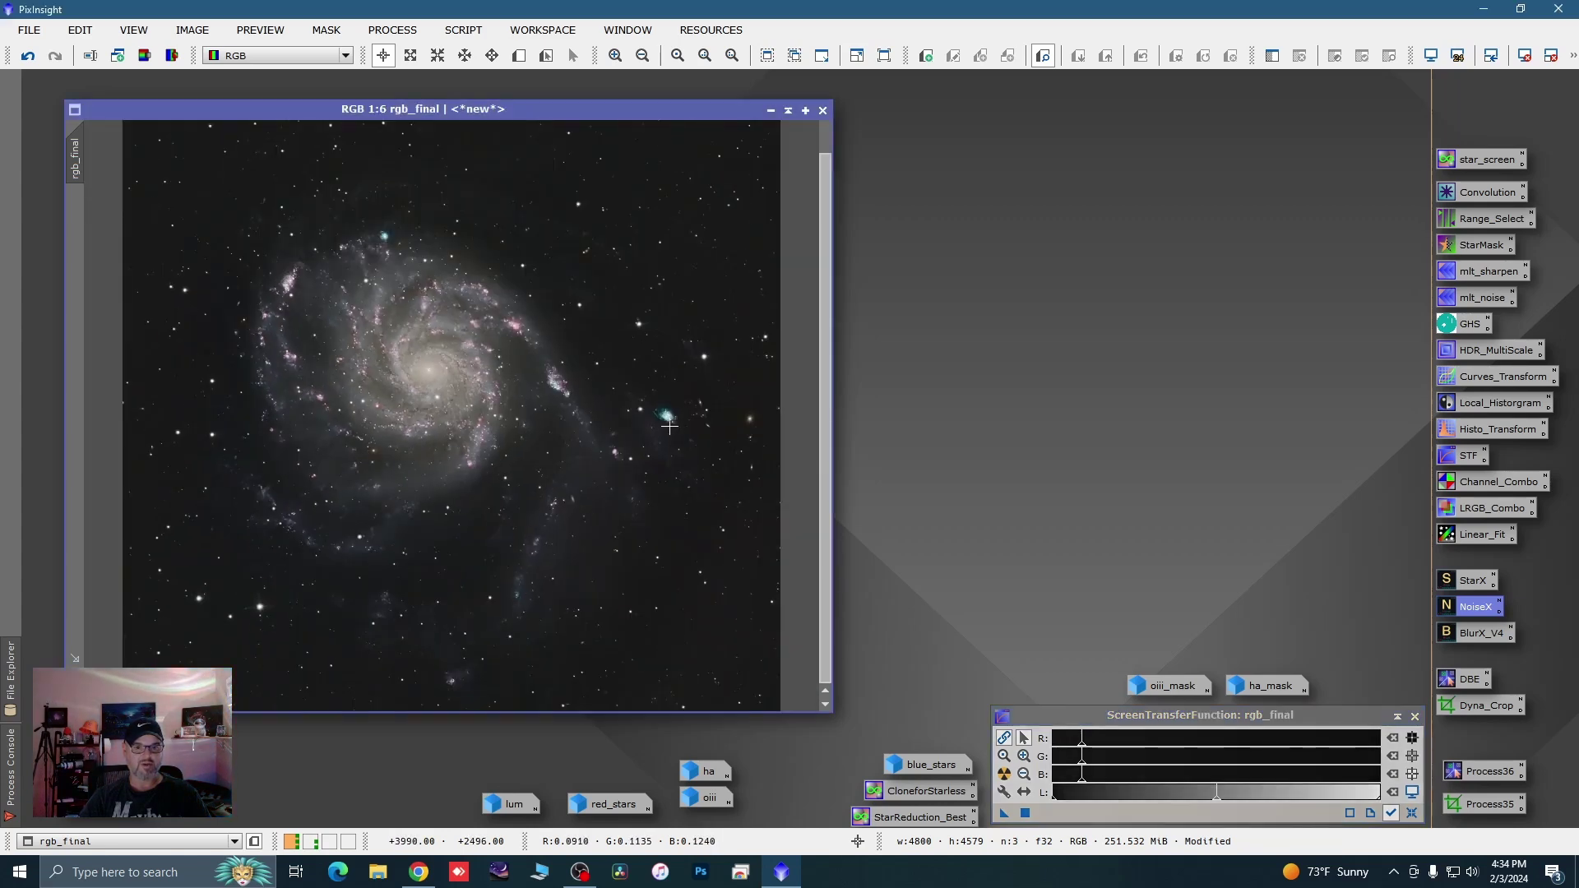
pyautogui.scroll(5, 675, 420)
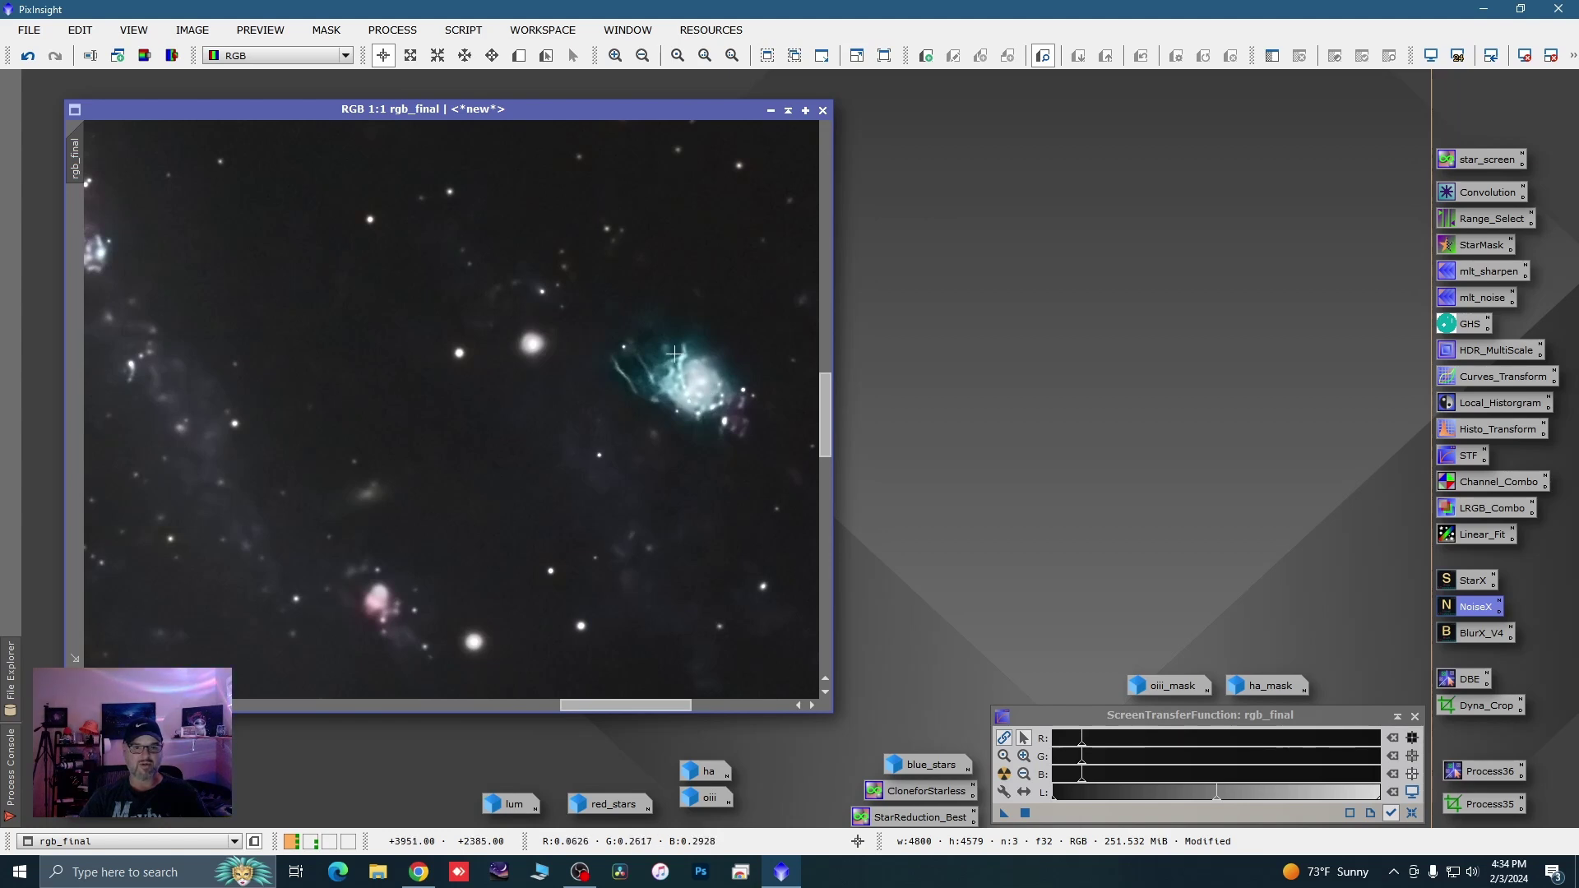
pyautogui.scroll(-1, 691, 385)
pyautogui.scroll(2, 682, 374)
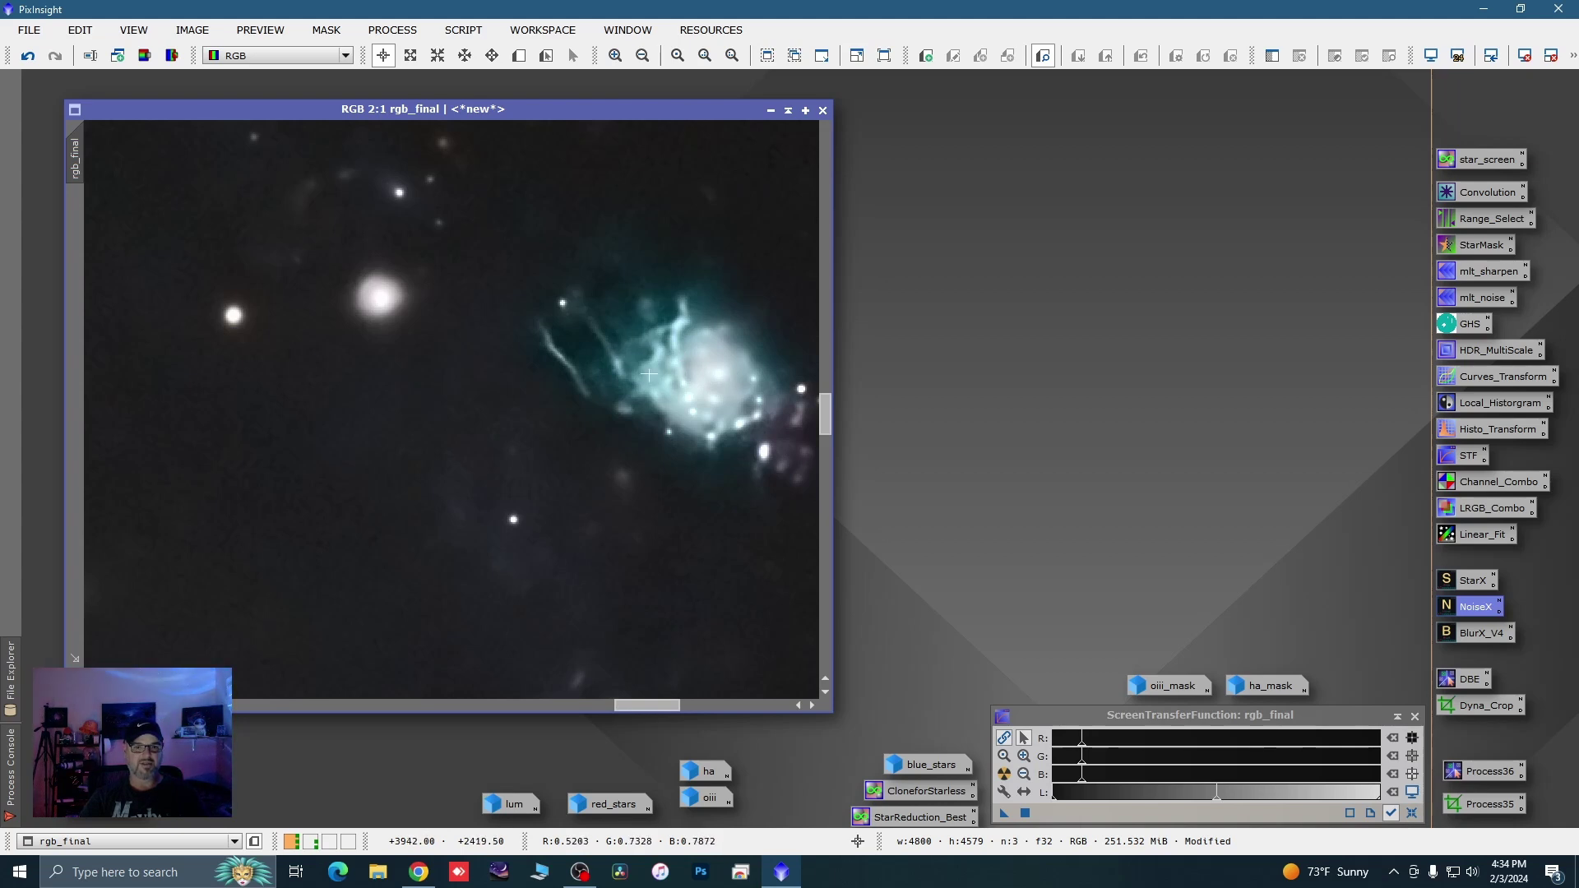
pyautogui.scroll(-2, 646, 402)
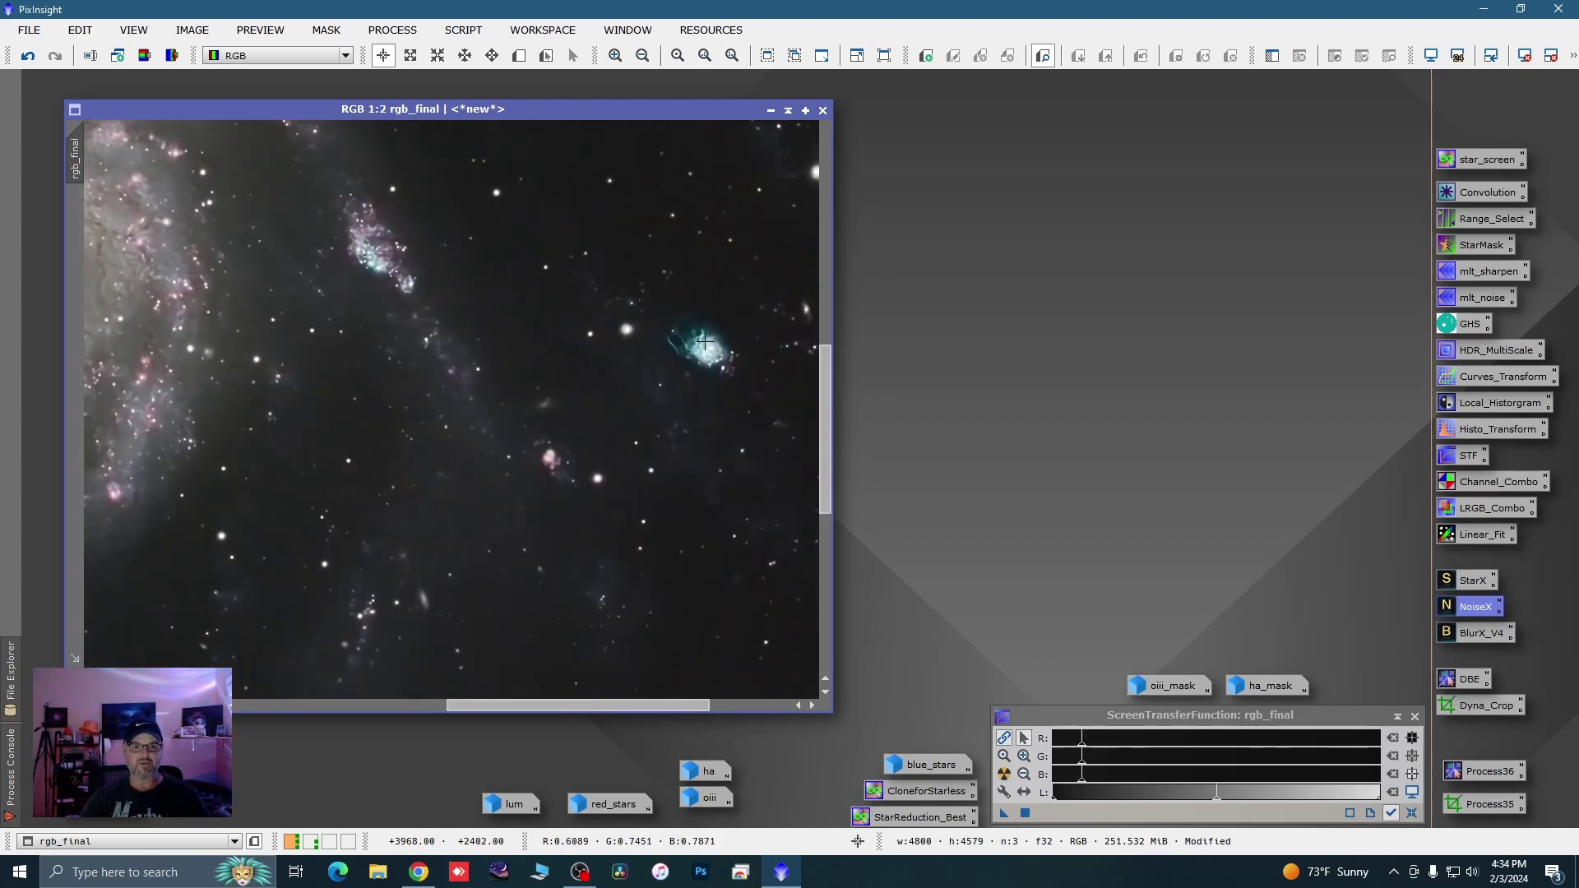
pyautogui.scroll(-1, 735, 333)
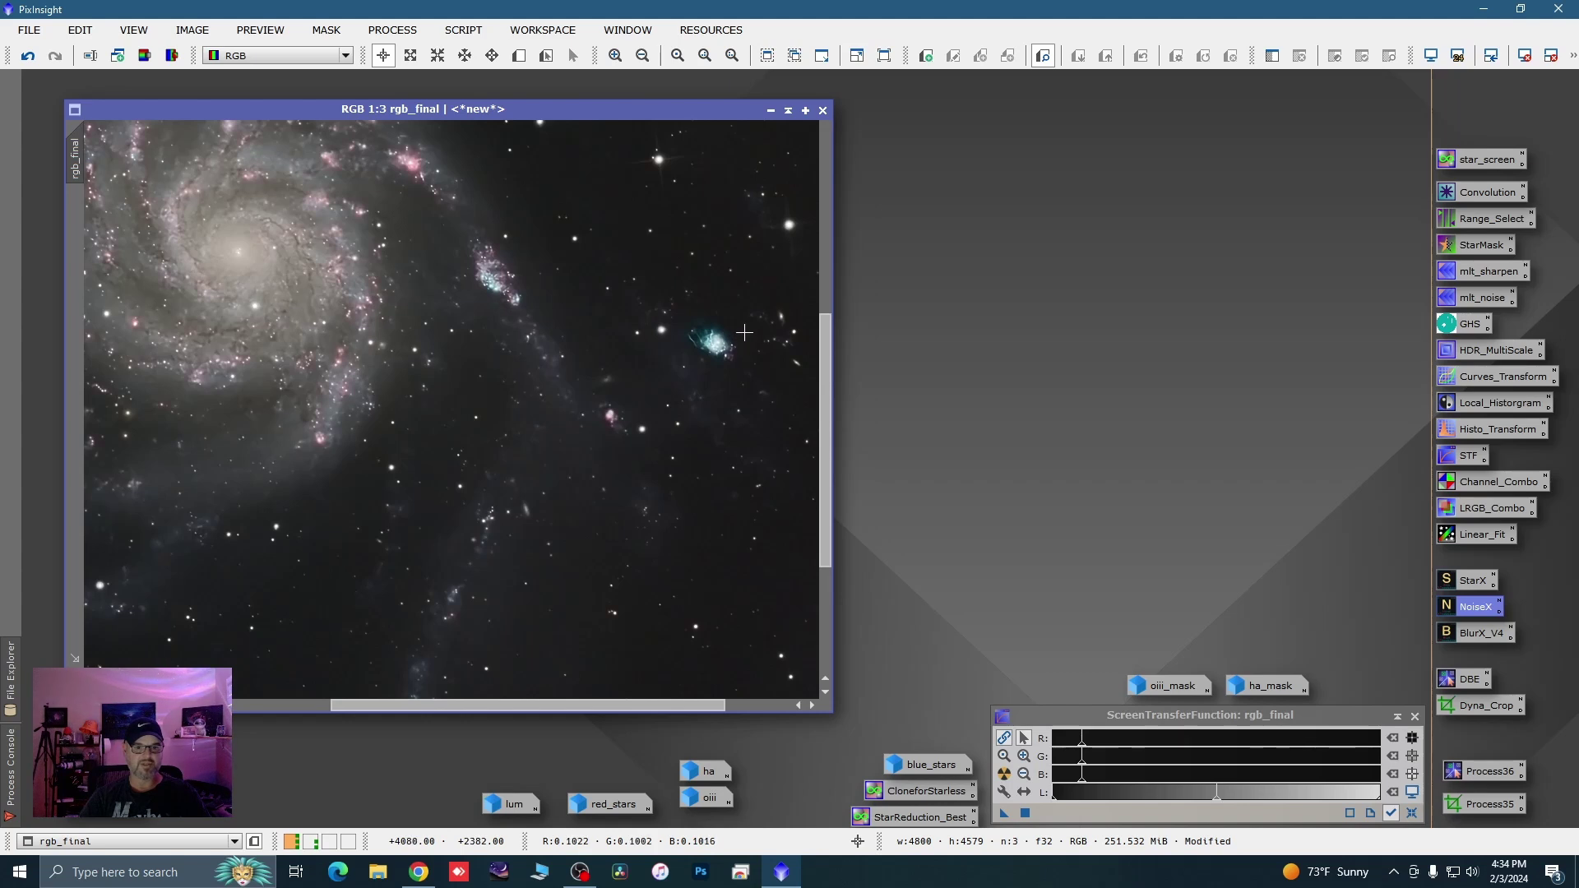
pyautogui.scroll(-2, 681, 390)
pyautogui.scroll(5, 641, 427)
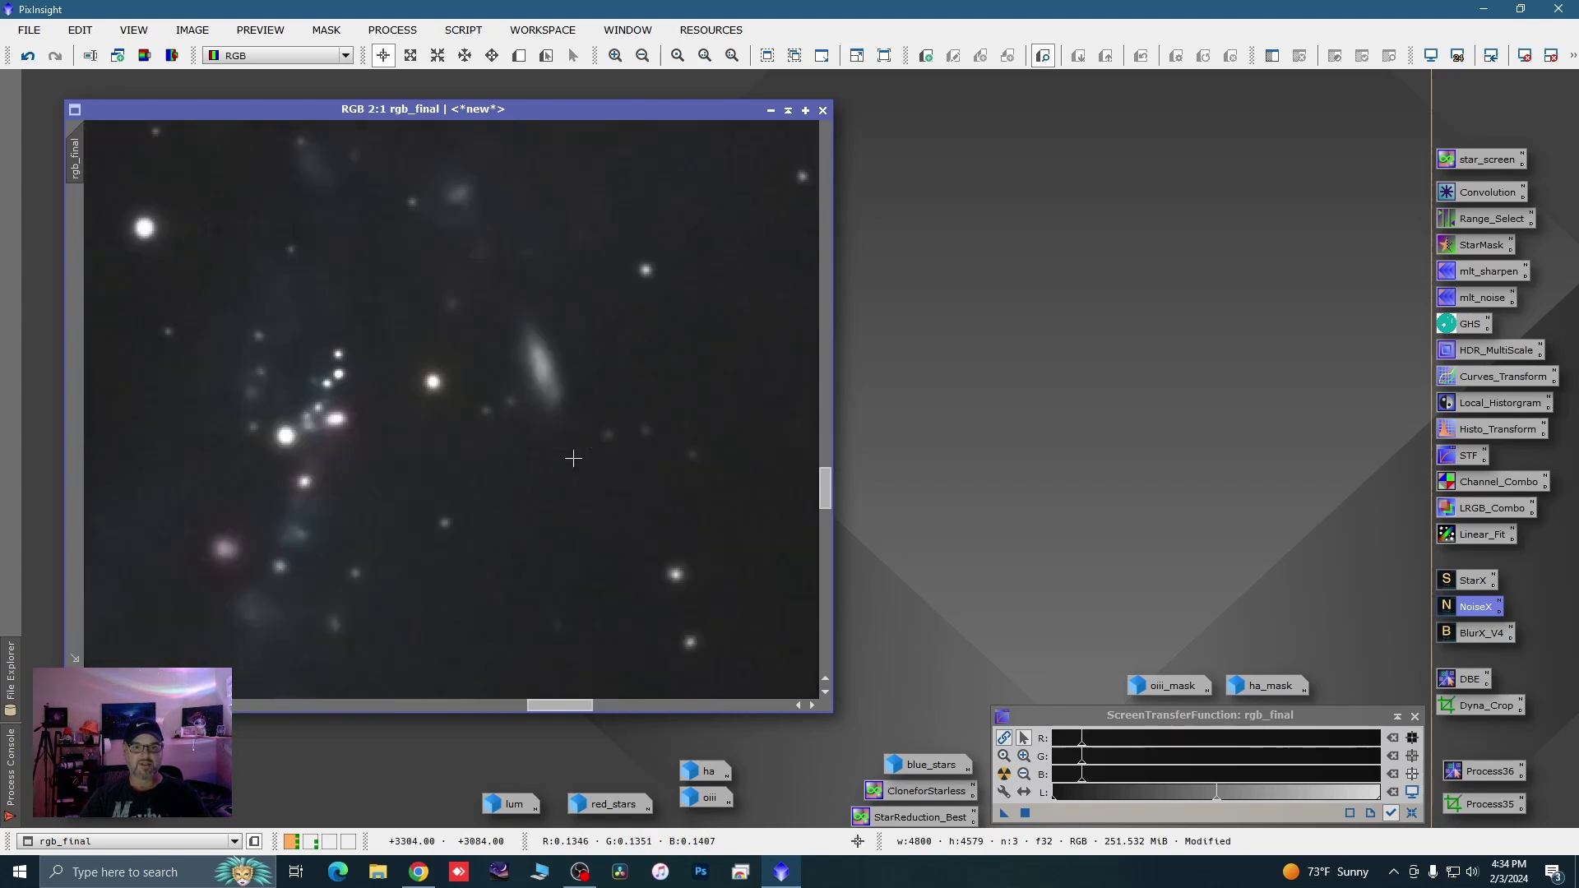
pyautogui.scroll(-4, 574, 458)
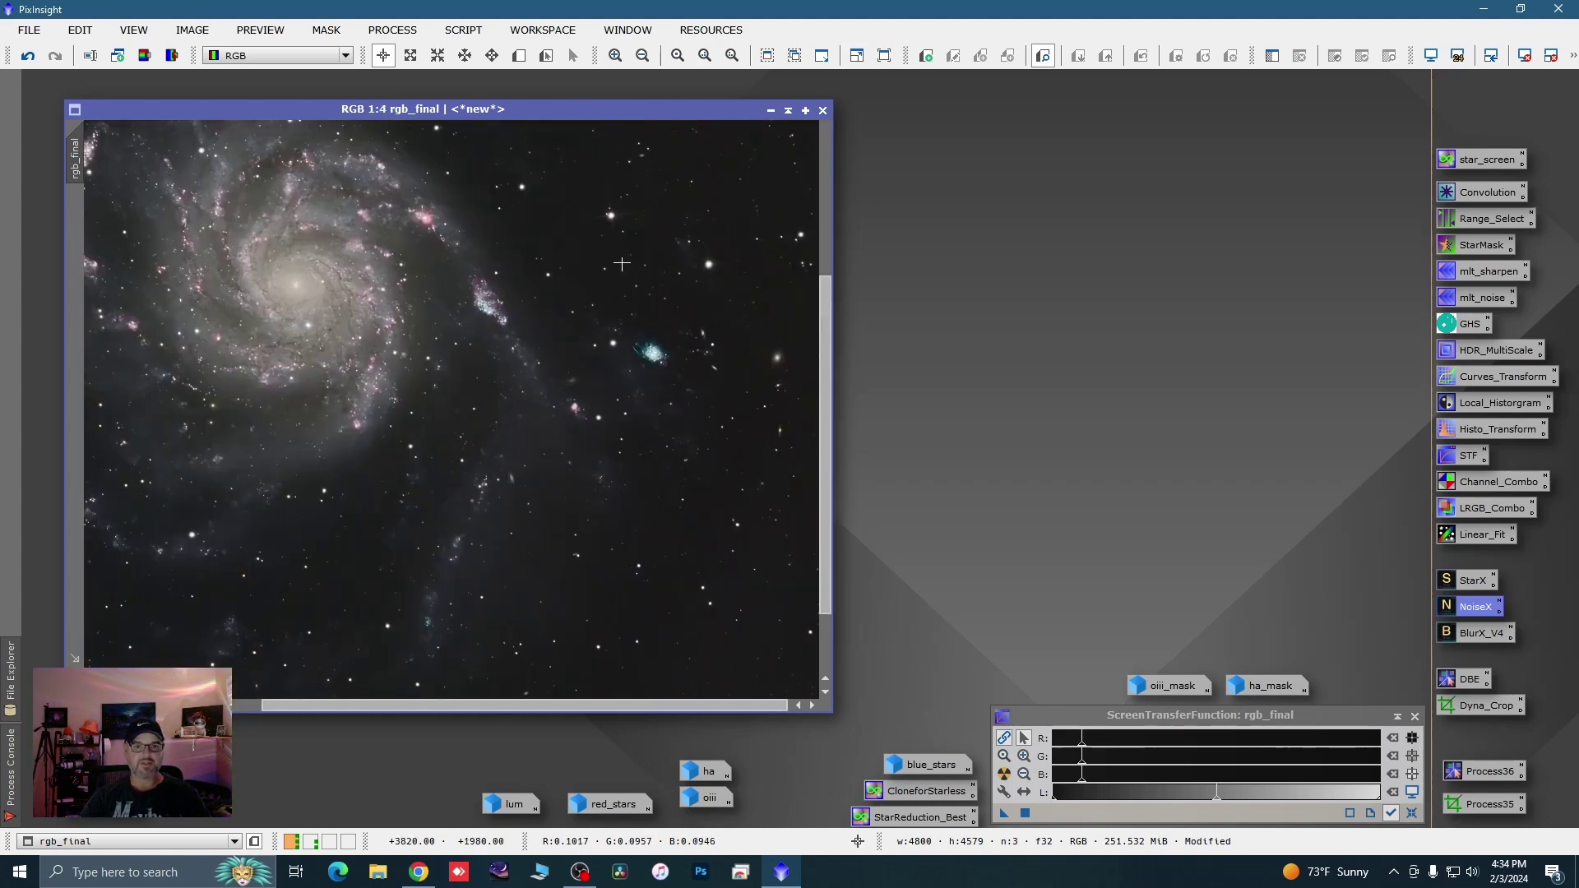
pyautogui.scroll(-3, 696, 311)
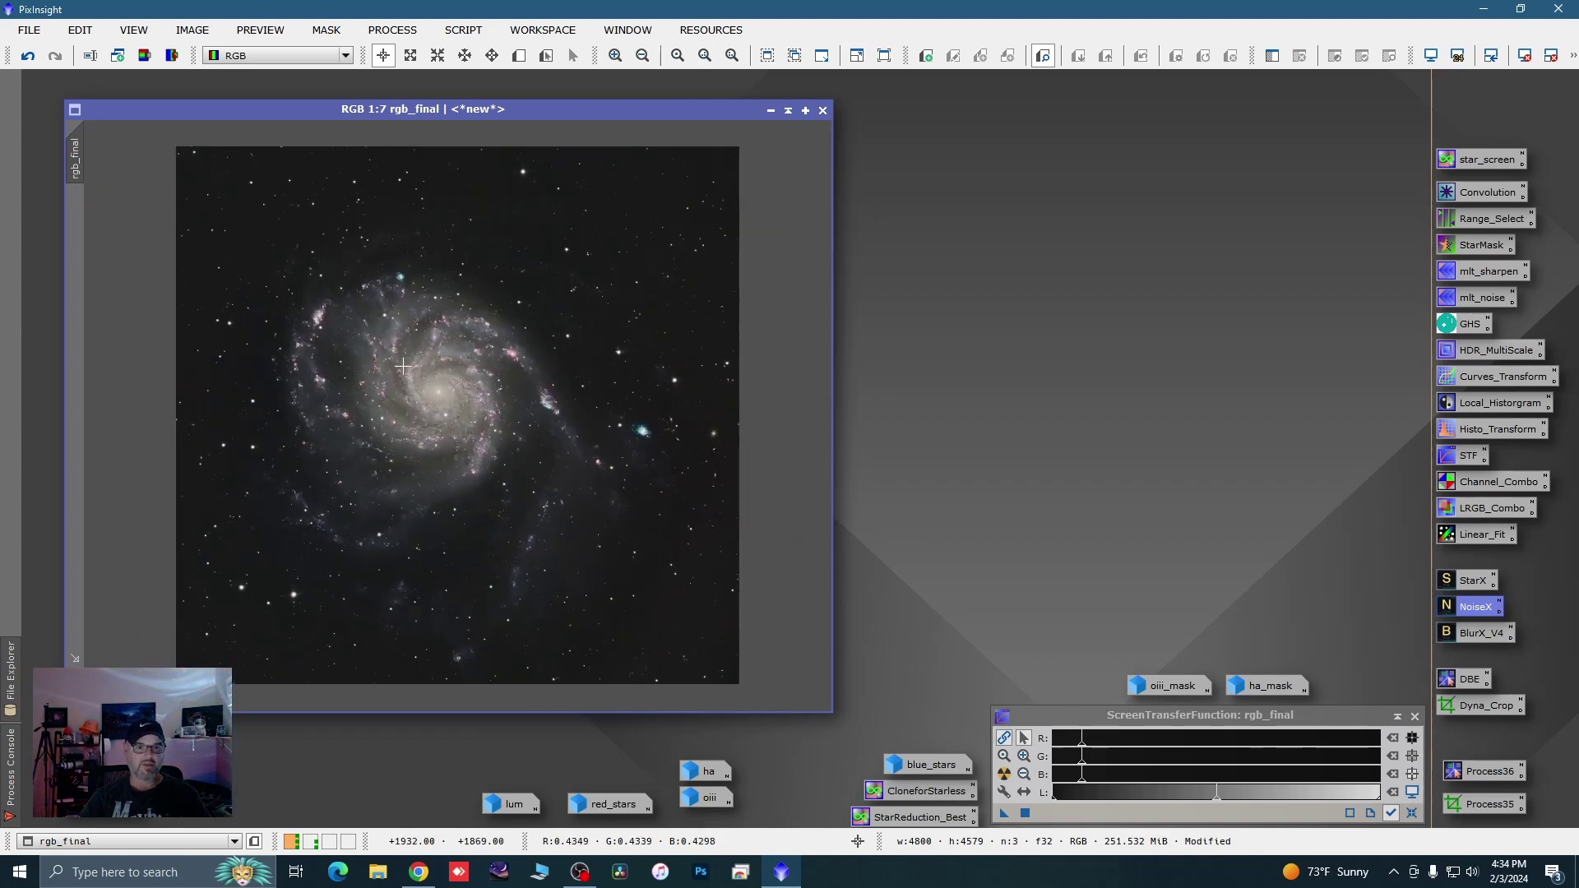
pyautogui.scroll(2, 394, 367)
pyautogui.scroll(-1, 583, 353)
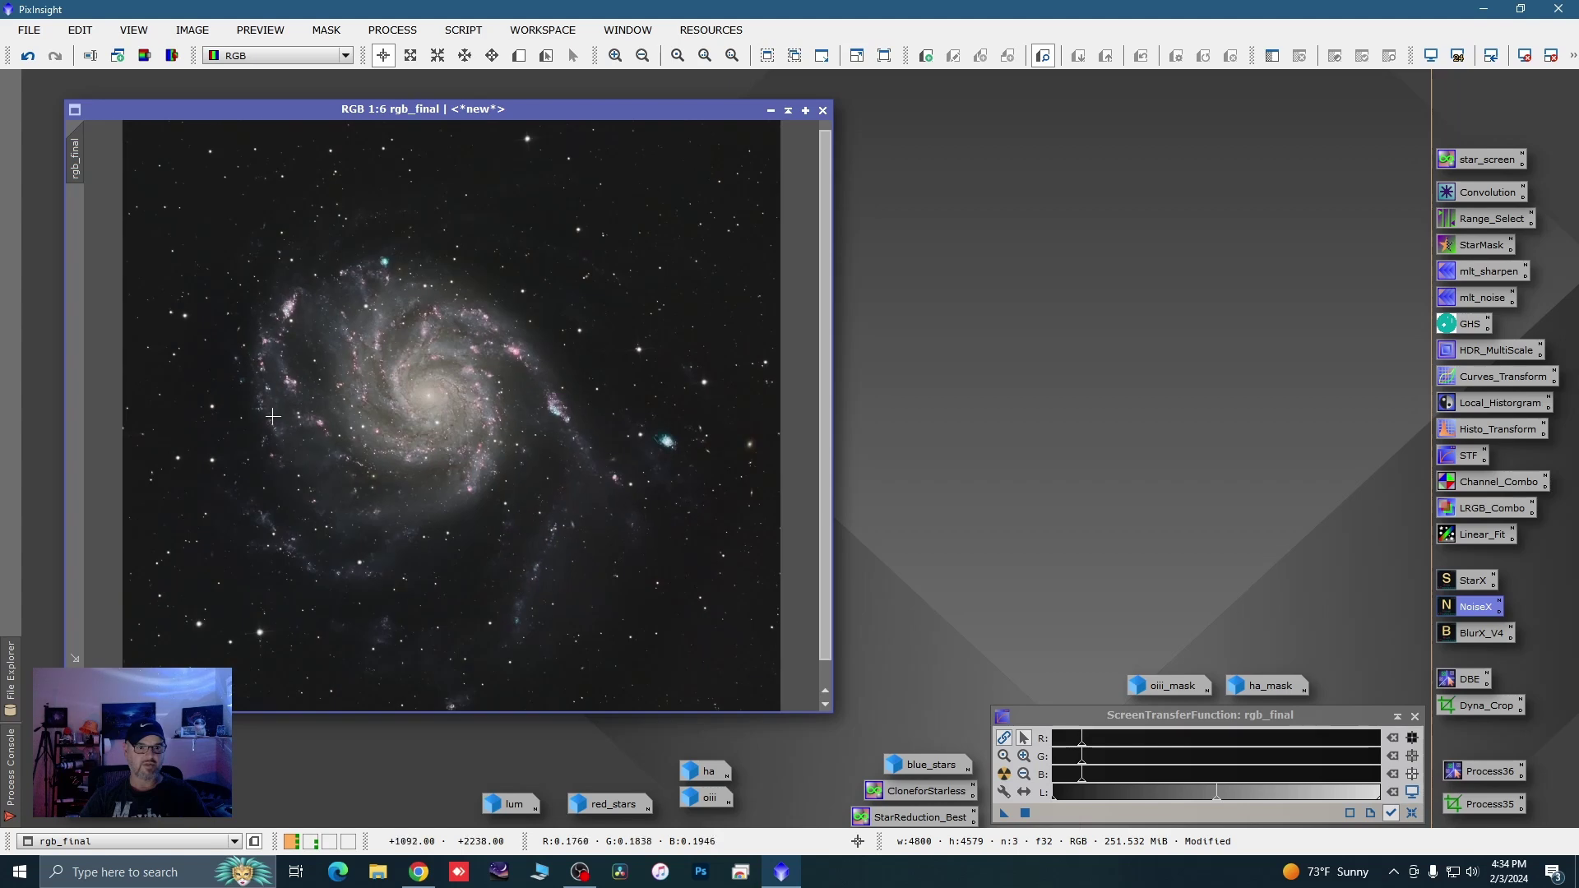
# Restore oiii_mask, duplicate it, minimize the original, and place the duplicate beside the rgb_final image
pyautogui.click(1149, 688)
pyautogui.doubleClick(1150, 688)
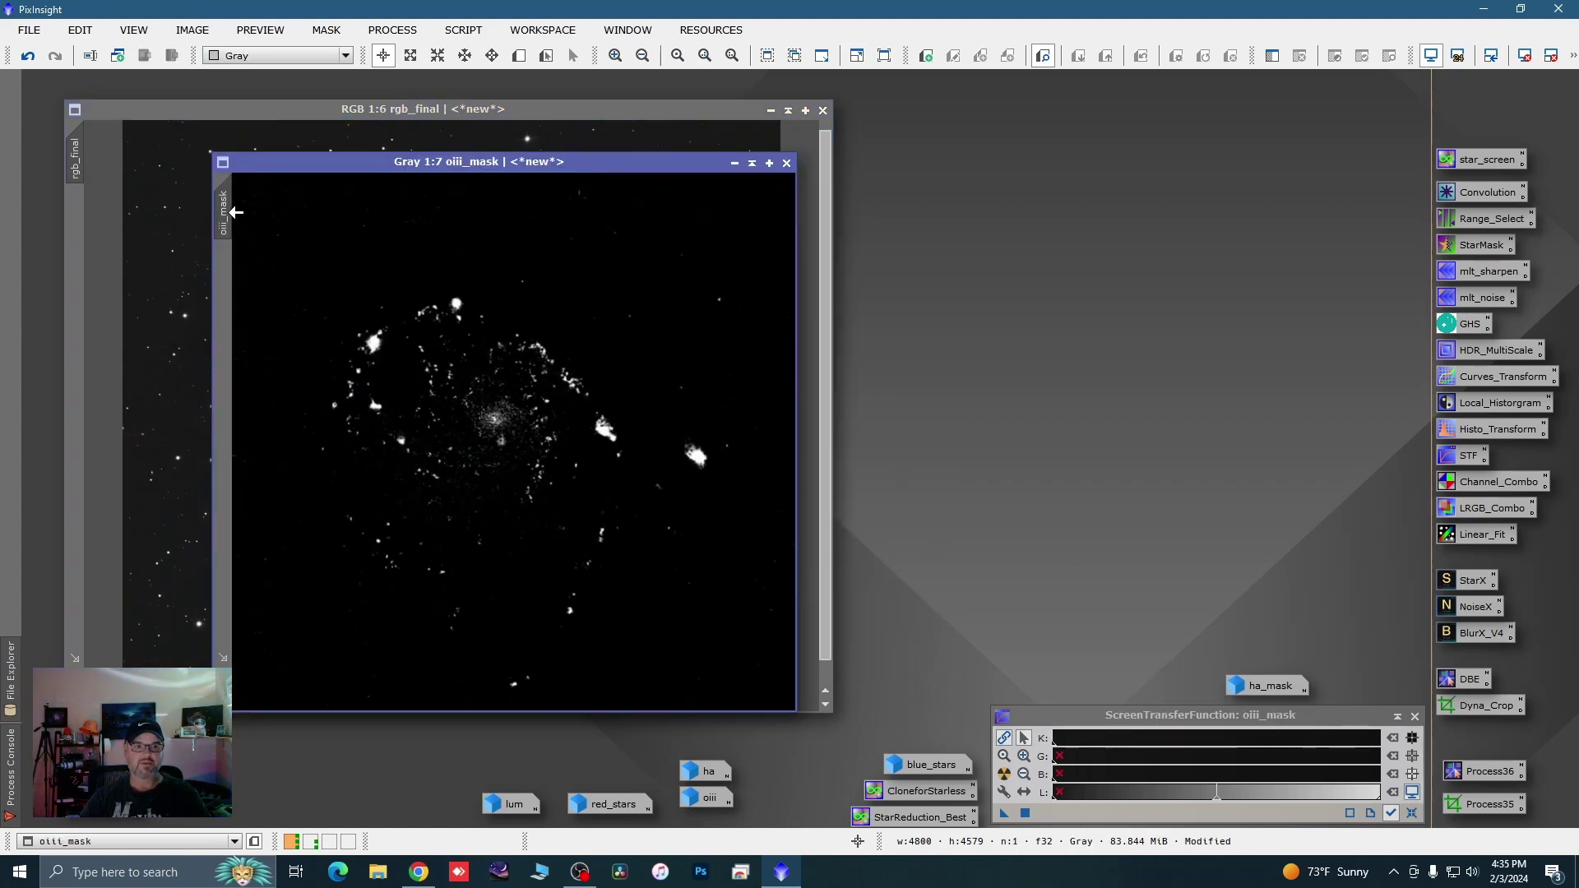
pyautogui.moveTo(222, 210); pyautogui.dragTo(255, 215)
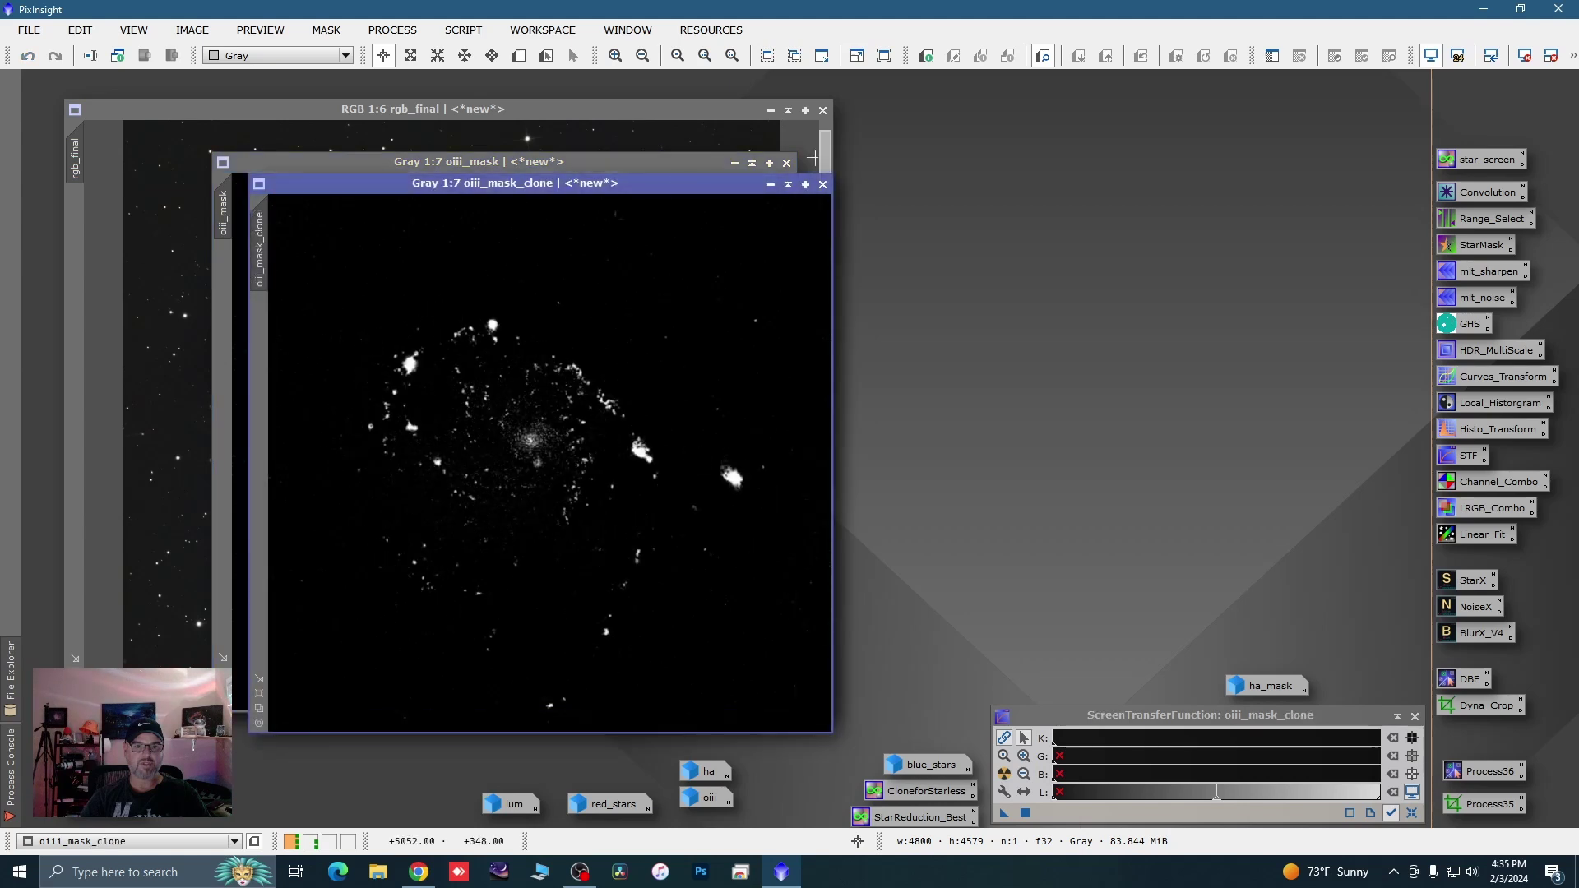
pyautogui.click(735, 162)
pyautogui.moveTo(714, 188); pyautogui.dragTo(1311, 130)
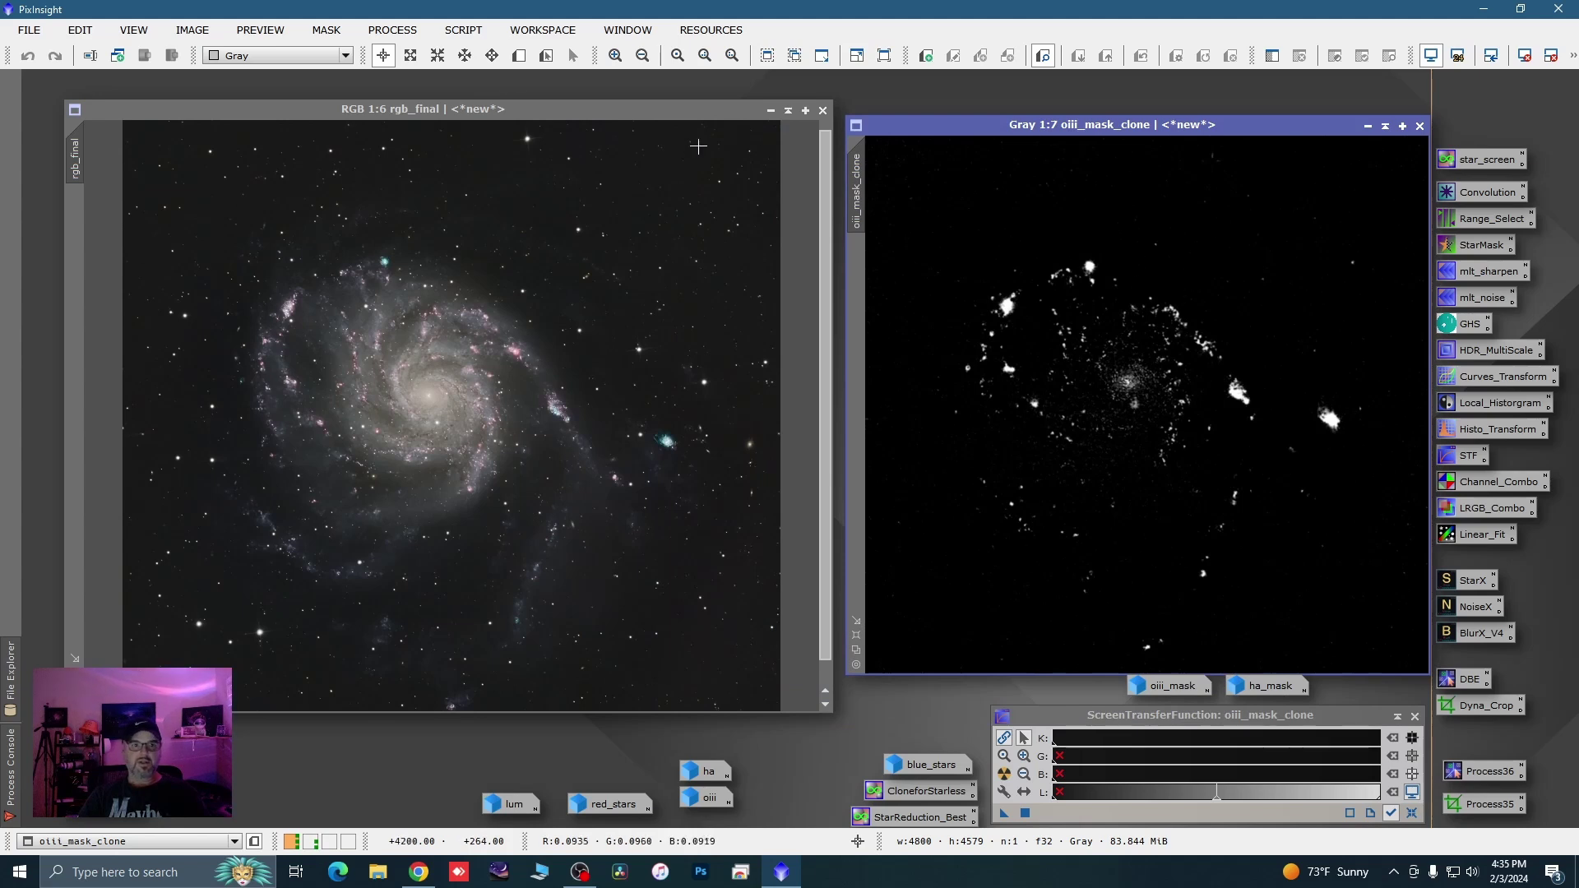
# Open CloneStamp for oiii_mask_clone, set the brush radius to 100 with opacity 1.00, and move its dialog clear of the mask
pyautogui.click(392, 30)
pyautogui.moveTo(576, 18)
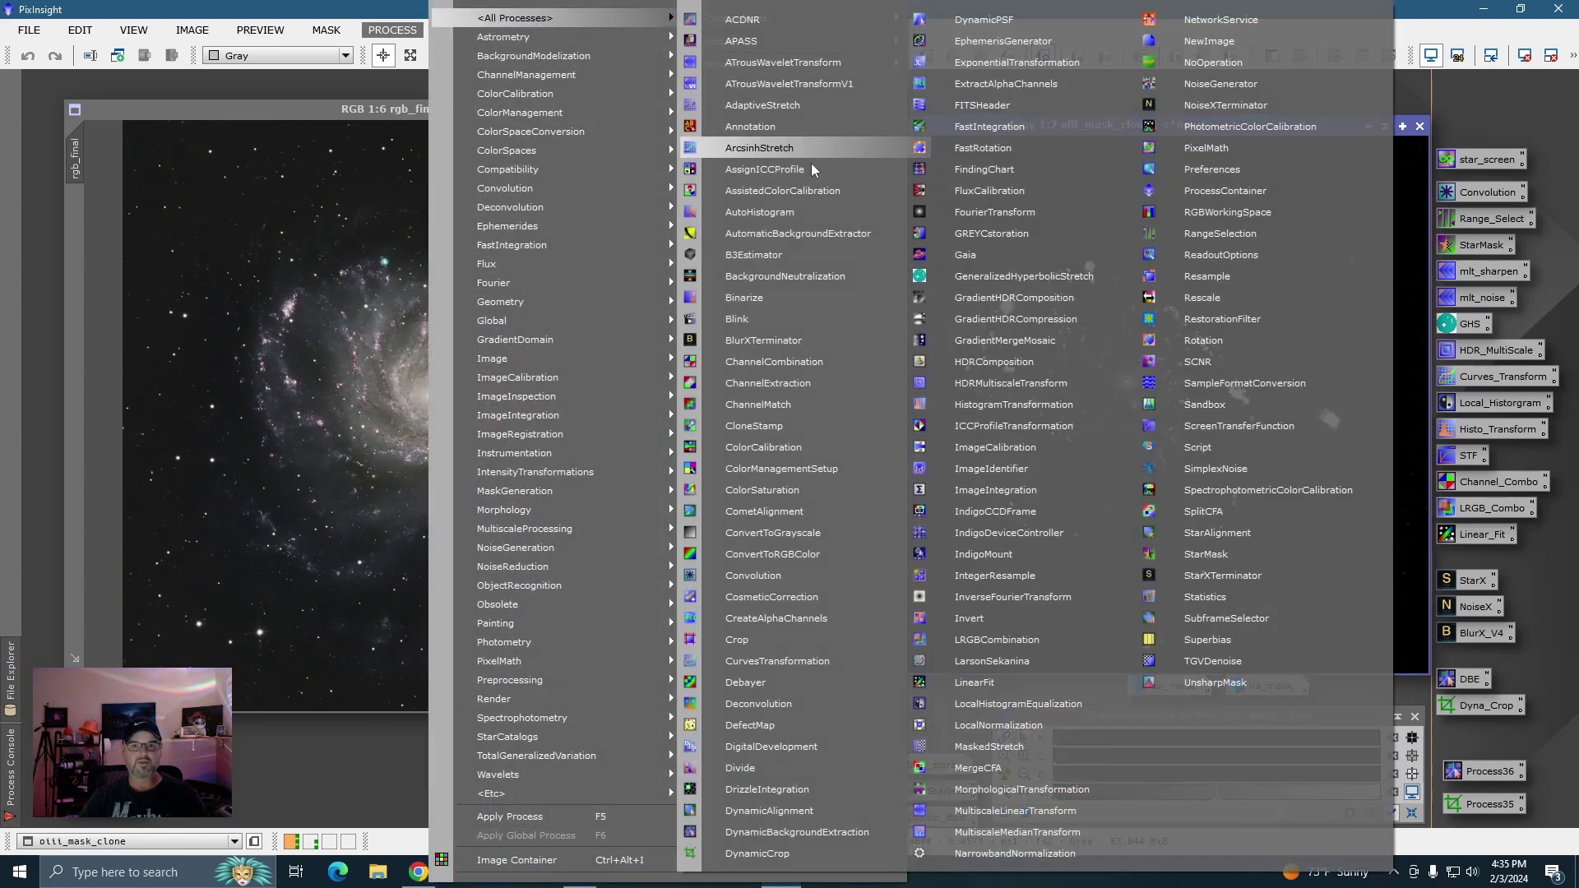
pyautogui.click(754, 426)
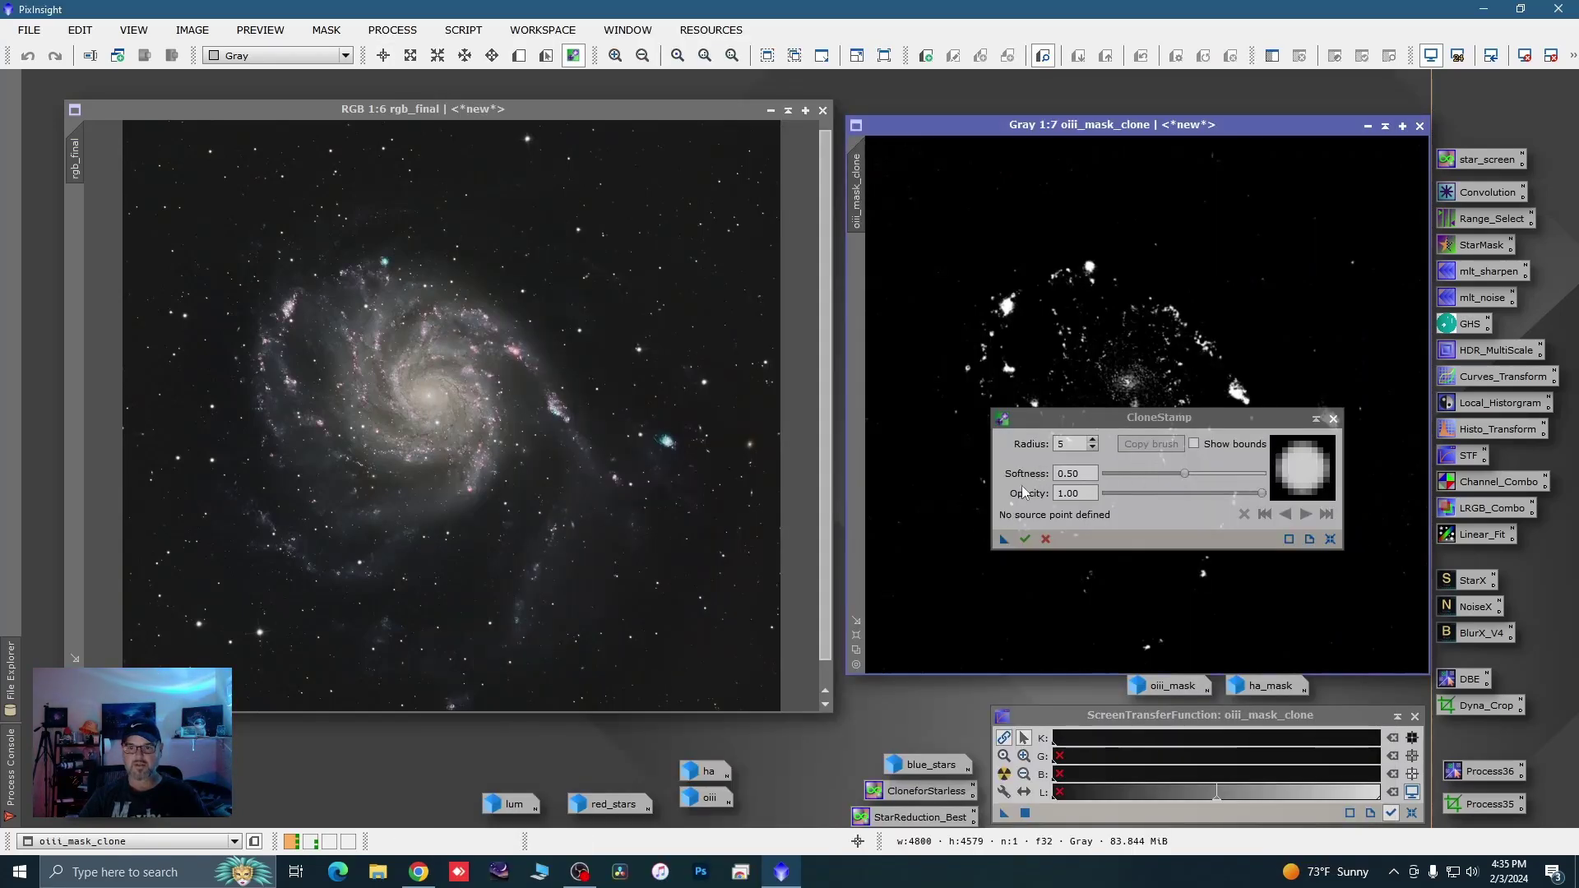
pyautogui.click(1080, 443)
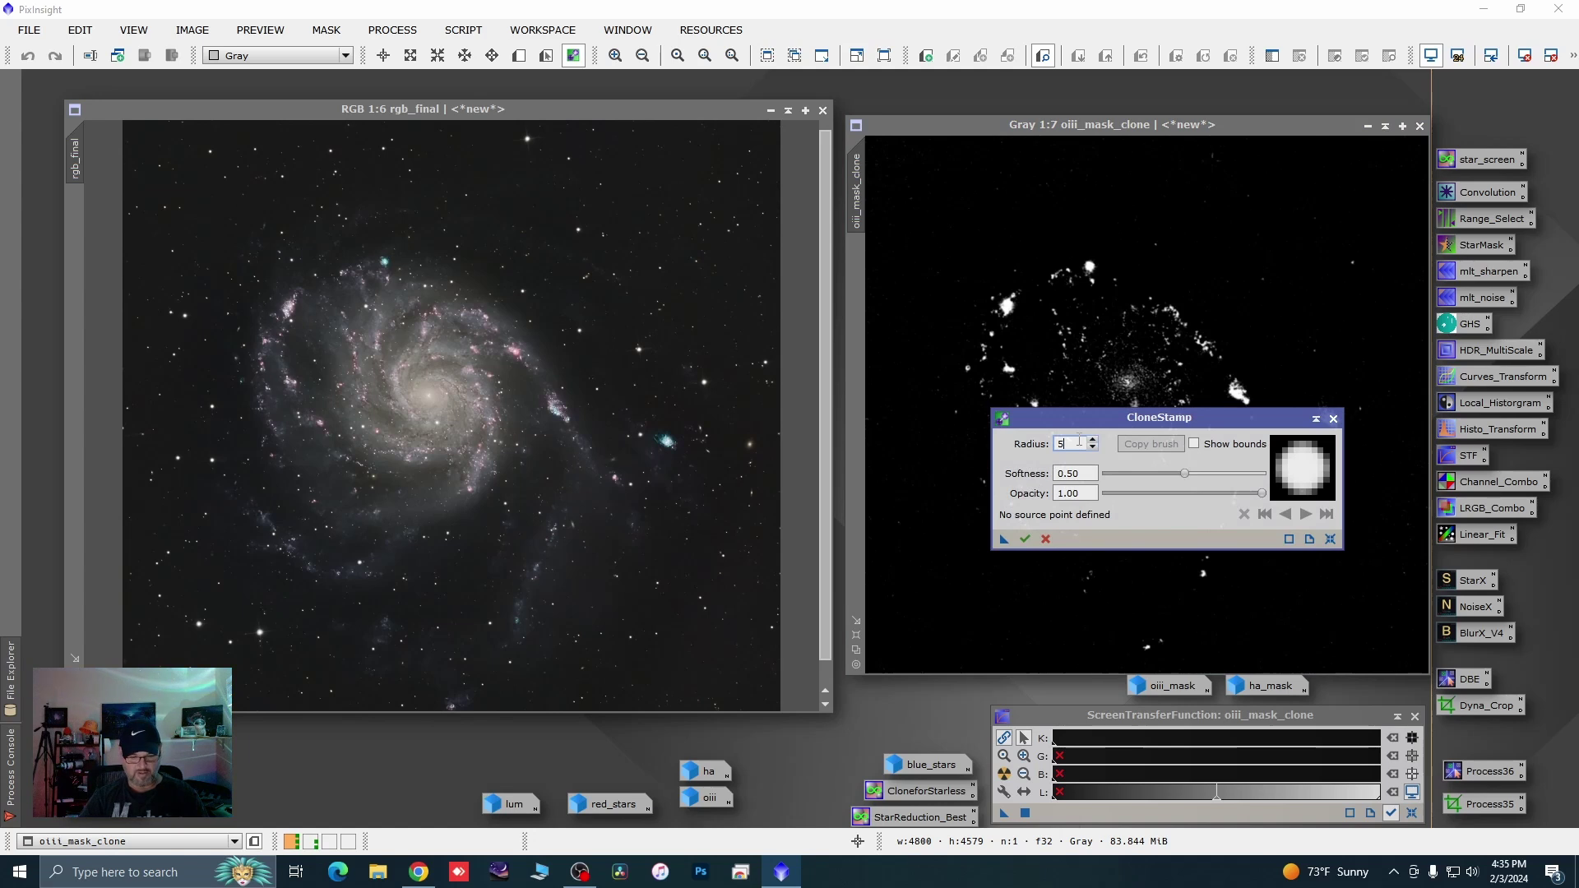
pyautogui.write('100')
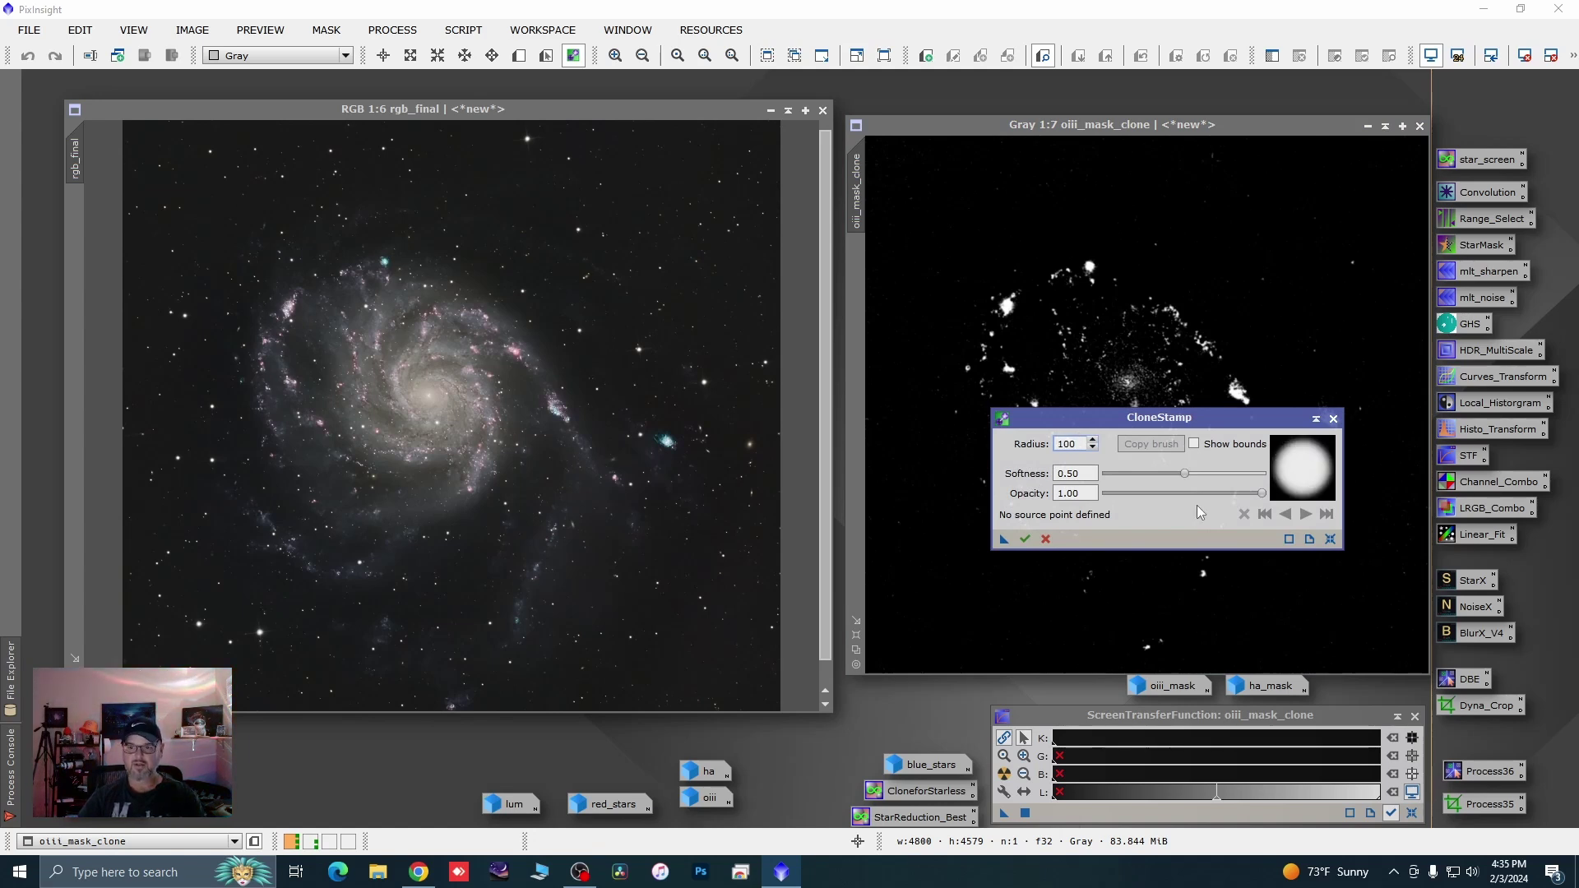
pyautogui.moveTo(1265, 497)
pyautogui.mouseDown()
pyautogui.moveTo(1226, 495)
pyautogui.moveTo(1271, 500)
pyautogui.mouseUp()
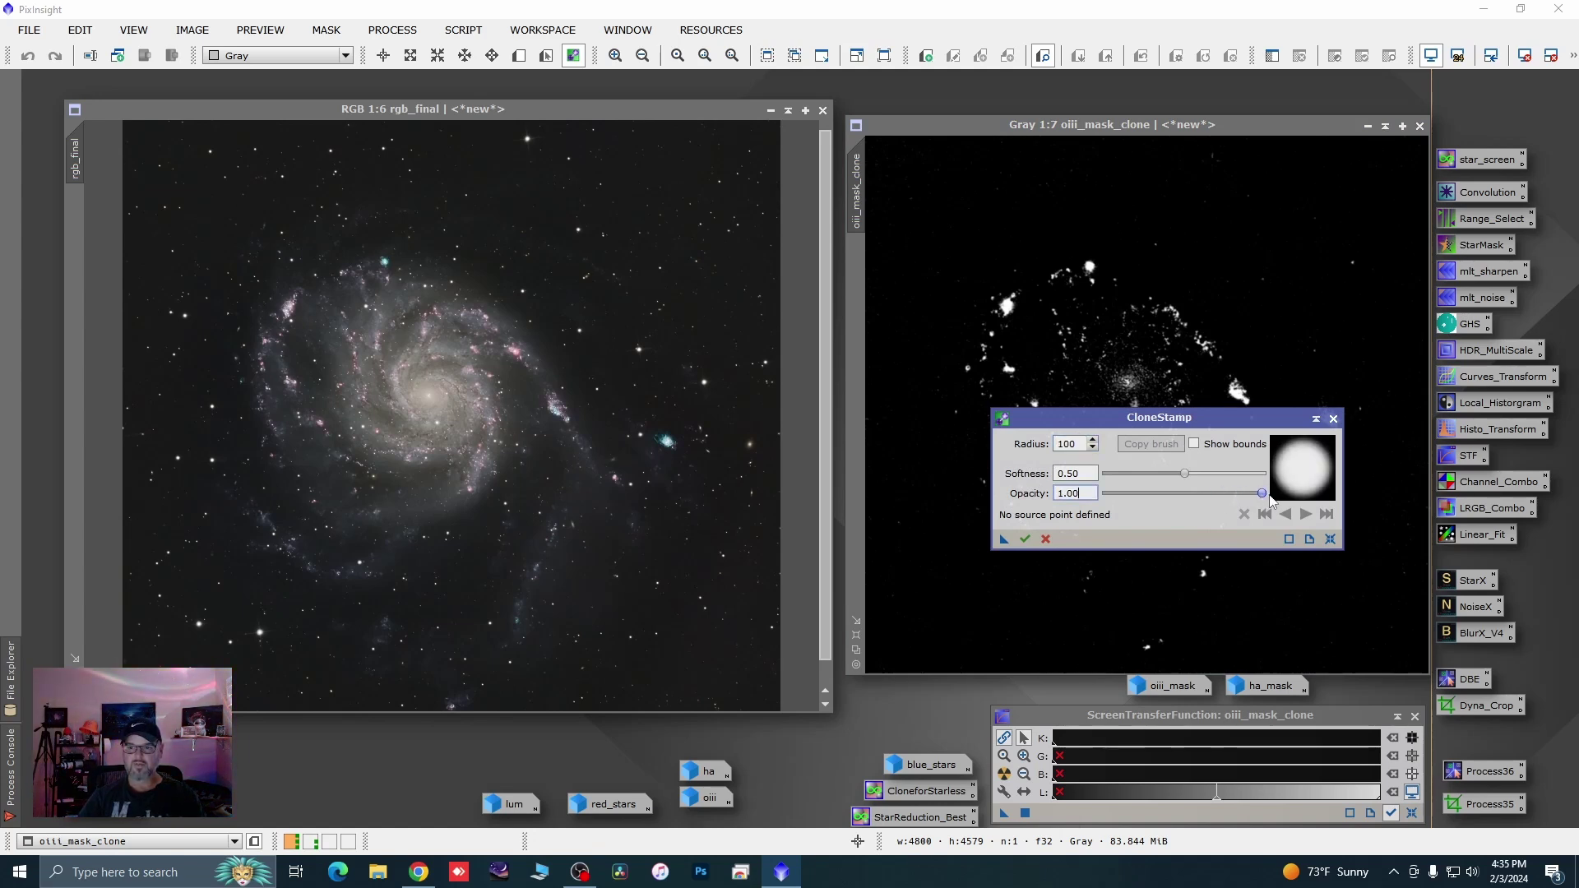
pyautogui.click(1039, 590)
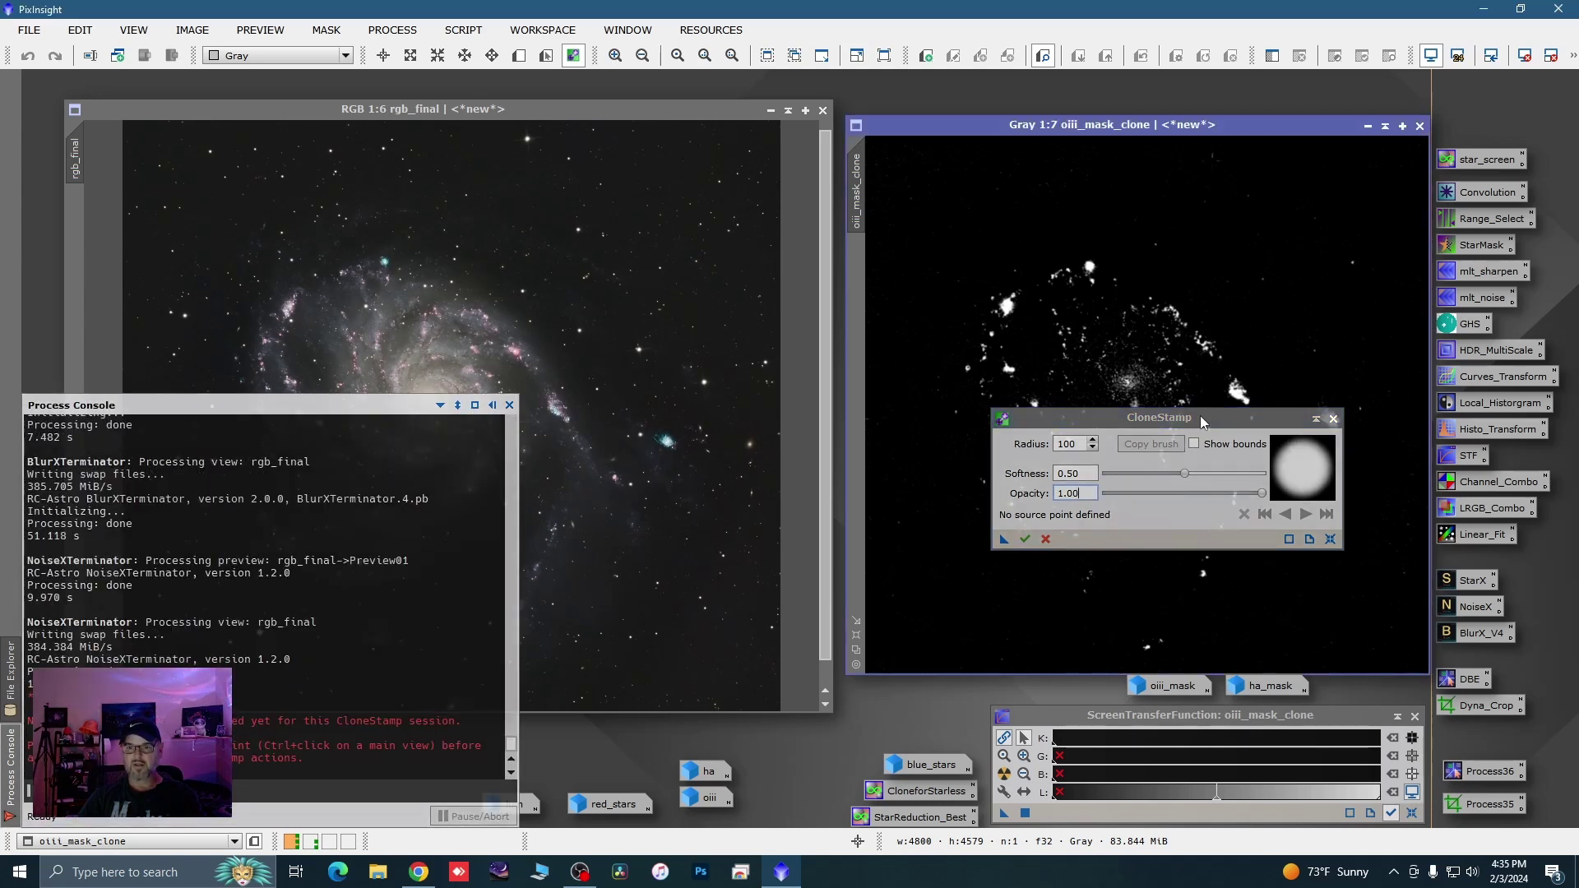
pyautogui.moveTo(1201, 422); pyautogui.dragTo(720, 483)
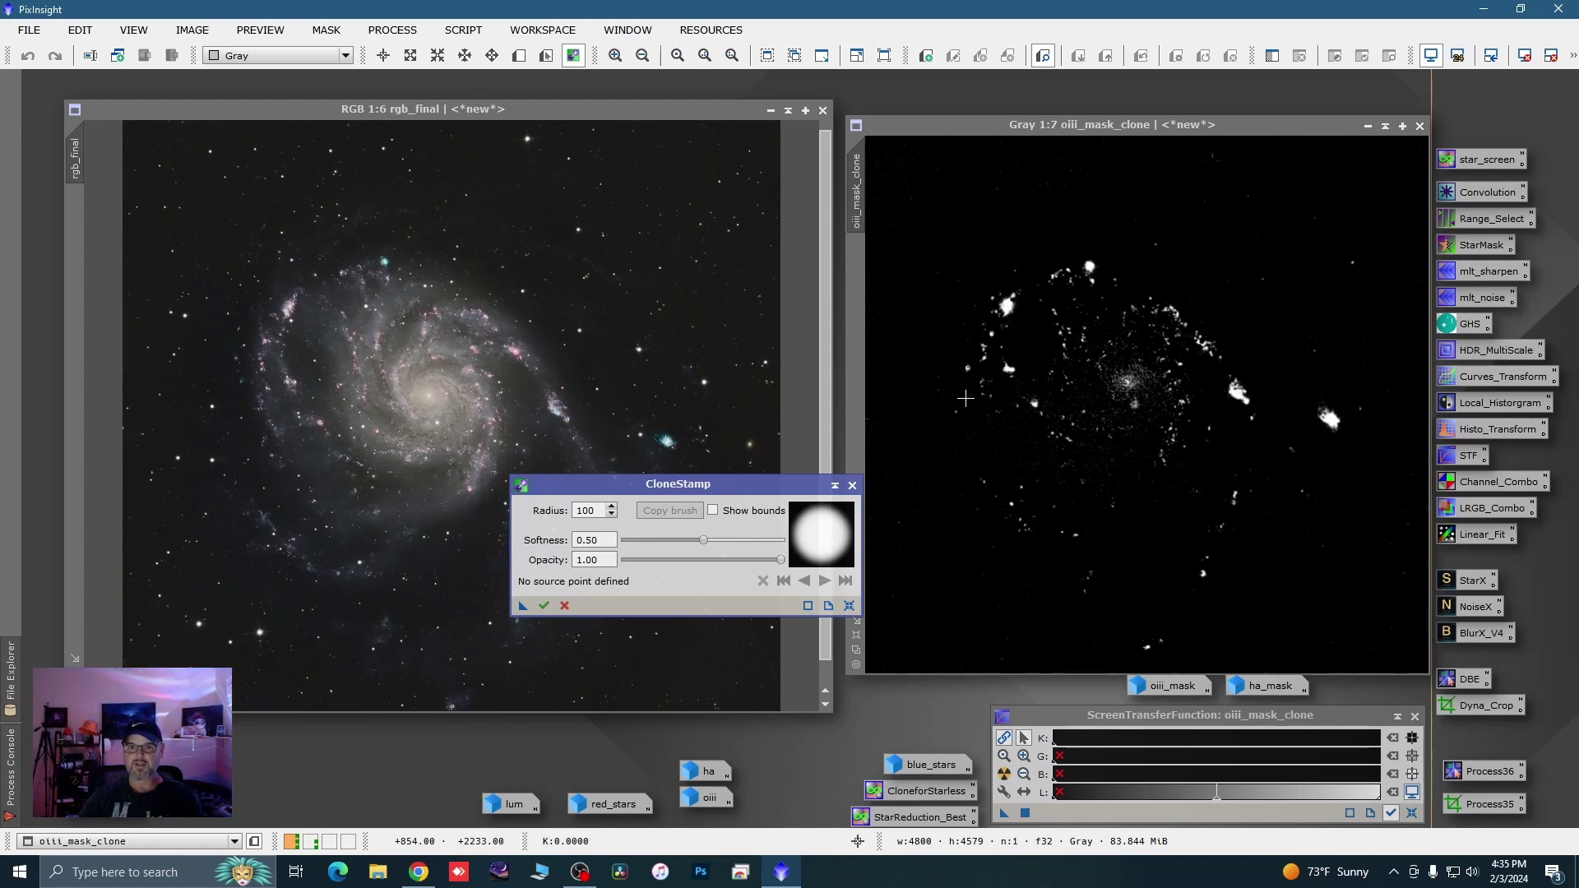
# Clone black background at radius 200 over all of oiii_mask_clone except the small isolated spot left of the galaxy, apply it and close CloneStamp
pyautogui.keyDown('ctrl'); pyautogui.click(963, 225); pyautogui.keyUp('ctrl')
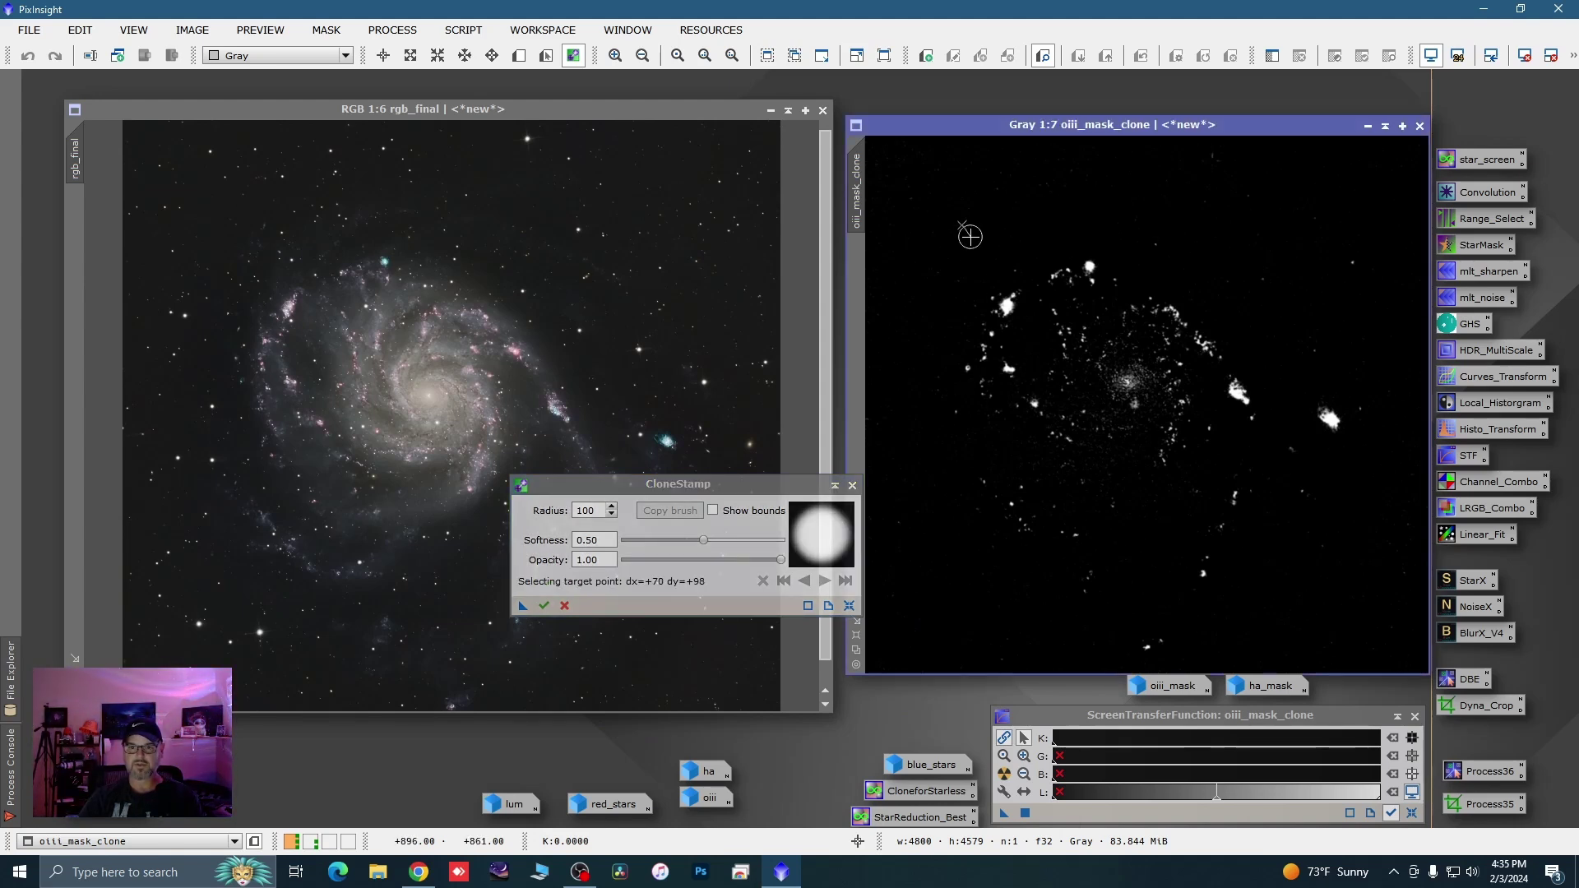
pyautogui.click(972, 250)
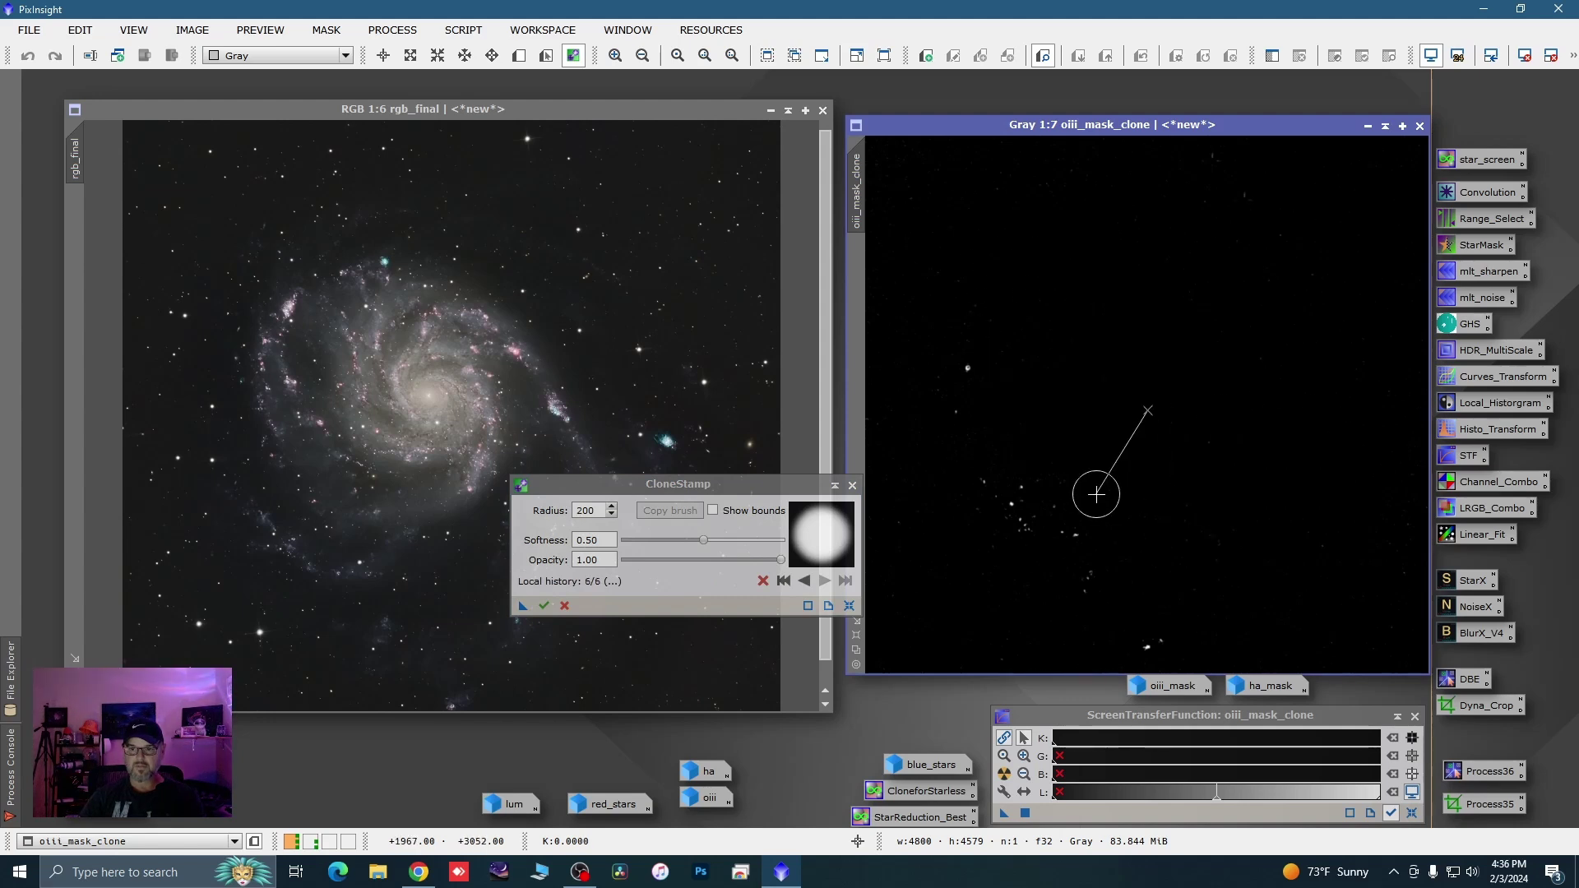
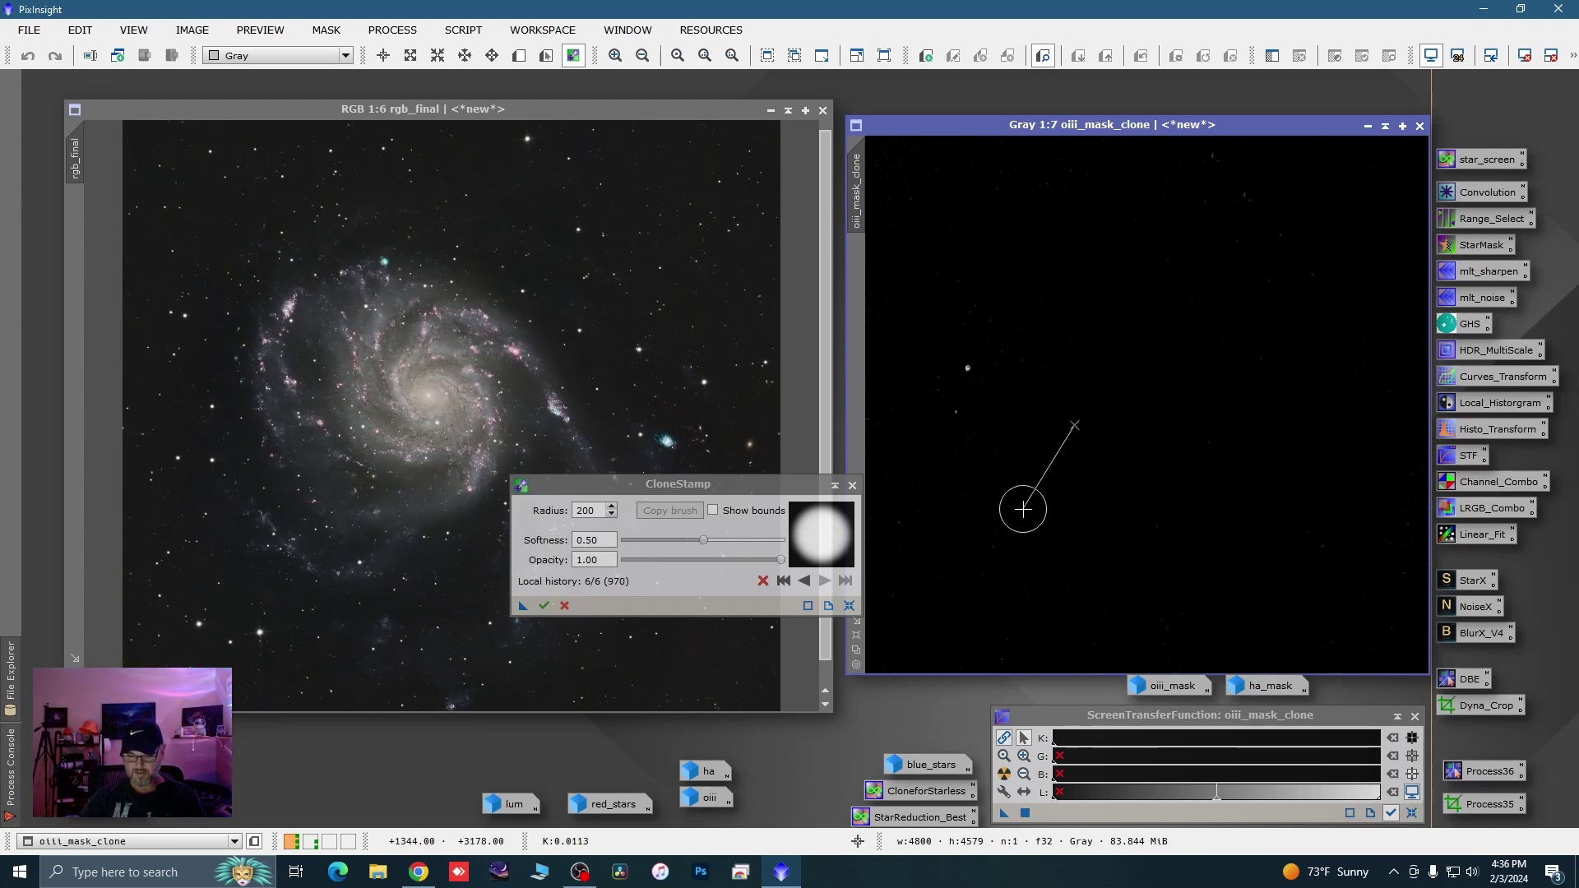
pyautogui.keyDown('ctrl'); pyautogui.click(1019, 546); pyautogui.keyUp('ctrl')
pyautogui.moveTo(973, 483)
pyautogui.mouseDown()
pyautogui.moveTo(938, 416)
pyautogui.moveTo(997, 436)
pyautogui.mouseUp()
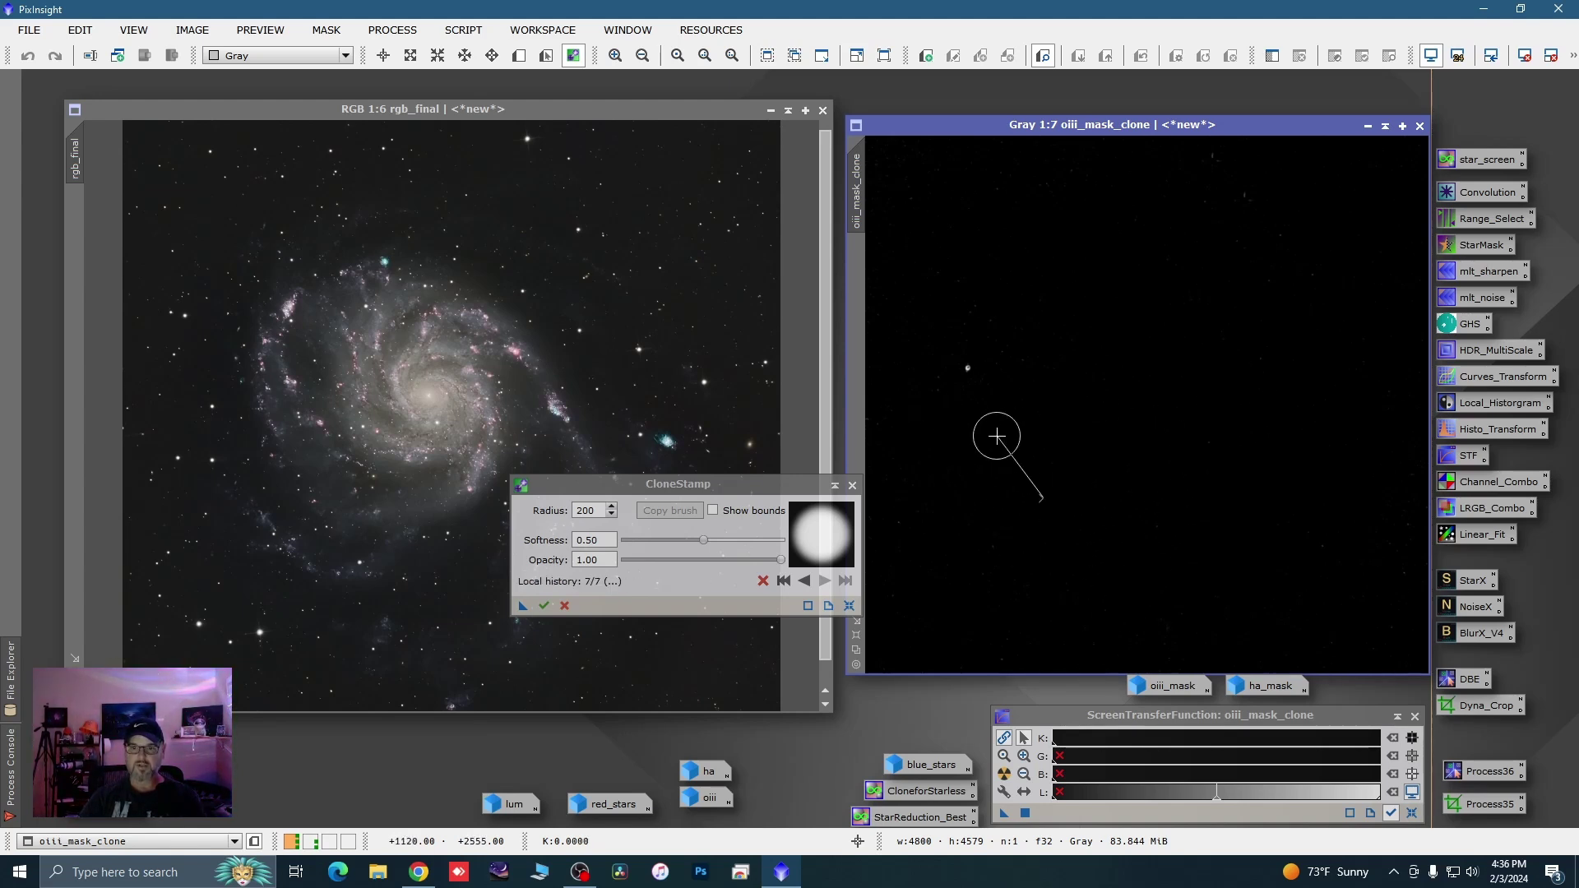
pyautogui.click(975, 290)
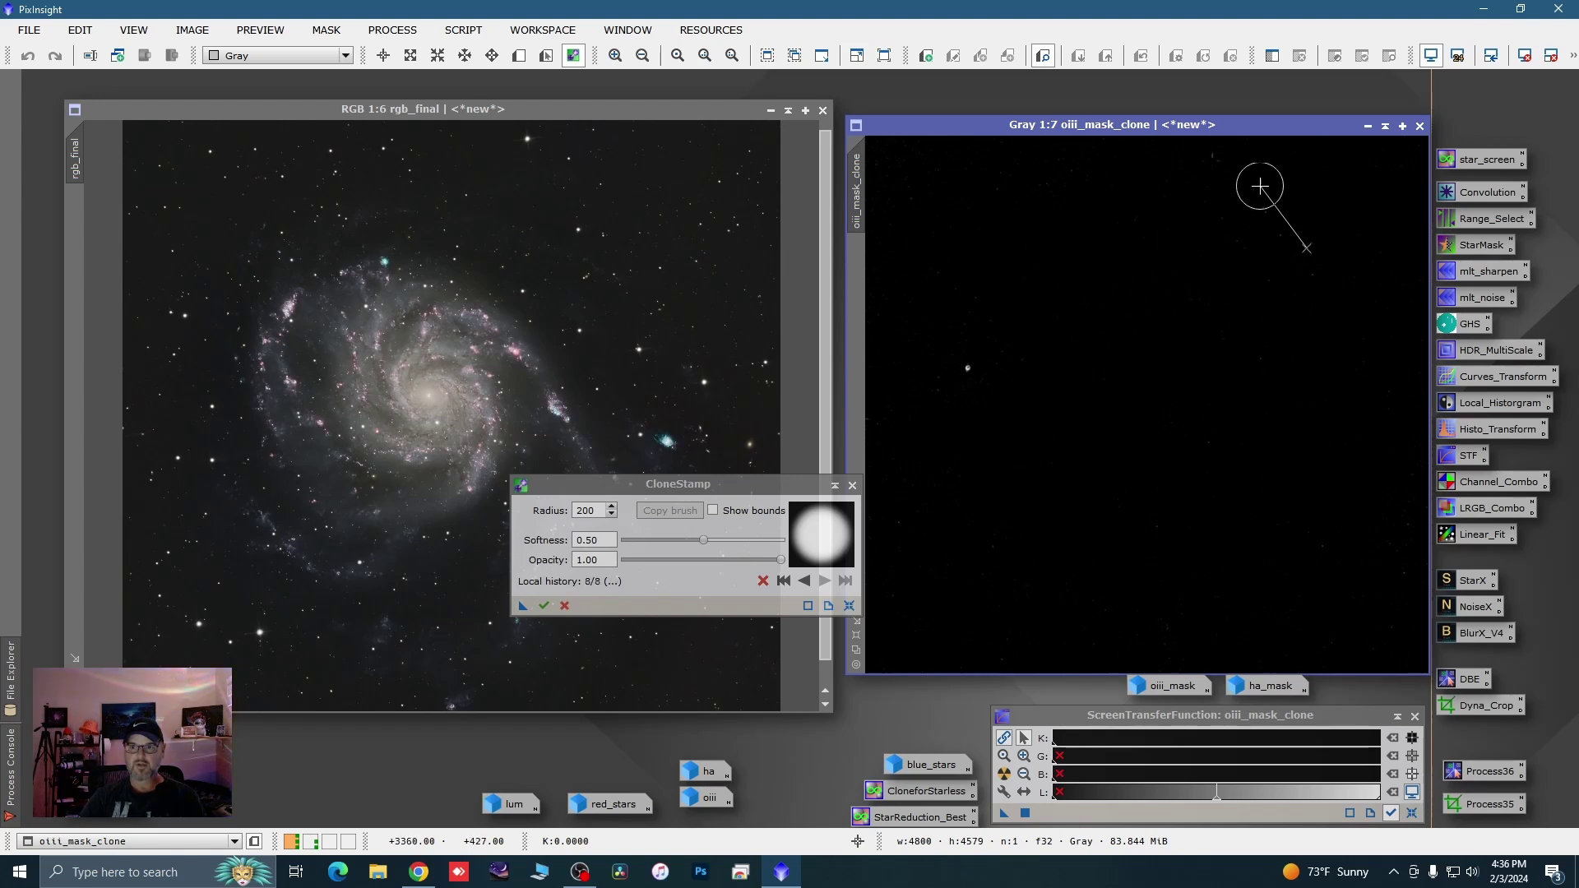
pyautogui.moveTo(1260, 186)
pyautogui.mouseDown()
pyautogui.moveTo(1297, 279)
pyautogui.moveTo(1242, 200)
pyautogui.moveTo(1262, 208)
pyautogui.moveTo(1212, 168)
pyautogui.moveTo(1254, 296)
pyautogui.moveTo(1139, 395)
pyautogui.mouseUp()
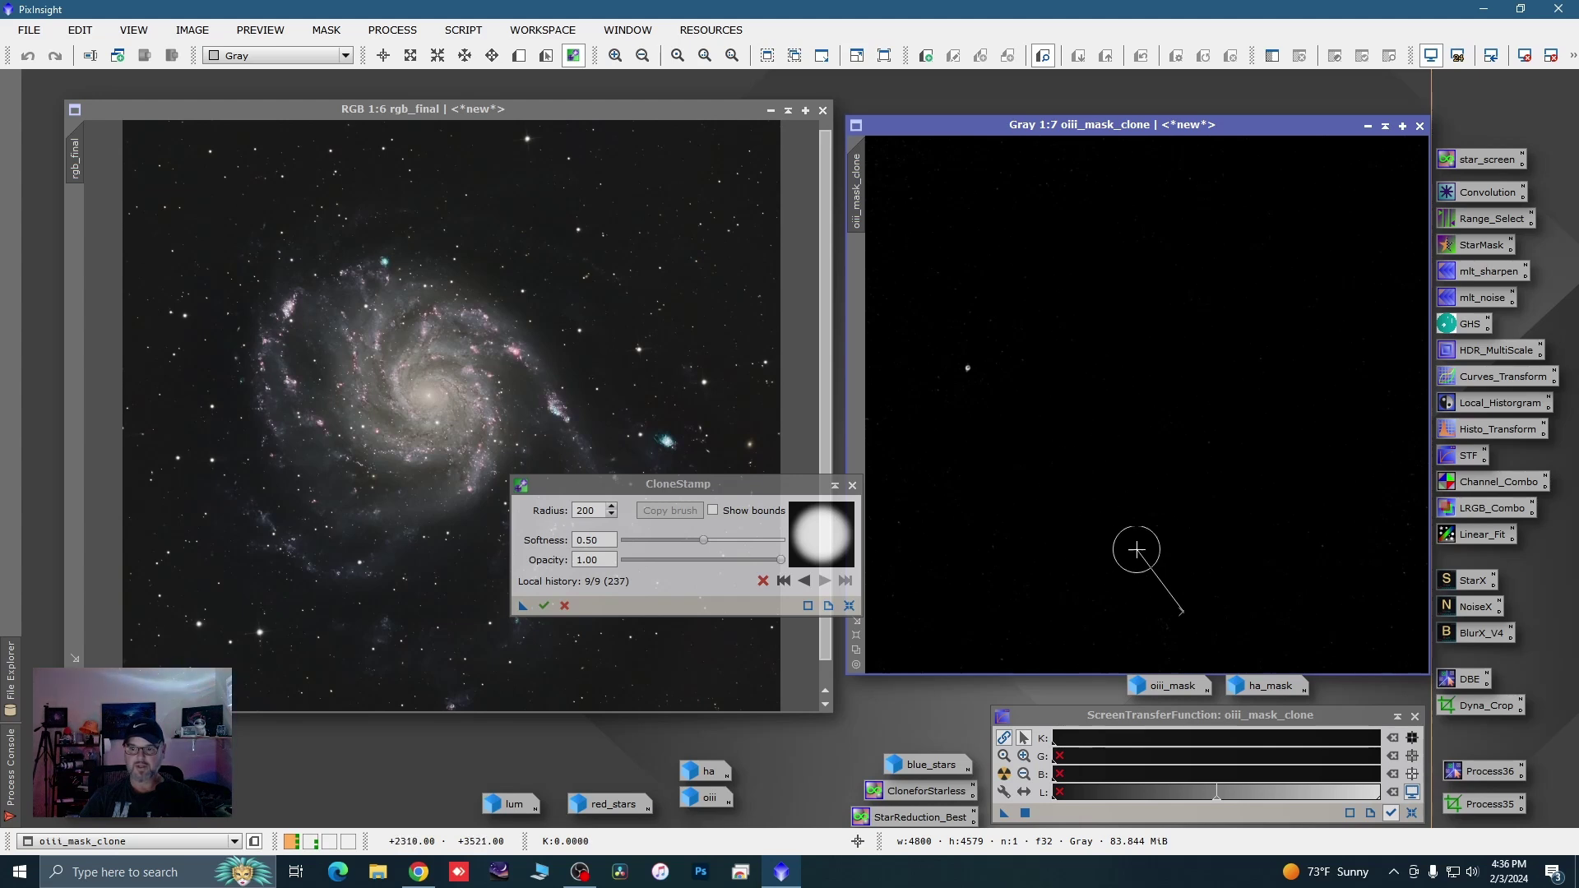
pyautogui.click(543, 606)
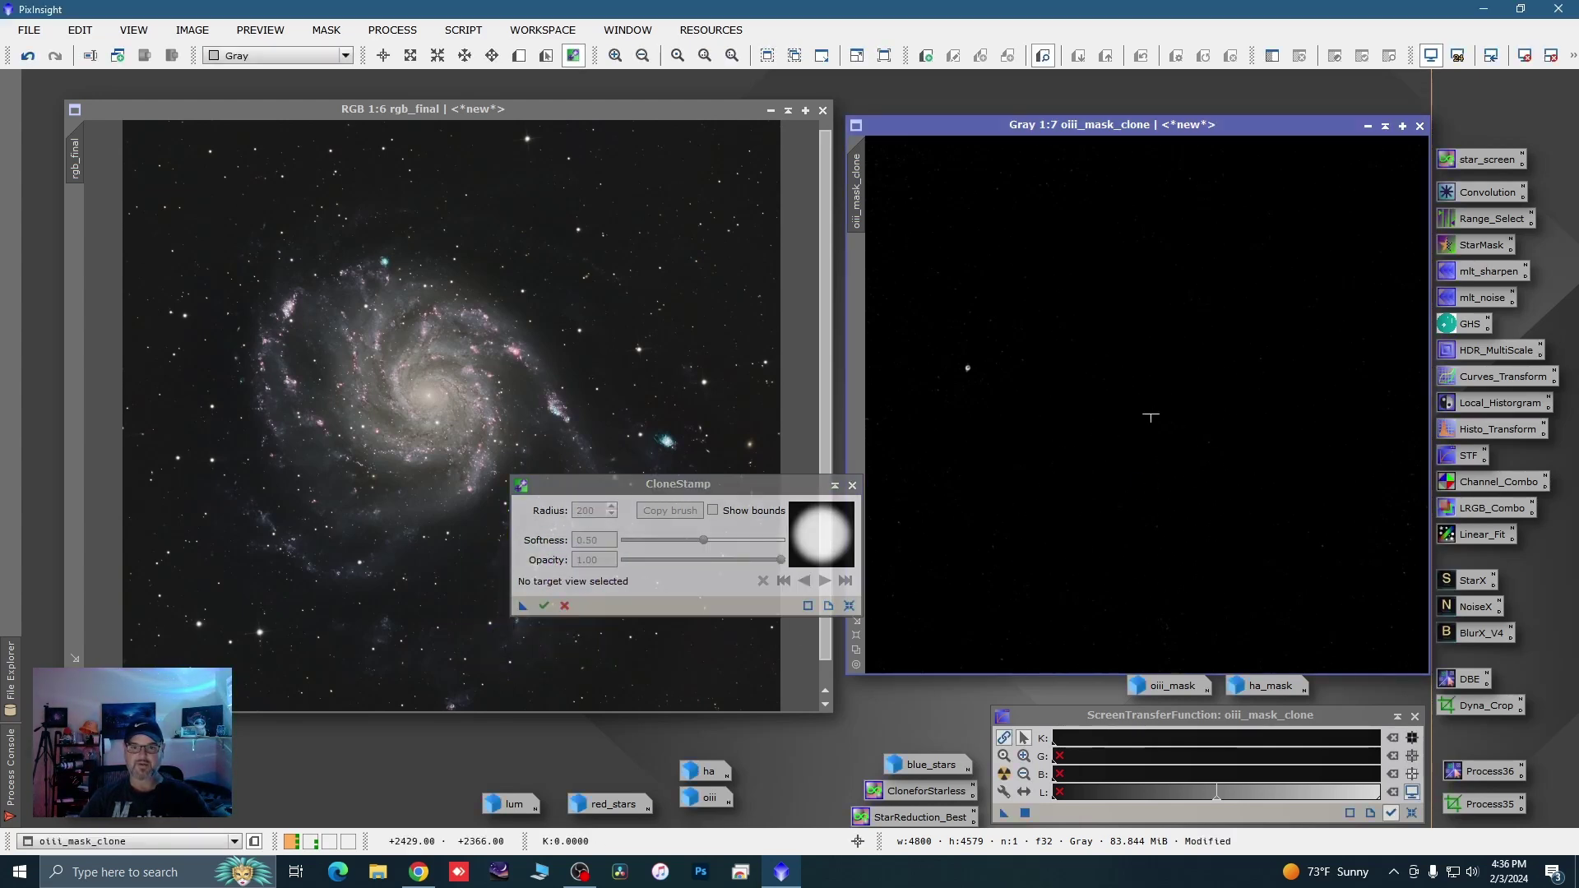
pyautogui.click(852, 485)
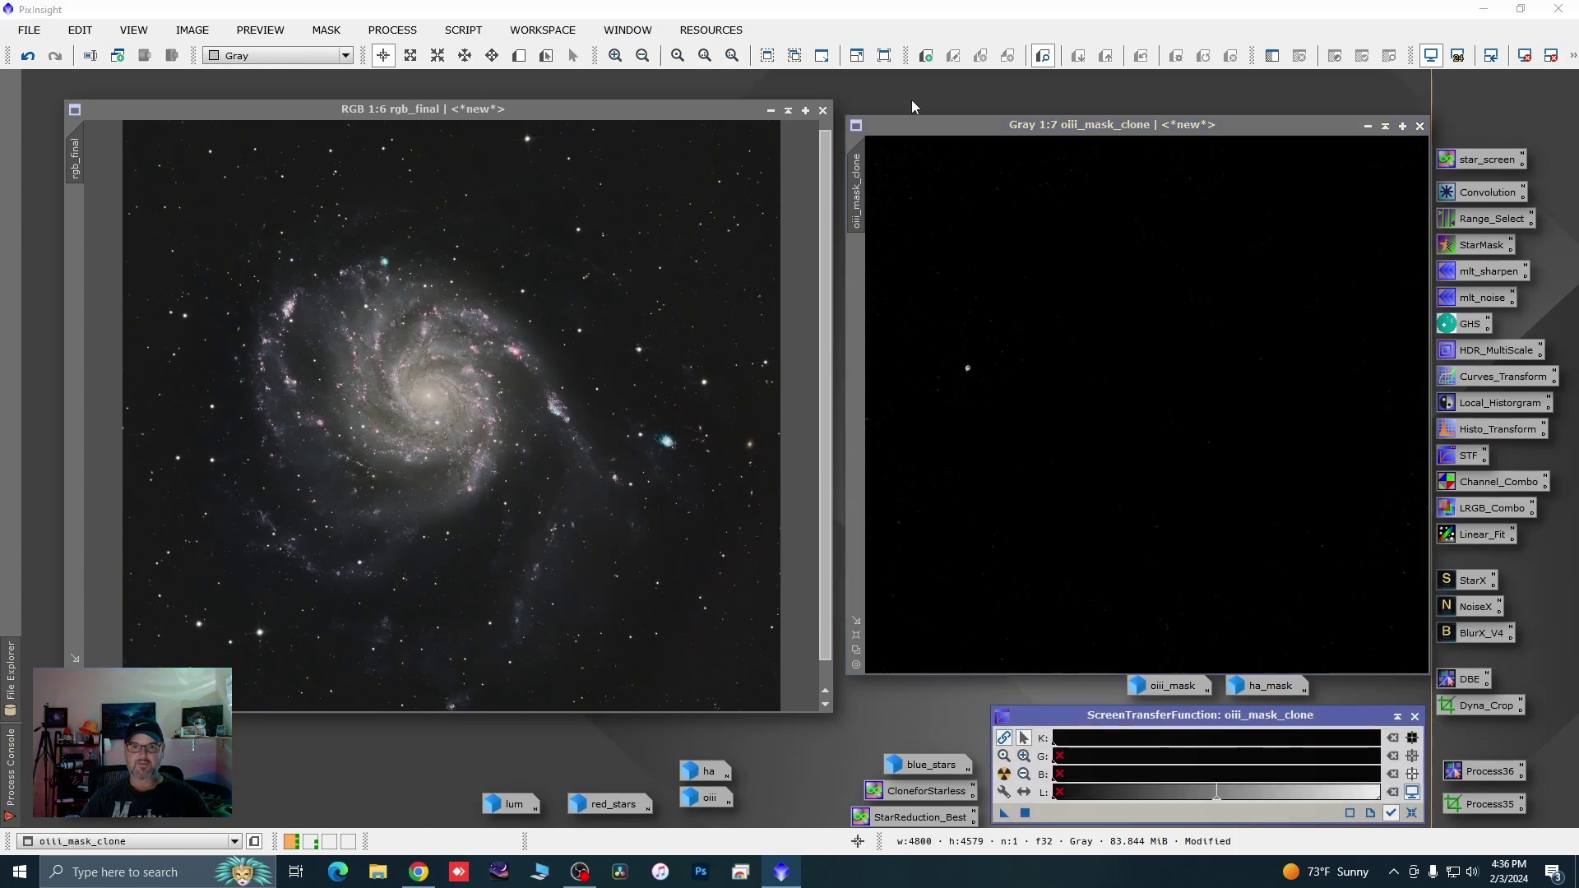
# Apply oiii_mask_clone as the mask on rgb_final, minimize the clone beside the other masks, and hide the mask overlay
pyautogui.moveTo(861, 186); pyautogui.dragTo(74, 235)
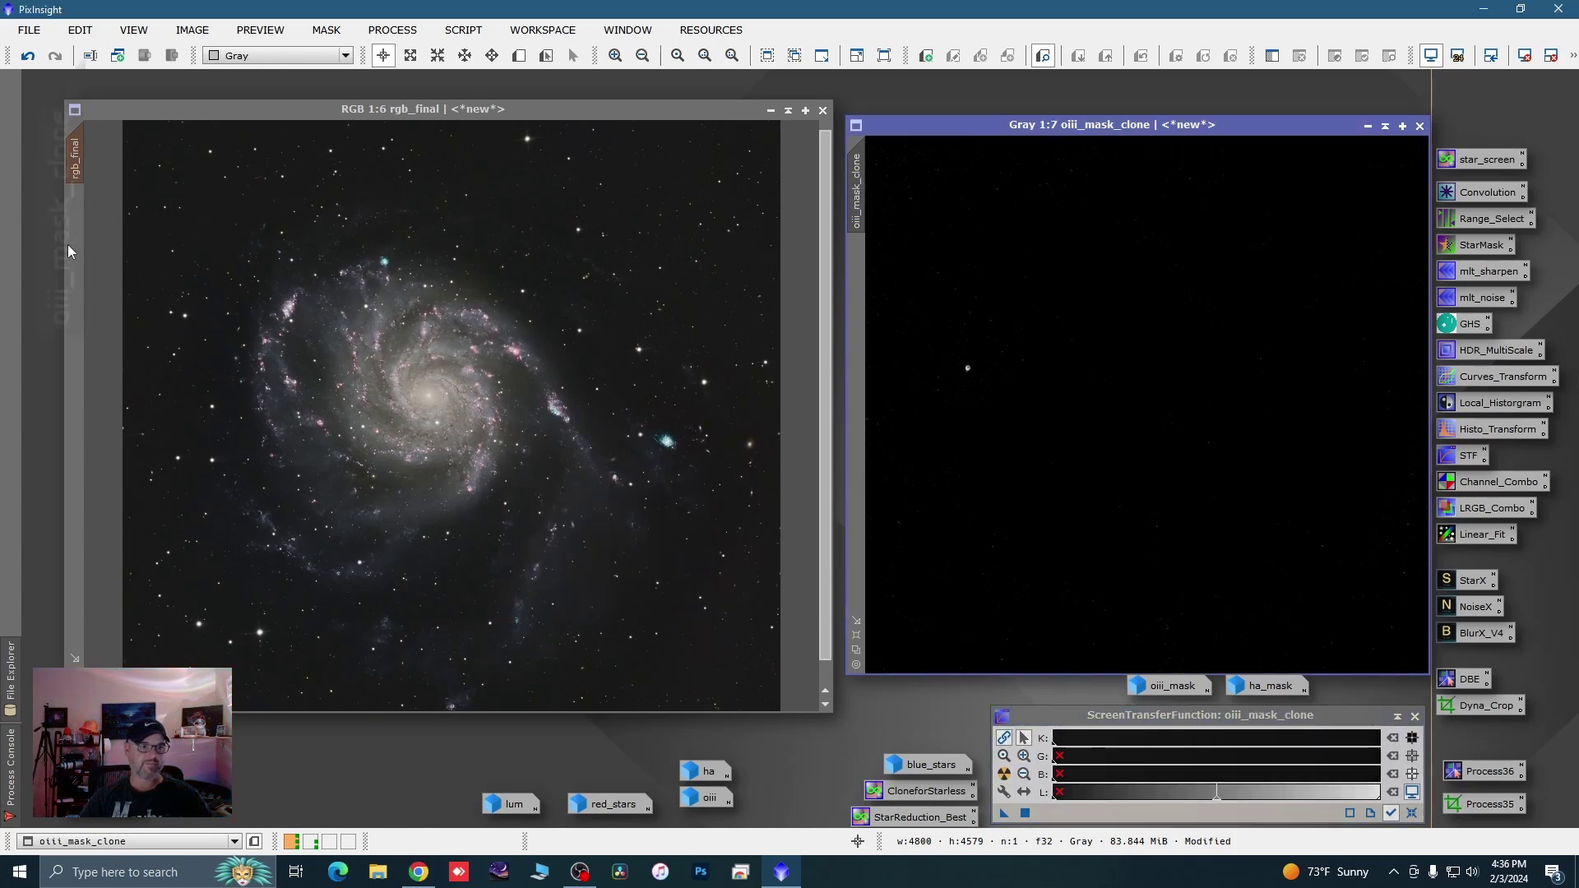
pyautogui.click(1368, 126)
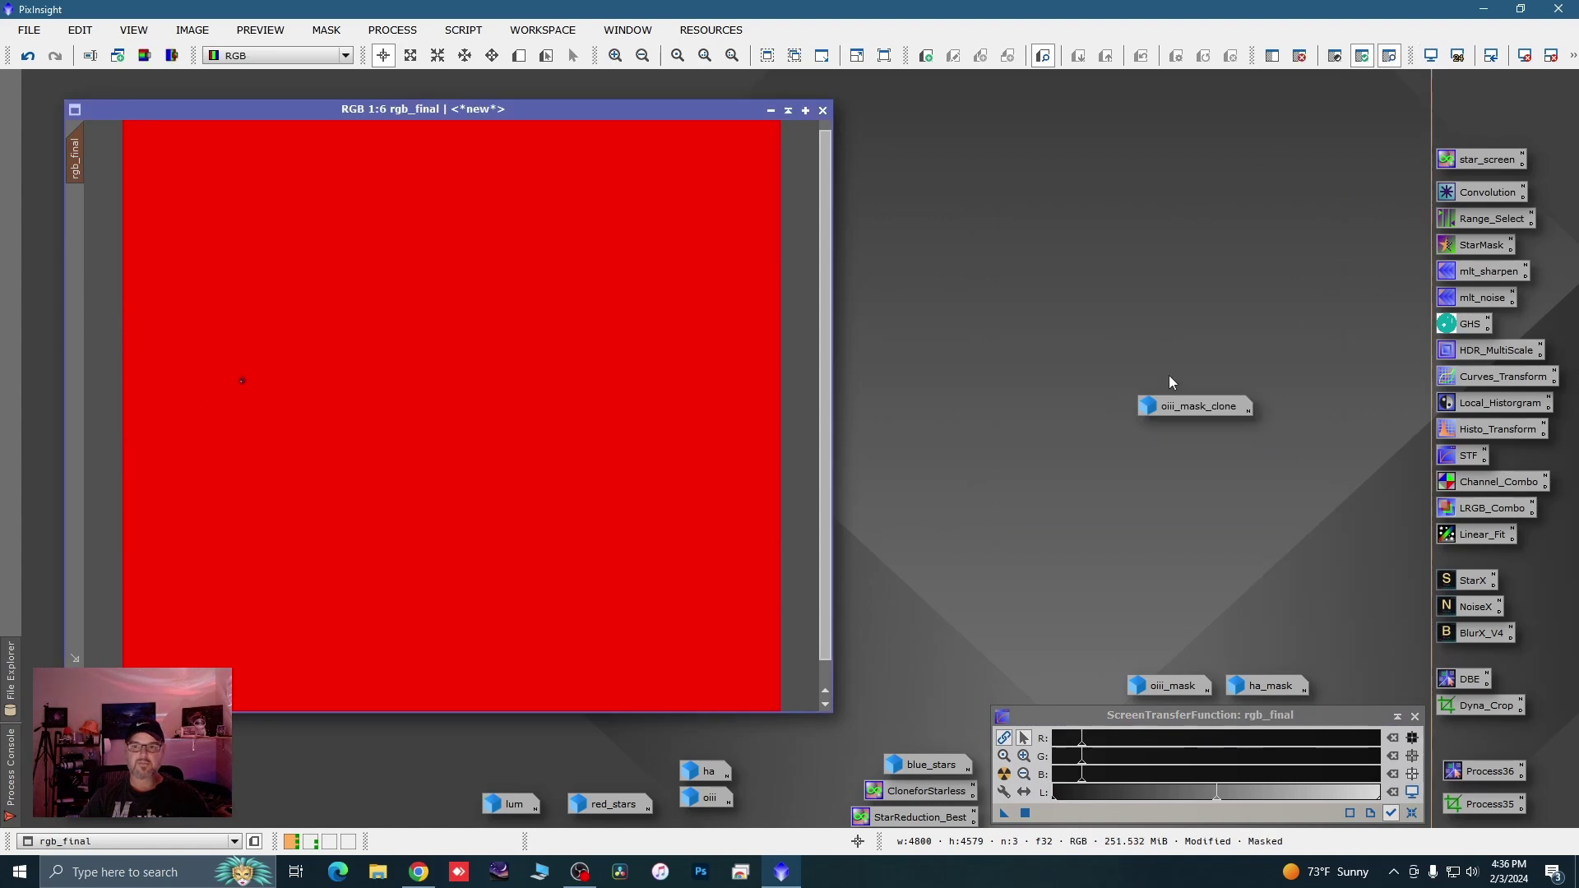
pyautogui.moveTo(1181, 406); pyautogui.dragTo(1051, 692)
pyautogui.rightClick(625, 437)
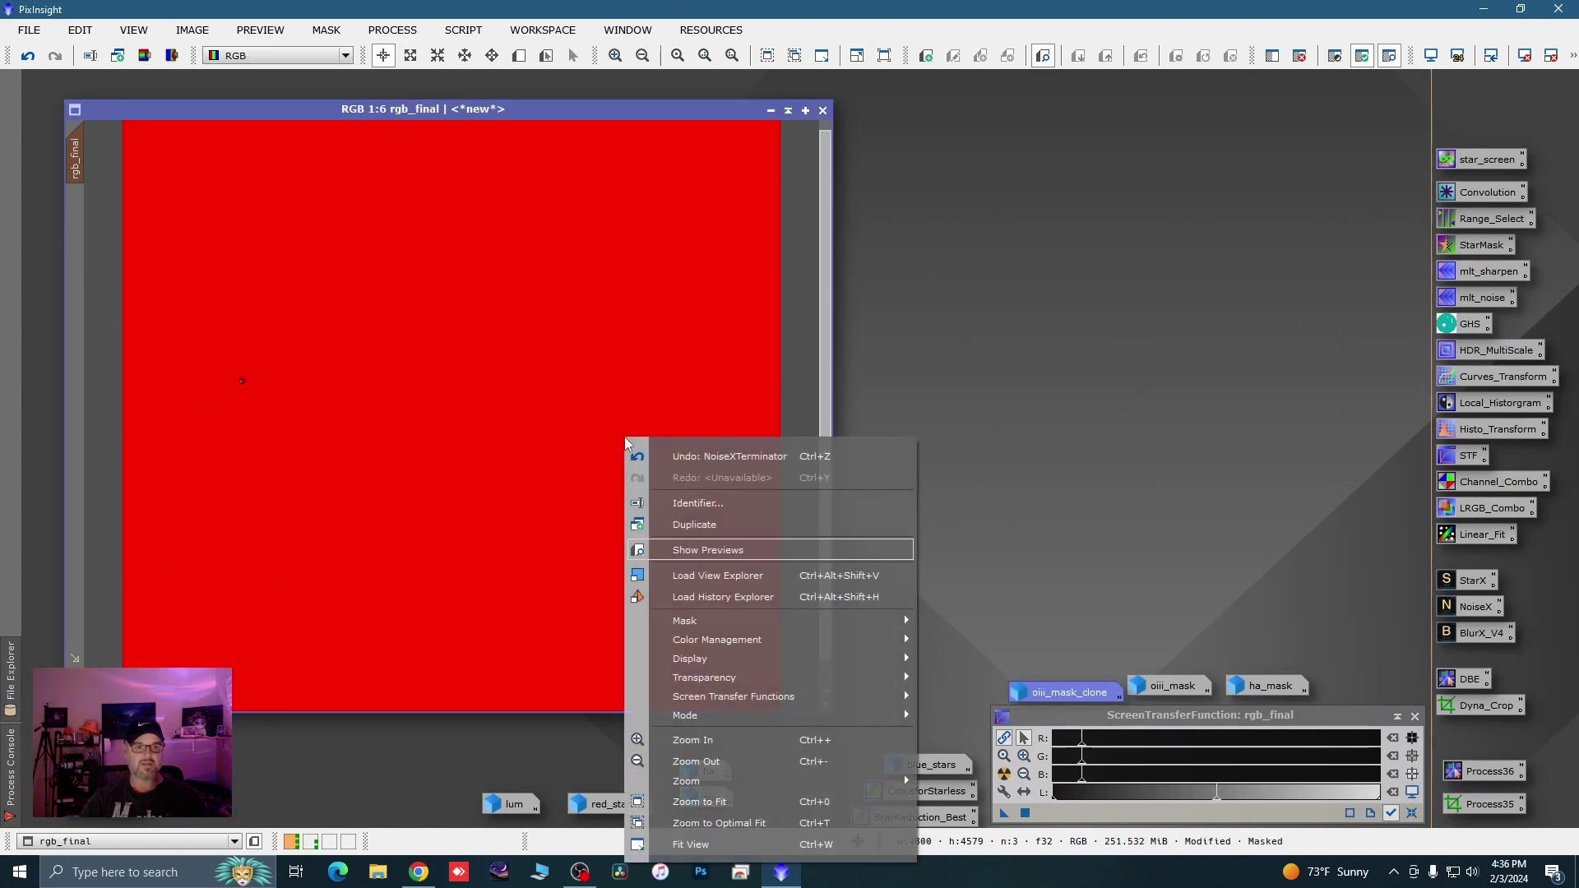
pyautogui.moveTo(843, 618)
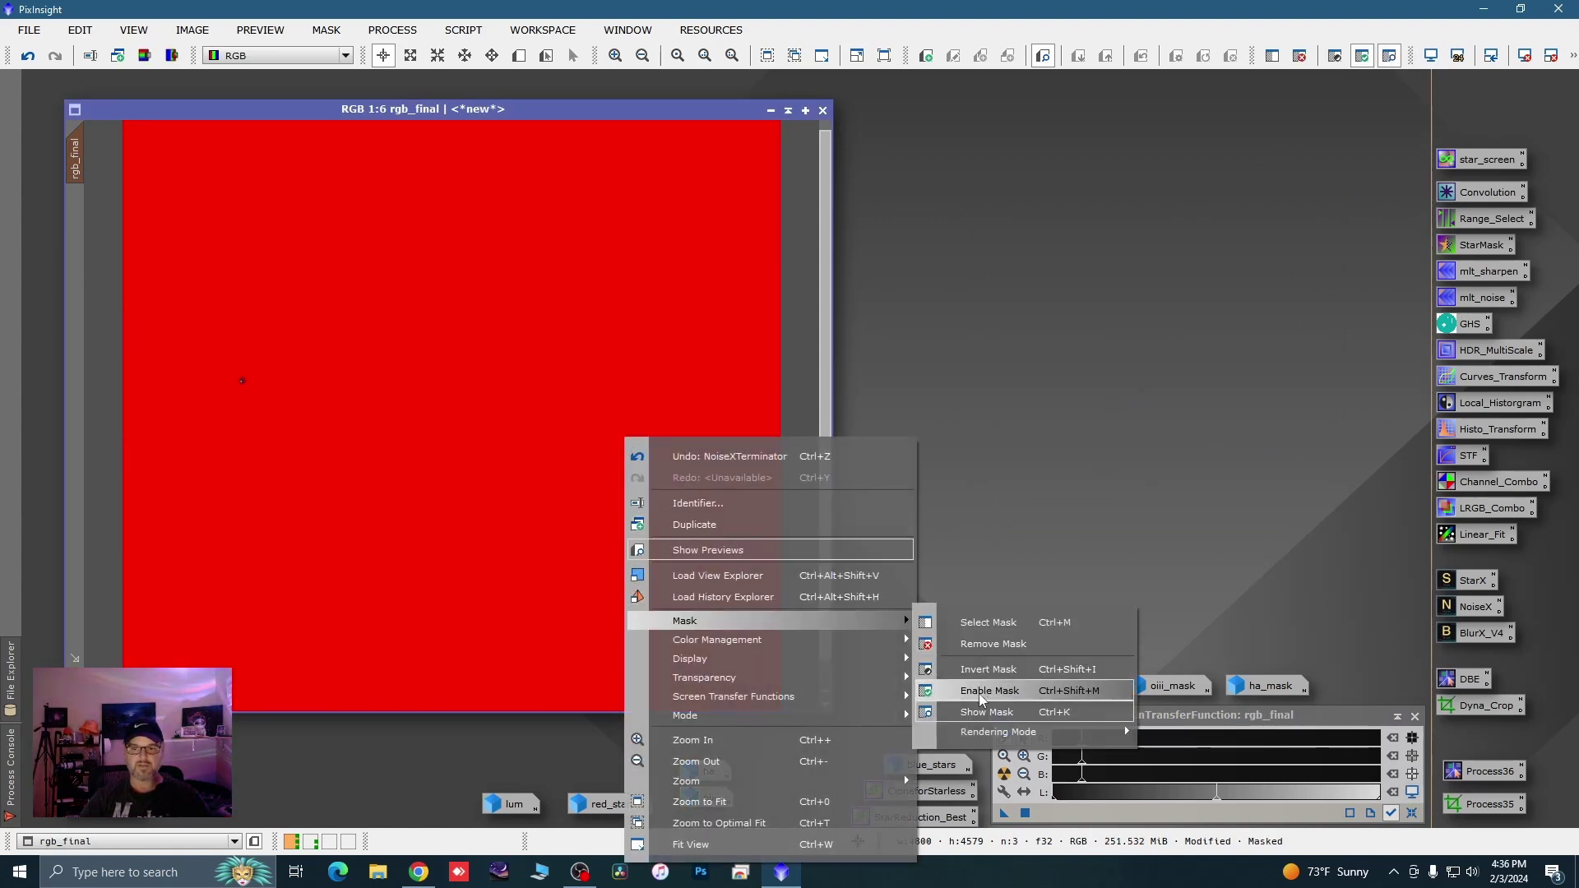
pyautogui.click(979, 716)
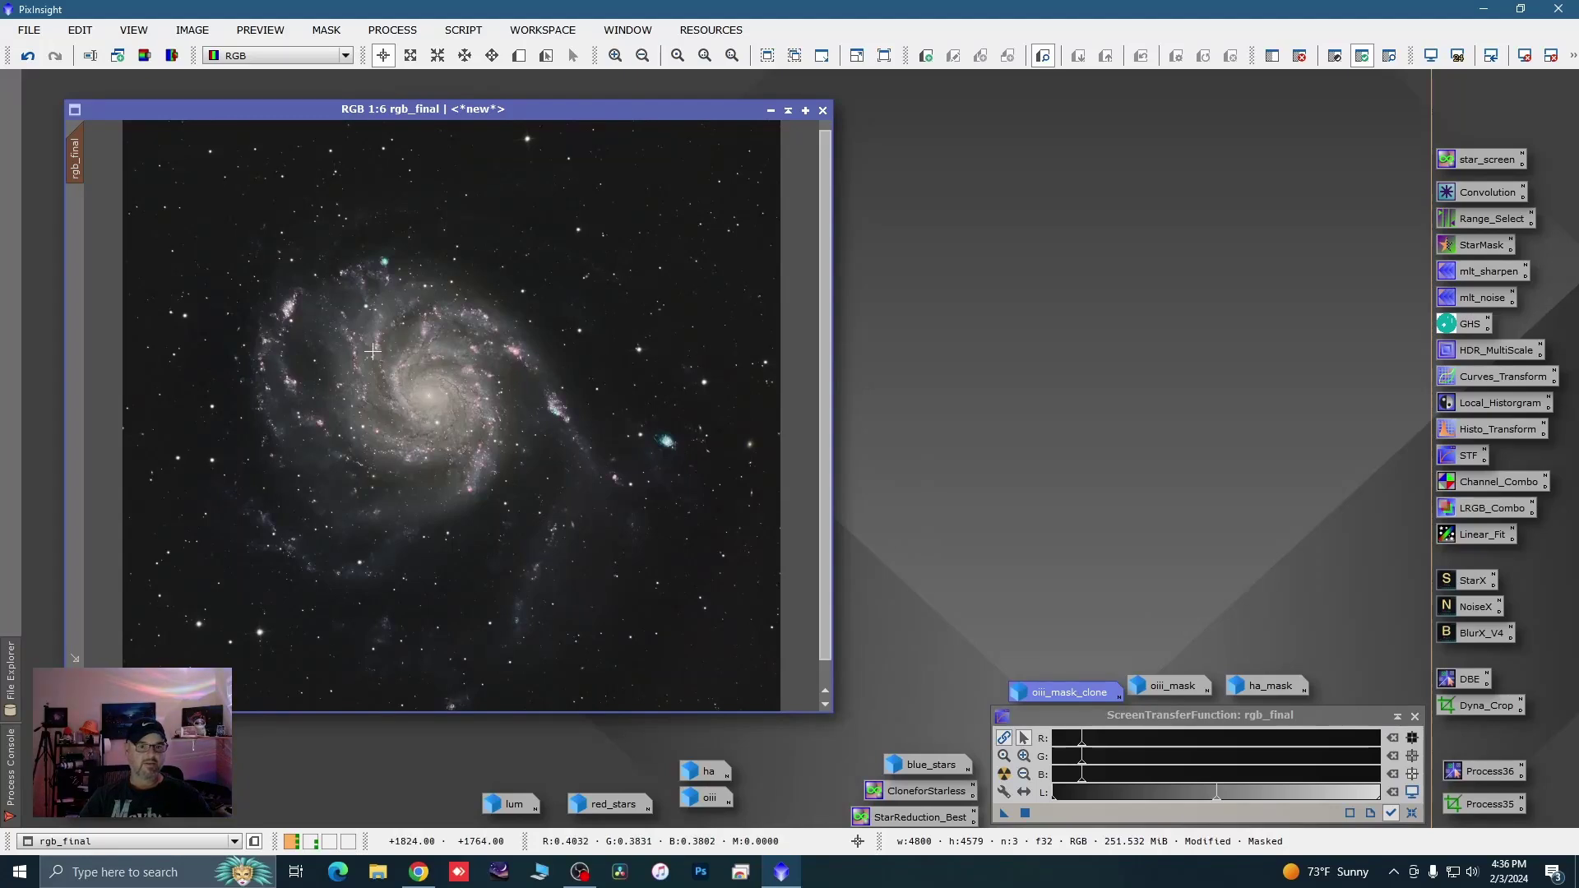
# Open CurvesTransformation with a real-time preview of rgb_final and raise the RGB/K curve to output 0.59536 at input 0.38871
pyautogui.scroll(2, 372, 351)
pyautogui.moveTo(372, 363); pyautogui.dragTo(412, 378)
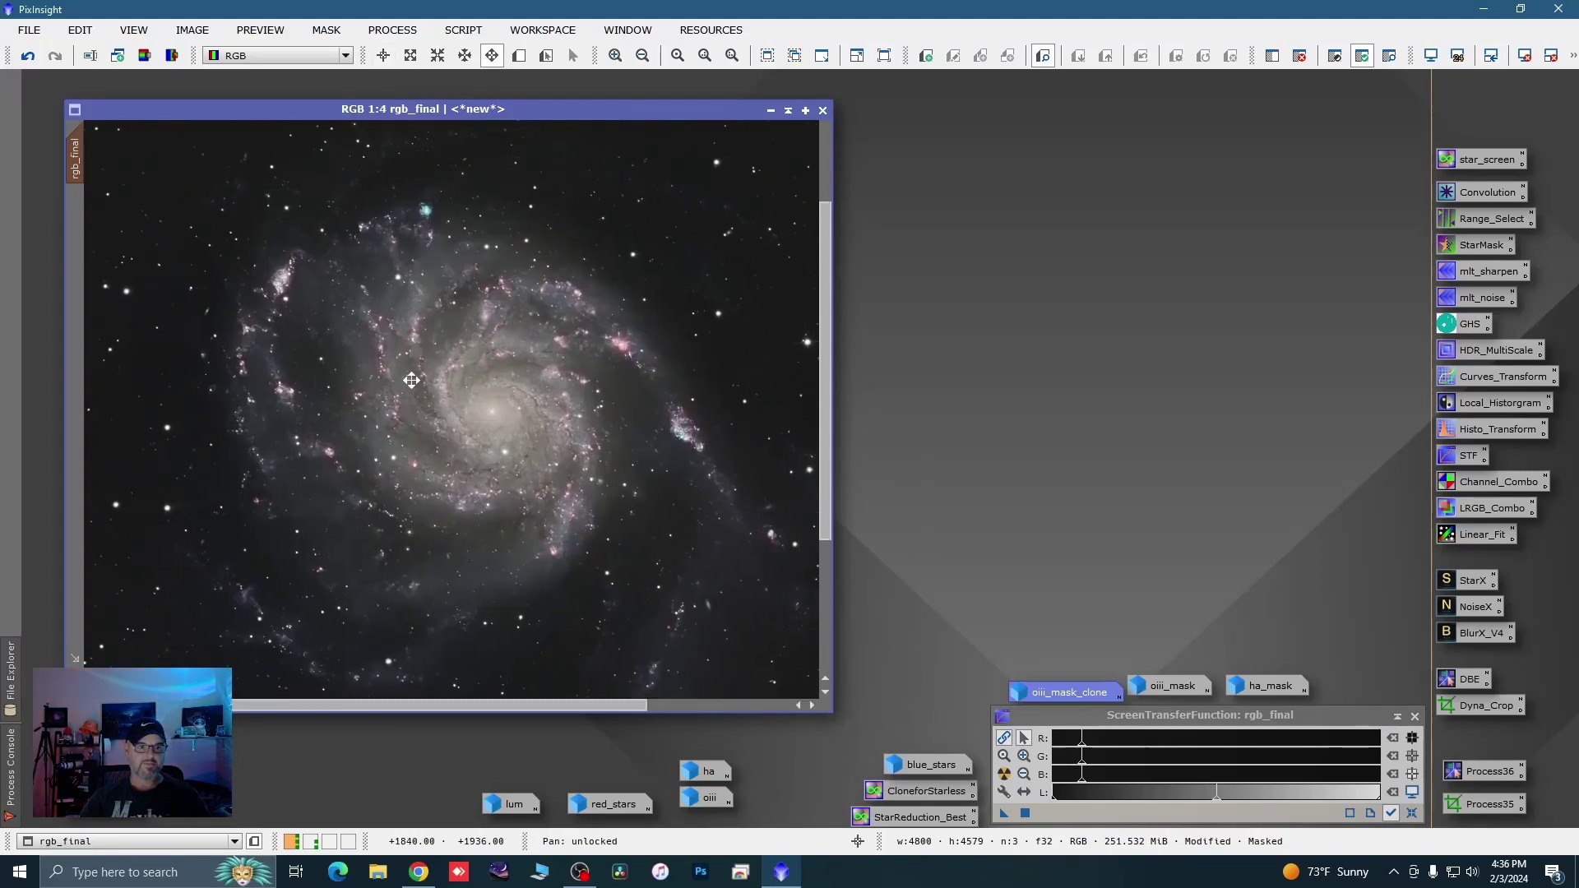
pyautogui.doubleClick(1474, 378)
pyautogui.click(1089, 601)
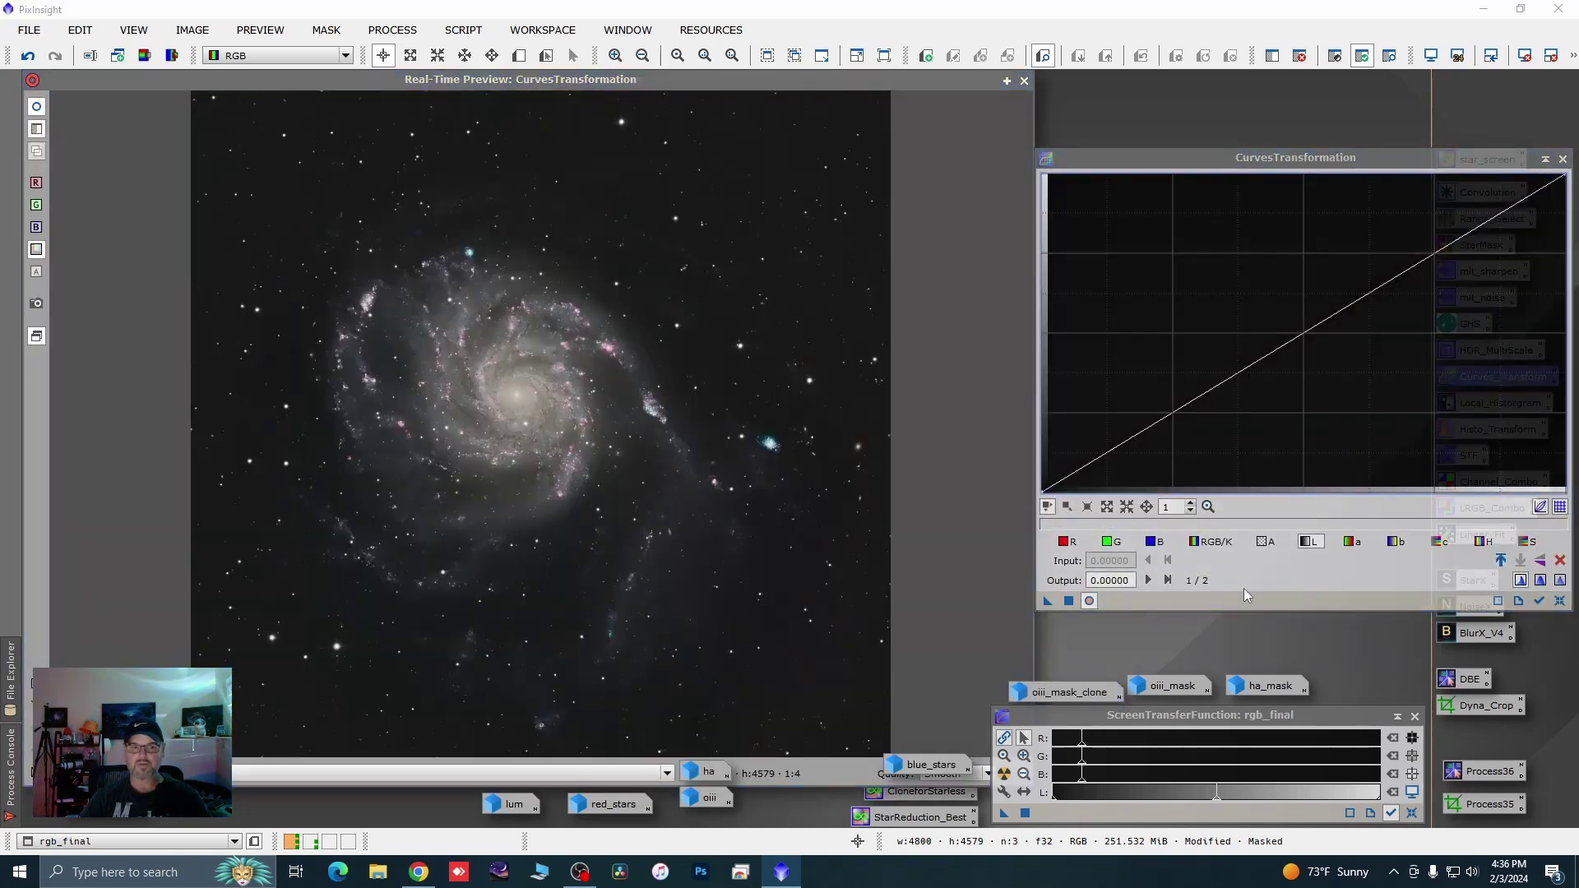
pyautogui.click(1214, 543)
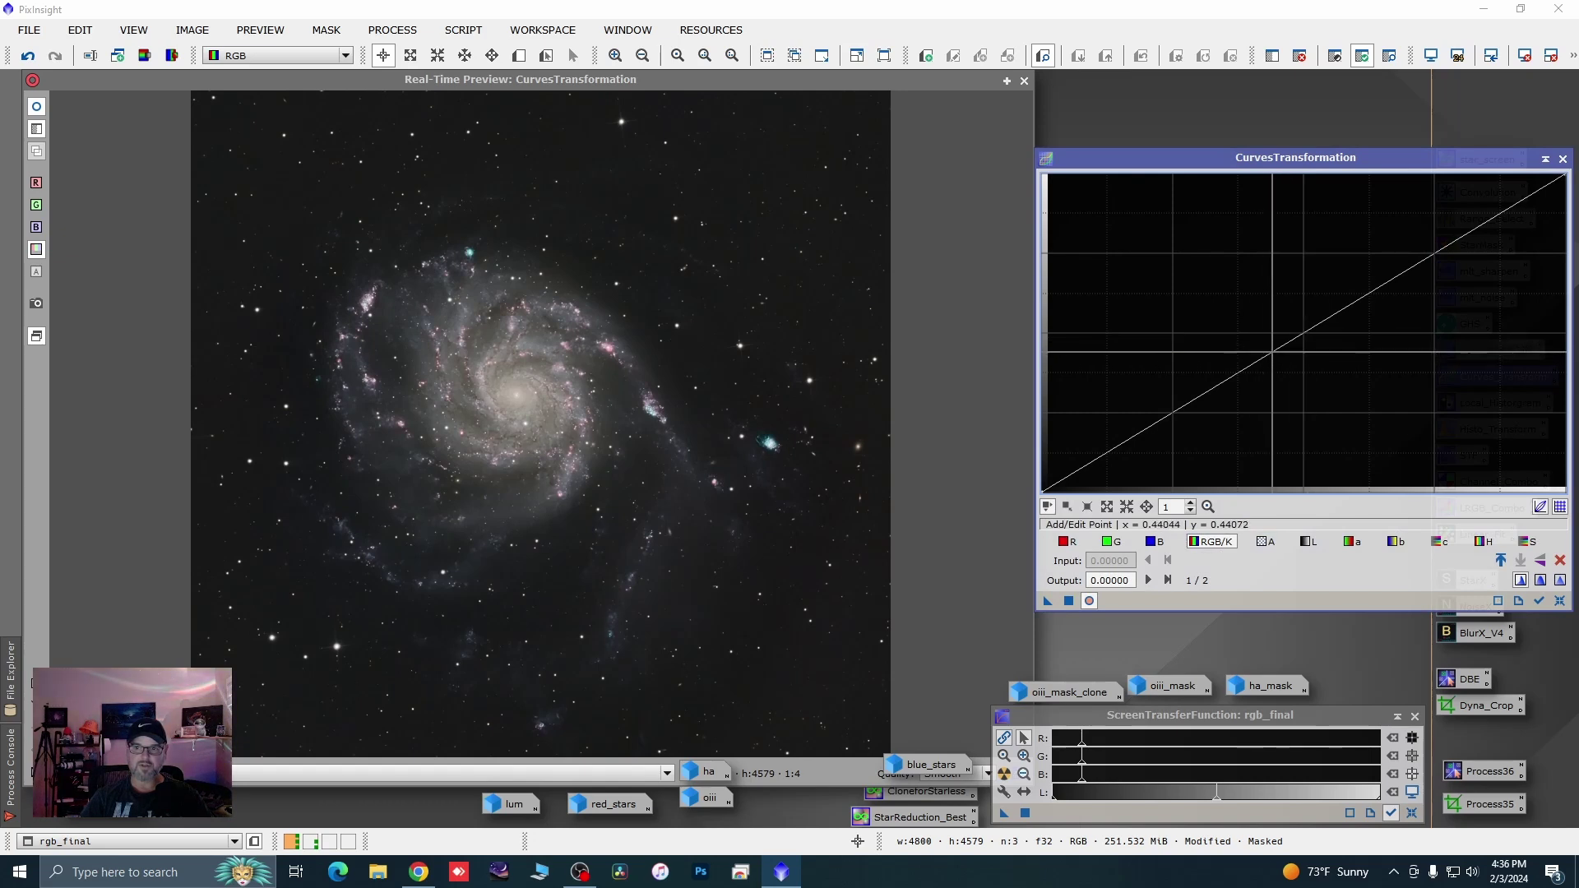
pyautogui.moveTo(1272, 353); pyautogui.dragTo(1246, 301)
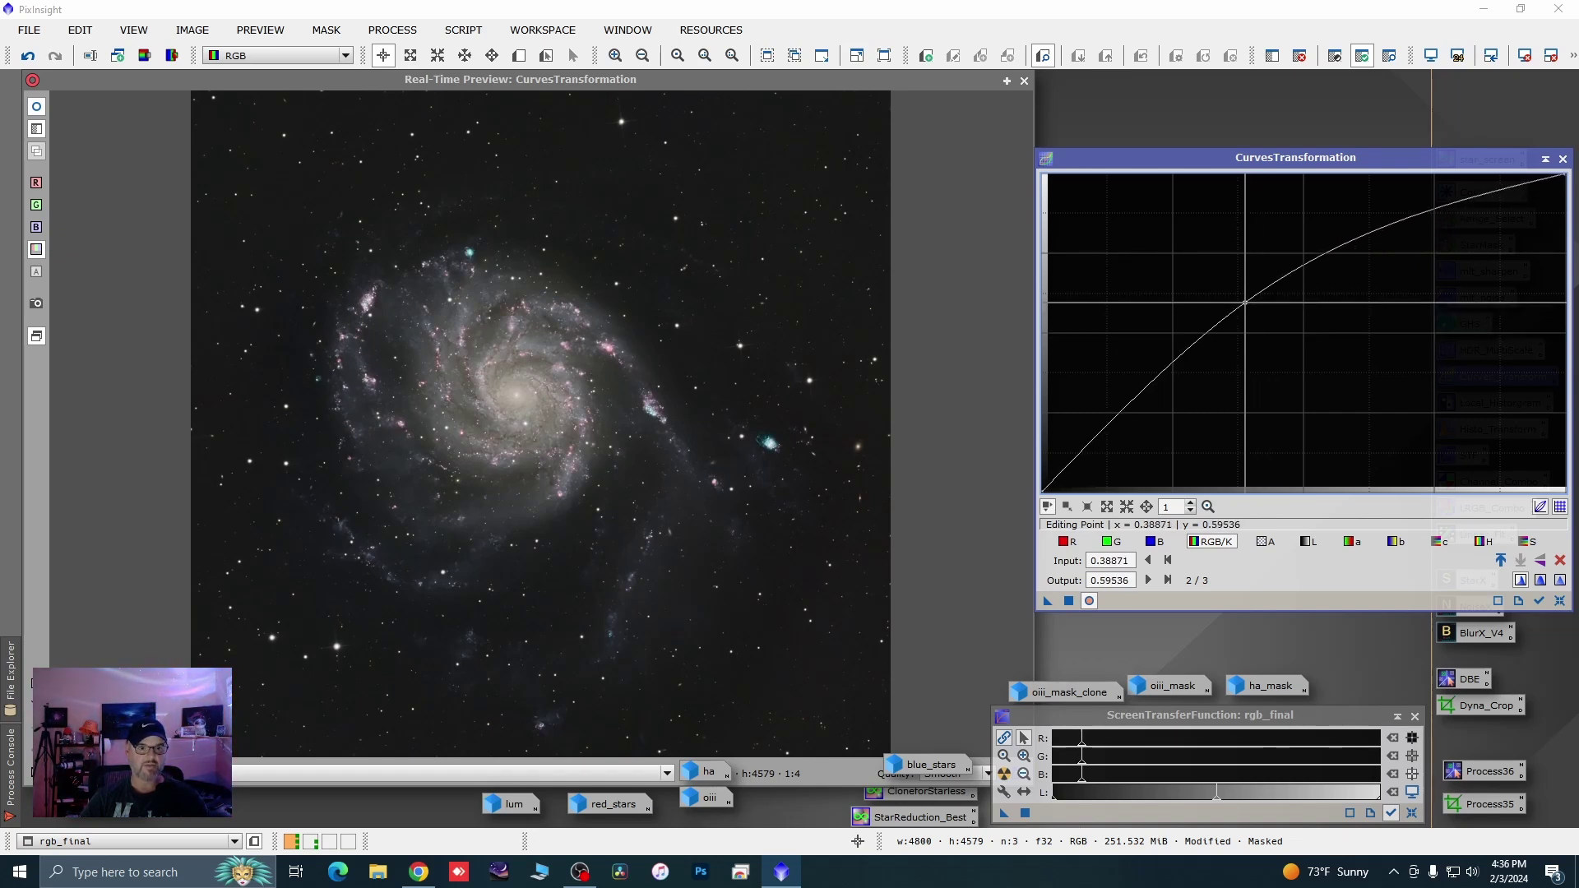
# Raise the blue curve to output 0.53093 at input 0.45455 and the lightness curve to 0.56443 at input 0.49060
pyautogui.click(1154, 541)
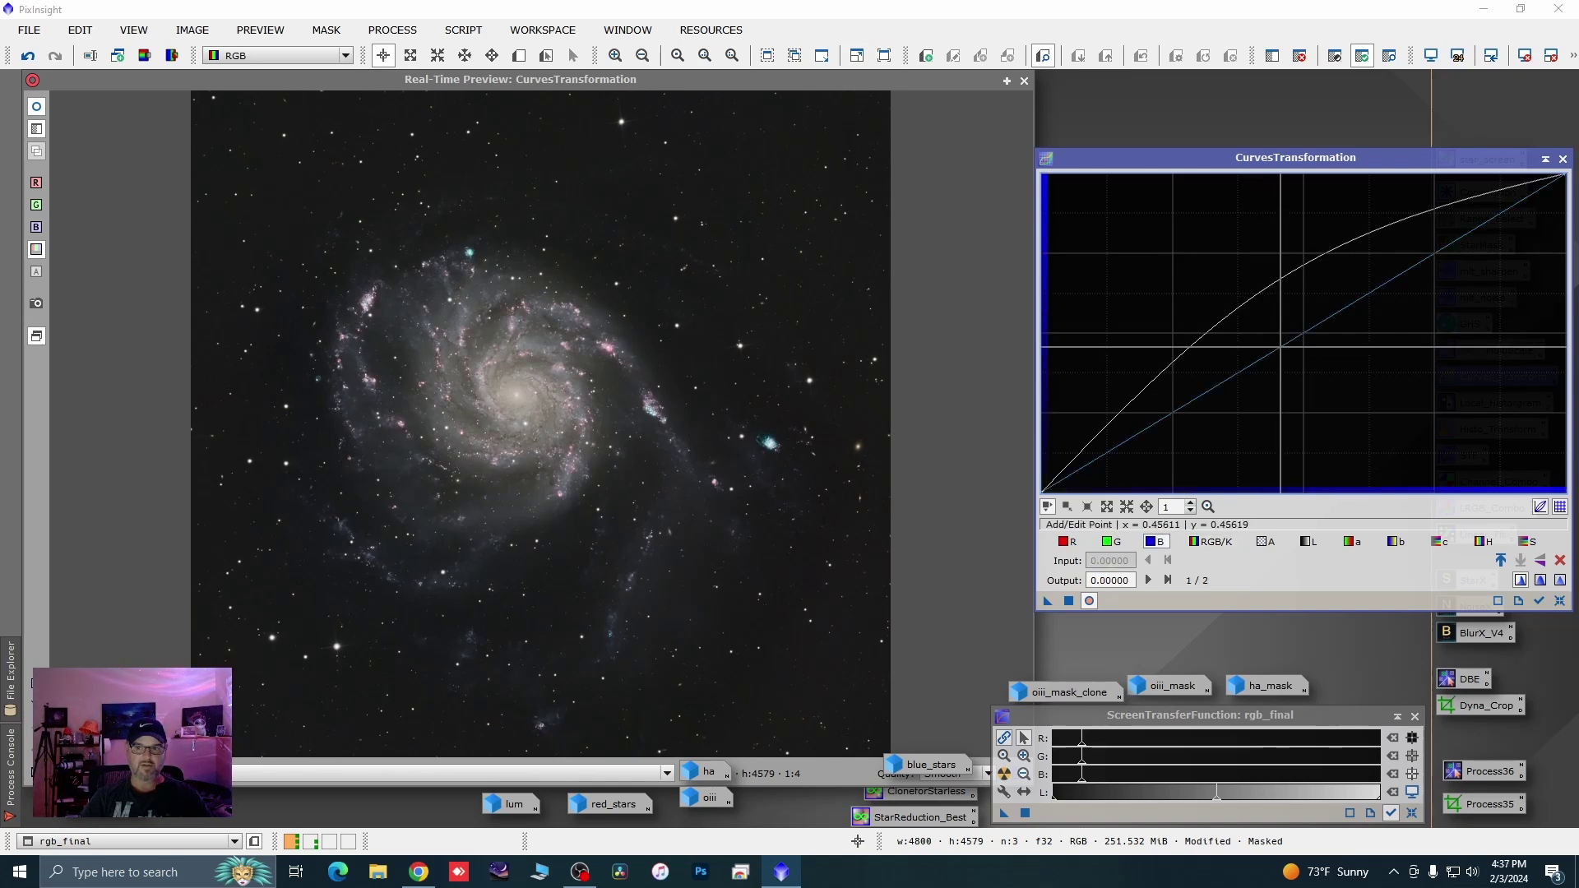
pyautogui.moveTo(1280, 346); pyautogui.dragTo(1280, 324)
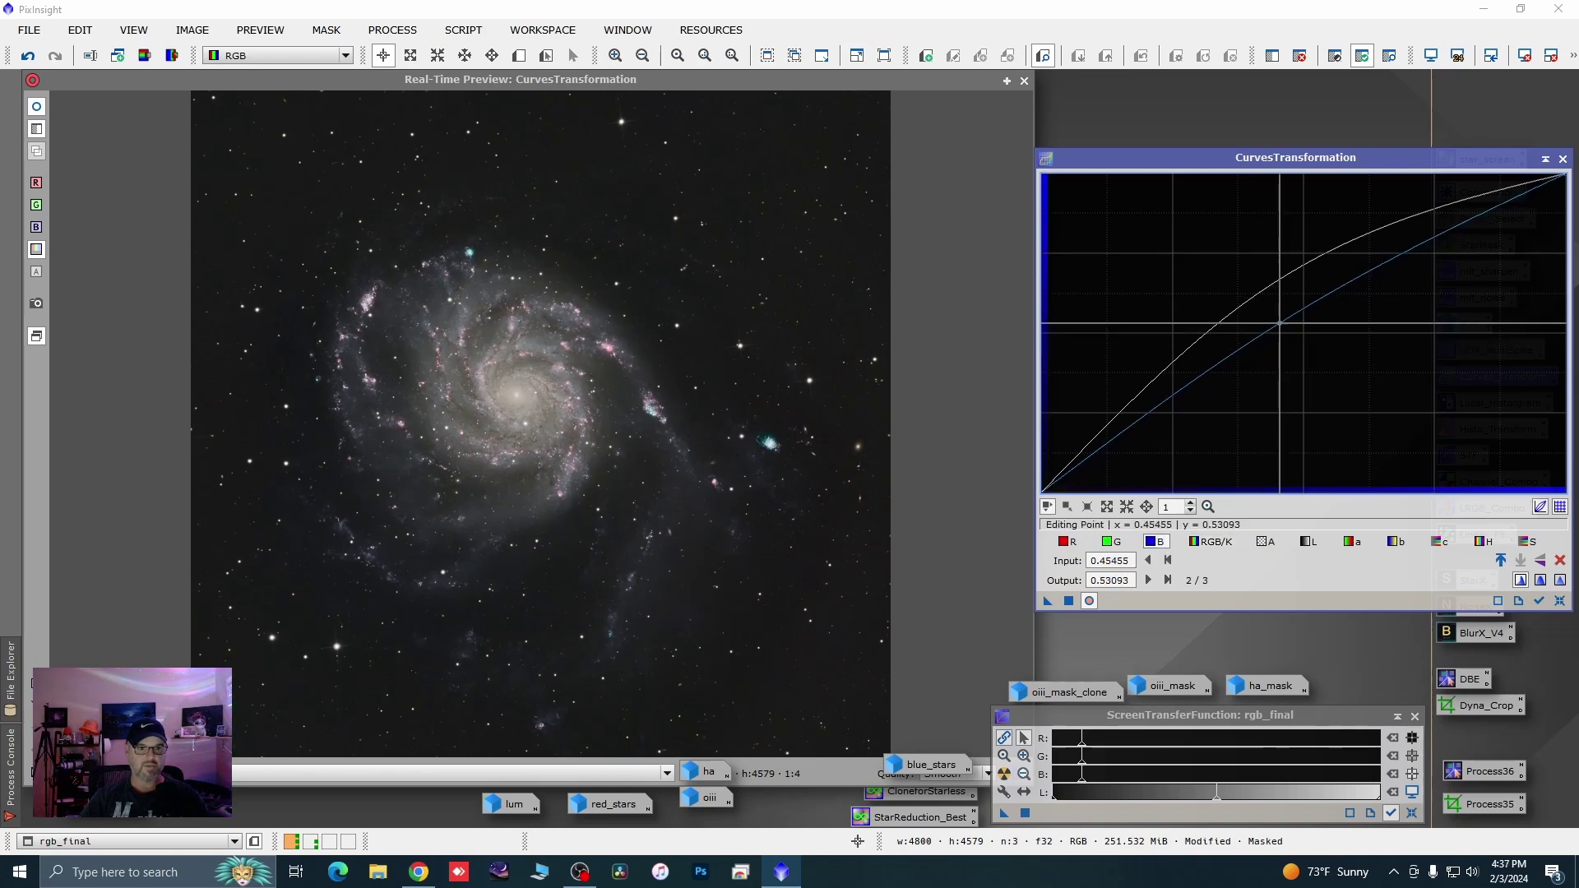
pyautogui.click(1308, 541)
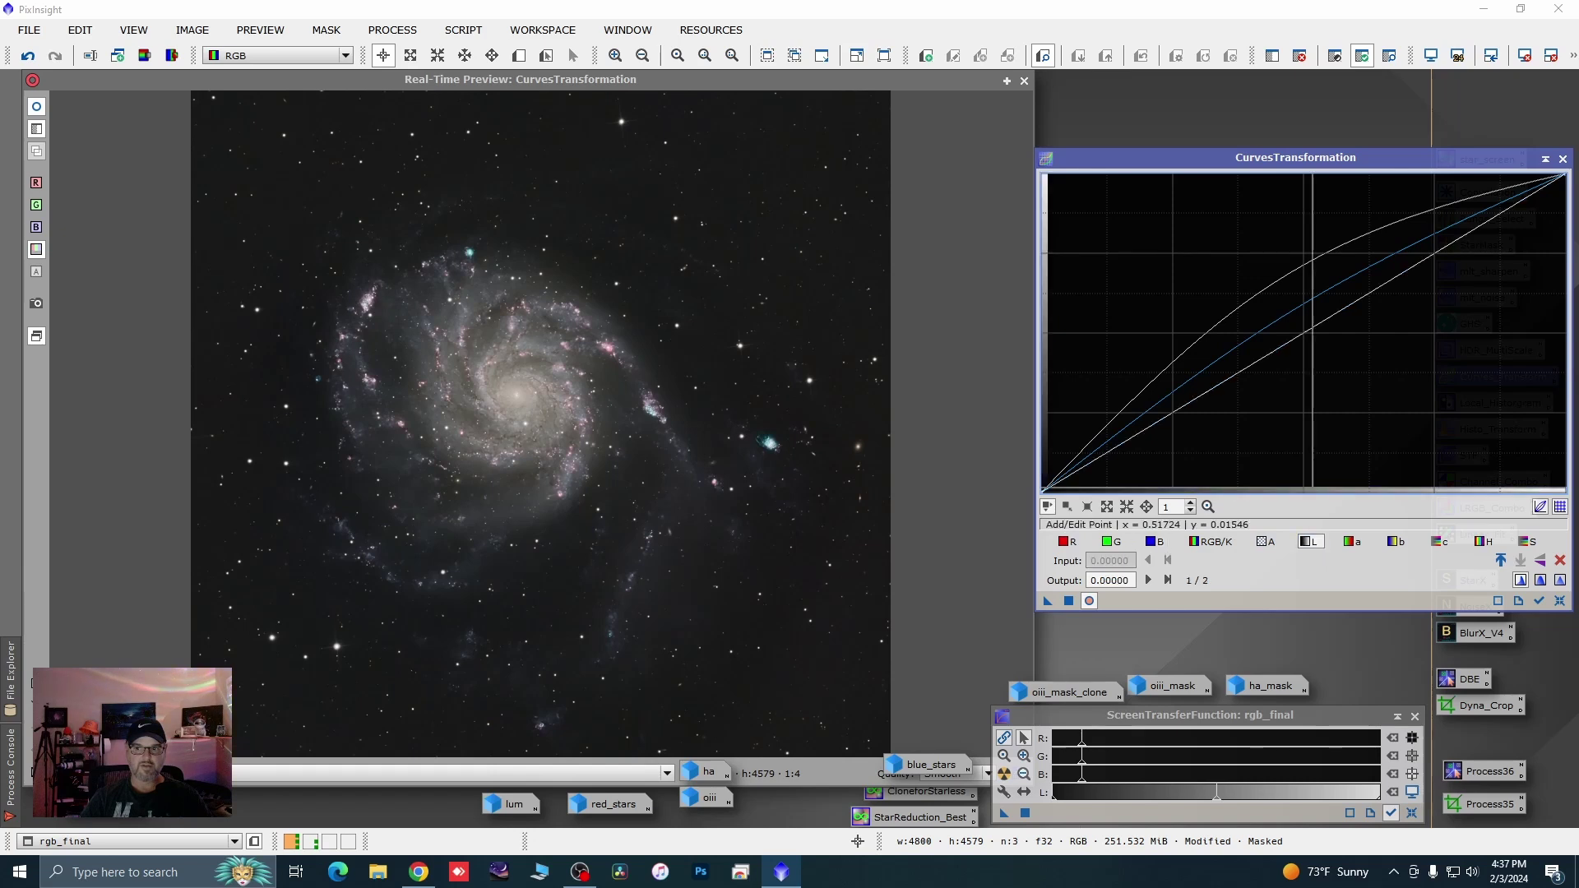
pyautogui.moveTo(1299, 333); pyautogui.dragTo(1299, 312)
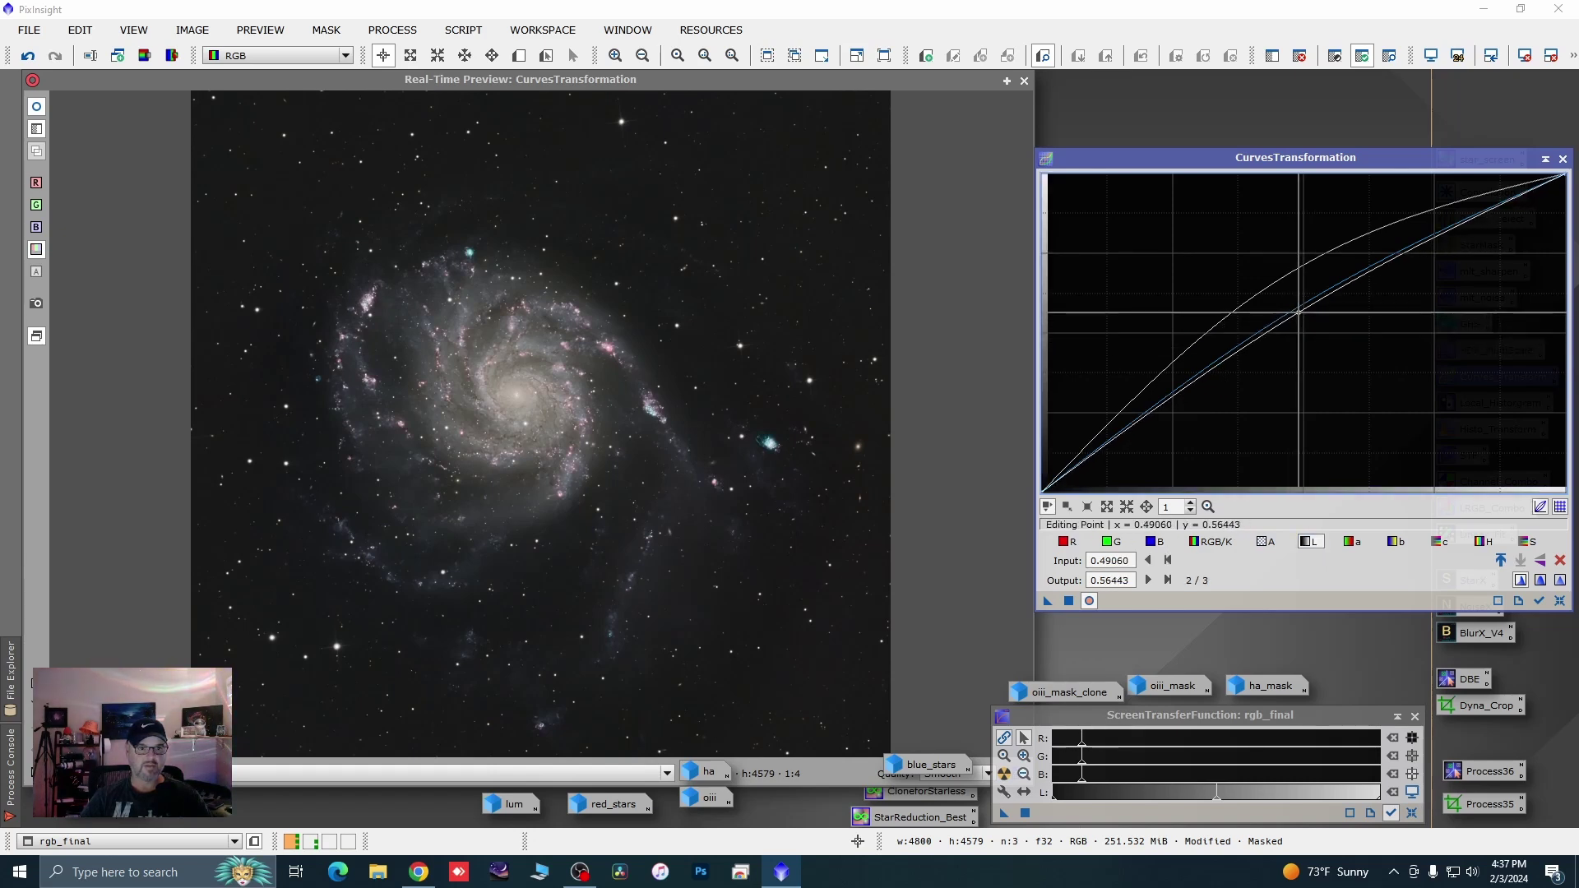
# Apply the curves to rgb_final, and reset and close CurvesTransformation together with its real-time preview
pyautogui.click(1071, 603)
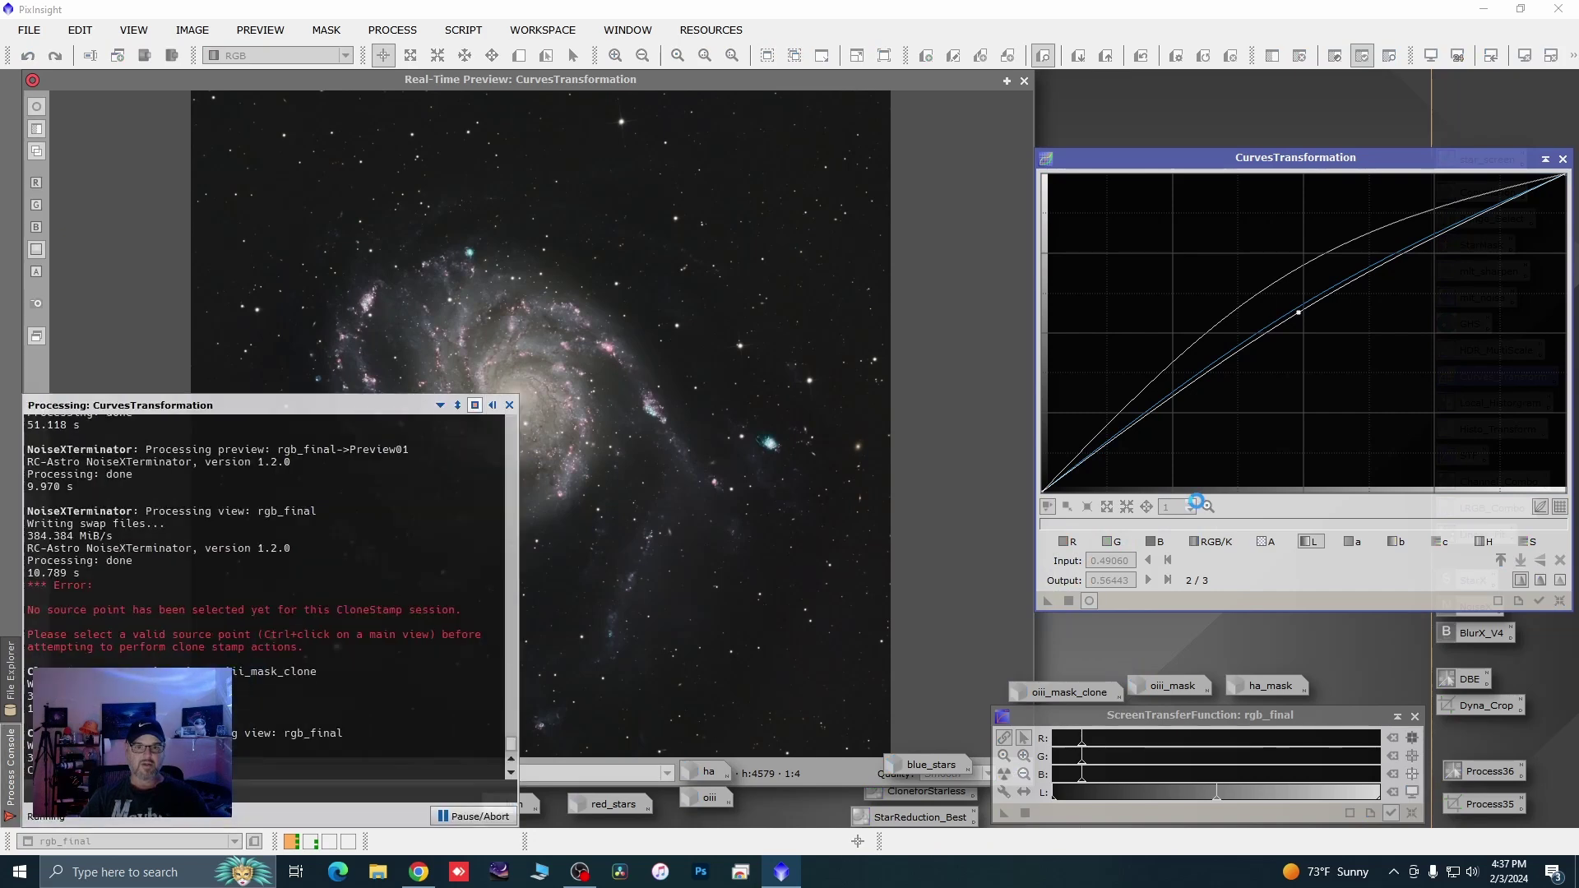
pyautogui.click(1559, 601)
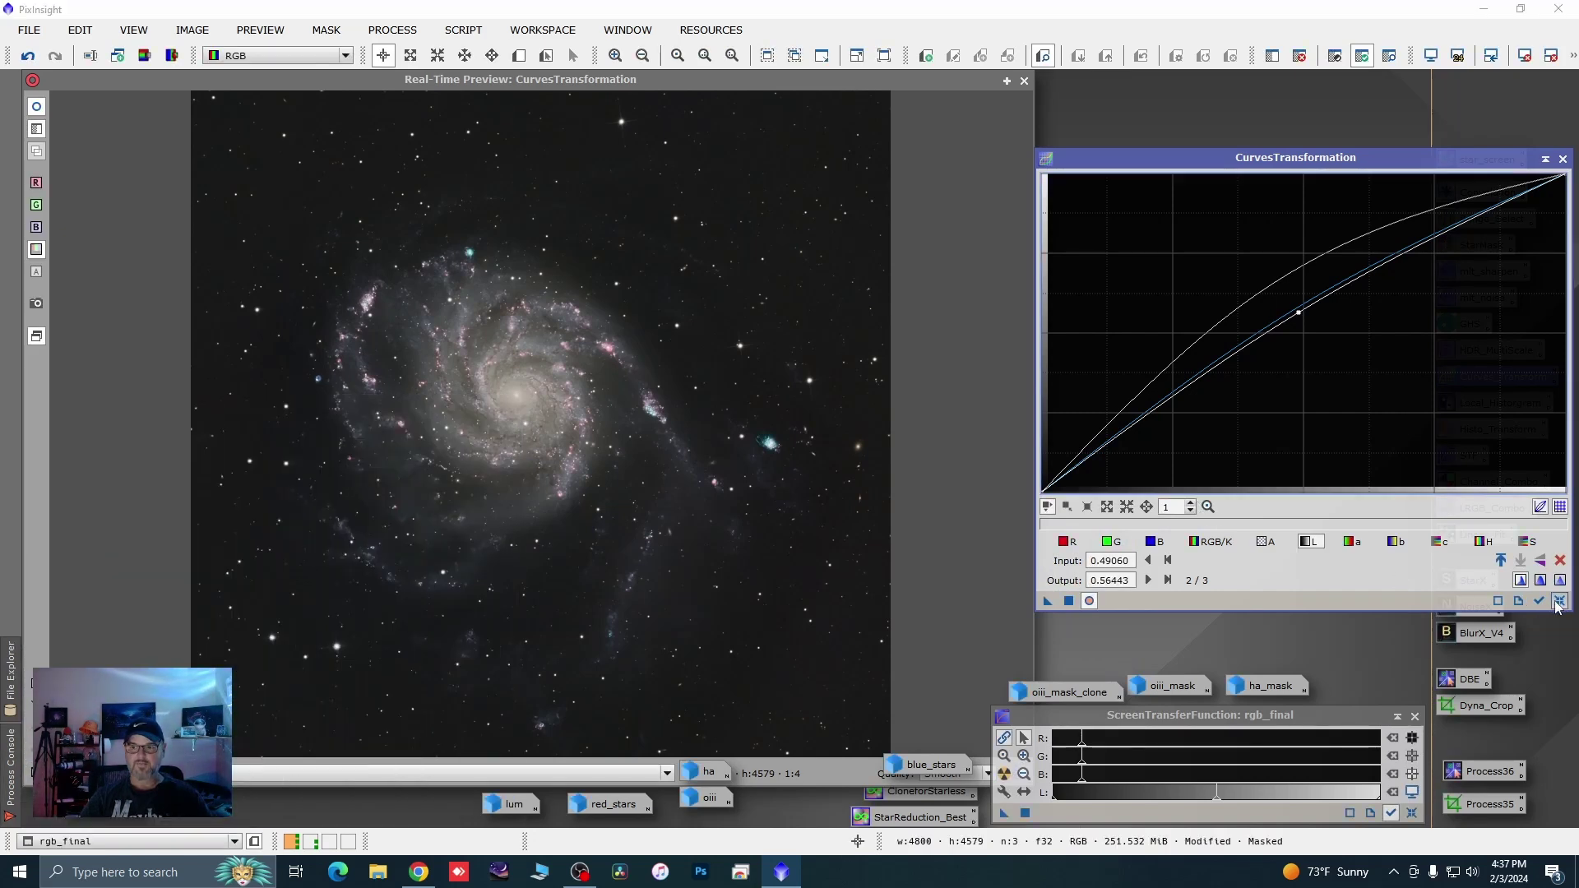
pyautogui.click(1563, 160)
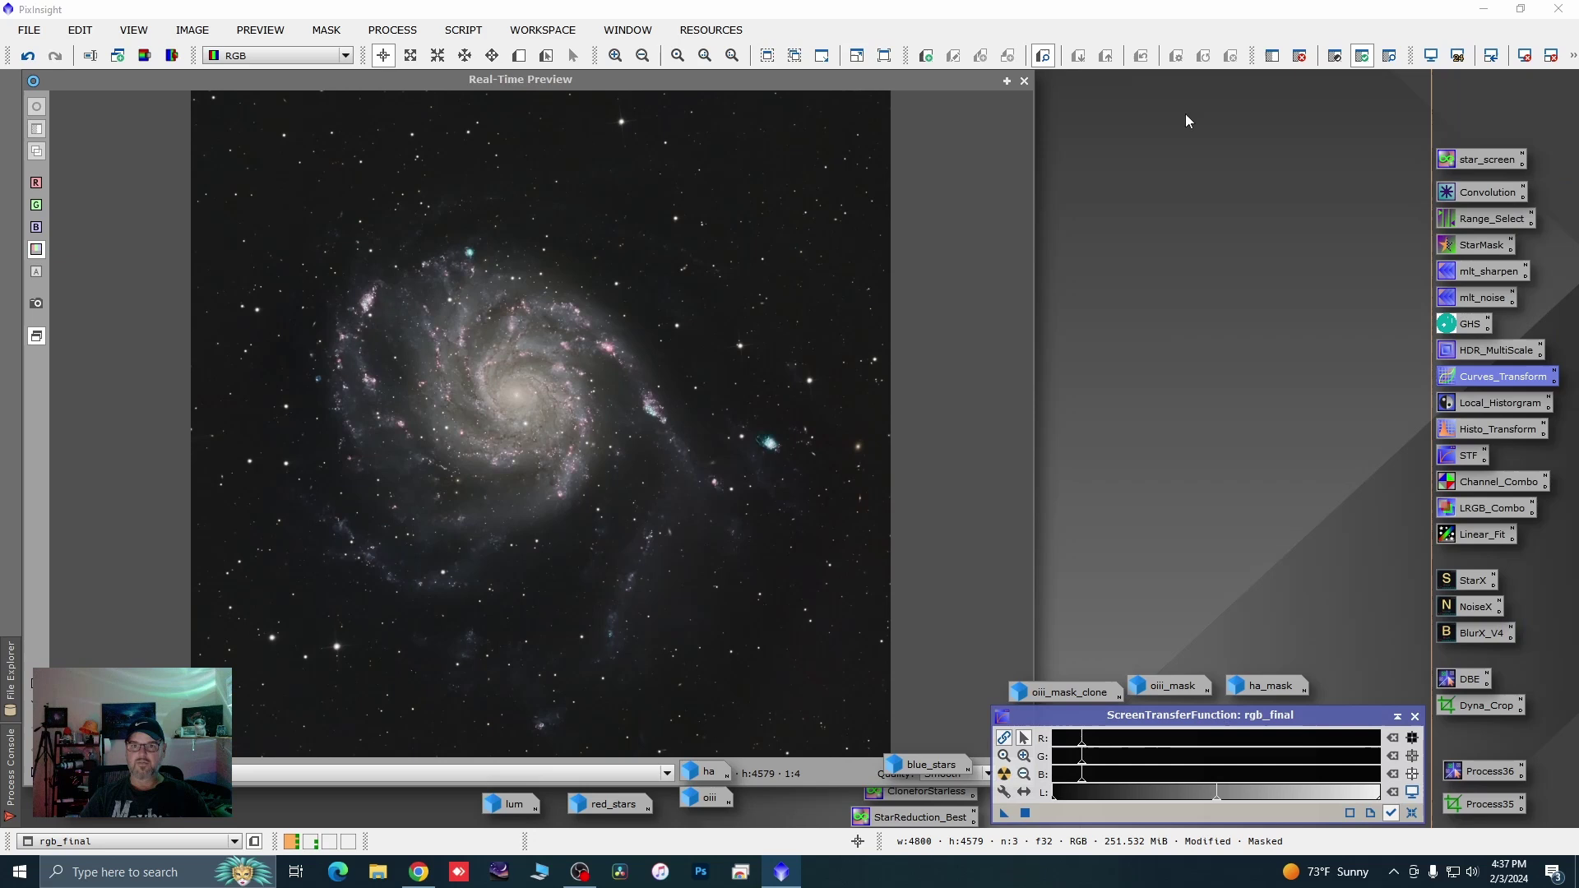
pyautogui.click(1024, 82)
# Compare the small blue ring left of the galaxy before and after the curves adjustment using undo and redo
pyautogui.scroll(1, 182, 374)
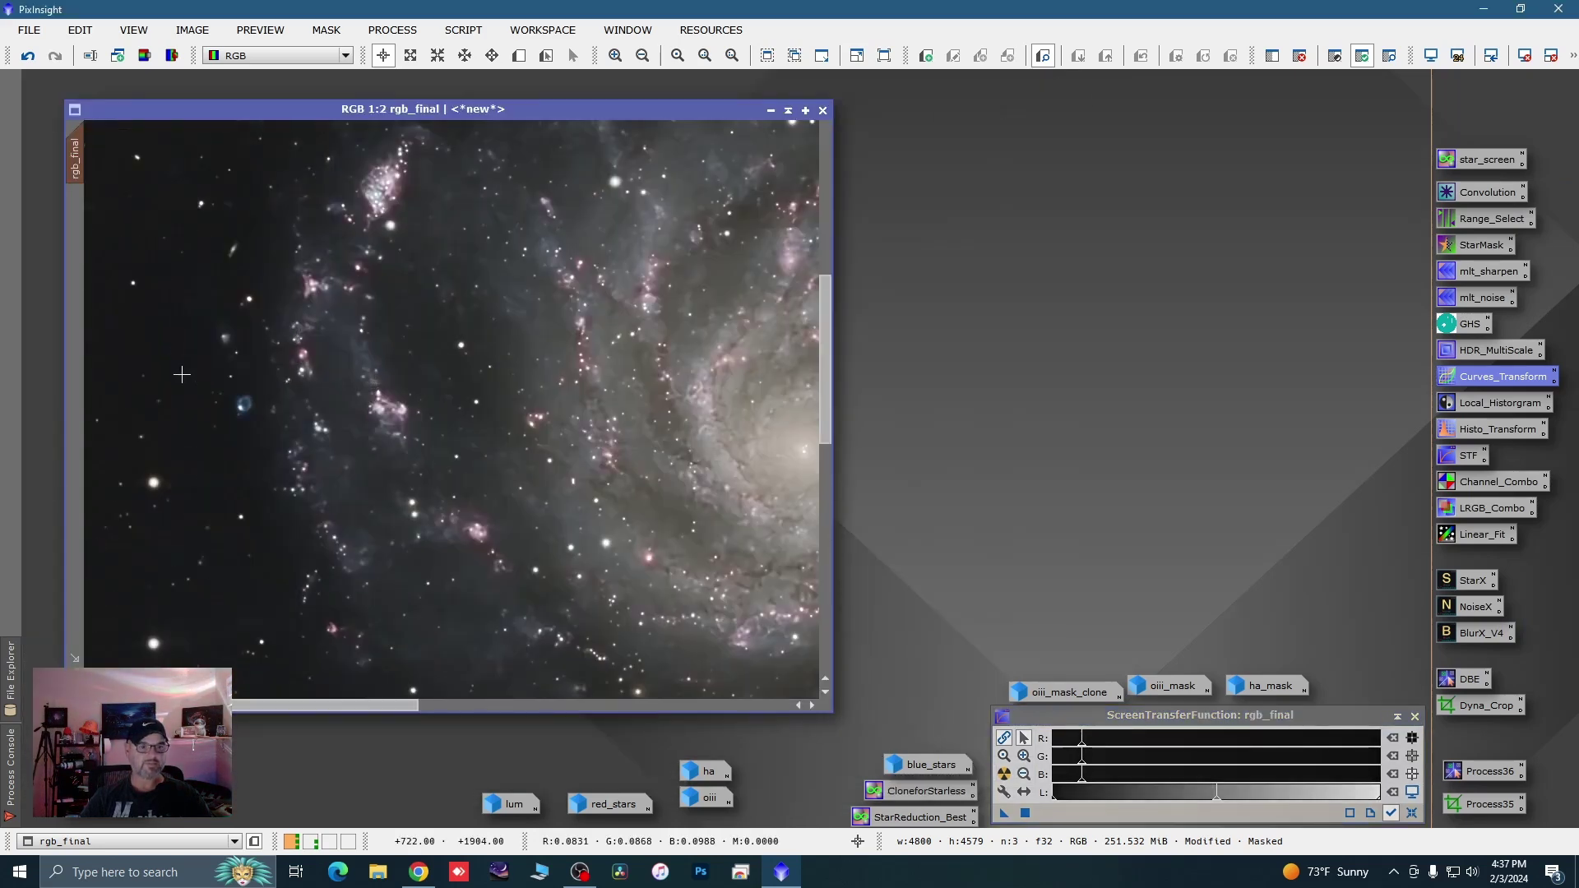
pyautogui.scroll(1, 181, 374)
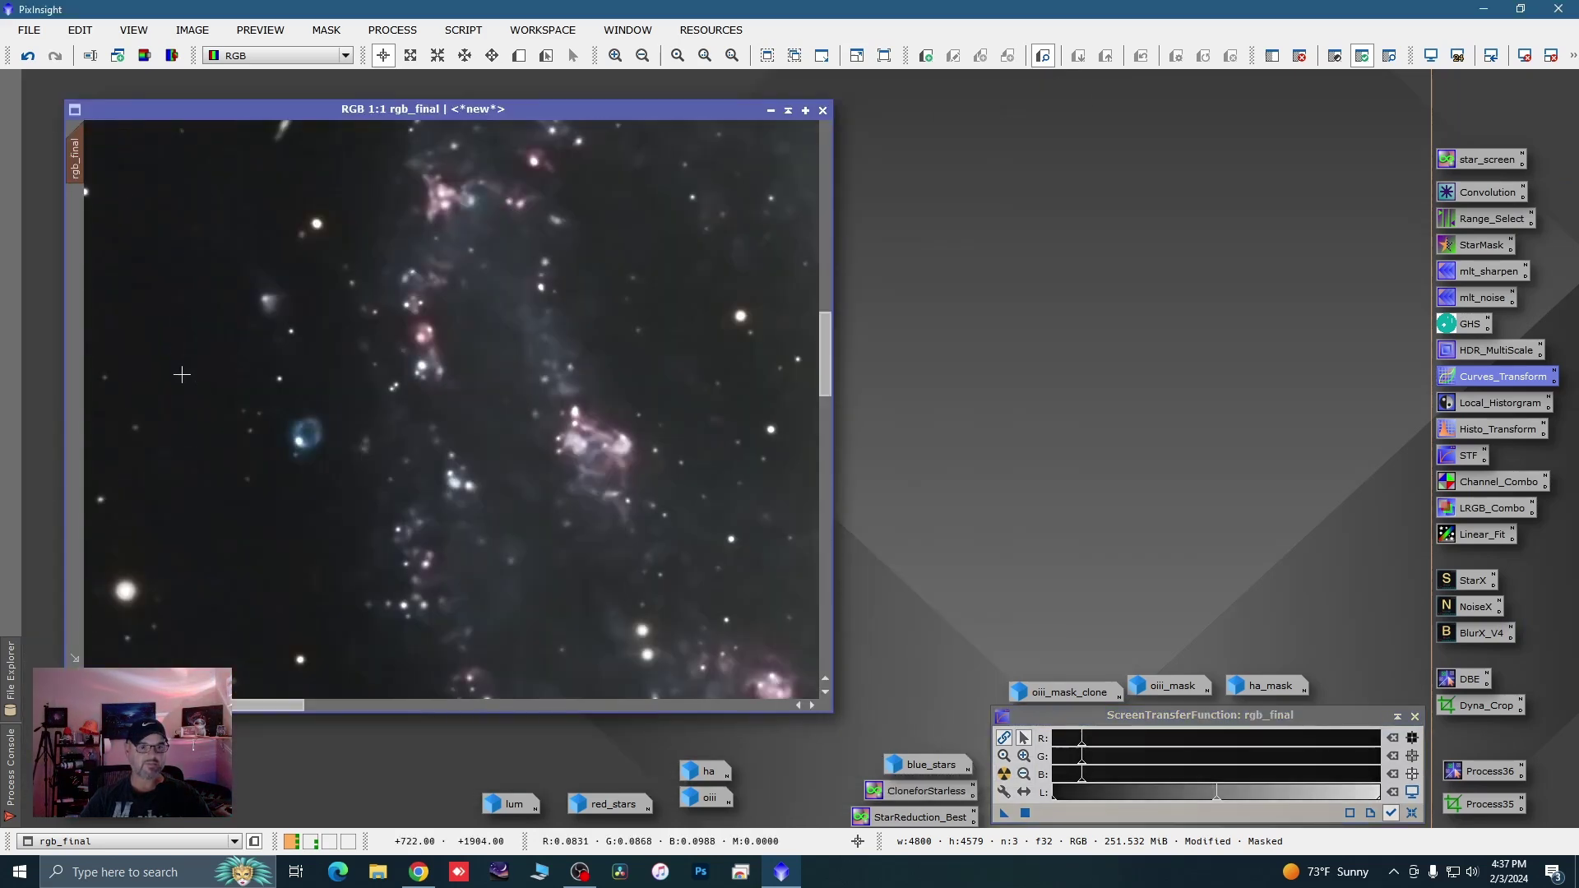
pyautogui.click(33, 59)
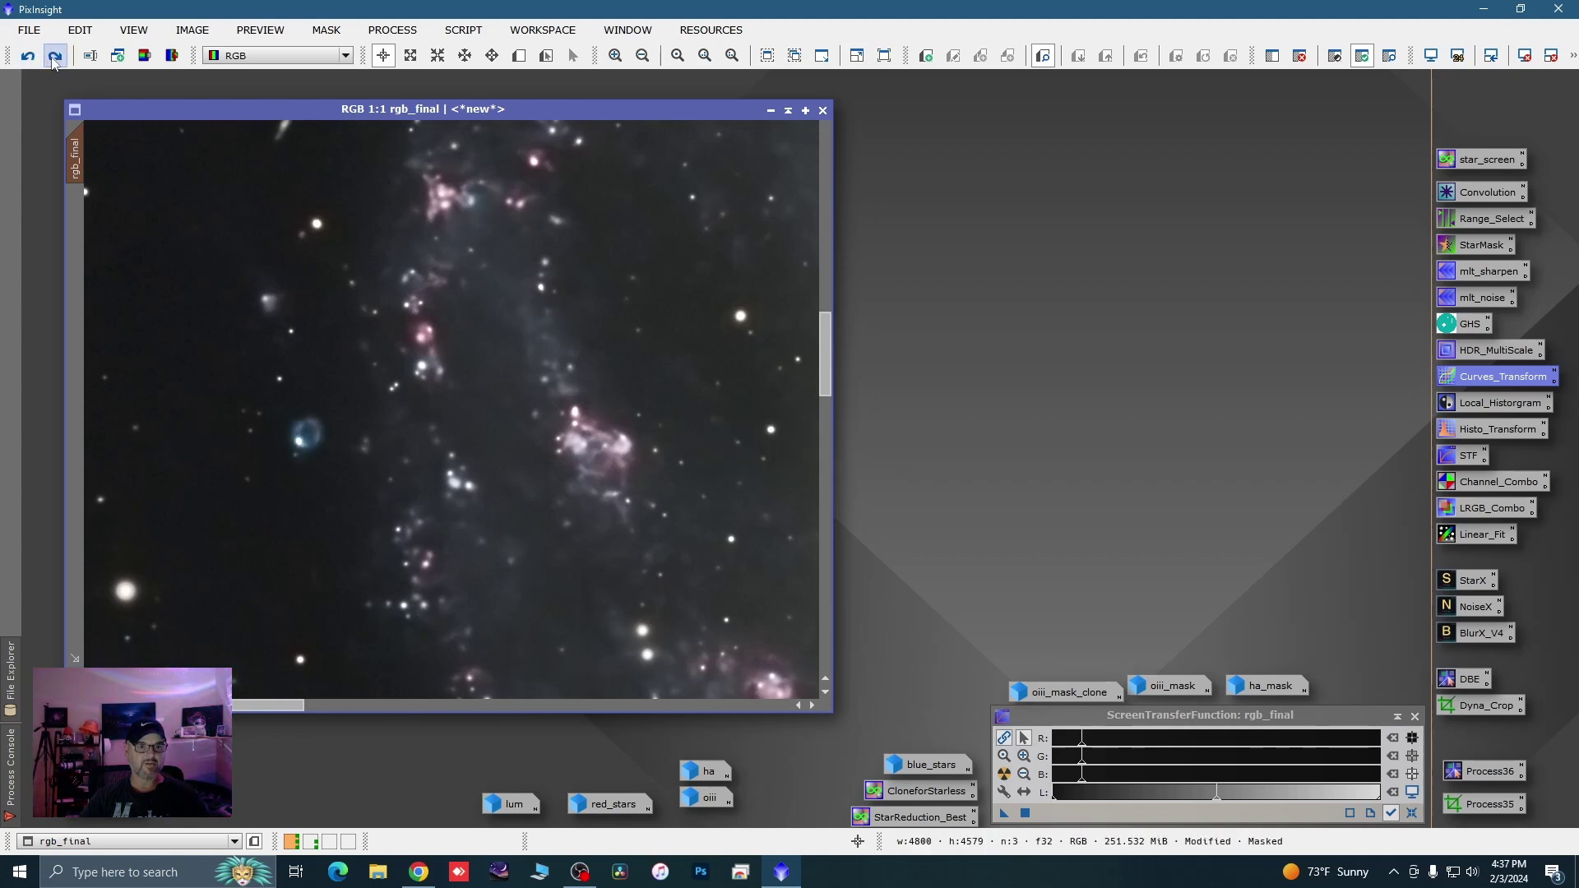
pyautogui.scroll(-4, 219, 215)
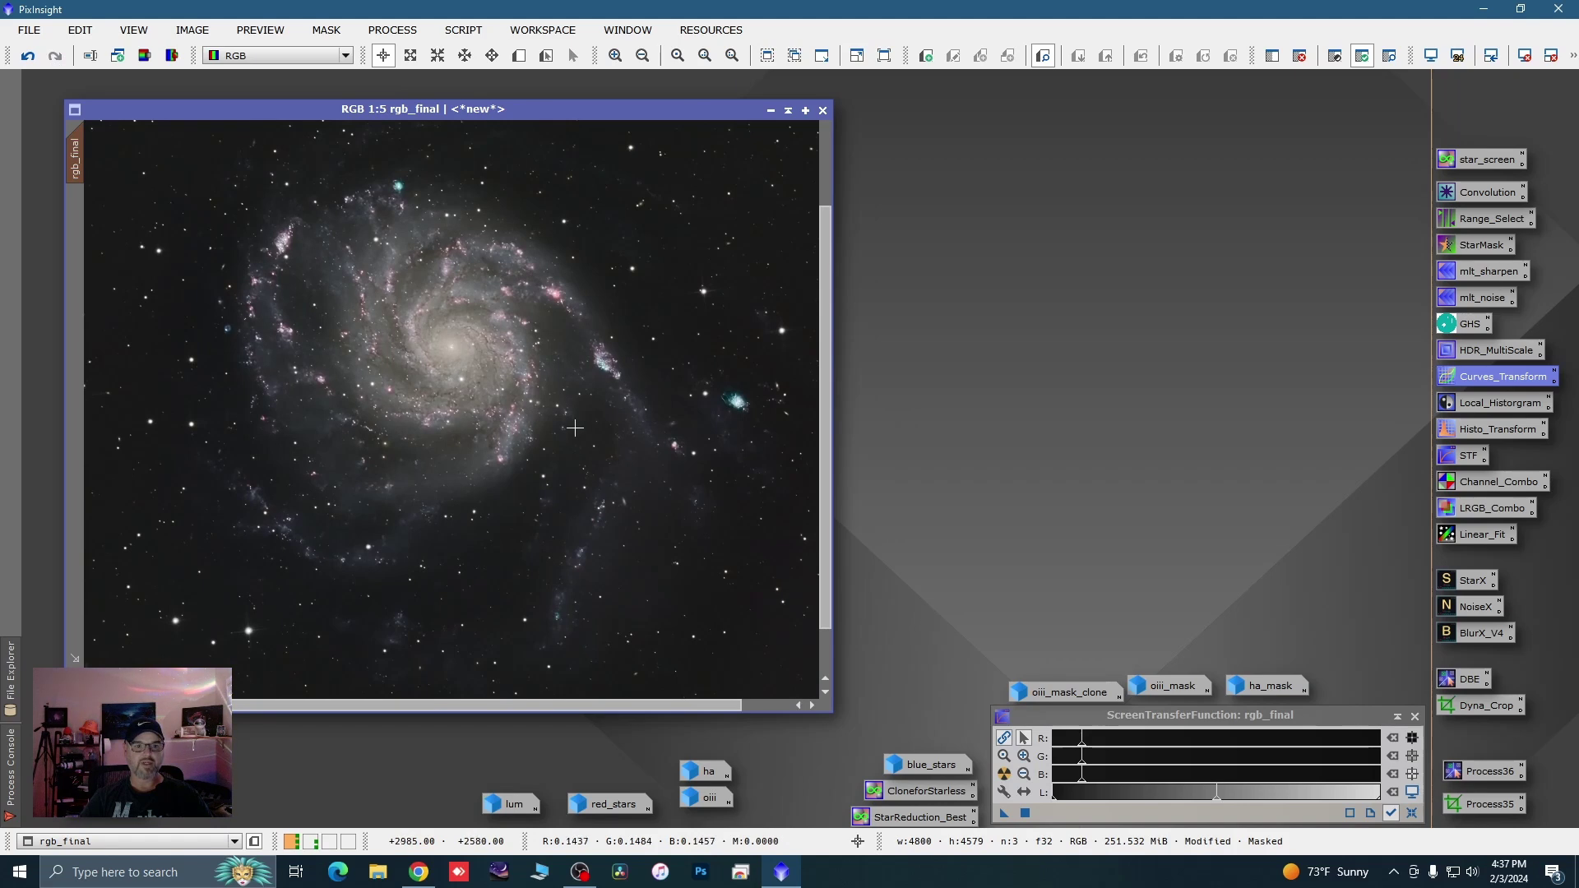
# Remove the mask from rgb_final and close oiii_mask_clone, accepting that its mask references are broken
pyautogui.scroll(-1, 575, 428)
pyautogui.rightClick(528, 412)
pyautogui.moveTo(740, 594)
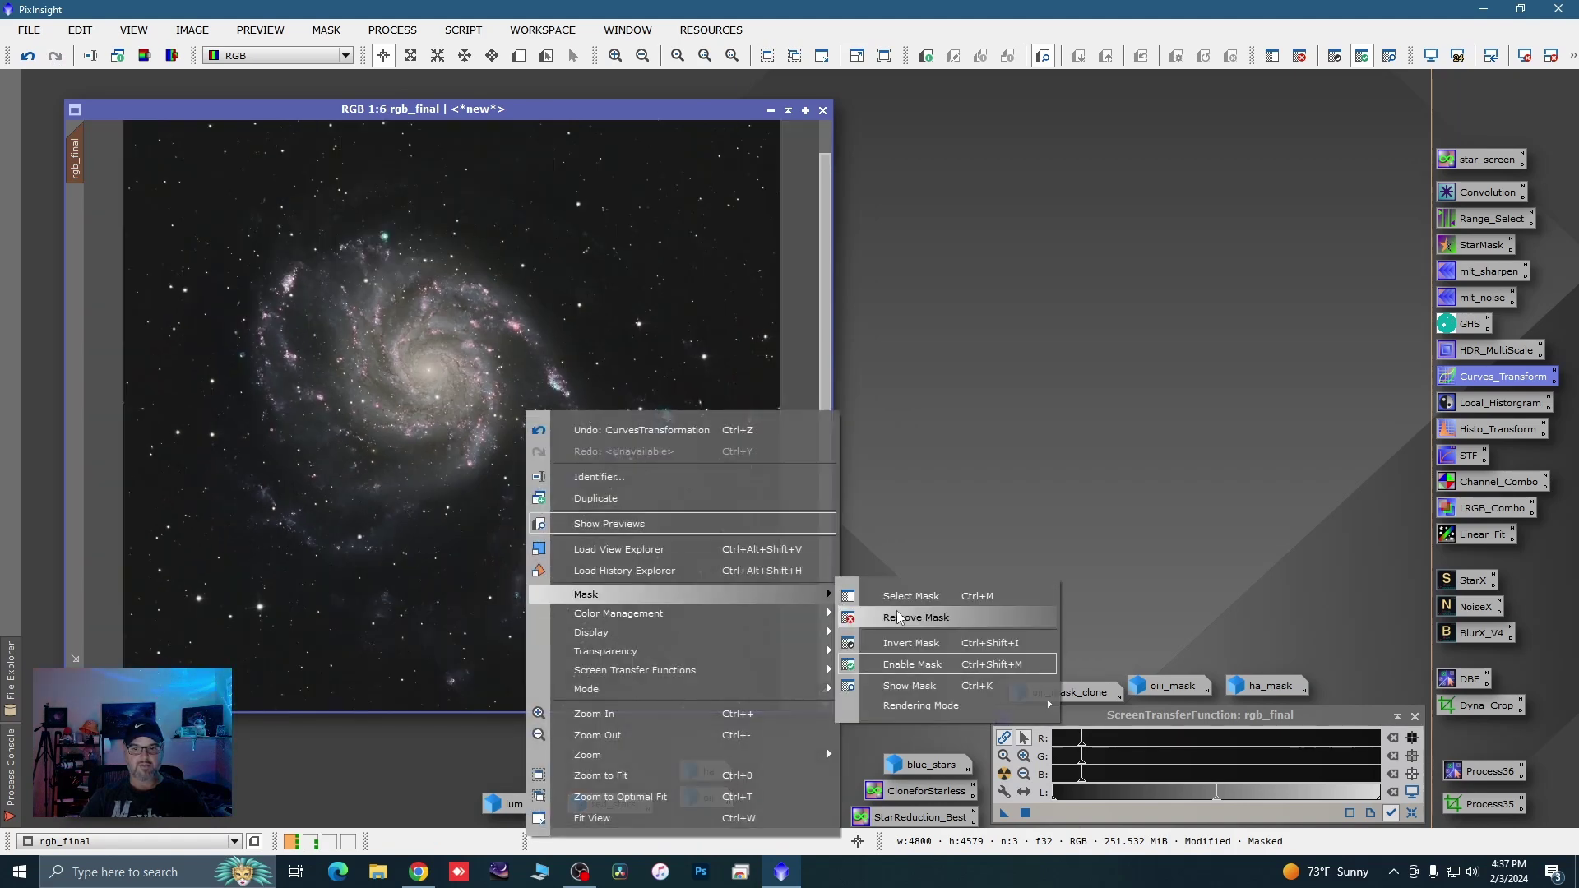
pyautogui.click(899, 617)
pyautogui.click(1088, 691)
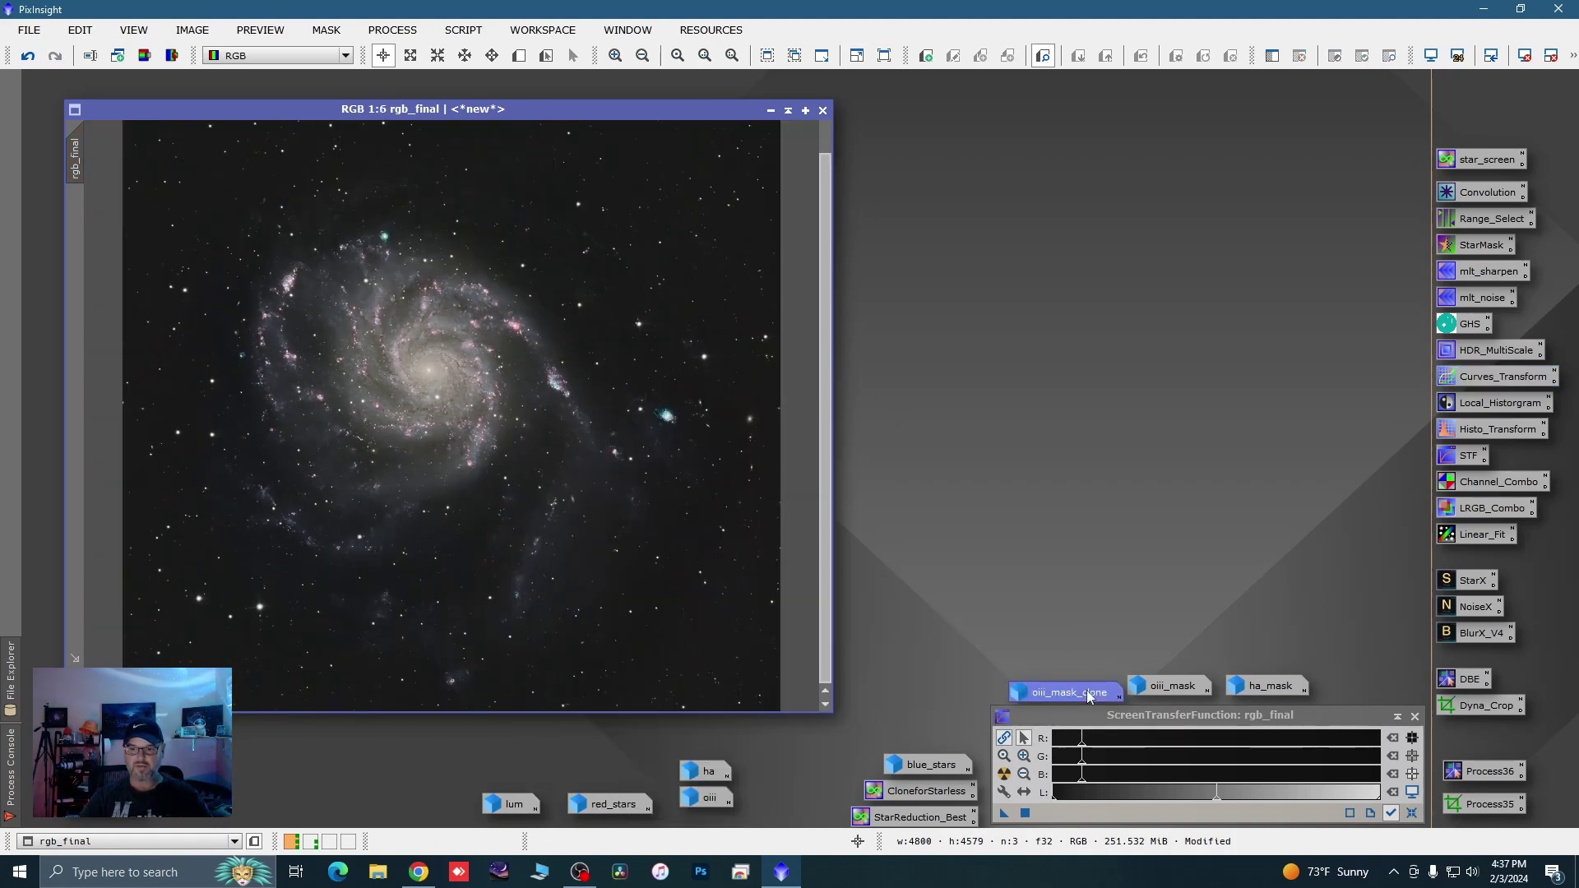
pyautogui.rightClick(1087, 691)
pyautogui.click(1184, 803)
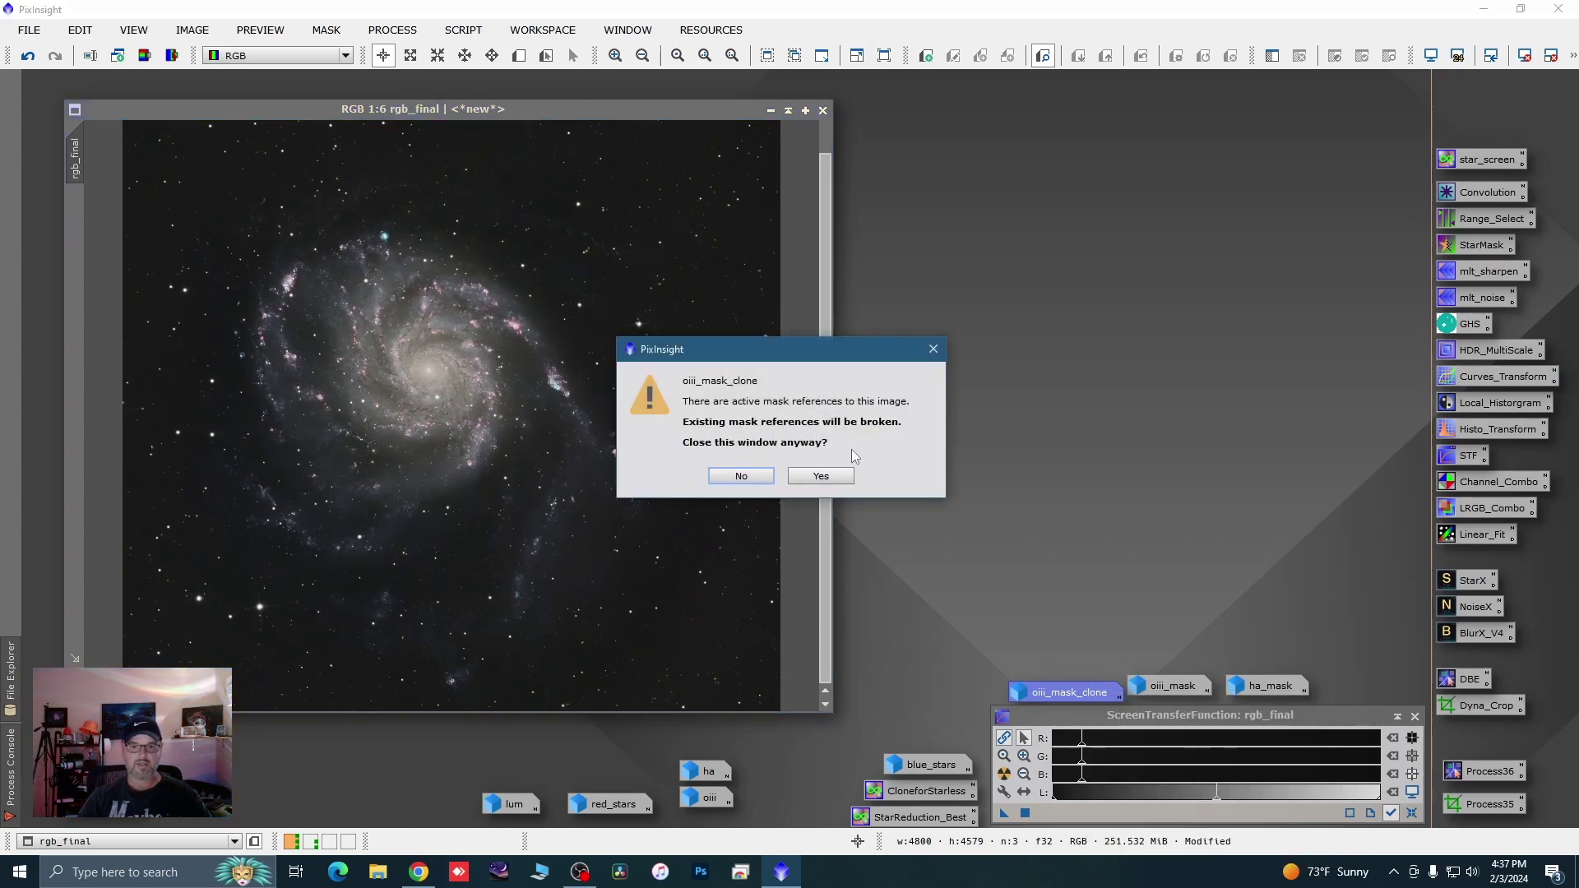
pyautogui.click(823, 476)
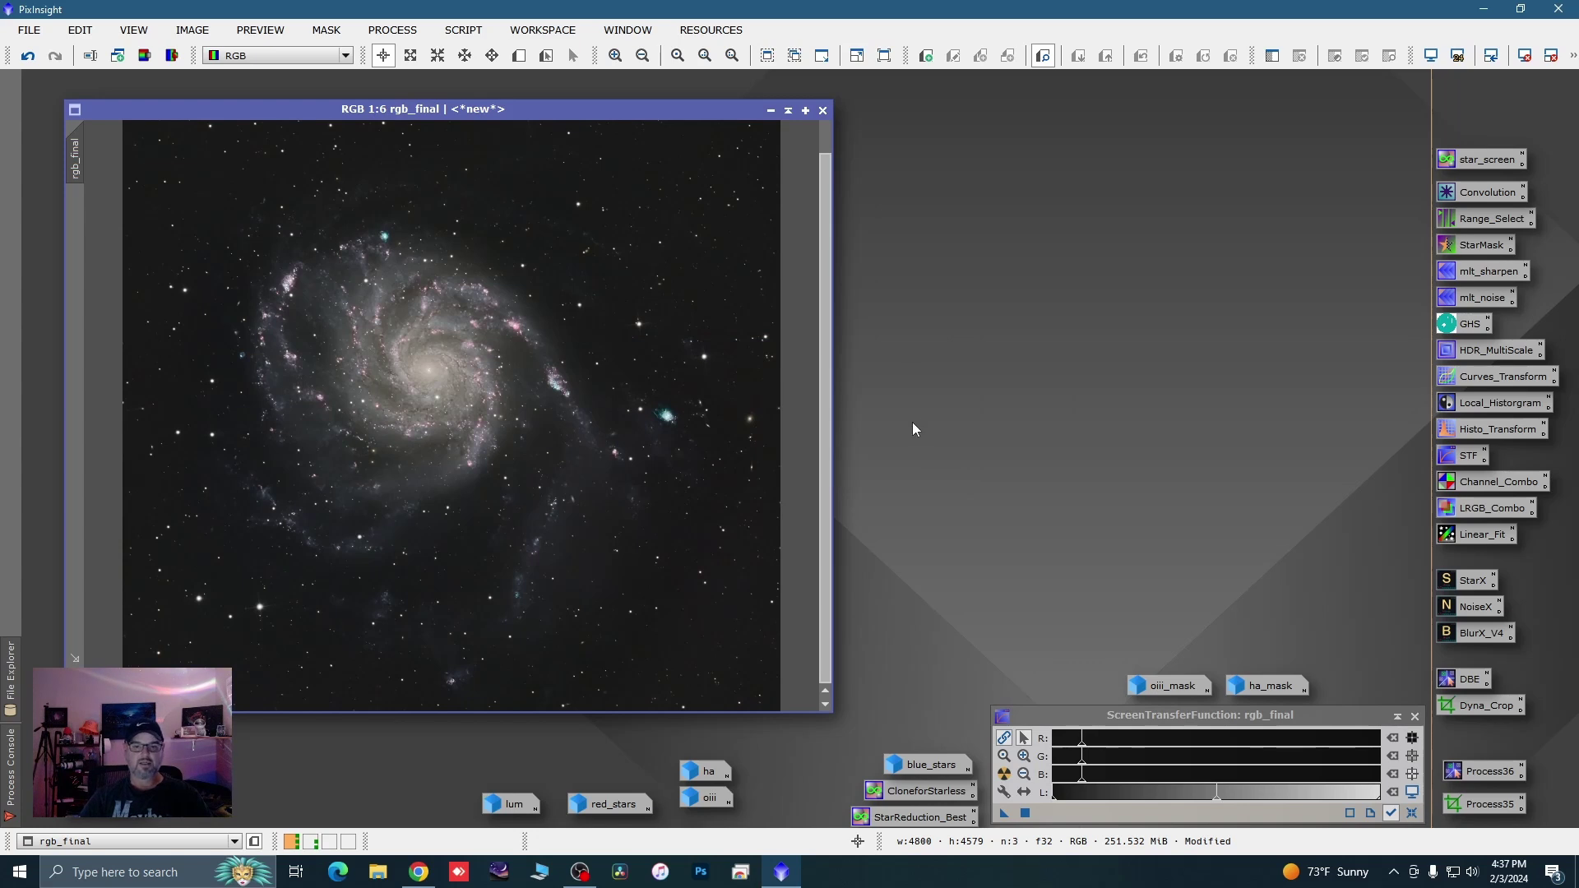
# Open the GAME script for rgb_final and start a multi-point curve on the bright teal nebula right of the galaxy
pyautogui.scroll(2, 667, 419)
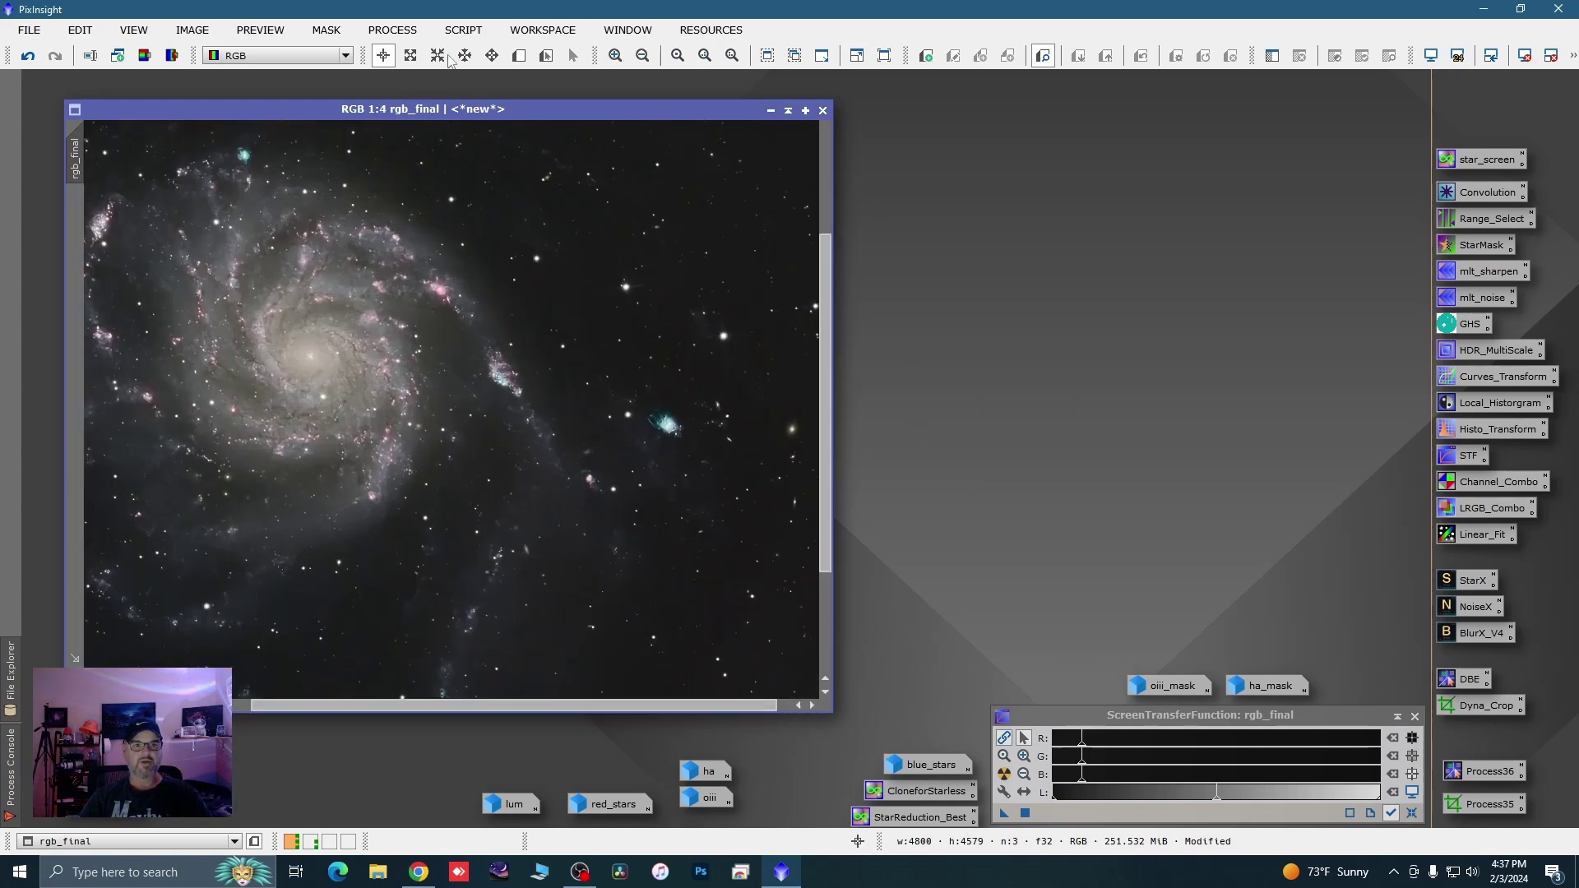
pyautogui.click(463, 31)
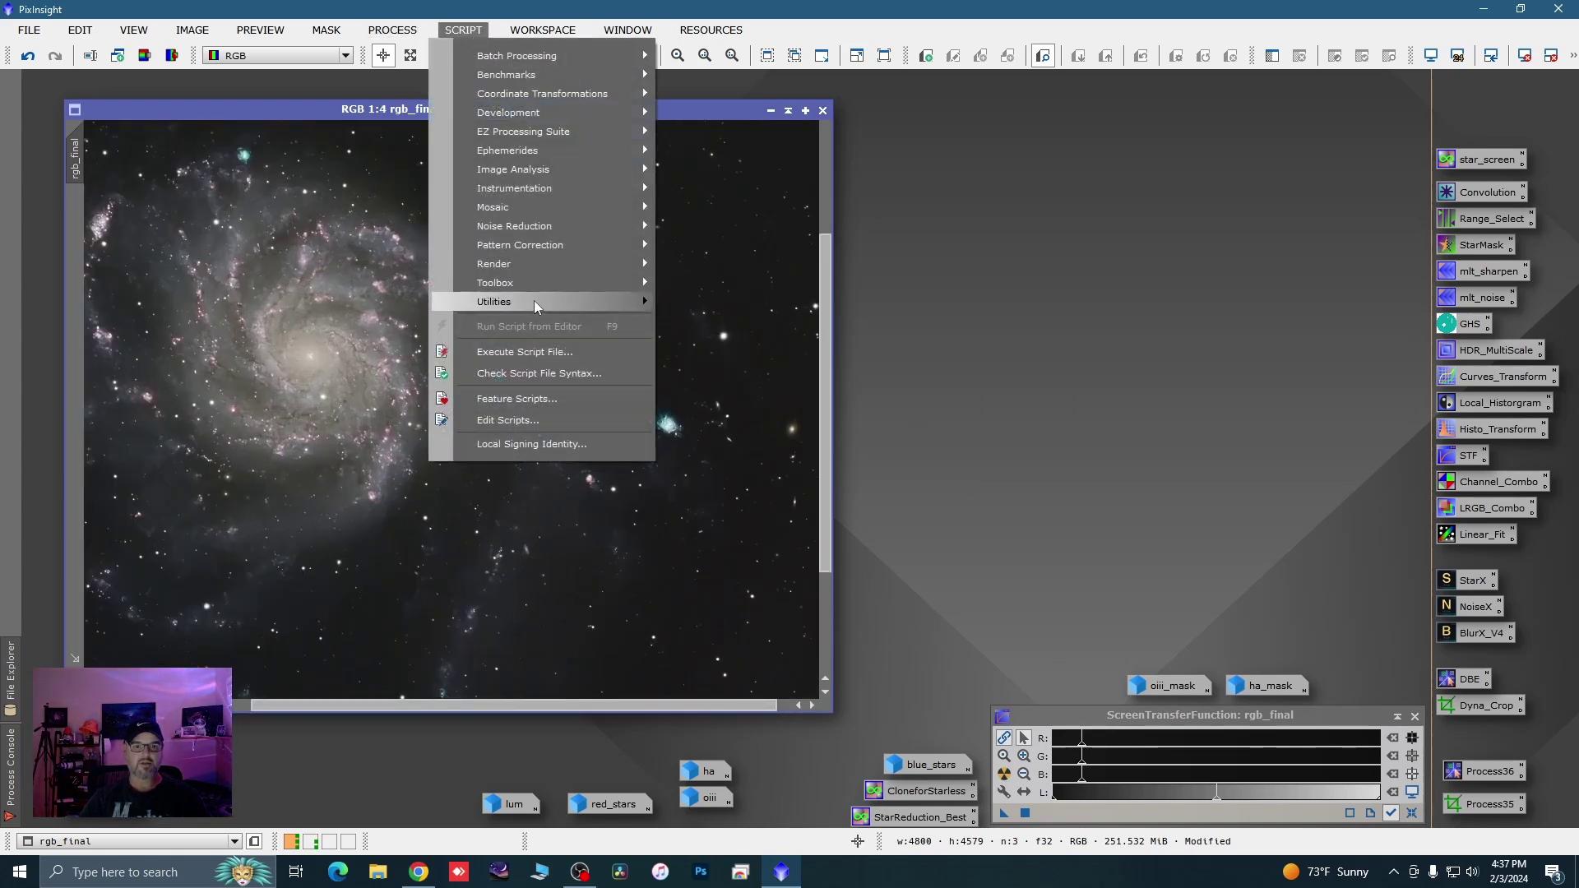
pyautogui.moveTo(535, 301)
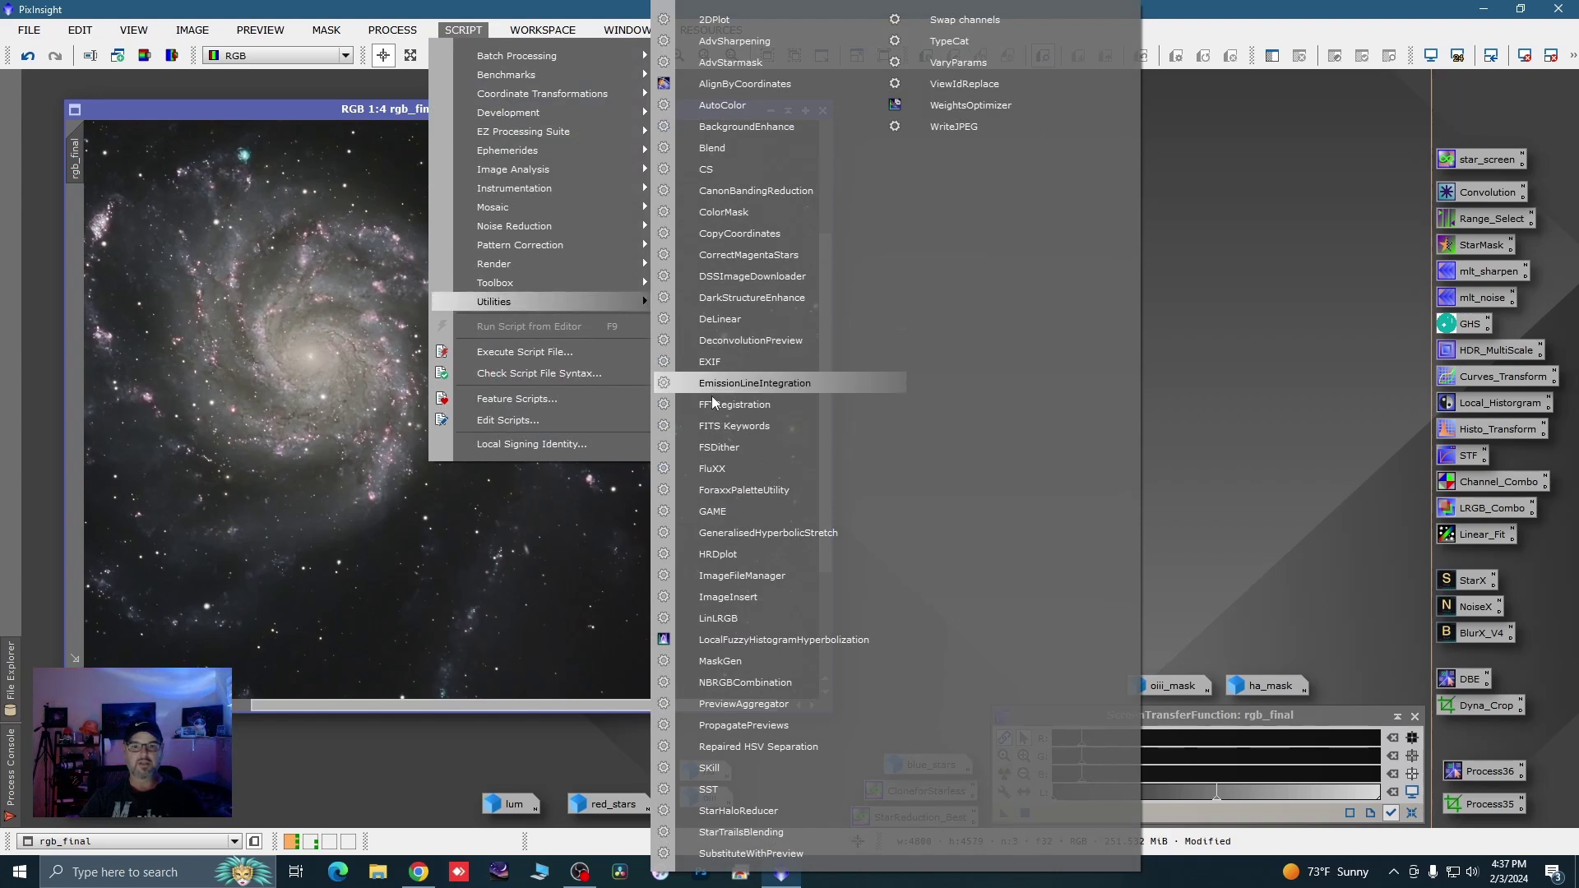
pyautogui.click(728, 512)
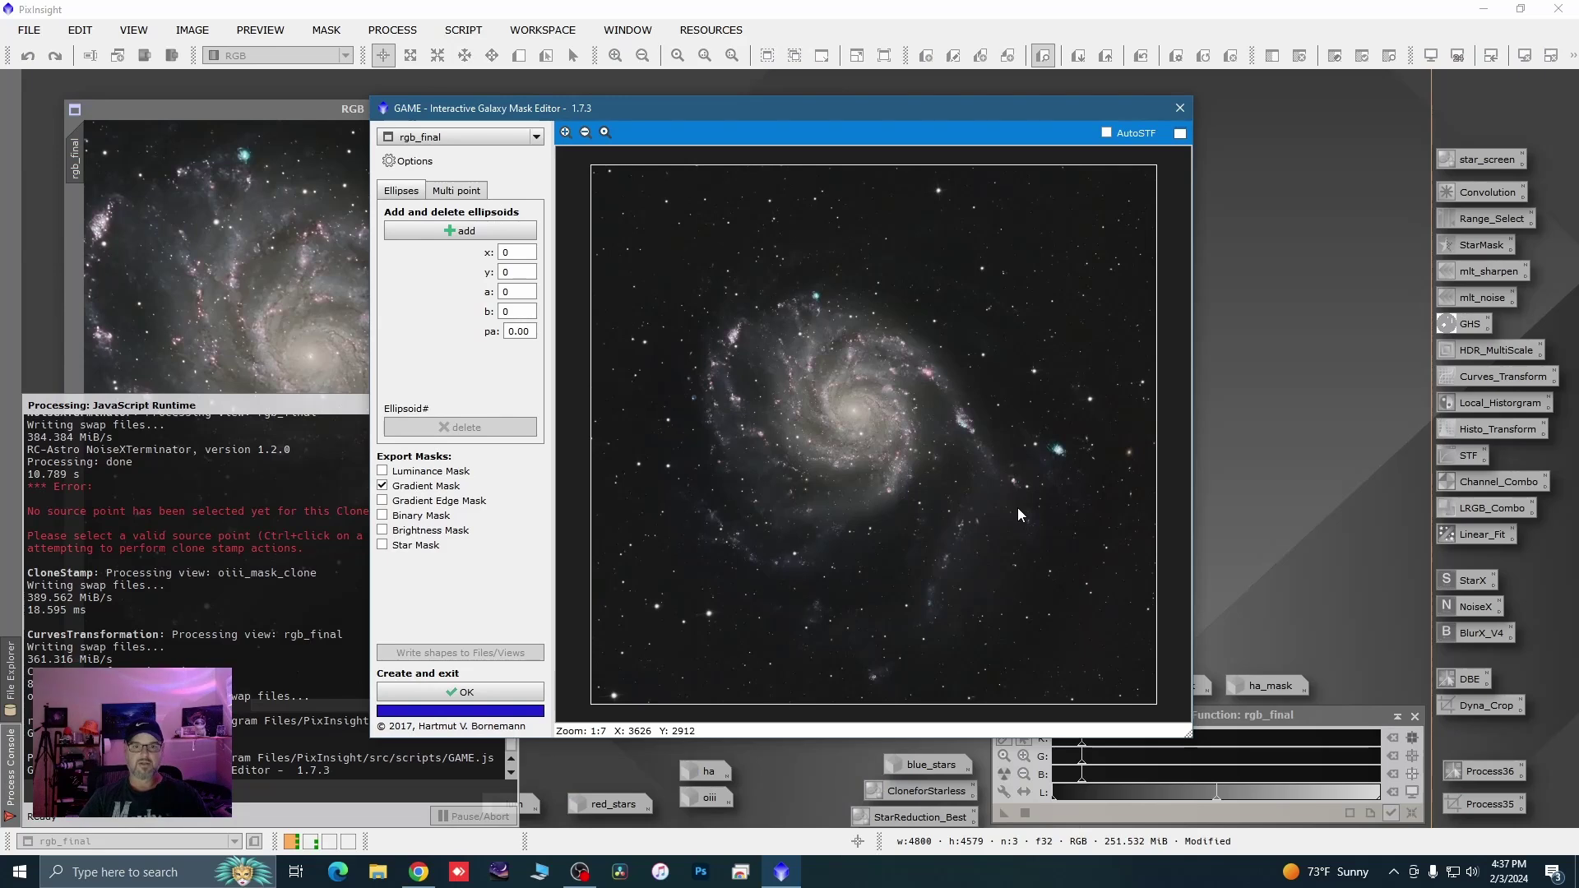
pyautogui.click(457, 196)
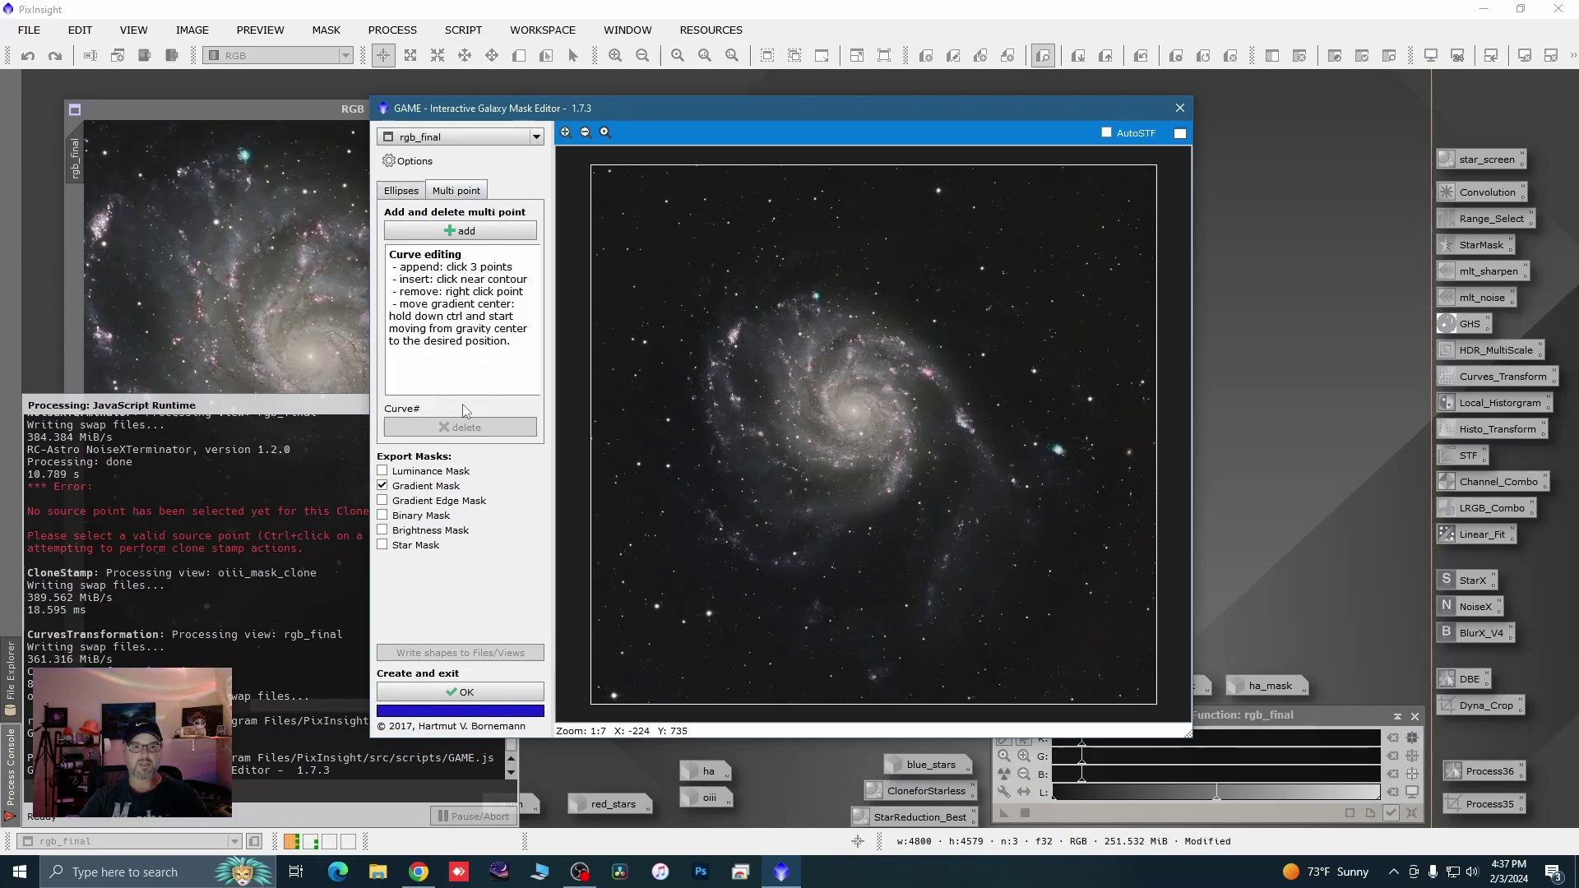
pyautogui.click(454, 232)
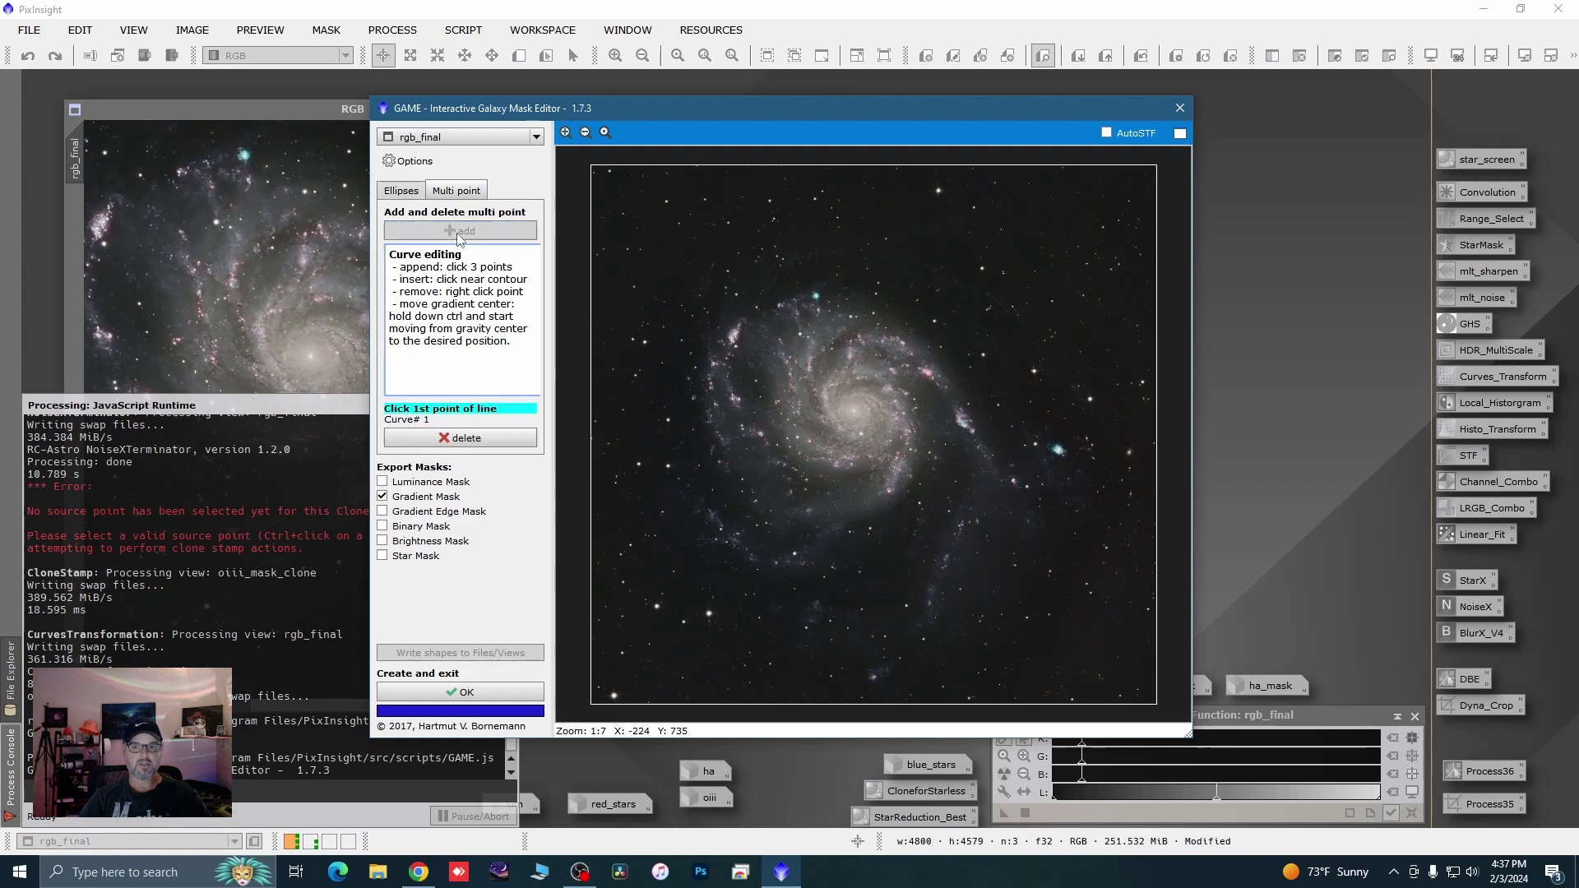
pyautogui.click(1062, 456)
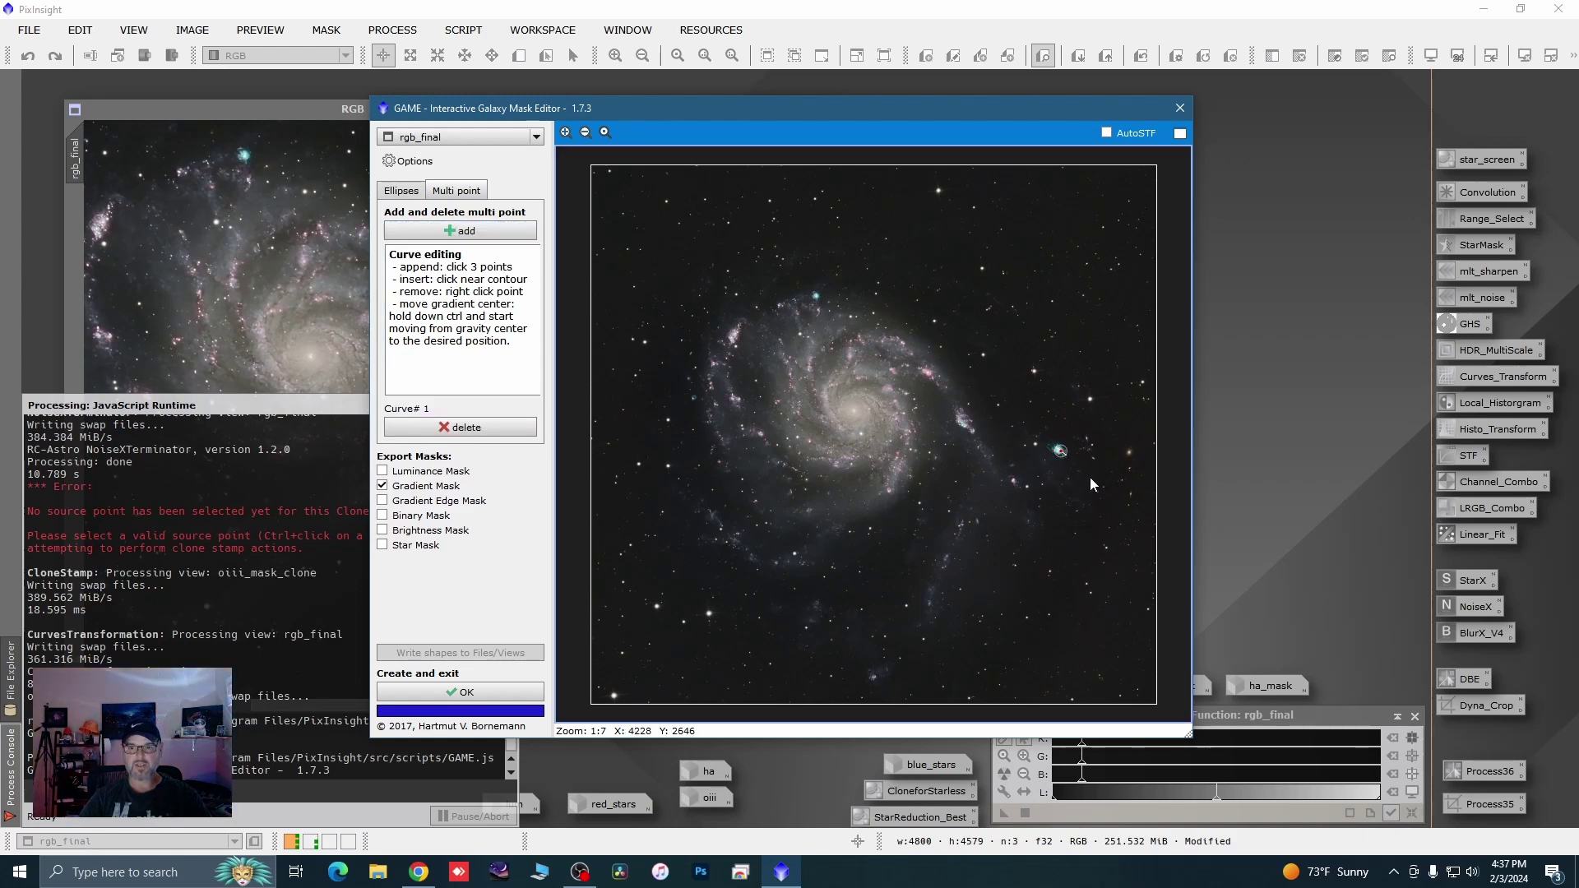
# Shape the upper contour of the multi-point curve around the teal nebula by moving its point and inserting more points
pyautogui.scroll(6, 1081, 446)
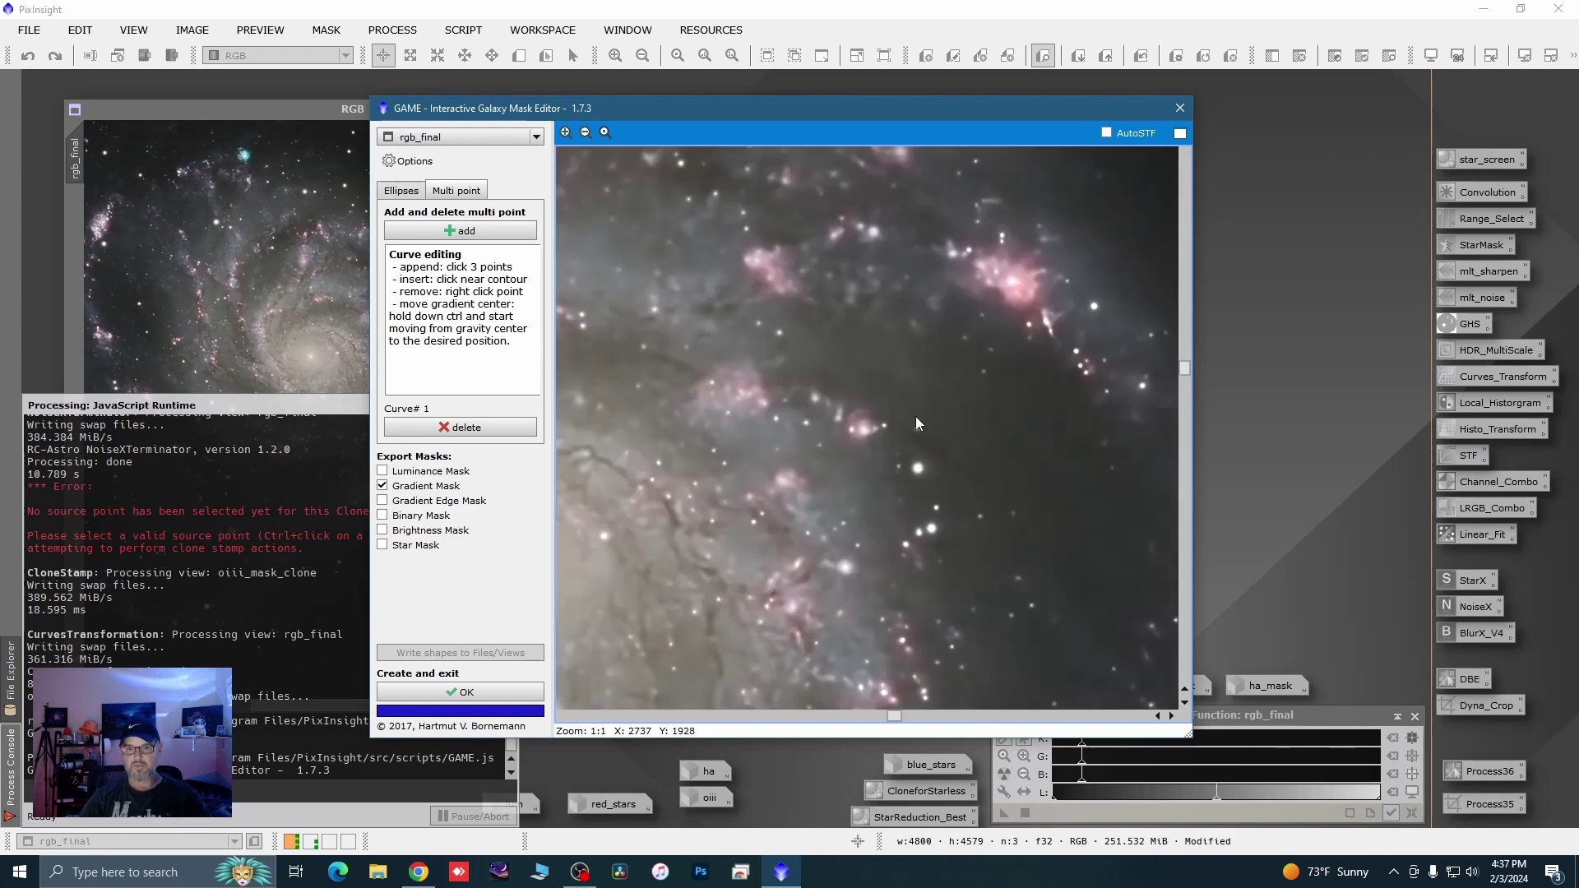
pyautogui.moveTo(900, 724); pyautogui.dragTo(1050, 723)
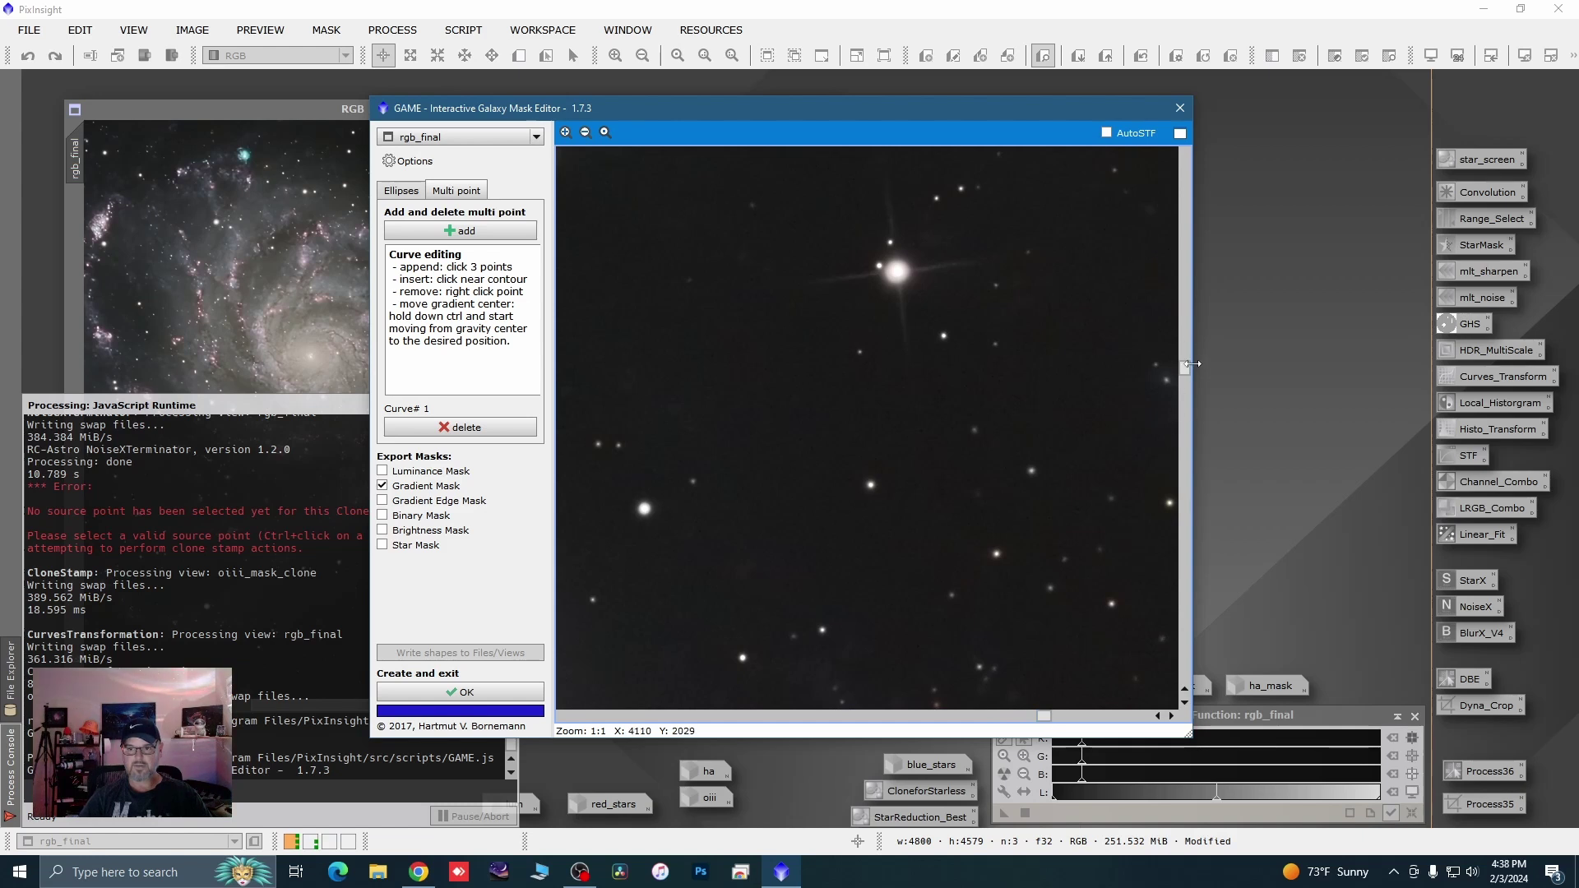
pyautogui.moveTo(1186, 368); pyautogui.dragTo(1198, 427)
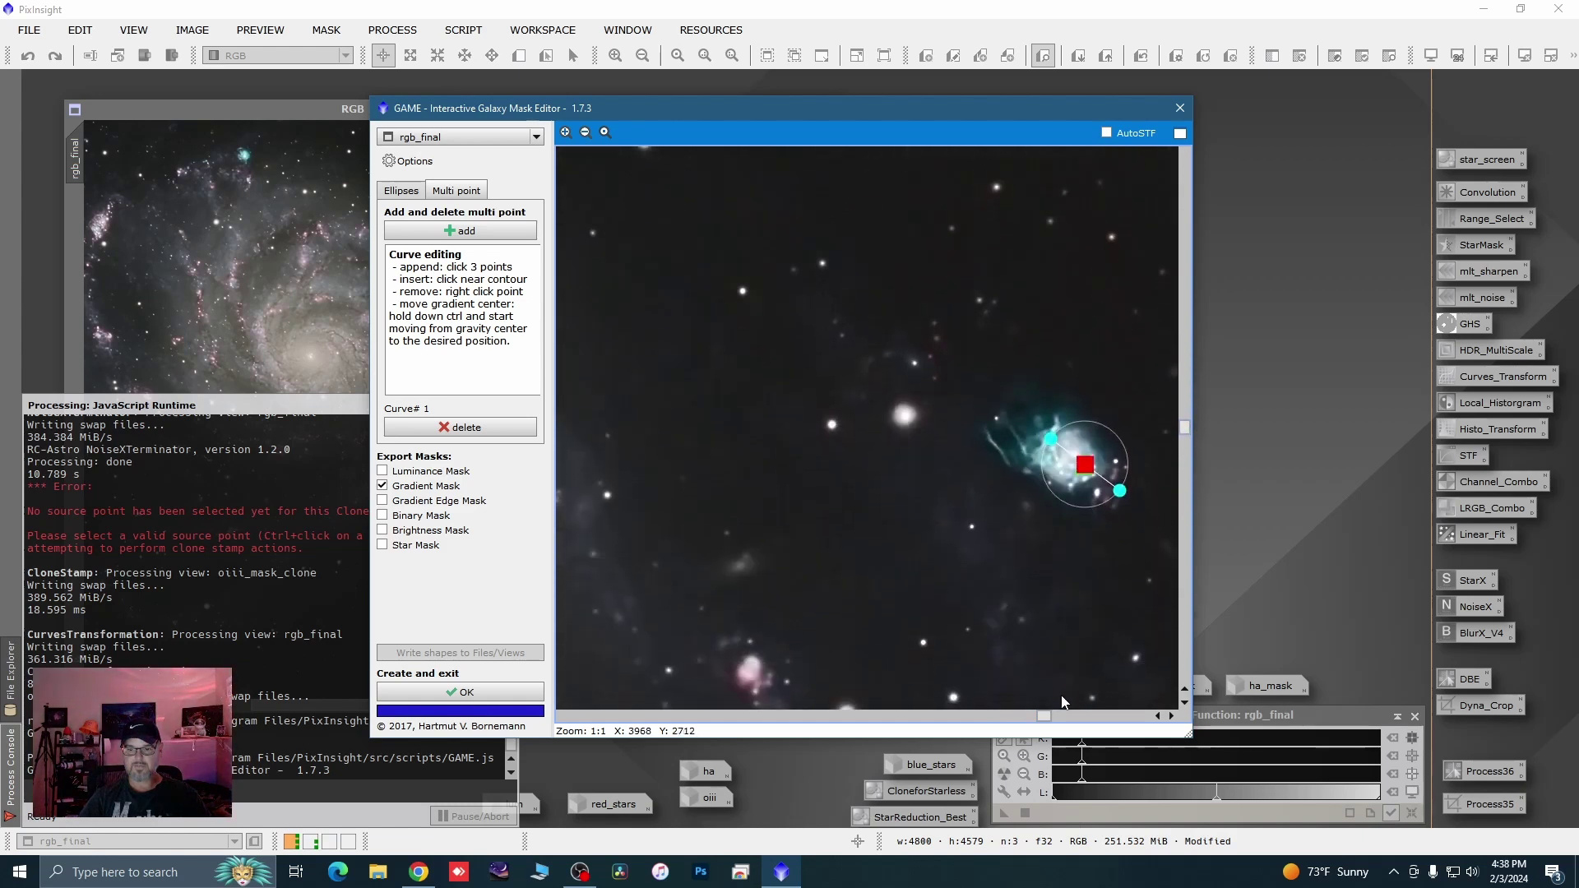
pyautogui.moveTo(1049, 720); pyautogui.dragTo(1063, 721)
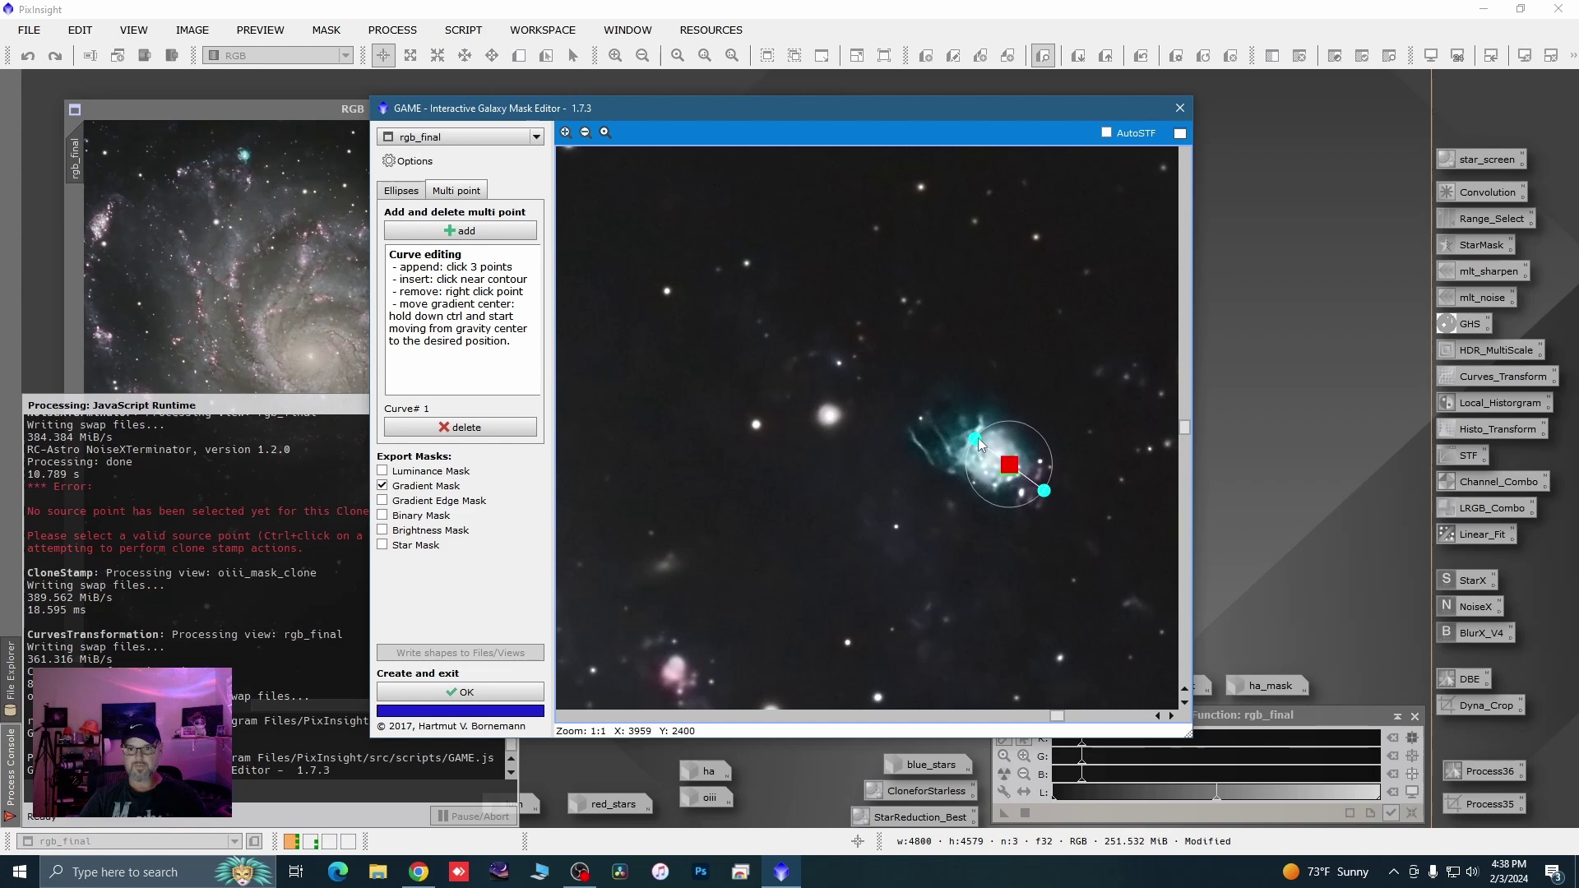
pyautogui.moveTo(978, 437); pyautogui.dragTo(1034, 437)
pyautogui.click(946, 424)
pyautogui.click(988, 402)
pyautogui.click(1013, 430)
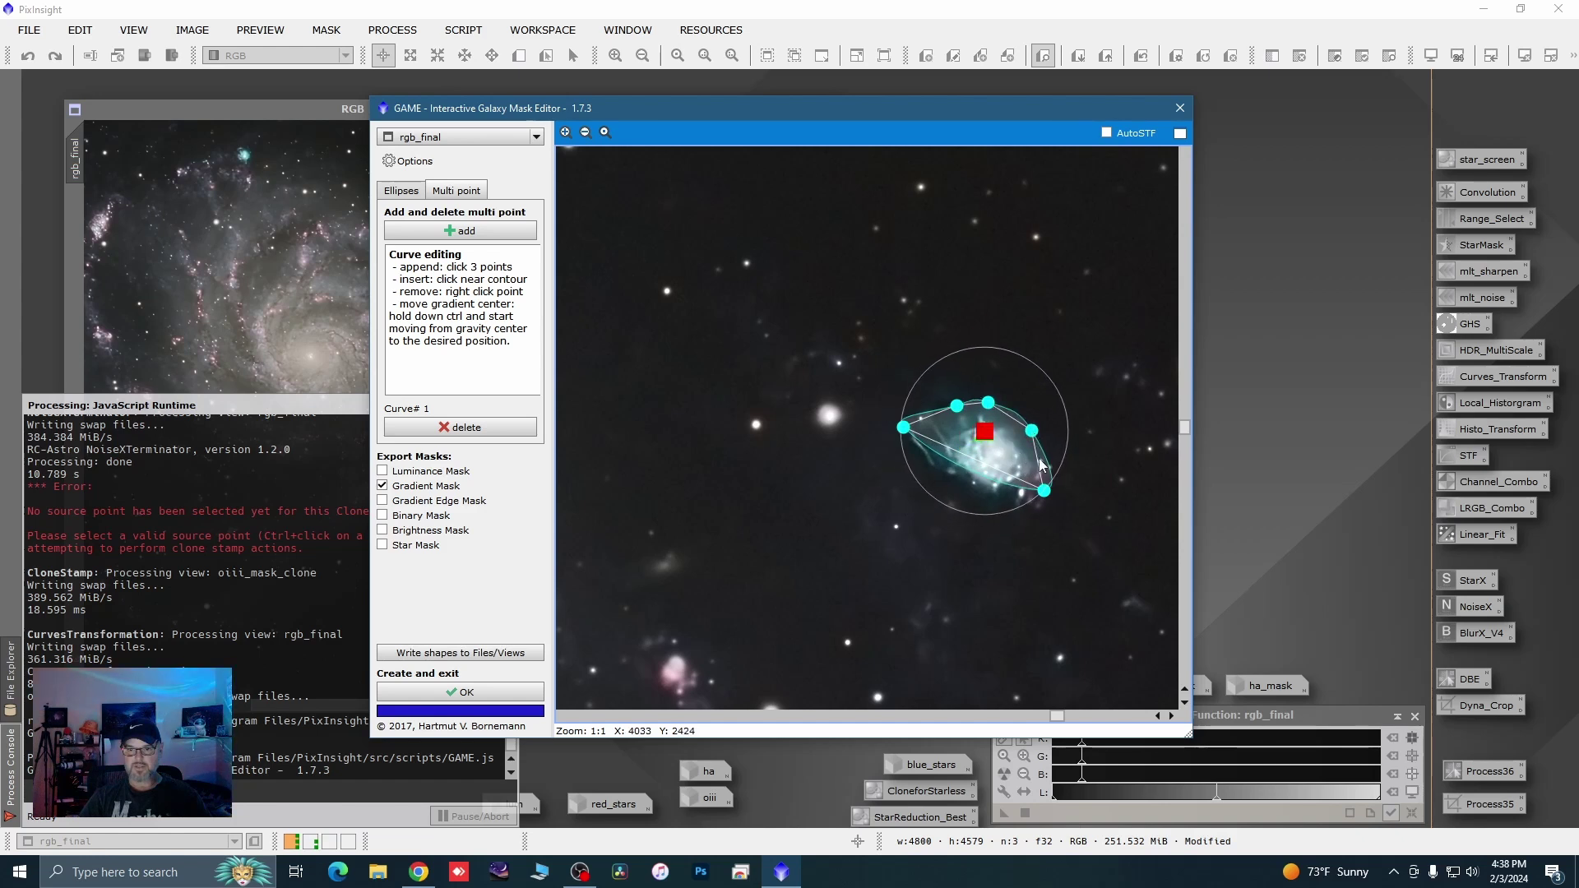
# Complete the lower and side contour points around the teal nebula and create the gradient mask rgb_final_gm
pyautogui.click(1018, 496)
pyautogui.click(963, 497)
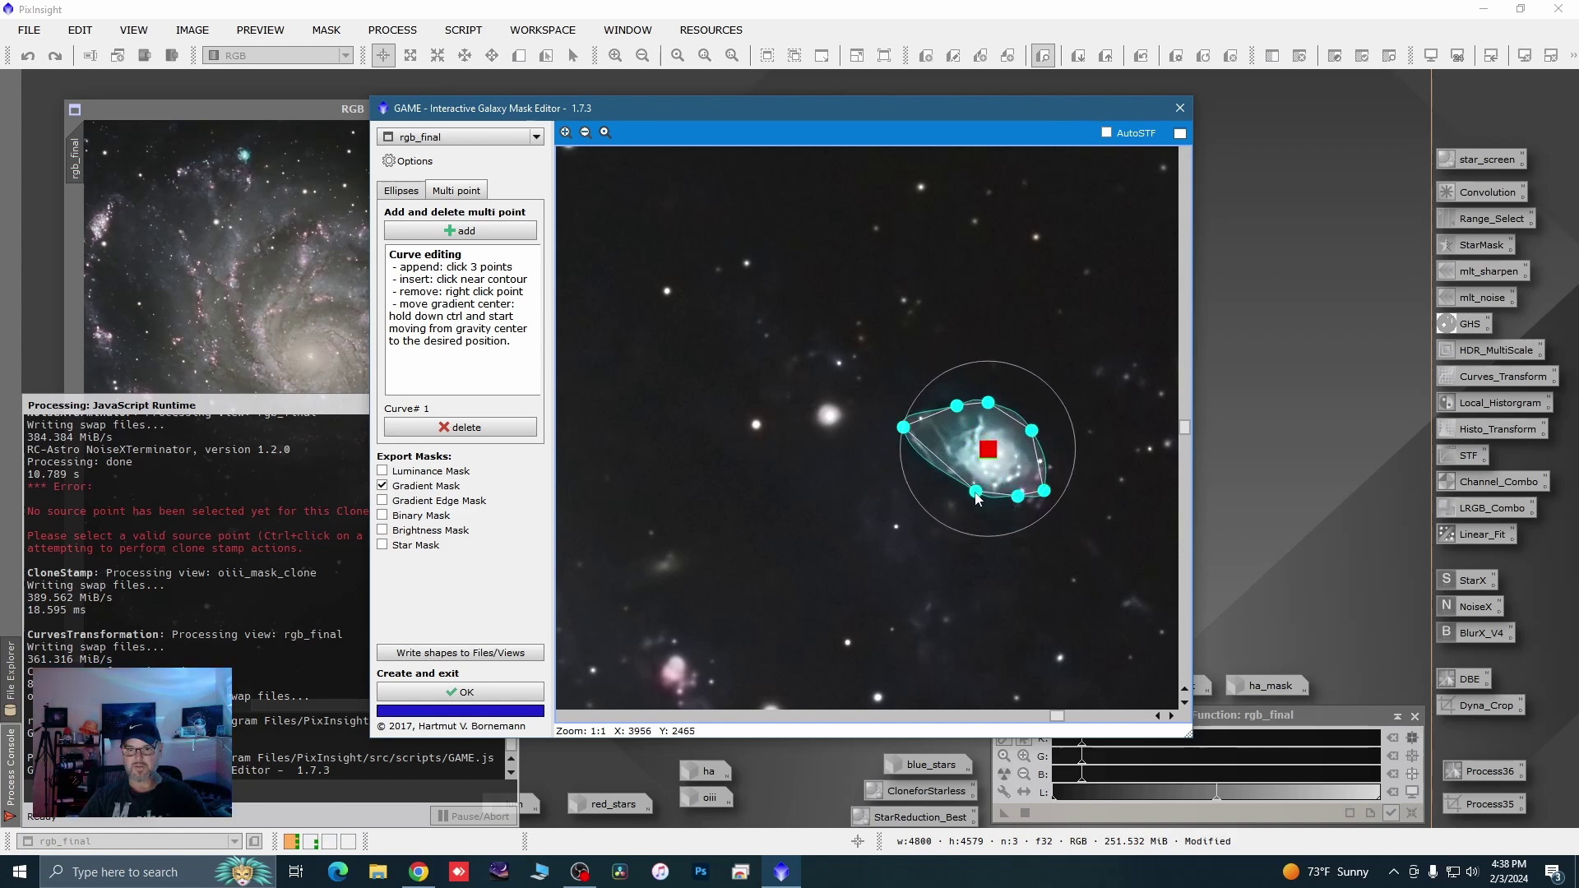
pyautogui.moveTo(966, 504); pyautogui.dragTo(945, 505)
pyautogui.click(990, 506)
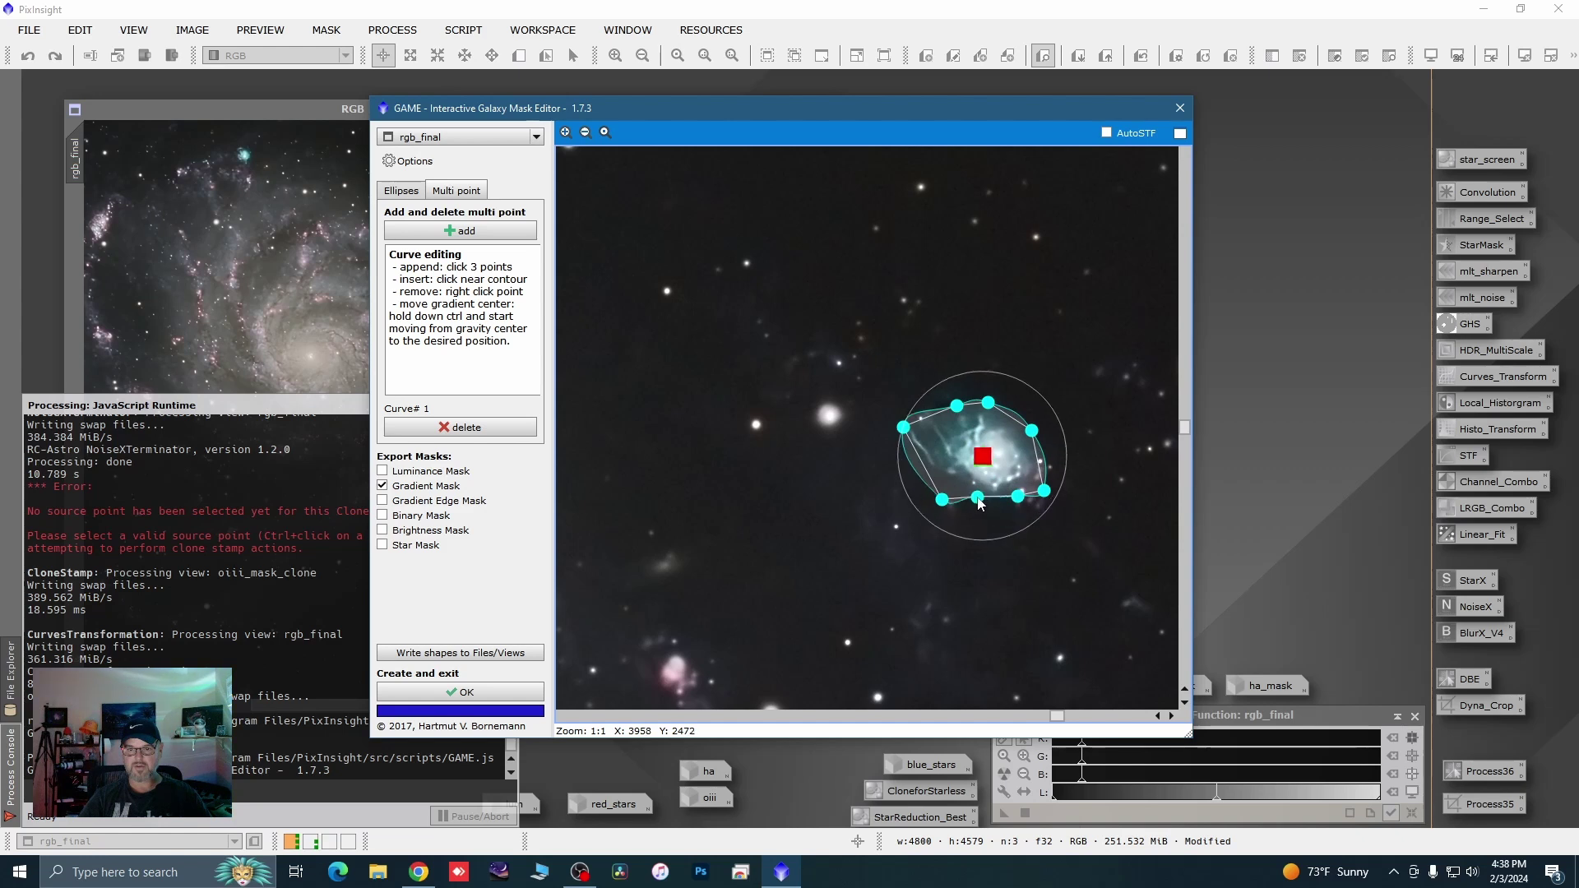
pyautogui.click(1049, 451)
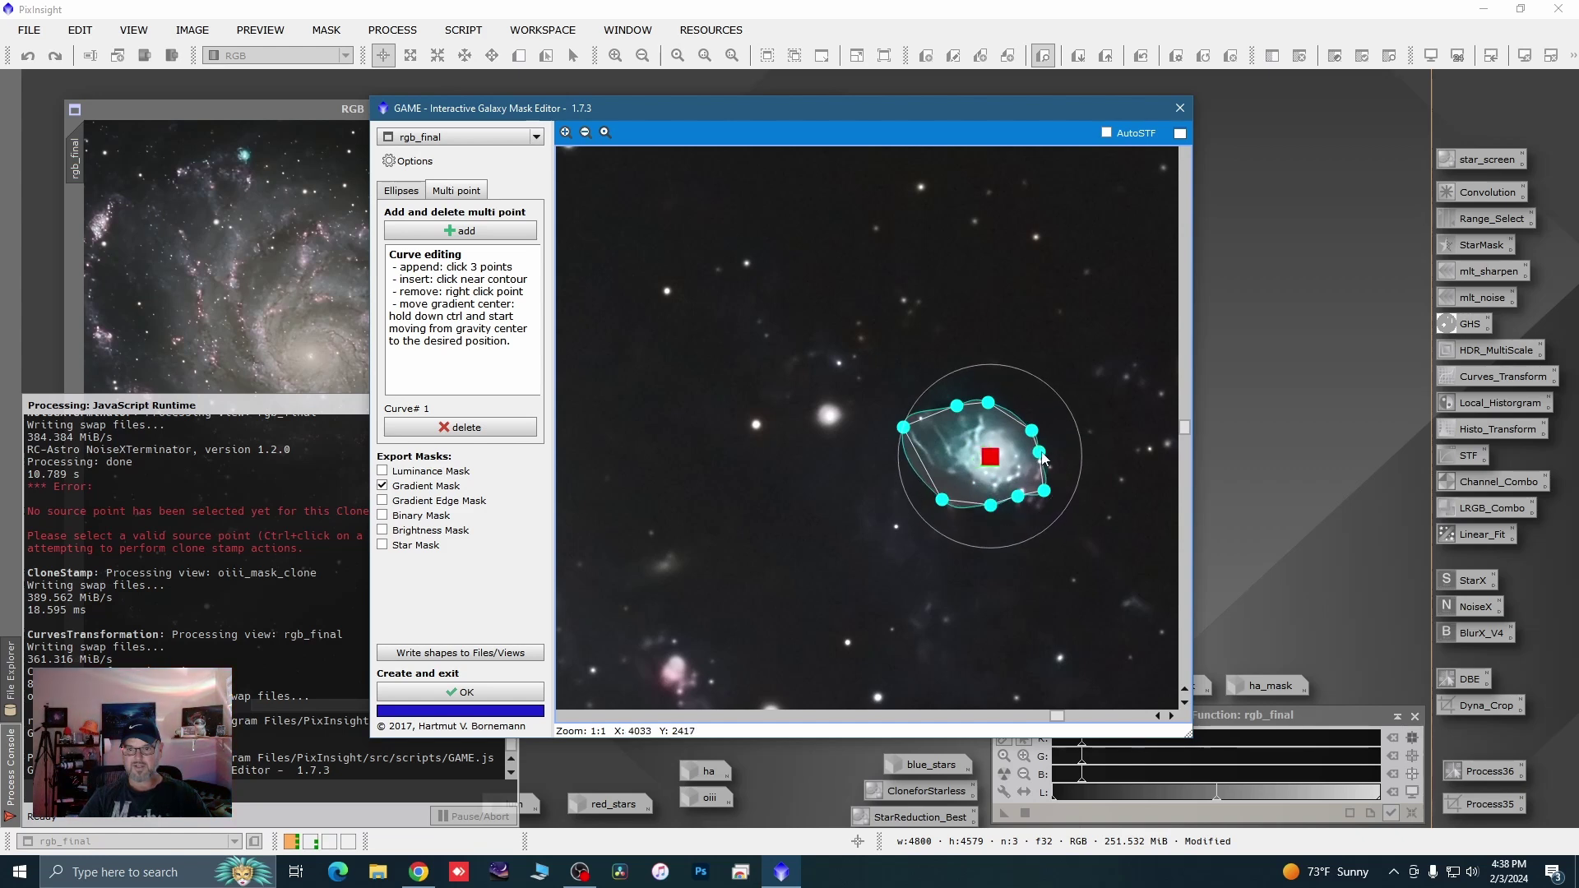
pyautogui.moveTo(908, 423); pyautogui.dragTo(956, 409)
pyautogui.click(925, 413)
pyautogui.moveTo(945, 501); pyautogui.dragTo(950, 492)
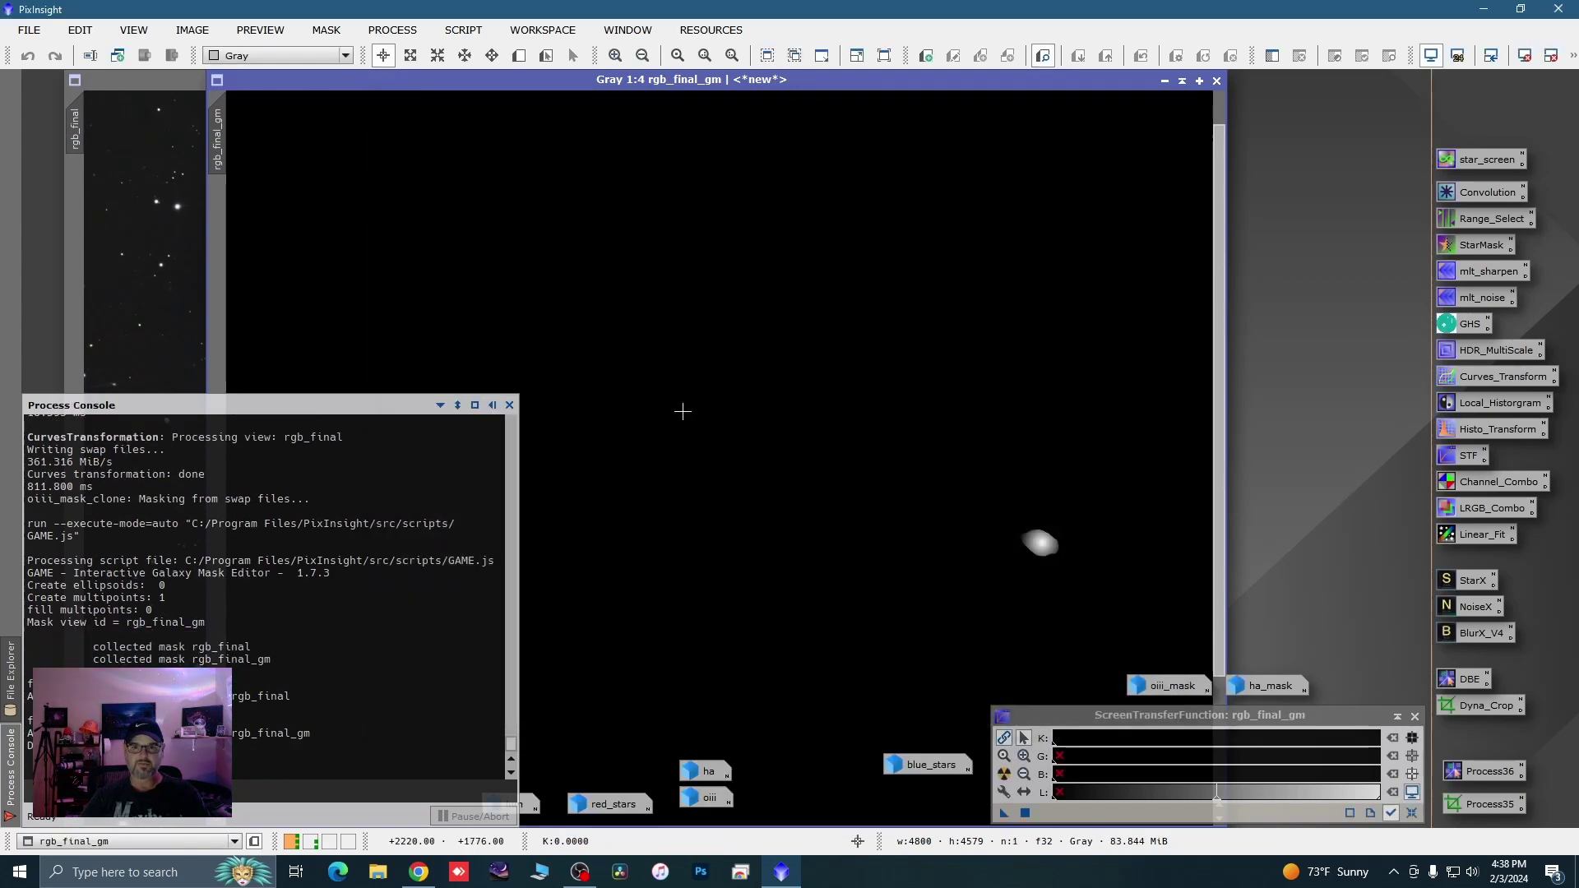
# Blur the rgb_final_gm mask using Convolution with a standard deviation of 32, checking it in the real-time preview
pyautogui.click(1464, 194)
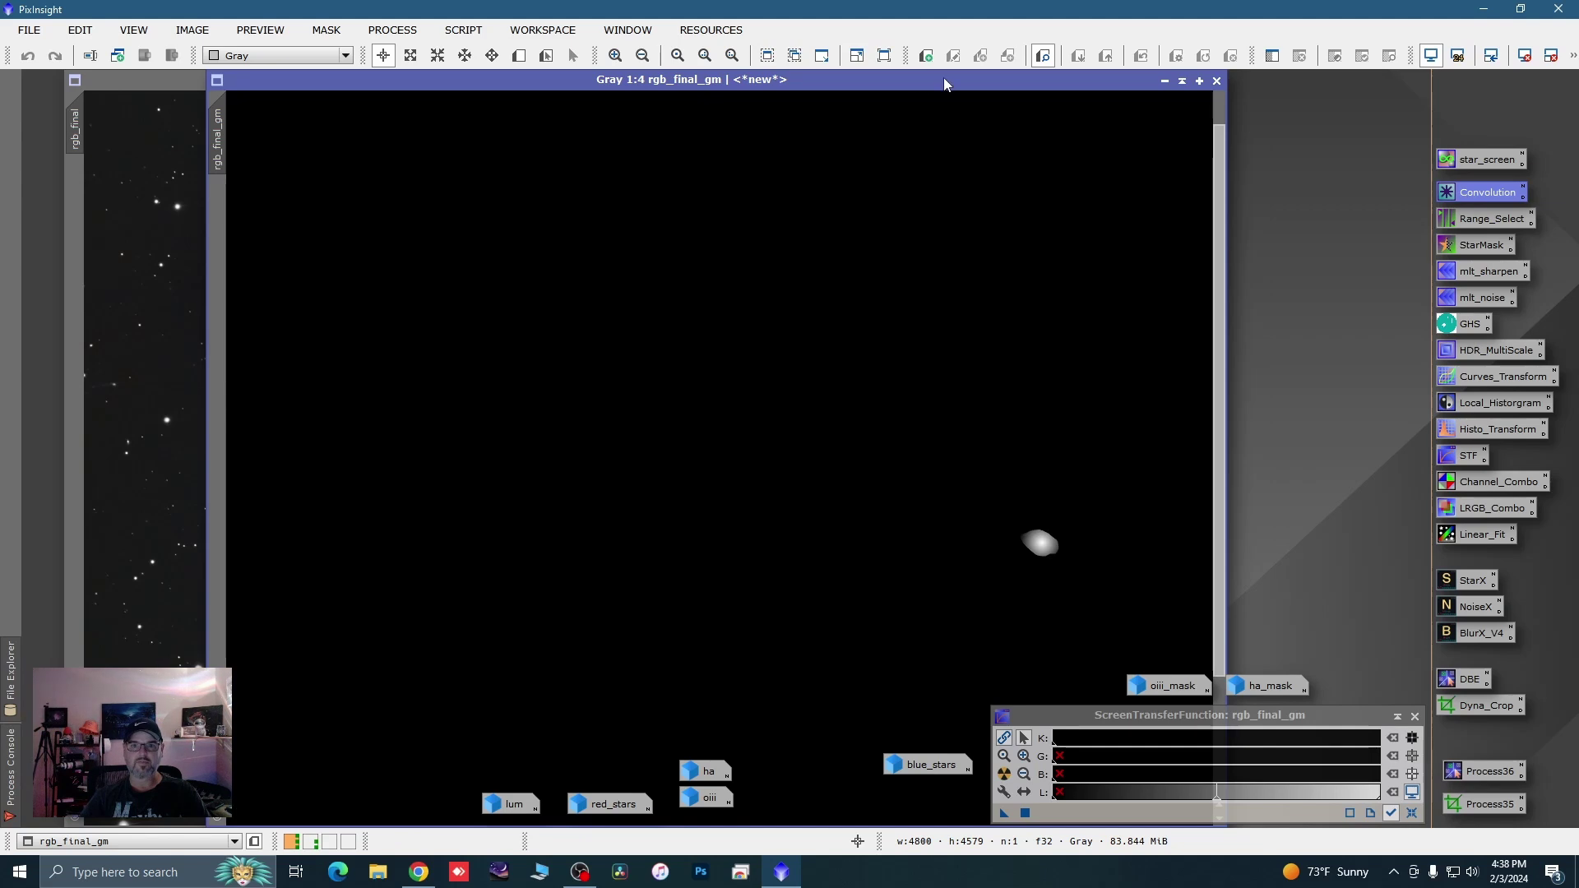
pyautogui.moveTo(949, 77); pyautogui.dragTo(726, 109)
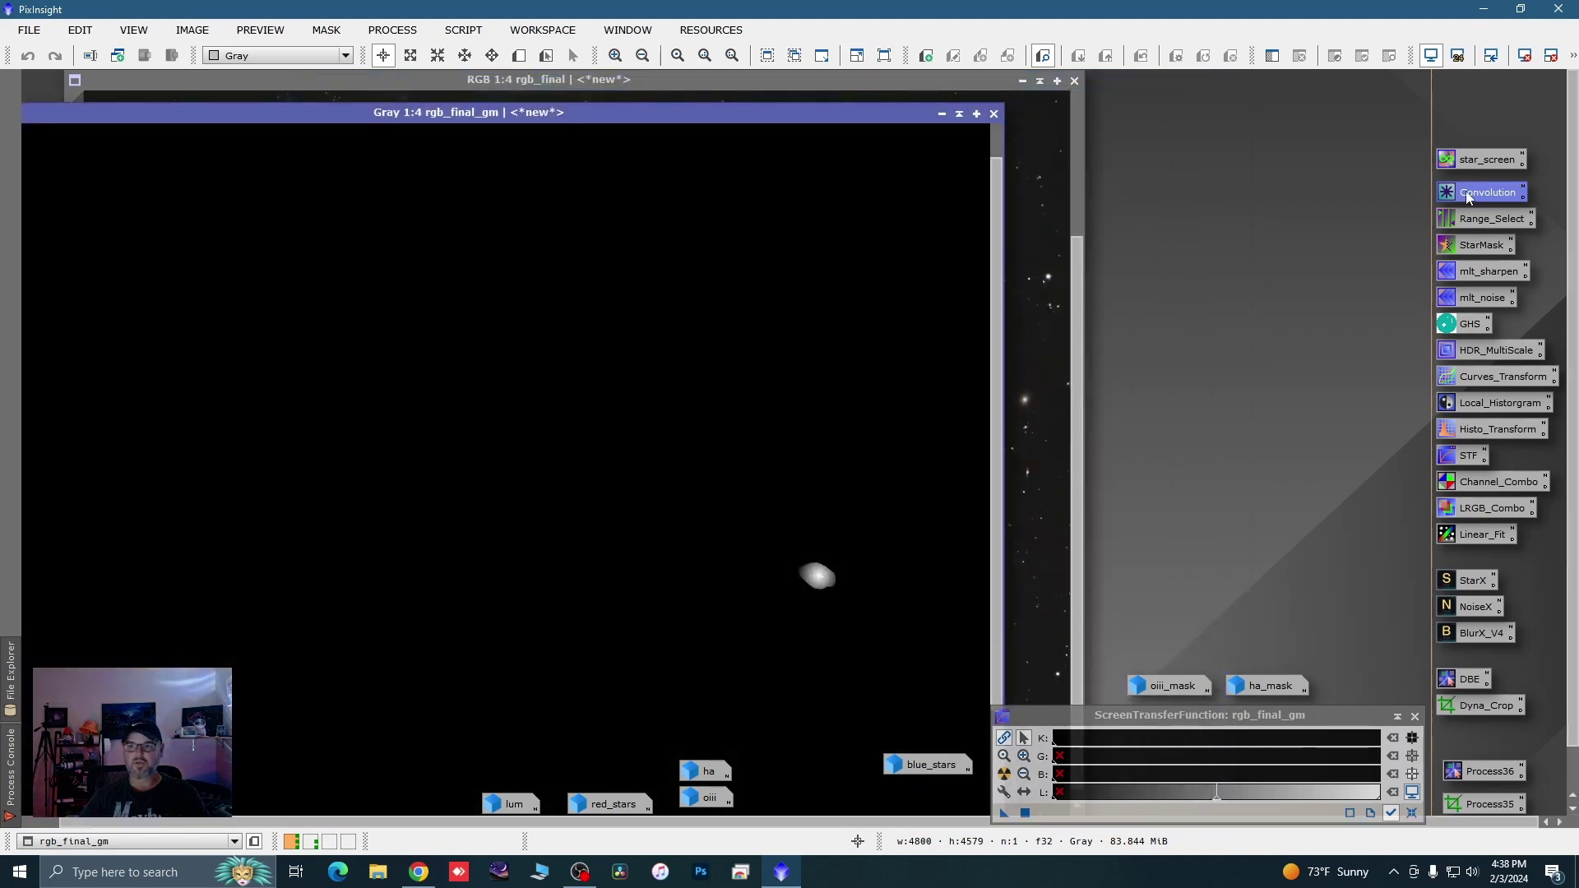
pyautogui.doubleClick(1467, 195)
pyautogui.click(1028, 417)
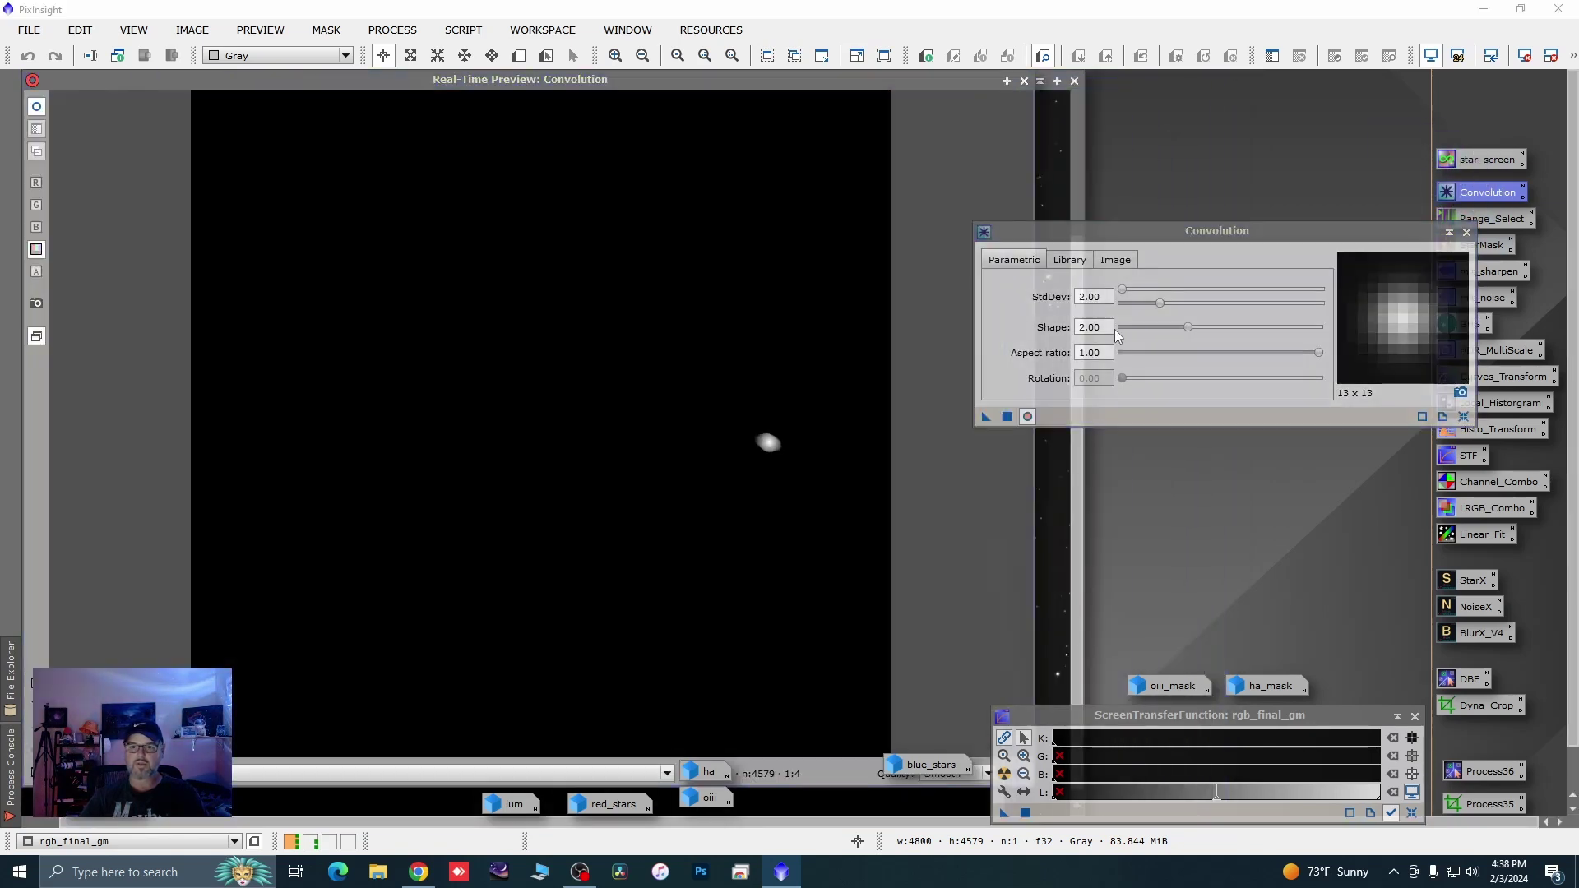
pyautogui.moveTo(1123, 292); pyautogui.dragTo(1139, 289)
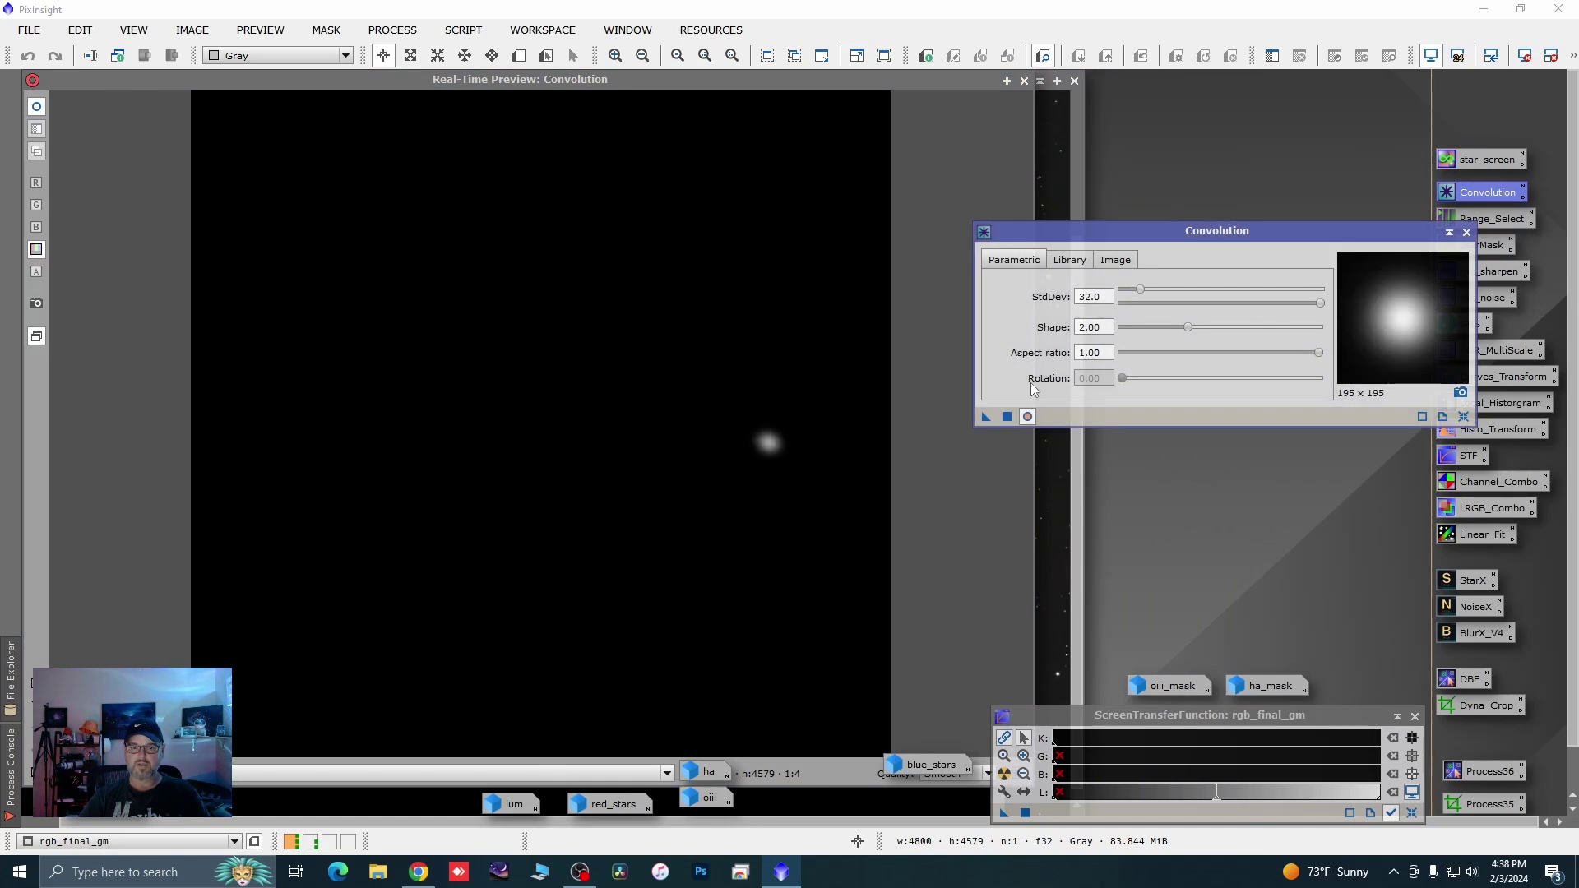
pyautogui.click(1008, 417)
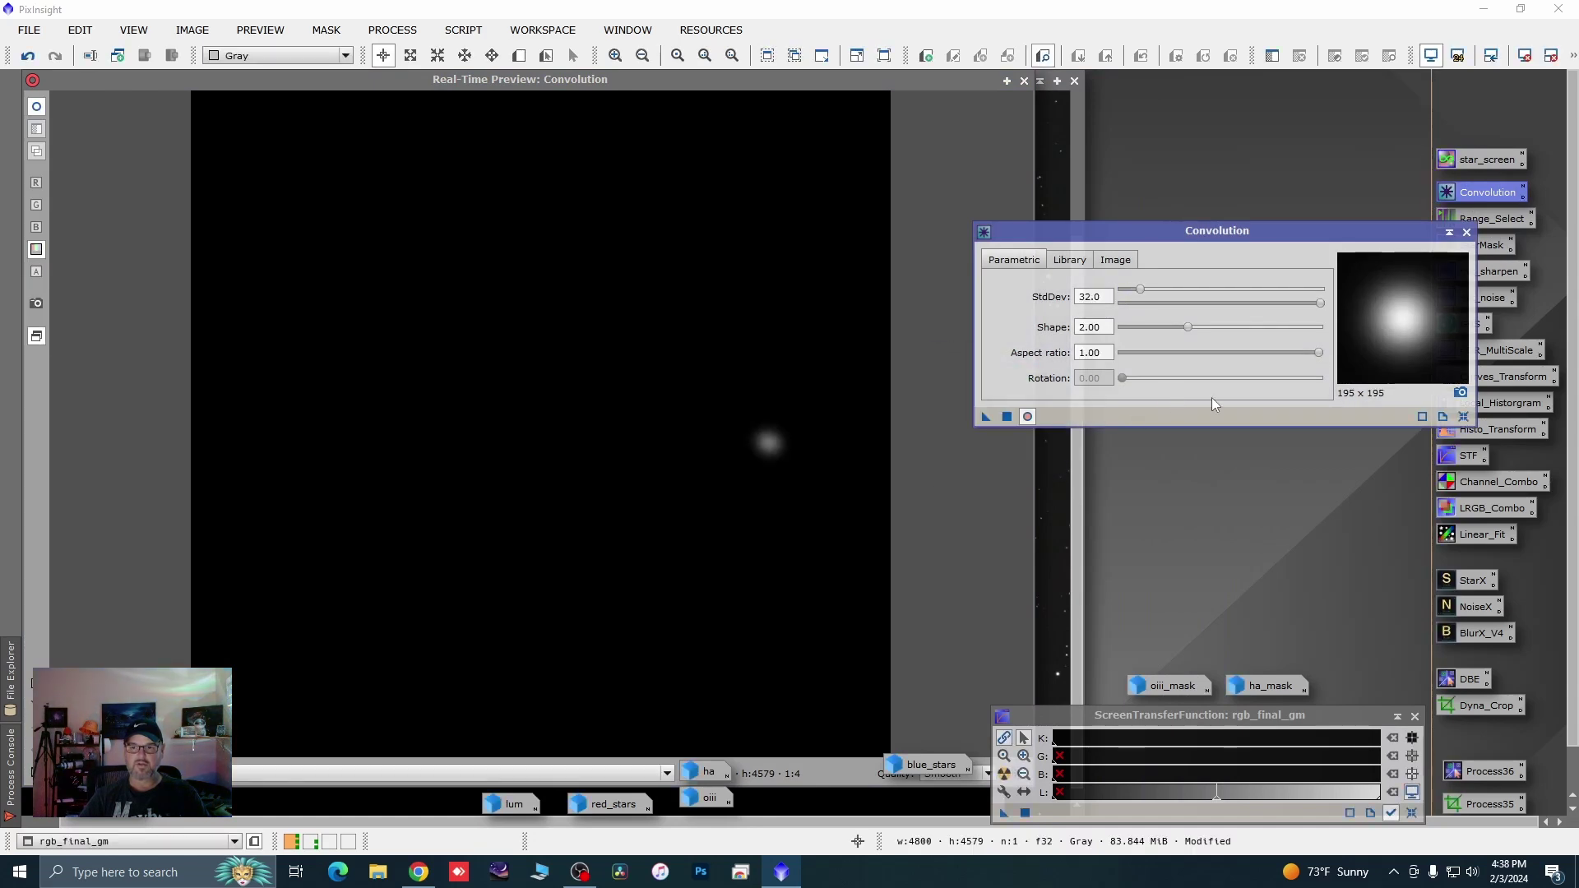
pyautogui.click(1467, 233)
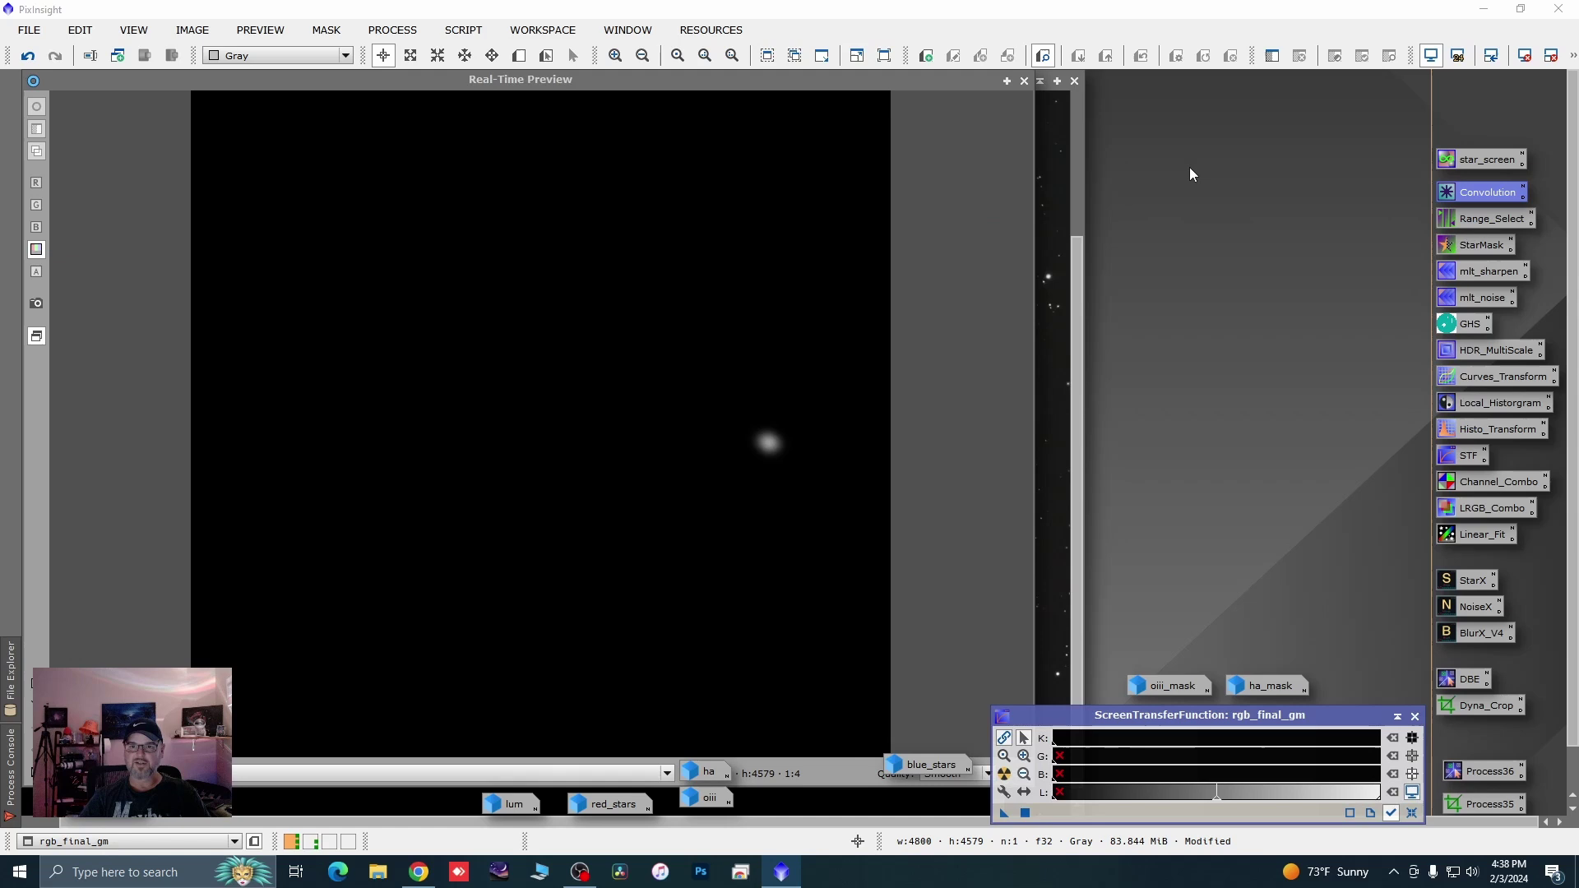
pyautogui.click(1024, 81)
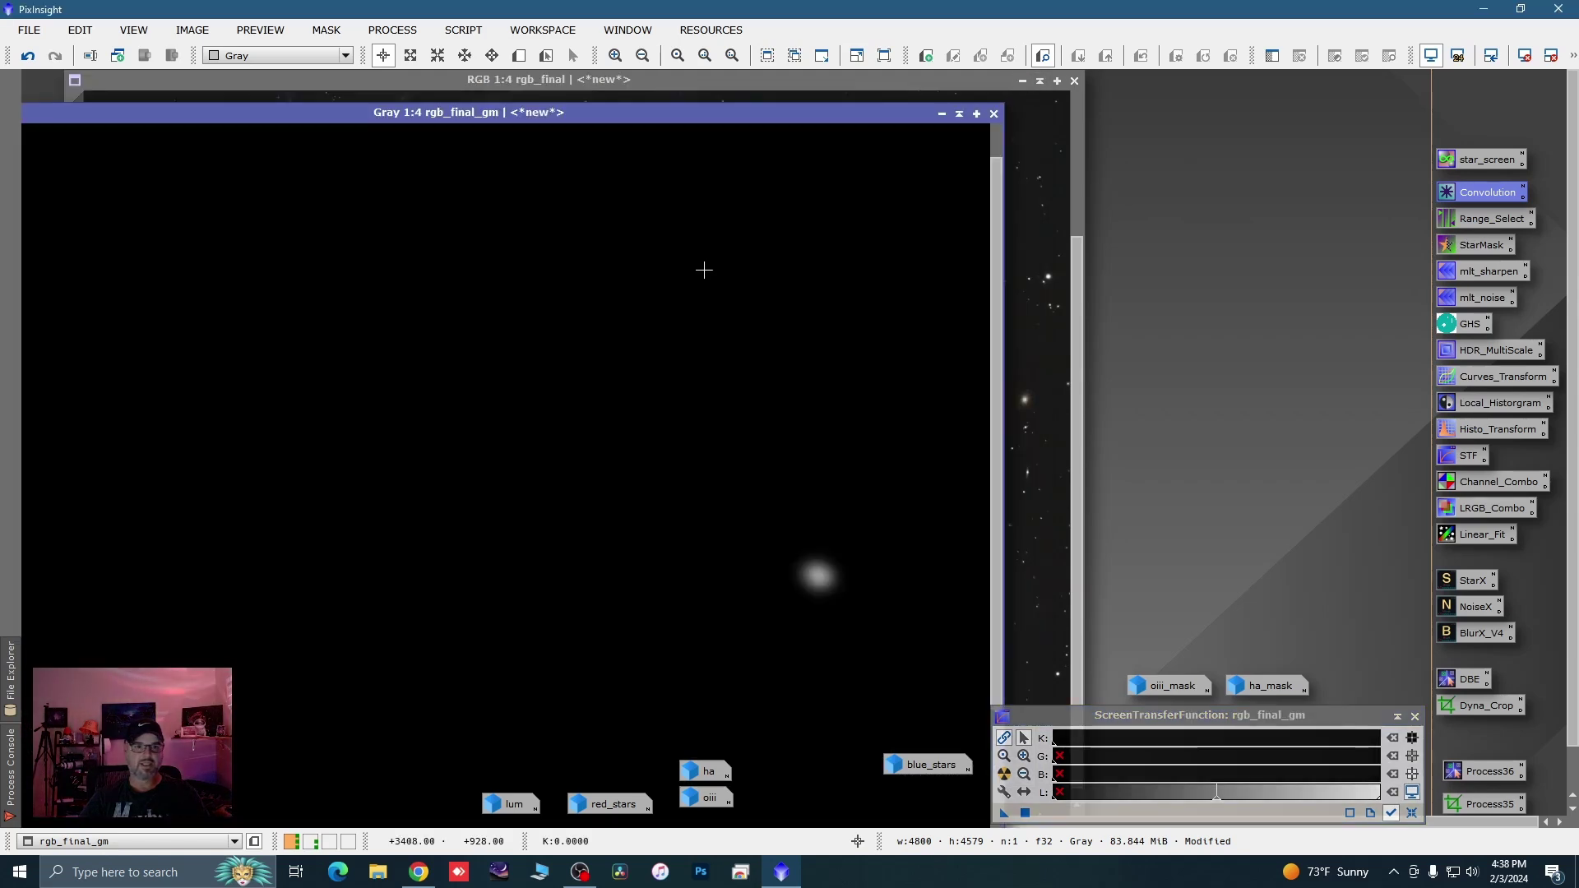
# Apply rgb_final_gm as the mask for rgb_final and park the minimized mask above the other mask icons
pyautogui.moveTo(624, 117); pyautogui.dragTo(819, 124)
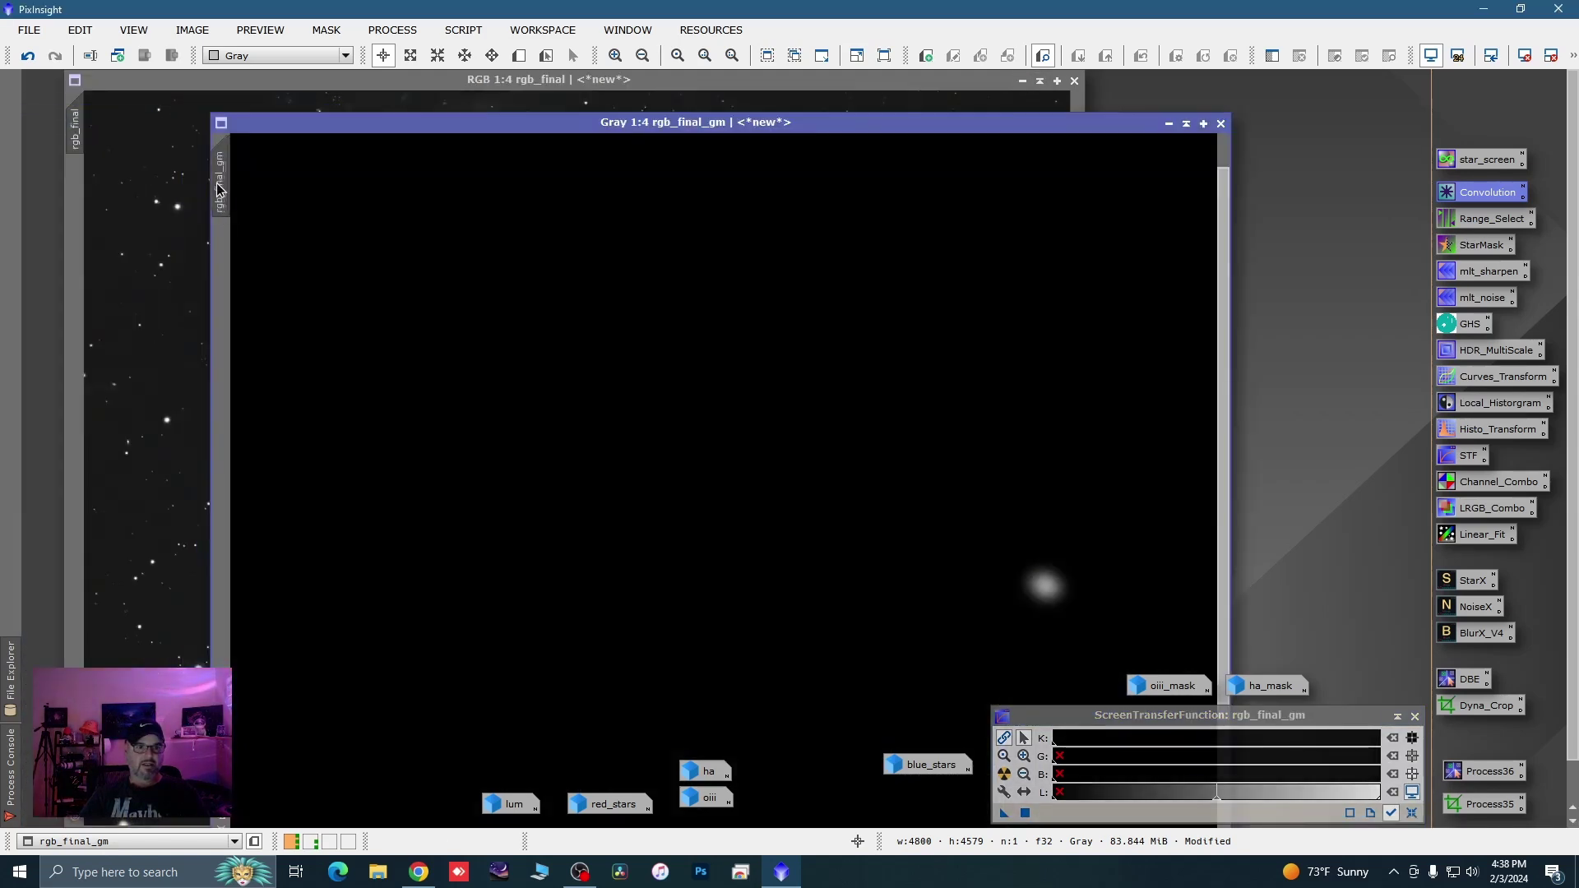
pyautogui.moveTo(74, 136); pyautogui.dragTo(963, 165)
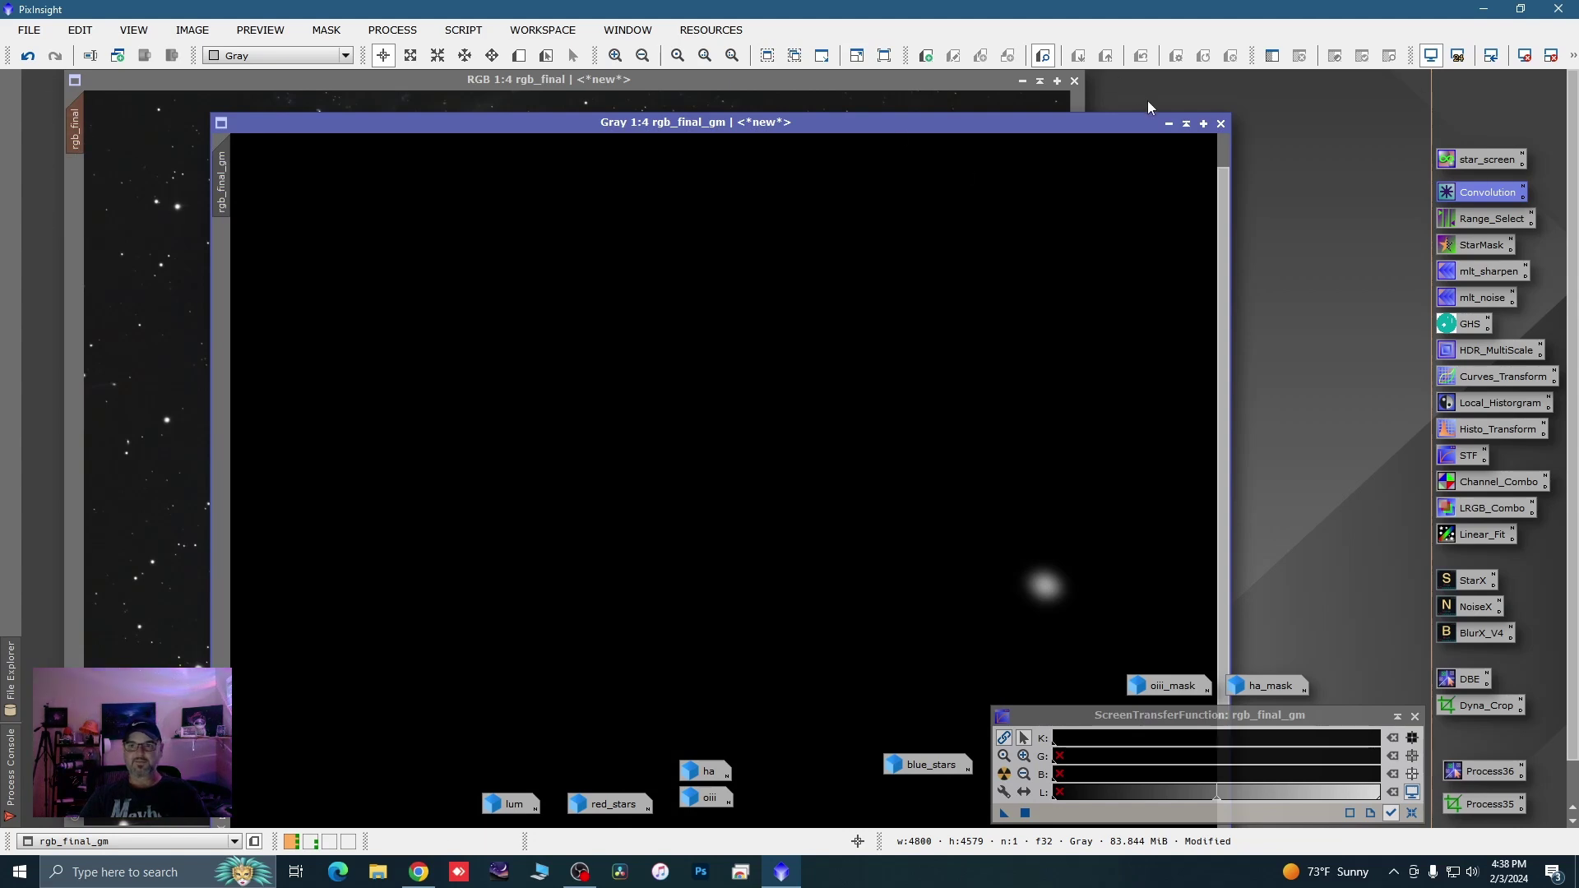
pyautogui.click(1170, 124)
pyautogui.moveTo(766, 506); pyautogui.dragTo(1251, 651)
# Shrink the rgb_final window around the whole galaxy, then define a preview around the teal nebula and open it
pyautogui.scroll(-2, 388, 324)
pyautogui.scroll(-1, 388, 323)
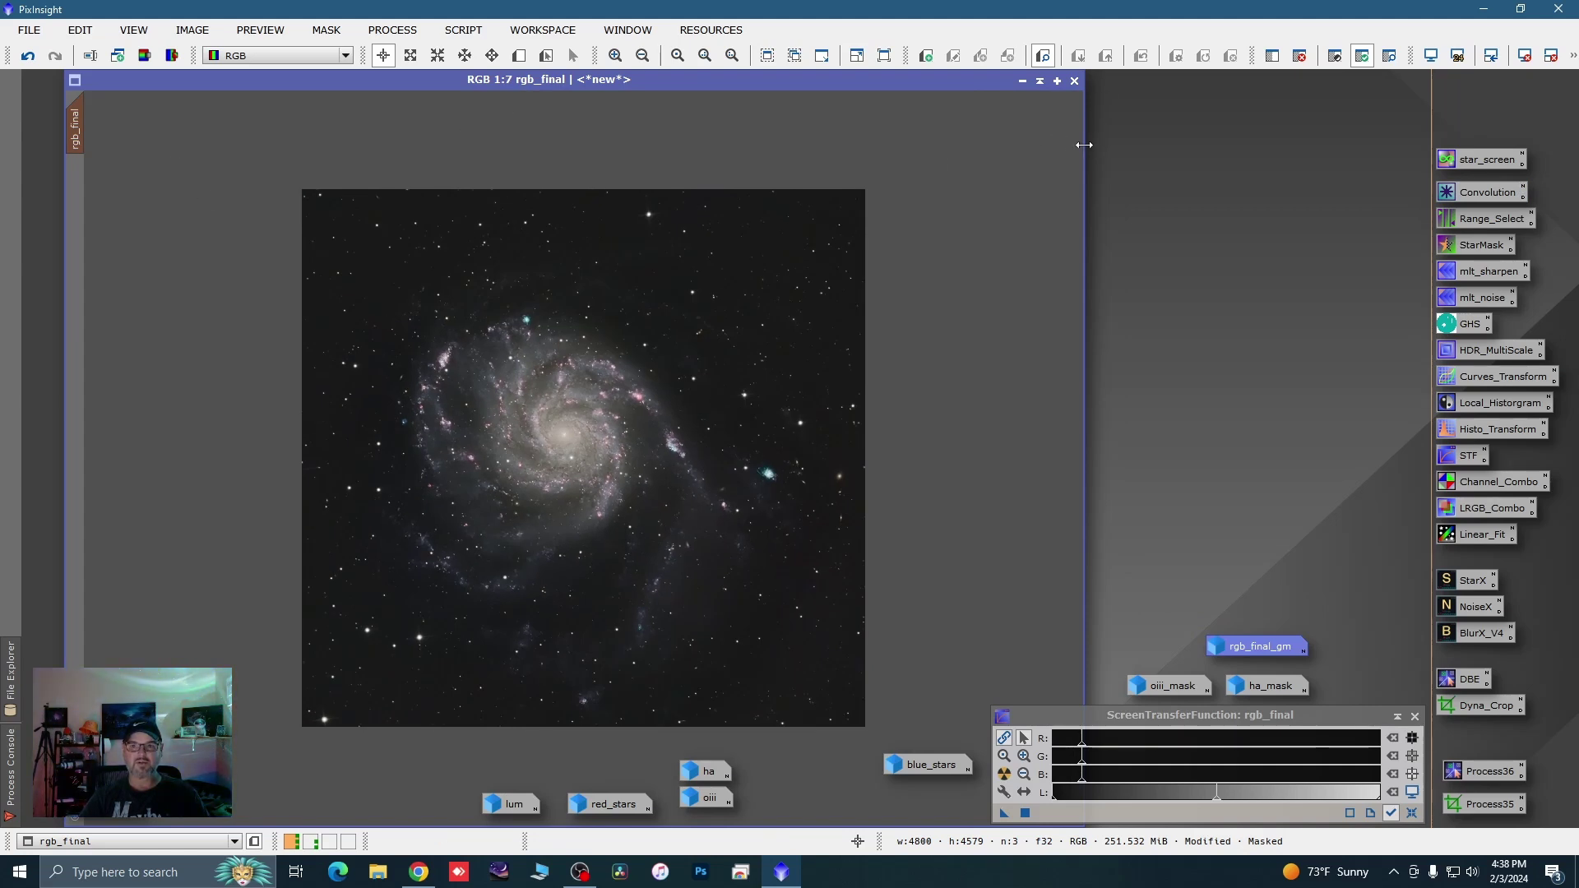
pyautogui.moveTo(1085, 145); pyautogui.dragTo(841, 155)
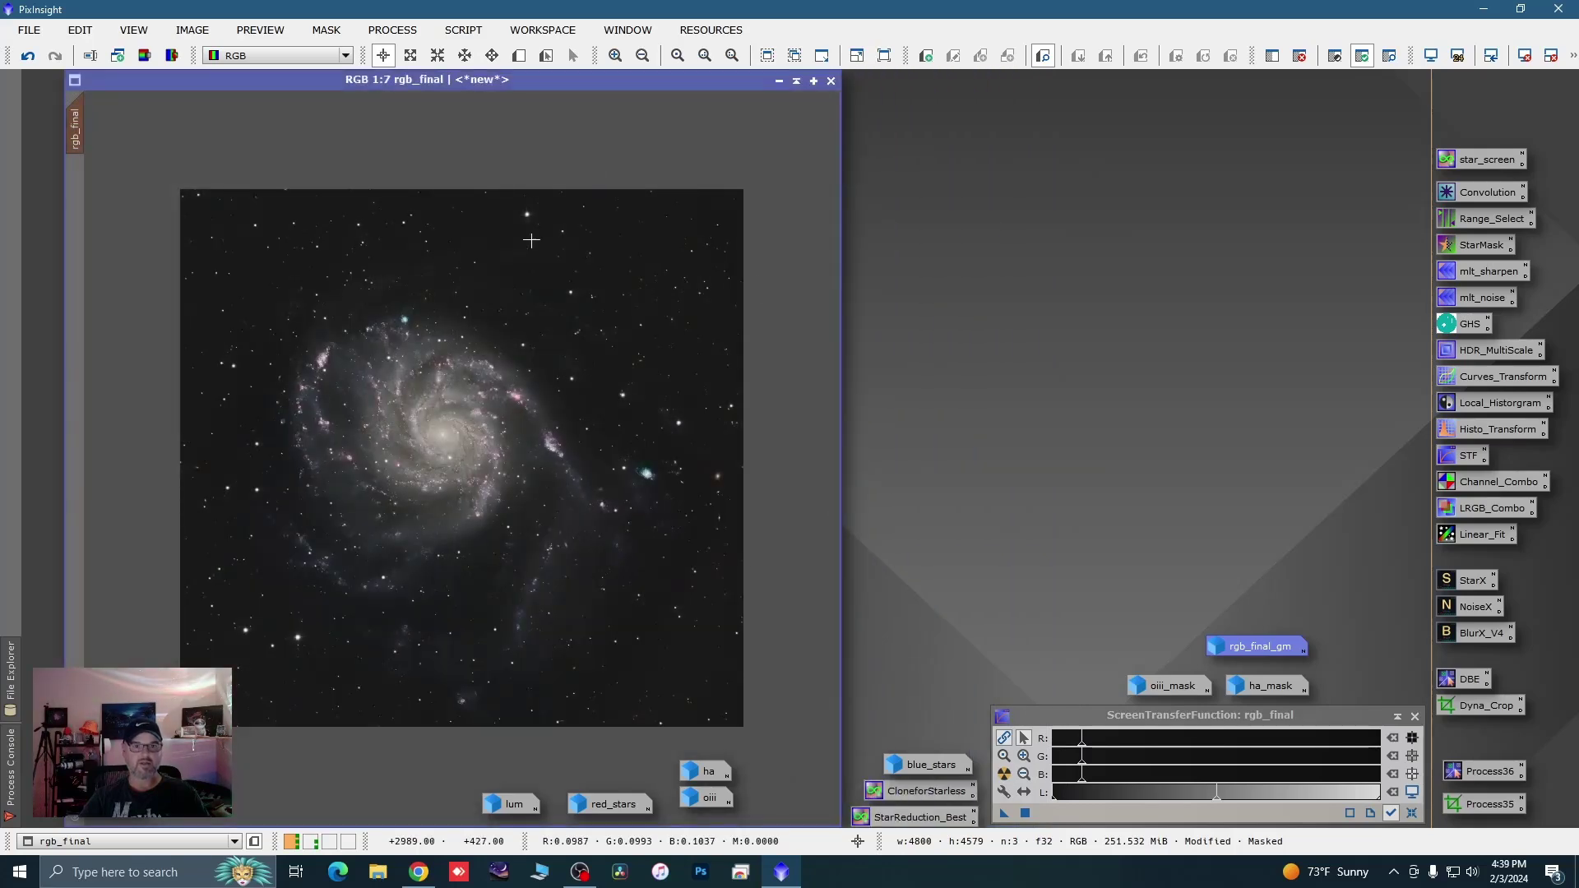
pyautogui.moveTo(635, 81); pyautogui.dragTo(633, 121)
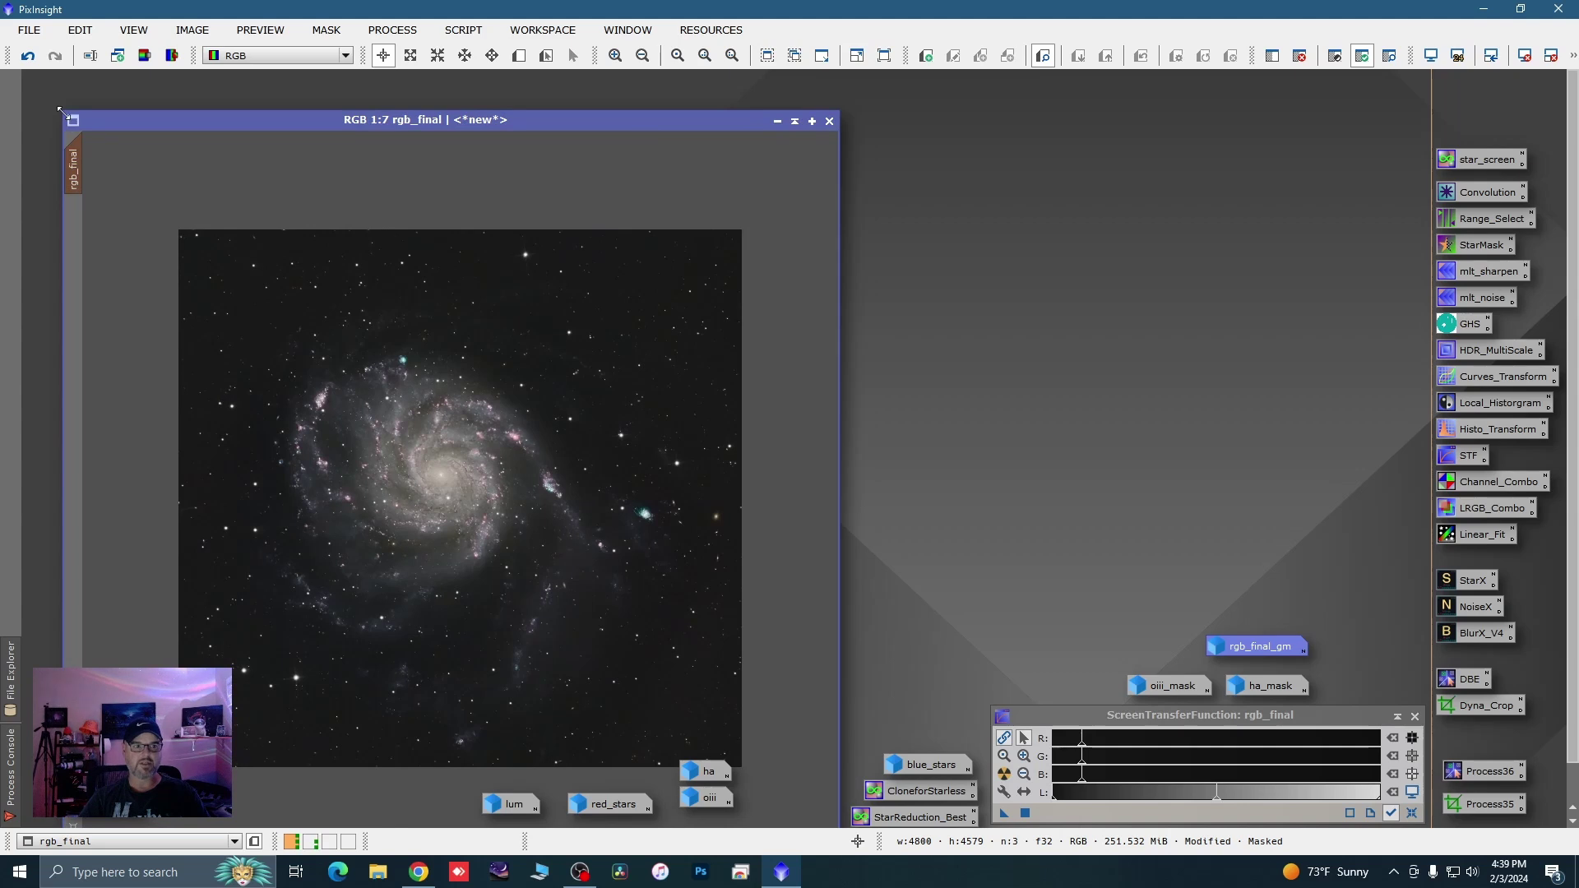
pyautogui.moveTo(59, 110); pyautogui.dragTo(200, 122)
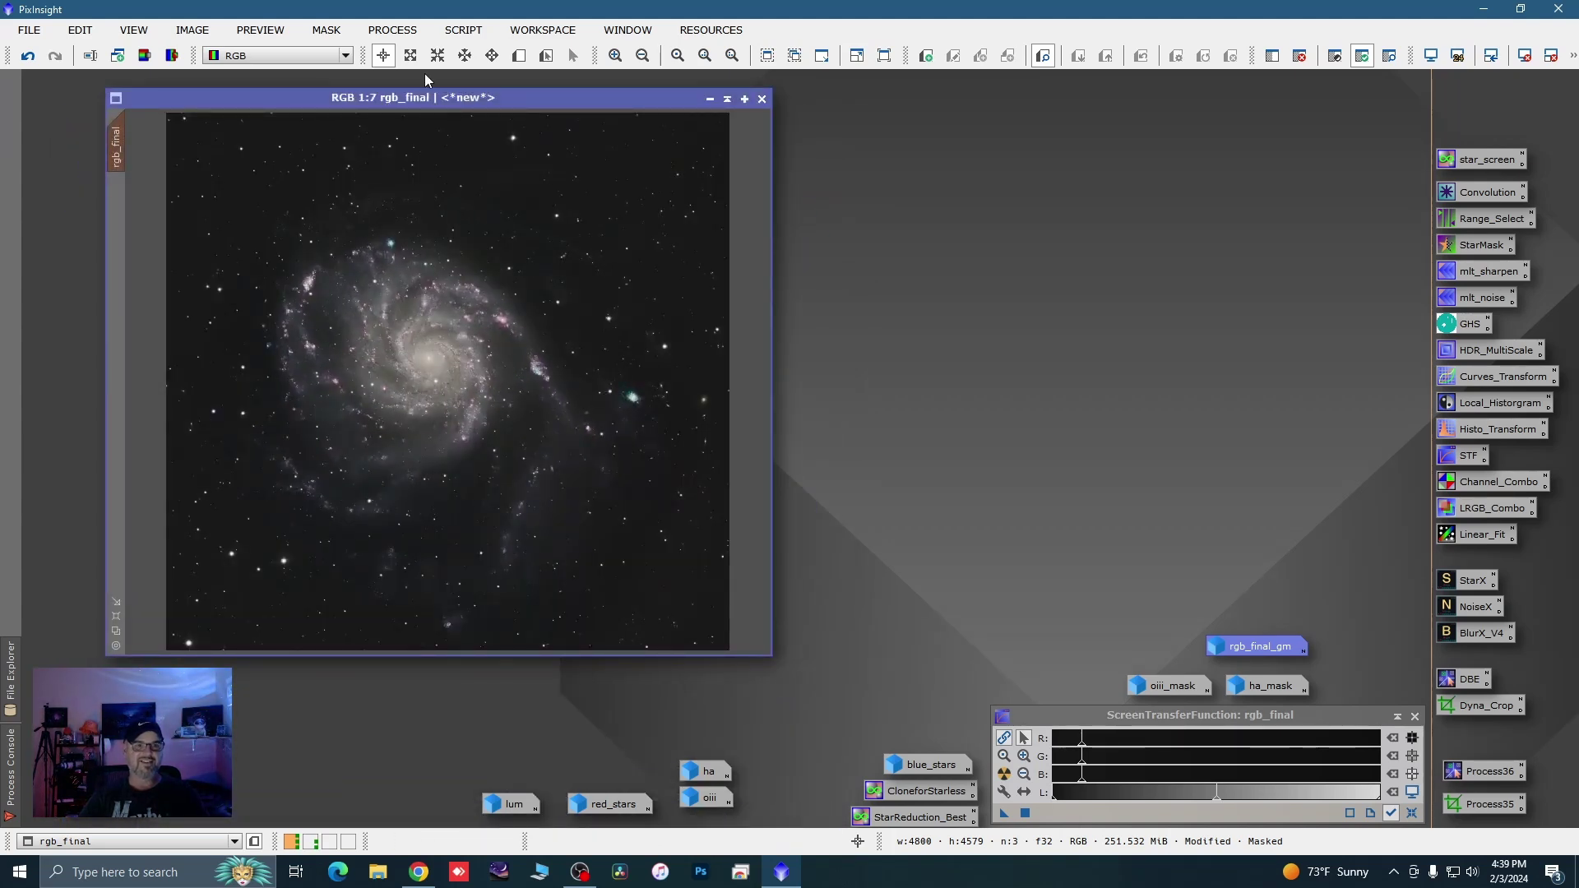
pyautogui.click(519, 55)
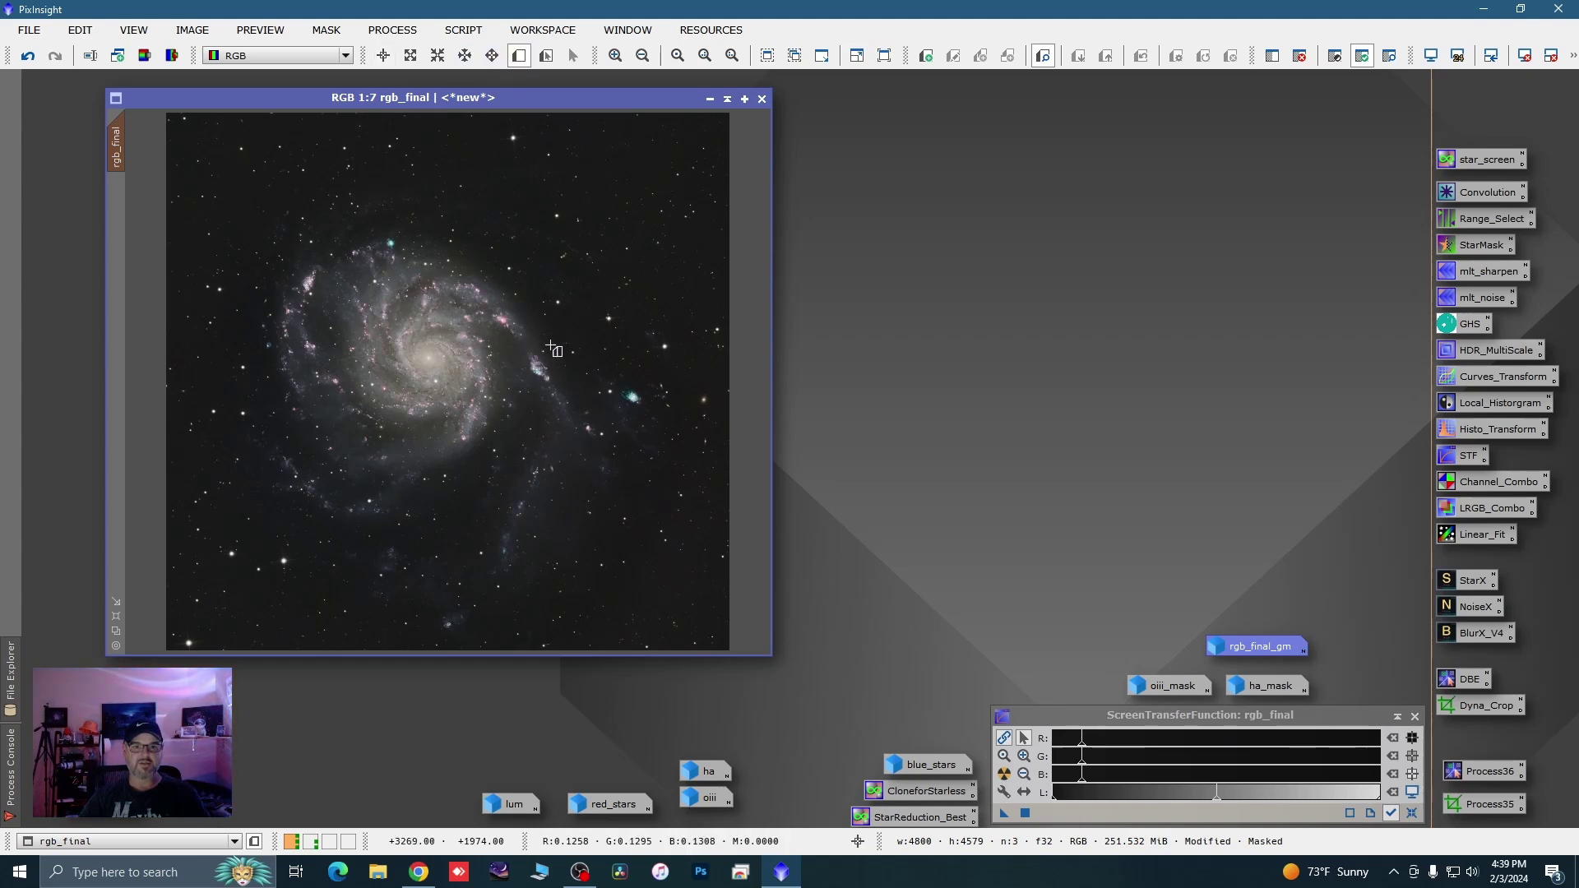
pyautogui.moveTo(557, 346); pyautogui.dragTo(710, 468)
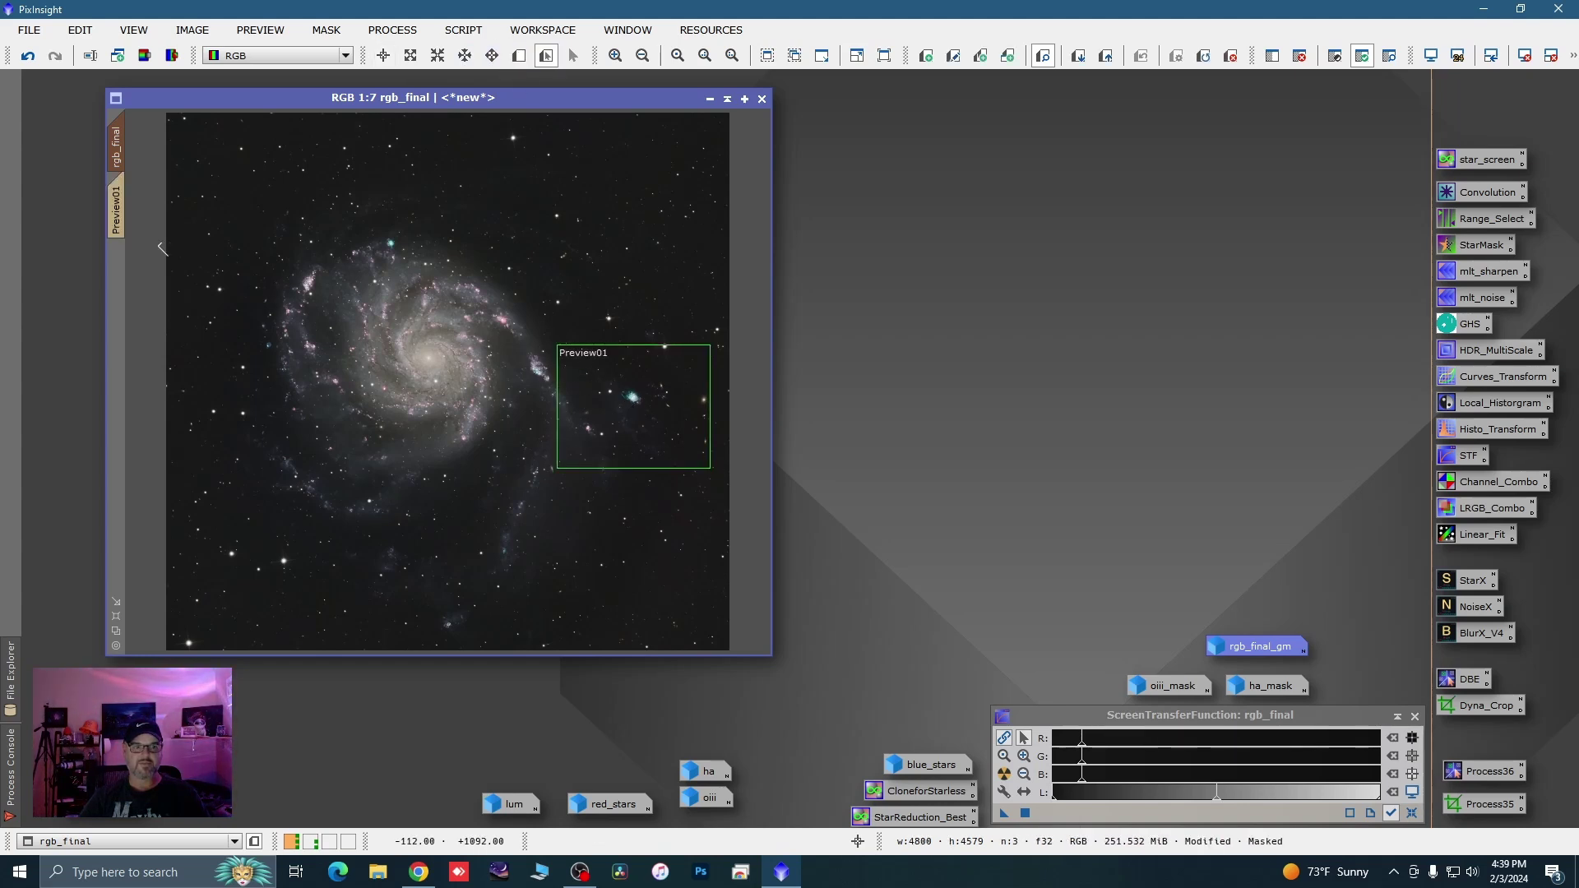
pyautogui.click(118, 212)
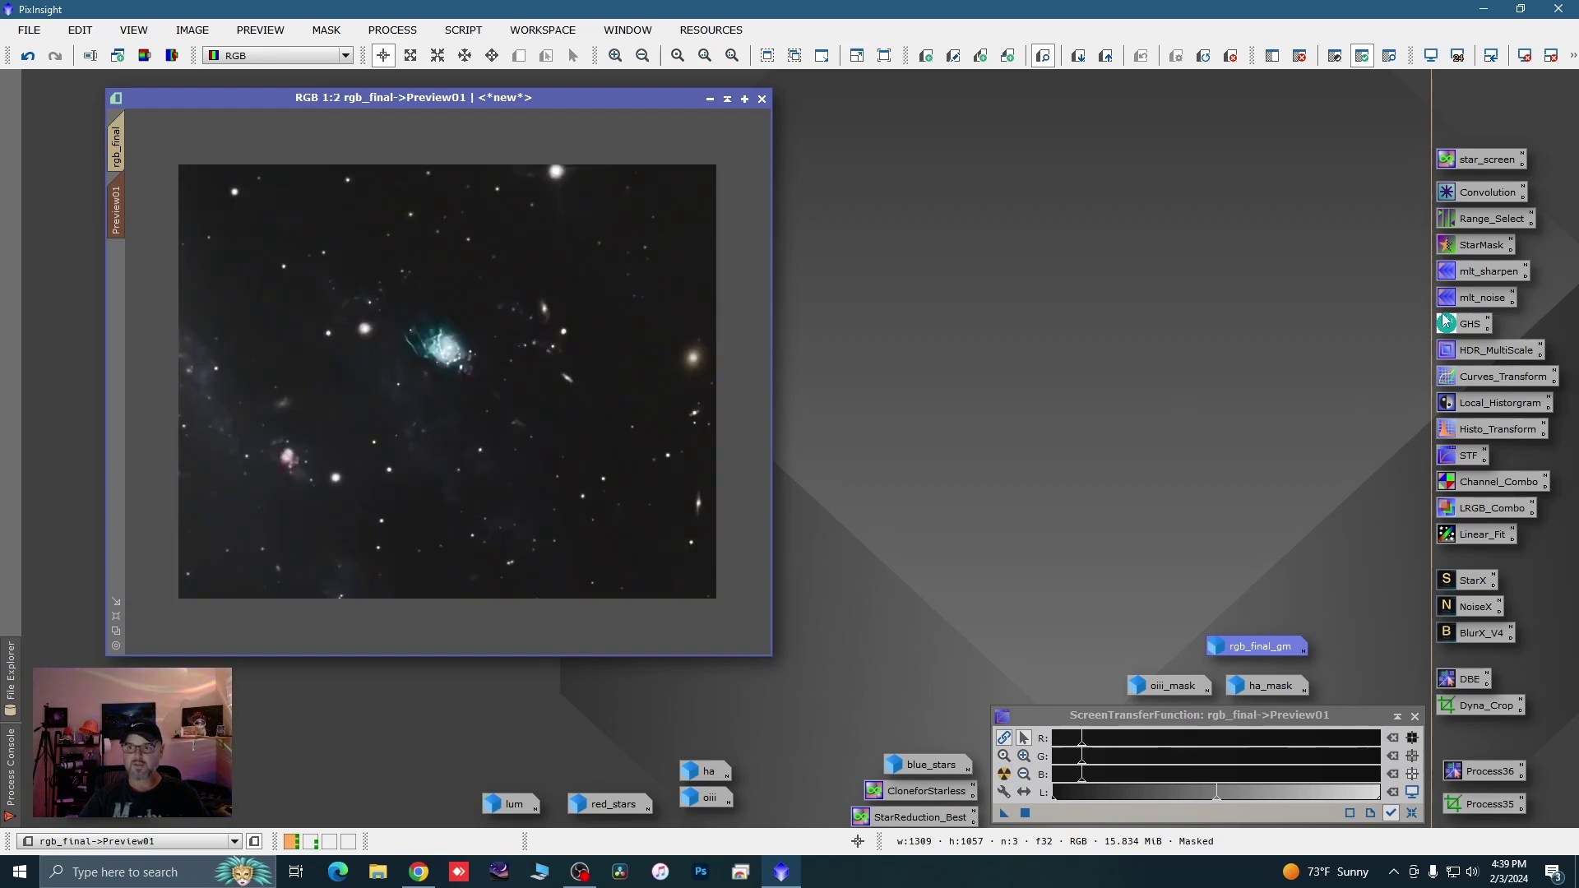
# Test HDRMultiscaleTransform on the preview with To intensity and Lightness mask enabled, trying 6 and 3 layers
pyautogui.doubleClick(1479, 352)
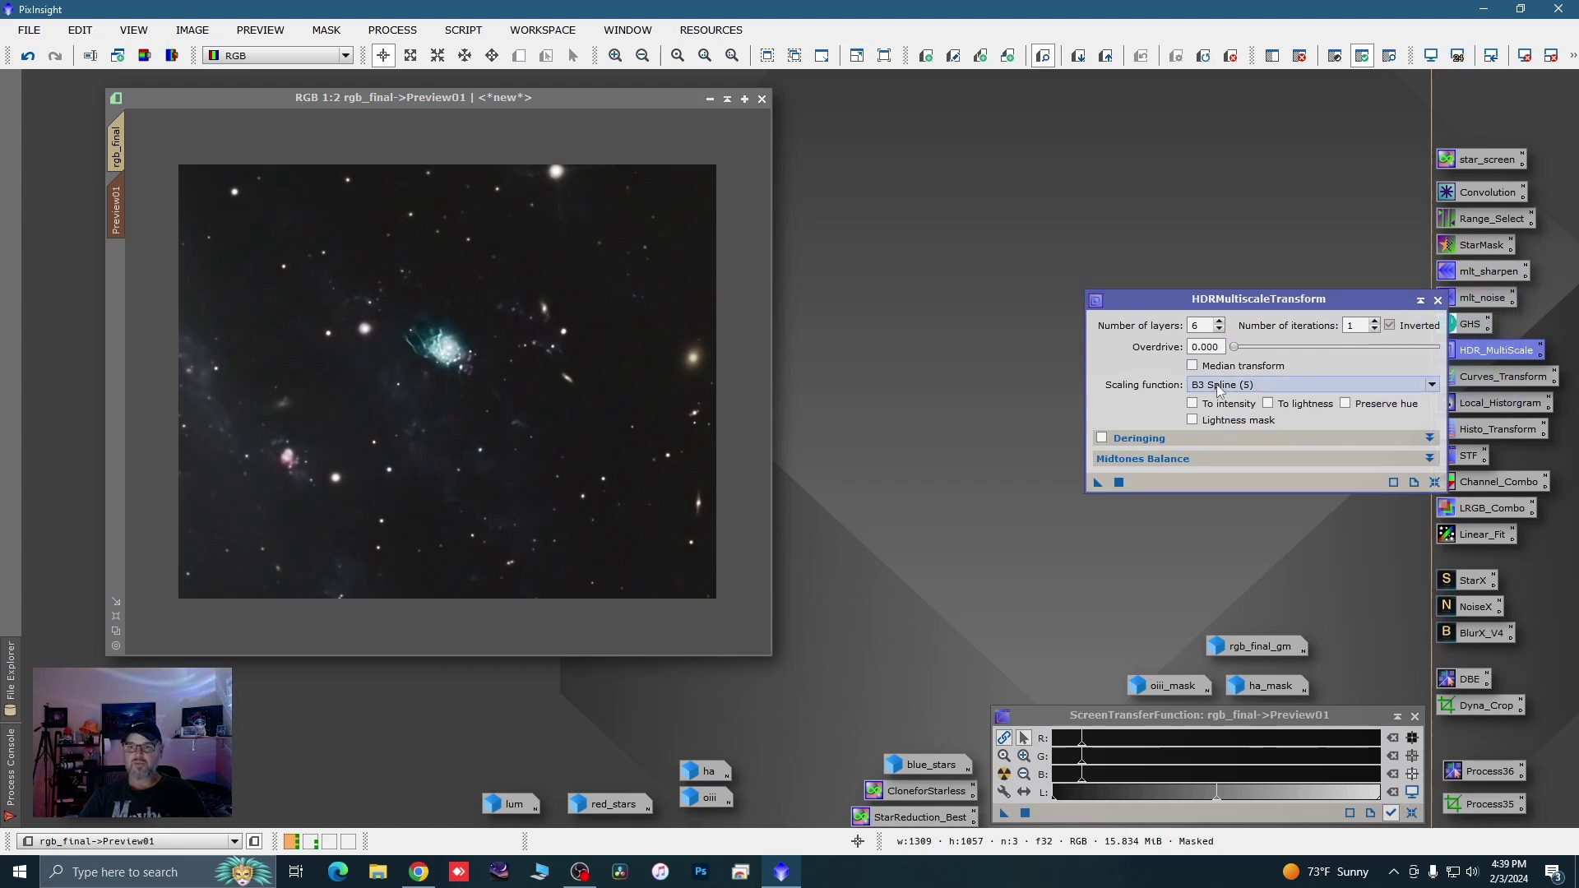
pyautogui.click(1193, 403)
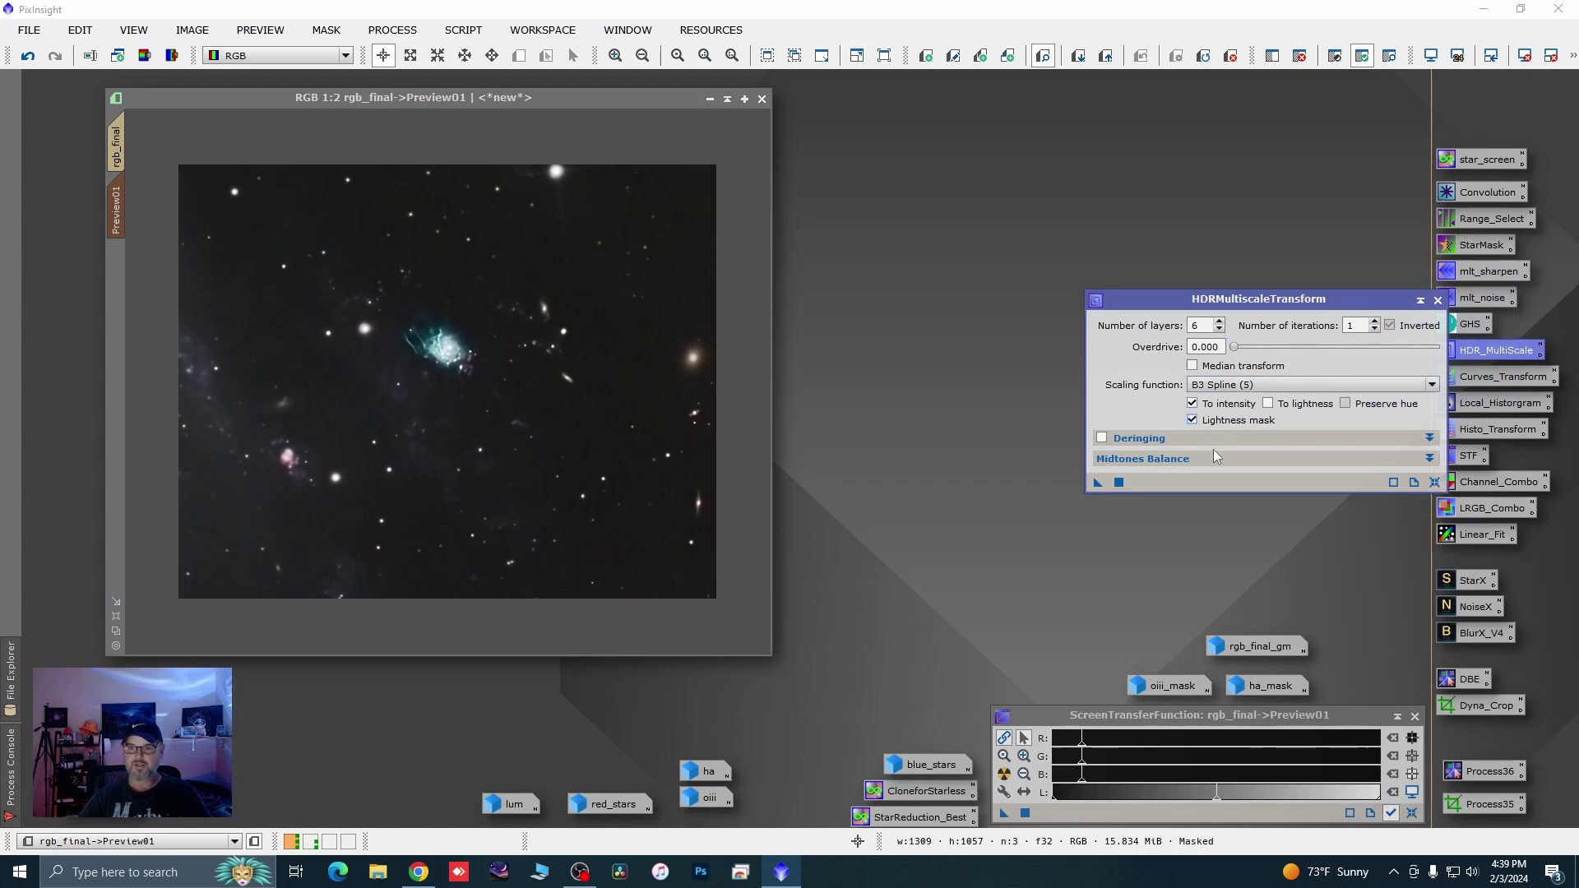
pyautogui.moveTo(1020, 477); pyautogui.dragTo(696, 466)
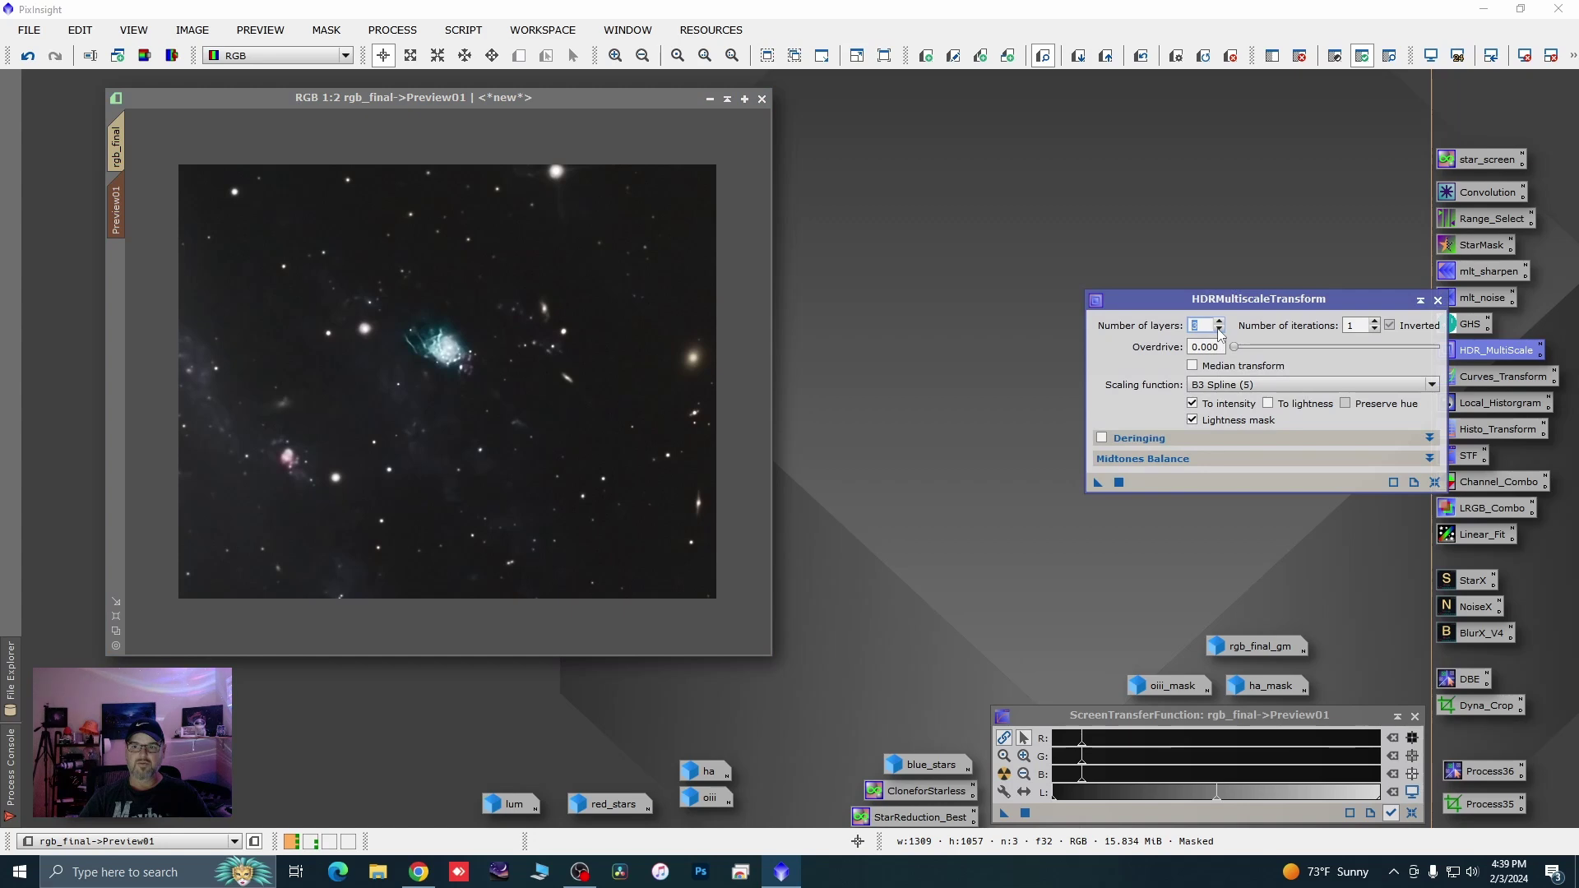
pyautogui.write('3')
pyautogui.click(665, 477)
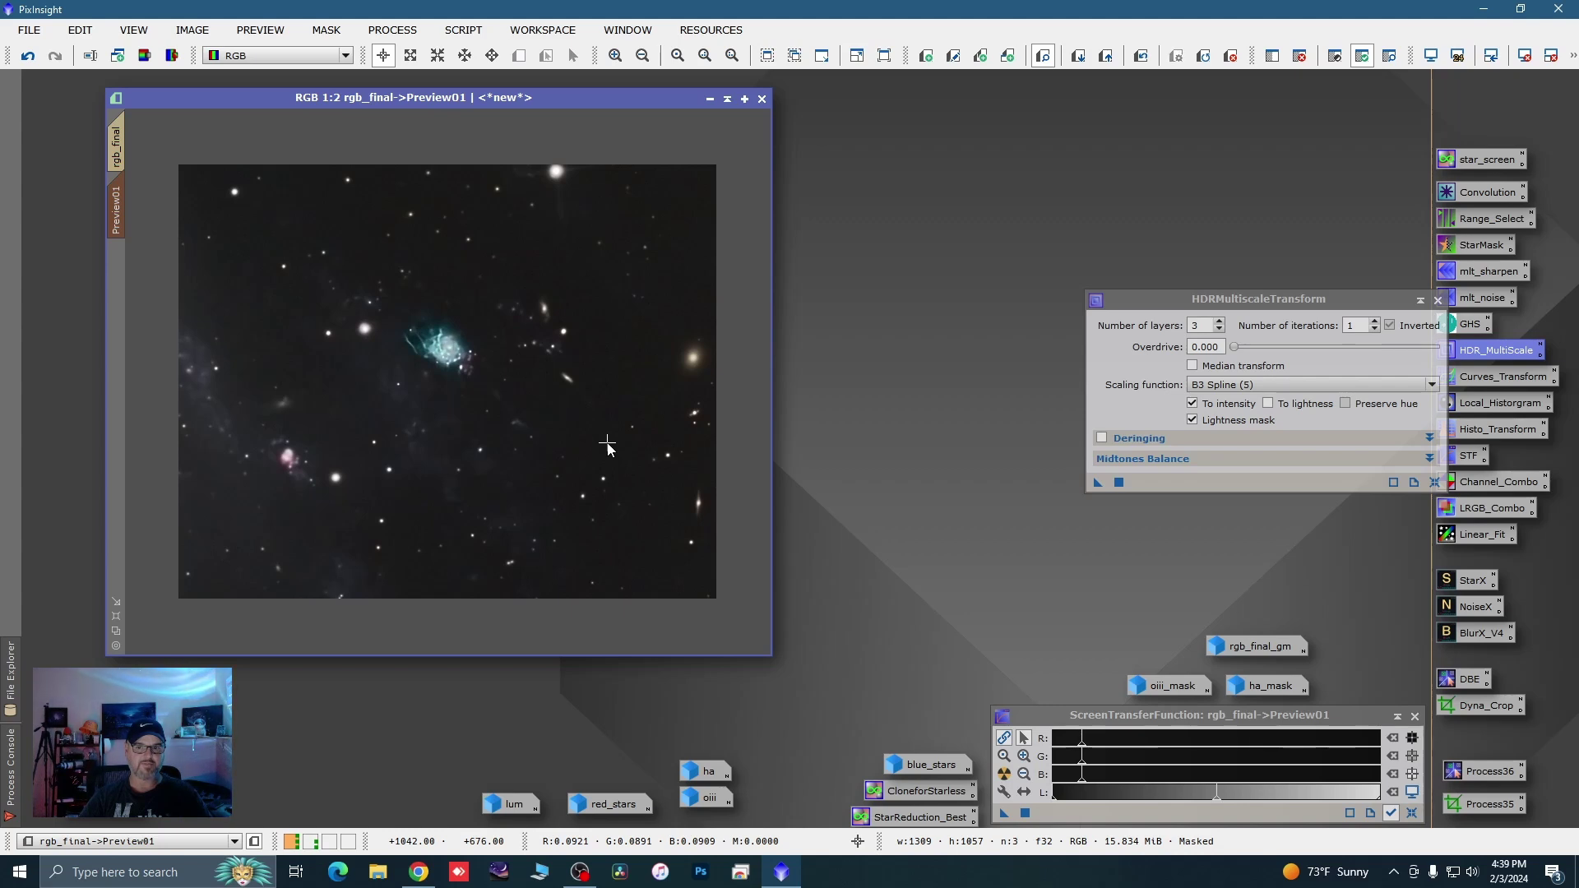
# Apply HDRMultiscaleTransform with 4 layers to the preview and compare the nebula before and after
pyautogui.click(1221, 322)
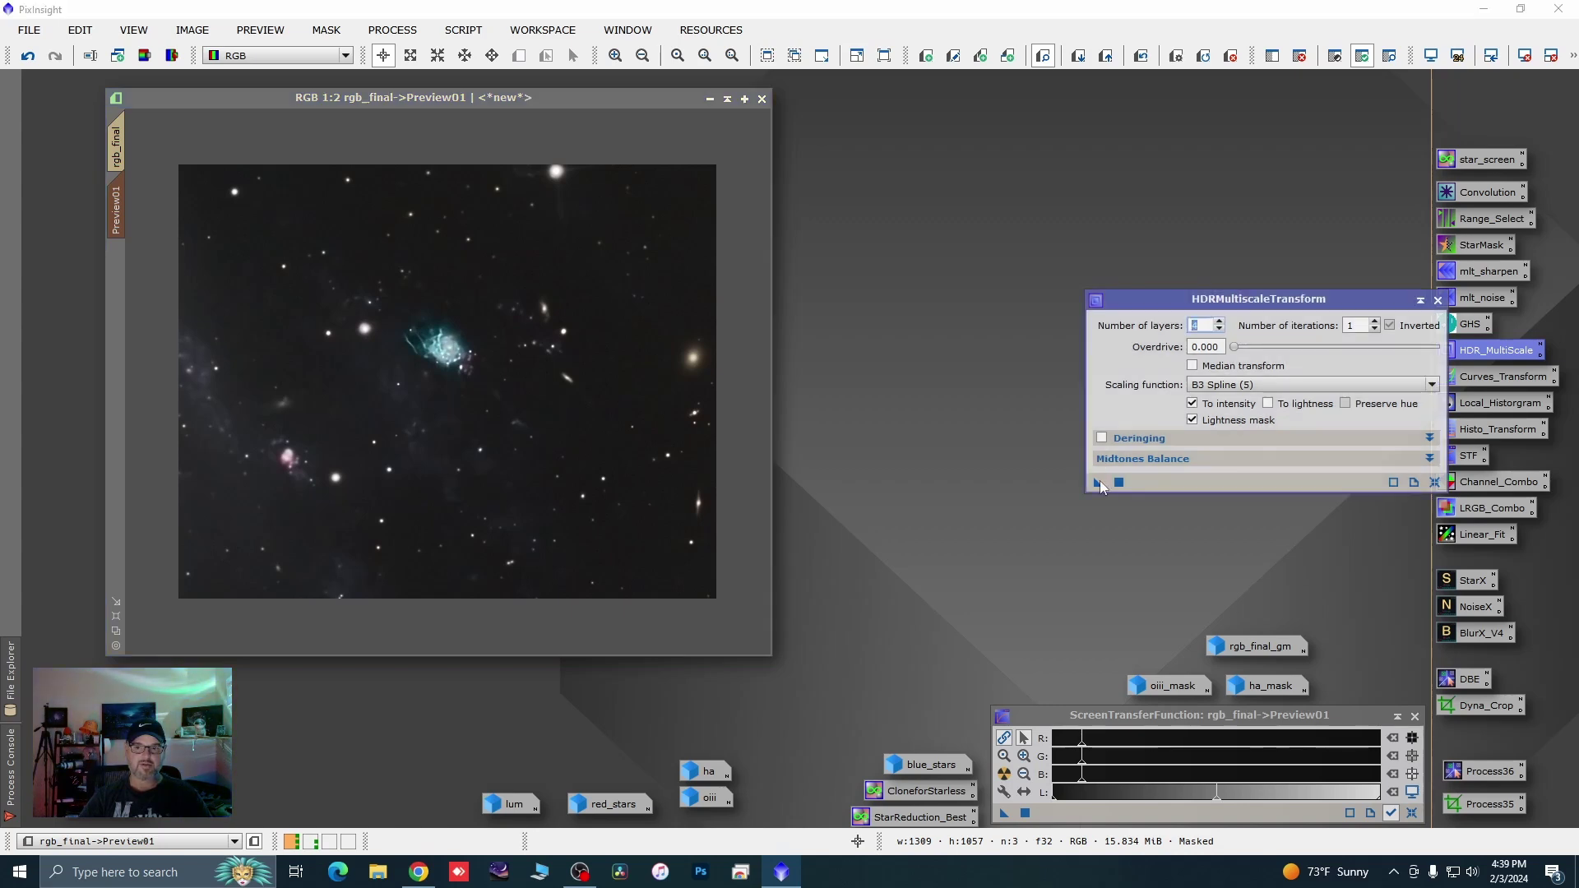
pyautogui.moveTo(713, 472); pyautogui.dragTo(638, 473)
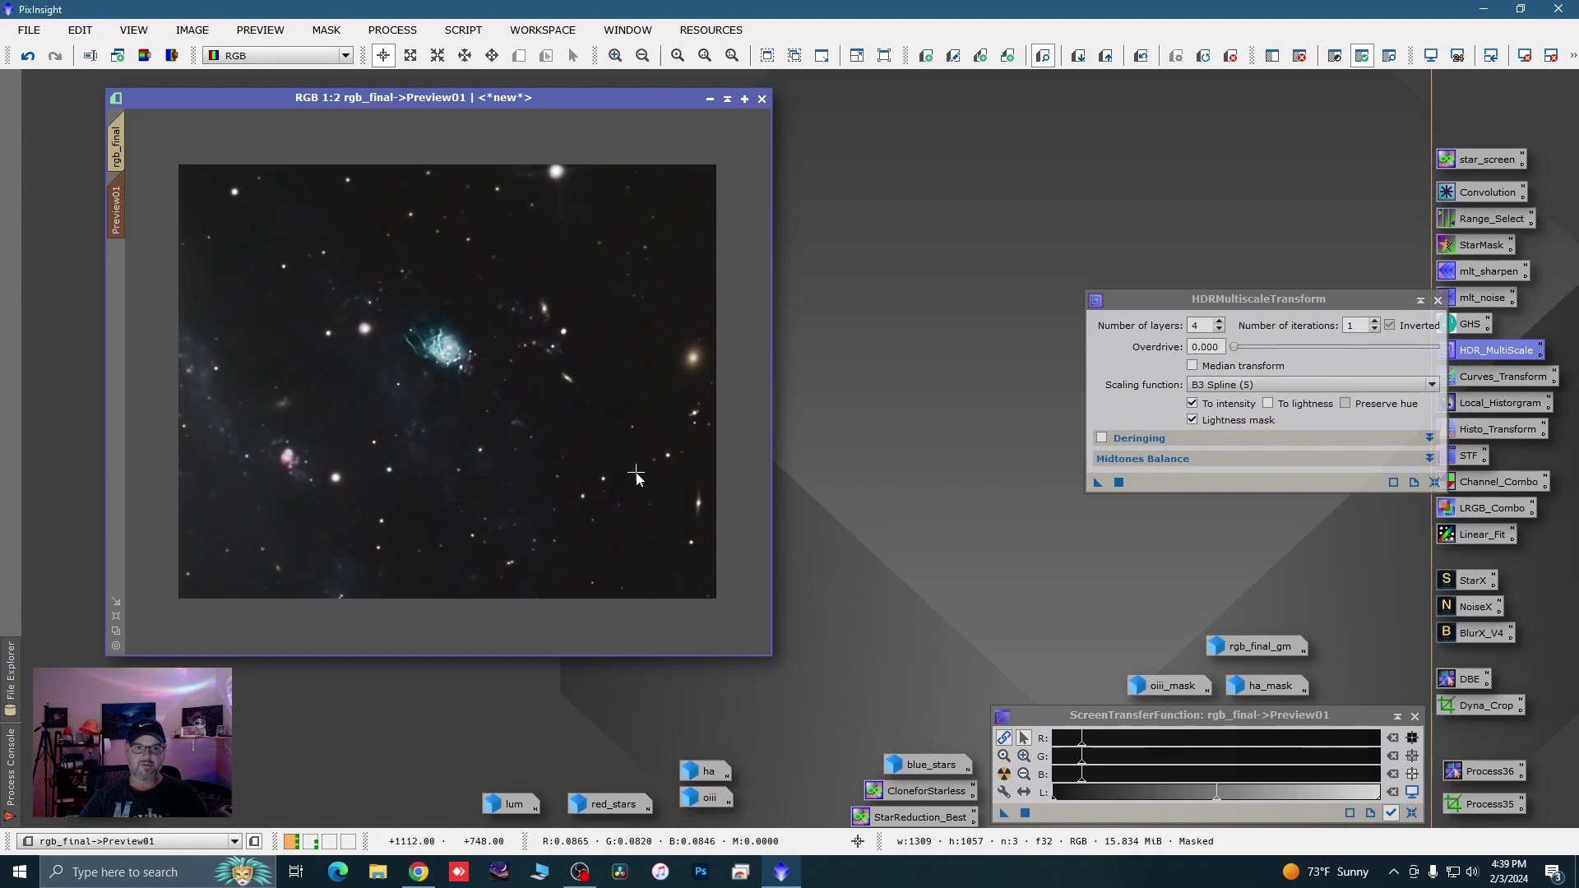
pyautogui.hotkey('ctrl', 'shift', 'z')
pyautogui.hotkey('ctrl', 'shift', 'z')
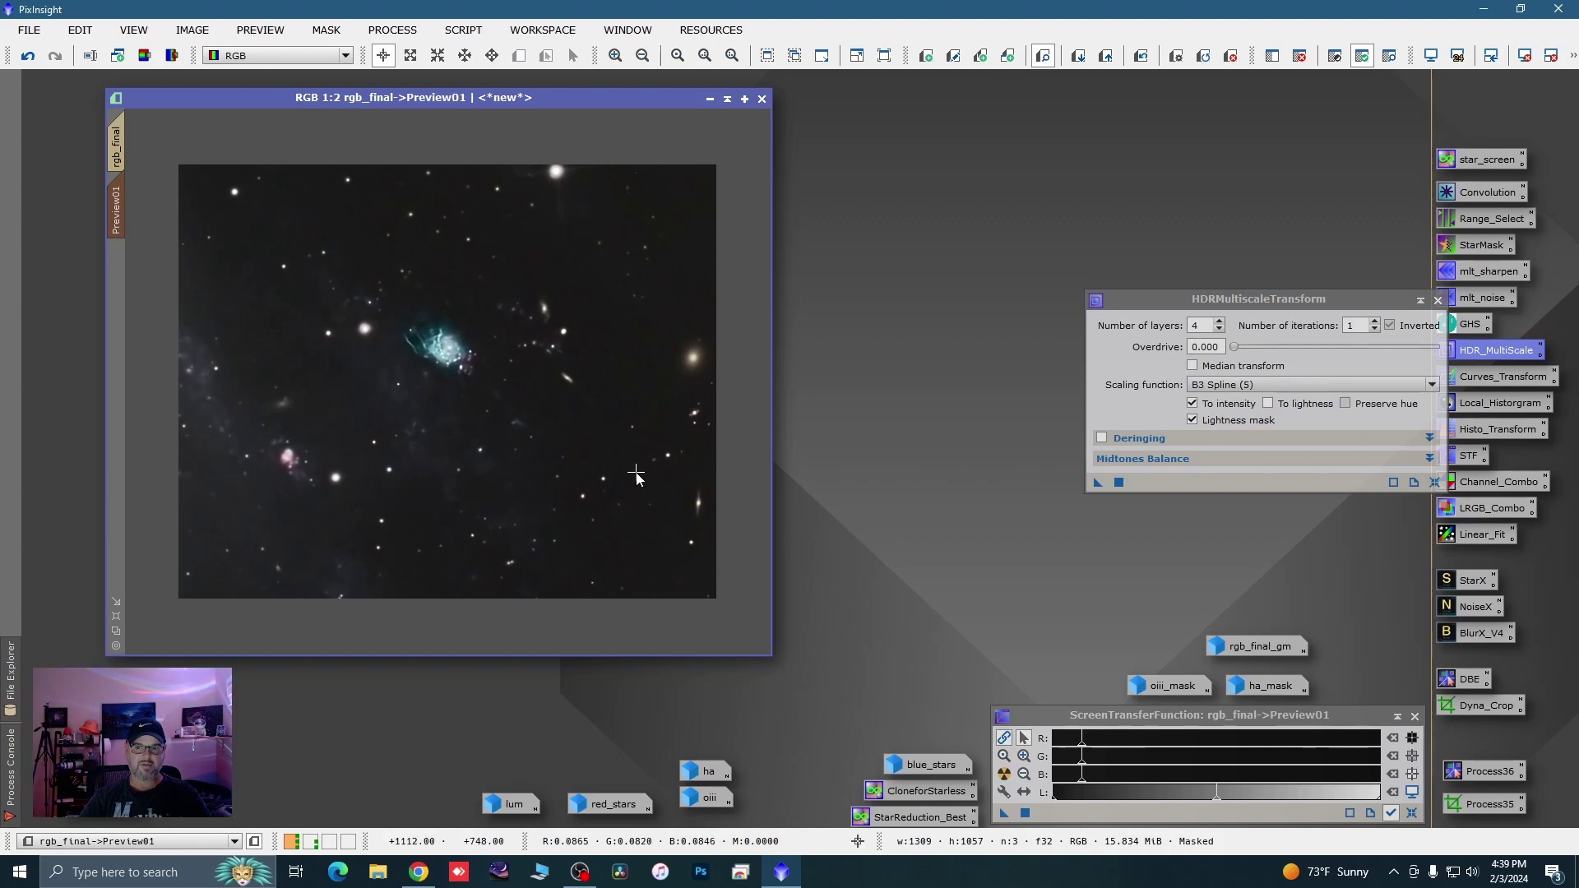
pyautogui.hotkey('ctrl', 'shift', 'z')
pyautogui.hotkey('ctrl', 'shift', 'z')
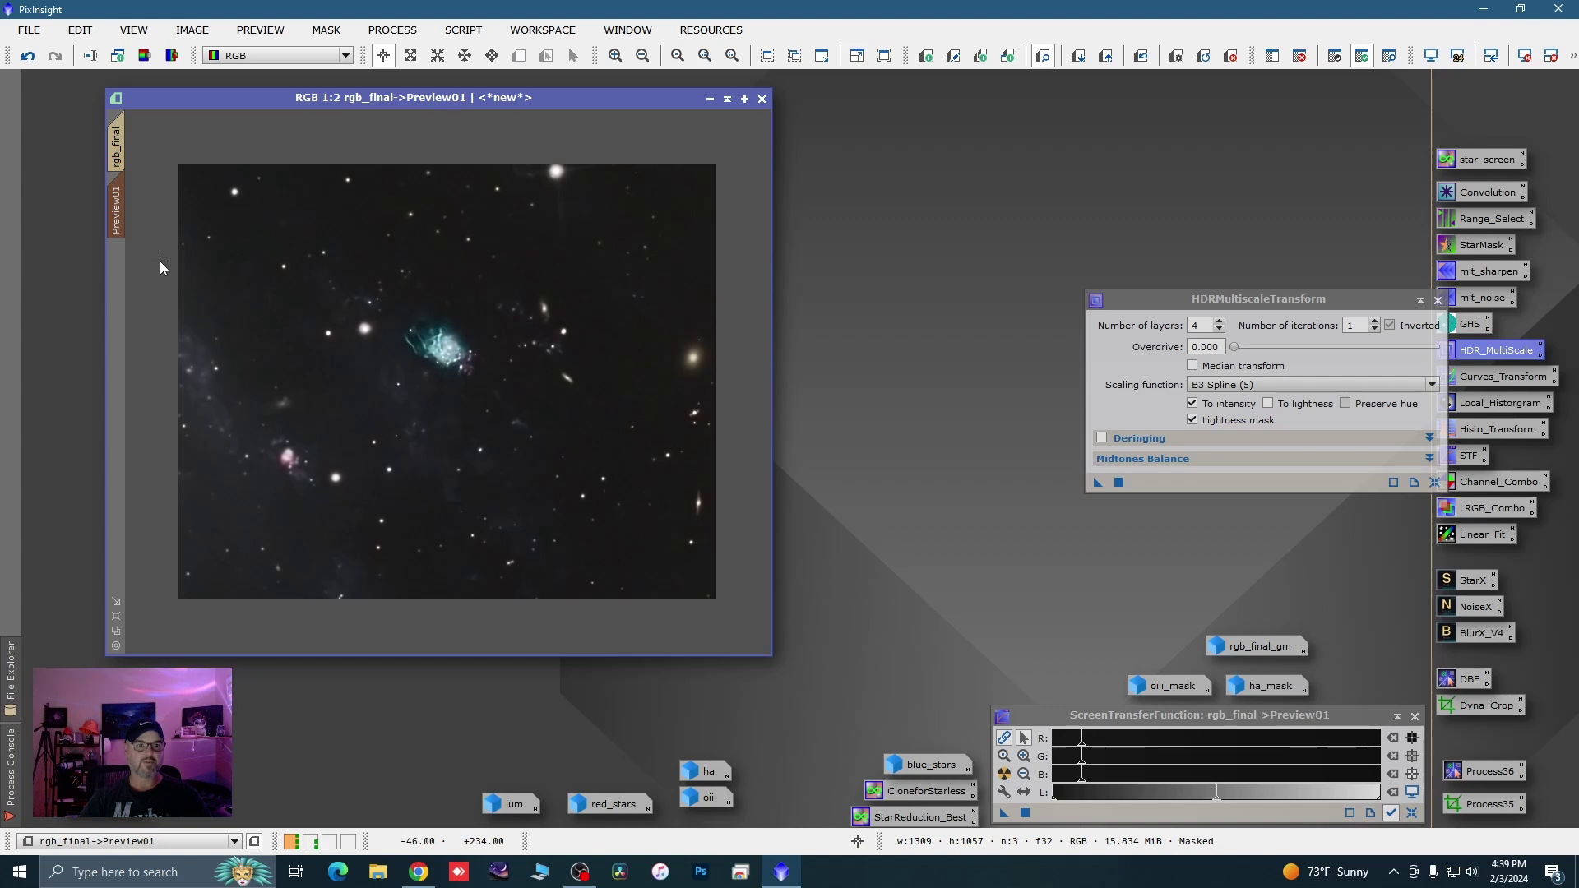
# Apply the 4-layer HDRMultiscaleTransform to the full rgb_final image and close the process
pyautogui.click(117, 147)
pyautogui.moveTo(1098, 482); pyautogui.dragTo(683, 477)
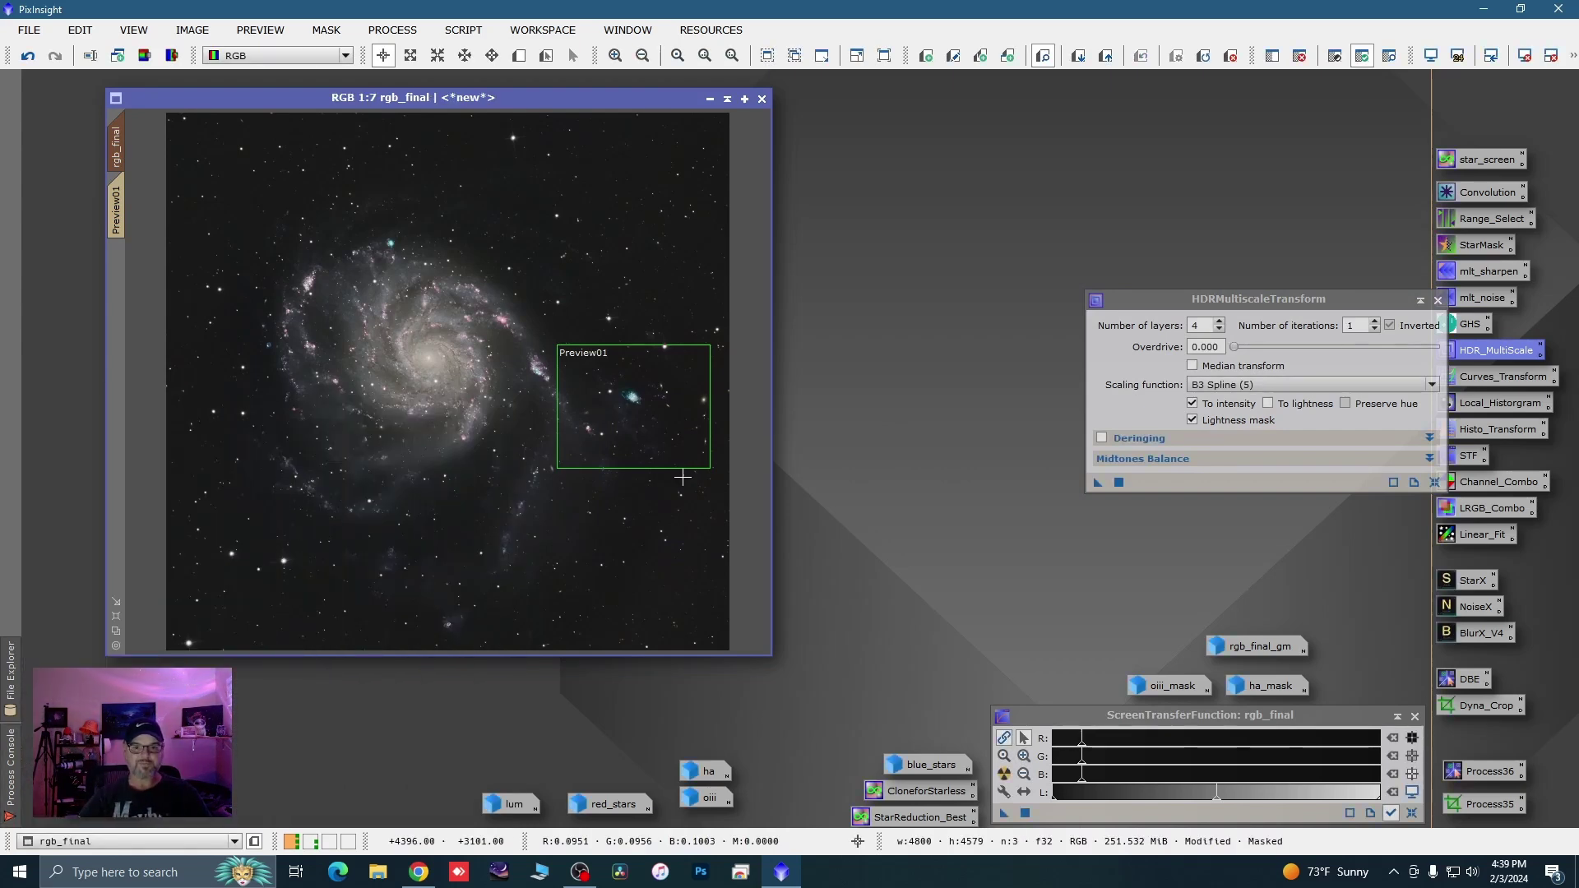
pyautogui.click(1438, 301)
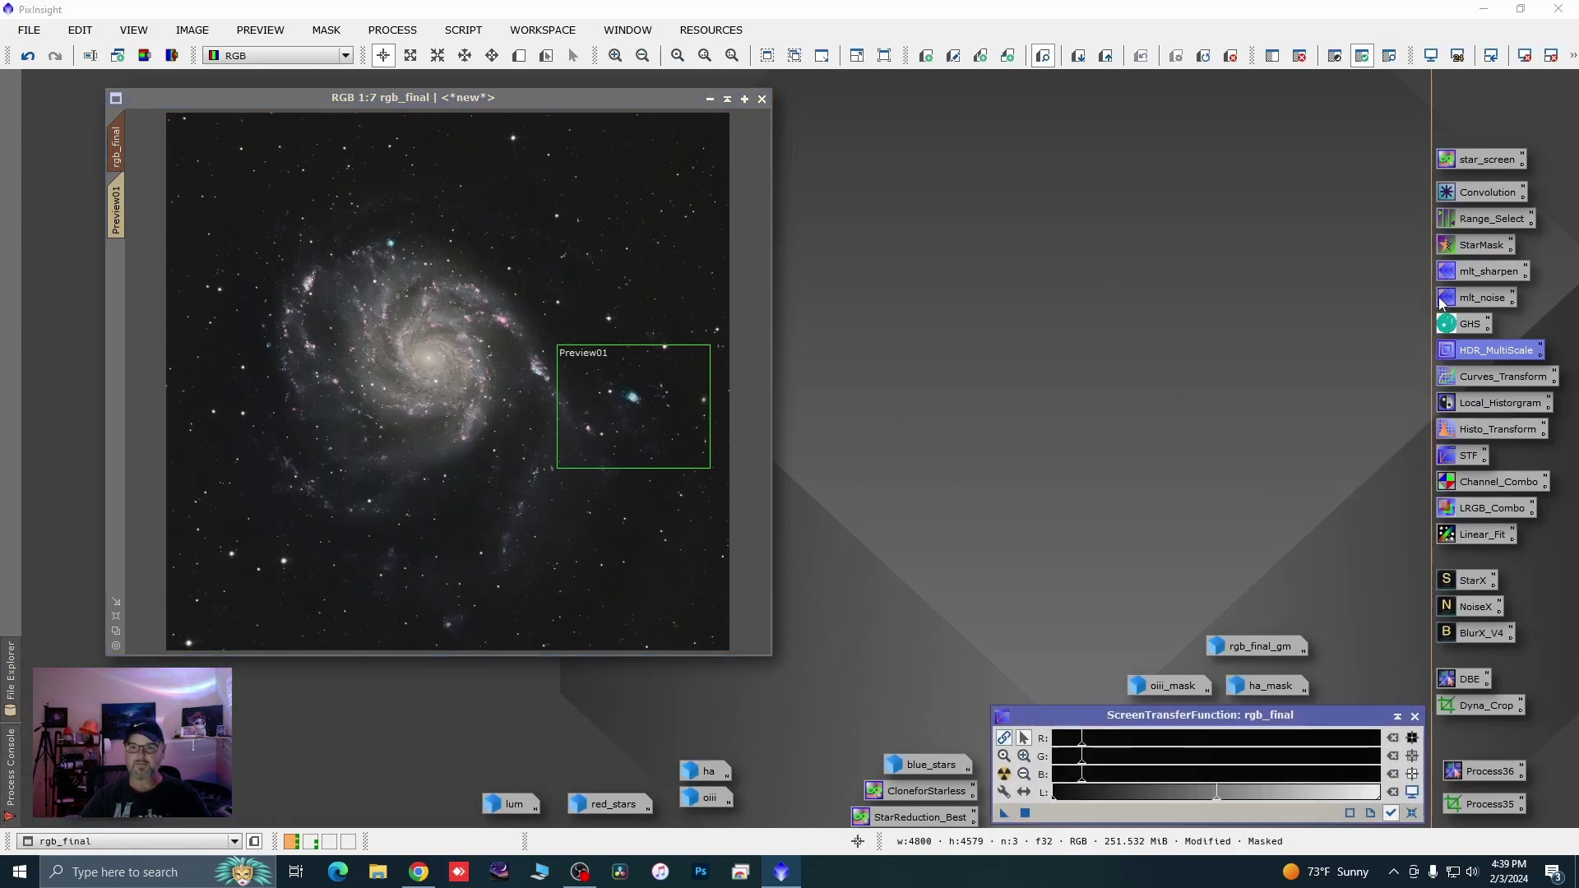
# Start CurvesTransformation with a real-time view of Preview01 and lower the green curve's midpoint to input 0.54389, output 0.50258
pyautogui.click(118, 215)
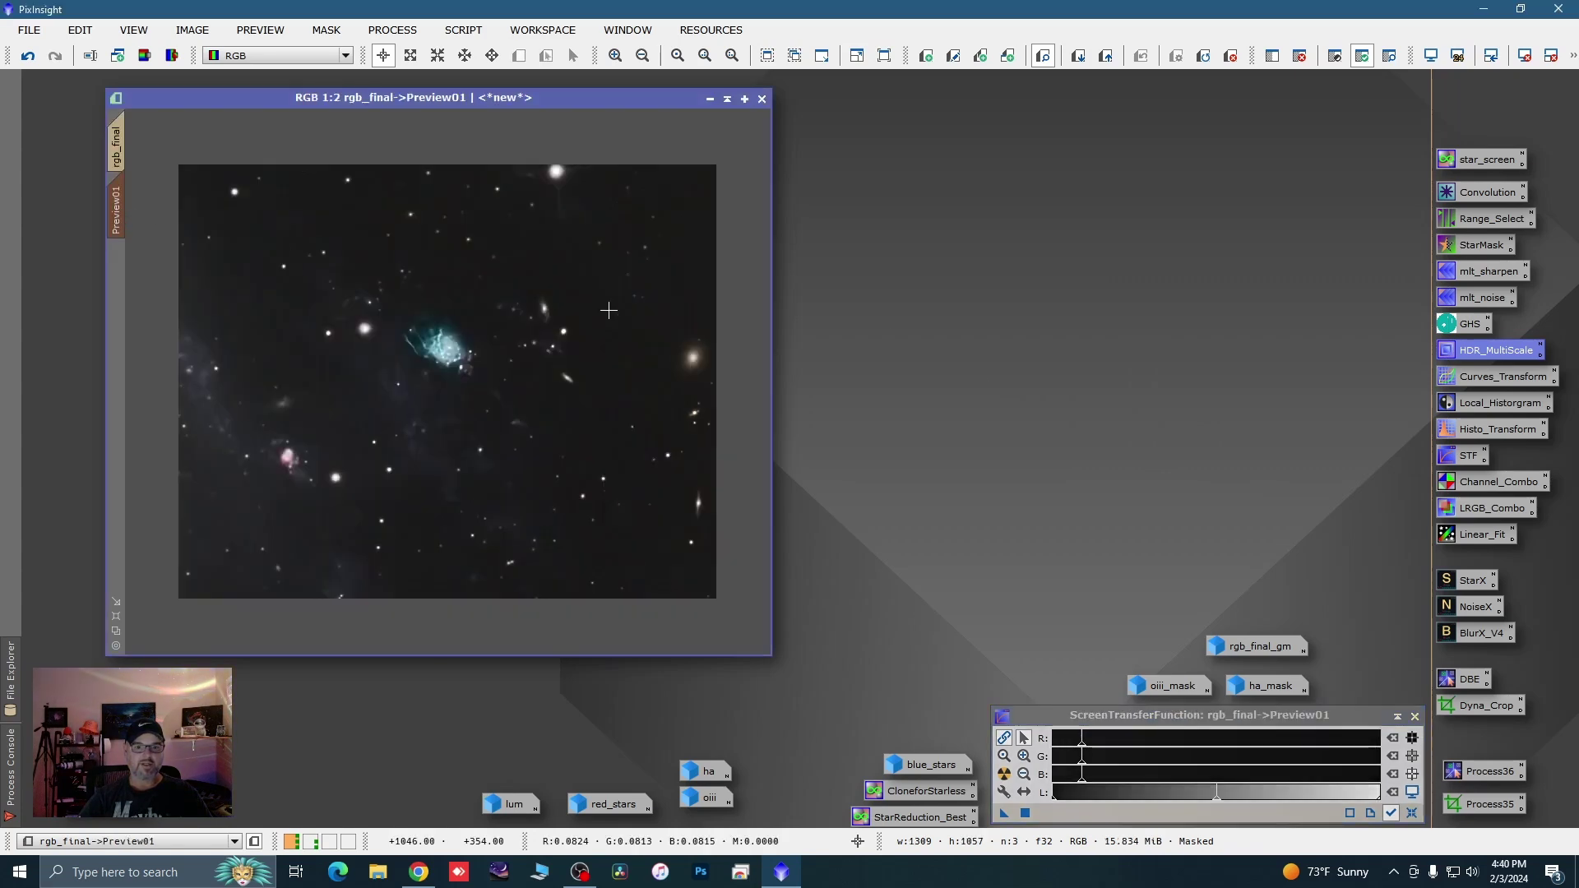
pyautogui.doubleClick(1479, 381)
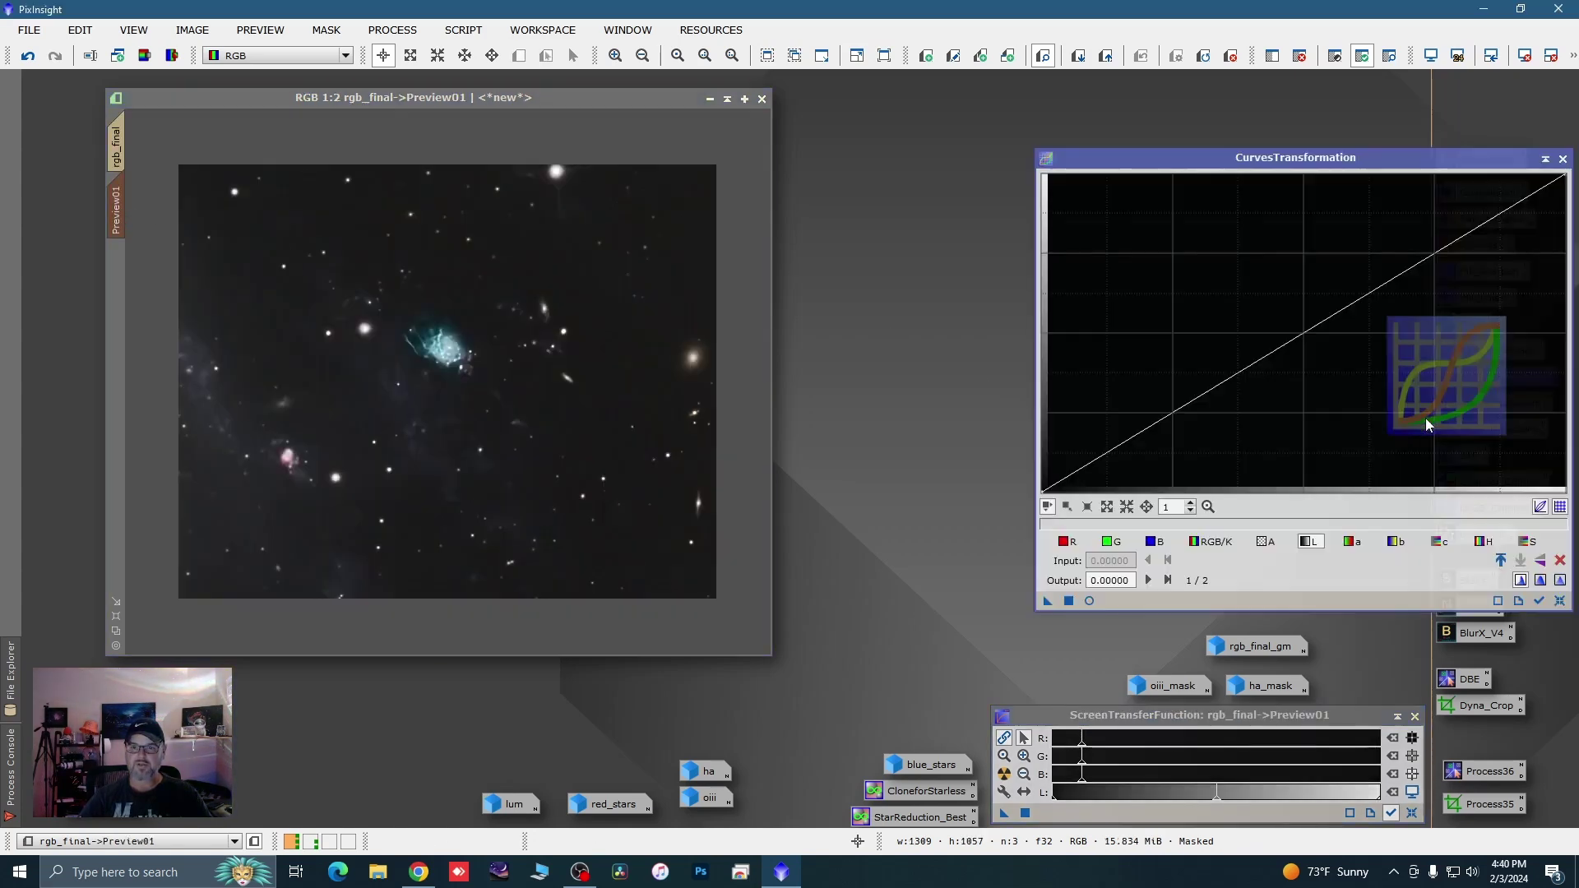
pyautogui.click(1089, 600)
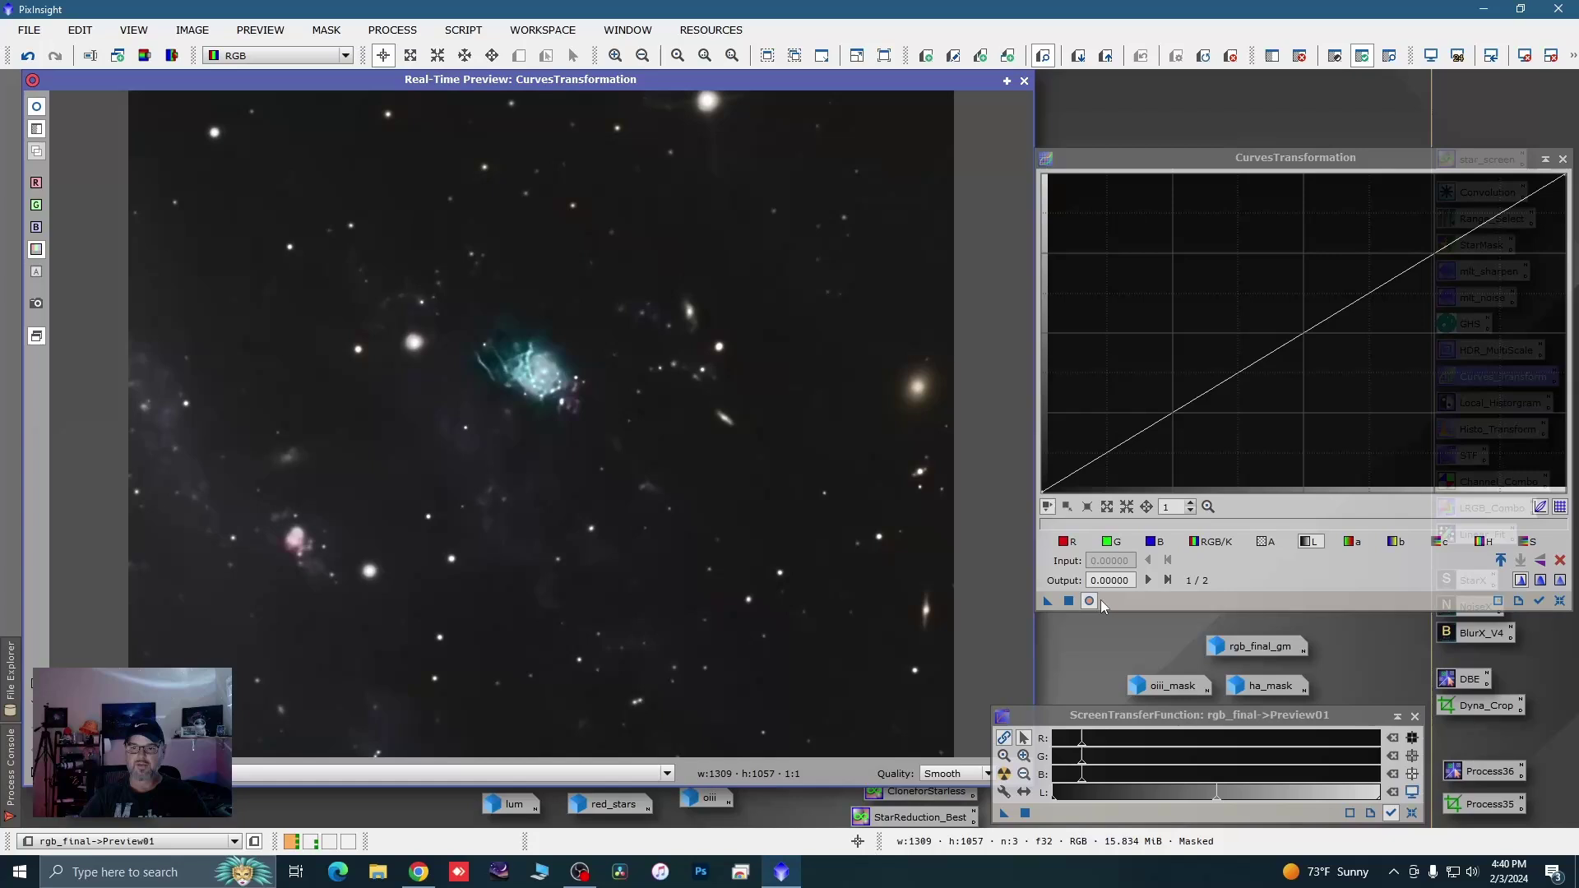
pyautogui.click(1111, 542)
pyautogui.moveTo(1321, 331); pyautogui.dragTo(1326, 332)
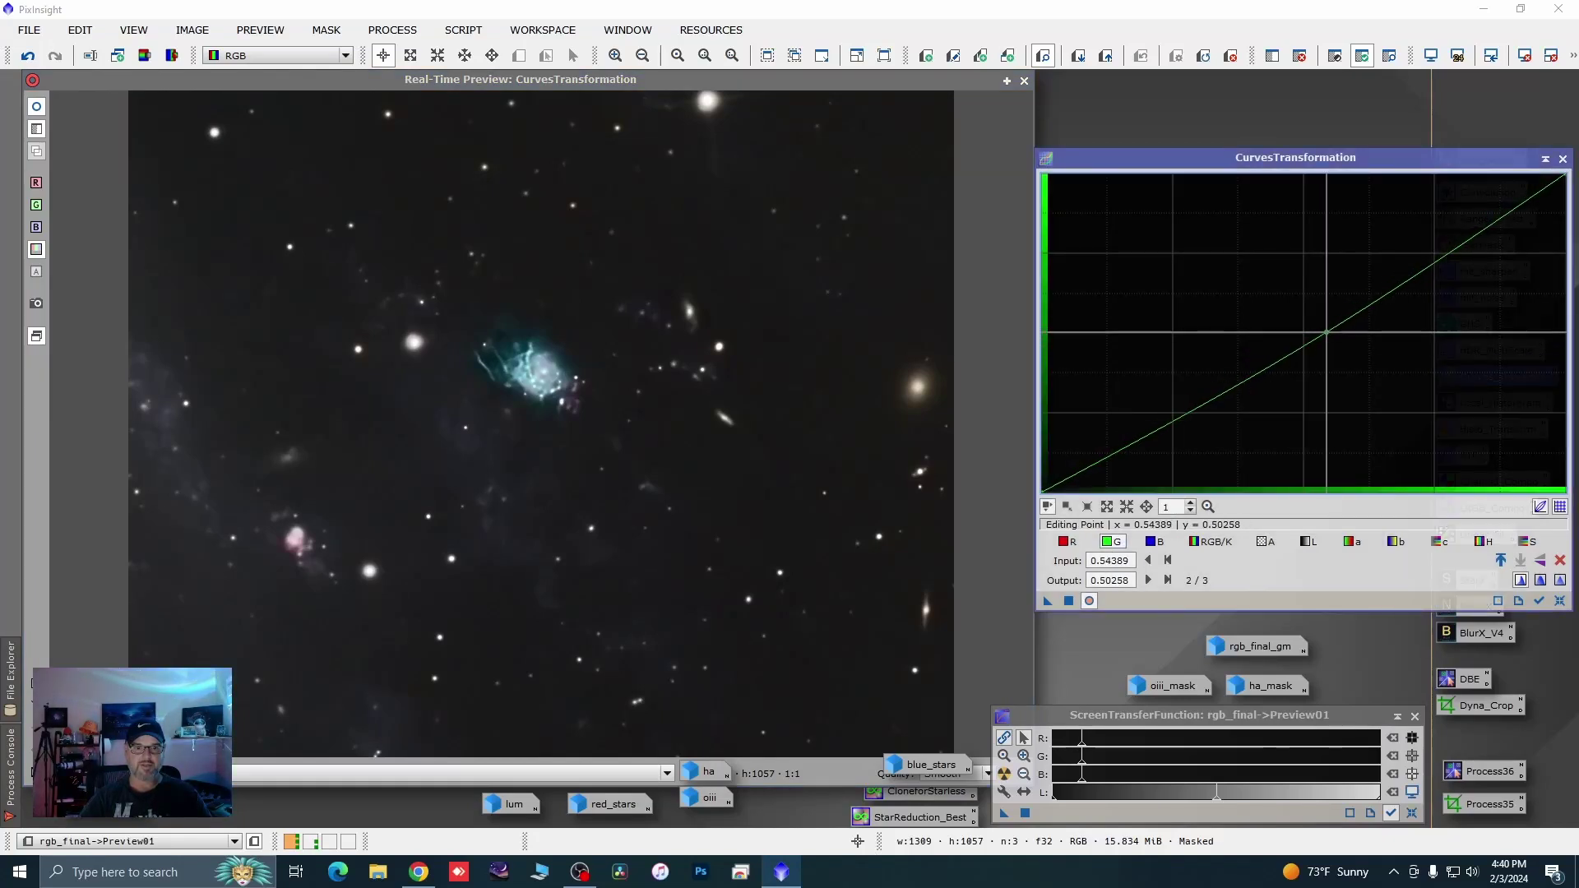
# Shape the lightness curve by lowering a highlight point slightly and raising a shadow point to input 0.25549, output 0.32474
pyautogui.click(1309, 542)
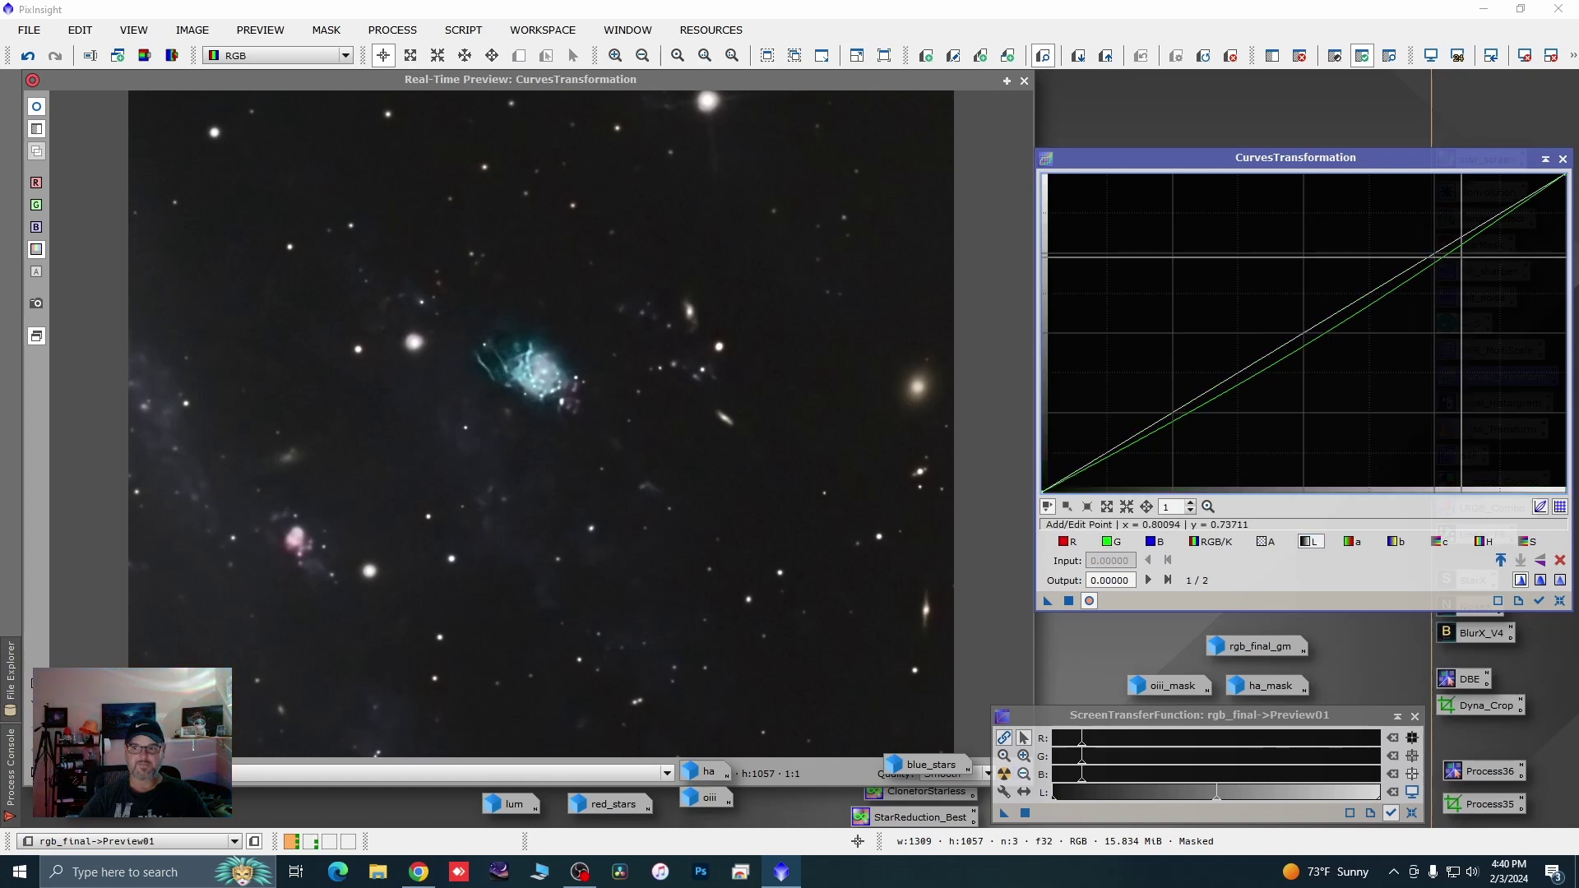
pyautogui.click(1428, 258)
pyautogui.moveTo(1429, 257); pyautogui.dragTo(1431, 267)
pyautogui.moveTo(1178, 420); pyautogui.dragTo(1174, 389)
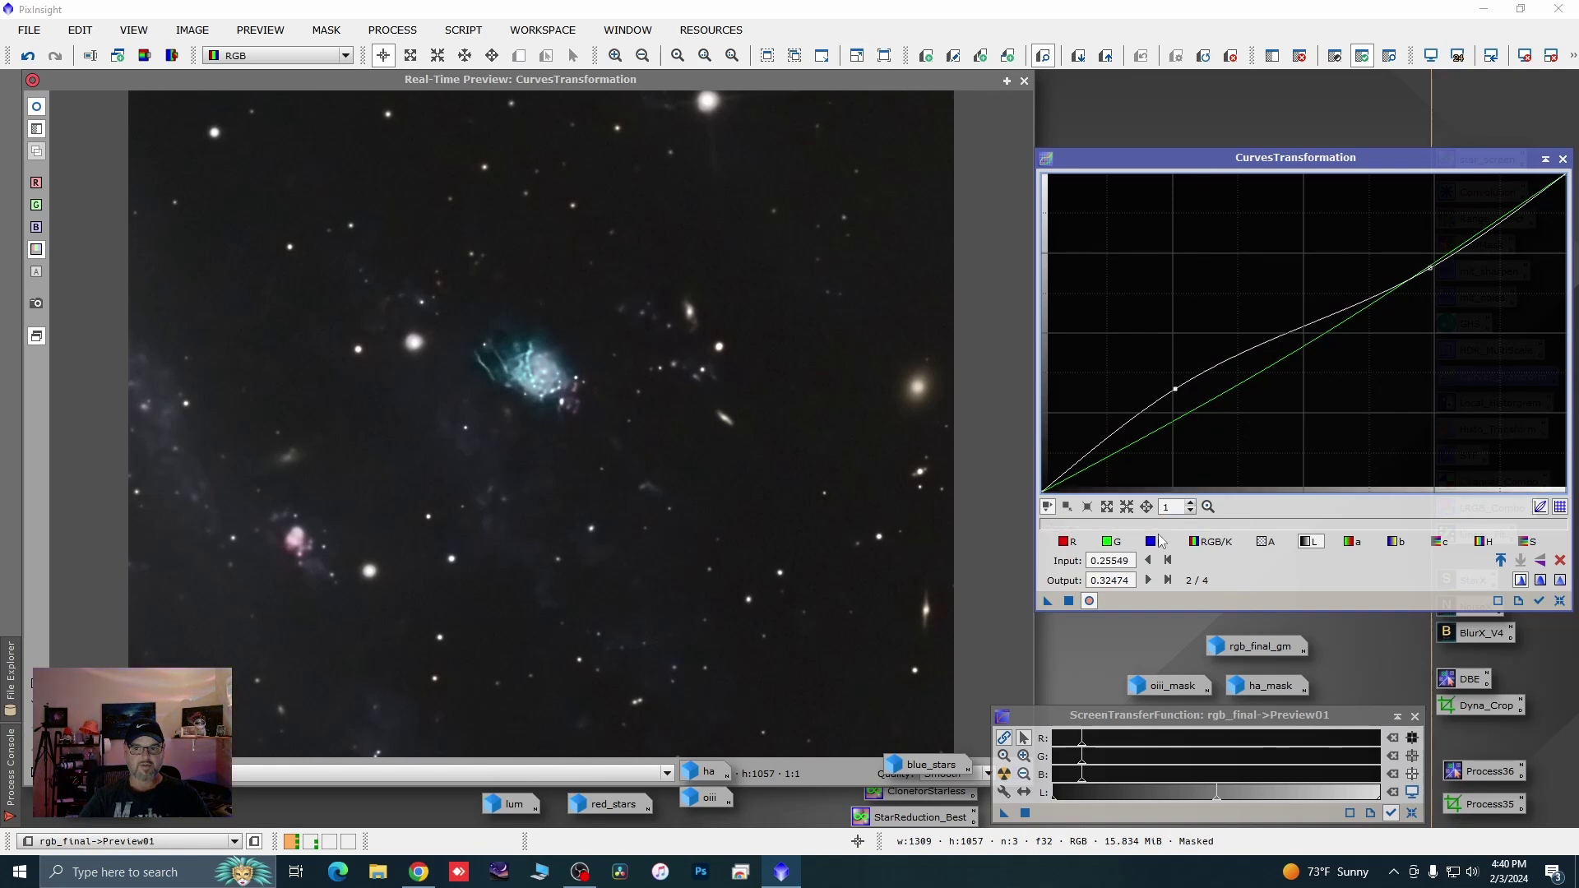
# Raise the RGB/K curve slightly at input 0.37774 to output 0.39691, then close the real-time preview and return to the full rgb_final image
pyautogui.click(1210, 541)
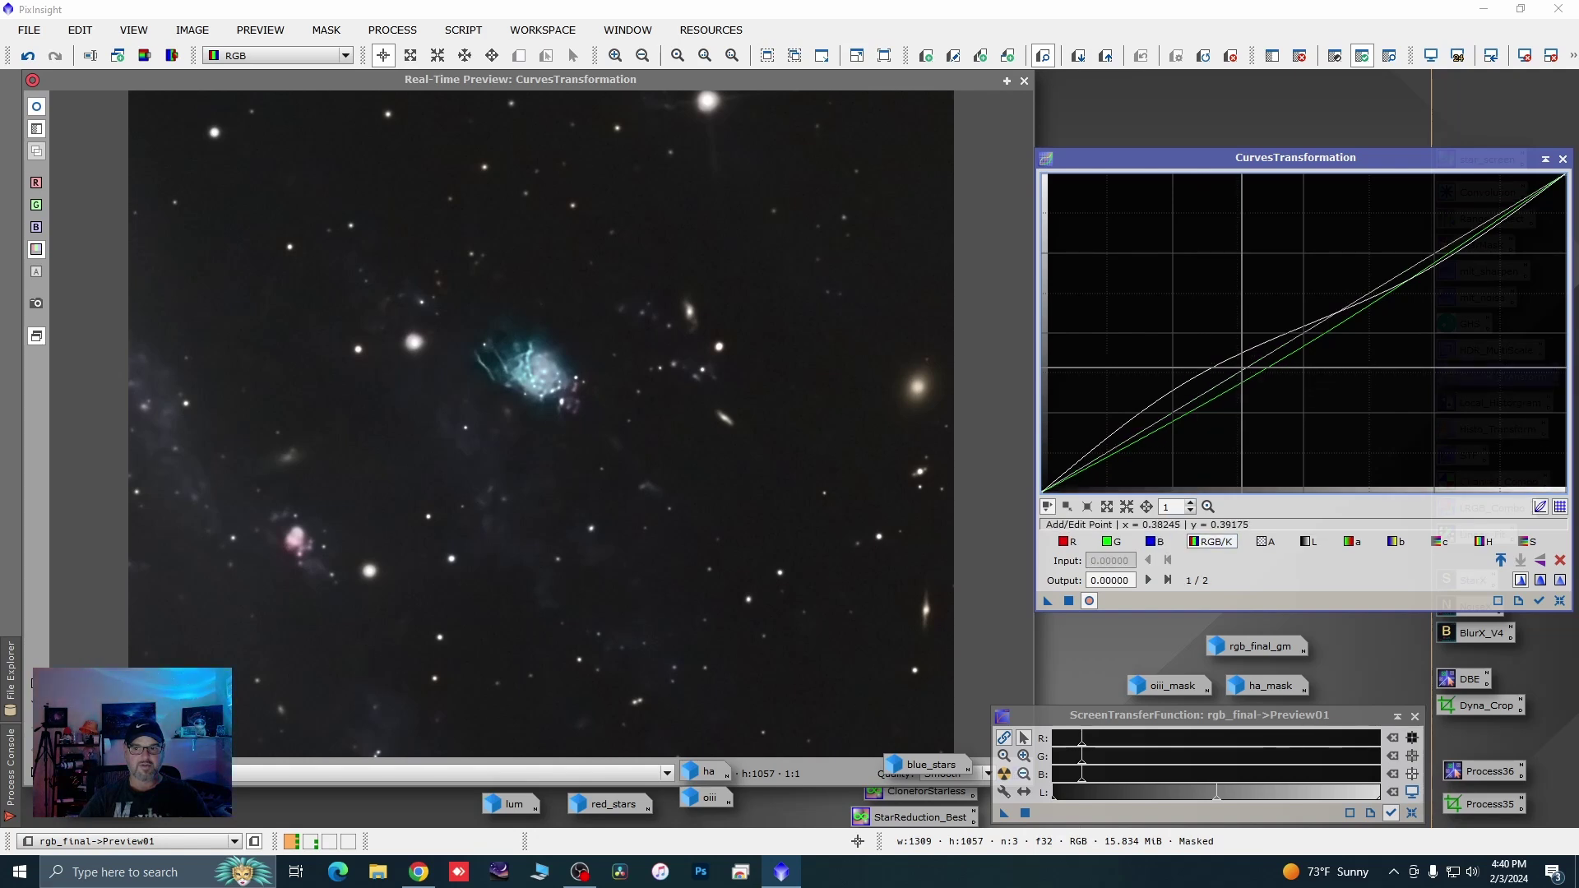
pyautogui.moveTo(1243, 370); pyautogui.dragTo(1240, 366)
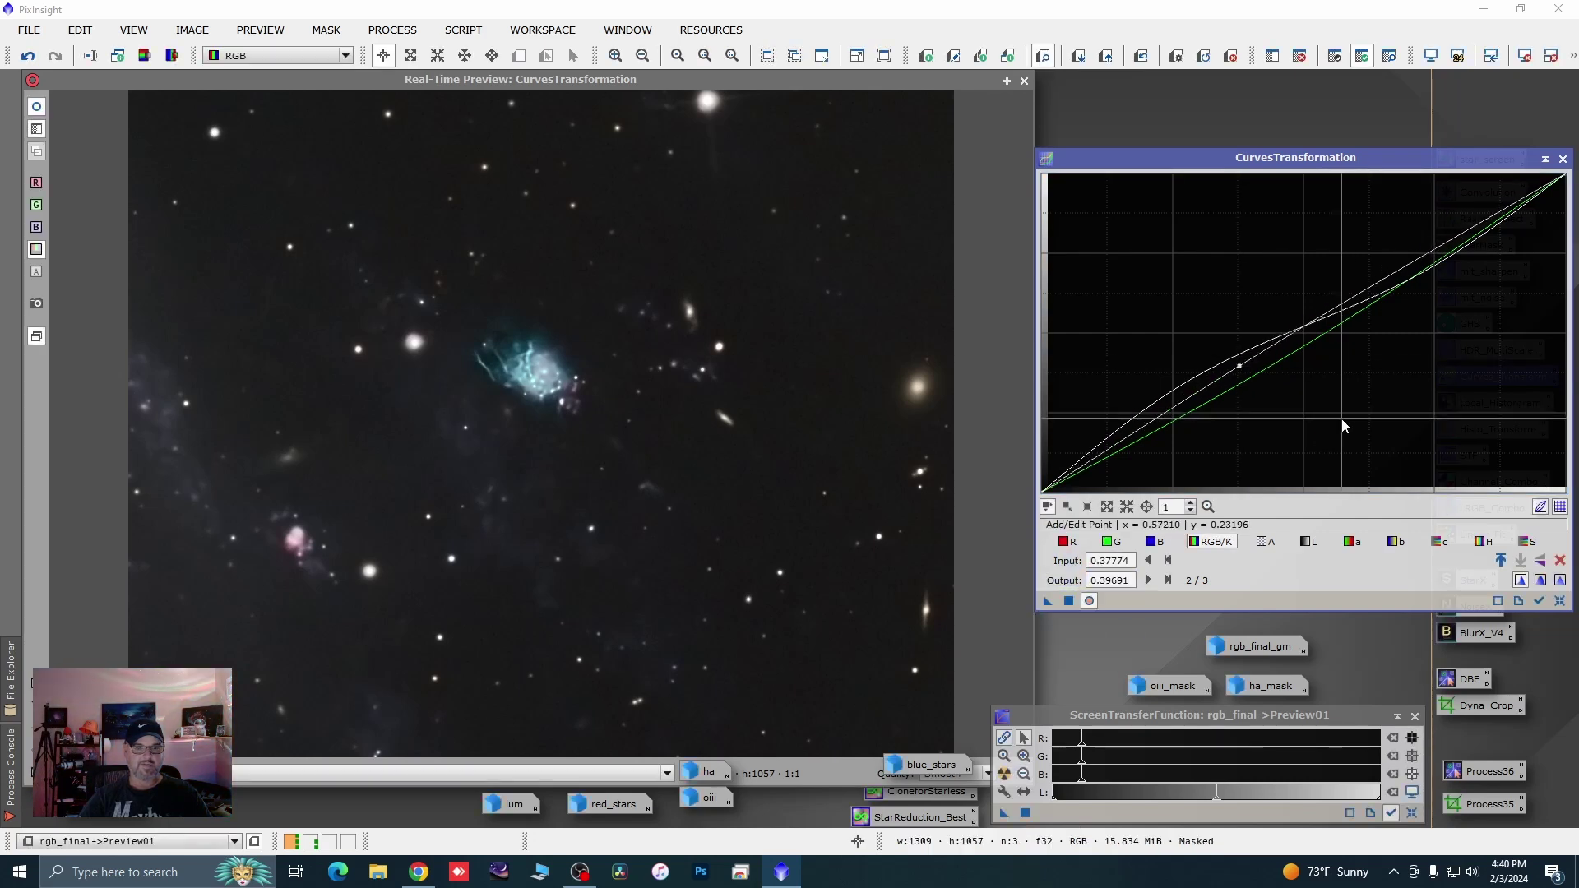
pyautogui.click(1024, 80)
pyautogui.click(116, 147)
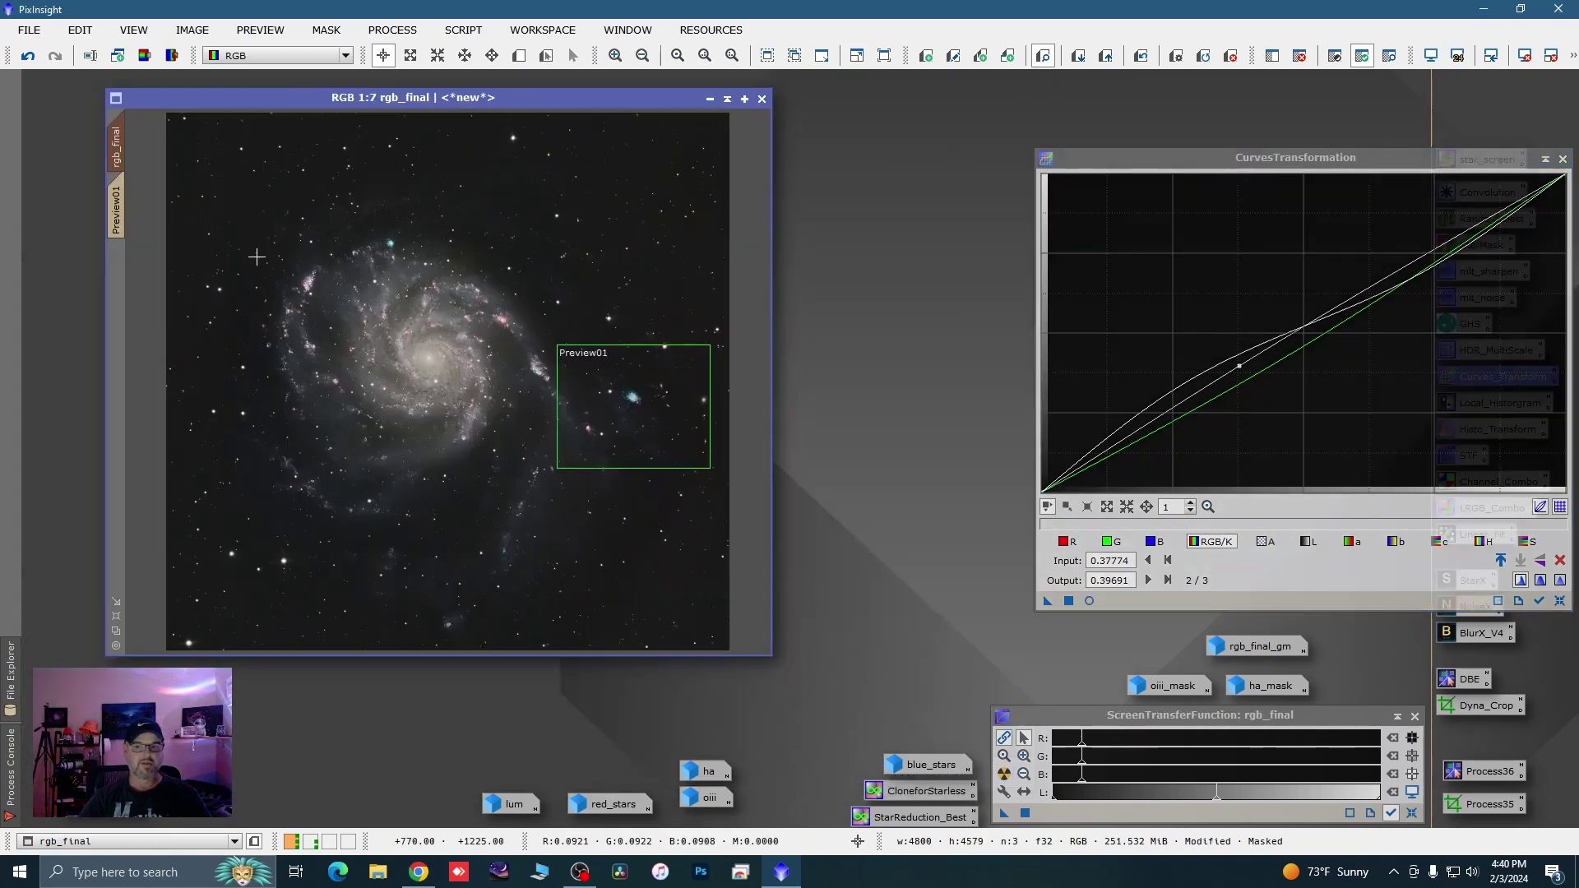
# Apply the adjusted curves to the full rgb_final image and close CurvesTransformation
pyautogui.moveTo(1047, 604); pyautogui.dragTo(705, 576)
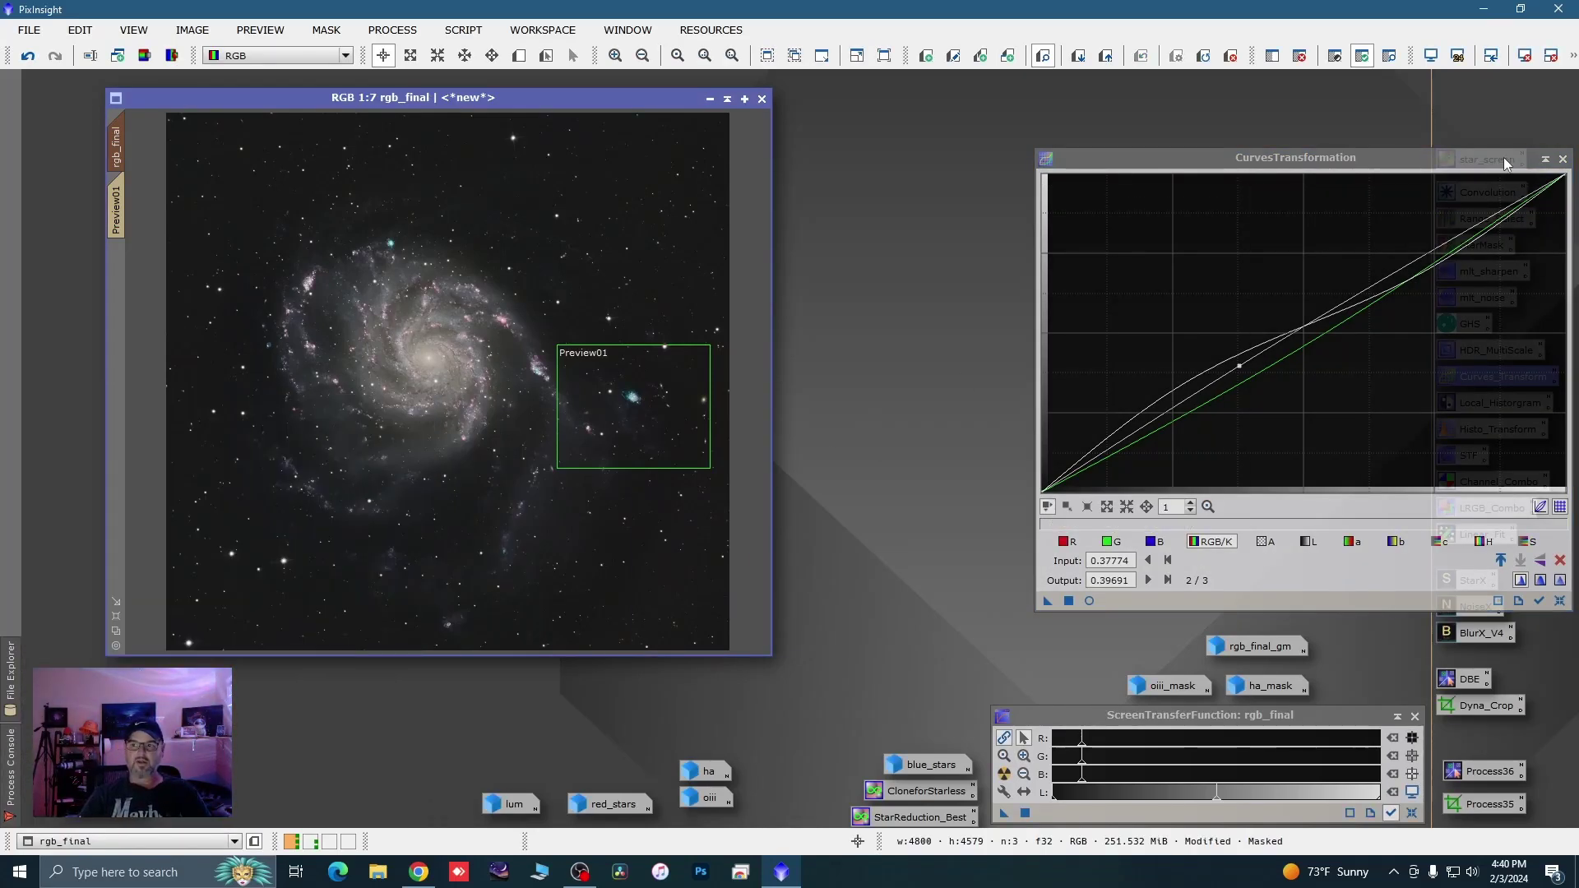
pyautogui.click(1563, 159)
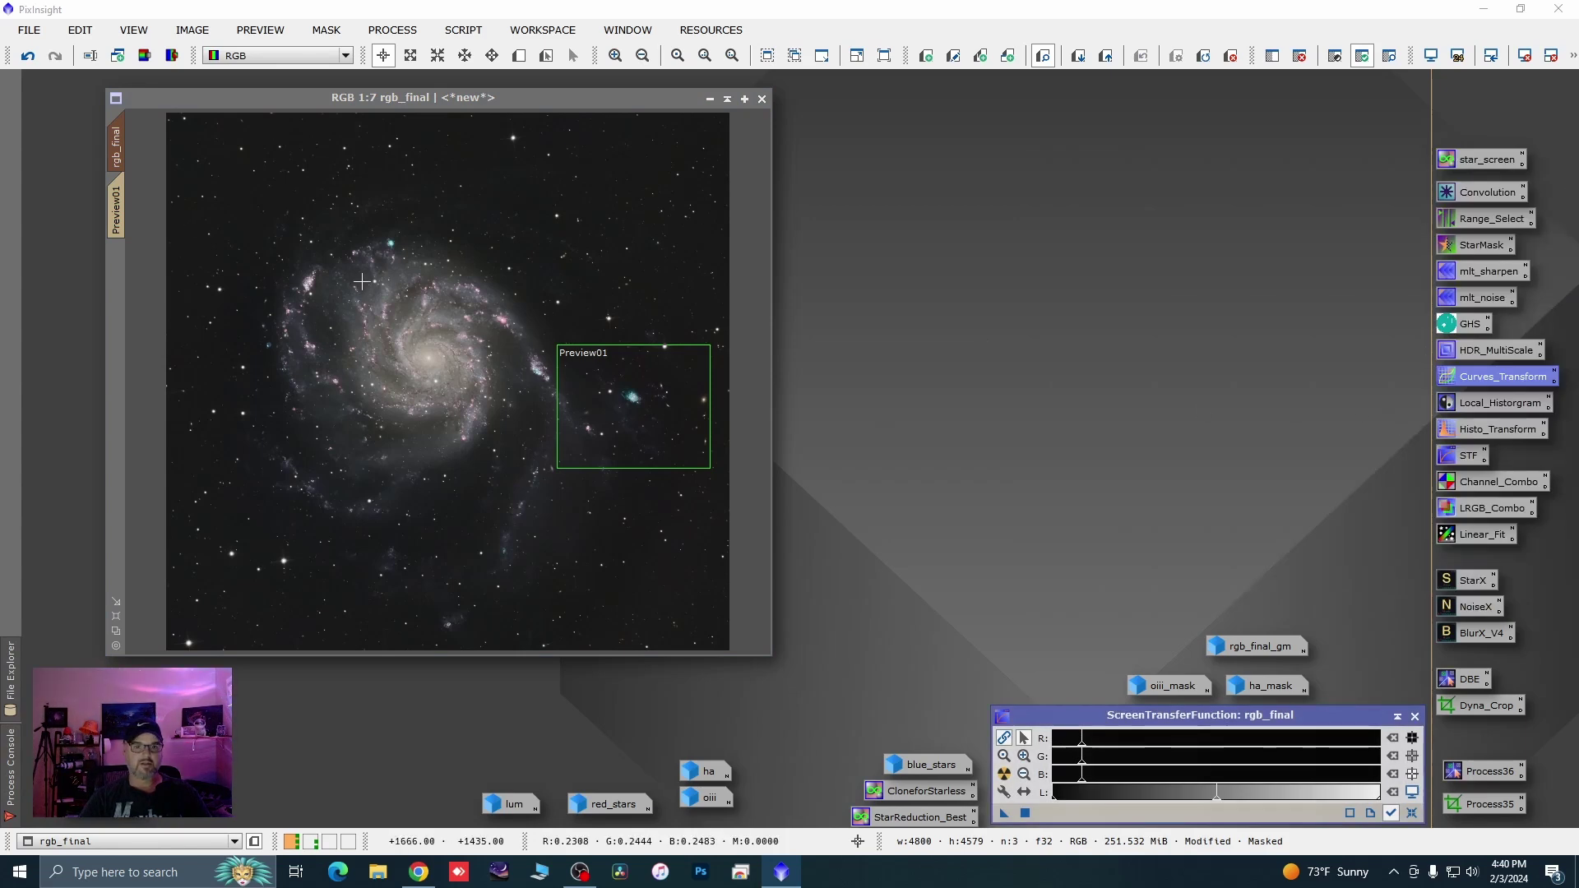
pyautogui.scroll(6, 654, 386)
pyautogui.scroll(-3, 654, 386)
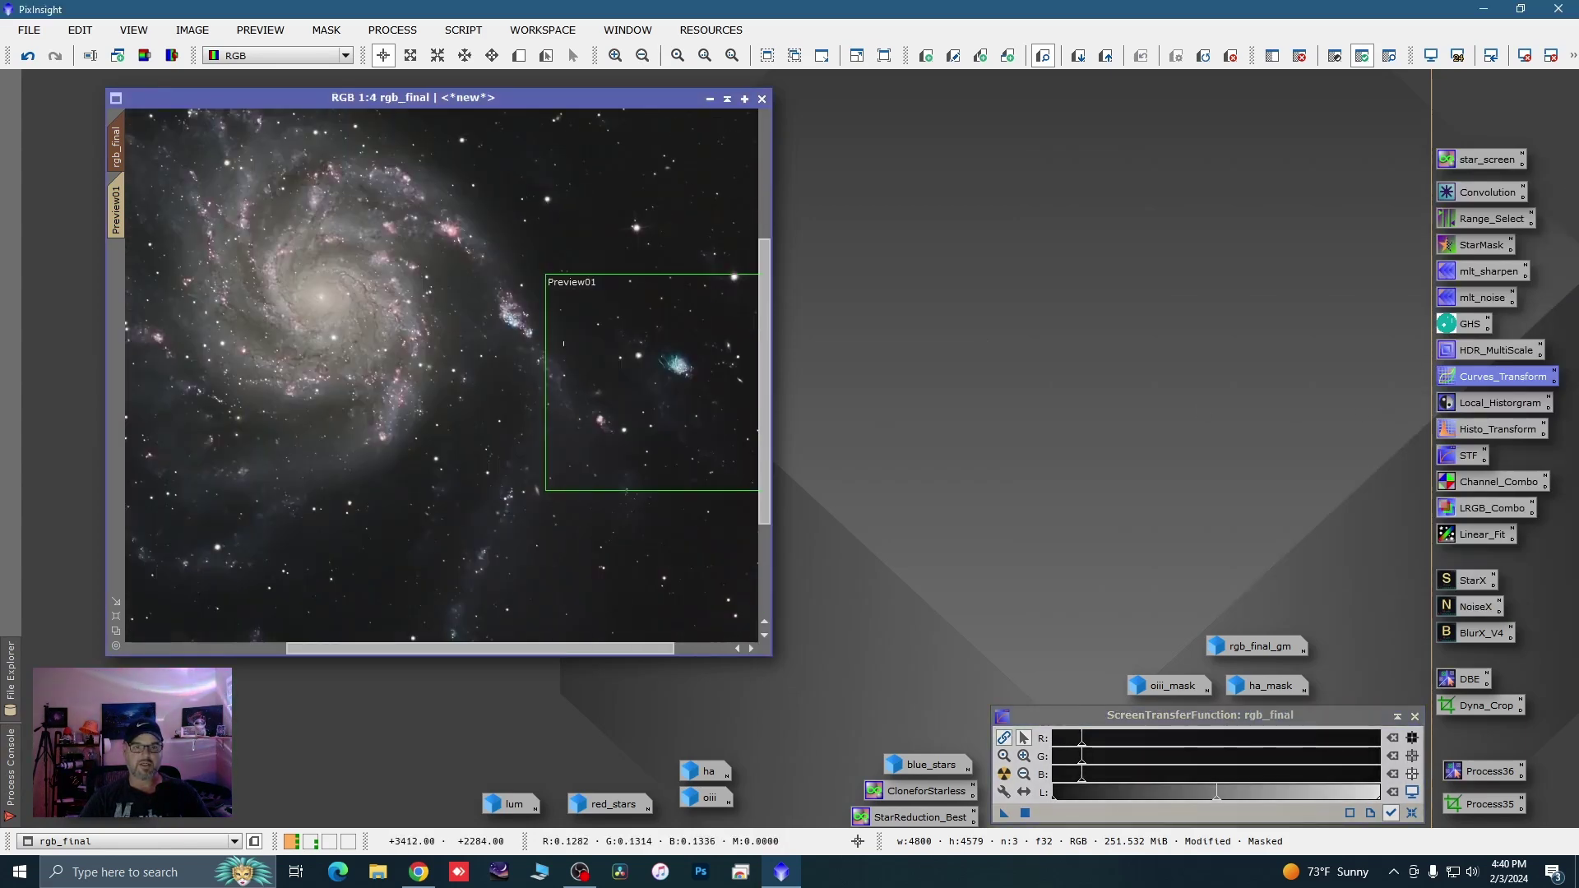
# Delete Preview01 from rgb_final
pyautogui.rightClick(116, 209)
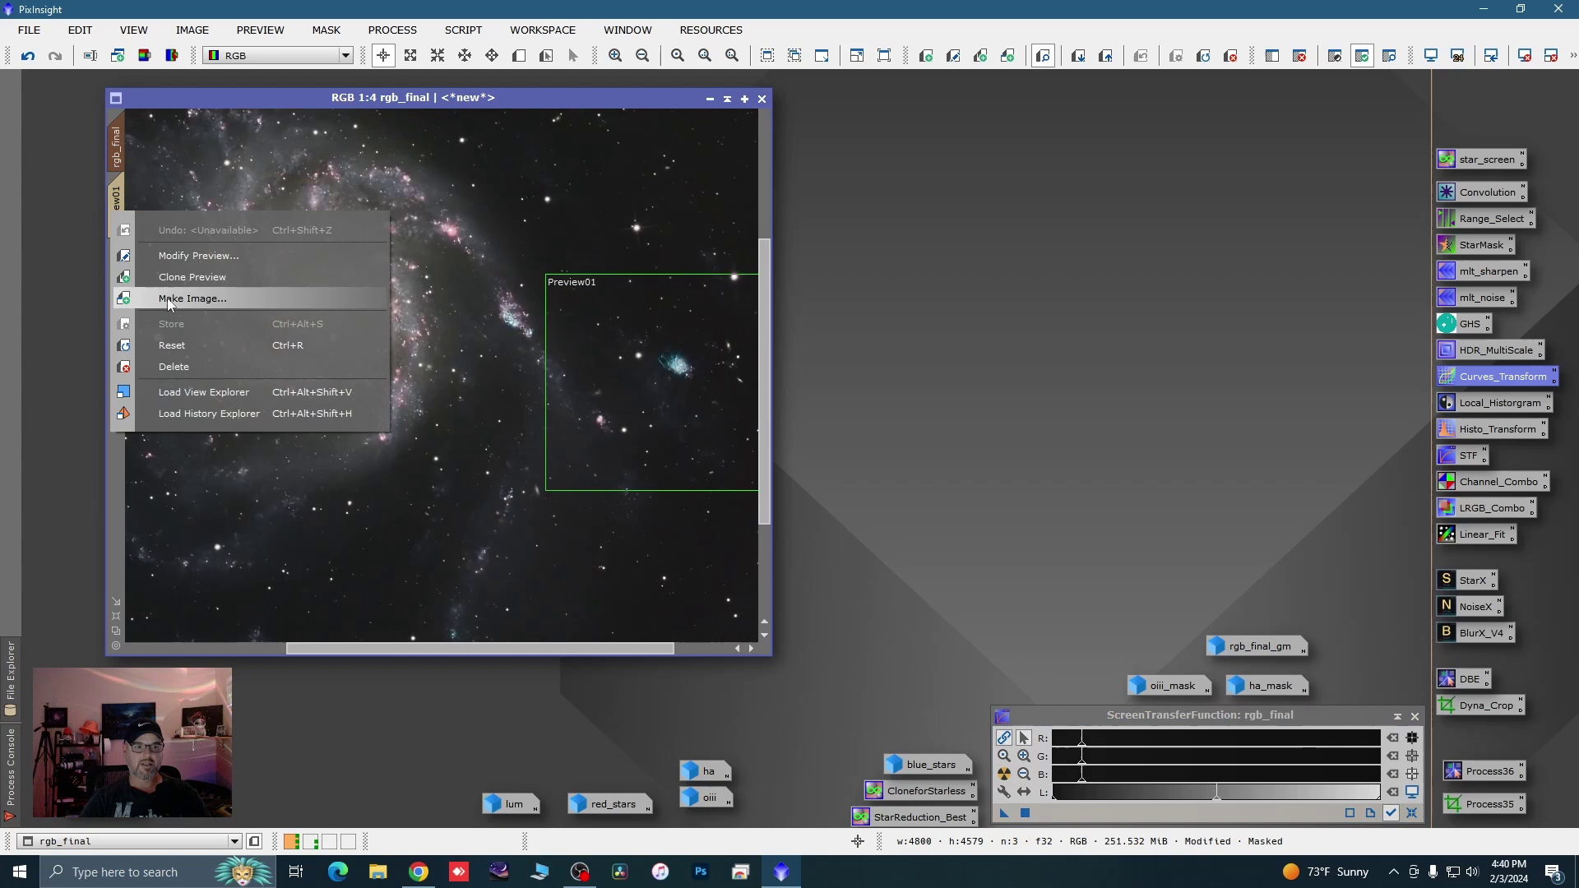
pyautogui.click(184, 362)
pyautogui.scroll(-2, 532, 359)
pyautogui.scroll(-1, 532, 359)
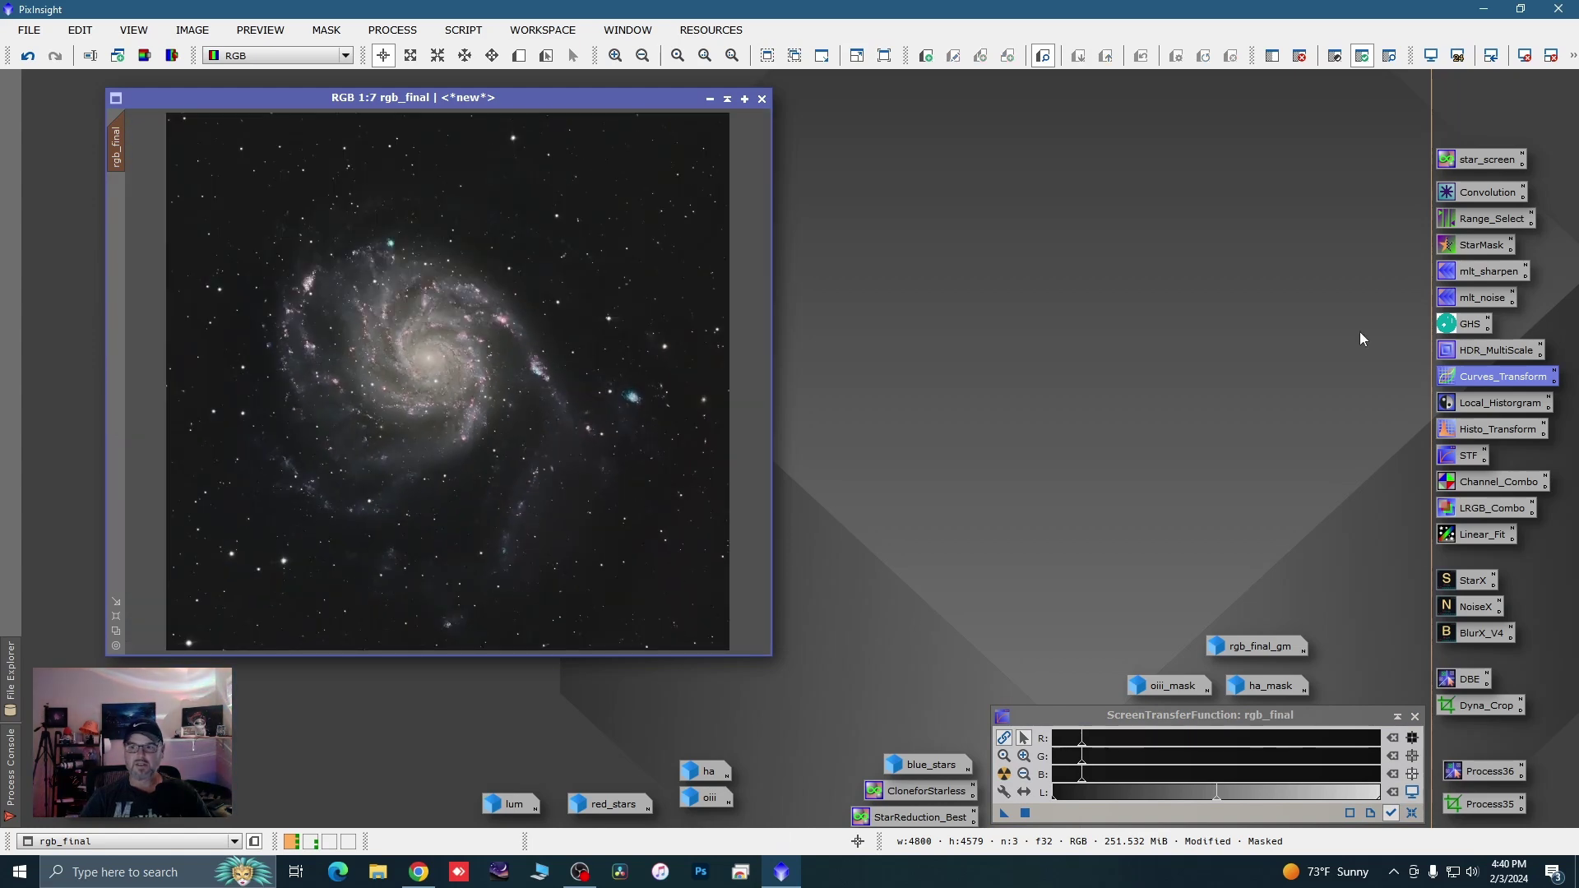
# With a real-time CurvesTransformation preview, set the lightness curve's midpoint to input 0.46238, output 0.54381, and apply it to rgb_final
pyautogui.doubleClick(1462, 375)
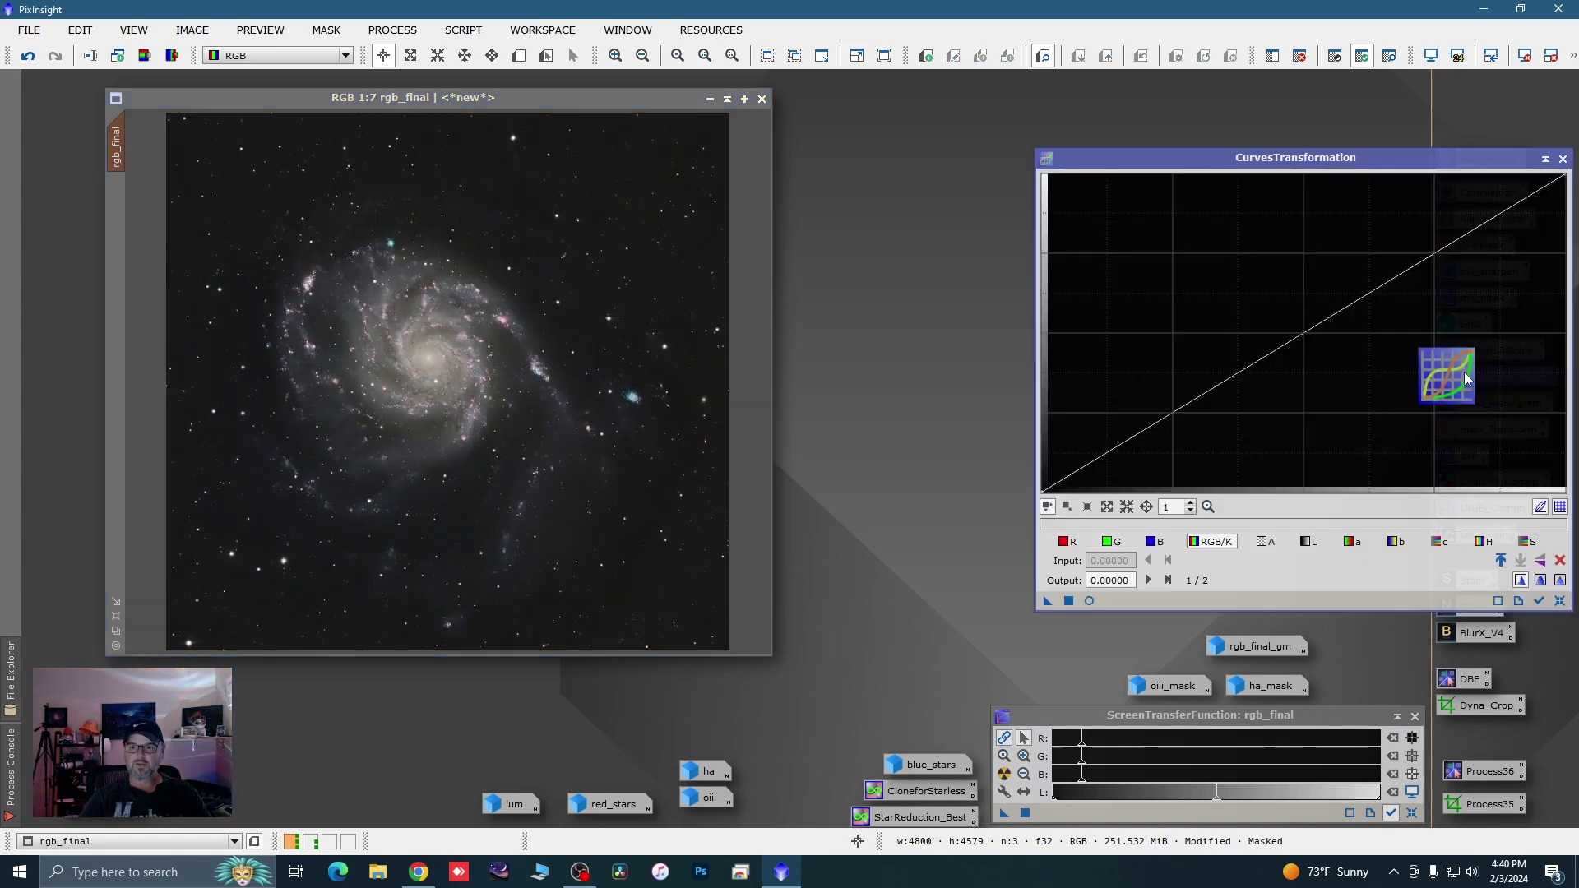
pyautogui.click(1305, 541)
pyautogui.click(1301, 336)
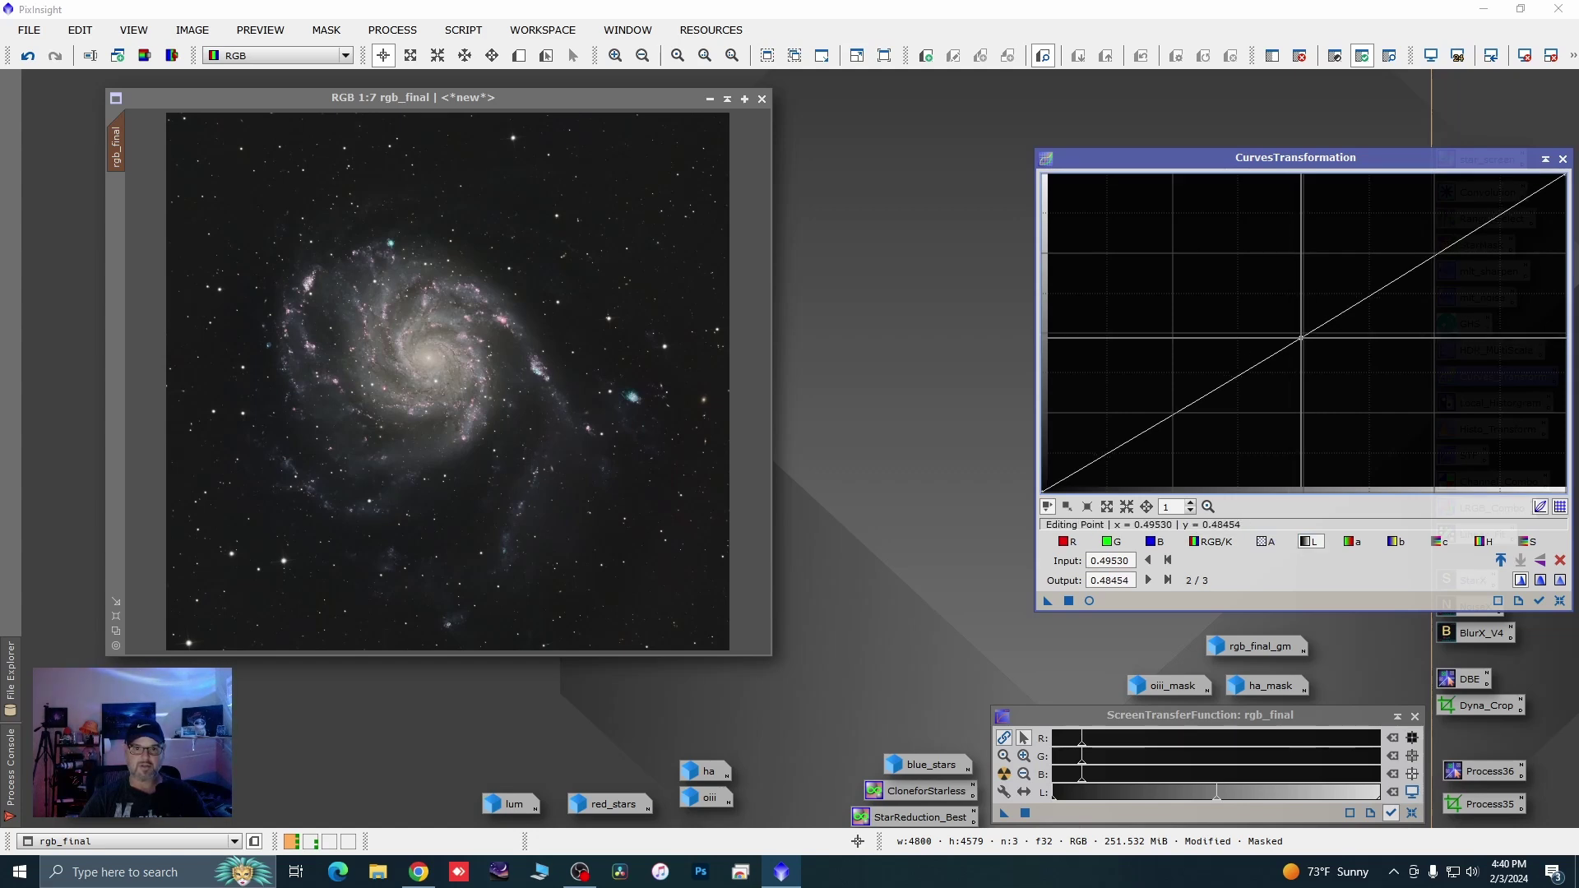
pyautogui.moveTo(1302, 336)
pyautogui.mouseDown()
pyautogui.moveTo(1319, 367)
pyautogui.moveTo(1280, 325)
pyautogui.moveTo(1294, 354)
pyautogui.mouseUp()
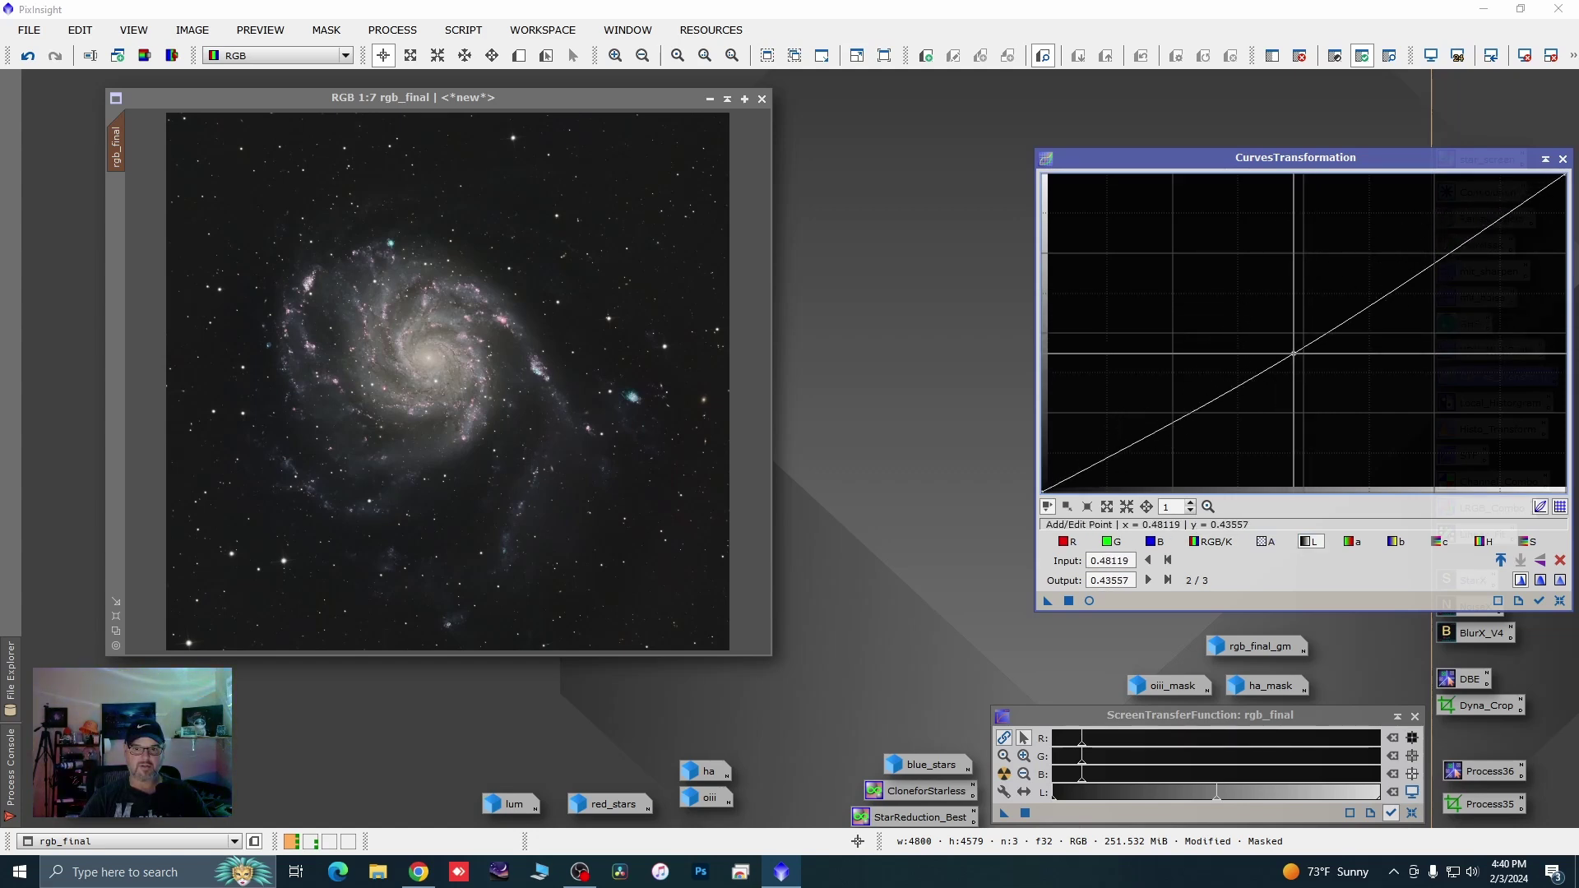
pyautogui.click(1091, 601)
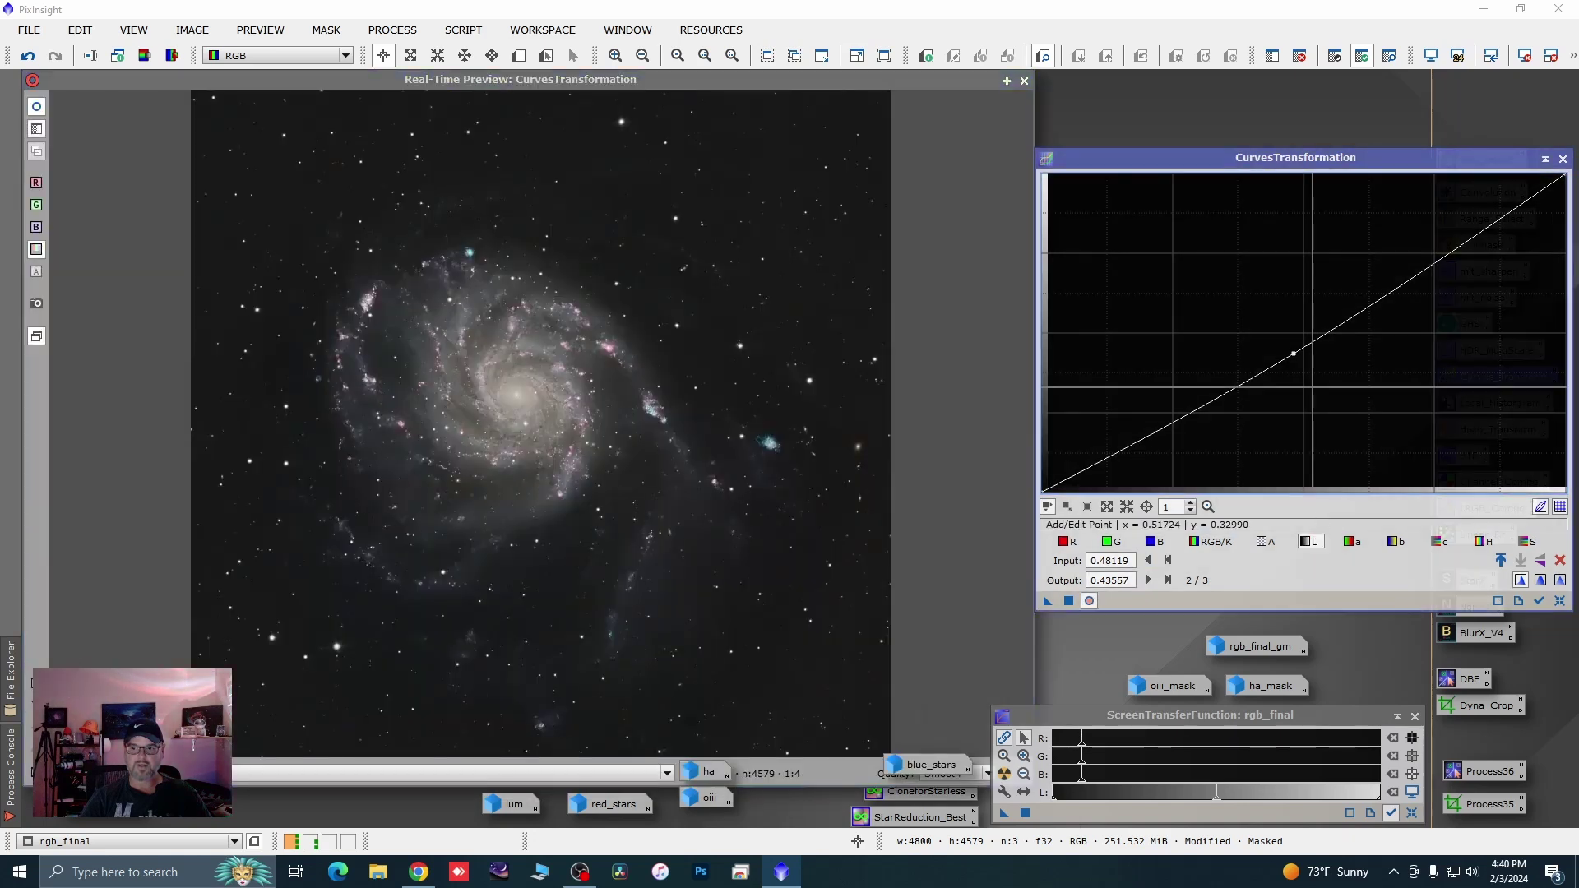
pyautogui.click(1295, 351)
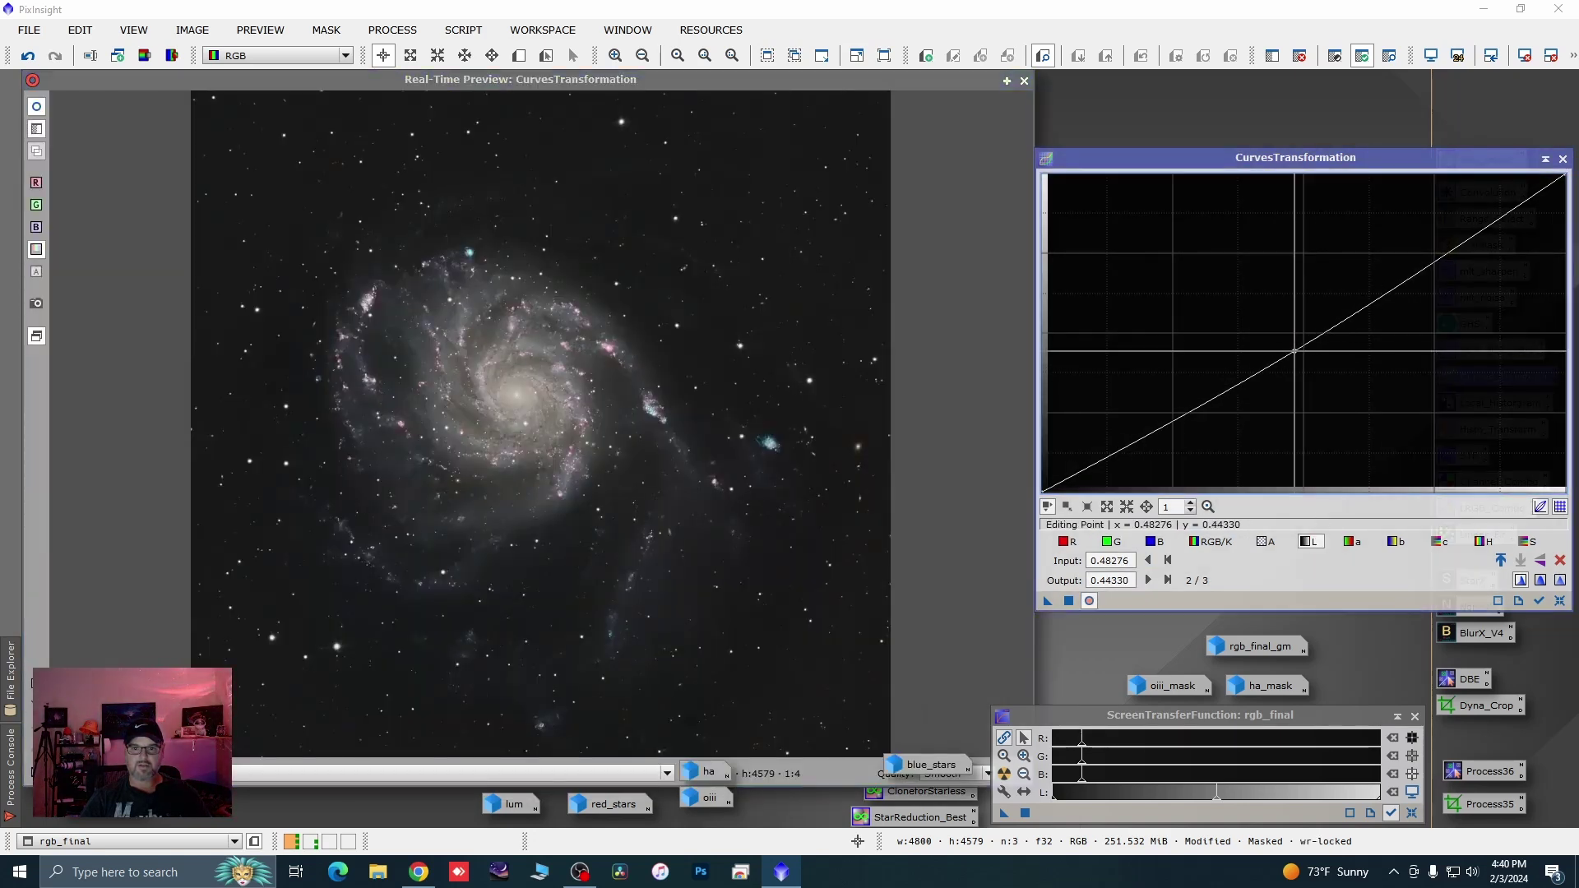
pyautogui.moveTo(1295, 351); pyautogui.dragTo(1284, 319)
pyautogui.click(1068, 602)
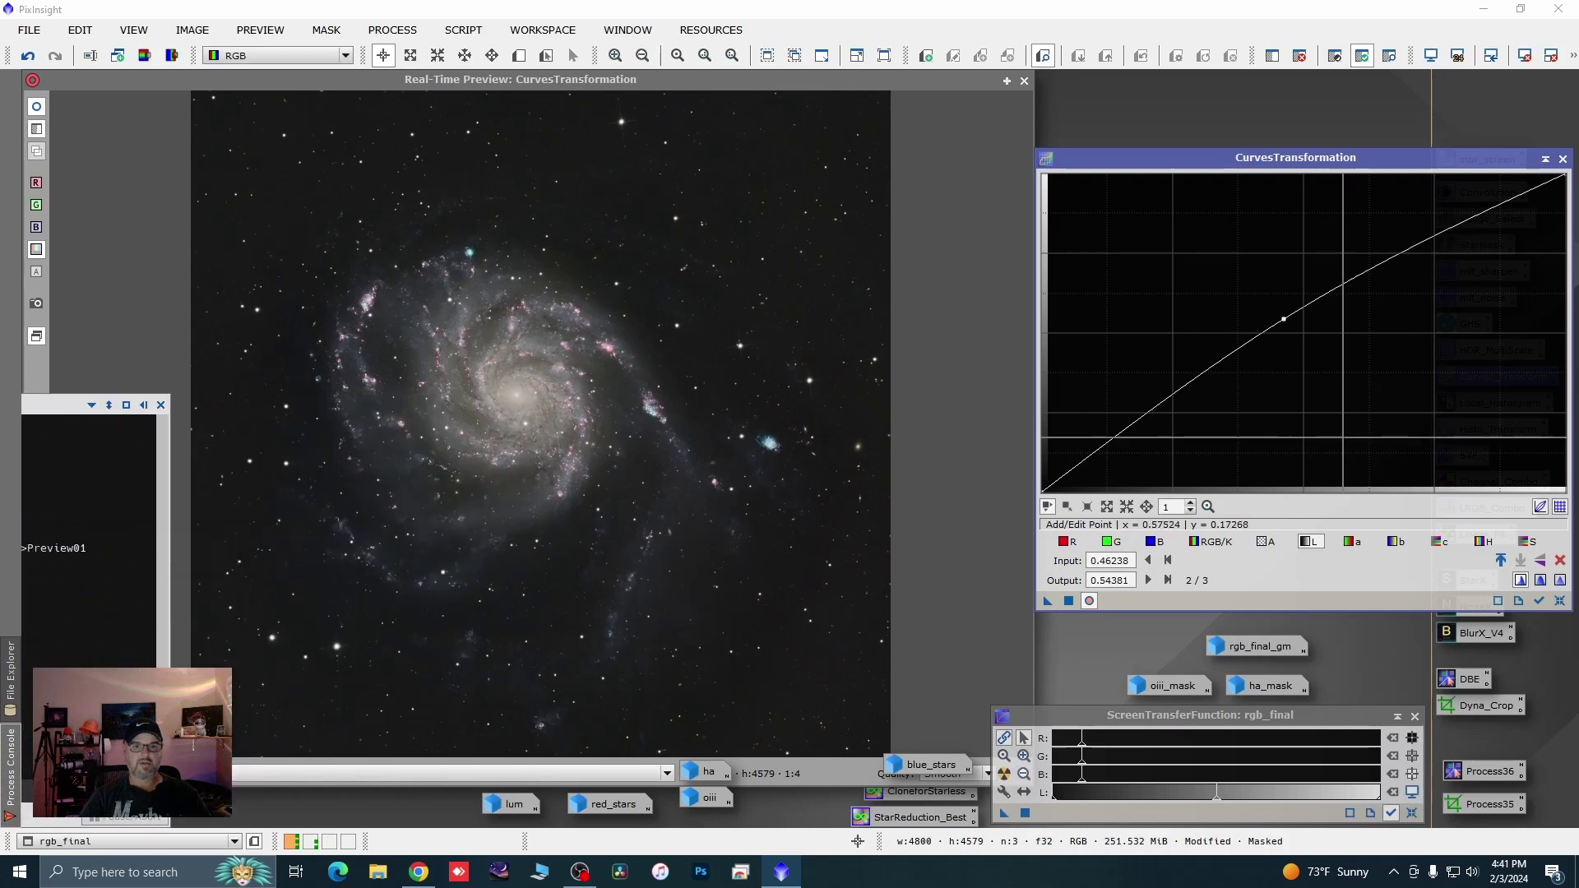
# Reset the curves, then close CurvesTransformation and its real-time preview
pyautogui.click(1561, 601)
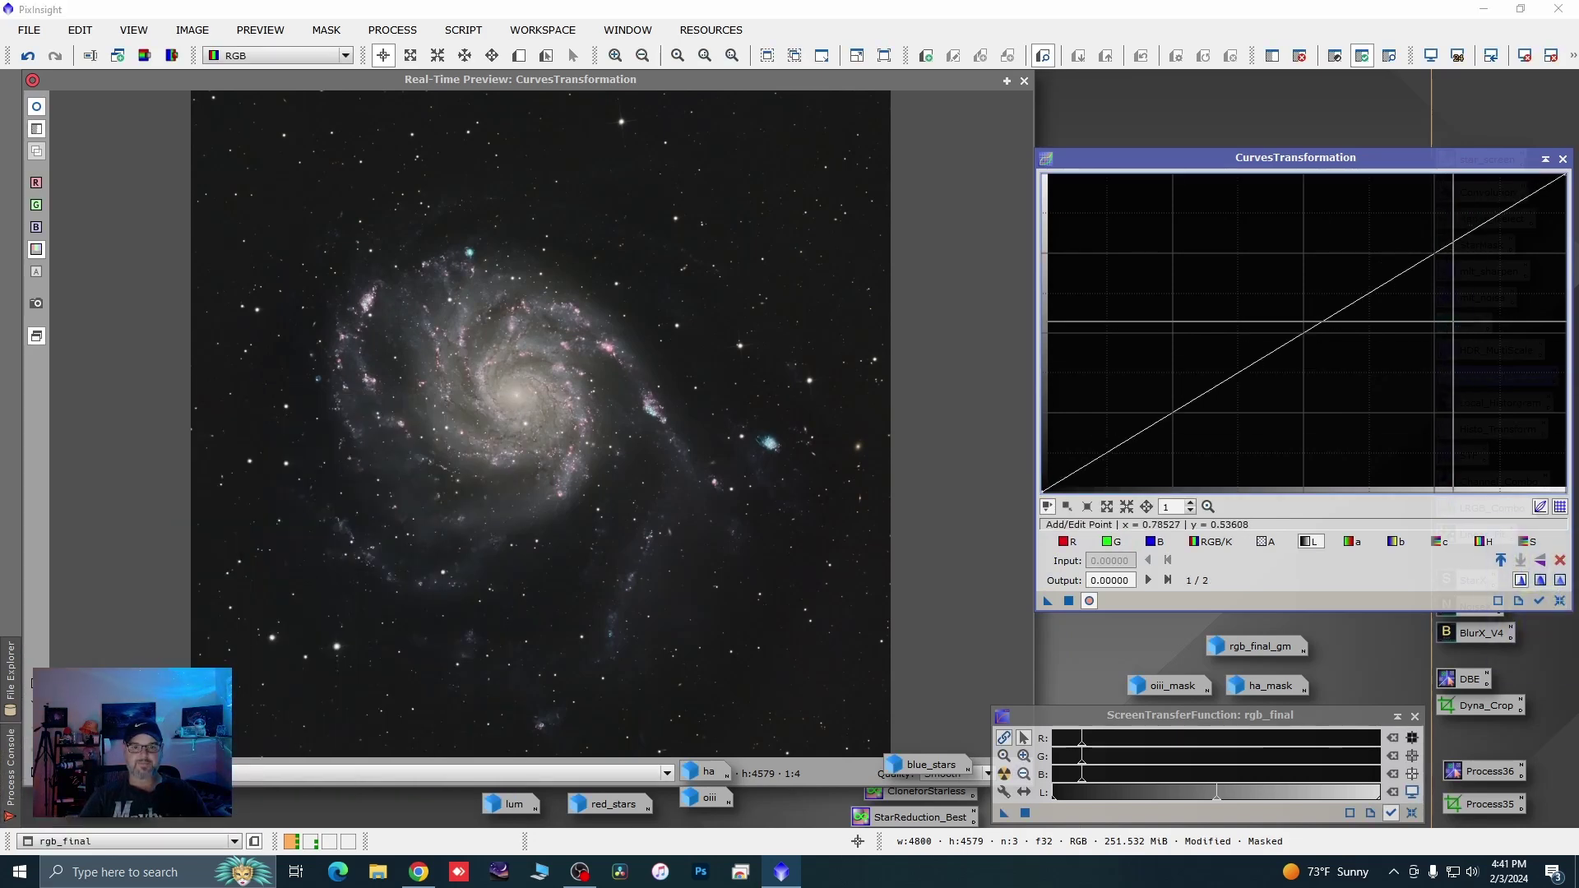
pyautogui.click(1562, 160)
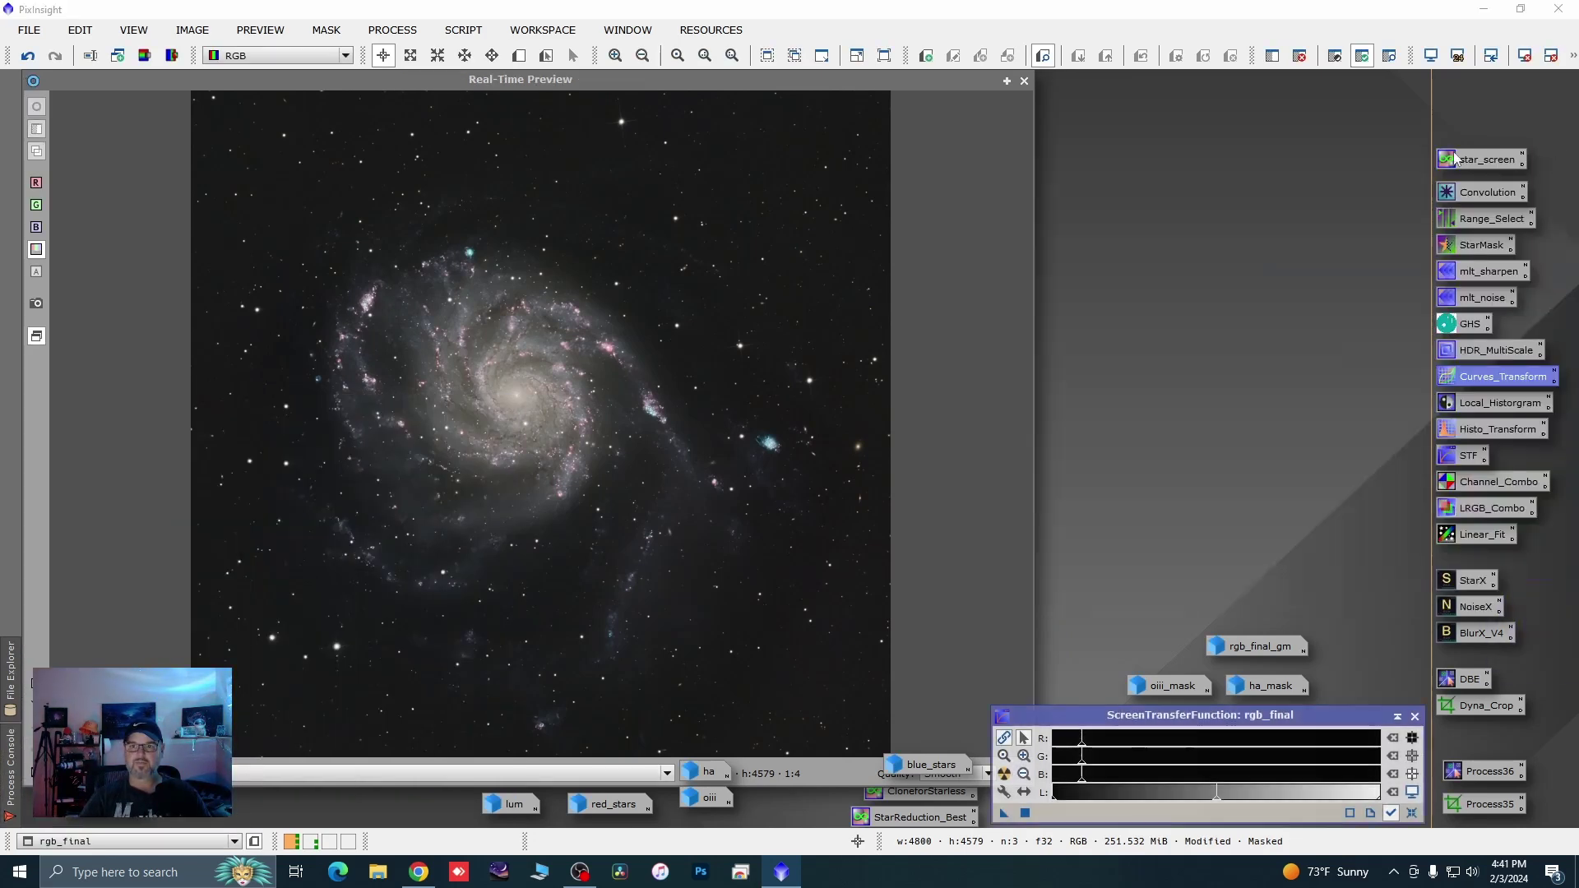
pyautogui.click(1025, 81)
# Remove the mask from rgb_final
pyautogui.rightClick(274, 217)
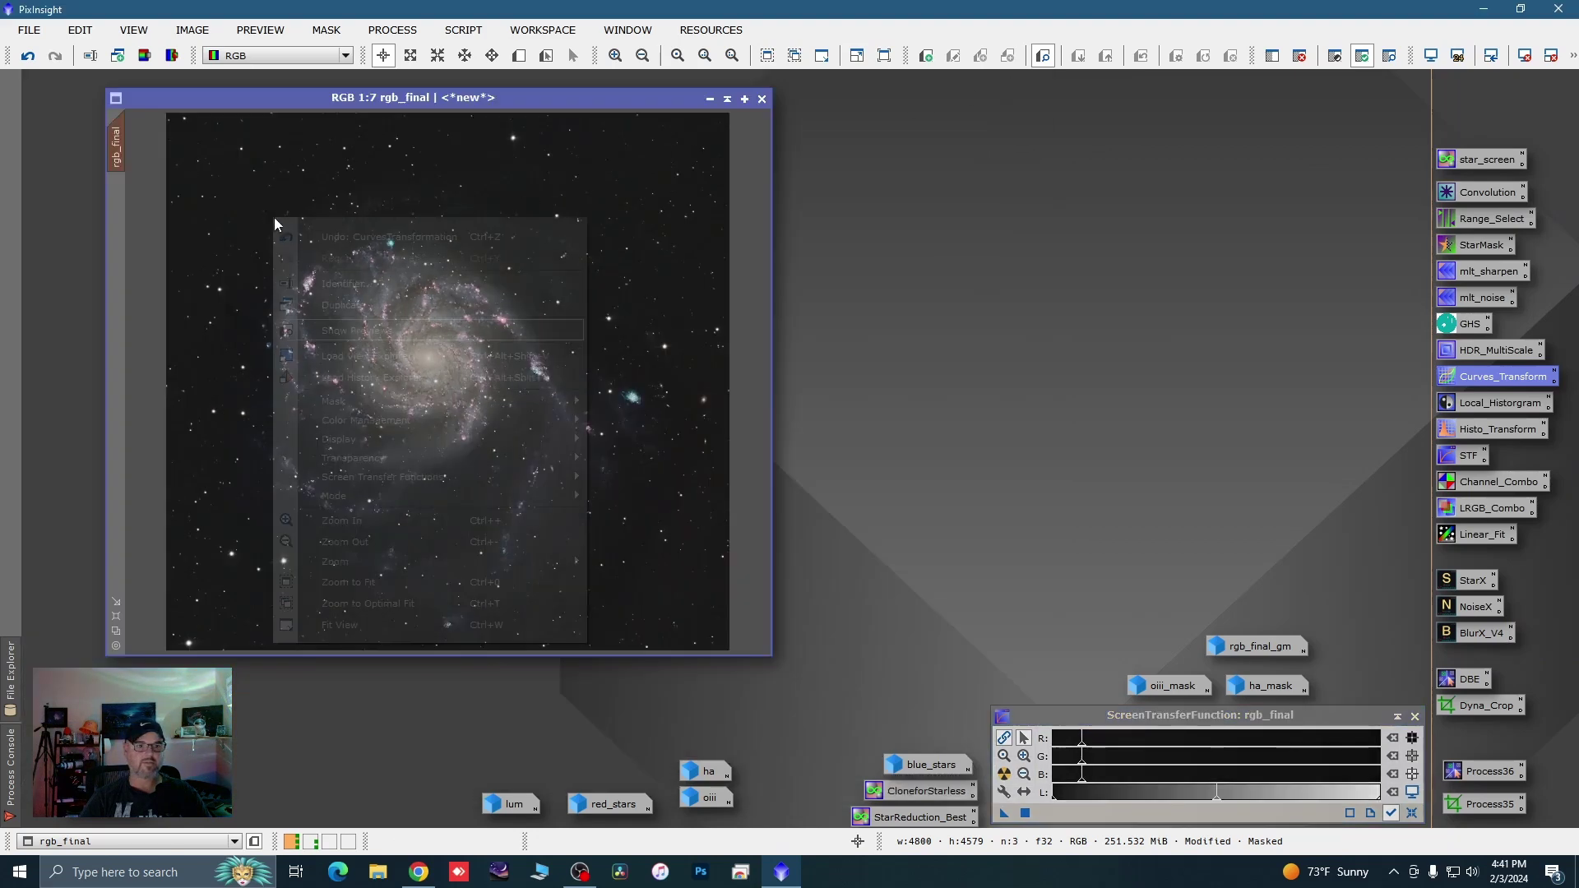
pyautogui.moveTo(453, 401)
pyautogui.click(618, 425)
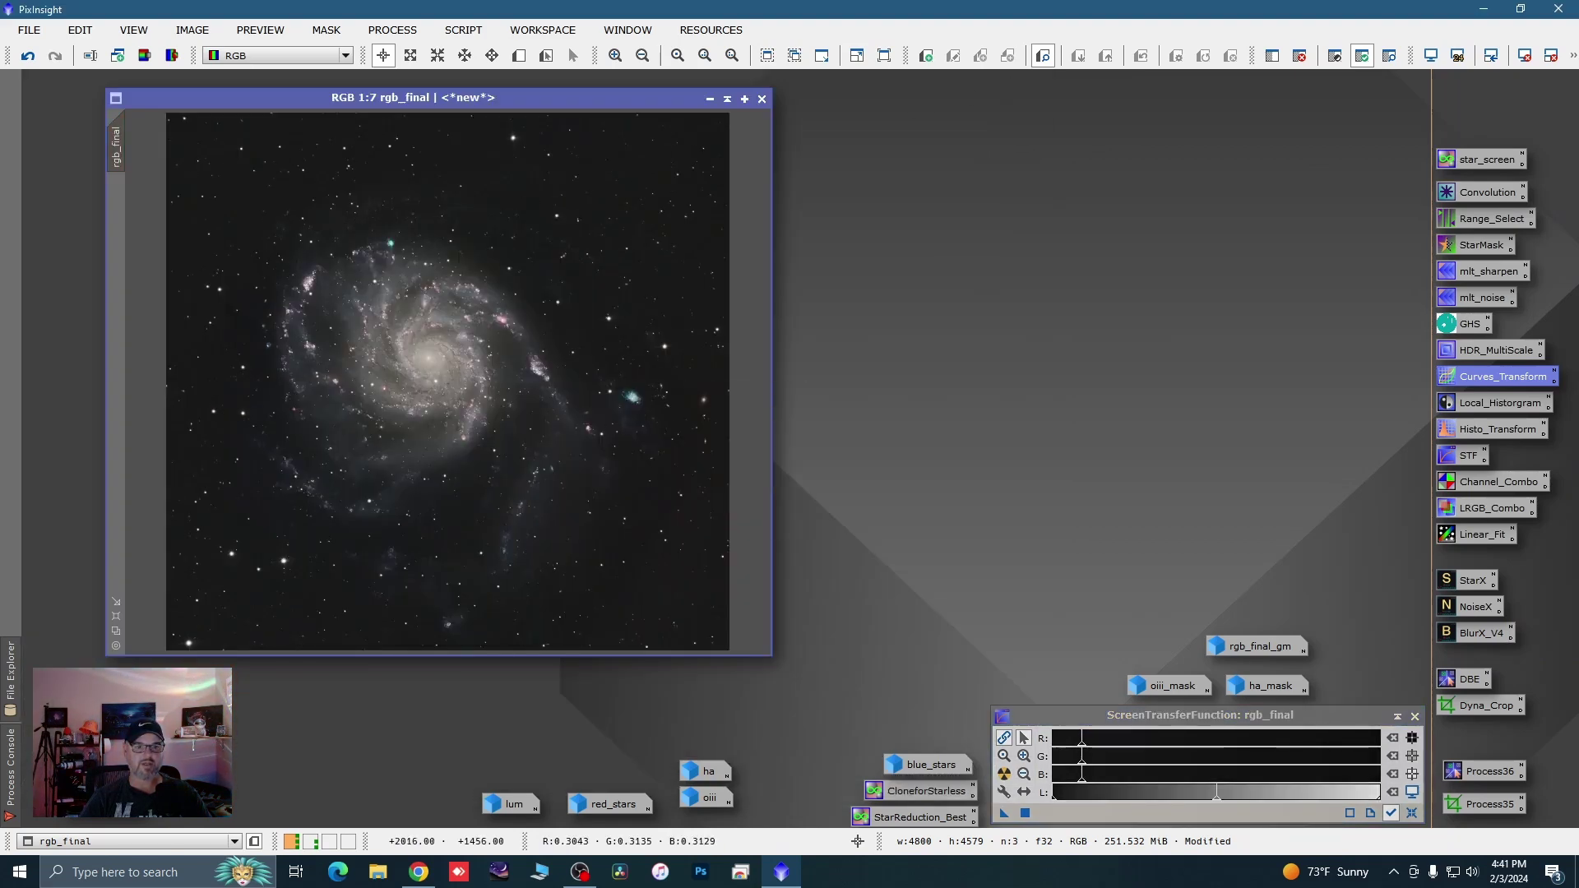
# Examine the galaxy's spiral arms and pink star-forming regions up close and enlarge the rgb_final window for a wider view
pyautogui.scroll(2, 497, 306)
pyautogui.scroll(2, 498, 307)
pyautogui.scroll(1, 499, 308)
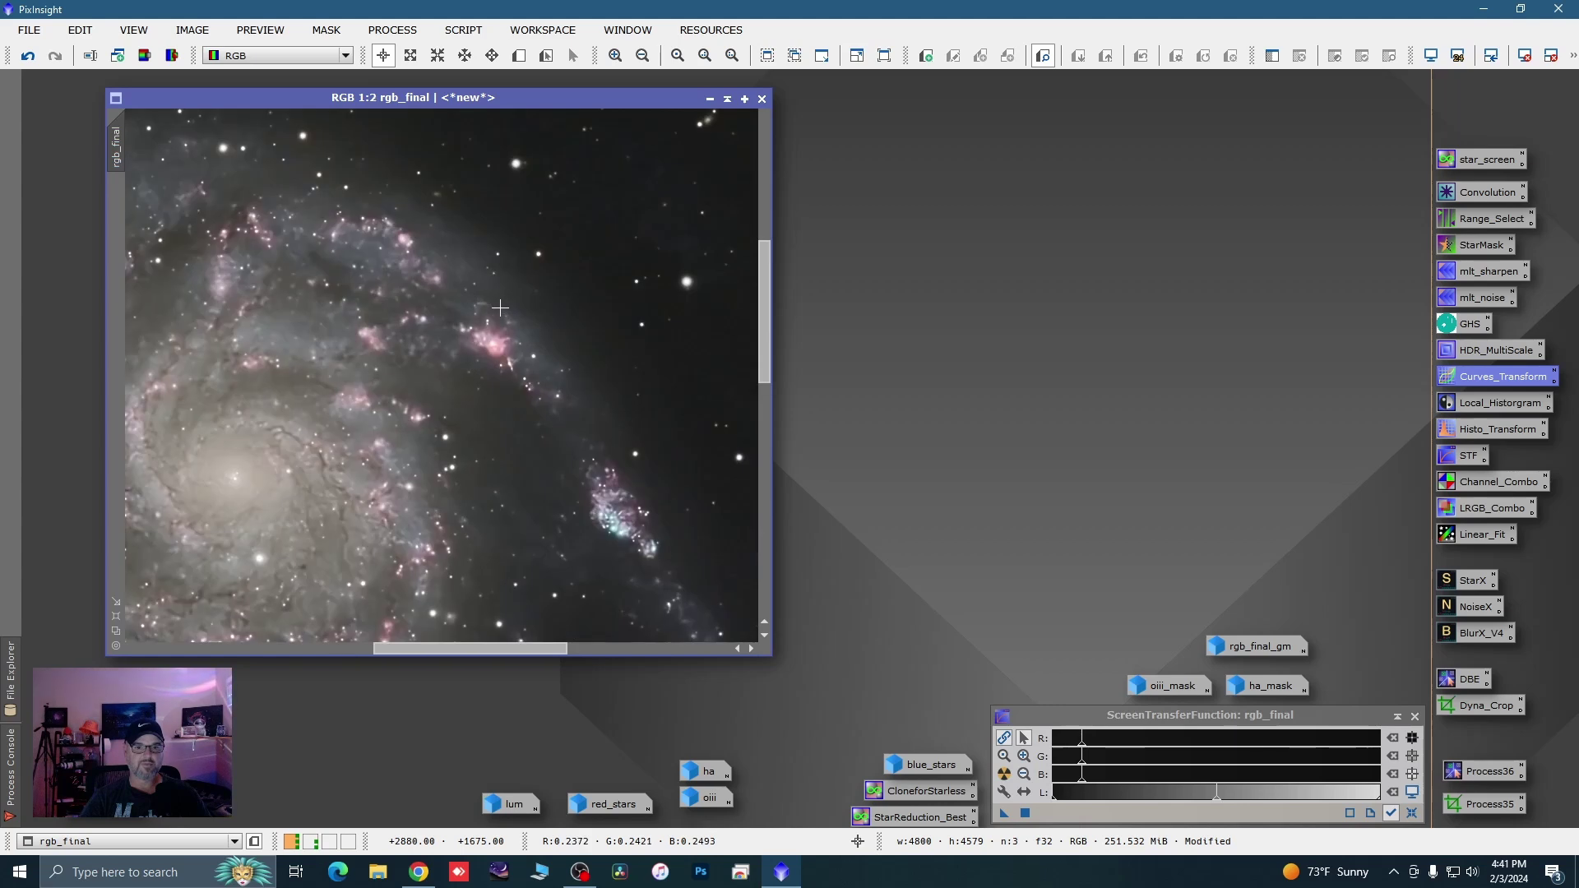
pyautogui.press('space')
pyautogui.moveTo(548, 351); pyautogui.dragTo(731, 500)
pyautogui.scroll(-1, 603, 362)
pyautogui.moveTo(603, 362); pyautogui.dragTo(694, 291)
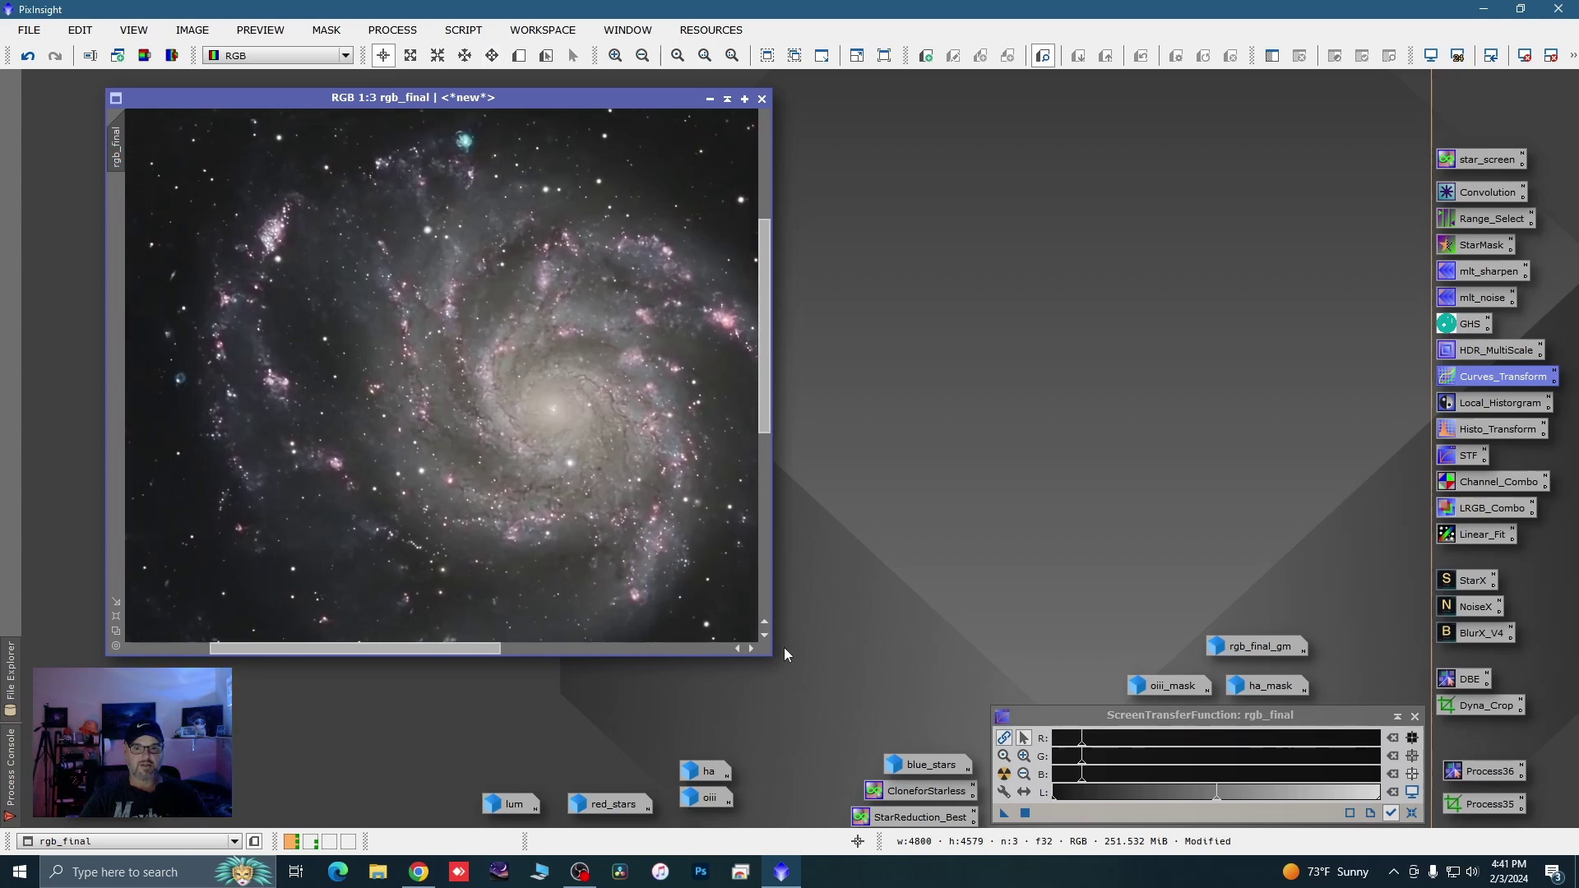
pyautogui.moveTo(772, 657); pyautogui.dragTo(1008, 739)
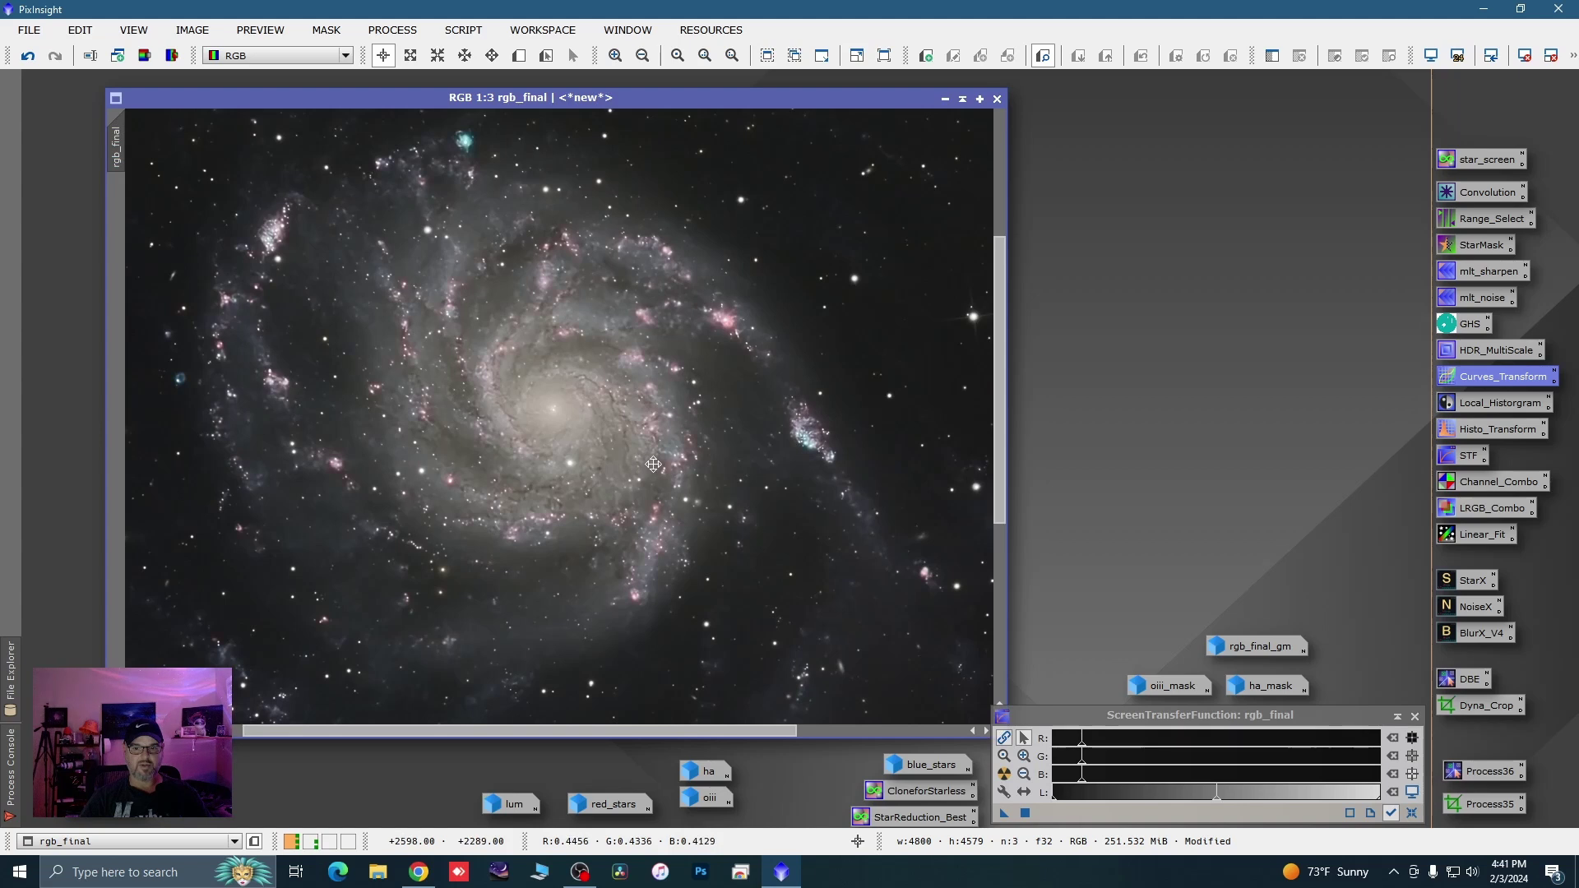
# Inspect the core, dust lanes and outer arms of rgb_final at 1:1 and the whole galaxy for detail and color
pyautogui.moveTo(653, 463); pyautogui.dragTo(734, 458)
pyautogui.scroll(2, 357, 193)
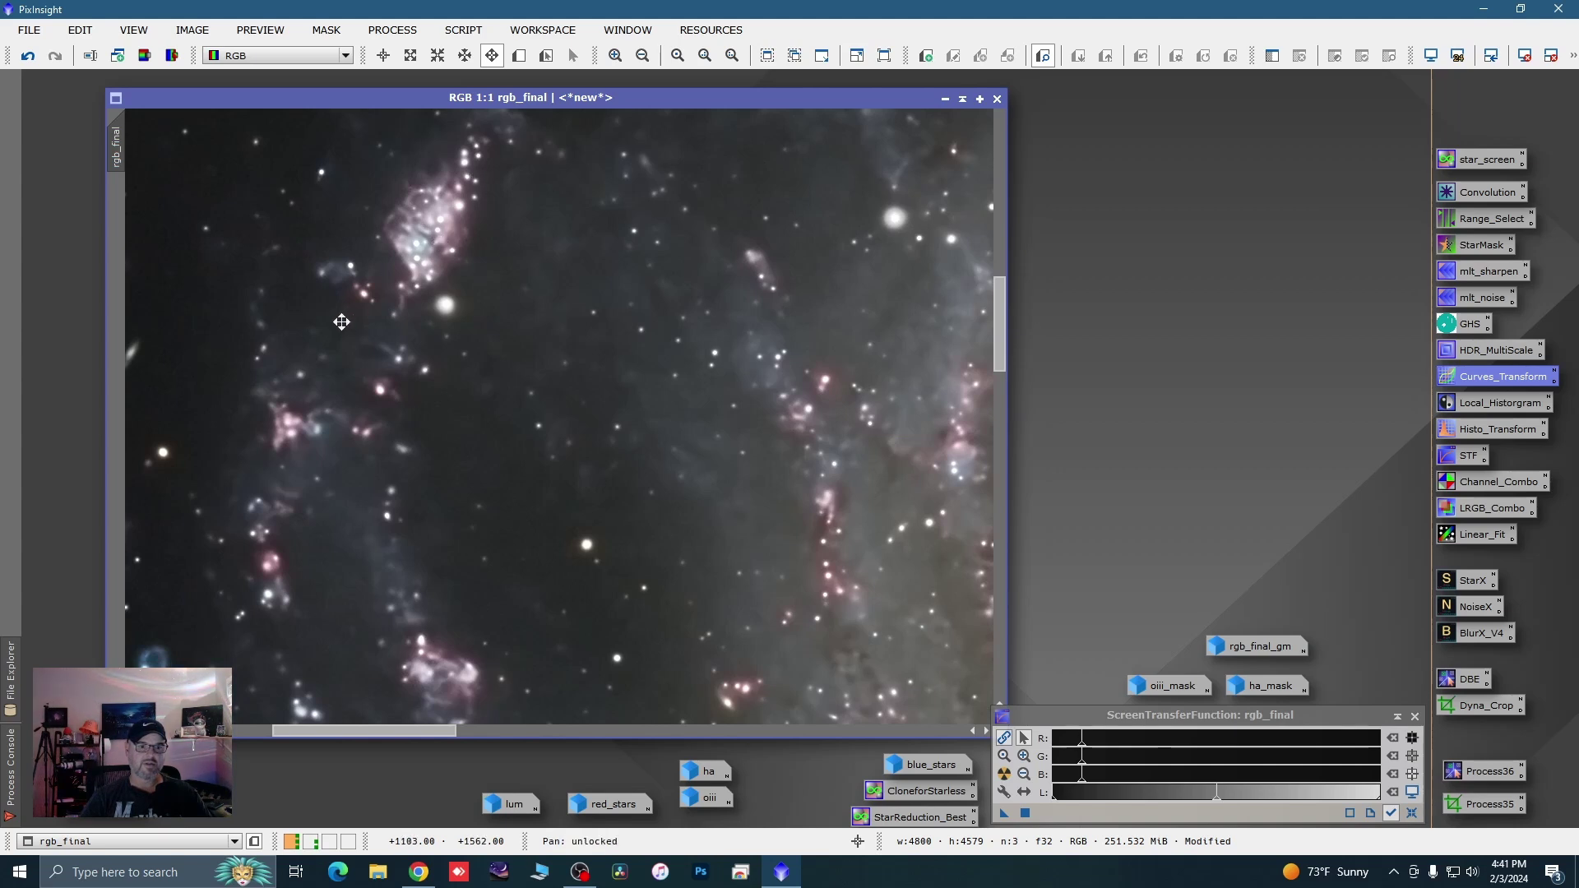
pyautogui.moveTo(341, 322); pyautogui.dragTo(409, 313)
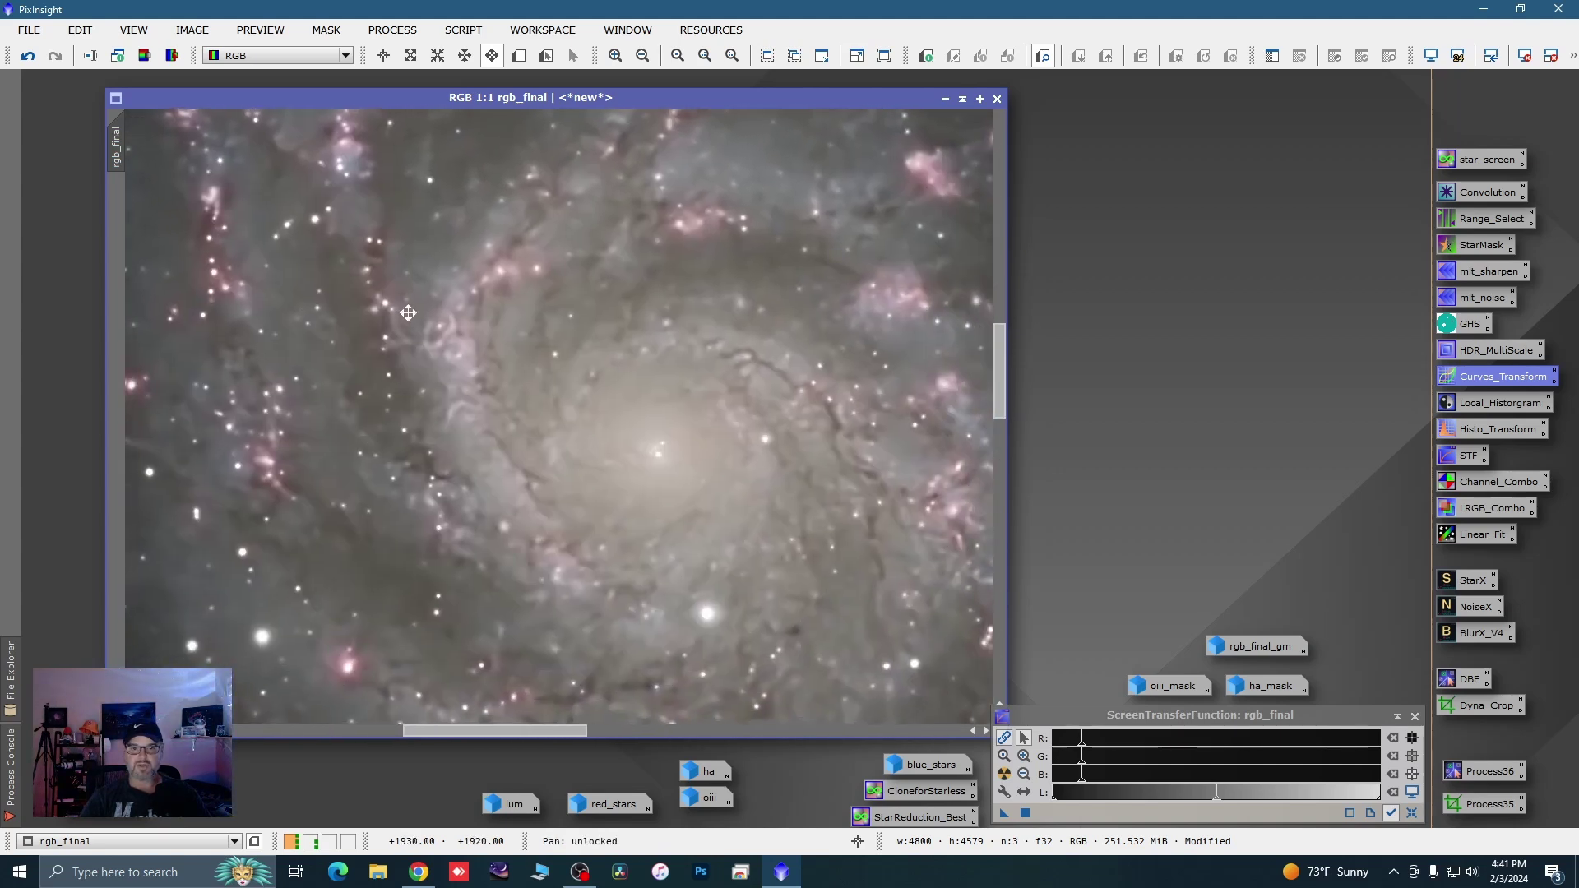
pyautogui.moveTo(795, 428); pyautogui.dragTo(627, 331)
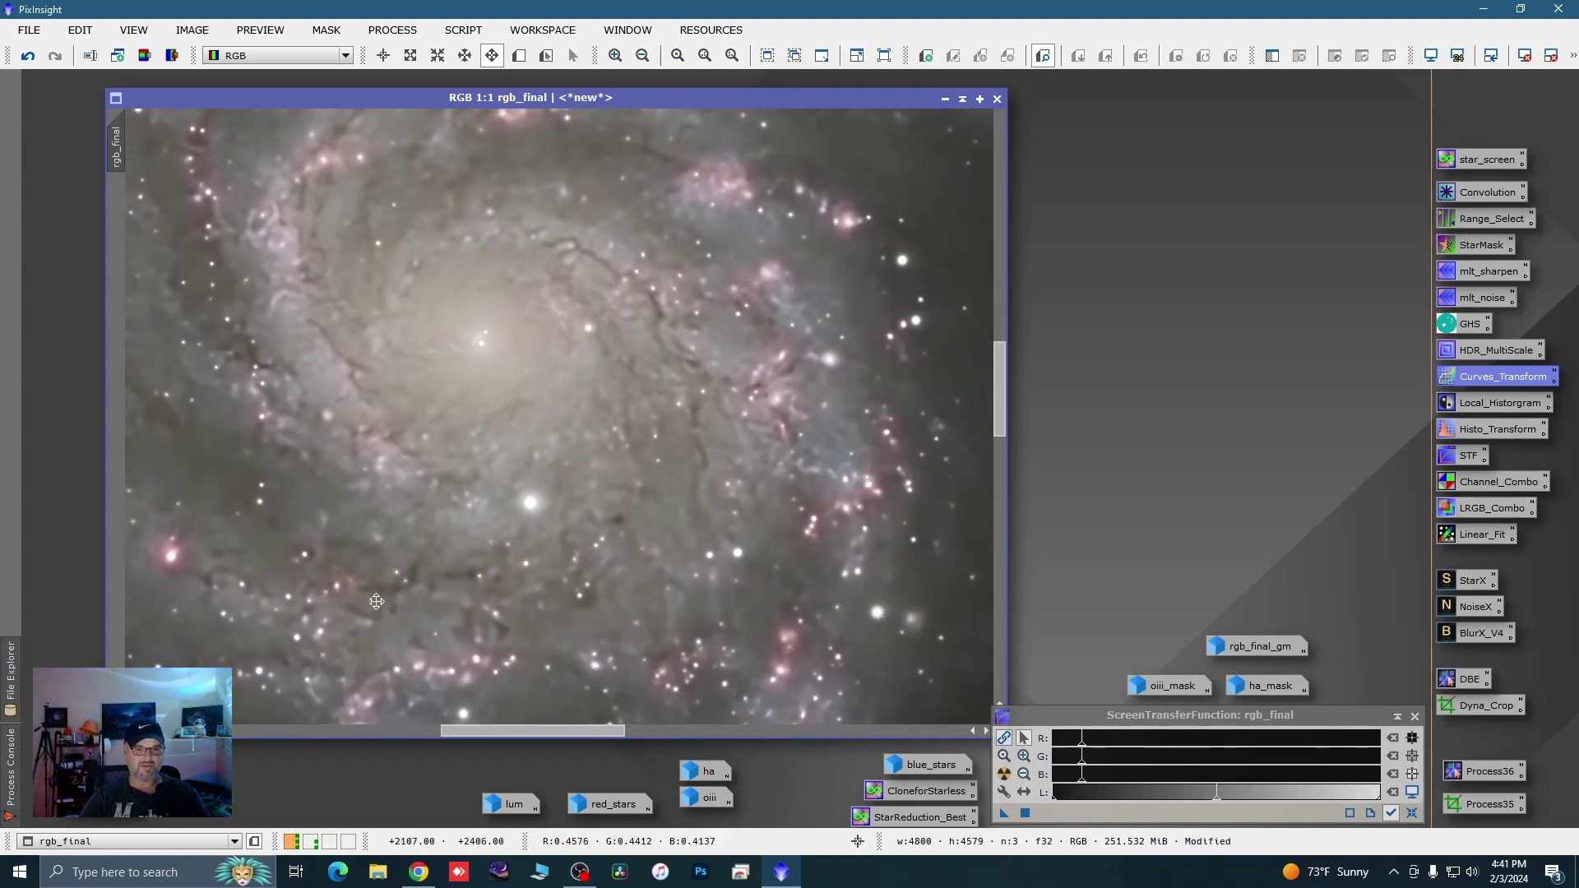
pyautogui.scroll(-1, 686, 296)
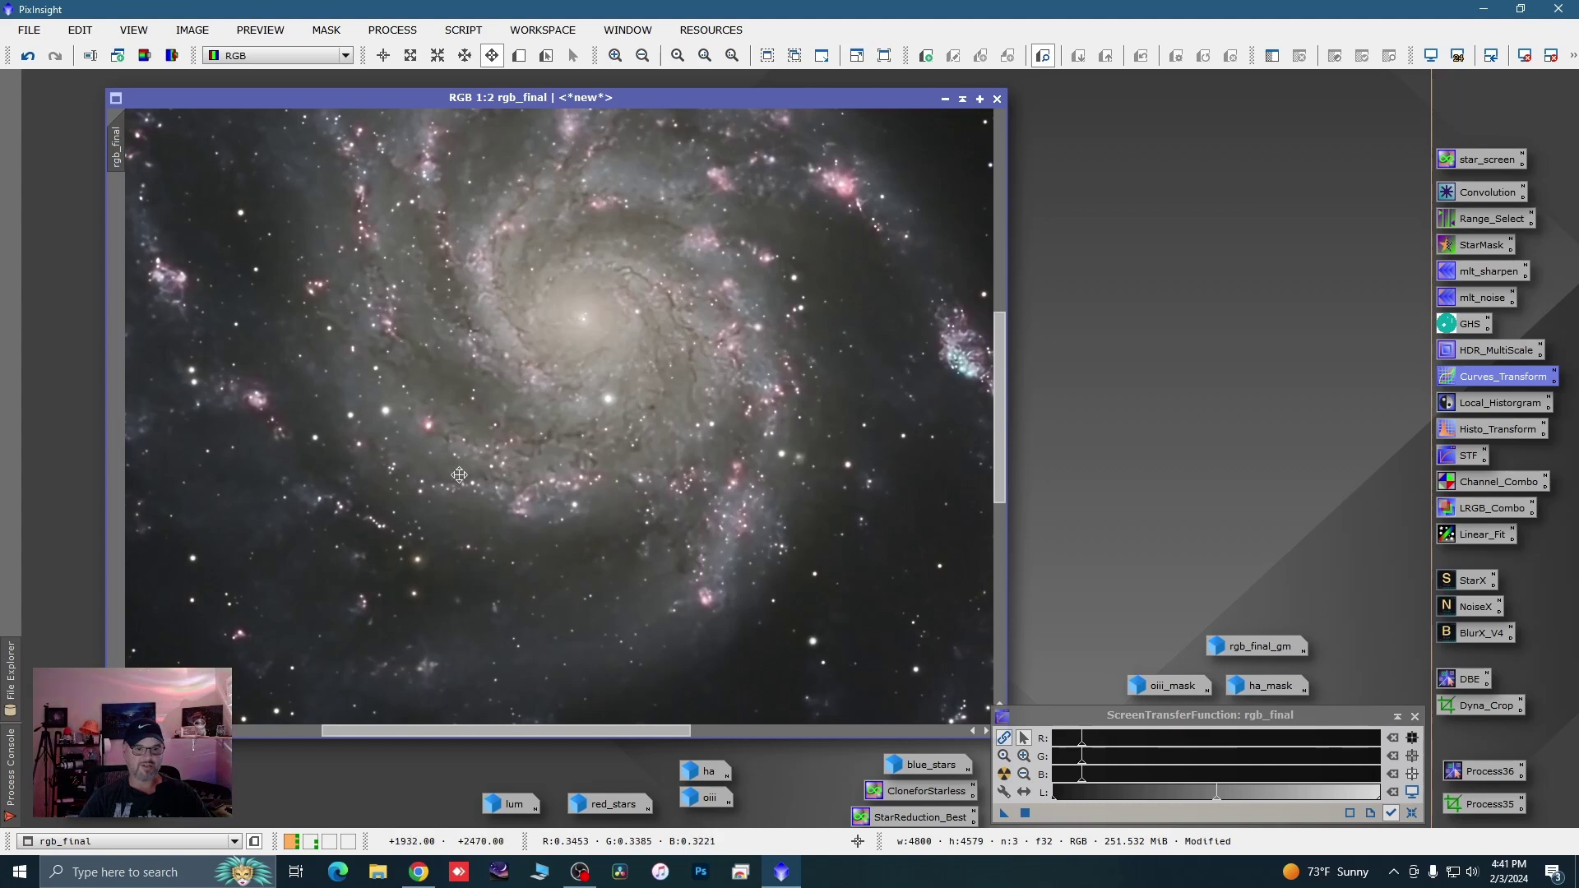
pyautogui.moveTo(459, 475); pyautogui.dragTo(744, 574)
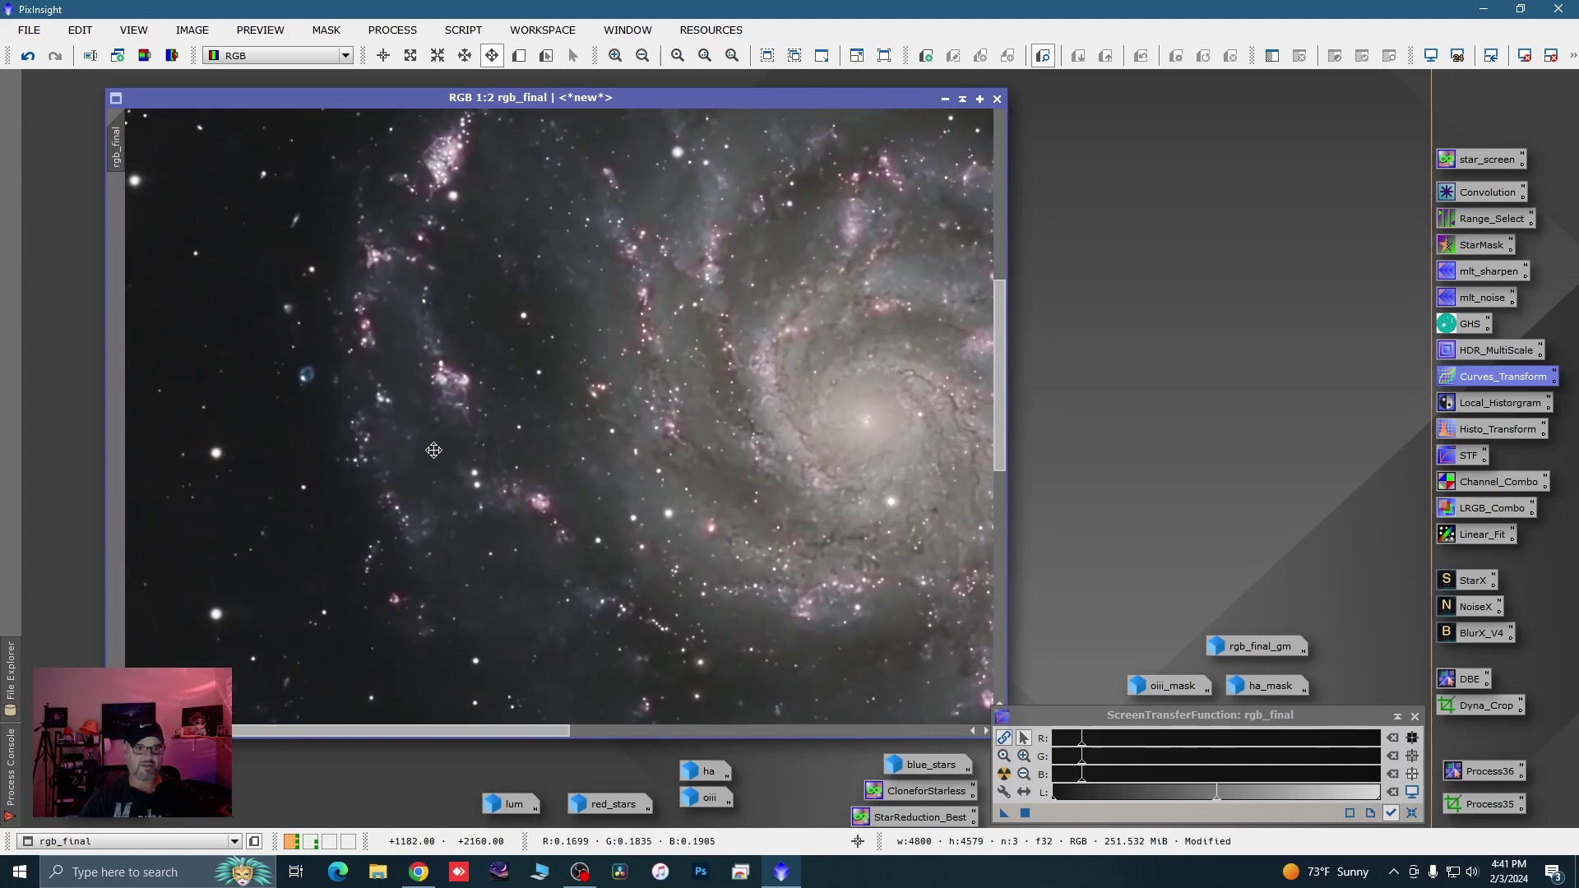
pyautogui.scroll(-2, 505, 417)
pyautogui.scroll(-1, 696, 412)
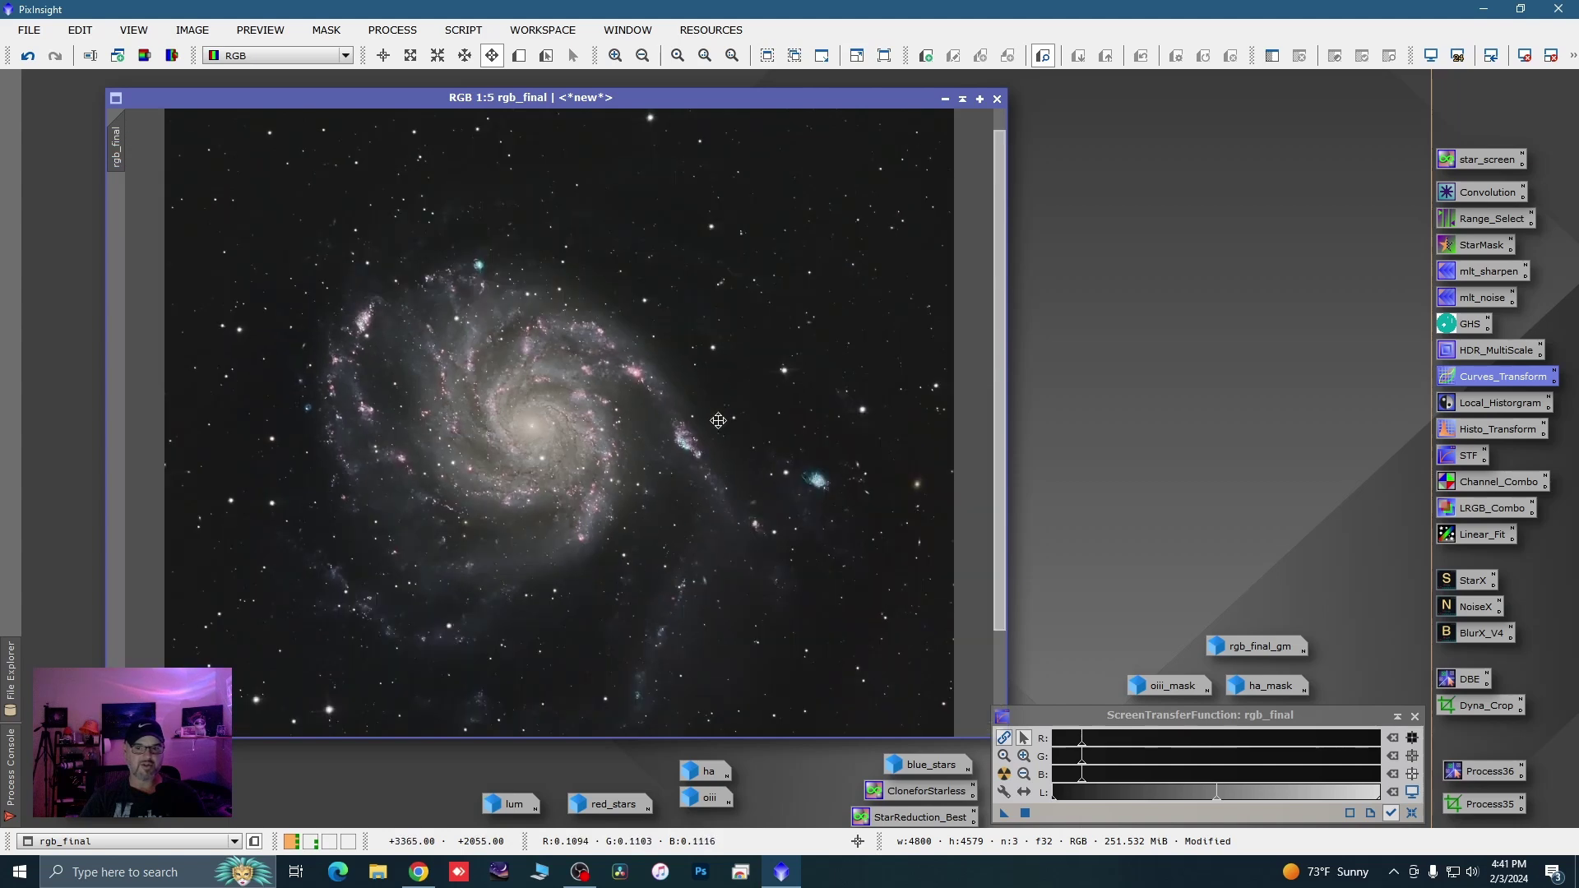
pyautogui.scroll(-1, 740, 504)
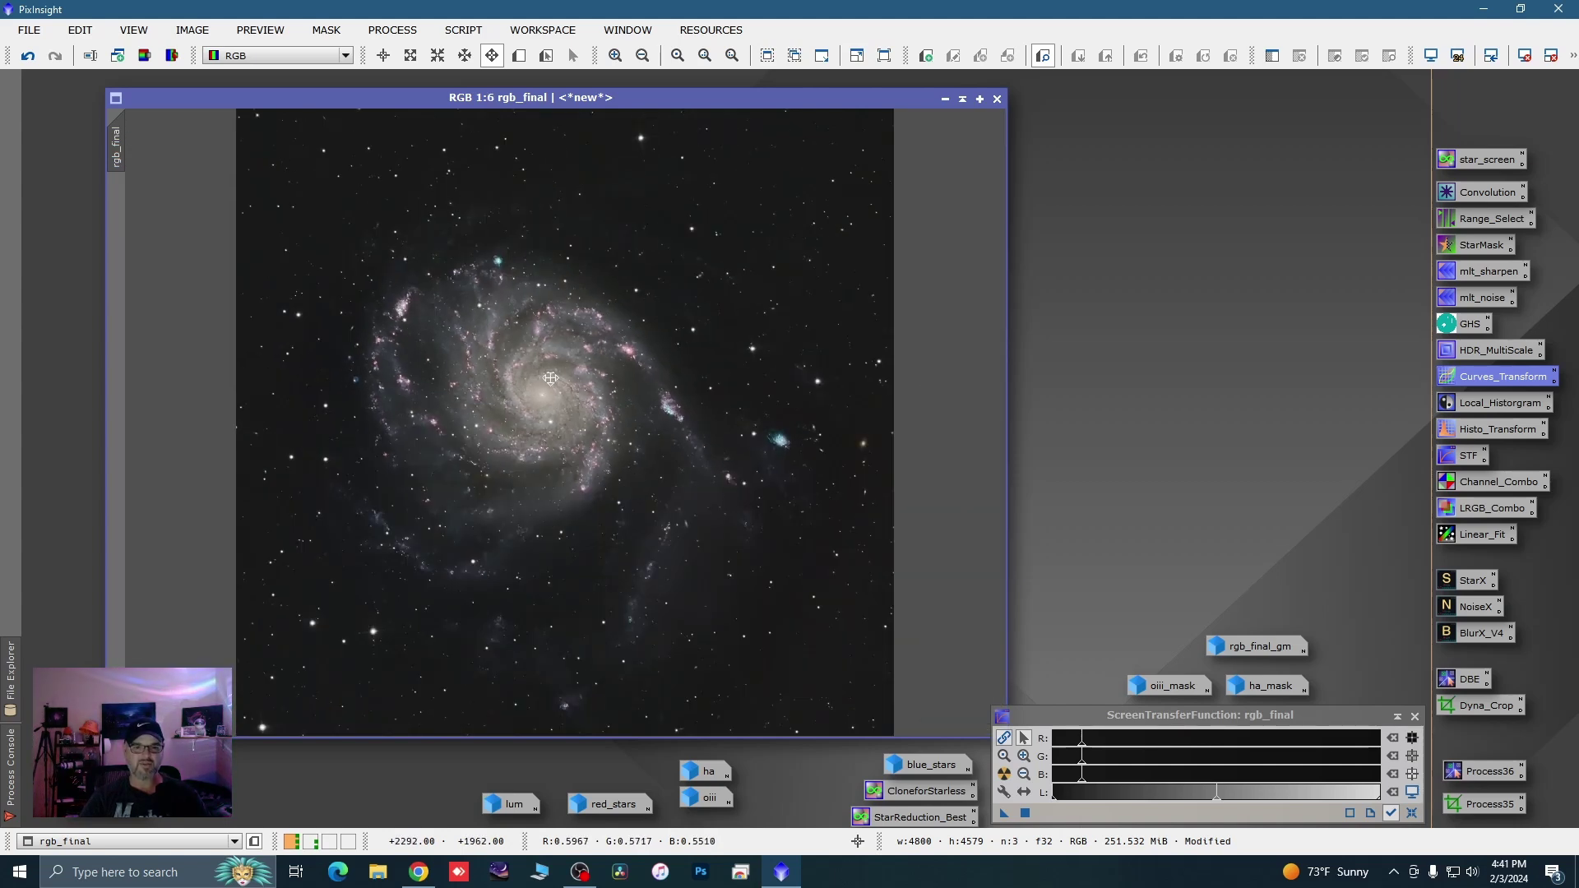
pyautogui.scroll(3, 550, 378)
pyautogui.scroll(-3, 527, 371)
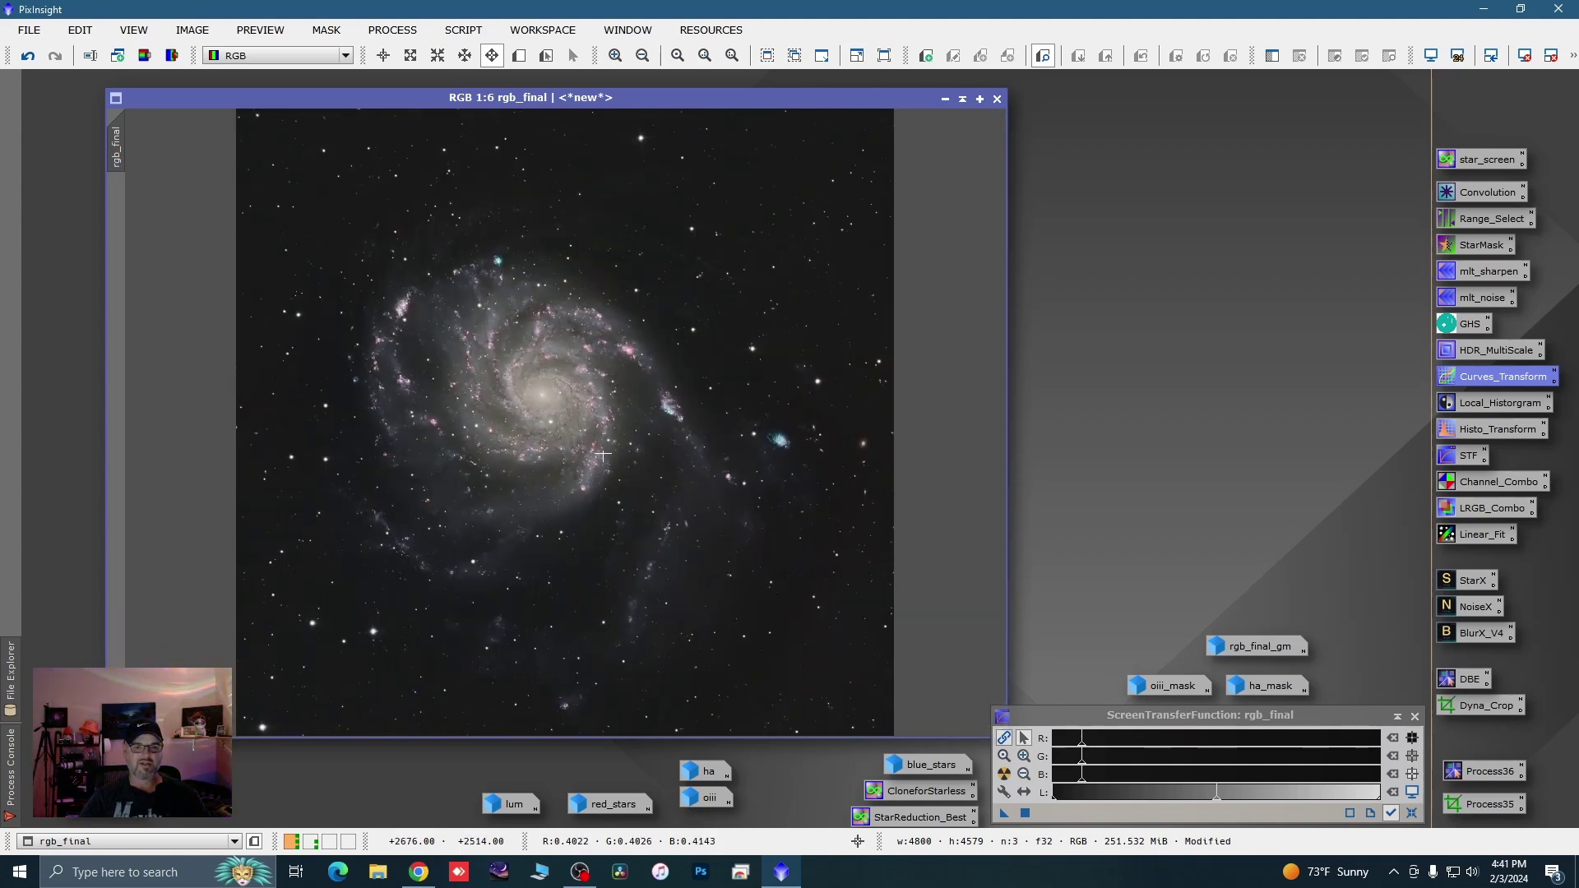
pyautogui.hotkey('alt', 'r')
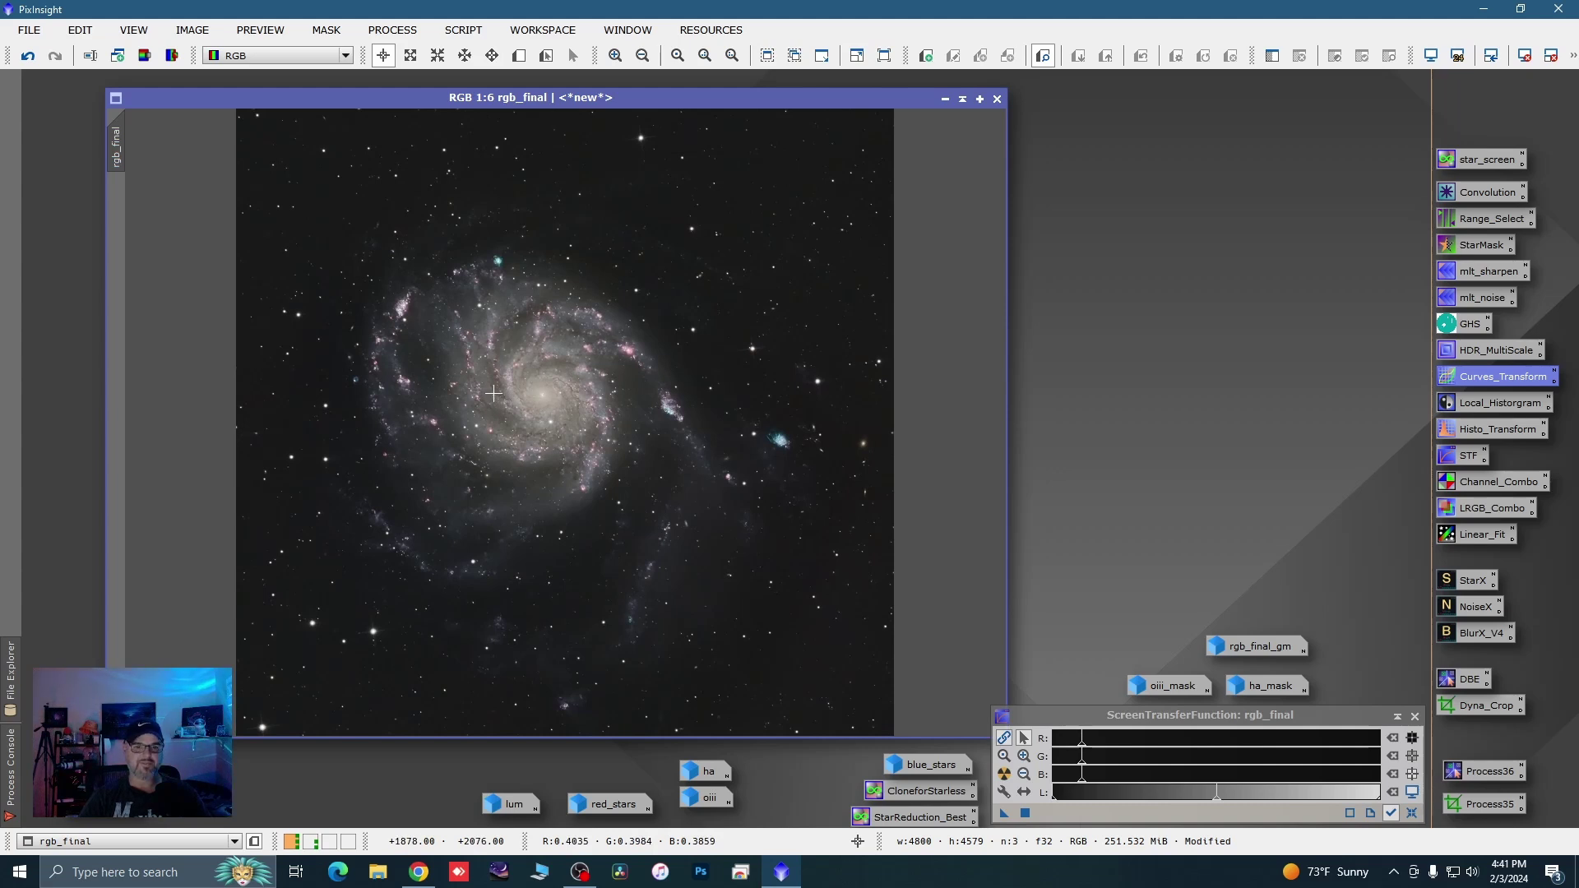
# Reduce the green cast in rgb_final with SCNR at amount 0.66 using Average Neutral protection, and close the process
pyautogui.click(392, 30)
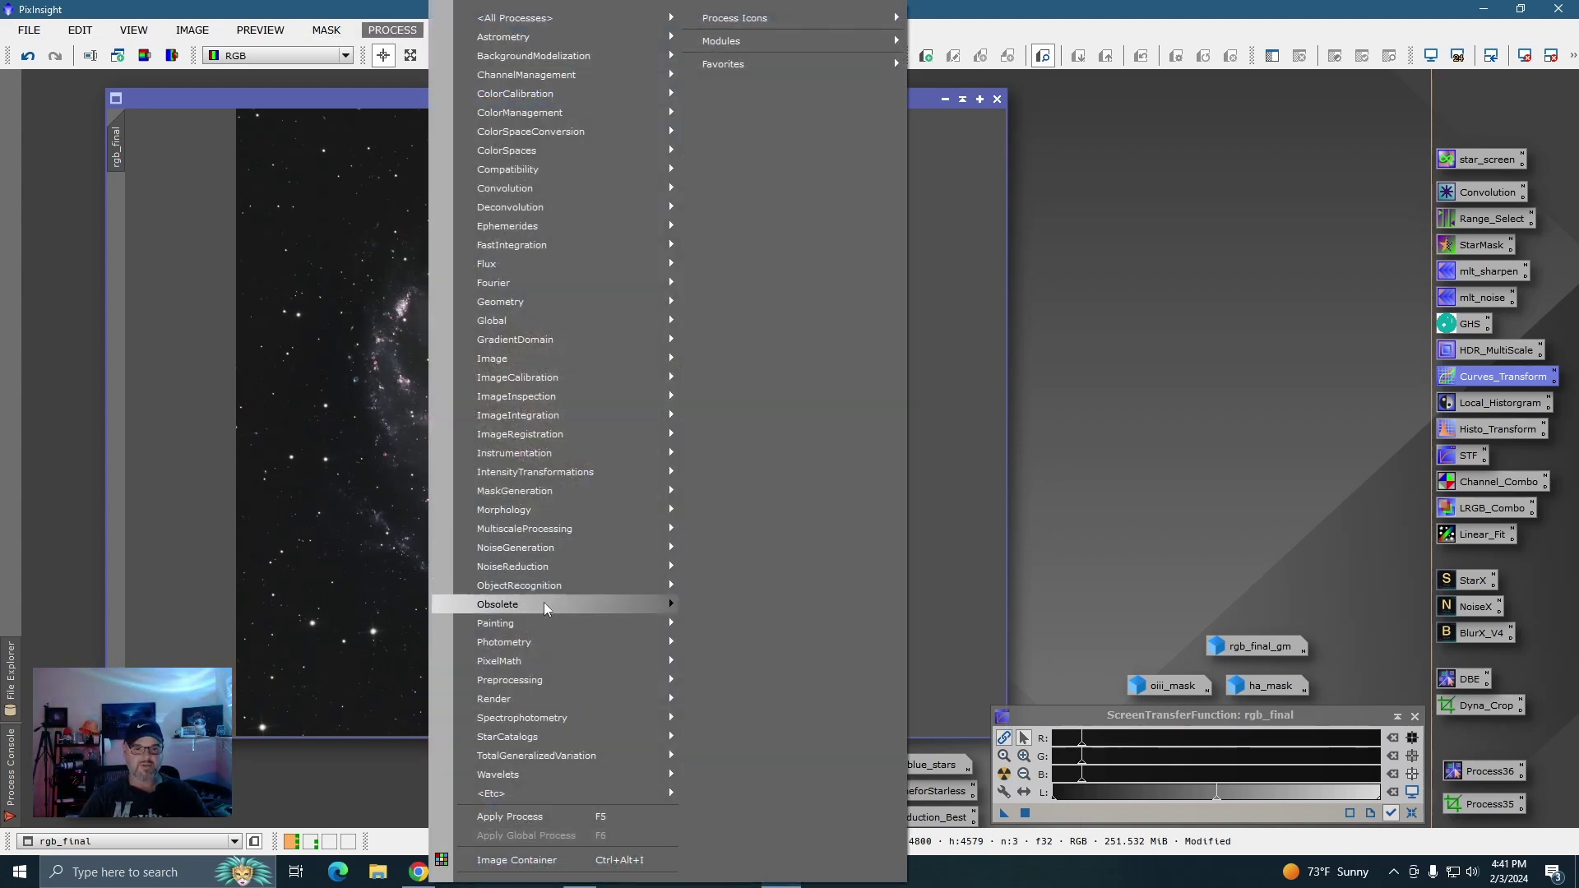
pyautogui.moveTo(526, 567)
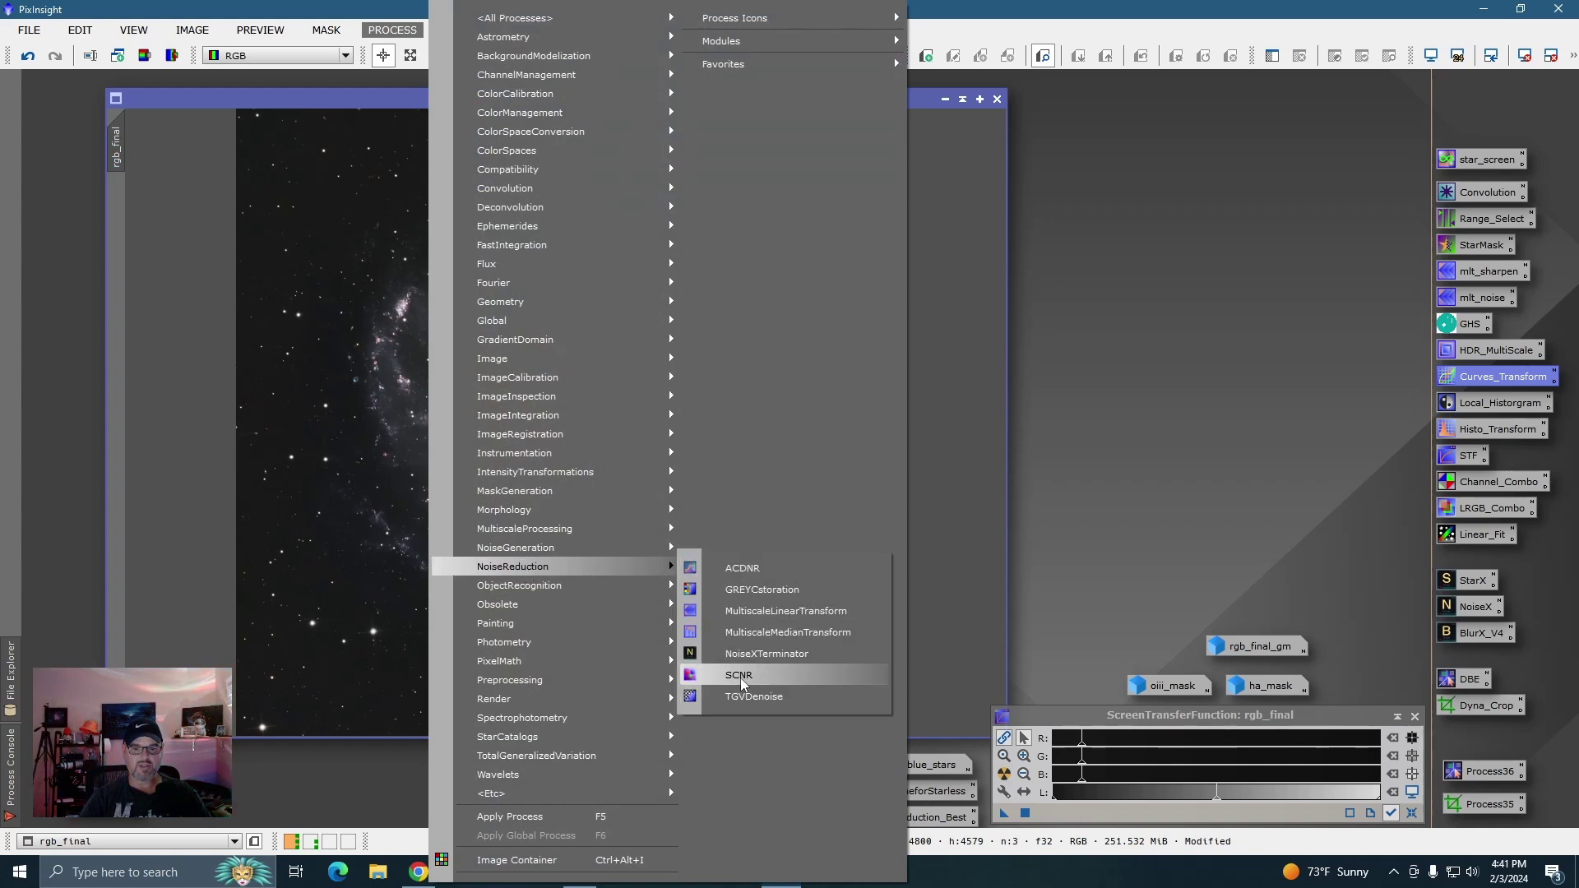
pyautogui.click(741, 676)
pyautogui.moveTo(1330, 401); pyautogui.dragTo(1311, 401)
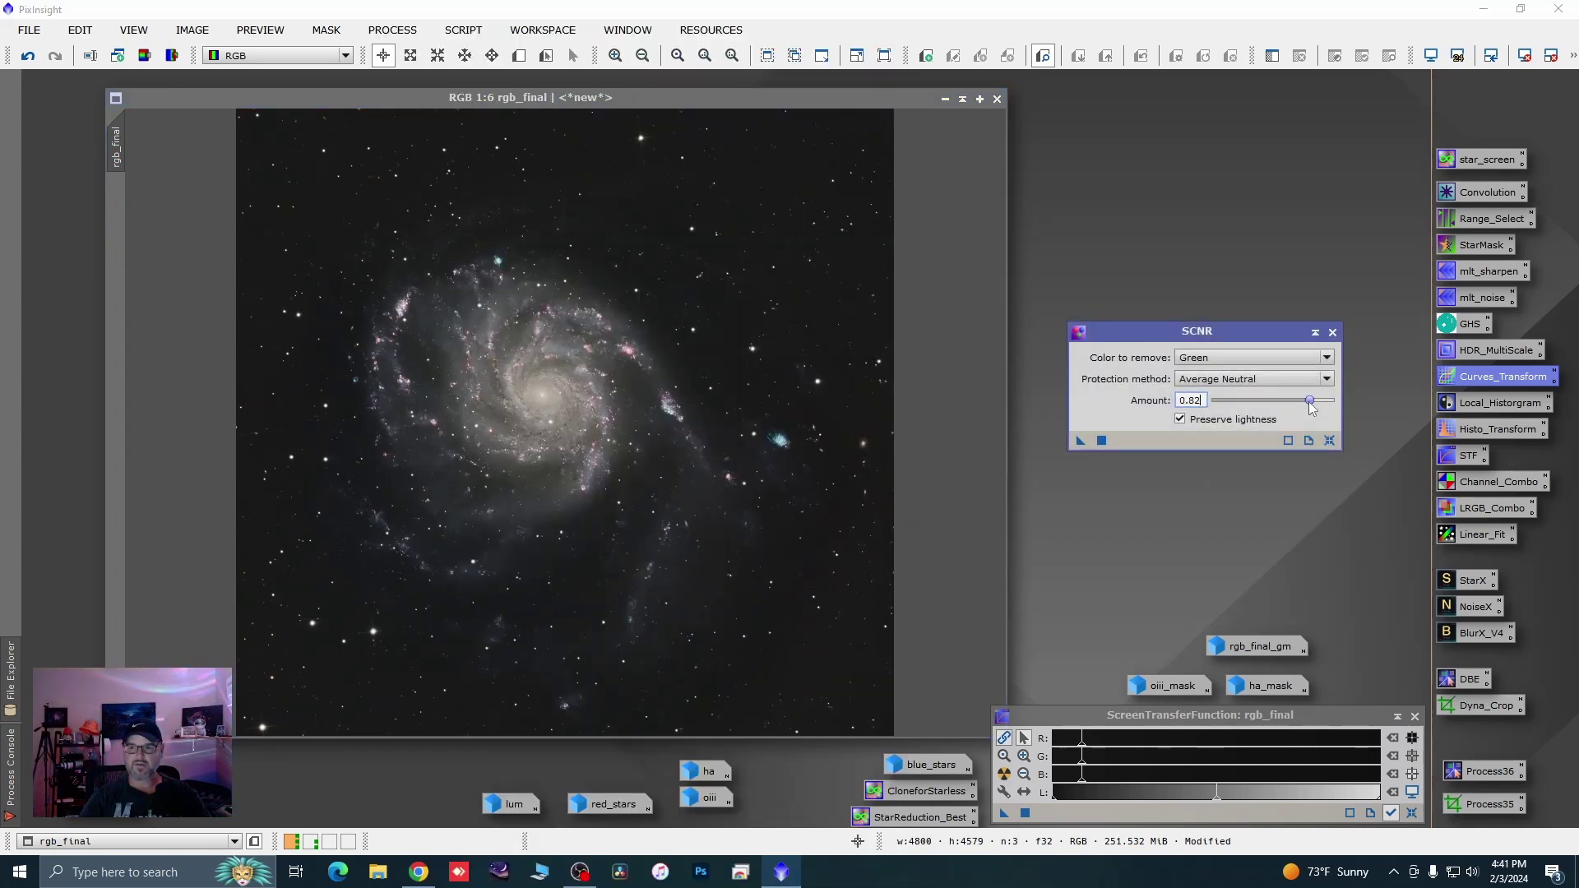
pyautogui.moveTo(1080, 442); pyautogui.dragTo(823, 286)
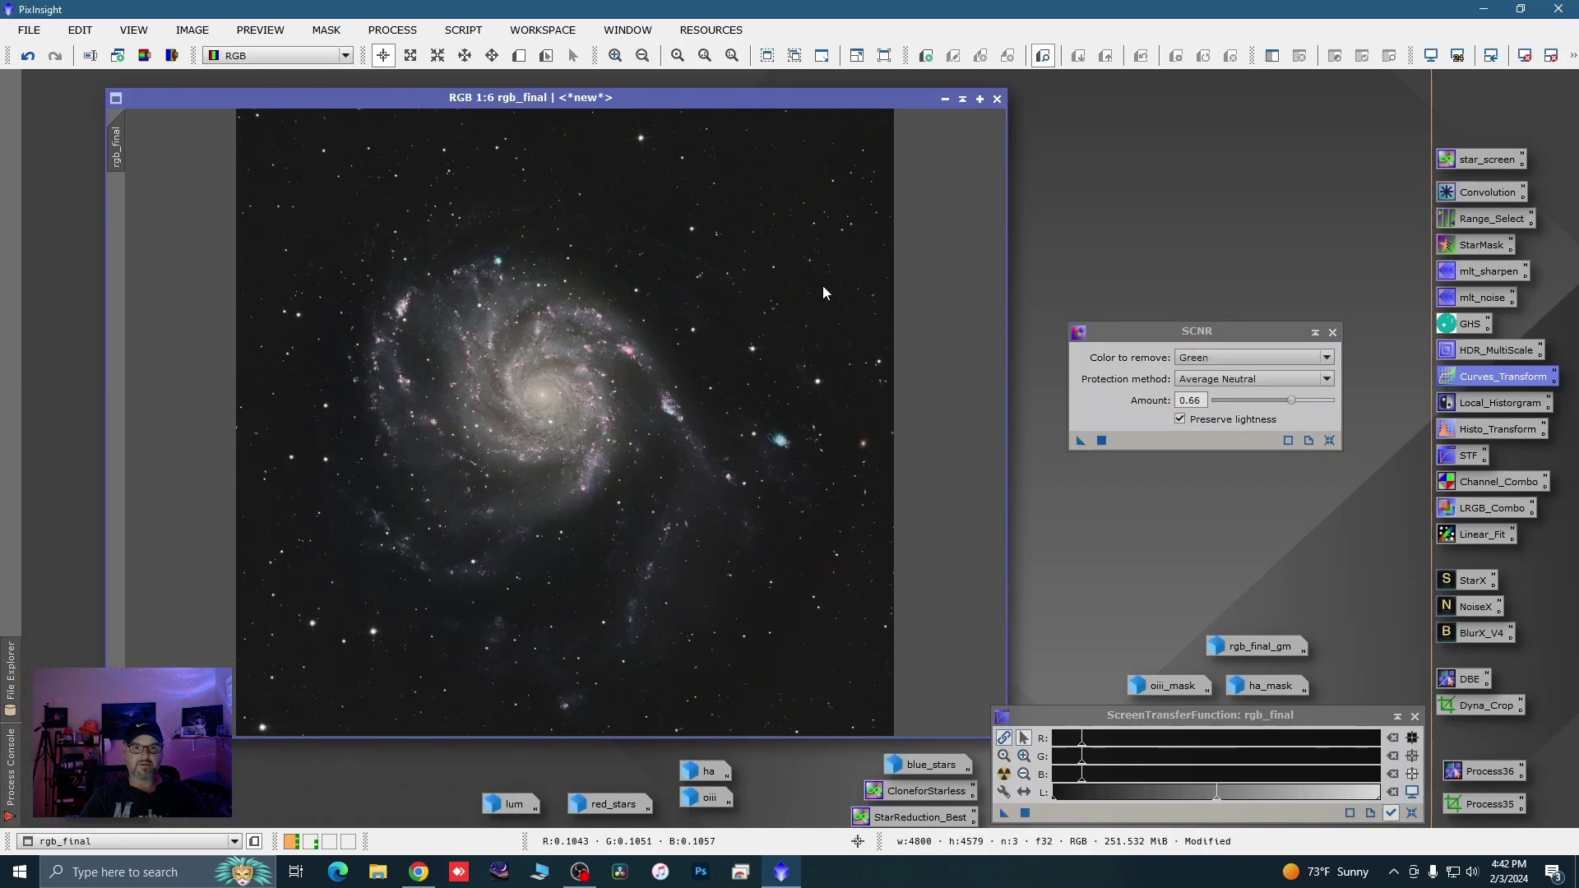
pyautogui.click(29, 58)
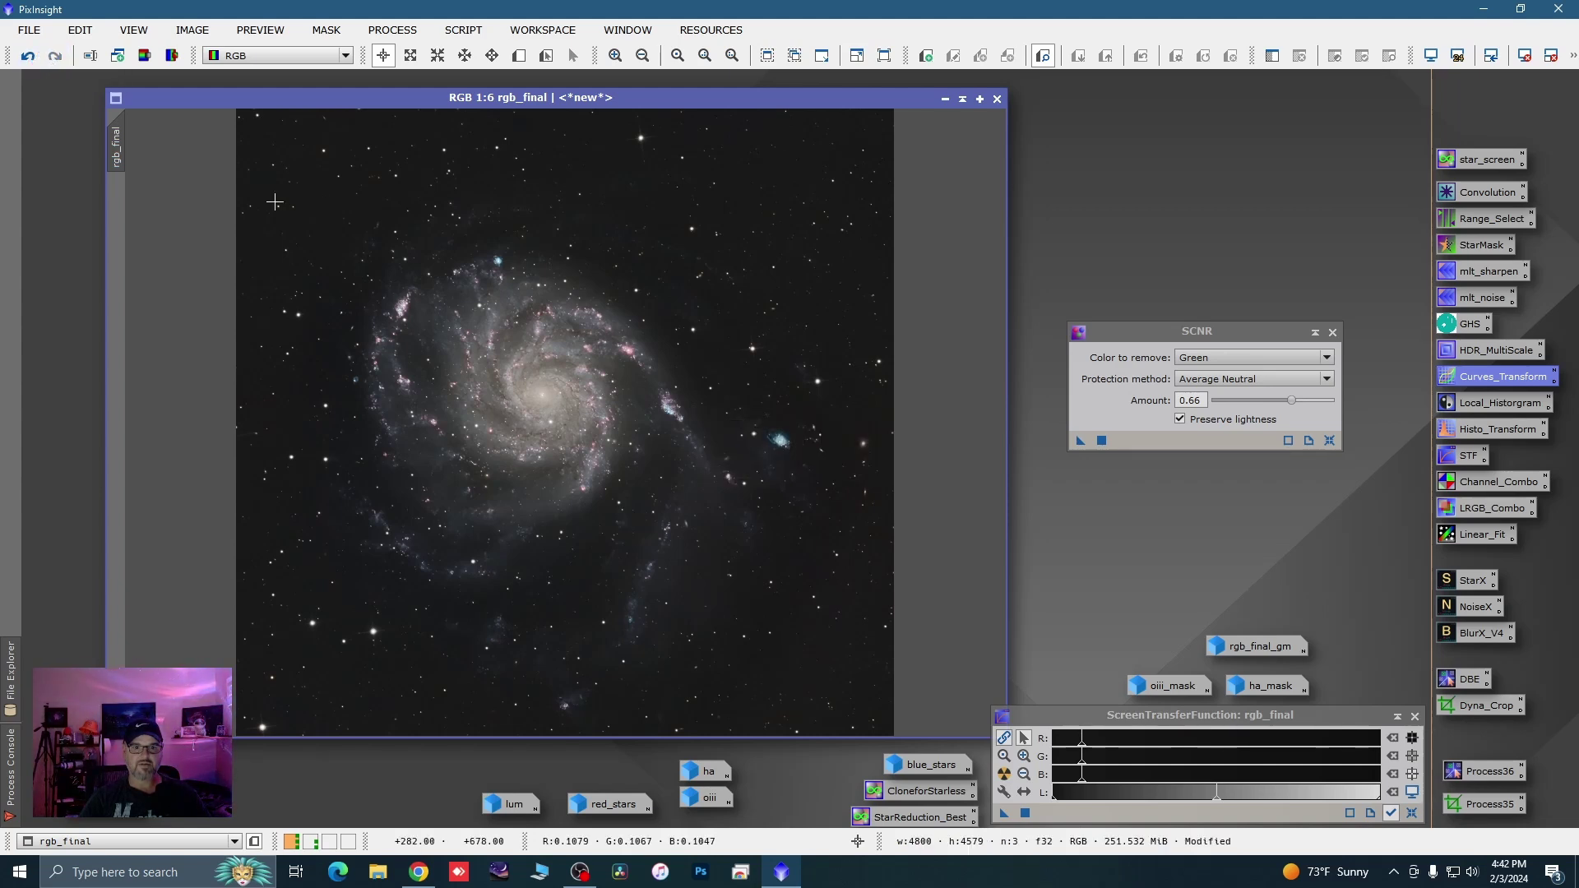
pyautogui.click(1333, 332)
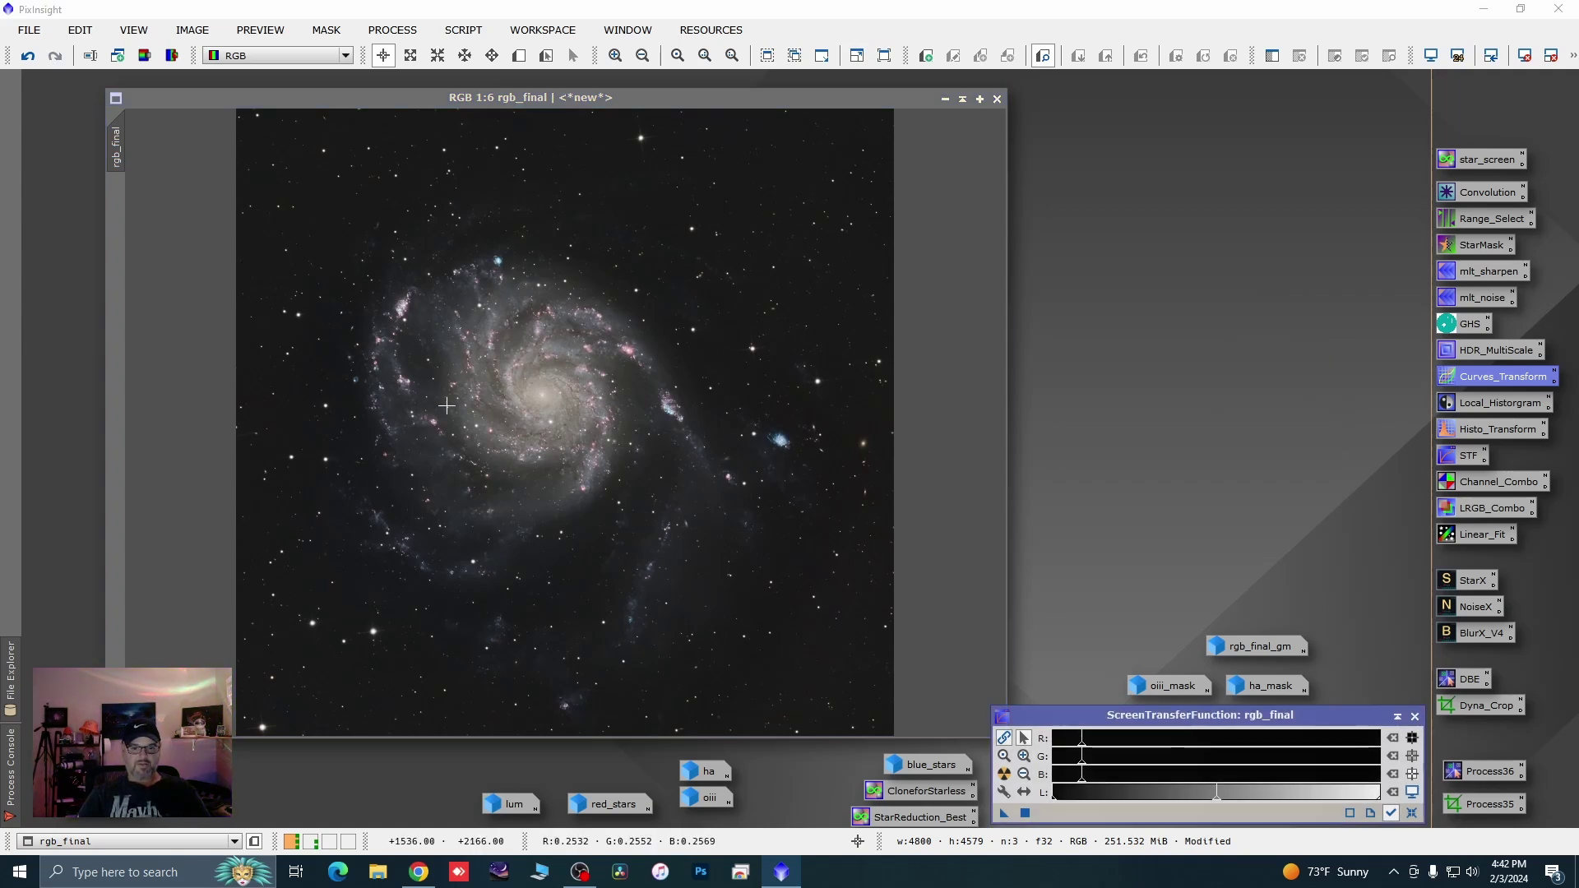
# Examine the faint background structures and small stars south of the galaxy at 1:1
pyautogui.click(590, 642)
pyautogui.scroll(5, 589, 641)
pyautogui.moveTo(593, 645); pyautogui.dragTo(551, 239)
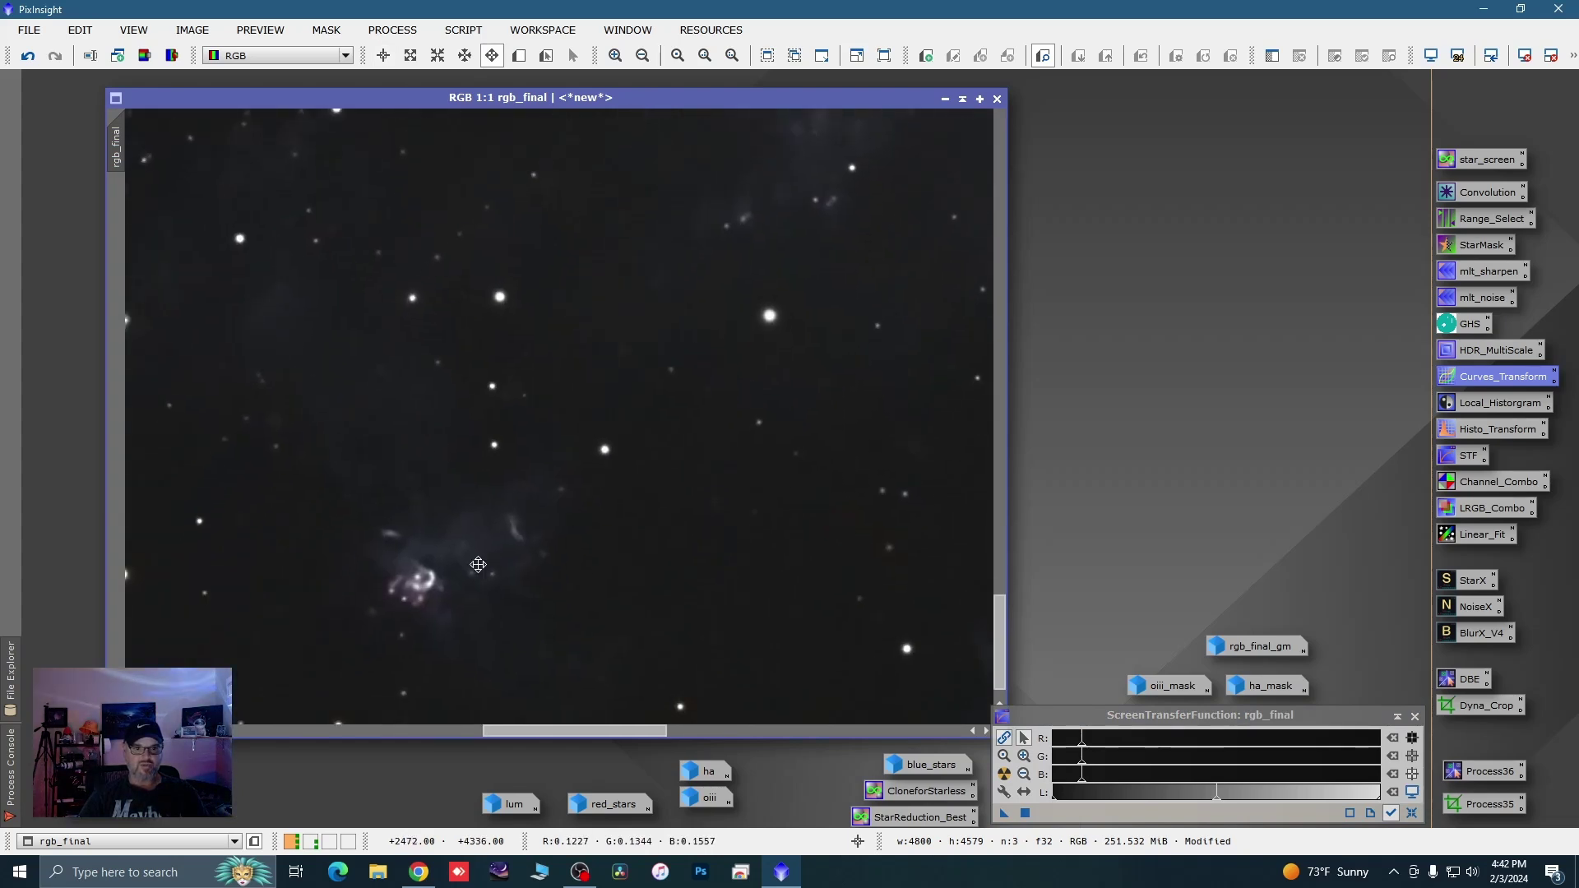
pyautogui.scroll(-3, 696, 461)
pyautogui.scroll(3, 423, 435)
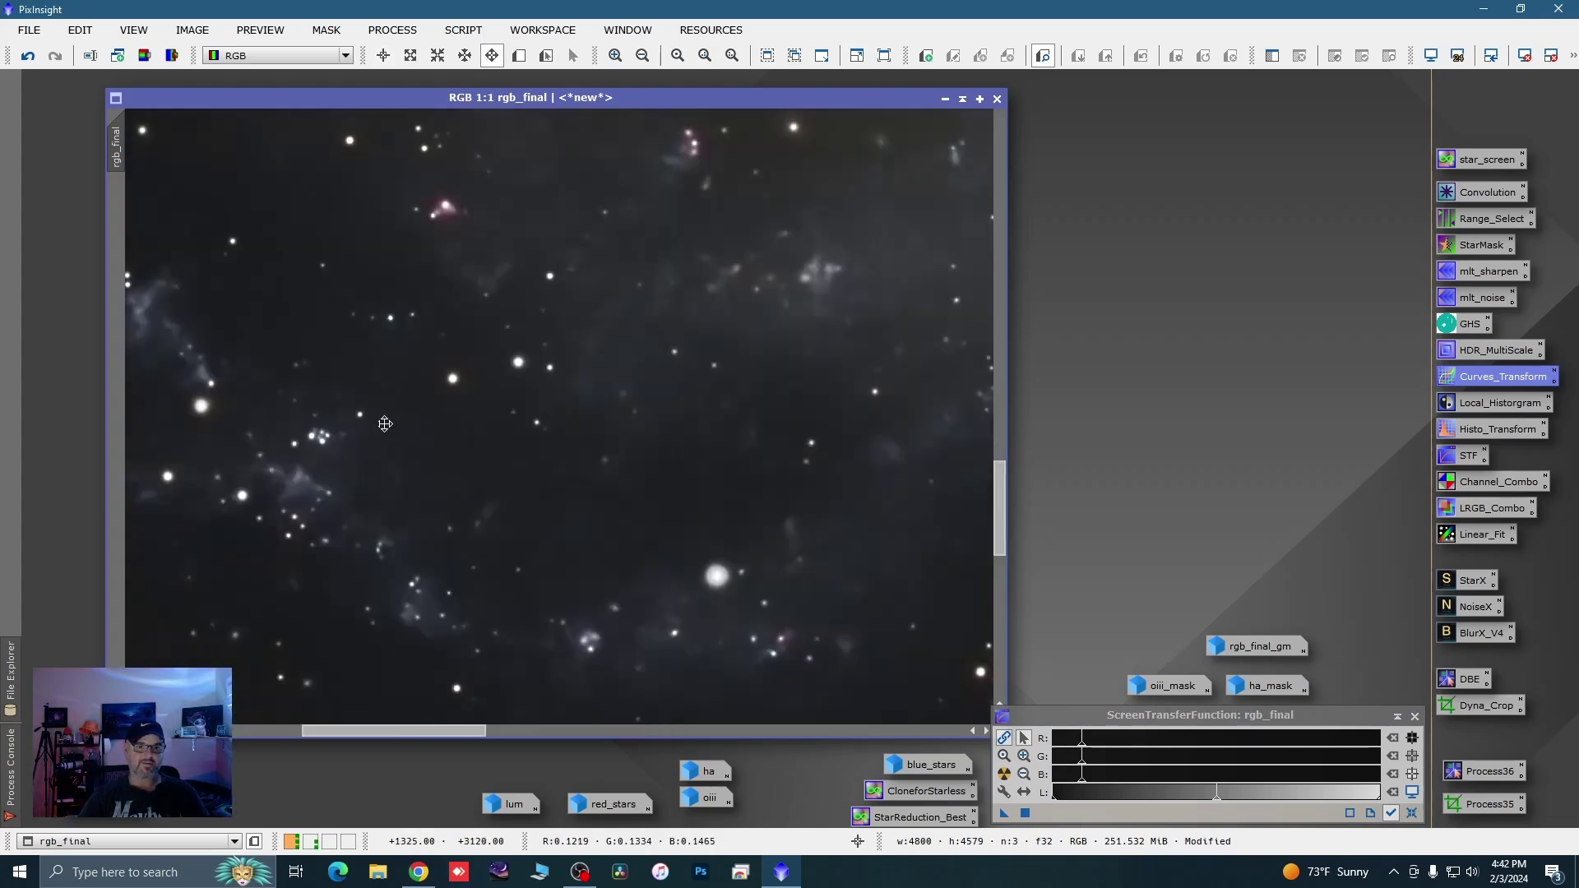
# Examine the faint outer arm at 1:1, the pink star-forming regions and blue knot at 1:2, and the whole galaxy in rgb_final
pyautogui.moveTo(403, 424); pyautogui.dragTo(485, 431)
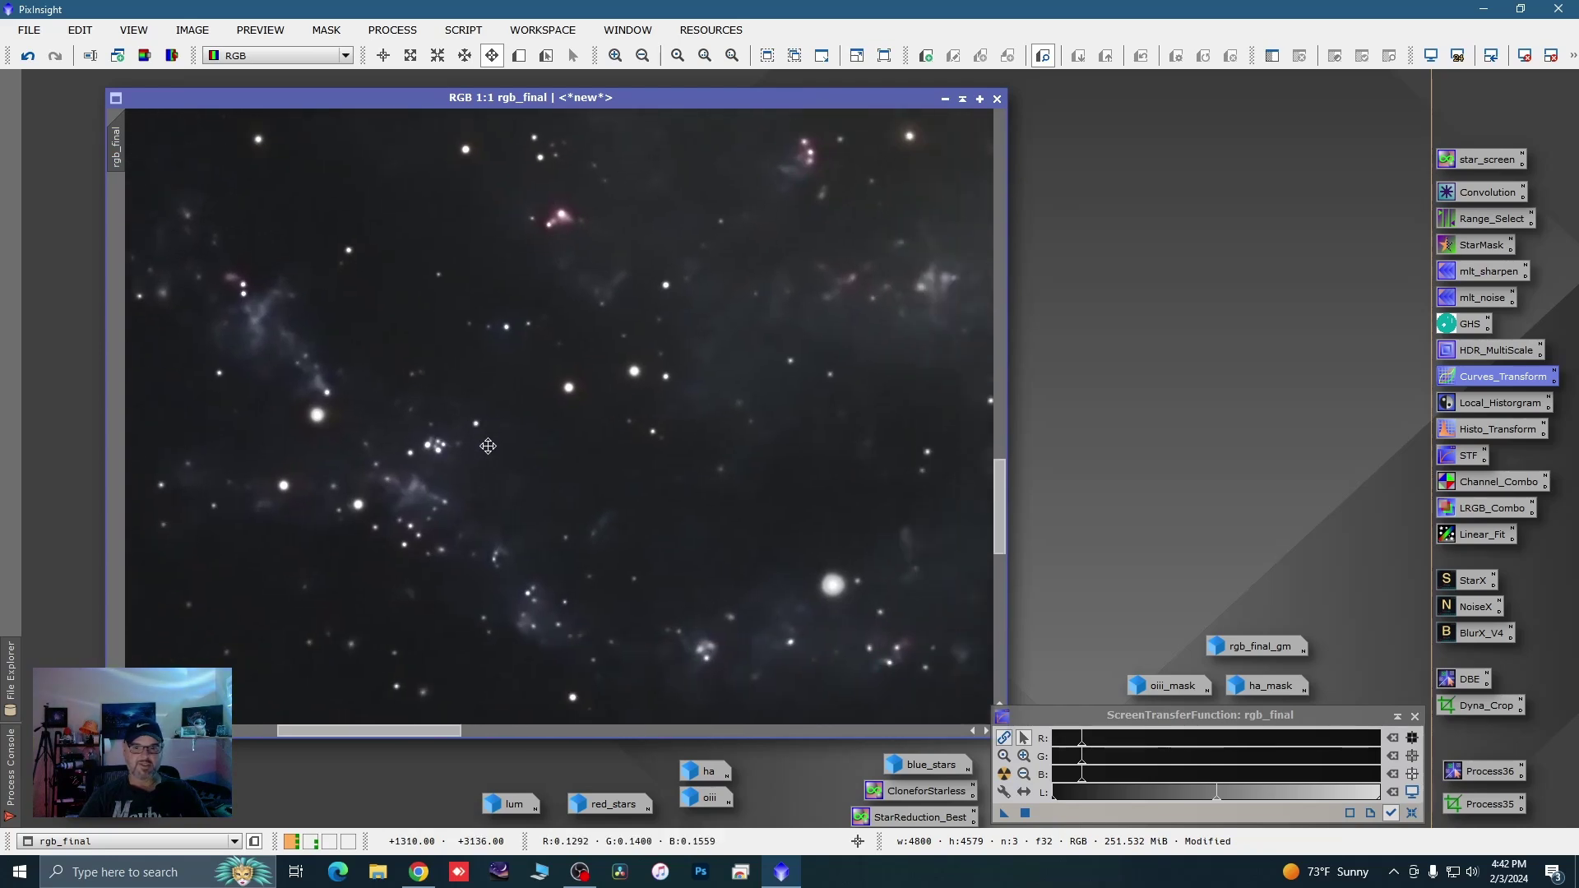
pyautogui.scroll(-1, 590, 468)
pyautogui.scroll(-4, 668, 451)
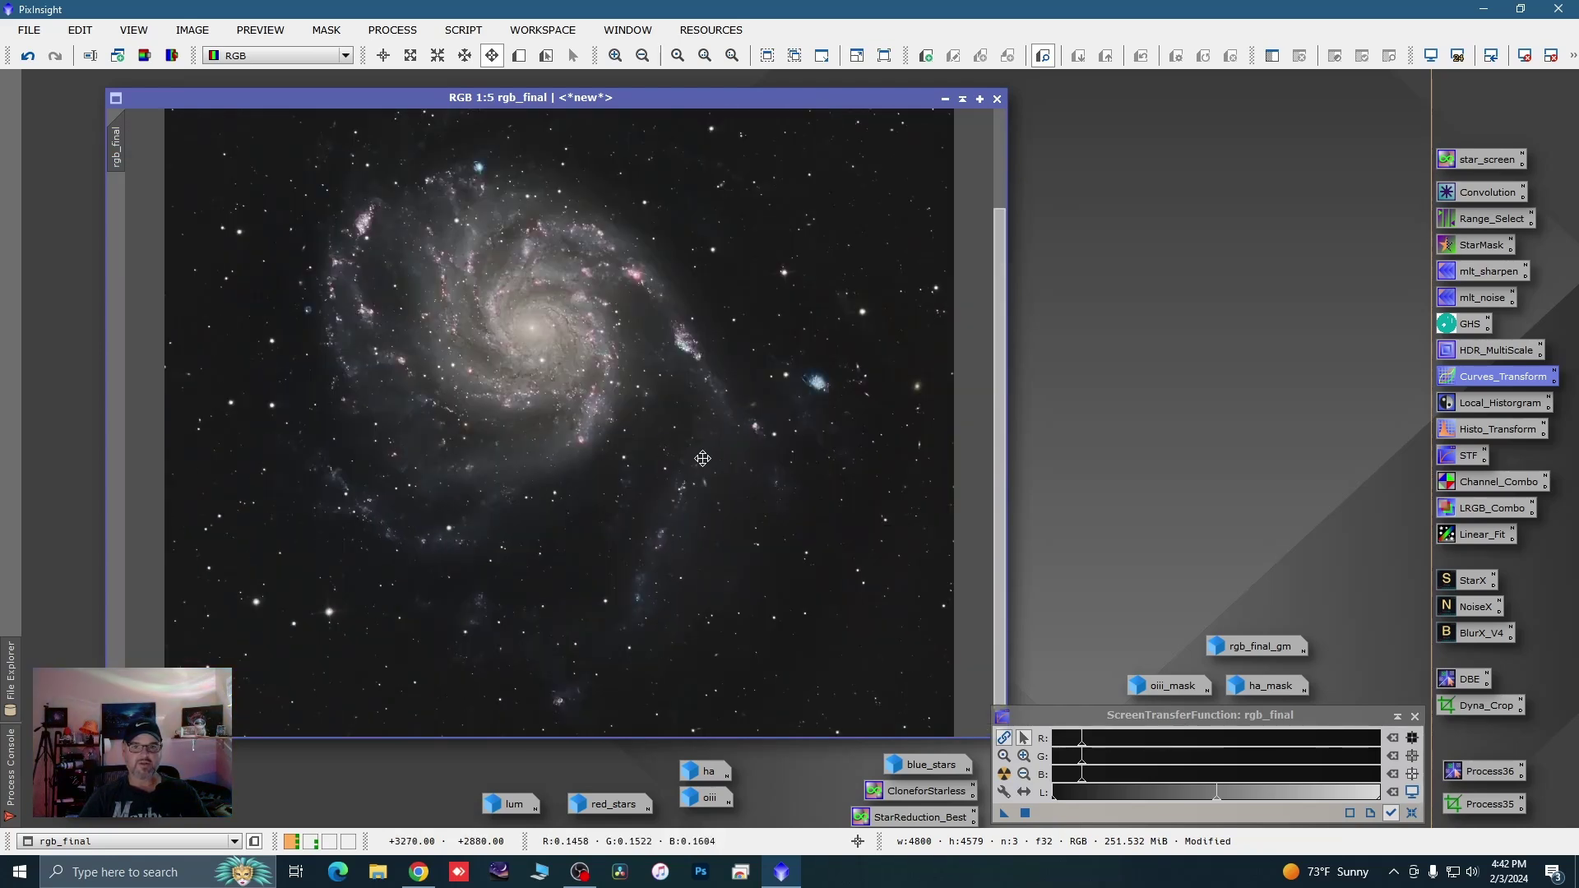
pyautogui.scroll(1, 539, 394)
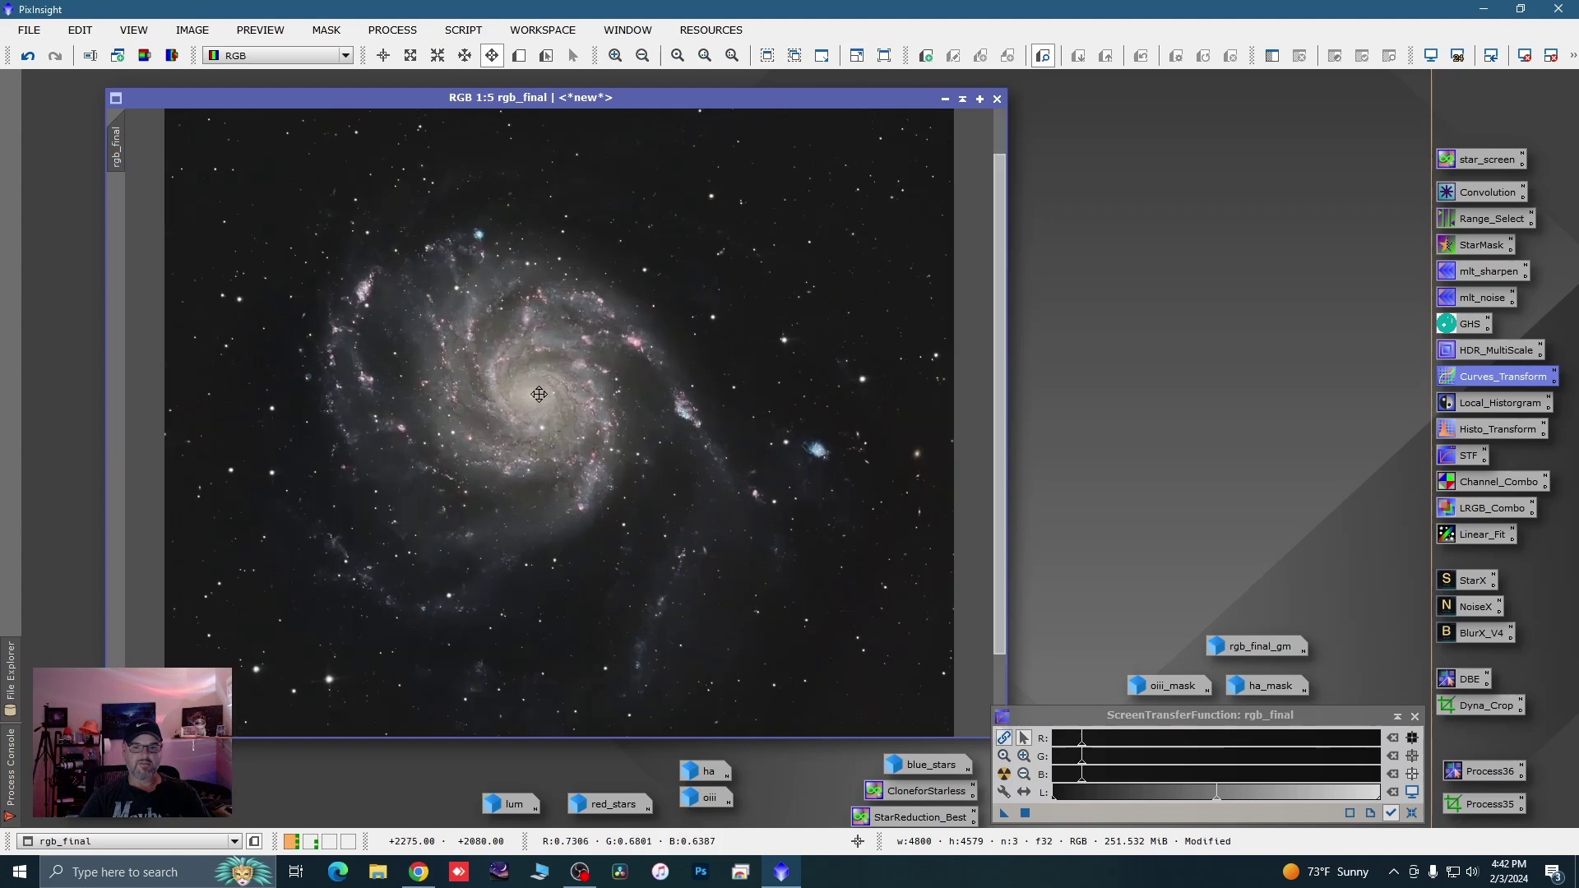
pyautogui.scroll(2, 303, 363)
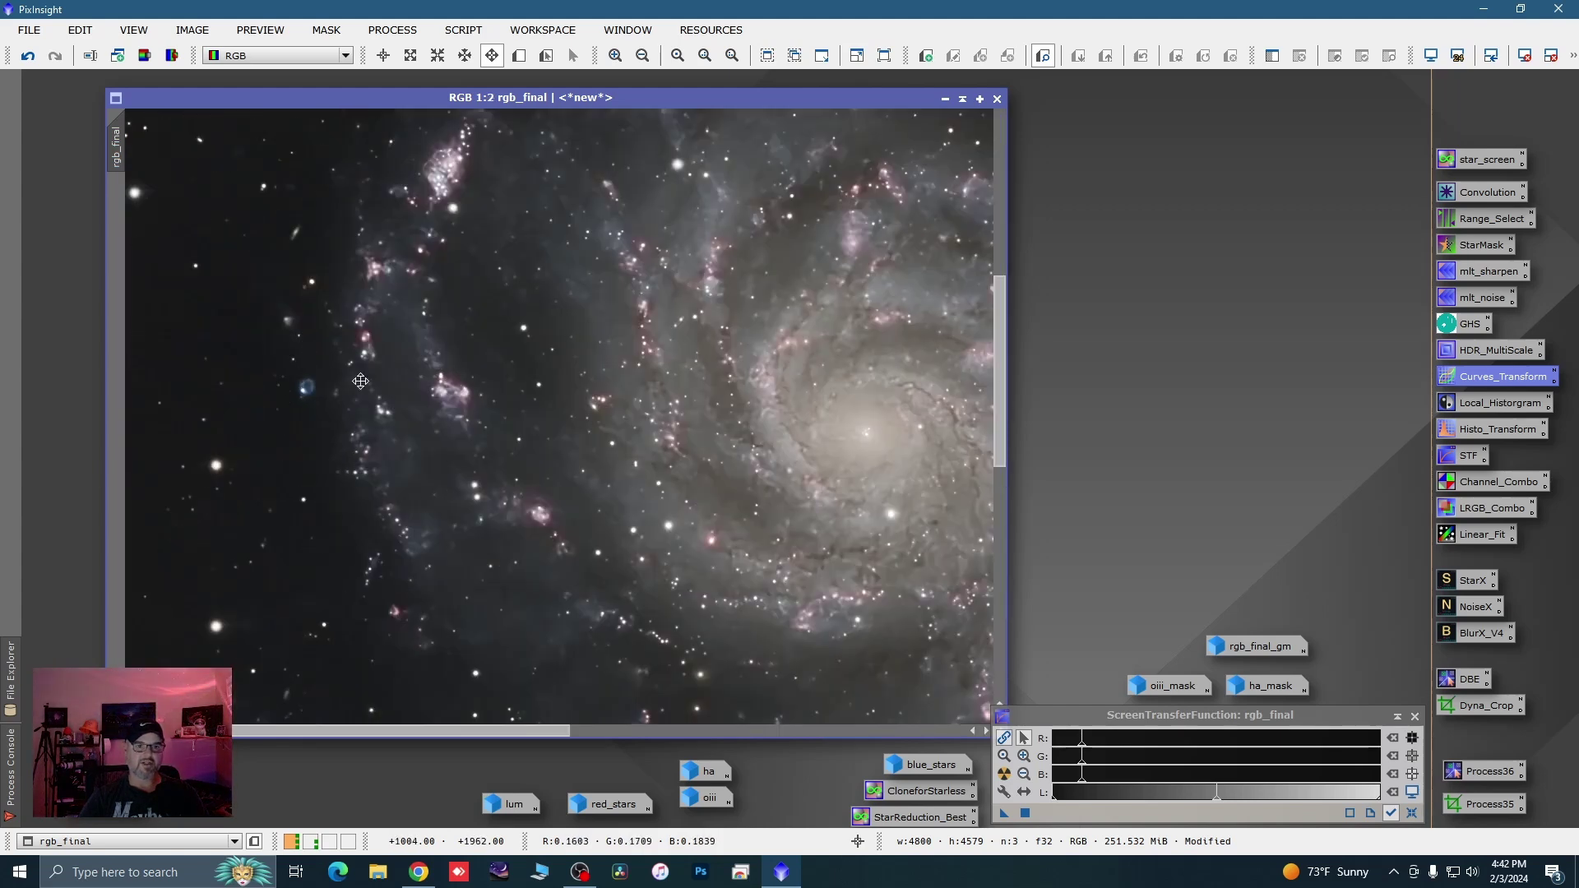
pyautogui.scroll(2, 520, 258)
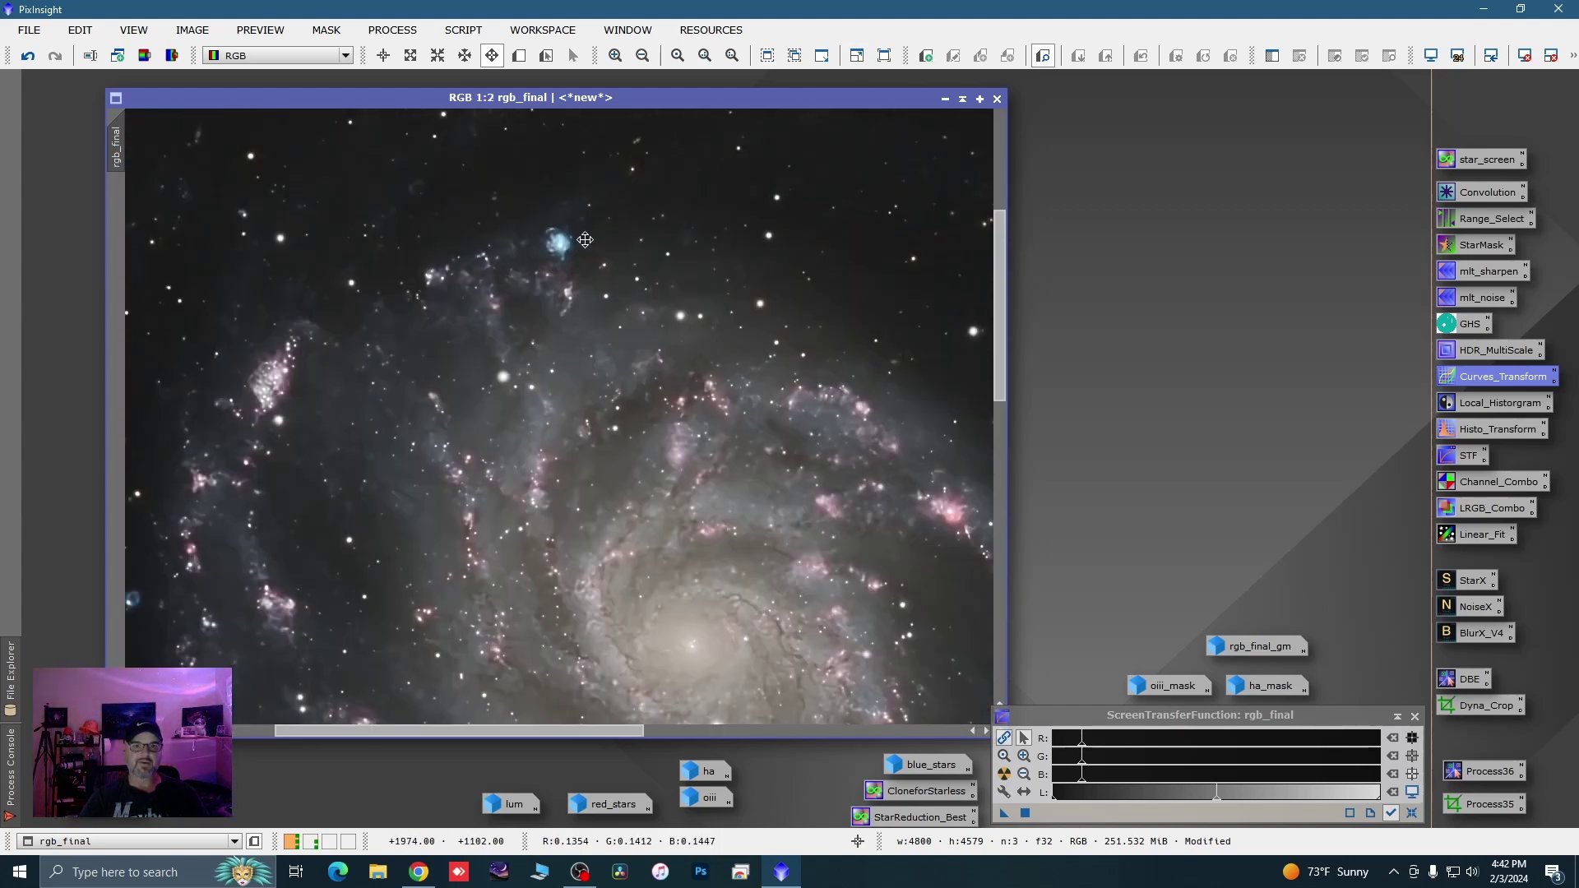
pyautogui.scroll(-3, 472, 258)
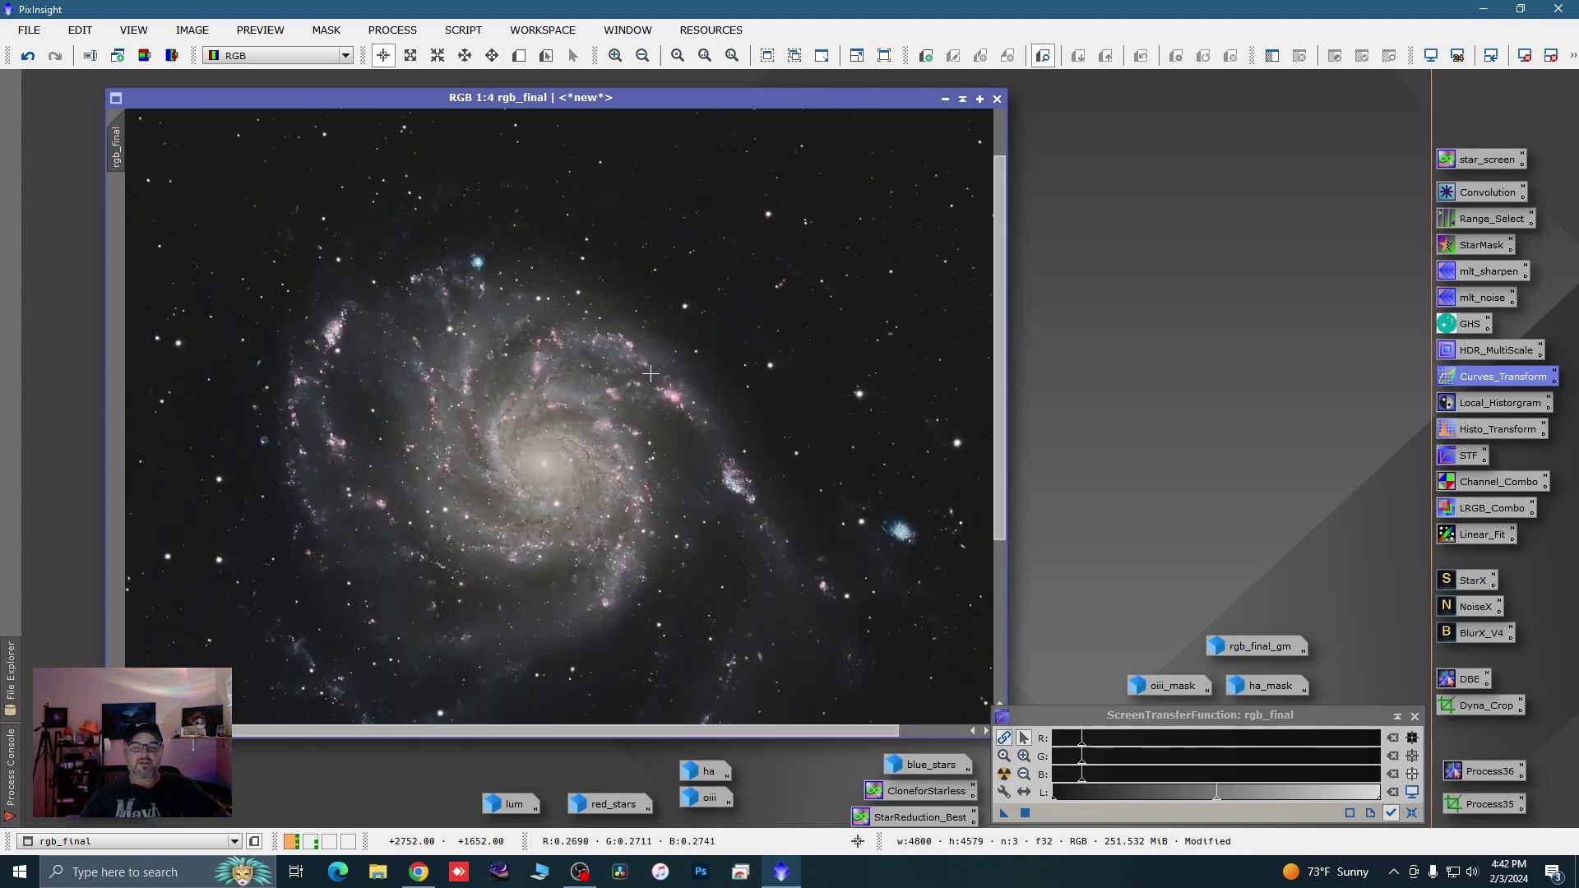
pyautogui.scroll(-1, 662, 354)
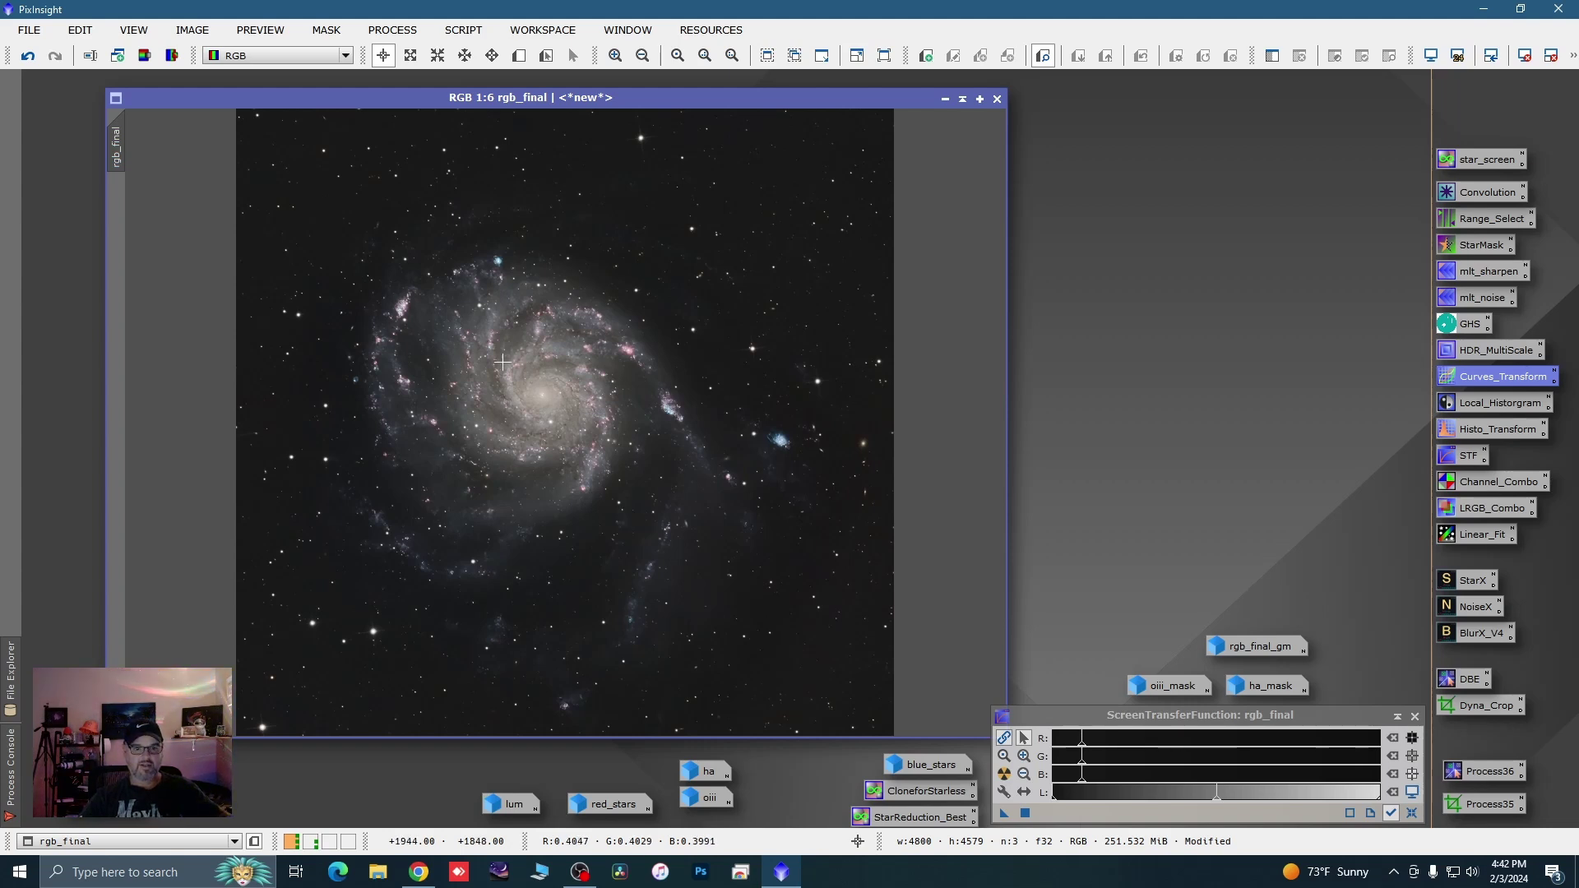
pyautogui.scroll(2, 632, 316)
pyautogui.scroll(-1, 628, 330)
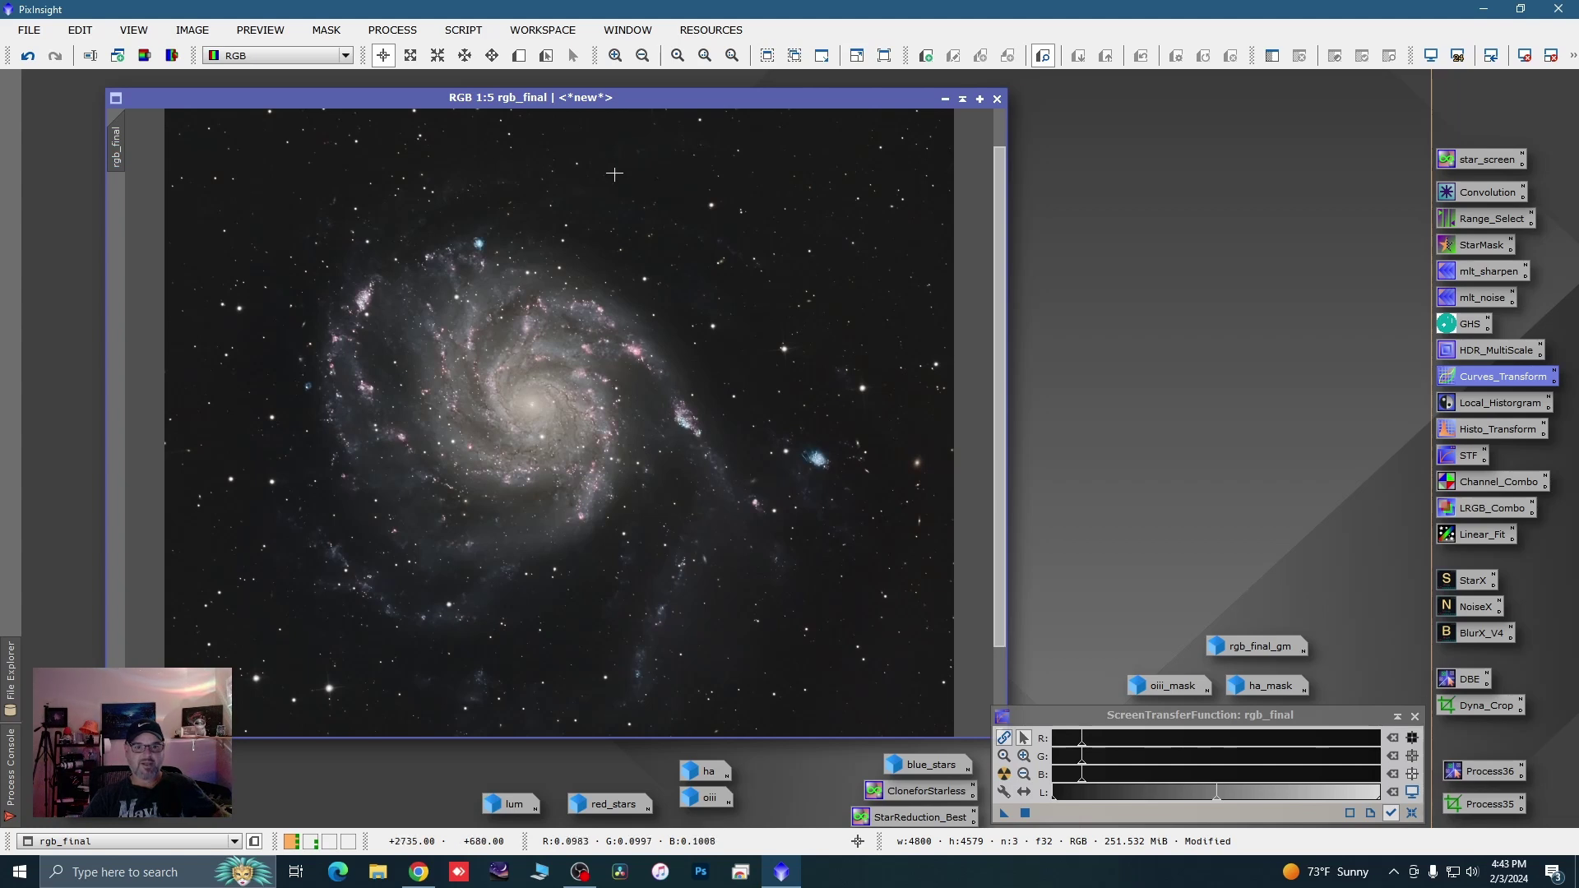
pyautogui.moveTo(620, 102); pyautogui.dragTo(608, 96)
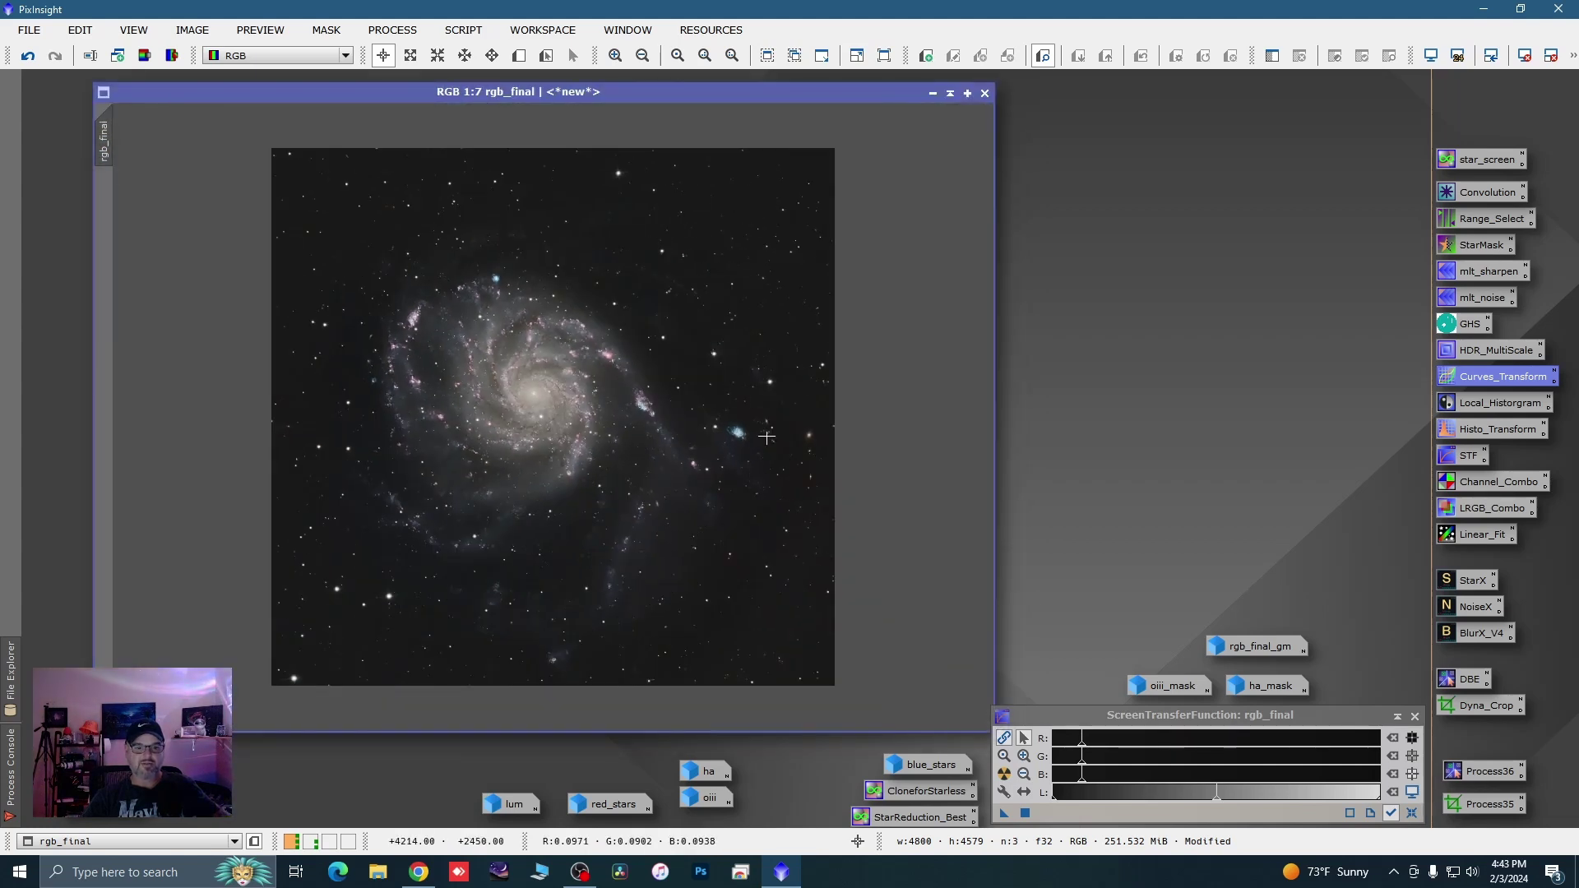
pyautogui.scroll(-1, 693, 432)
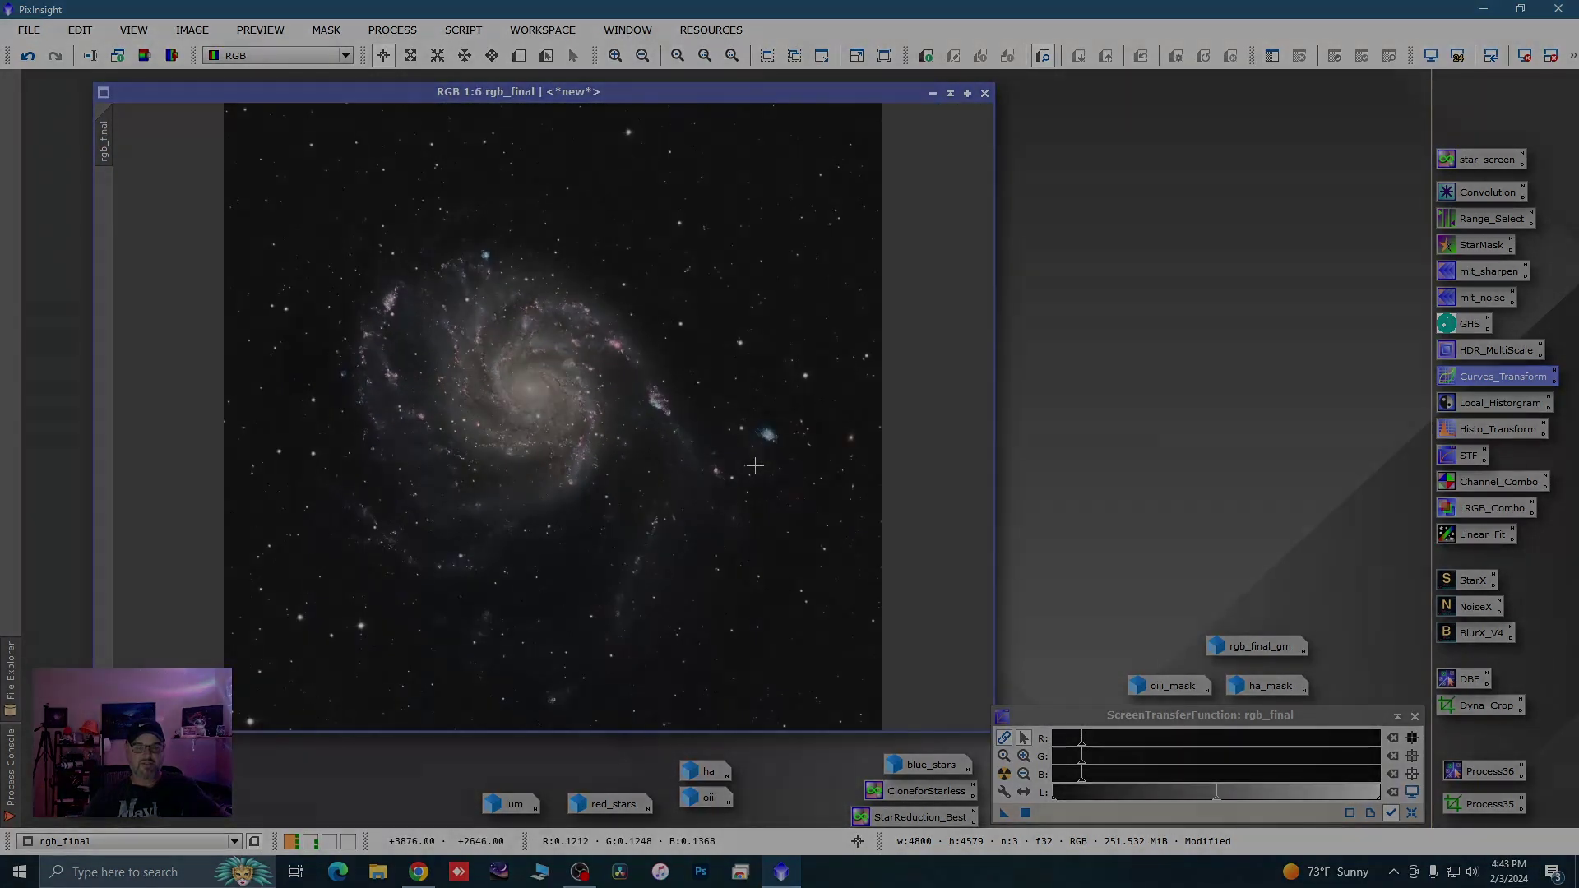